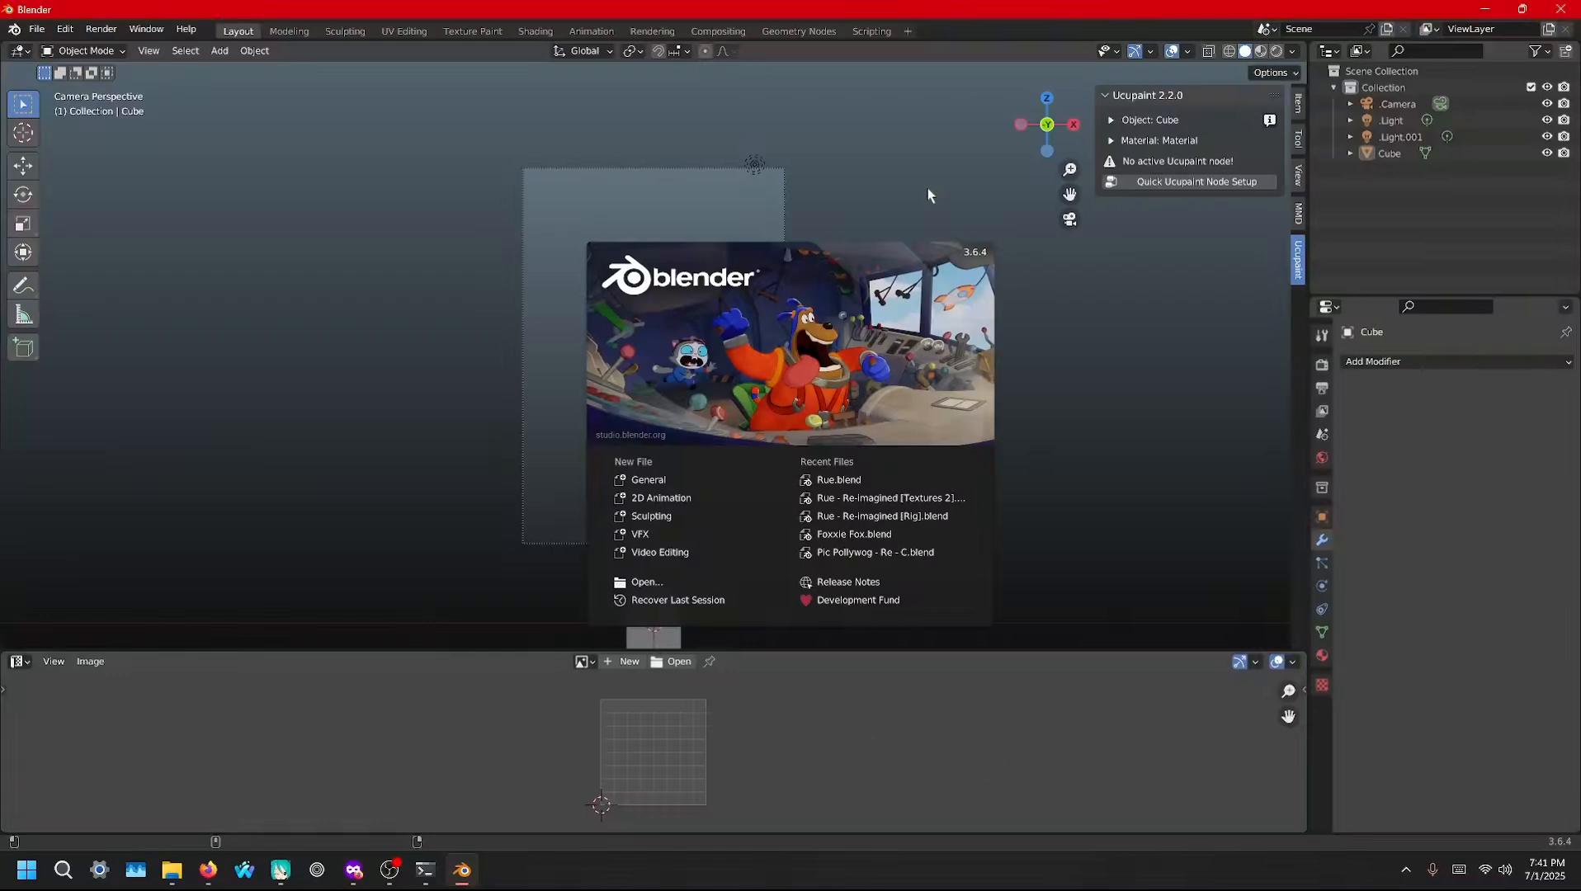
Try to add Julie by wkm37 [Full].png from the Pictures folder to the camera view, and undo it
left_click(1133, 433)
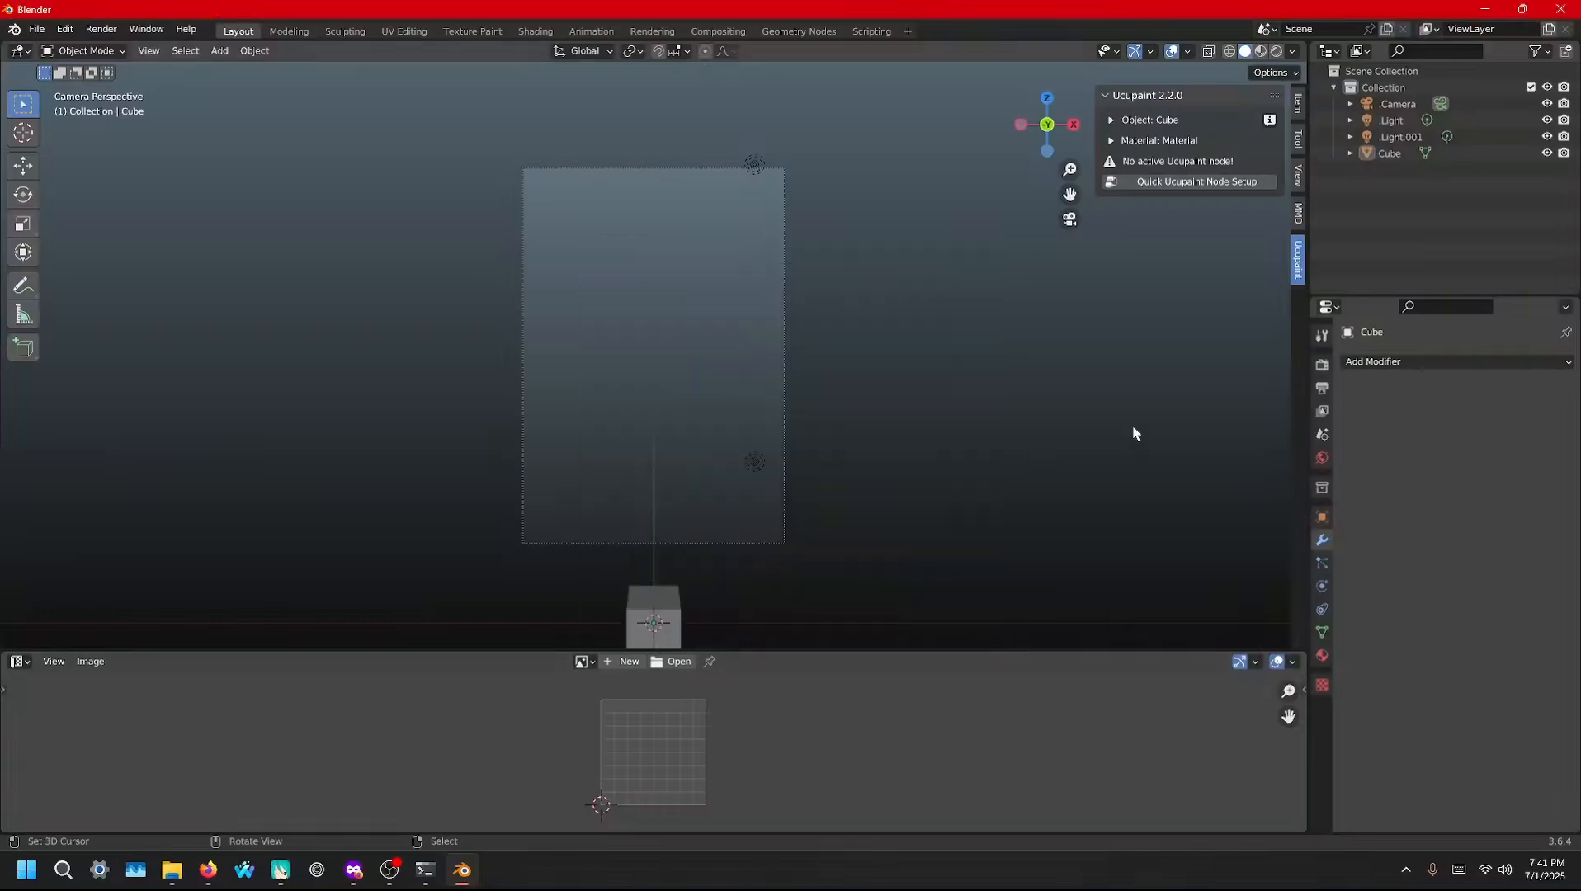
scroll(959, 412, "down", 2)
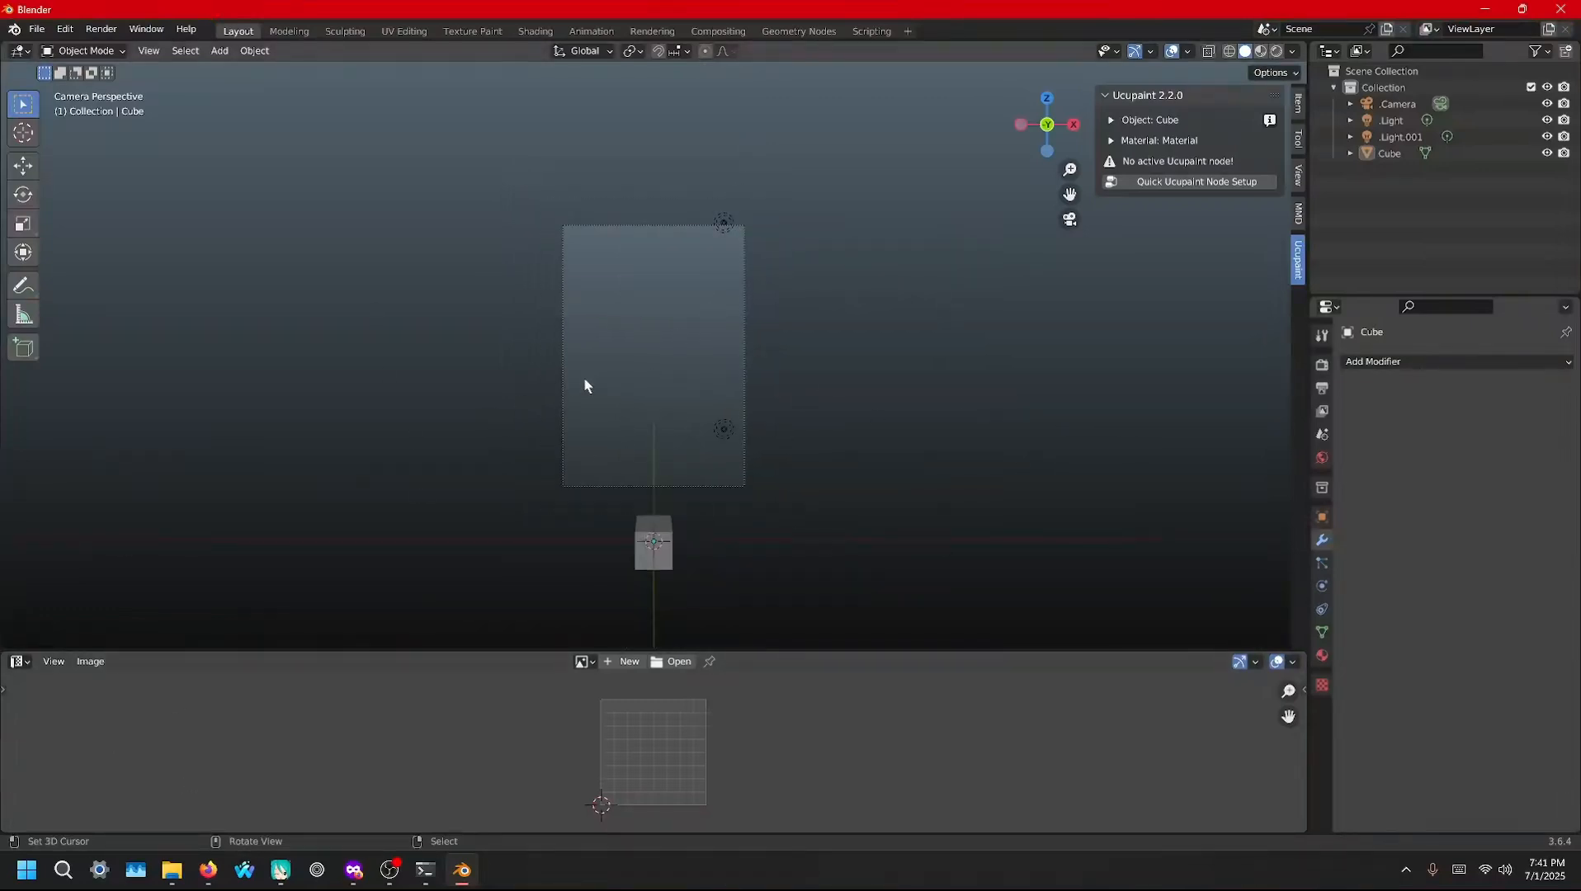
left_click(172, 870)
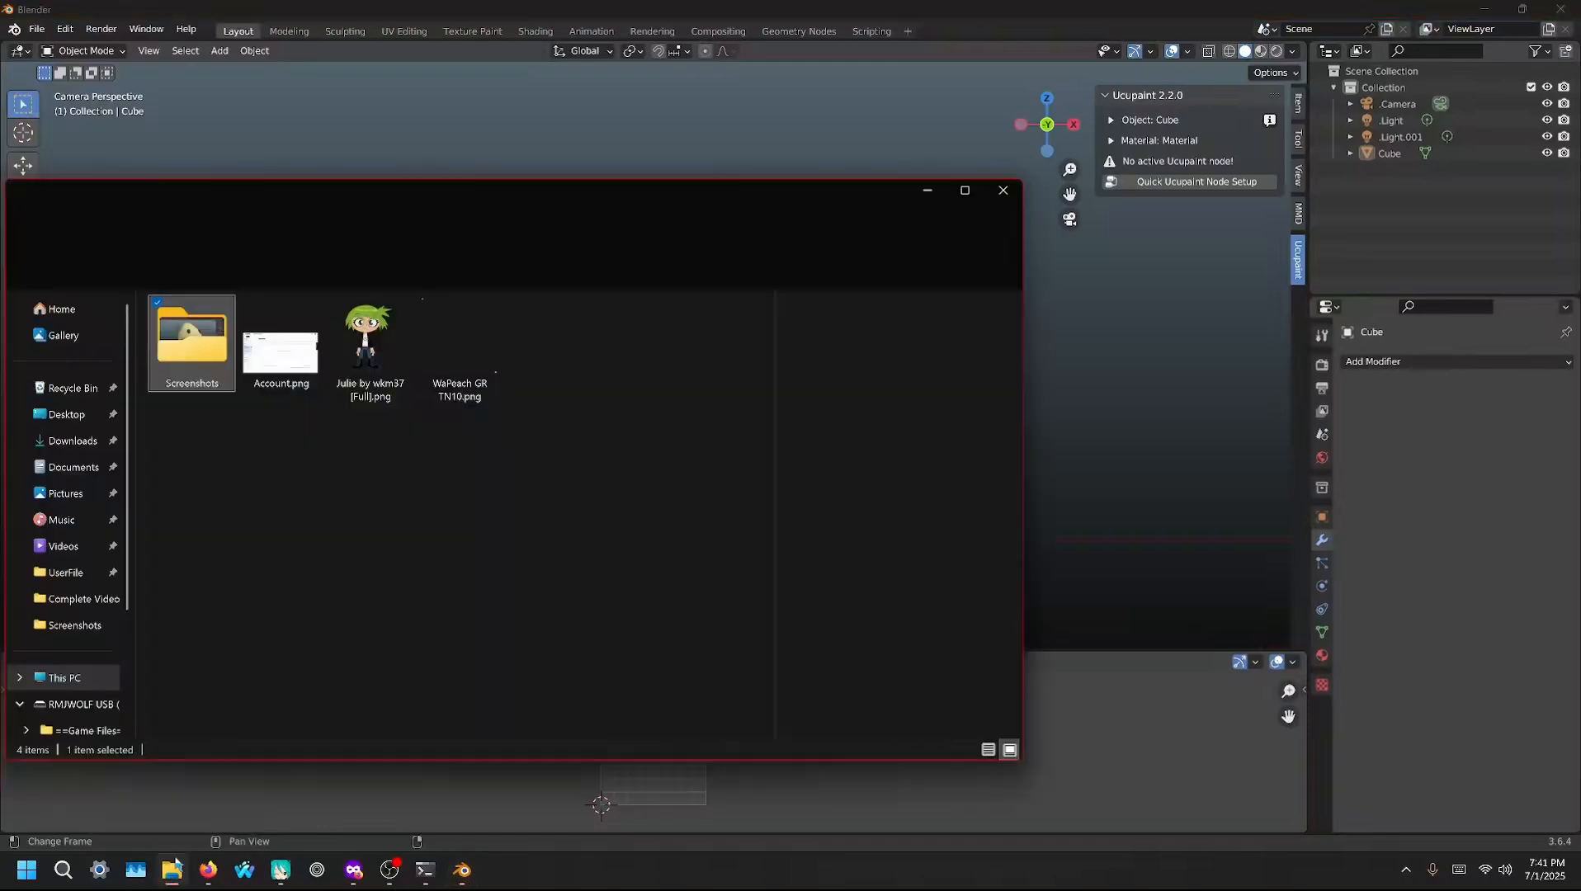
left_click(387, 356)
left_click_drag(1123, 394, 1123, 392)
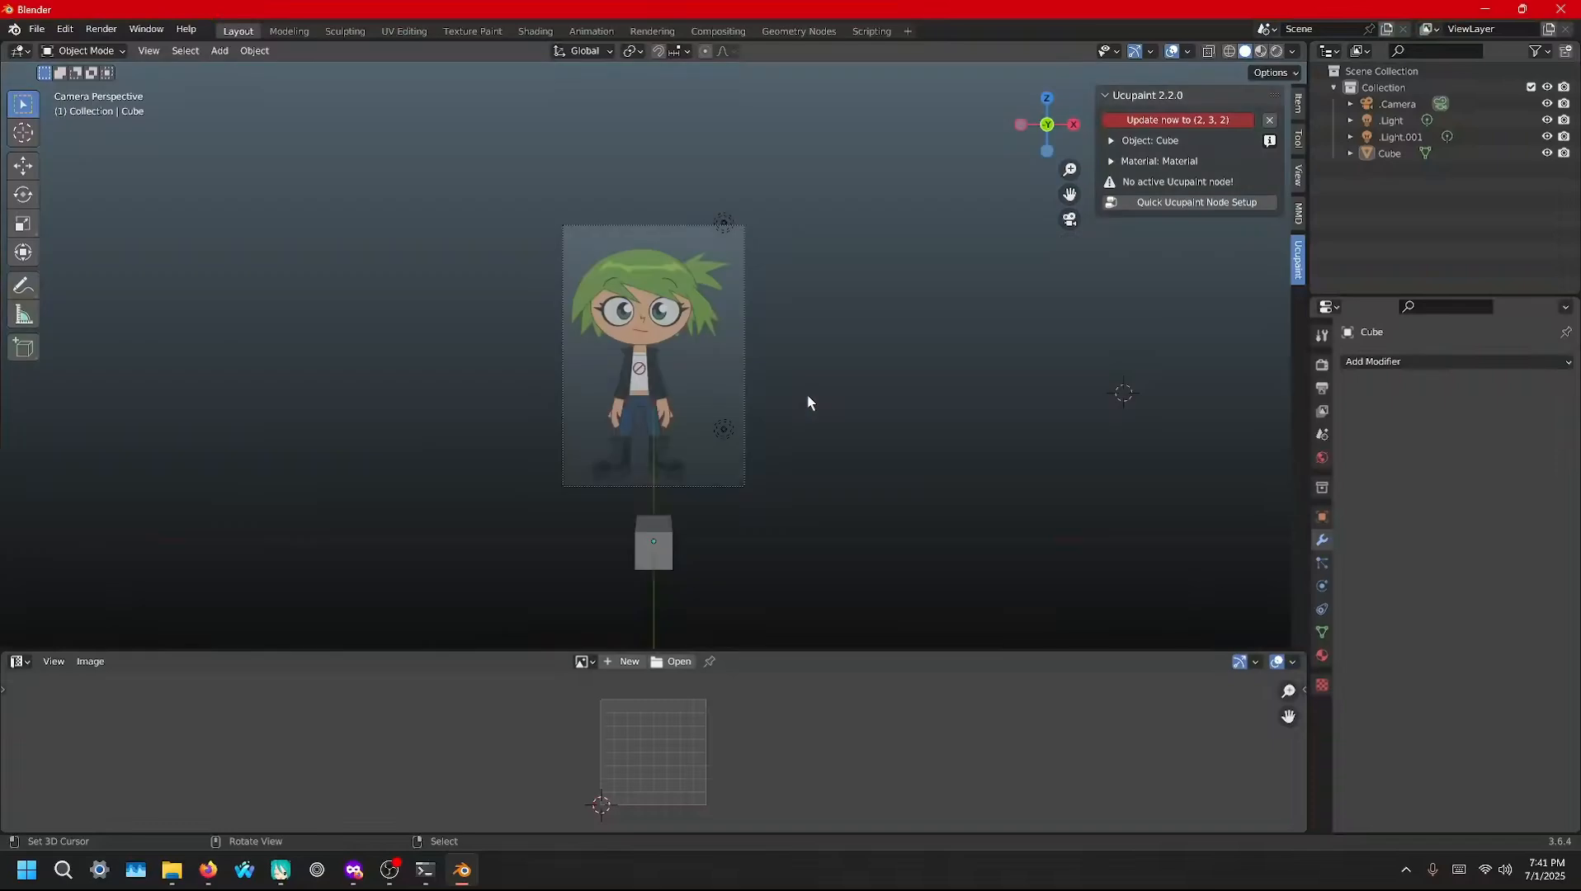
key("ctrl+z")
Leave the camera view and import Julie by wkm37 [Full].png into the 3D viewport as a reference image
key("KP_0")
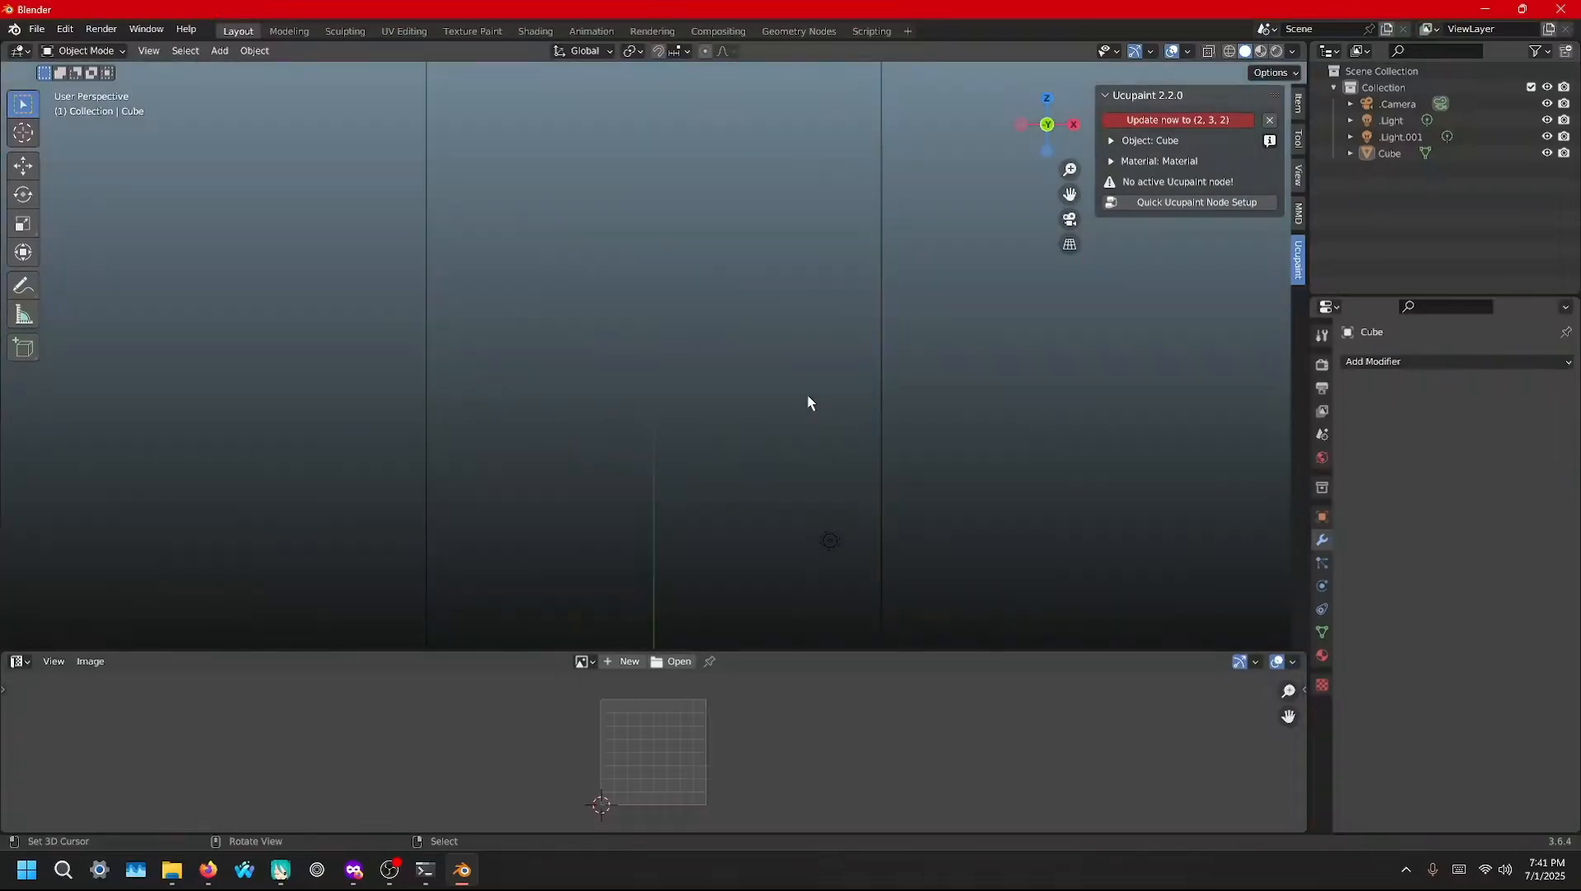
scroll(853, 375, "down", 1)
scroll(854, 375, "down", 2)
left_click(172, 870)
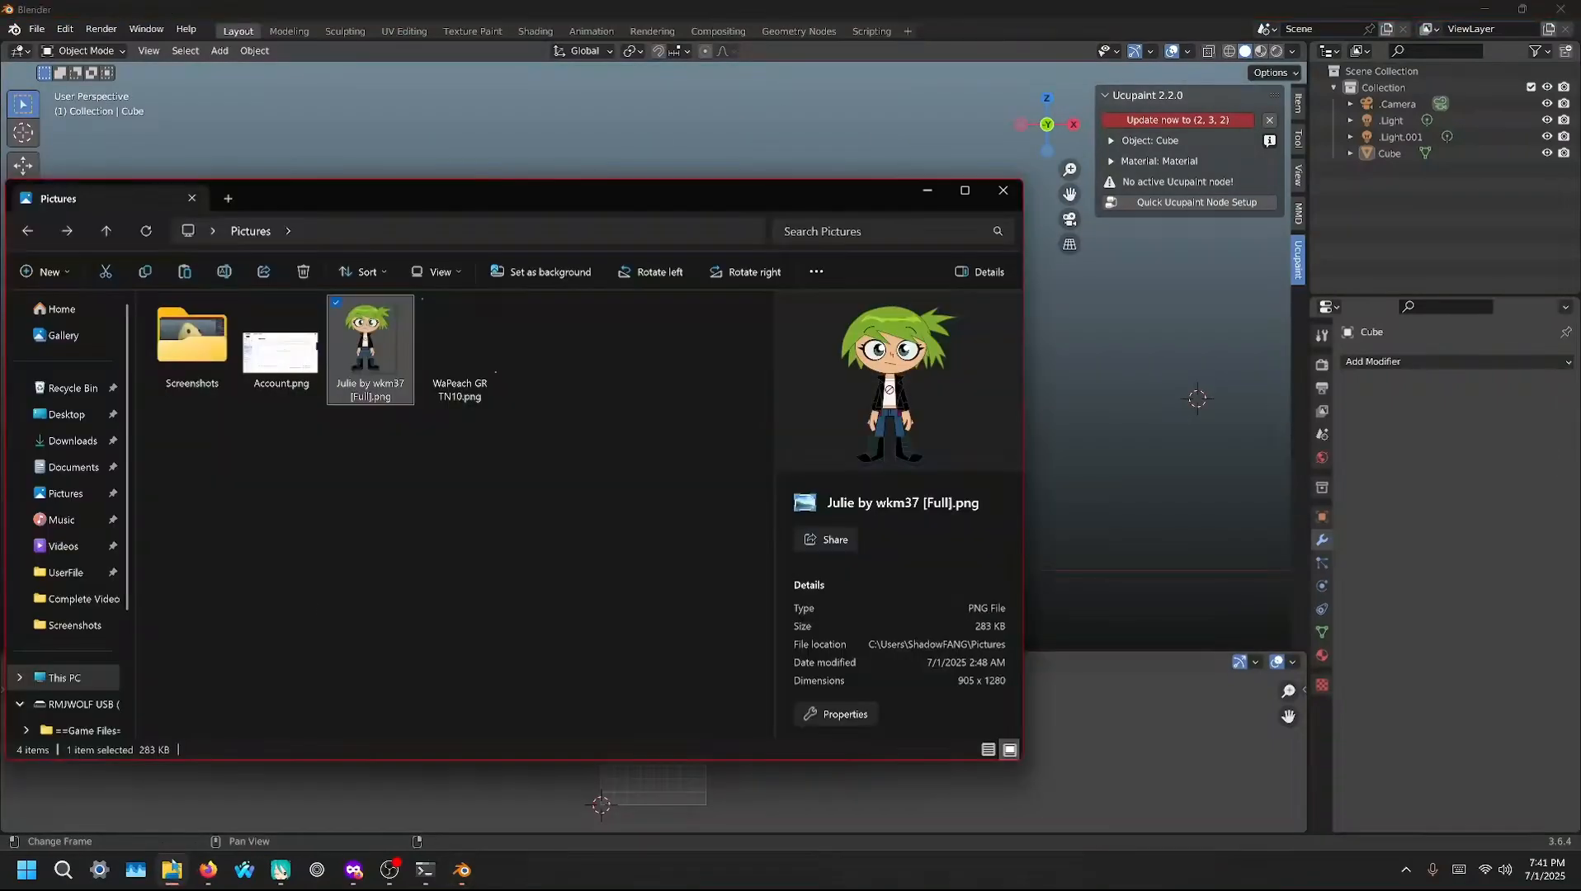
left_click_drag(365, 394, 655, 517)
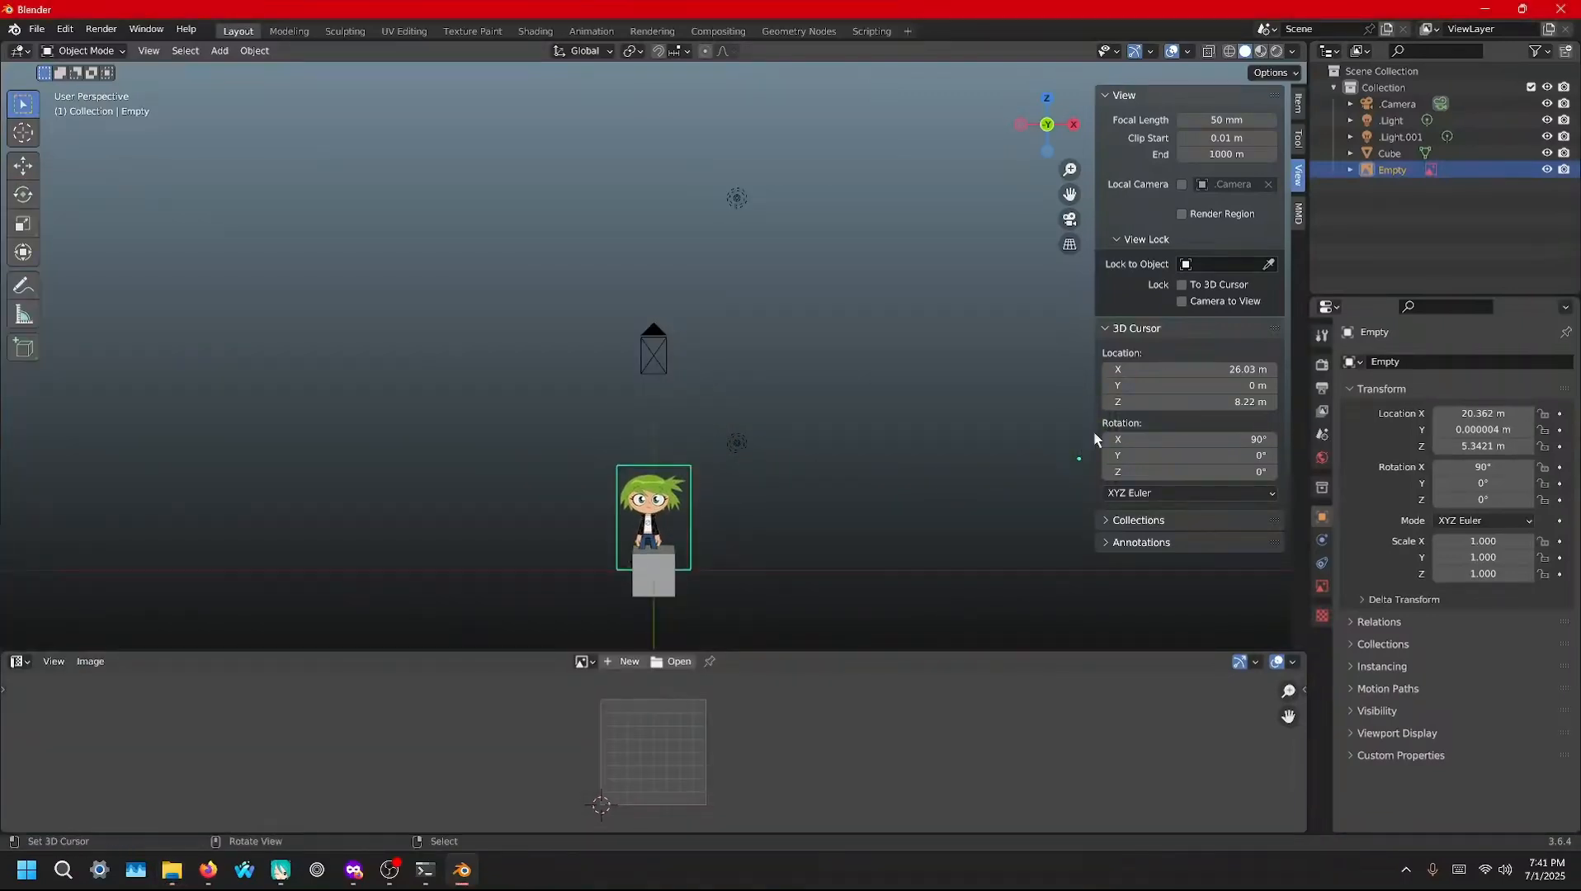
Reset the 3D cursor to the world origin by setting its Z and X locations to 0 m
left_click(1206, 402)
type("0")
key("Return")
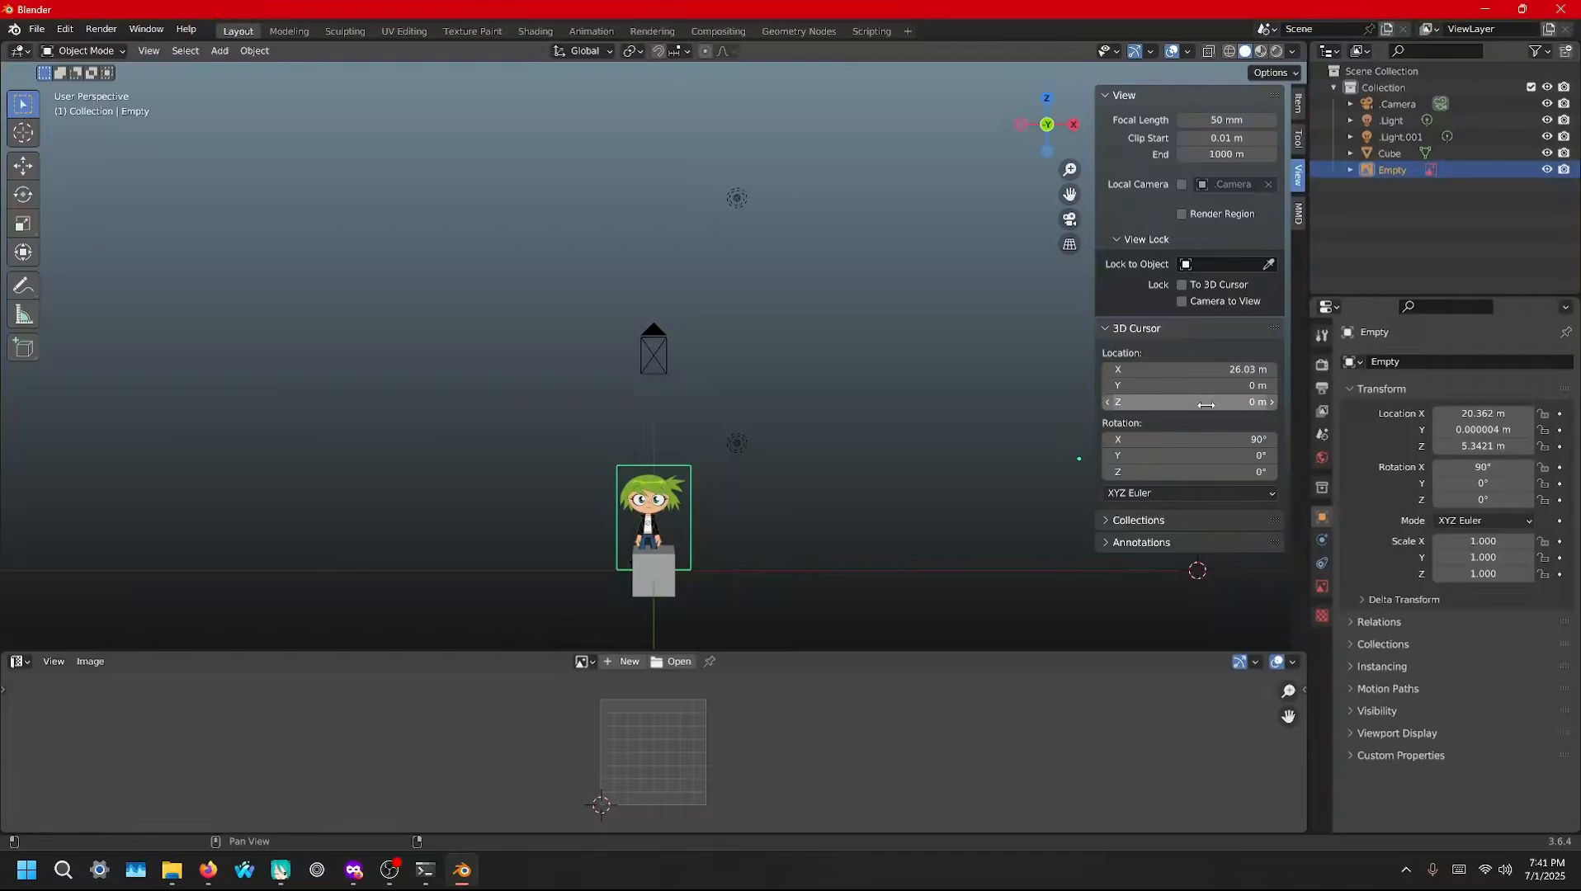
left_click(1227, 372)
type("0")
key("Return")
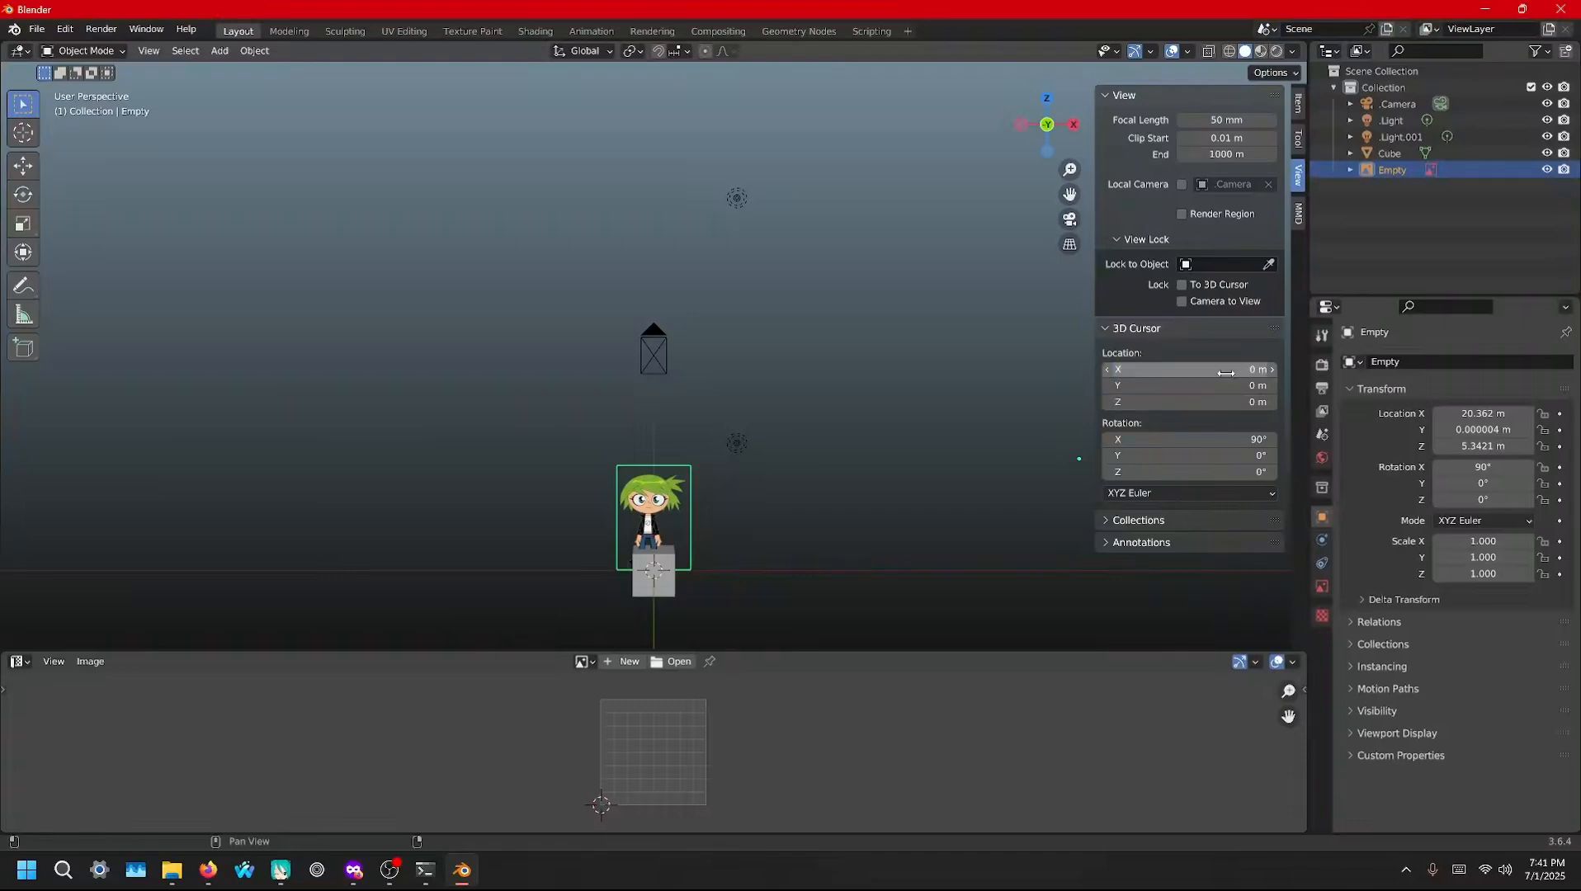
Set the reference image's Z location to 0 m
left_click(1298, 104)
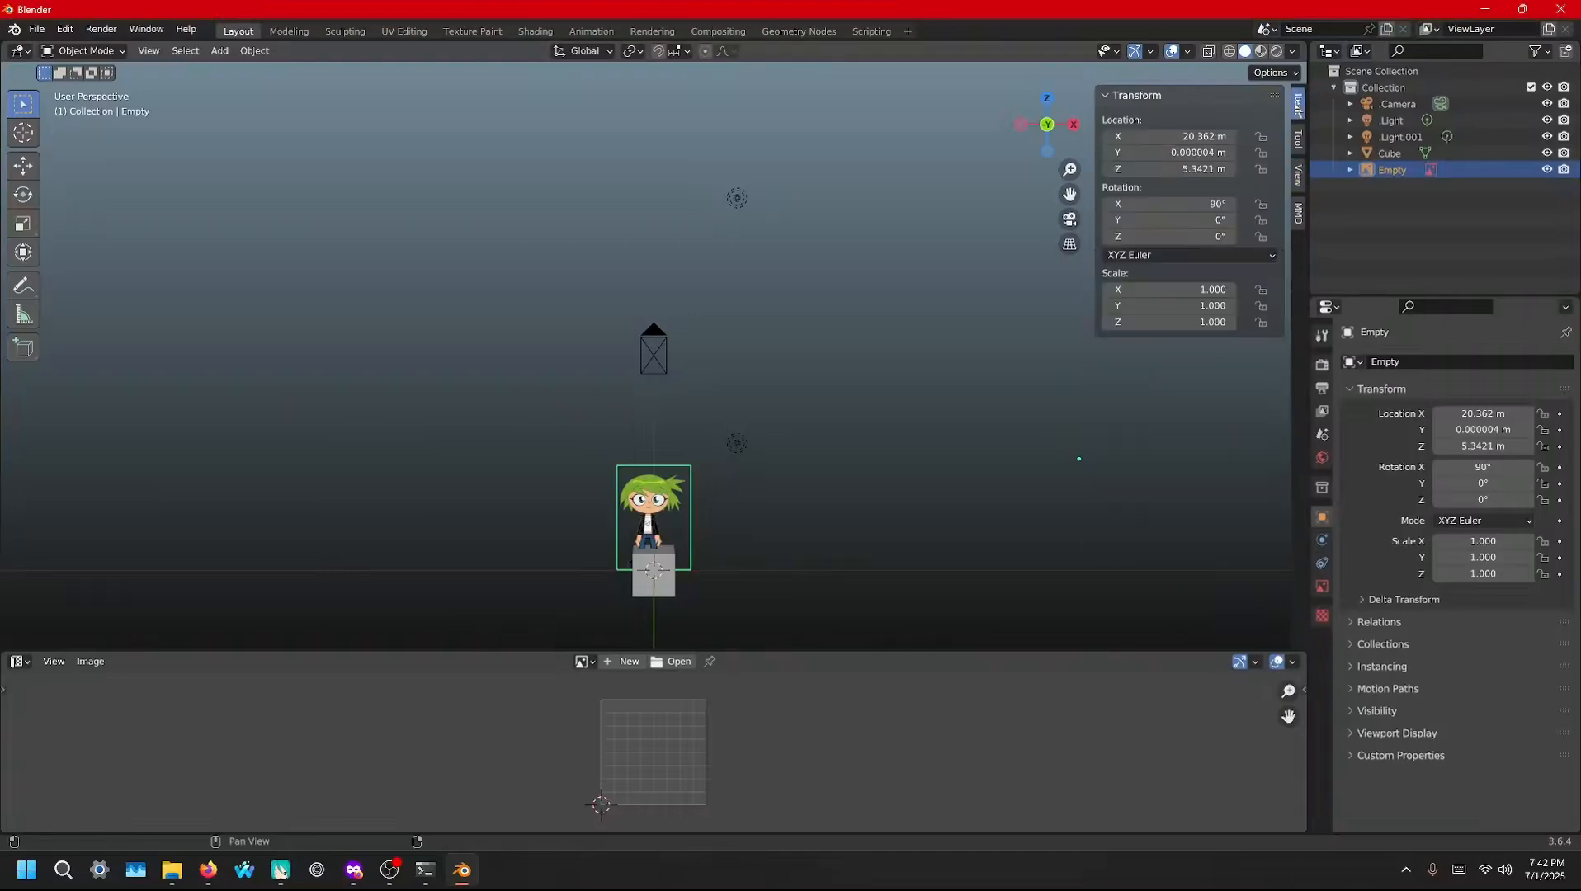
left_click(1178, 169)
type("0")
key("Return")
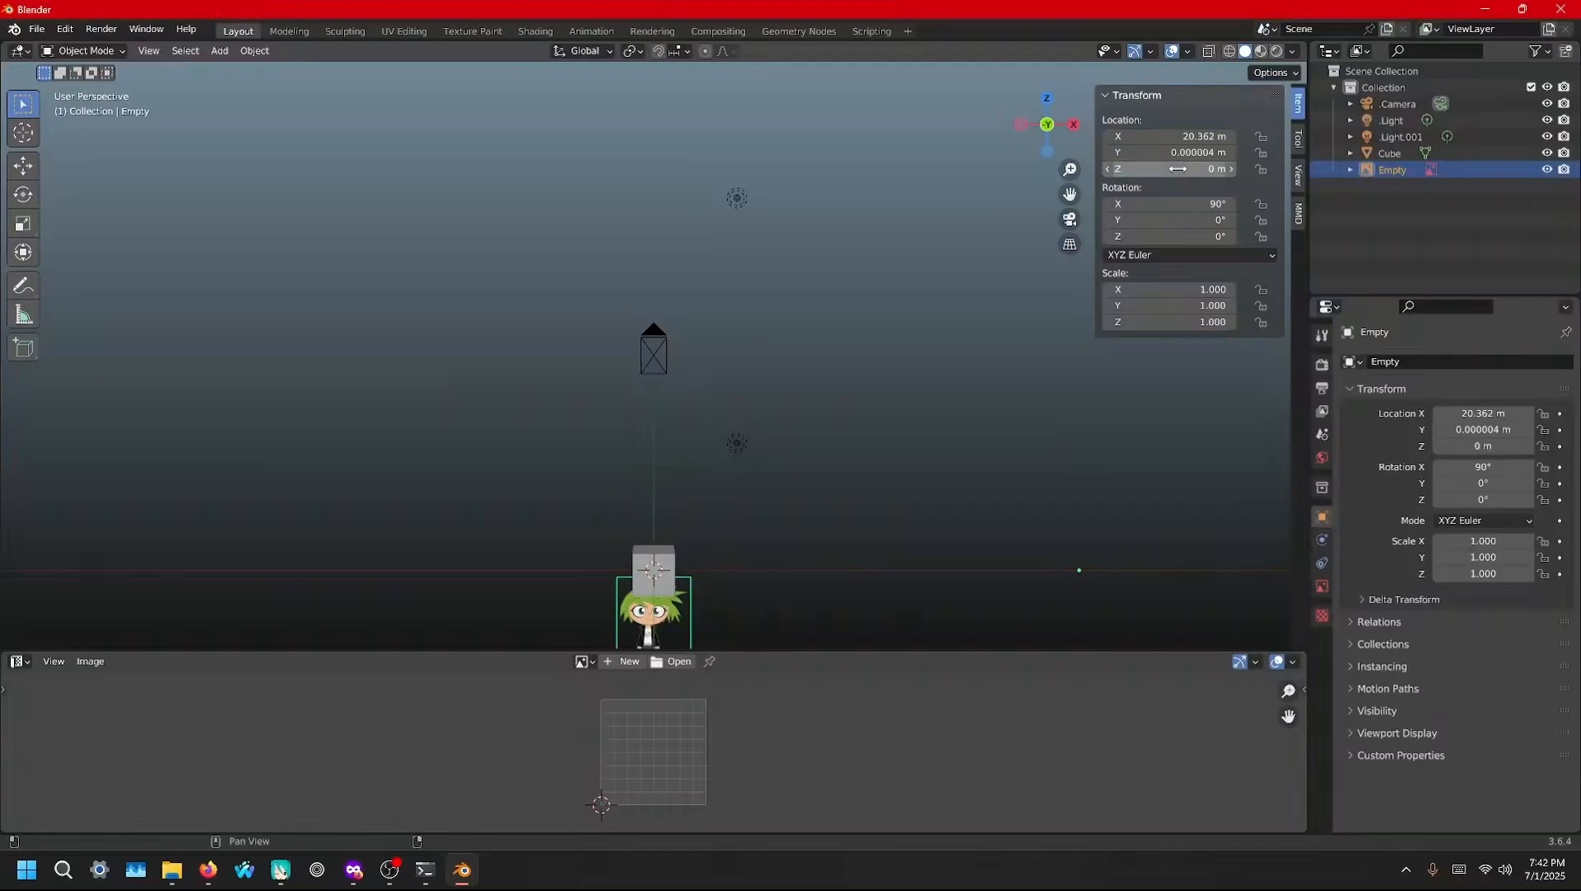
Change the reference image's Z location to 5.37 m and its Y location to 0 m
mouse_move(1178, 168)
left_mouse_down()
mouse_move(1233, 168)
mouse_move(1177, 152)
left_mouse_up()
left_click(1182, 152)
type("0")
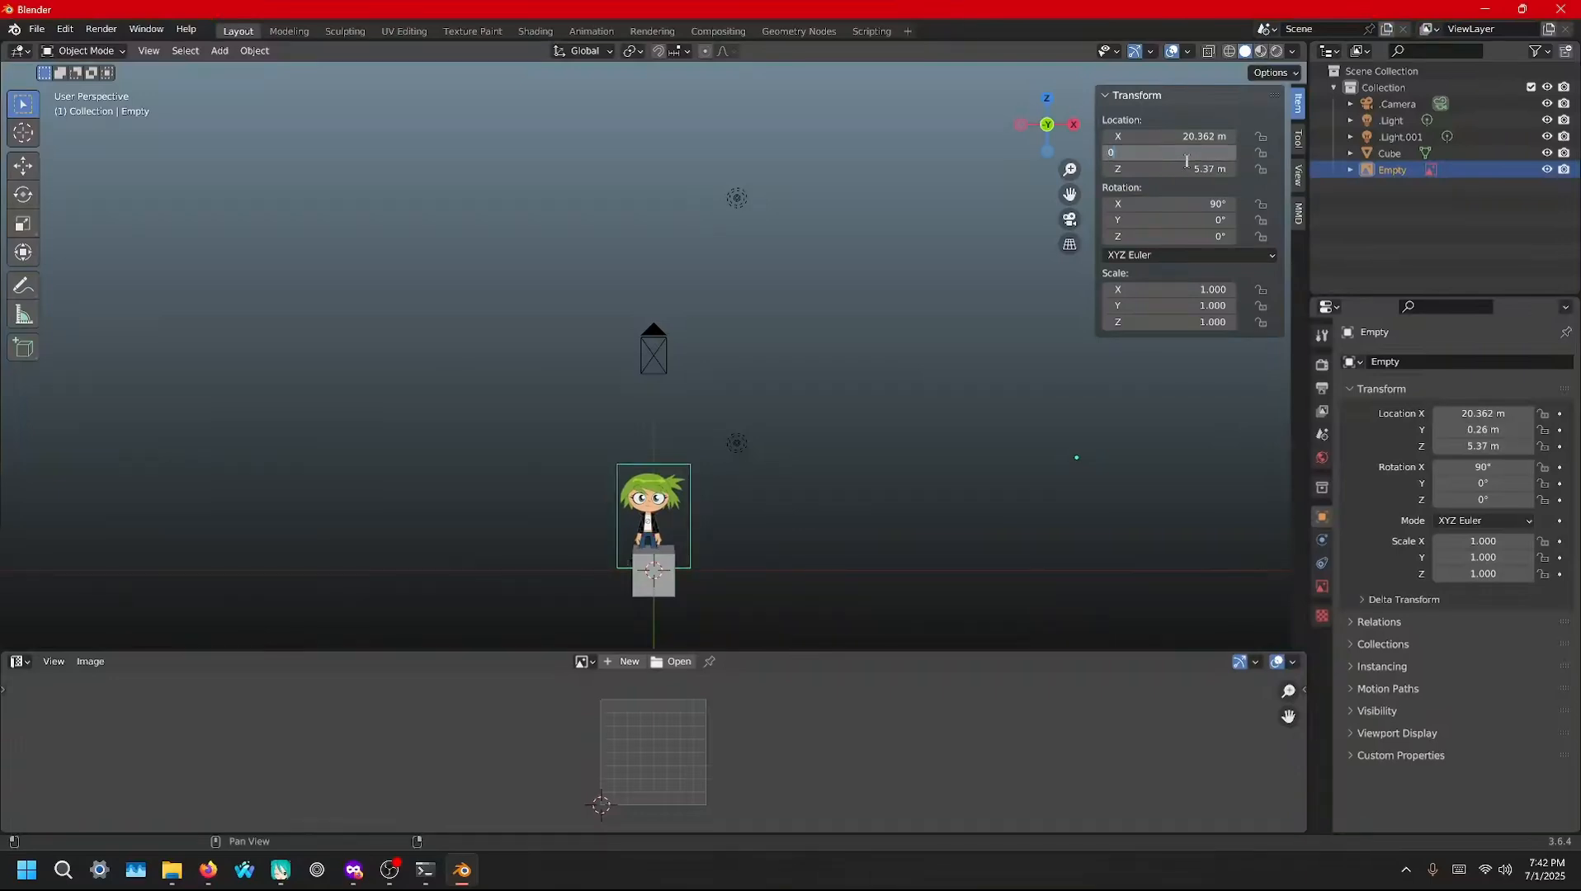
key("Return")
Try setting the reference image's X location to 0 m, and undo that change
left_click(1181, 135)
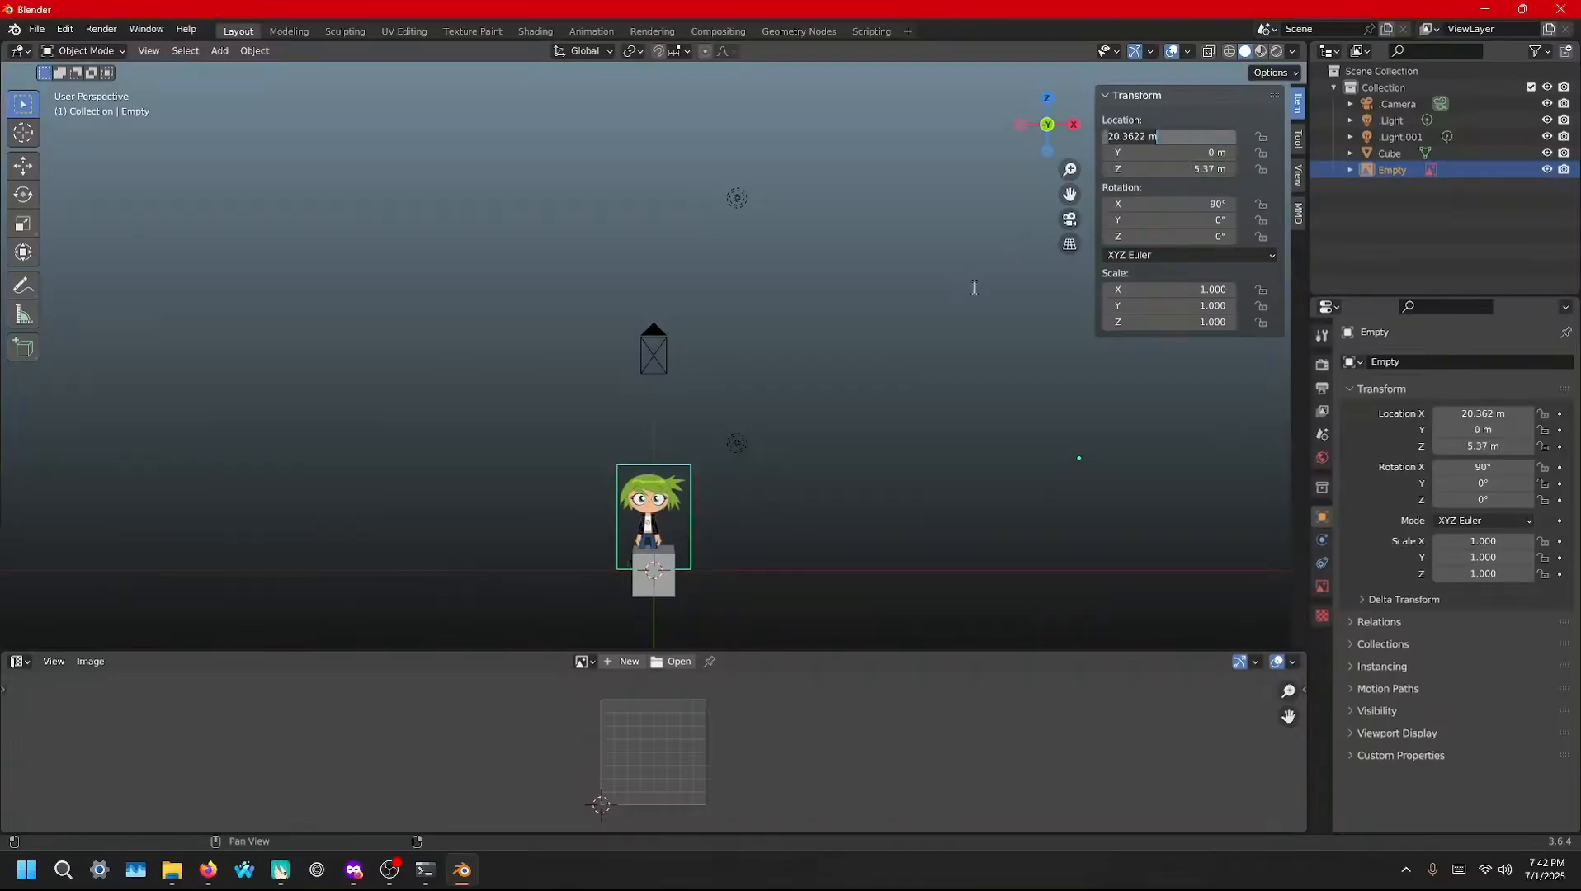
type("1")
key("Return")
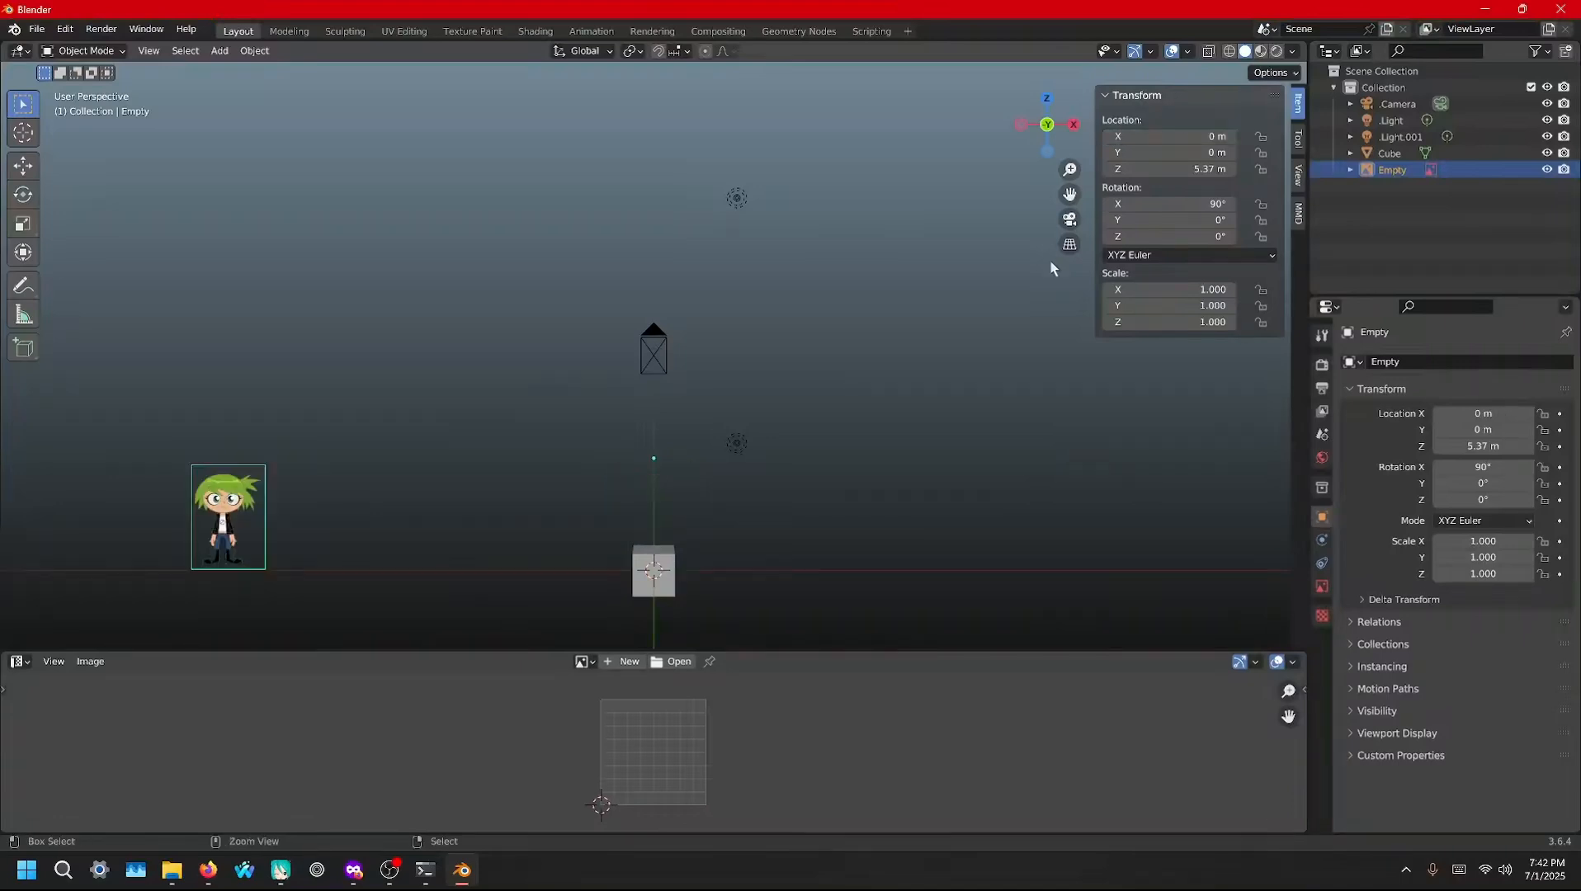
key("ctrl+z")
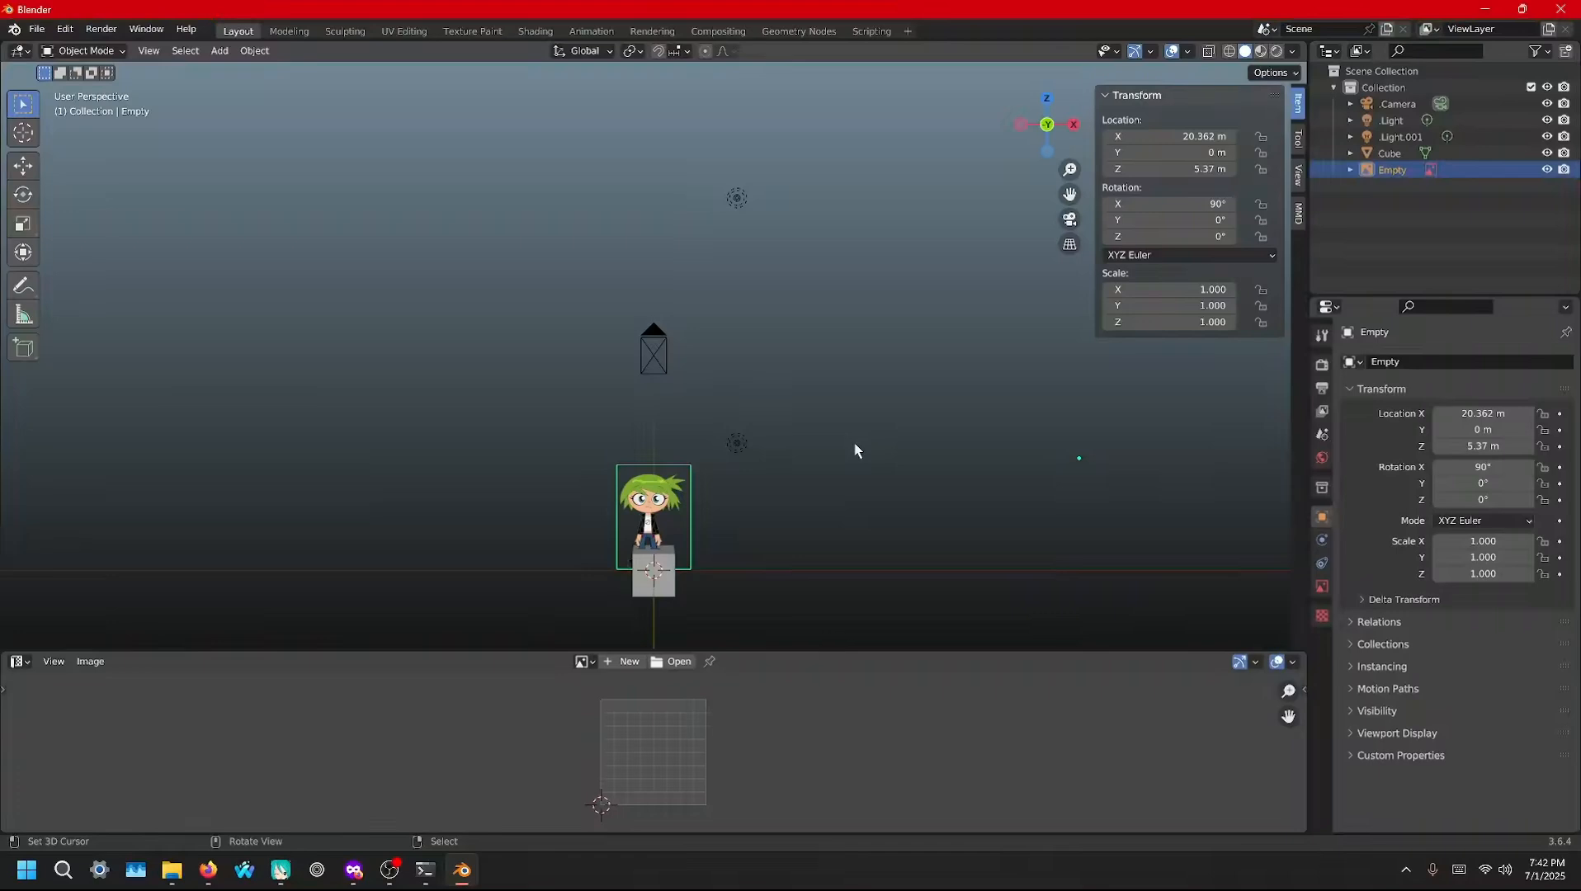
Inspect the reference image's placement beside the cube and undo its remaining location changes
mouse_move(805, 537)
middle_mouse_down()
mouse_move(808, 509)
mouse_move(822, 561)
middle_mouse_up()
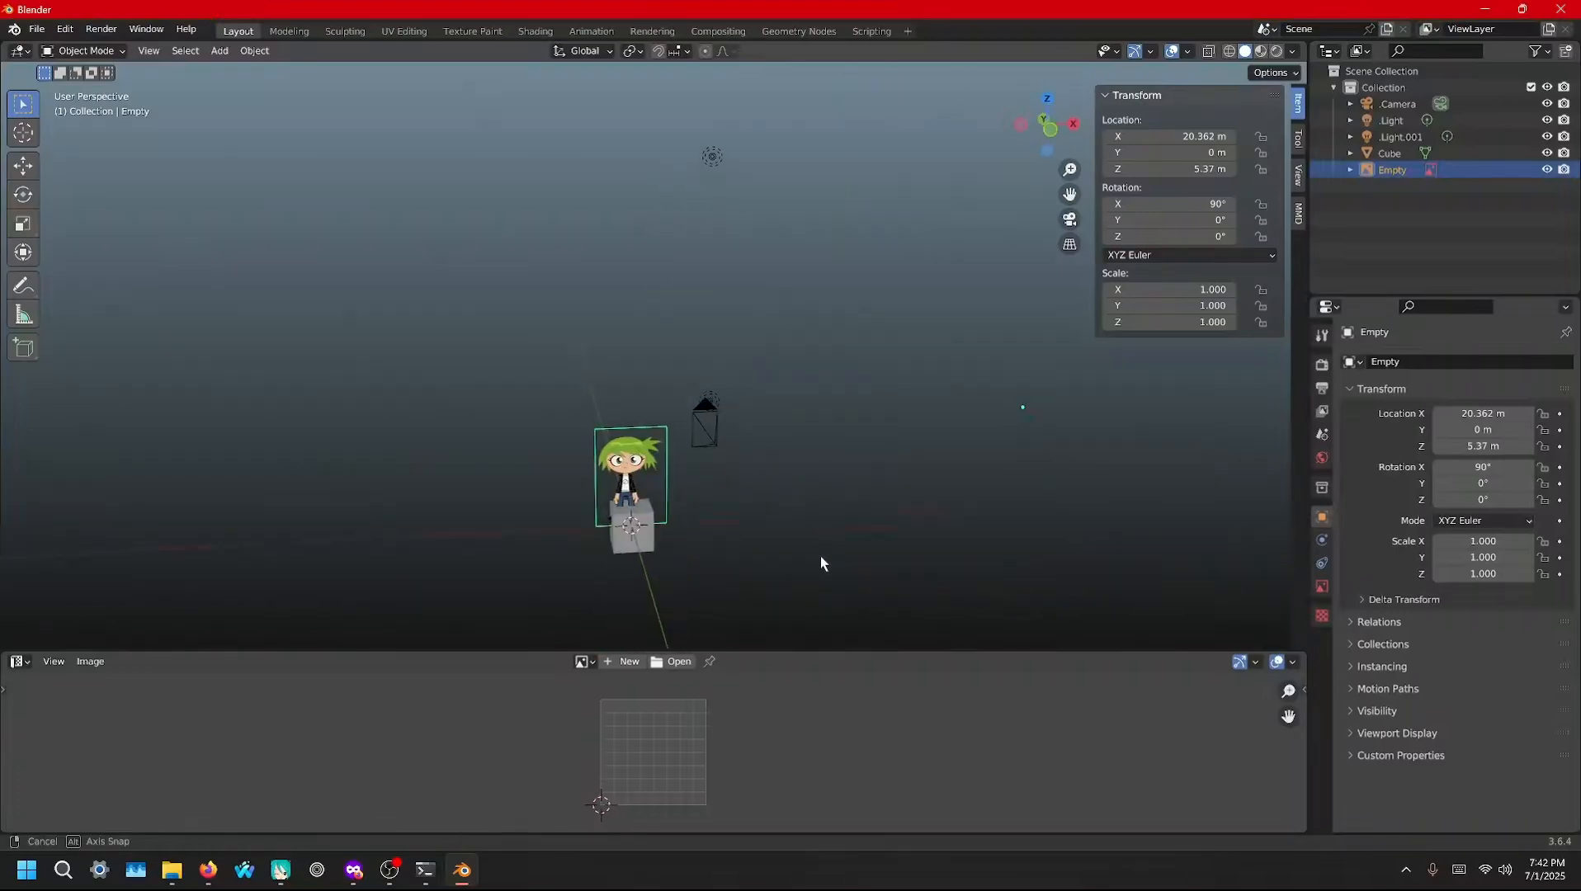
scroll(836, 541, "up", 4)
middle_click_drag(736, 492, 650, 613, "shift")
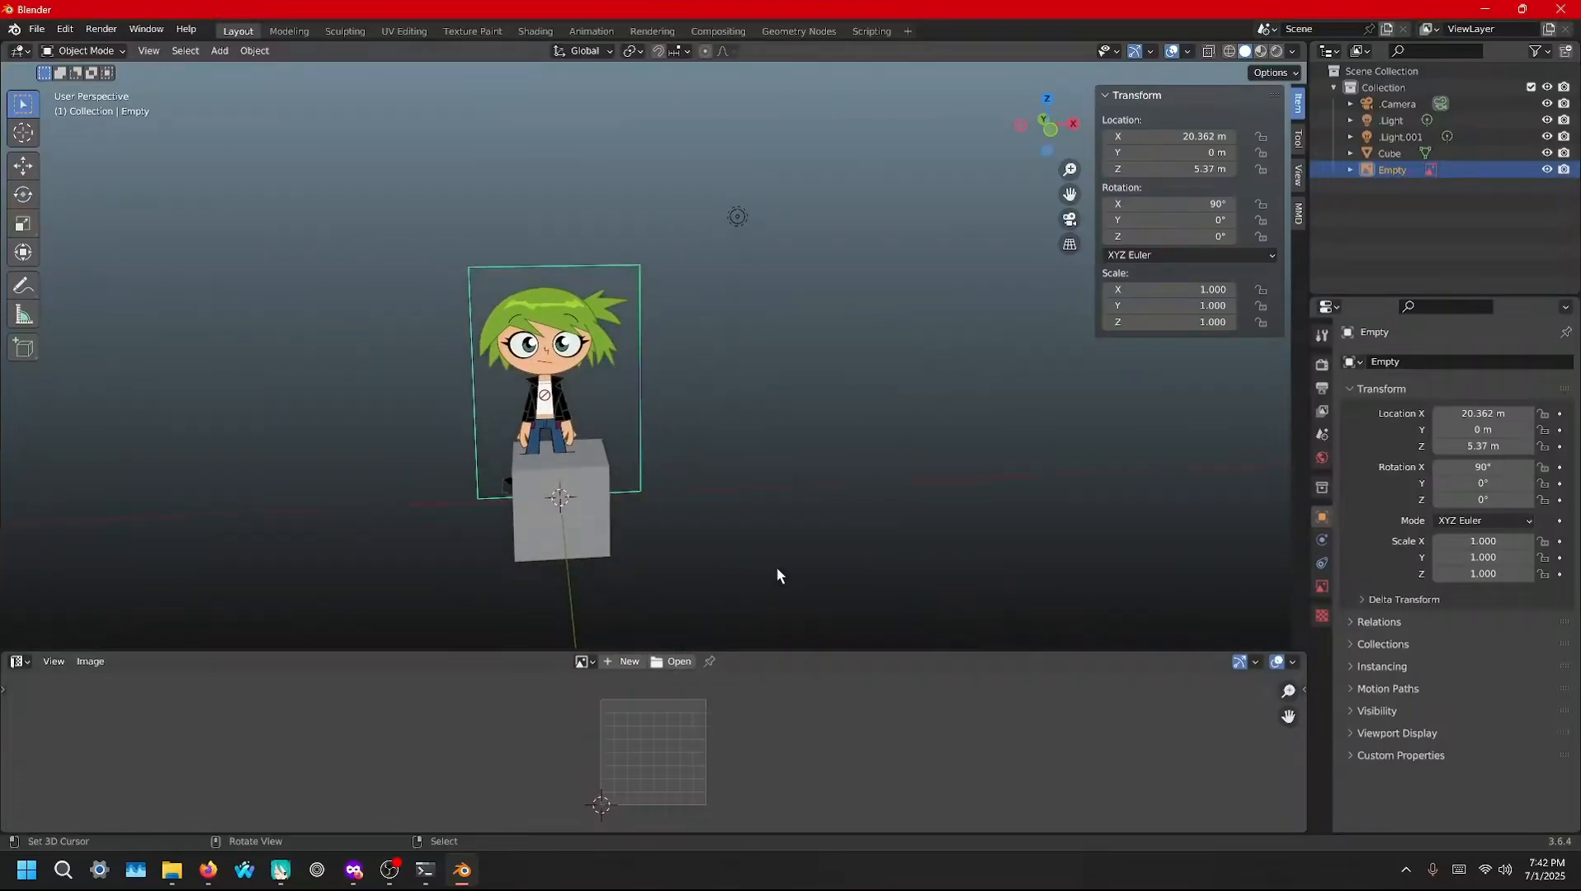
middle_click_drag(776, 567, 735, 519)
scroll(755, 531, "down", 1)
scroll(821, 558, "down", 1)
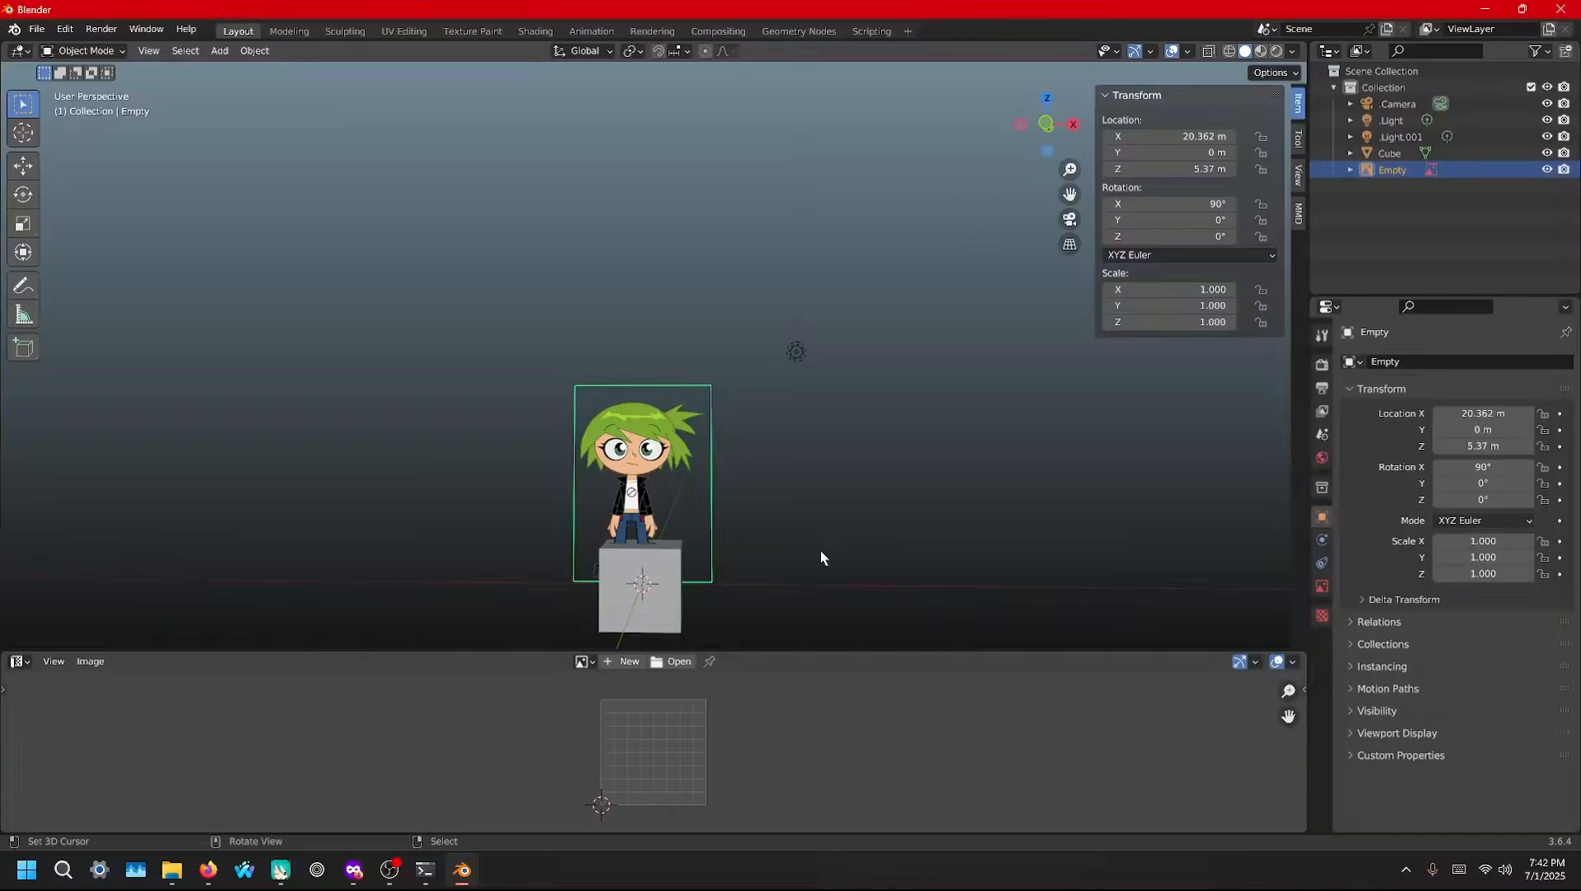
key("ctrl+z")
key("ctrl+z")
key("ctrl+z")
key("ctrl+z")
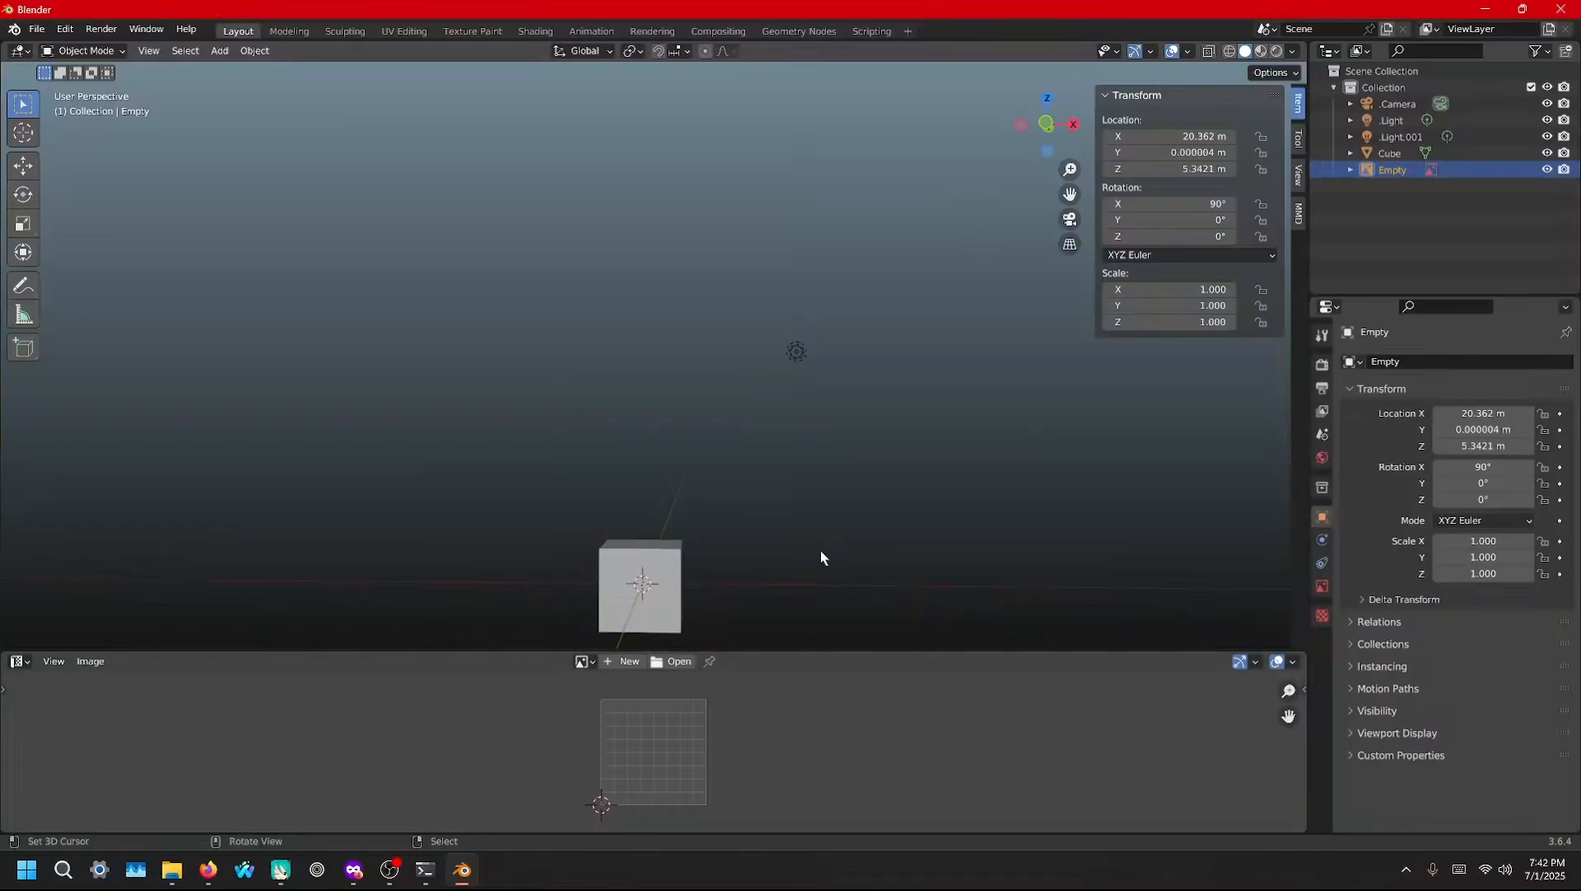
Switch to the front orthographic view and import Julie by wkm37 [Full].png as a reference image just above the cube
key("KP_1")
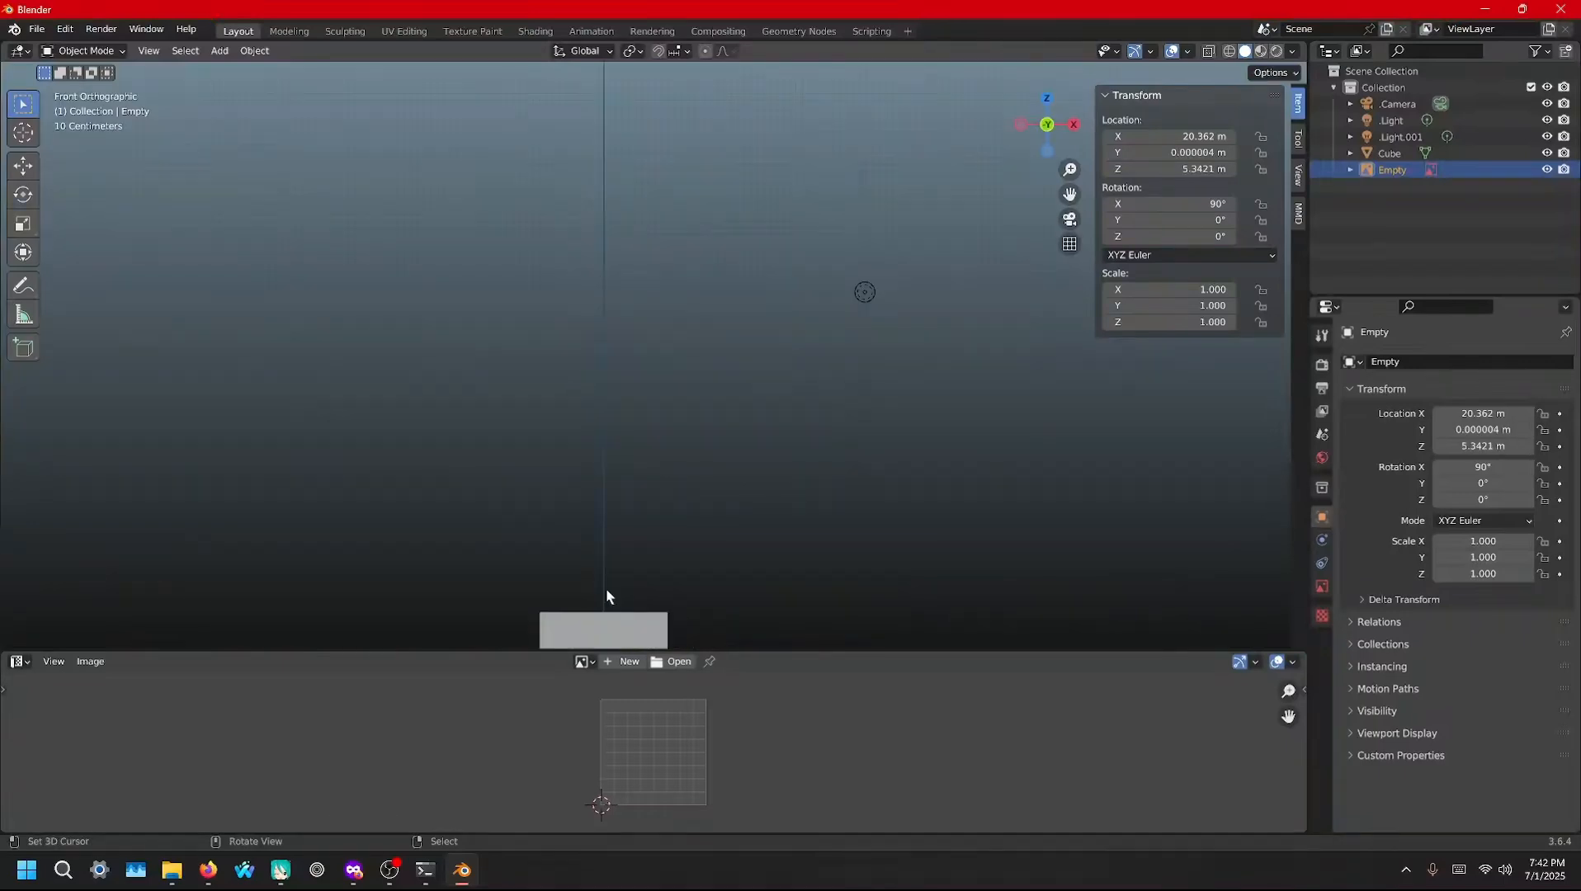
left_click(171, 870)
left_click_drag(374, 360, 265, 819)
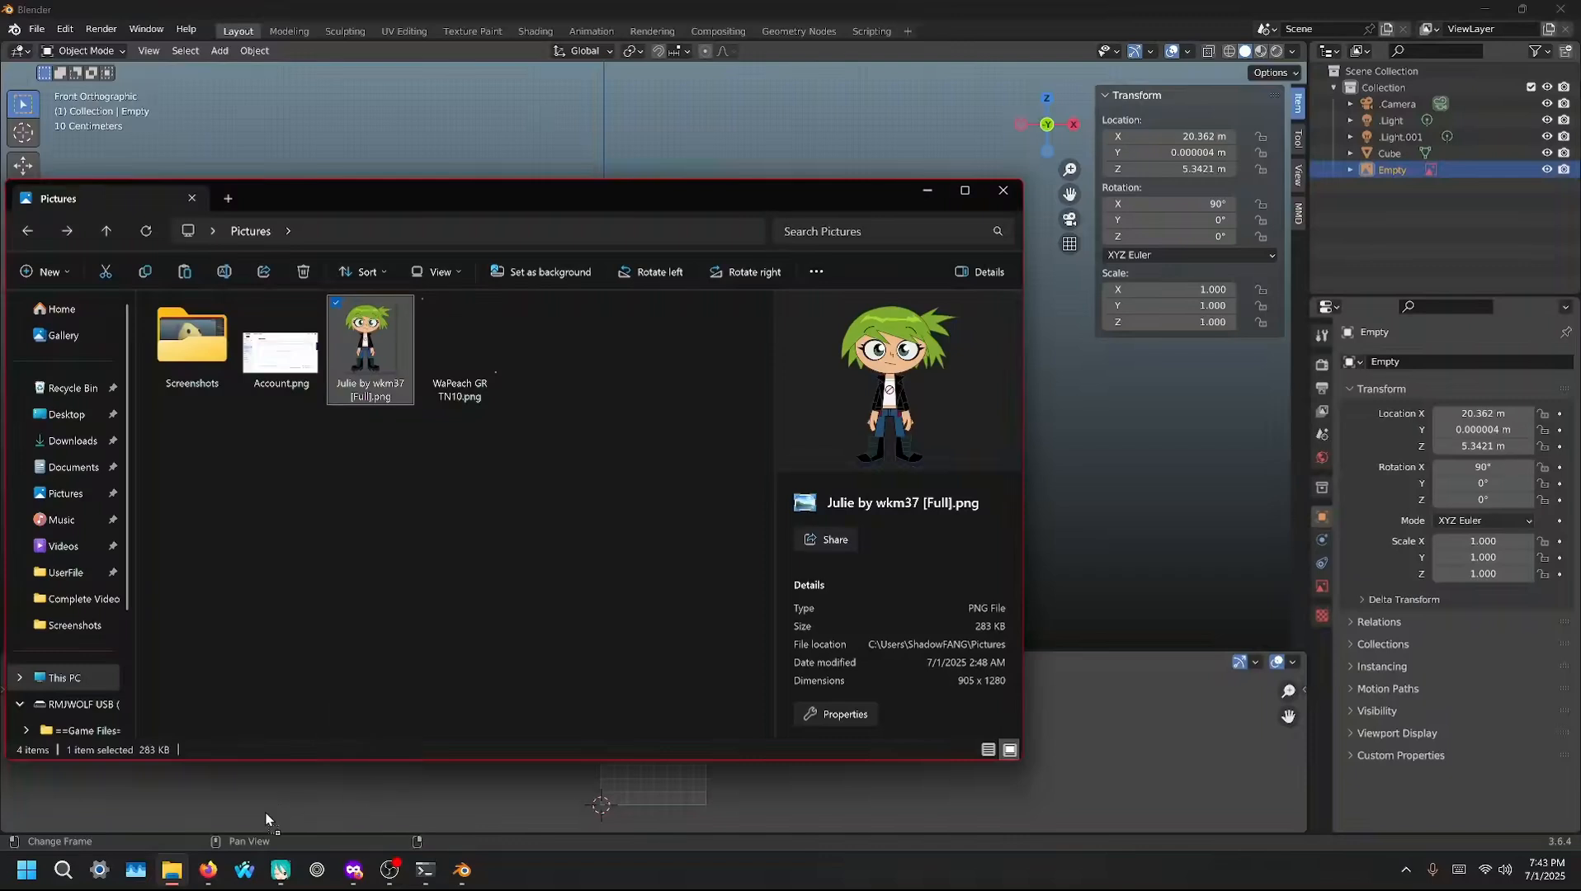
left_click_drag(478, 859, 588, 535)
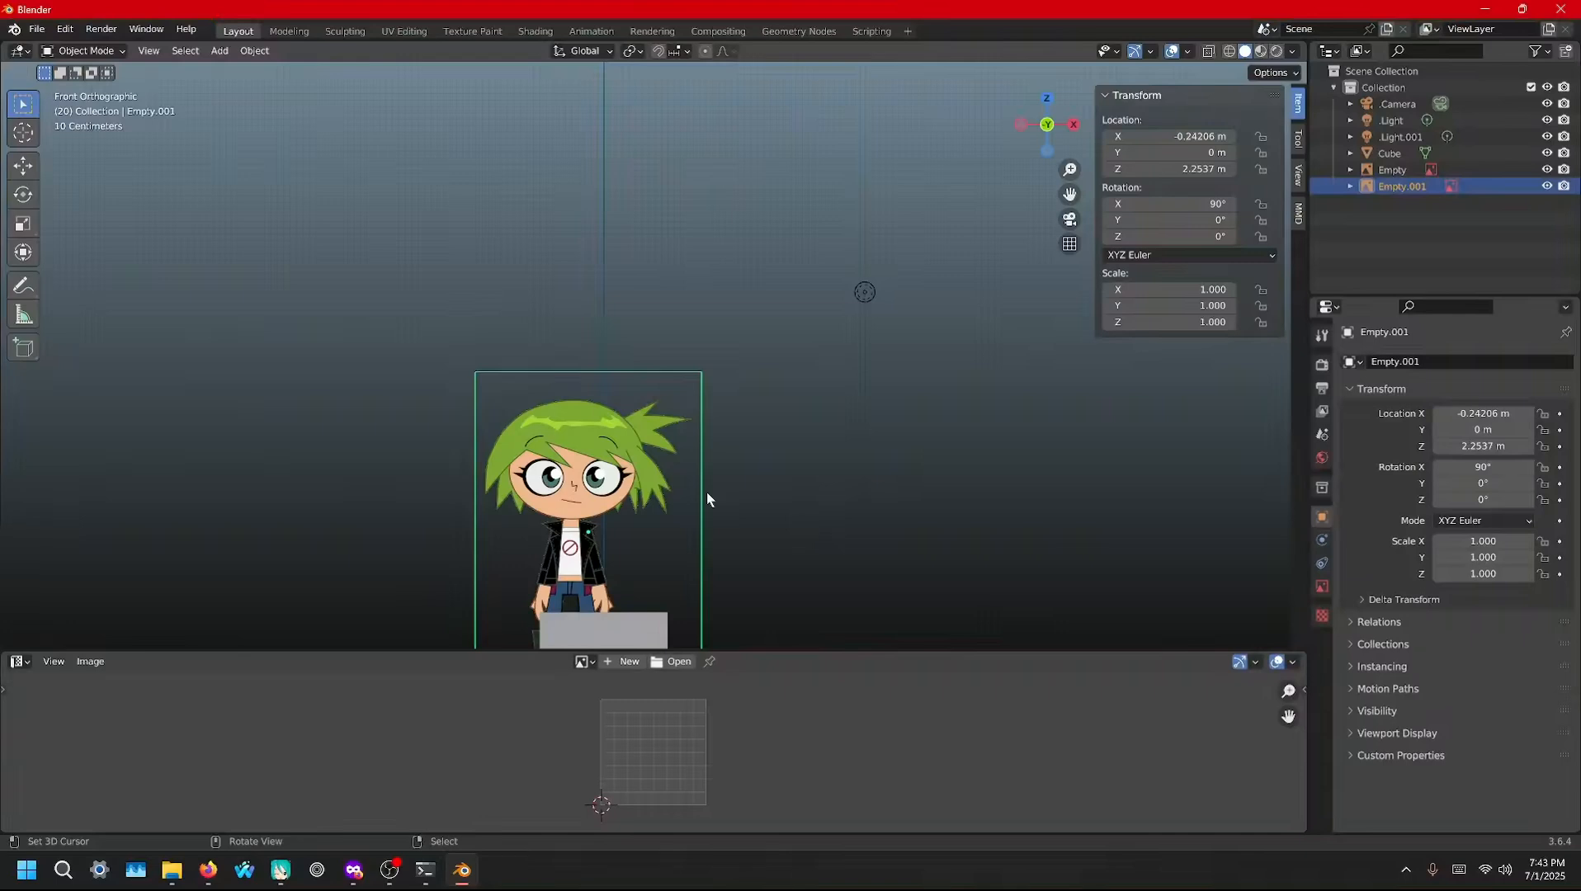
Shift the new reference image sideways so the character is centred on the vertical axis above the cube
left_click_drag(589, 532, 609, 518)
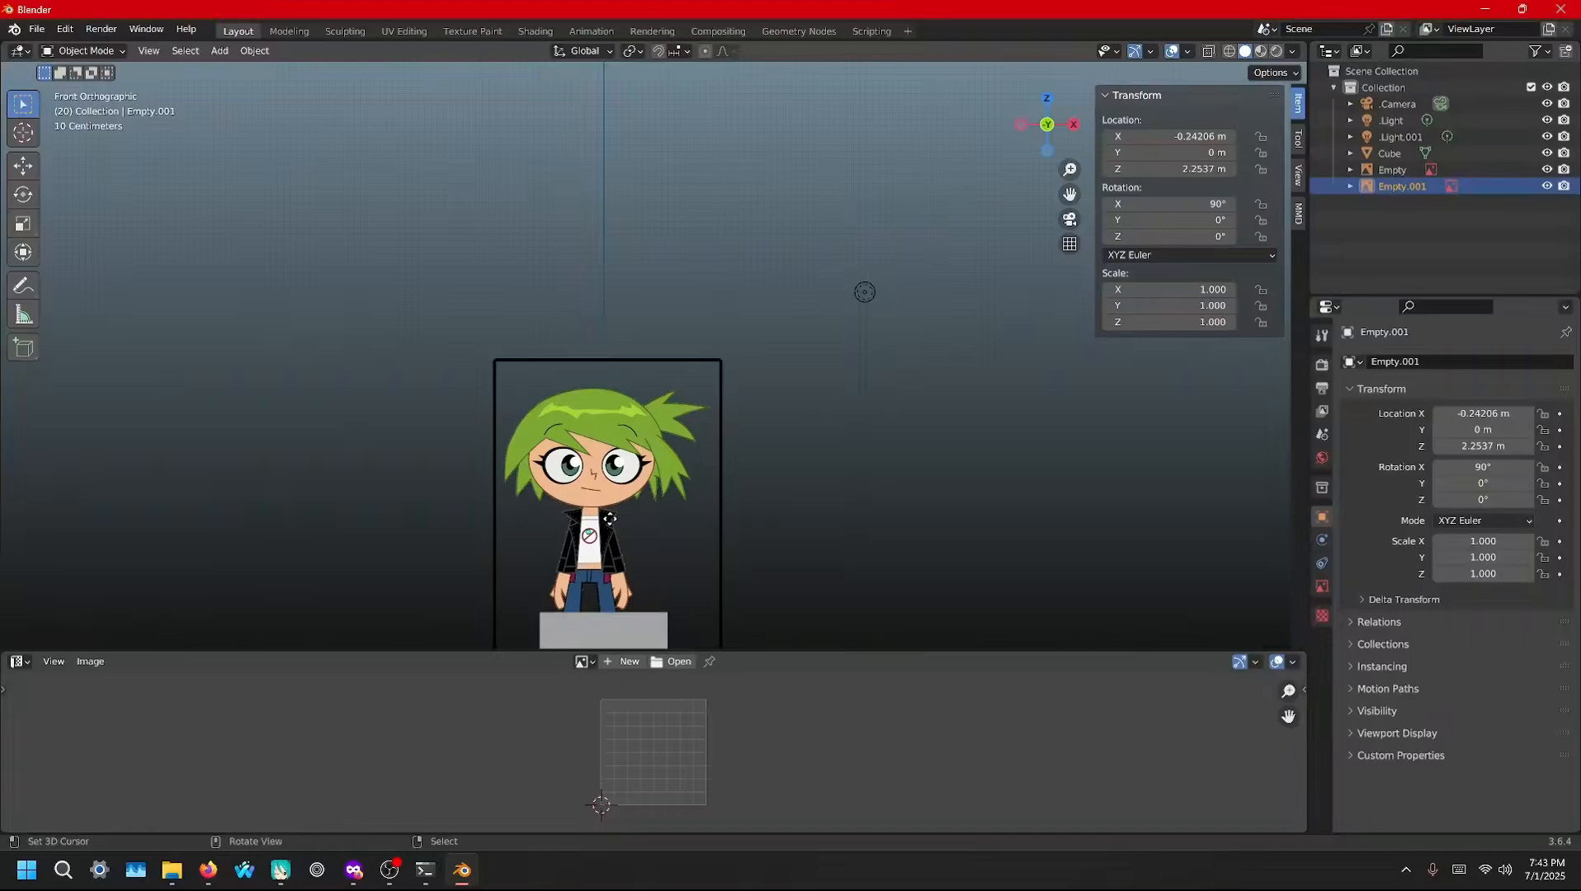
scroll(755, 508, "down", 4)
left_click(653, 456)
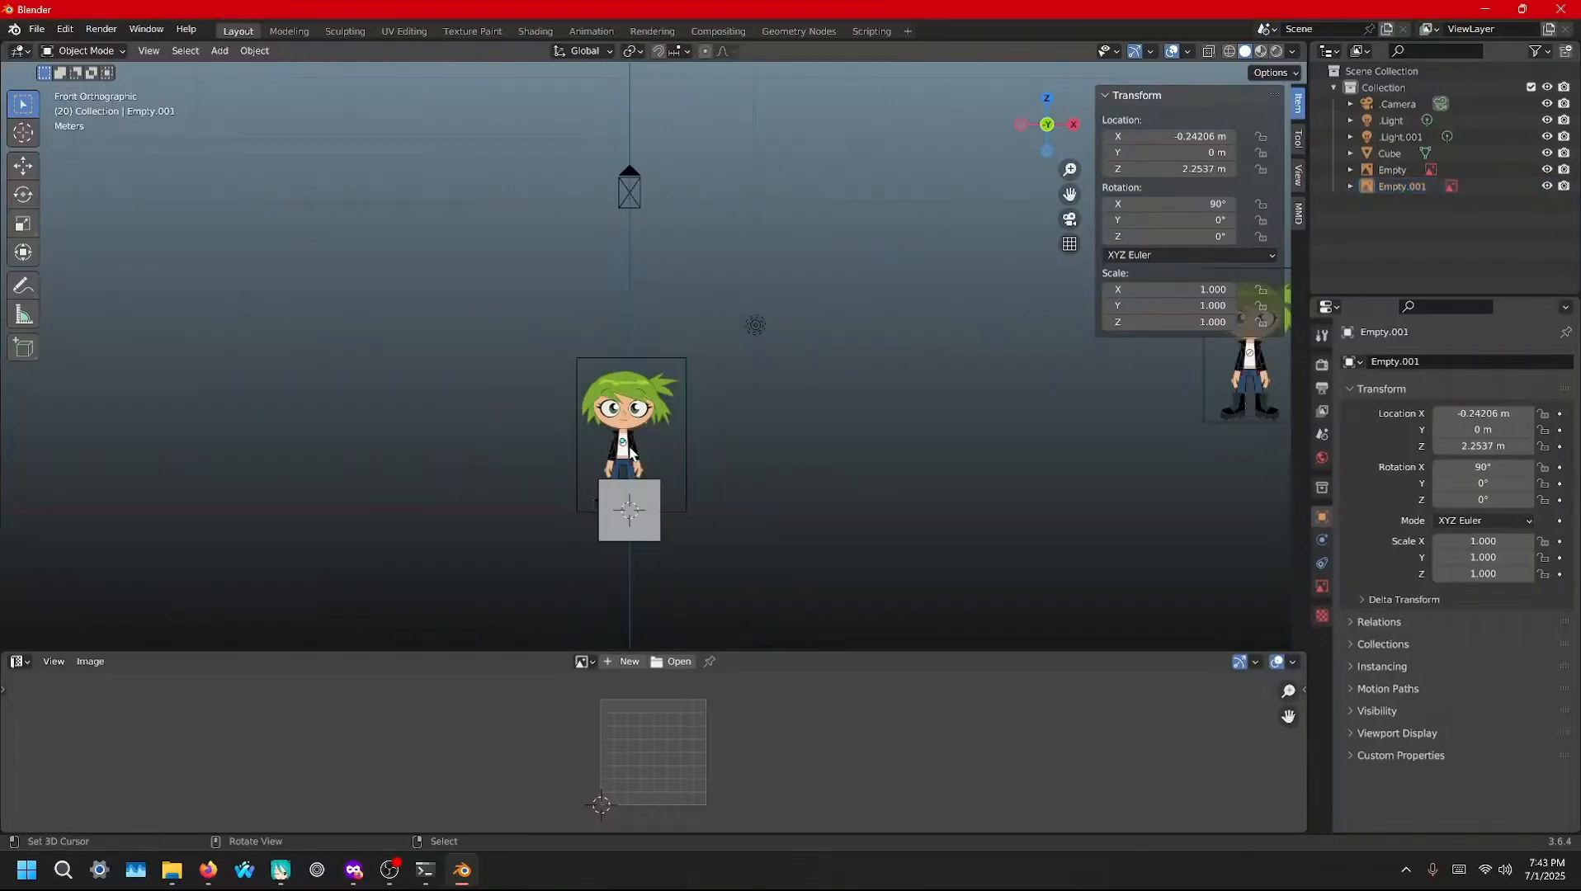
left_click_drag(625, 444, 632, 443)
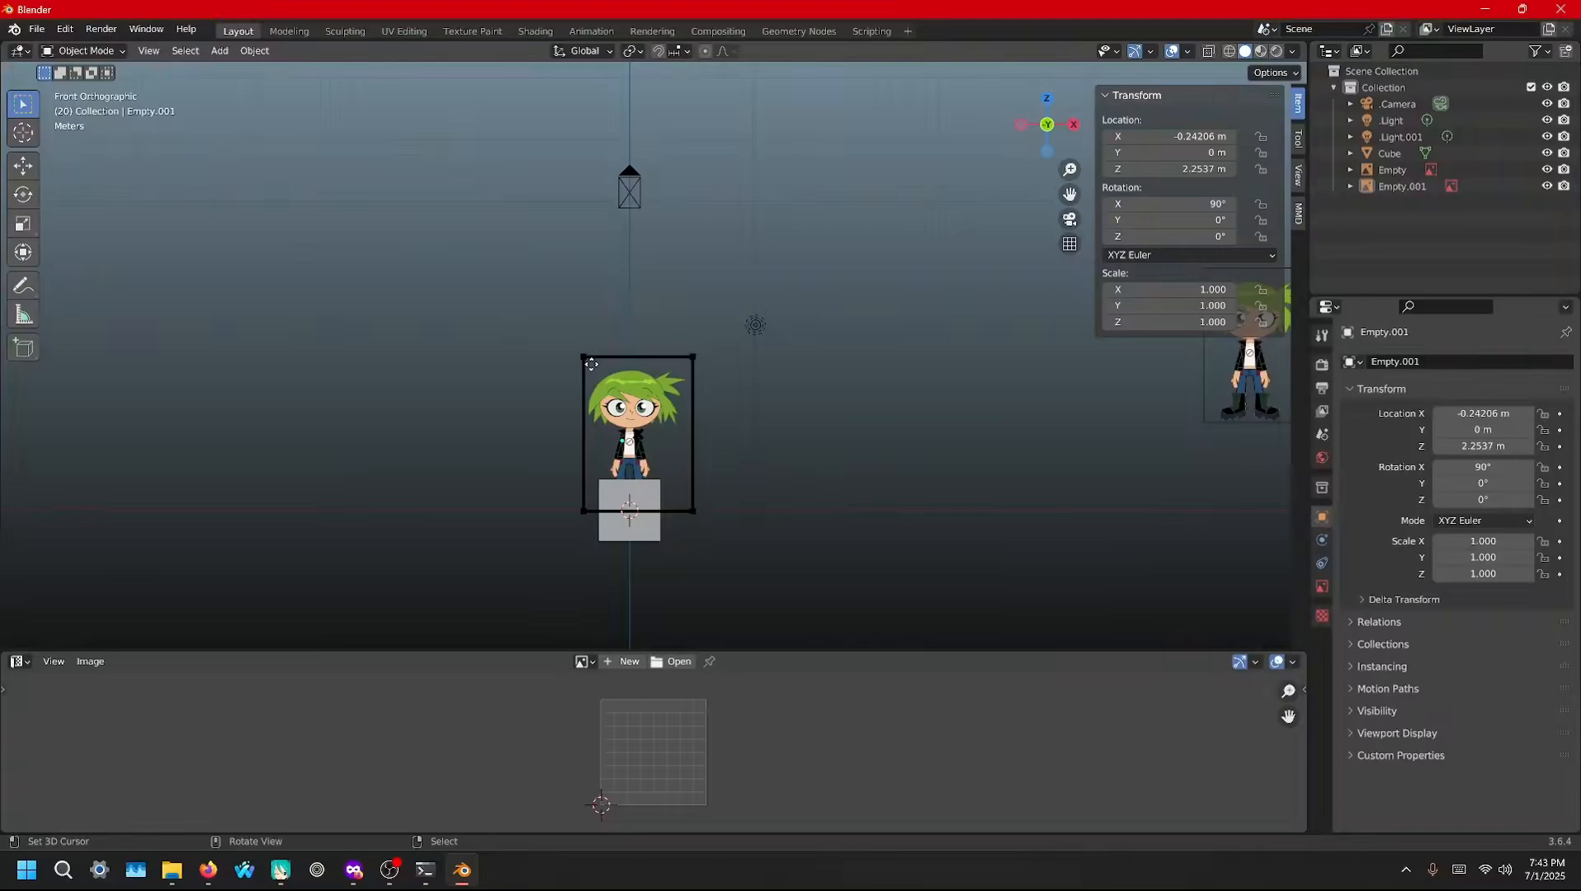
Enlarge the reference image from its upper corners, keeping its base on the ground line and the character centred on the vertical axis
scroll(585, 360, "up", 9)
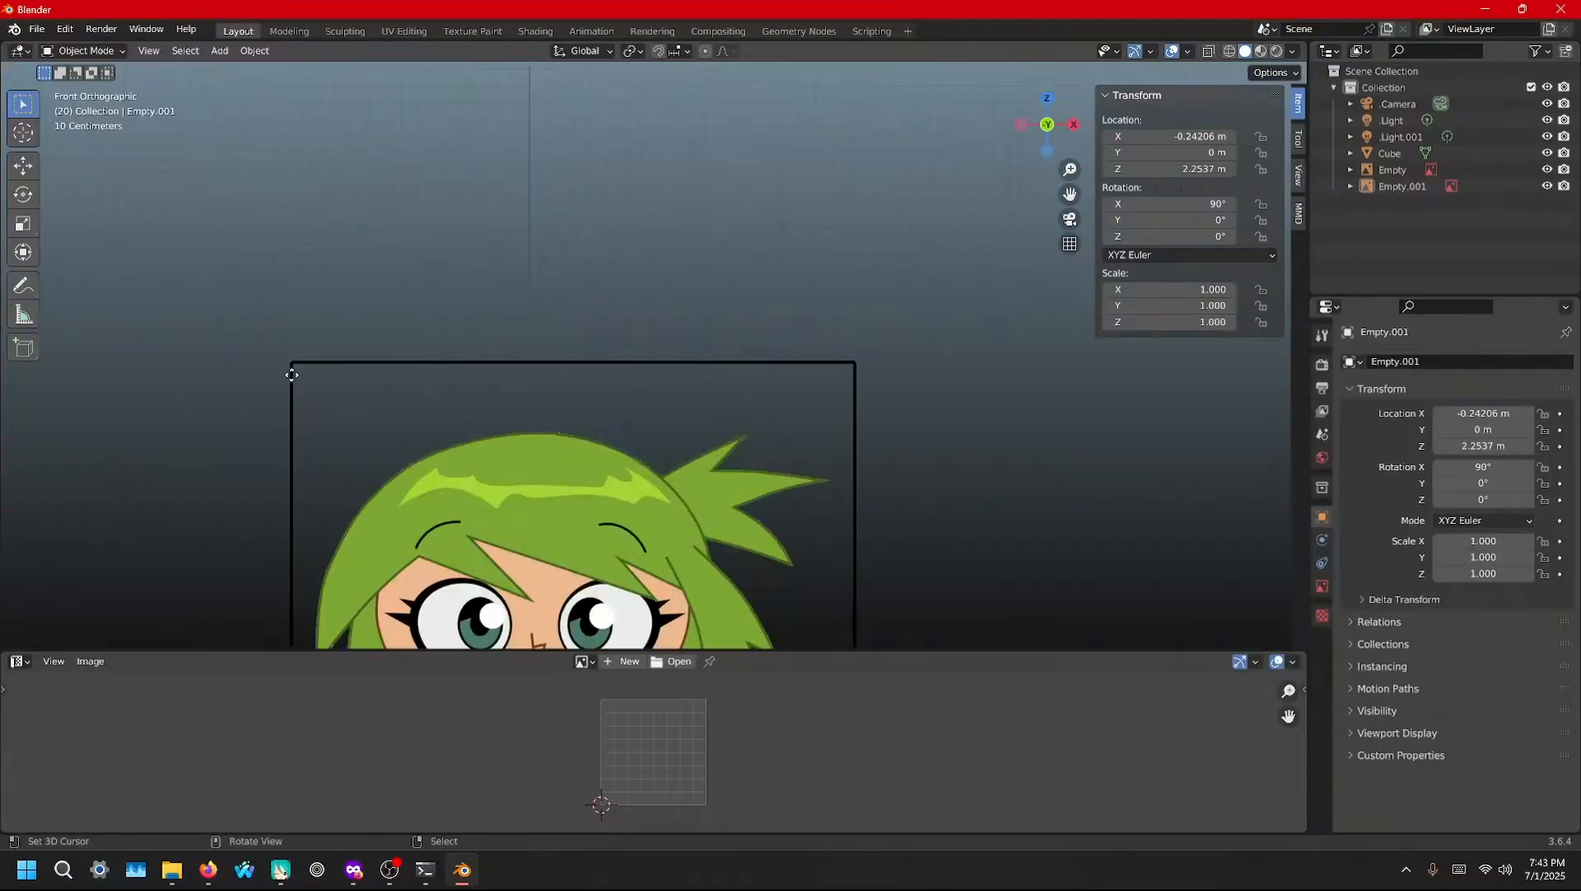
left_click_drag(290, 363, 74, 48)
scroll(612, 223, "down", 7)
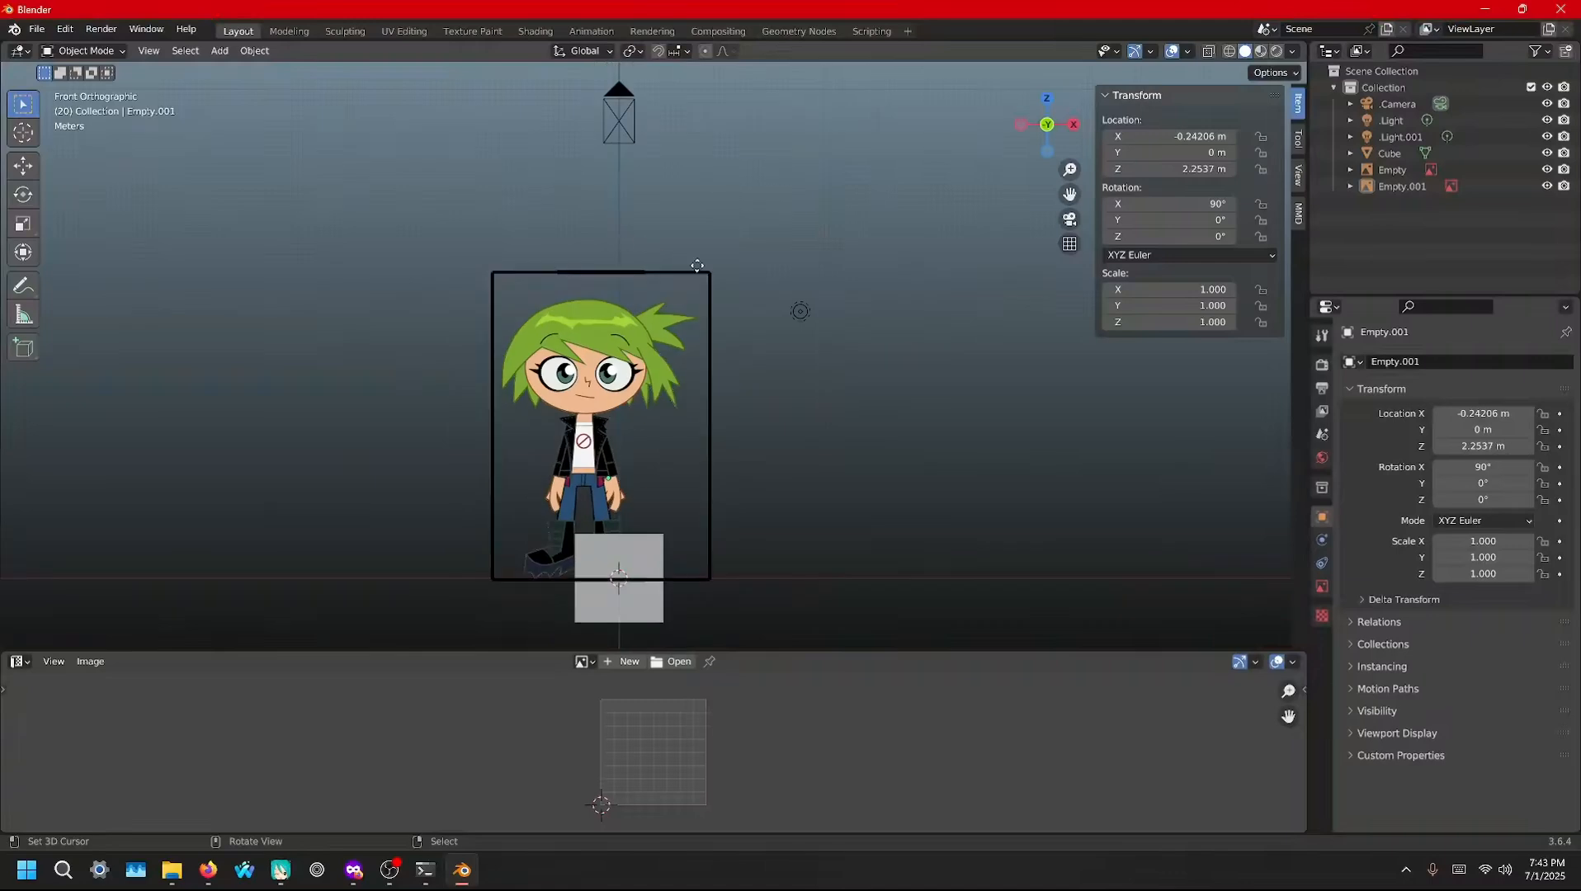
left_click_drag(710, 273, 895, 130)
scroll(895, 131, "down", 2)
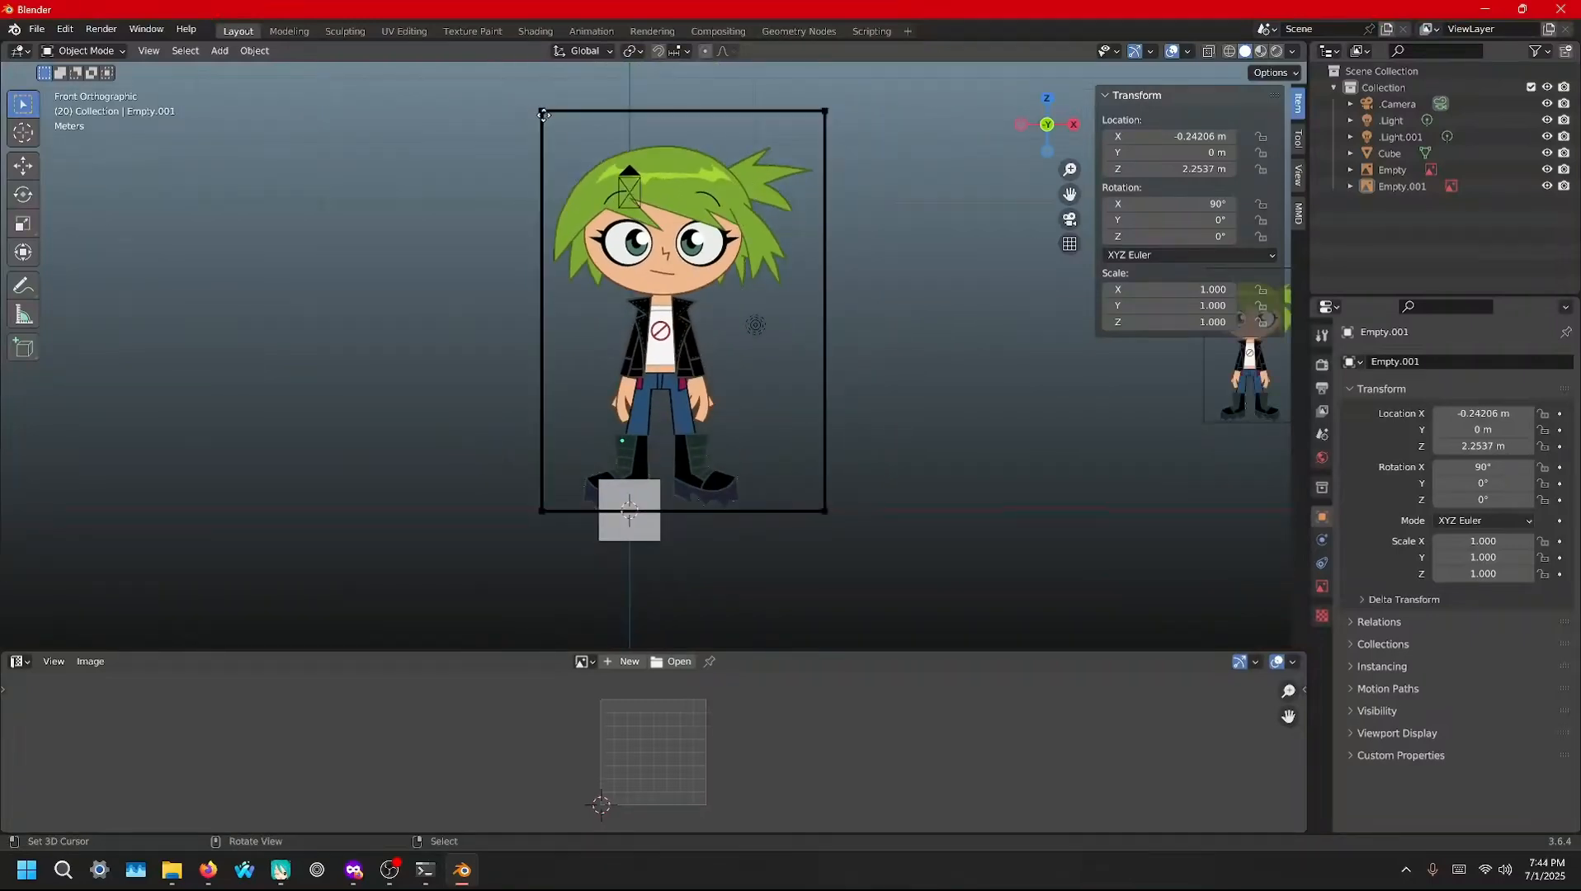
left_click_drag(541, 109, 468, 61)
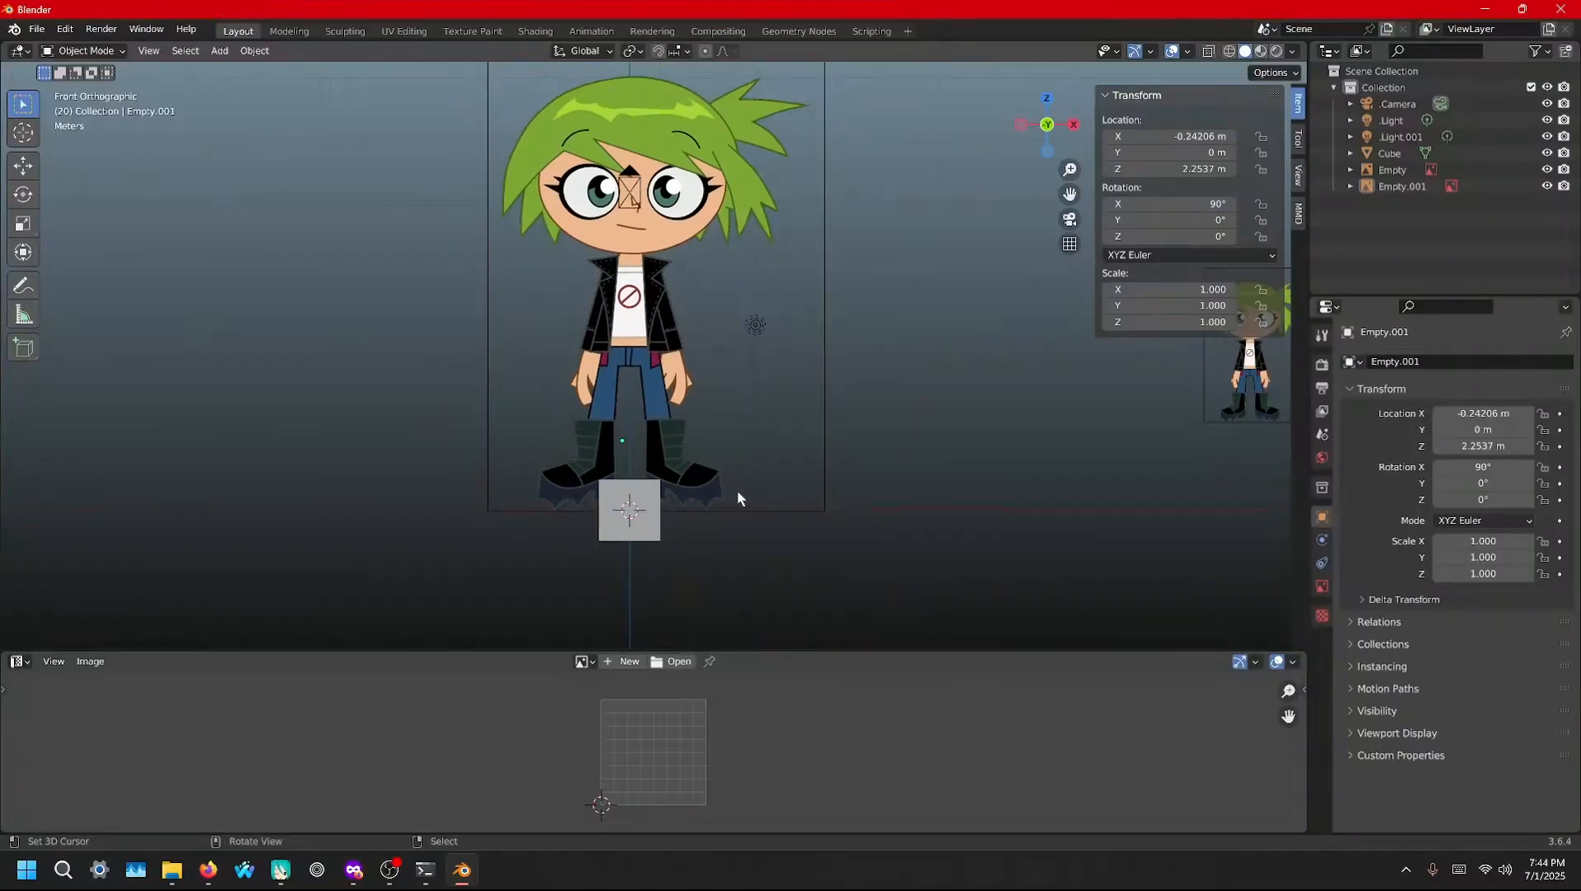
Delete the small duplicate reference image standing away from the origin
scroll(854, 400, "down", 4)
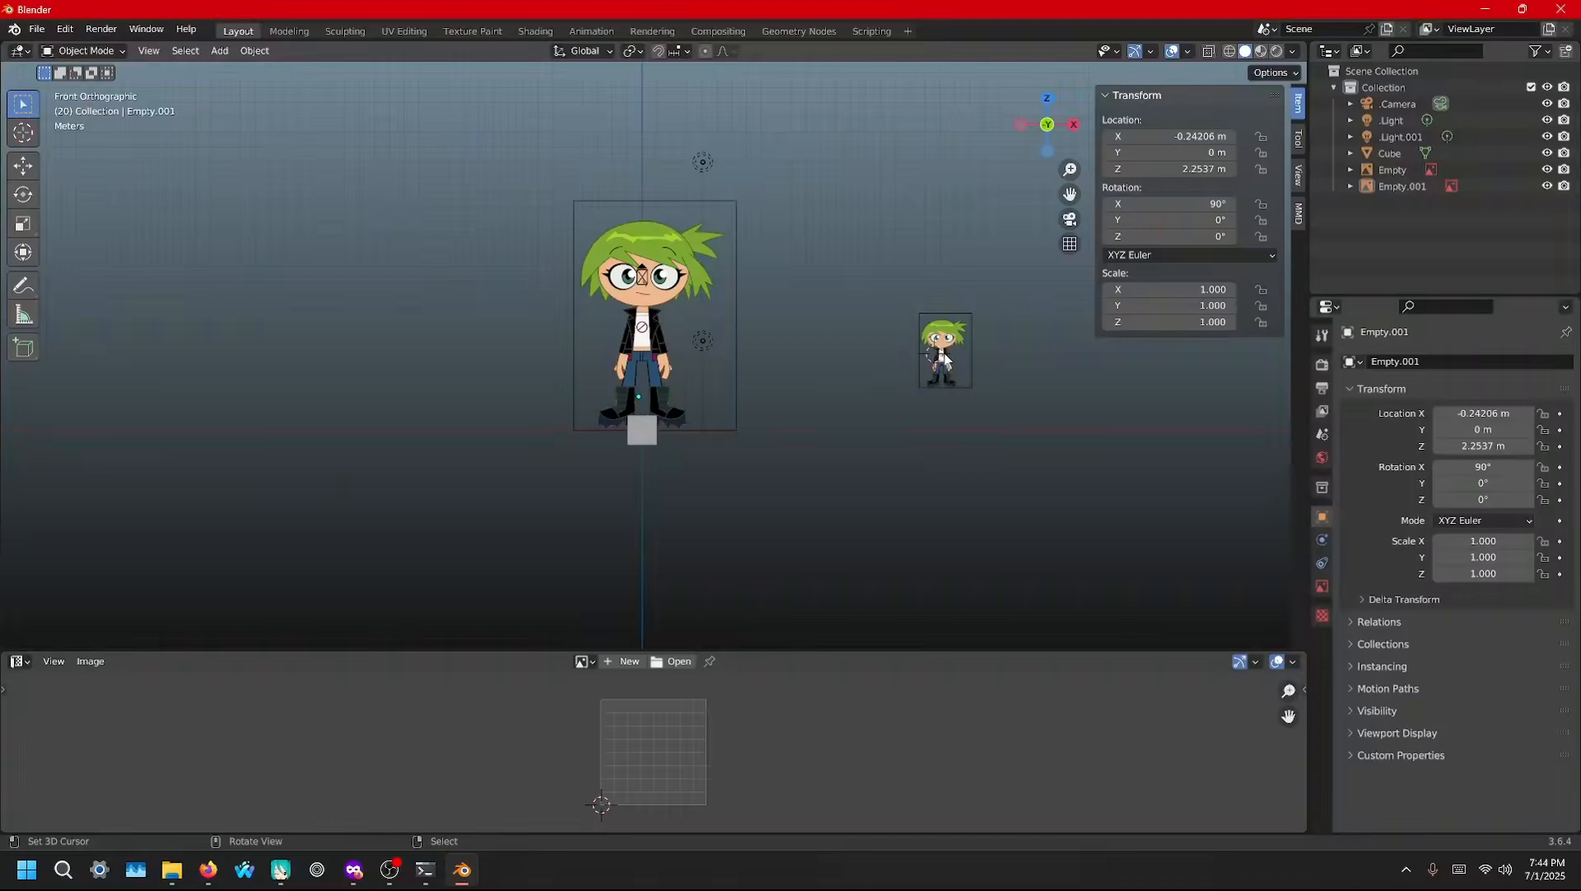
left_click(948, 337)
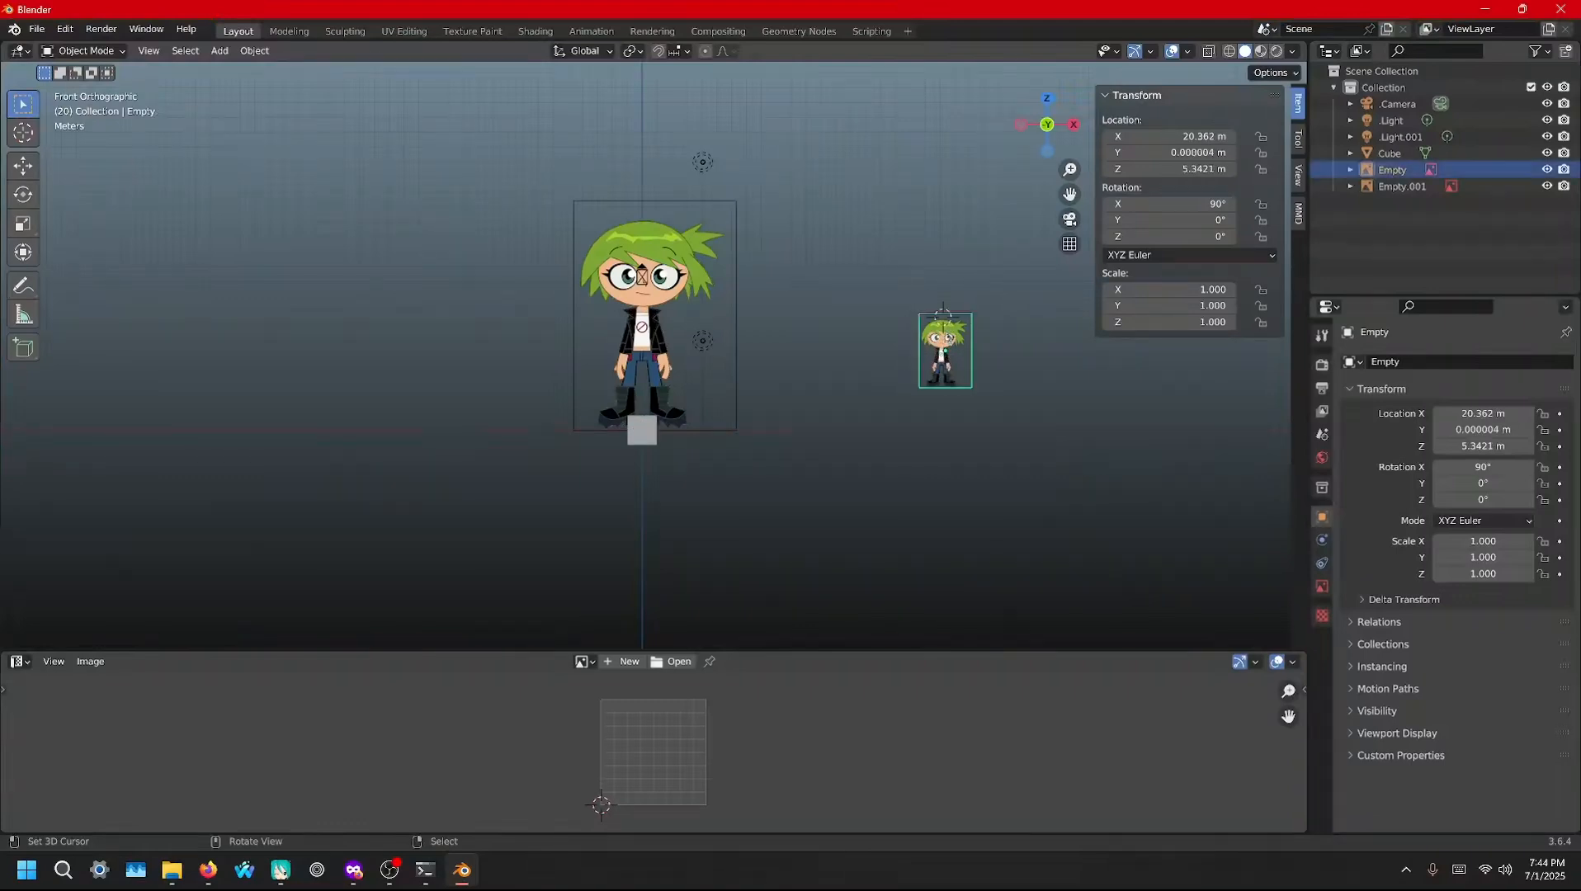
key("Delete")
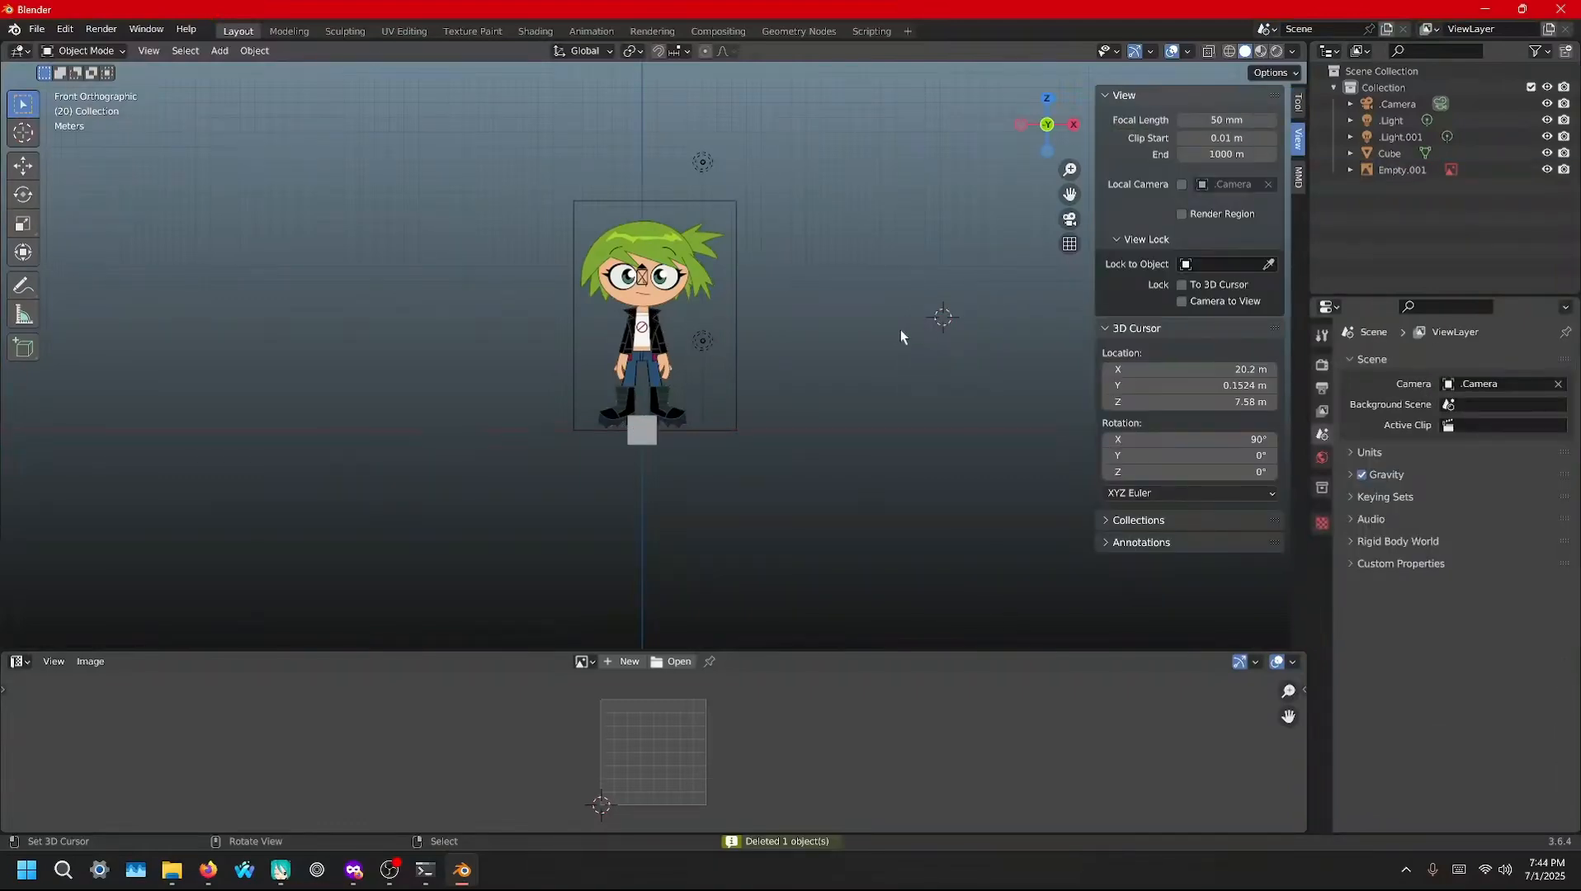
Create a new collection and move the Cube into it
right_click(1395, 196)
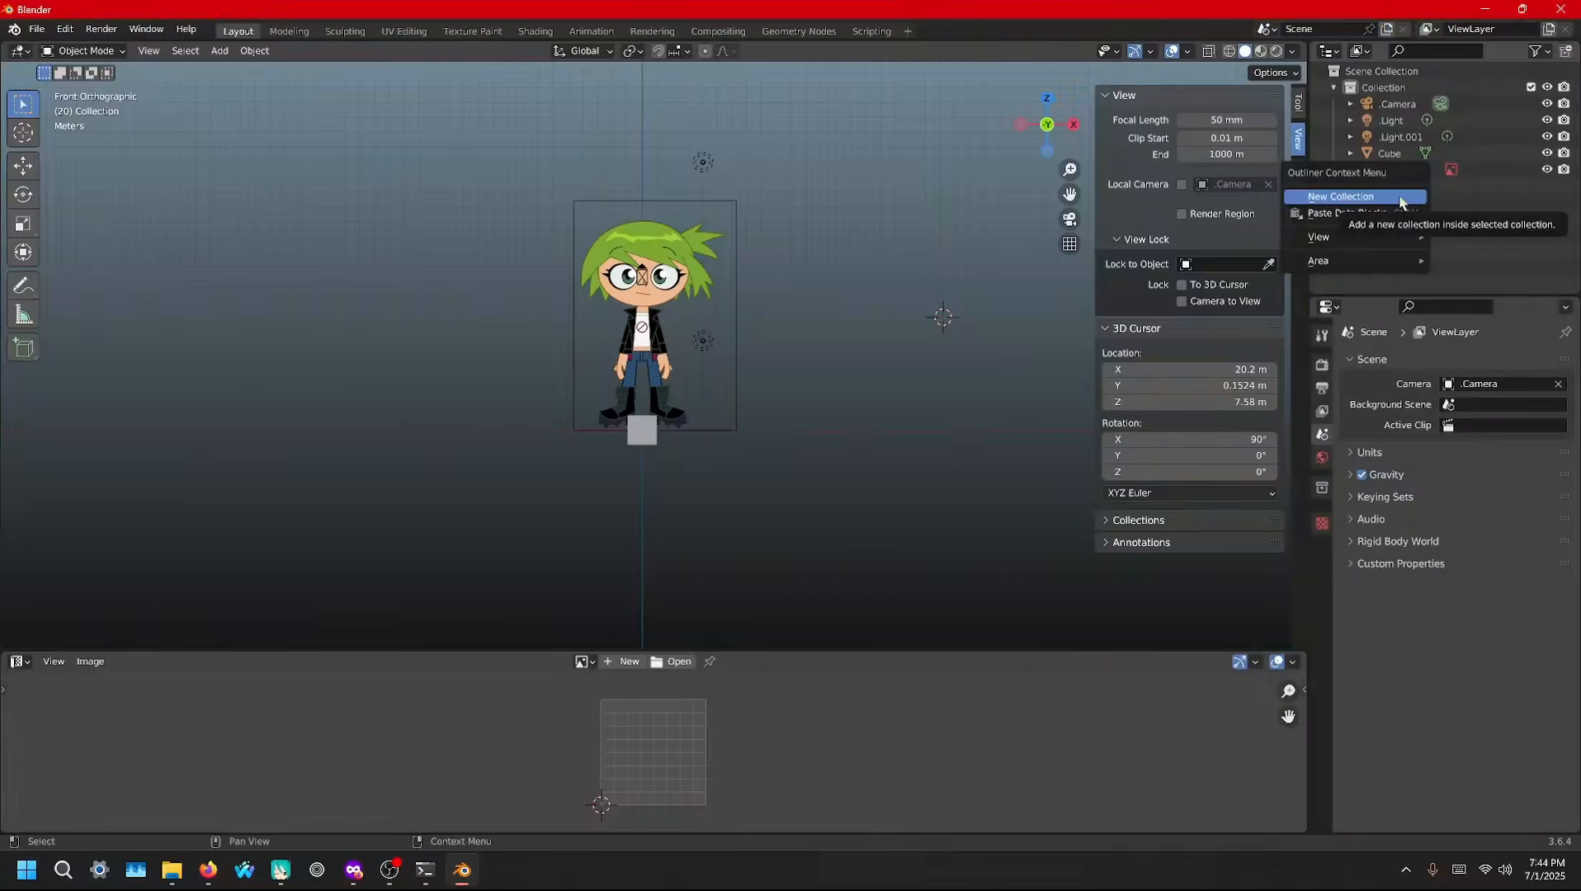
left_click(1395, 196)
left_click_drag(1380, 154, 1396, 188)
left_click(1351, 171)
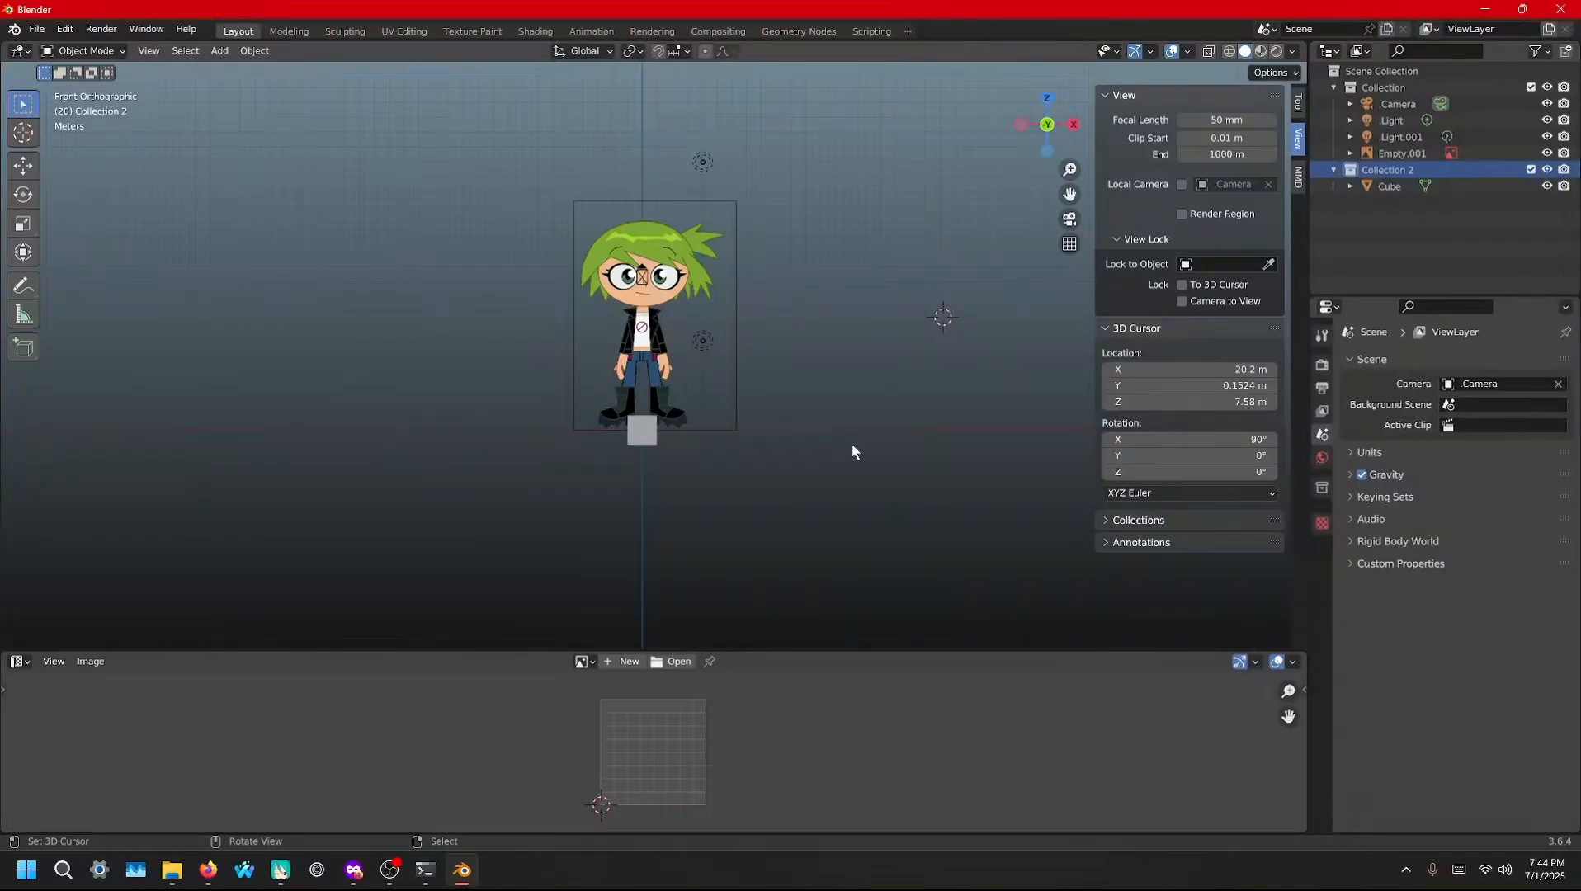
Reset the 3D cursor to the world origin and enter Edit Mode on the Cube
left_click(646, 431)
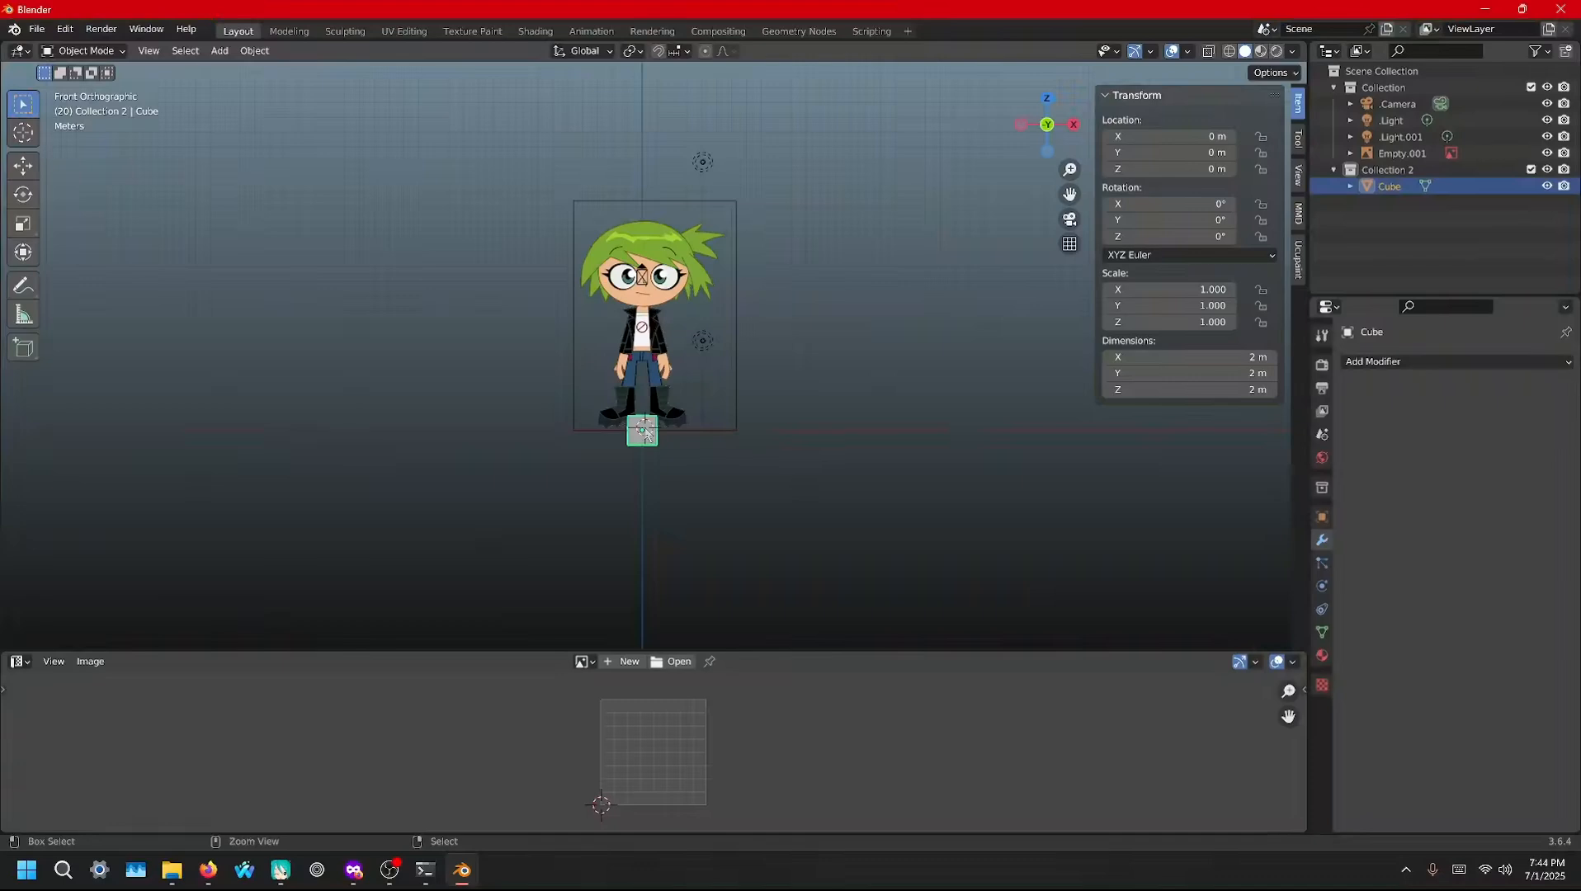
key("ctrl+c")
key("KP_5")
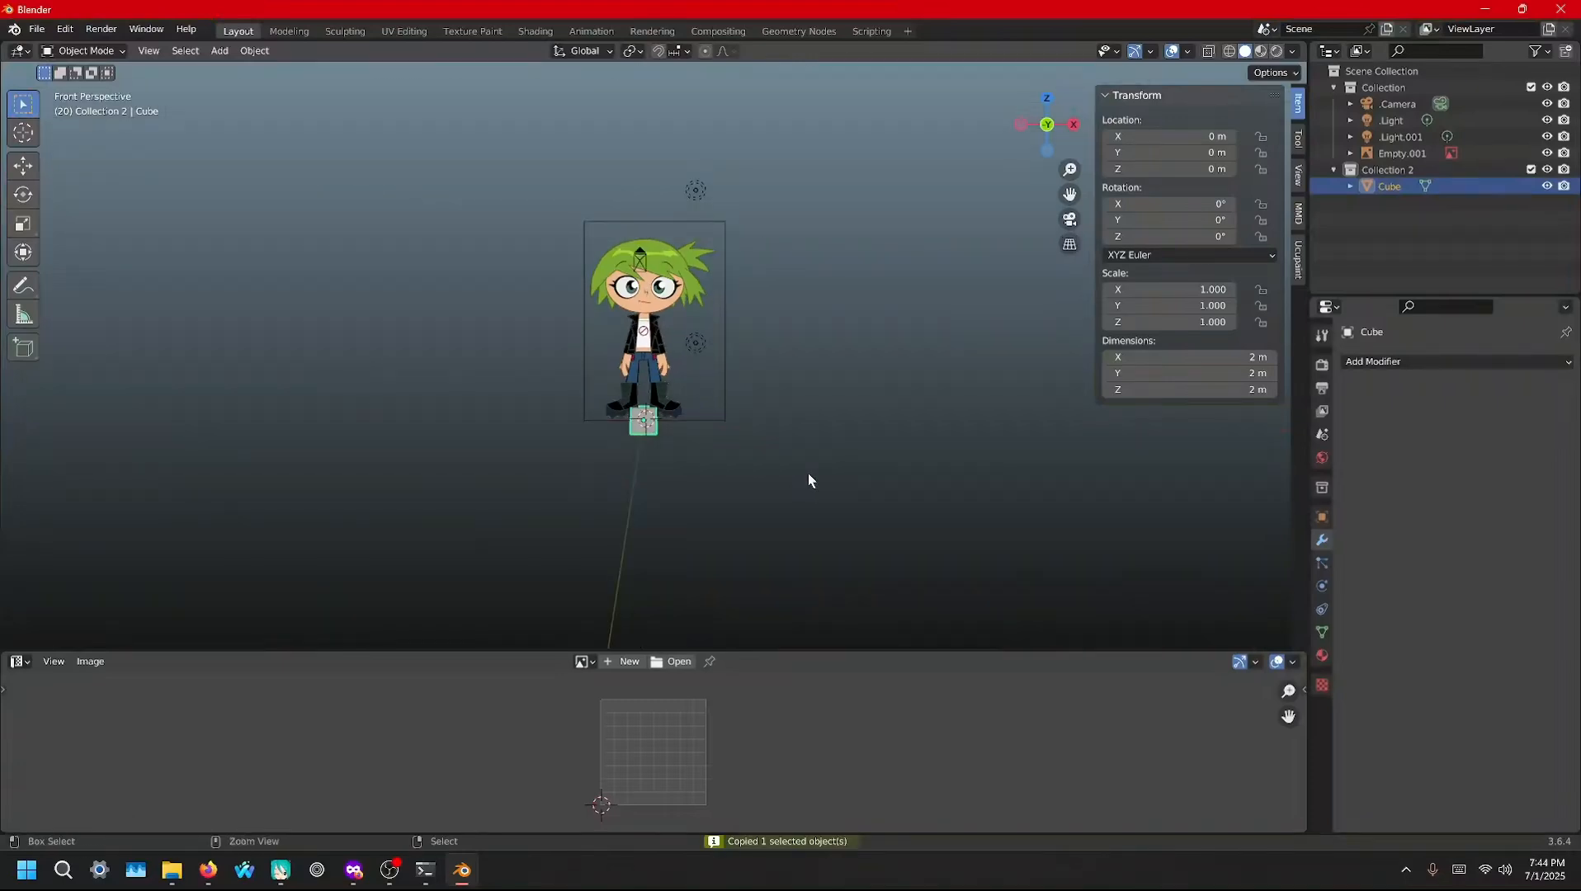
key("shift+c")
scroll(794, 472, "up", 10)
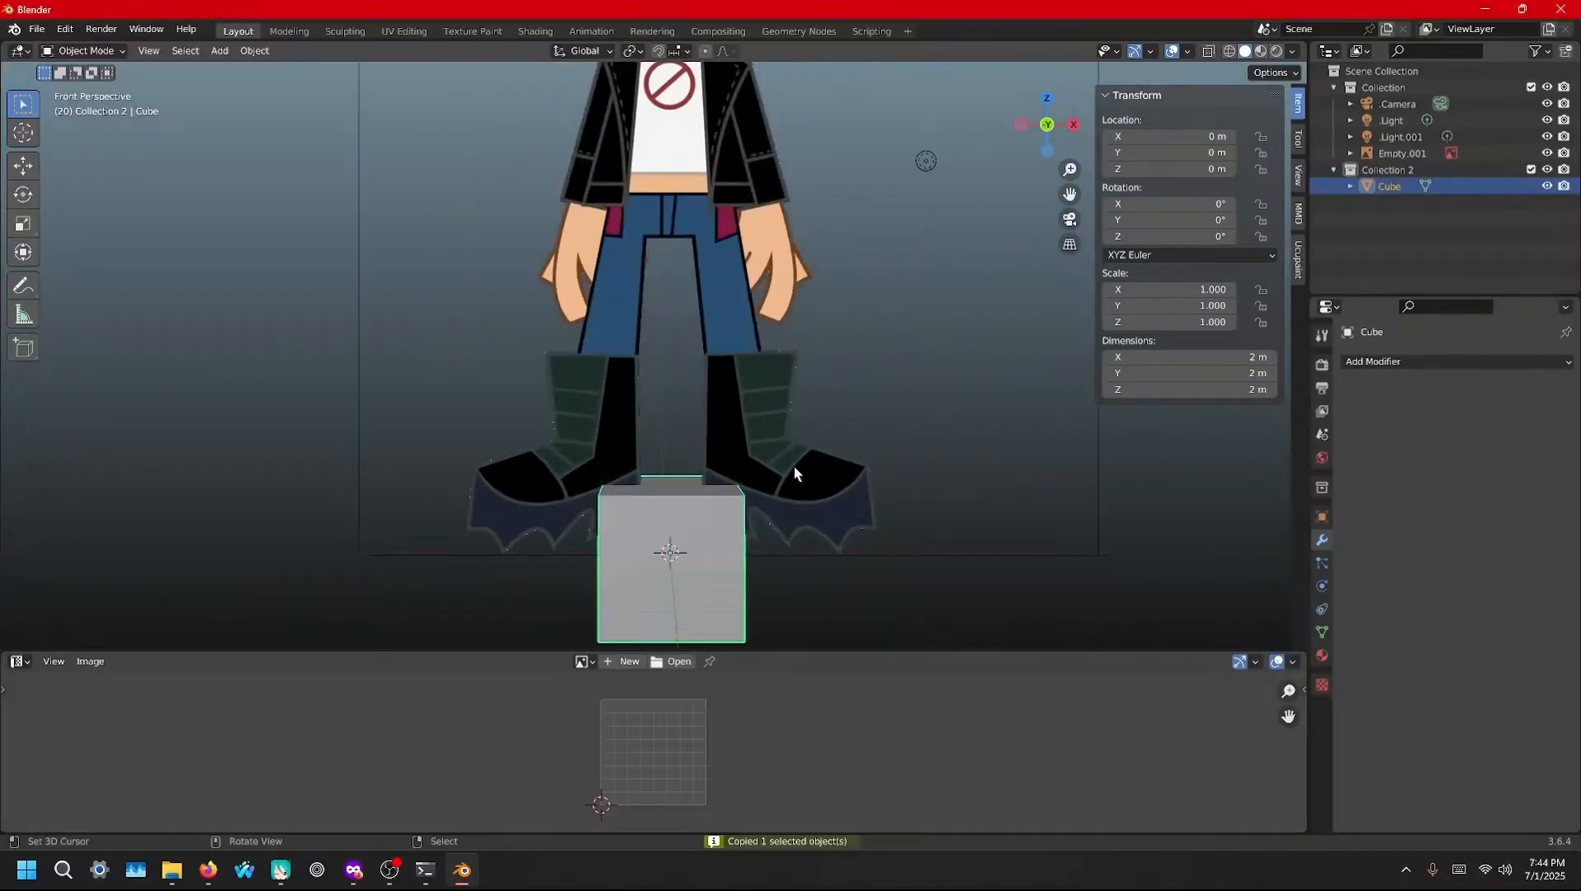
scroll(794, 467, "down", 1)
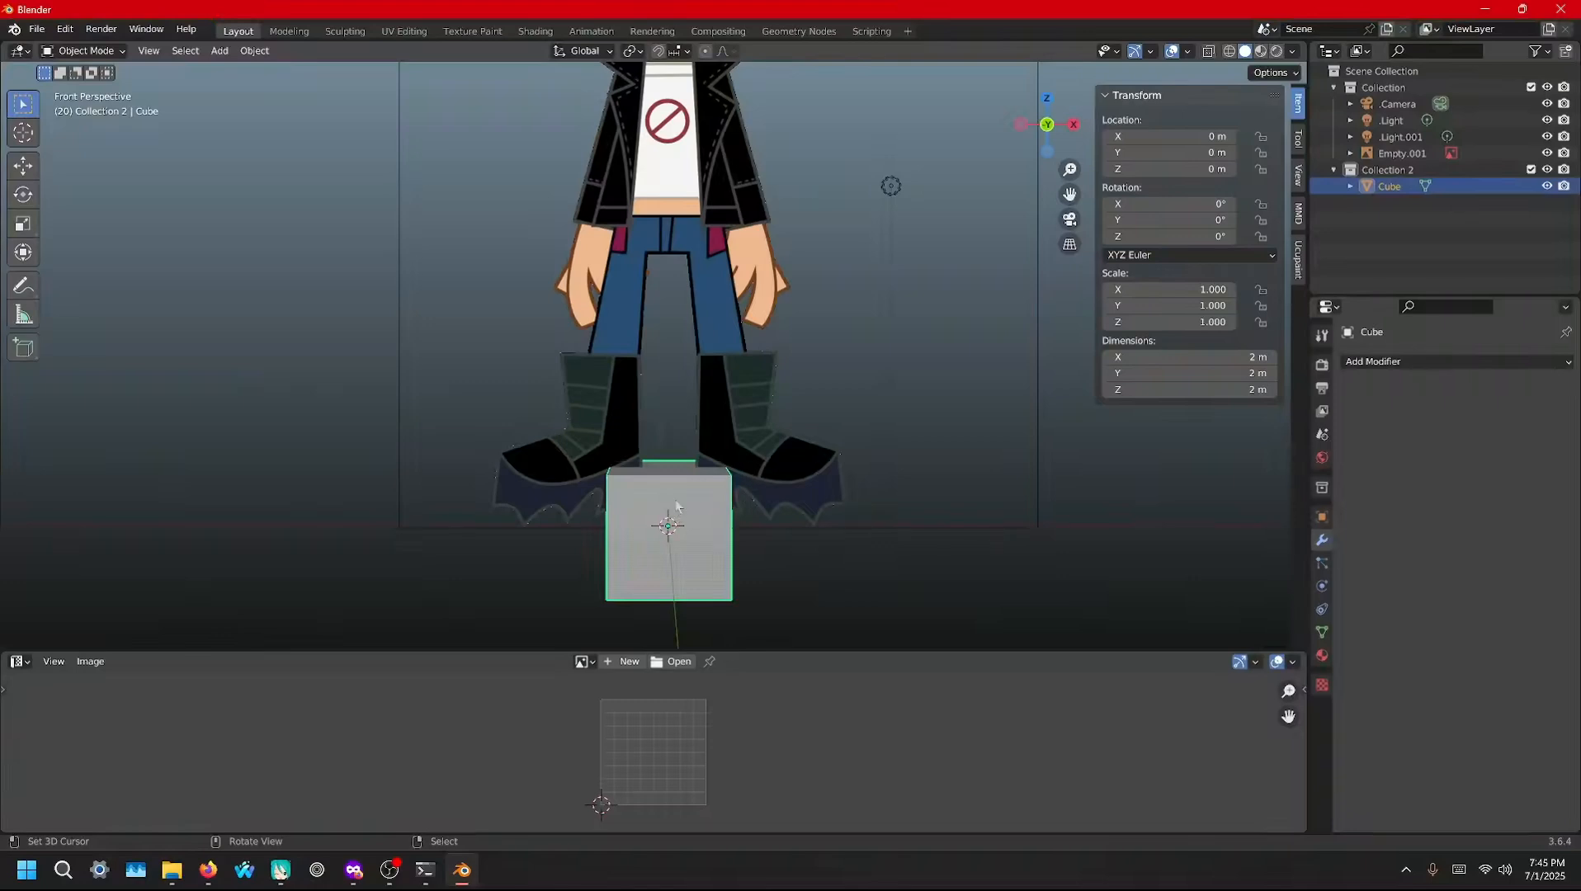
key("Tab")
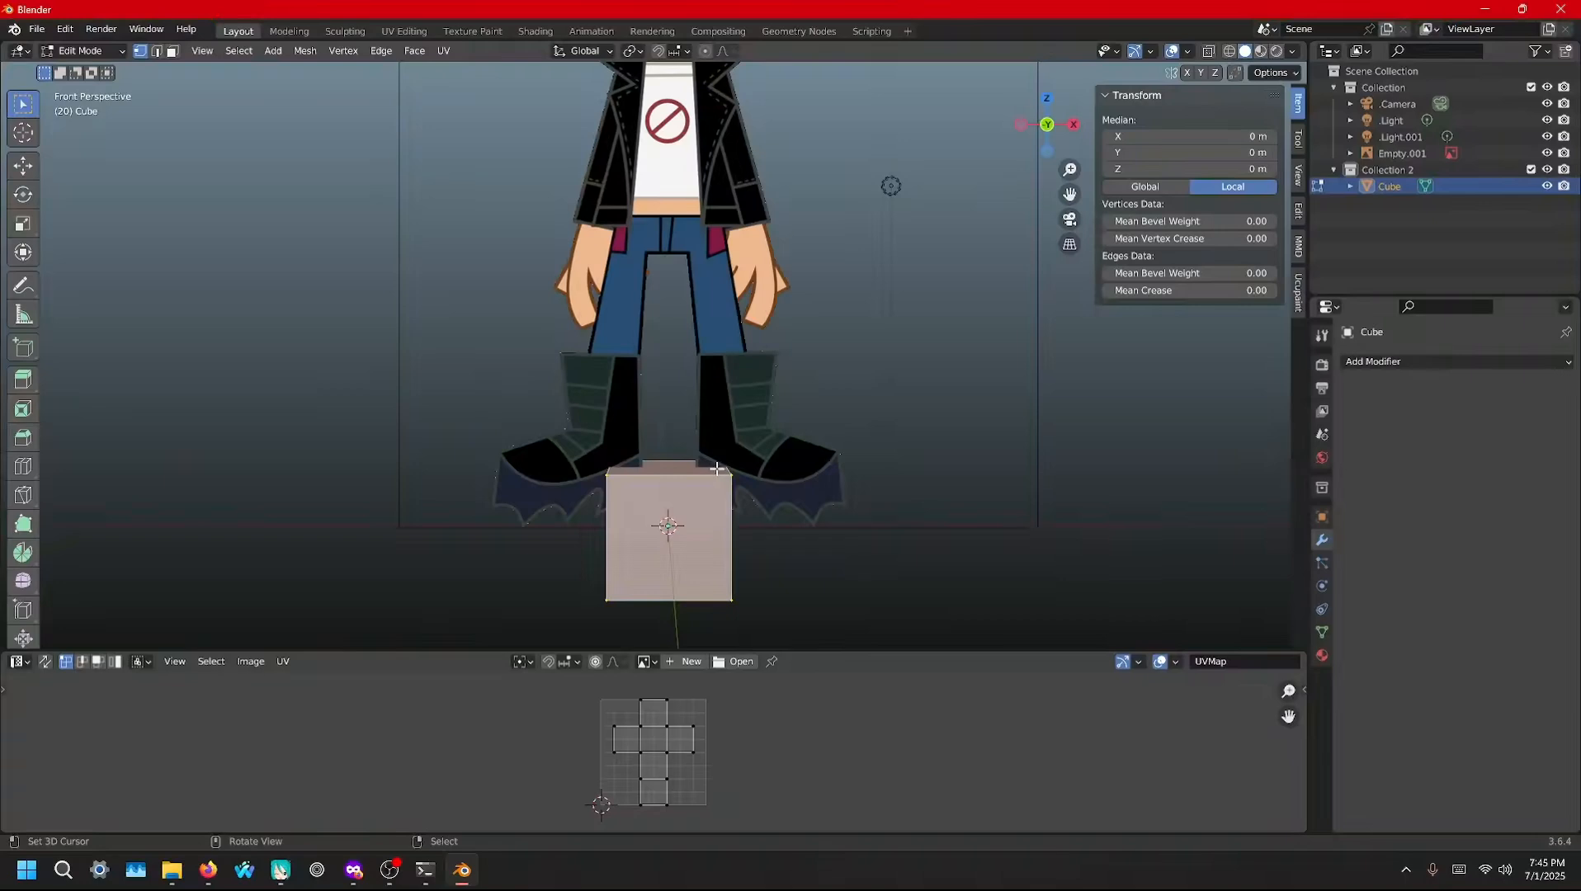
Move all of the cube's geometry up over the character's chest in front orthographic view, to about Z 7.28 m
scroll(720, 468, "down", 4)
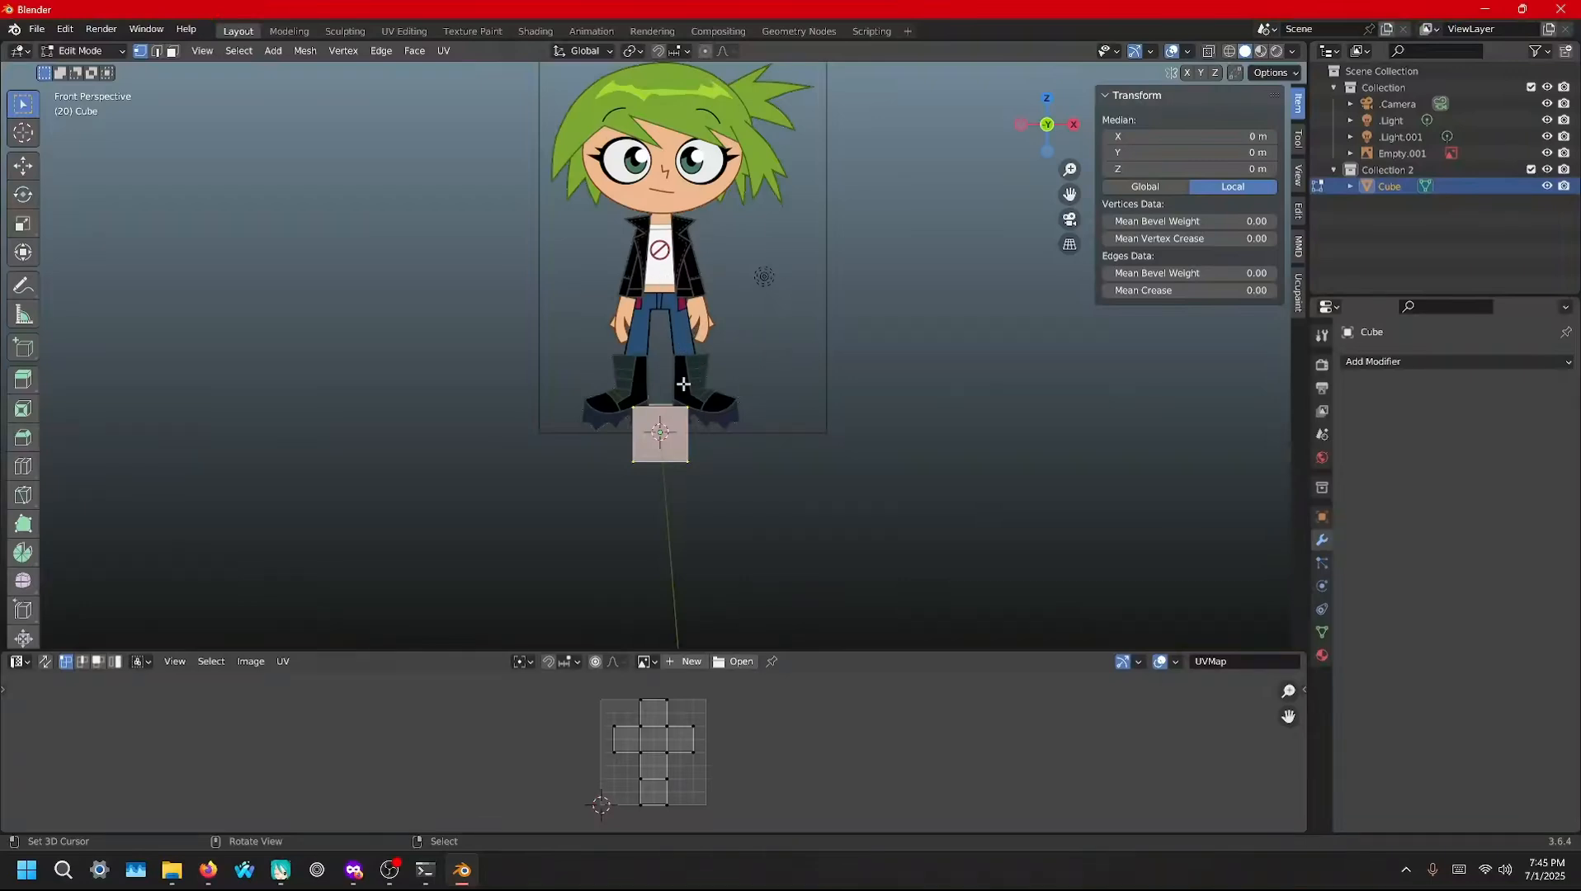
key("g")
key("Escape")
key("KP_5")
key("alt+a")
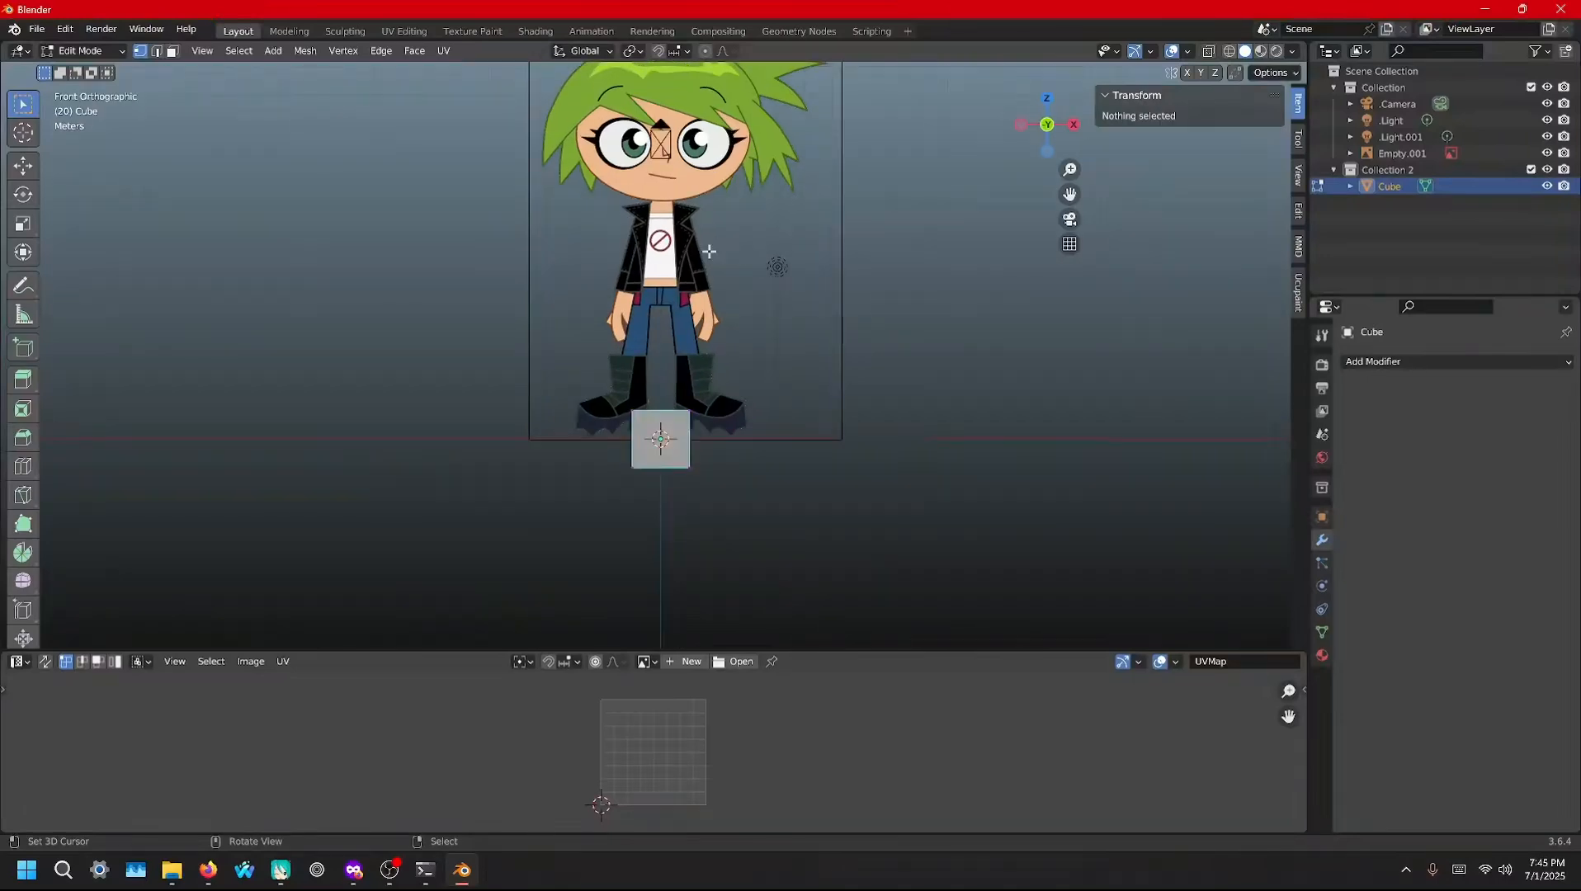
key("a")
key("g")
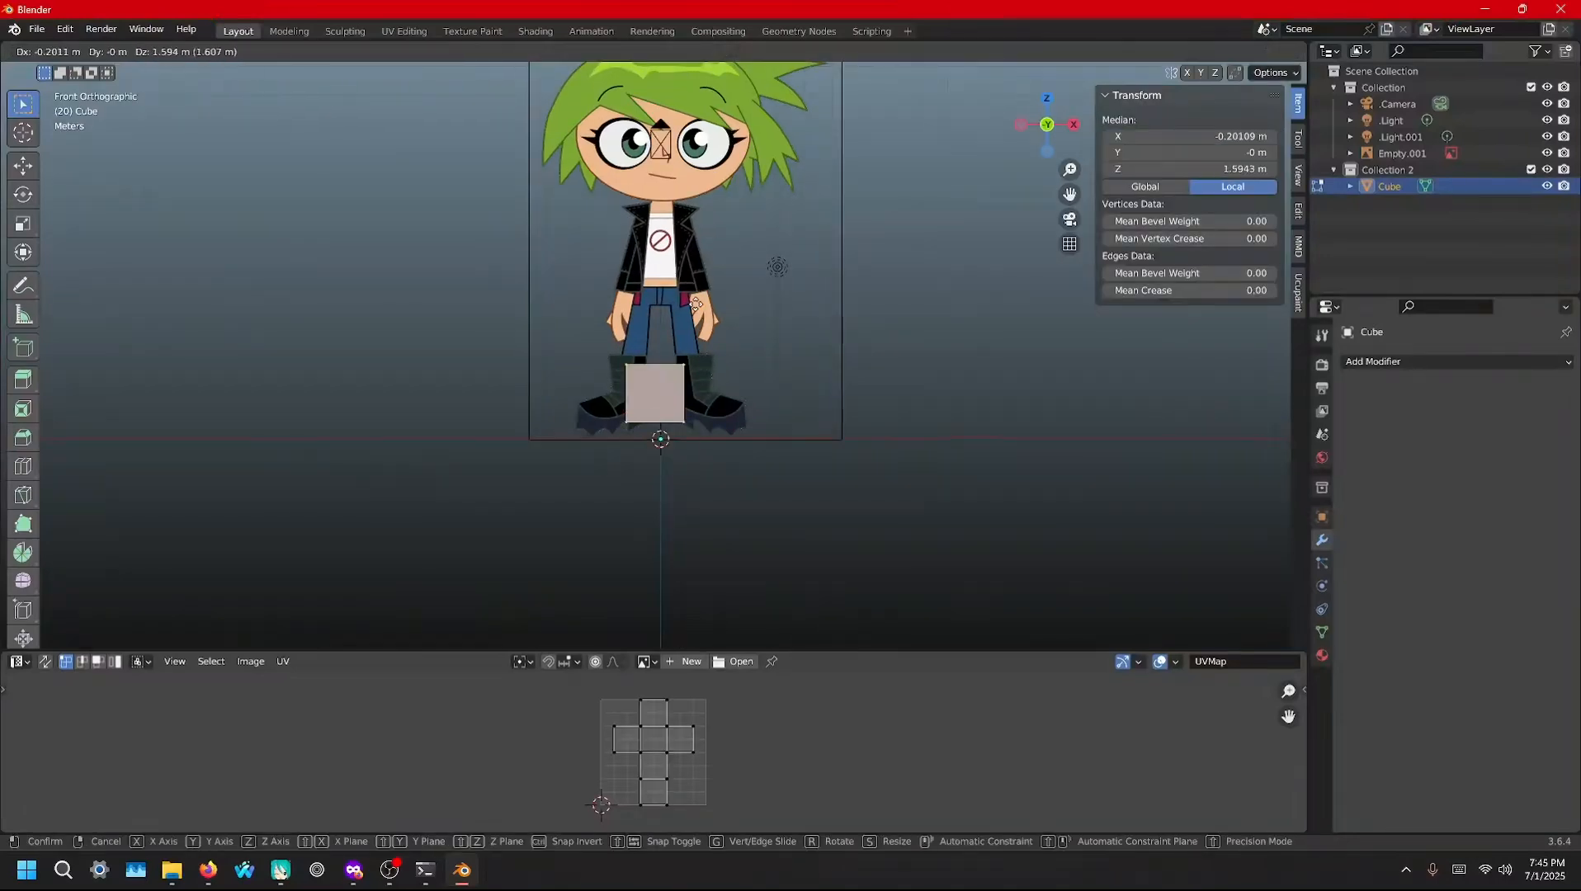
left_click(702, 145)
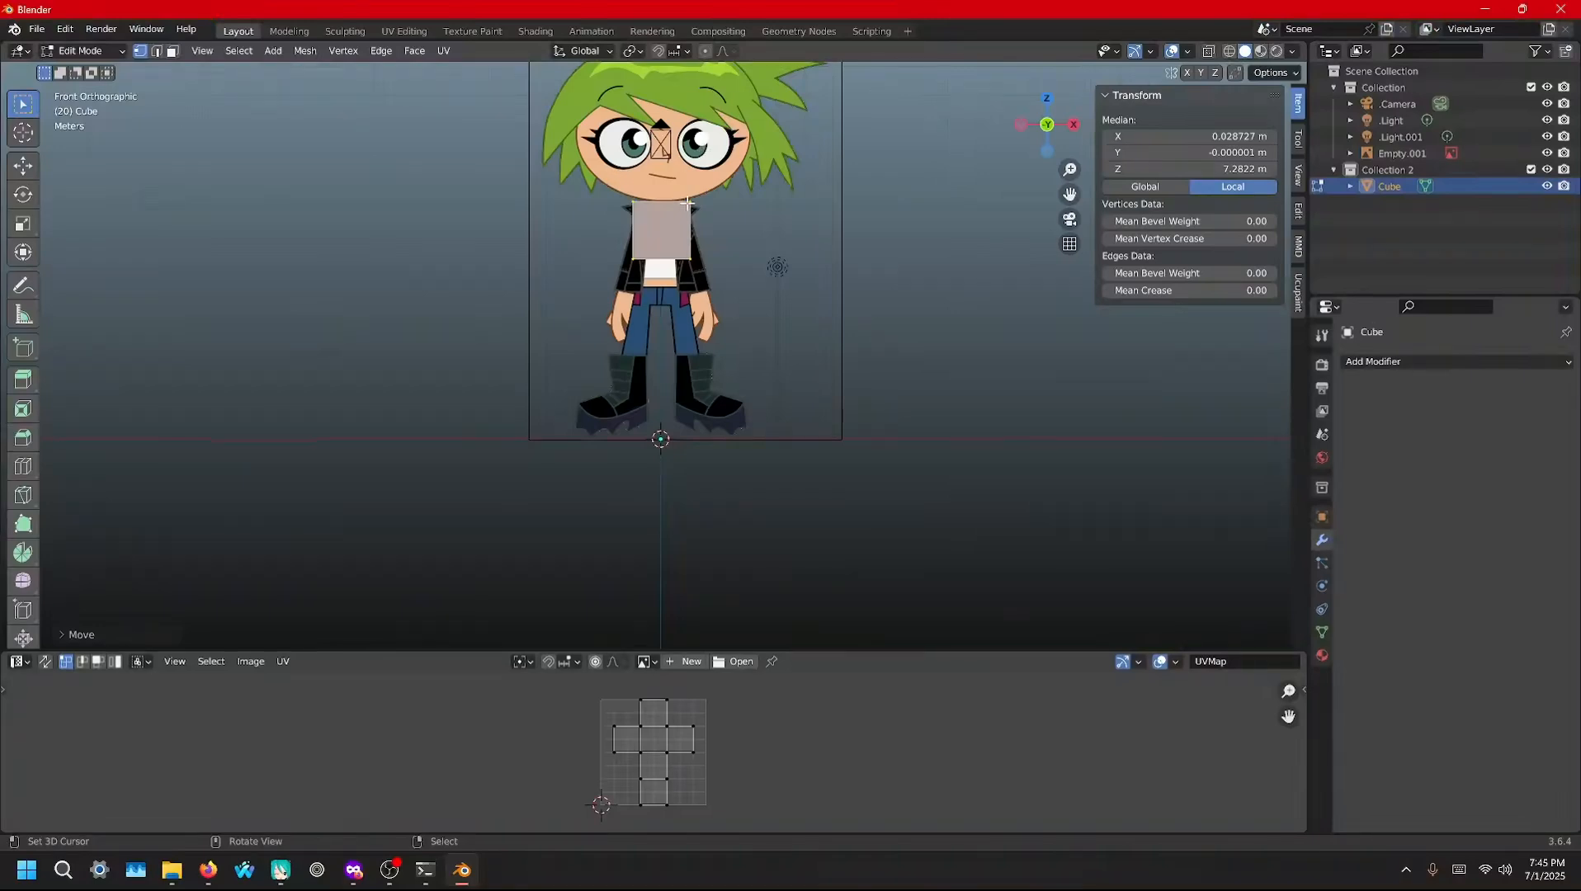
Turn on X-ray and scale the block's top face down to roughly the width of the character's neck
key("alt+z")
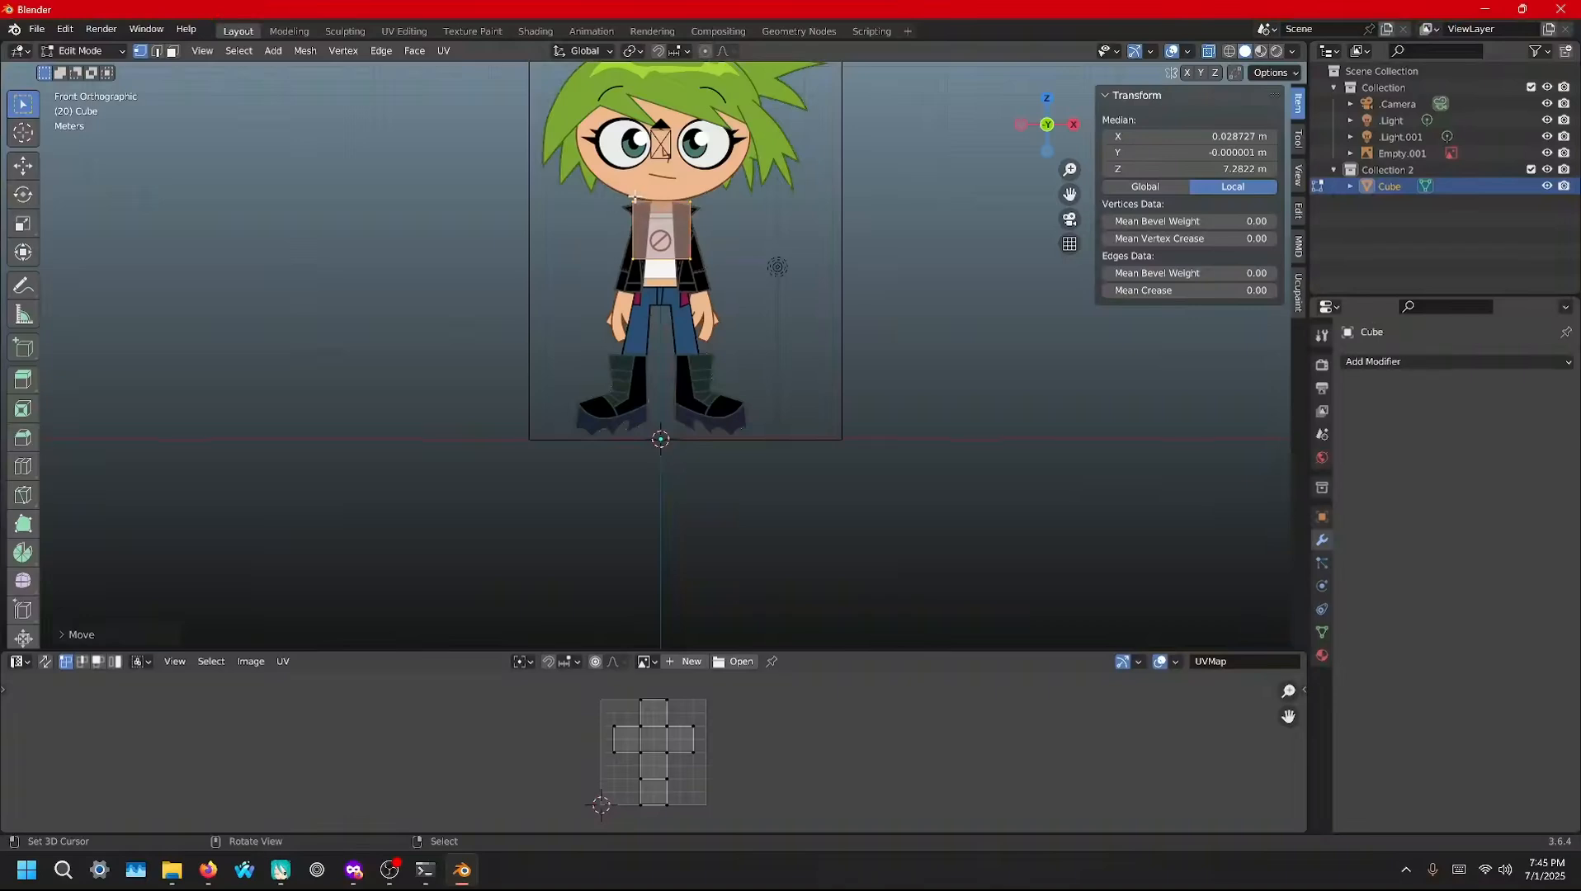
left_click_drag(607, 190, 727, 236)
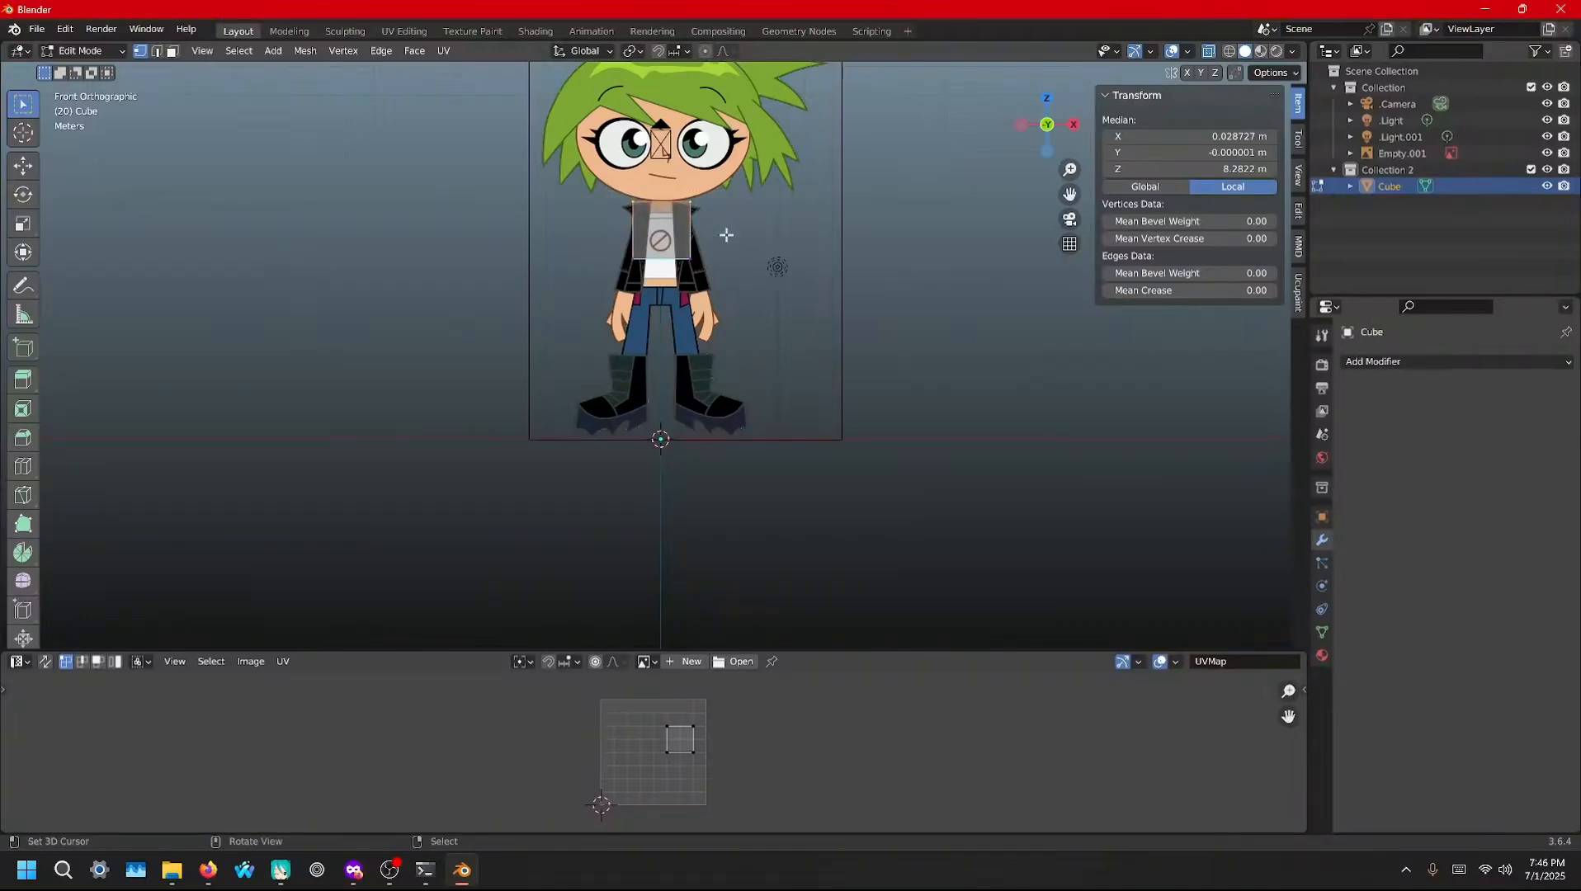
key("s")
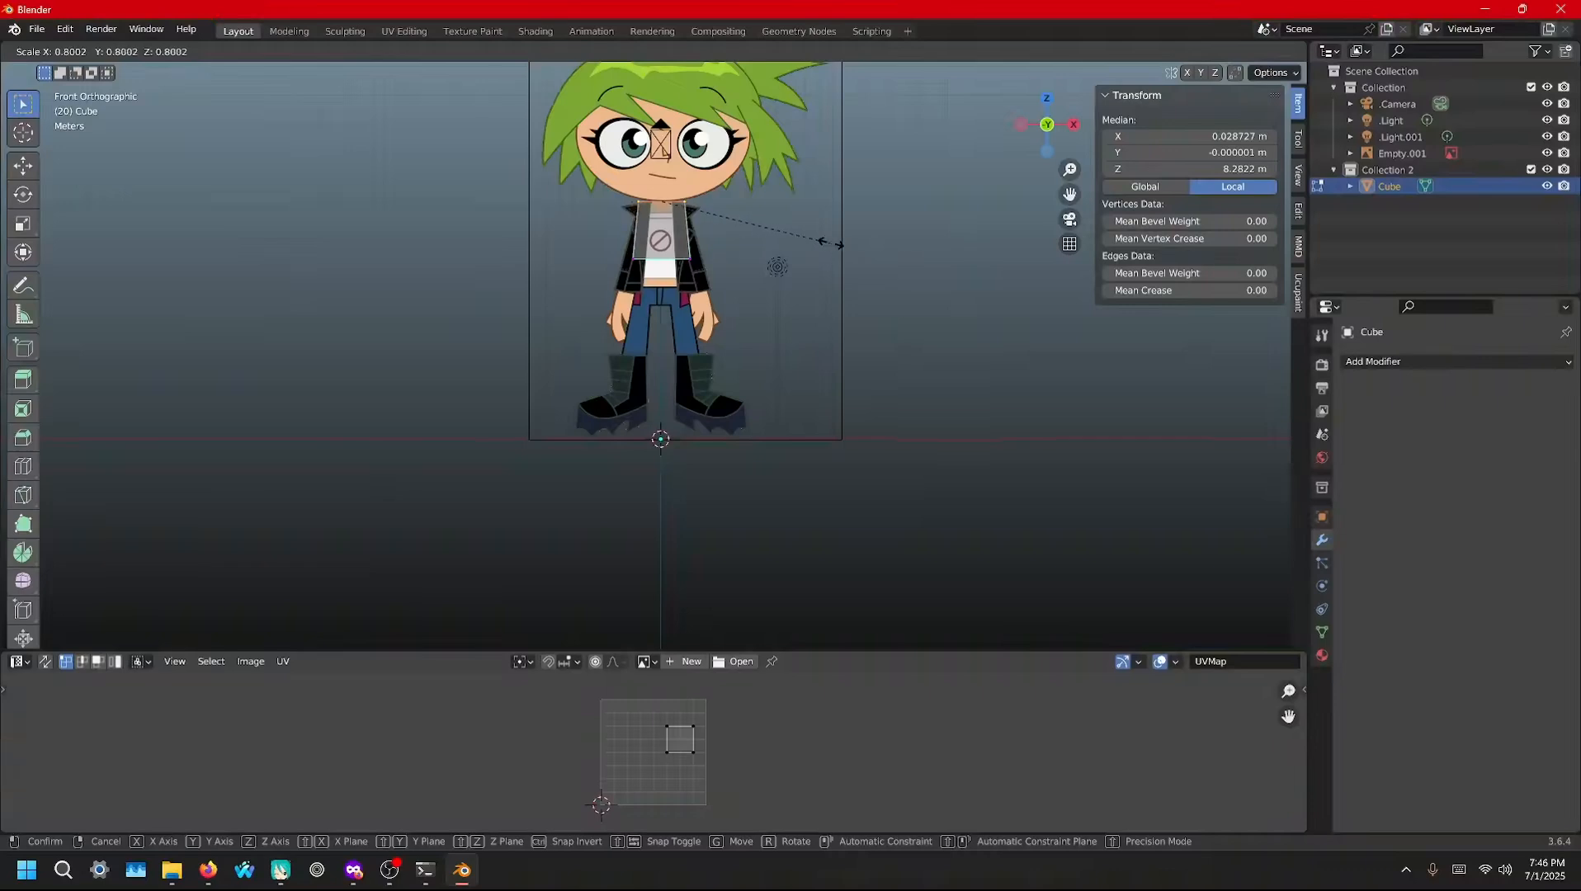
left_click(751, 209)
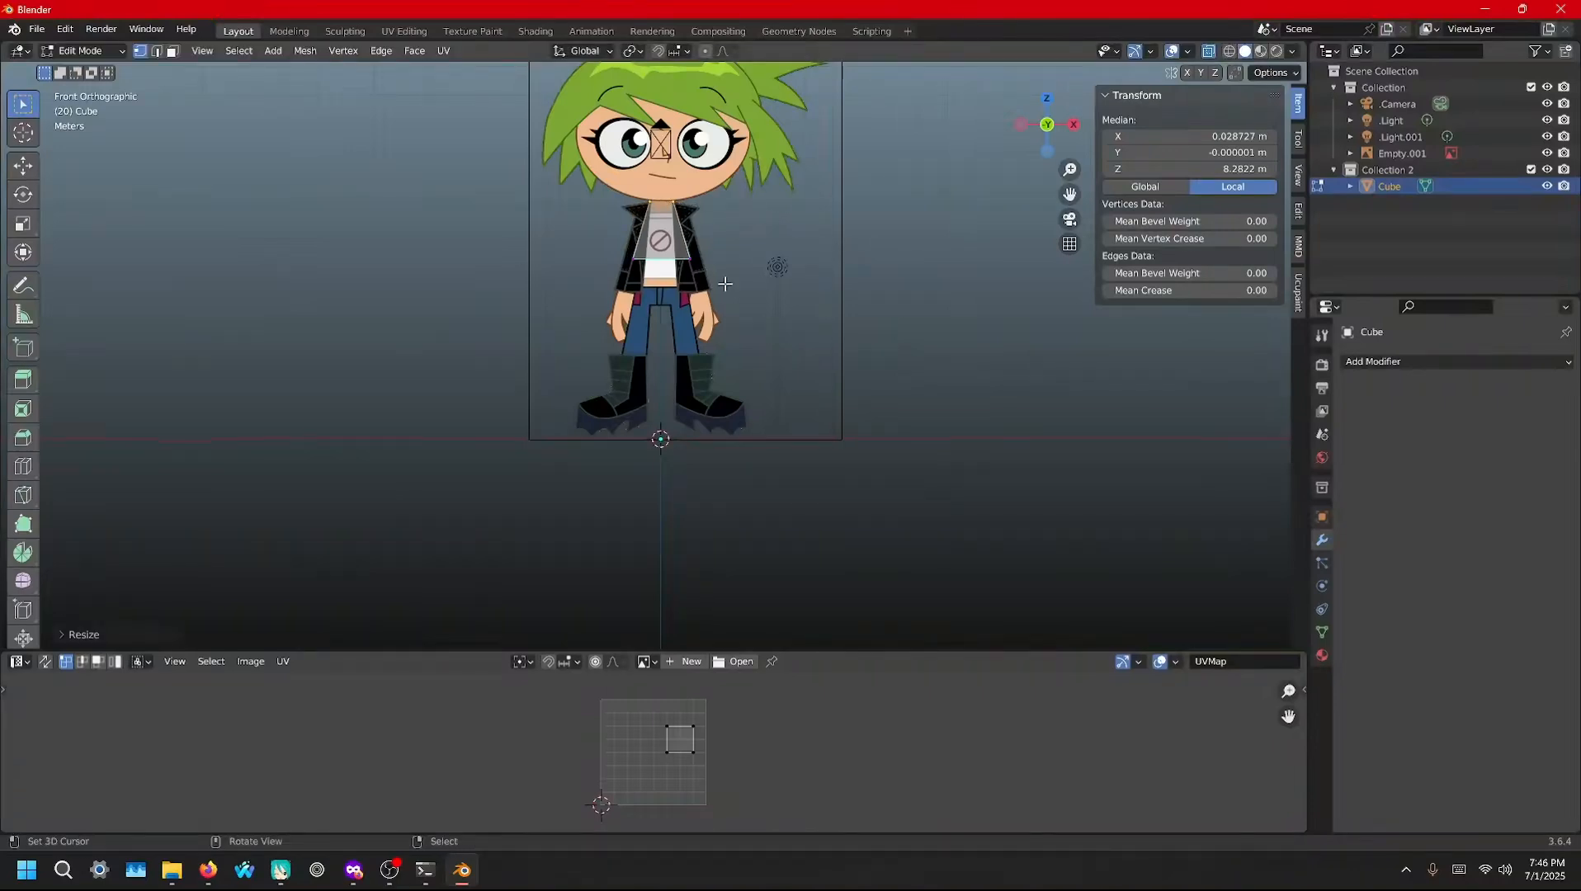
Lower the block's bottom face to the hips at about Z 4.73 m, centred on X 0, and scale it to the waist's width
left_click_drag(558, 226, 761, 337)
key("s")
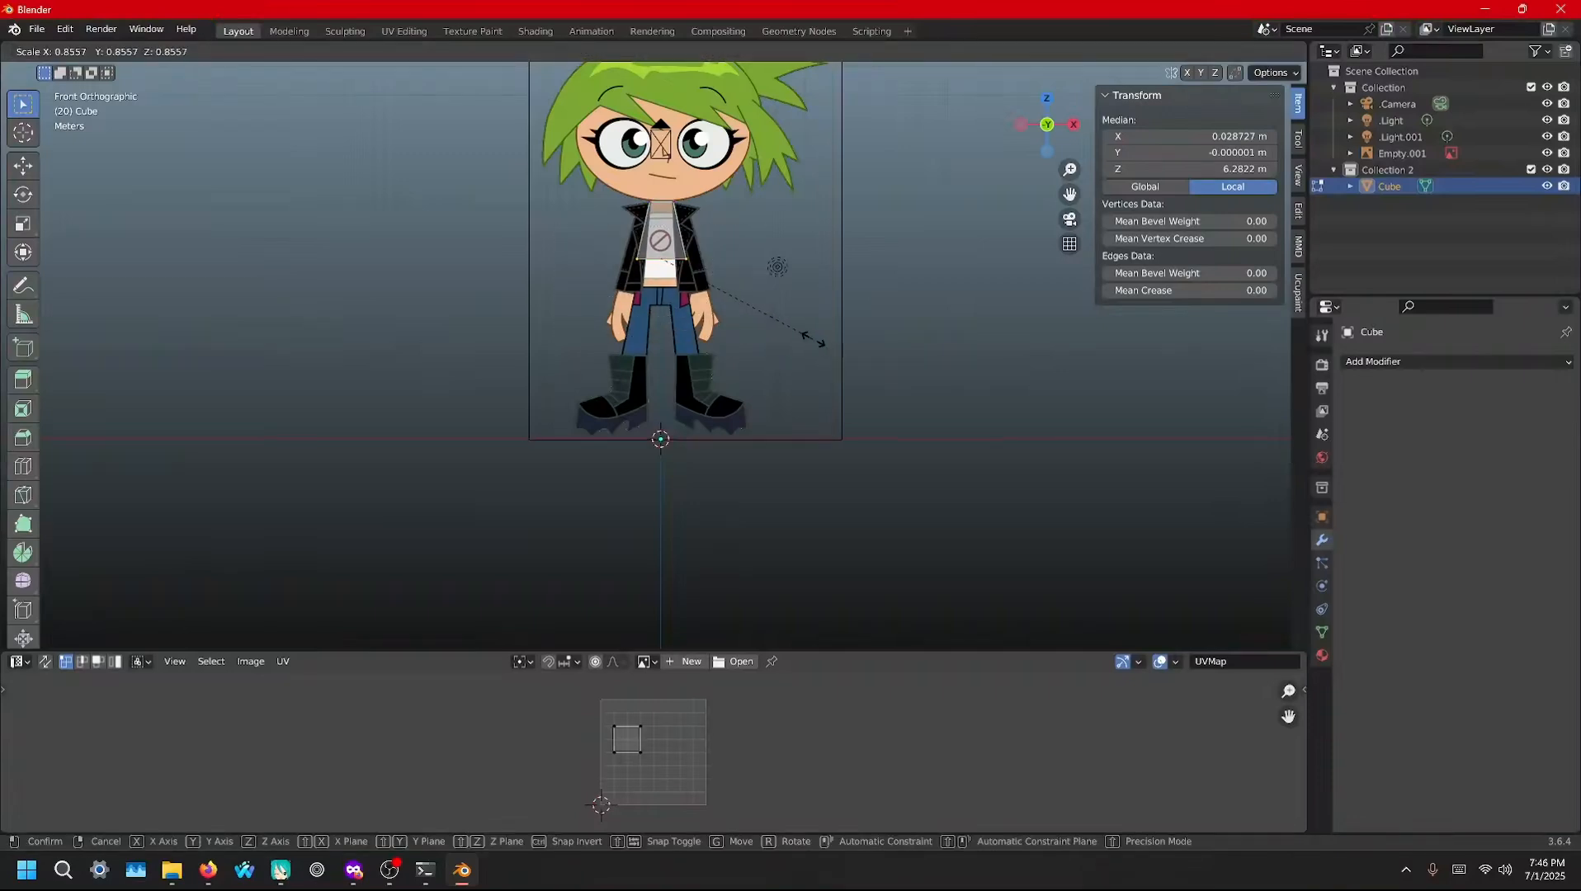
left_click(799, 339)
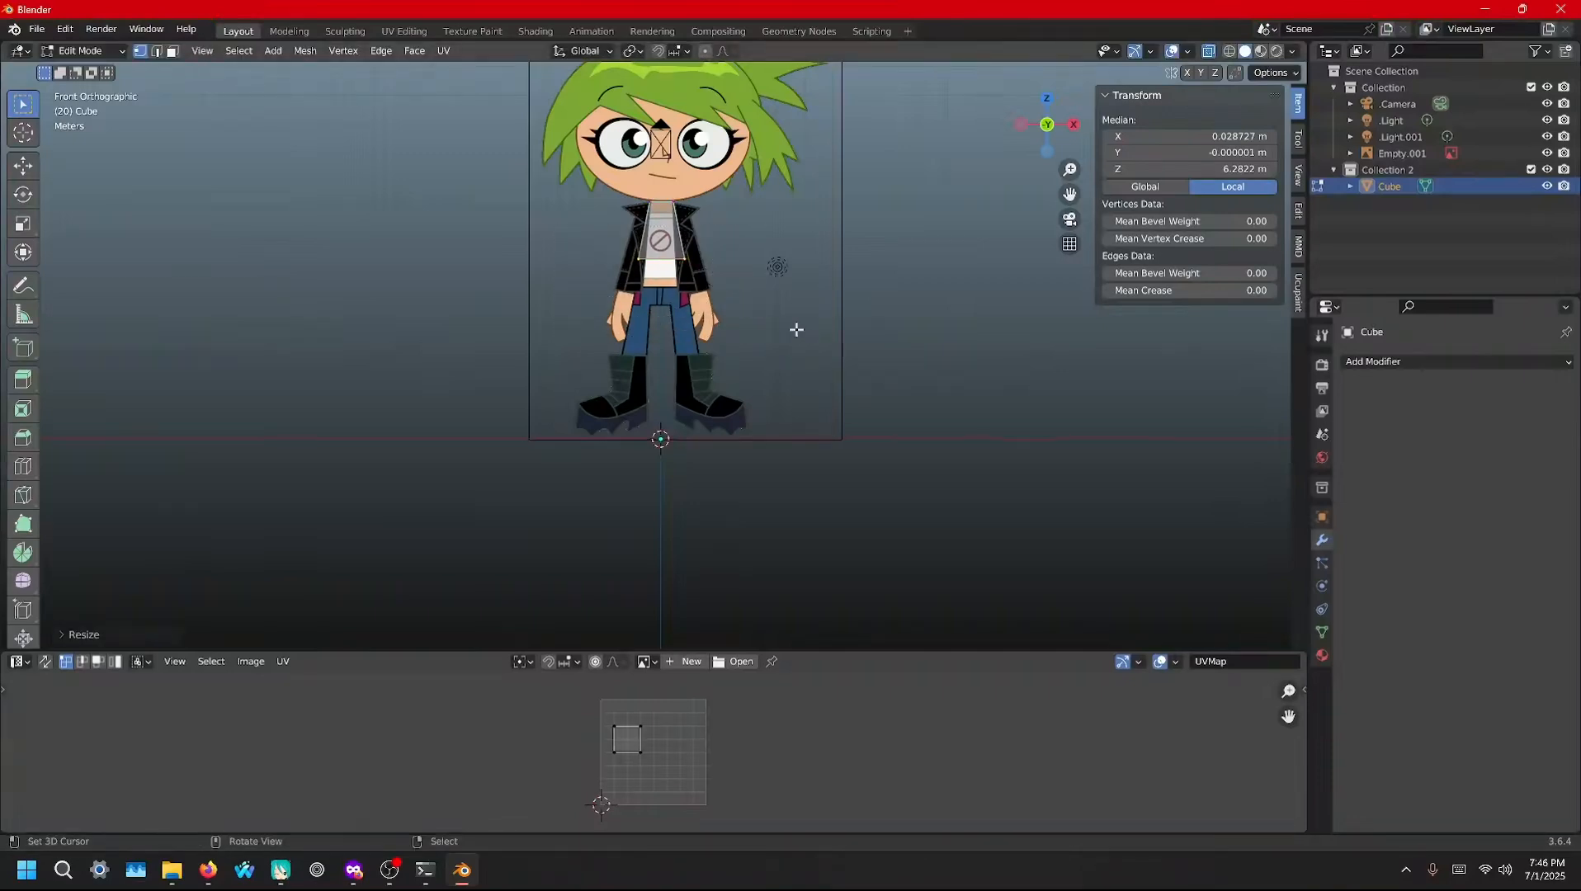
key("g")
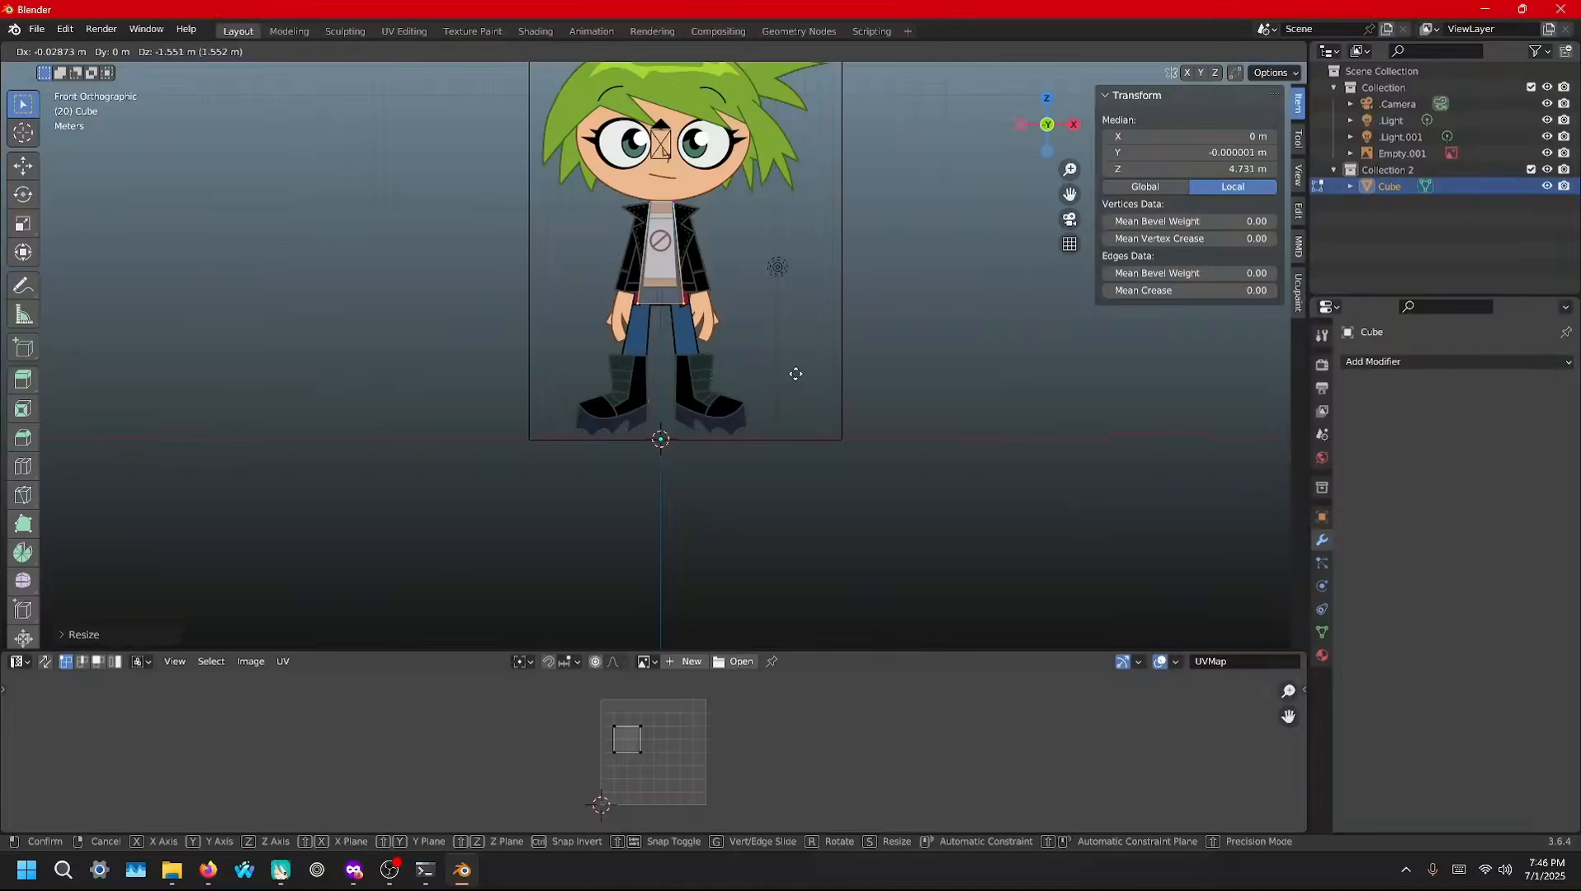
left_click(796, 374)
key("s")
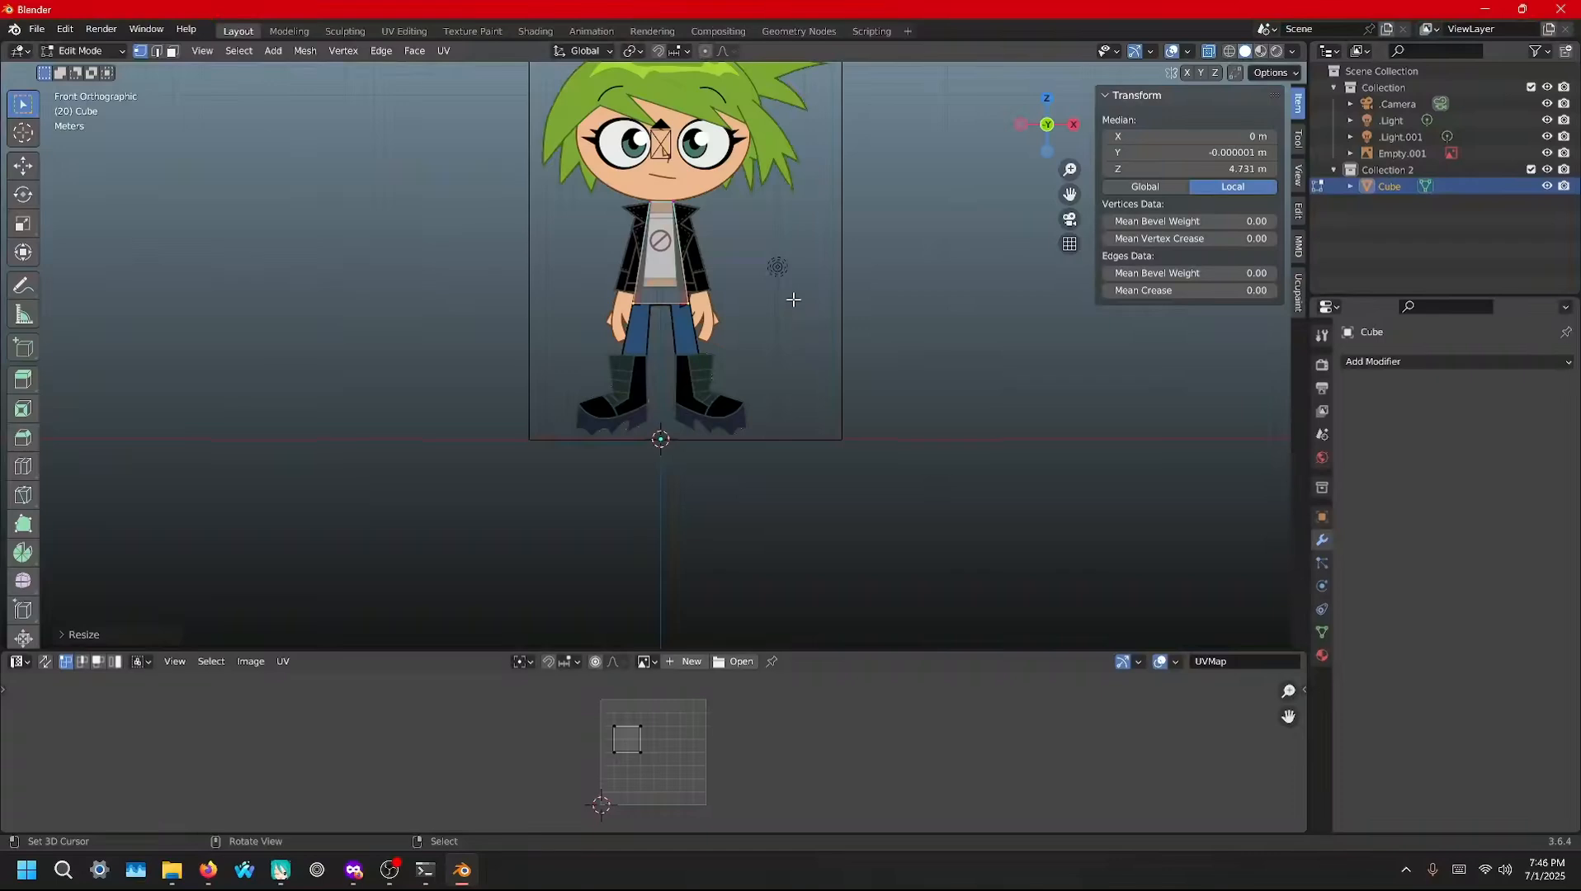
left_click(789, 272)
Add two horizontal loop cuts near the torso's shoulders, at about Z 7.89 m and Z 7.42 m
middle_click_drag(785, 246, 786, 313, "shift")
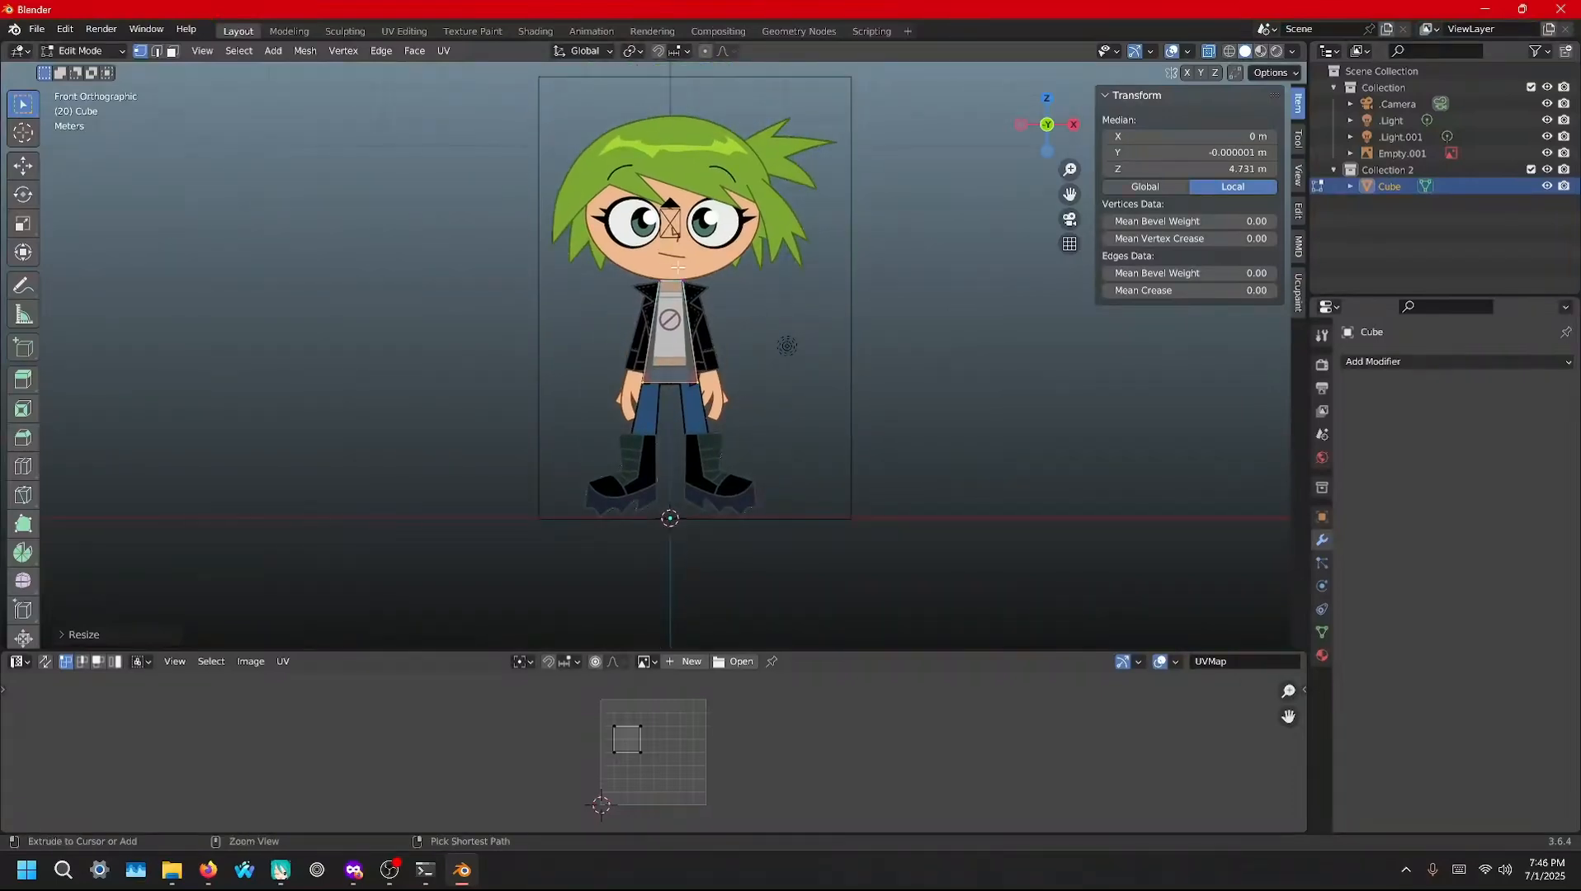
key("ctrl+r")
left_click(680, 315)
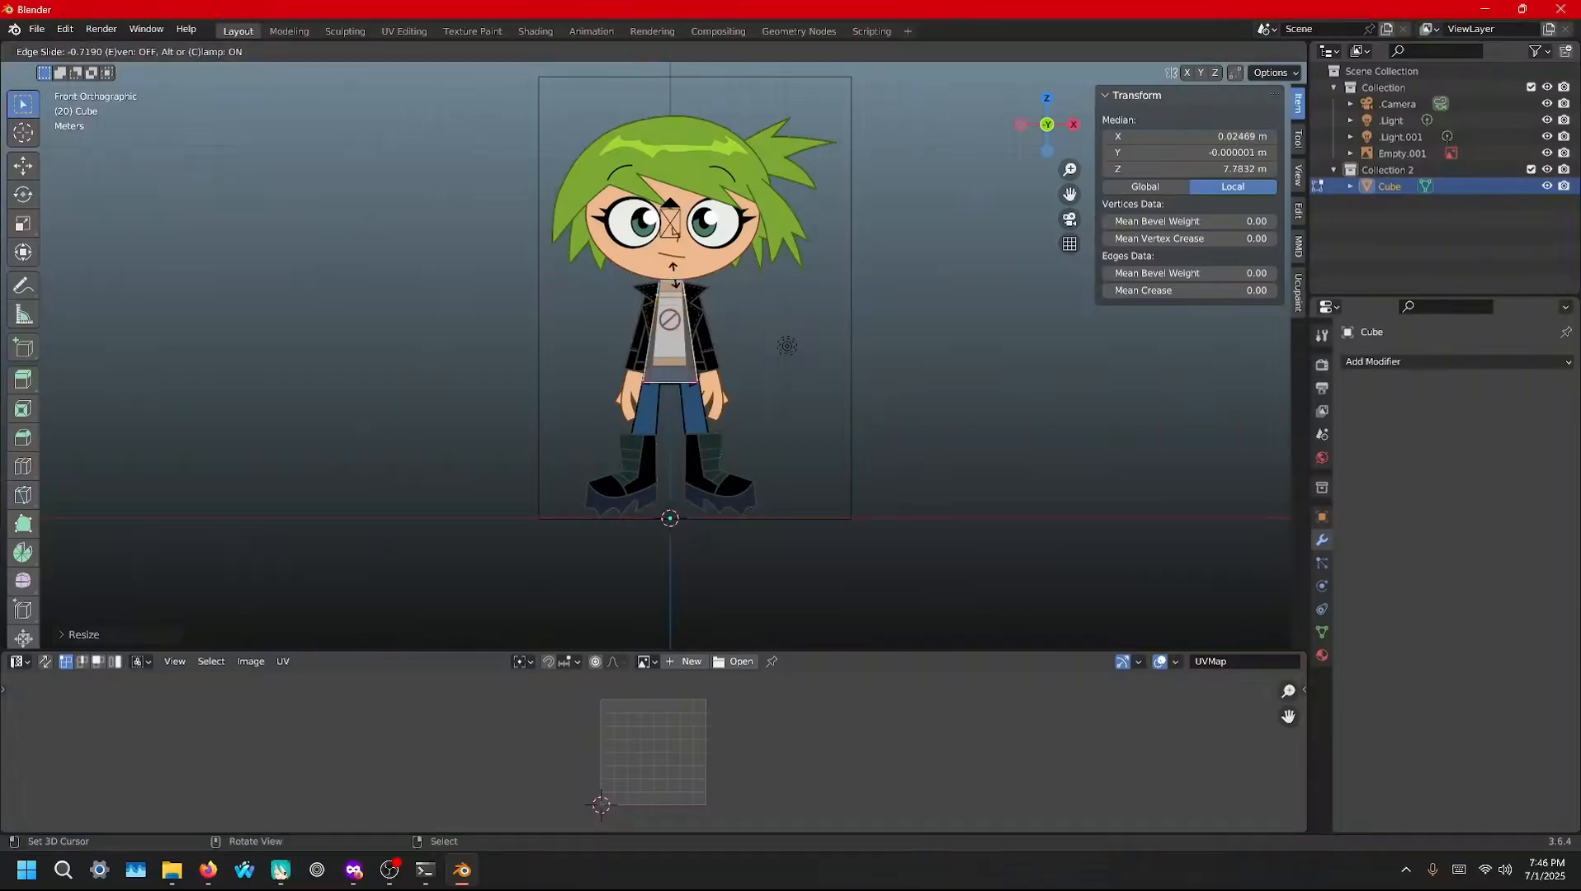
left_click(675, 280)
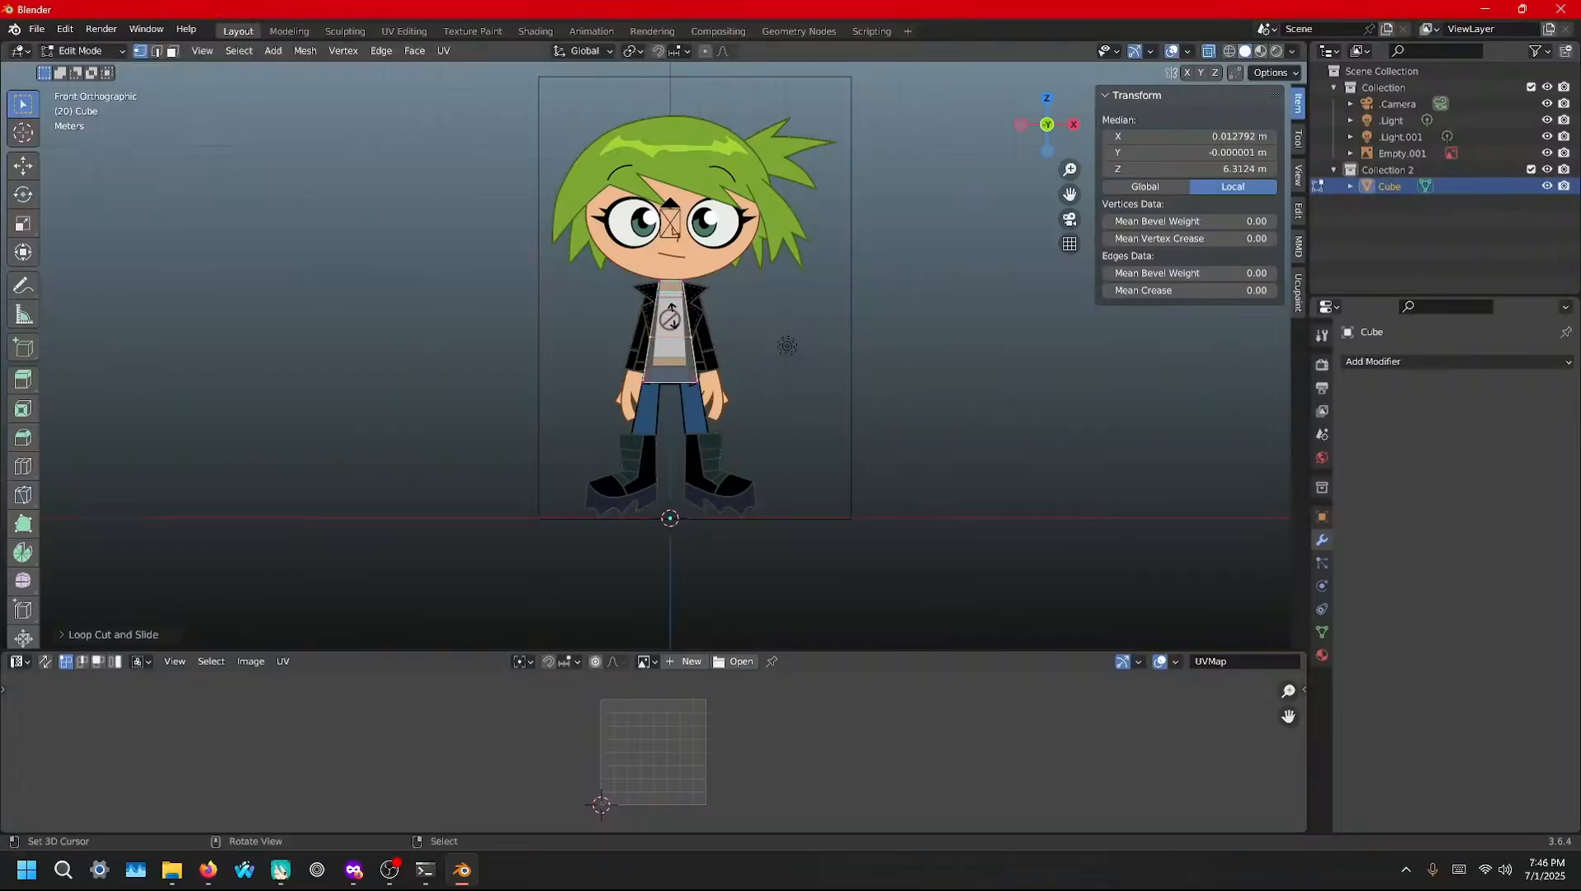
left_click(673, 282)
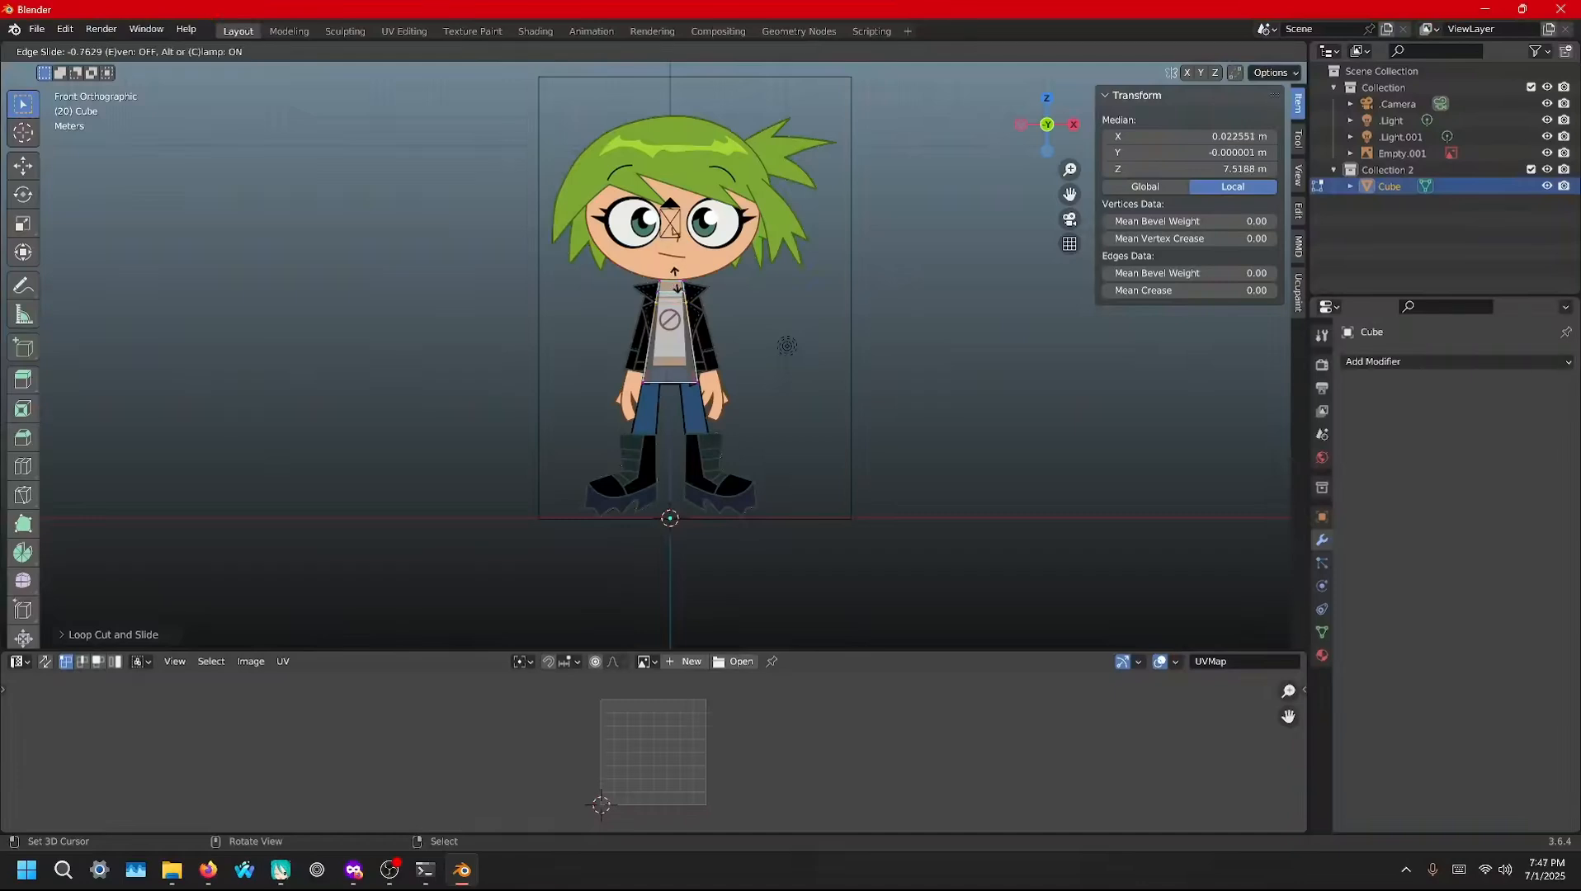
left_click(673, 284)
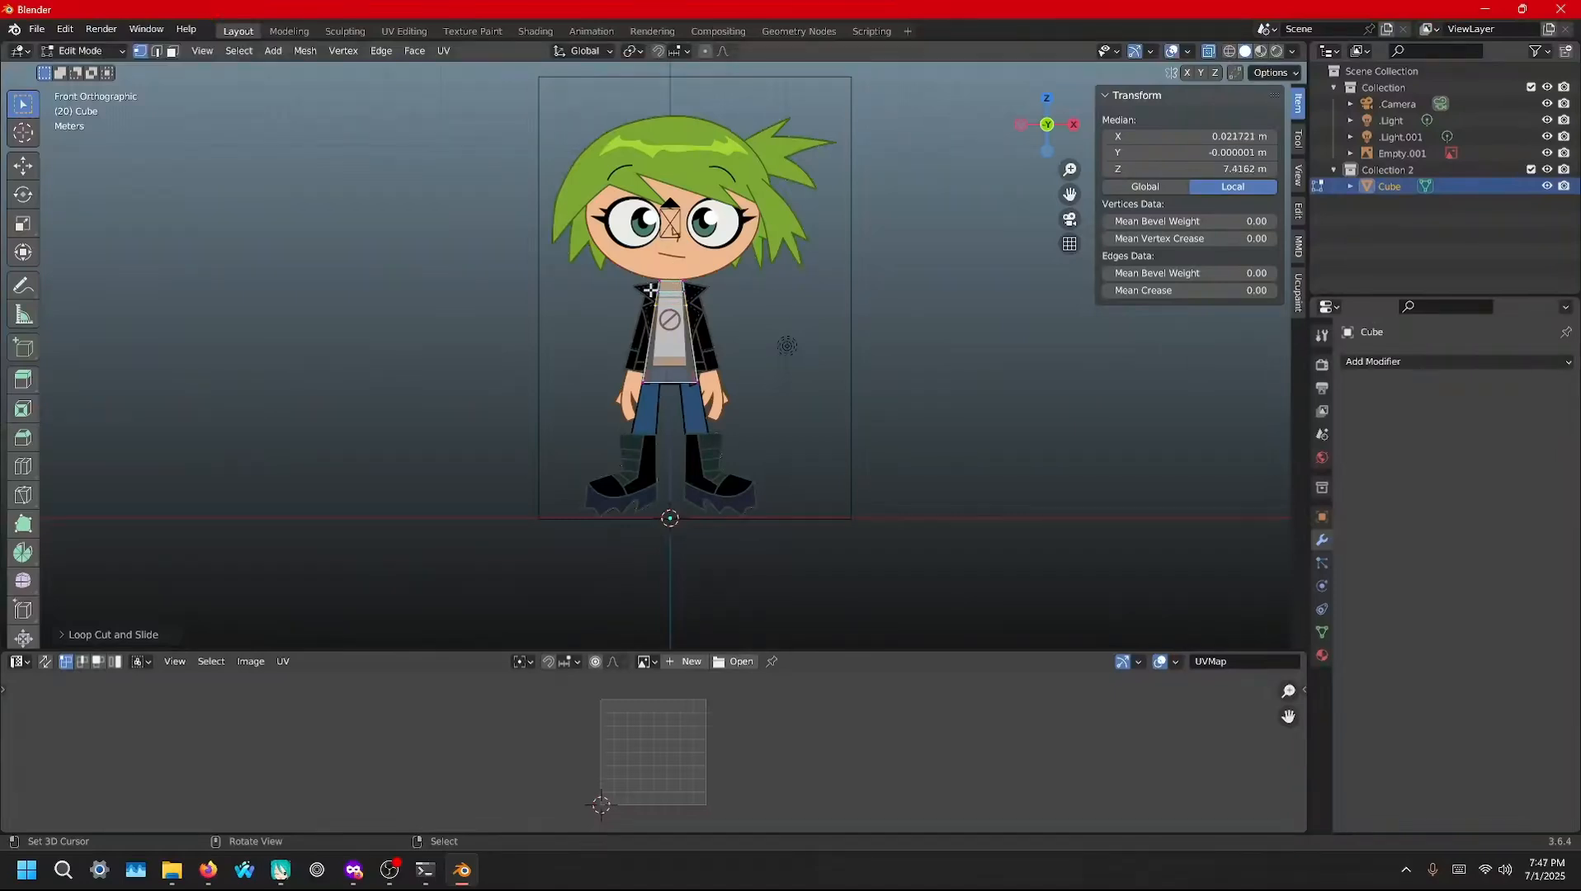
Select the upper shoulder loop and scale it down to about 0.88
left_click(701, 298)
key("s")
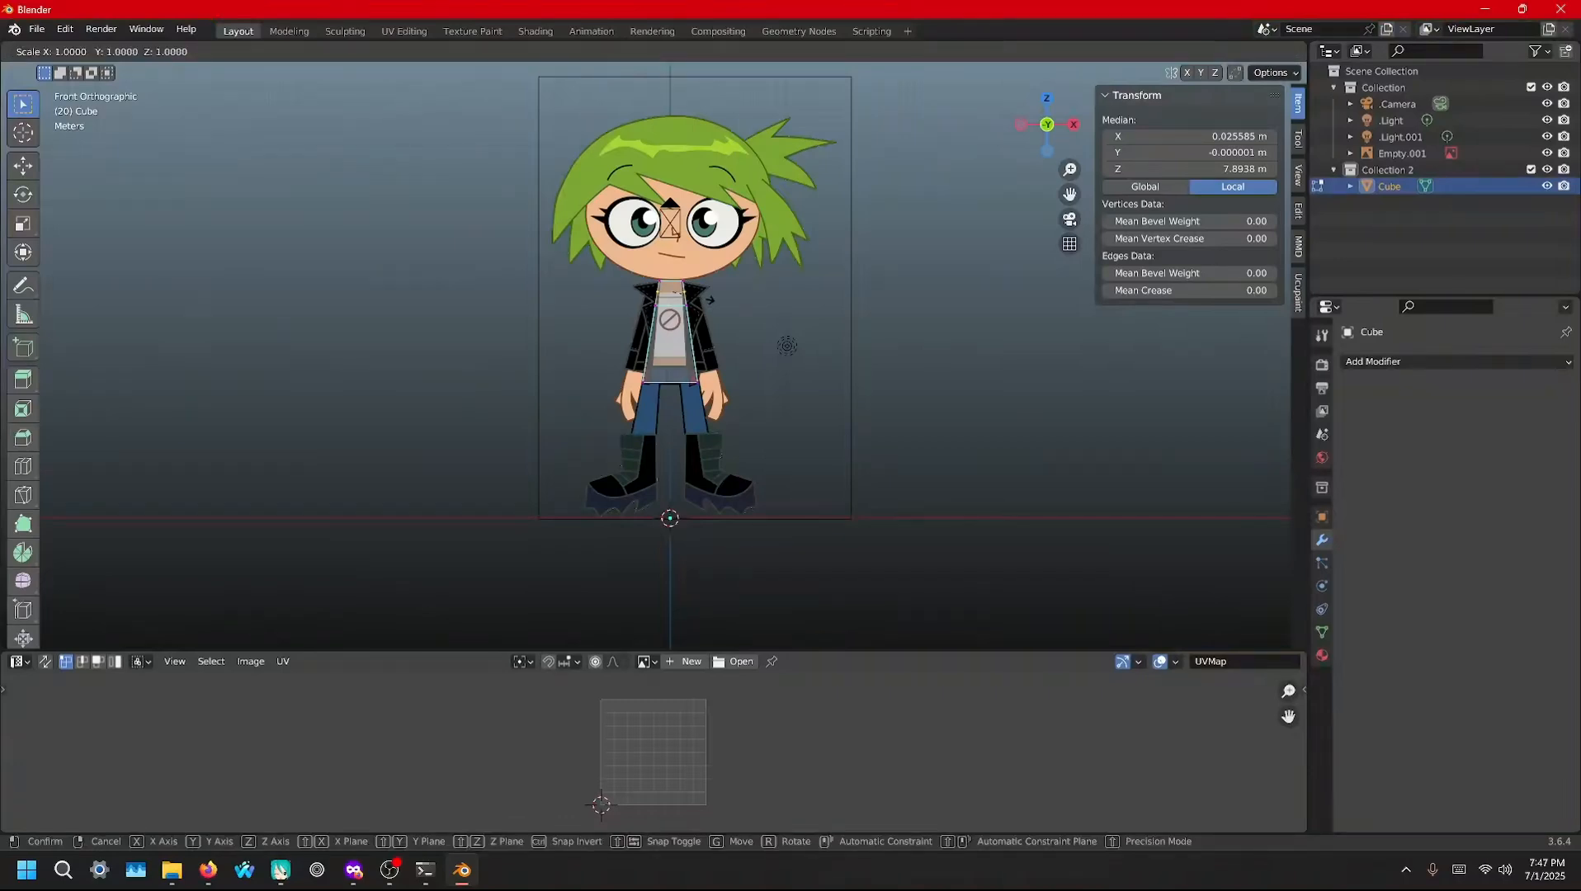
right_click(701, 298)
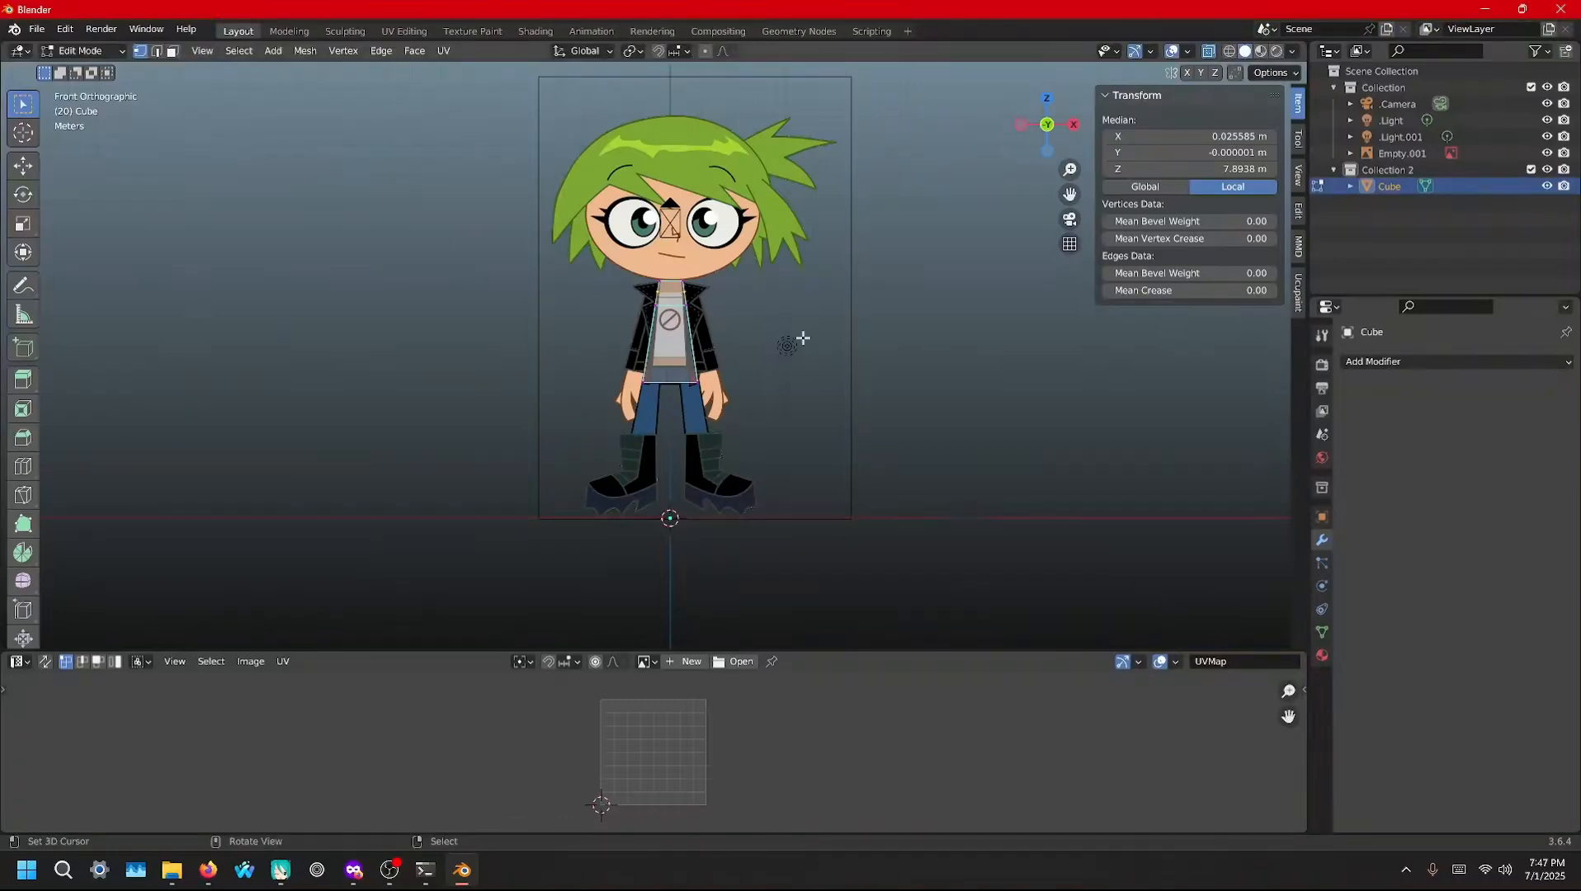
key("s")
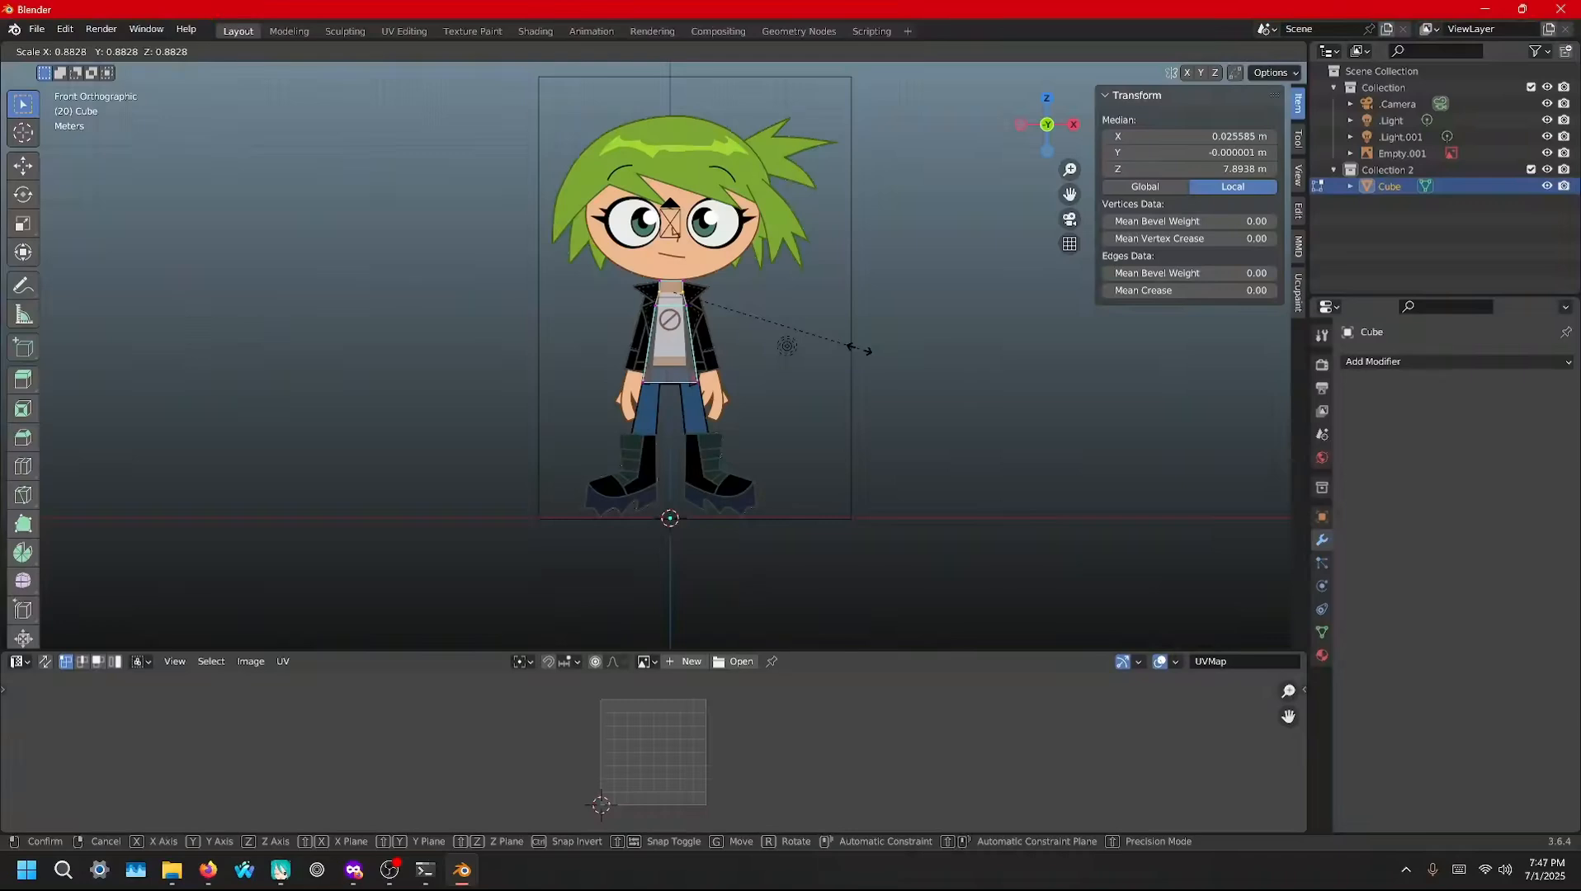
left_click(858, 348)
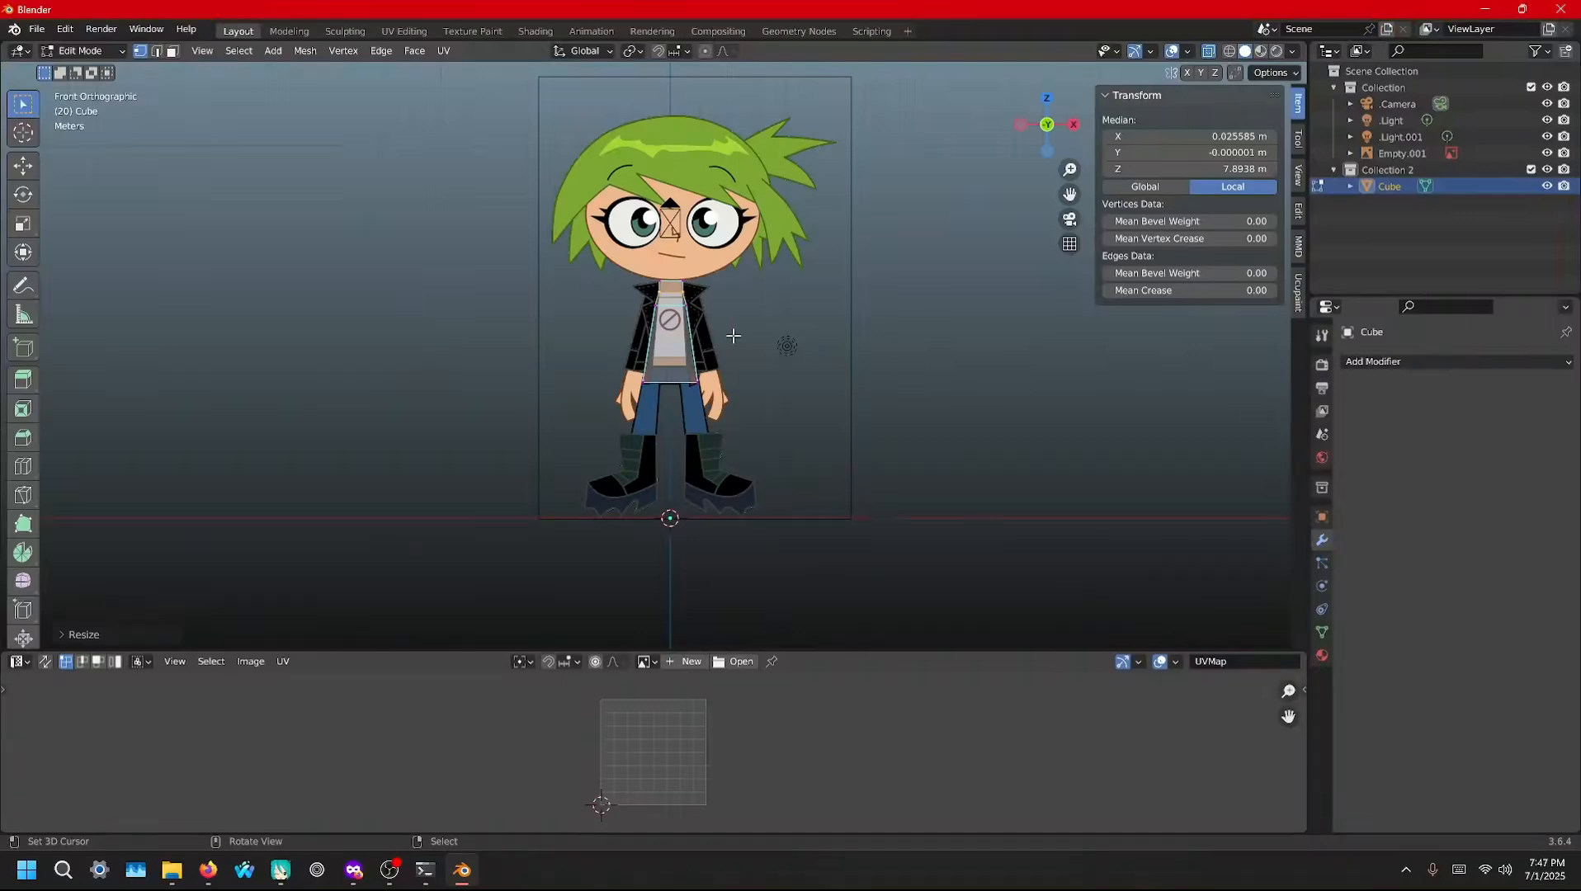
Extrude the torso's side face between the two shoulder loops along X to about 5.27 m as an arm, and flatten its end along X
left_click_drag(710, 326, 679, 287)
key("e")
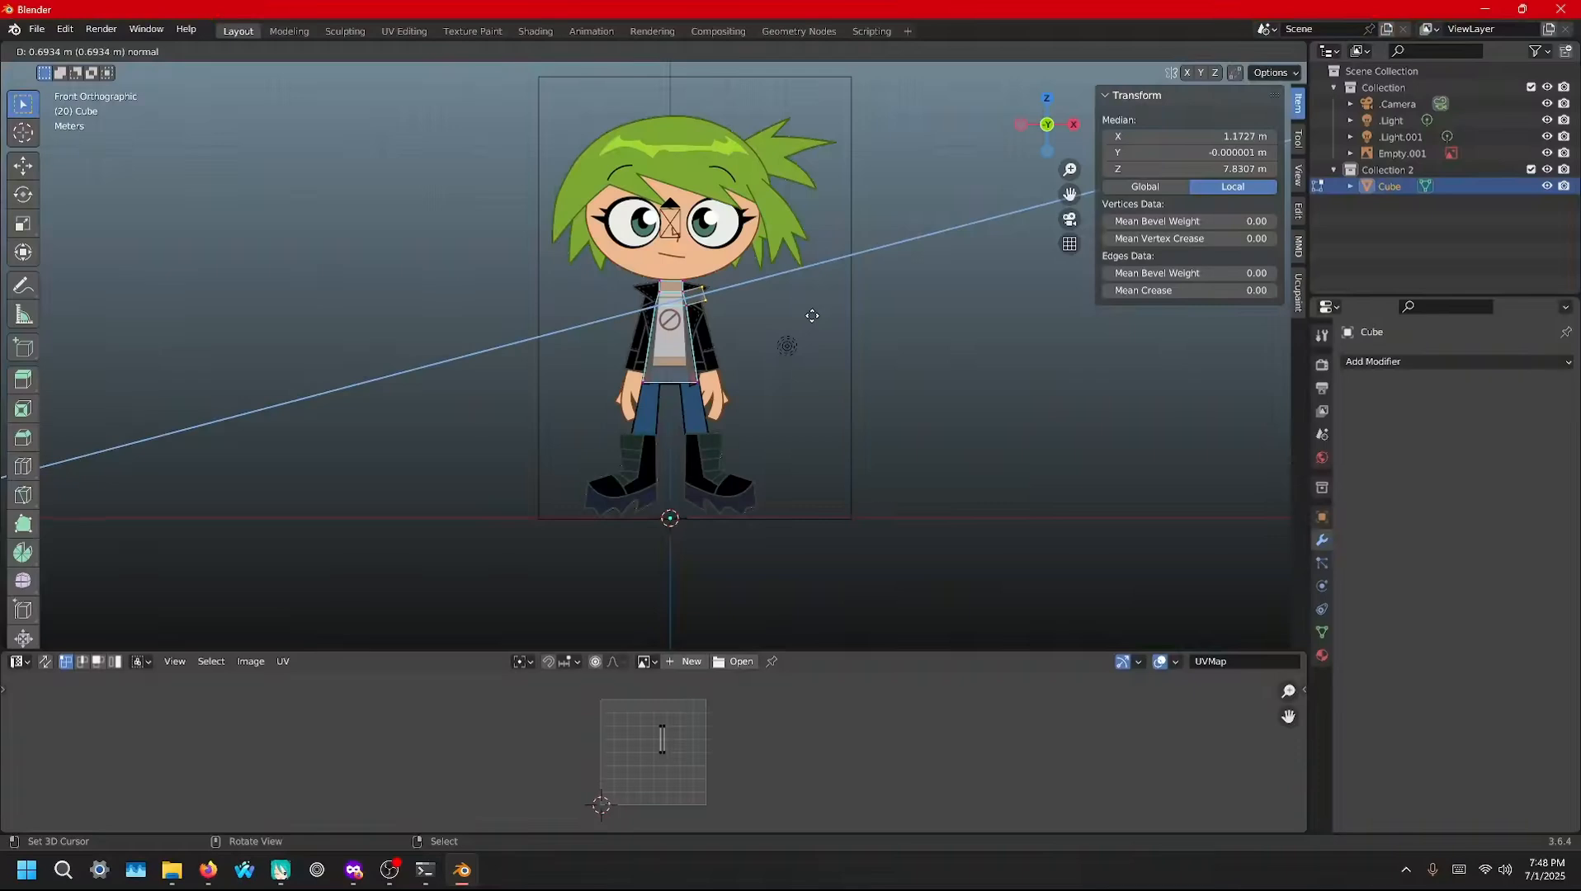
key("x")
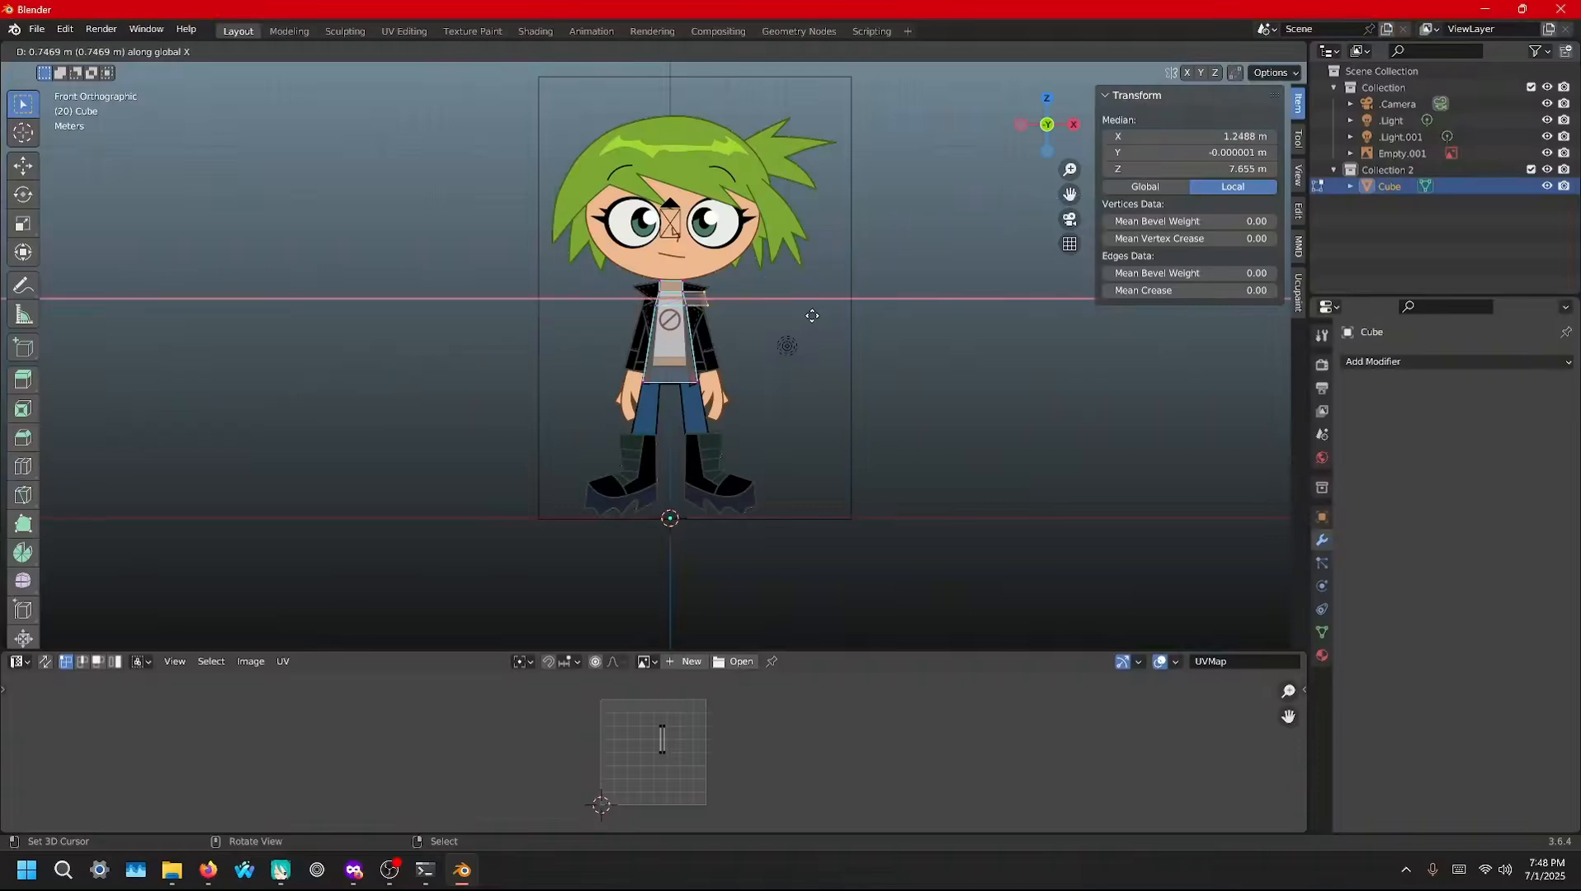
left_click(927, 333)
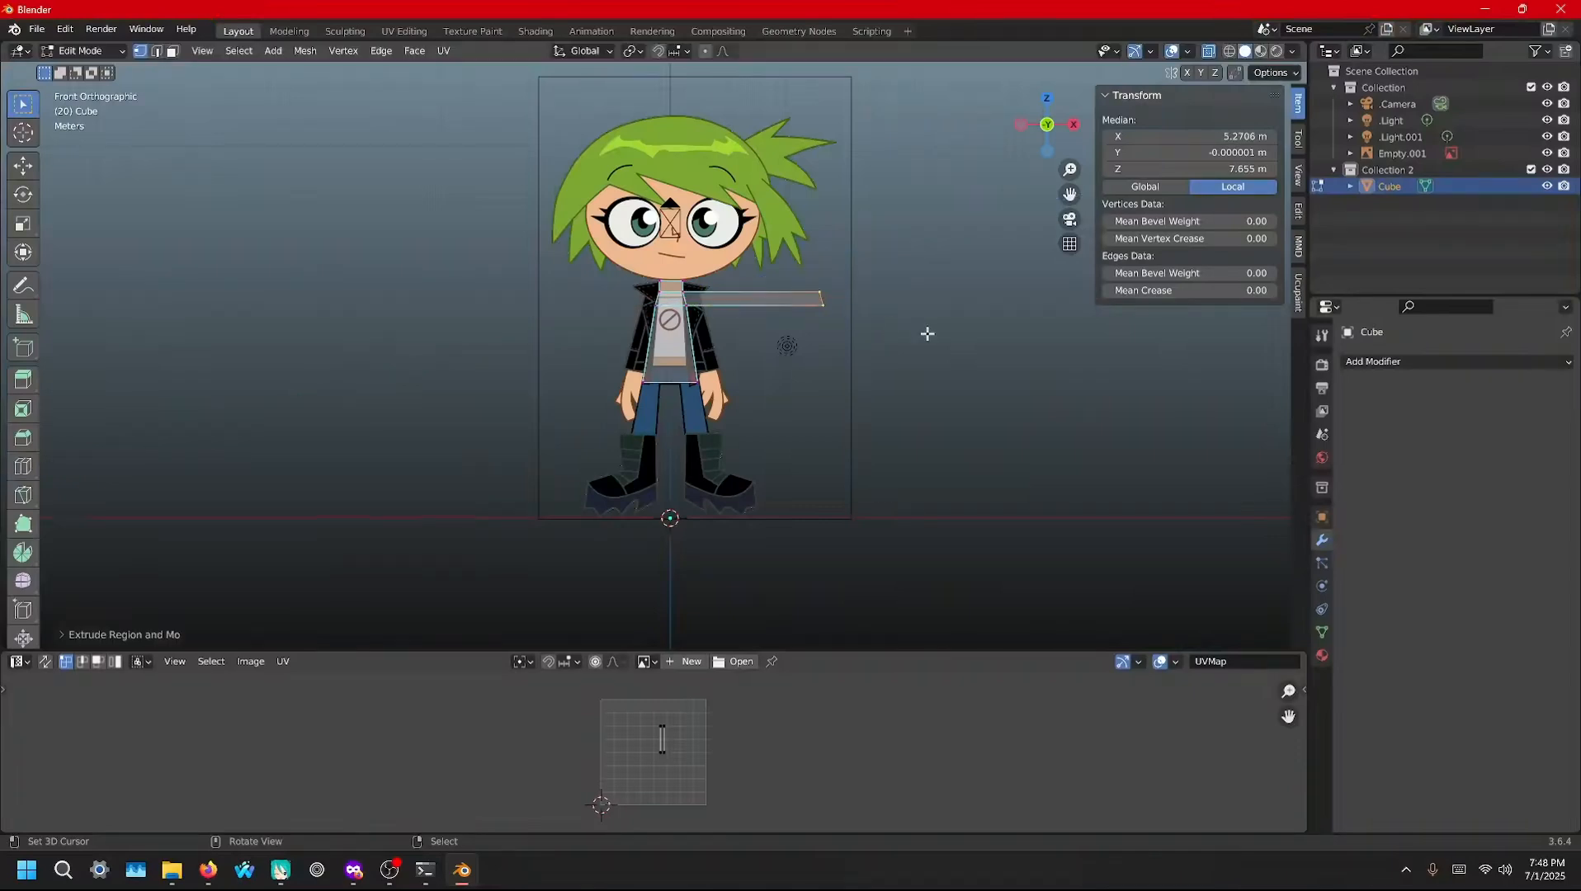
key("s")
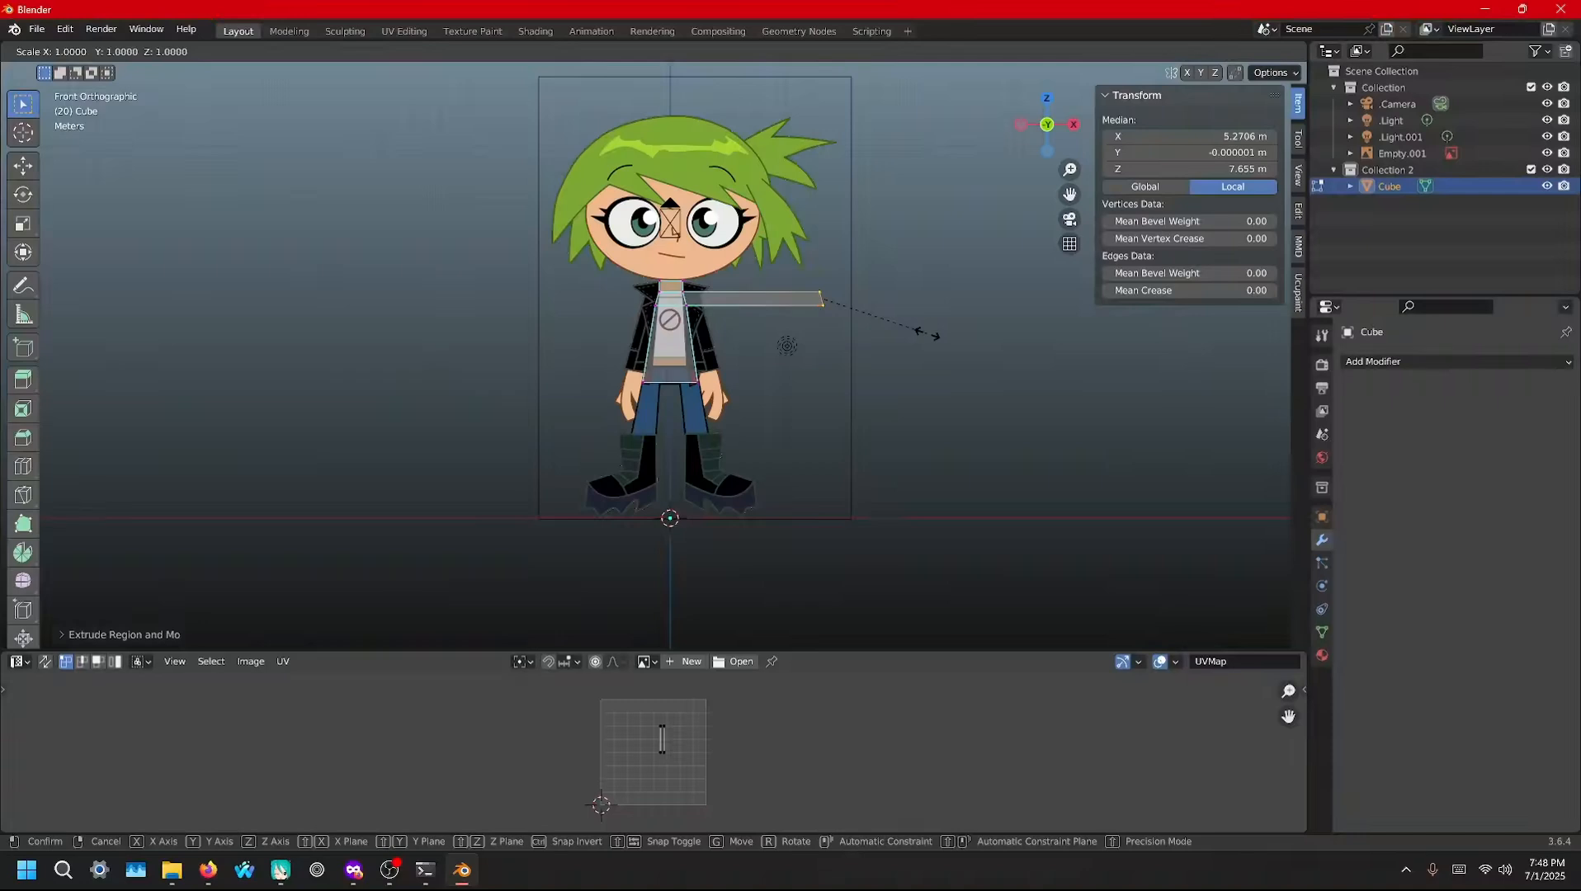
key("x")
left_click(927, 334)
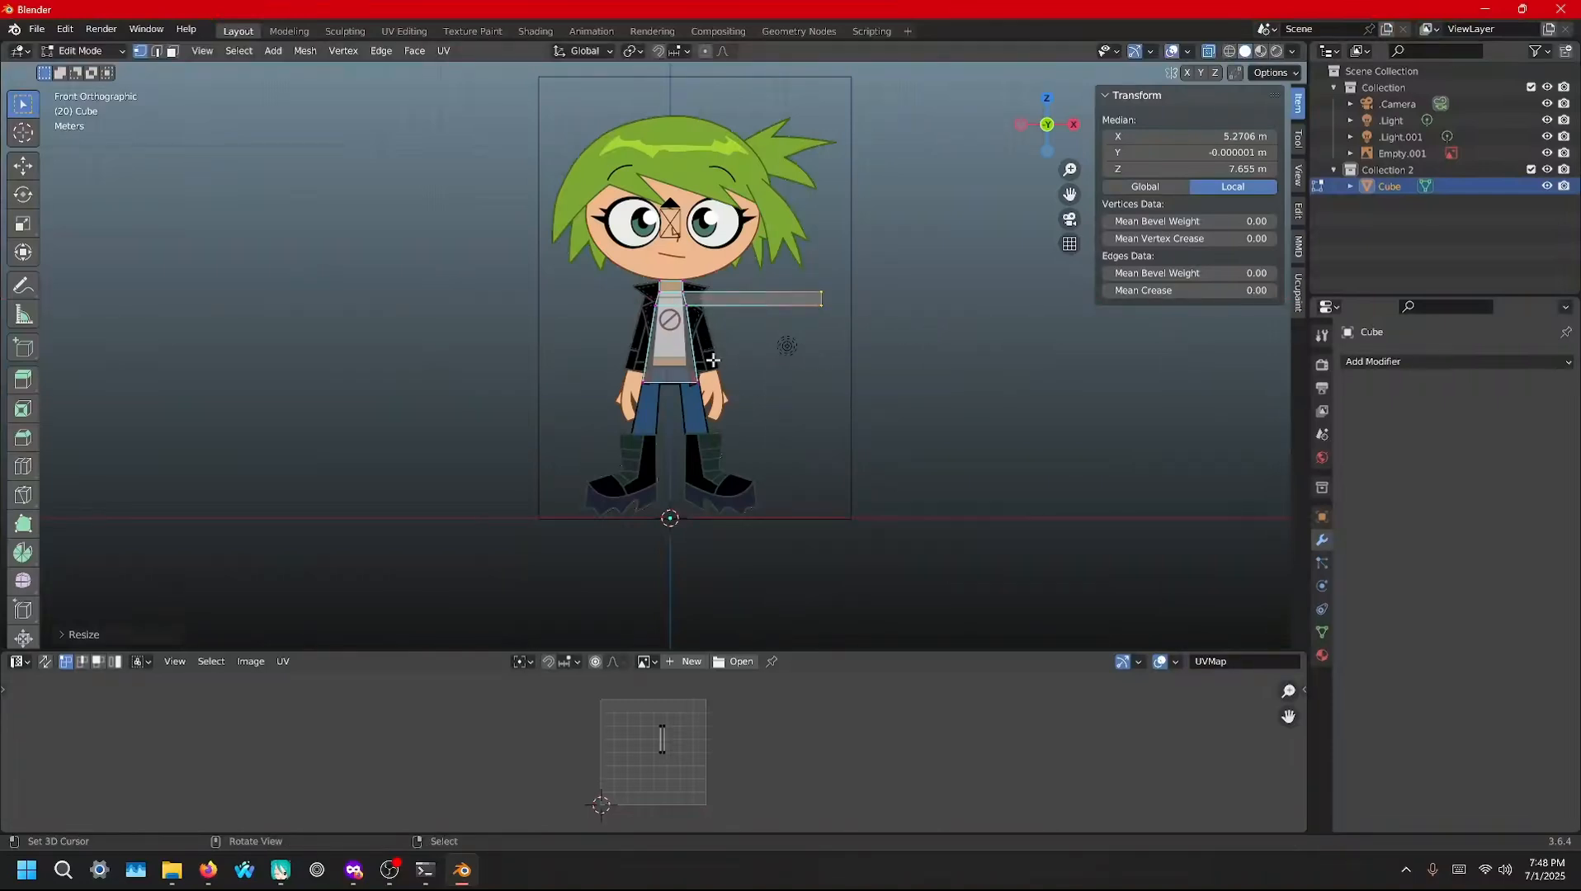
Add a loop cut across the arm near the shoulder at about X 0.78 m and flatten it to zero along X
key("ctrl+r")
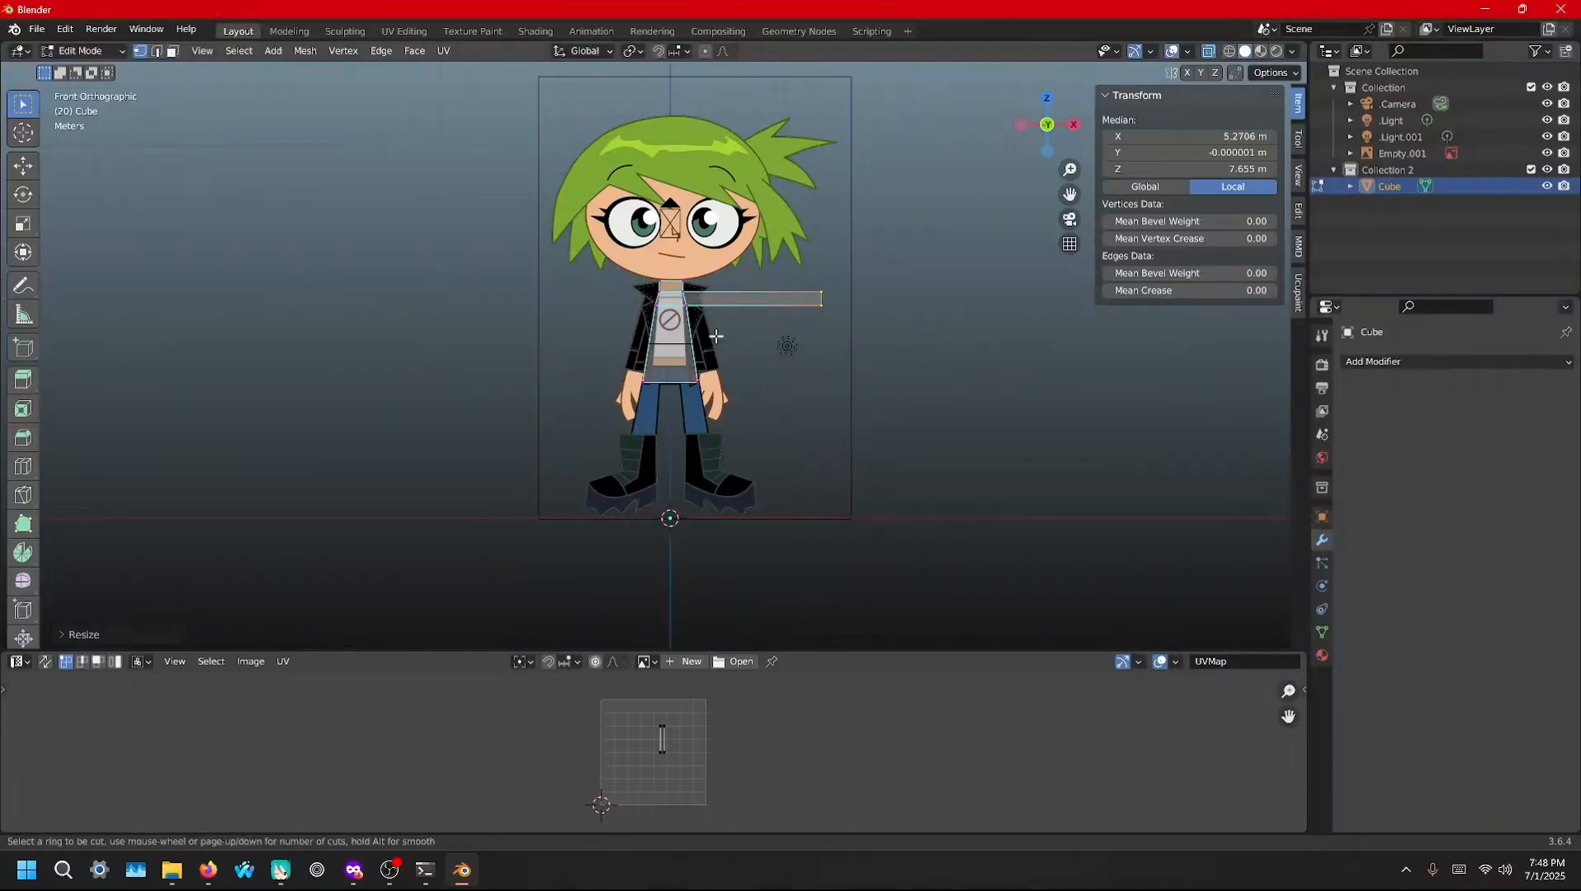
left_click(750, 305)
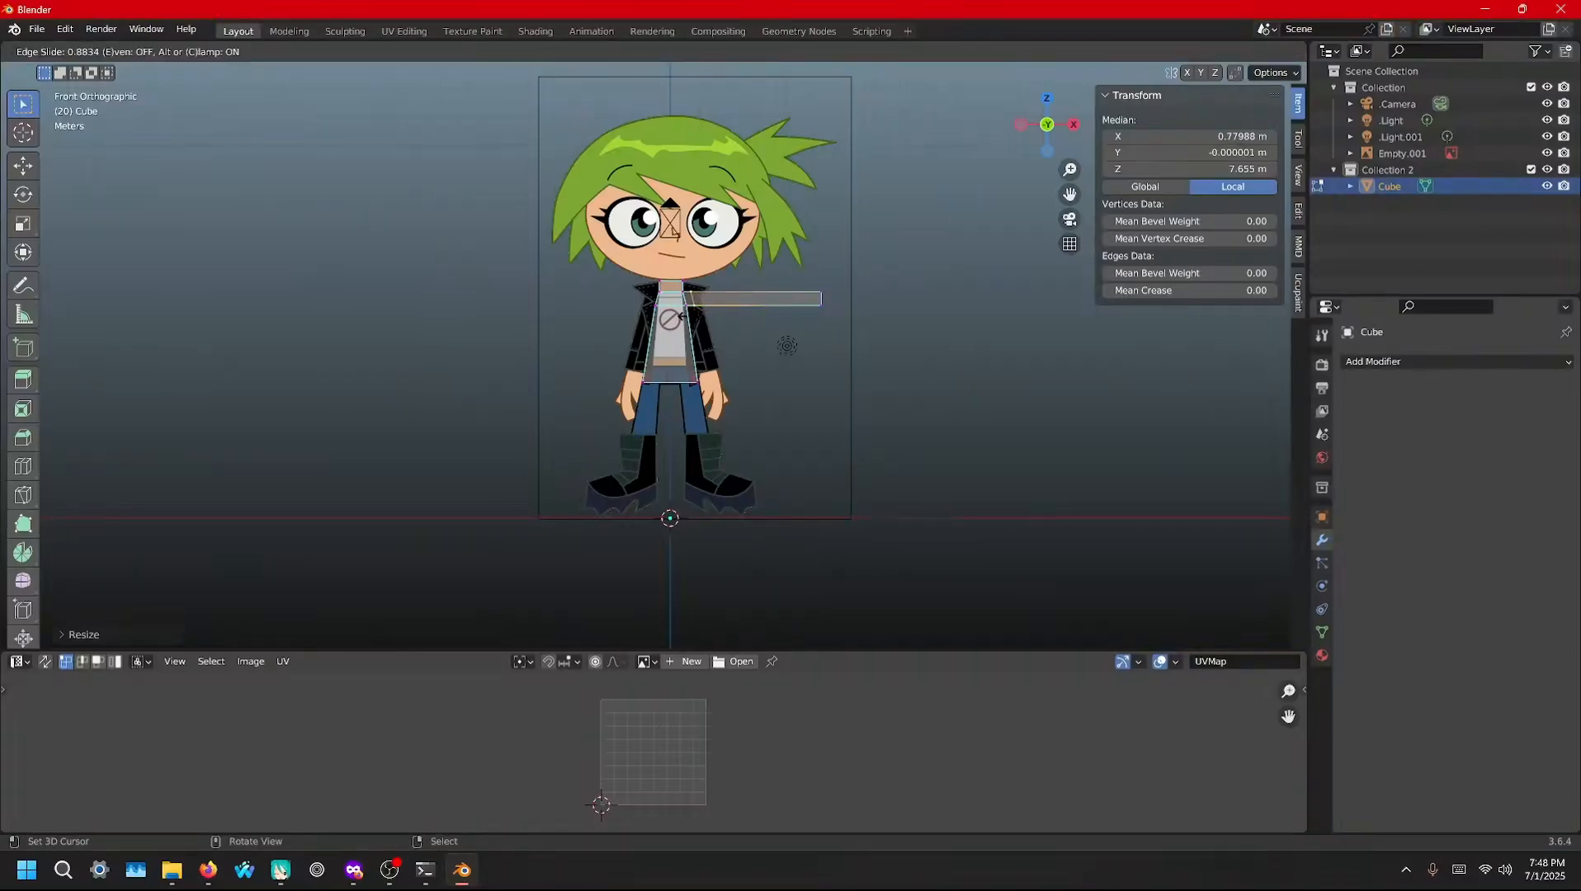
left_click(689, 316)
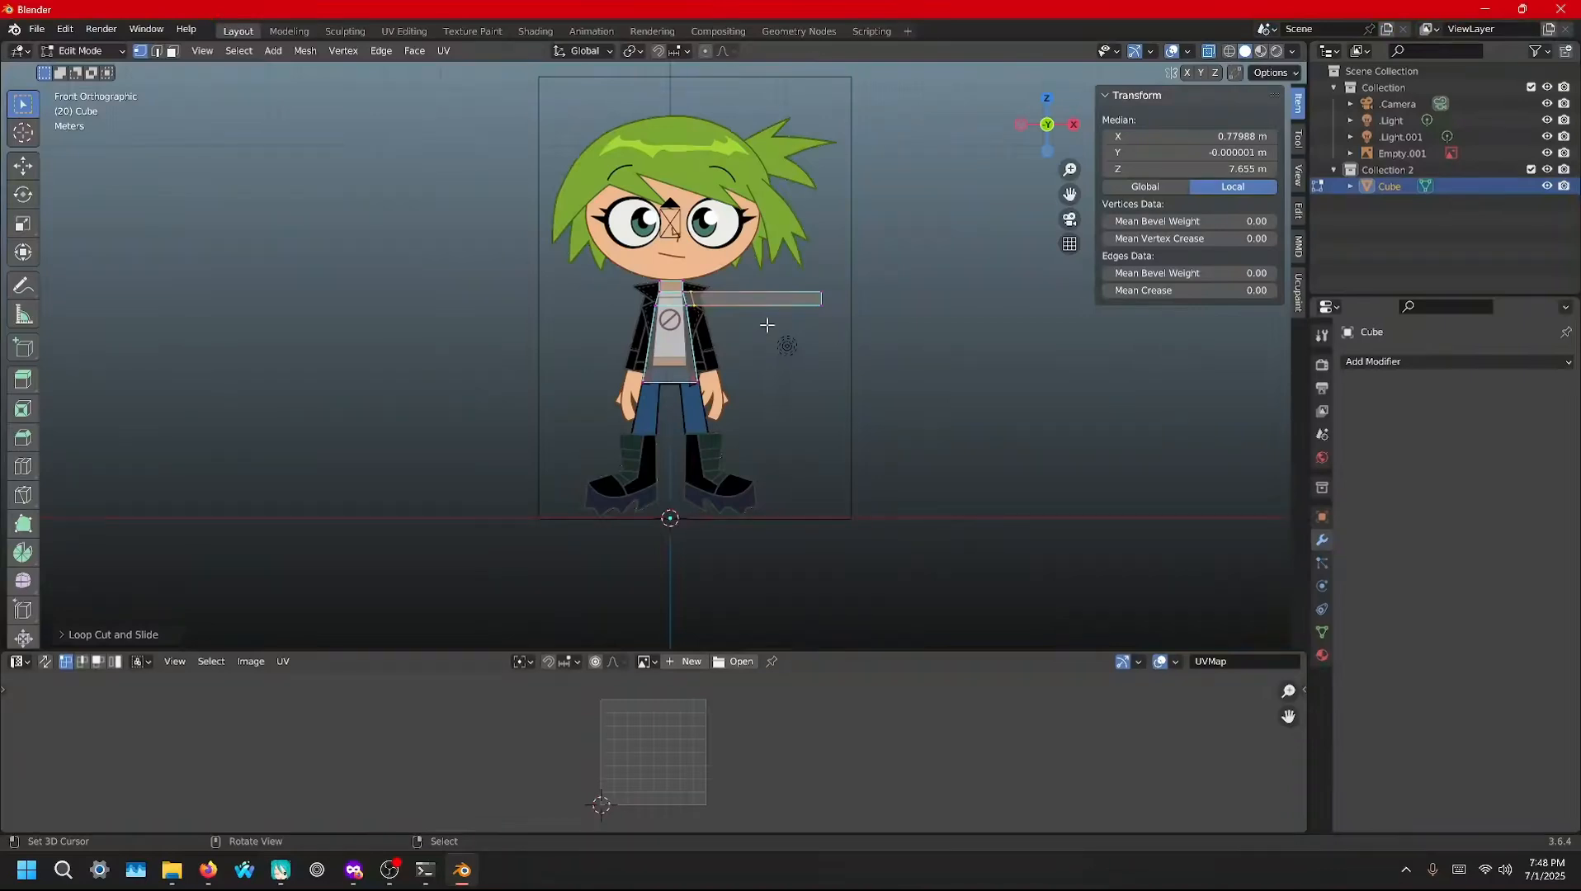
key("s")
key("x")
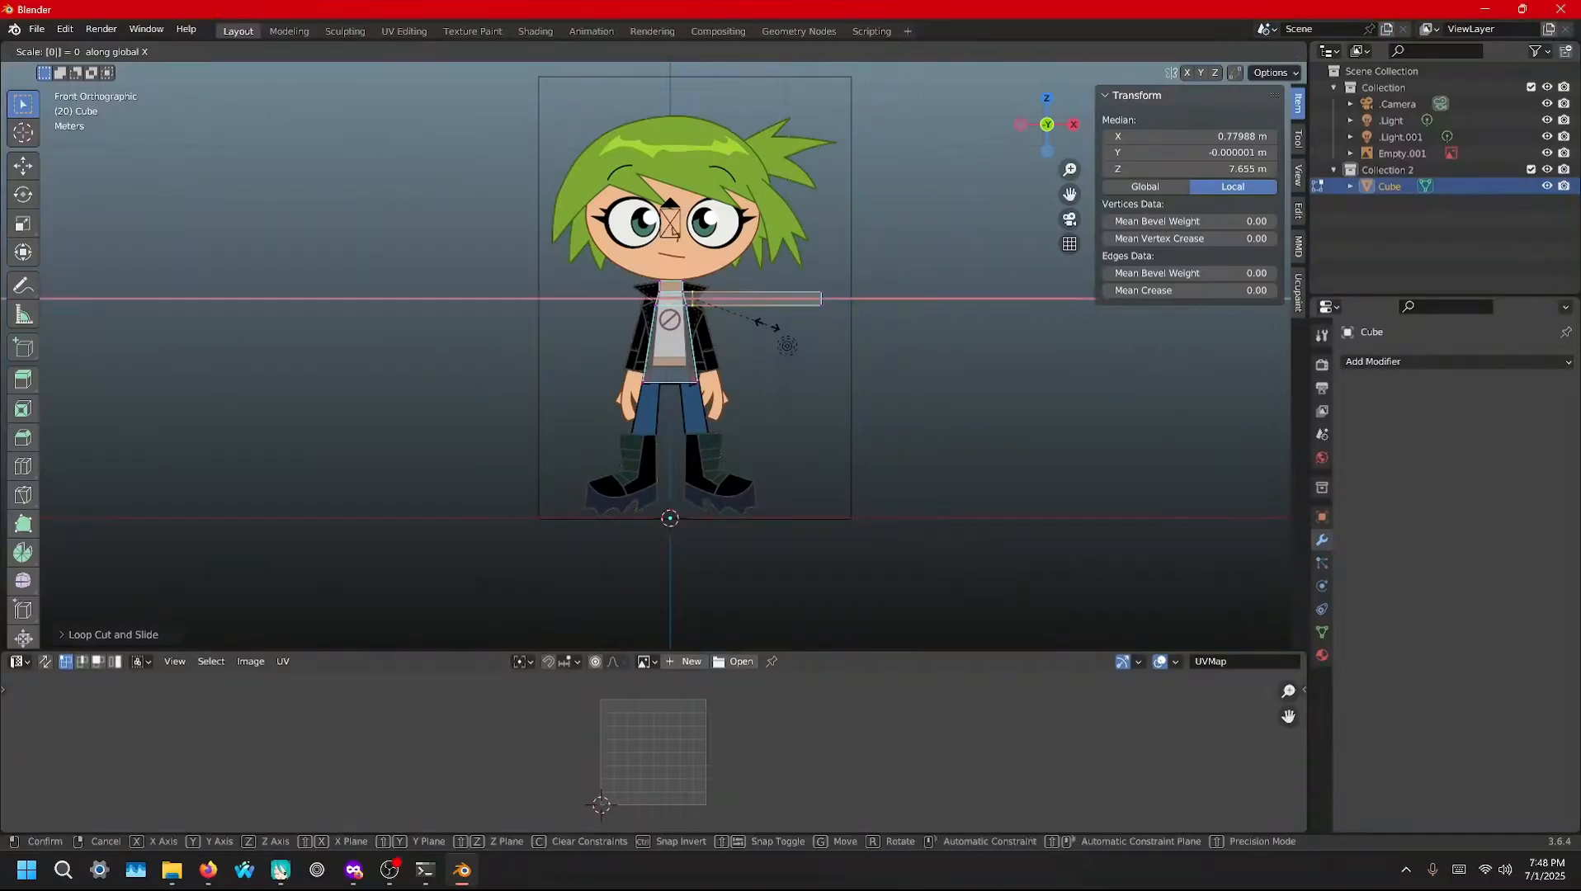
key("Return")
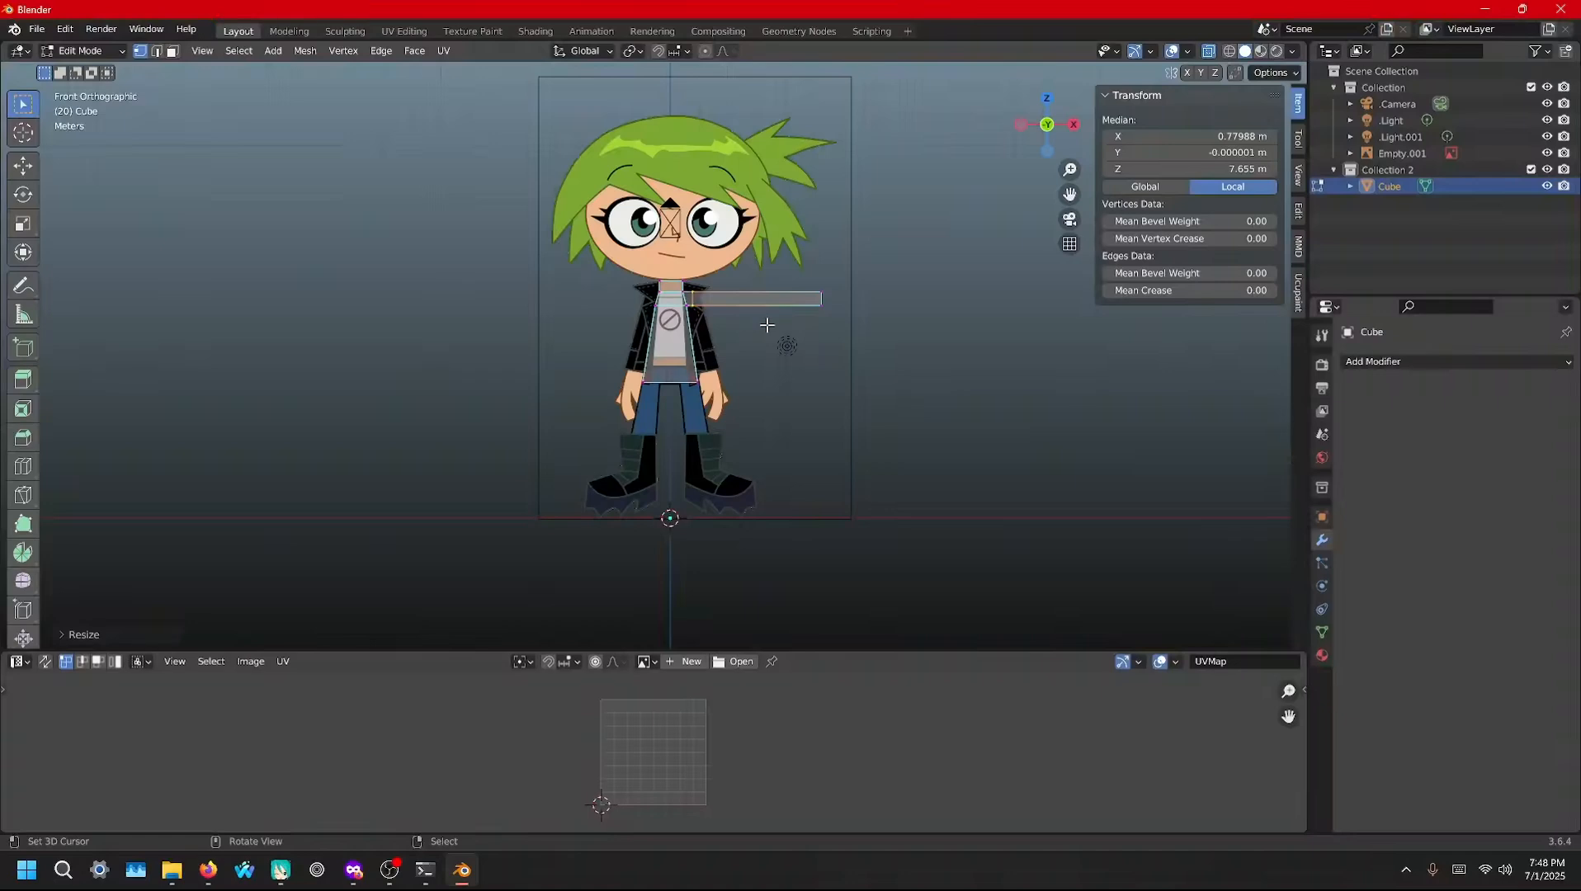
left_click_drag(877, 332, 687, 264)
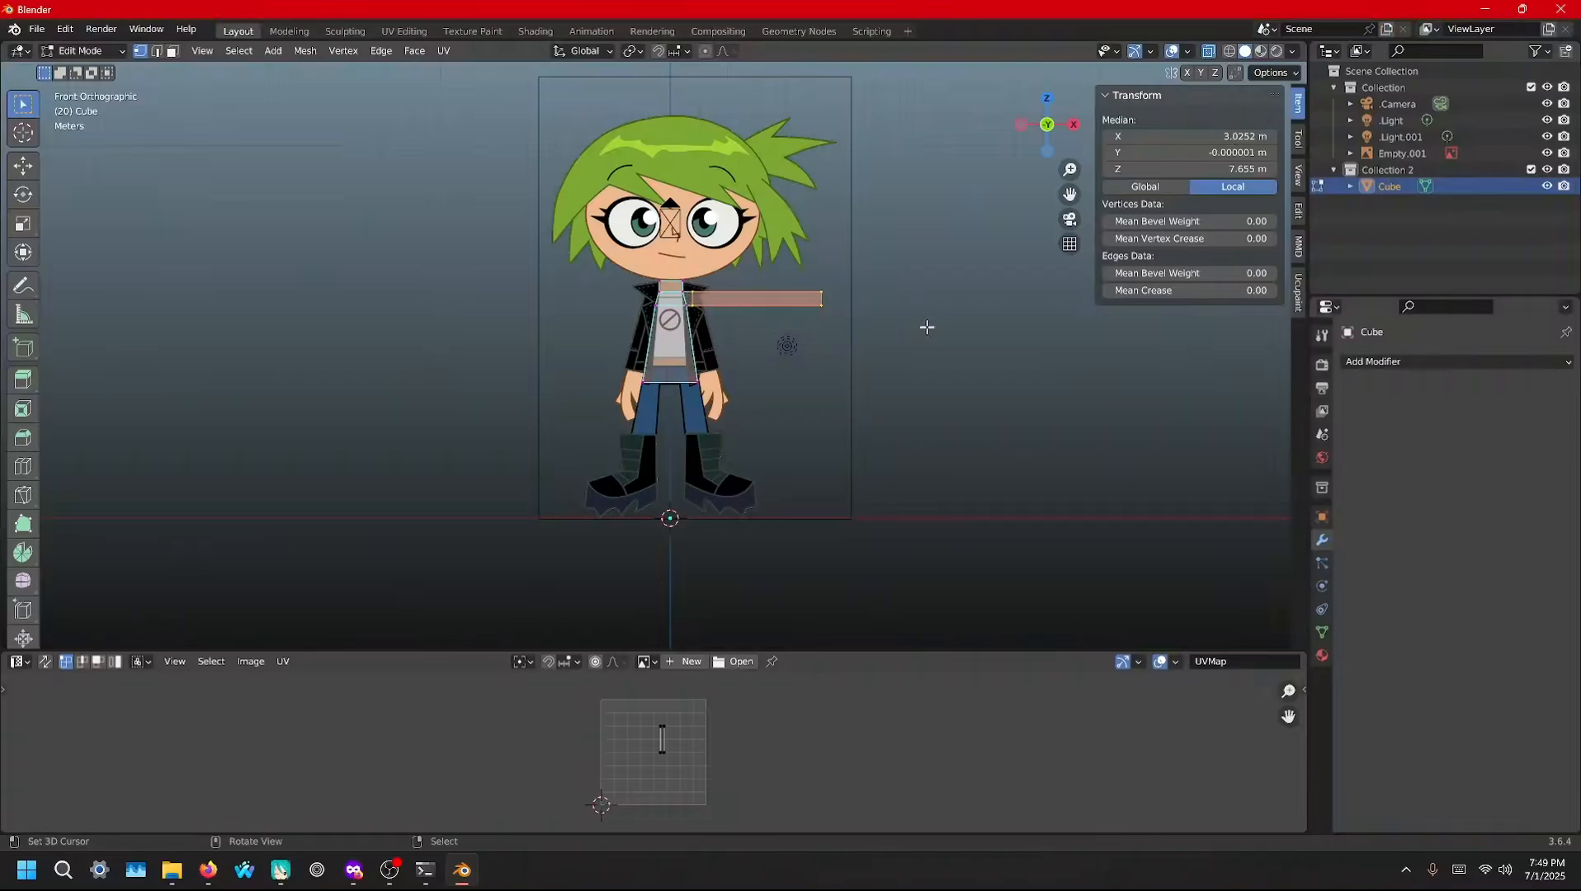
key("e")
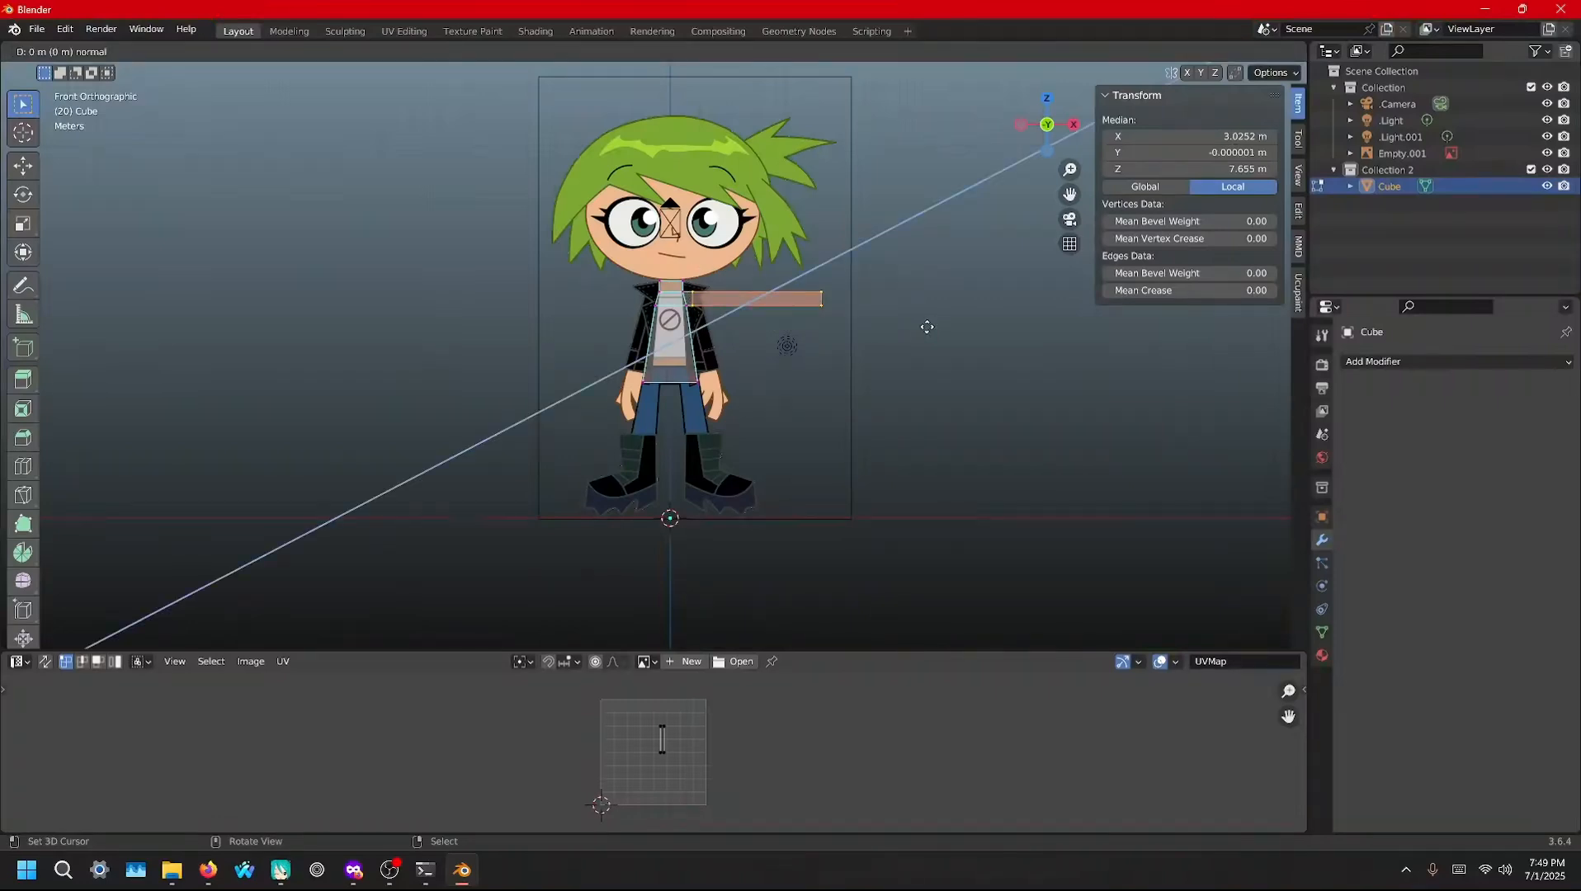
key("r")
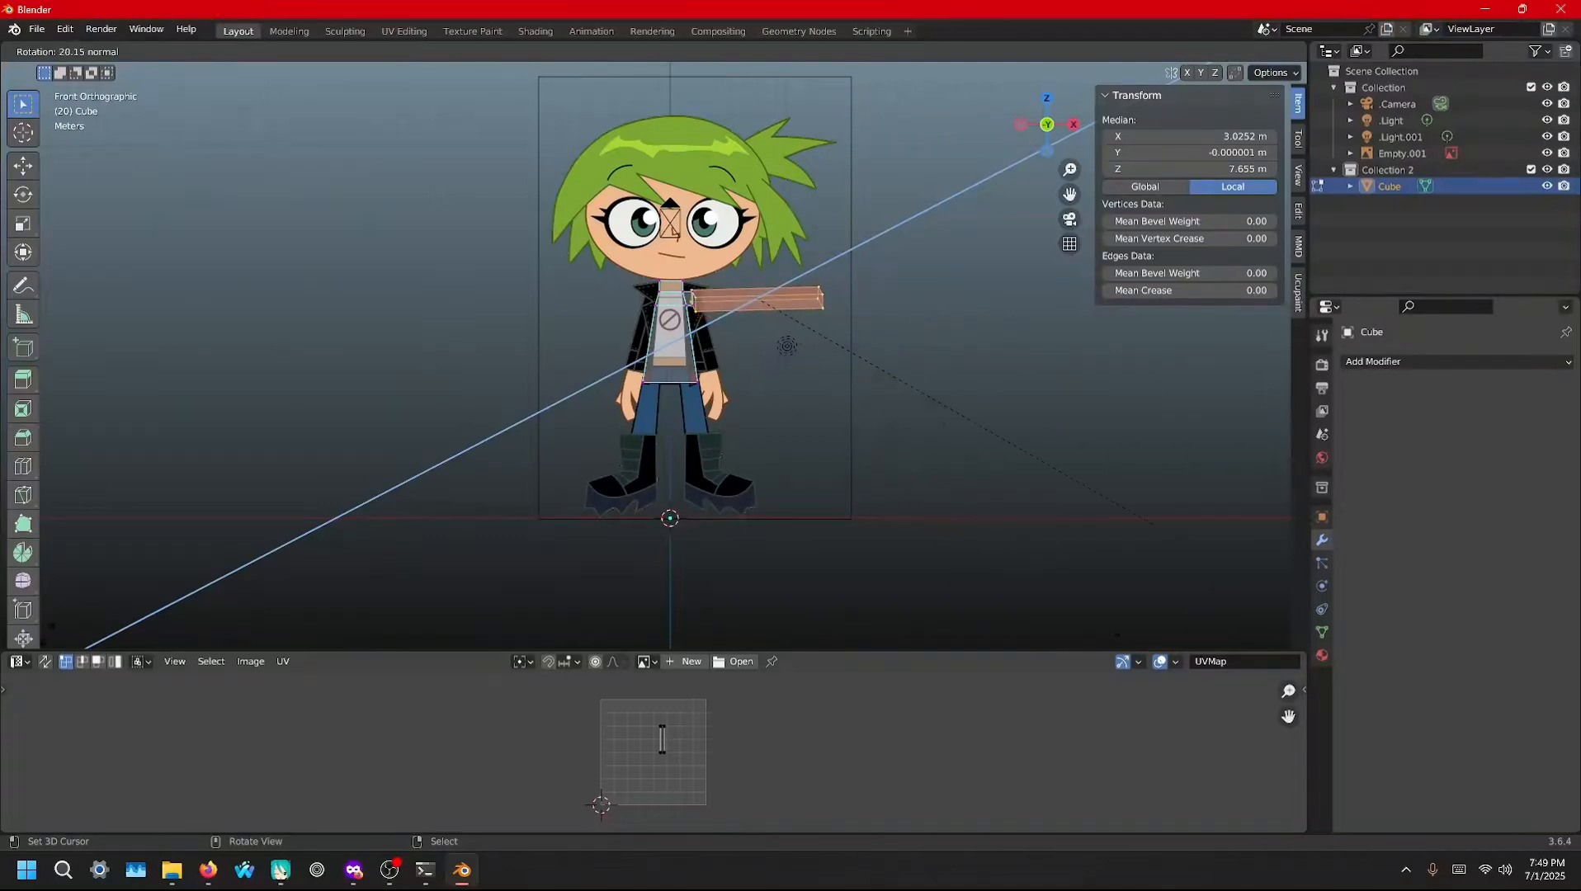
right_click(961, 282)
right_click(961, 282)
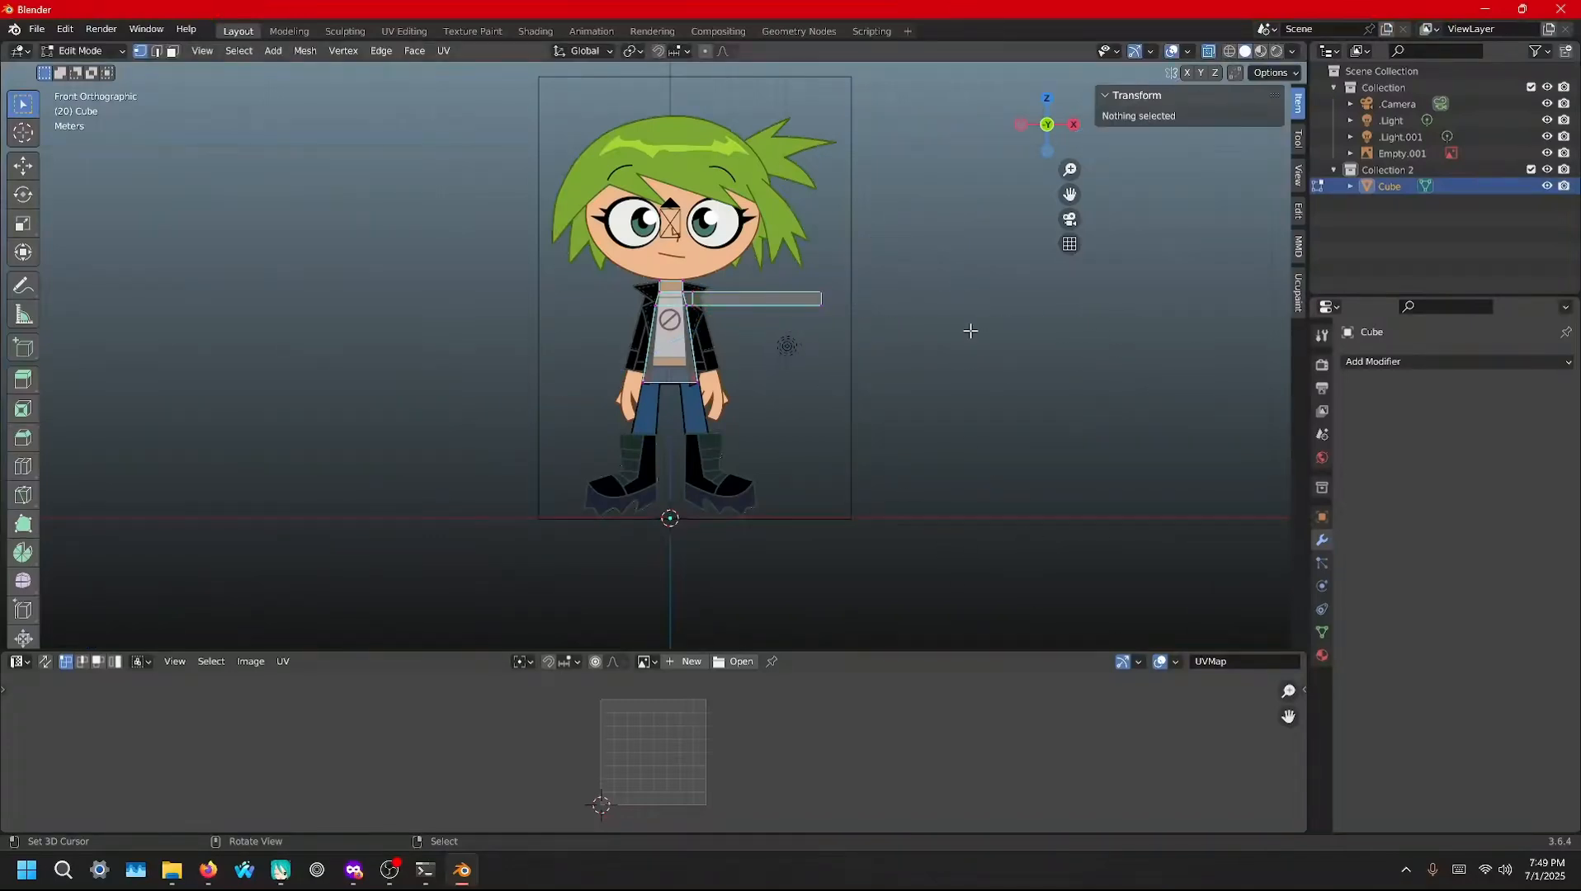
Set the transform orientation to Local and try rotating the selected arm downward
left_click(595, 51)
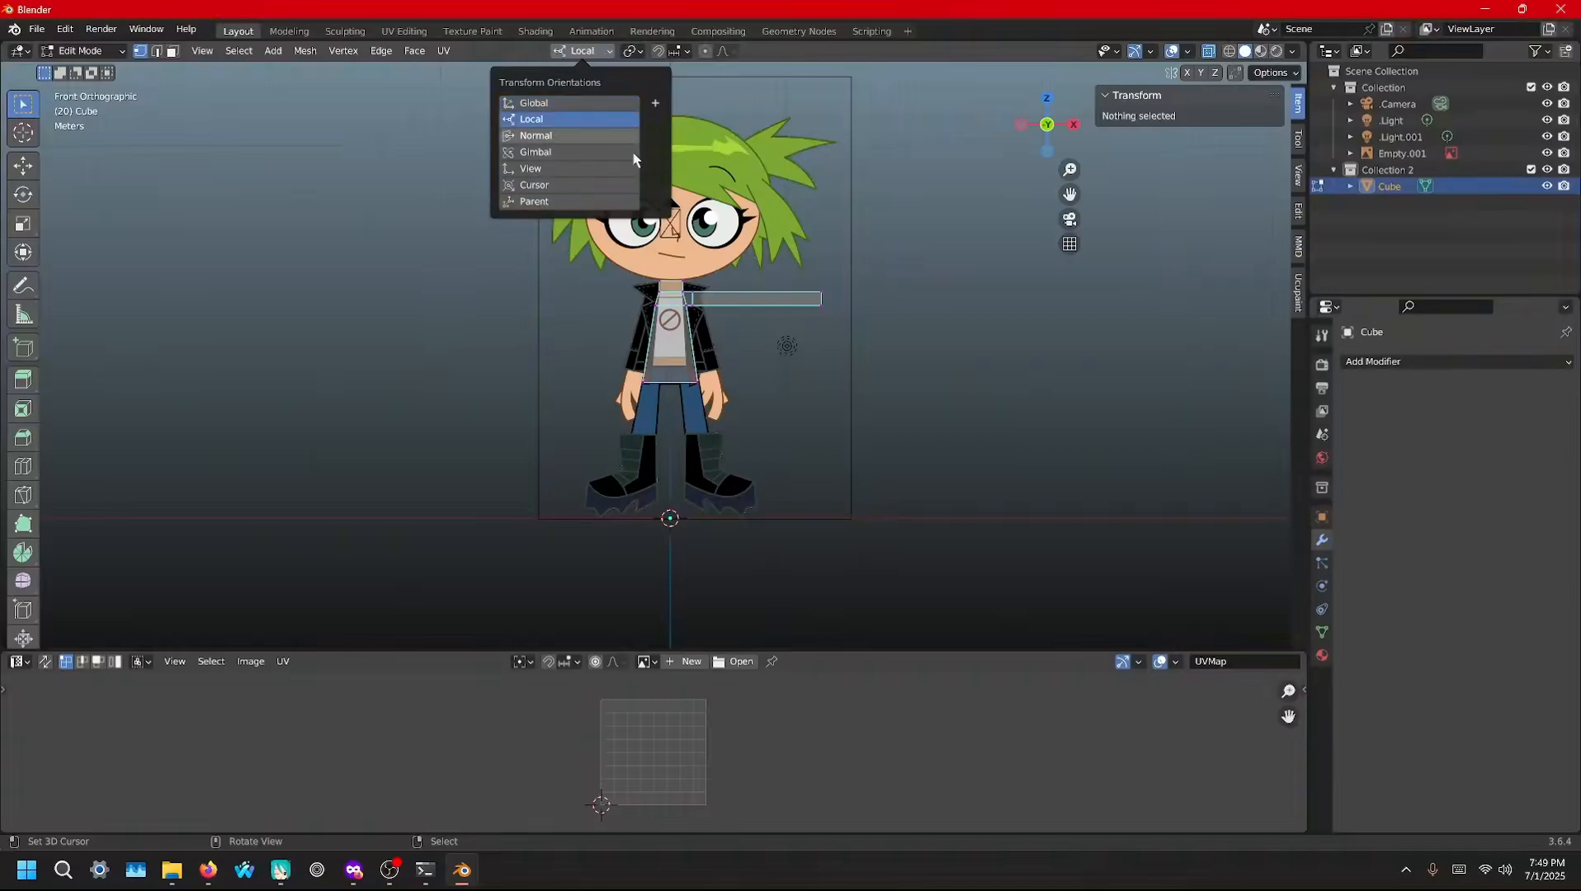
left_click(569, 120)
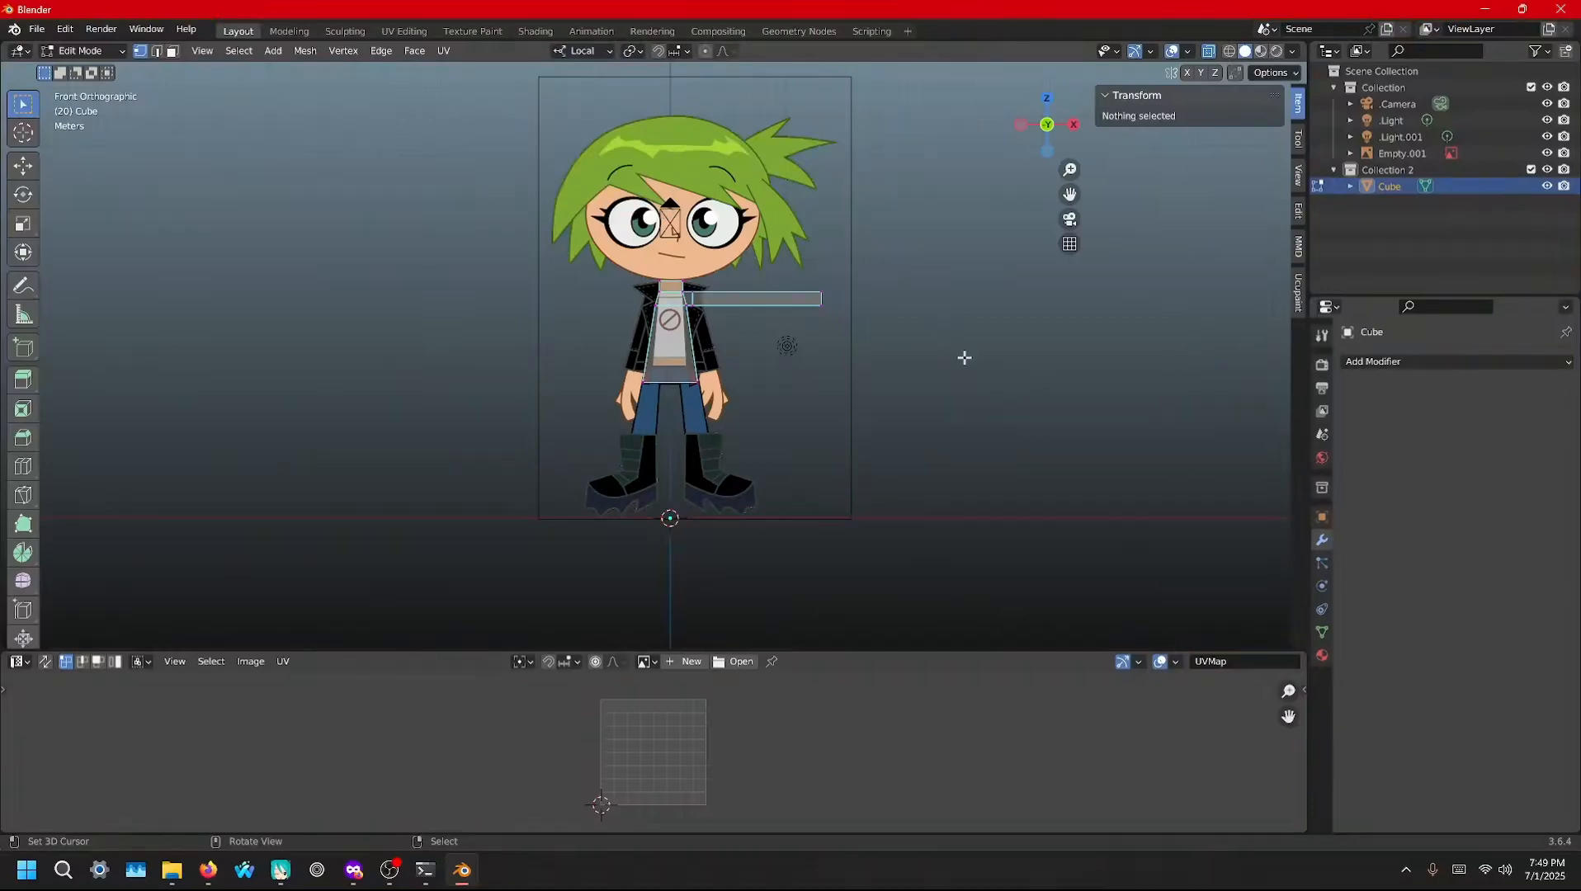
key("a")
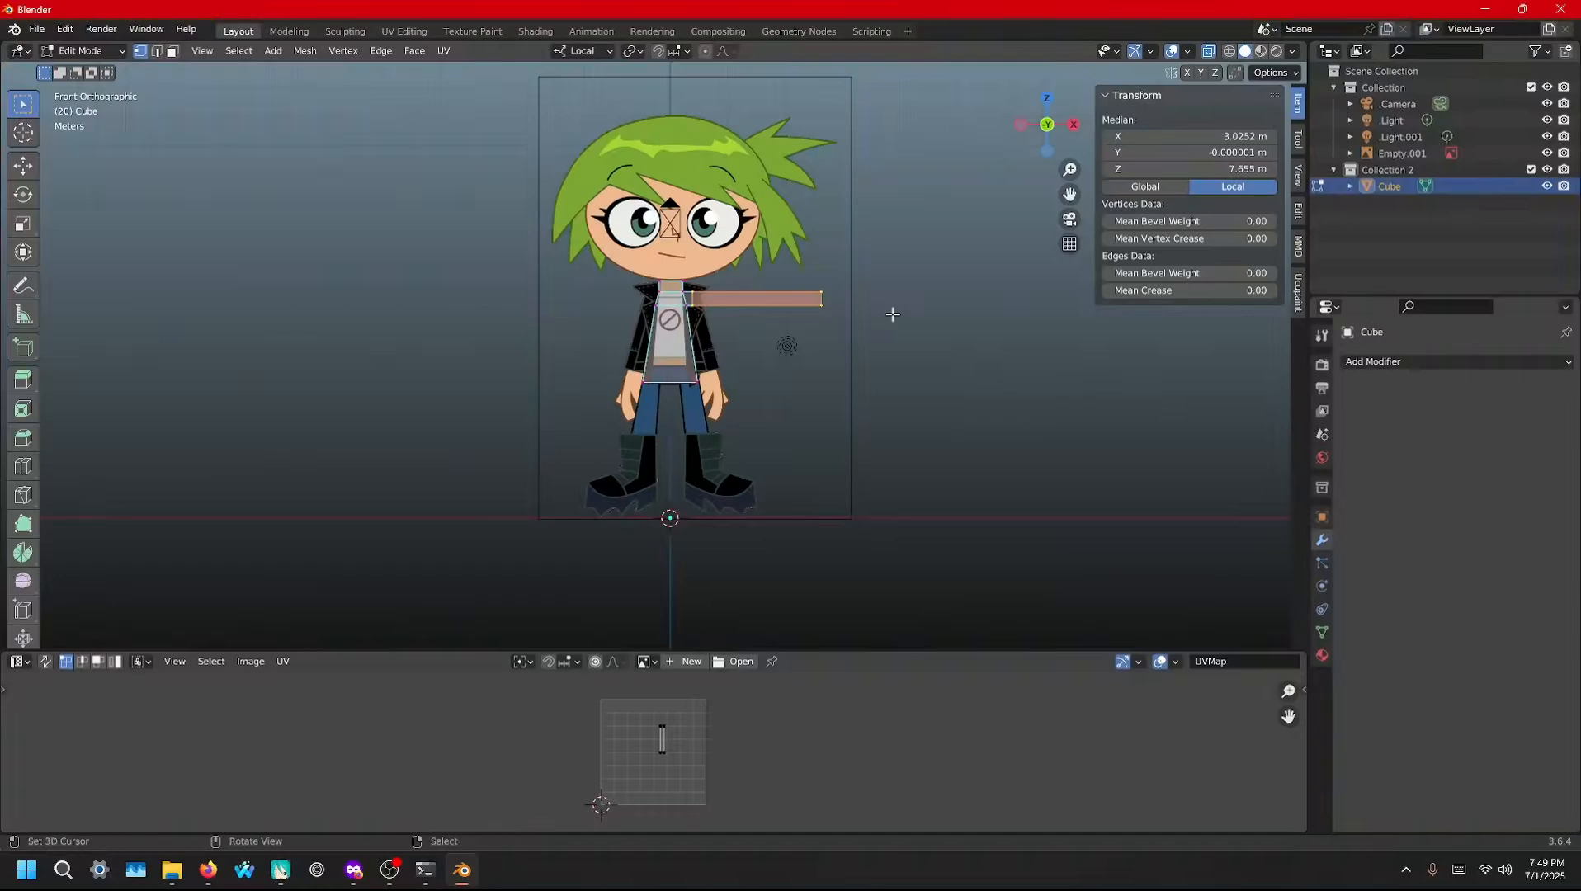
key("r")
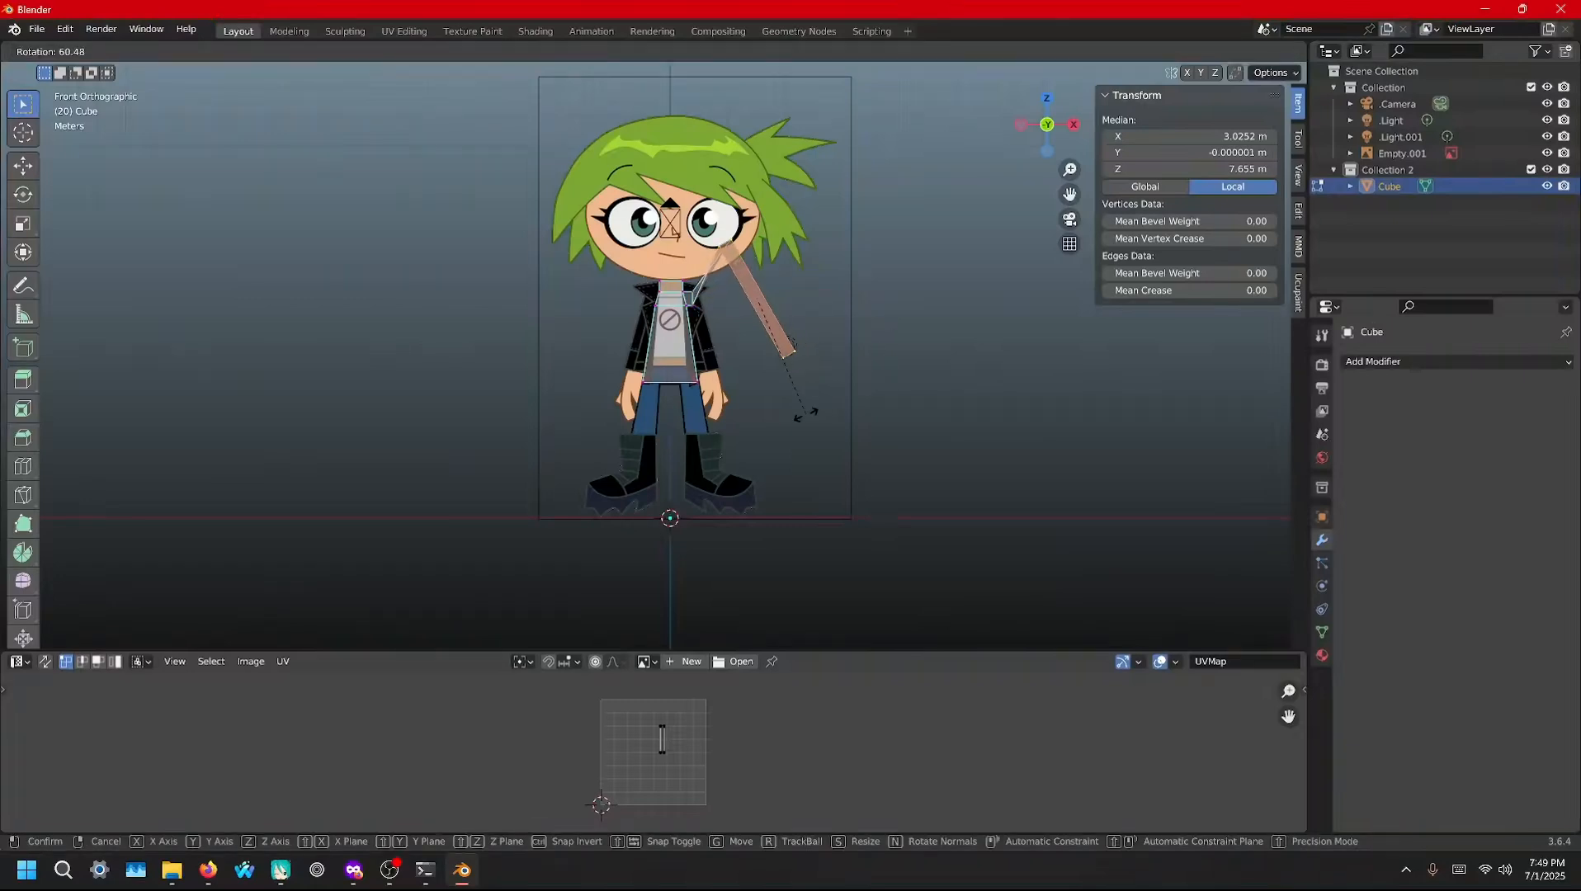
right_click(805, 415)
key("ctrl+z")
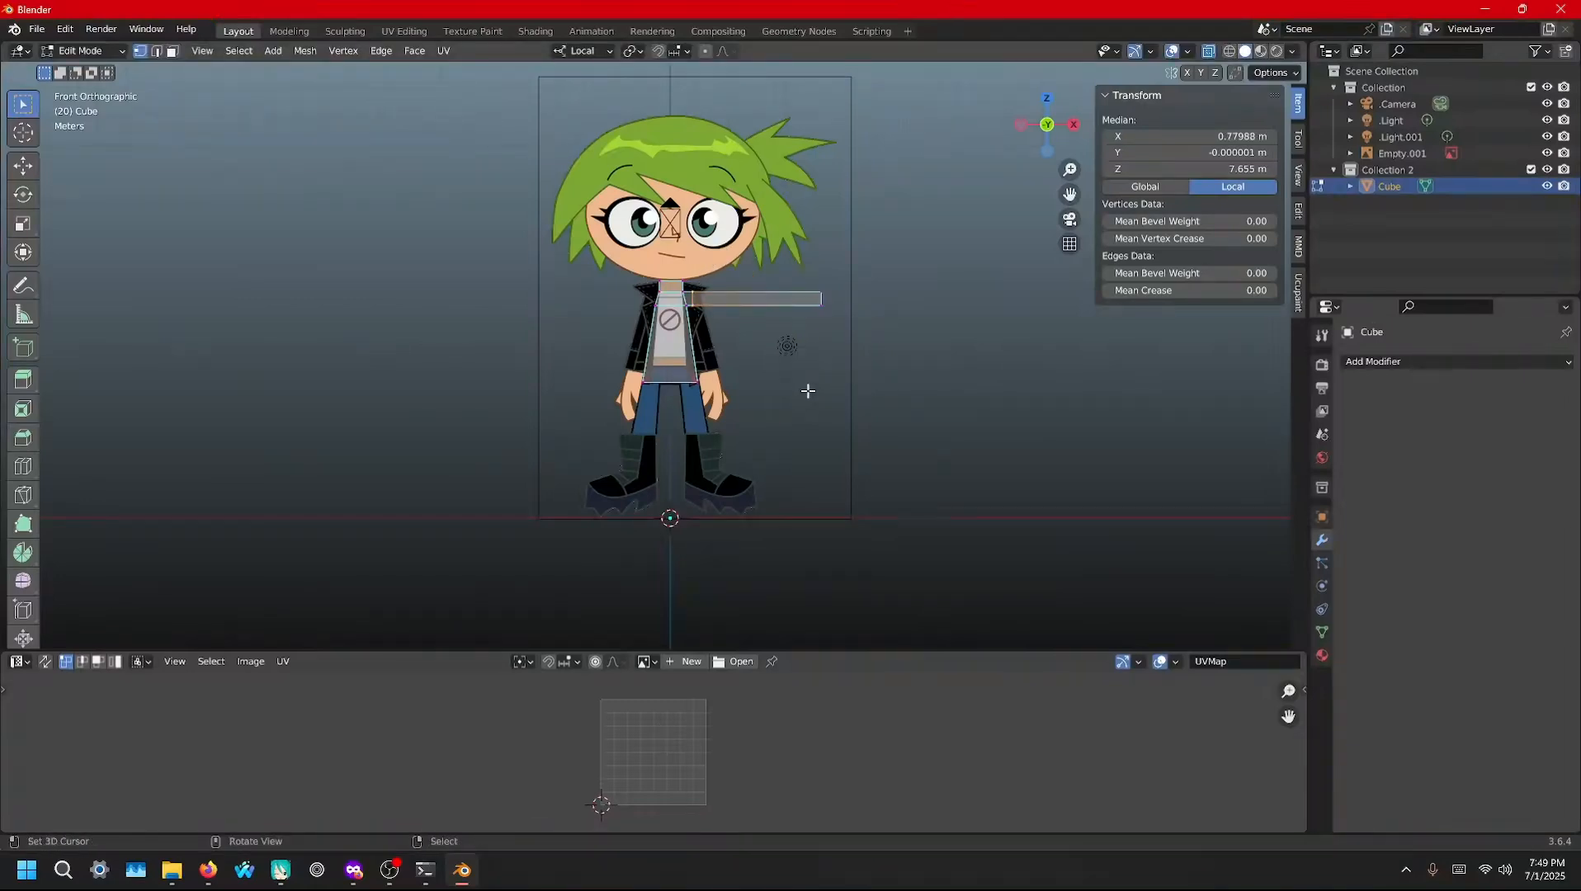
Rotate the arm section downward and move it over the reference's hanging arm, at about X 1.37 m, Z 5.10 m
key("ctrl+KP_Add")
key("r")
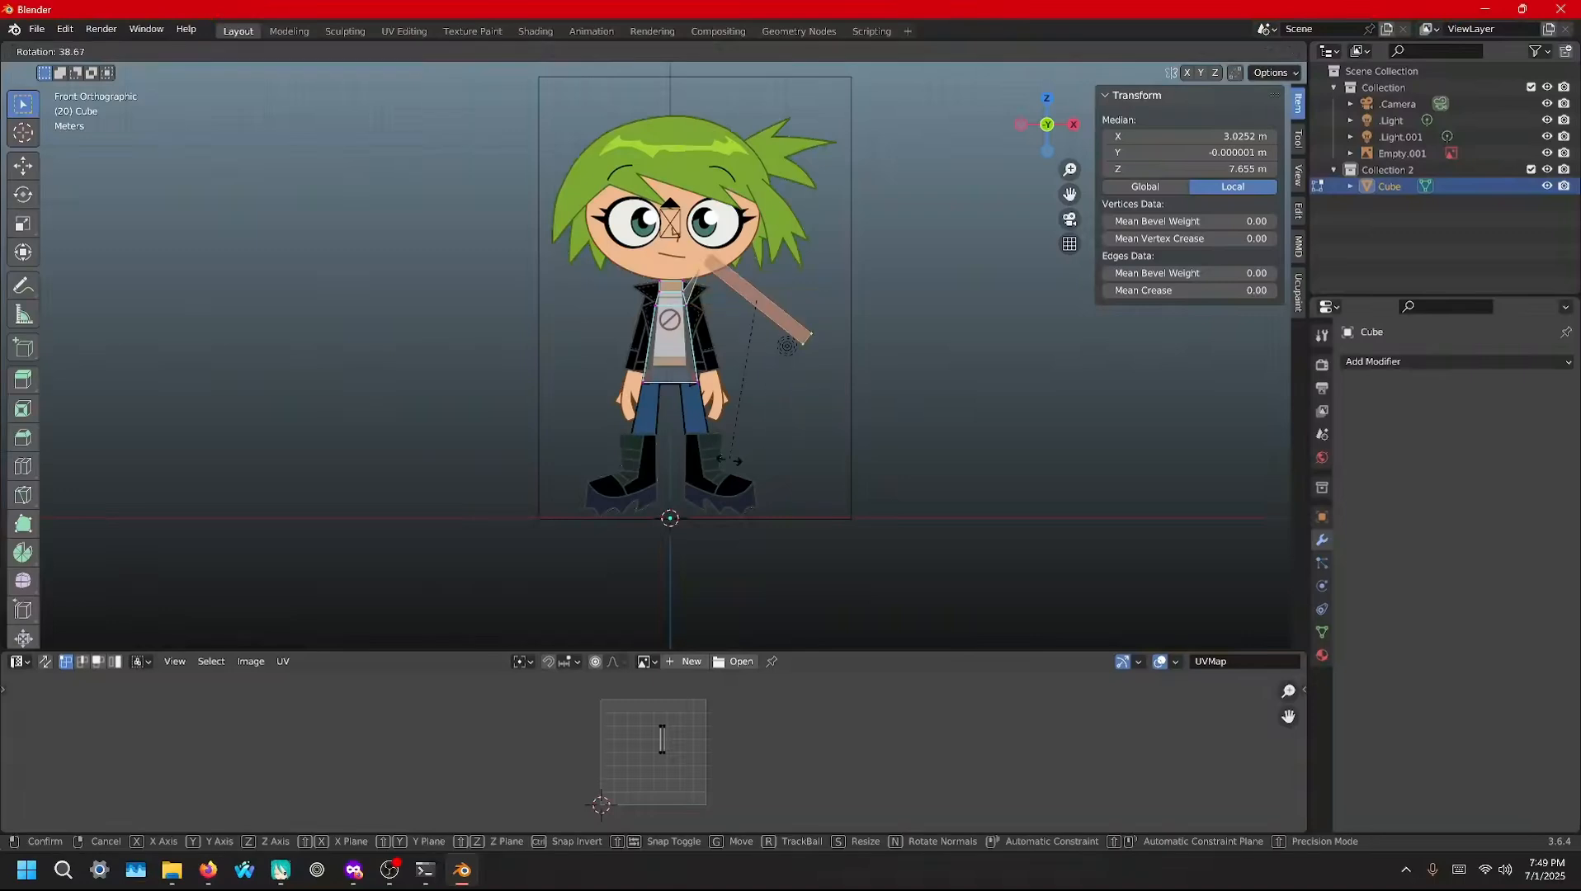
left_click(572, 464)
key("g")
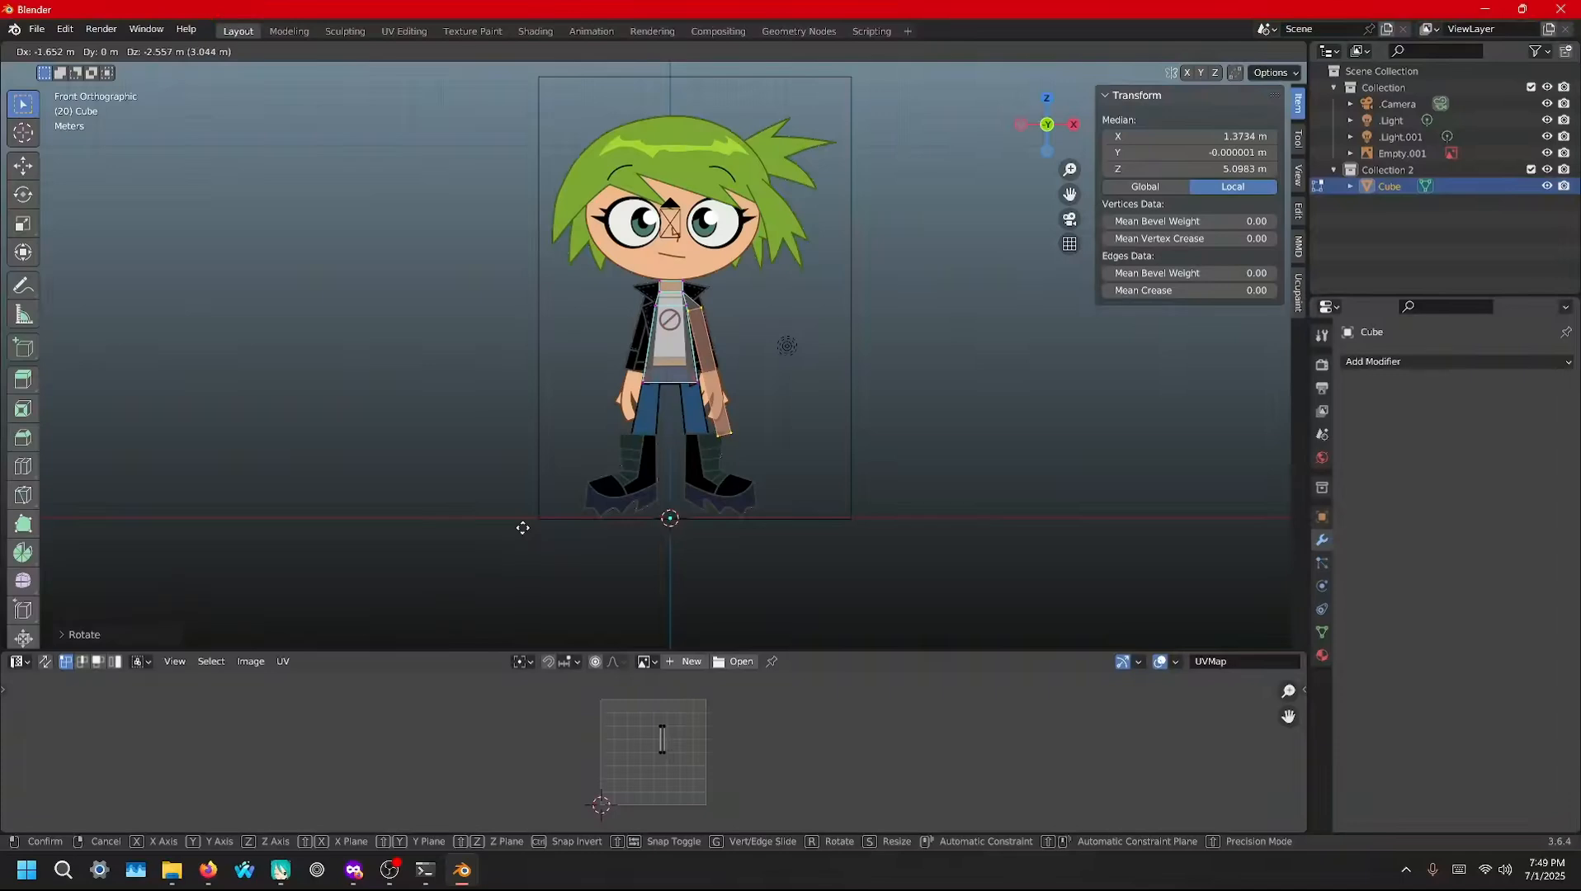
left_click(522, 529)
Slide the arm's end loop back to the sleeve cuff at about Z 5.06 m and extrude it about 1.76 m over the hand
left_click_drag(698, 421, 767, 458)
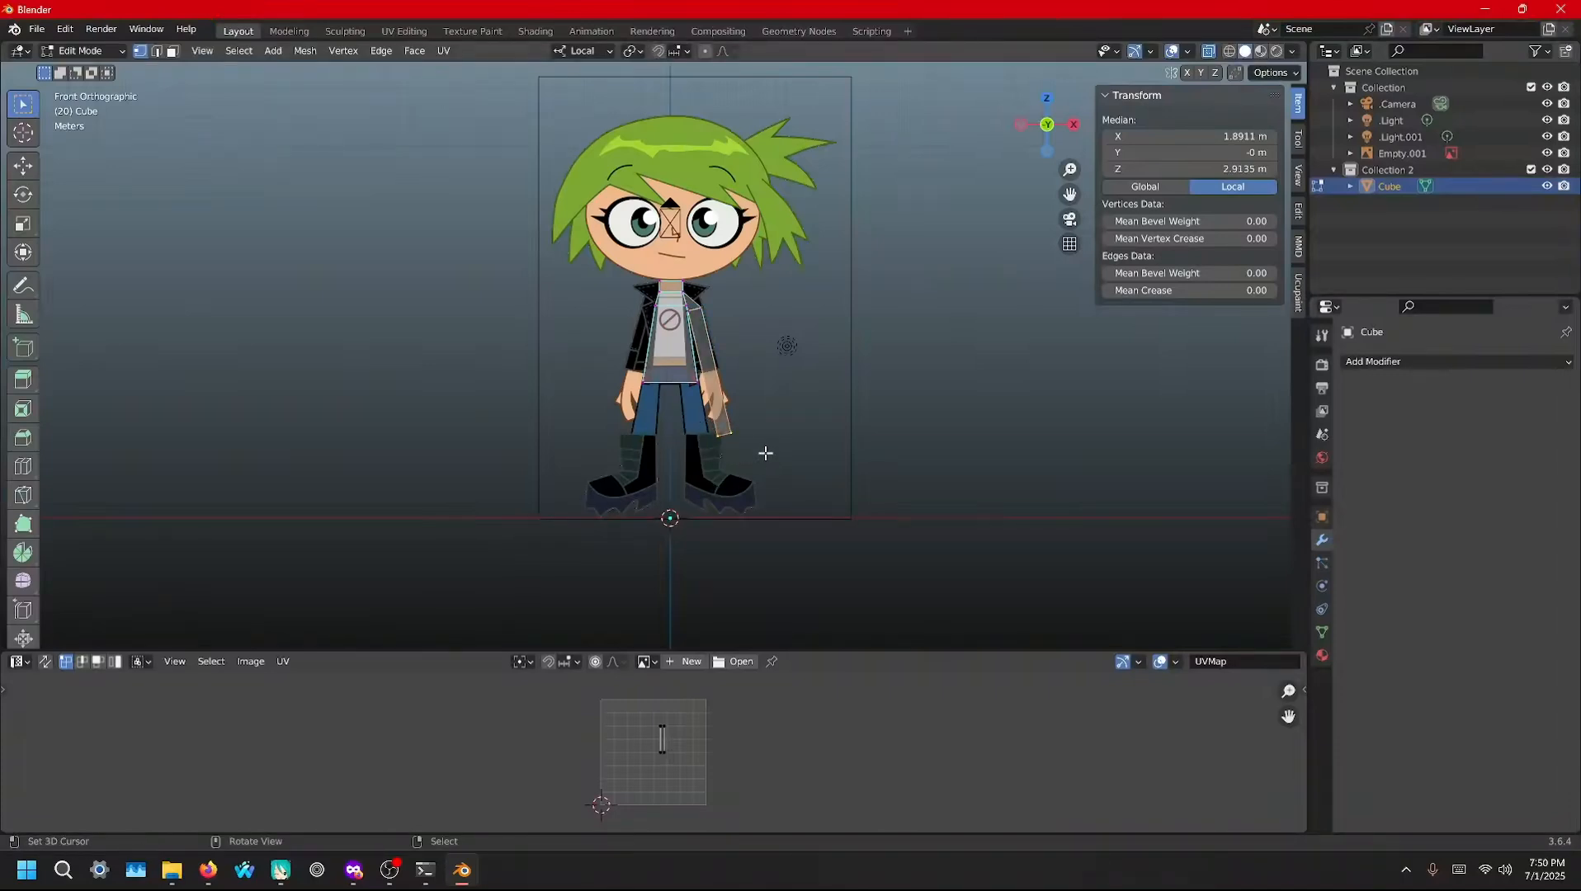
key("g")
key("g")
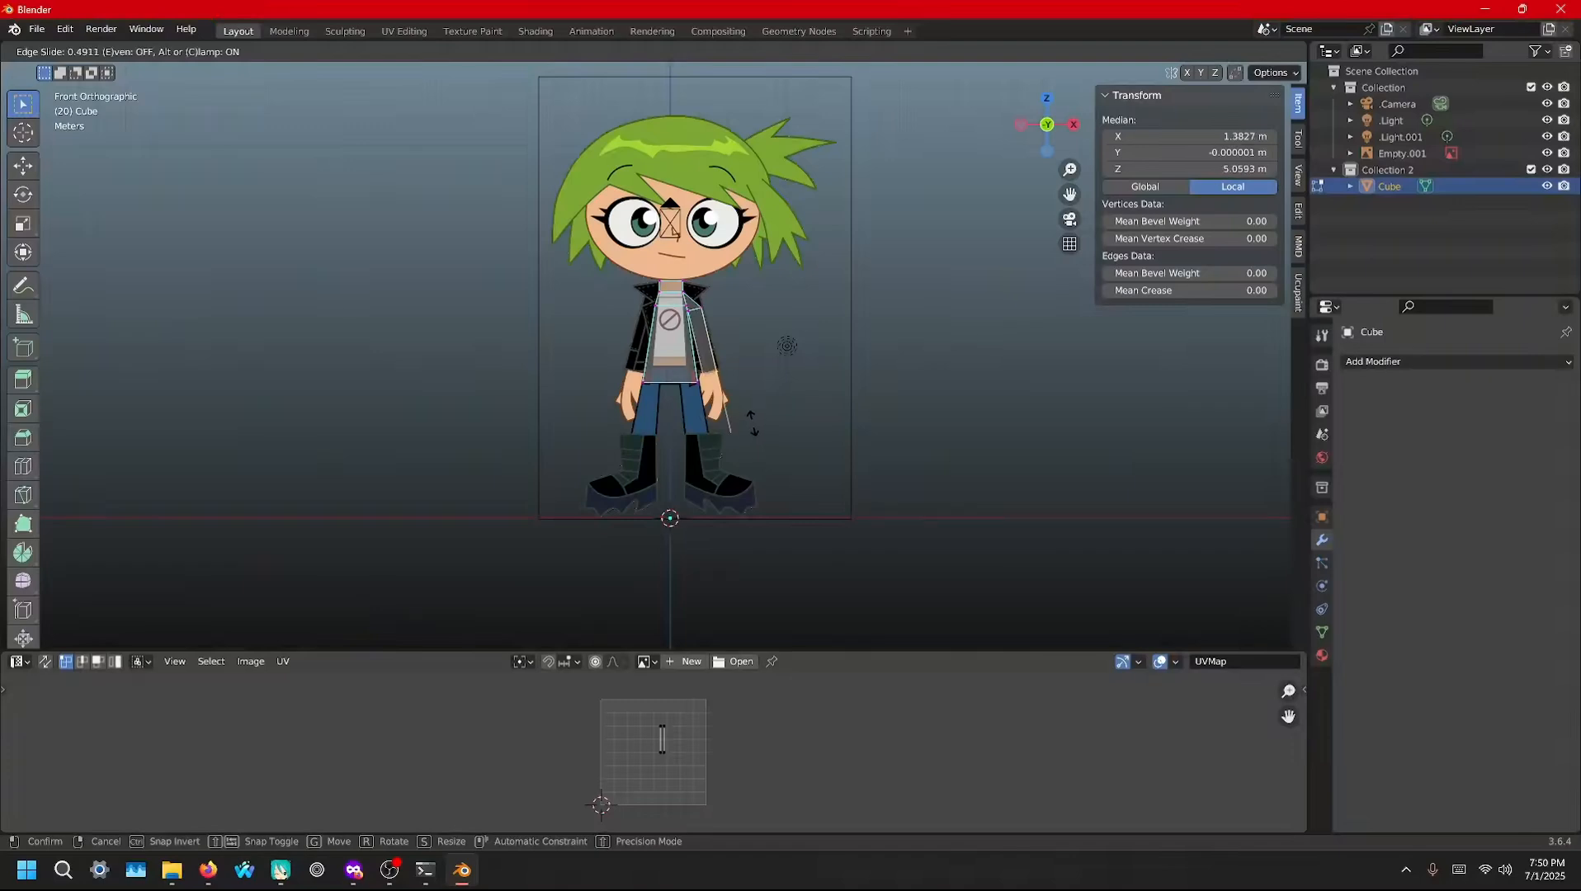
left_click(753, 423)
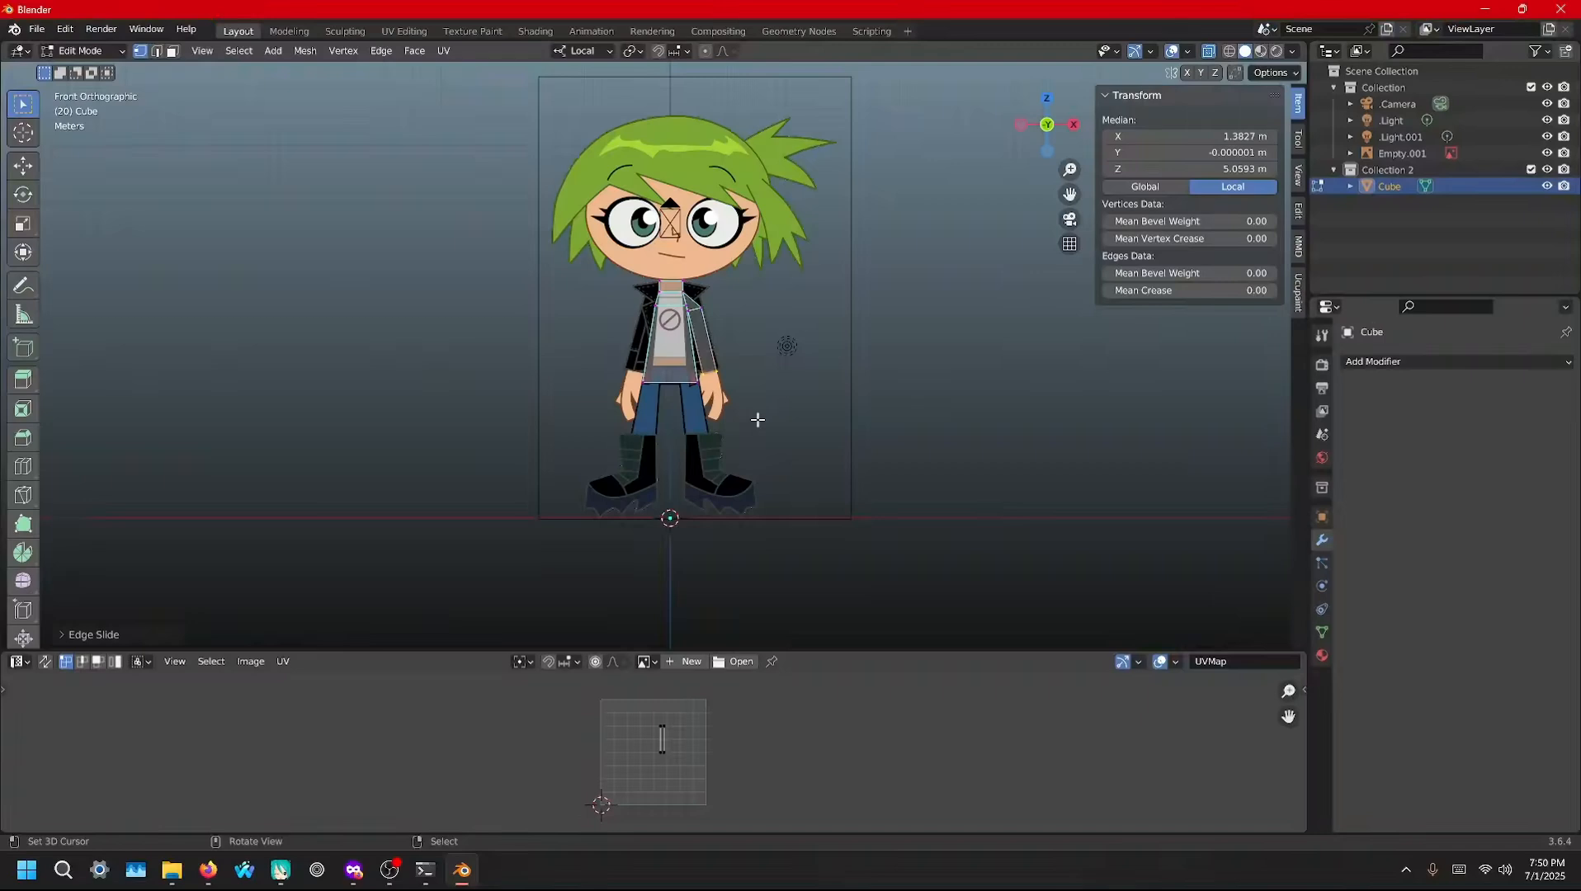
key("e")
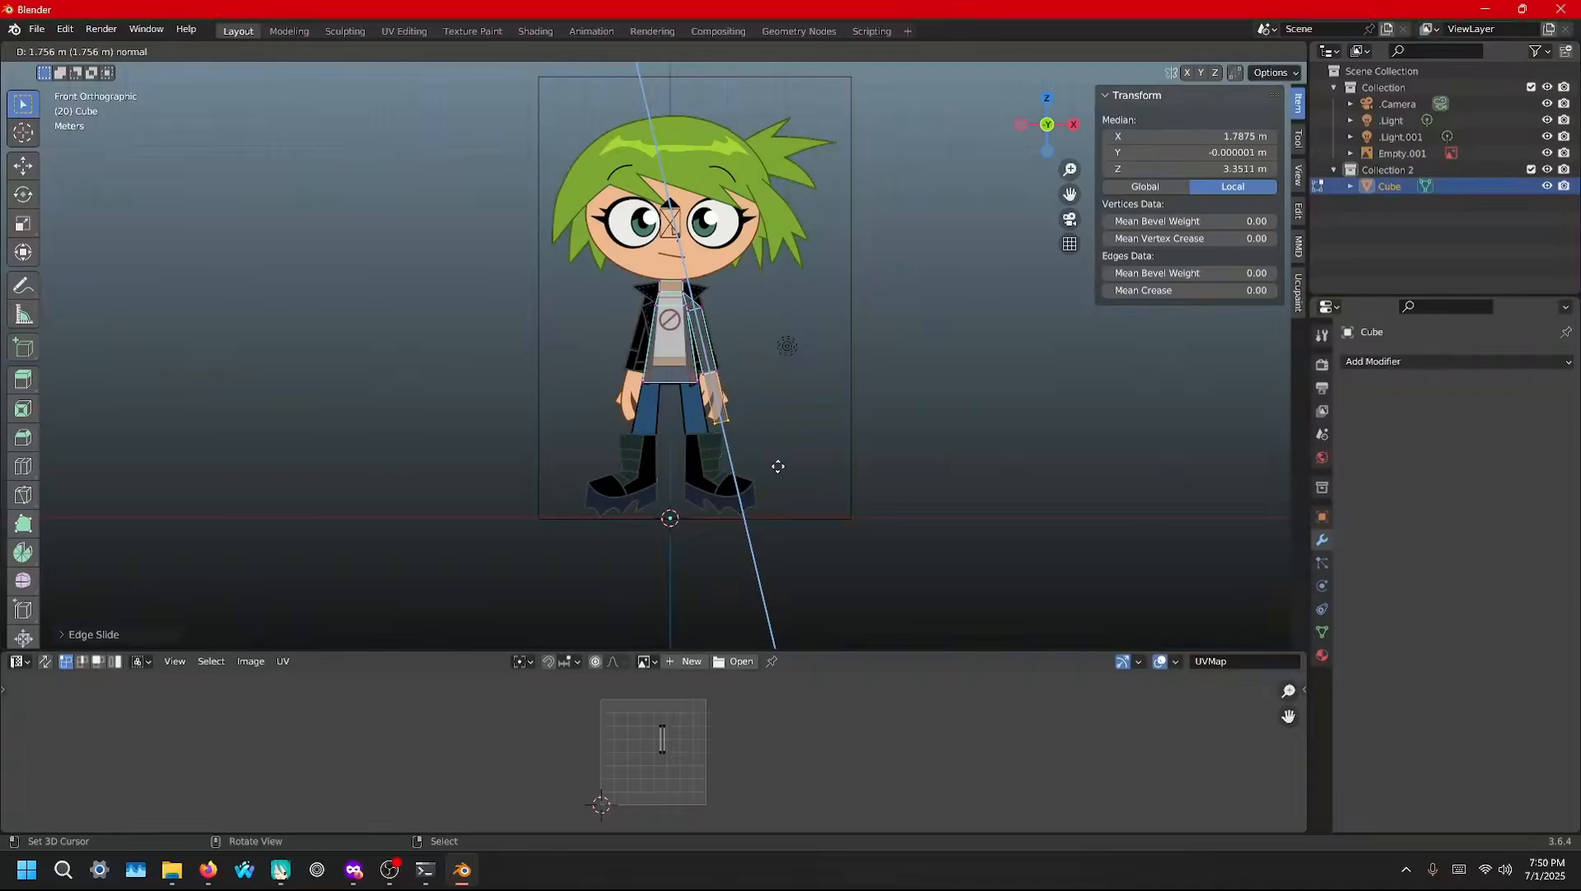
left_click(778, 467)
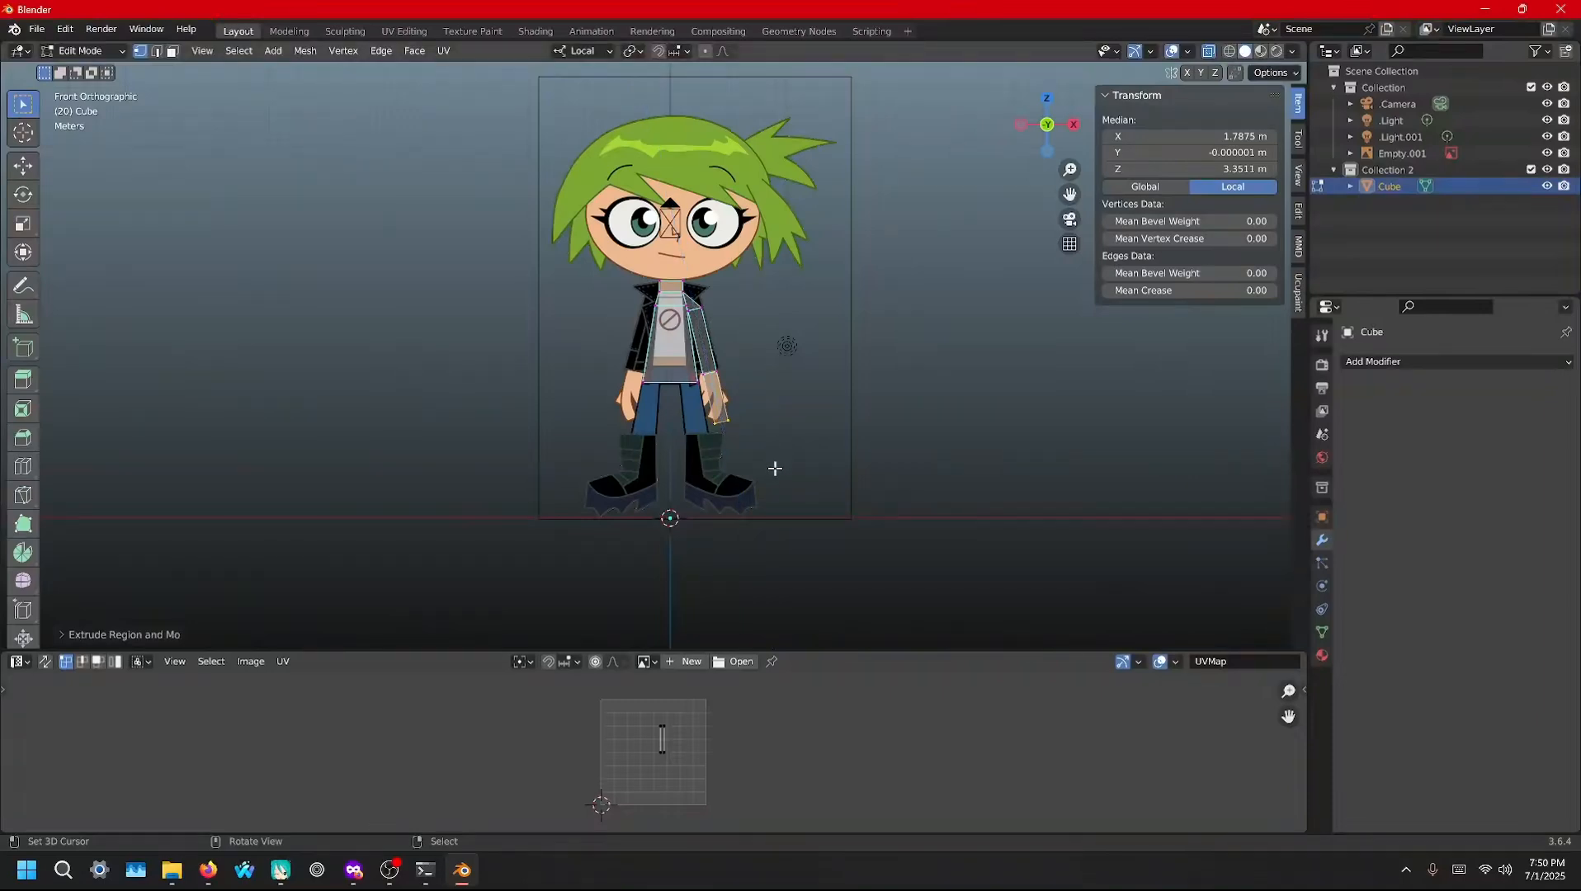
Select the whole arm, rotate it about -76.8° to horizontal, and move it back to the shoulder at about X 2.87 m, Z 7.65 m
left_click_drag(775, 468, 702, 408)
scroll(703, 408, "up", 1)
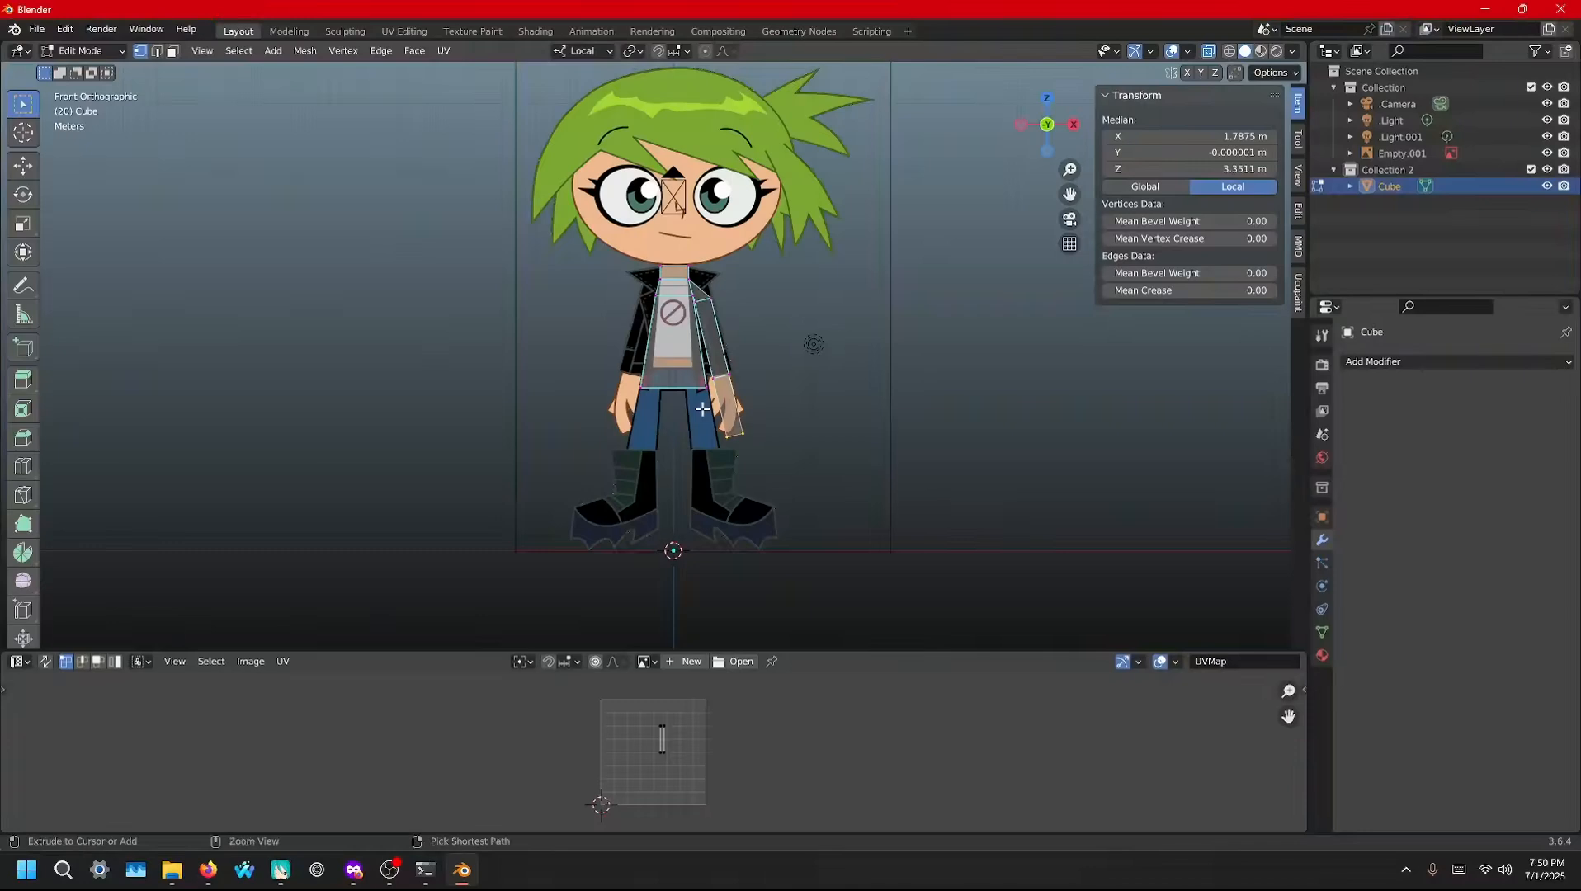
key("ctrl+KP_Add")
key("ctrl+KP_Add")
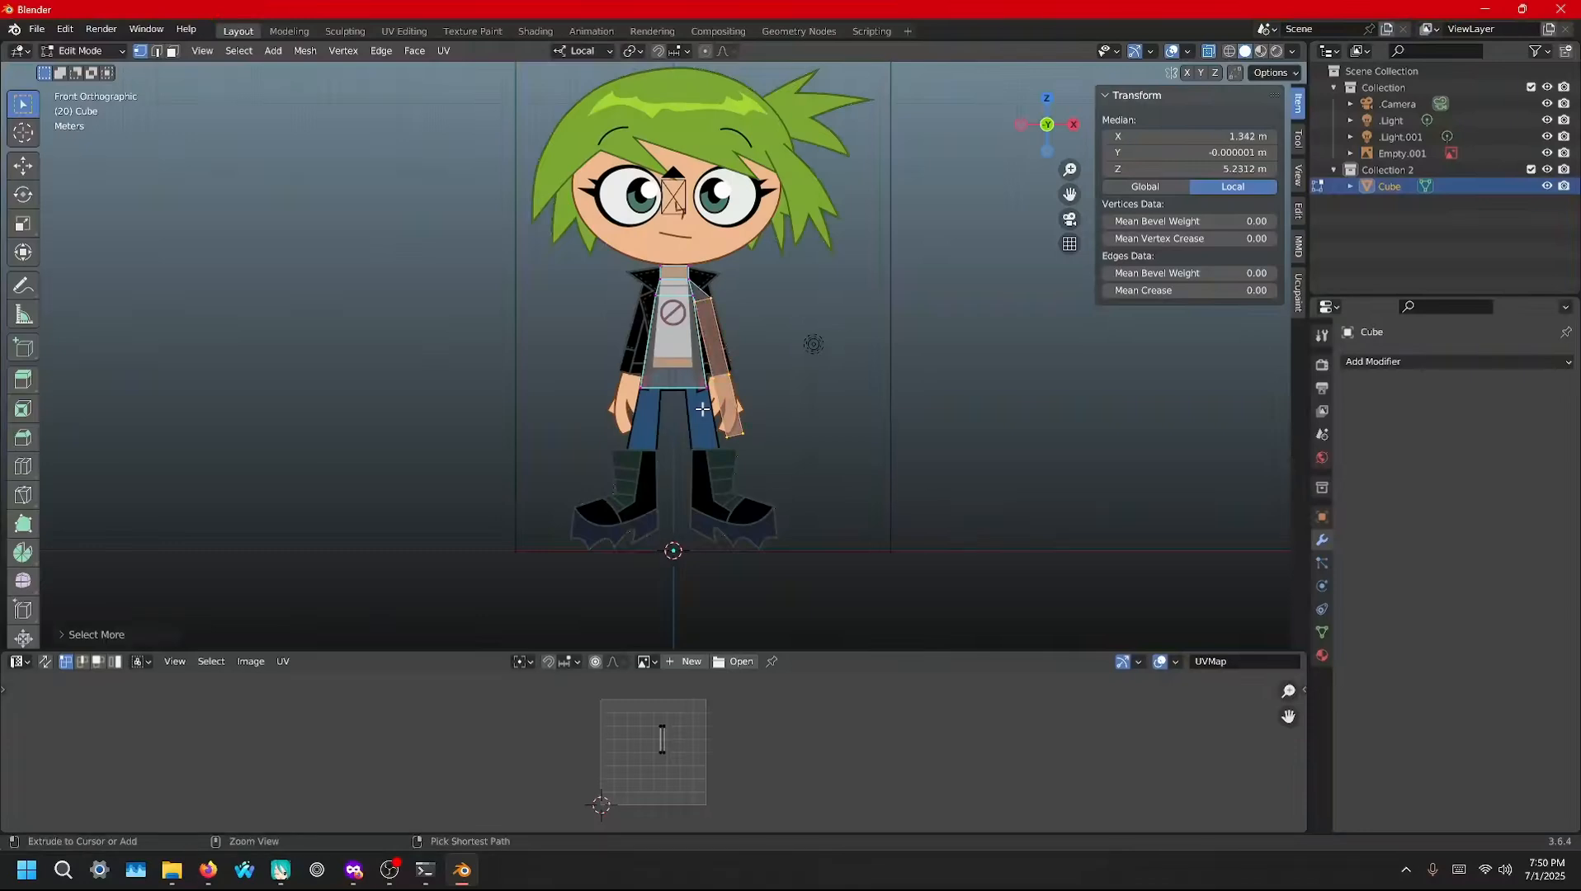
key("r")
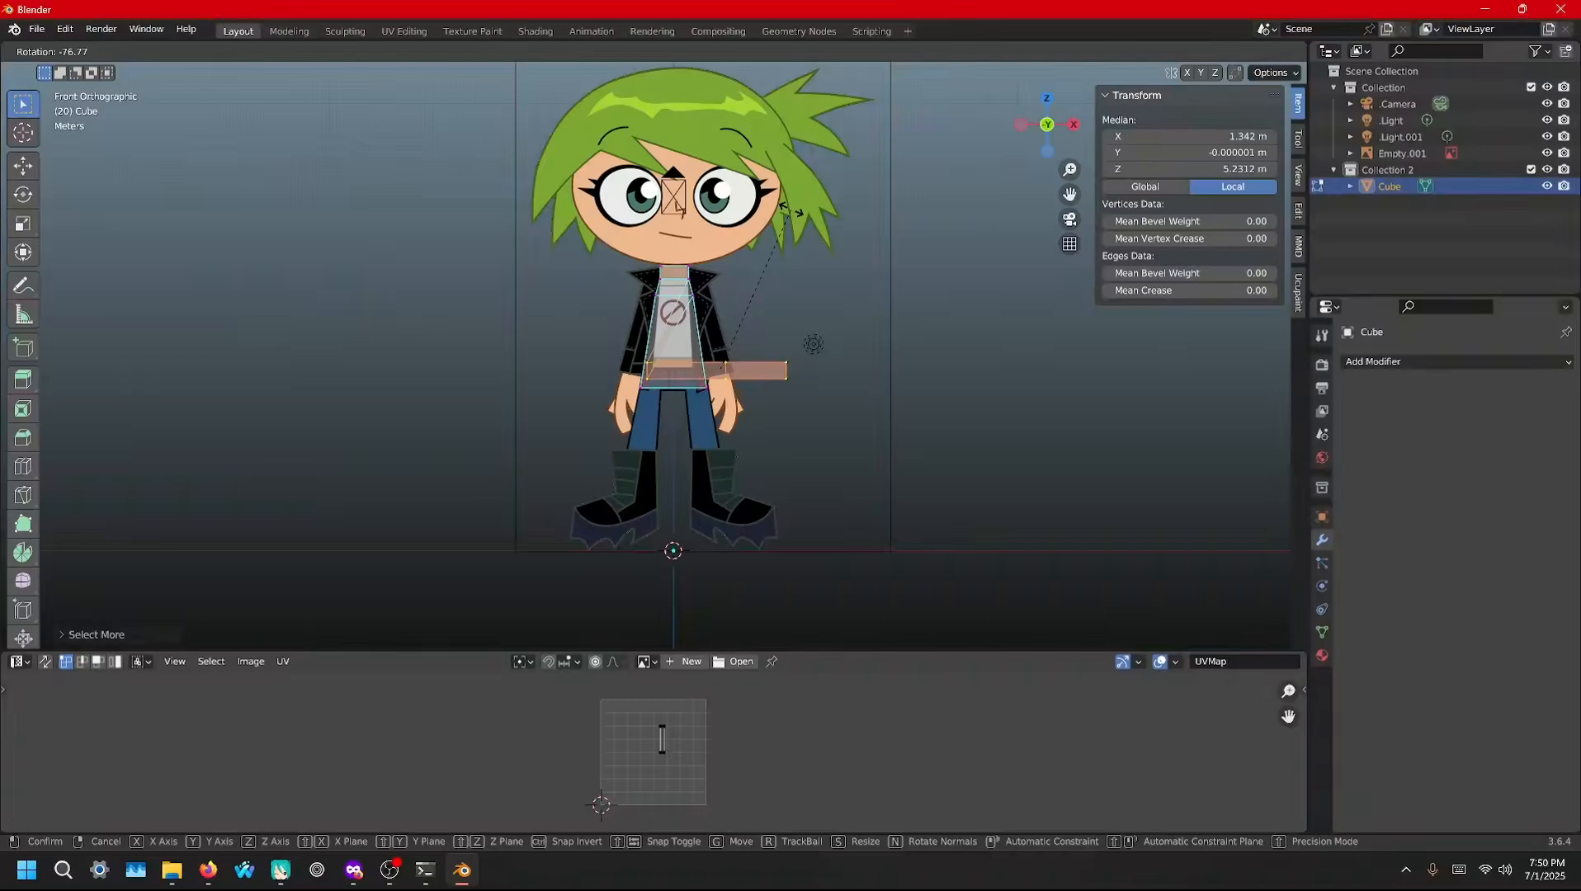
left_click(789, 211)
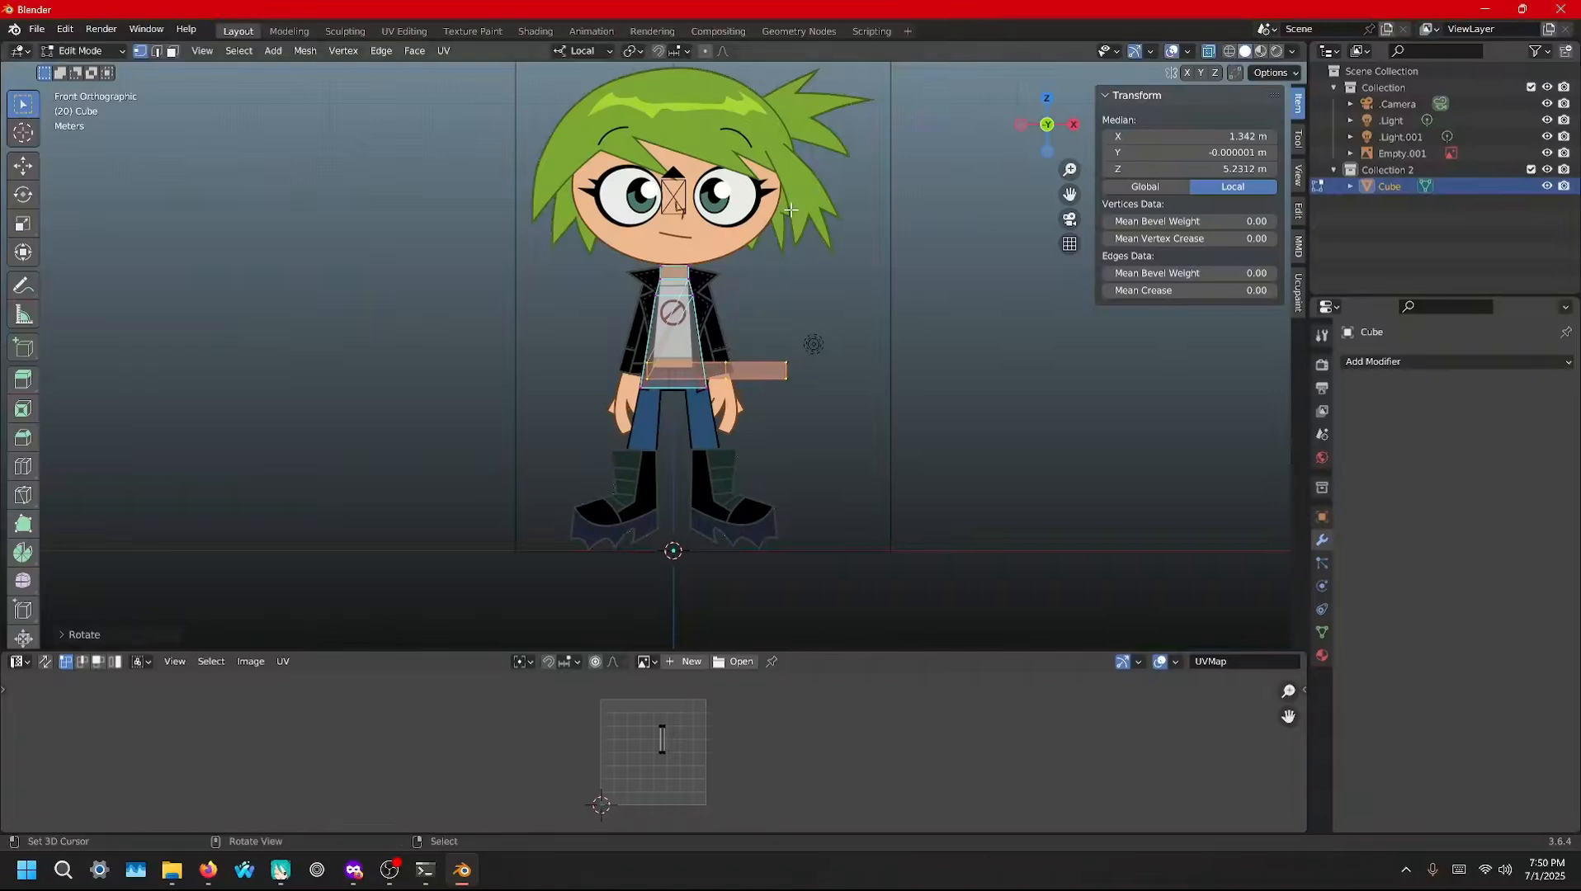
key("g")
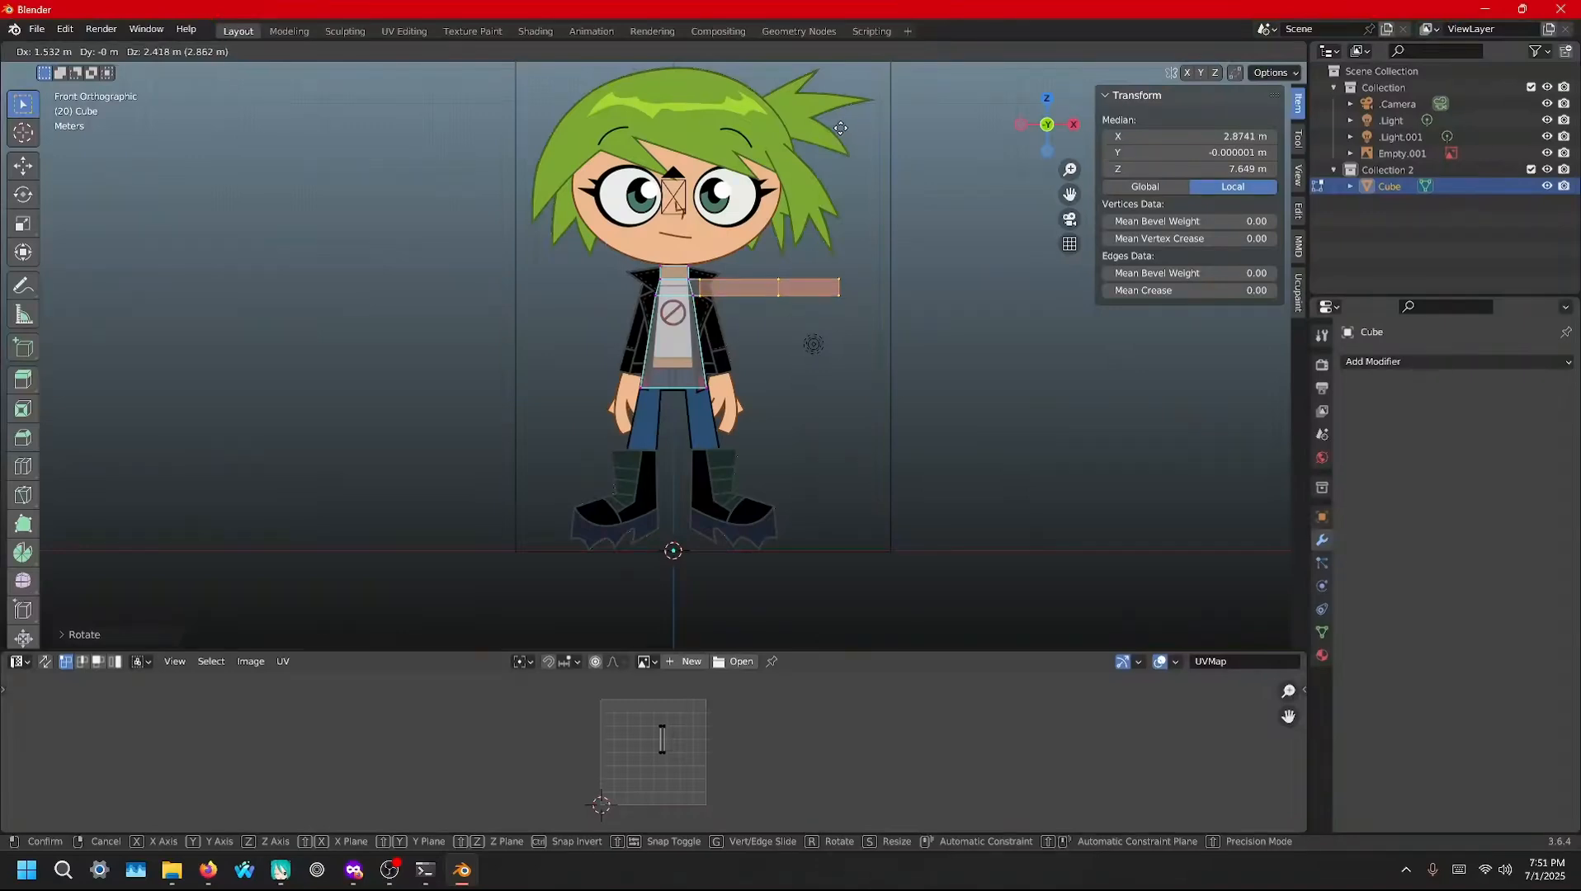
left_click(841, 127)
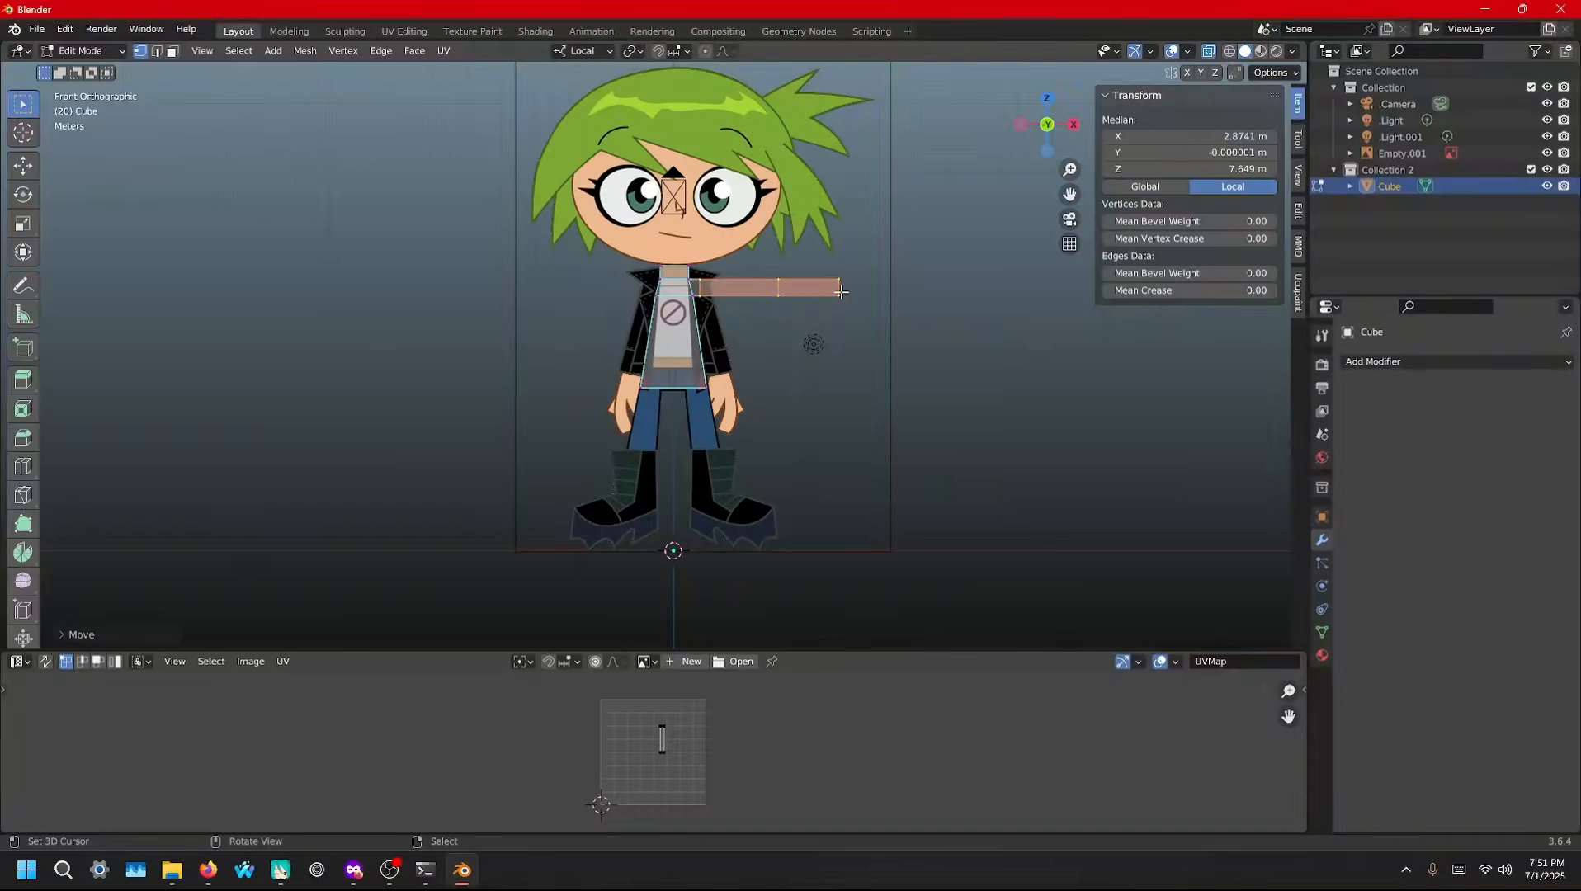
Add a loop cut on the sleeve section just before the wrist loop, at about X 2.94 m
key("ctrl+r")
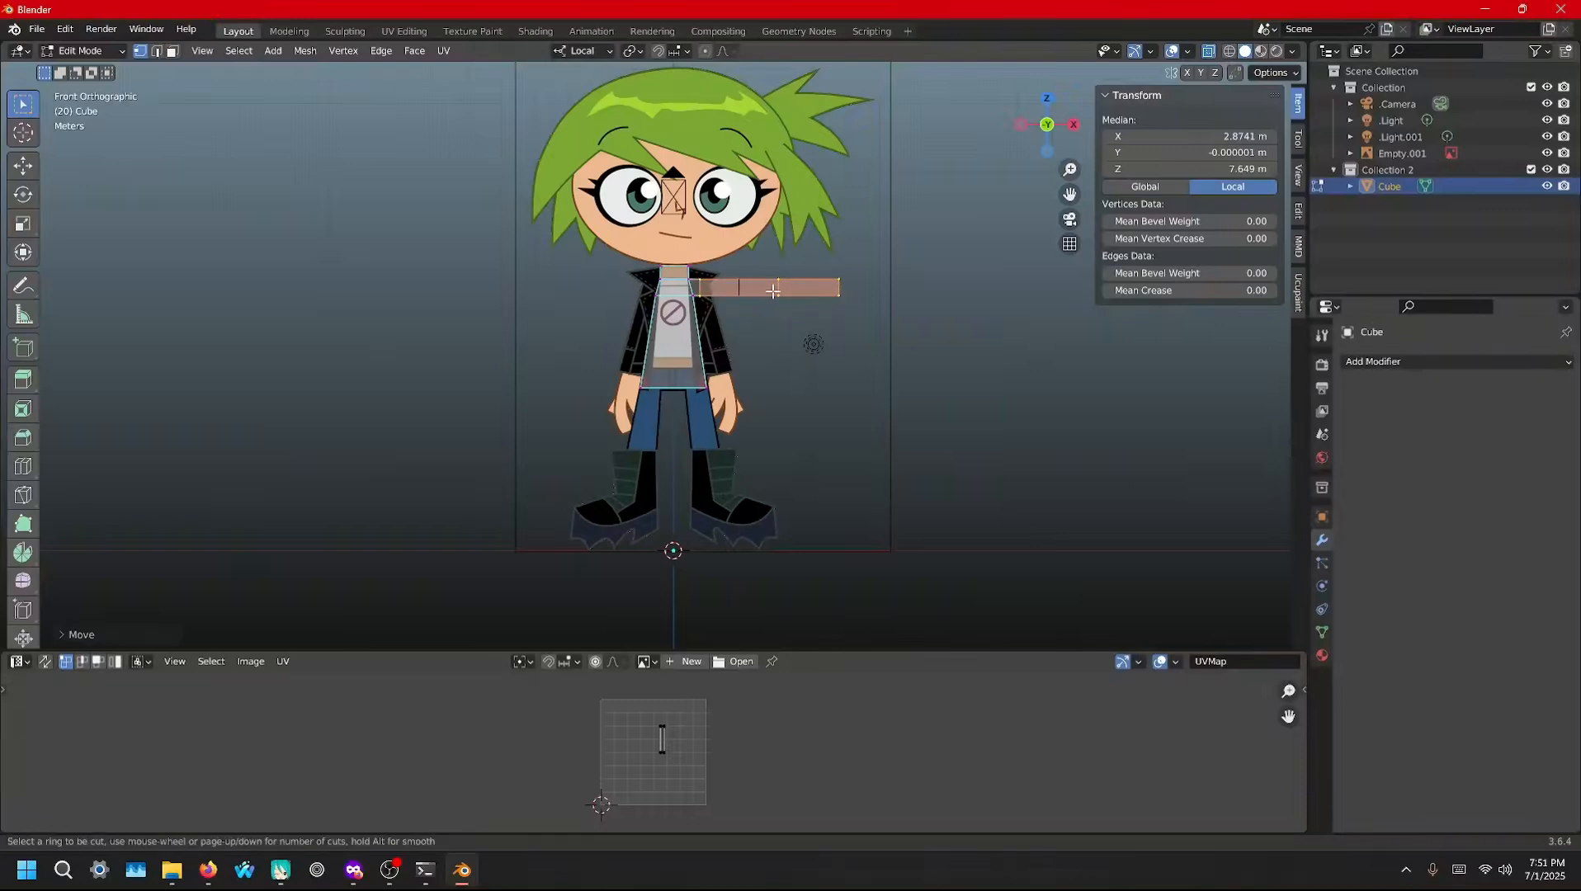
left_click(773, 290)
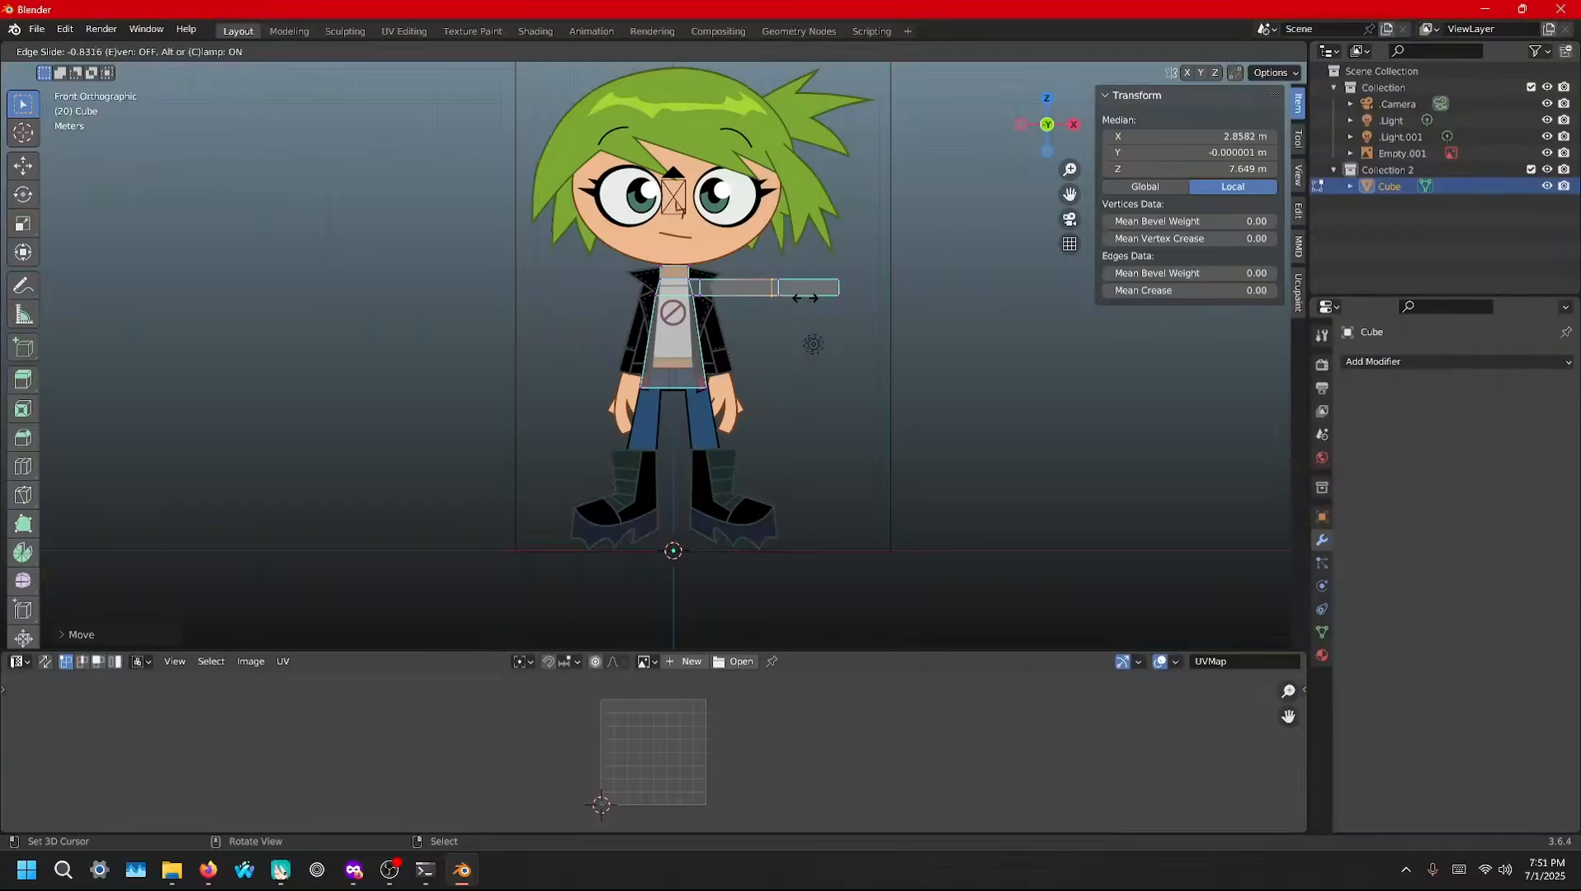
left_click(807, 298)
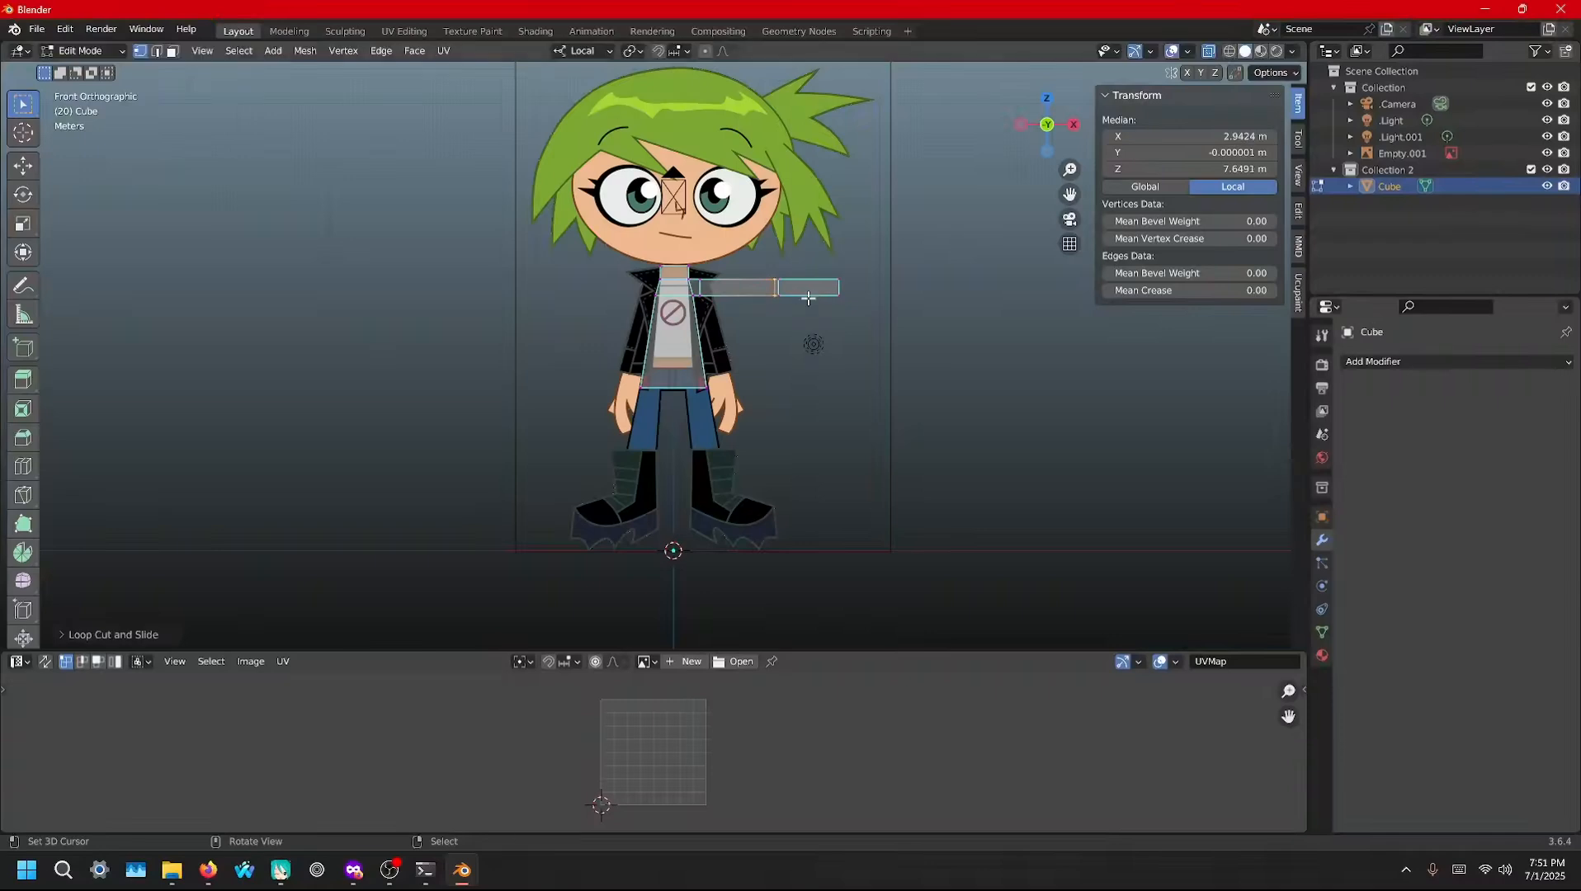
Add a centred elbow loop cut at about X 1.85 m and bevel it about 0.18 m wide with two segments
key("ctrl+r")
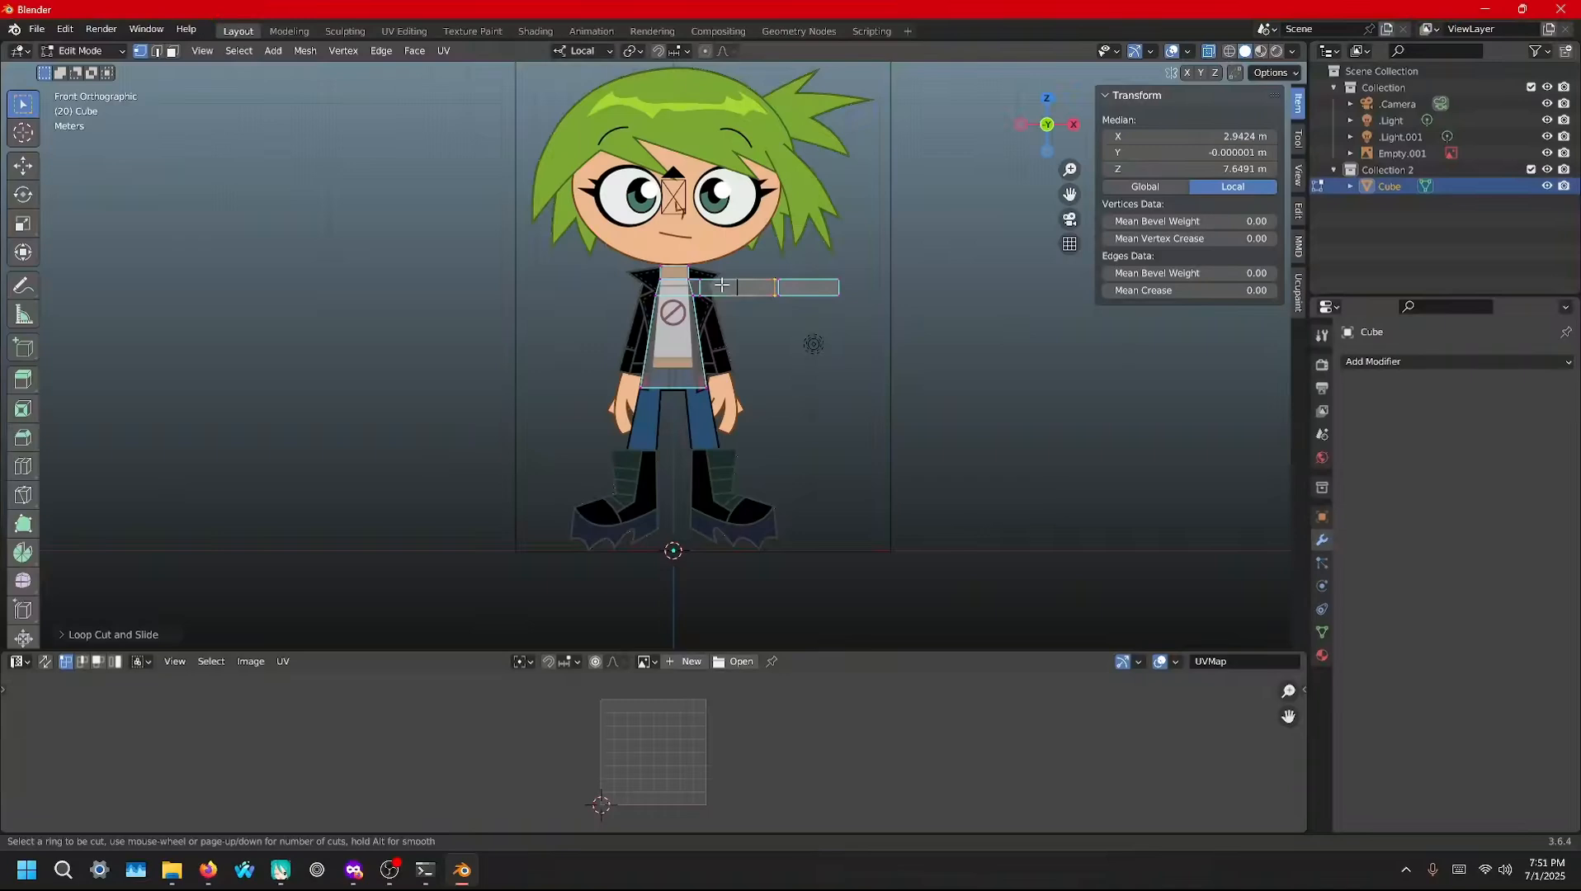
left_click(722, 285)
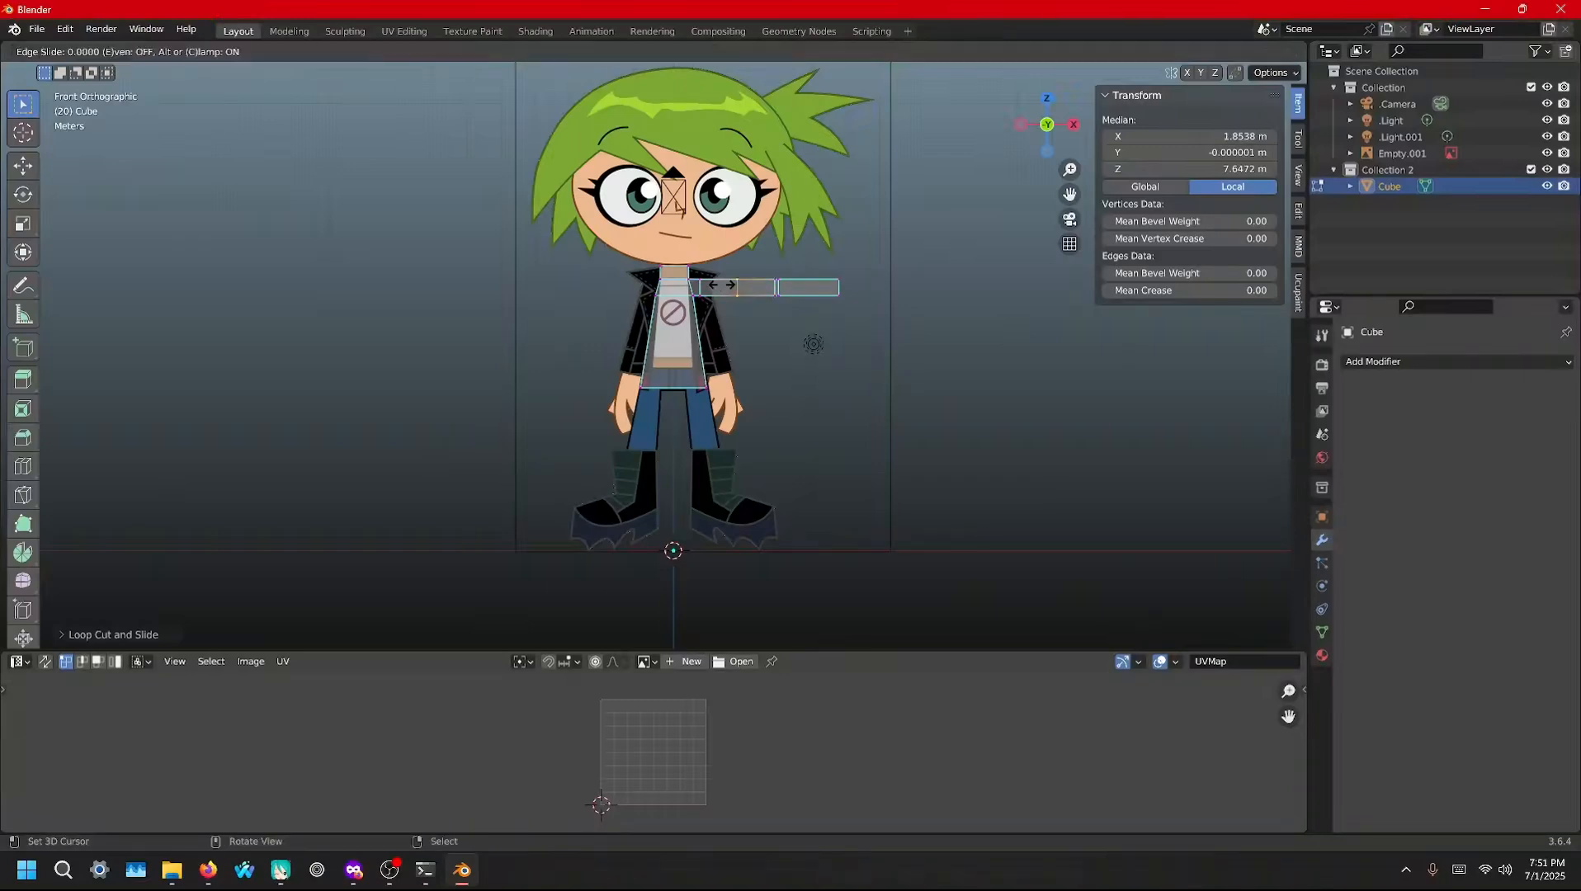
right_click(722, 285)
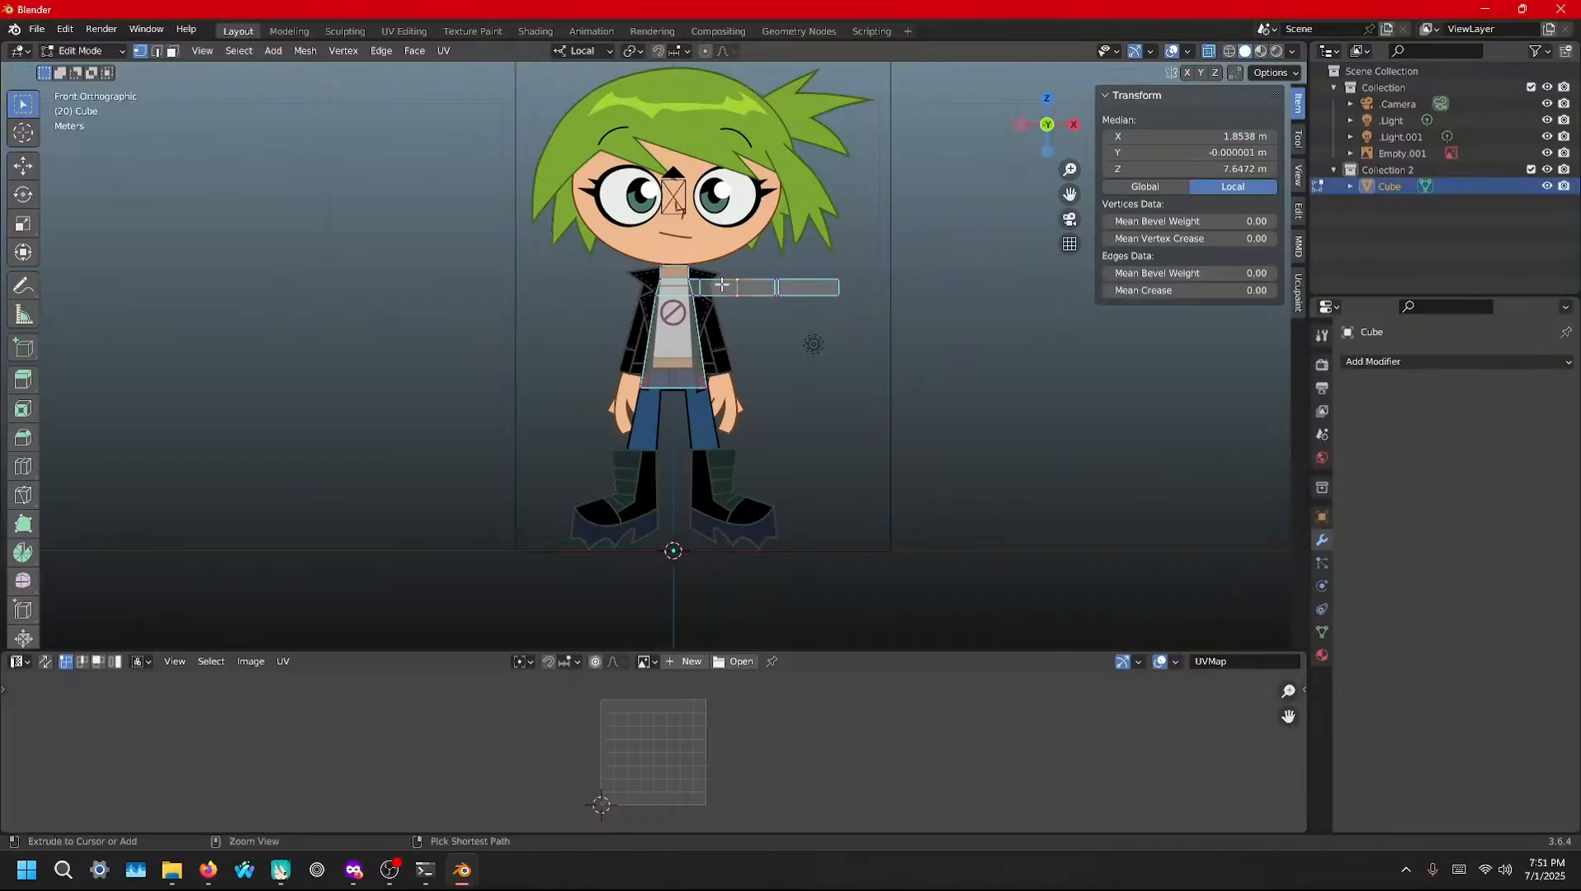
key("ctrl+b")
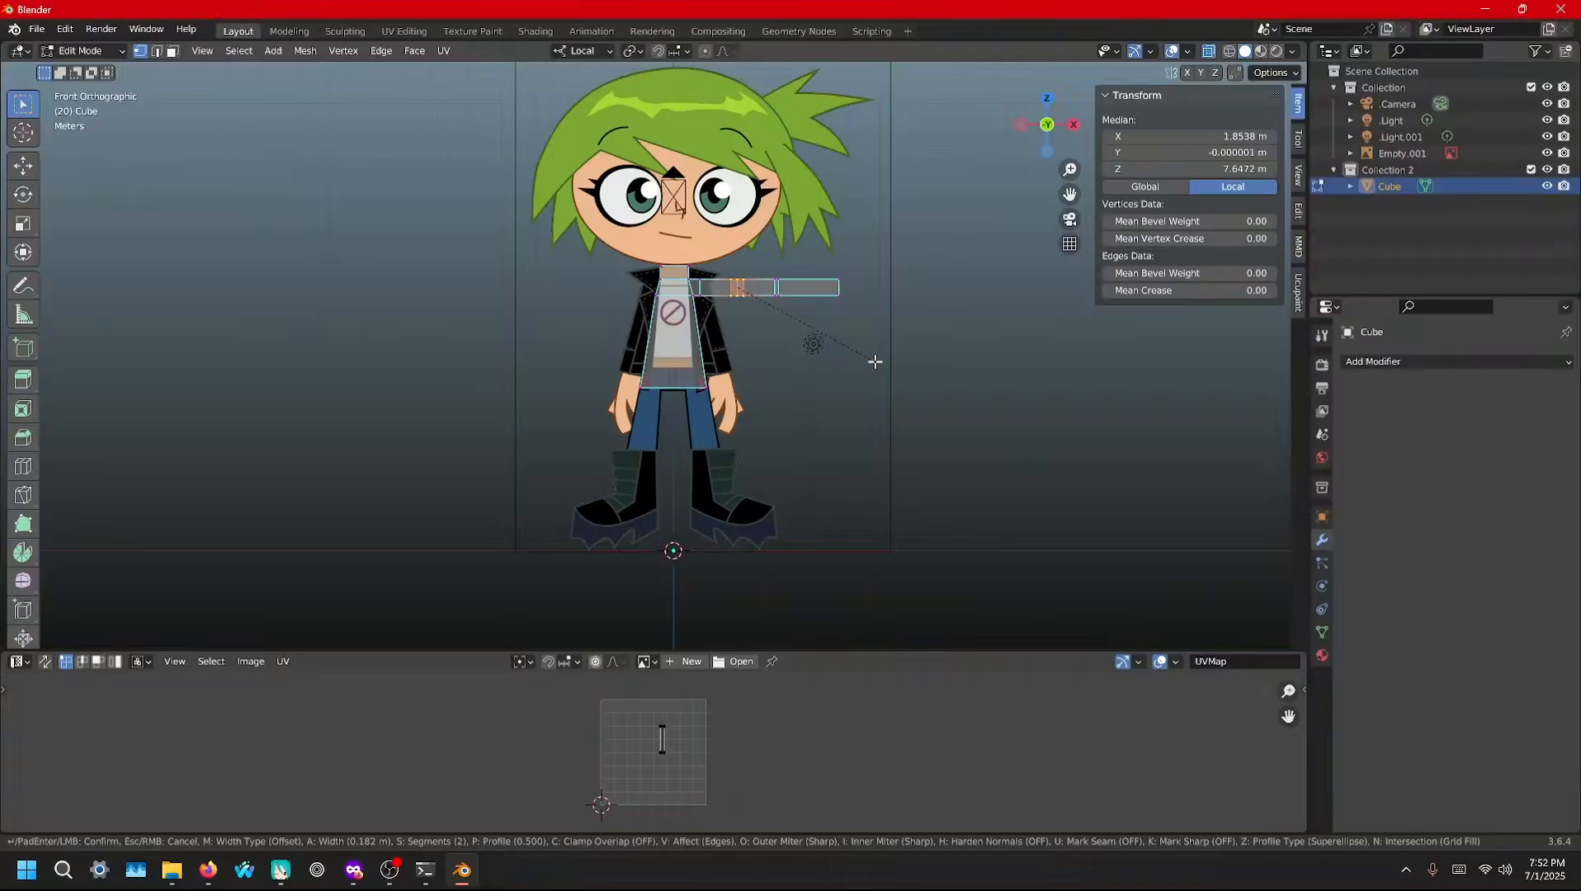
scroll(875, 361, "up", 1)
left_click(875, 362)
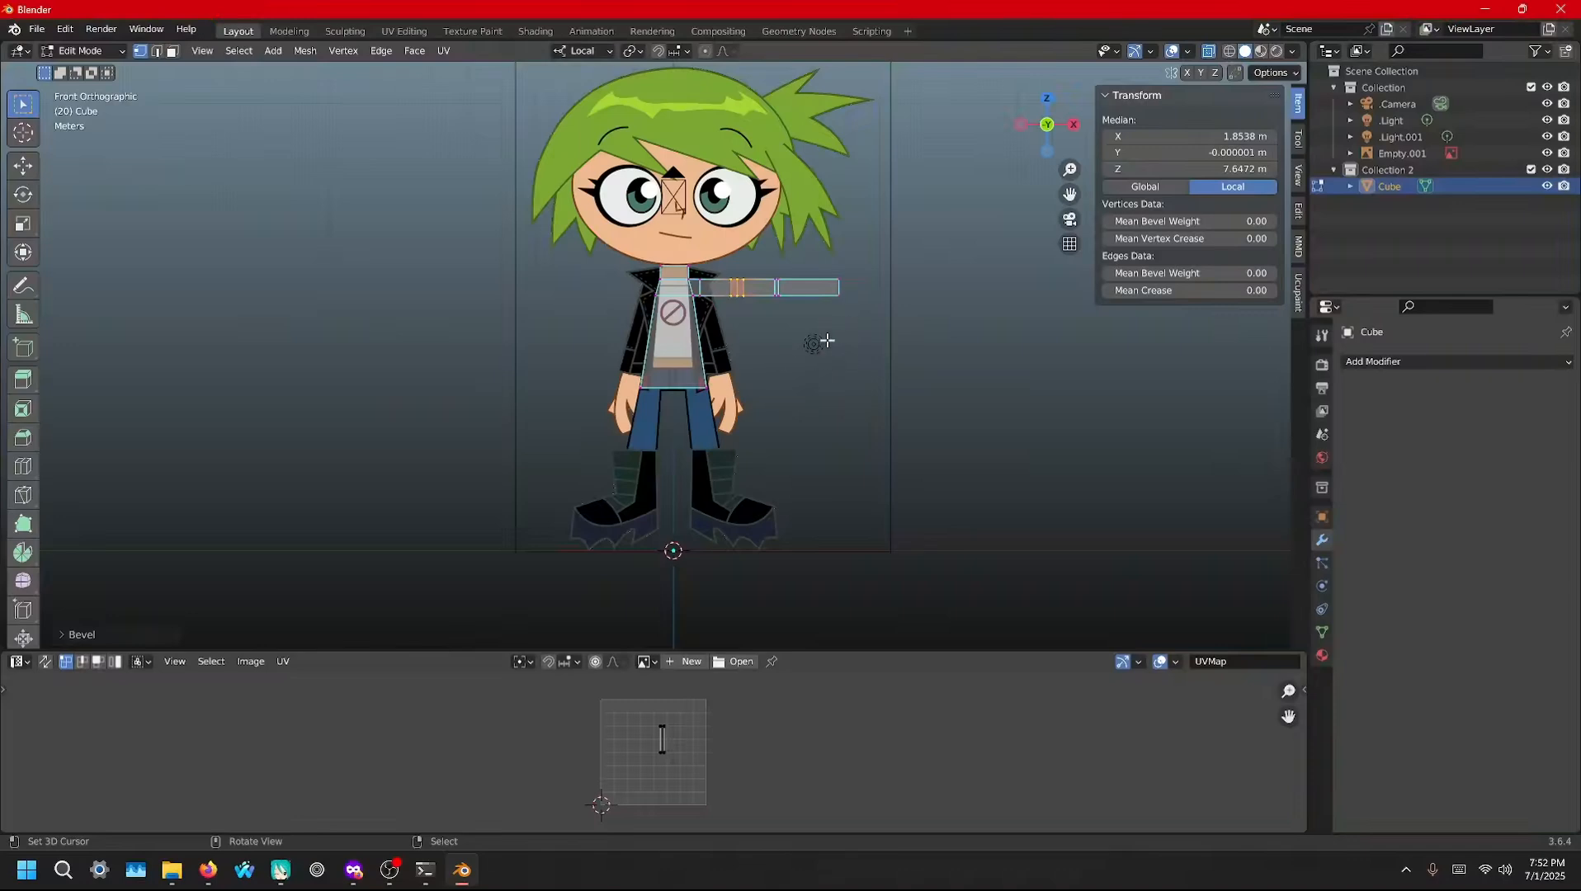
Add a centred vertical loop cut down the middle of the torso, at about X 0.02 m
middle_click_drag(933, 370, 855, 420)
key("KP_1")
key("ctrl+r")
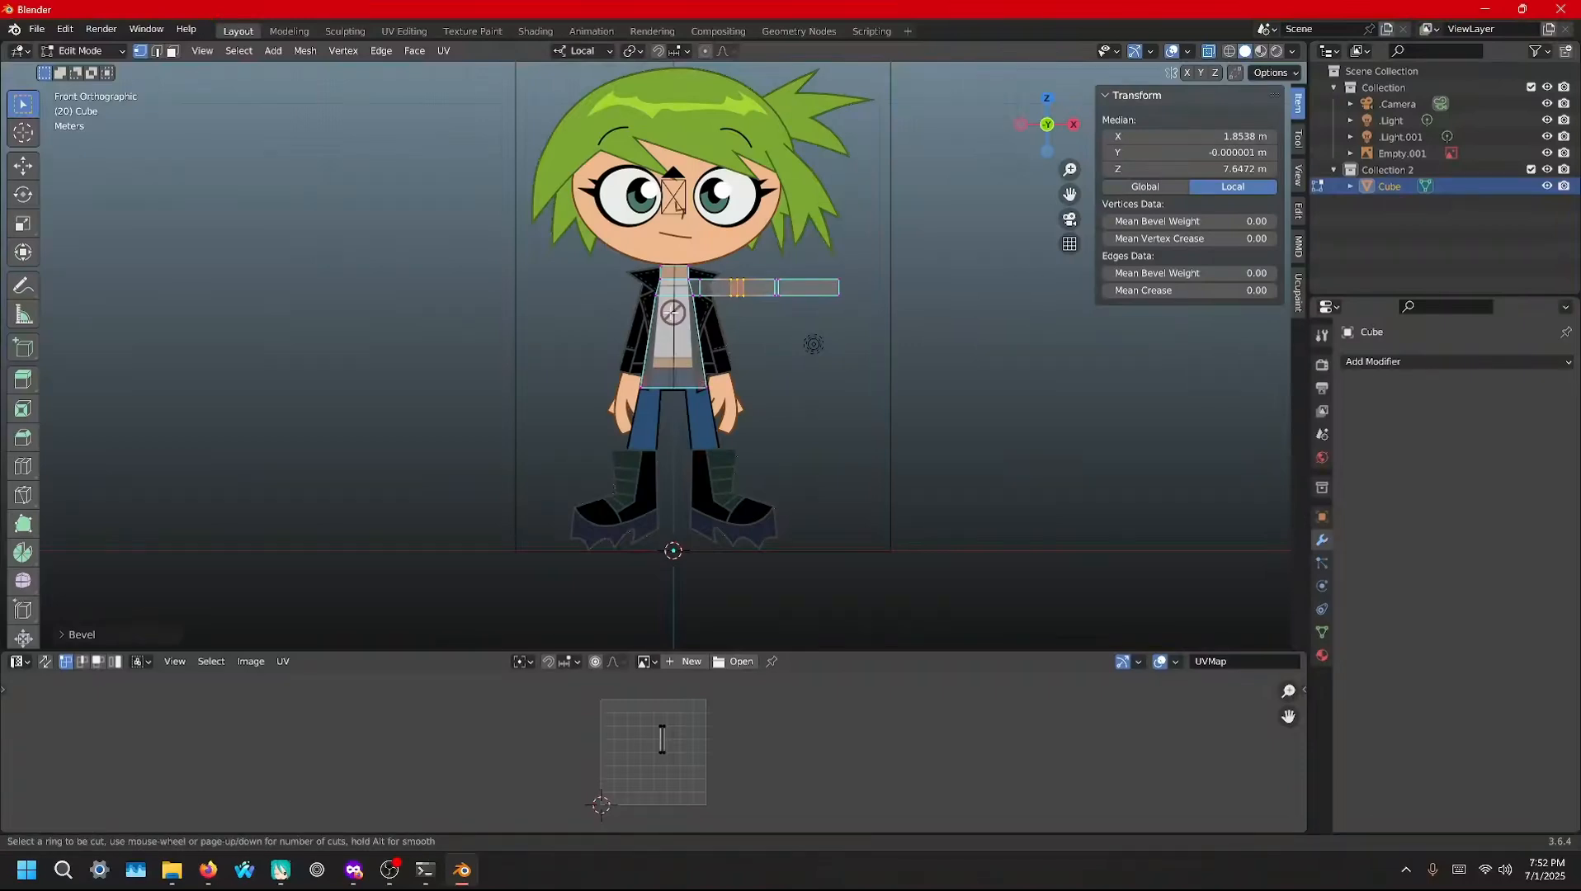
left_click(672, 312)
right_click(672, 312)
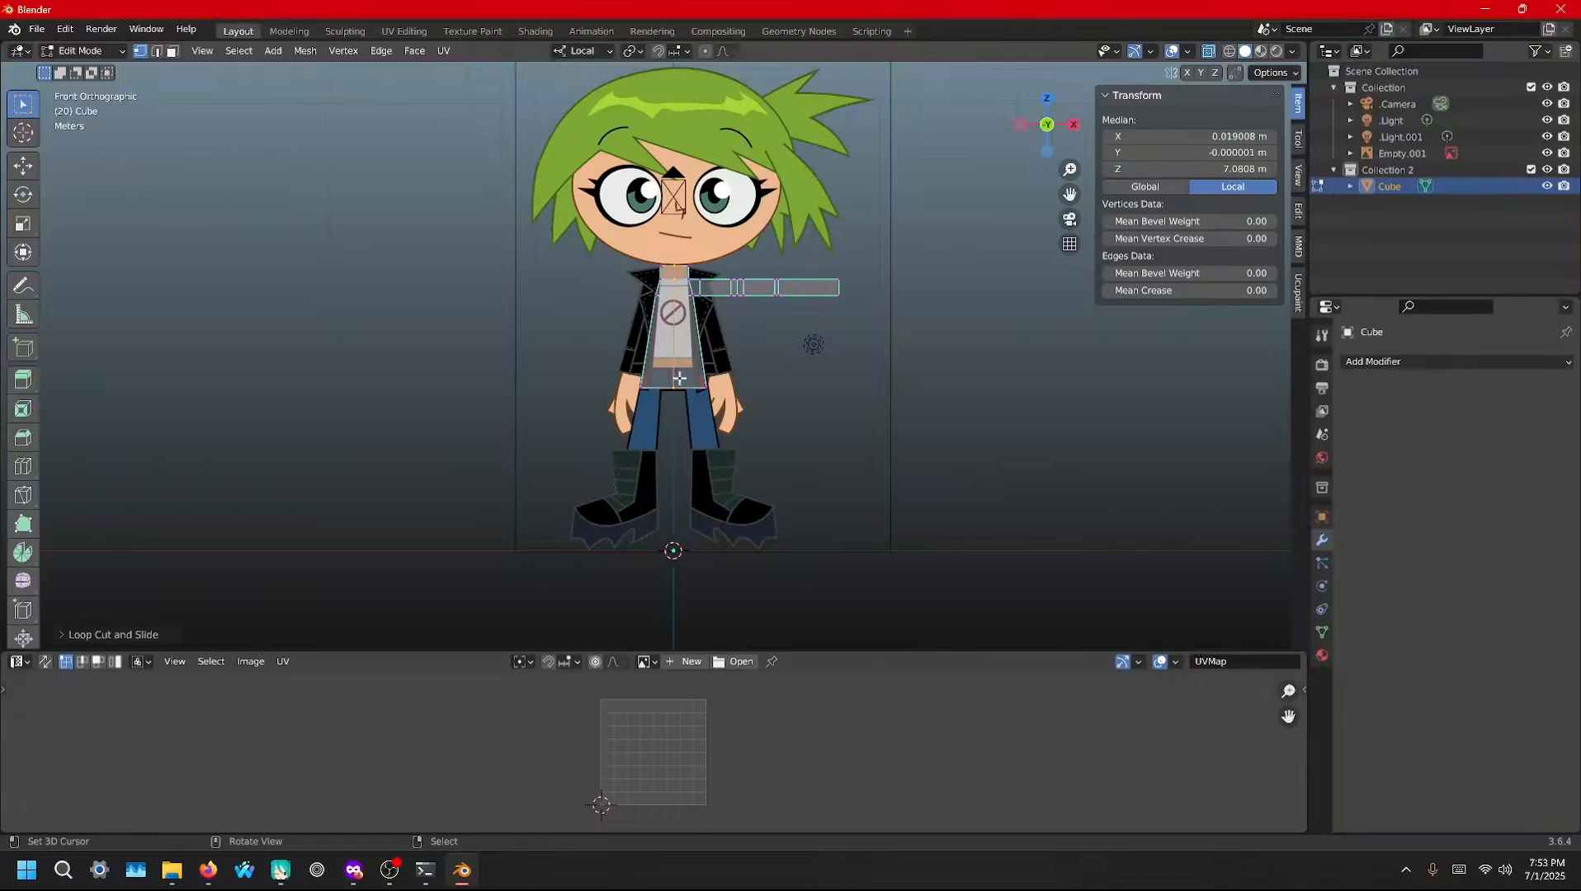
Add a centred vertical loop cut on the torso's +X half and move its bottom edge about 0.13 m inward along X
key("ctrl+r")
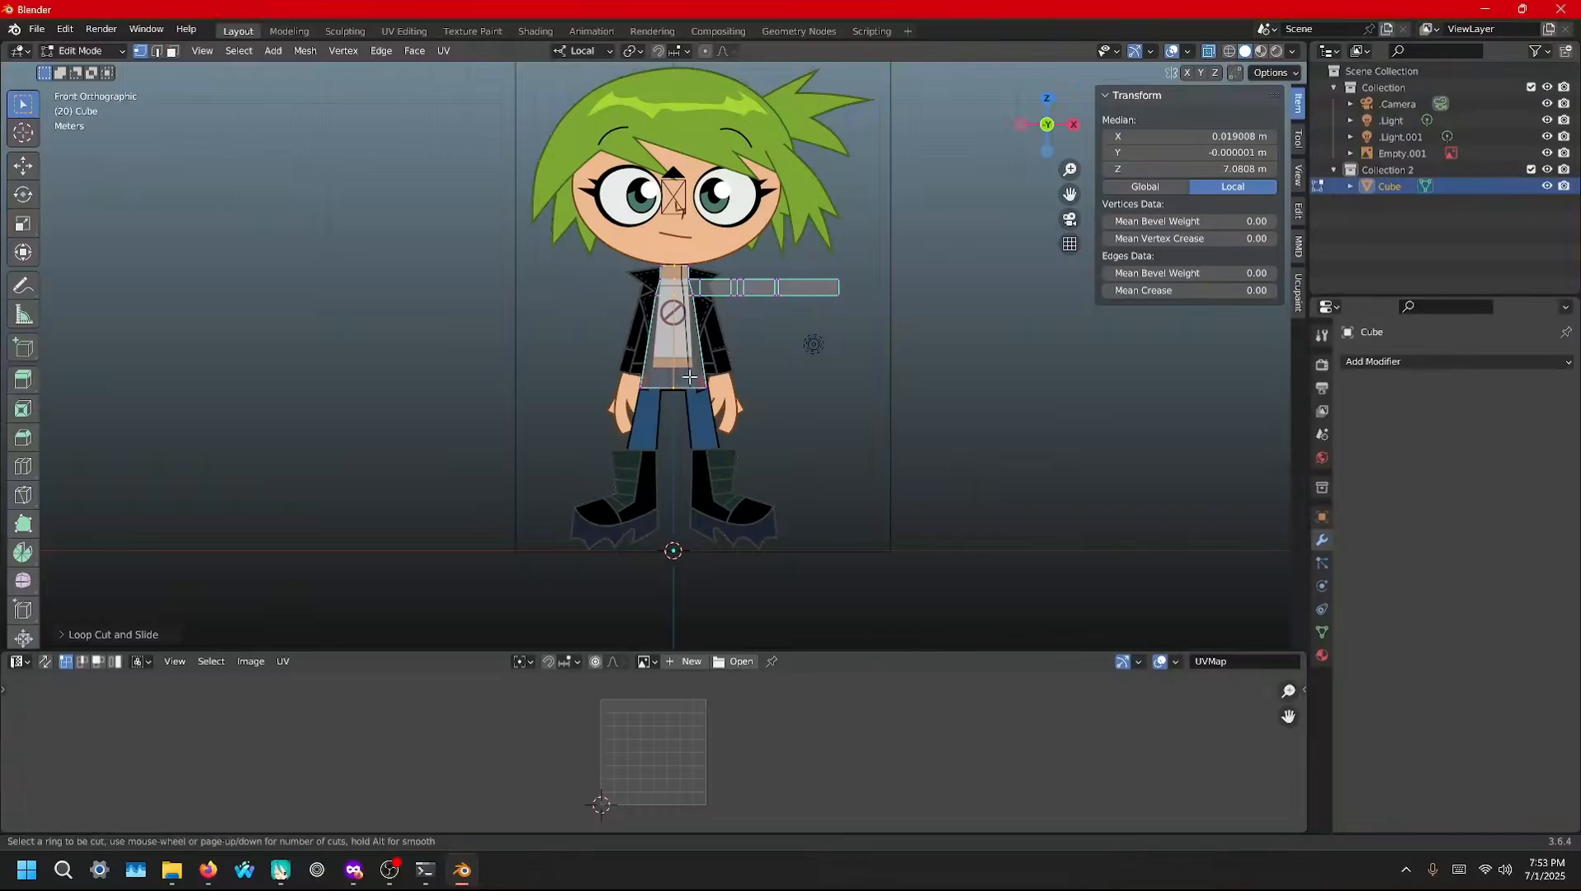
left_click(689, 377)
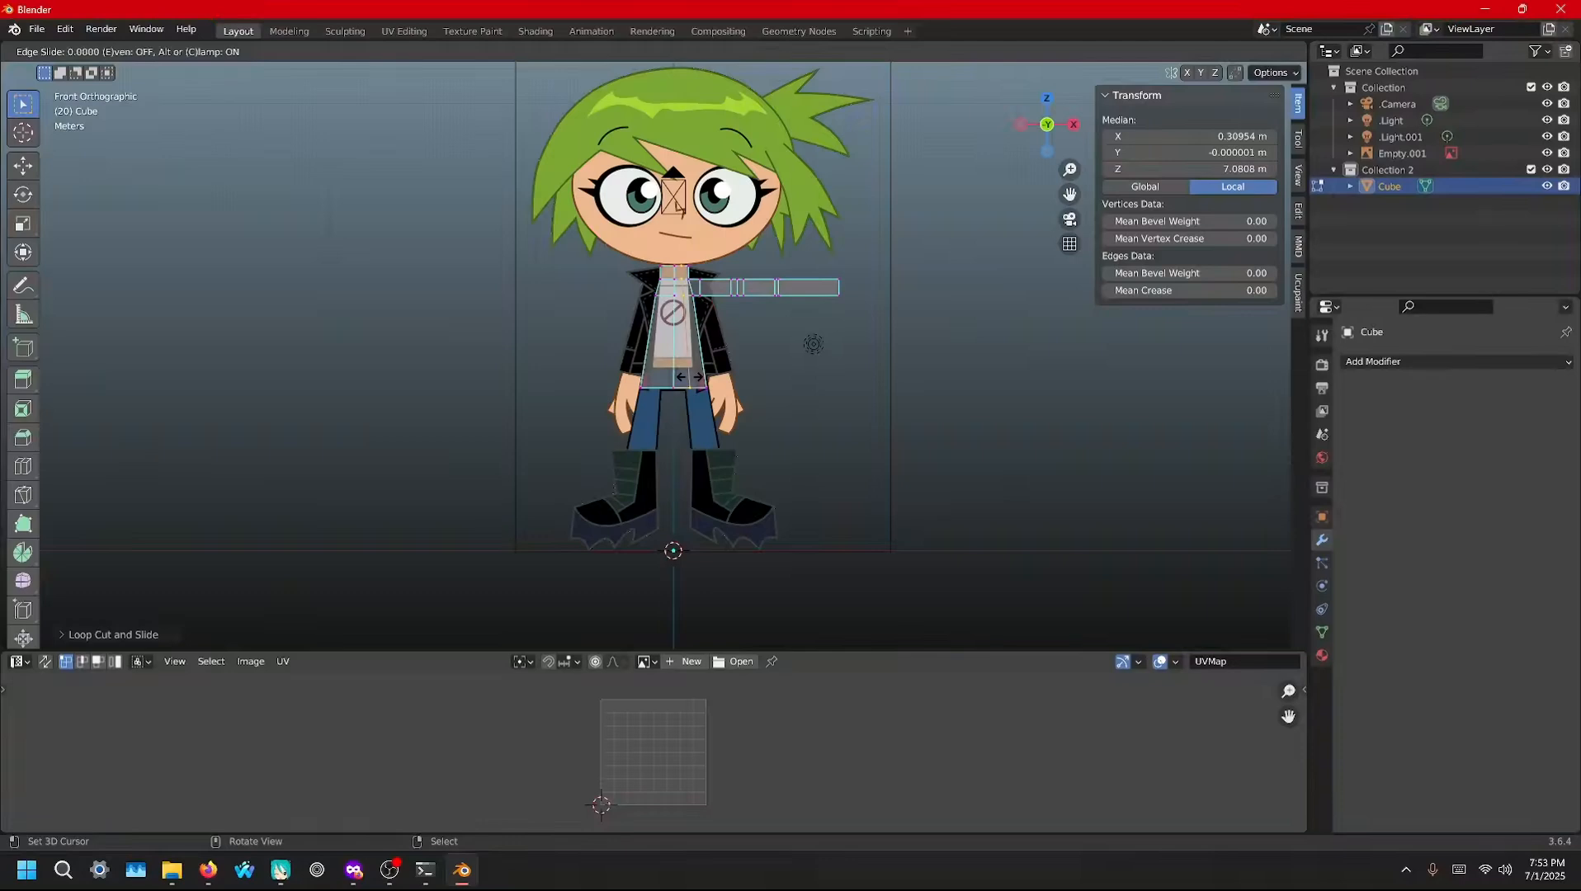
left_click(689, 377)
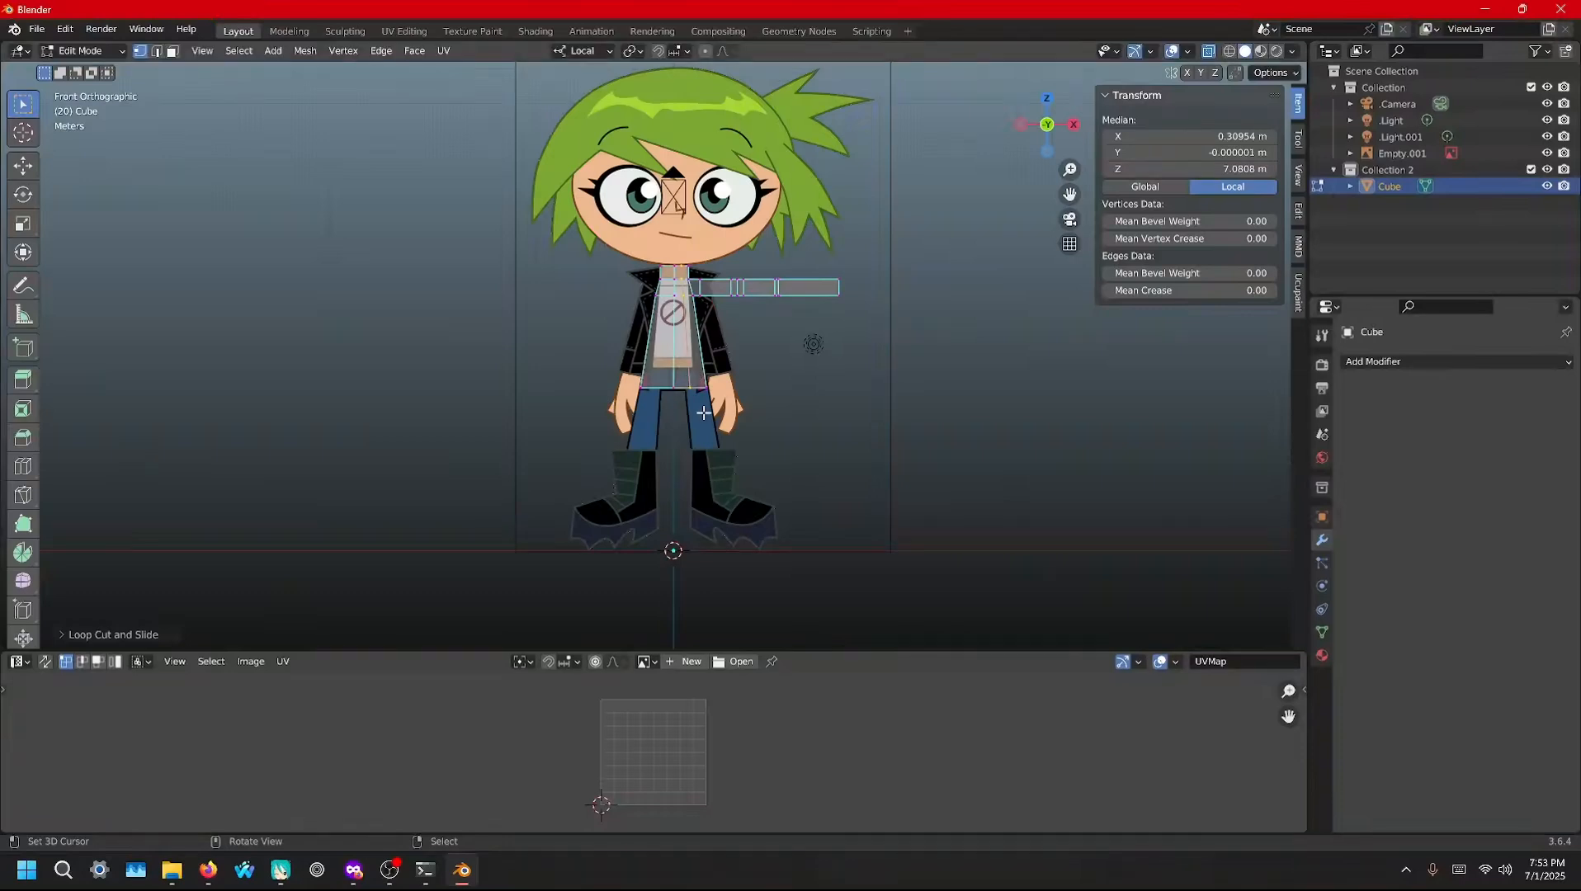
left_click(688, 382)
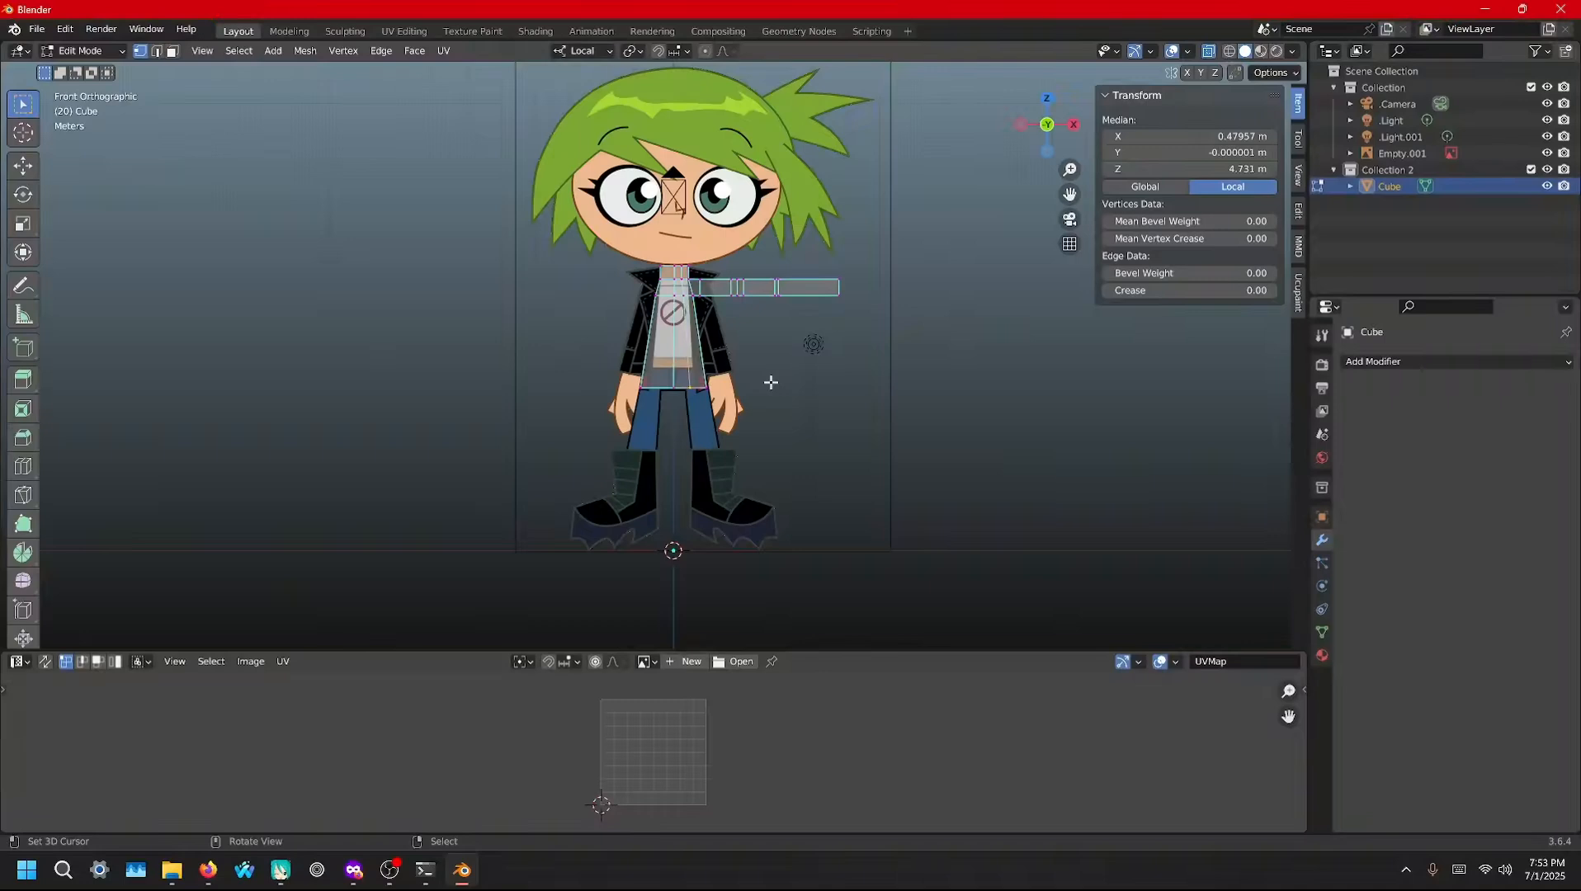
key("g")
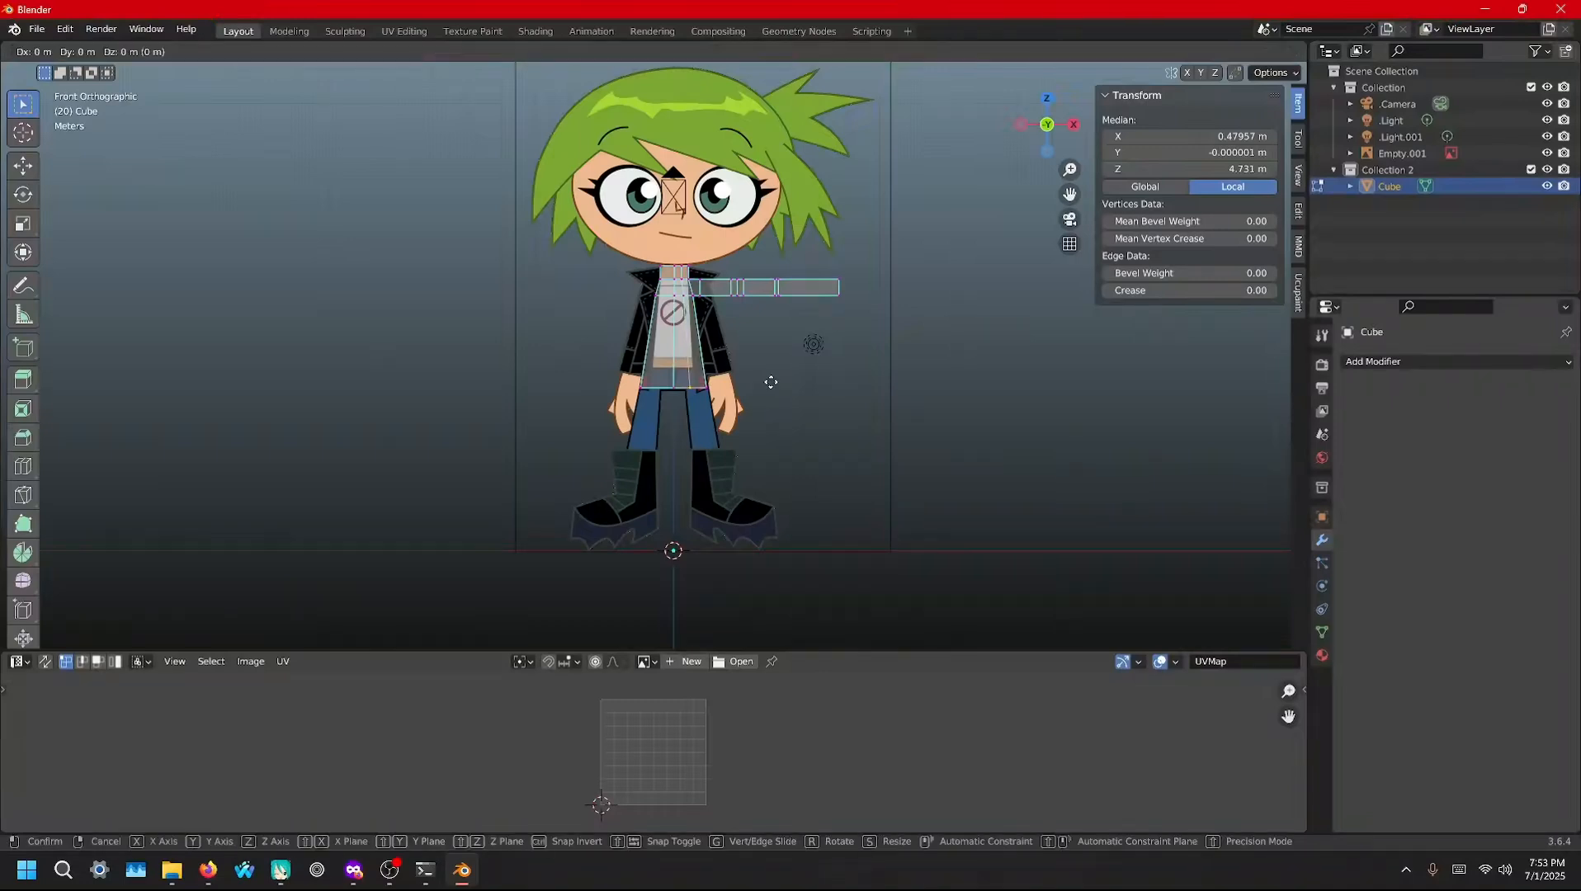
key("x")
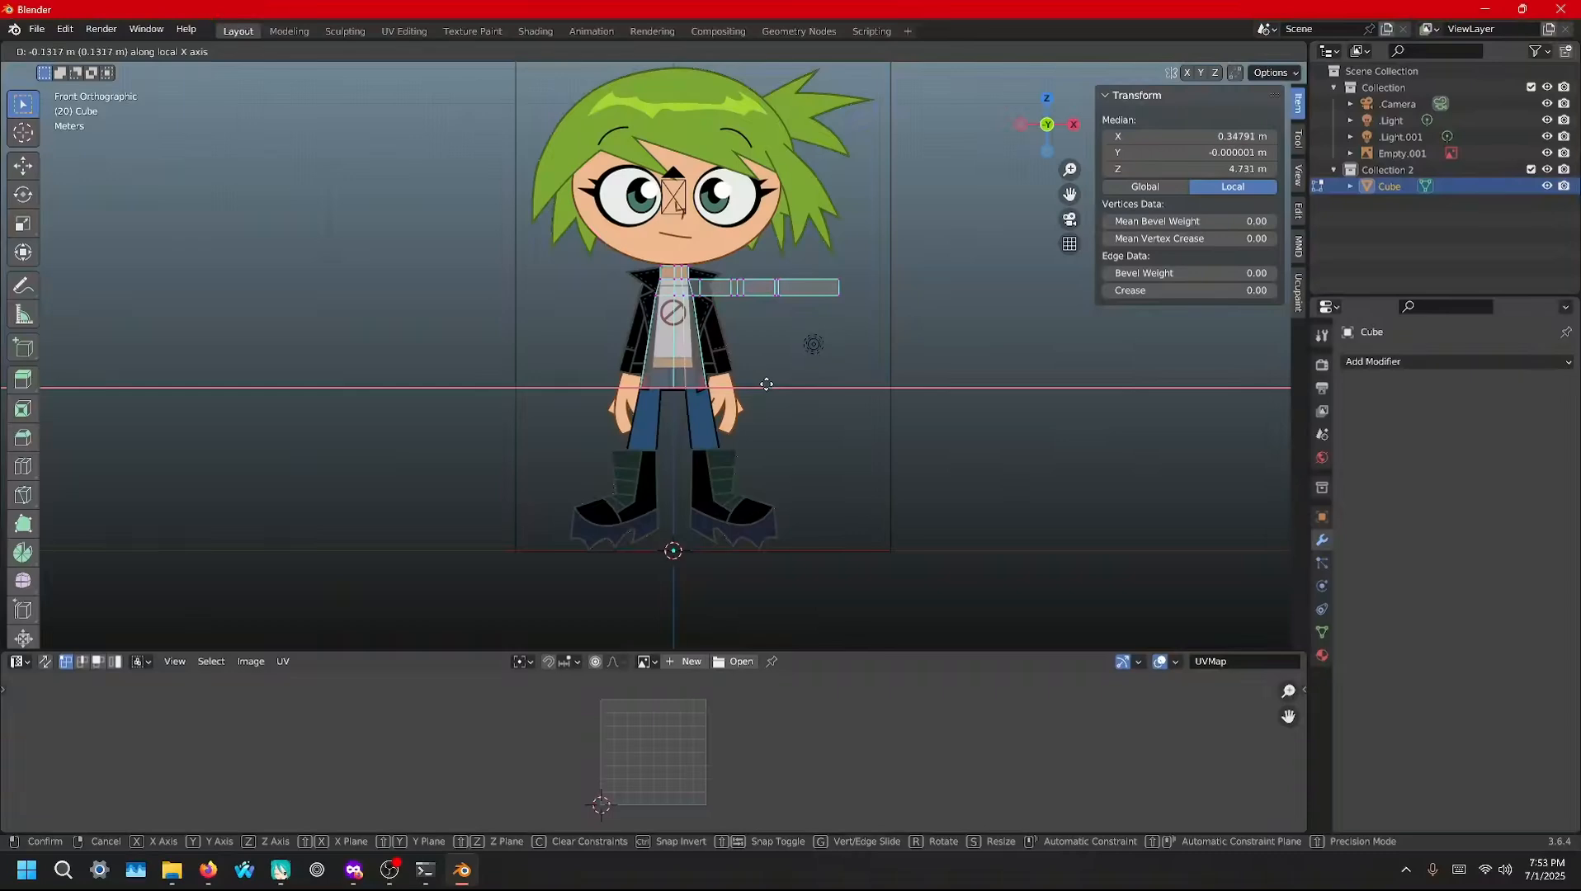
left_click(767, 385)
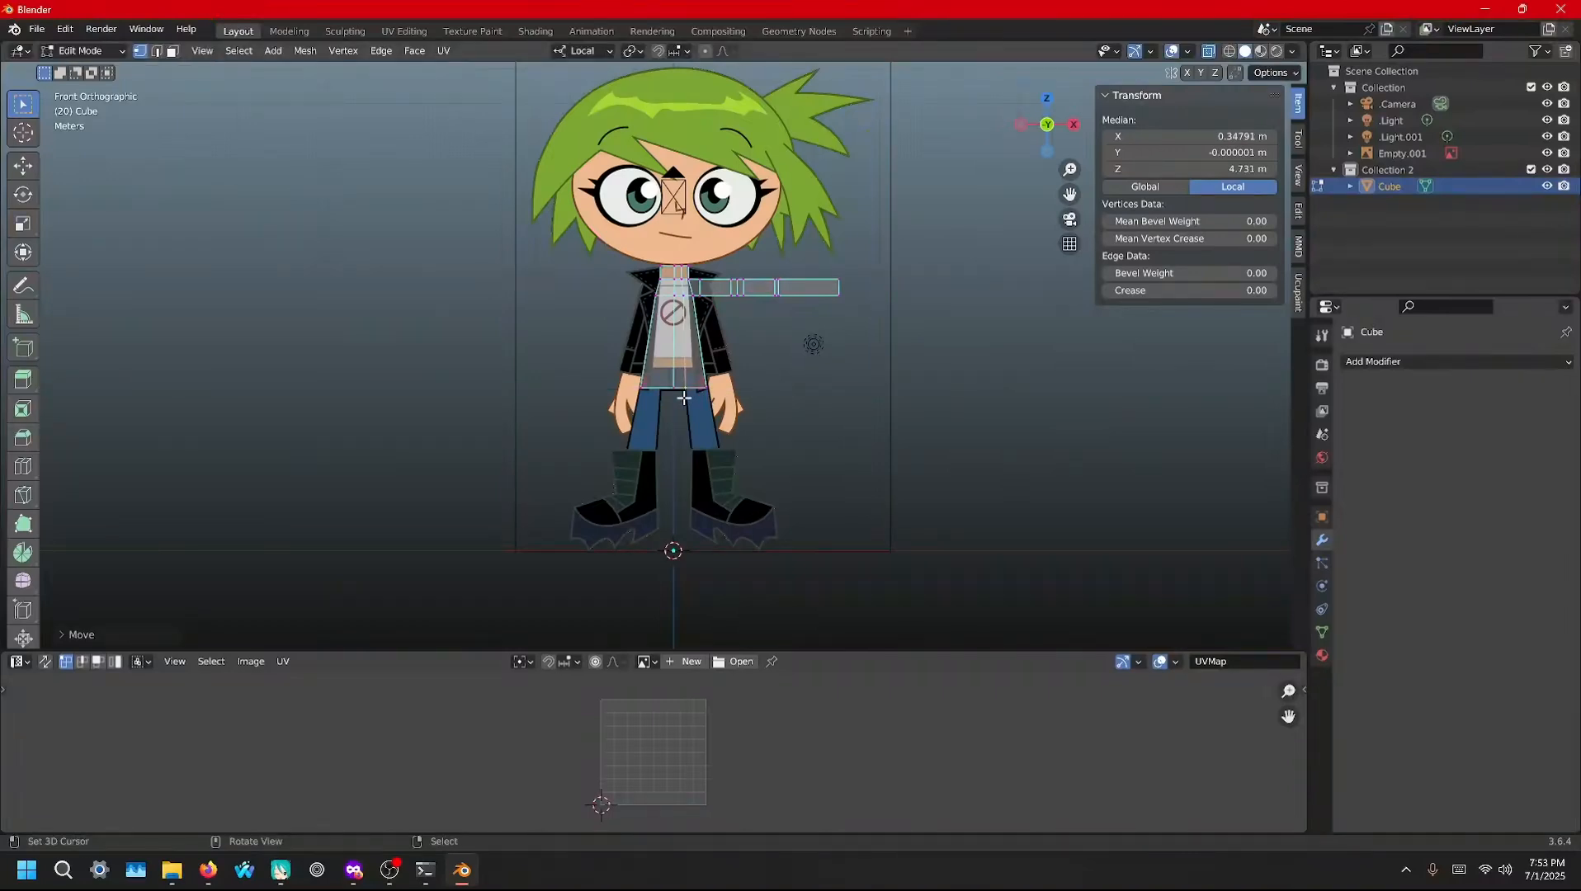
Extrude the outer bottom face of the torso's +X half about 2.06 m down over the trouser leg
left_click_drag(764, 432, 678, 370)
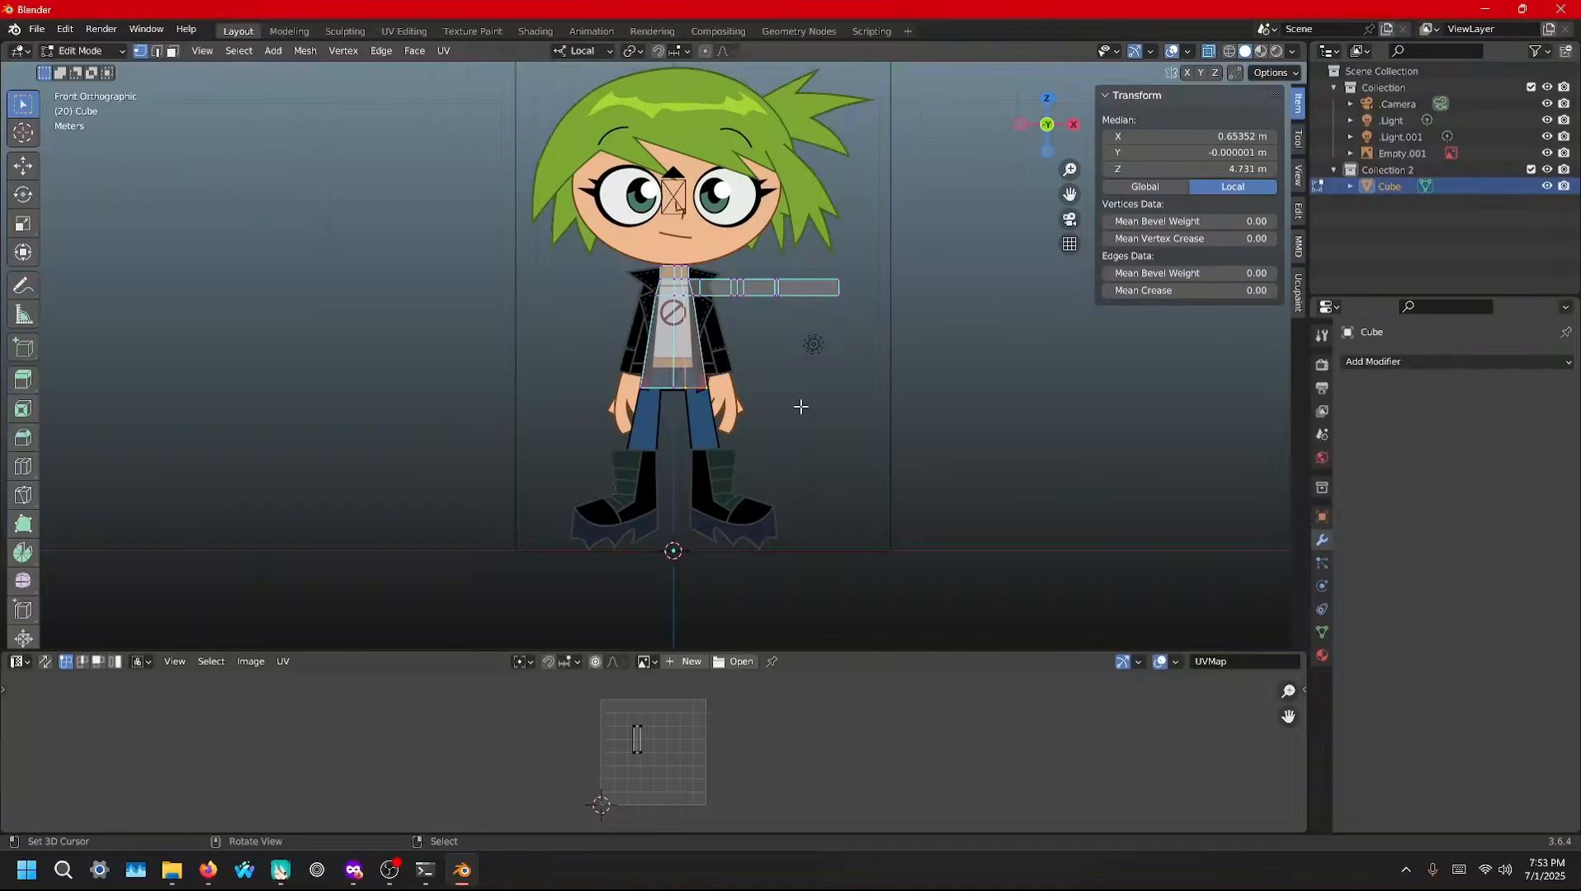
key("e")
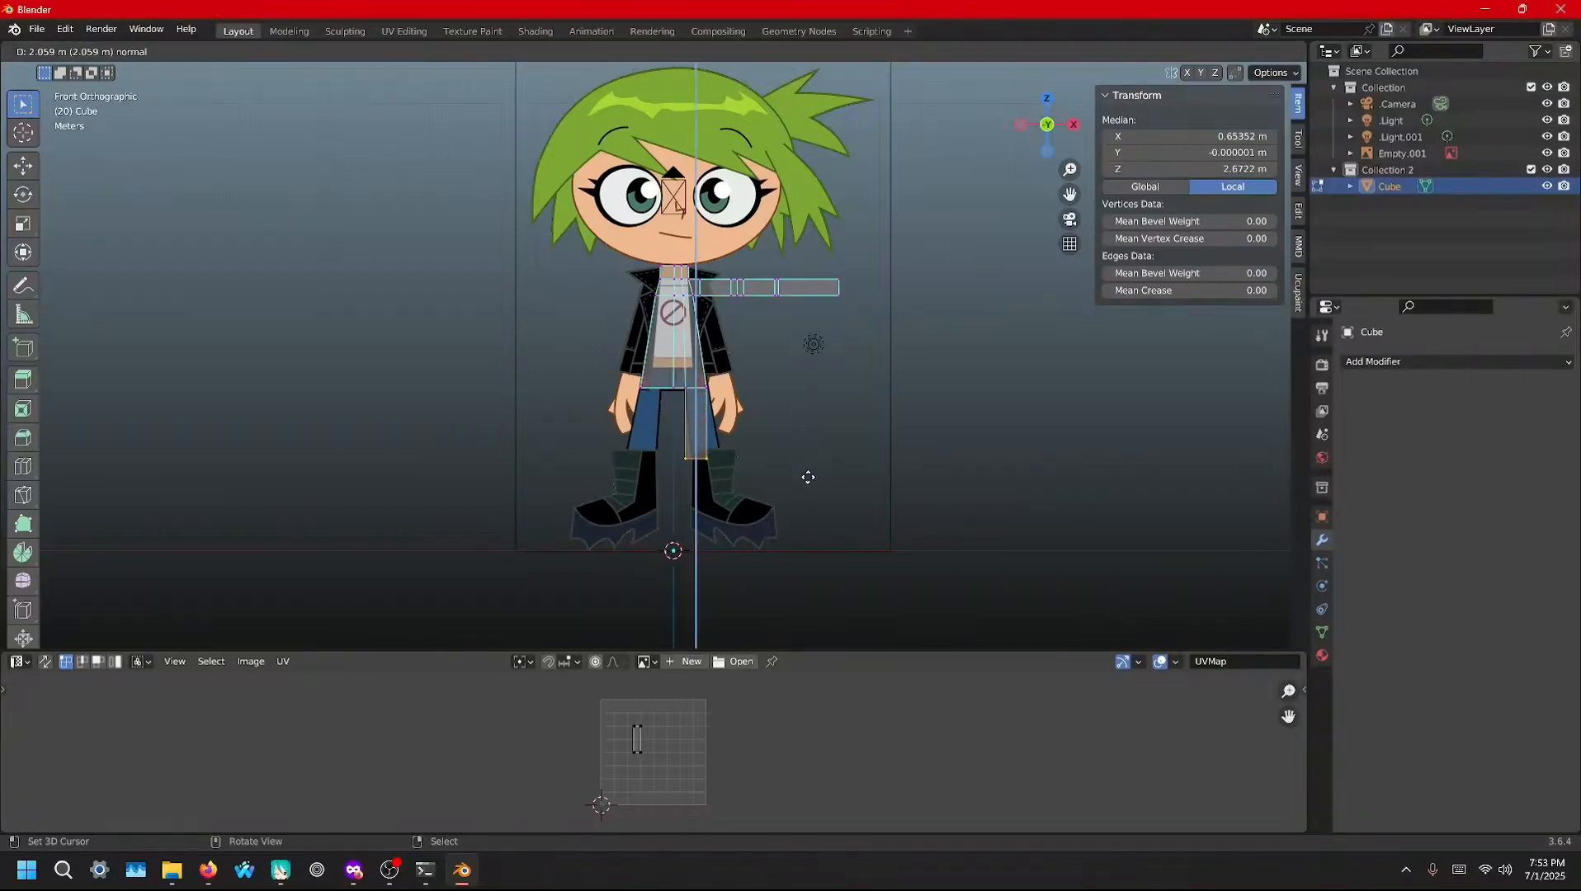
left_click(808, 477)
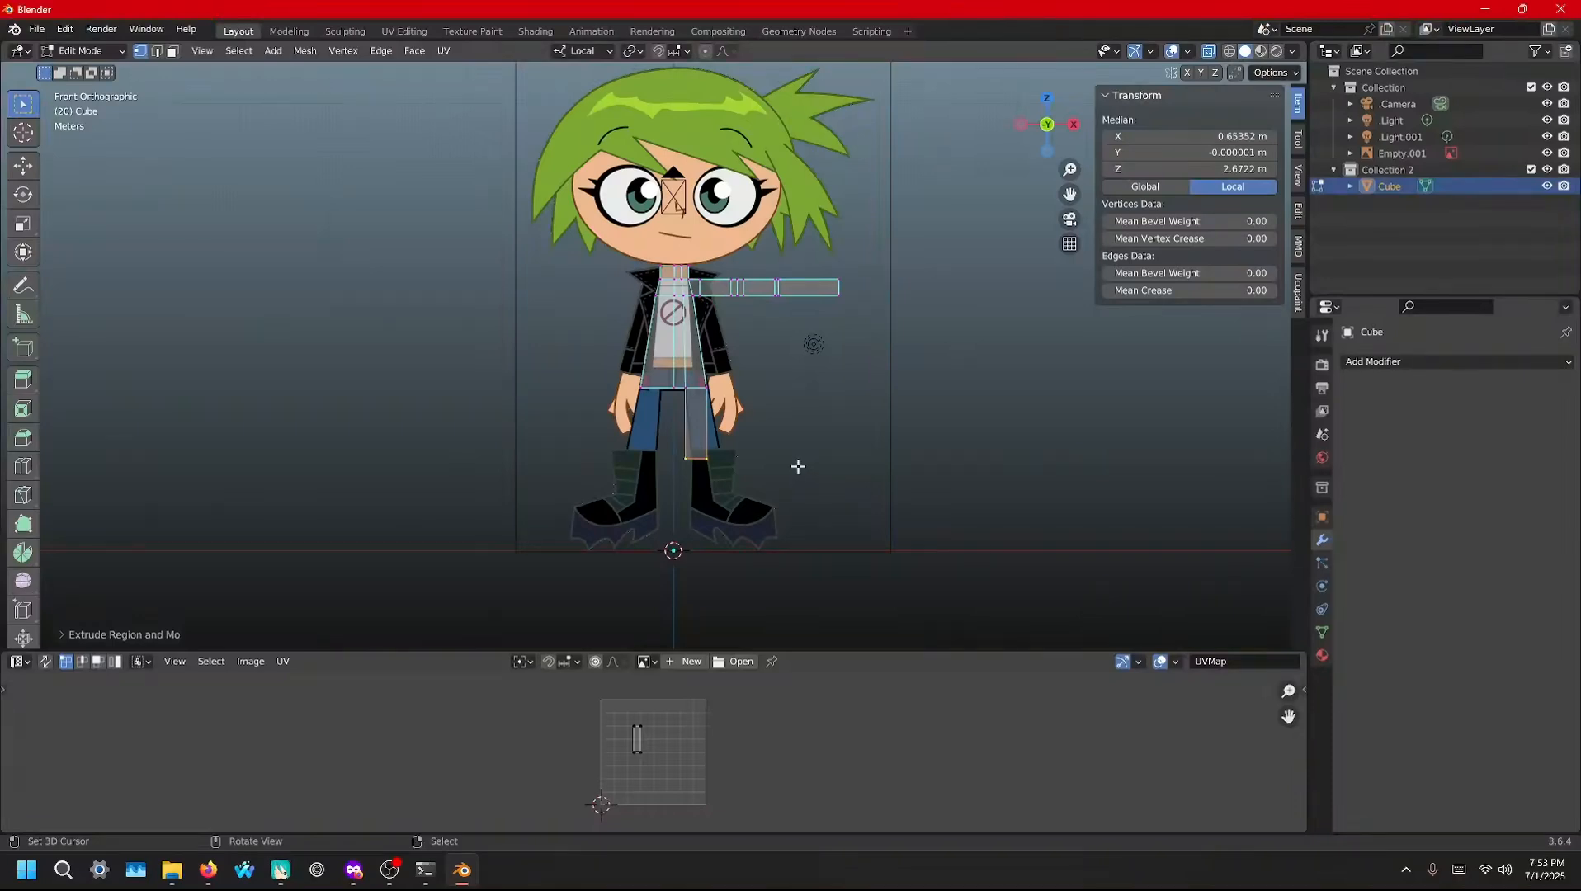
key("g")
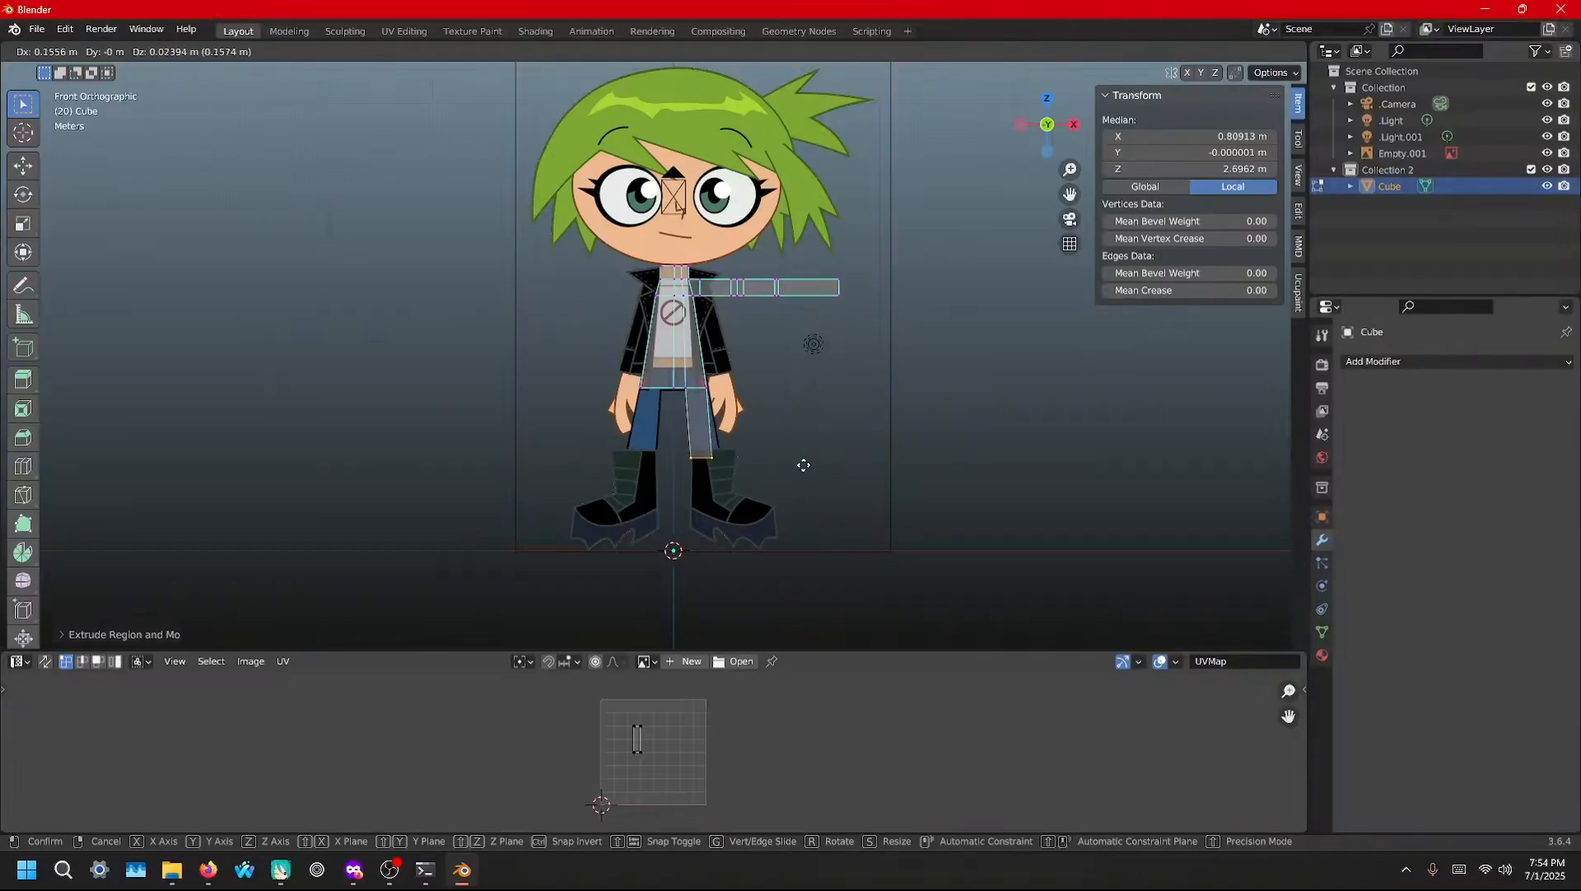
key("Escape")
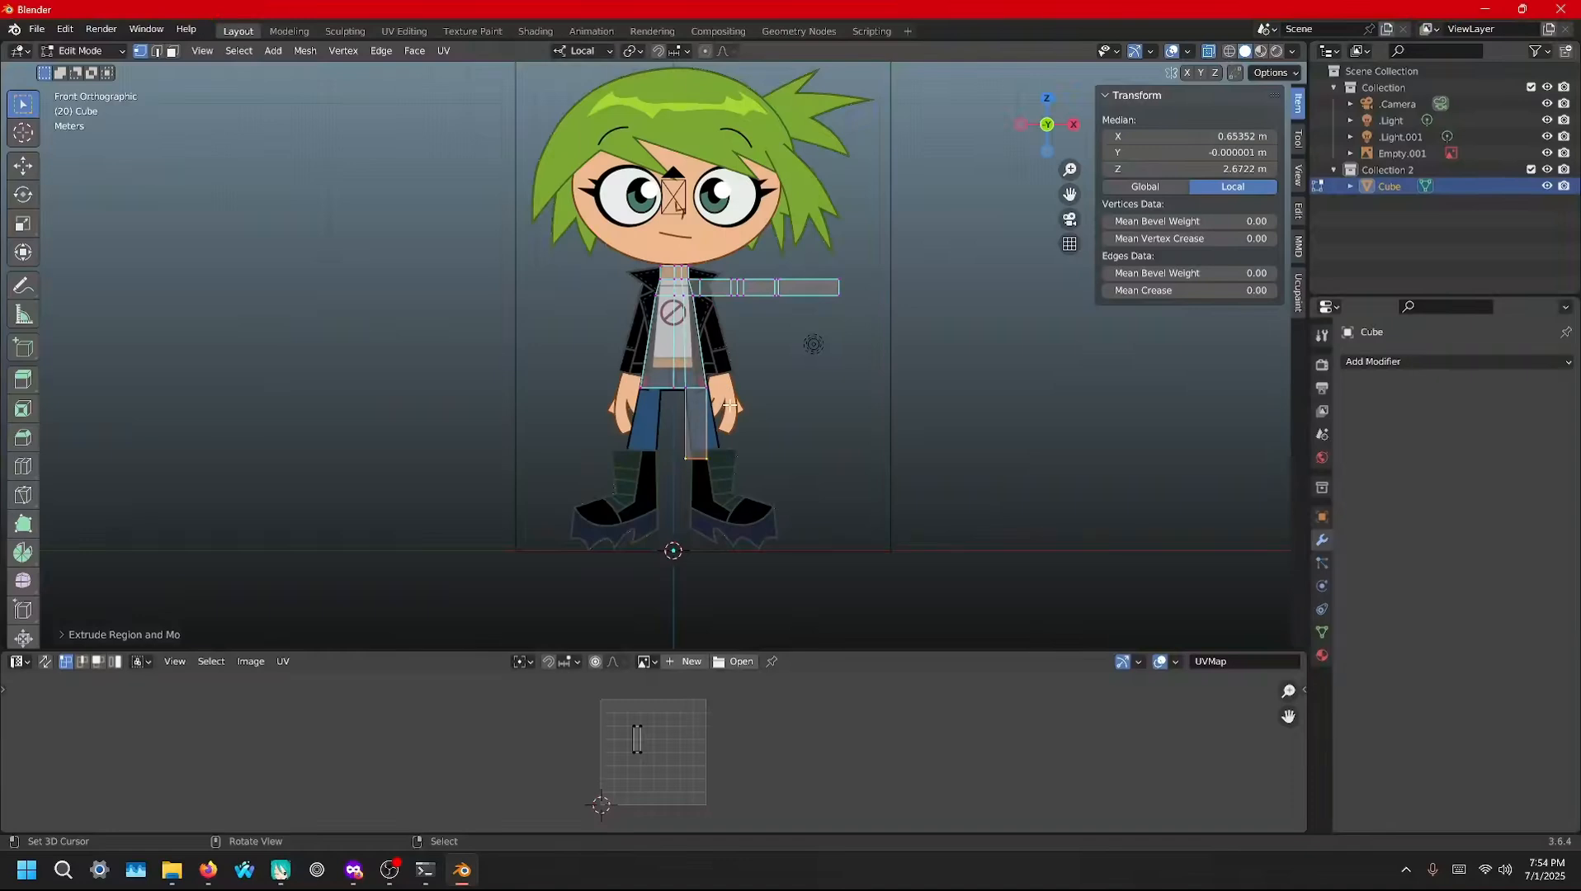
Slide the outer hip edge up the torso side to about Z 5.21 m to slant the hip line
left_click(698, 382)
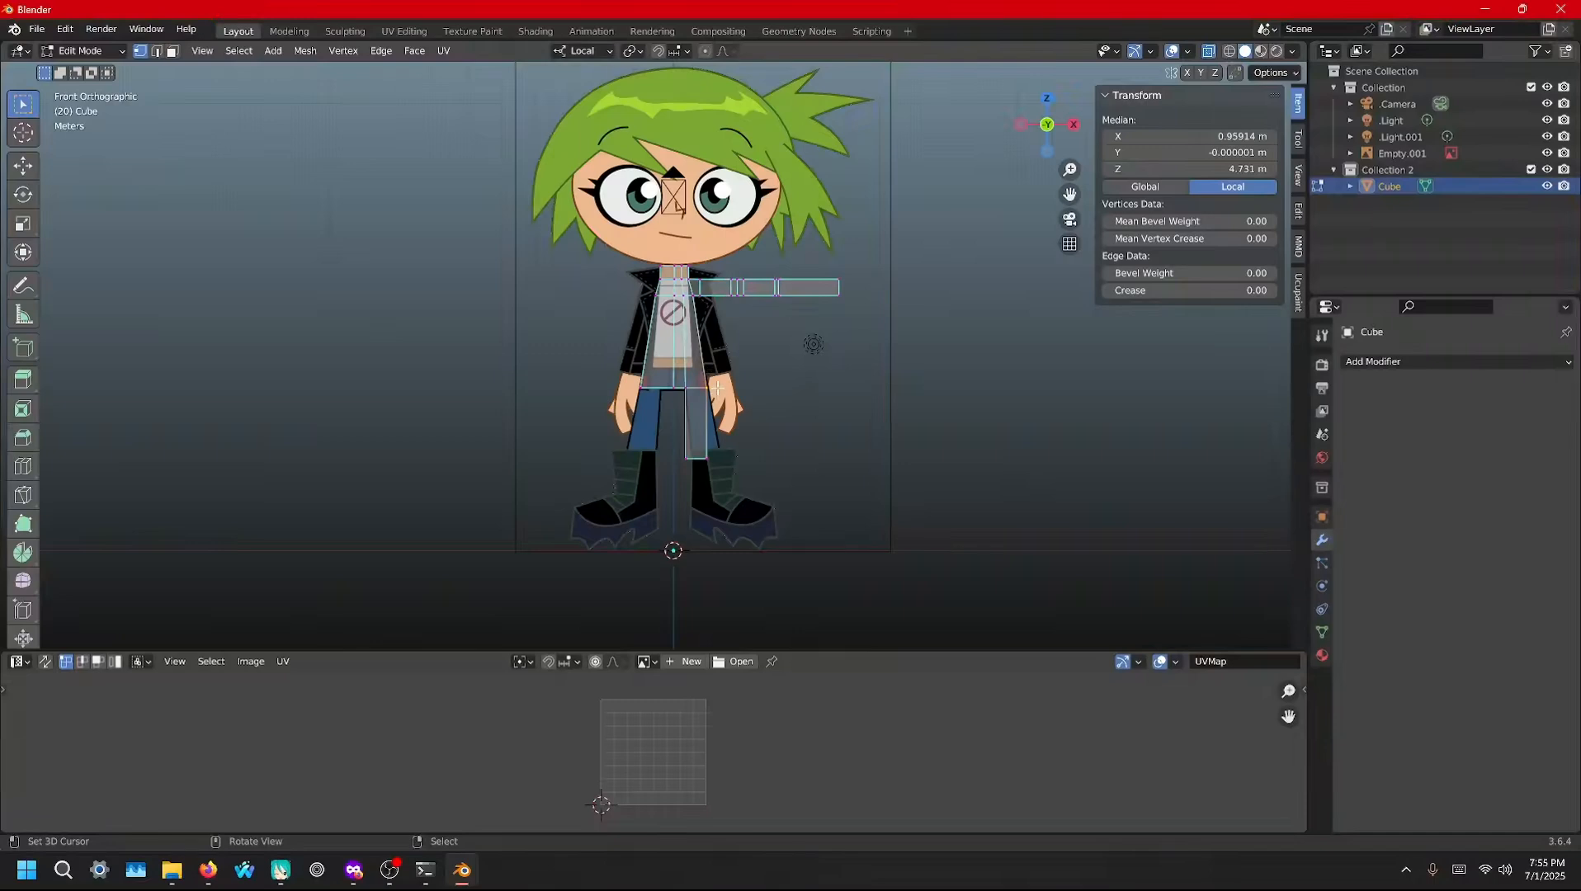
key("g")
key("g")
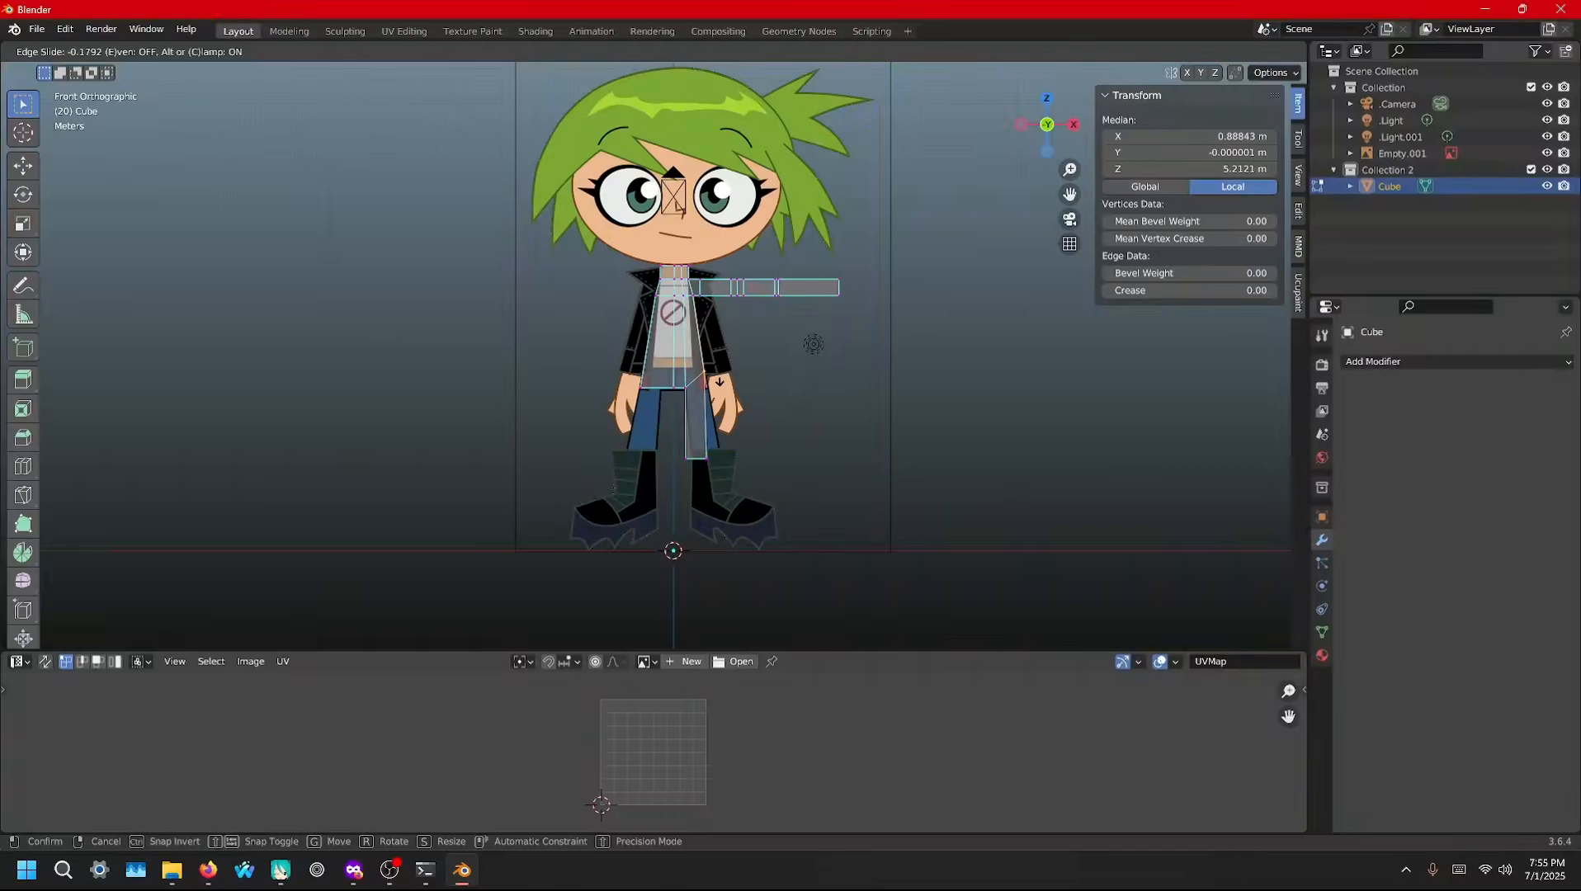
left_click(720, 382)
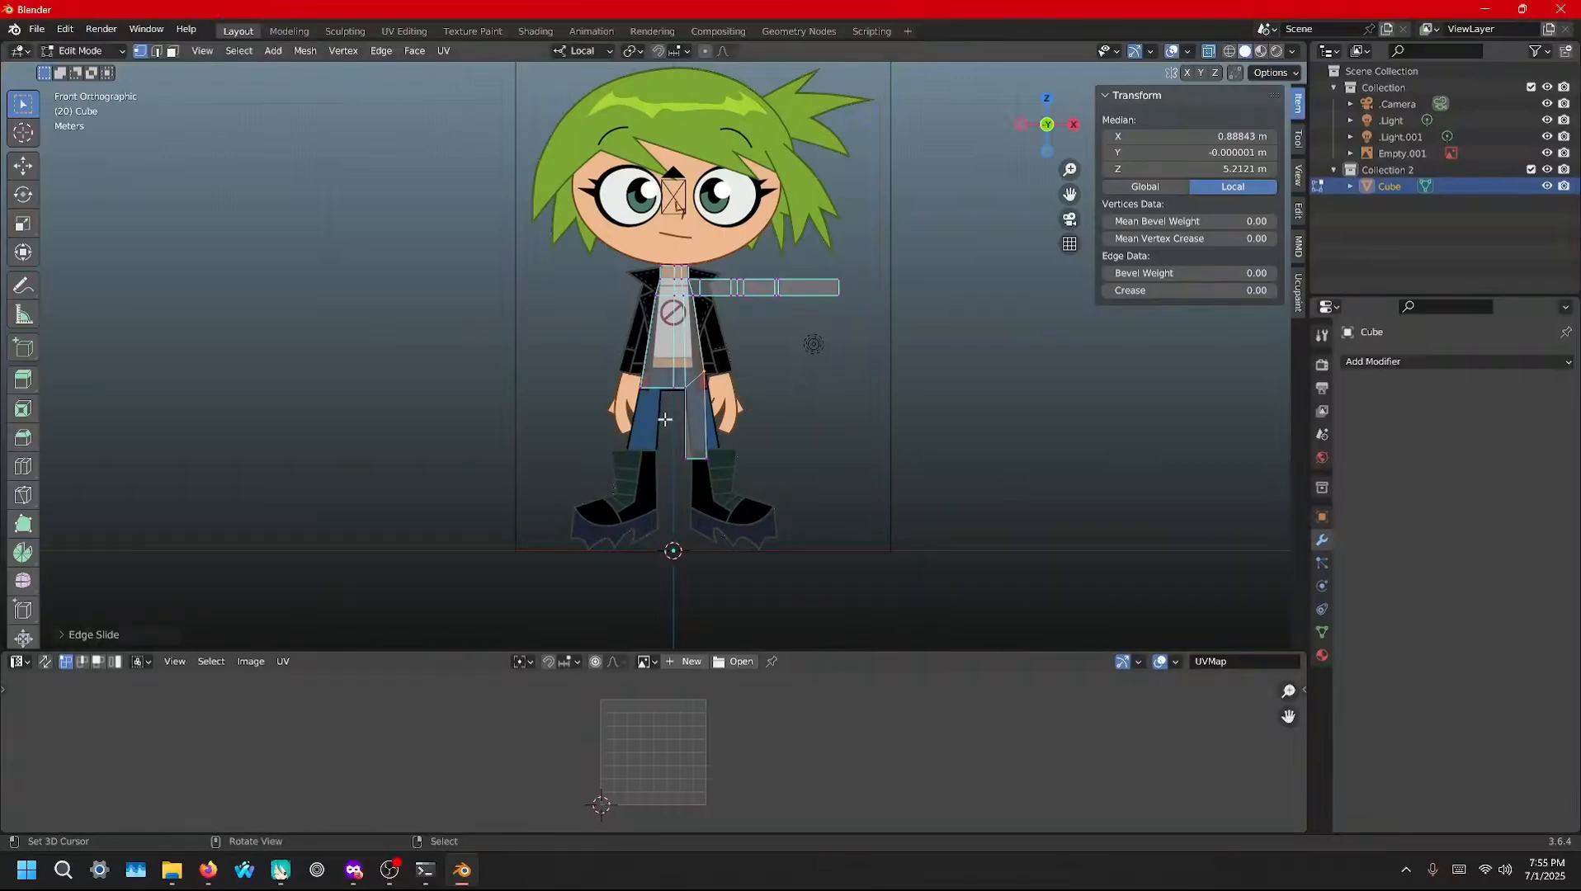
Delete the vertices of the torso's -X half and add a Mirror modifier on the X axis
left_click_drag(579, 229, 665, 459)
key("x")
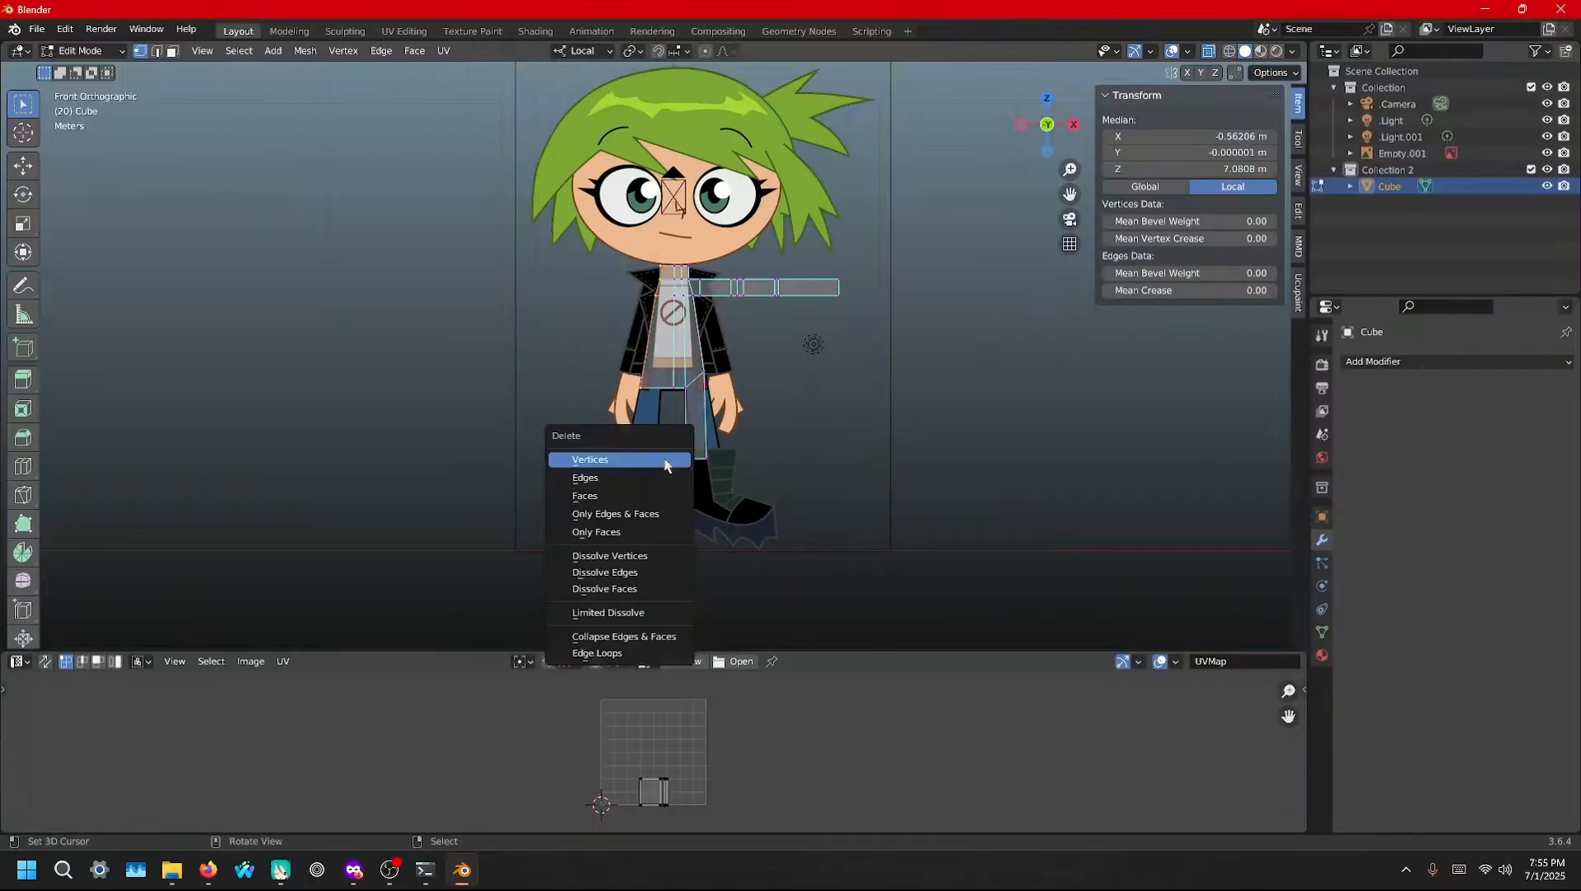
left_click(665, 461)
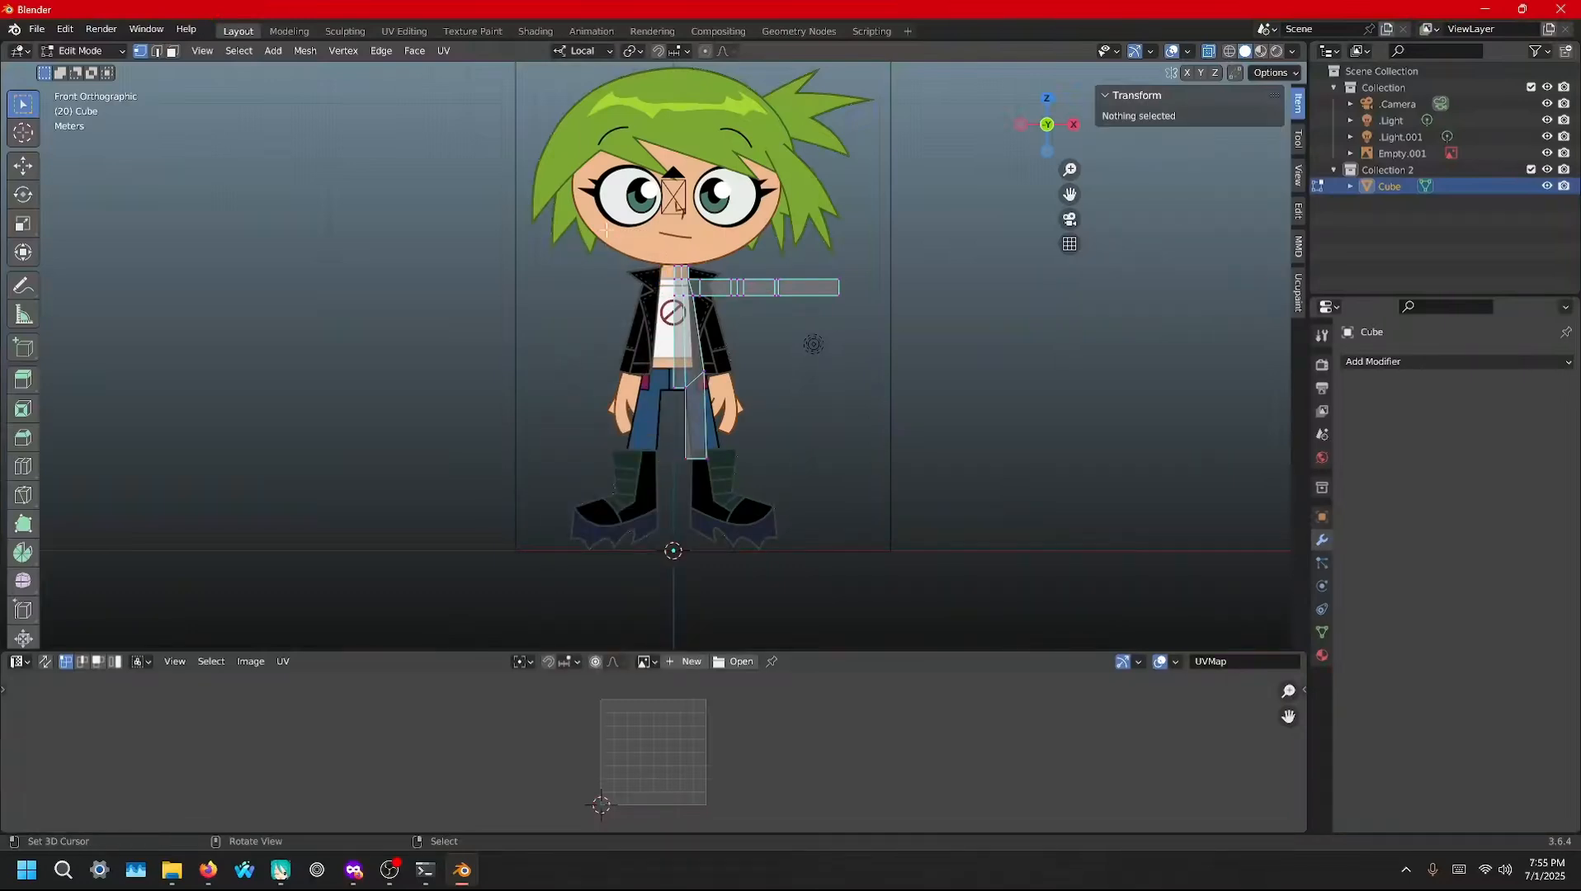
left_click(1384, 364)
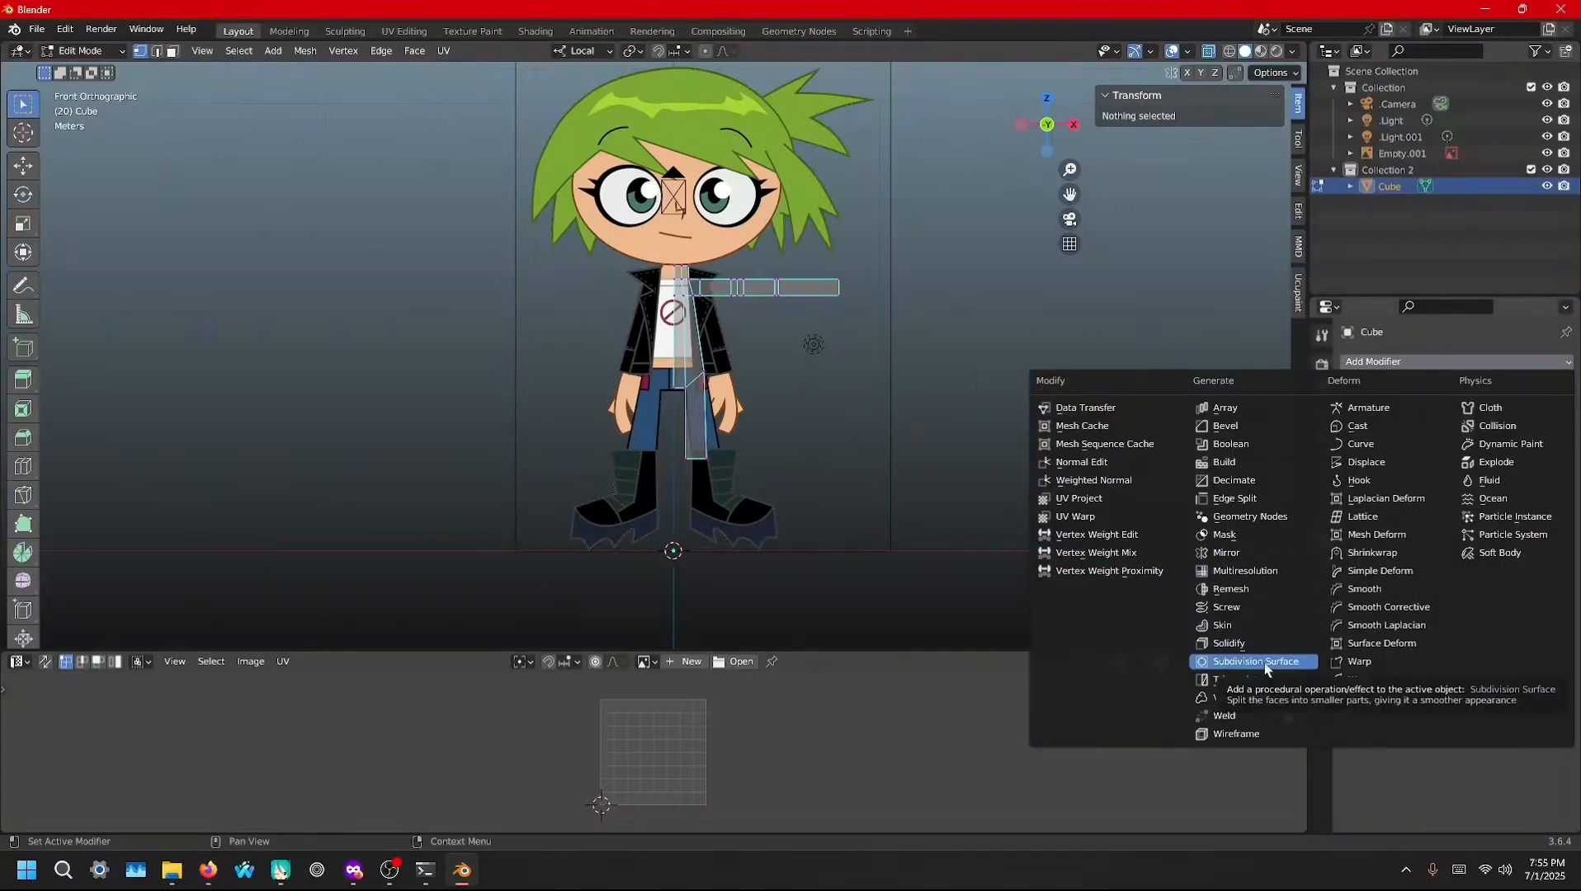
left_click(1250, 551)
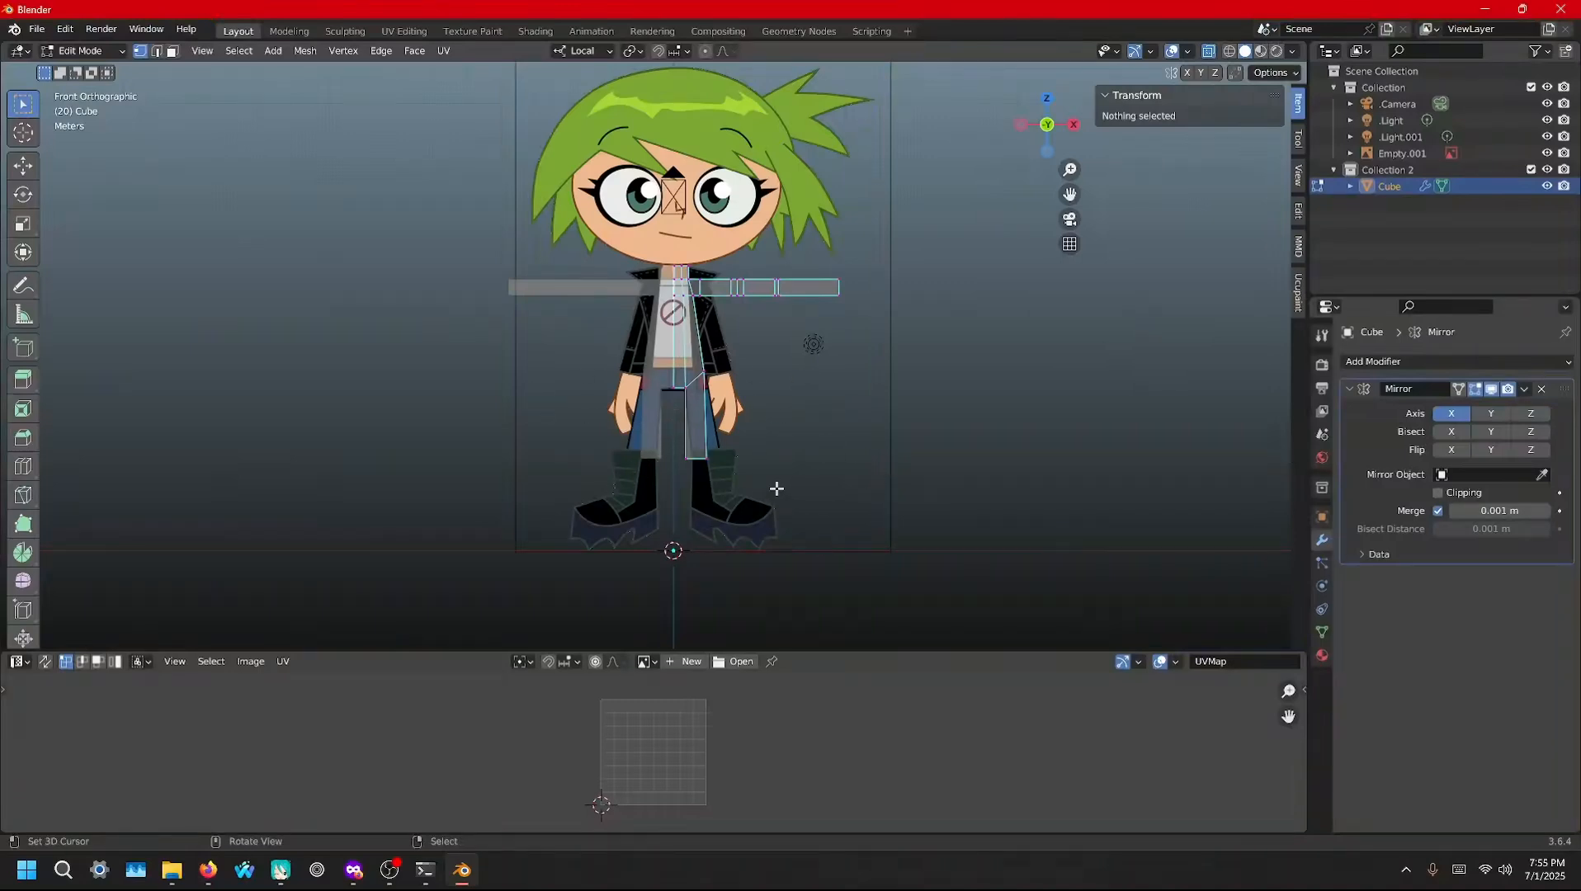
Try adding a loop cut near the top of the leg and sliding its outer edge down to about Z 4.52 m
left_click(706, 415)
key("g")
key("g")
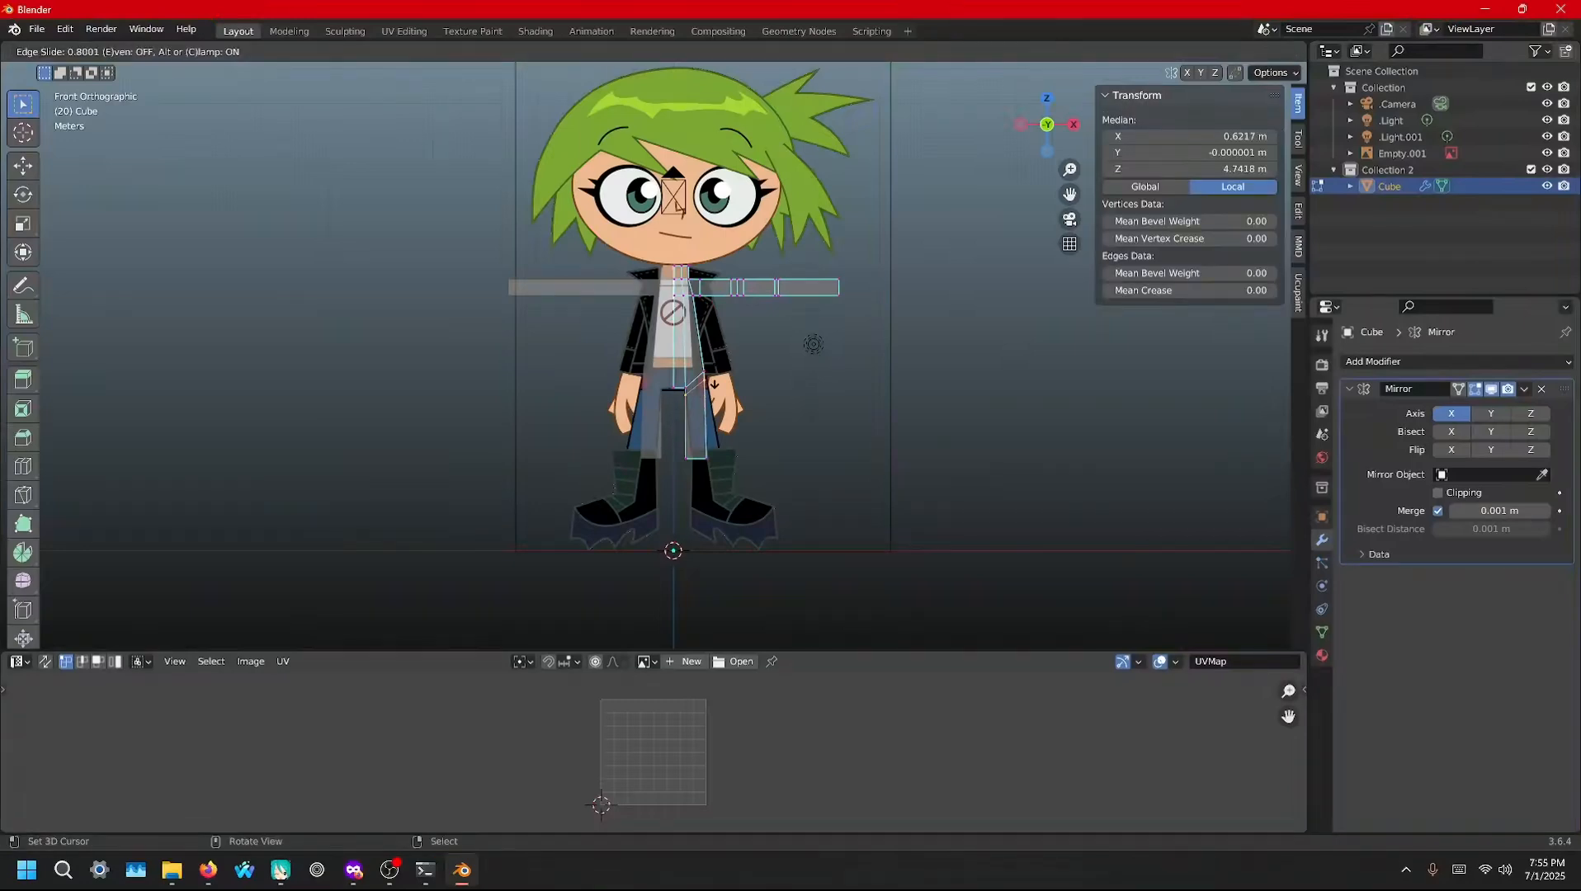
left_click(715, 384)
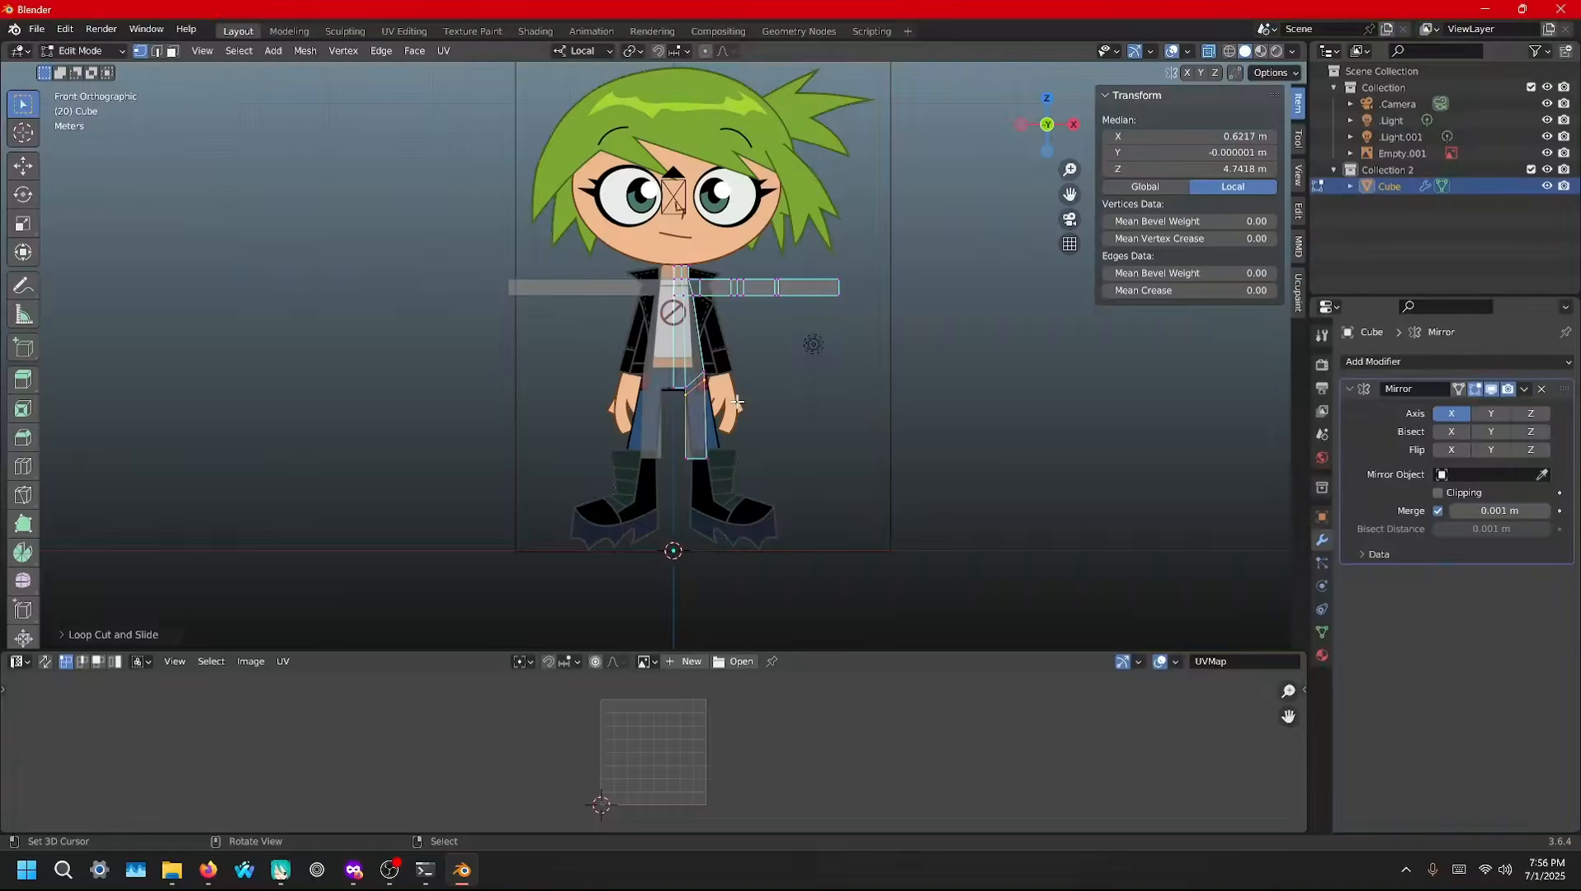
key("b")
left_click_drag(704, 378, 783, 400)
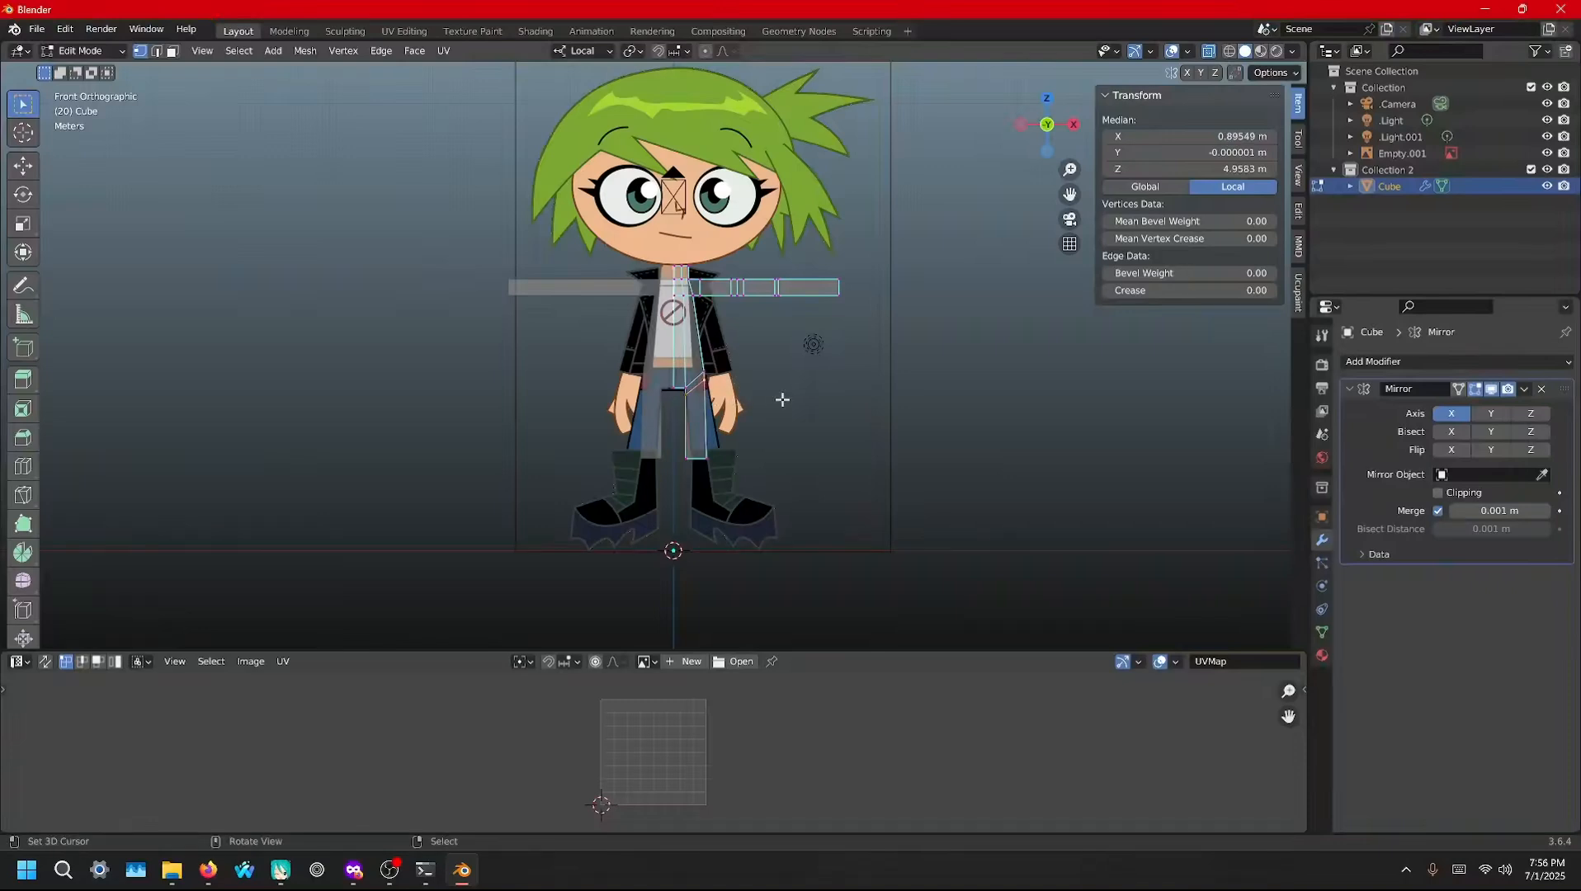
key("g")
key("g")
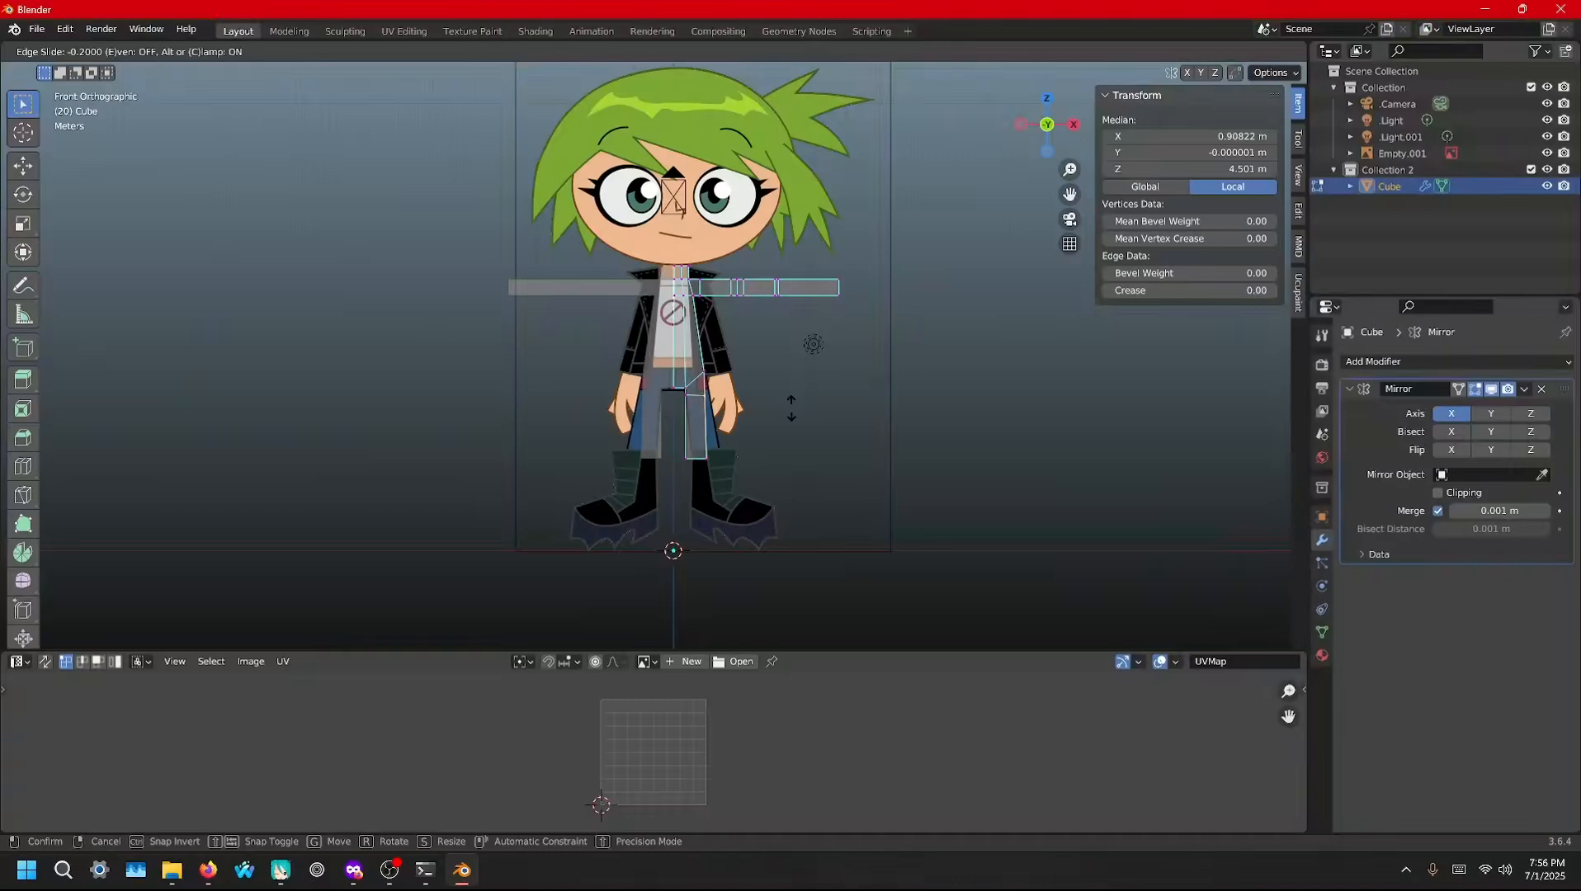
left_click(791, 407)
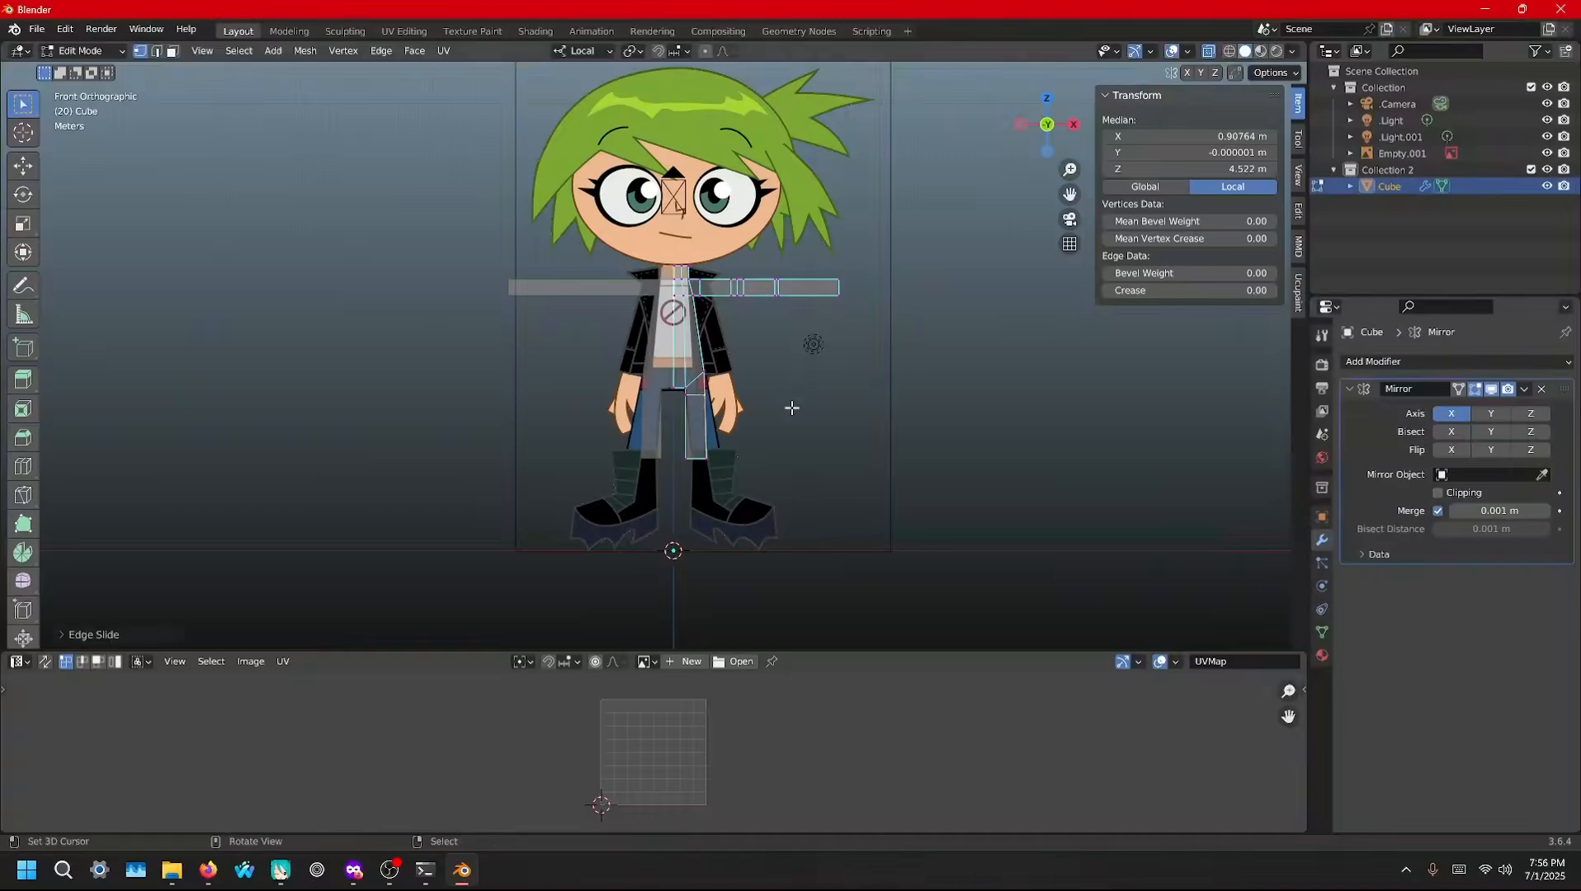
left_click(791, 408)
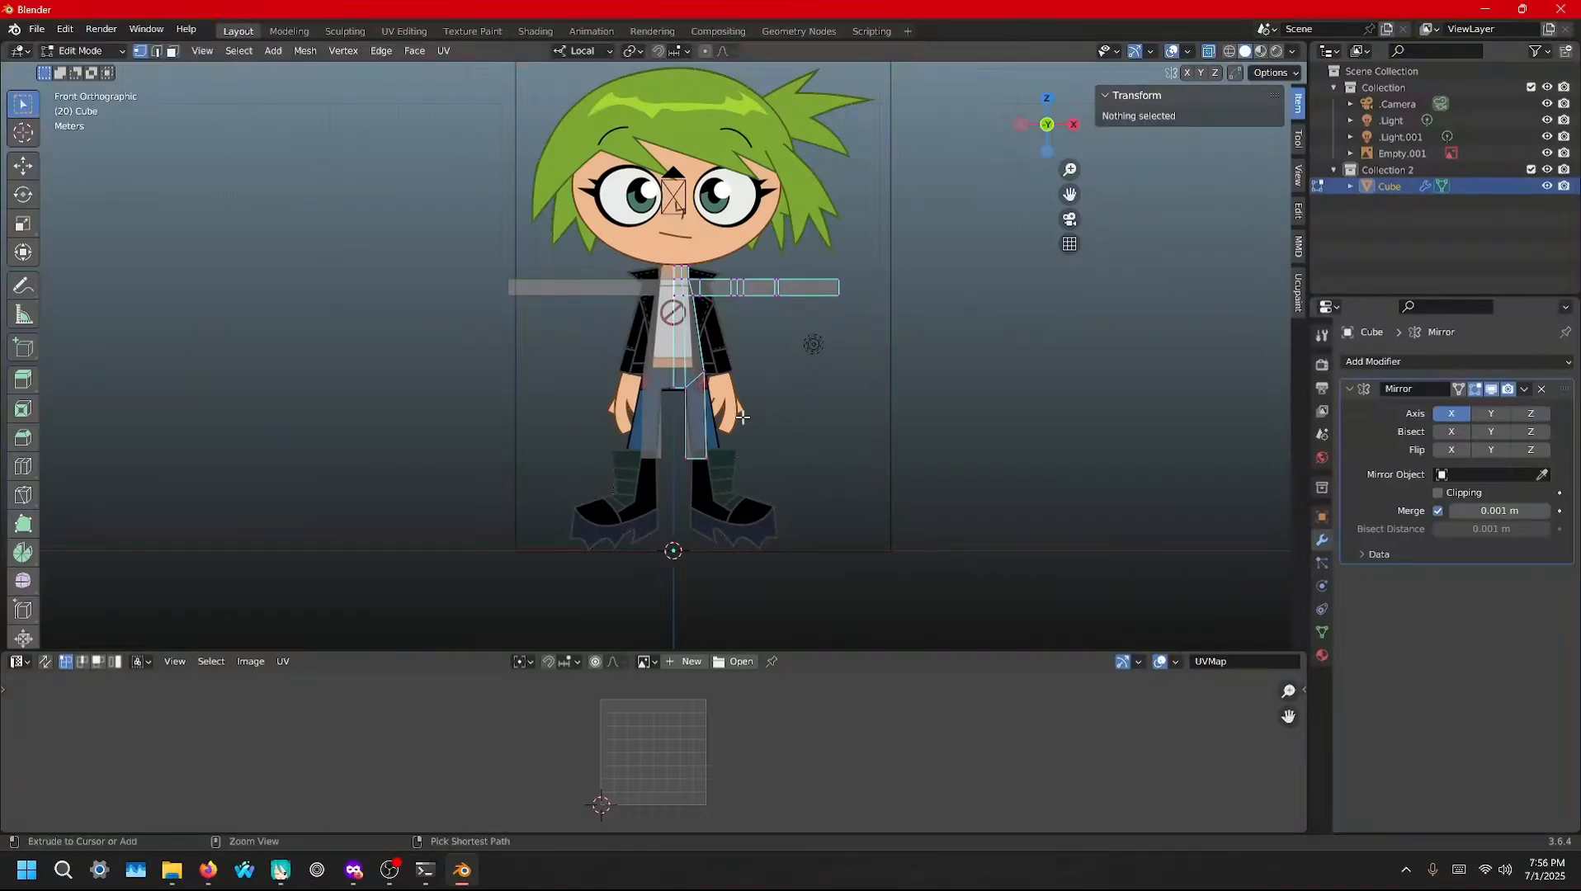
Add a loop cut near the top of the leg at about Z 4.70 m and flatten it by scaling to 0 along Z
key("ctrl+r")
left_click(682, 435)
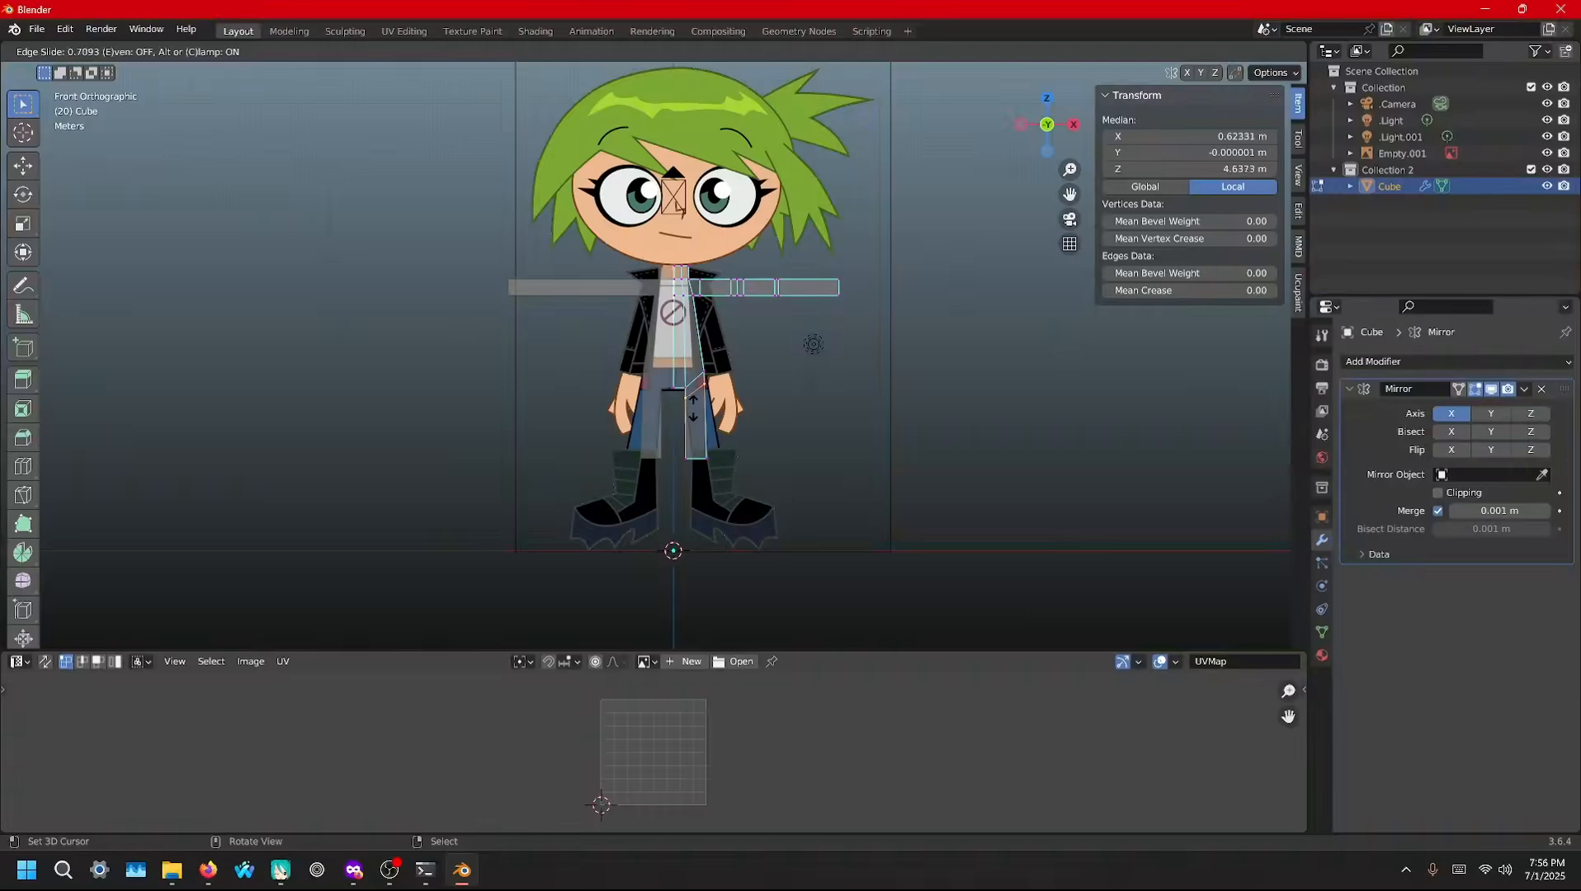
left_click(694, 406)
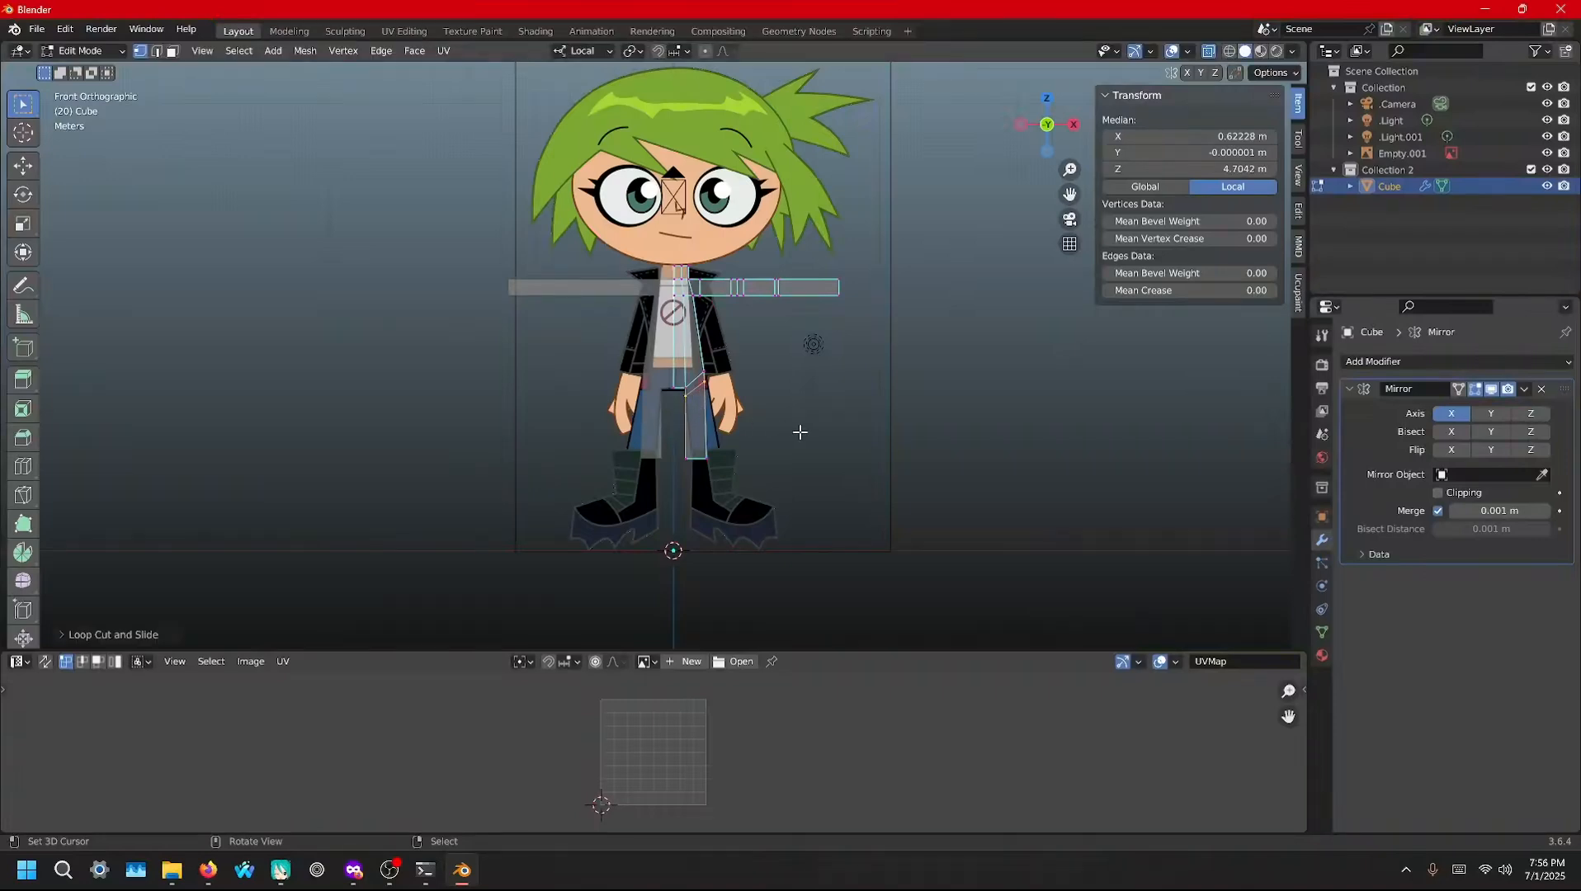
key("s")
key("z")
key("z")
type("0")
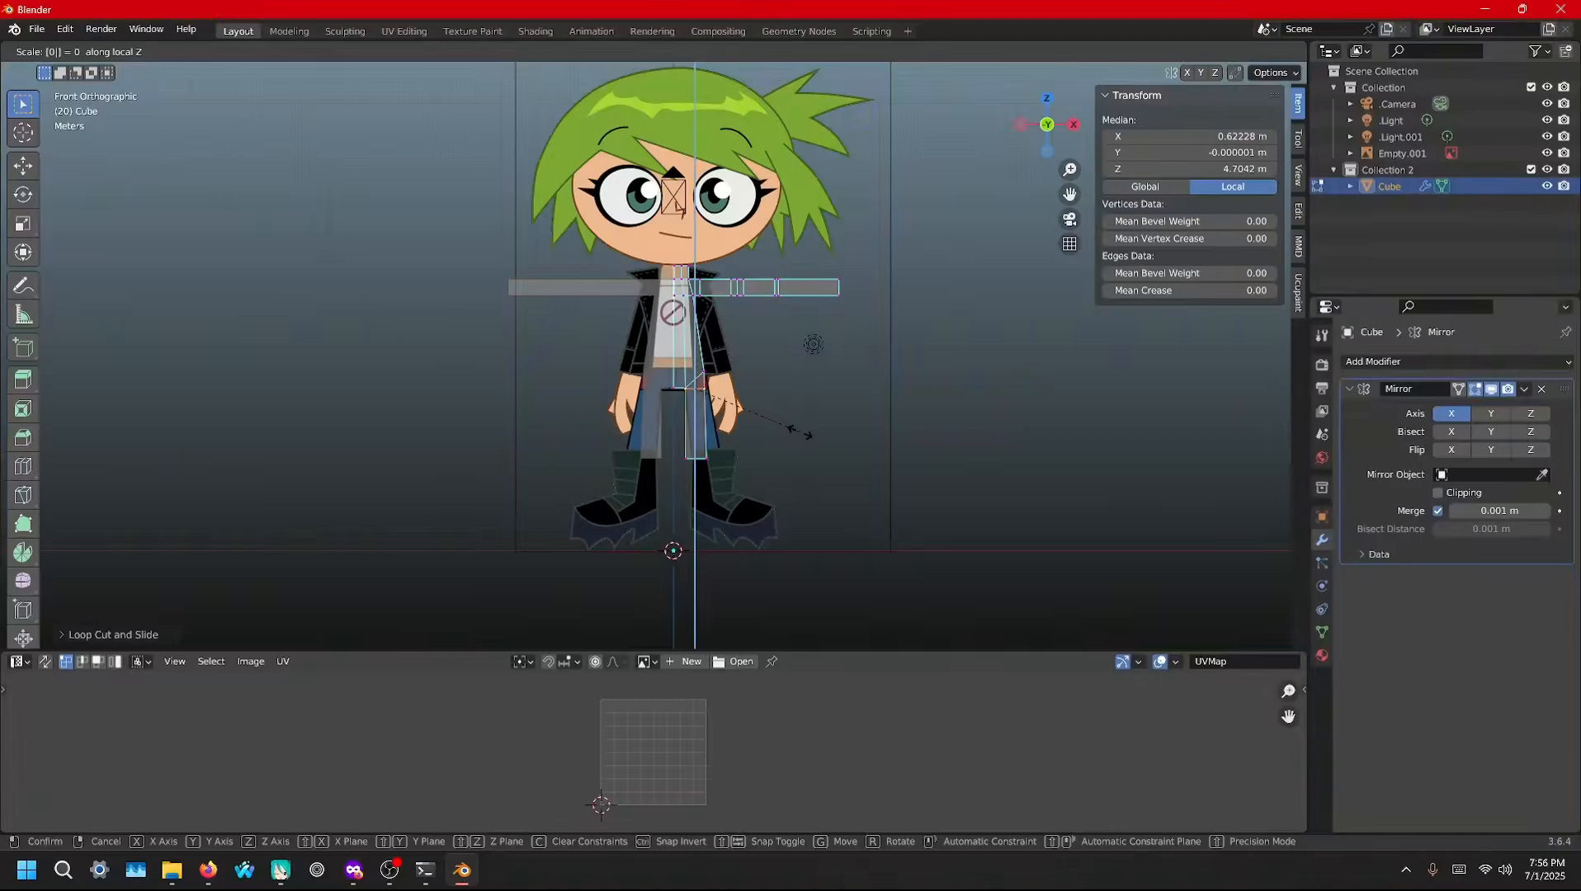
key("Return")
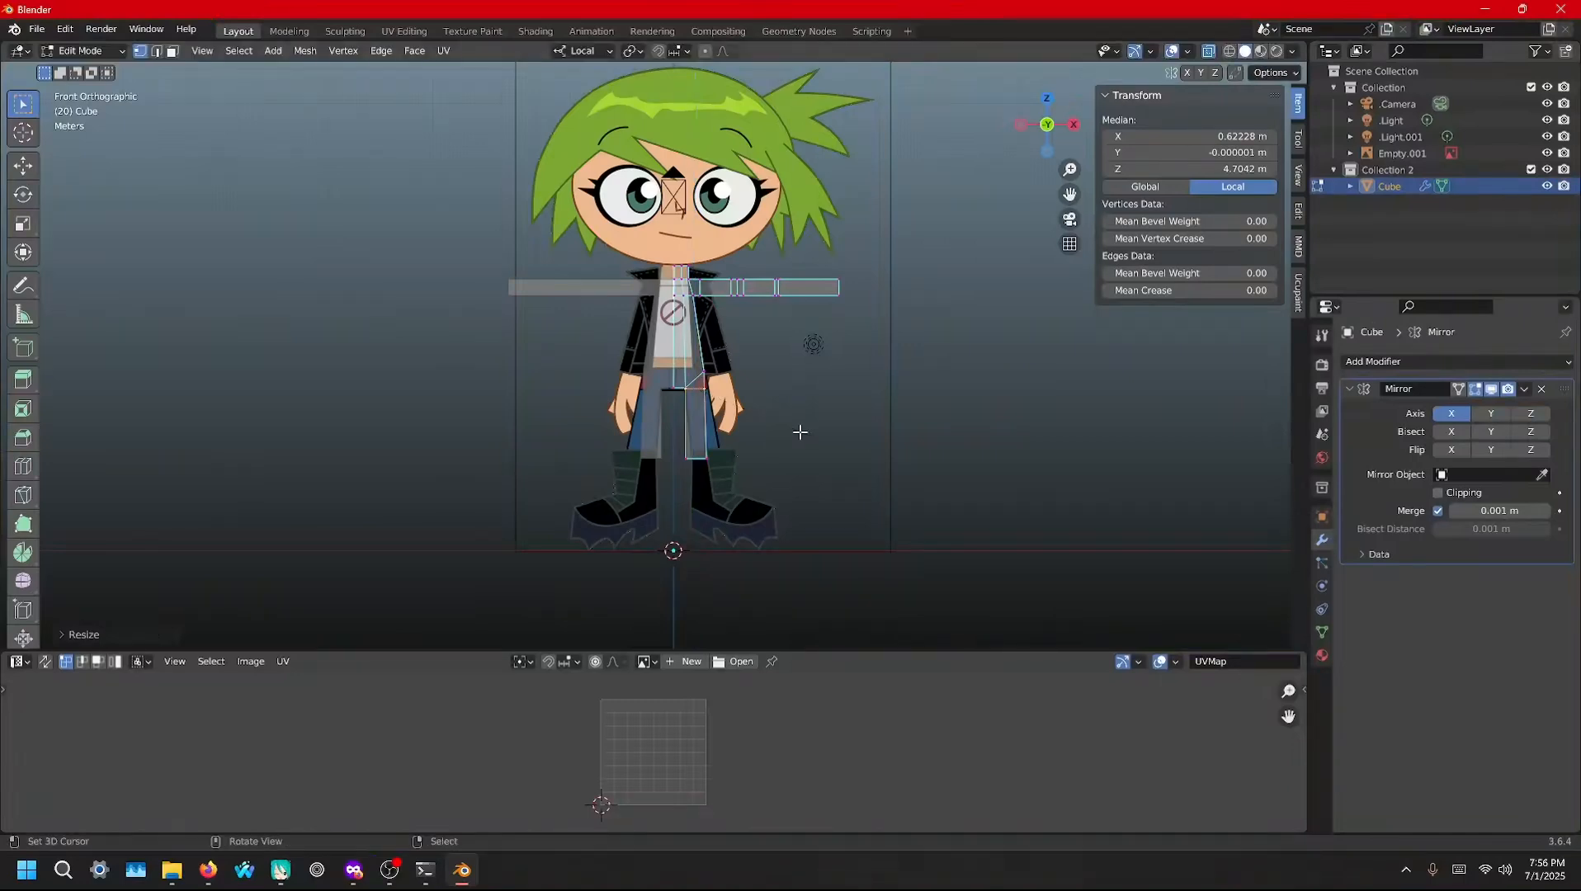
Move the flattened upper-leg loop straight down to about Z 4.61 m
key("g")
key("x")
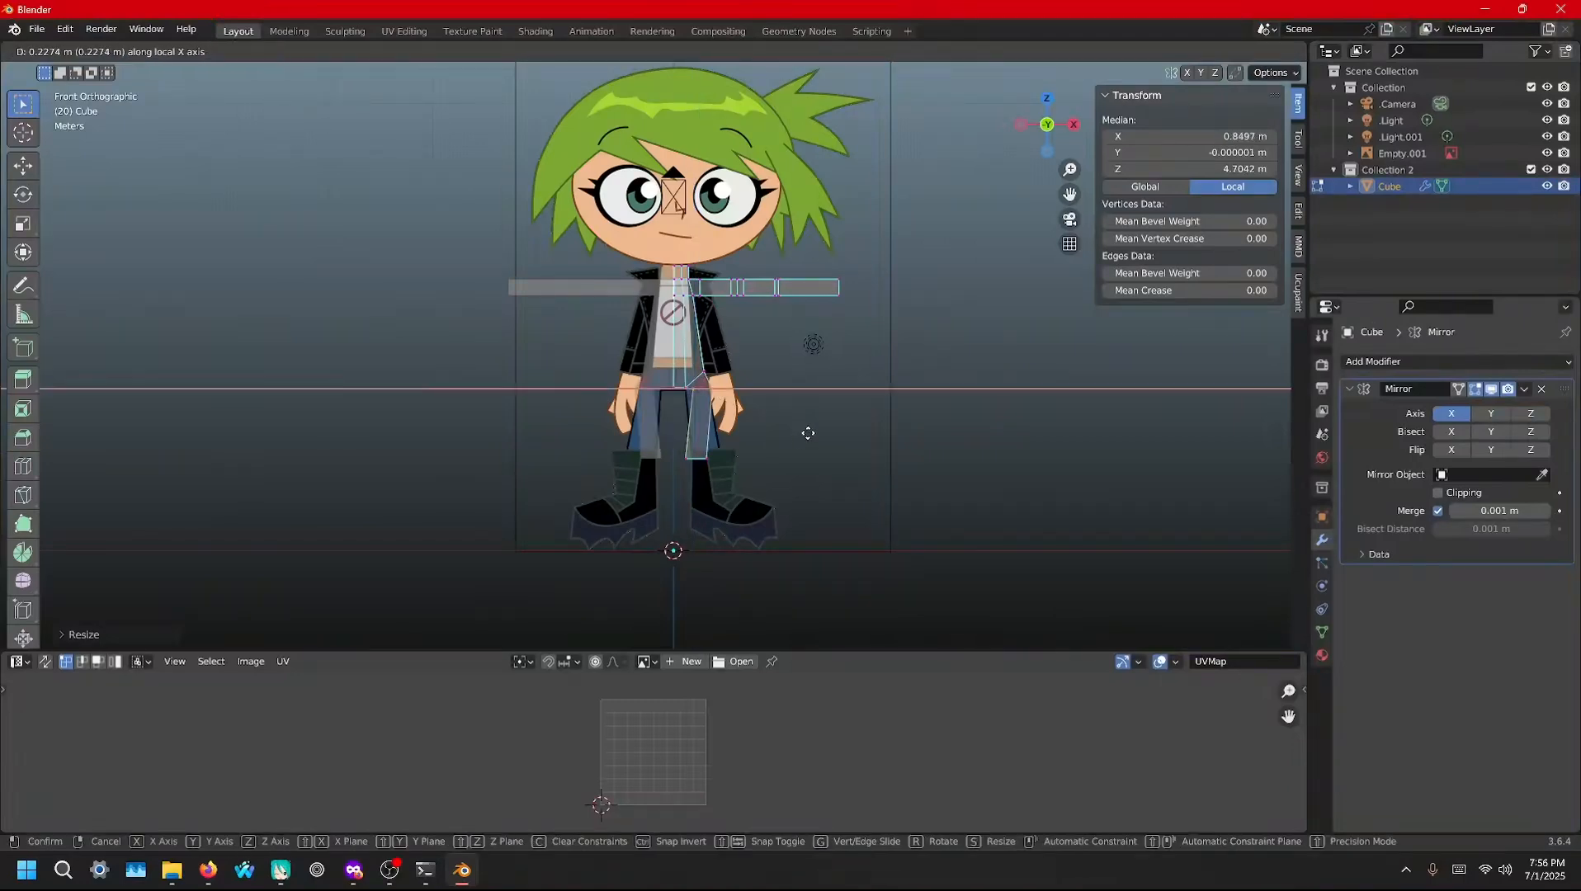
key("z")
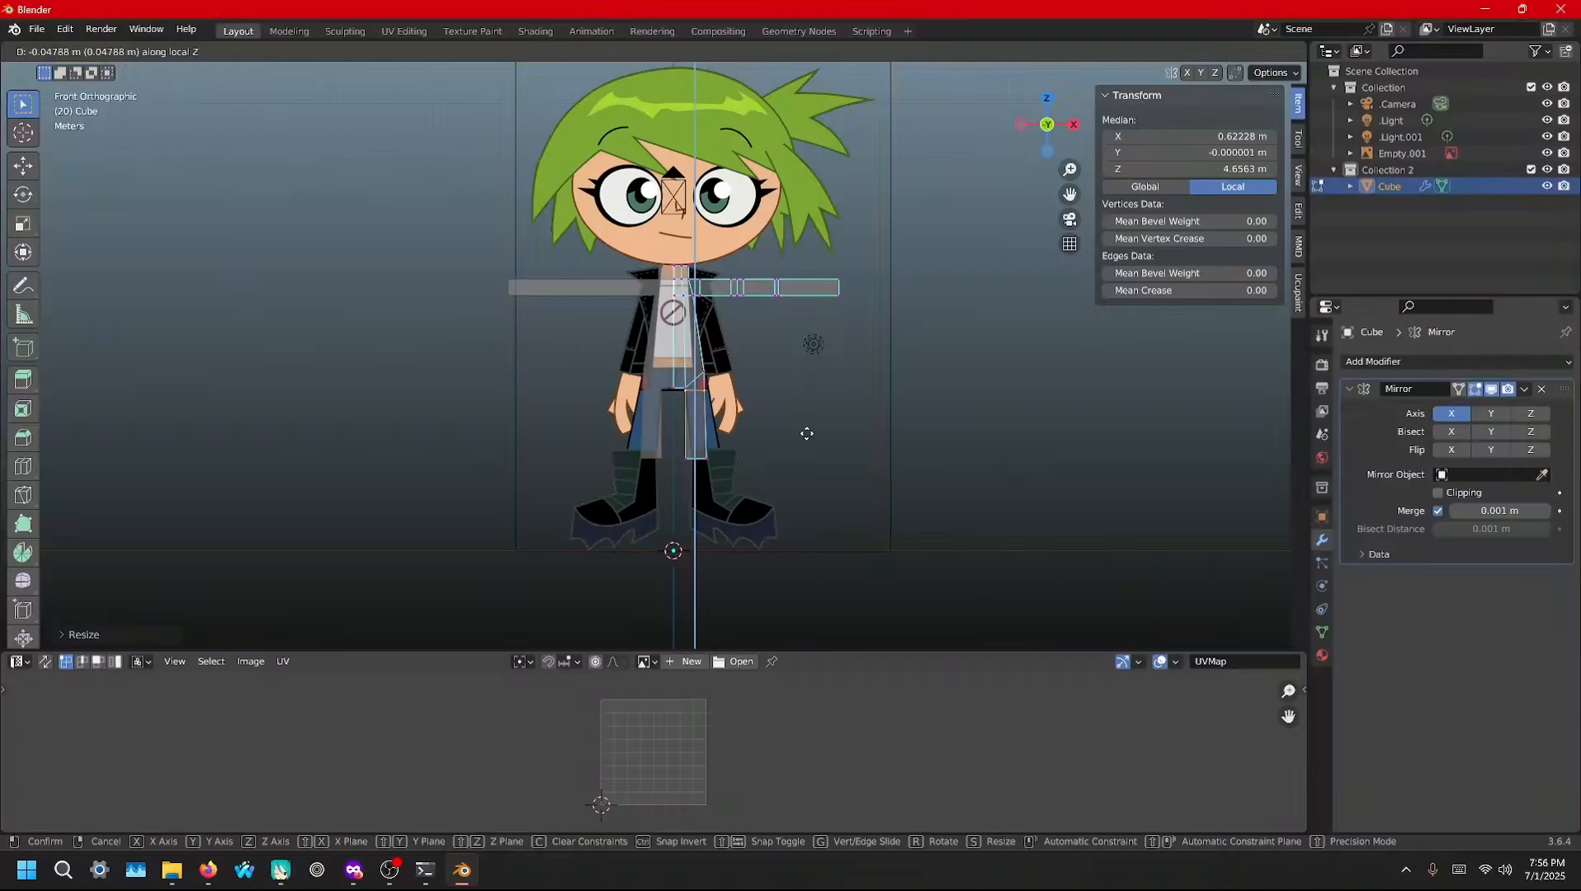
key("Return")
Add a loop cut at the hip, just above the flattened upper-leg loop, at about Z 4.79 m
scroll(763, 429, "up", 5)
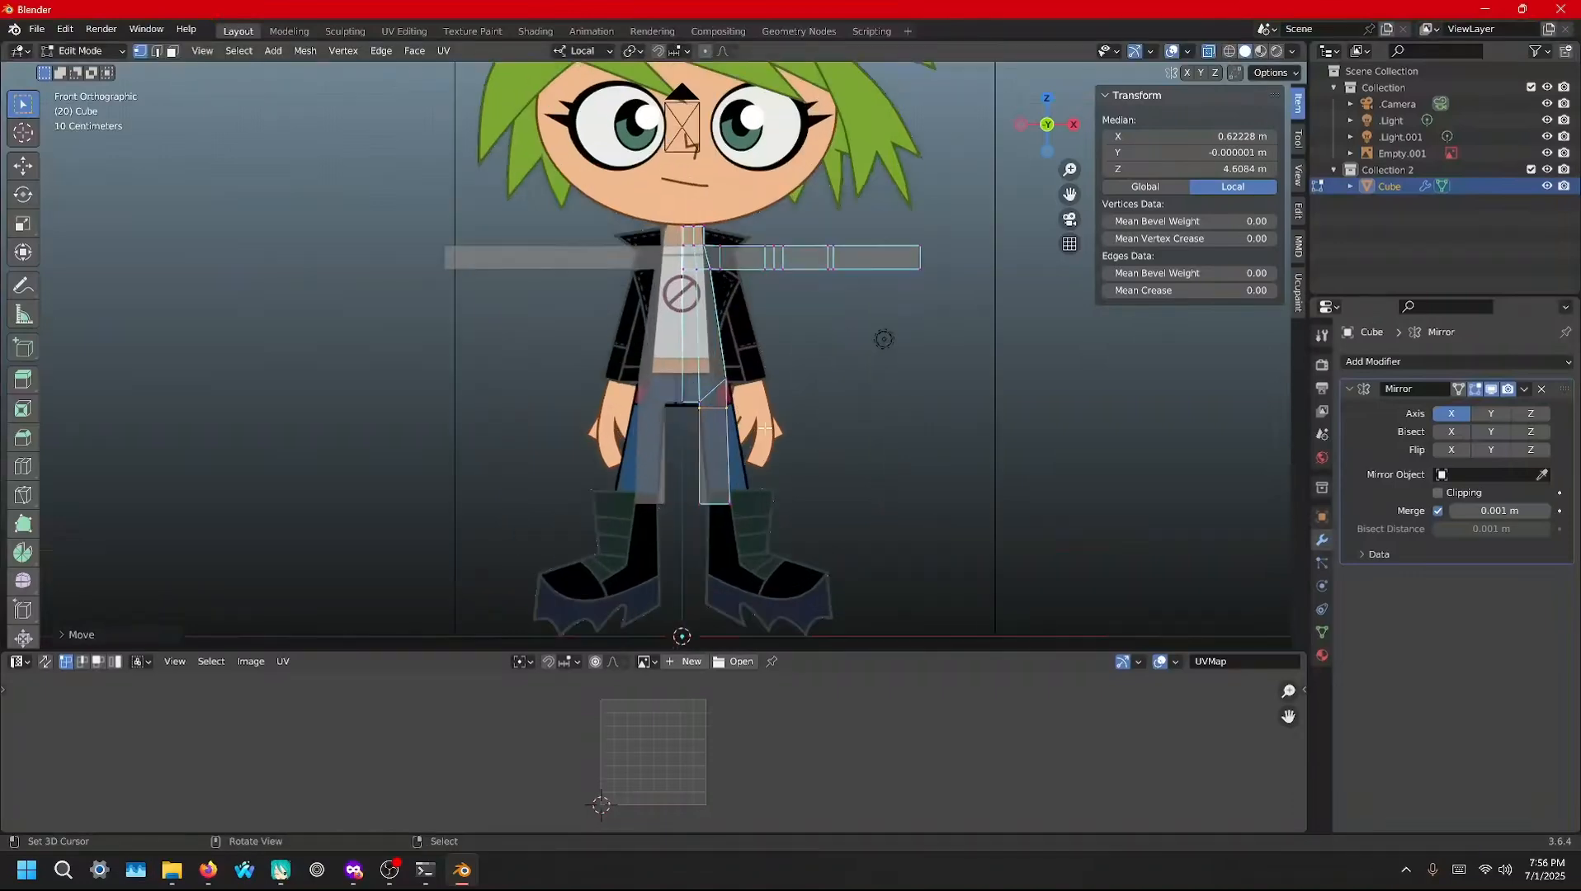
key("ctrl+r")
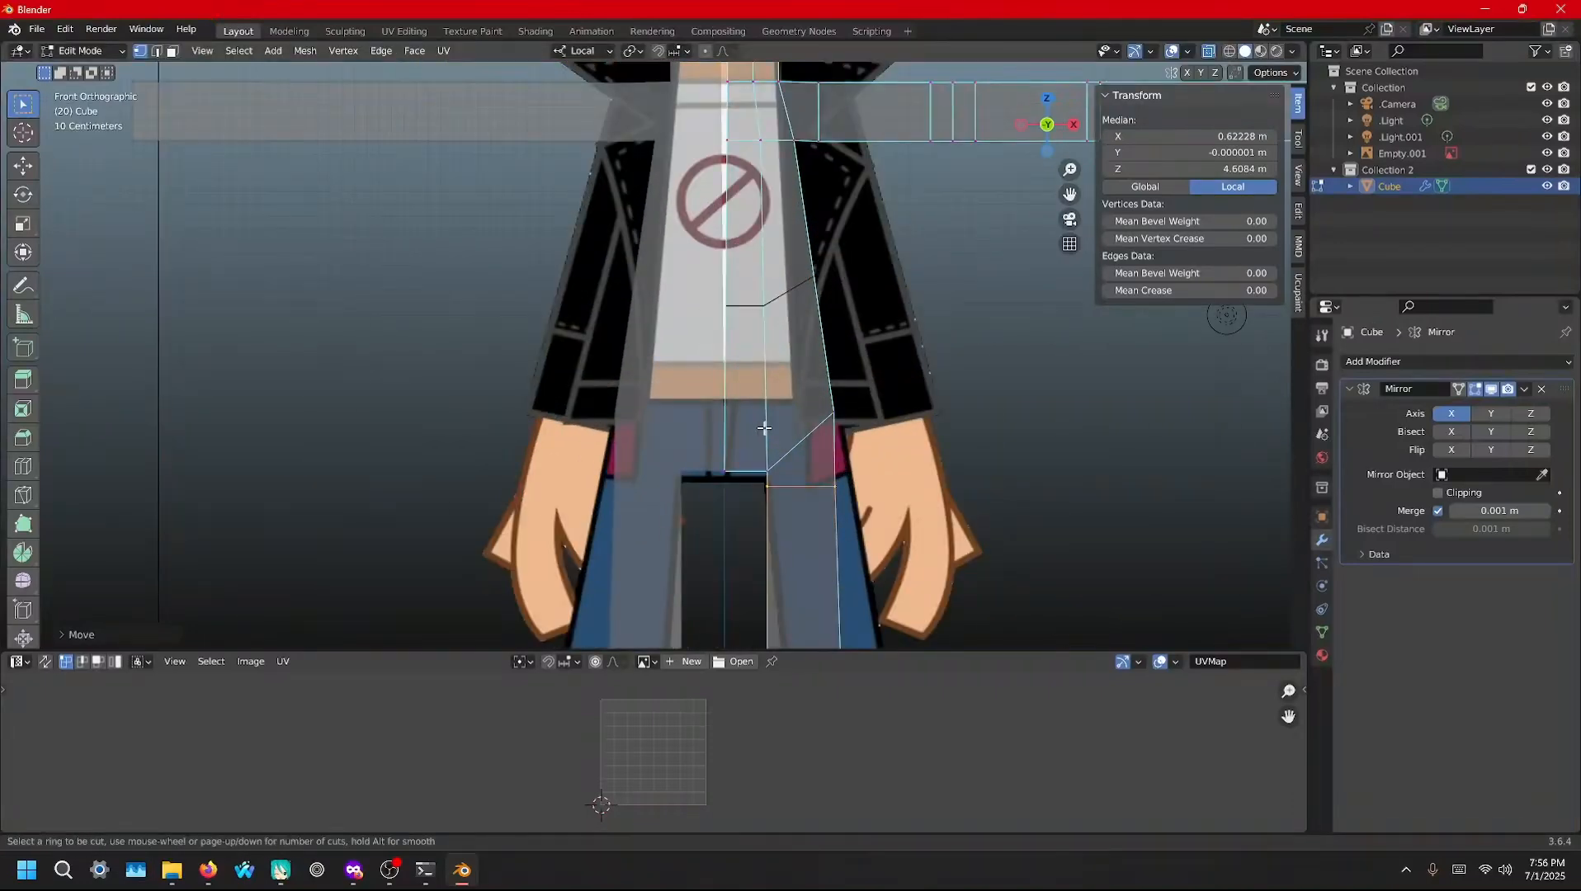
left_click(832, 459)
left_click(832, 460)
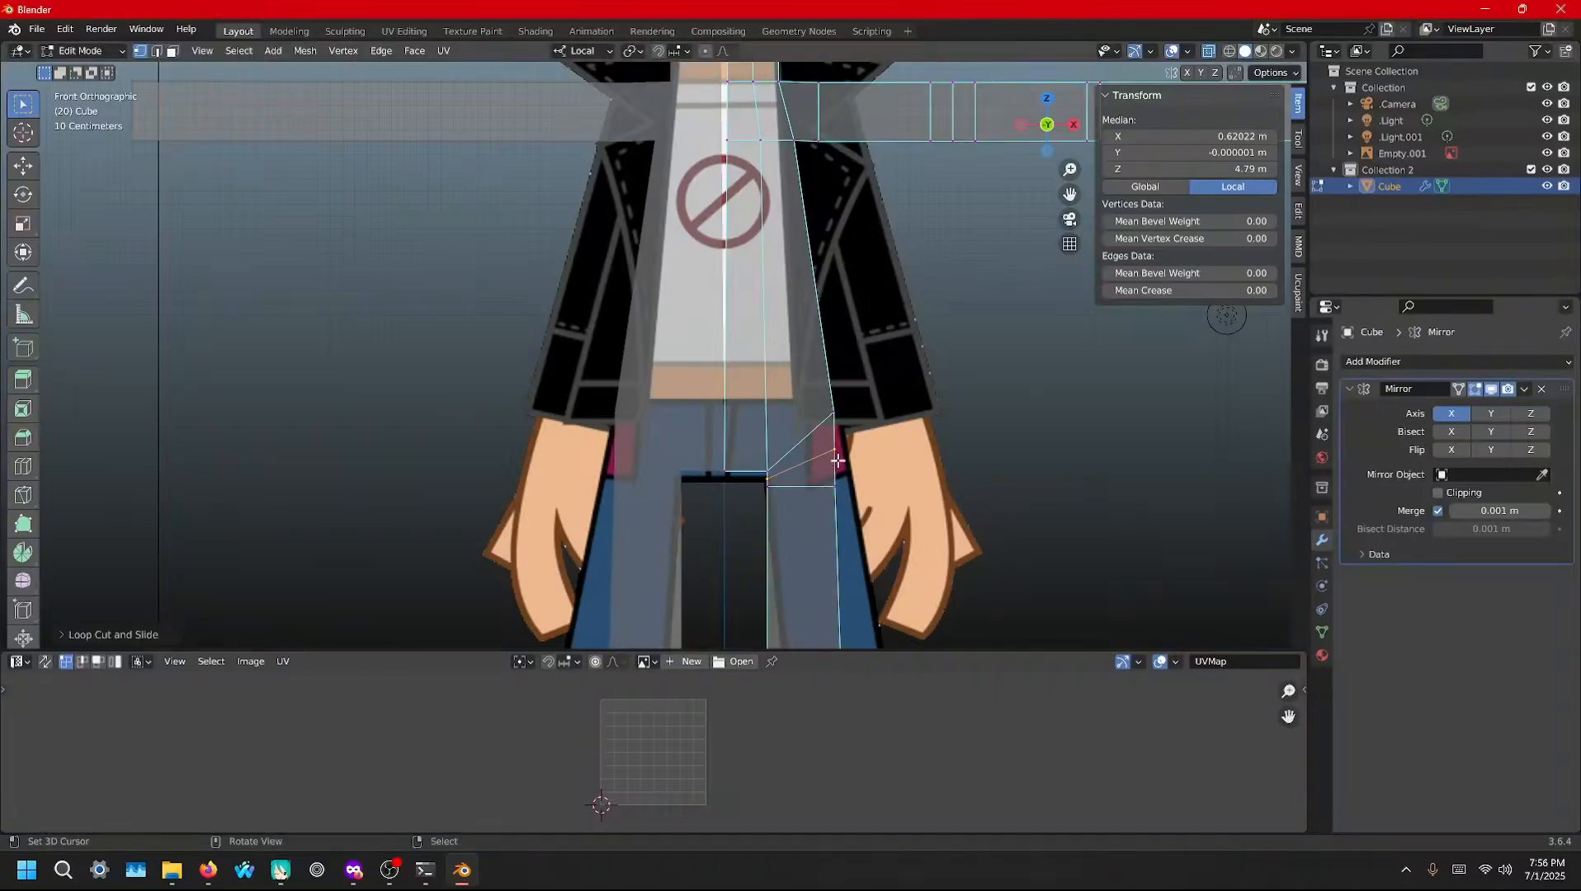
scroll(817, 543, "down", 5)
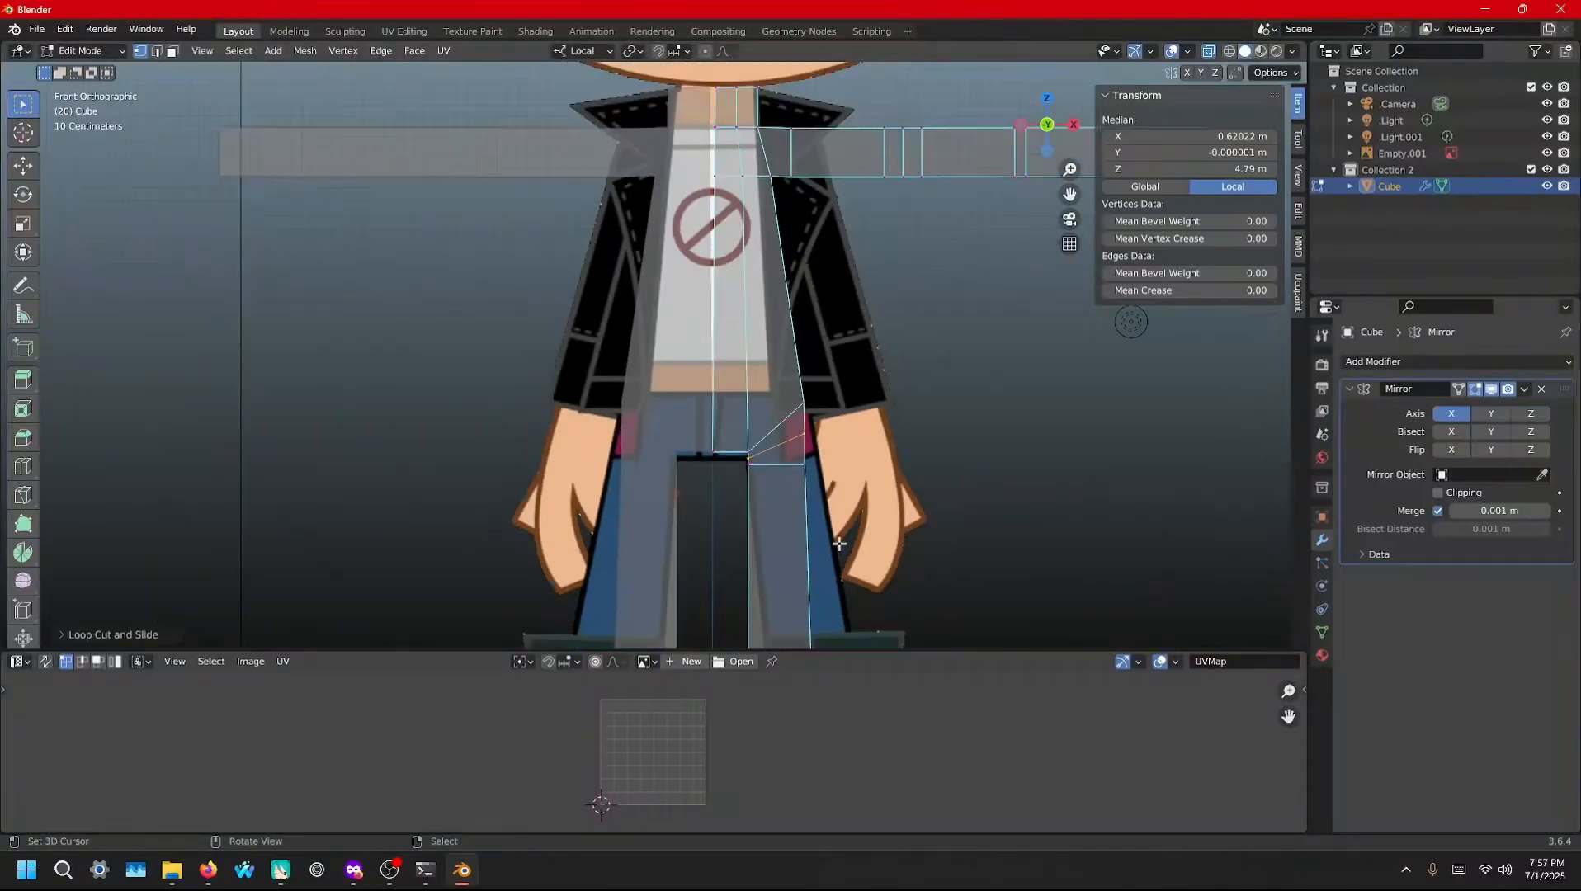
Scale up the leg's lower end slightly and try moving it outward and up to the top of the boot
left_click_drag(674, 514, 782, 578)
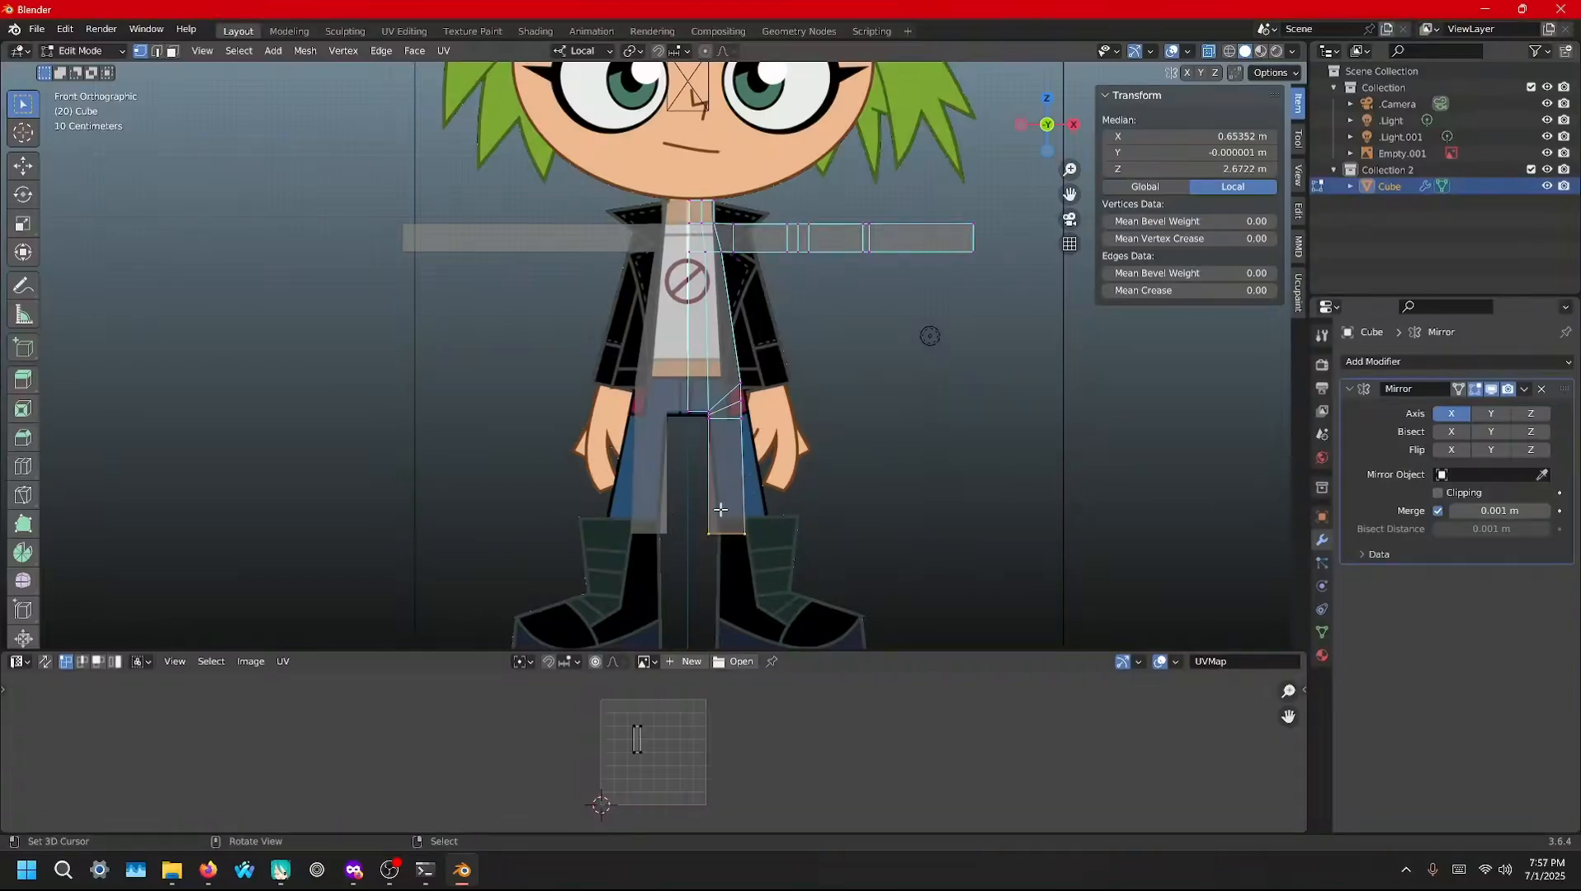
key("s")
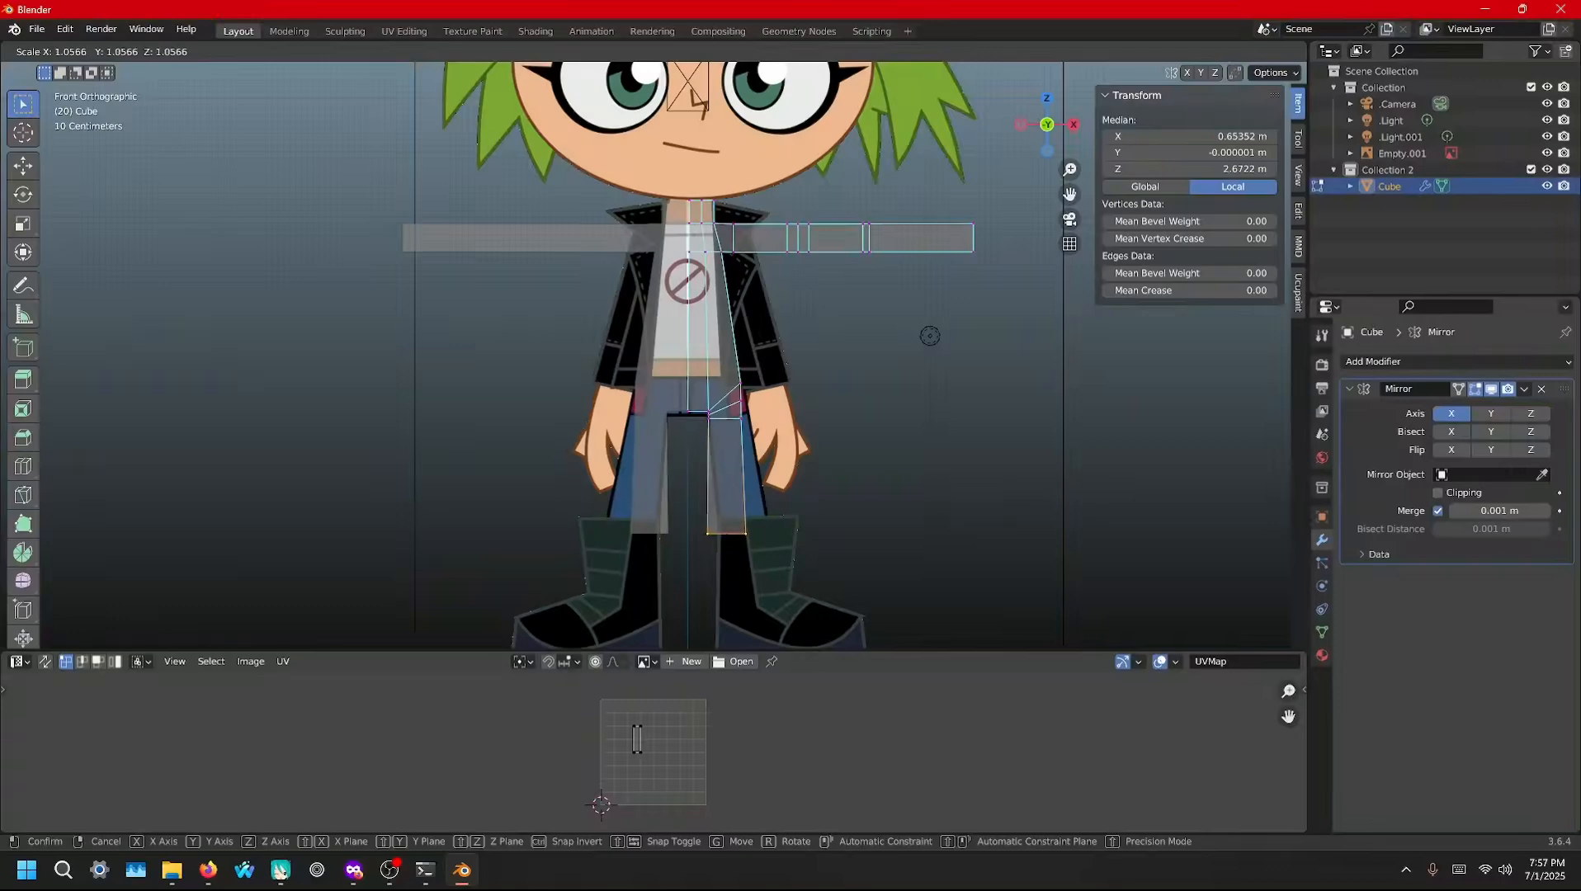
left_click(737, 547)
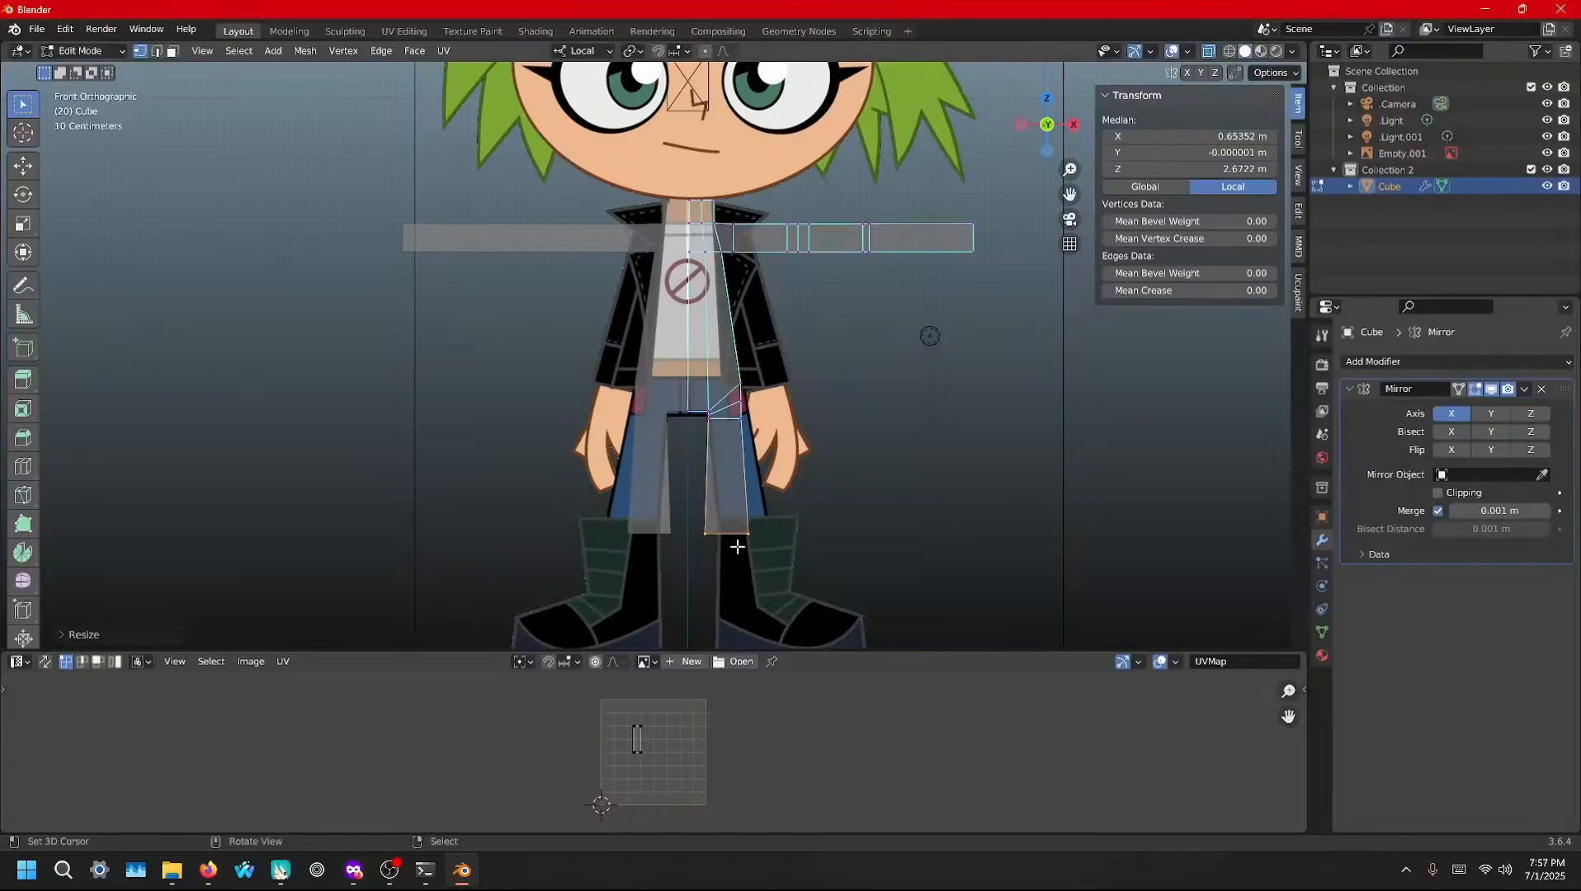
key("g")
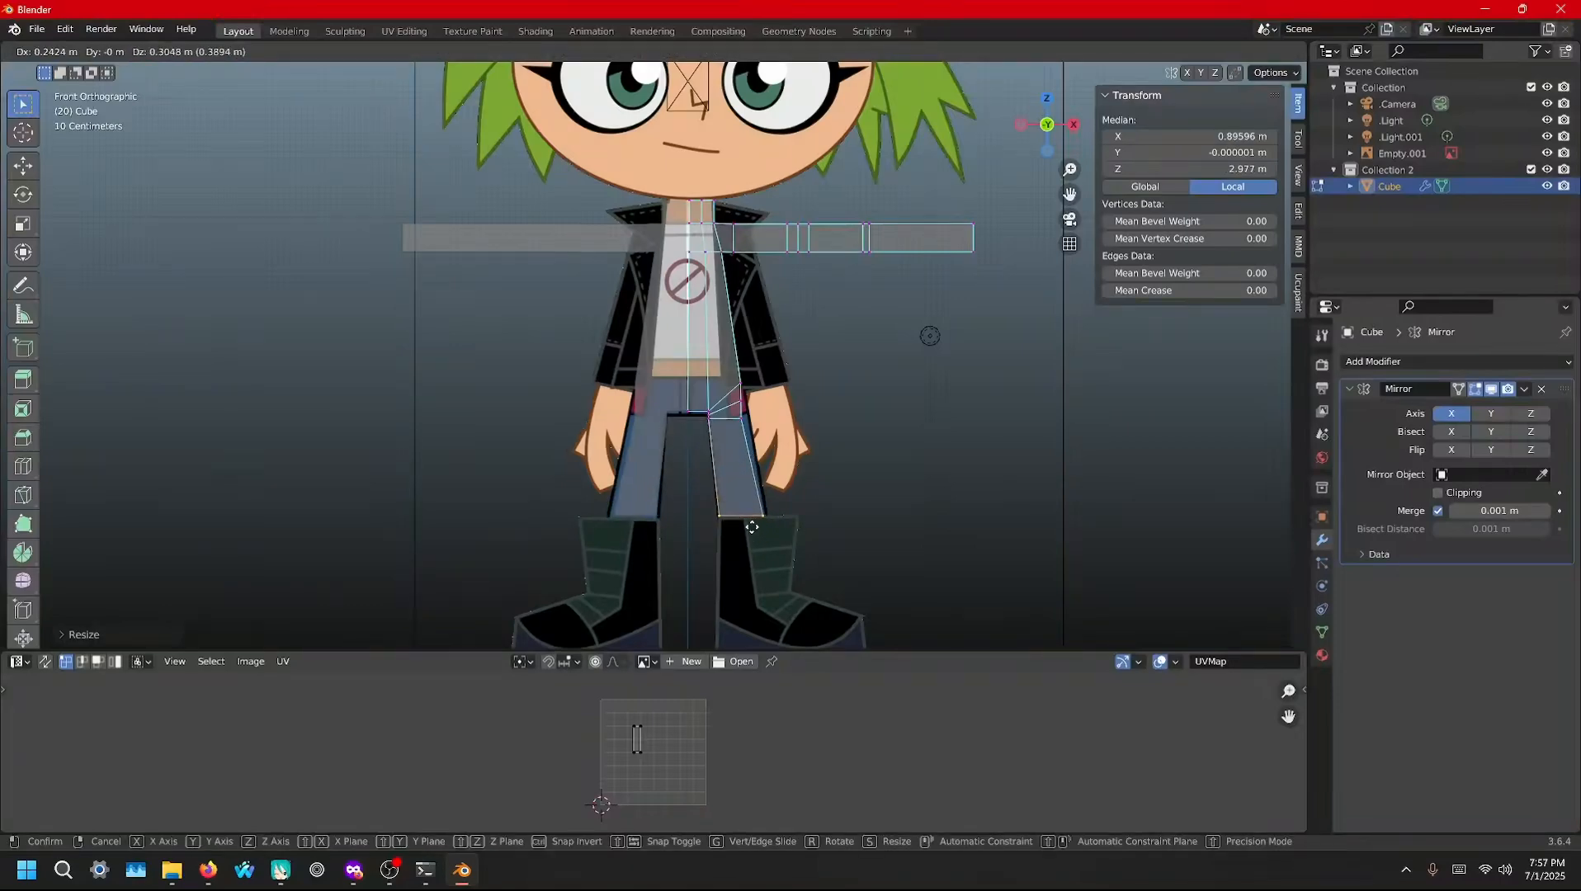
right_click(752, 527)
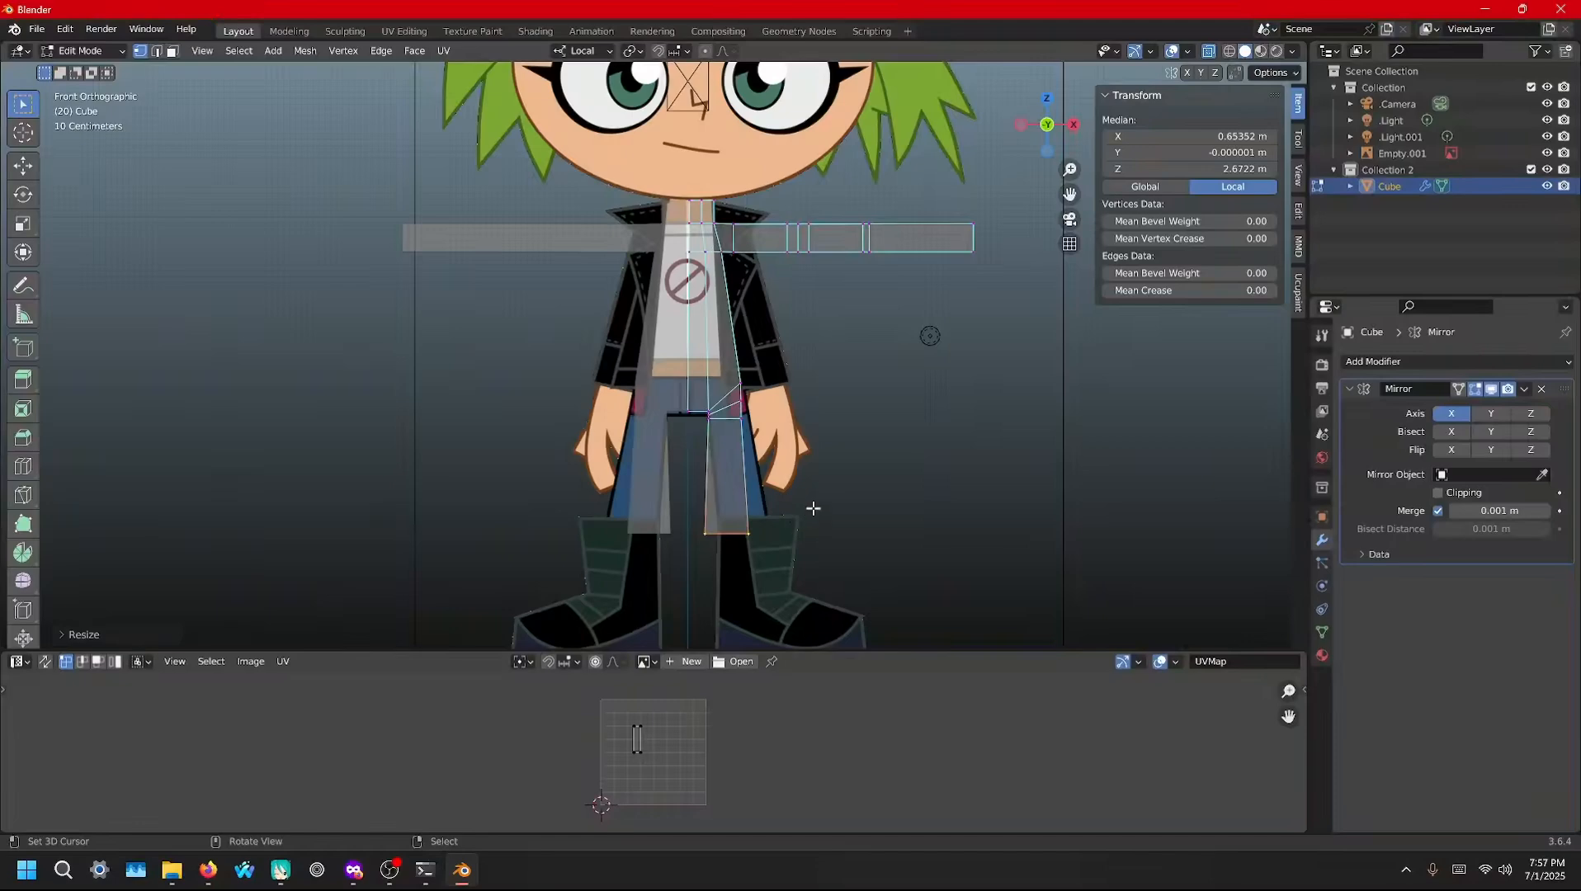
Move the outer hip vertices about 0.06 m outward along X
key("b")
left_click_drag(749, 389, 730, 434)
key("g")
key("x")
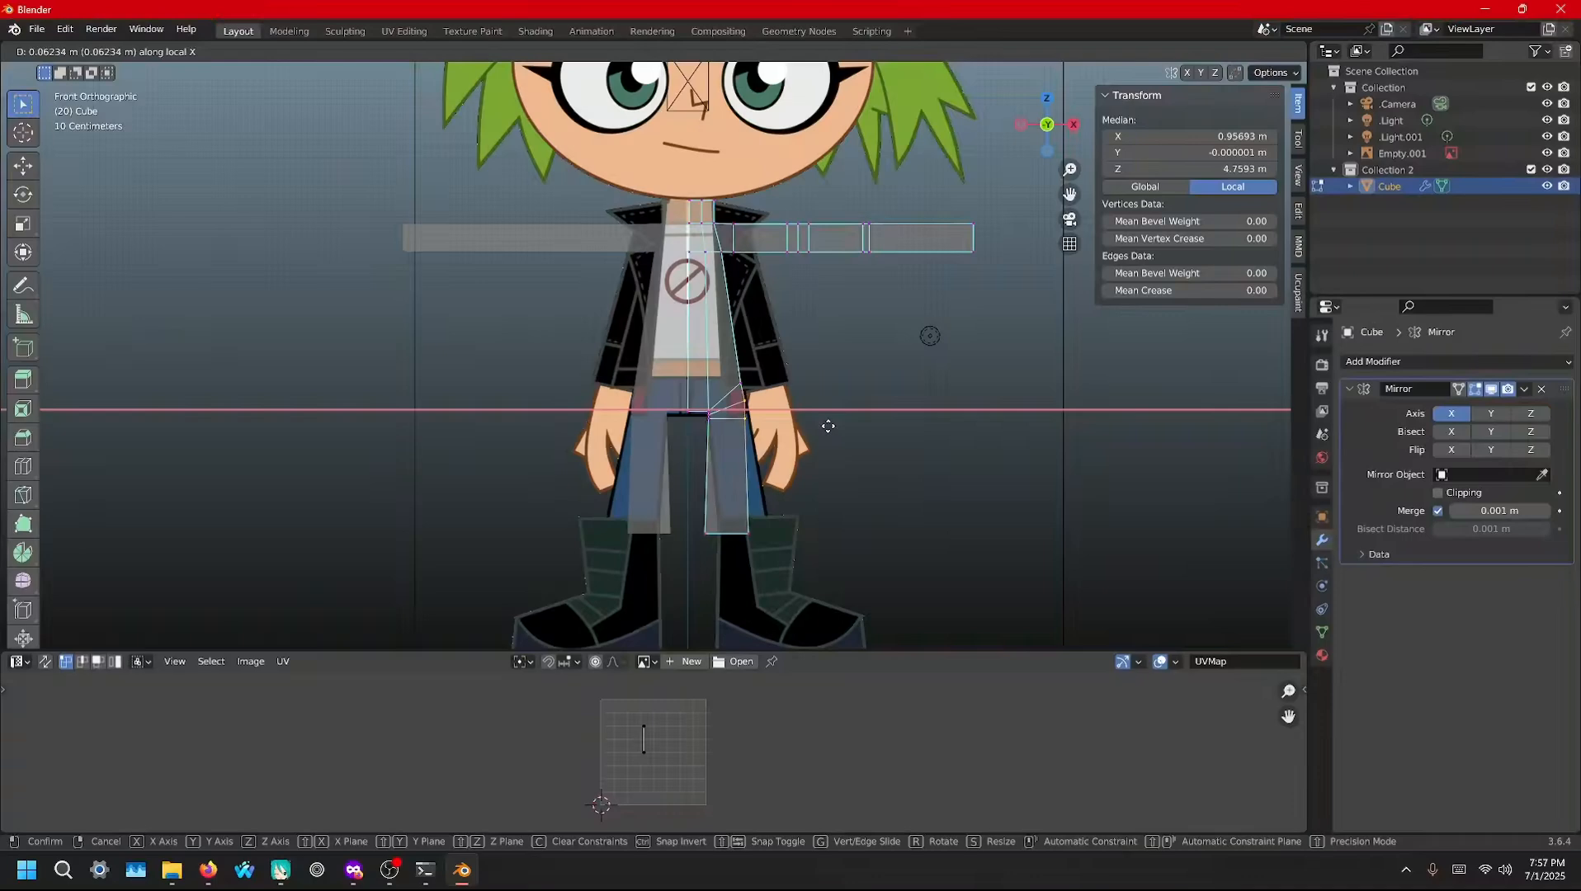
left_click(827, 426)
left_click_drag(792, 450, 744, 418)
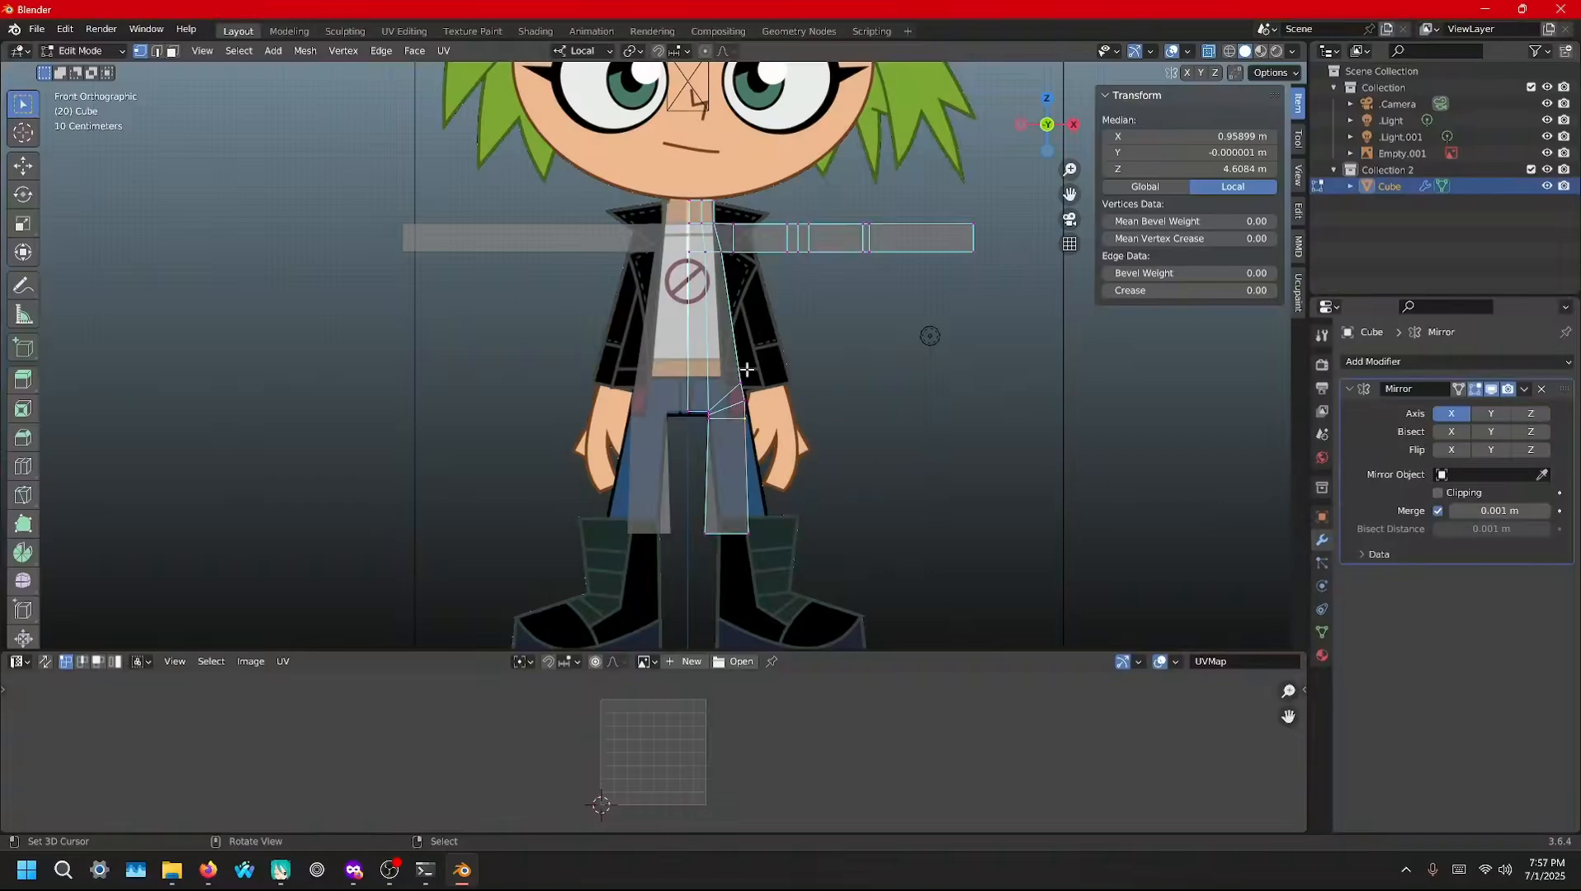
Enable Clipping in the Mirror modifier and straighten the torso's centre-line vertices by scaling them to 0 along X
scroll(693, 289, "down", 3)
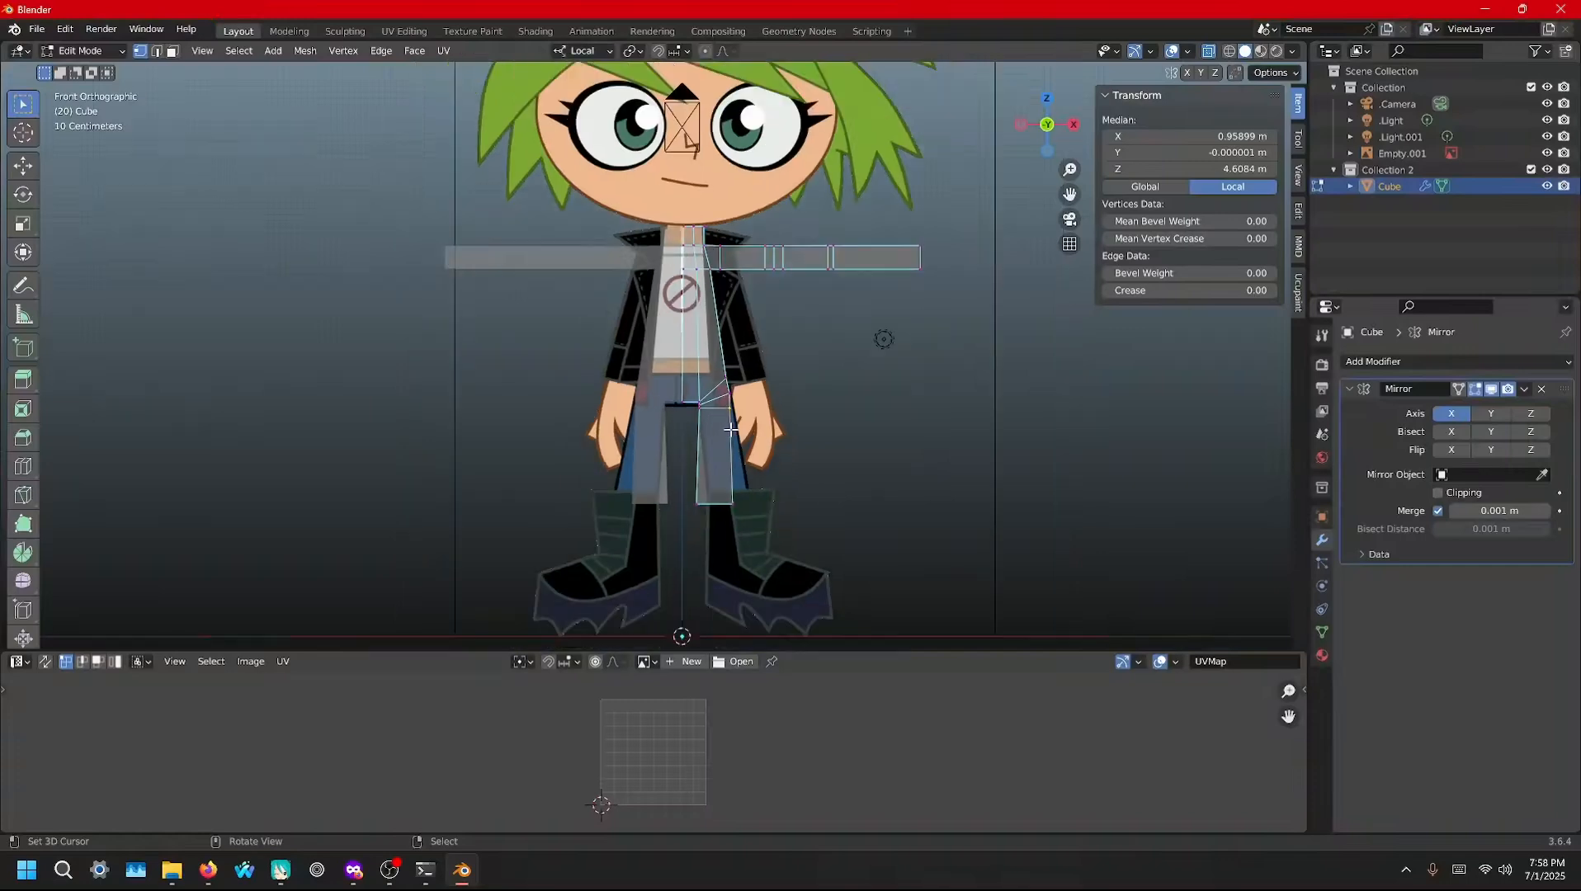
left_click(1439, 493)
left_click_drag(630, 241, 677, 396)
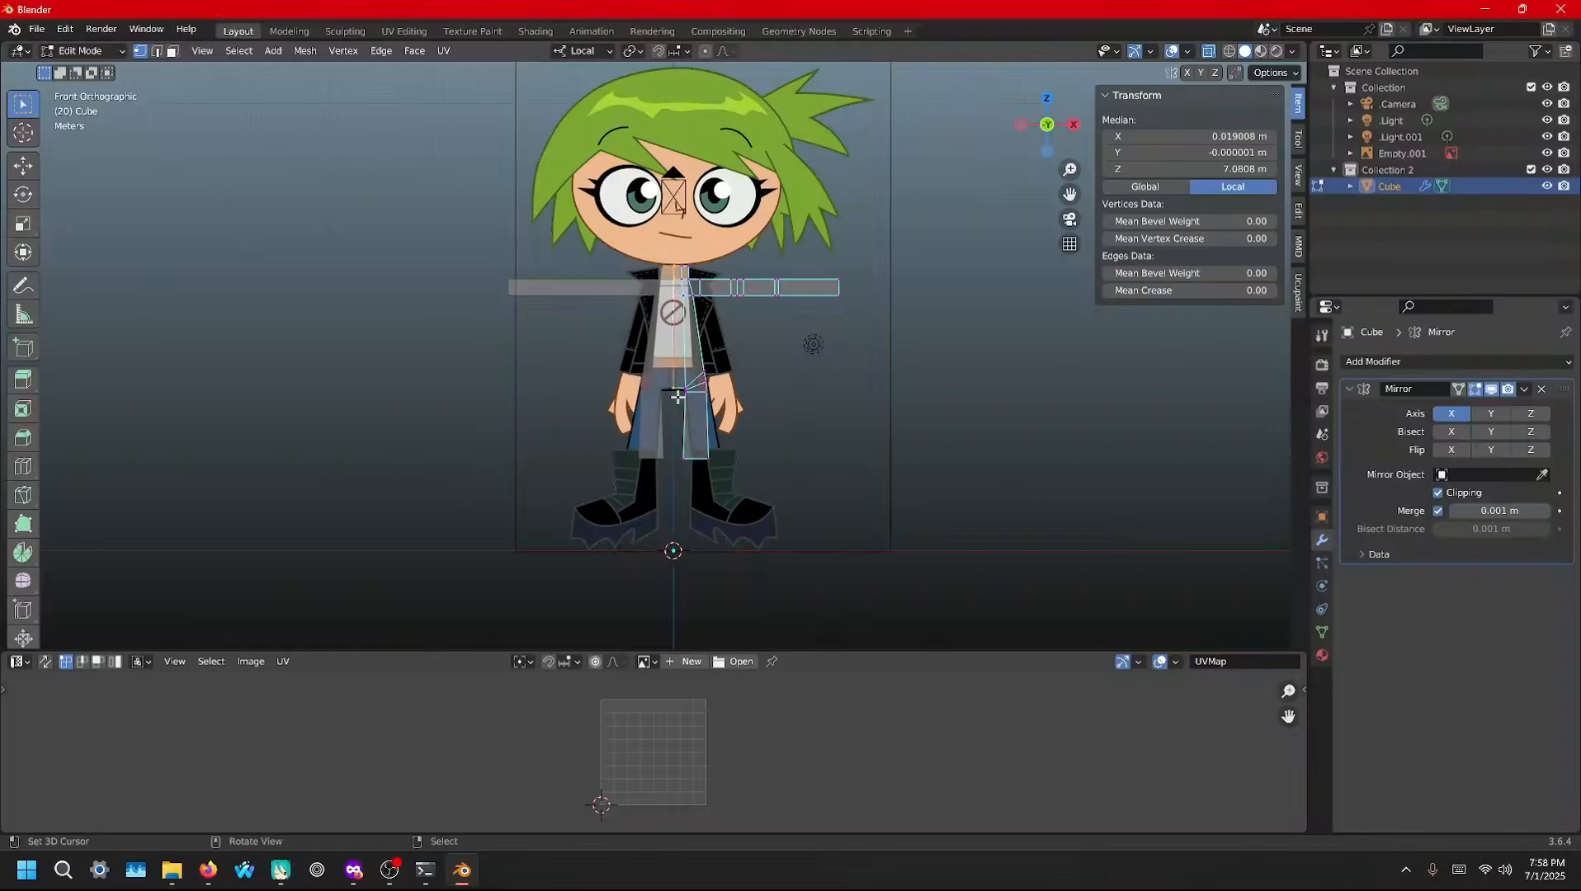
key("s")
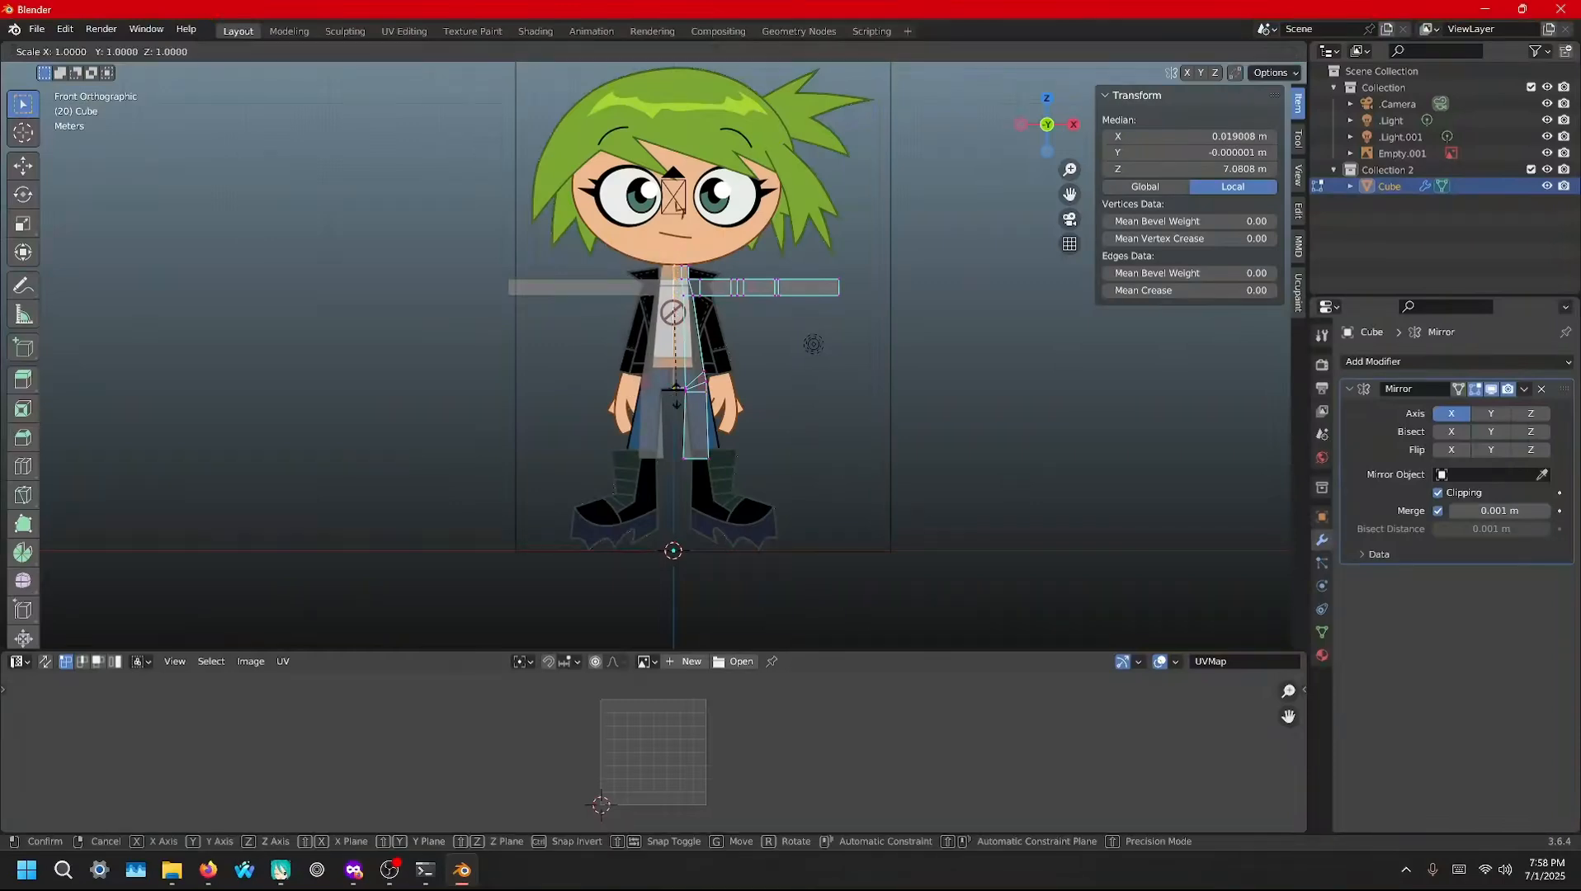
key("0")
key("x")
key("x")
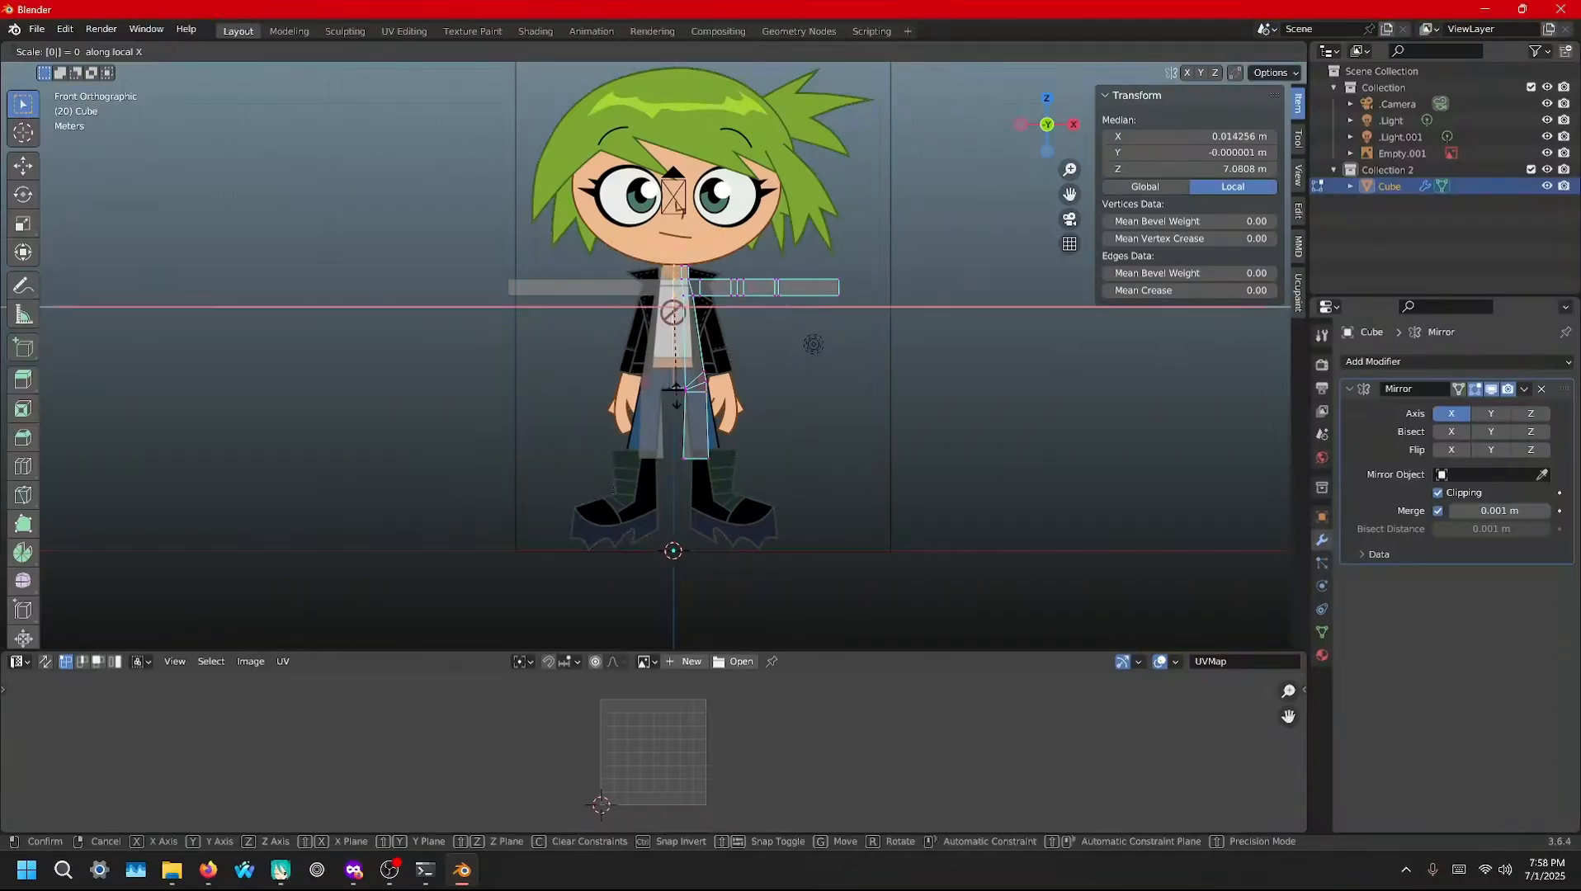
key("Return")
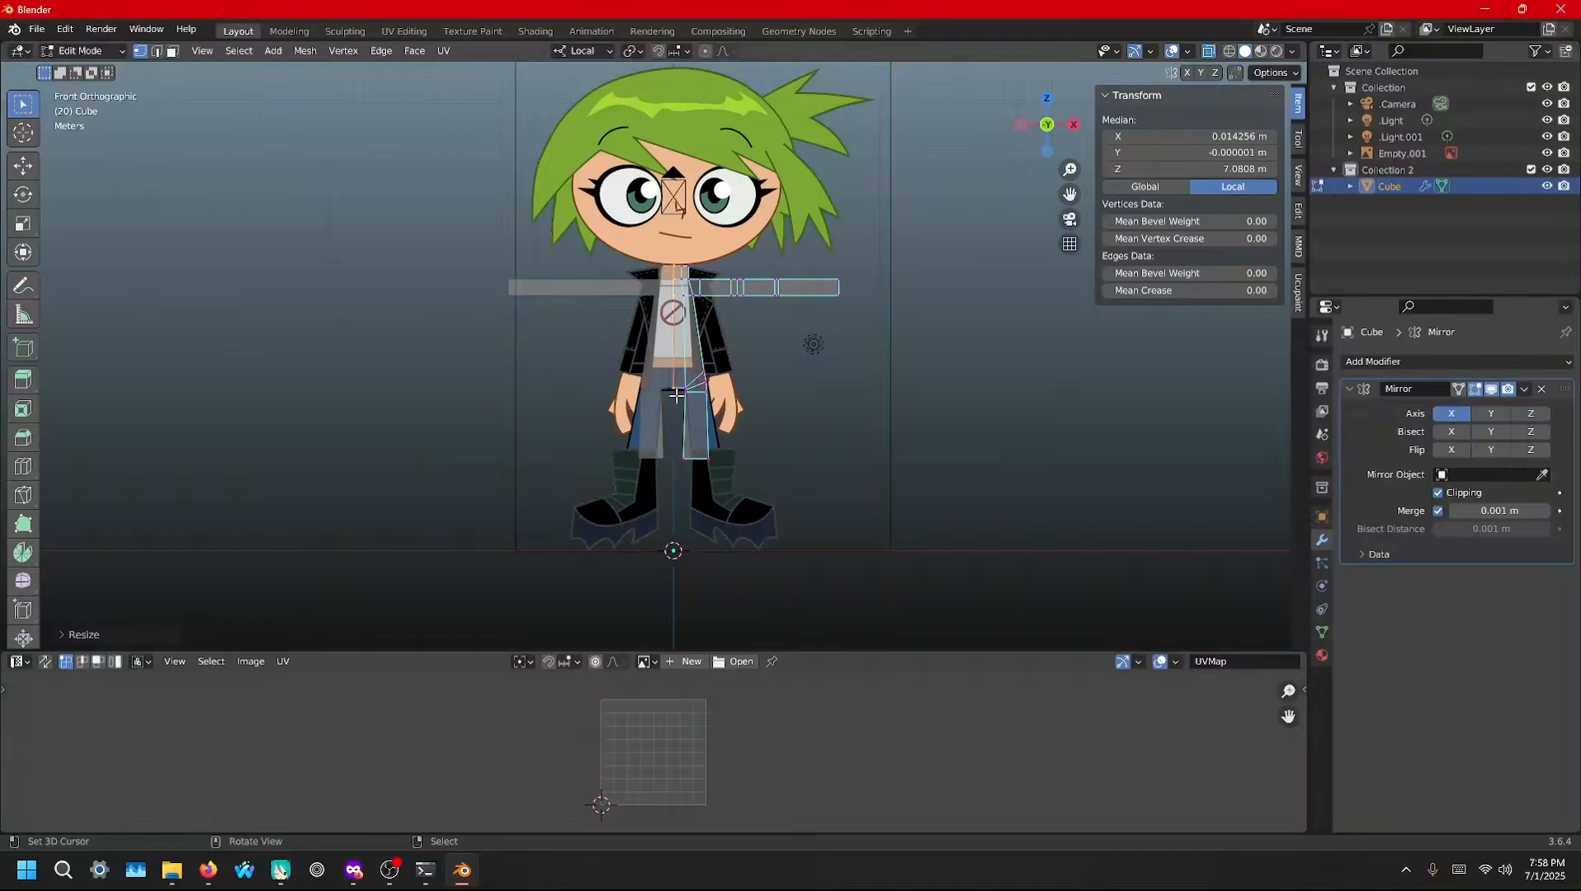
Move the torso's centre-line vertices along X onto the mirror plane at X 0 m
key("g")
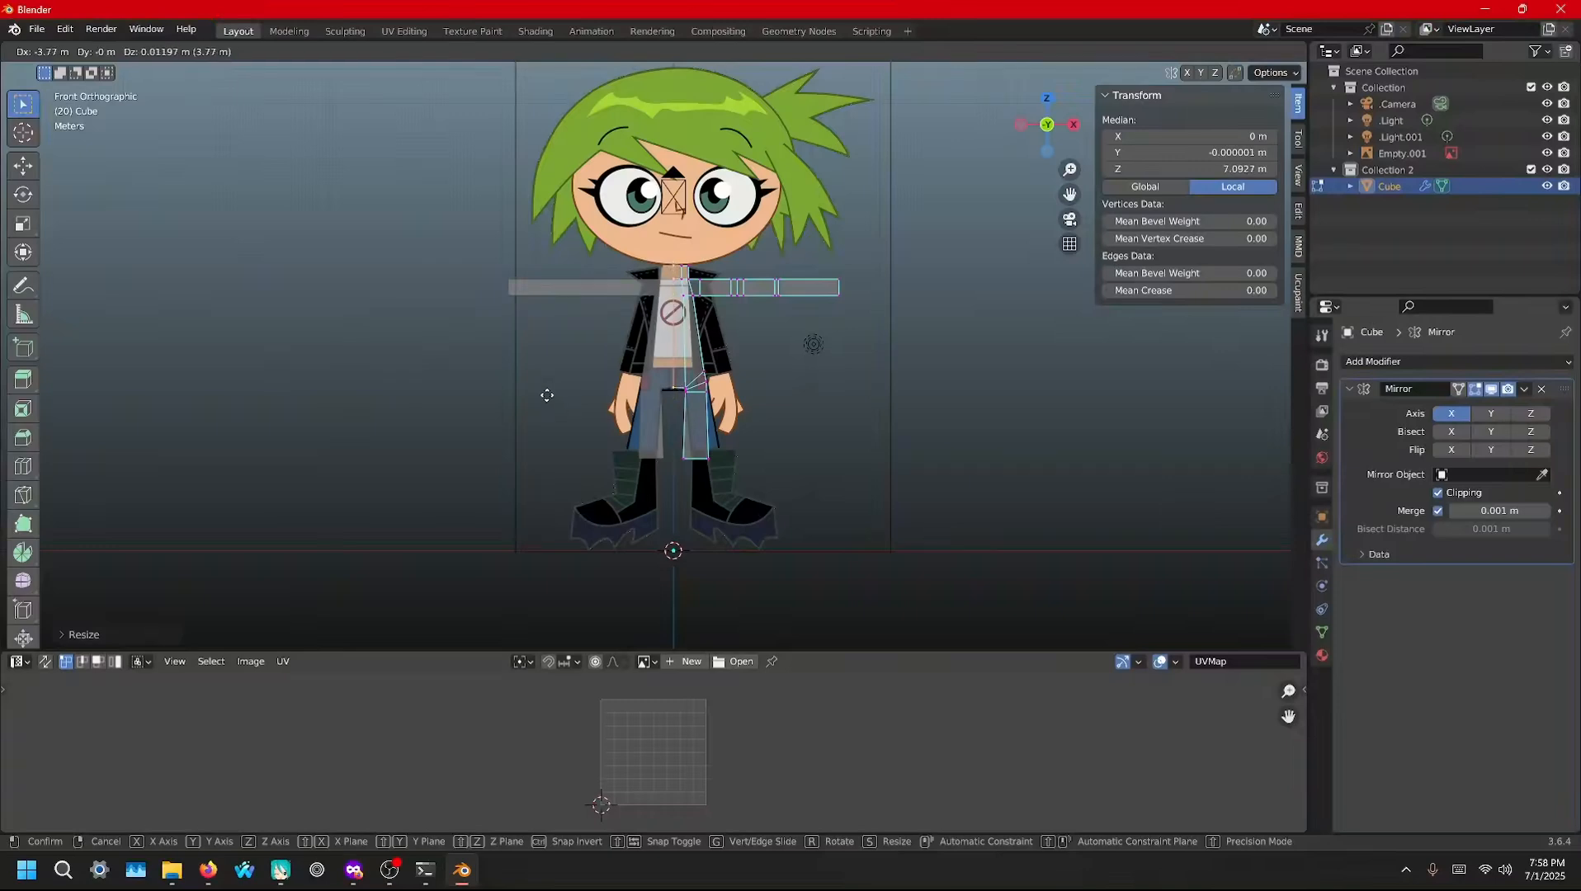
key("x")
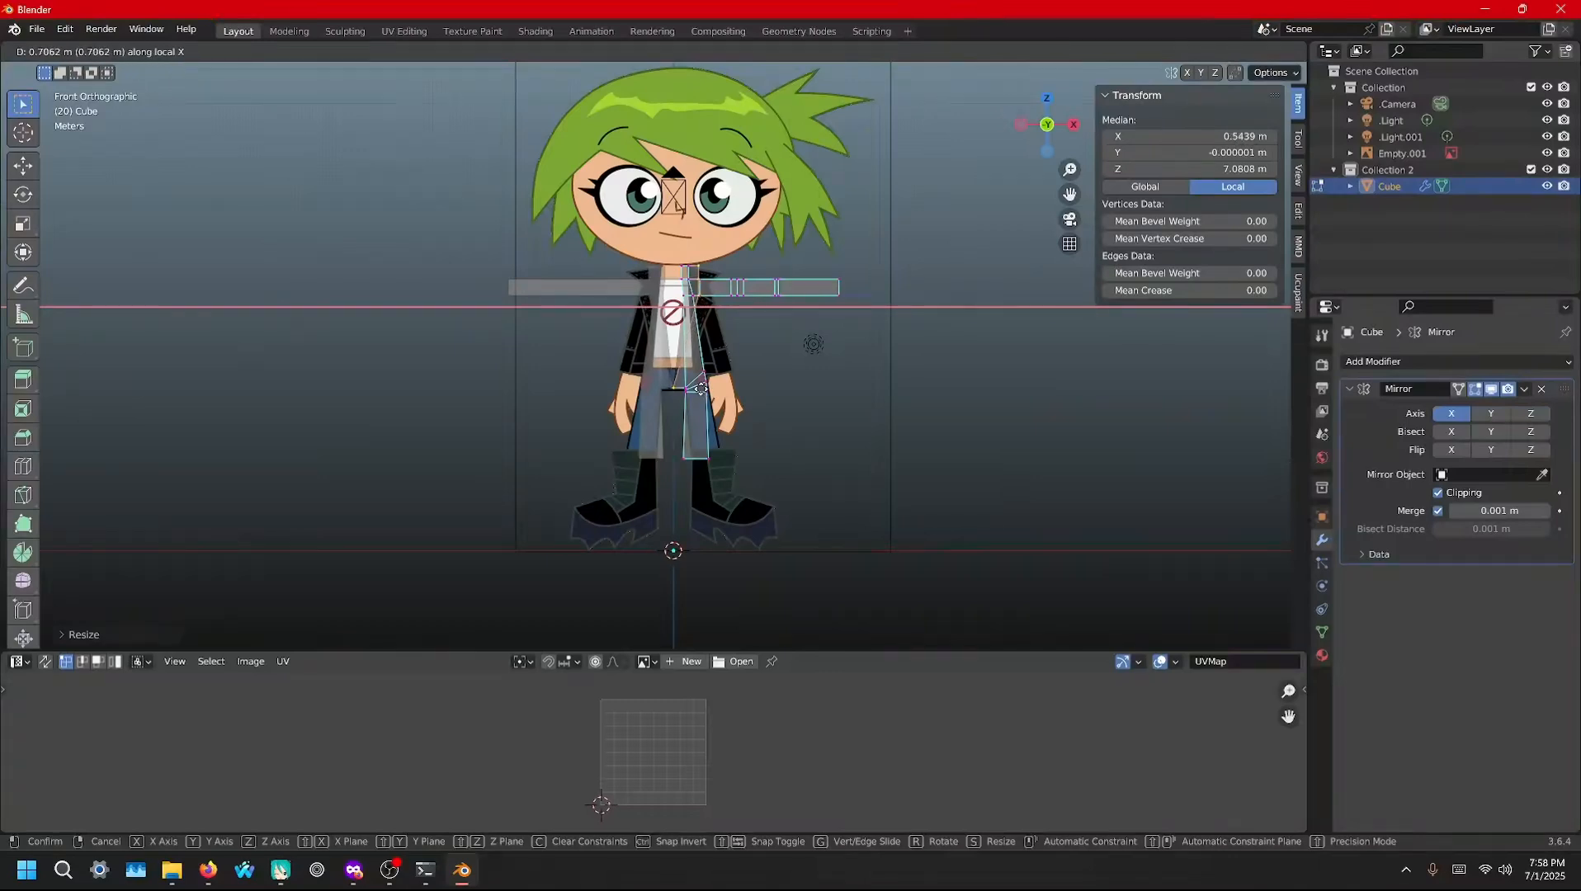
left_click(642, 400)
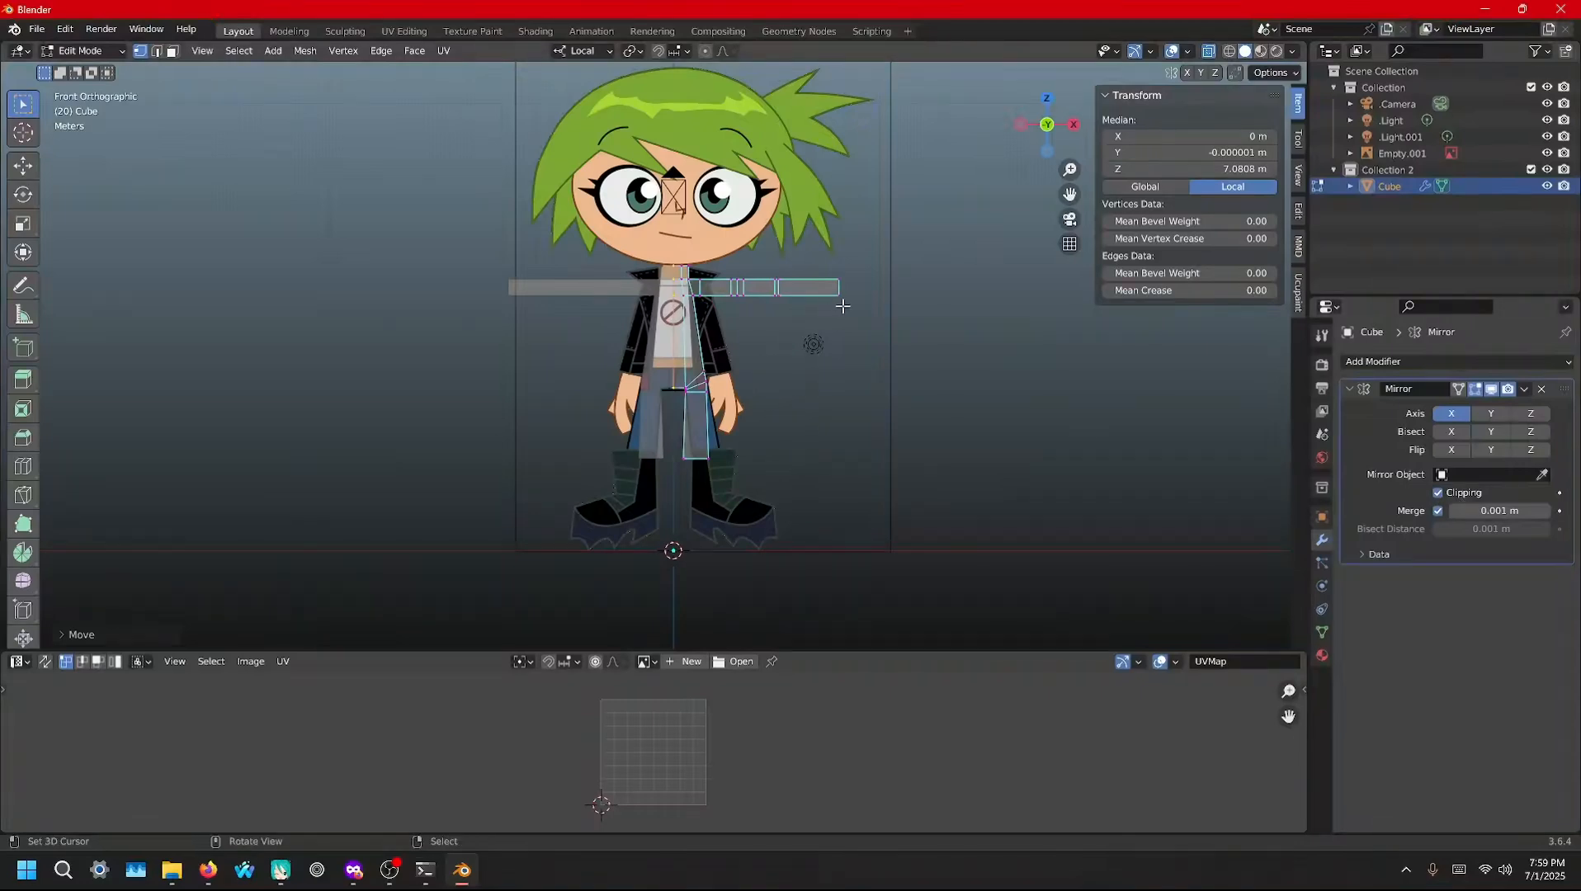
Scale the outermost arm segment along local Z to about 0.89
left_click_drag(915, 325, 778, 260)
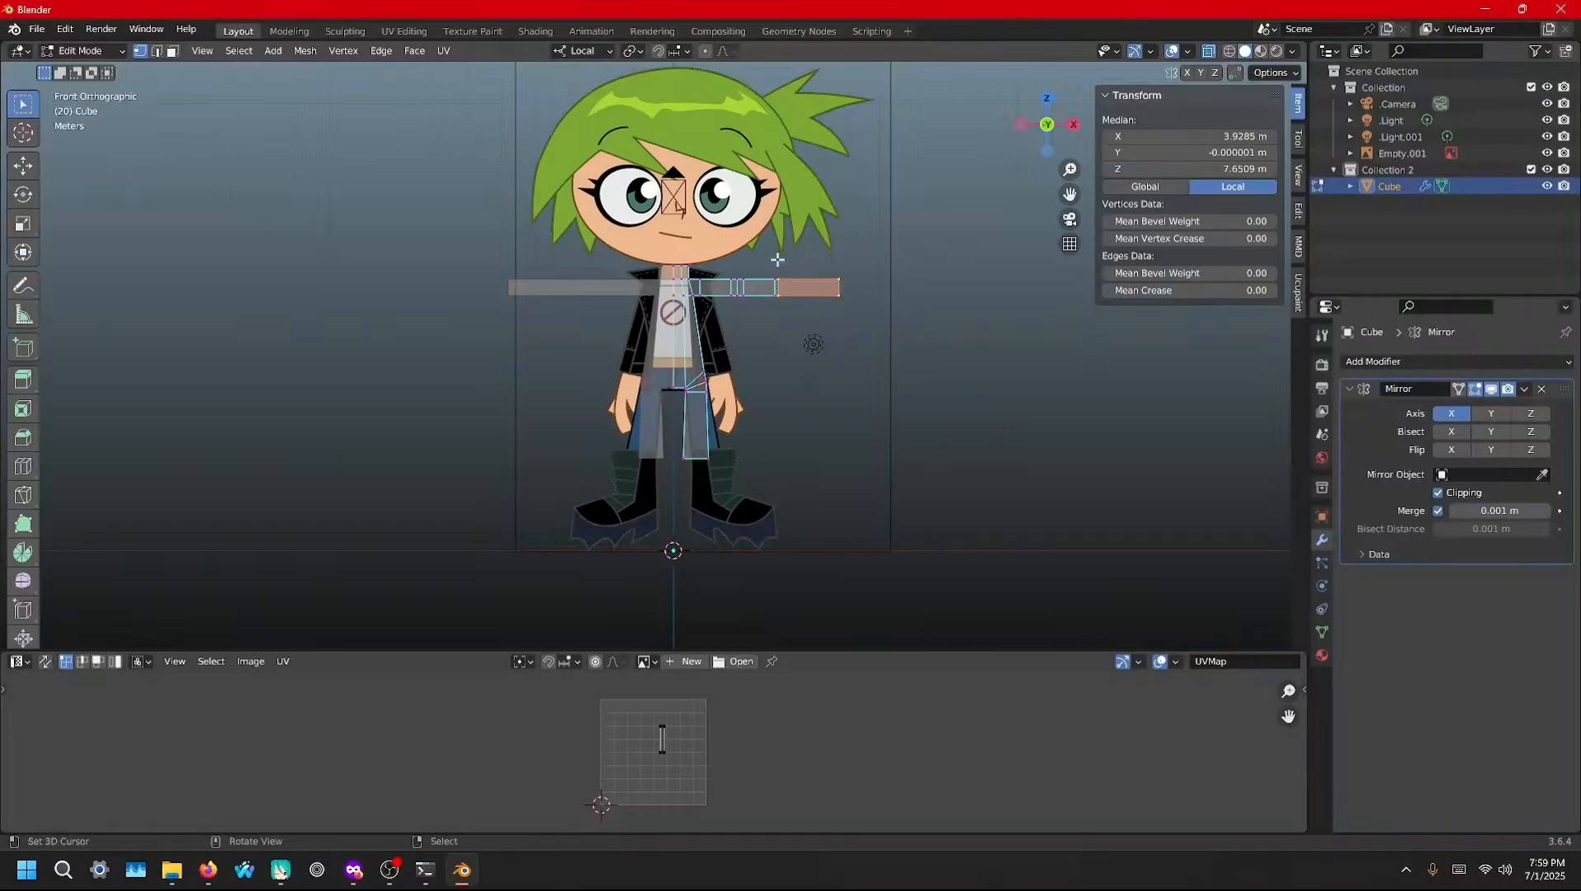
key("s")
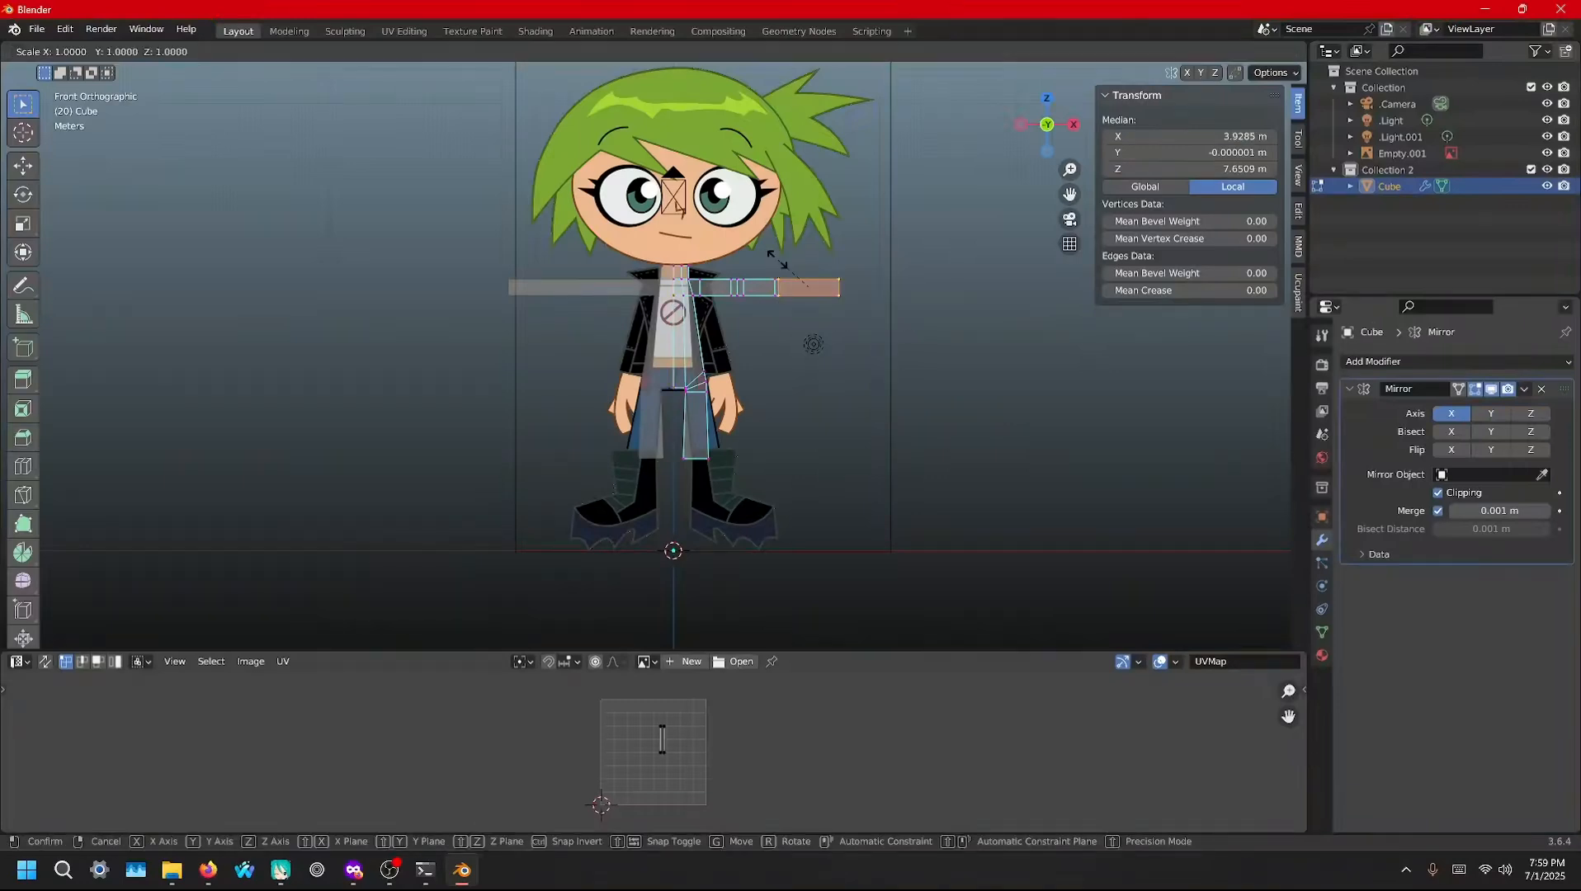
key("z")
key("z")
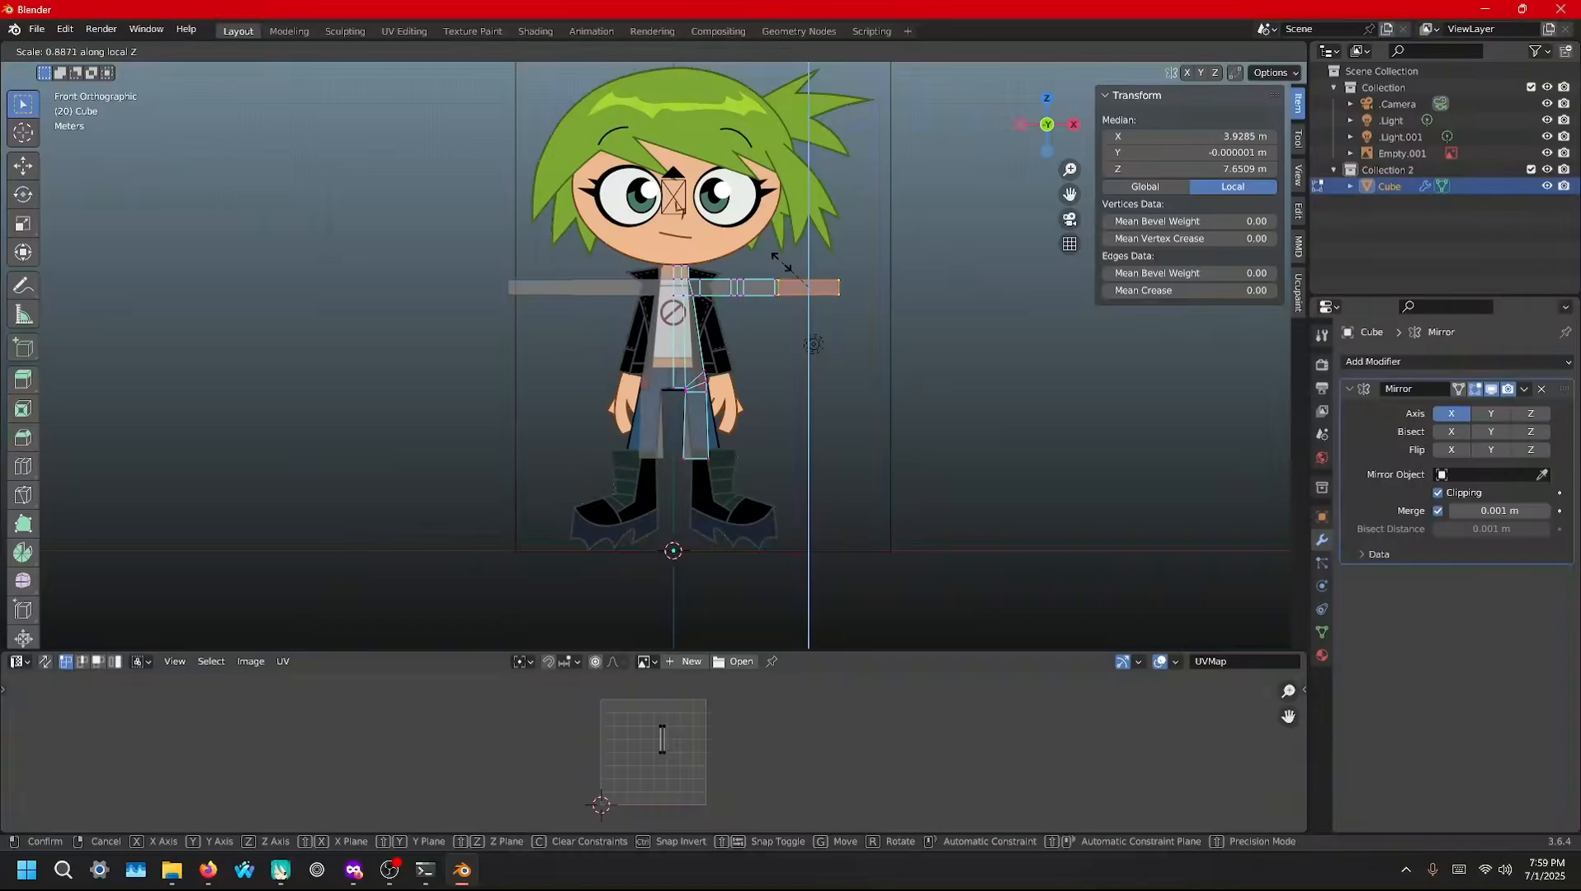
left_click(782, 264)
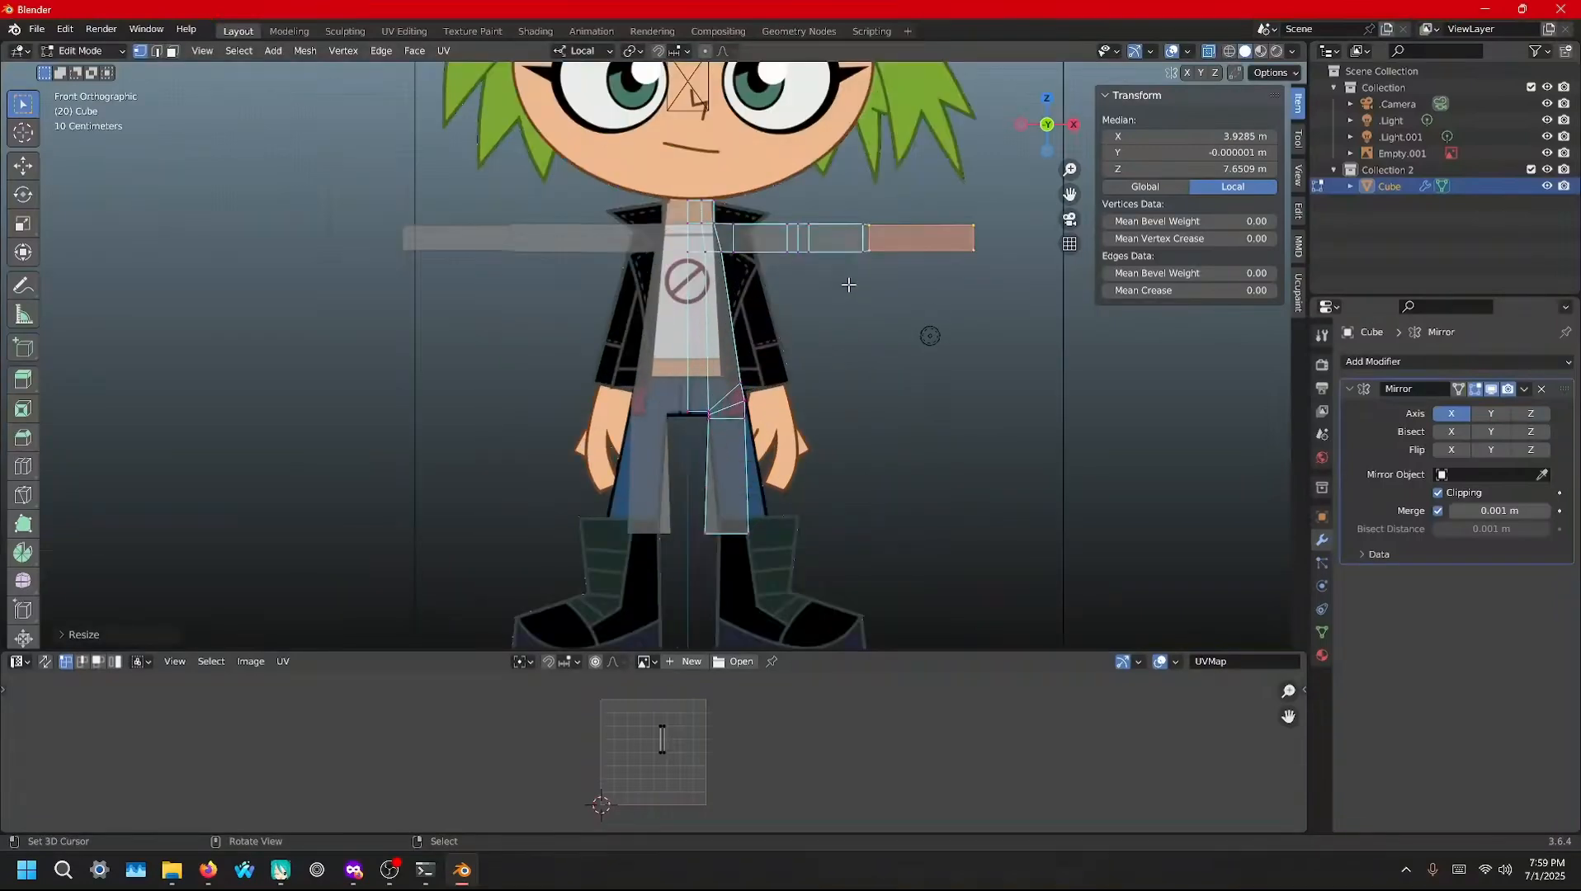
Try adding a centred loop cut on the outermost arm segment and sliding it slightly inward
scroll(826, 277, "up", 2)
middle_click_drag(915, 269, 806, 329, "shift")
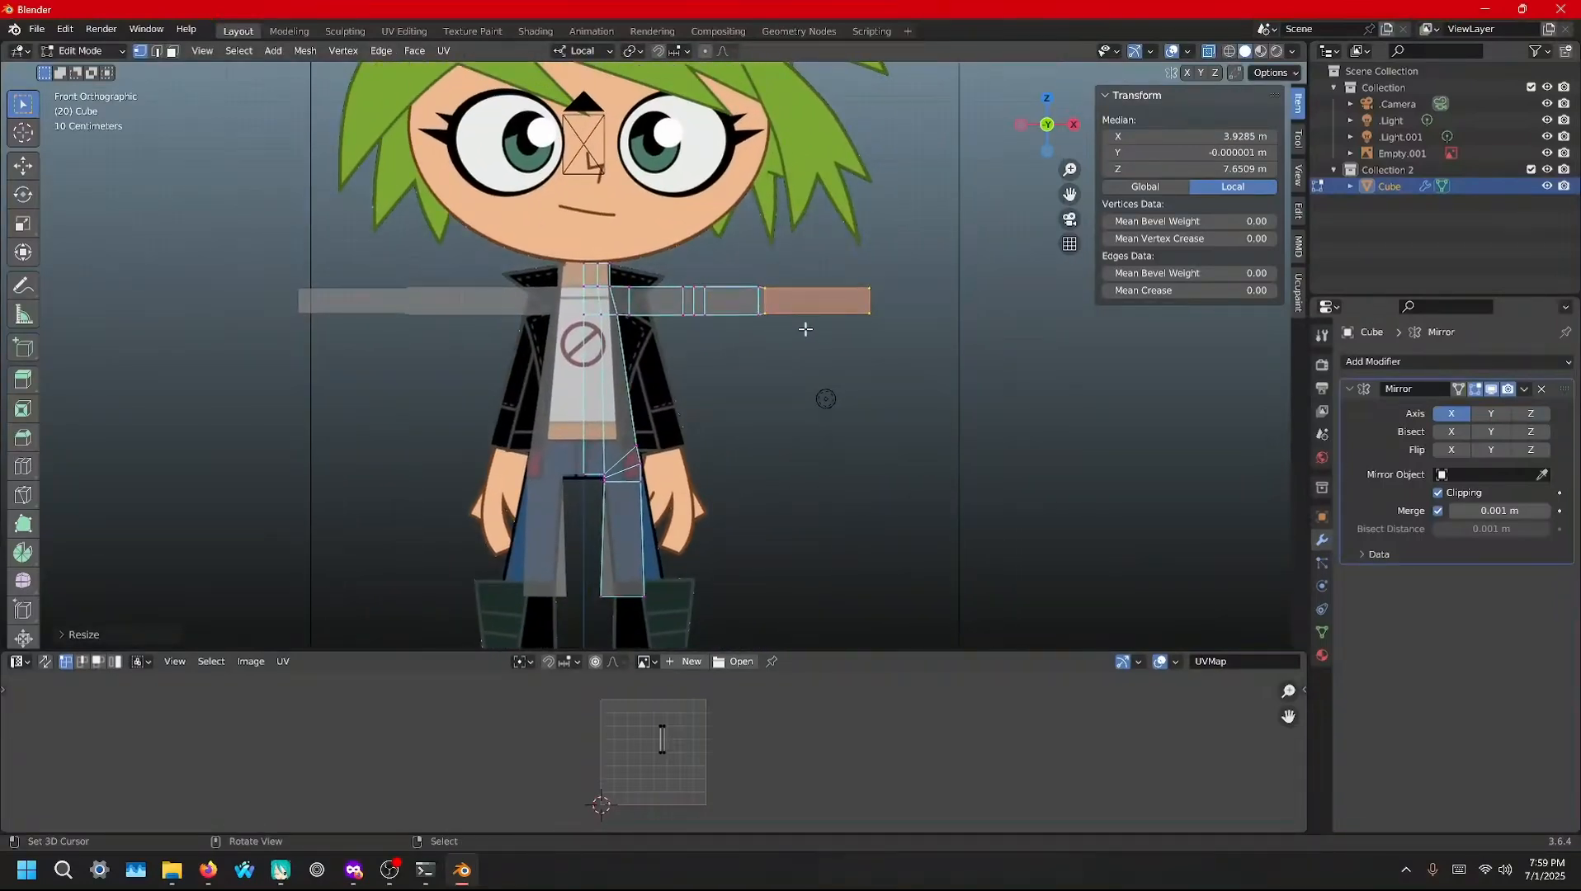
key("ctrl+r")
left_click(801, 324)
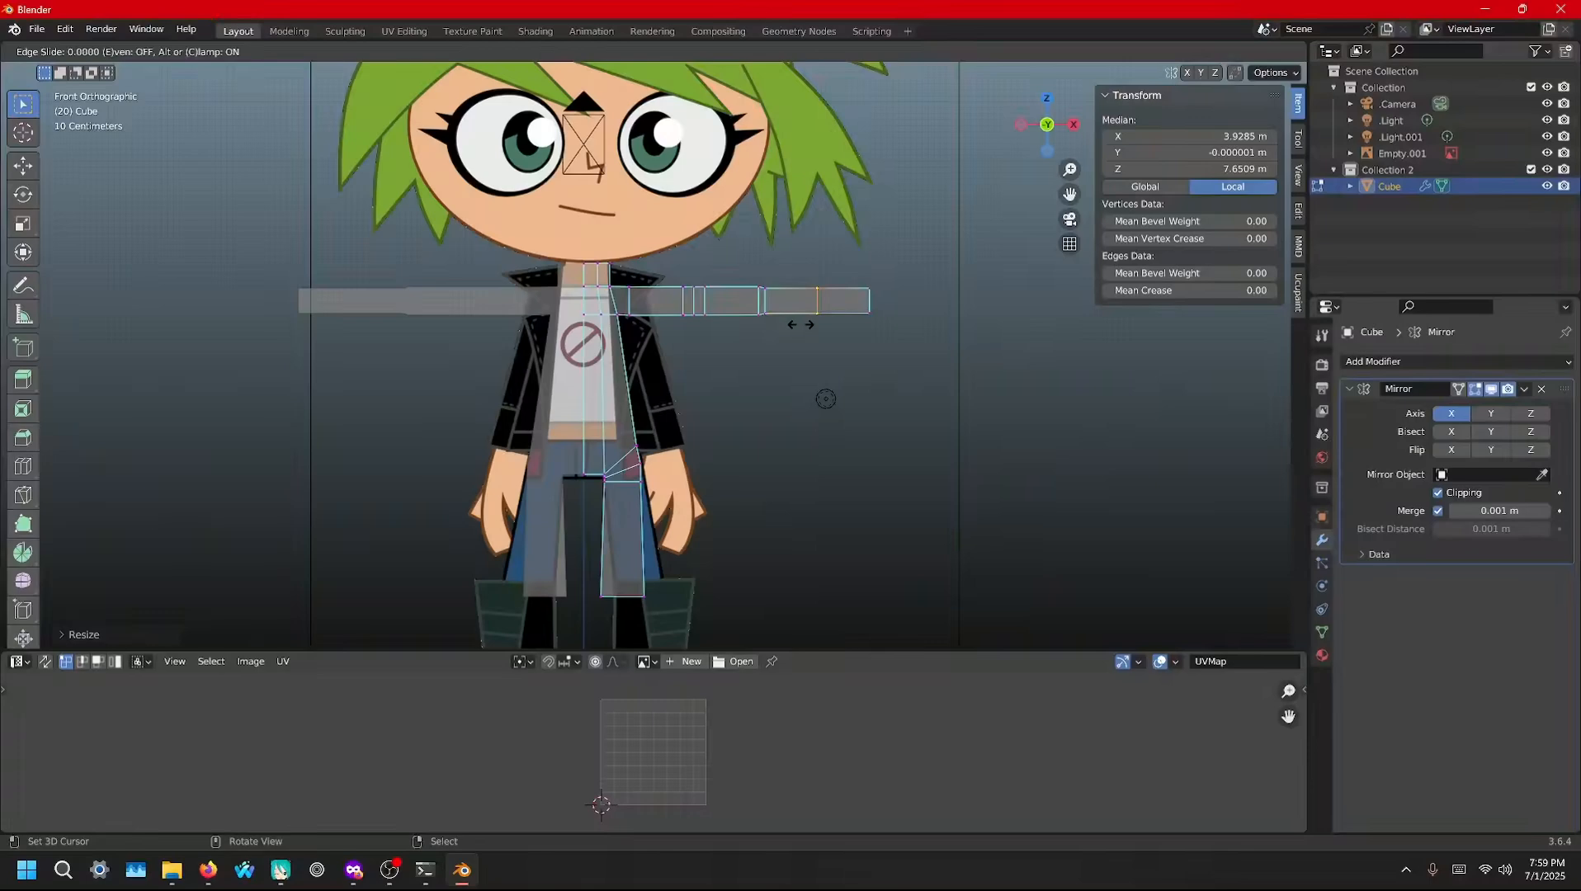
left_click(800, 324)
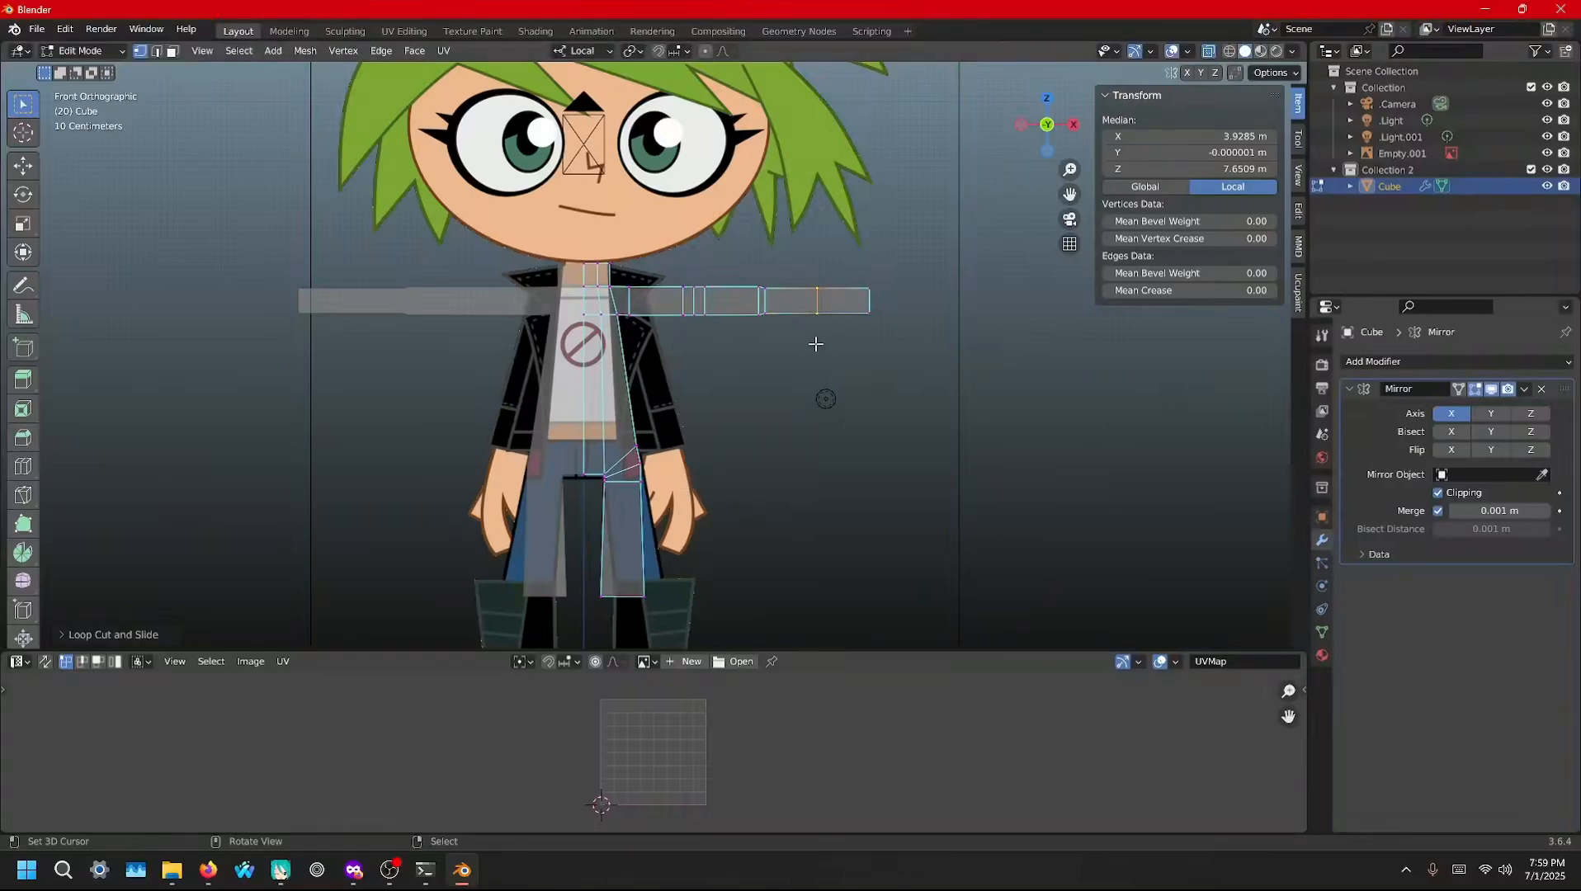
key("g")
key("g")
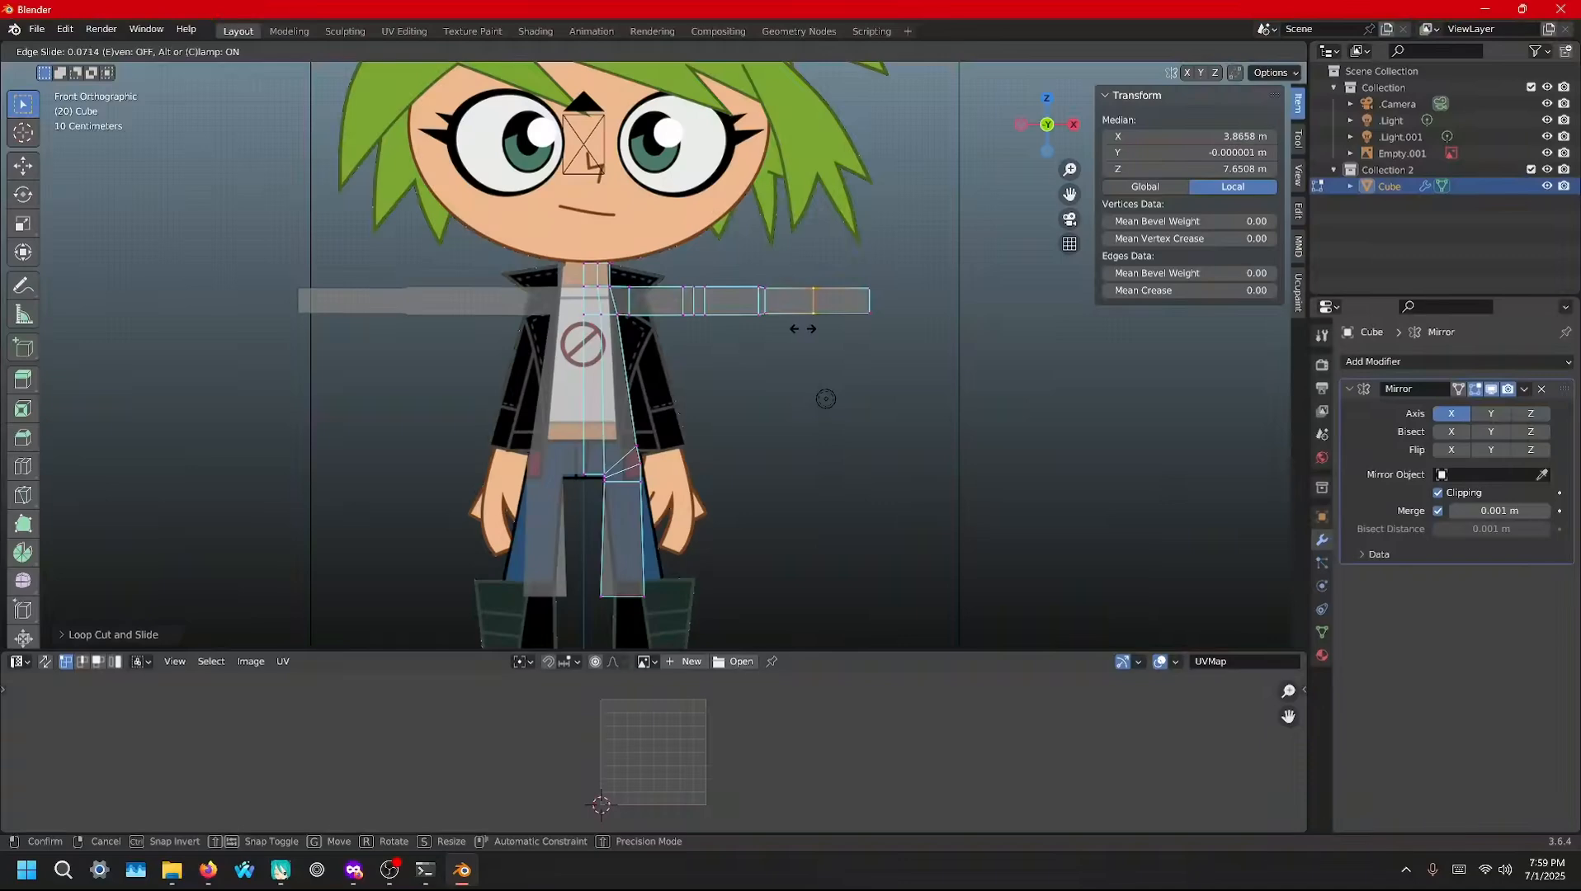
left_click(800, 328)
Add a loop cut just inward of the outermost arm segment's middle, at about X 3.87 m
key("ctrl+r")
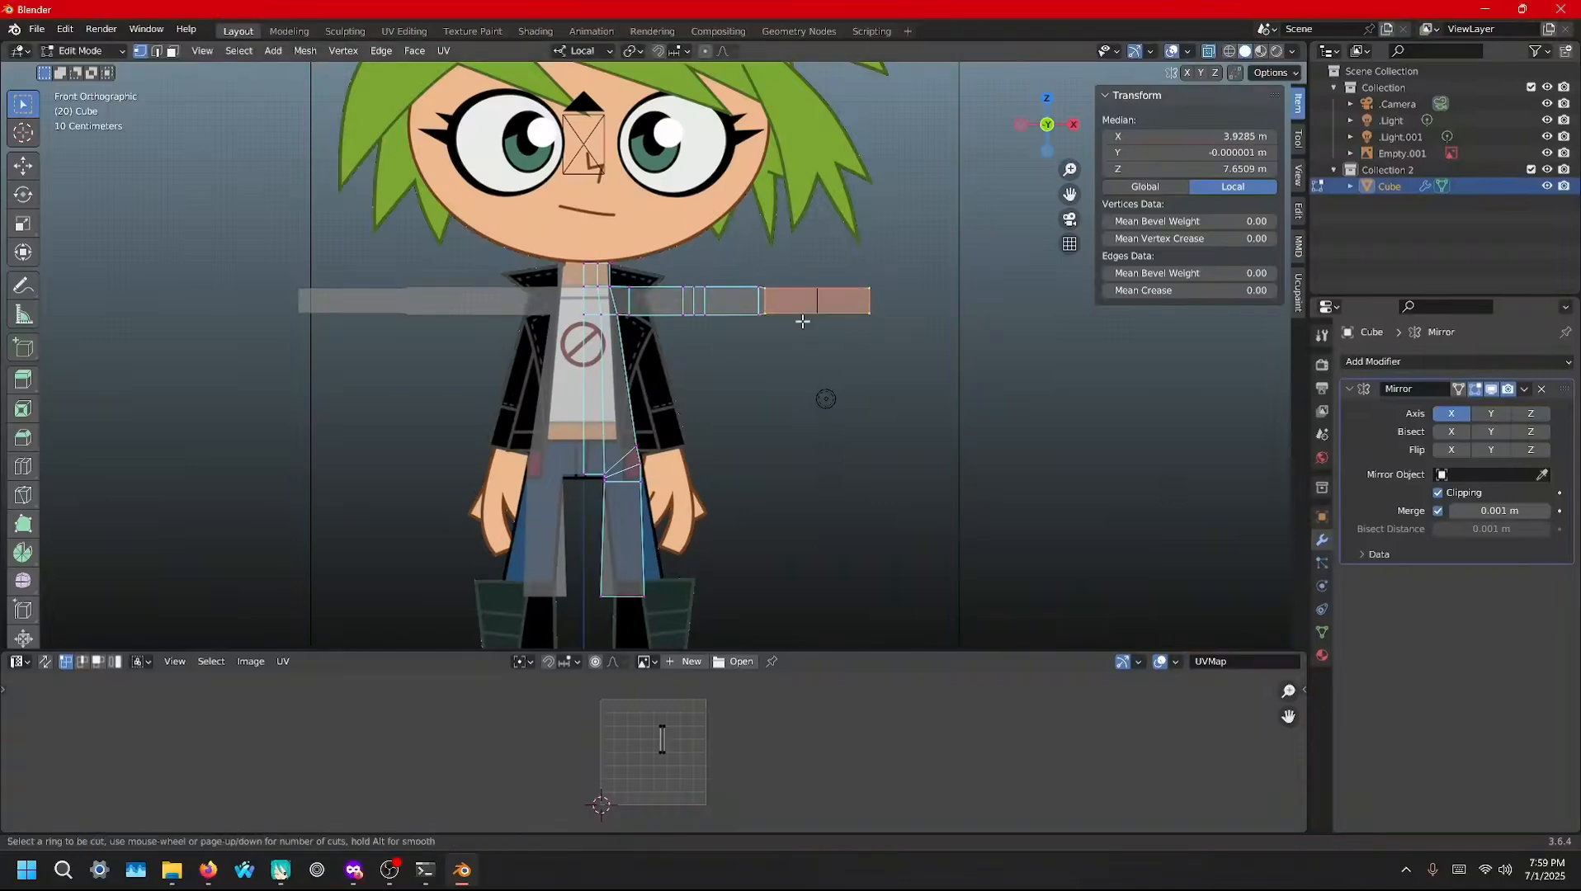
left_click(803, 321)
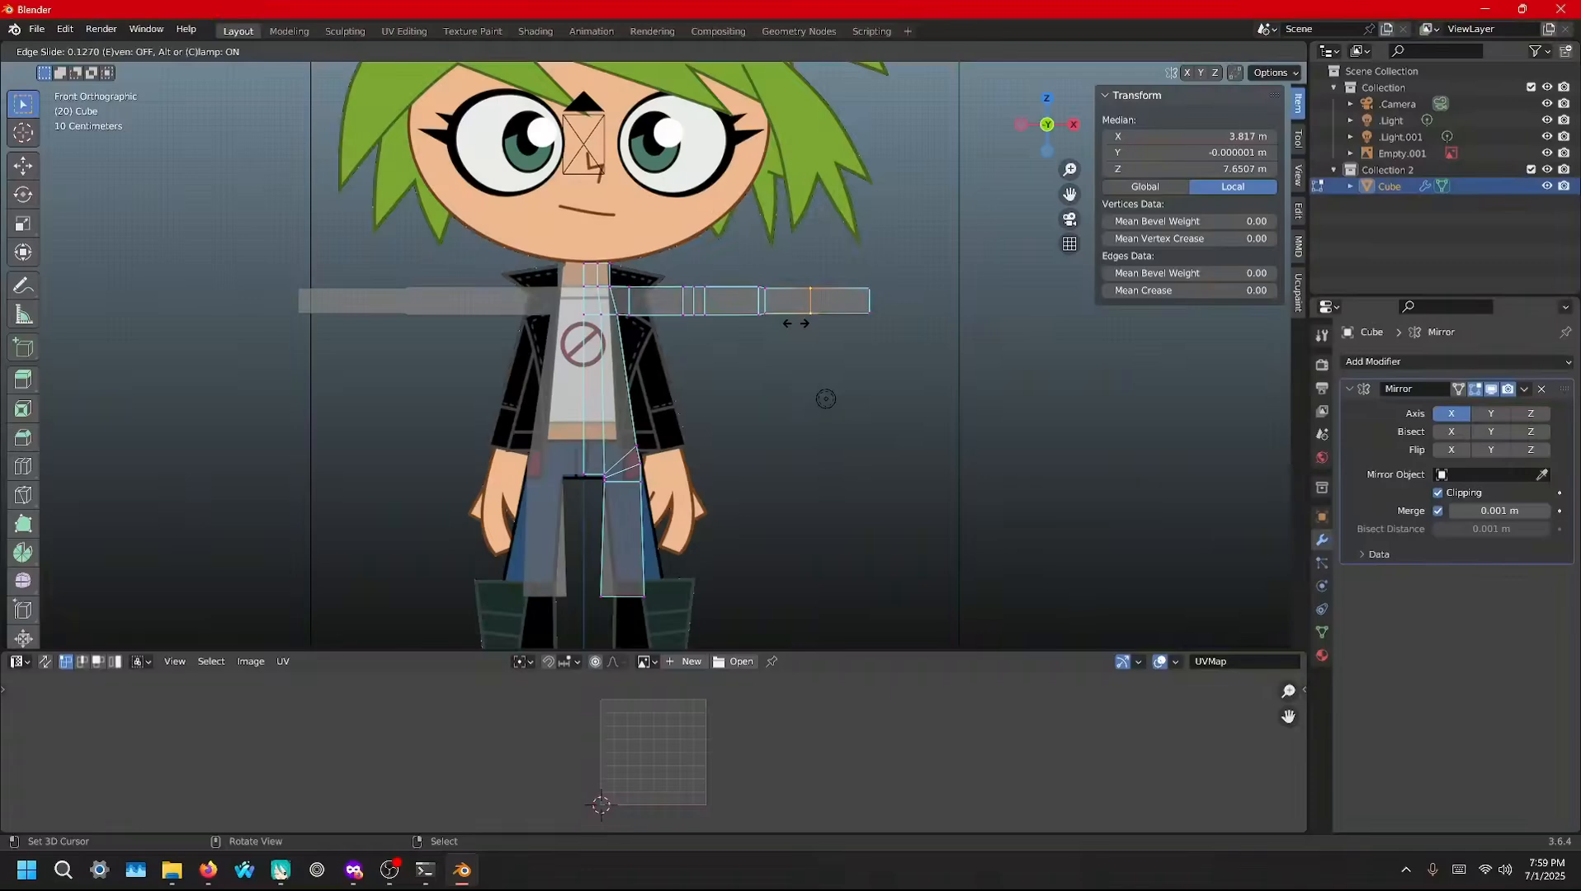
left_click(798, 326)
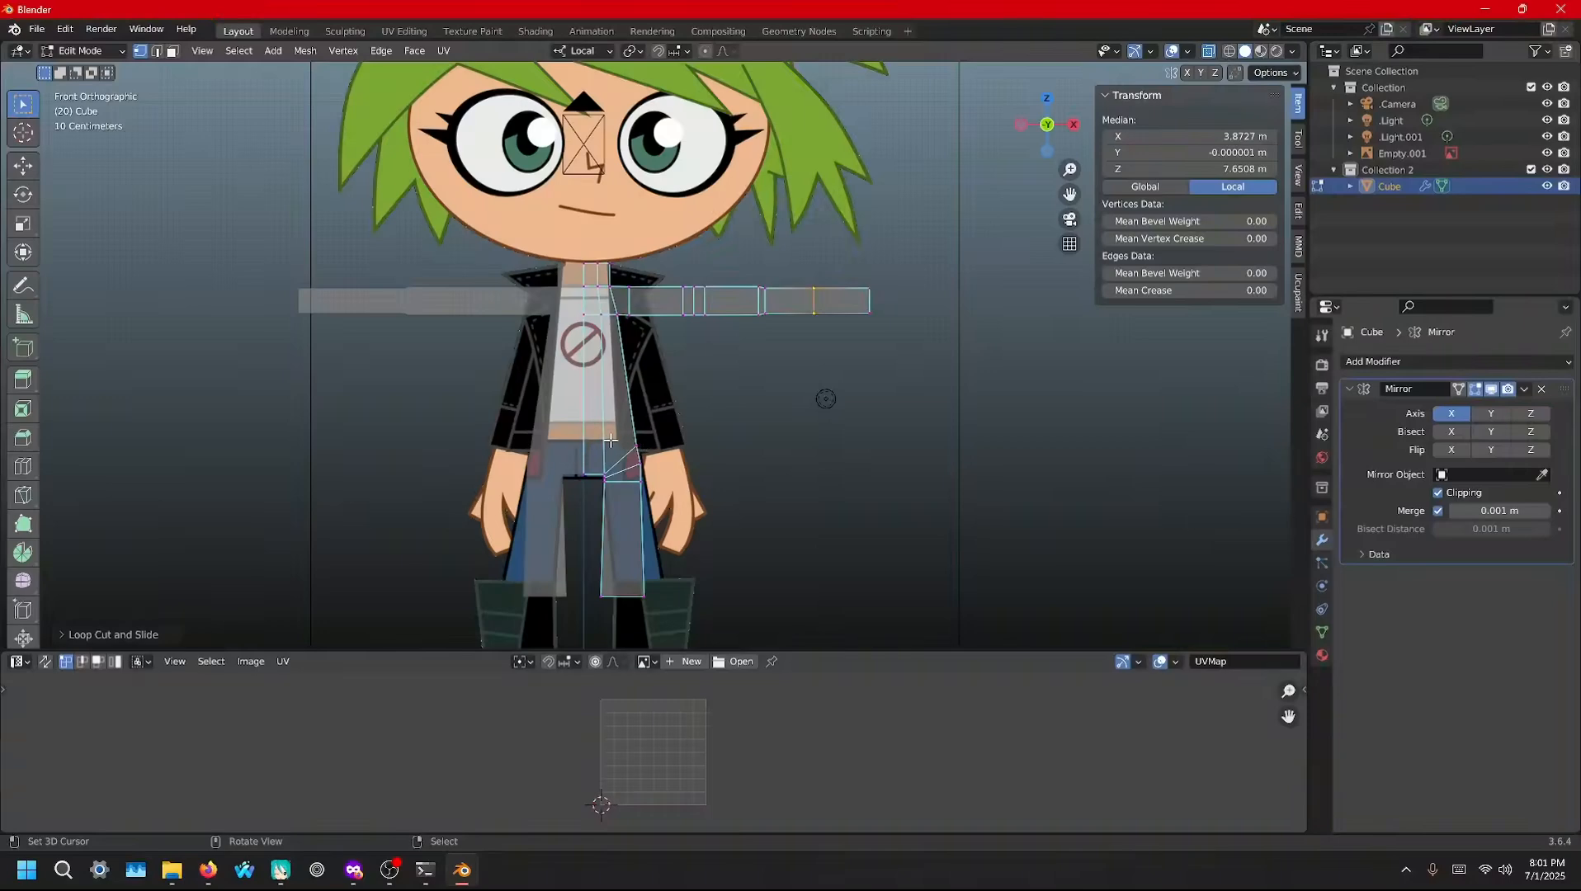
Add a loop cut across the lower torso at about Z 5.47 m
key("ctrl+r")
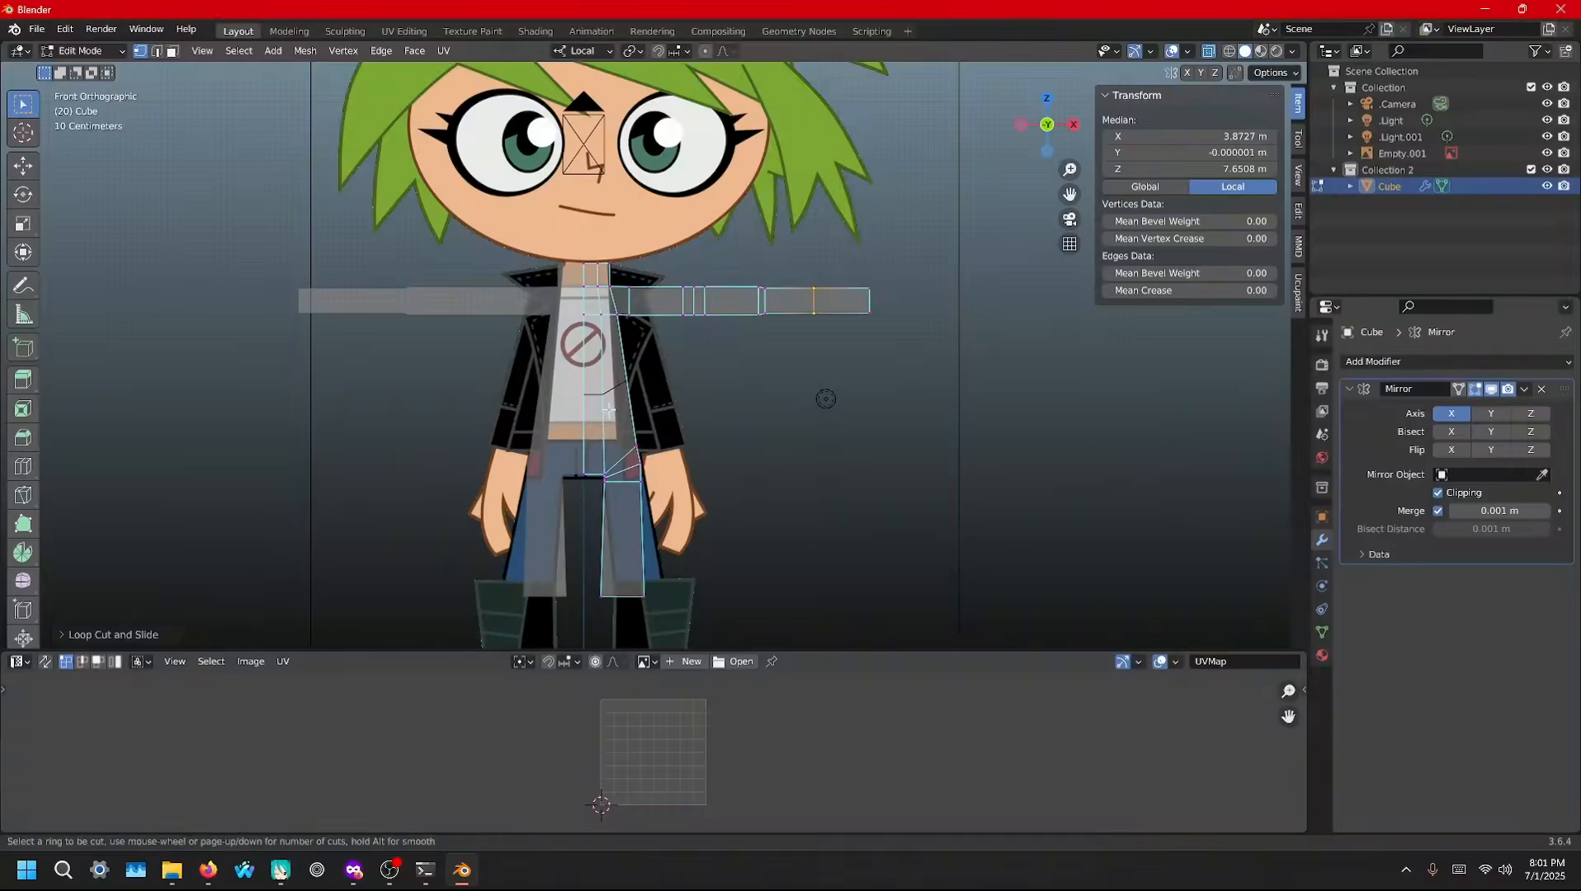
left_click(605, 387)
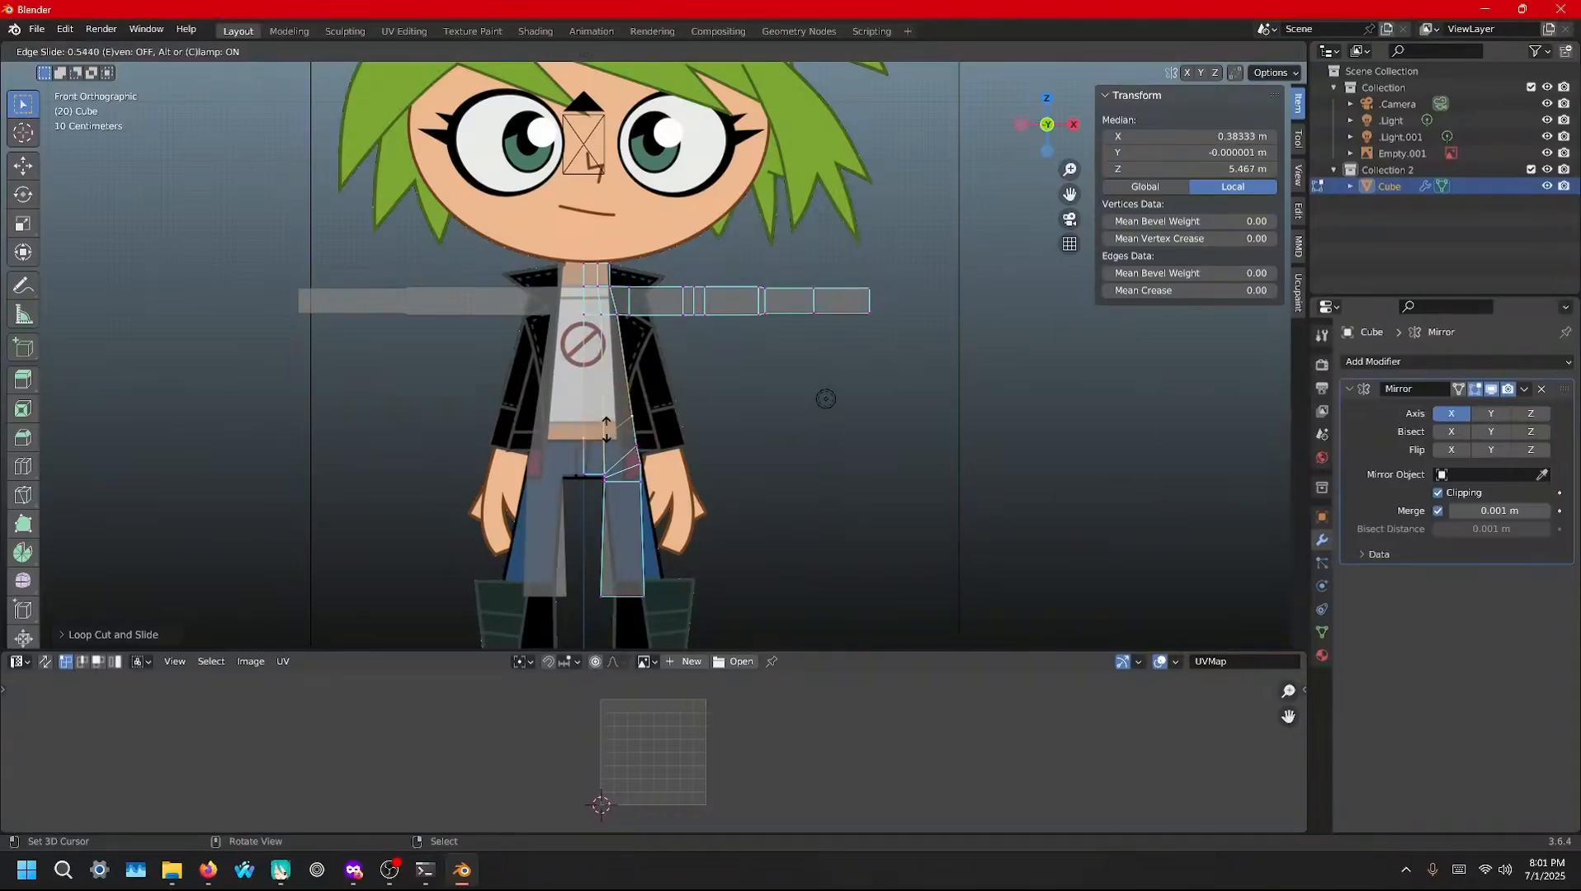
left_click(606, 427)
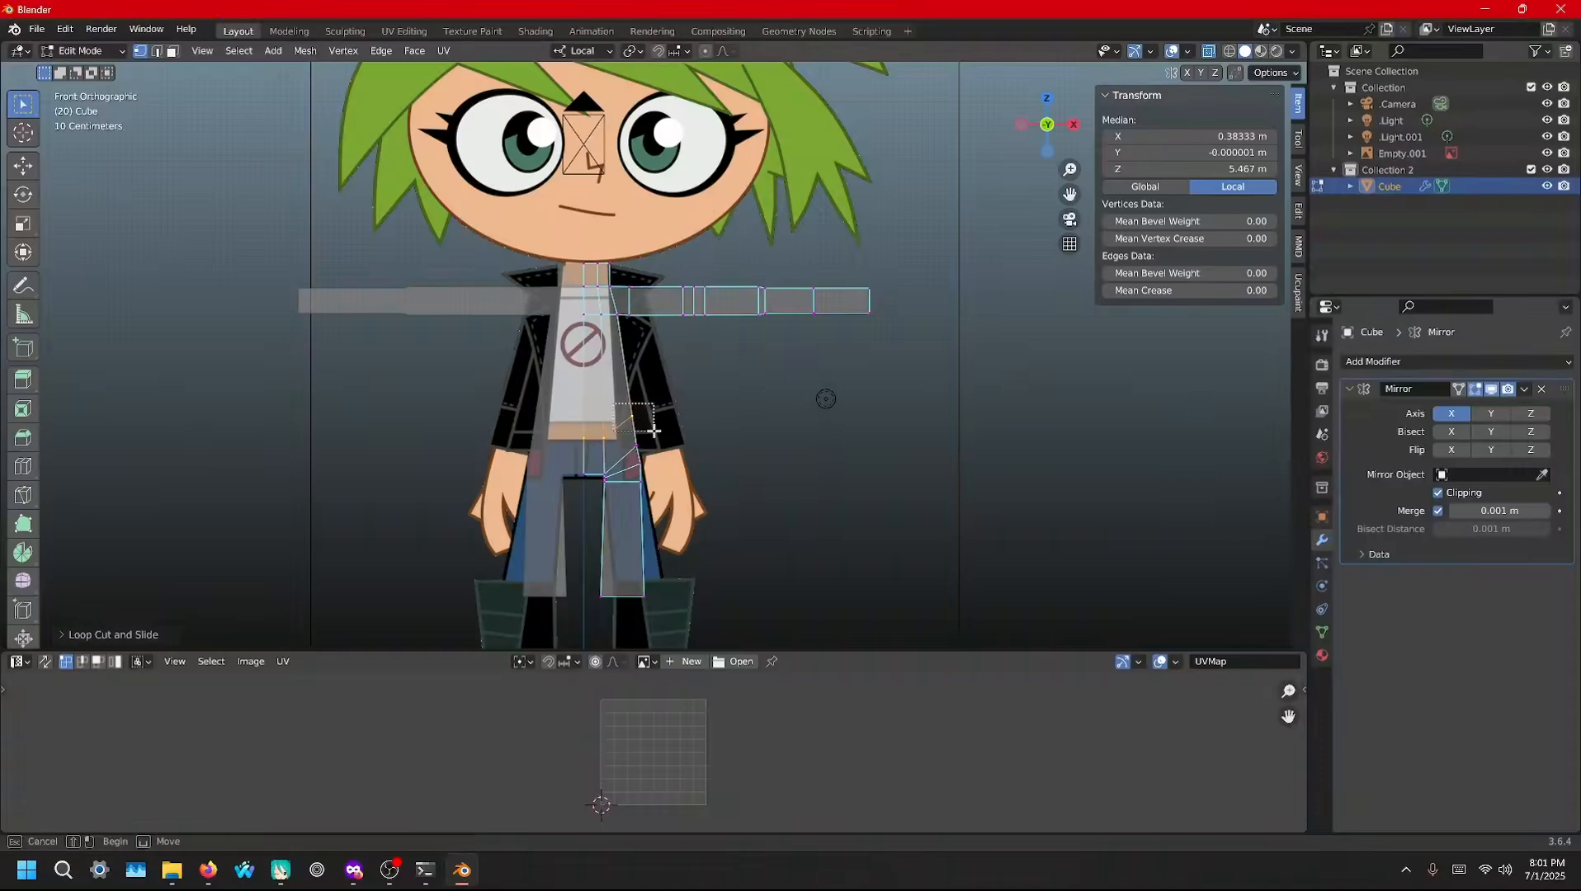
Slide the outer edge of the lower-torso loop down to about Z 5.34 m
right_click(653, 431)
key("g")
key("g")
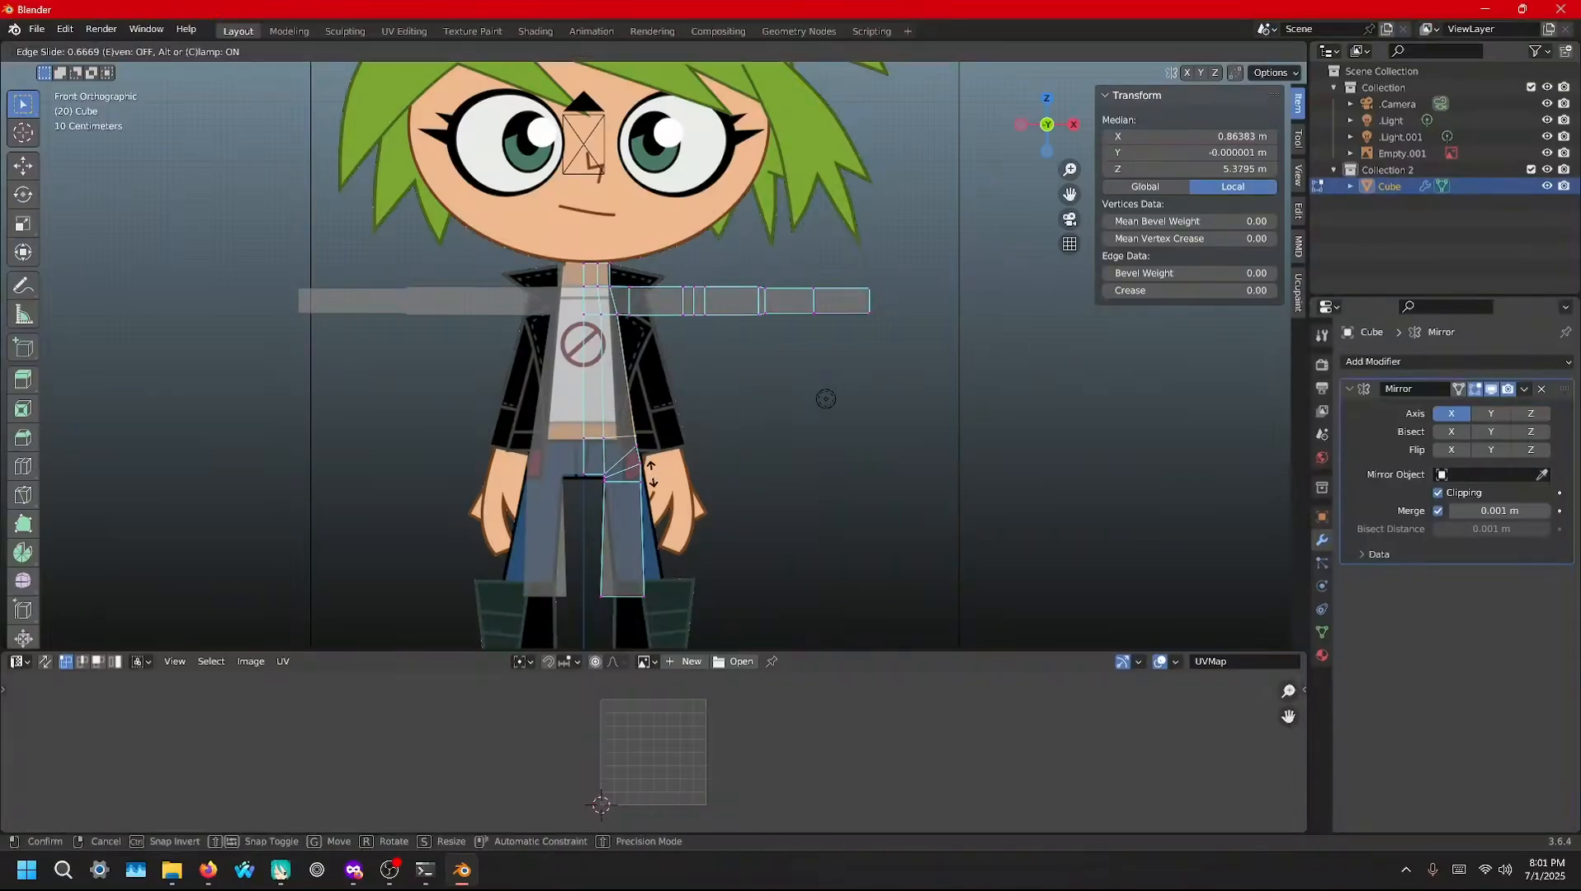
left_click(651, 477)
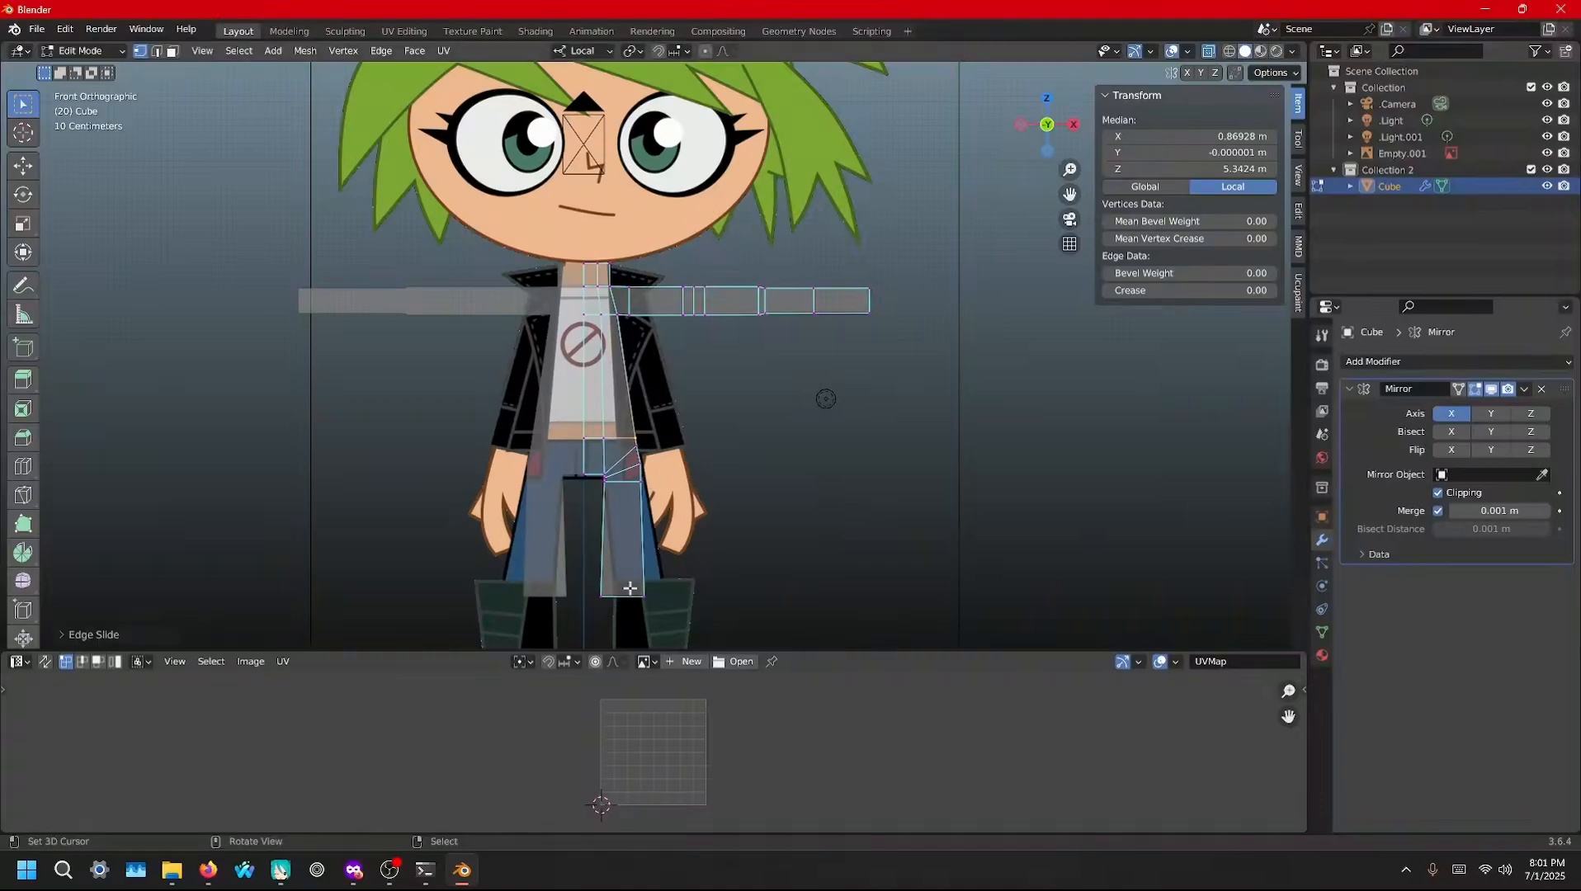
Add a centred horizontal loop cut across the leg at about Z 3.64 m
scroll(667, 598, "down", 1)
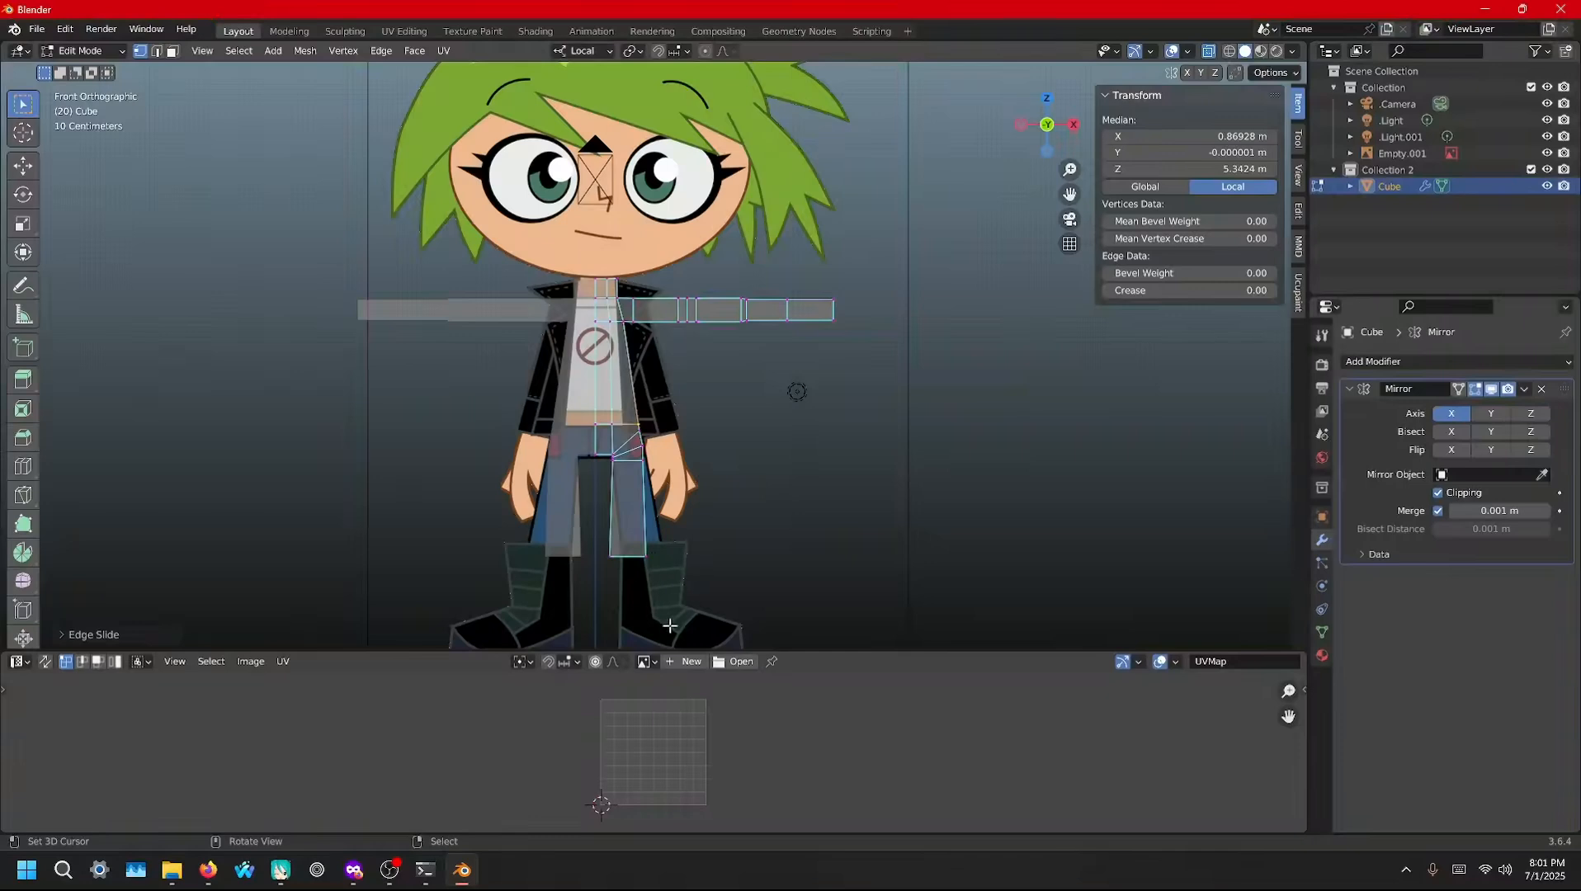
scroll(714, 582, "down", 1)
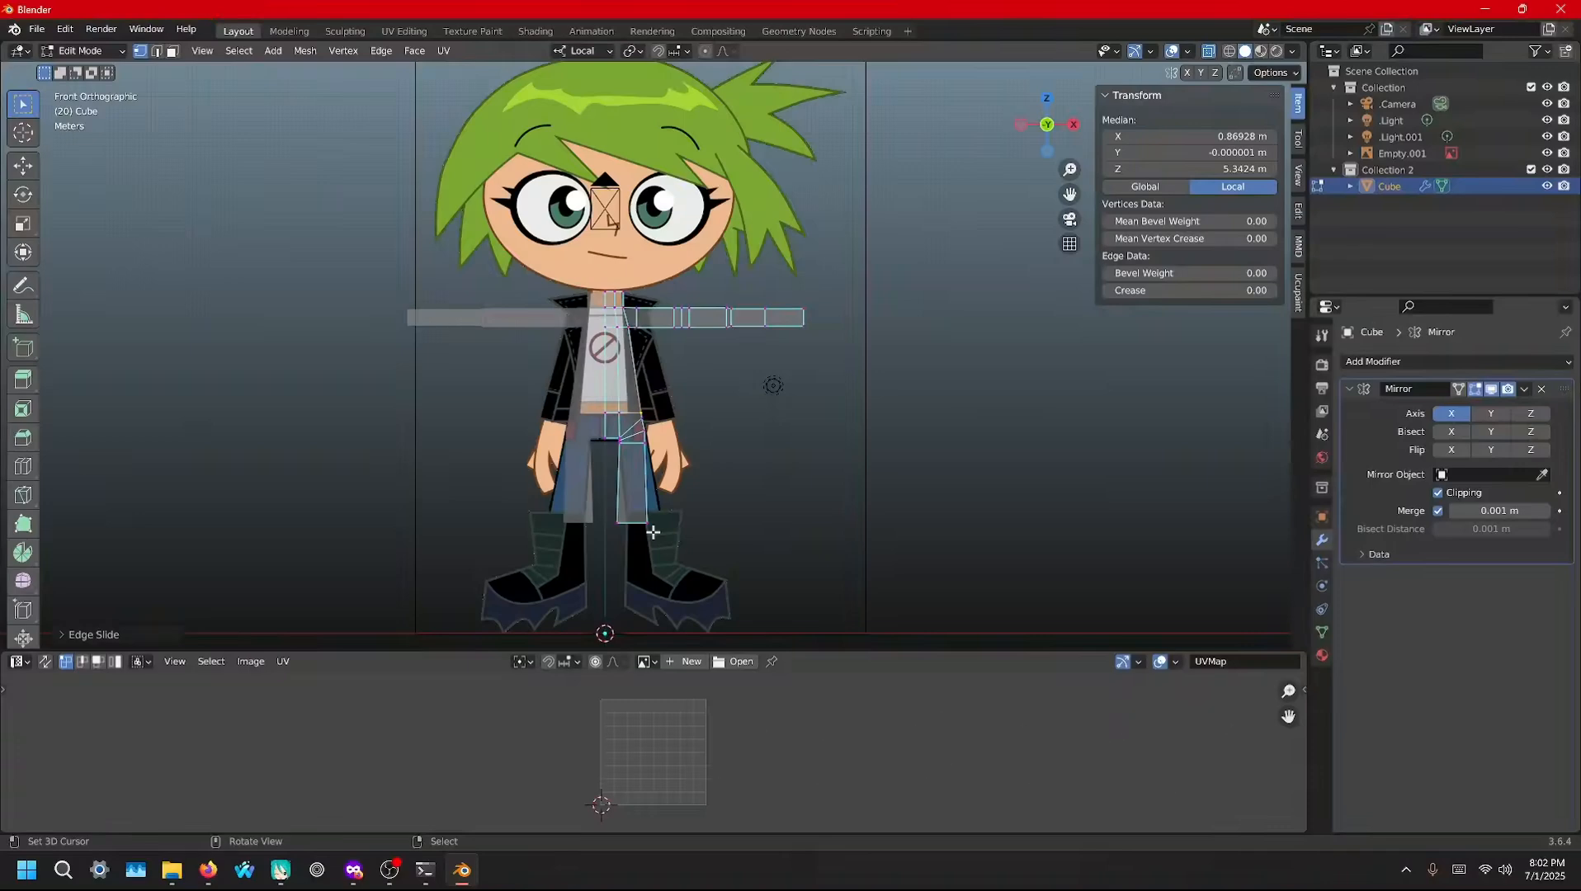
left_click_drag(657, 585, 603, 511)
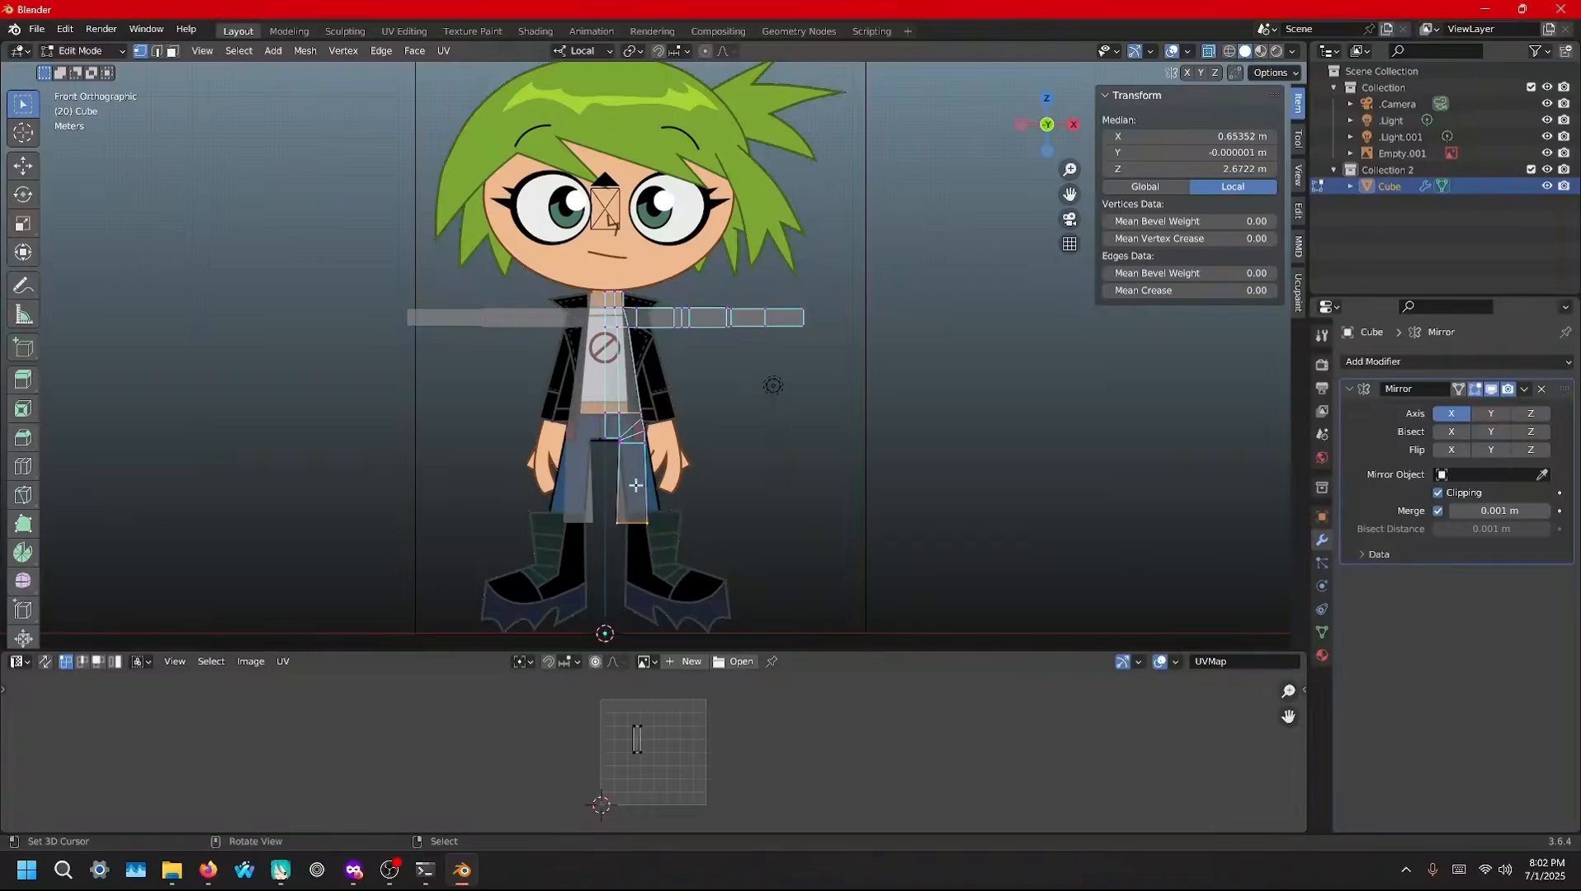
key("ctrl+r")
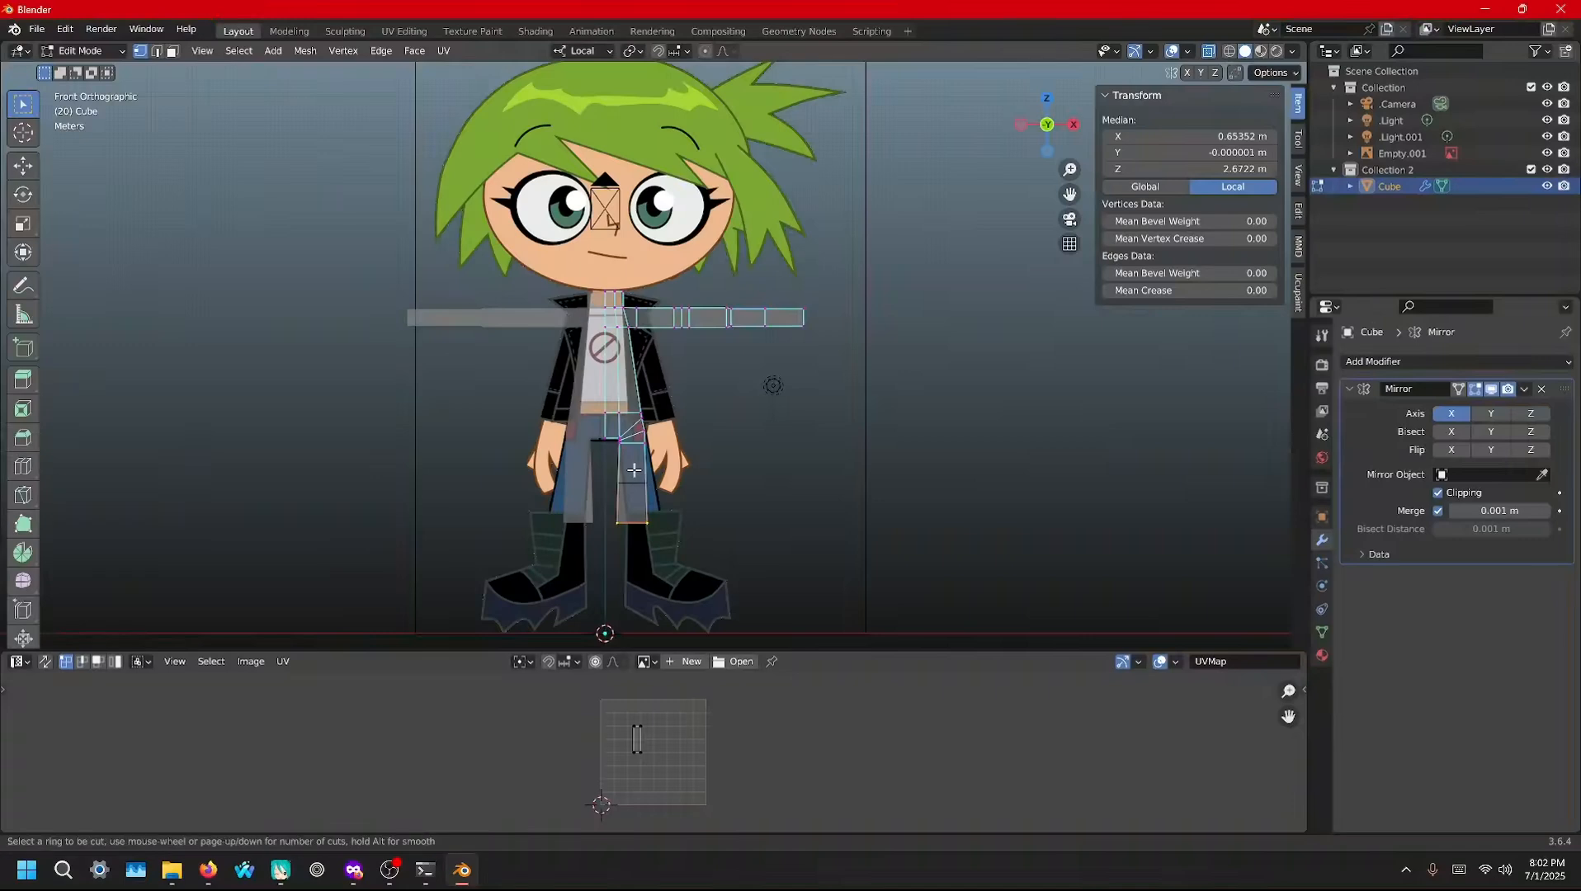
left_click(633, 472)
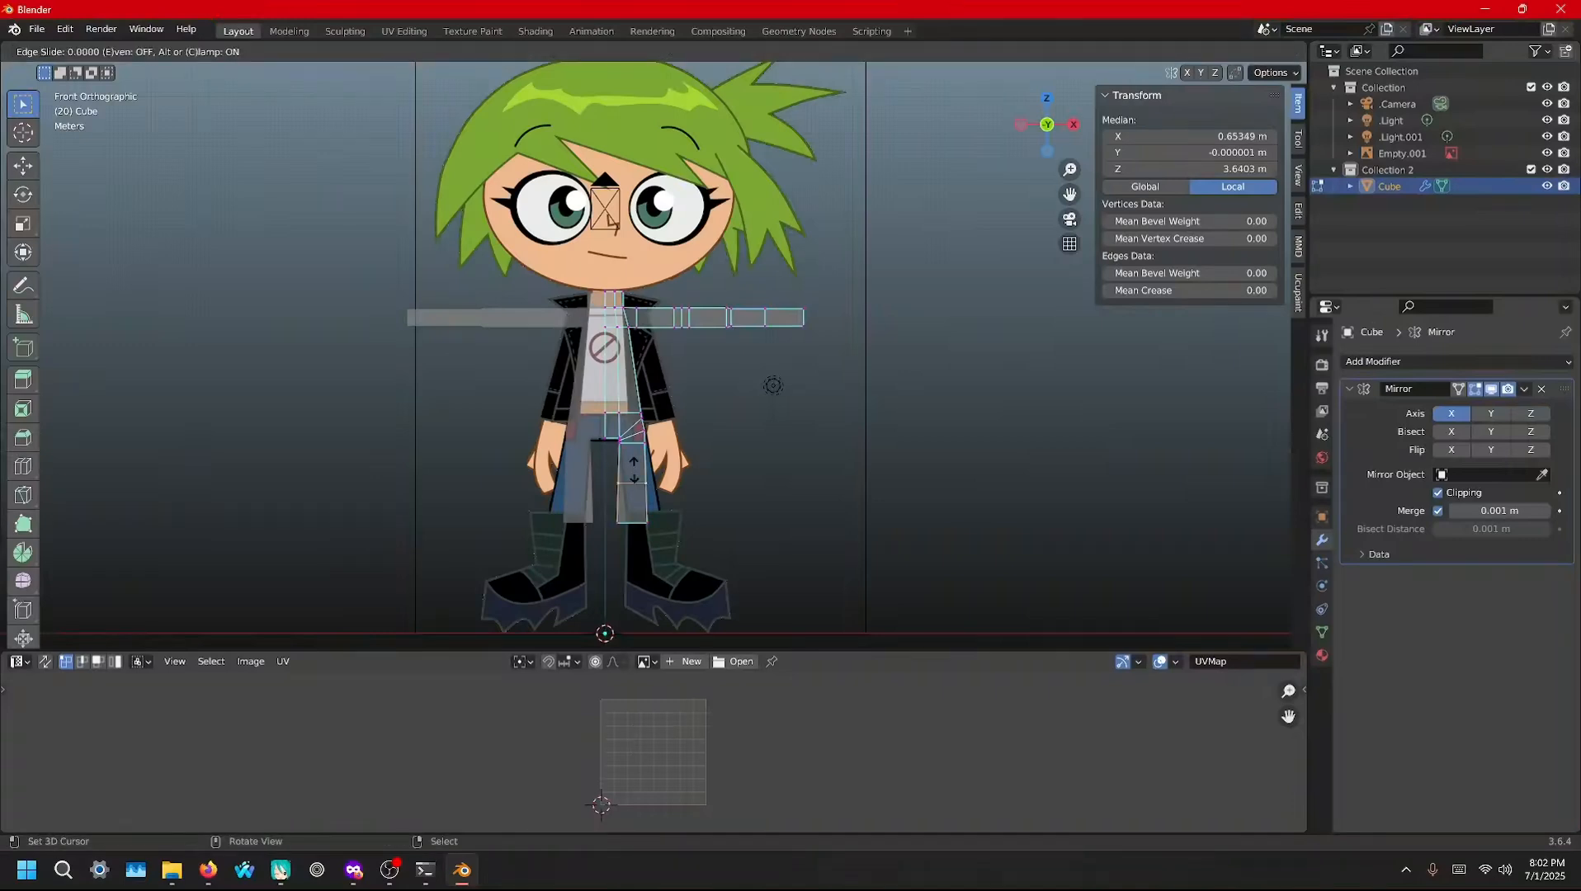
left_click(634, 470)
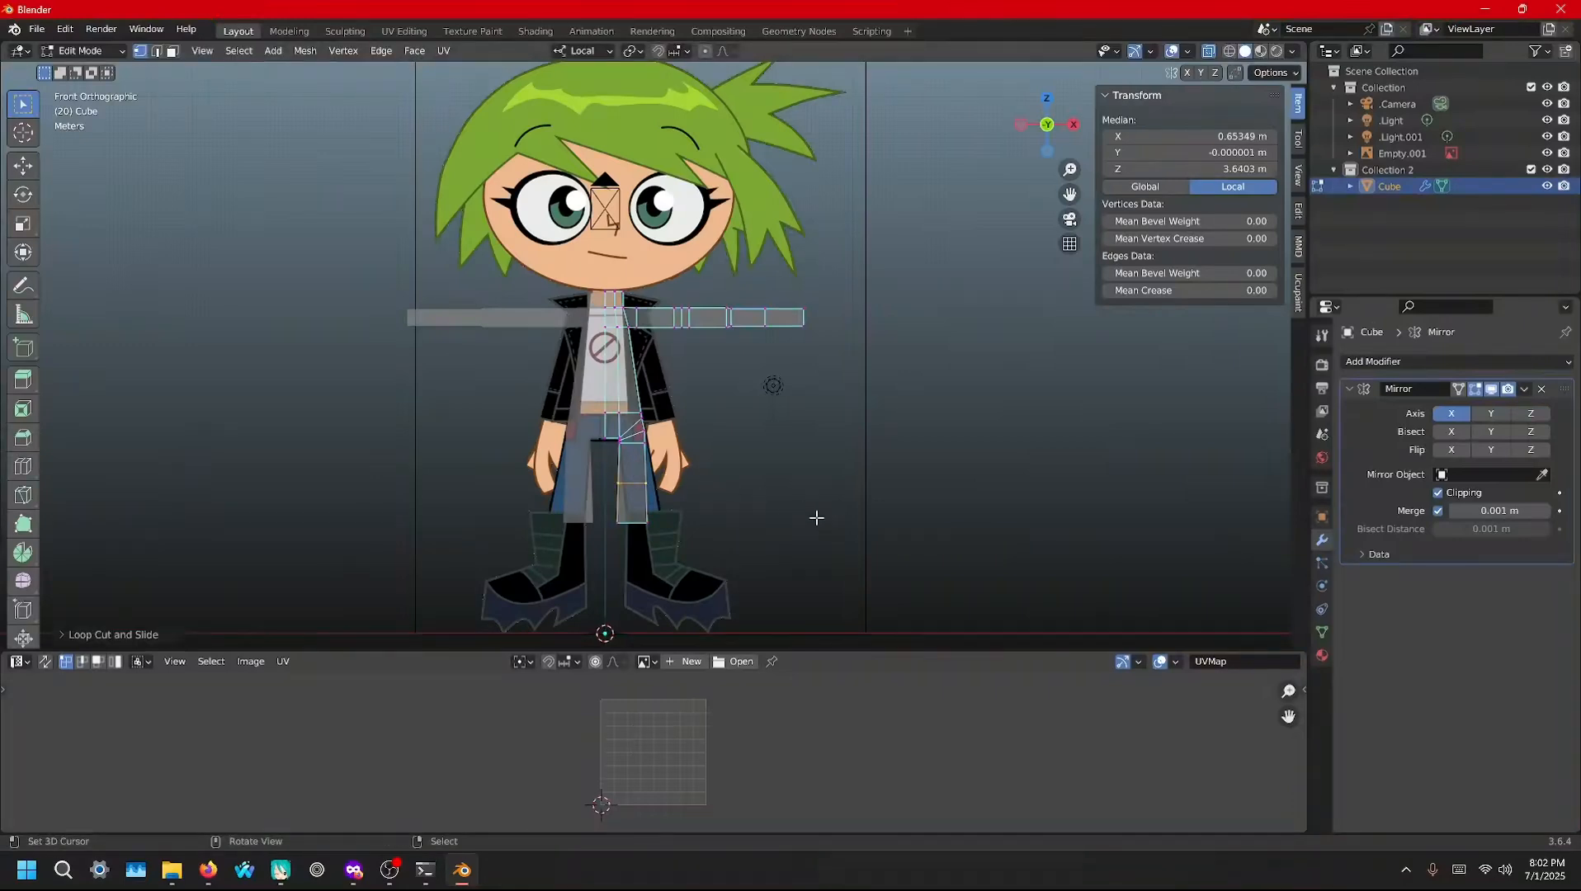
Bevel the leg's knee loop with two segments to make closely spaced knee loops
key("ctrl+b")
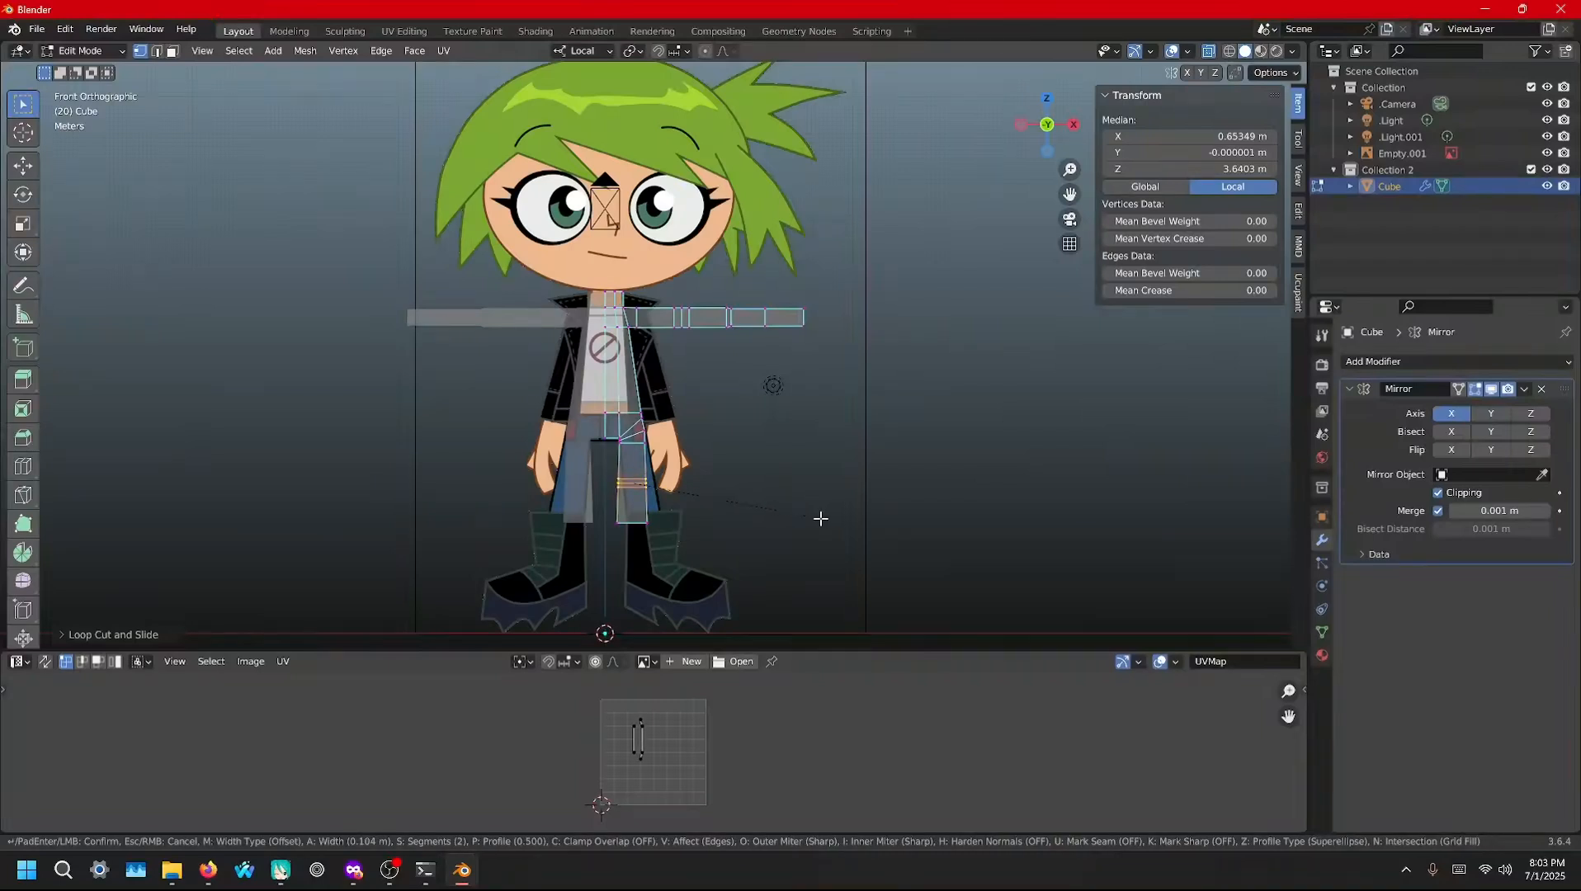
left_click(820, 518)
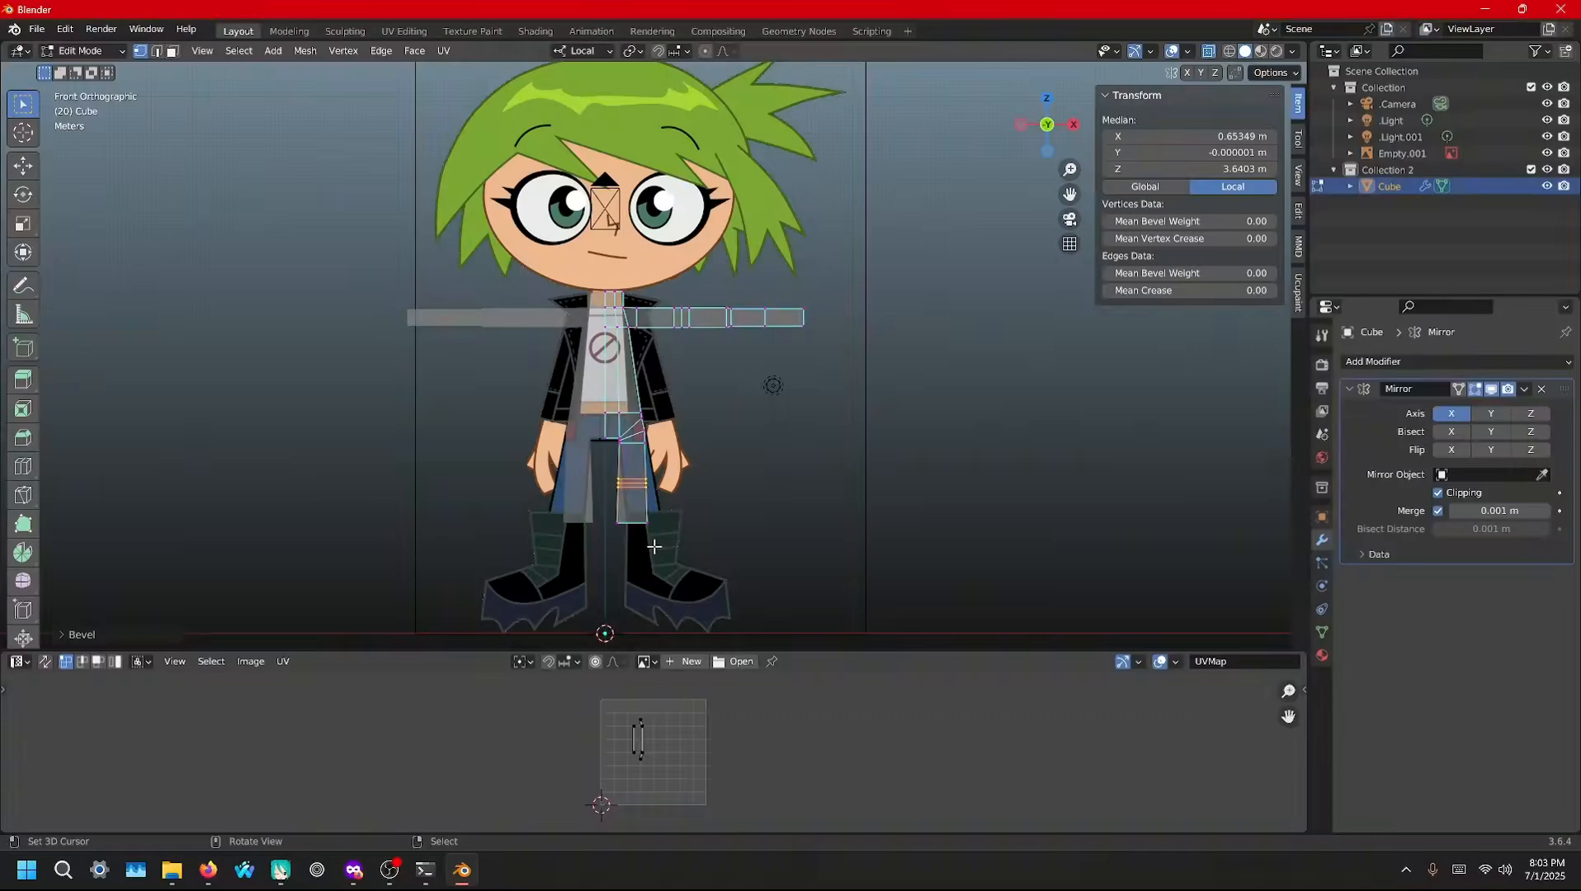
key("Tab")
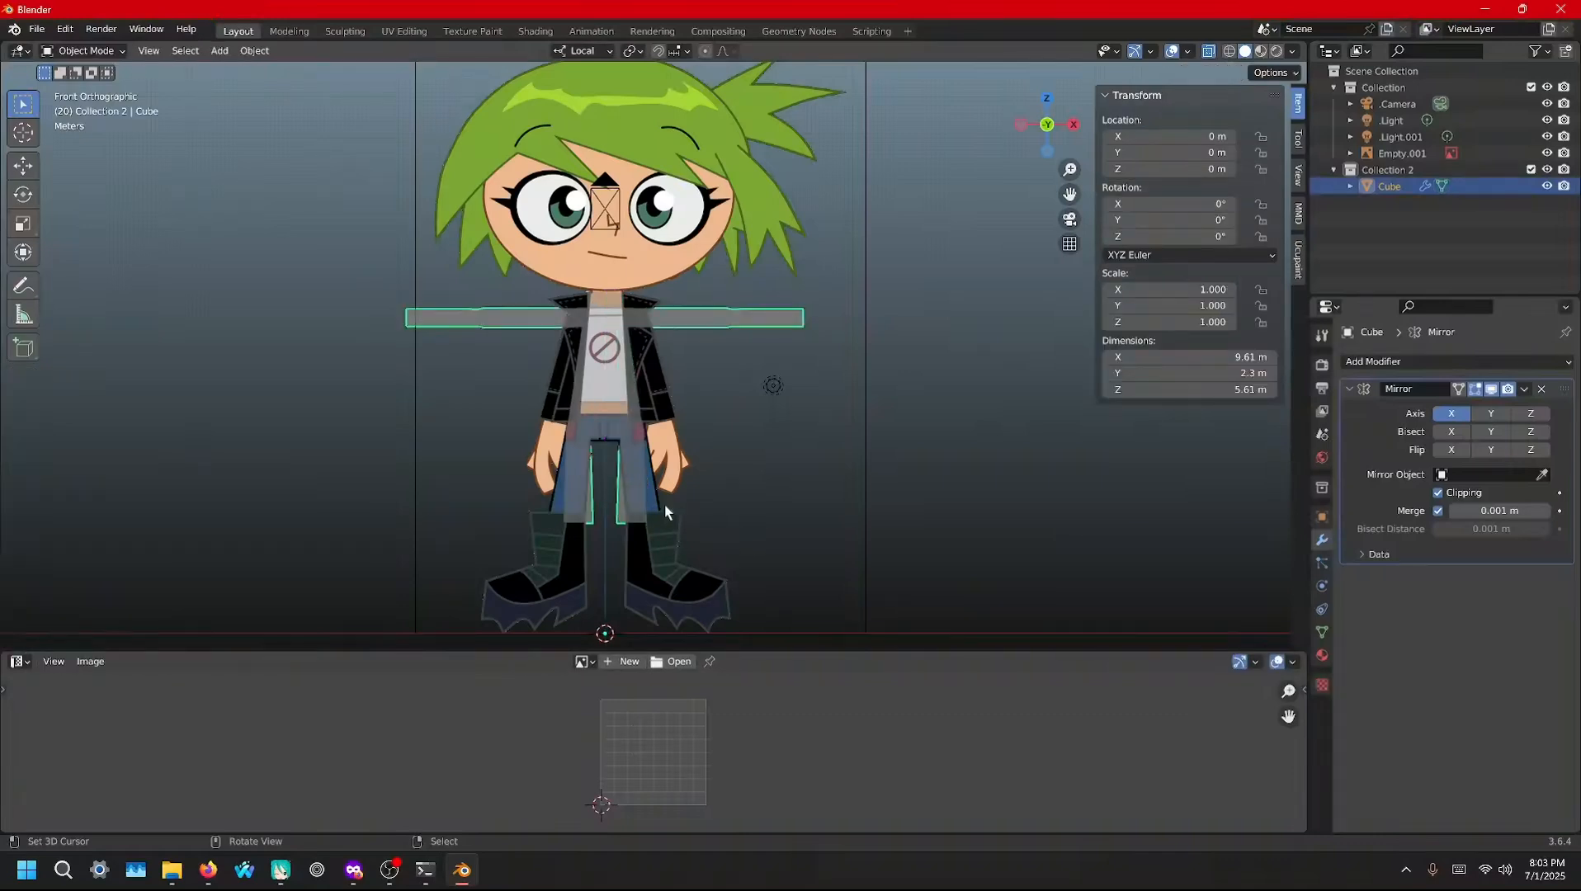
key("Tab")
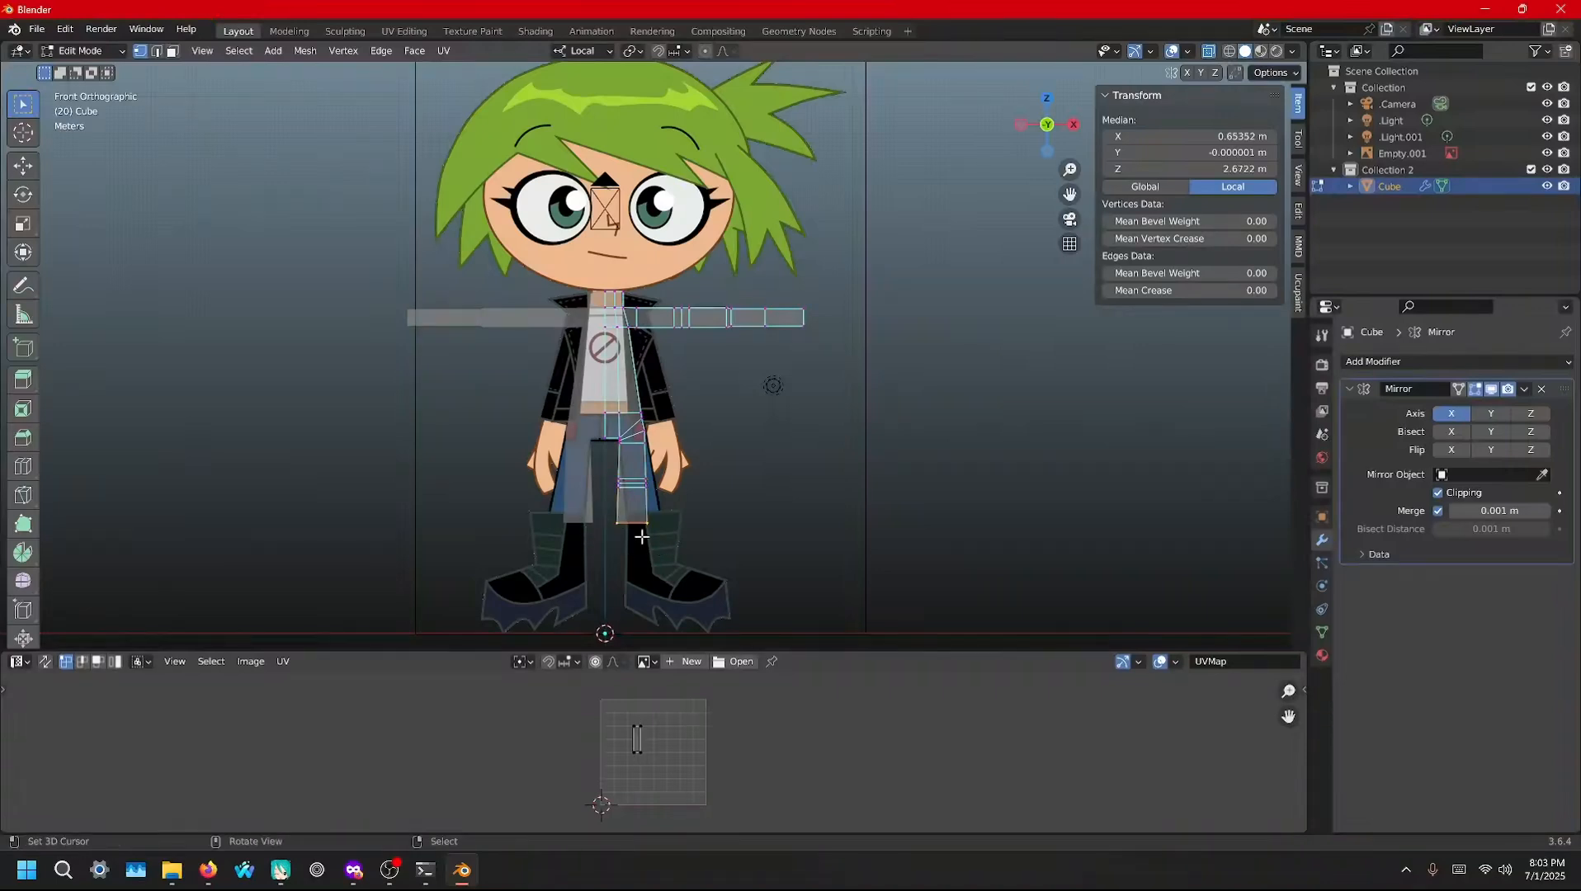
Add a loop cut below the knee and slide it down to just above the leg's lower end
key("ctrl+r")
left_click(638, 508)
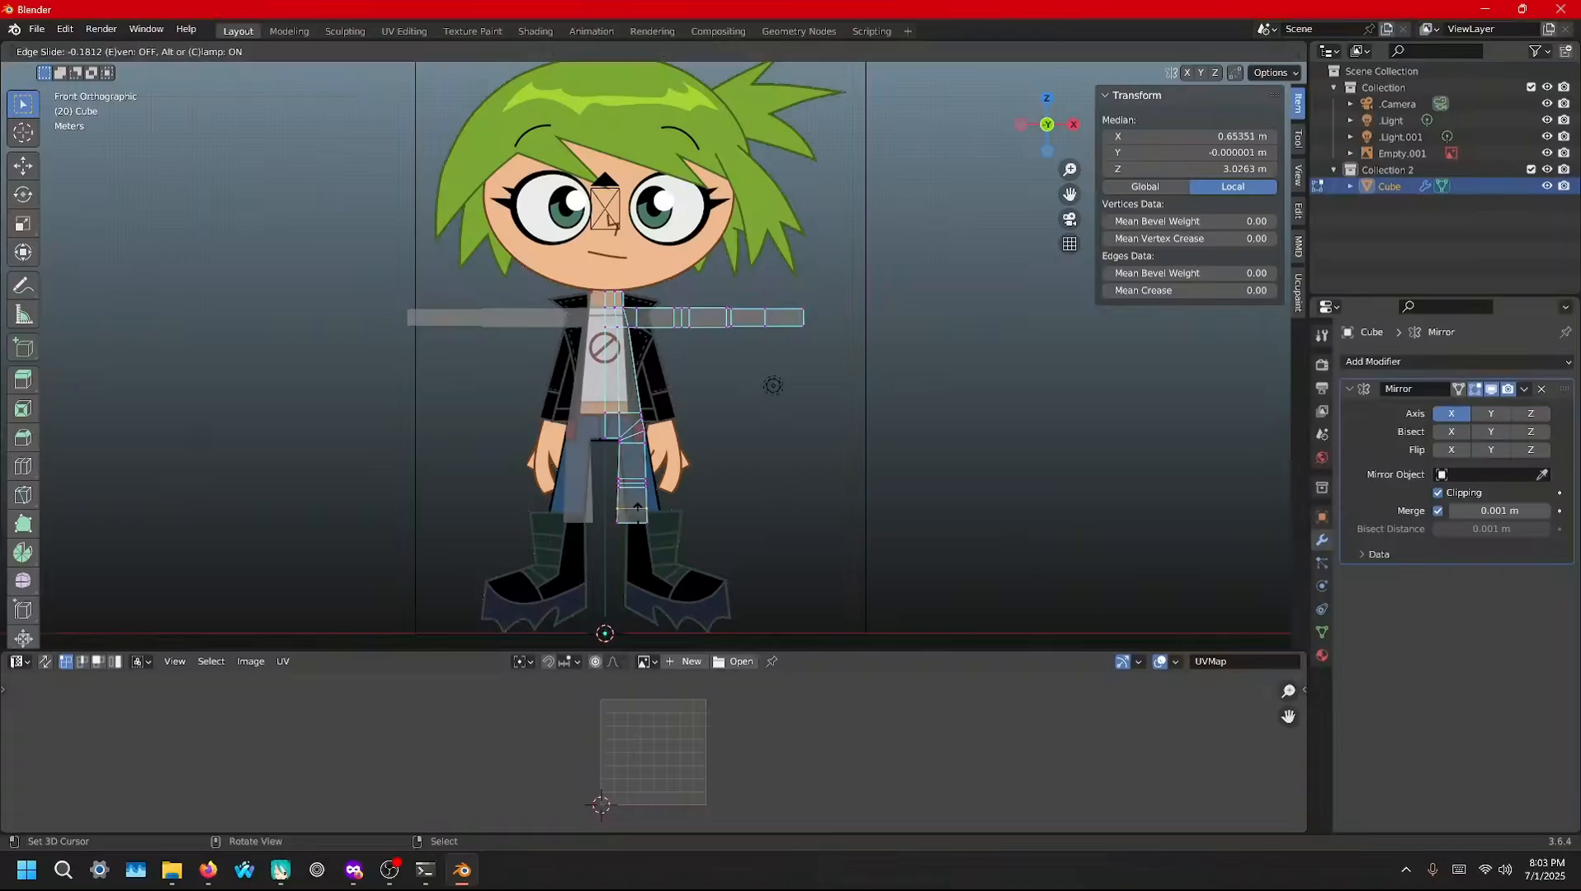
left_click(636, 515)
Extrude the leg's lower end straight down along Z to the reference's feet, at about Z 0.08 m
left_click_drag(688, 564, 601, 522)
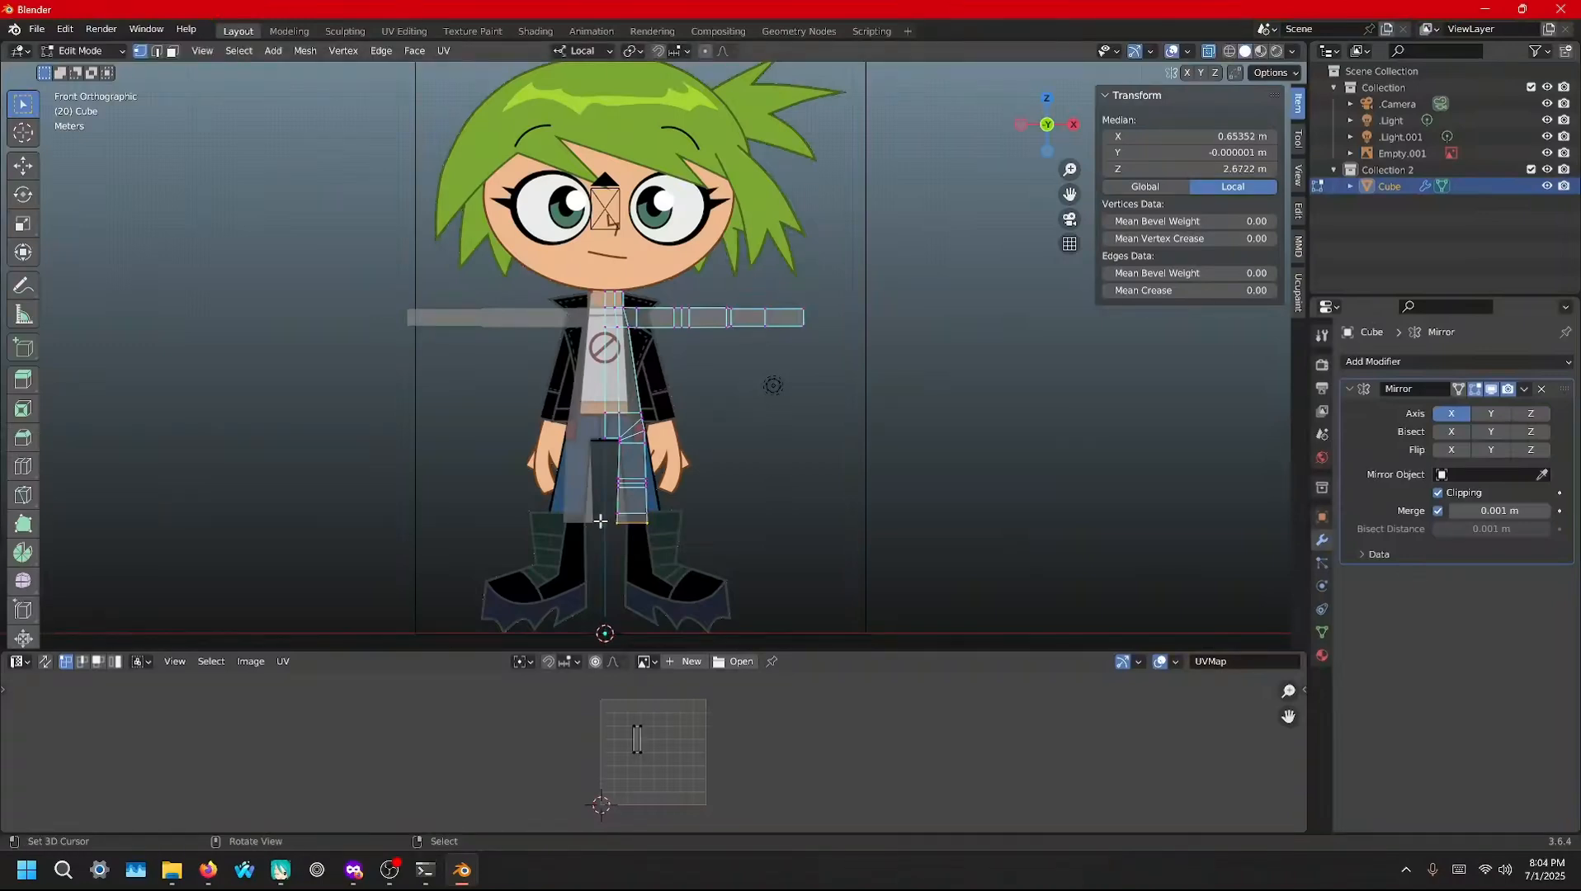
key("e")
key("z")
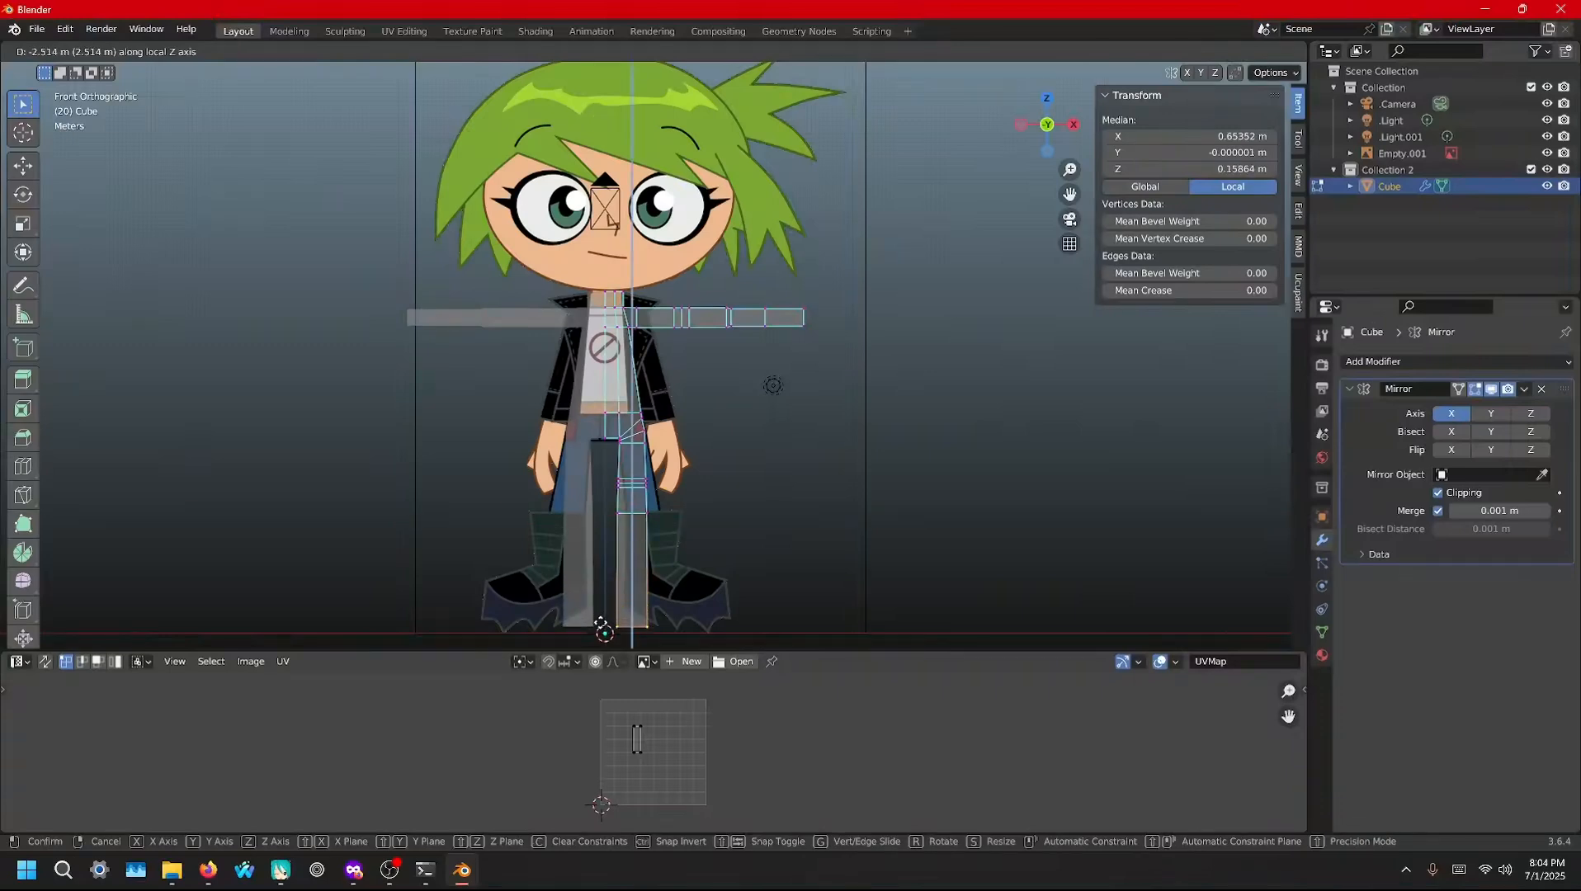
left_click(601, 624)
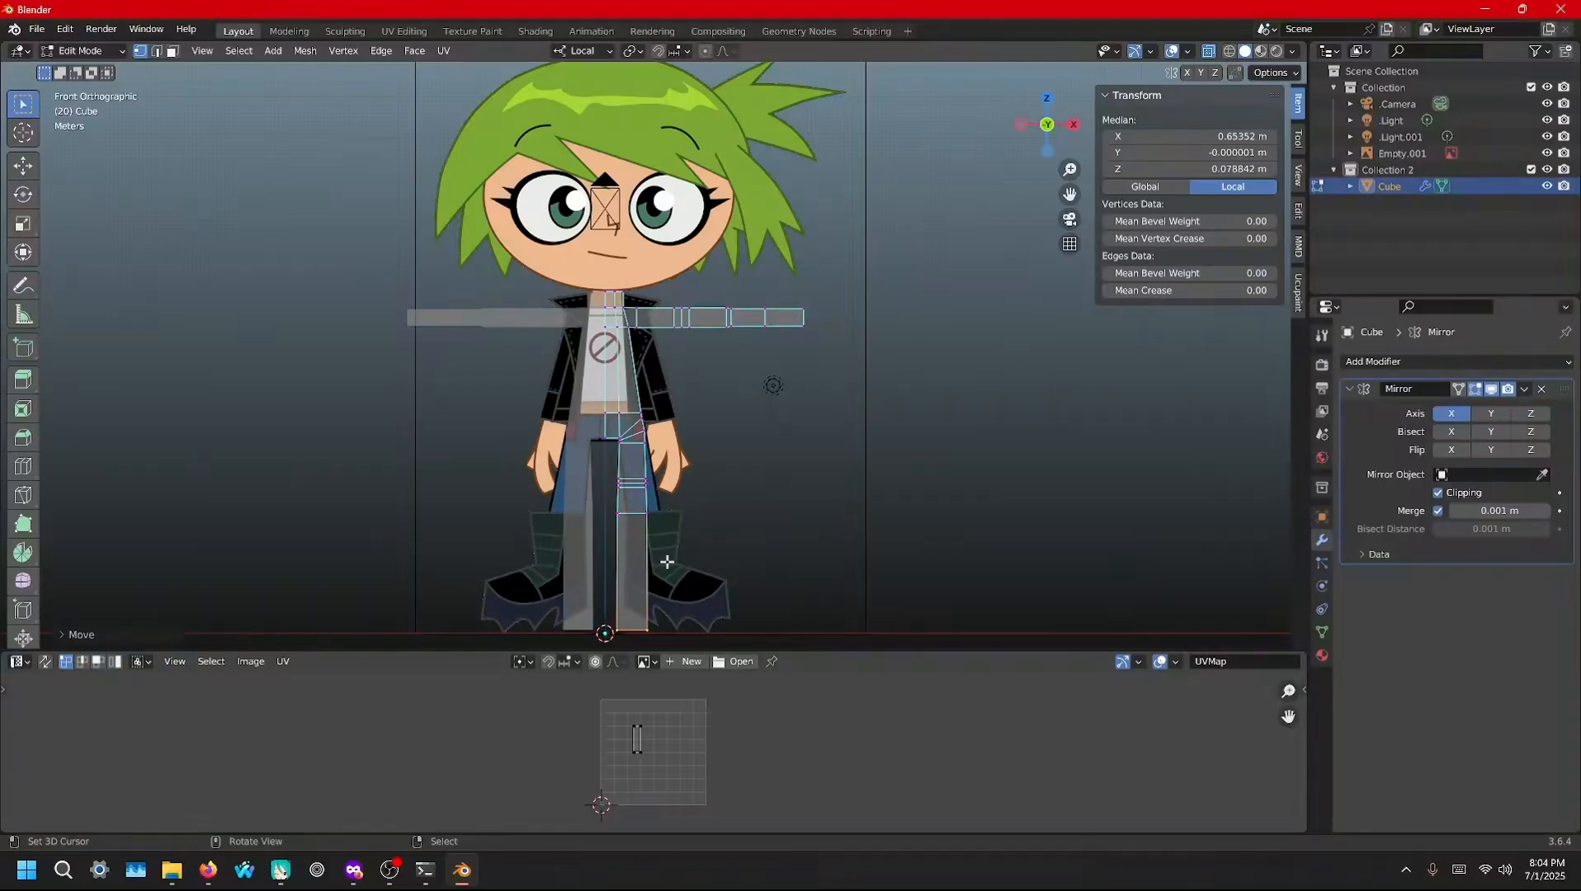
Duplicate the whole body object in place and open the copy for mesh editing
key("Tab")
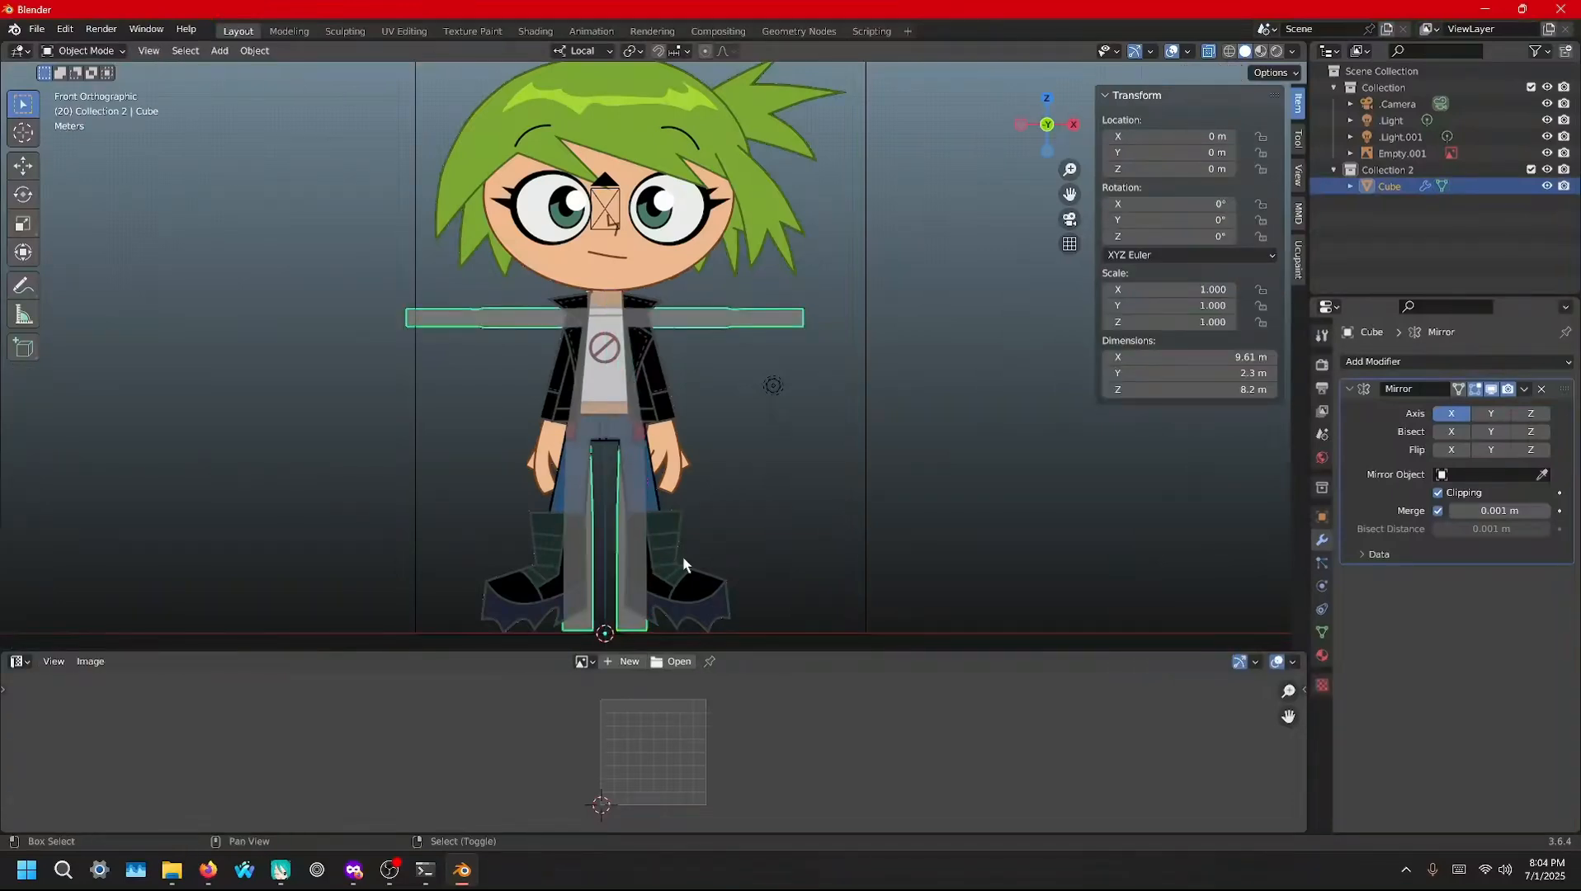
key("shift+d")
right_click(682, 561)
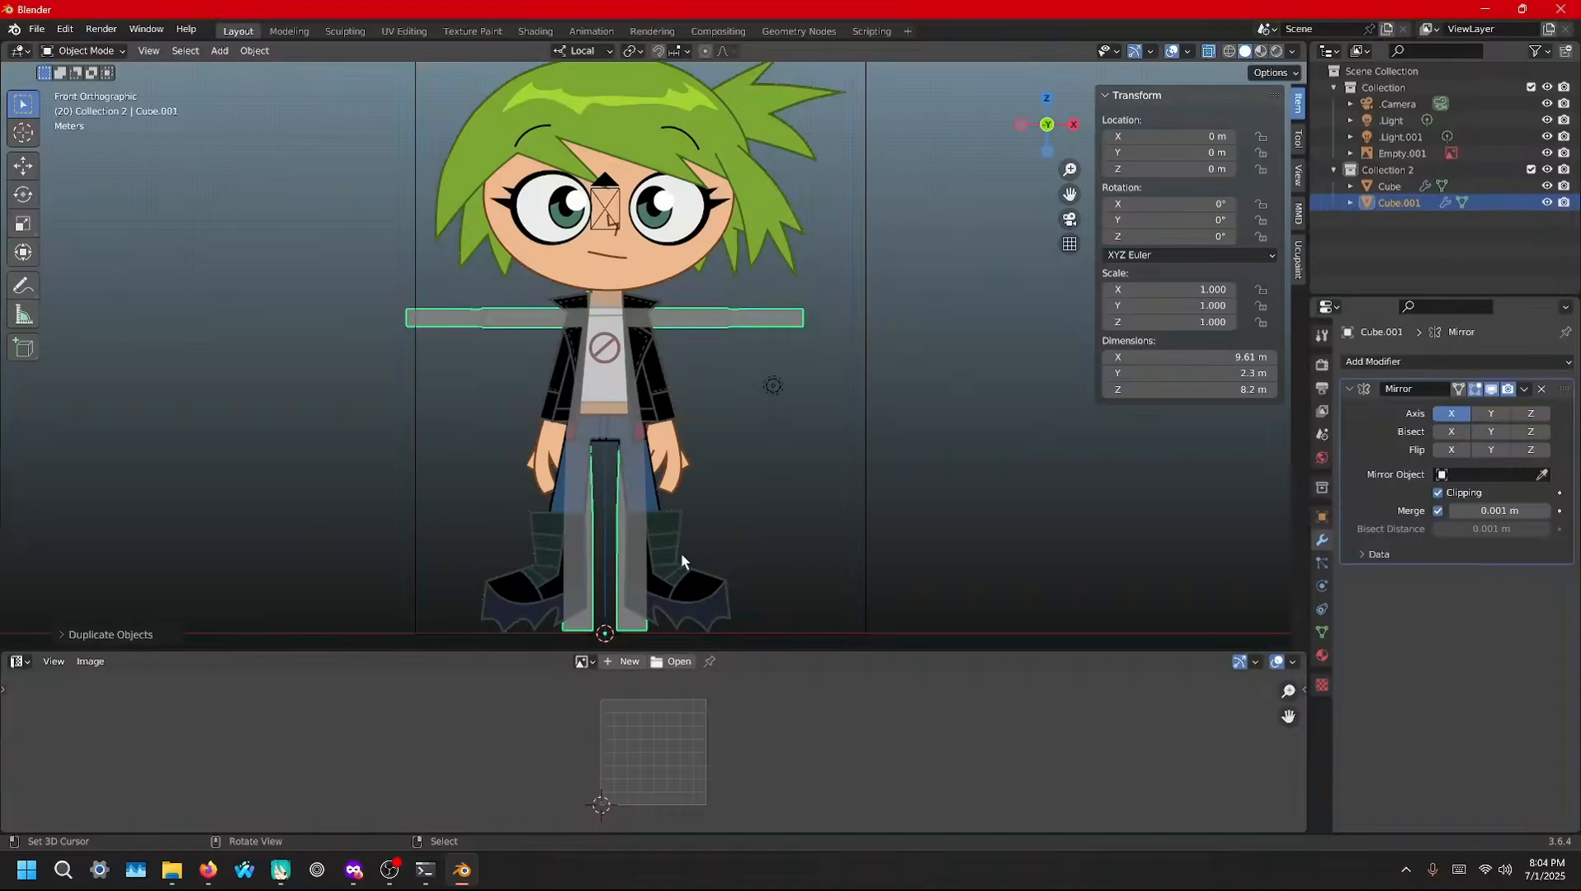
key("Tab")
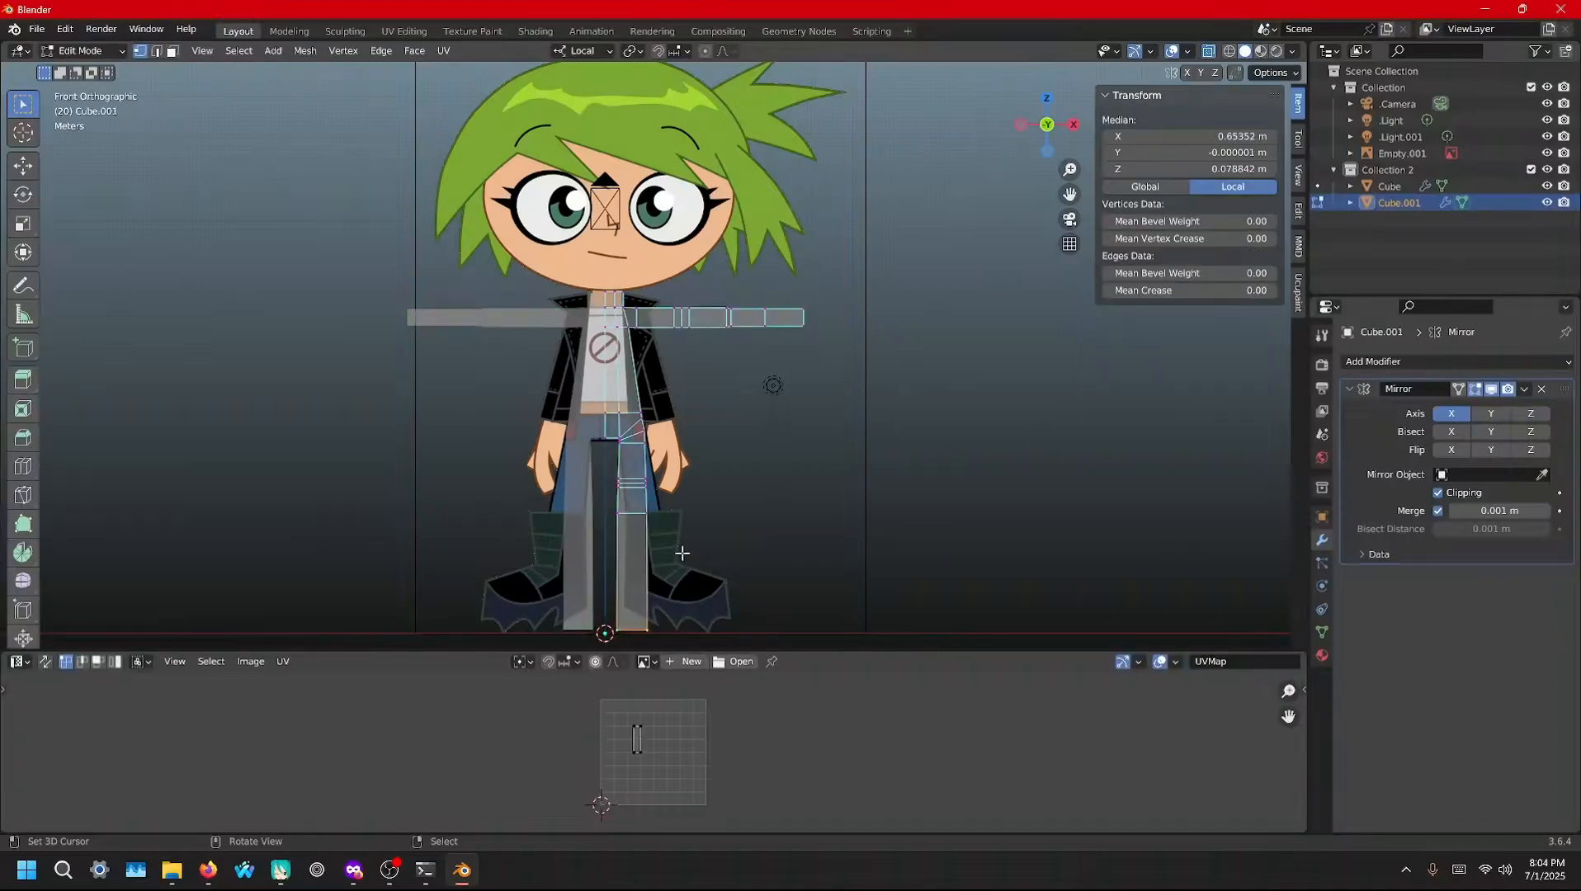
Delete all vertices of the duplicate except the lower-leg block that covers the boot
scroll(681, 553, "down", 1)
key("b")
left_click_drag(679, 606, 570, 477)
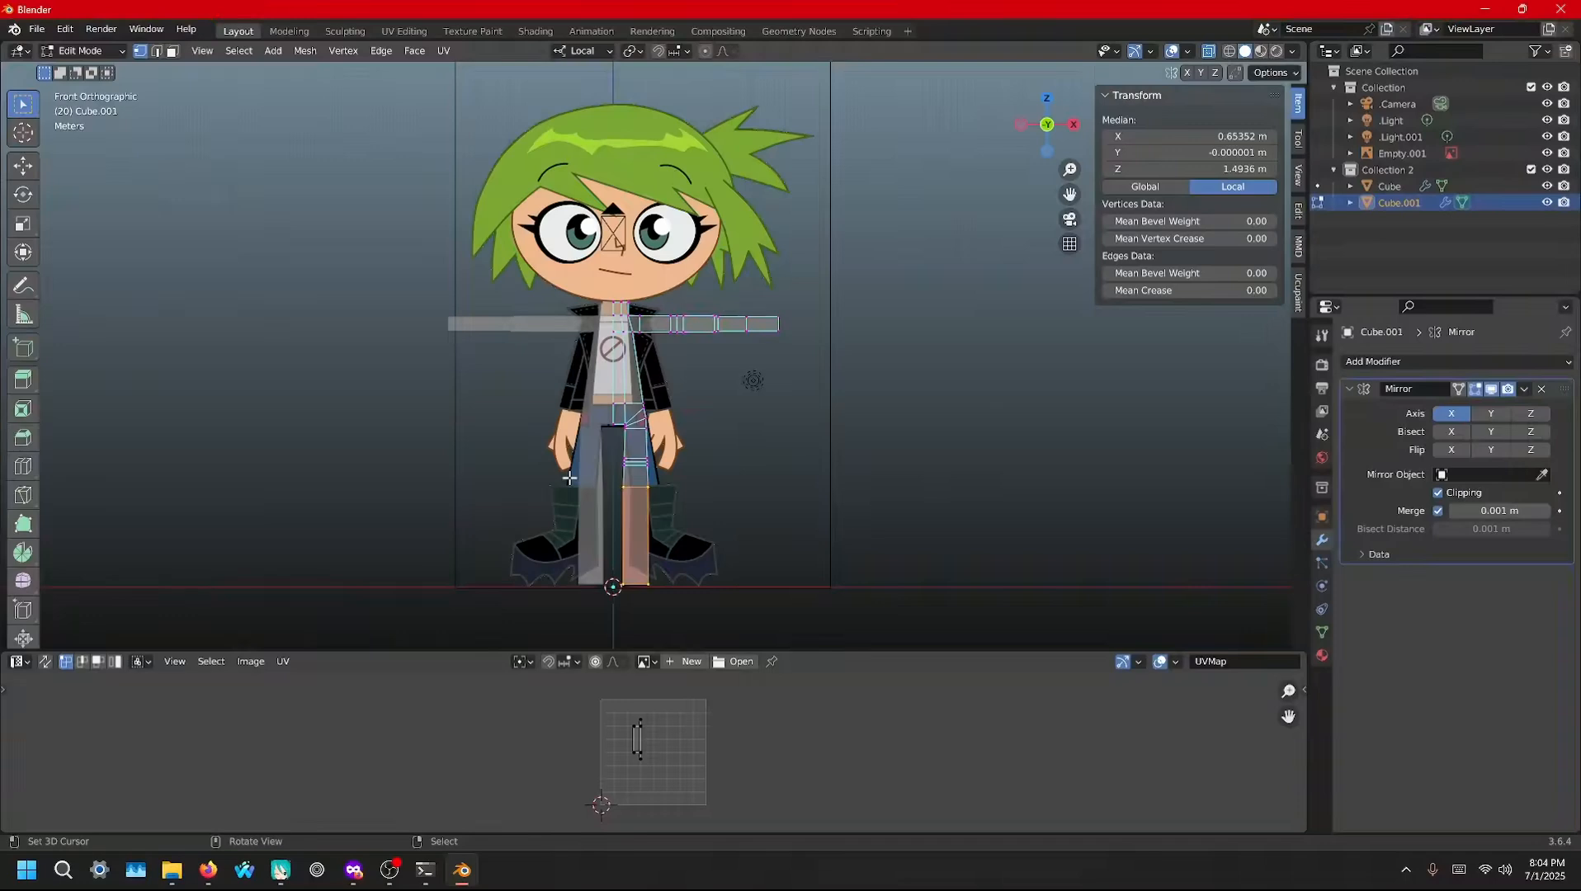
key("ctrl+i")
key("x")
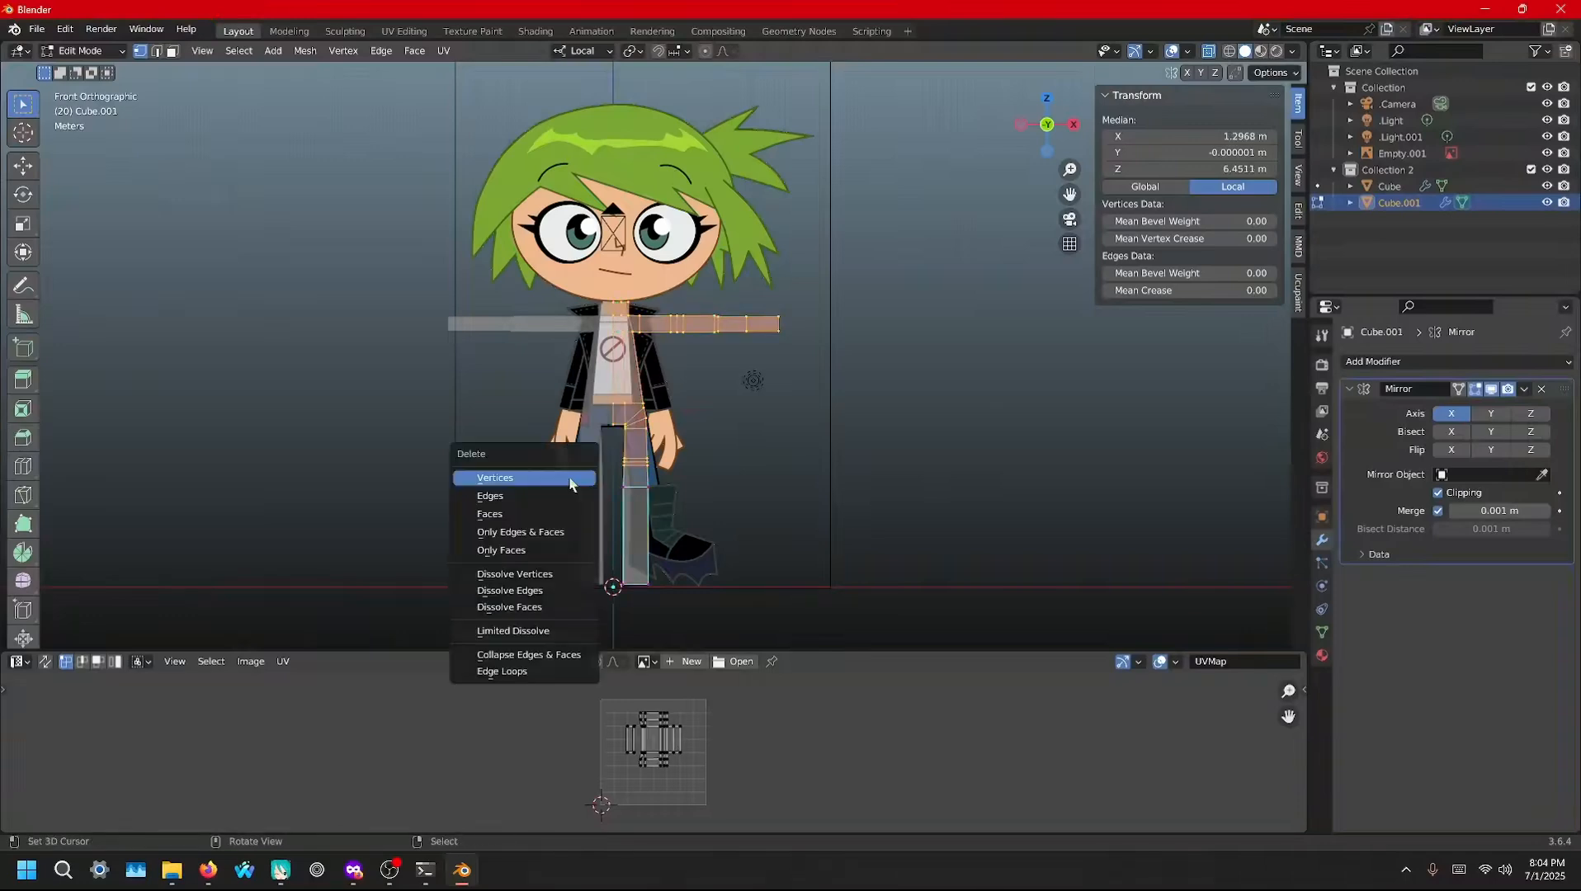
left_click(569, 479)
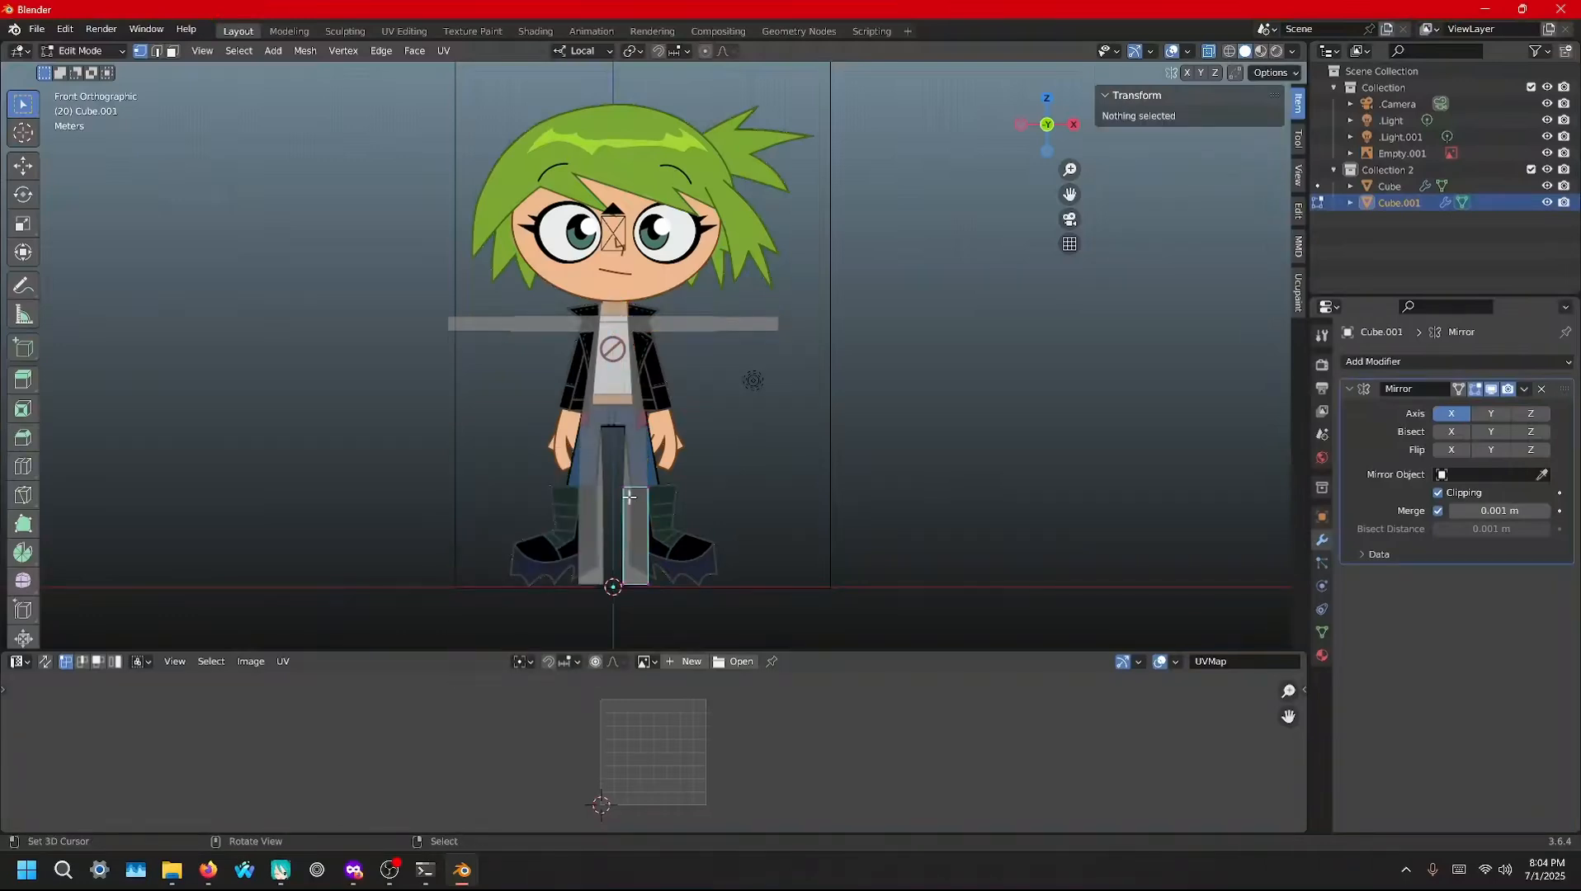
Move the whole boot block outward along X by about 0.43 m
left_click_drag(707, 595, 631, 482)
left_click_drag(706, 600, 600, 471)
key("g")
key("x")
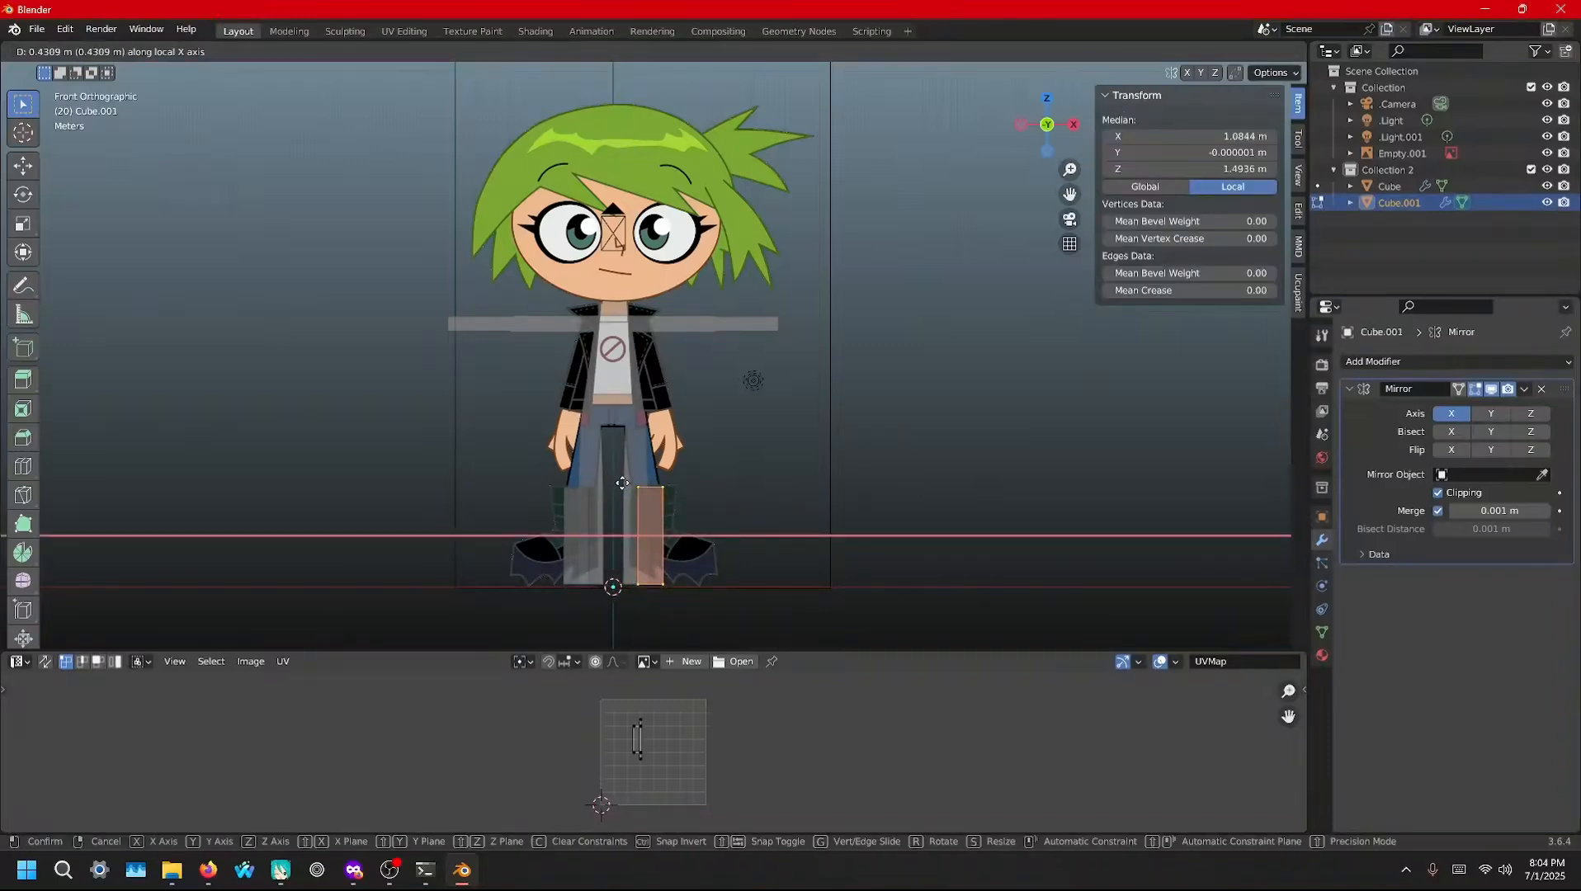
left_click(622, 483)
Widen the boot block to about 1.5 times along X and shift it about 0.24 m inward
key("s")
key("x")
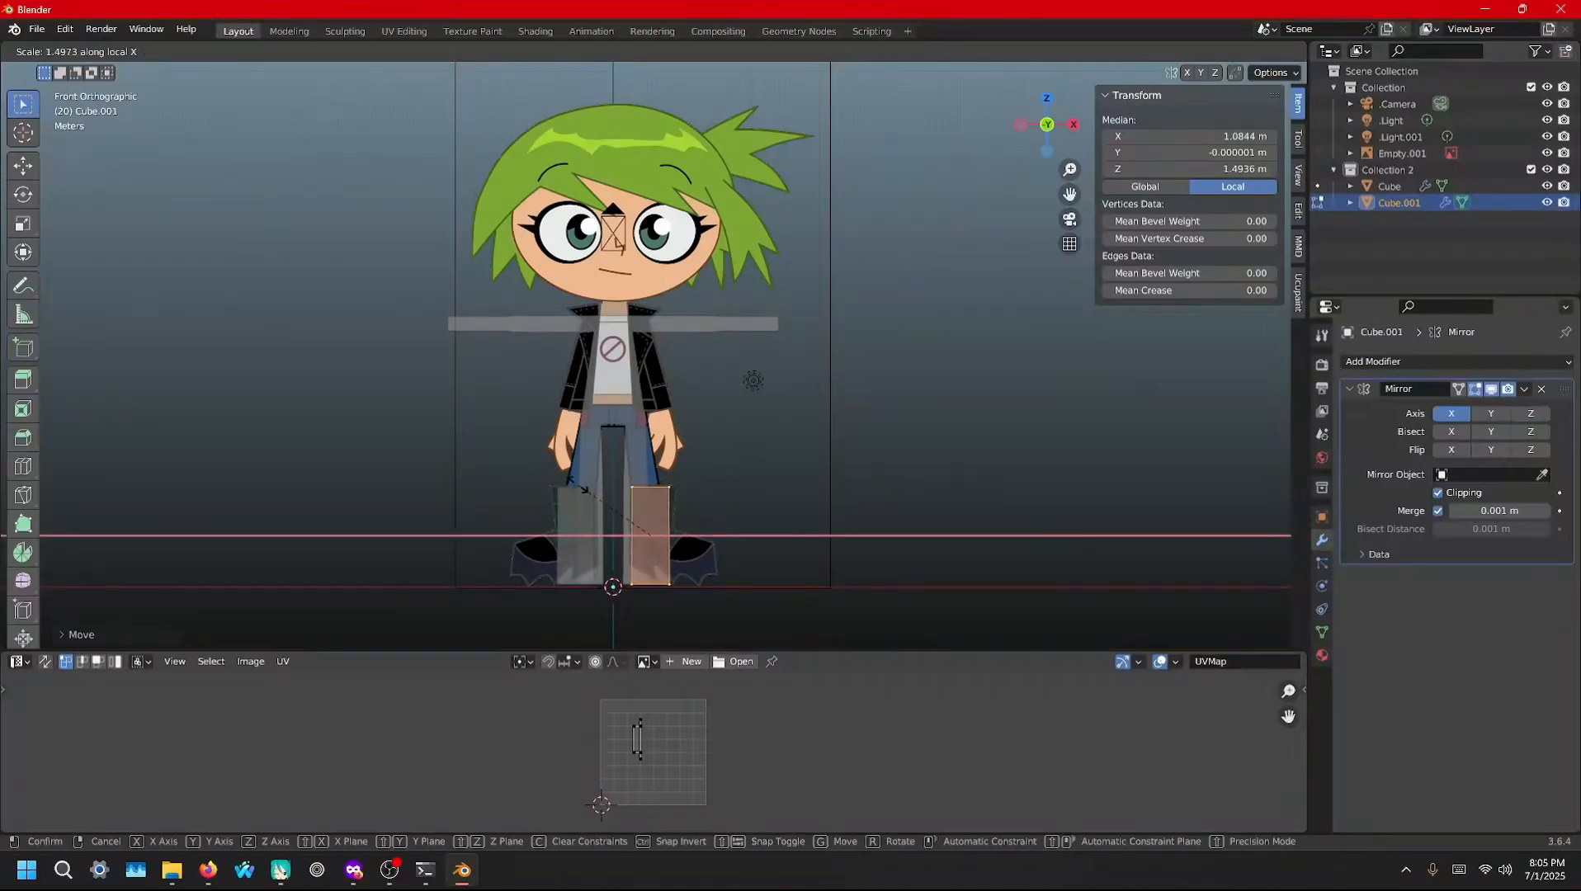
left_click(571, 485)
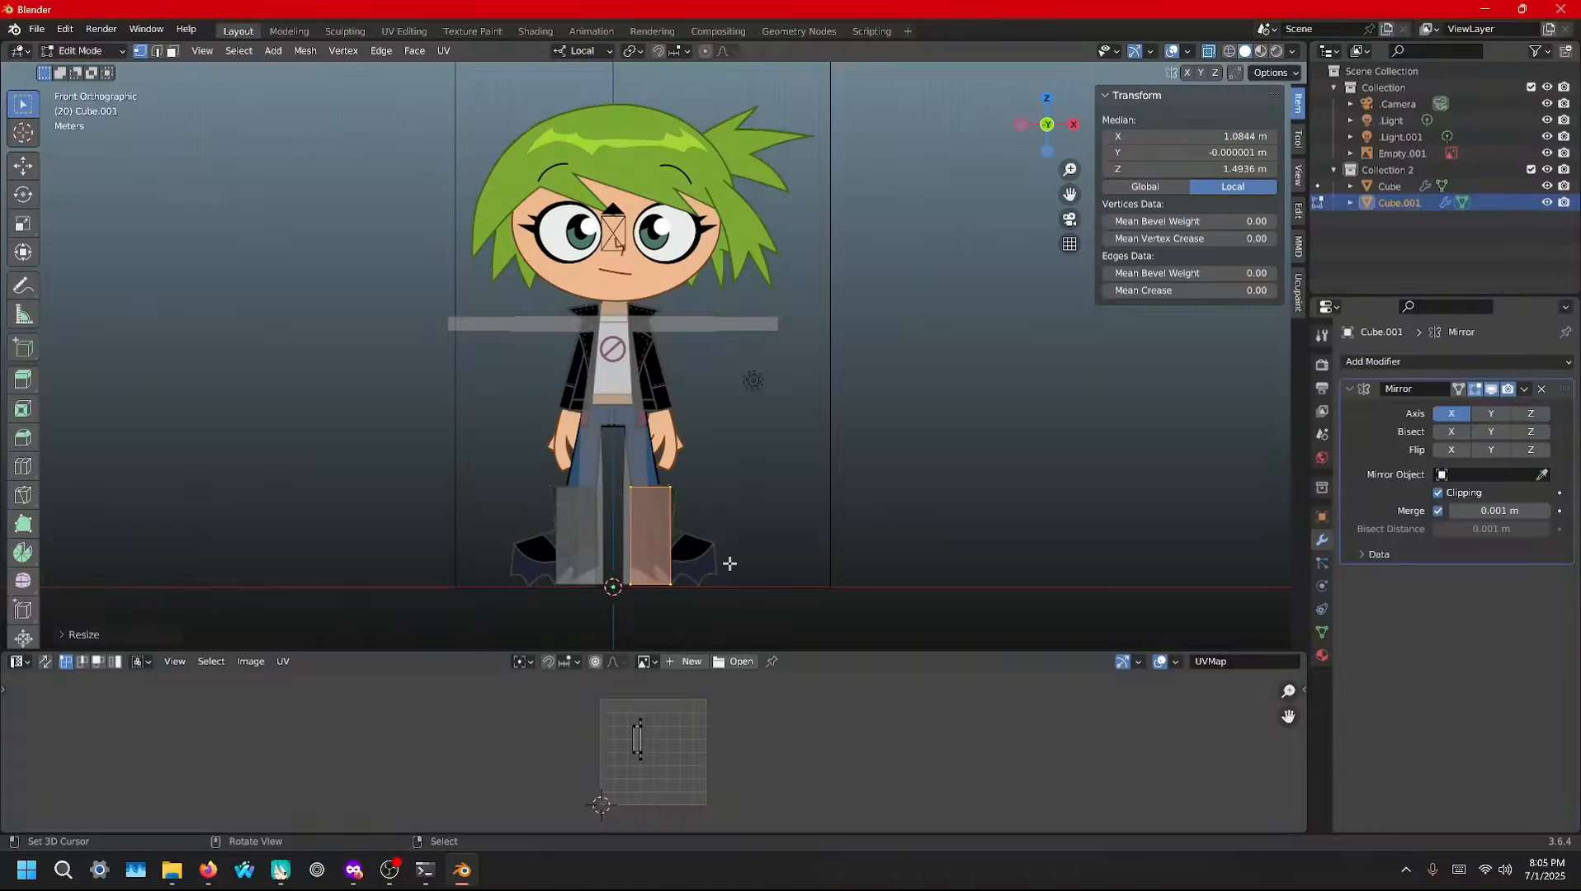
key("g")
key("x")
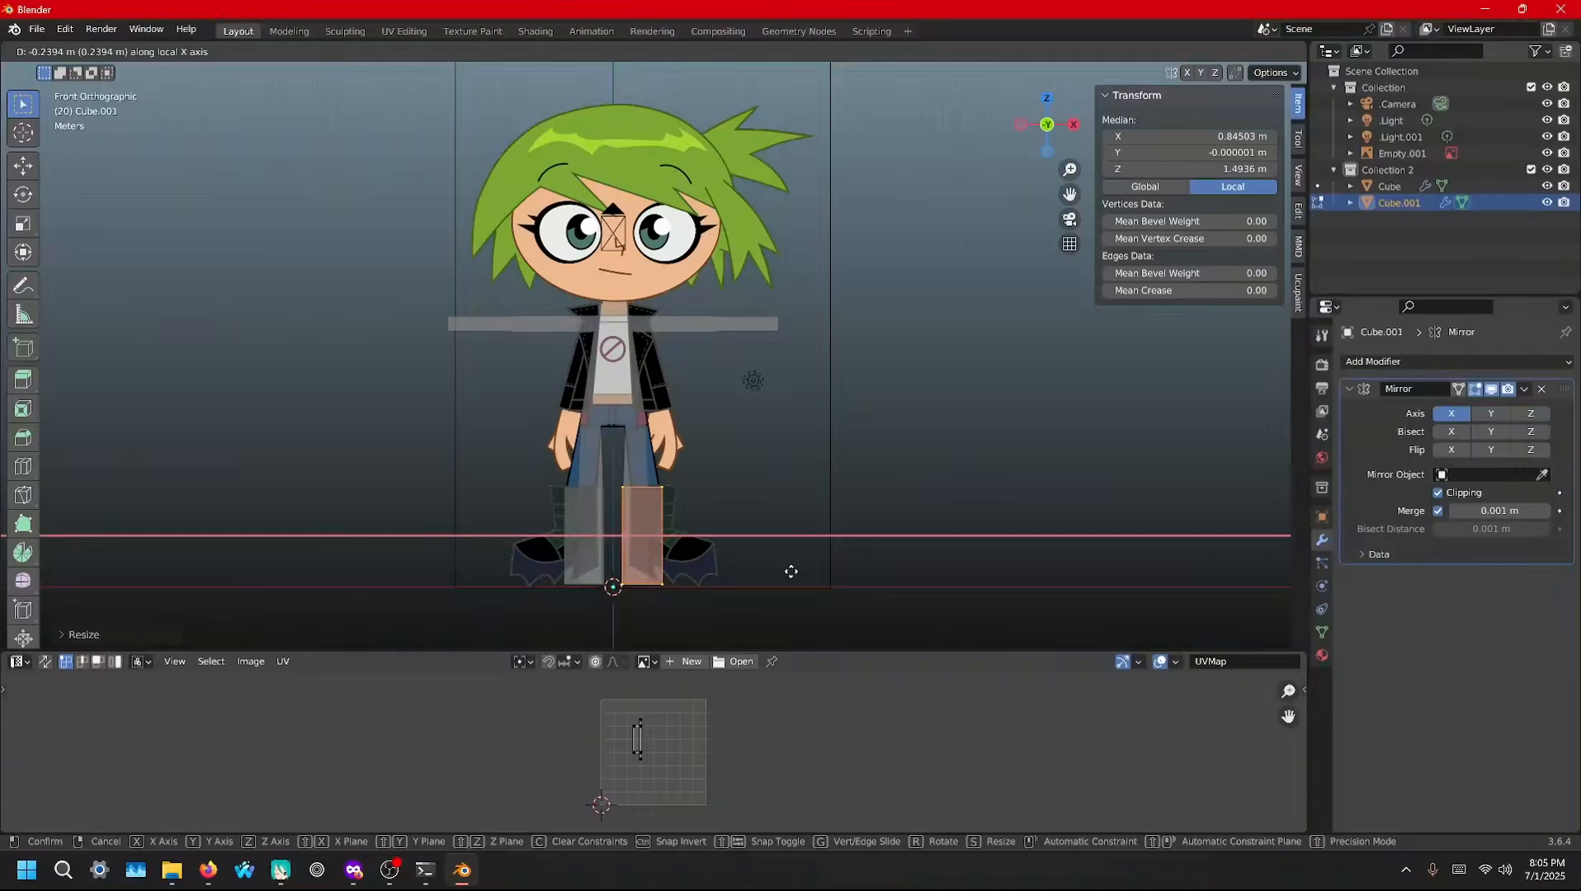
left_click(791, 572)
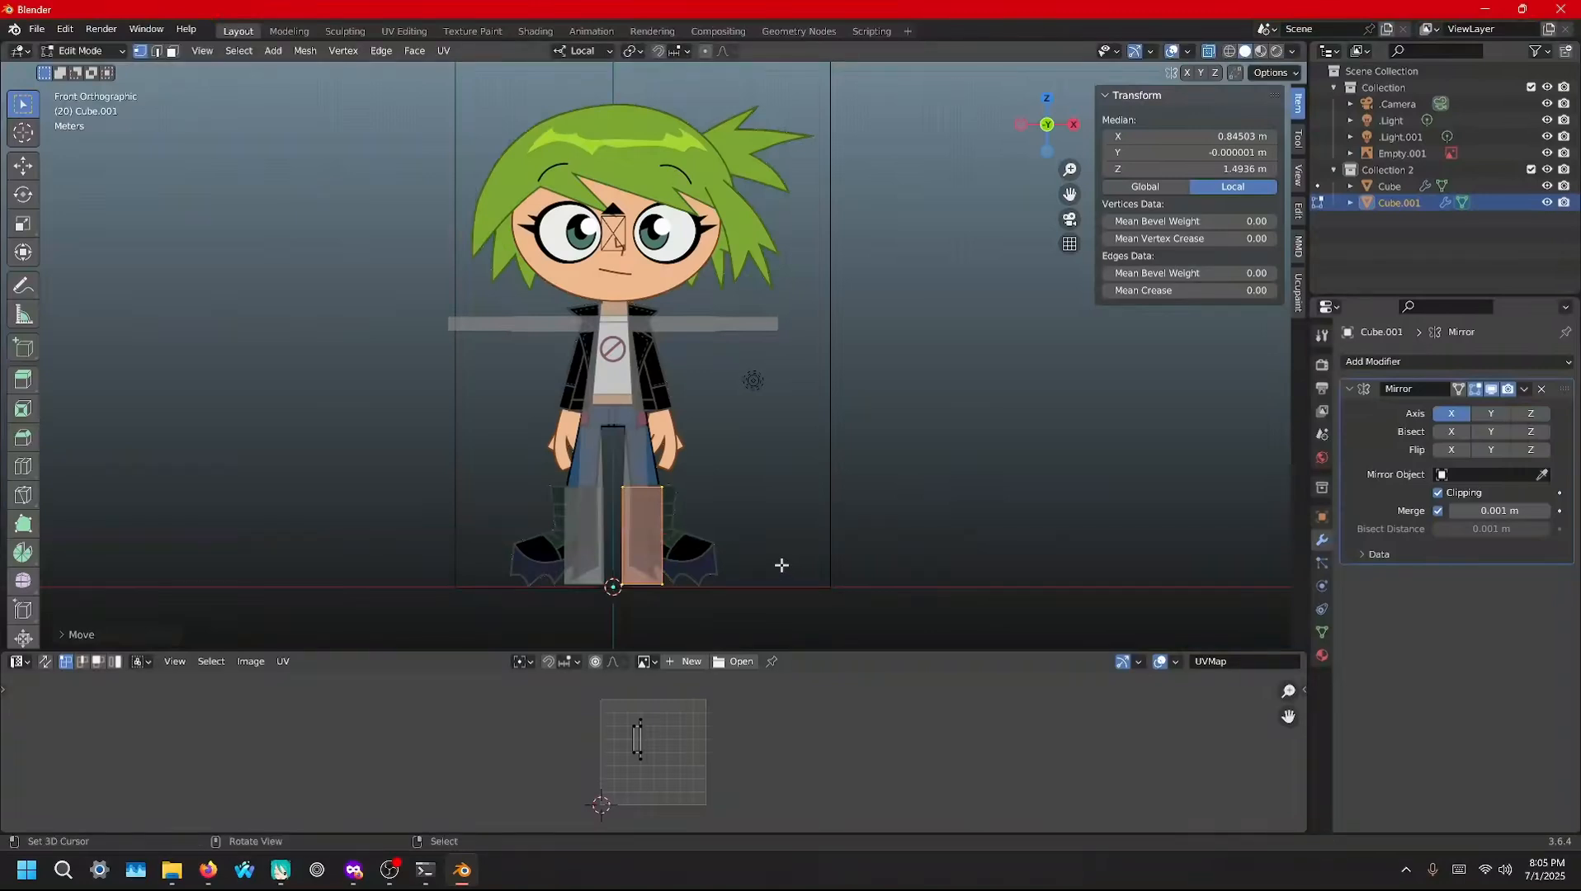
Turn off X-ray, deselect the boot block's vertices and switch mesh editing back to the original body
middle_click_drag(751, 546, 815, 529)
scroll(748, 507, "up", 4)
scroll(748, 507, "up", 2)
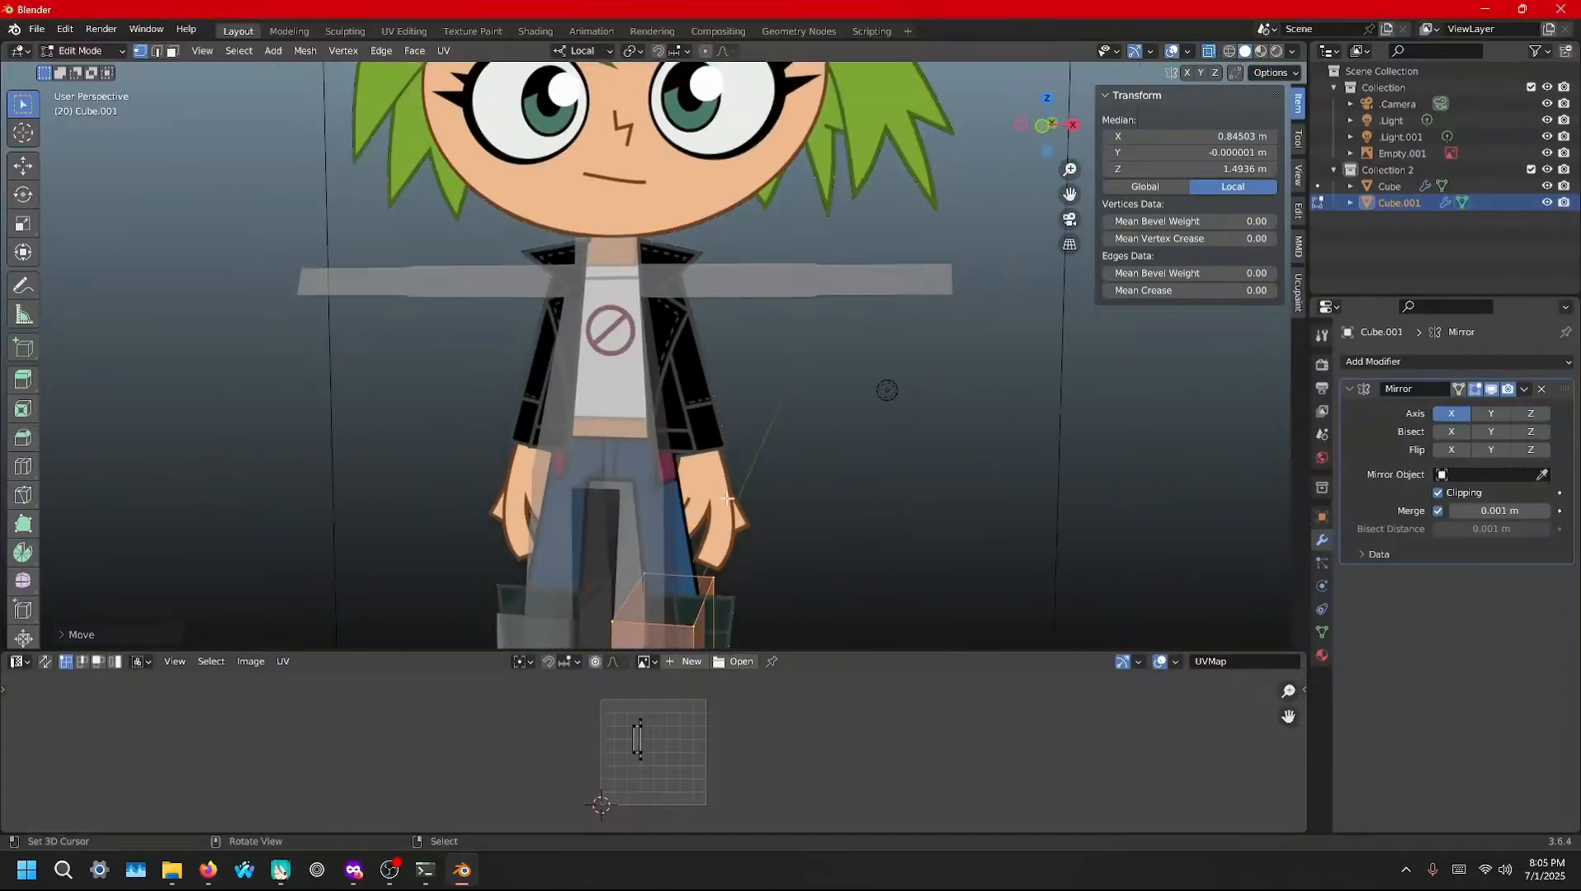
key("alt+z")
mouse_move(826, 497)
middle_mouse_down()
mouse_move(769, 498)
mouse_move(865, 550)
mouse_move(659, 227)
mouse_move(716, 282)
mouse_move(679, 311)
middle_mouse_up()
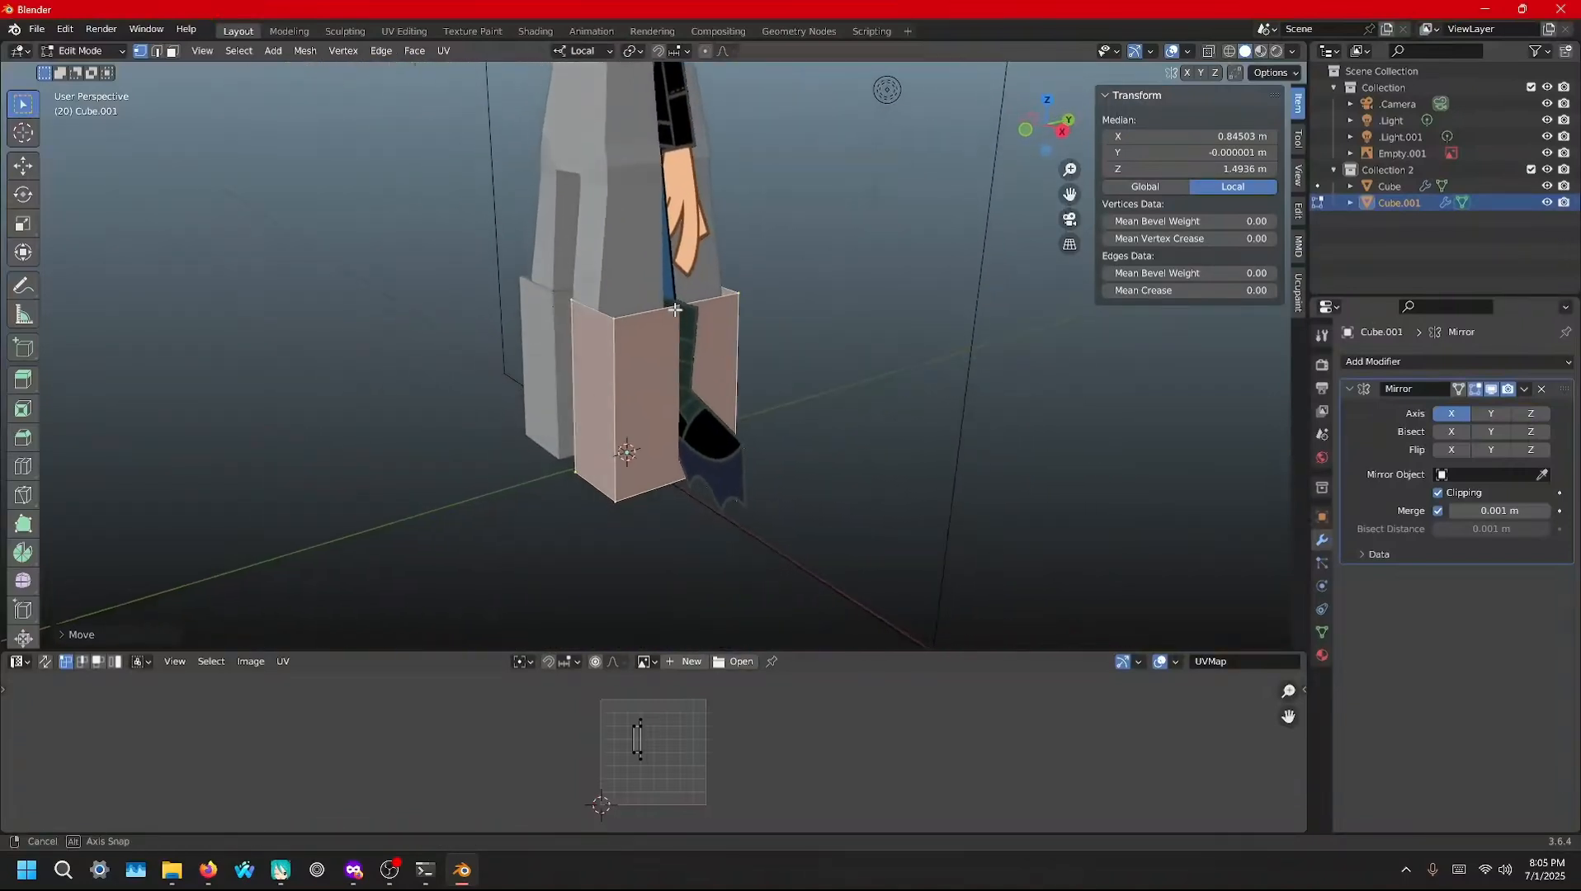
middle_click_drag(769, 336, 799, 349)
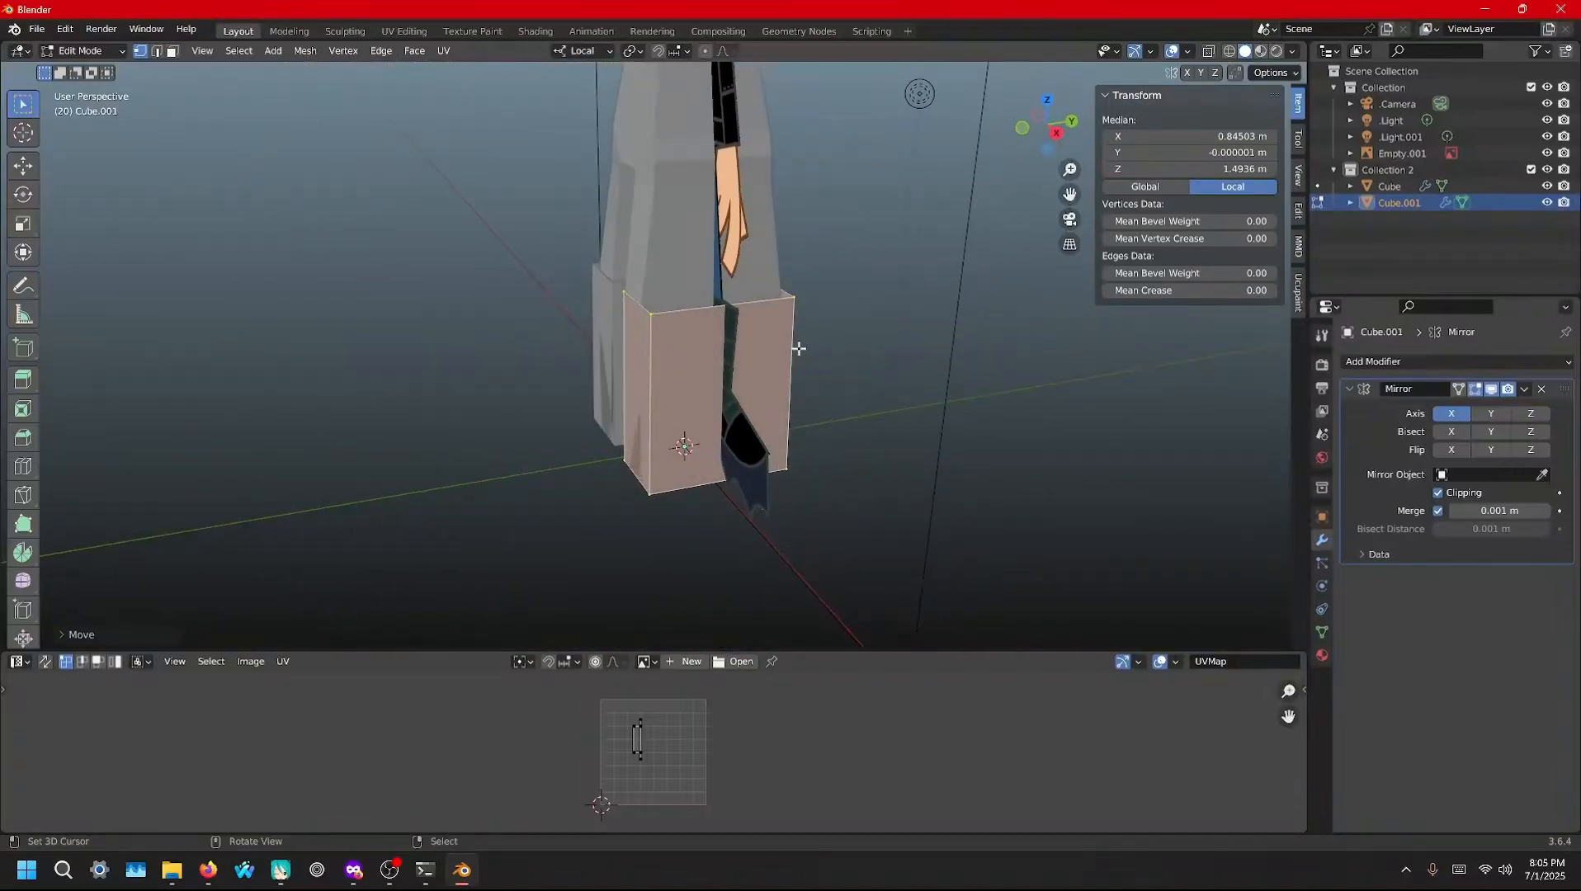
key("alt+a")
key("Tab")
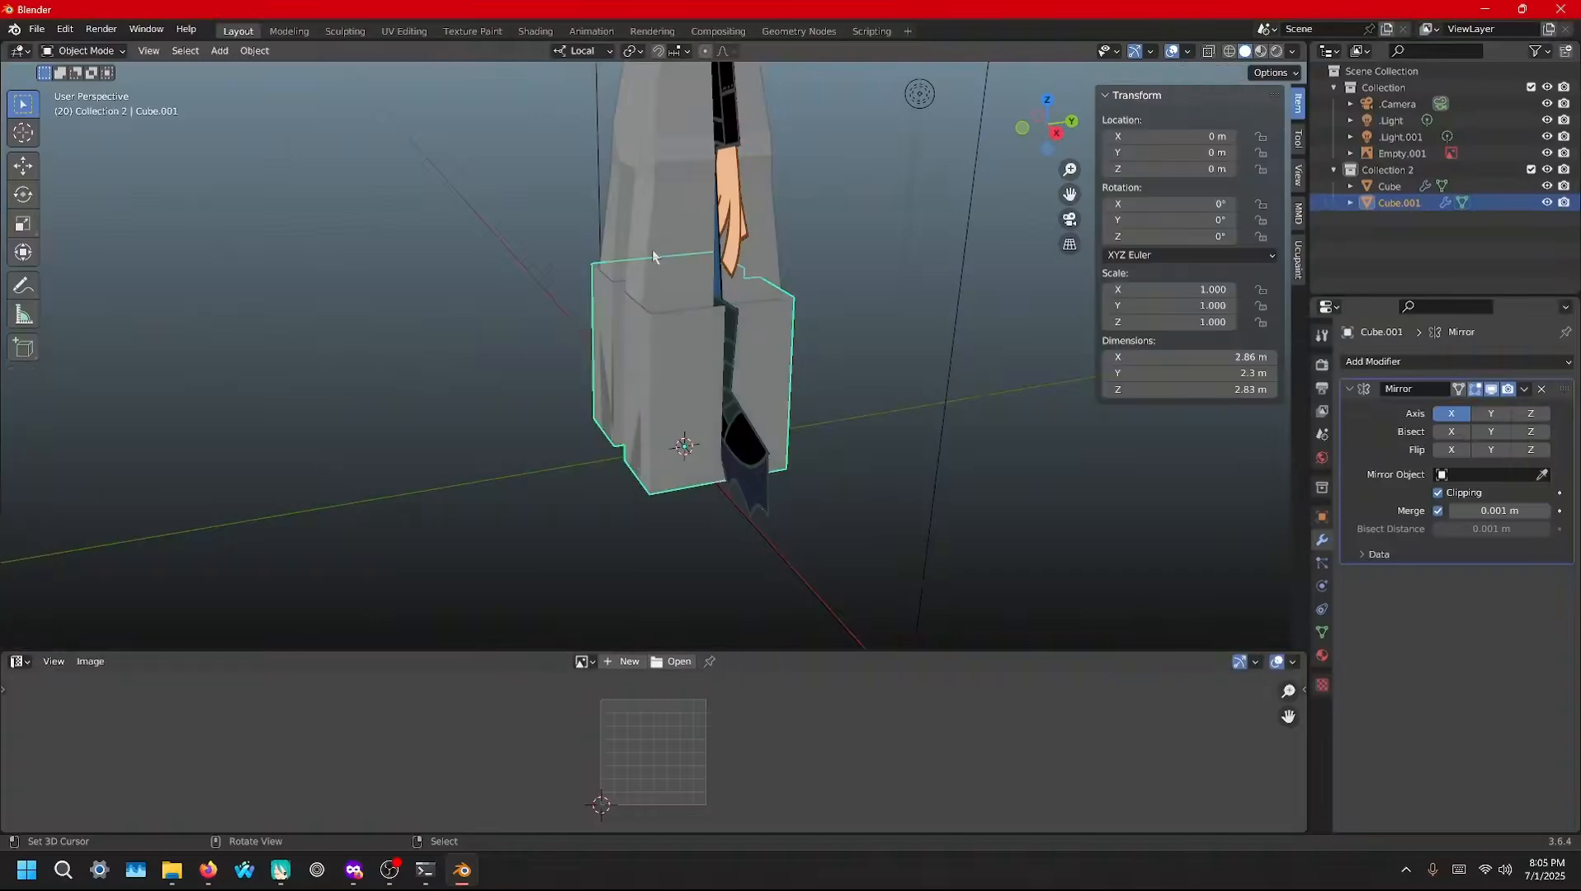
right_click(658, 248)
key("Tab")
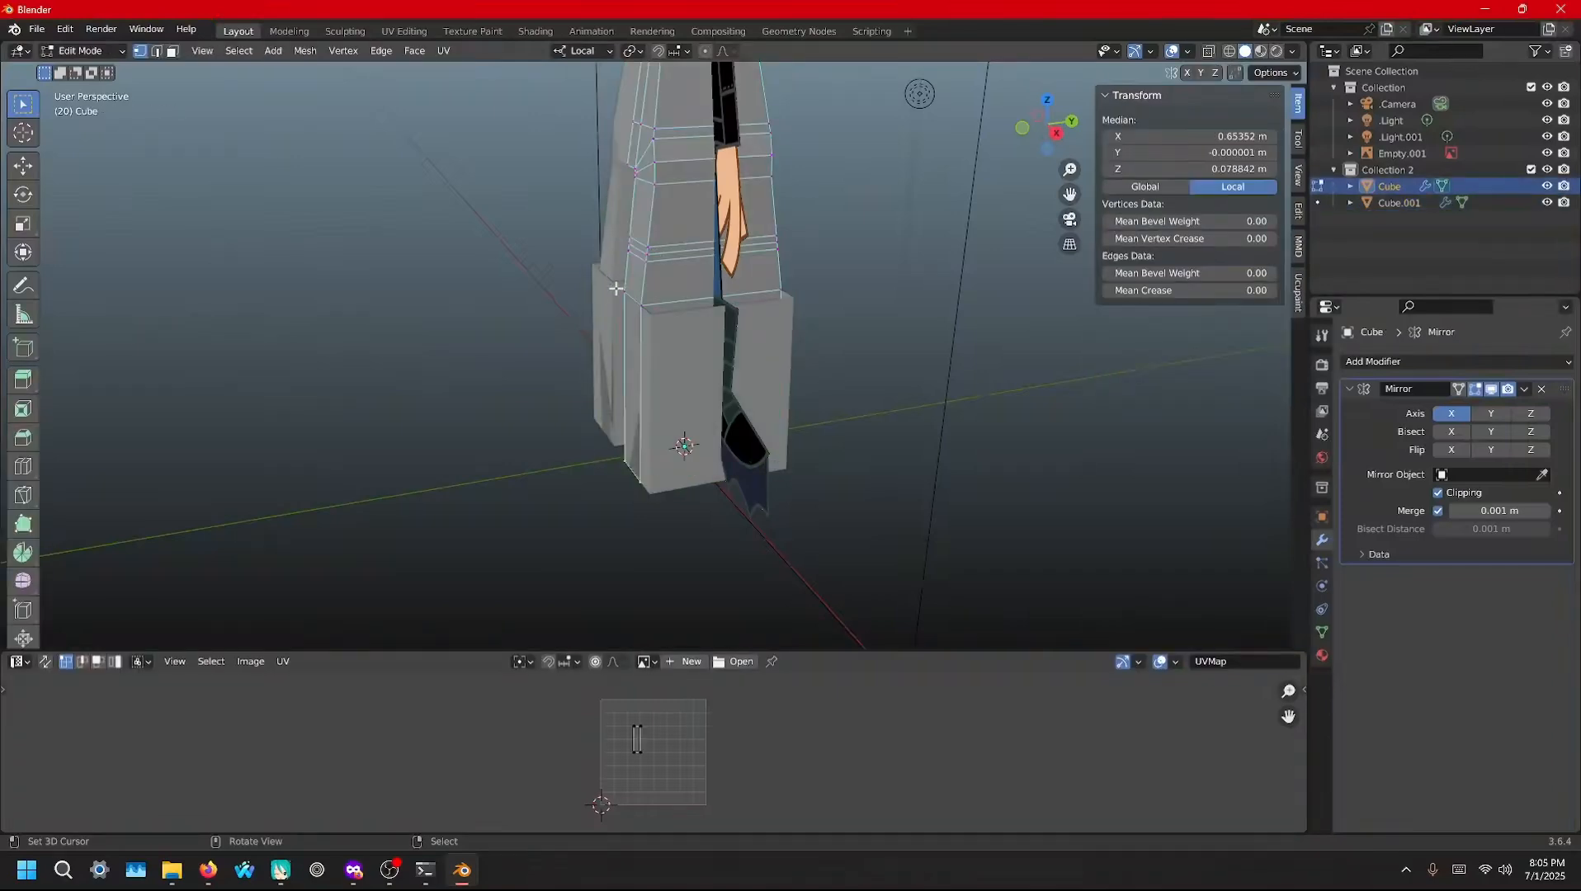
With X-ray on, select the leg from the knee loops down and scale it to about 0.45 along Y
mouse_move(581, 206)
middle_mouse_down()
mouse_move(406, 233)
mouse_move(568, 210)
middle_mouse_up()
key("alt+z")
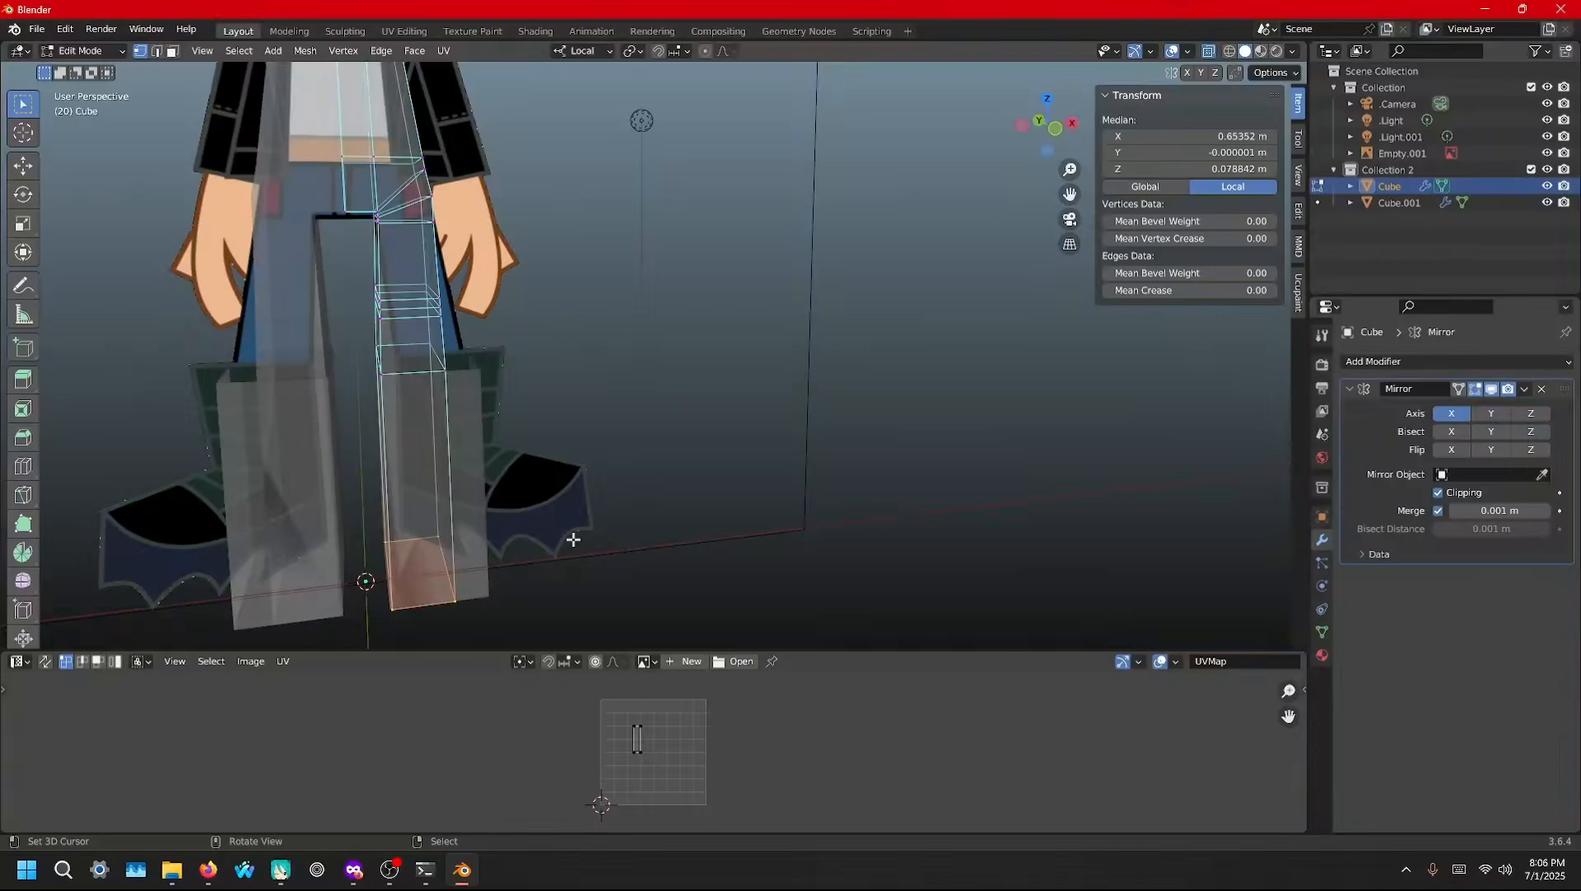
middle_click_drag(533, 597, 526, 565)
left_click_drag(600, 602, 346, 281)
middle_click_drag(695, 352, 522, 364)
key("s")
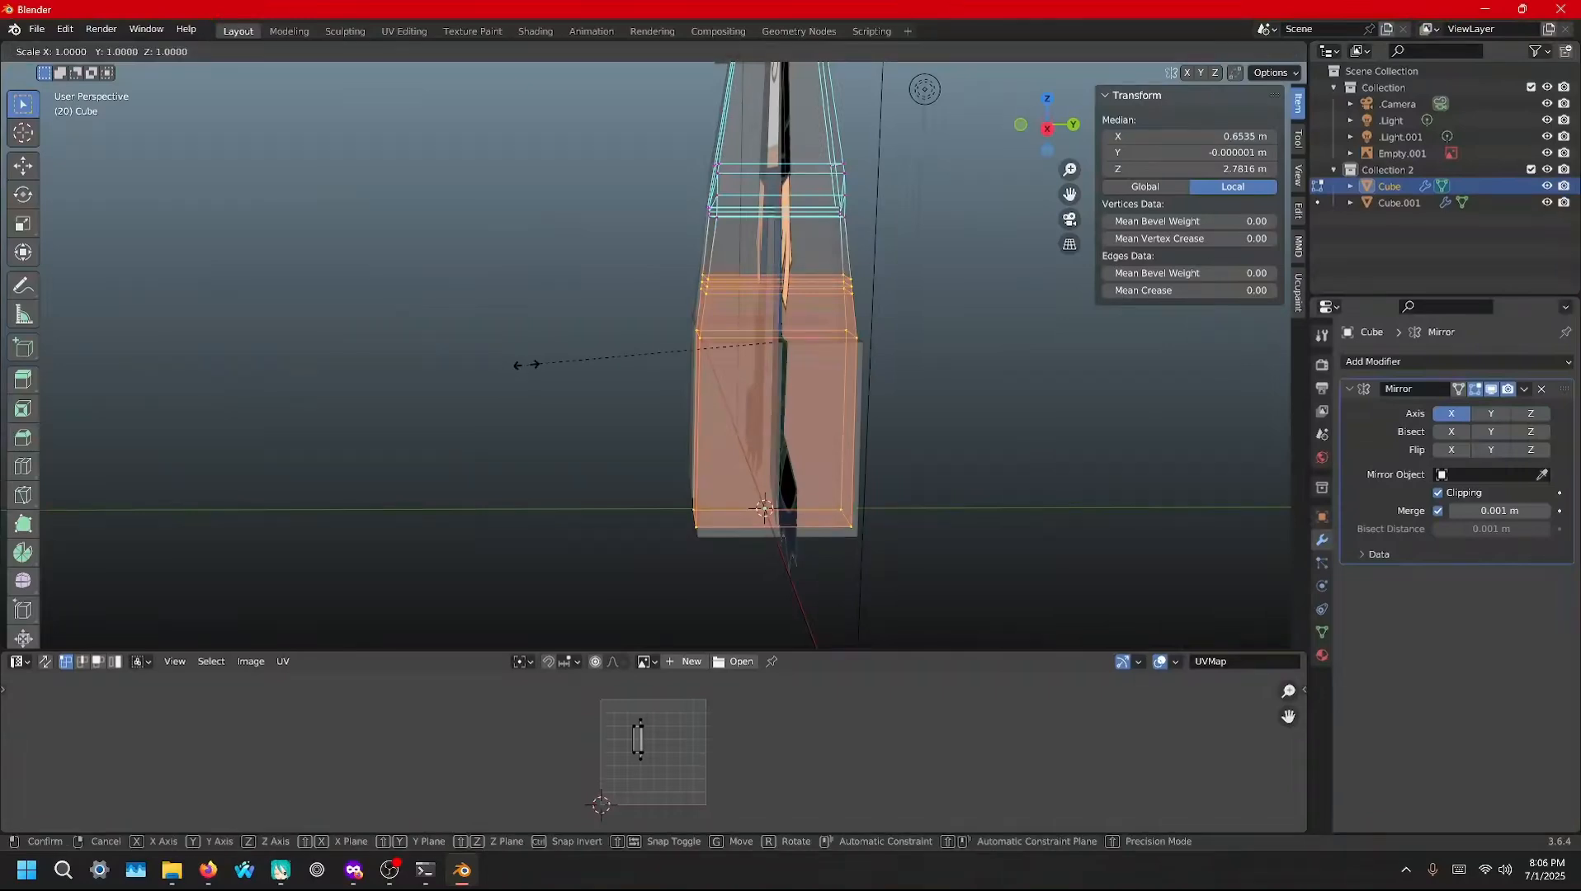
key("y")
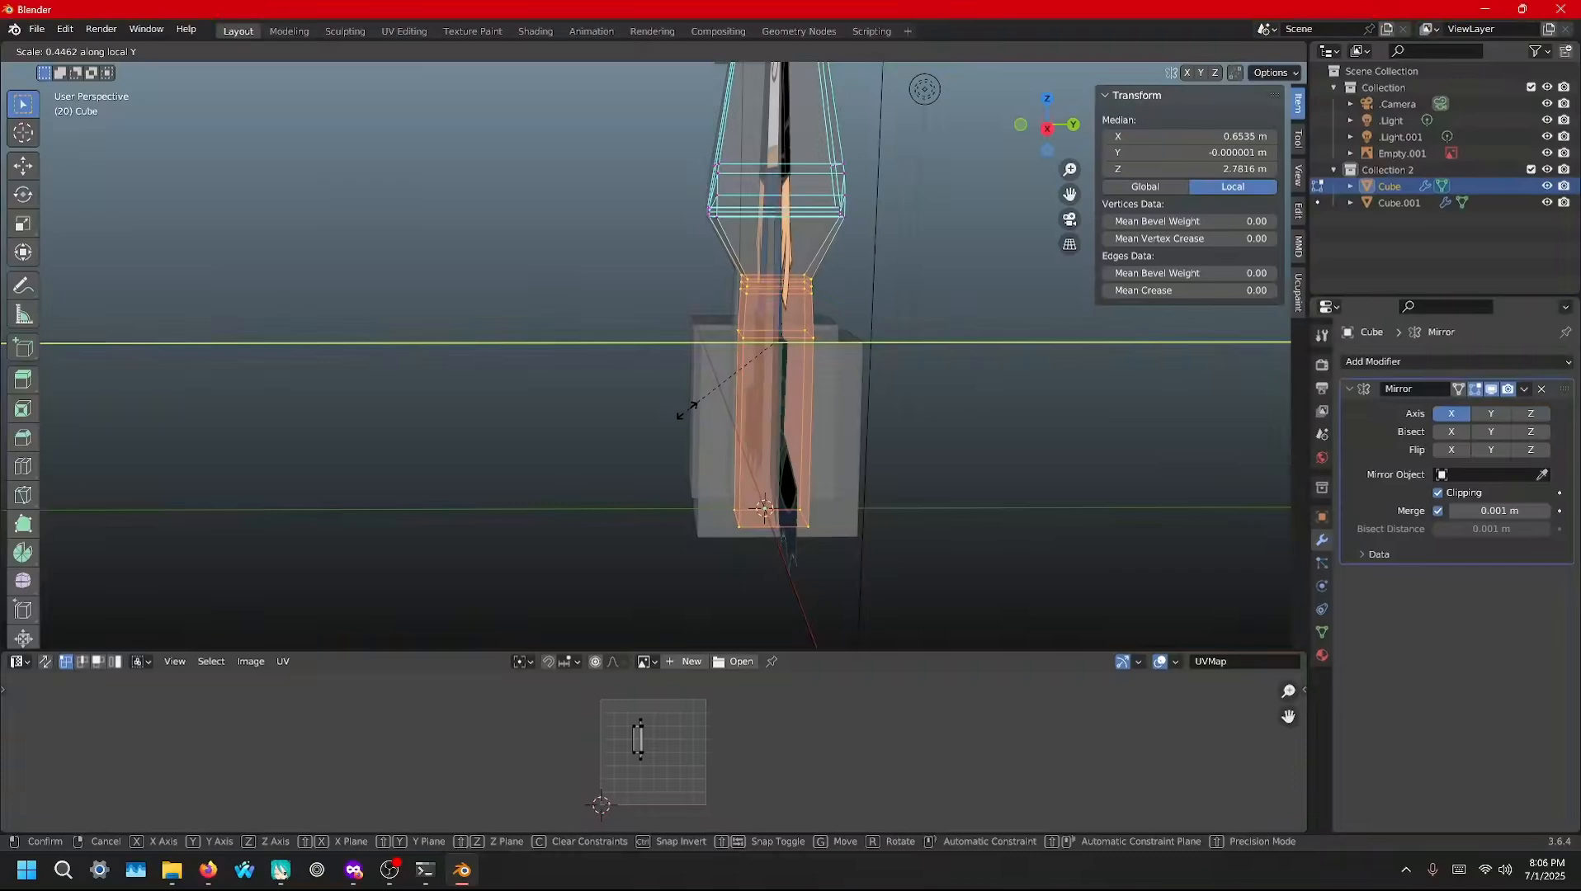
left_click(694, 413)
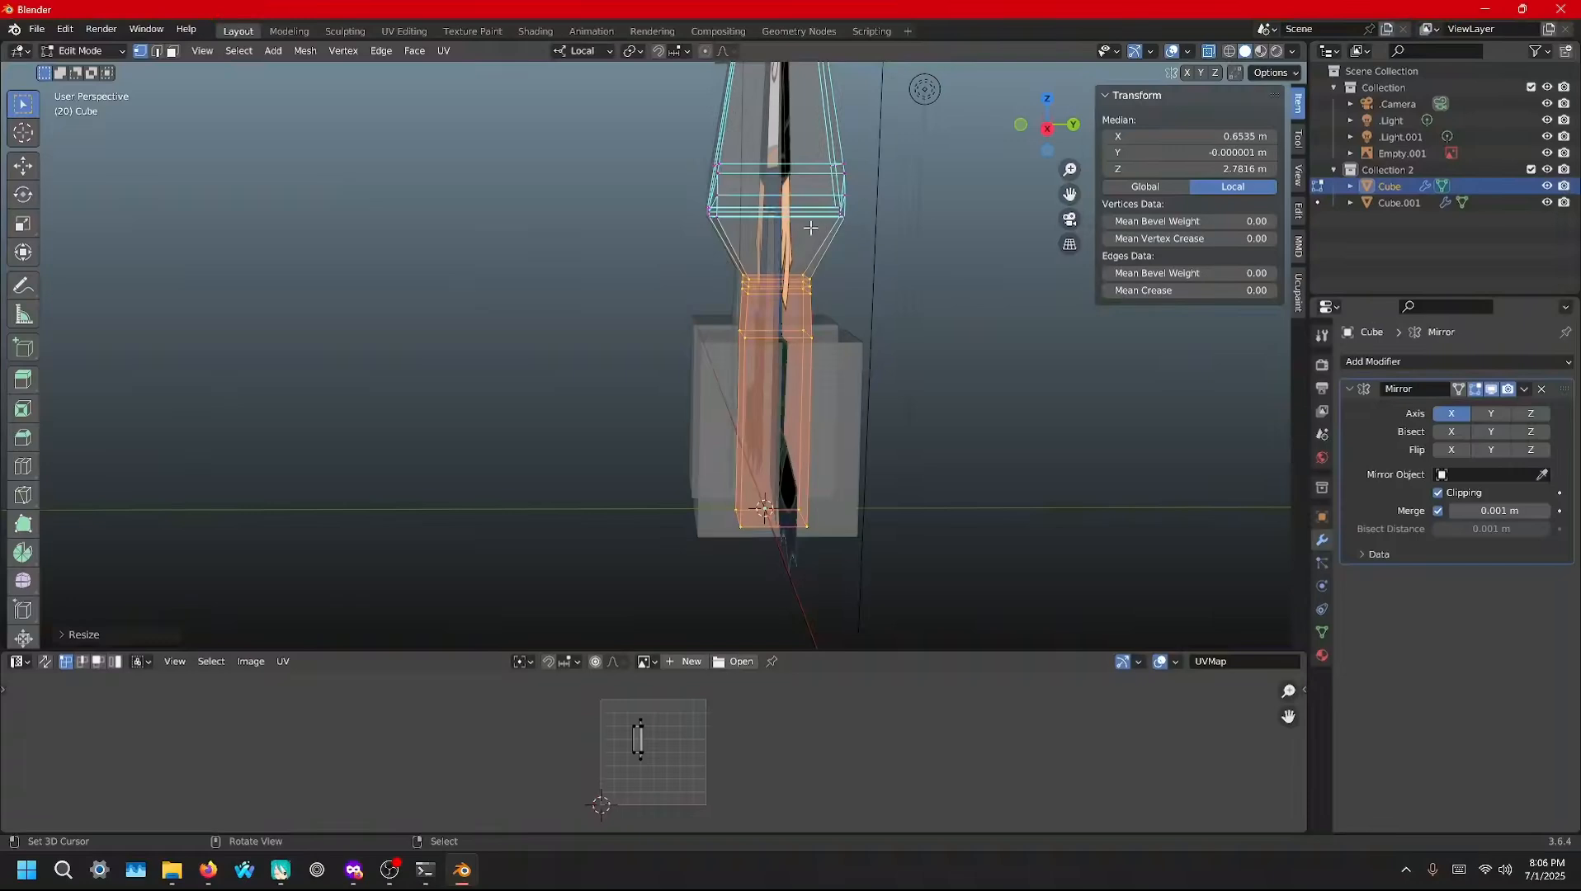
middle_click_drag(811, 228, 680, 240)
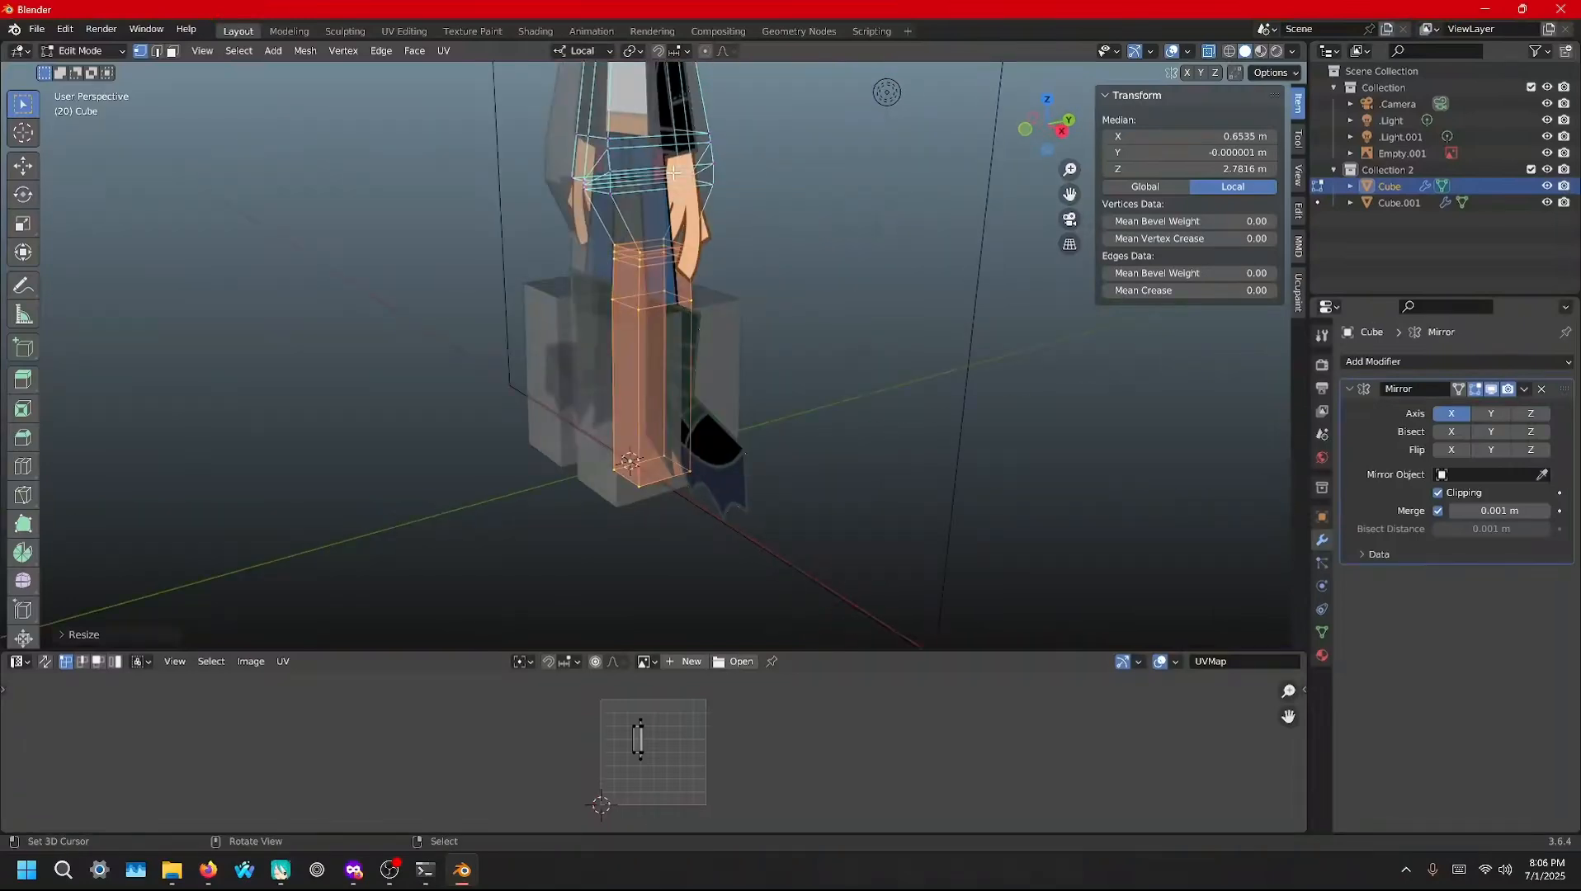
Select the loop at the top of the thigh and scale it to about 0.41 along local Y with proportional editing on
left_click(650, 194, "alt")
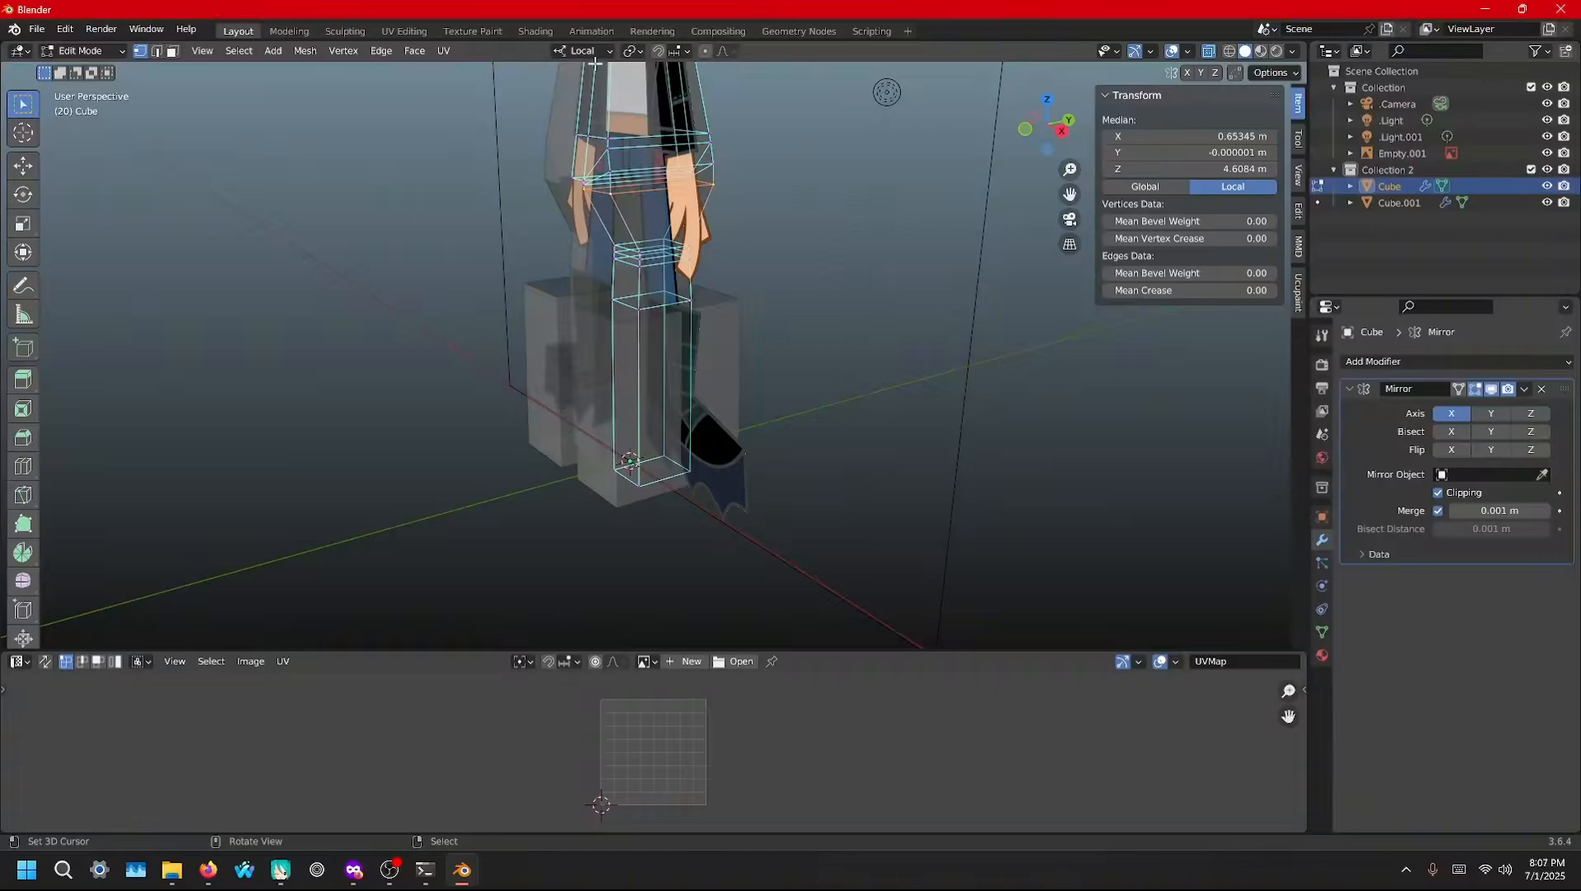
left_click(706, 53)
key("s")
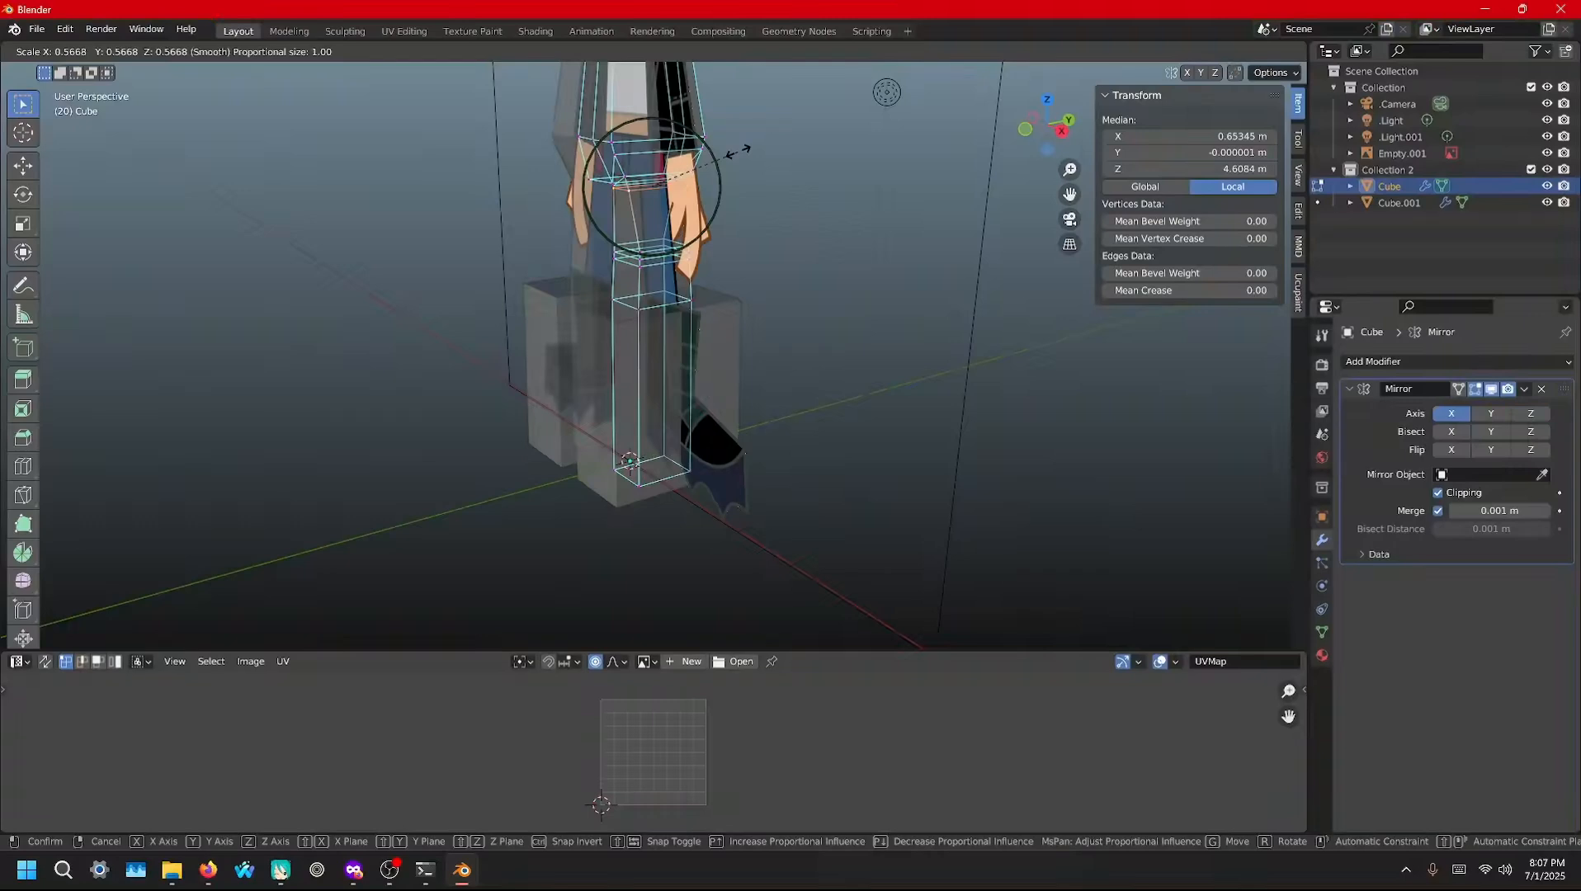
key("y")
key("y")
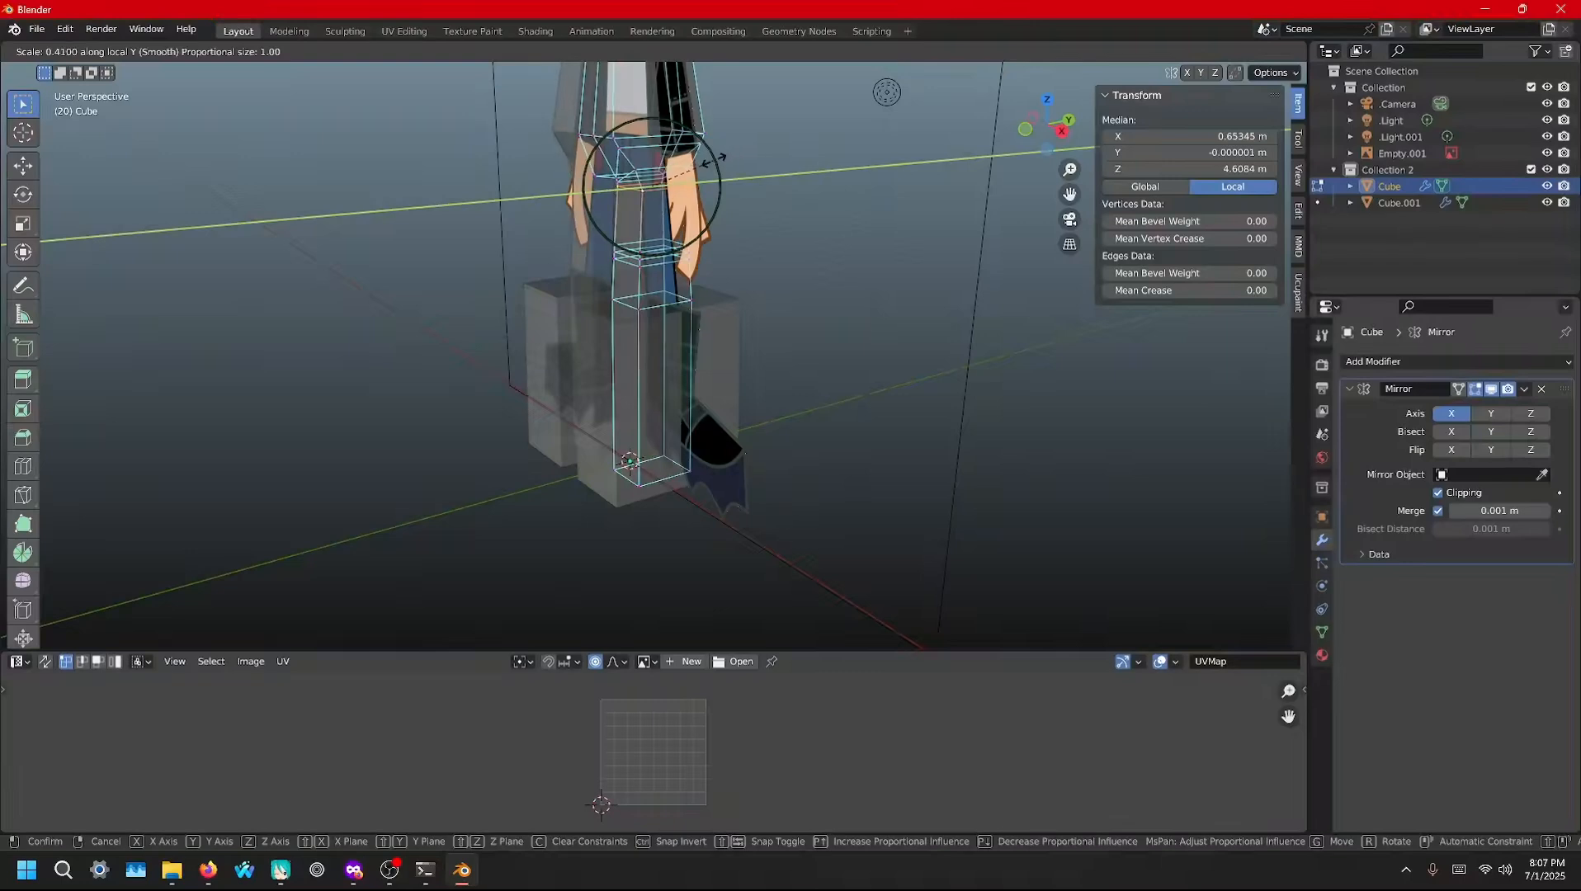
left_click(718, 162)
Turn off X-ray, select the lower hip loop and move it about 0.19 m along local Y with proportional editing
mouse_move(718, 162)
middle_mouse_down()
mouse_move(702, 208)
mouse_move(822, 236)
mouse_move(473, 239)
mouse_move(650, 239)
mouse_move(846, 271)
mouse_move(1003, 257)
mouse_move(727, 252)
mouse_move(963, 252)
mouse_move(803, 250)
middle_mouse_up()
scroll(877, 240, "up", 6)
scroll(473, 239, "down", 5)
key("alt+z")
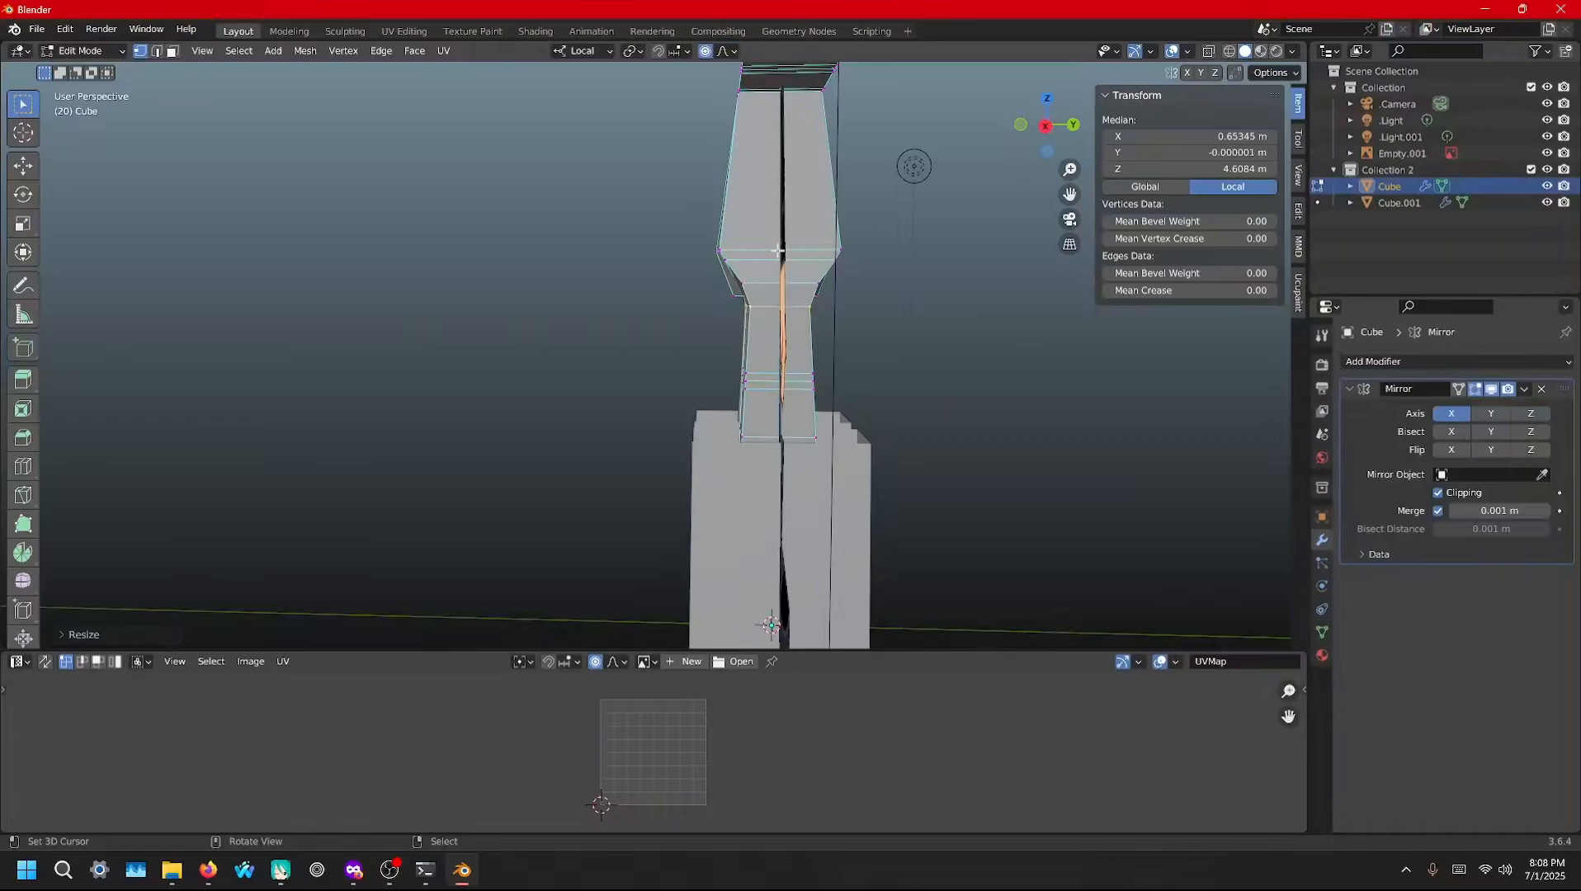
left_click(771, 252, "alt")
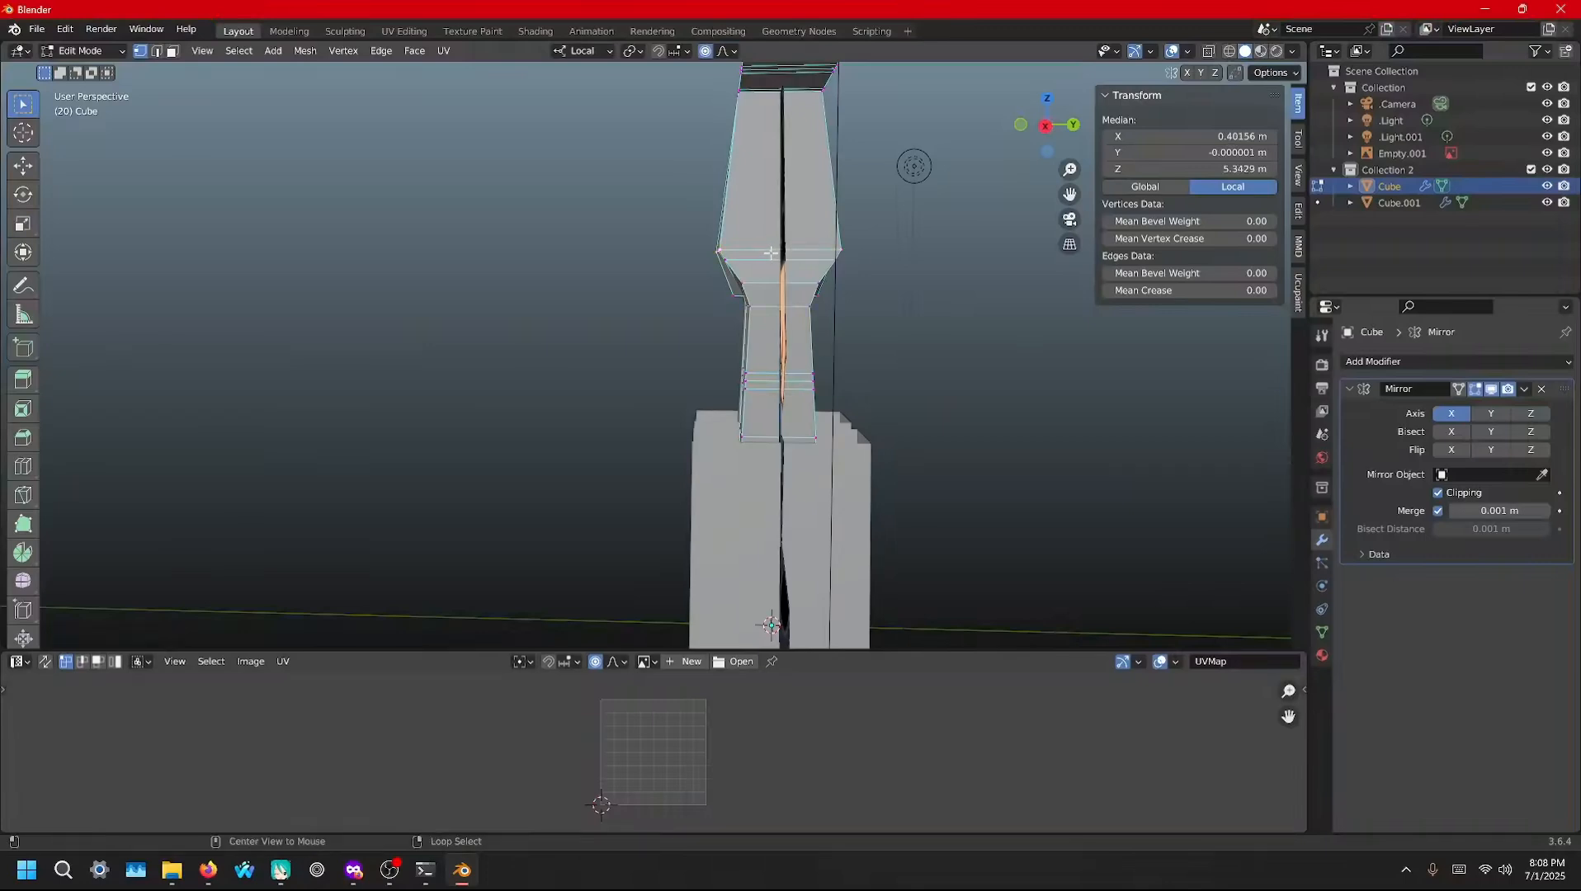
left_click(772, 261, "alt")
middle_click_drag(773, 261, 847, 283)
key("g")
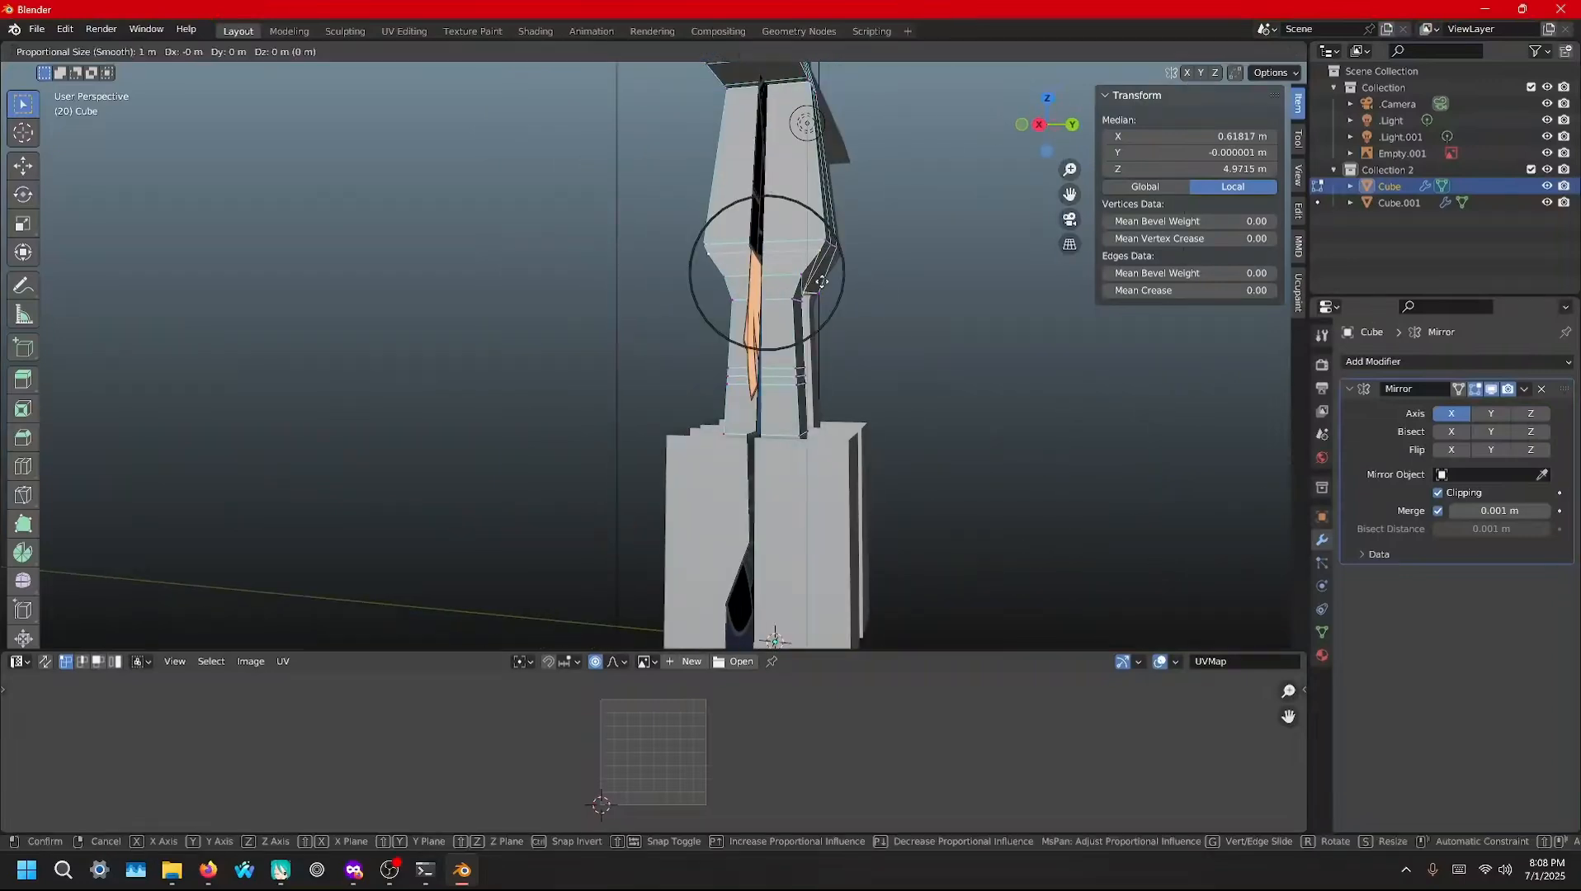
key("y")
key("y")
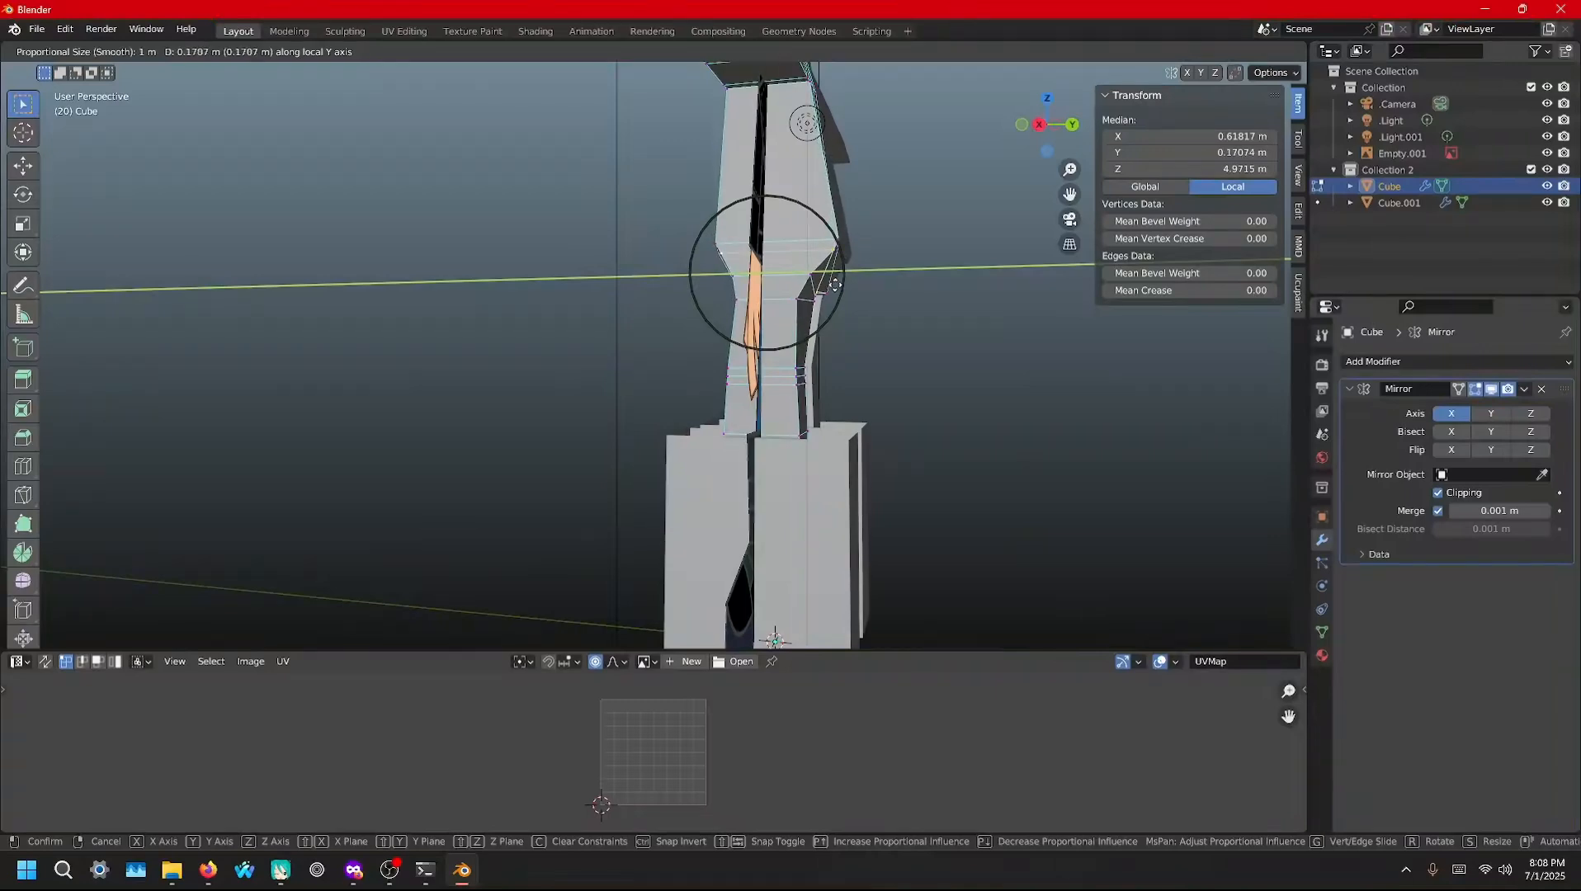
scroll(835, 284, "down", 2)
scroll(835, 285, "up", 3)
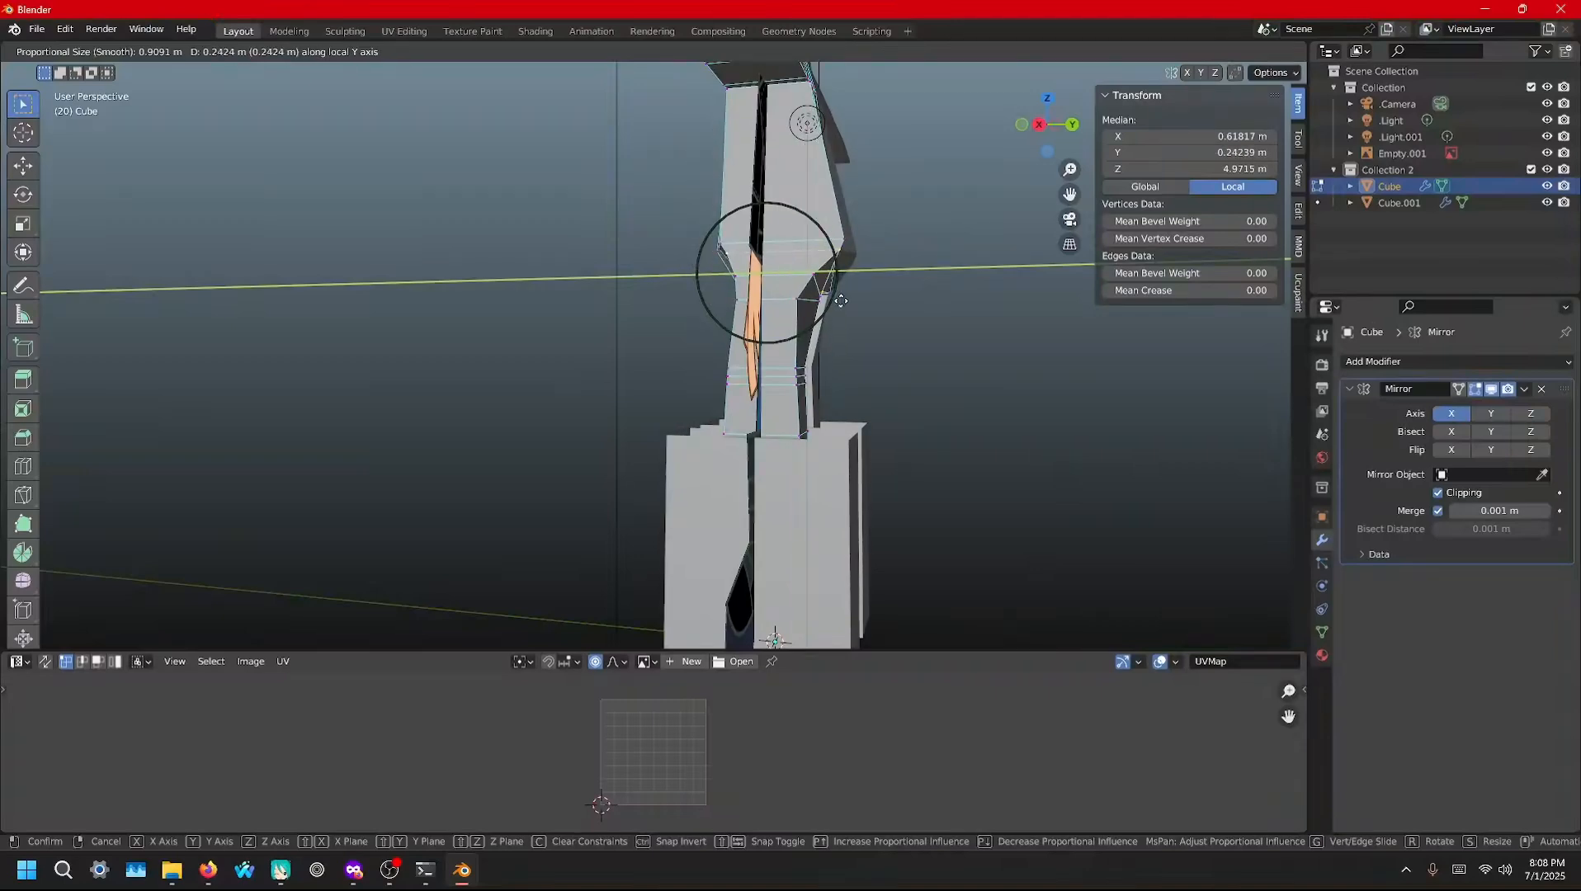
left_click(837, 298)
Select the edge at the top of the inner thigh and move it about -0.16 m along local Y with proportional editing
scroll(704, 310, "down", 2)
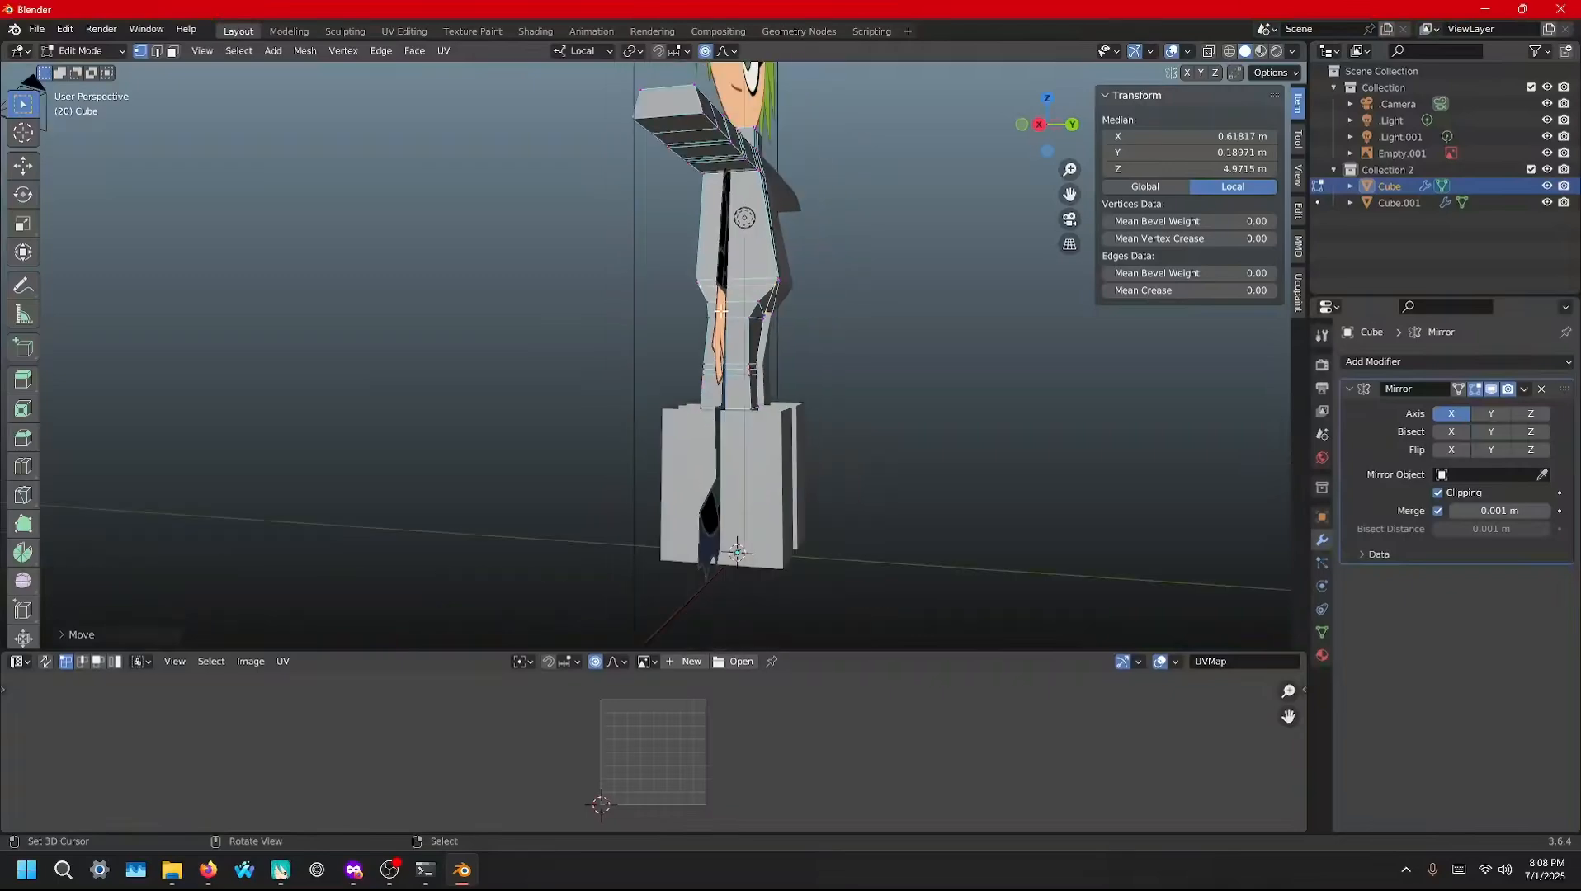
middle_click_drag(704, 311, 916, 316)
scroll(657, 303, "up", 5)
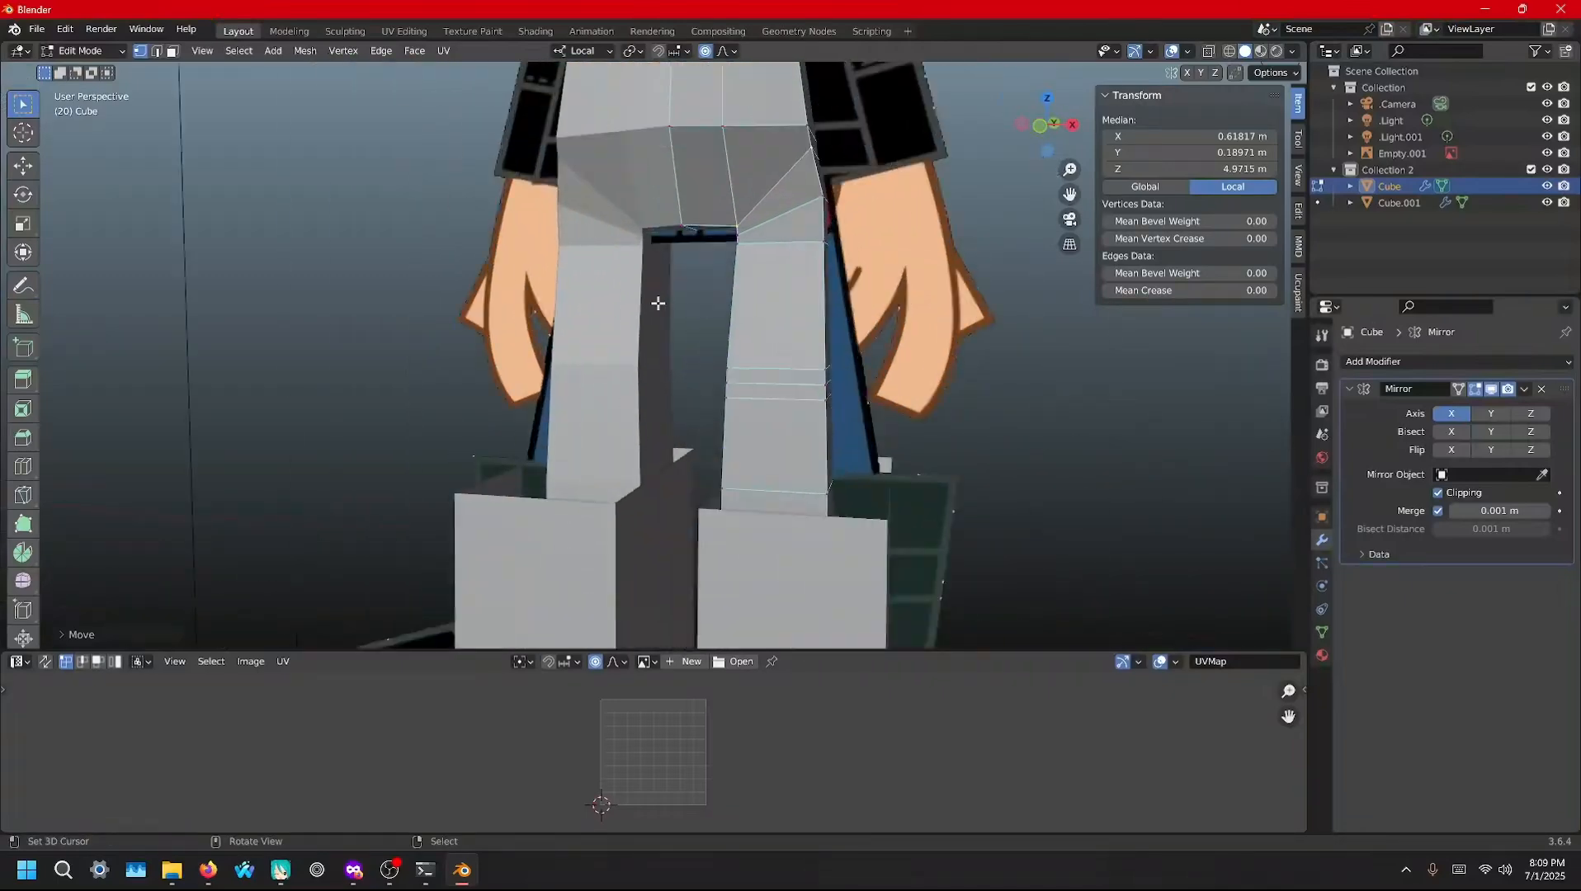
middle_click_drag(656, 303, 785, 294)
left_click(487, 241)
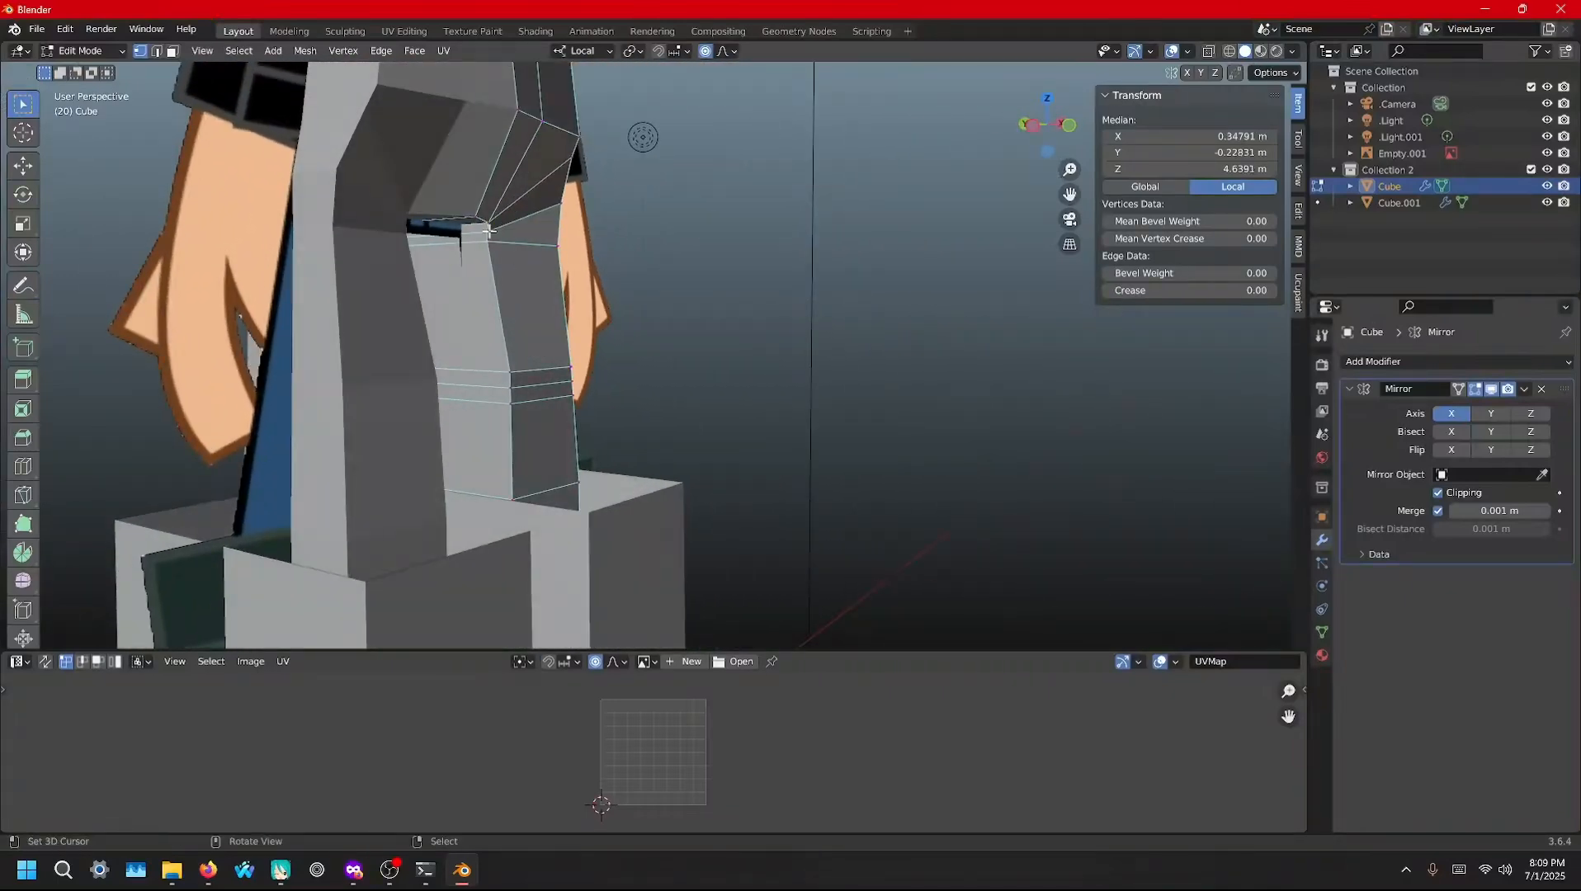
middle_click_drag(488, 235, 651, 262)
middle_click_drag(730, 295, 545, 274)
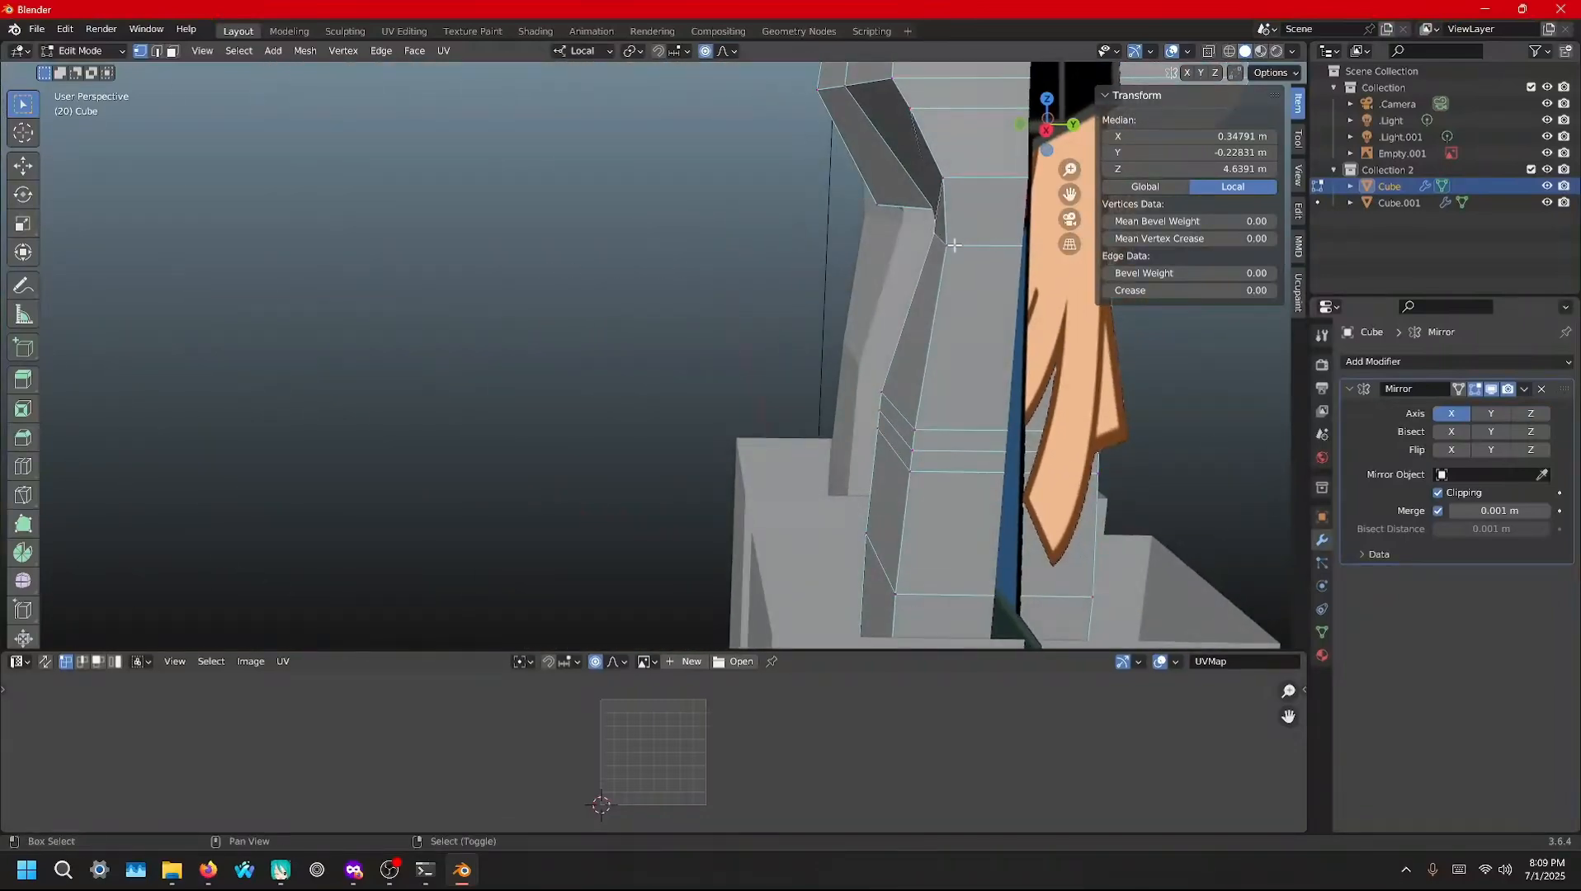
key("g")
scroll(901, 245, "up", 2)
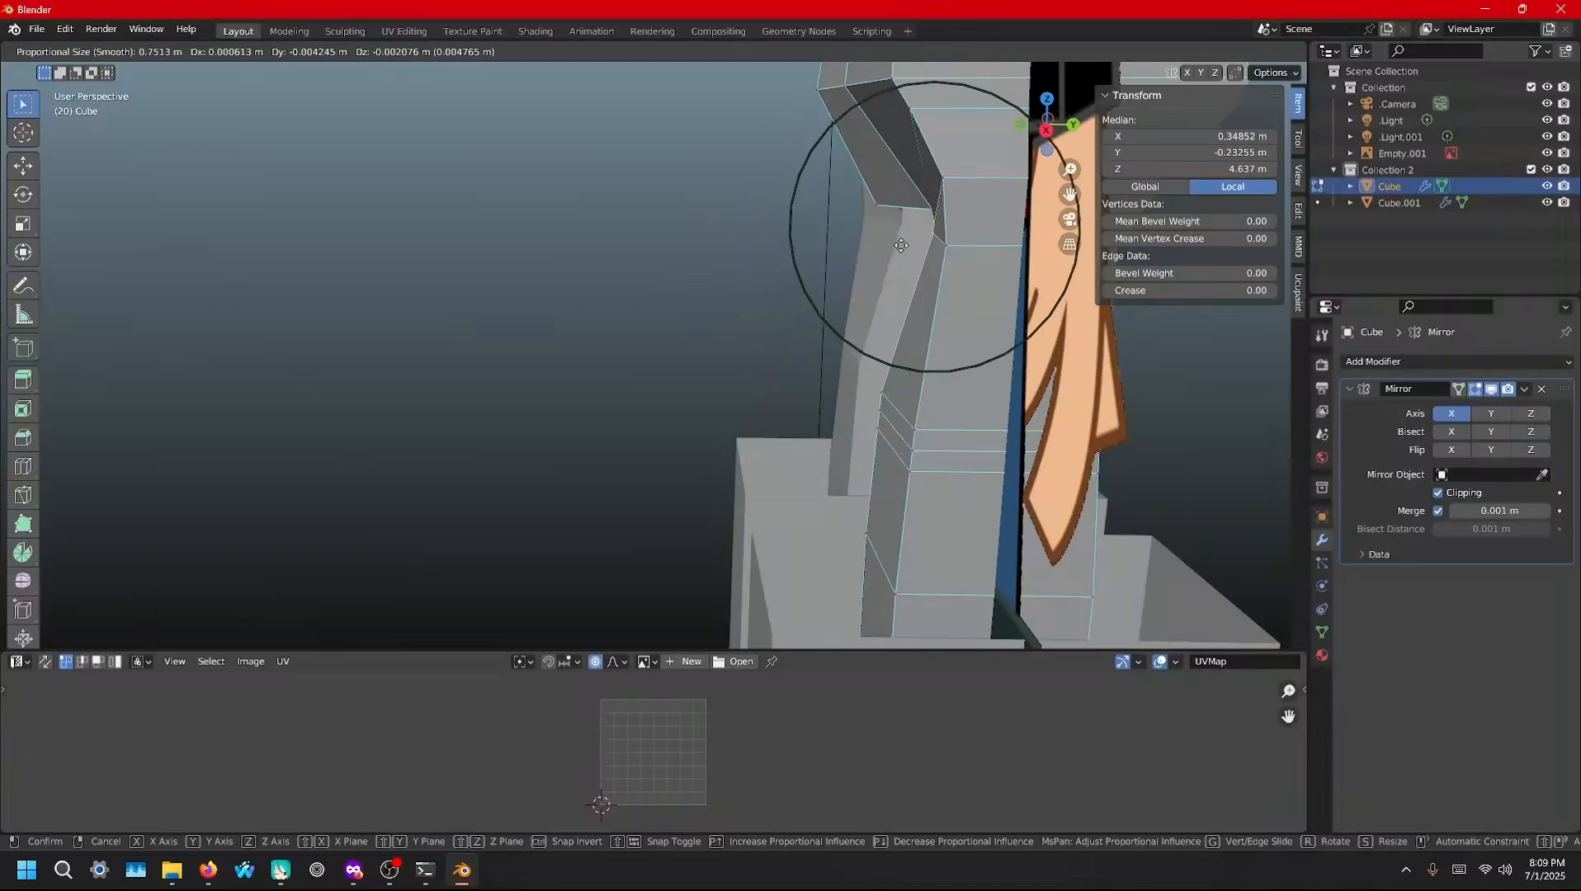
key("y")
key("y")
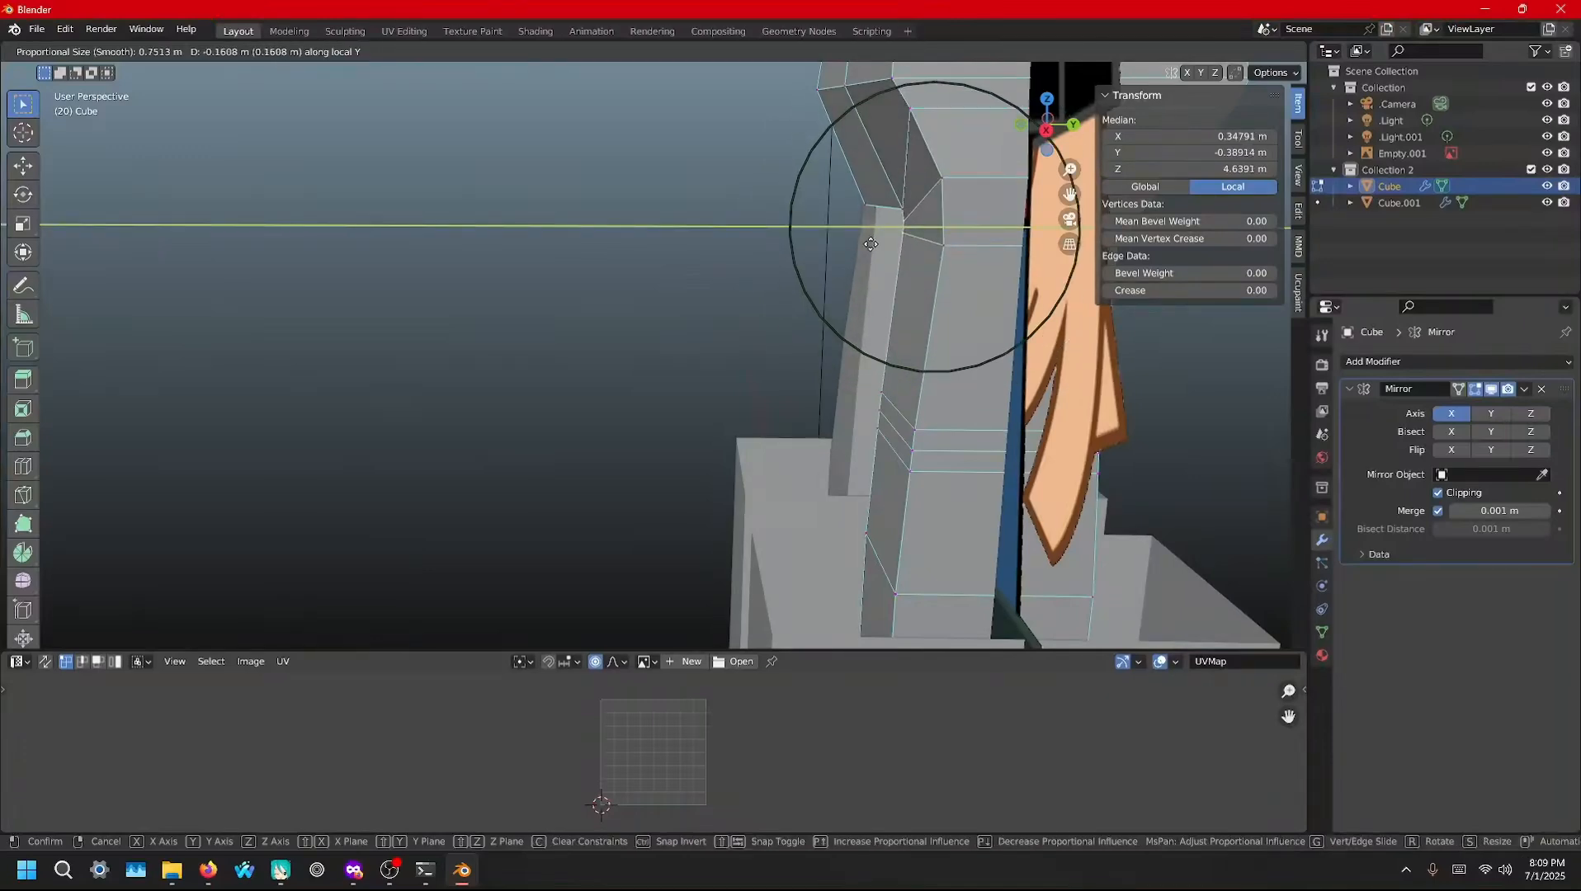
left_click(871, 244)
Add a centered horizontal loop cut across the back of the pelvis, between the hips and the crotch
scroll(872, 247, "down", 7)
middle_click_drag(808, 303, 628, 279)
scroll(669, 293, "up", 5)
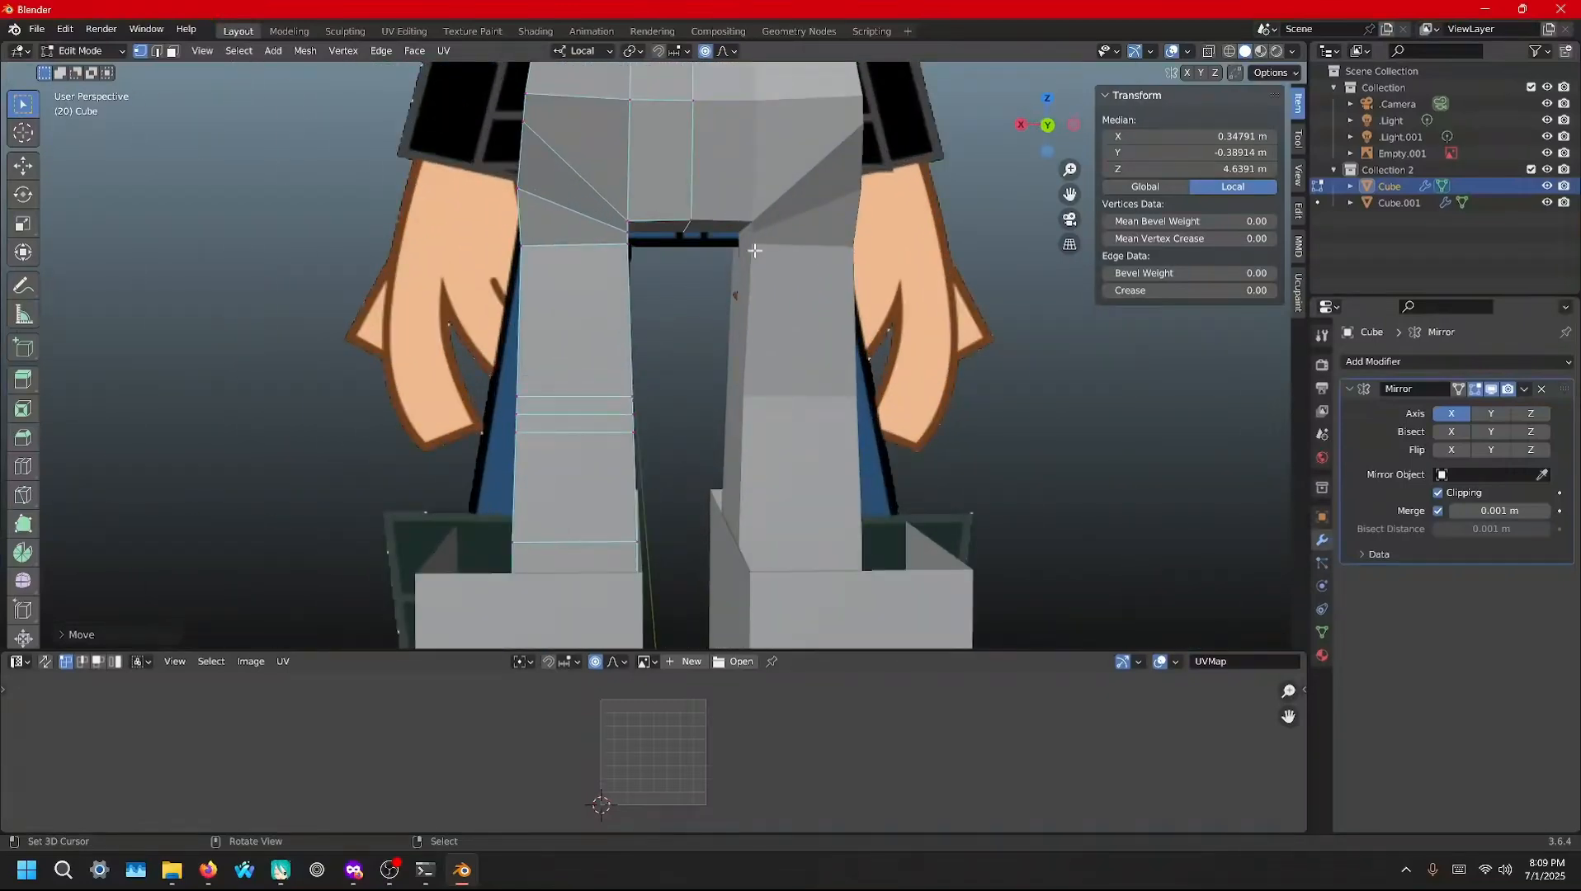
scroll(749, 247, "up", 4)
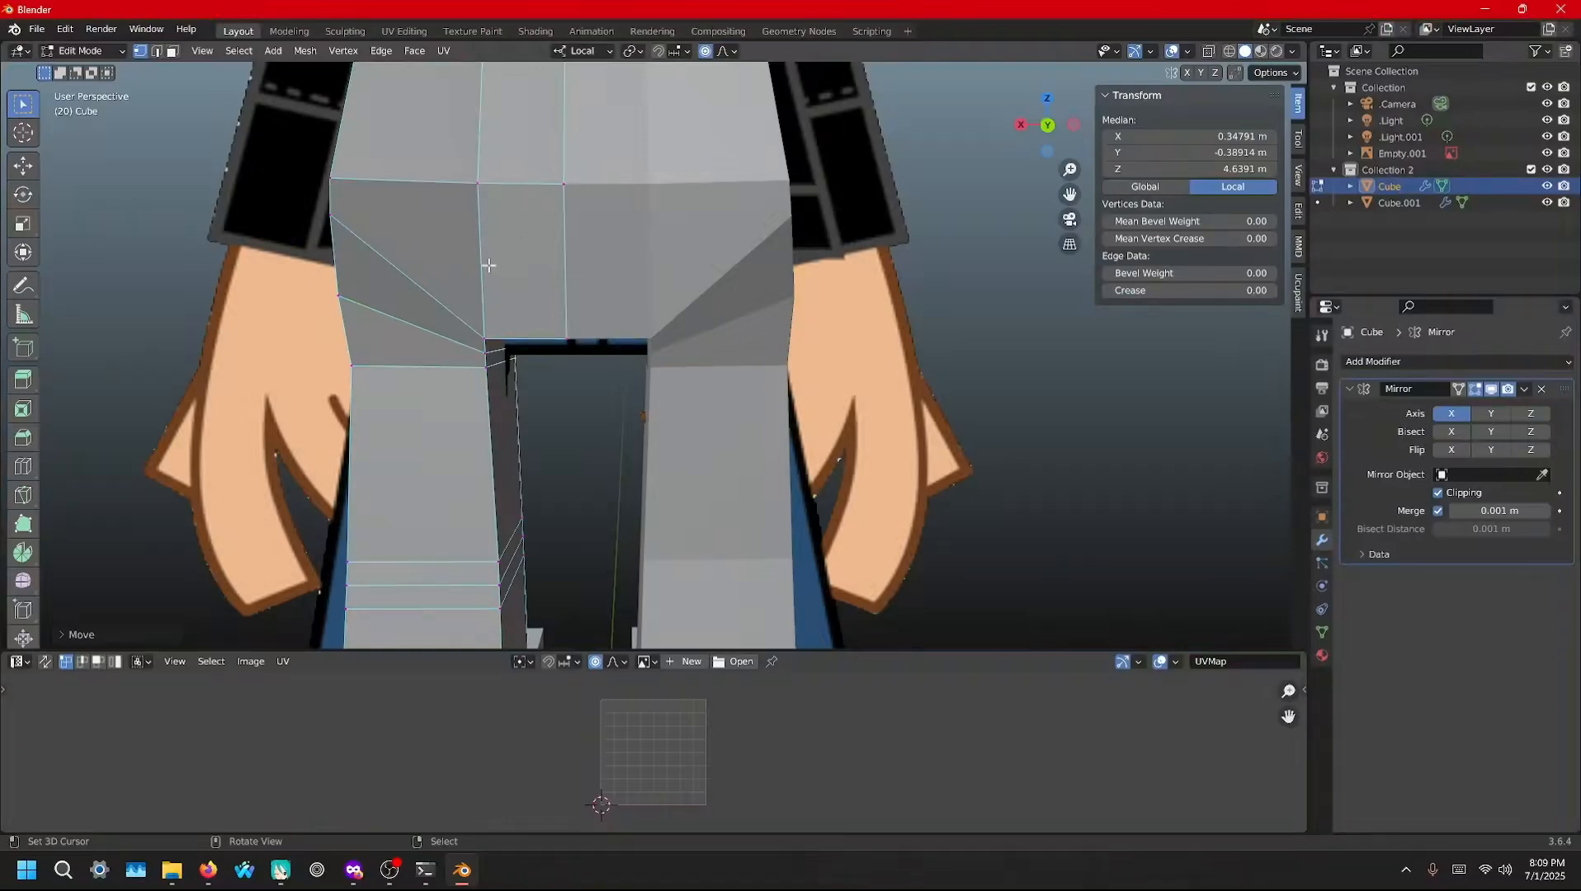
key("ctrl+r")
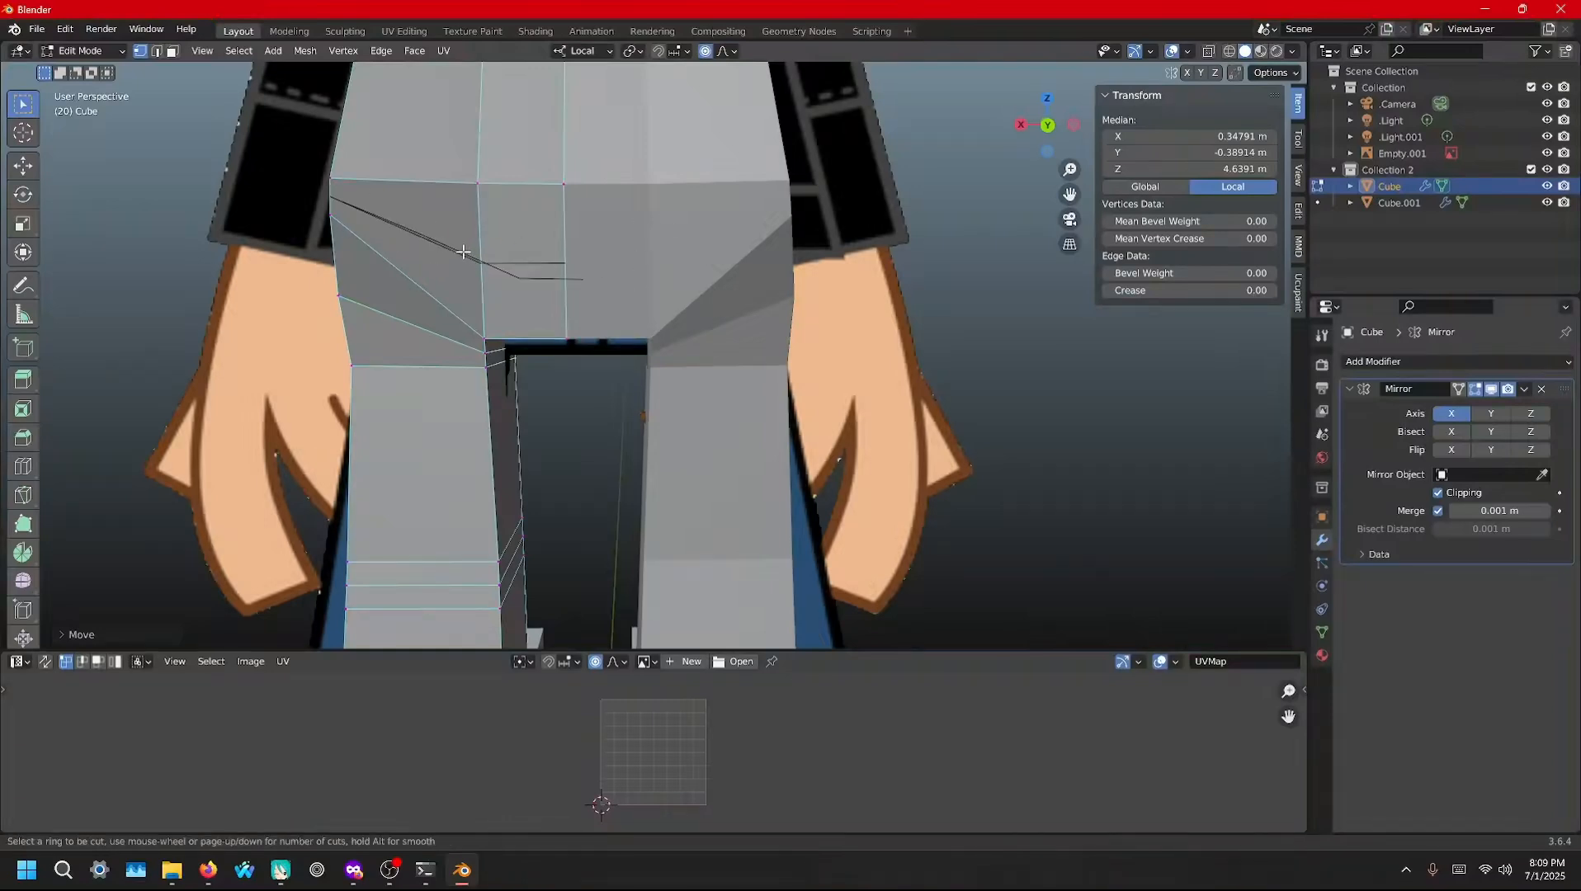
left_click(464, 250)
right_click(463, 252)
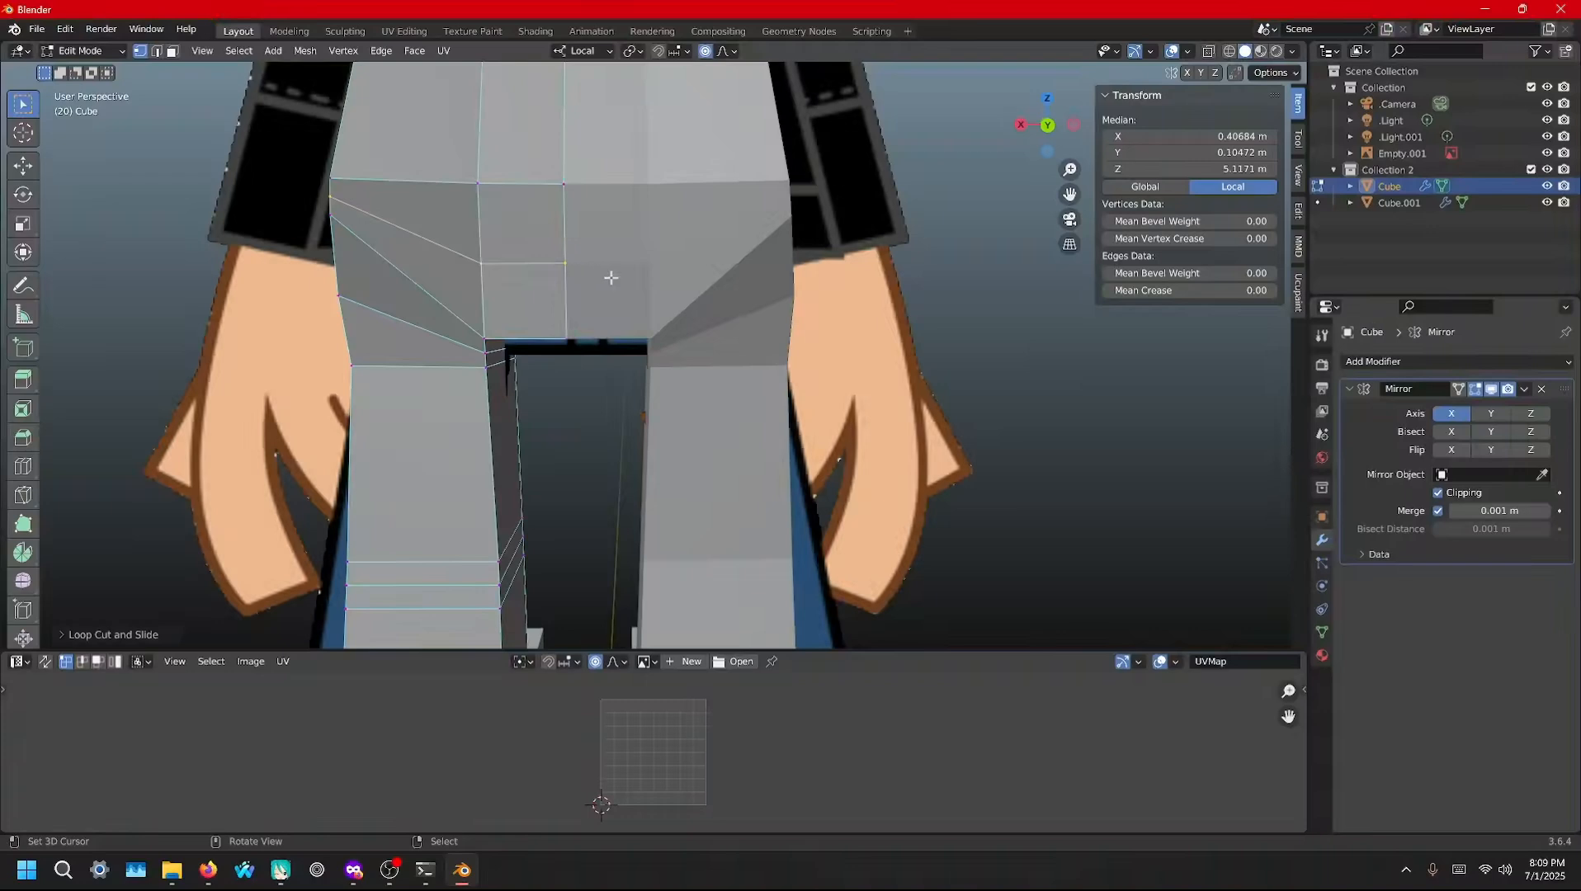
key("ctrl+r")
left_click(462, 247)
right_click(462, 248)
middle_click_drag(639, 254, 518, 253)
key("g")
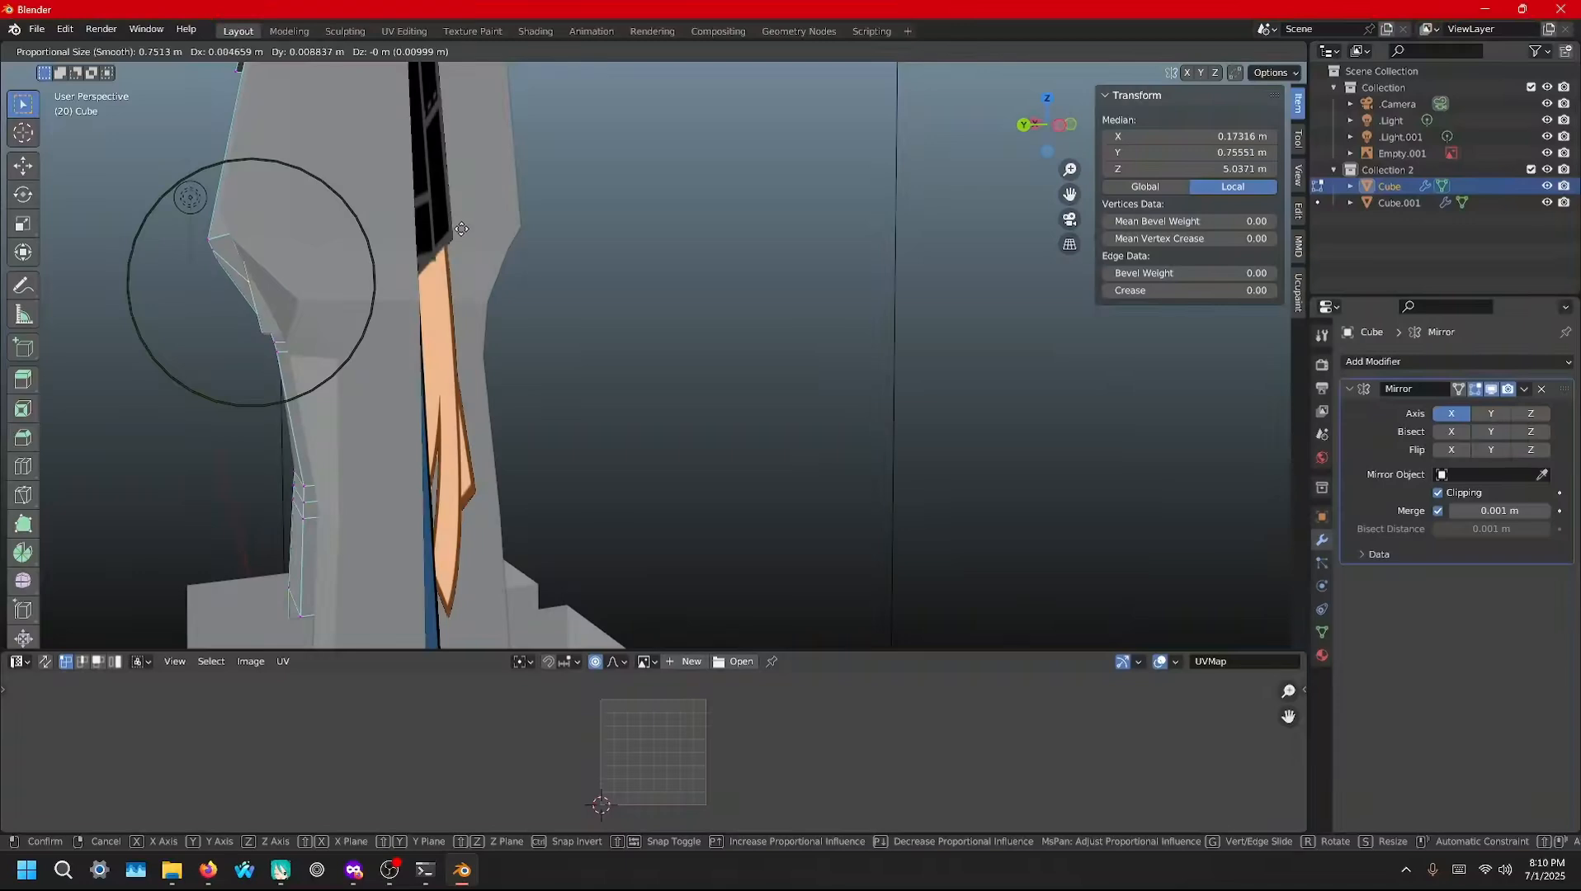
key("y")
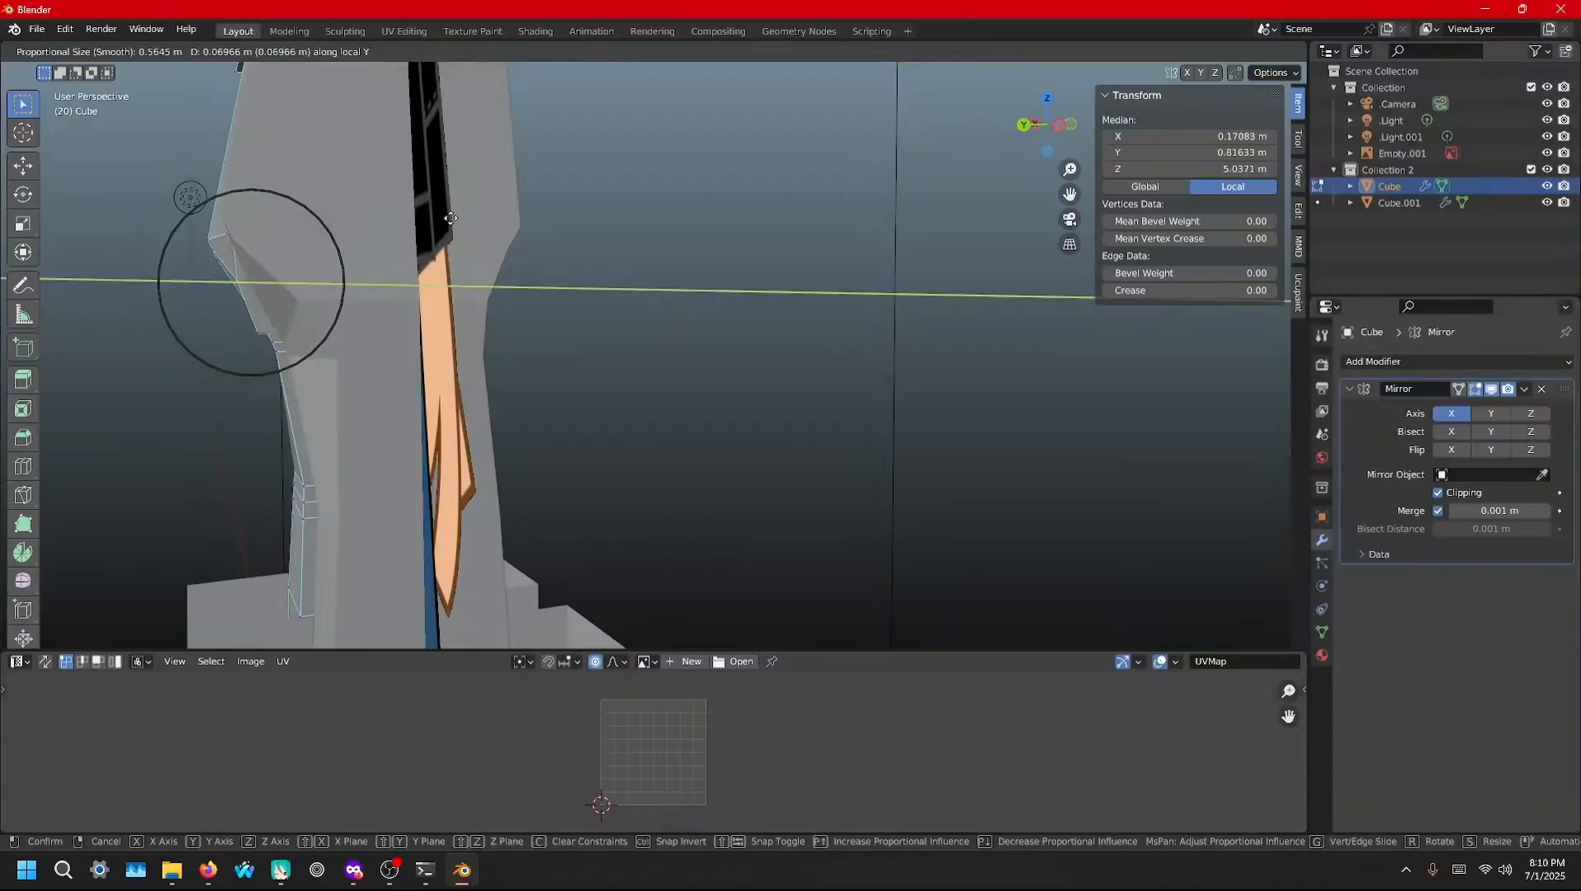
left_click(449, 219)
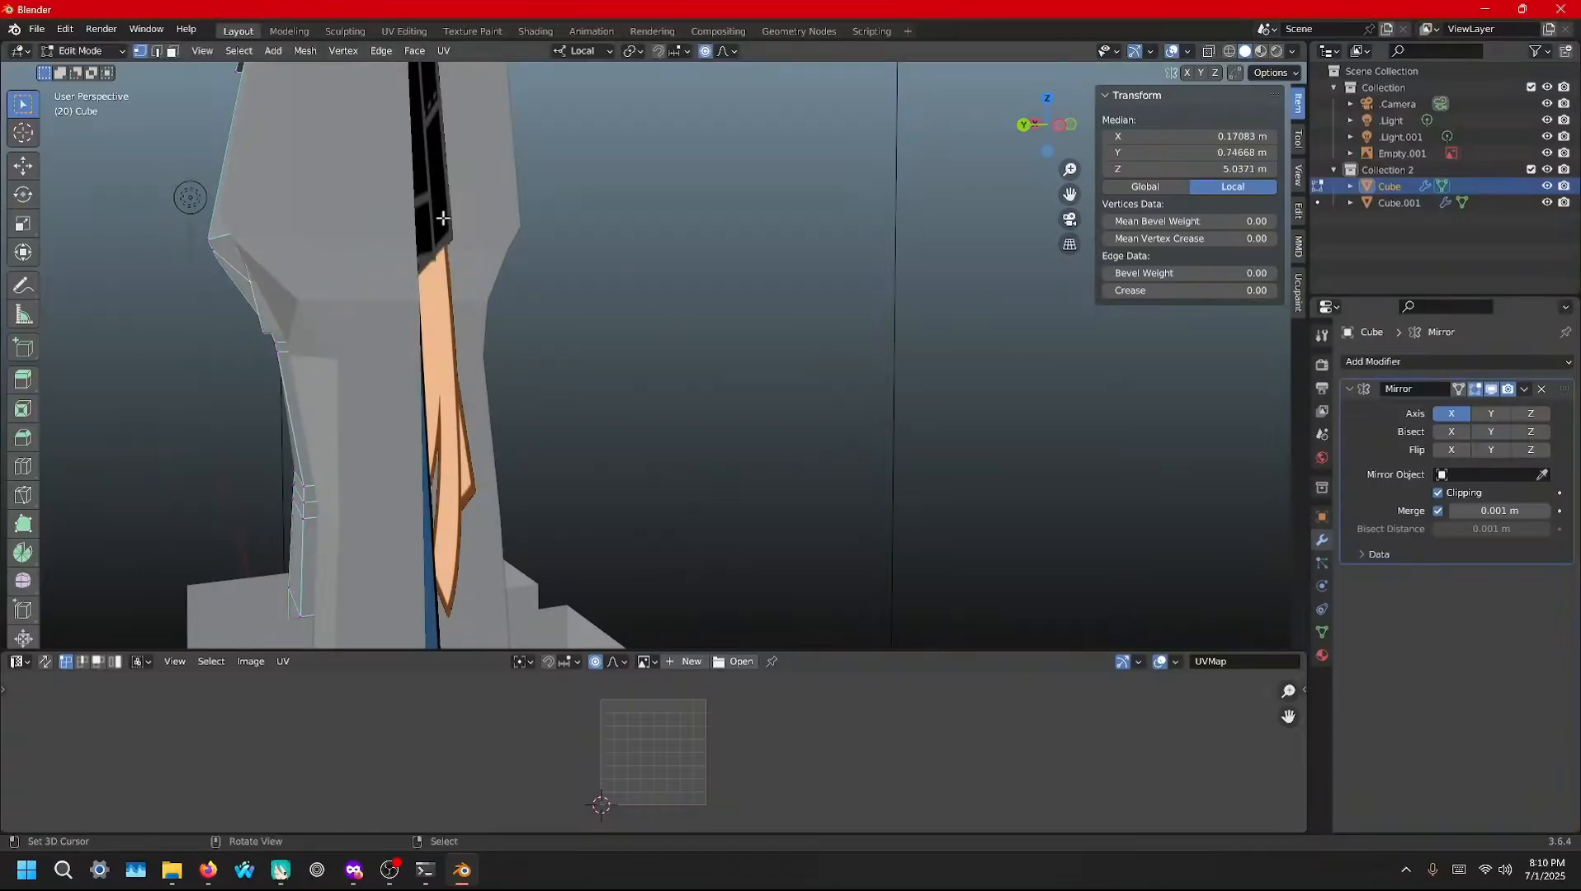
Turn off proportional editing and move the middle edge at the back of the pelvis about 0.23 m outward along Y
key("o")
middle_click_drag(329, 302, 432, 268)
key("g")
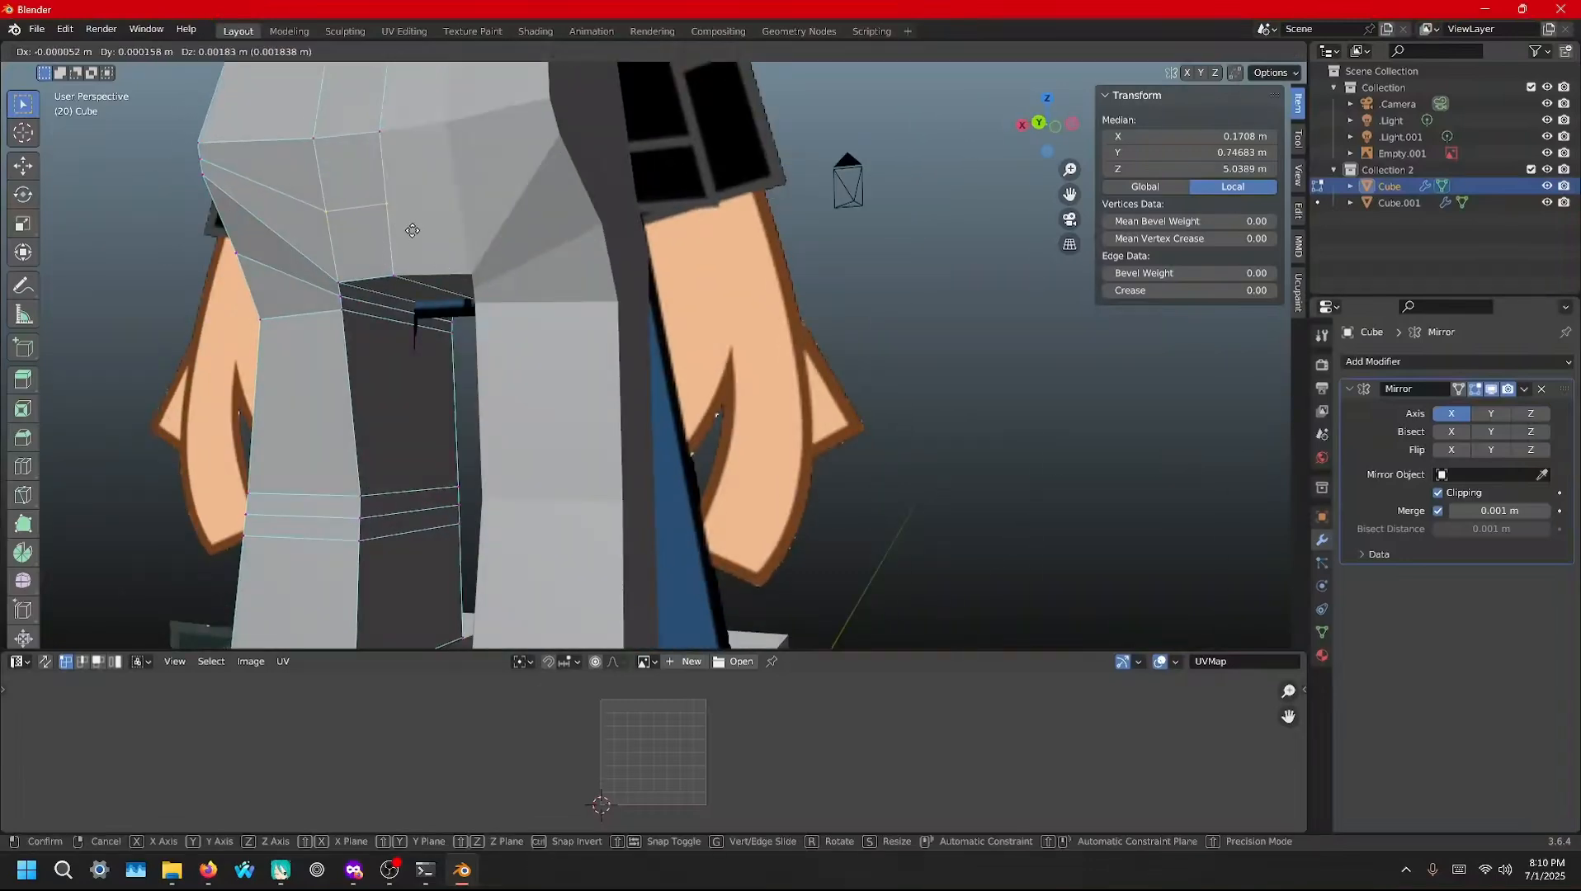
key("y")
left_click(382, 208)
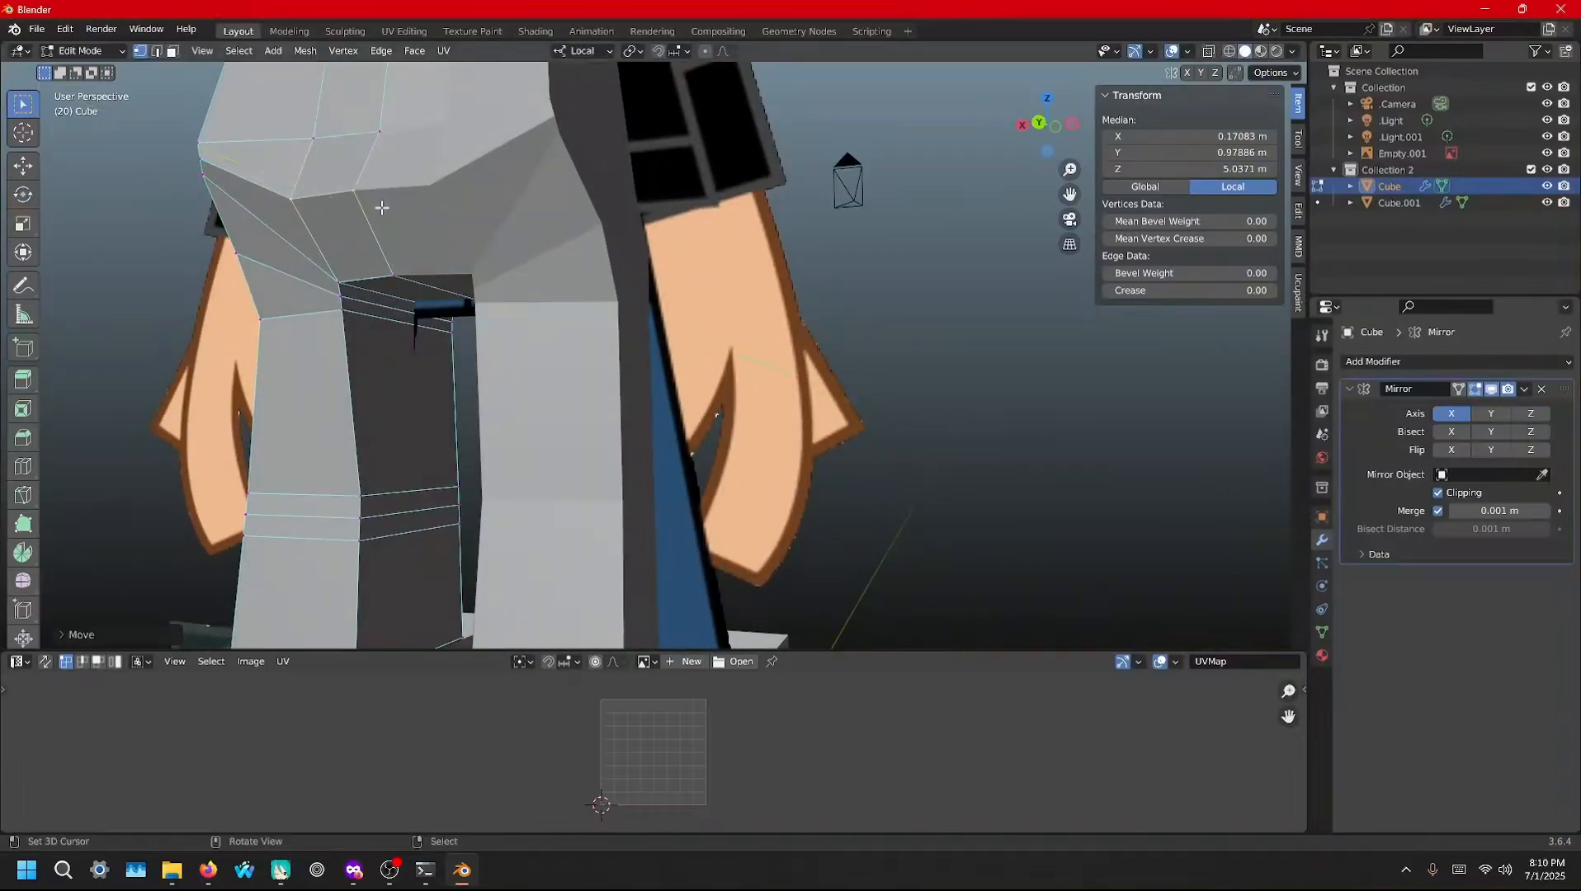
Select the upper hip edge of the pelvis and shift it along Y to refine the profile
middle_click_drag(312, 194, 858, 396)
left_click(361, 379)
key("g")
key("y")
left_click(448, 355)
With X-ray on, add a horizontal loop cut to the lower torso and slide it down to just above the hips
key("alt+z")
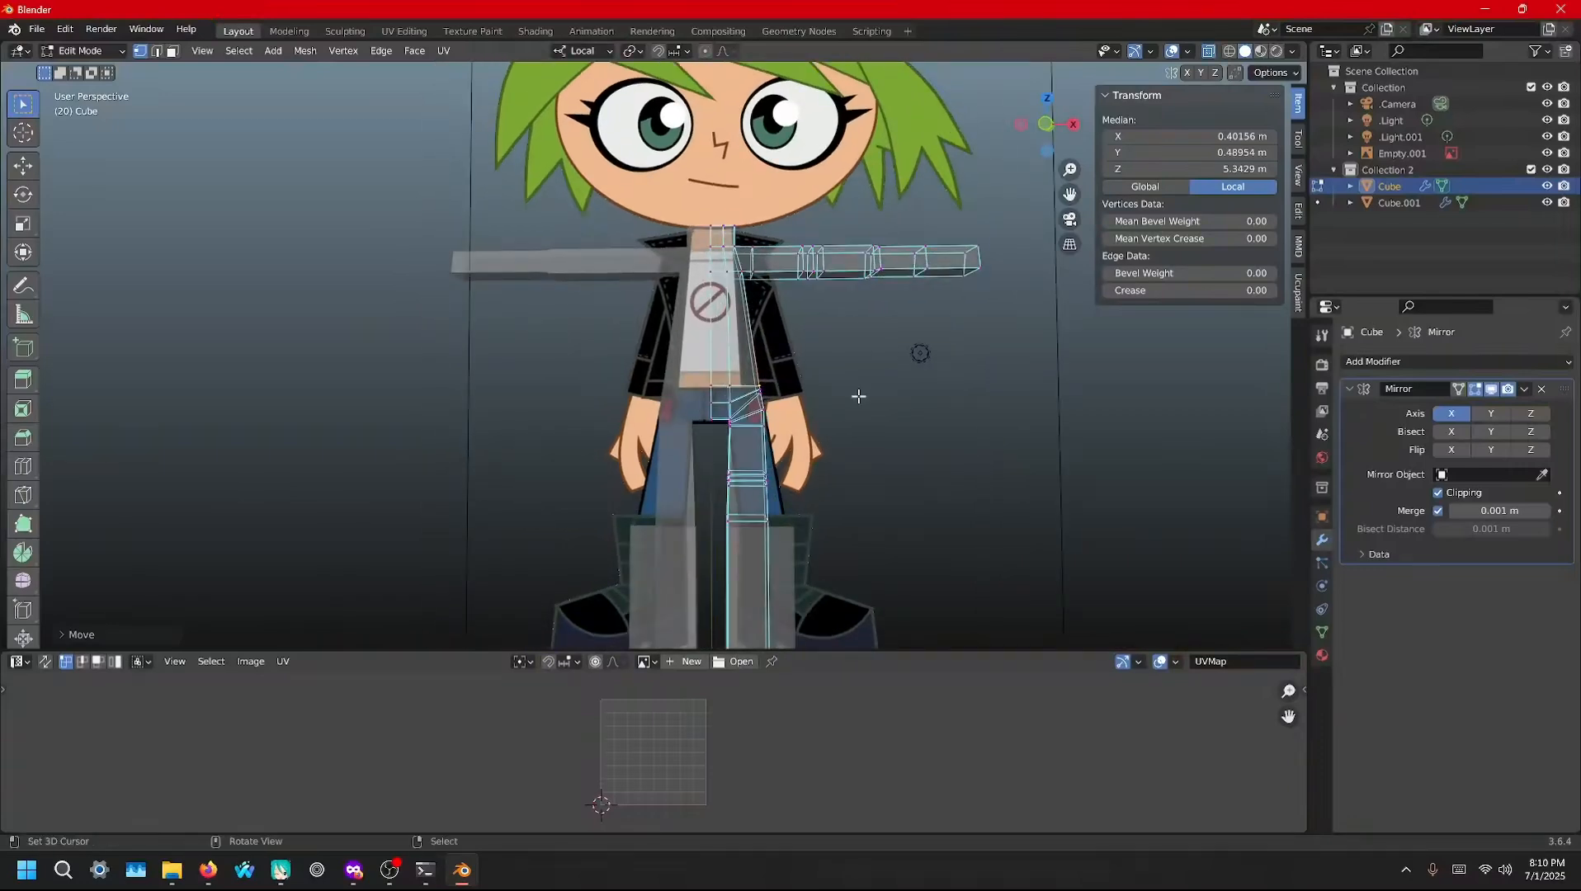
left_click(717, 350, "alt")
key("g")
key("g")
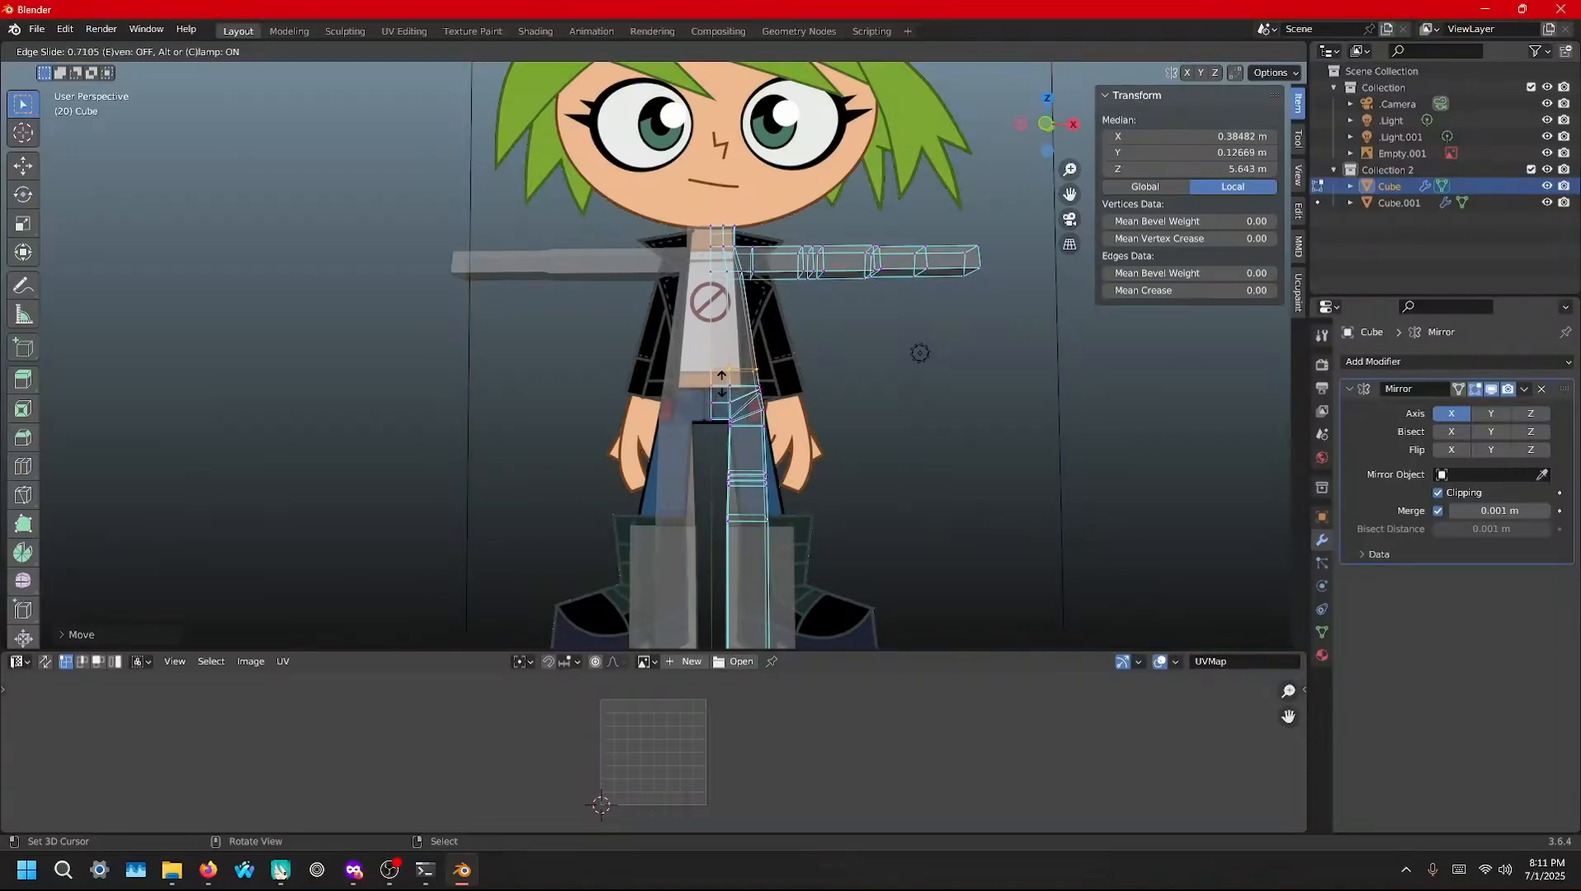
left_click(721, 385)
In side view, box-select the waist and hip loops and scale them to about 0.93 along local Y
scroll(863, 394, "down", 1)
middle_click_drag(863, 393, 751, 390)
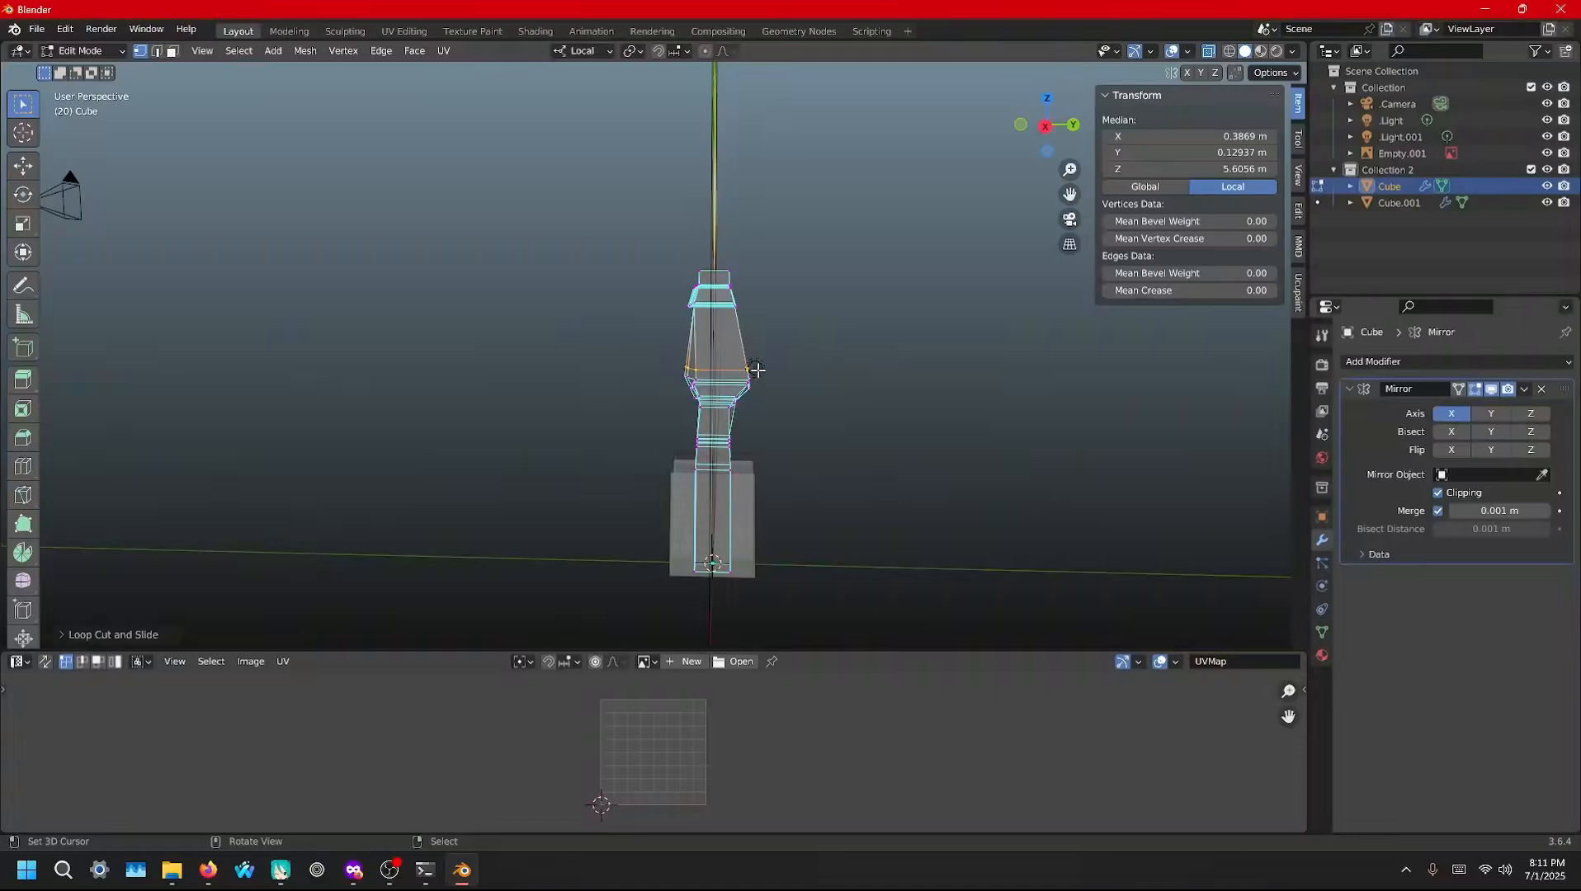
left_click_drag(628, 344, 780, 394)
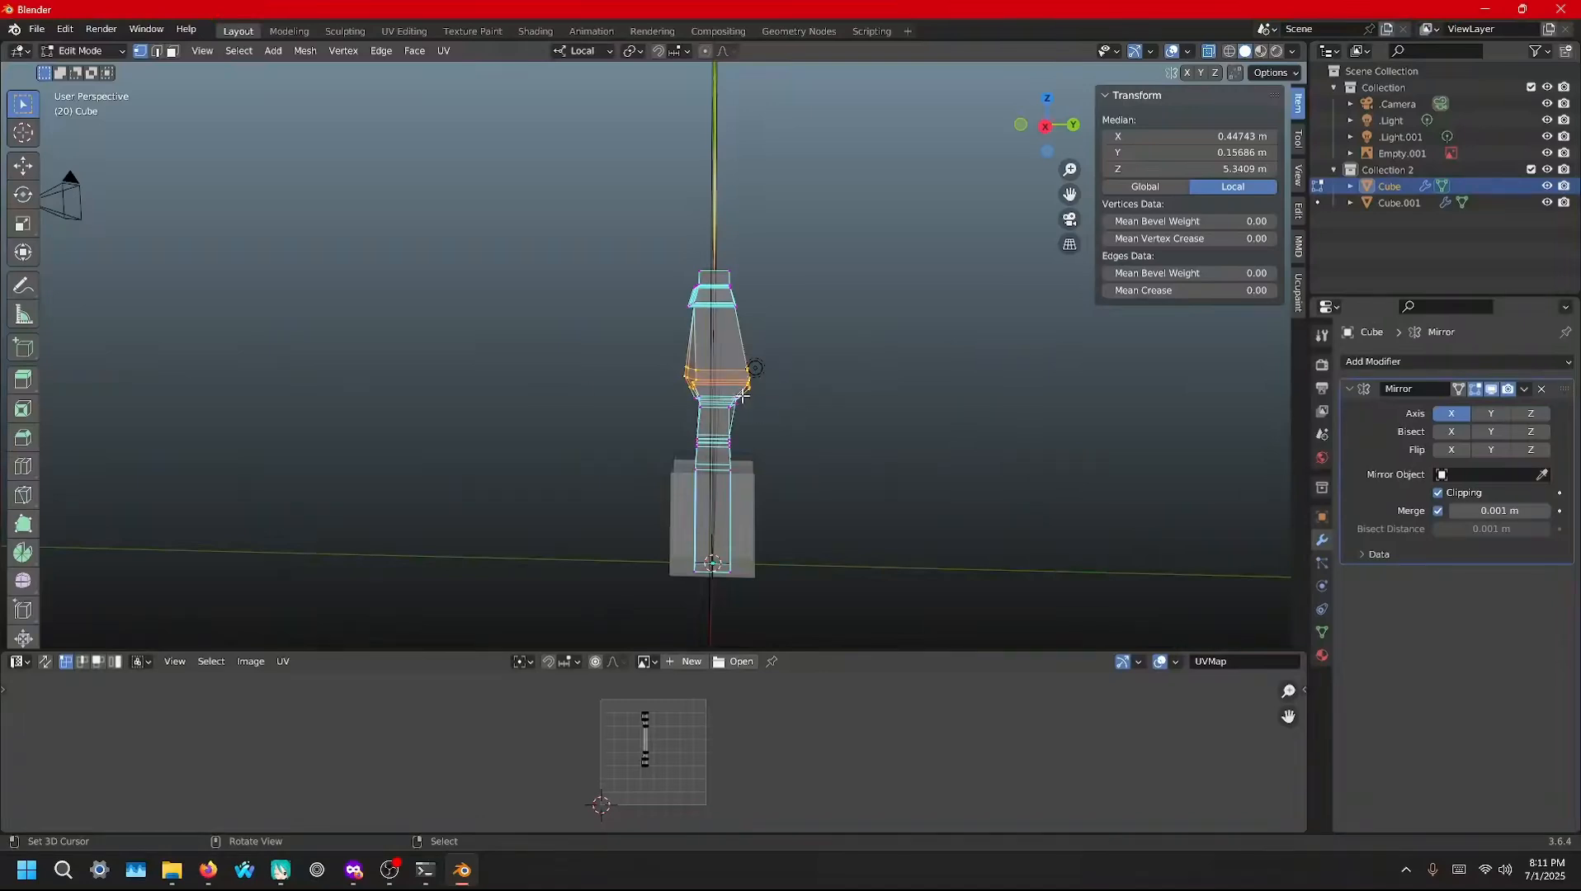
key("s")
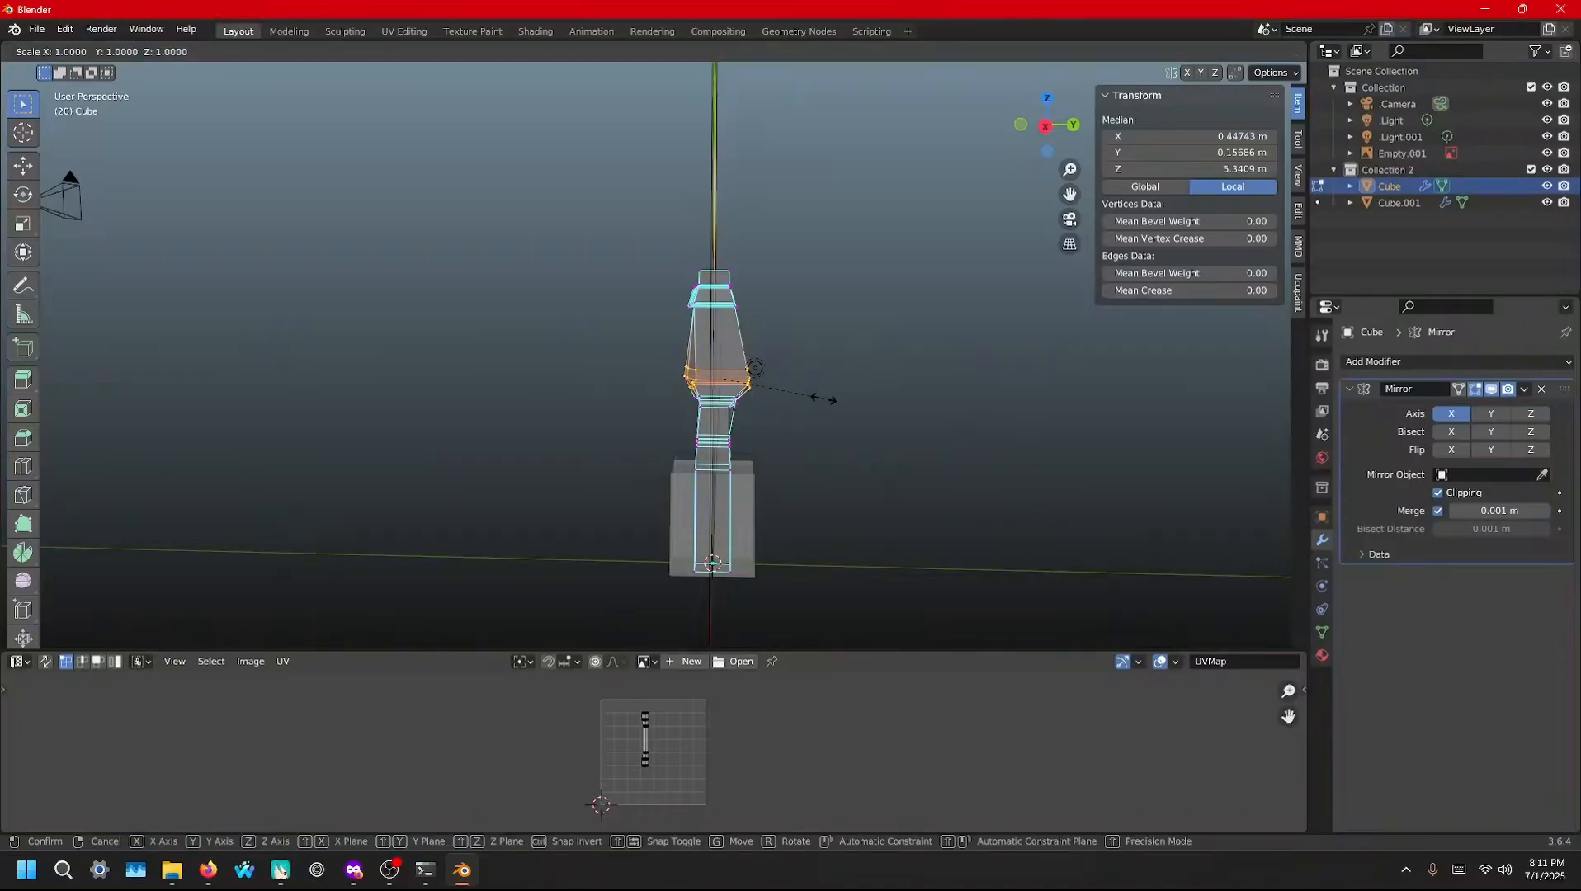
key("y")
key("y")
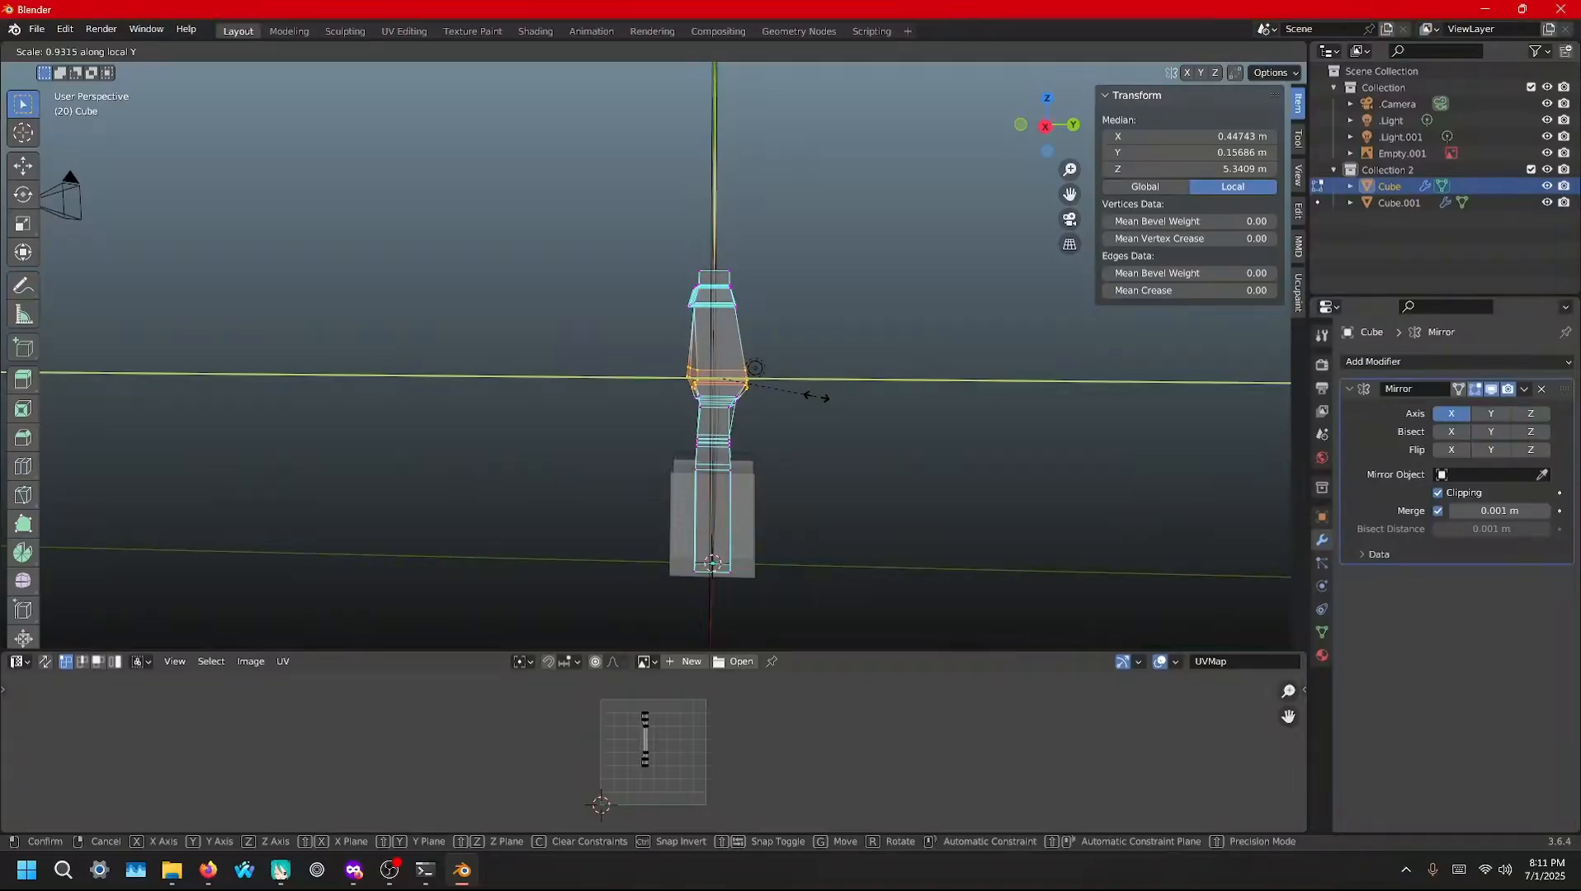
left_click(812, 395)
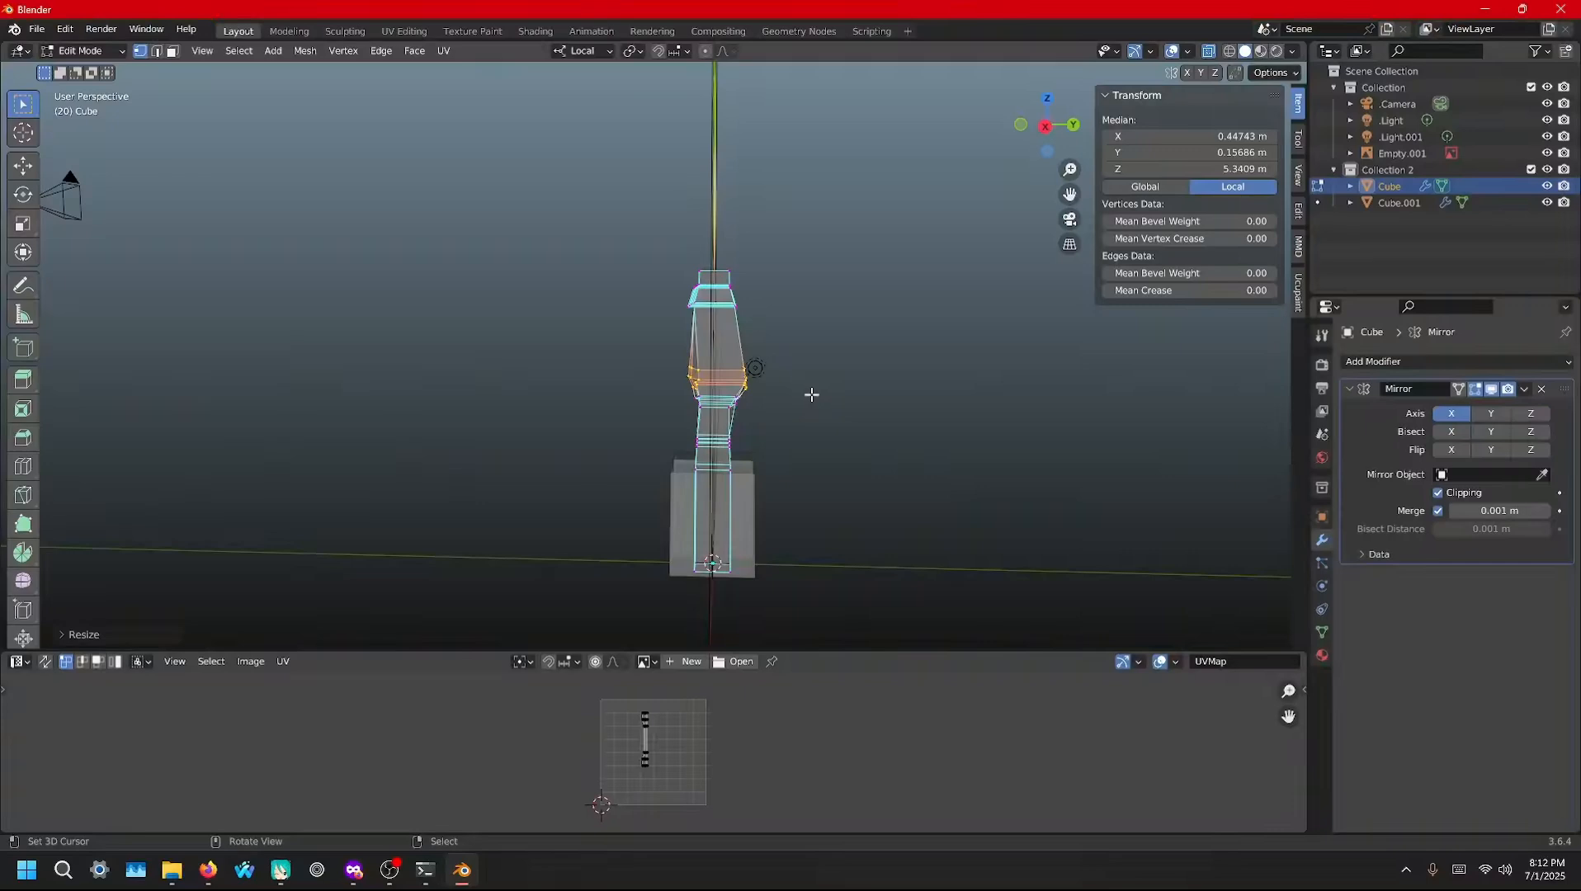
Move the selected waist and hip loops about 0.05 m along Y
scroll(811, 396, "up", 6)
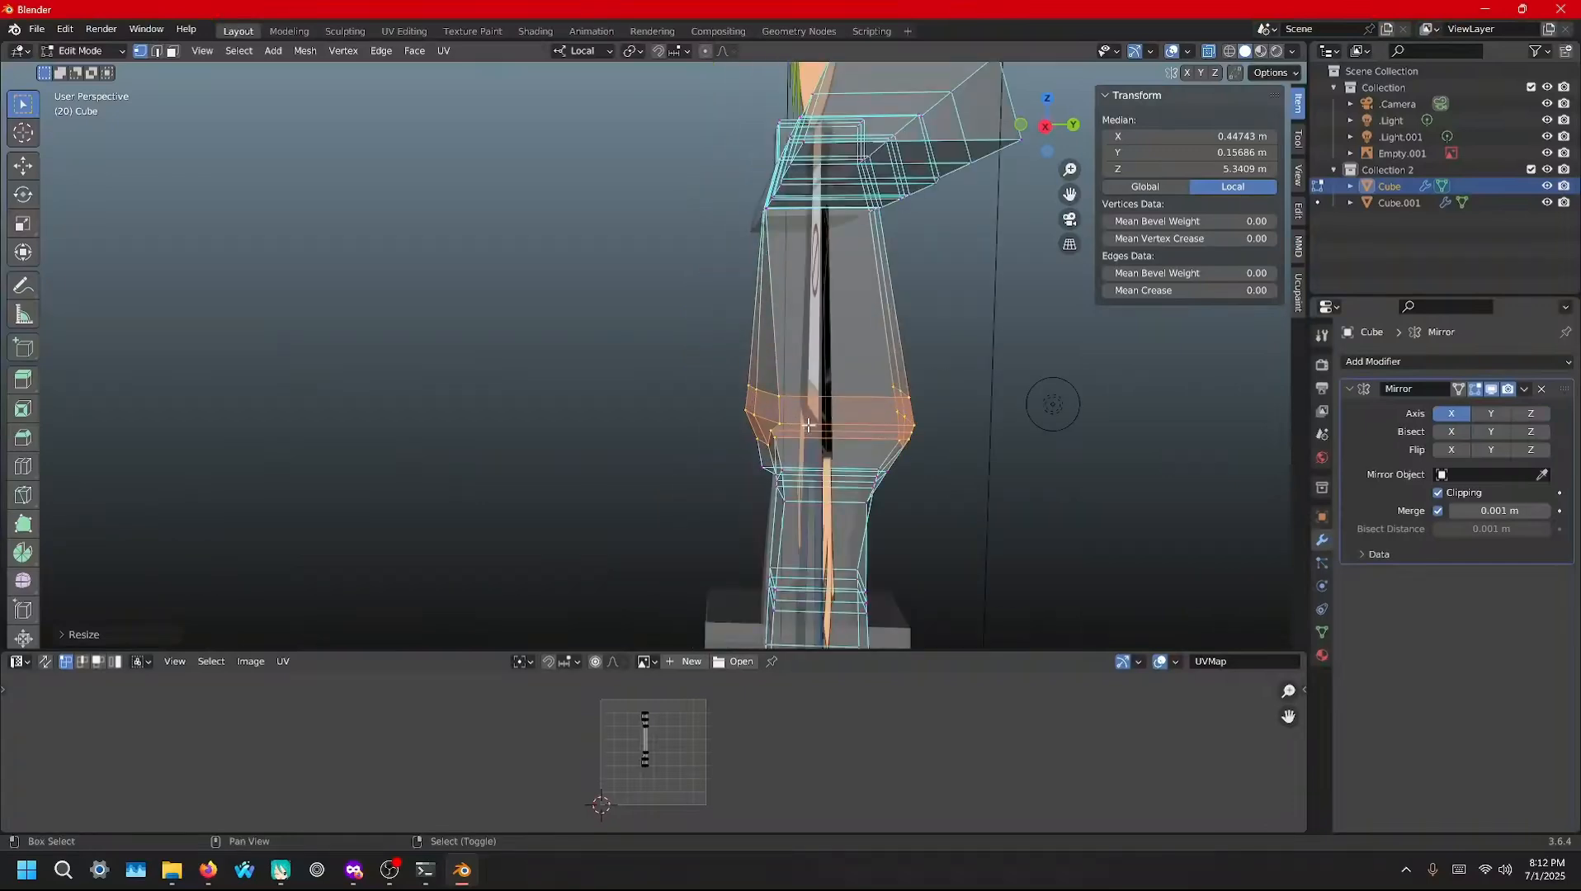
middle_click_drag(809, 425, 727, 358, "shift")
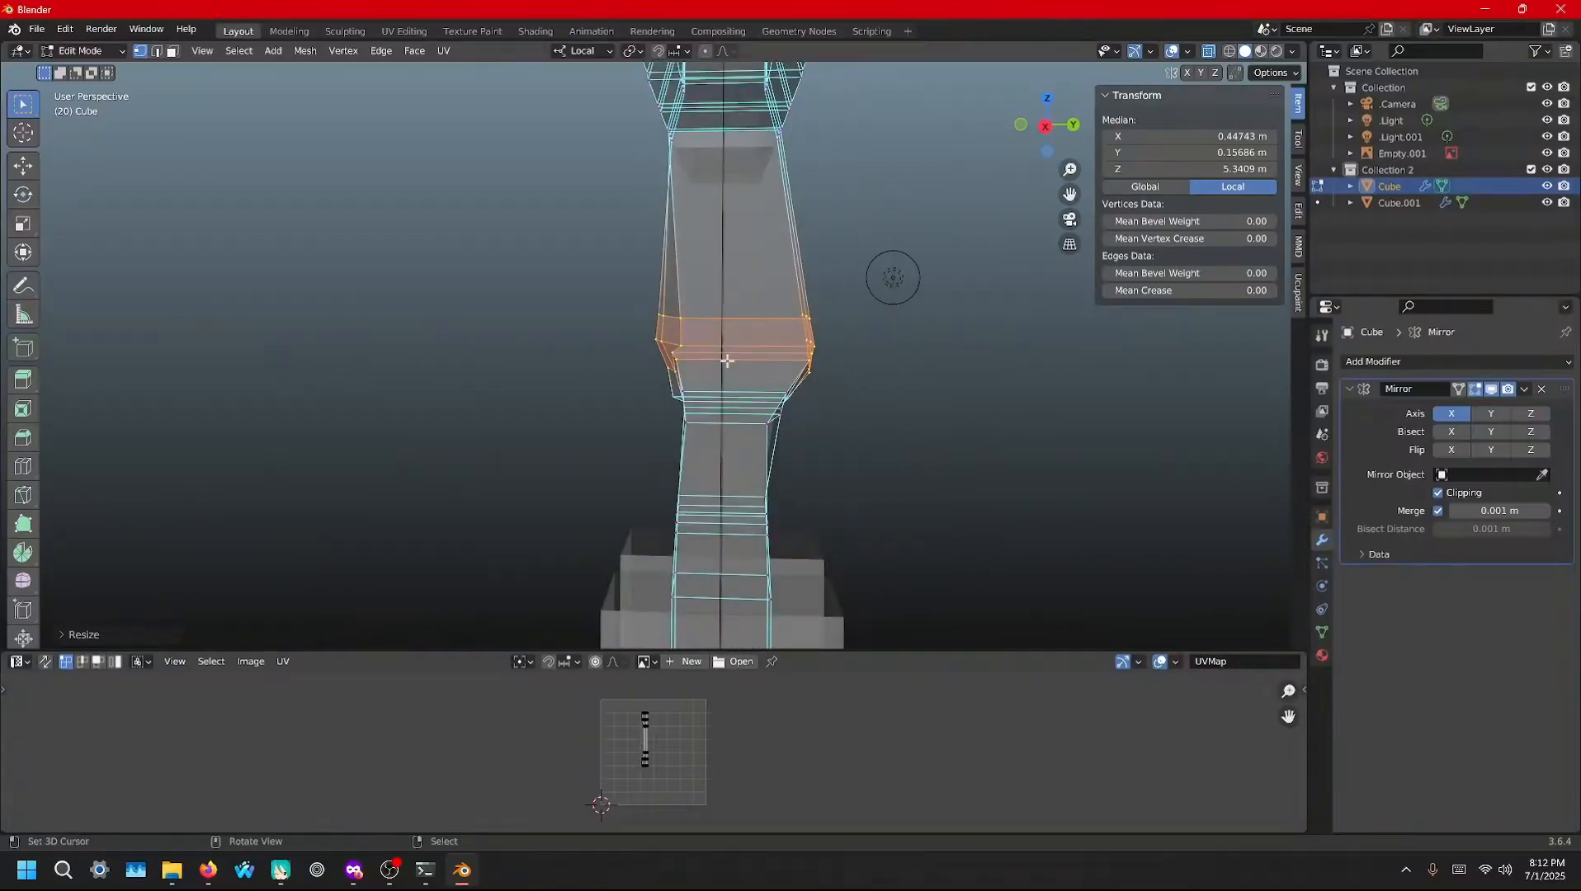
key("g")
key("y")
left_click(732, 363)
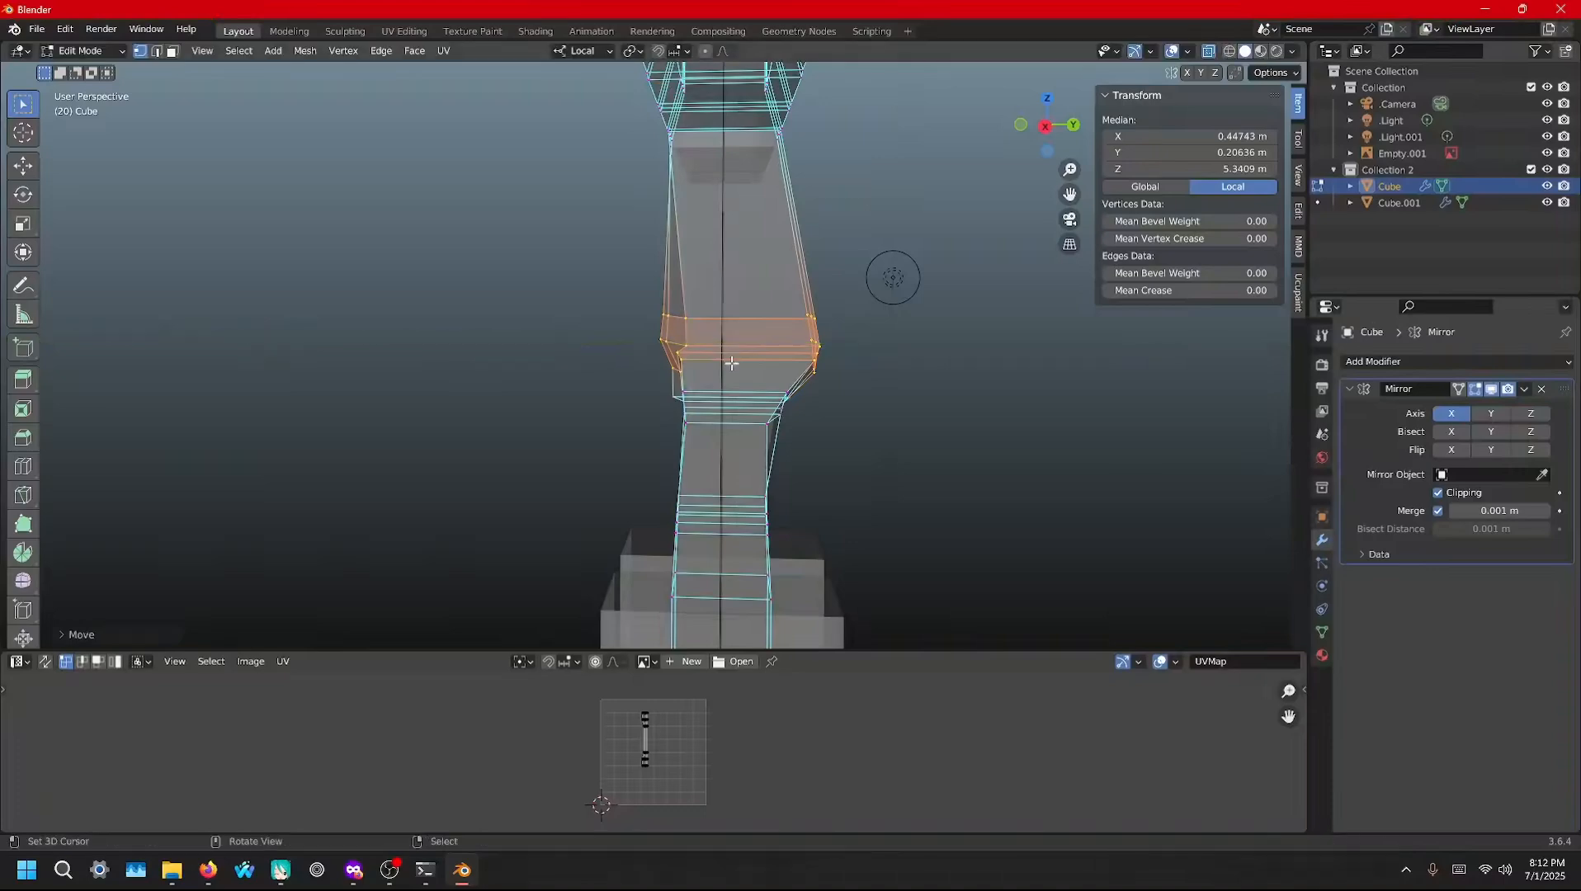
Select the front crotch vertex on the center line and move it about 0.08 m inward along local Y
left_click(679, 396)
key("g")
key("y")
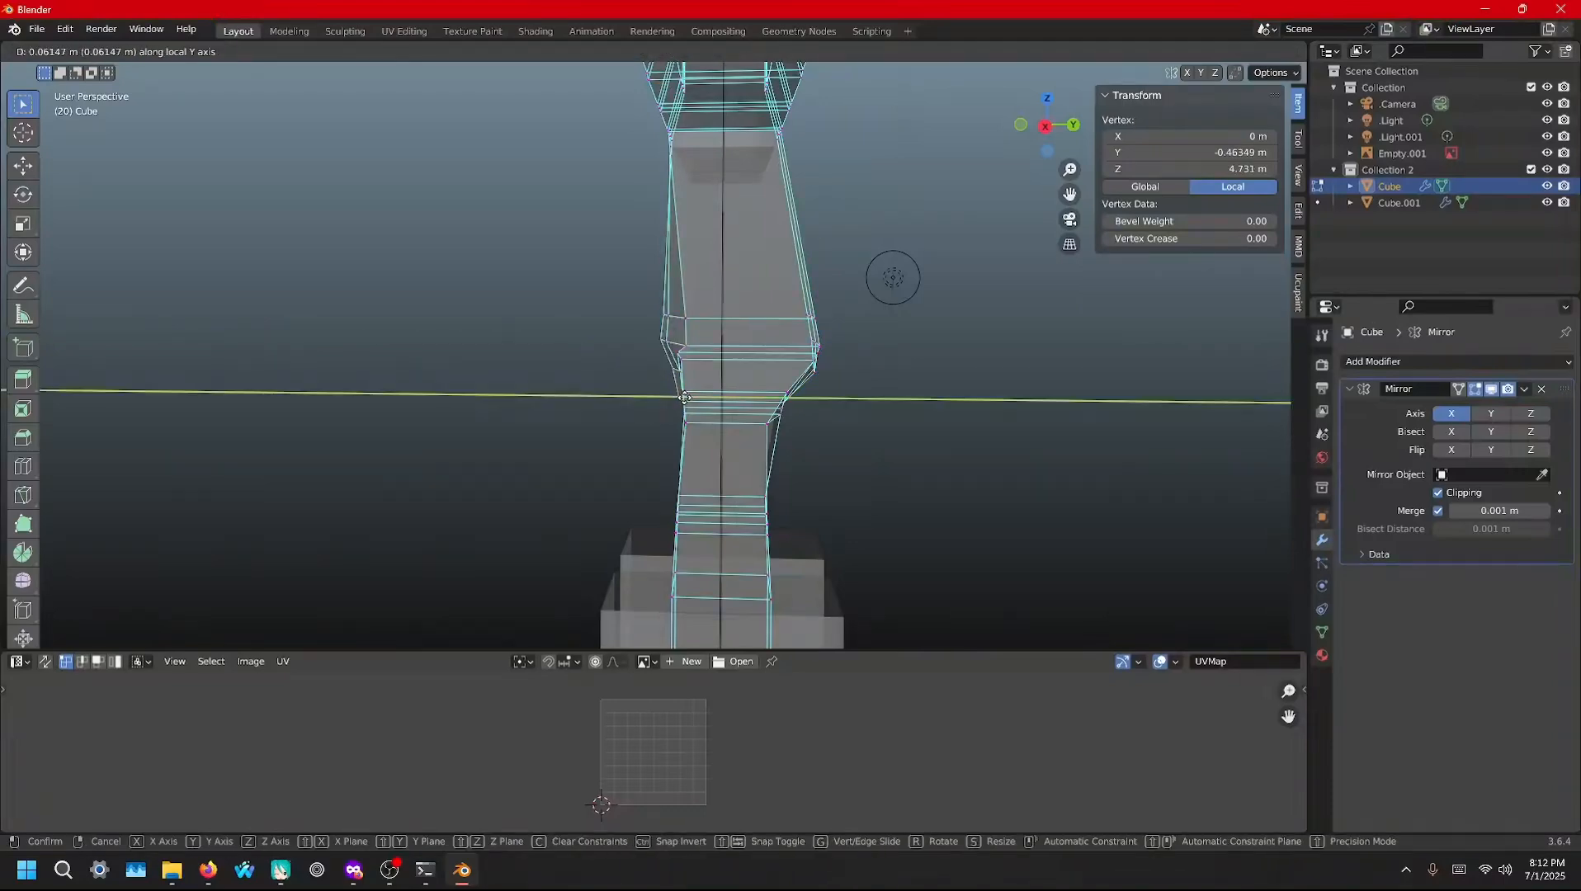
left_click(685, 400)
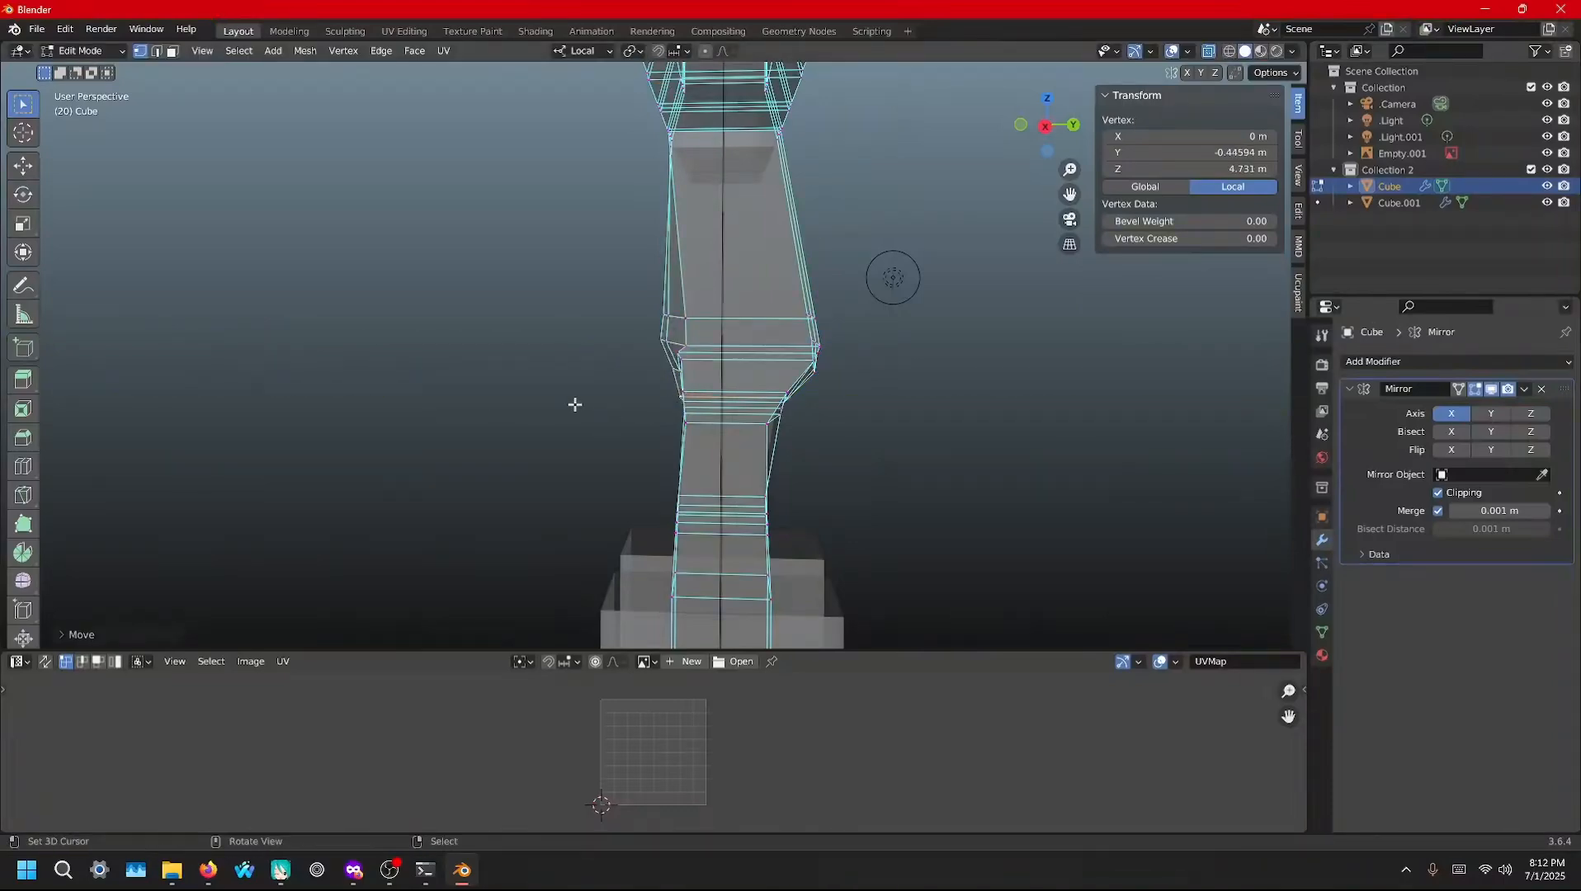
Select the front vertex at the side of the hip and move it about 0.086 m forward along local Y
middle_click_drag(632, 398, 749, 381)
left_click(712, 374)
key("g")
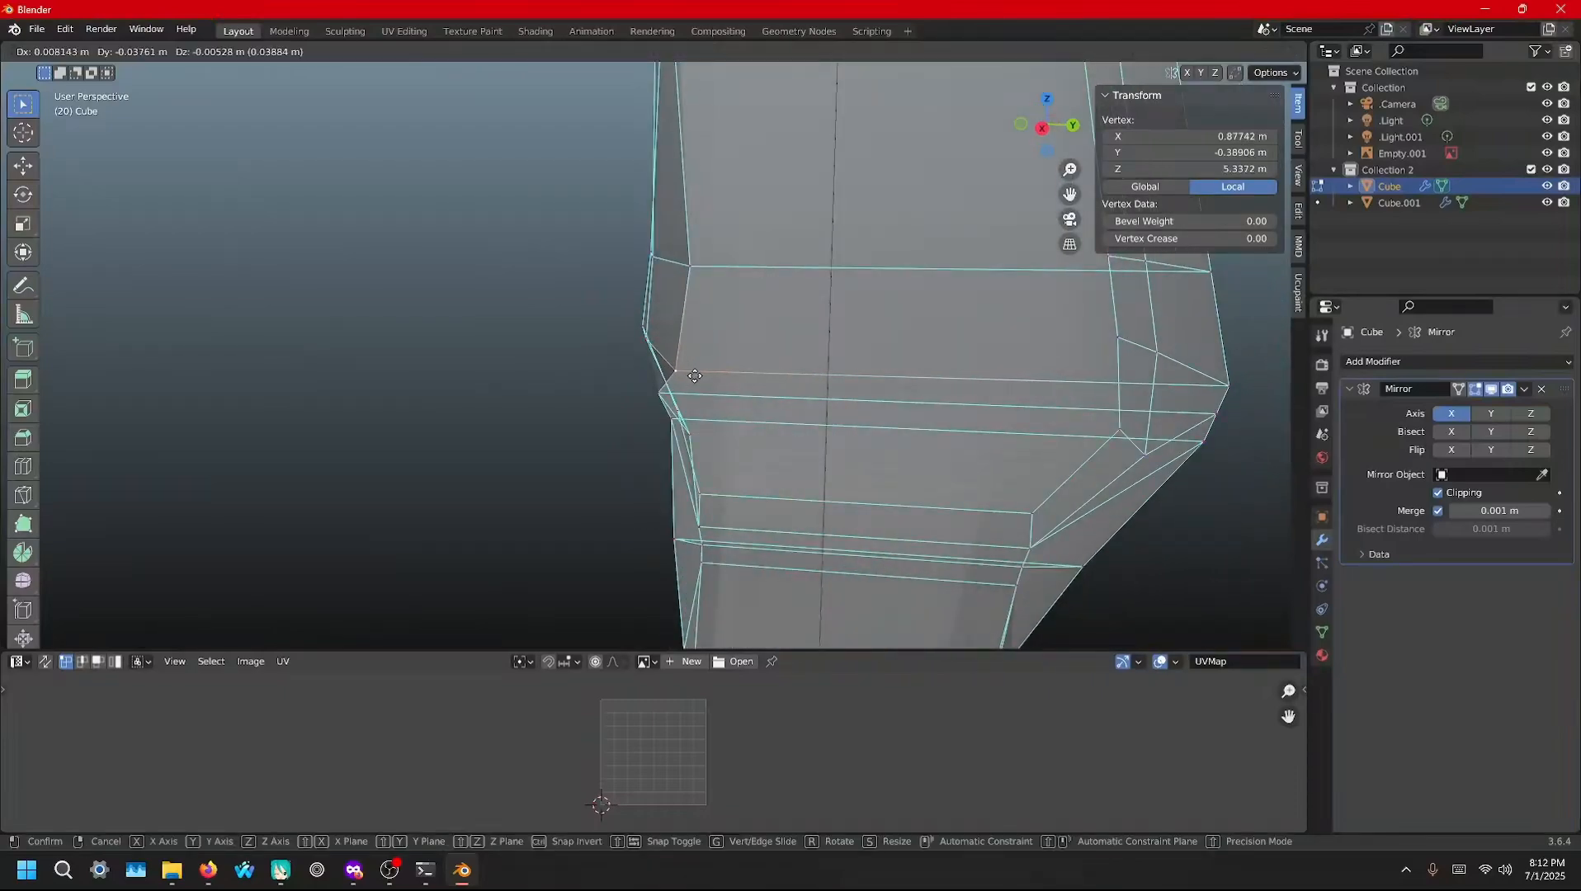
key("y")
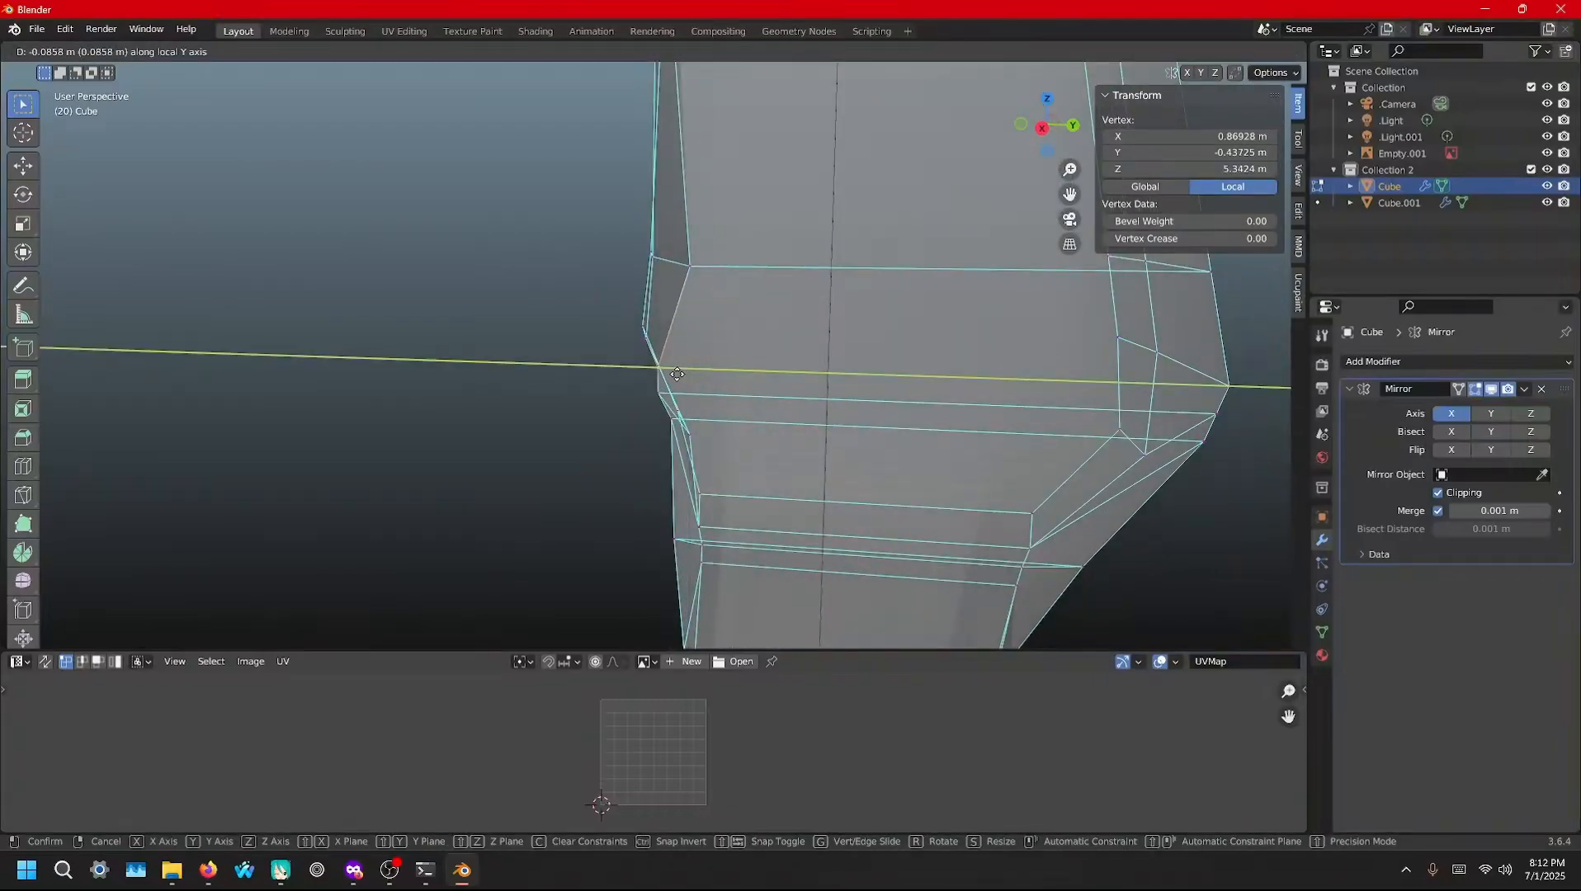
left_click(677, 374)
Add a centered lengthwise loop cut dividing the arm's depth and continuing down the side of the body and leg
scroll(677, 375, "down", 9)
middle_click_drag(650, 403, 754, 404)
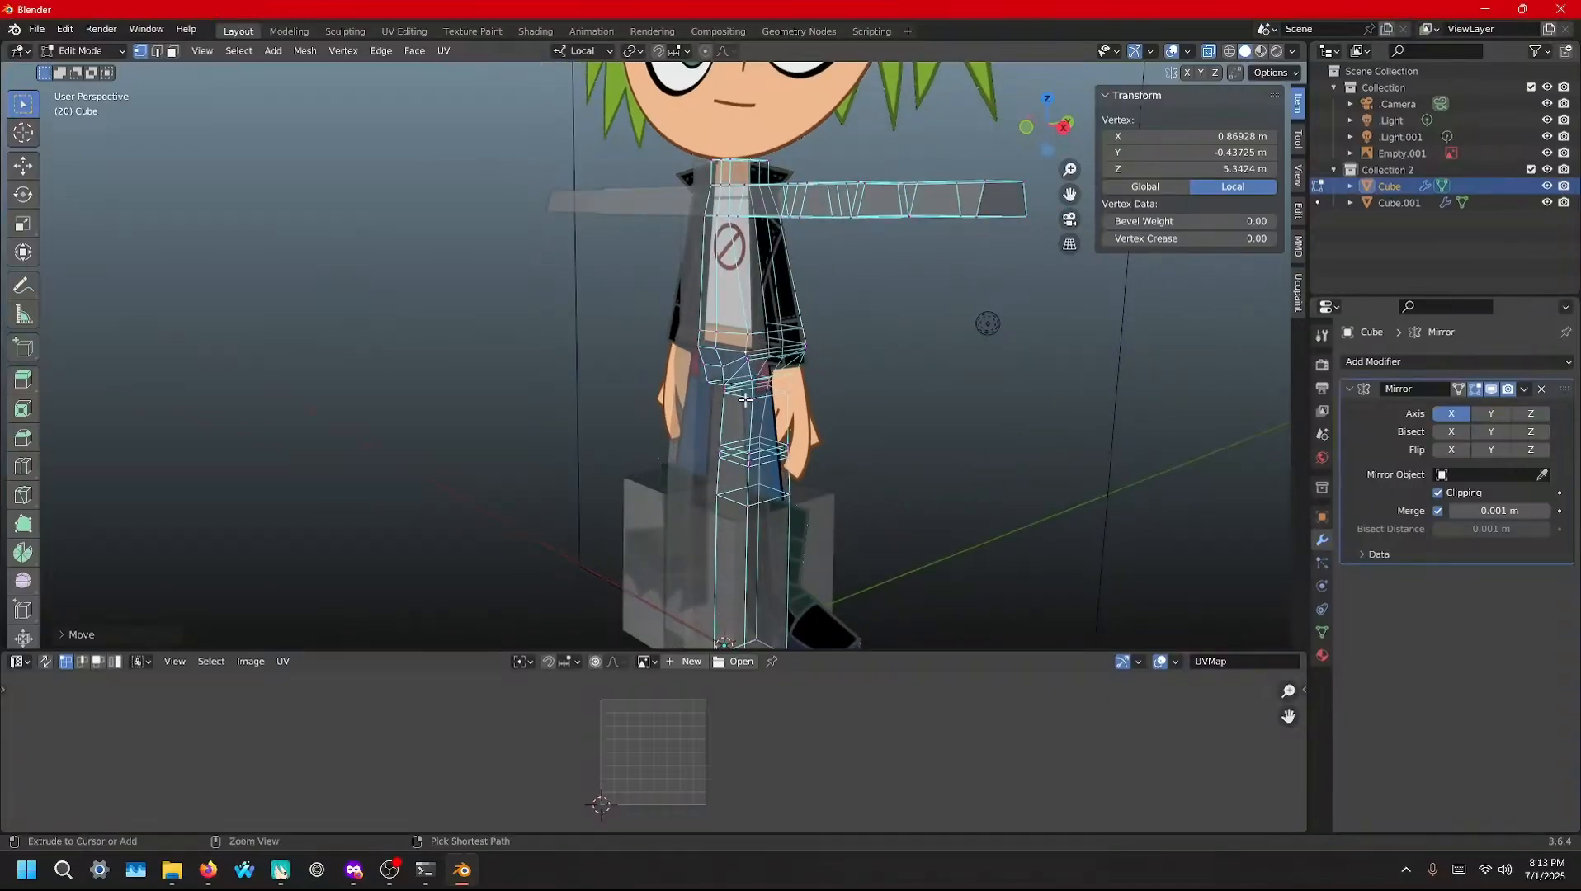
key("ctrl+r")
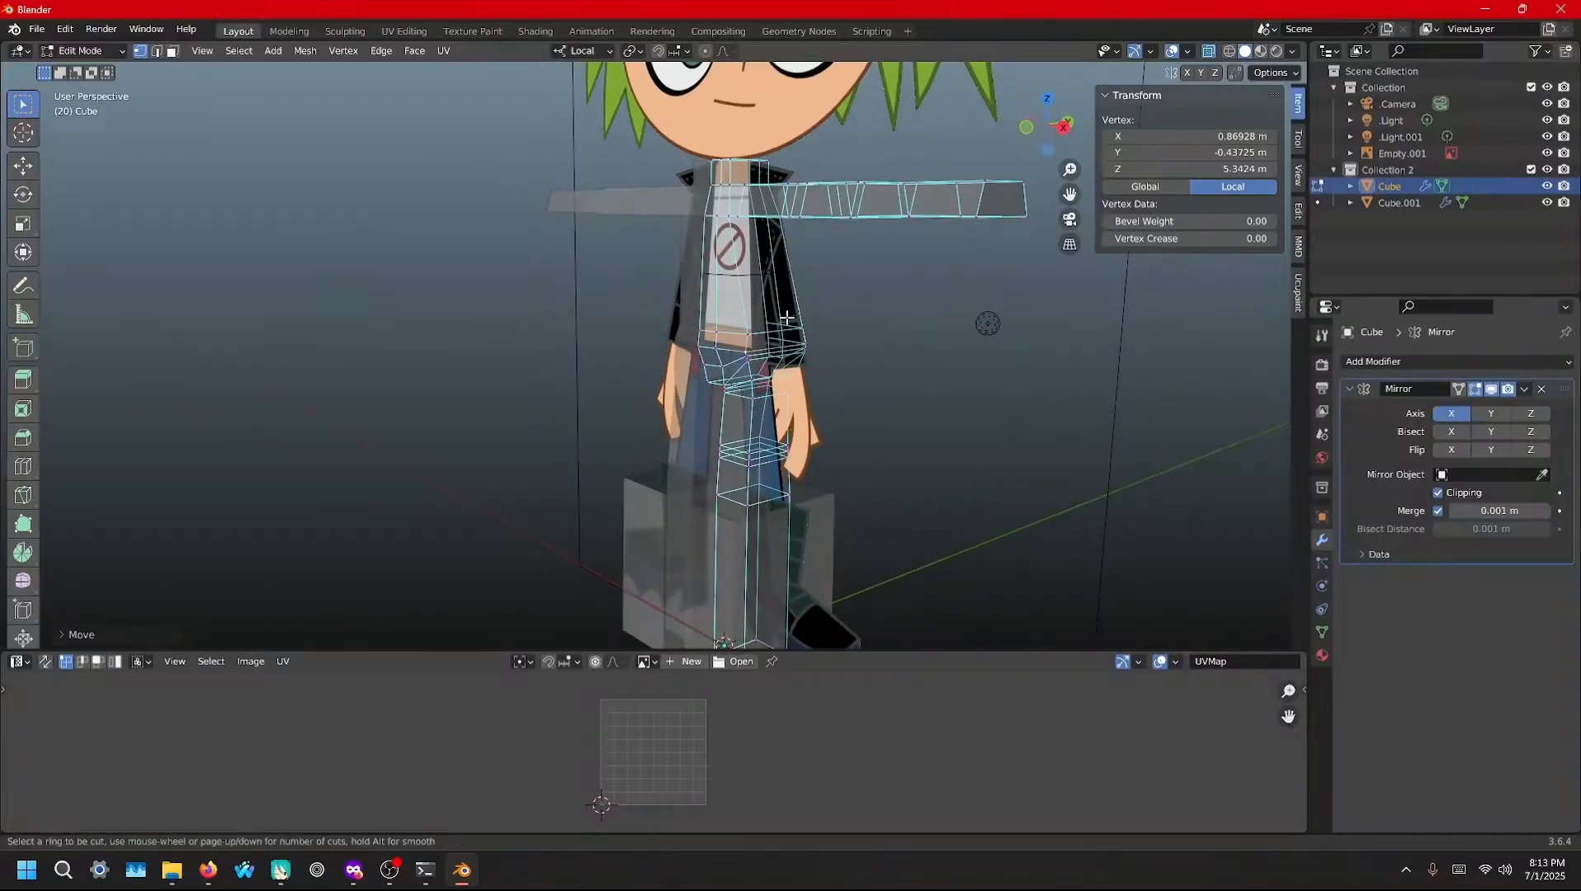
left_click(979, 217)
left_click(979, 217)
middle_click_drag(980, 217, 749, 402)
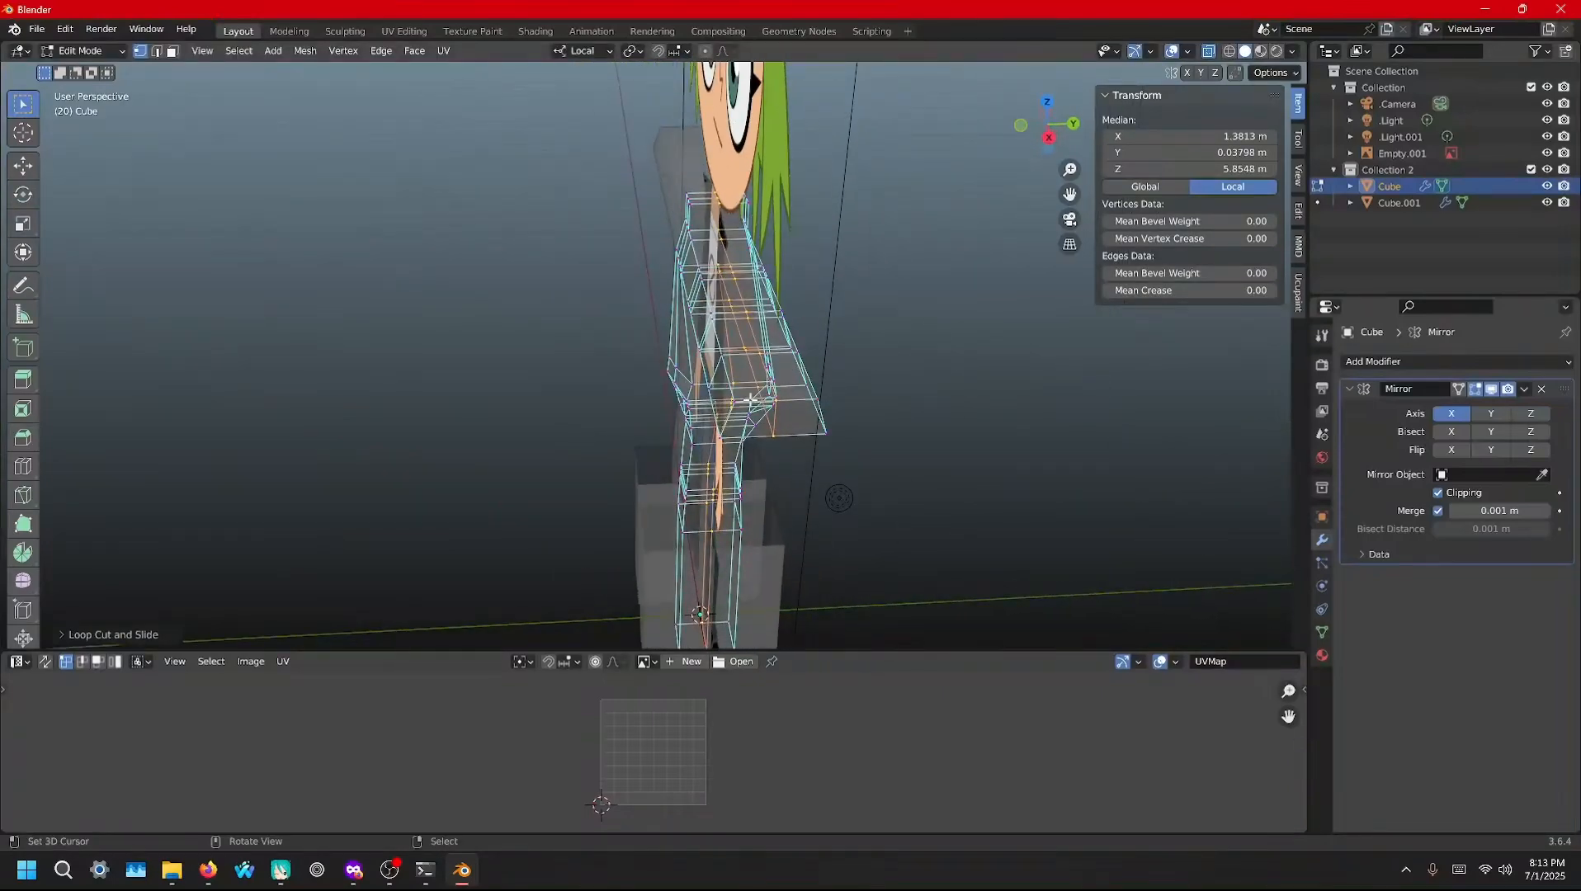
middle_click_drag(737, 615, 953, 448)
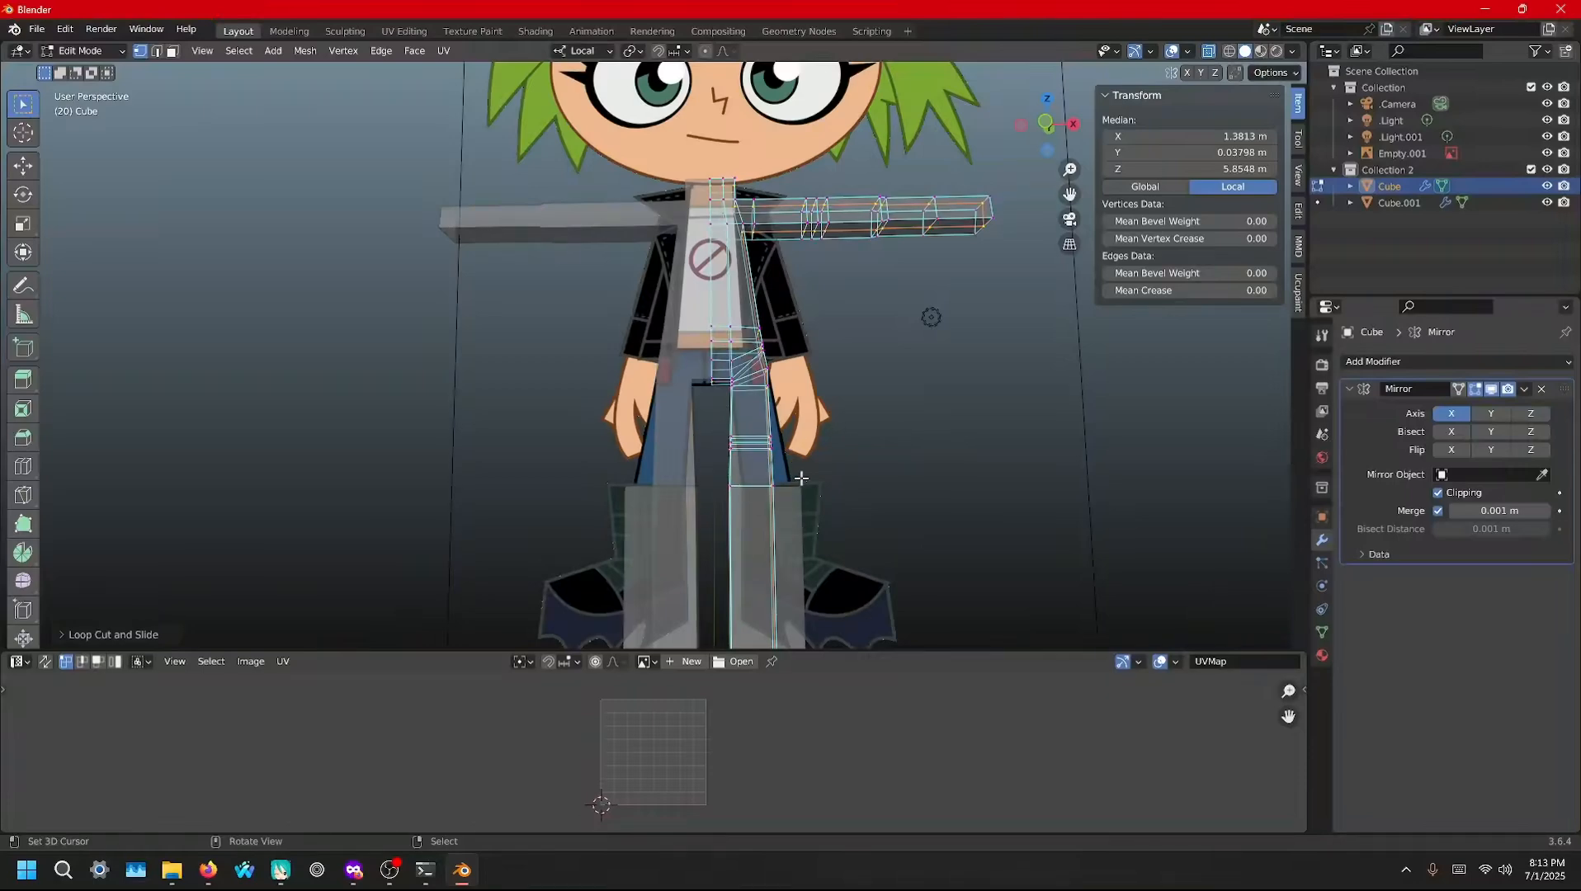
middle_click_drag(801, 479, 606, 386)
scroll(807, 479, "up", 4)
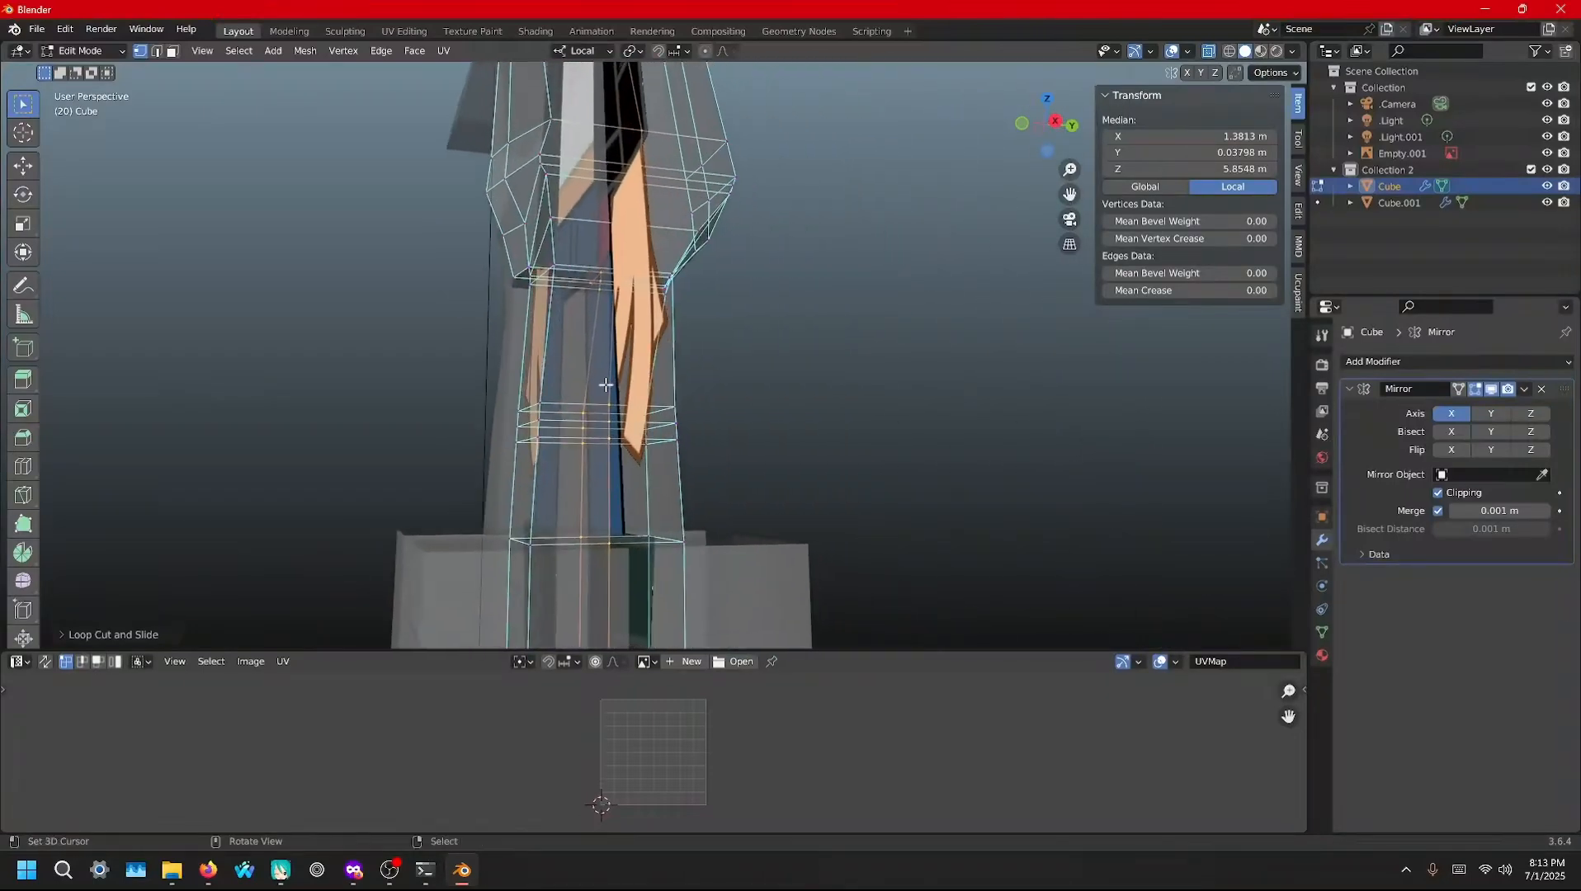
middle_click_drag(750, 409, 900, 427)
scroll(879, 431, "down", 4)
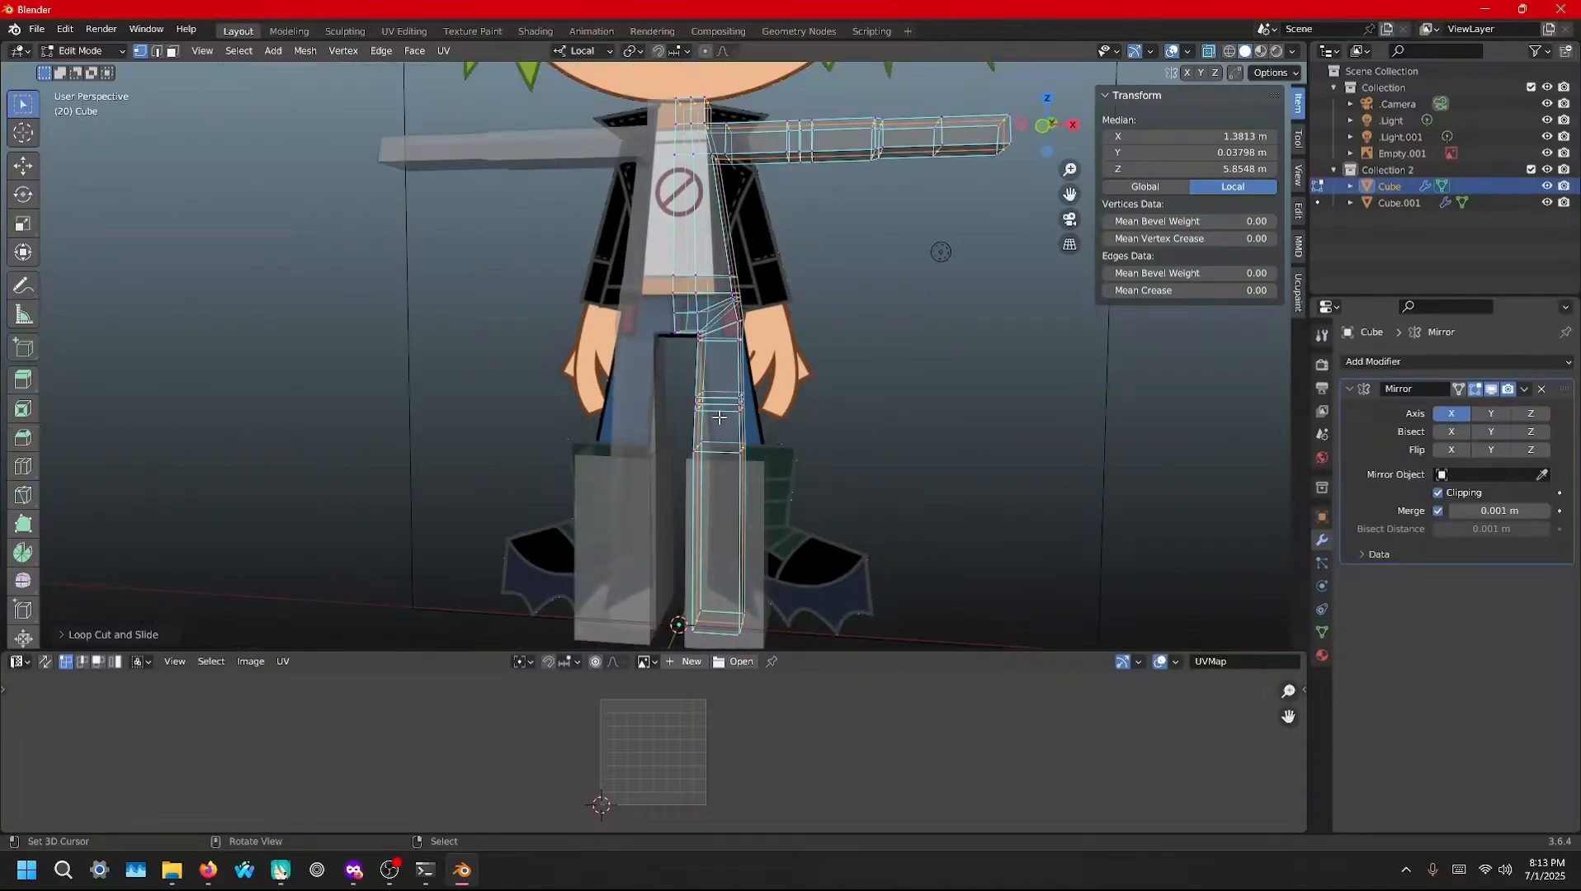
Add a centered vertical loop cut dividing the width of the leg and running up through the torso
key("ctrl+r")
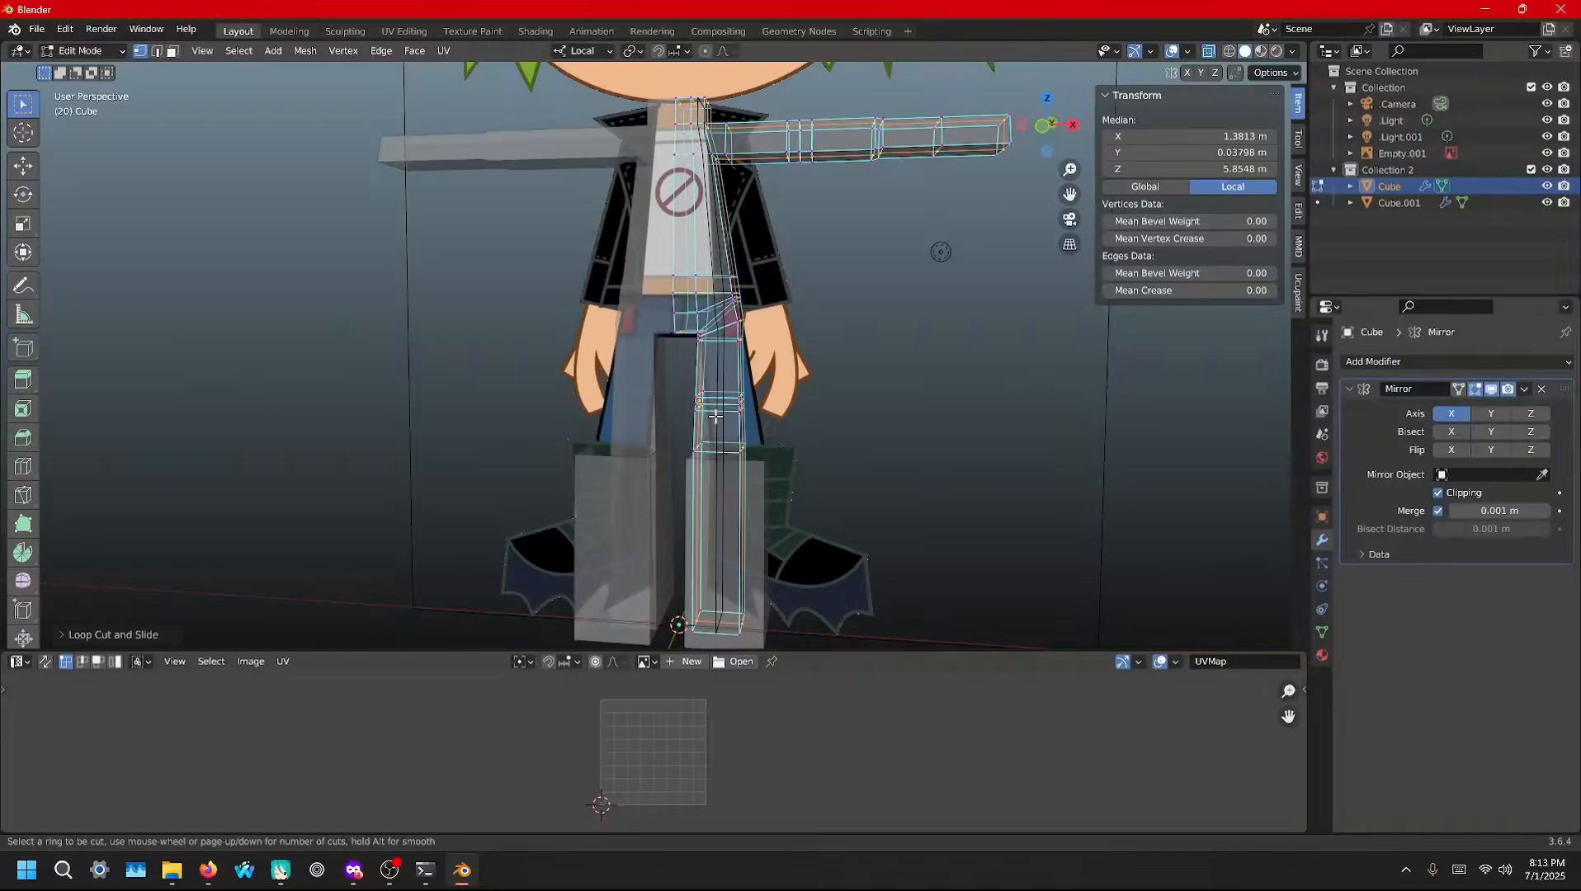
left_click(715, 417)
left_click(715, 416)
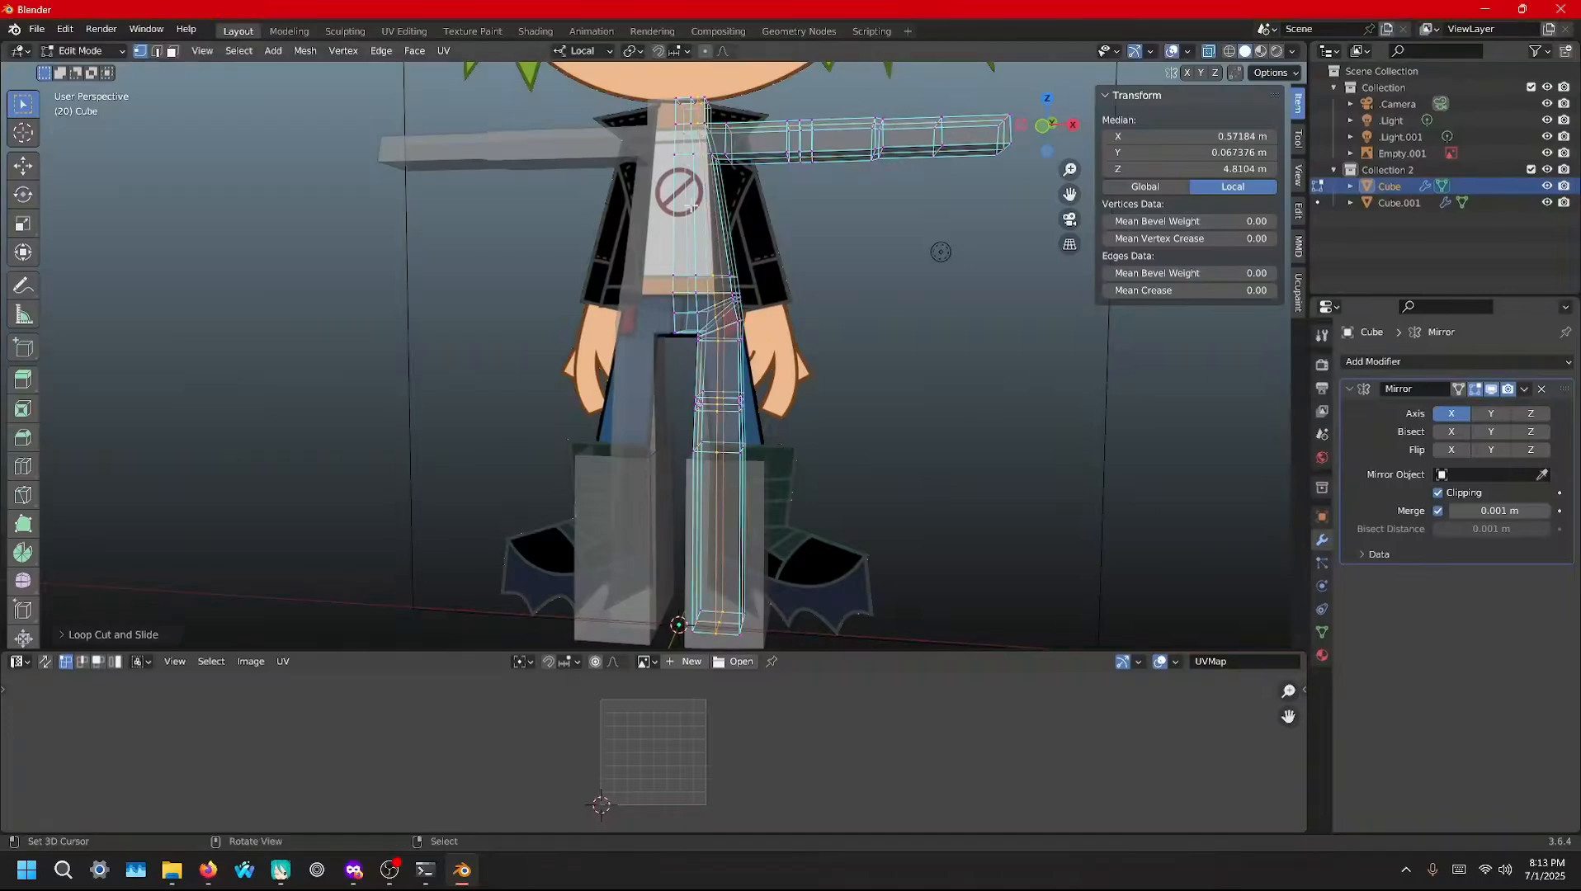
key("KP_1")
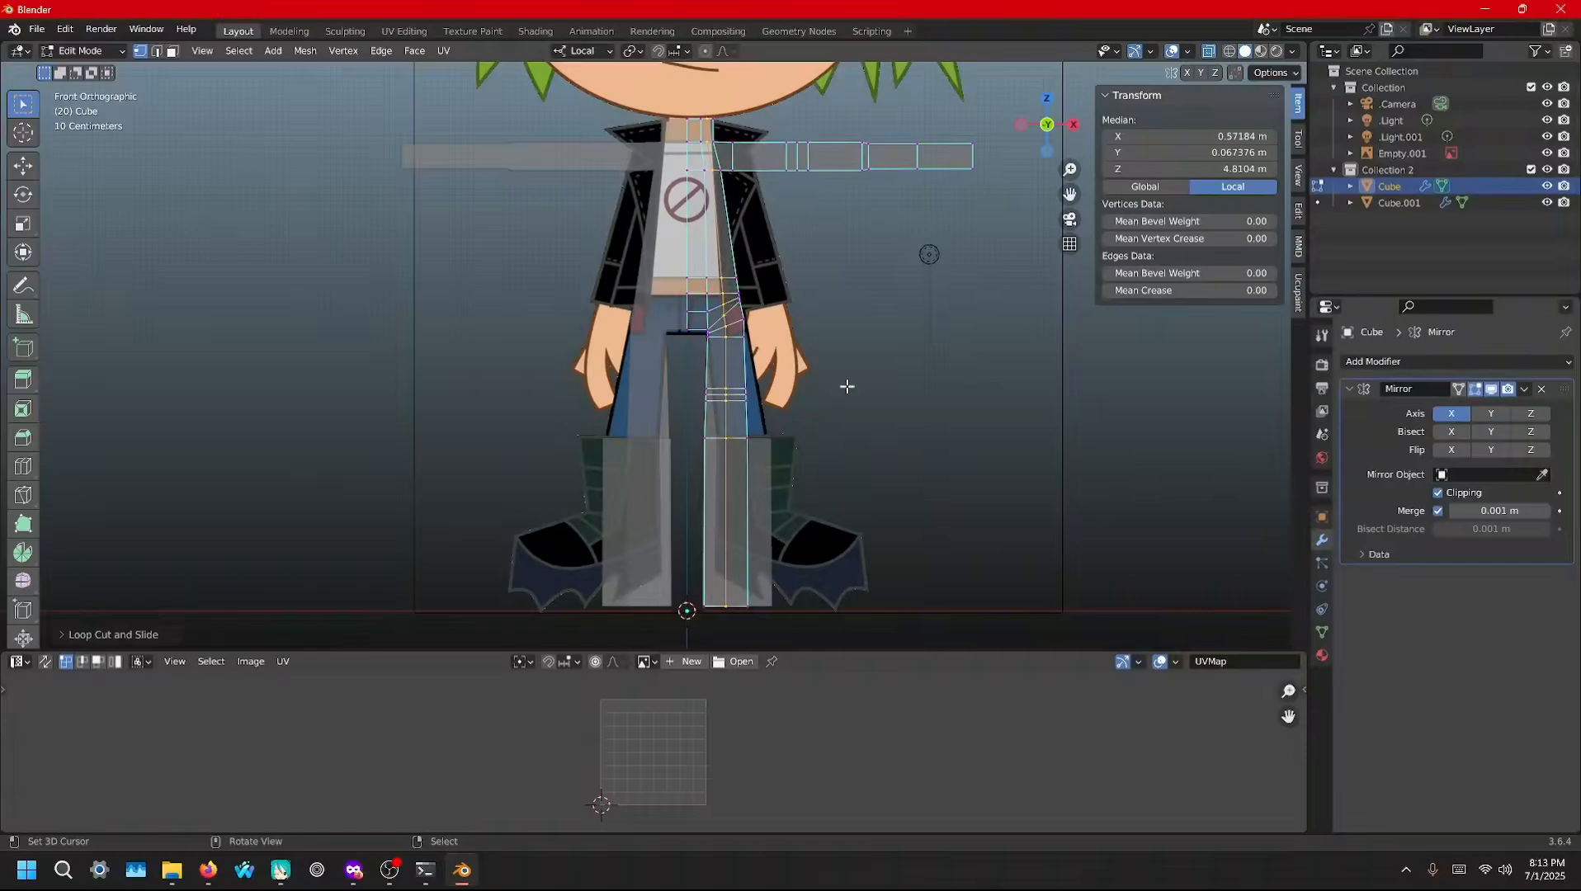
mouse_move(846, 386)
middle_mouse_down()
mouse_move(784, 397)
mouse_move(841, 377)
middle_mouse_up()
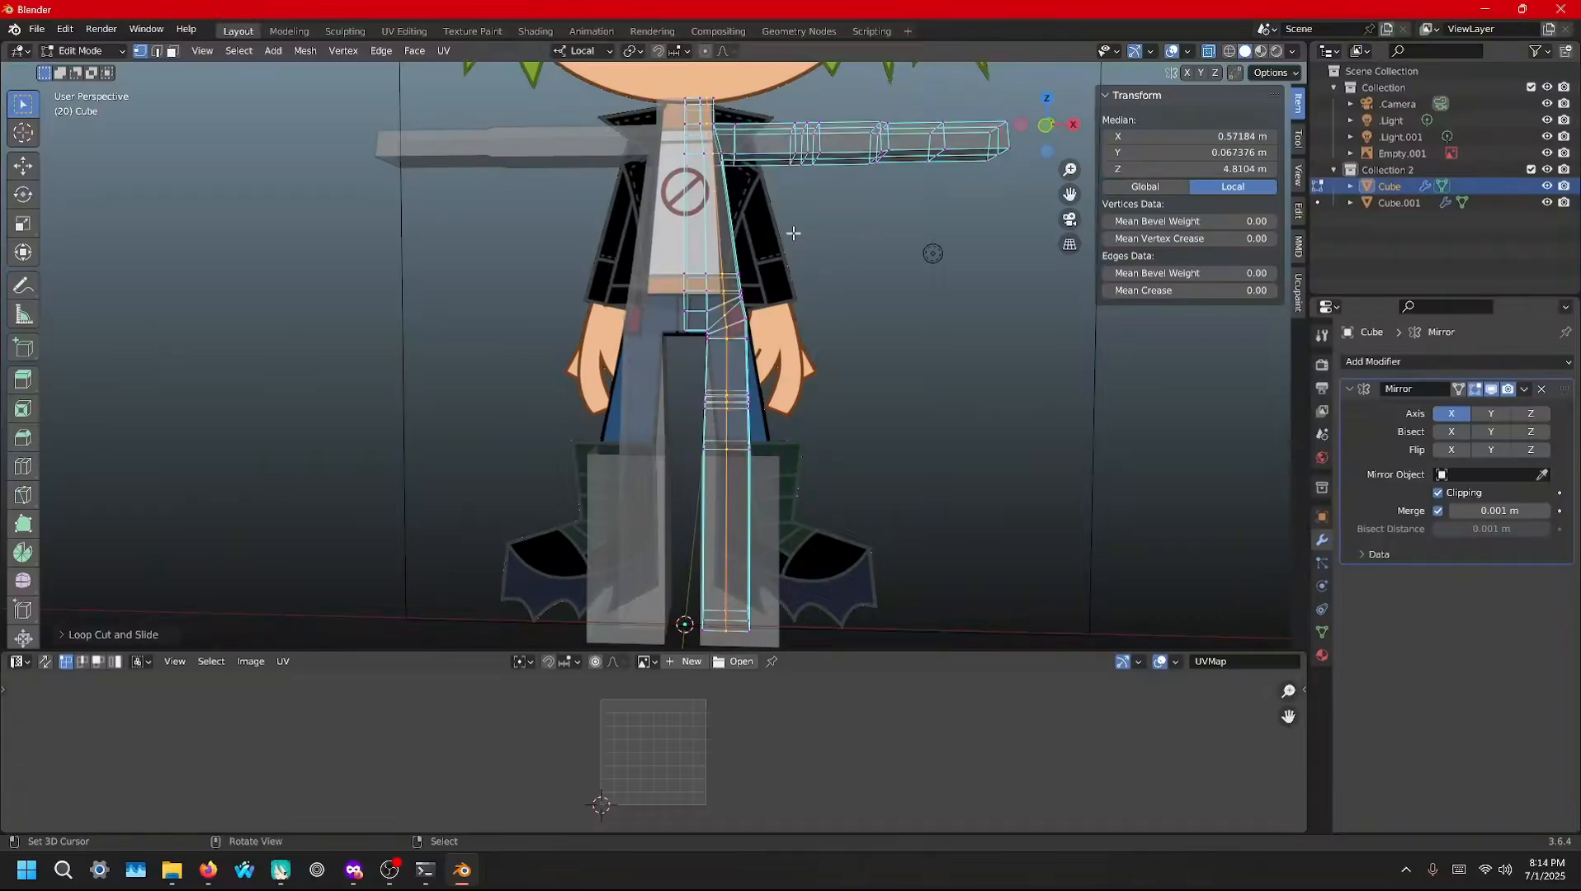
Select the upper arm's middle edges along its top and underside and scale them to about 1.10 along local Z
scroll(788, 231, "up", 5)
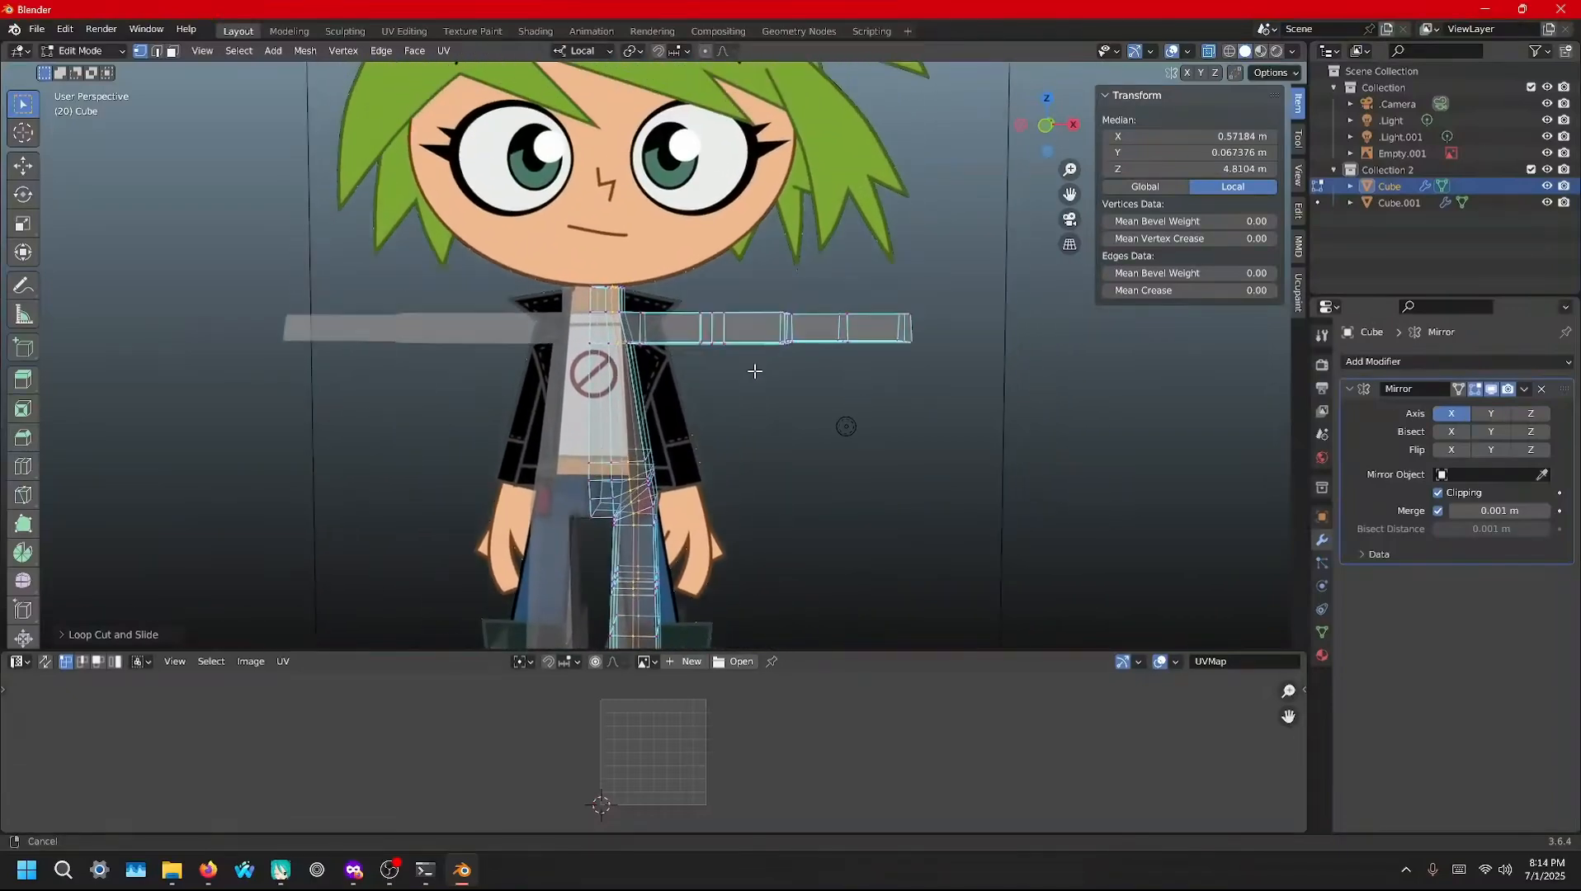
scroll(764, 359, "up", 2)
middle_click_drag(706, 305, 688, 411, "shift")
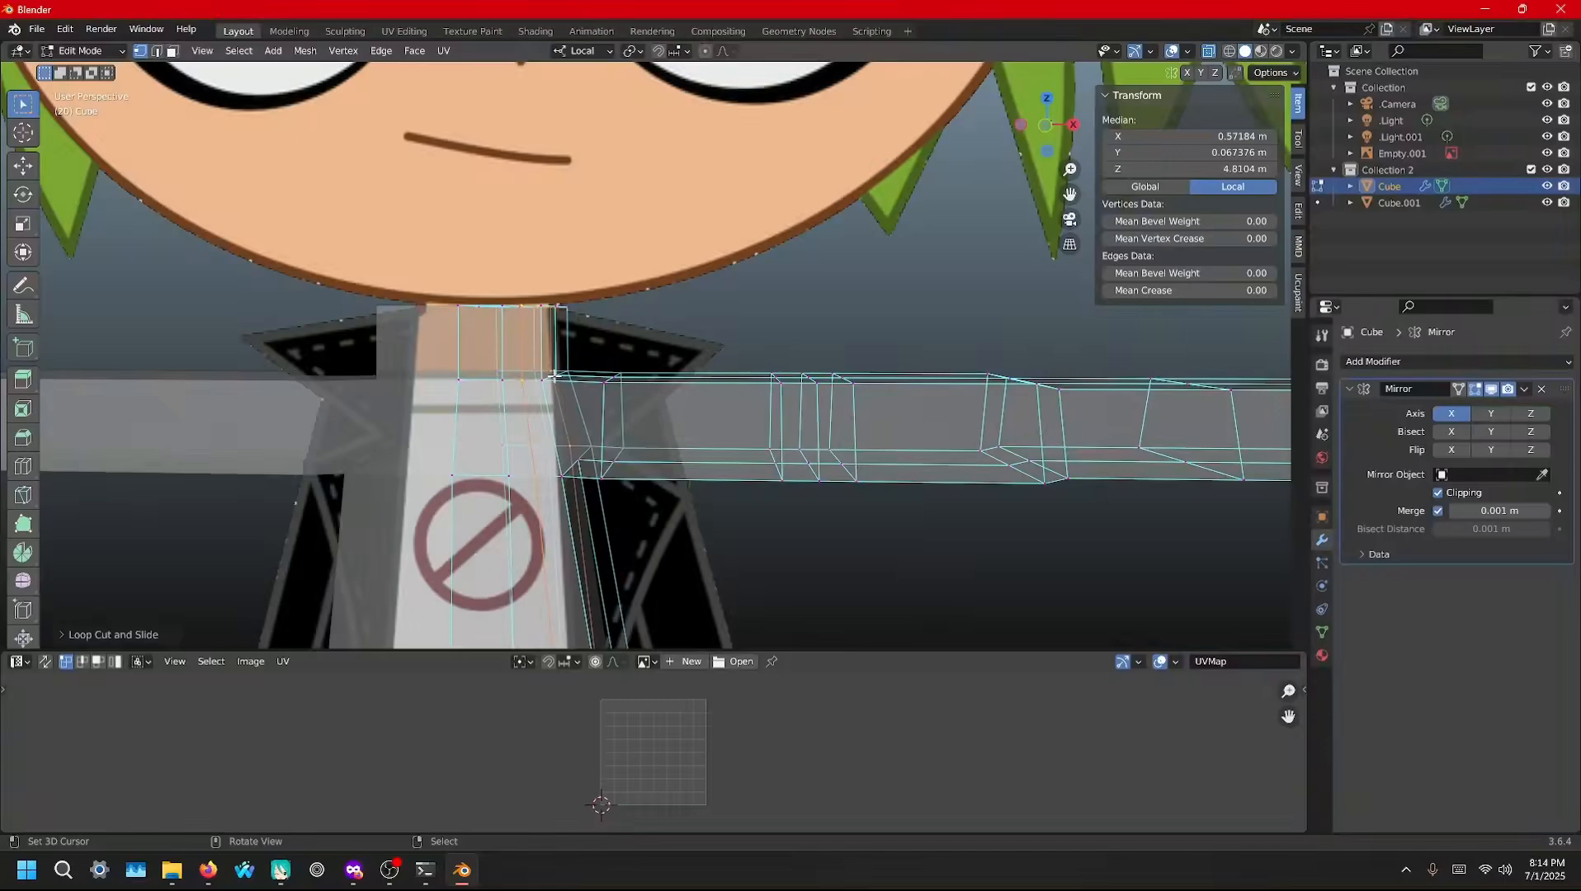
left_click_drag(552, 372, 561, 379)
right_click(610, 378, "shift")
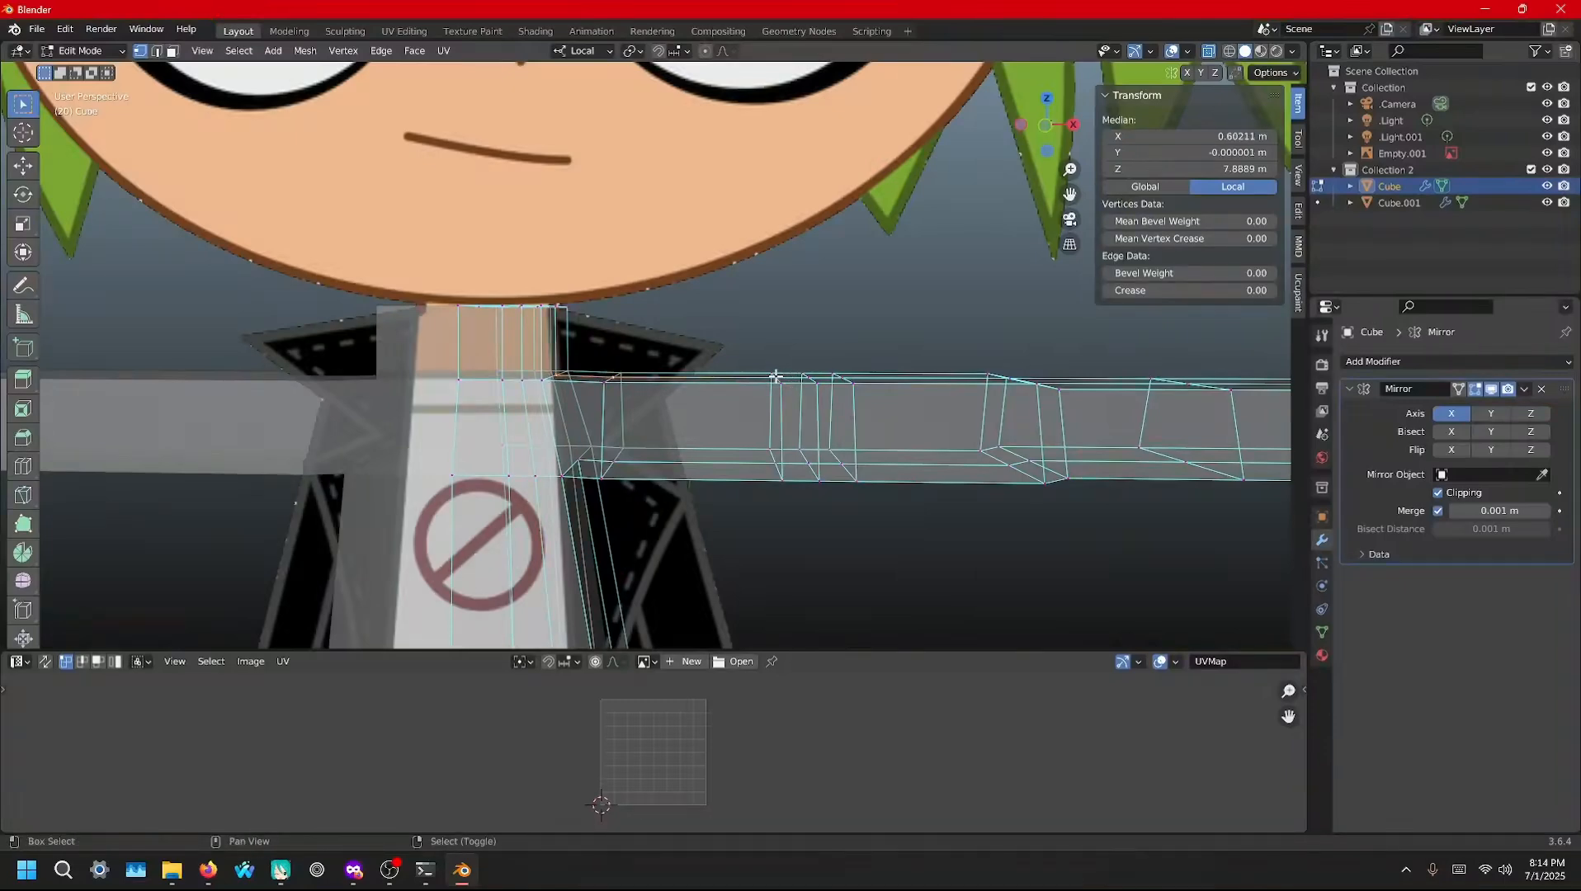
right_click(802, 375, "shift")
right_click(808, 375, "shift")
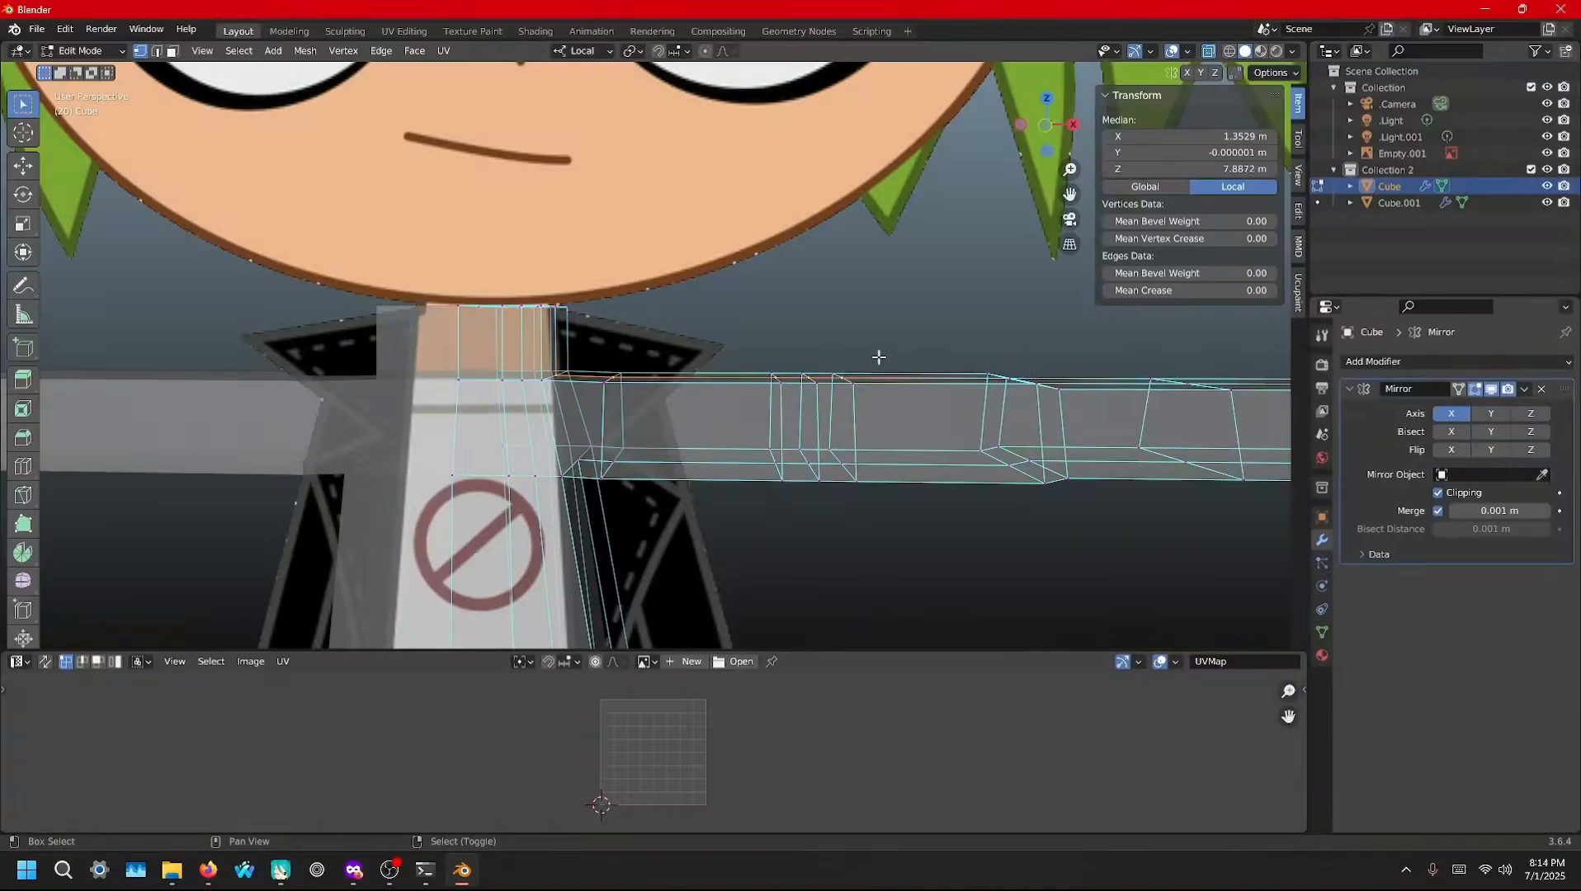
right_click(988, 376, "shift")
right_click(582, 459, "shift")
right_click(1010, 468, "shift")
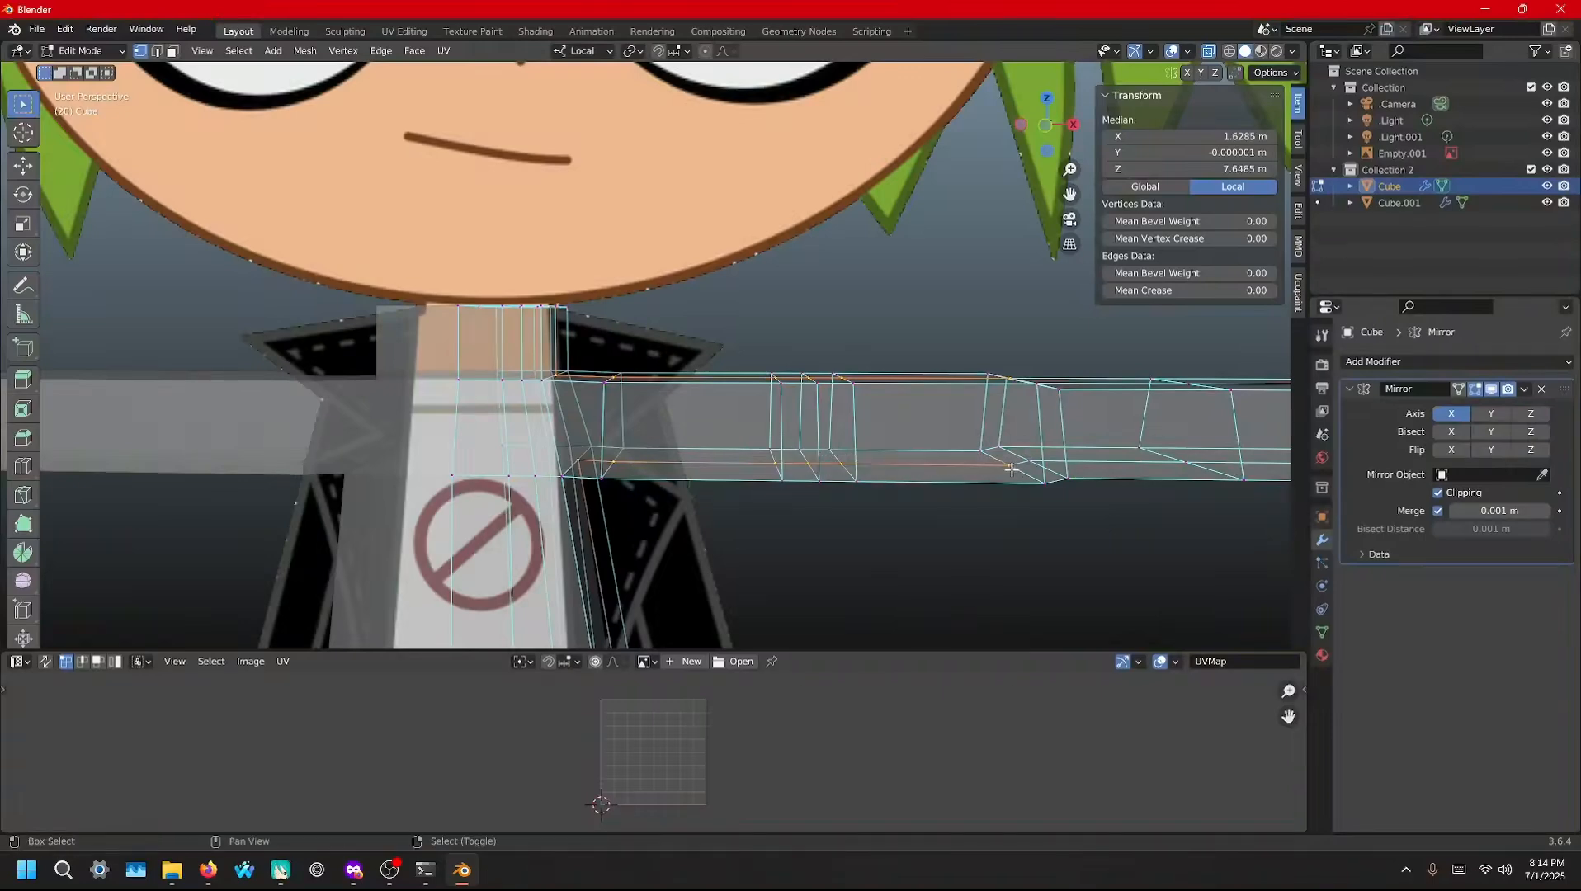
middle_click_drag(1012, 468, 970, 462)
scroll(1001, 473, "down", 5)
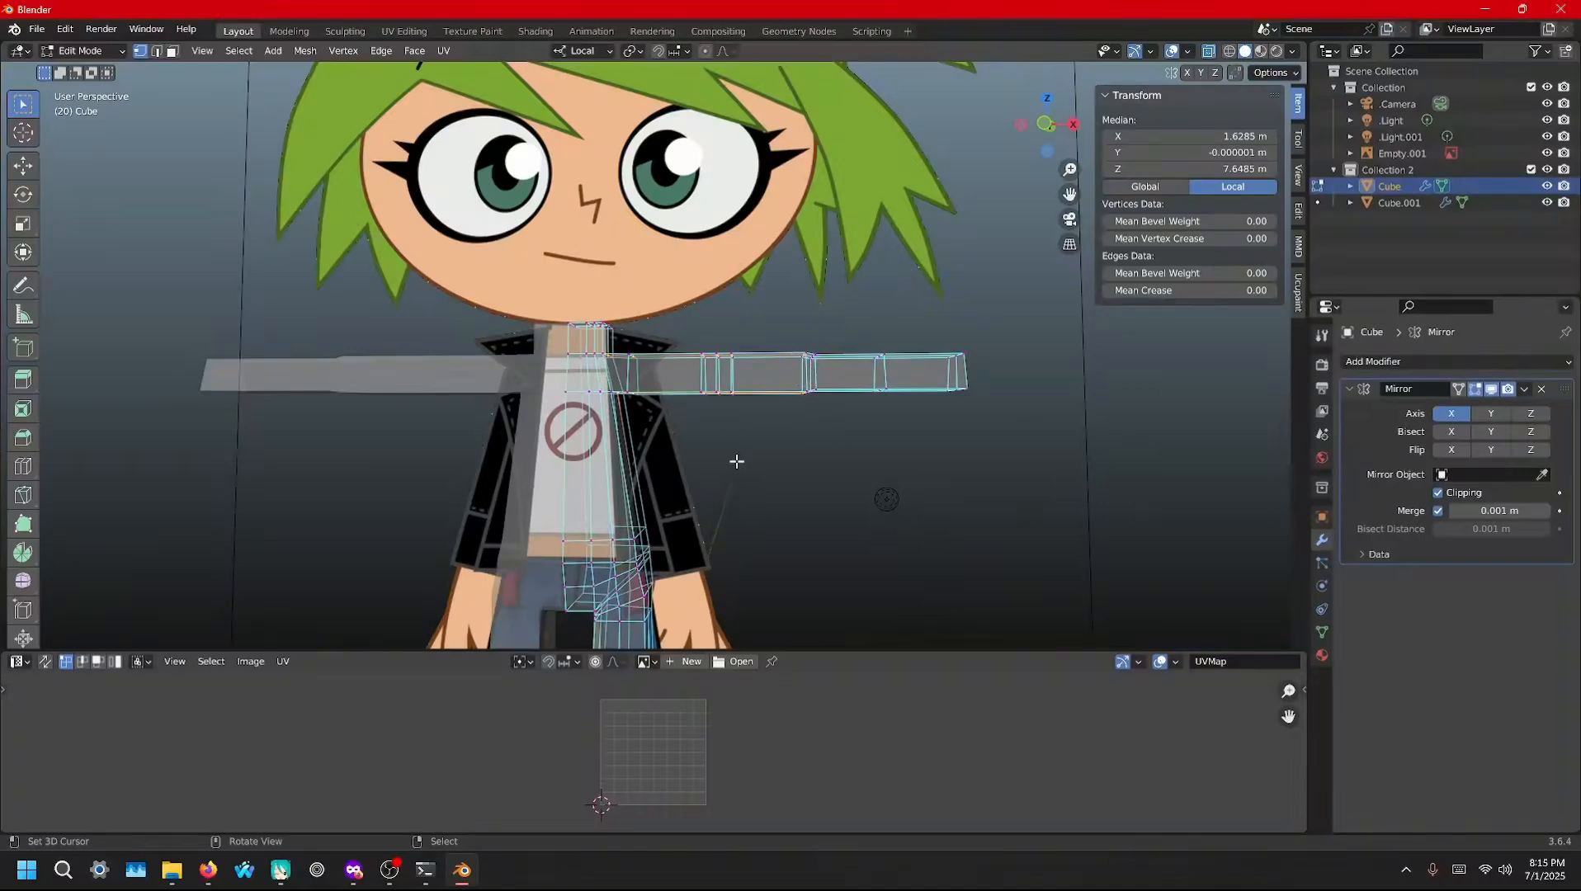
mouse_move(738, 461)
middle_mouse_down()
mouse_move(780, 458)
mouse_move(764, 465)
middle_mouse_up()
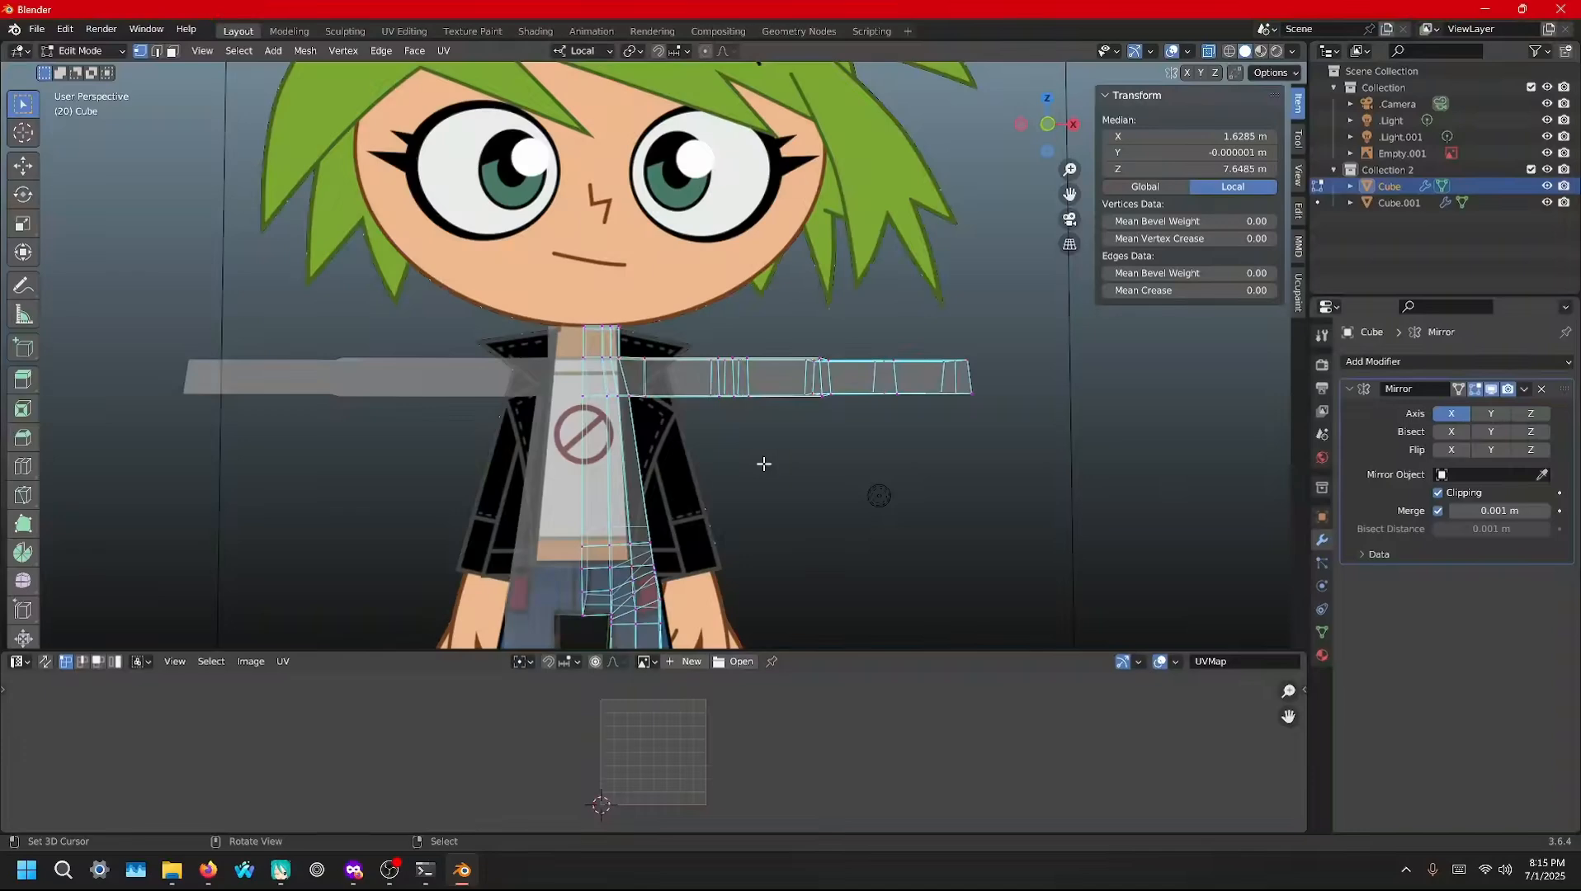
key("s")
key("z")
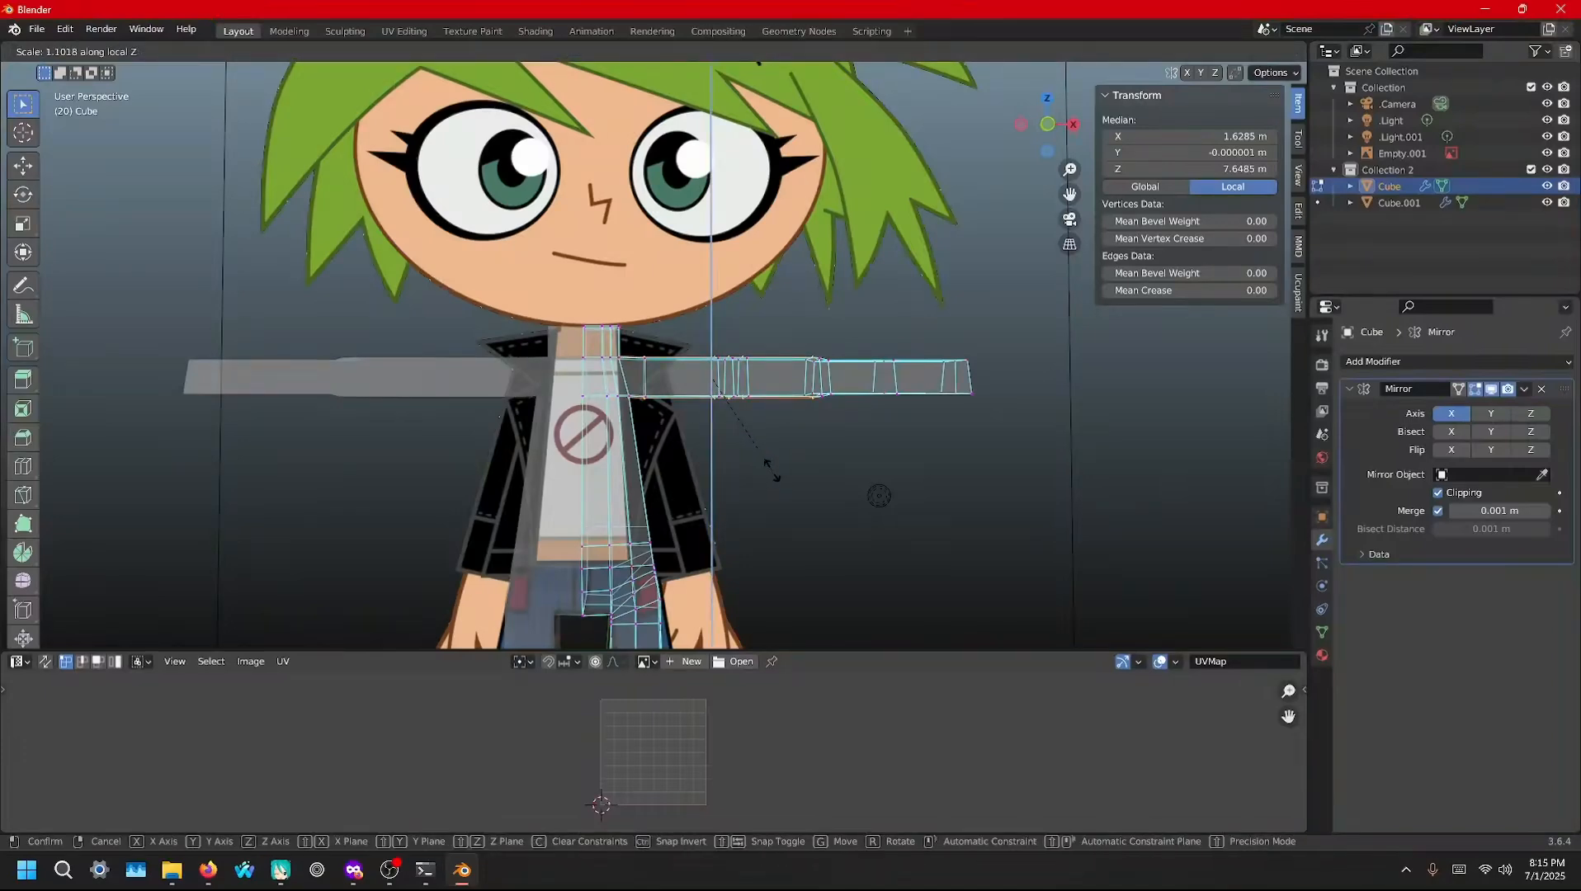
left_click(771, 471)
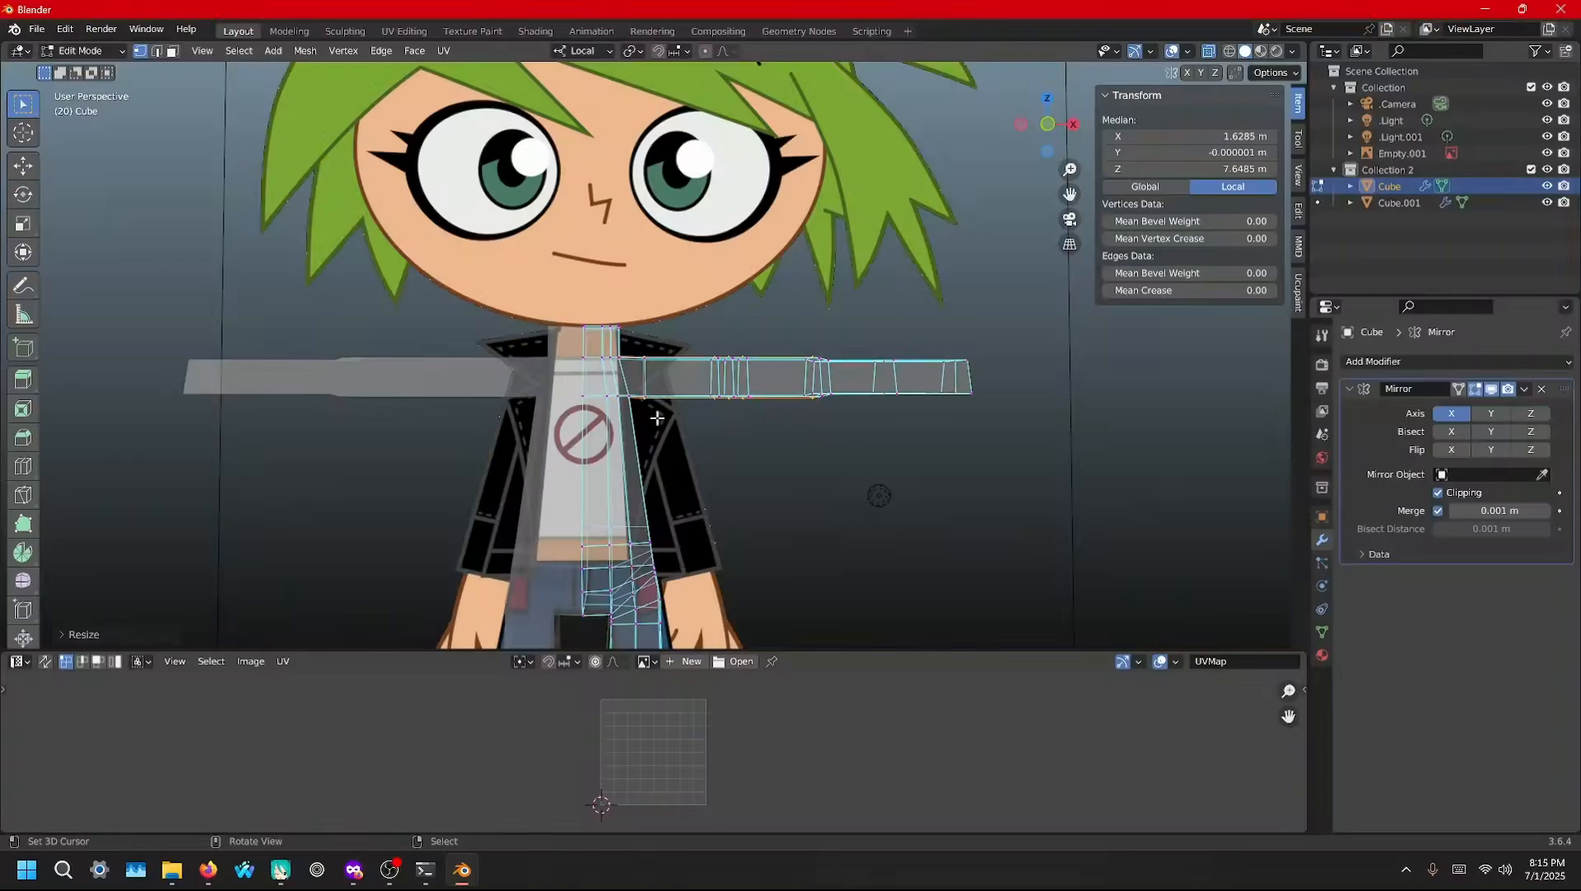
Deselect the upper arm's middle vertices from the shoulder outward, leaving only those near the elbow selected
left_click_drag(629, 341, 663, 429, "ctrl+shift")
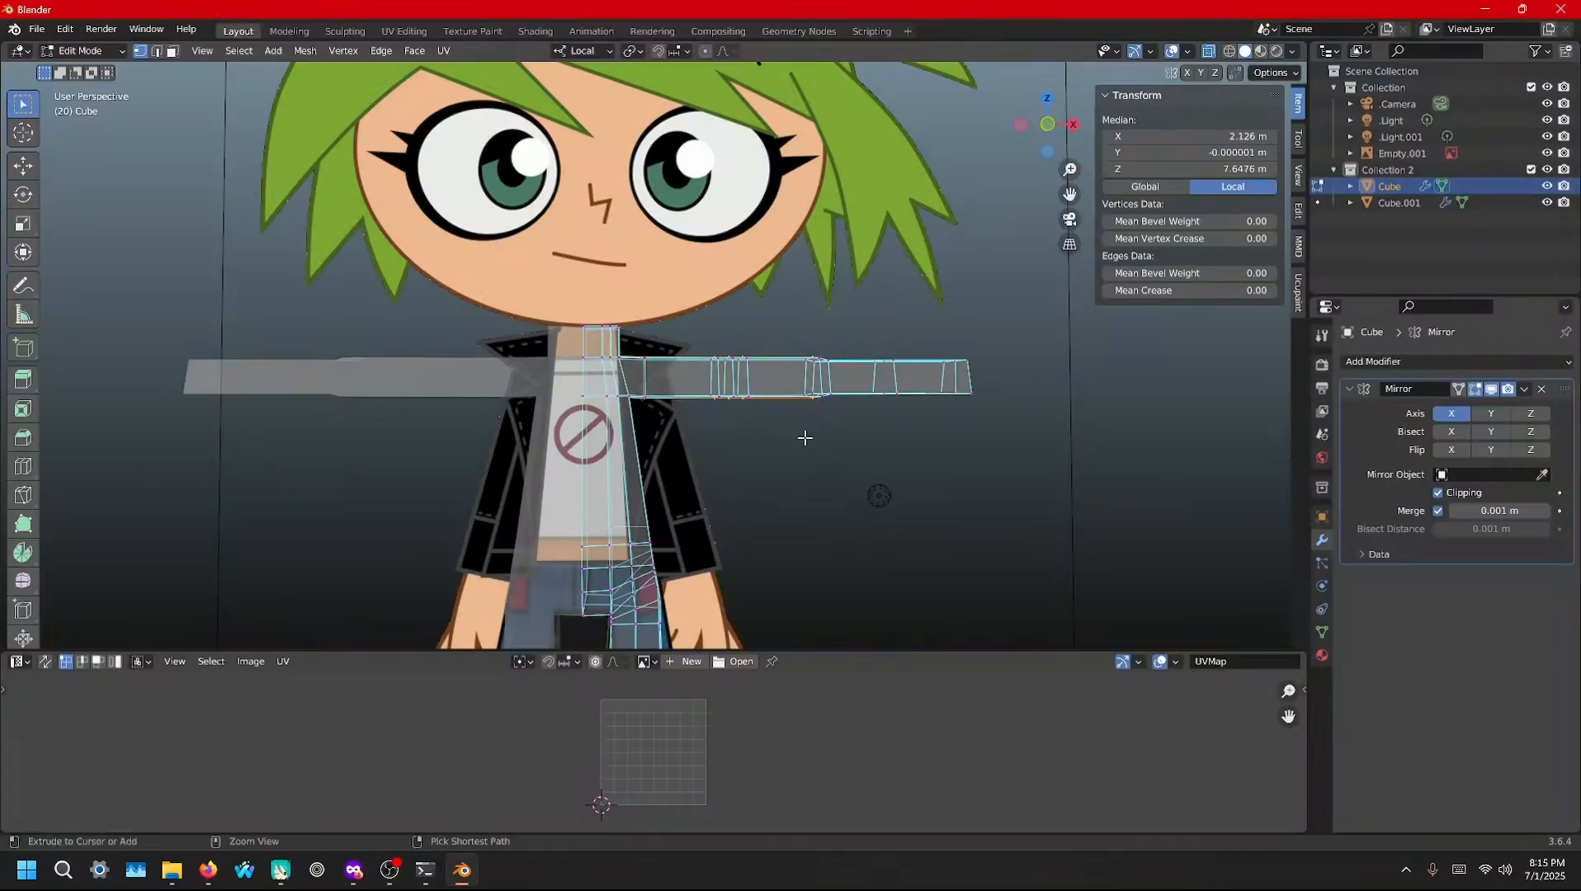
middle_click_drag(837, 438, 814, 427)
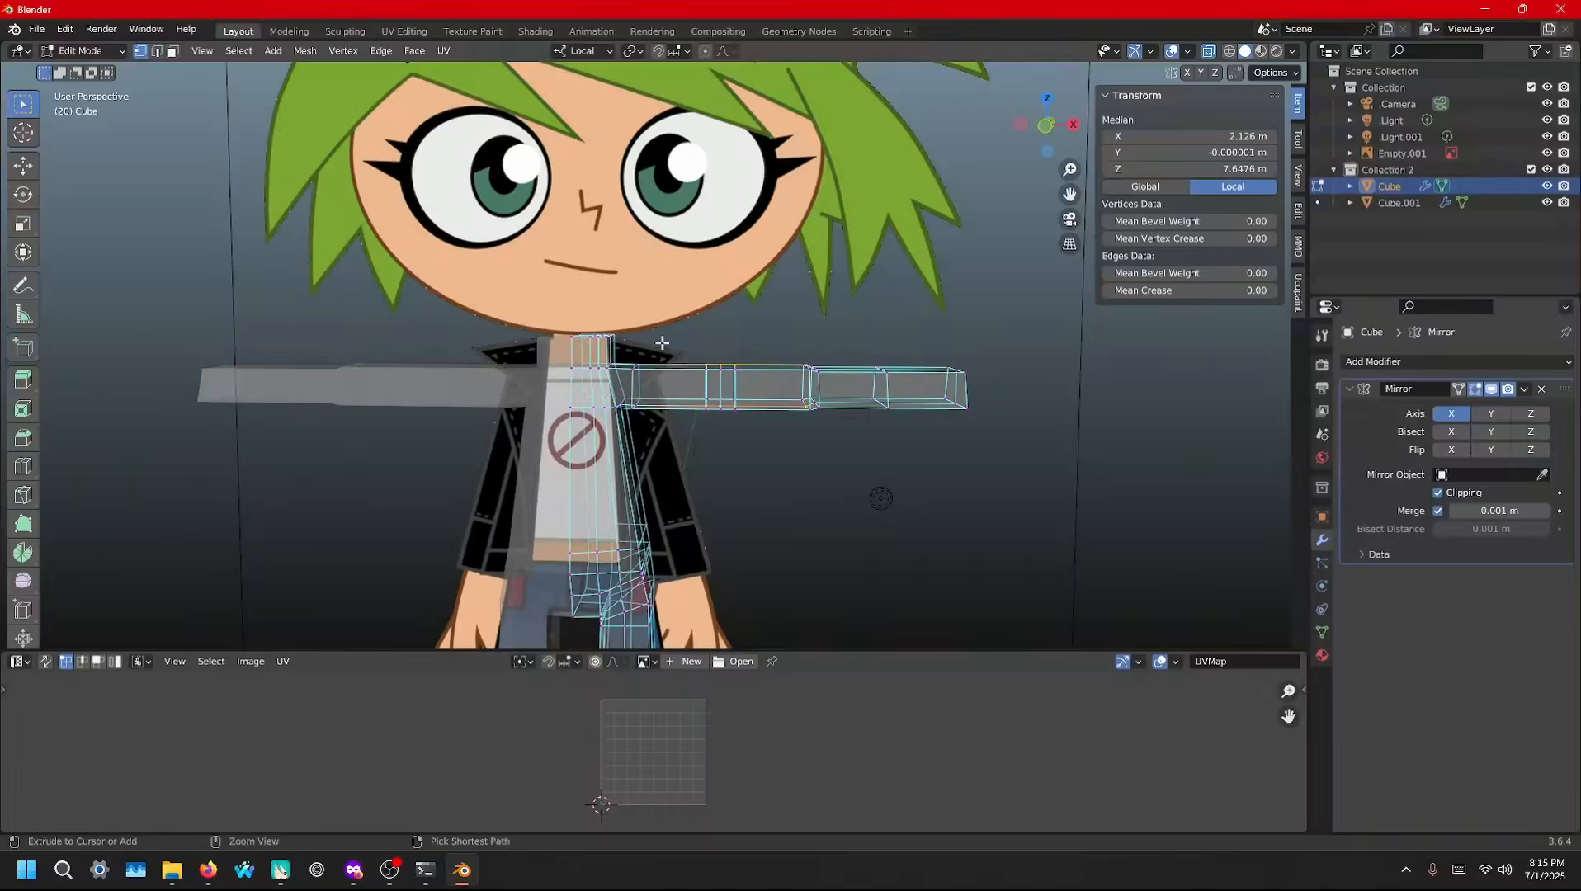
left_click_drag(660, 331, 751, 457)
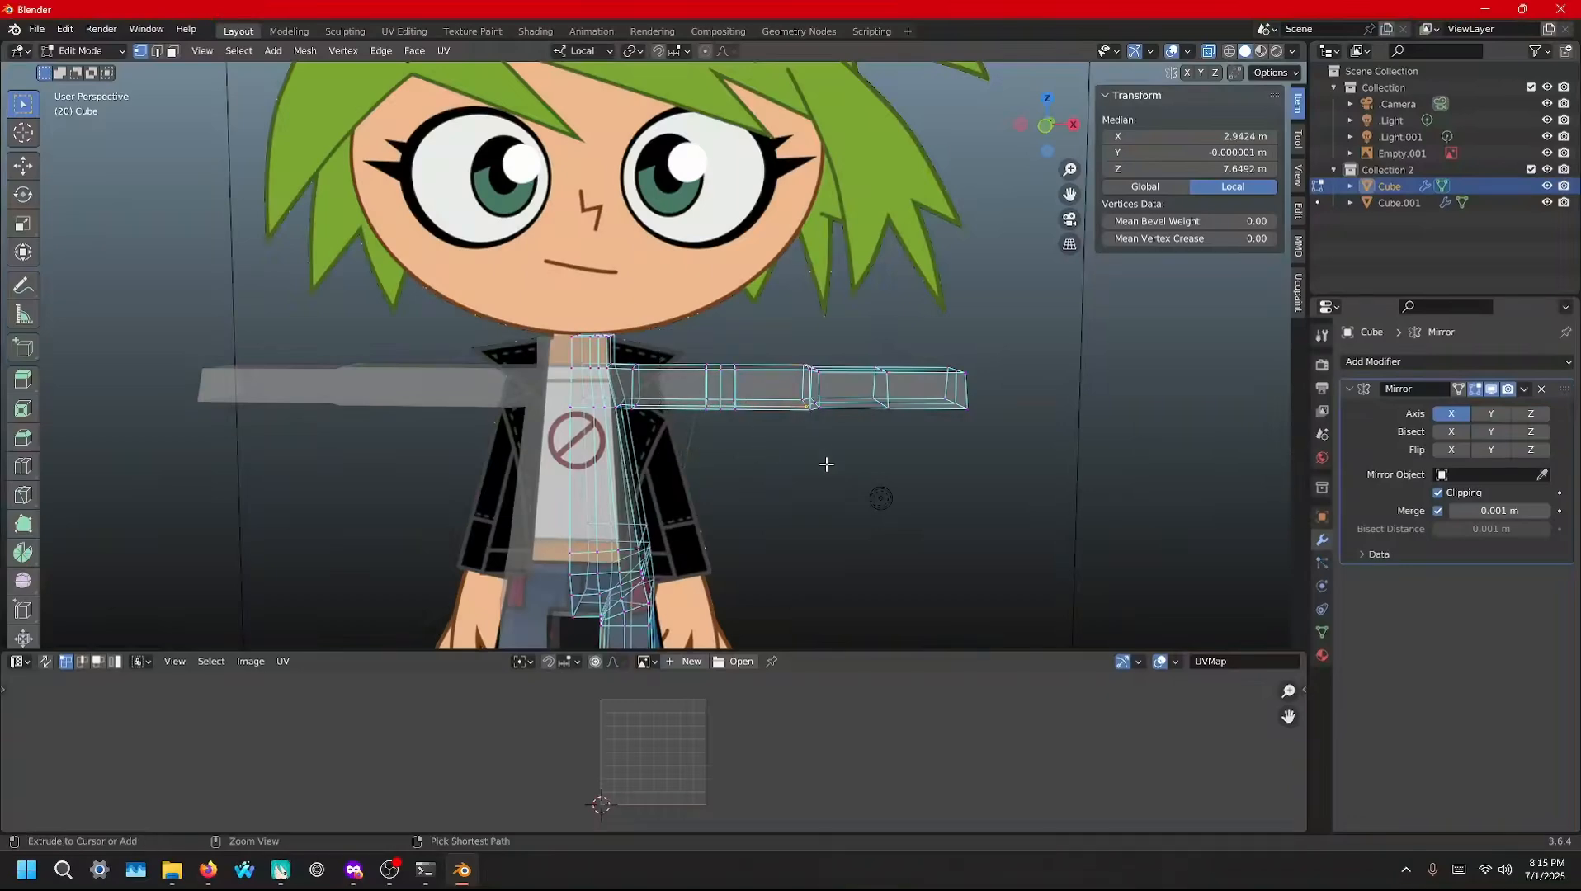
middle_click_drag(878, 470, 629, 420)
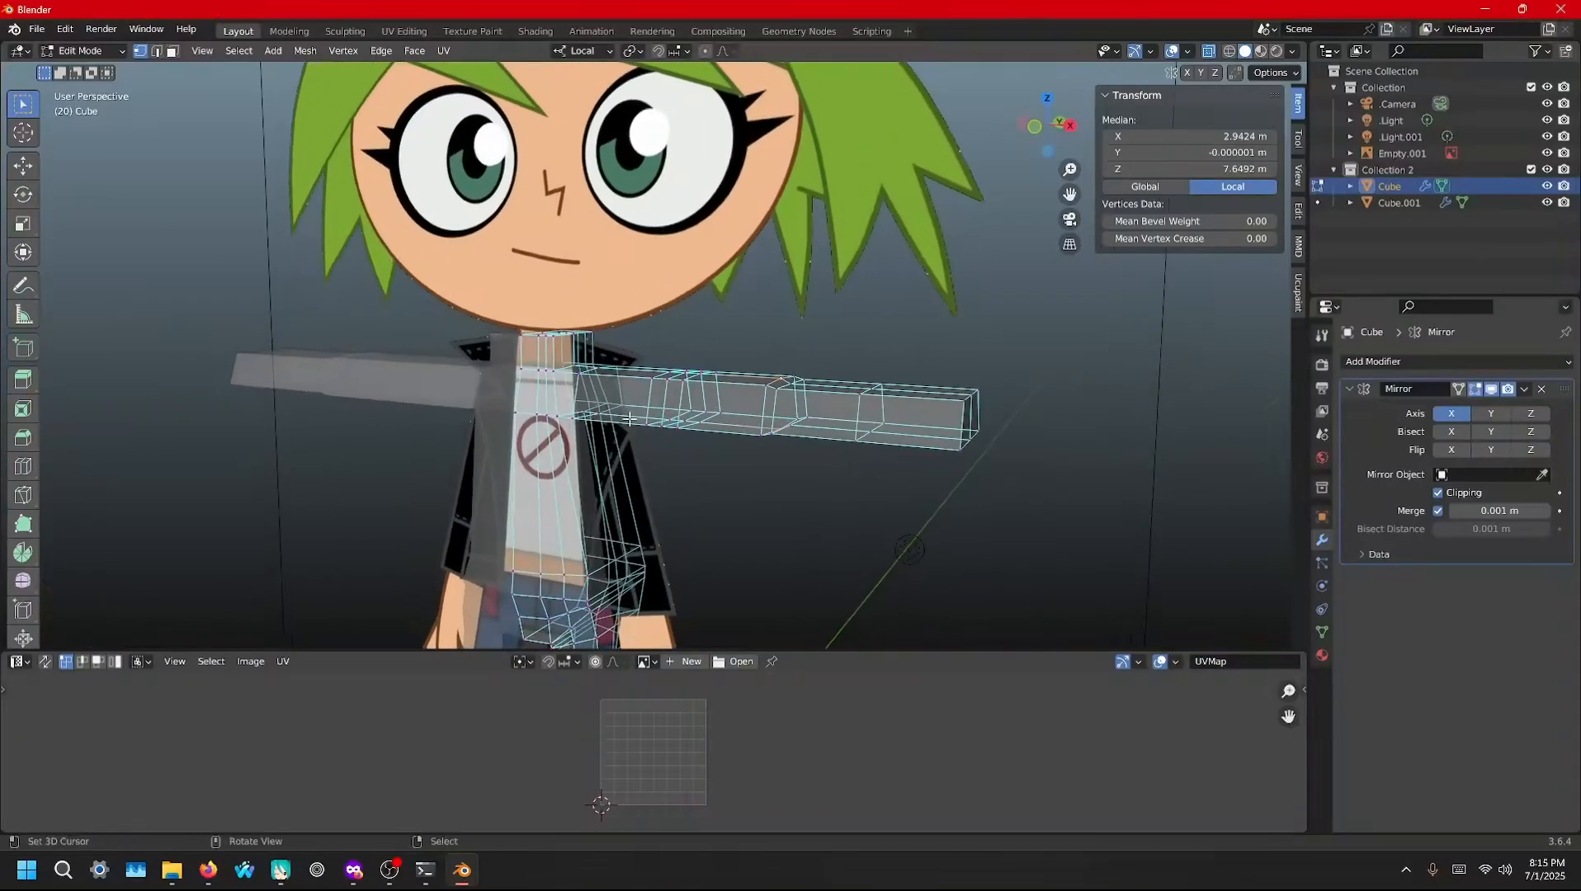
Select the middle edges under the upper arm from armpit to elbow and move them about 0.13 m down along local Z
middle_click_drag(777, 436, 689, 466)
key("ctrl+r")
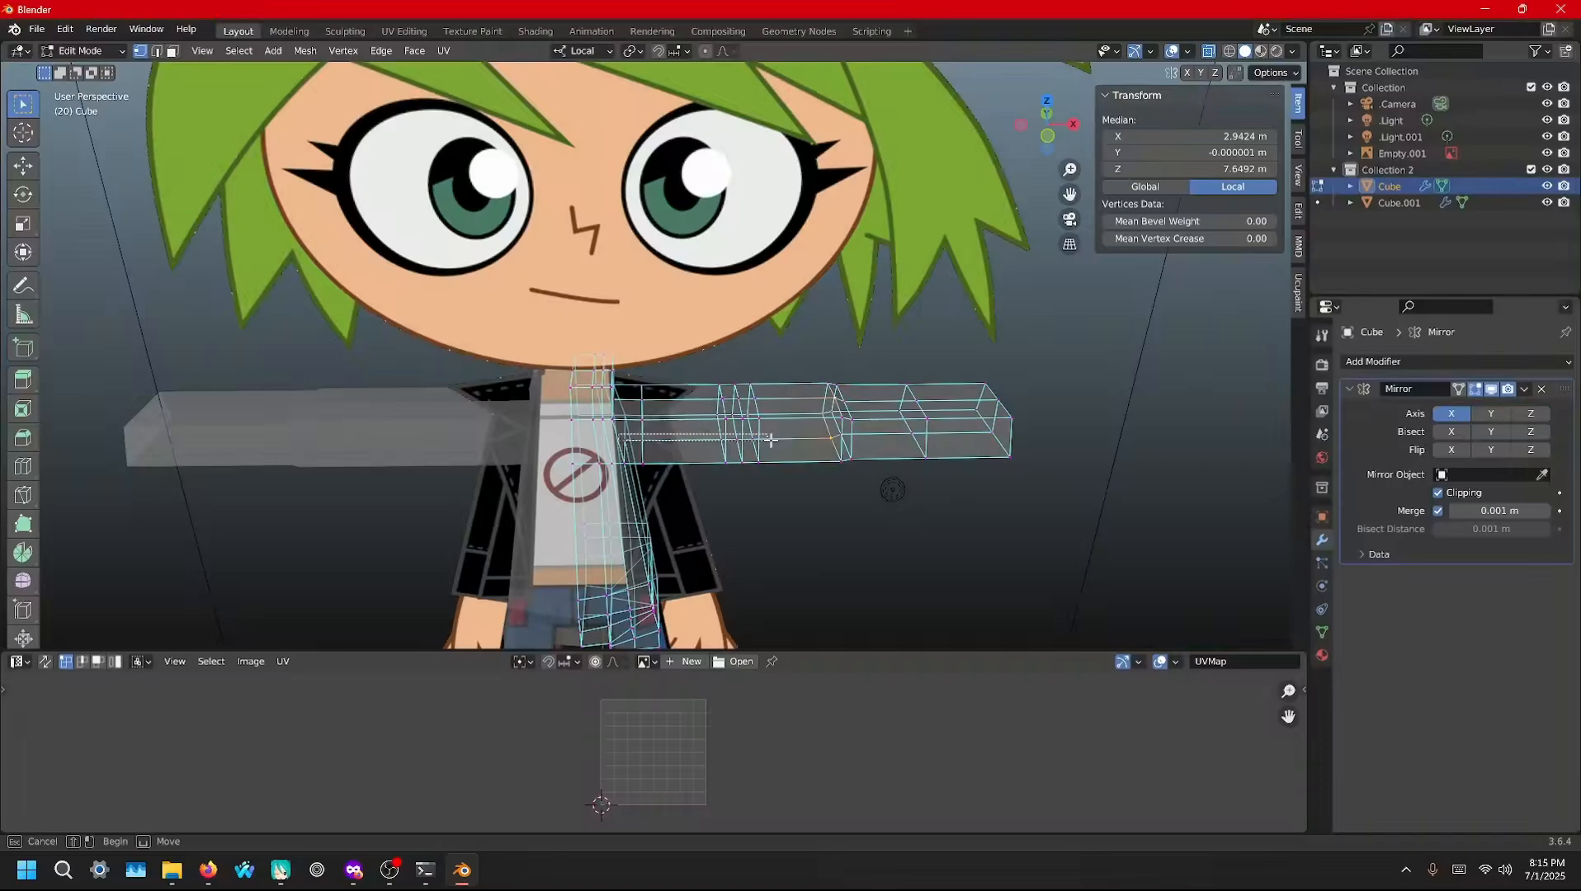
left_click(849, 443)
right_click(848, 444)
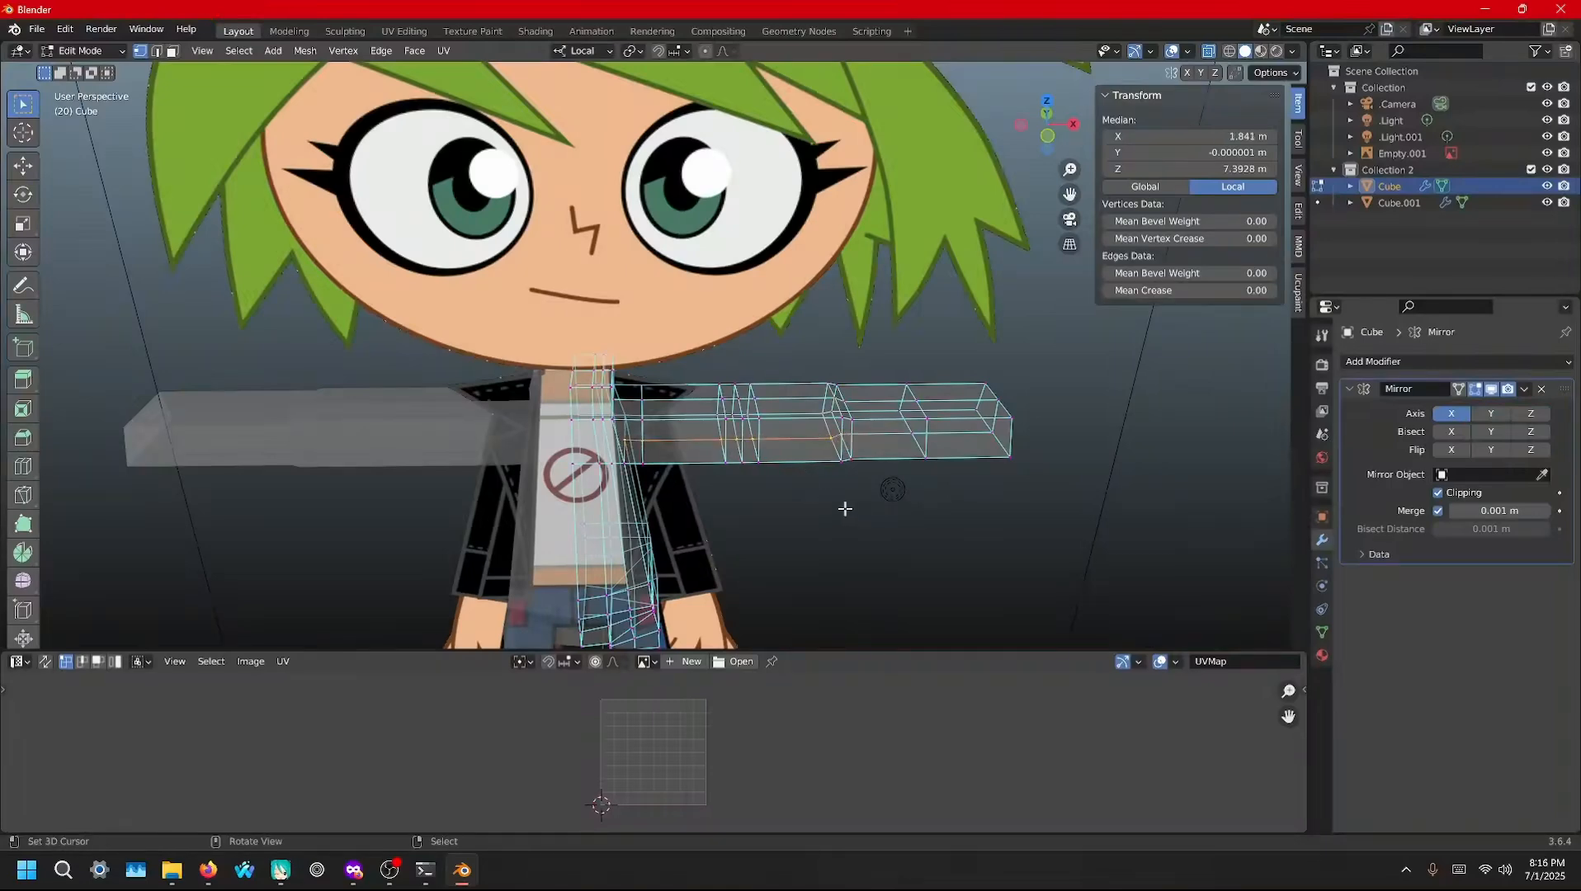
middle_click_drag(845, 508, 795, 430)
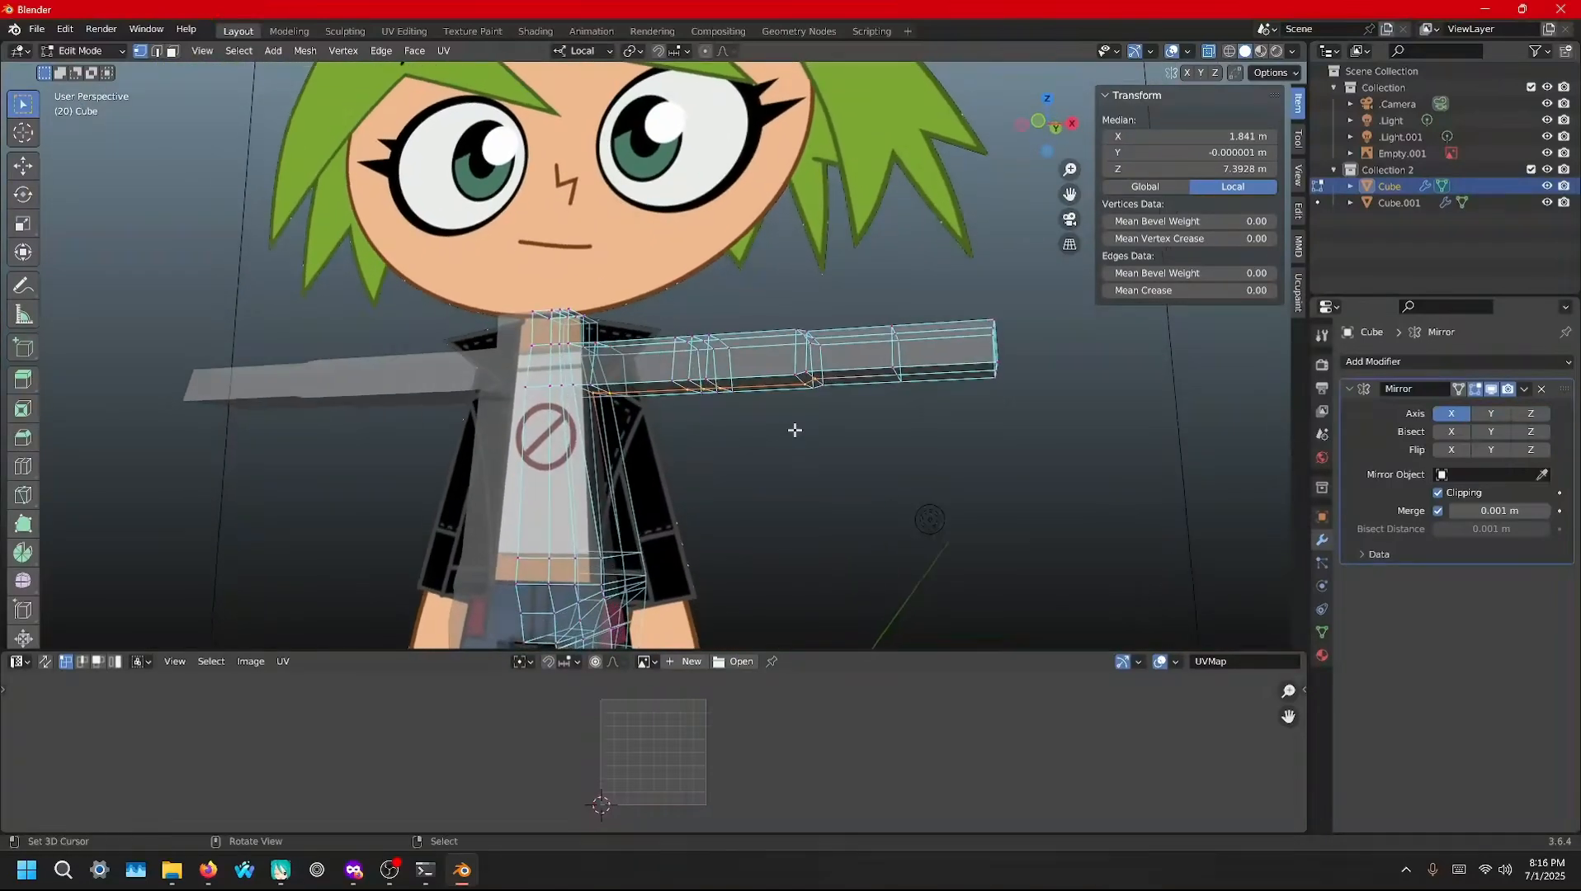
key("g")
key("z")
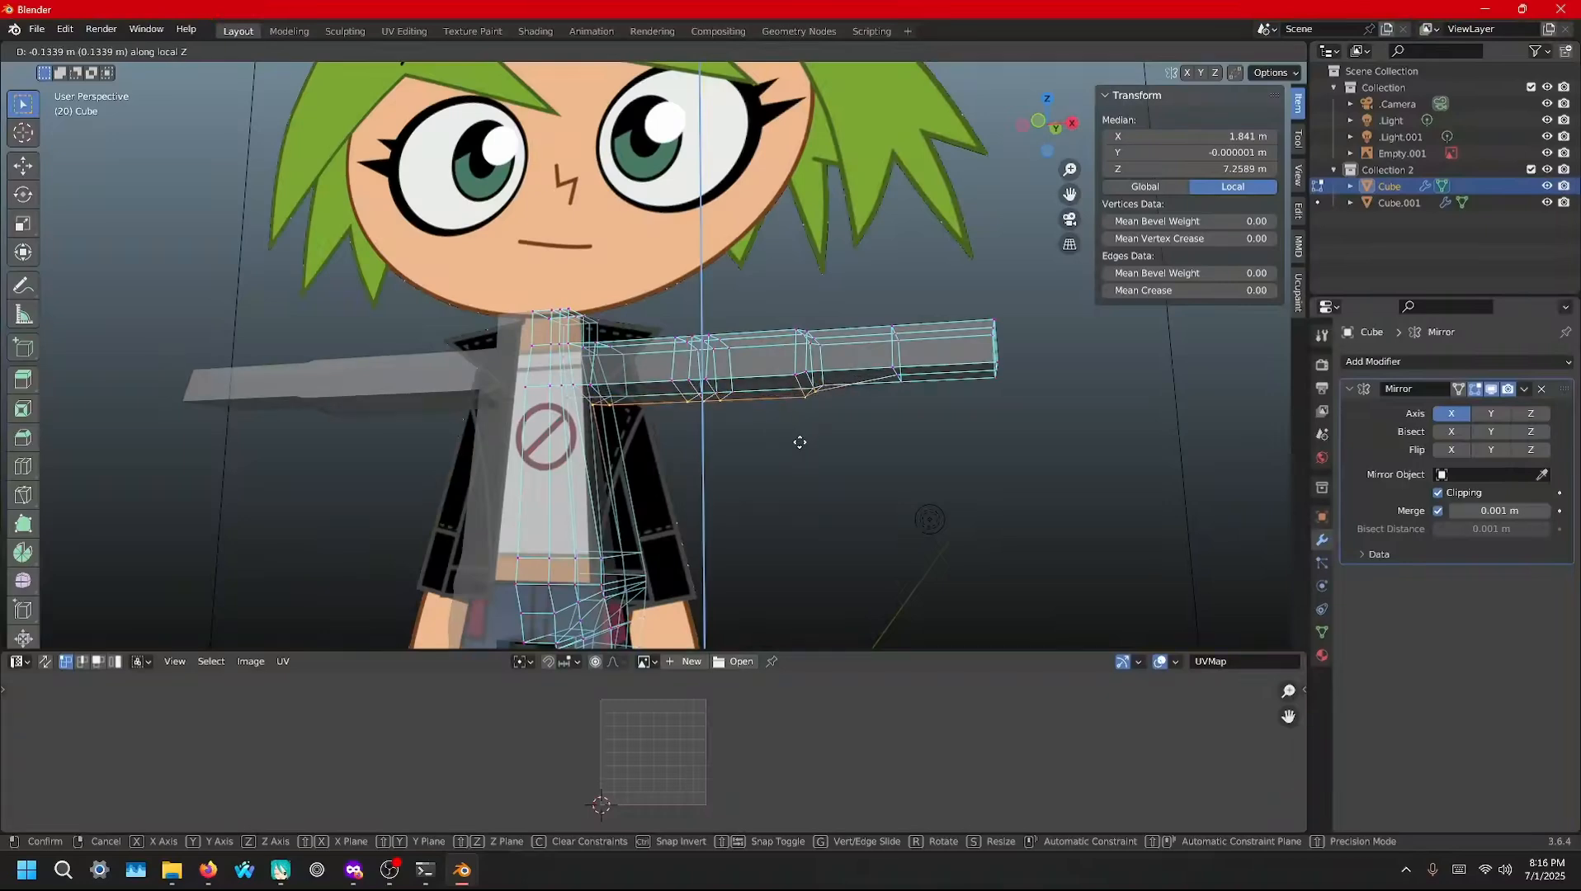
left_click(800, 442)
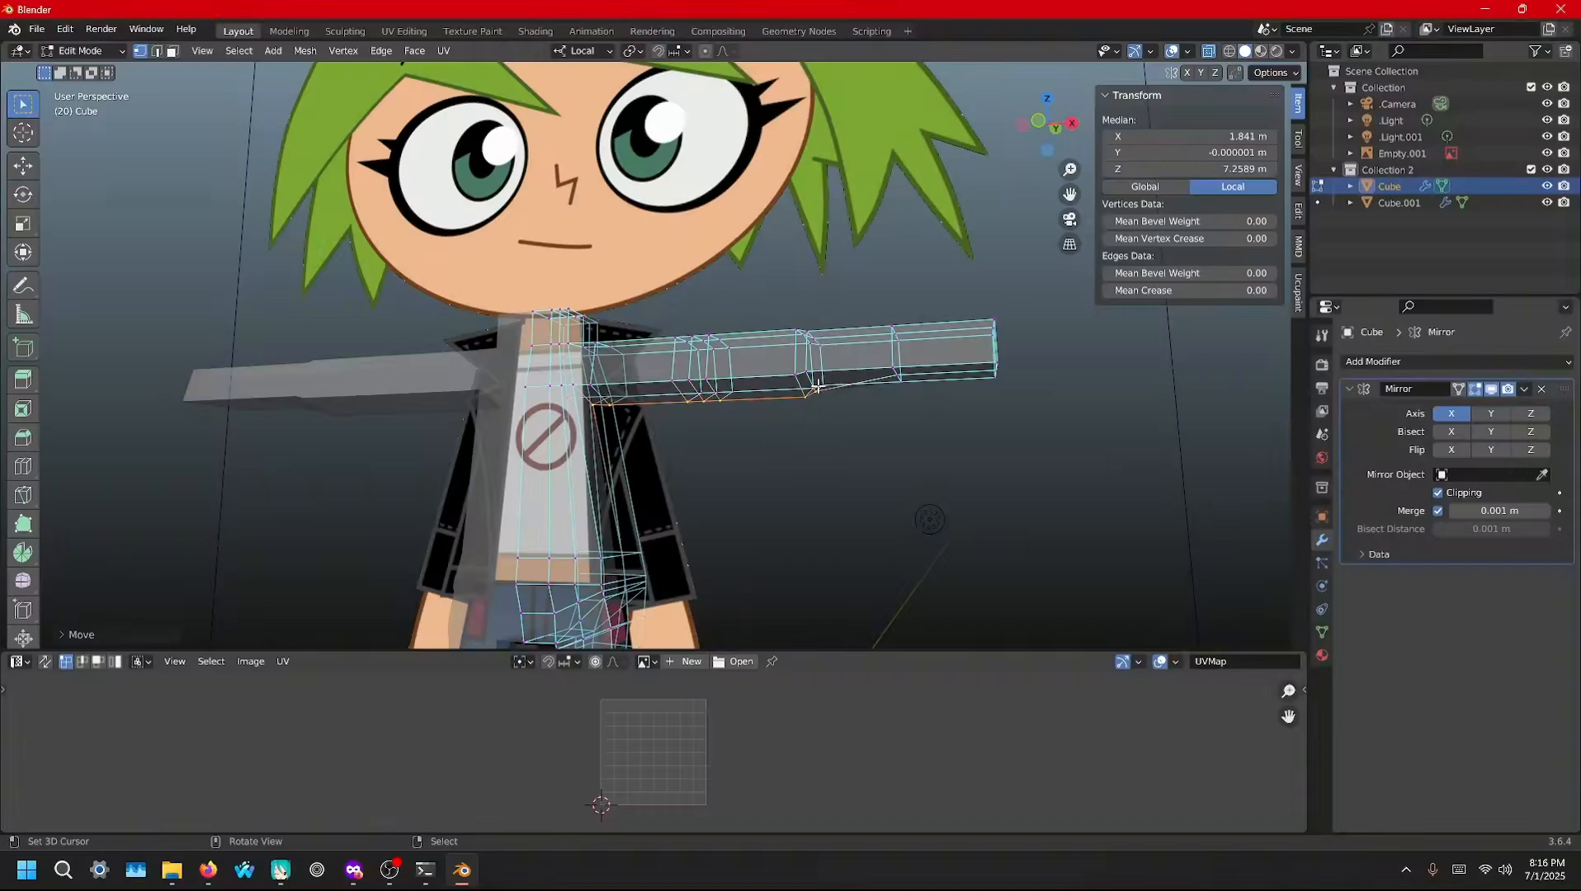
Select the middle armpit vertex and move it about 0.07 m outward along local X
middle_click_drag(788, 411, 739, 366)
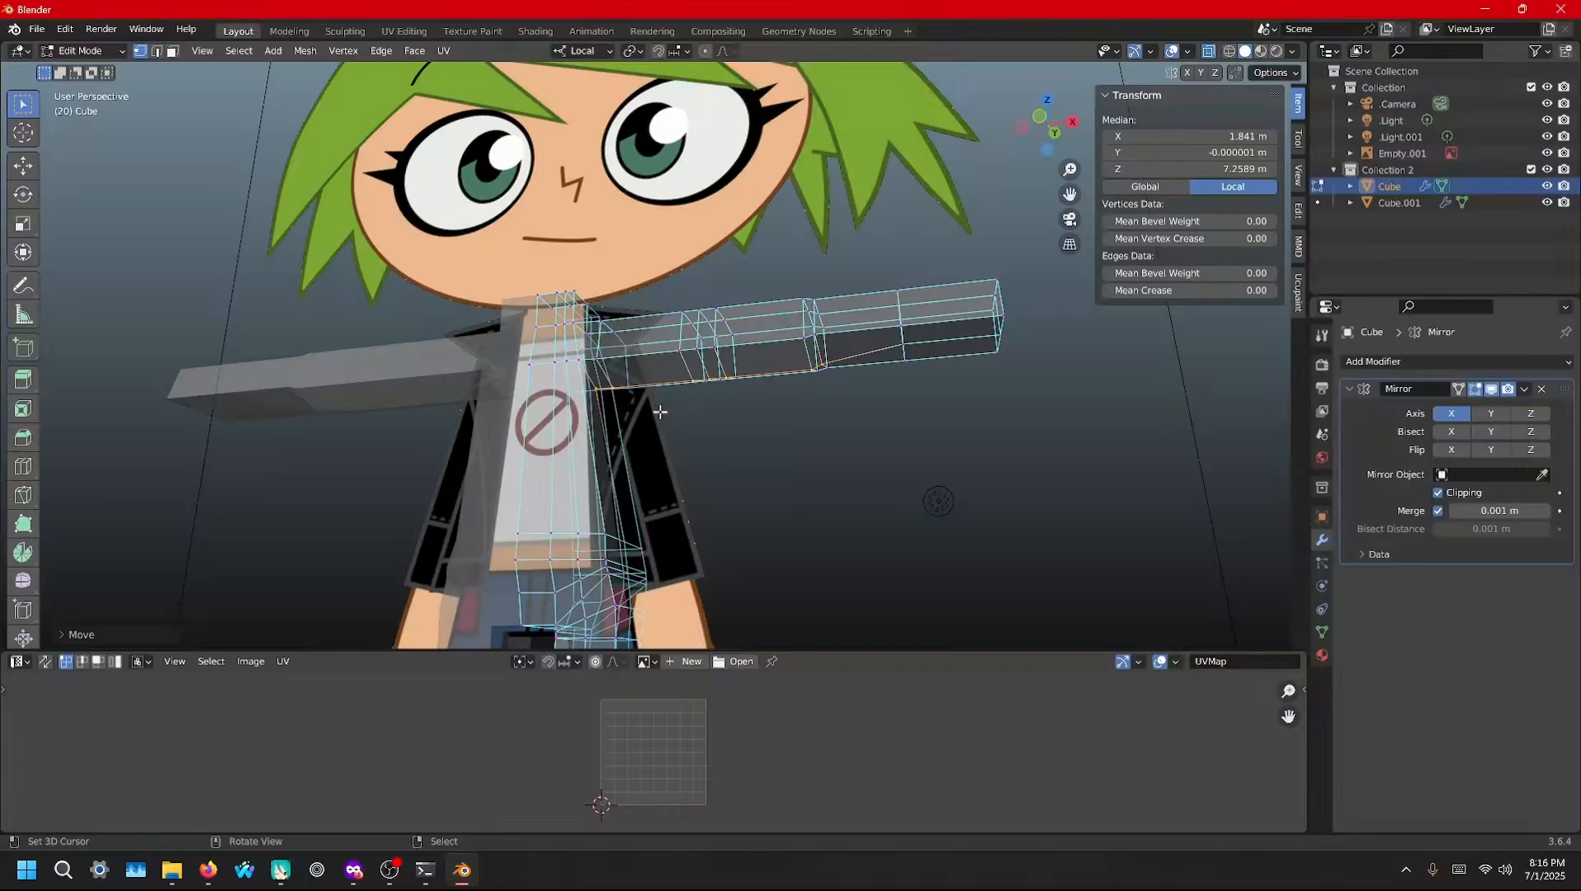
middle_click_drag(660, 411, 679, 437)
right_click(607, 420)
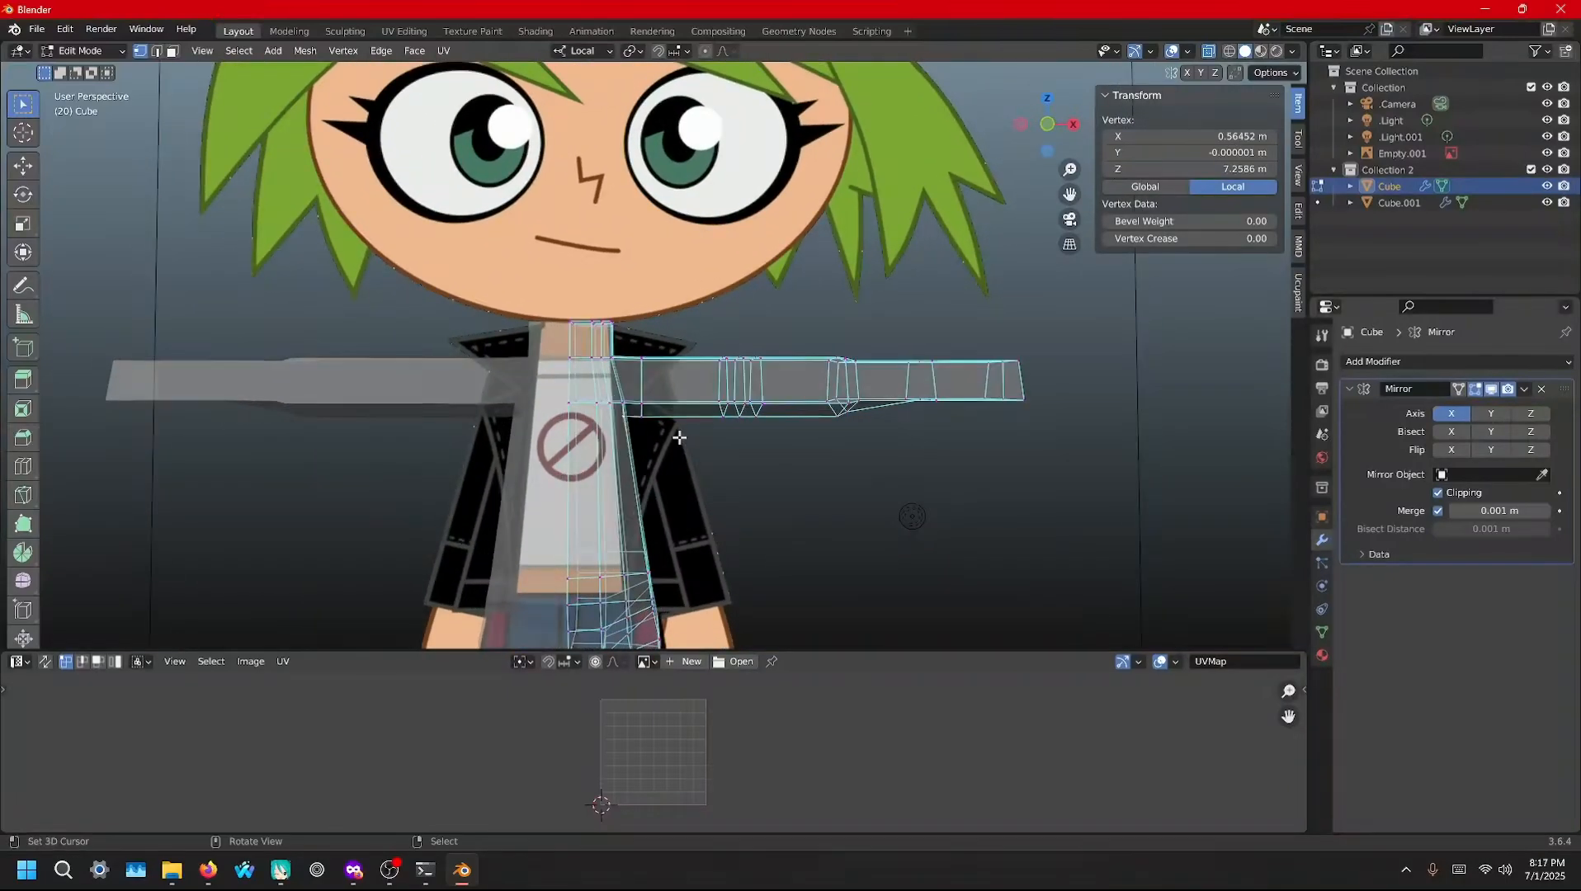
key("g")
key("x")
key("x")
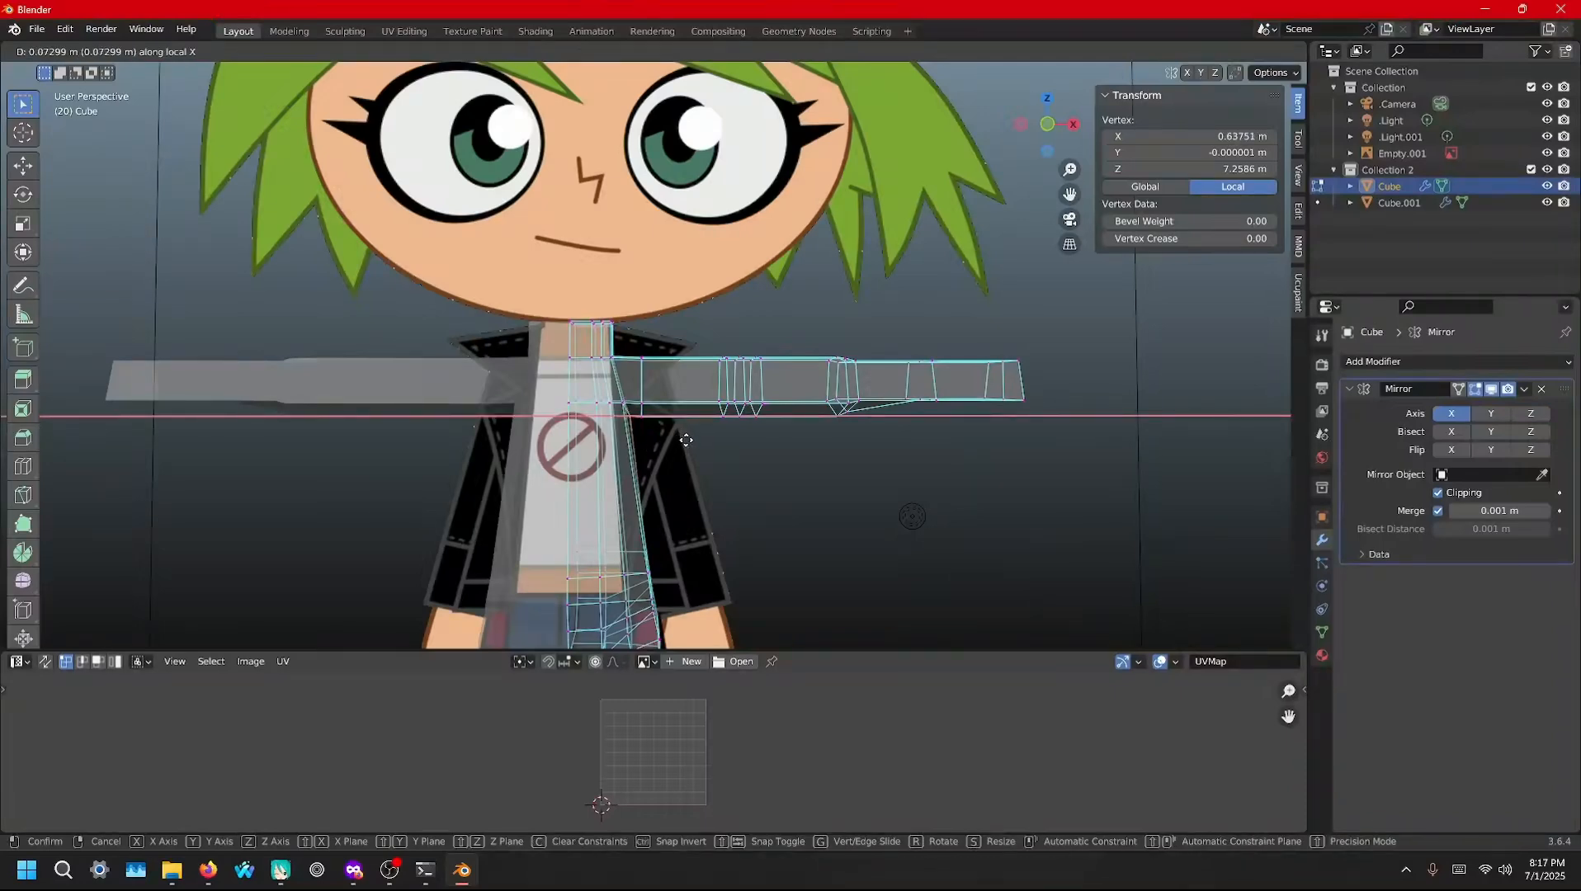
left_click(686, 440)
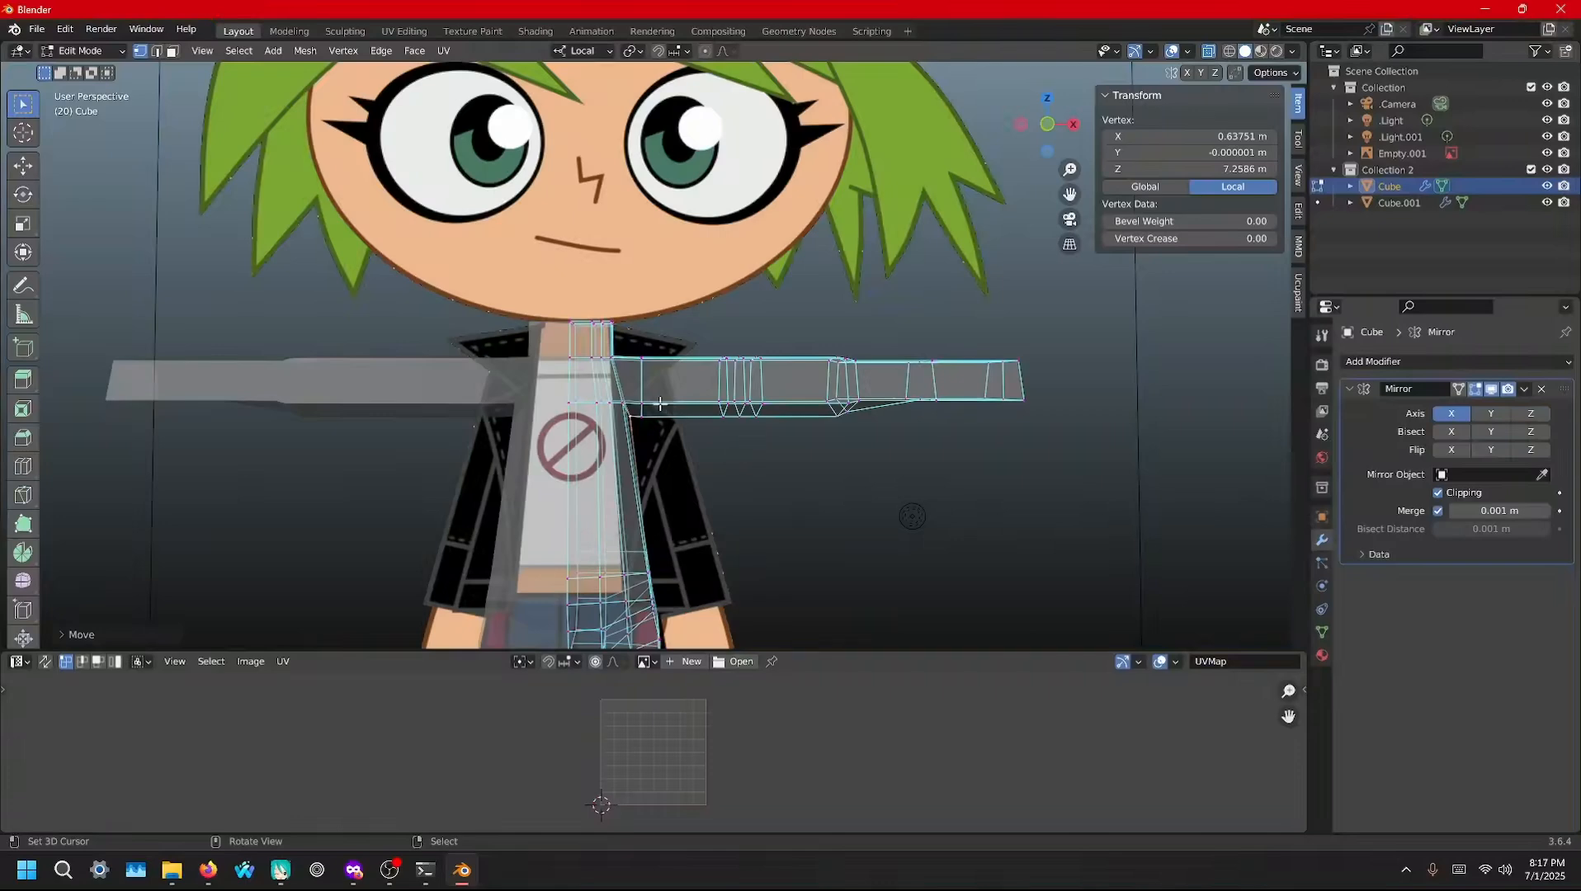
middle_click_drag(660, 403, 381, 410)
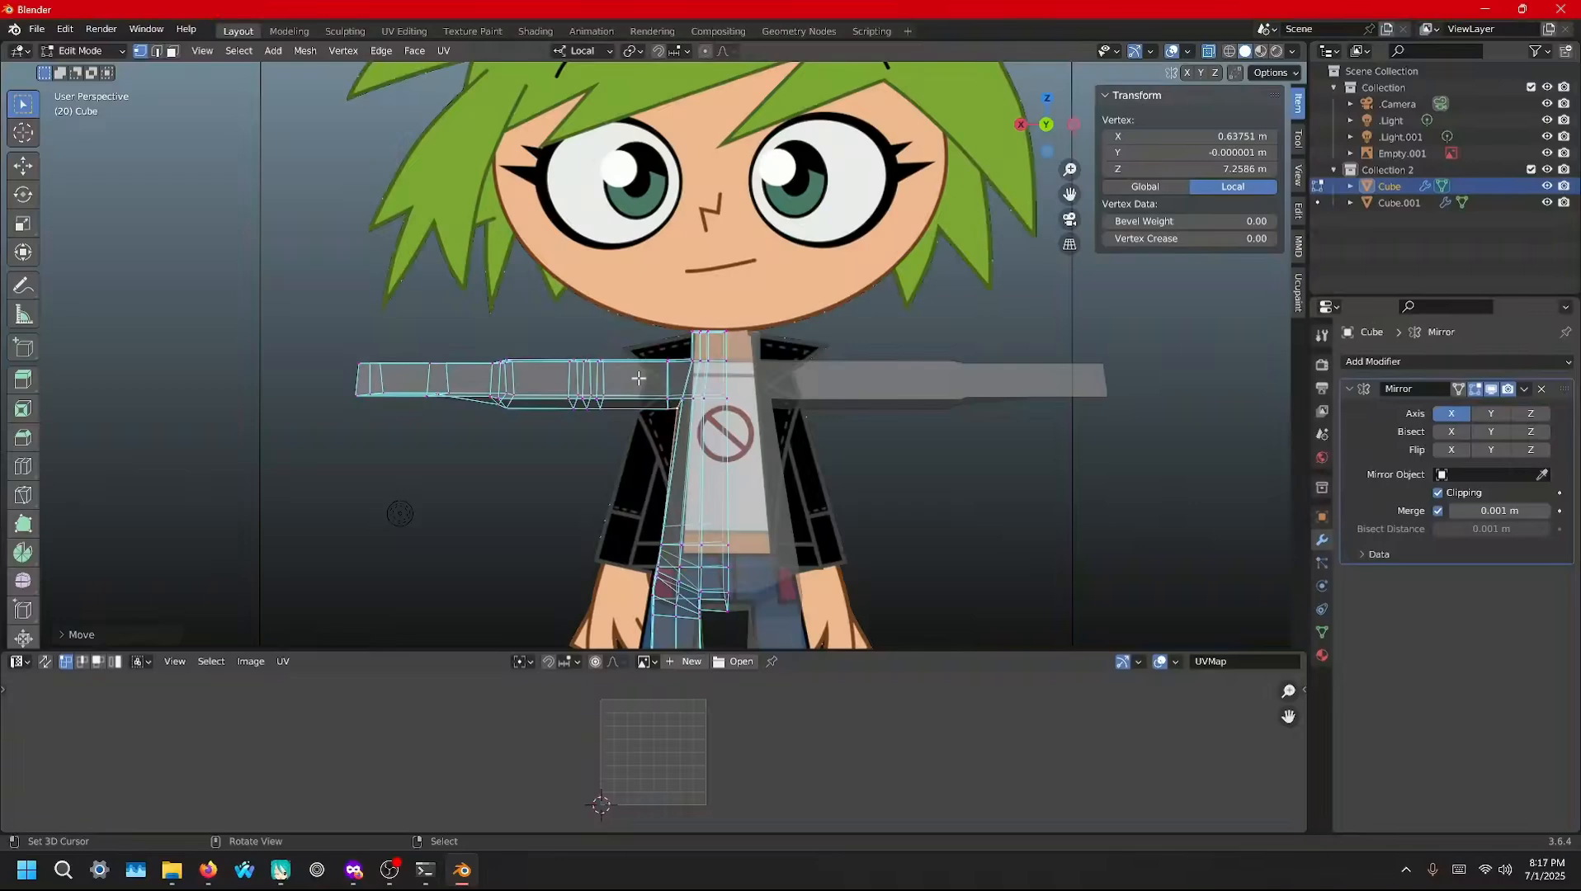
Add one centred loop cut lengthwise around the arm at its mid-height
key("ctrl+r")
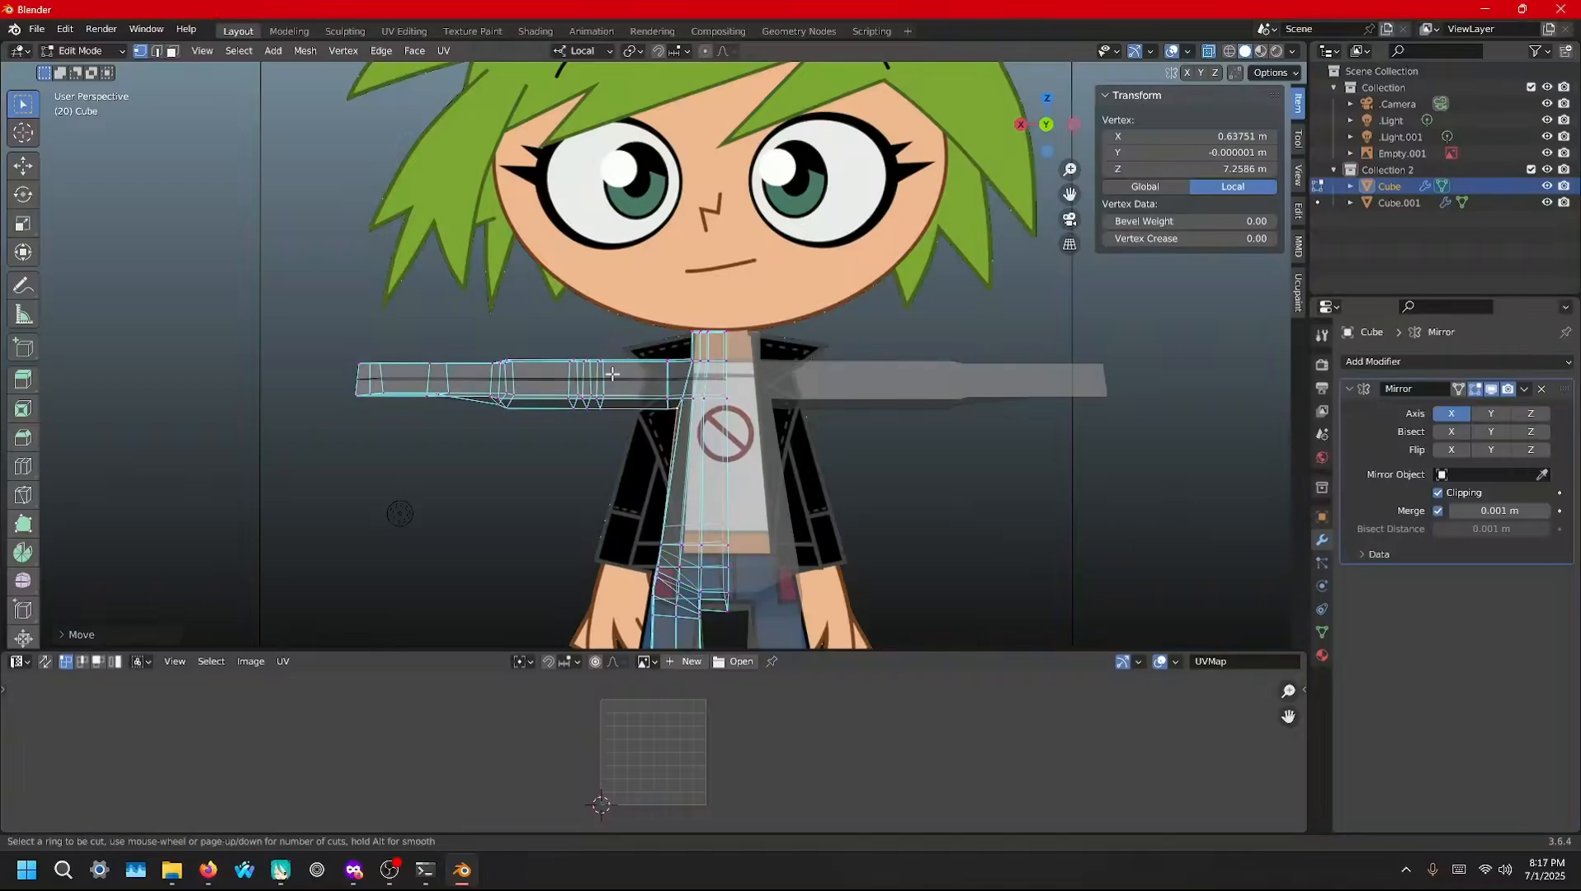
left_click(612, 374)
right_click(612, 373)
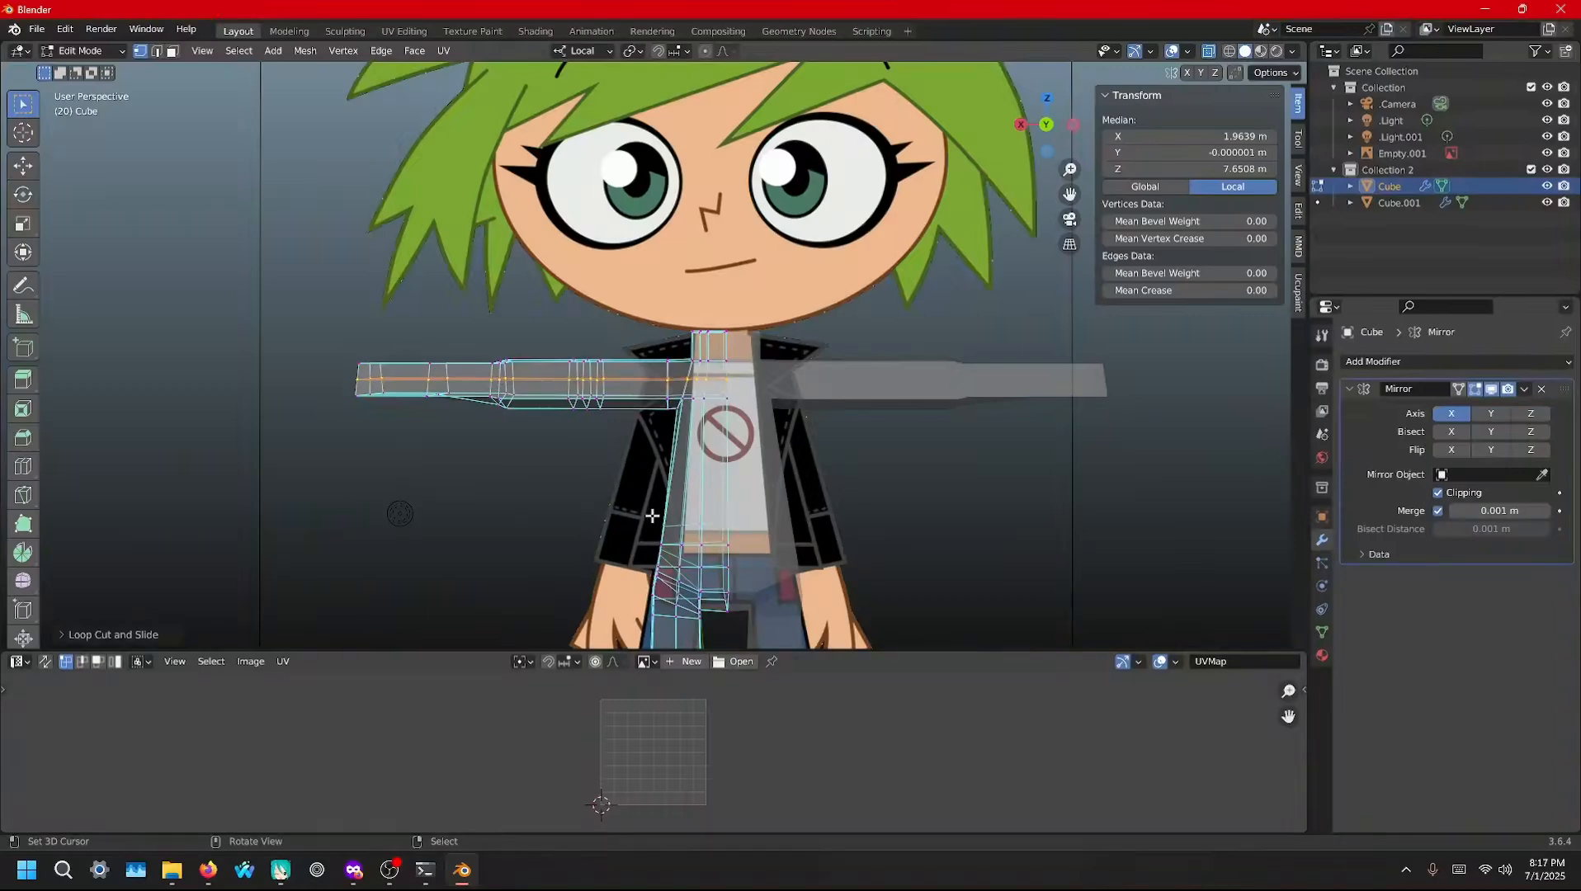
Select the upper arm's front and back top edge vertices from shoulder to elbow, leaving the middle rows deselected
key("KP_1")
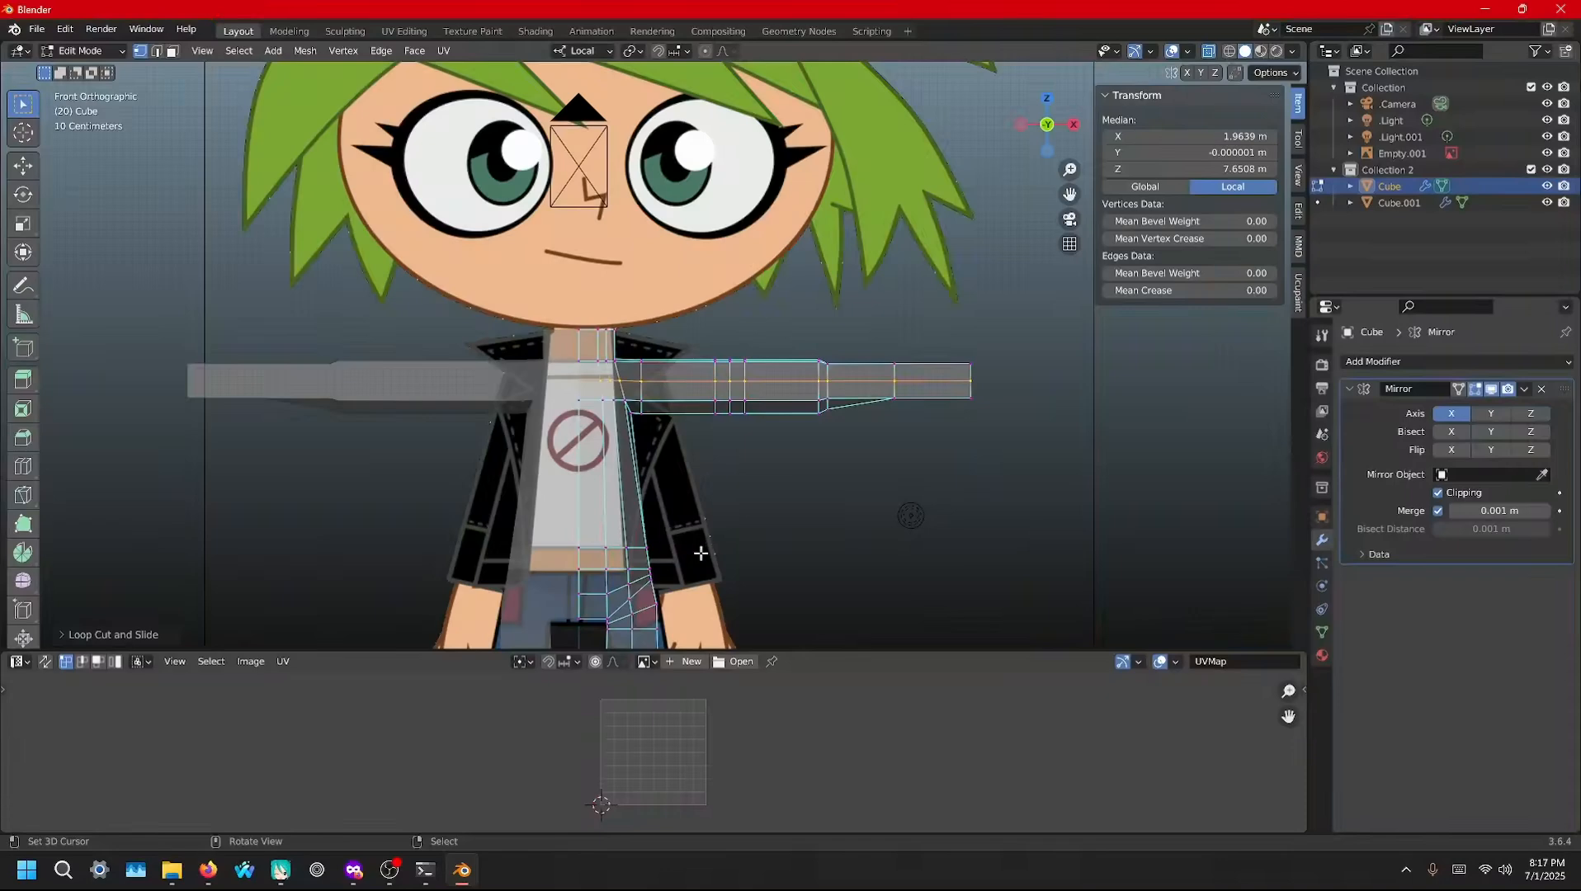
scroll(700, 549, "down", 3)
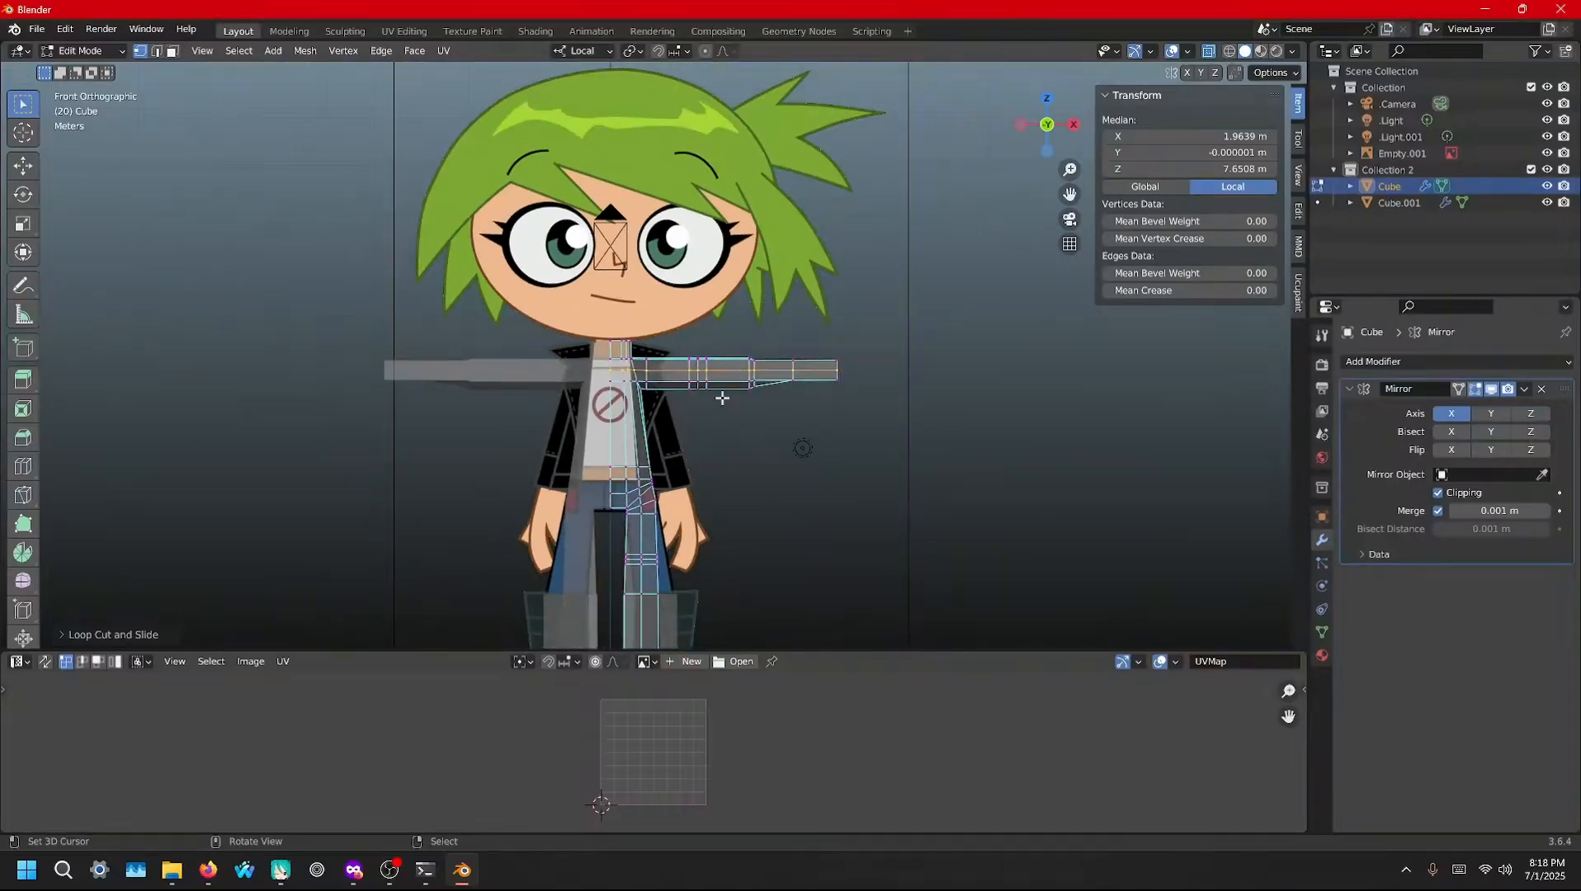
middle_click_drag(755, 413, 758, 415)
scroll(759, 415, "up", 7)
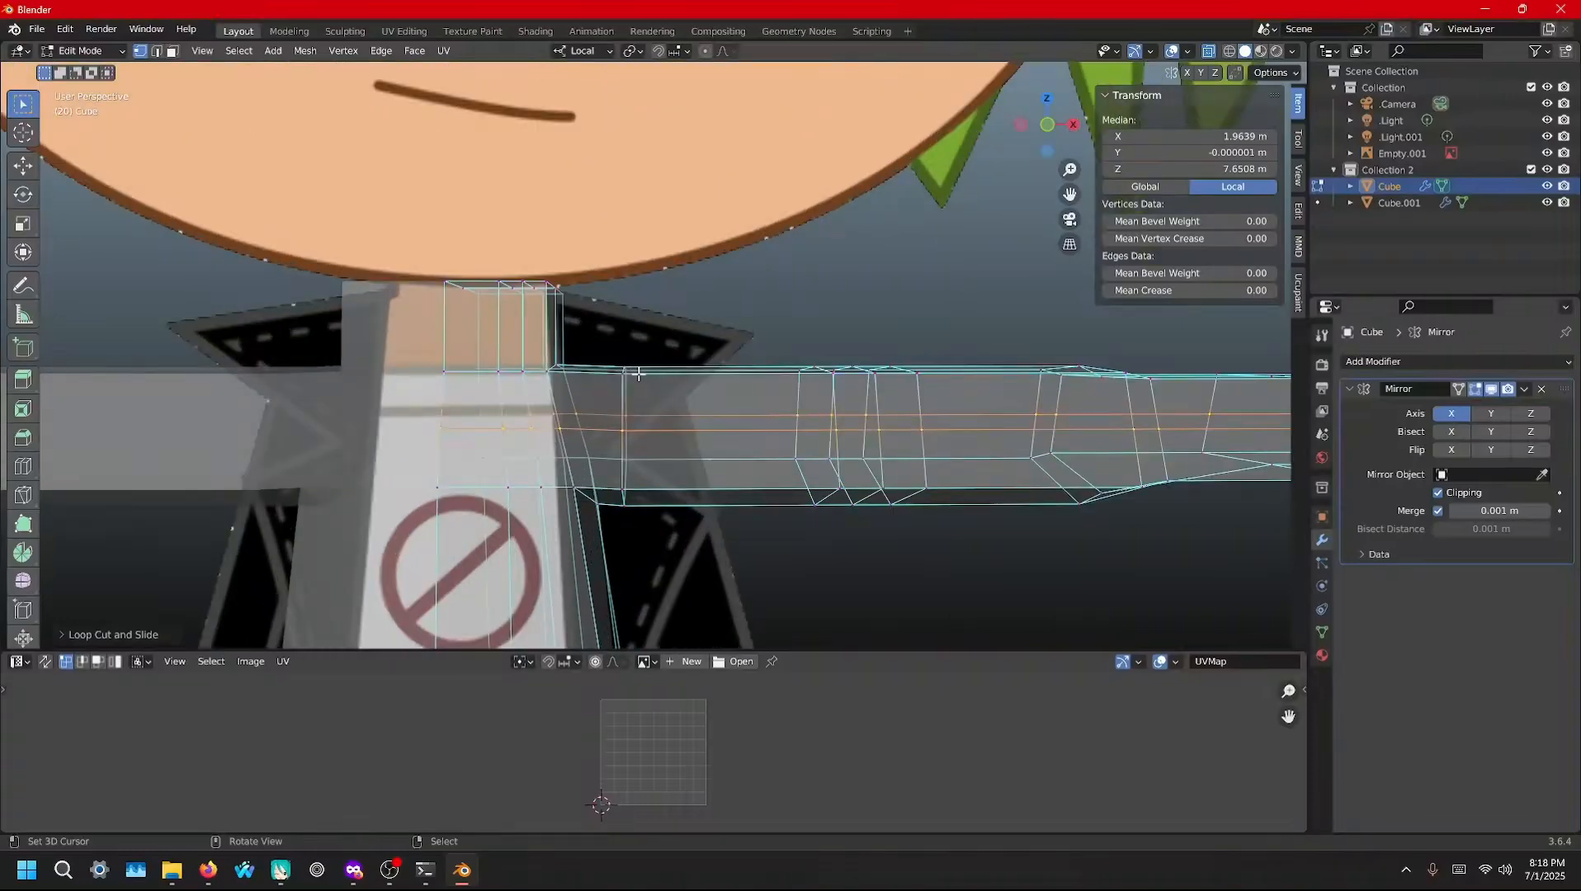
middle_click_drag(797, 379, 712, 412)
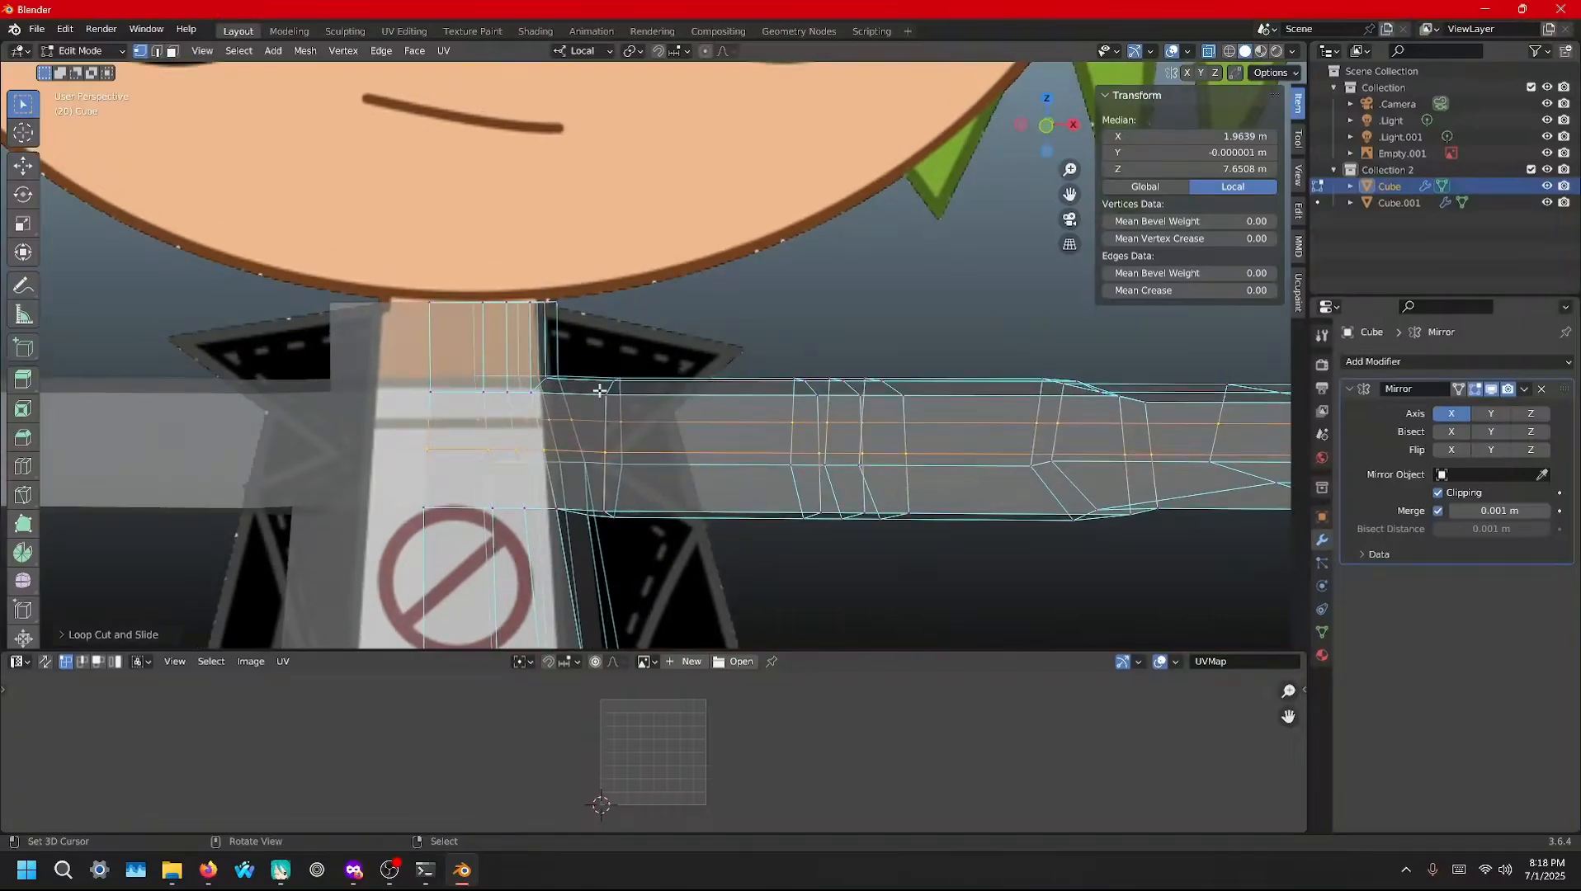
left_click_drag(600, 390, 1134, 442)
middle_click_drag(1015, 417, 982, 458)
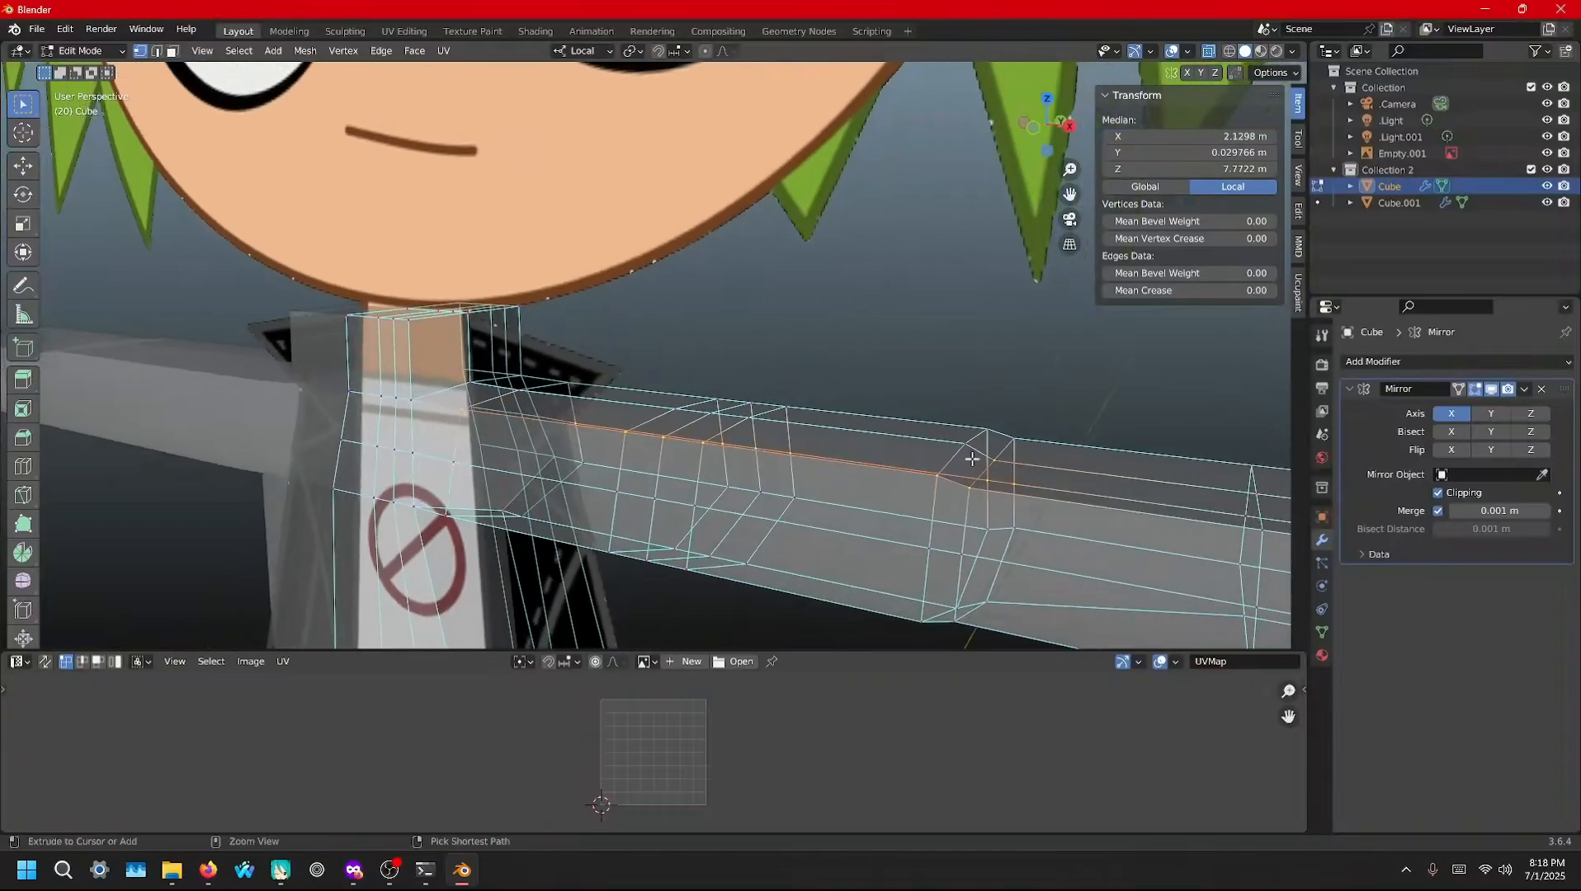
middle_click_drag(652, 378, 720, 395)
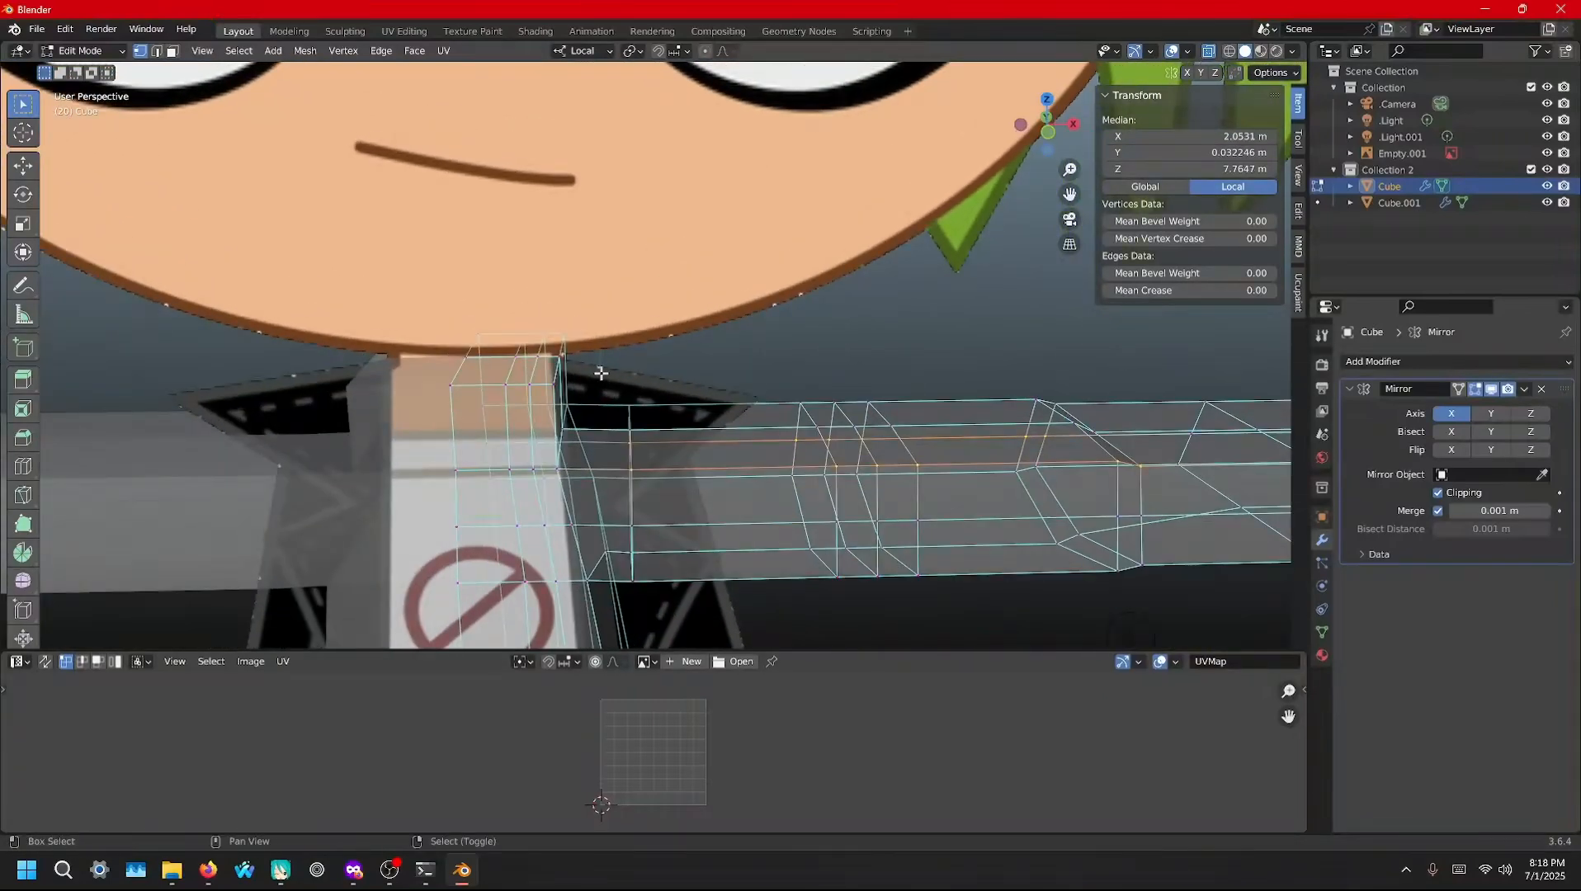
left_click_drag(604, 371, 1059, 405)
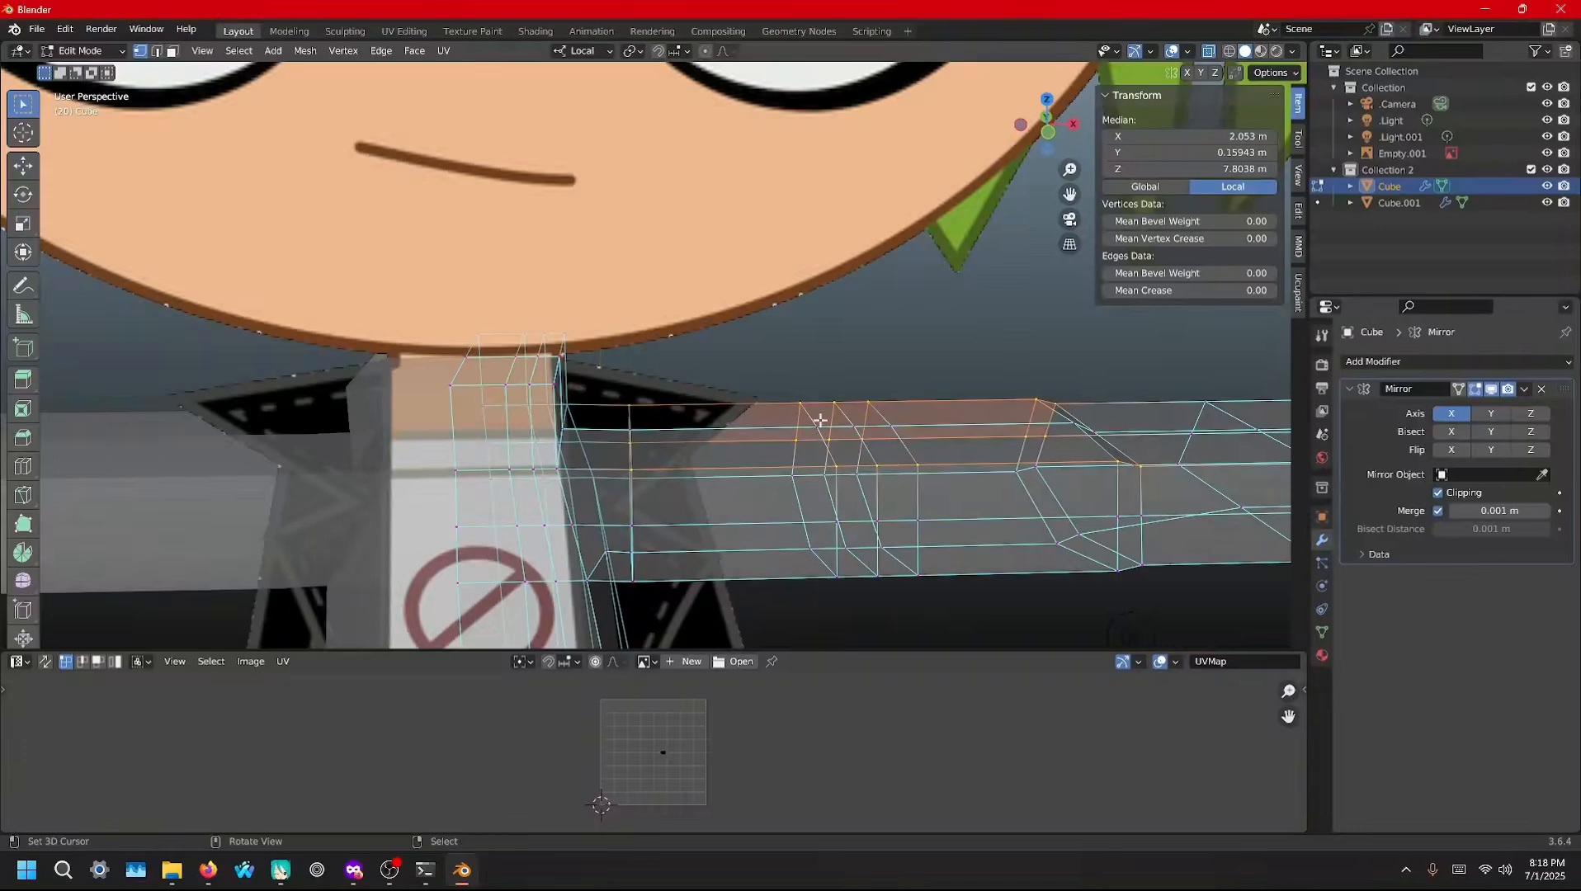
left_click_drag(769, 436, 1072, 429, "ctrl")
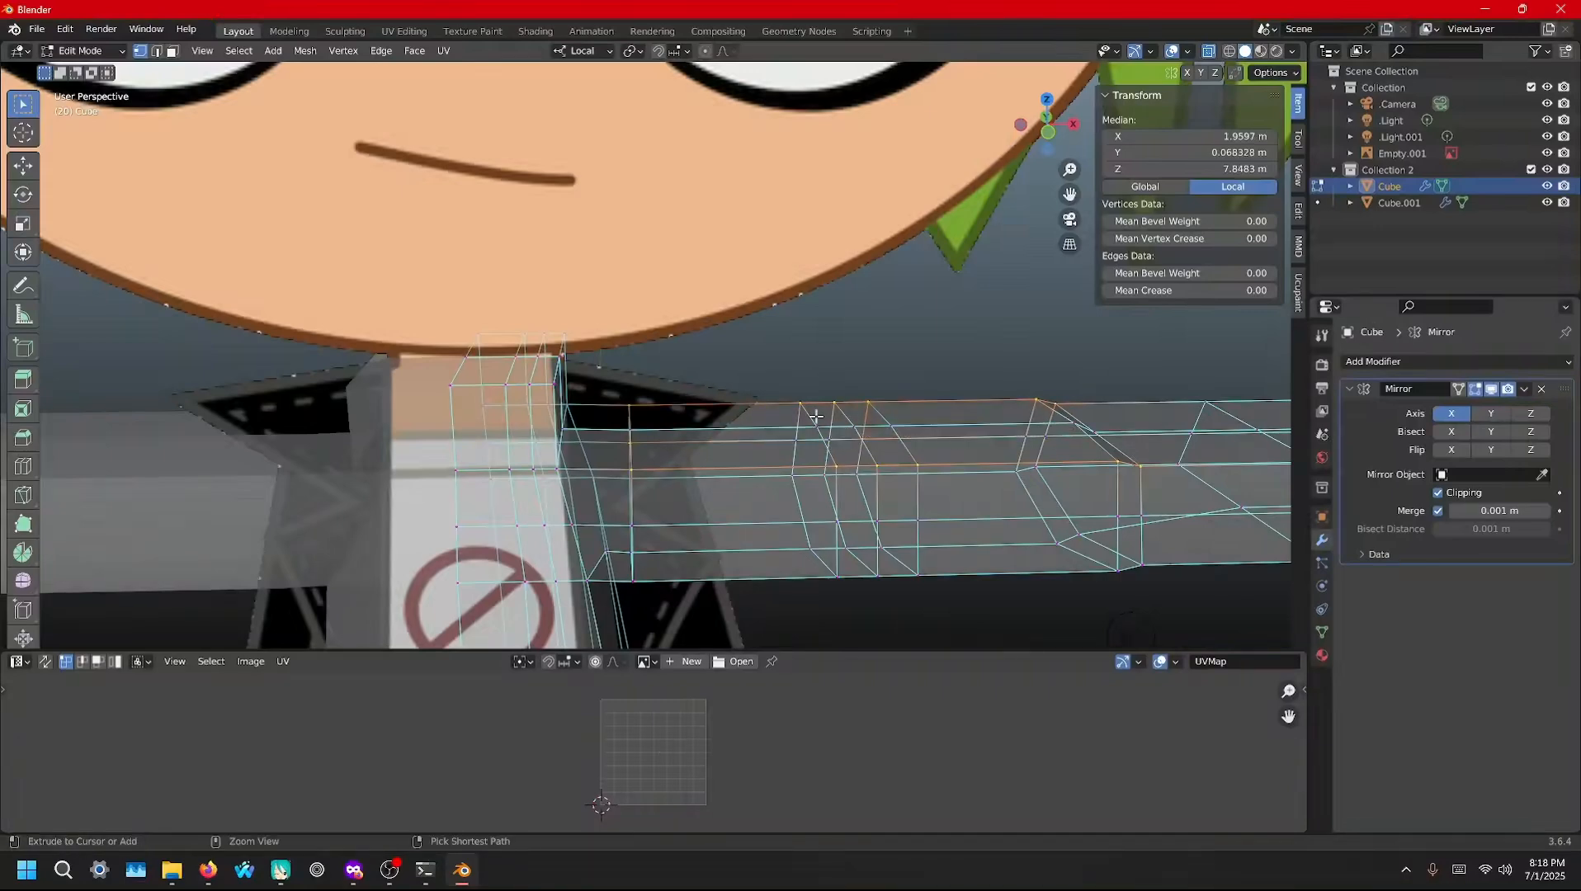
left_click_drag(822, 435, 884, 444, "ctrl")
middle_click_drag(949, 500, 826, 476)
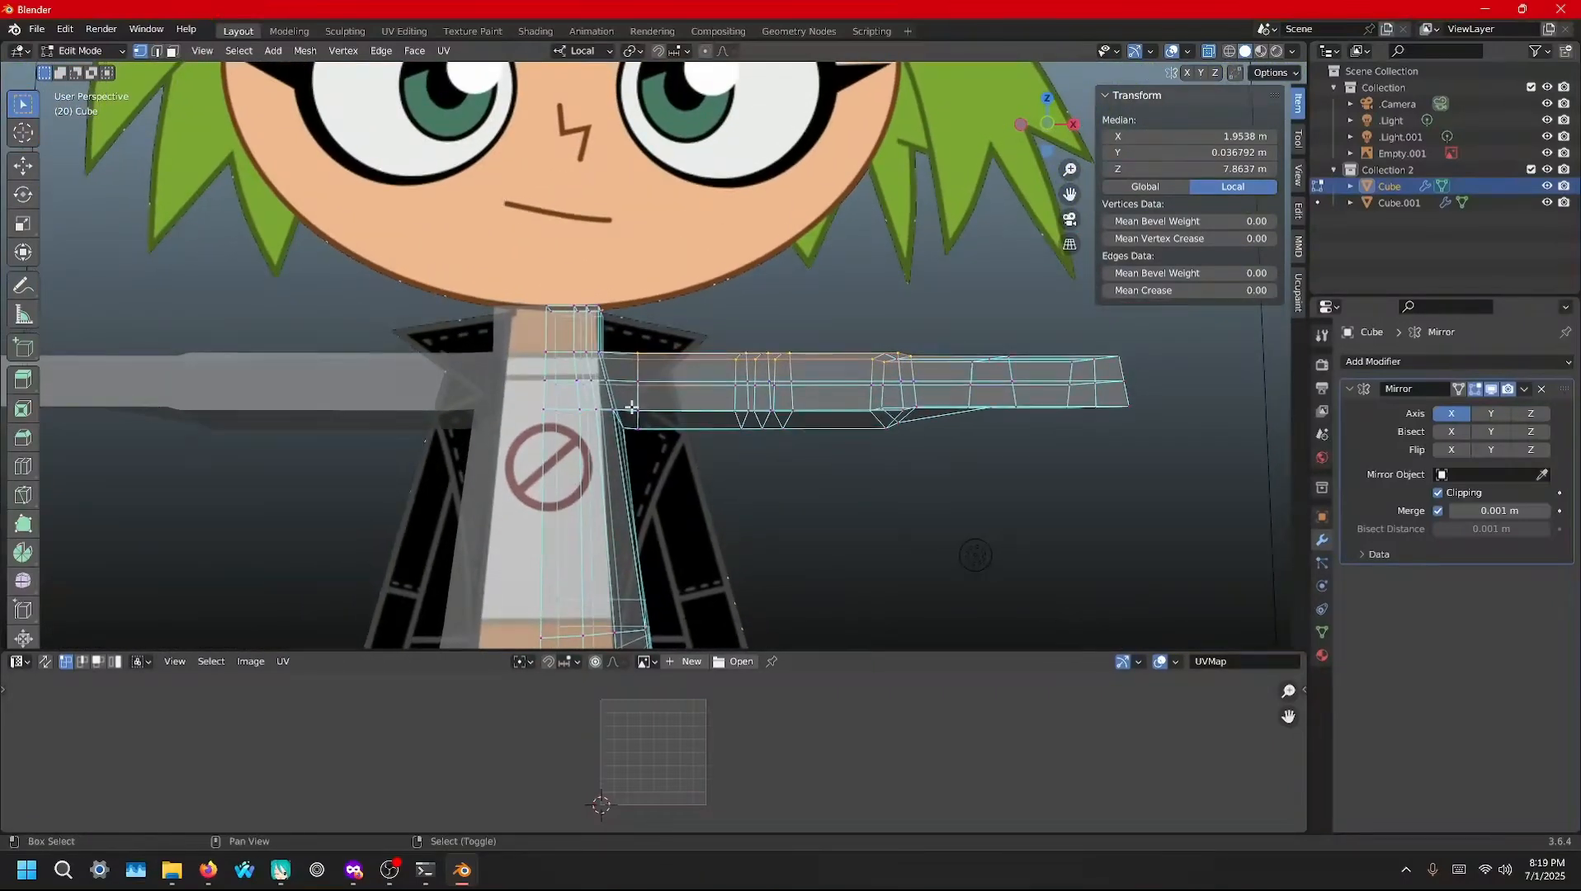
Add the upper arm's front and back lower edge vertices to the selection and shrink them inward by about 0.078 m
left_click_drag(633, 407, 923, 420)
middle_click_drag(924, 421, 776, 449)
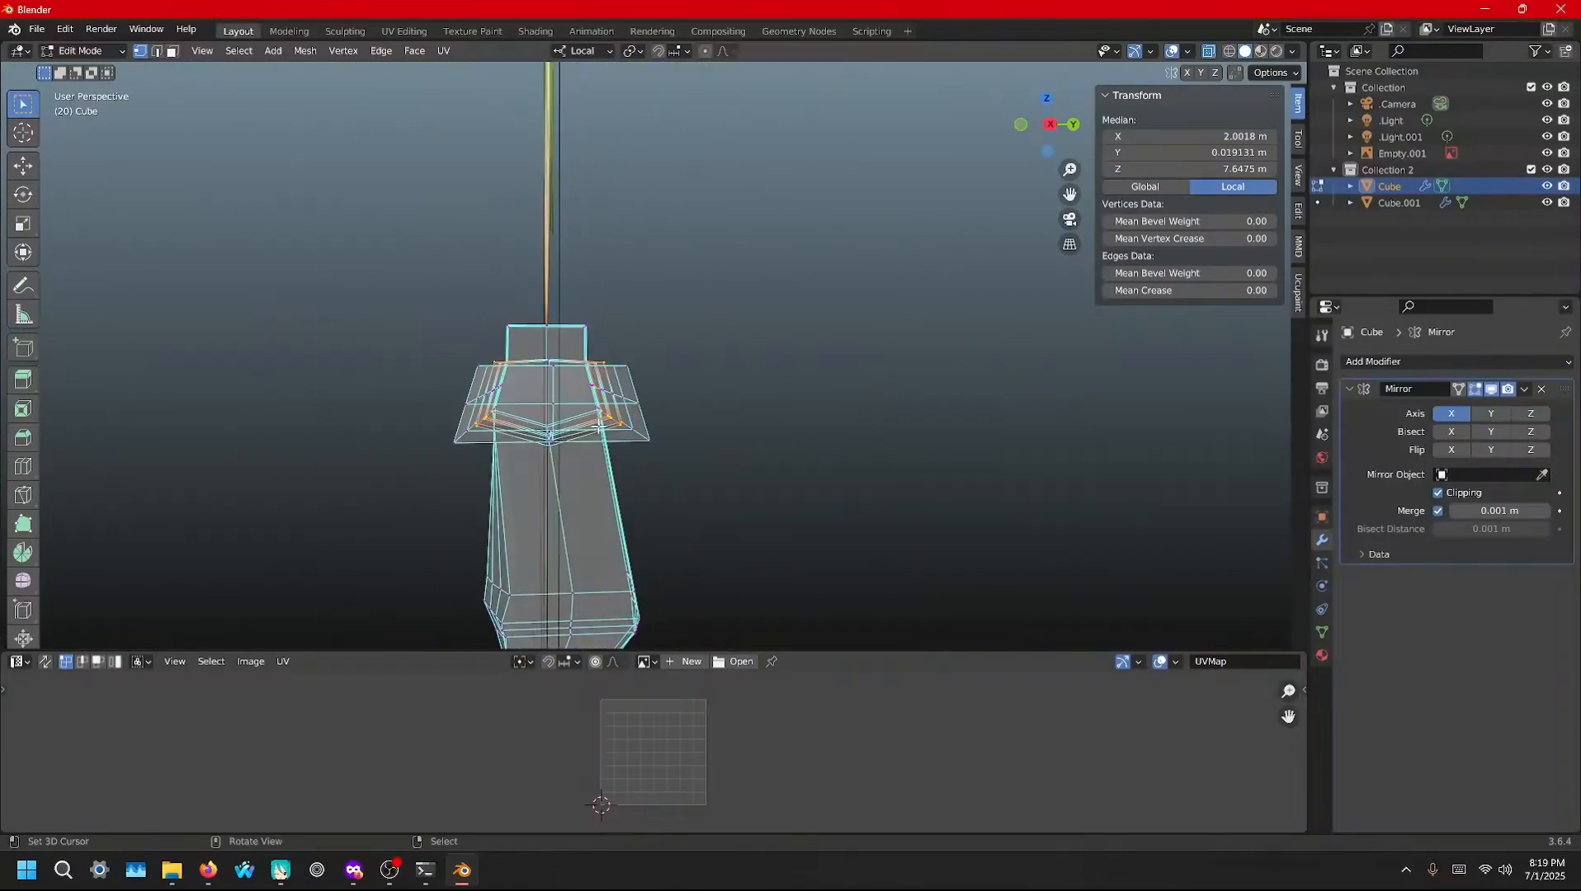
middle_click_drag(599, 425, 751, 437)
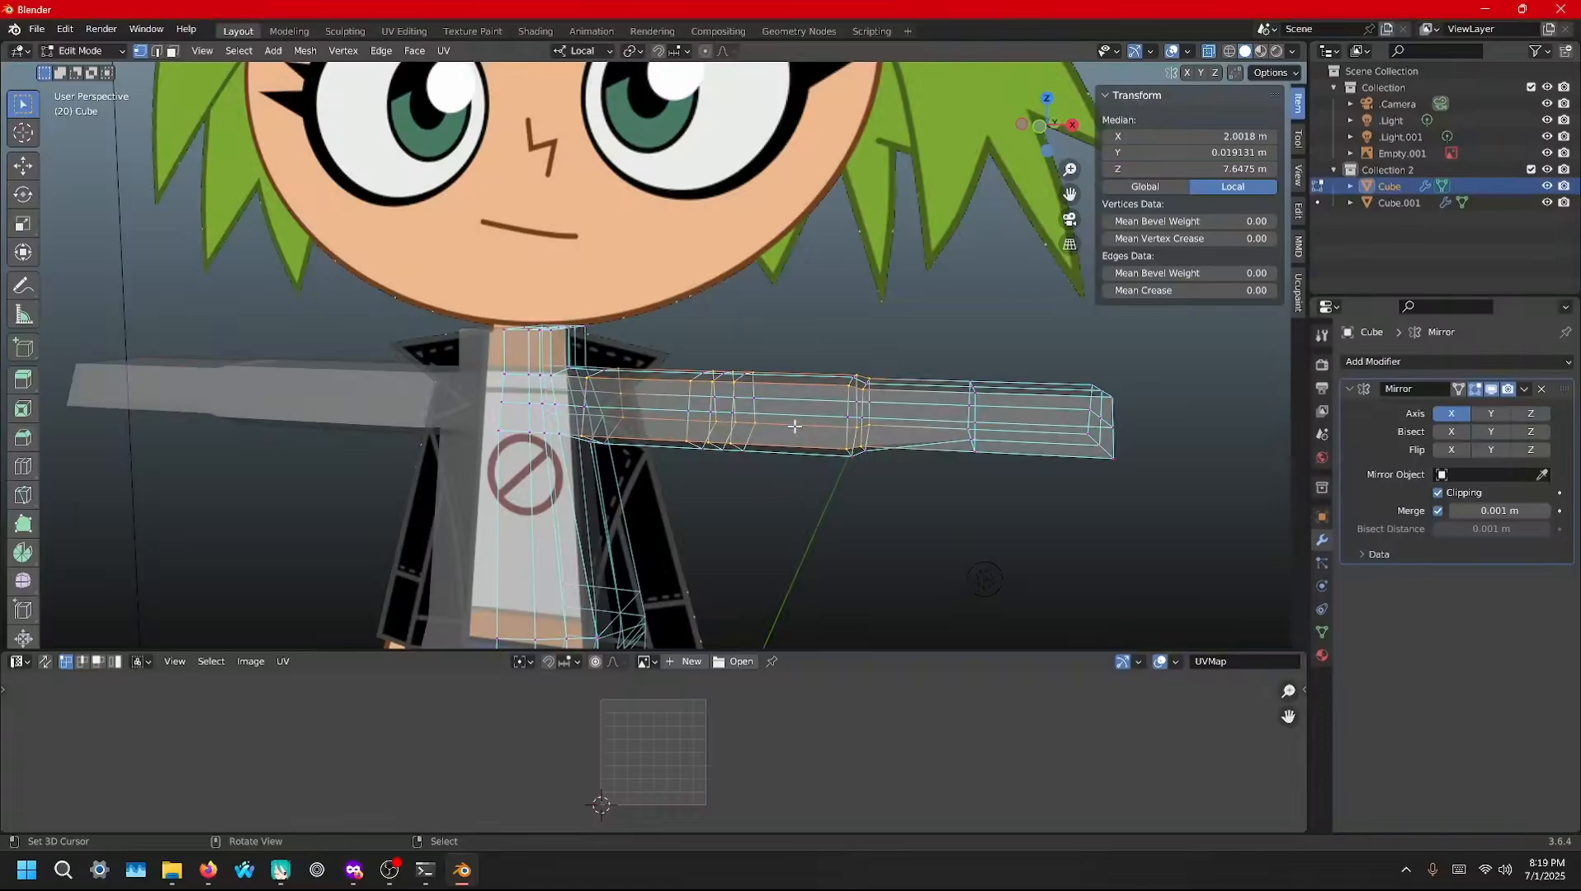
key("alt+s")
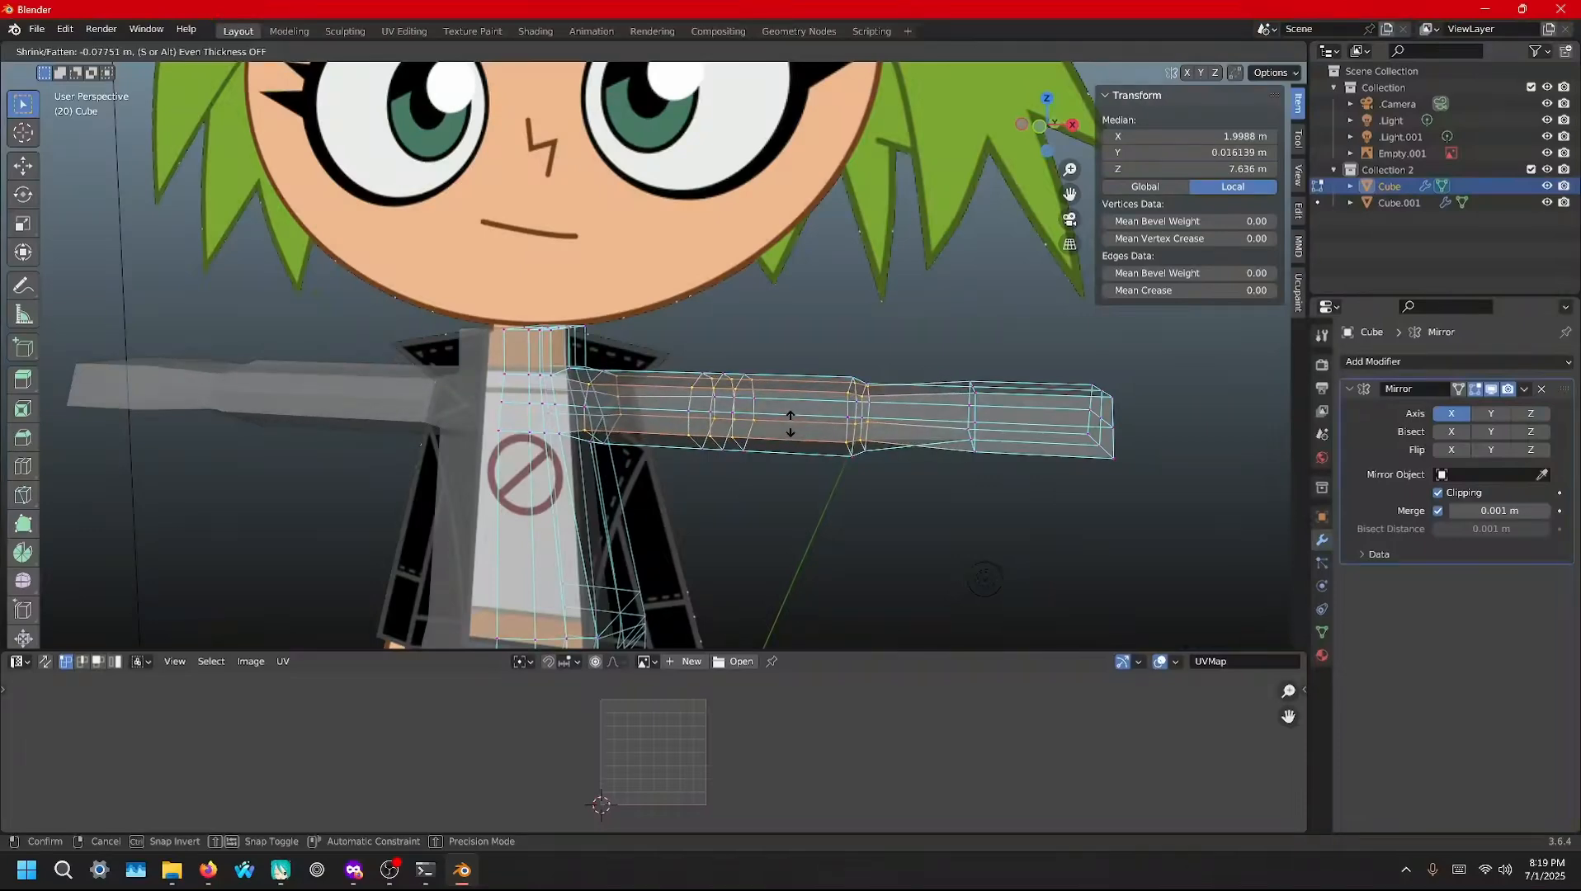
left_click(789, 423)
middle_click_drag(790, 424, 841, 443)
key("alt+s")
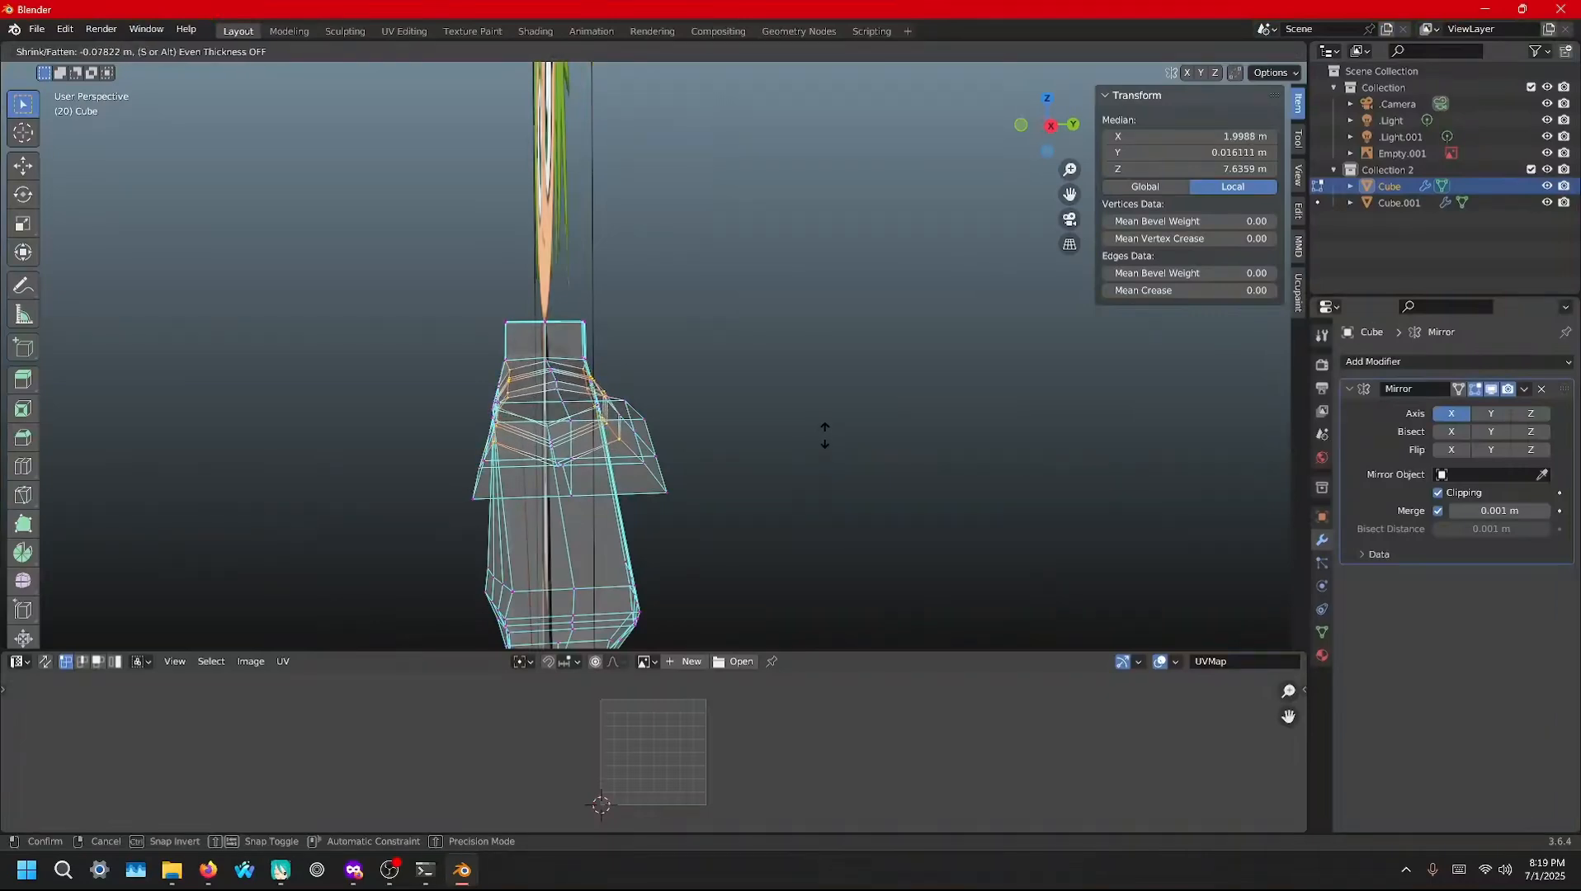
left_click(826, 437)
Scale the upper arm's selected corner edges to about 0.82 along local Y
middle_click_drag(825, 437, 712, 416)
key("s")
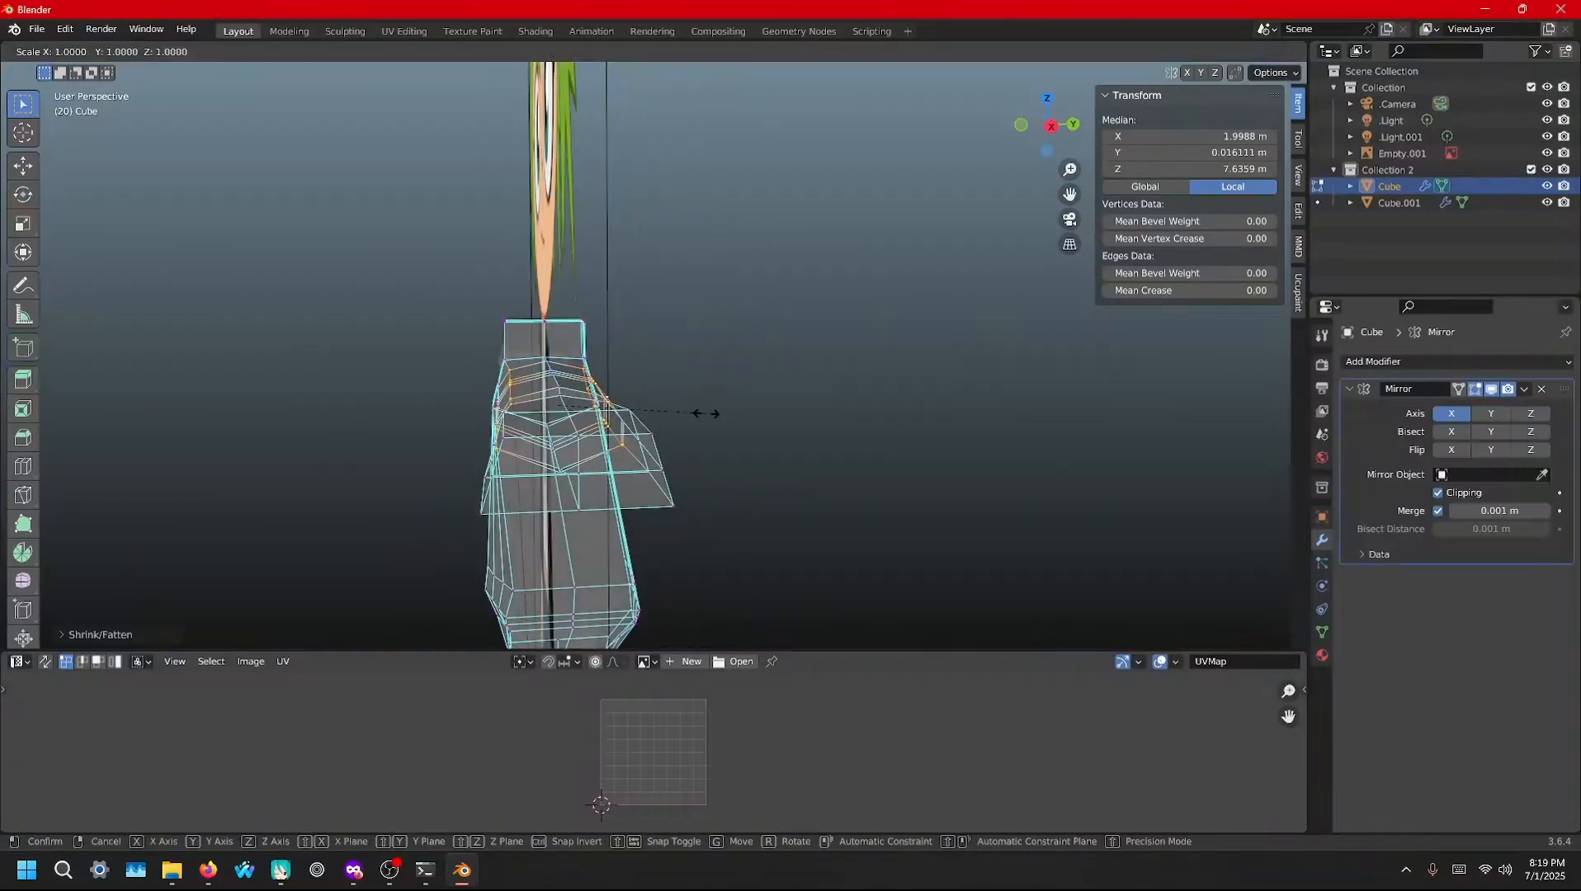
key("y")
key("y")
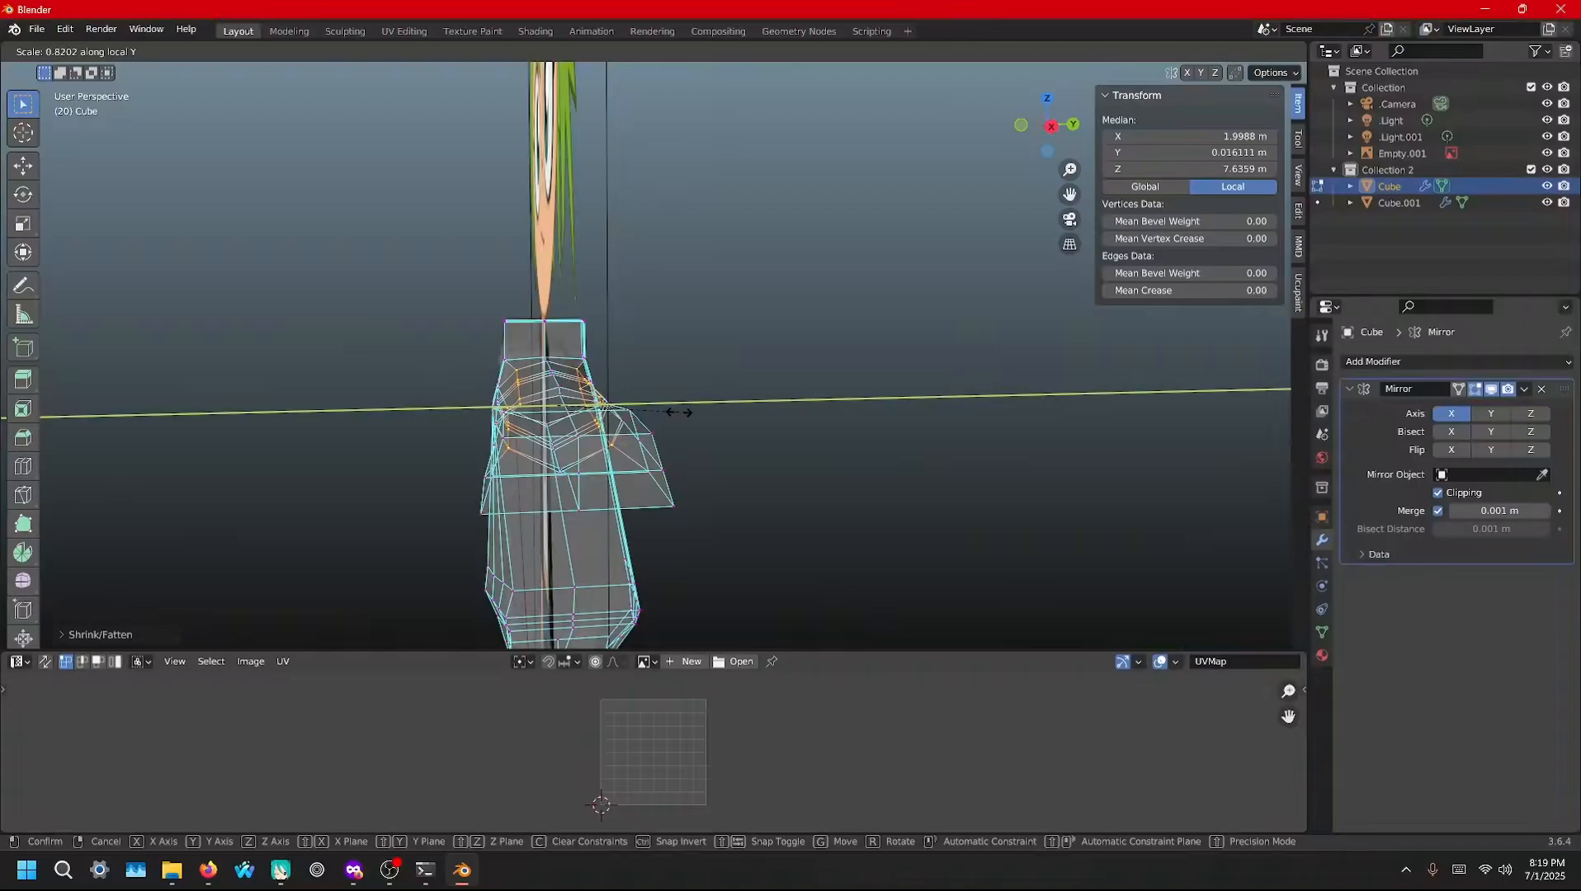
left_click(678, 412)
middle_click_drag(678, 412, 625, 421)
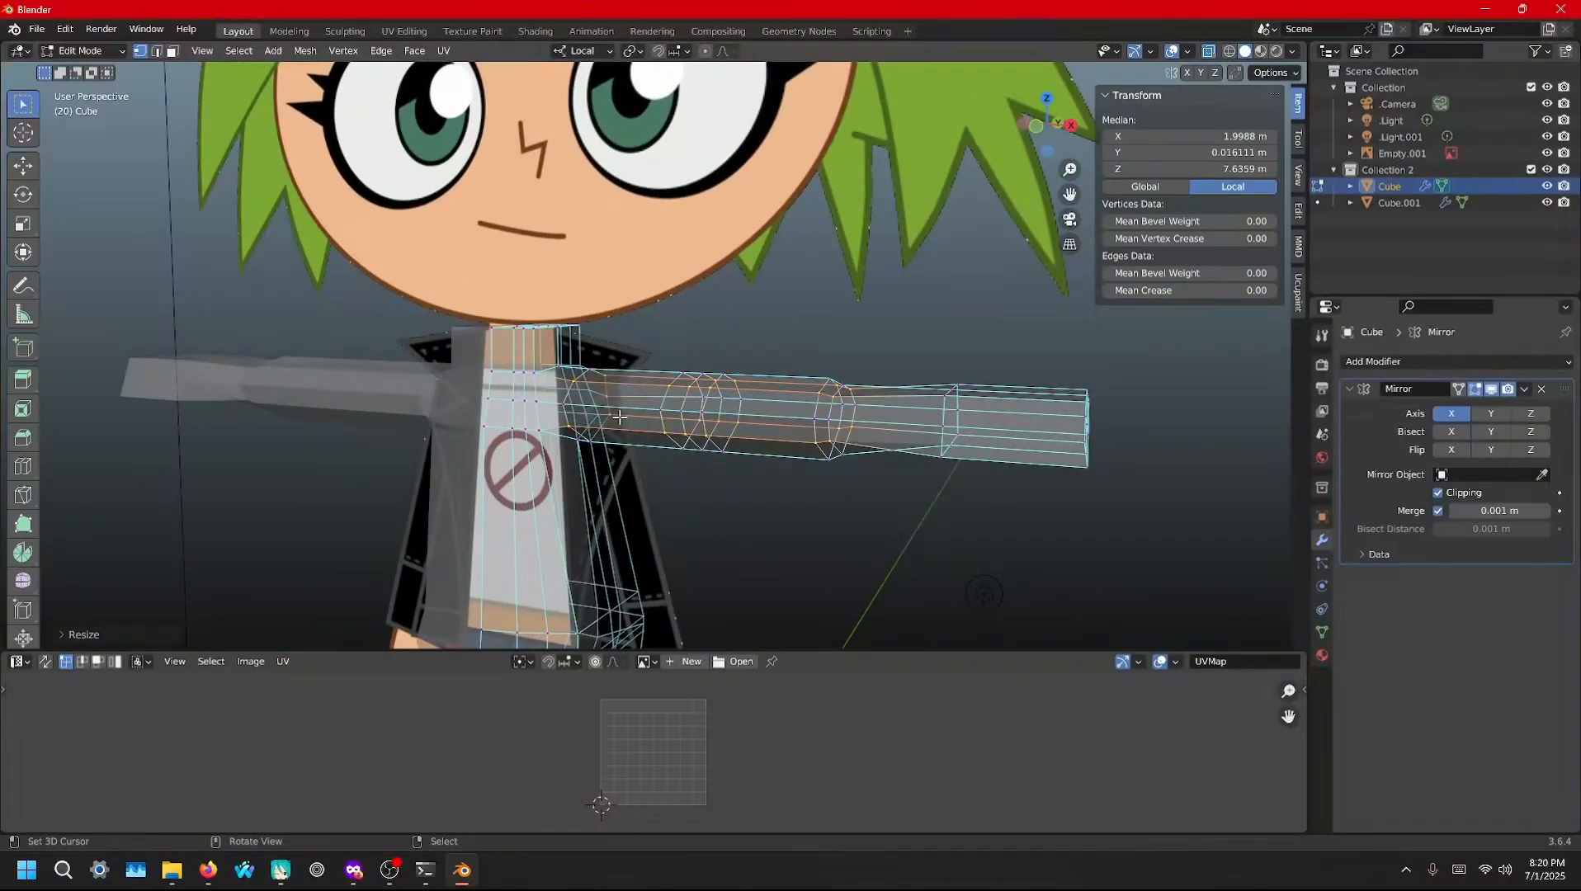
Select the arm's mid-height loop without its forearm part and scale it to about 0.89 along local Y
middle_click_drag(811, 411, 930, 360)
left_click_drag(935, 346, 1174, 567, "ctrl")
middle_click_drag(1095, 522, 846, 470)
key("s")
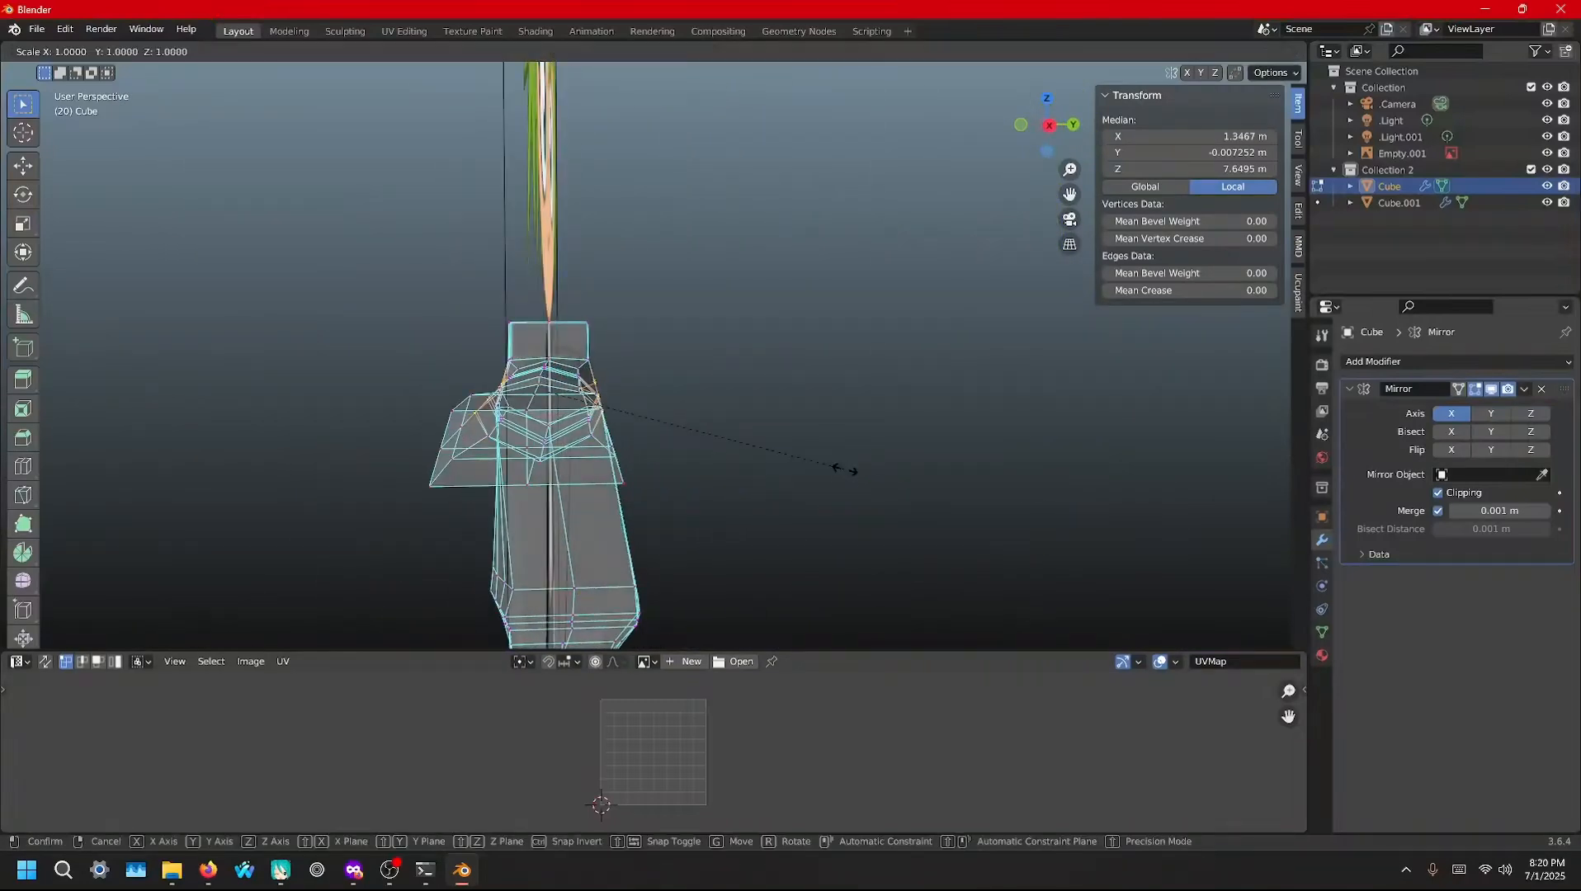
key("y")
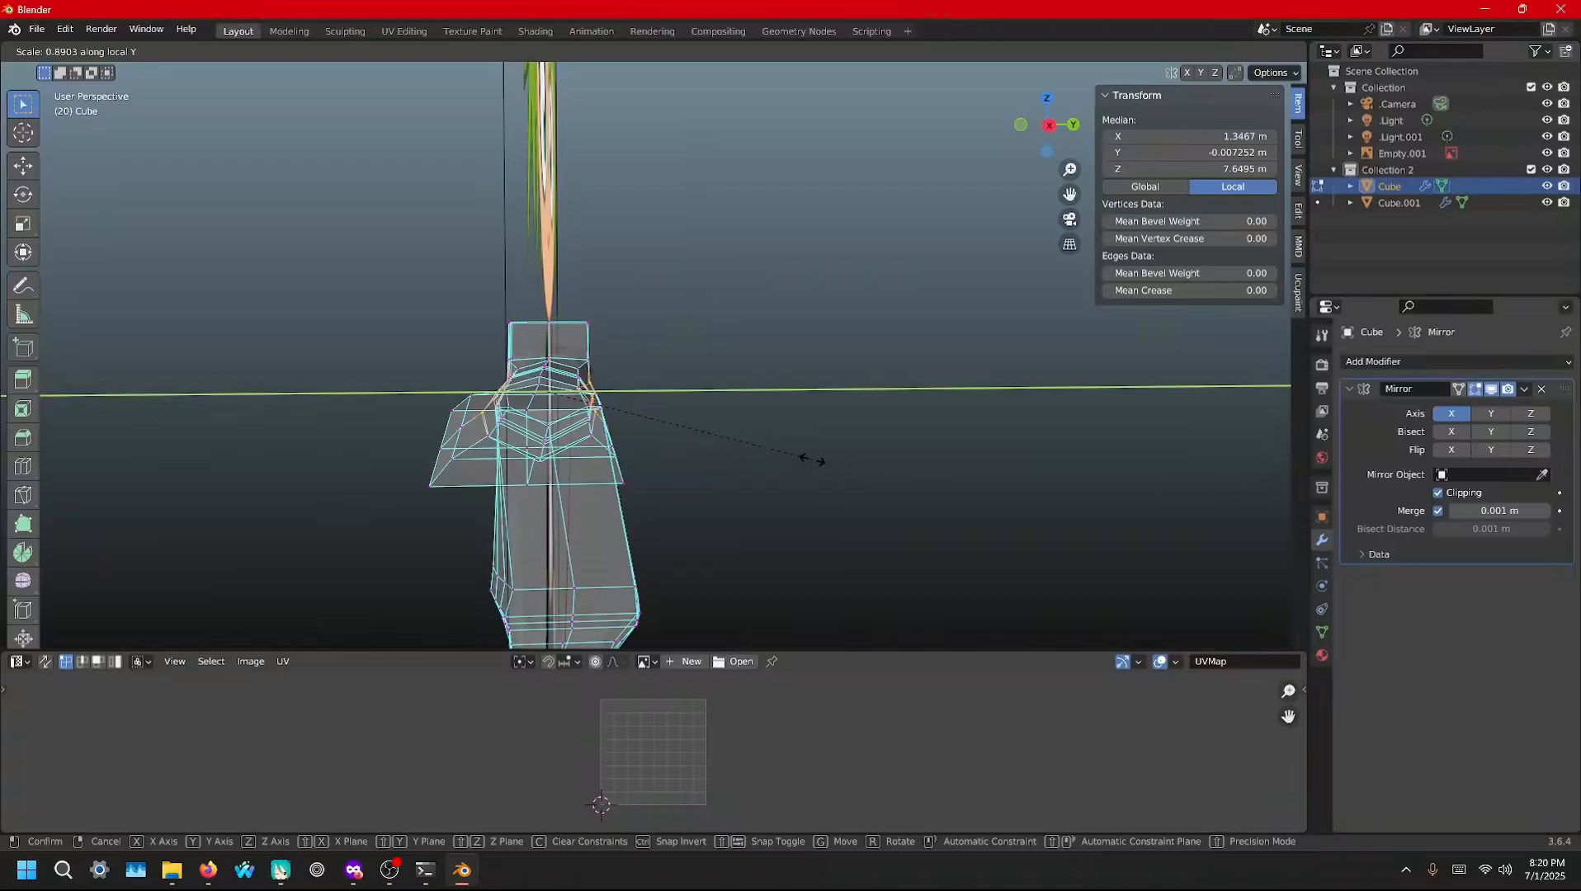
left_click(801, 458)
Deselect the loop's torso vertices and scale the remaining mid-height upper arm vertices to about 0.84 along local Y
middle_click_drag(648, 462, 541, 358)
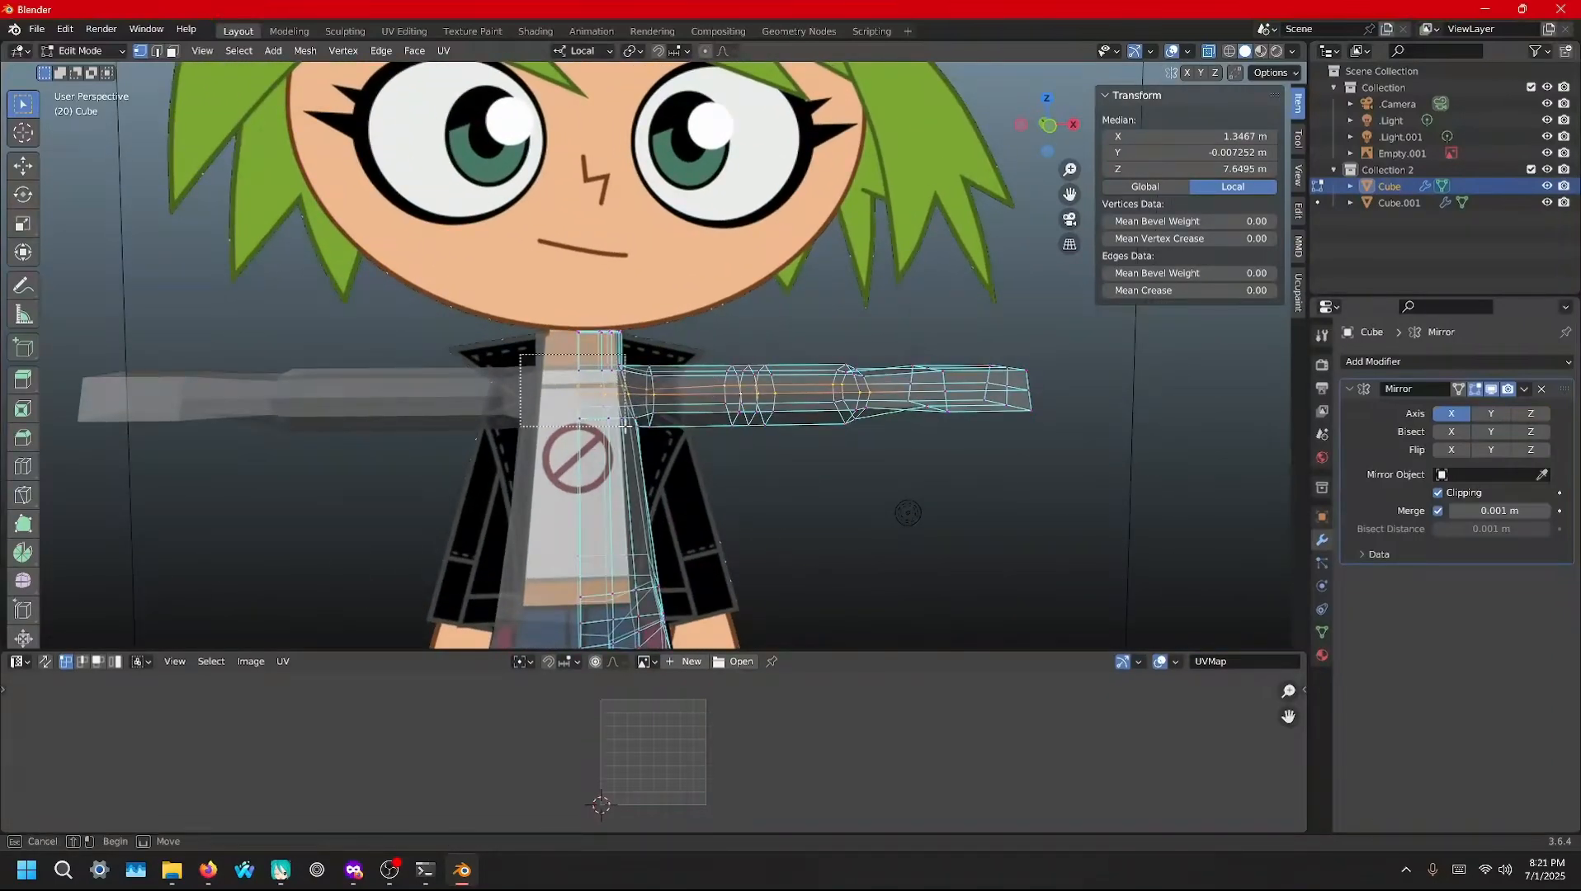
left_click_drag(632, 435, 631, 434)
middle_click_drag(632, 435, 682, 423)
key("s")
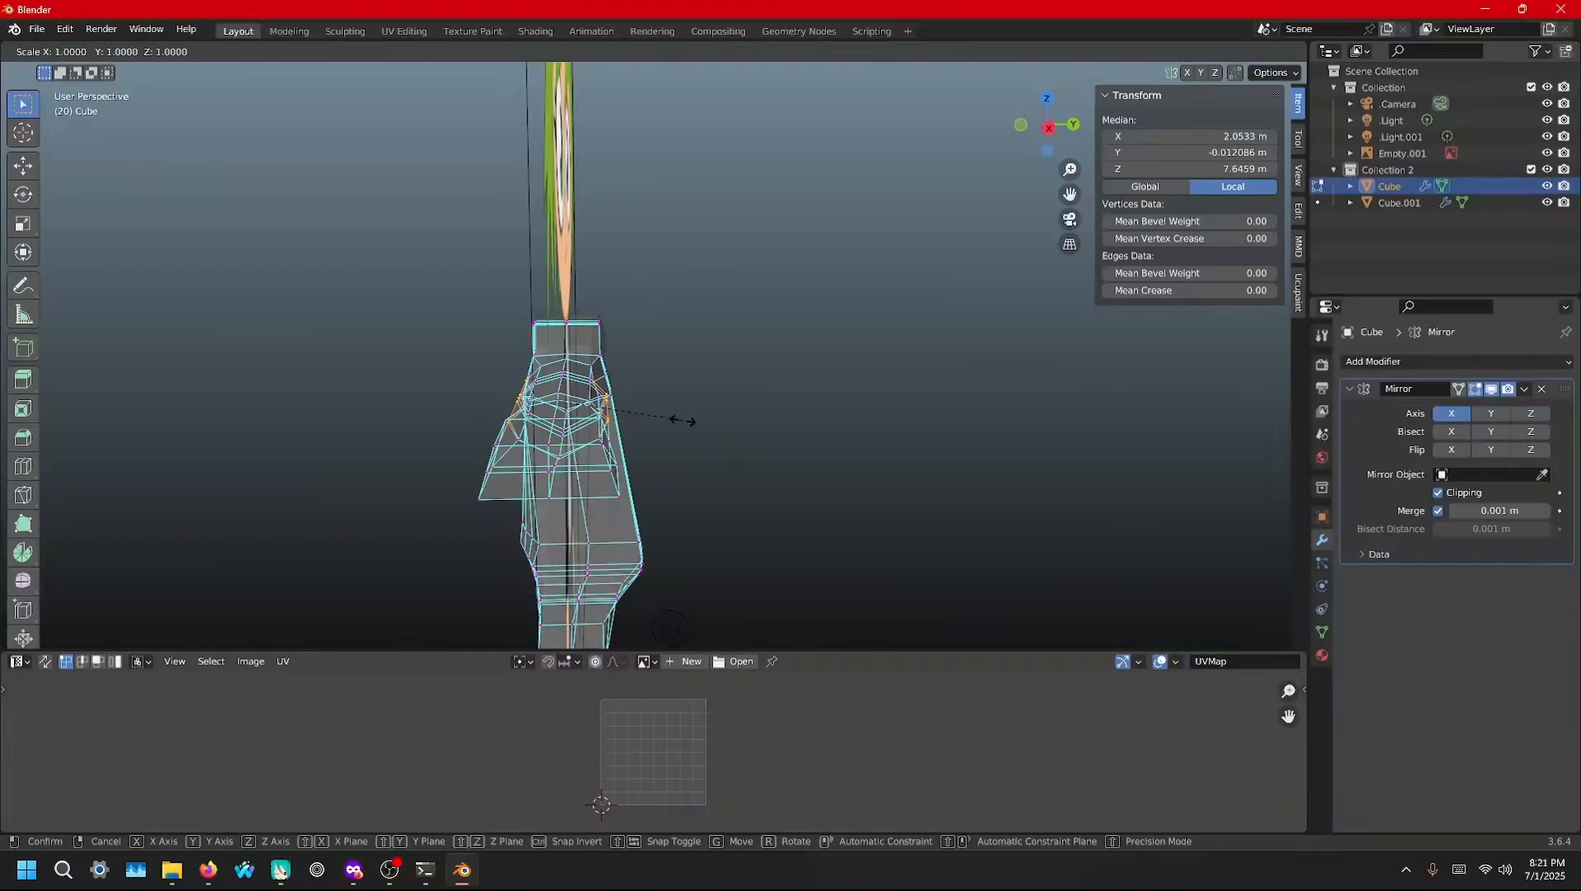
key("y")
key("y")
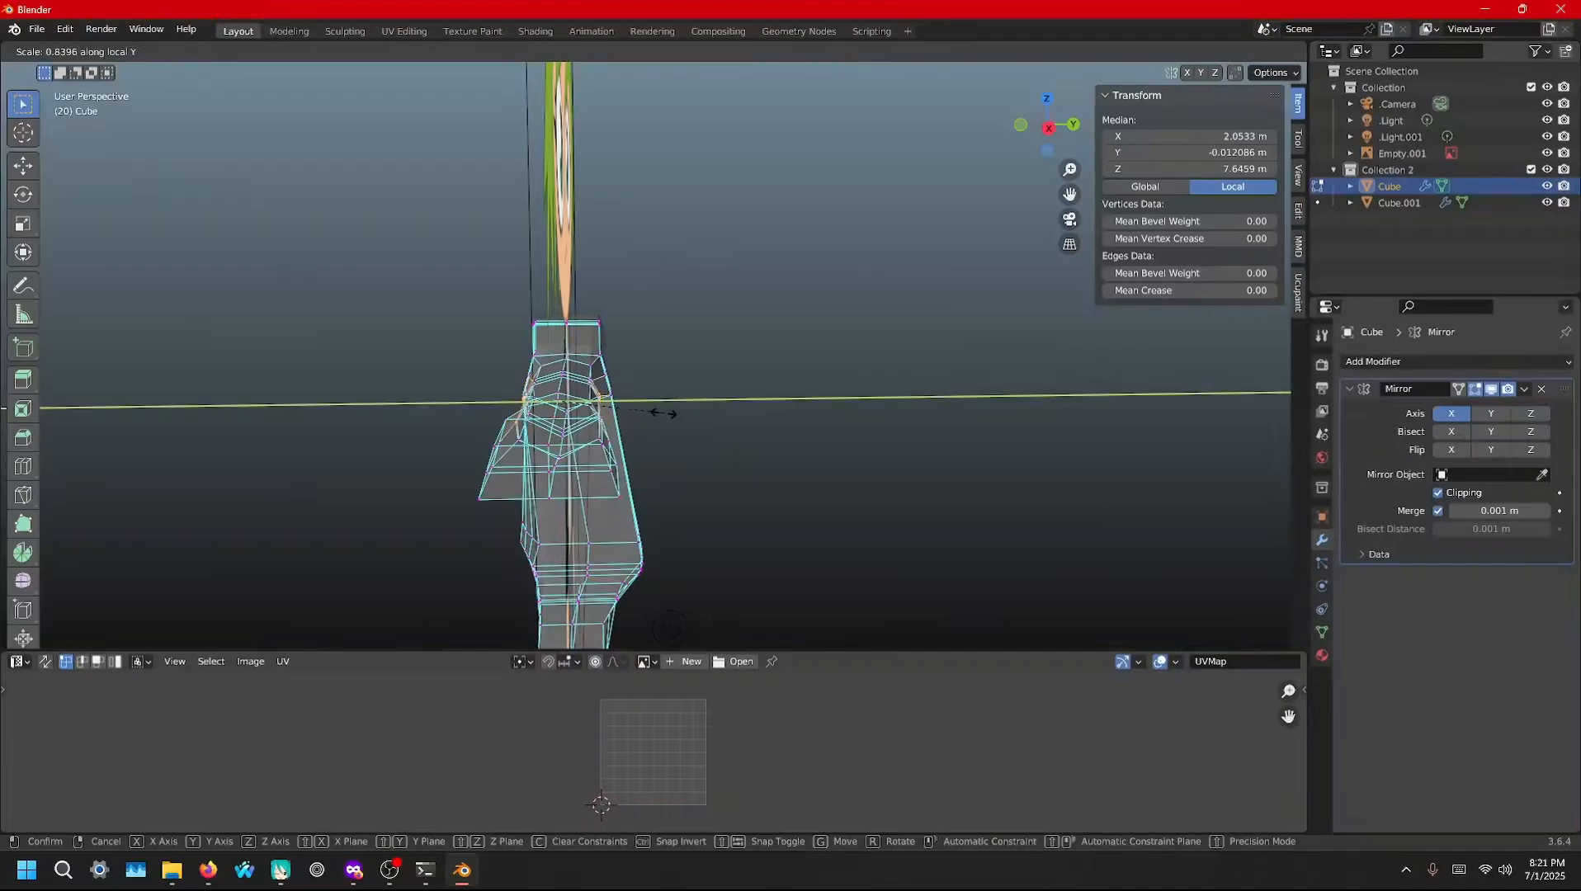
left_click(664, 412)
mouse_move(665, 413)
middle_mouse_down()
mouse_move(636, 424)
mouse_move(971, 430)
mouse_move(784, 437)
mouse_move(747, 387)
mouse_move(642, 363)
mouse_move(724, 353)
mouse_move(670, 417)
mouse_move(578, 371)
mouse_move(417, 343)
mouse_move(505, 396)
mouse_move(681, 387)
middle_mouse_up()
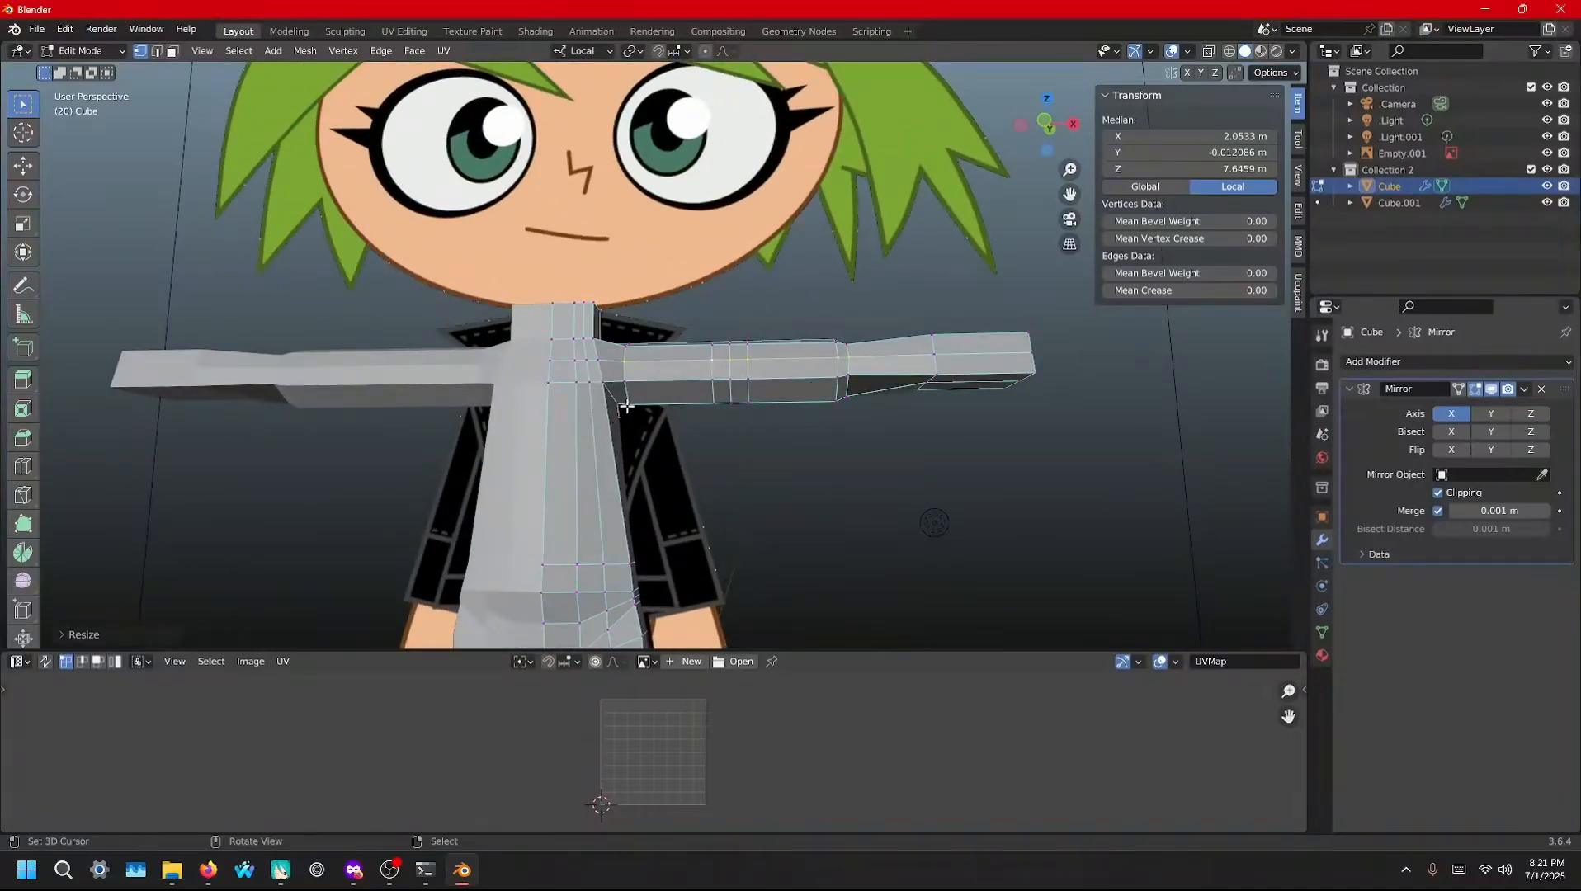
Add another loop cut lengthwise along the arm from the shoulder, and select the front mid-height shoulder vertex
middle_click_drag(627, 406, 588, 430)
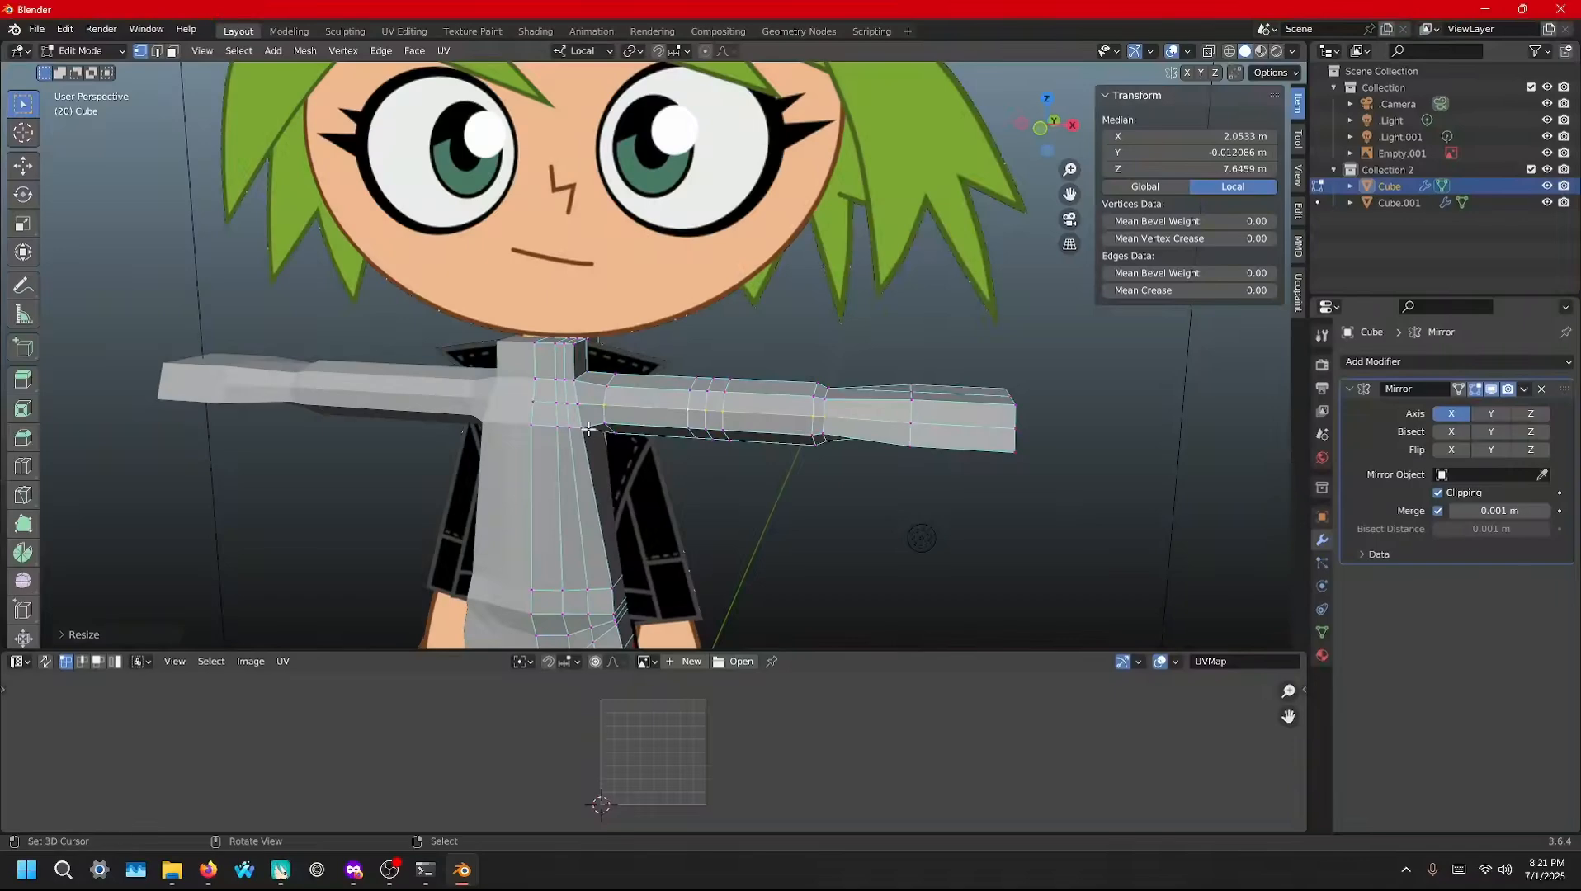
key("ctrl+r")
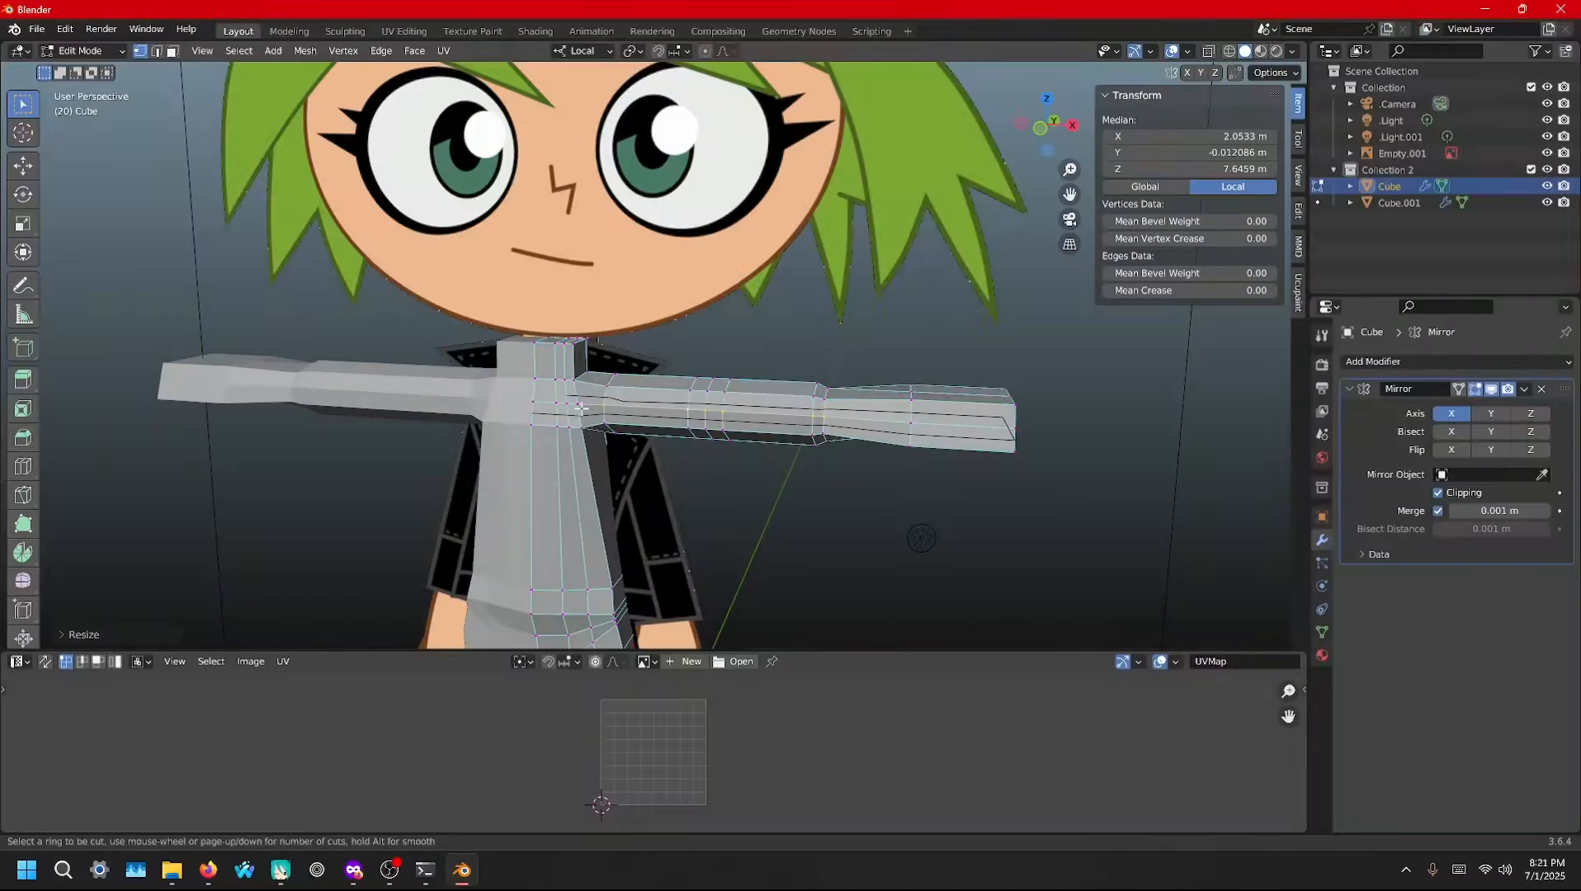
left_click(593, 399)
right_click(592, 398)
right_click(592, 403)
Turn on X-ray display and start a horizontal loop cut across the torso between the armpit and the waist
middle_click_drag(593, 403, 698, 393)
key("alt+z")
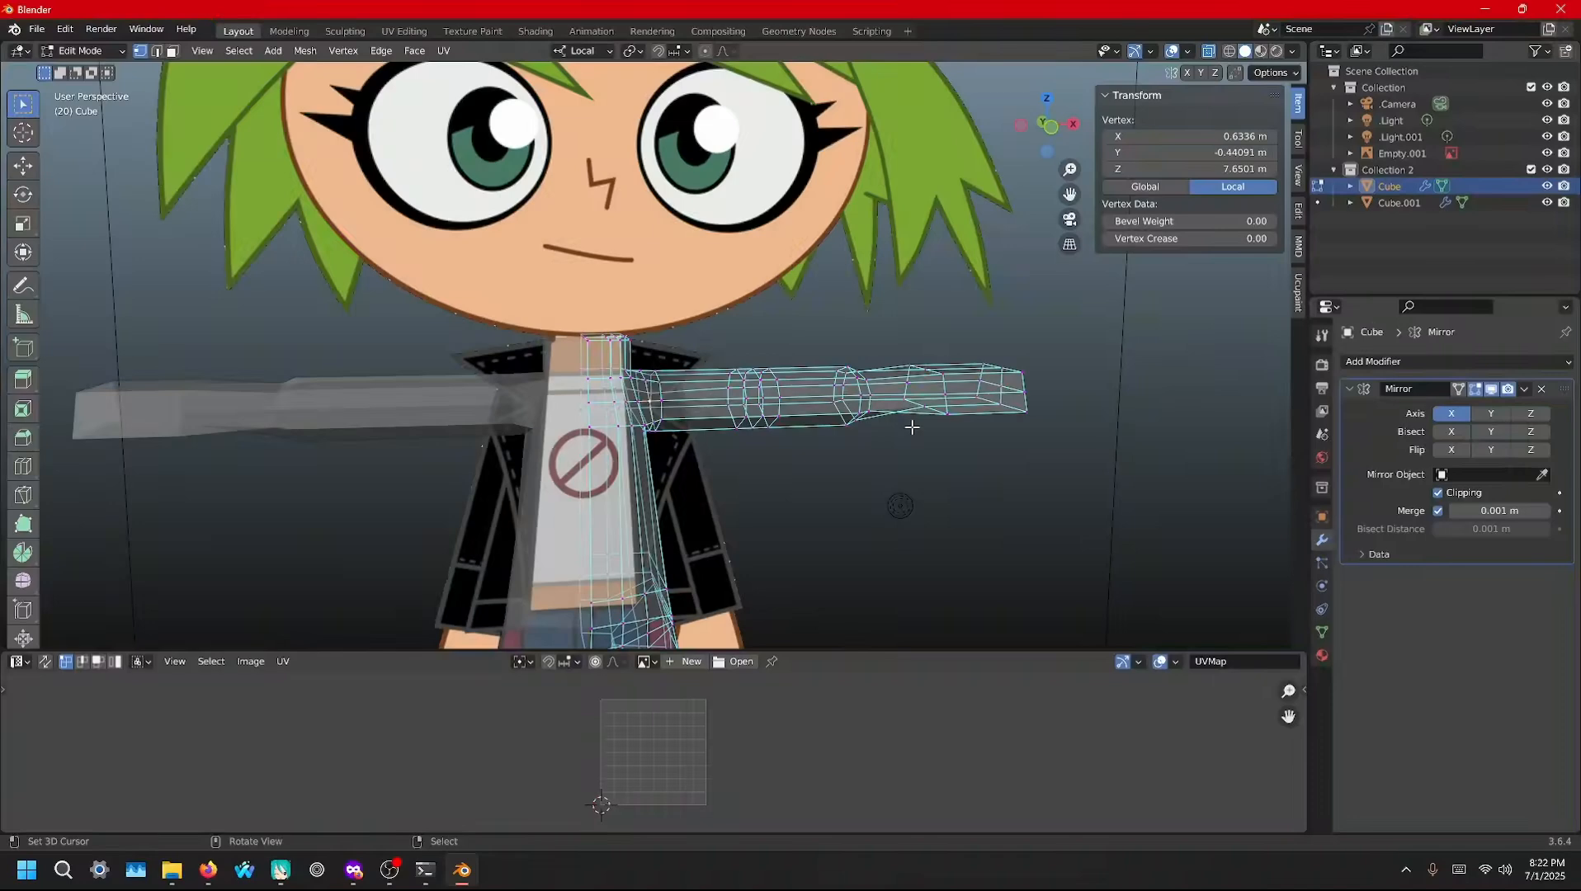
middle_click_drag(851, 458, 827, 428)
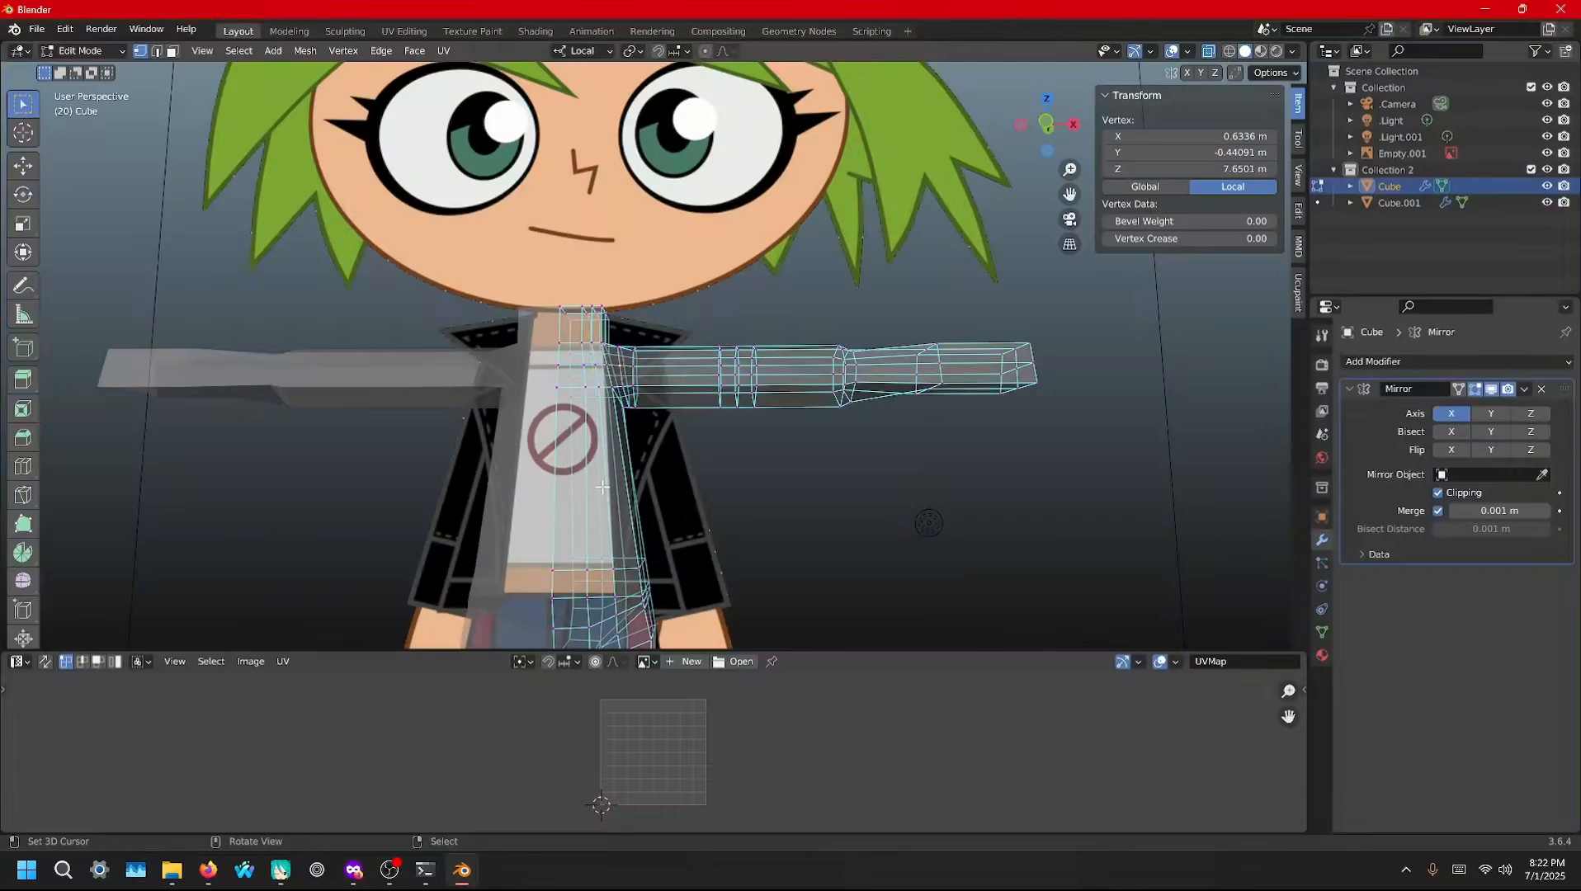
key("ctrl+r")
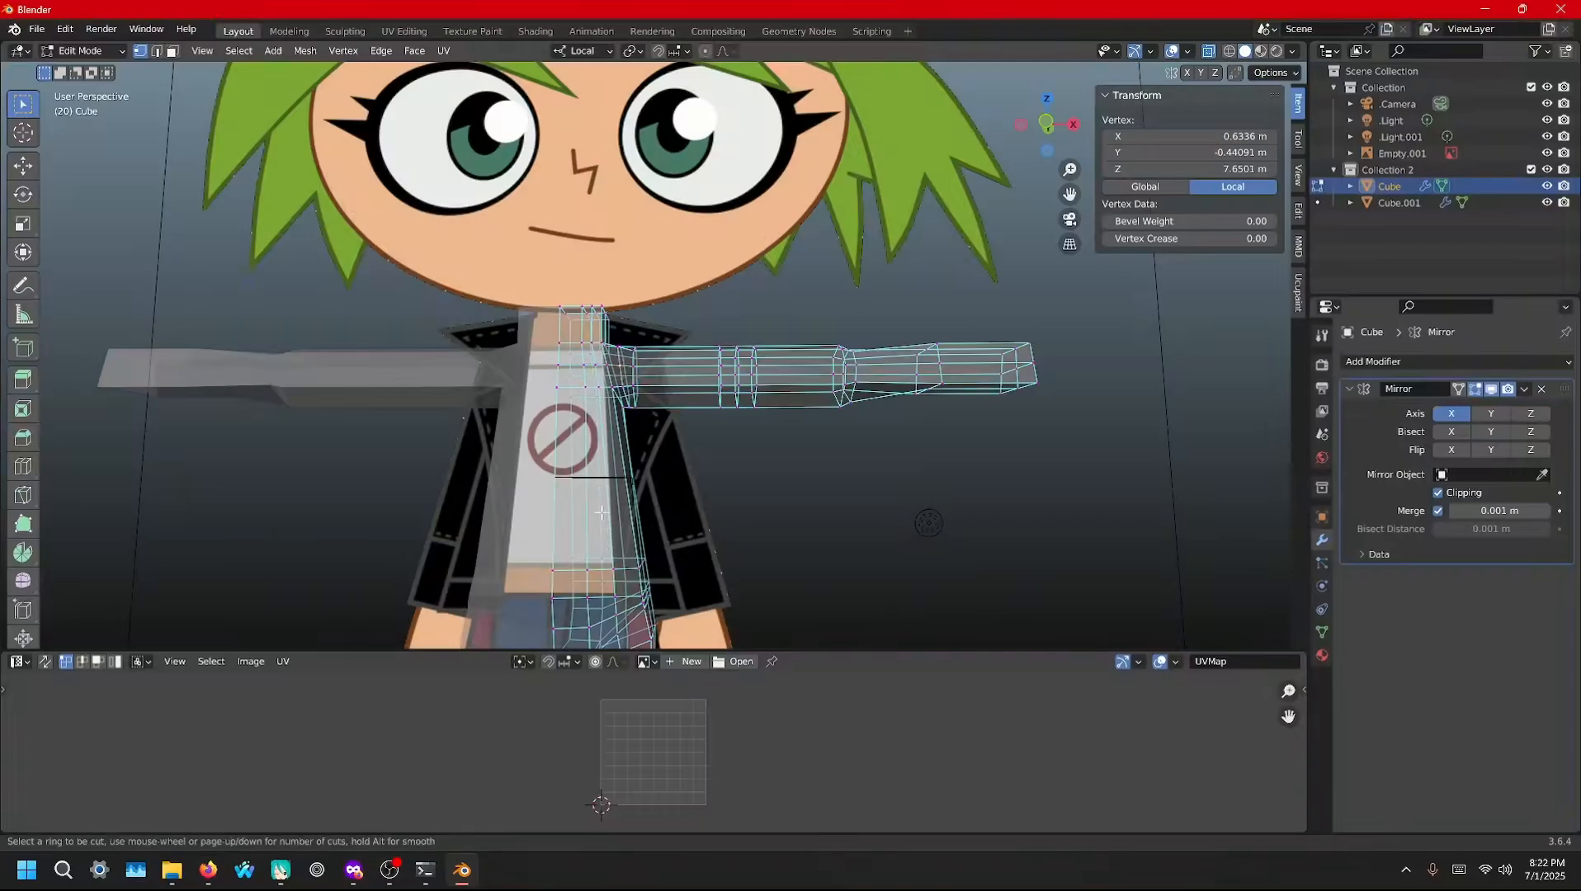
Cut an edge loop around the chest just below the armpit and slide its side vertex slightly upward
left_click(594, 475)
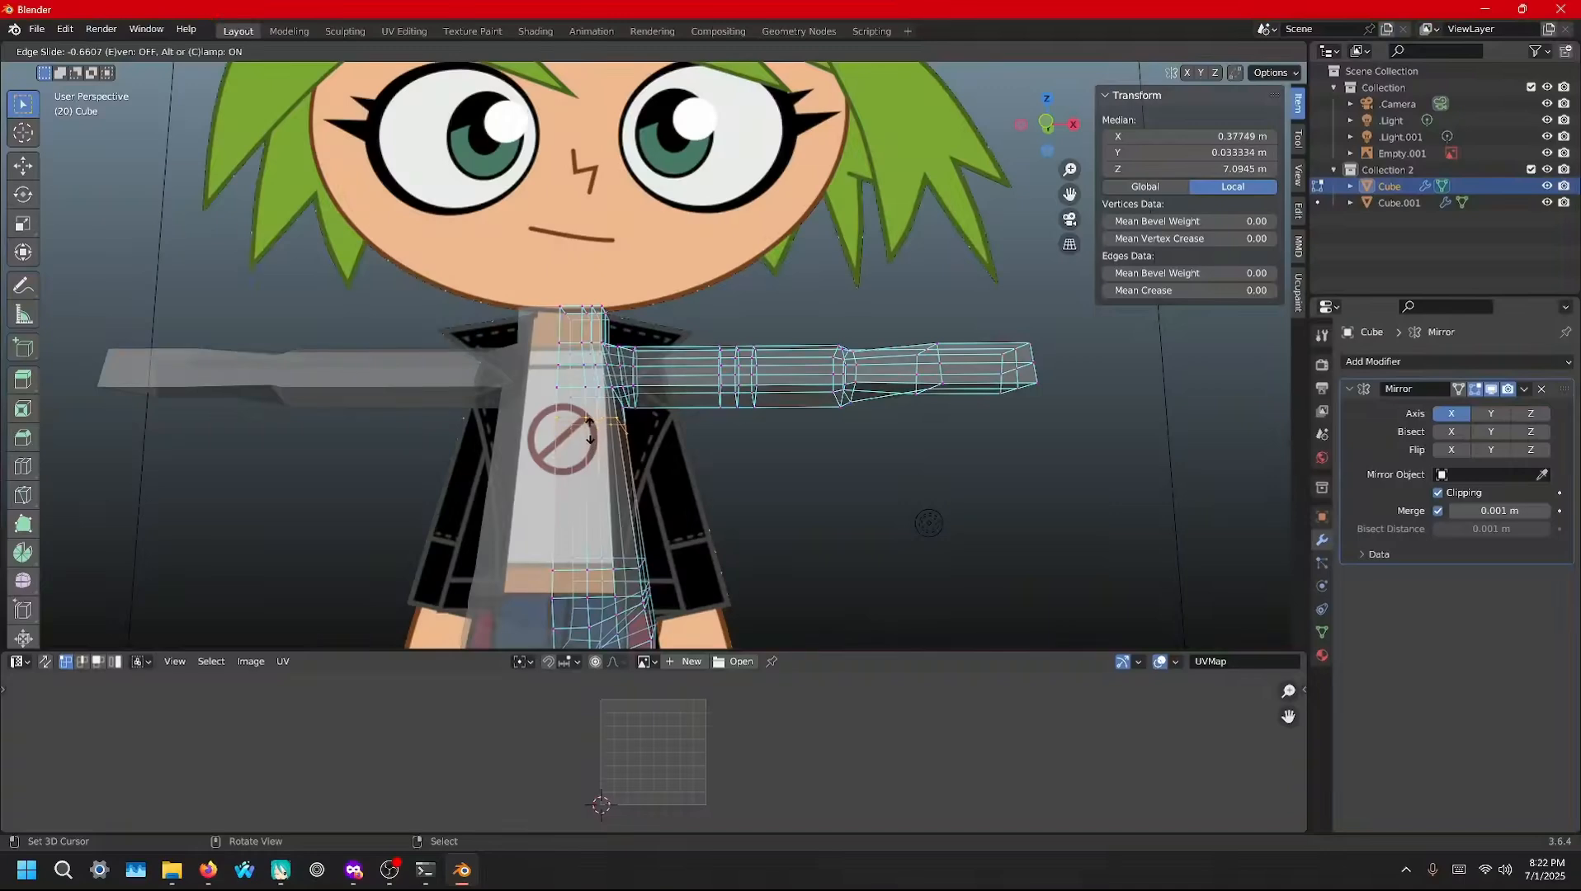
left_click(590, 430)
middle_click_drag(720, 469, 694, 468)
left_click_drag(694, 467, 623, 420)
middle_click_drag(728, 452, 616, 445)
scroll(724, 463, "up", 5)
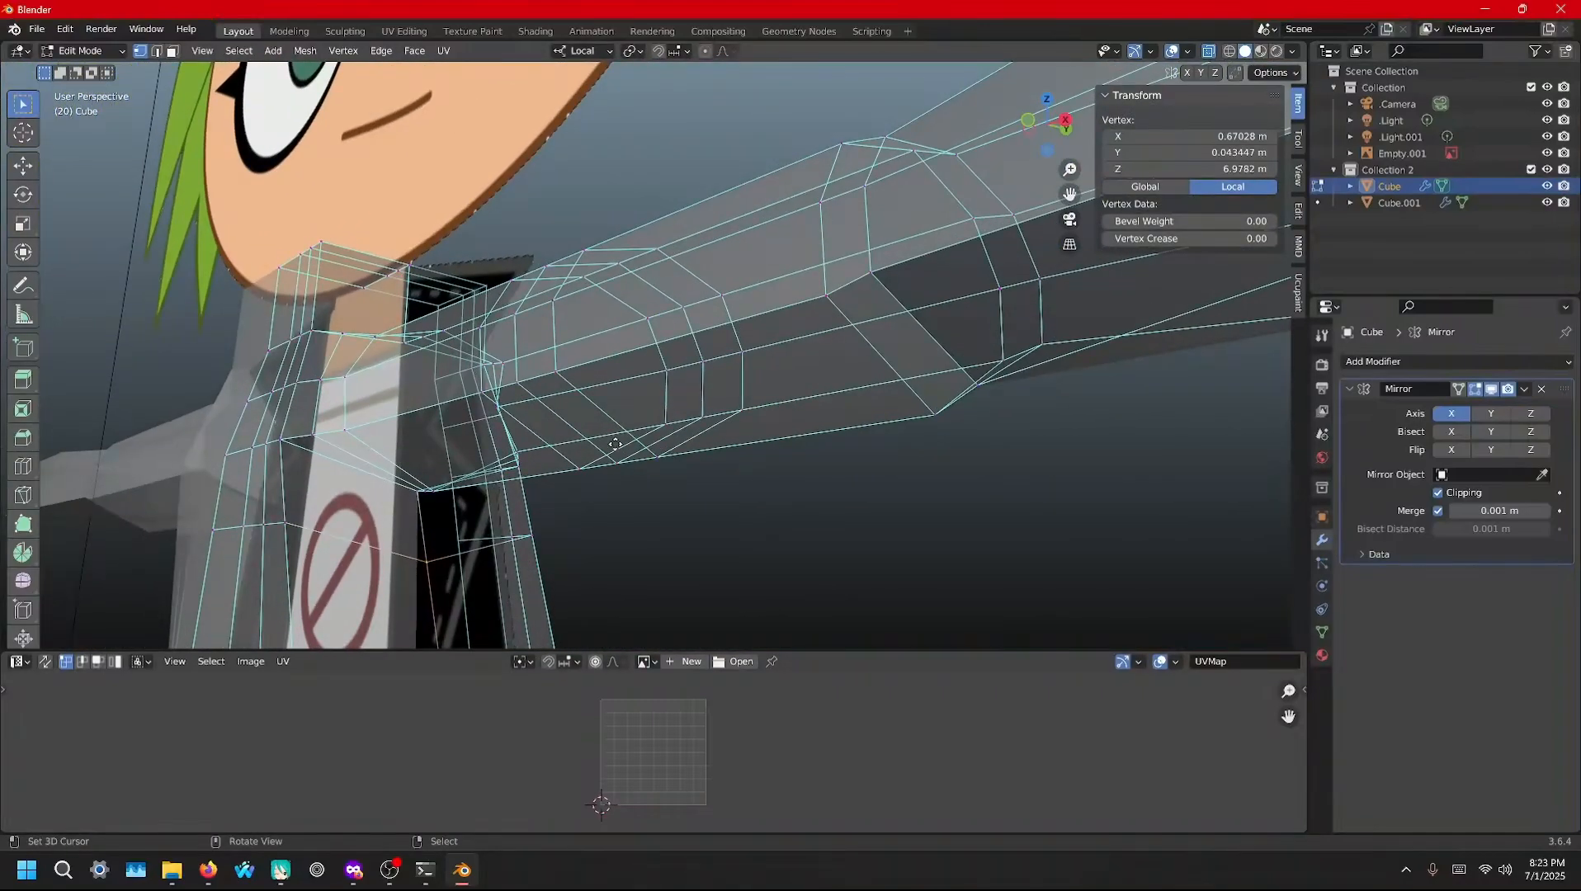
key("shift+v")
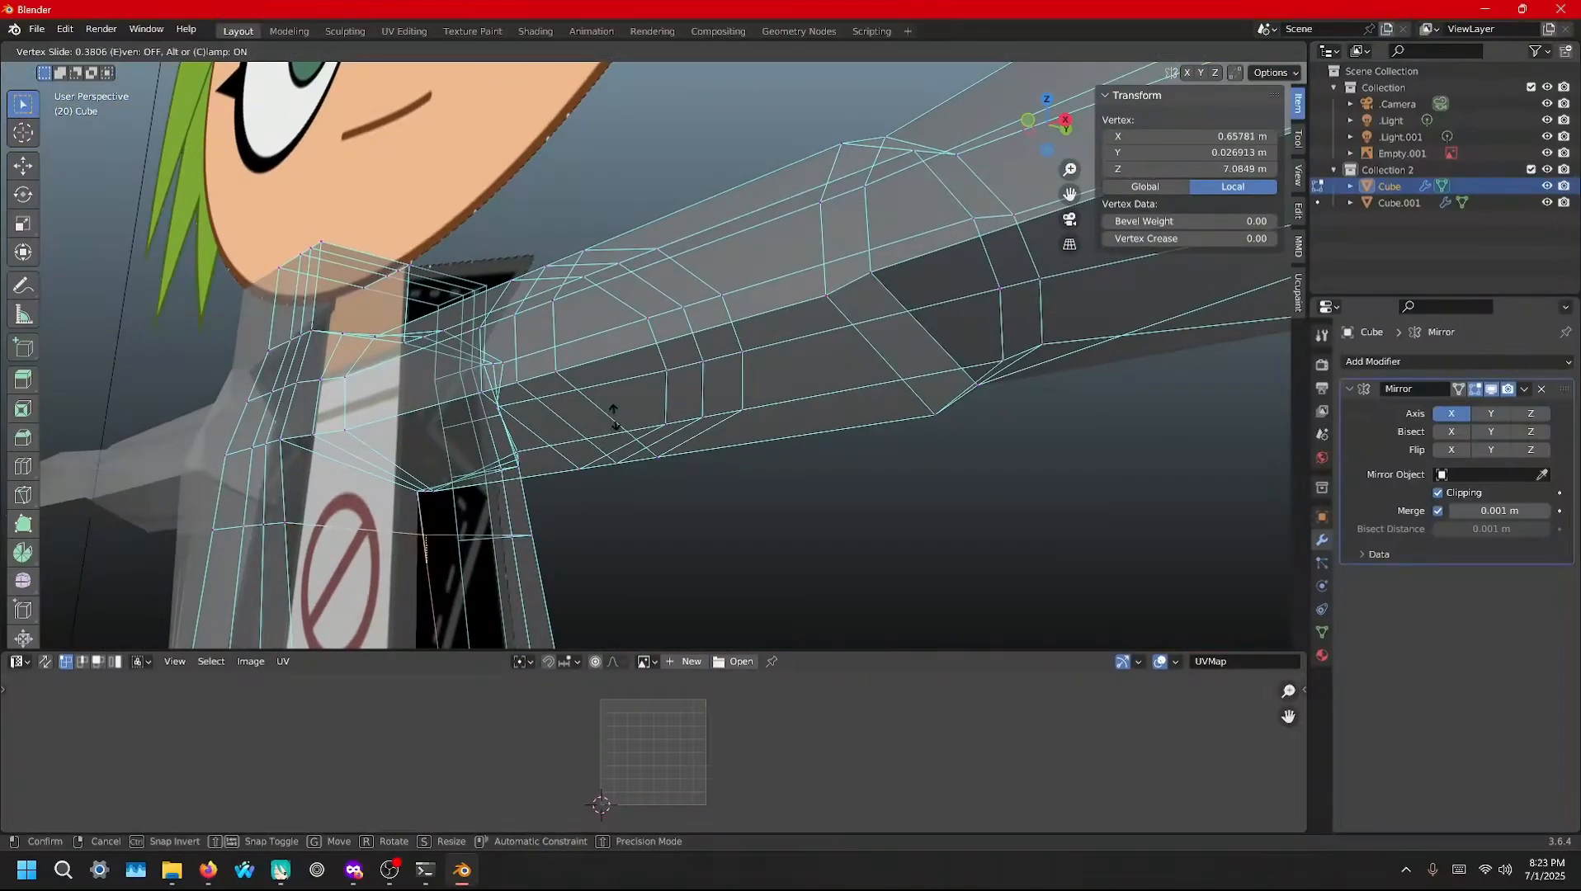
left_click(612, 415)
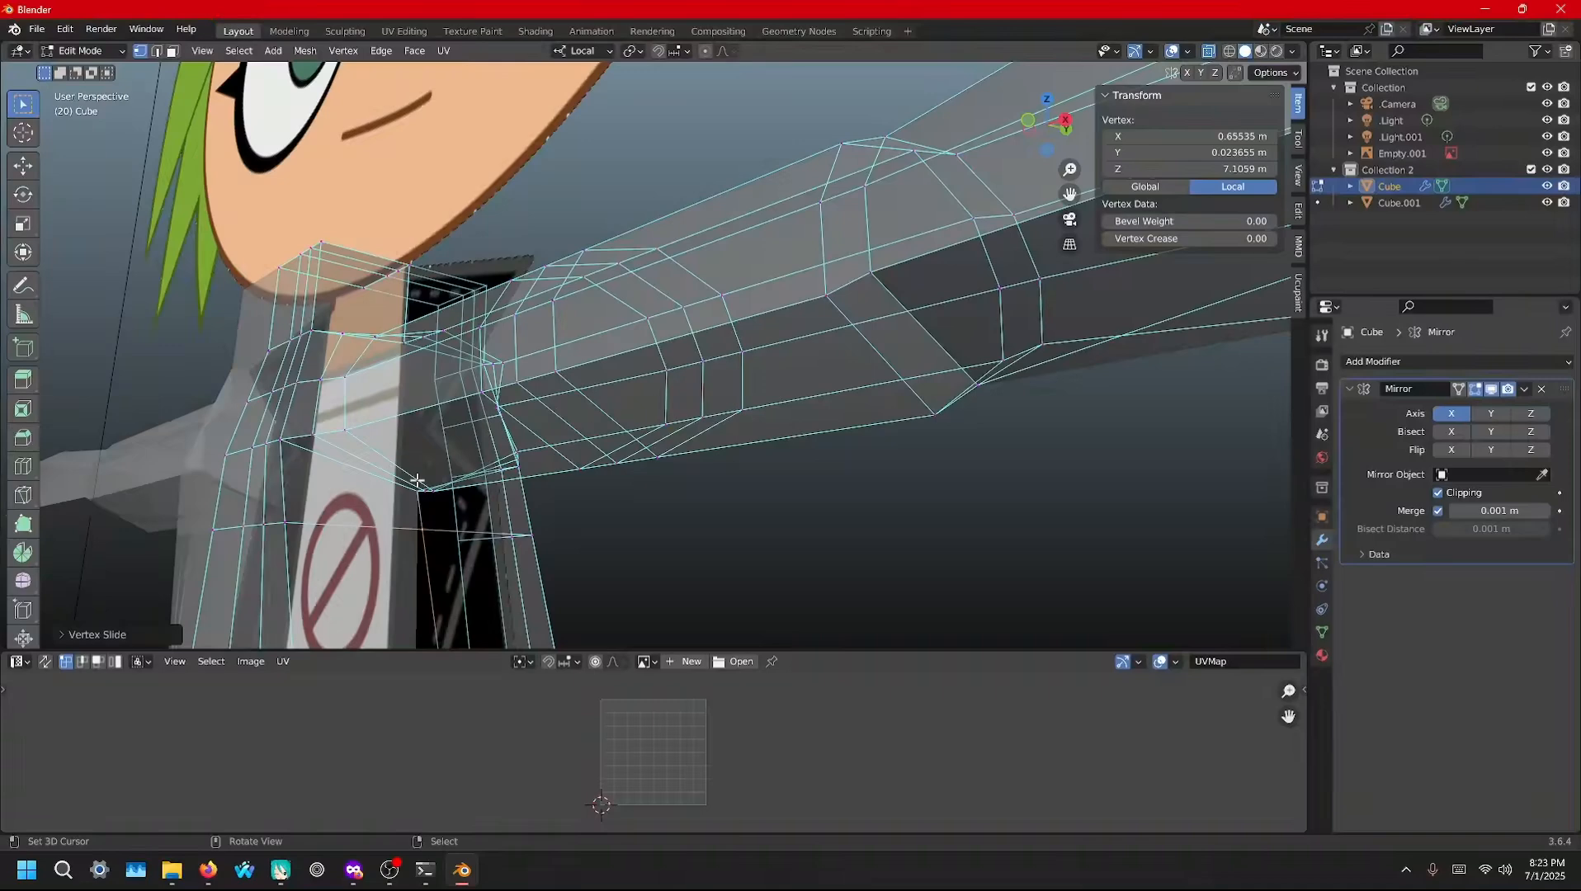
Add two evenly spaced edge loops around the torso between the chest loop and the waist, leaving them unslid
middle_click_drag(416, 481, 706, 489)
scroll(627, 494, "down", 3)
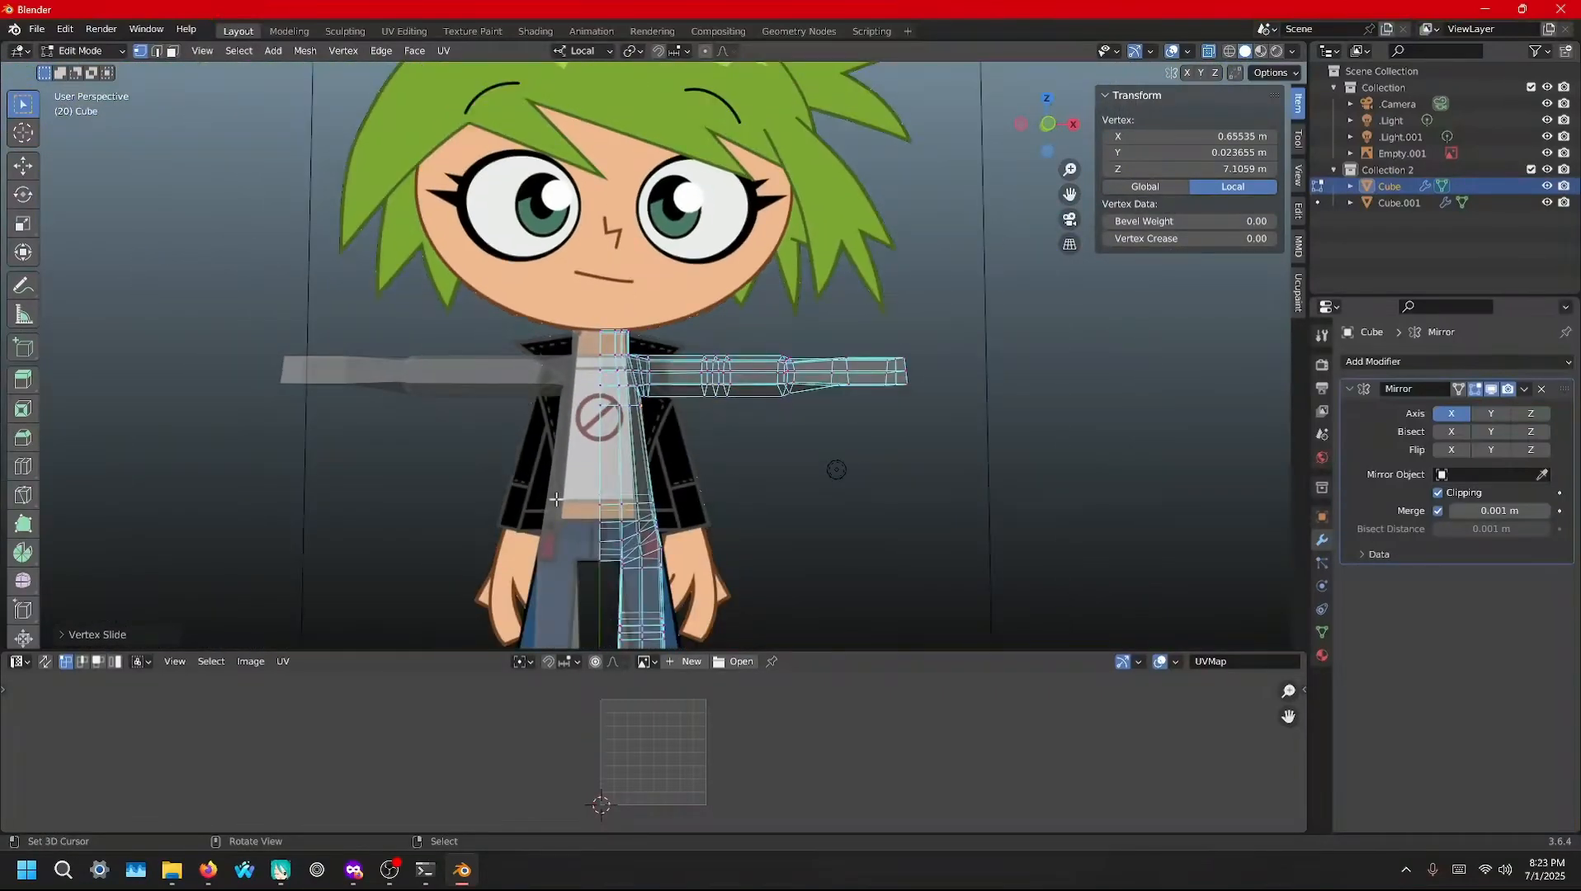
key("ctrl+r")
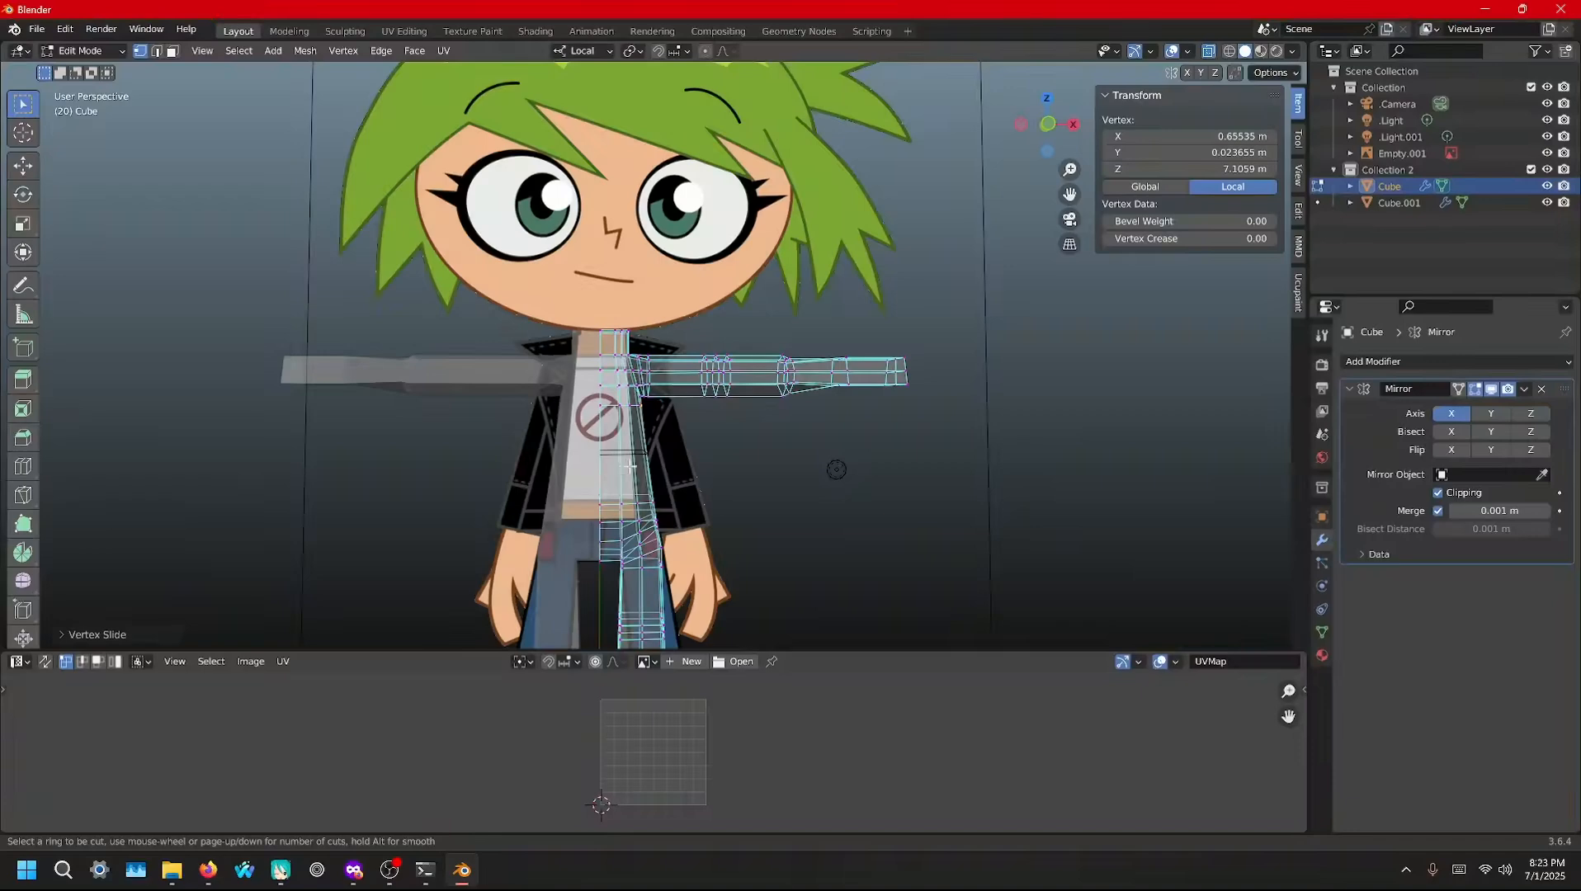
scroll(634, 456, "up", 2)
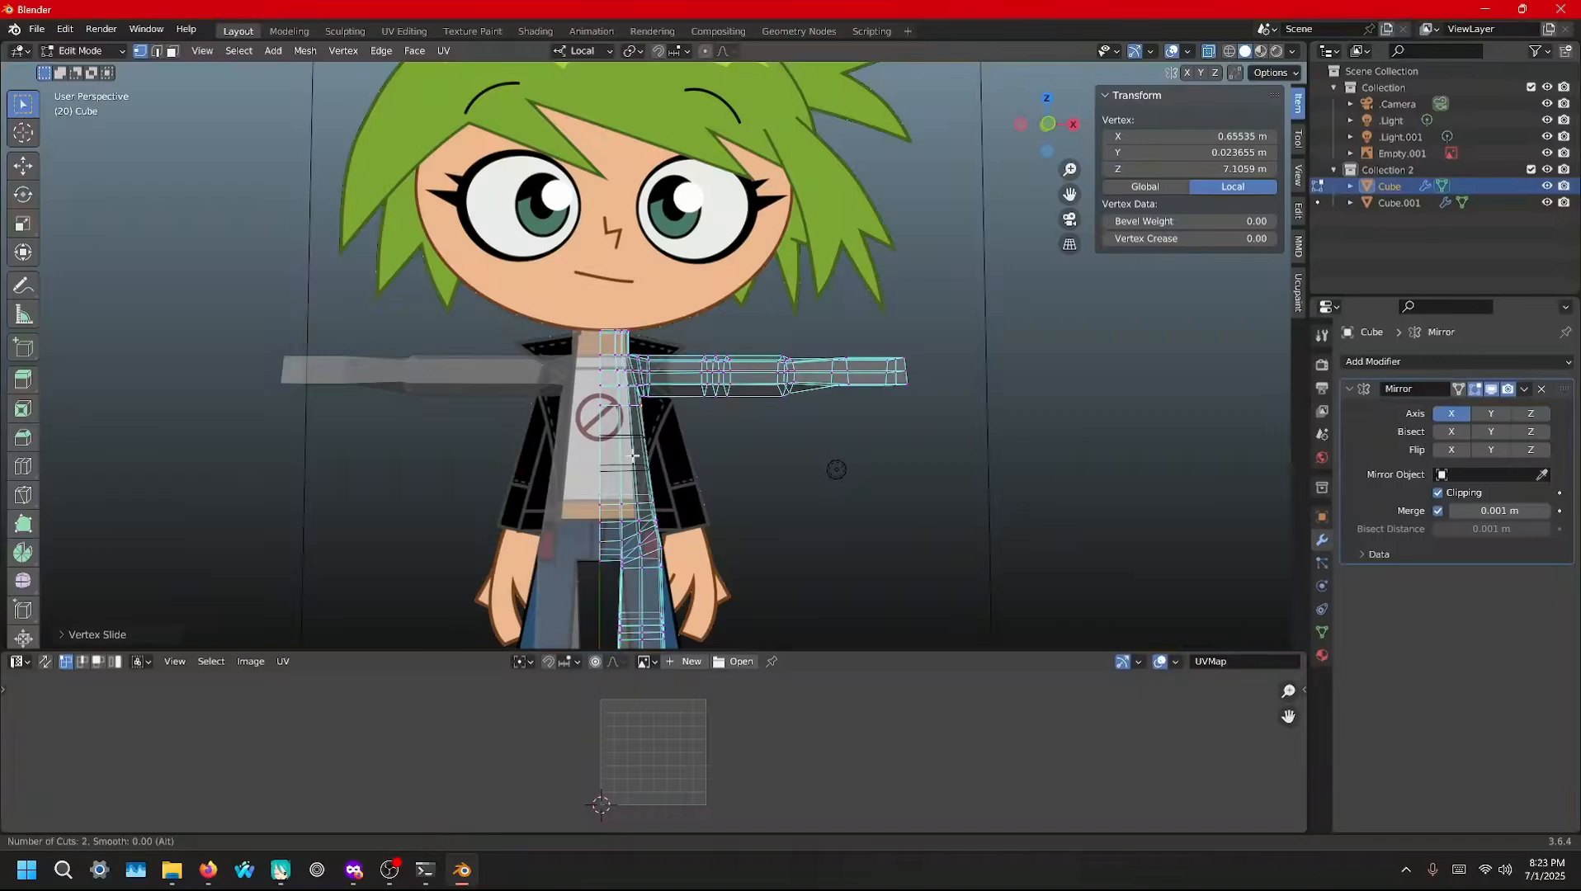
left_click(634, 456)
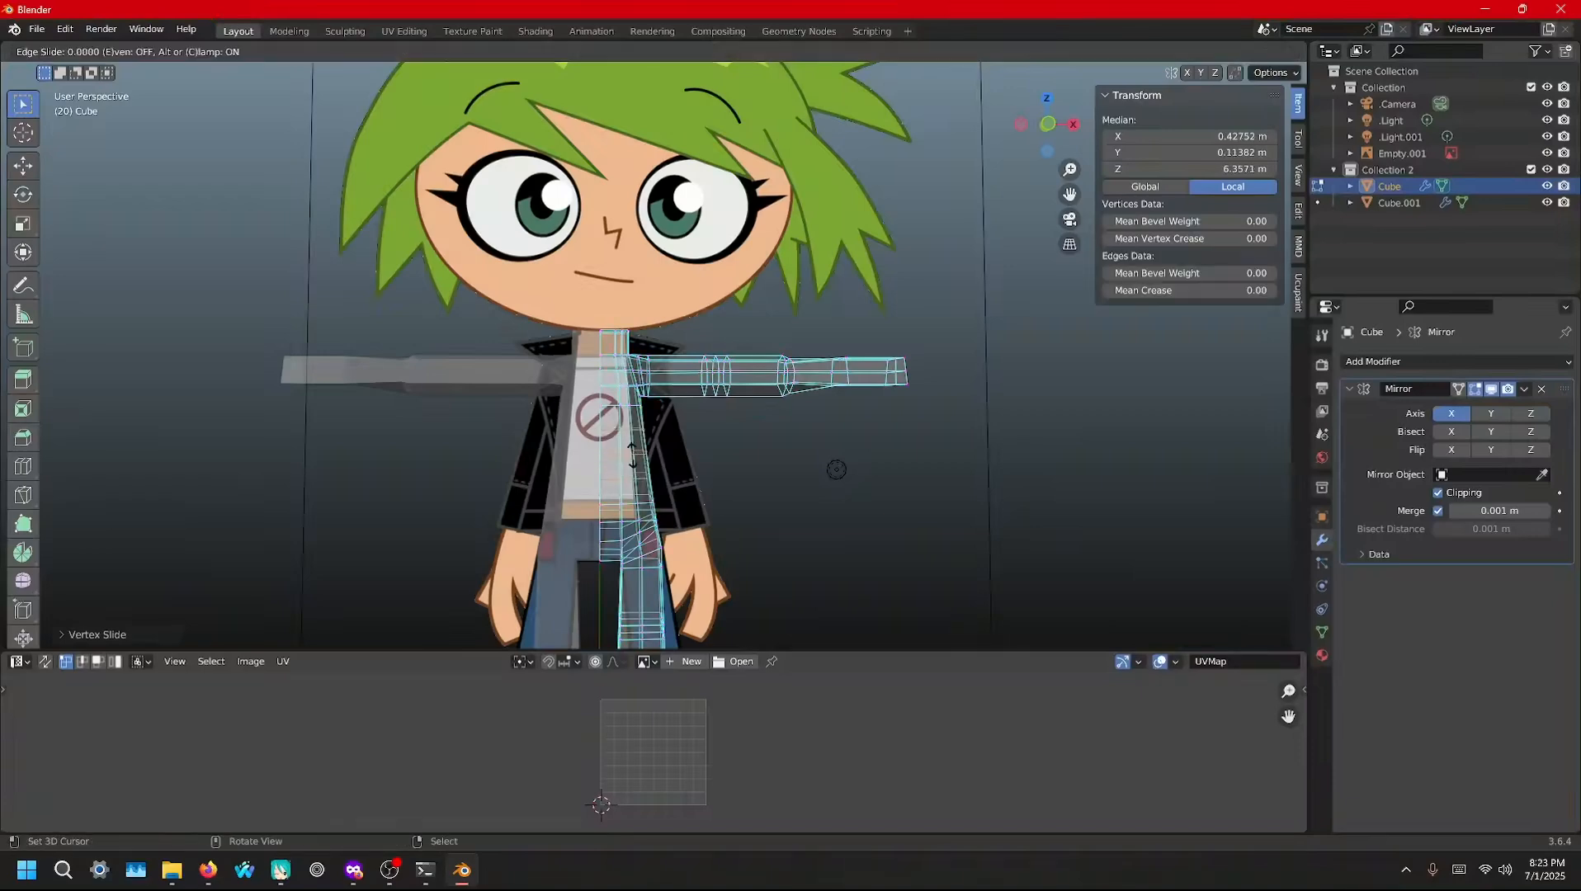
right_click(627, 411)
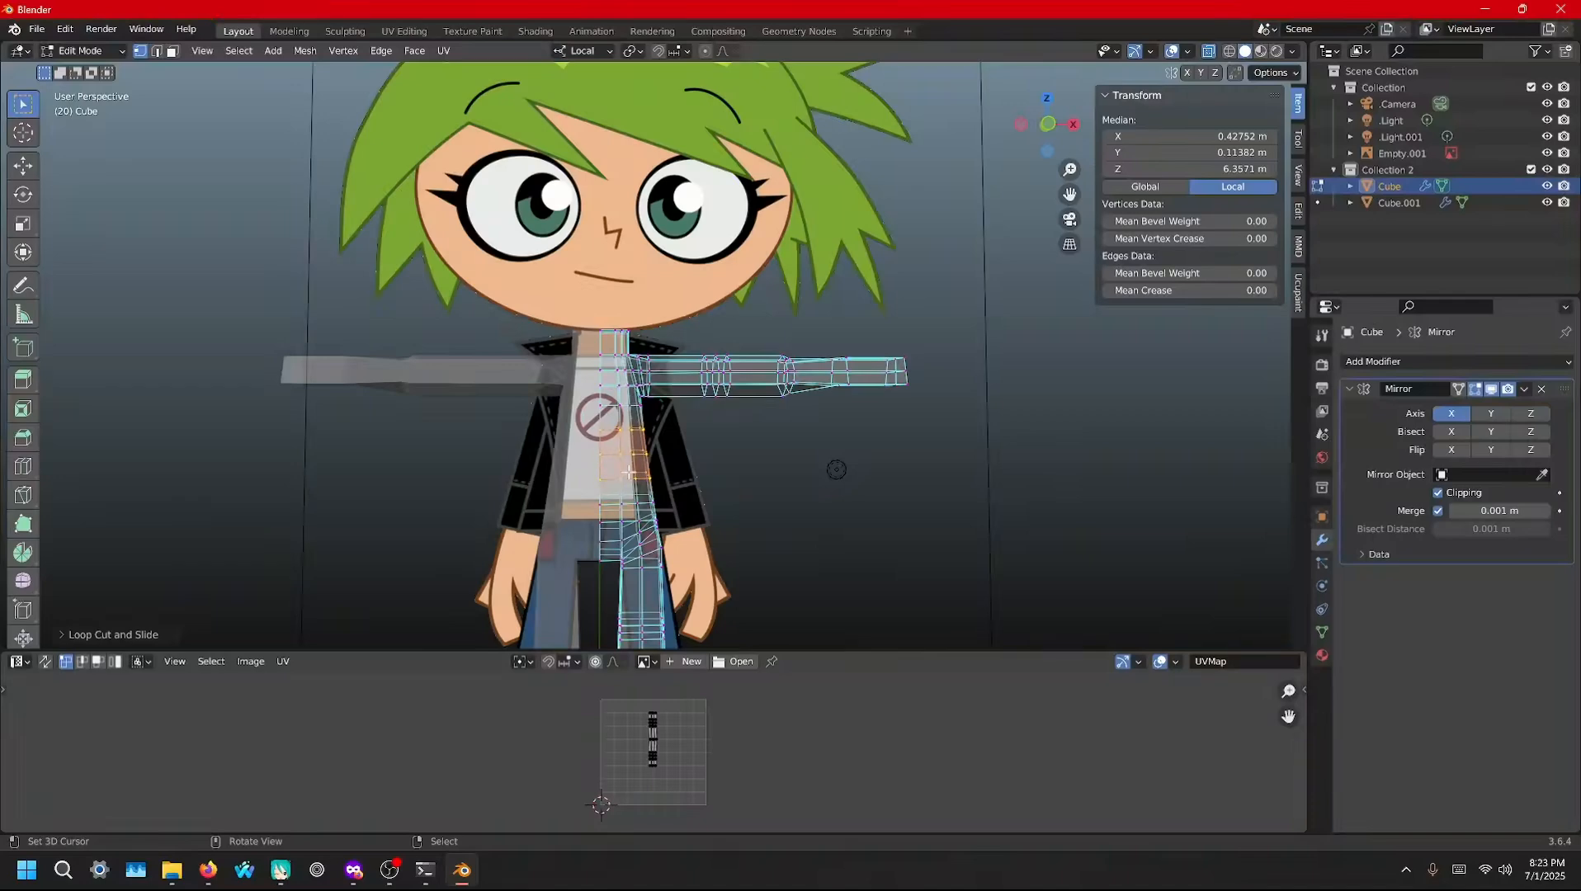
key("KP_1")
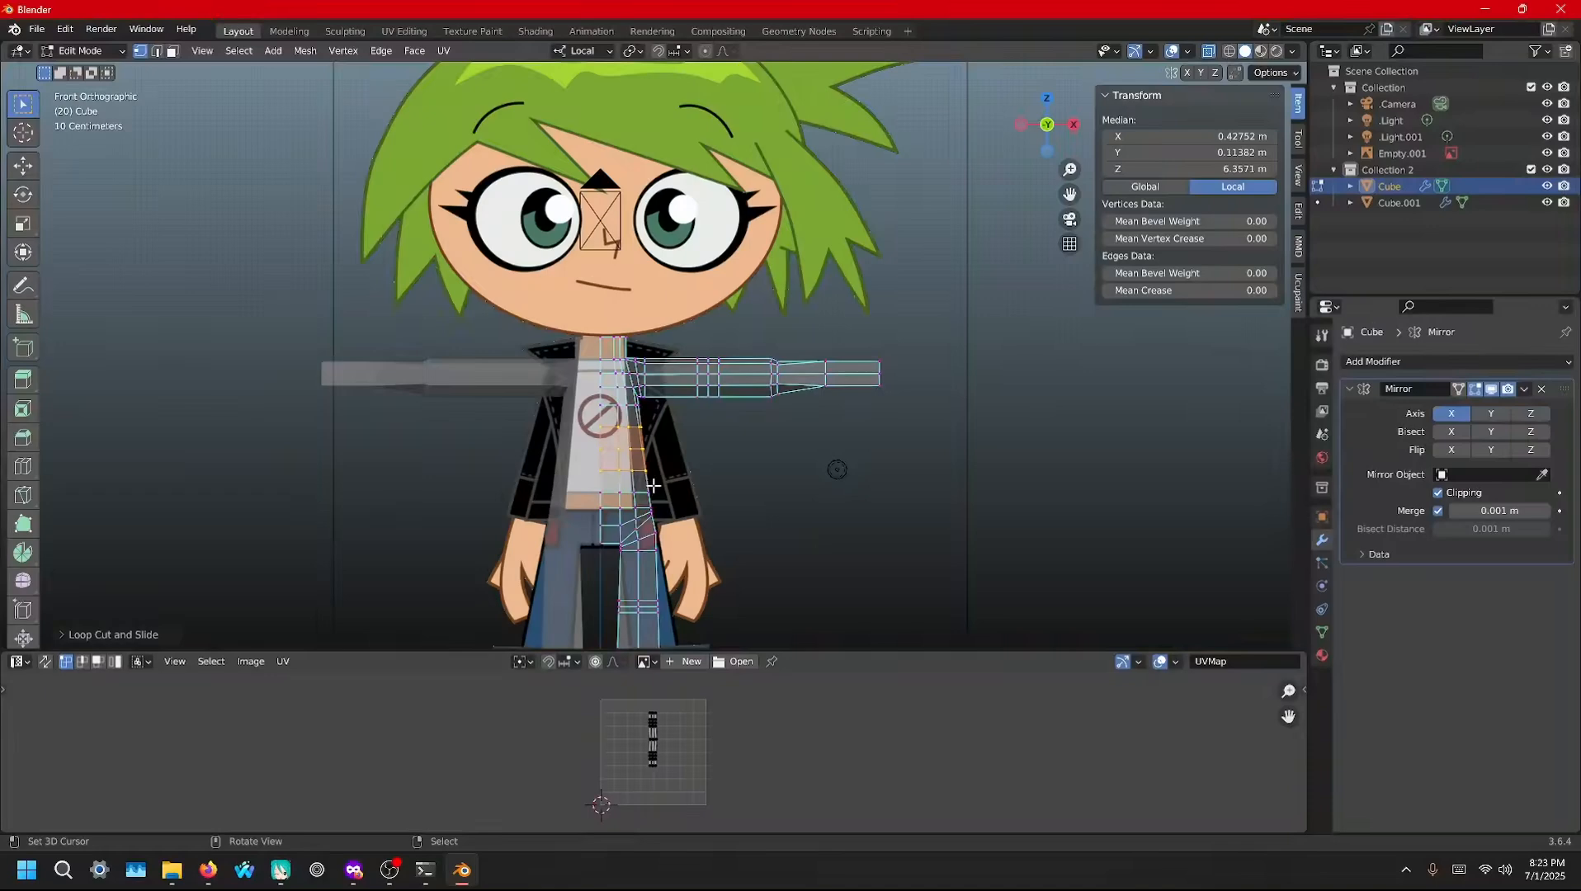
key("g")
right_click(807, 472)
left_click_drag(585, 352, 657, 495)
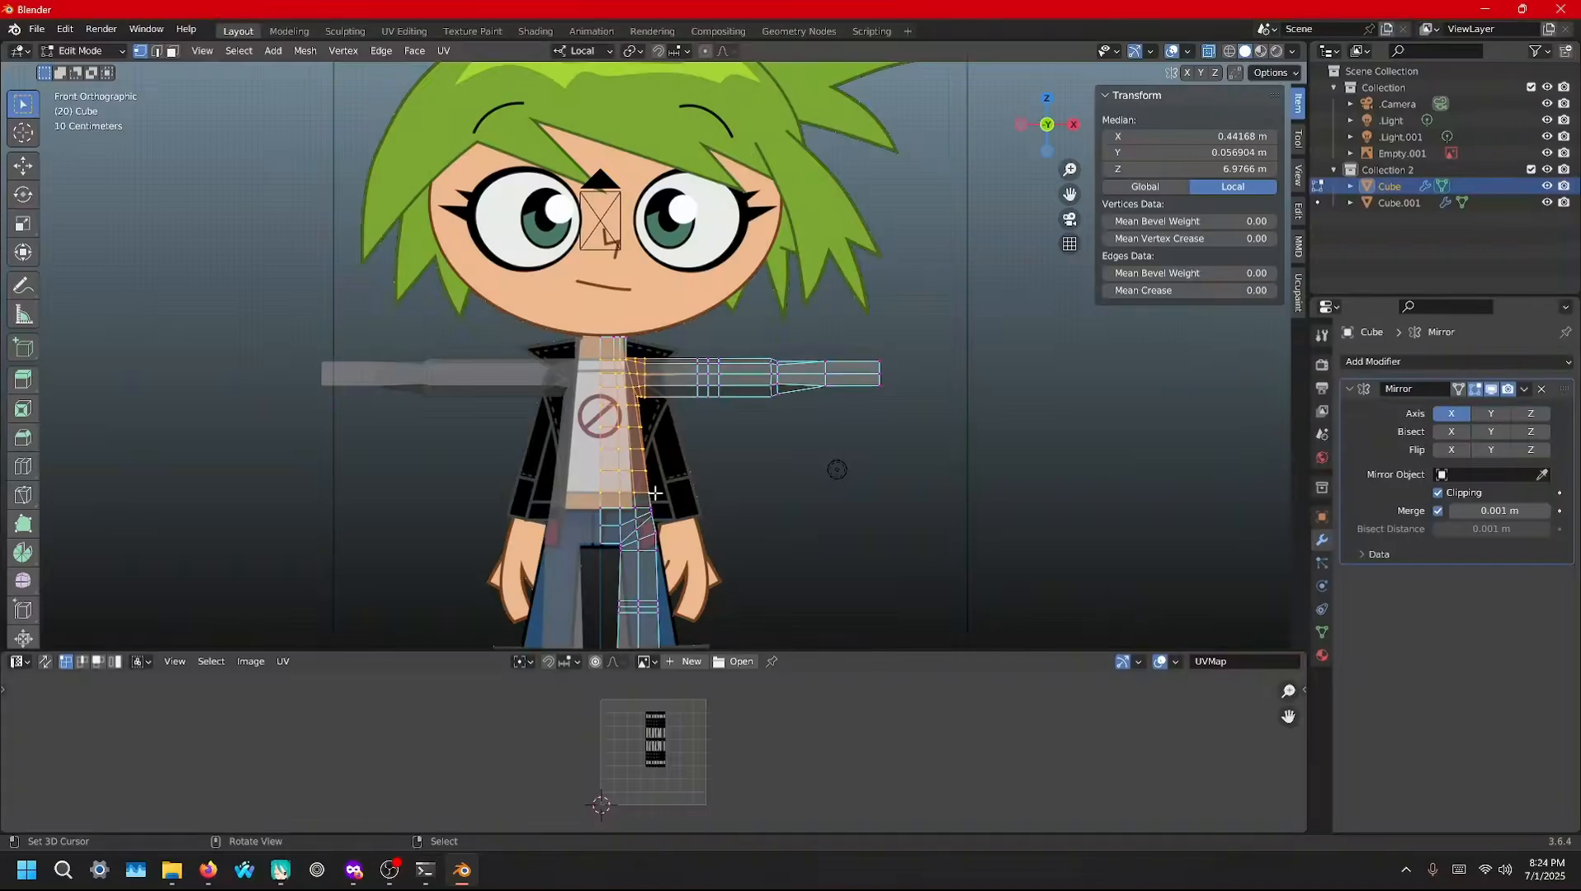
left_click(655, 493)
Select the front and back vertical edge loops along the side of the torso and leg, and shrink them inward along their normals
middle_click_drag(697, 500, 652, 487)
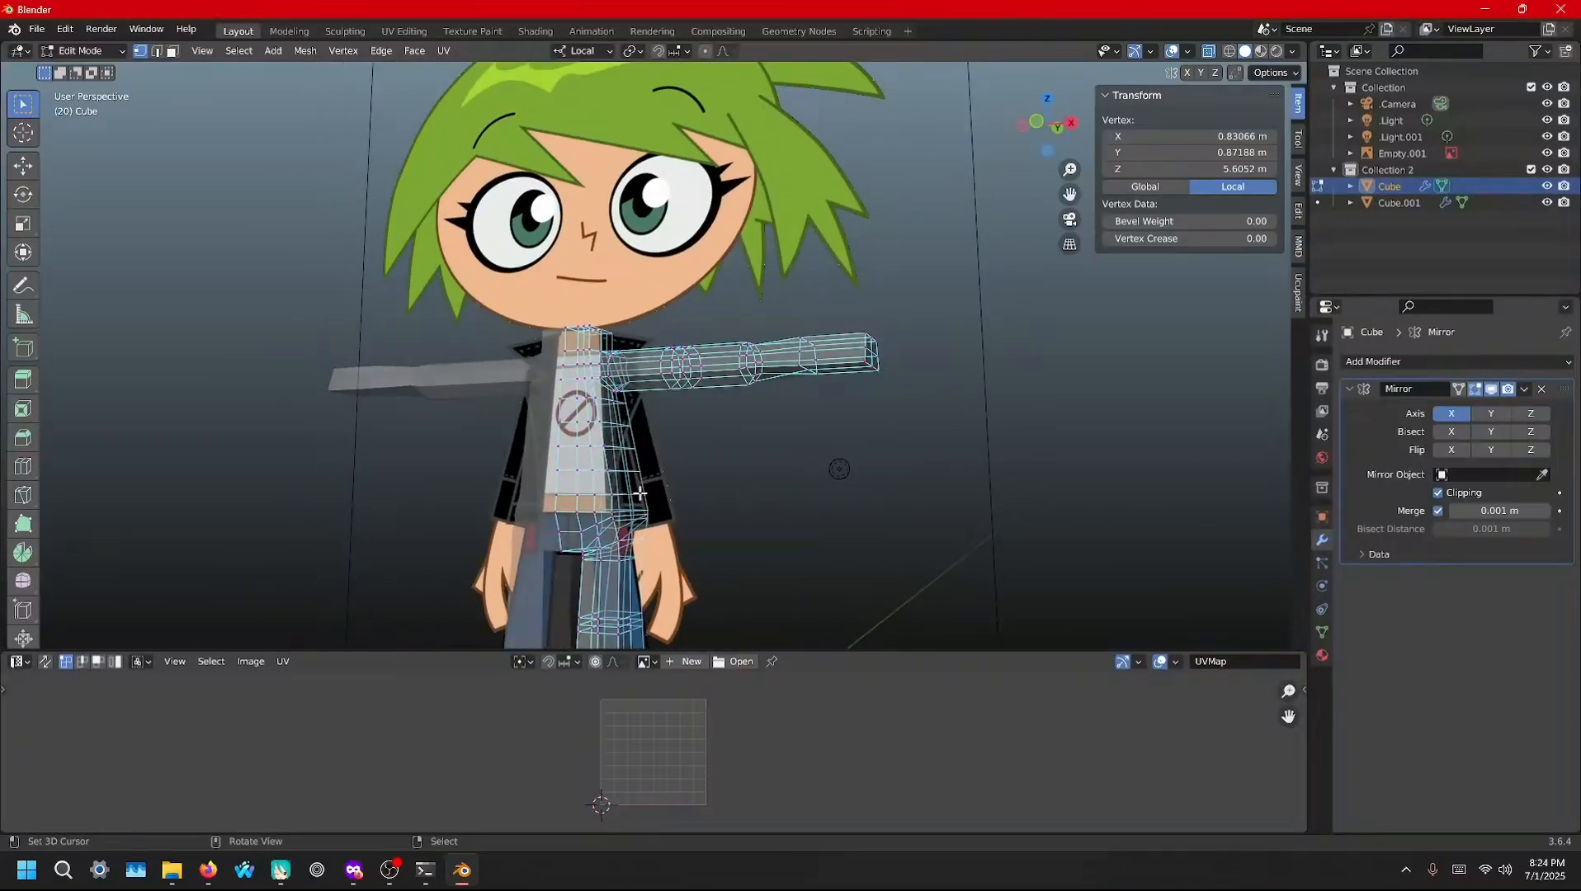
left_click(608, 487, "alt")
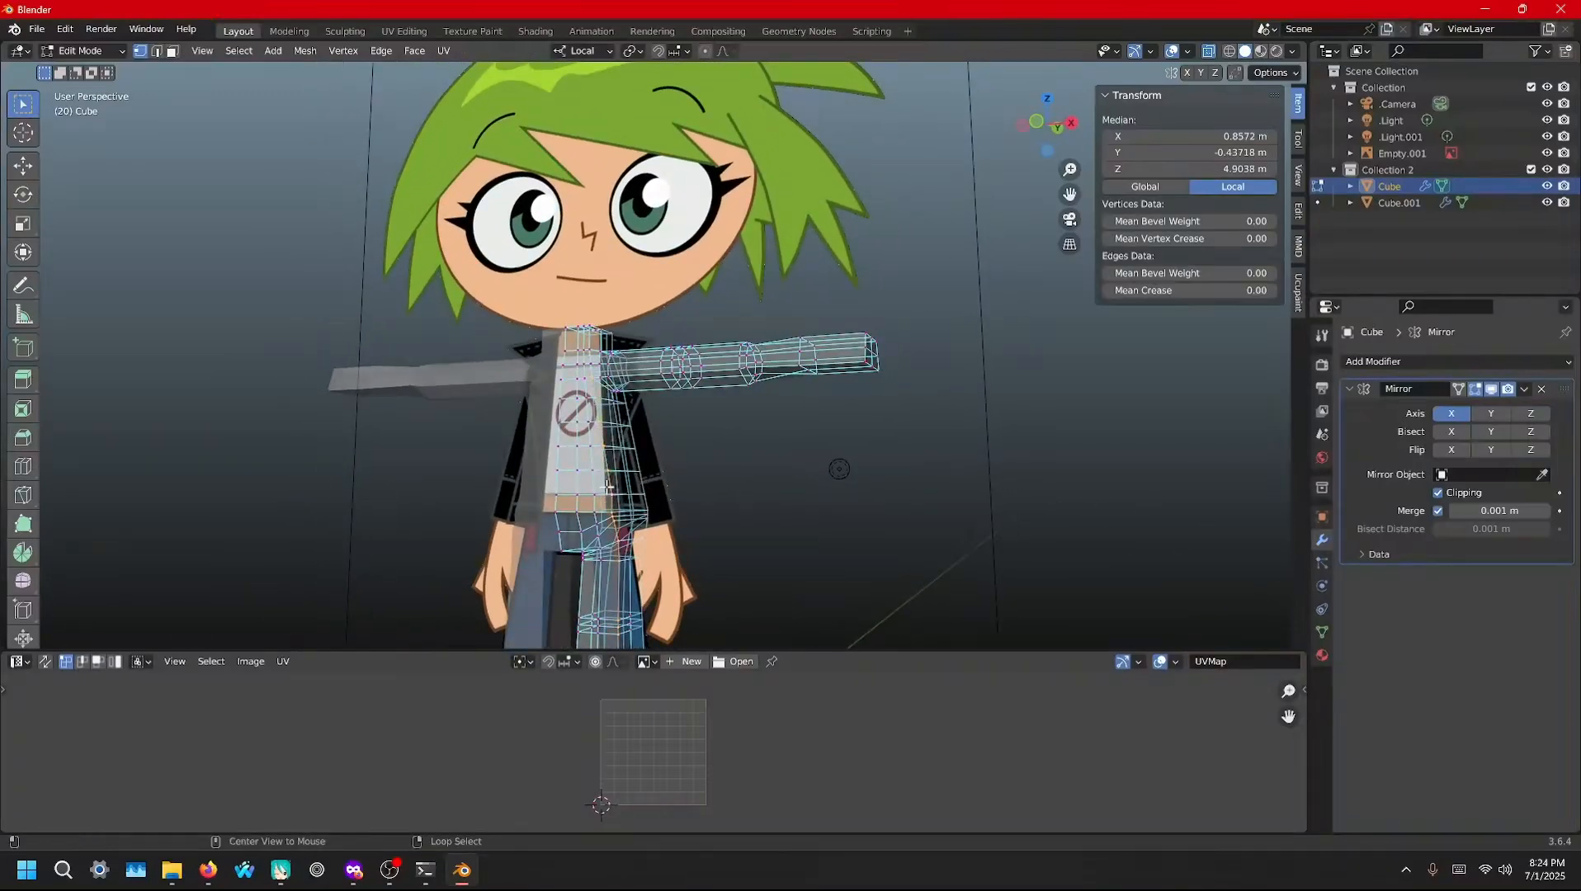
left_click(648, 503, "alt+shift")
middle_click_drag(761, 542, 692, 466)
scroll(684, 507, "down", 4)
scroll(790, 564, "up", 5)
scroll(742, 467, "up", 2)
middle_click_drag(675, 534, 690, 526)
middle_click_drag(690, 525, 682, 466, "shift")
key("ctrl+z")
middle_click_drag(694, 399, 720, 424)
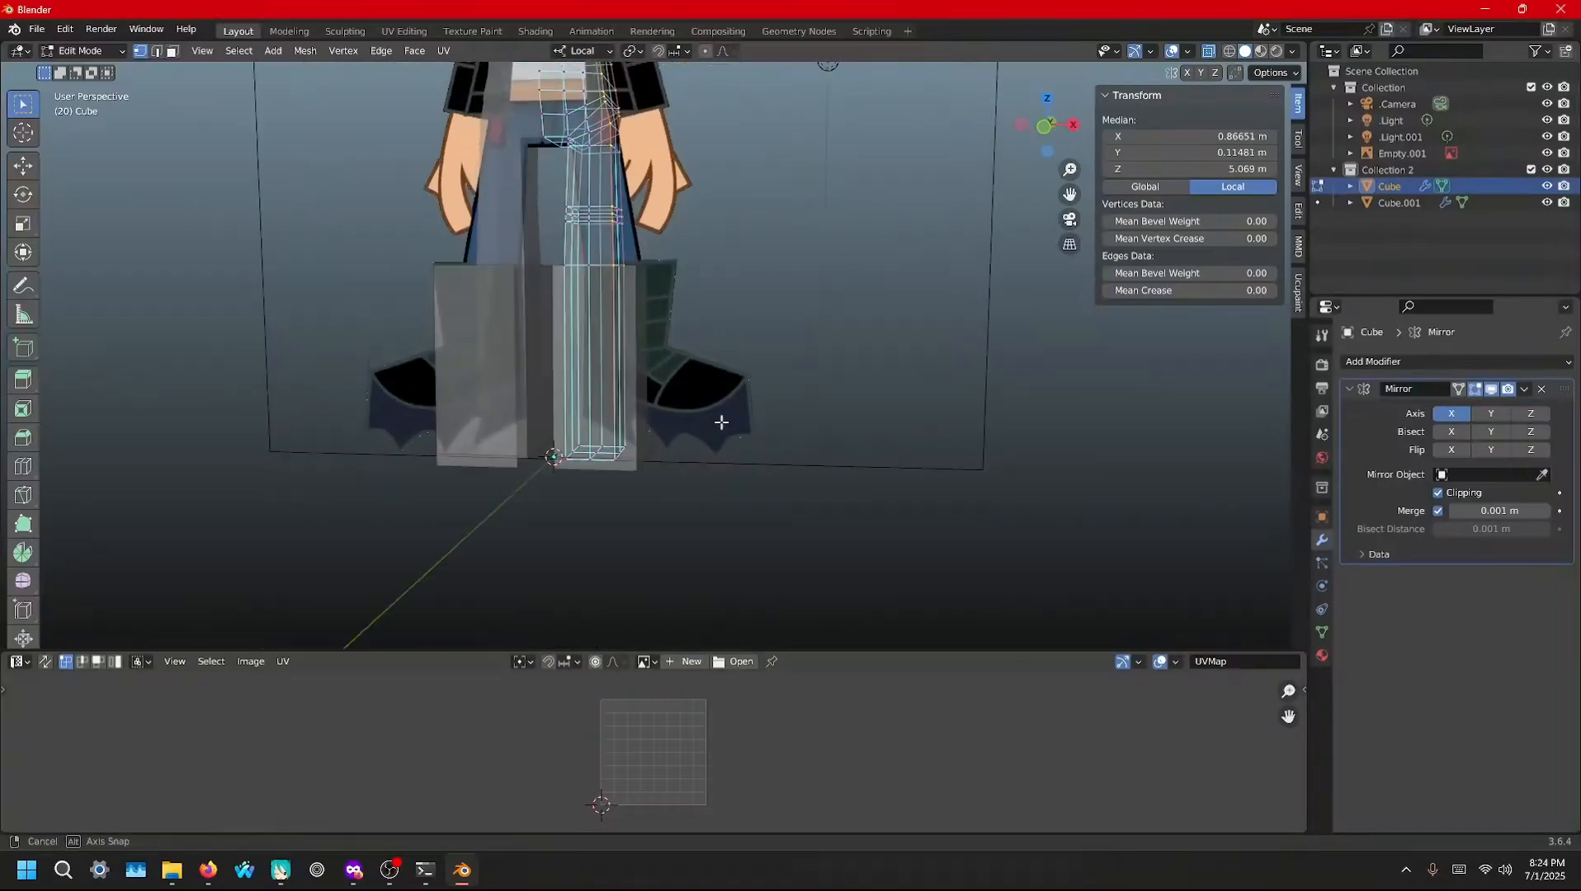
middle_click_drag(738, 343, 776, 458, "shift")
key("alt+s")
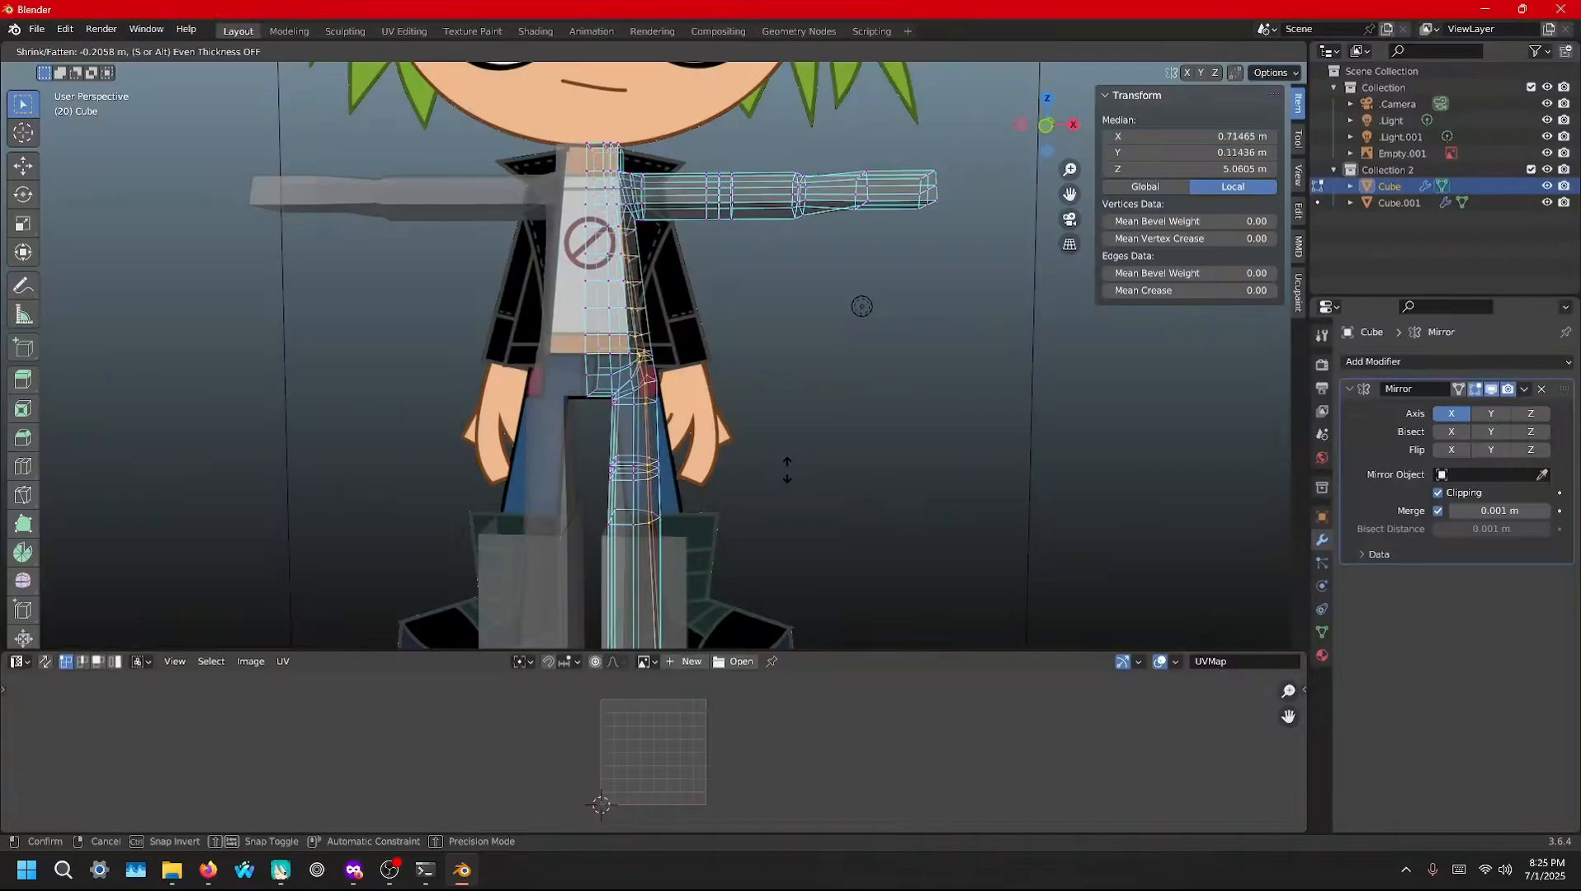
left_click(786, 469)
Slide the front and back side vertices of the hip along their edges to just below the waistline
middle_click_drag(842, 459, 728, 414)
scroll(685, 457, "up", 3)
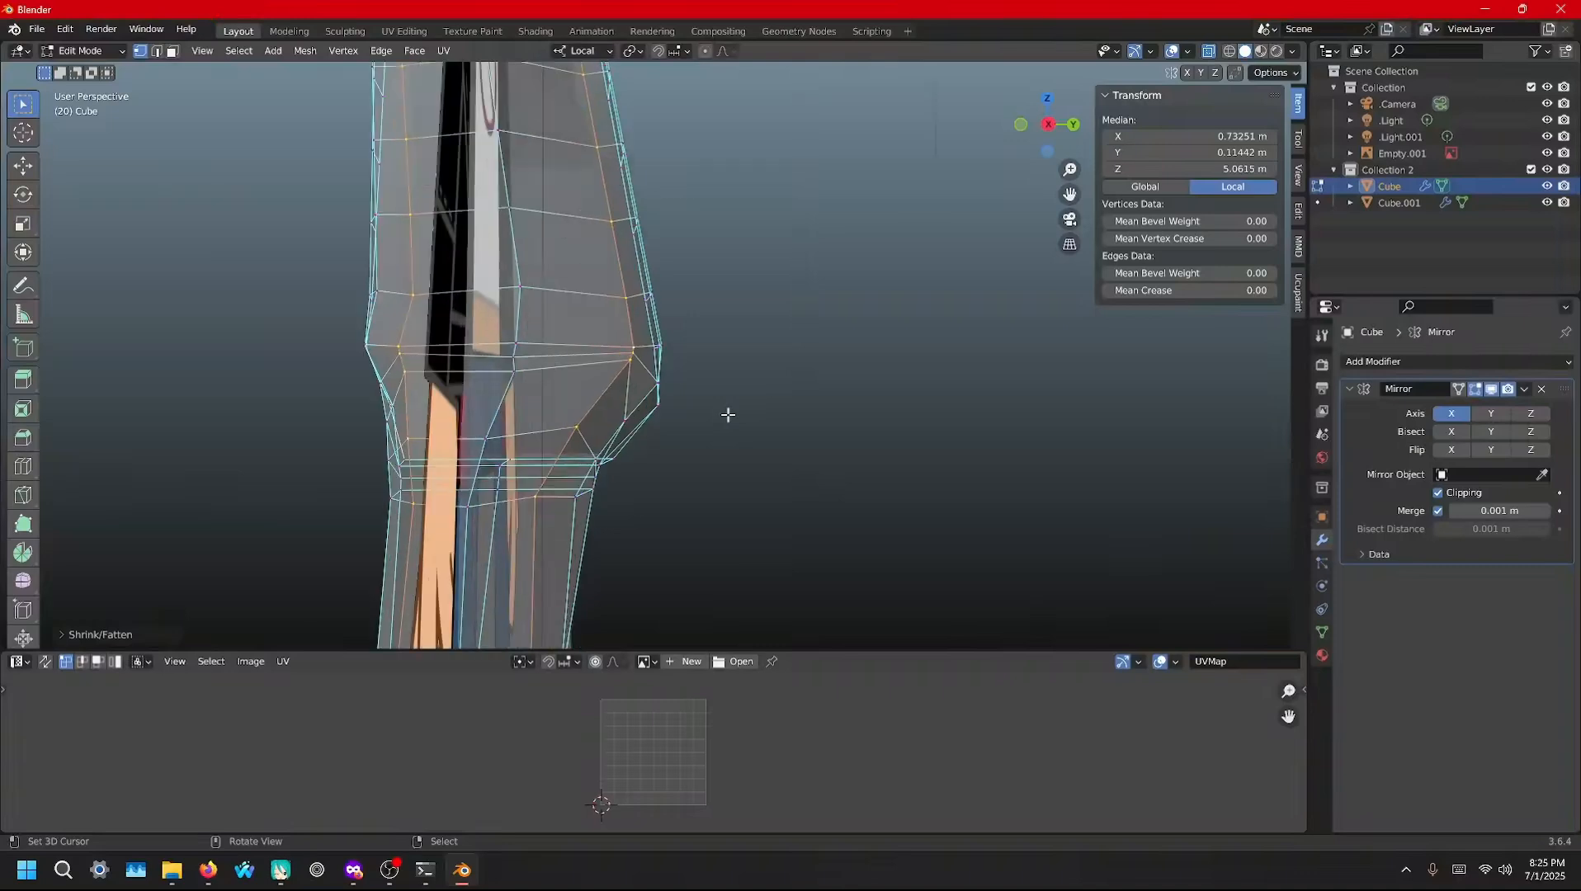
right_click(406, 378)
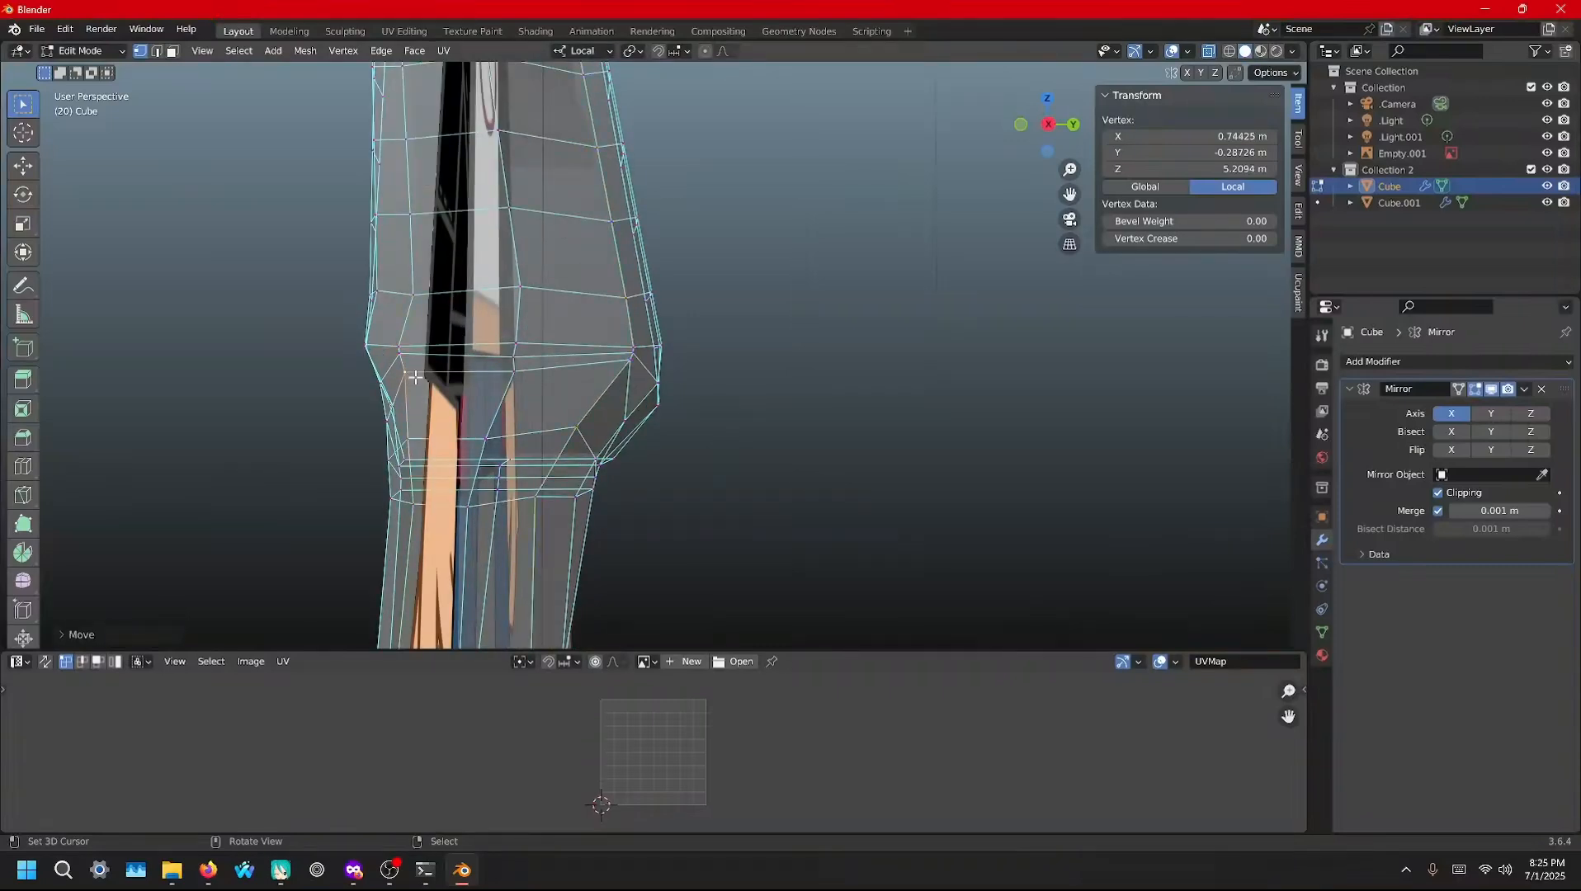
key("g")
key("g")
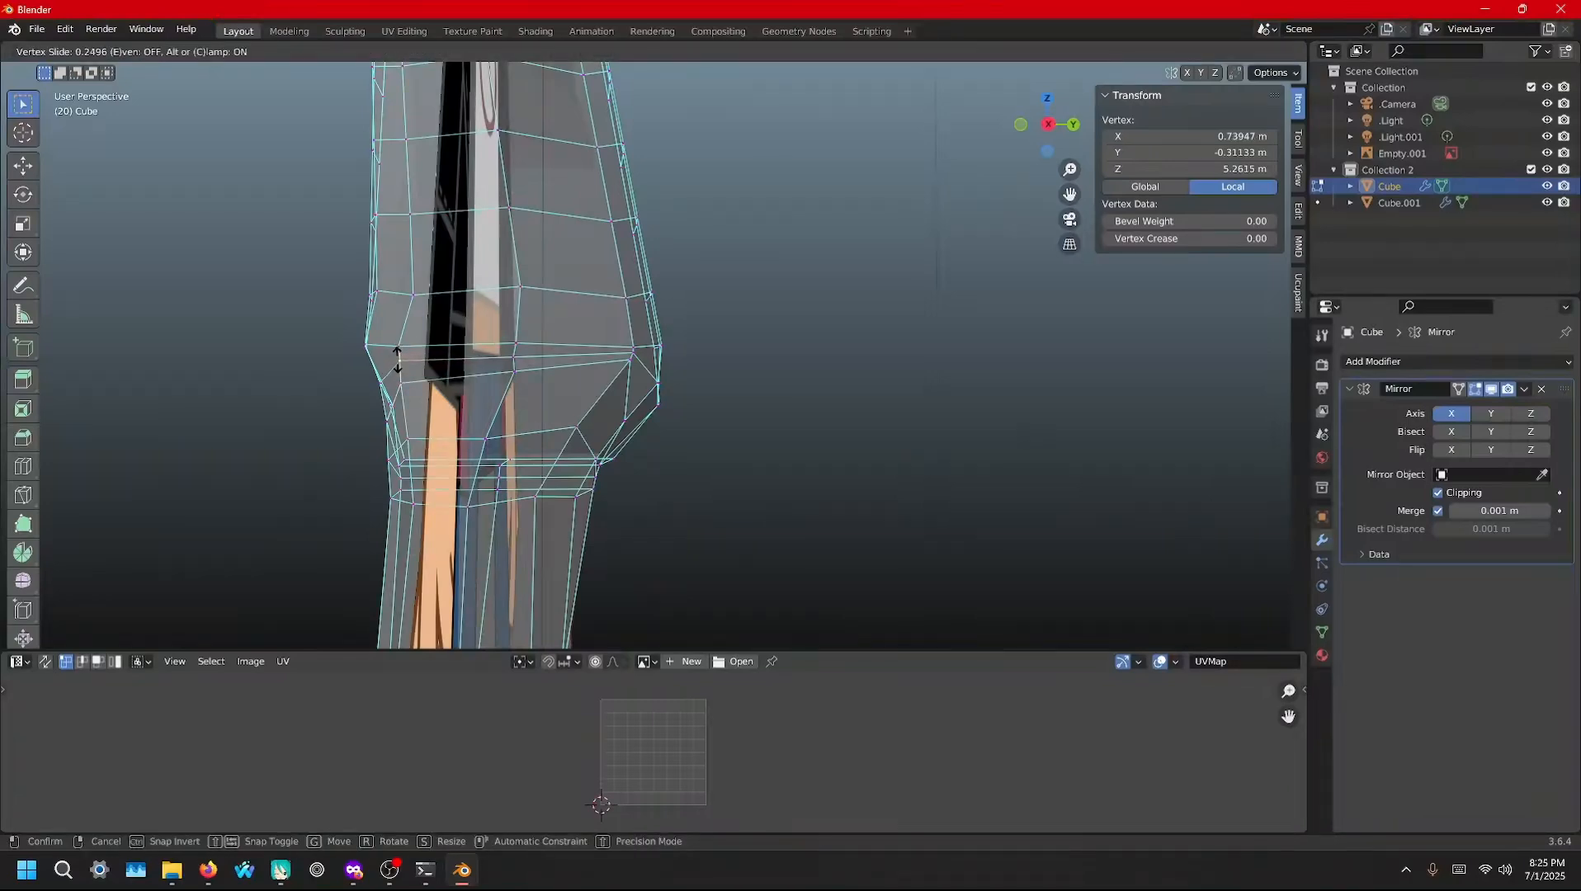
left_click(398, 360)
left_click(623, 363)
key("shift+v")
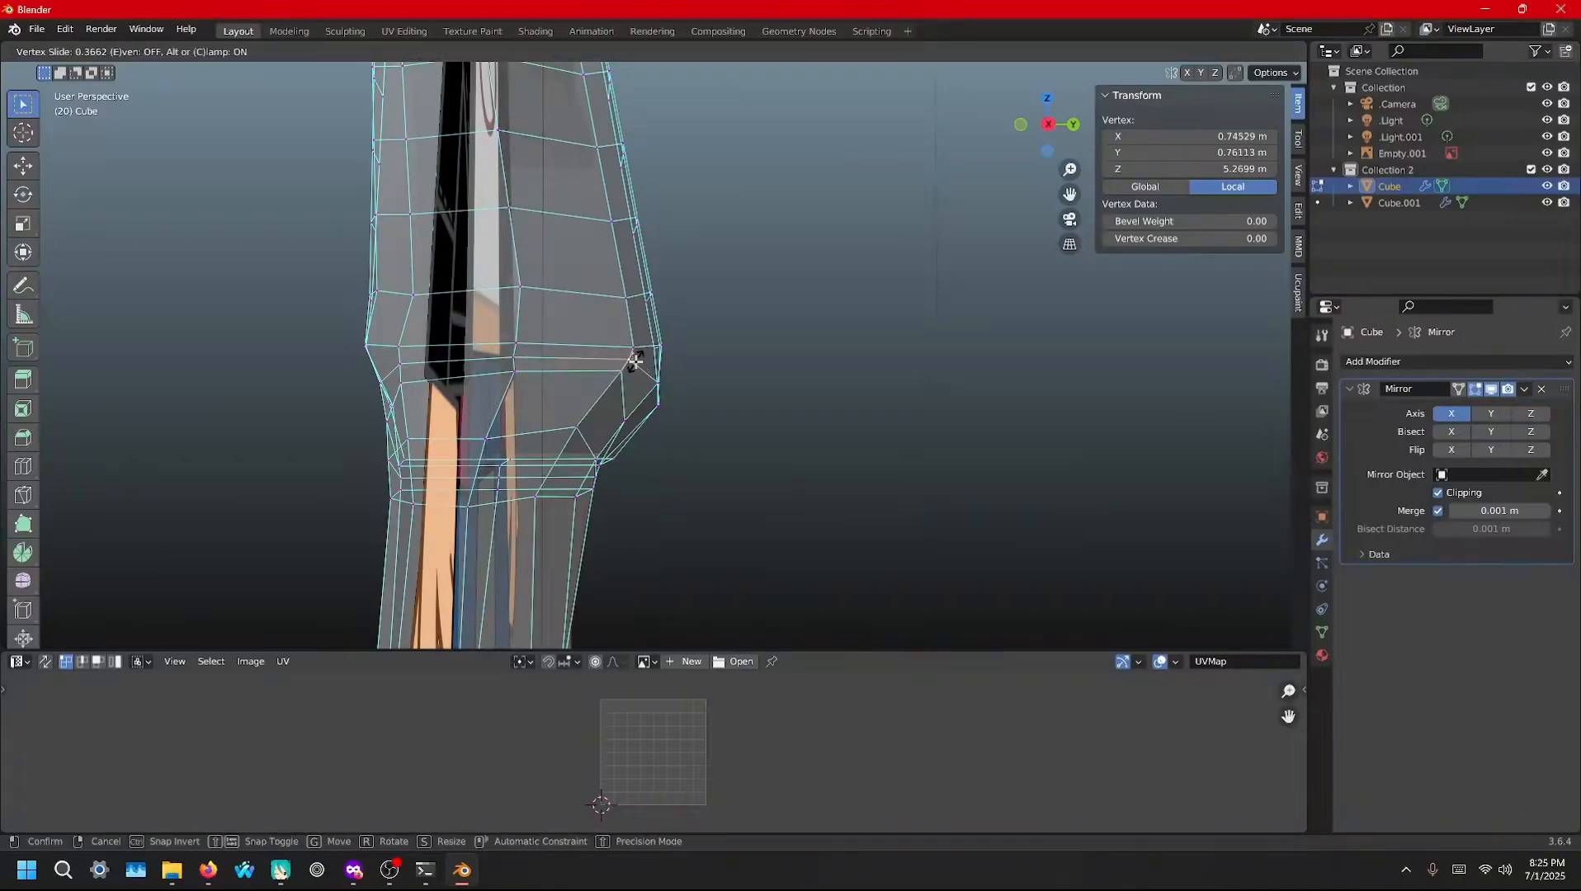
left_click(634, 361)
Slide the front hip vertex beside the pocket outward along its edge, working in the front view
middle_click_drag(759, 382, 935, 379)
left_click(649, 383)
left_click(671, 373, "shift")
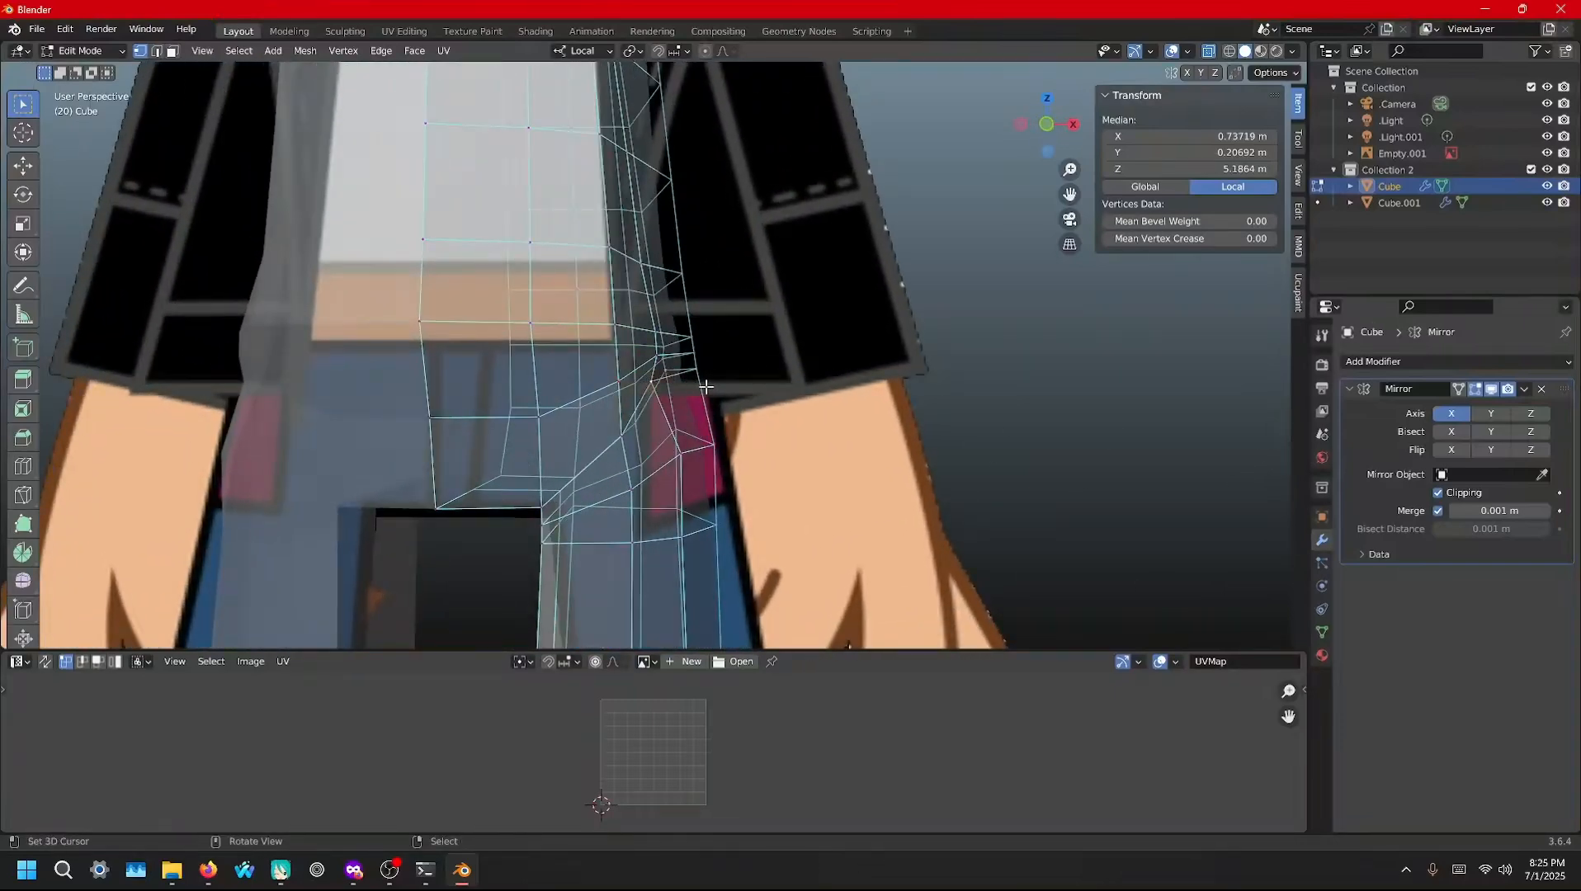
middle_click_drag(781, 387, 814, 377)
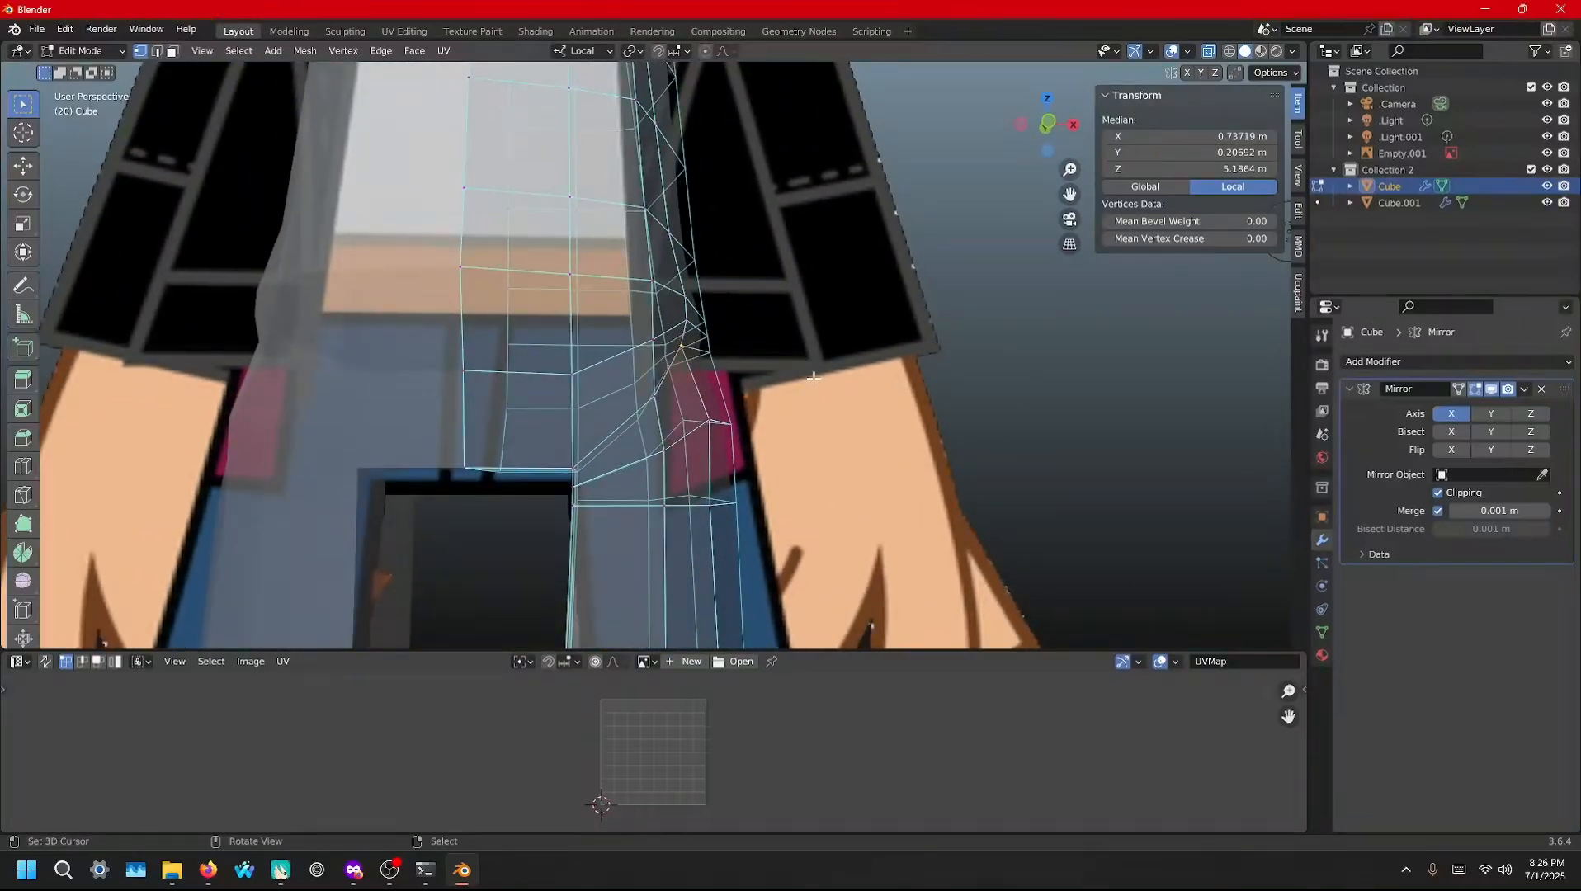
key("KP_1")
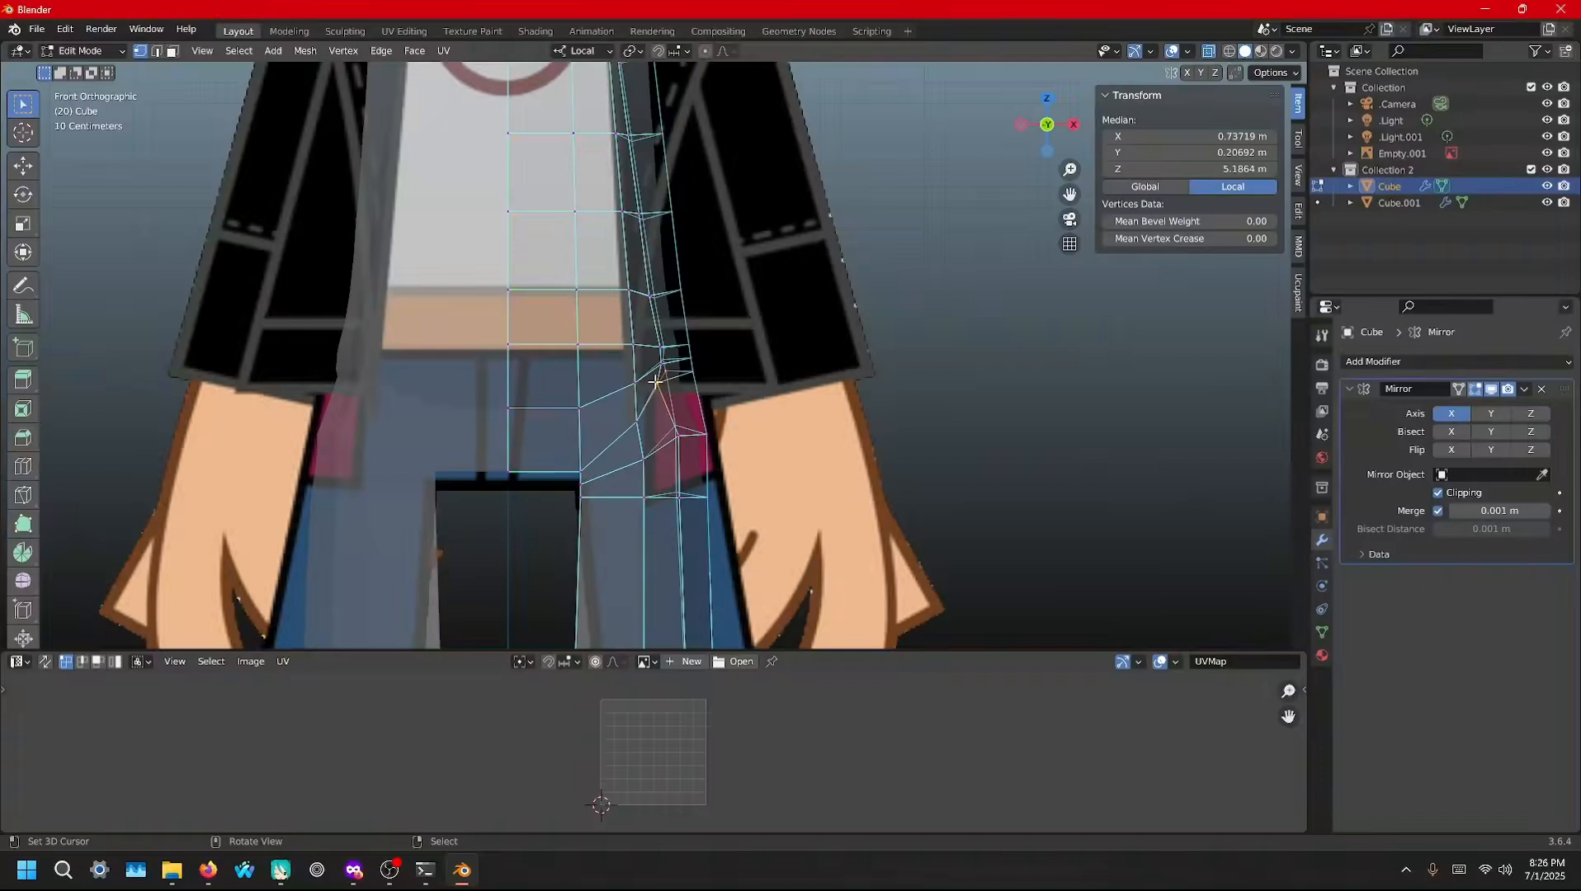
left_click(693, 380)
key("shift+v")
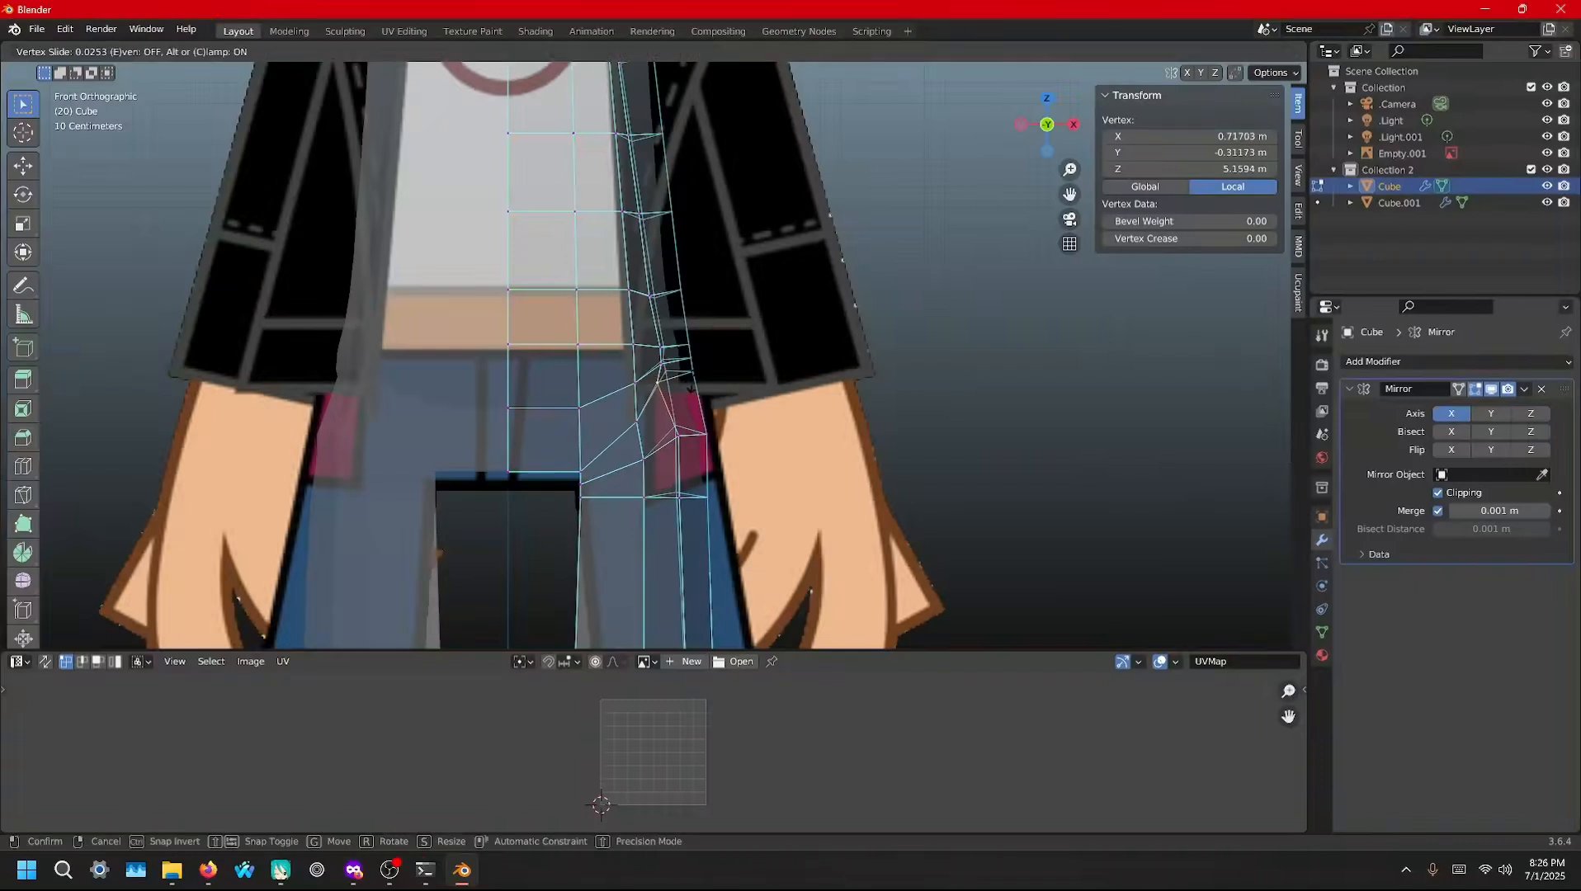
left_click(702, 378)
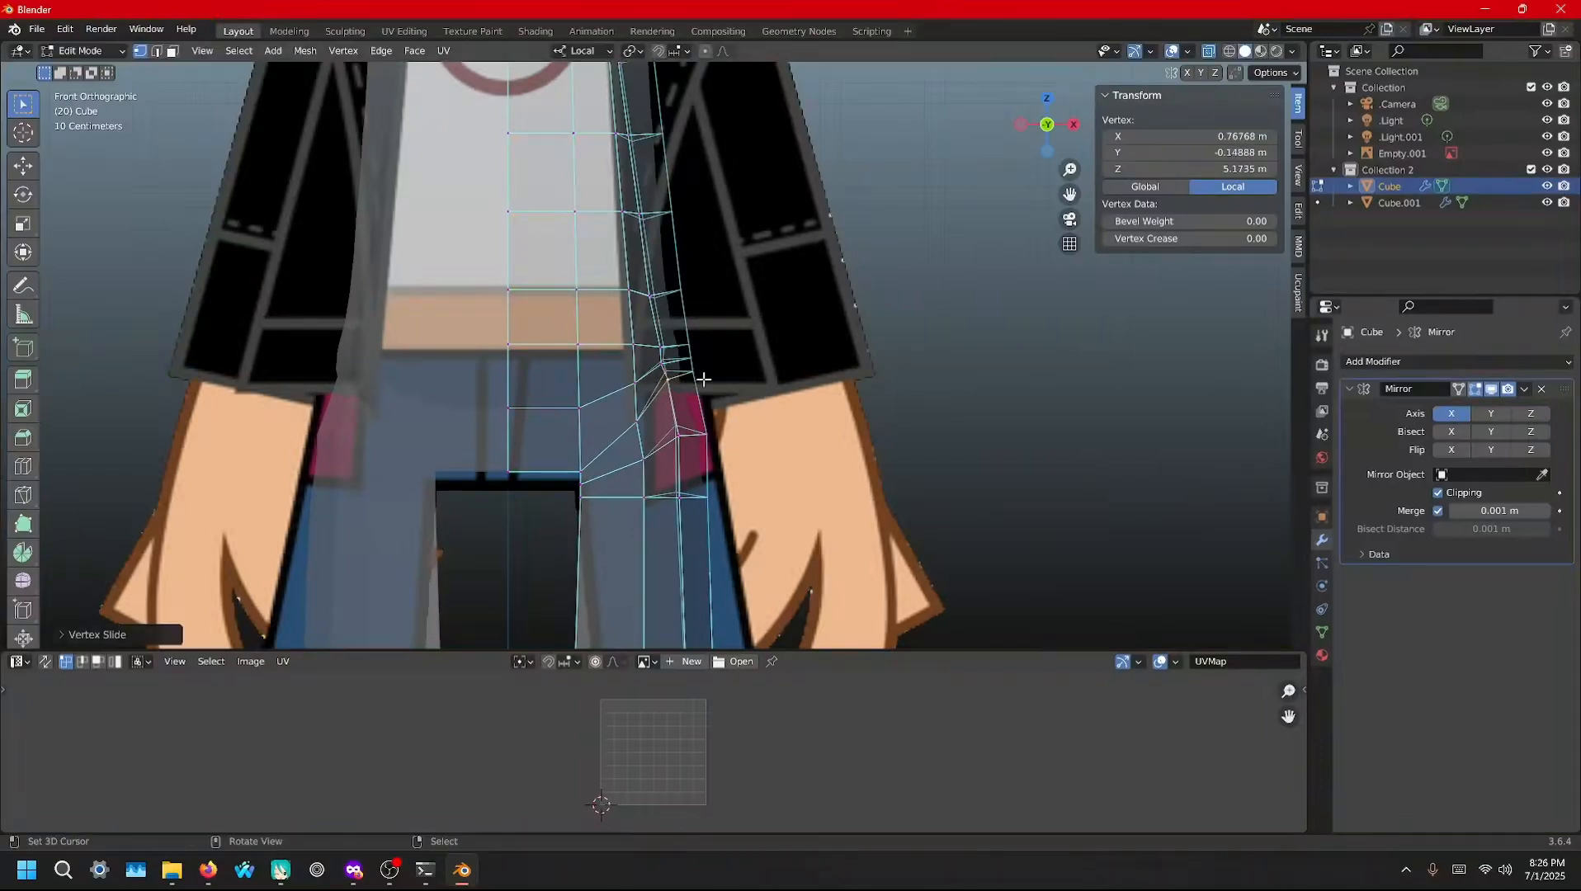
Readjust the front hip vertex by vertex sliding, and slide the front and back pair at that height along their edges
key("shift+v")
left_click(695, 373)
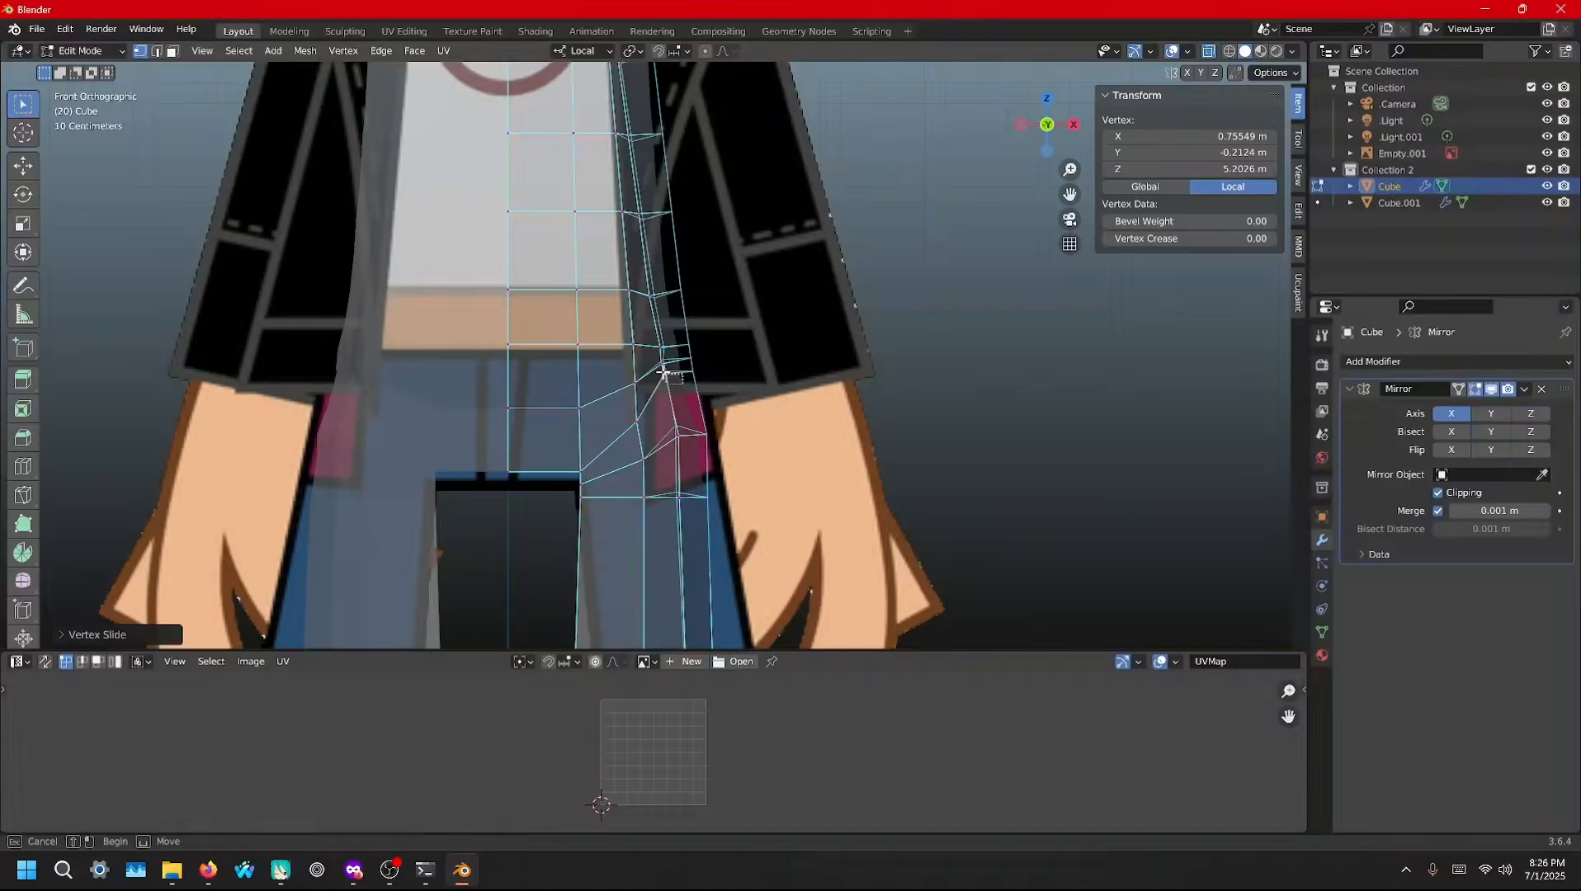
key("shift+v")
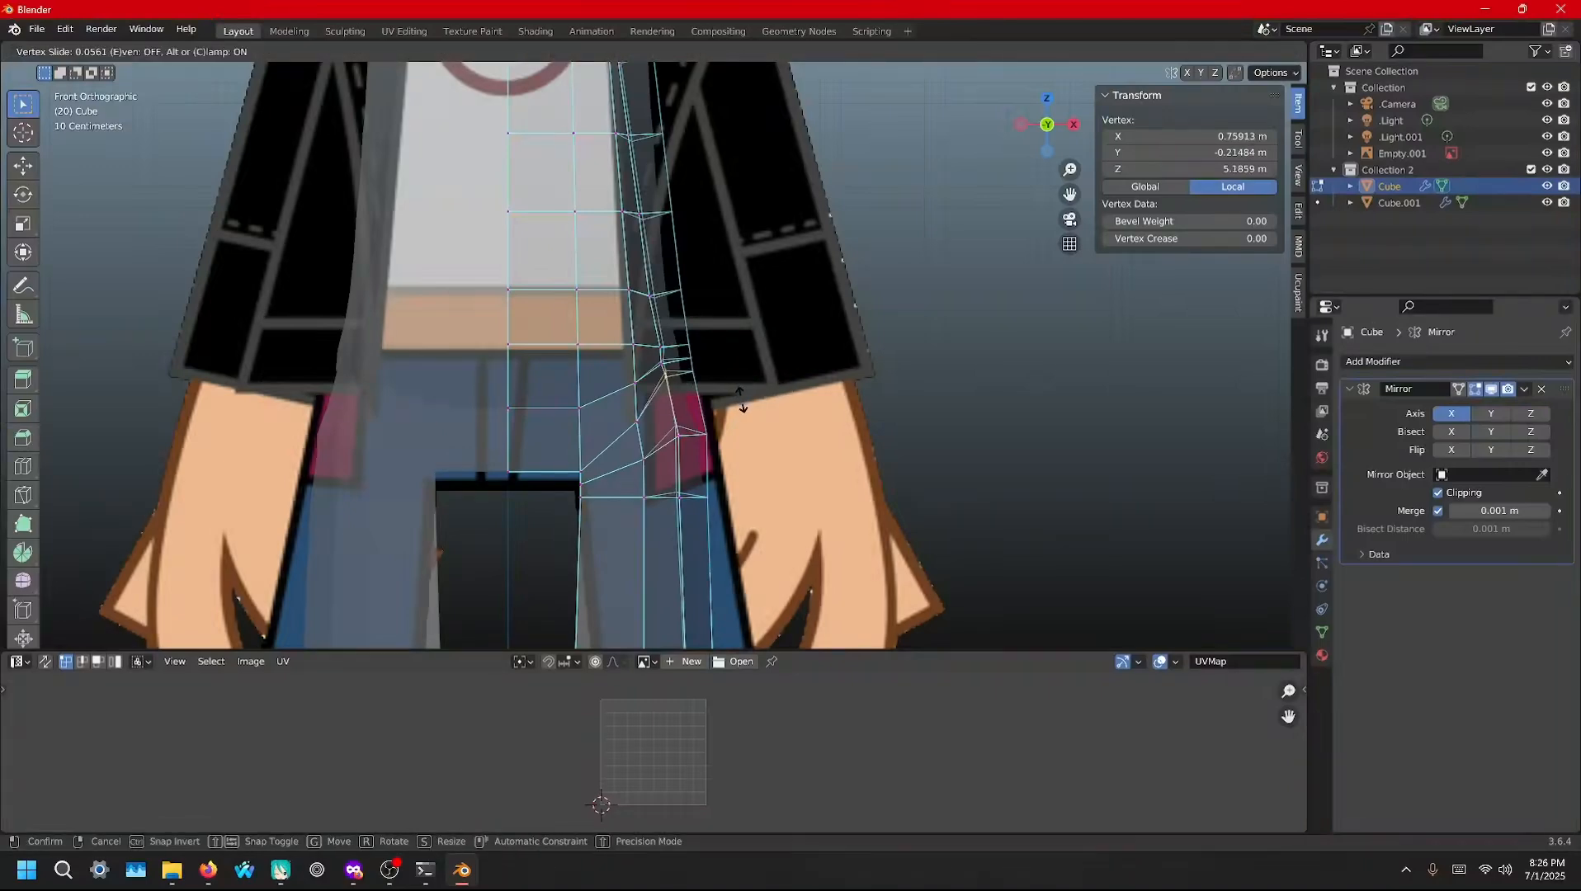
left_click(747, 407)
key("shift+v")
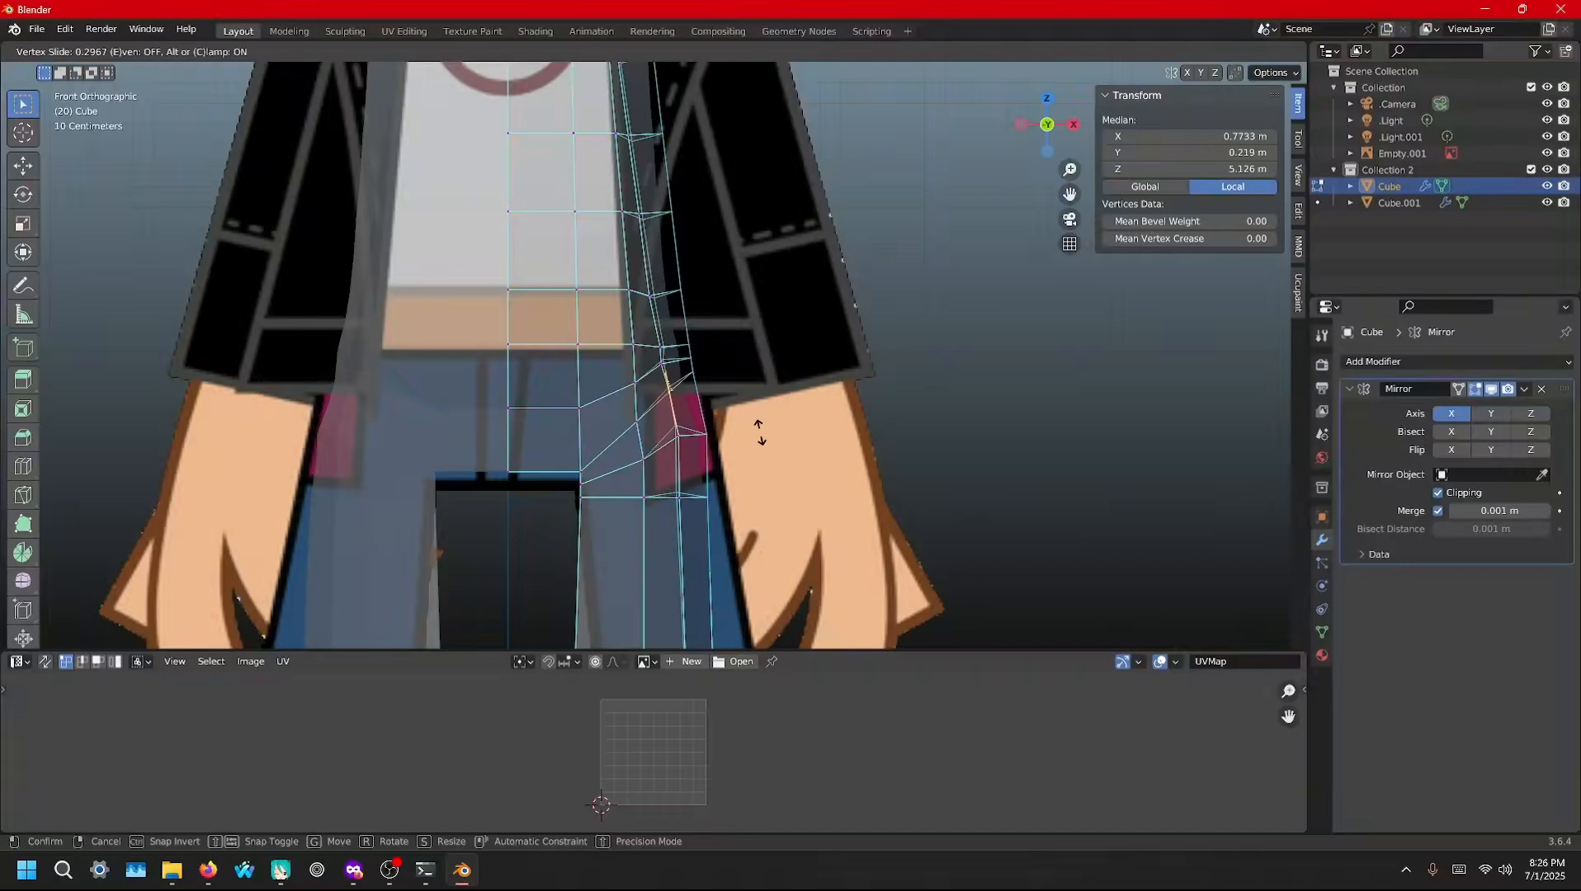
left_click(757, 428)
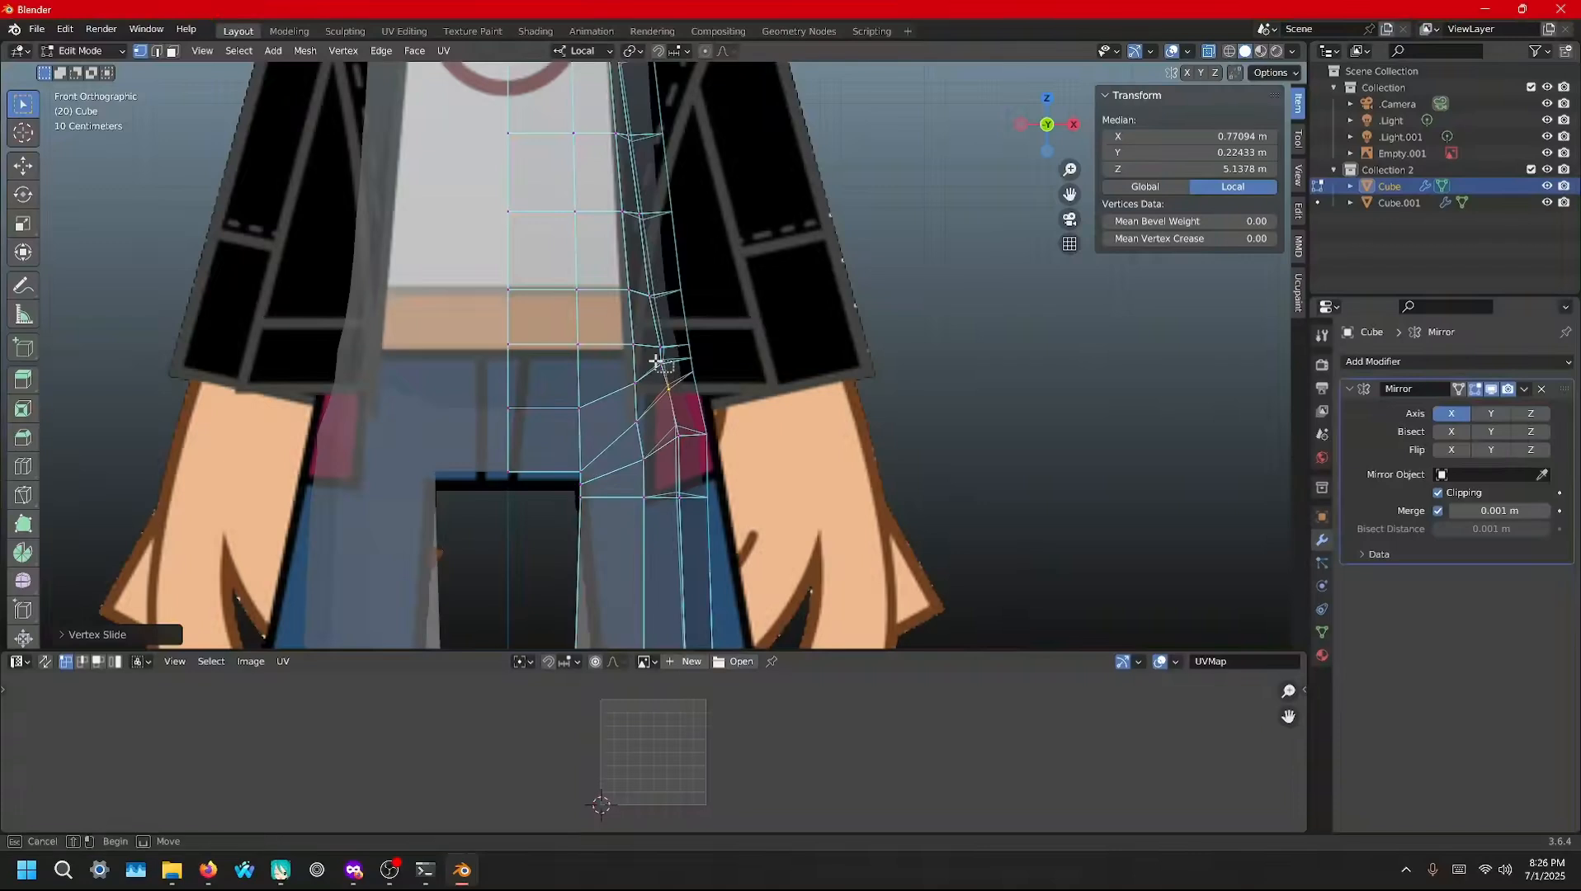
Level the front and back hip vertices just below the waistline by scaling them to 0 along Z
left_click(675, 372)
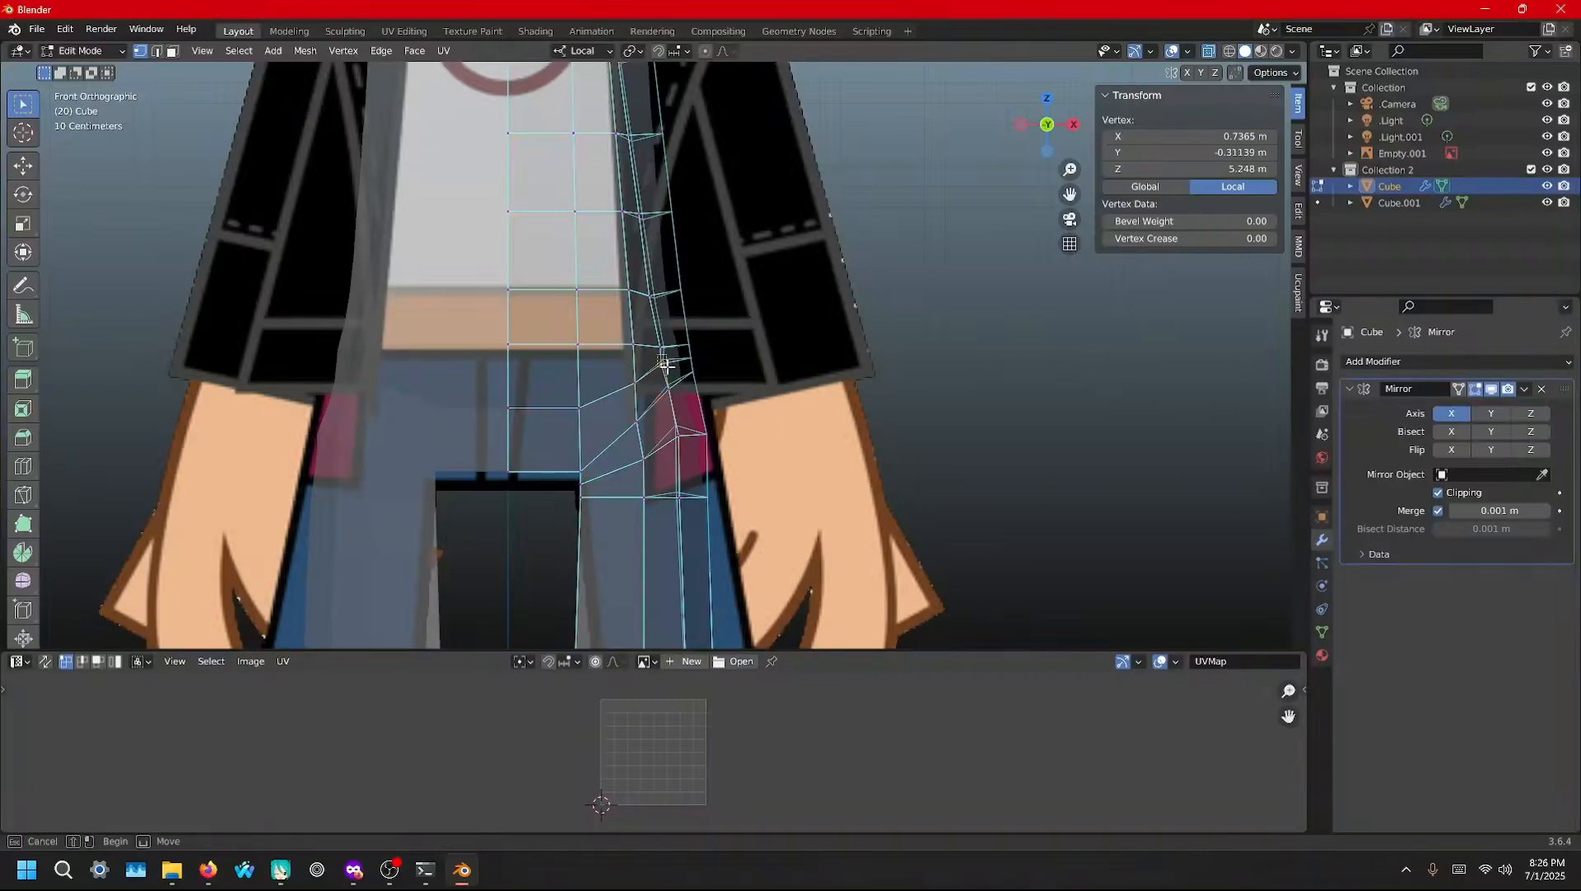
left_click(664, 363, "shift")
key("s")
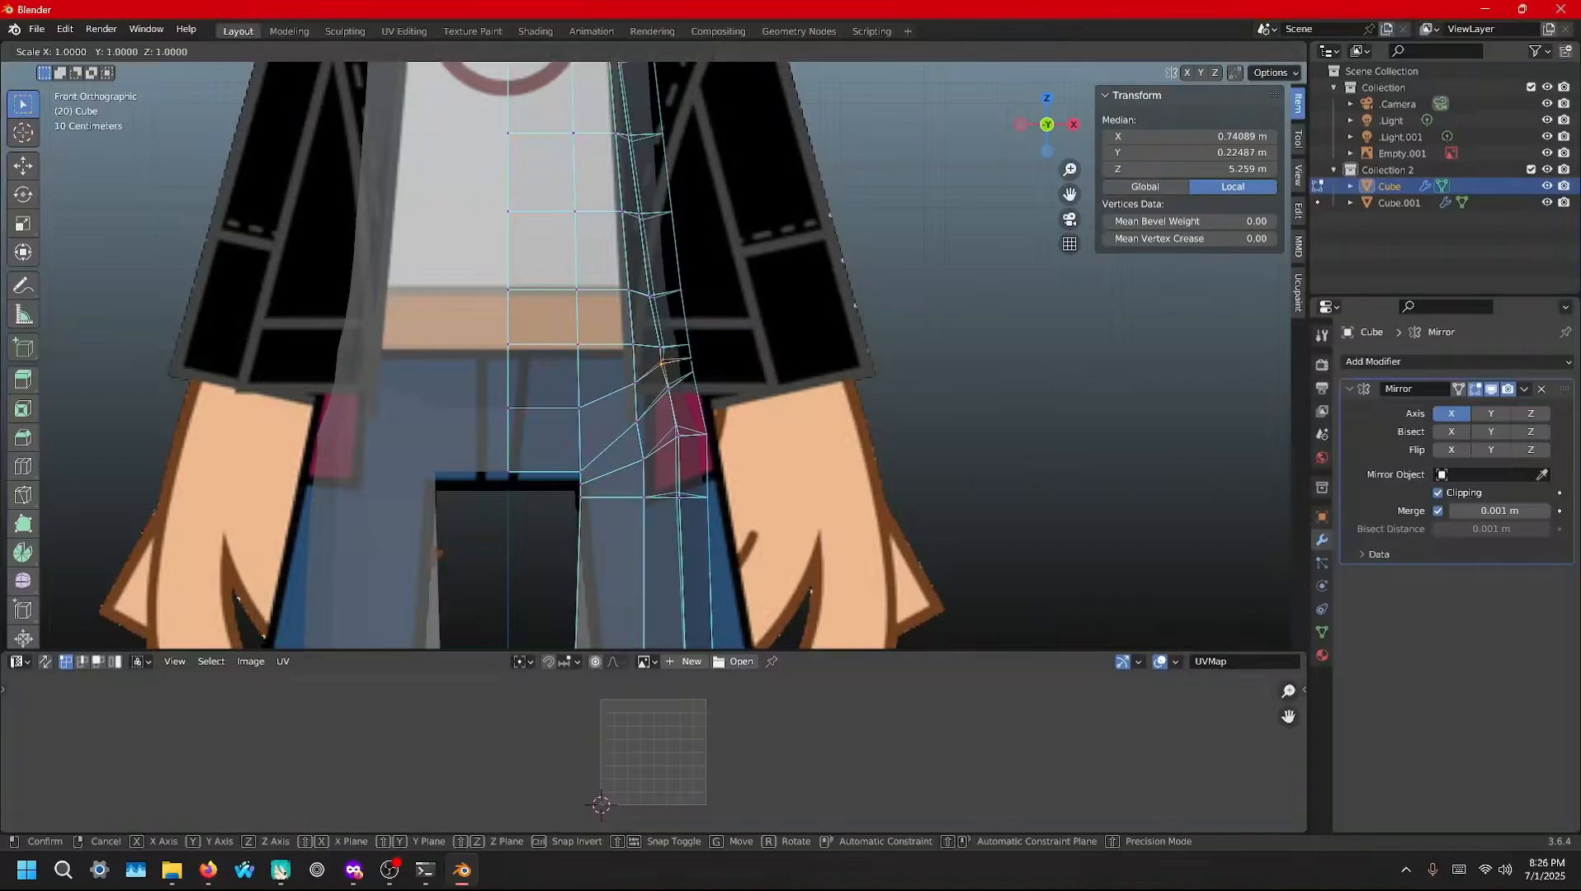
key("z")
key("0")
key("Return")
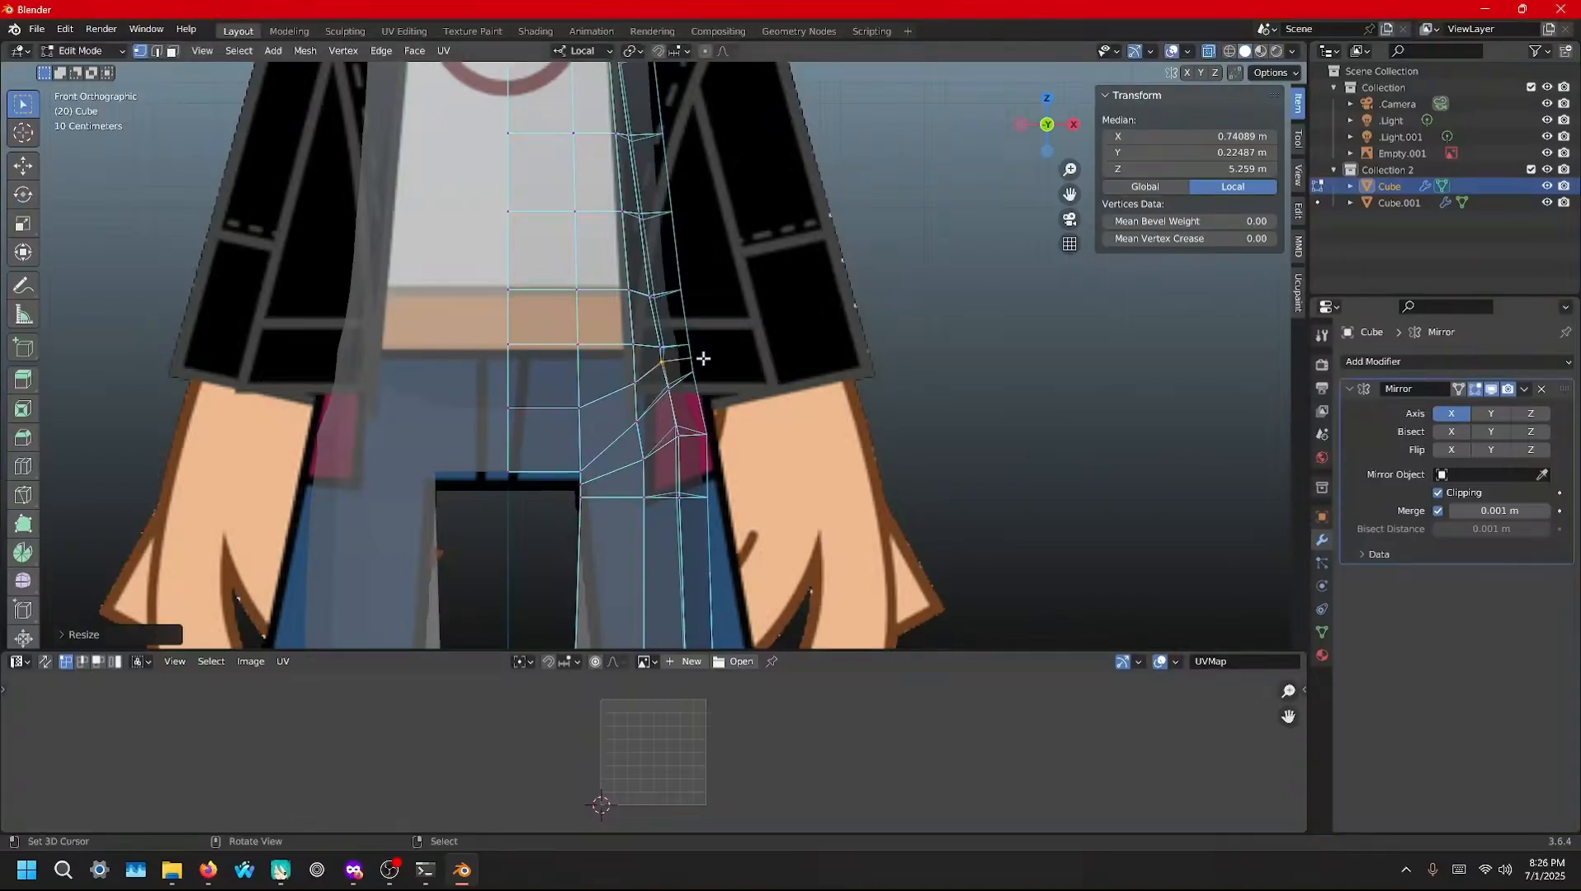
Lower the levelled pair of hip vertices along the Z axis to a local height of about 5.23 m
key("g")
key("g")
key("g")
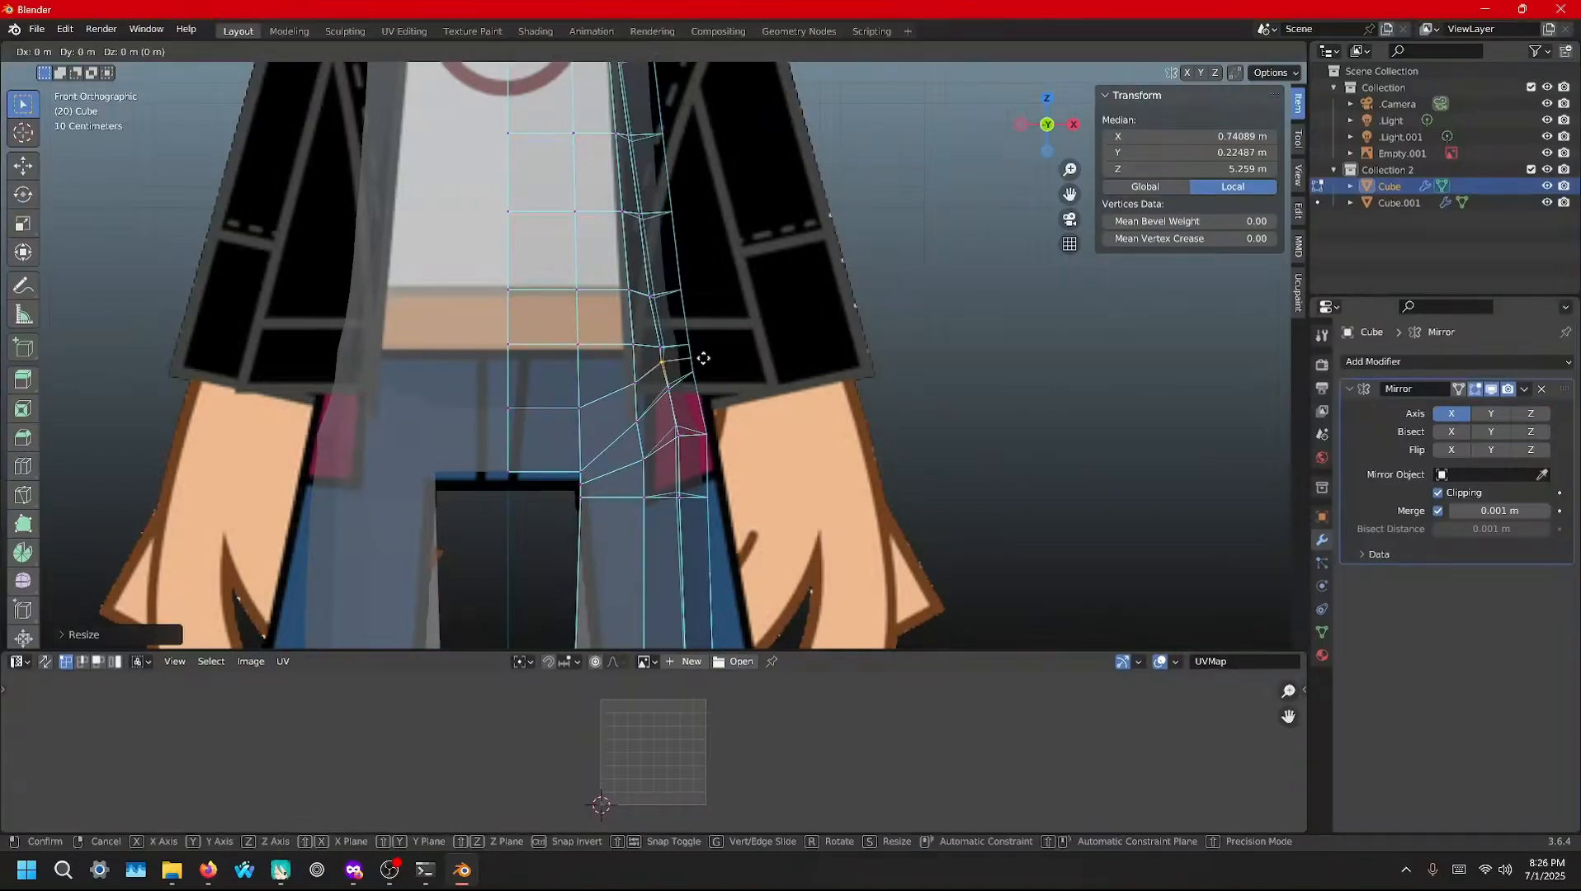
key("x")
key("x")
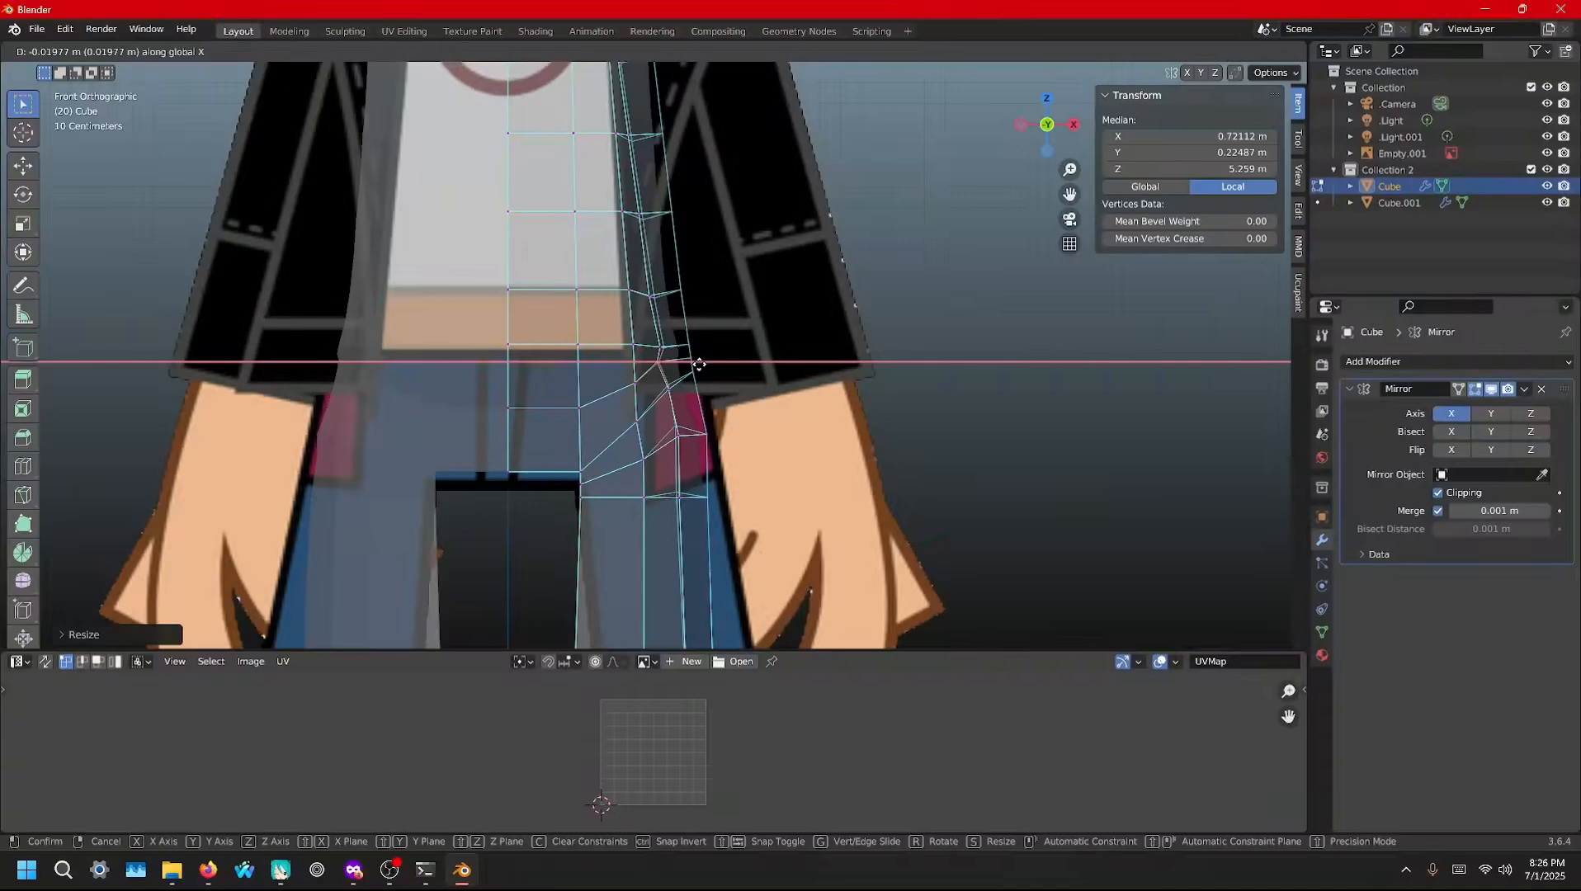
key("z")
key("z")
left_click(699, 364)
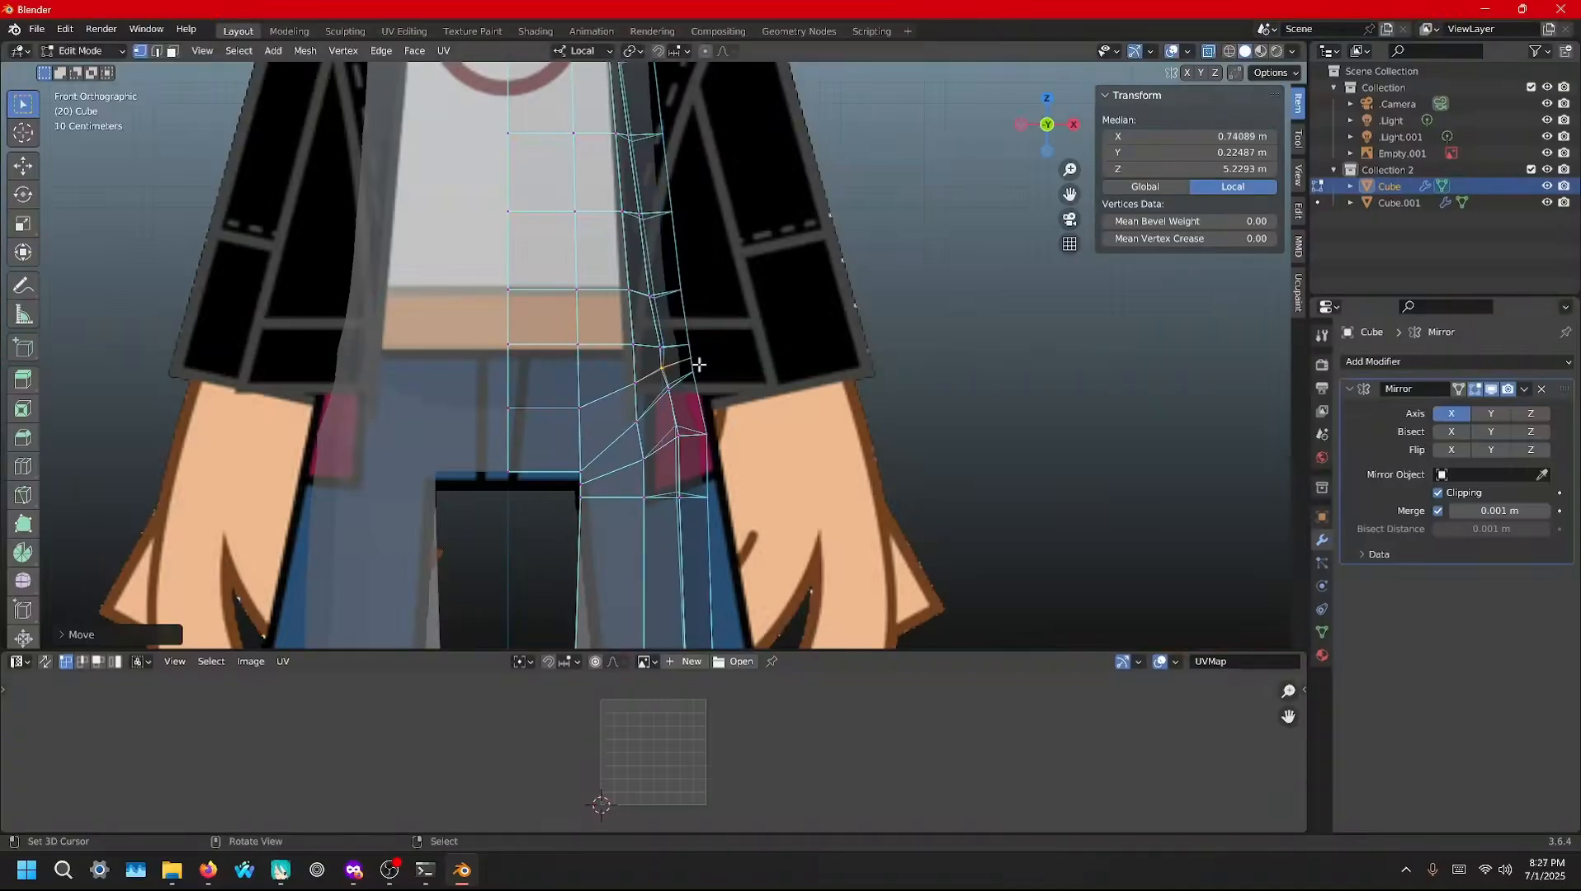
Move the levelled pair of hip vertices outward along the X axis to a local X of about 0.75 m
key("g")
key("x")
key("x")
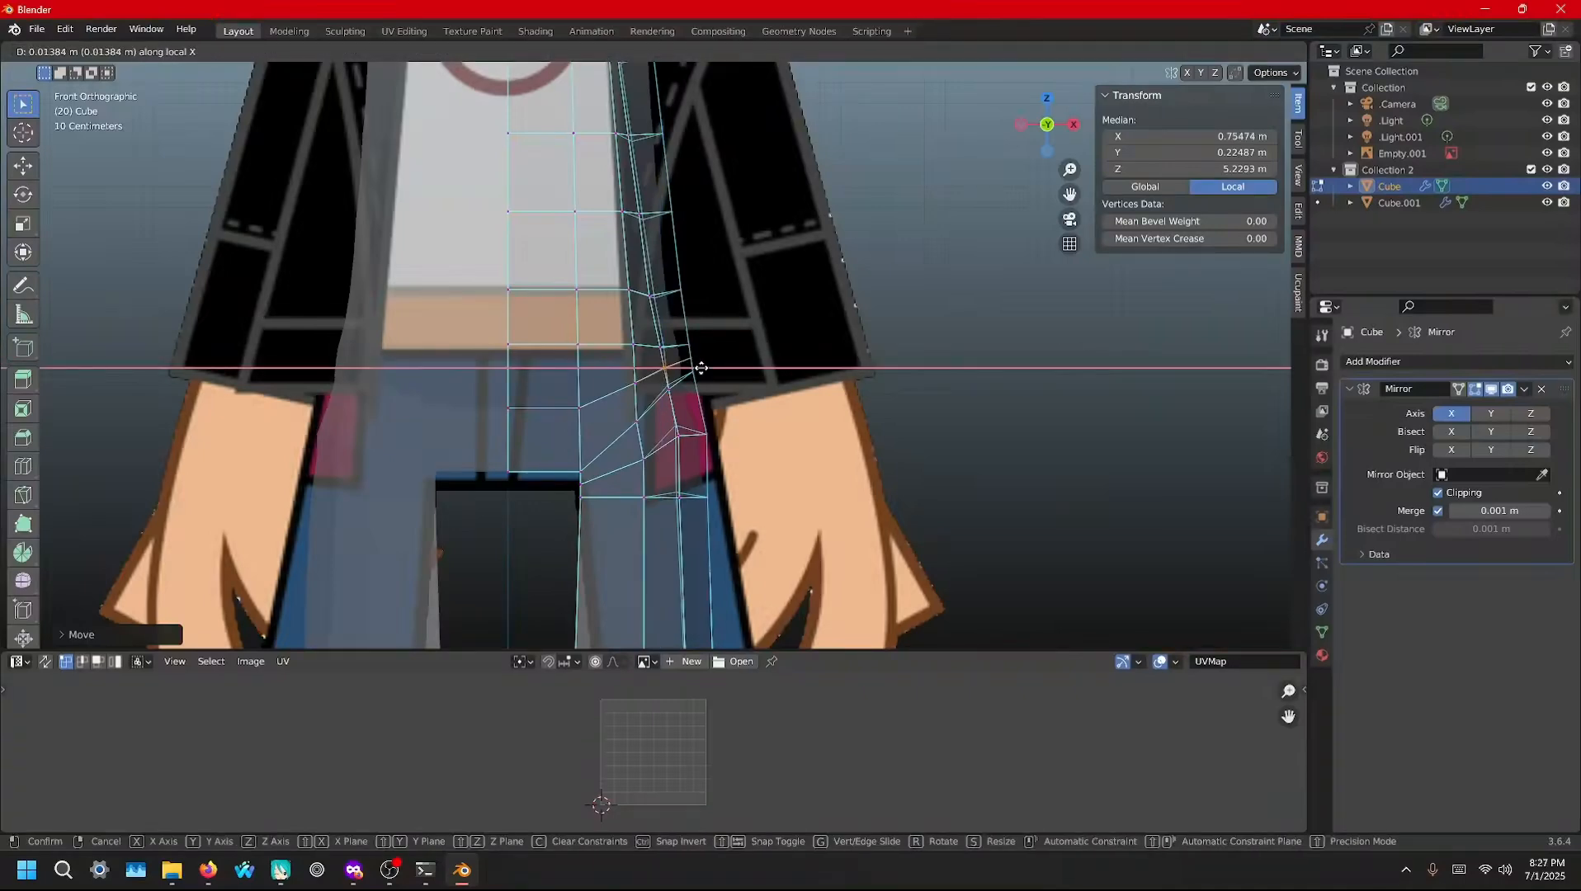
left_click(700, 368)
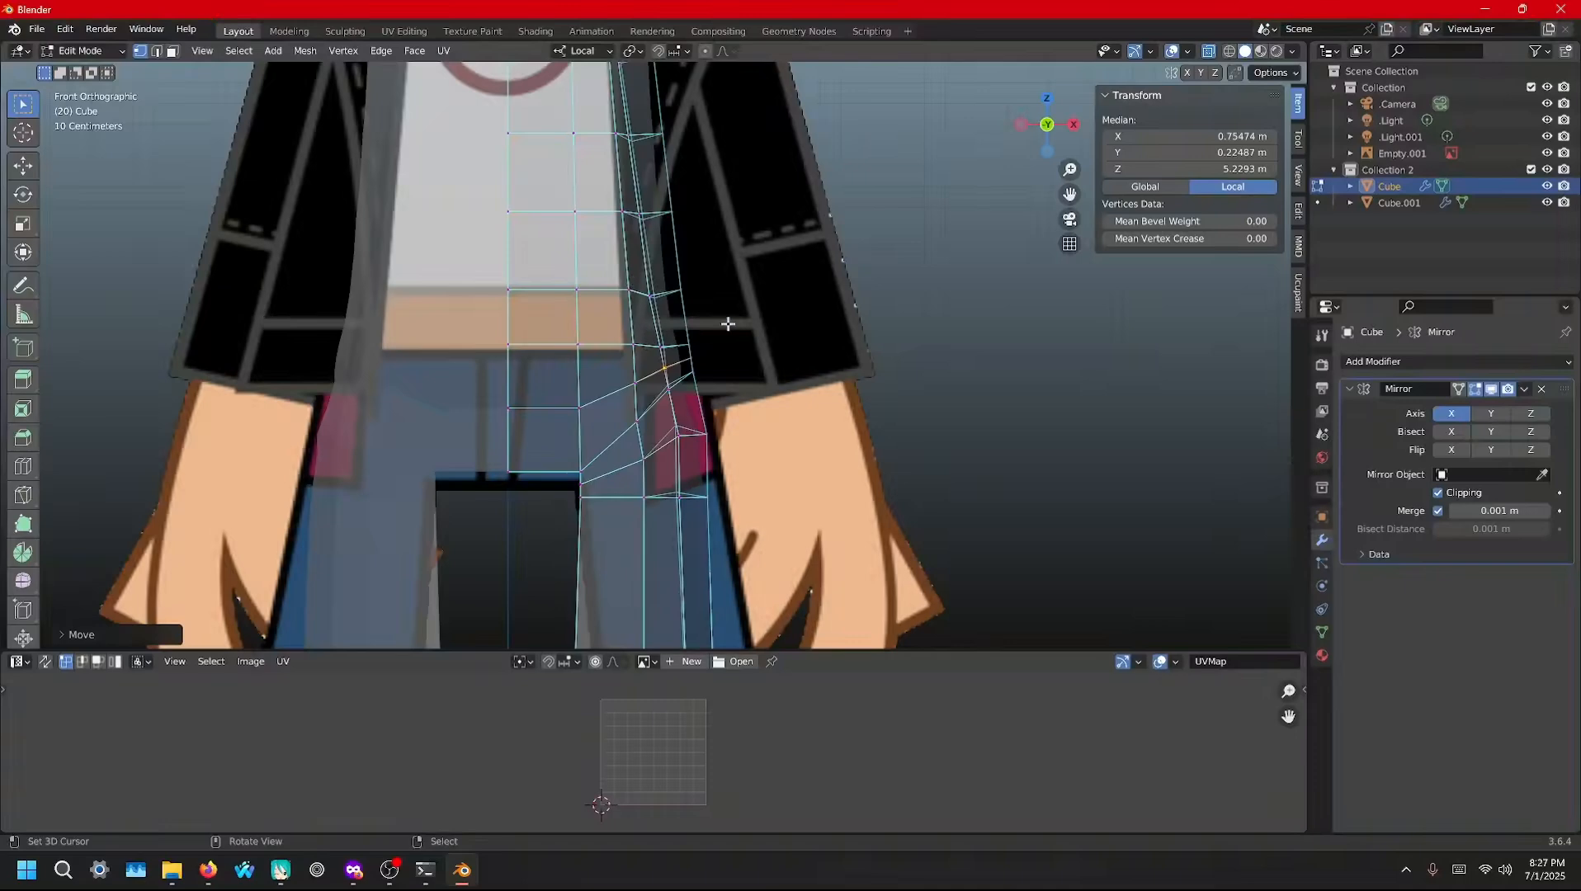
Select the front vertical edge run on the torso's side and edge slide it to a local Y of about -0.27 m
middle_click_drag(730, 324, 561, 333)
middle_click_drag(438, 326, 507, 317)
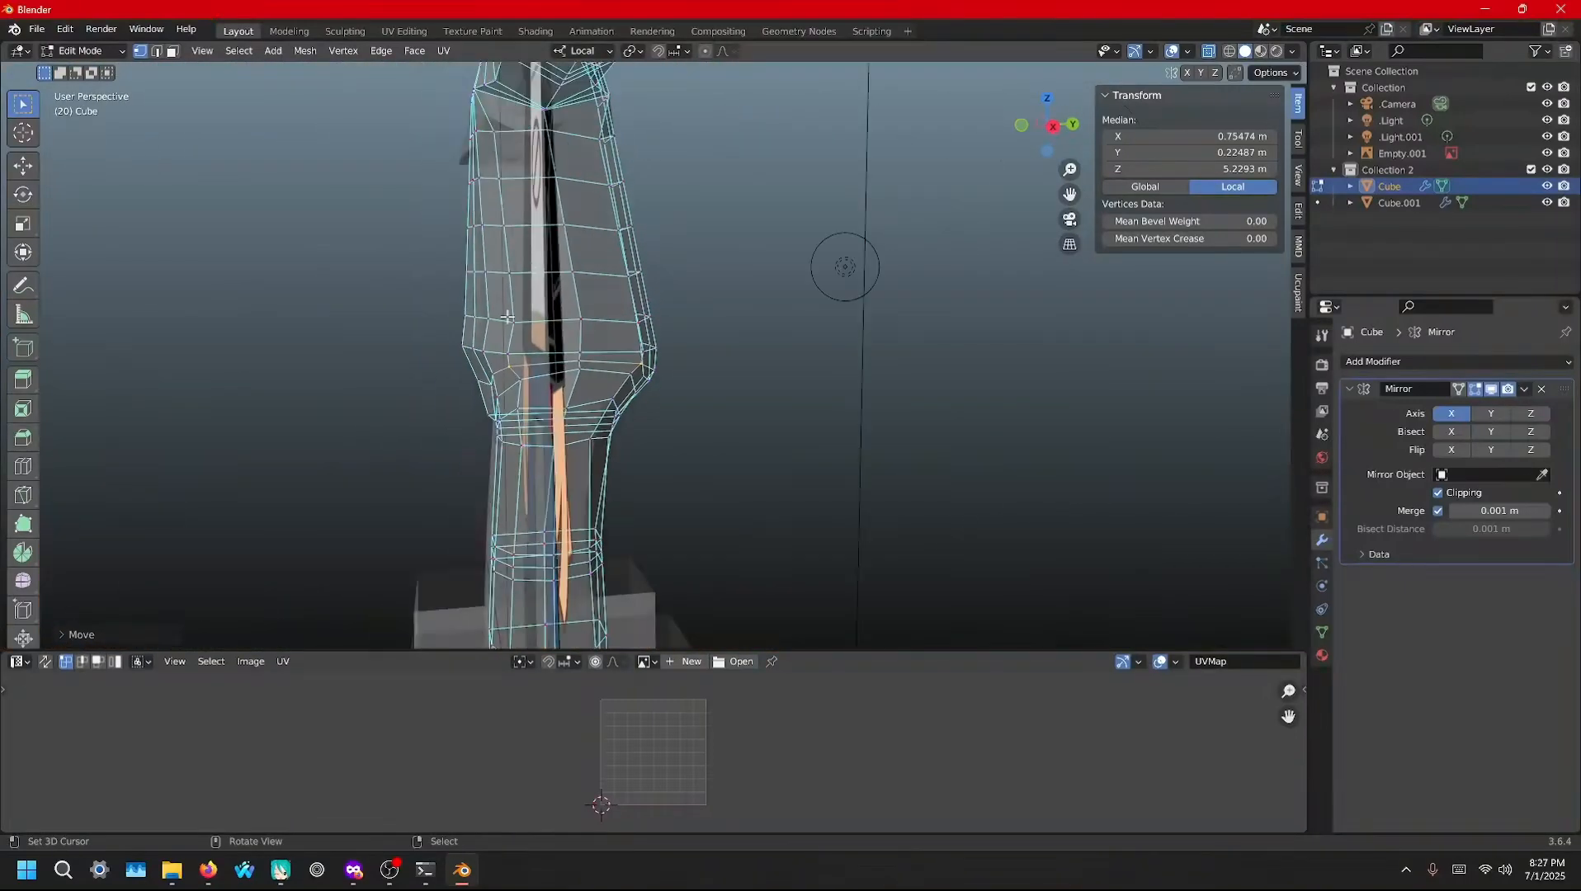
left_click_drag(532, 326, 500, 142)
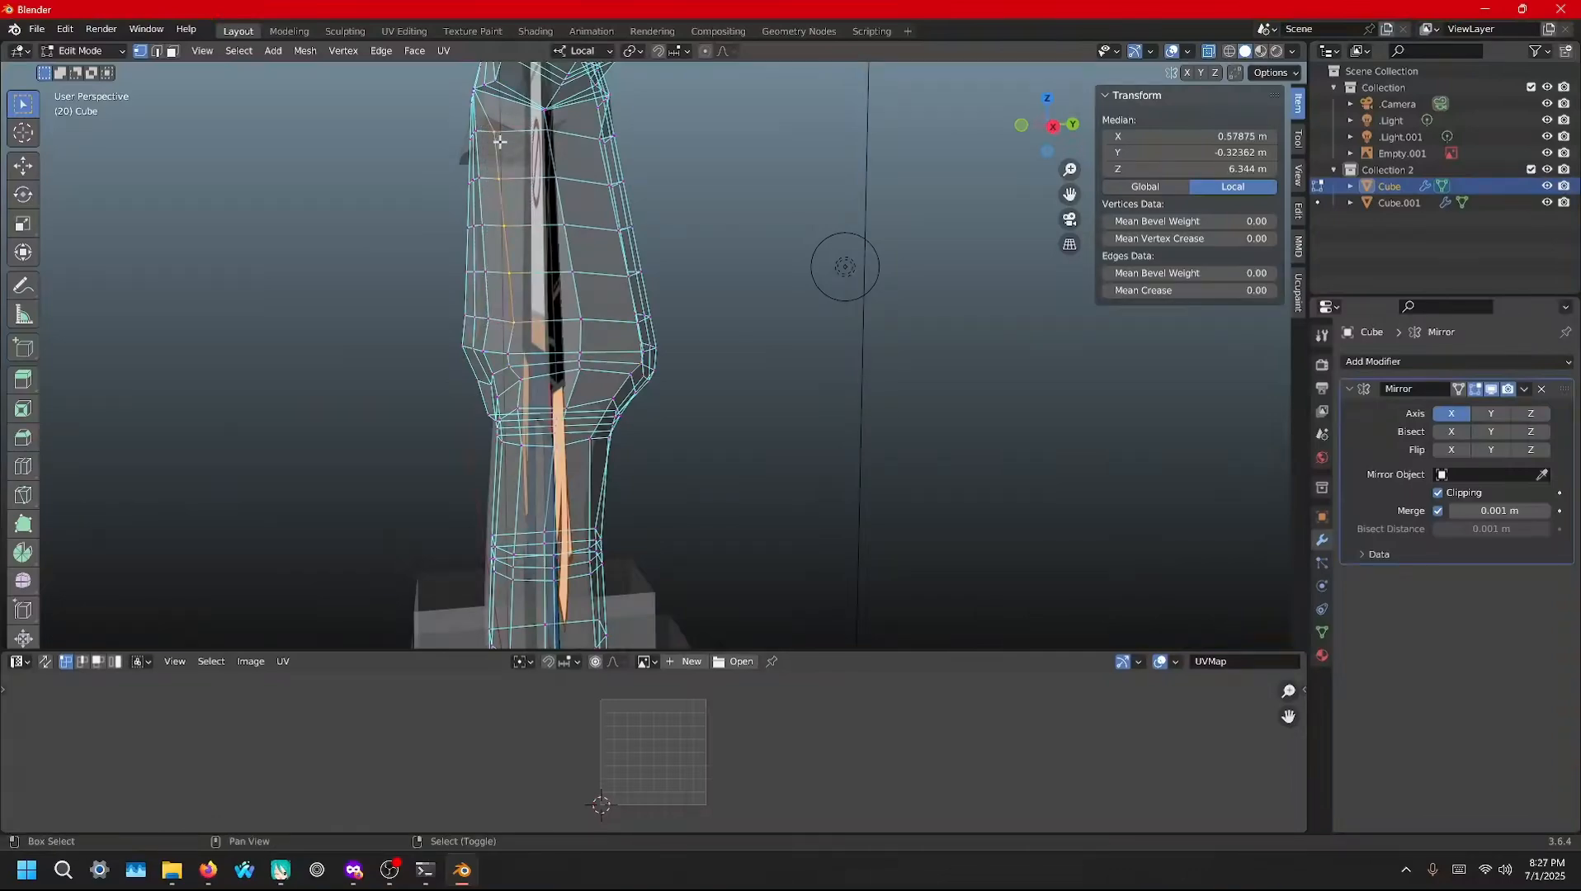
middle_click_drag(499, 142, 488, 149)
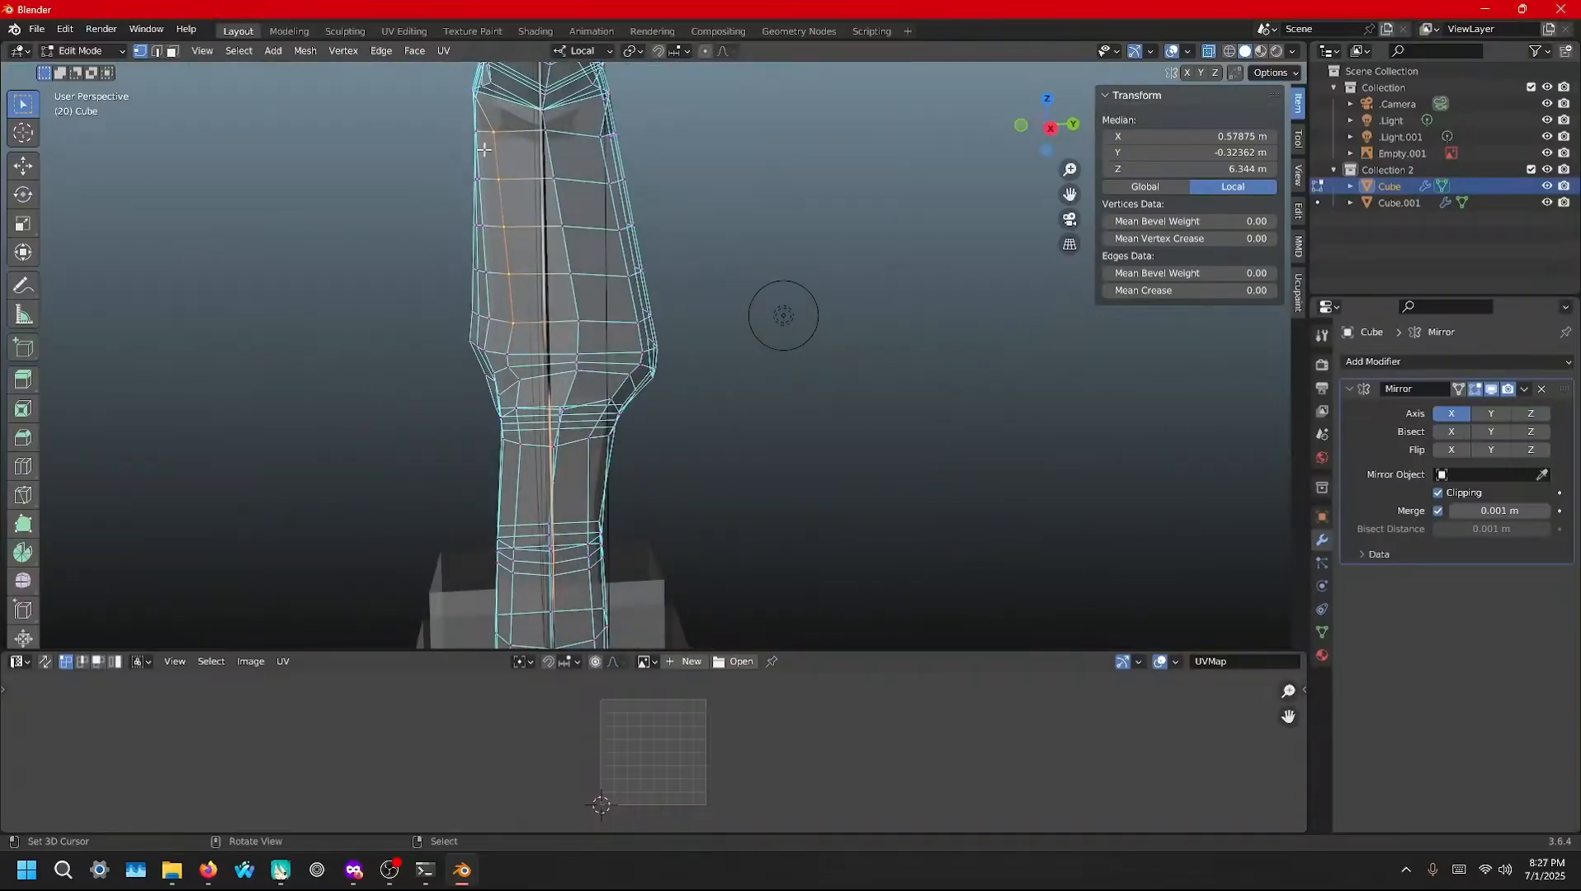
key("g")
key("g")
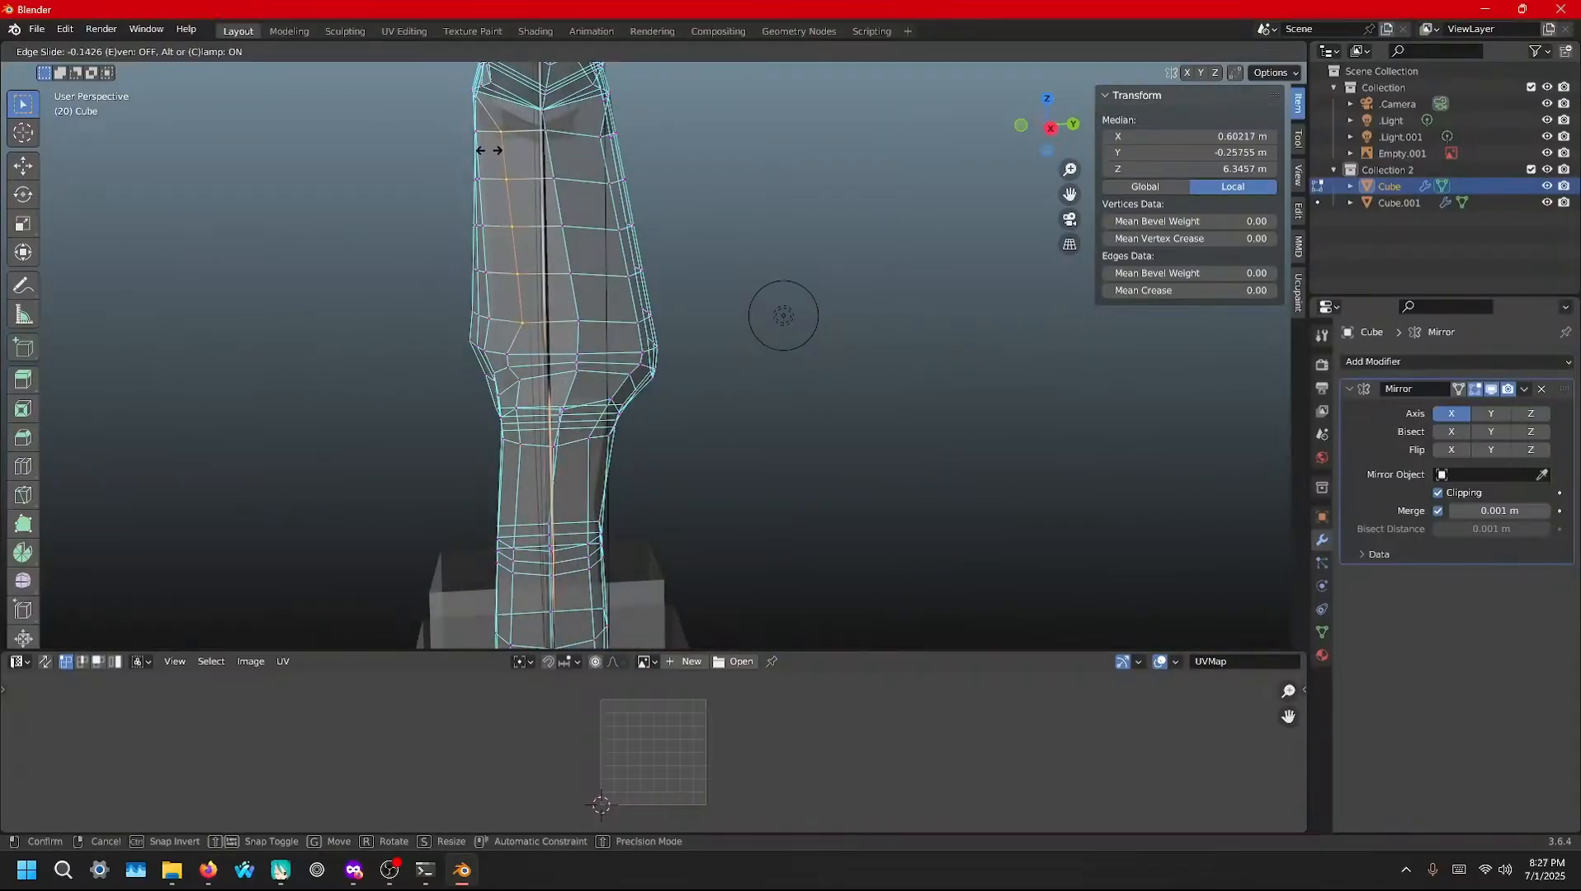
left_click(494, 149)
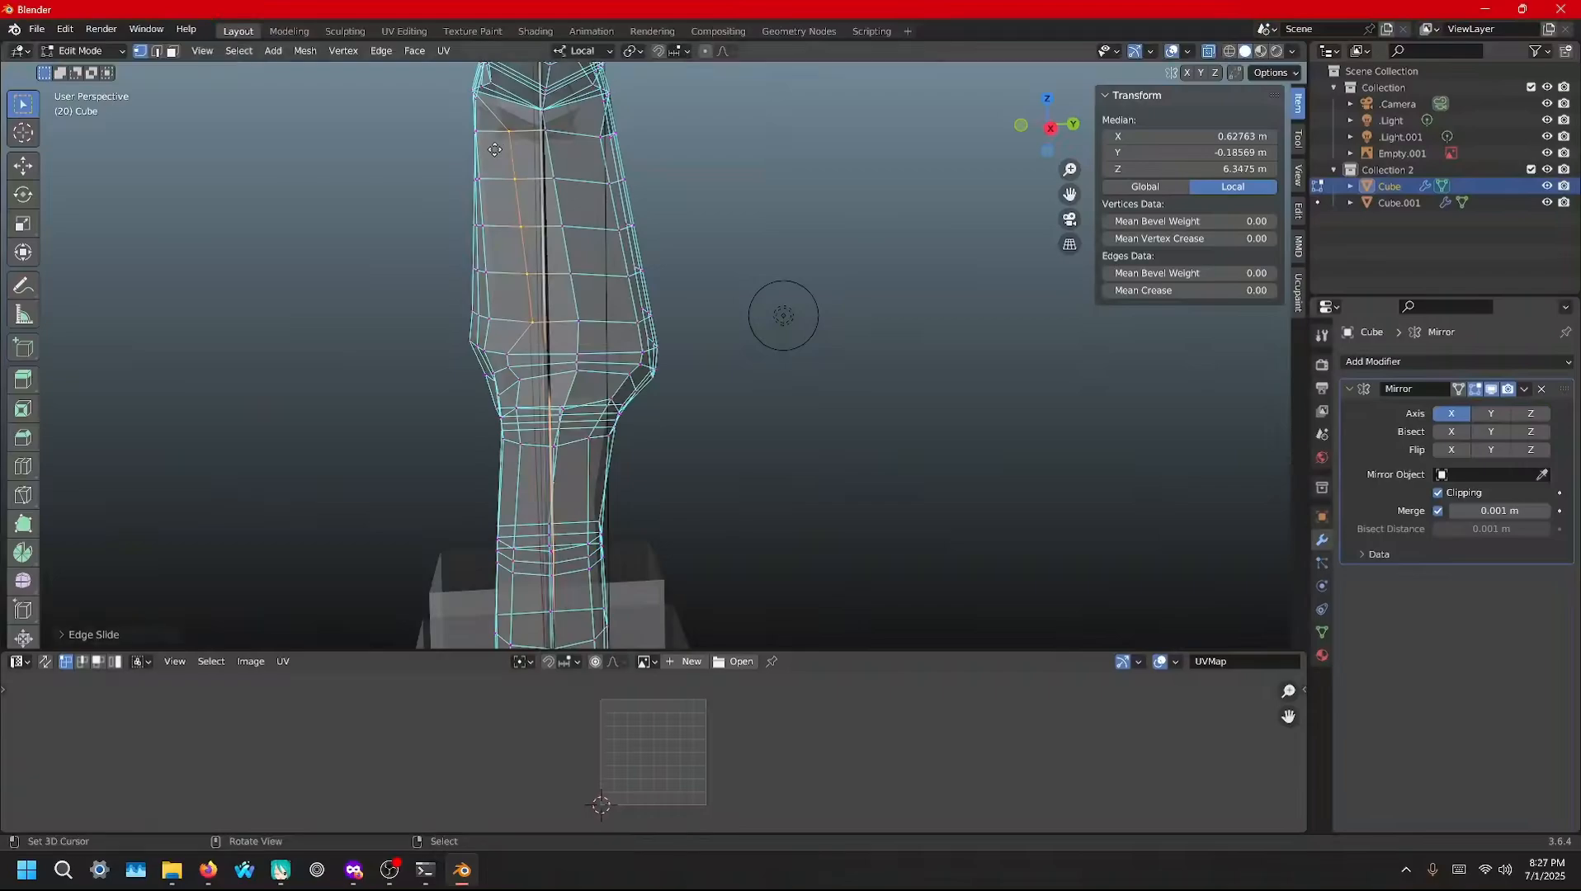
key("g")
key("g")
left_click(485, 150)
Select the back vertical edge run on the torso's side down to the waist and edge slide it to a local Y of about 0.58 m
middle_click_drag(625, 253, 648, 317)
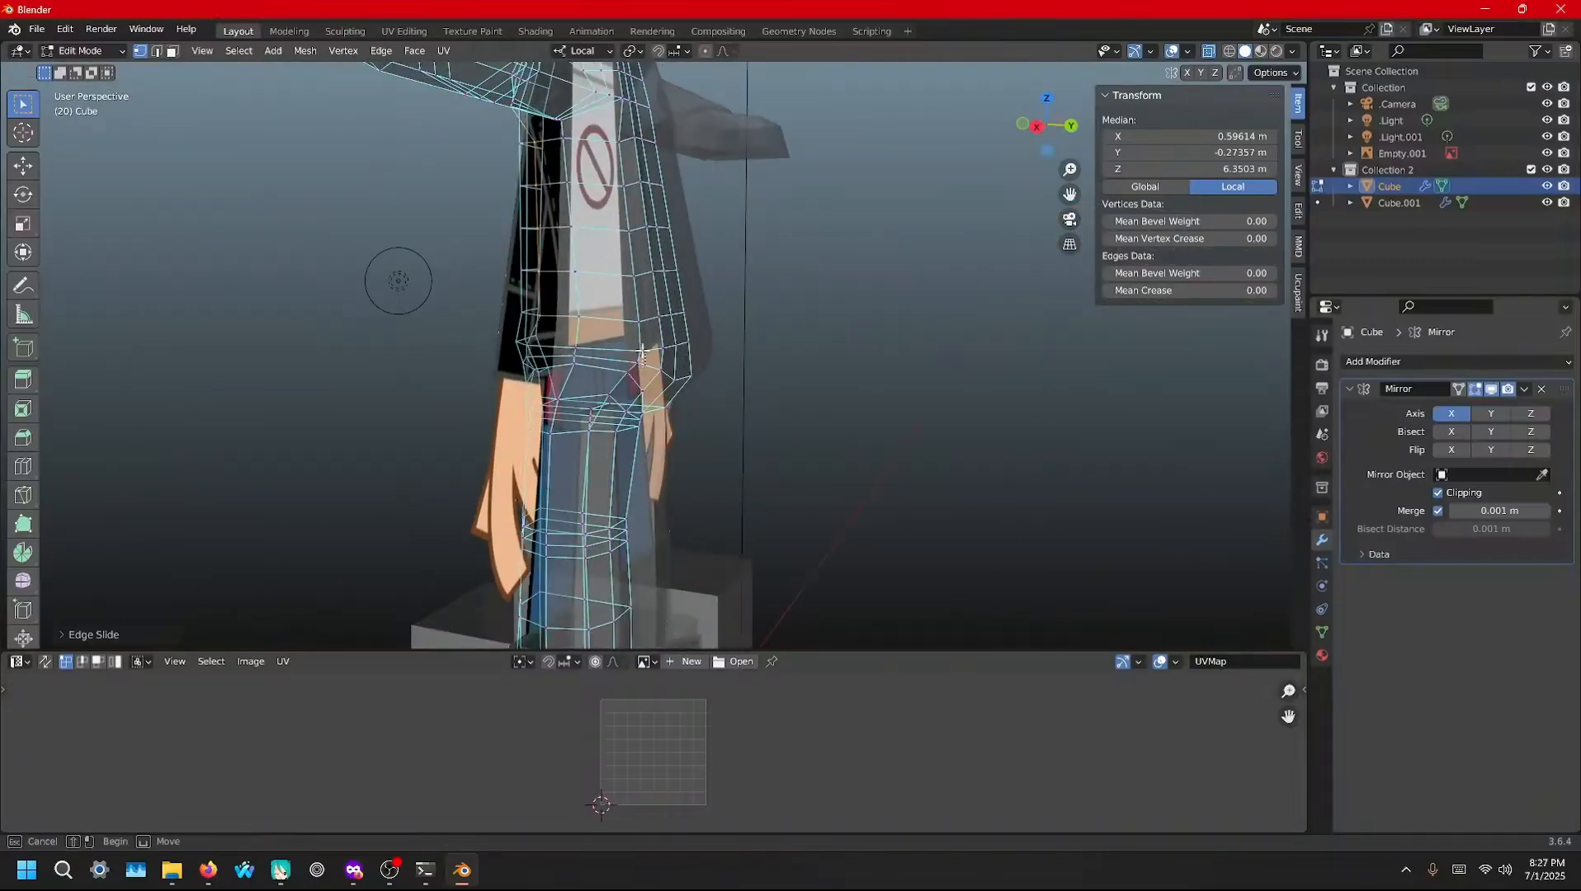
left_click(648, 353, "shift")
left_click_drag(647, 351, 627, 129, "shift")
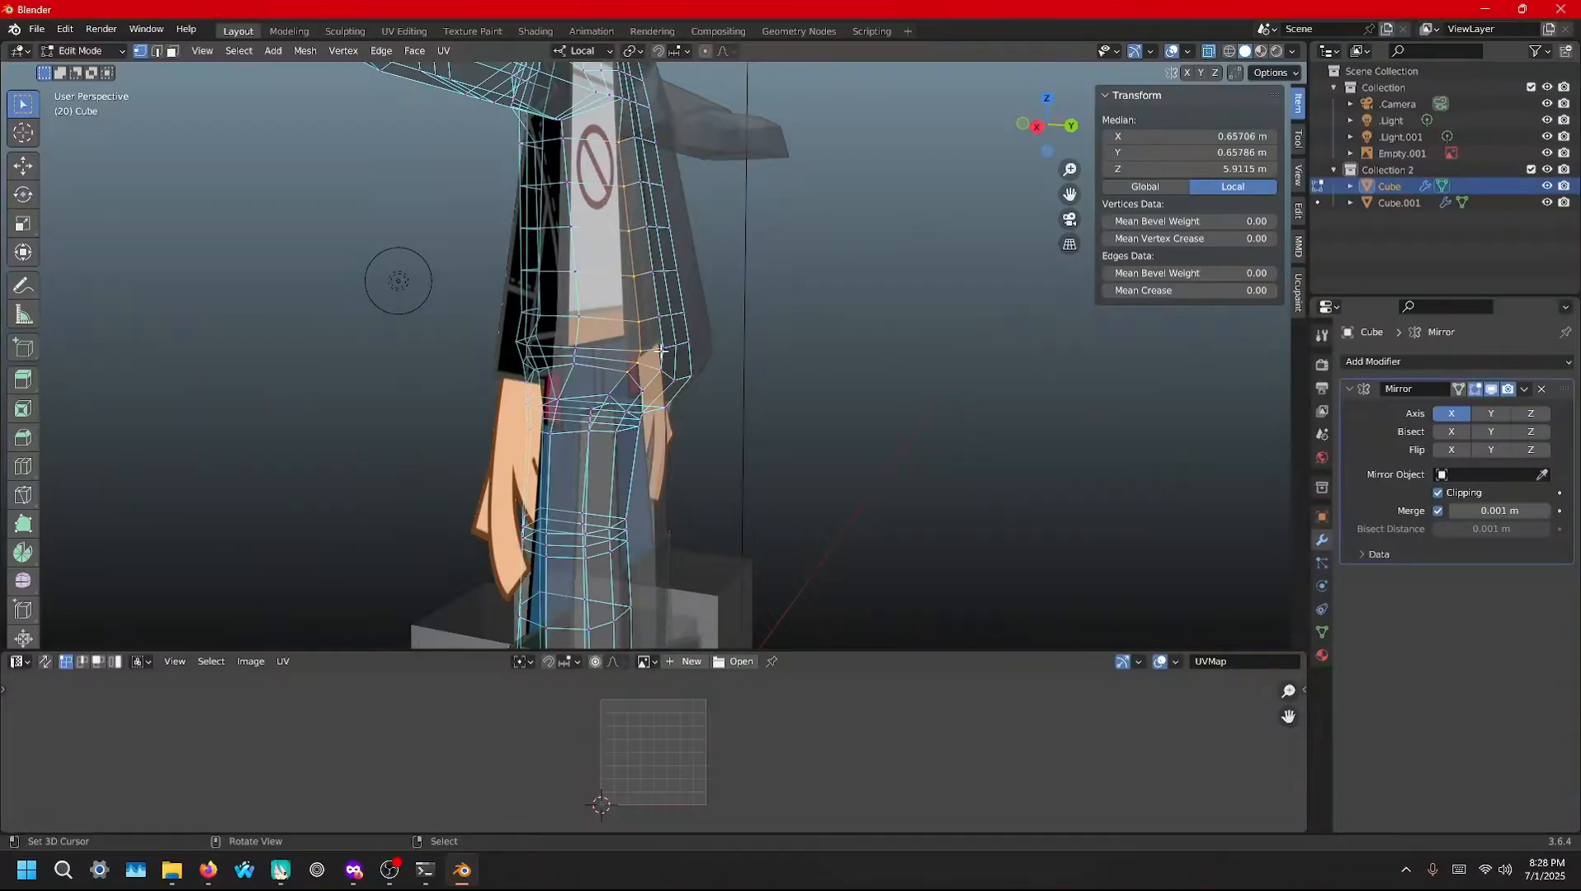
key("g")
key("g")
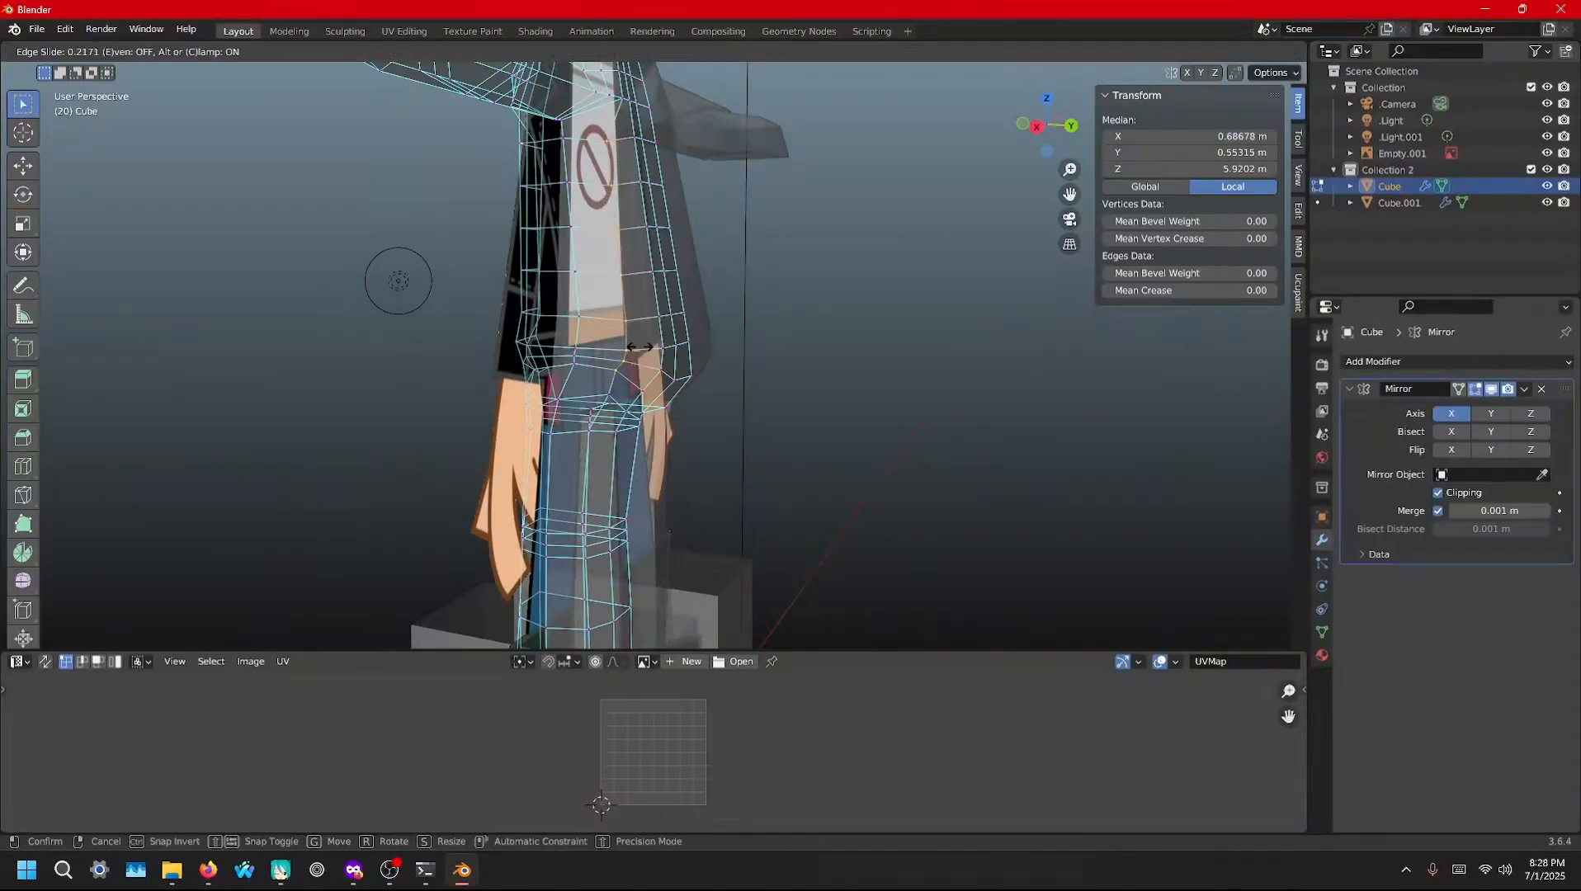
left_click(641, 347)
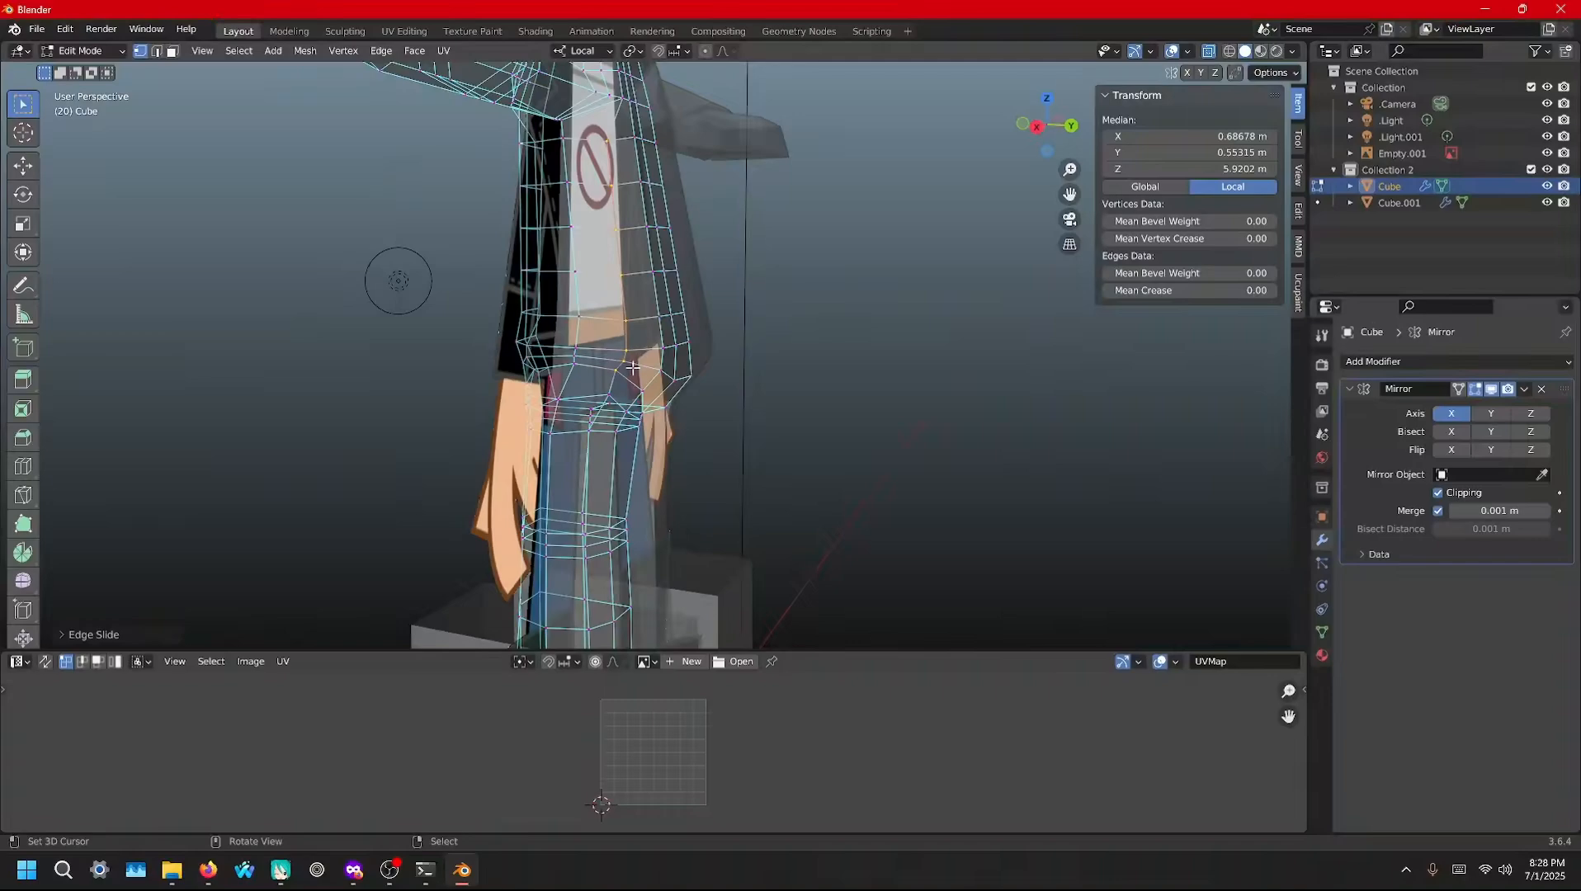
key("g")
key("g")
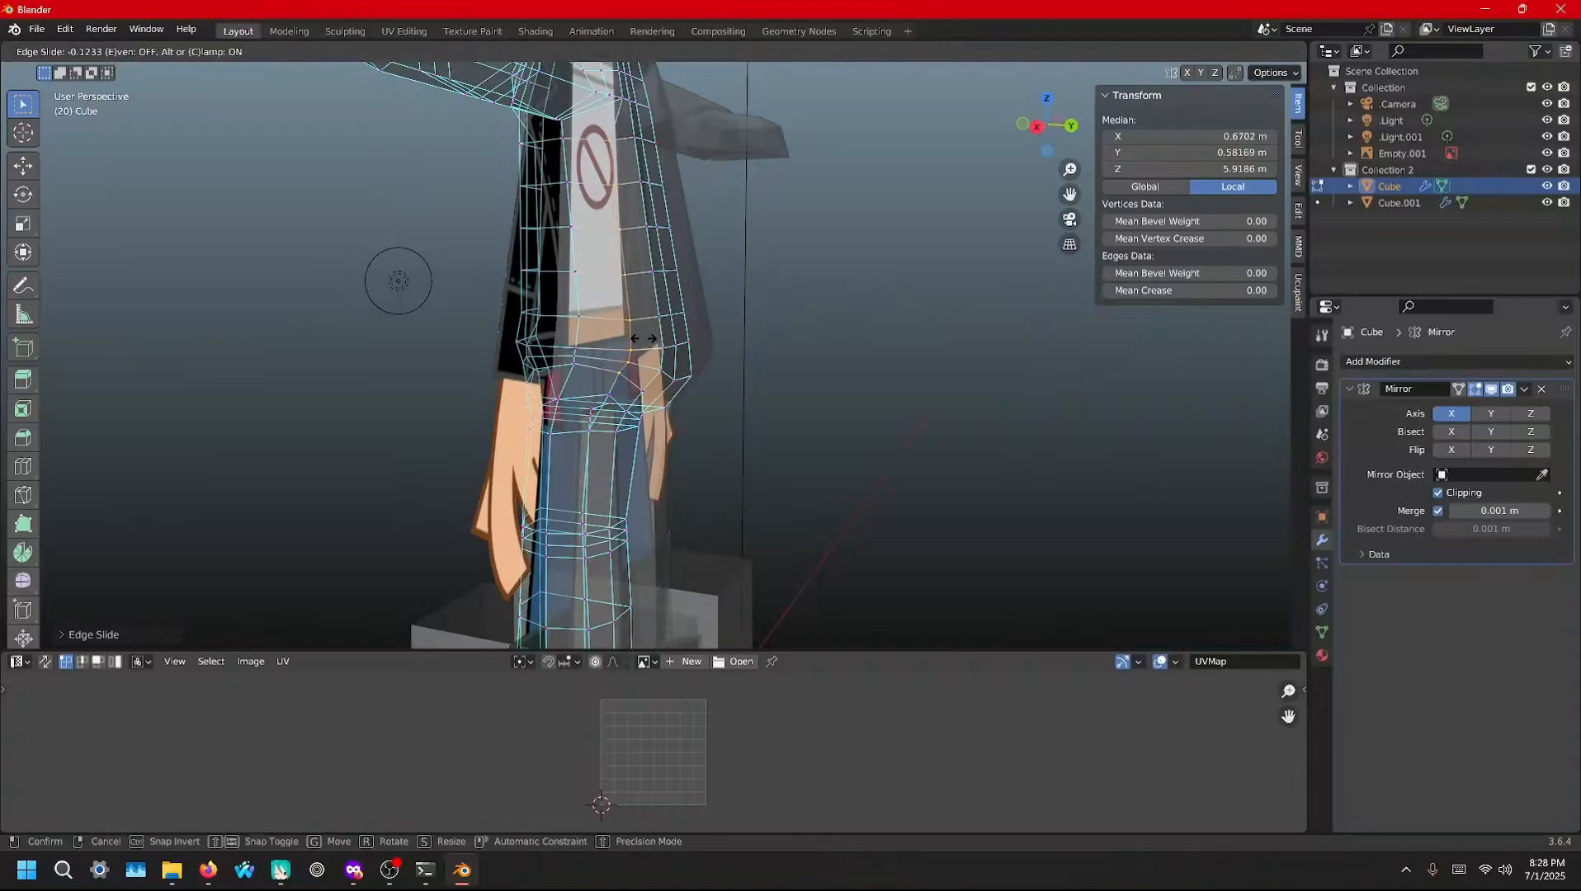
left_click(642, 340)
Reselect only the upper part of the back side edge run, above the waist, and edge slide it toward the middle of the side
middle_click_drag(642, 340, 750, 360)
left_click_drag(638, 329, 584, 164)
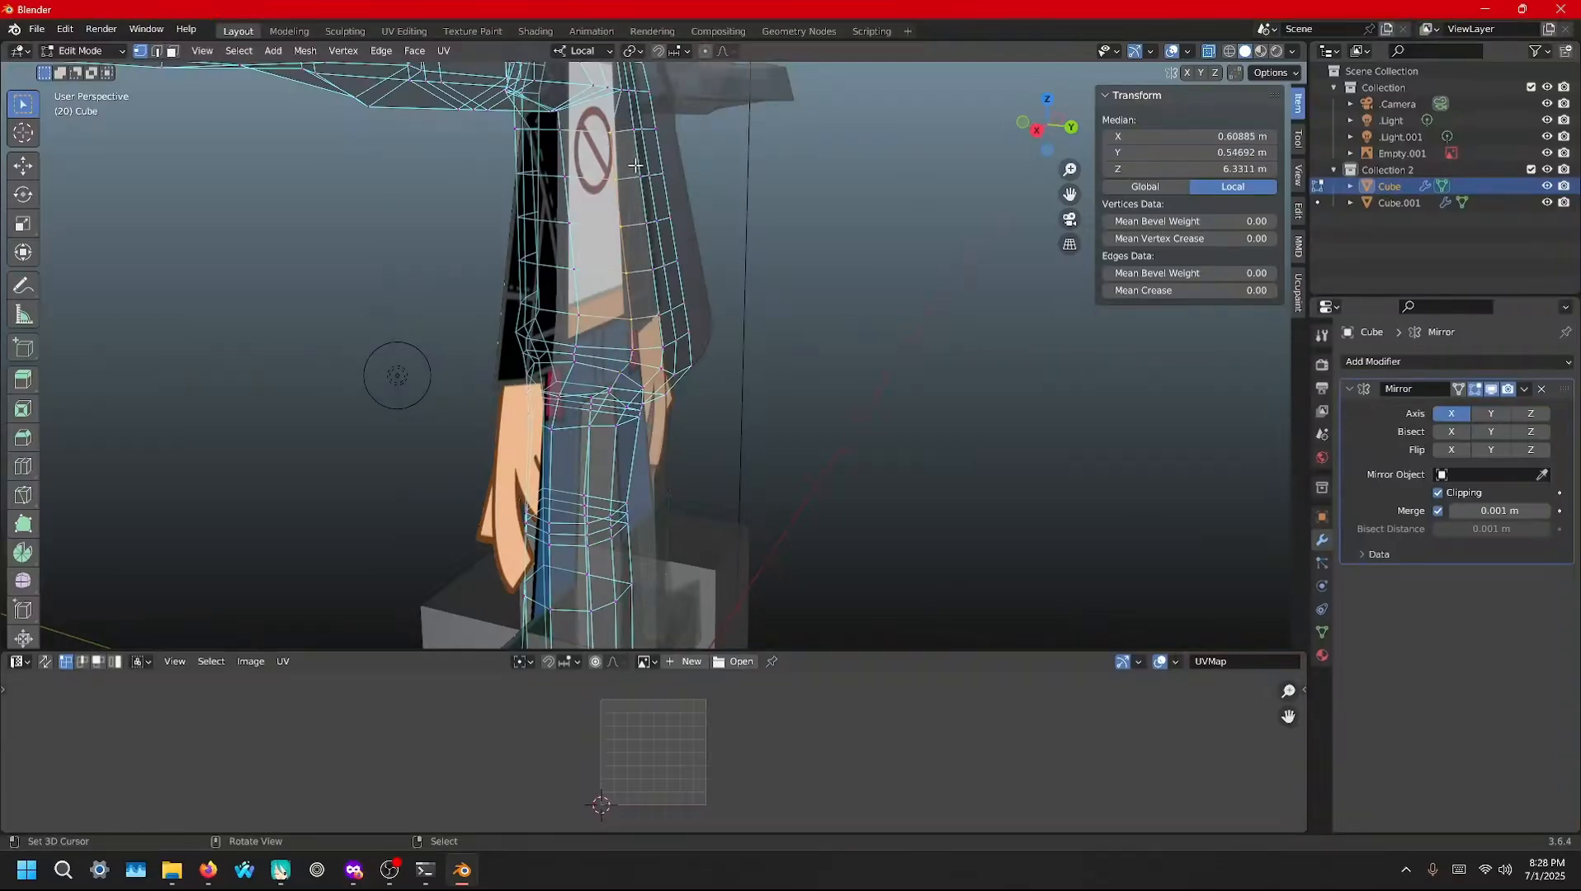
key("g")
key("g")
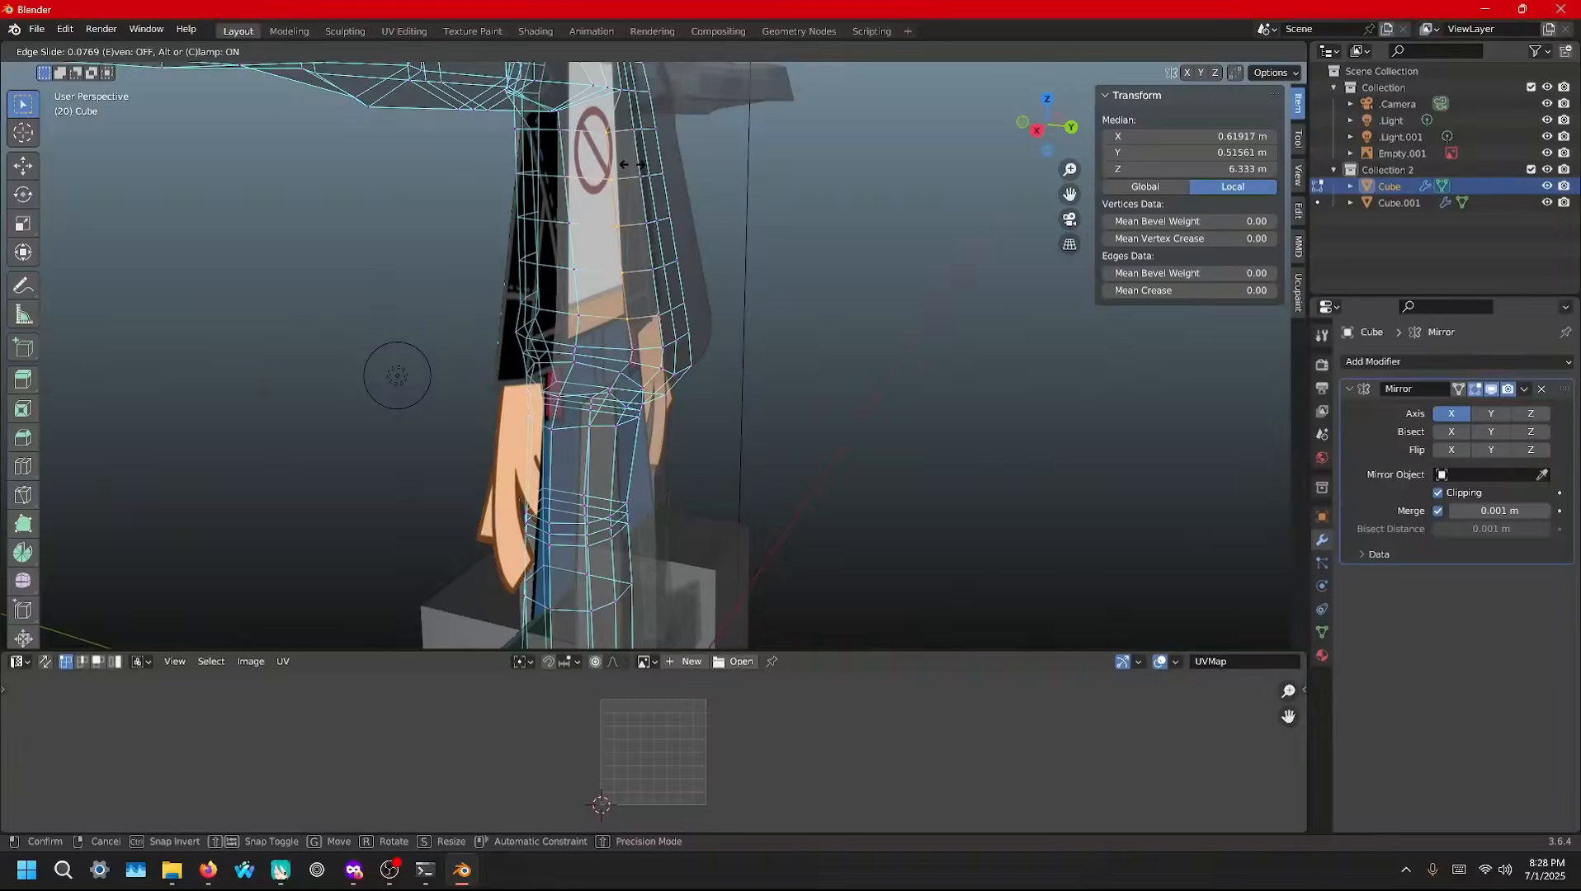
left_click(626, 239)
Readjust the upper back side edge run by edge sliding it to a local Y of about 0.49 m
middle_click_drag(625, 239, 885, 236)
key("g")
key("g")
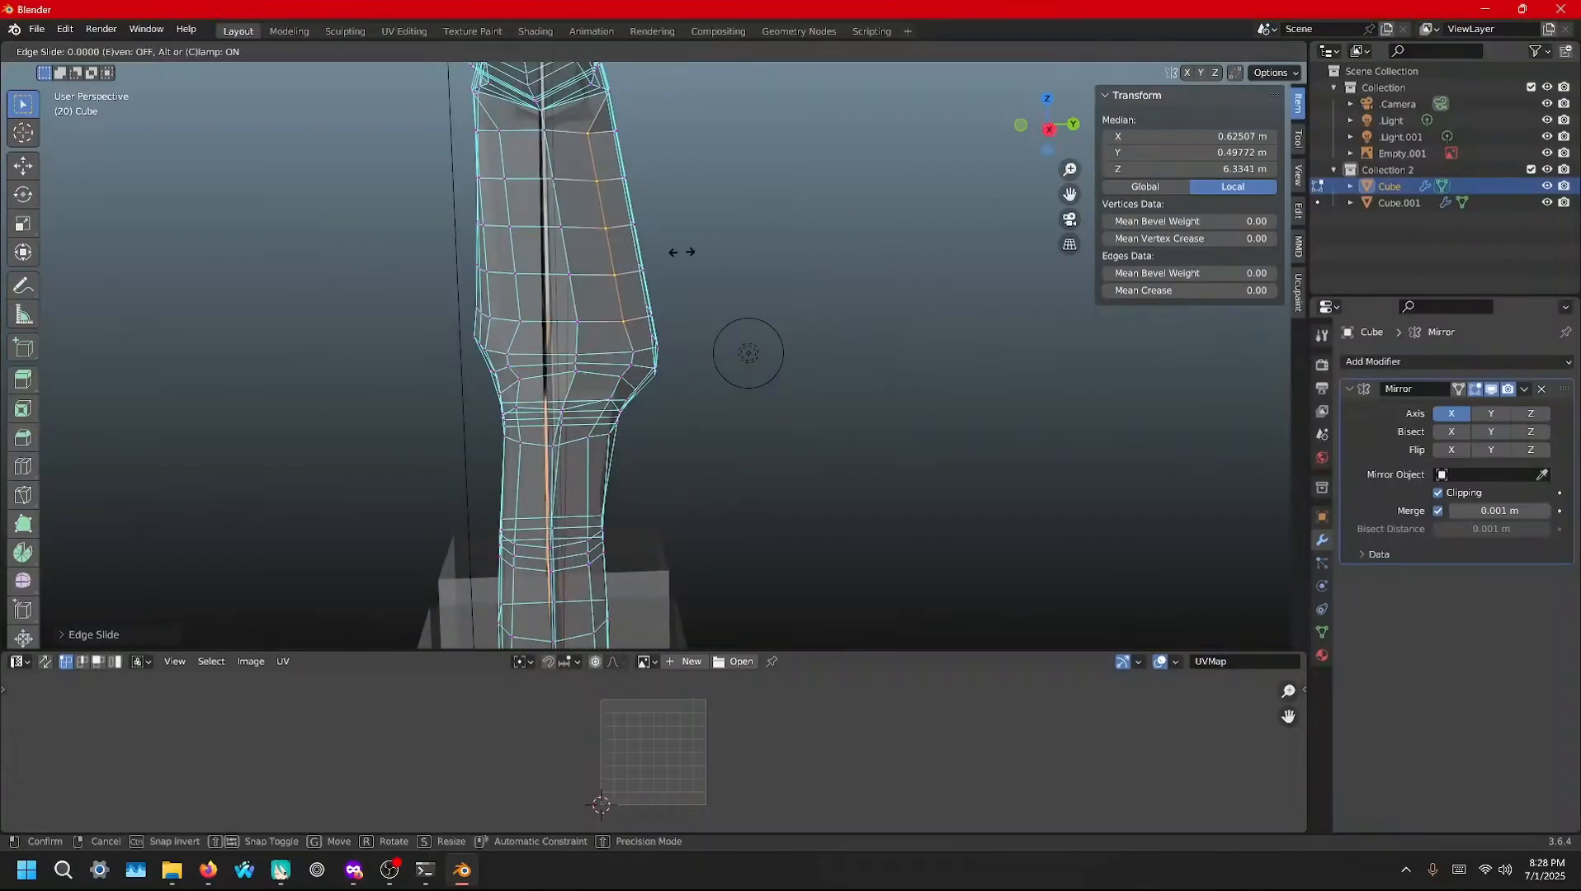
left_click(669, 251)
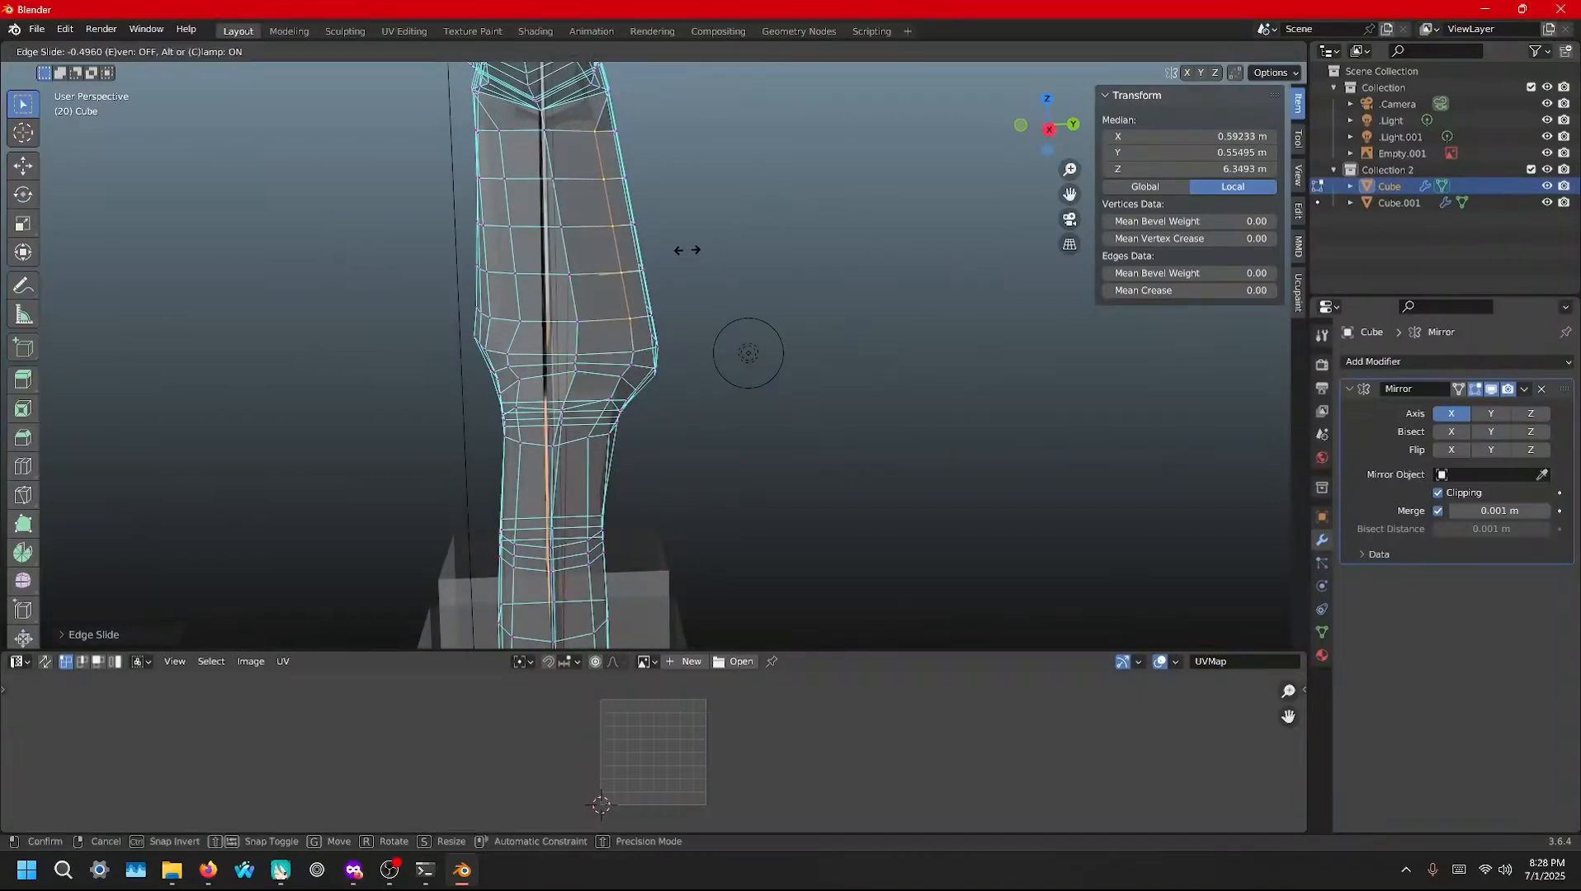
left_click(685, 250)
mouse_move(685, 251)
middle_mouse_down()
mouse_move(713, 254)
mouse_move(683, 257)
middle_mouse_up()
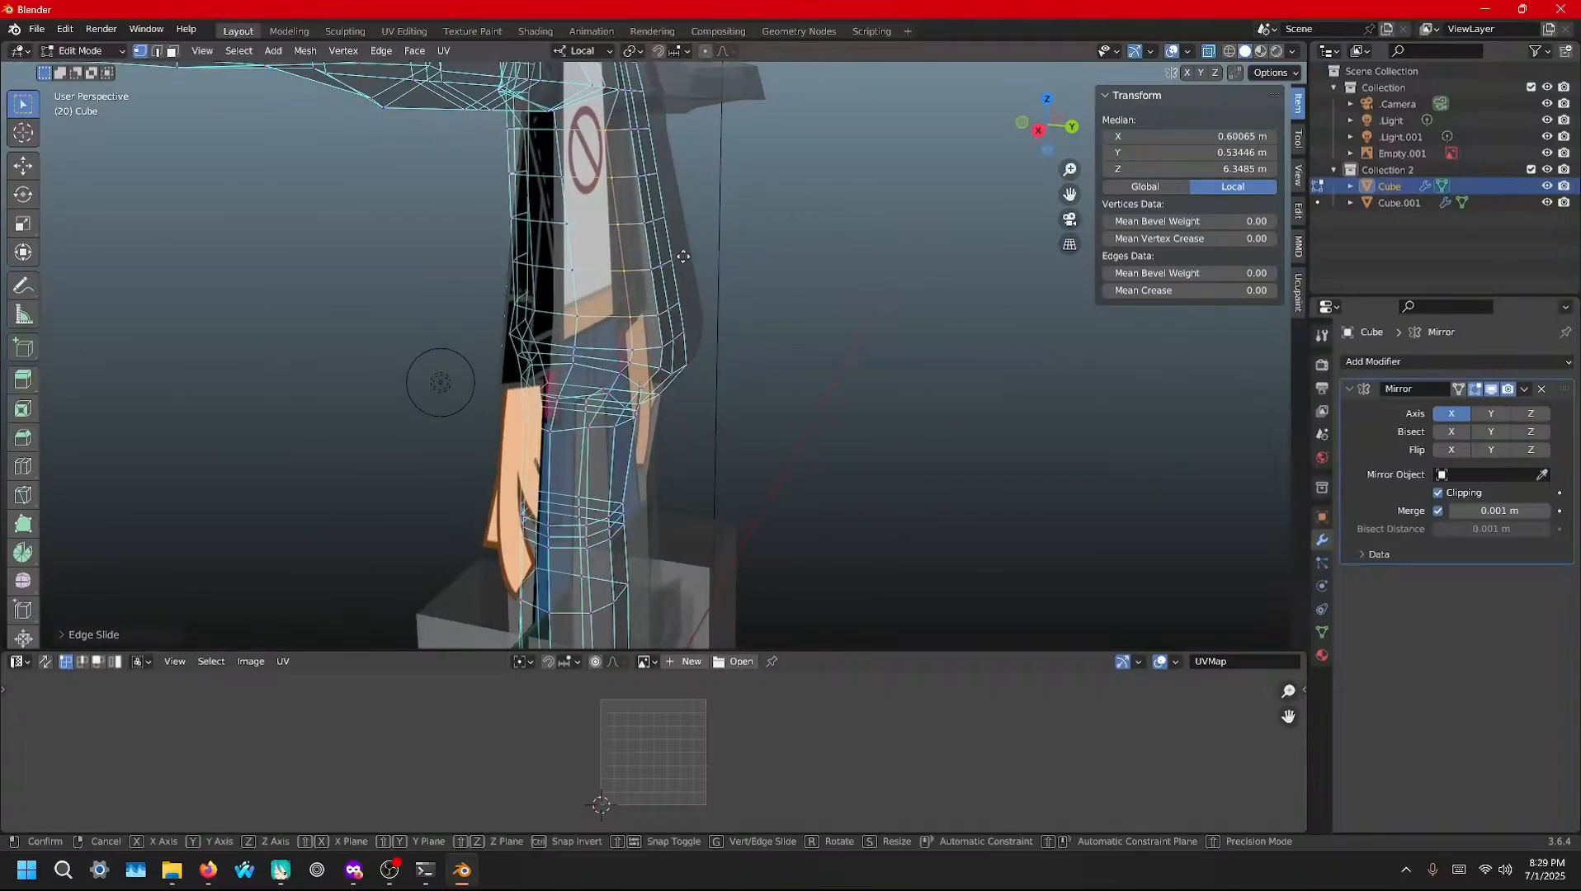
key("g")
key("g")
left_click(685, 256)
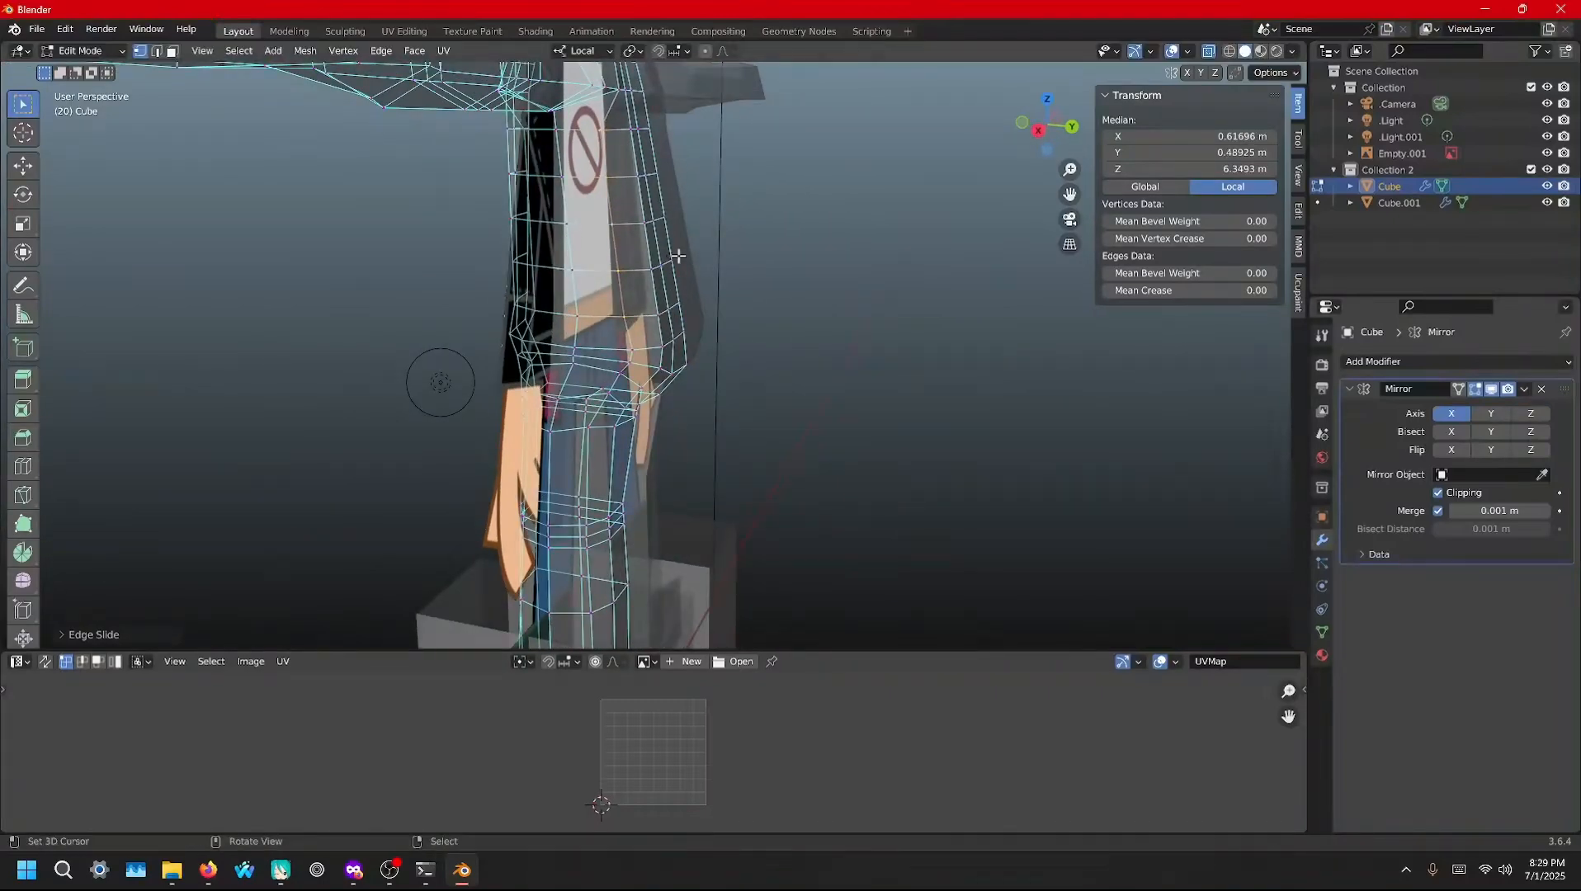
Turn off X-ray and add the matching front side edge run of the torso to the selected back run
middle_click_drag(681, 255, 584, 146)
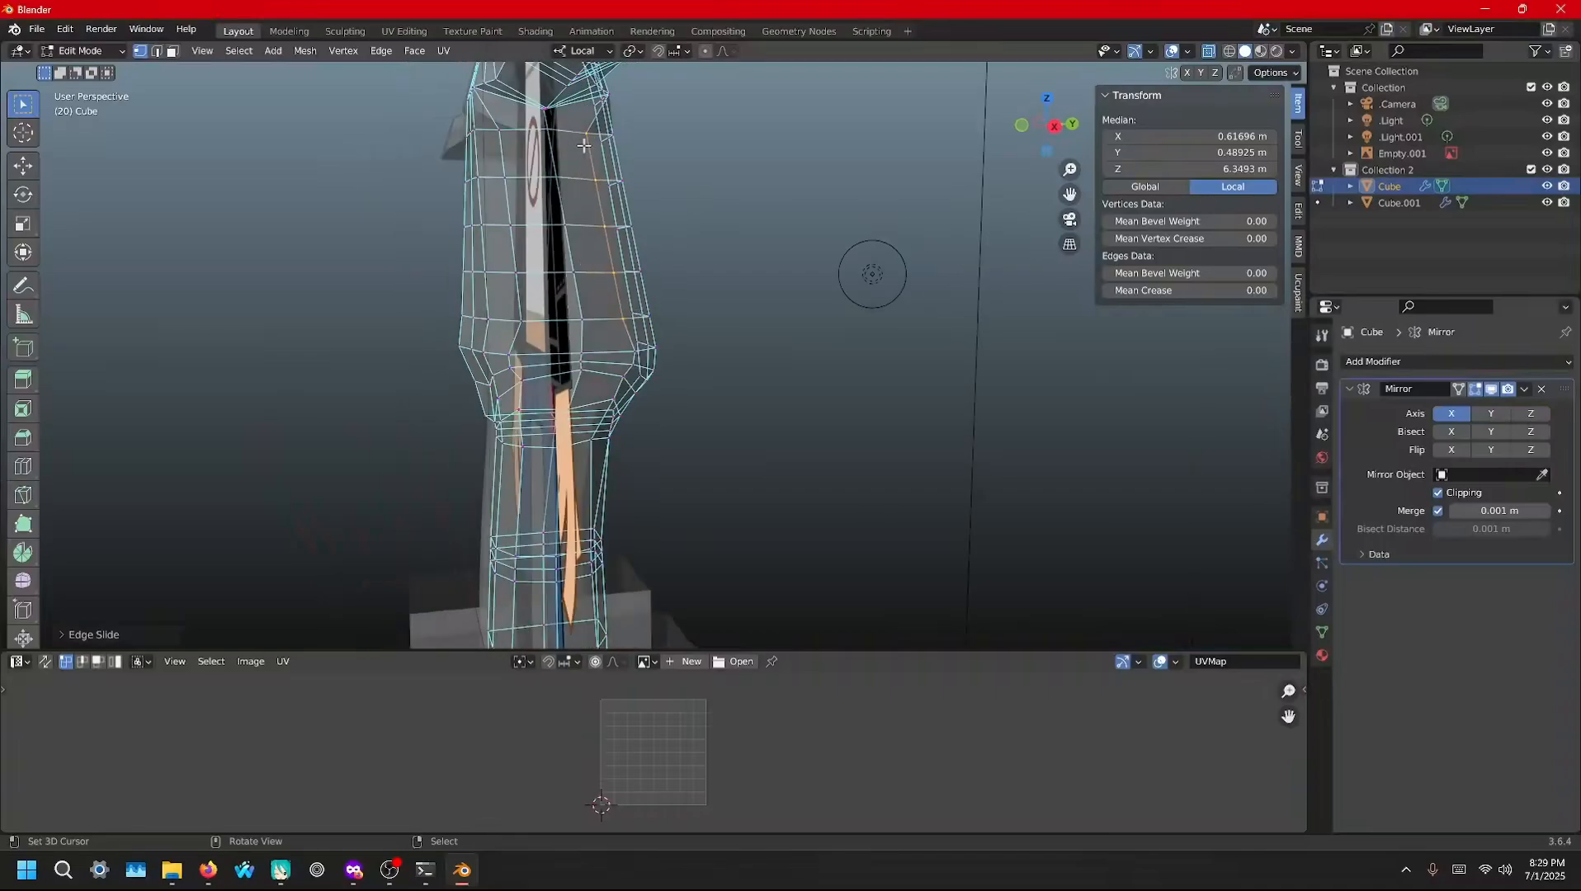
middle_click_drag(574, 224, 678, 247)
key("alt+z")
right_click(544, 294, "shift")
right_click(530, 164, "ctrl")
key("g")
key("x")
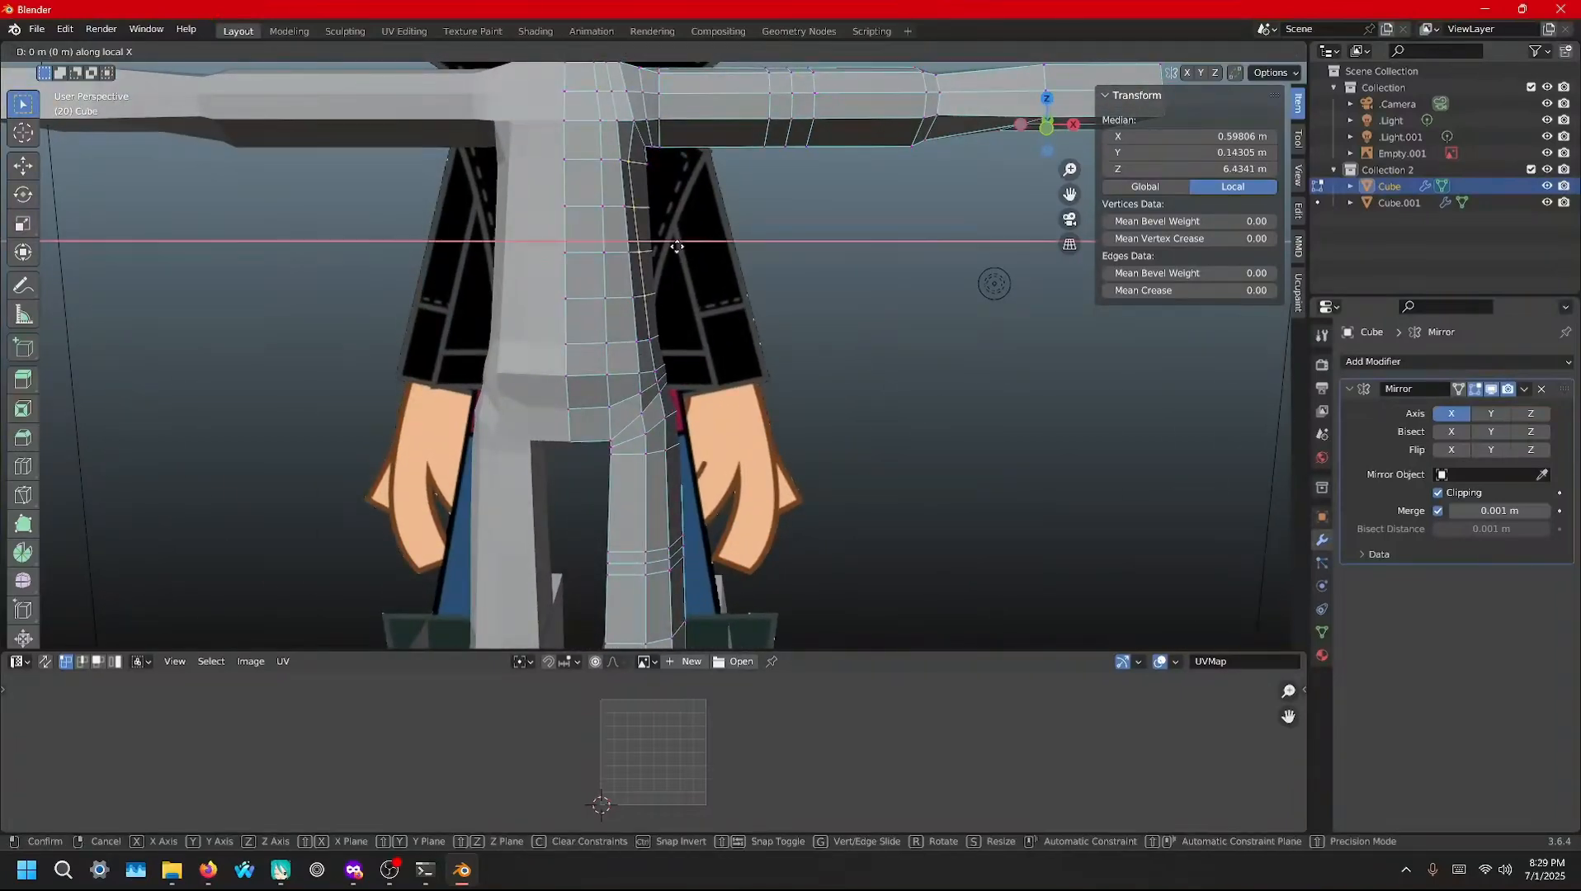
key("Escape")
With X-ray on, move the front and back side edge runs outward along X to a local X of about 0.63 m
key("alt+z")
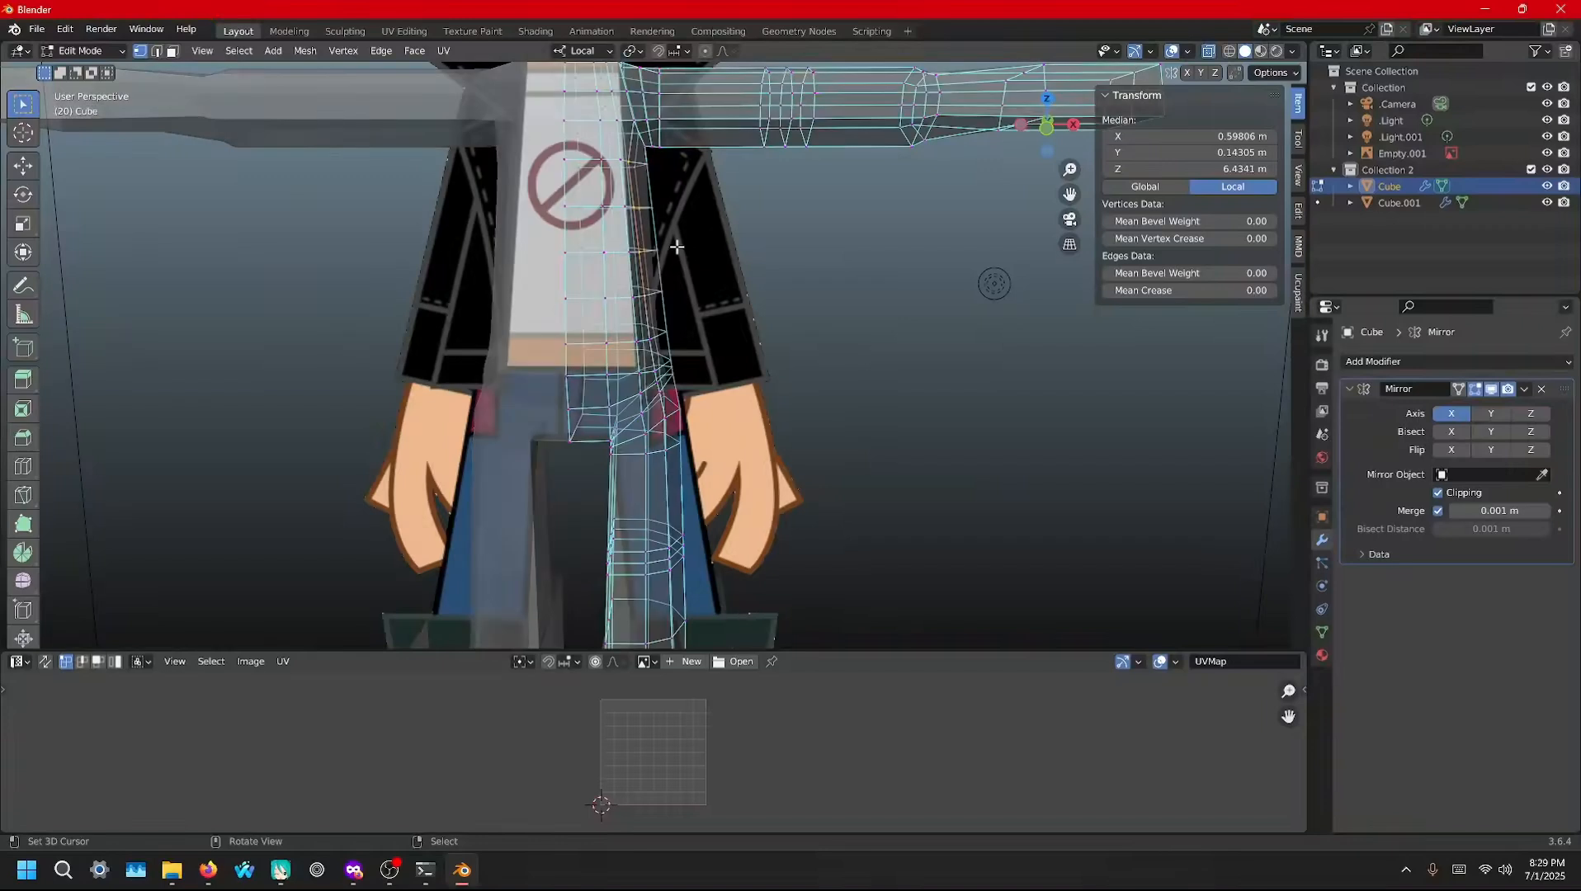
key("g")
key("x")
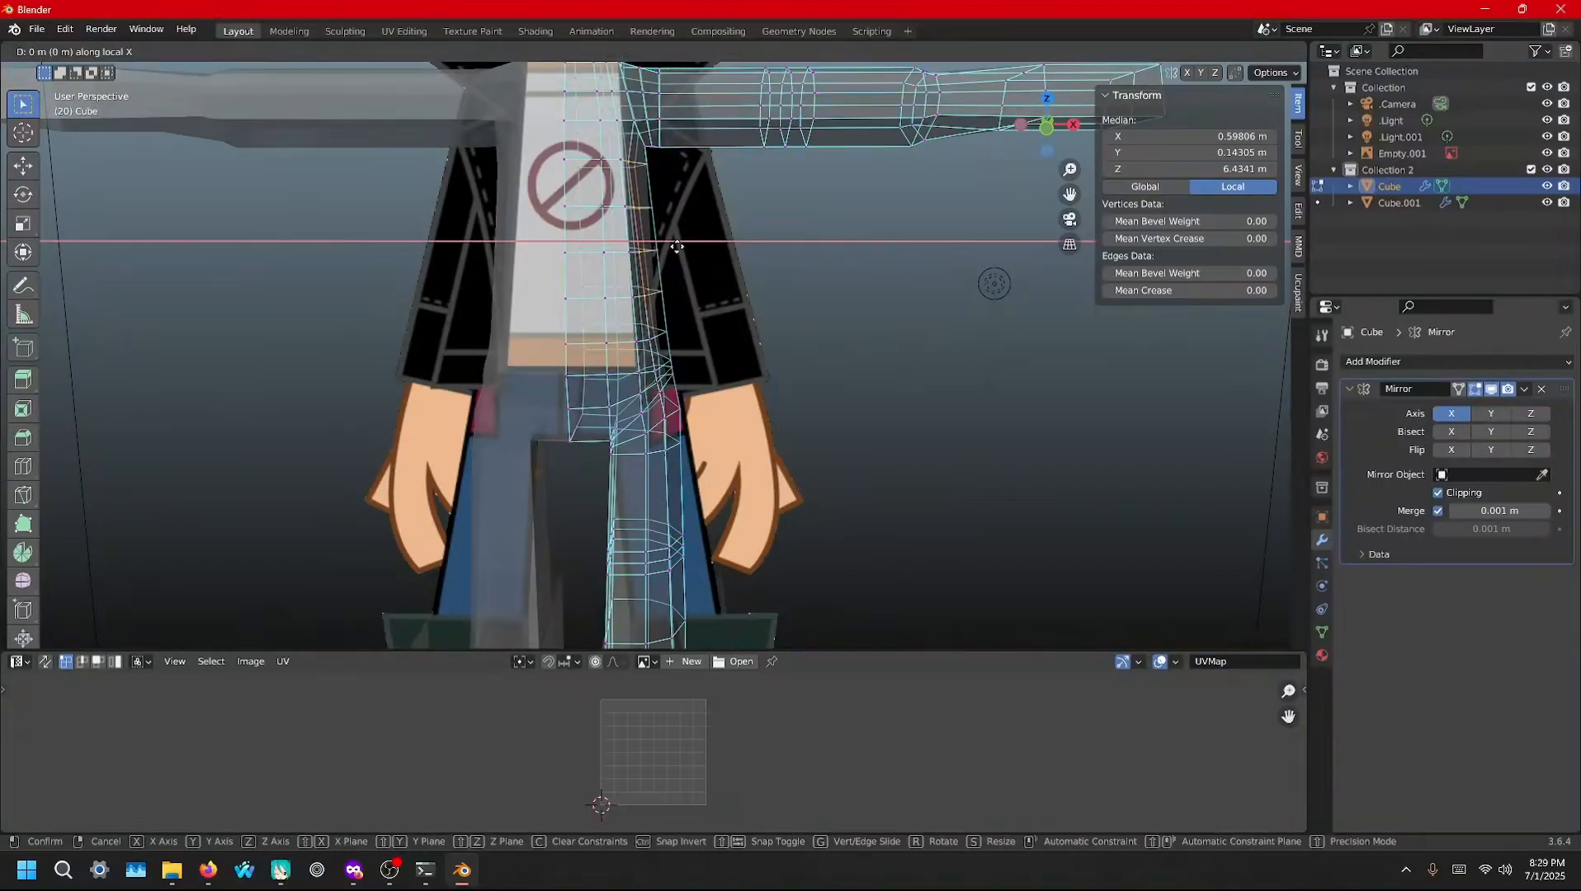
left_click(676, 246)
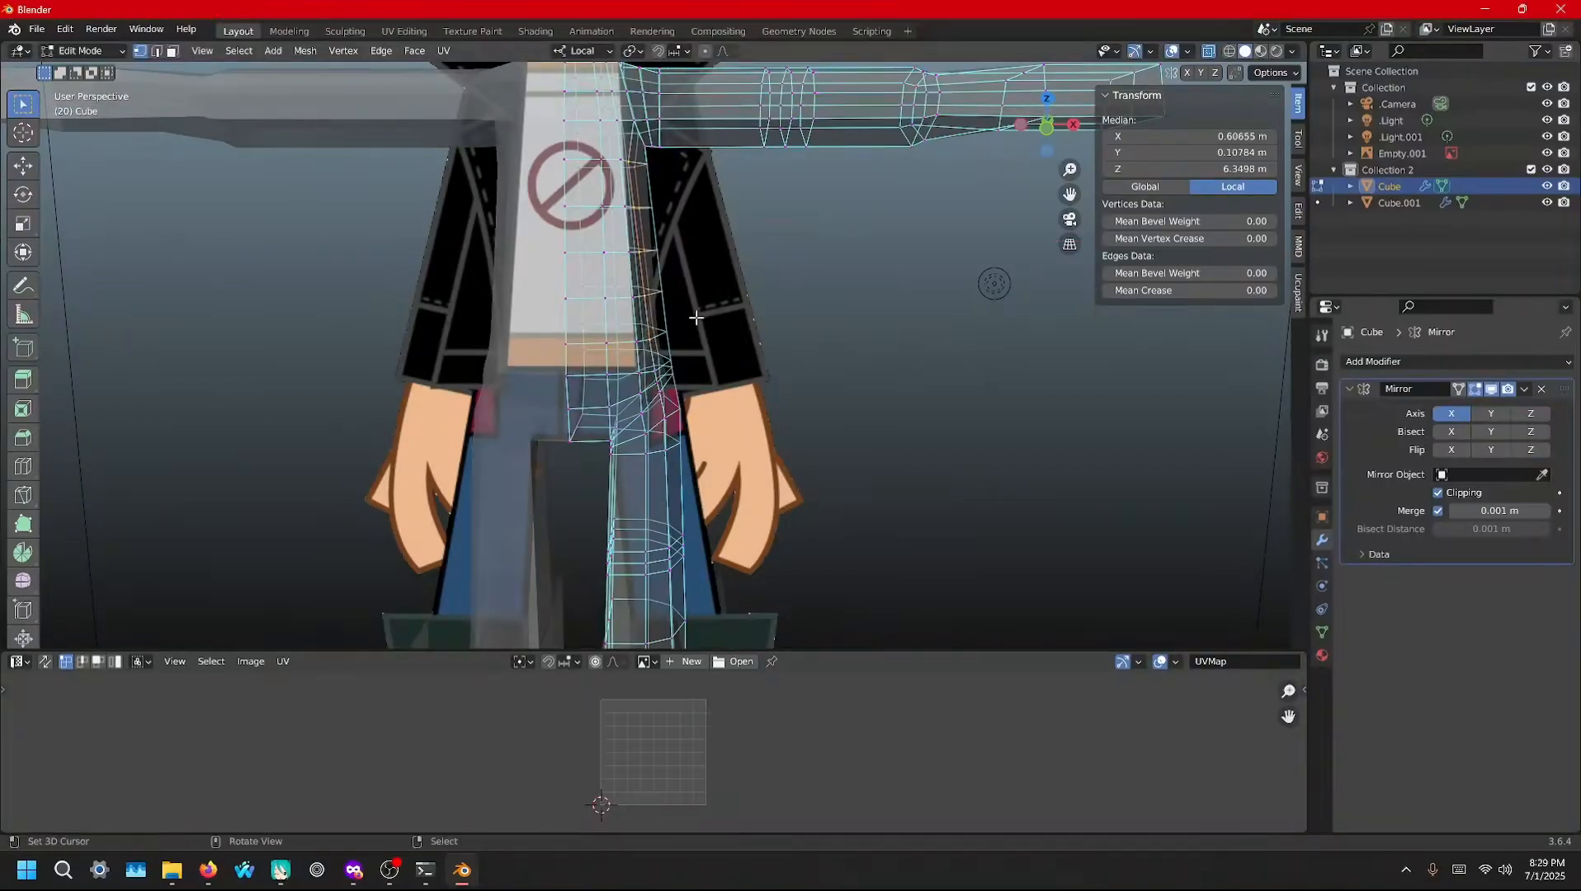
key("g")
key("x")
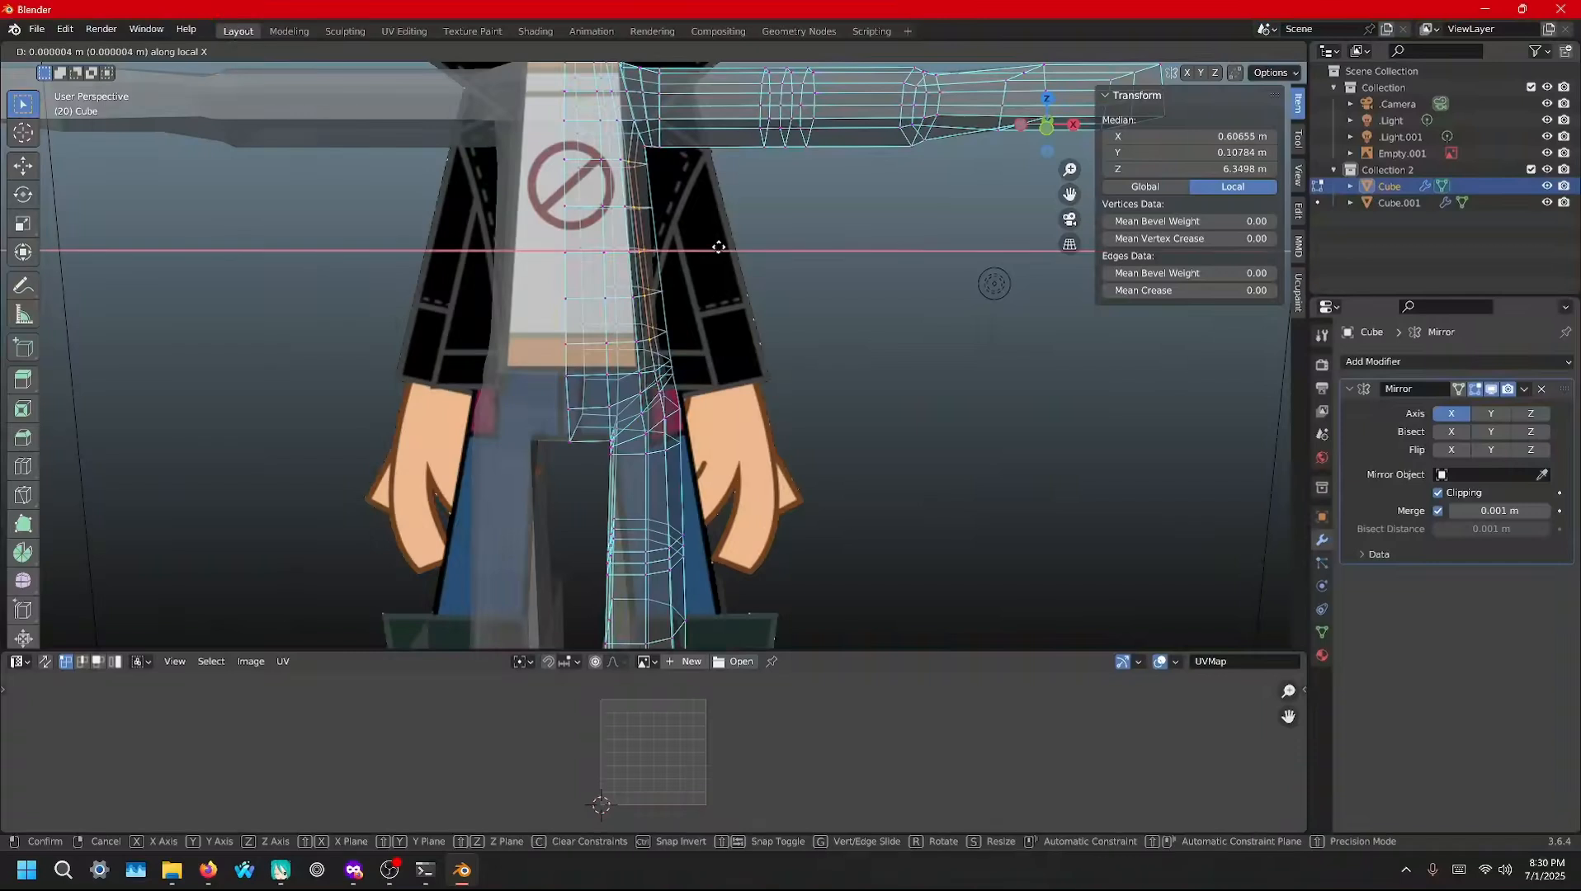
left_click(721, 248)
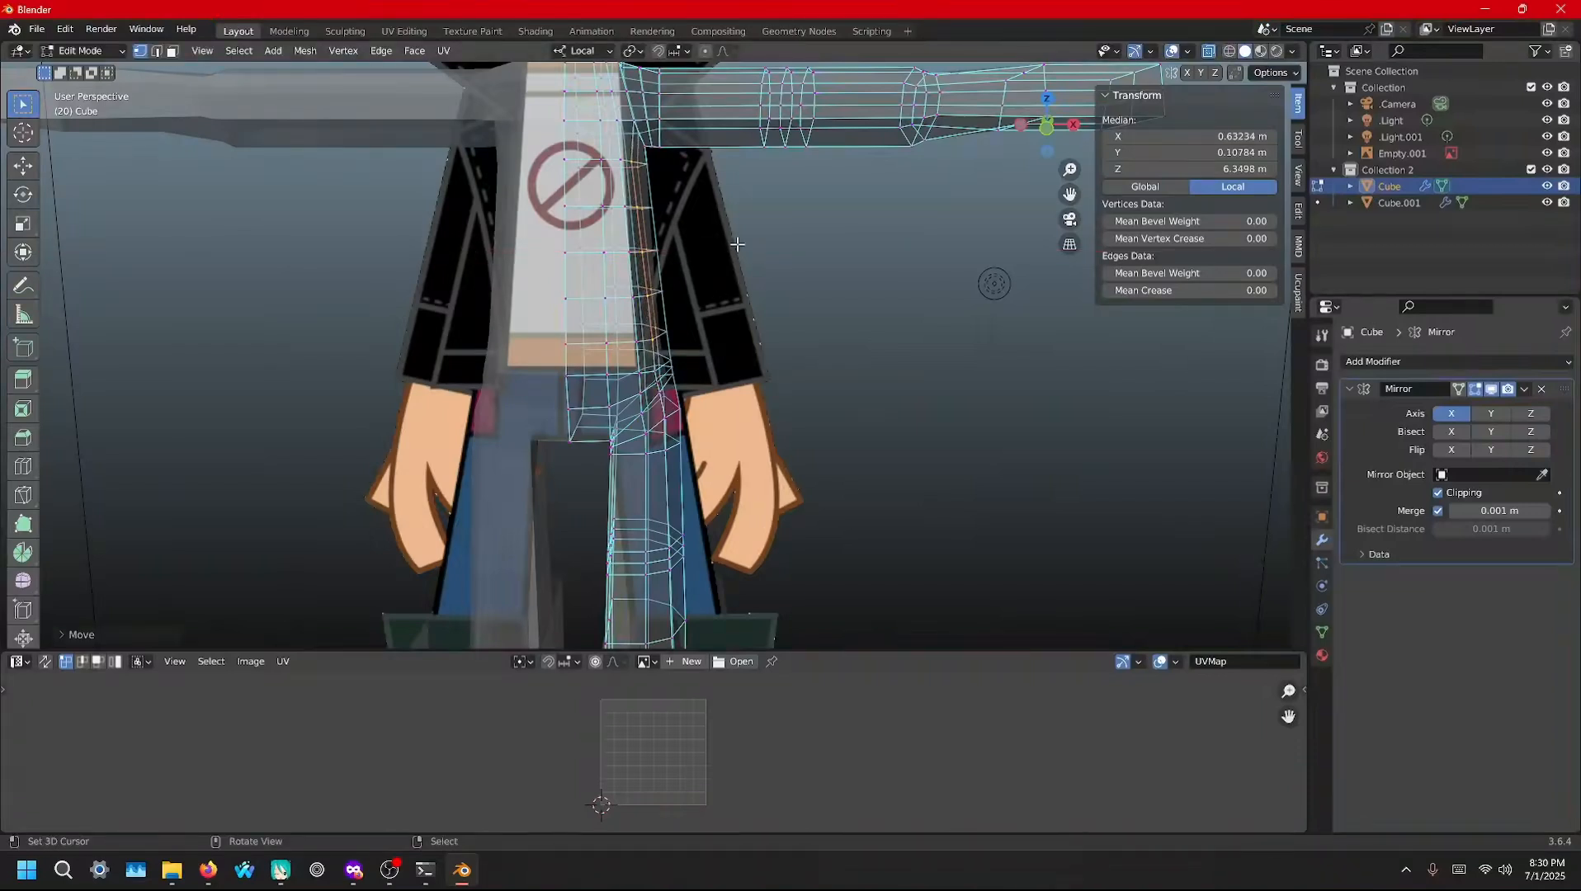
Hide the viewport overlays and examine the shaded body's silhouette from the front, side and back
left_click(1173, 52)
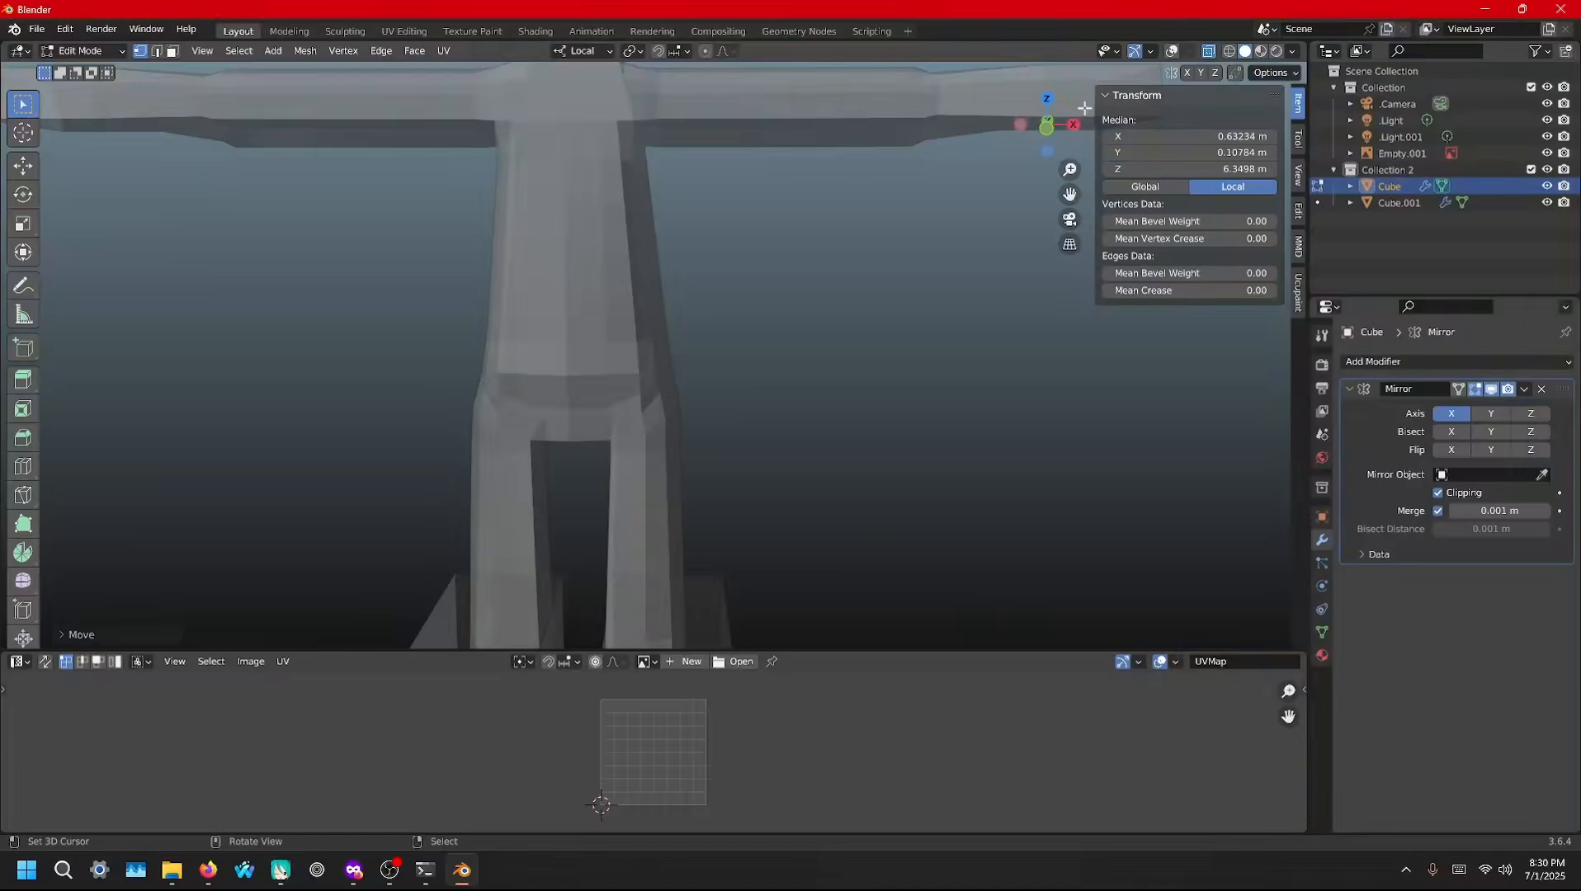
middle_click_drag(862, 205, 815, 220)
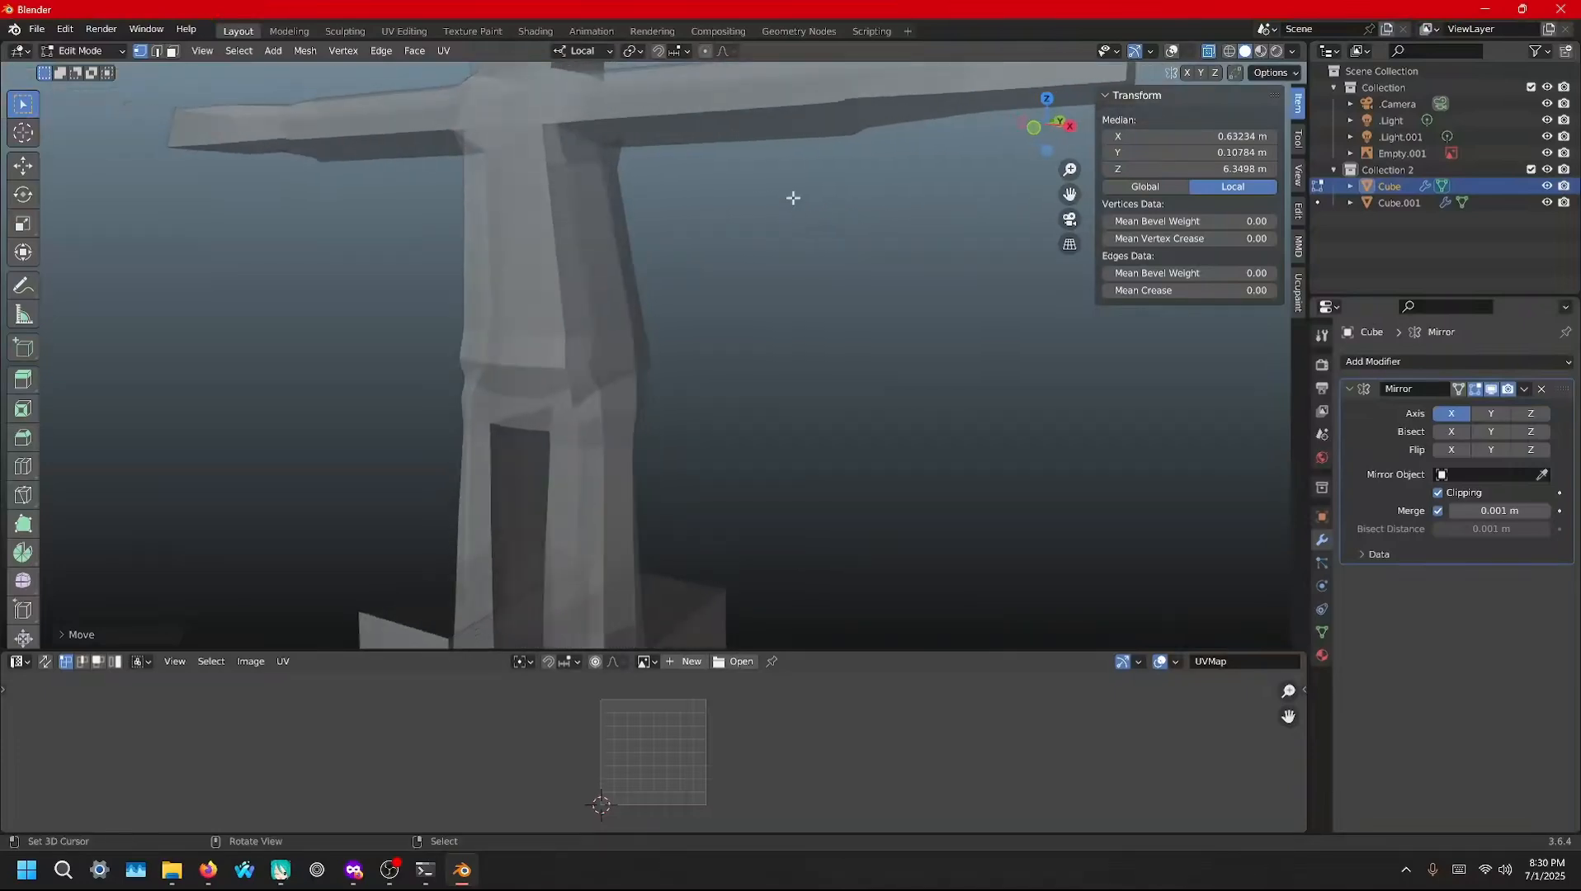
scroll(778, 152, "down", 3)
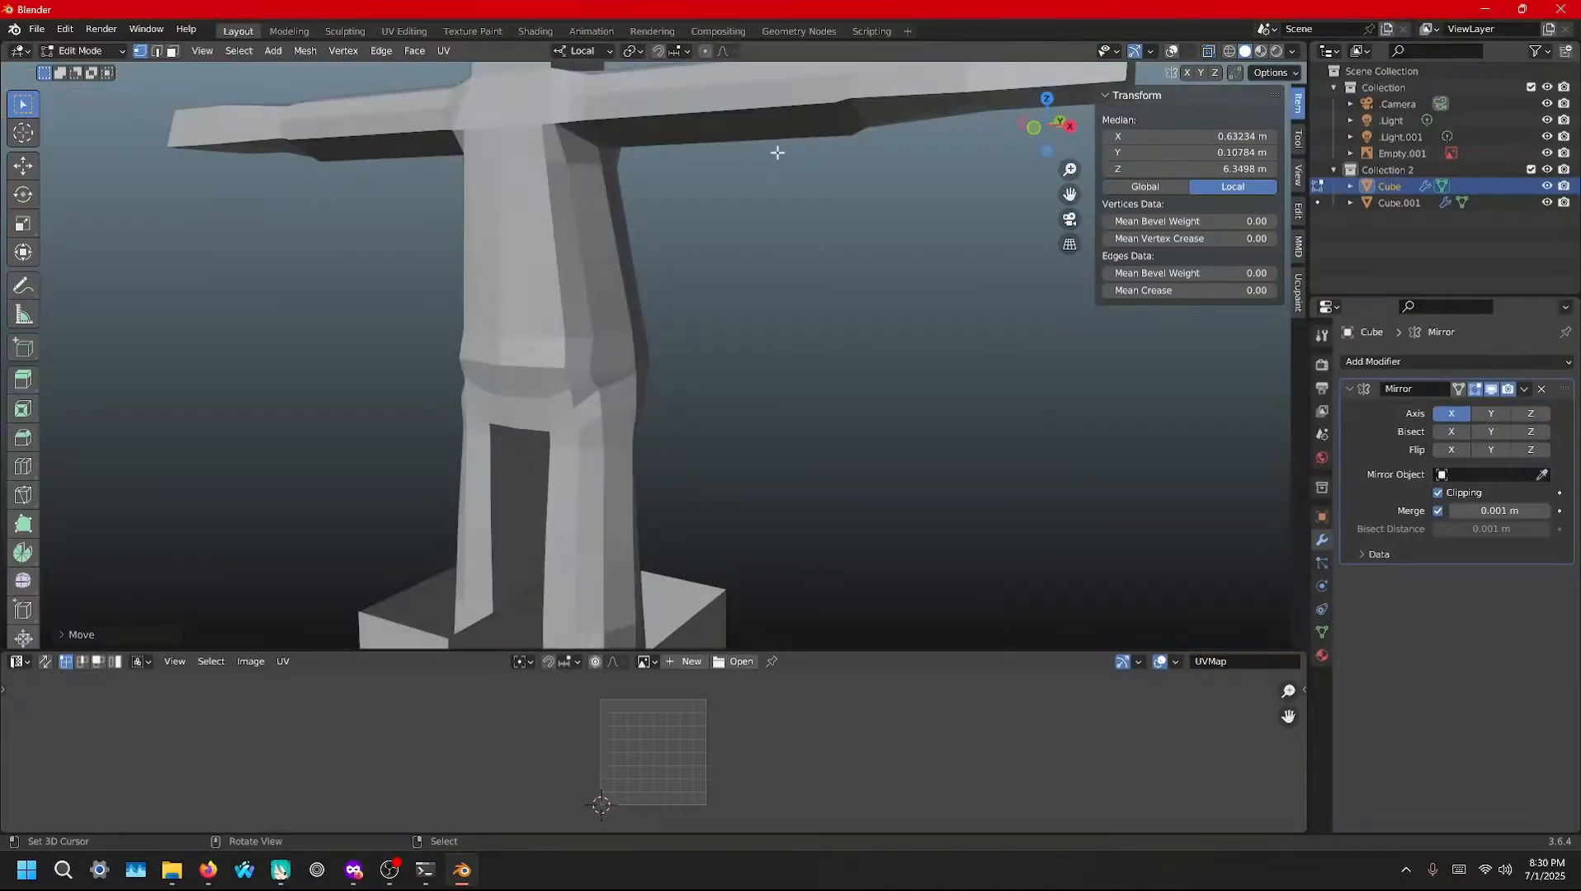
scroll(744, 307, "down", 3)
middle_click_drag(745, 307, 514, 300)
middle_click_drag(517, 381, 477, 342)
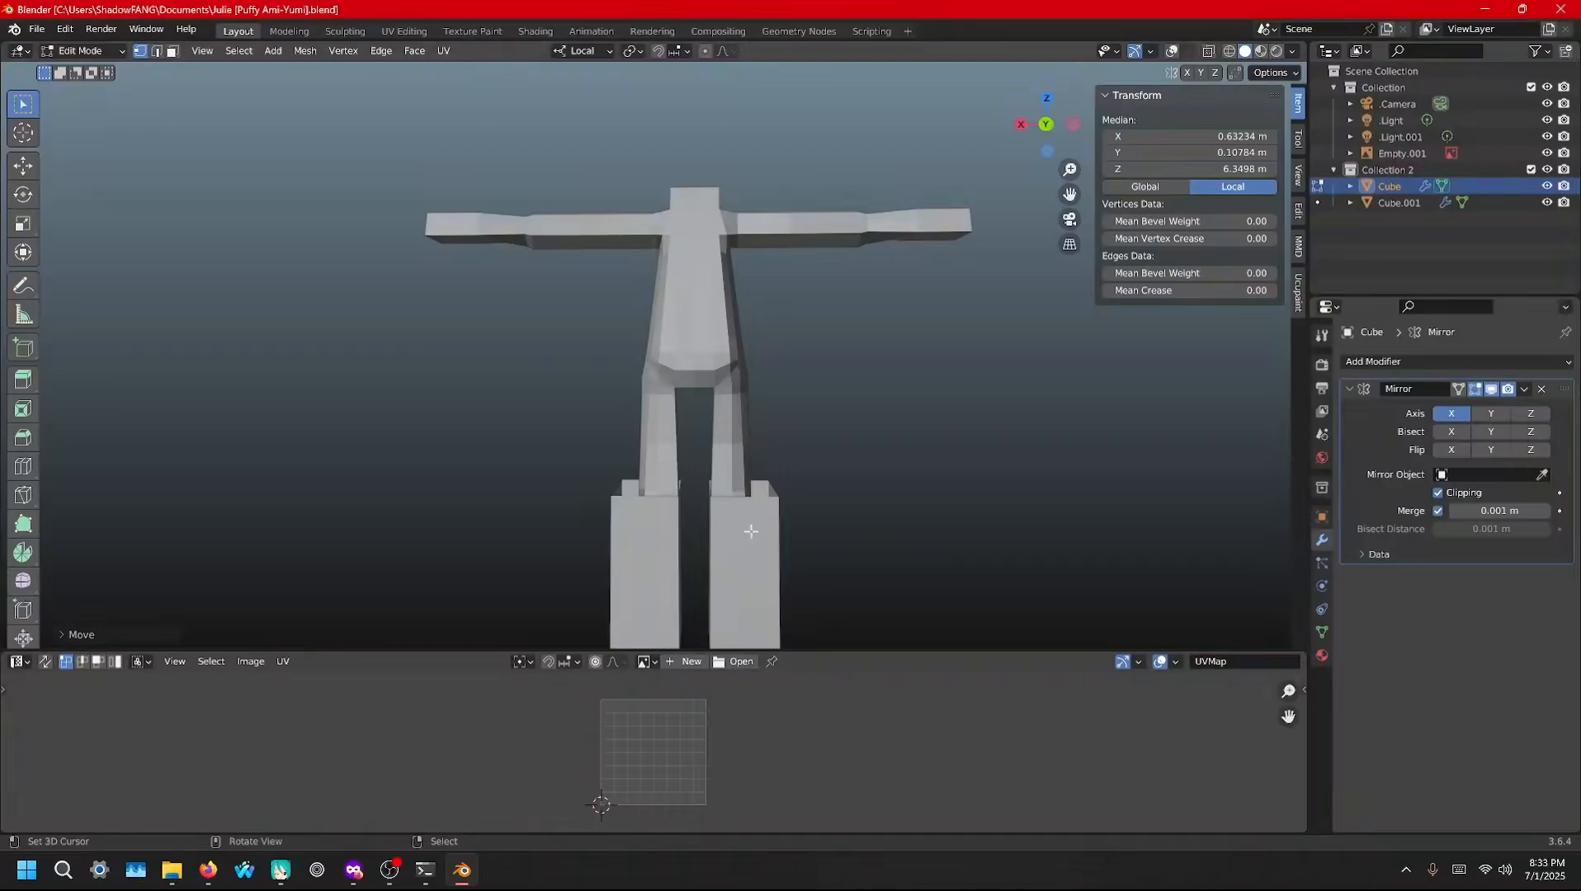
middle_click_drag(957, 471, 782, 420)
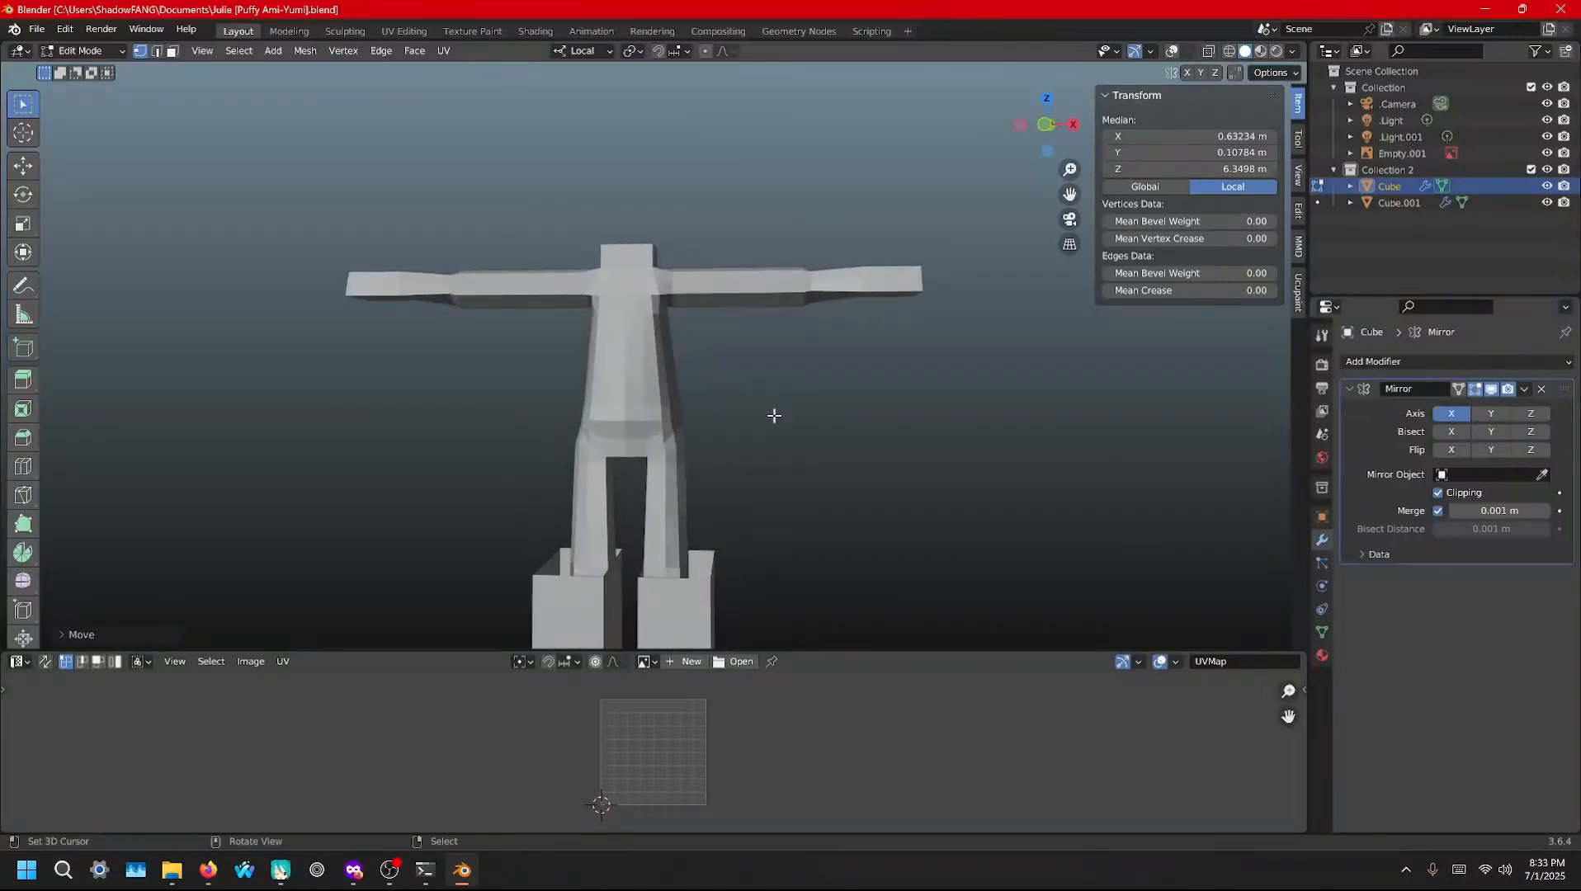
Show the viewport overlays again and resume editing the body mesh in Edit Mode with X-ray on
key("Tab")
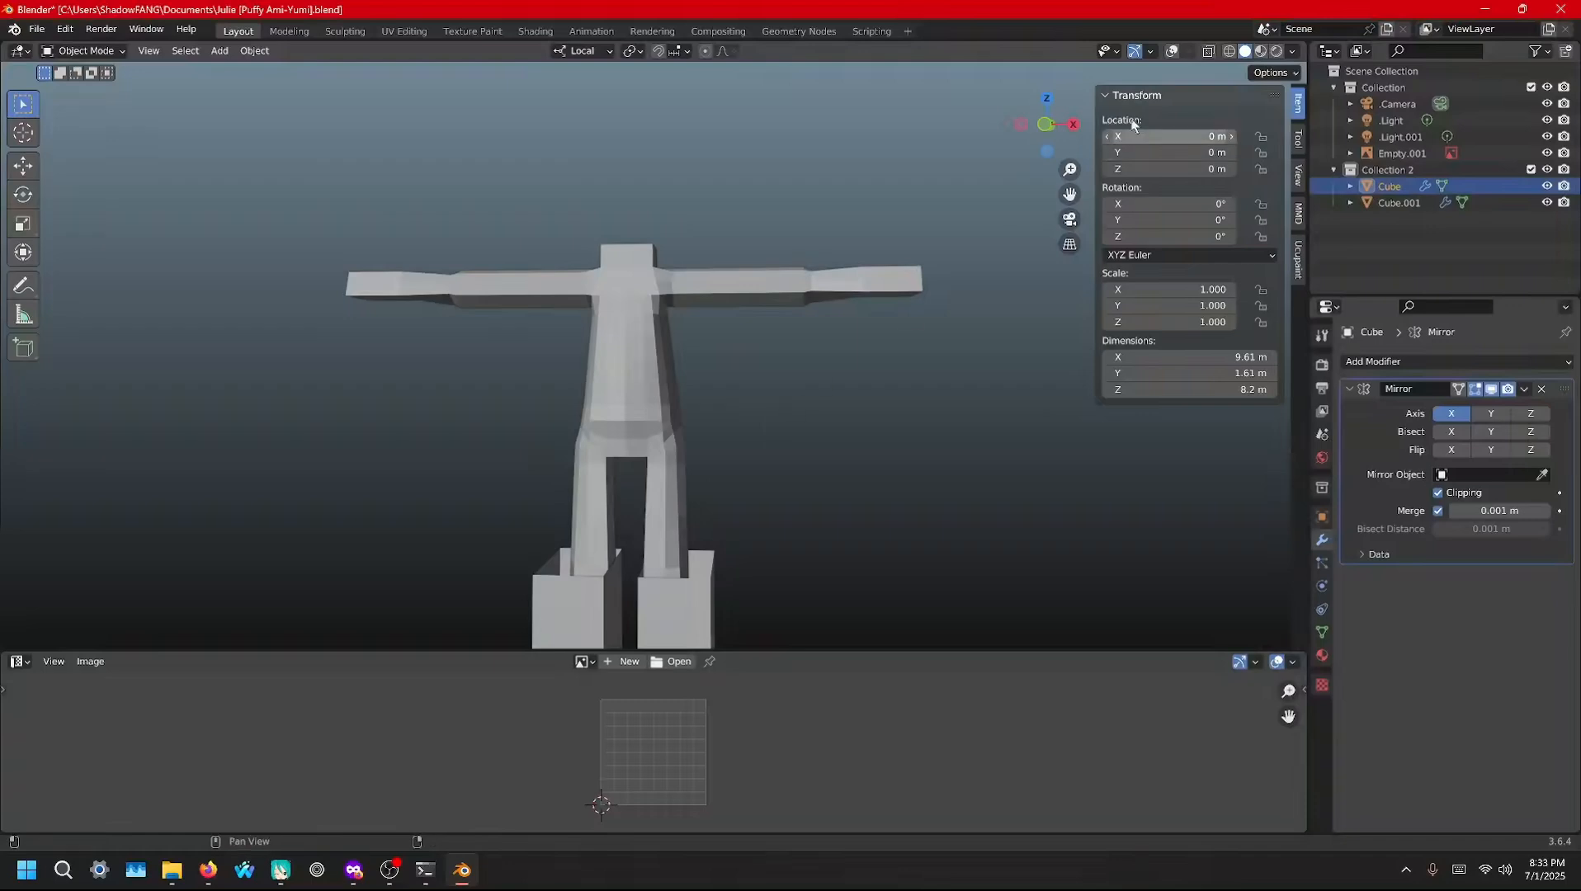
key("shift+alt+z")
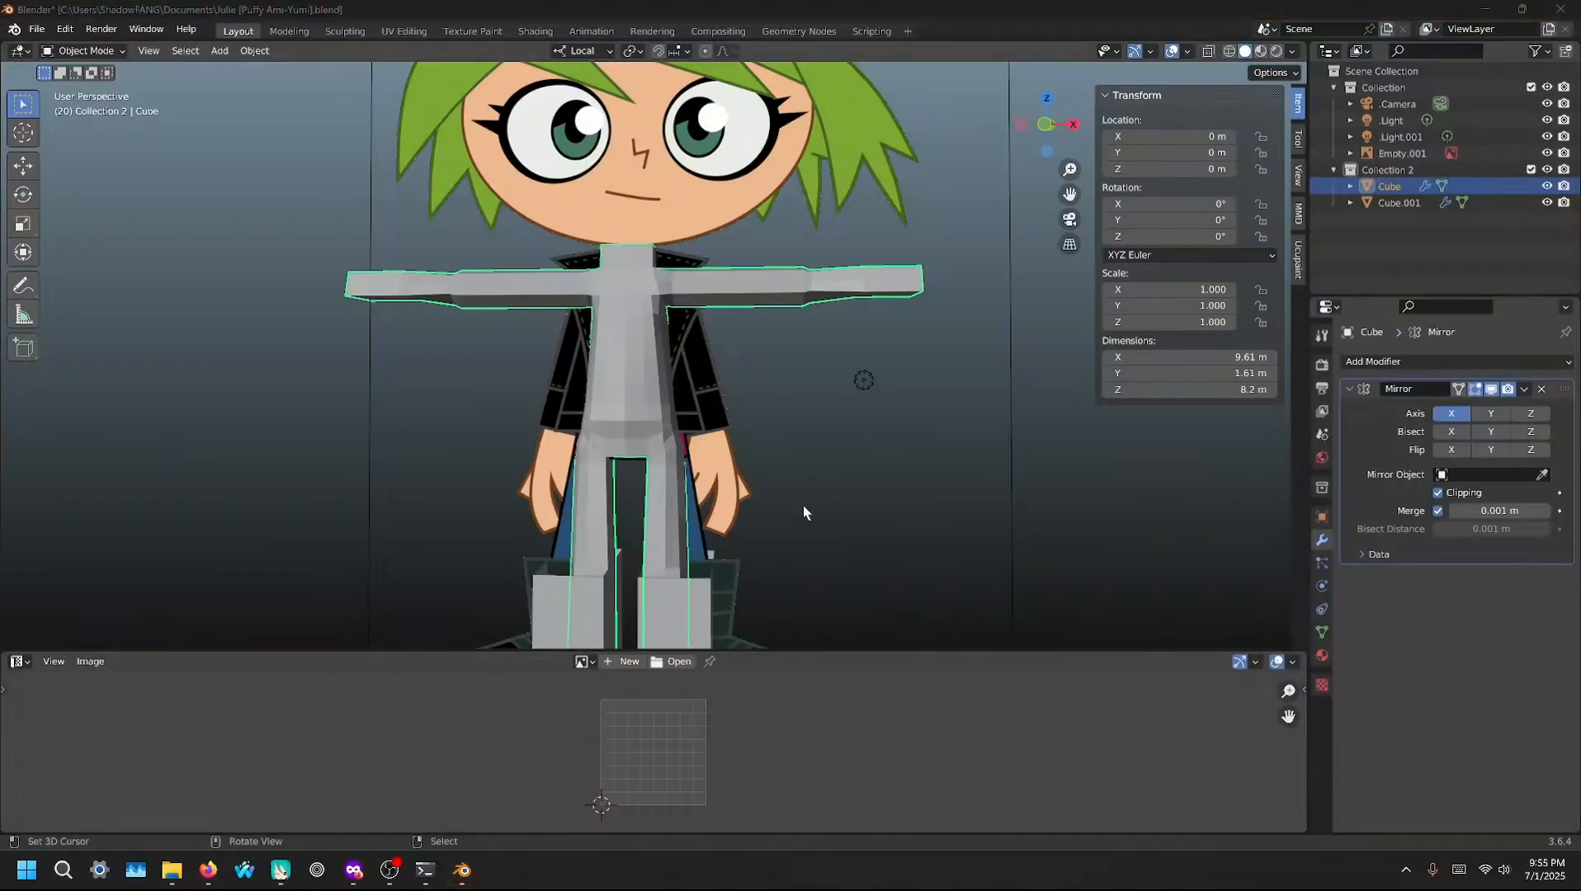
left_click(831, 314)
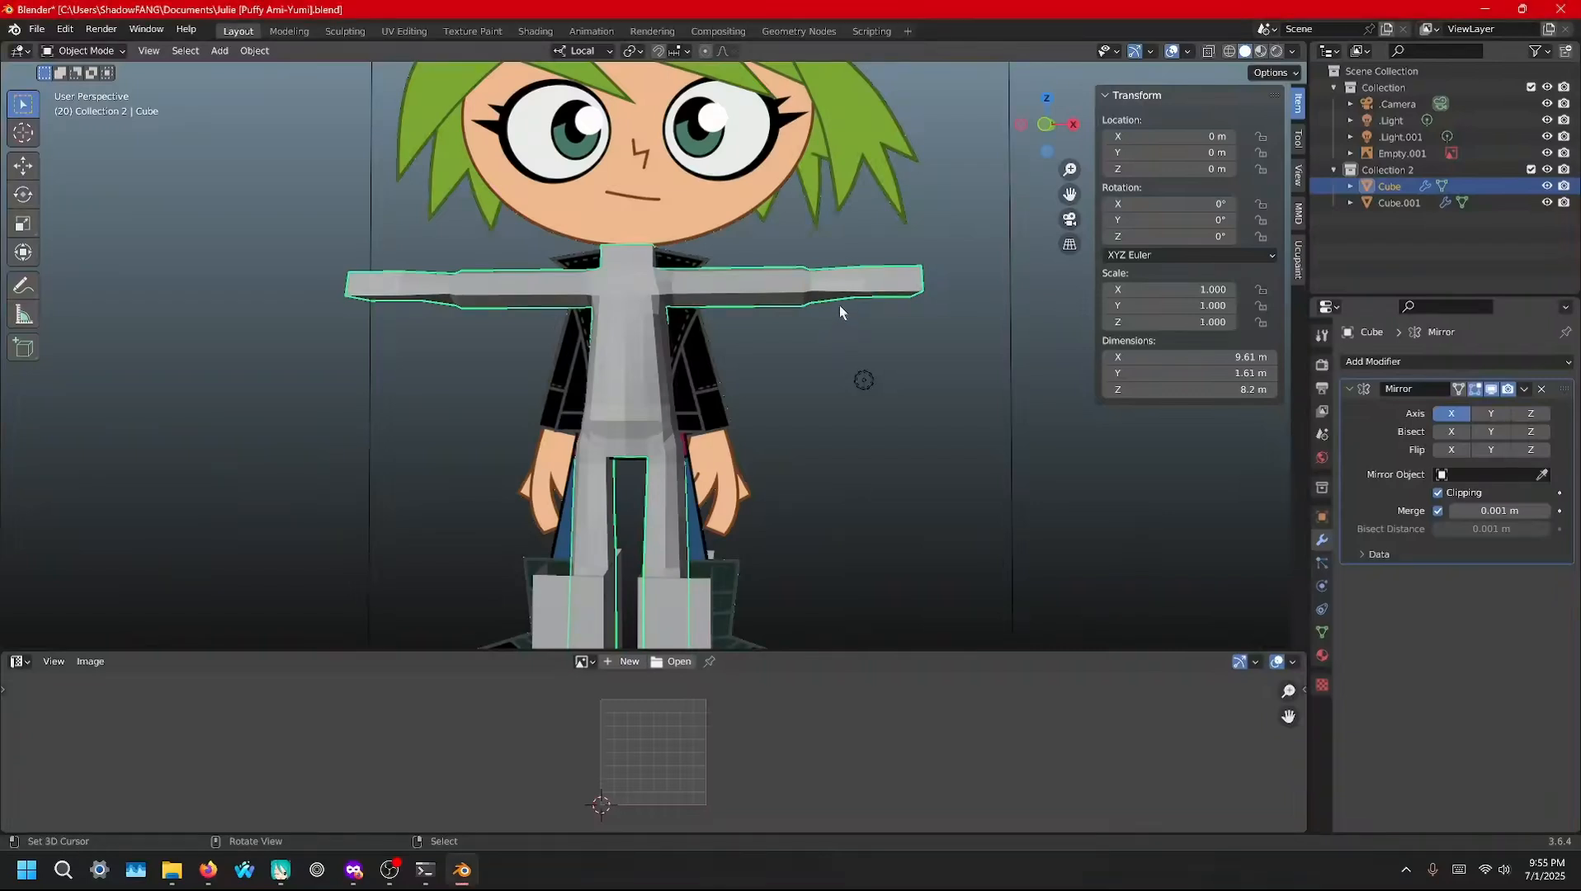
key("Tab")
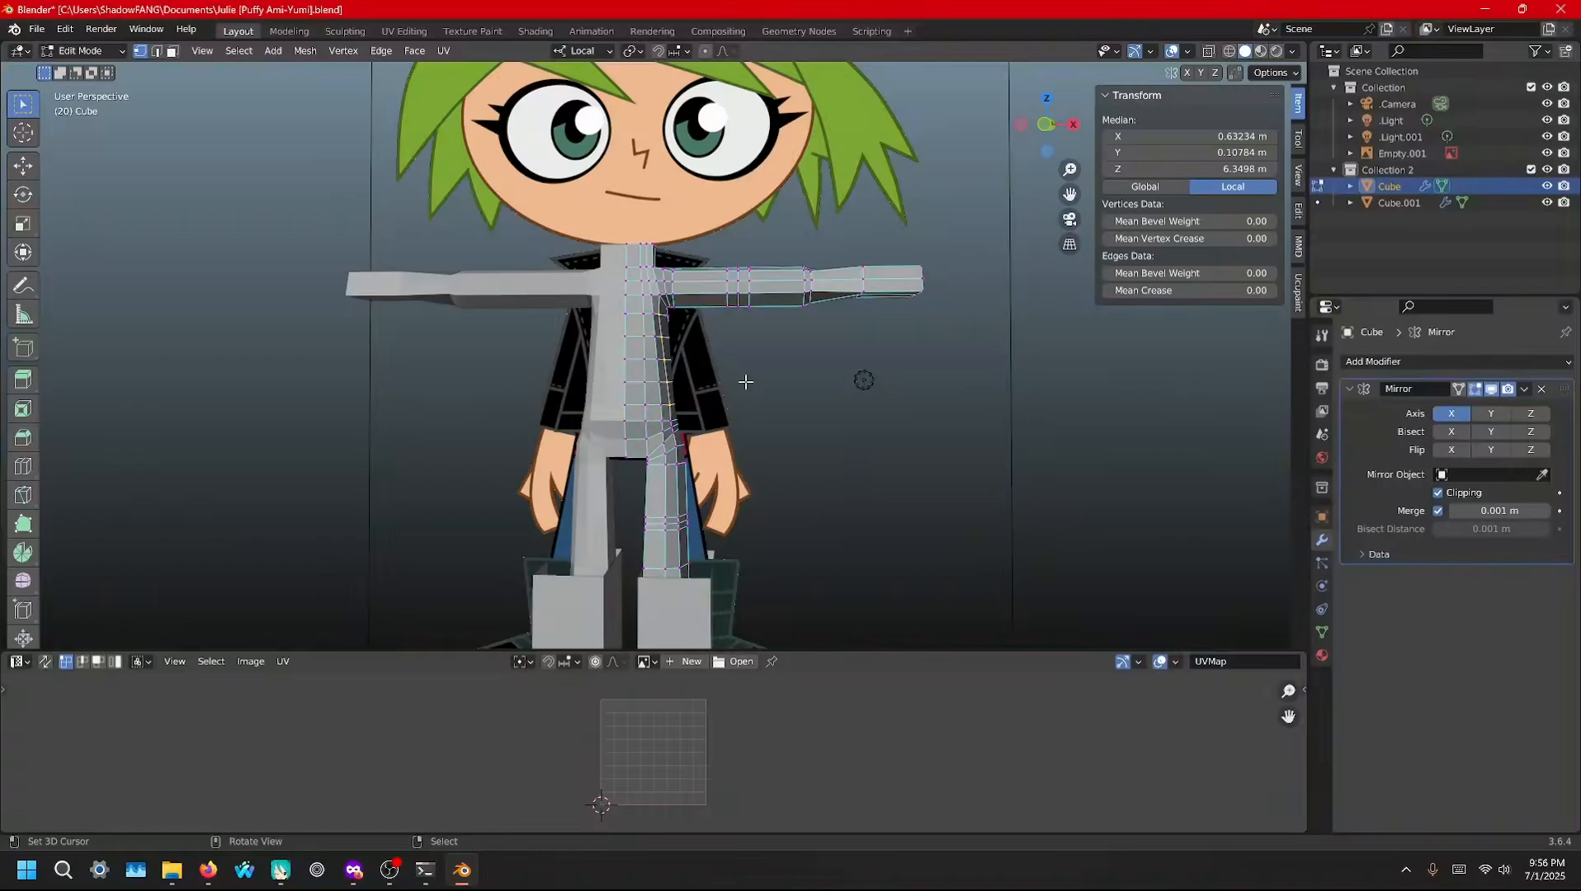
key("alt+z")
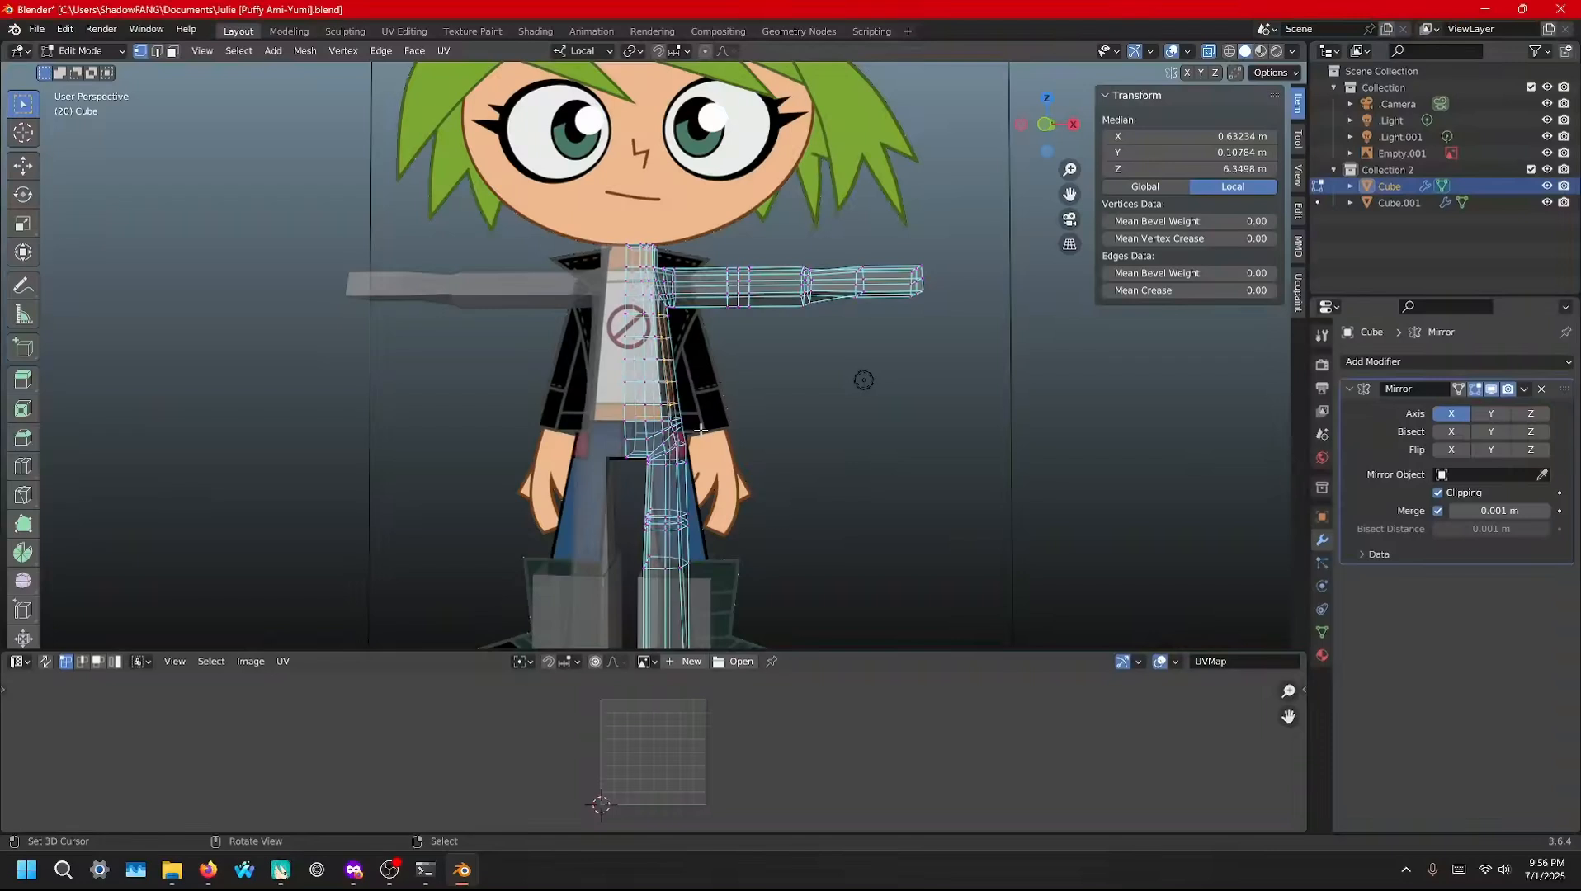
Rename the Cube.001 object to Boots and make the Cube body mesh the selected object again
left_click(1398, 202)
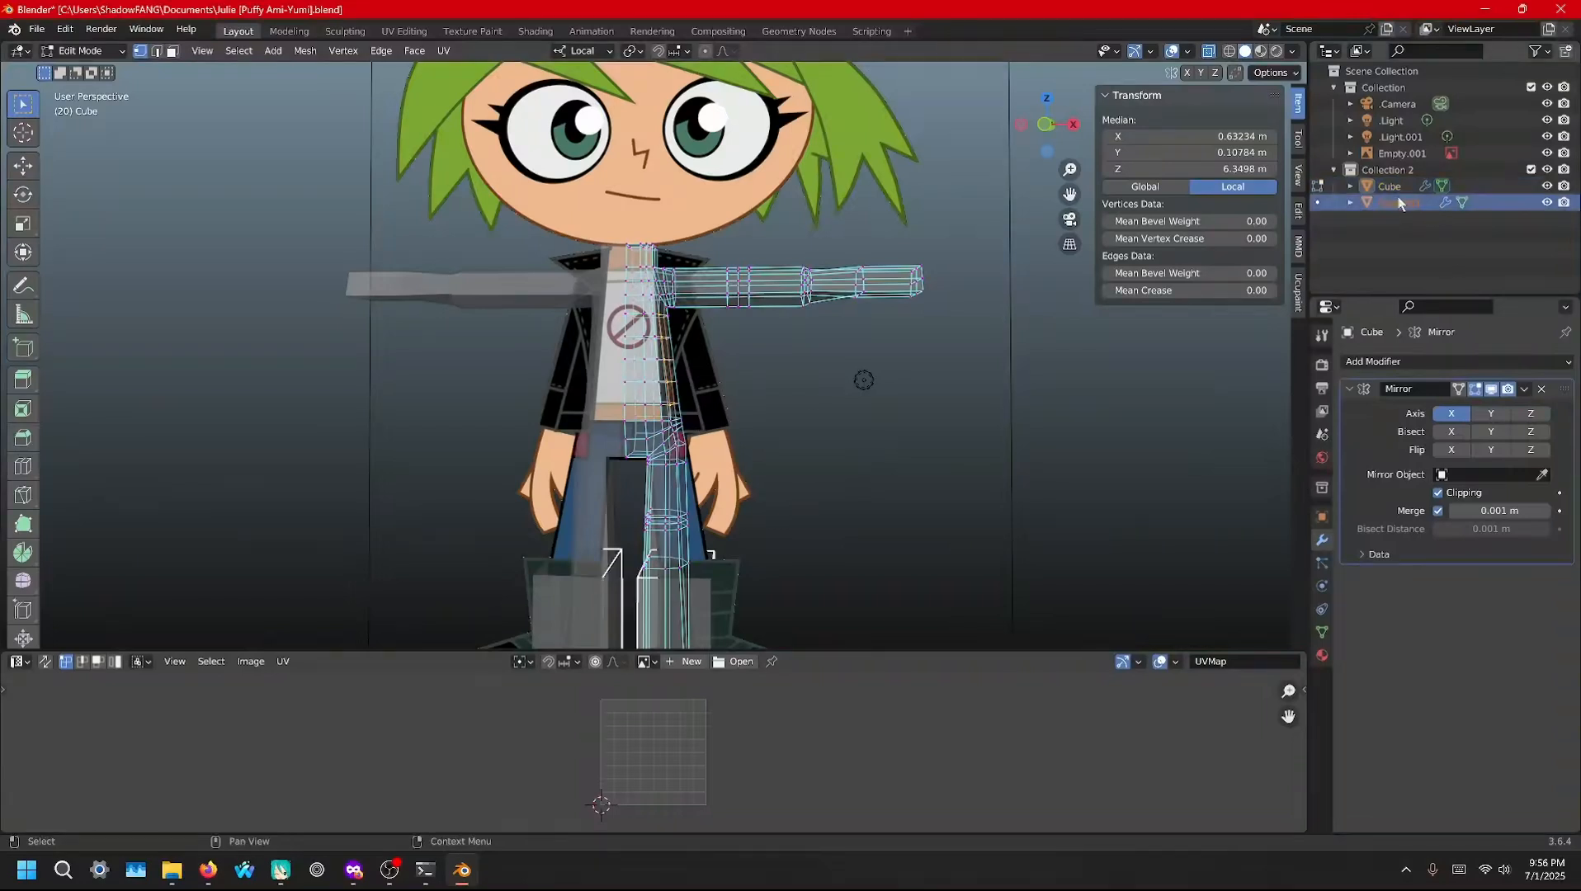
double_click(1398, 198)
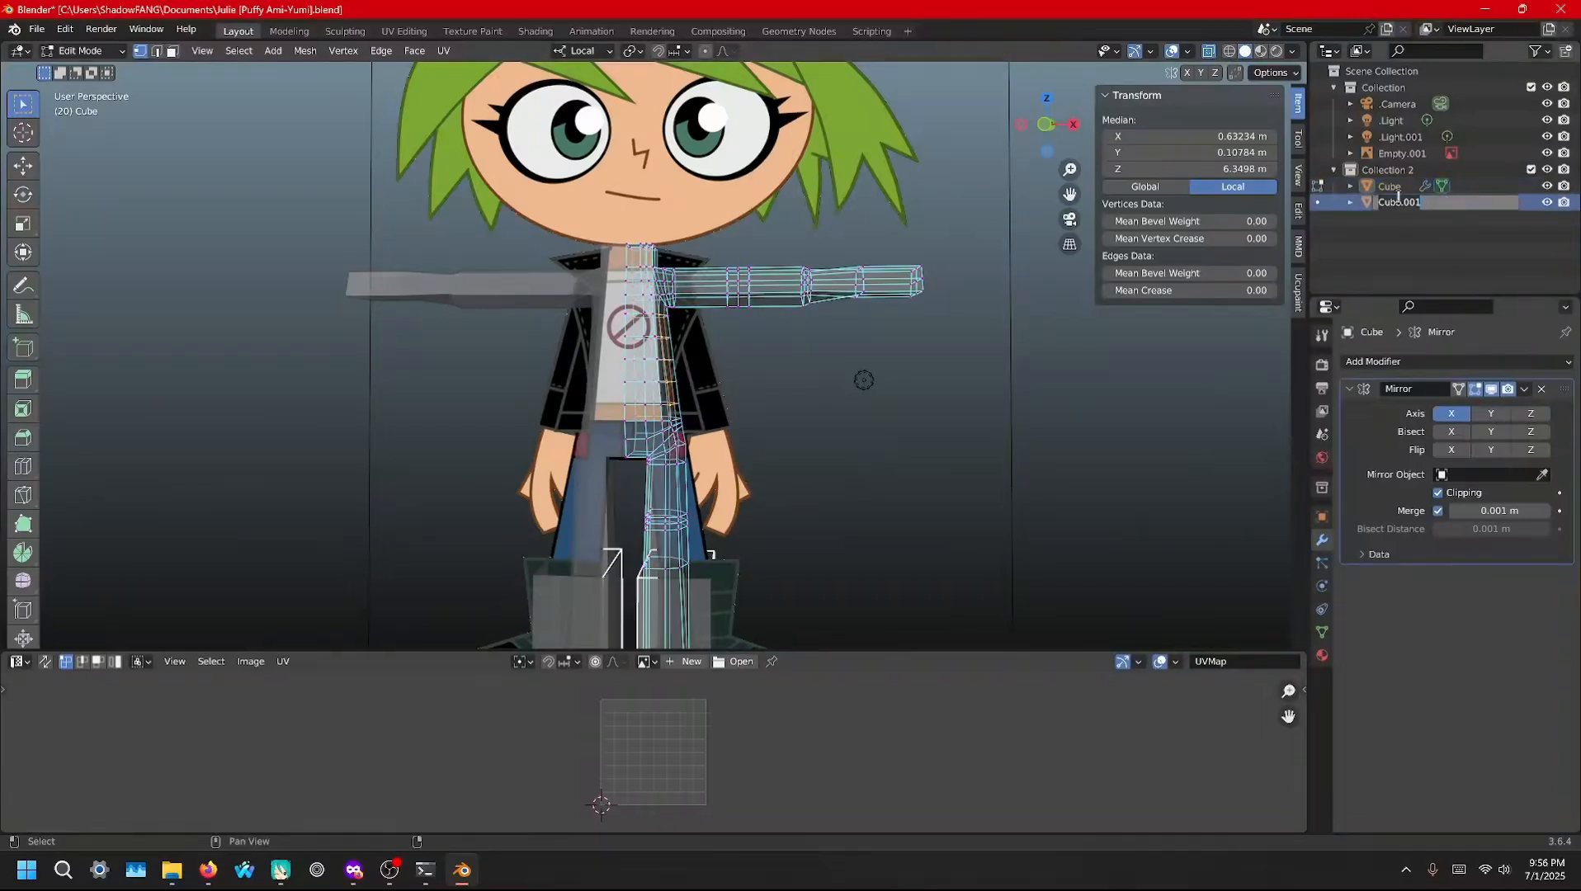
type("Boots")
key("Return")
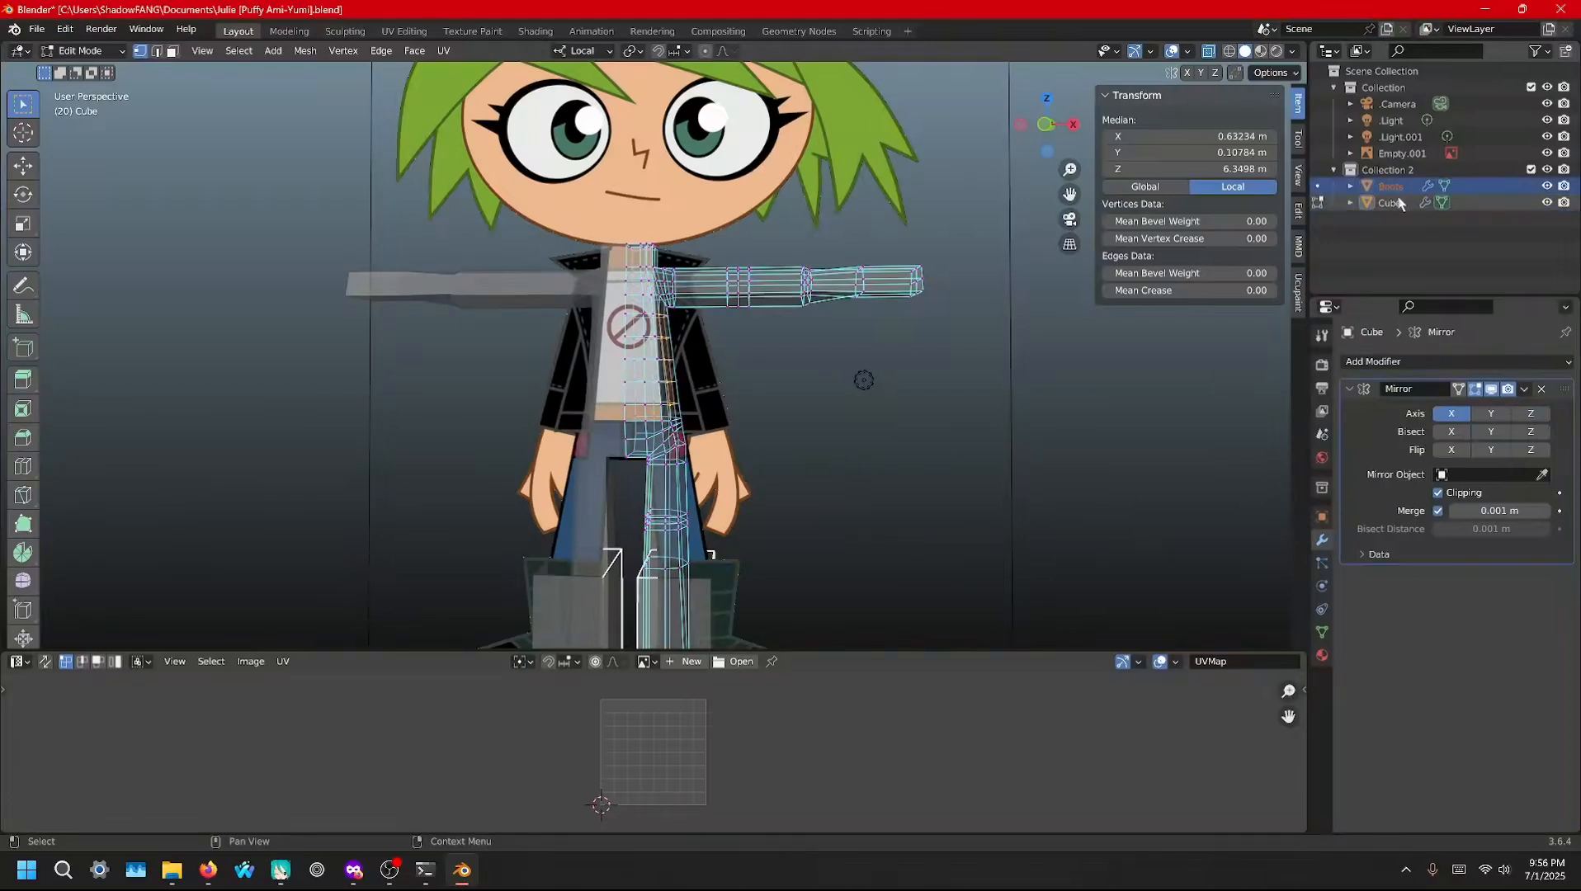
left_click(1398, 203)
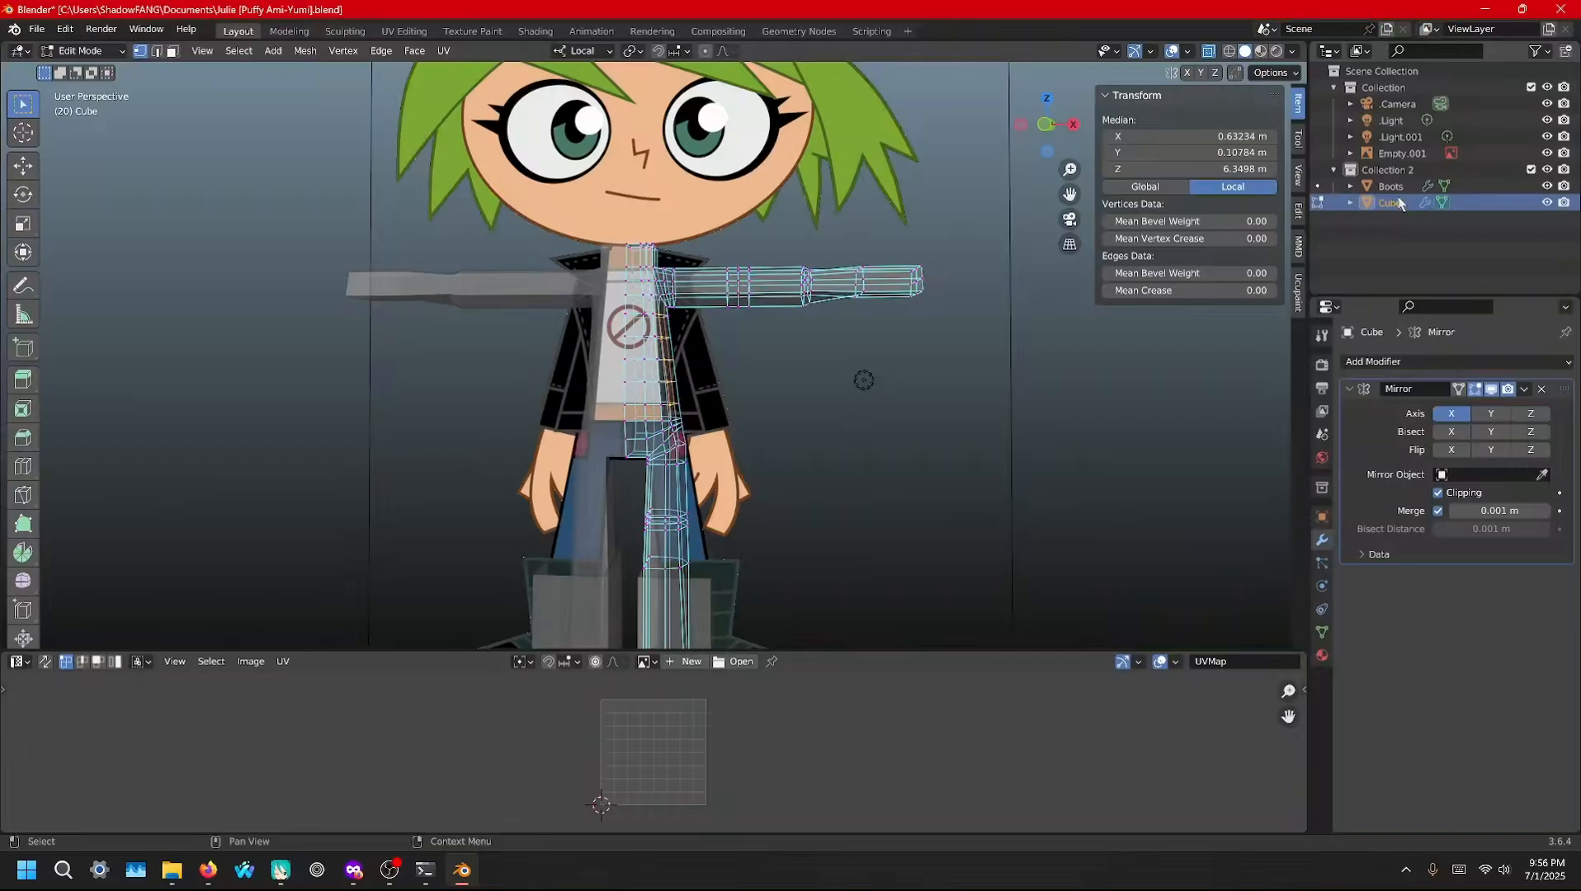
Select the torso vertices from the base of the neck down to the waist
middle_click_drag(772, 450, 830, 433)
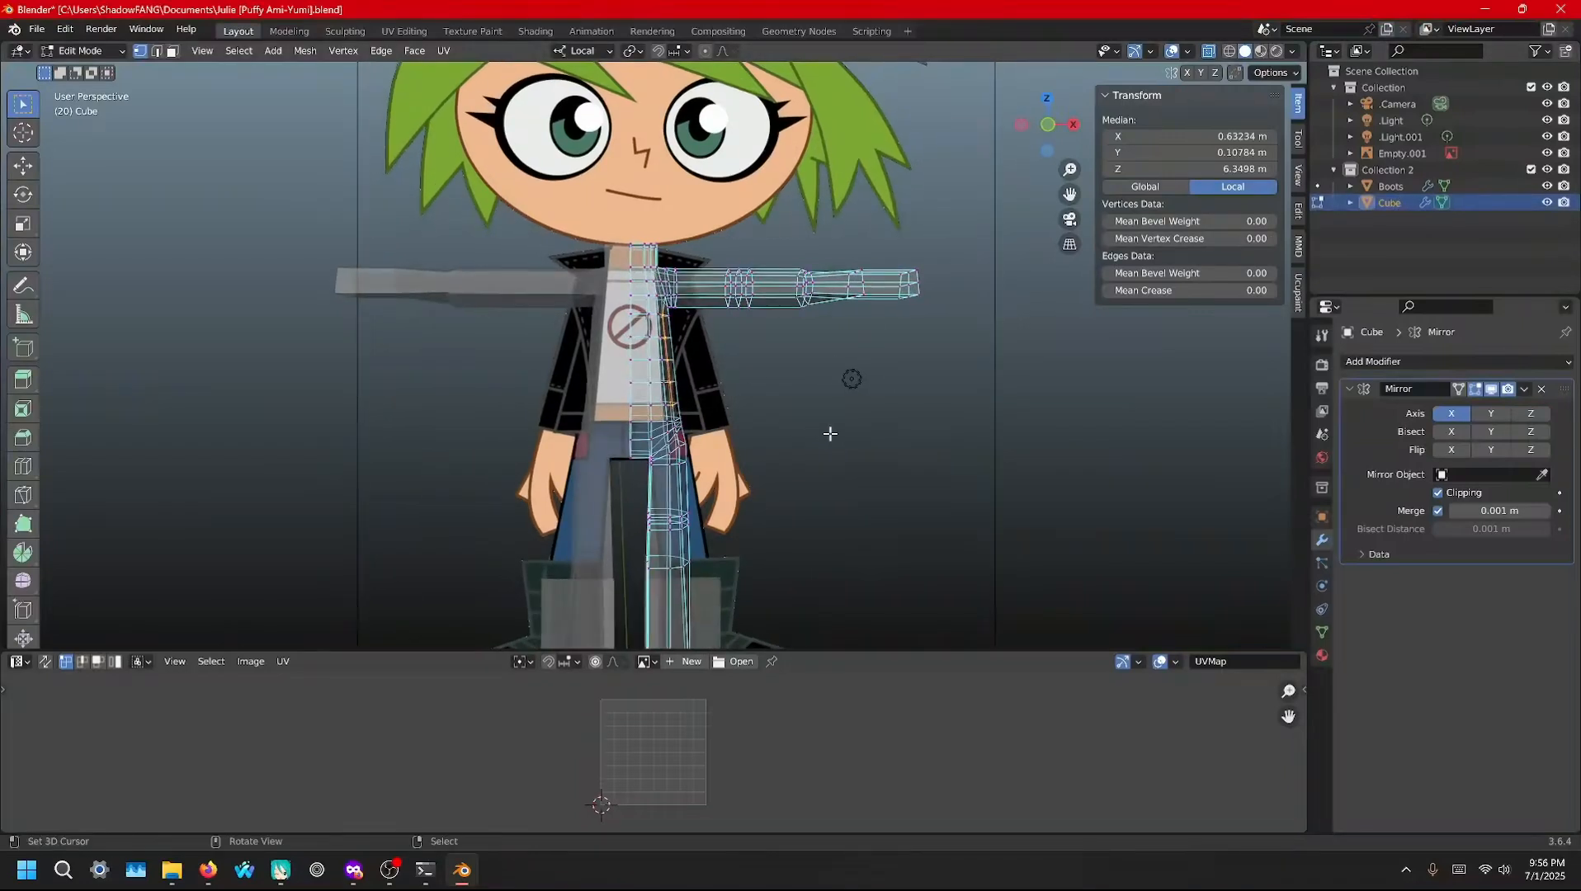
left_click_drag(702, 409, 586, 257)
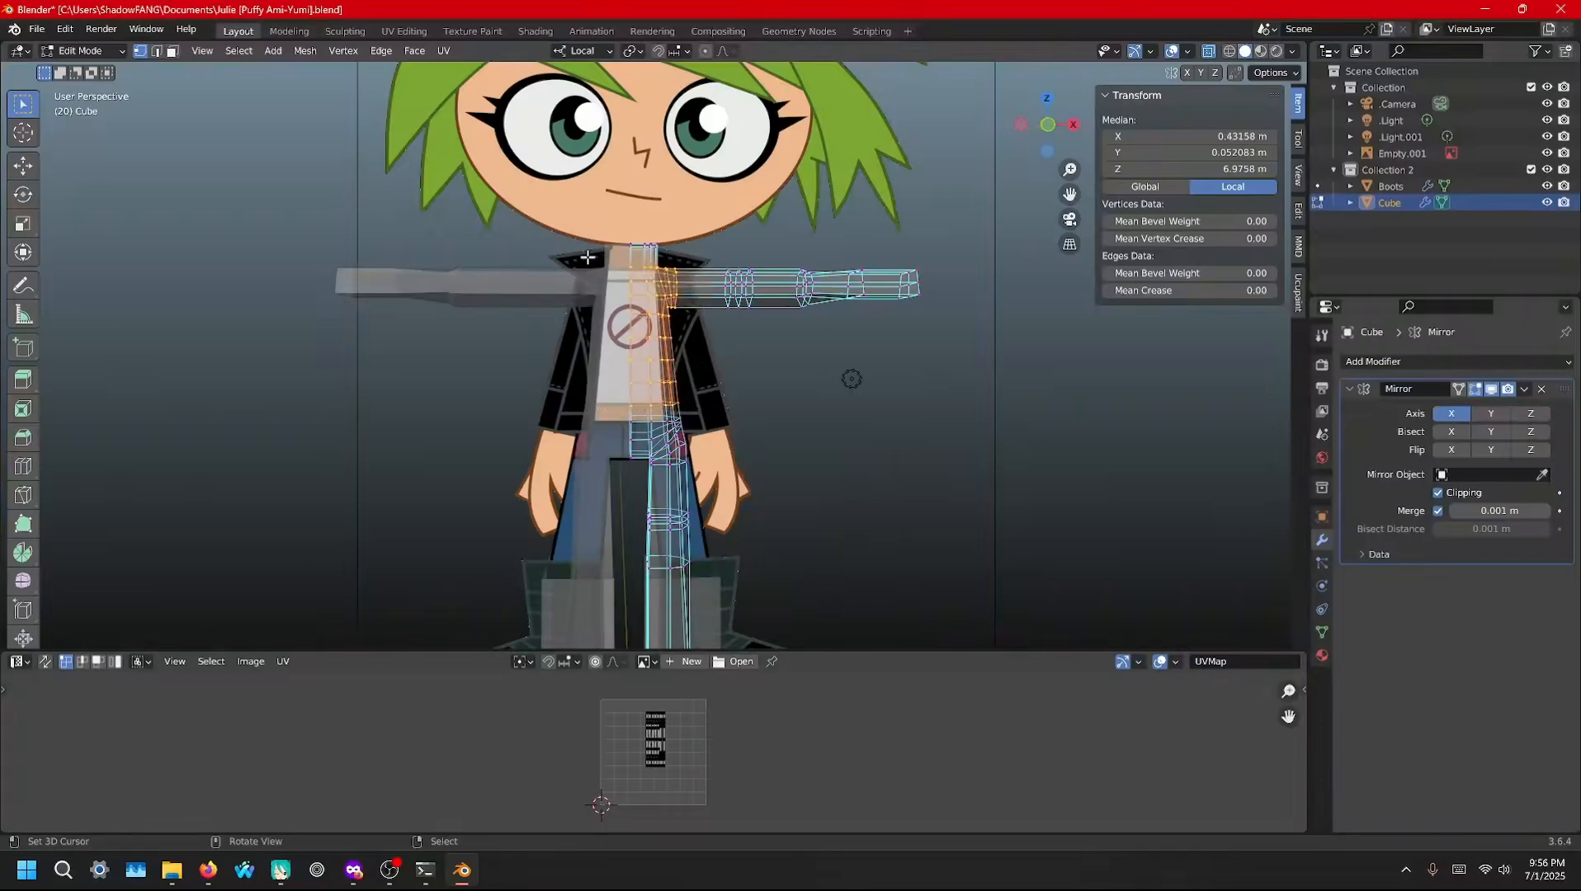
middle_click_drag(587, 257, 905, 359)
scroll(905, 359, "up", 6)
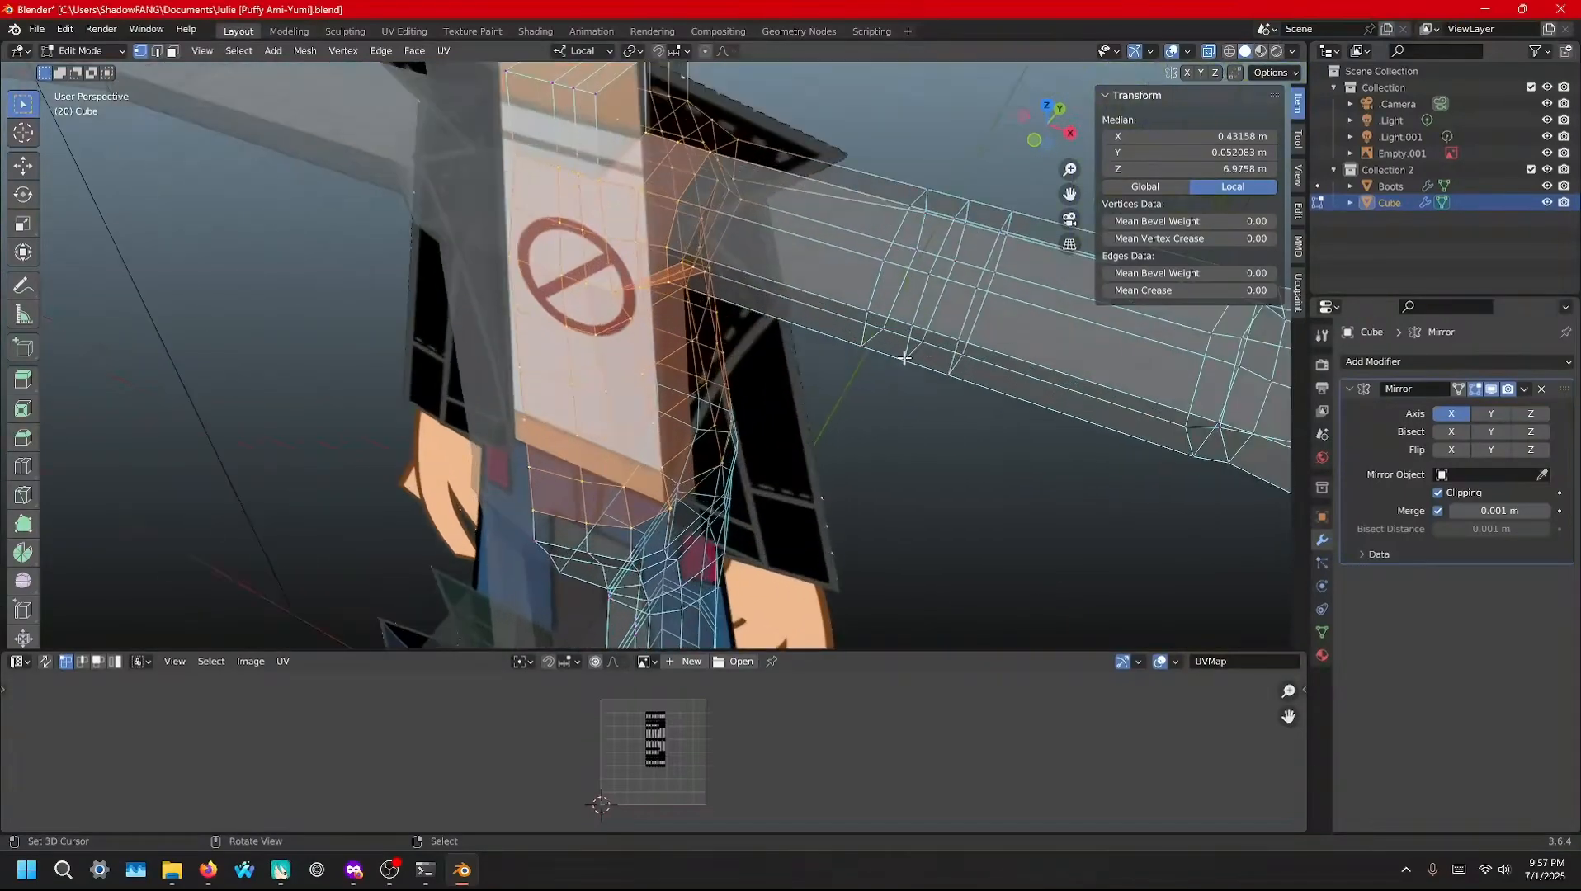
Turn on proportional editing and scale the outer front and back neck-base vertices along local Y to about 0.58
middle_click_drag(752, 275, 785, 515, "shift")
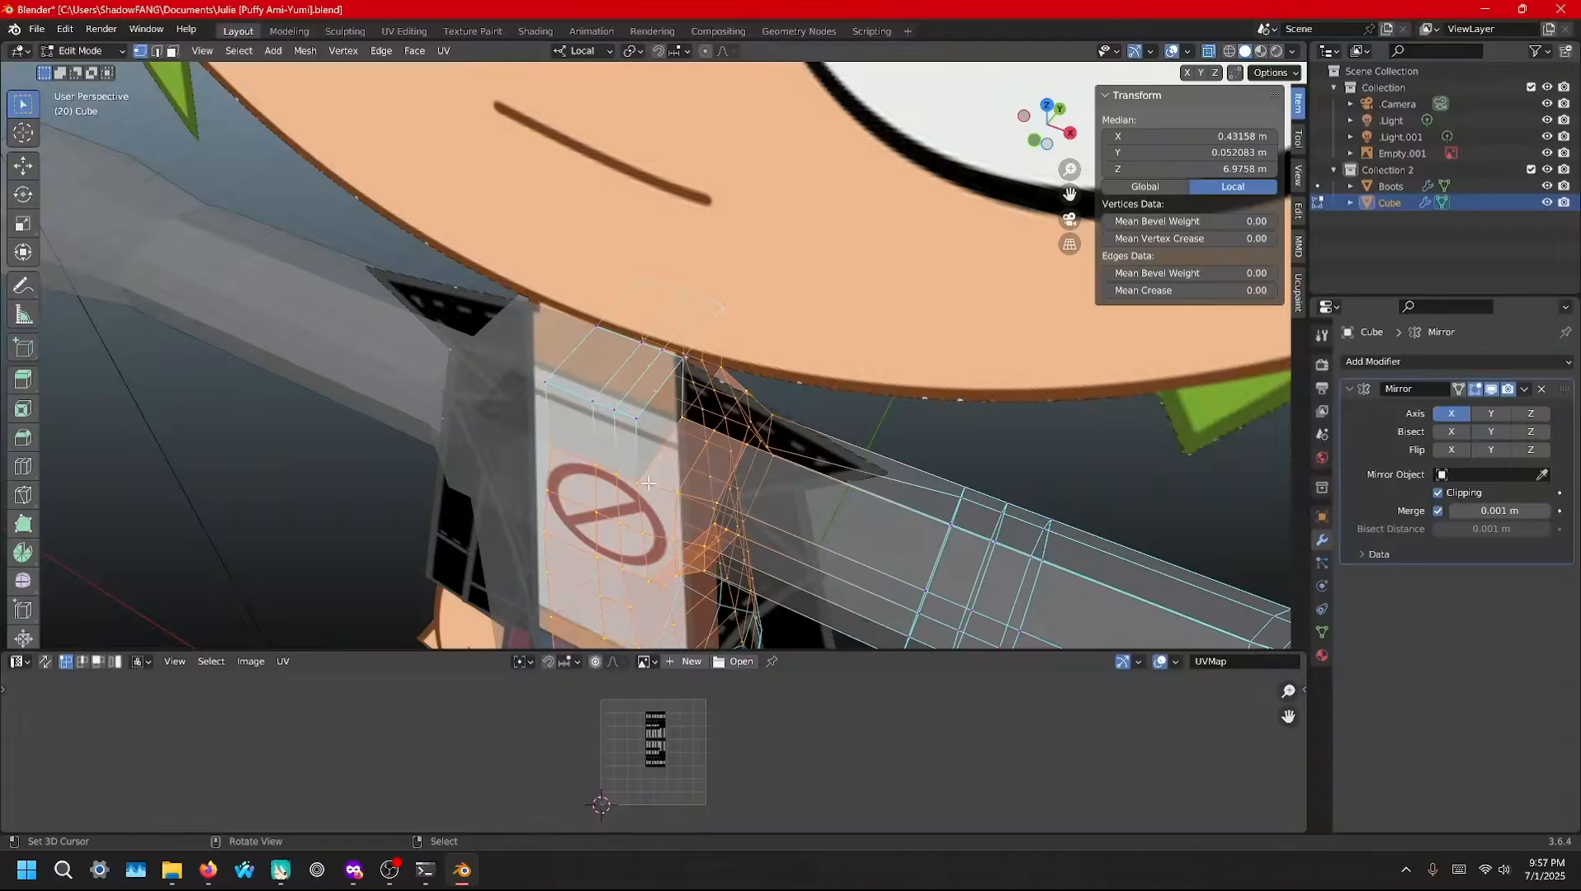
left_click_drag(649, 491, 719, 331)
right_click(627, 400, "shift")
left_click_drag(641, 485, 631, 408)
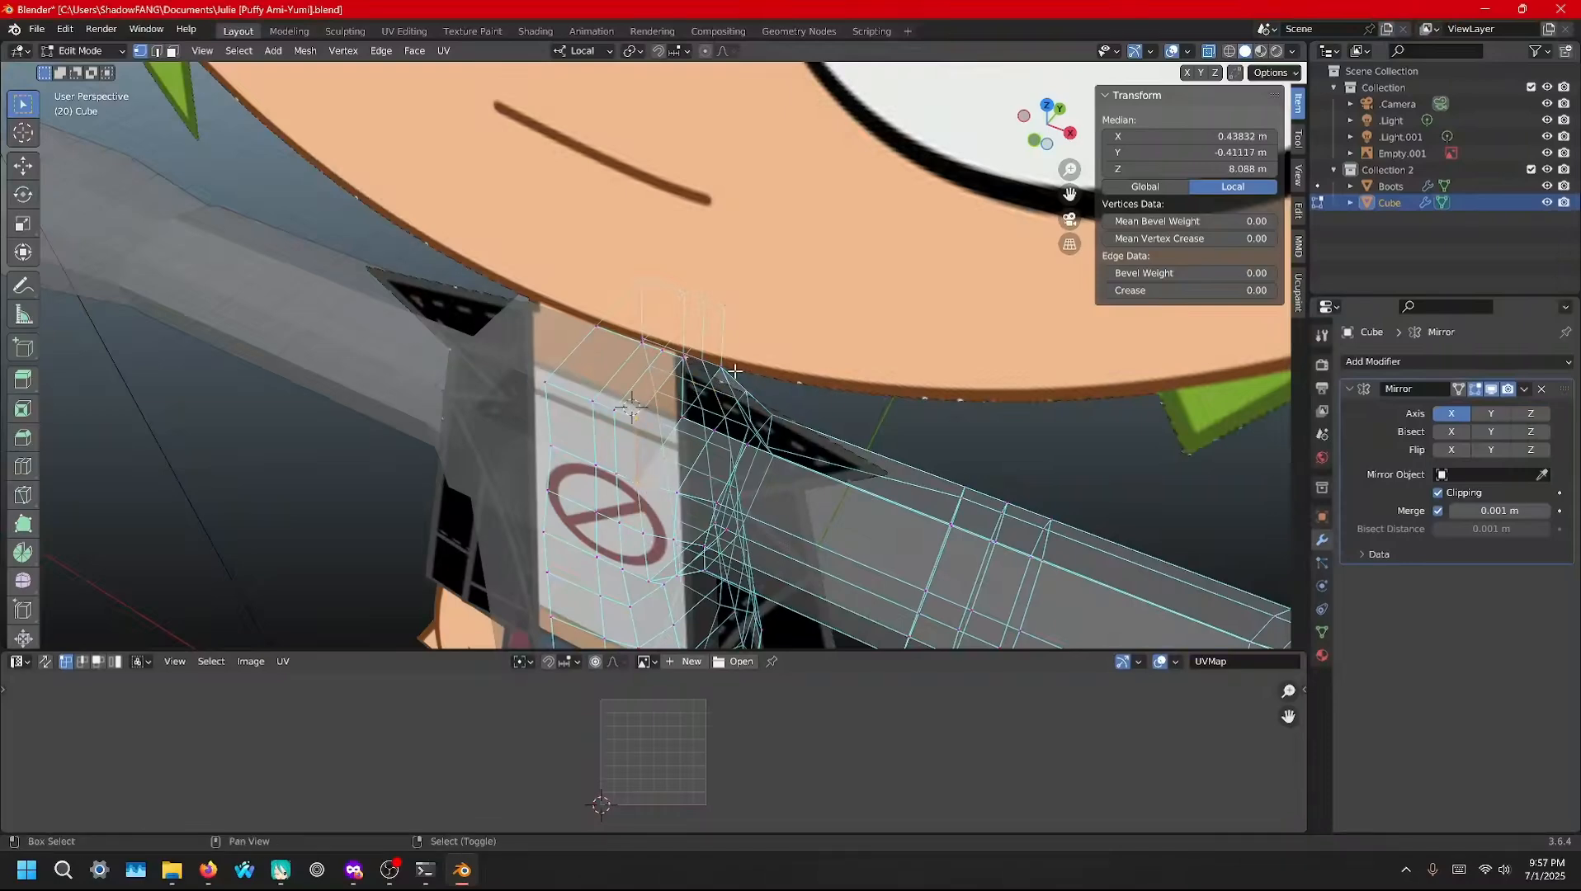
left_click_drag(734, 372, 727, 302)
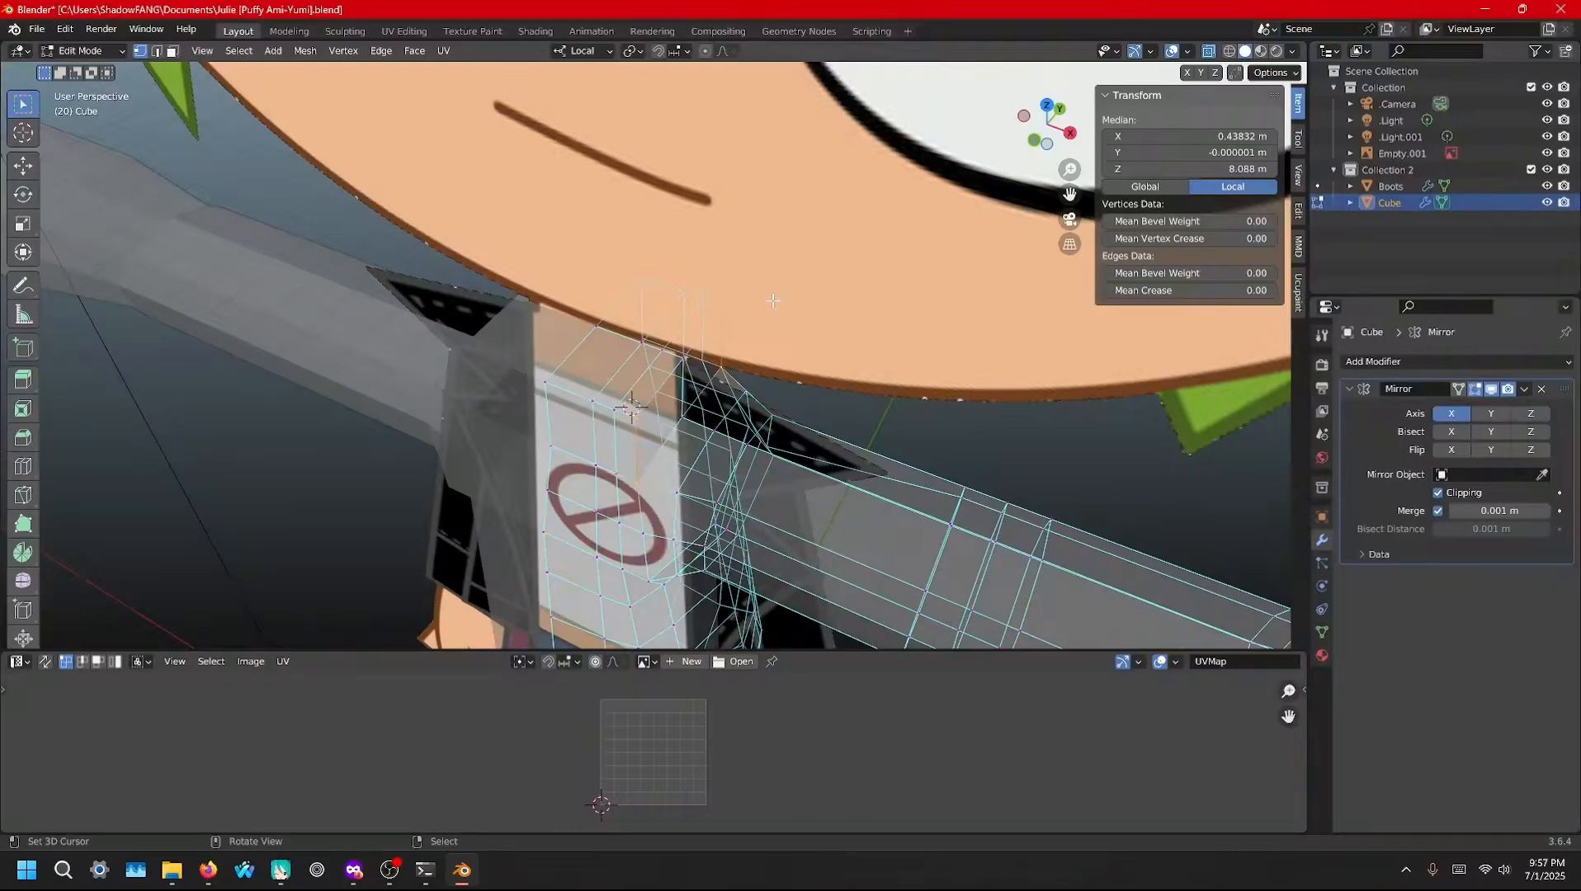
key("o")
key("s")
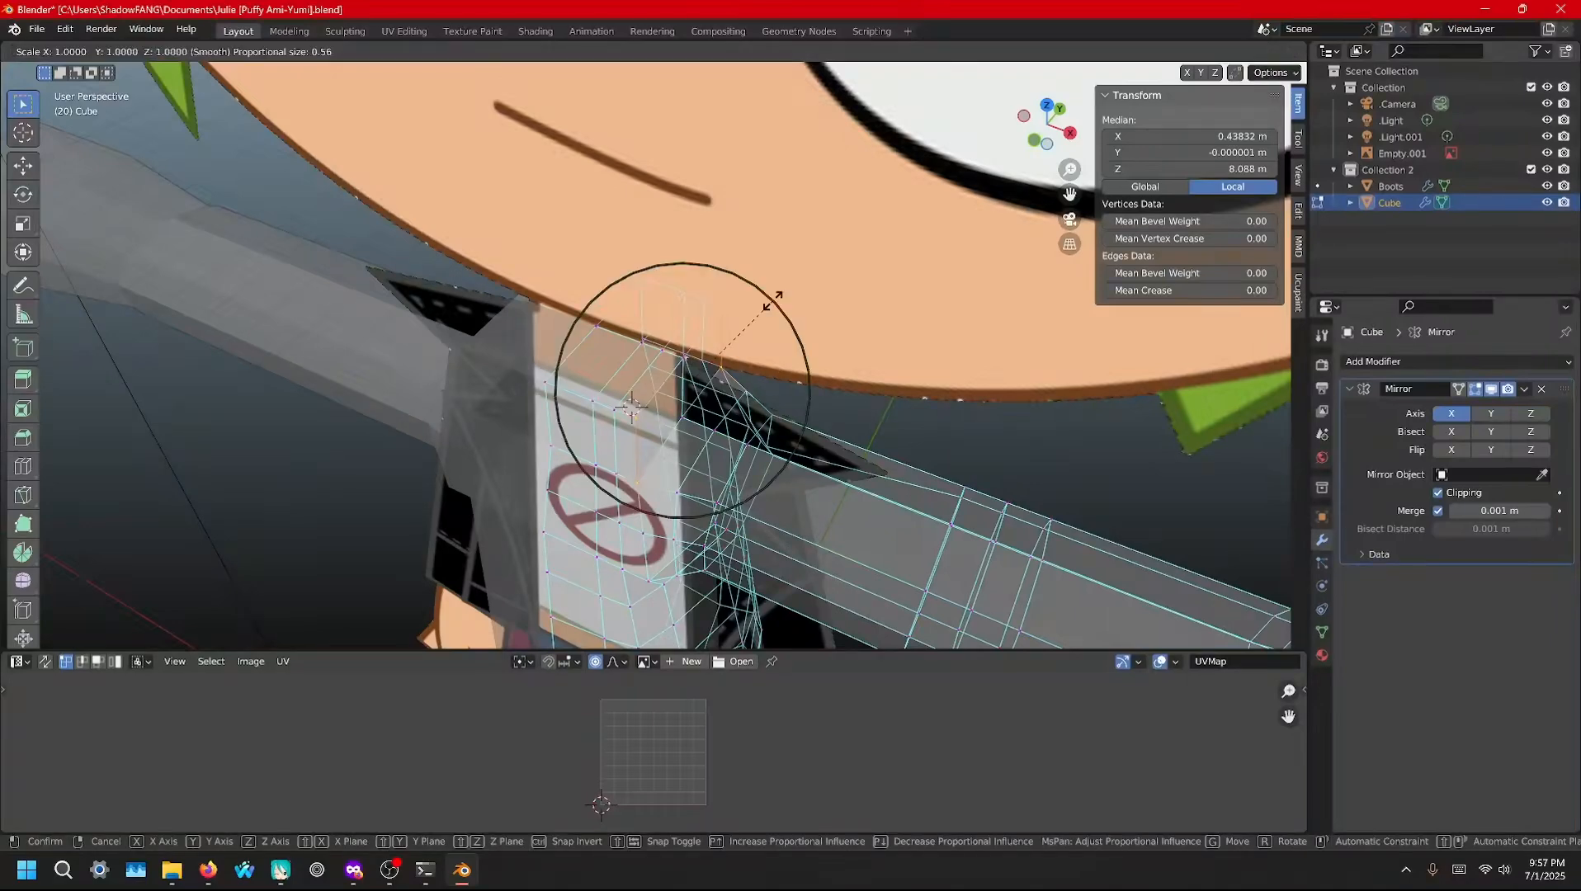
key("y")
key("y")
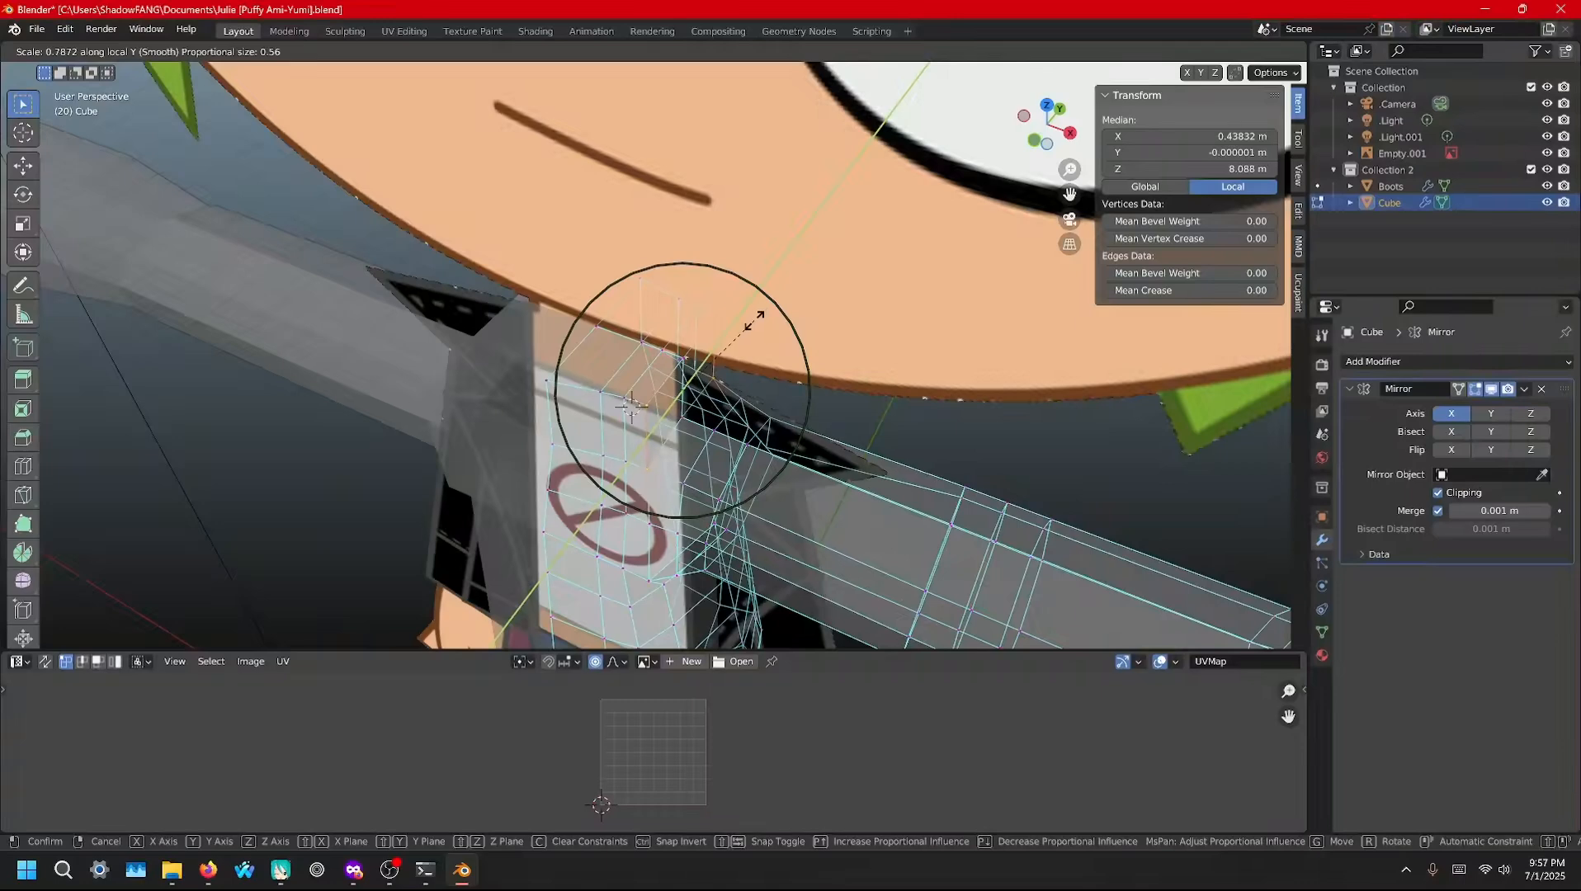
scroll(756, 316, "up", 8)
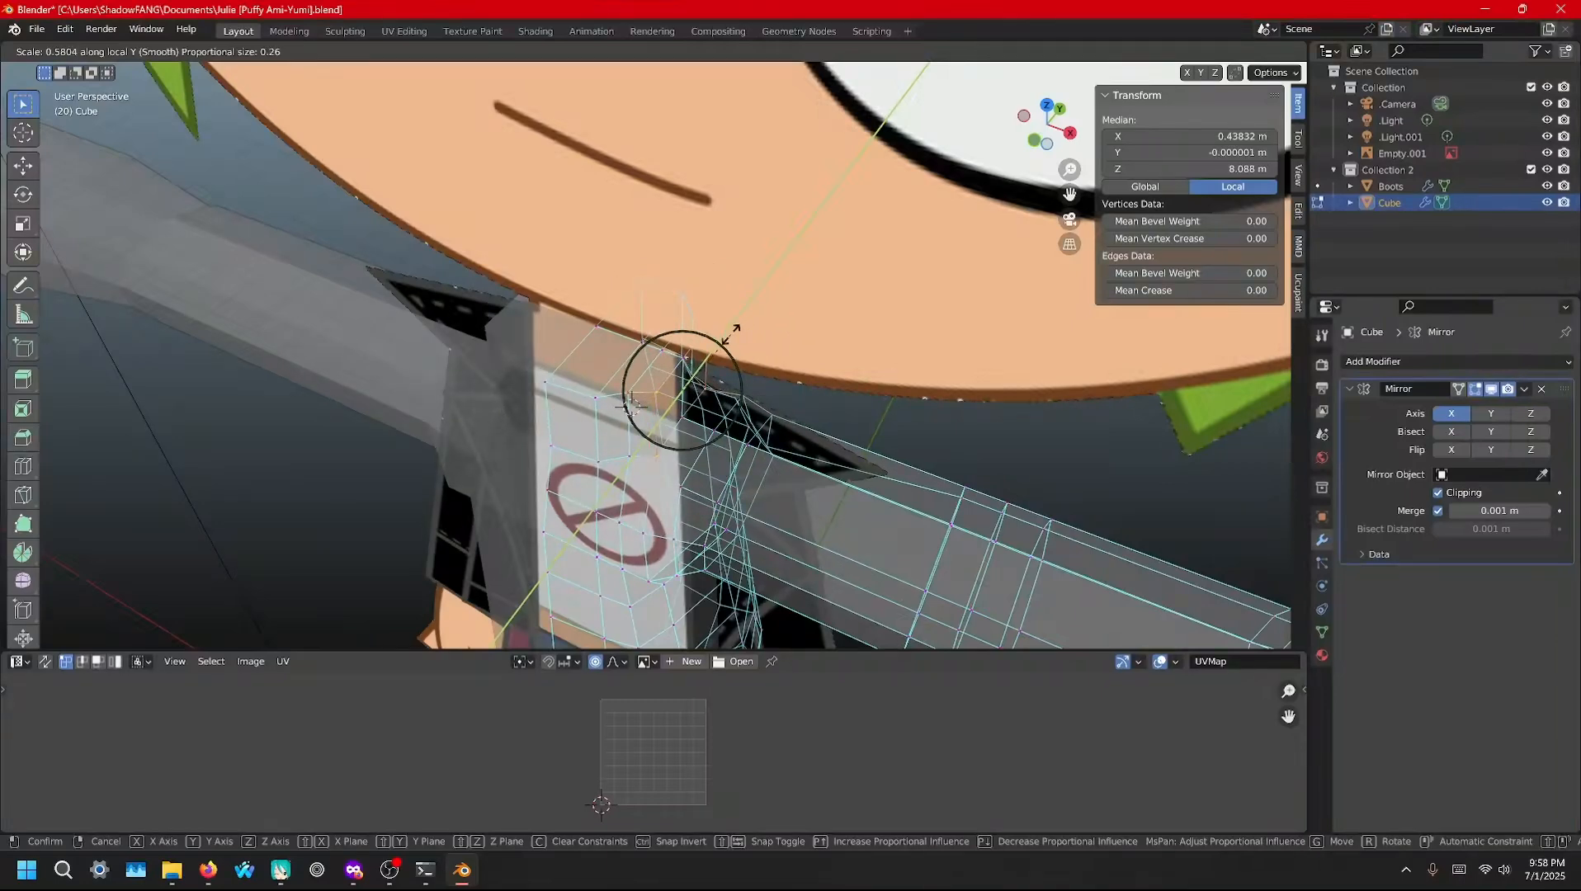
left_click(732, 334)
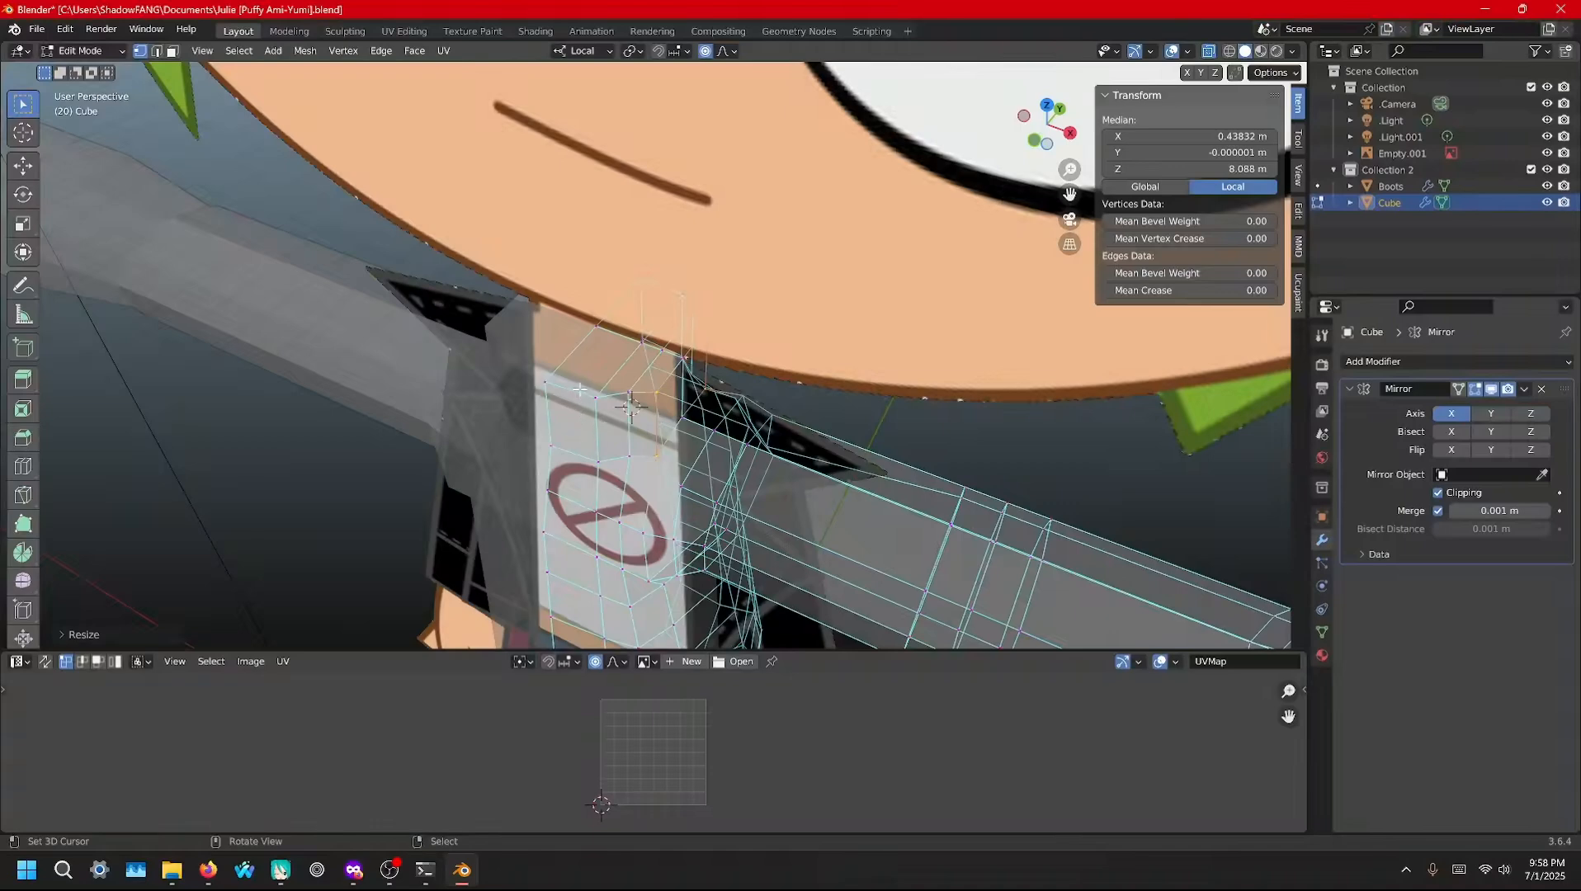
Scale the inner front and back neck-base vertices along local Y to about 0.89 with smooth proportional falloff
left_click(604, 500)
left_click(686, 355, "shift")
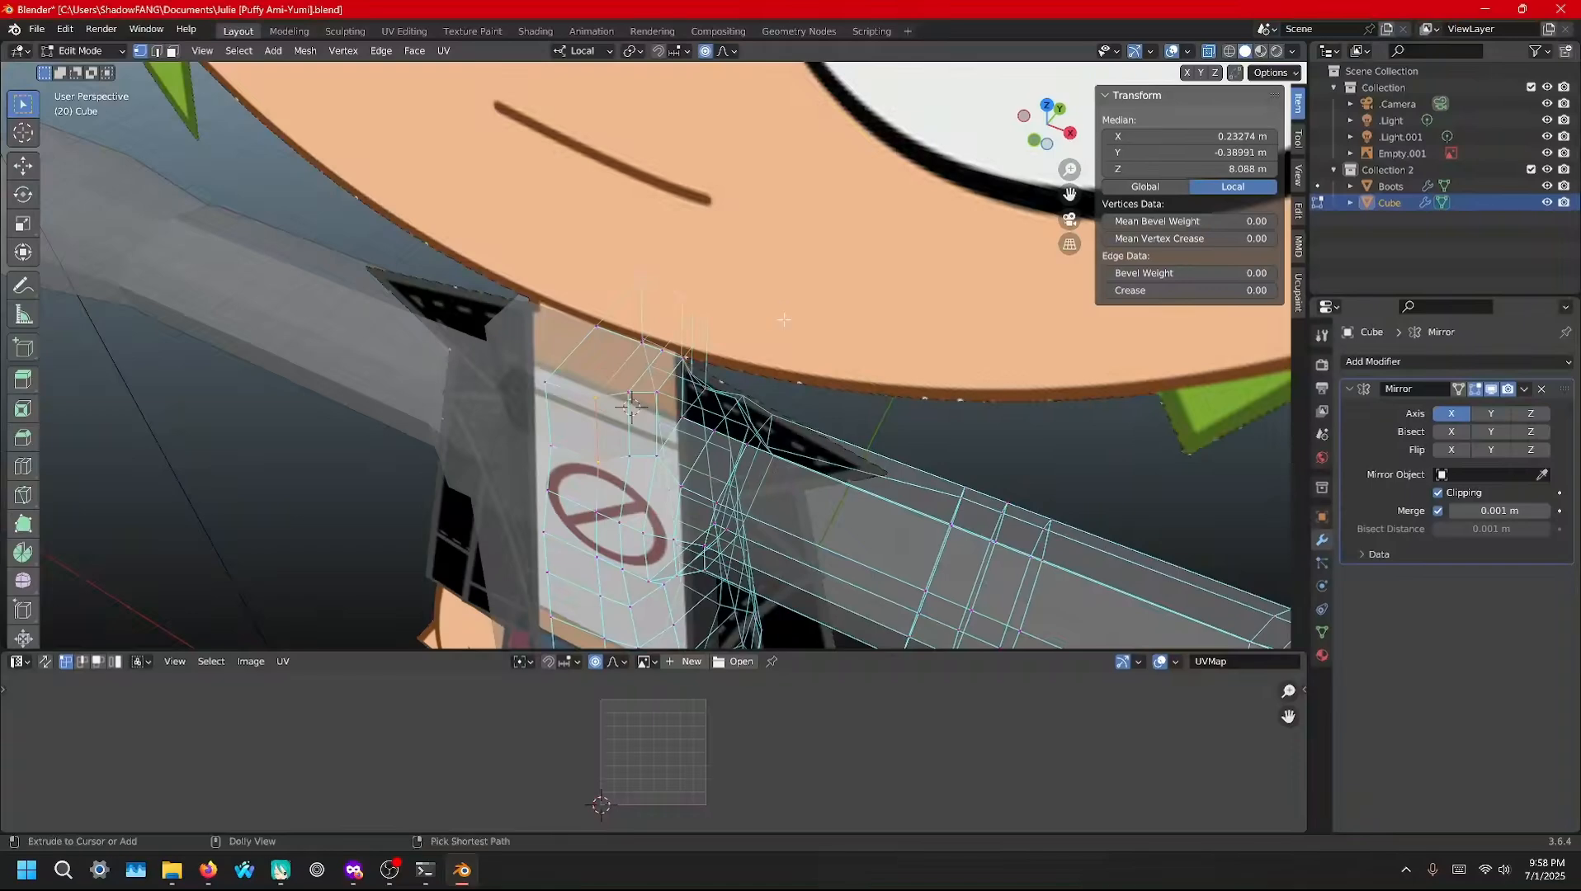
key("s")
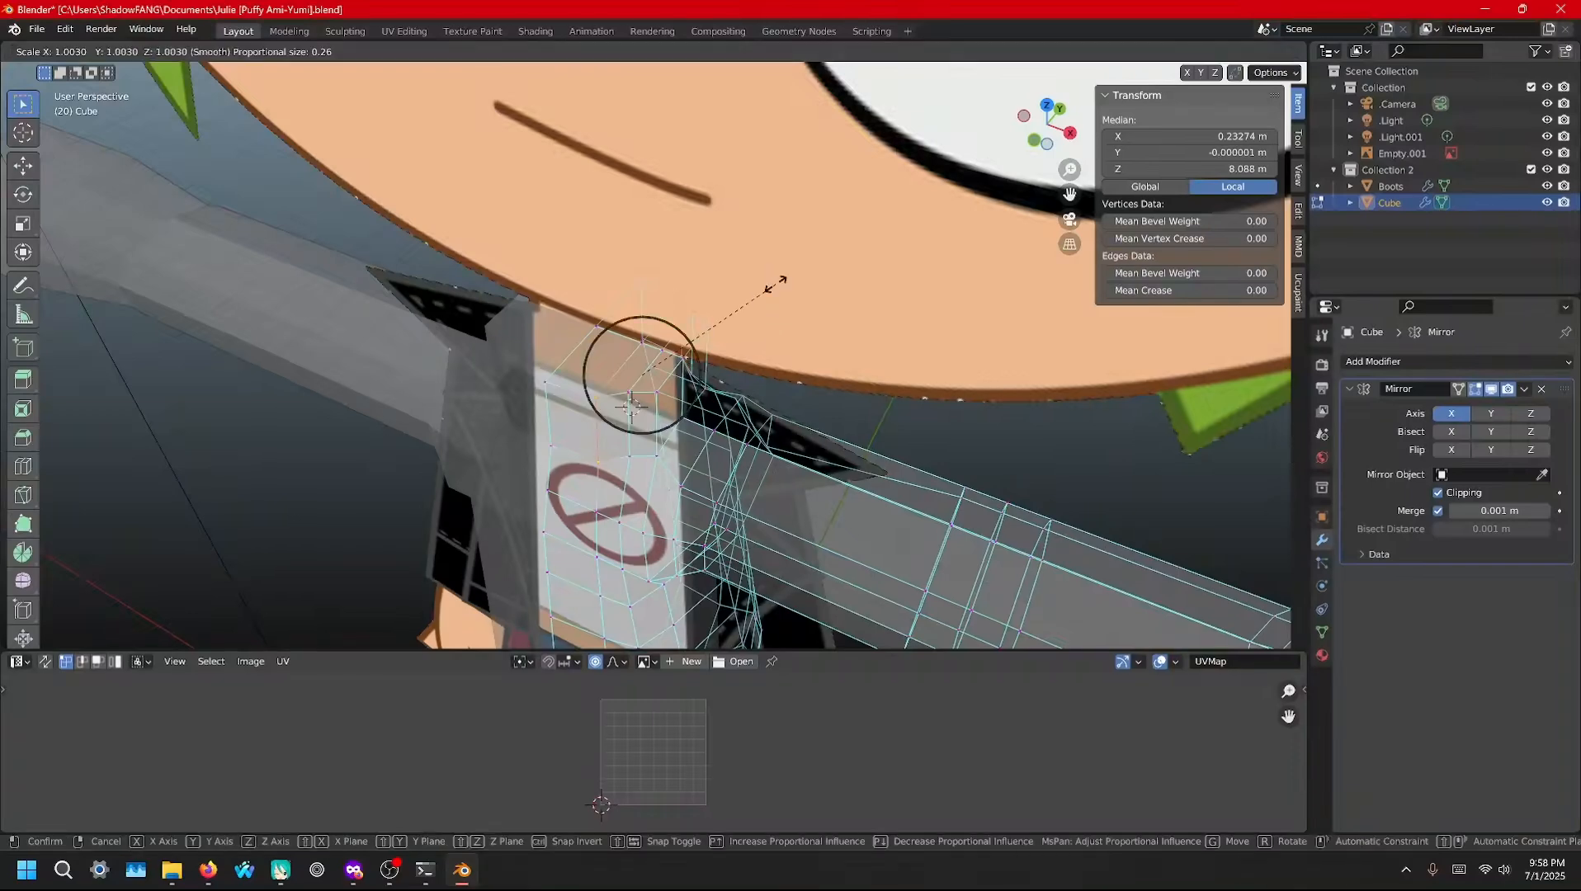
key("y")
key("y")
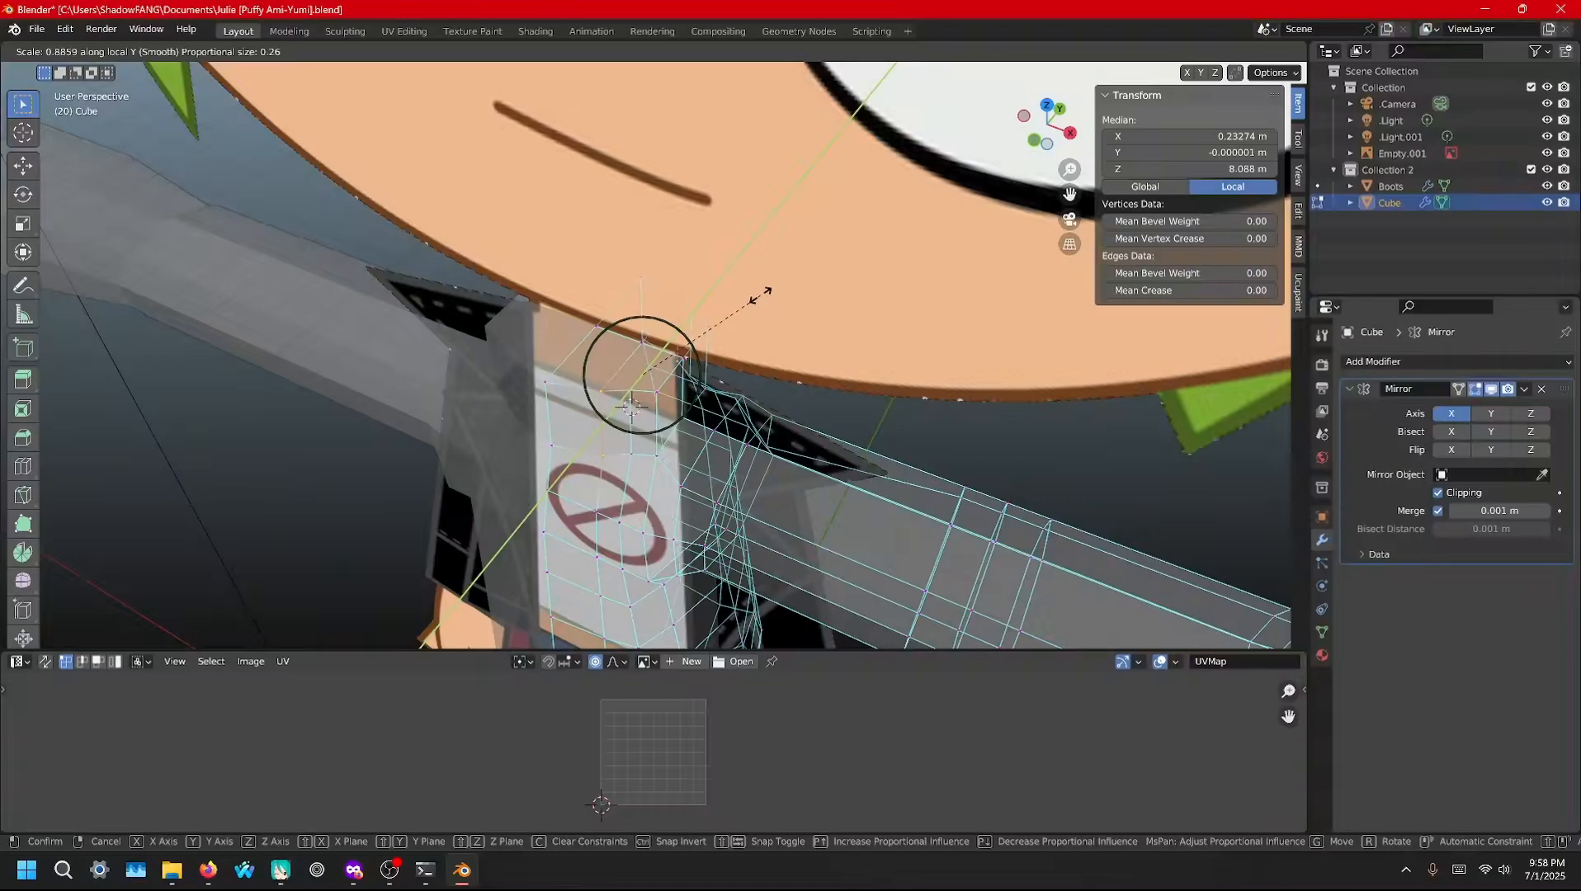
left_click(760, 294)
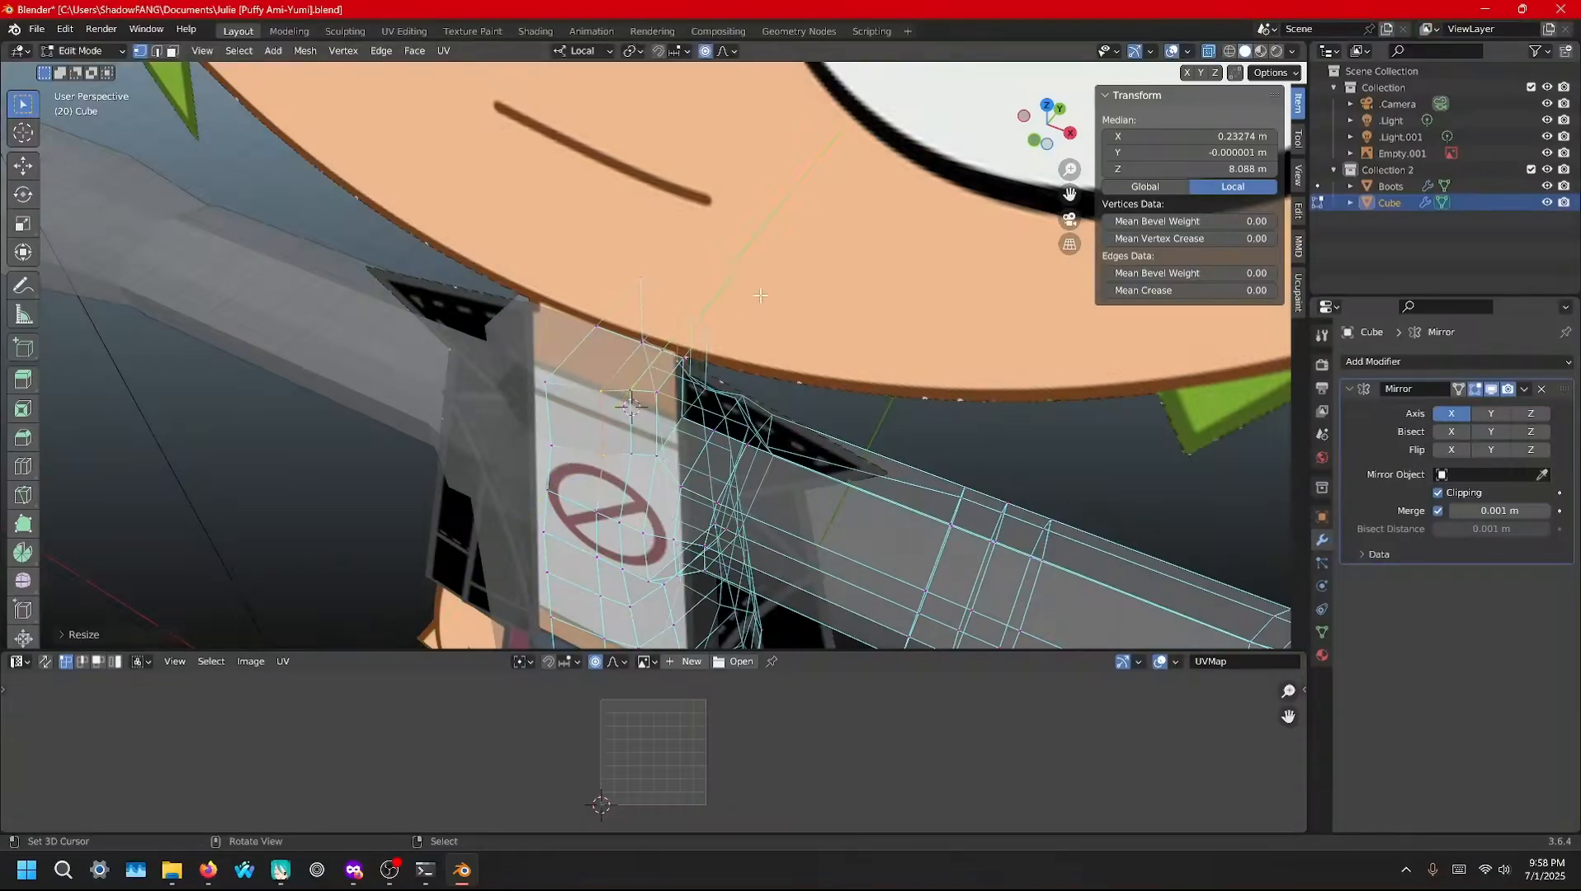
Move the inner front and back neck-base vertices toward the centre along local X to about 0.16 m
left_click(678, 418, "shift")
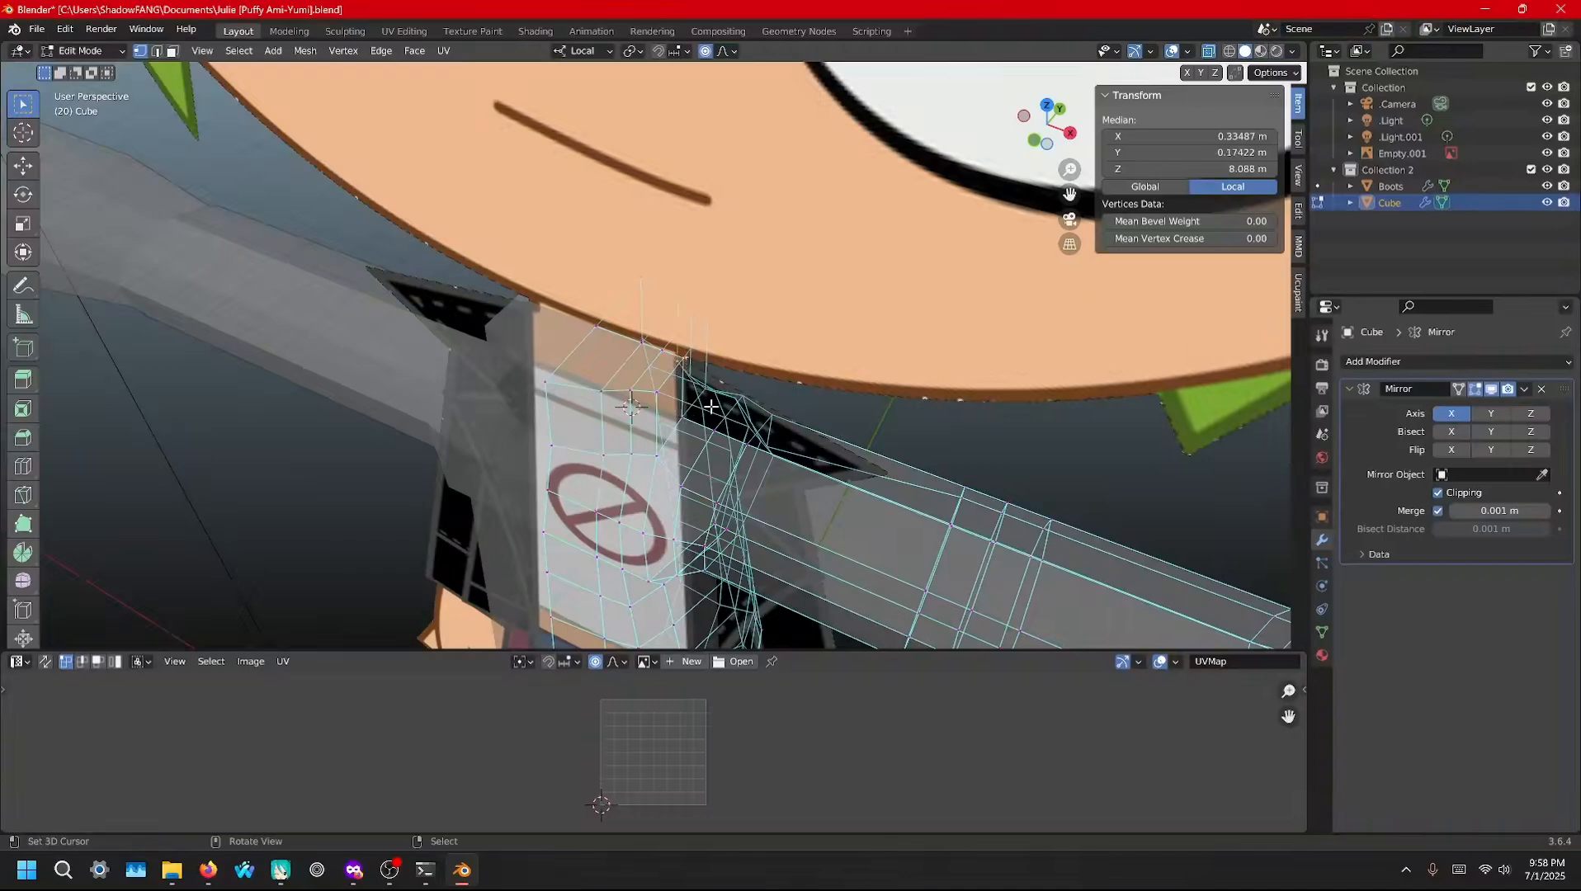
left_click(678, 417, "shift")
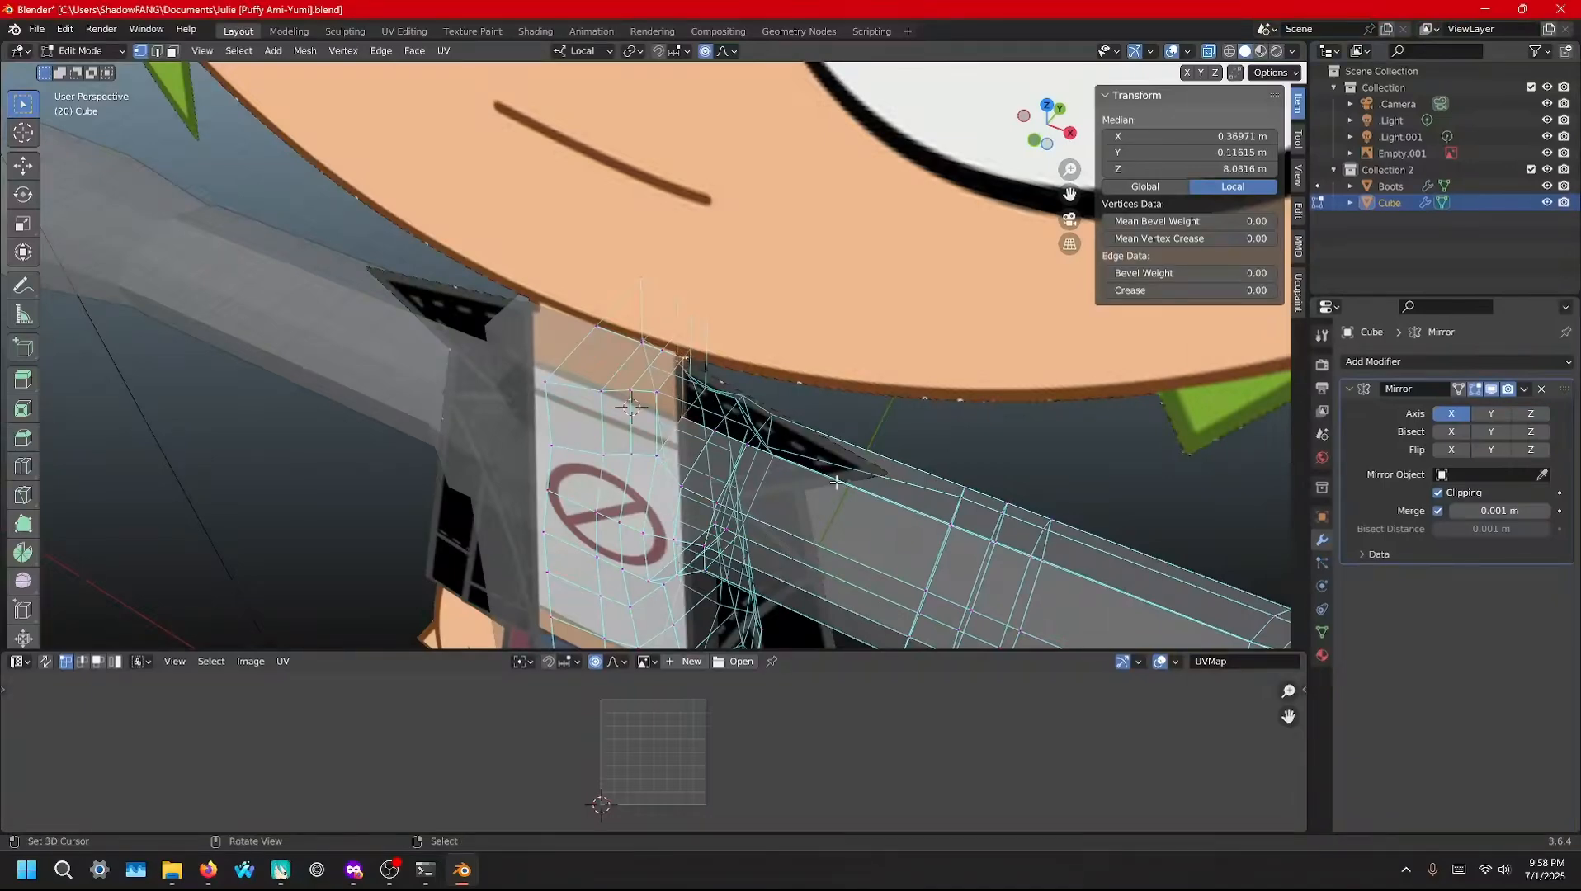
left_click(660, 350, "shift")
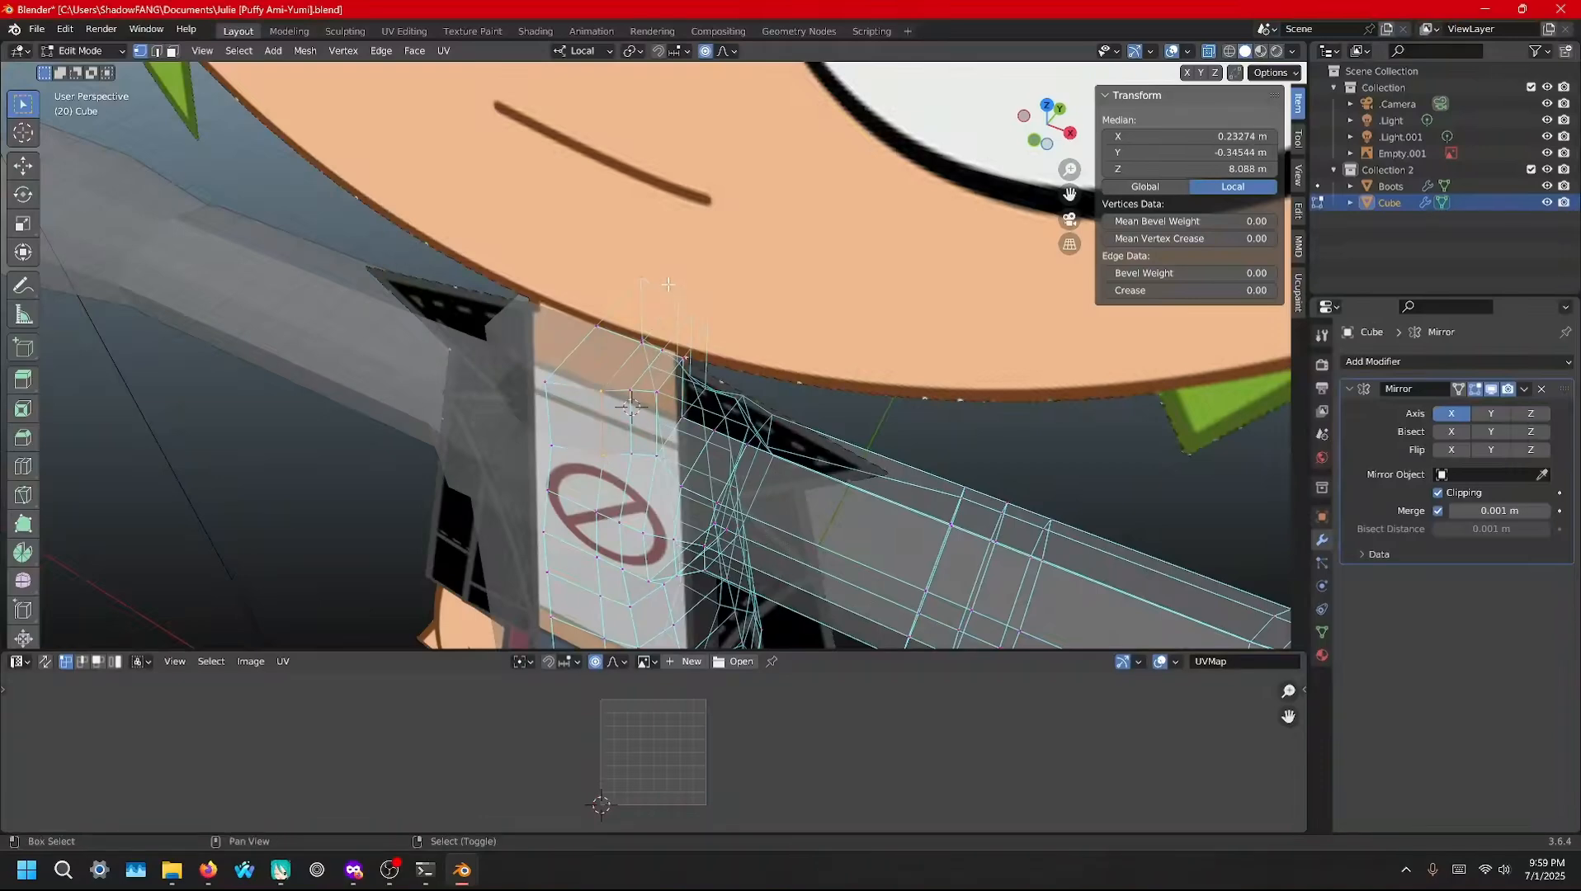
left_click_drag(669, 284, 682, 372)
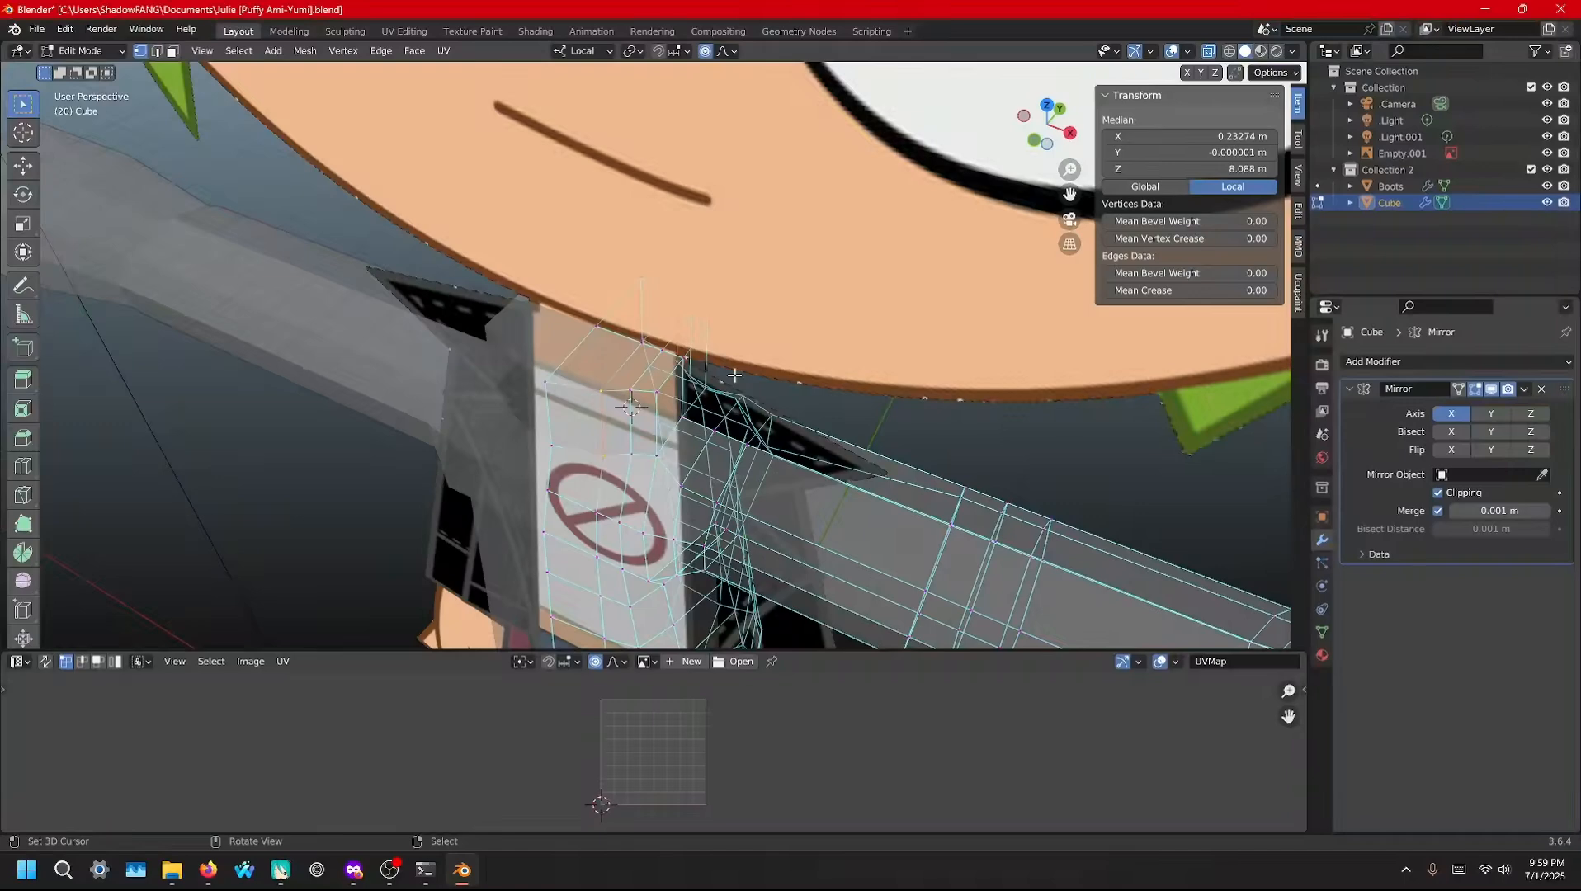
key("g")
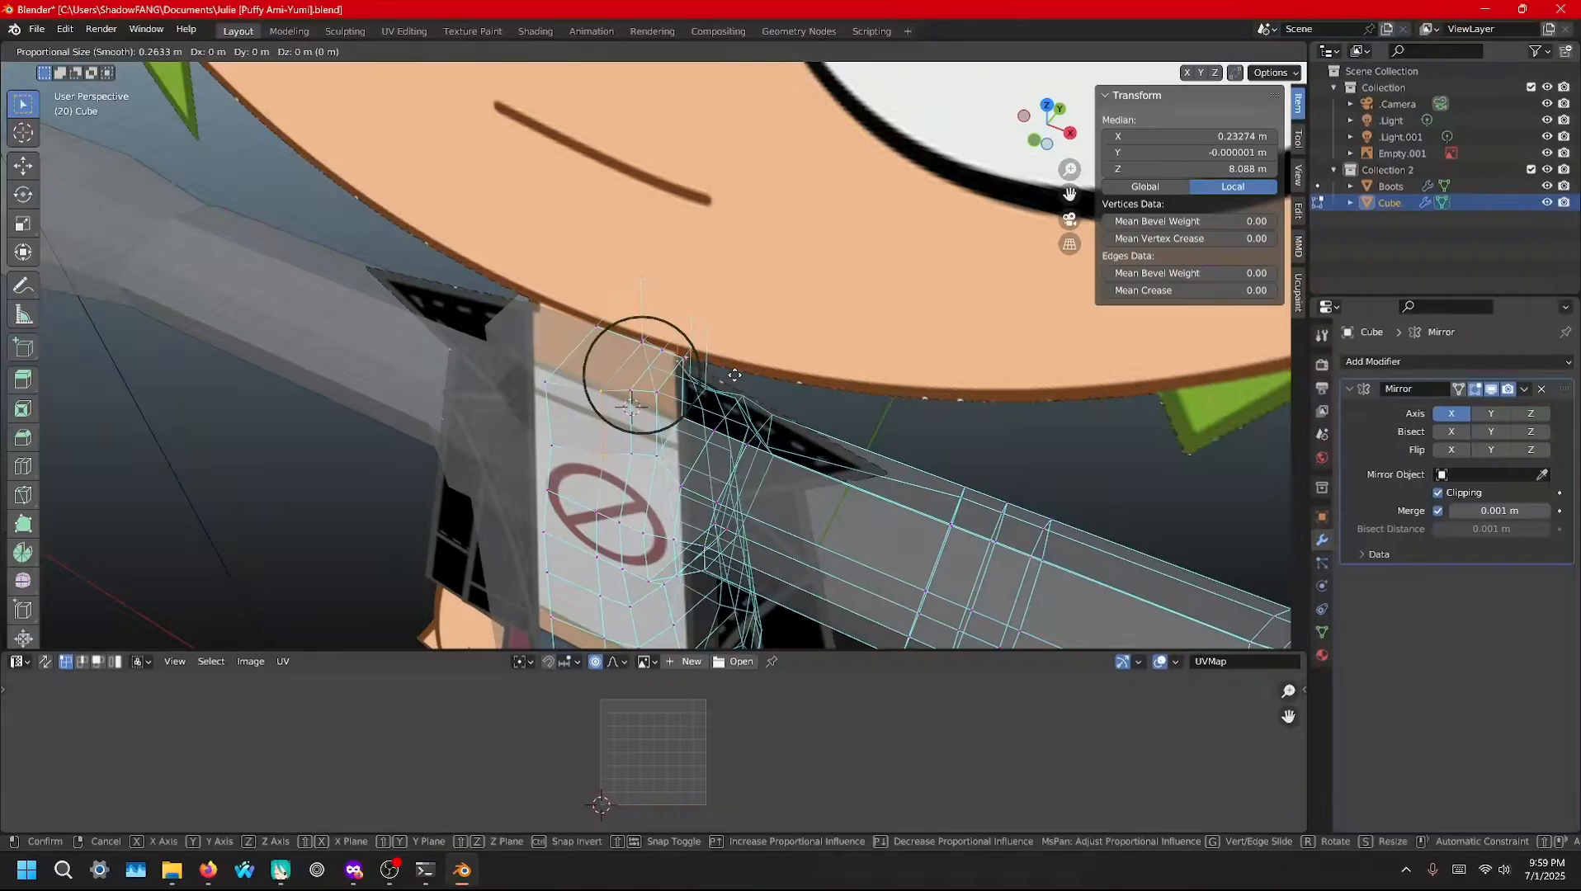
key("x")
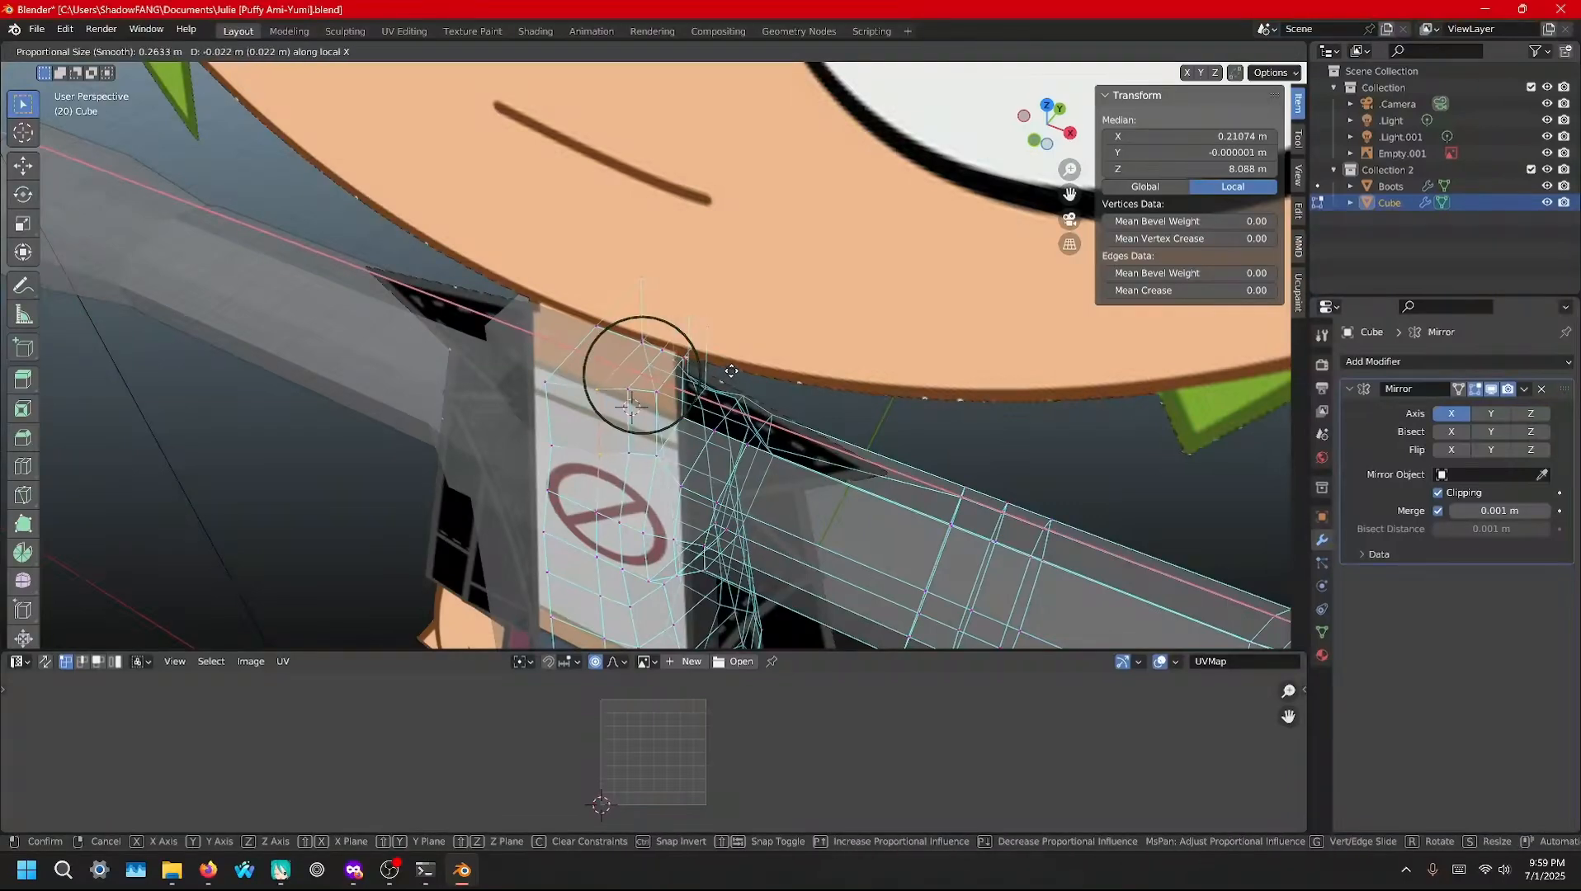
scroll(728, 369, "down", 1)
scroll(728, 369, "down", 1)
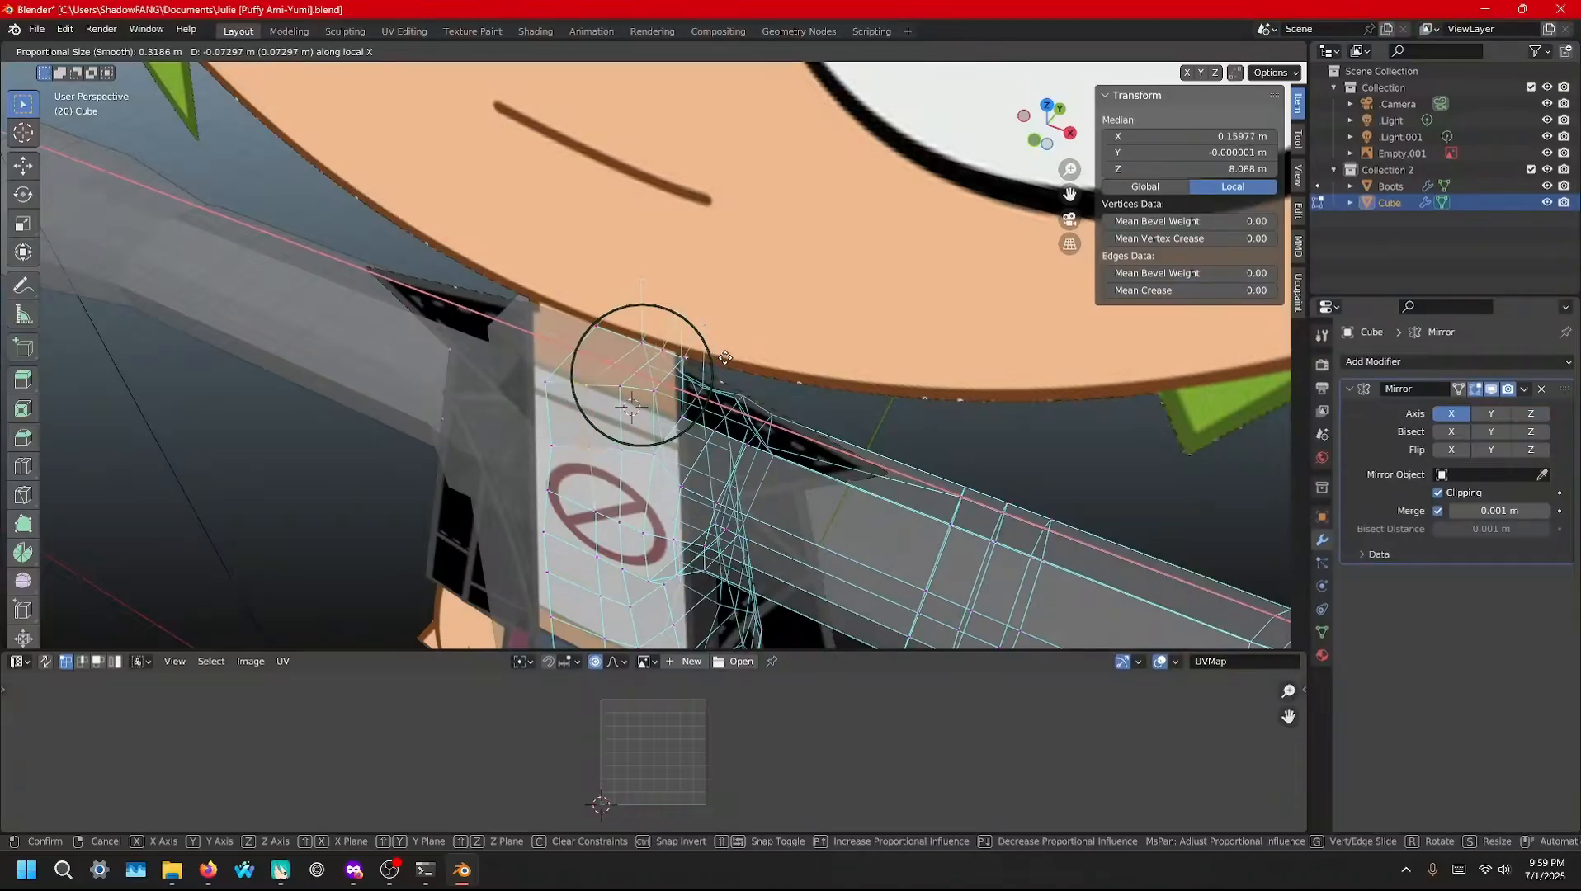
left_click(726, 357)
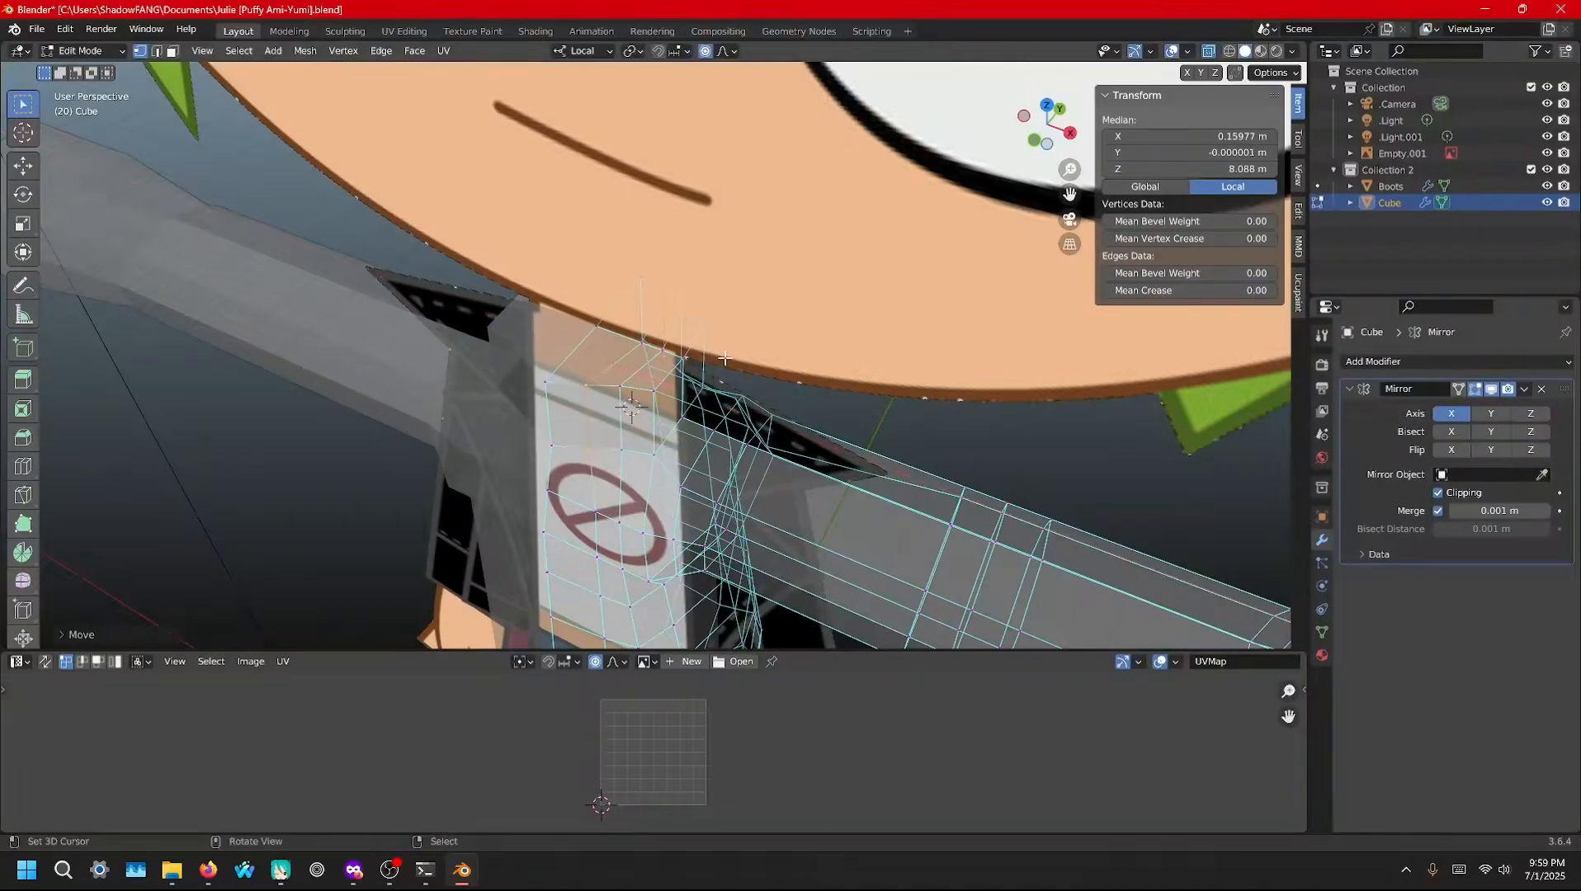
Move the mid-depth vertex at the top of the neck inward along local X to about 0.15 m
left_click(637, 337)
key("g")
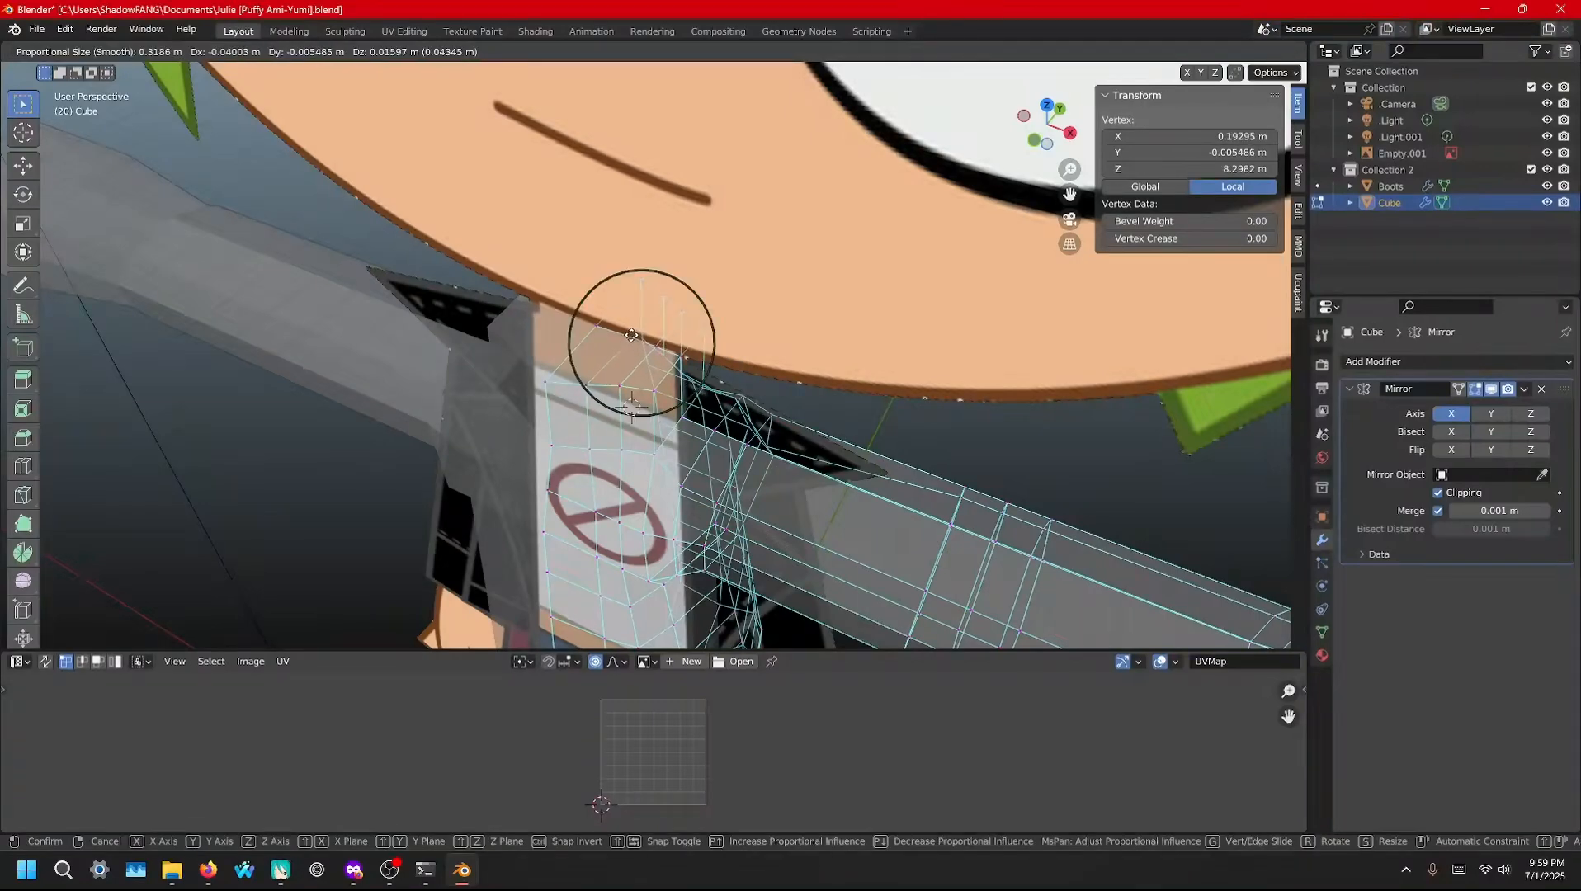
key("x")
scroll(632, 336, "up", 3)
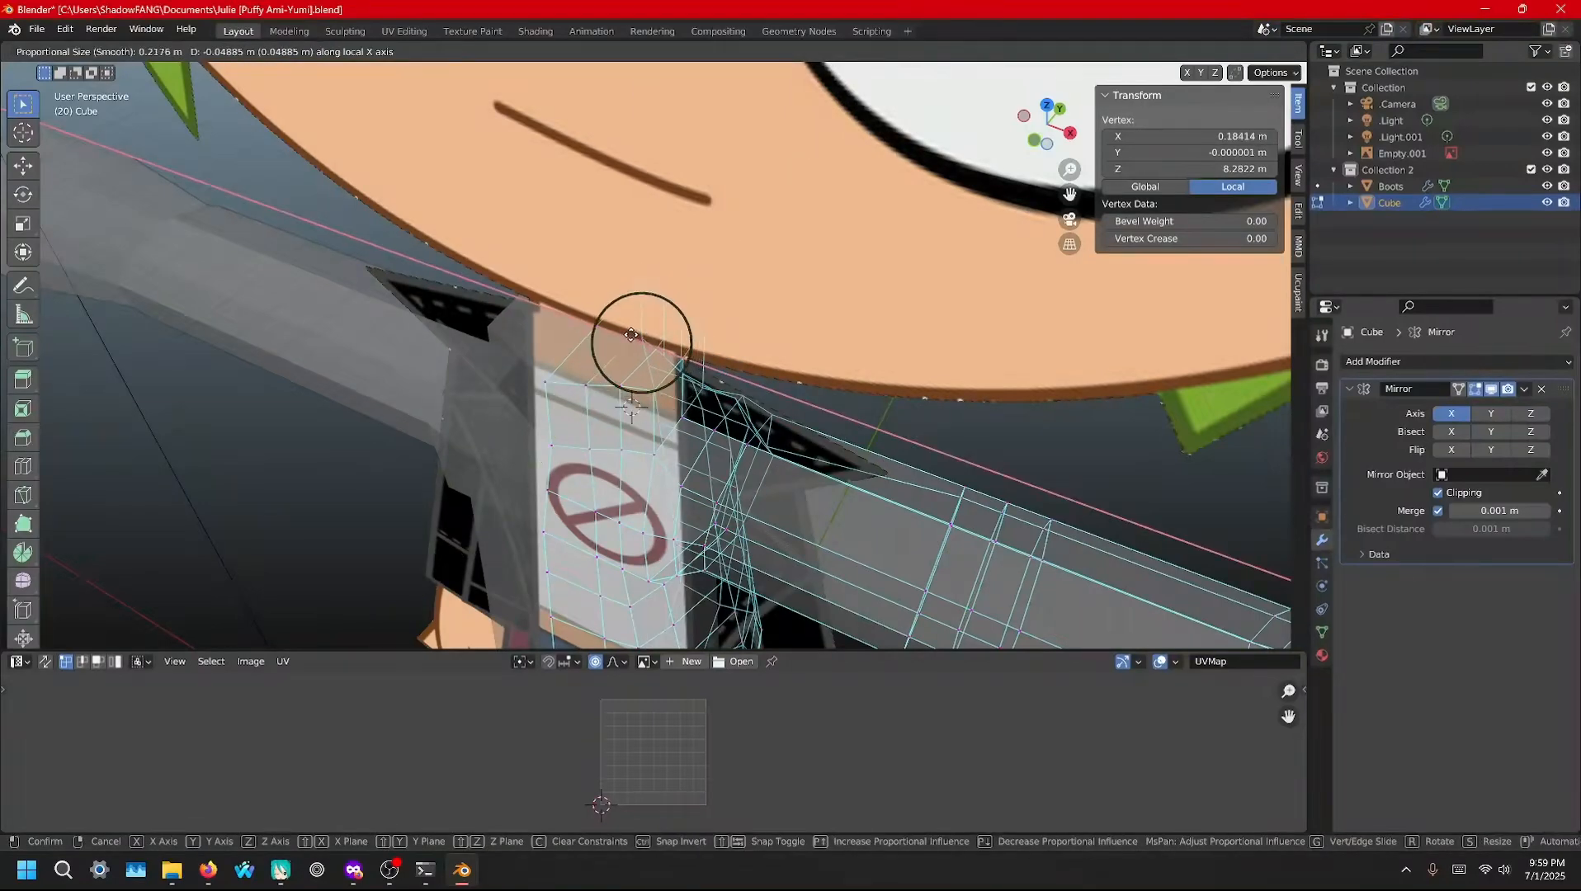
left_click(627, 333)
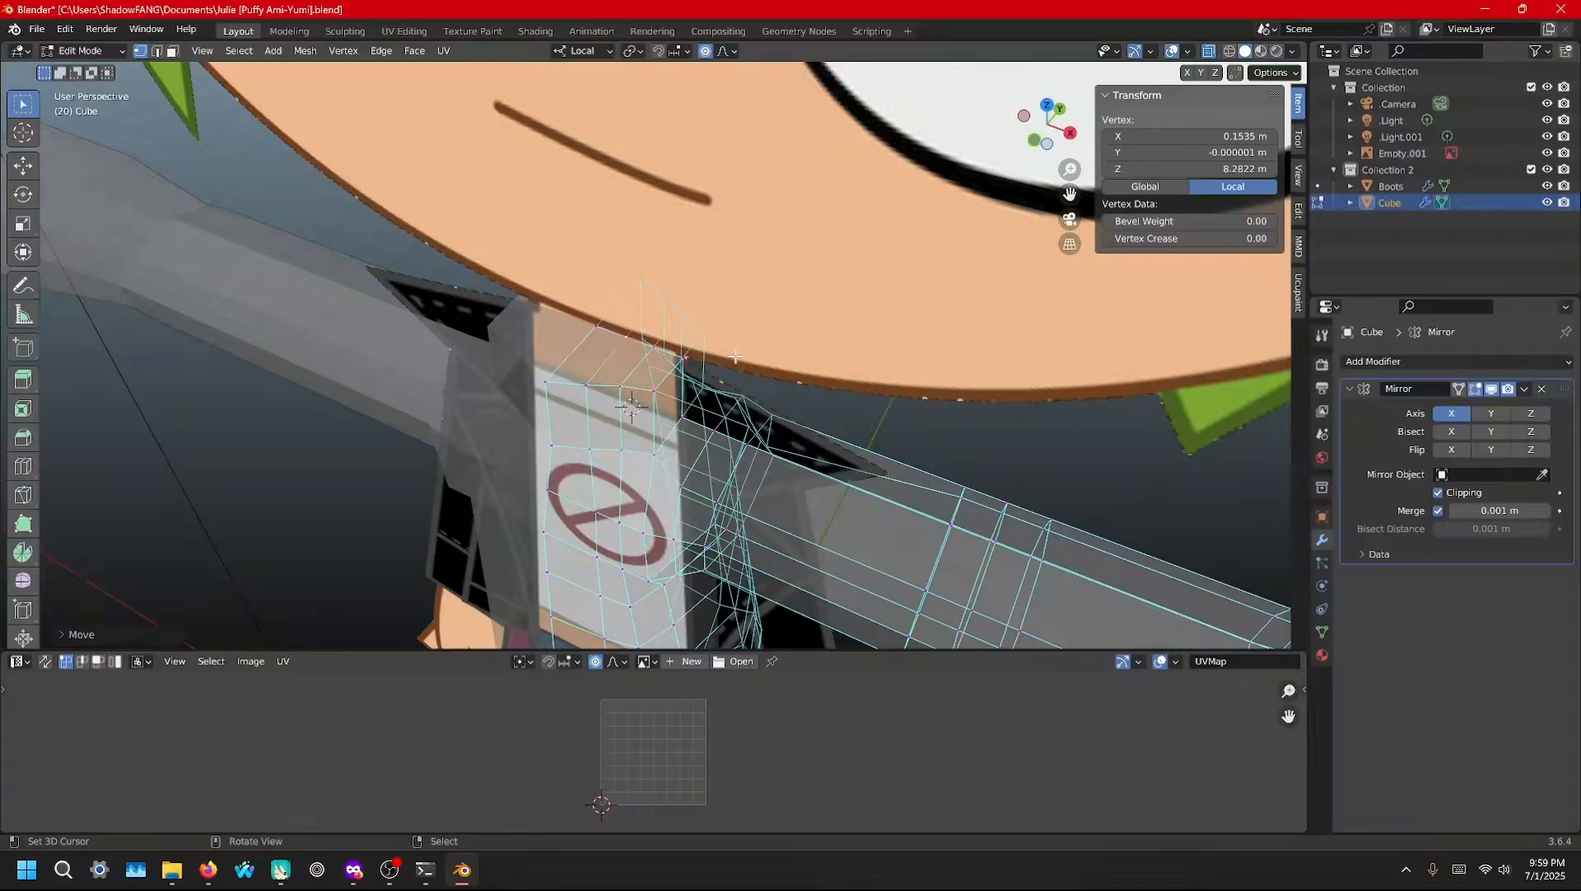
Move the outer front and back neck-base vertices inward along local X to about 0.33 m with a smaller proportional radius
right_click(661, 452)
right_click(658, 453)
left_click(652, 394, "shift")
left_click(701, 336, "shift")
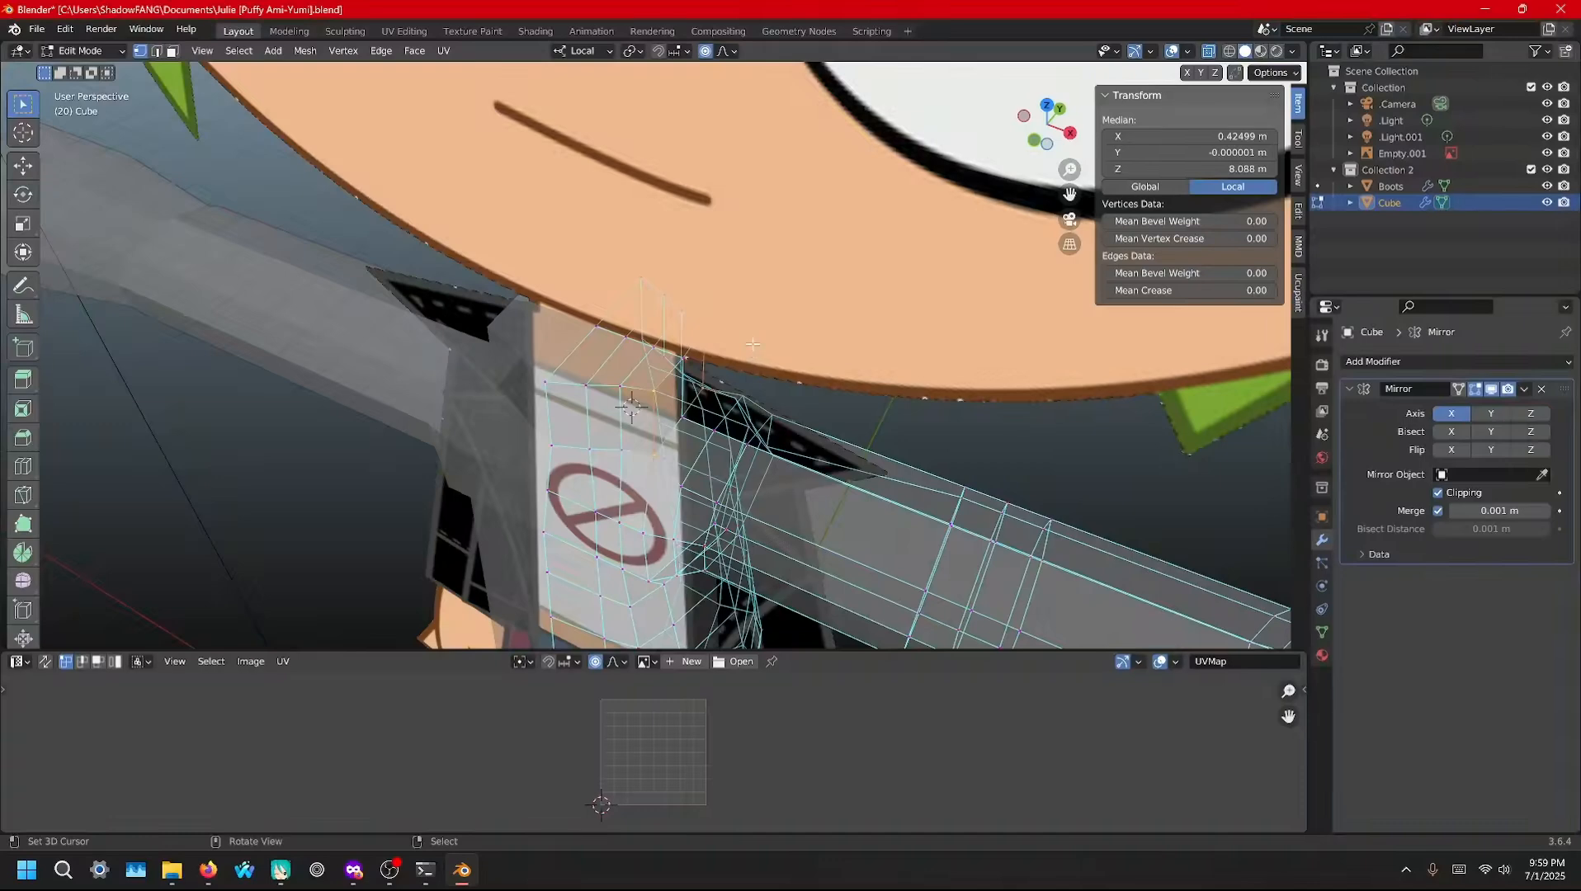
key("g")
key("x")
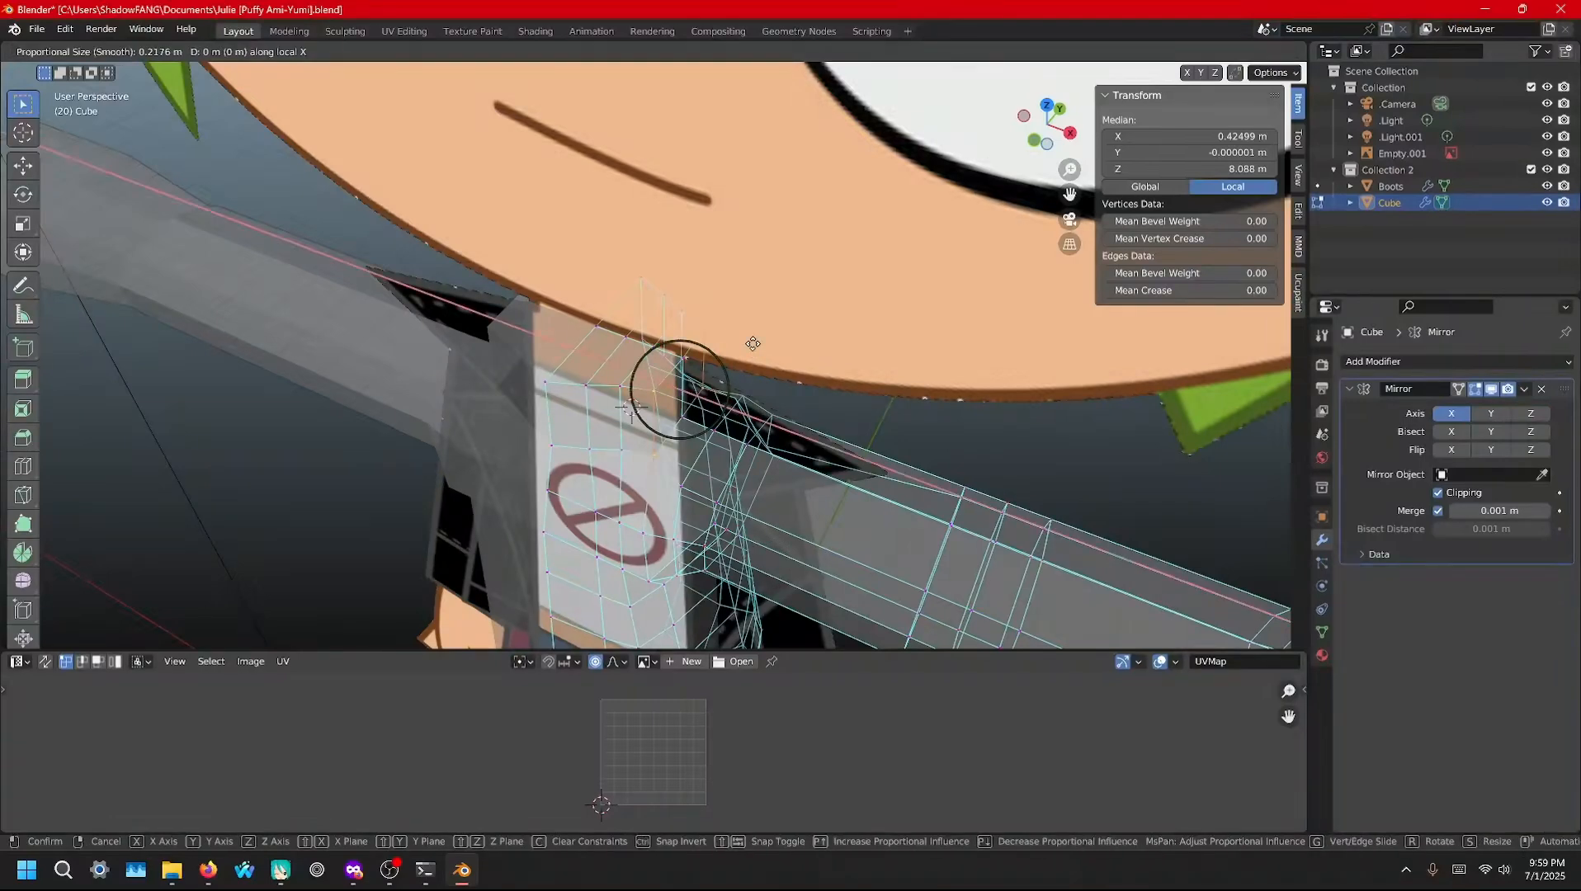
scroll(751, 343, "up", 8)
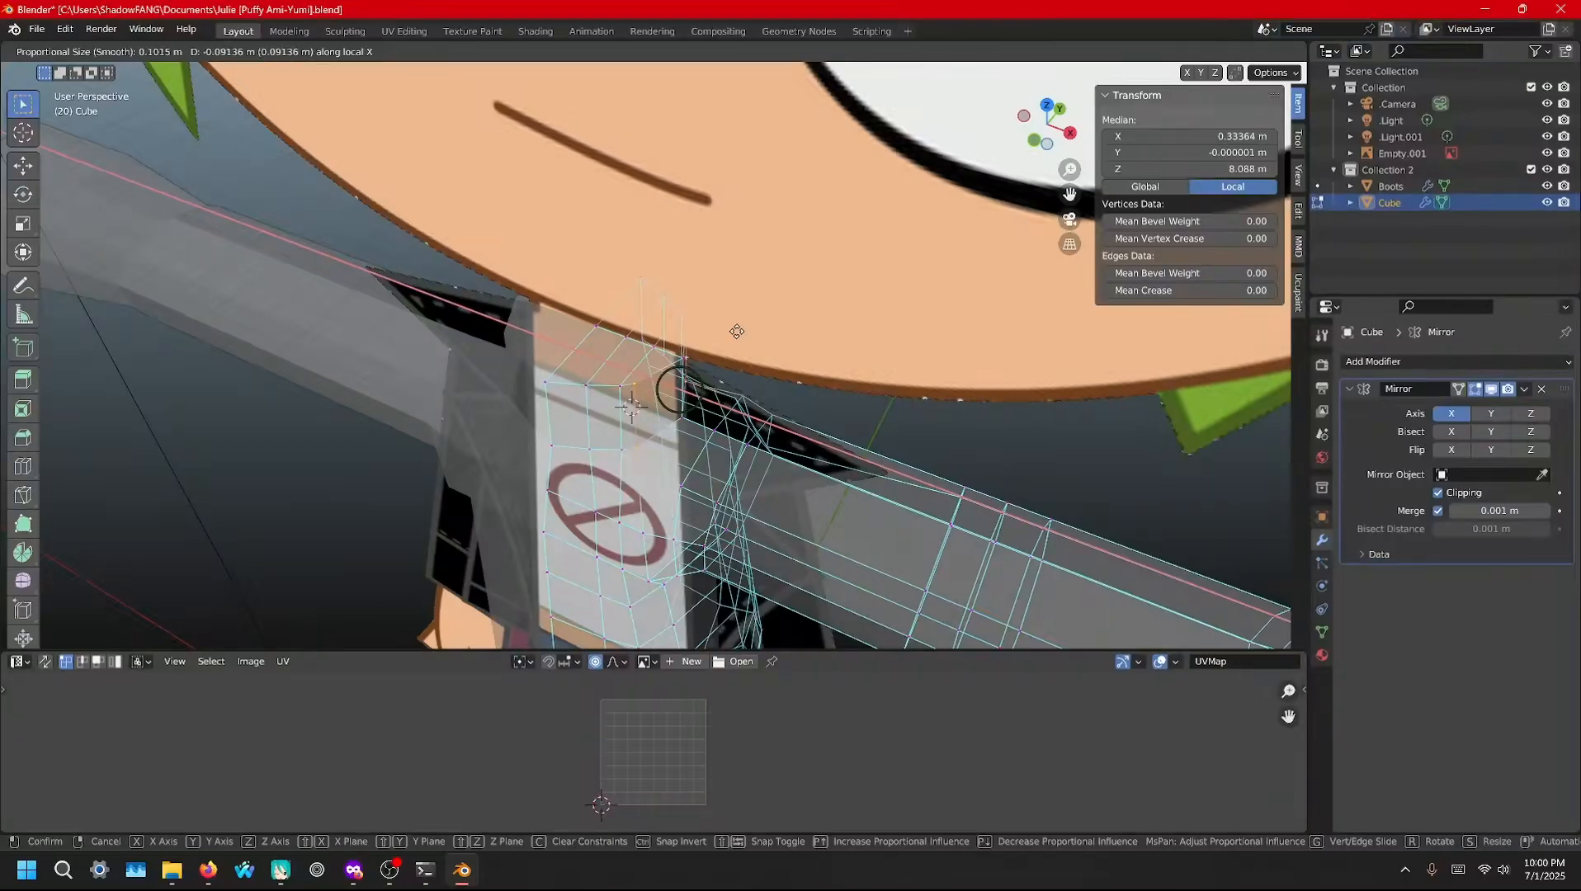
left_click(737, 331)
Select the four outer front and back neck vertices, at both the neck's base and its top edge
left_click(618, 393)
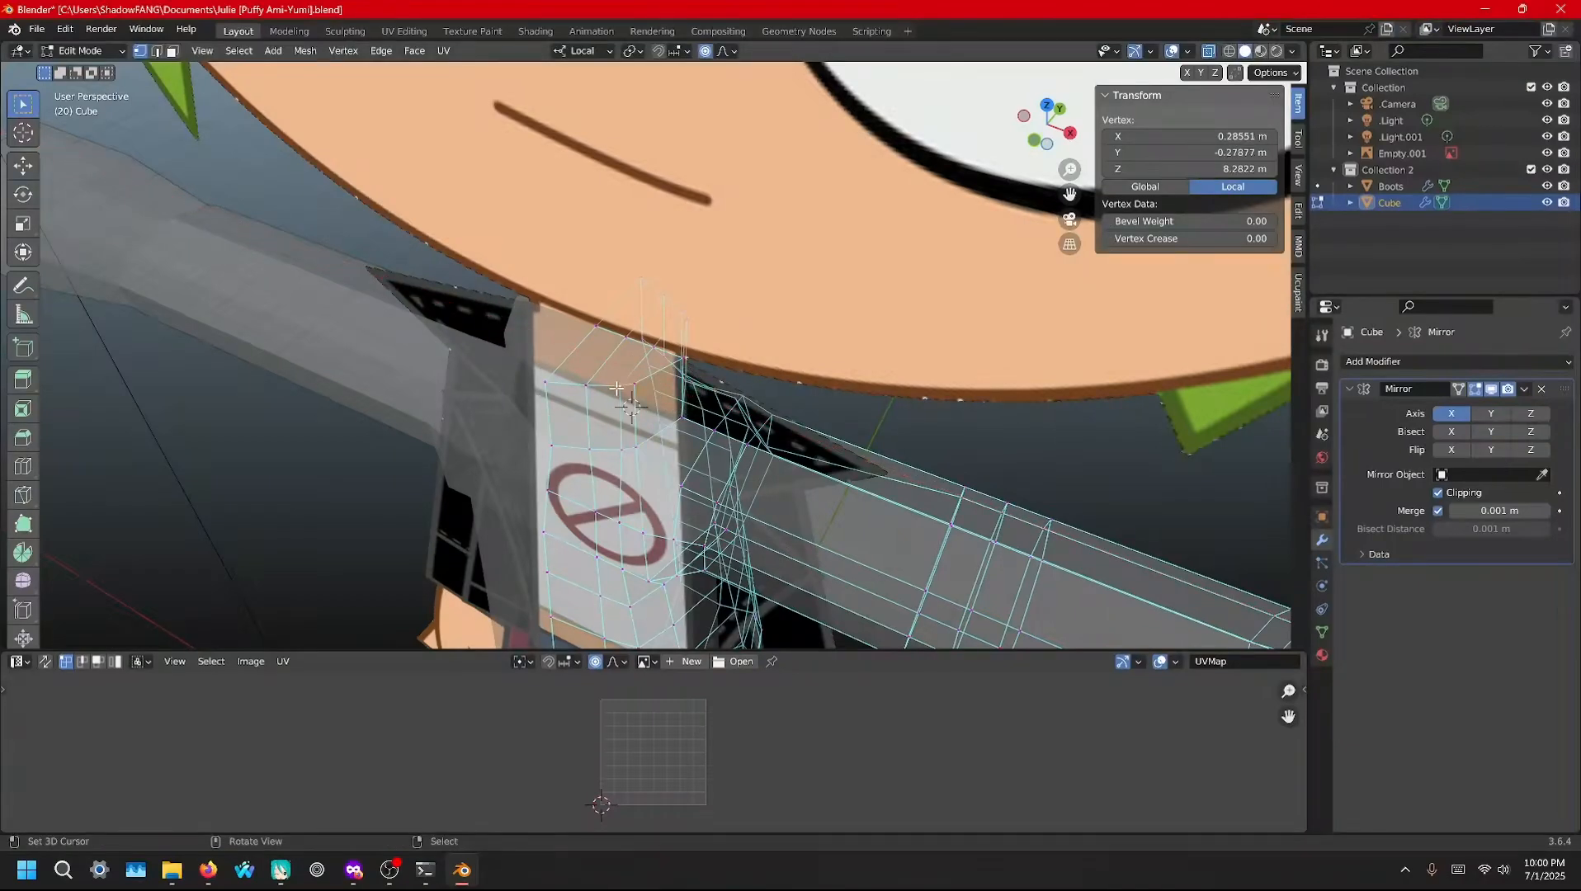
left_click(617, 445, "shift")
left_click(665, 297, "shift")
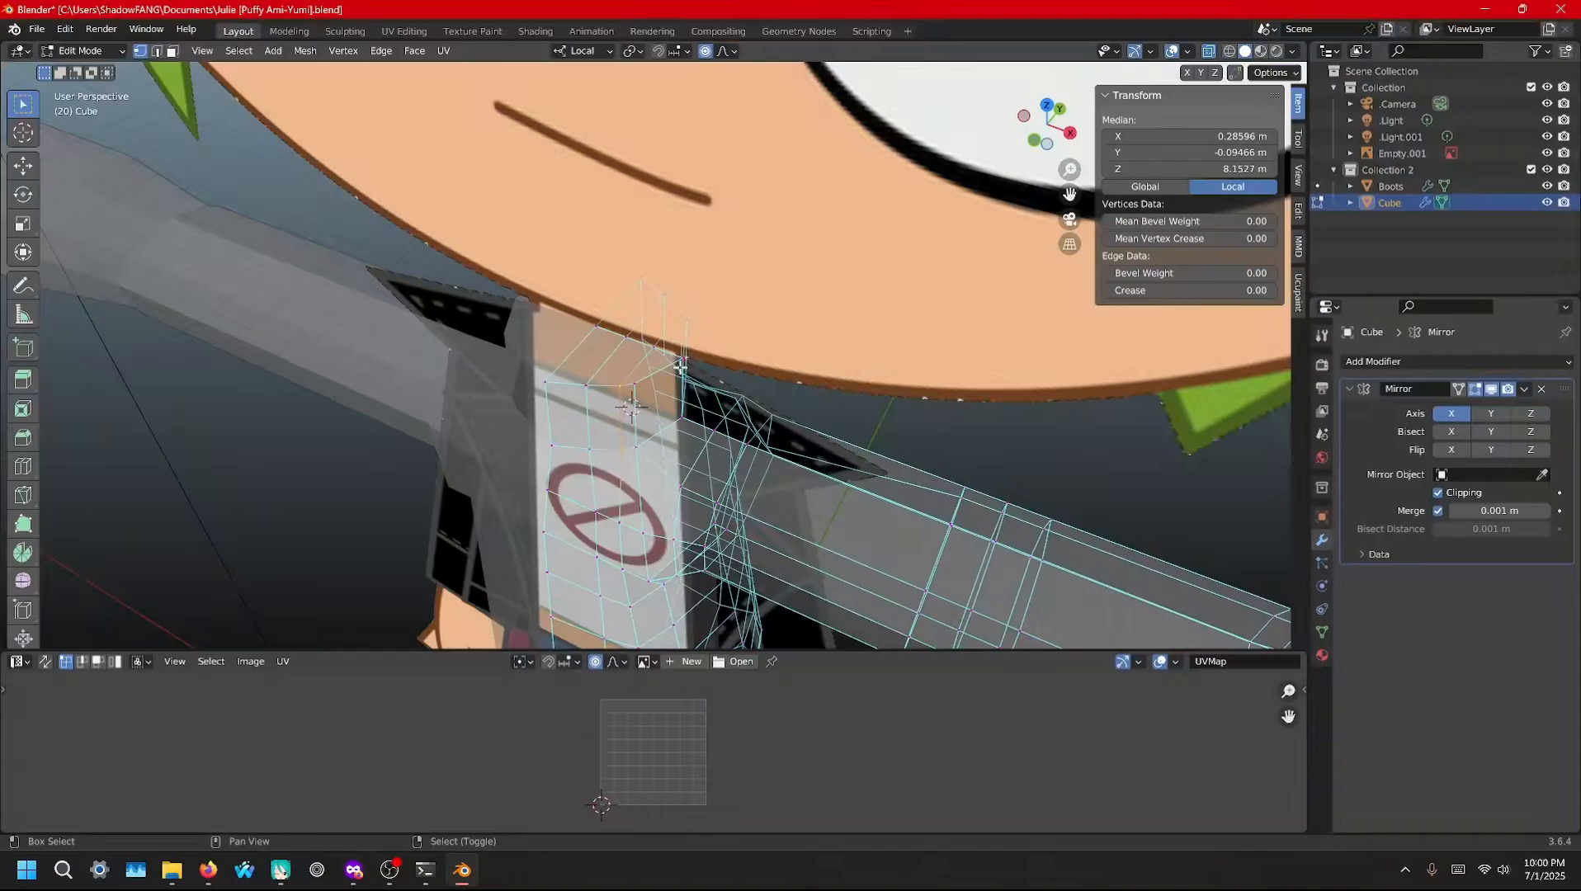
left_click(670, 360, "shift")
middle_click_drag(682, 364, 815, 346)
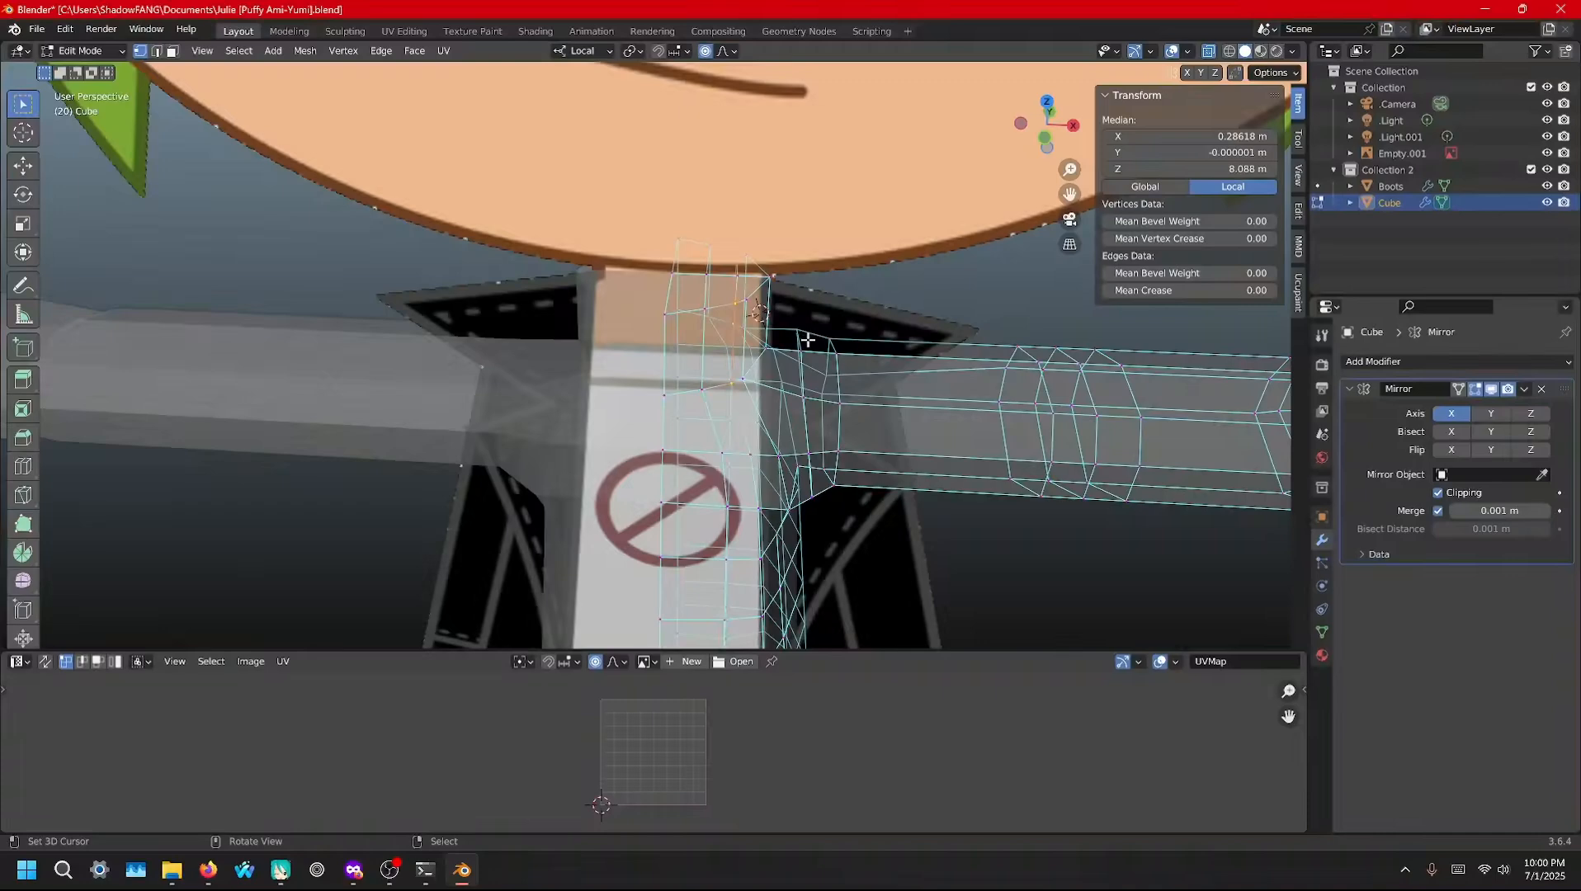
key("g")
key("x")
key("x")
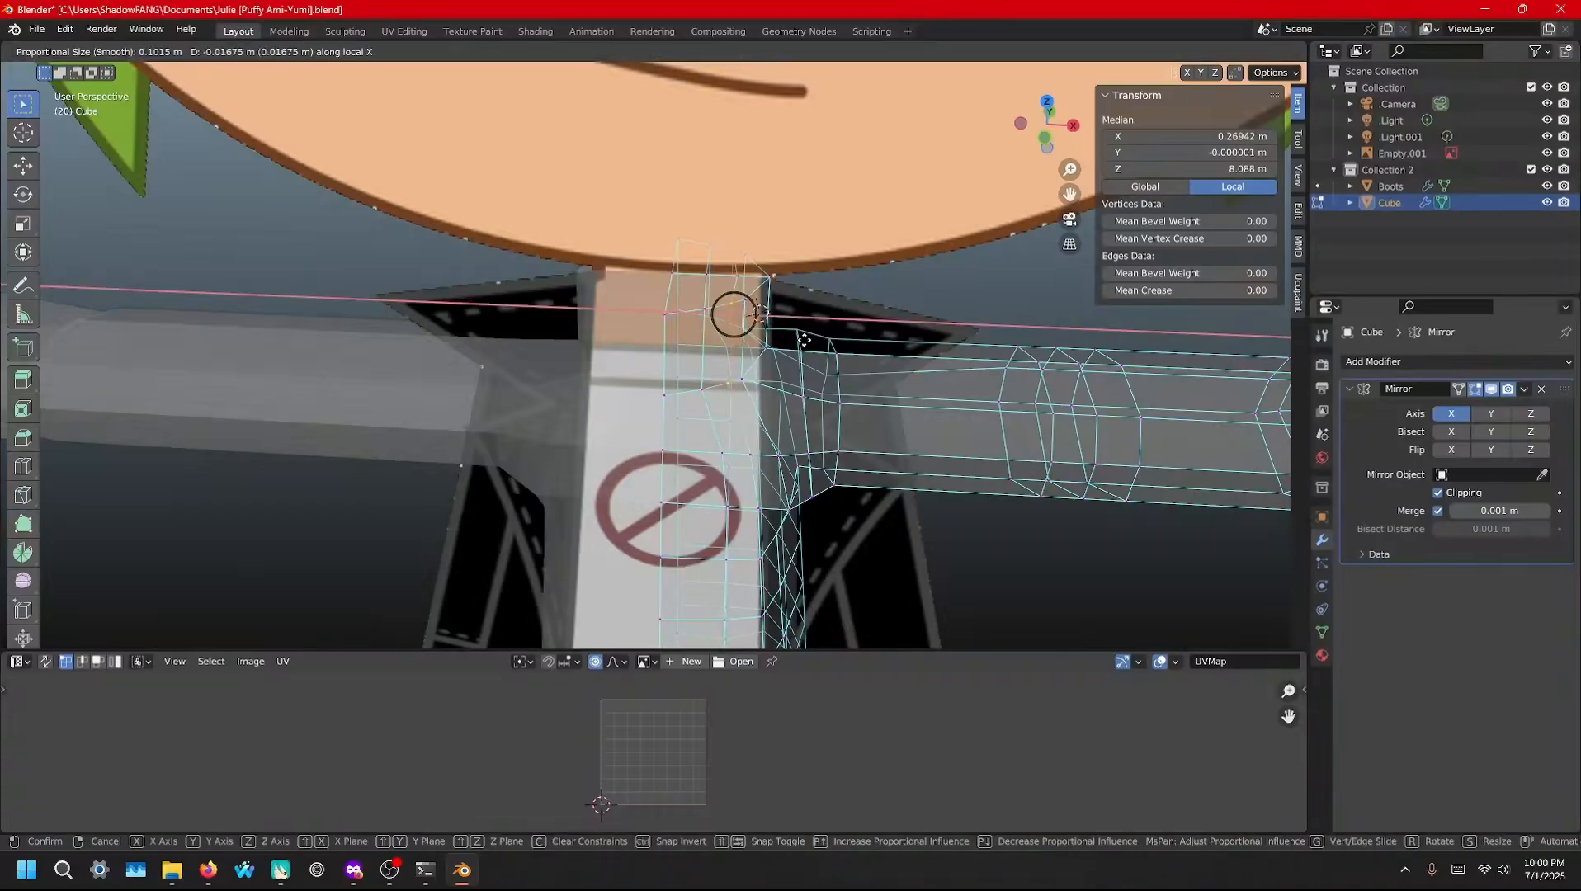
right_click(802, 339)
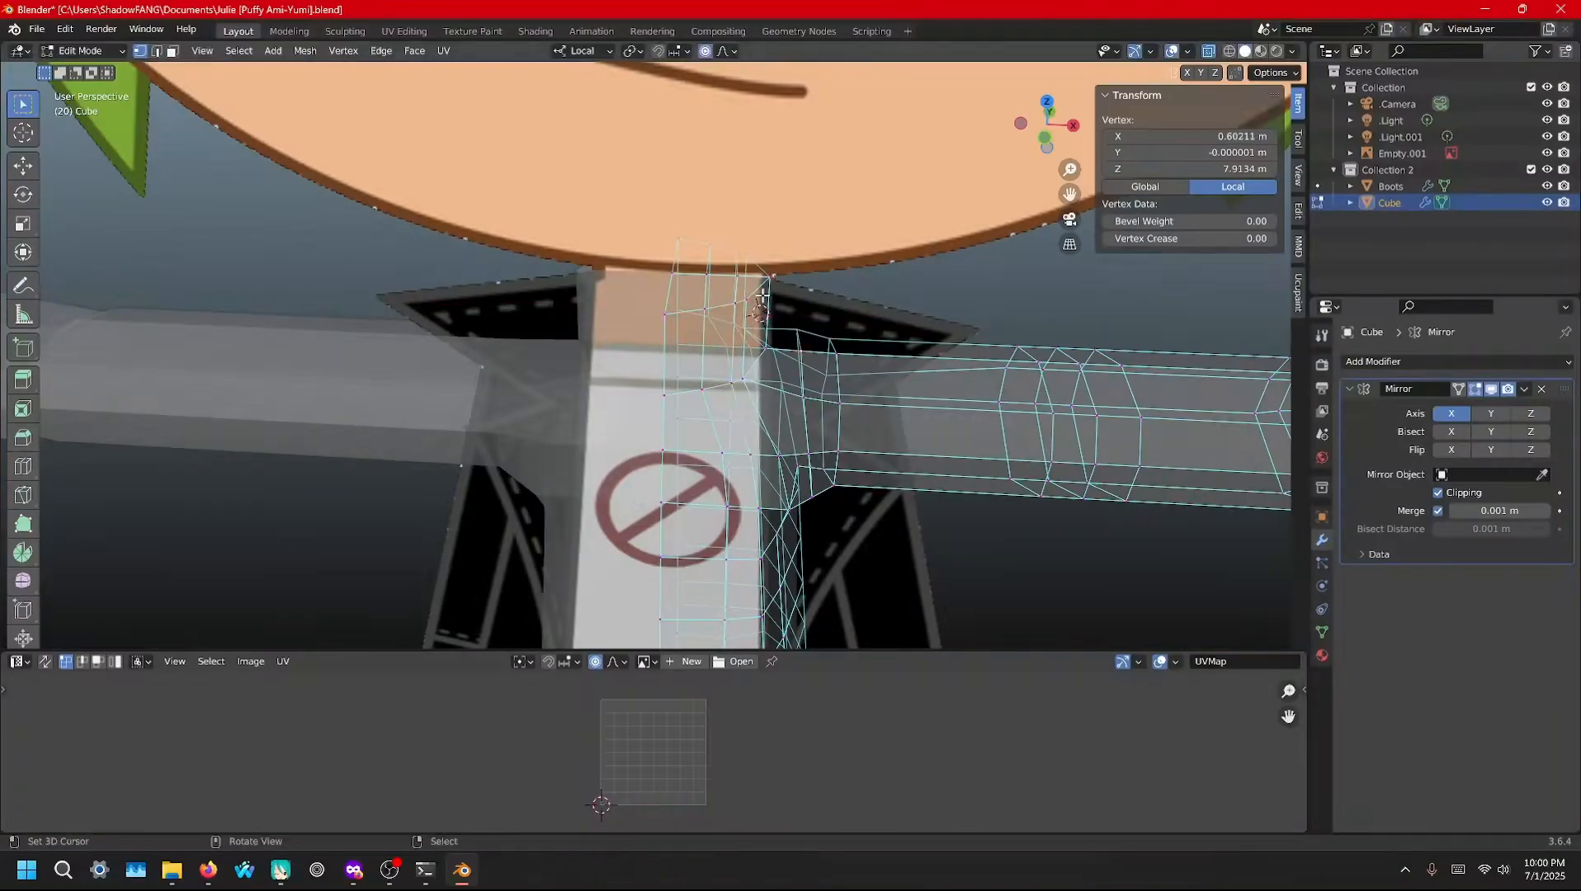
left_click(733, 273, "shift")
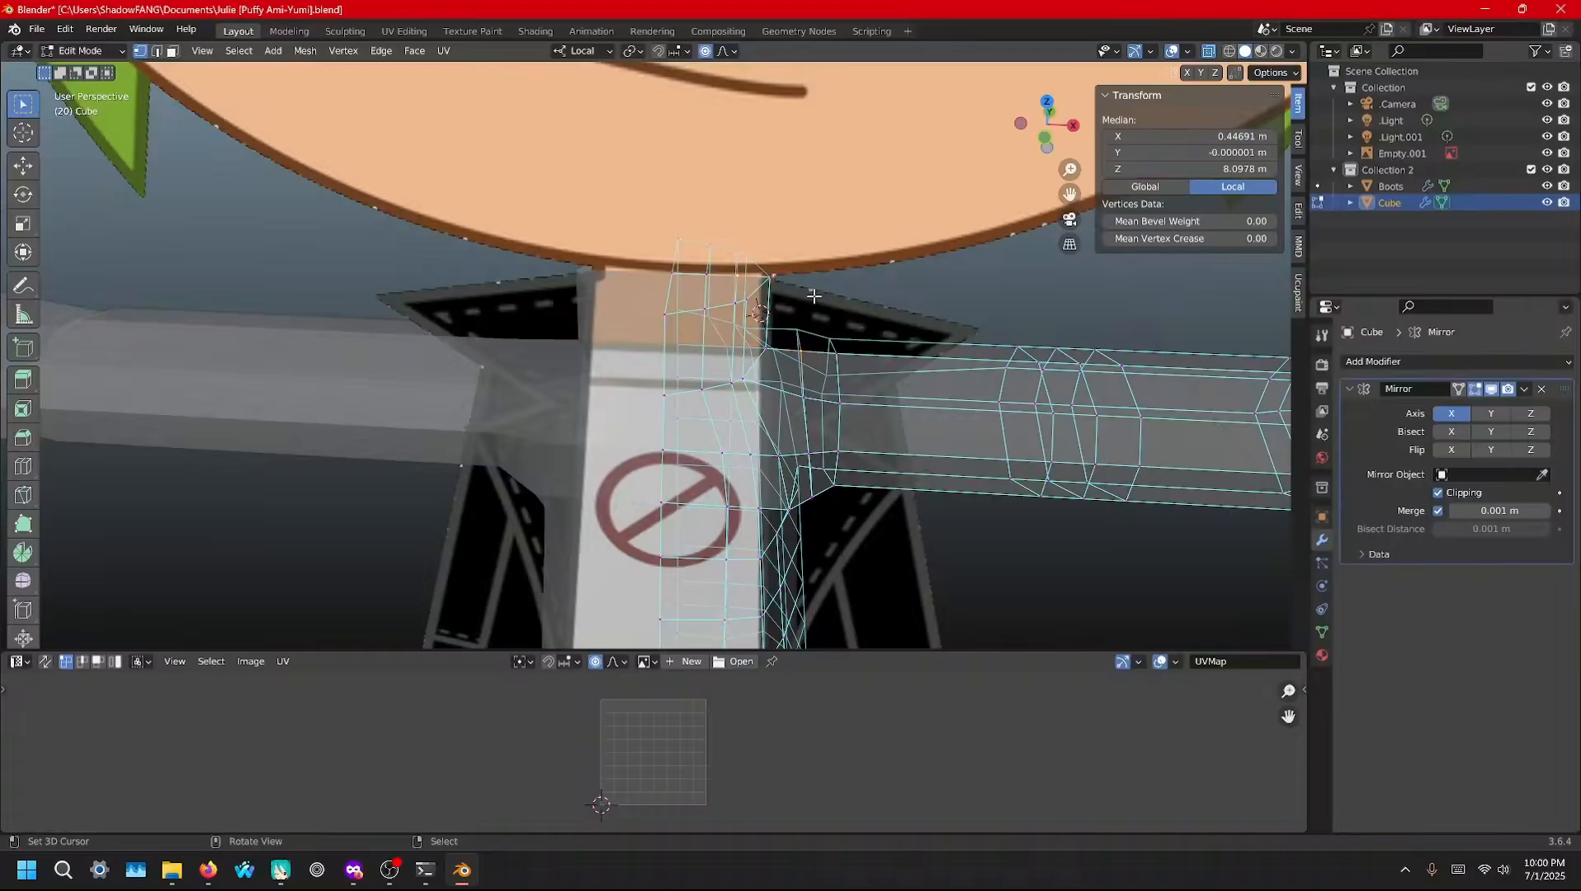
key("g")
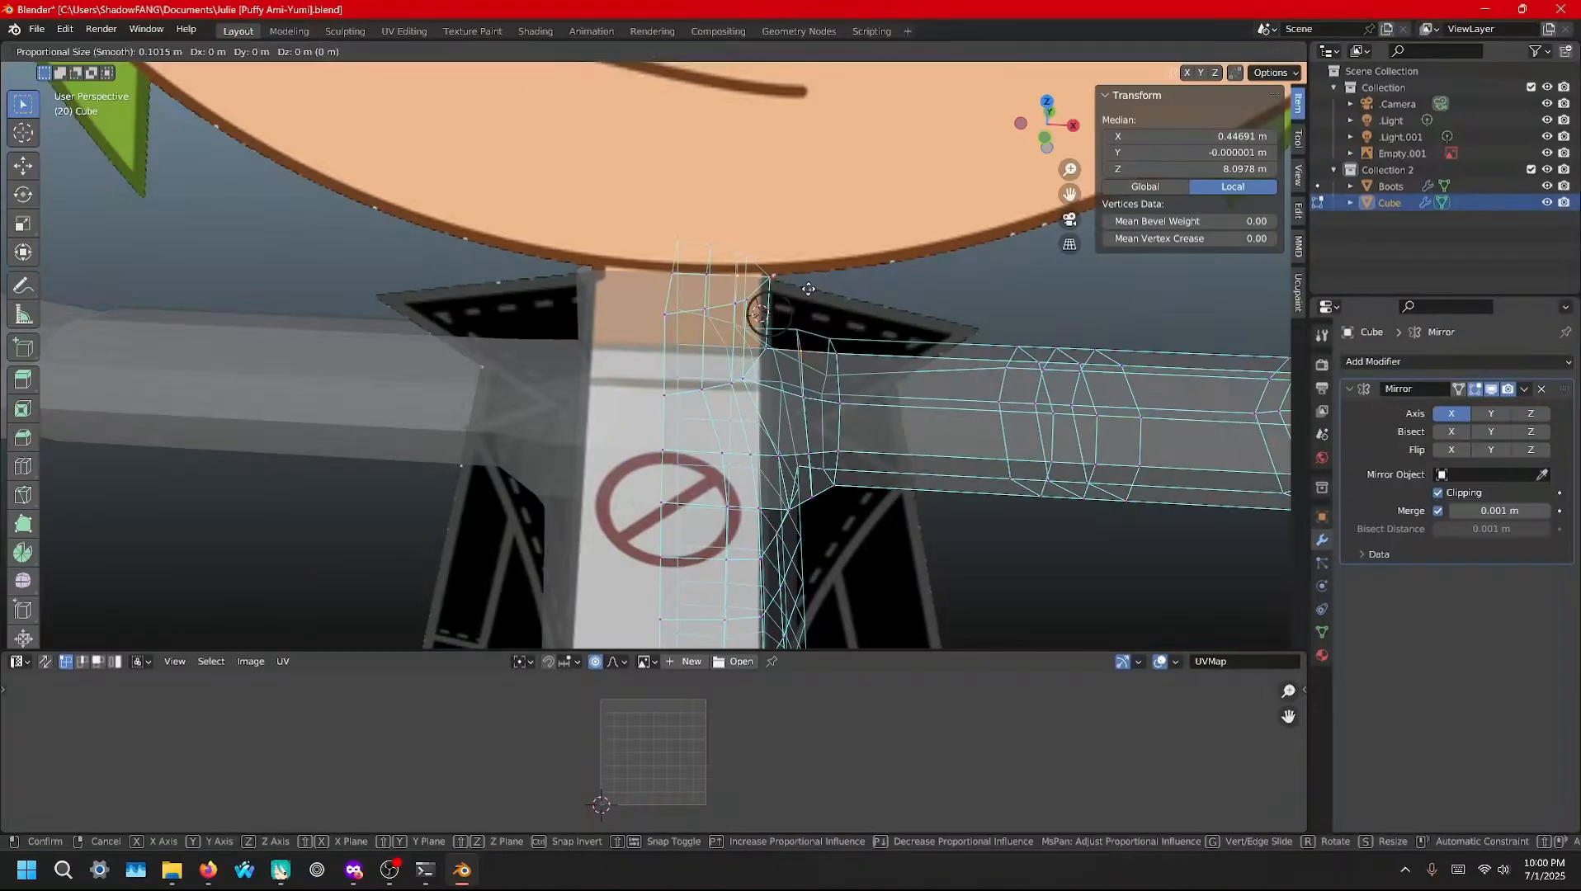
key("x")
key("x")
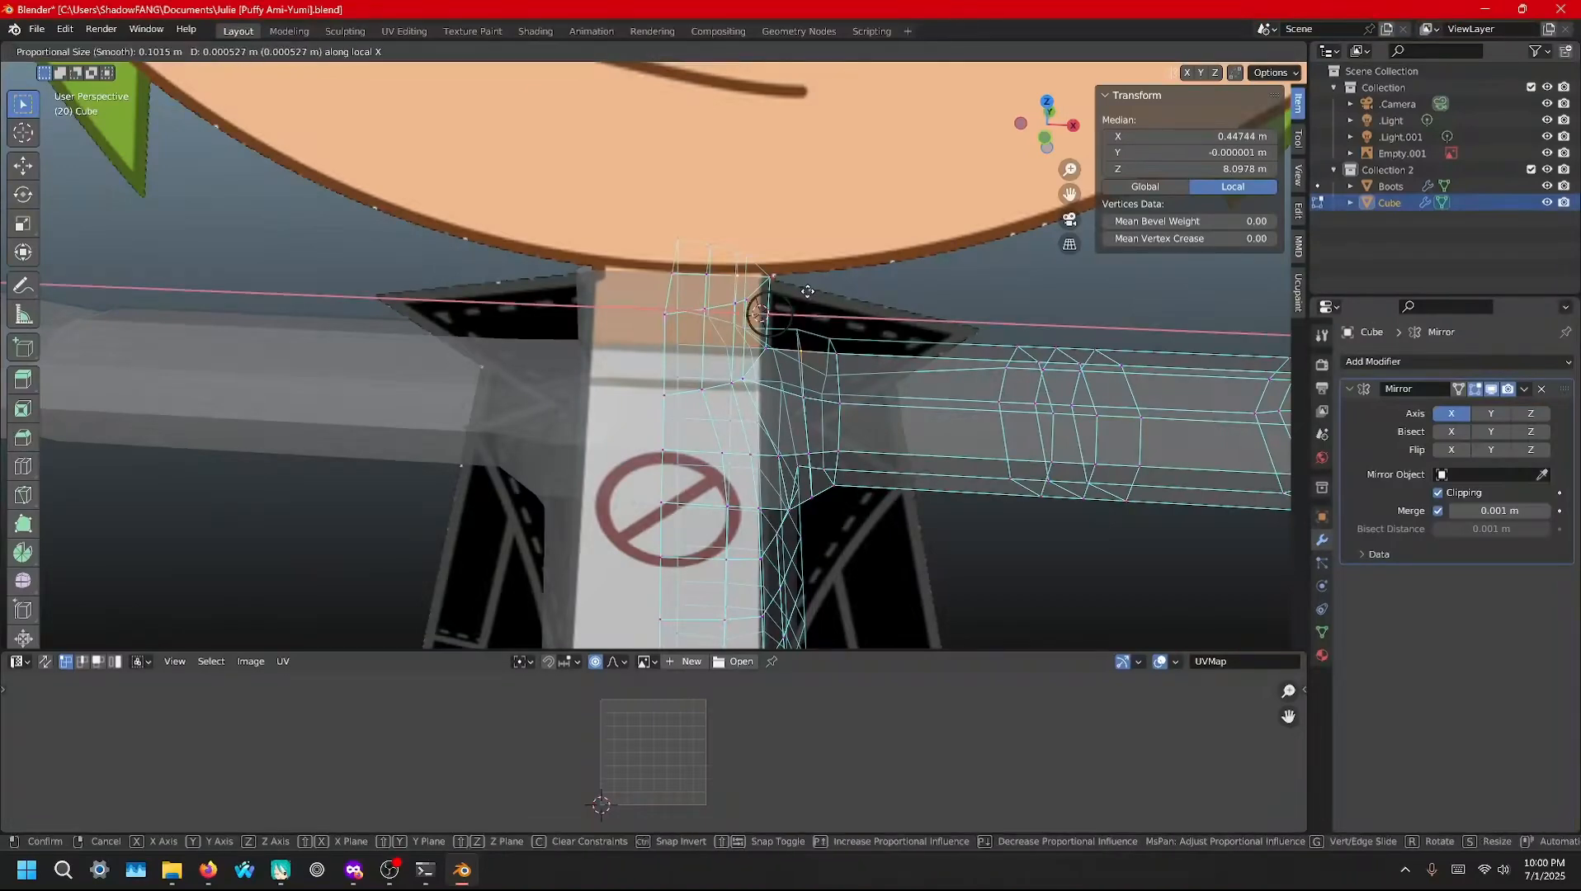
right_click(801, 286)
key("ctrl+z")
key("ctrl+z")
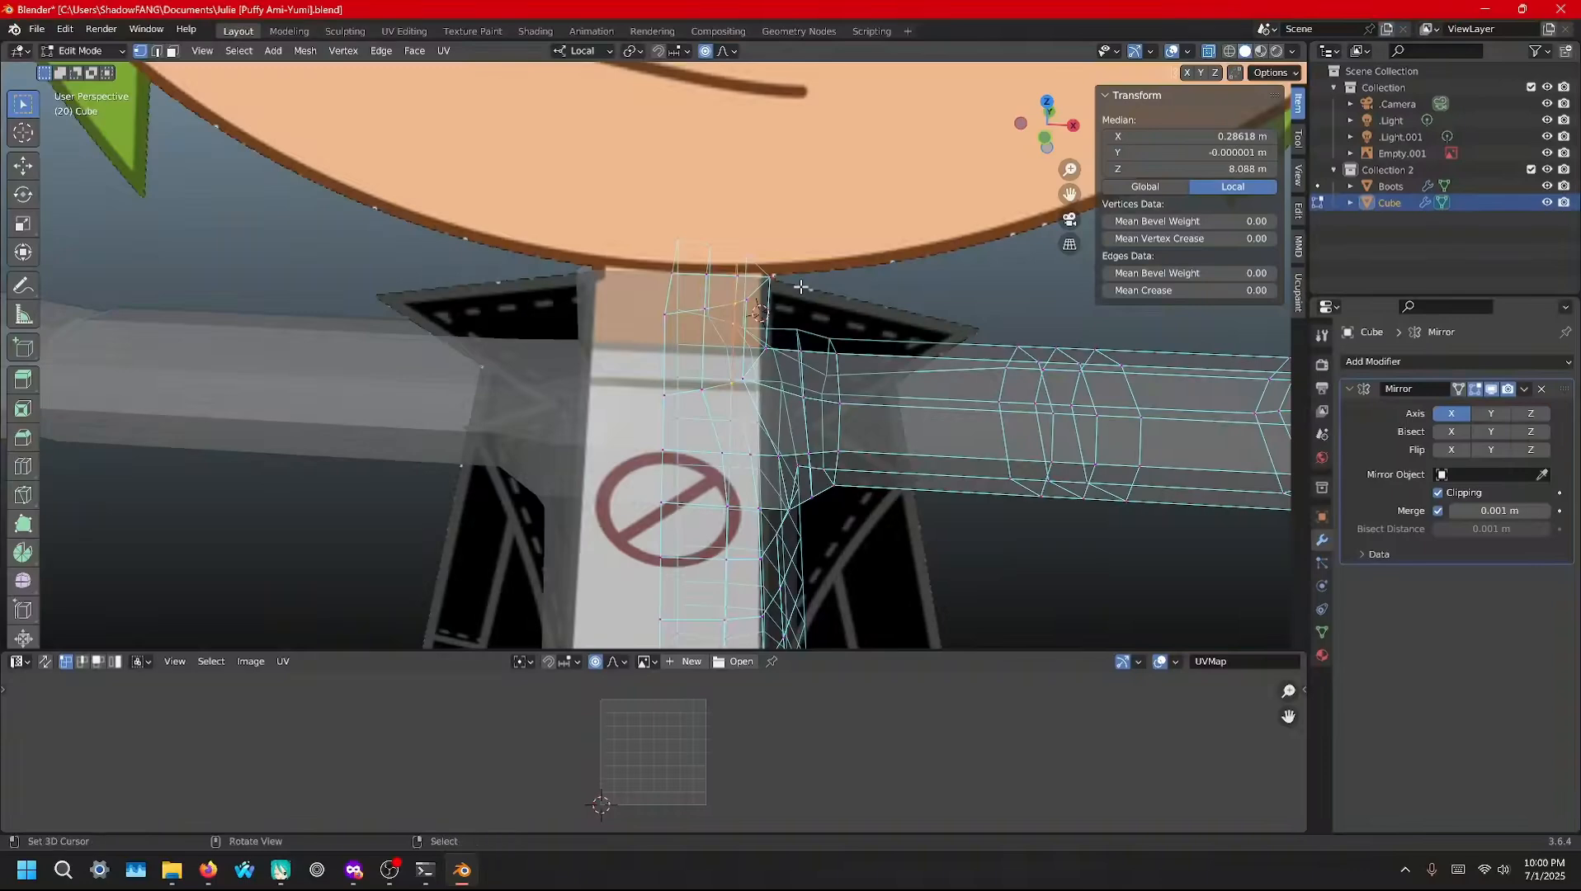
Add the outer mid-depth vertex at the neck's top to the selection and move it all inward along local X to about 0.24 m
right_click(737, 278, "shift")
key("g")
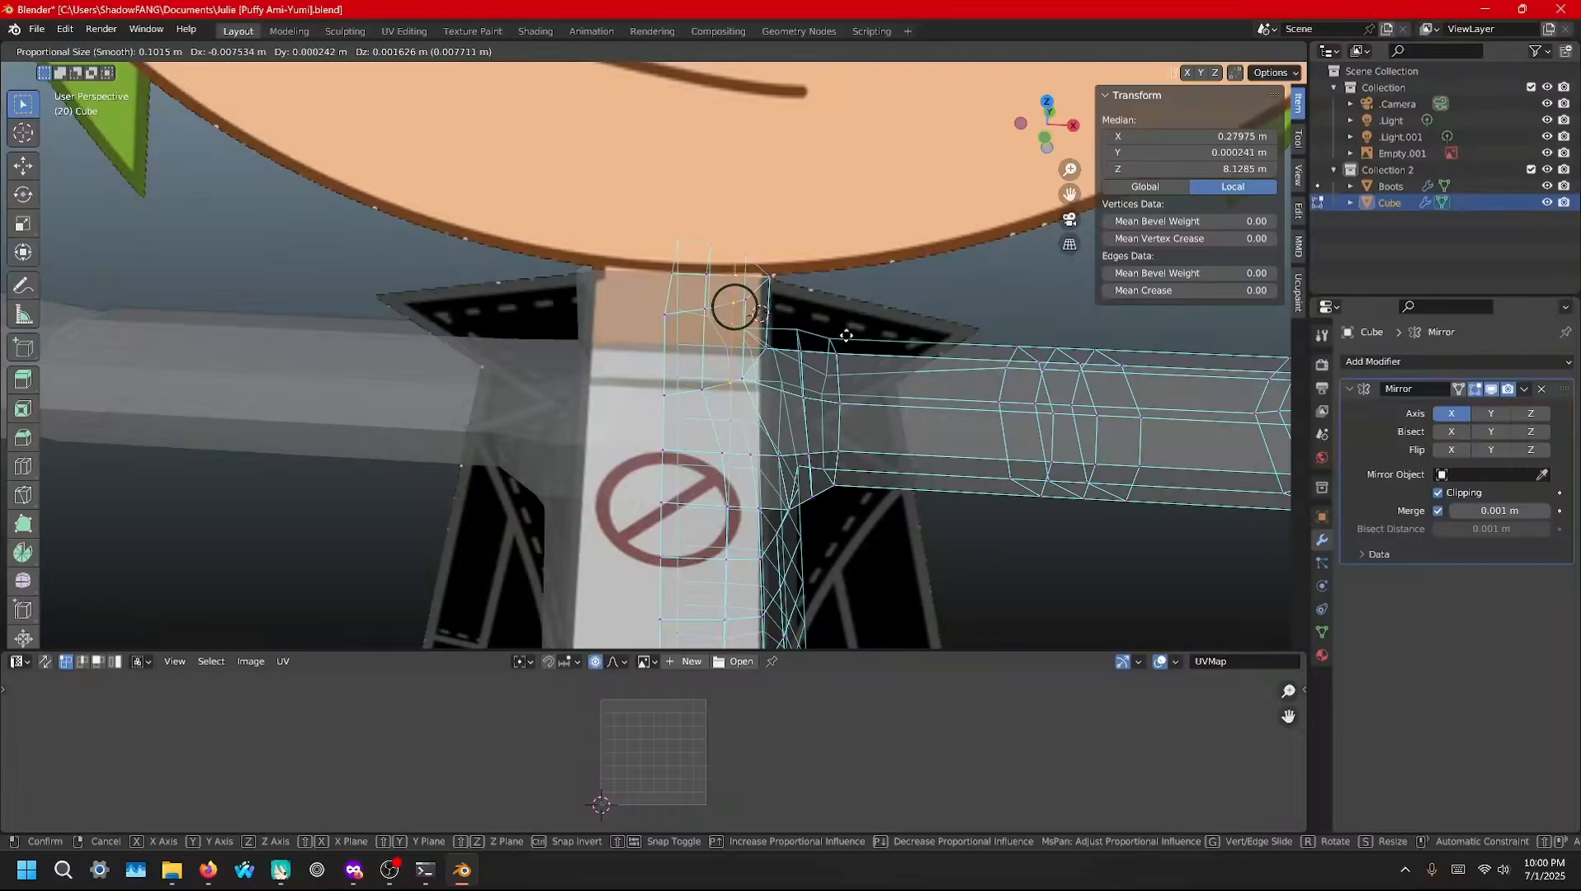
key("x")
key("x")
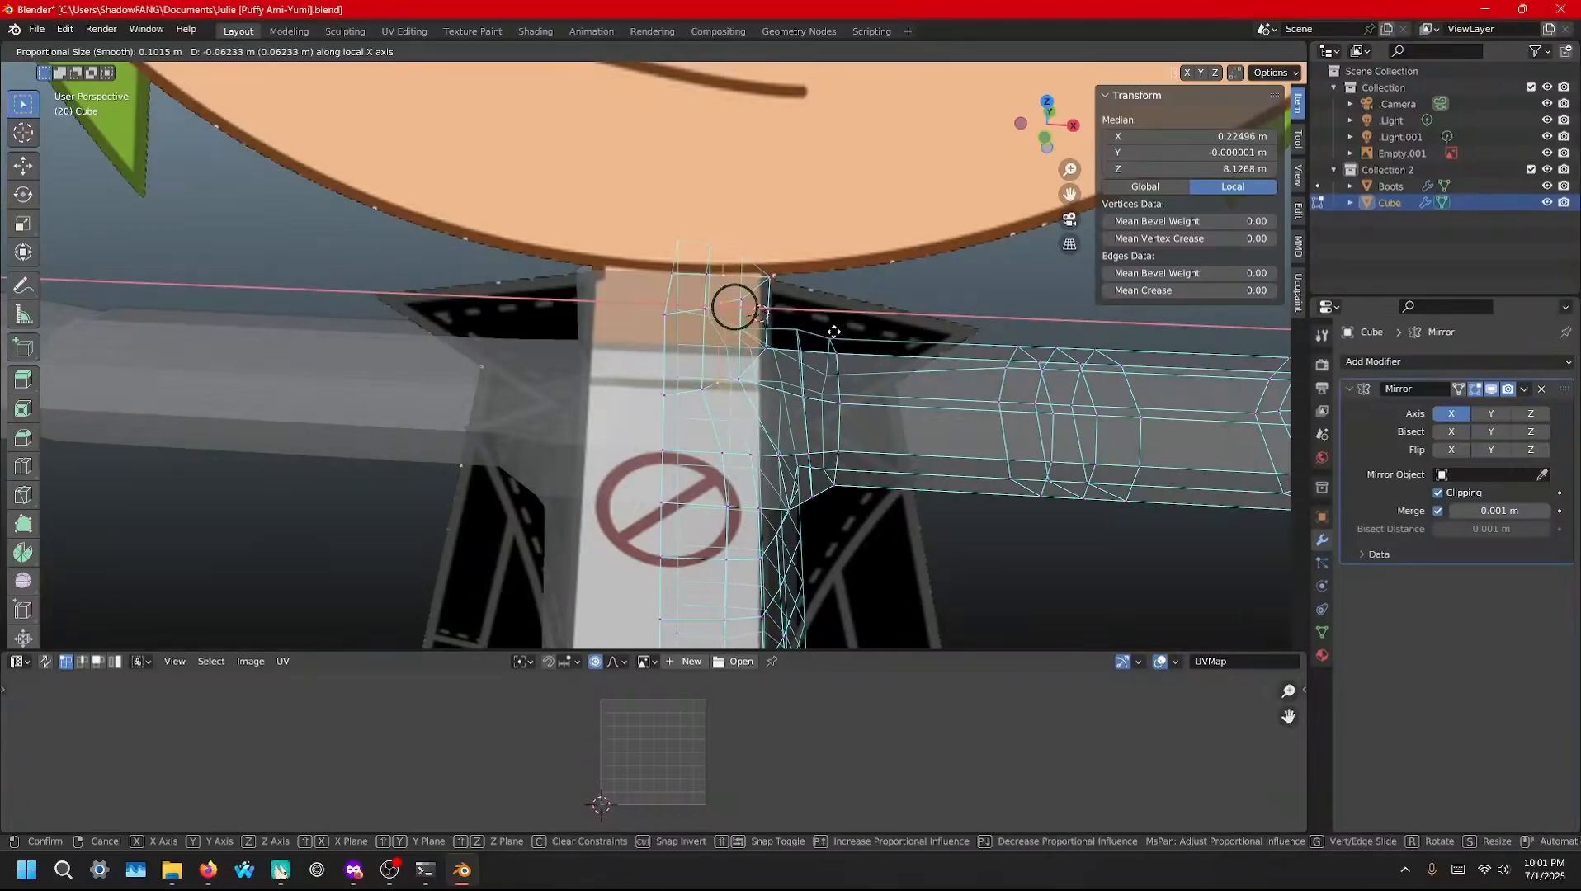
left_click(836, 332)
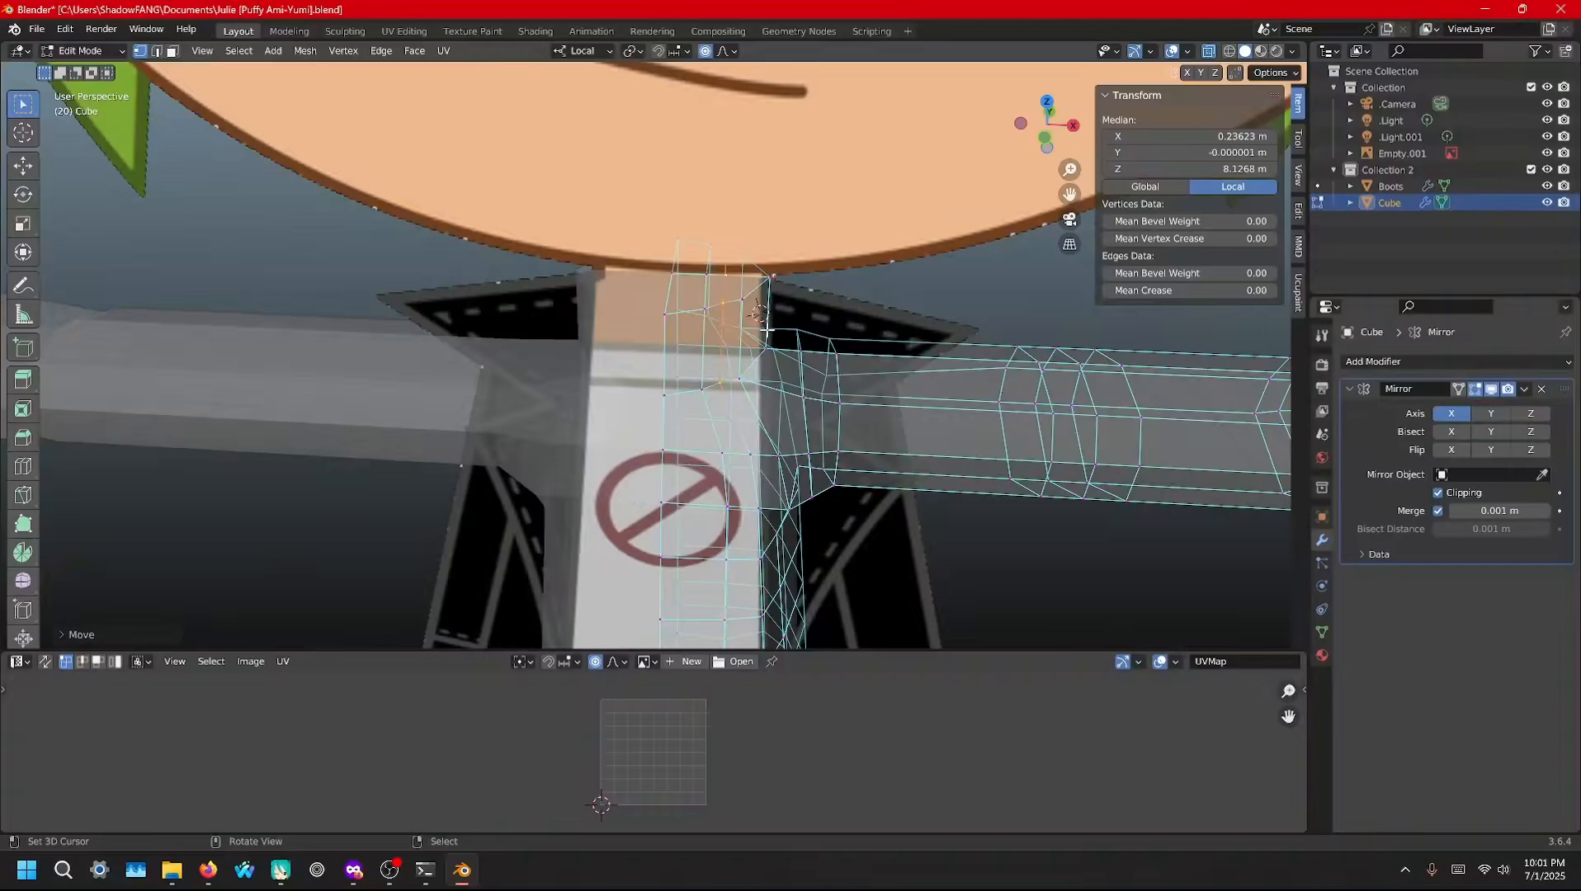
Scale the front and back centre-line vertices of the neck along local Y to about 0.85 with smooth proportional falloff
middle_click_drag(760, 316, 798, 352)
middle_click_drag(757, 447, 896, 326)
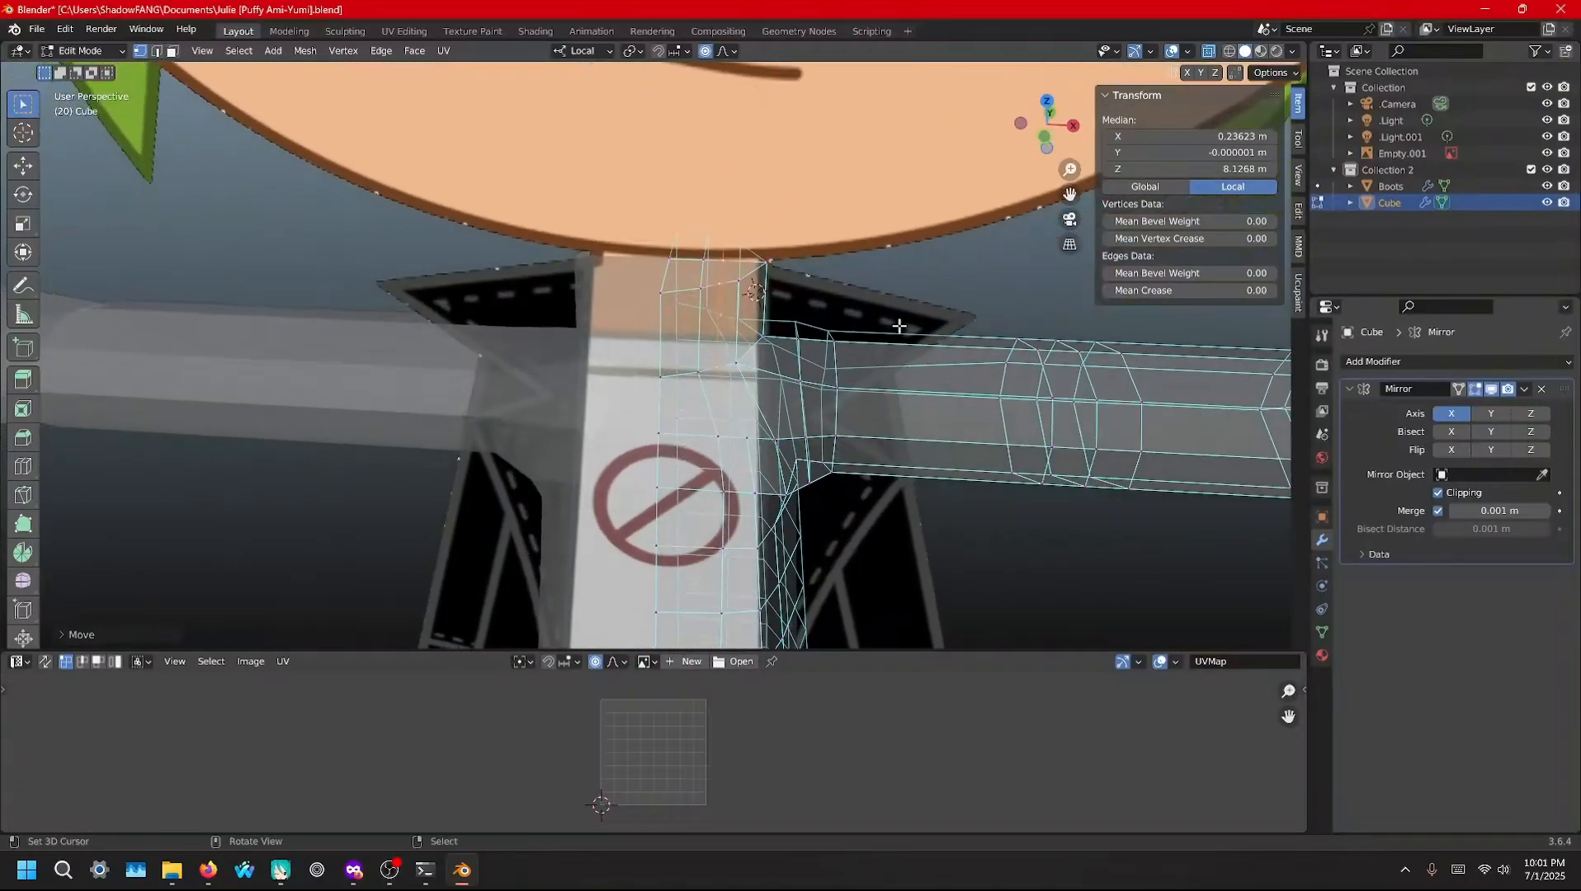
right_click(652, 378)
right_click(652, 297, "shift")
right_click(667, 227, "shift")
right_click(672, 251, "shift")
right_click(672, 251, "shift")
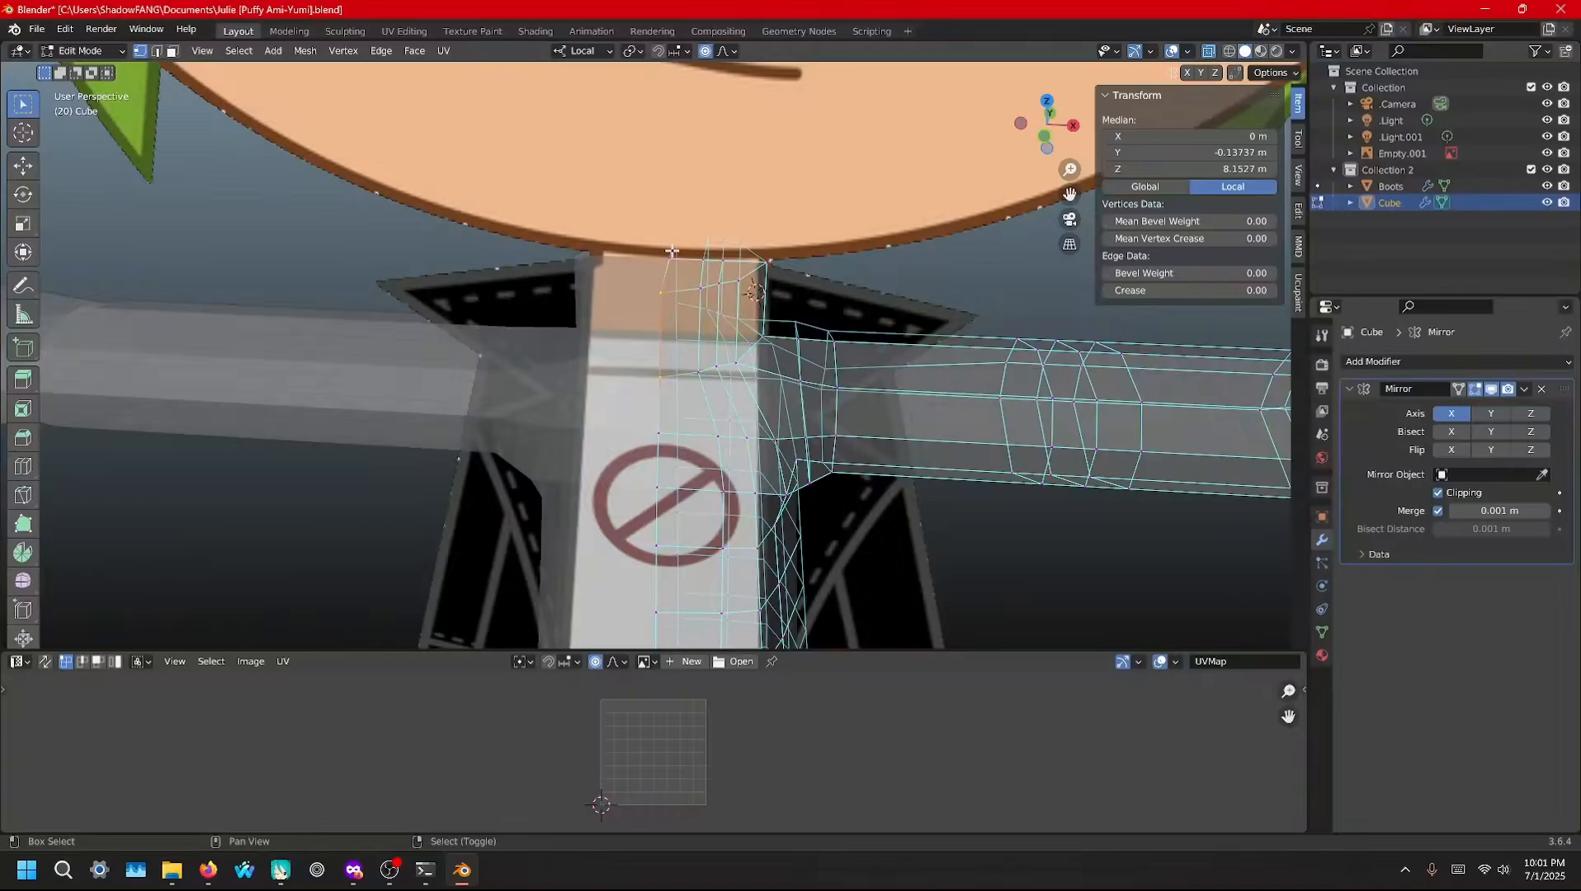
right_click(683, 306, "shift")
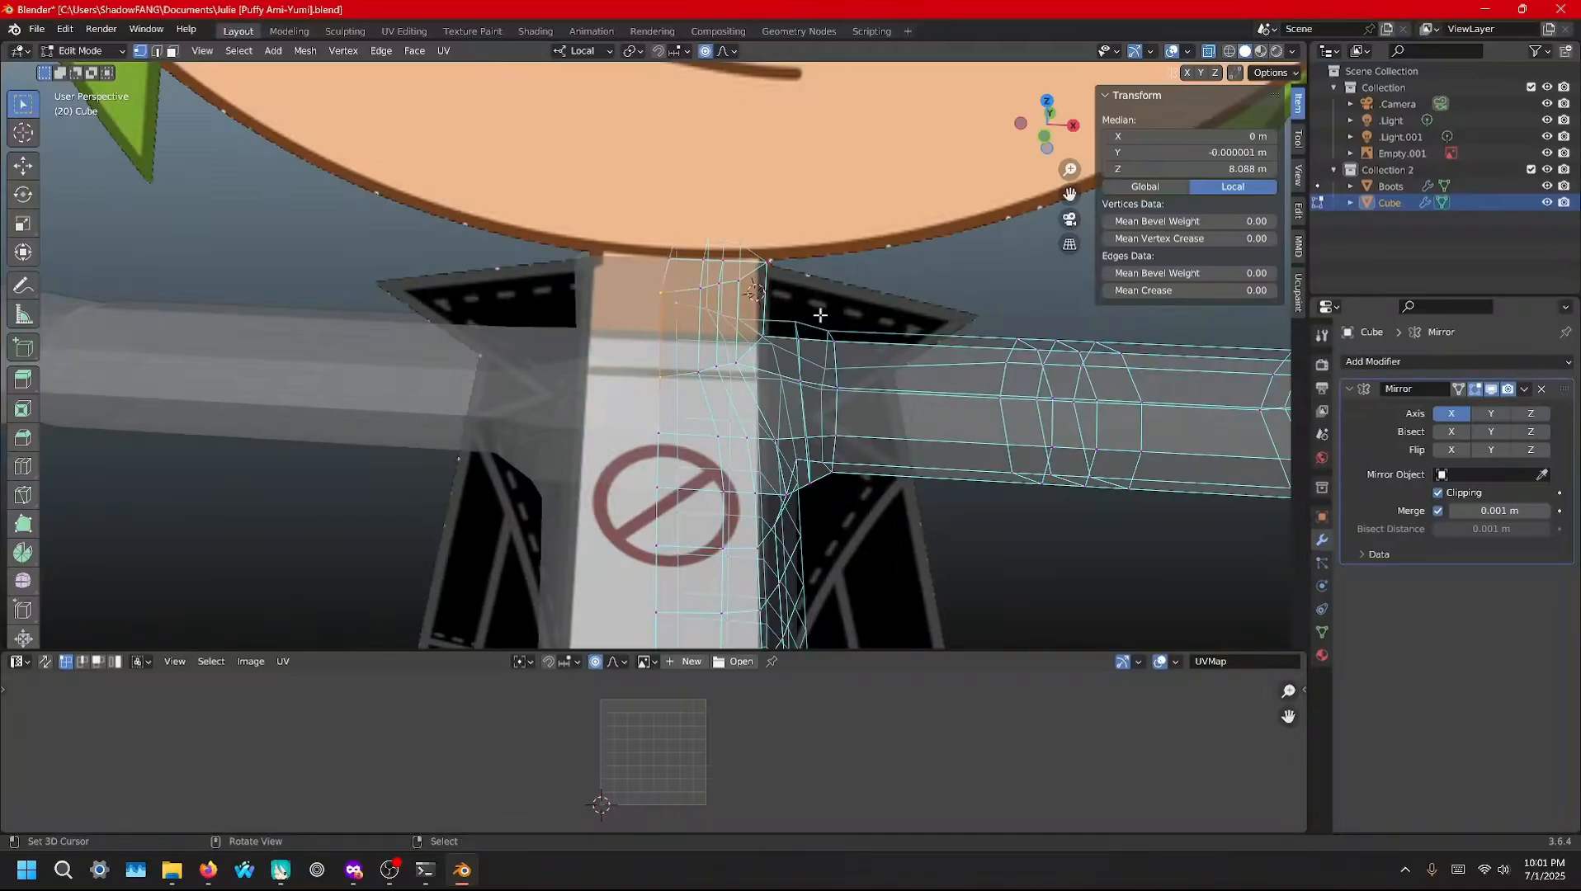
key("s")
key("g")
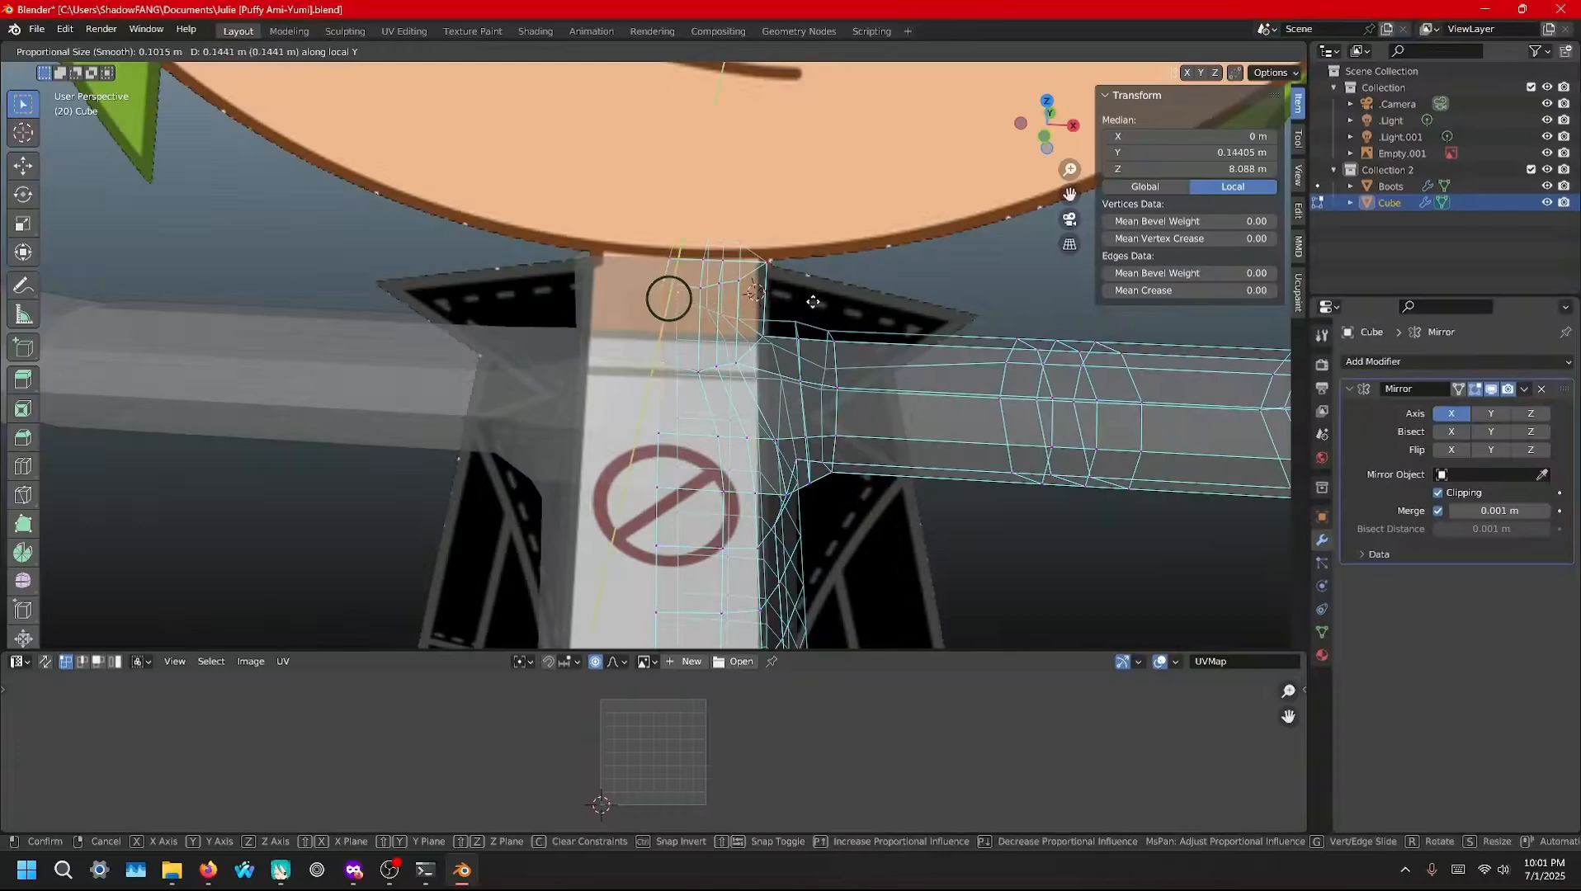
key("y")
key("s")
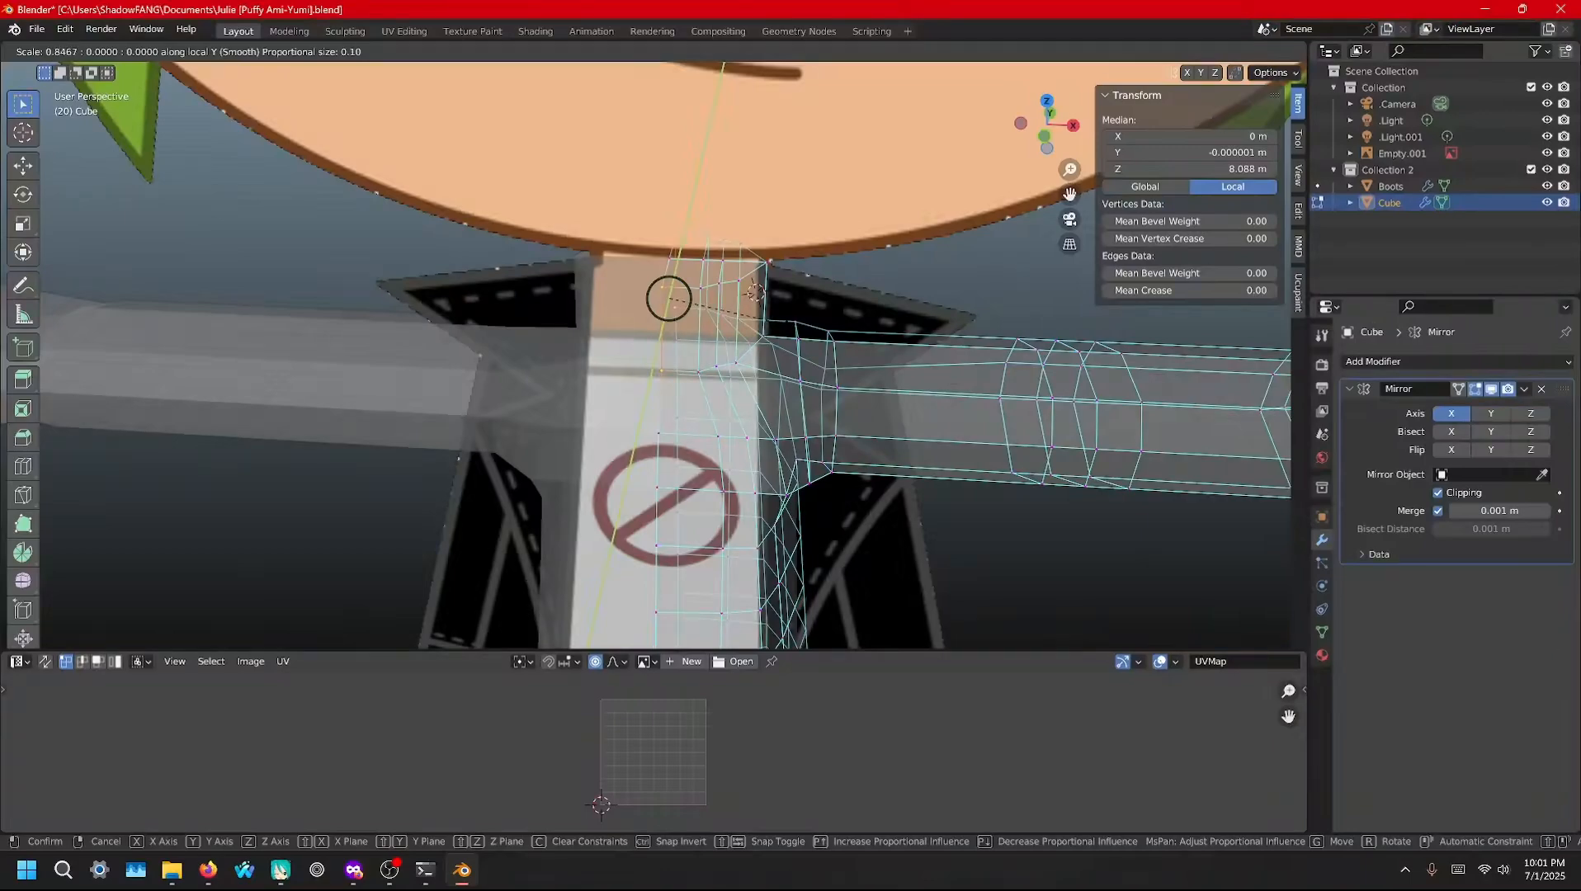
left_click(756, 292)
Scale the inner front and back neck vertices beside the centre line along local Y to about 0.88
middle_click_drag(834, 322, 769, 353)
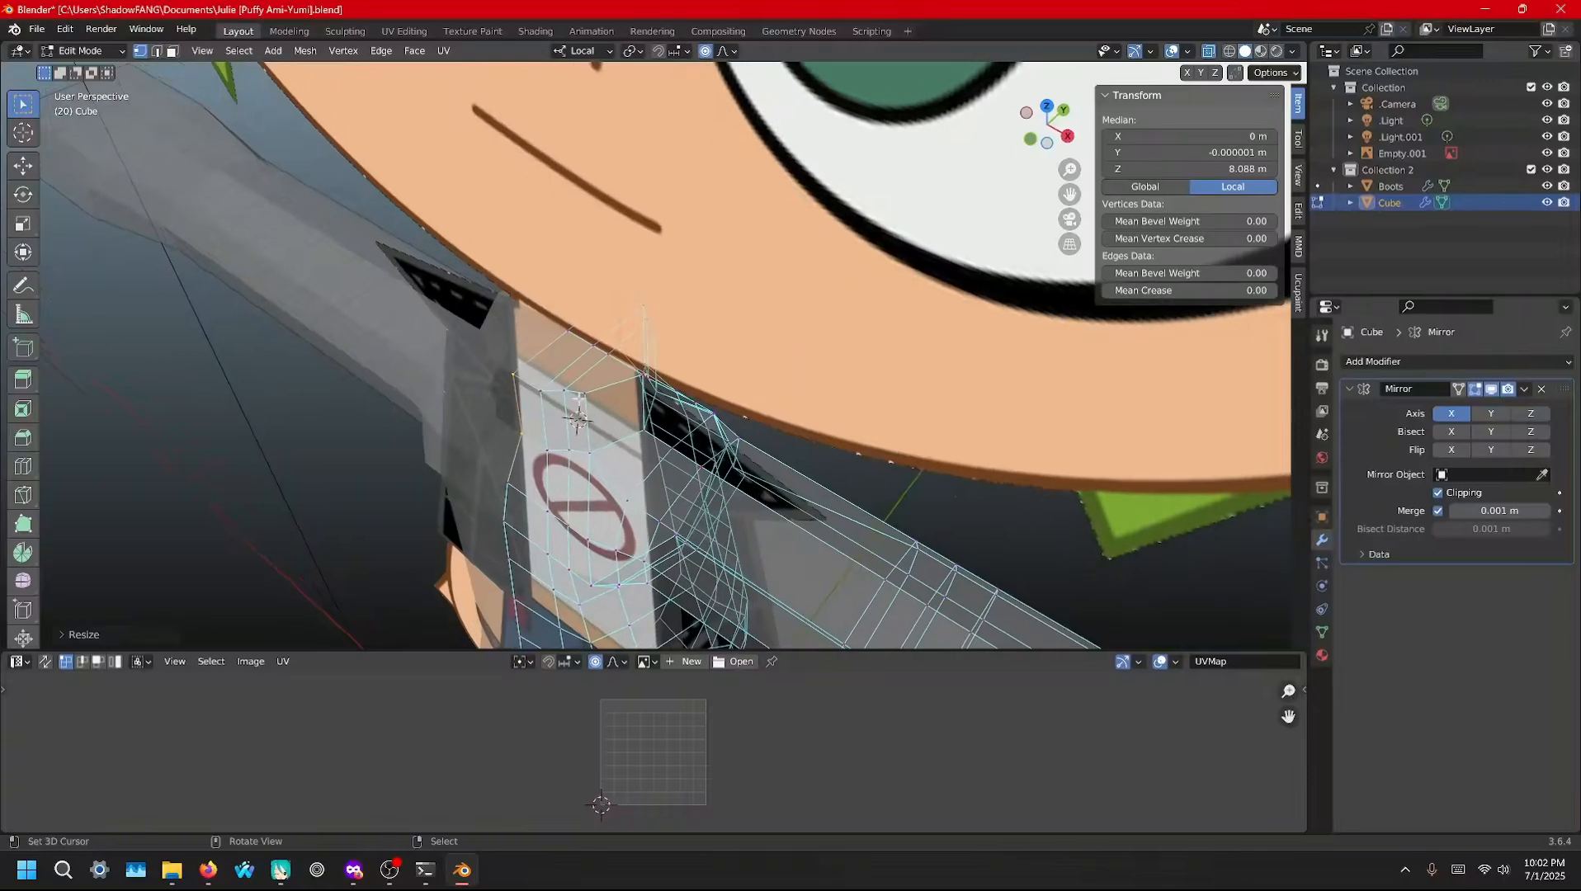
left_click(547, 407)
left_click(546, 448, "shift")
left_click(646, 316, "shift")
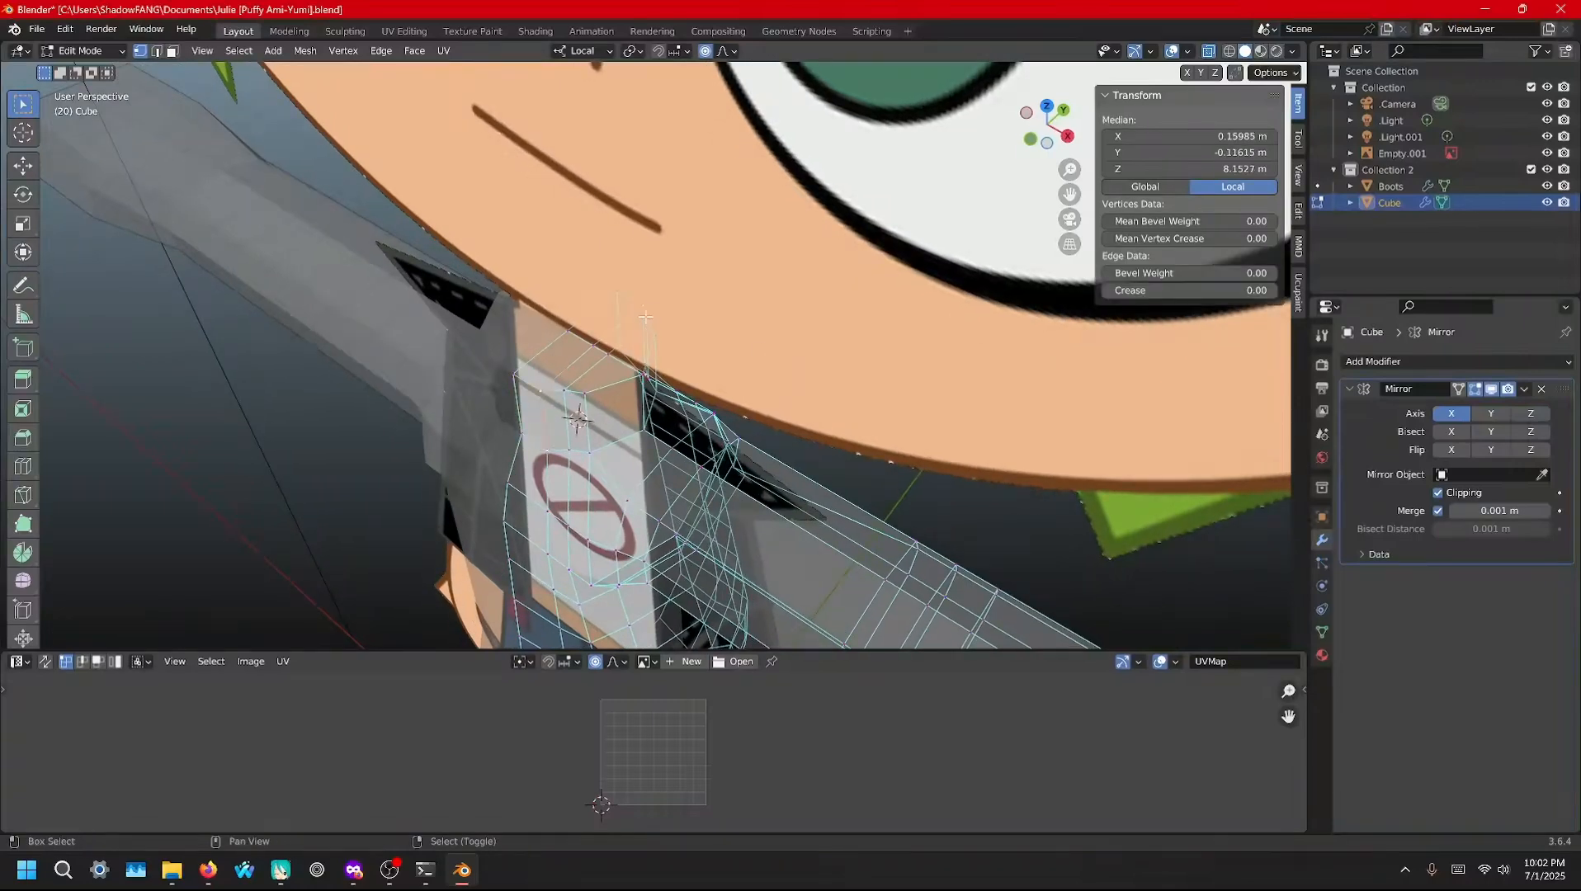
left_click(643, 369, "shift")
middle_click_drag(642, 369, 633, 354)
middle_click_drag(544, 297, 851, 352)
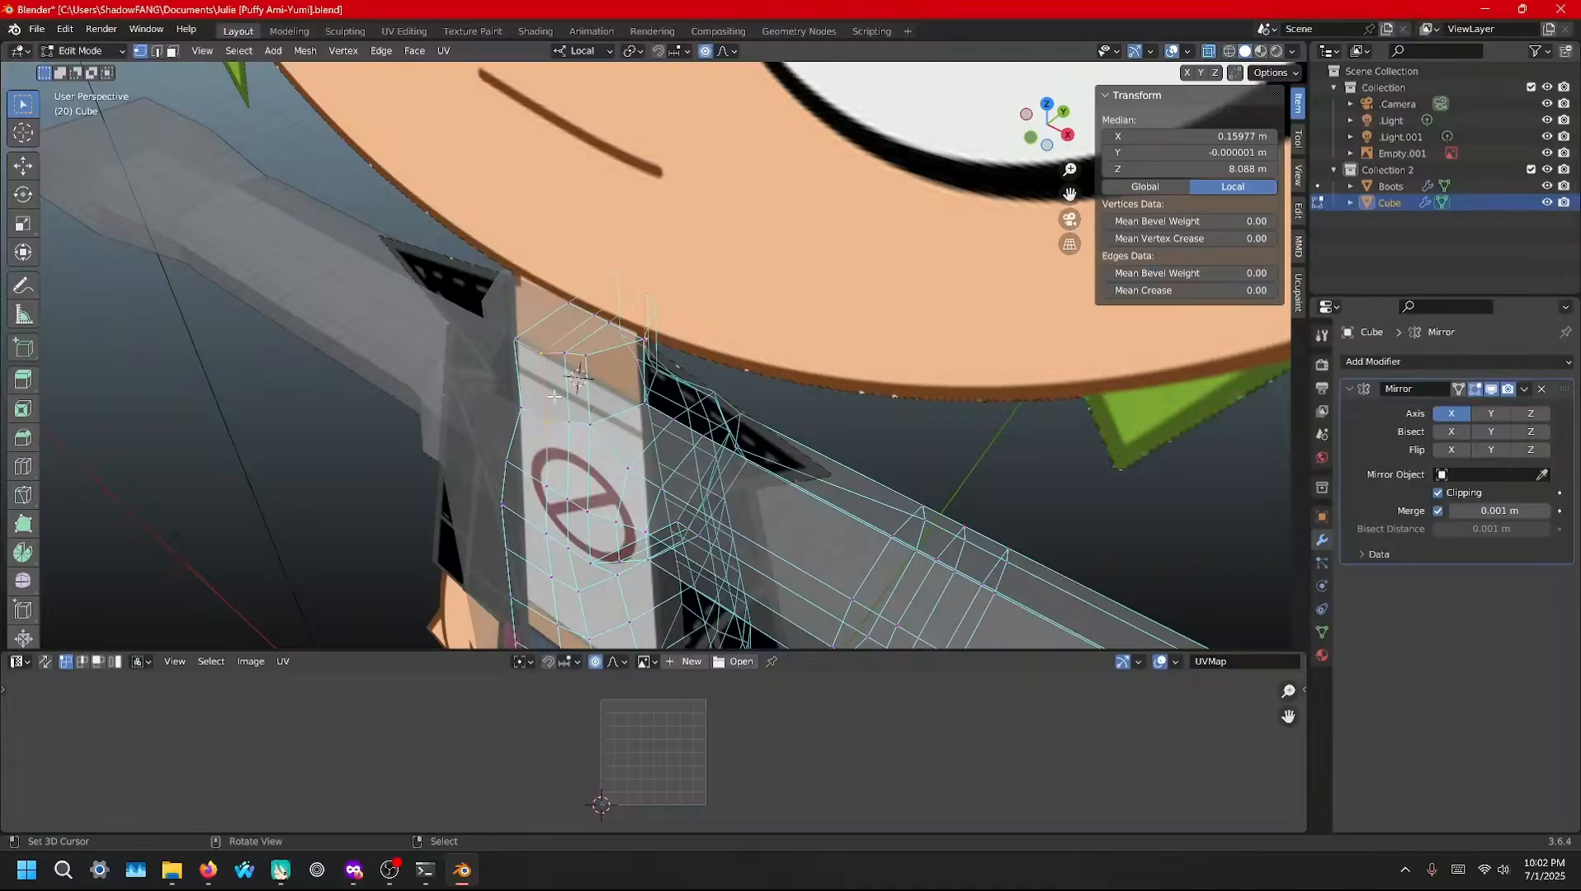
key("s")
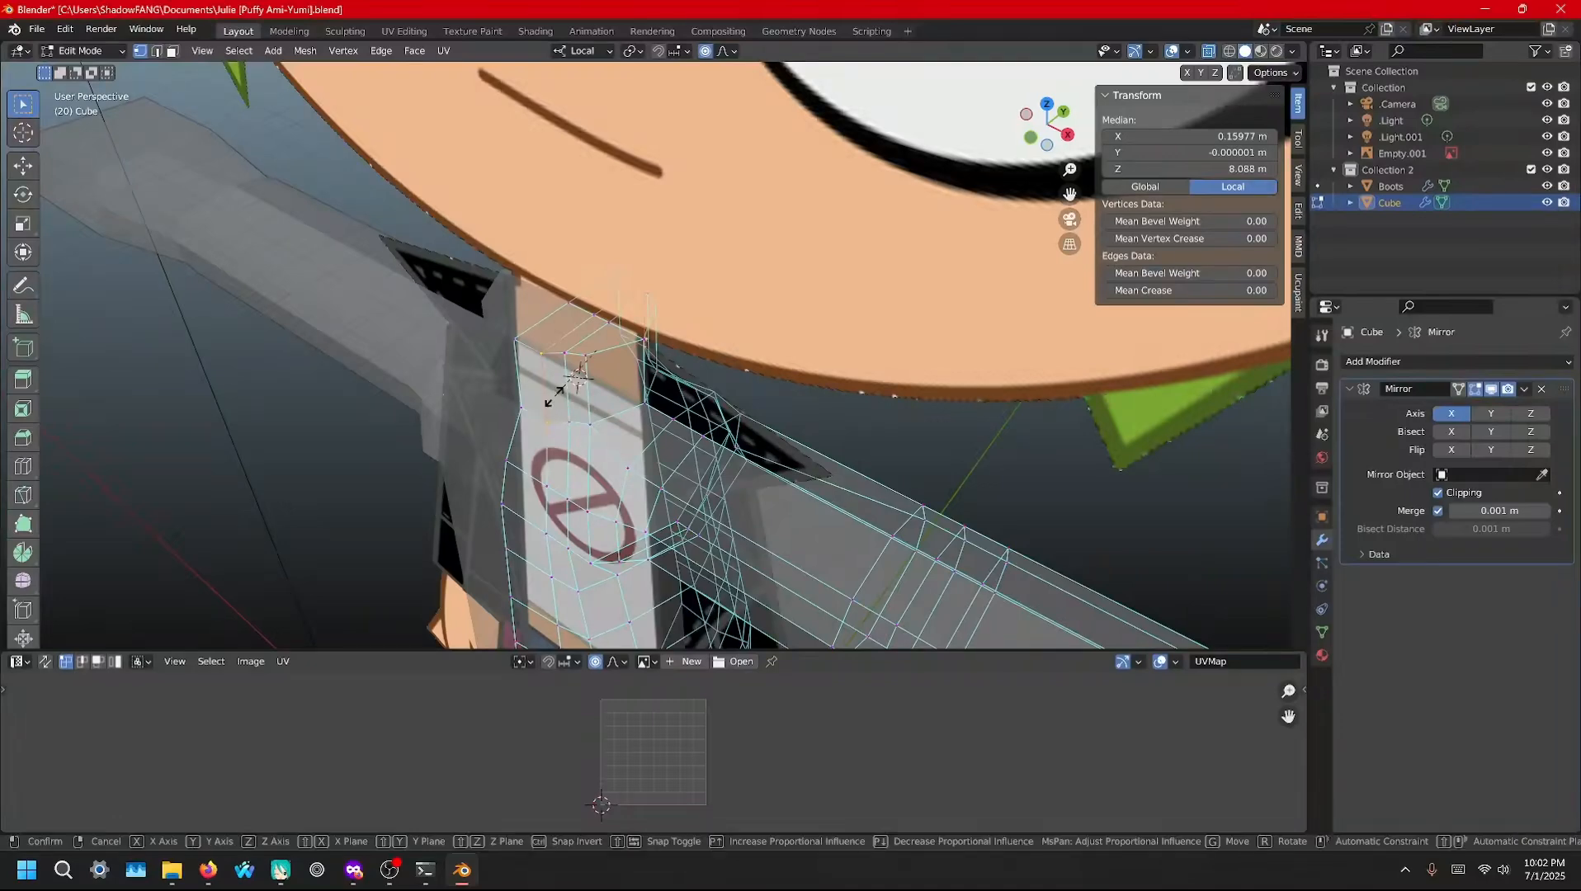
key("y")
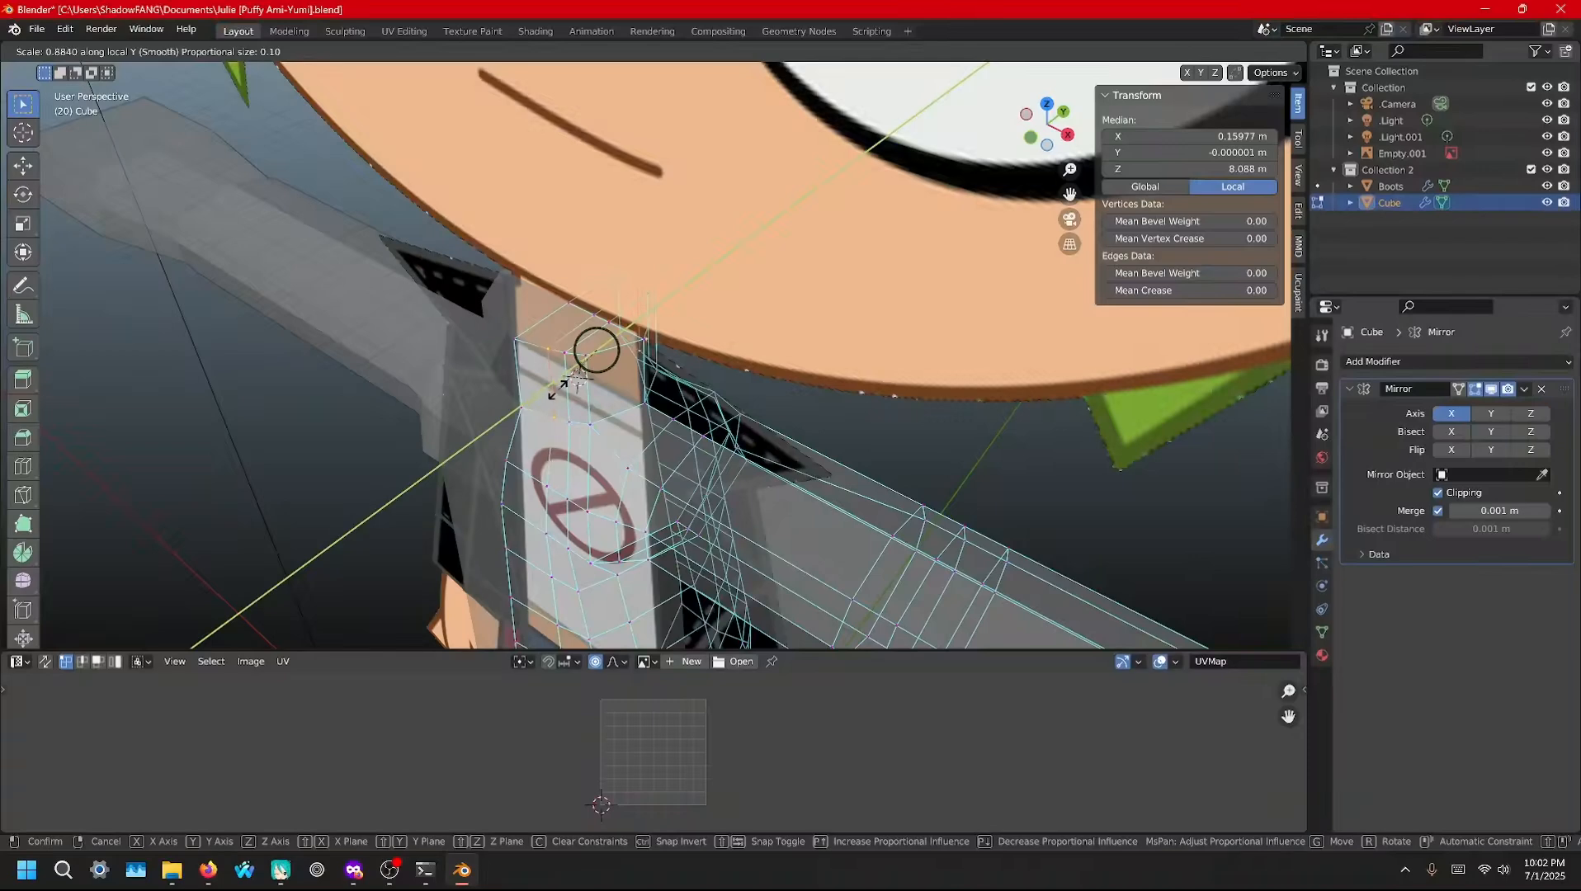
left_click(559, 392)
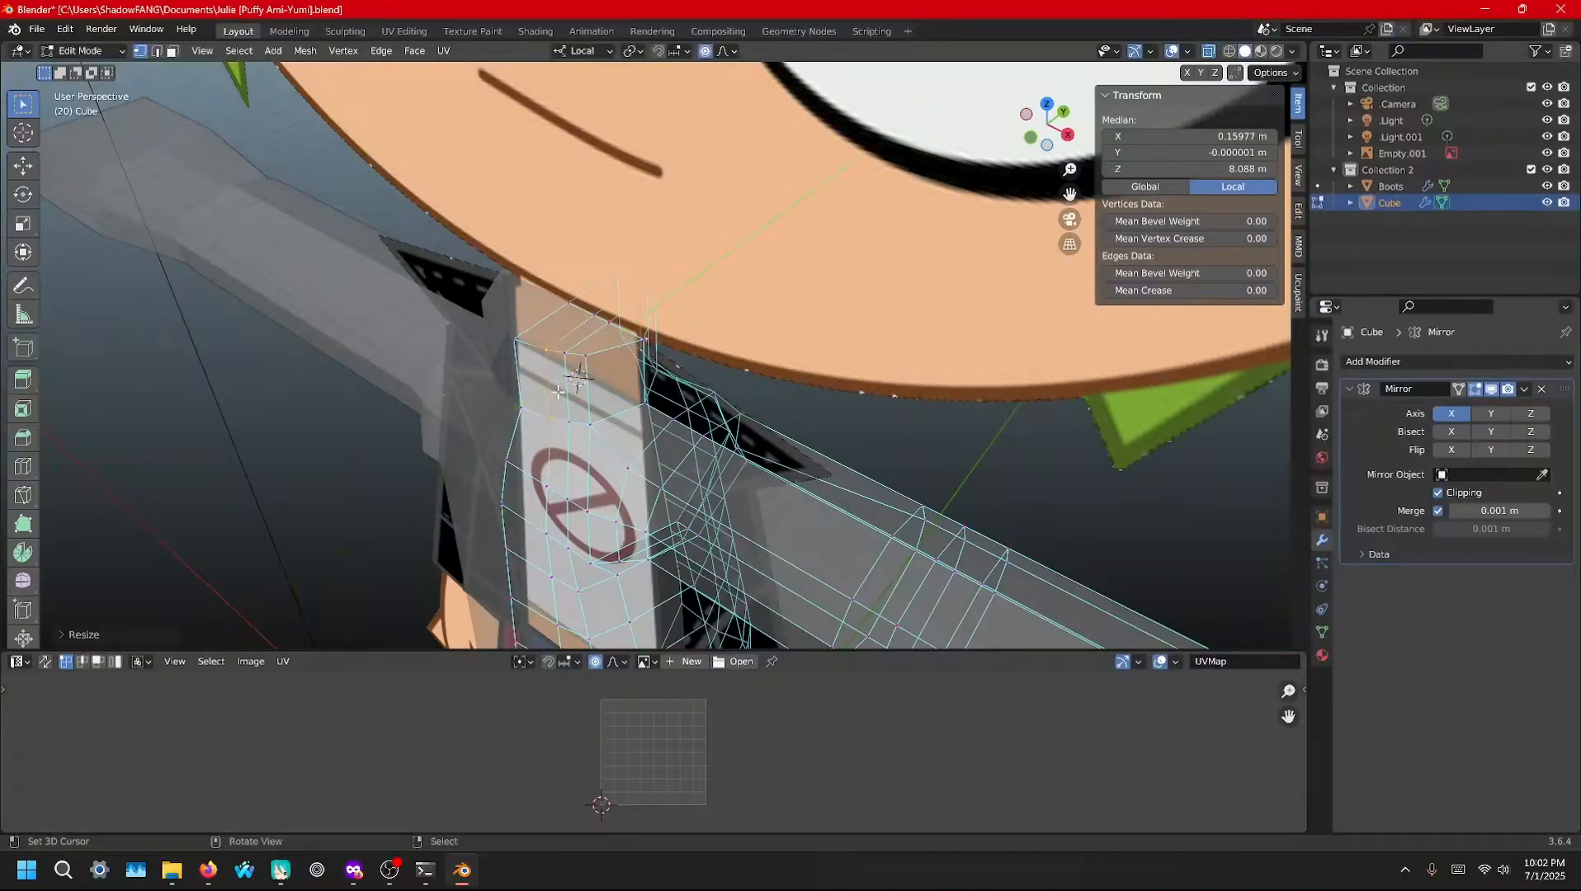
Move the outer front and back neck vertices outward along local X to about 0.35 m with the proportional size enlarged to about 0.16 m
left_click(579, 377)
right_click(590, 425, "shift")
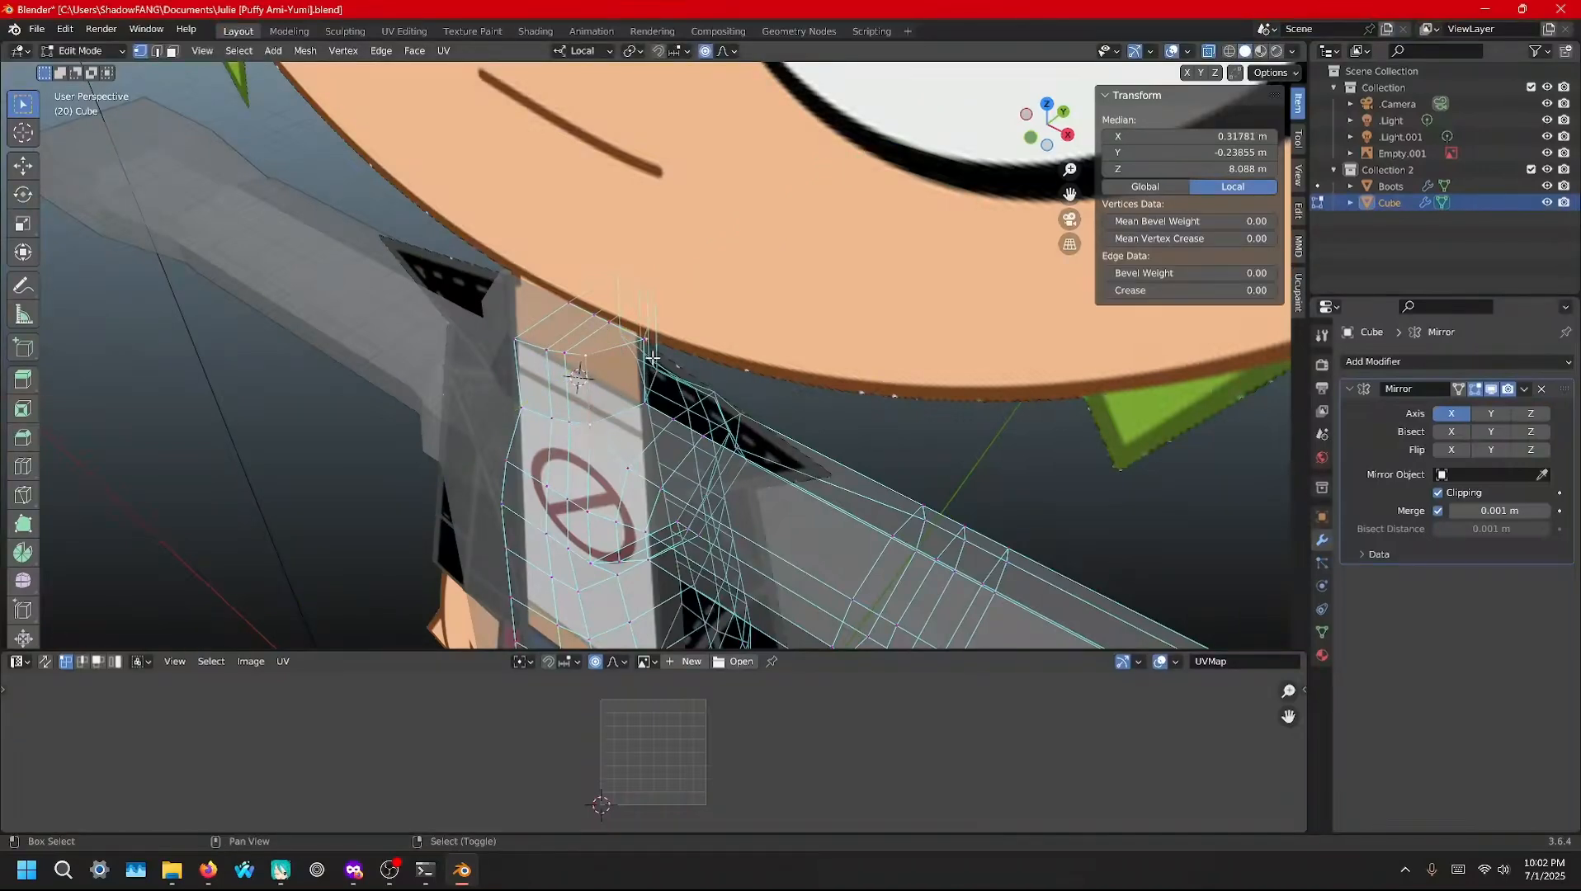
right_click(648, 294, "shift")
right_click(656, 369, "shift")
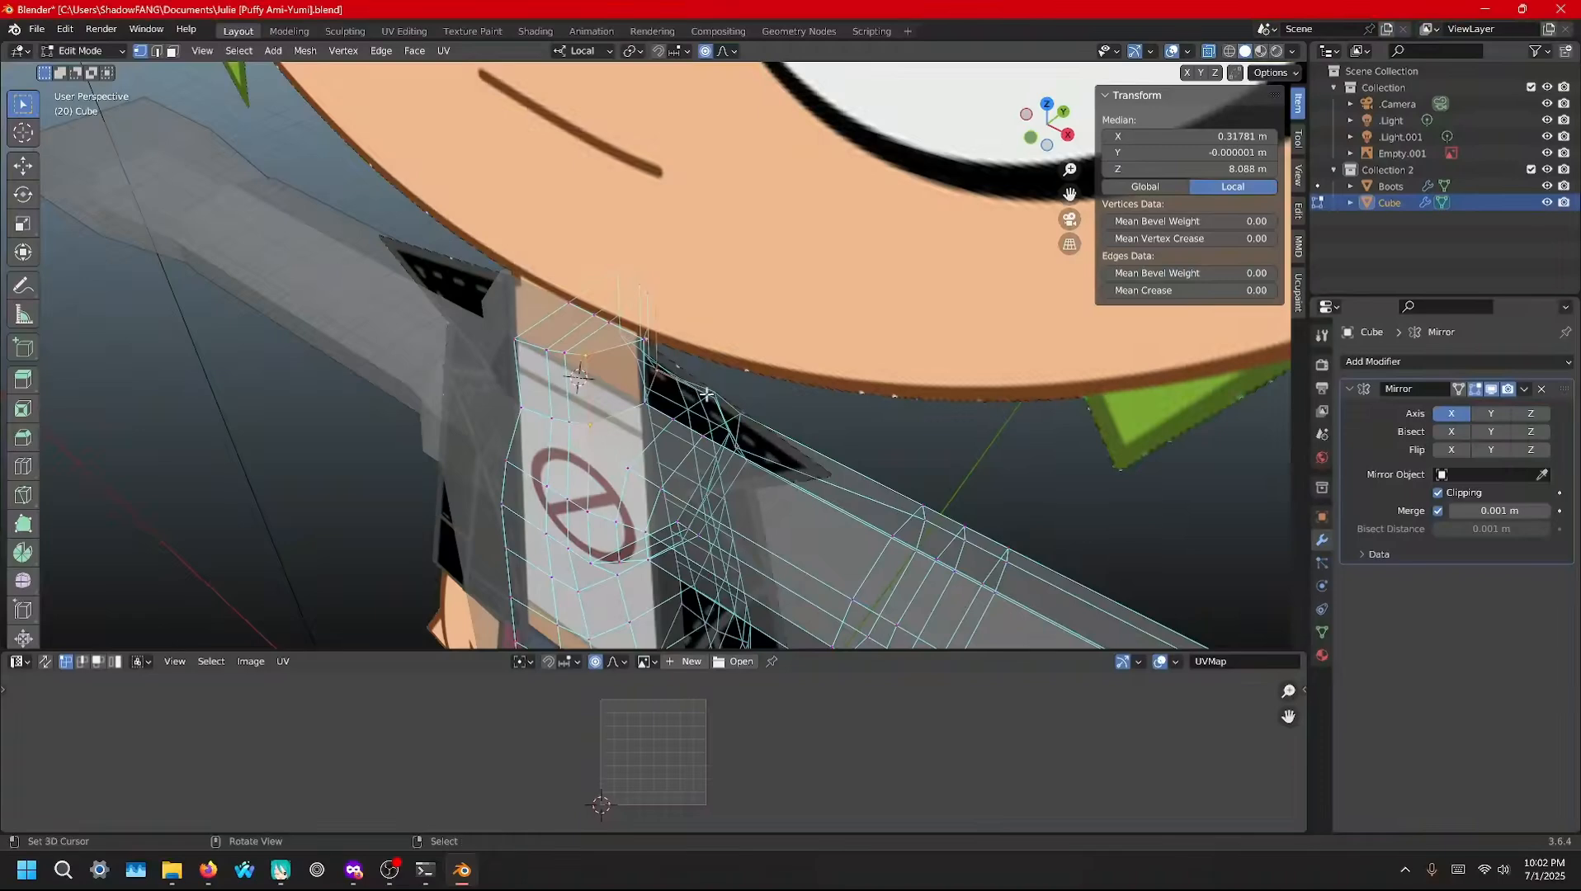
middle_click_drag(705, 392, 774, 381)
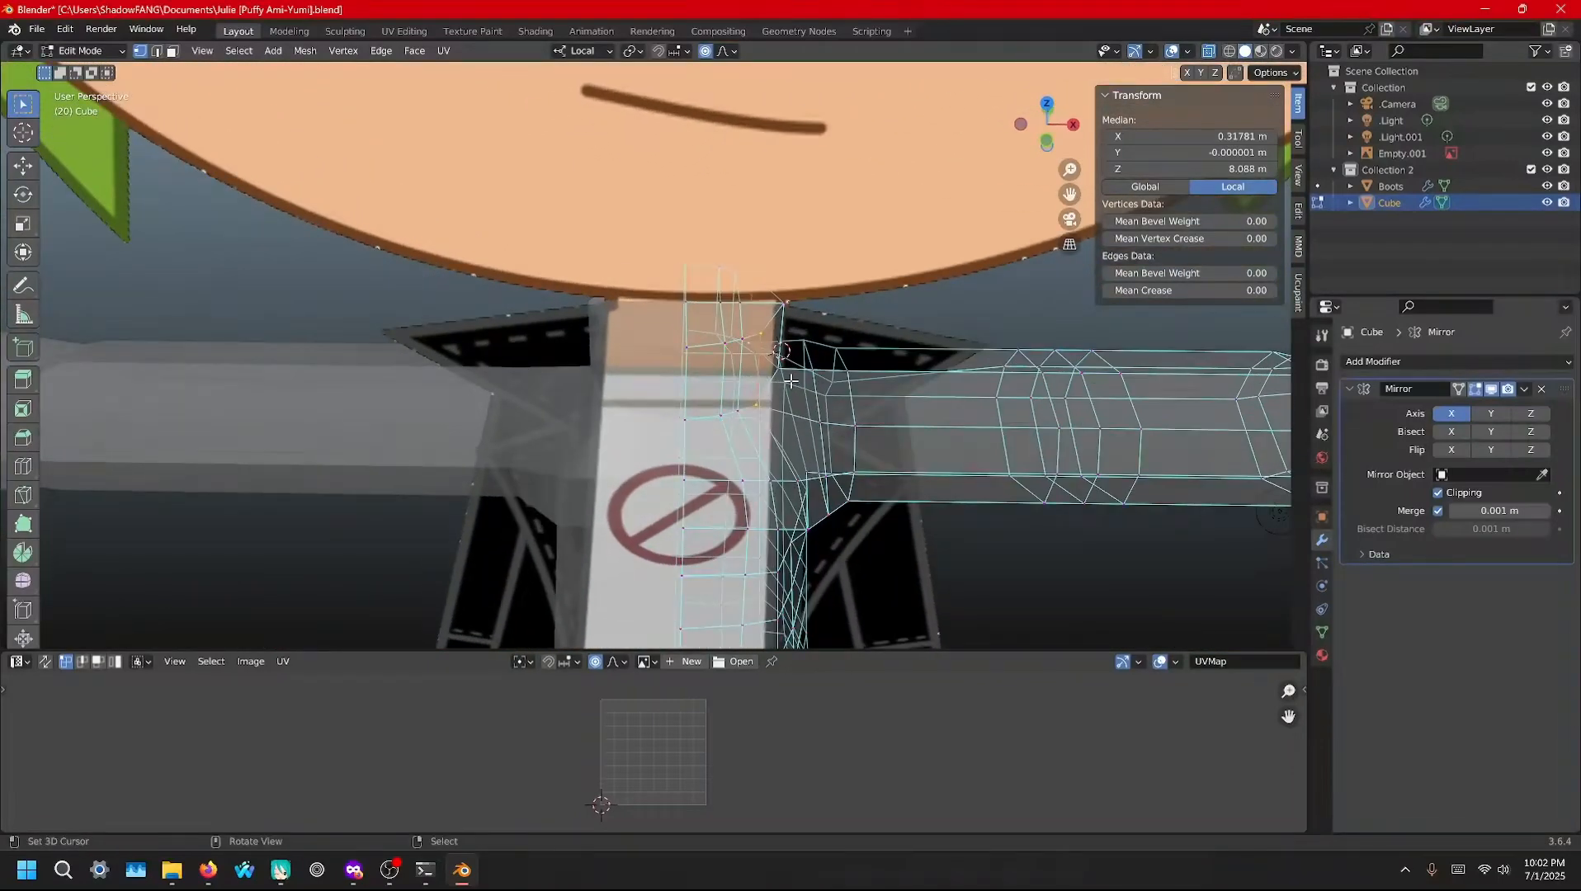
key("g")
scroll(790, 380, "down", 3)
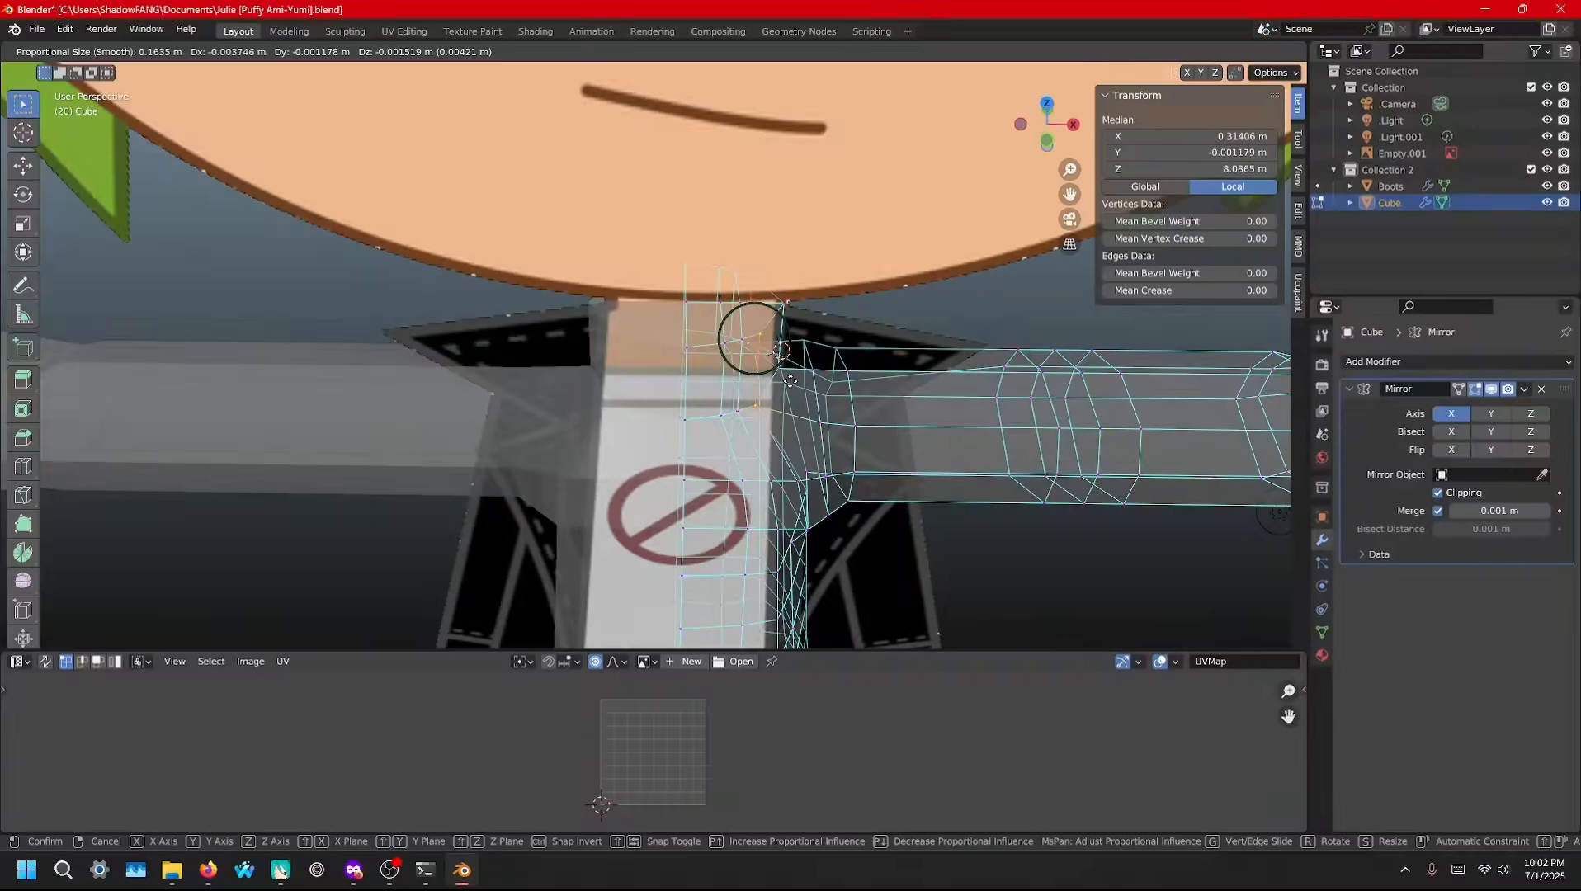
key("x")
key("x")
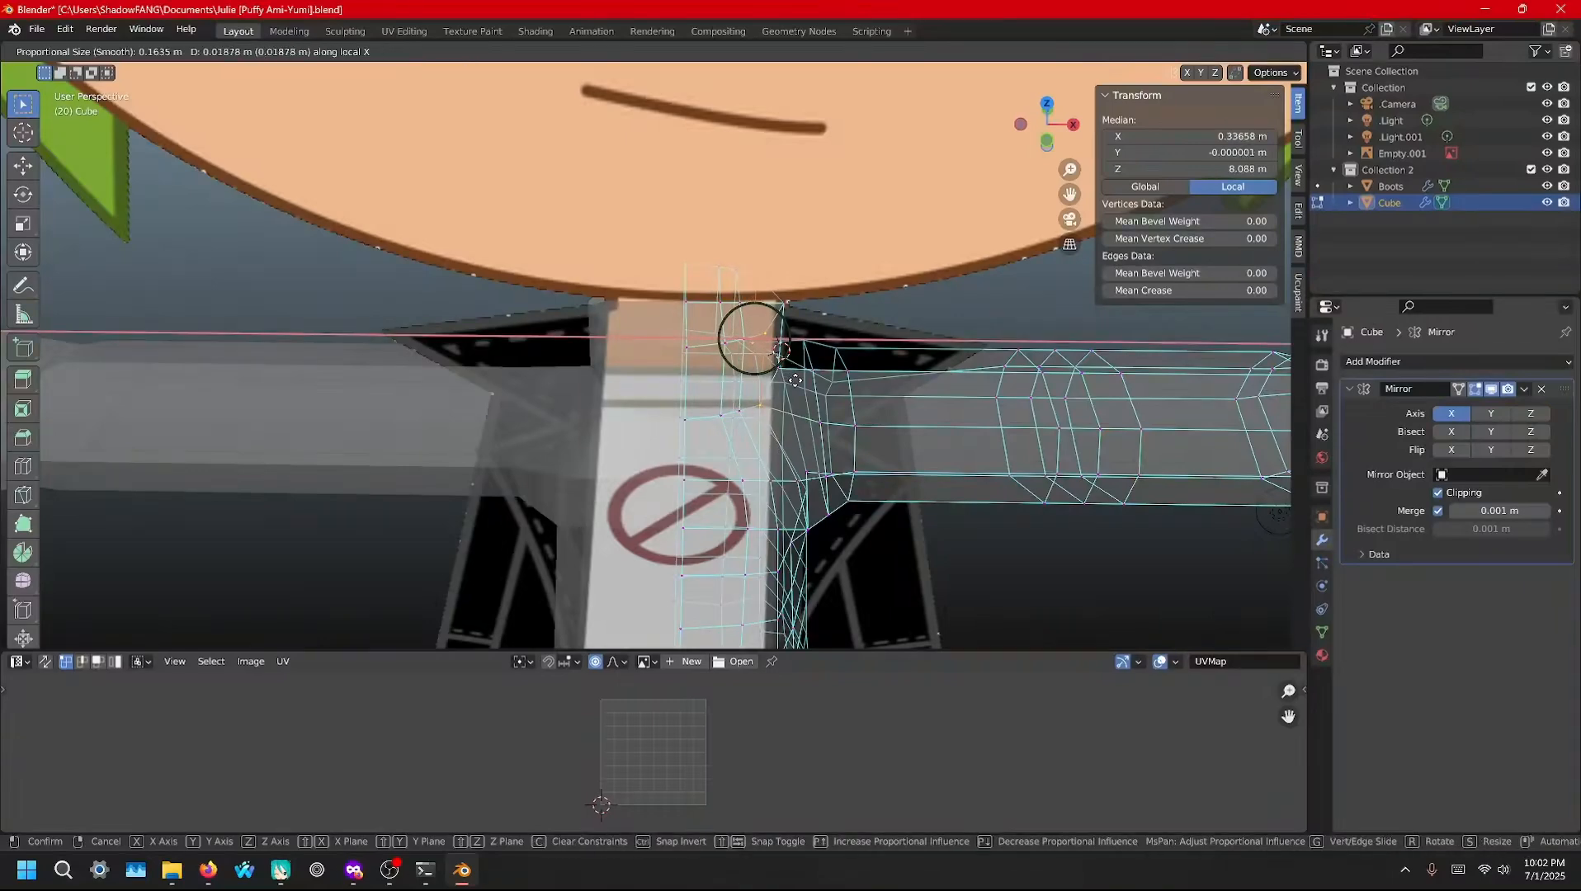
left_click(799, 381)
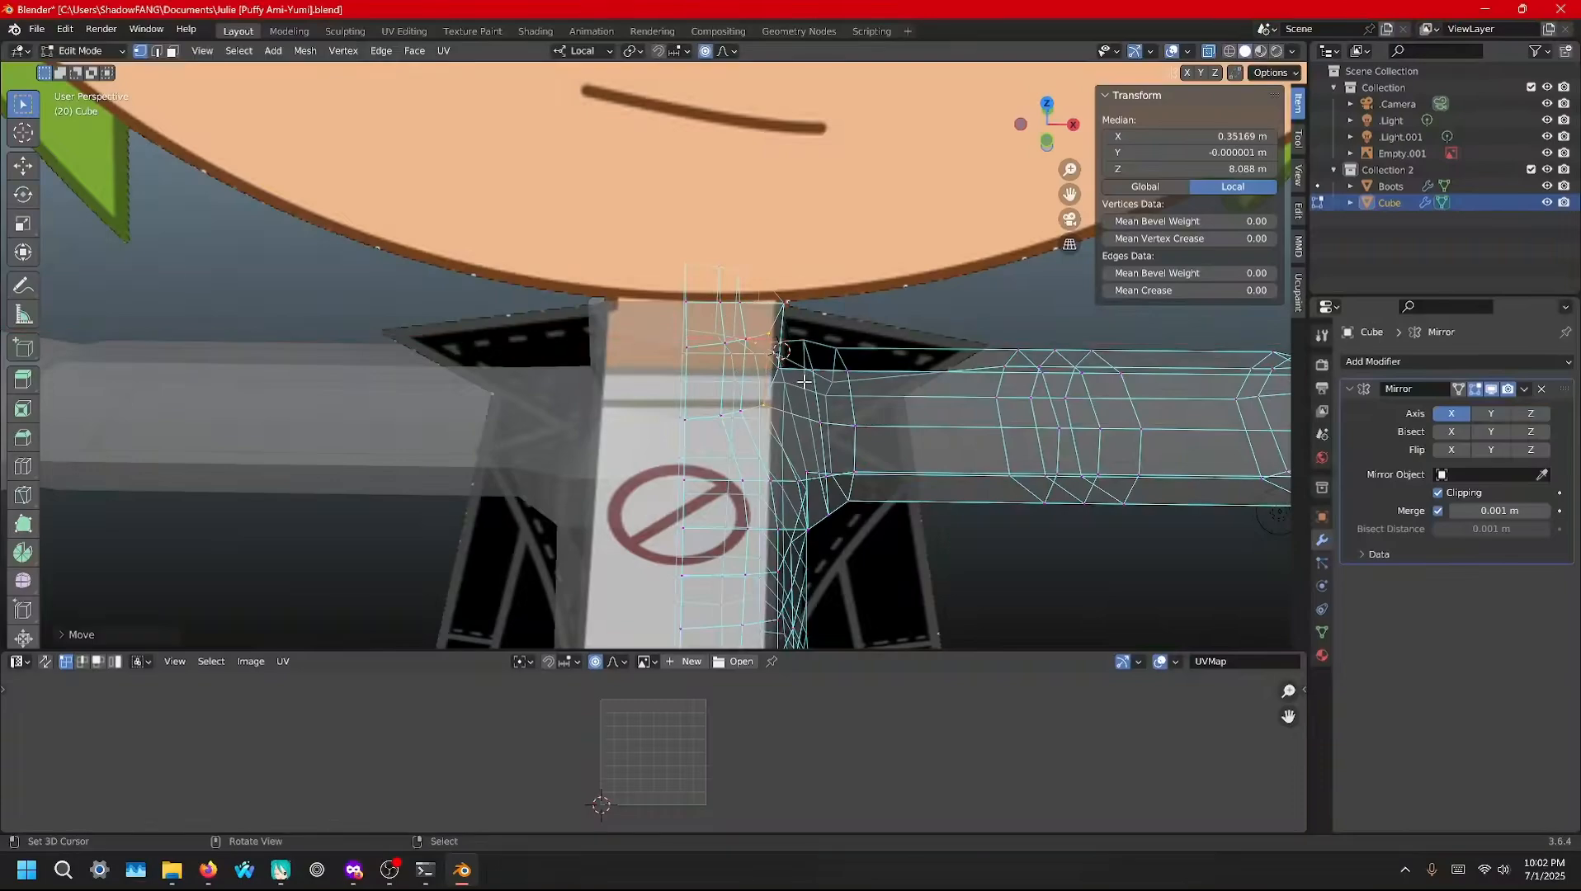
Scale the outer front and back neck vertices along local Y to about 0.79
middle_click_drag(845, 388, 758, 388)
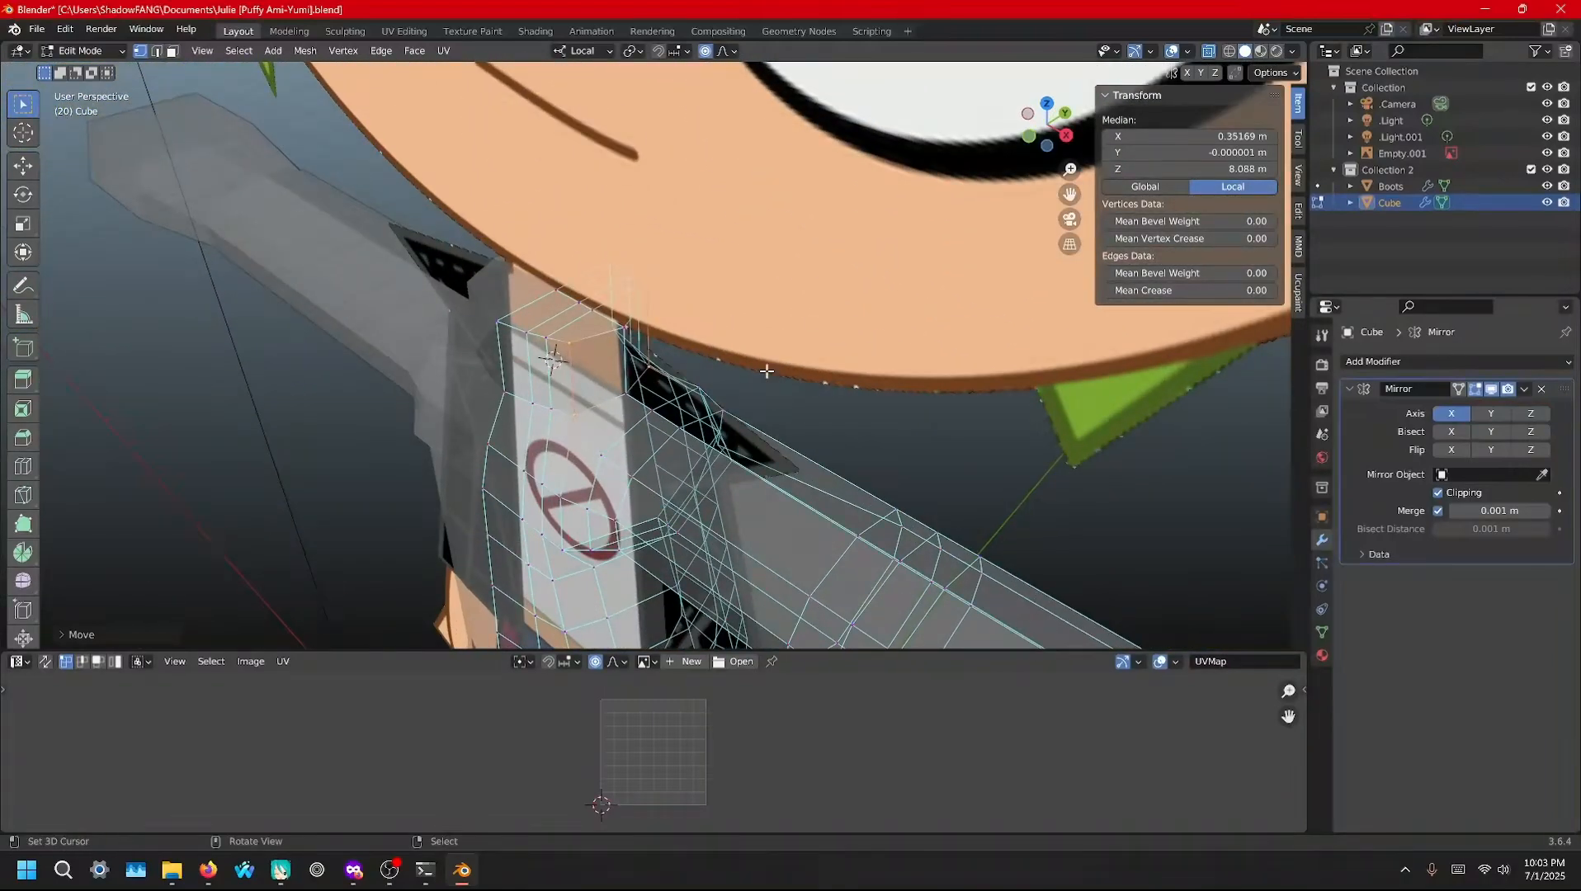
key("g")
key("y")
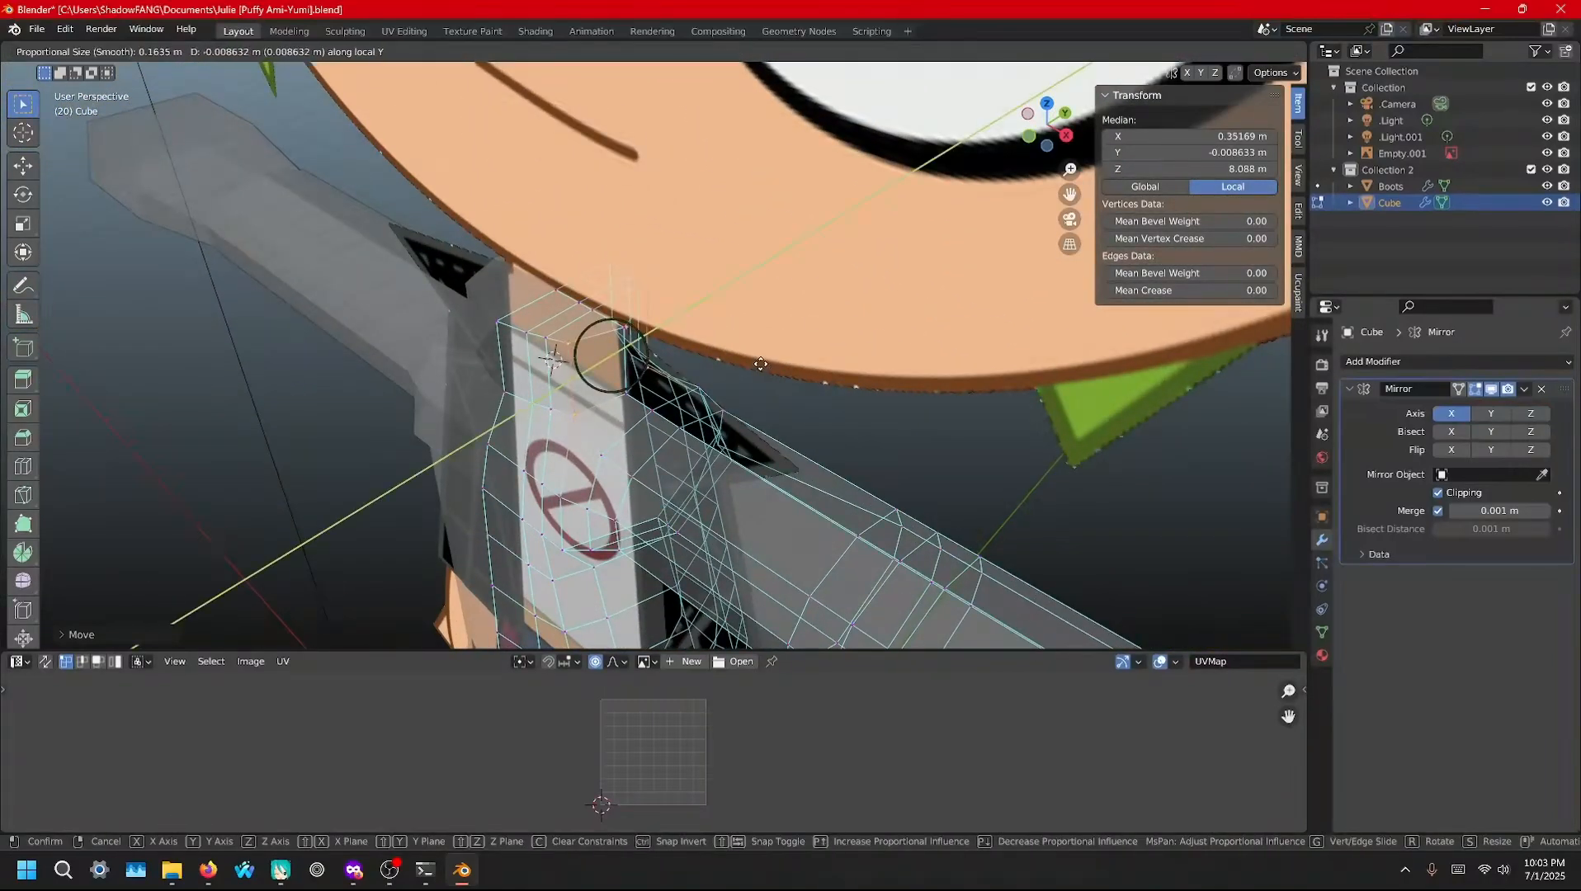
key("s")
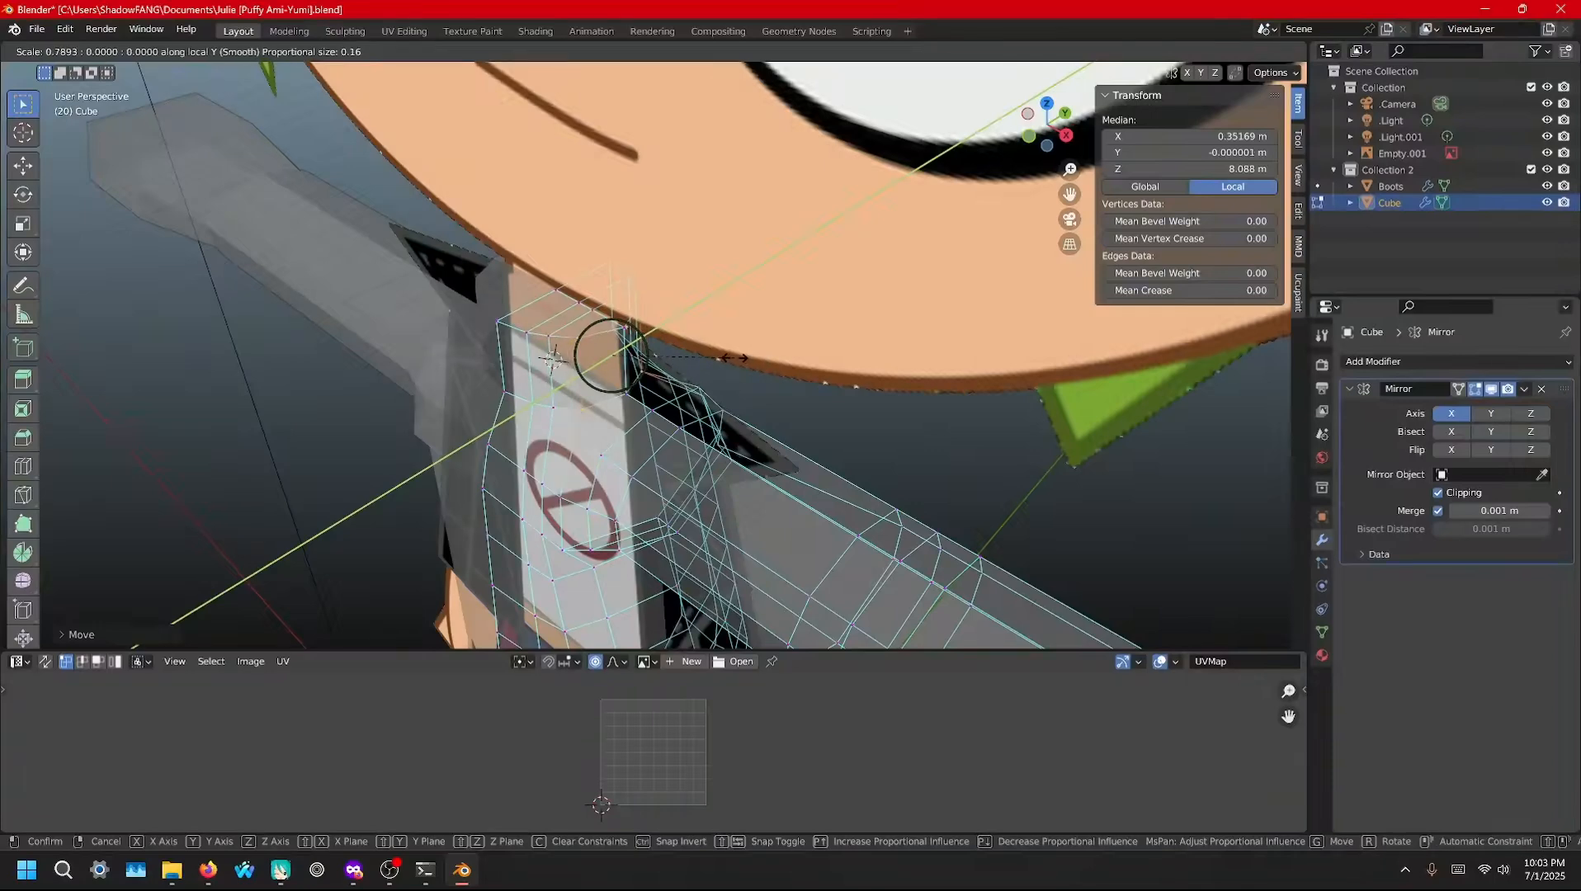
left_click(730, 357)
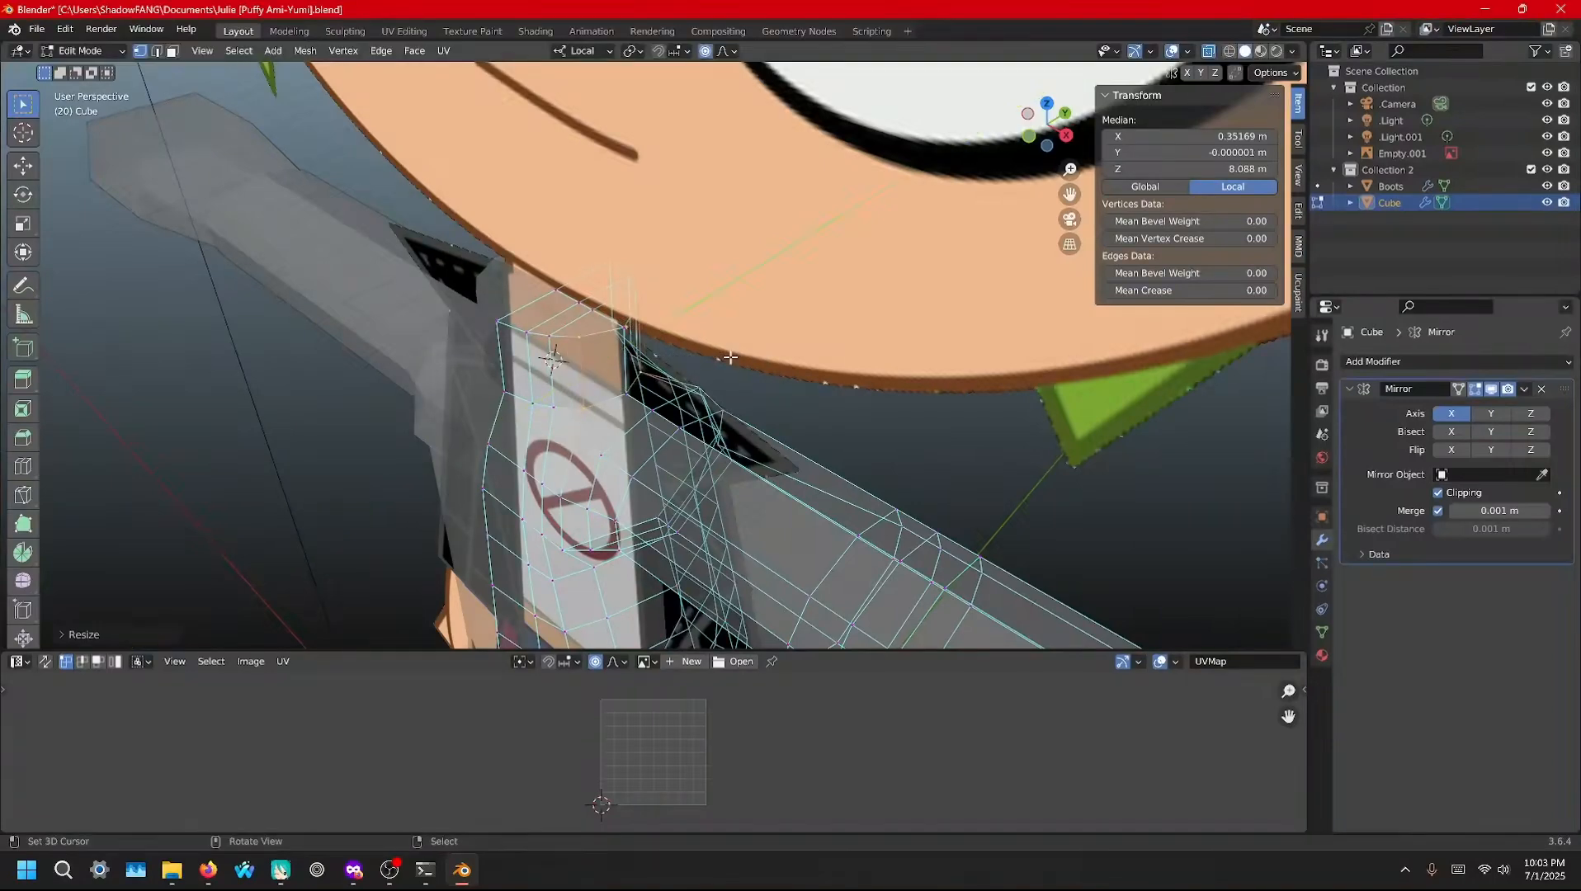
Return the body mesh to Object Mode and turn off X-ray to check the solid body from the front
middle_click_drag(730, 357, 698, 372)
key("Tab")
scroll(729, 362, "down", 3)
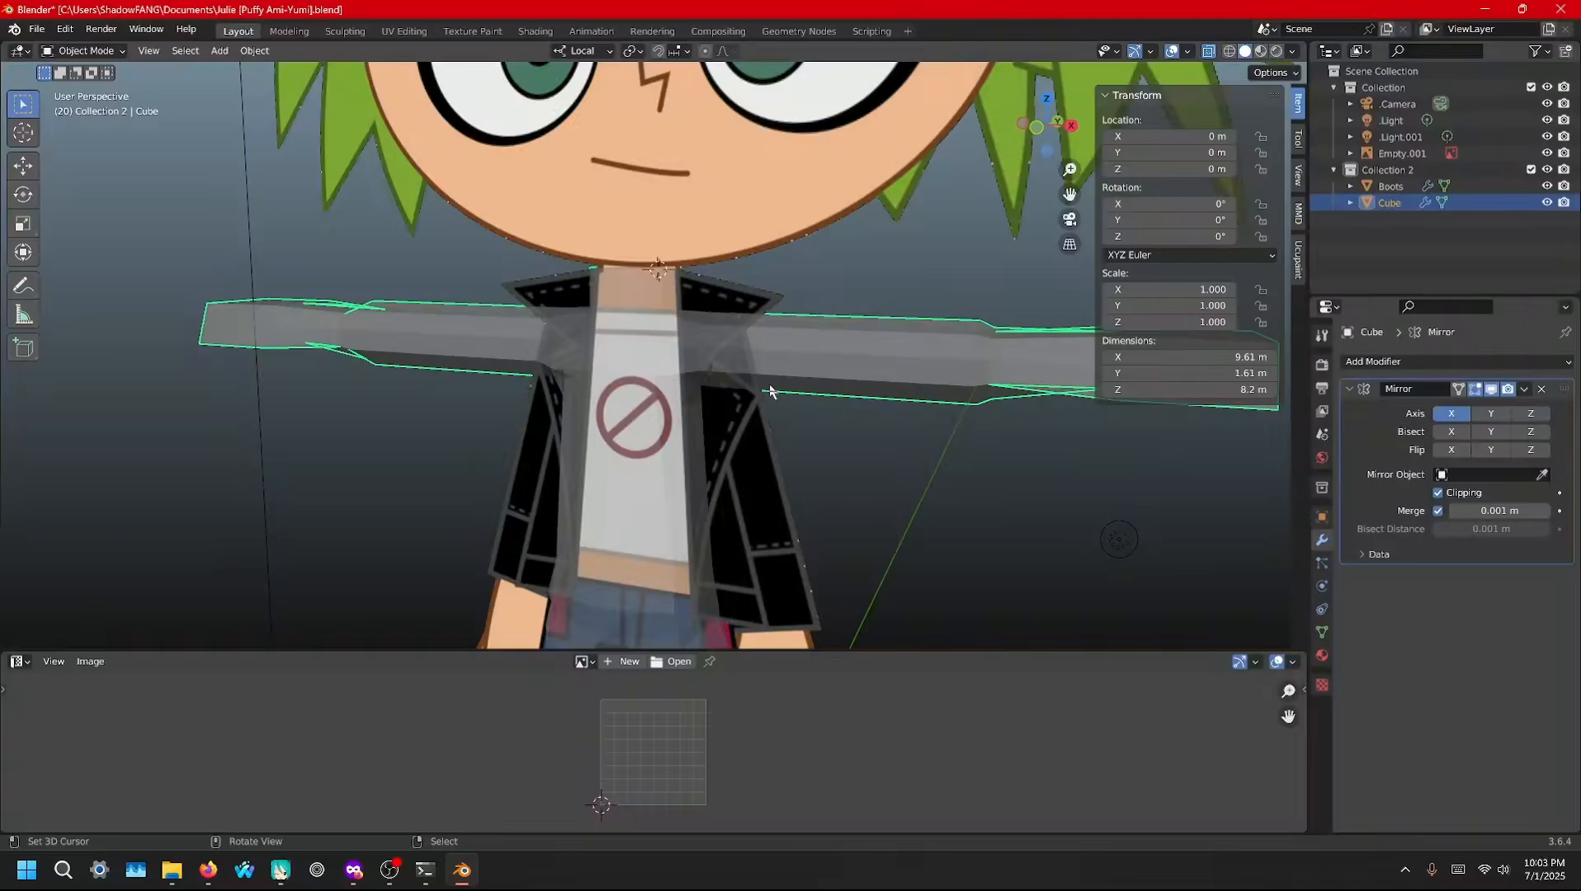
key("alt+z")
scroll(760, 372, "down", 2)
middle_click_drag(760, 367, 836, 429)
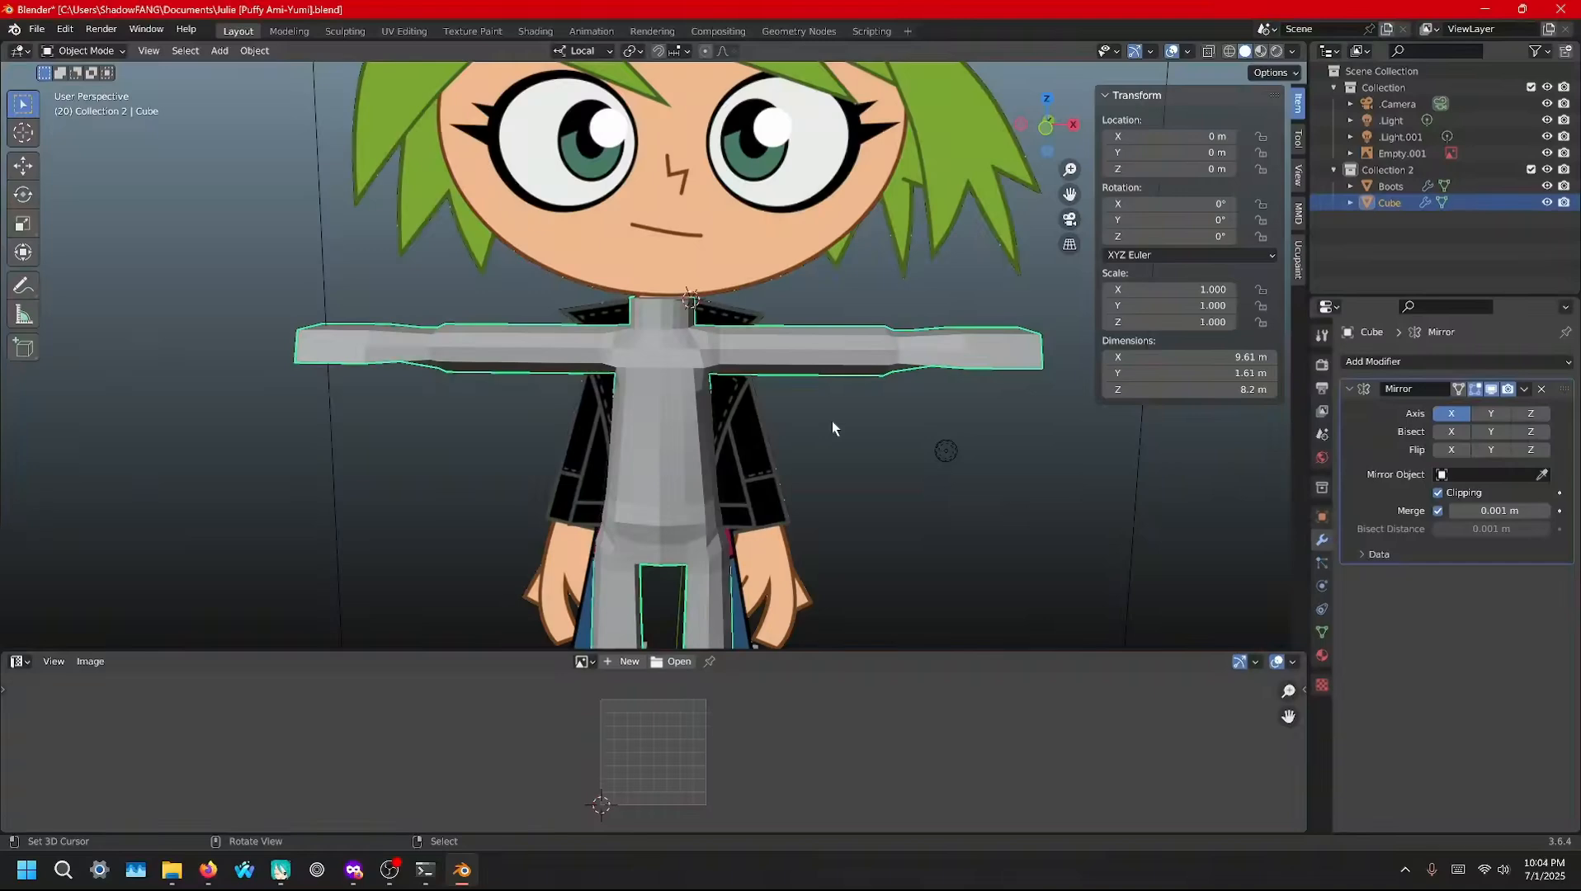
Select the body mesh's torso and shoulder vertices from the neck base down to just above the waist, and check the selection from the side
key("Tab")
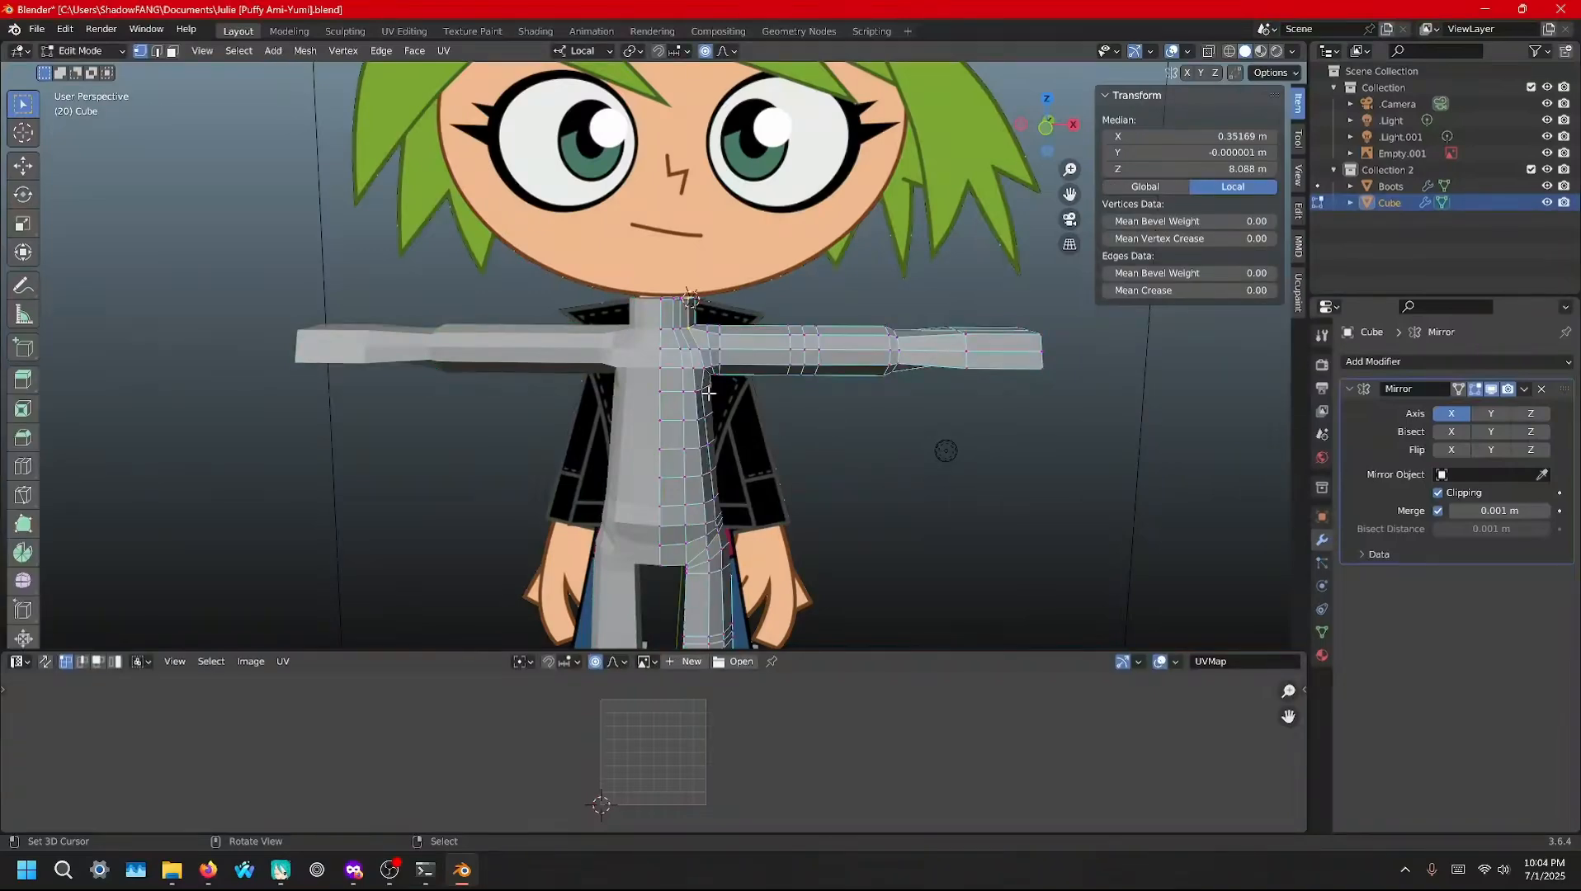
key("alt+z")
middle_click_drag(751, 505, 787, 474)
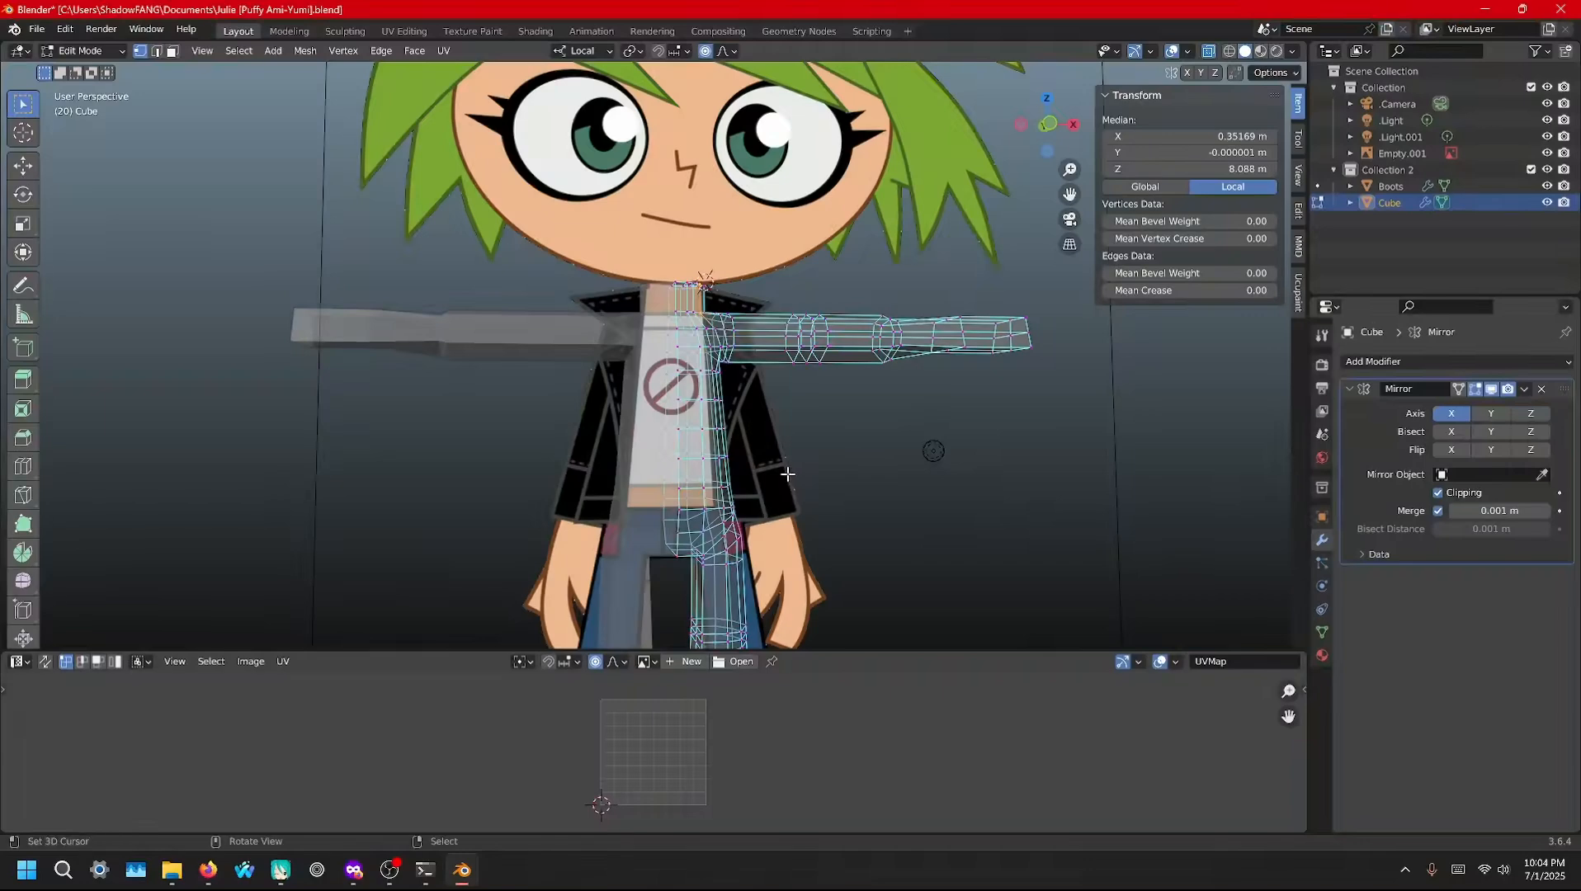
key("KP_1")
left_click_drag(730, 490, 601, 307)
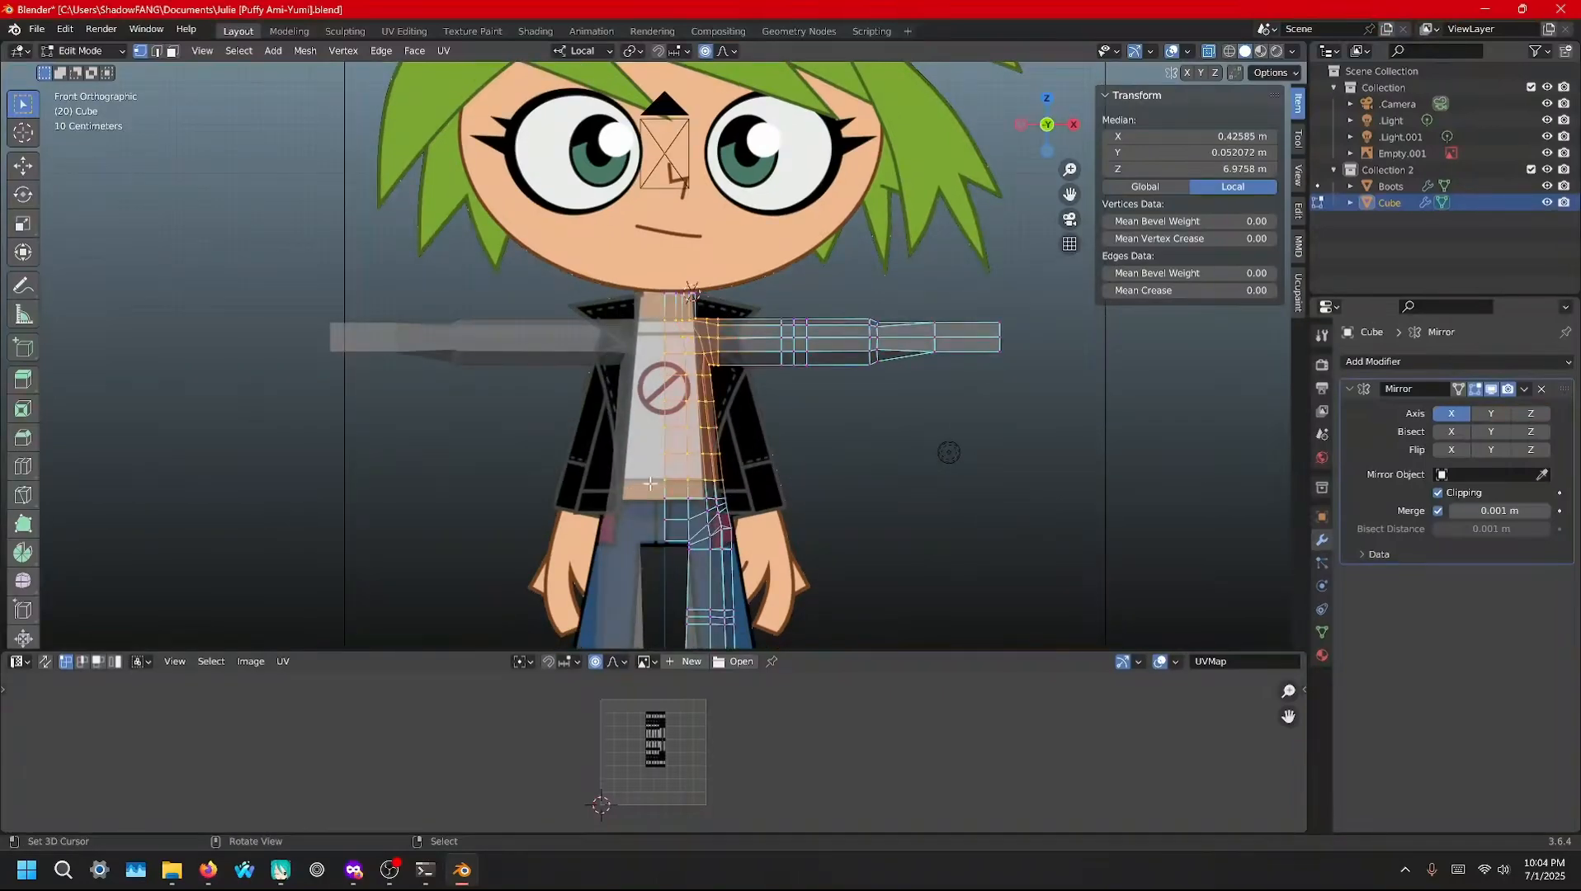
key("KP_3")
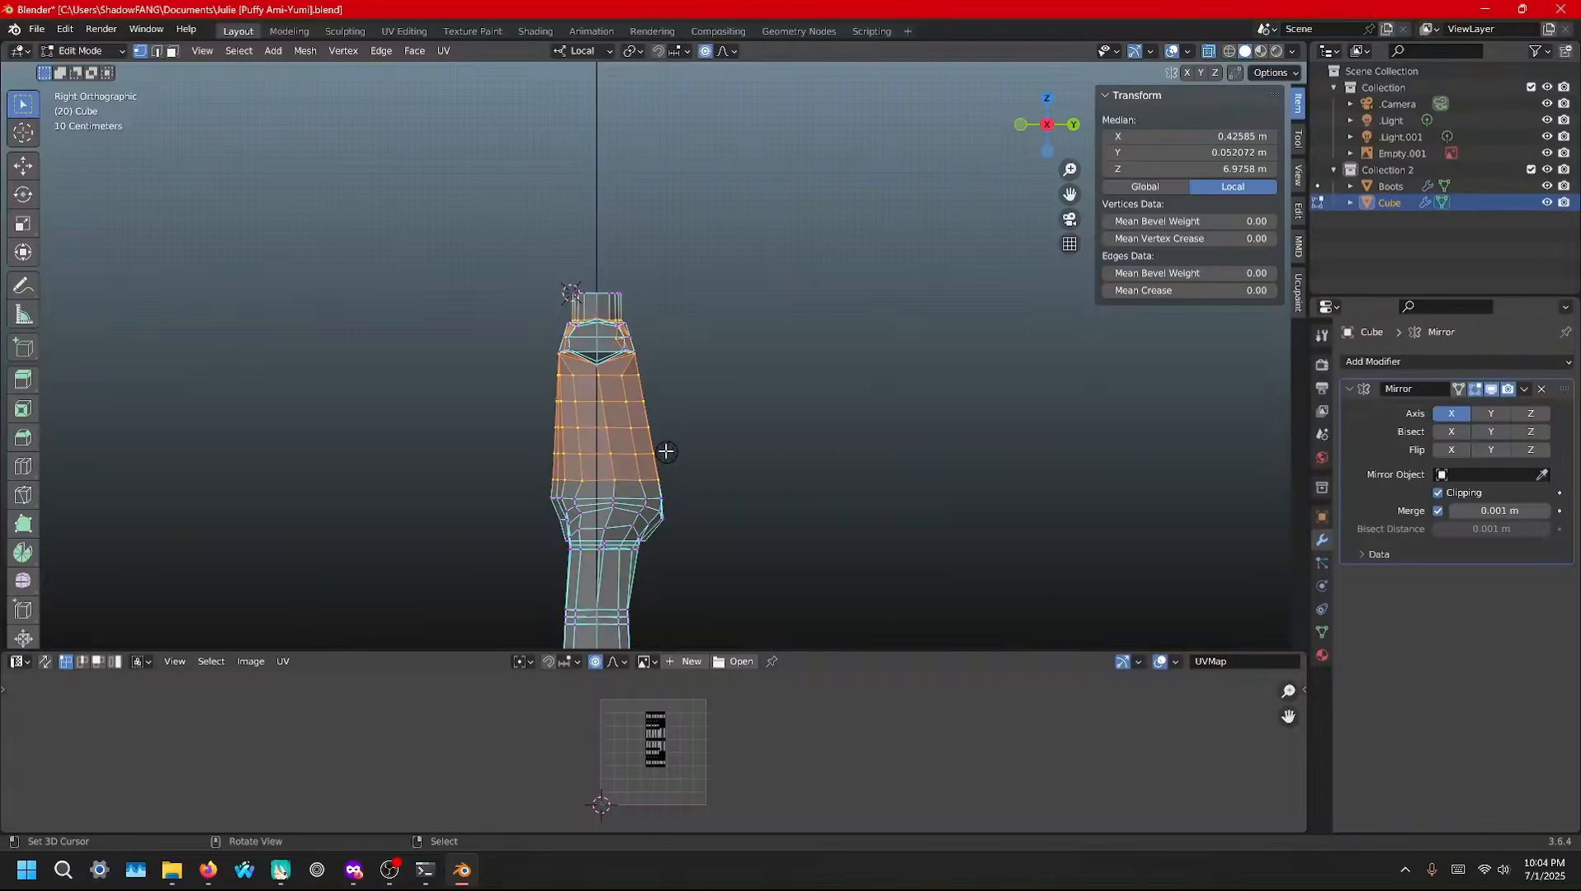
key("KP_1")
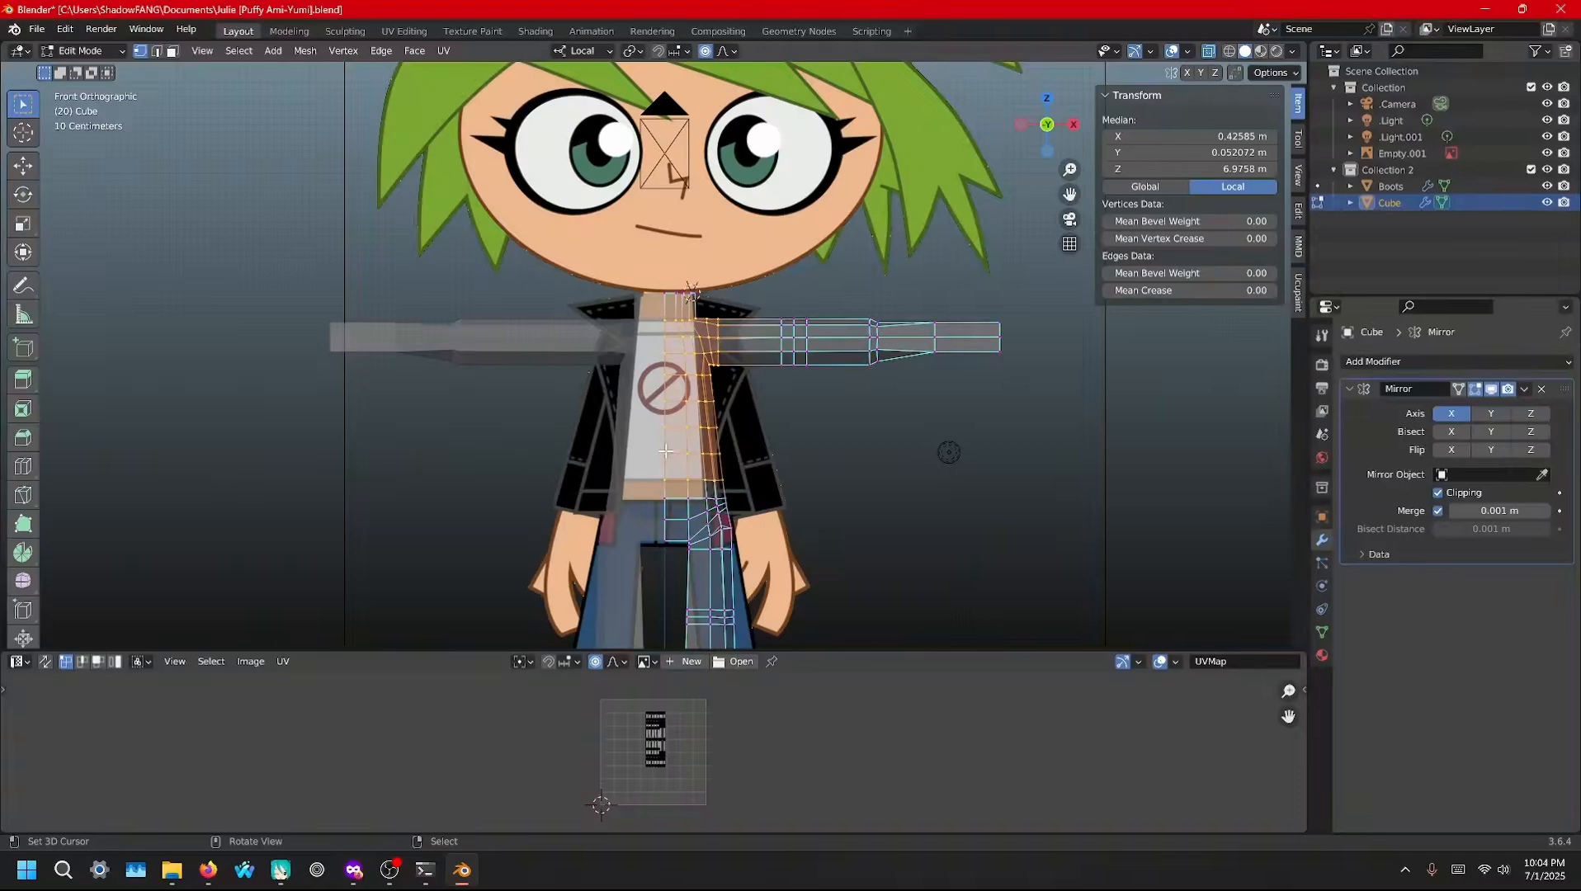
Duplicate the body object in place and open the copy in Edit Mode
key("Tab")
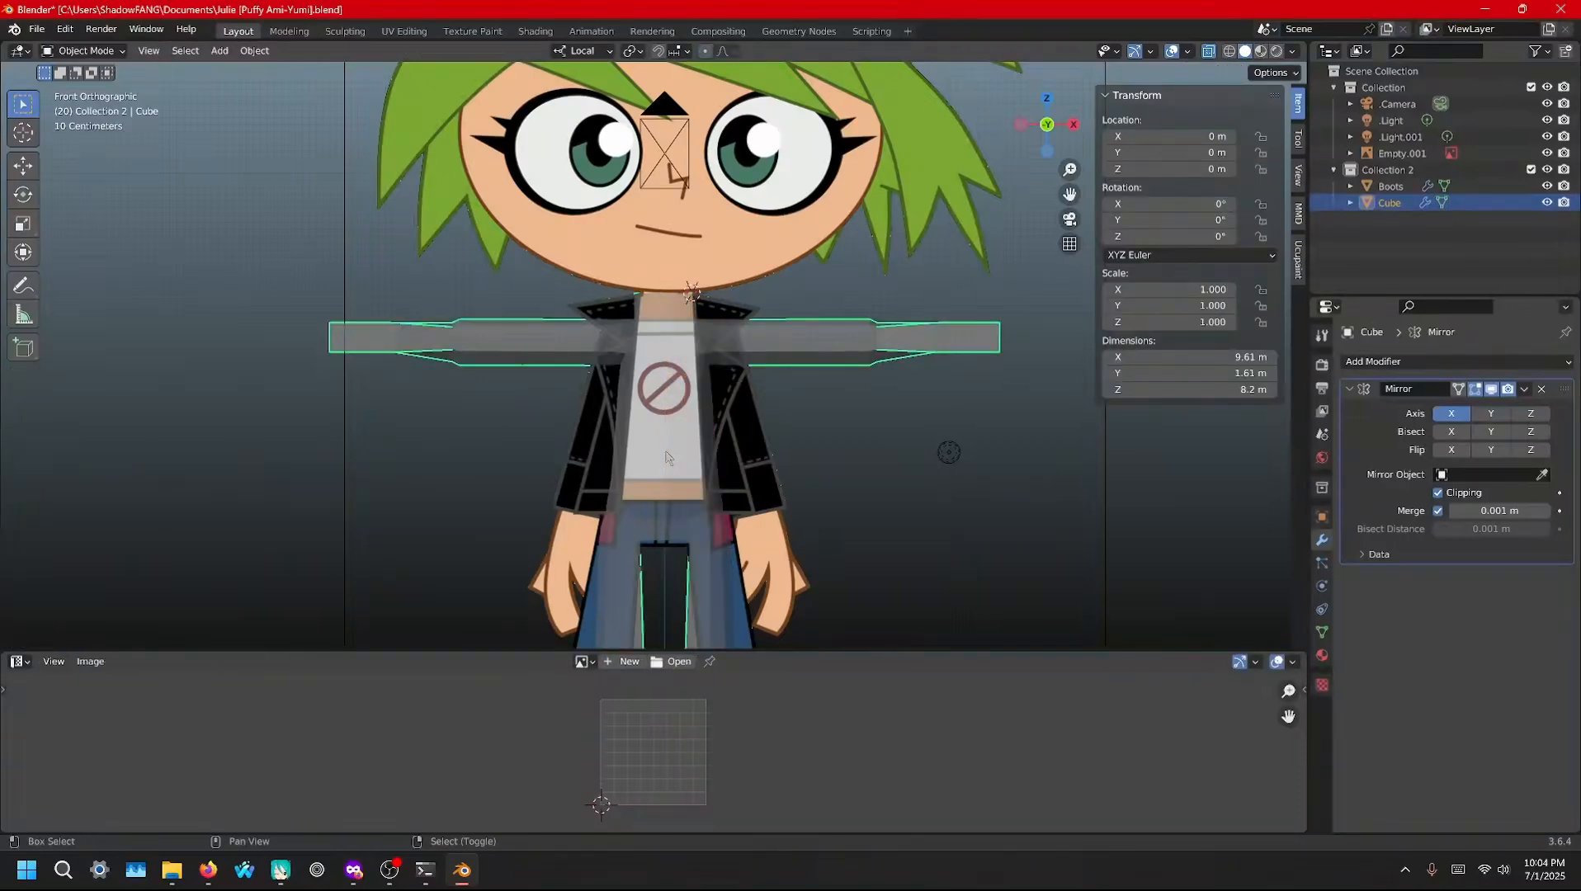
key("shift+d")
key("Escape")
key("Tab")
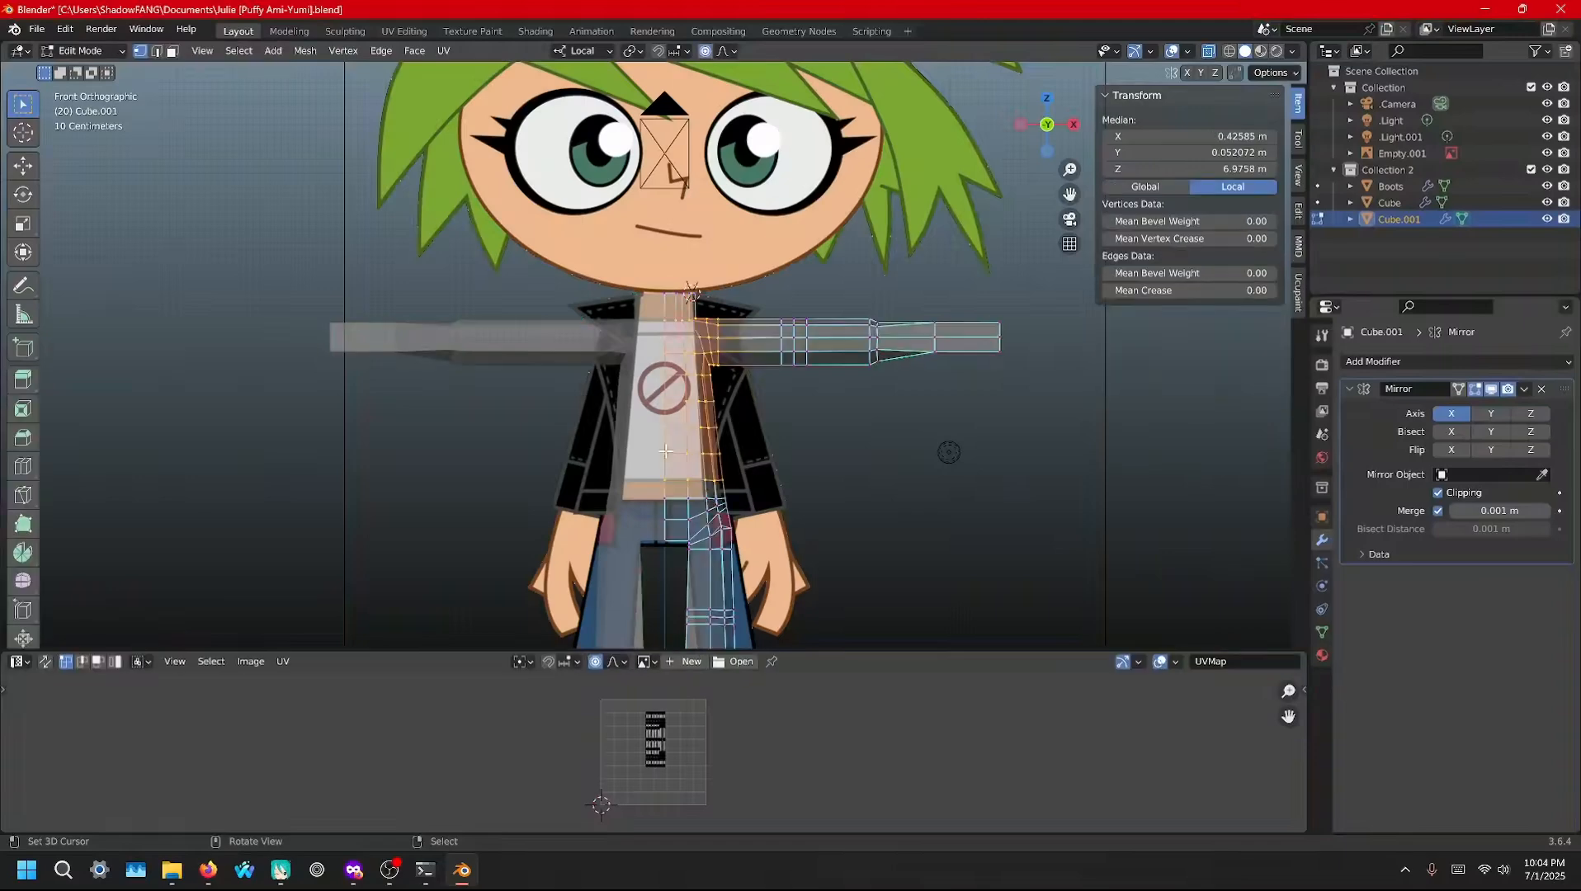
Delete the vertices of the duplicate outside the torso, keeping the first upper-arm ring for a short sleeve
key("ctrl+i")
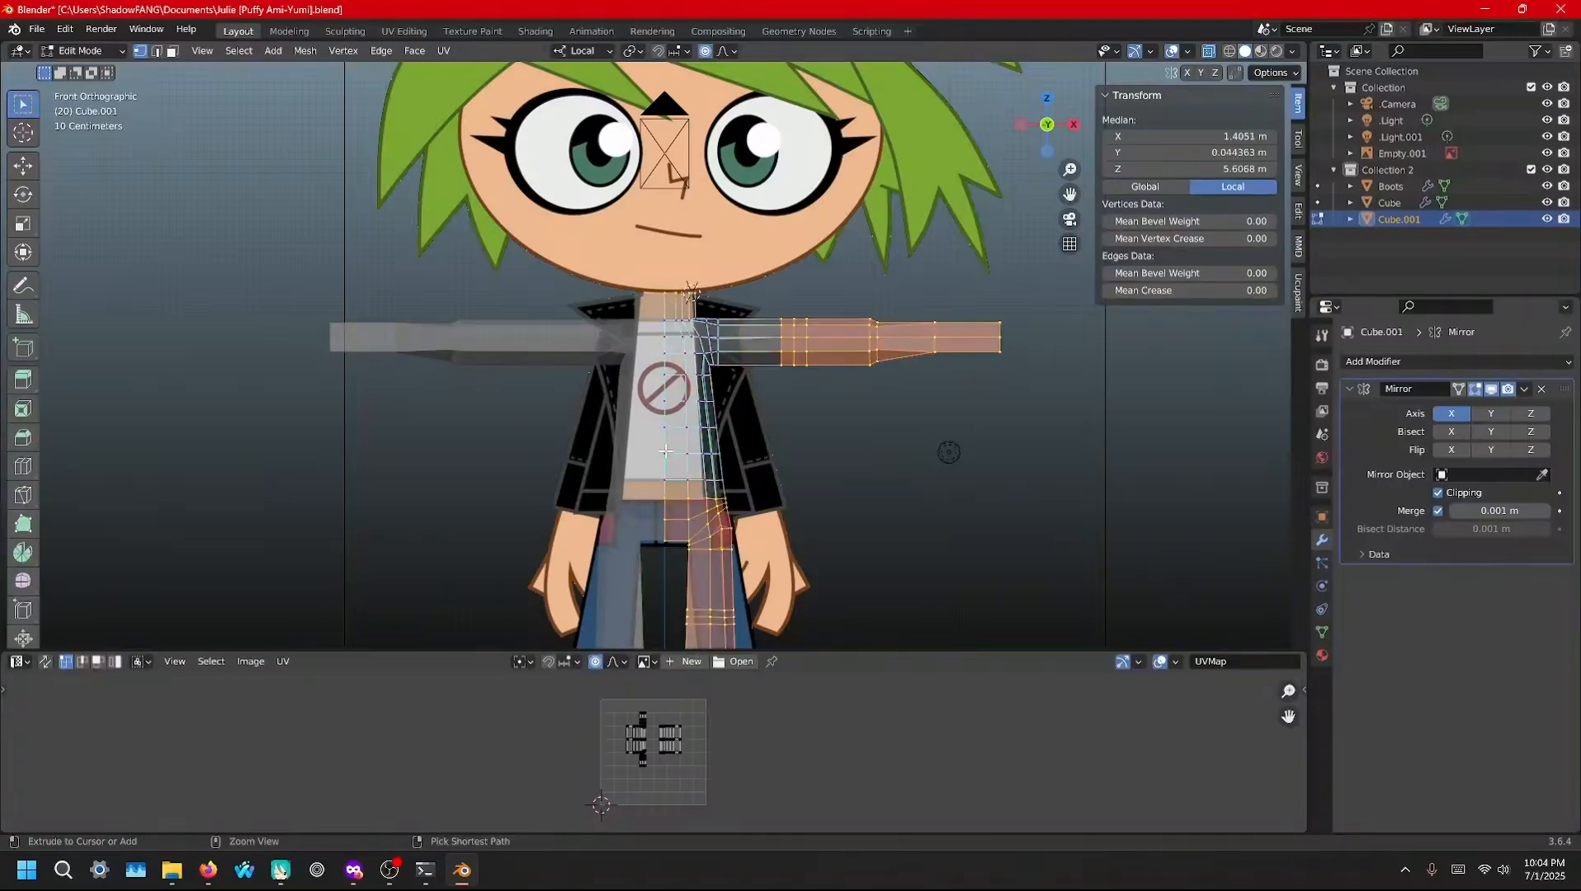
key("x")
left_click(667, 456)
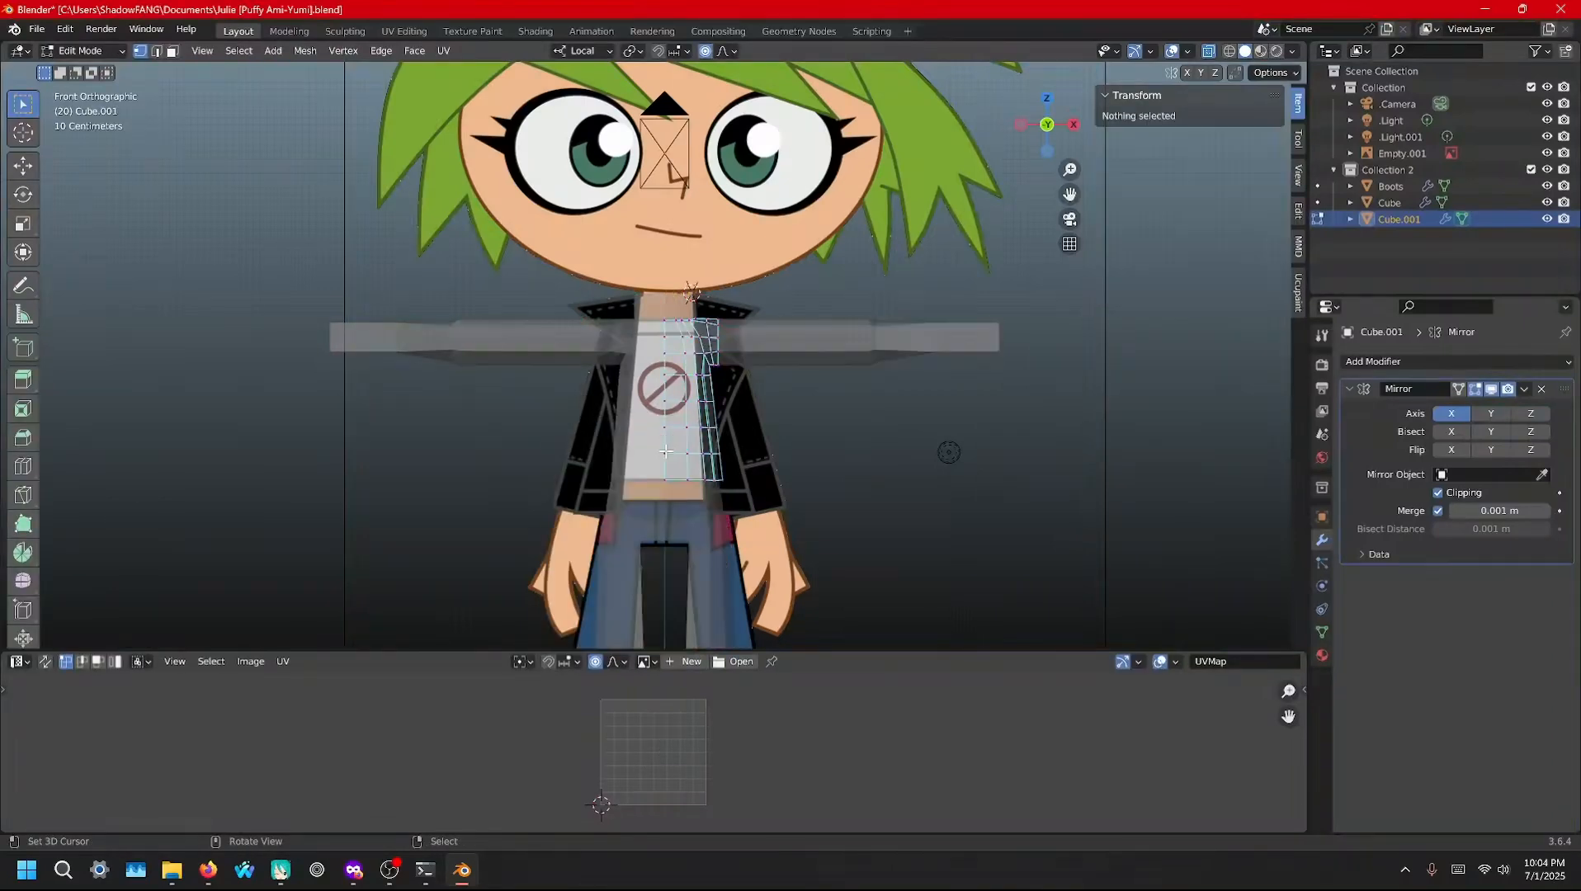
key("ctrl+z")
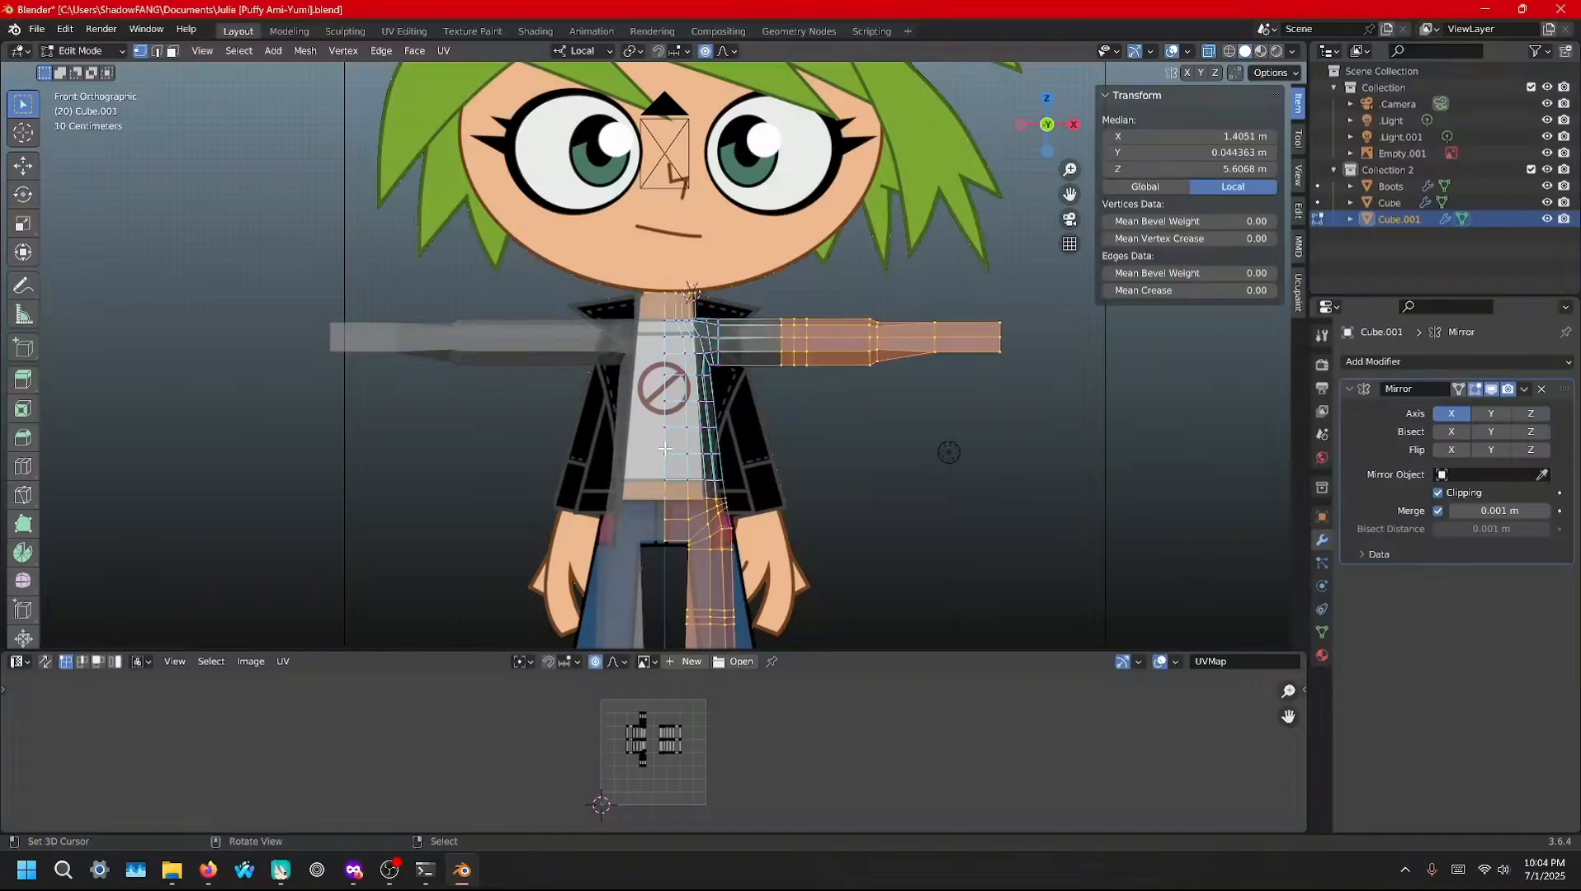
left_click_drag(778, 321, 754, 288, "shift")
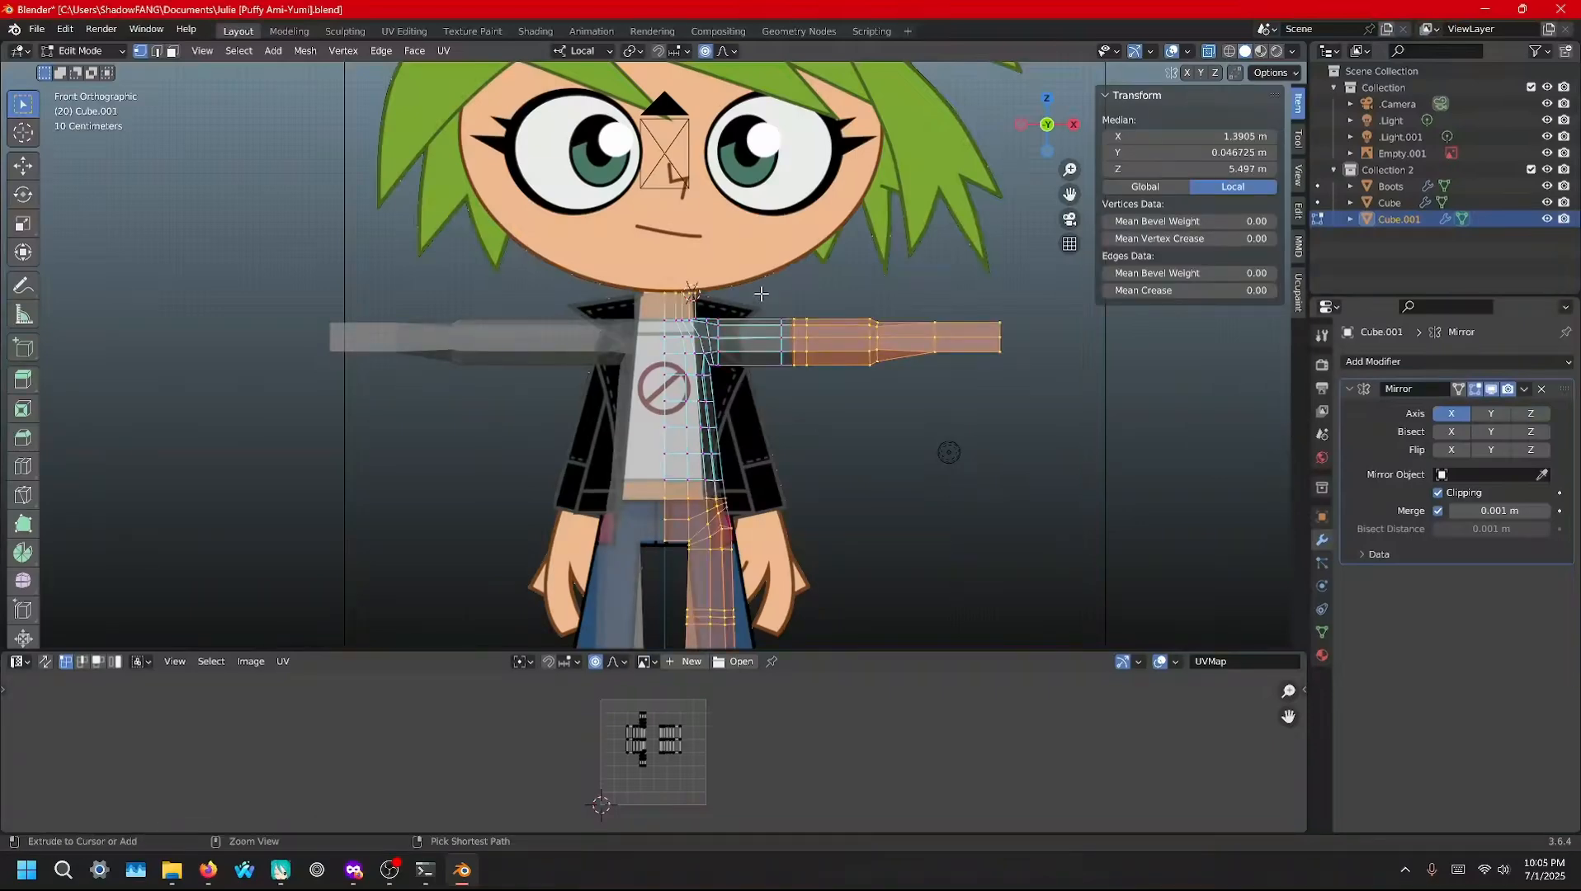
key("x")
left_click(816, 427)
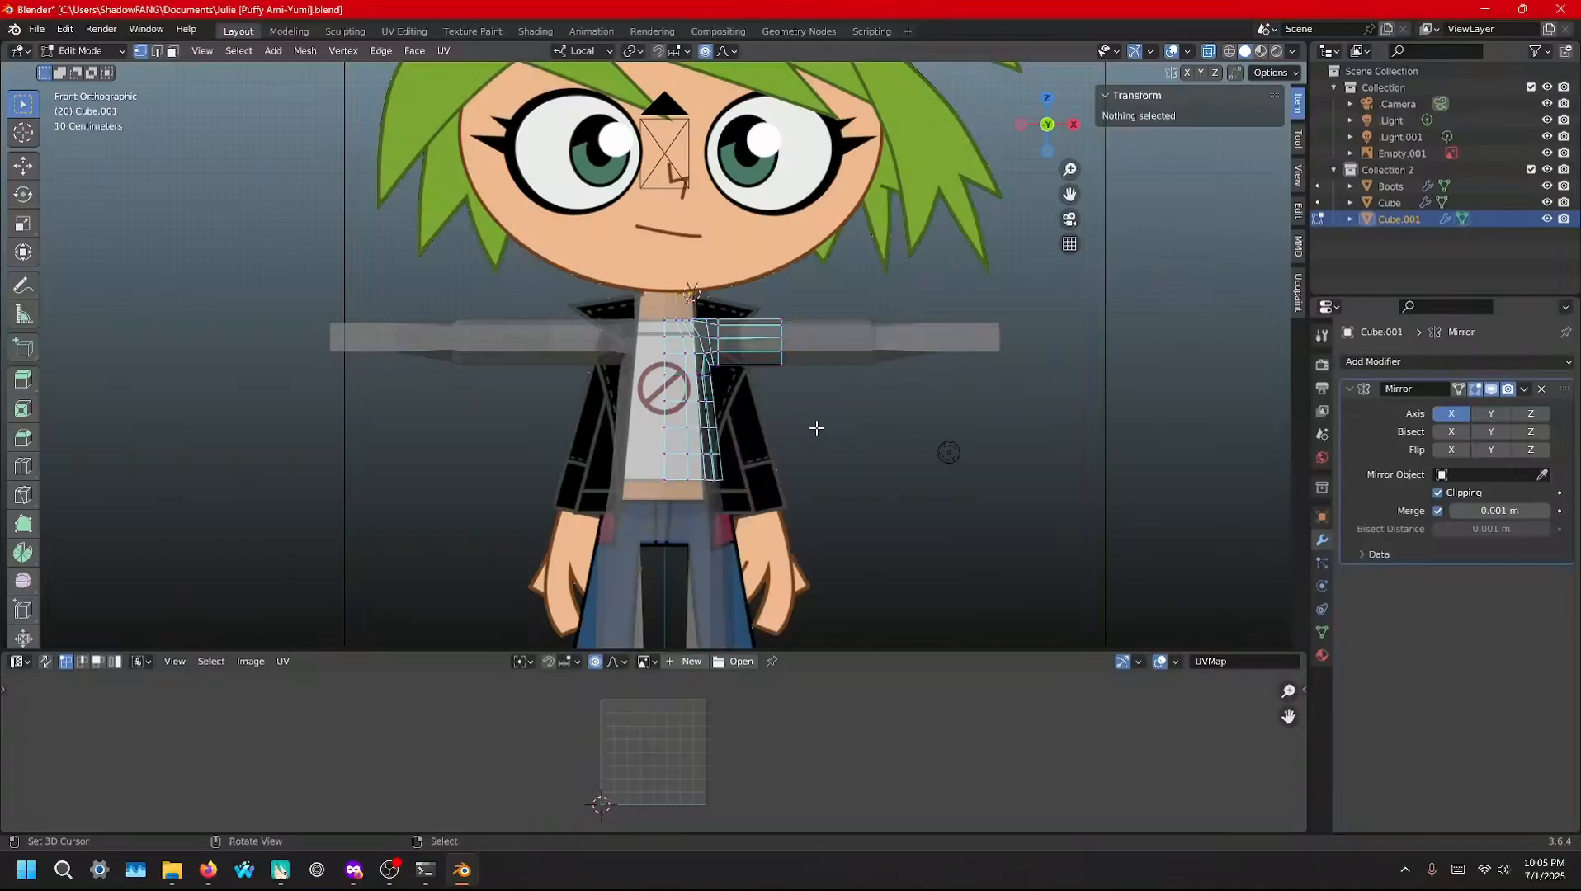
Edge-slide the sleeve's open end loop inward toward the shoulder to about 1.36 m on local X
left_click_drag(882, 464, 759, 297)
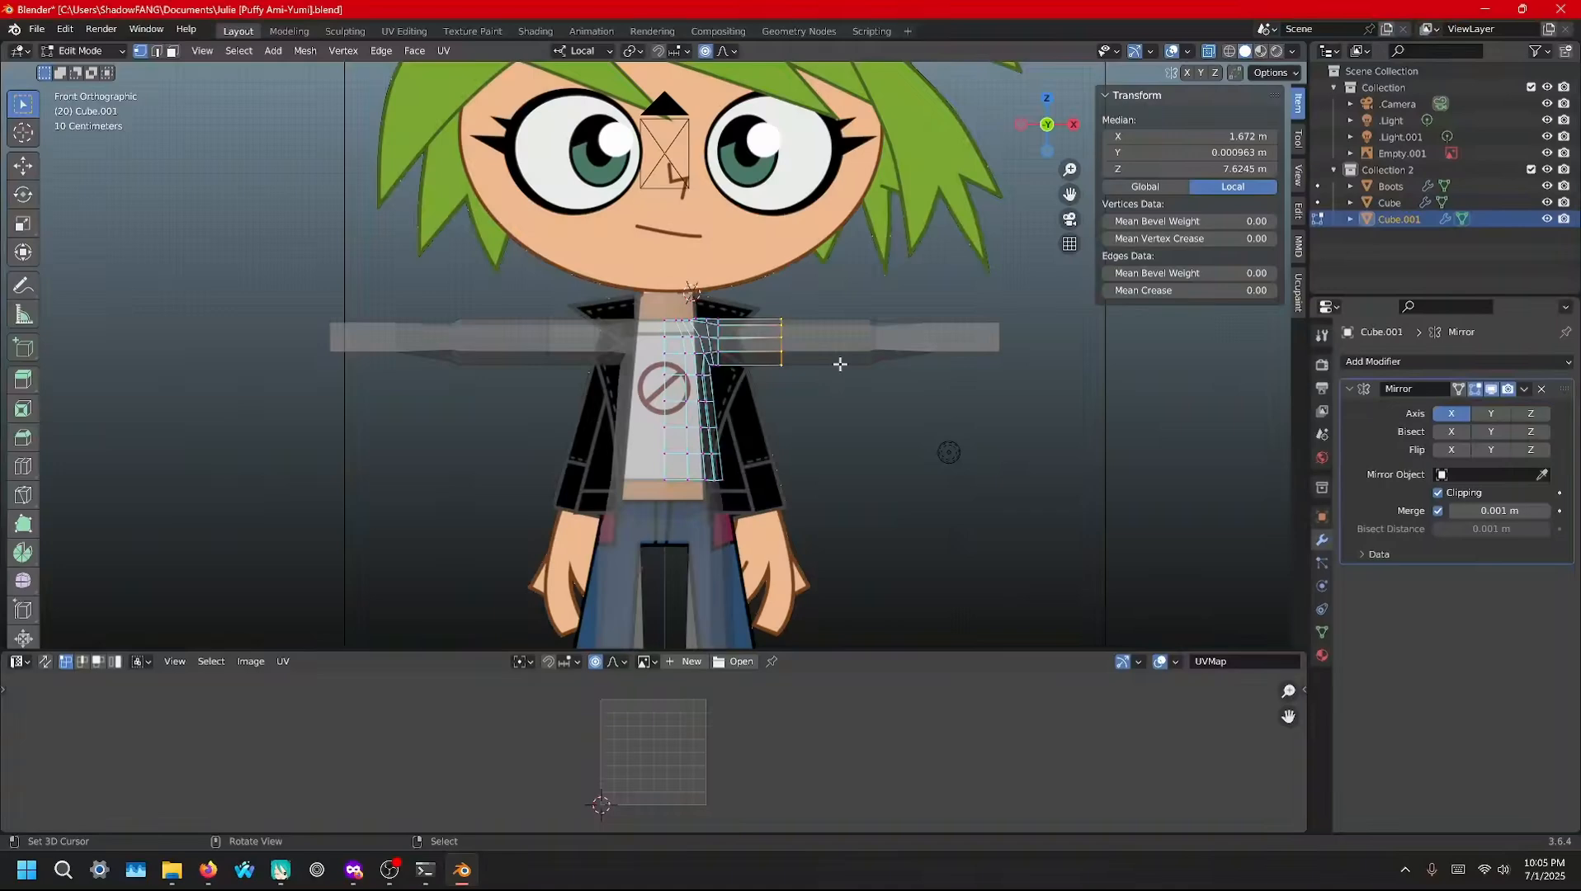
key("g")
key("g")
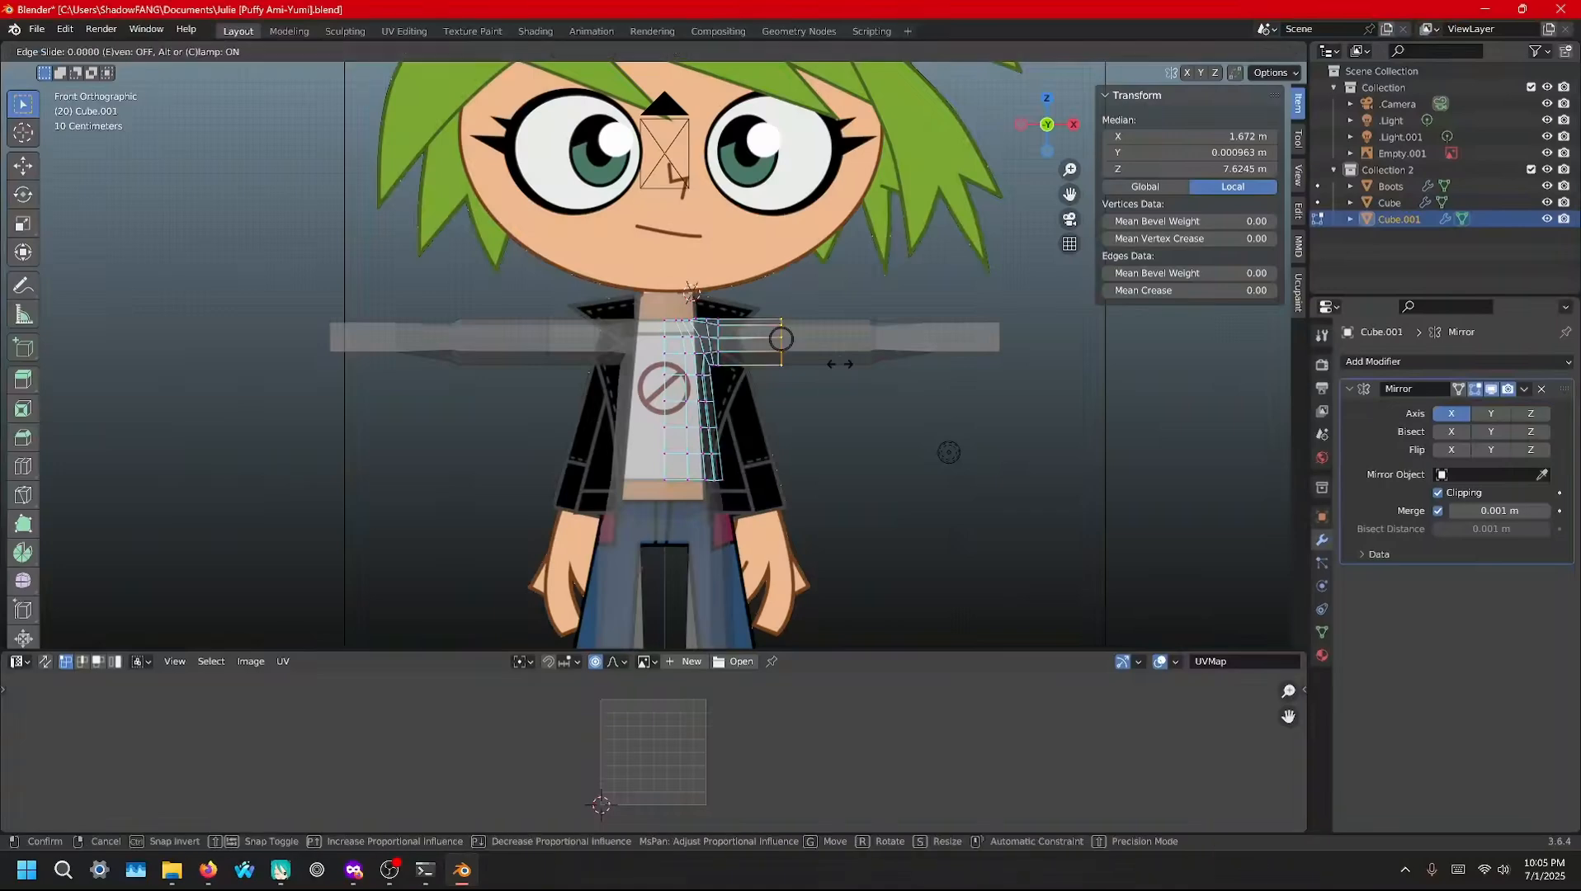
left_click(781, 338)
Rename the duplicated object as T.Shirt
double_click(1398, 219)
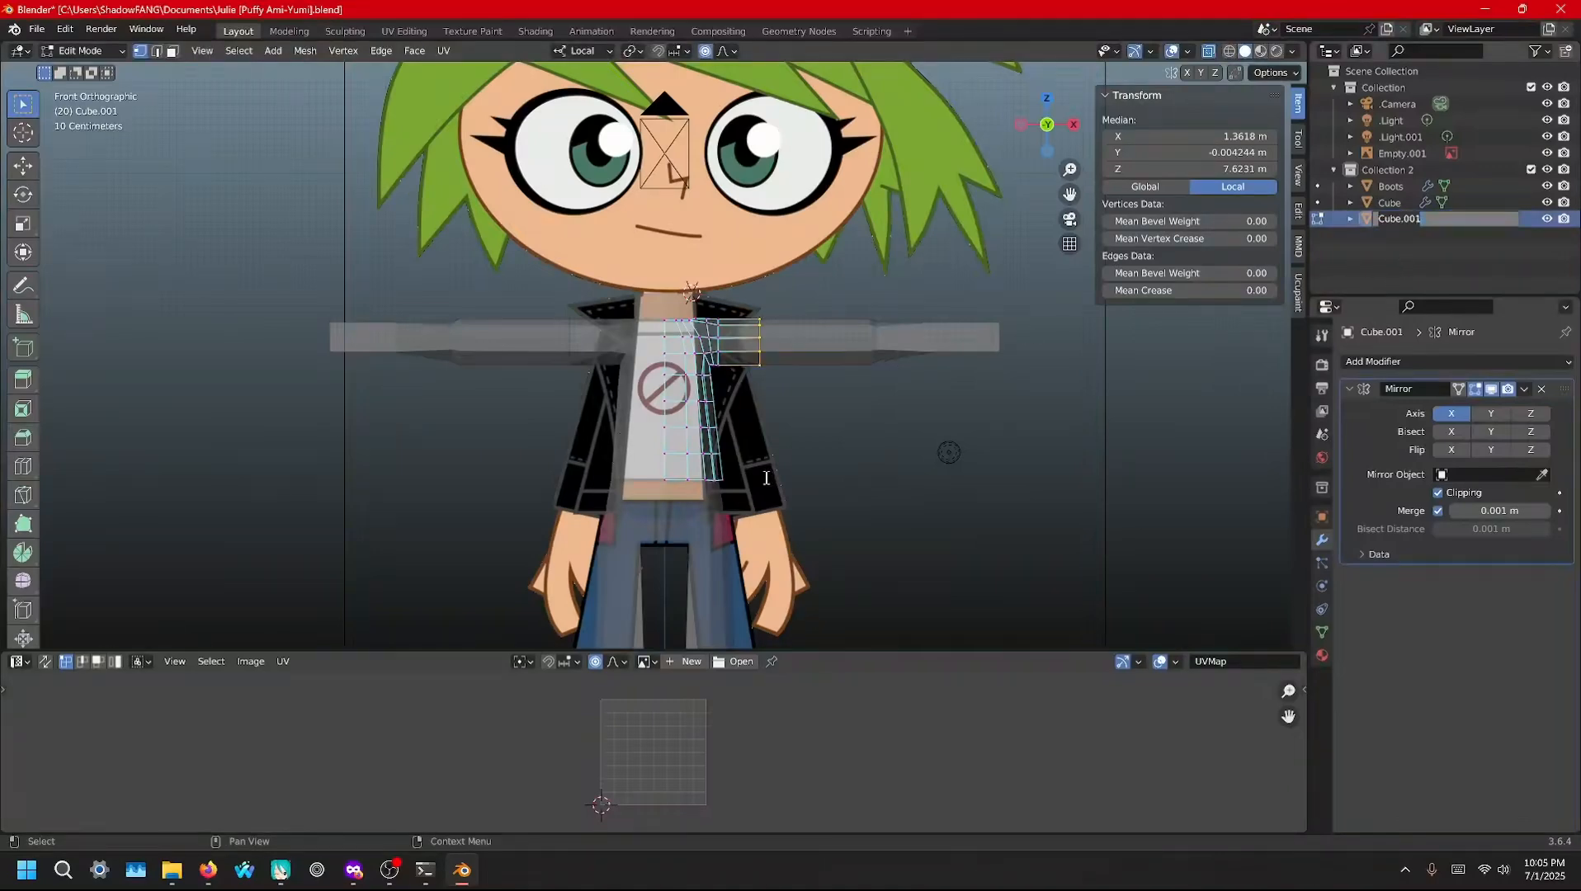
type("T.Shirt")
key("Return")
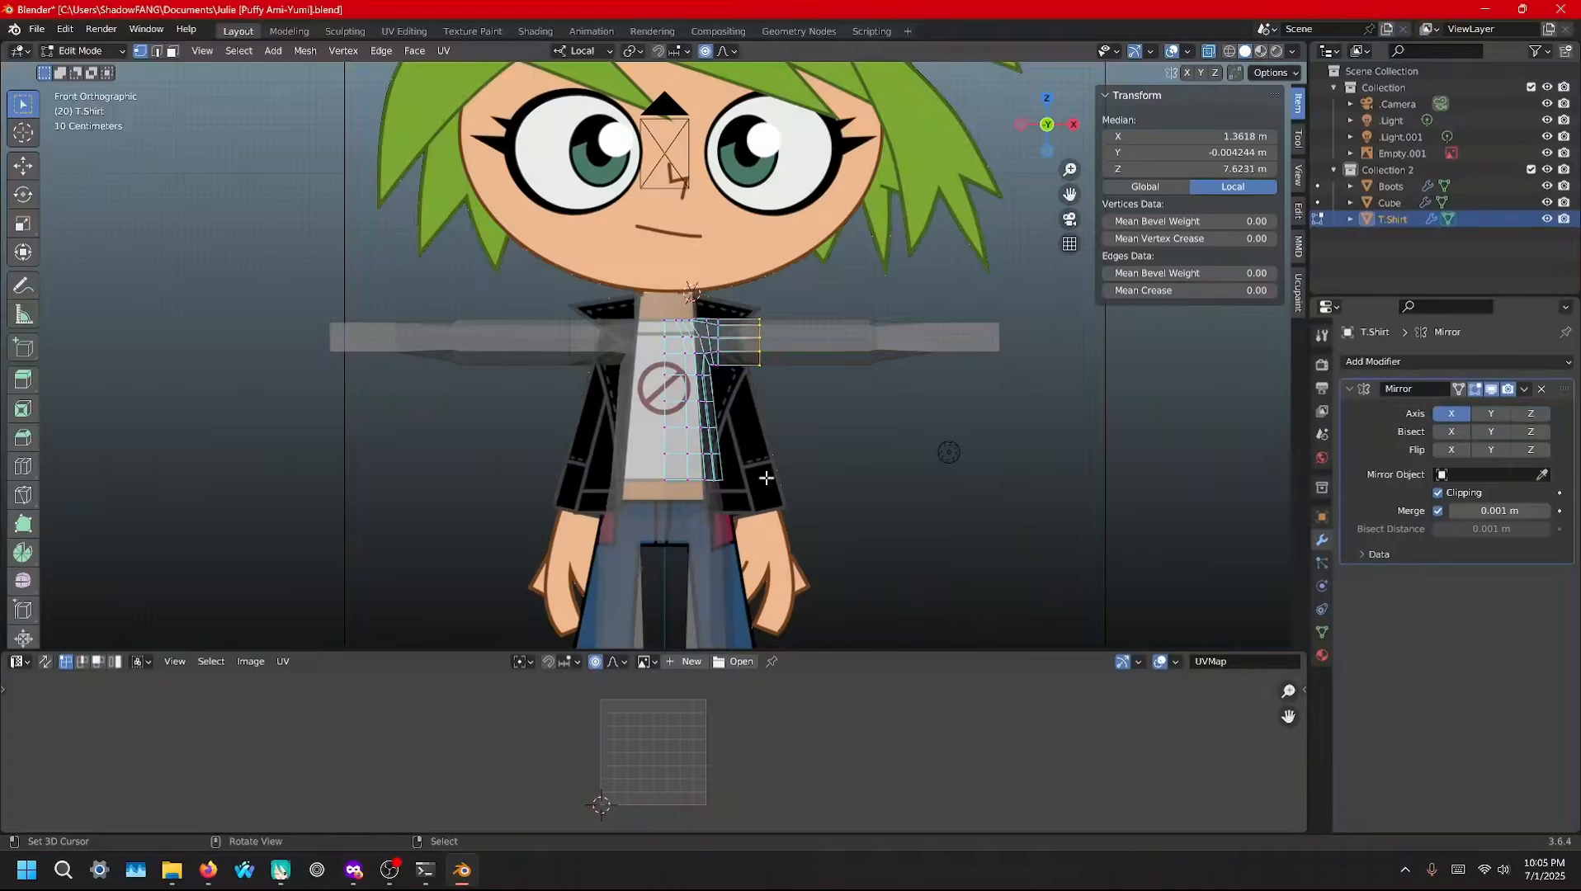
Edge-slide the sleeve's end loop further inward by a factor of about 0.46 to shorten the sleeve
key("g")
key("g")
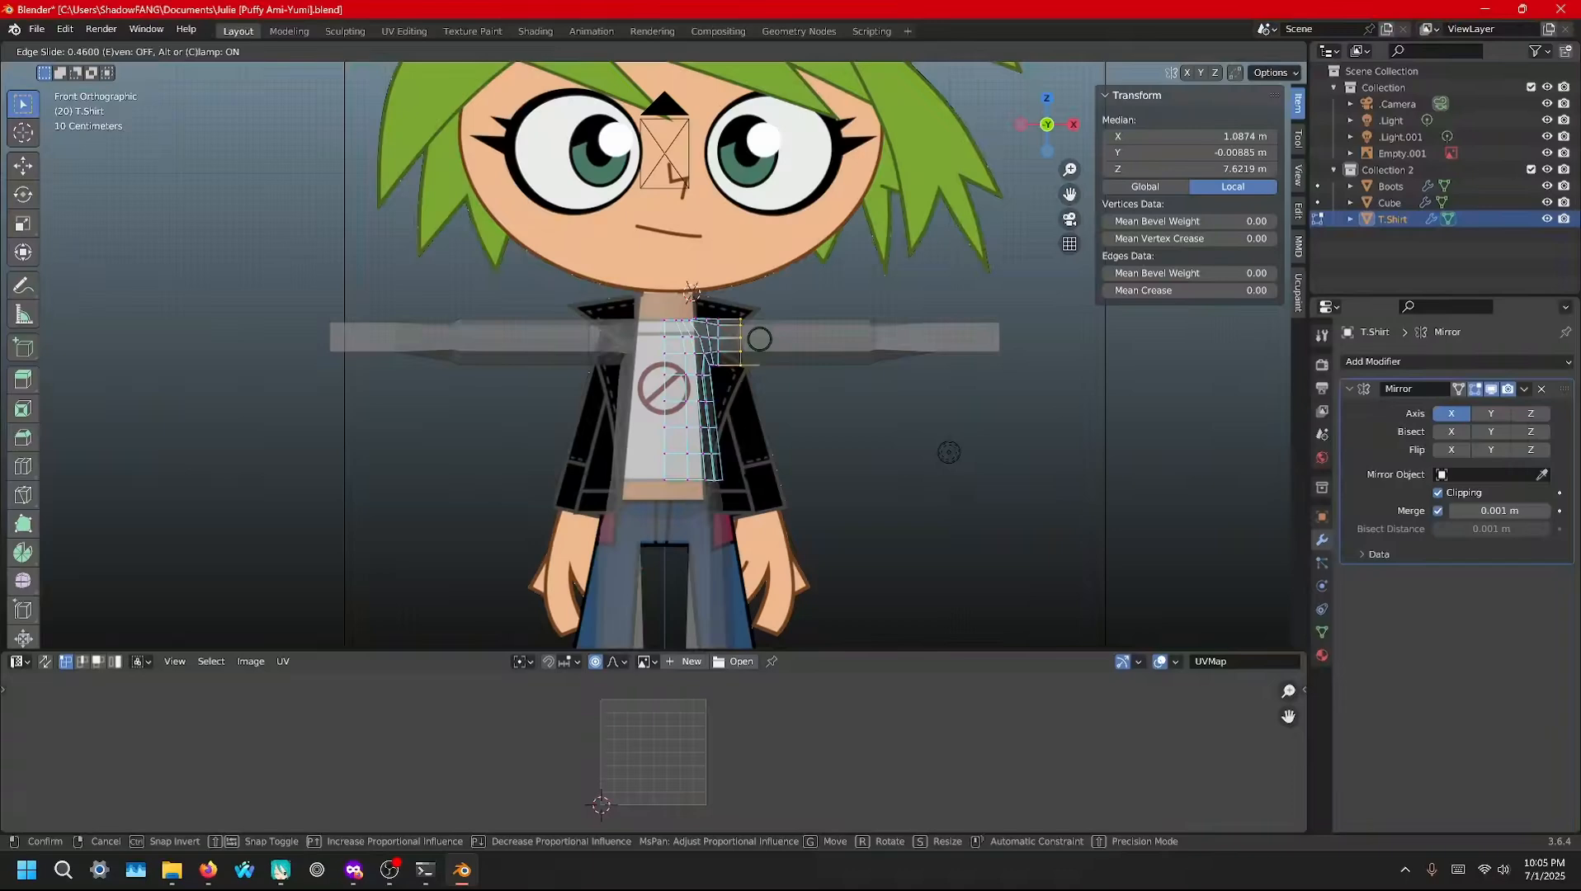
left_click(759, 339)
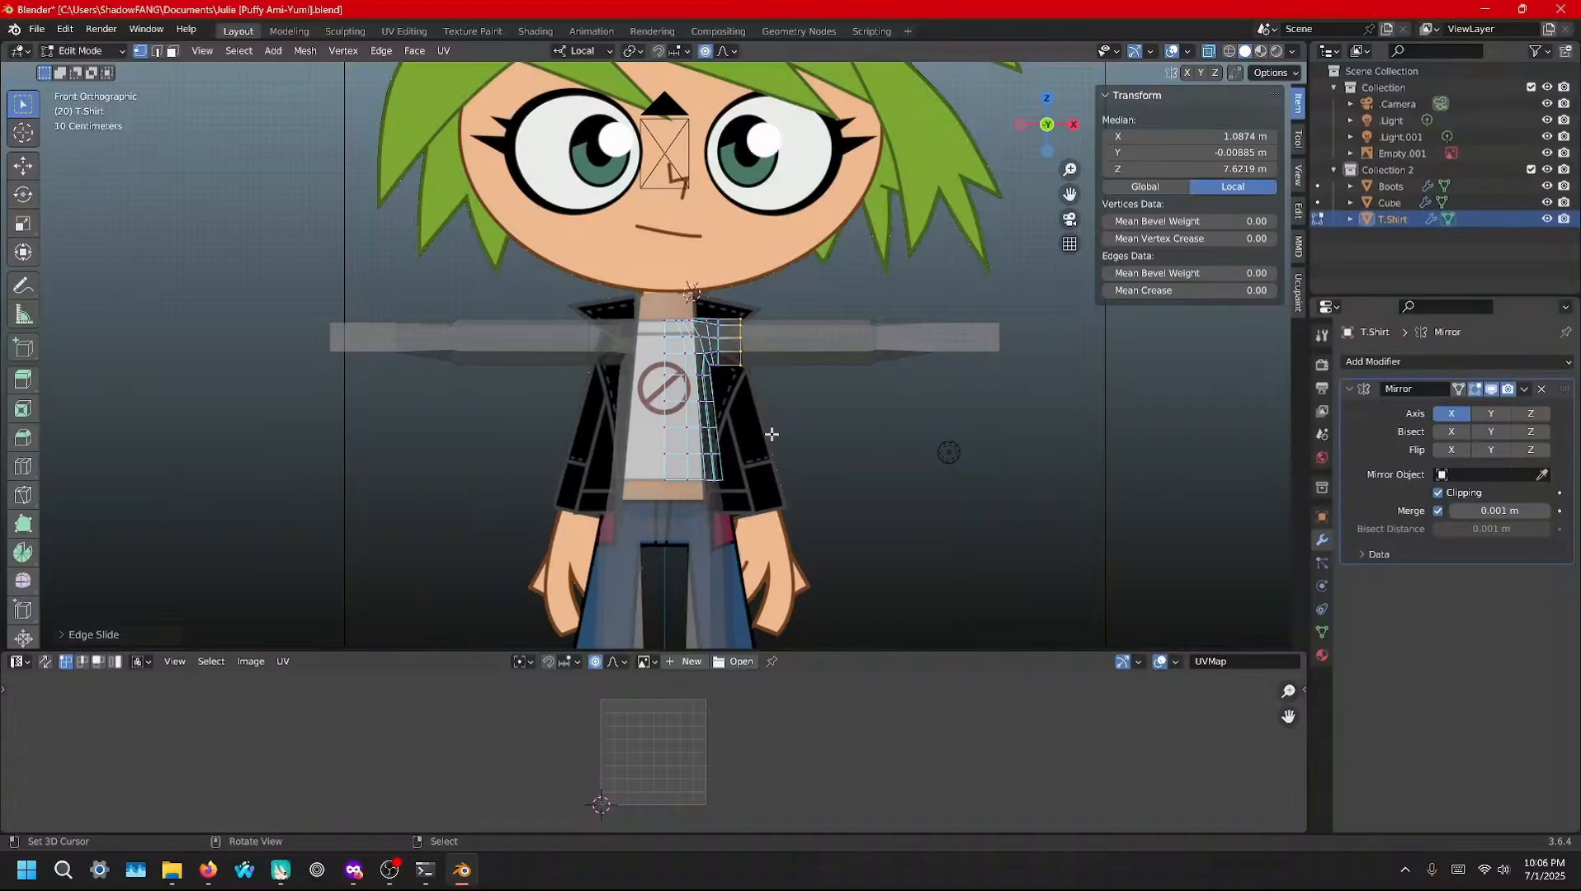
key("a")
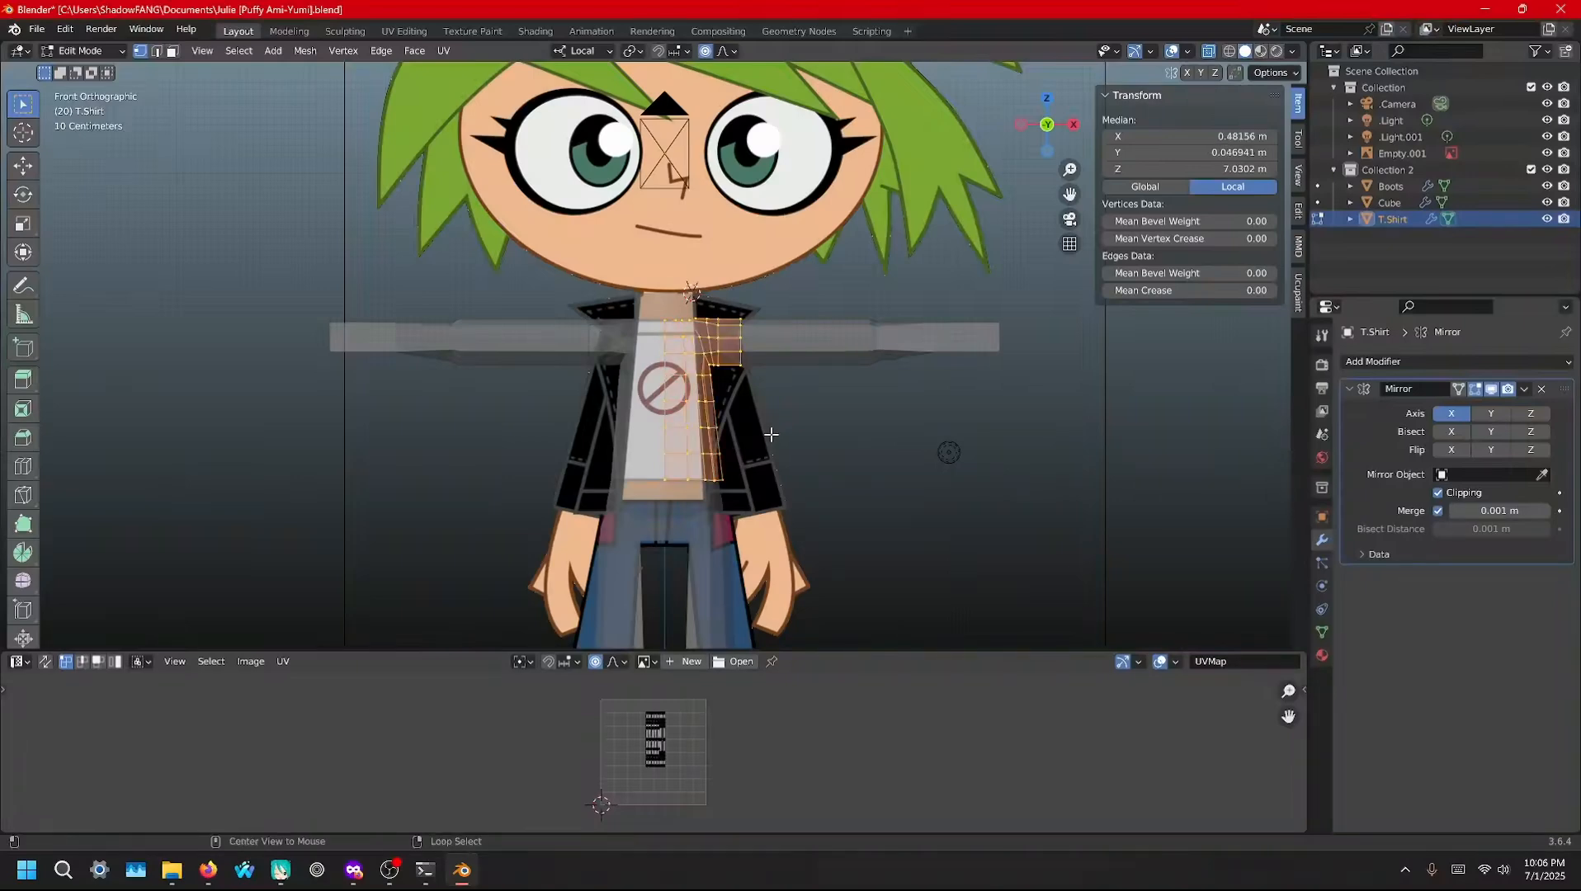
key("alt+s")
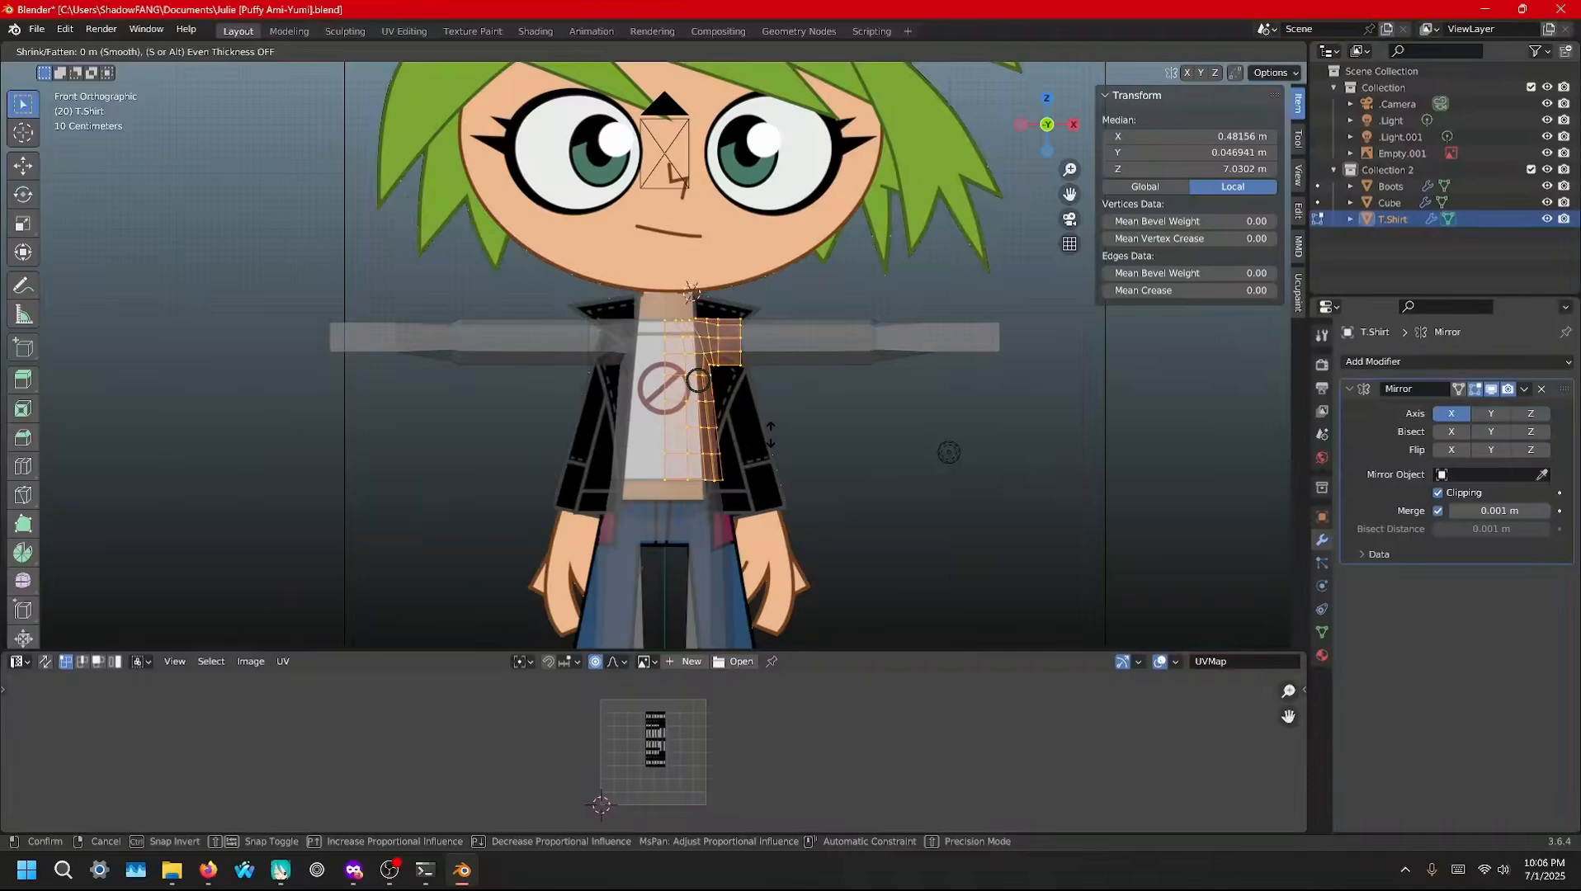
left_click(771, 435)
left_click(773, 437)
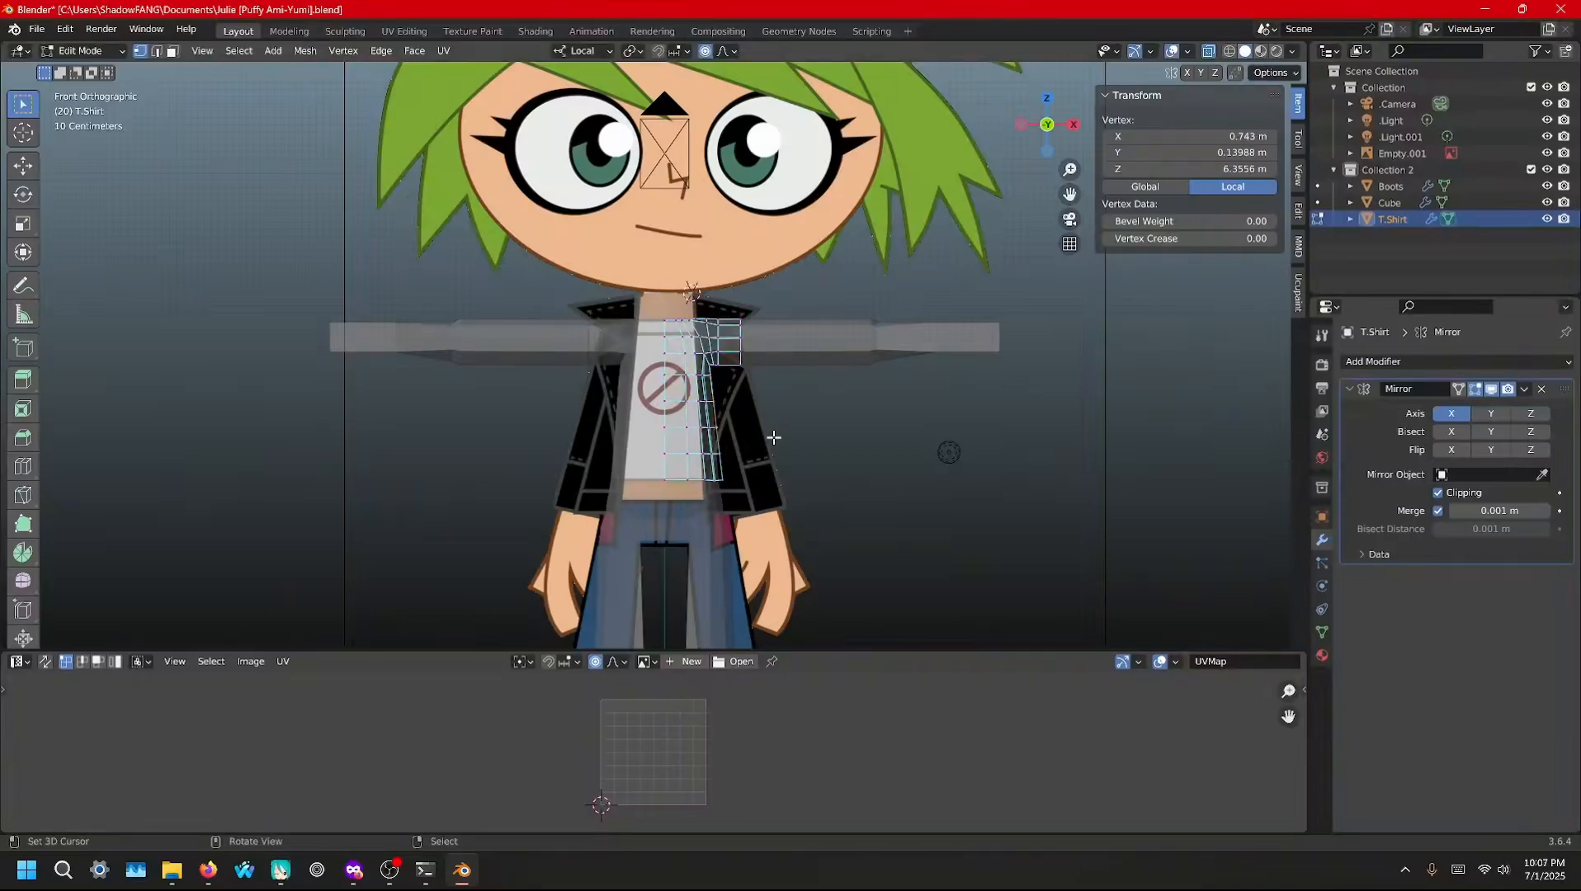
key("alt+s")
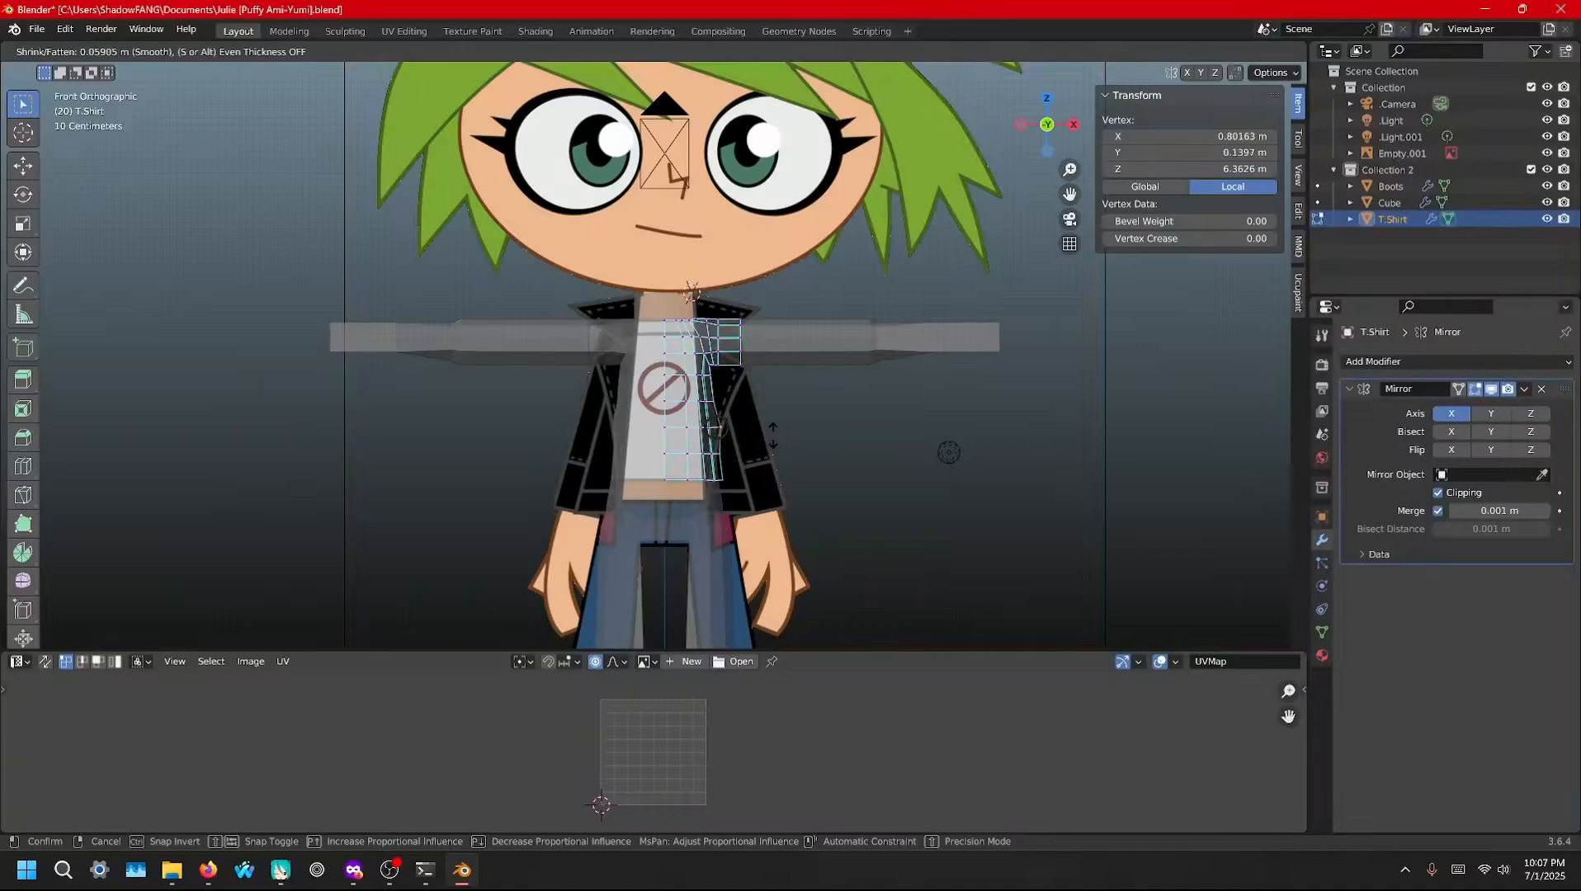
left_click(773, 438)
Fatten the whole shirt mesh outward along its normals by about 0.024 m
key("a")
key("s")
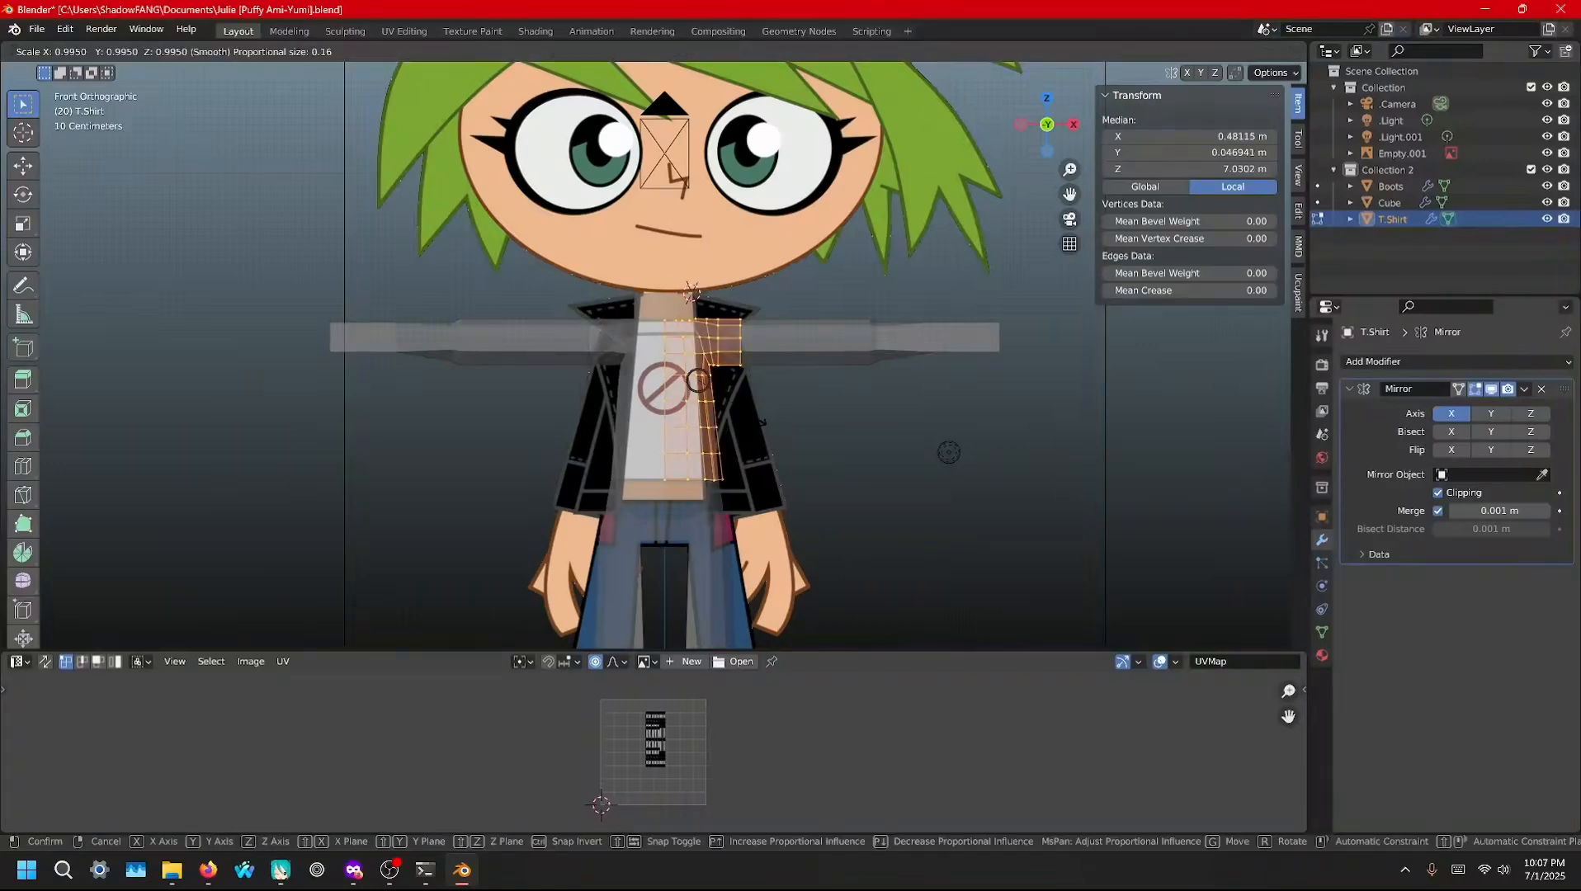
left_click(748, 413)
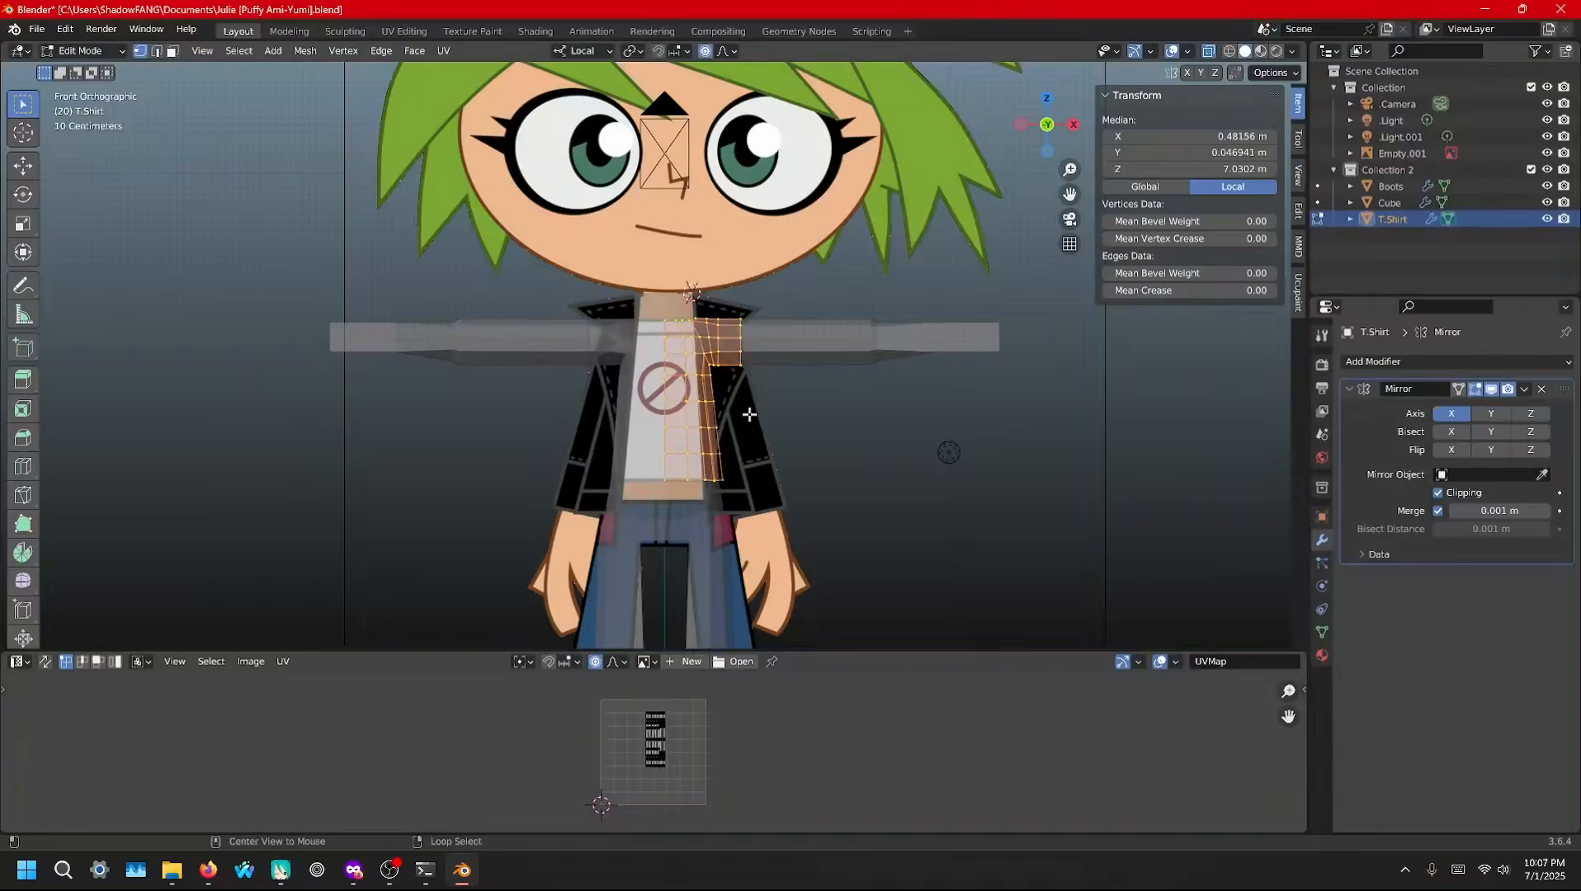
key("alt+s")
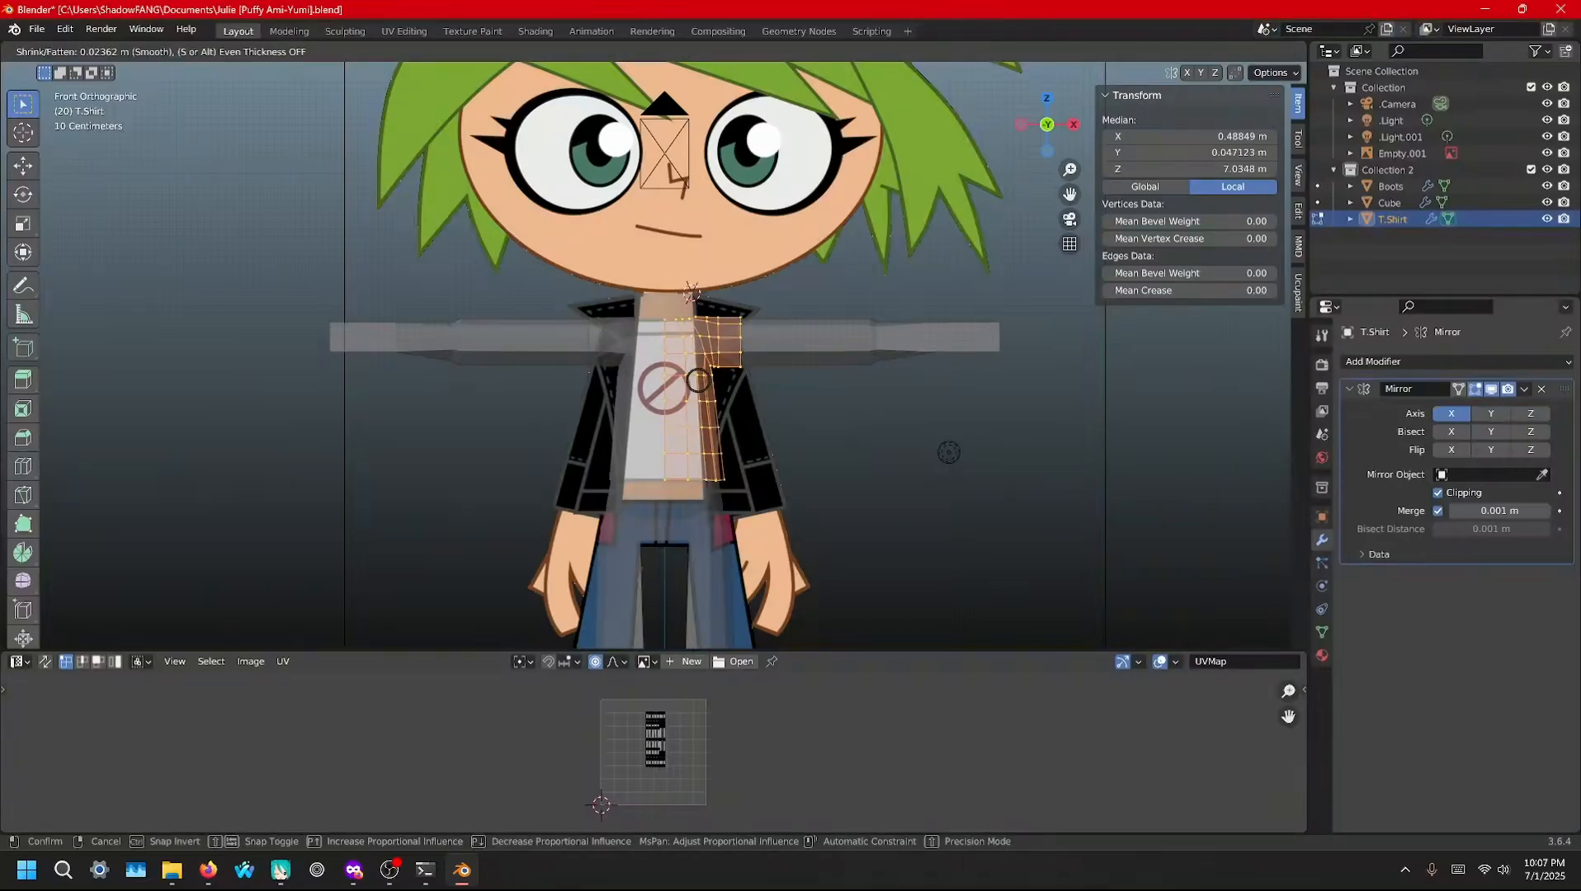
left_click(750, 413)
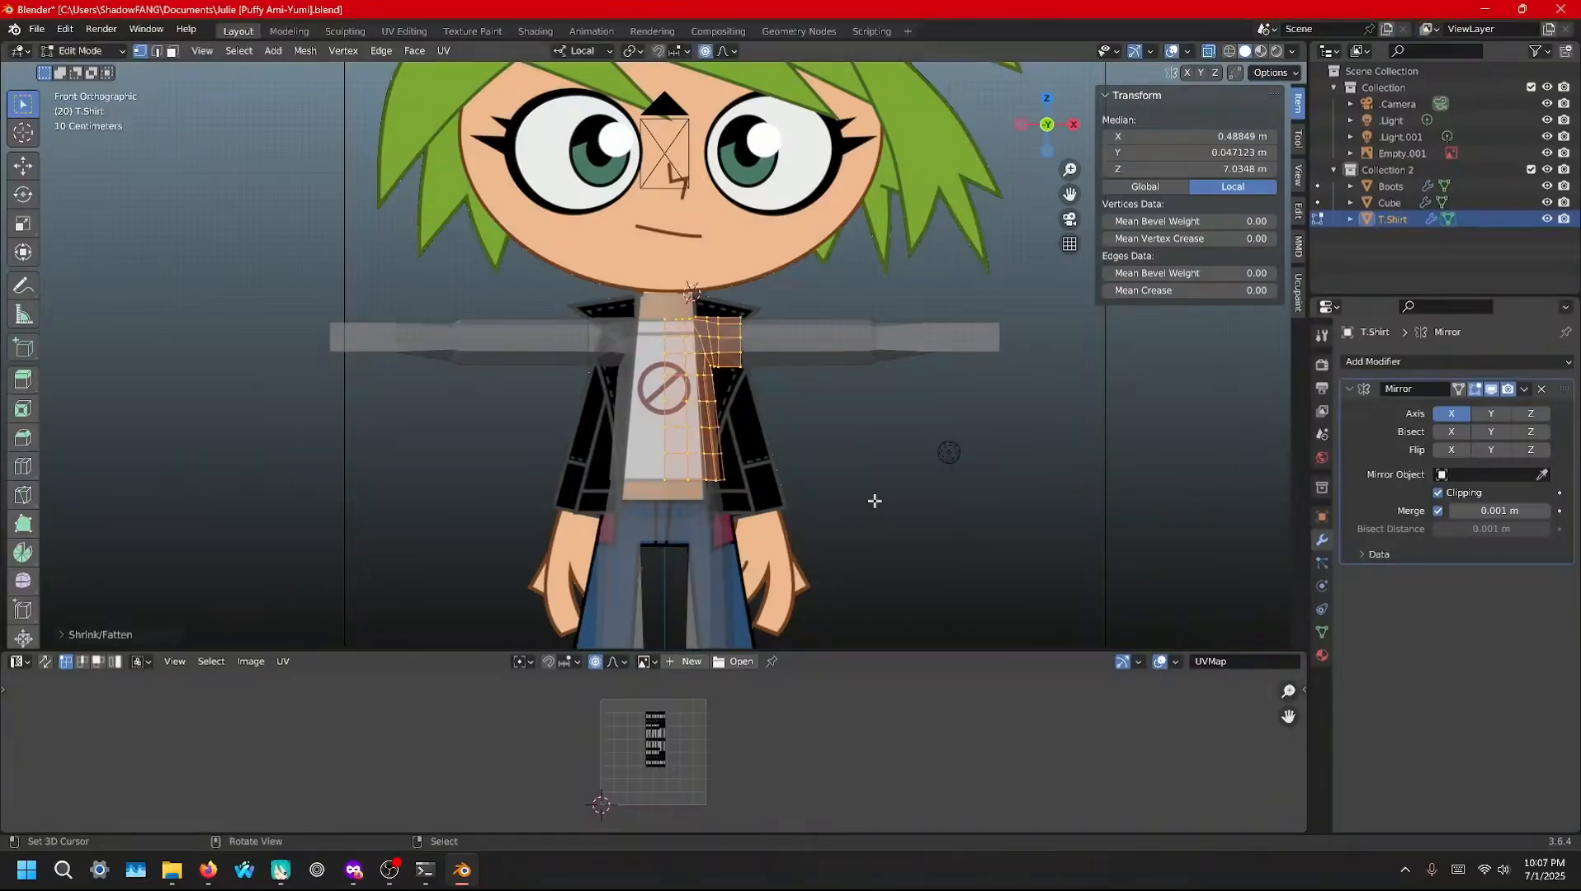
Examine the shirt's fit over the body in Material Preview and Solid shading with X-ray and overlays off, then restore the overlays
key("z")
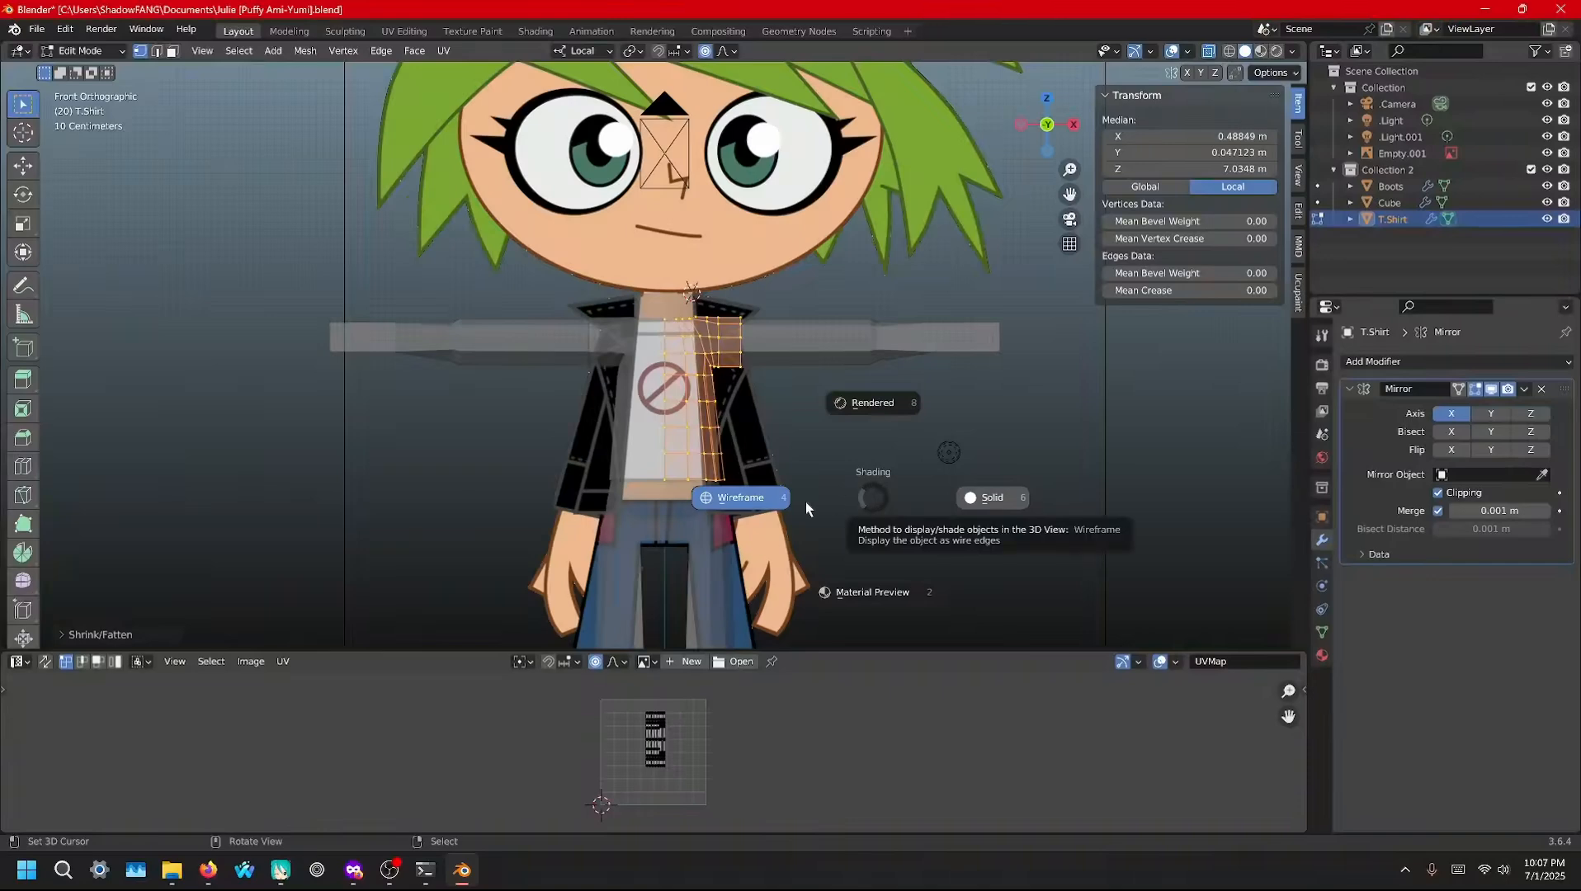
left_click(858, 587)
mouse_move(876, 608)
middle_mouse_down()
mouse_move(837, 417)
mouse_move(815, 392)
mouse_move(829, 493)
mouse_move(777, 479)
mouse_move(781, 456)
middle_mouse_up()
key("z")
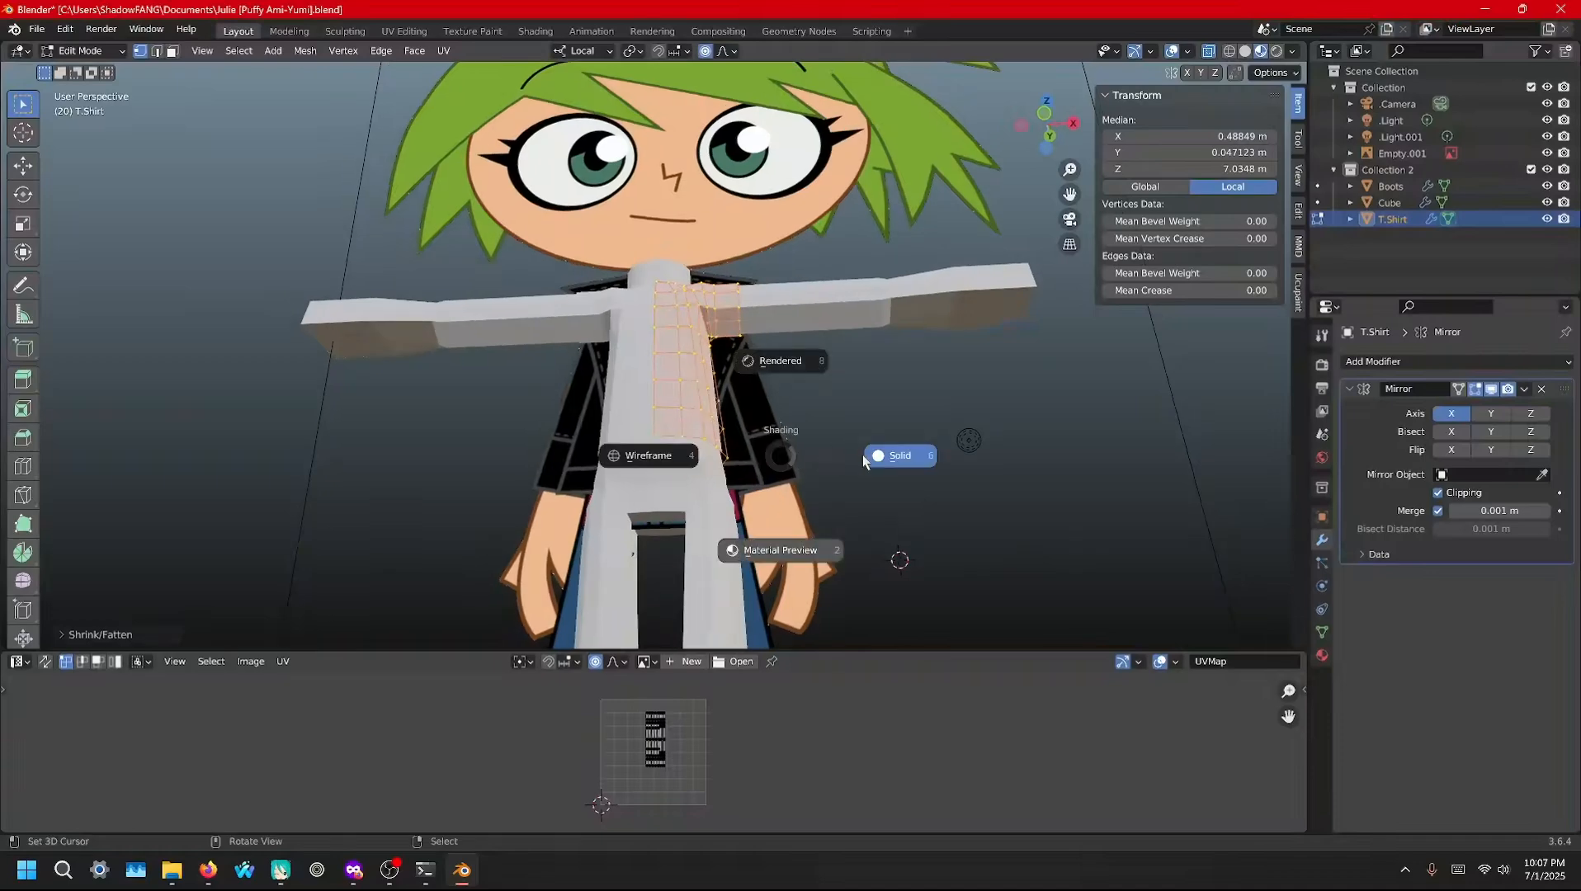
left_click(946, 458)
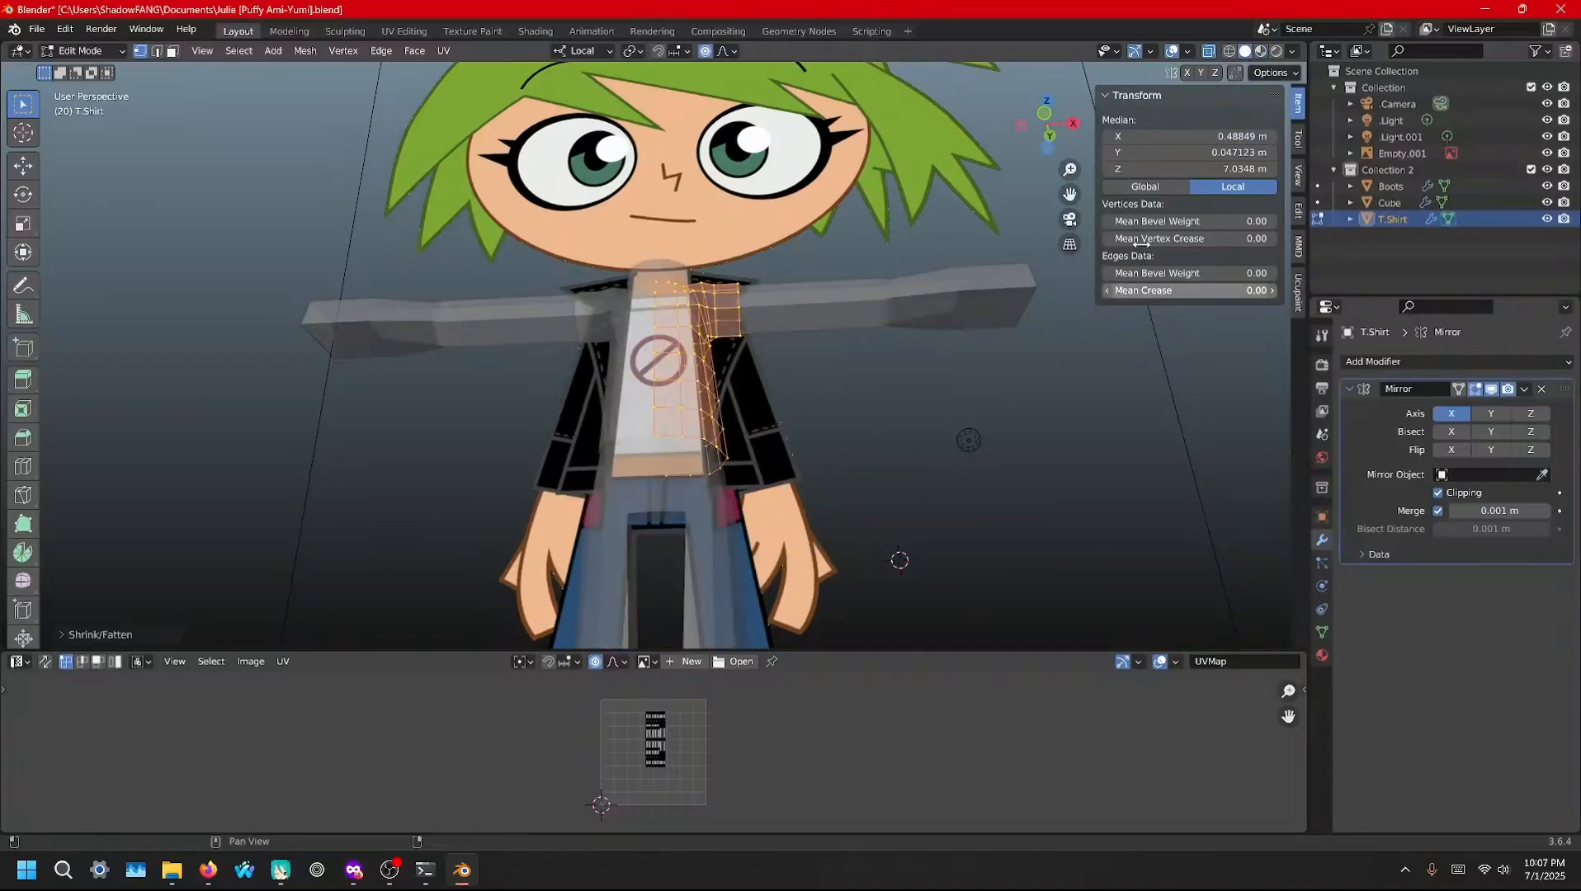
middle_click_drag(776, 307, 743, 437)
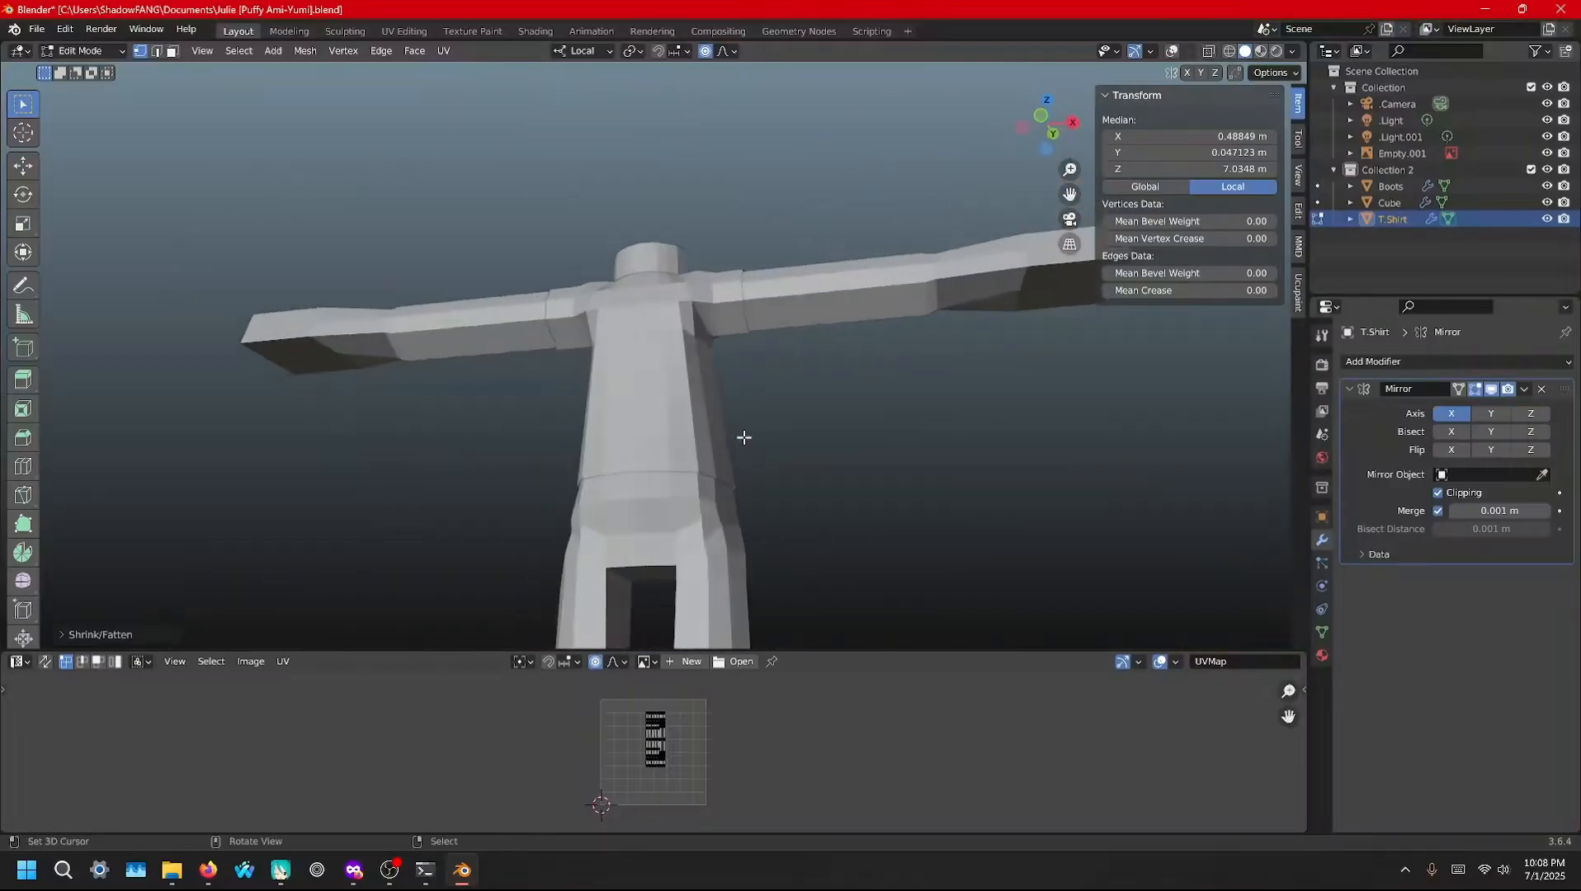
key("Tab")
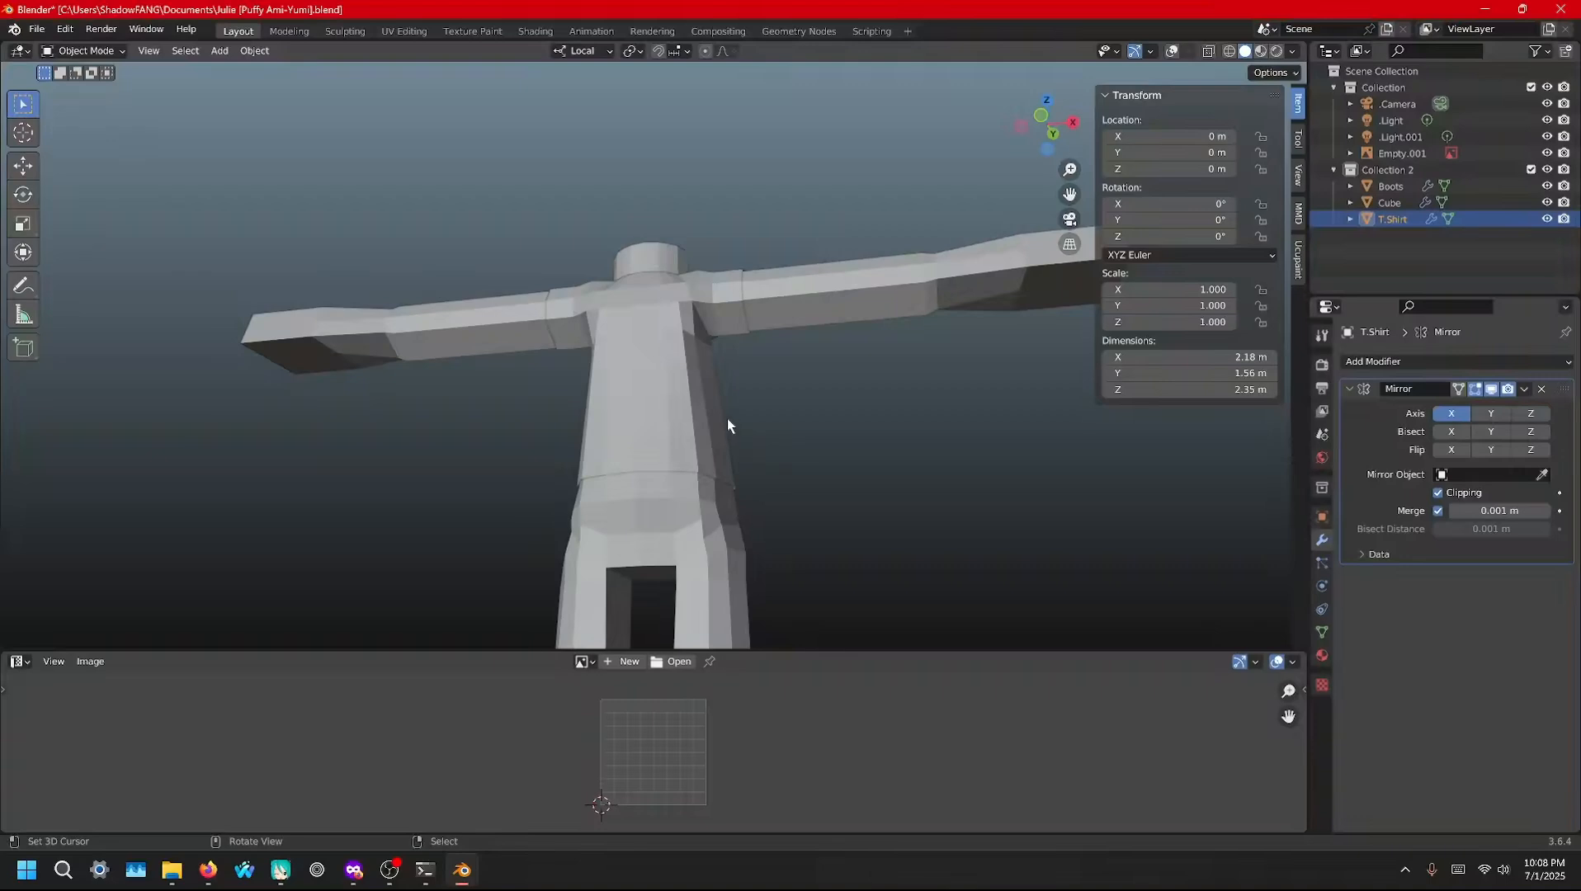
key("Tab")
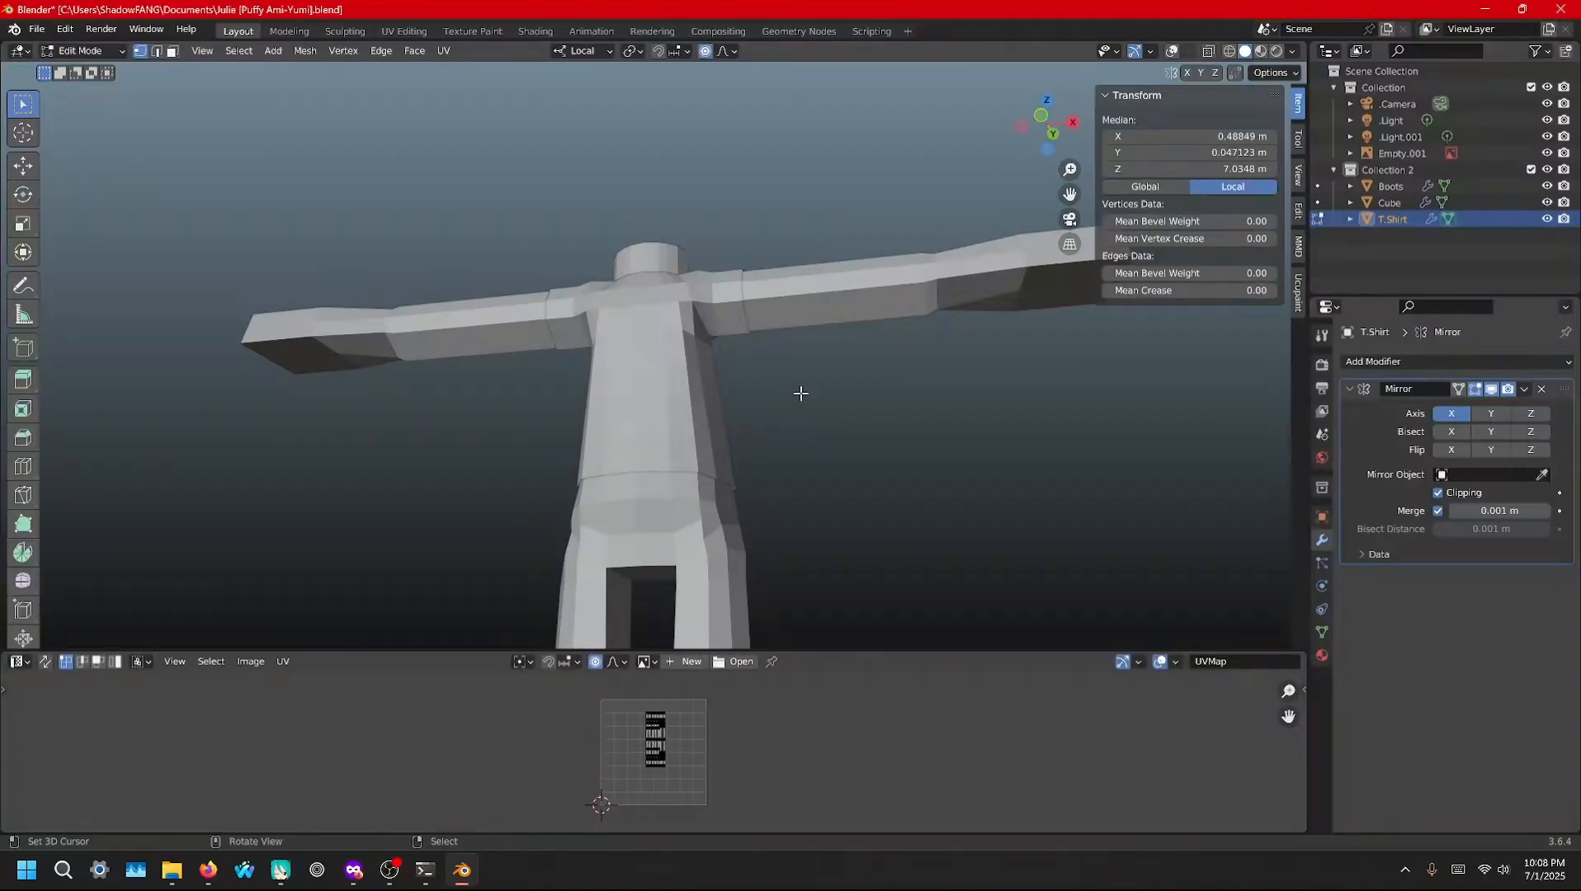
left_click(1172, 51)
Move the edge at the back of the shirt's sleeve opening about 0.126 m along Y, away from the arm, with proportional editing
middle_click_drag(912, 329, 605, 403)
scroll(605, 405, "up", 3)
scroll(605, 406, "up", 3)
middle_click_drag(511, 336, 791, 437, "shift")
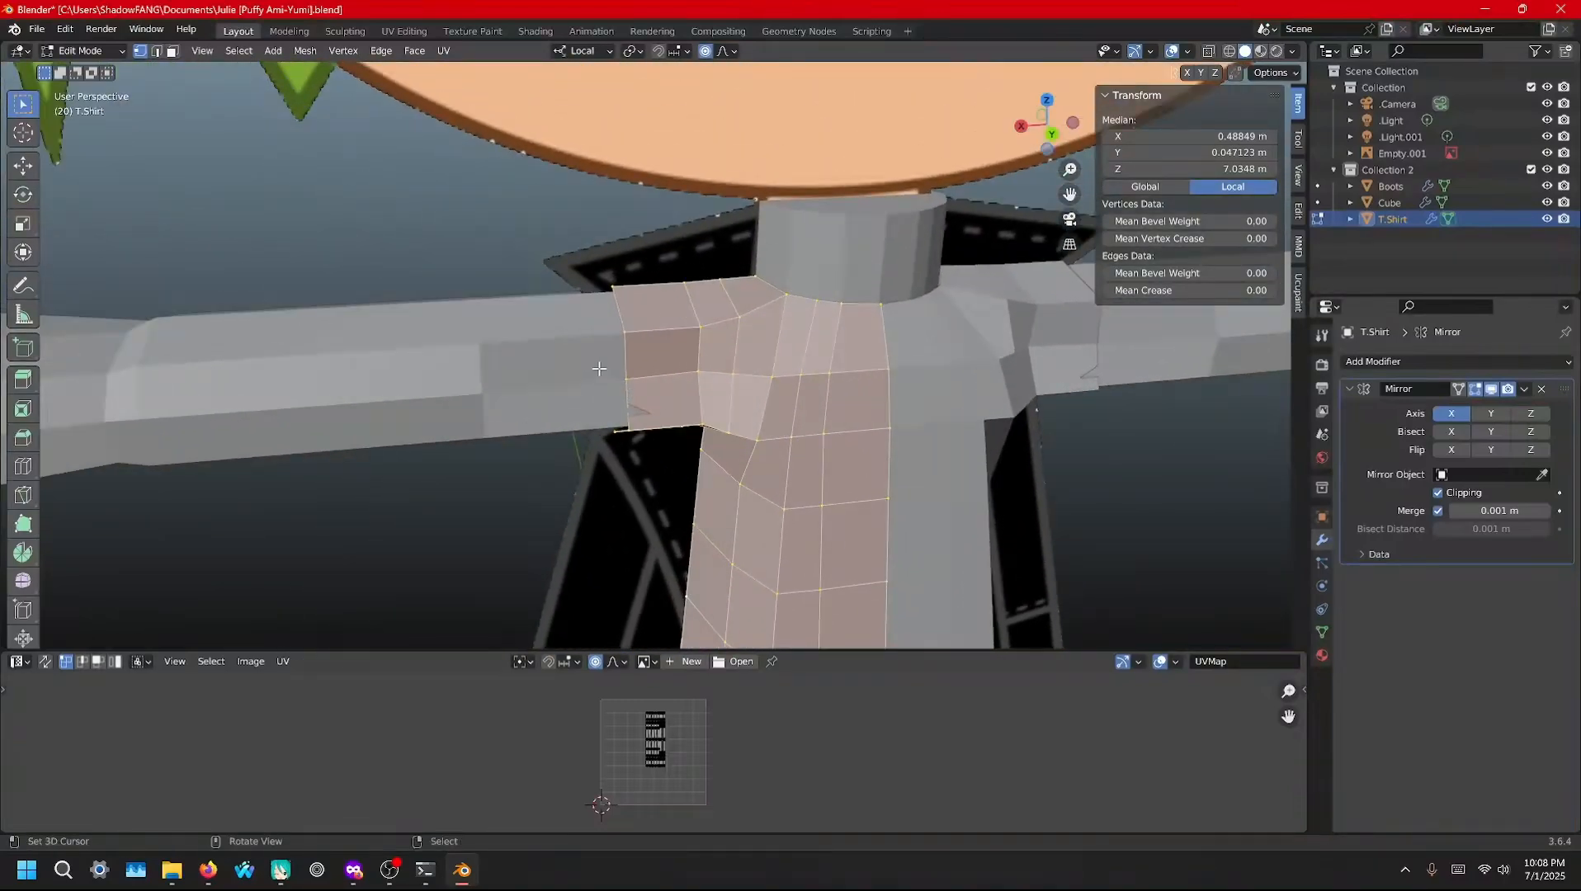
left_click(690, 398, "alt")
middle_click_drag(690, 398, 798, 418)
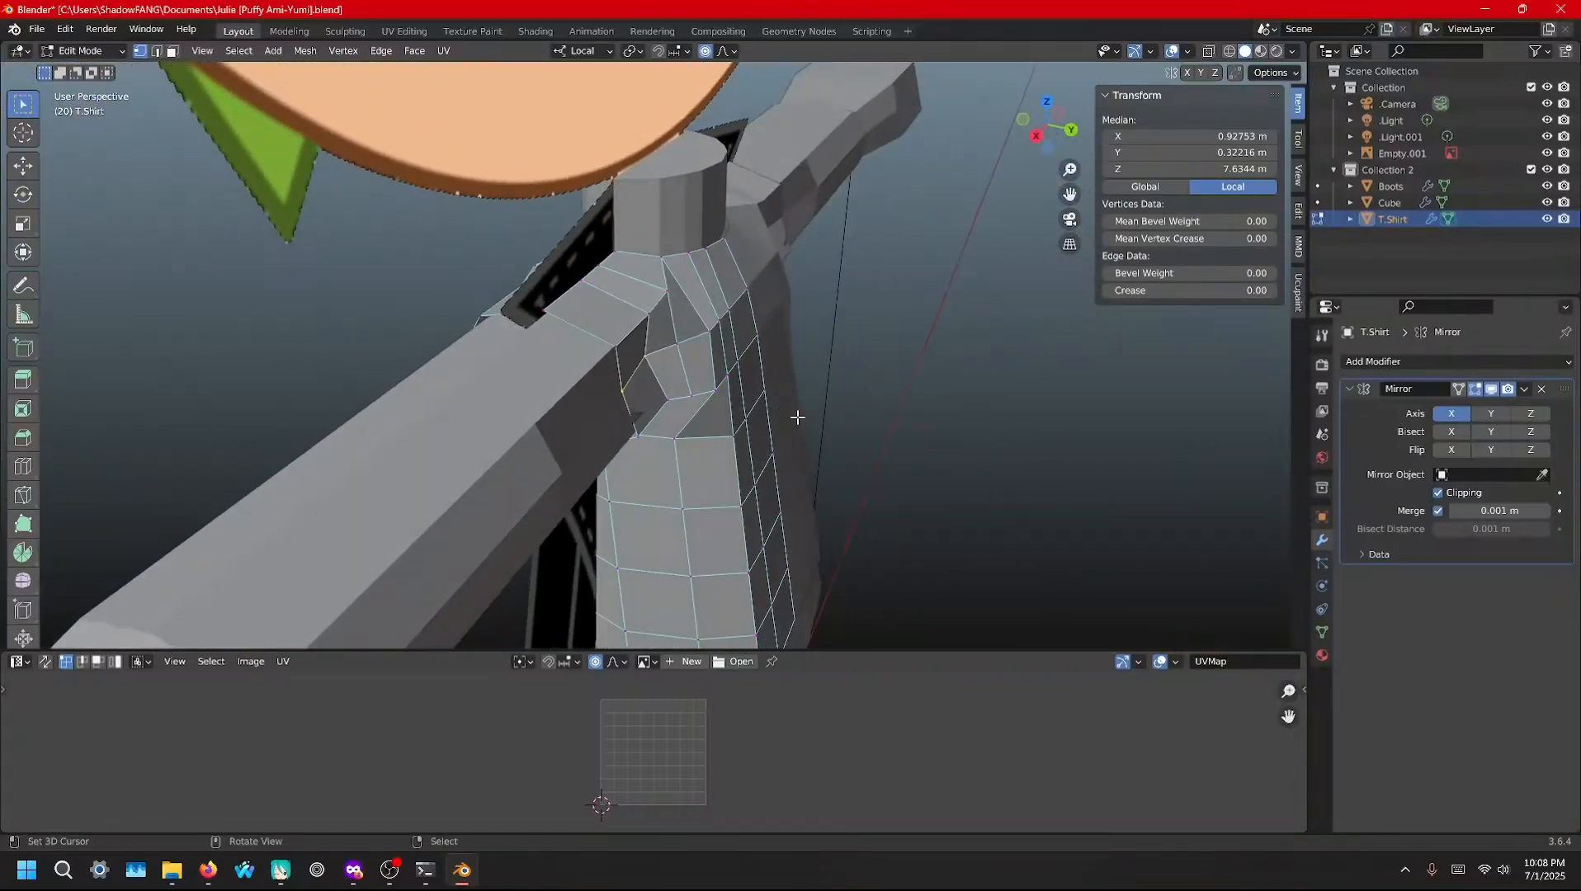
key("g")
key("y")
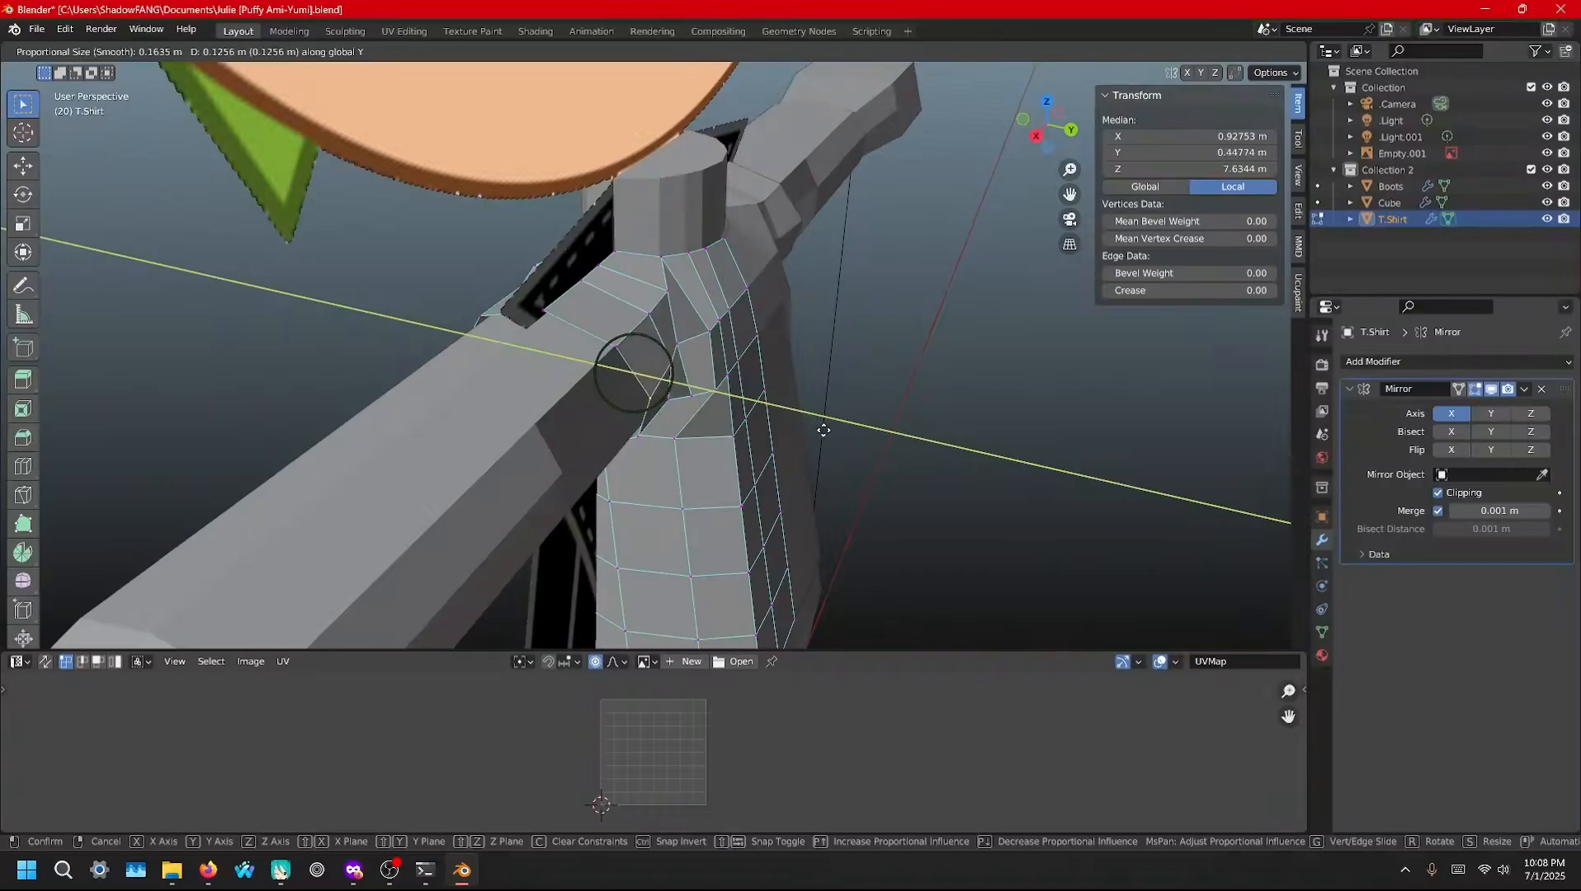
left_click(823, 430)
Move the shirt's back shoulder vertex, just inward of the sleeve opening, about 0.062 m along Y
left_click(677, 342)
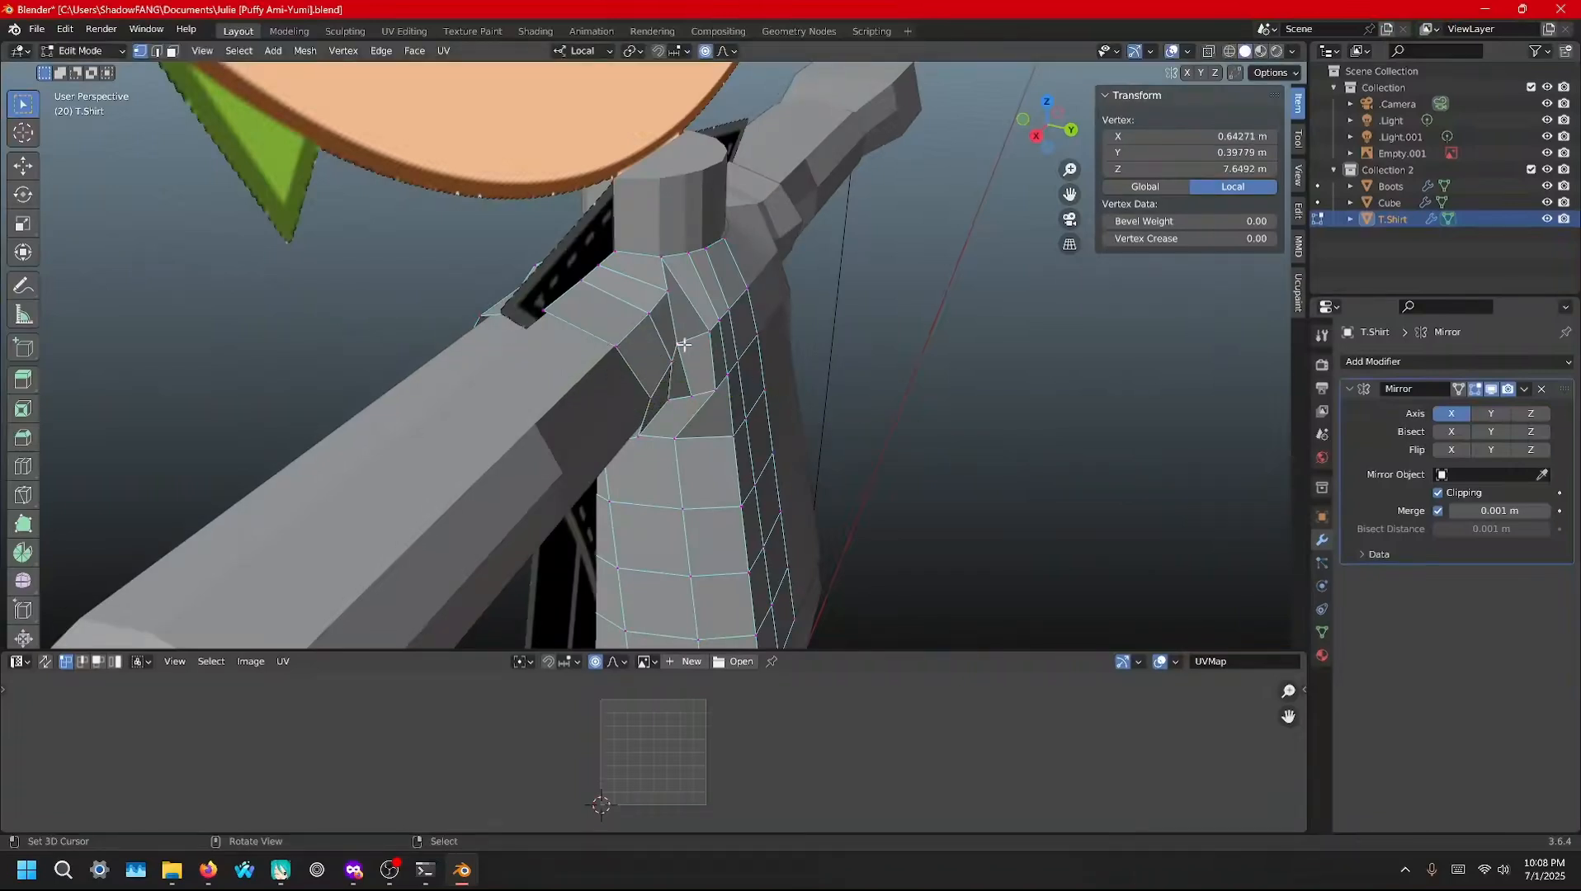
key("g")
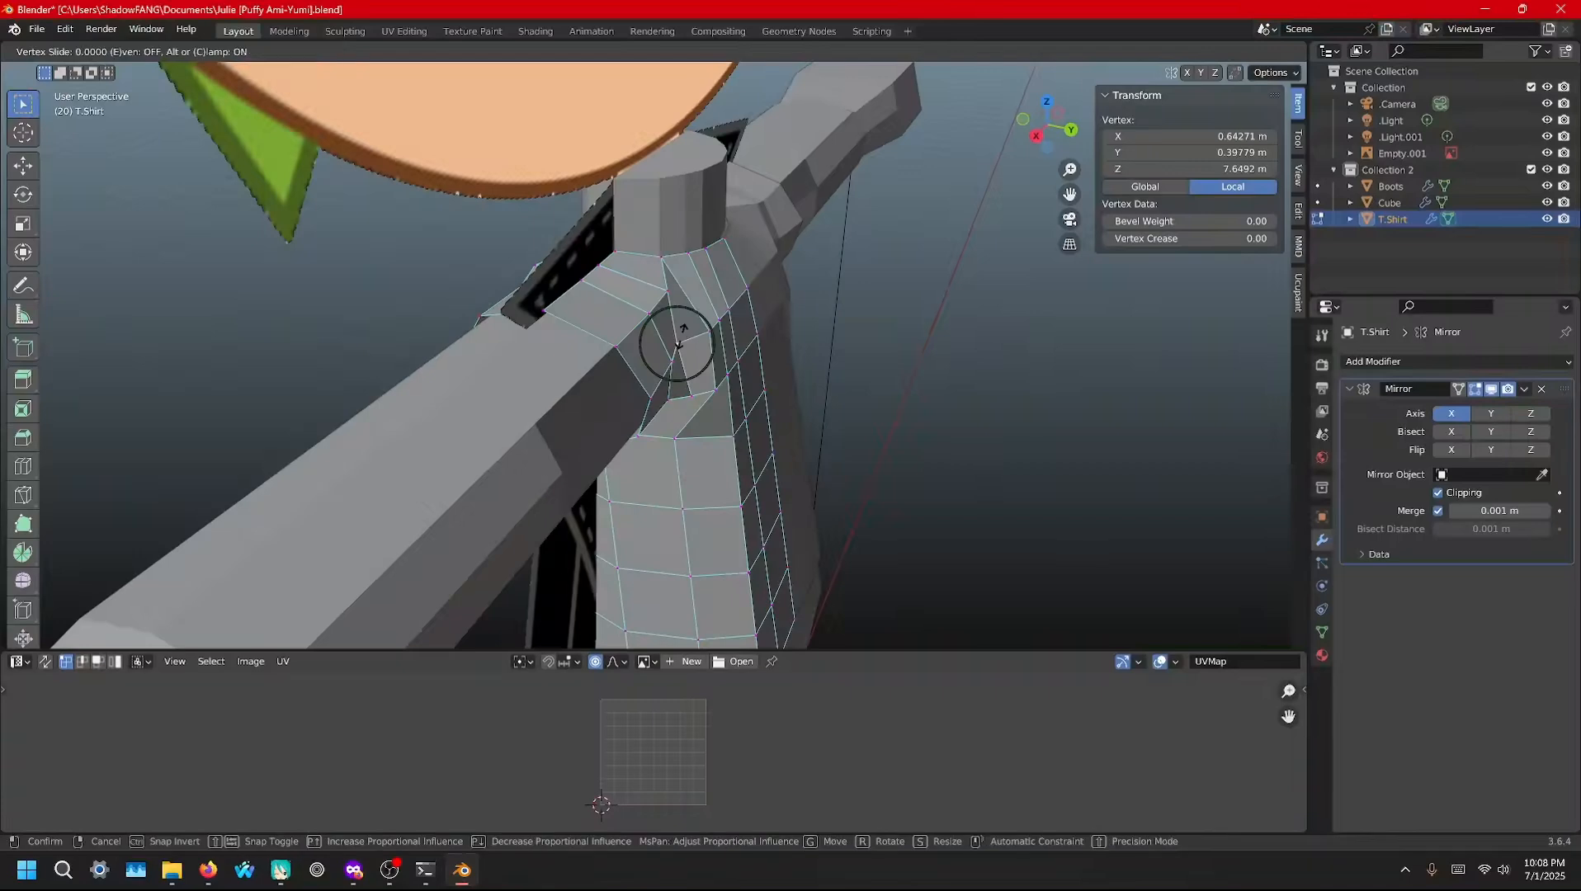
key("y")
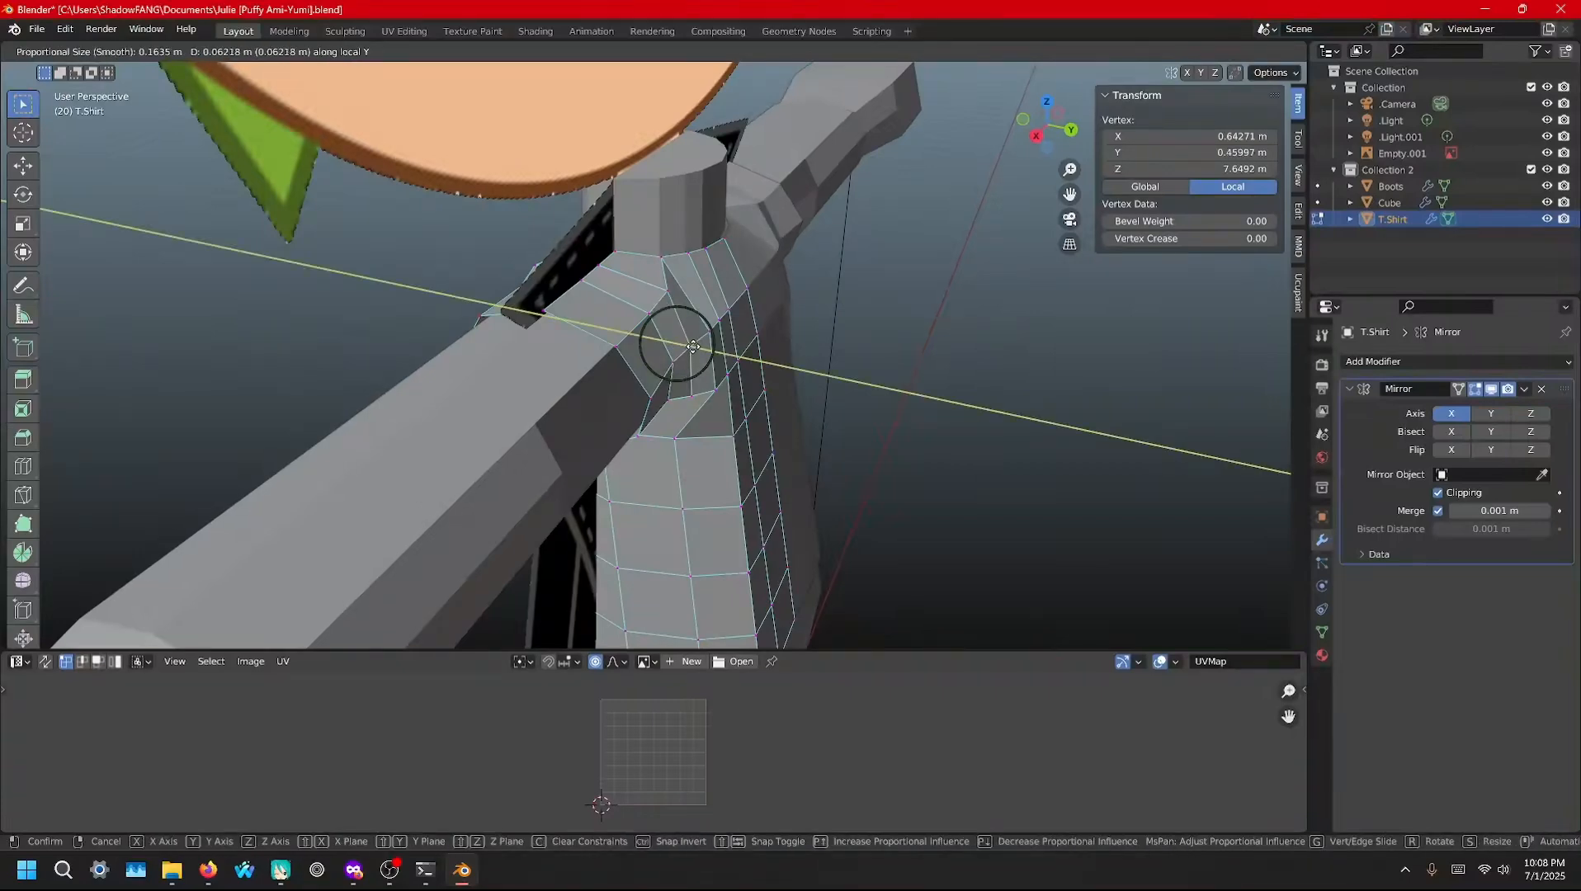
left_click(694, 349)
Edit the body mesh with X-ray on and move the two neighbouring back shoulder vertices about 0.08 m along Y
key("Tab")
left_click(573, 421)
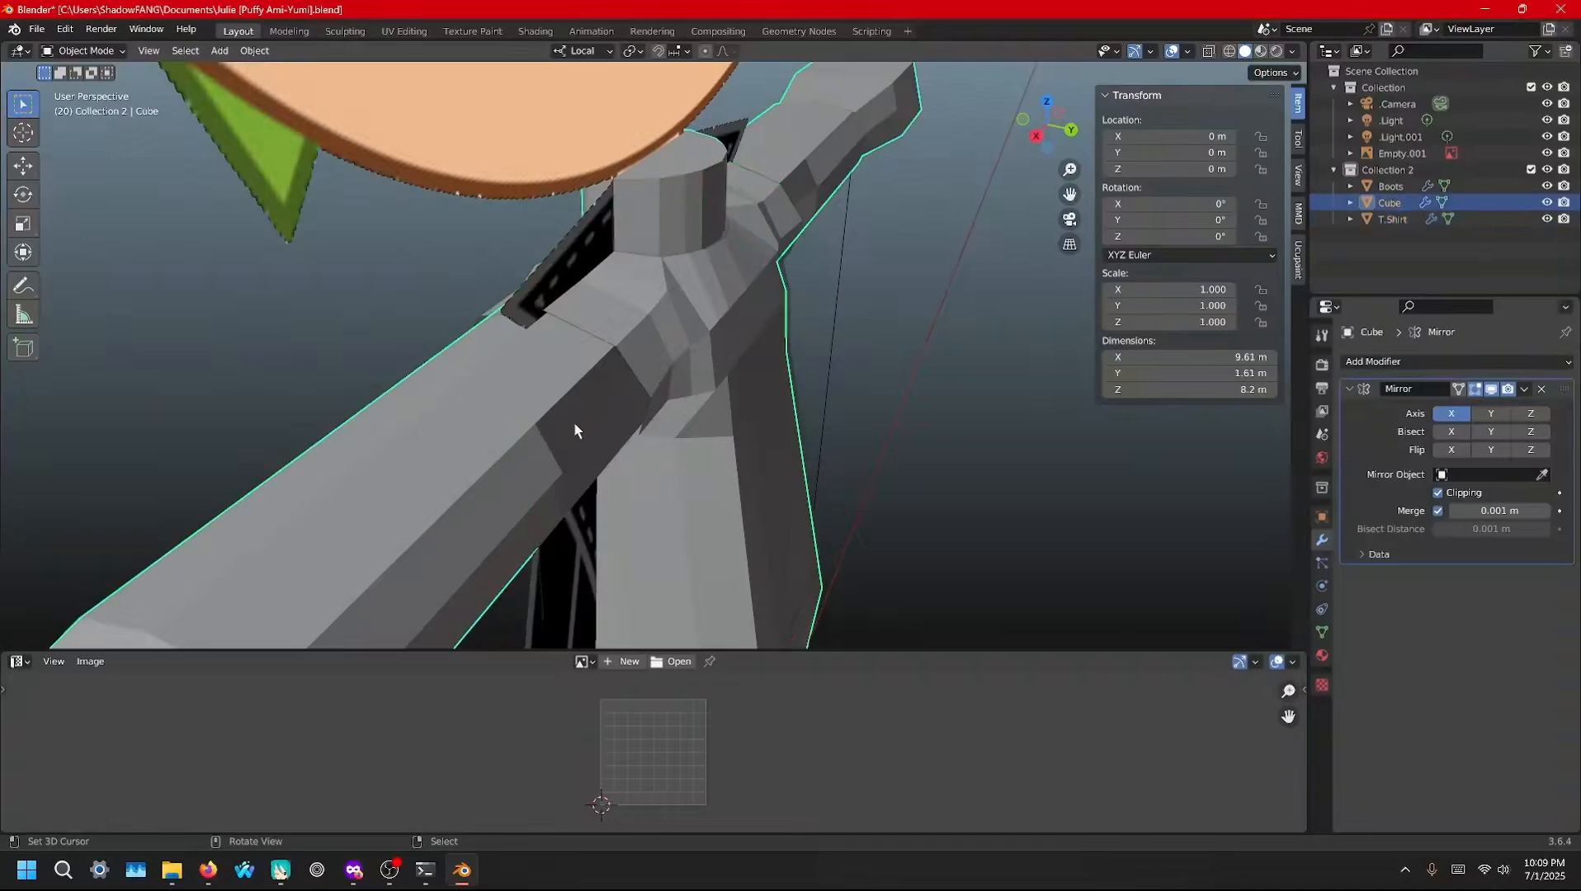
key("Tab")
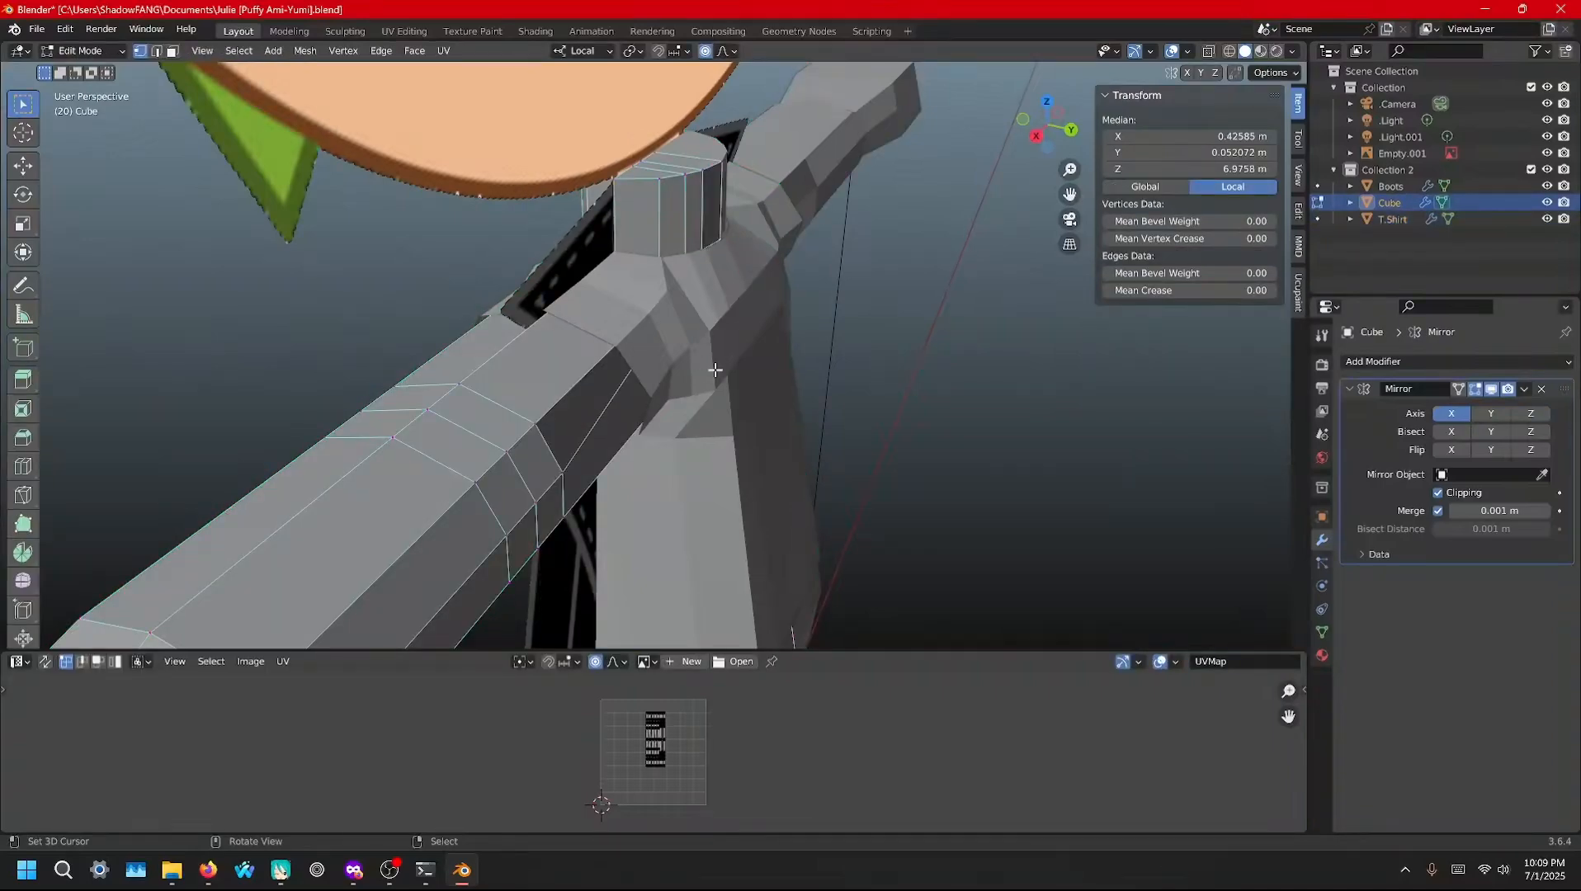
key("alt+z")
middle_click_drag(706, 367, 760, 330)
left_click(653, 360)
left_click(689, 353, "shift")
scroll(760, 330, "up", 2)
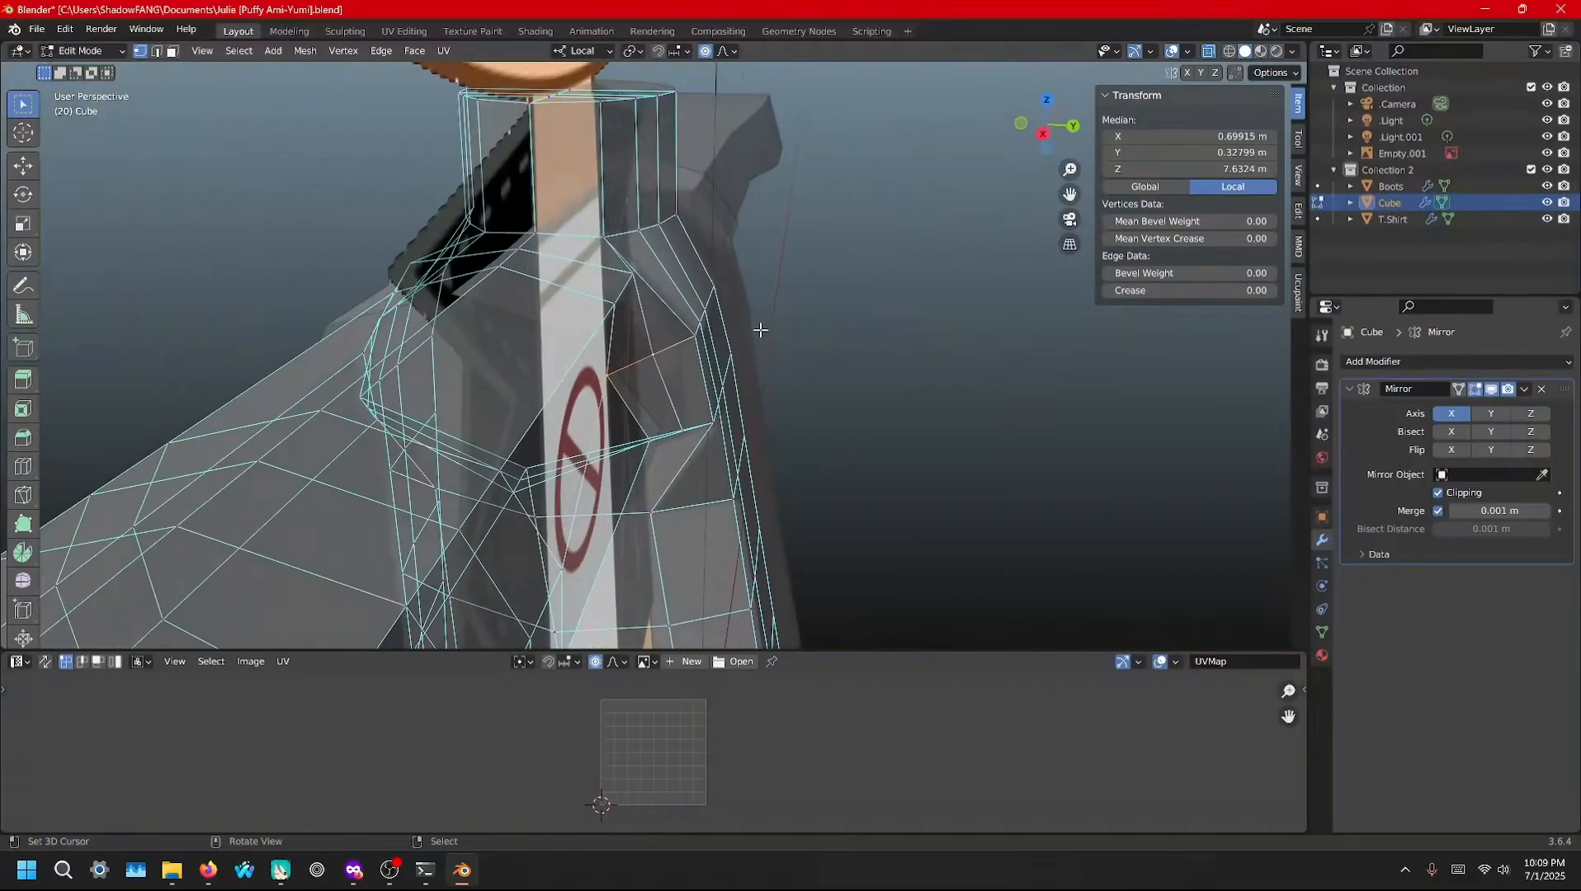
key("g")
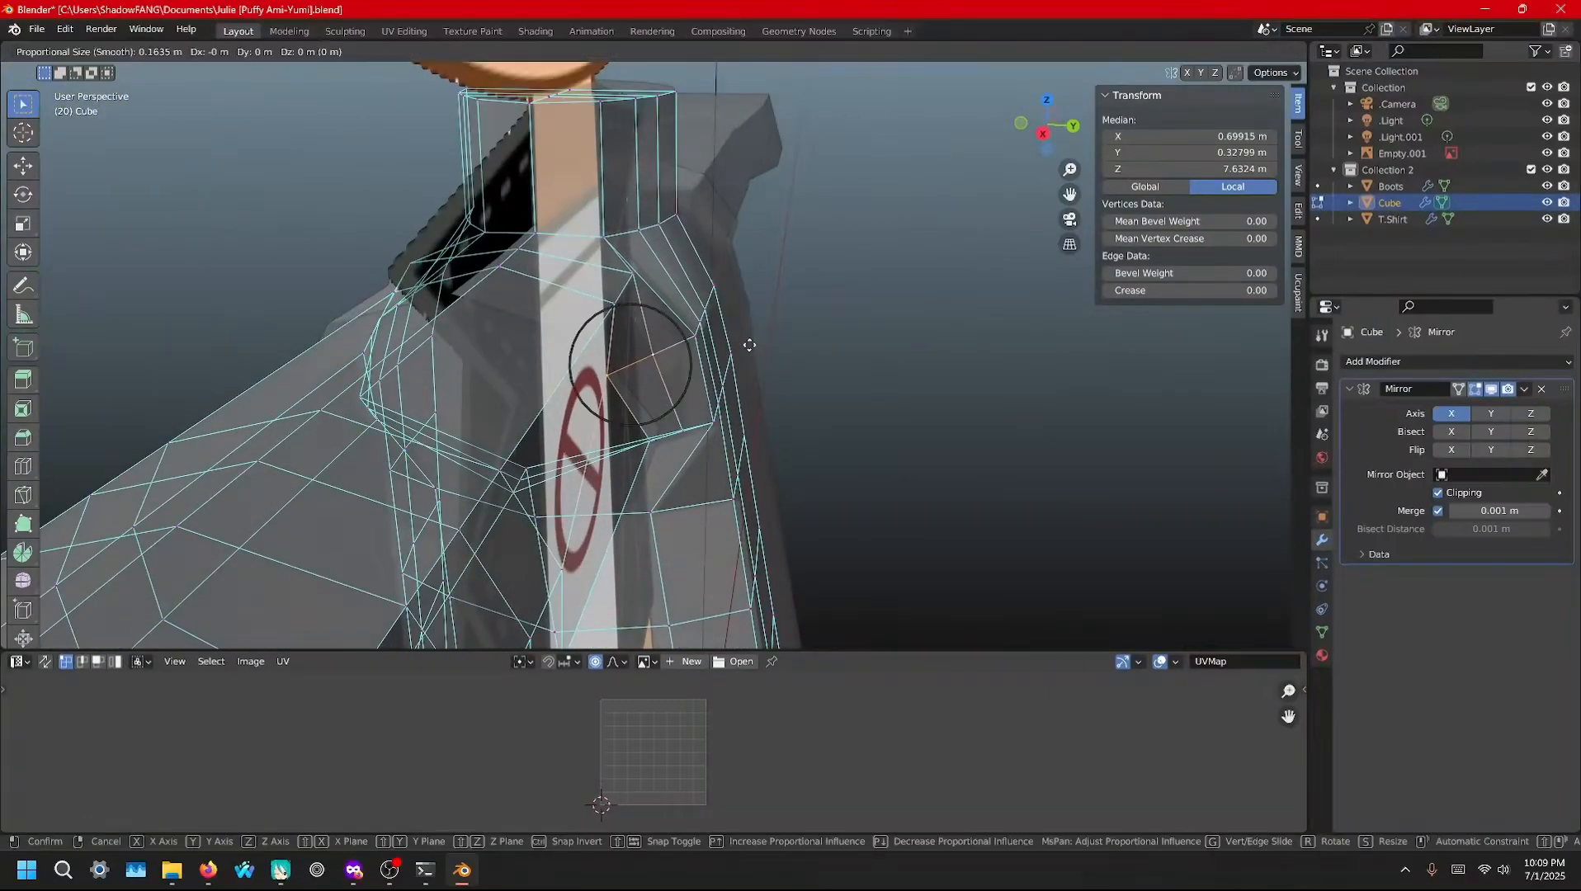
key("y")
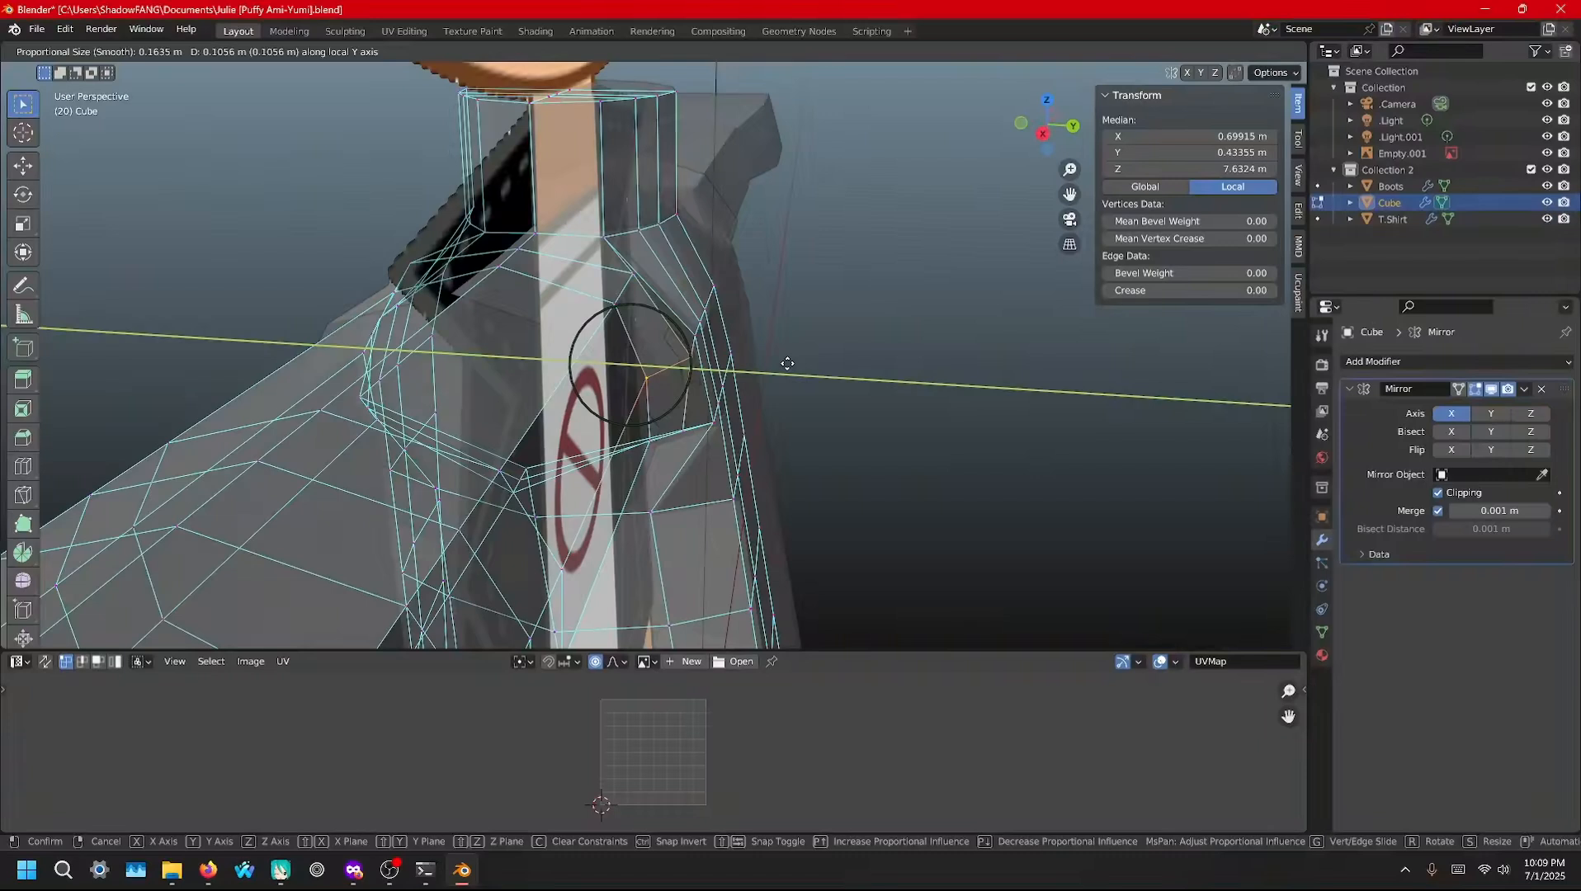
left_click(781, 353)
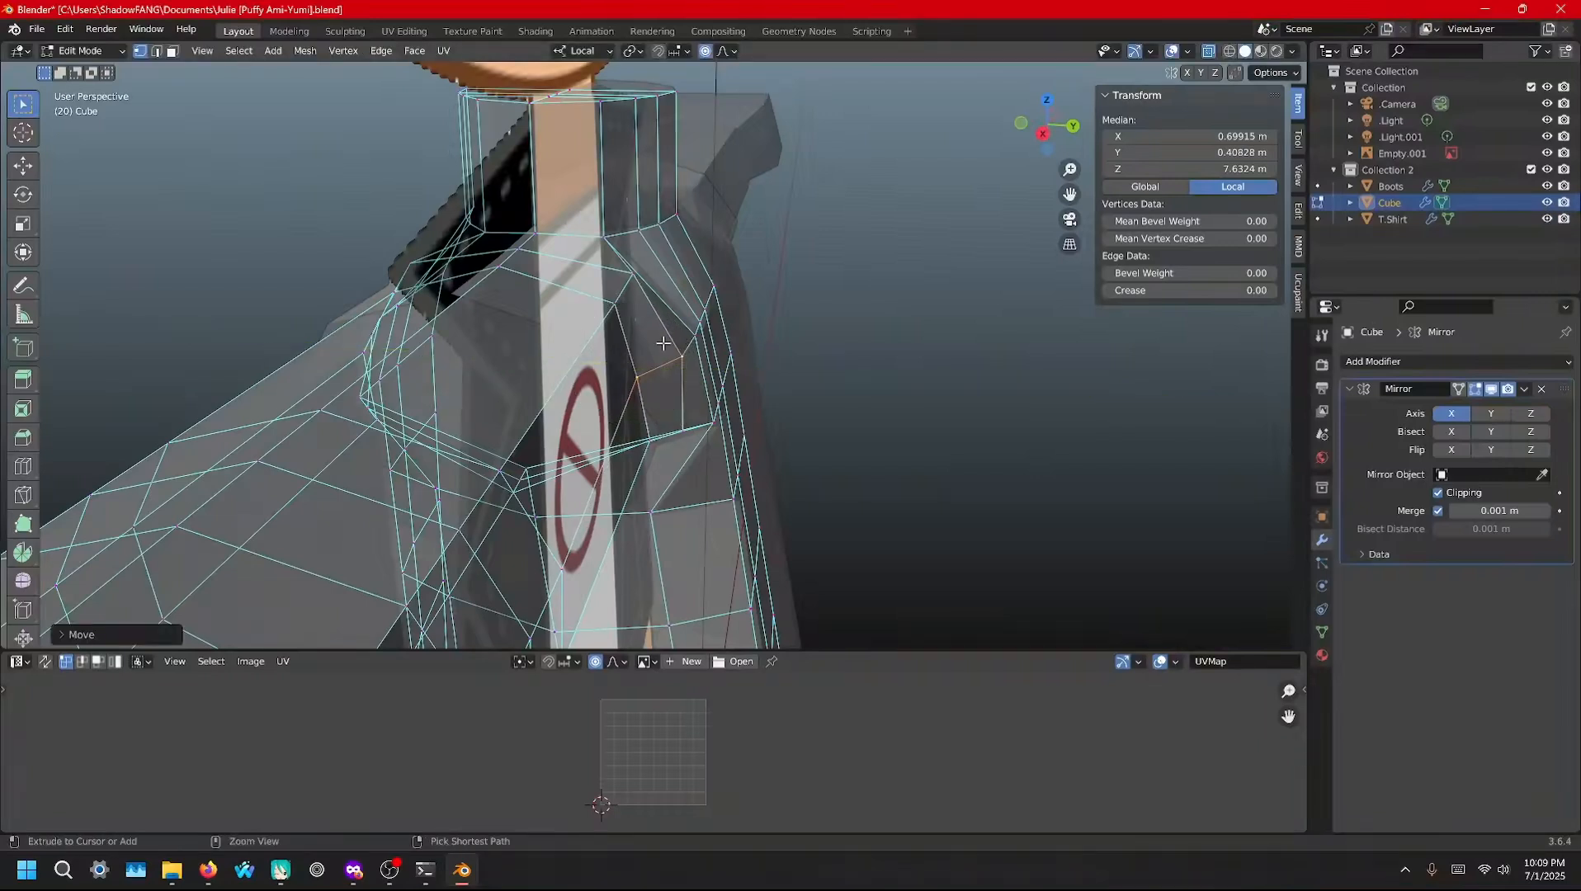
Move the outer of those two body shoulder vertices a further 0.064 m or so along Y
left_click(716, 371)
key("g")
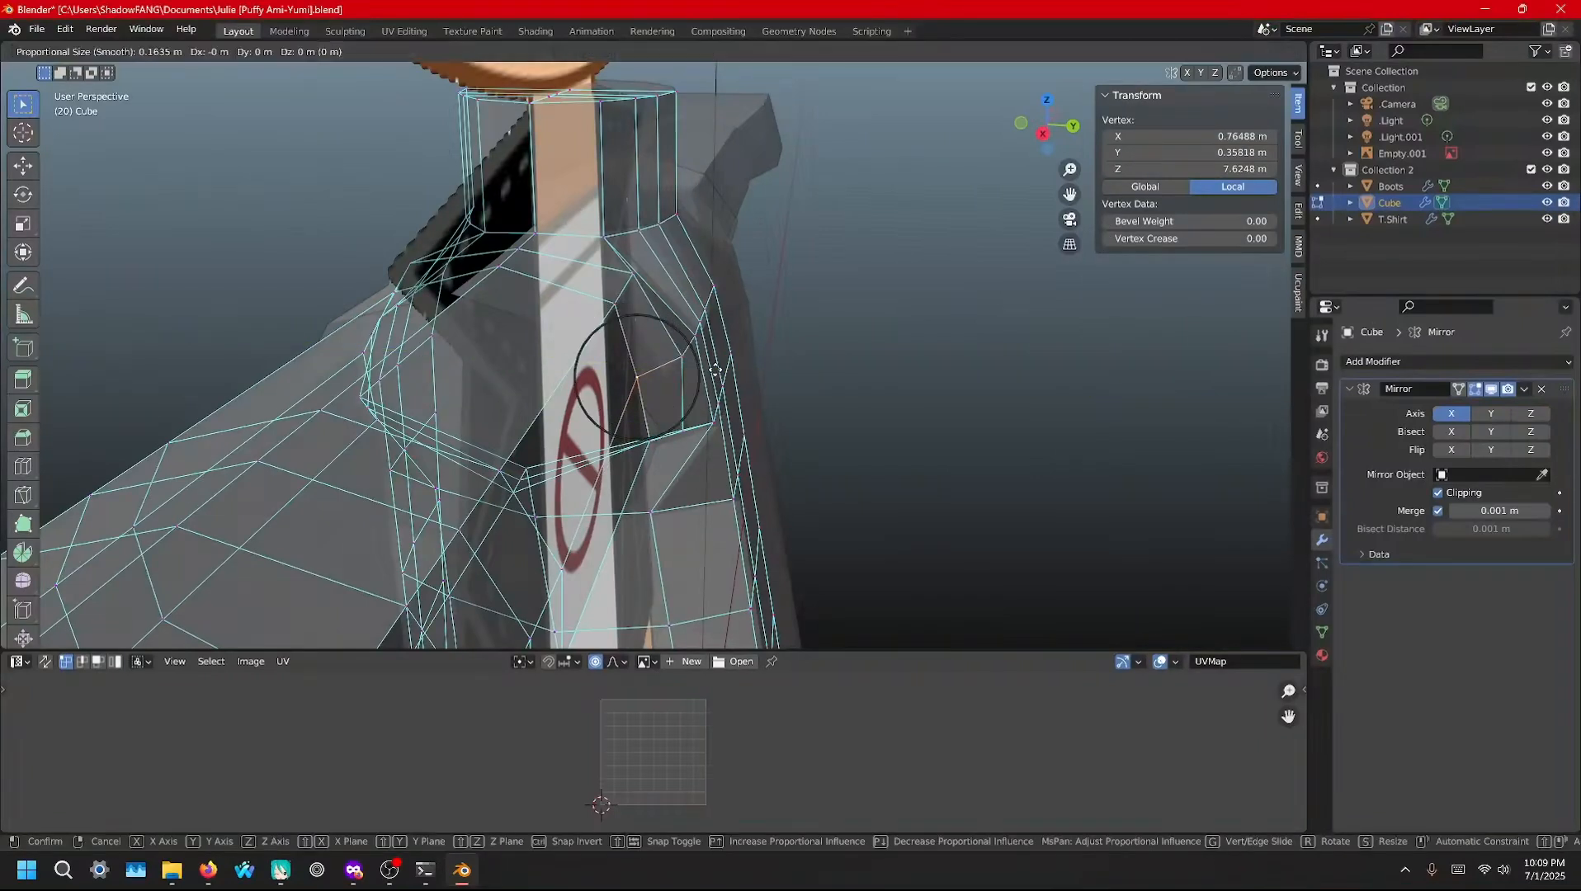
key("y")
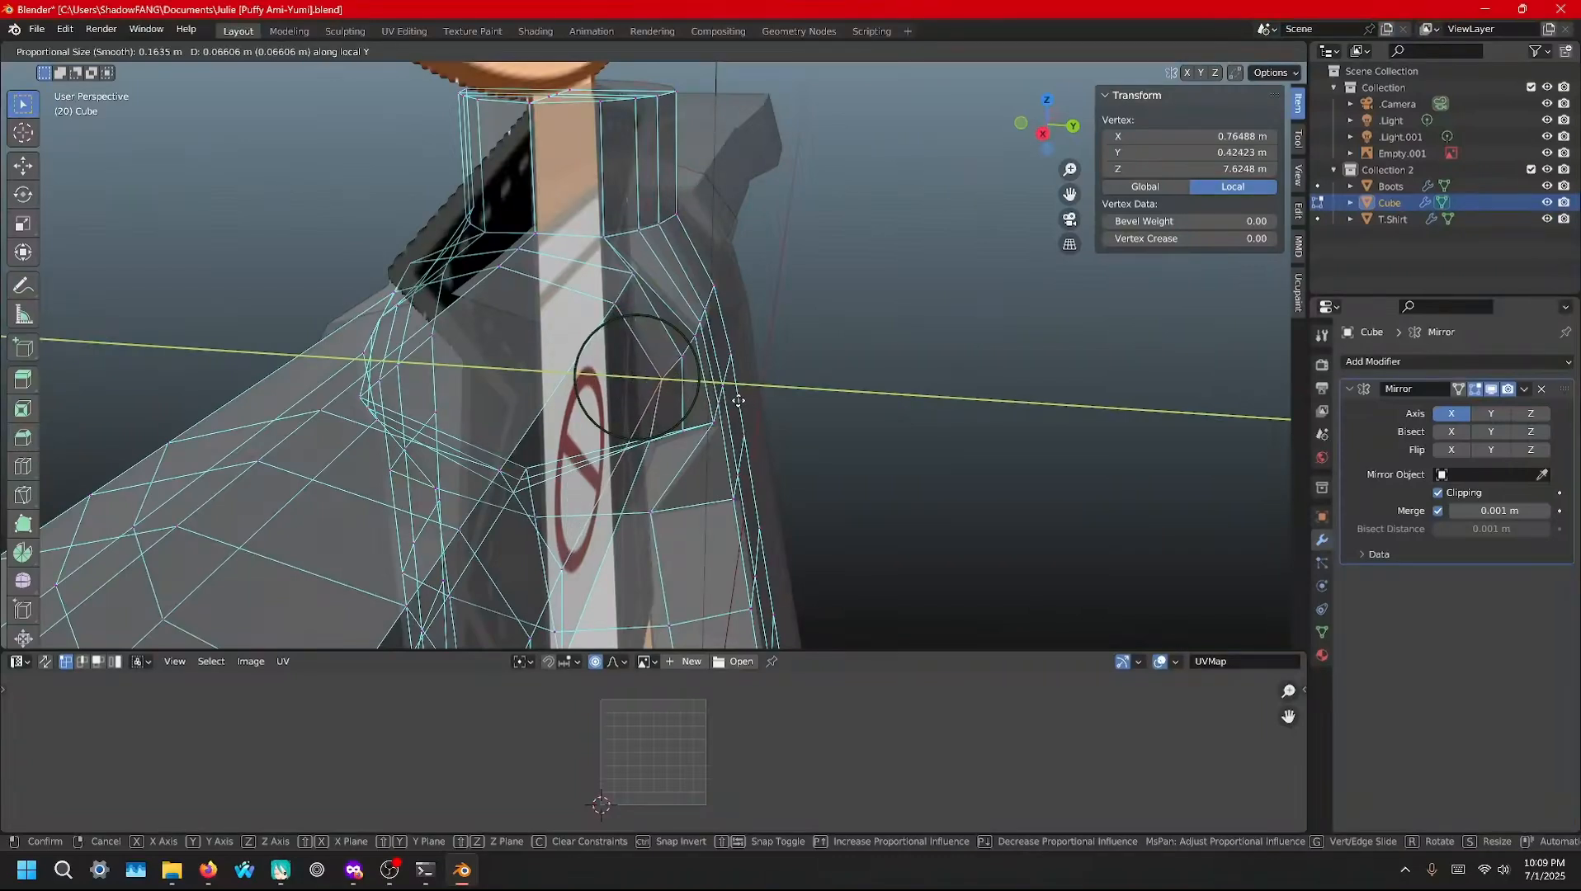
left_click(738, 399)
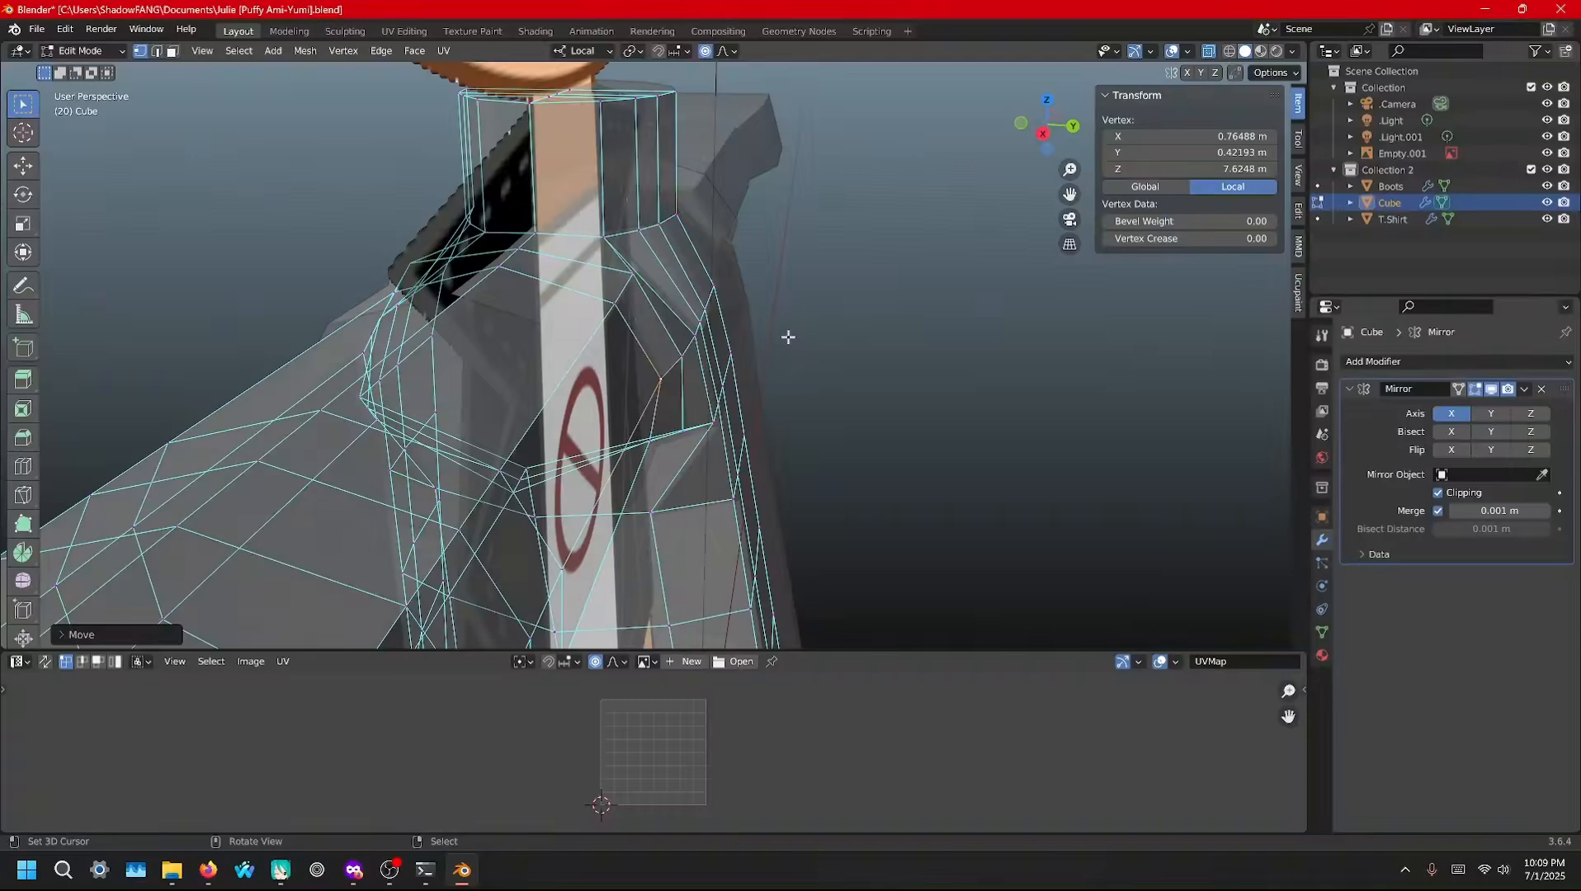
Examine the body and shirt against the character reference in Material Preview shading from the front
key("z")
left_click(766, 431)
mouse_move(805, 387)
middle_mouse_down()
mouse_move(812, 349)
mouse_move(660, 355)
mouse_move(520, 334)
mouse_move(494, 307)
mouse_move(782, 341)
mouse_move(803, 368)
mouse_move(685, 332)
mouse_move(933, 338)
mouse_move(921, 332)
middle_mouse_up()
scroll(685, 332, "down", 5)
middle_click_drag(681, 368, 698, 361)
scroll(698, 361, "down", 4)
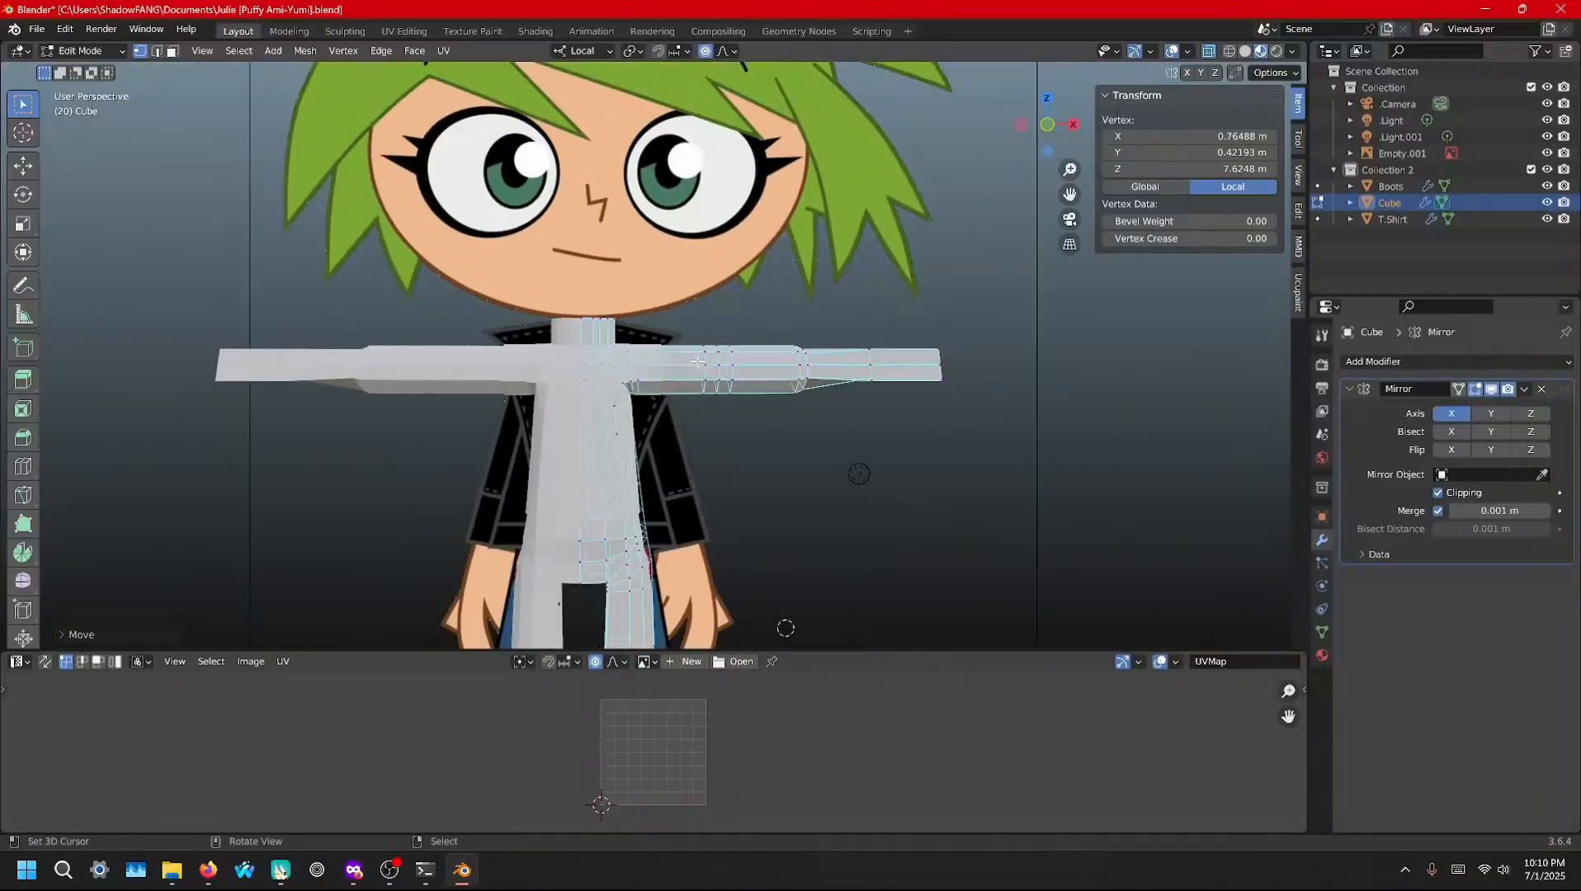
middle_click_drag(697, 421, 716, 416)
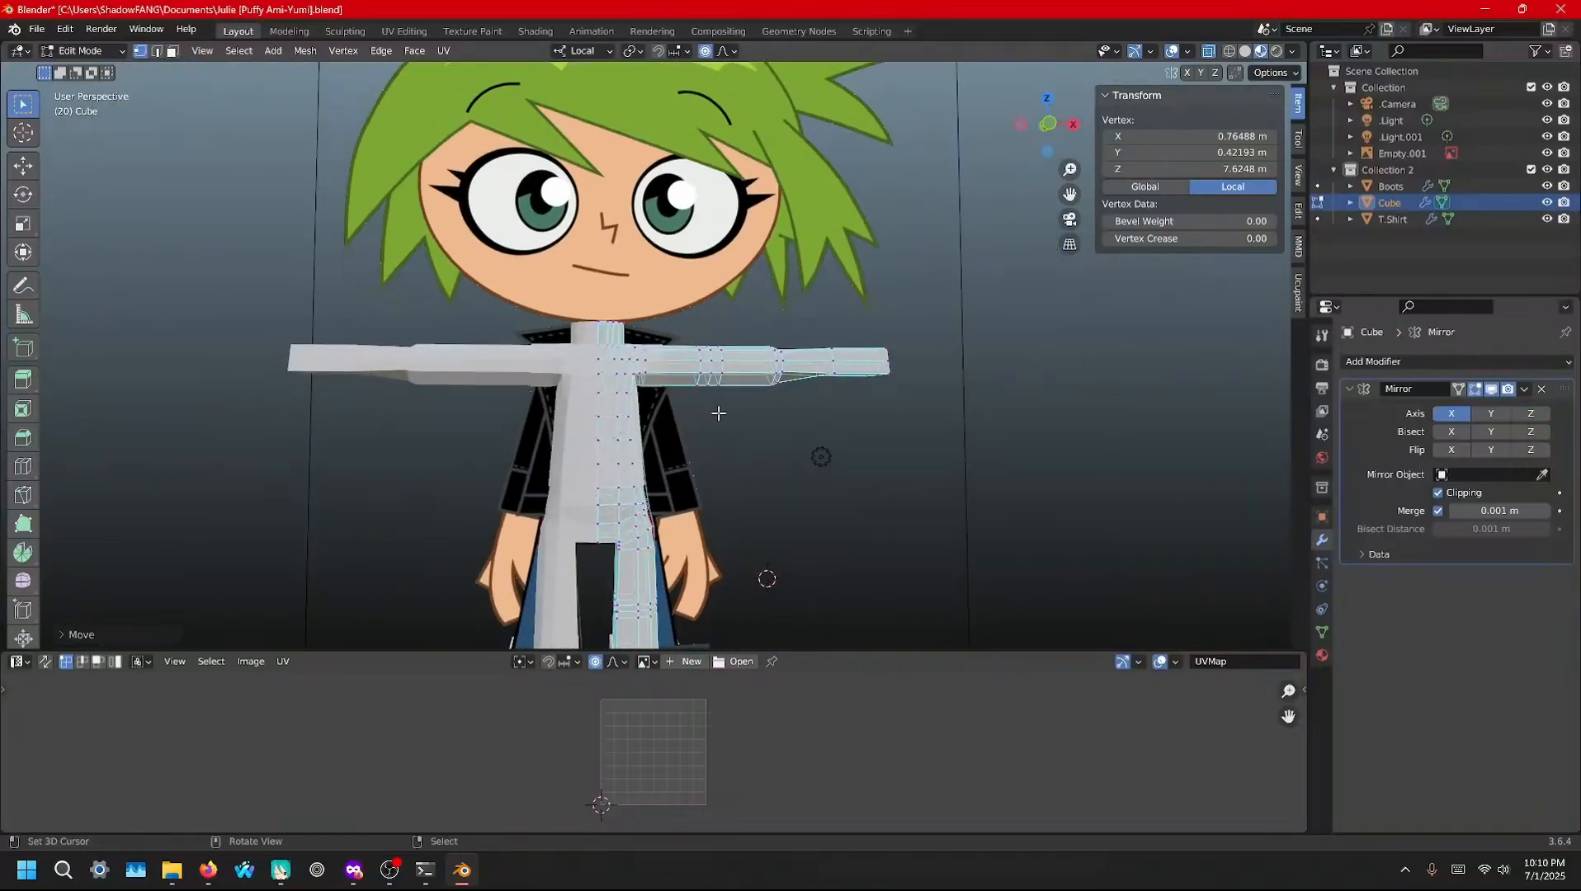
key("alt+z")
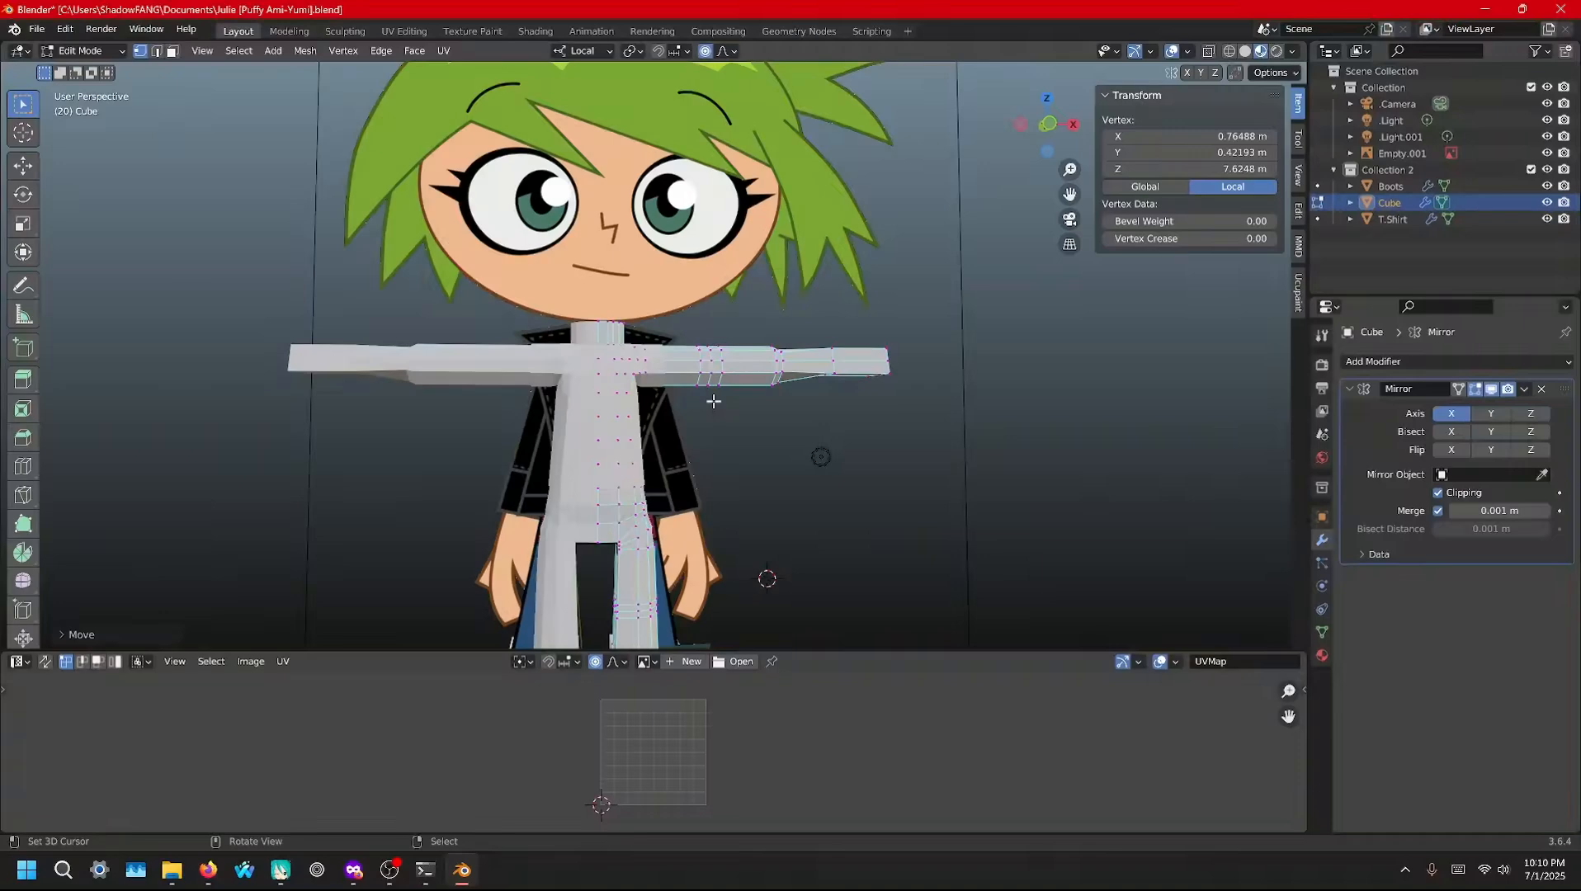
left_click(714, 401, "alt")
middle_click_drag(707, 401, 518, 430)
key("ctrl+z")
key("ctrl+z")
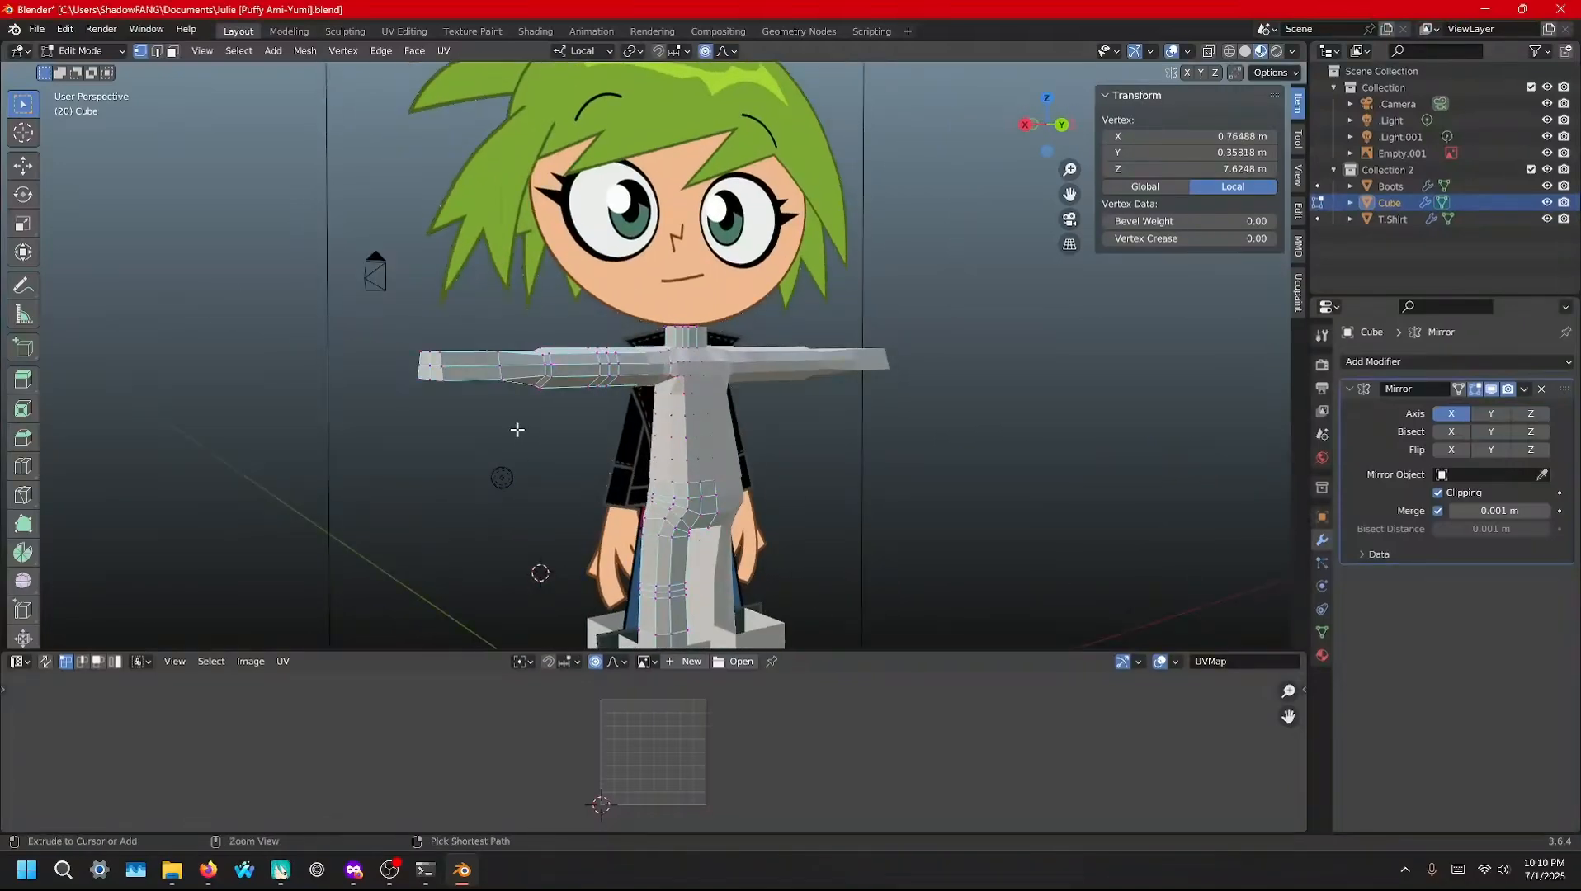
key("ctrl+z")
key("ctrl+z")
key("ctrl+shift+z")
key("ctrl+shift+z")
key("ctrl+shift+z")
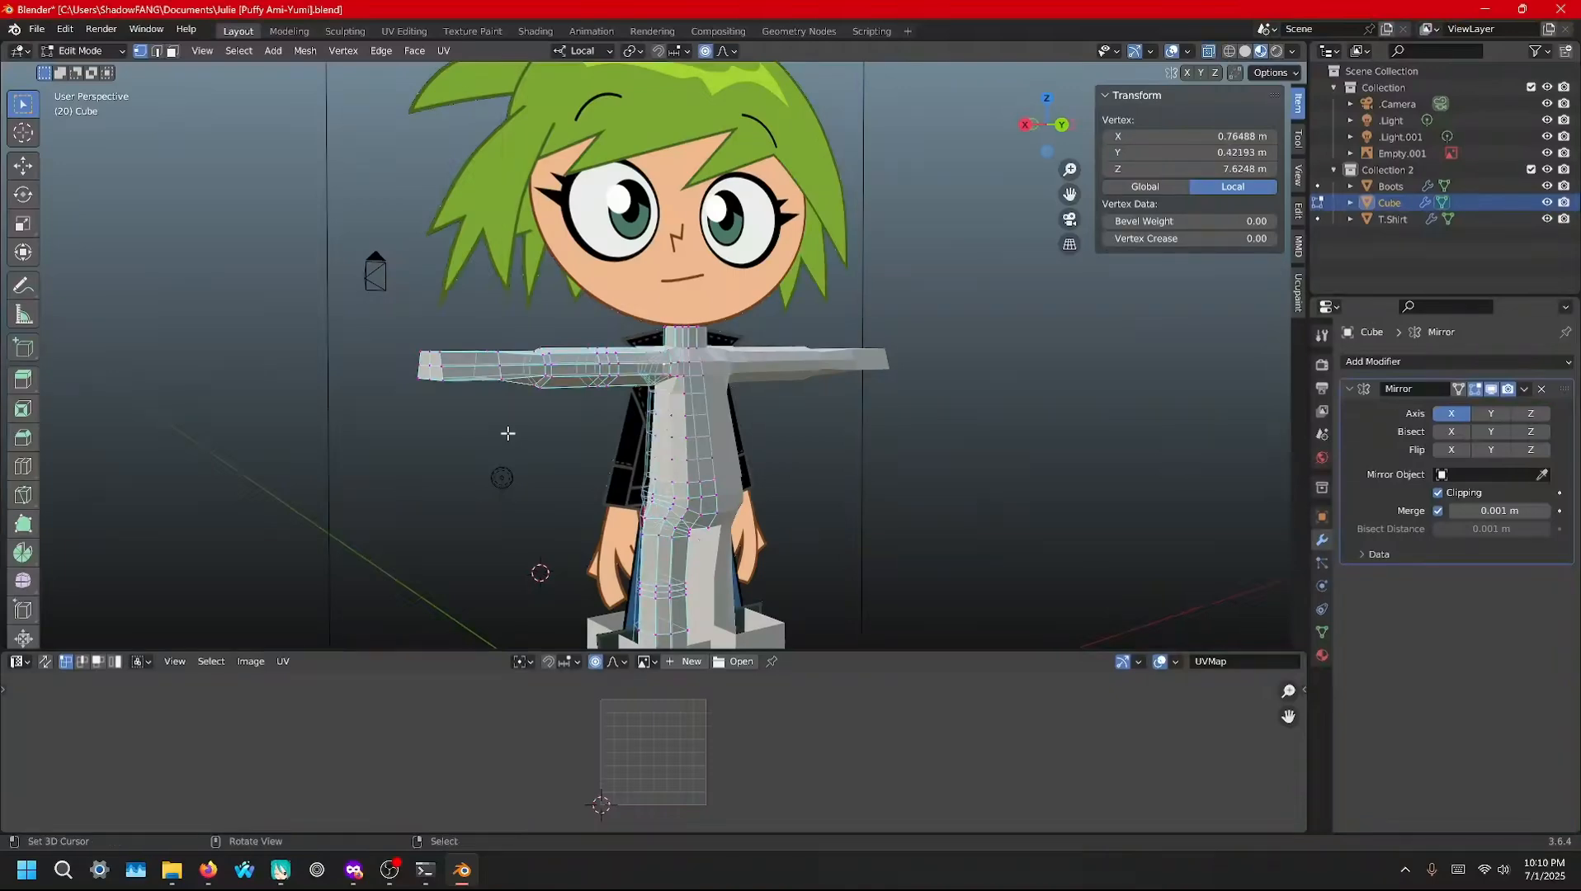
Select the body mesh's torso and upper arm vertices, leaving the hand, hips and leg out
middle_click_drag(361, 405, 750, 399)
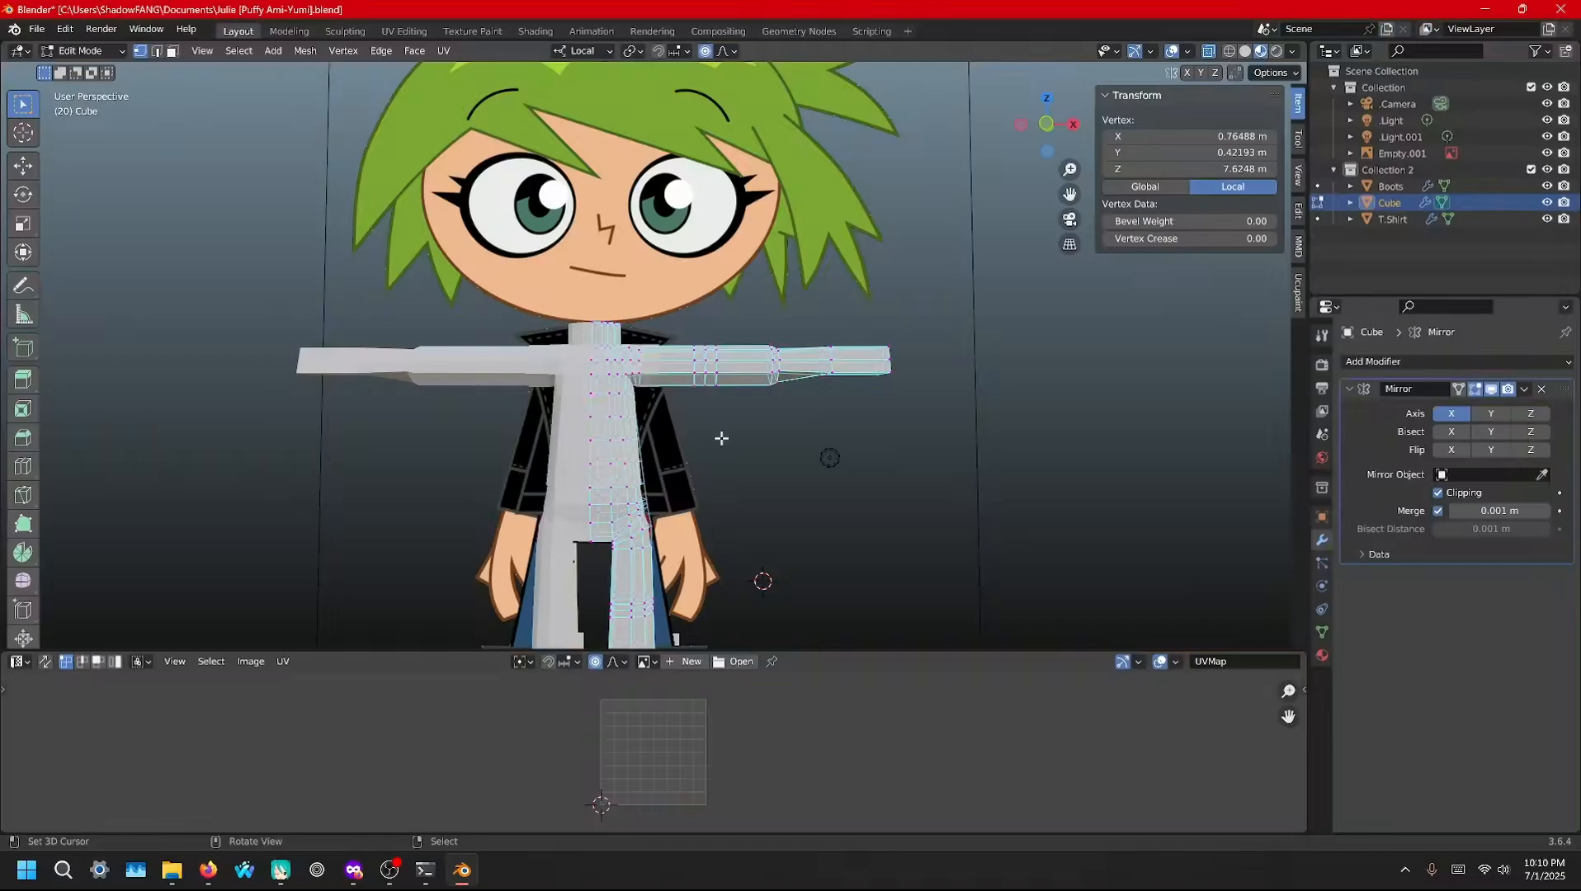
middle_click_drag(685, 447, 702, 430)
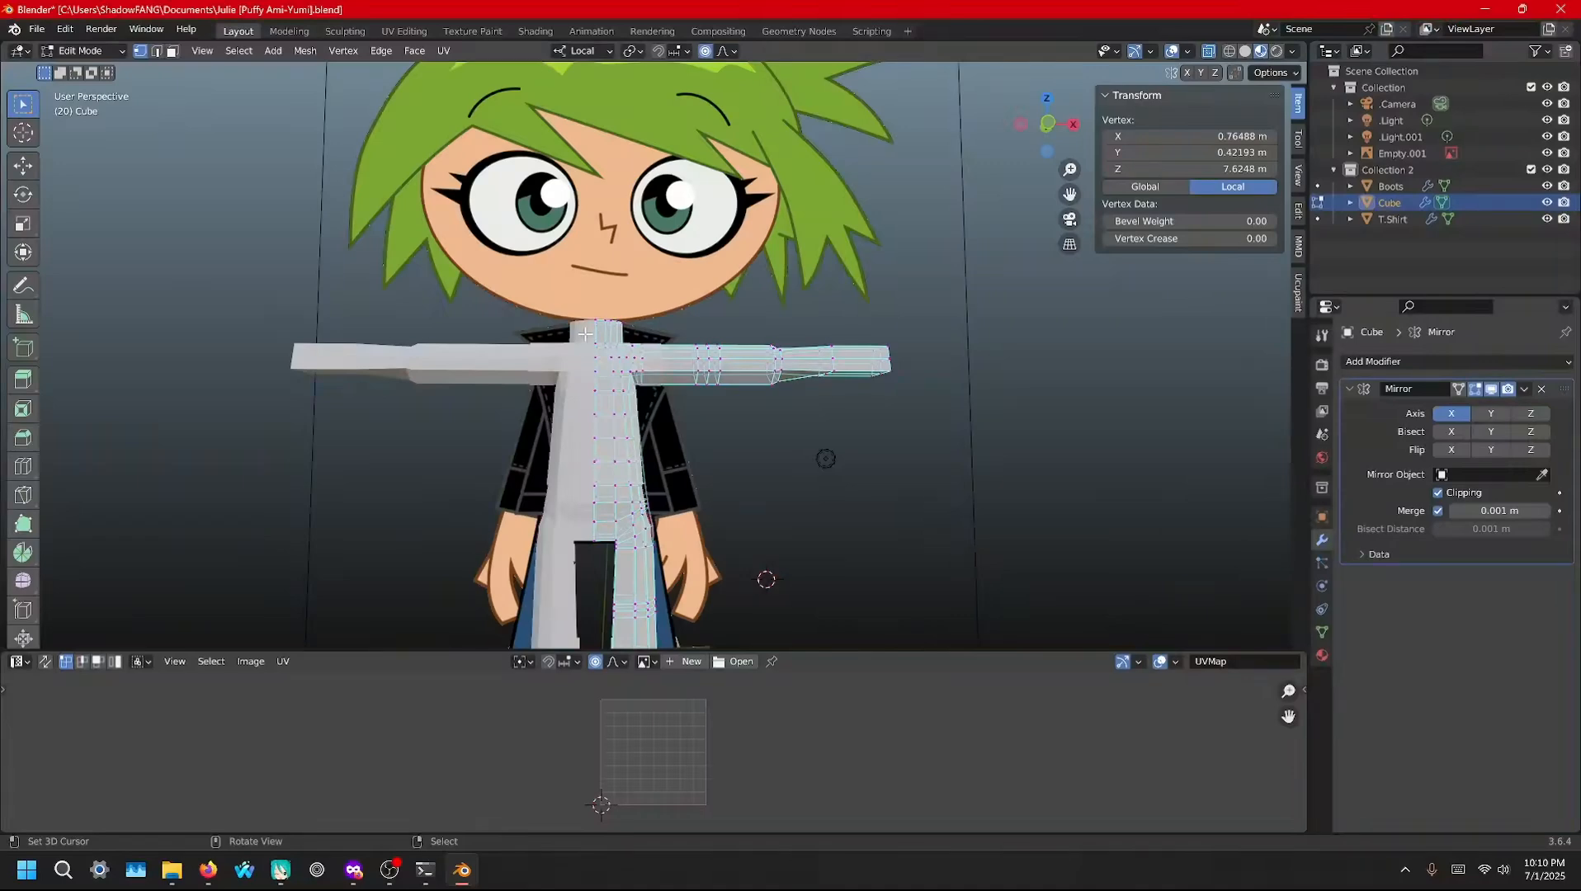
left_click_drag(585, 334, 686, 394)
left_click_drag(732, 447, 776, 492)
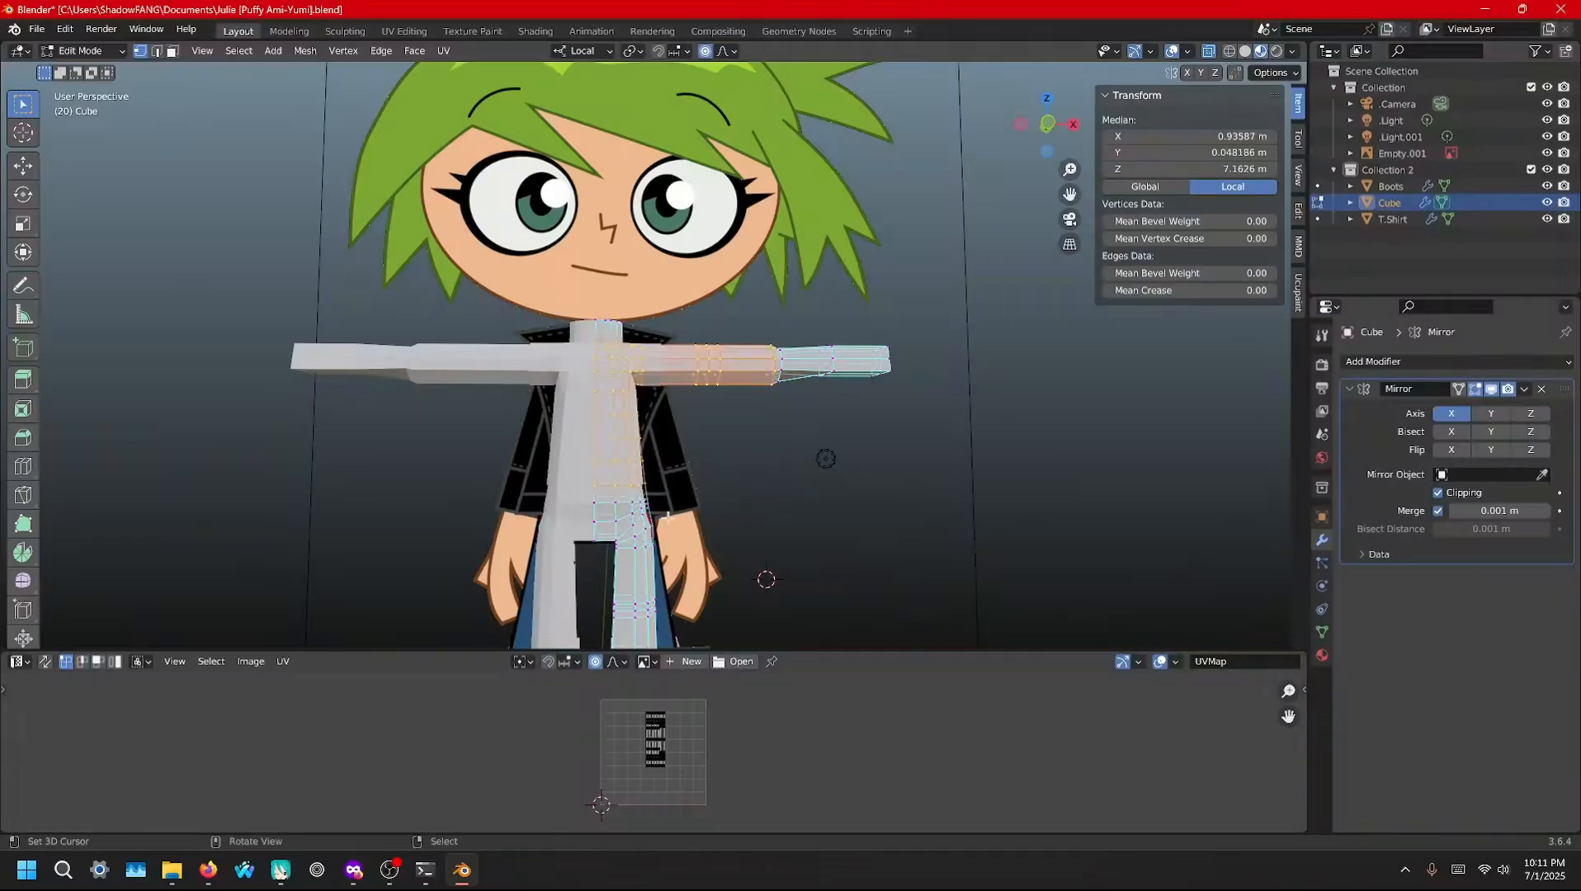
Compare the selection in Solid and Material Preview shading, settling on Solid with X-ray on
key("alt+z")
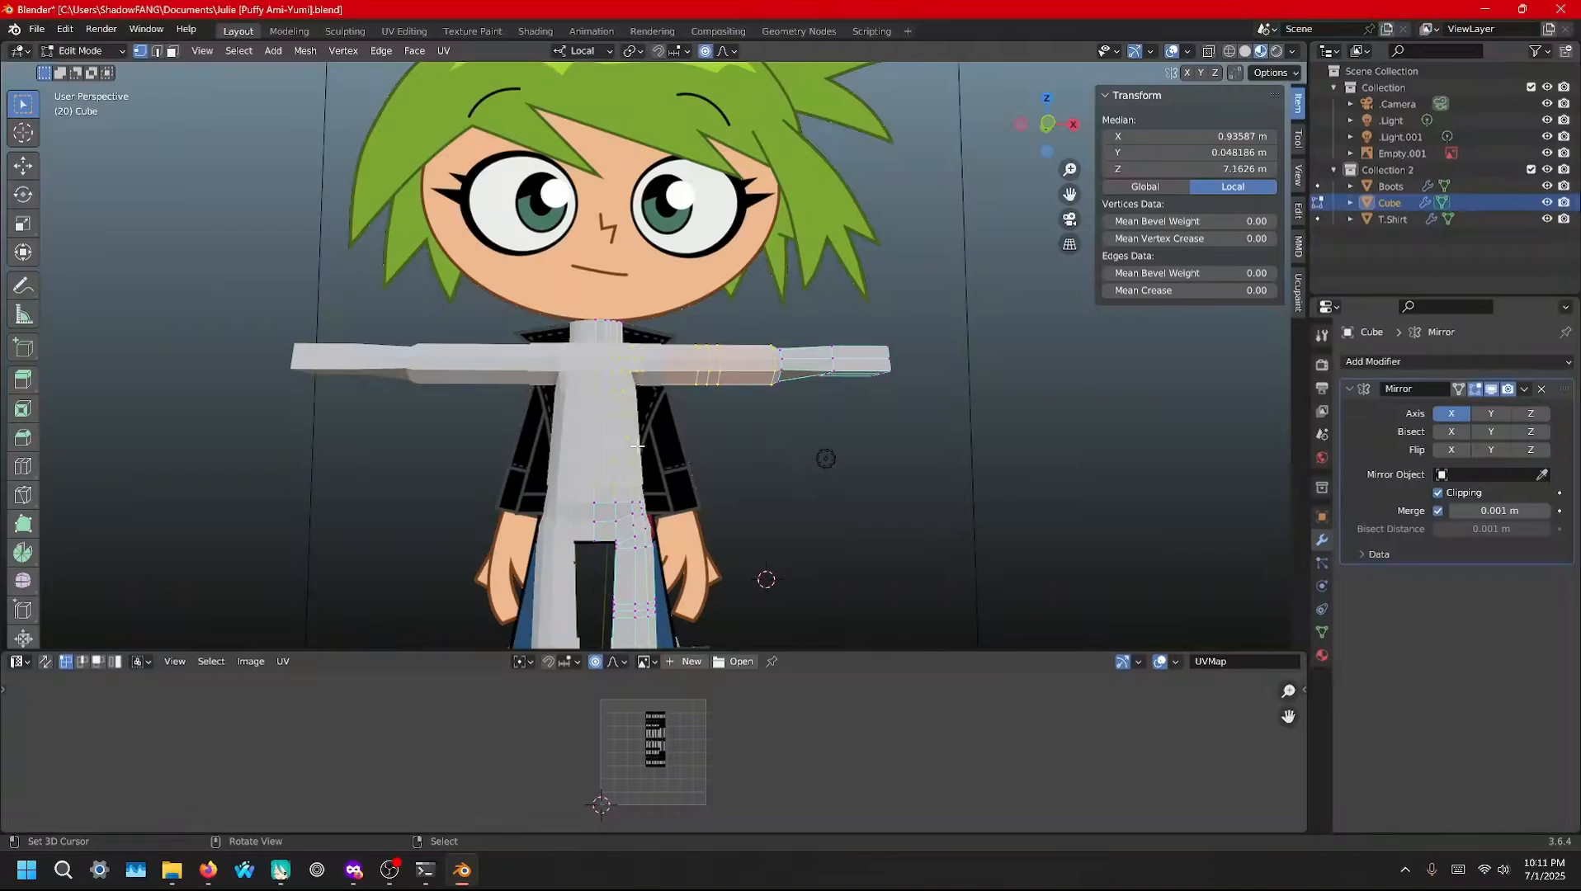
key("z")
left_click(776, 445)
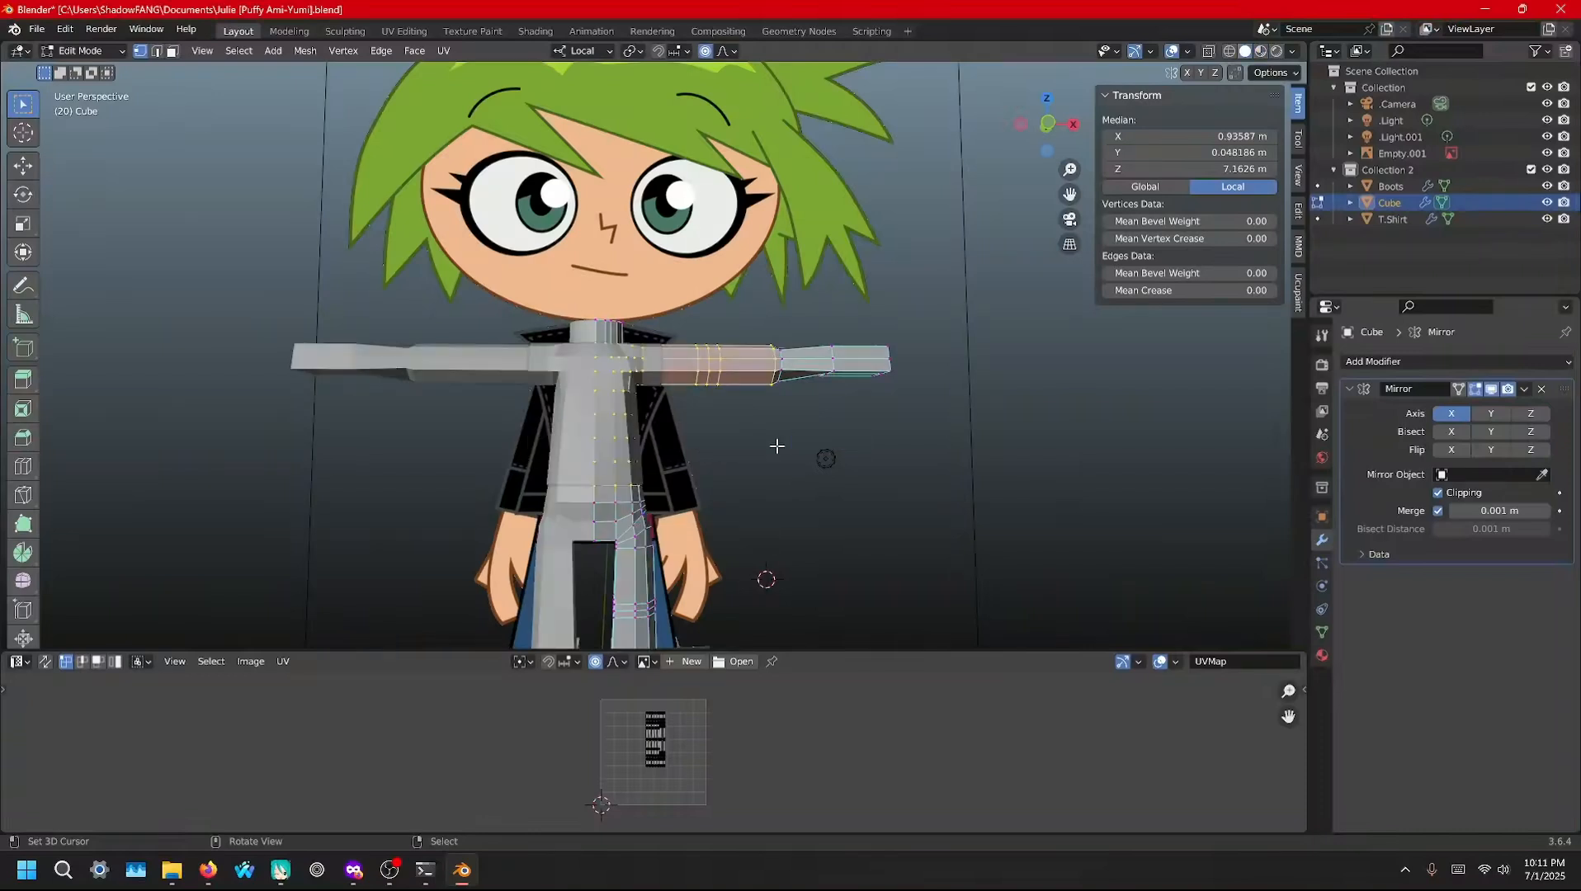
key("alt+z")
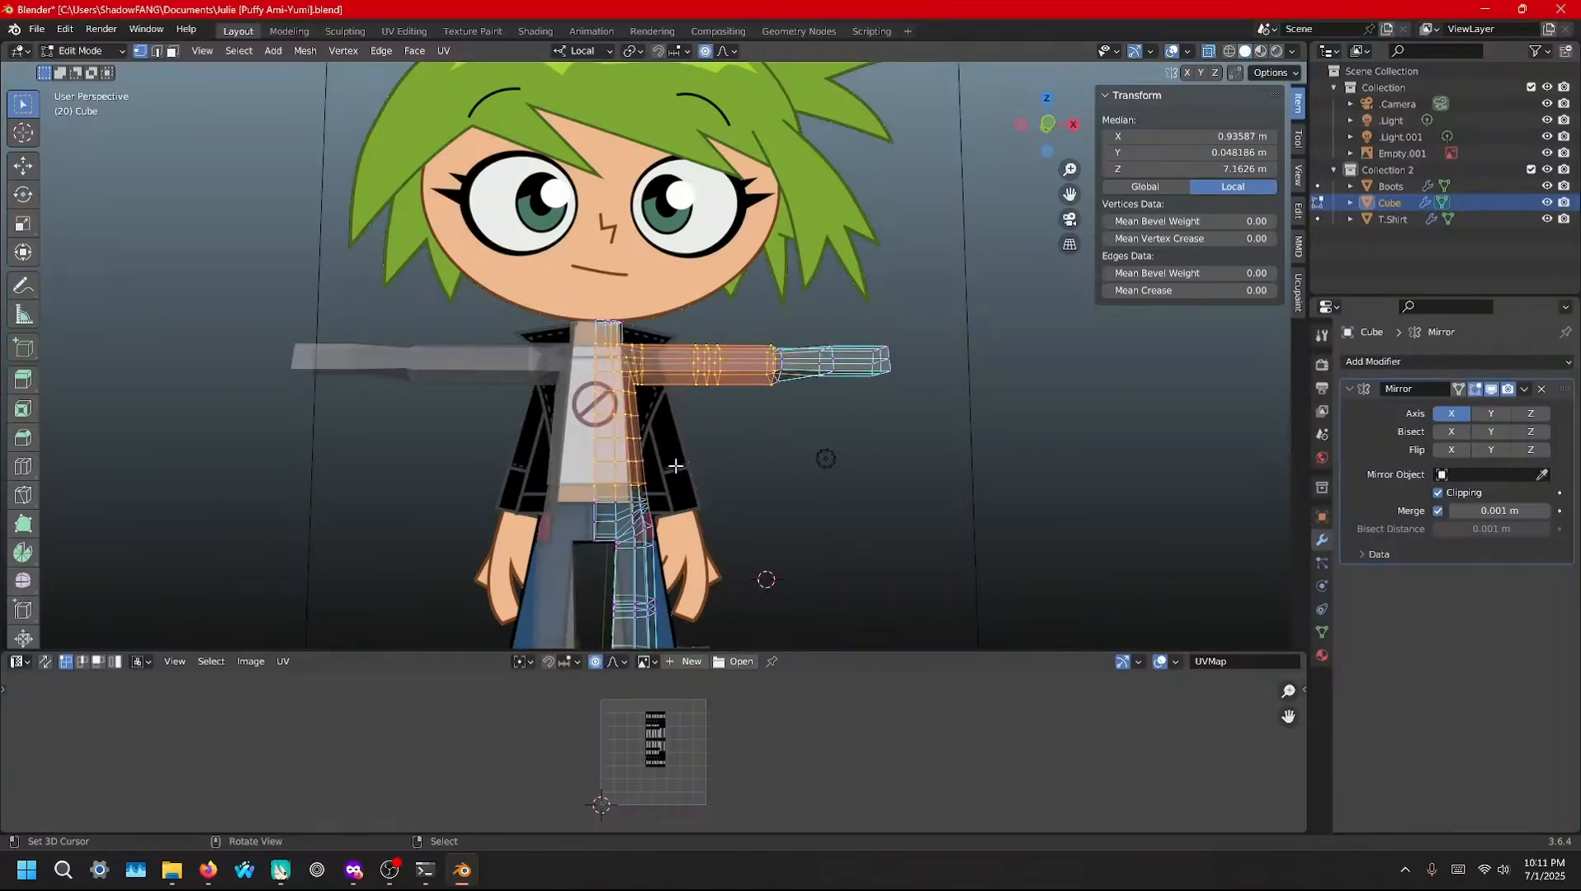
key("z")
left_click(663, 554)
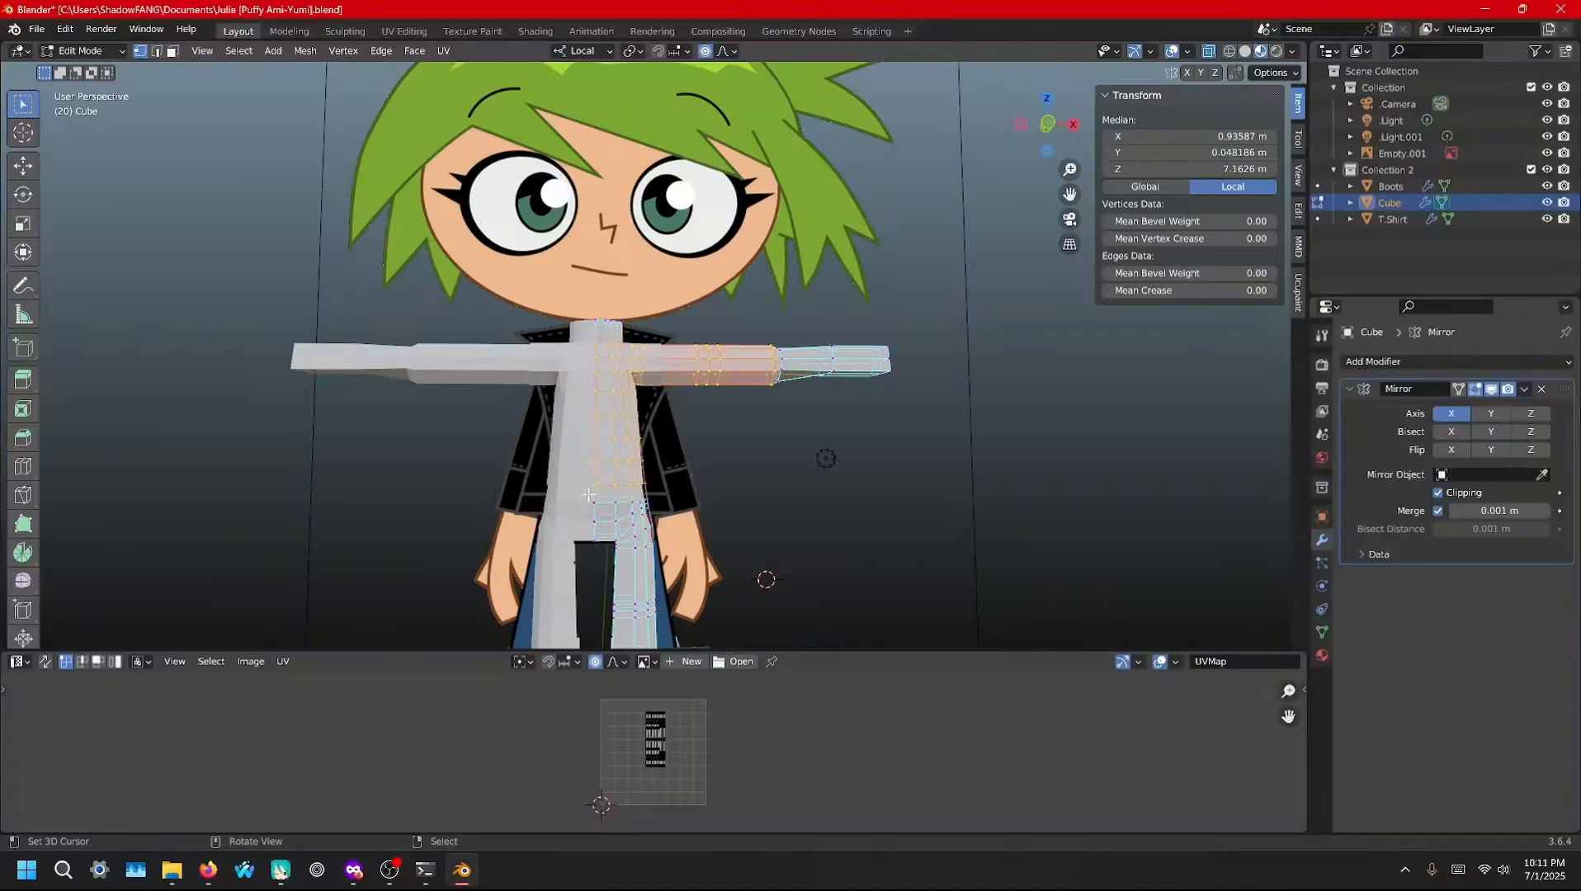
key("z")
left_click(703, 495)
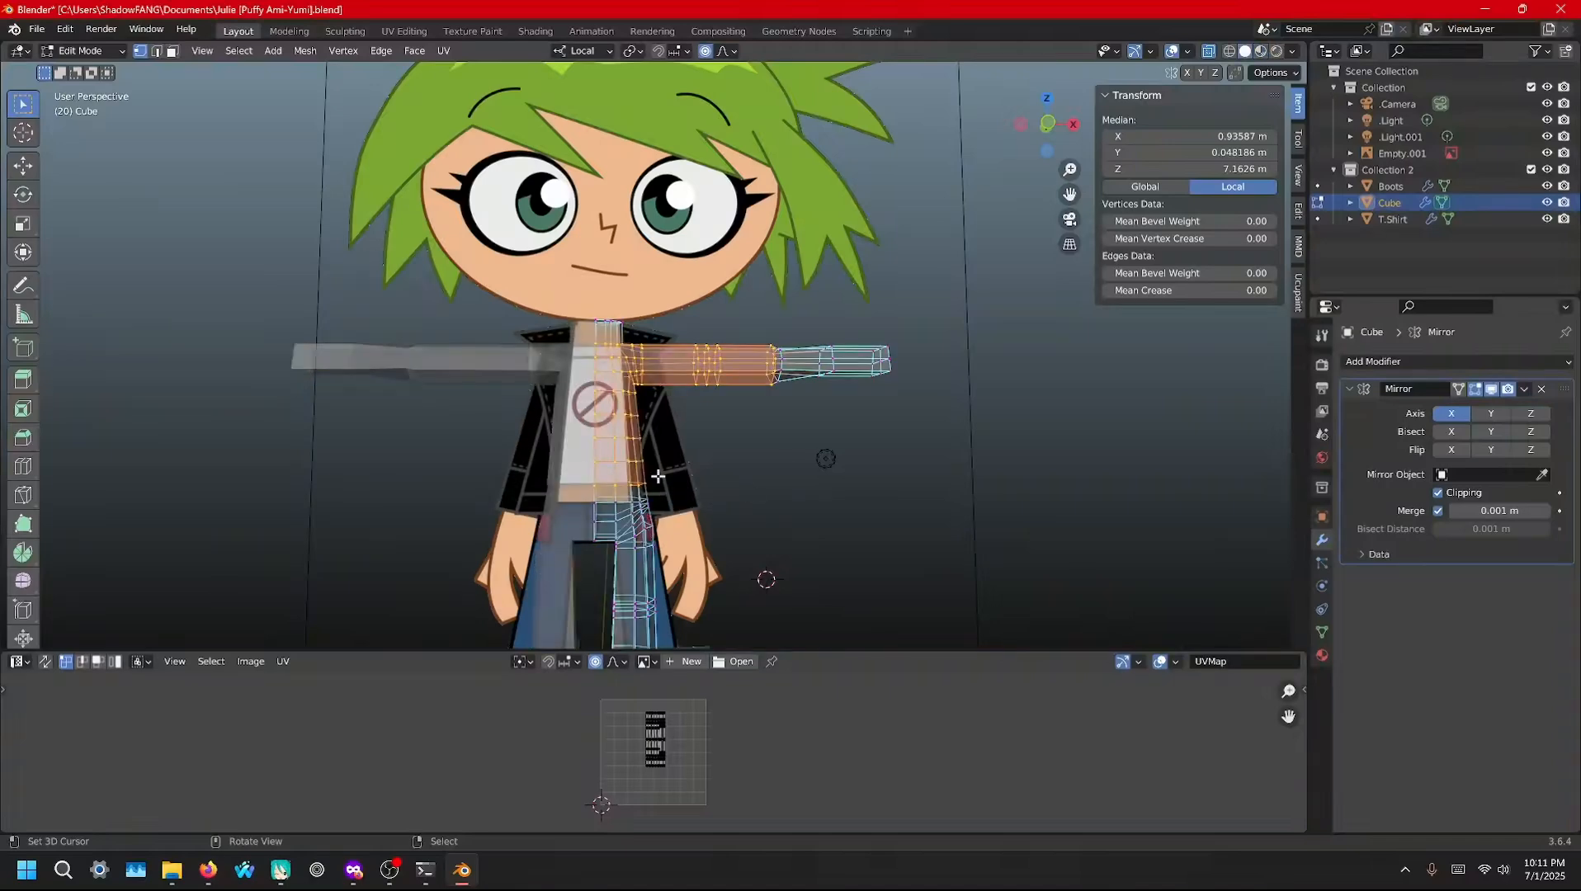
Add the waist vertices down to the top of the jeans to the torso and arm selection
scroll(657, 476, "down", 5, "shift")
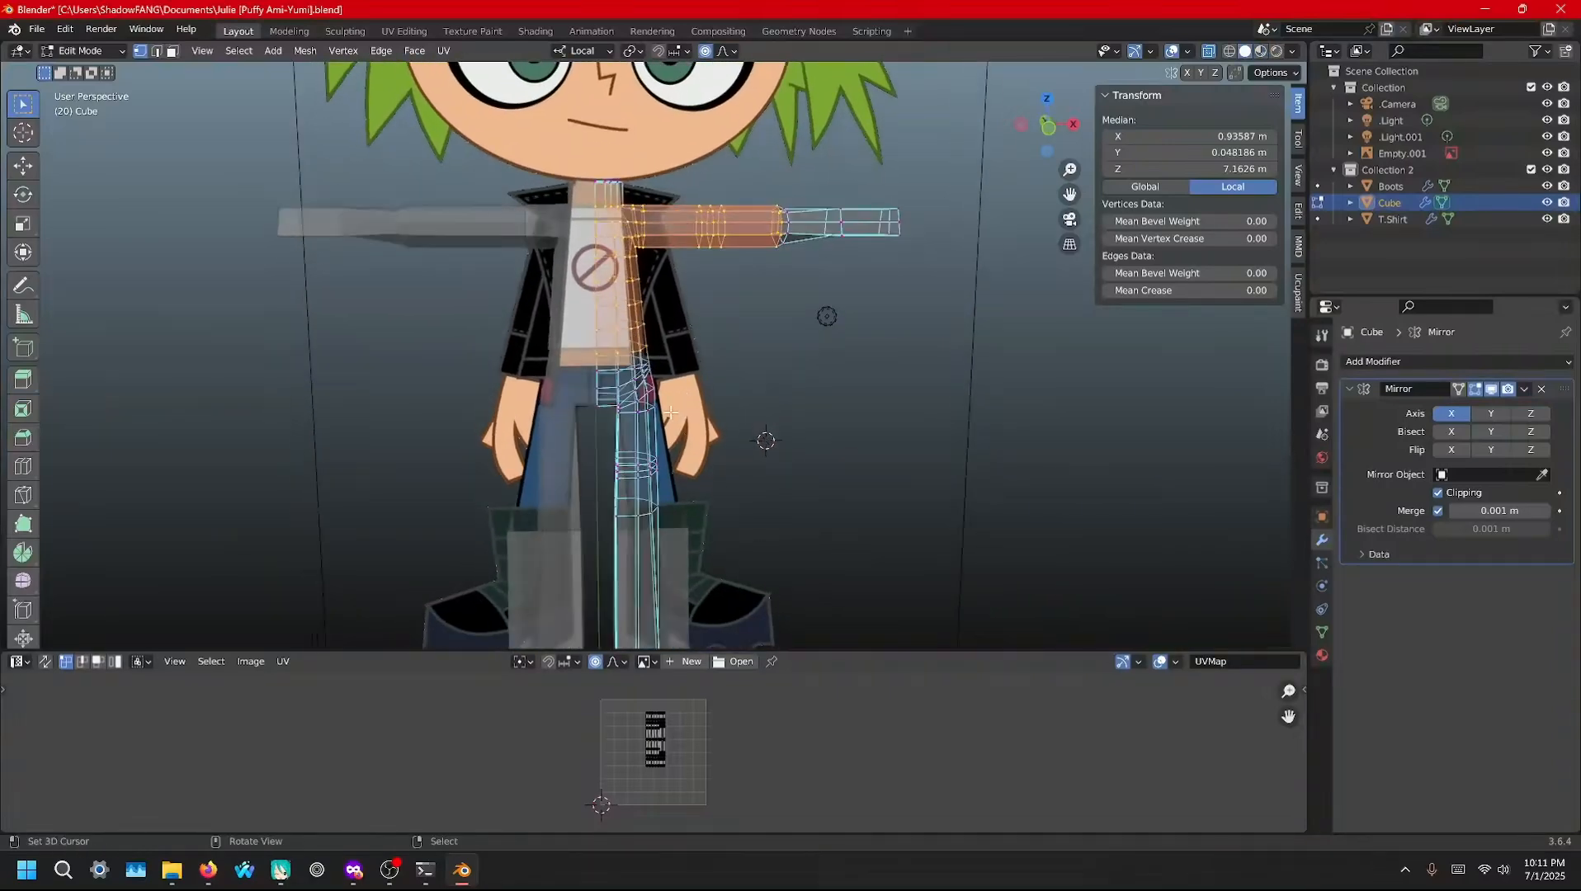
middle_click_drag(713, 417, 675, 394)
scroll(751, 417, "up", 3)
scroll(751, 417, "up", 2)
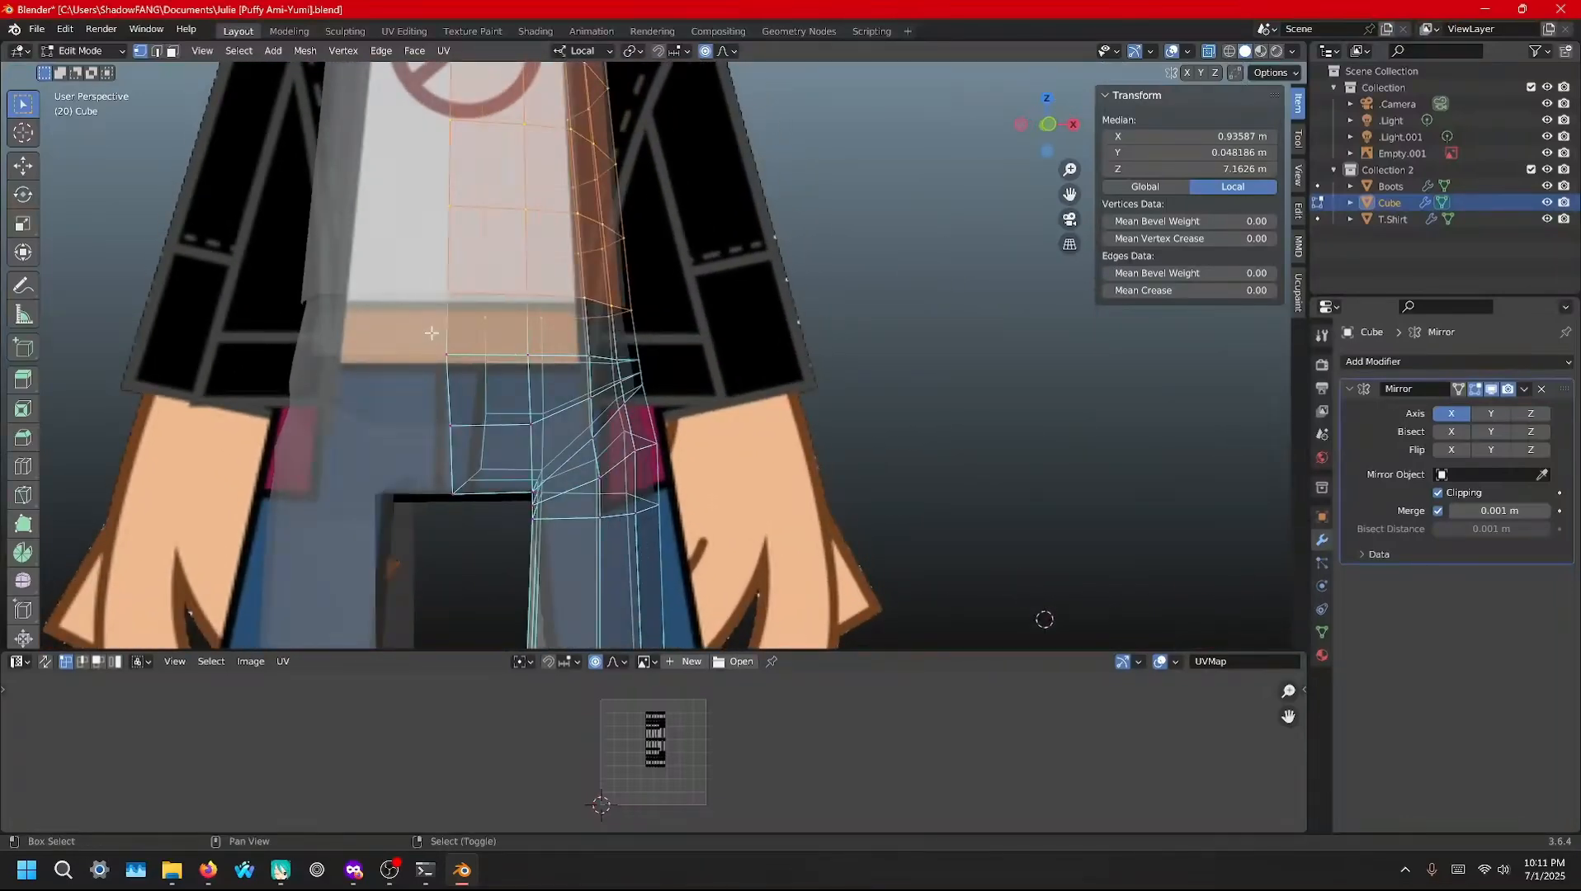
left_click_drag(414, 326, 649, 368)
scroll(644, 371, "down", 1)
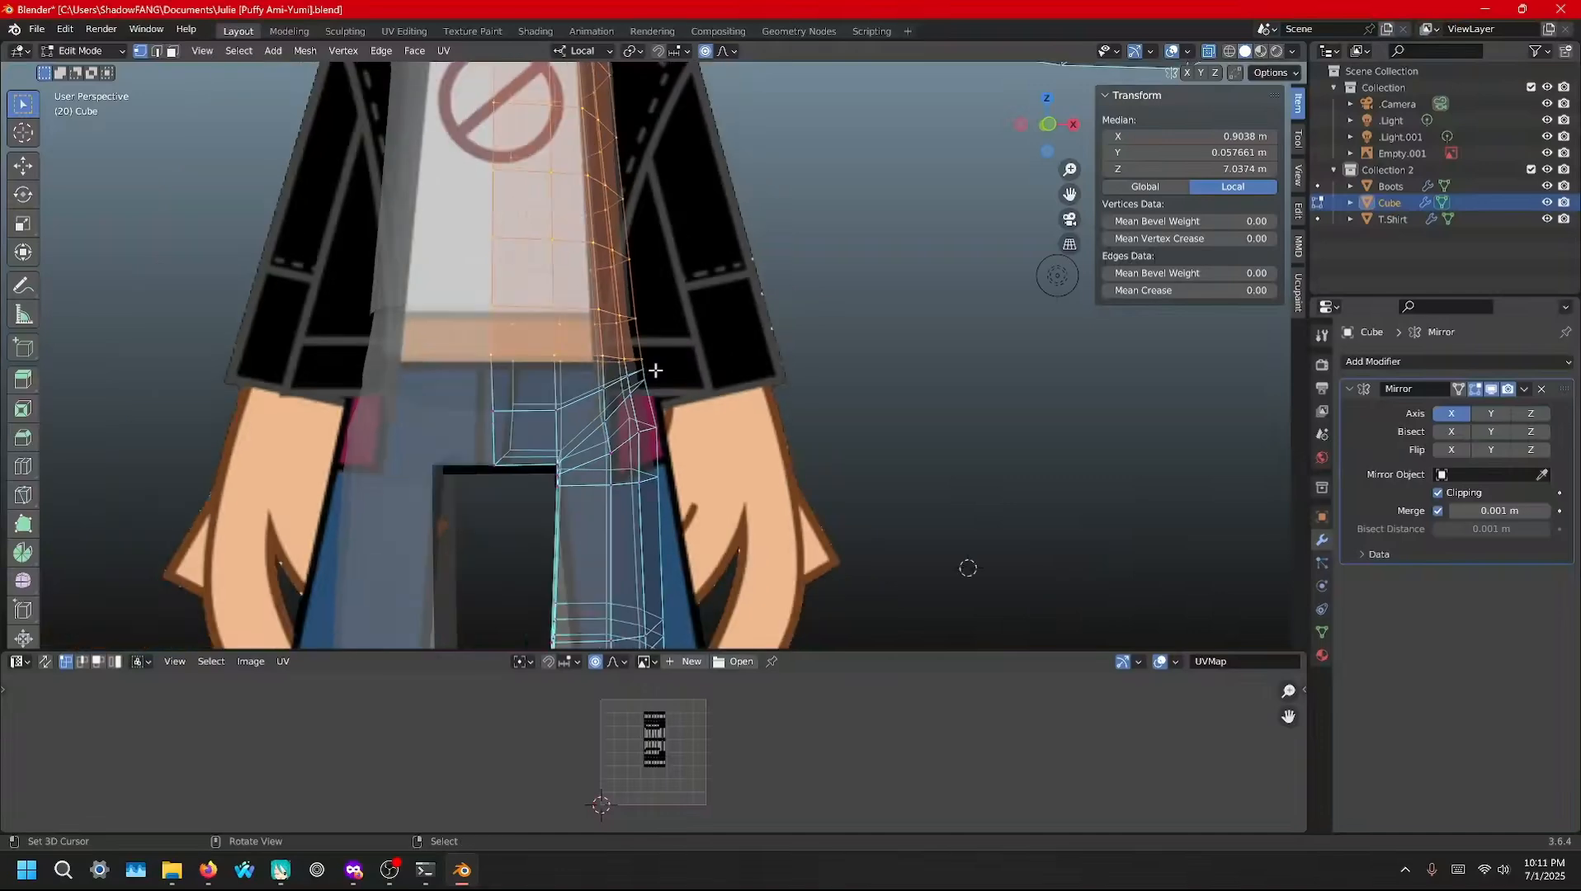
scroll(646, 391, "down", 6)
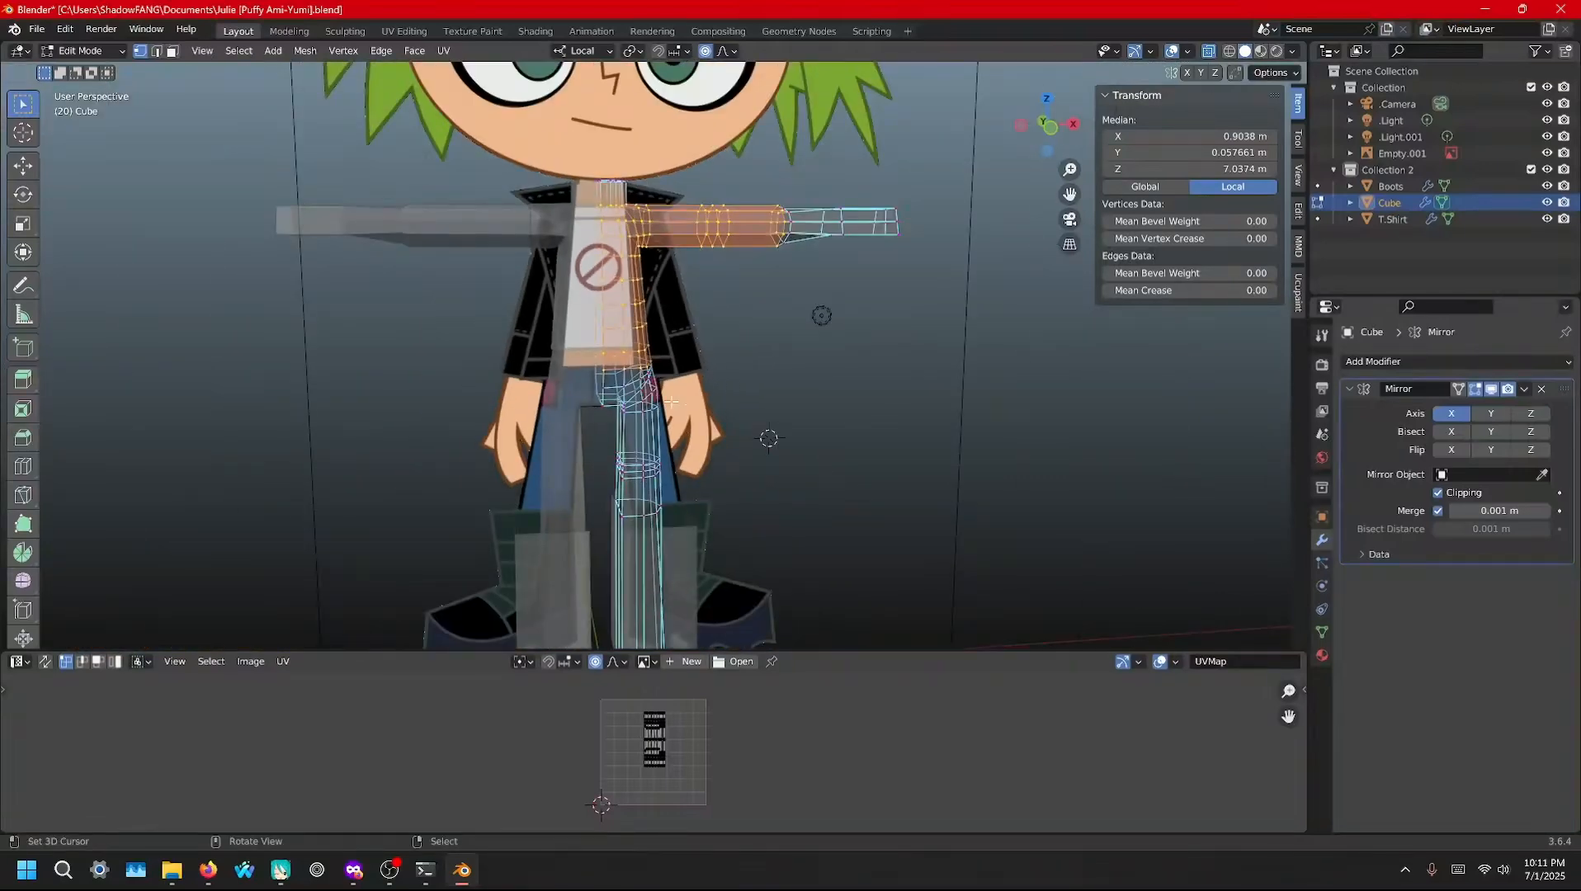
Leave mesh editing and duplicate the whole body object in place
key("Tab")
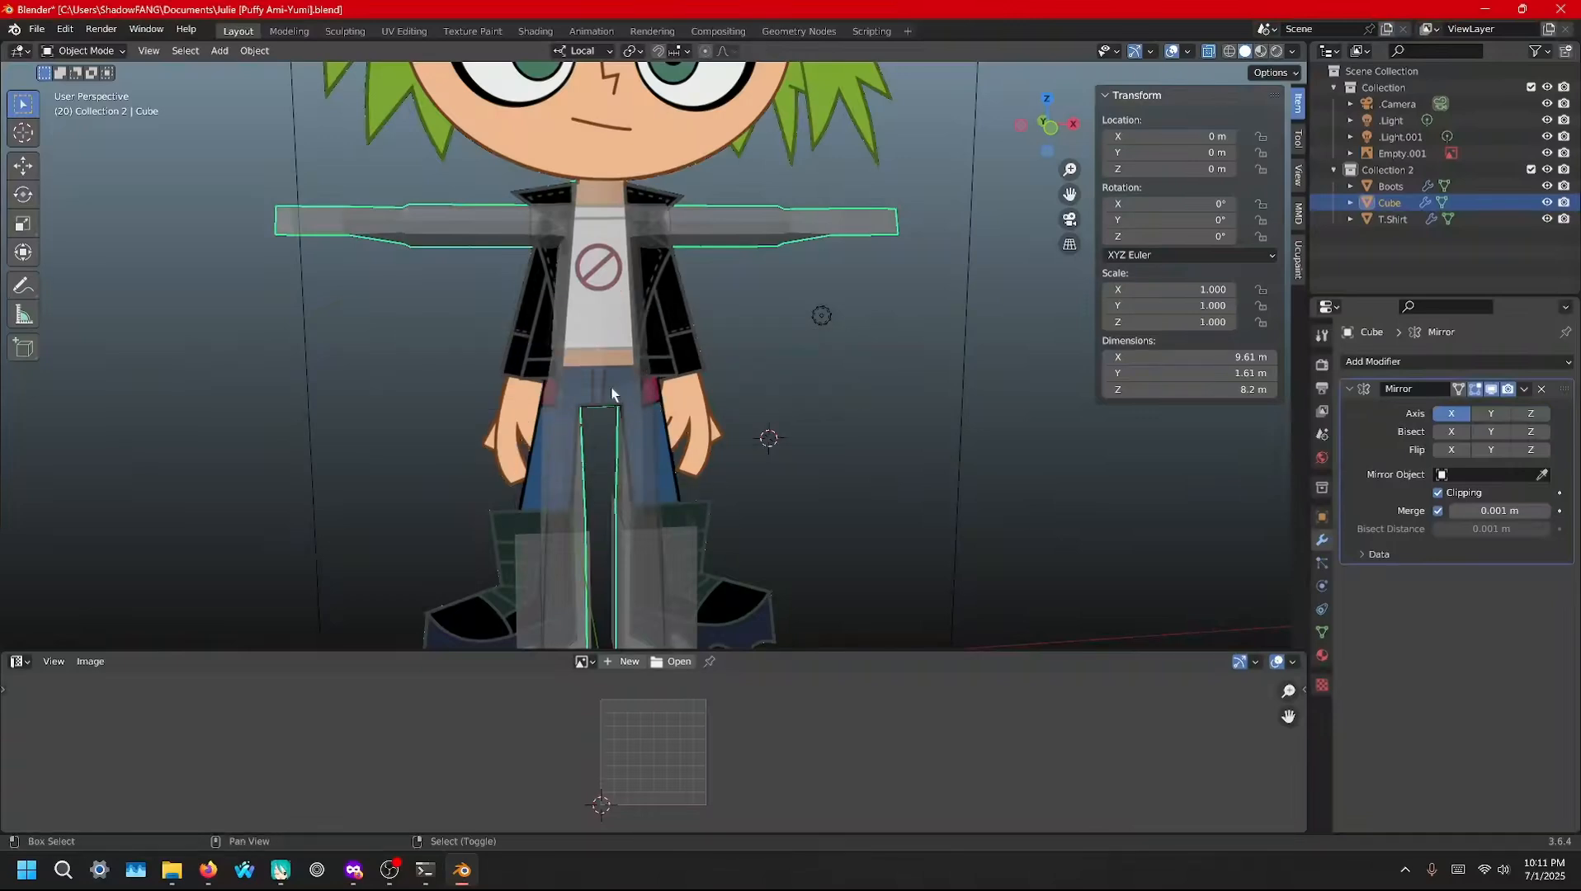
key("shift+d")
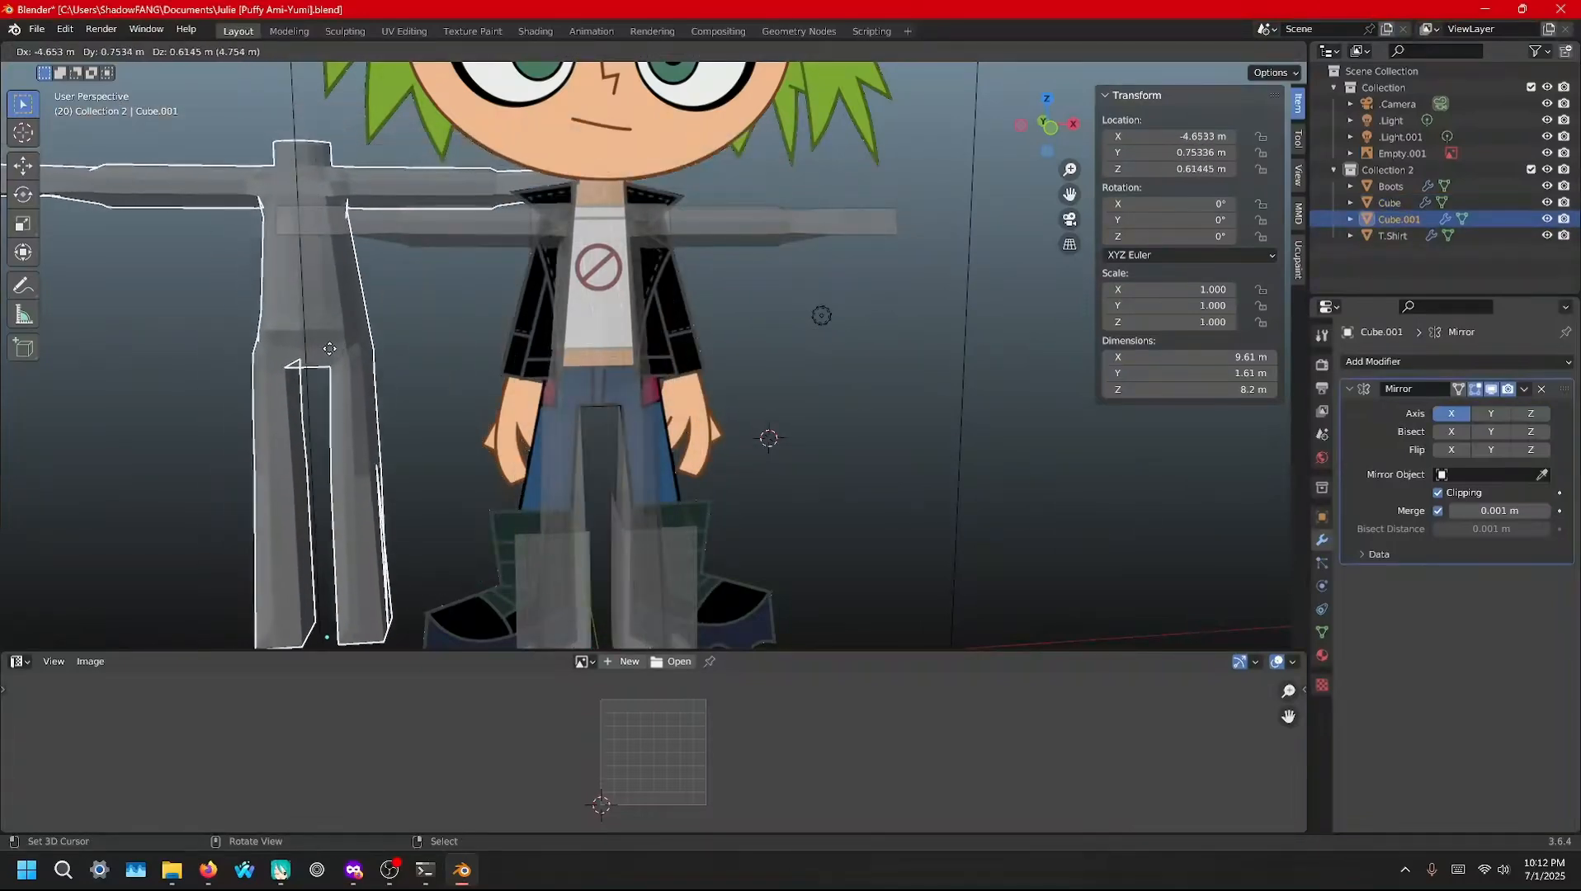
right_click(373, 359)
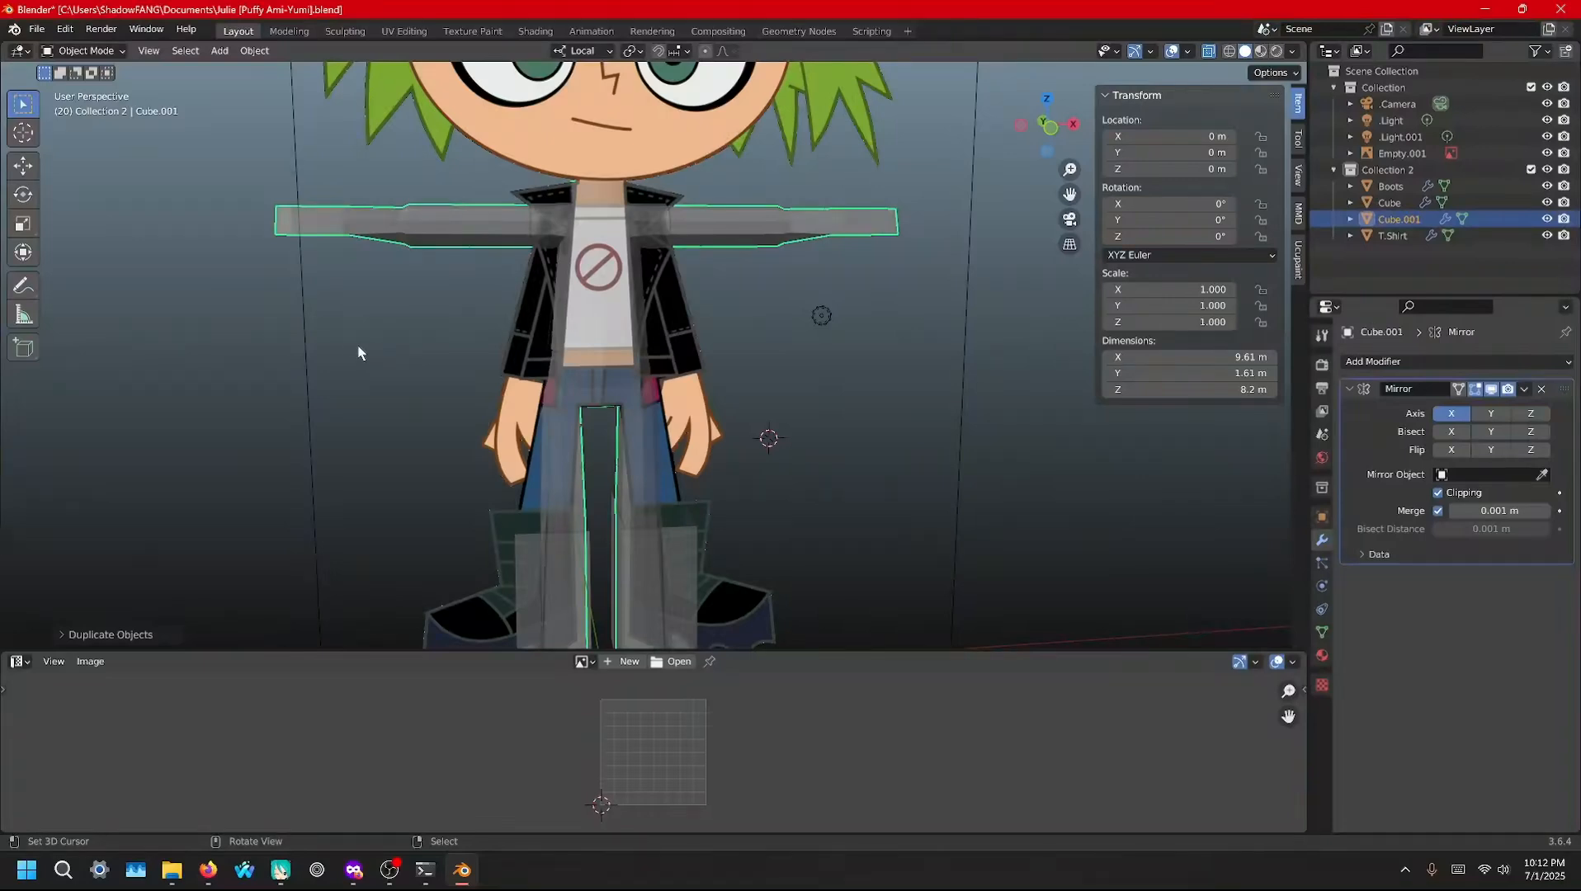
Edit the duplicated body's mesh, invert the selection and delete those vertices so only the torso and upper arm are kept
key("Tab")
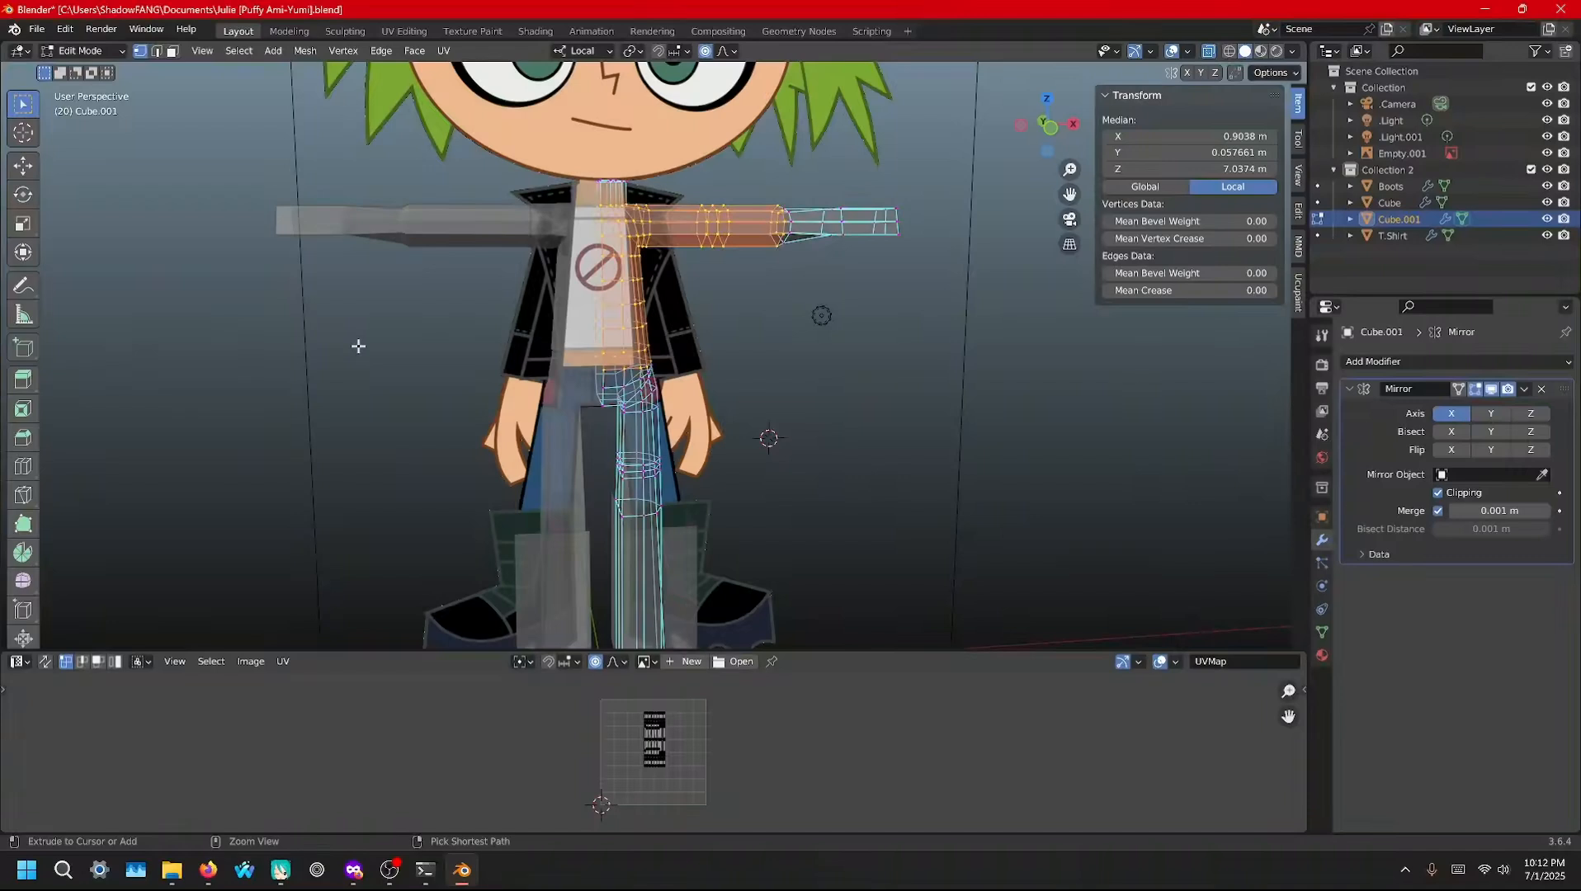
key("ctrl+i")
key("x")
left_click(358, 346)
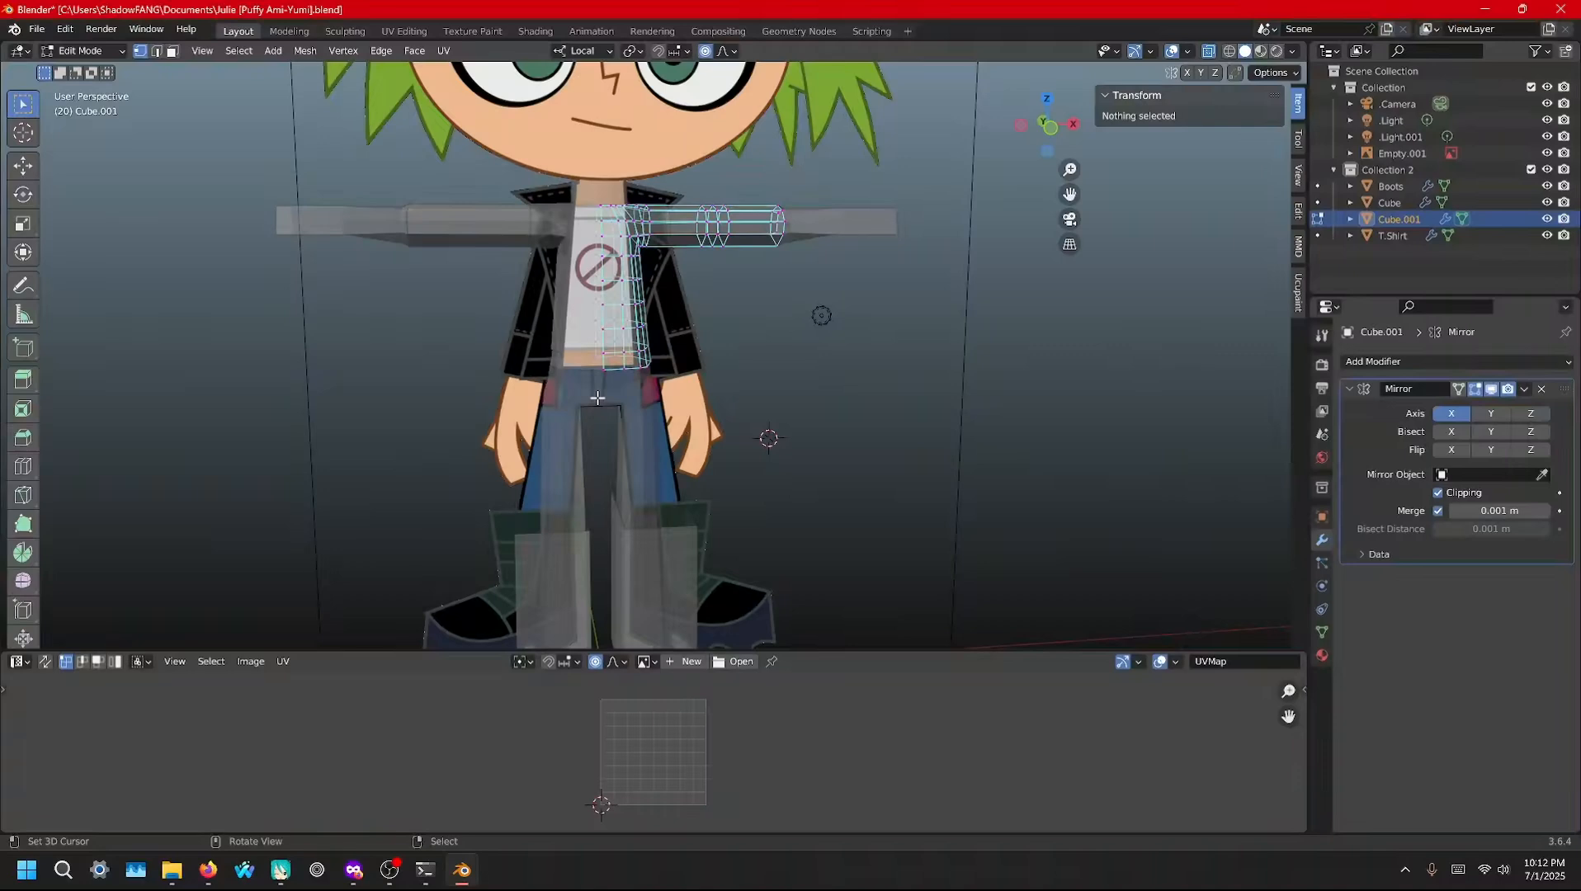
middle_click_drag(597, 398, 579, 376)
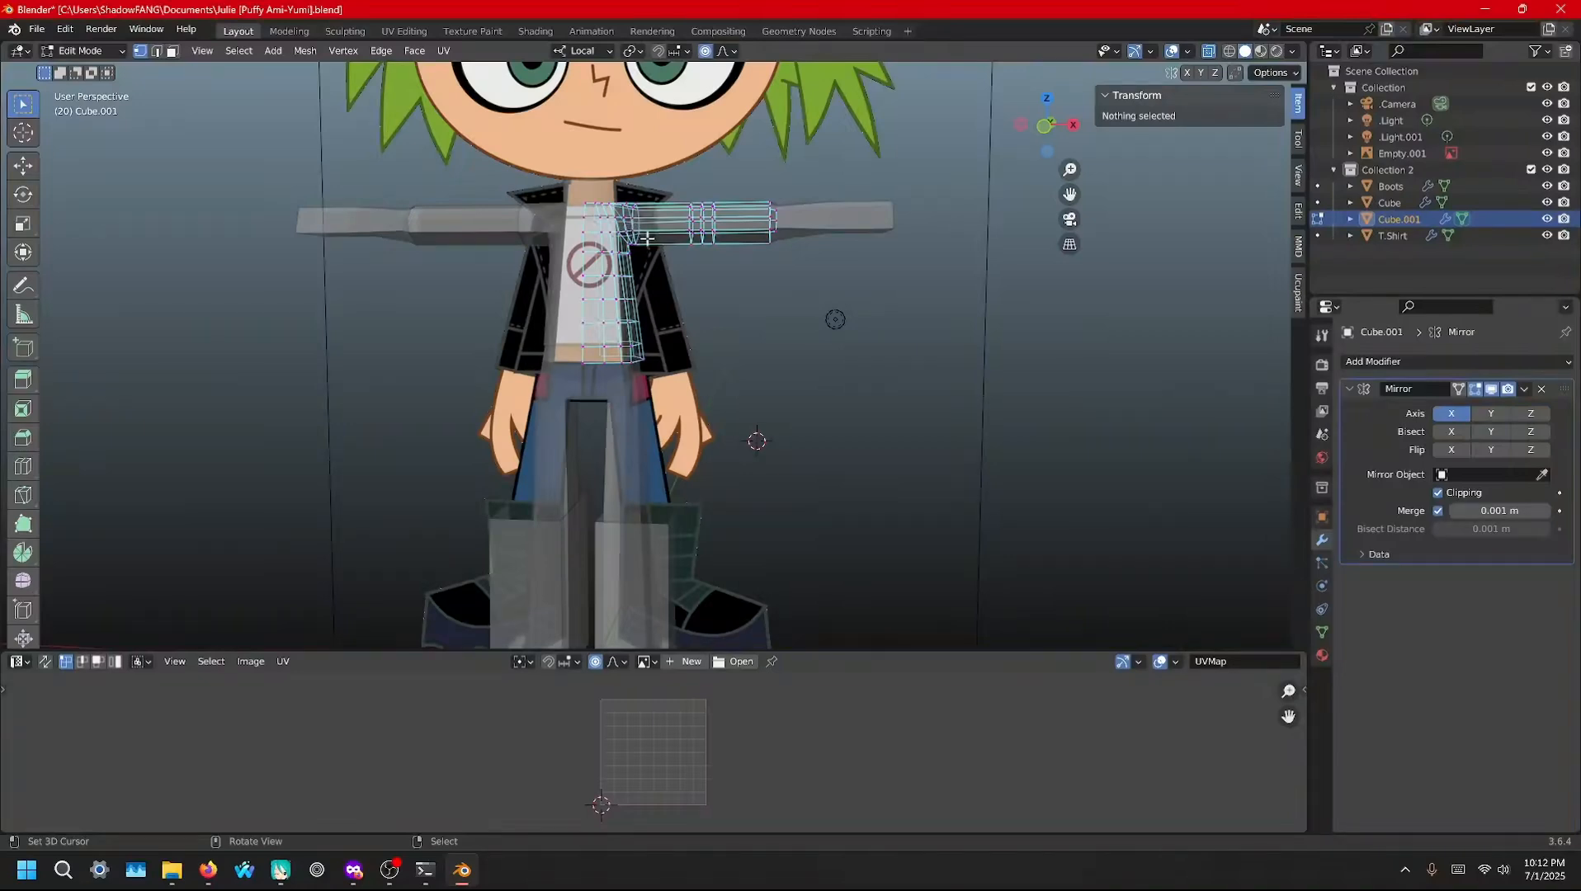
middle_click_drag(648, 239, 652, 264)
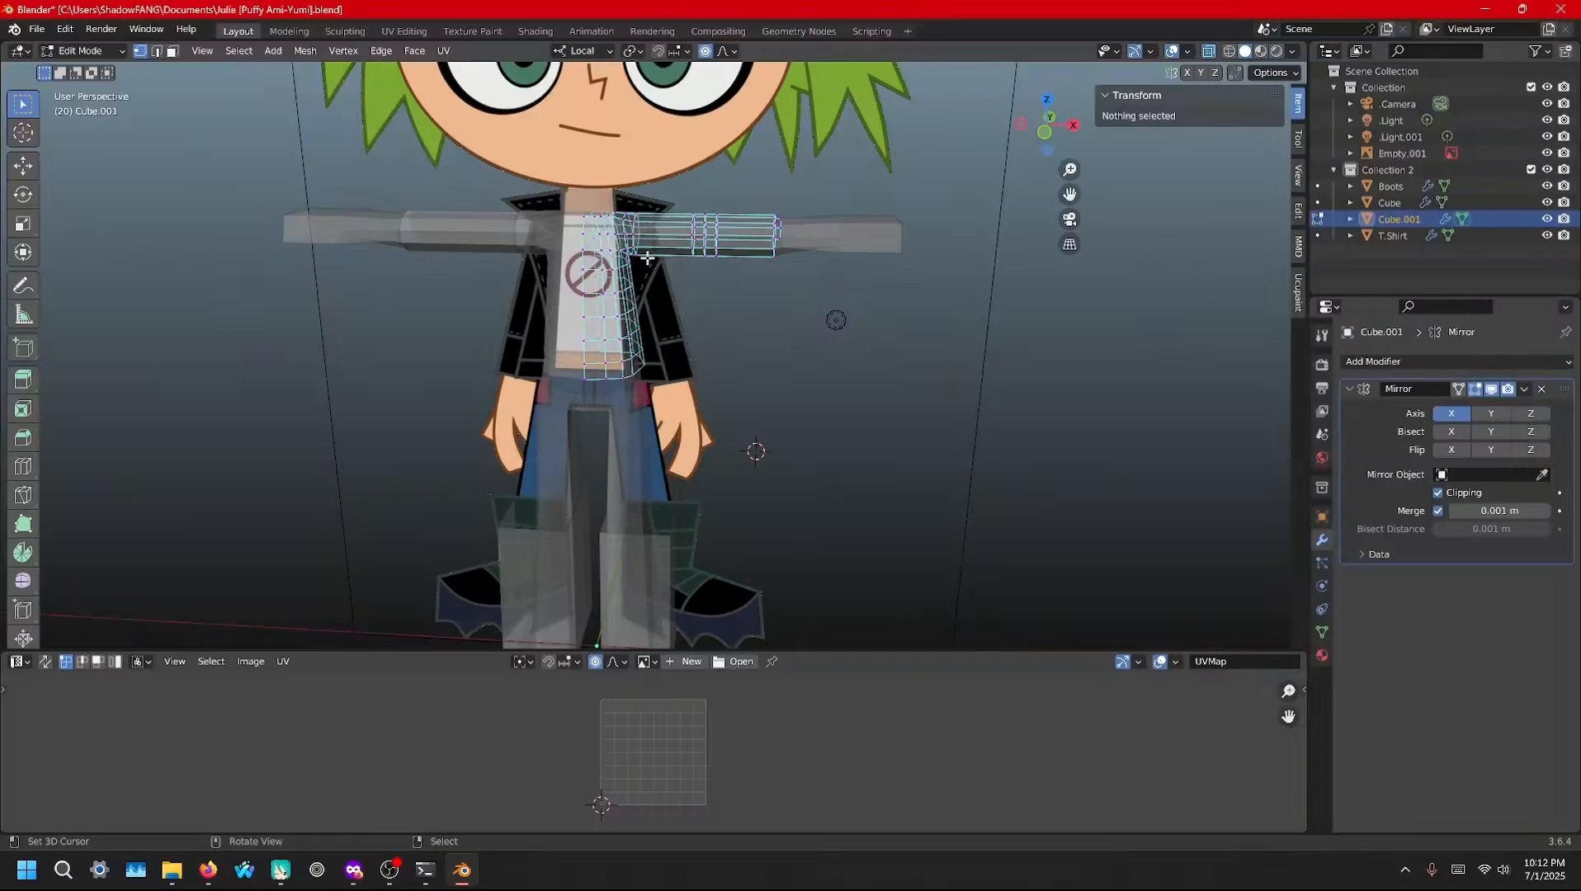
mouse_move(685, 312)
middle_mouse_down()
mouse_move(699, 275)
mouse_move(687, 322)
middle_mouse_up()
Undo the stray vertex move at the hem and select the edge loop around the jacket's bottom hem
right_click_drag(629, 364, 707, 364)
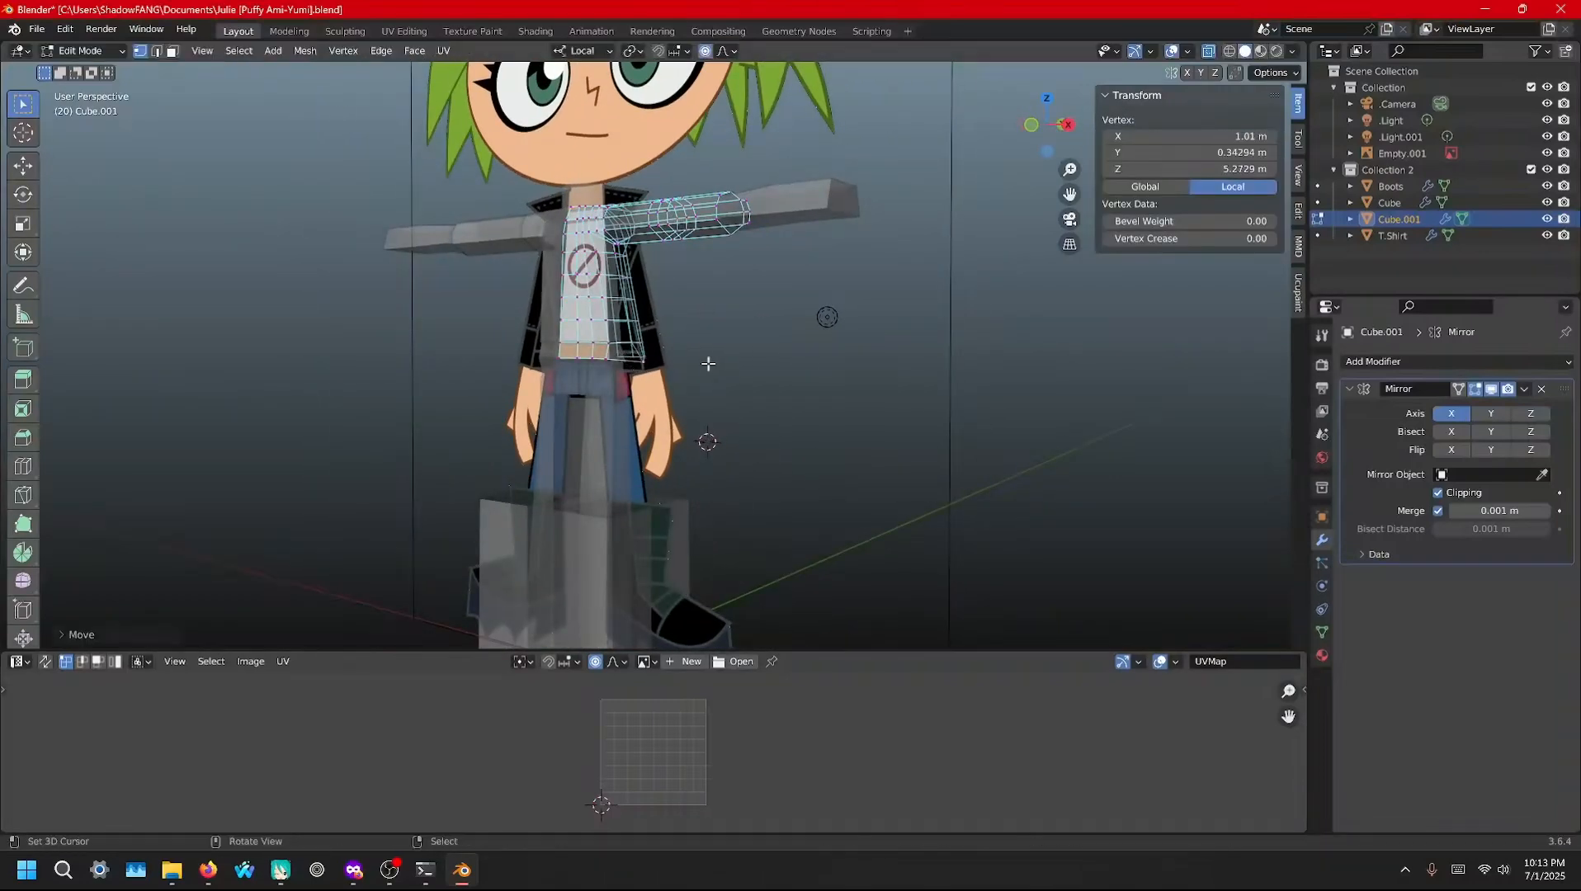
key("ctrl+z")
middle_click_drag(706, 347, 628, 347)
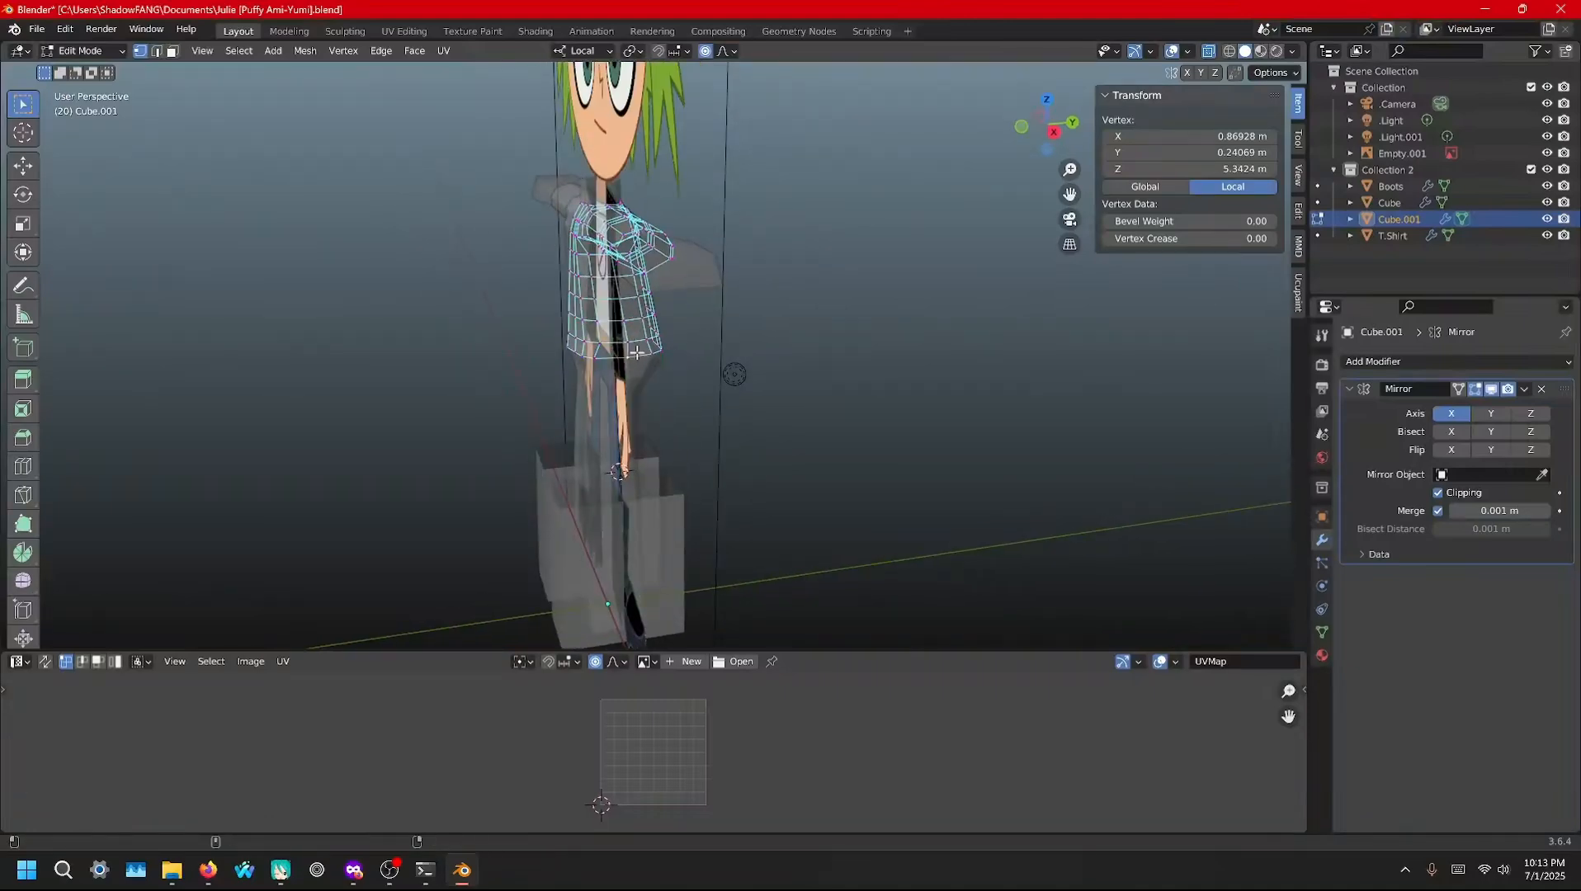
key("super")
left_click(636, 353, "alt")
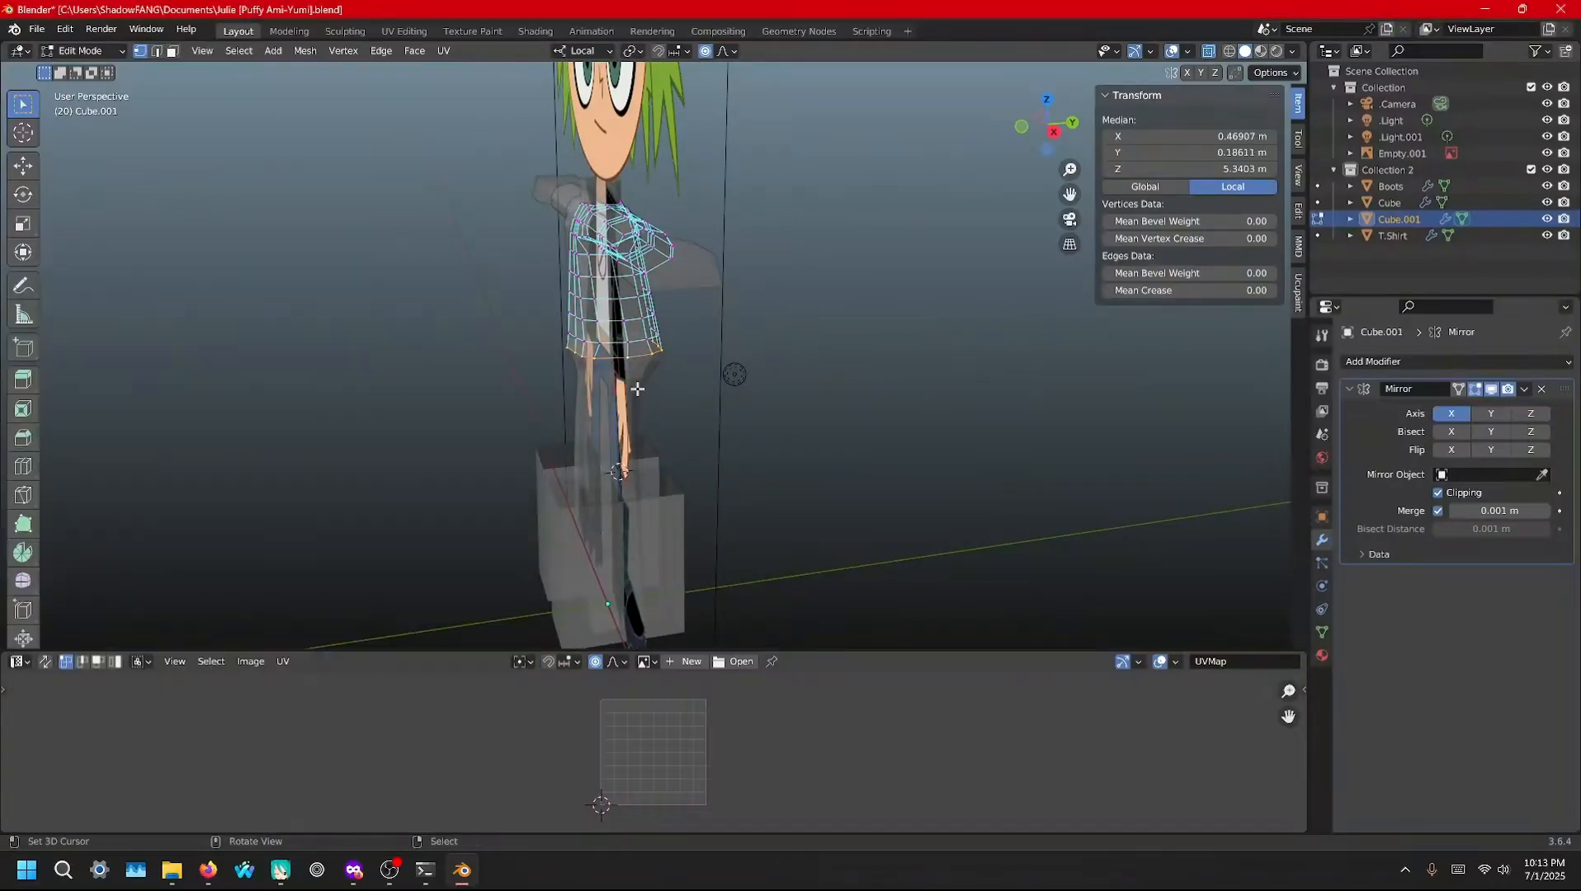
middle_click_drag(660, 385, 771, 380)
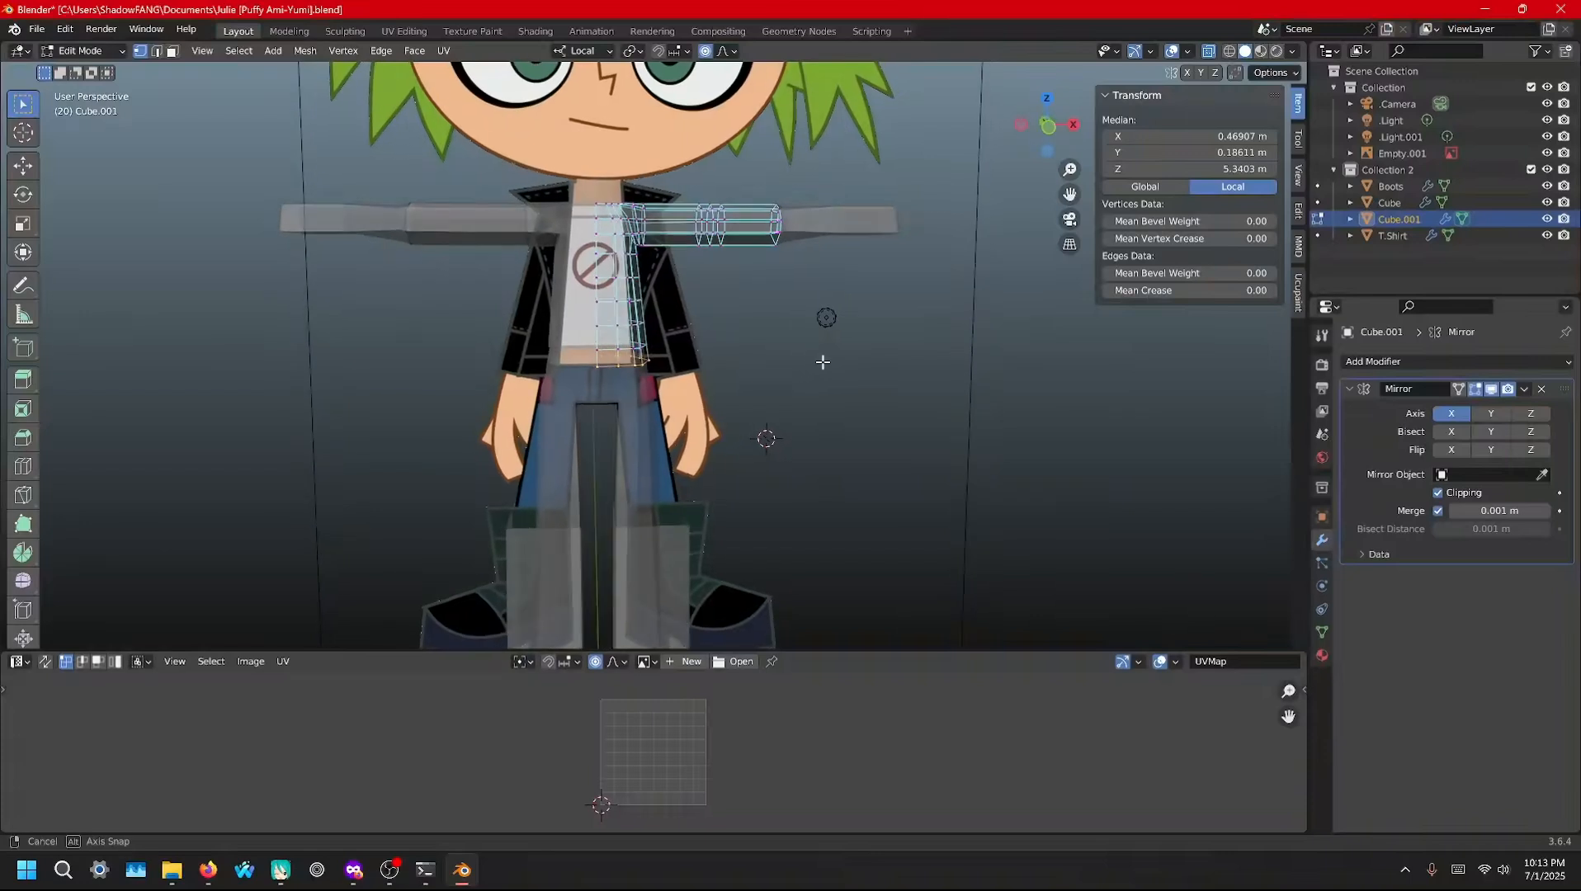
Try selecting other edge and face loops around the waist and lower torso of the jacket mesh
left_click(628, 354, "alt")
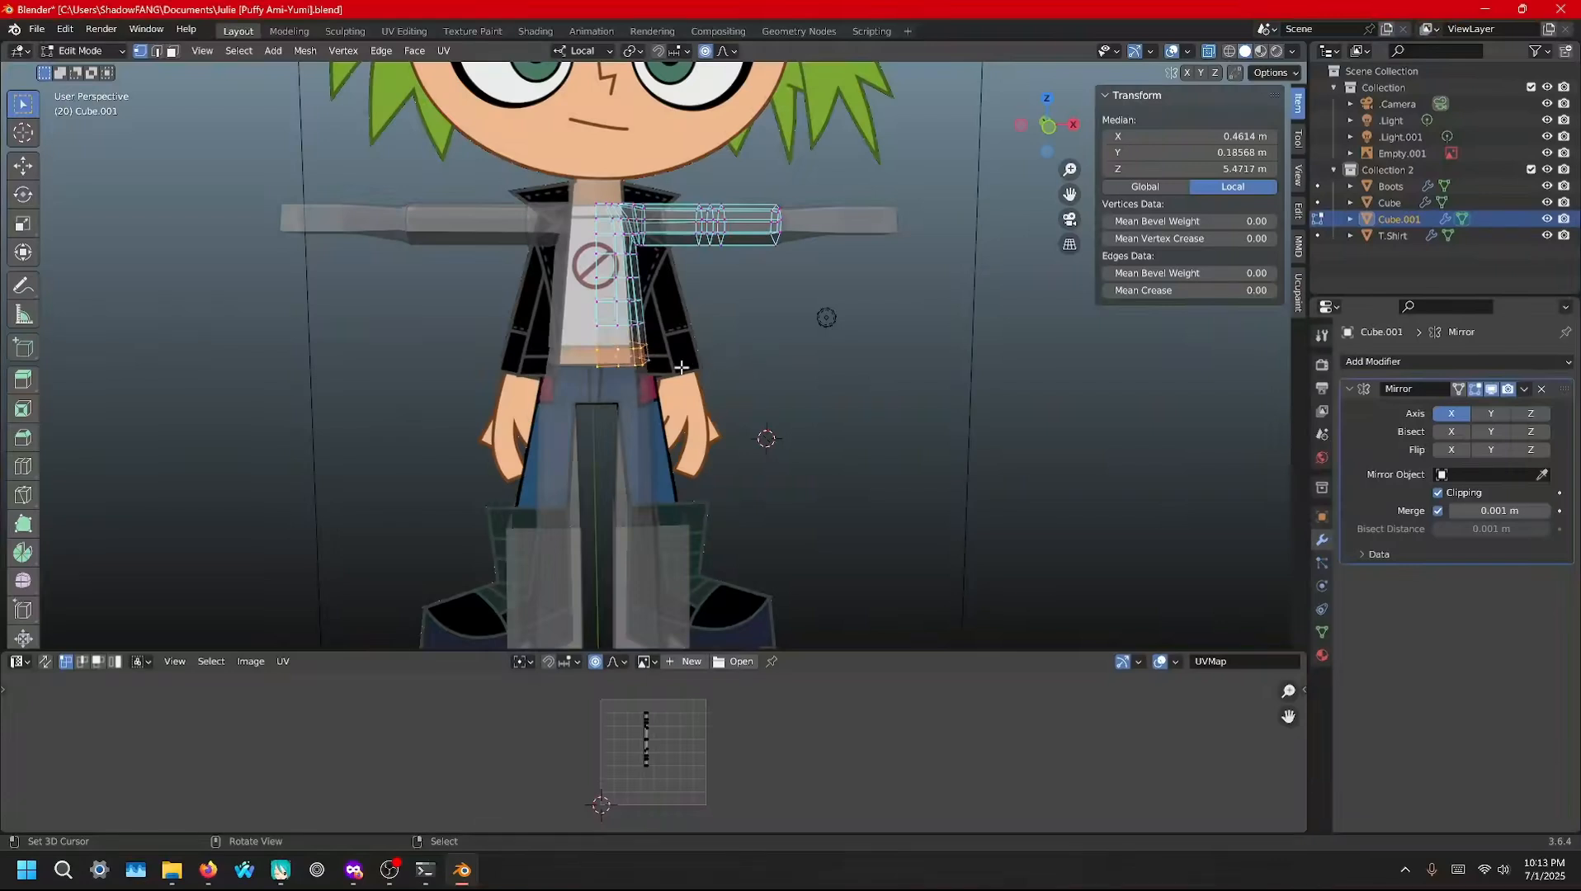
left_click(617, 313, "alt")
left_click(621, 303, "alt")
left_click(628, 295, "alt")
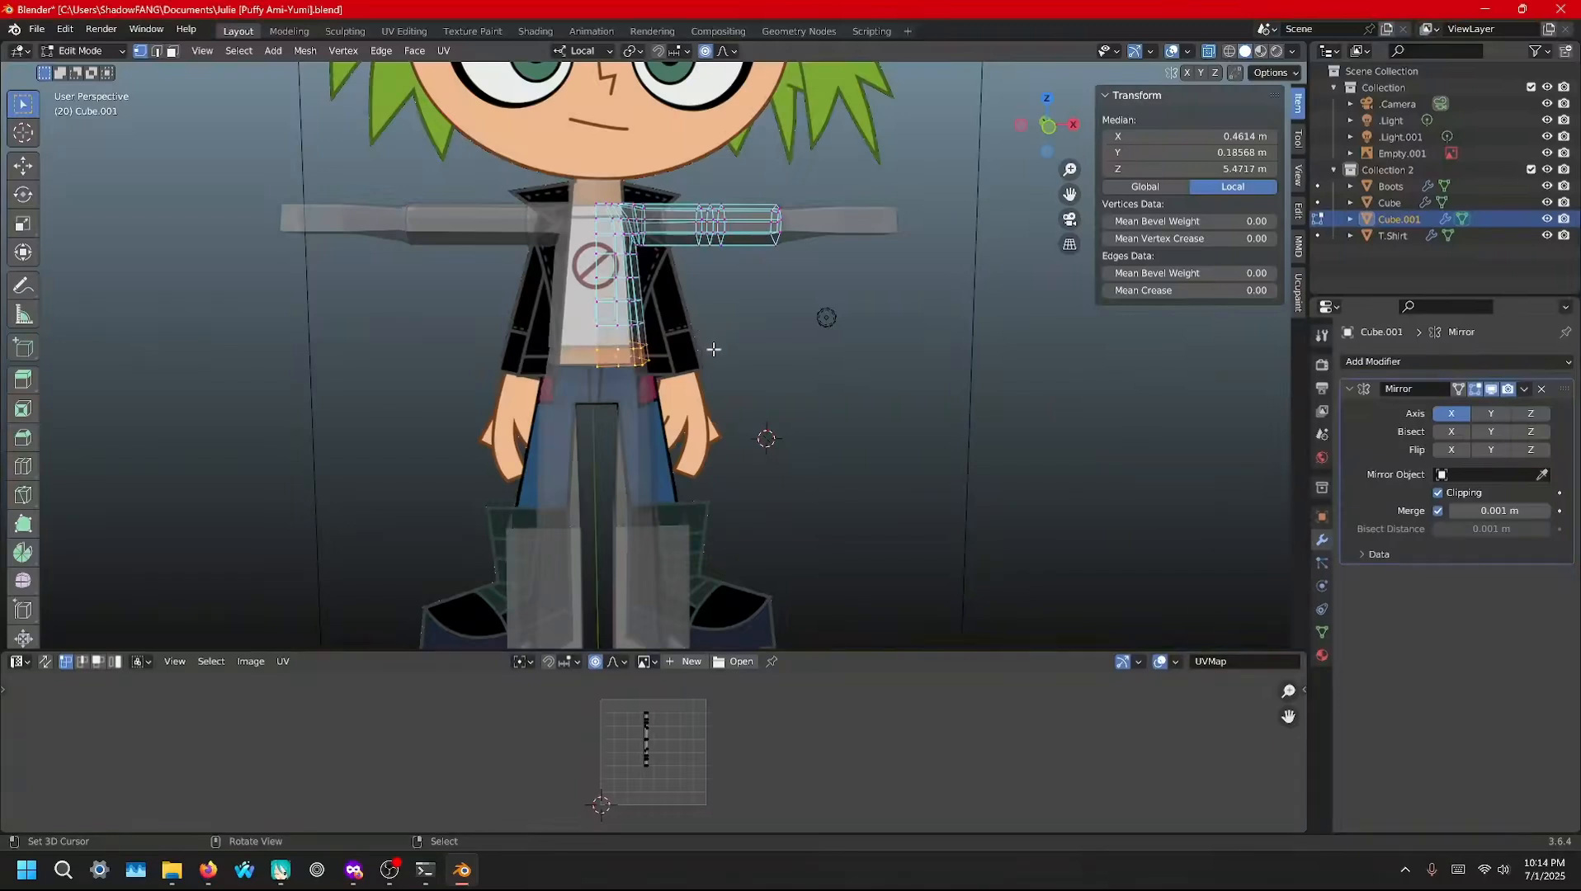
middle_click_drag(648, 362, 711, 262)
left_click(646, 359)
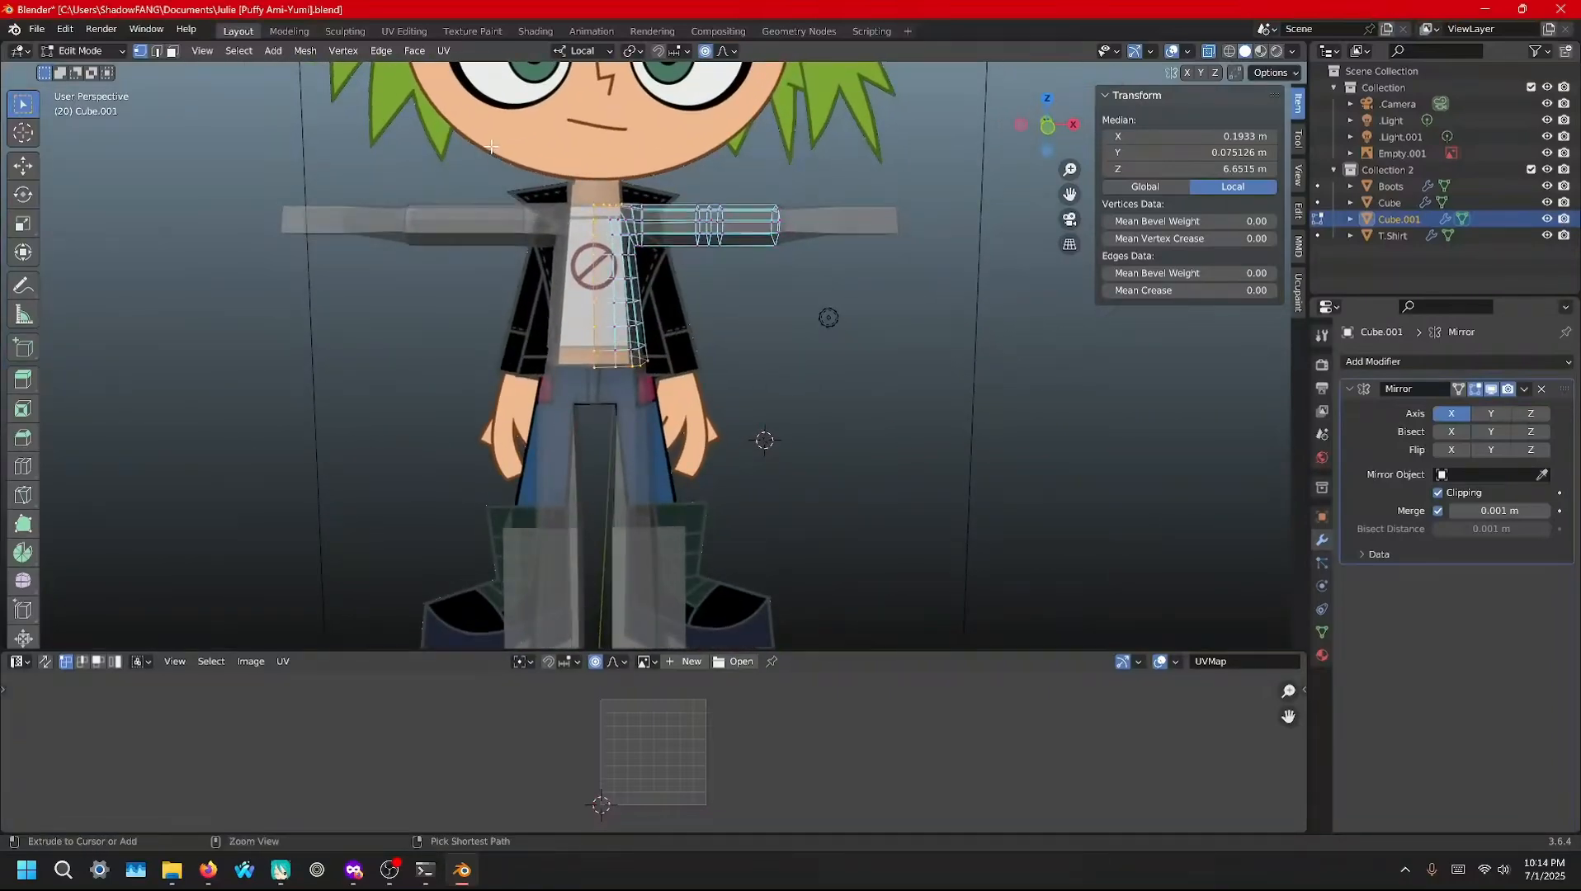
left_click_drag(491, 149, 674, 354)
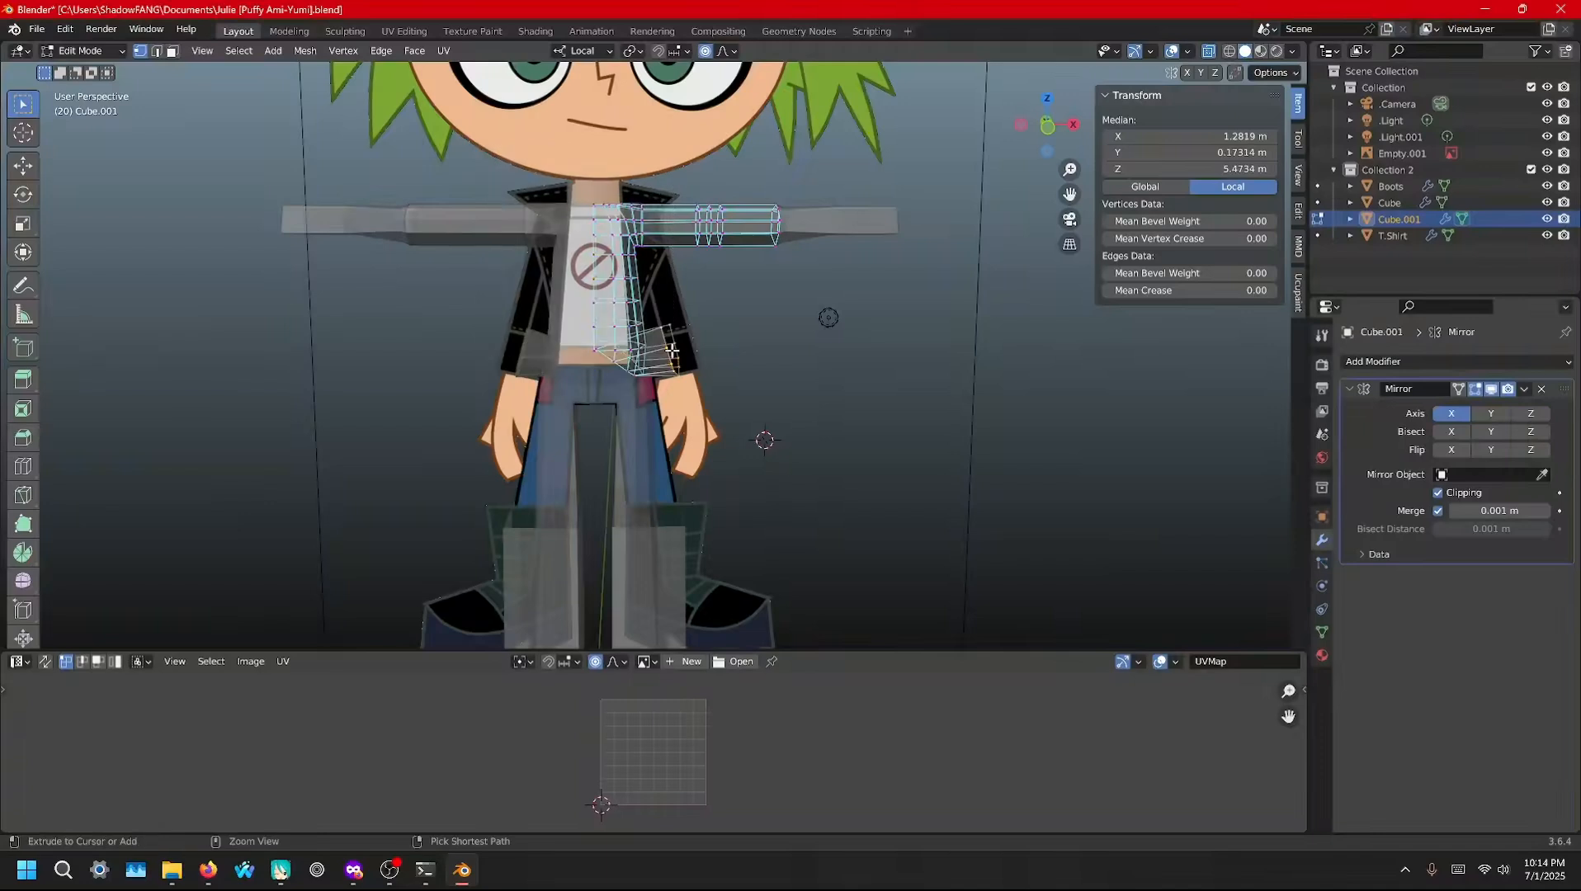
middle_click_drag(670, 345, 687, 319)
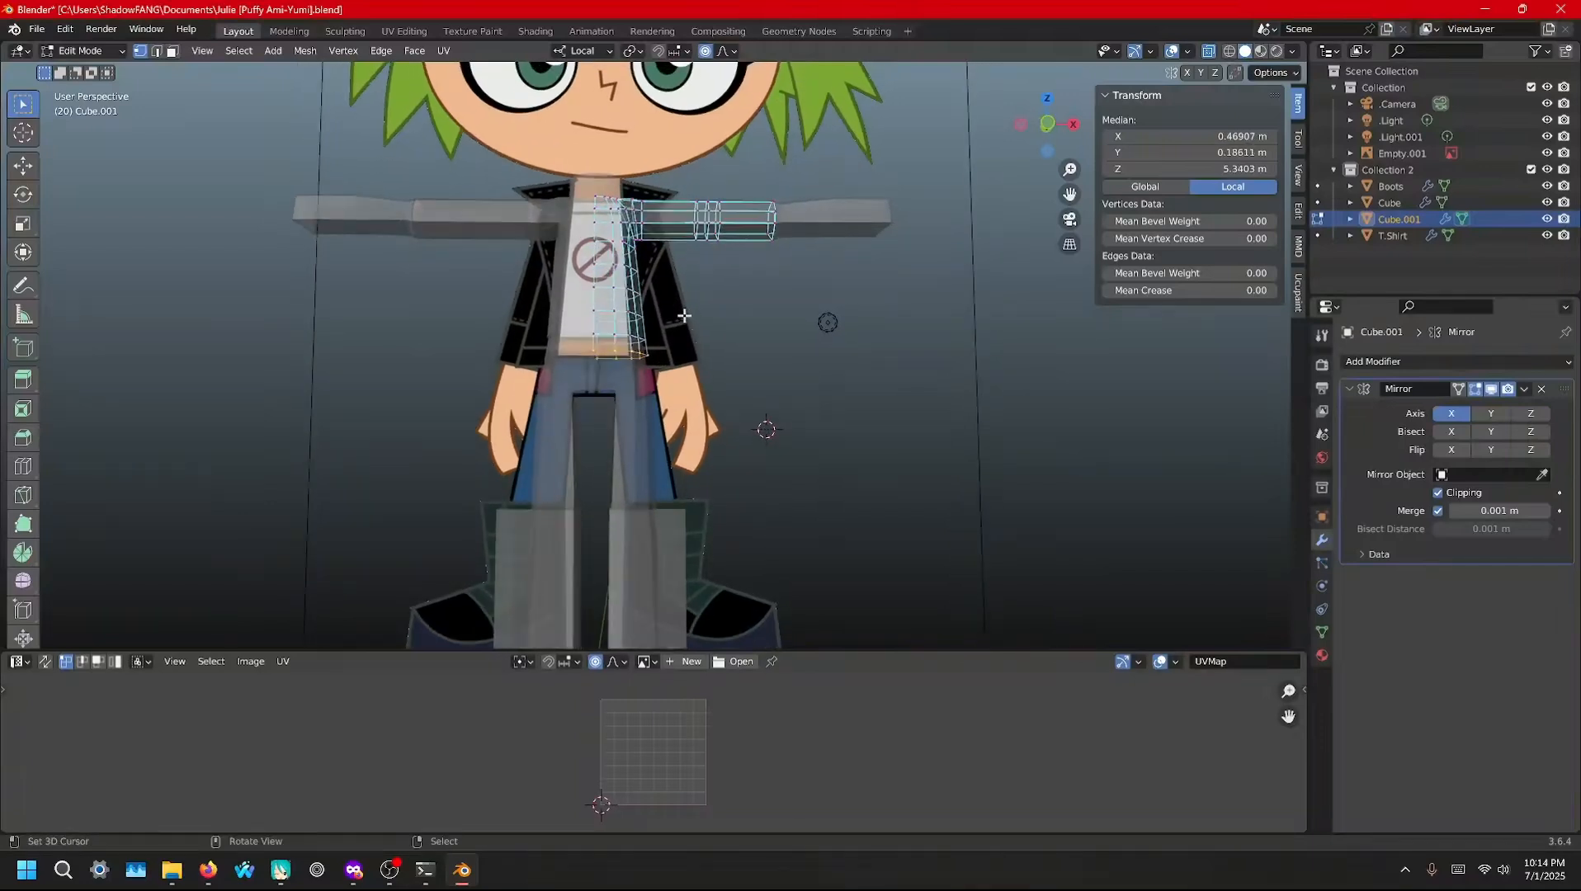
Try extruding the hem loop outward in several chained segments, and undo all of them
right_click(772, 334, "ctrl")
right_click(916, 400, "ctrl")
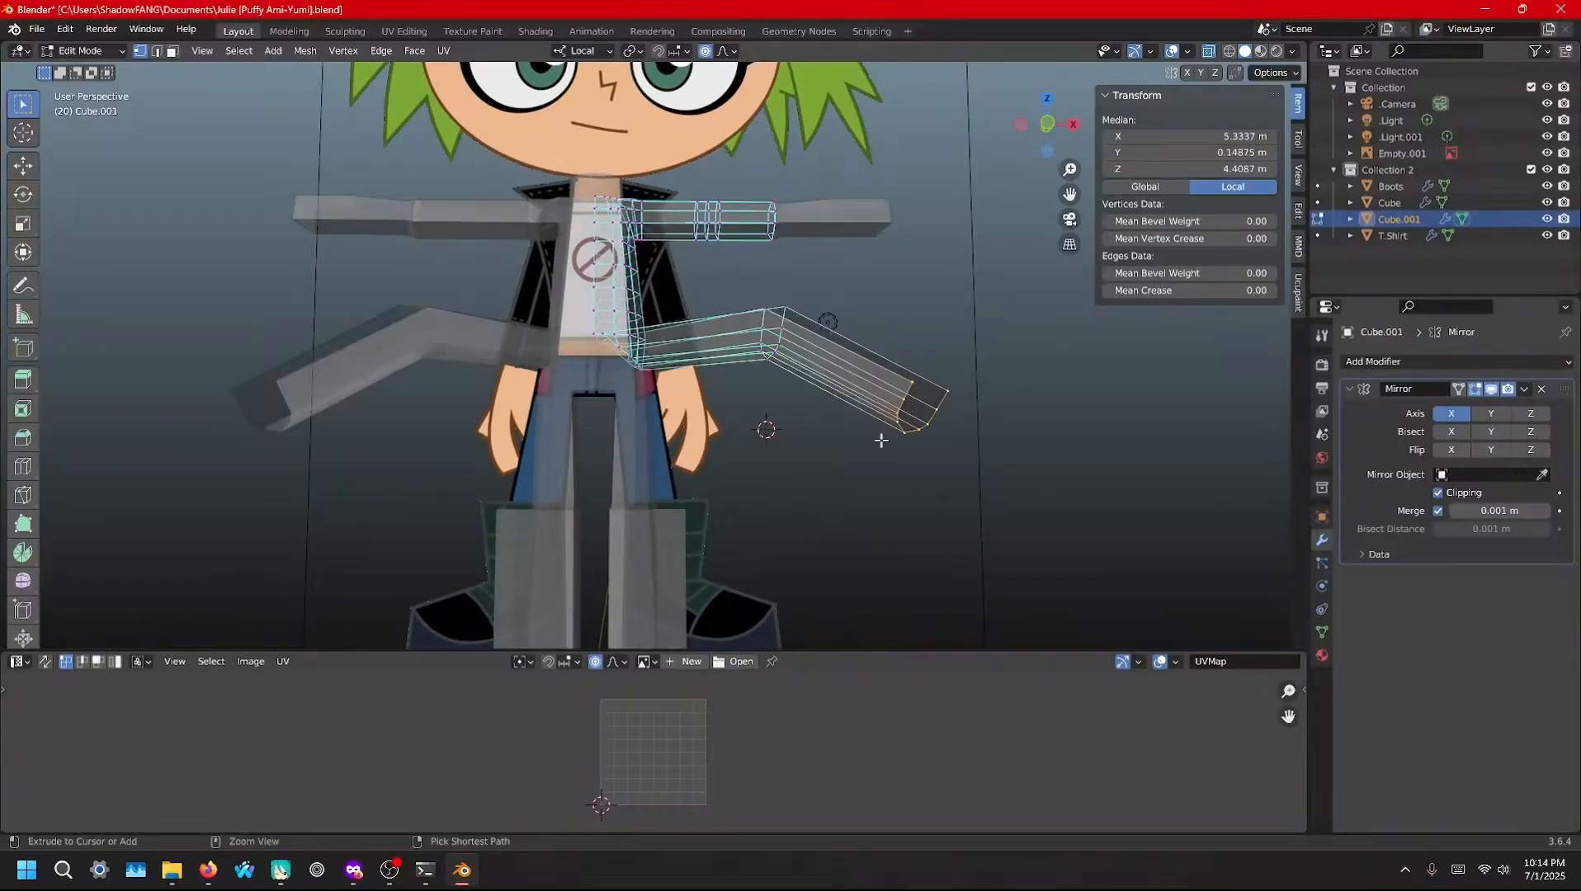
right_click(738, 475, "ctrl")
key("ctrl+z")
key("ctrl+z")
key("ctrl+z")
key("ctrl+z")
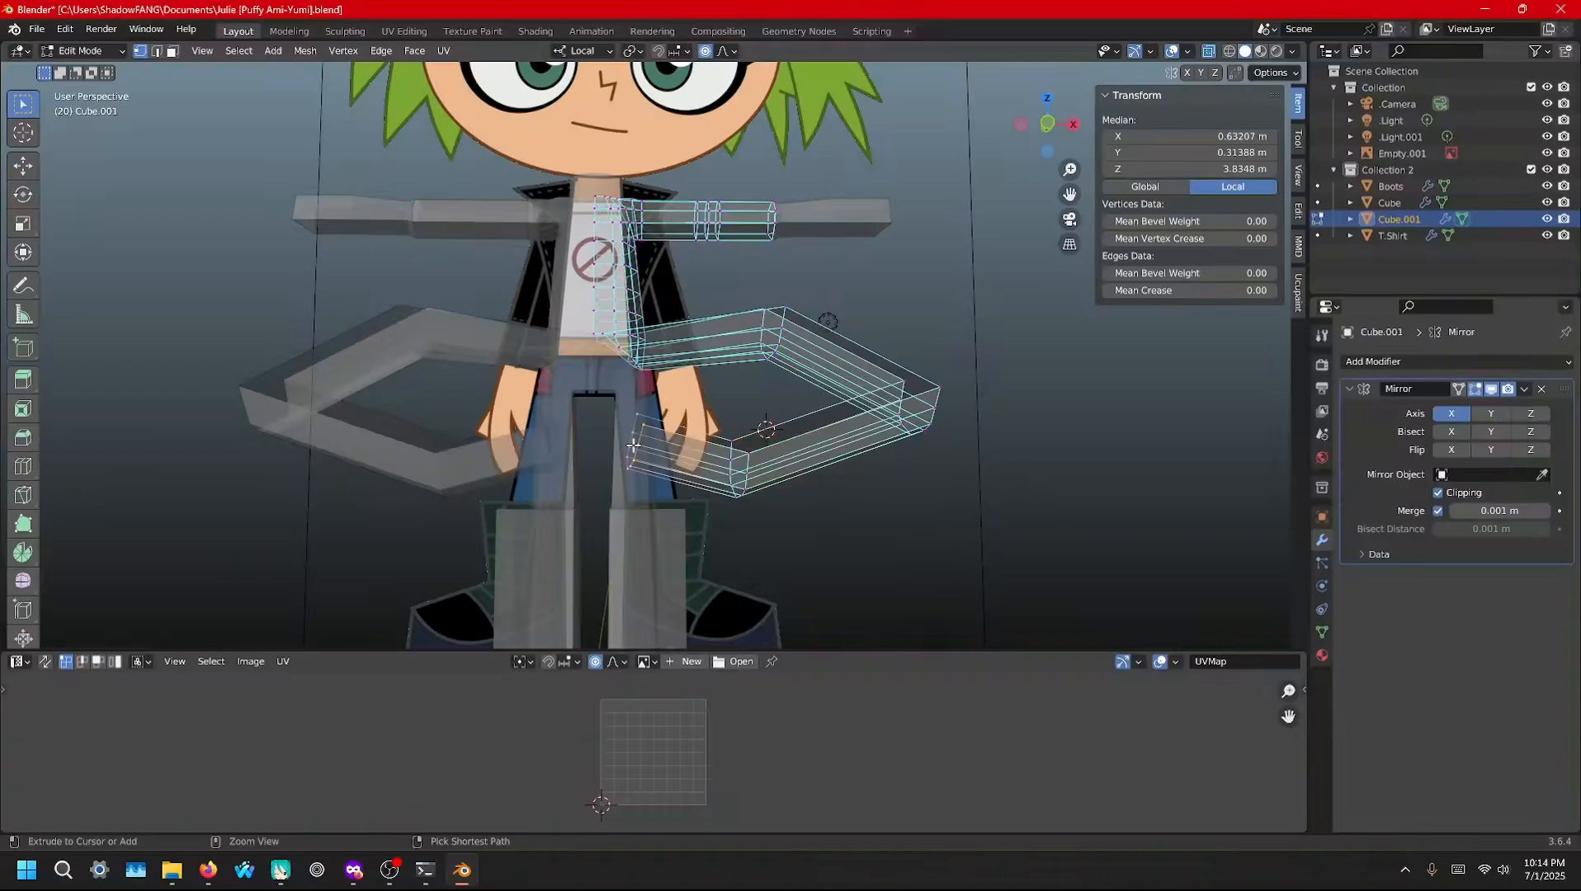
Try extruding the hem loop downward over the hips and thigh, and undo these extrusions
right_click(591, 414, "ctrl")
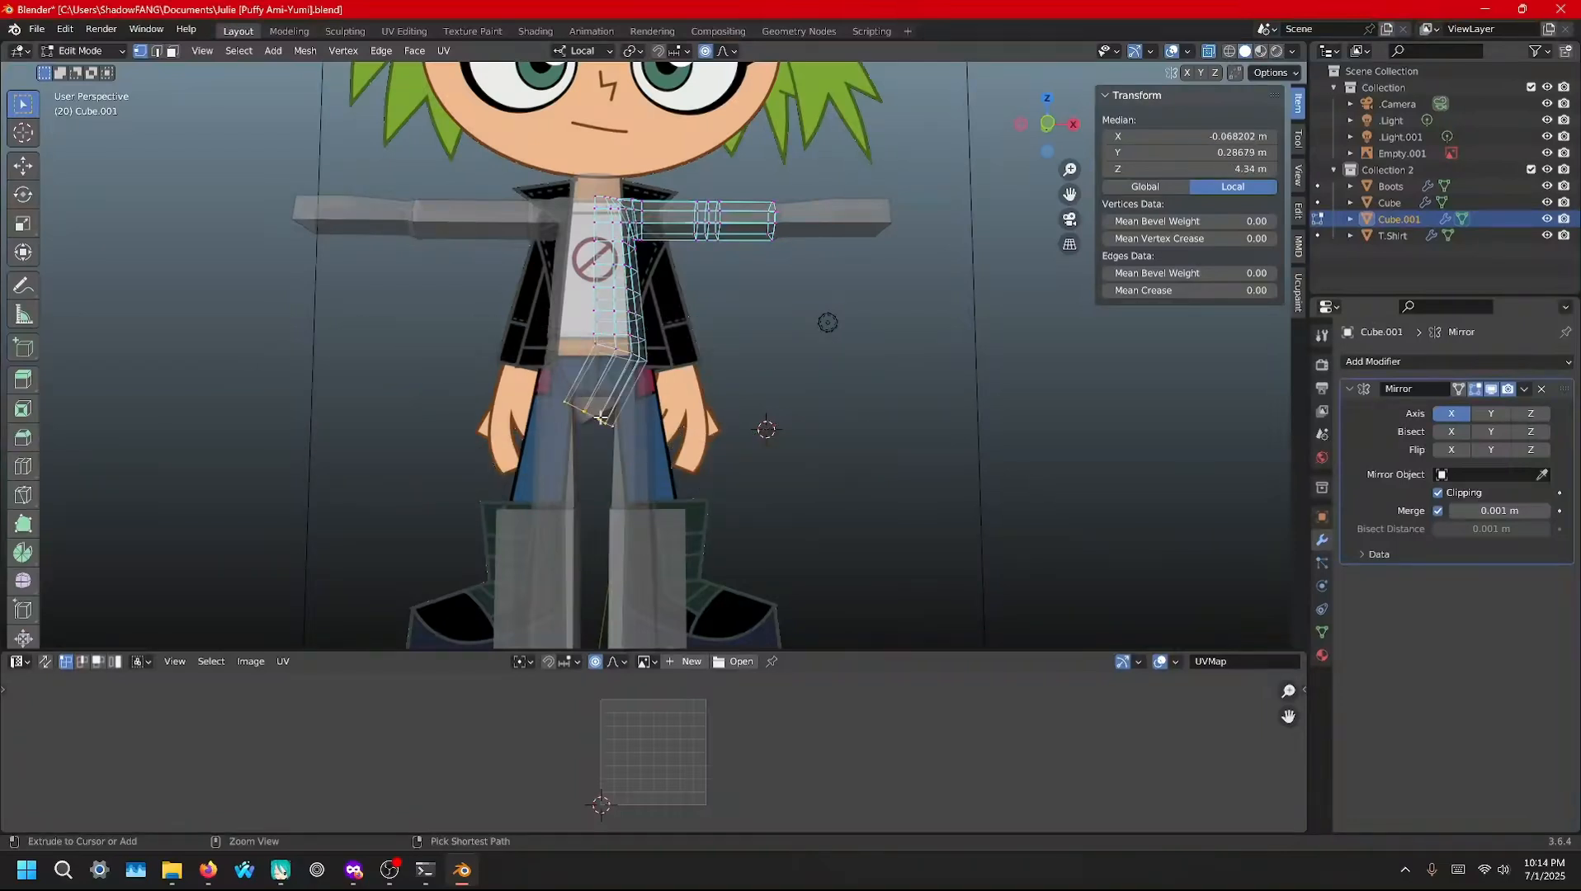
key("ctrl+z")
right_click(636, 404, "ctrl")
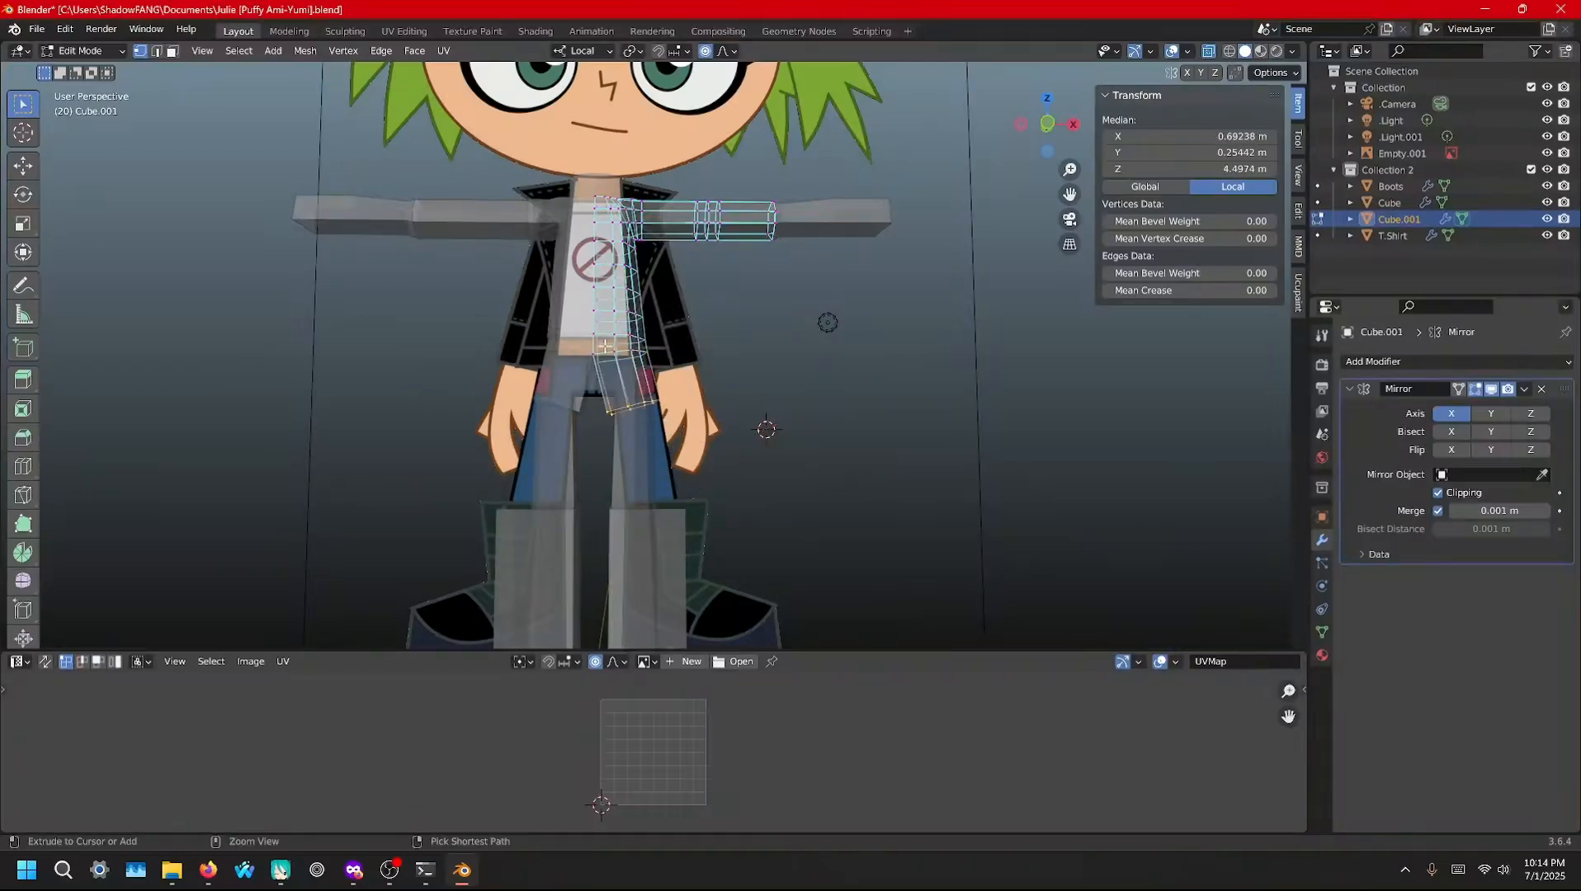
right_click(660, 447, "ctrl")
right_click(692, 476, "ctrl")
middle_click_drag(767, 498, 448, 406)
key("ctrl+z")
key("ctrl+z")
key("ctrl+z")
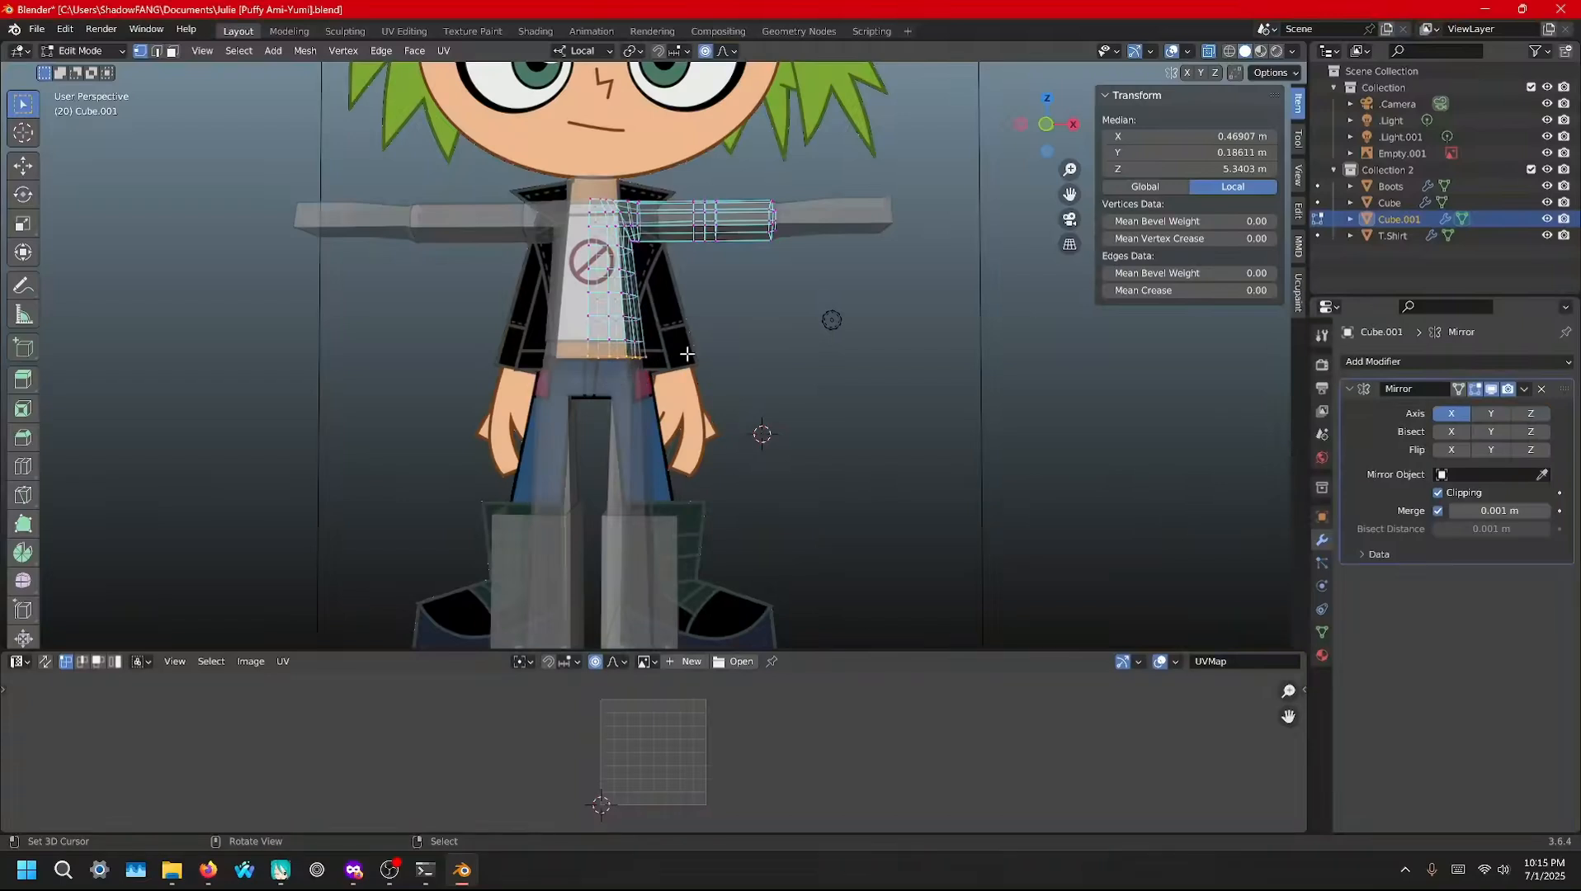
With proportional editing off, lower the hem loop about 0.18 m along local Z and scale it by about 1.19
key("KP_1")
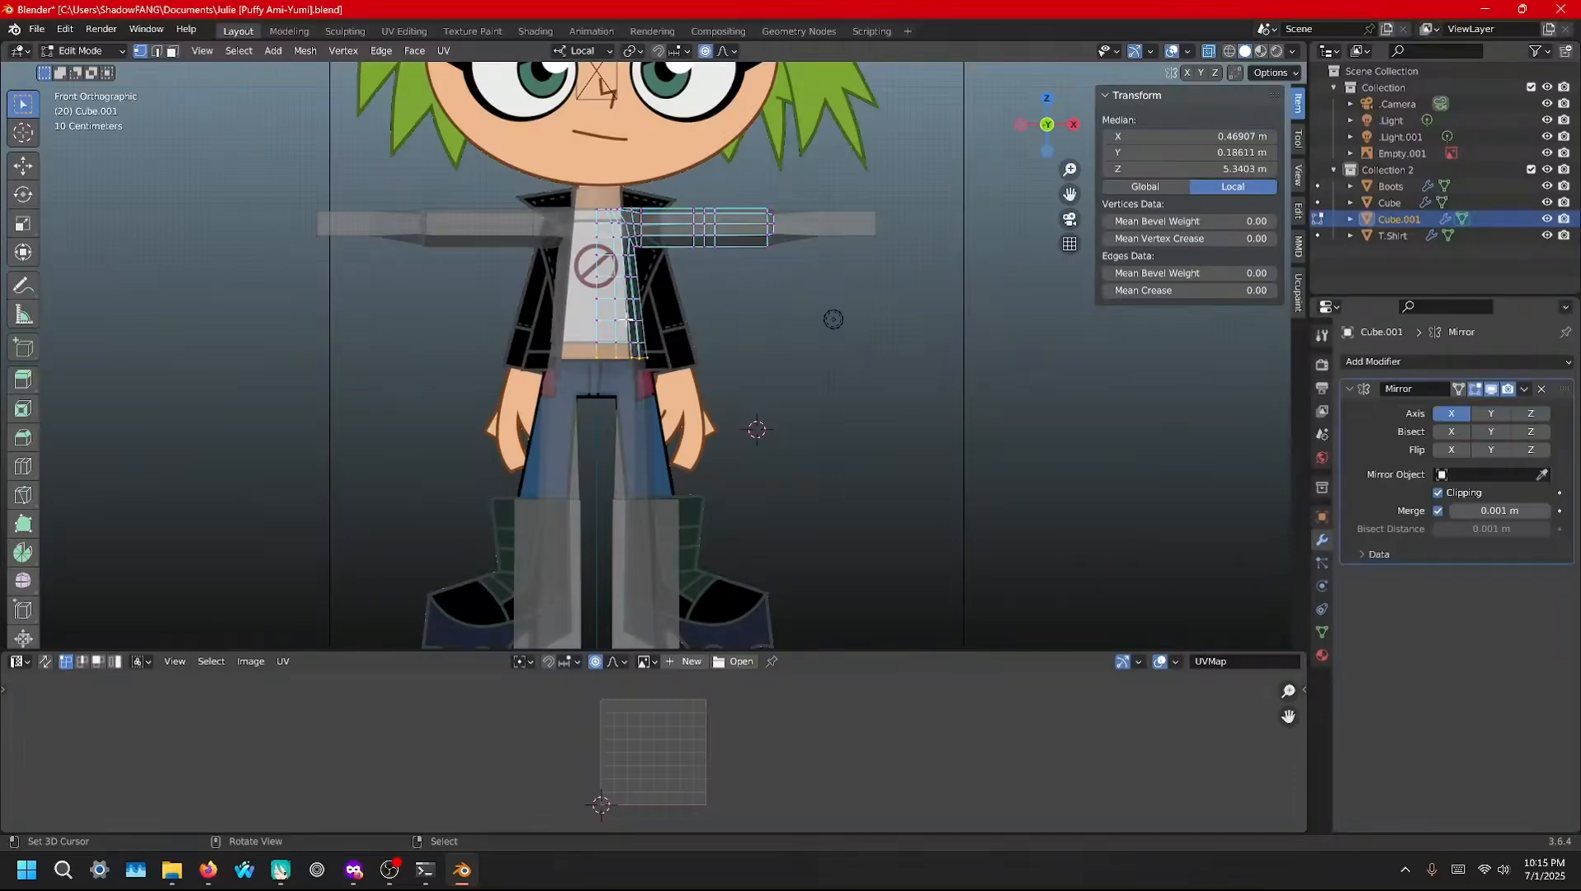
left_click(706, 50)
key("g")
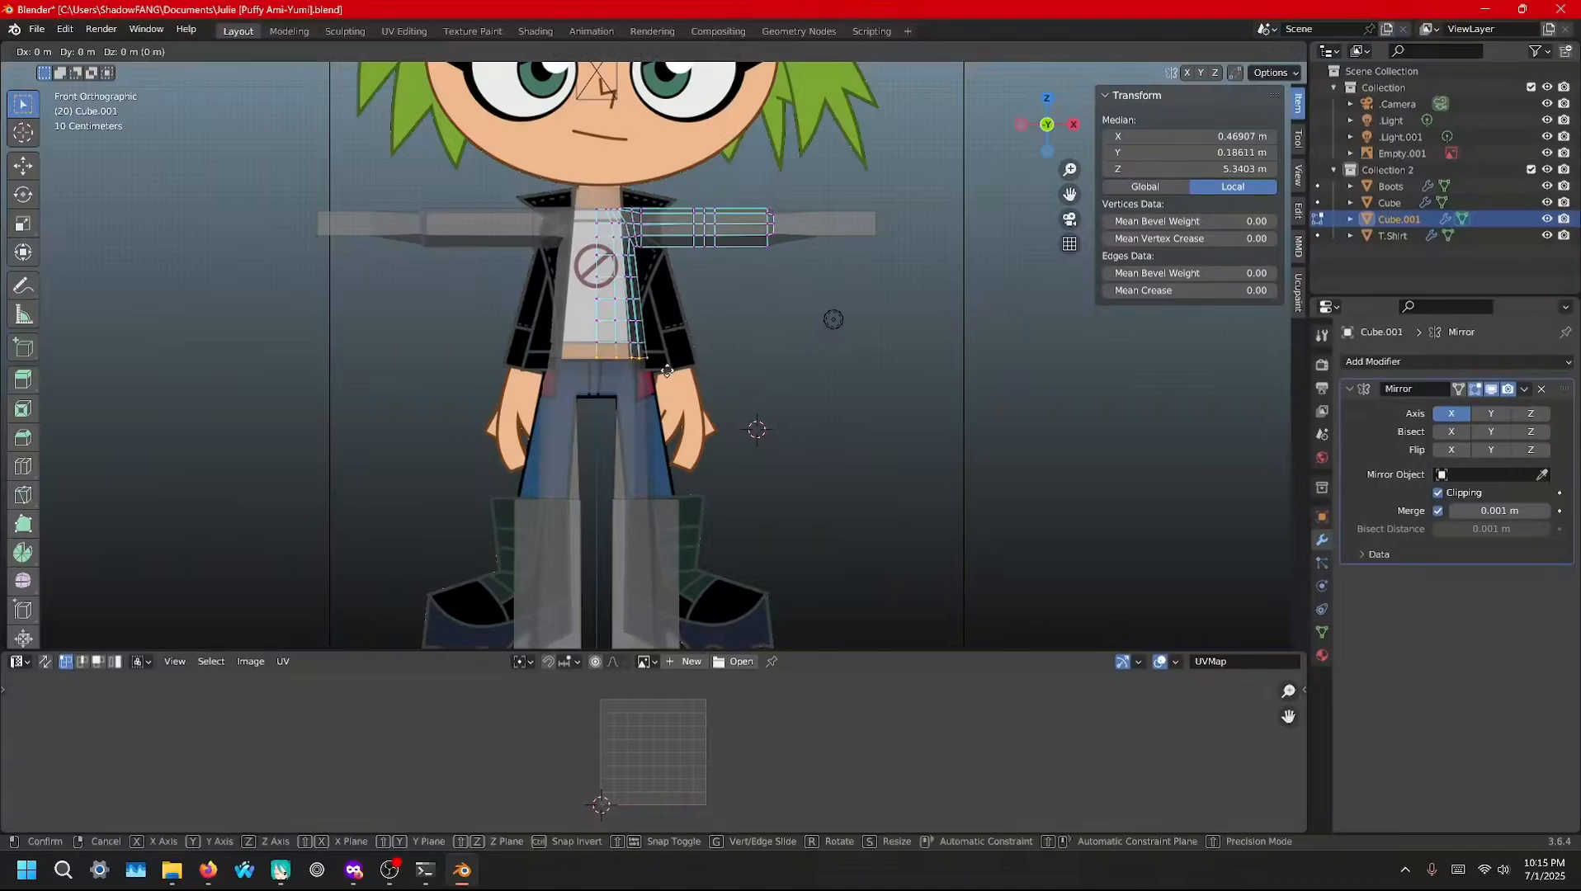
key("z")
key("z")
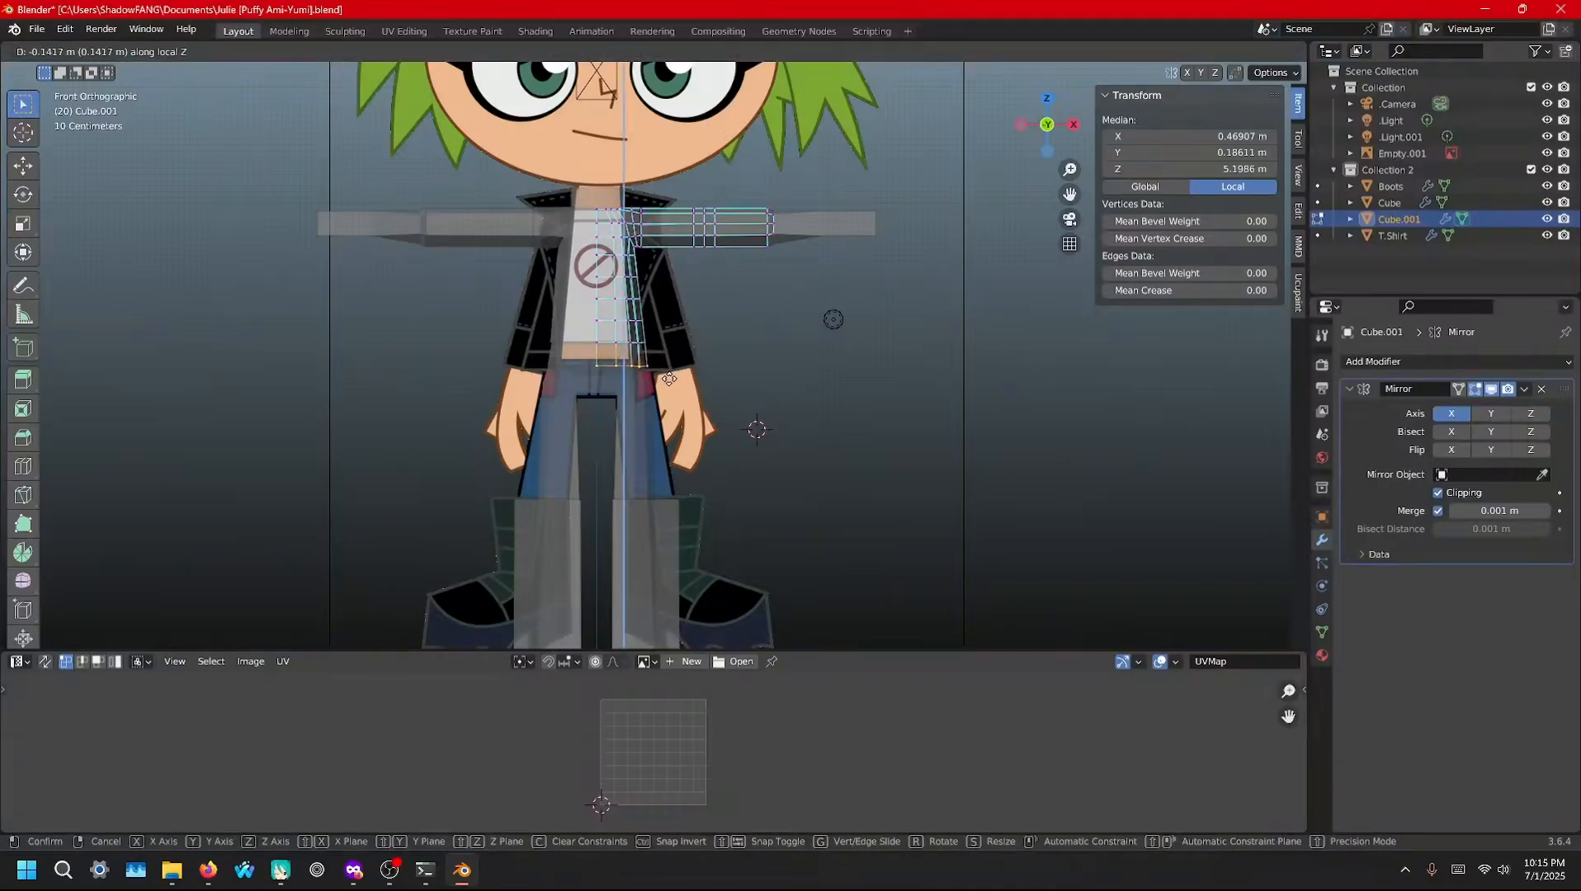
left_click(669, 382)
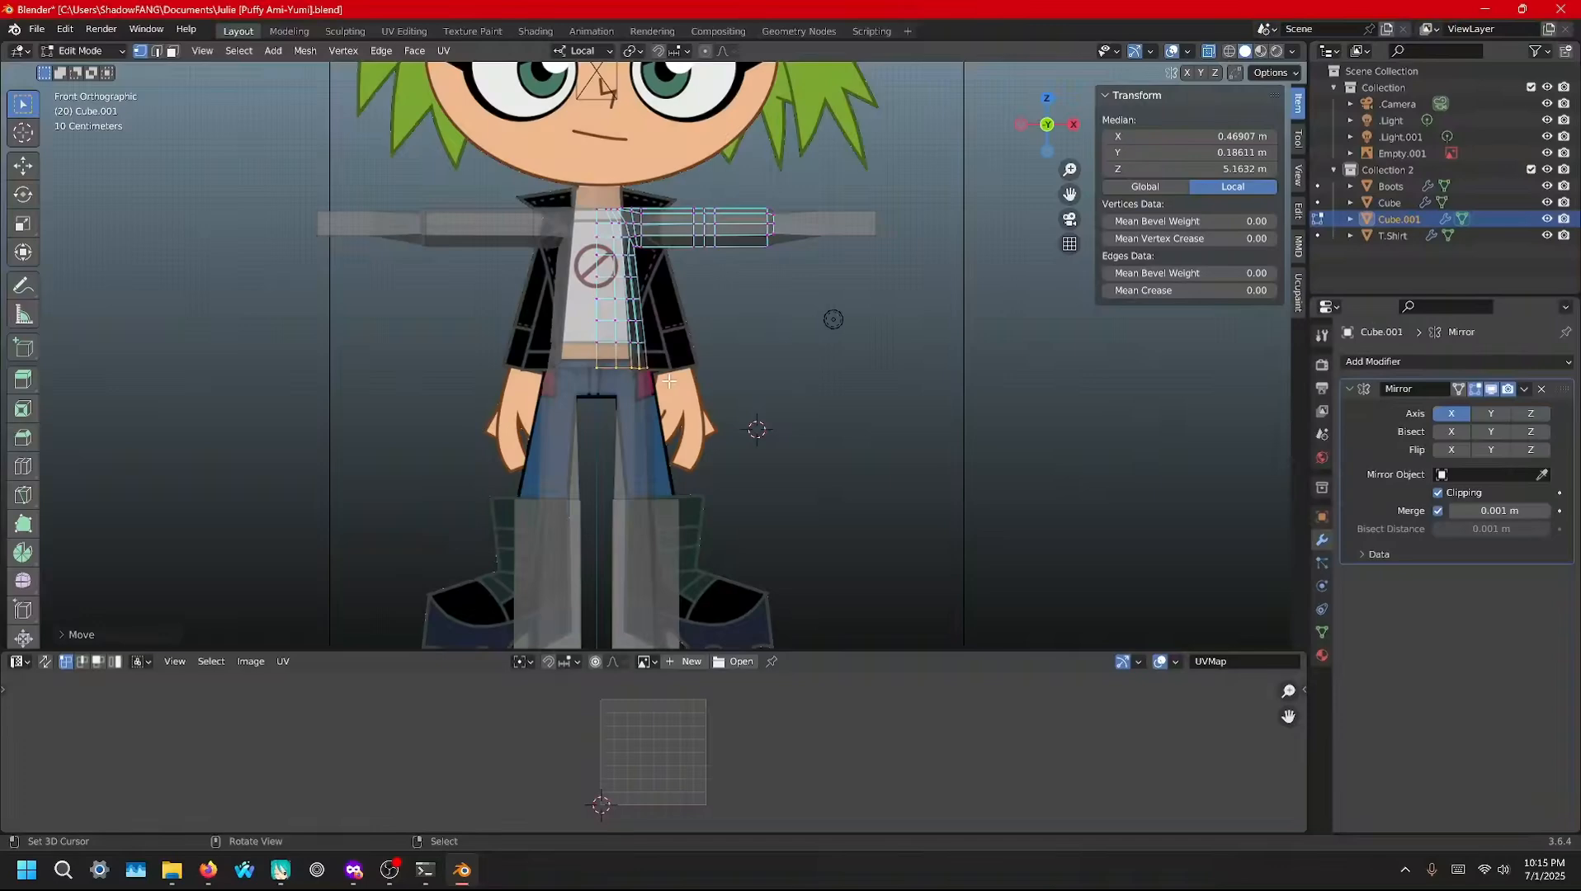
key("s")
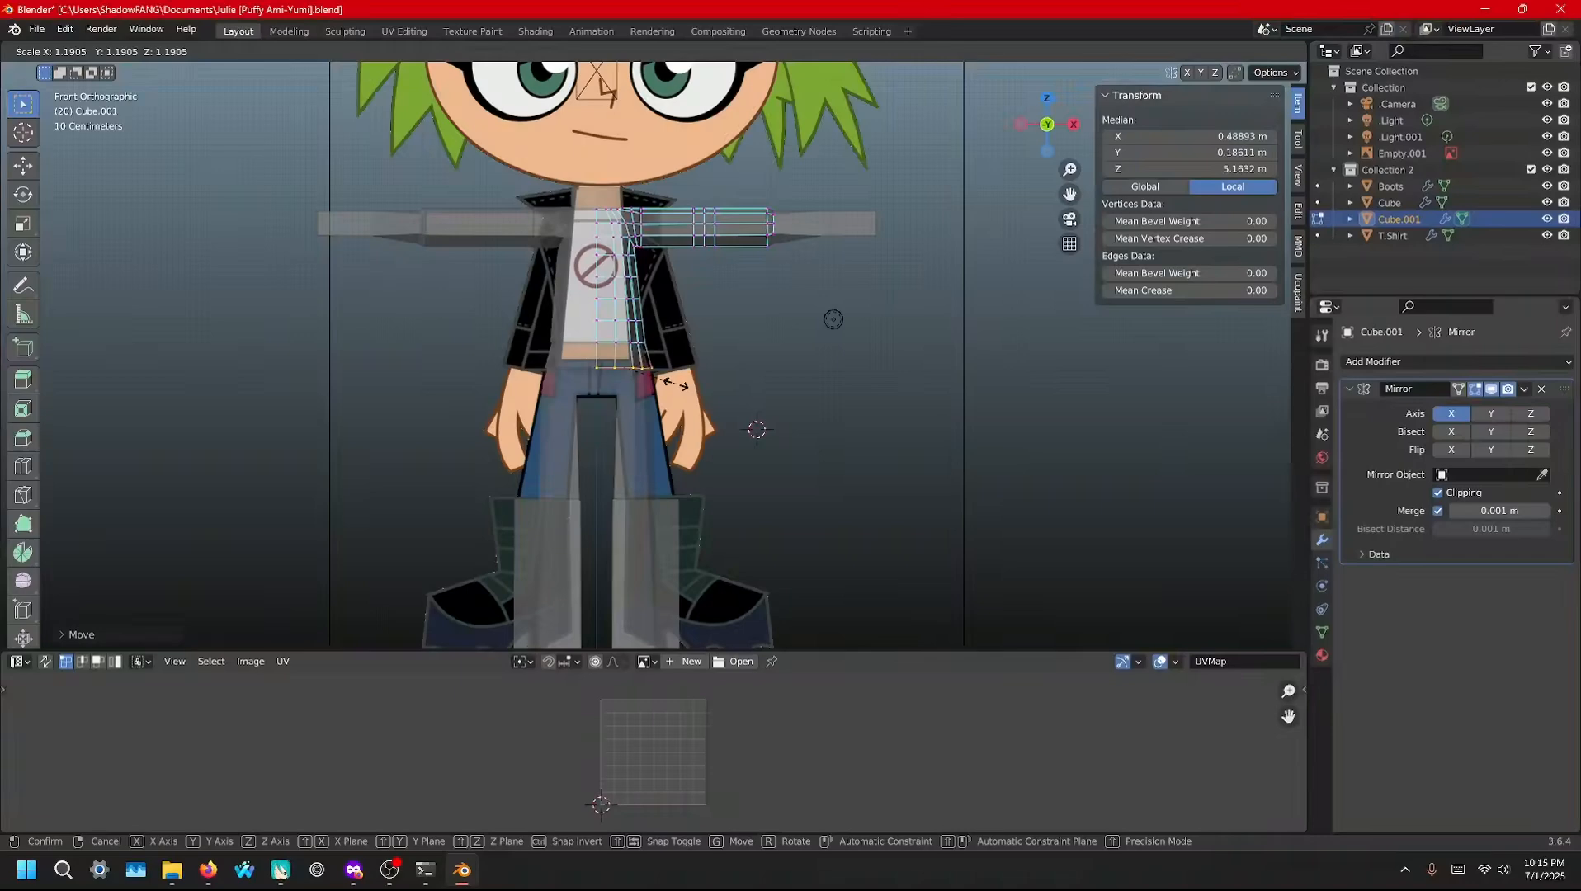
left_click(675, 383)
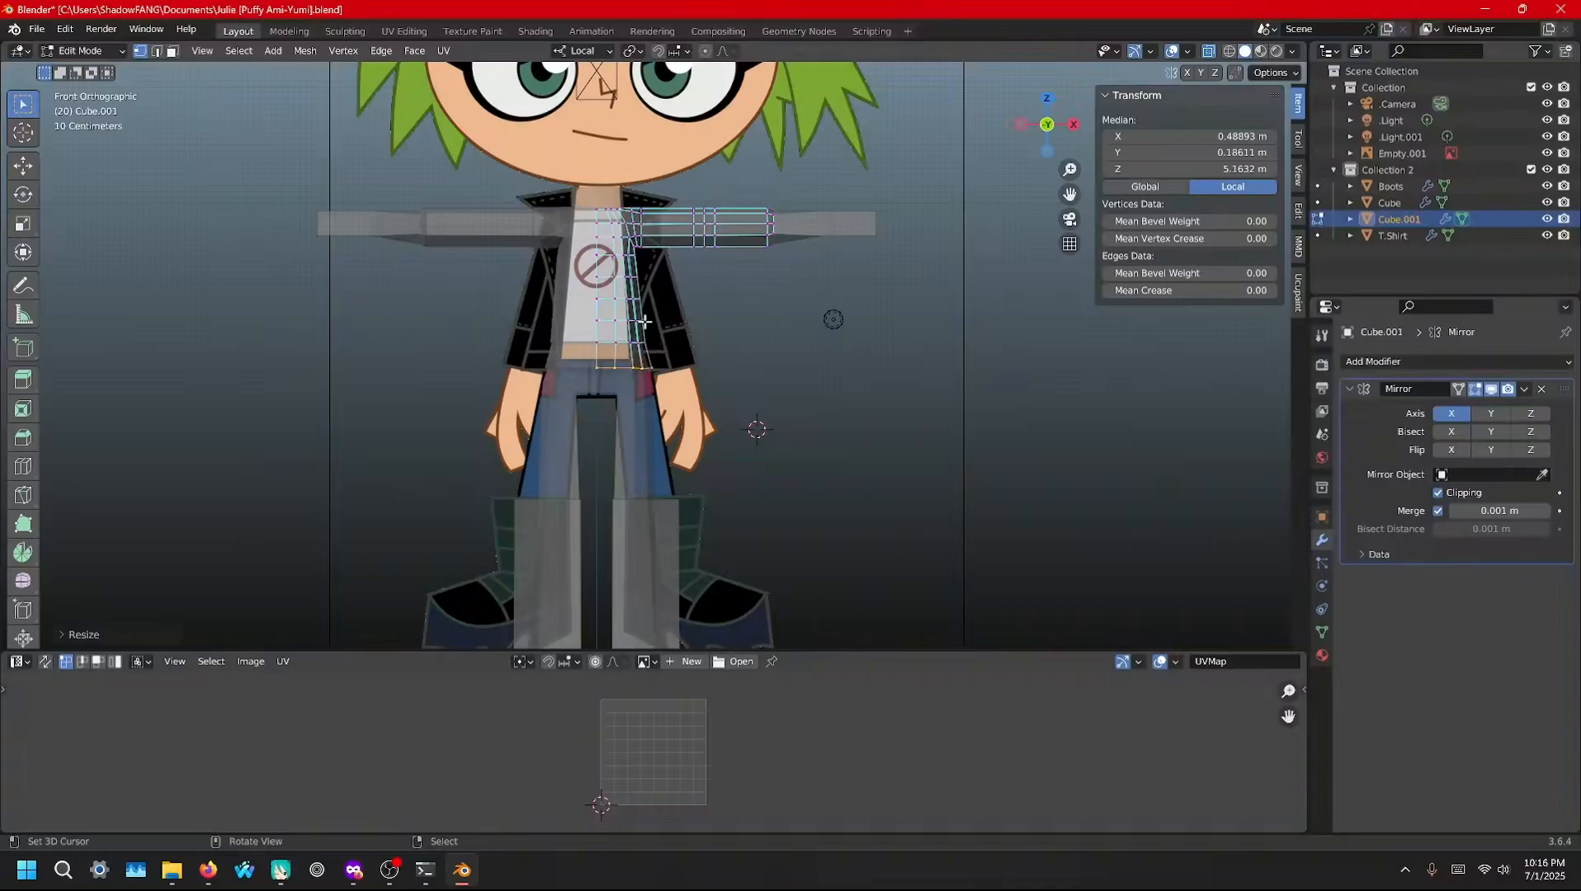
Turn proportional editing back on and move the hem loop outward about 0.39 m along X with an influence size of about 2.36 m
key("o")
middle_click_drag(594, 340, 568, 327)
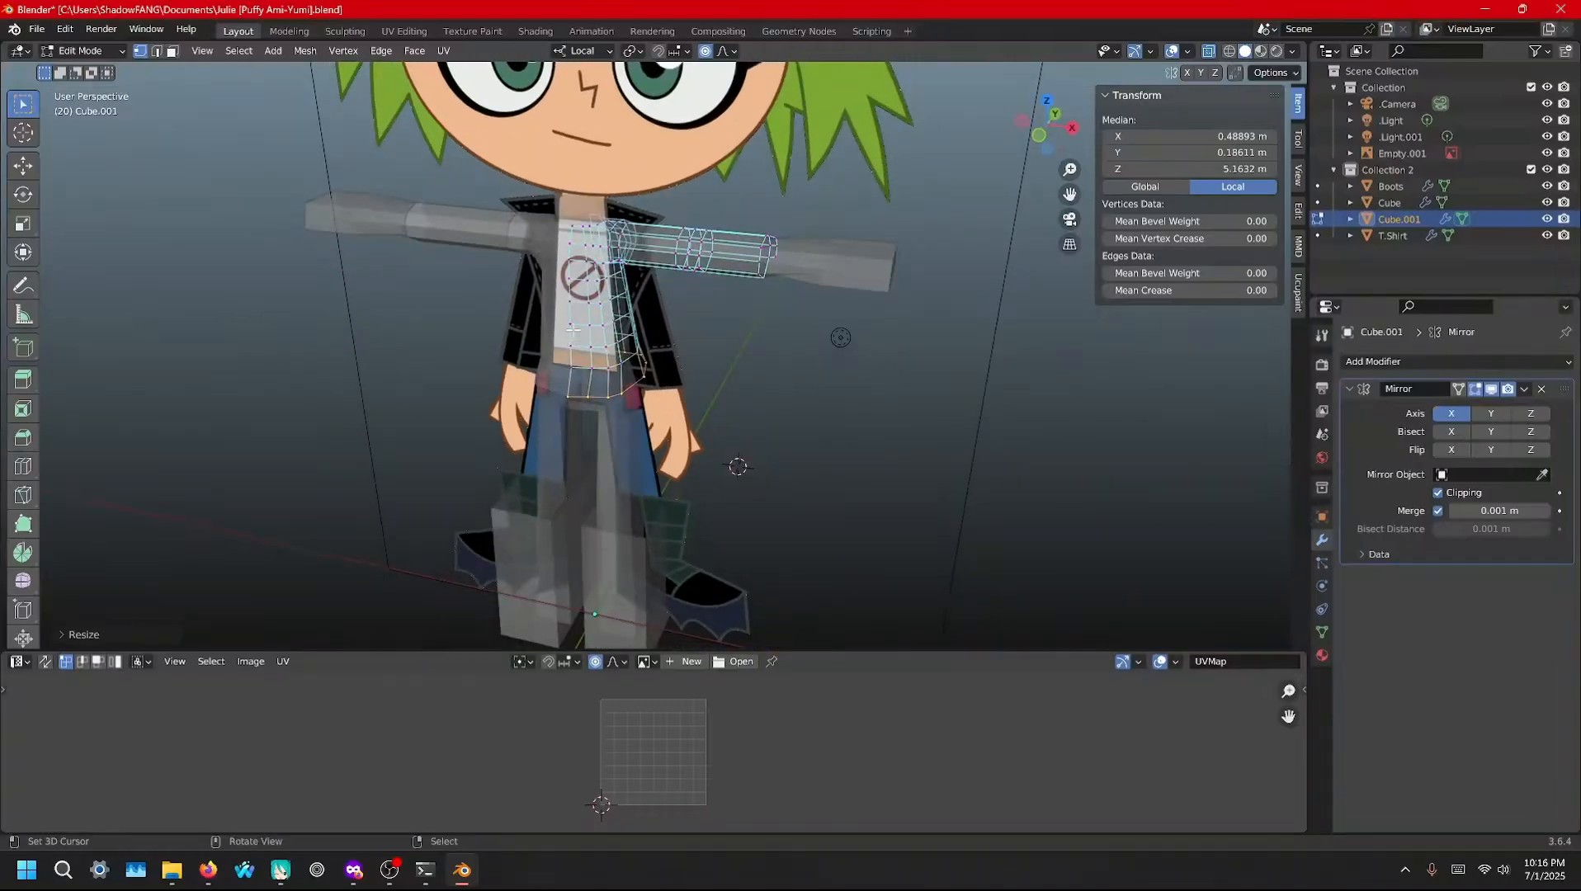
middle_click_drag(703, 378, 634, 378)
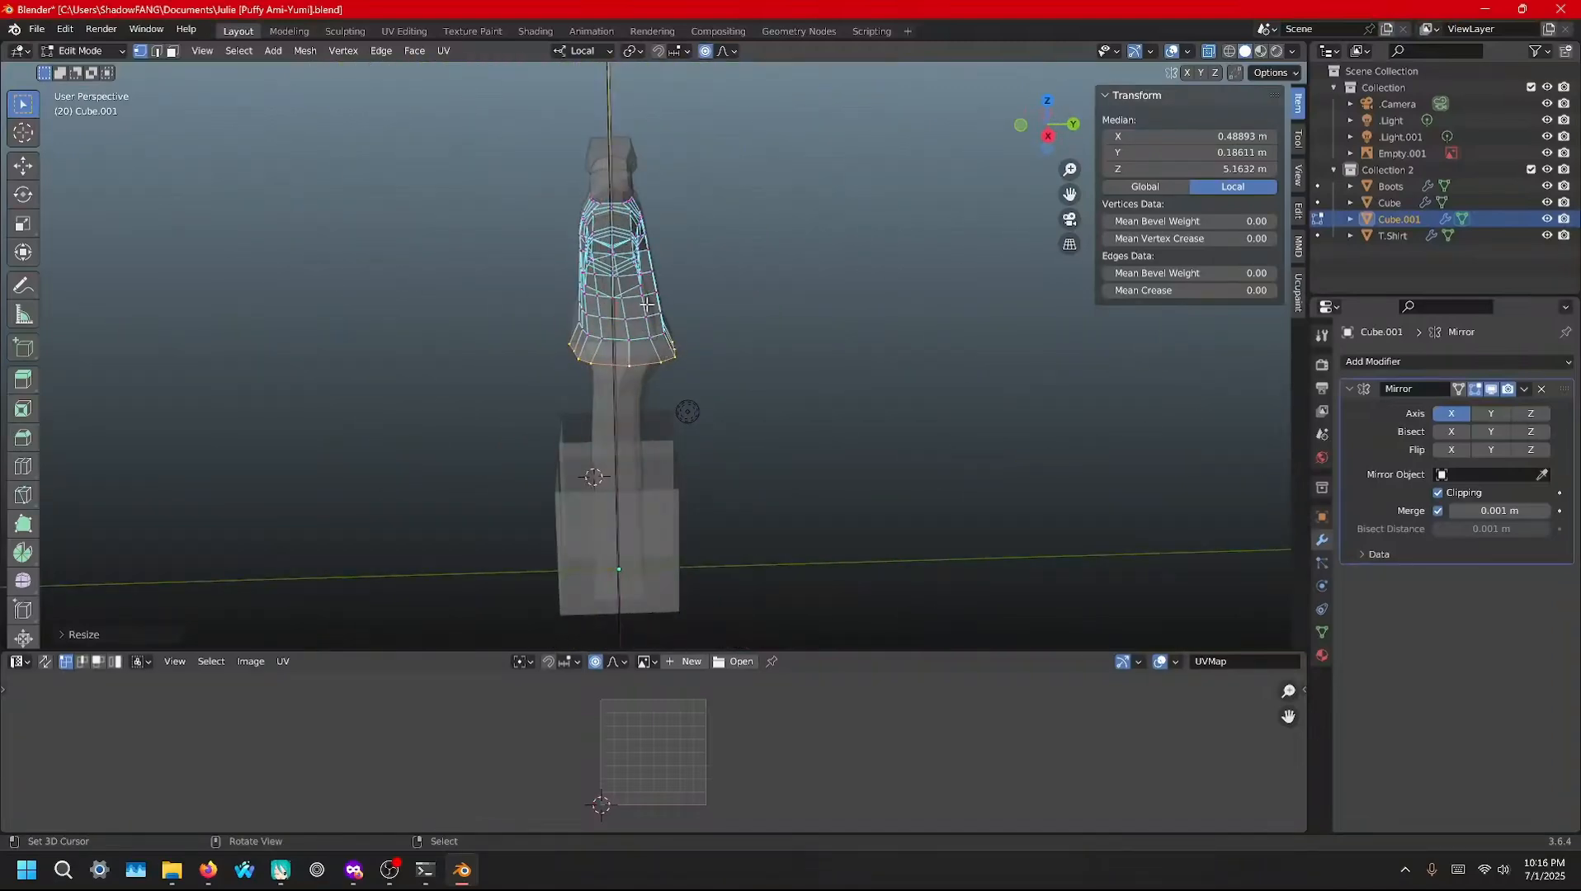
middle_click_drag(614, 349, 715, 323)
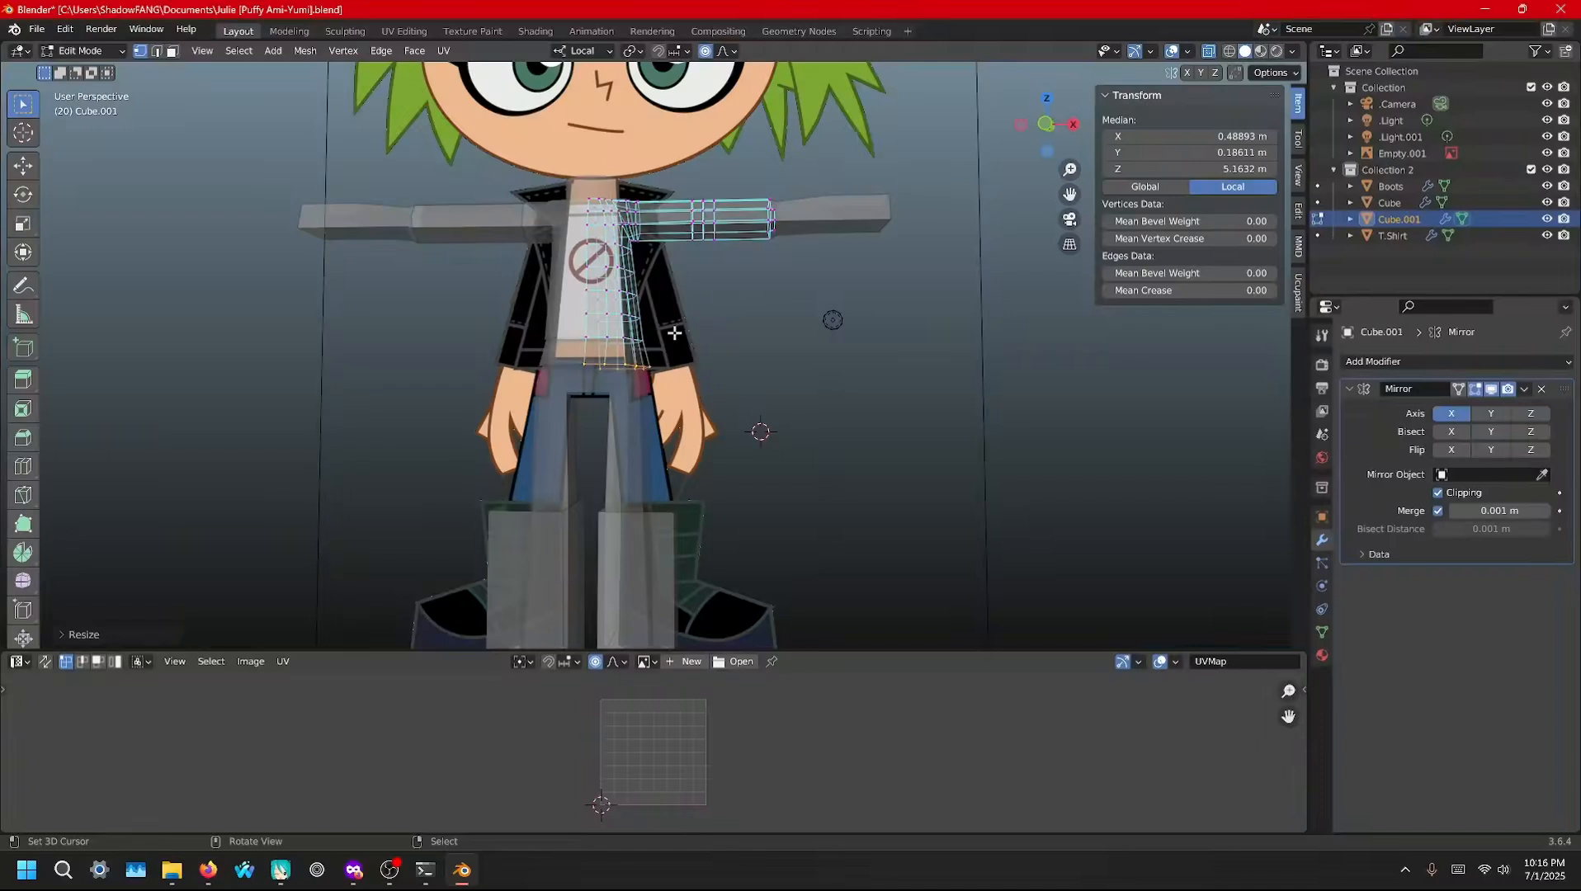
key("KP_1")
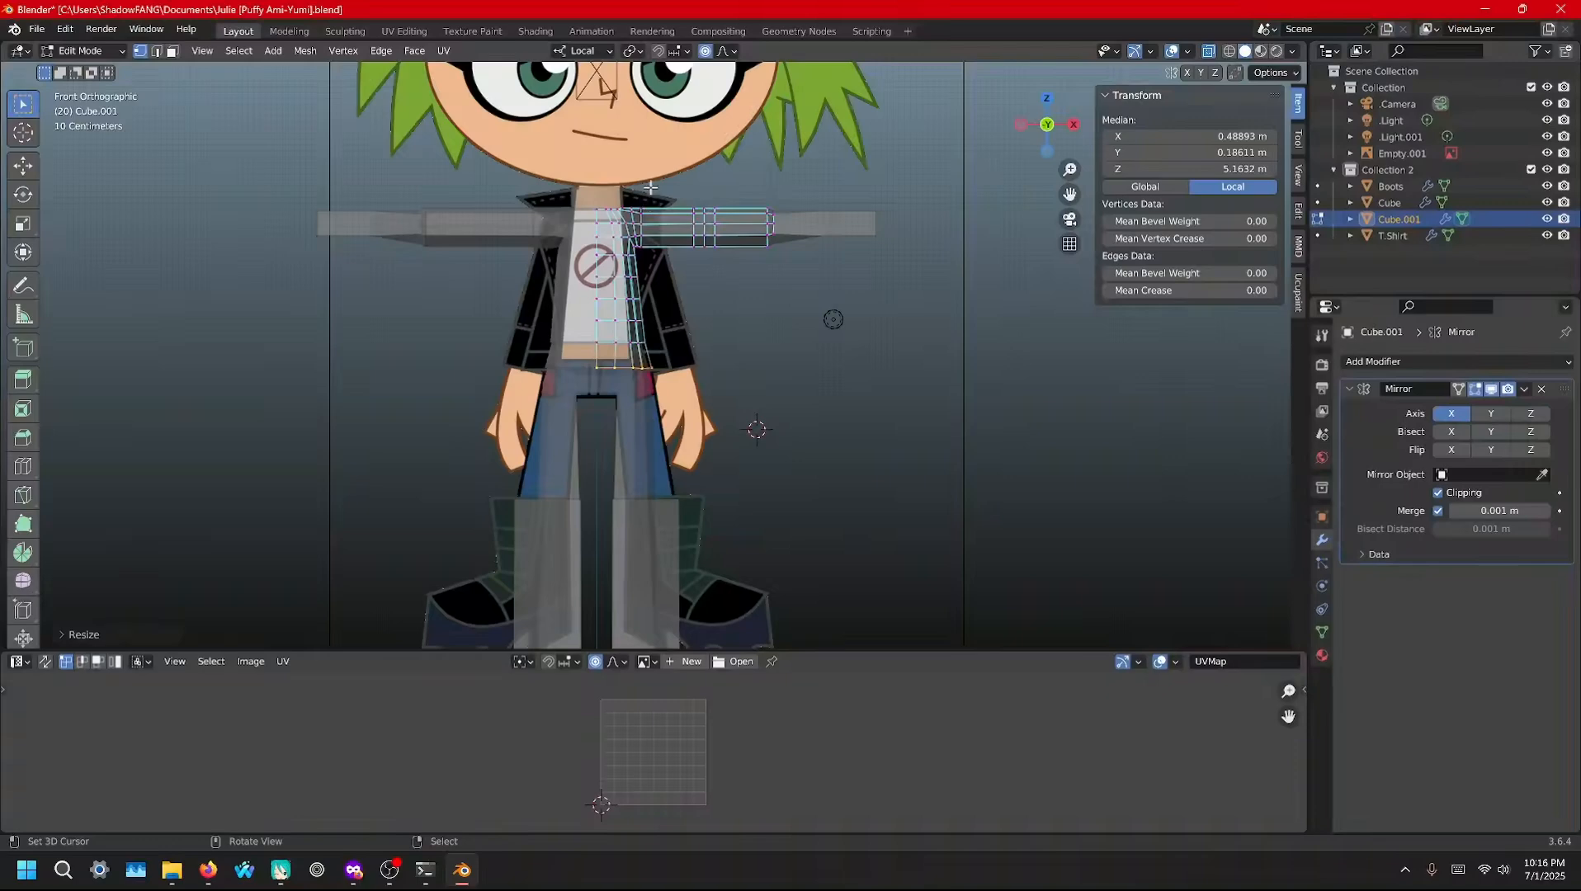
key("g")
scroll(700, 268, "down", 14)
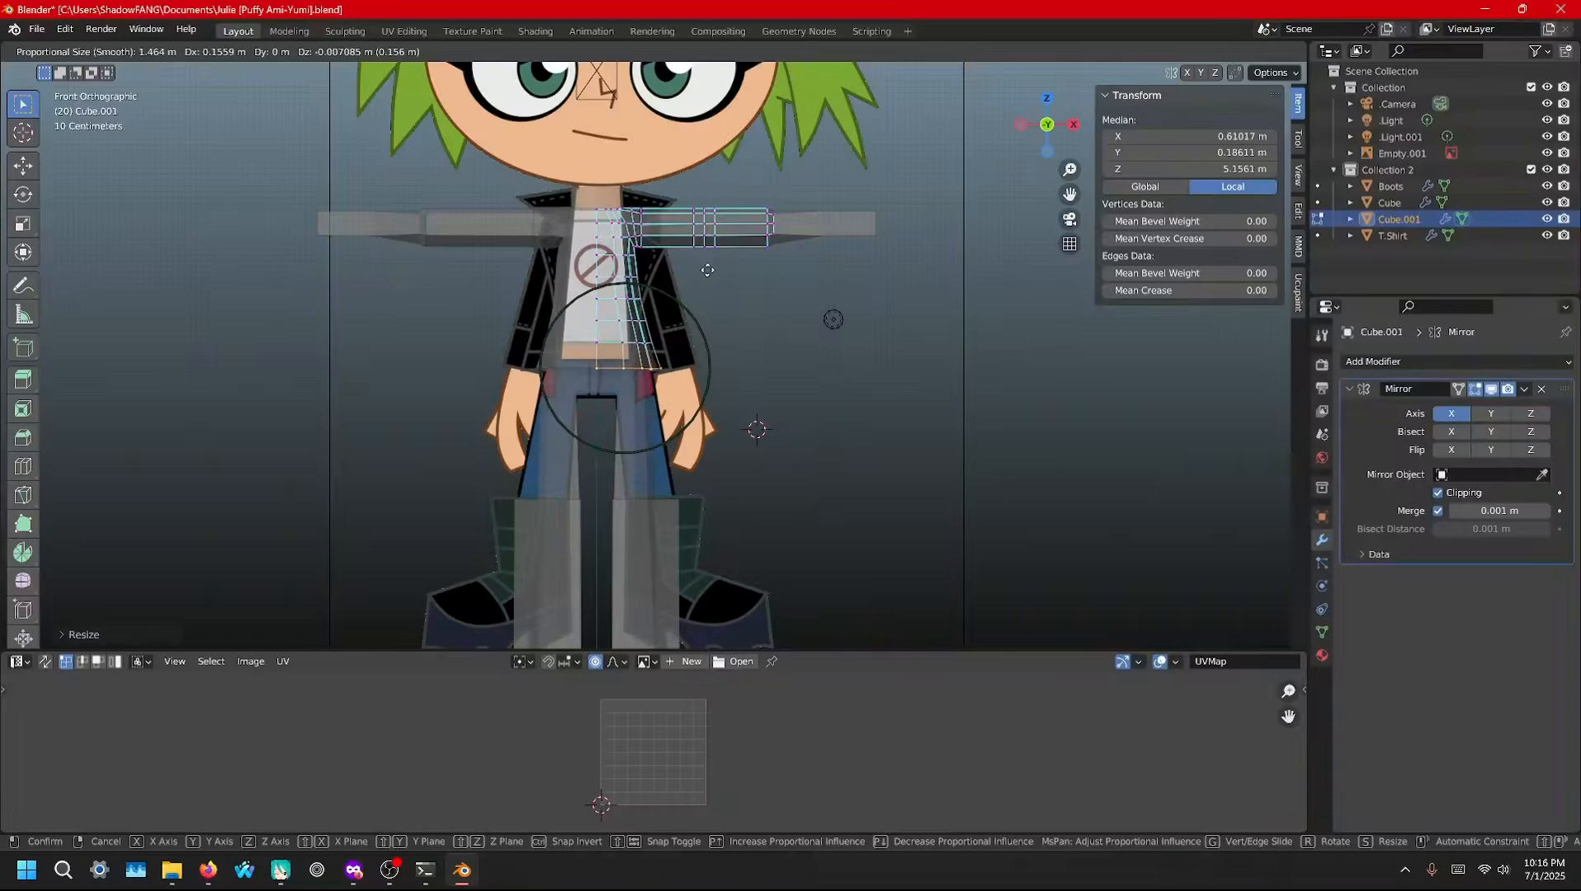
scroll(715, 270, "down", 5)
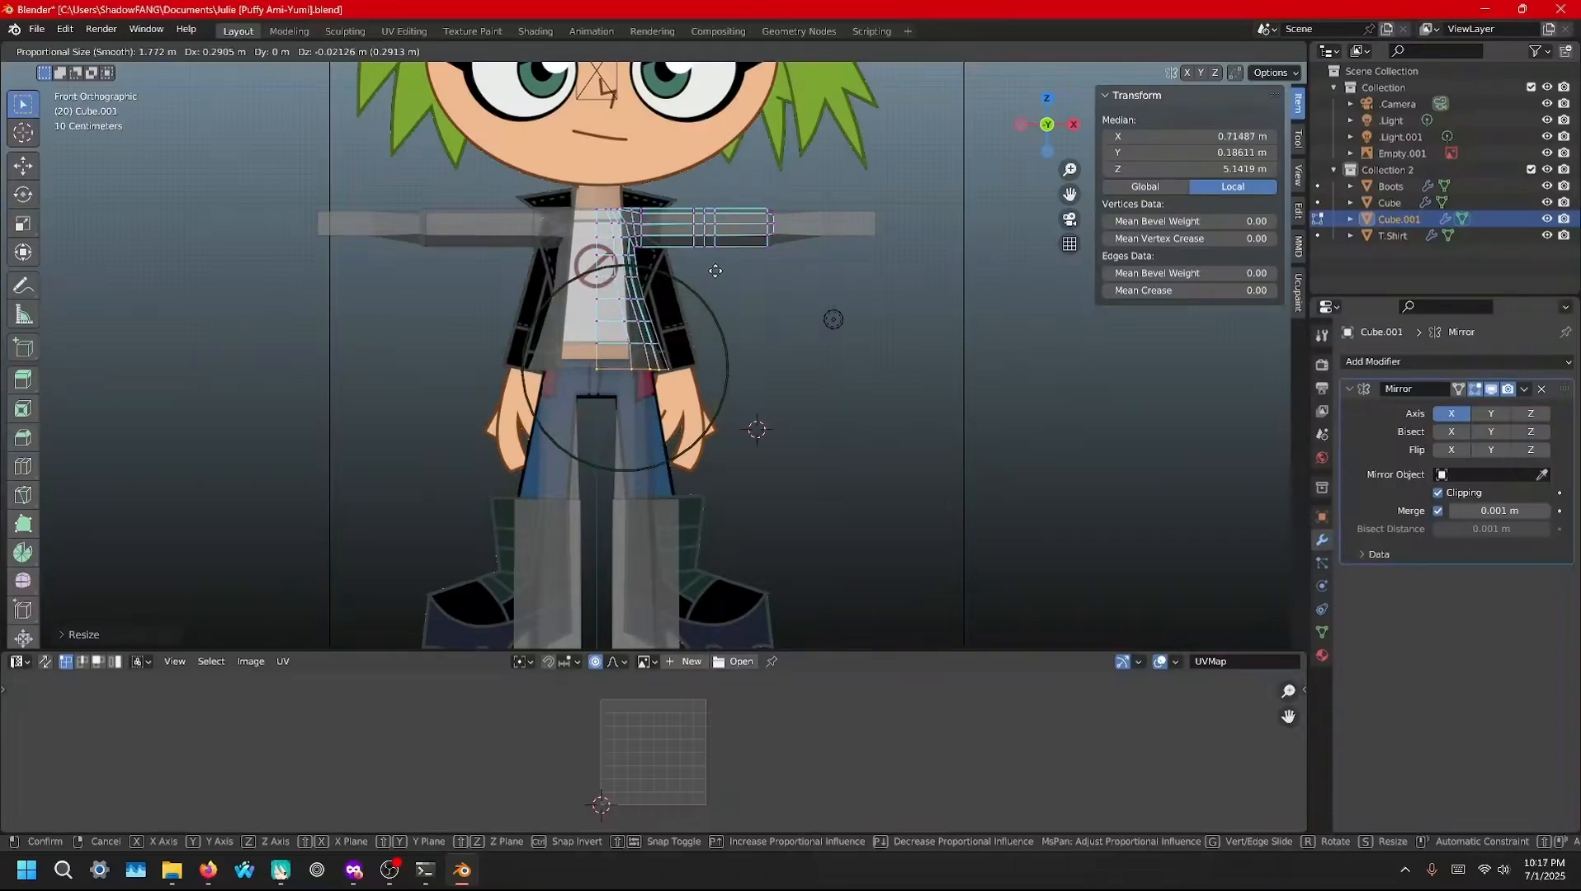
scroll(715, 270, "down", 1)
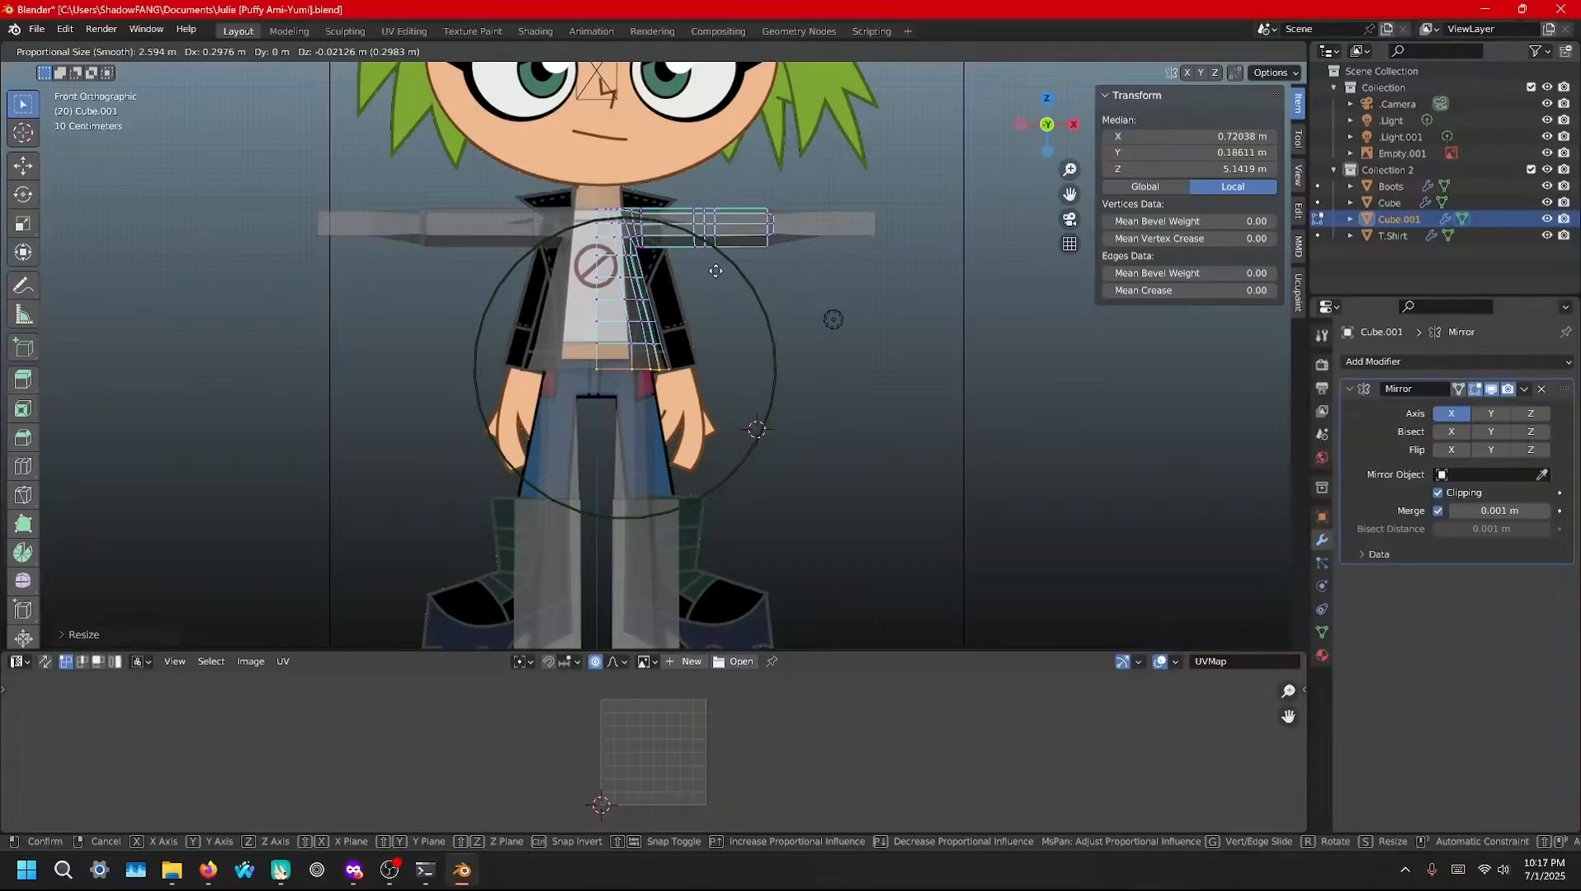
scroll(715, 270, "up", 1)
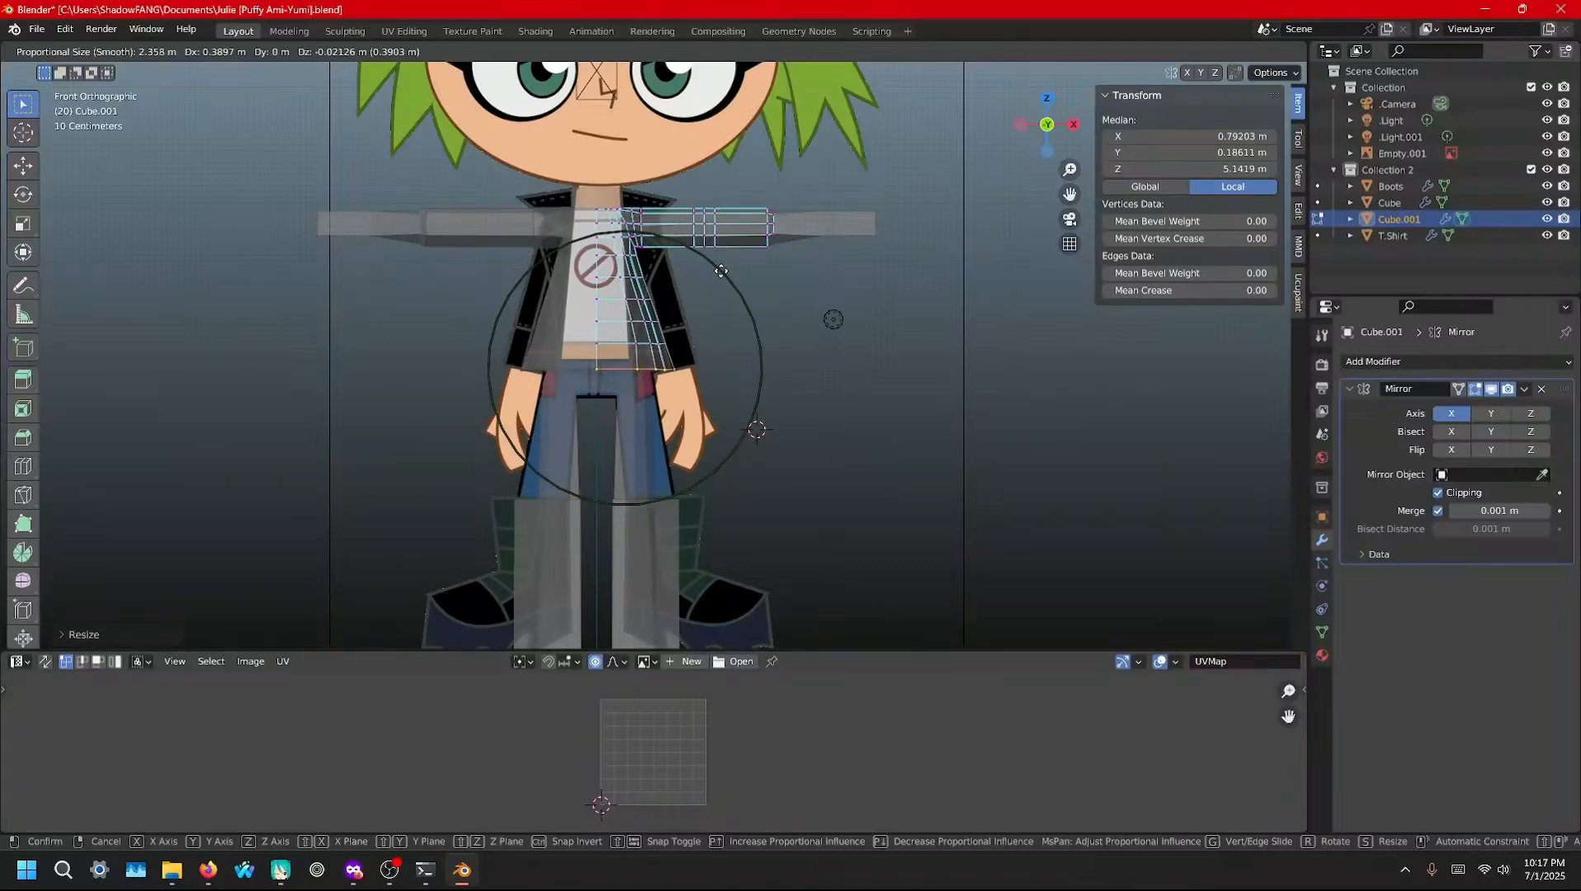
left_click(721, 271)
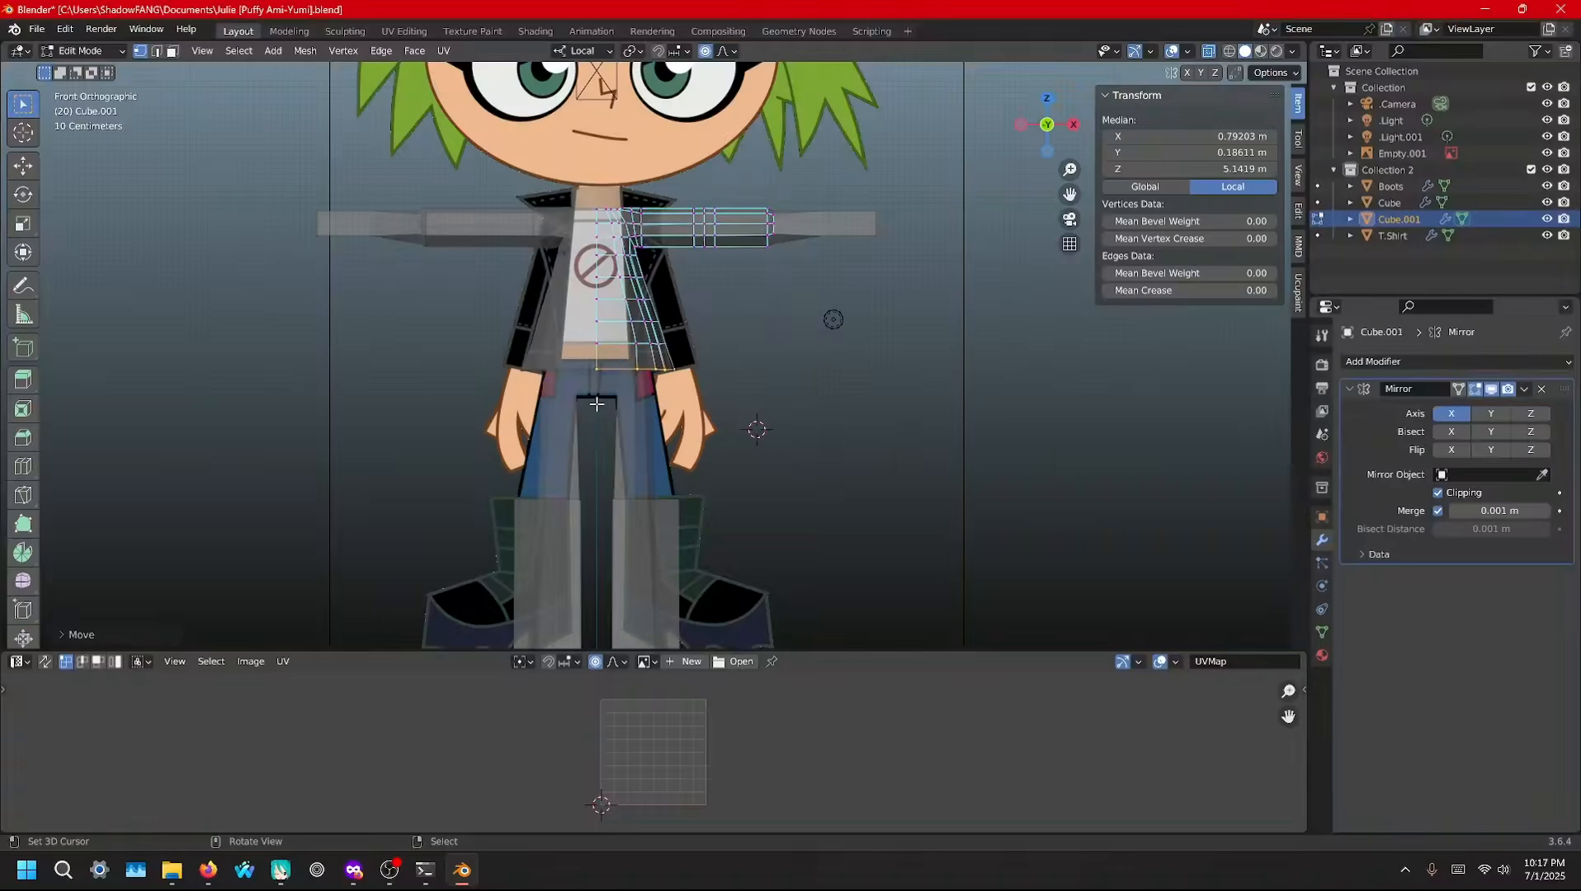
middle_click_drag(681, 364, 619, 384)
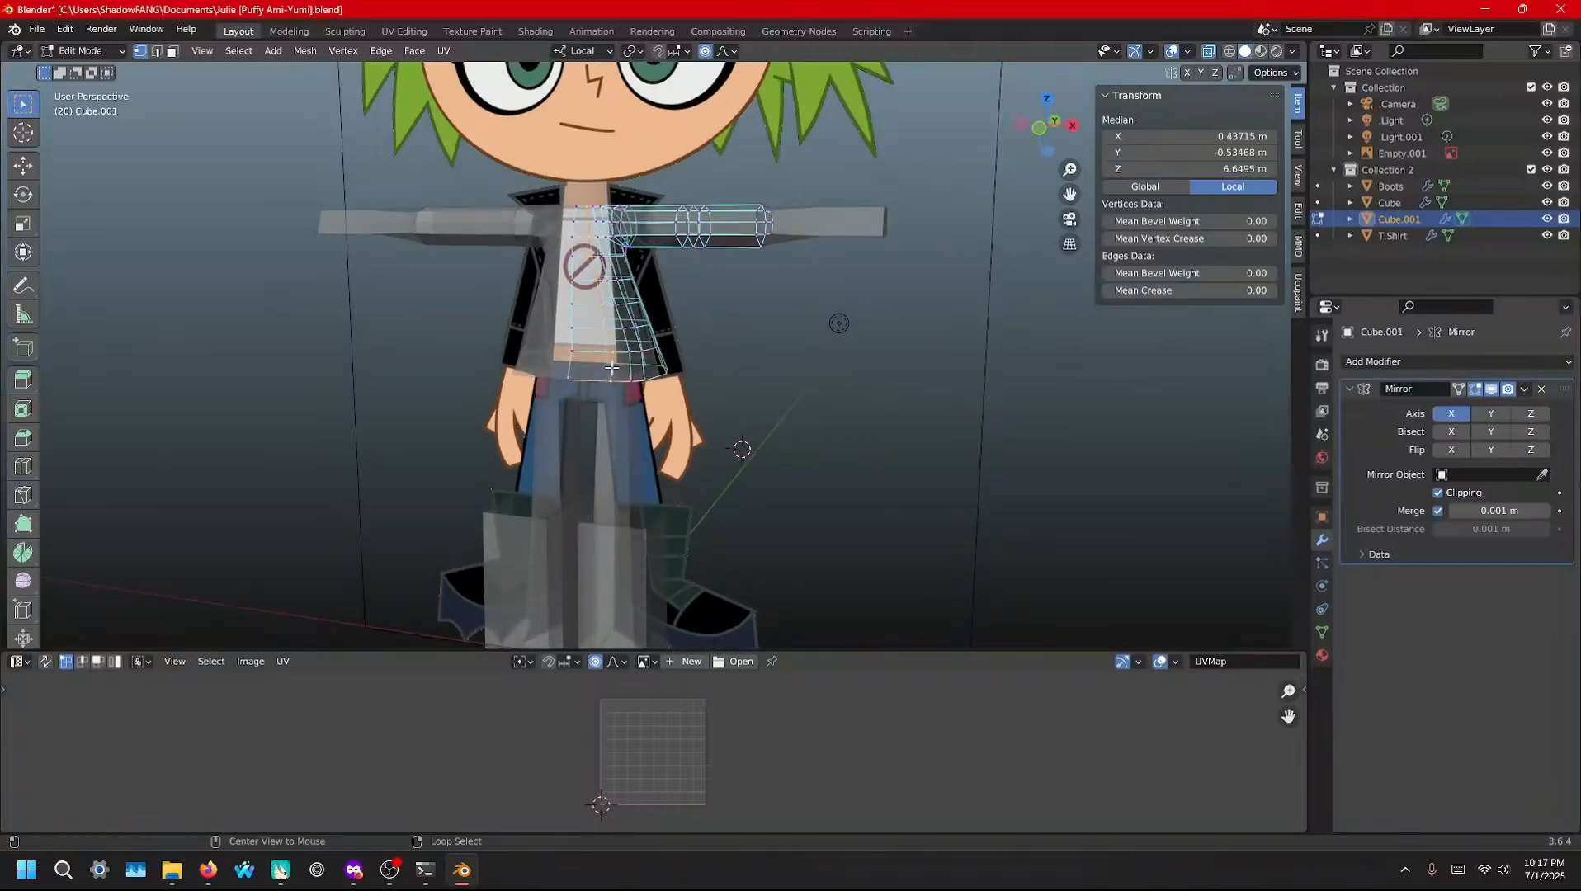
middle_click_drag(732, 395, 770, 364)
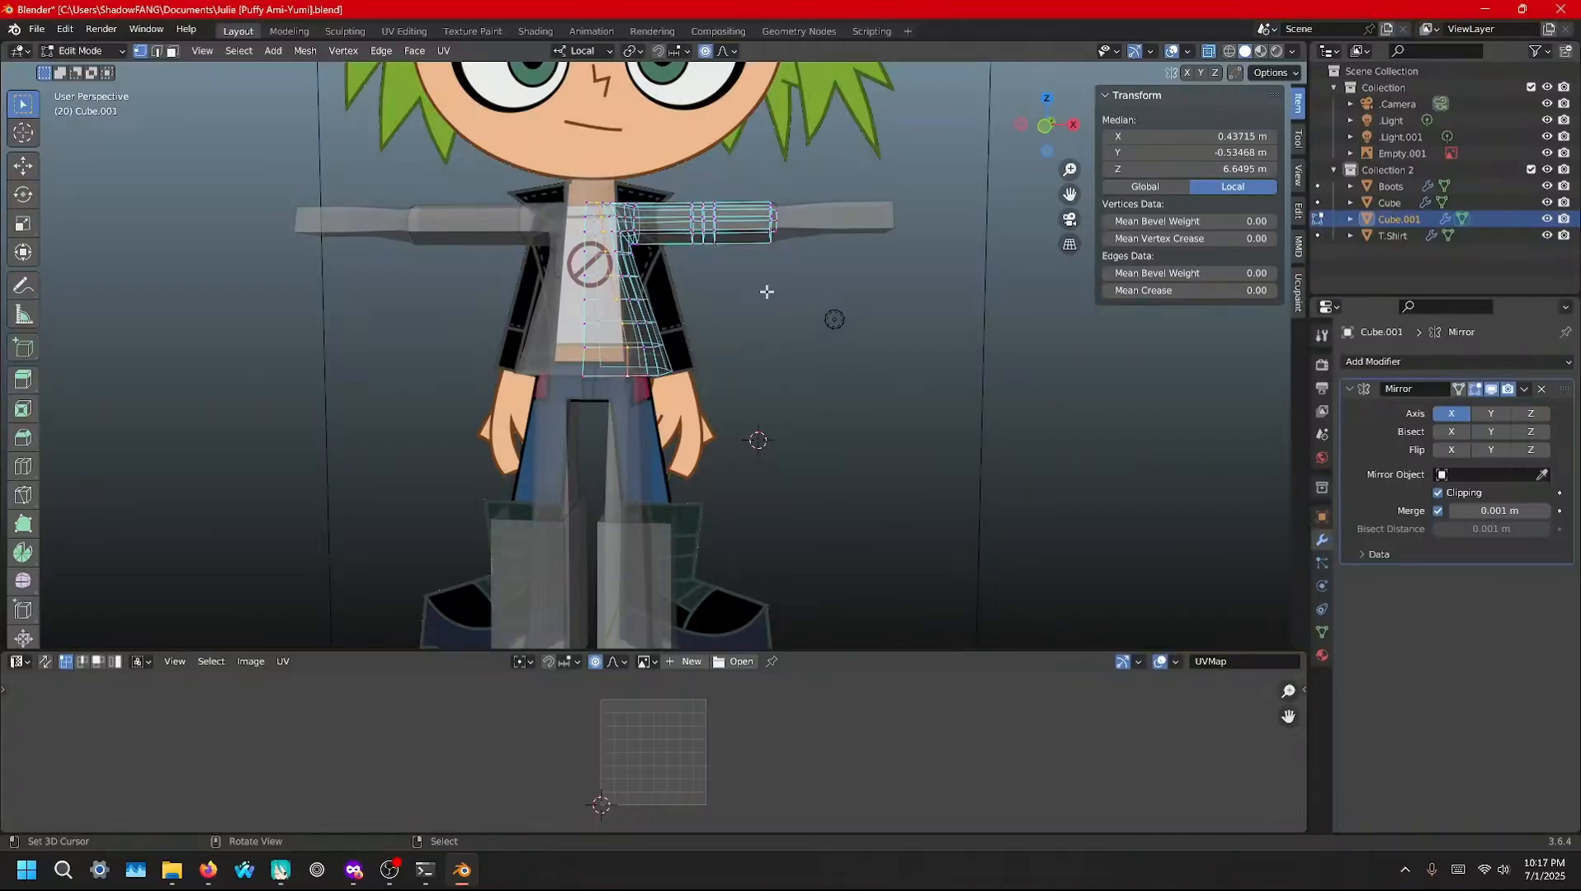
Scale the jacket's front vertical edge loop to about 0.29 along local X with a proportional size of about 0.68
key("s")
scroll(767, 291, "up", 10)
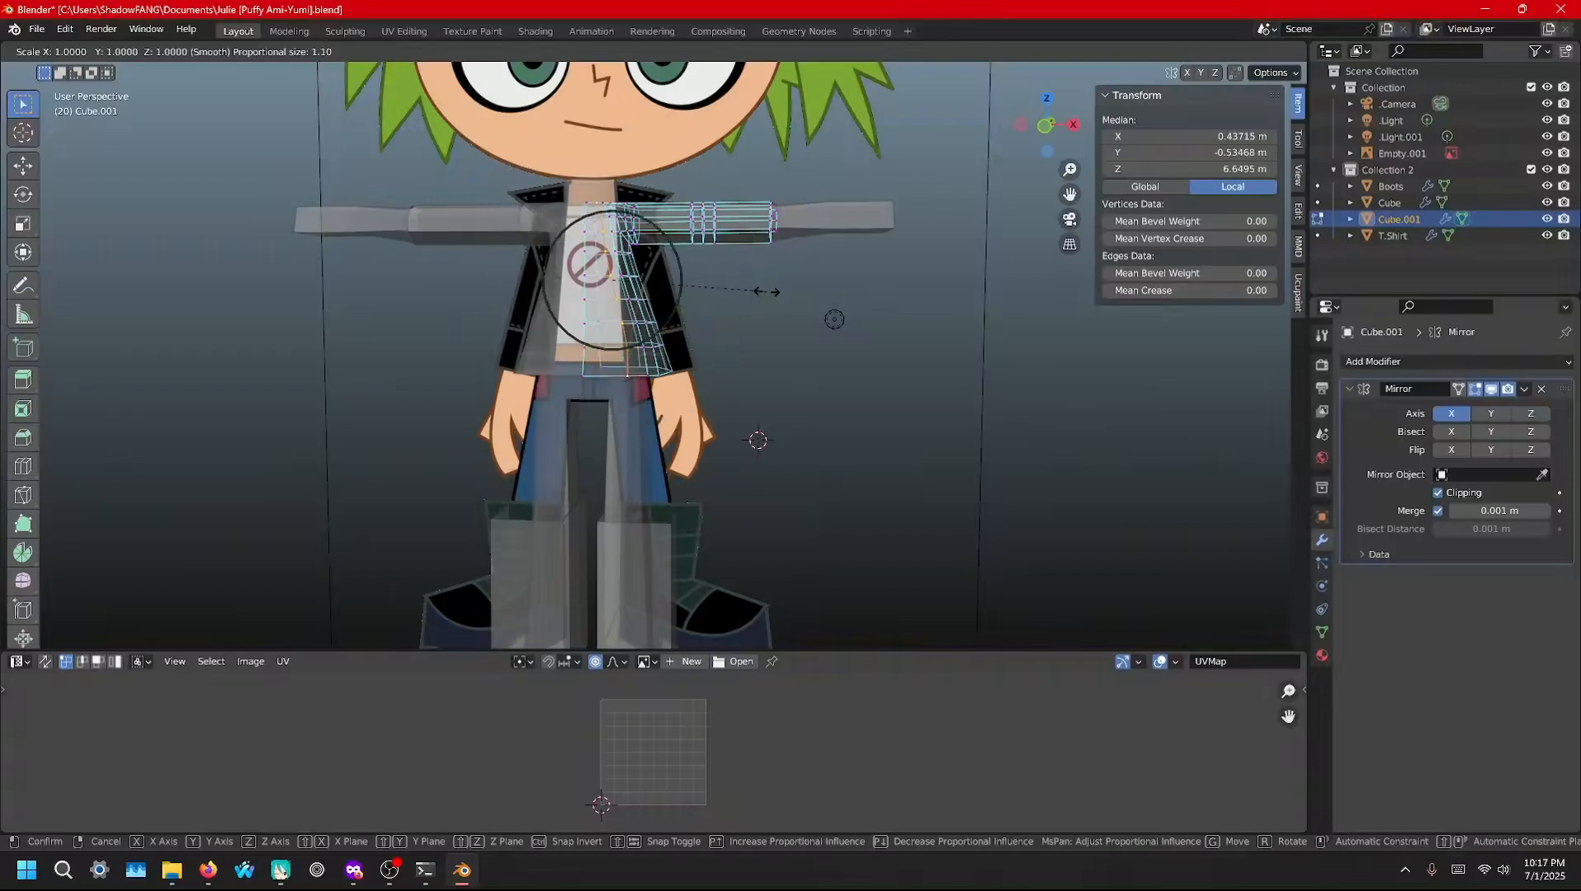
scroll(768, 292, "up", 3)
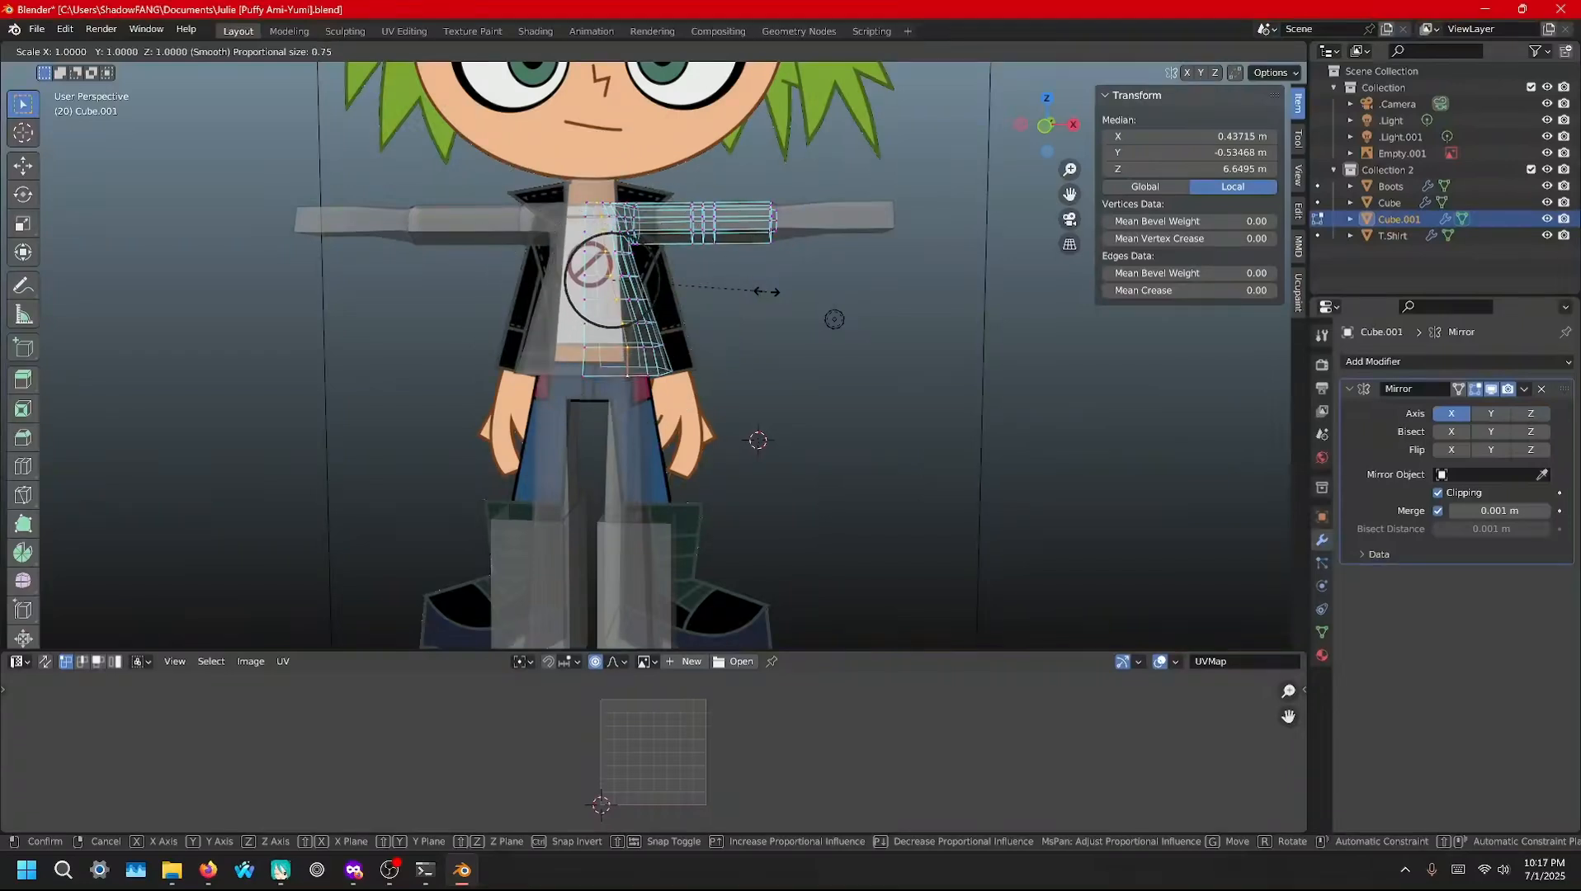
key("x")
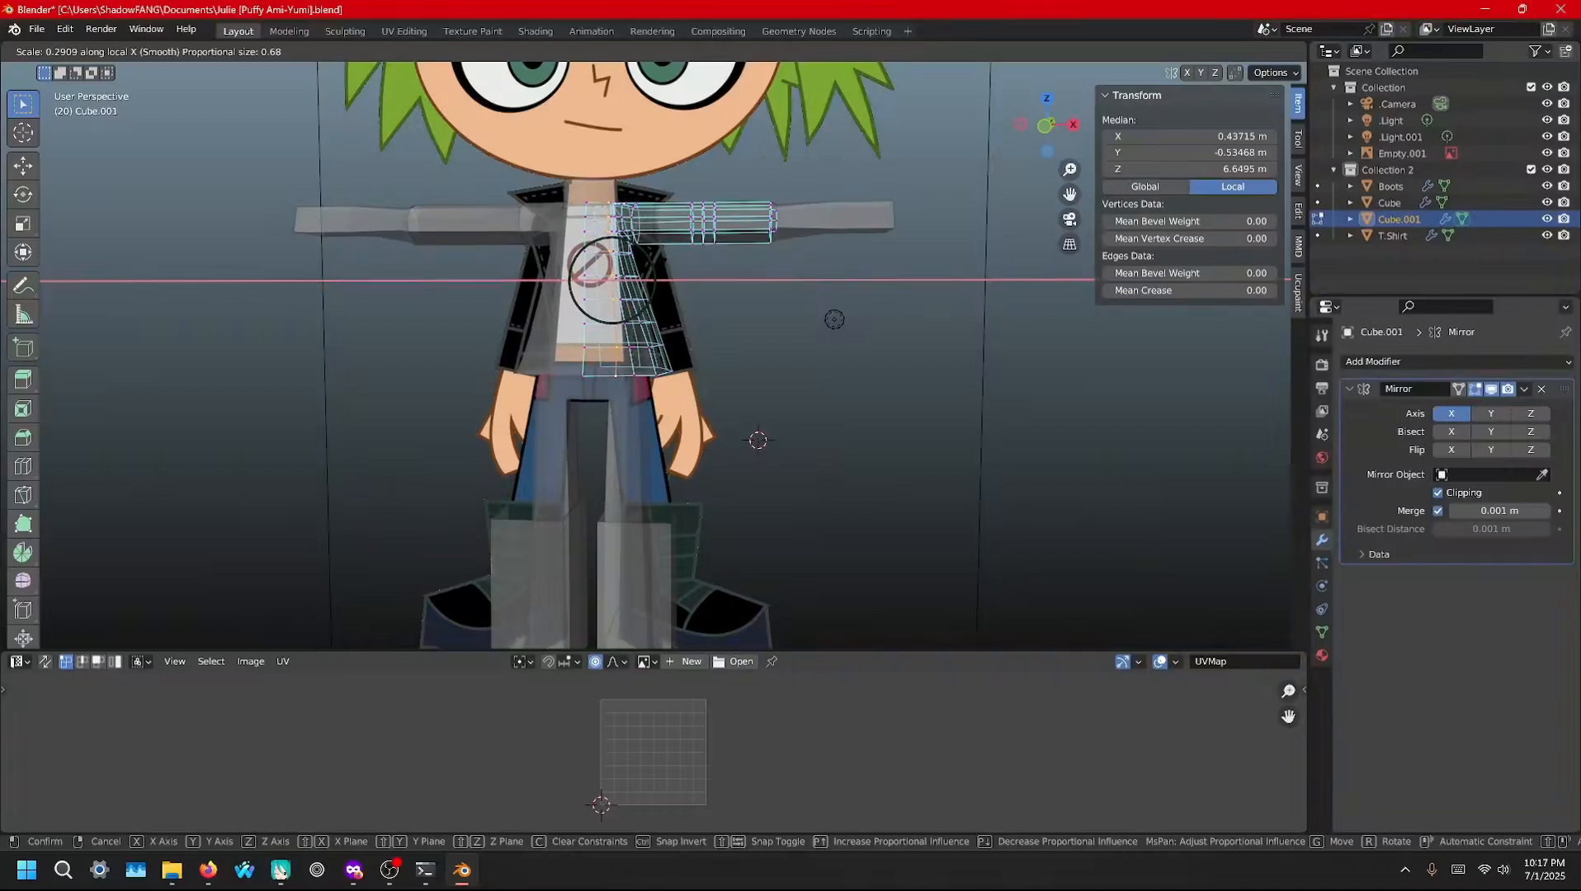
left_click(653, 263)
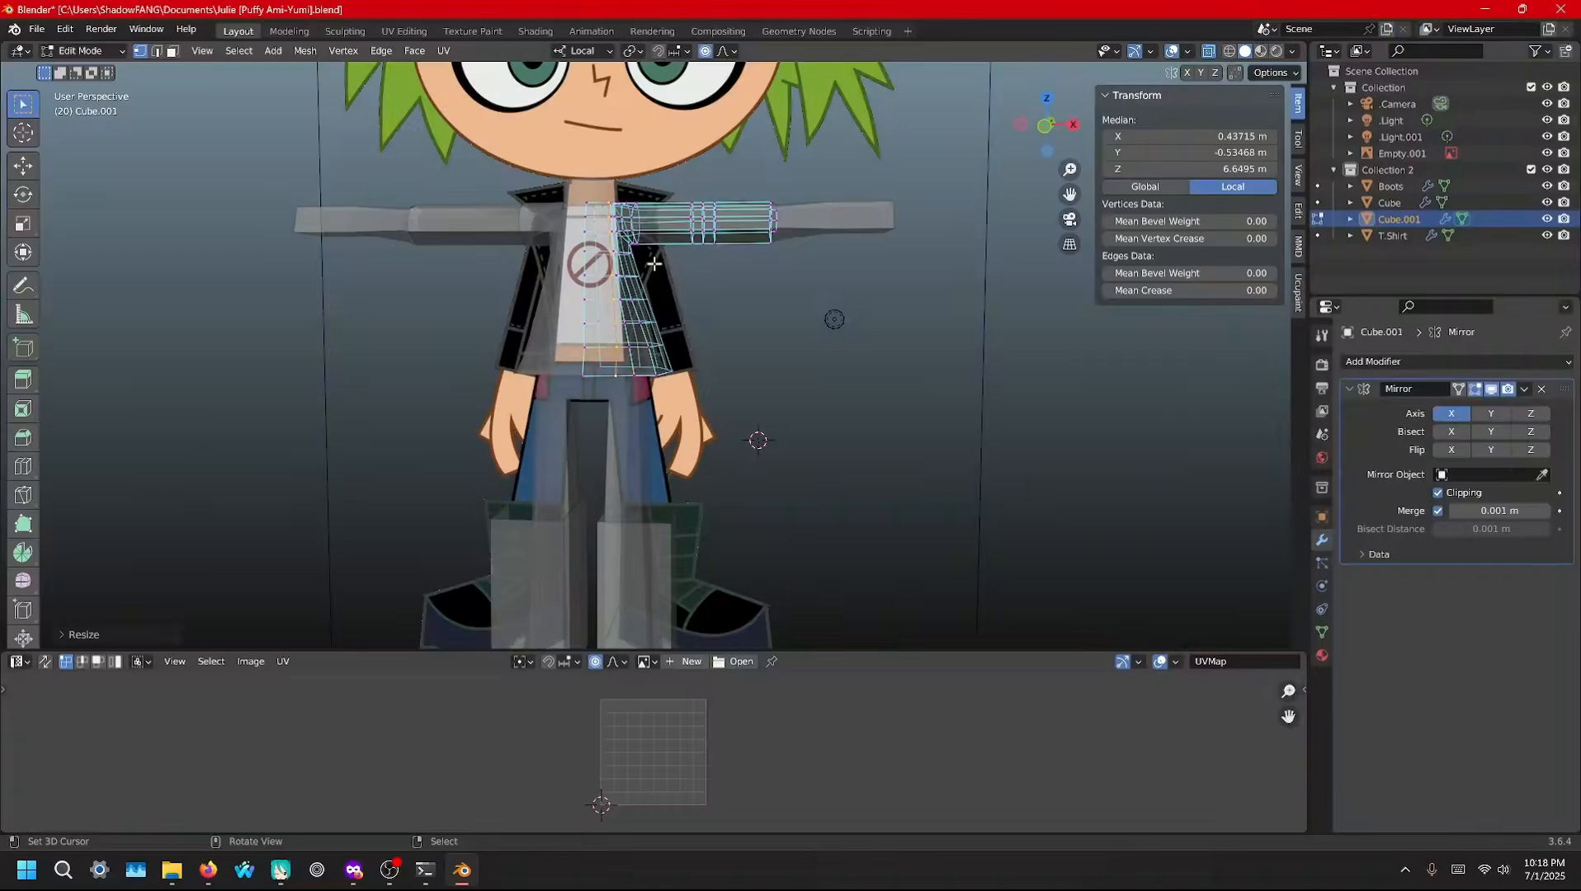
With proportional editing off, select the three upper chest vertices beside the front loop and edge slide them outward toward the shoulder
middle_click_drag(654, 263, 594, 195)
scroll(669, 303, "up", 7)
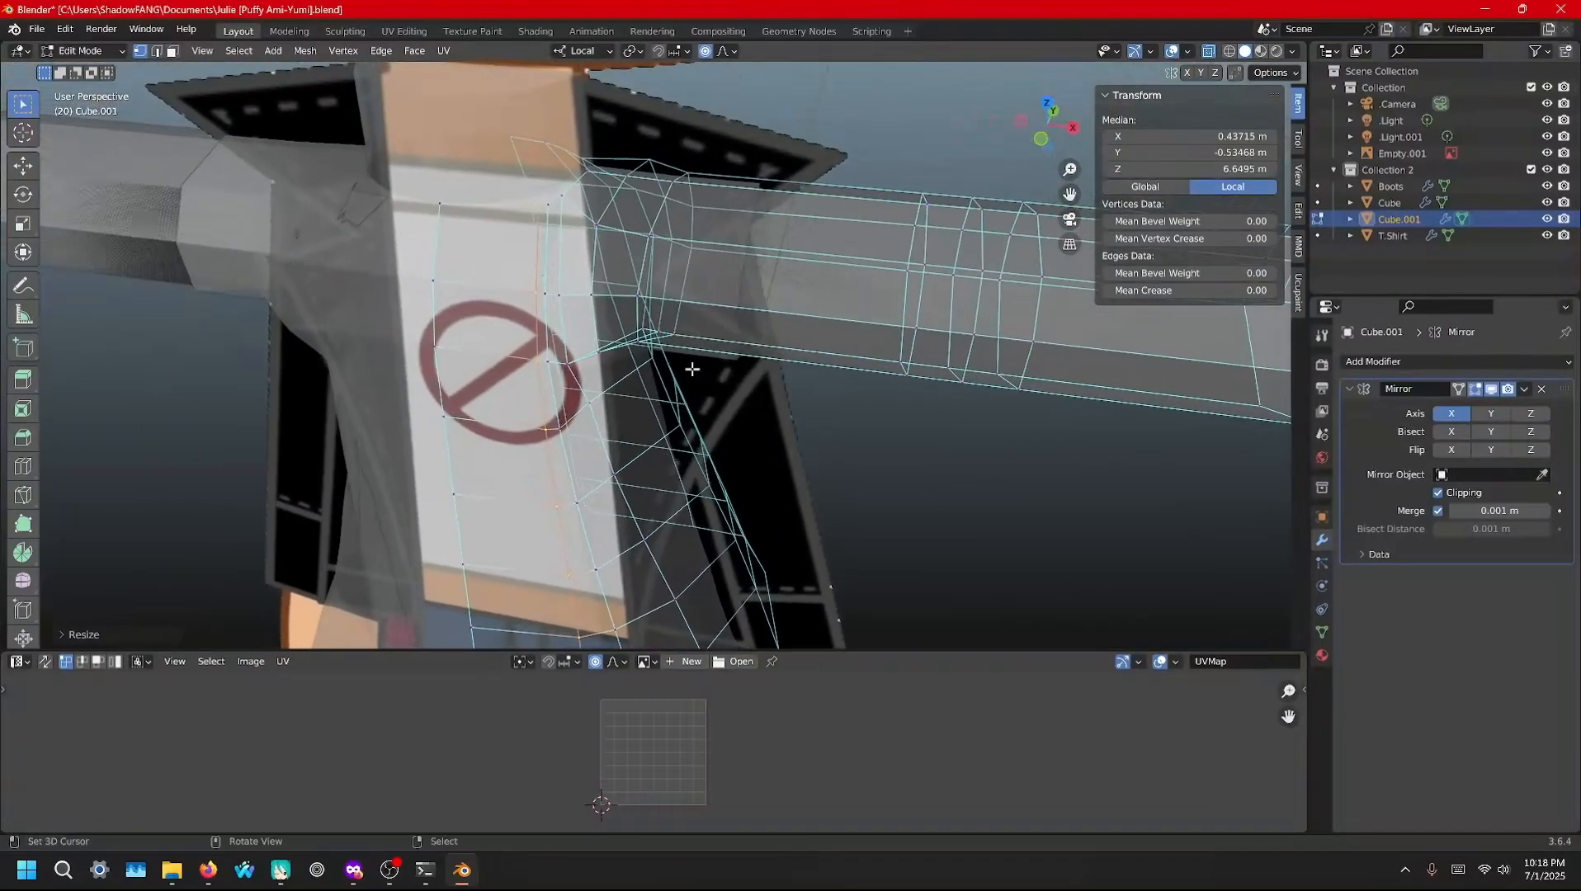
right_click(571, 199)
right_click(561, 296, "shift")
right_click(571, 368, "shift")
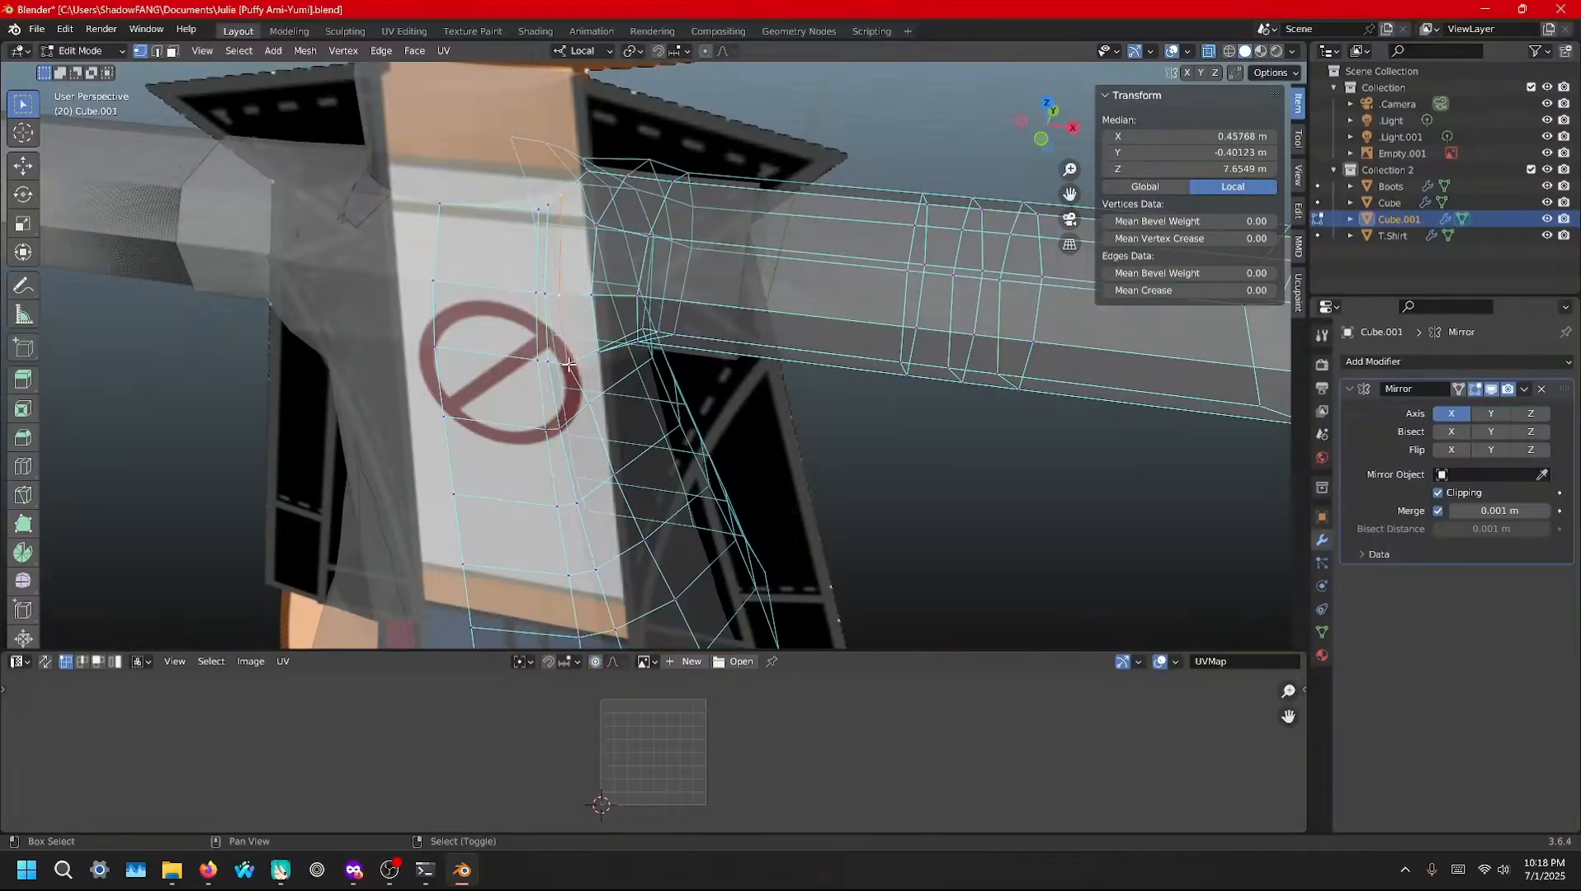
middle_click_drag(606, 361, 578, 317)
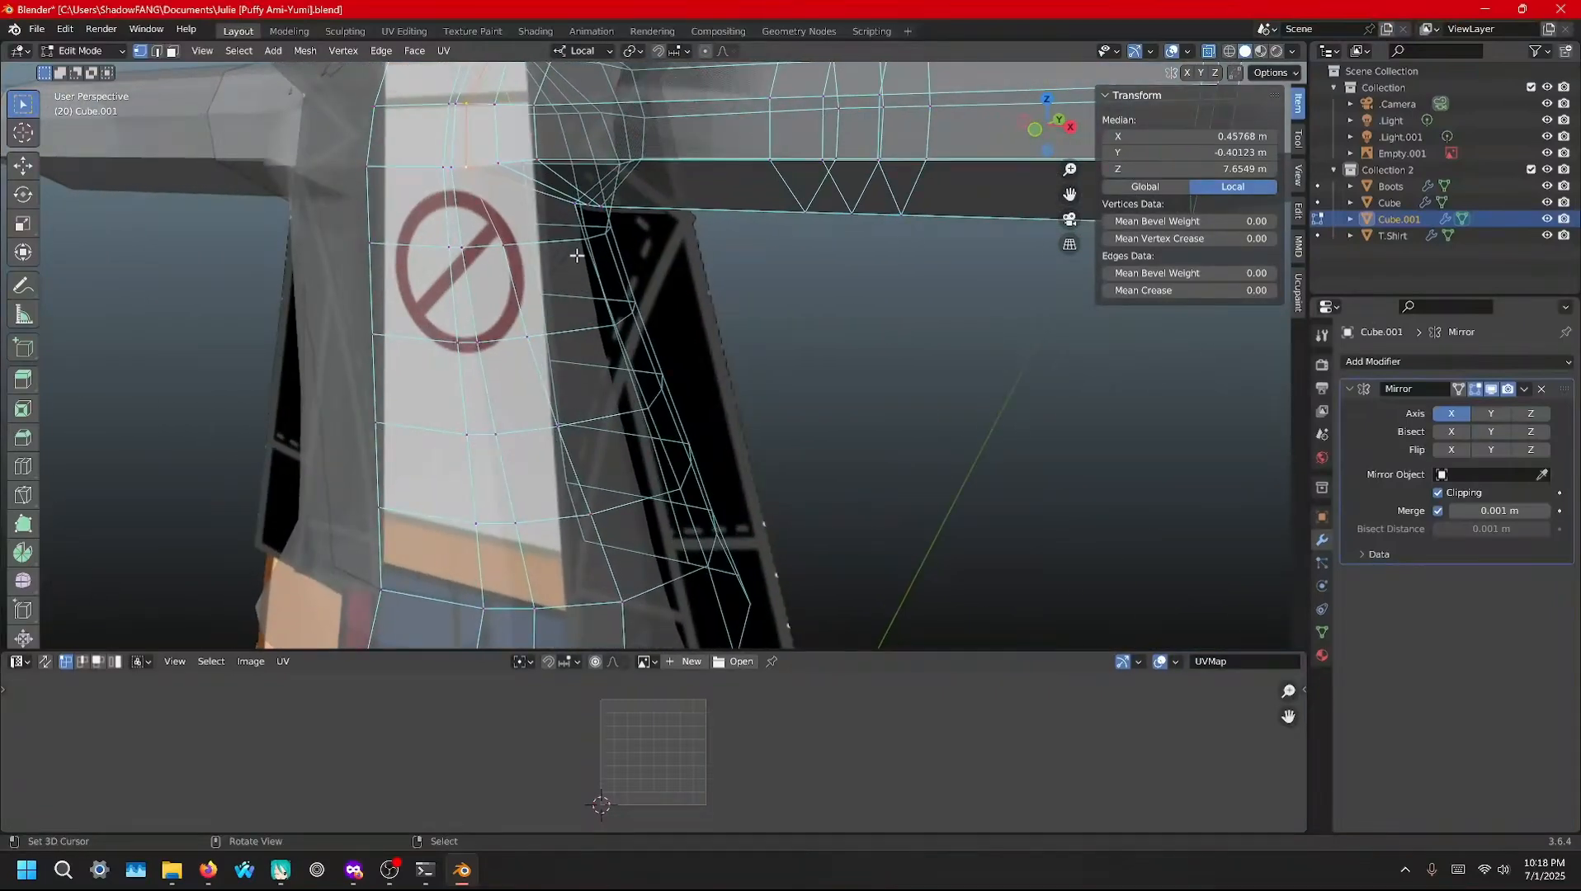
middle_click_drag(528, 174, 537, 192)
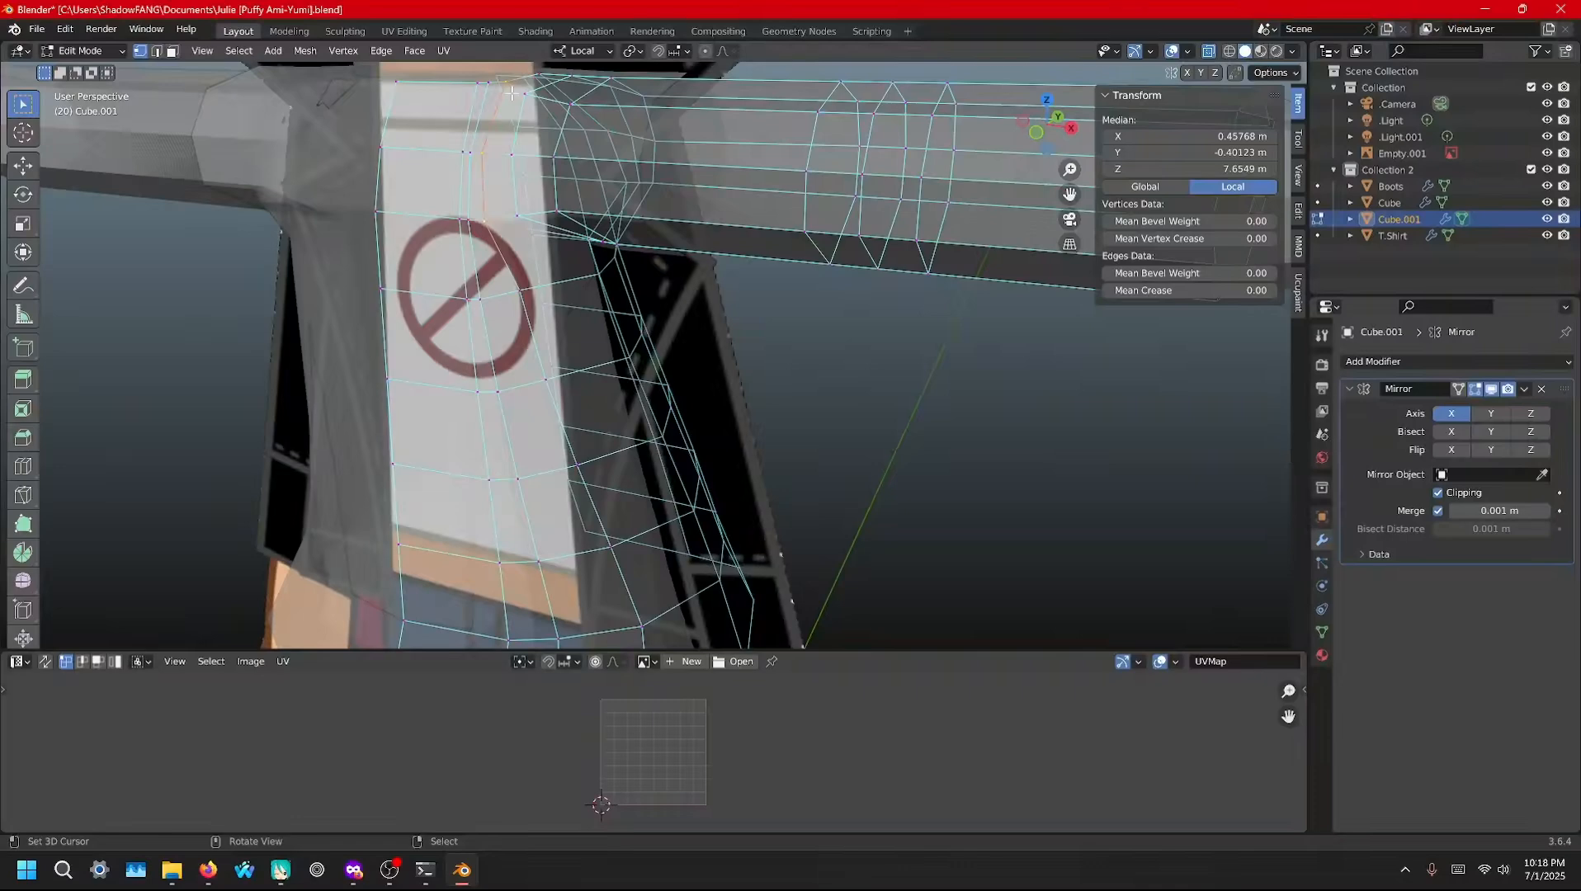
key("g")
key("g")
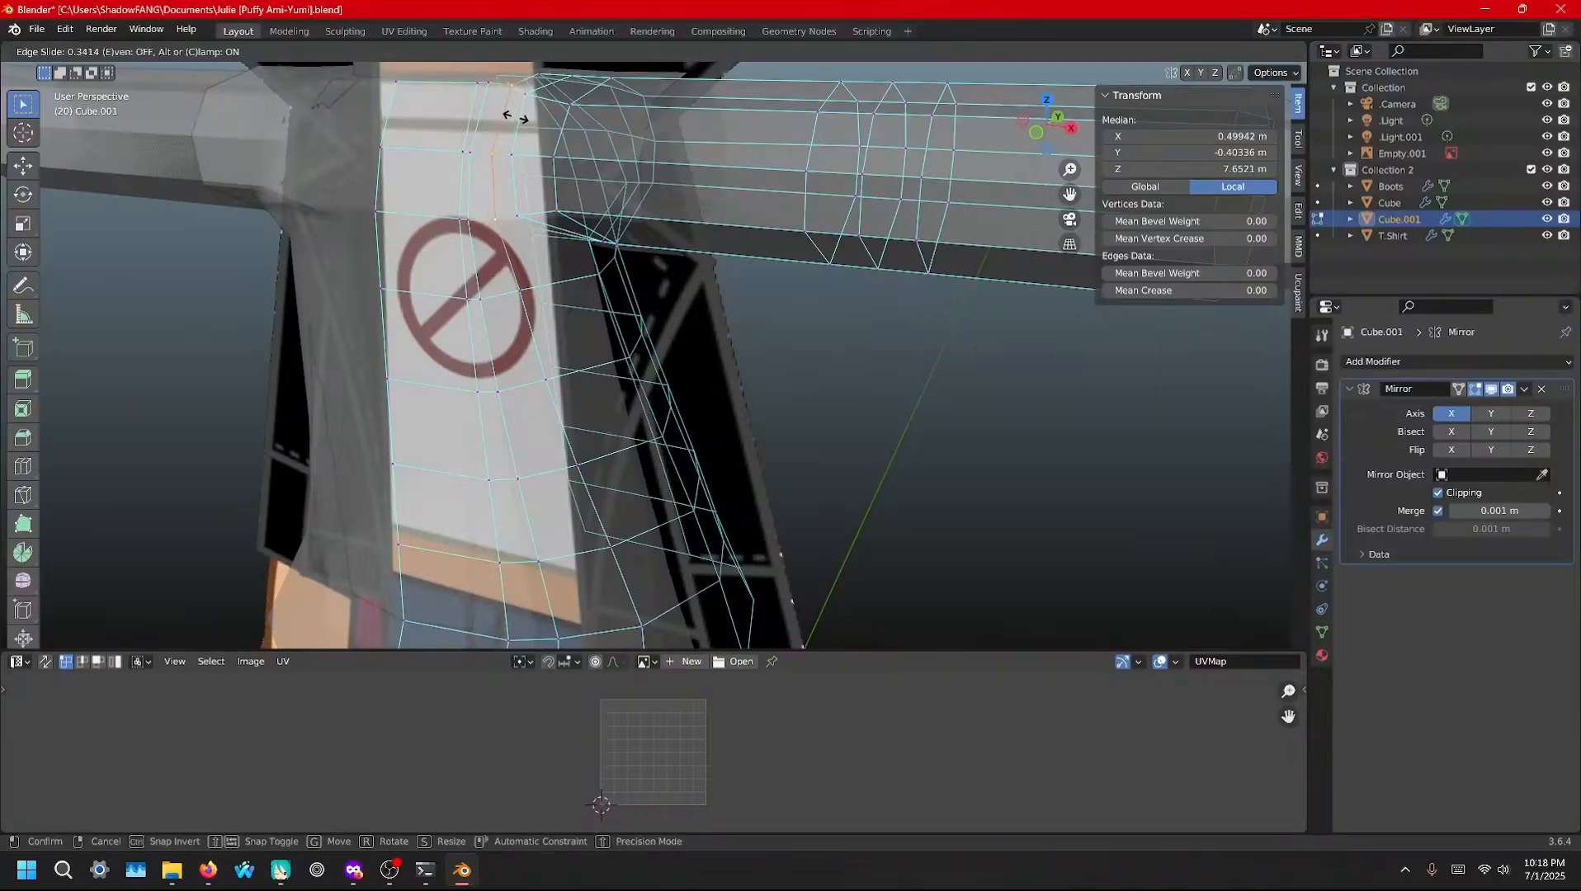
left_click(516, 120)
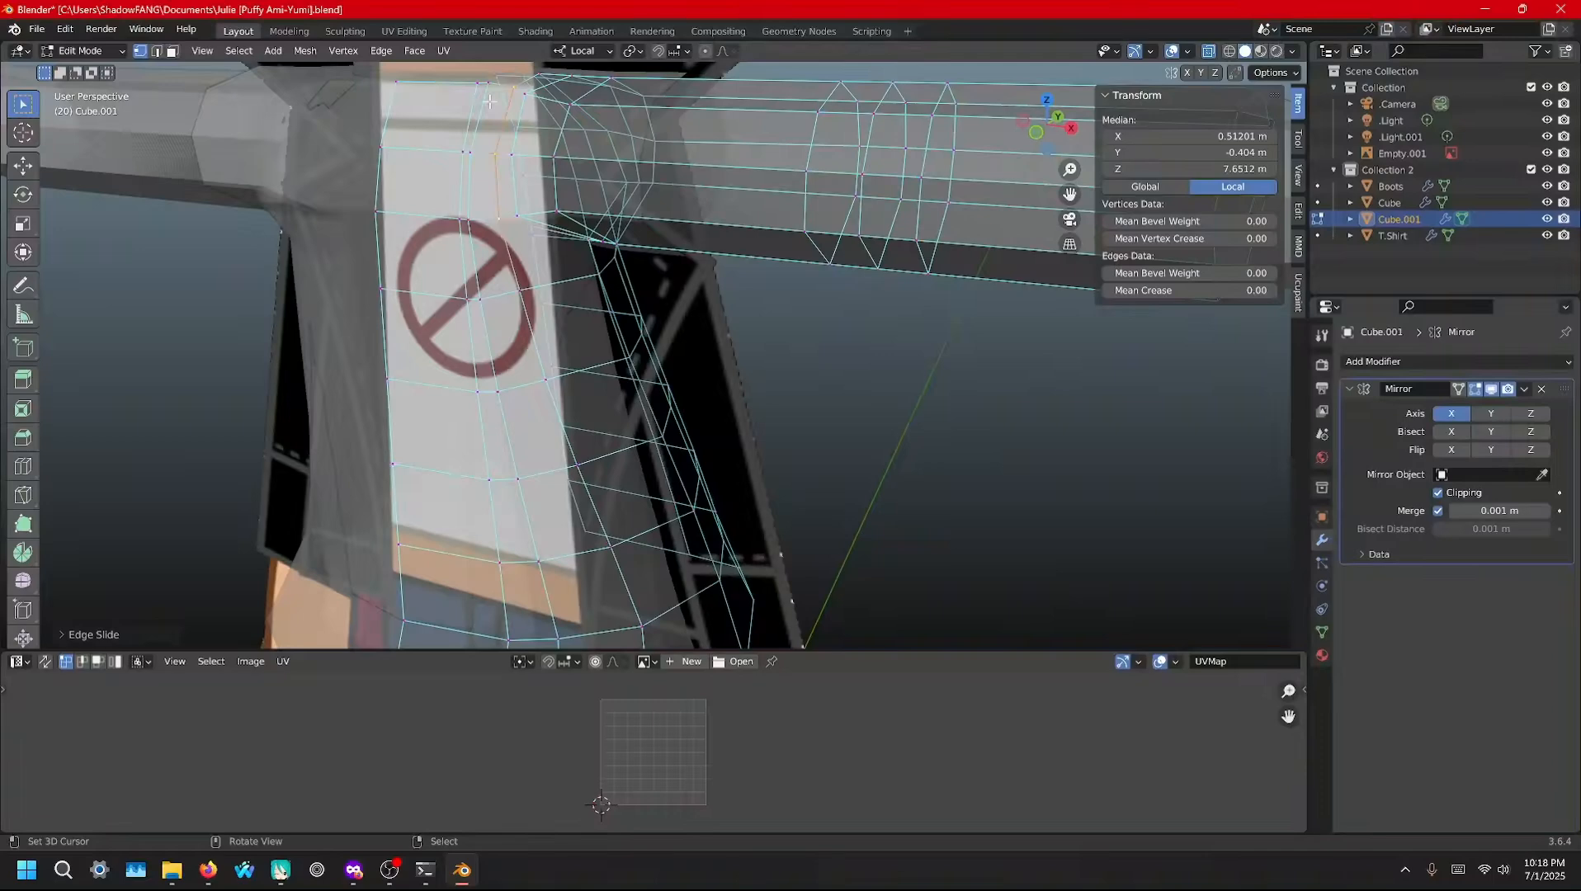
Select the neighbouring front chest edges from the neckline down to just below the logo and edge slide them outward
right_click(490, 101, "alt")
scroll(542, 382, "down", 5)
left_click_drag(668, 576, 537, 353, "ctrl")
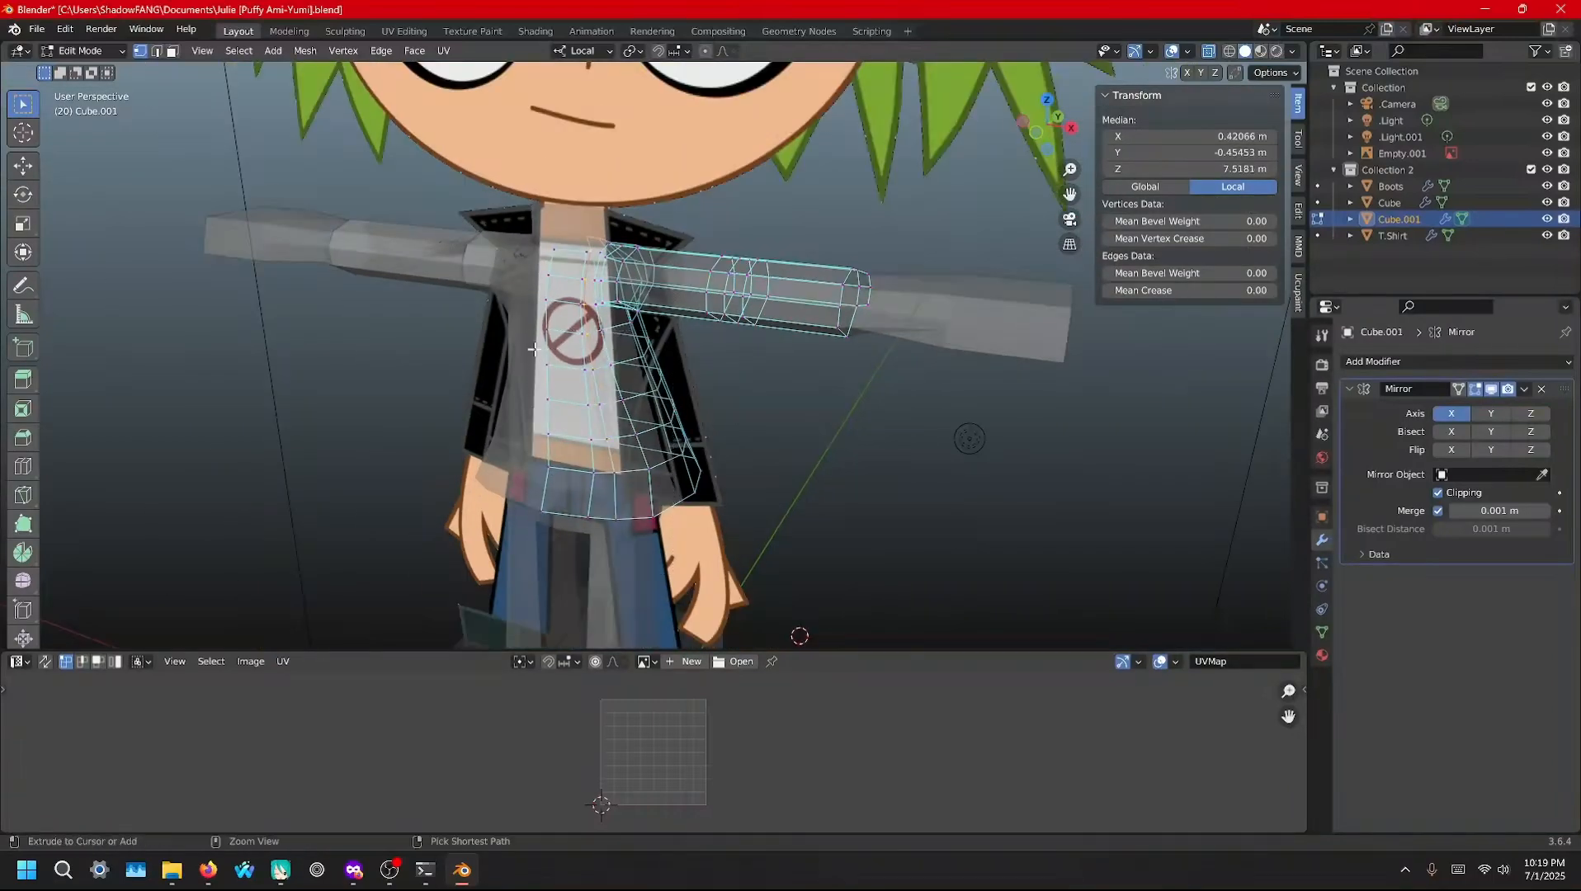
scroll(555, 356, "up", 3)
scroll(555, 357, "up", 2)
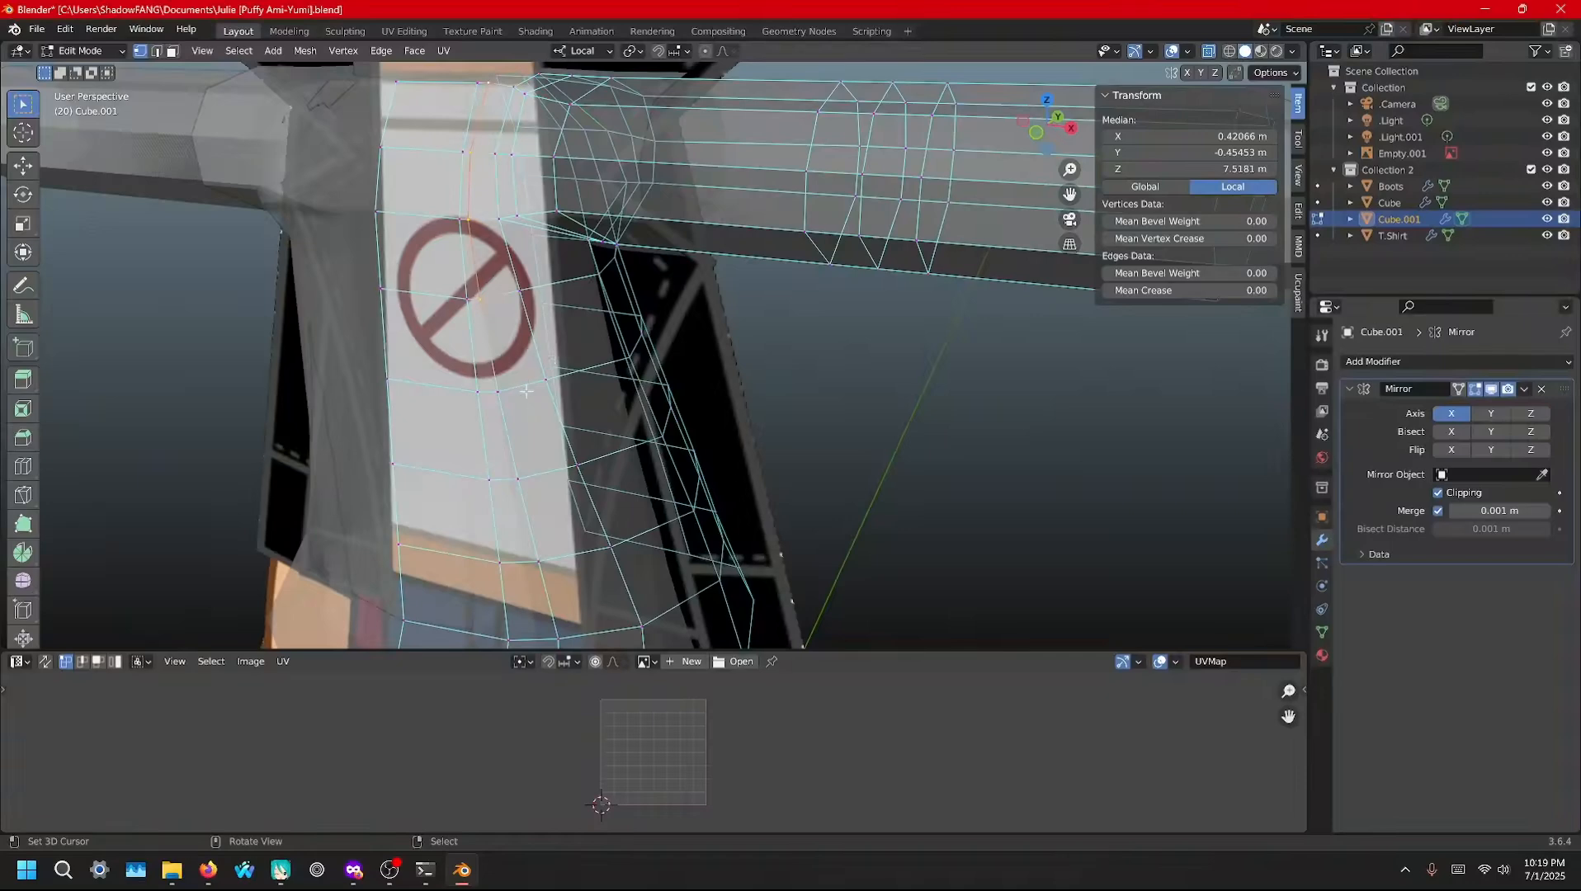
left_click(522, 379, "shift")
key("g")
key("g")
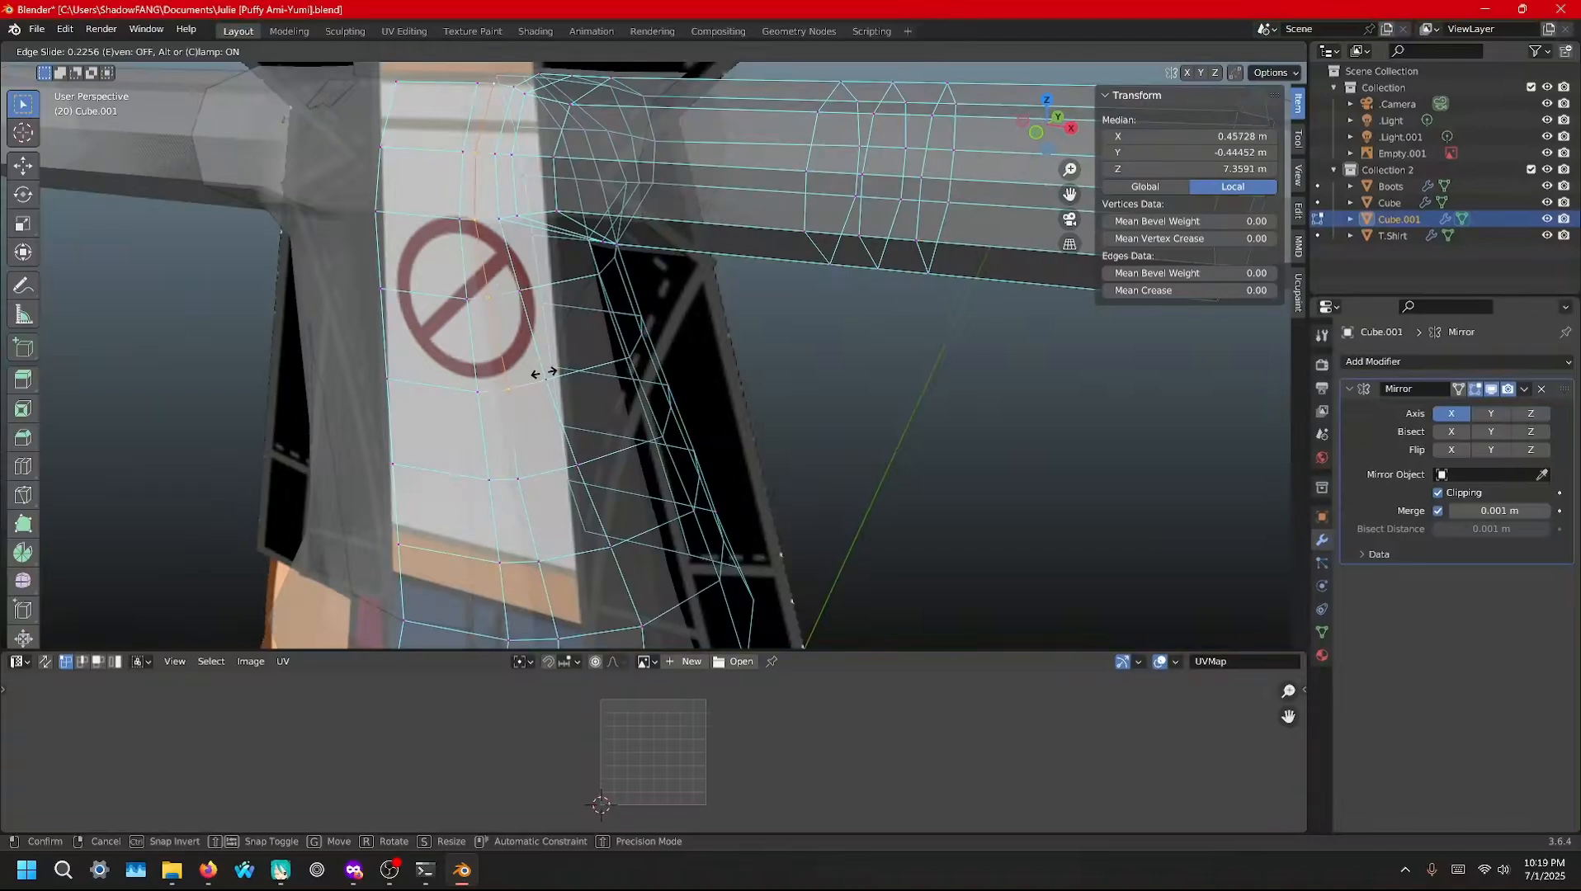
left_click(546, 373)
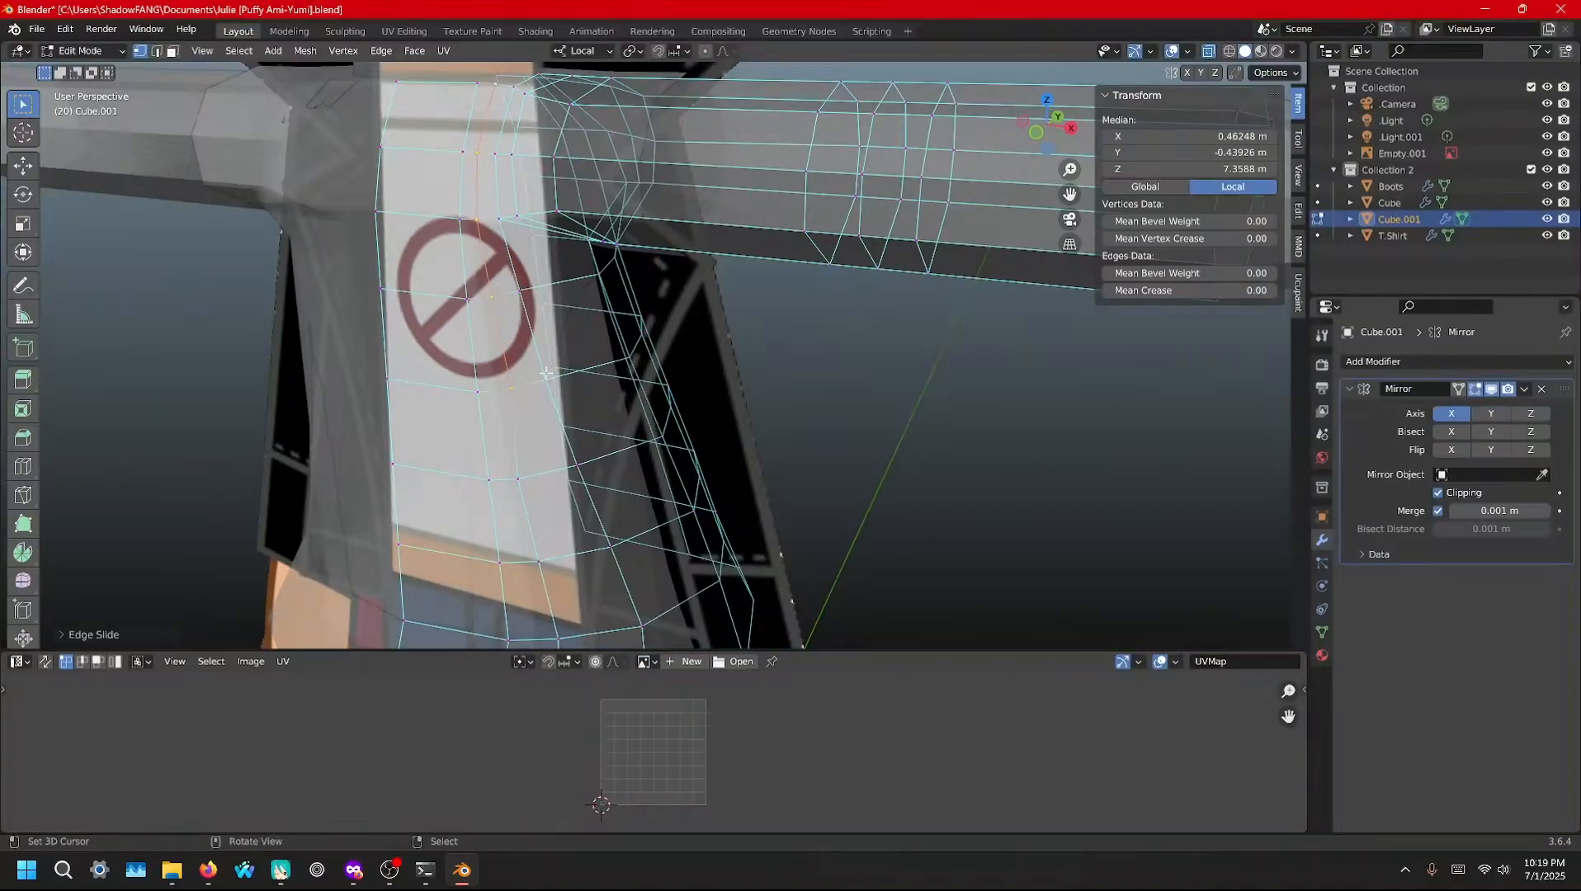
Vertex slide individual vertices of the lower front loop below the chest logo to even out its spacing
left_click(518, 473)
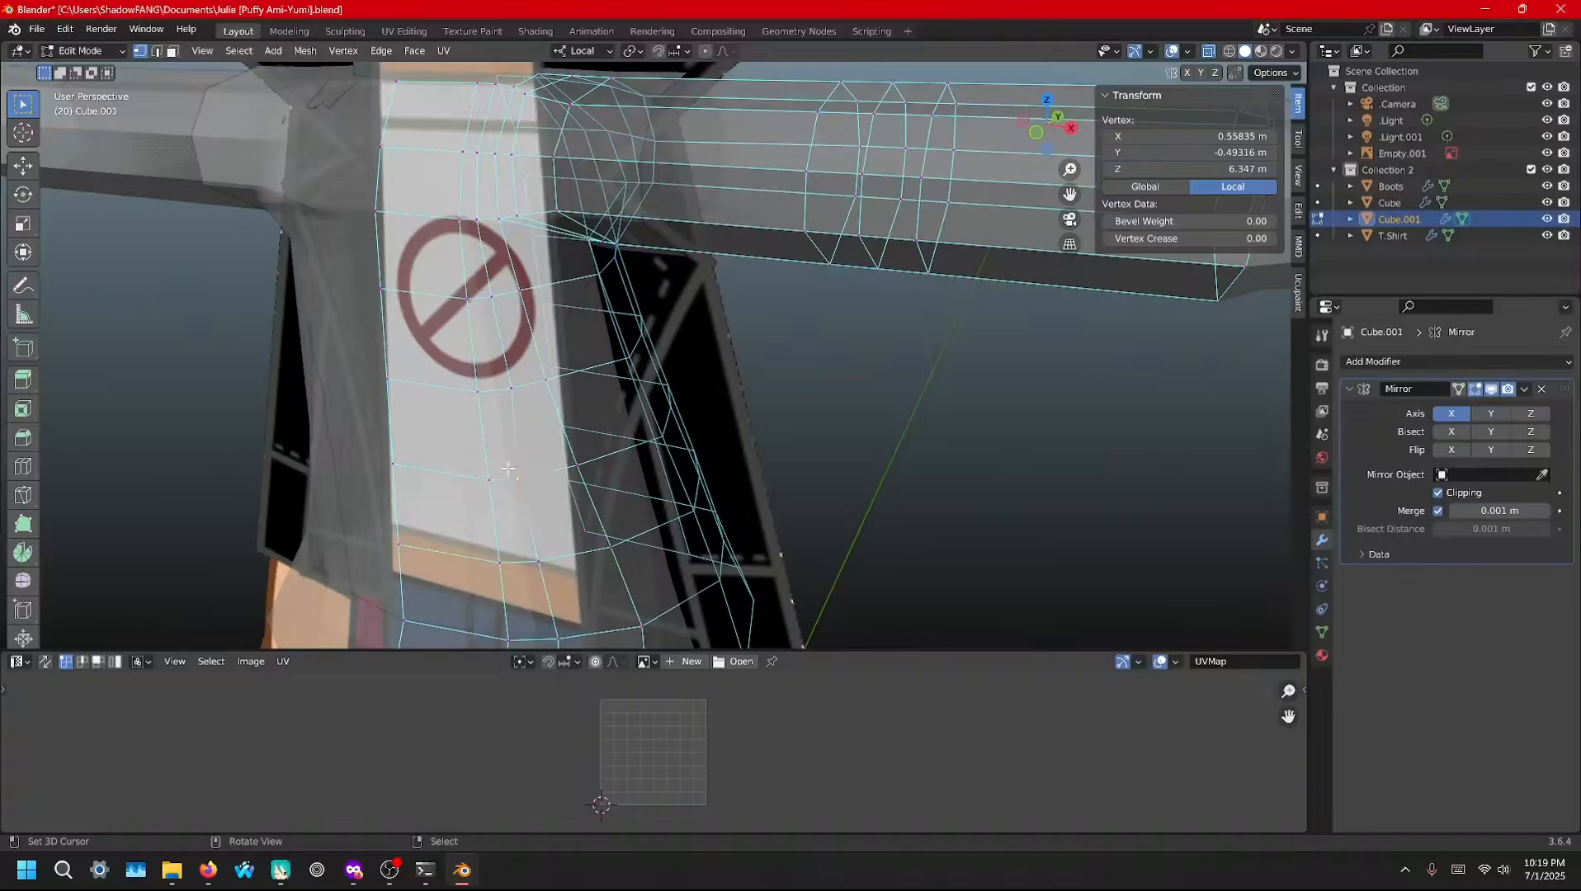
key("shift+v")
left_click(513, 466)
key("shift+v")
left_click(512, 382)
middle_click_drag(512, 383, 642, 231)
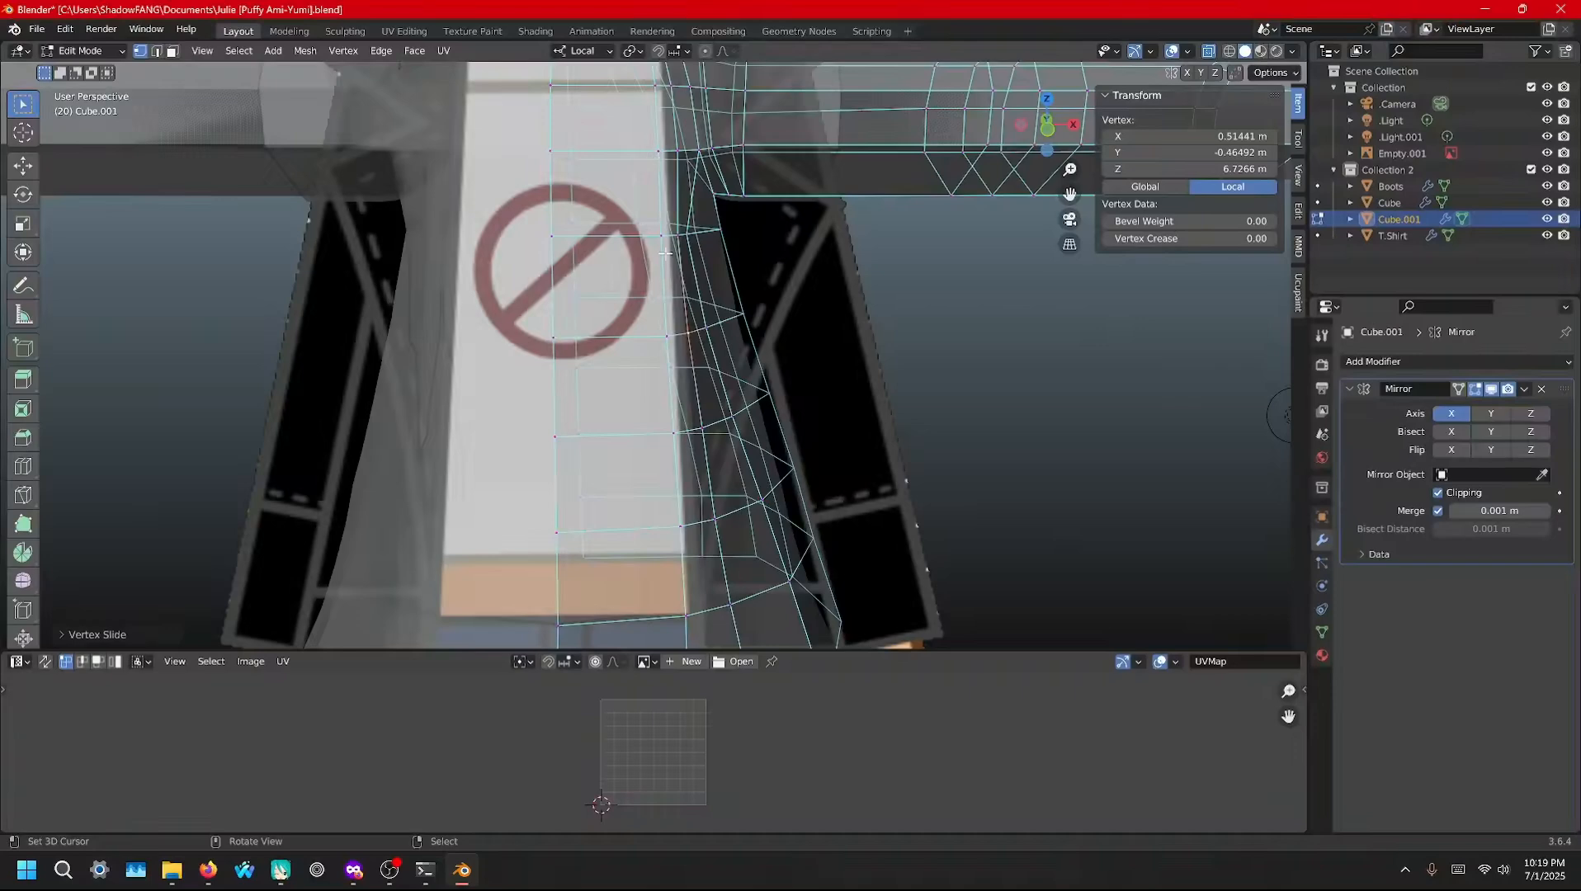
key("KP_1")
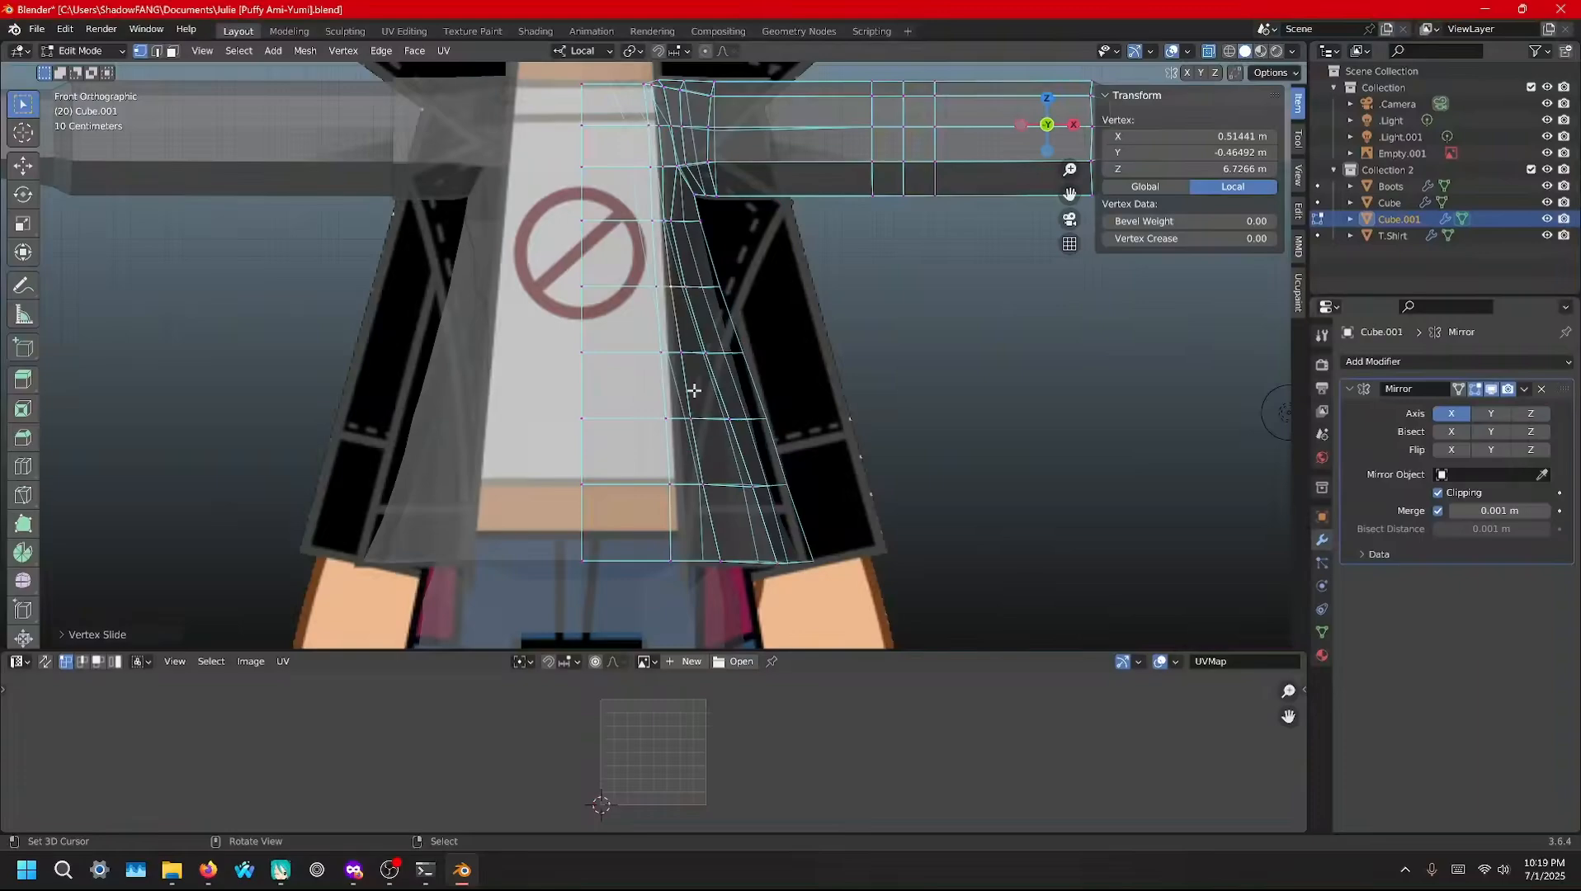
Select the vertical edge loop on the jacket's back next to the centre line
middle_click_drag(694, 390, 329, 470)
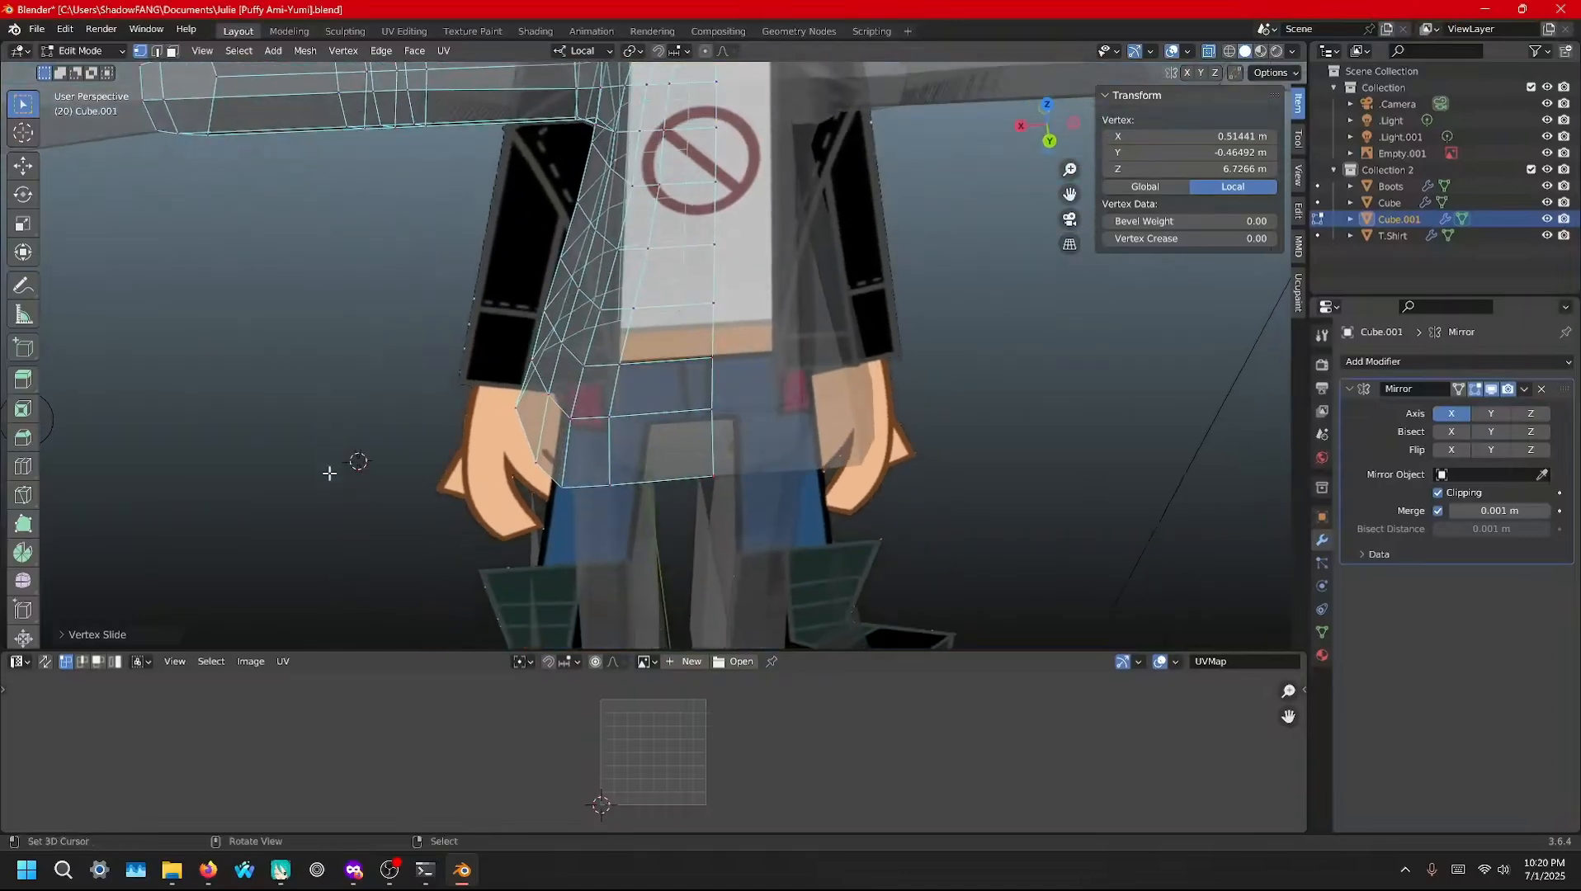
key("space")
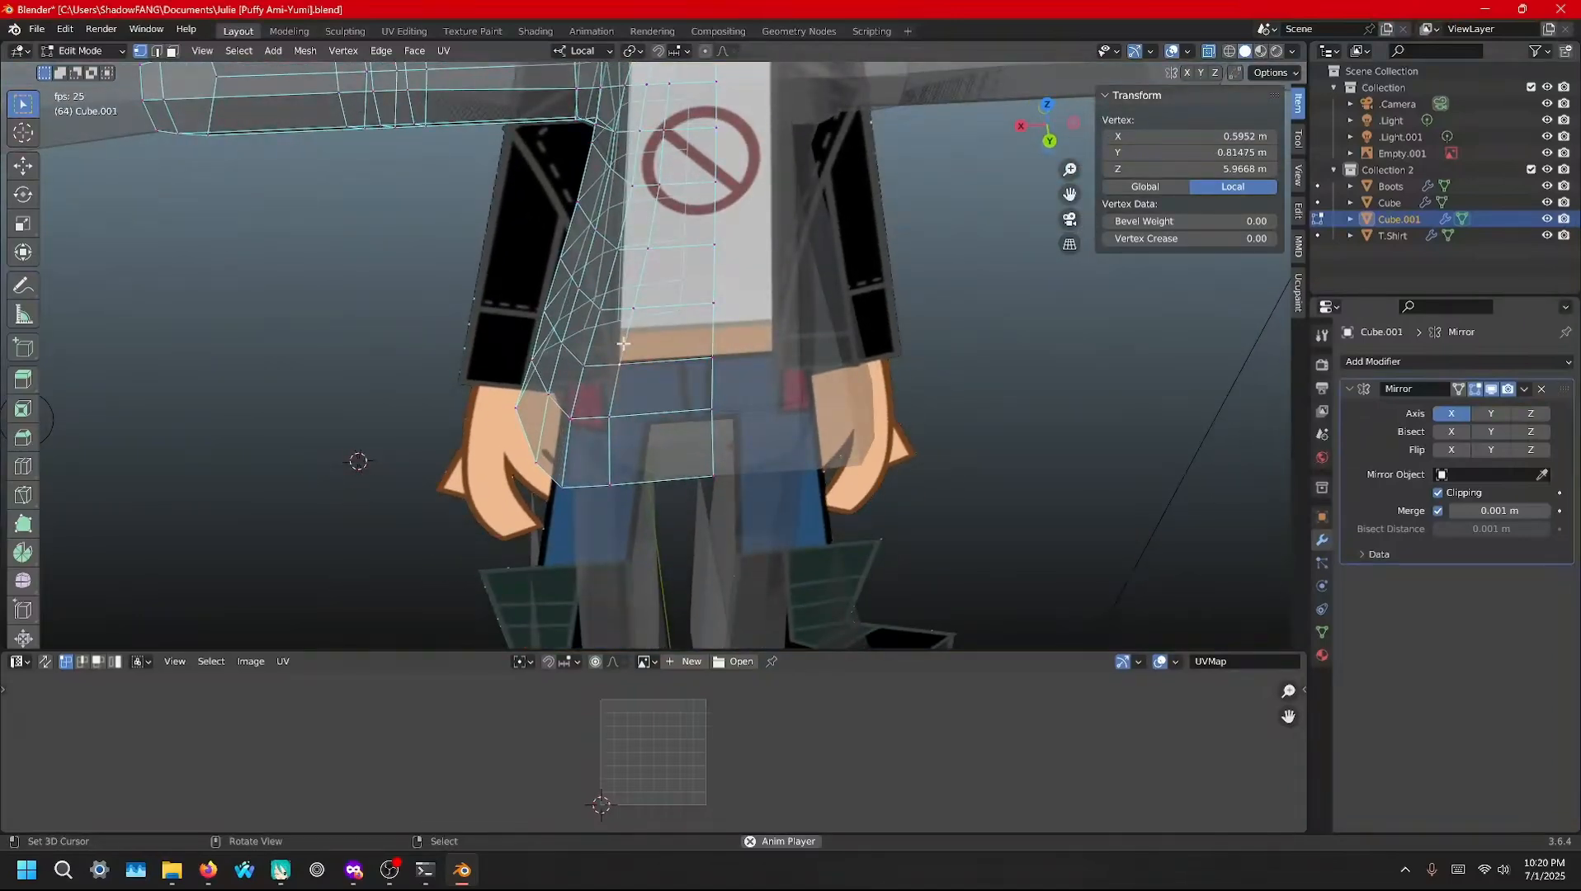
left_click(623, 343, "alt")
key("space")
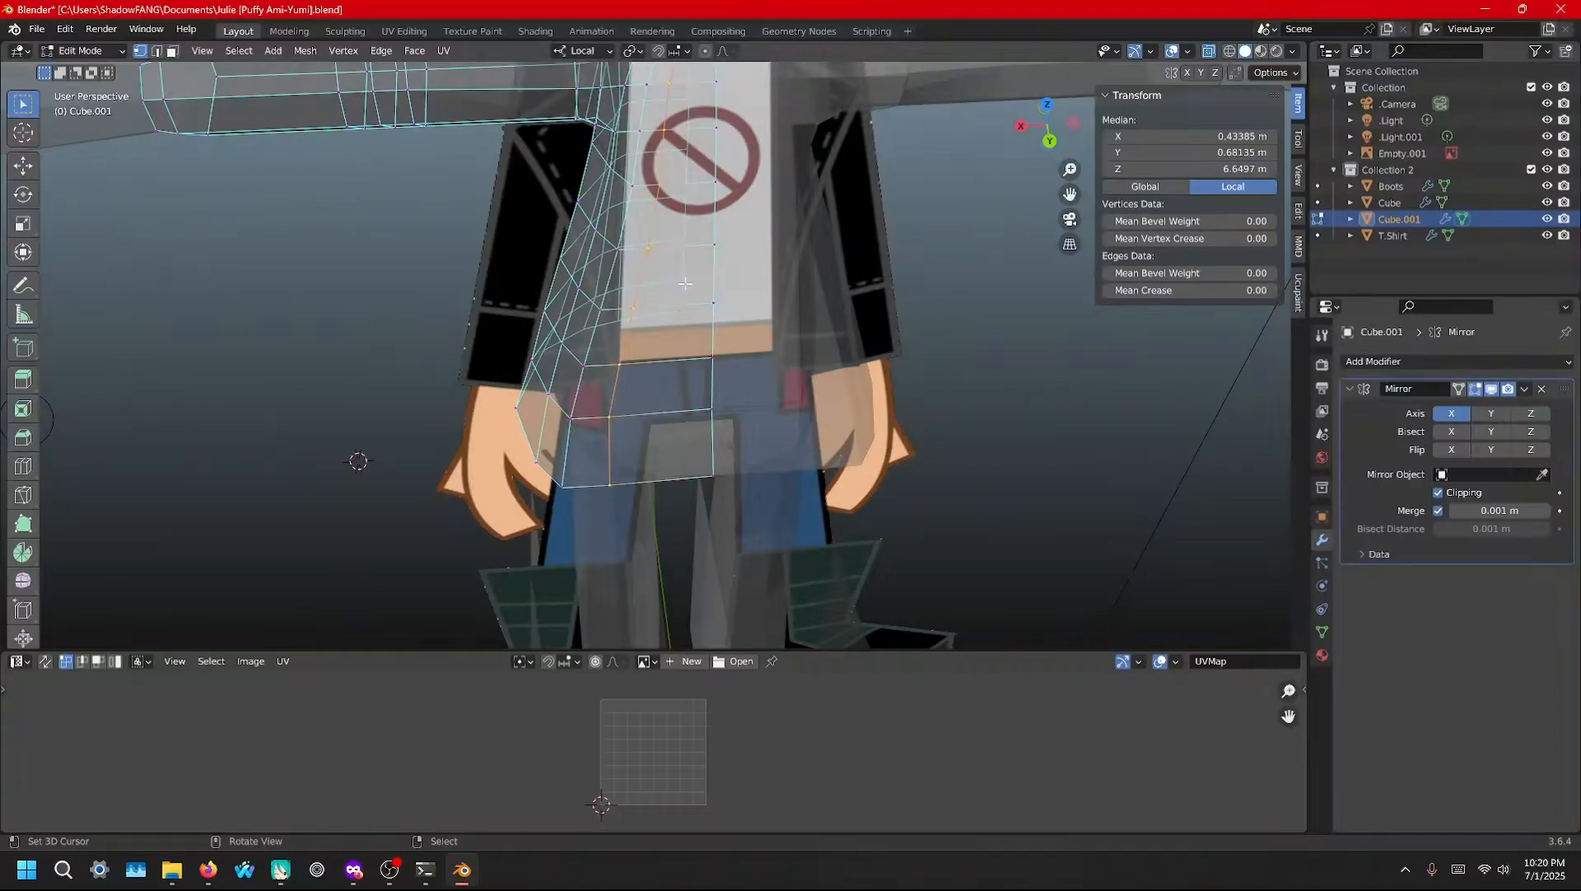
Rename the jacket object as Jackit
double_click(1390, 219)
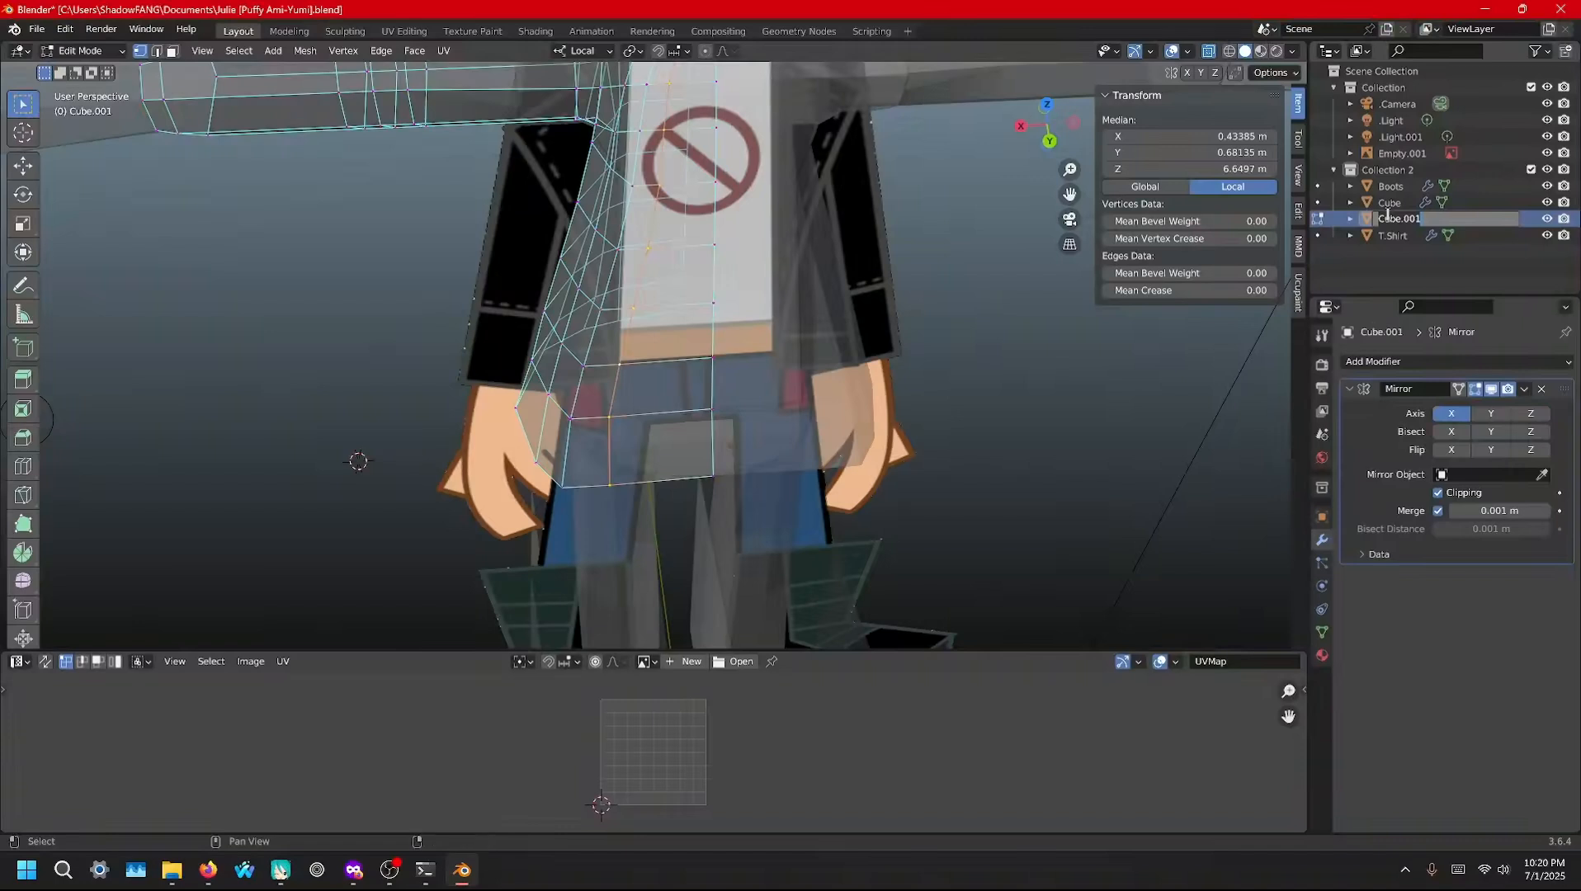
type("Jackit")
key("Return")
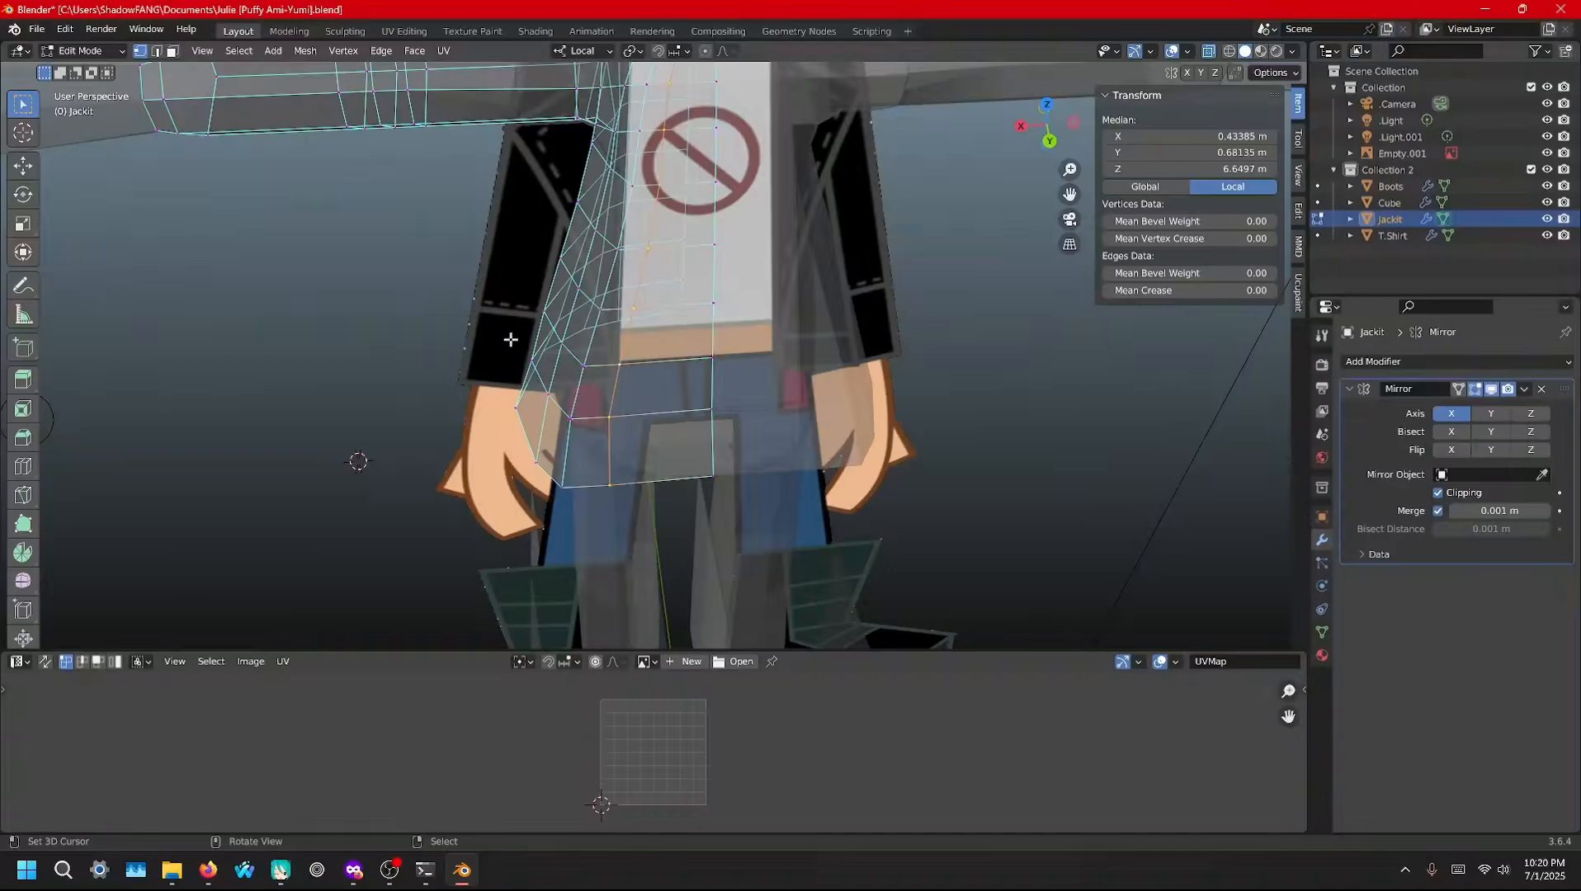
Edge slide the selected back loop toward the centre line by a factor of about 0.33
key("g")
key("g")
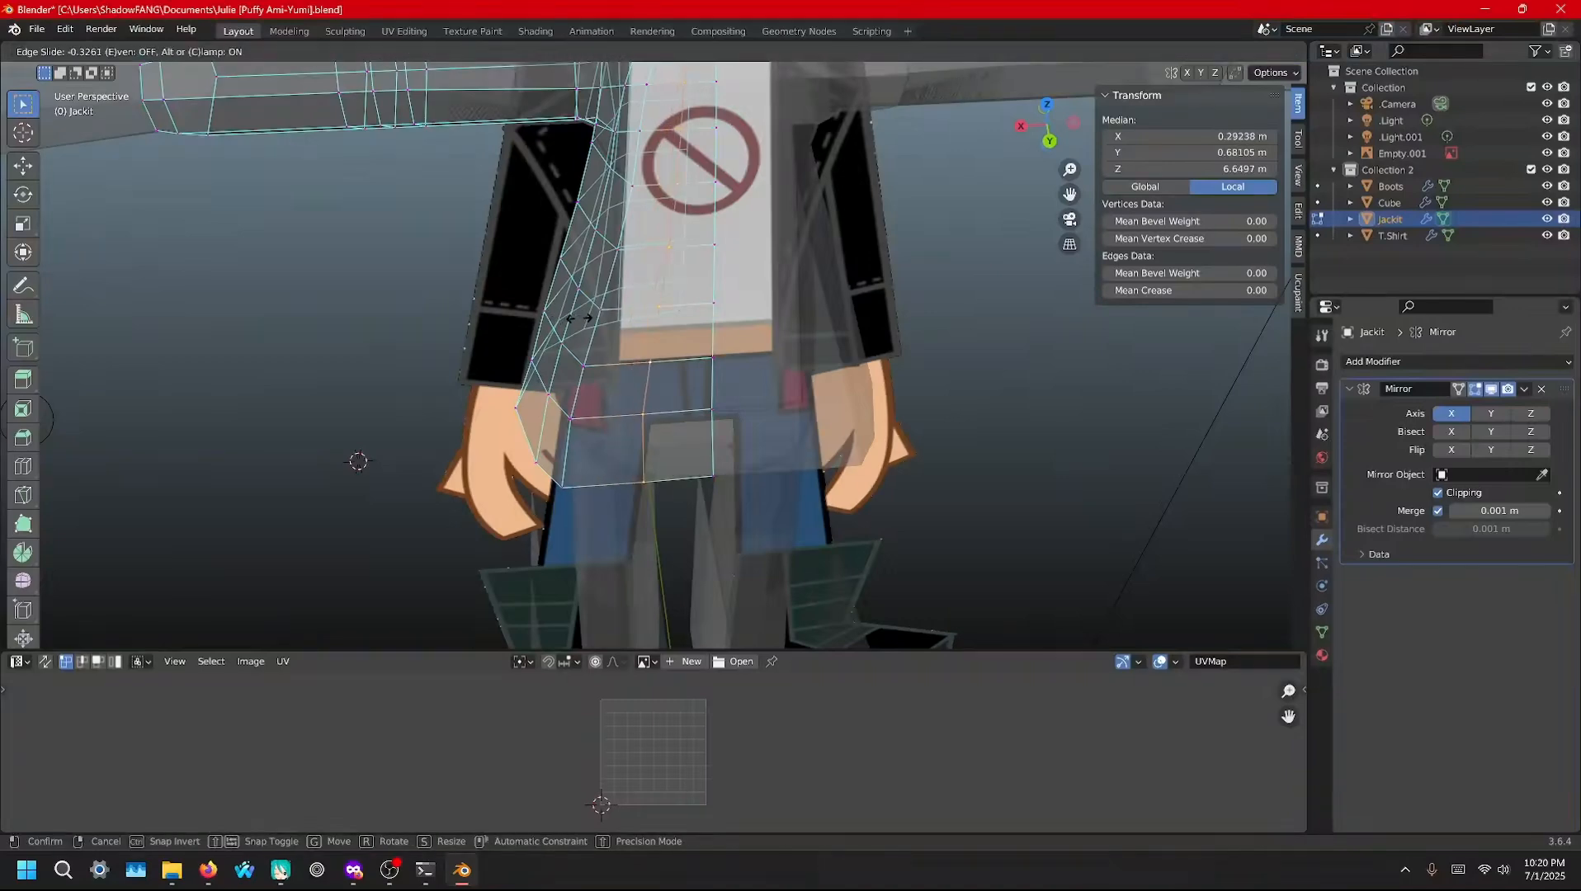
left_click(577, 316)
scroll(580, 317, "down", 3)
key("g")
key("g")
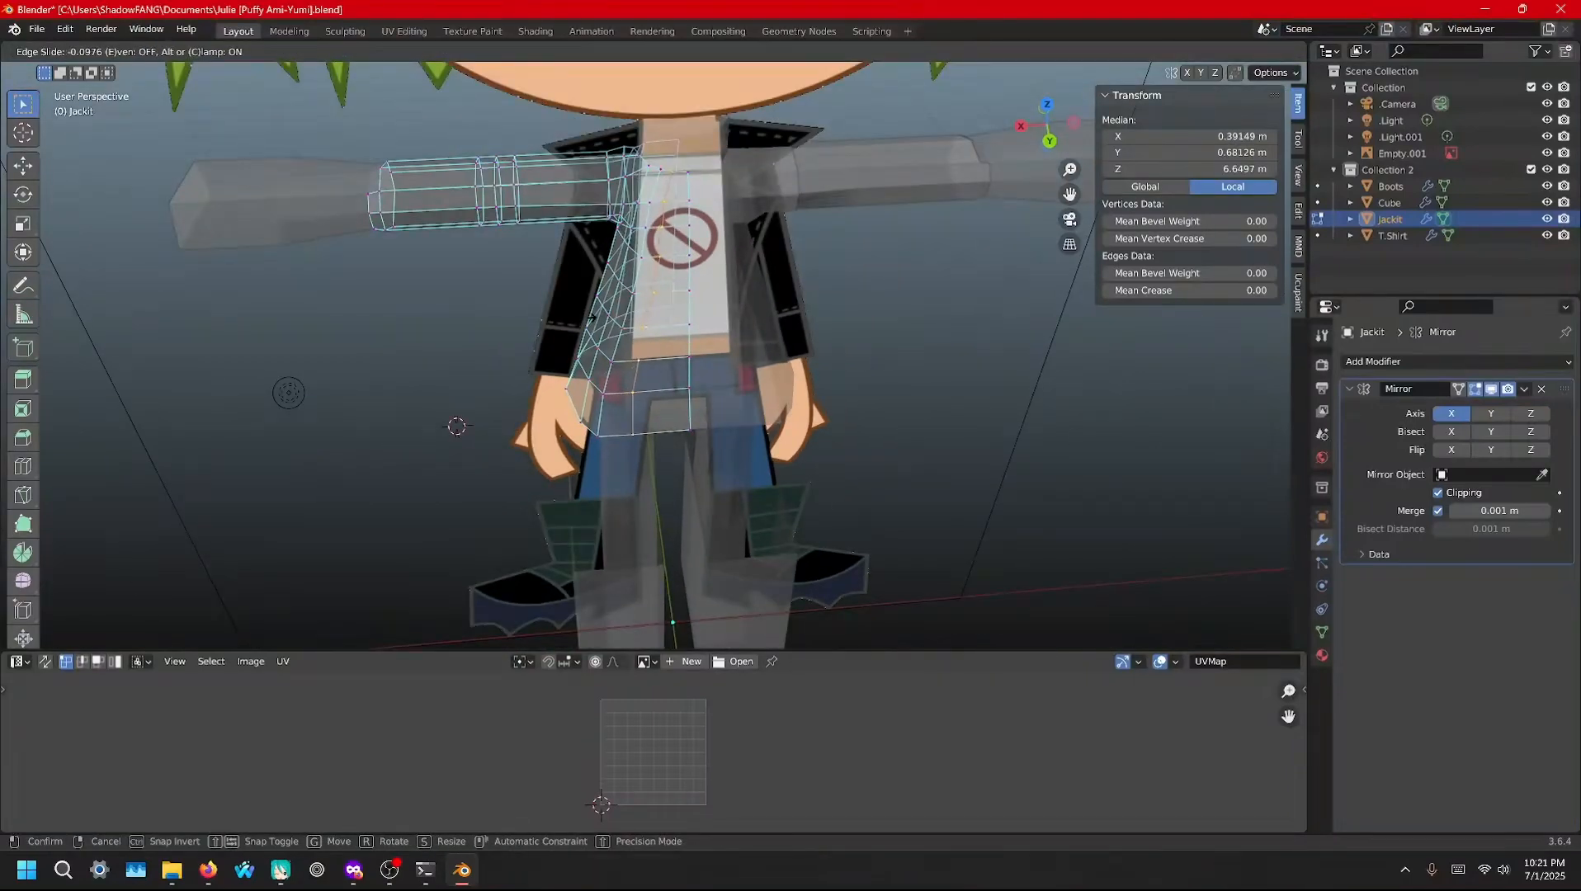
left_click(600, 321)
Select the next vertical loop outward on the jacket's back and edge slide it about 0.24 toward the centre
left_click(620, 338)
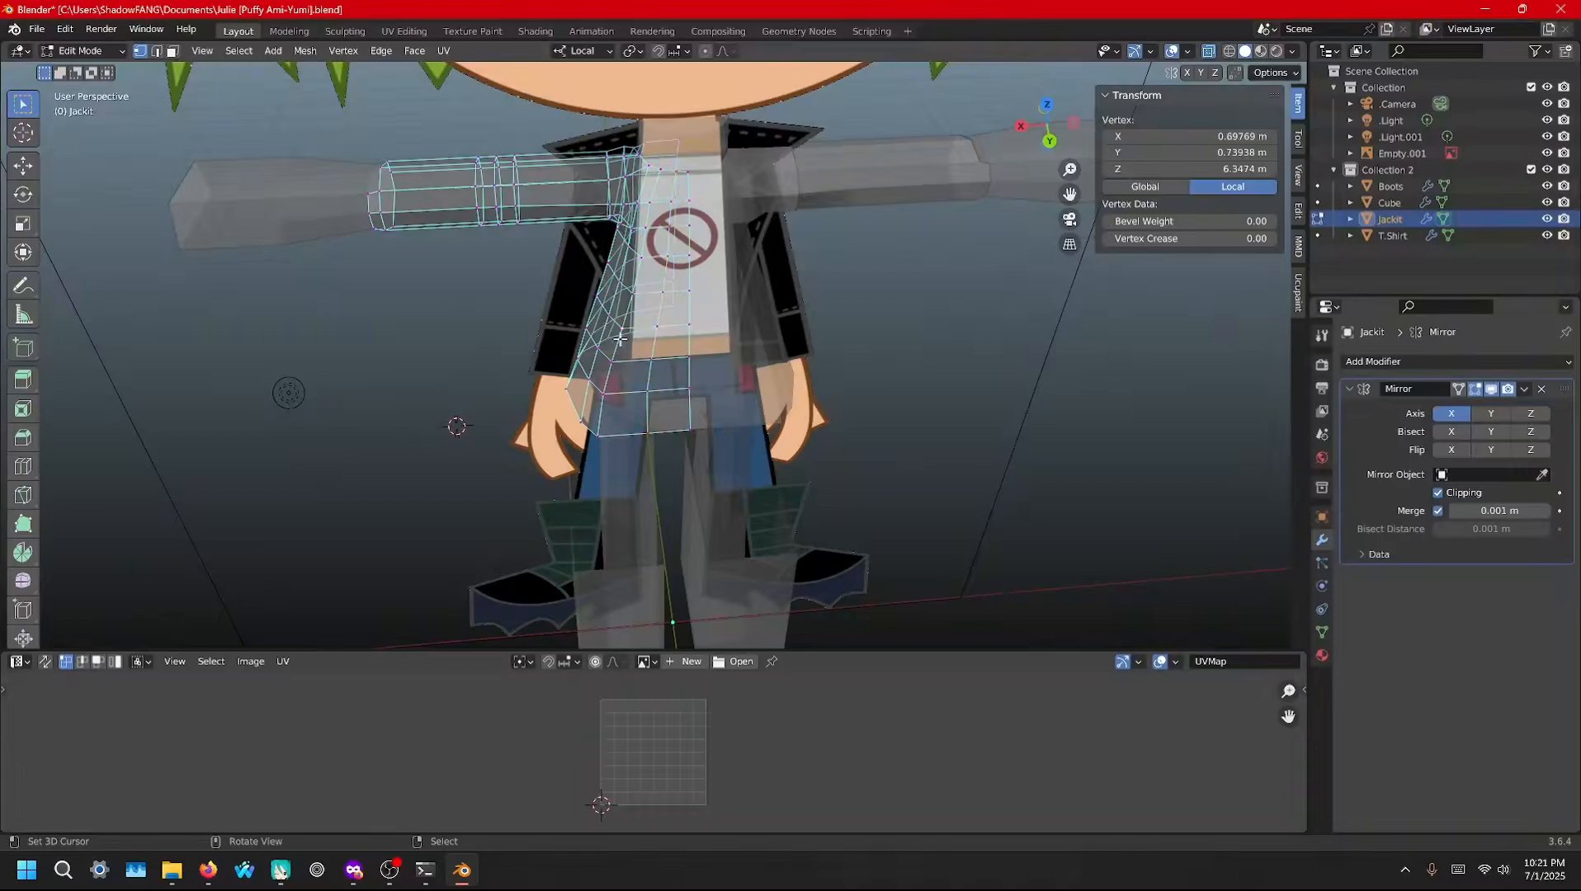
left_click(619, 337, "alt")
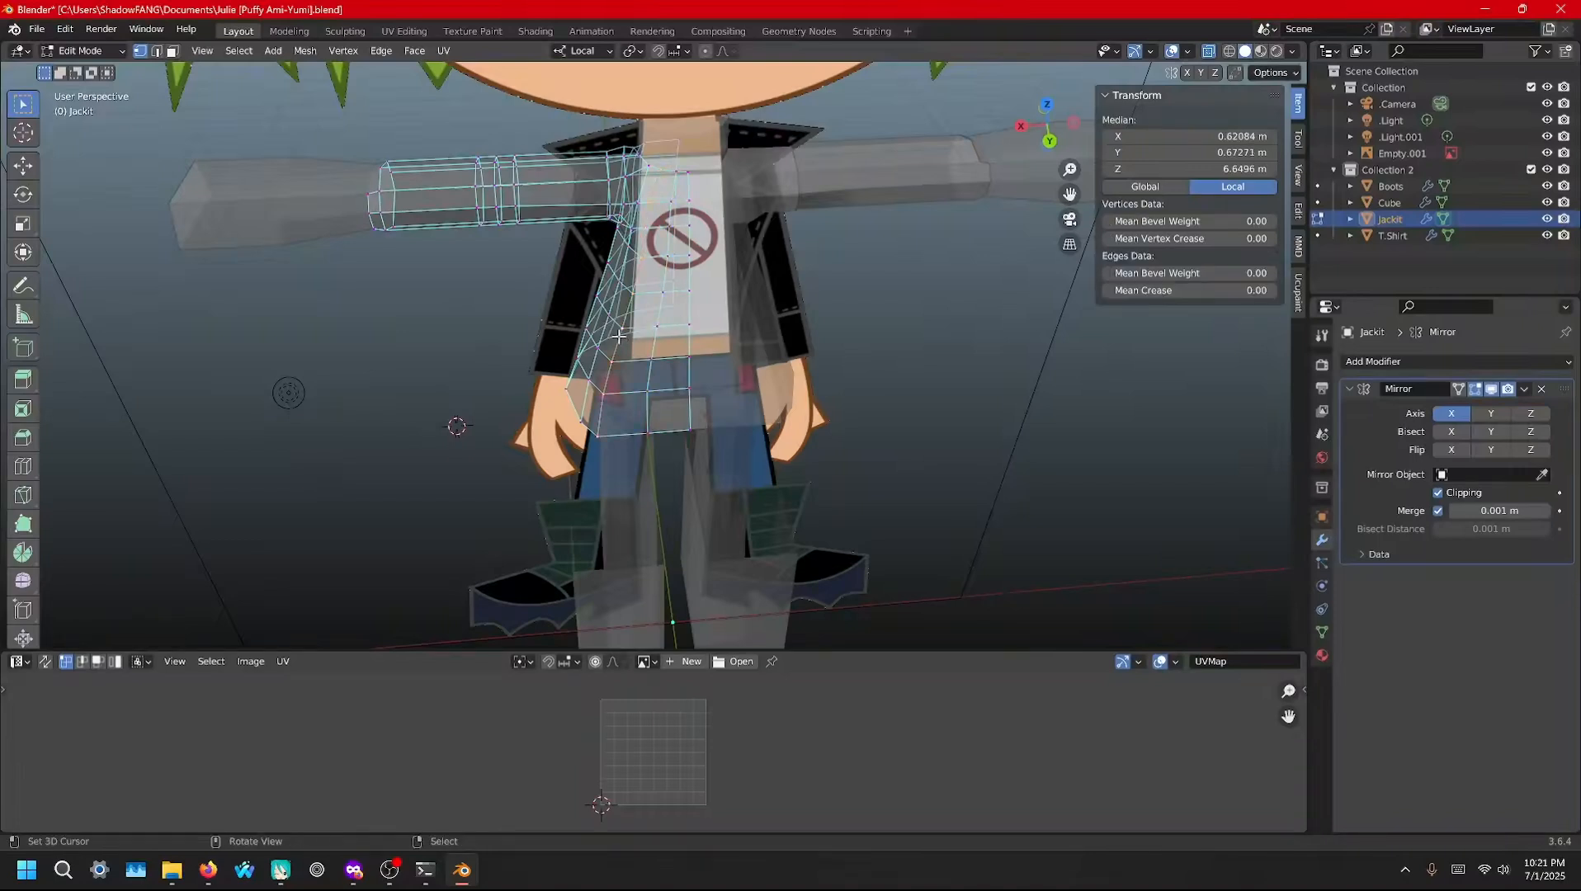
key("g")
key("g")
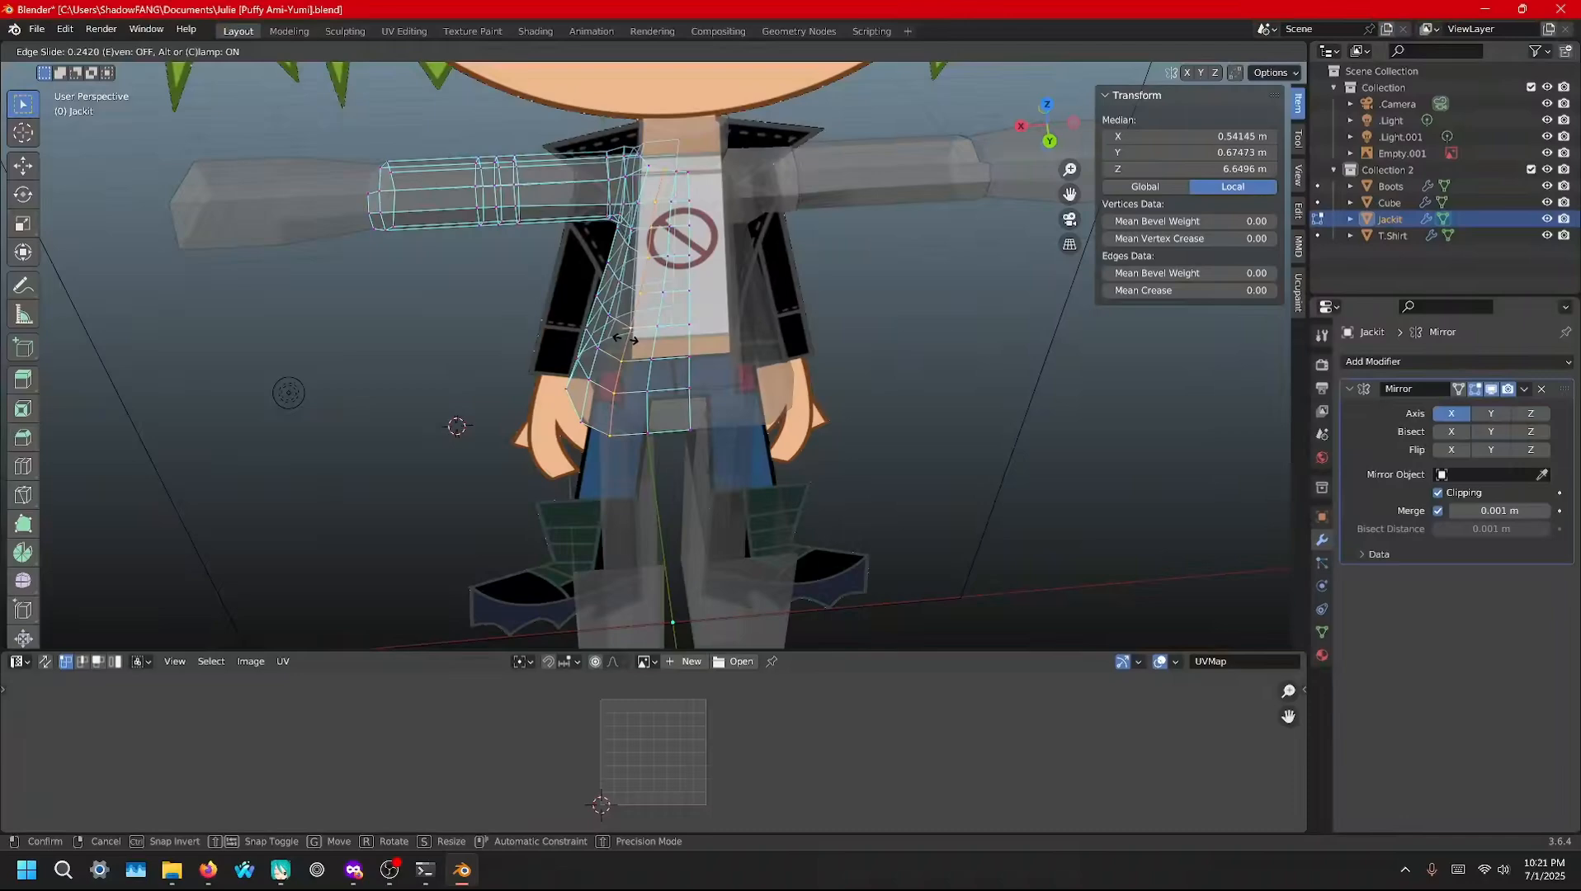
left_click(625, 338)
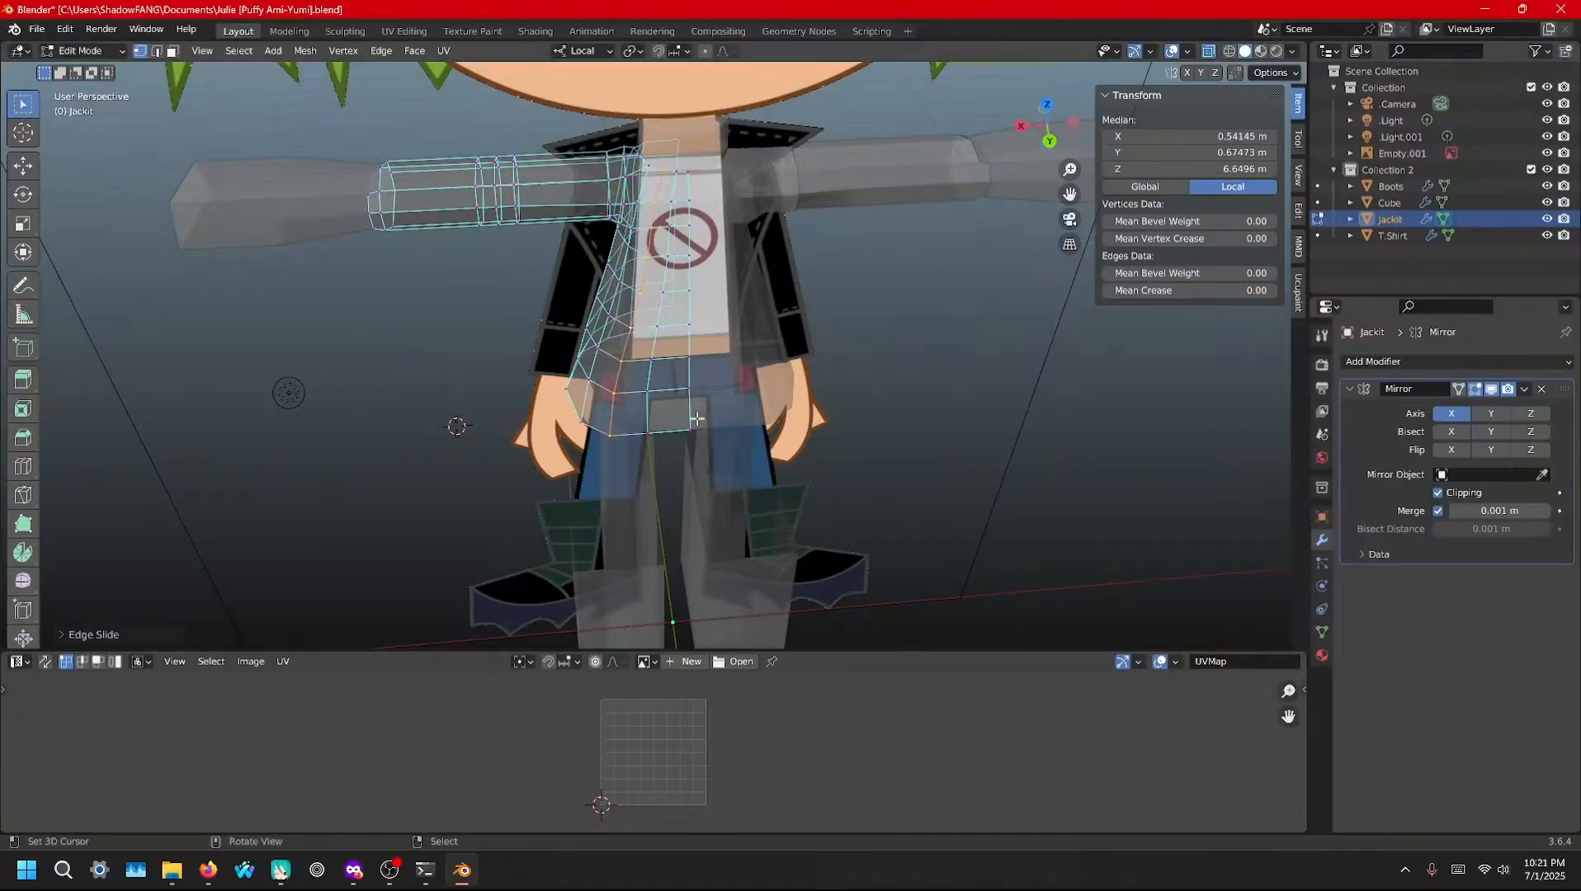
With proportional editing on at about 0.683 m, move the back's centre loop outward about 0.03 m along local Y
middle_click_drag(698, 420, 651, 287)
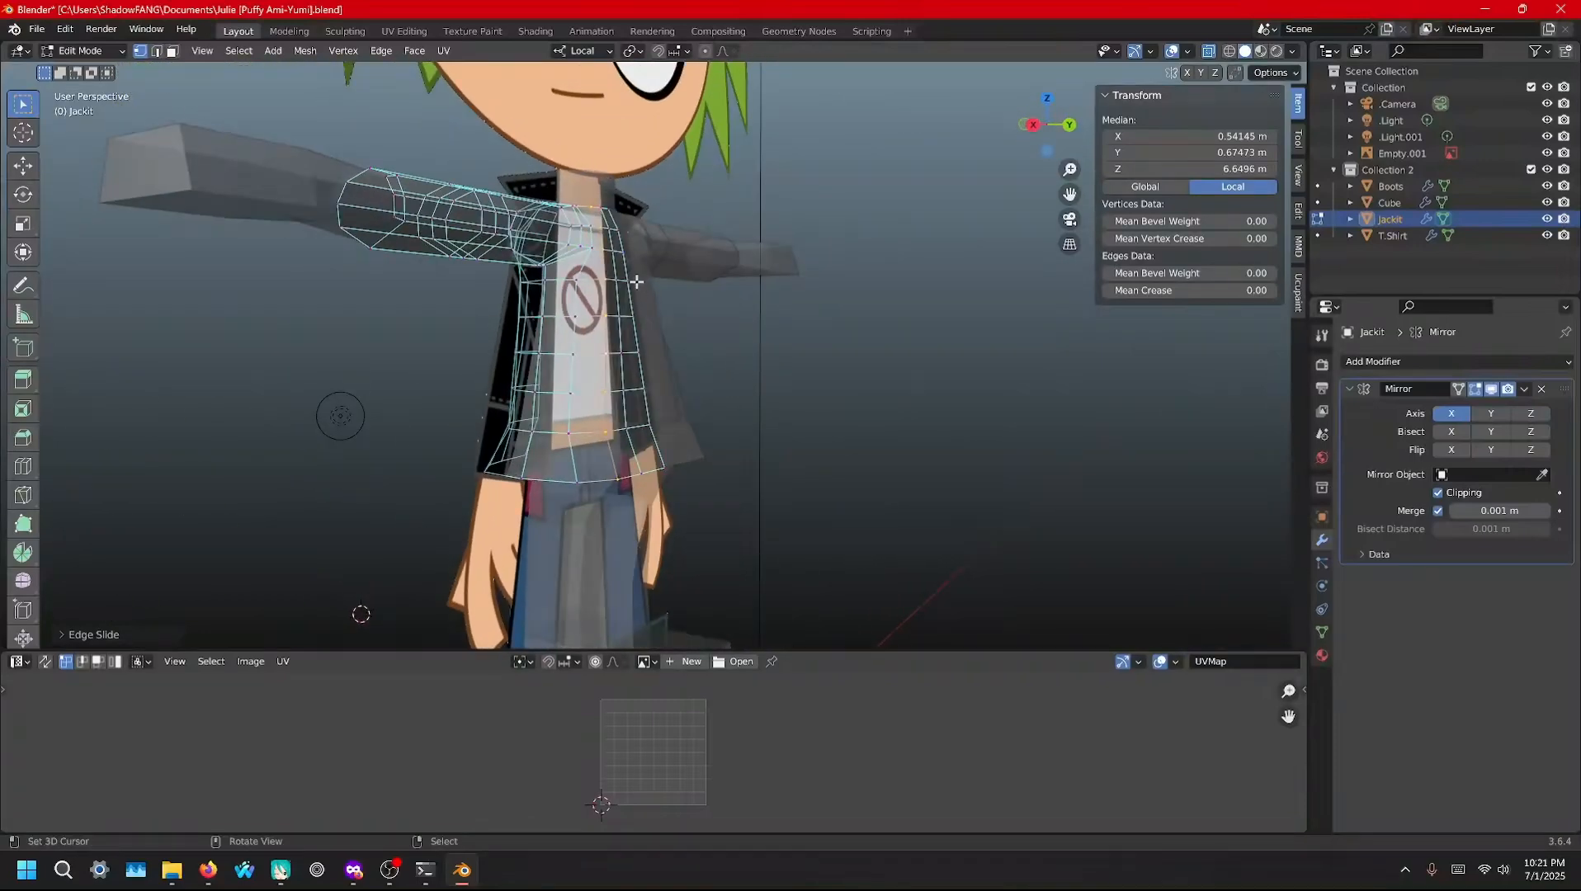
left_click(631, 294, "alt")
left_click(706, 52)
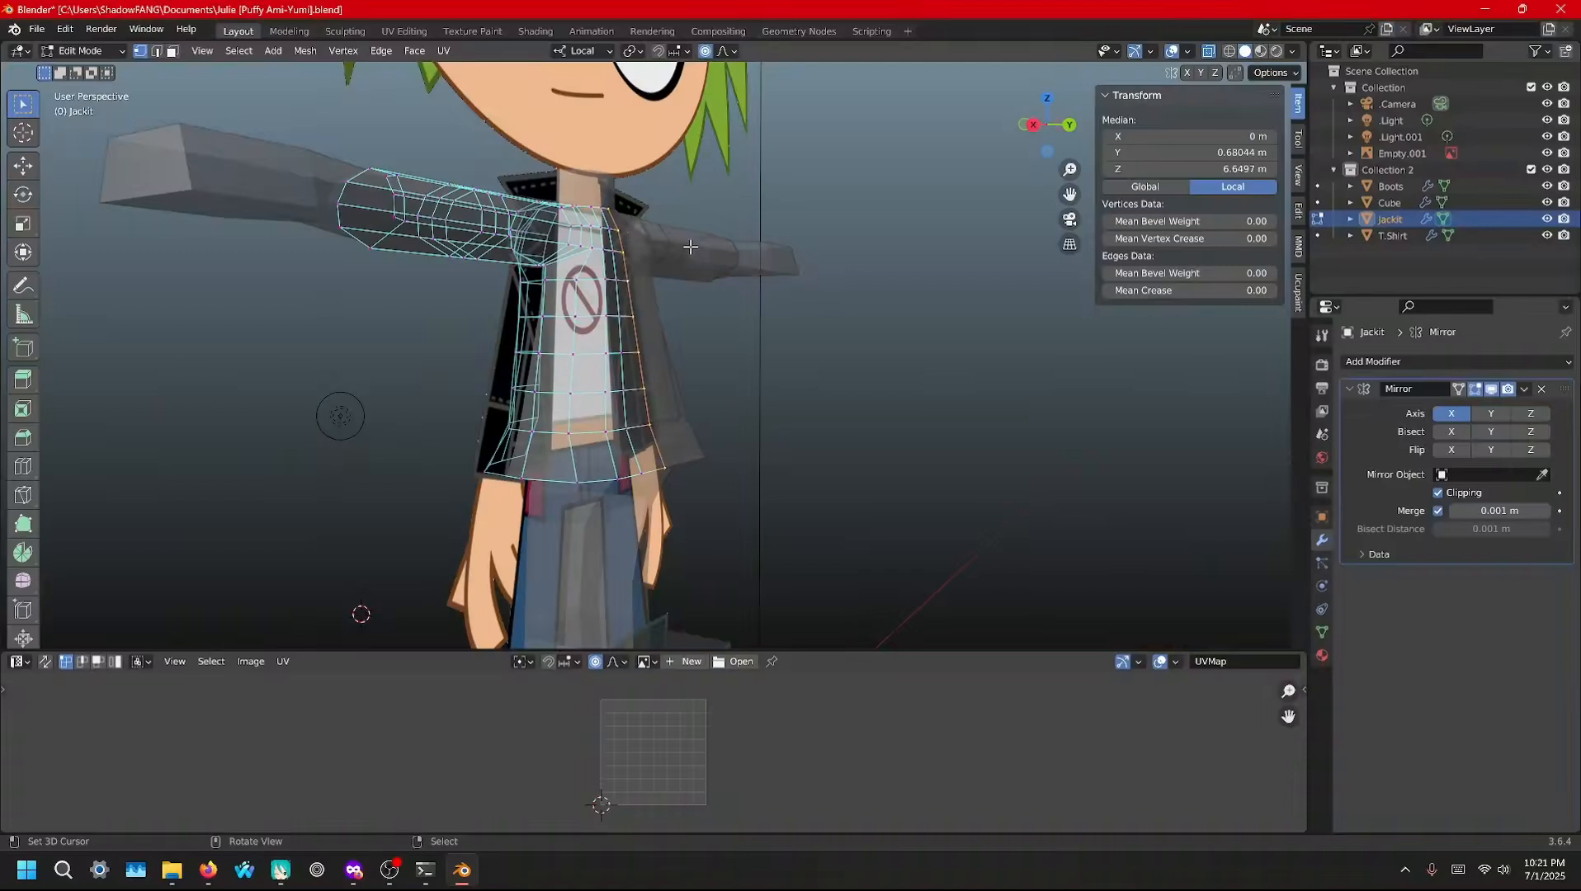
key("g")
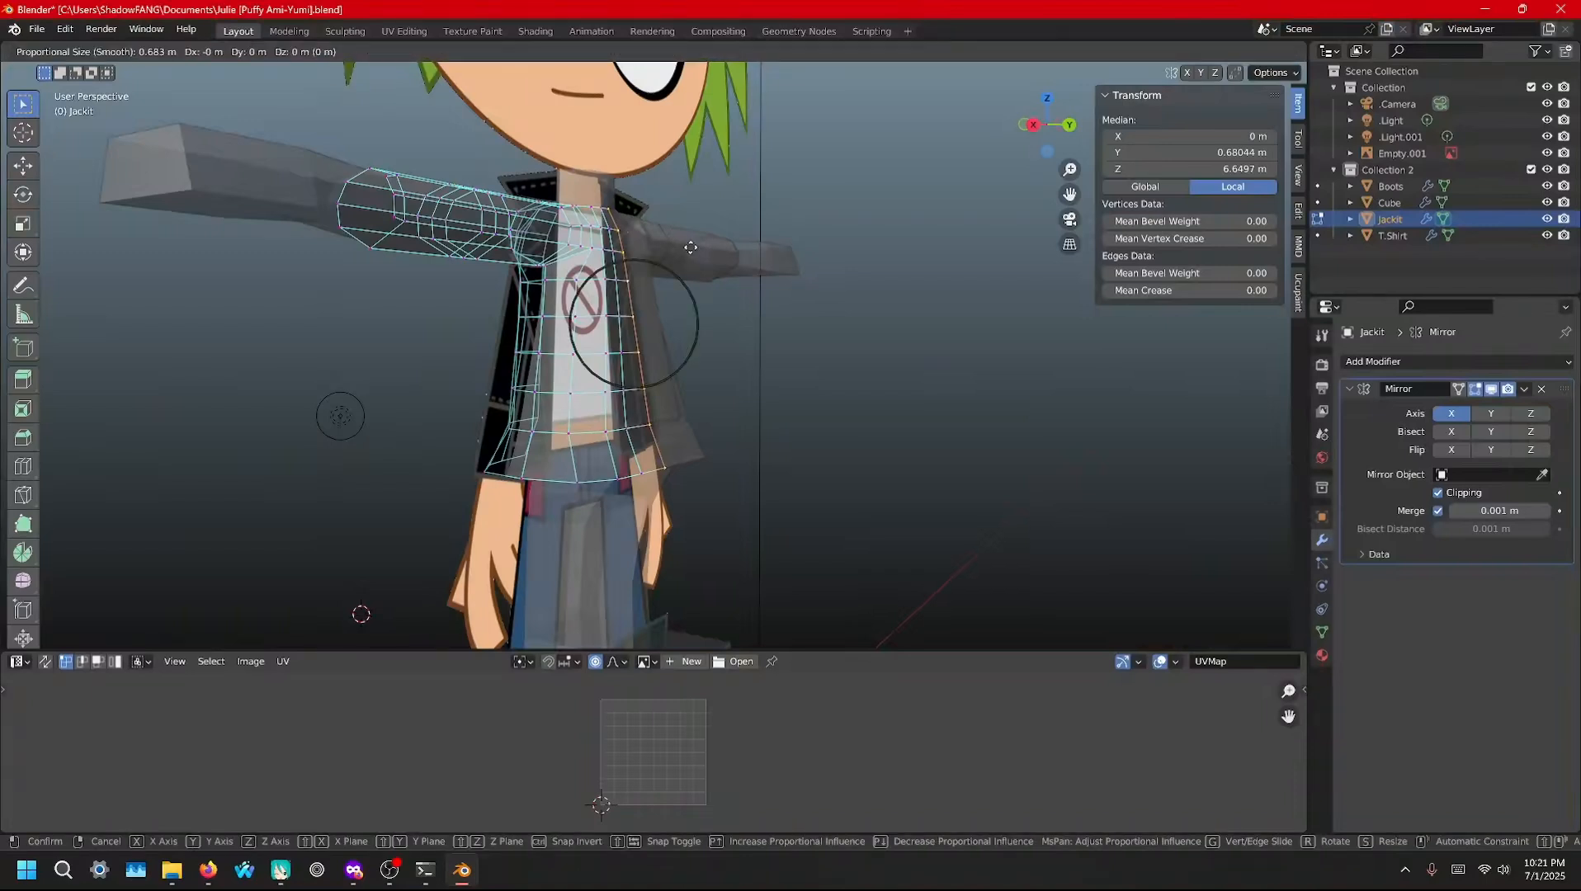
key("y")
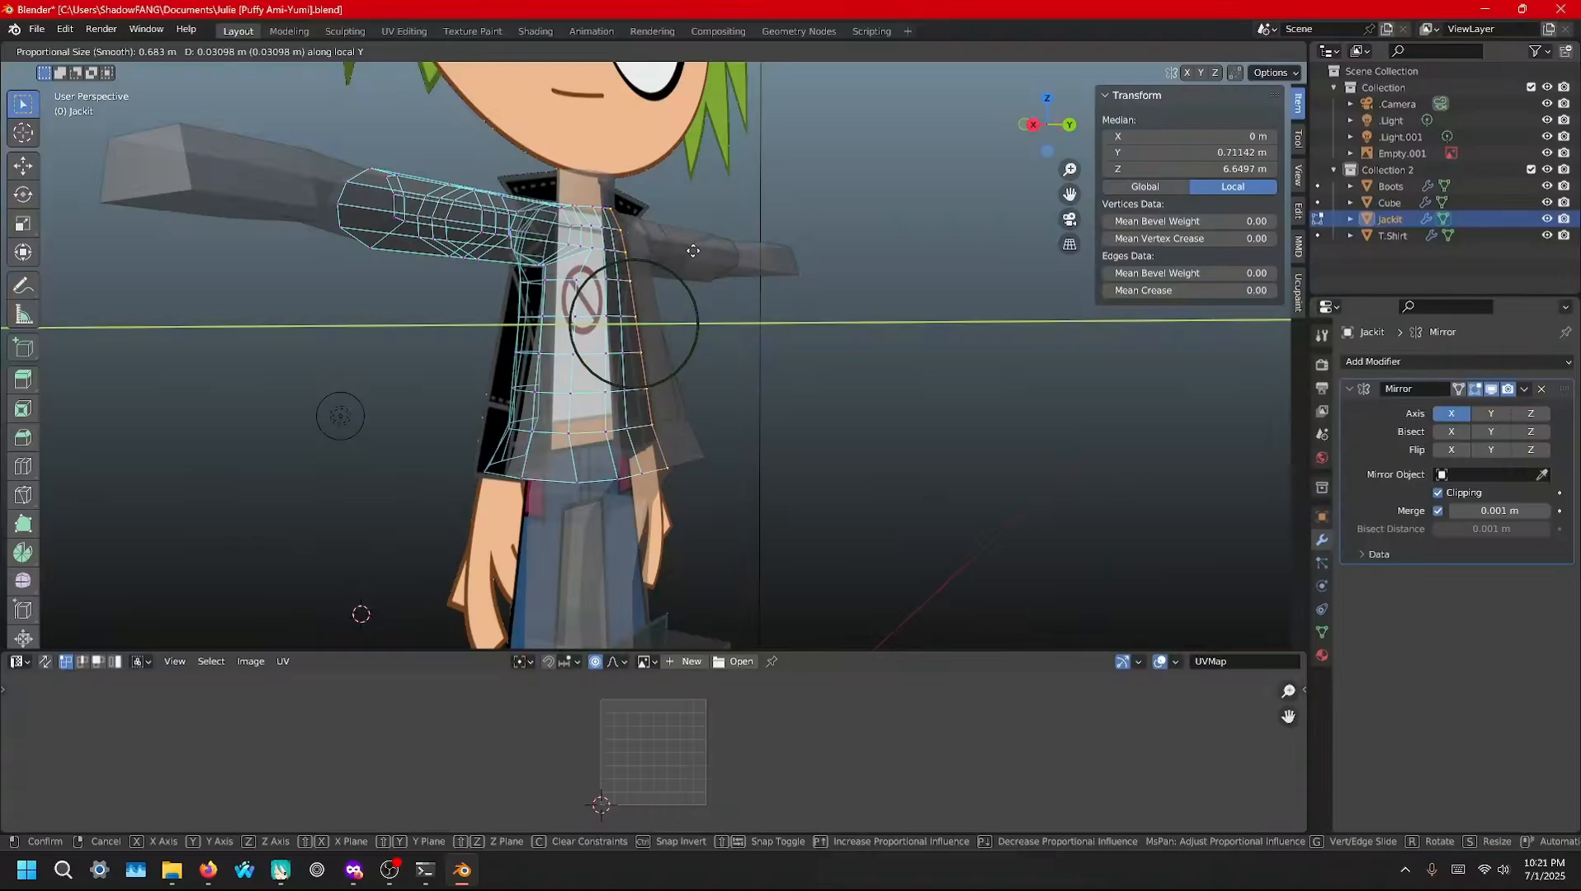
left_click(694, 251)
Select the next two vertical loops outward on the jacket's back and move them outward about 0.058 m along local Y
middle_click_drag(656, 286, 663, 337)
left_click(629, 302, "alt")
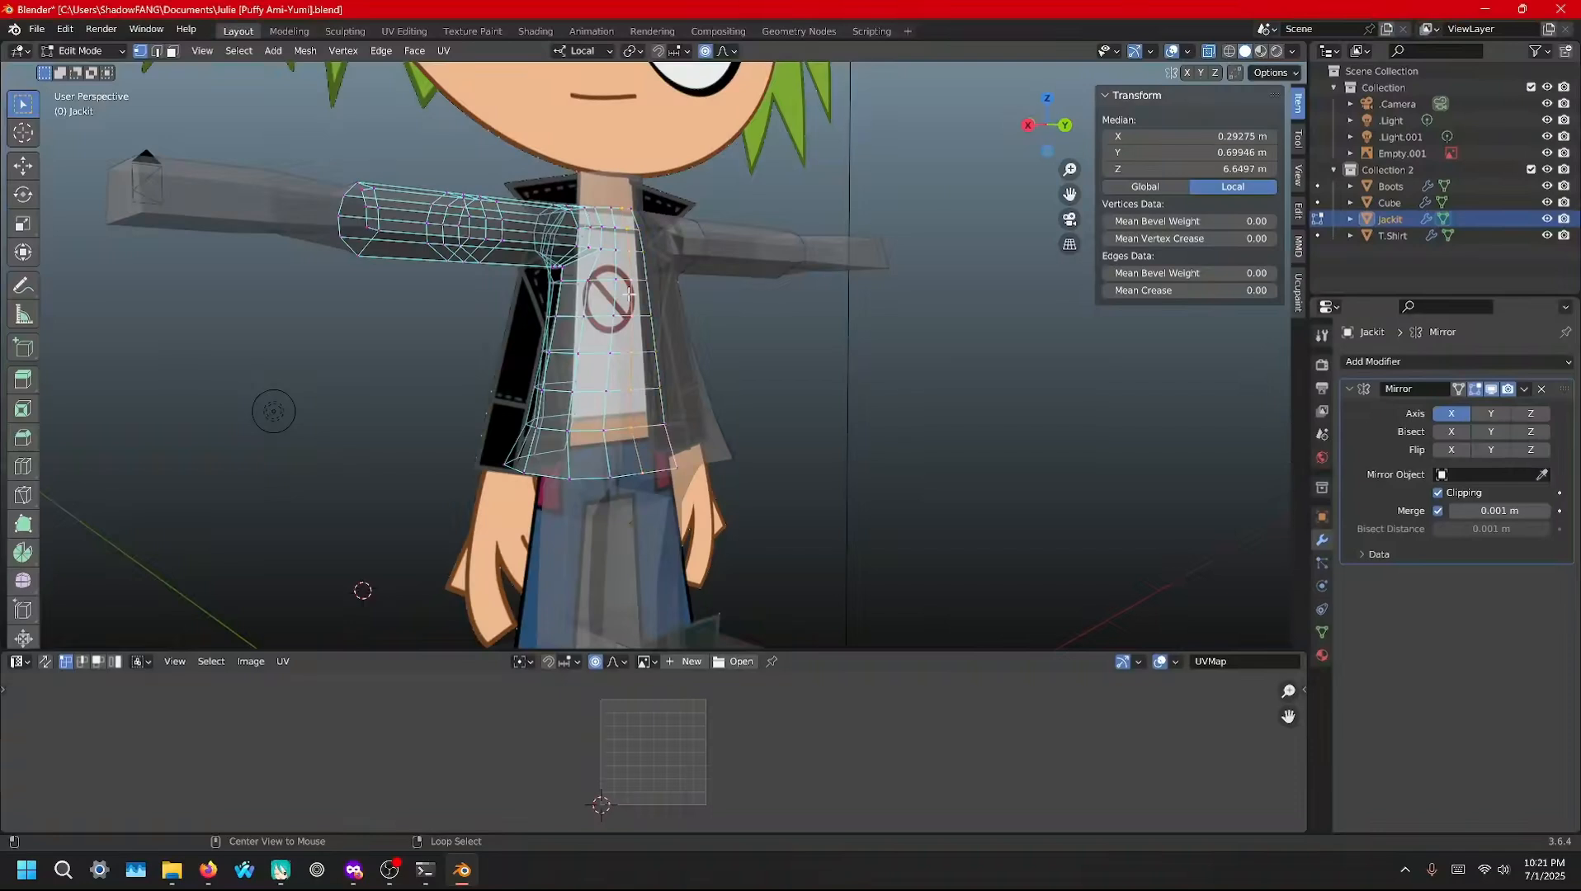
left_click(611, 297, "alt")
middle_click_drag(611, 297, 634, 294)
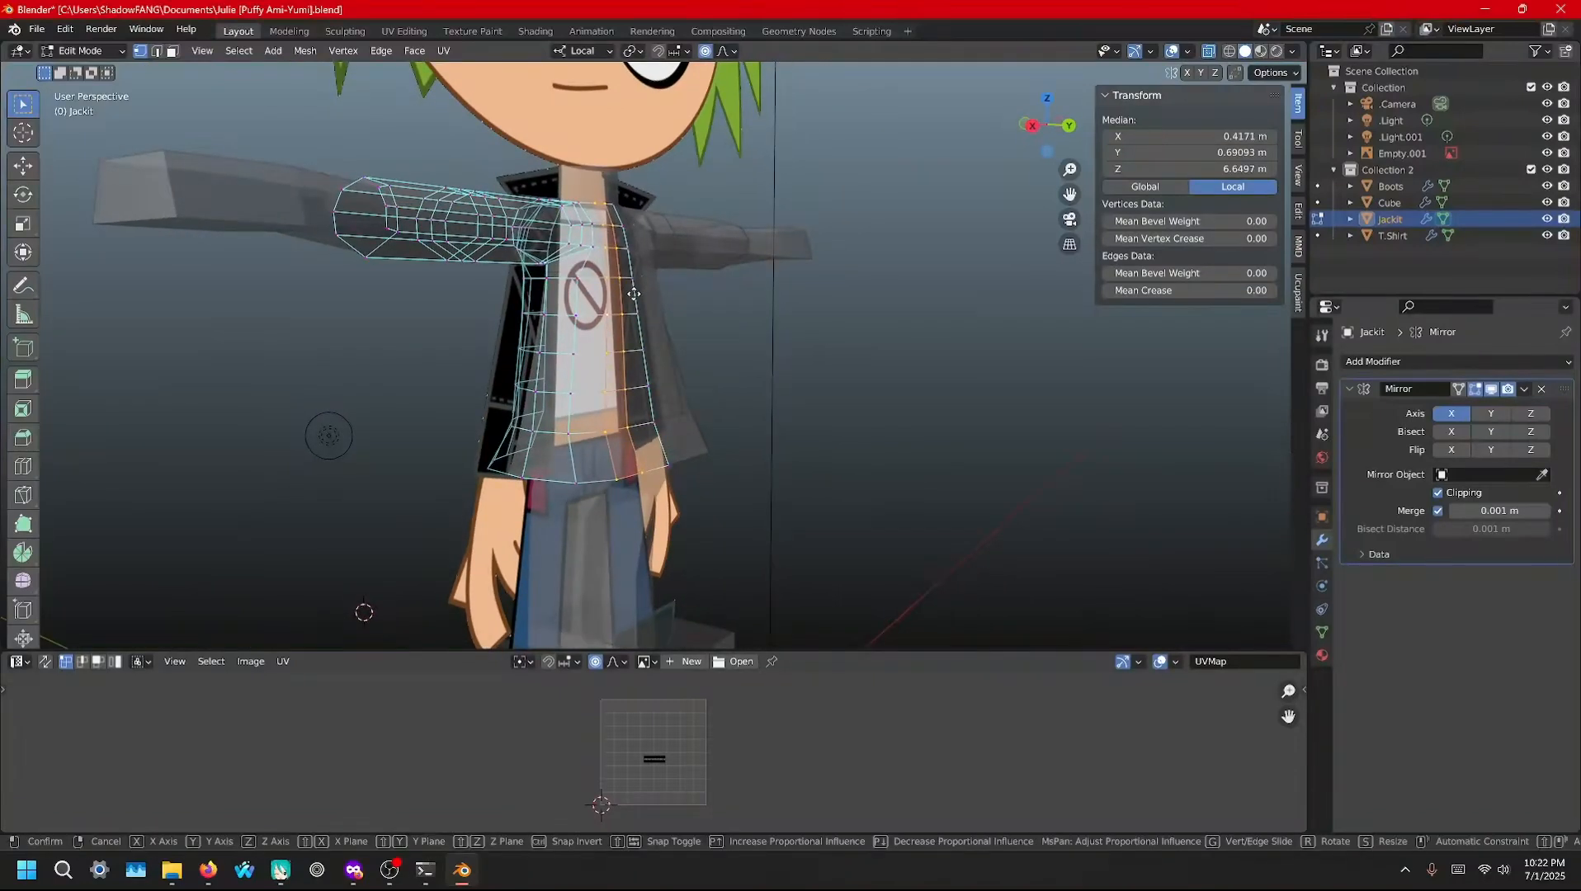
key("g")
key("y")
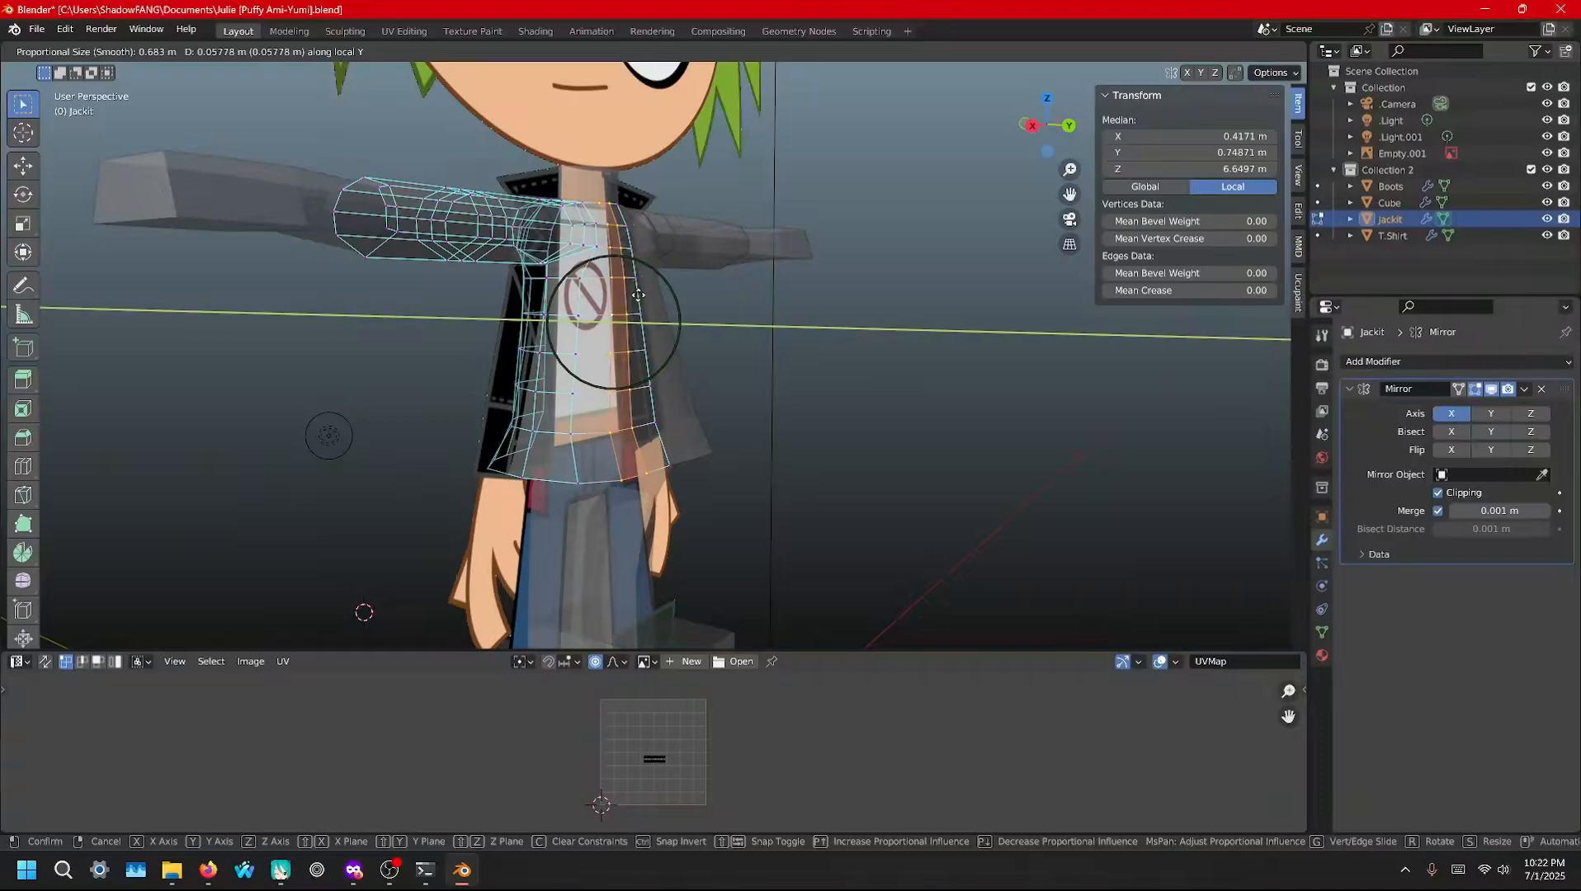
left_click(638, 294)
Select the extra vertices protruding at the wrist end of the jacket sleeve in front view and delete them
middle_click_drag(637, 294, 726, 285)
middle_click_drag(521, 287, 554, 349)
left_click_drag(436, 235, 470, 307)
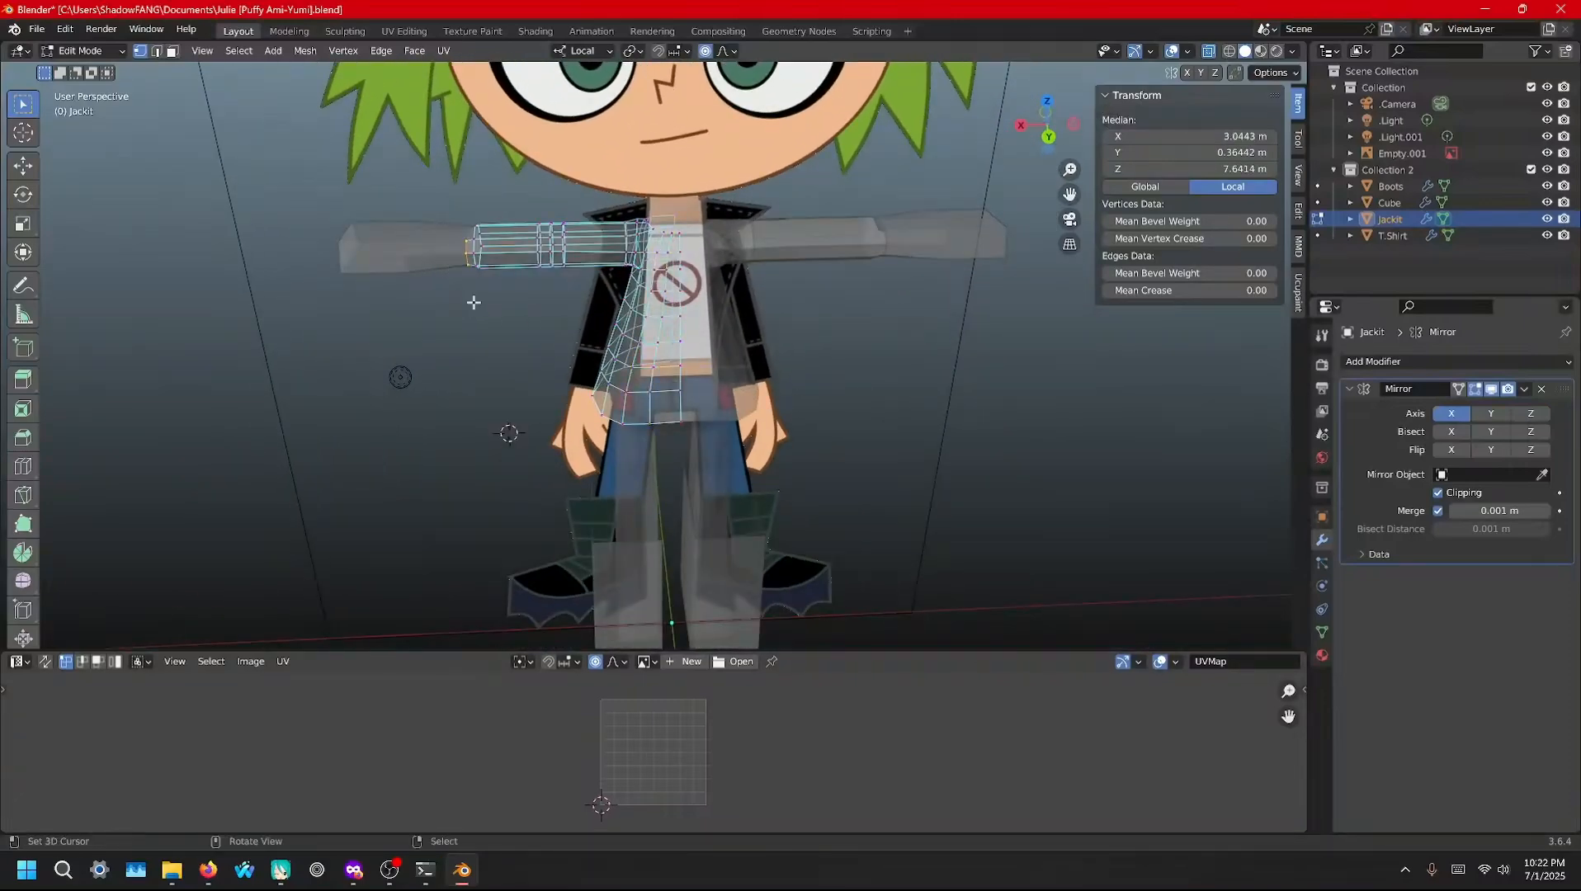
key("KP_1")
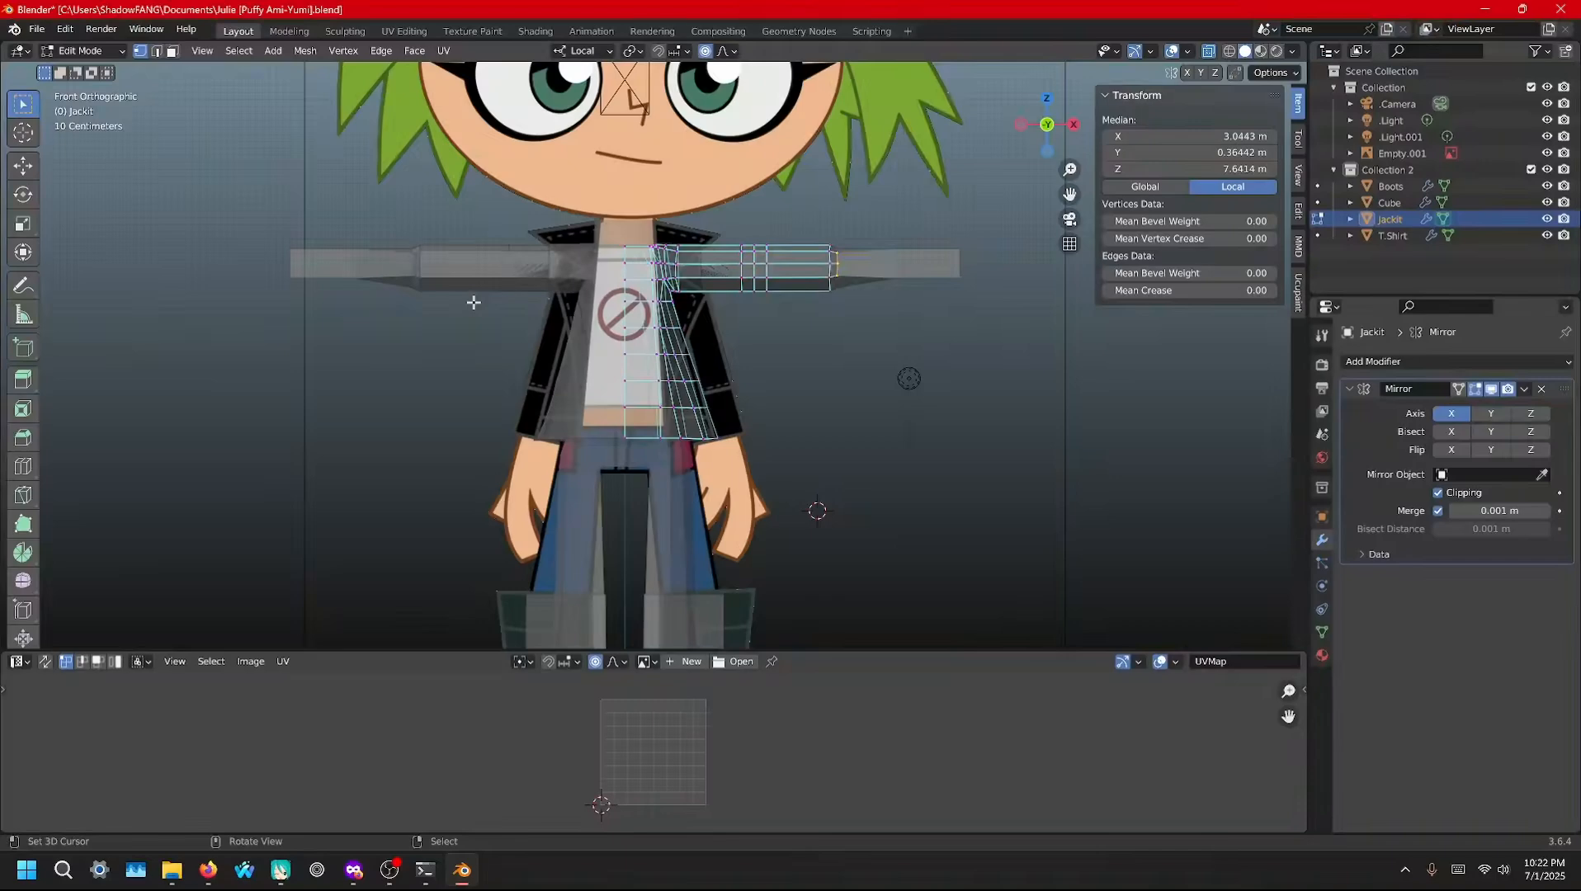
key("x")
left_click(474, 303)
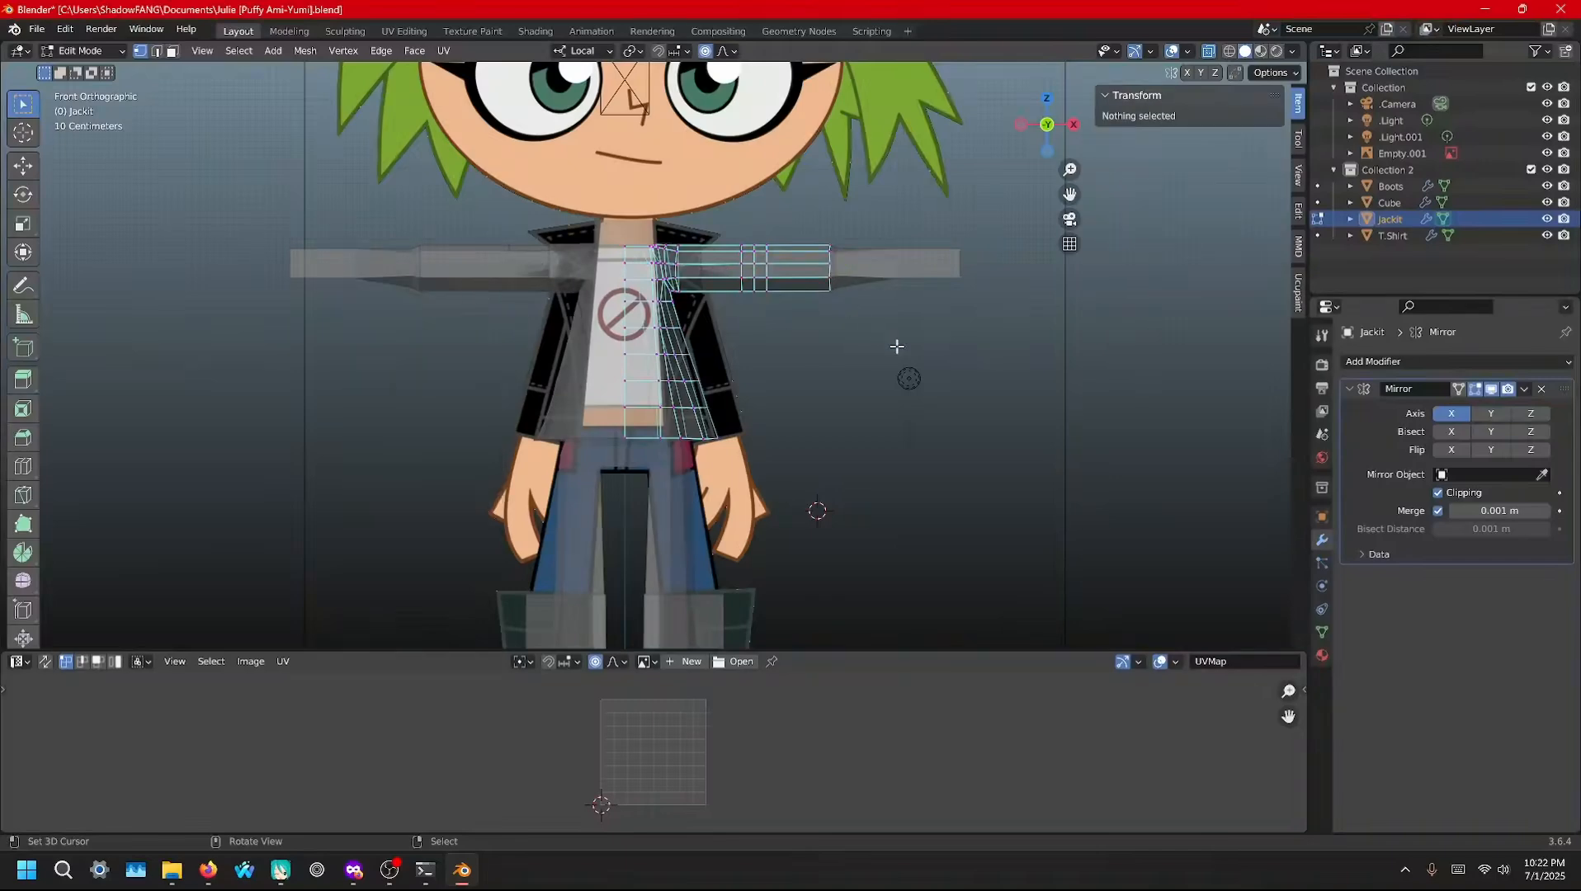
Select the sleeve's open end loop and flatten it by scaling to 0 along local X
left_click_drag(900, 351, 827, 248)
key("z")
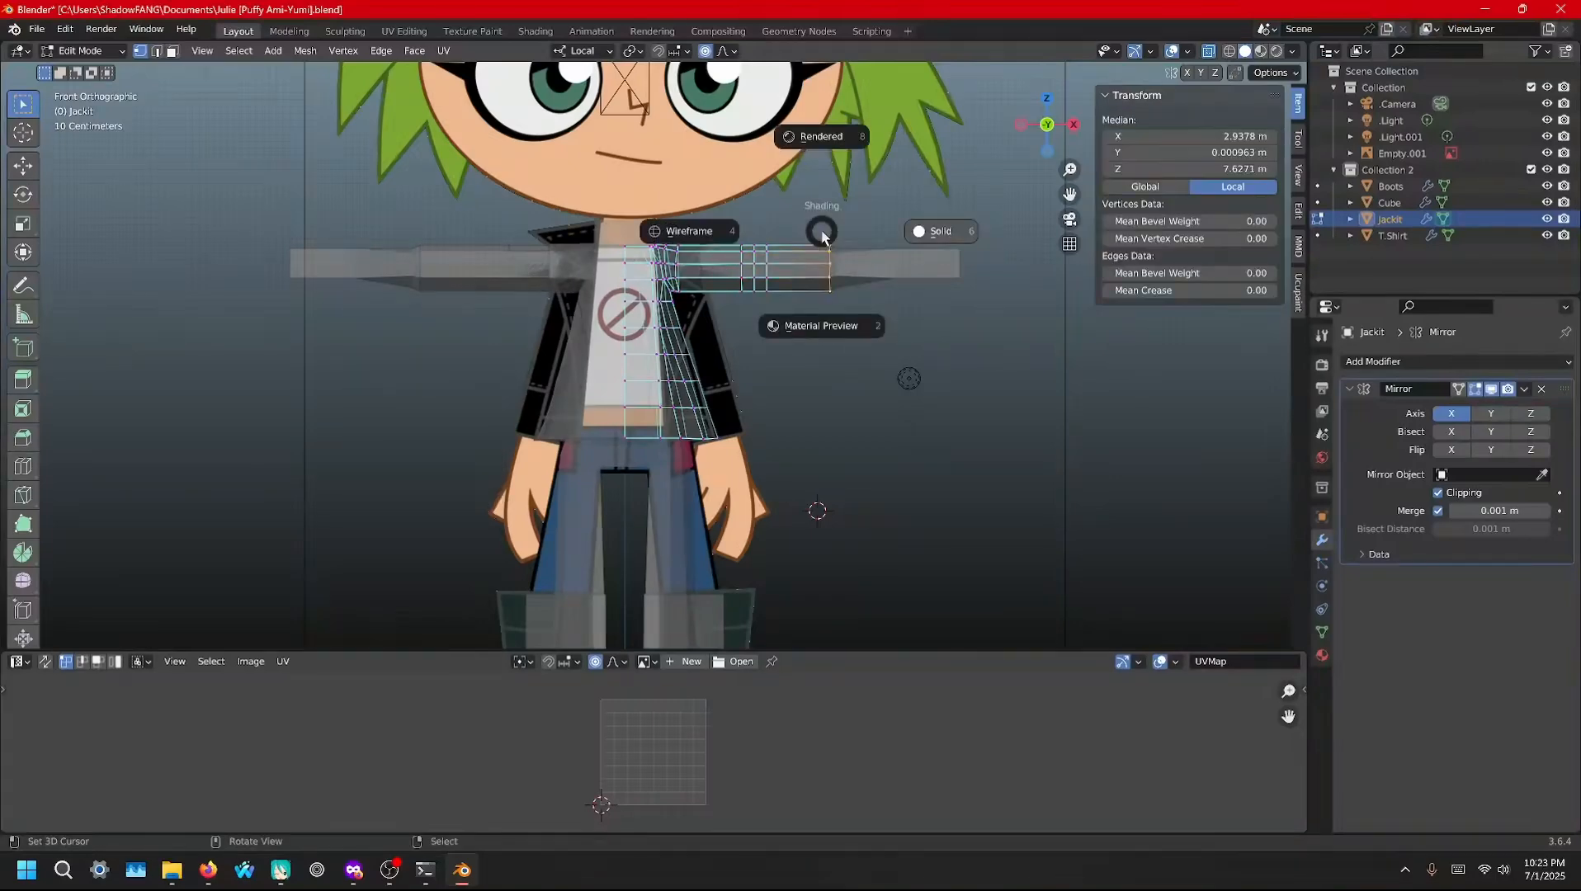
key("s")
key("x")
key("0")
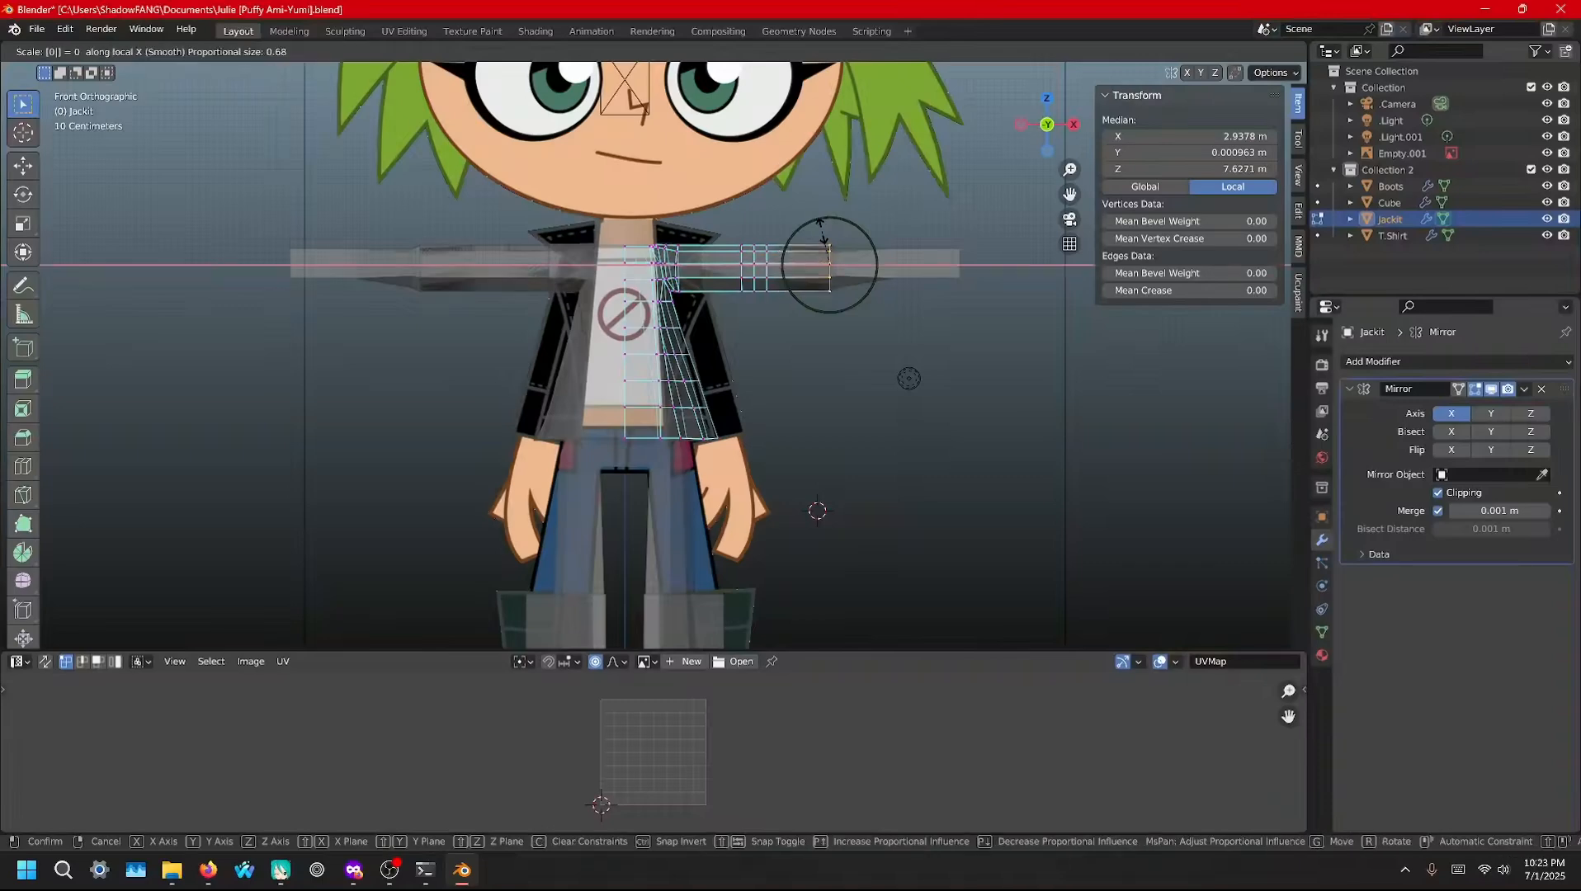
key("Return")
right_click(822, 231)
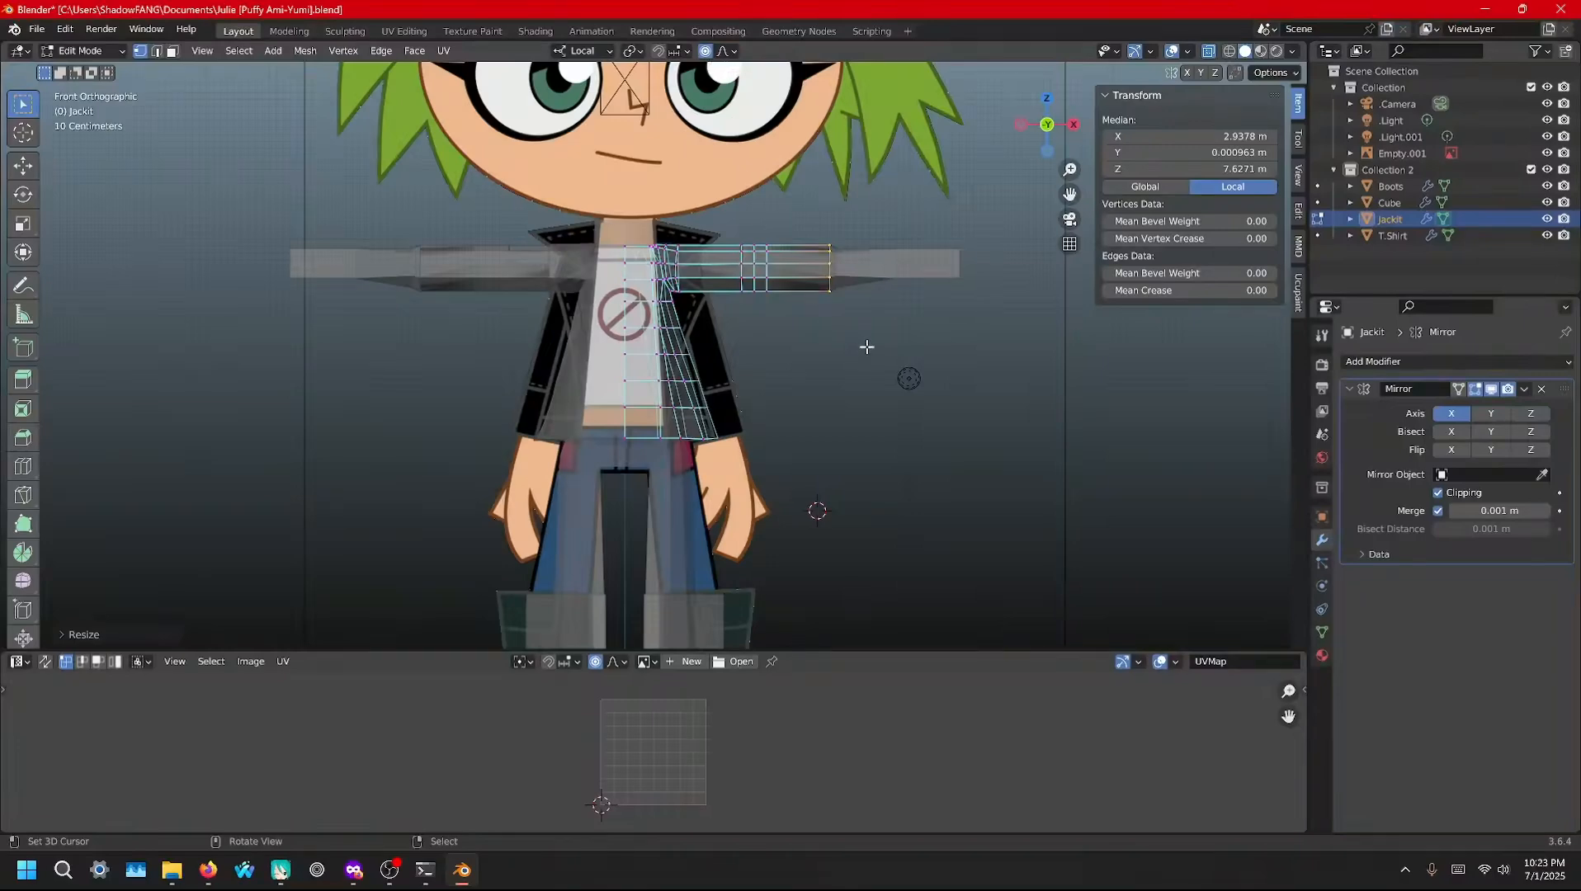
Widen the proportional influence to about 1.33 m and flare the sleeve opening with Shrink/Fatten by about 0.15 m
key("s")
scroll(863, 338, "down", 7)
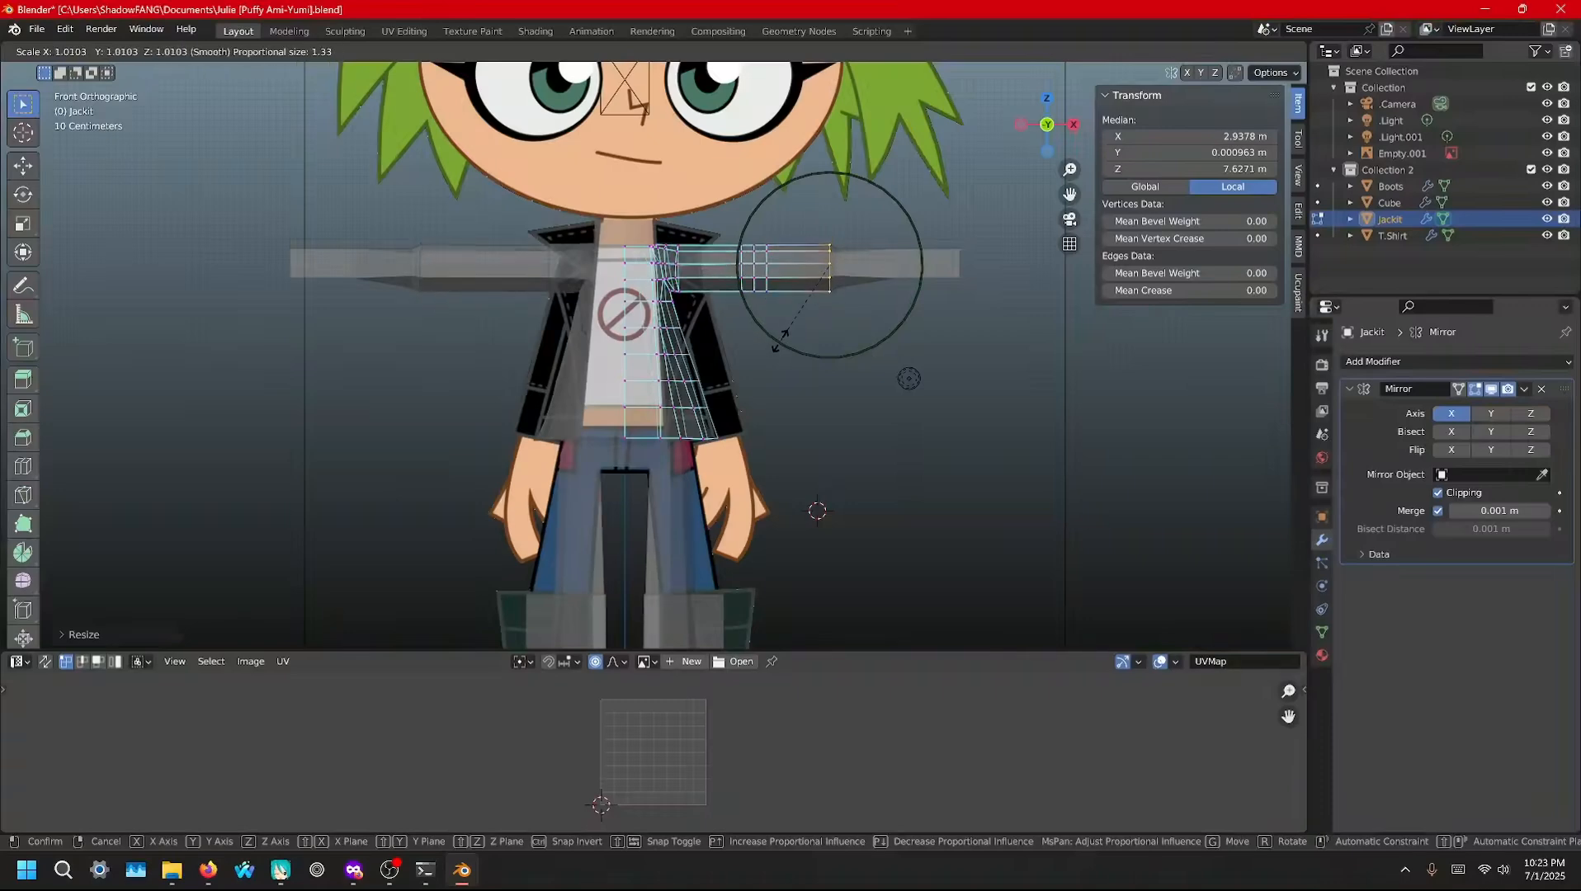
right_click(819, 369)
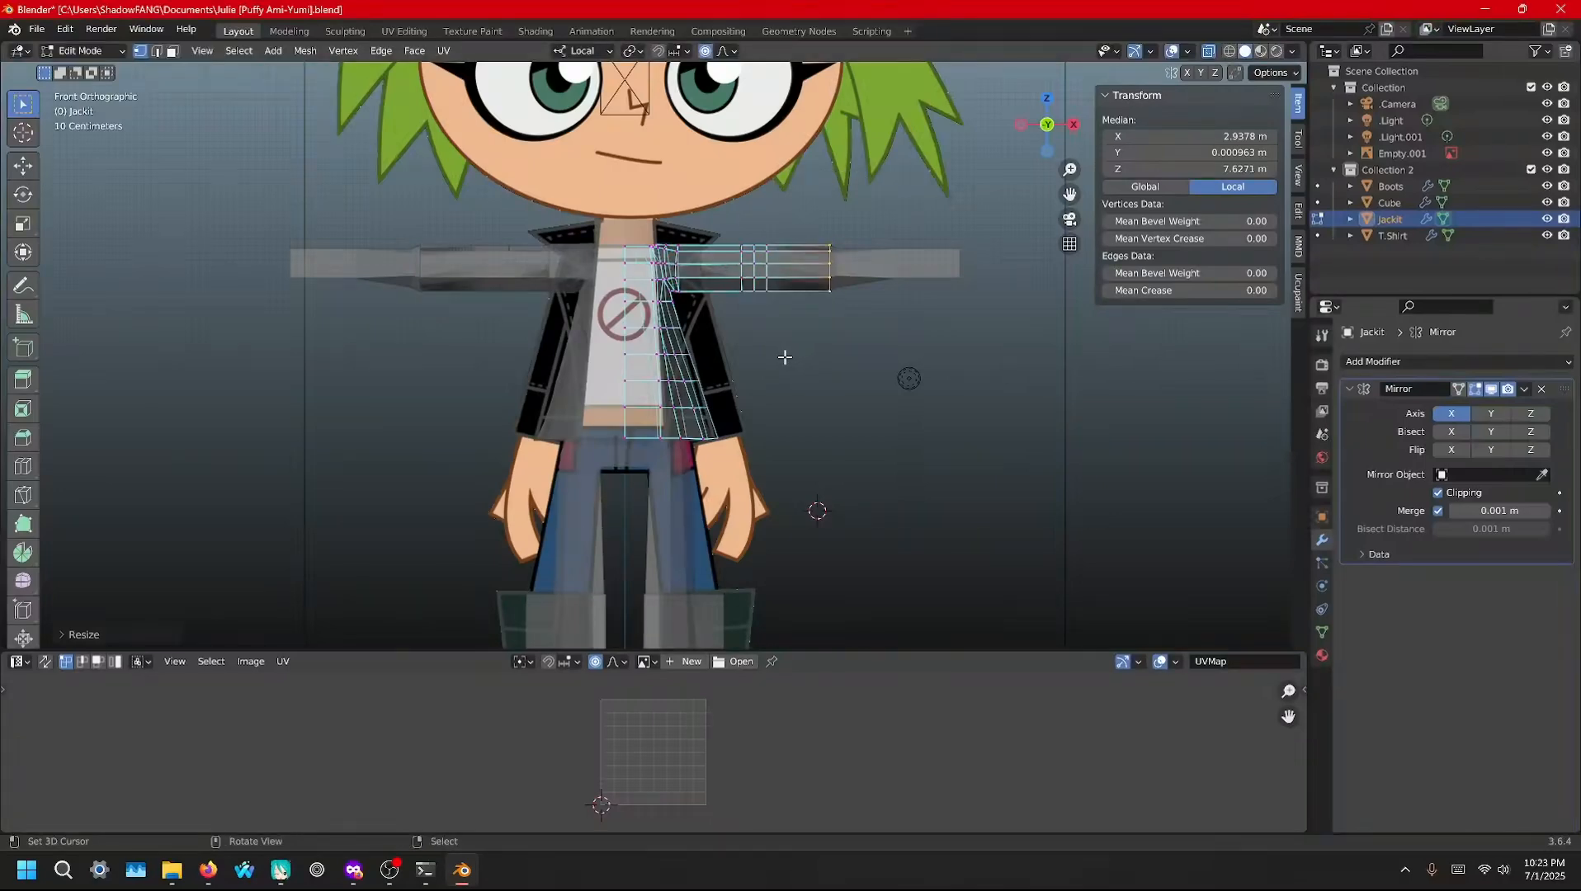
key("alt+s")
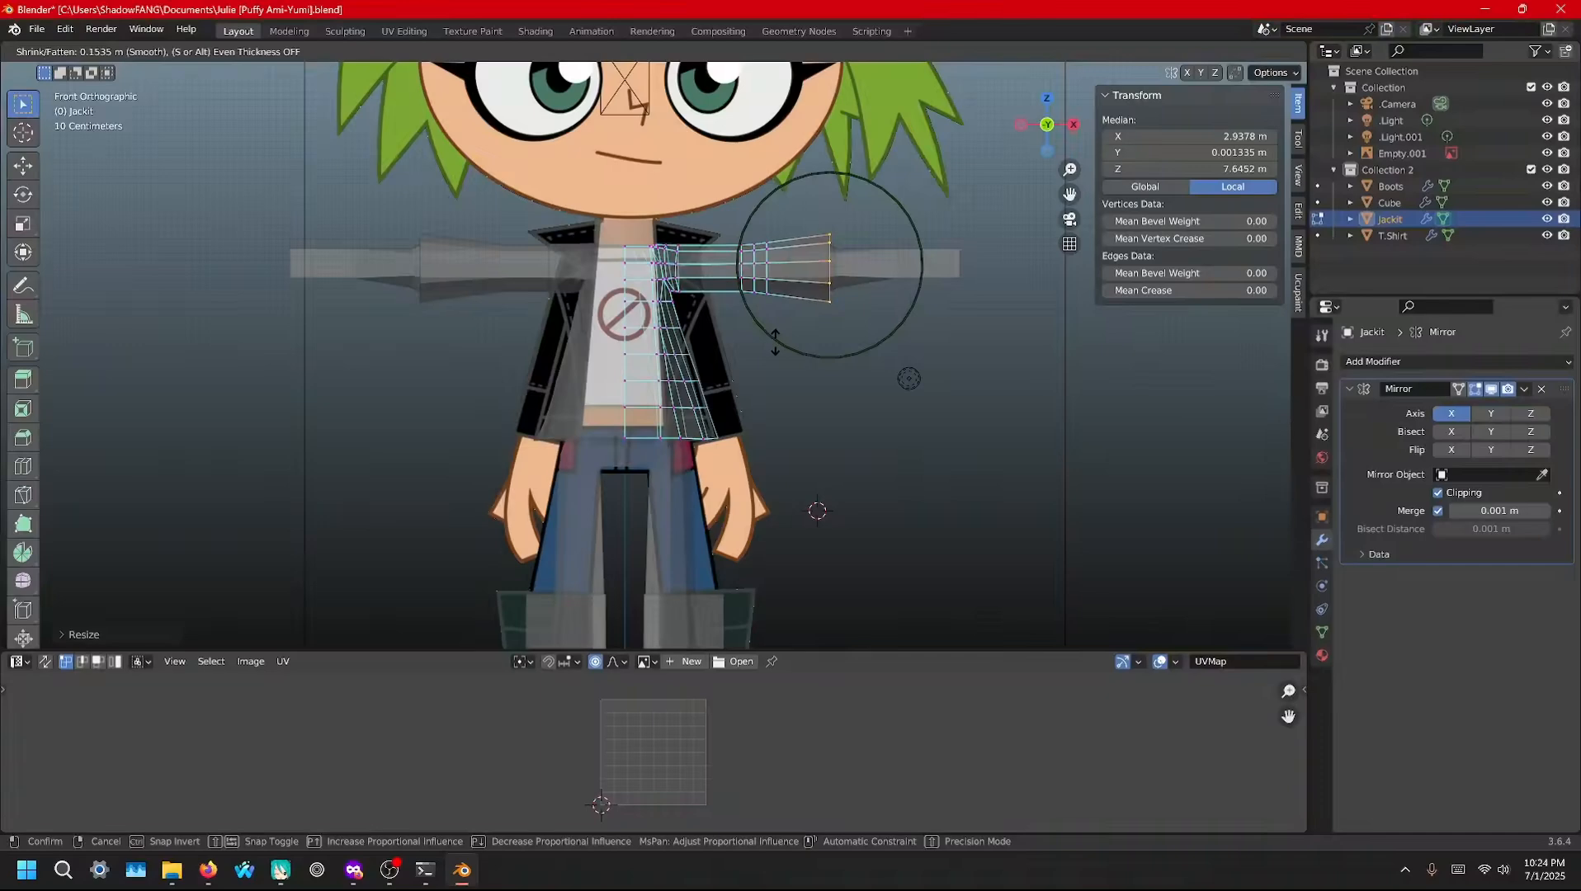
left_click(776, 340)
Select the middle elbow loop of the sleeve and fatten it by about 0.035 m with proportional editing
left_click(768, 274, "alt")
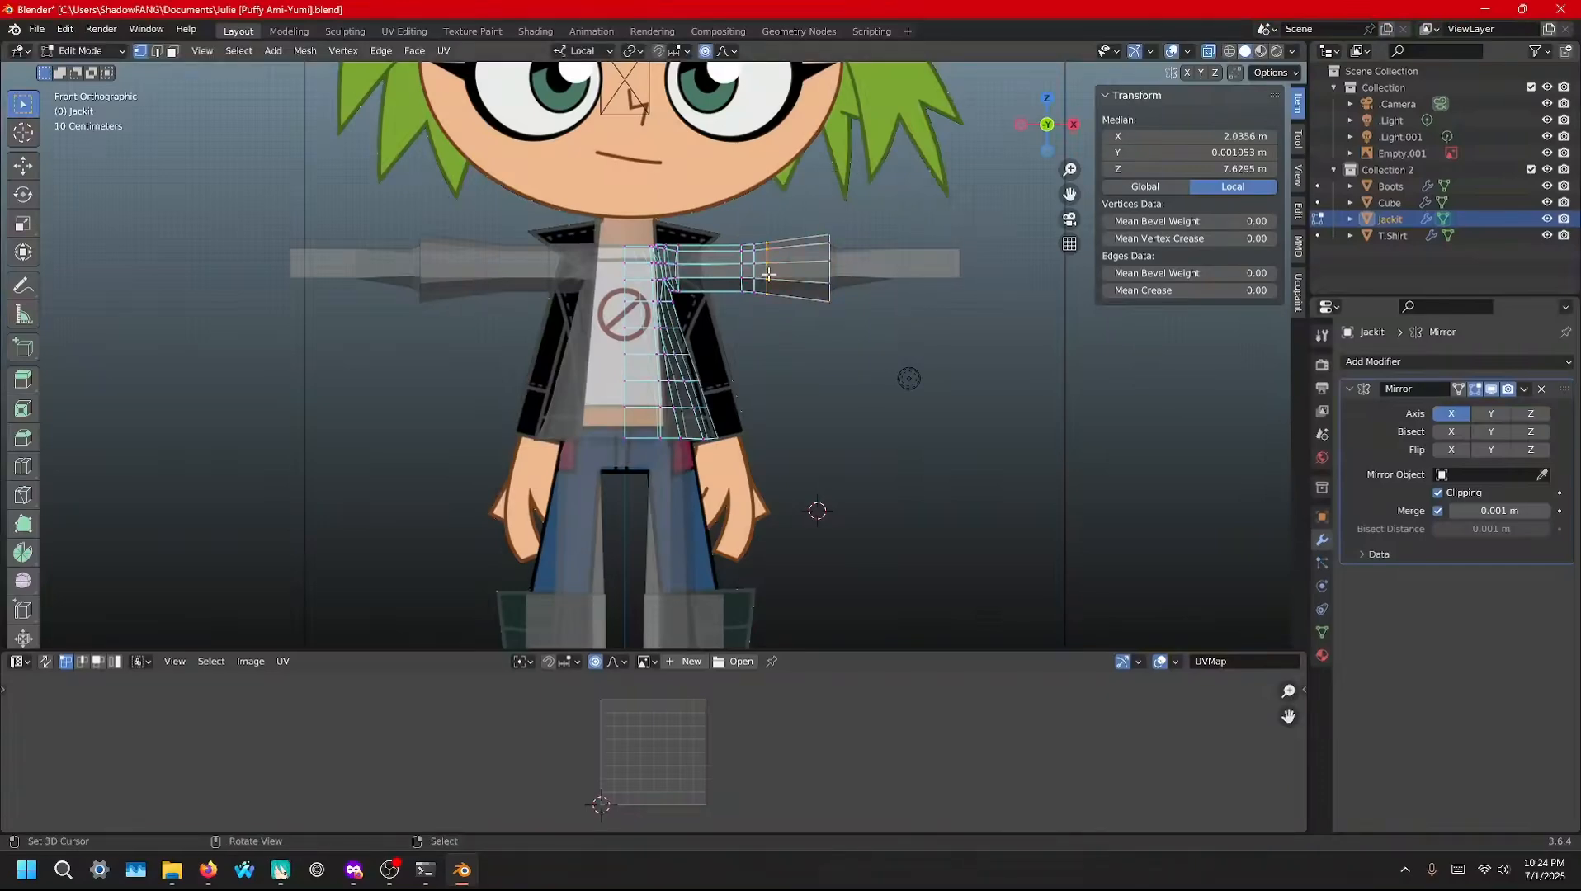
left_click(756, 273, "alt")
key("alt+s")
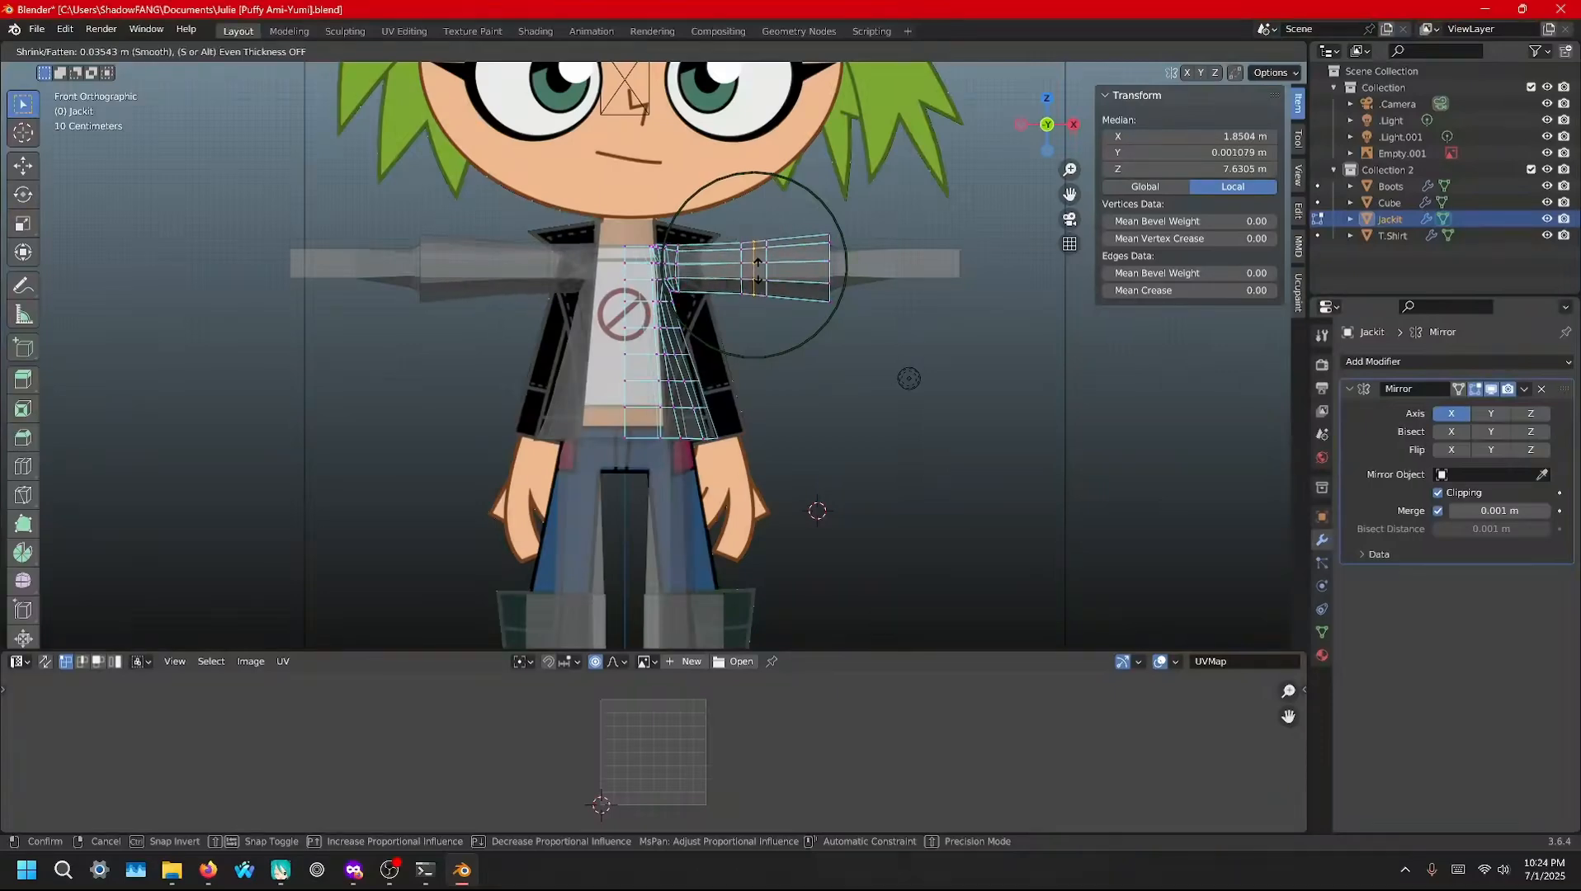
left_click(758, 269)
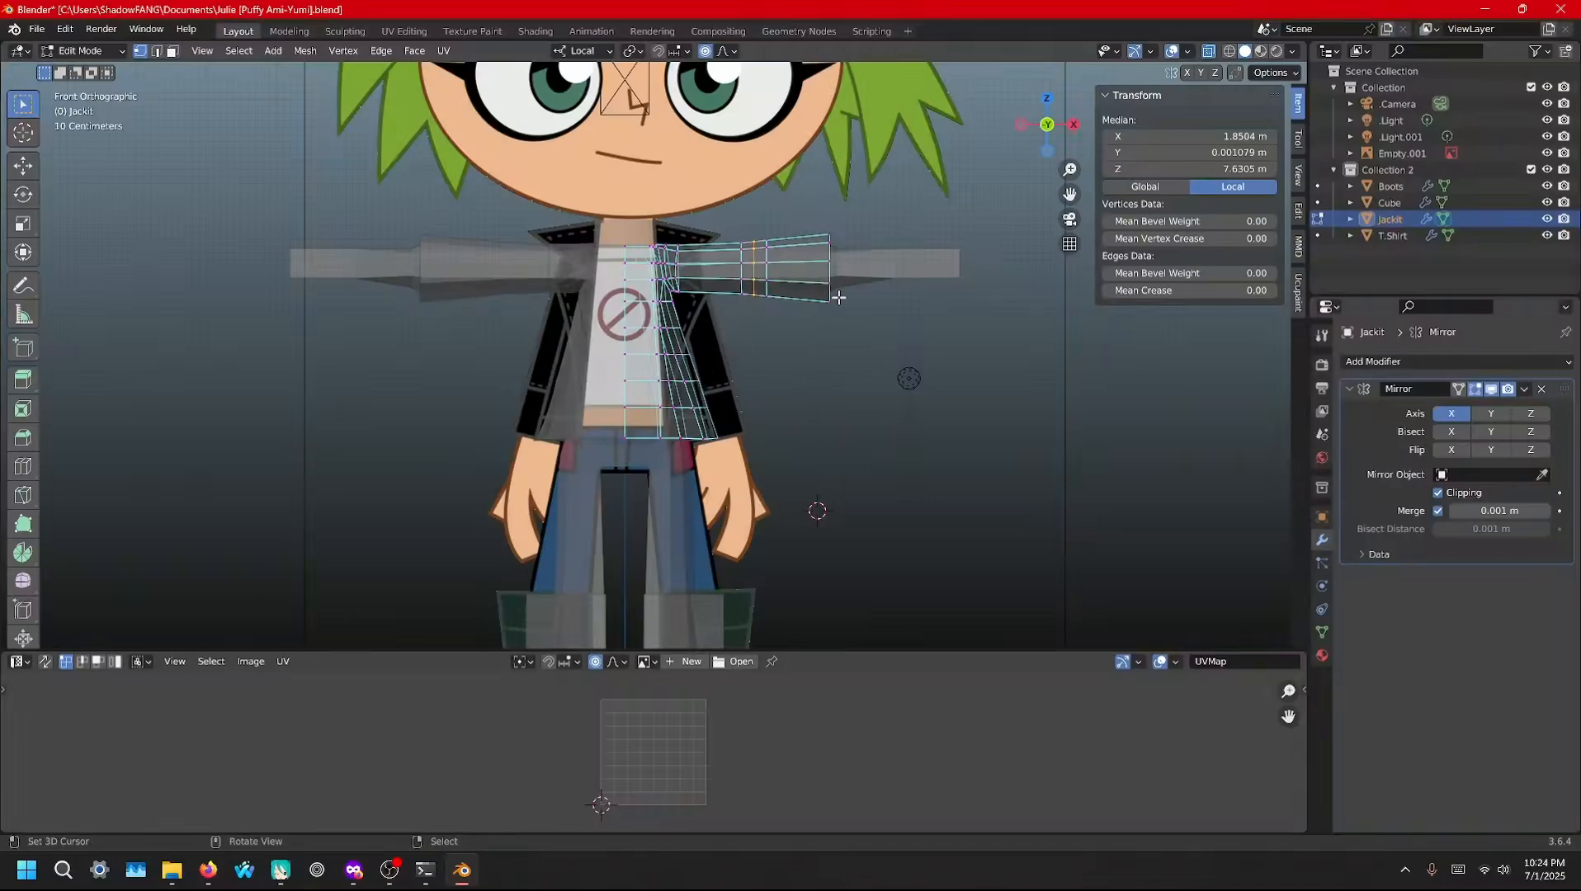
Select the sleeve's forearm section and lower it about 0.035 m along local Z with a proportional size of about 0.75 m
left_click_drag(911, 402, 763, 204)
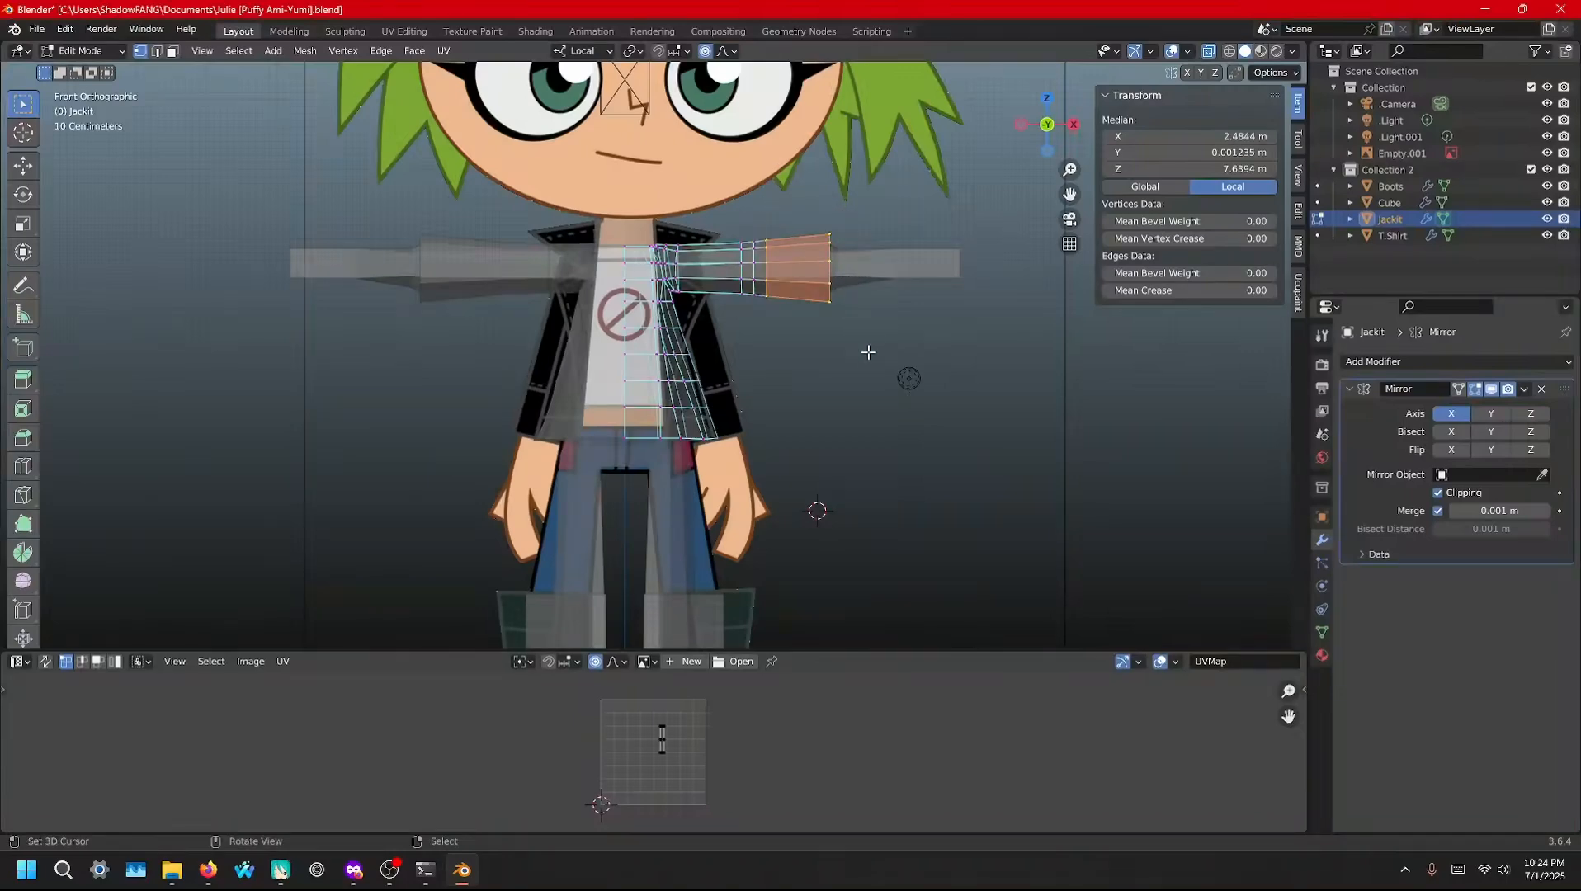
key("g")
key("z")
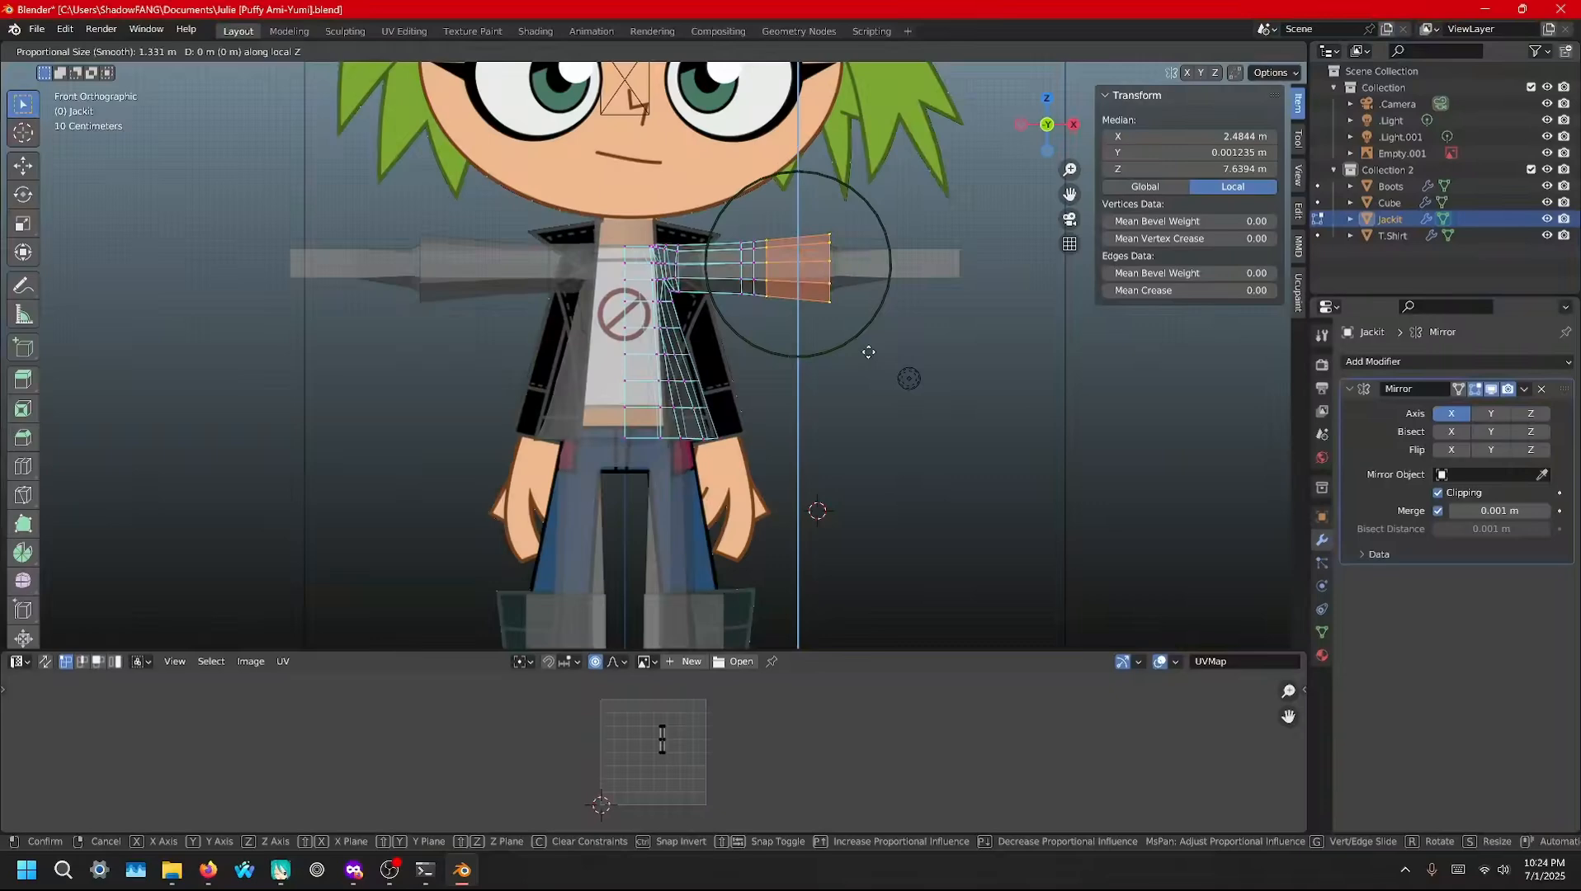
scroll(868, 352, "up", 6)
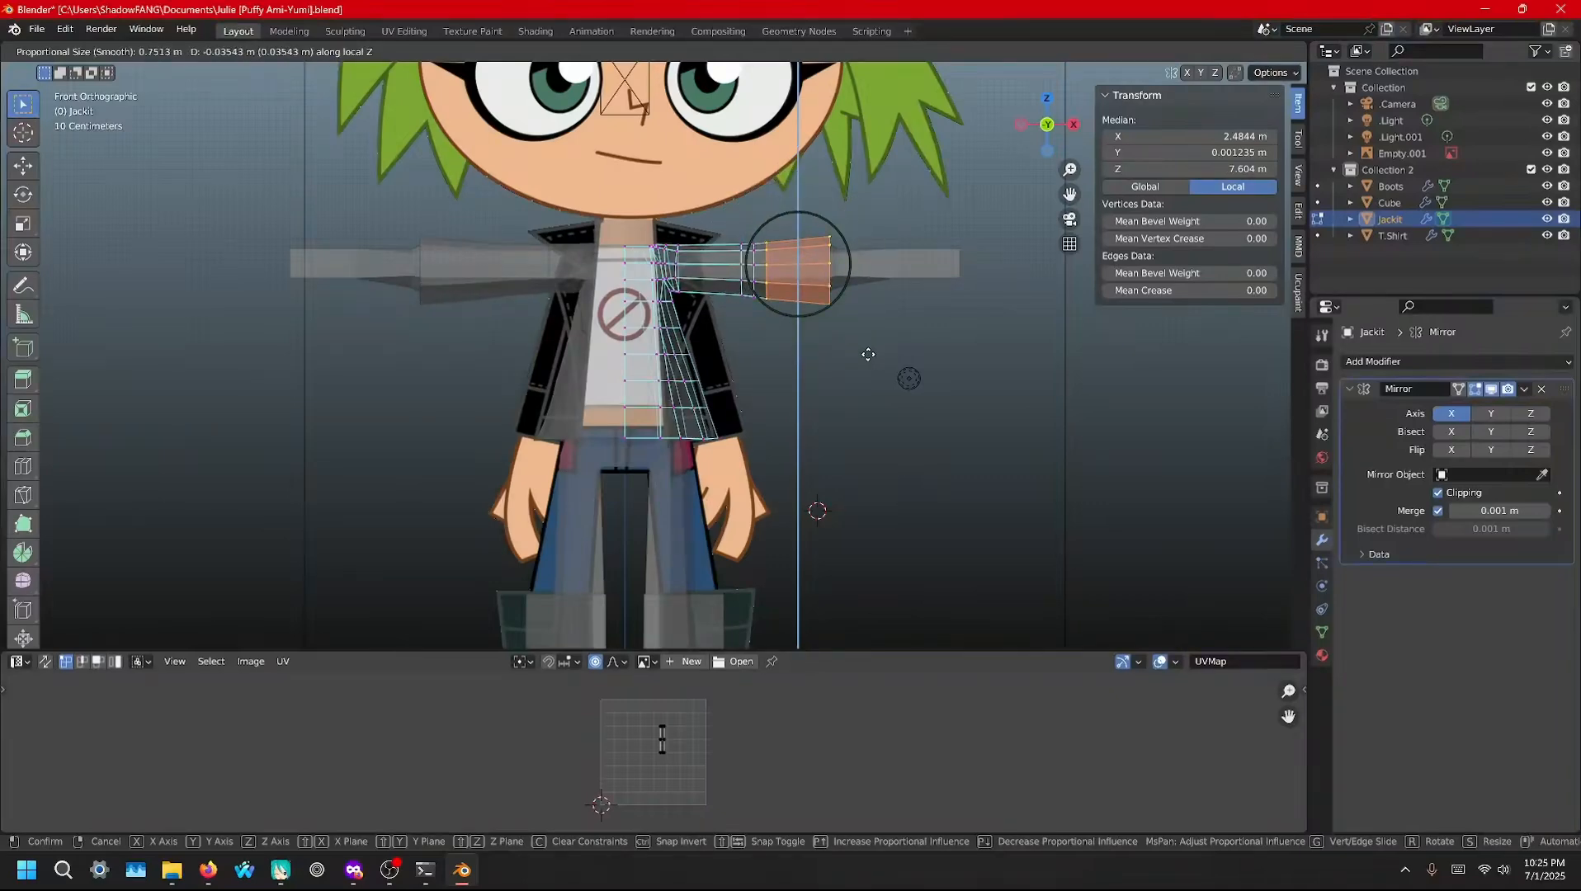
left_click(868, 354)
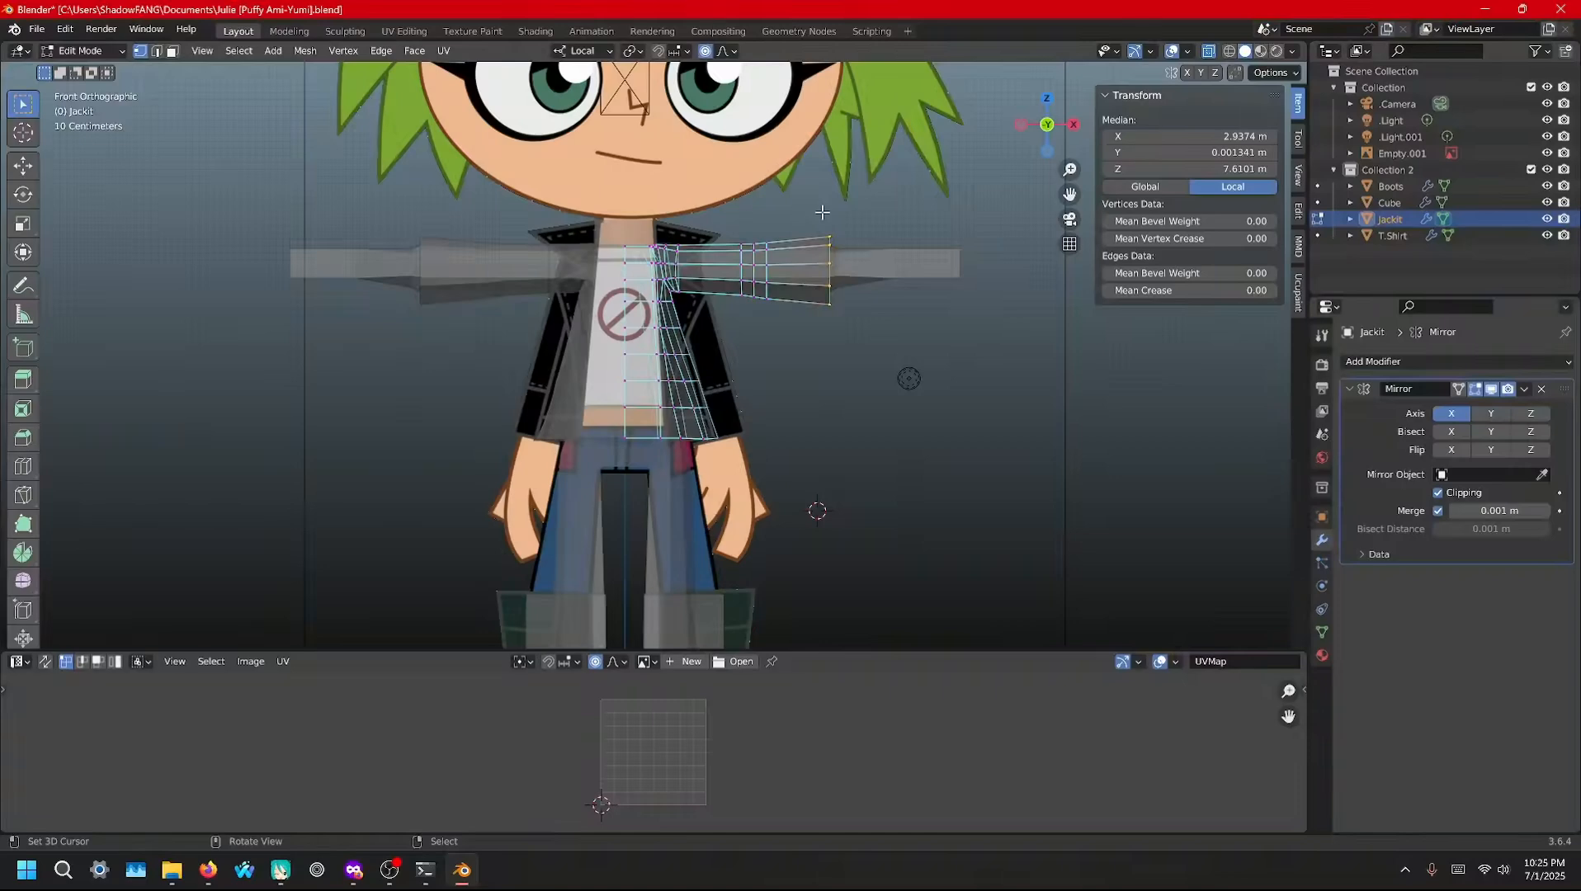
Lower the sleeve's end loop about 0.053 m along local Z with a proportional size of about 1.1 m
key("g")
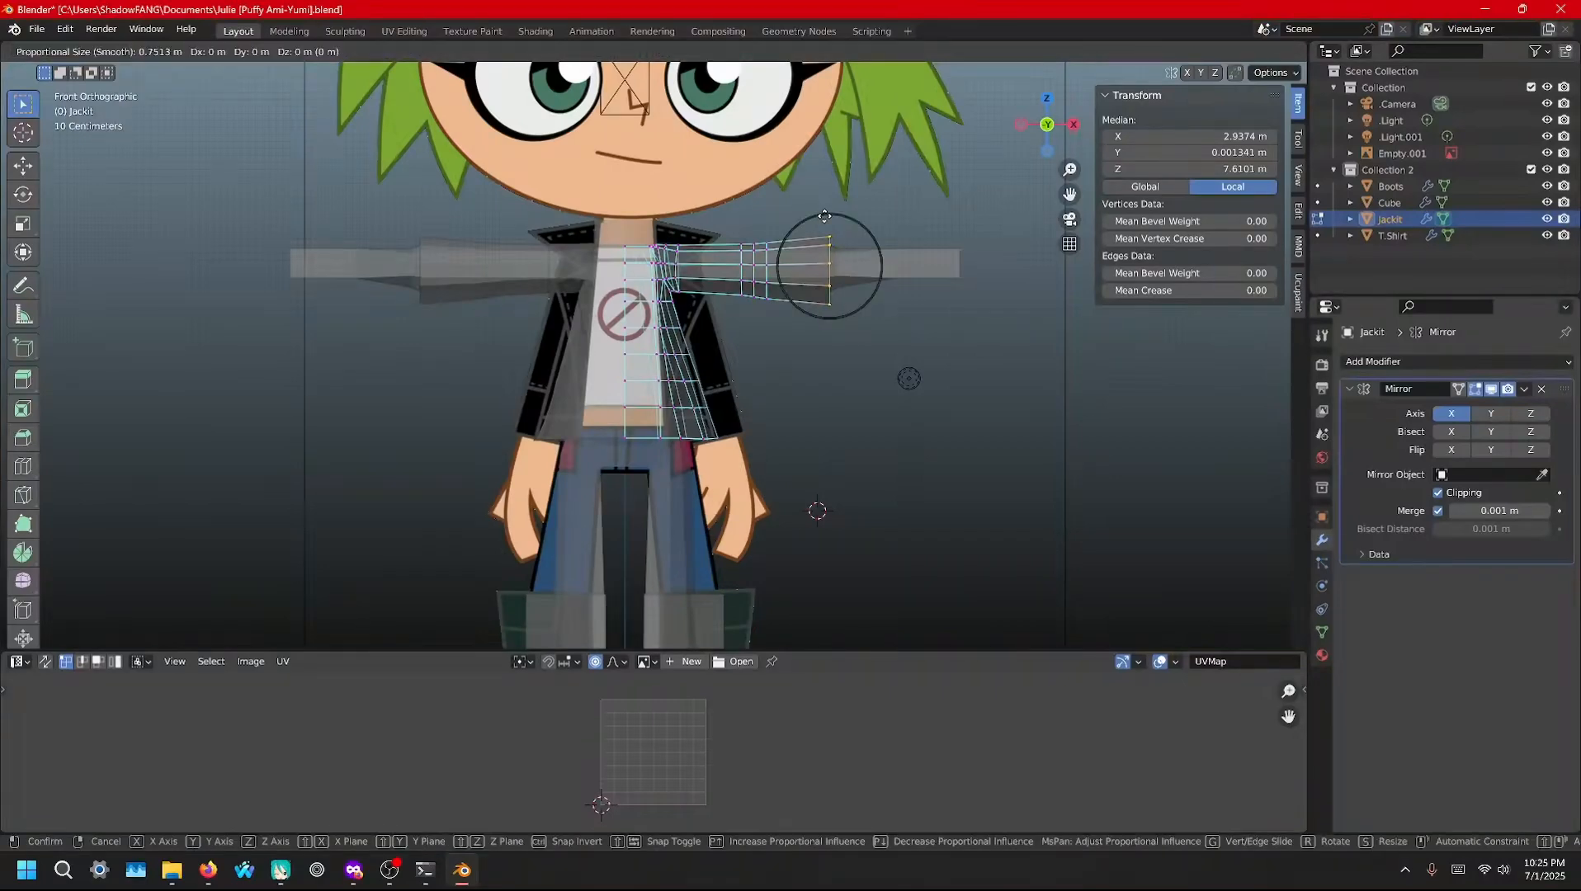
key("z")
key("z")
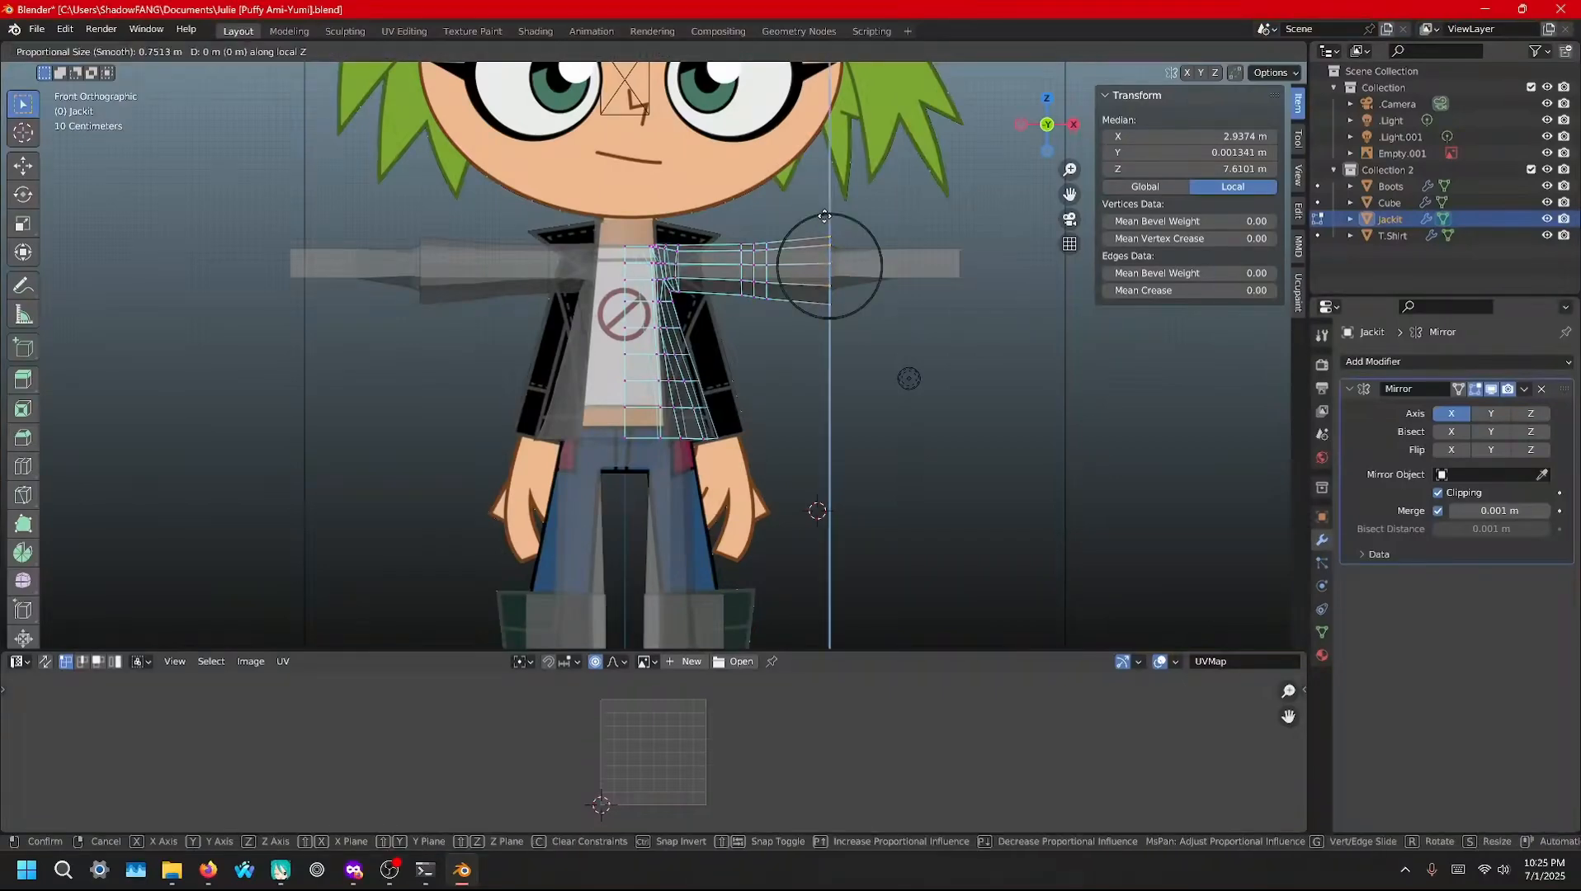
scroll(825, 216, "down", 2)
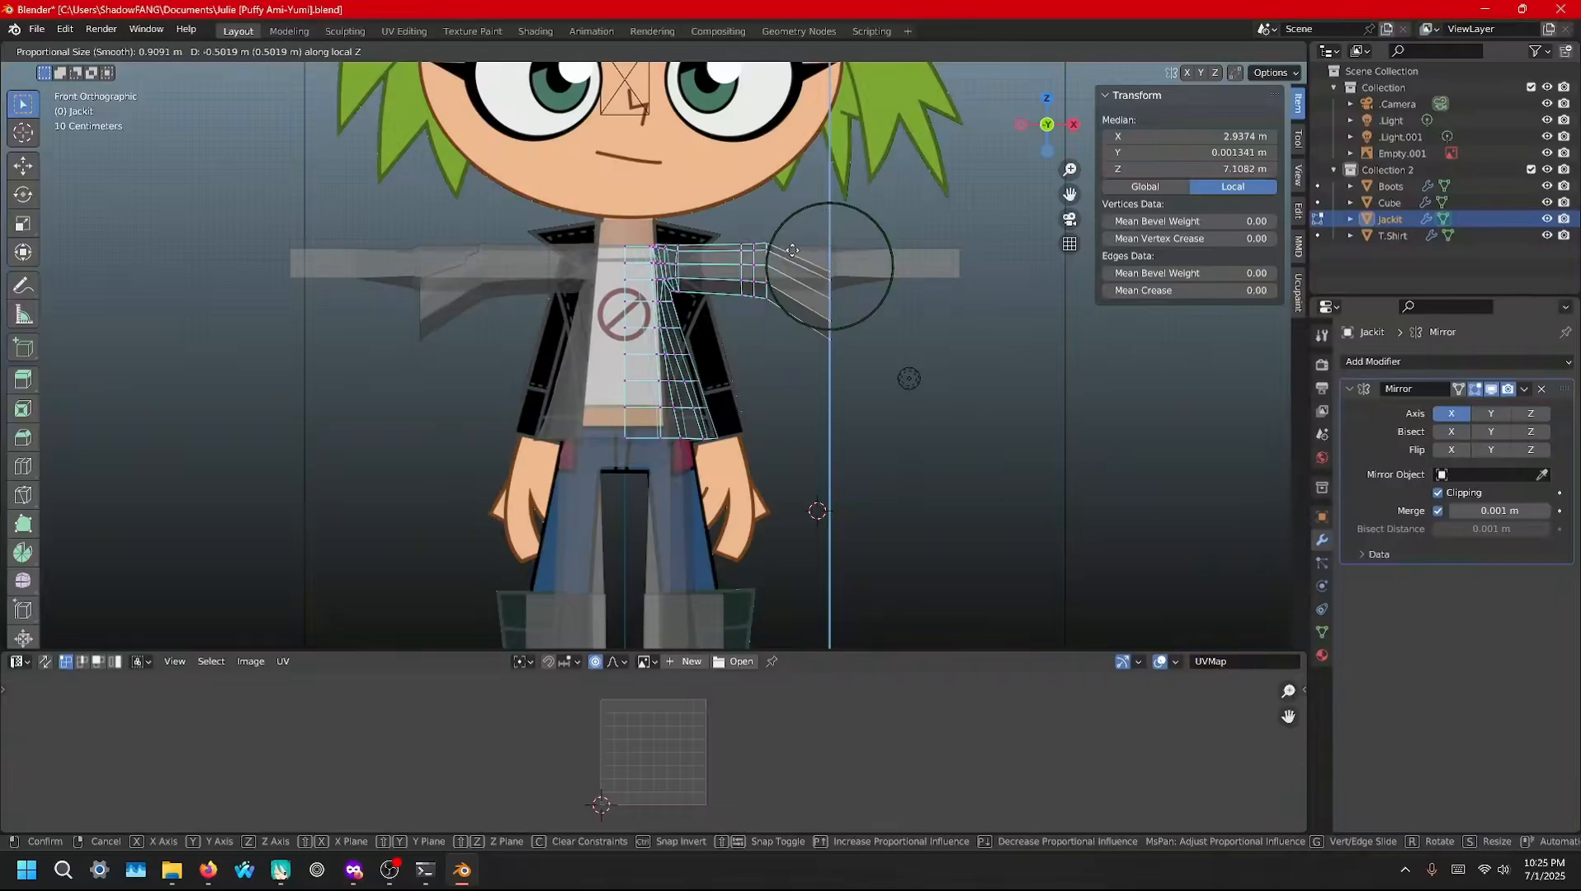
scroll(835, 232, "down", 2)
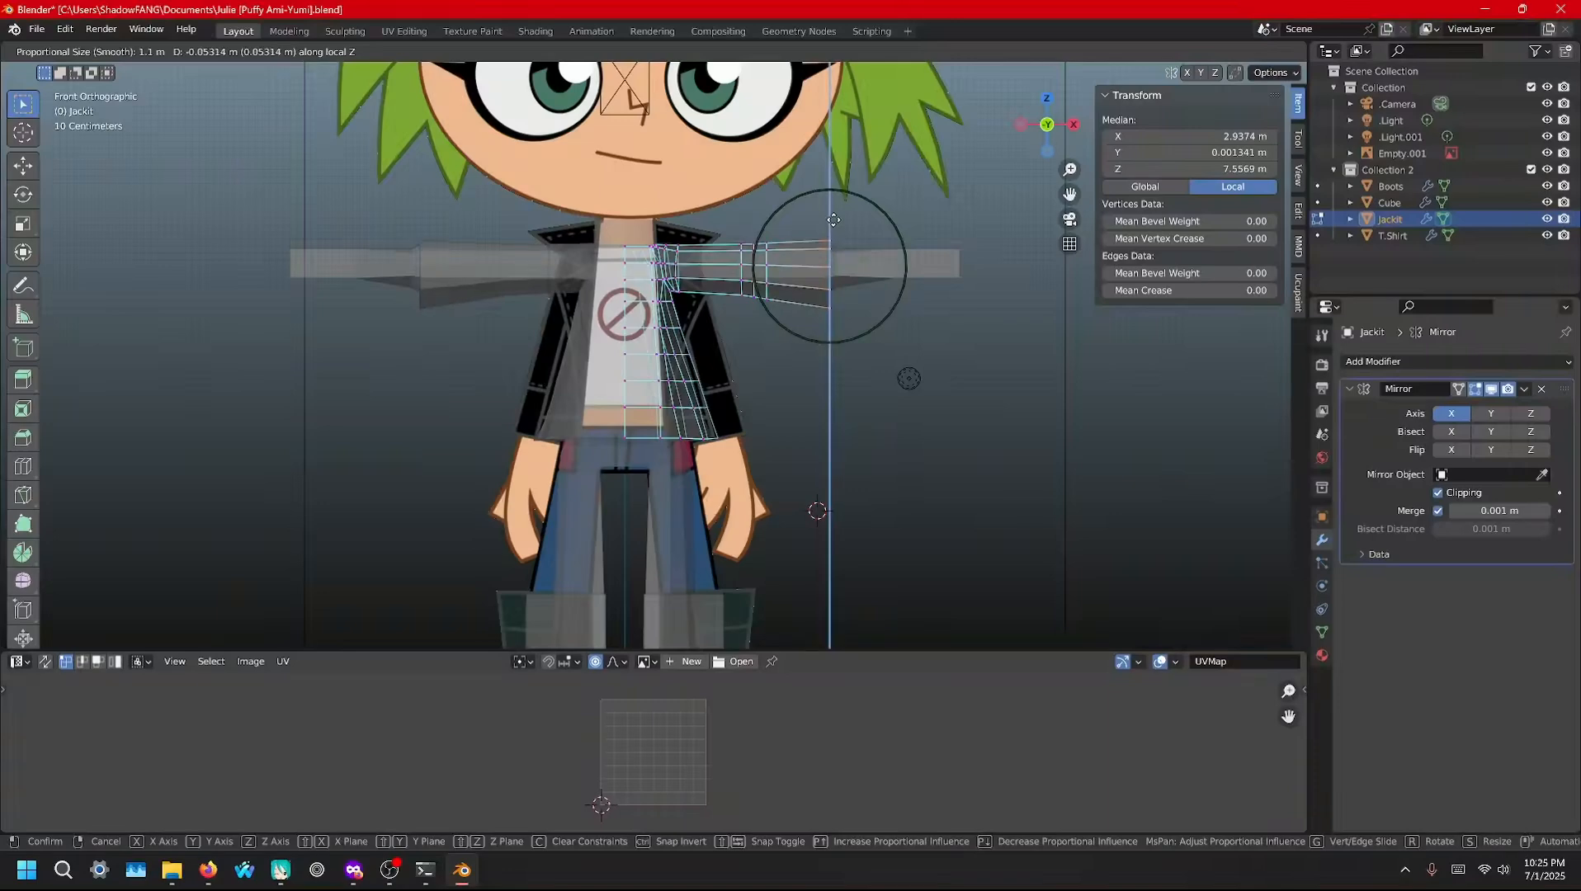
left_click(834, 219)
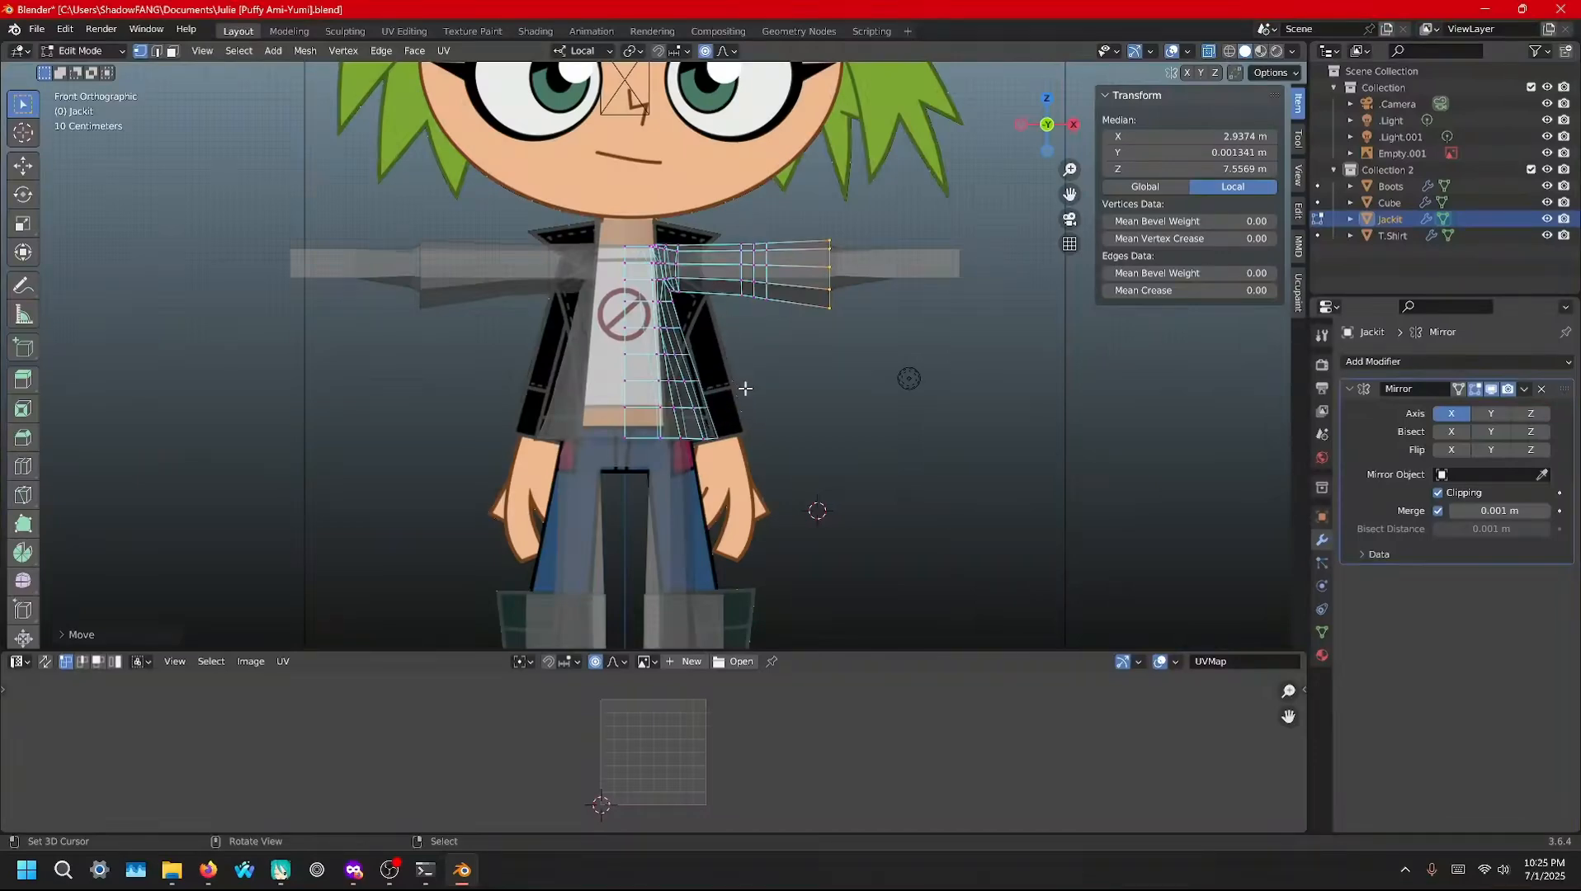
Select the entire jacket mesh and fatten it by about 0.064 m so it sits outside the body
middle_click_drag(784, 363, 847, 370)
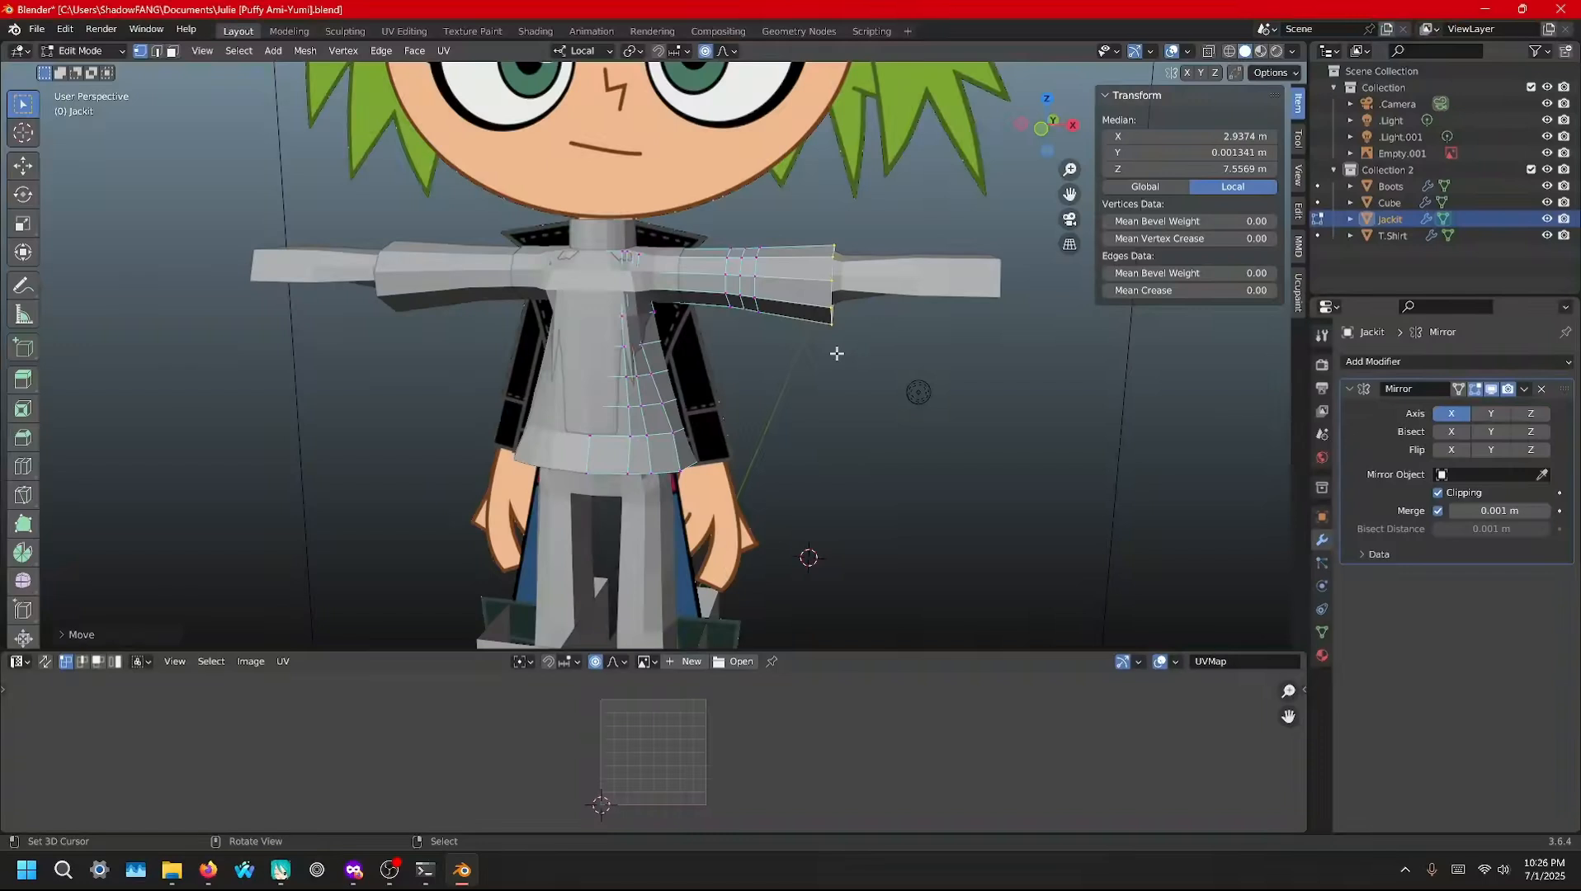
key("z")
key("Escape")
key("a")
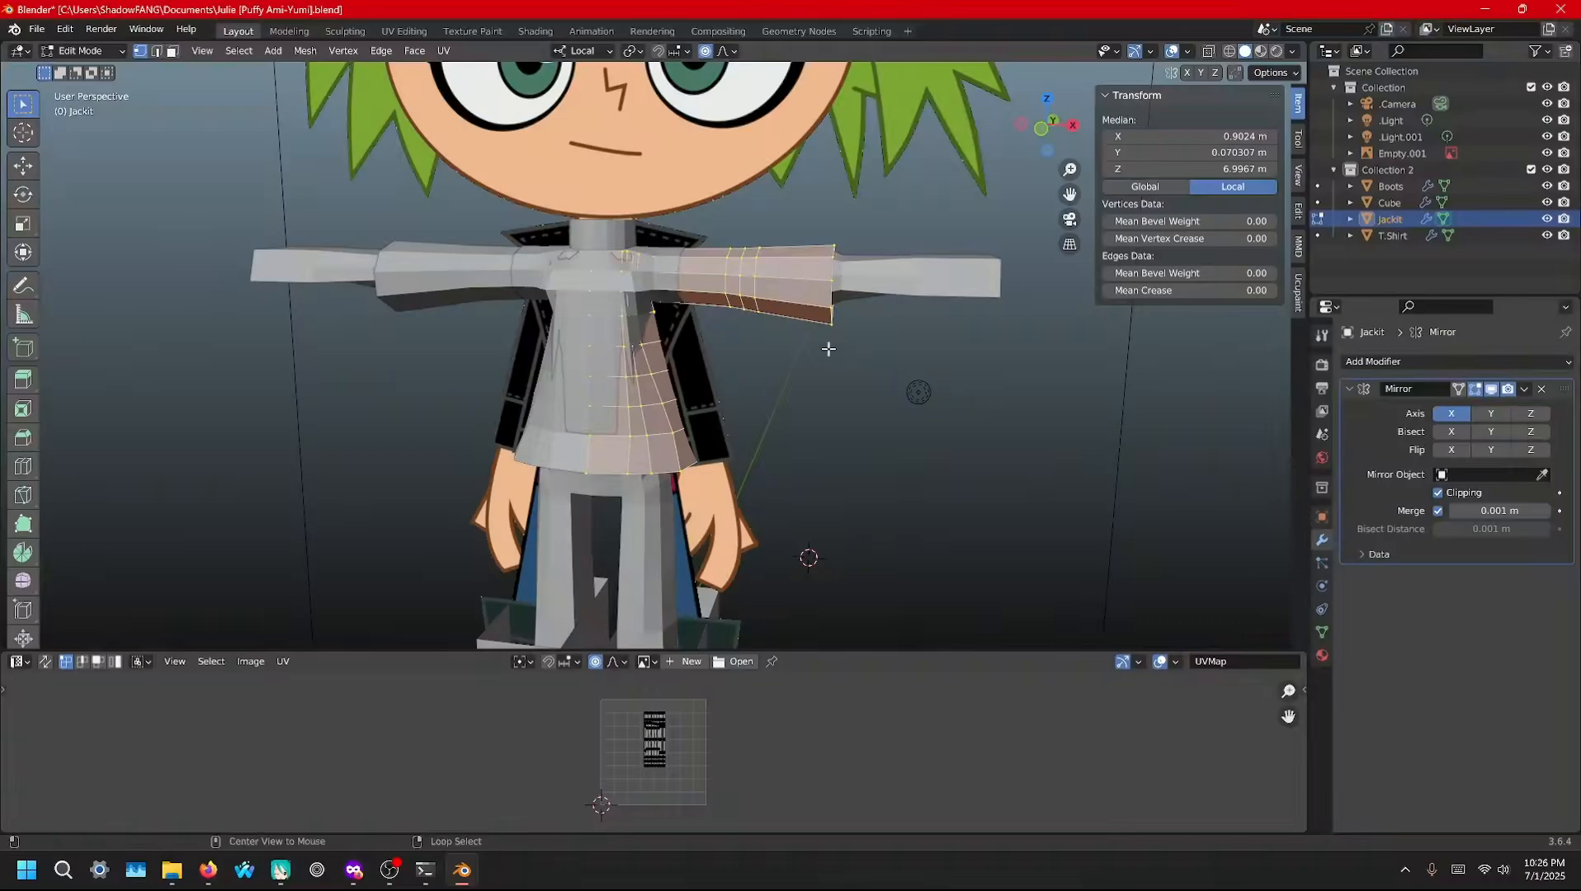
key("alt+s")
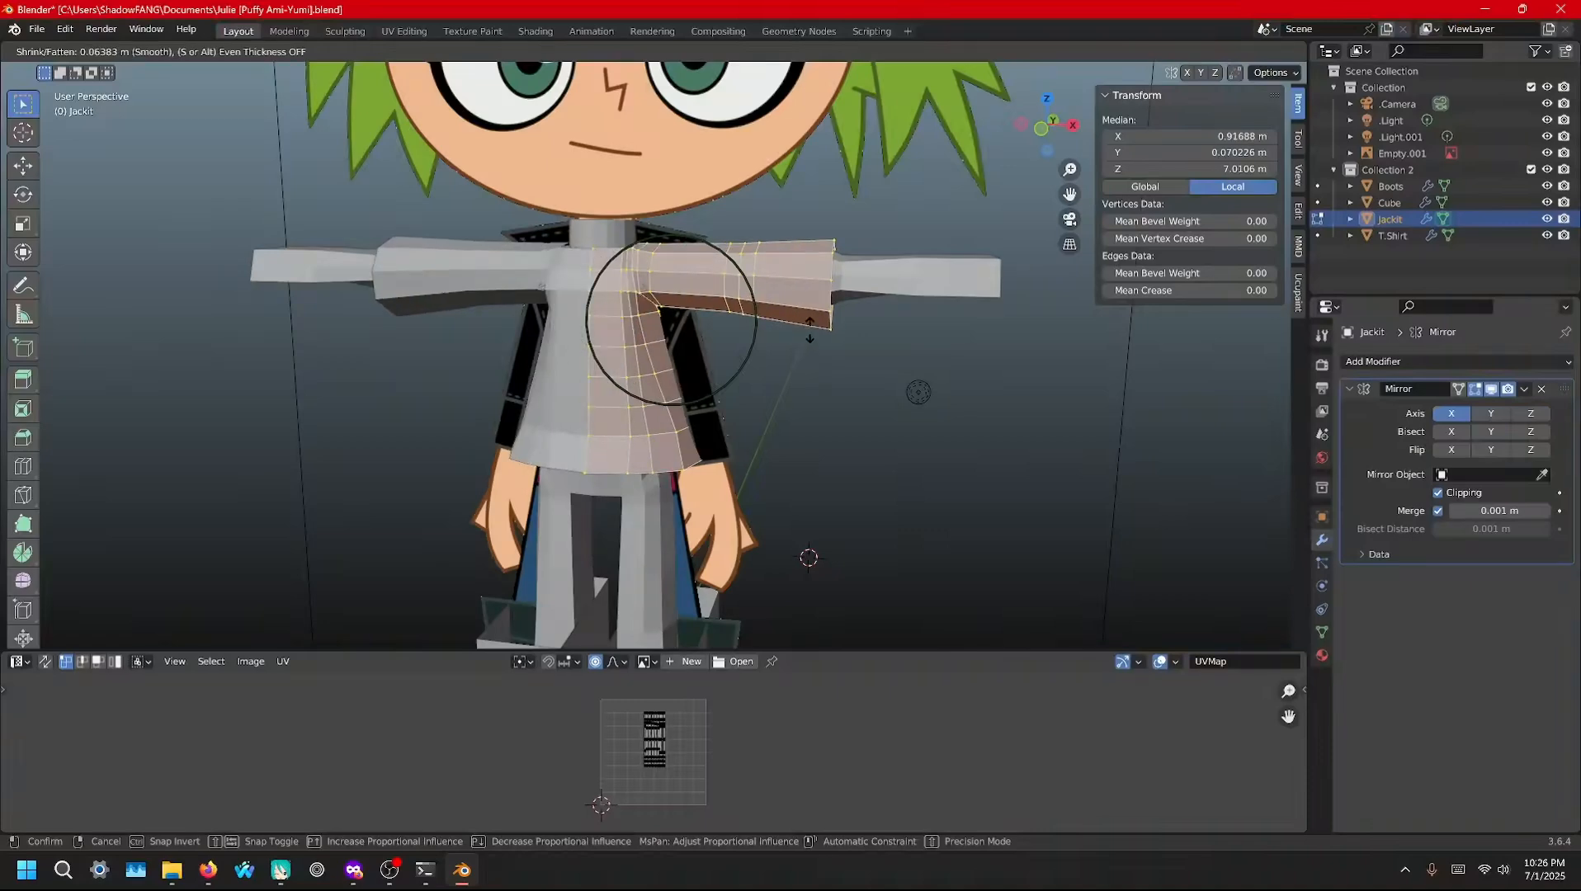
left_click(810, 330)
Switch the viewport to wireframe and examine the jacket's shoulder and armpit topology against the reference image
mouse_move(723, 373)
middle_mouse_down()
mouse_move(769, 378)
mouse_move(739, 418)
mouse_move(716, 347)
mouse_move(842, 393)
middle_mouse_up()
key("z")
left_click(659, 342)
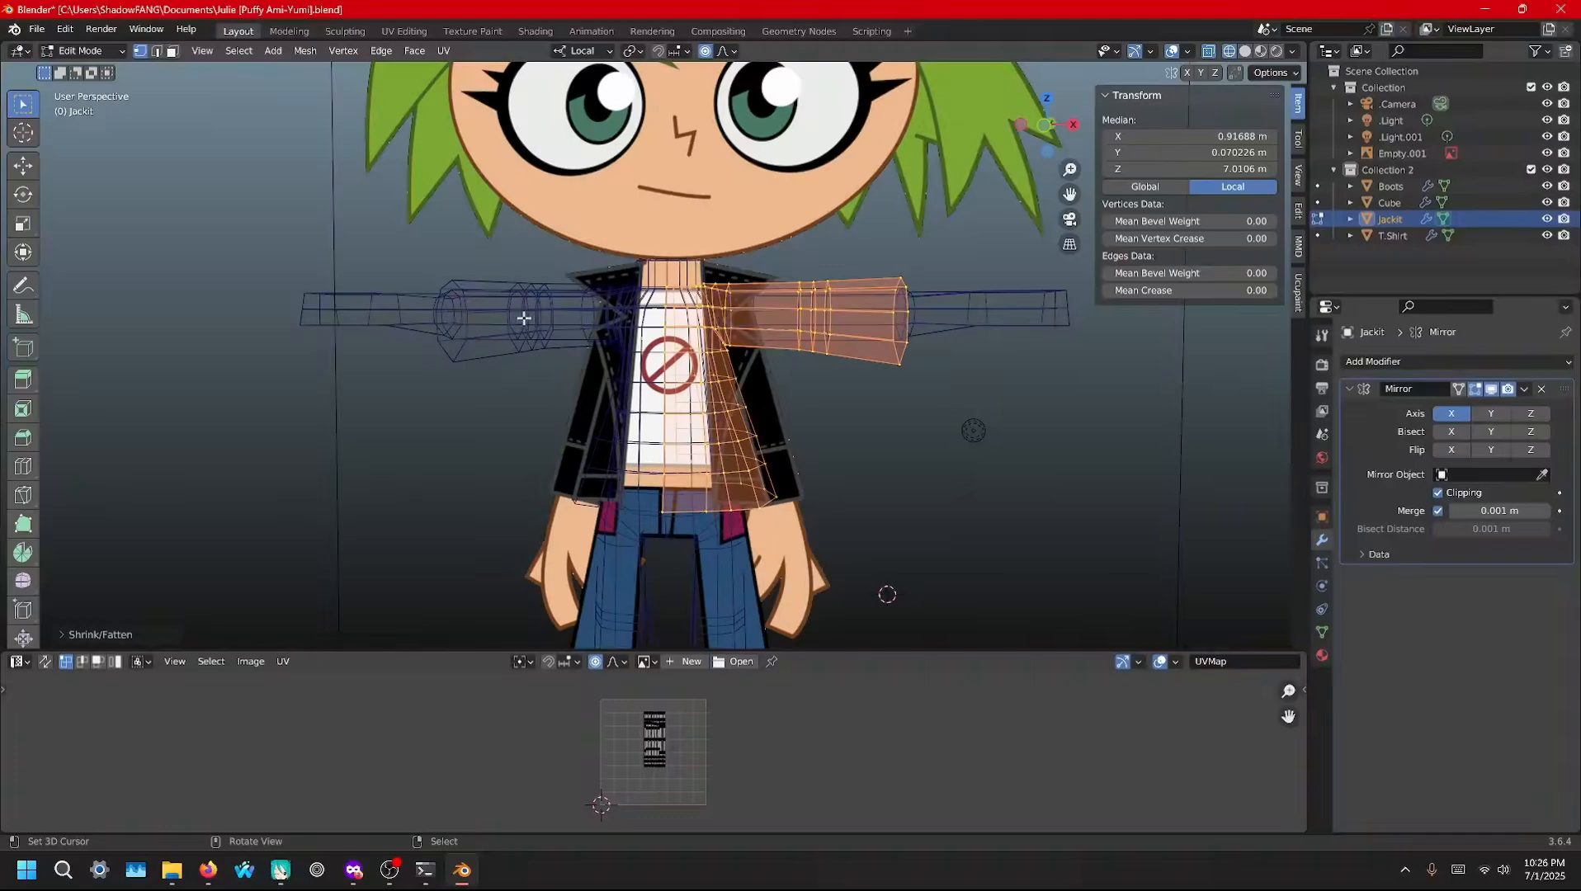
scroll(623, 346, "up", 3)
scroll(688, 314, "up", 6)
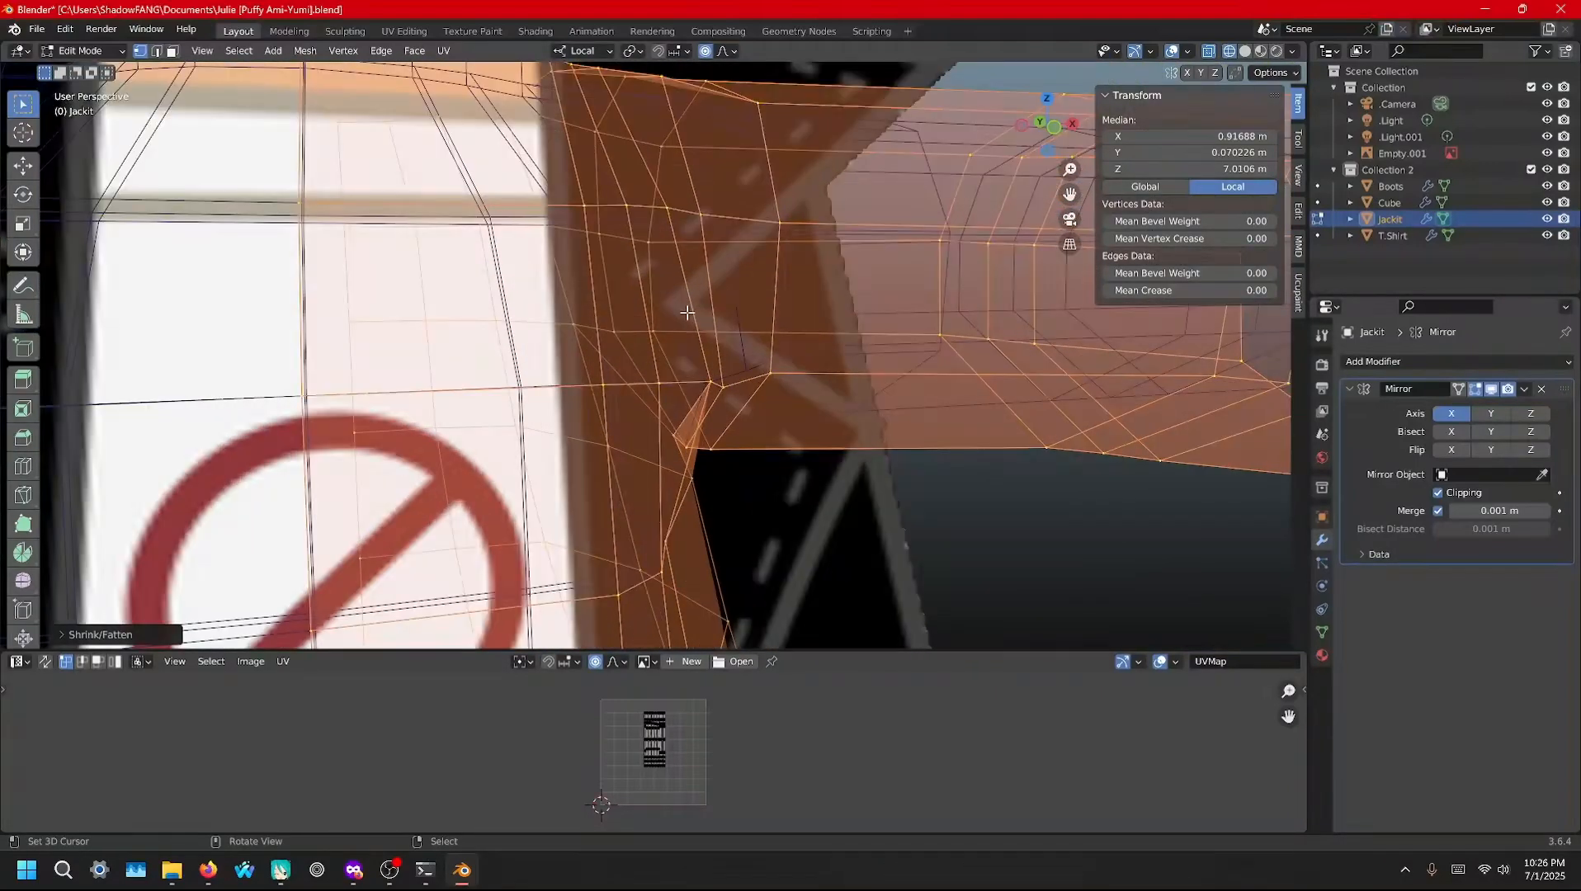
scroll(687, 313, "down", 6)
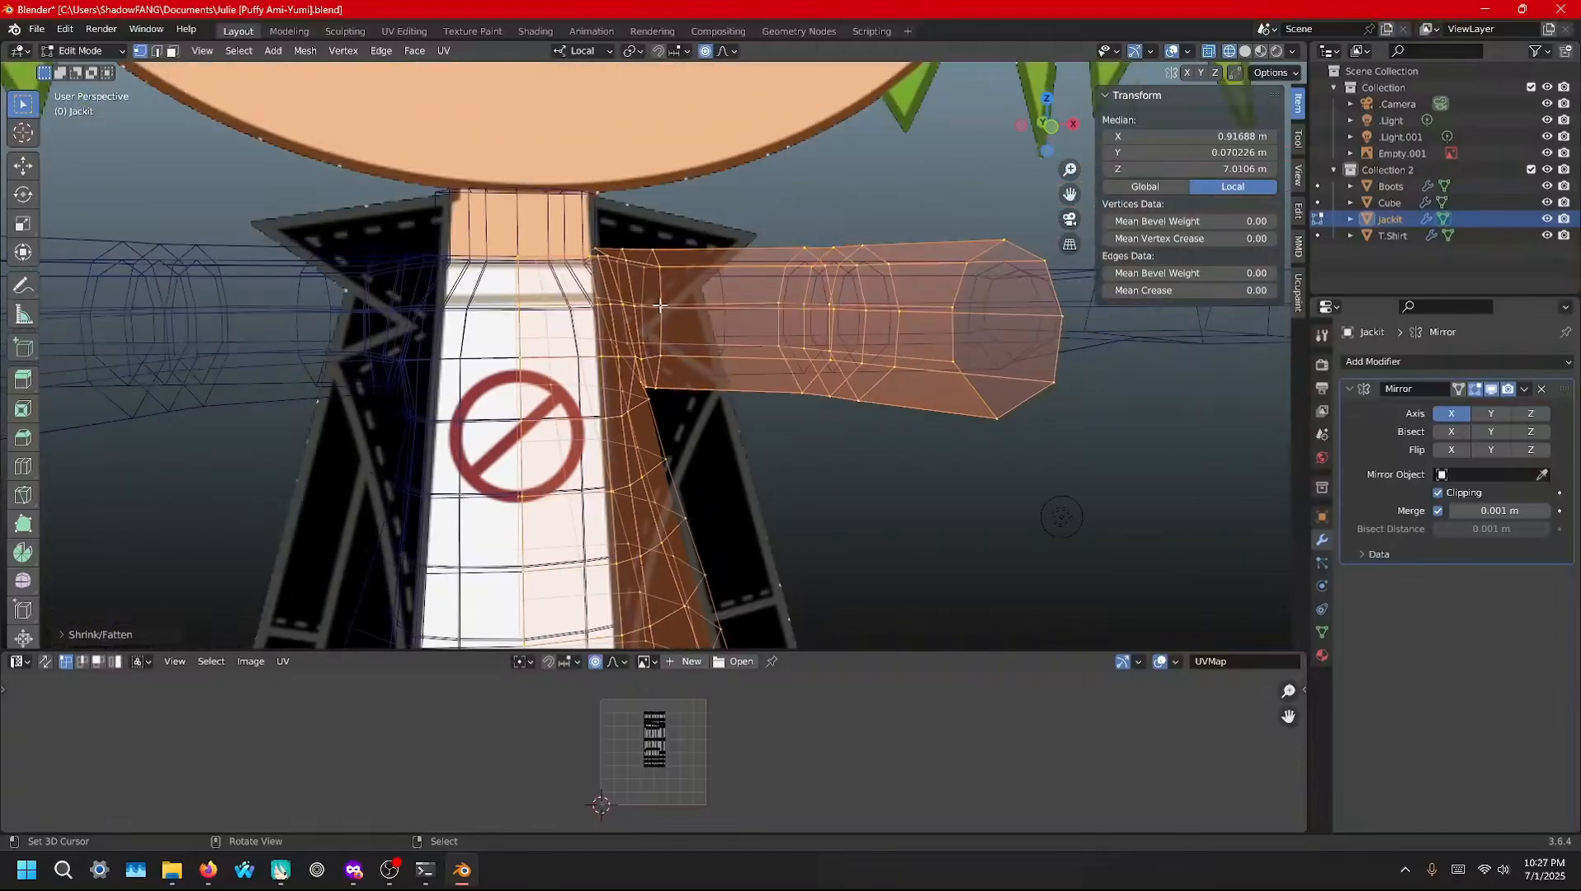
mouse_move(660, 304)
middle_mouse_down()
mouse_move(673, 317)
mouse_move(645, 321)
middle_mouse_up()
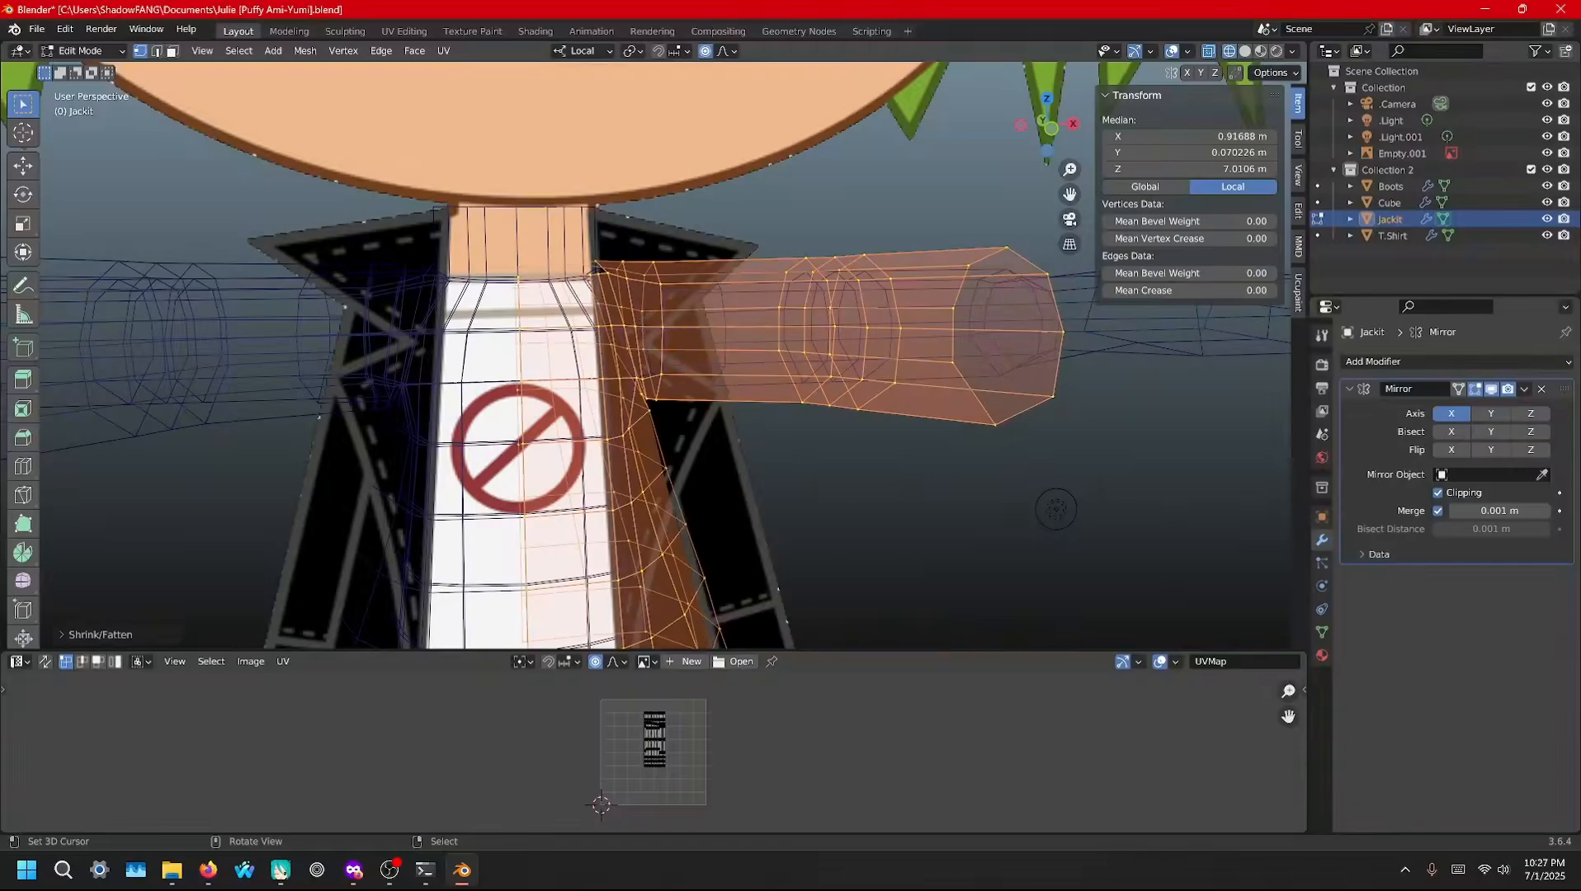
Delete the vertices of the jacket's front centre-line loop to open the jacket down the front, and leave Edit Mode
left_click(514, 364, "alt")
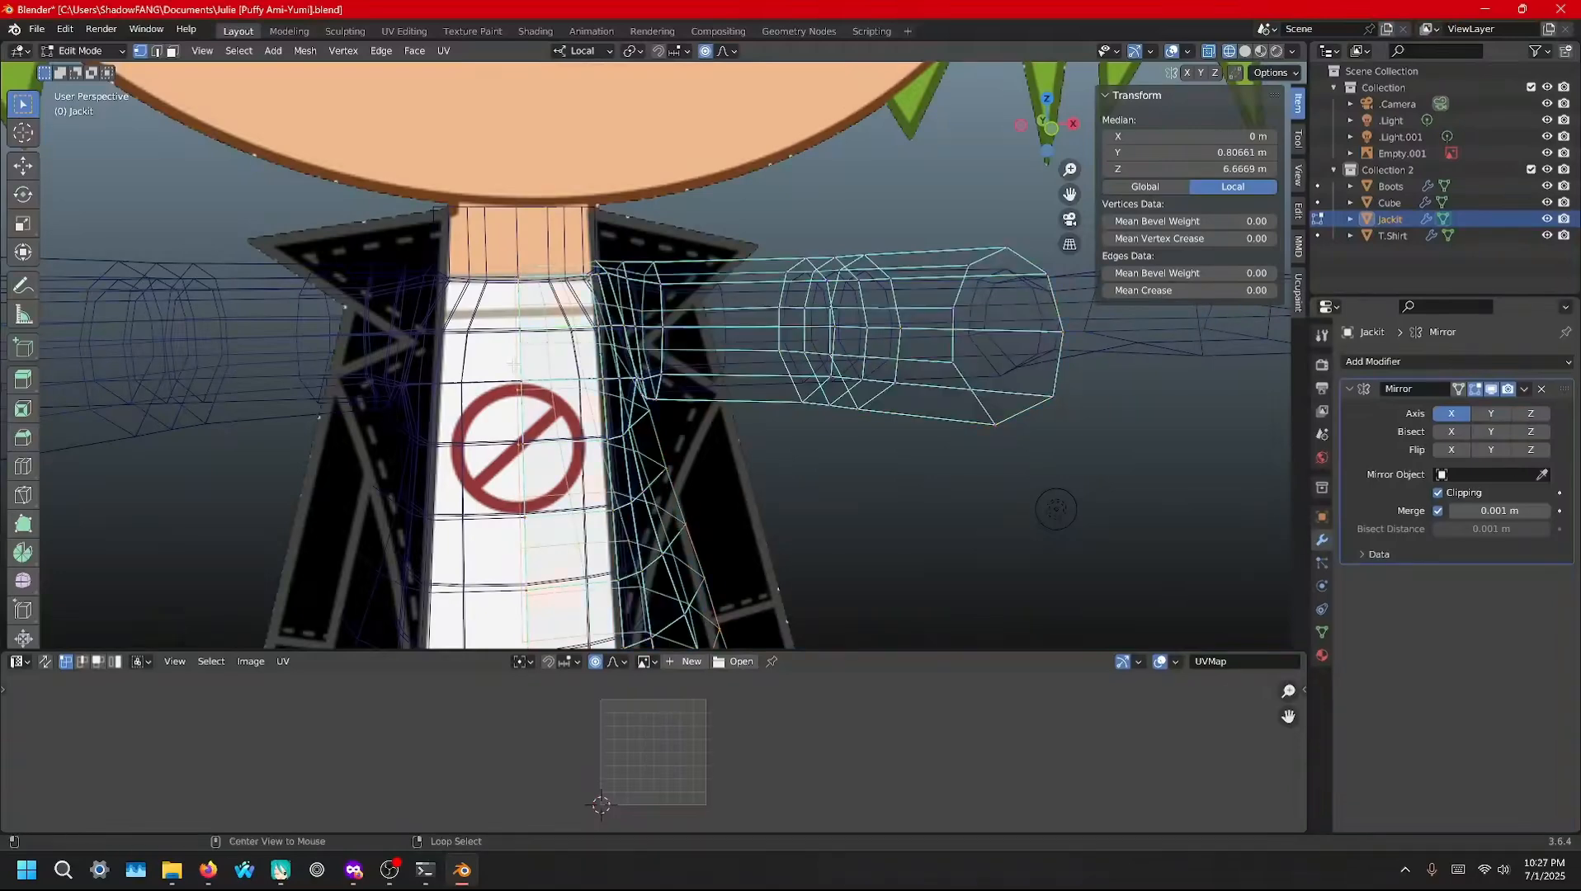
left_click(514, 363, "alt")
scroll(514, 363, "down", 3)
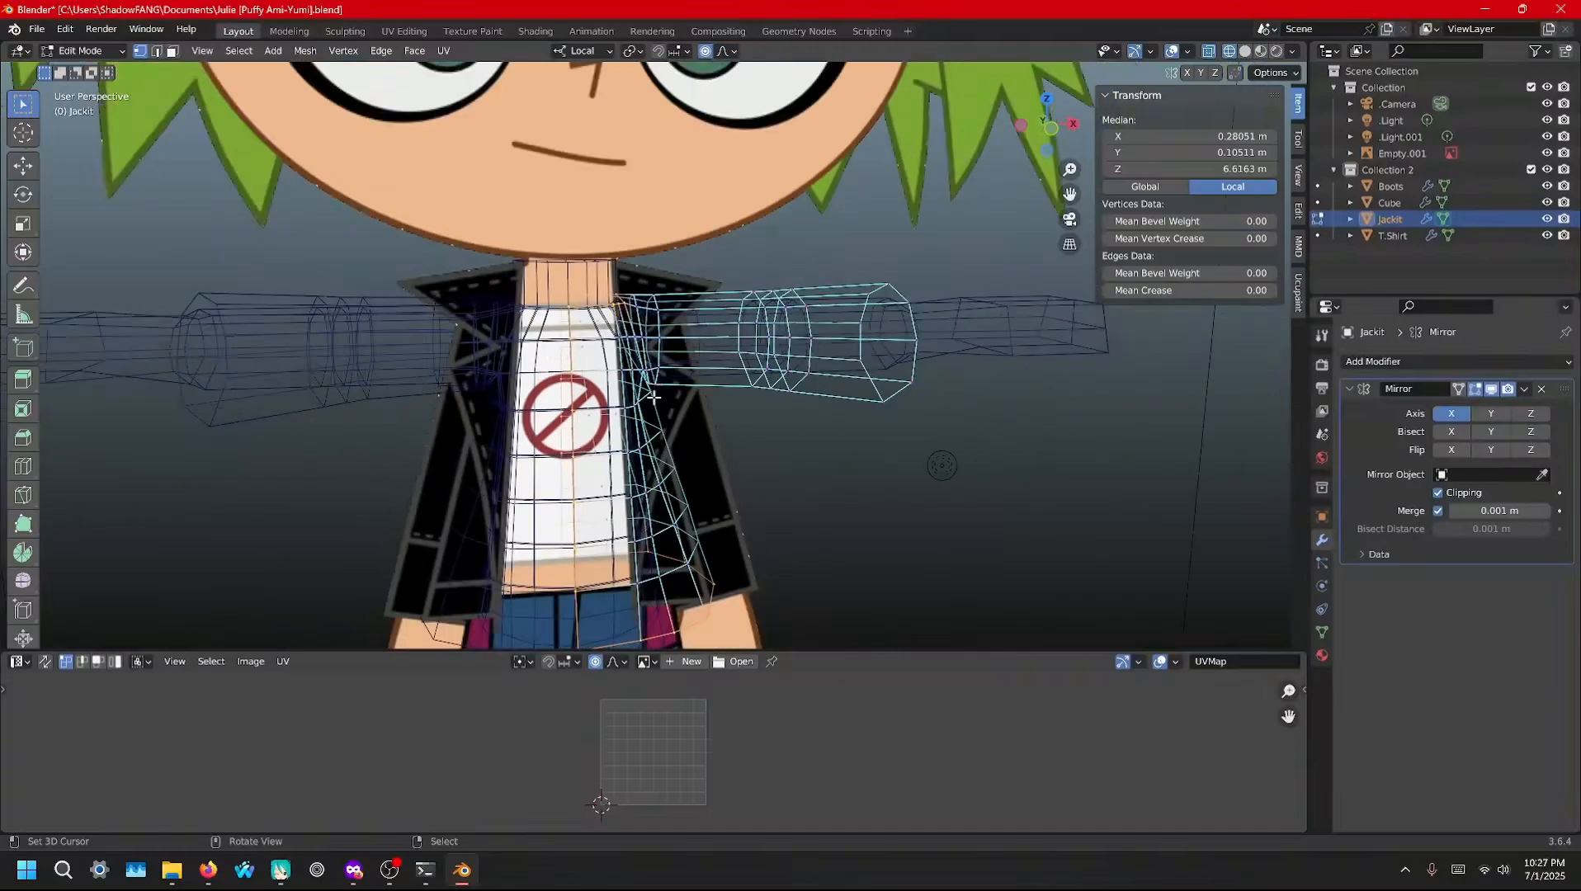
middle_click_drag(653, 399, 586, 423)
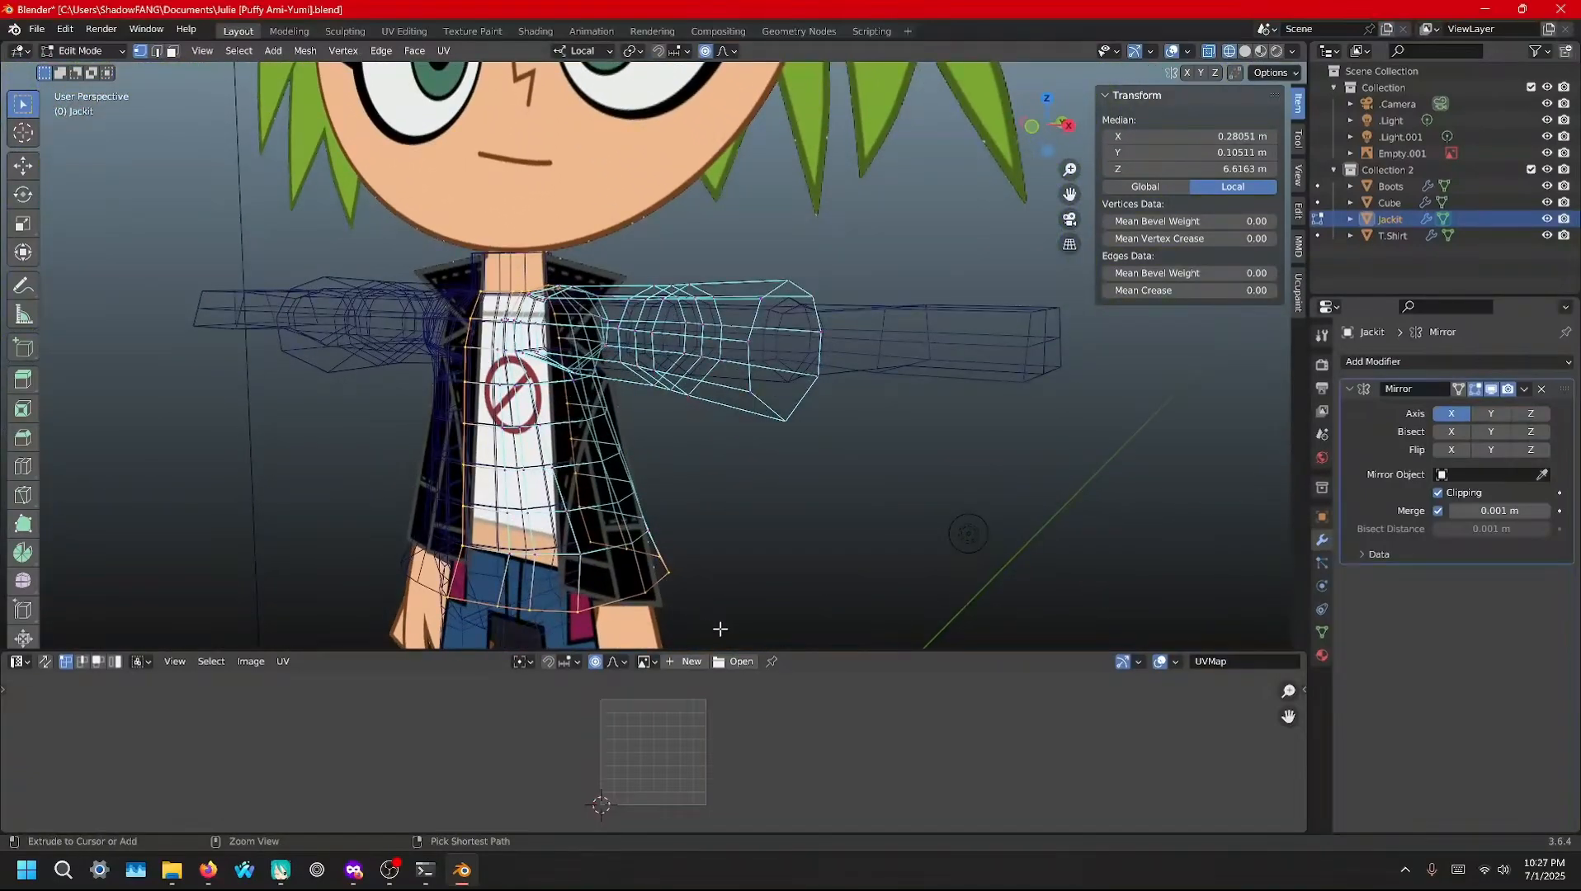
left_click_drag(726, 614, 498, 276, "ctrl")
middle_click_drag(601, 458, 791, 451)
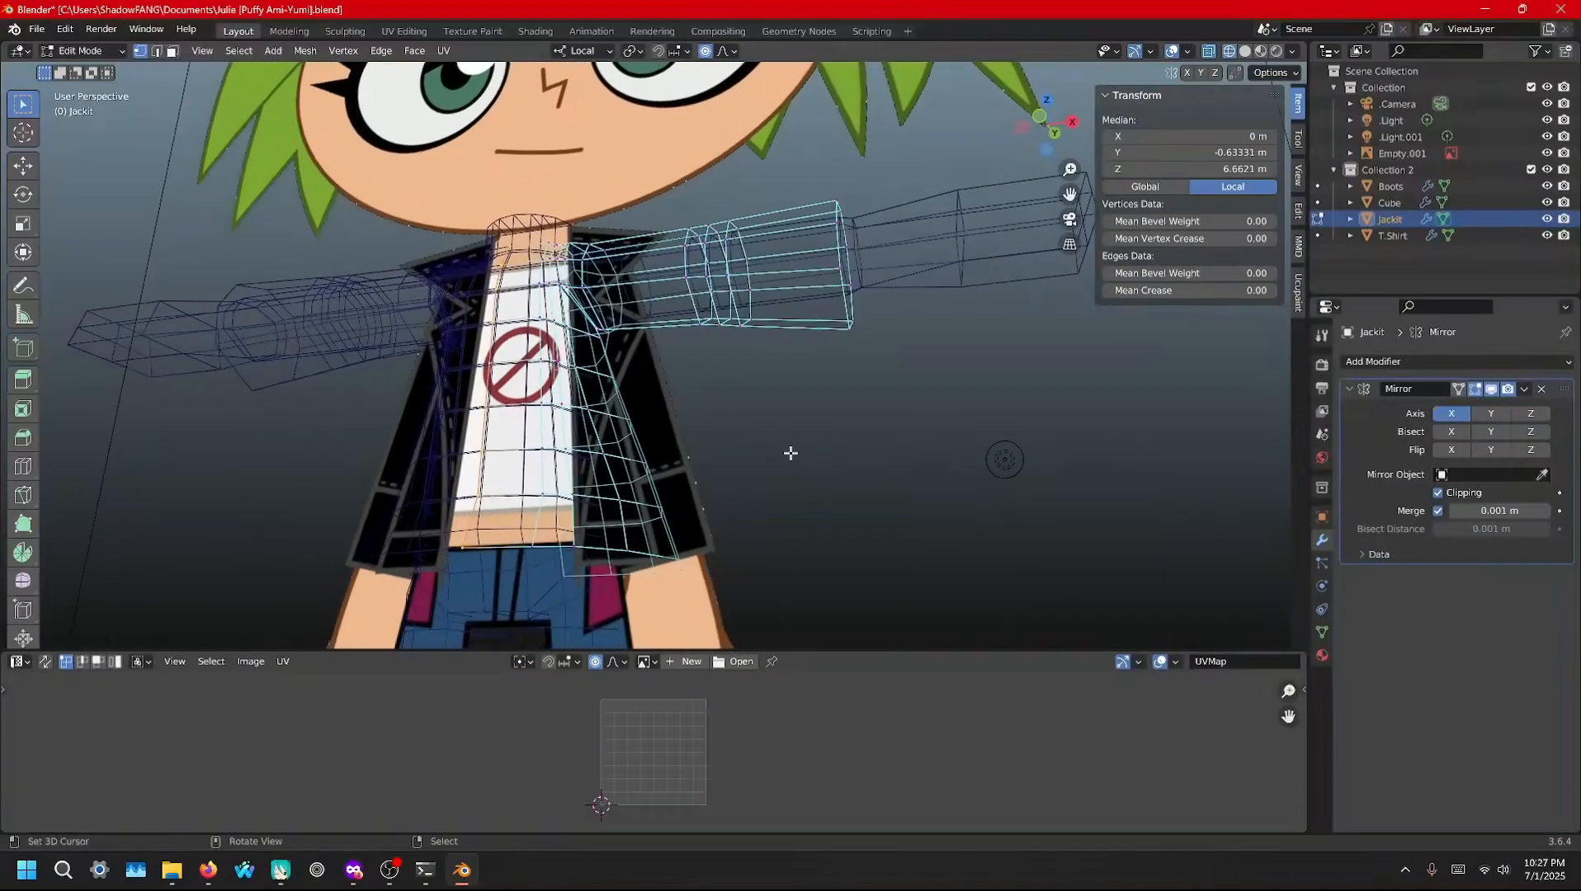
key("x")
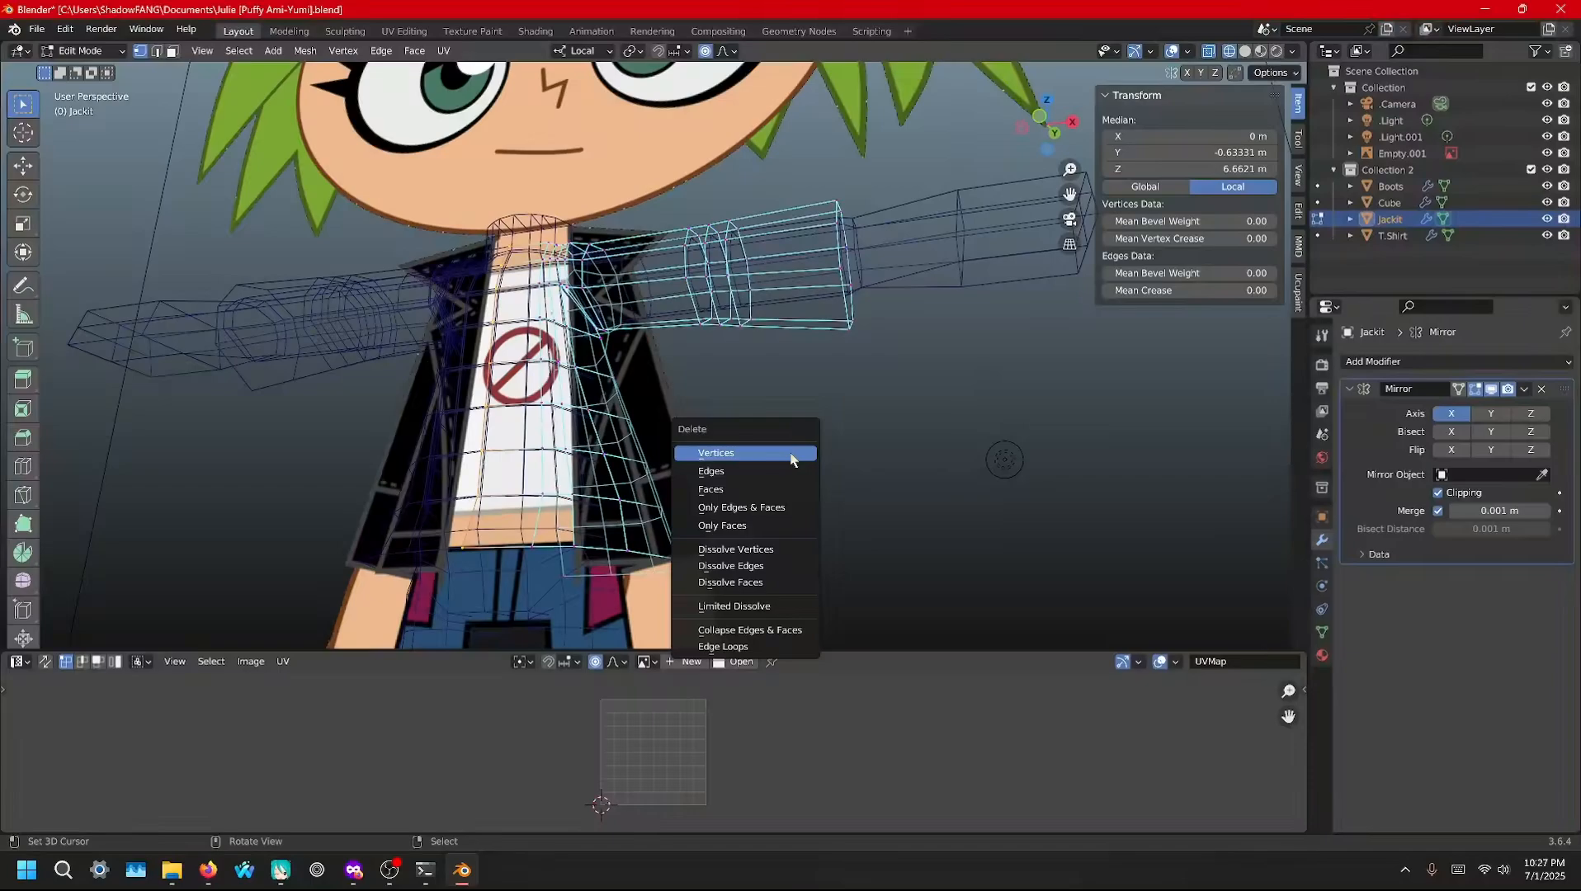
left_click(791, 456)
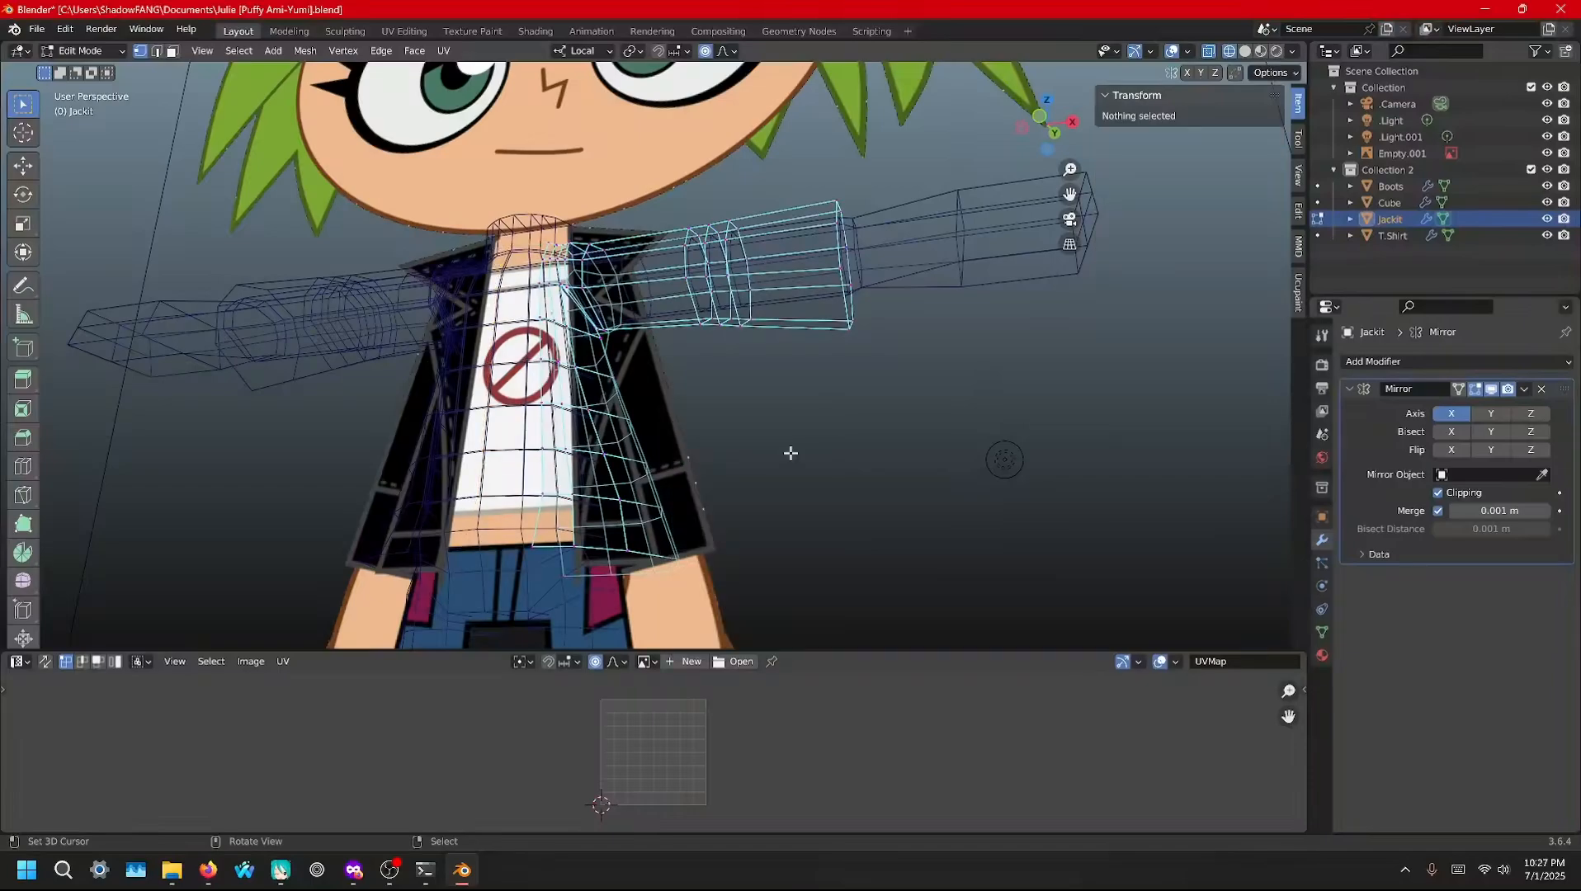
mouse_move(784, 447)
middle_mouse_down()
mouse_move(388, 599)
mouse_move(534, 412)
mouse_move(484, 429)
mouse_move(441, 469)
mouse_move(431, 521)
mouse_move(739, 498)
mouse_move(763, 434)
middle_mouse_up()
key("Tab")
Make the character reference image display only from its Front side
left_click(628, 169)
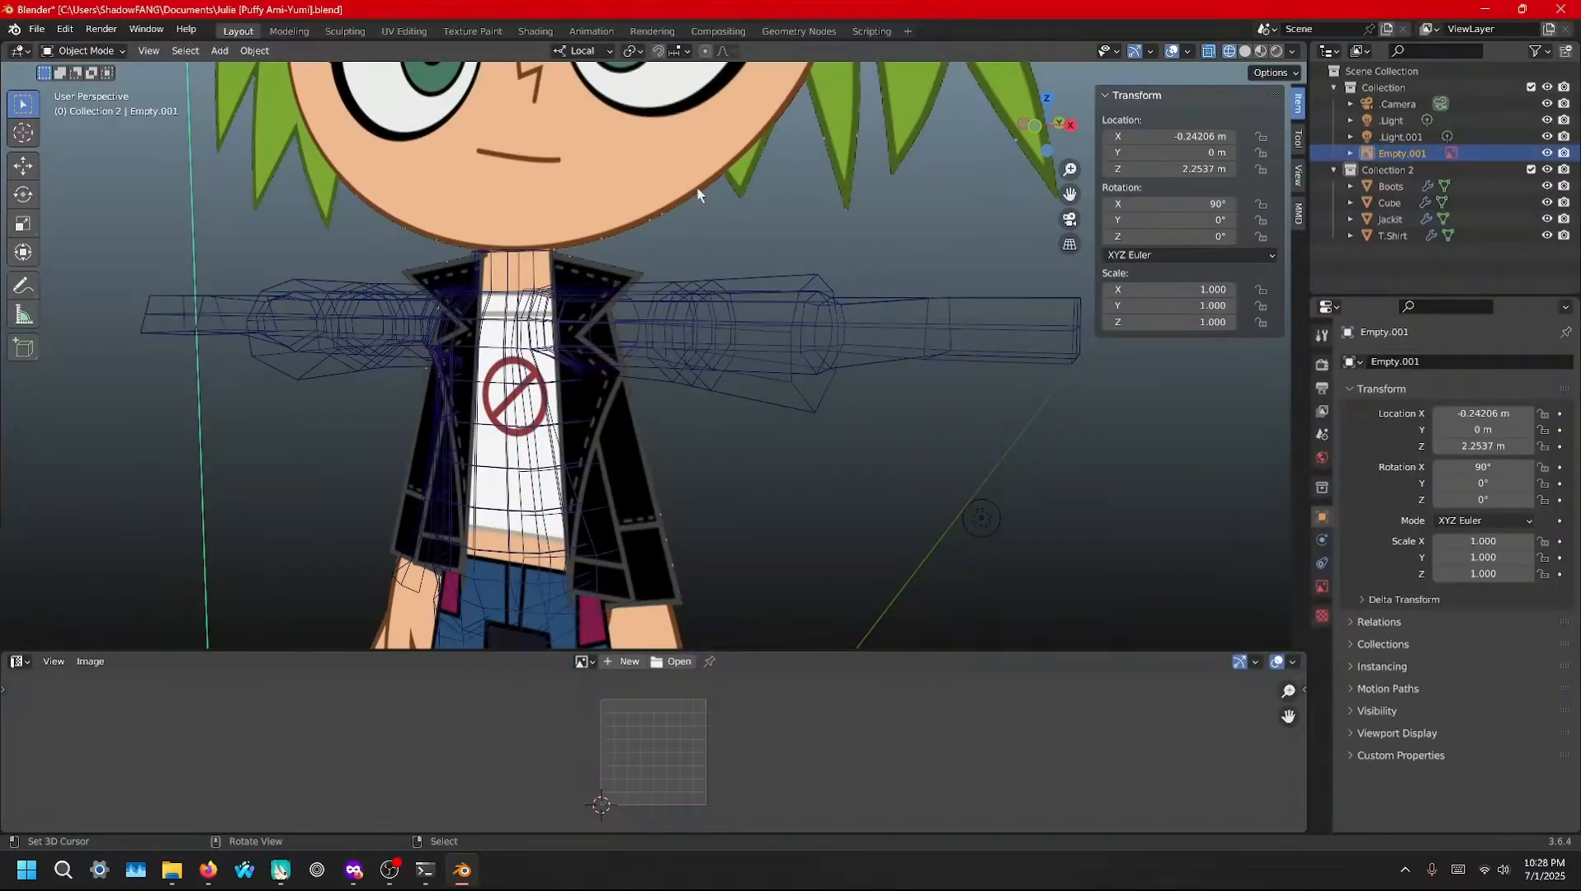
scroll(702, 206, "down", 3)
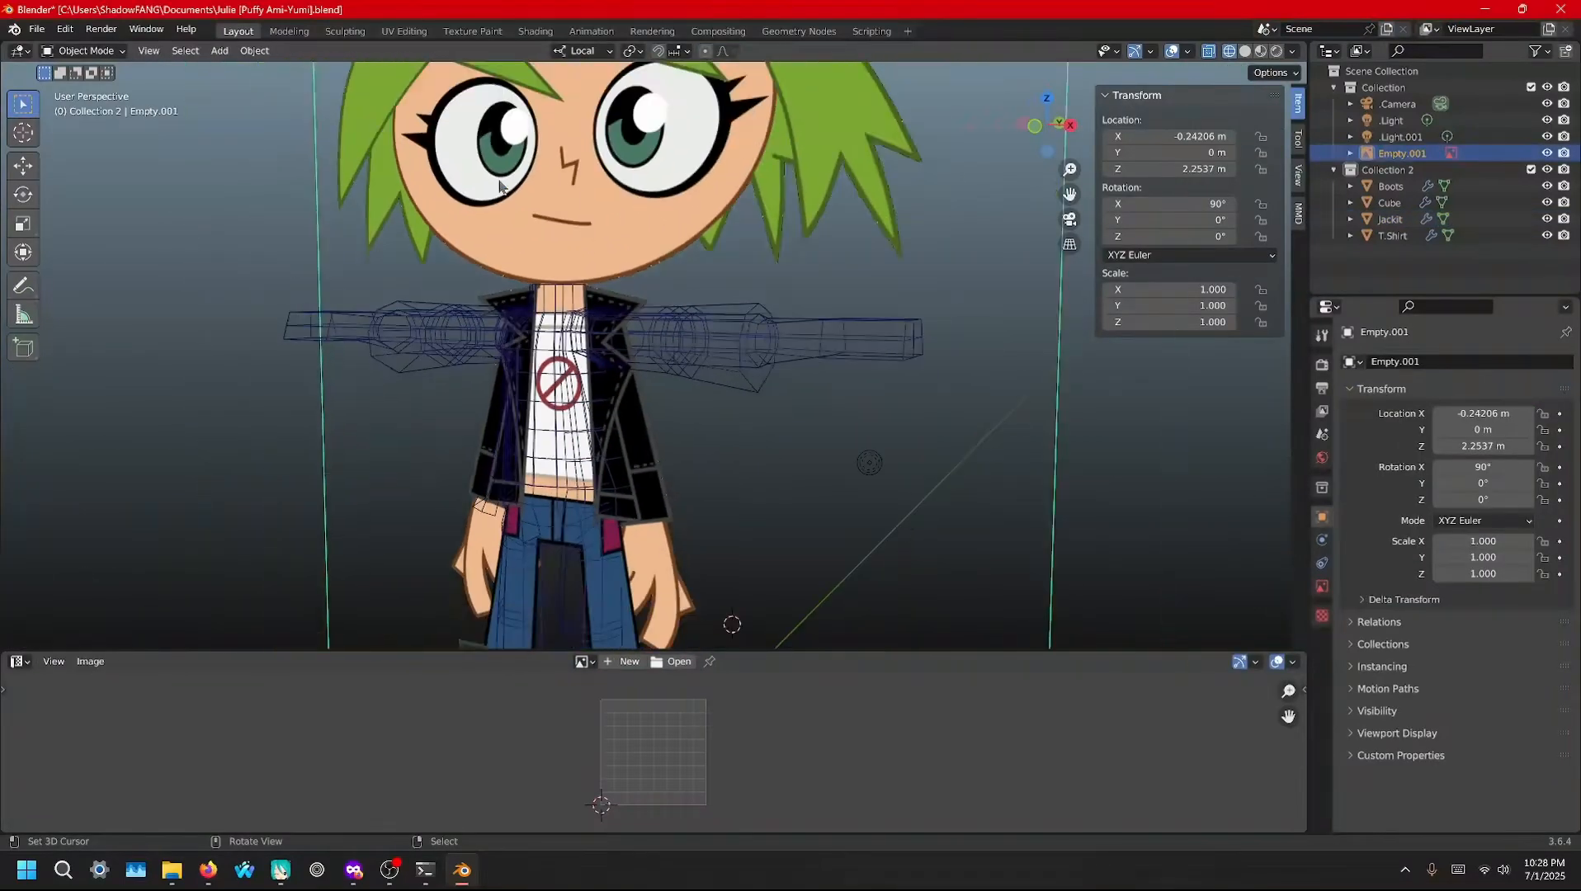
left_click(1322, 616)
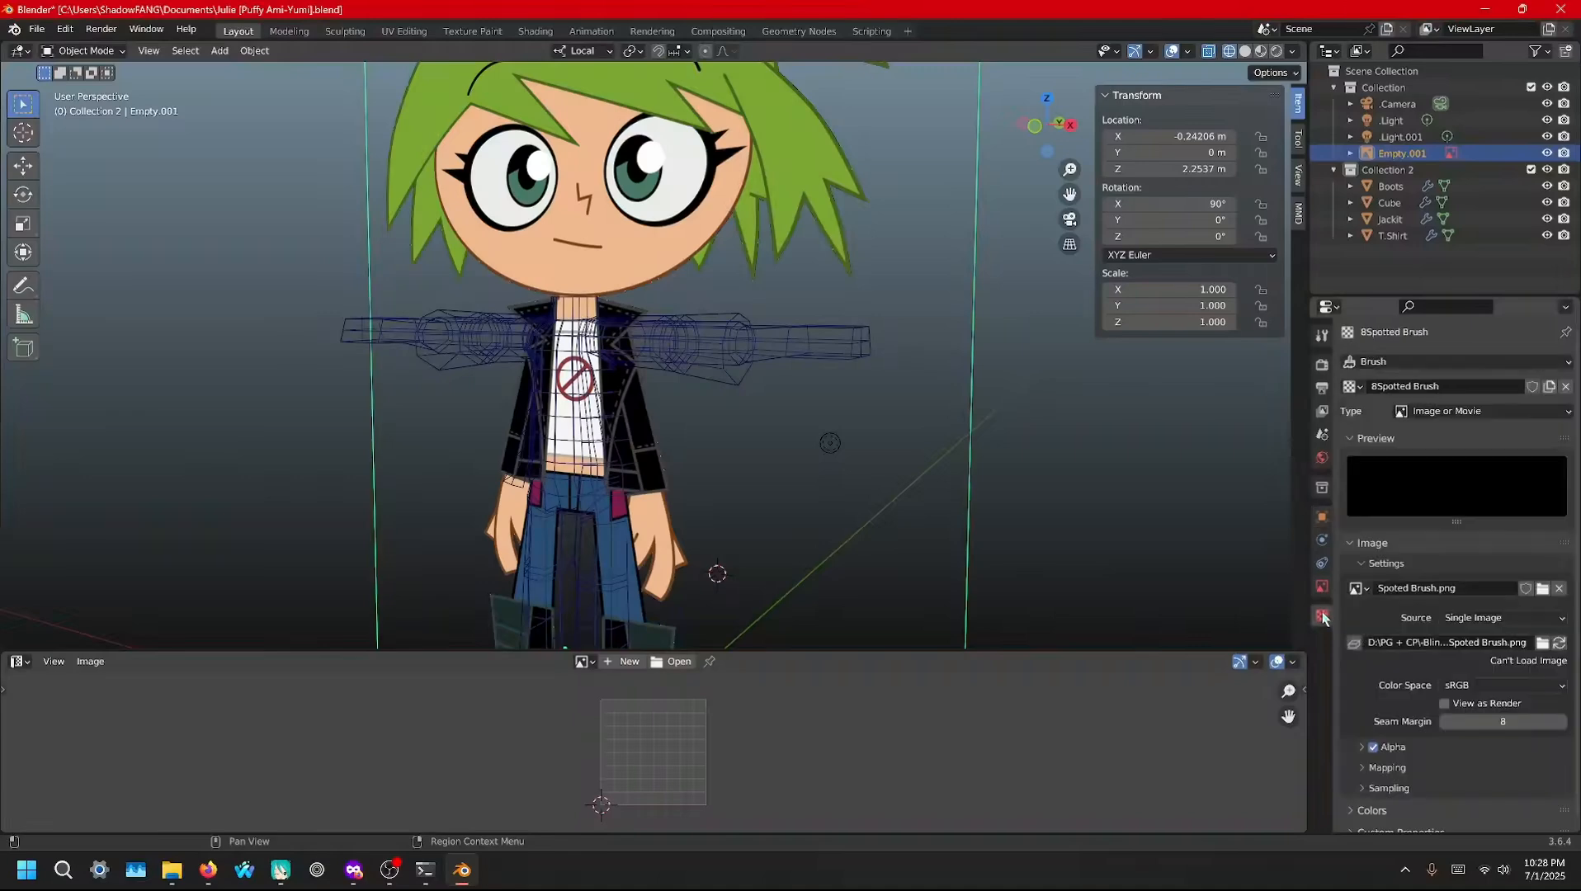
scroll(1358, 628, "down", 1)
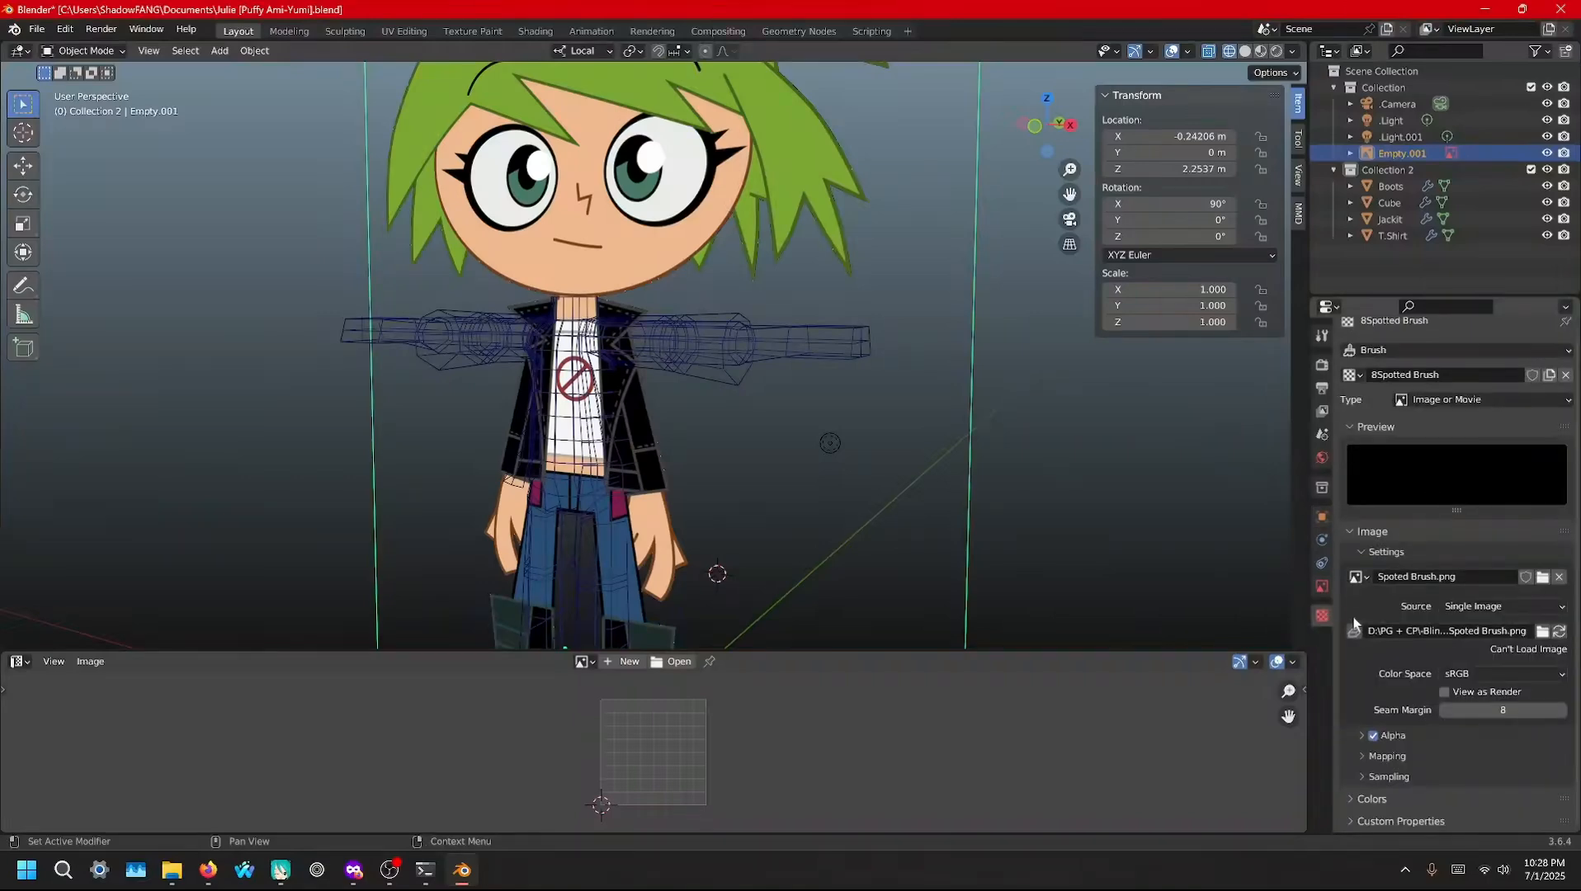
left_click(1322, 586)
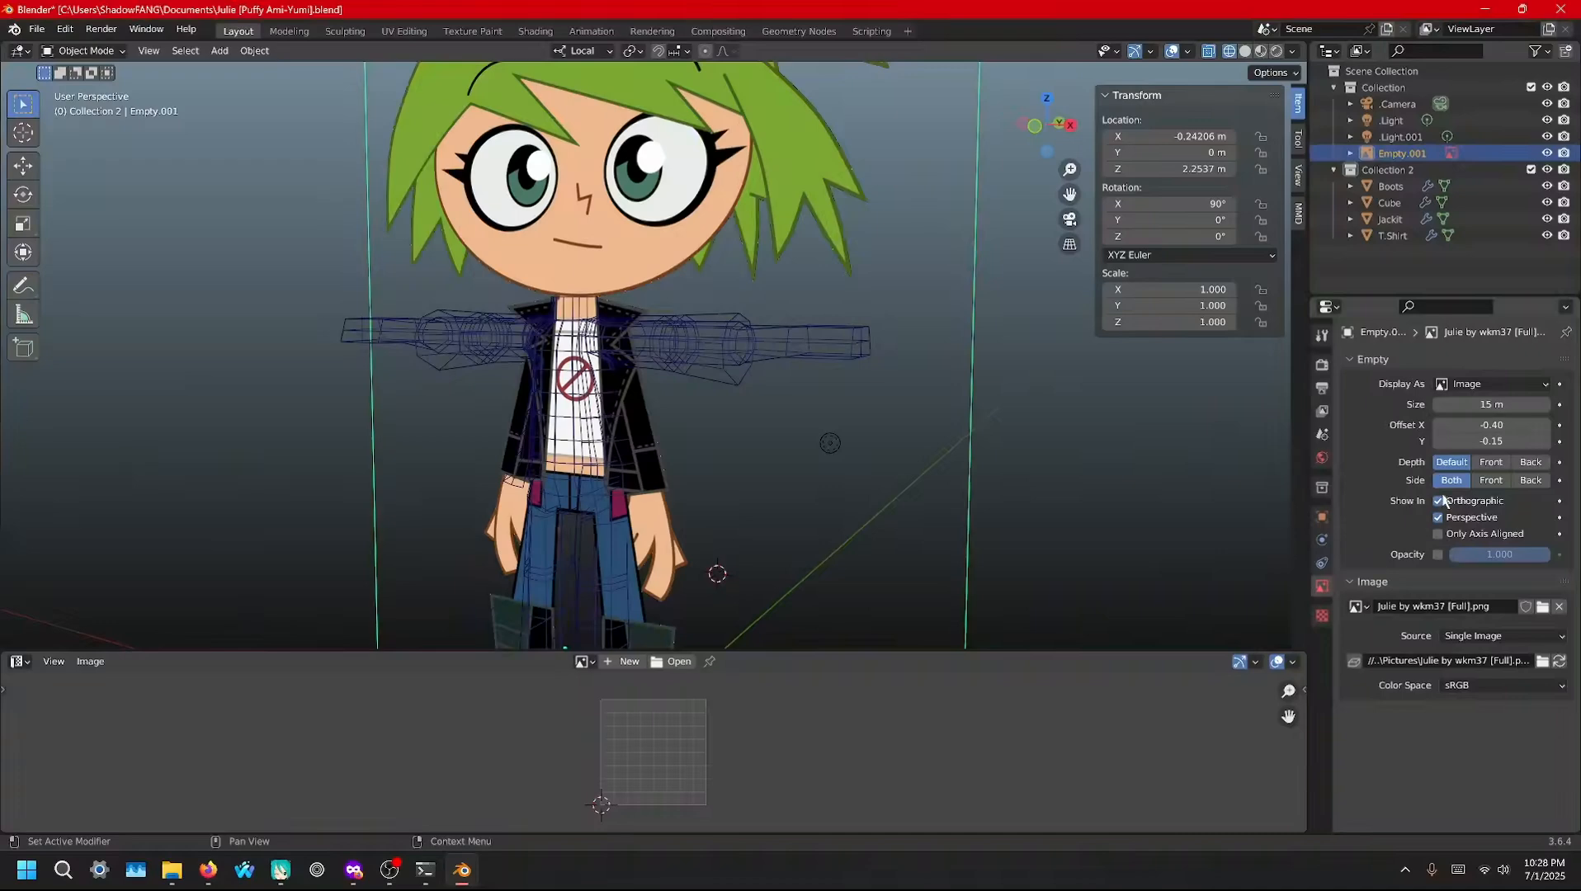
left_click(1477, 482)
middle_click_drag(1045, 465, 859, 445)
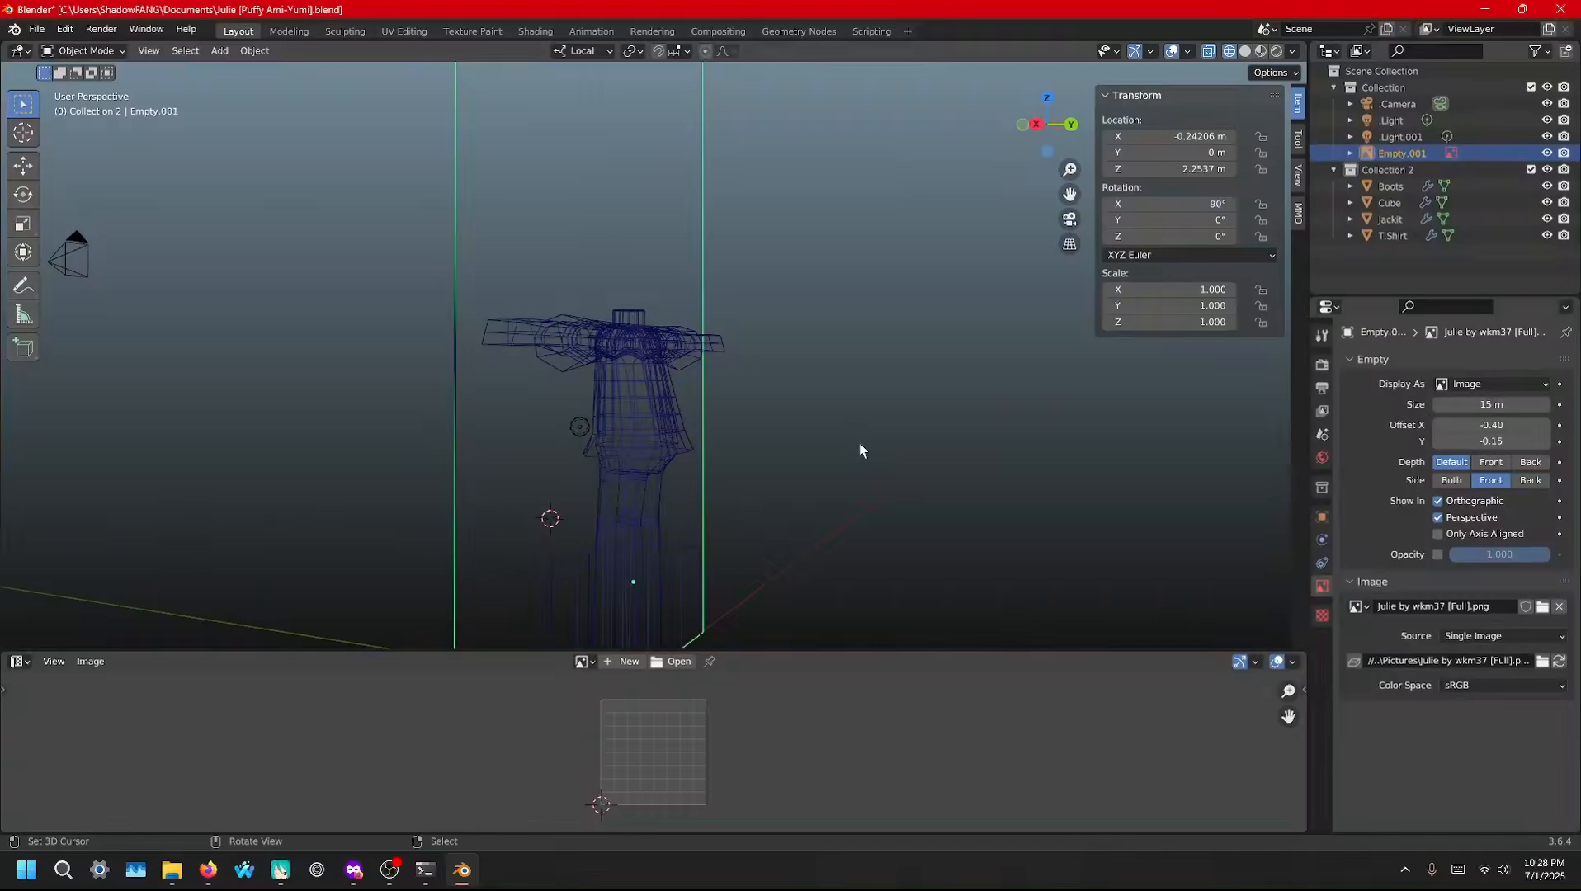
Show the model in Material Preview shading and inspect the jacket against the reference from the front
key("z")
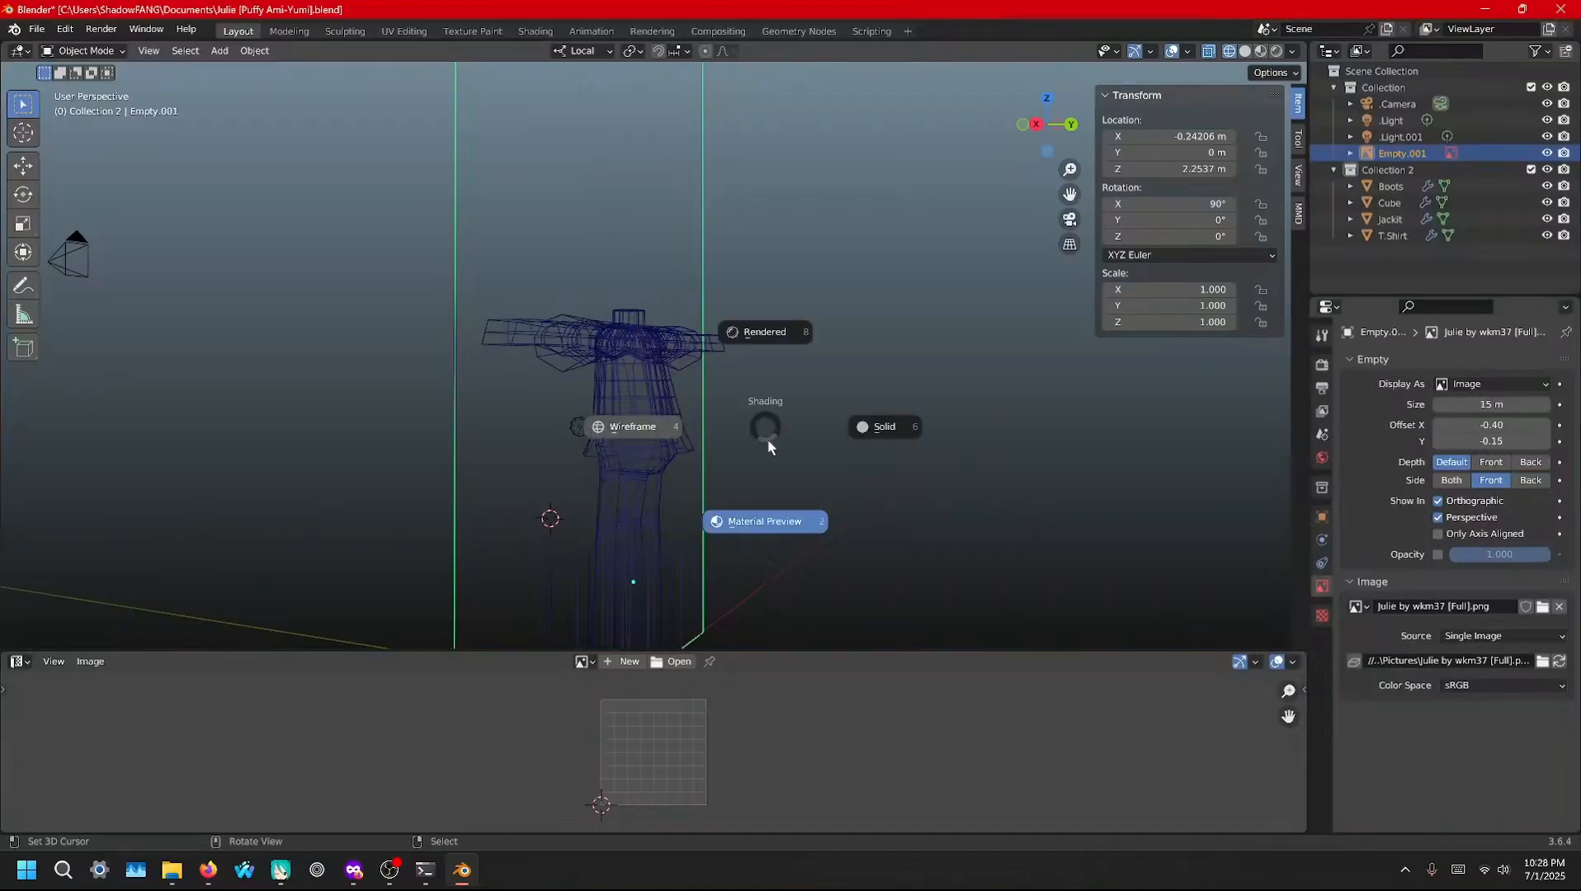
left_click(779, 501)
mouse_move(778, 501)
middle_mouse_down()
mouse_move(787, 463)
mouse_move(893, 459)
mouse_move(960, 483)
mouse_move(970, 466)
middle_mouse_up()
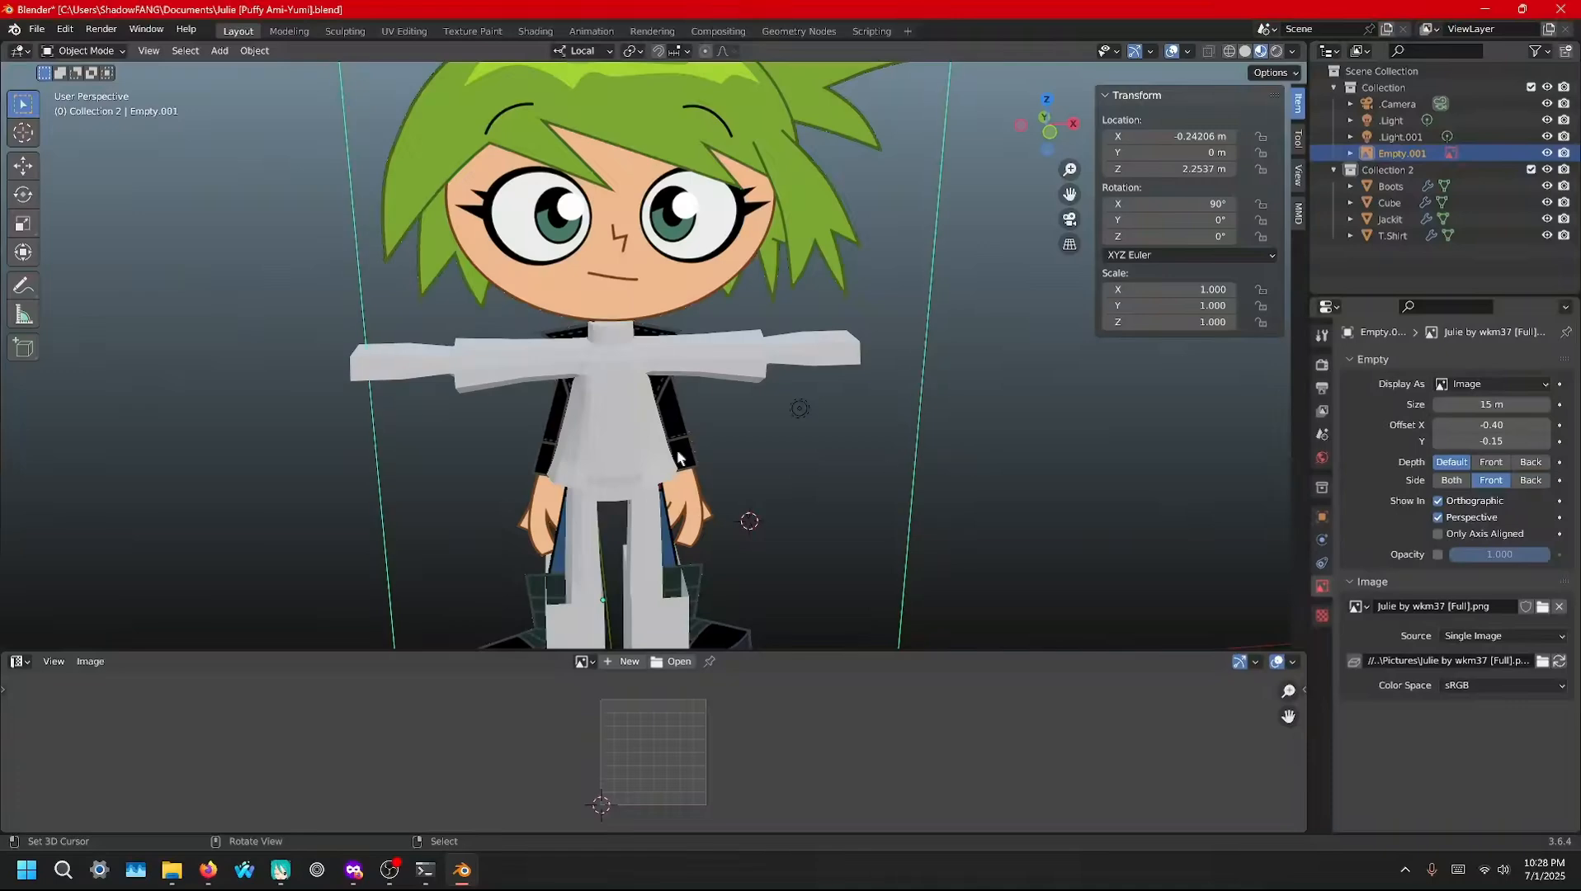
middle_click_drag(808, 435, 792, 384)
scroll(586, 361, "up", 2)
scroll(586, 361, "up", 2)
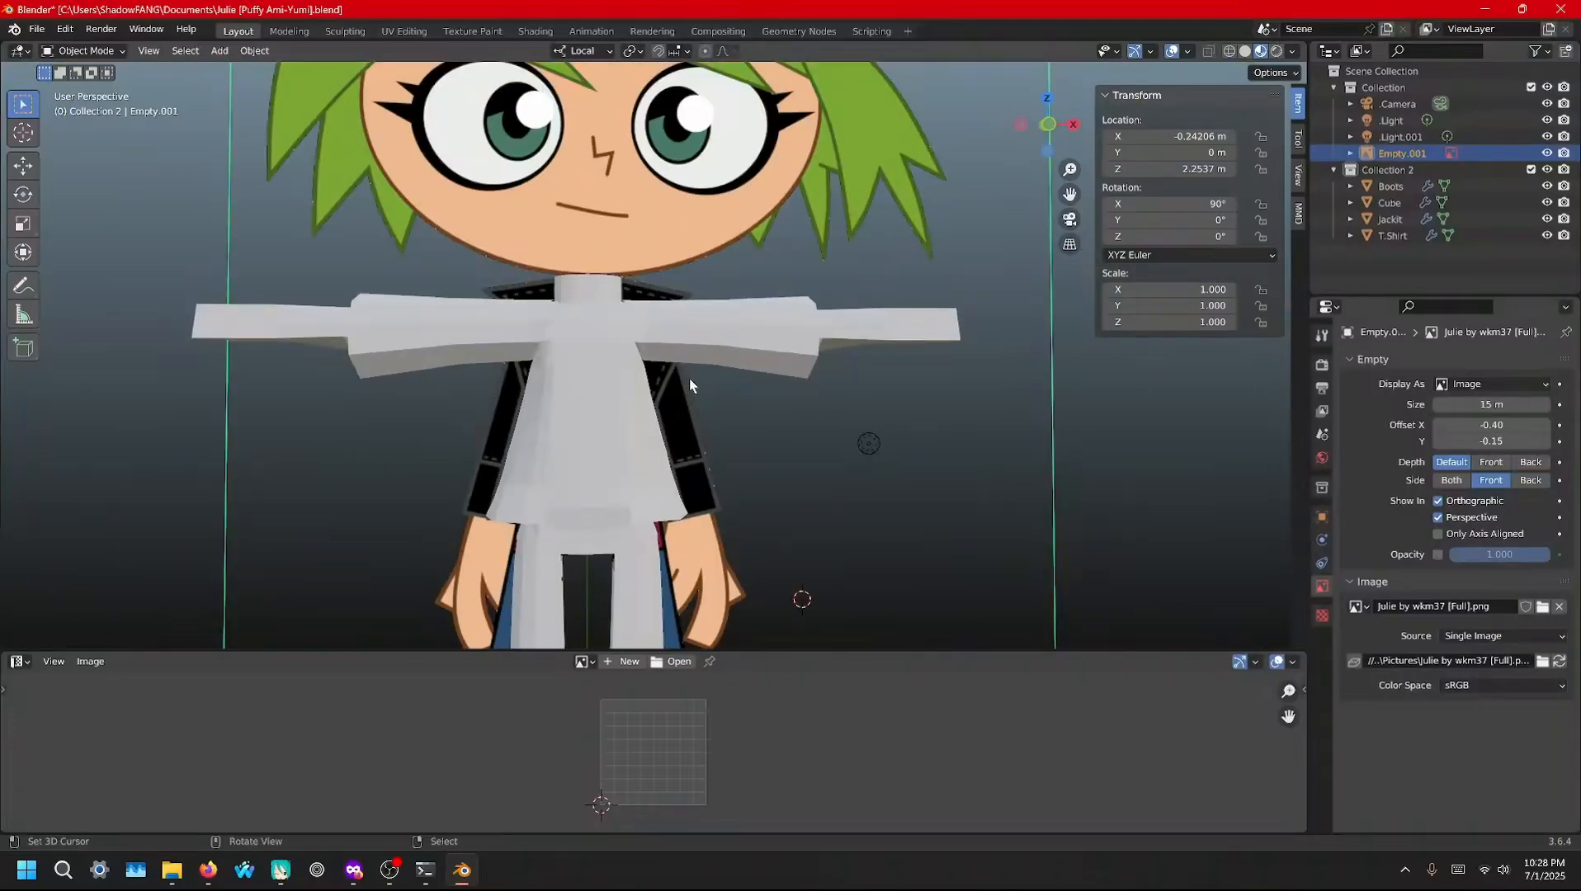
Switch the viewport to Solid shading with X-ray enabled and save the file
key("z")
left_click(780, 395)
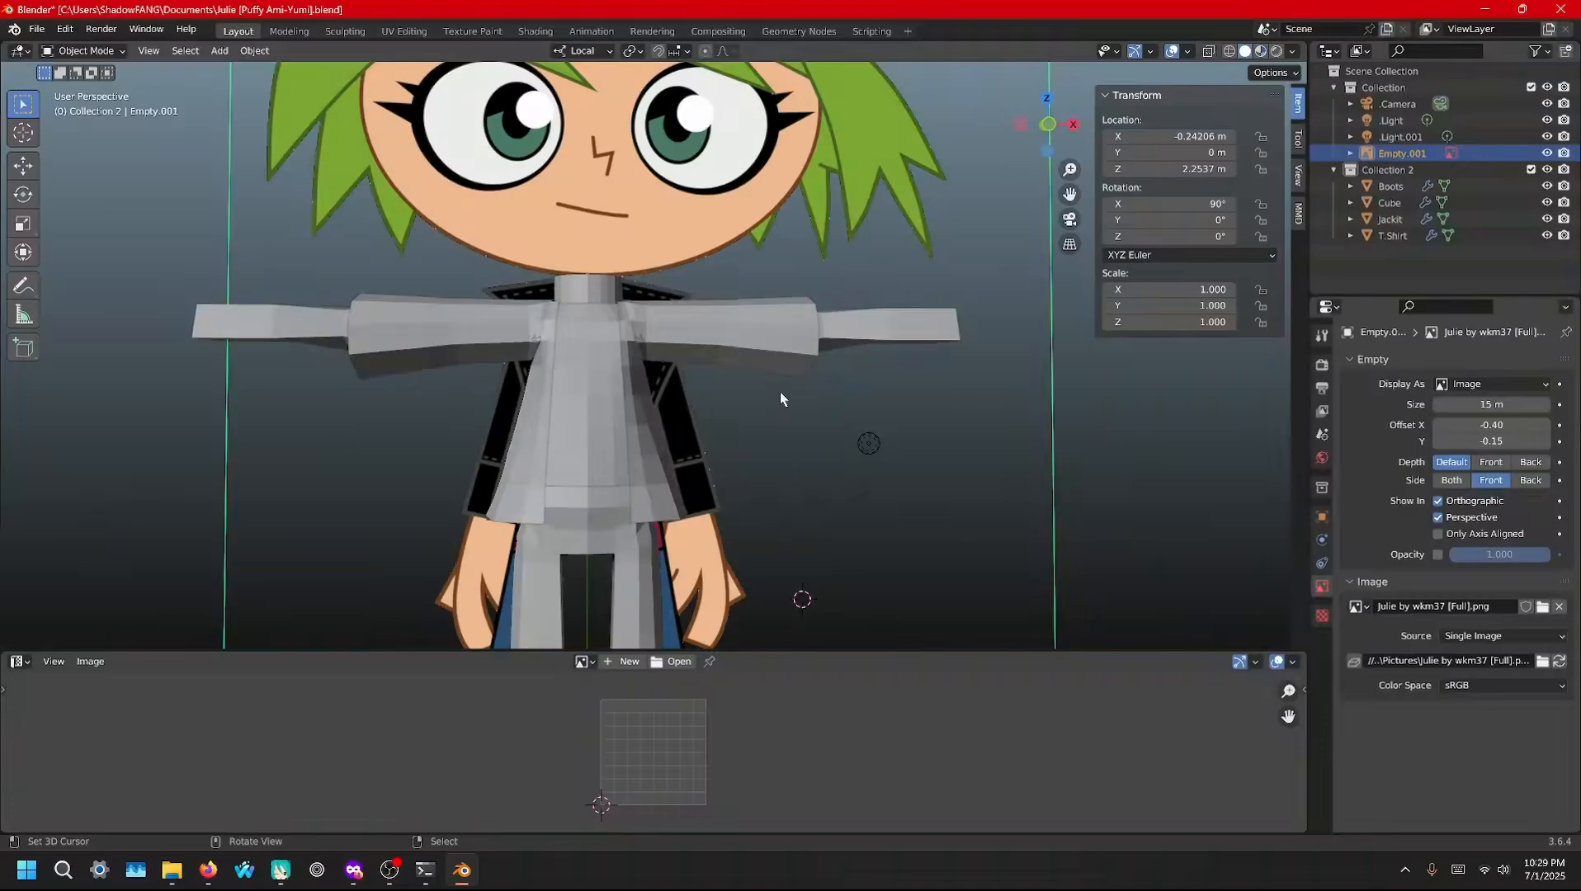
key("alt+z")
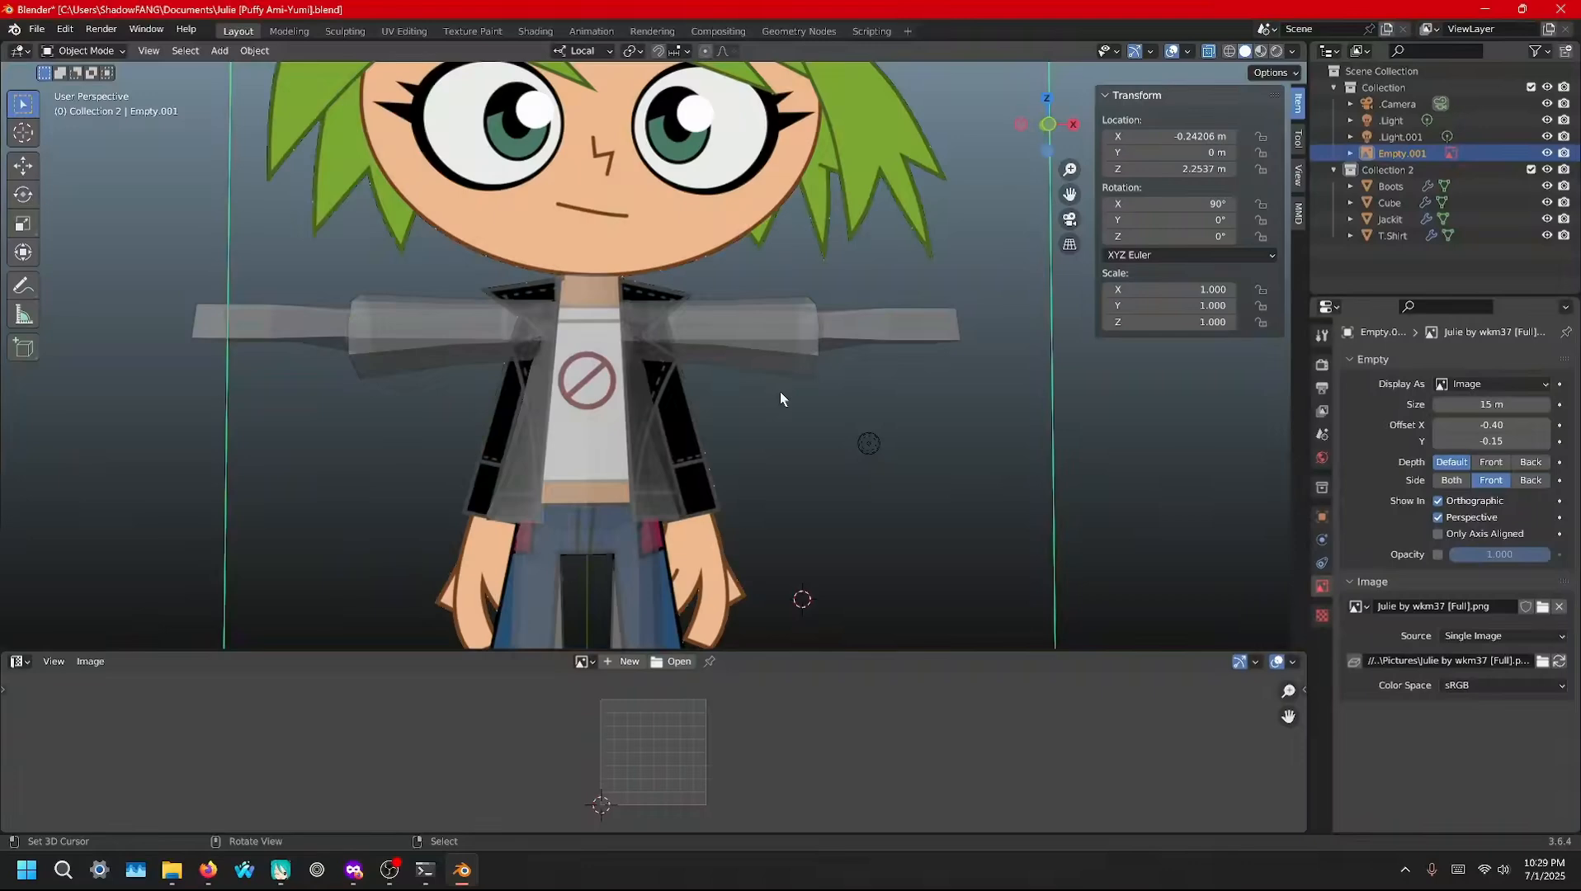
middle_click_drag(773, 348, 830, 493, "shift")
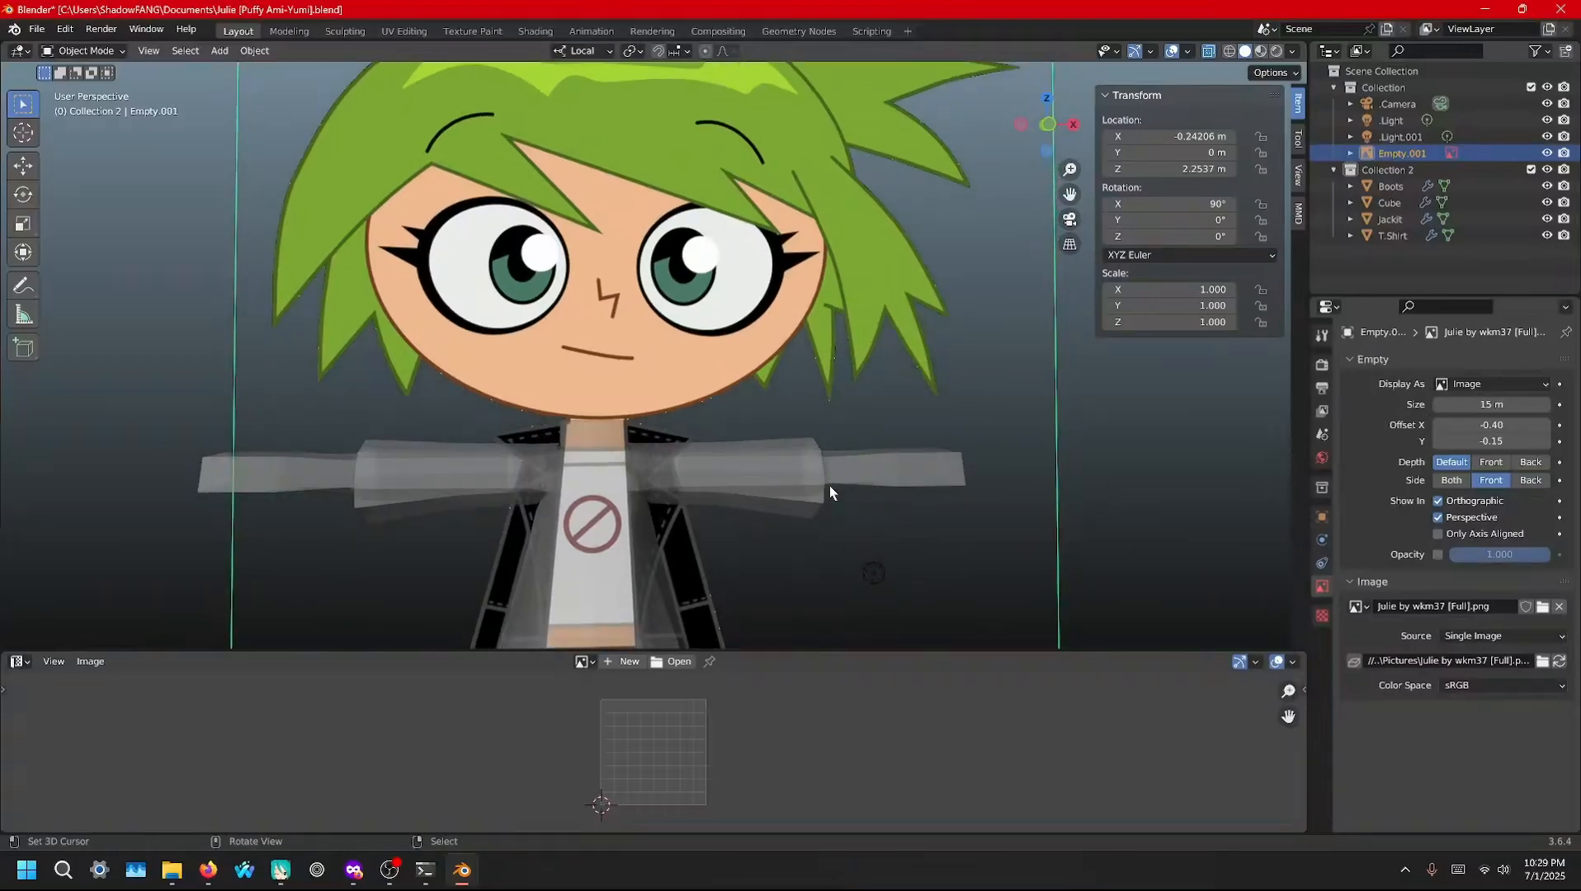
key("ctrl+s")
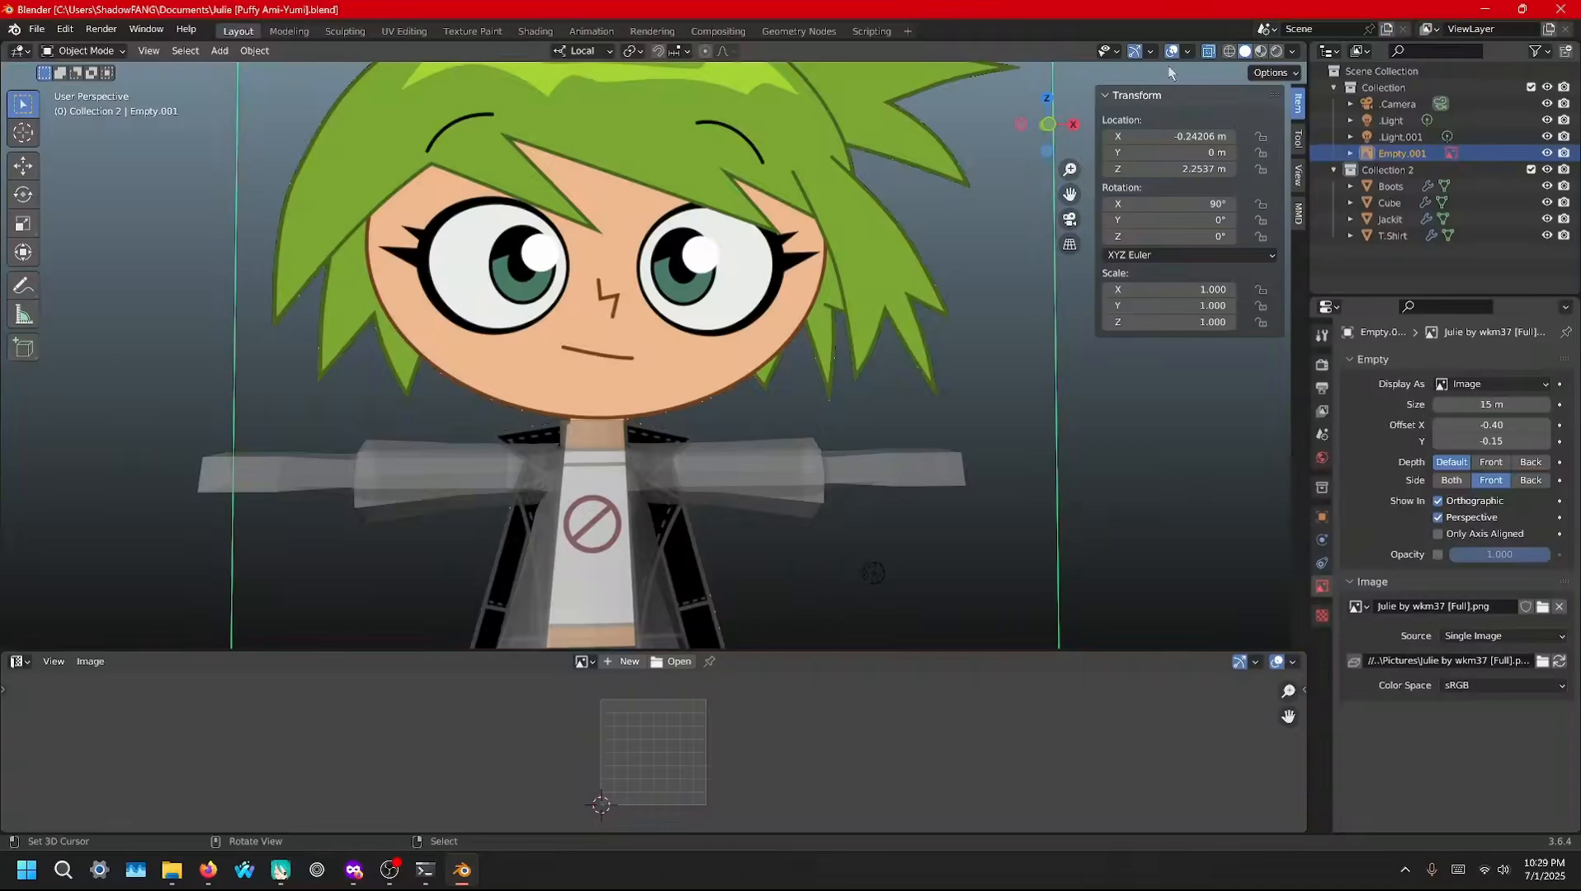
Open the jacket mesh in Edit Mode and show it in front orthographic view
left_click(669, 467)
key("Tab")
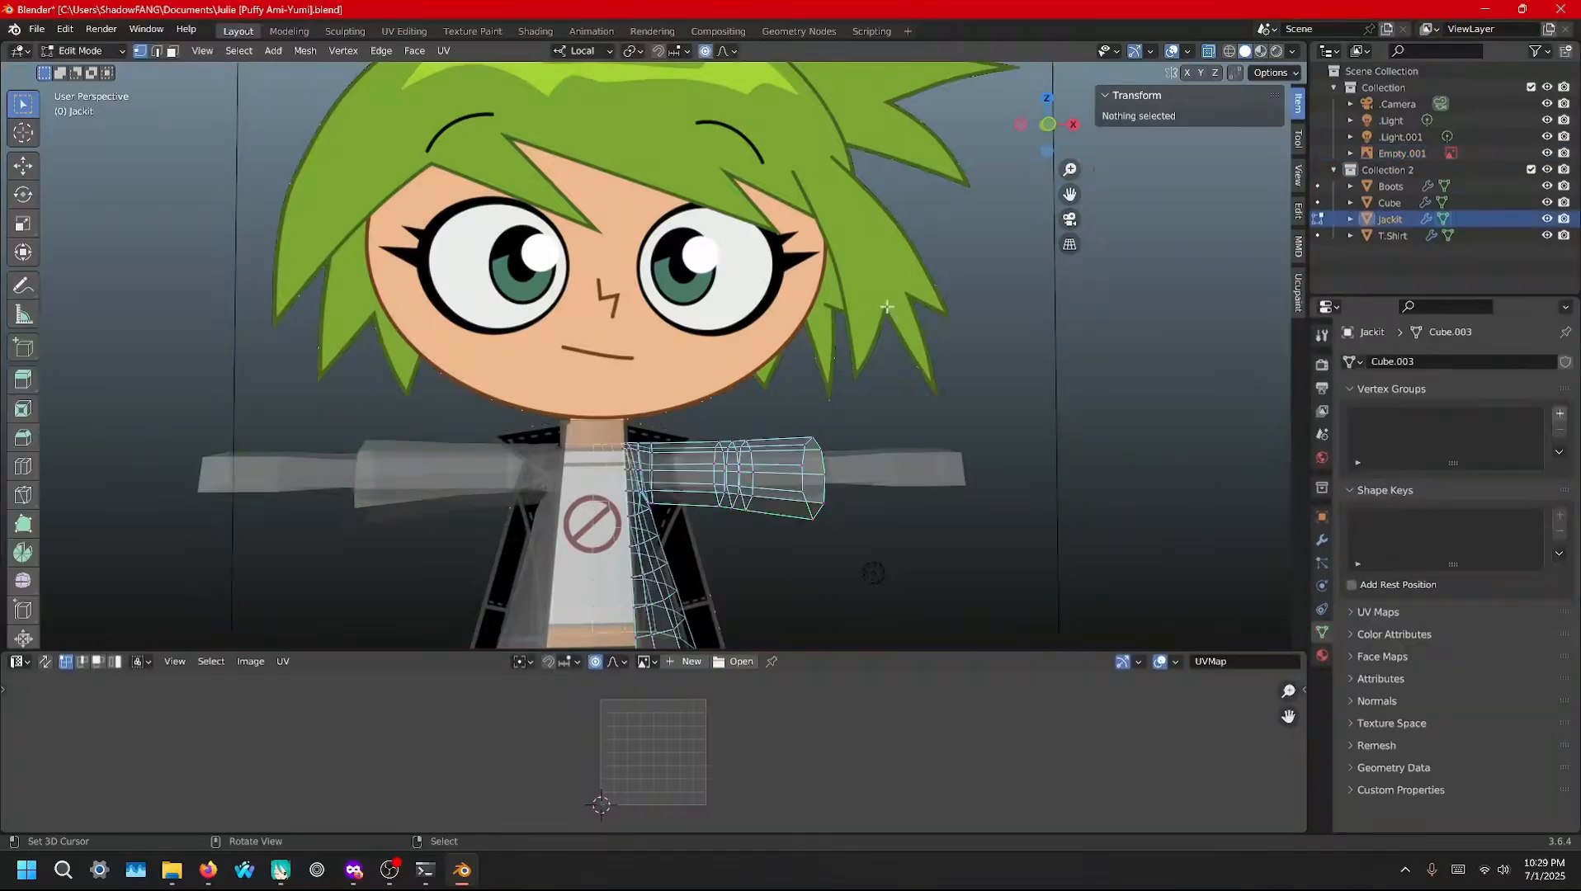
middle_click_drag(693, 528, 712, 345, "shift")
key("KP_1")
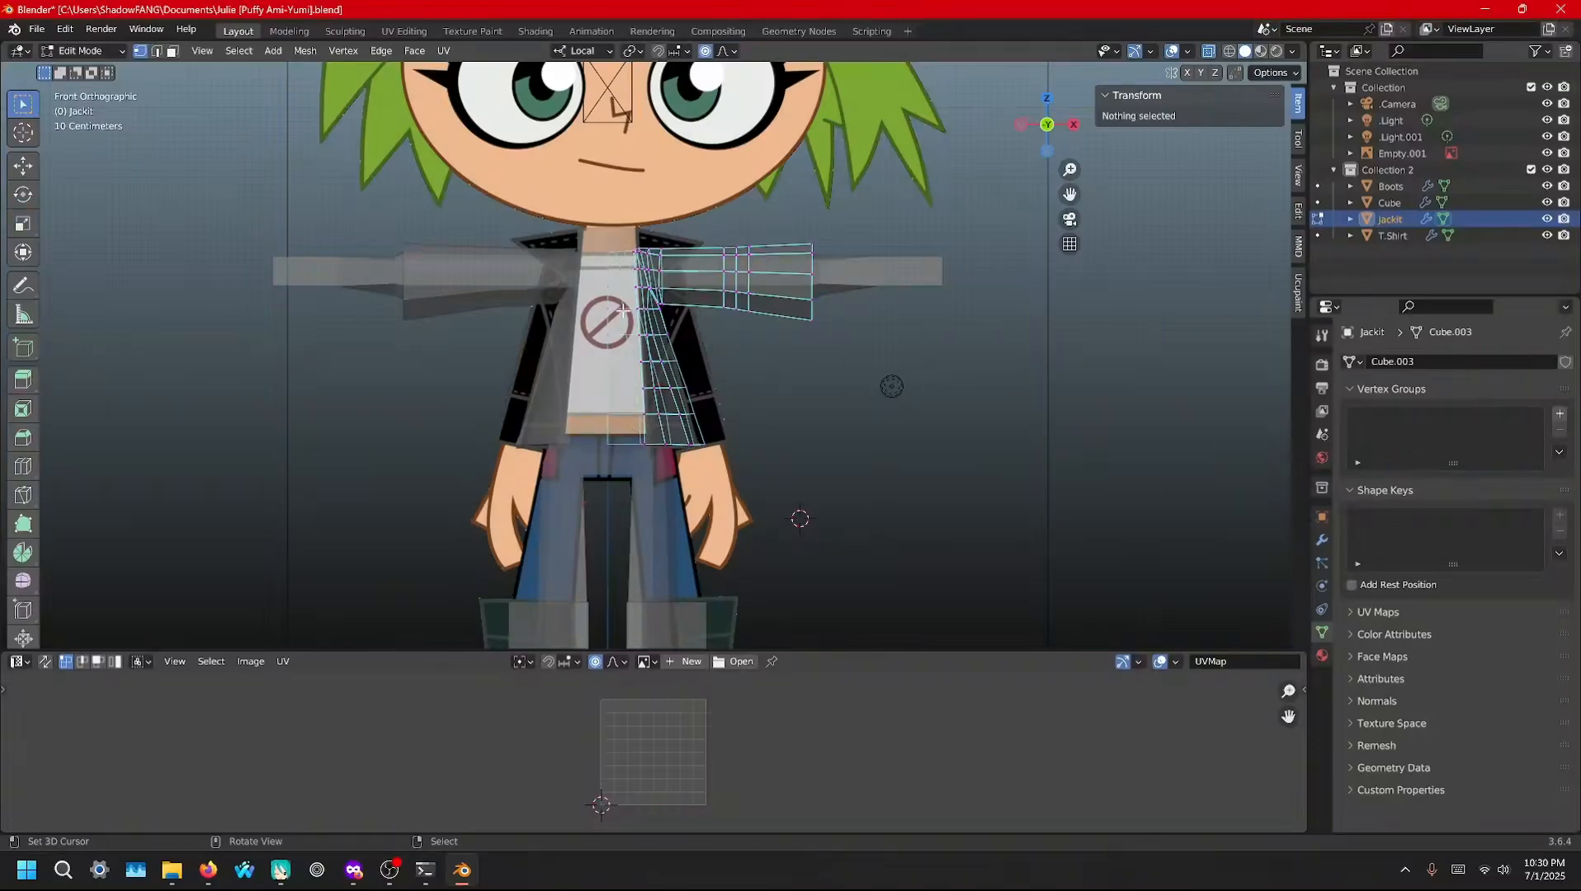
Try to move a vertex on the jacket's front neckline with proportional editing on, and undo the move
left_click(637, 373)
middle_click_drag(719, 402, 738, 458)
scroll(738, 459, "up", 6)
mouse_move(679, 363)
middle_mouse_down()
mouse_move(636, 366)
mouse_move(652, 352)
middle_mouse_up()
right_click(528, 220)
key("g")
left_click(531, 199)
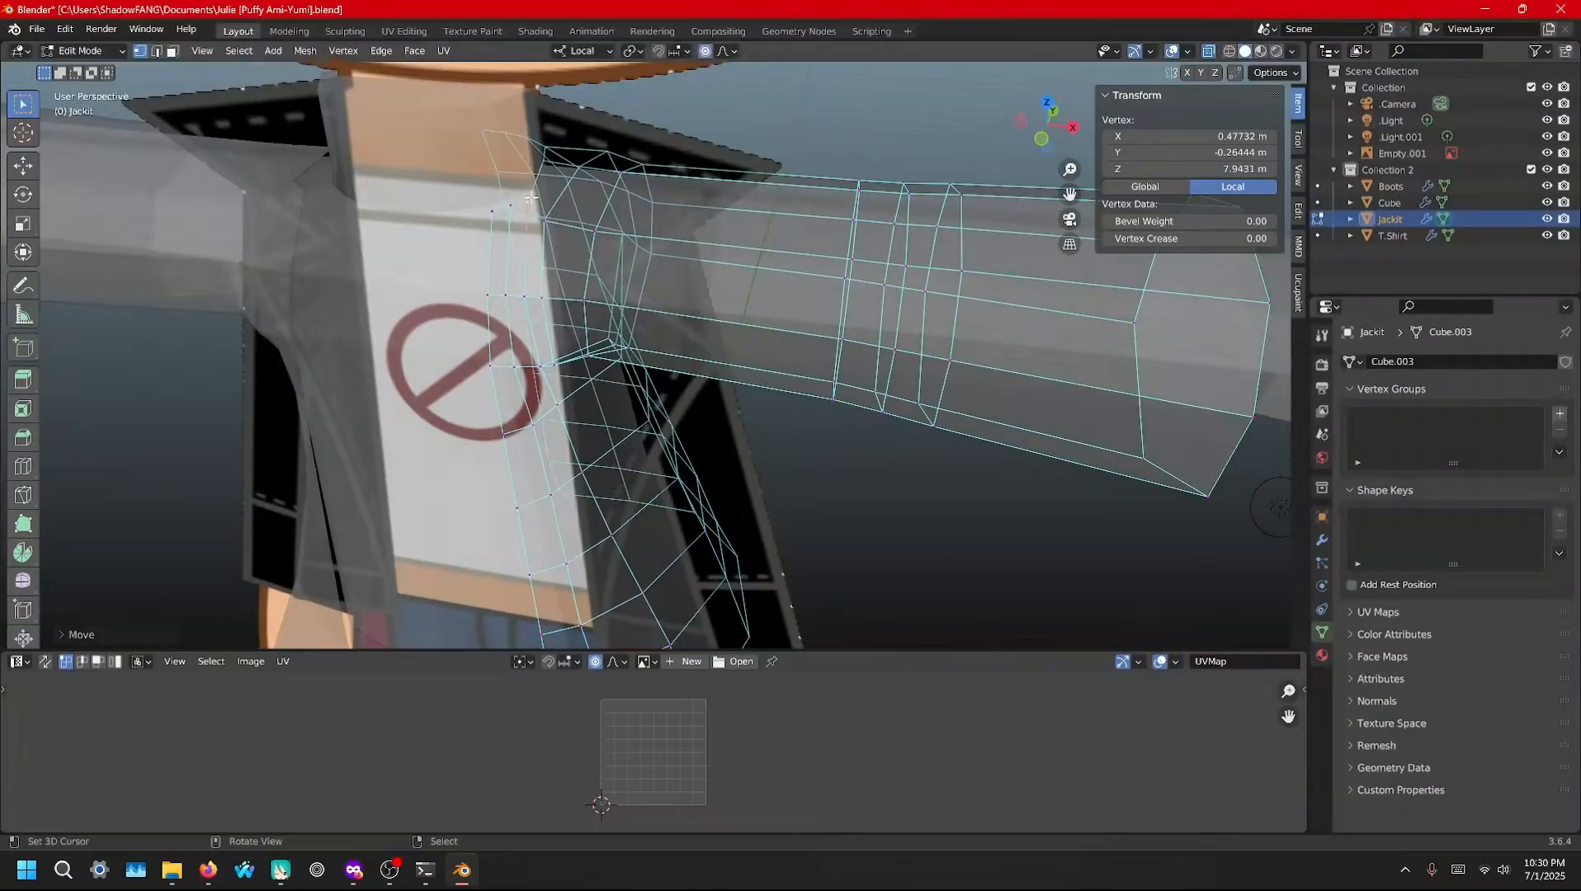
key("ctrl+z")
Turn off proportional editing and reposition two neighbouring vertices along the jacket's front neckline
key("o")
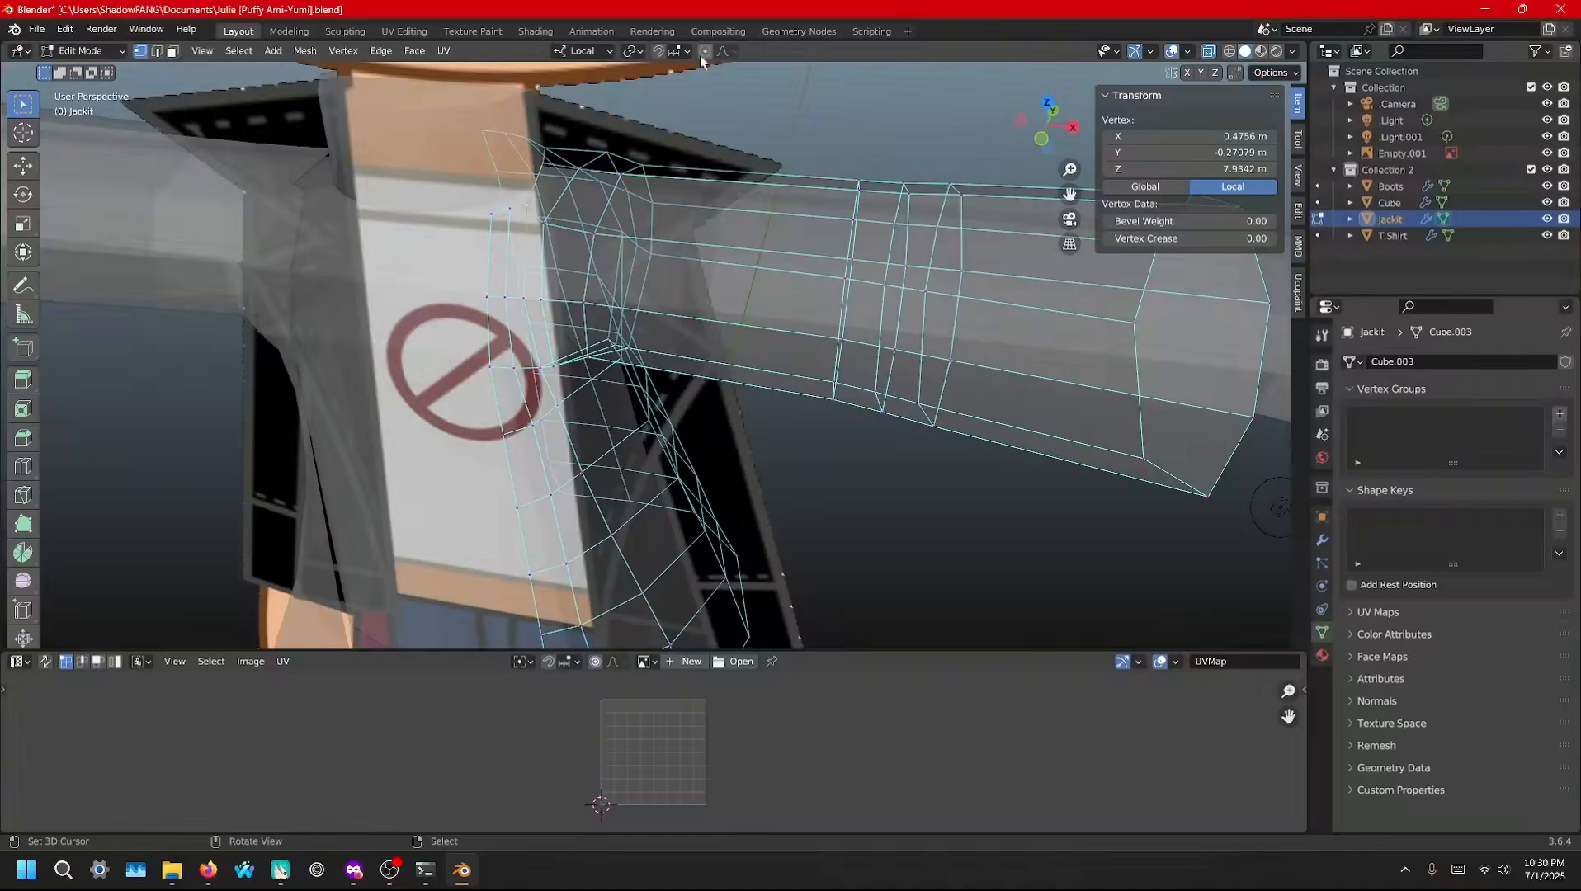
key("g")
left_click(531, 191)
right_click(544, 222)
key("g")
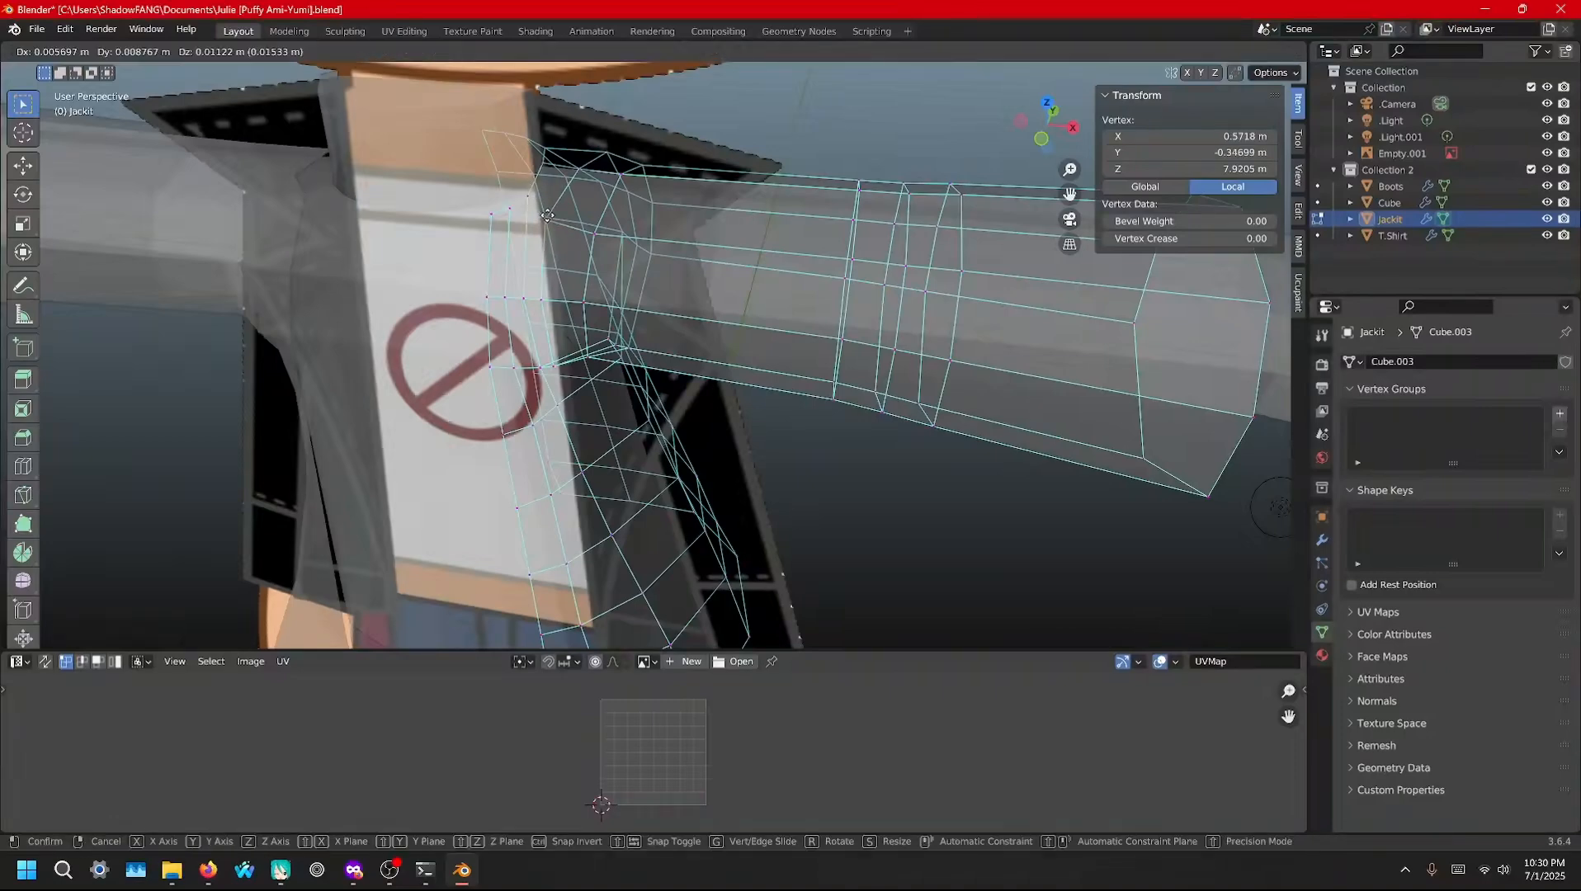
left_click(546, 217)
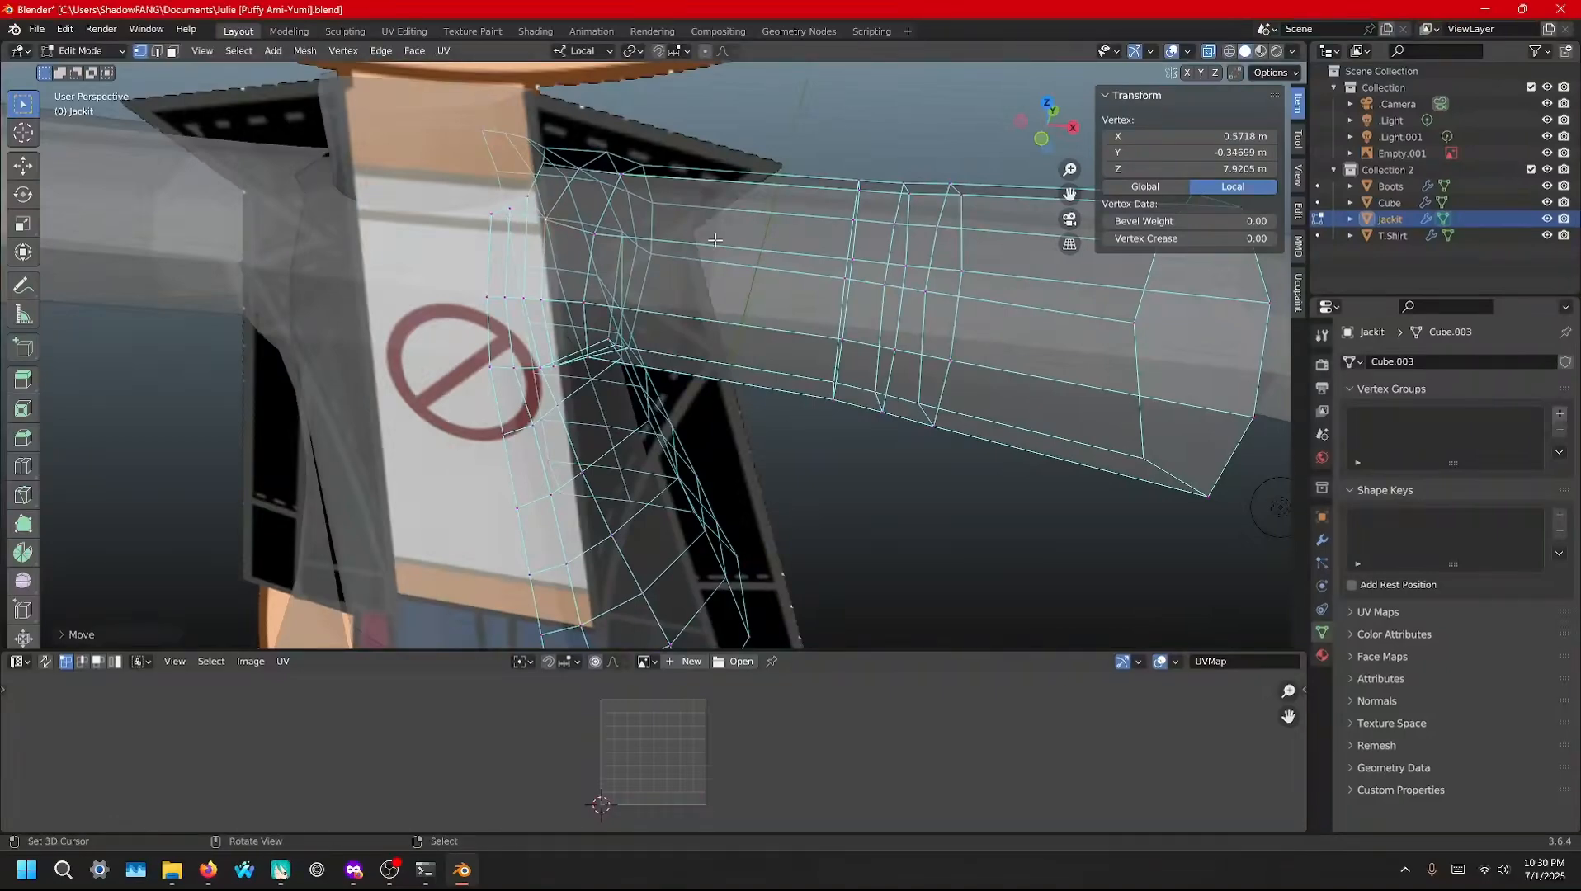
Move the neckline's front corner vertex to about X 0.386, Z 7.892 m and nudge its neighbour to about X 0.421, Z 7.933 m
mouse_move(715, 240)
middle_mouse_down()
mouse_move(657, 243)
mouse_move(709, 224)
middle_mouse_up()
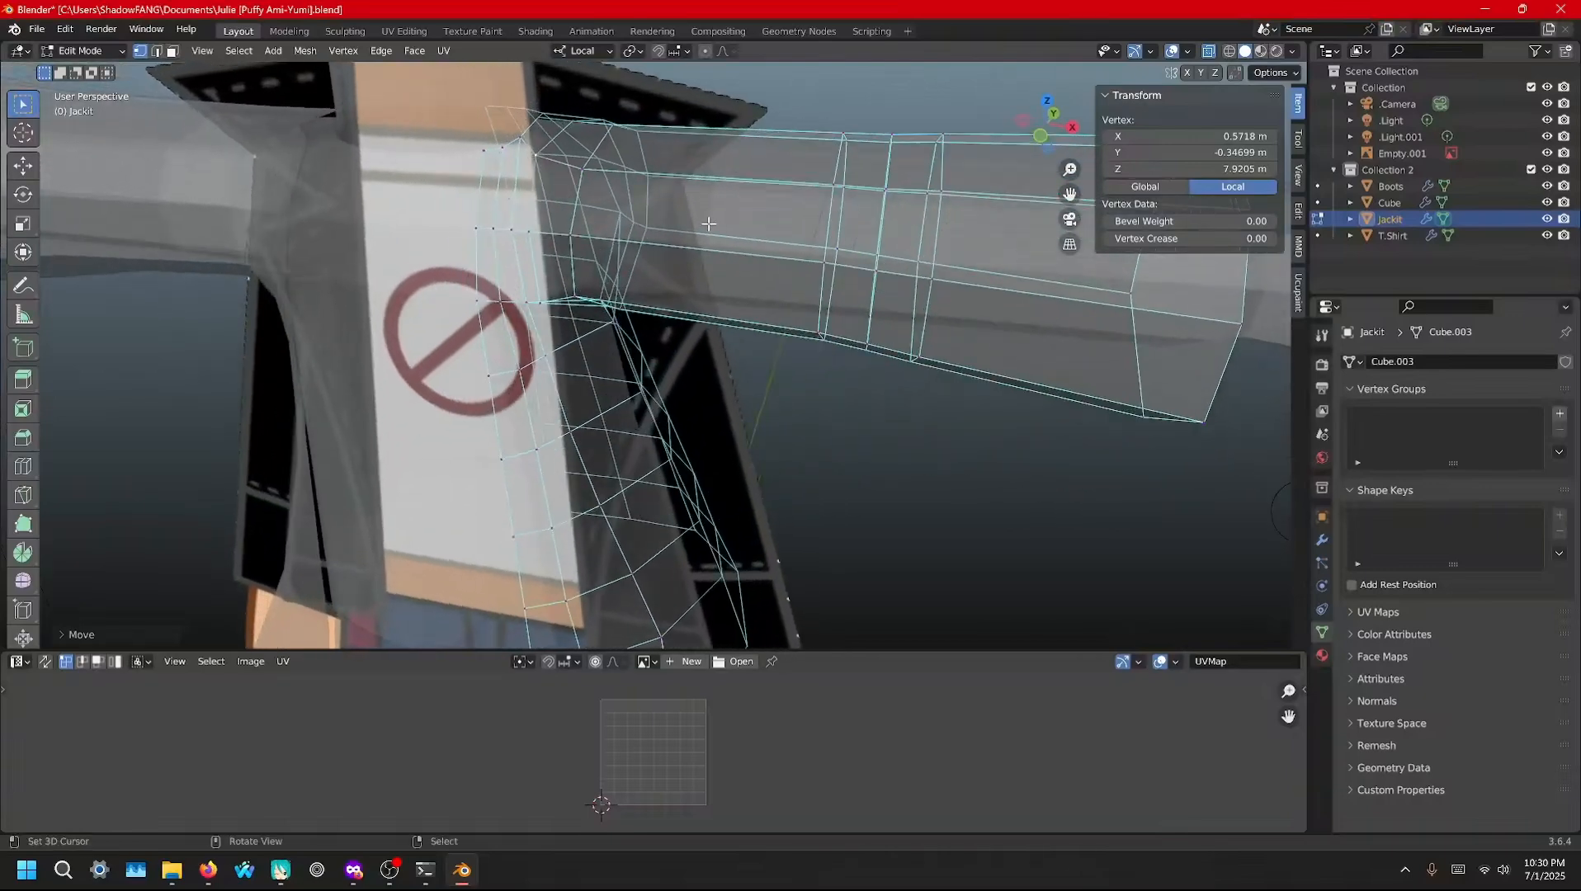
right_click(483, 153)
key("g")
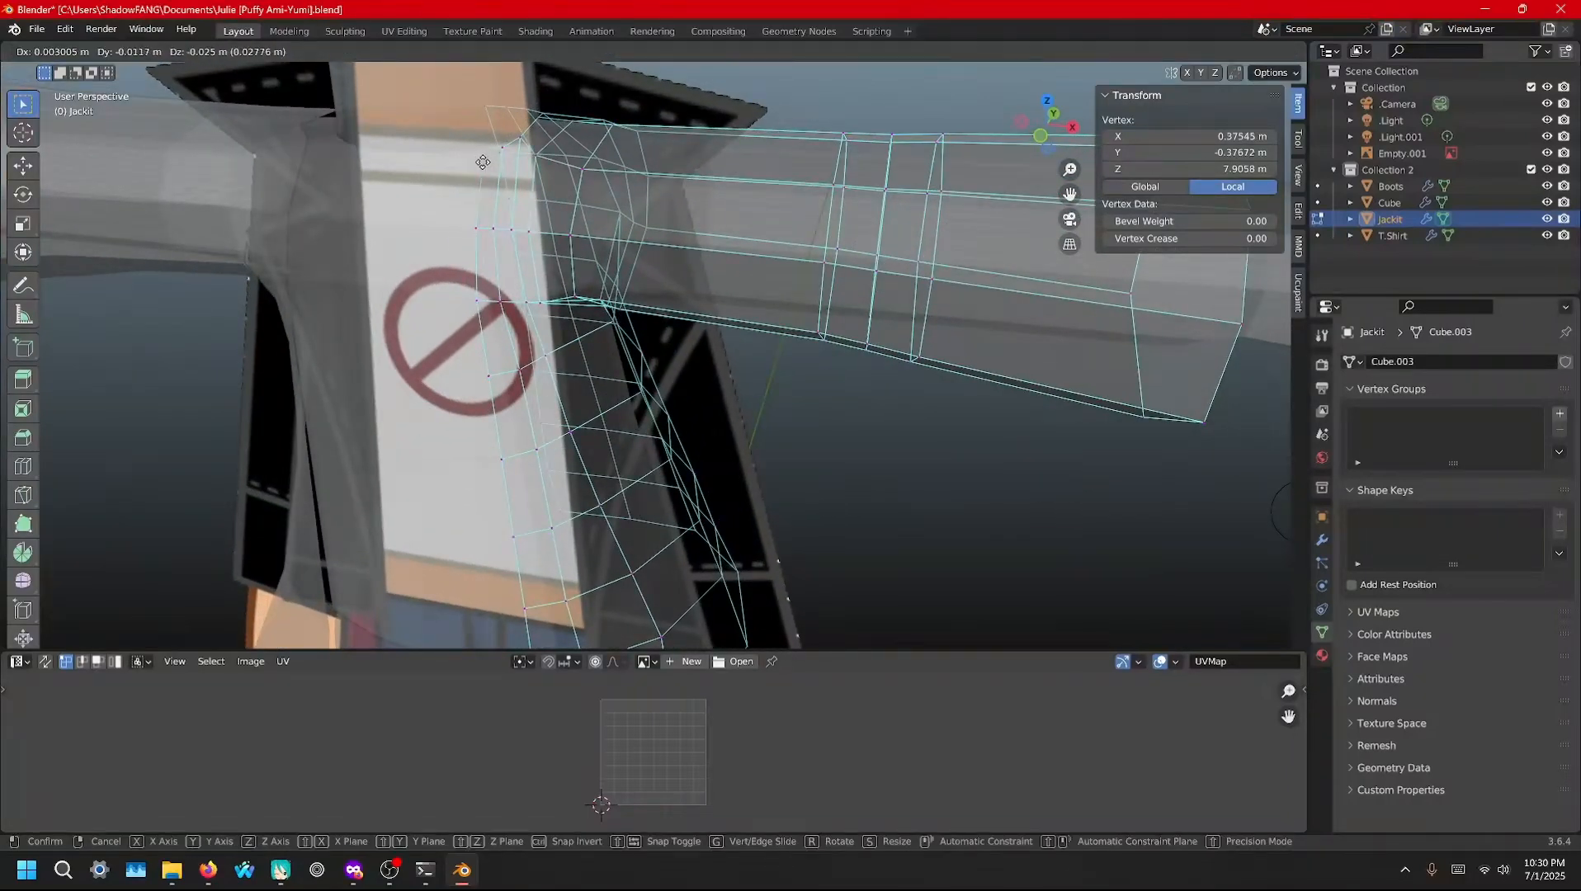
left_click(483, 164)
key("g")
left_click(489, 168)
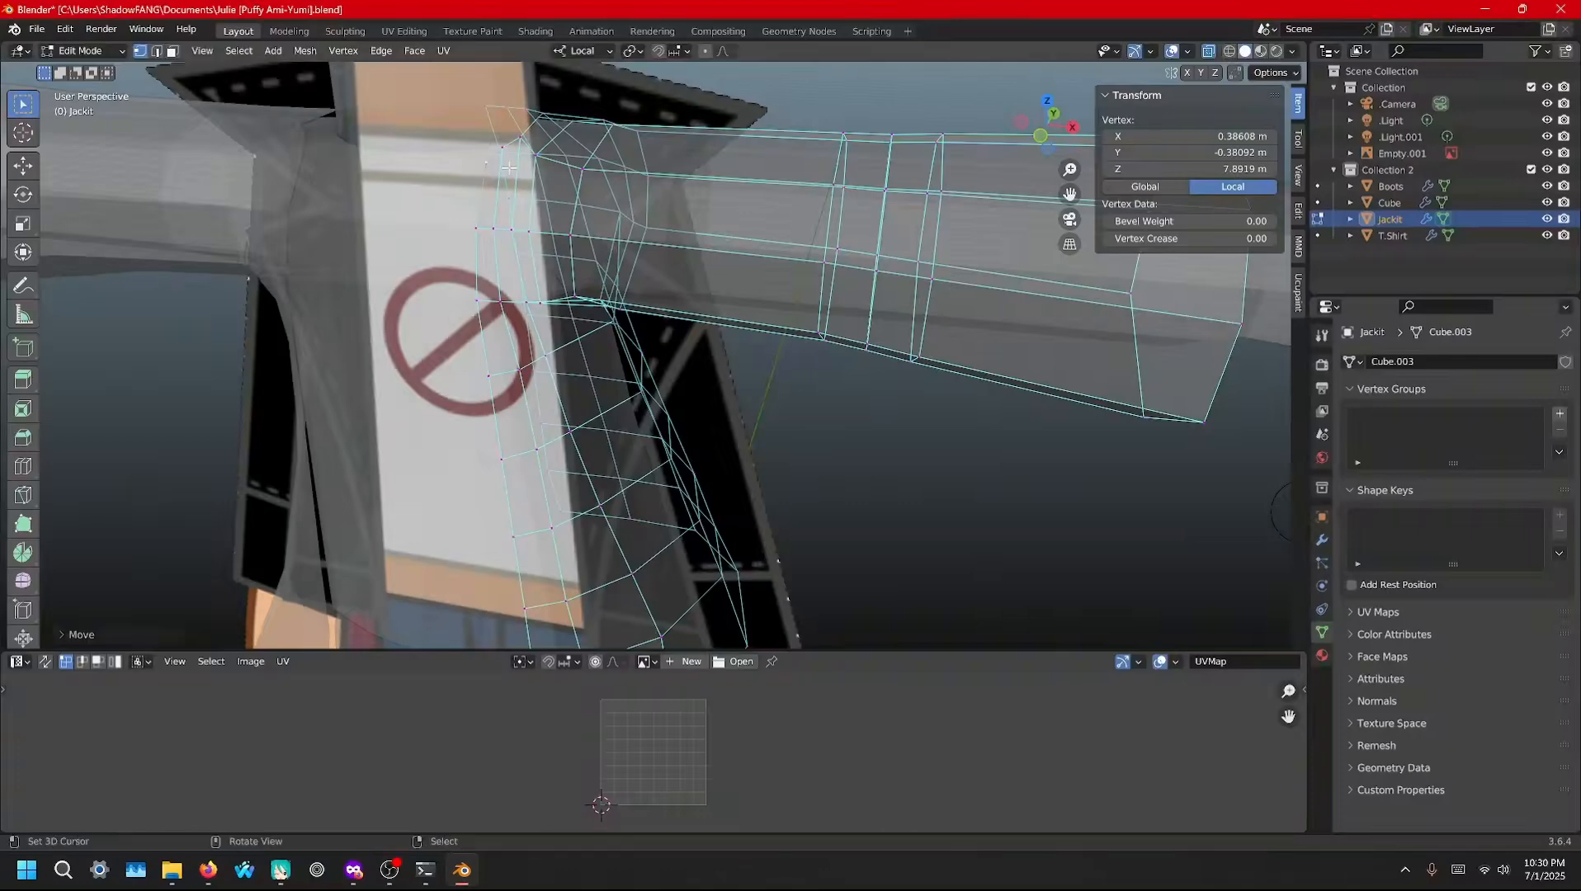
key("g")
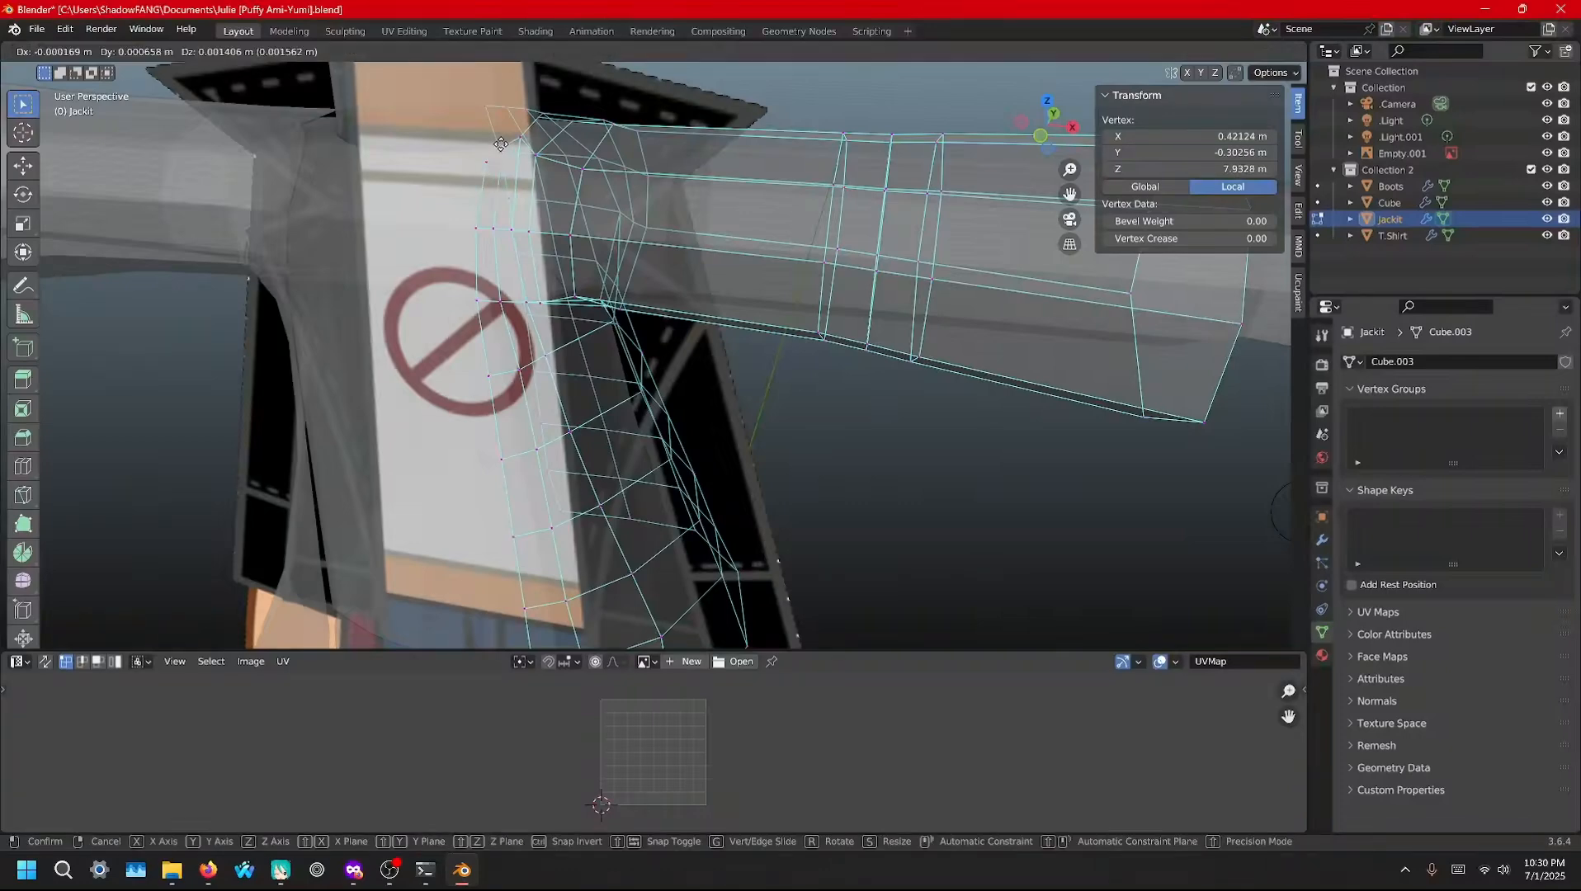
left_click(503, 146)
Compare the jacket with the reference in front orthographic view and save the file
key("KP_1")
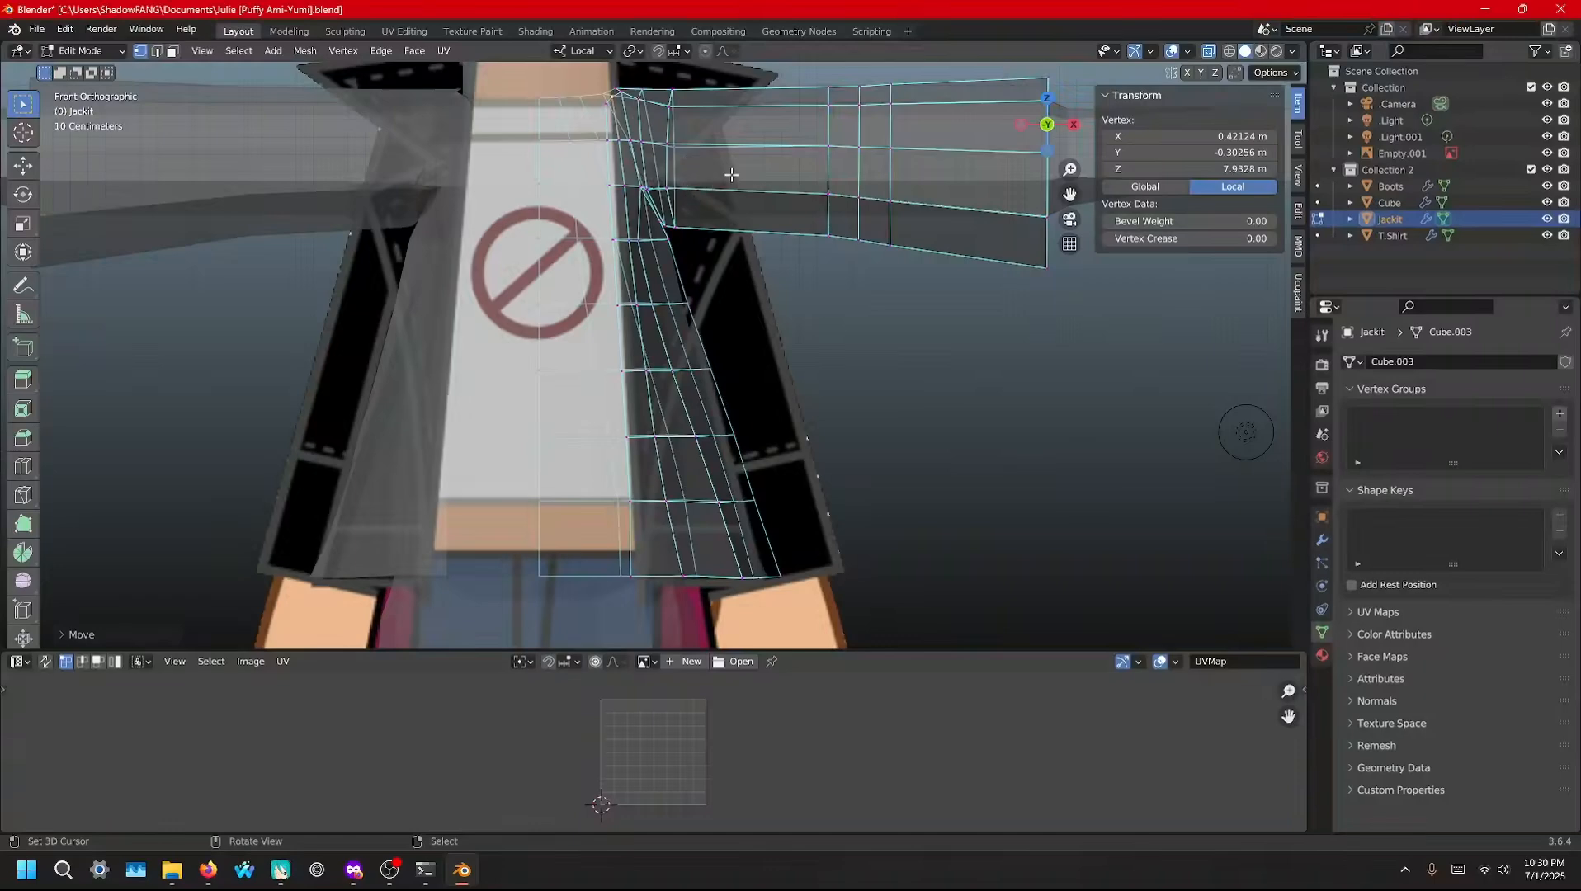
scroll(731, 174, "down", 2)
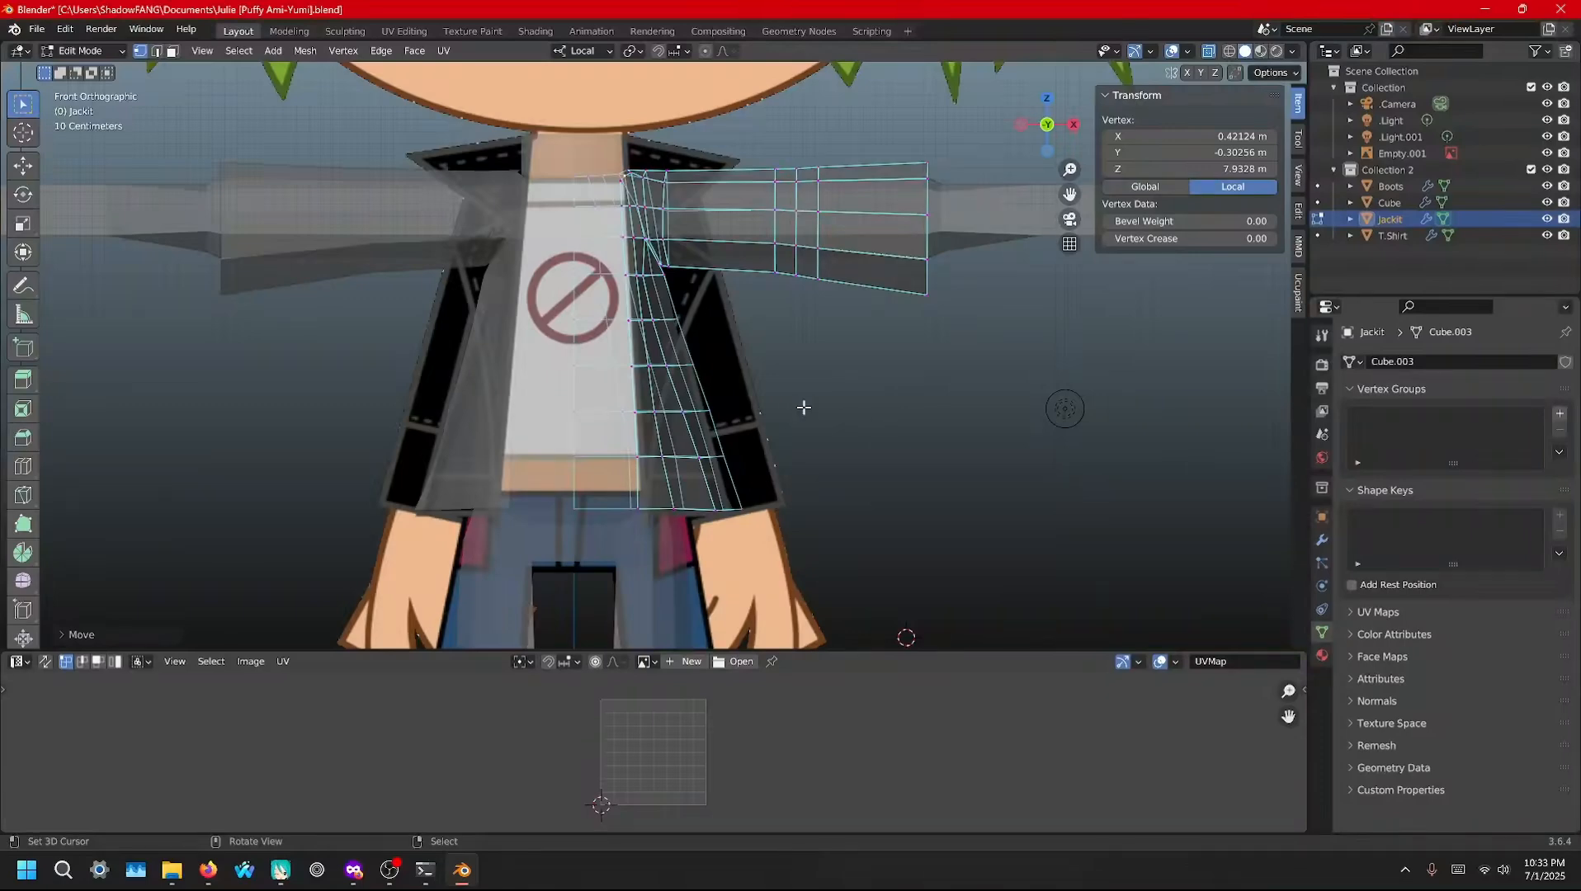
scroll(700, 335, "up", 3)
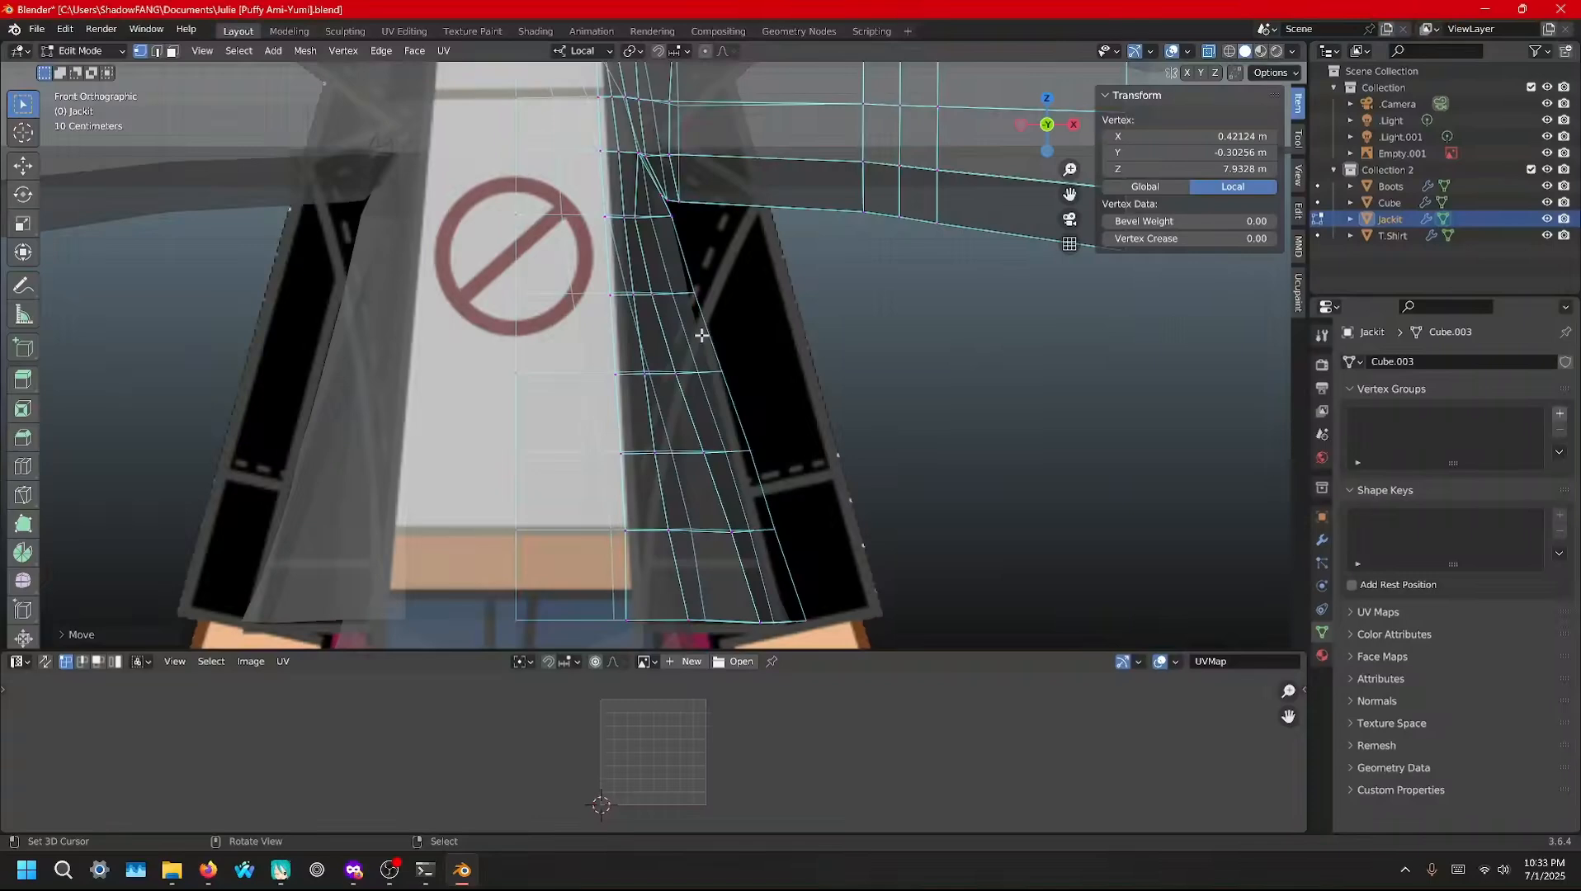
middle_click_drag(721, 331, 714, 433, "shift")
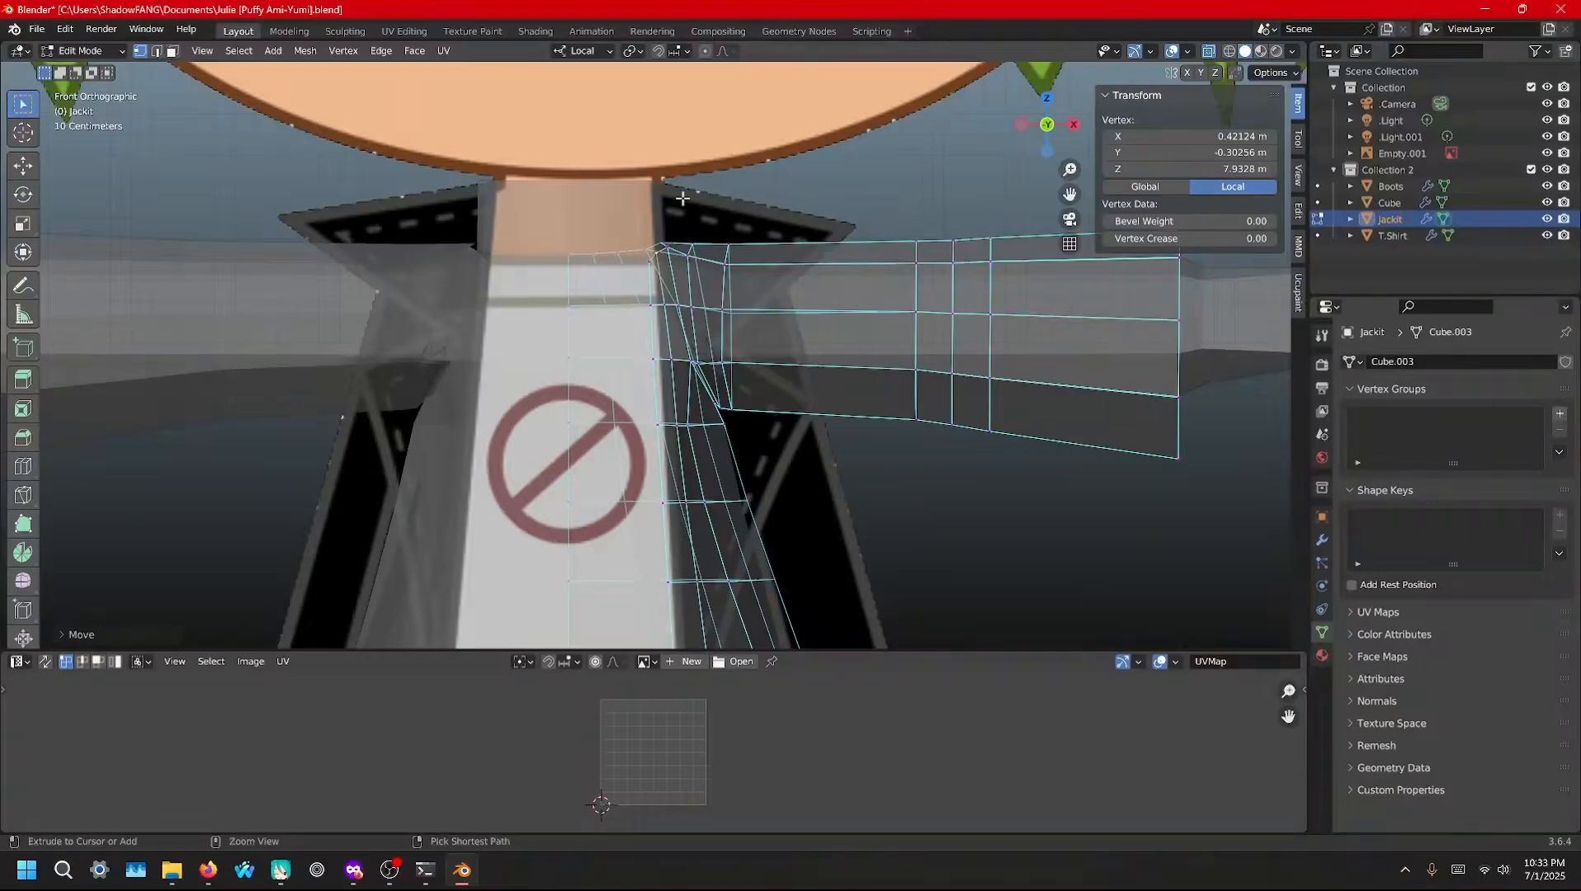
key("ctrl+s")
scroll(682, 198, "down", 6)
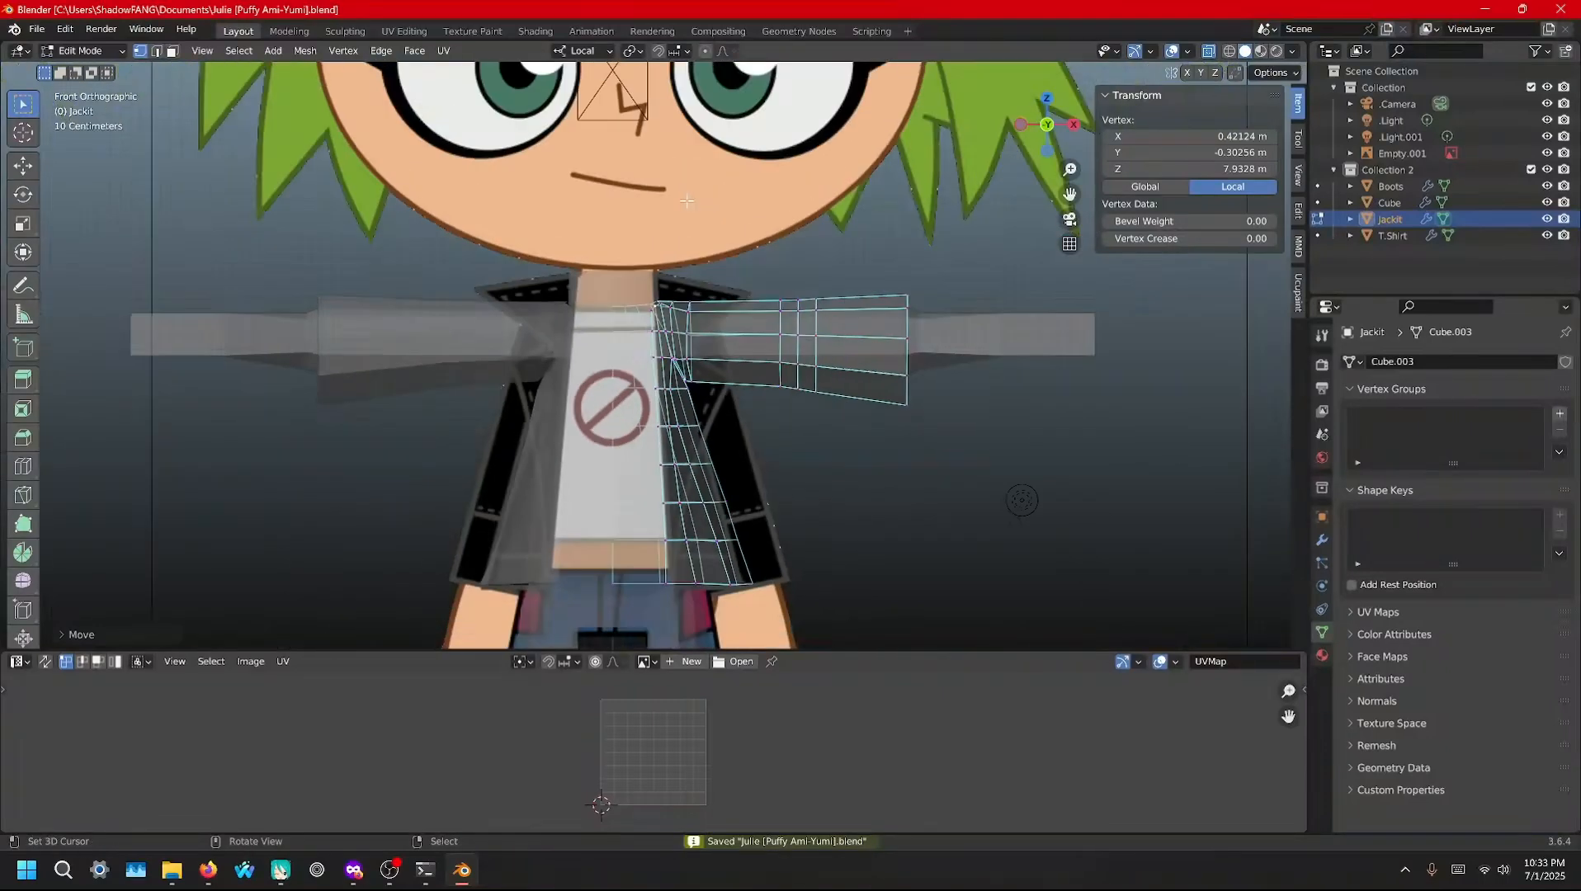
scroll(697, 216, "up", 6)
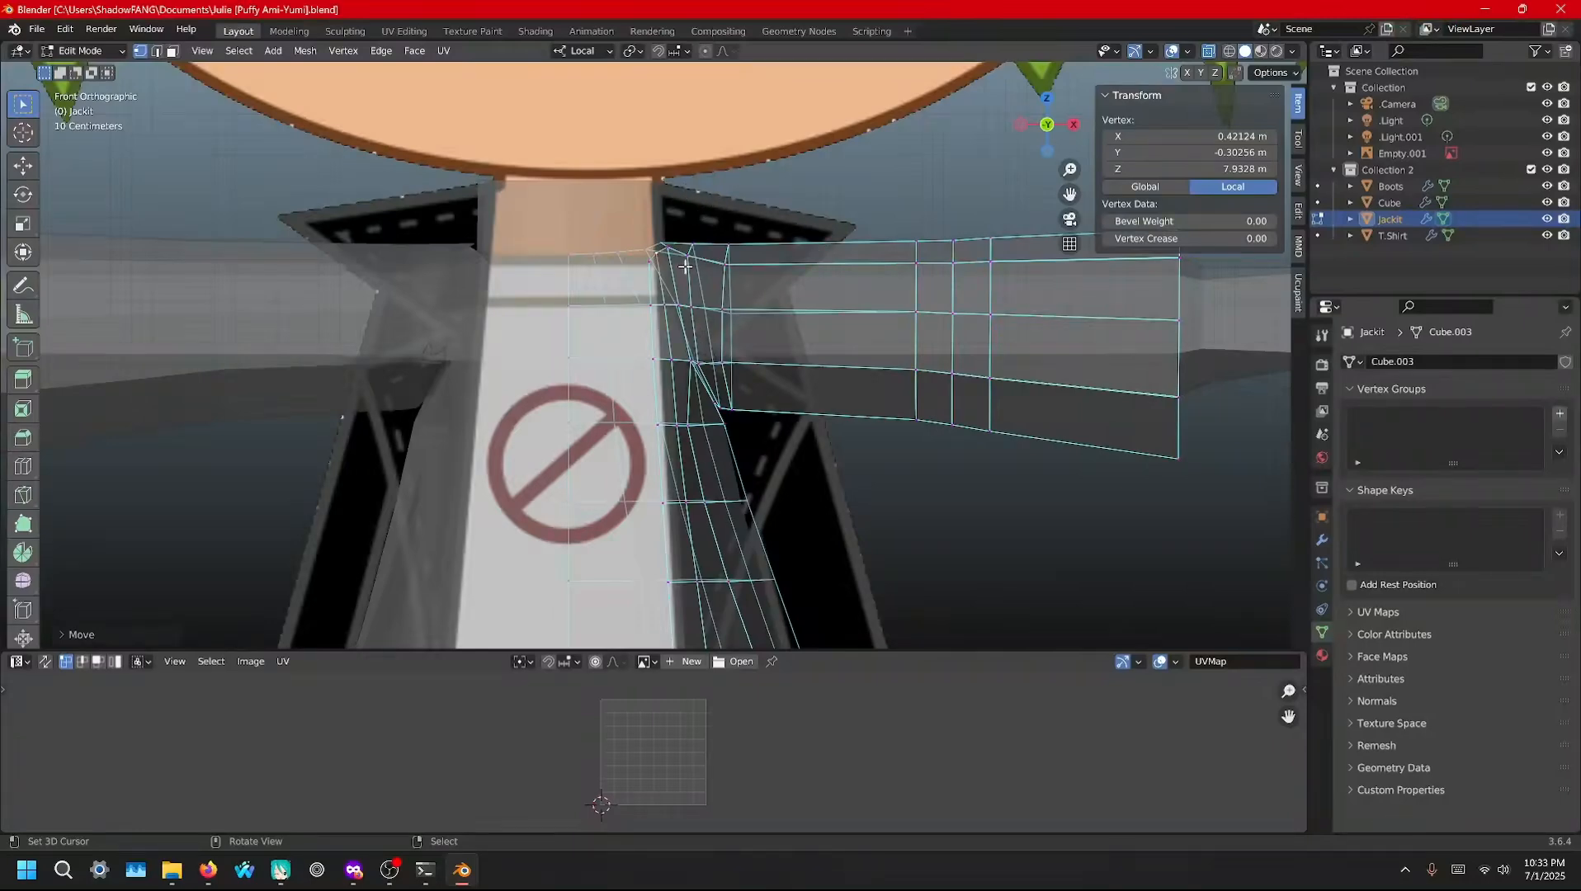
key("space")
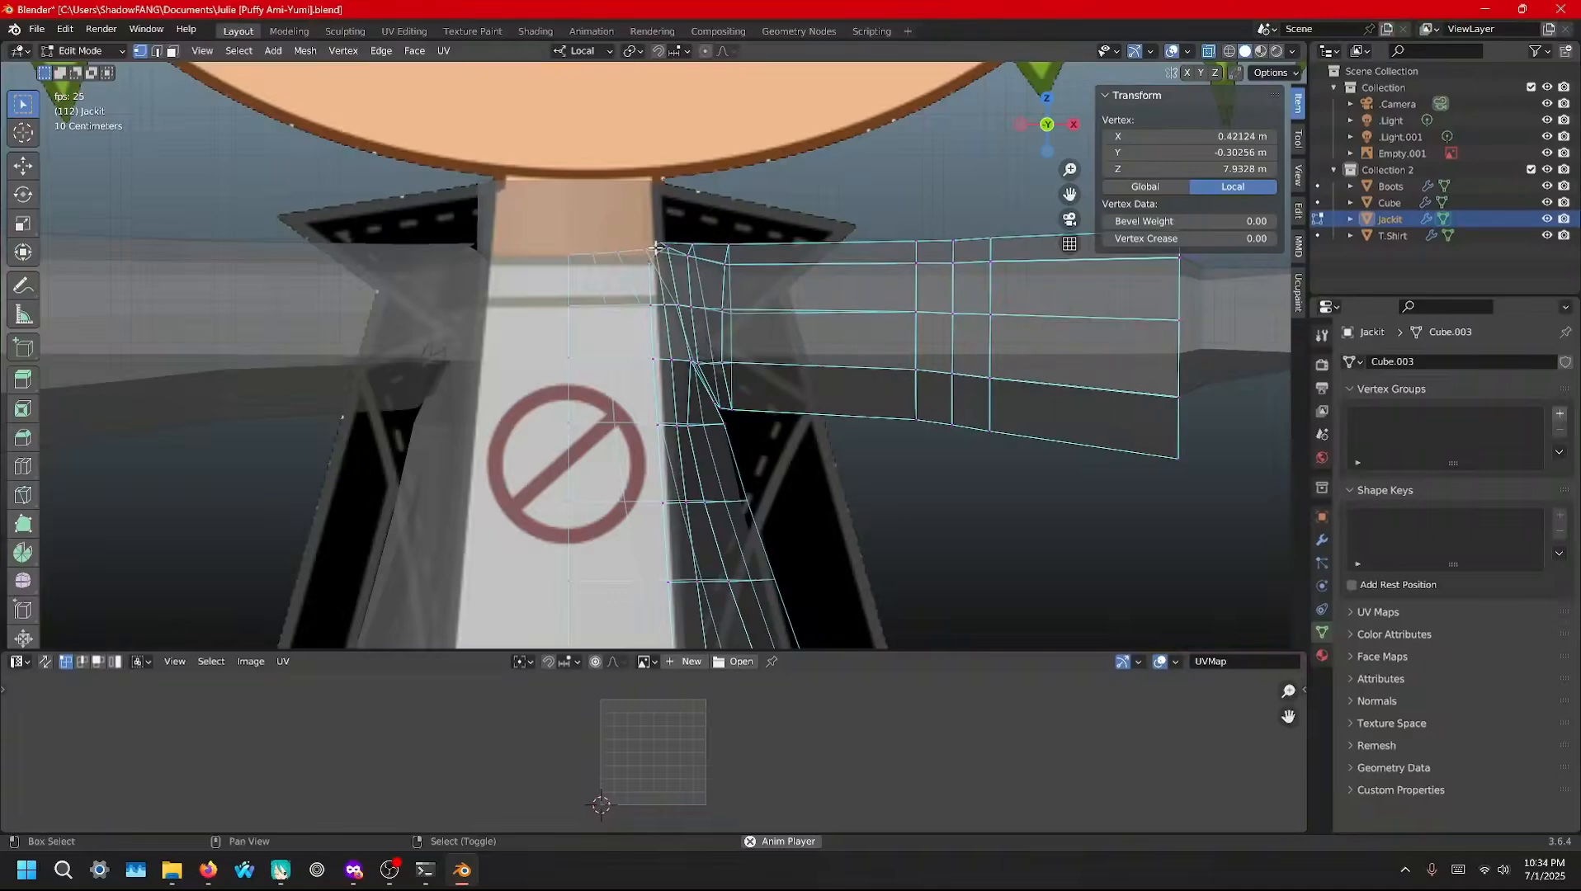
right_click(655, 247, "shift")
right_click(660, 245, "shift")
right_click(661, 245, "shift")
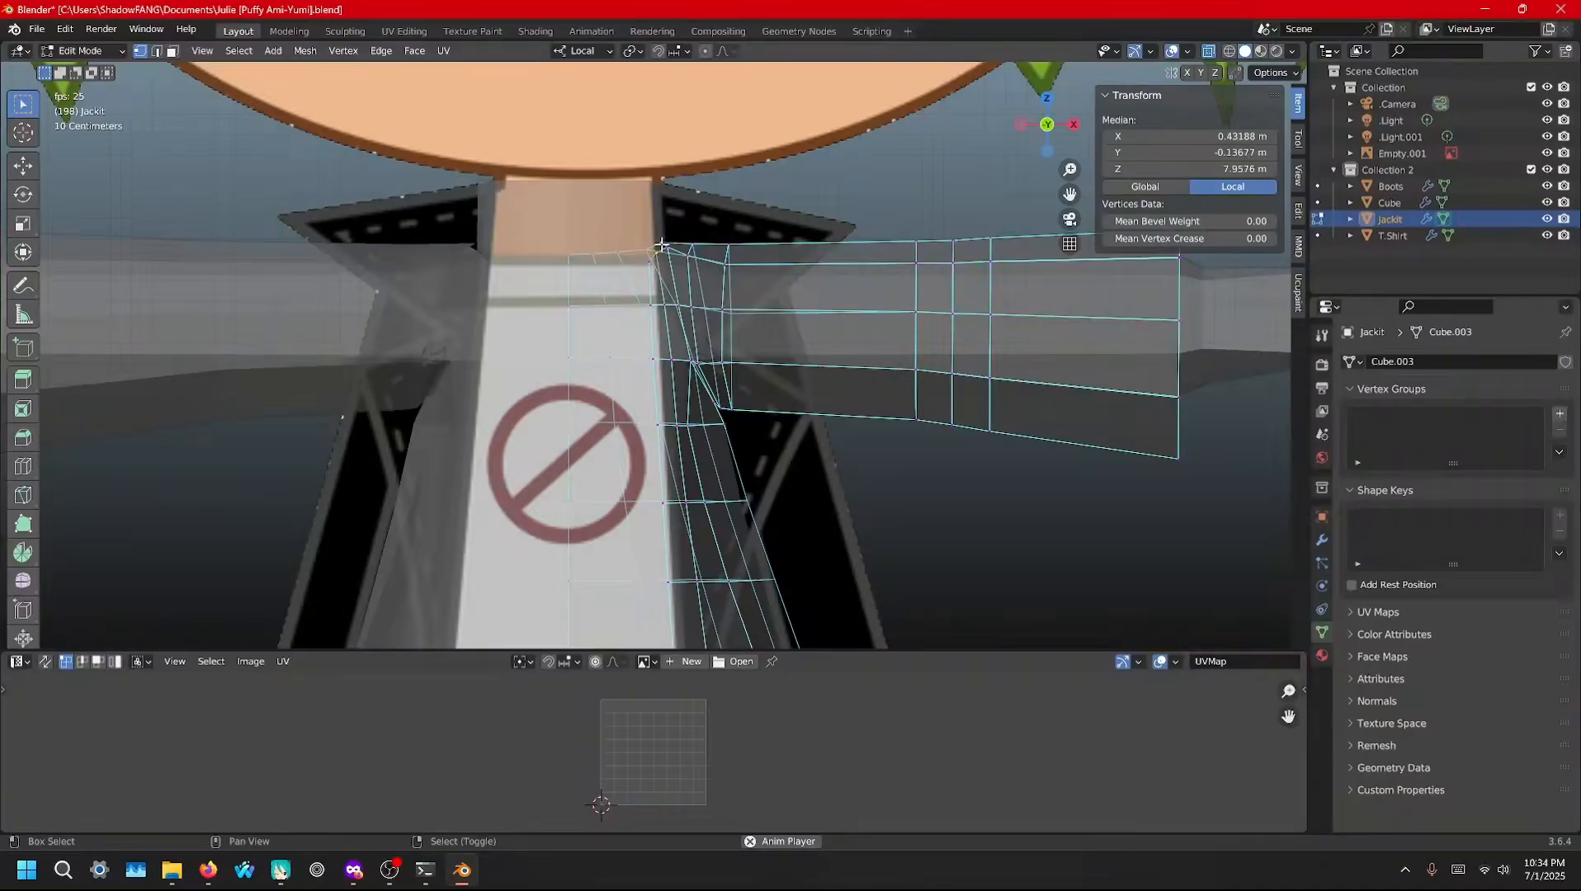
key("space")
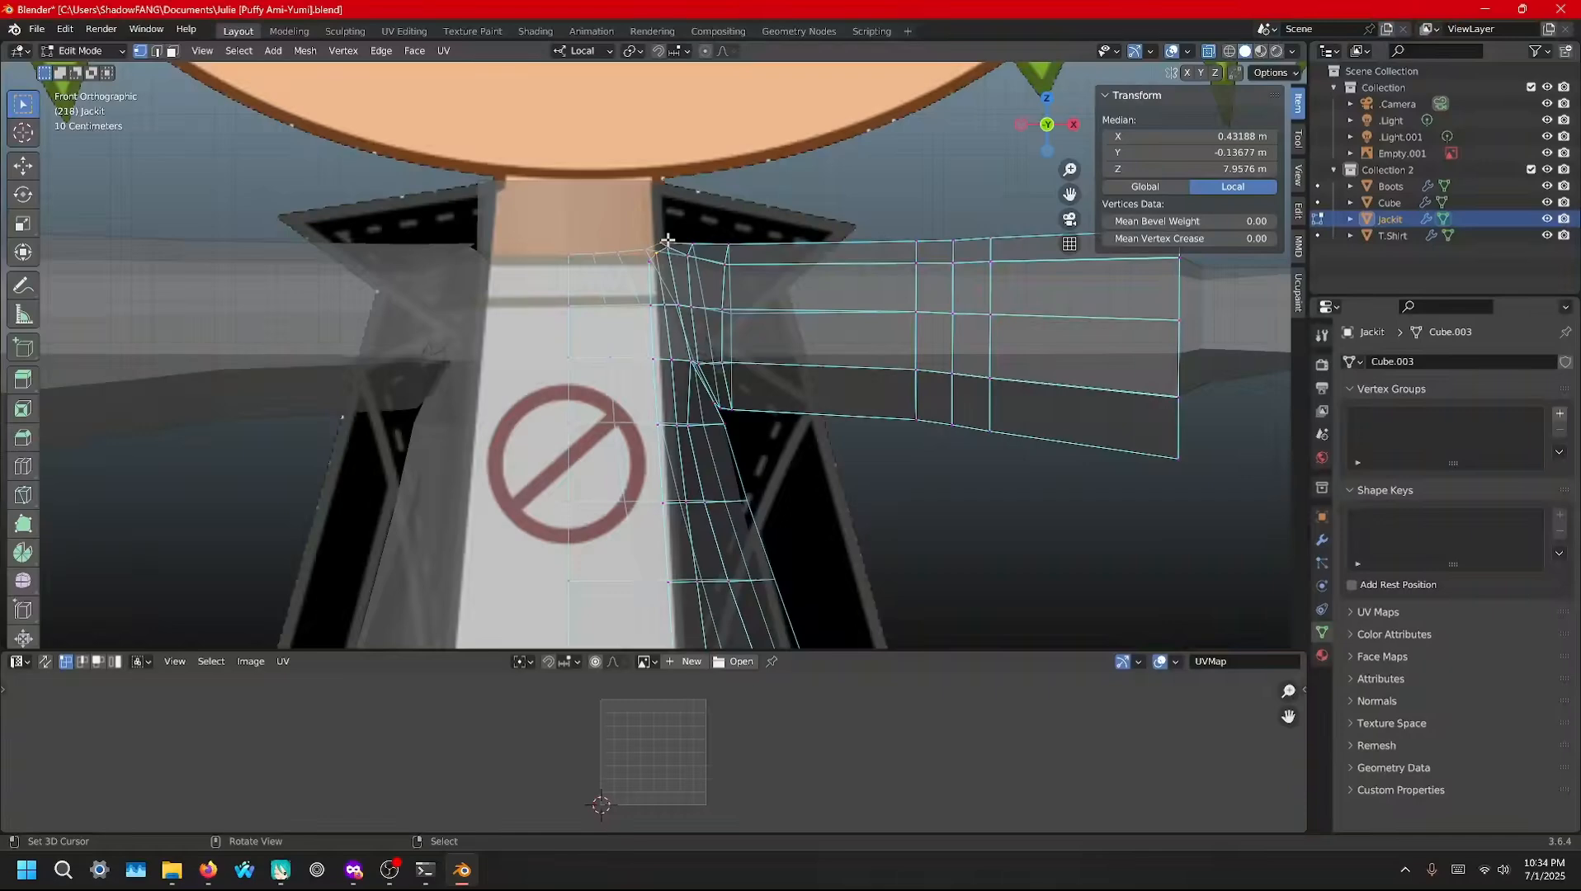
key("Left")
key("Left")
key("Left")
Select the jacket's neckline and front opening edge loop down to the hem and extrude it outward by about 0.08 m
left_click(663, 247, "alt")
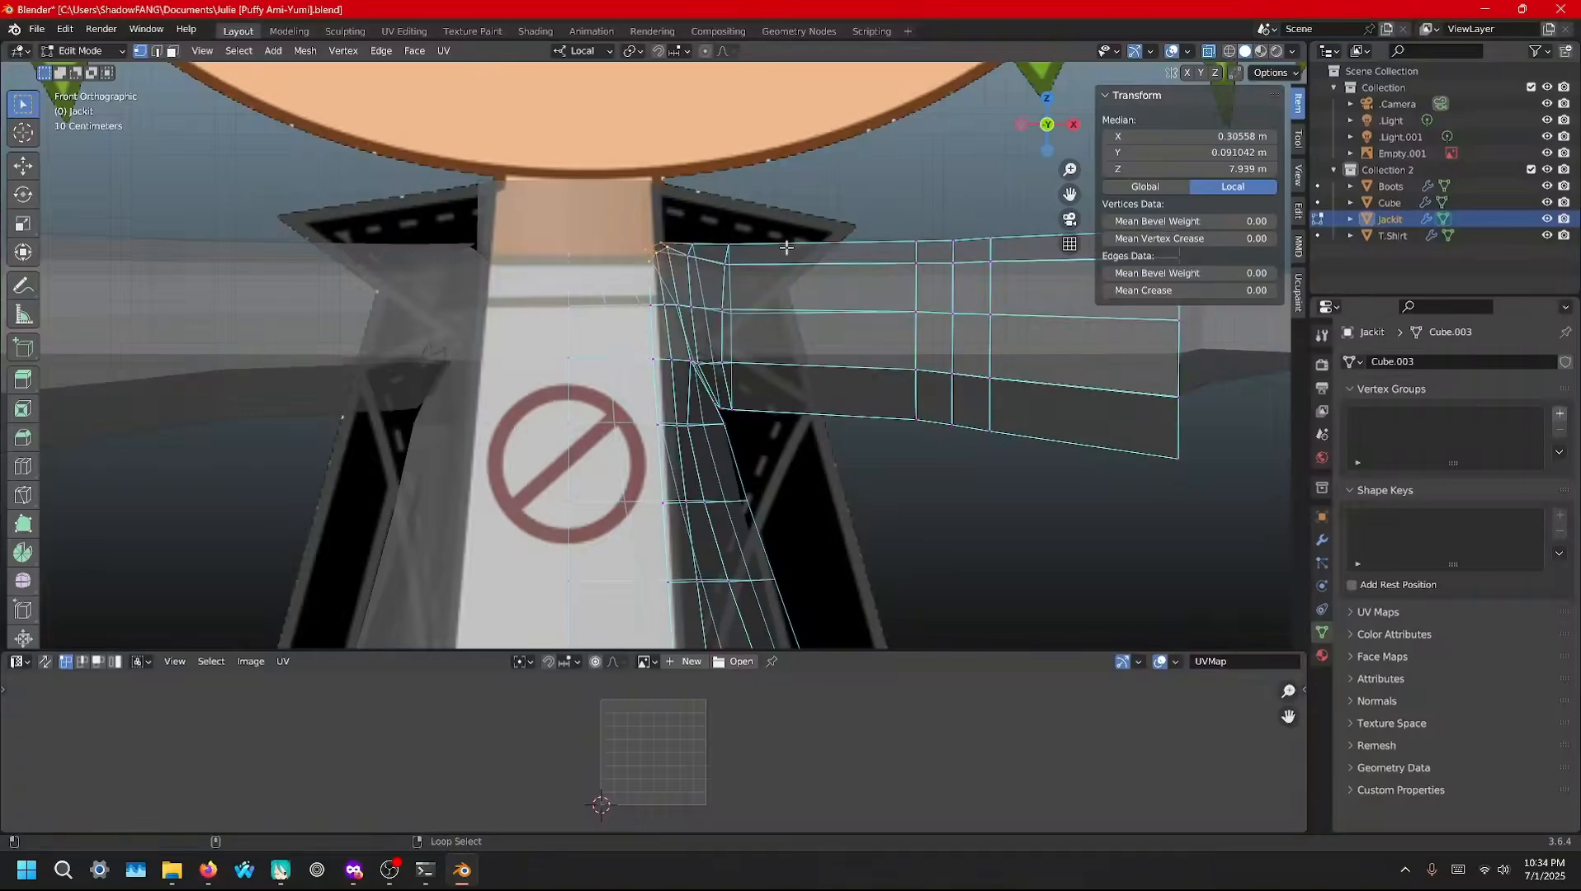
scroll(662, 332, "down", 4)
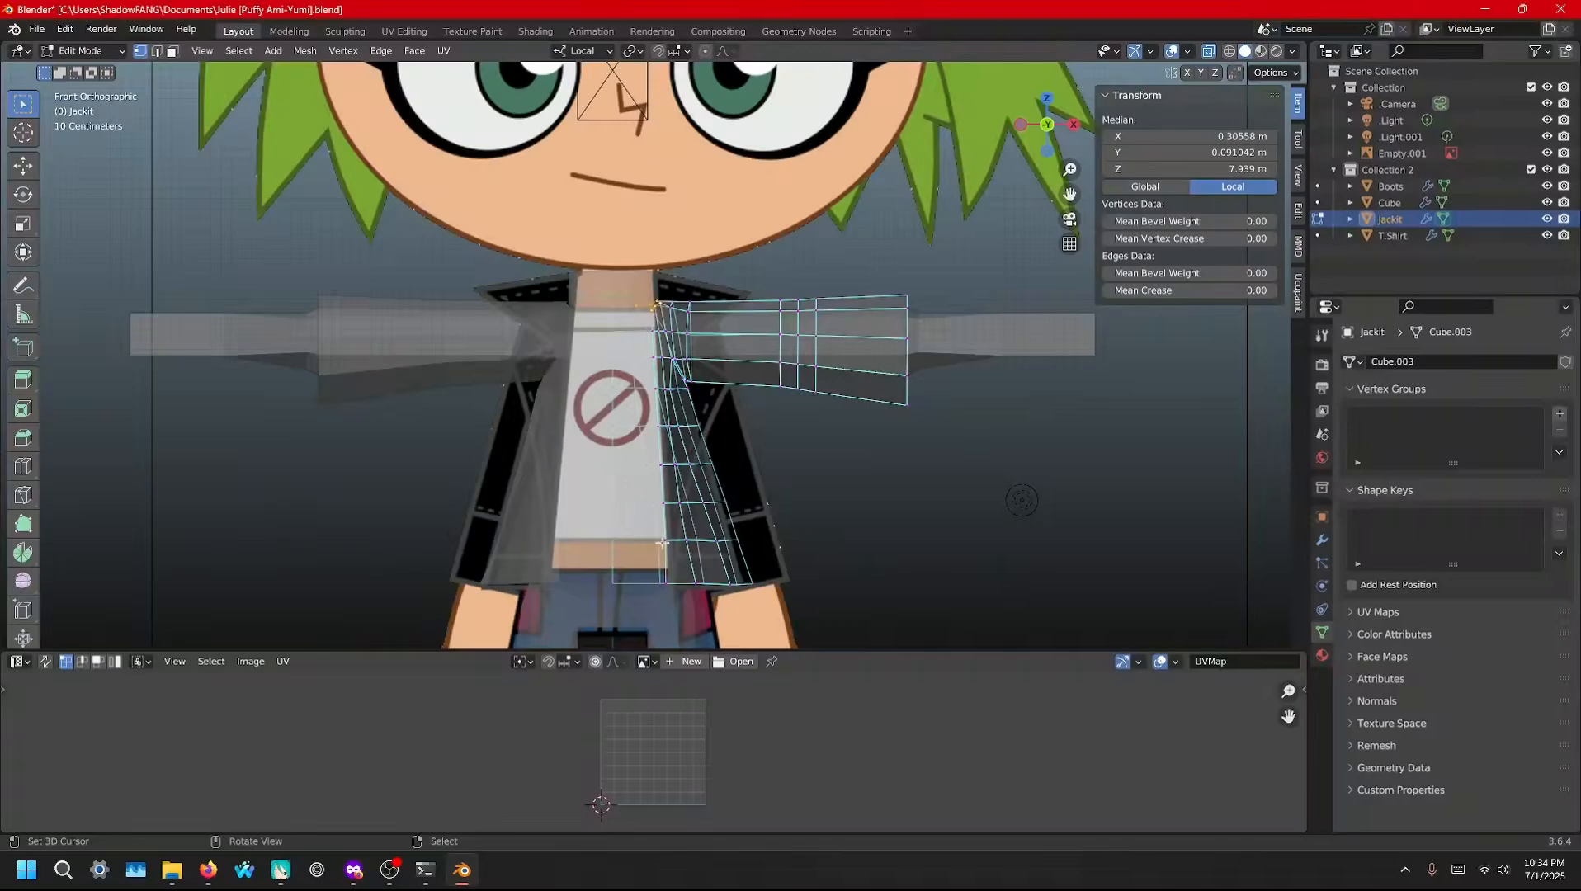
right_click(667, 556, "alt+shift")
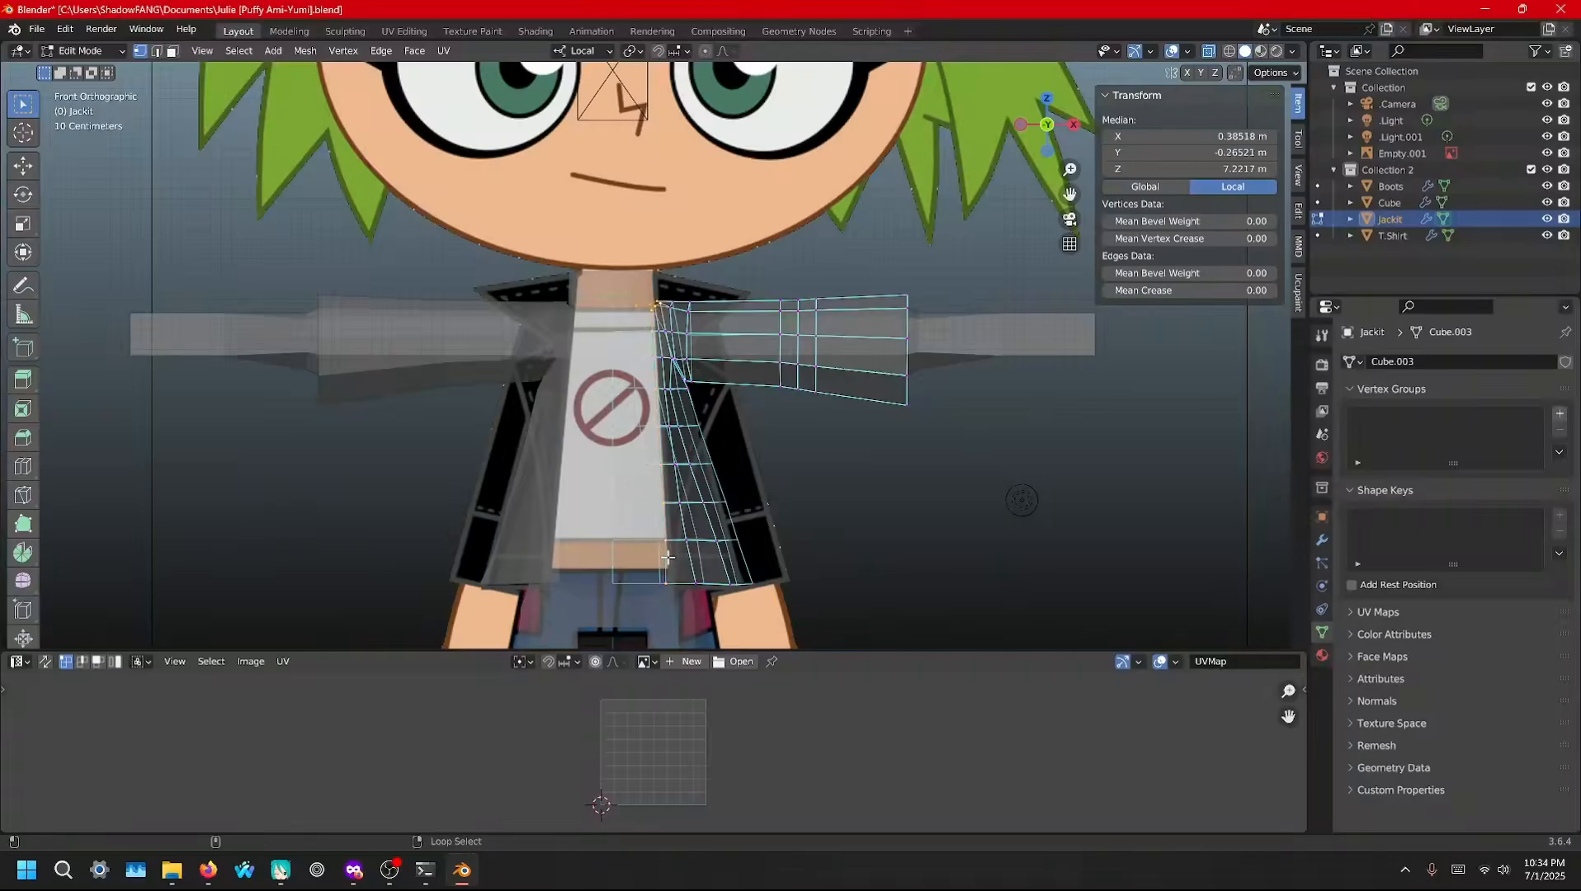
right_click(658, 580, "ctrl")
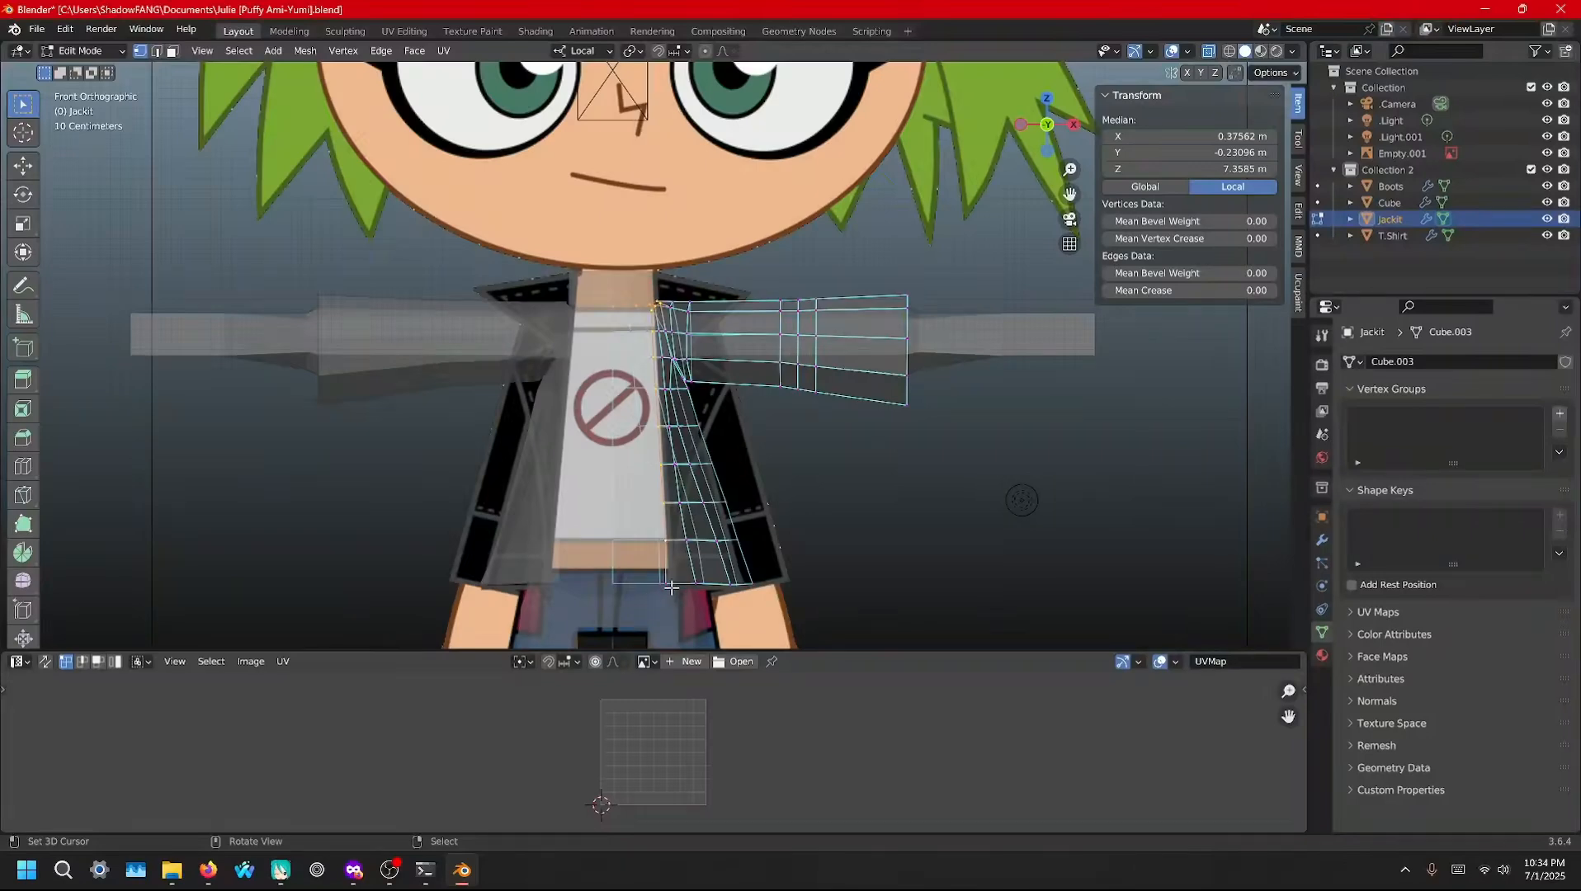
key("b")
left_click_drag(667, 585, 689, 595)
mouse_move(689, 595)
middle_mouse_down()
mouse_move(698, 611)
mouse_move(677, 596)
middle_mouse_up()
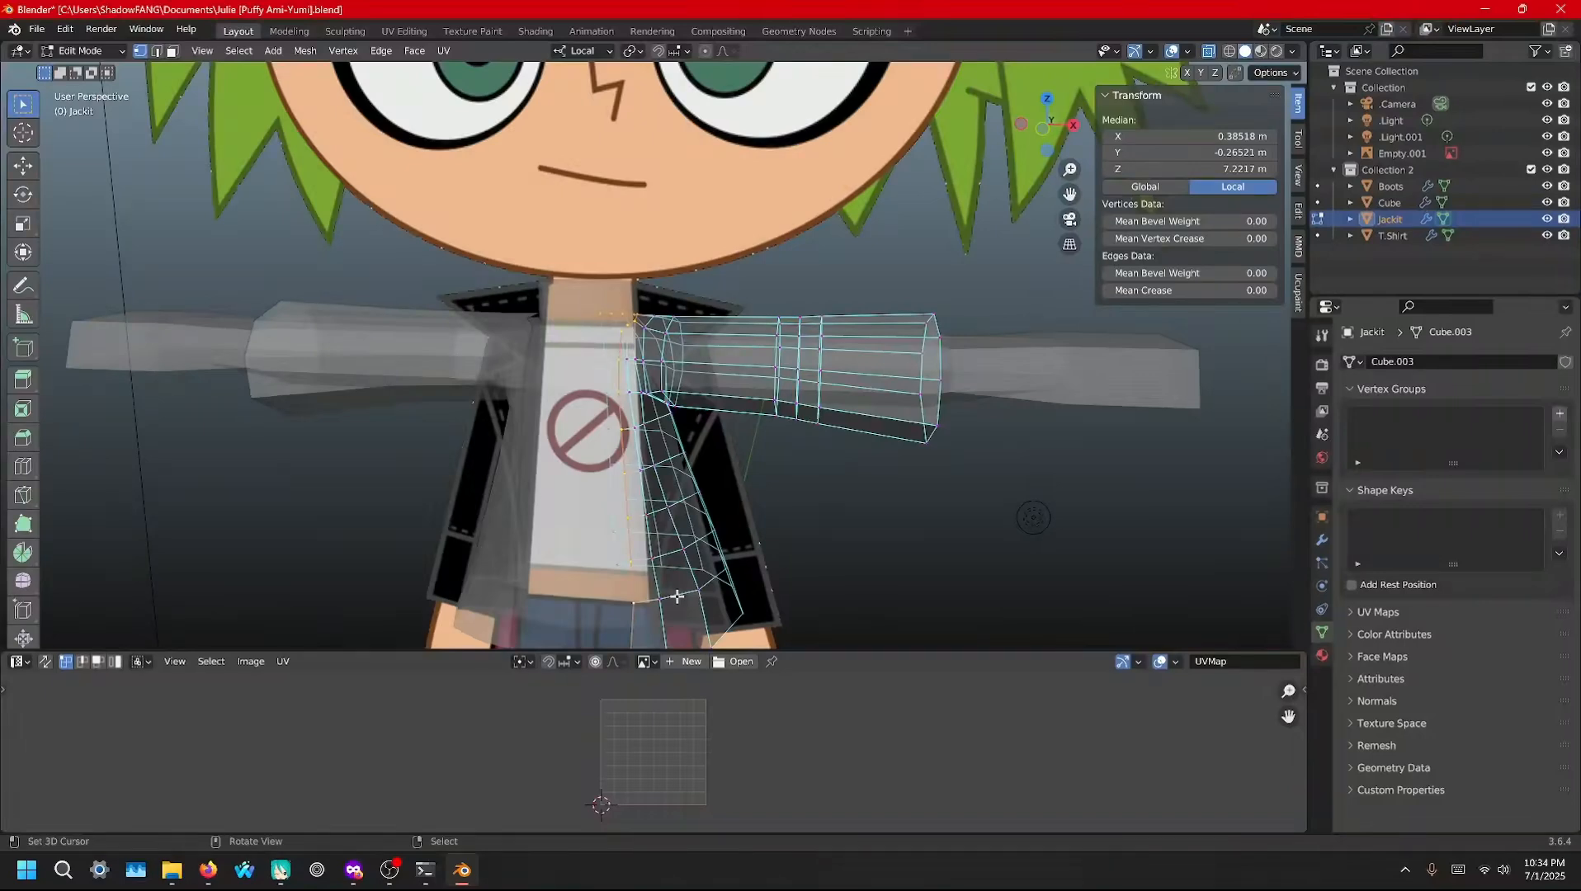
key("g")
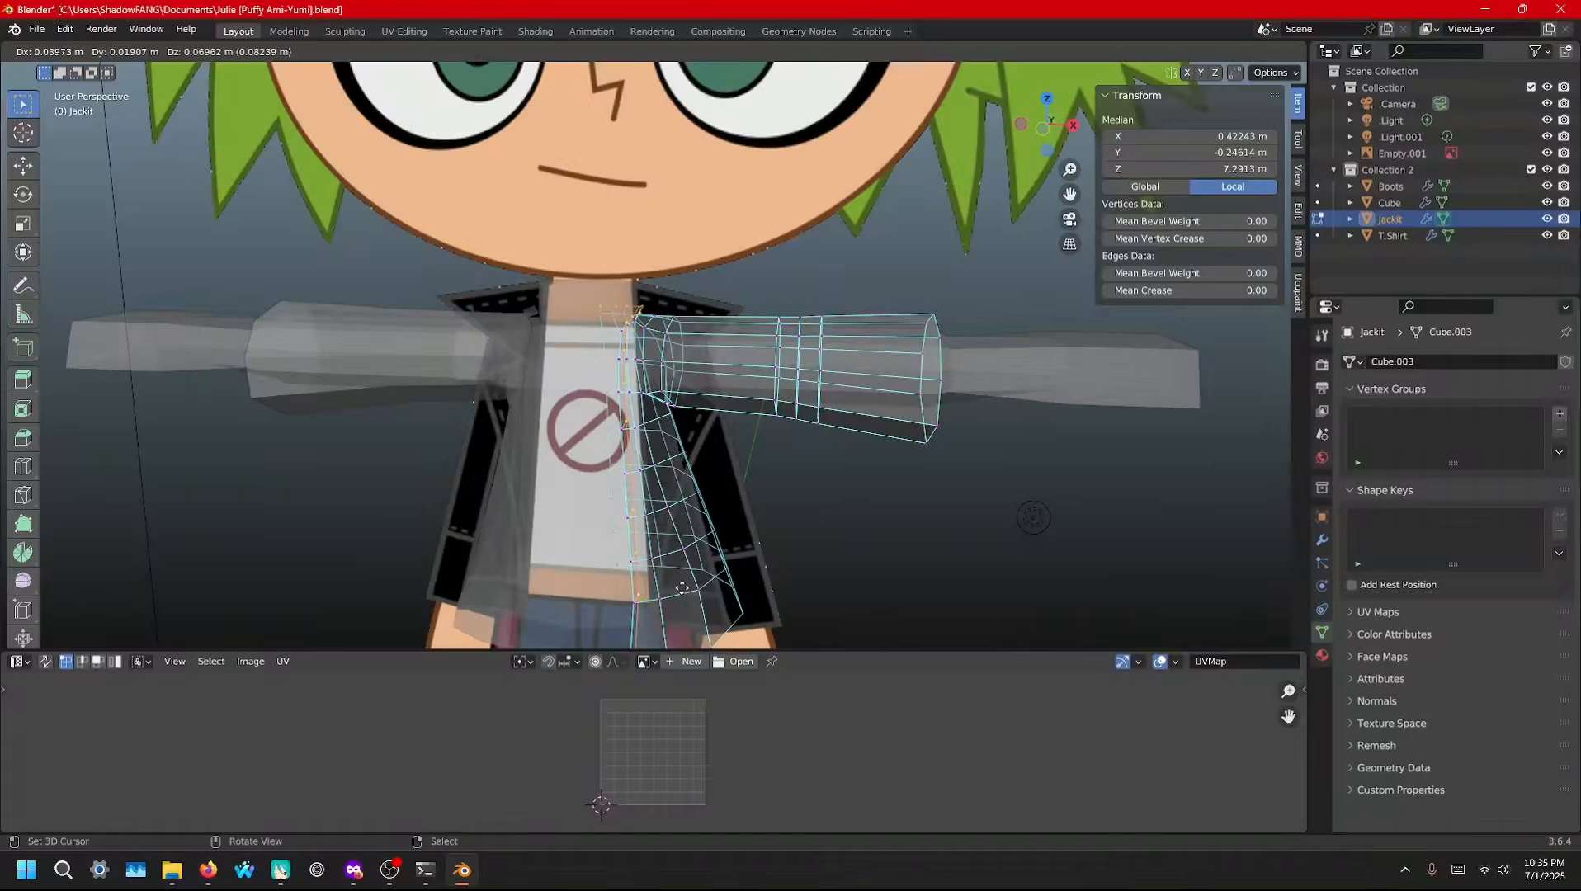
left_click(681, 588)
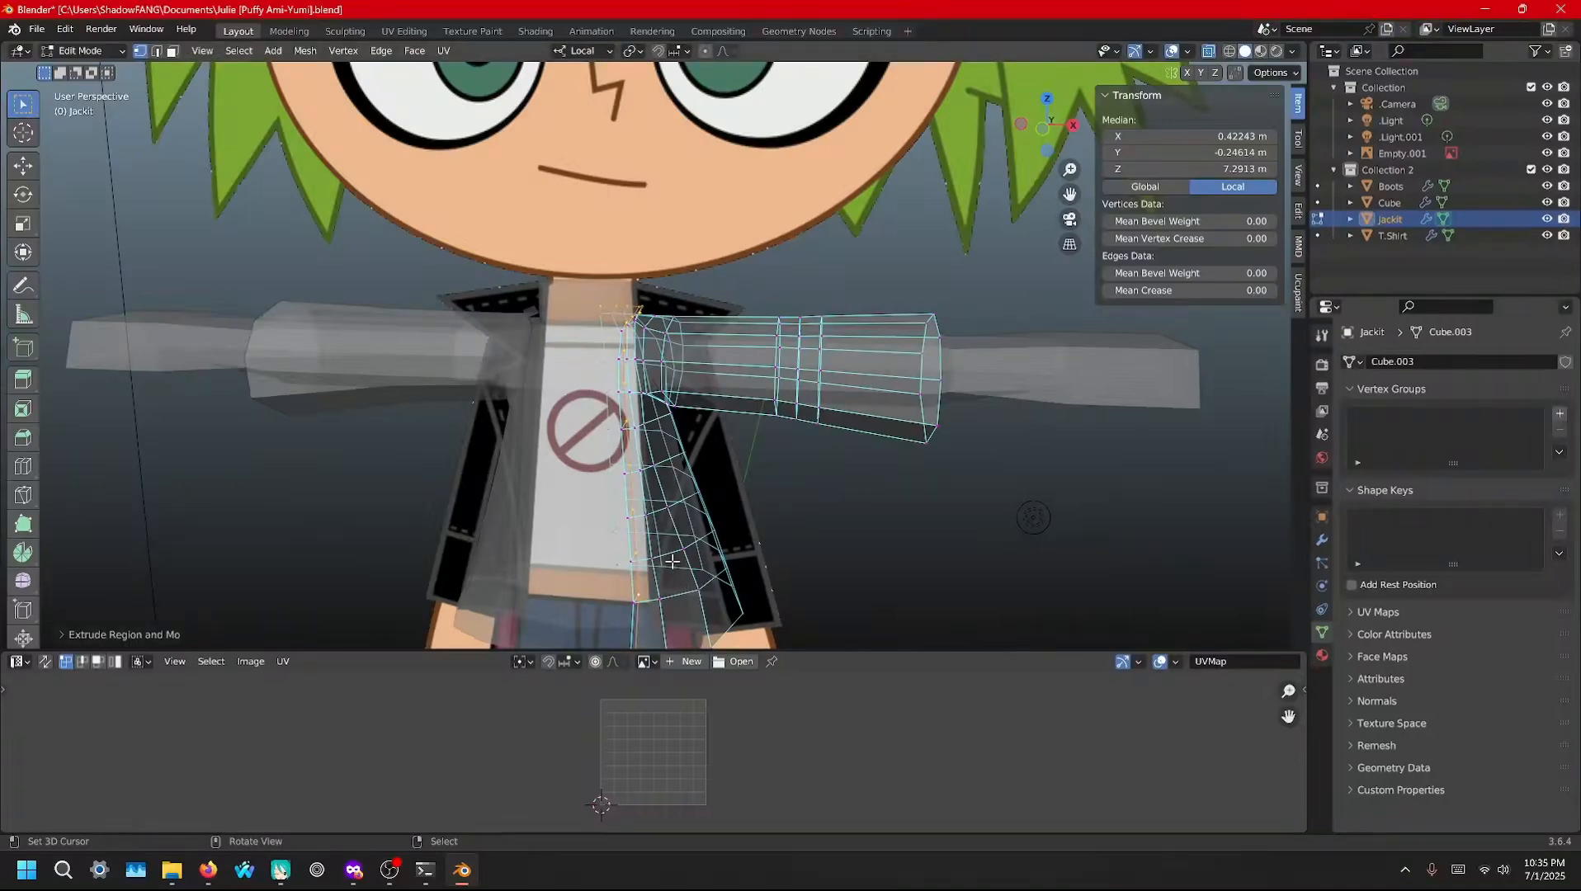
Limit the selection to the front part of the extruded edge and move it about 0.067 m forward and down
middle_click_drag(762, 495, 622, 482)
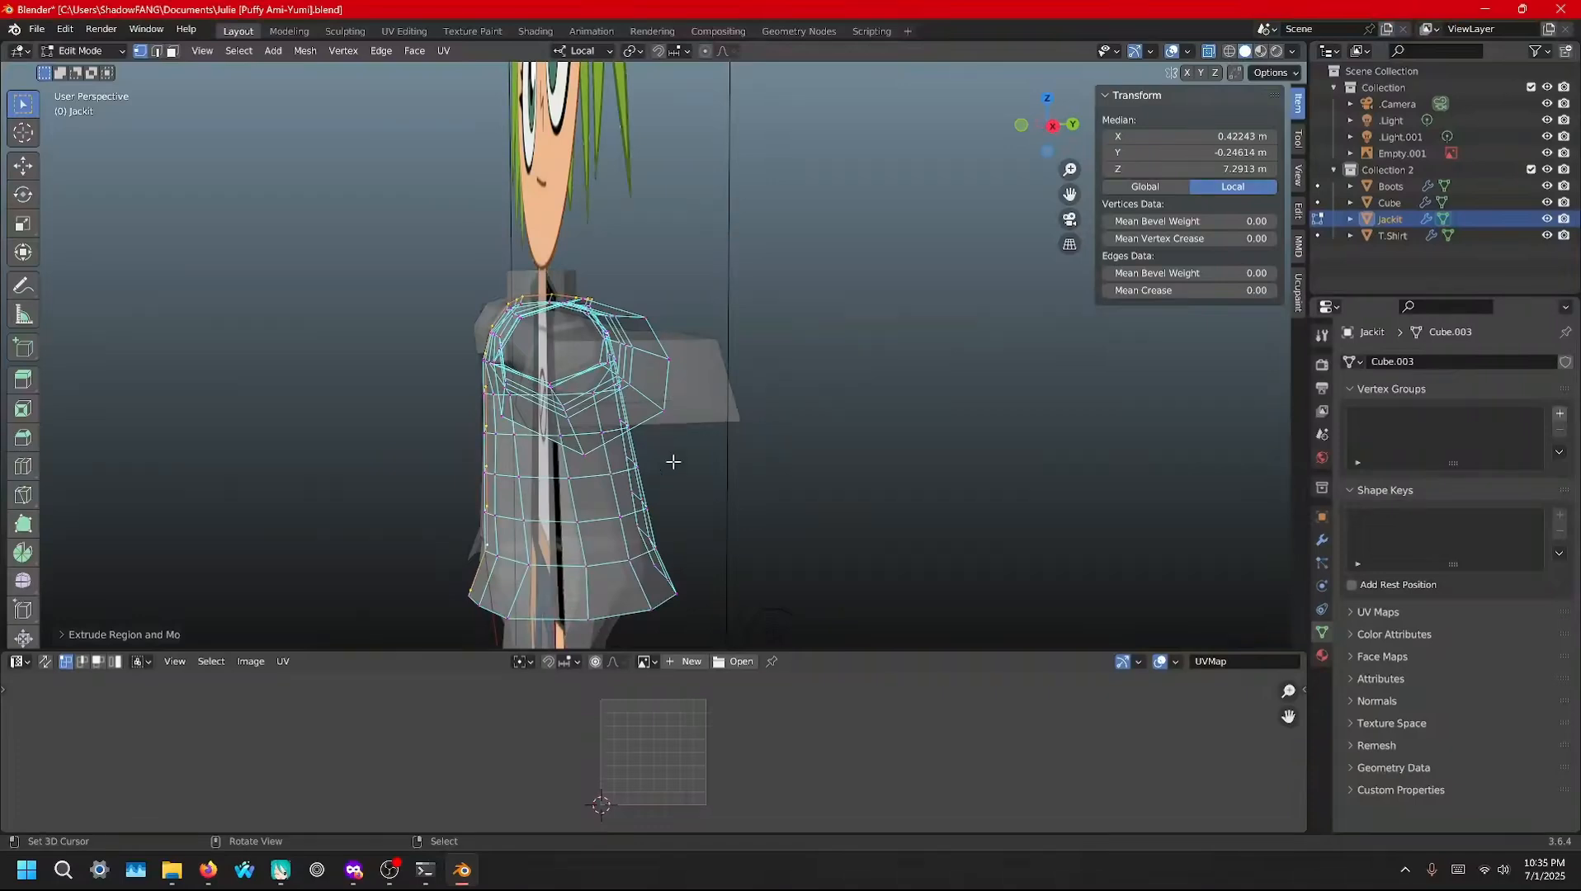
left_click_drag(742, 355, 510, 211)
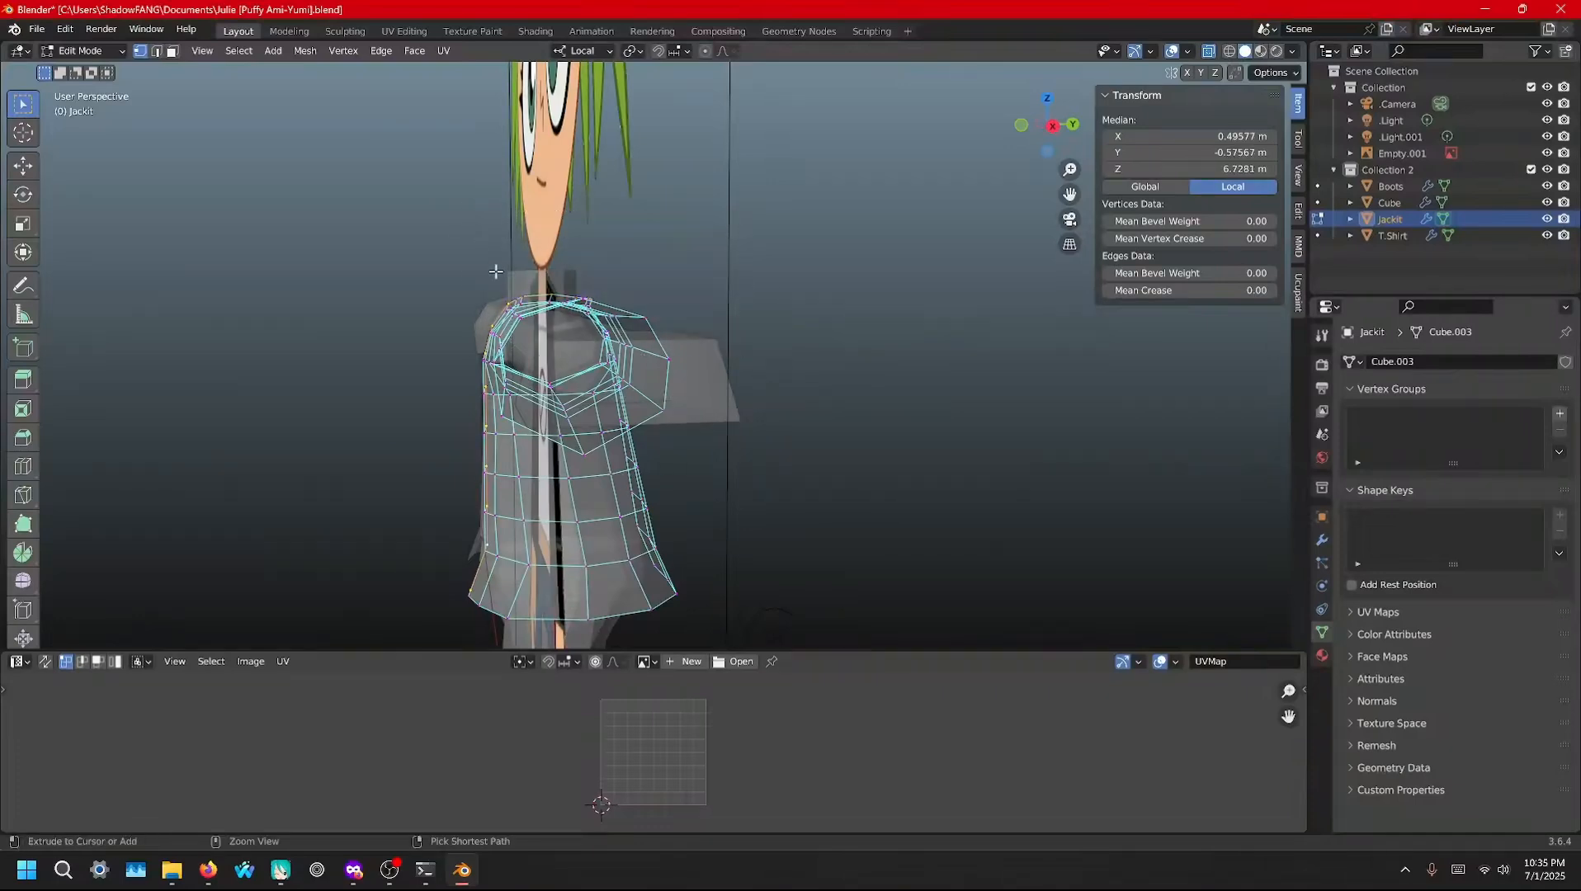
middle_click_drag(598, 272, 599, 402)
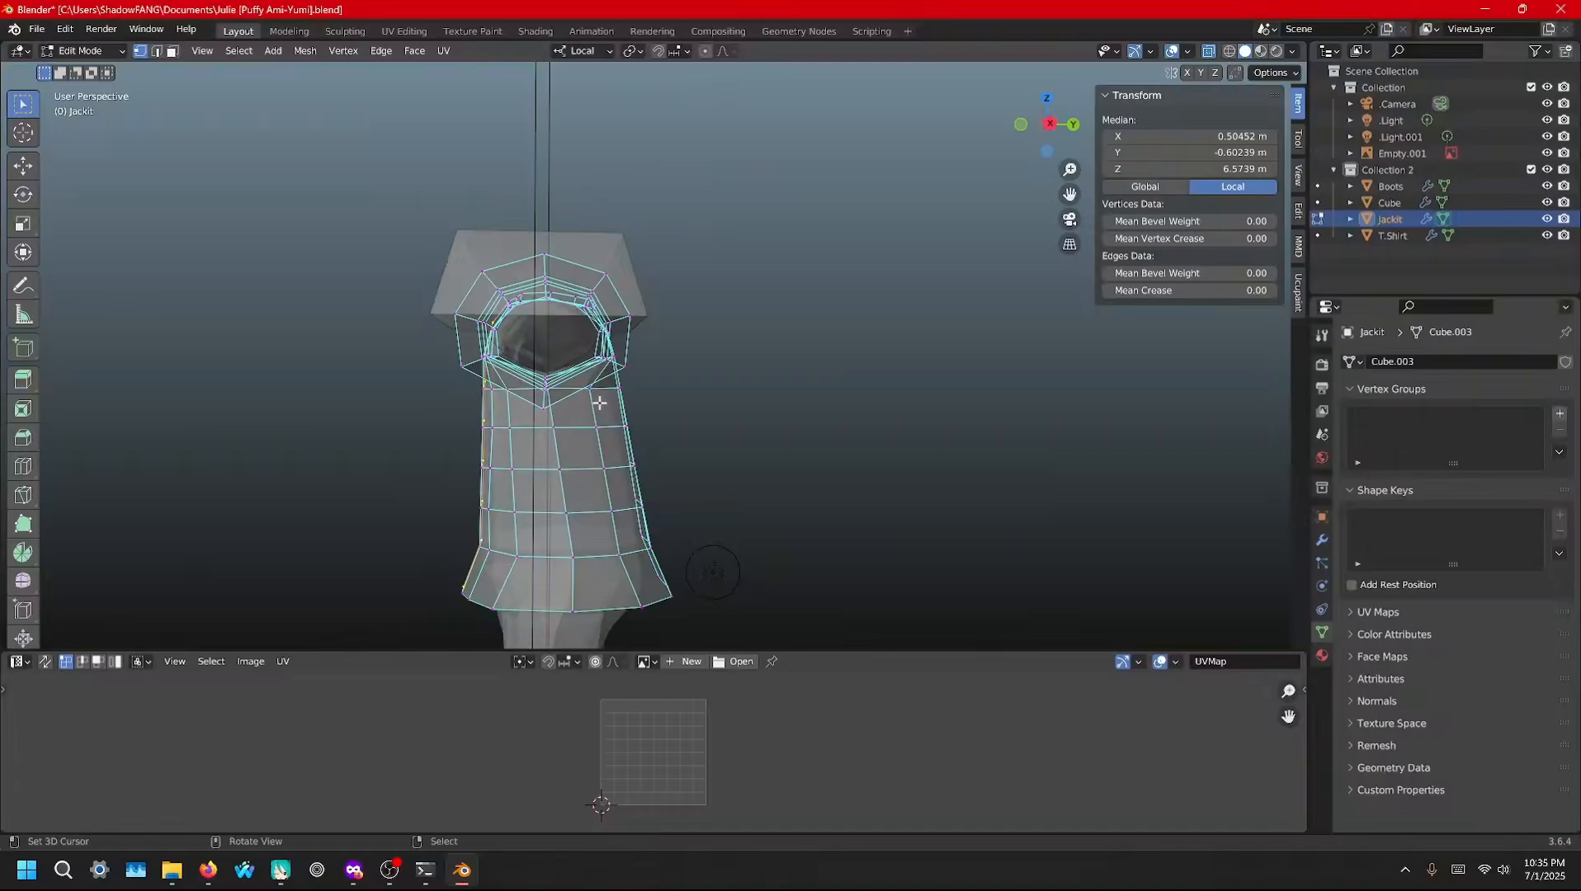
key("g")
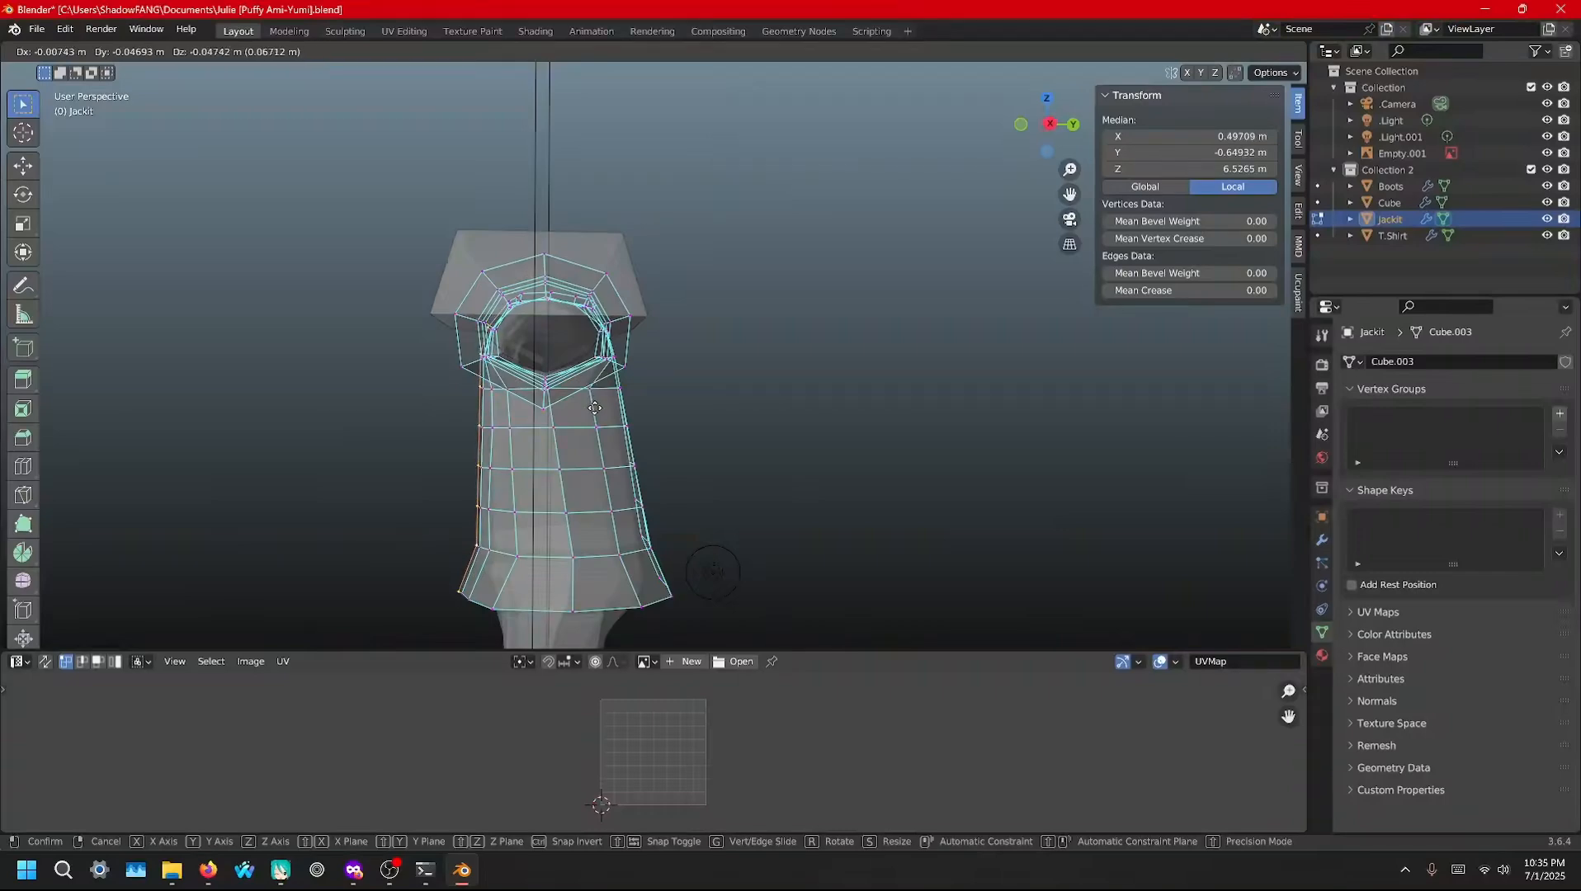
left_click(594, 407)
middle_click_drag(462, 408, 663, 365)
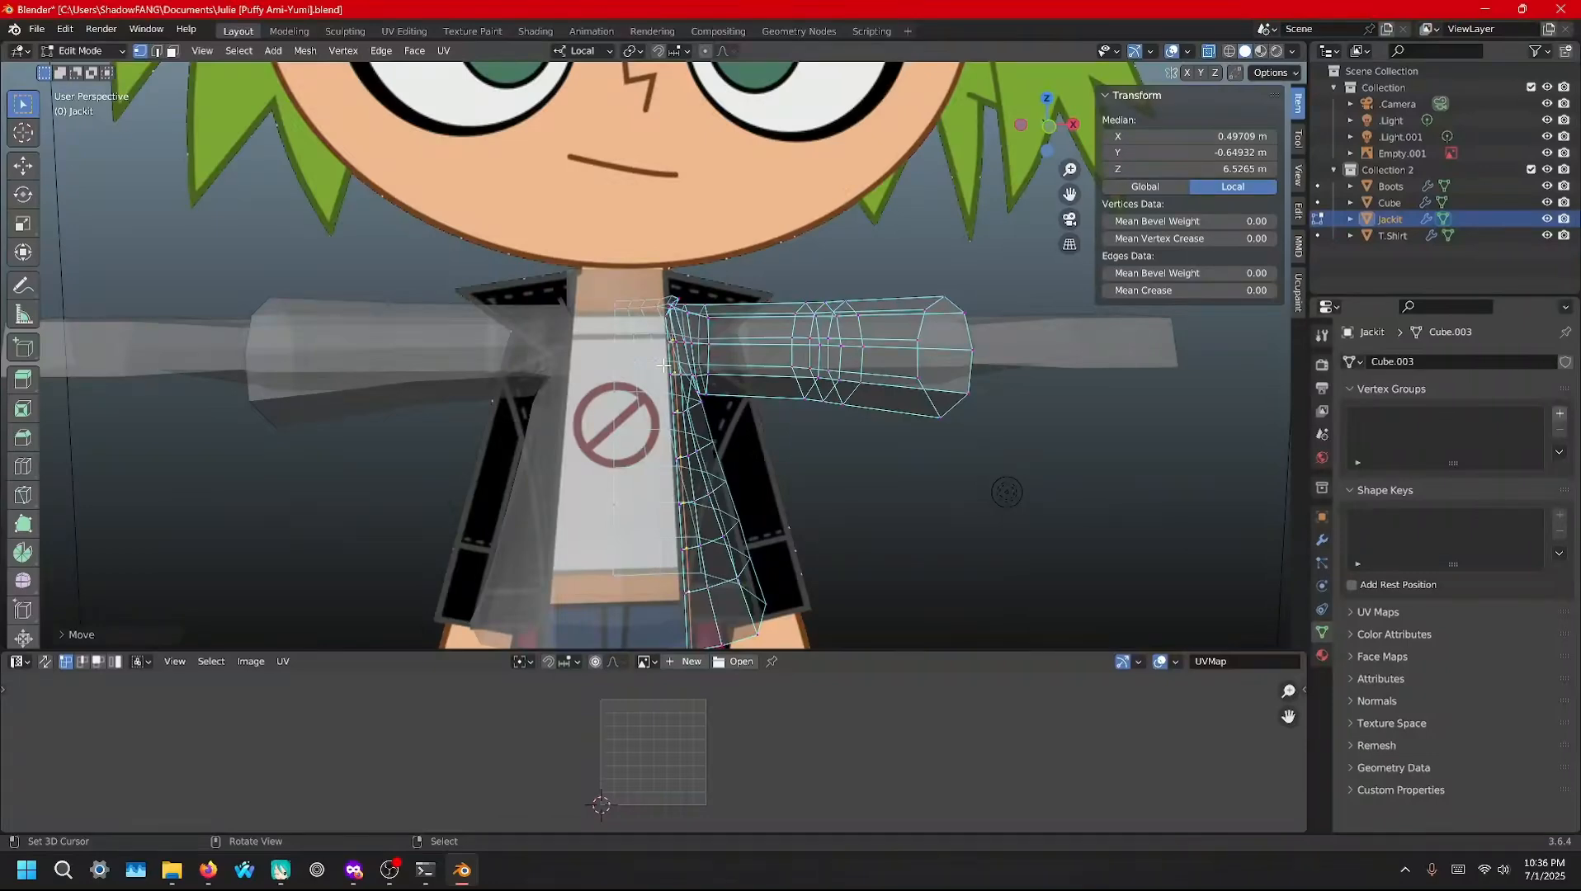
Select the new outer edge loop along the neckline and front opening and extrude it about 0.08 m upward
left_click(665, 295, "alt")
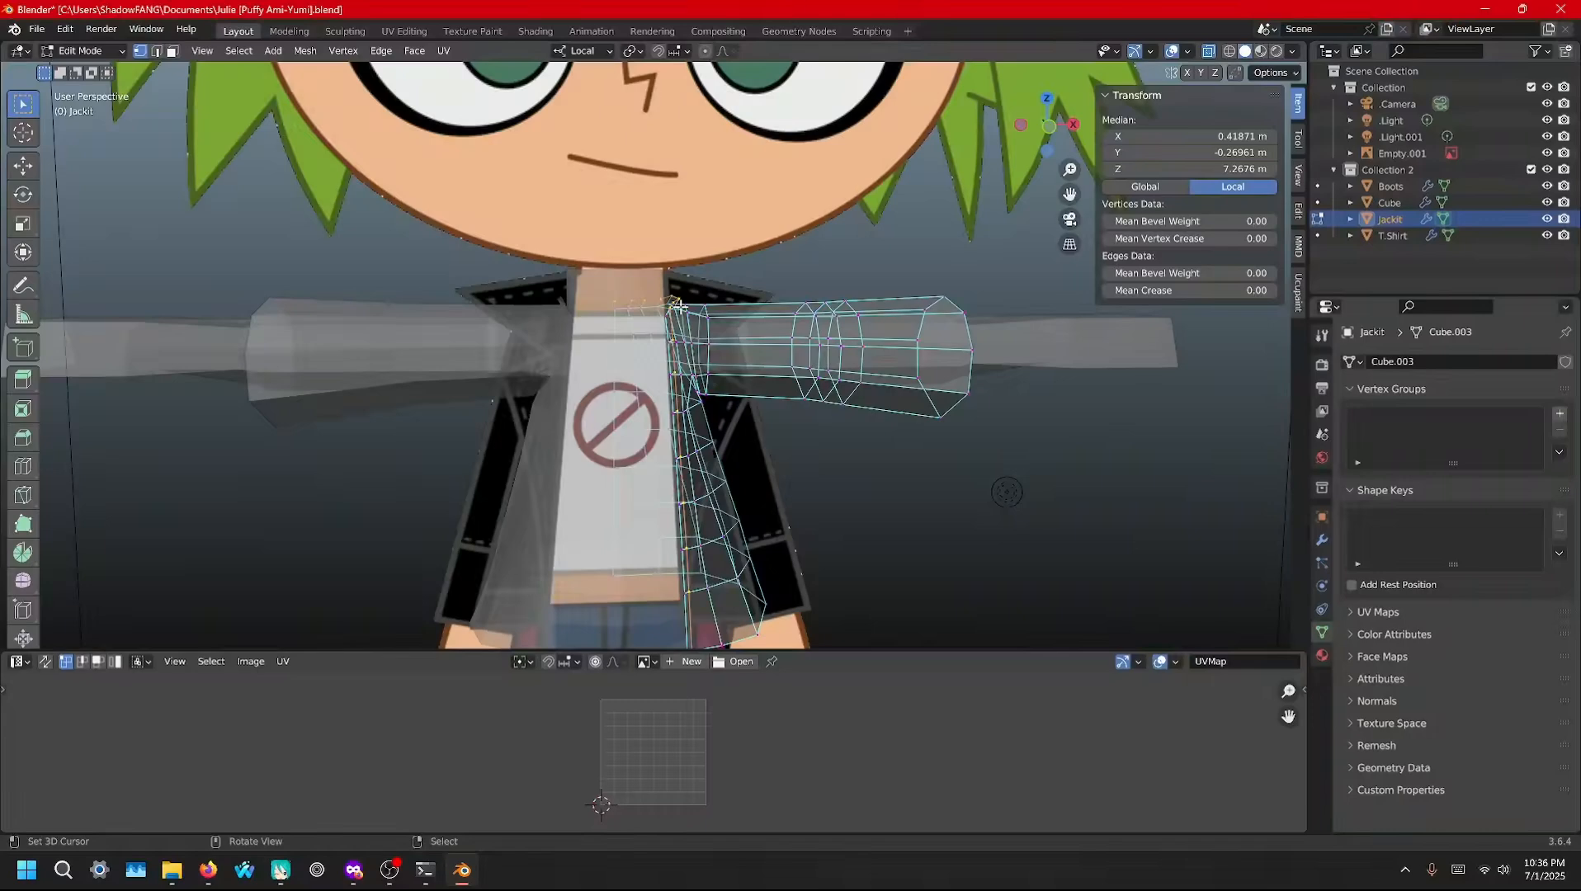
key("g")
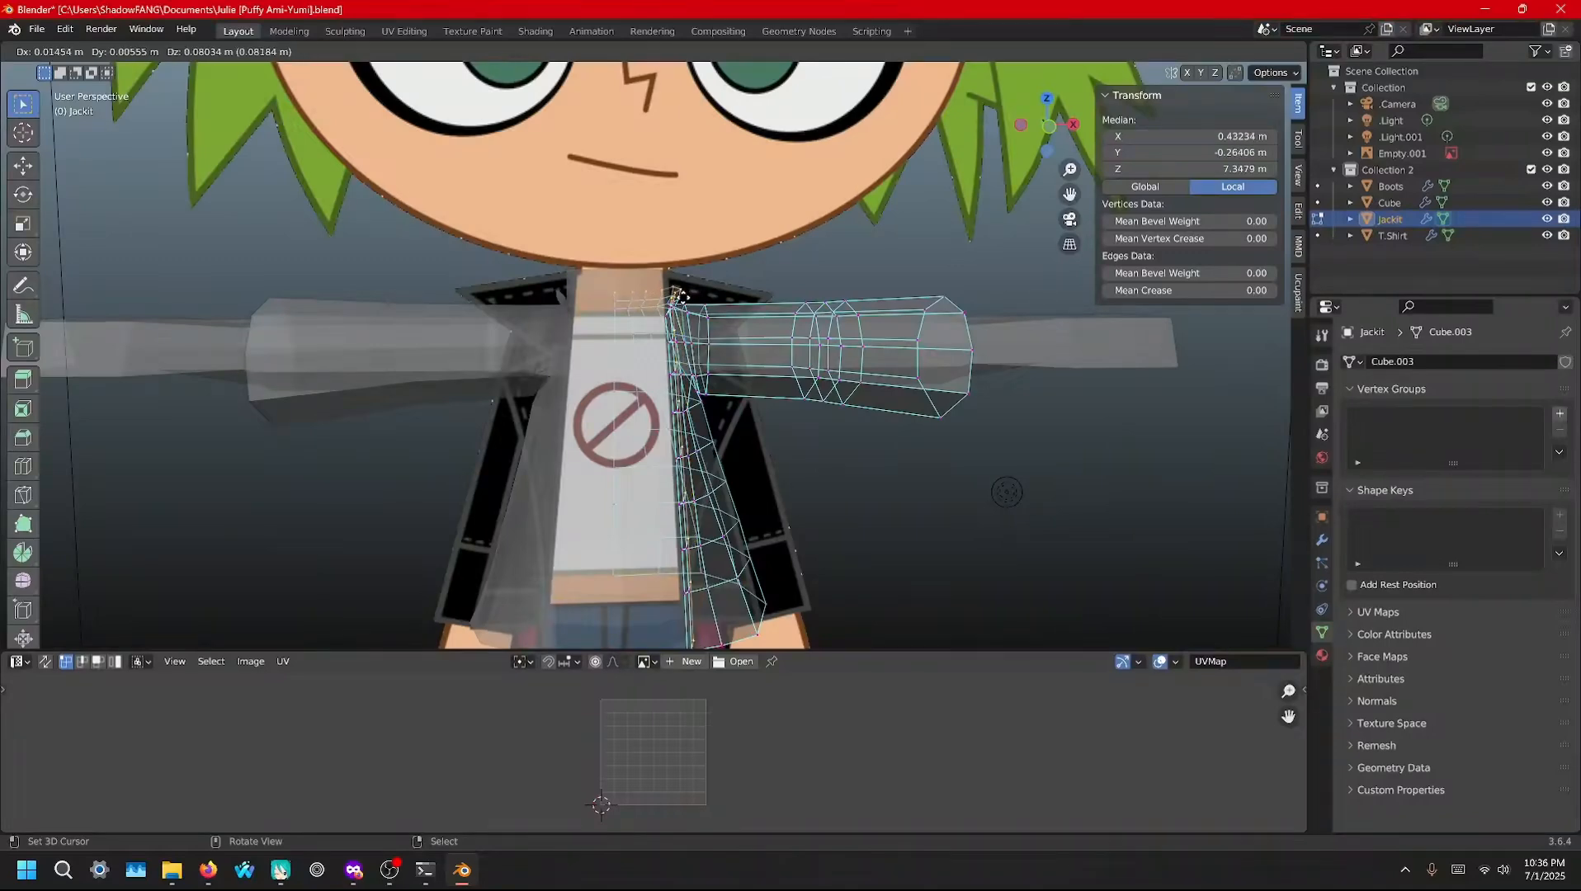
left_click(682, 295)
Deselect the neckline part of the extruded loop and move the remaining front edge about 0.12 m outward along X
middle_click_drag(899, 346, 756, 352)
left_click_drag(701, 334, 509, 254, "ctrl")
middle_click_drag(601, 386, 755, 369)
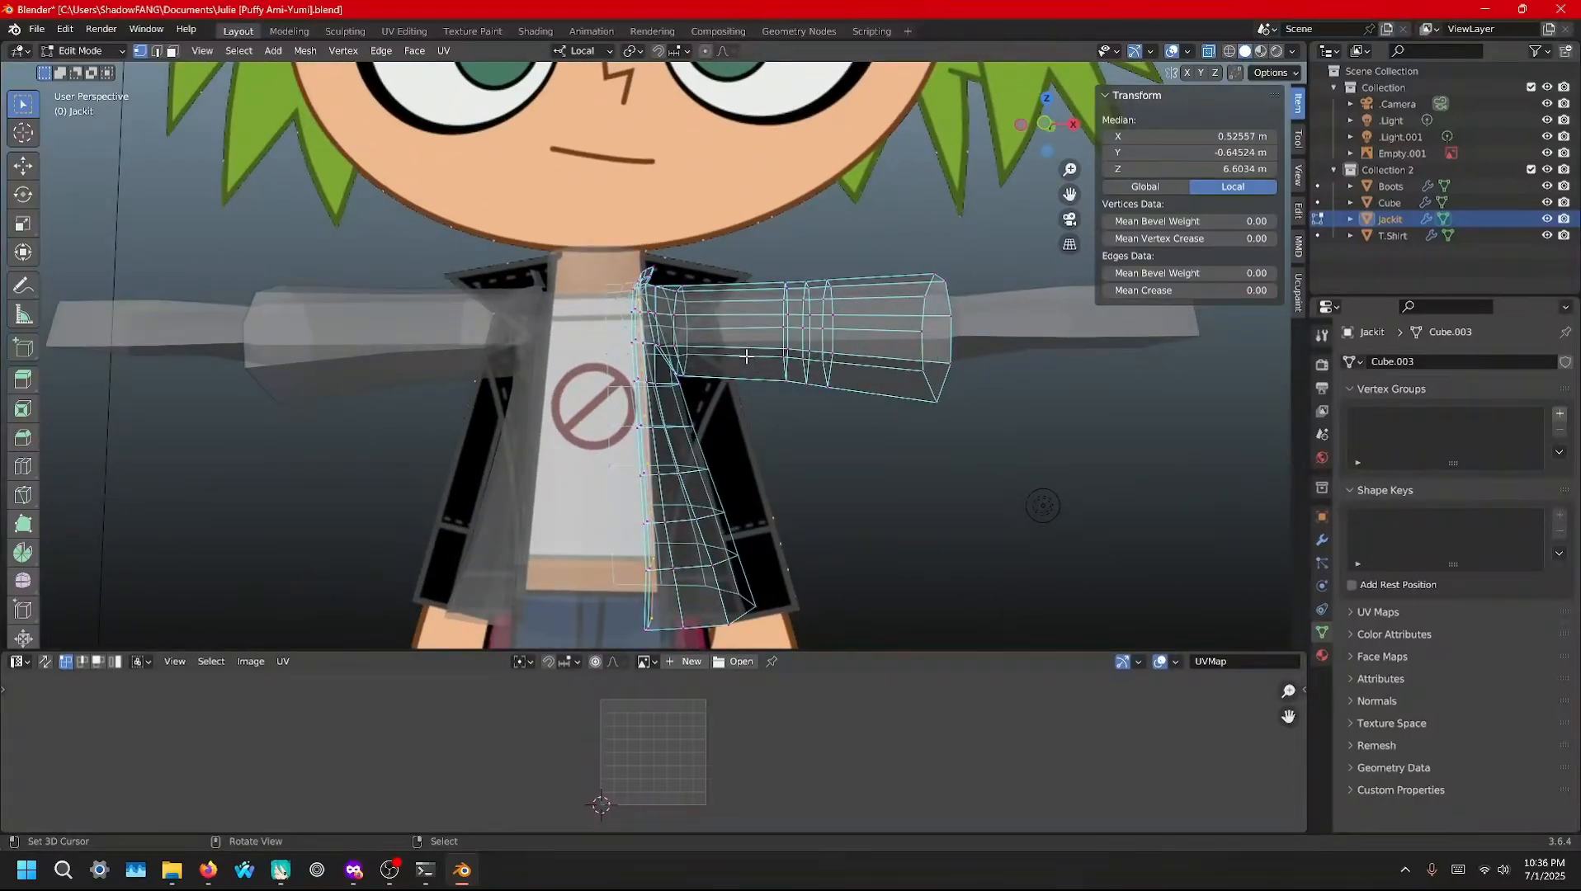
key("g")
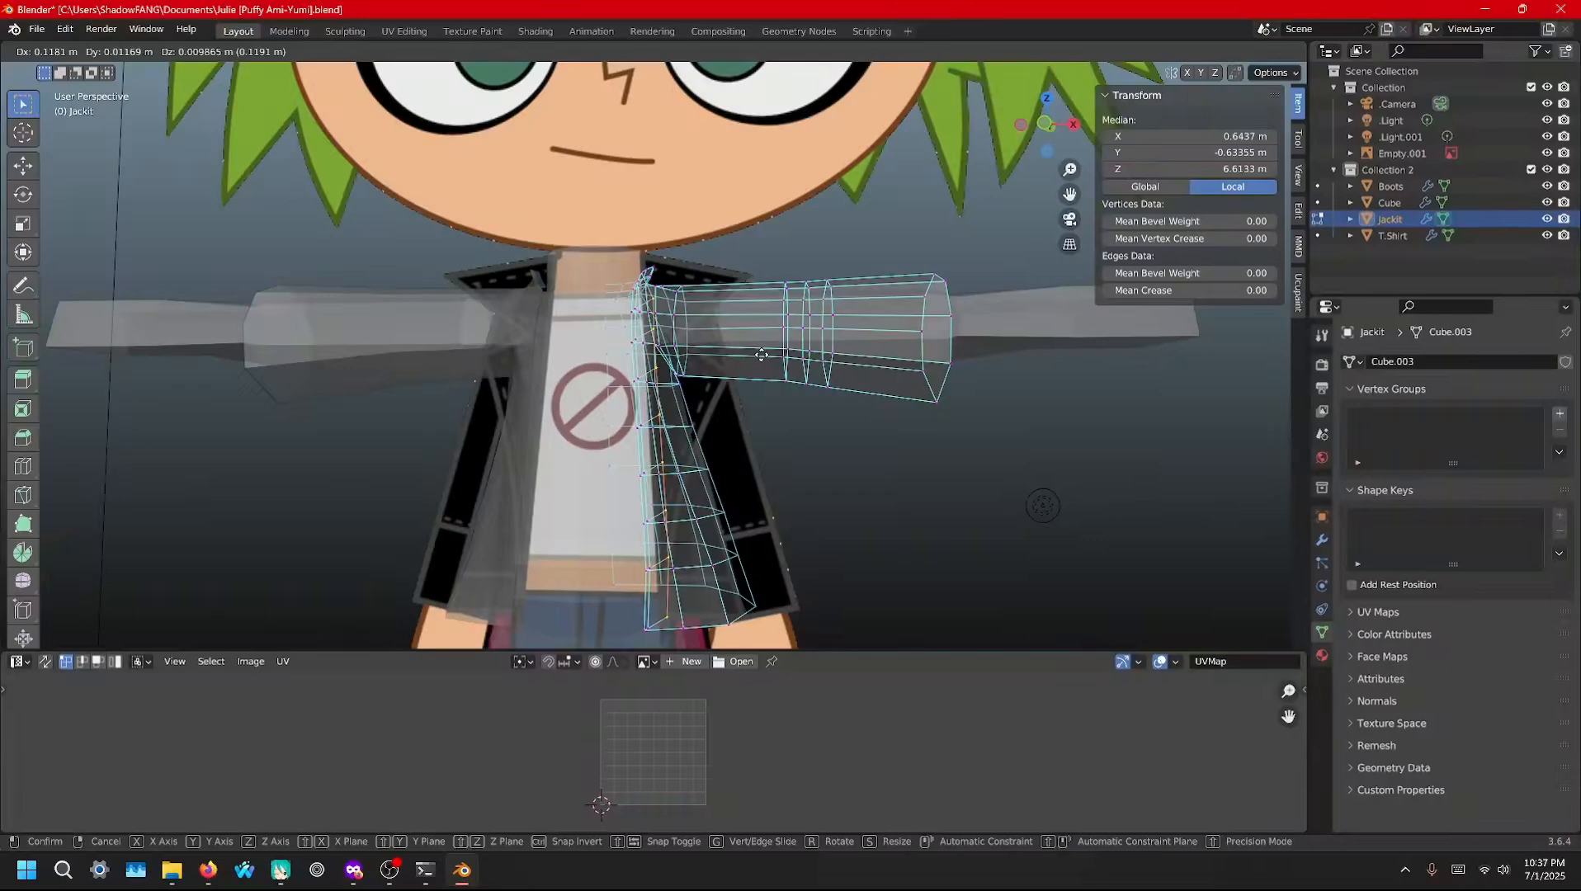
left_click(761, 355)
mouse_move(761, 355)
middle_mouse_down()
mouse_move(611, 347)
mouse_move(747, 379)
middle_mouse_up()
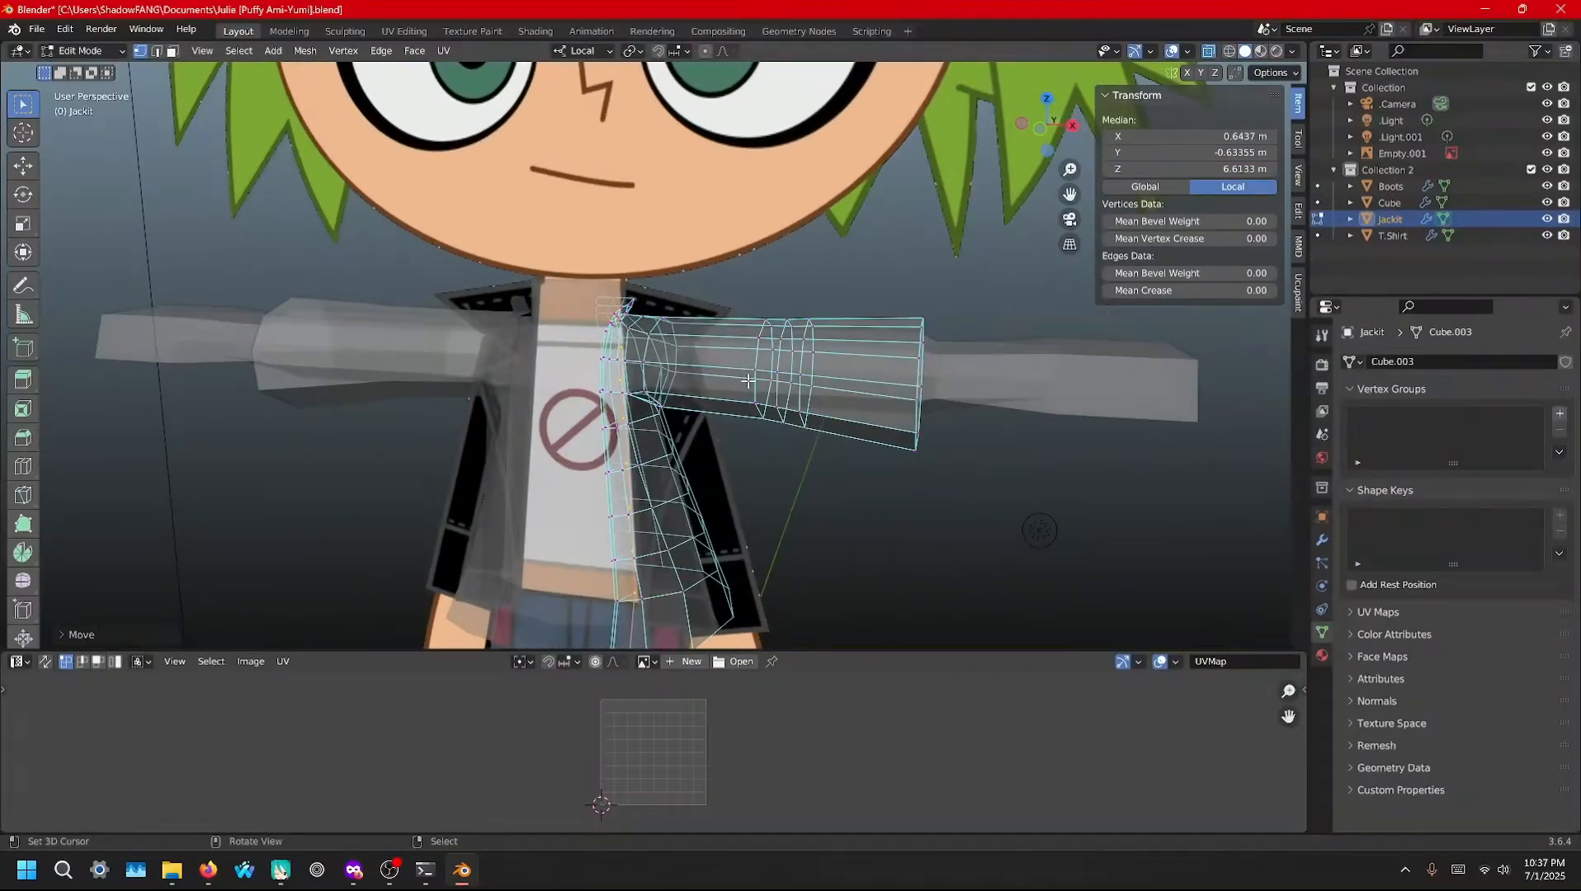
Turn off X-ray, pull the collar's front corner vertex out to about X 1.28, Z 8.07 m, and reposition its neighbour to match the reference
key("alt+z")
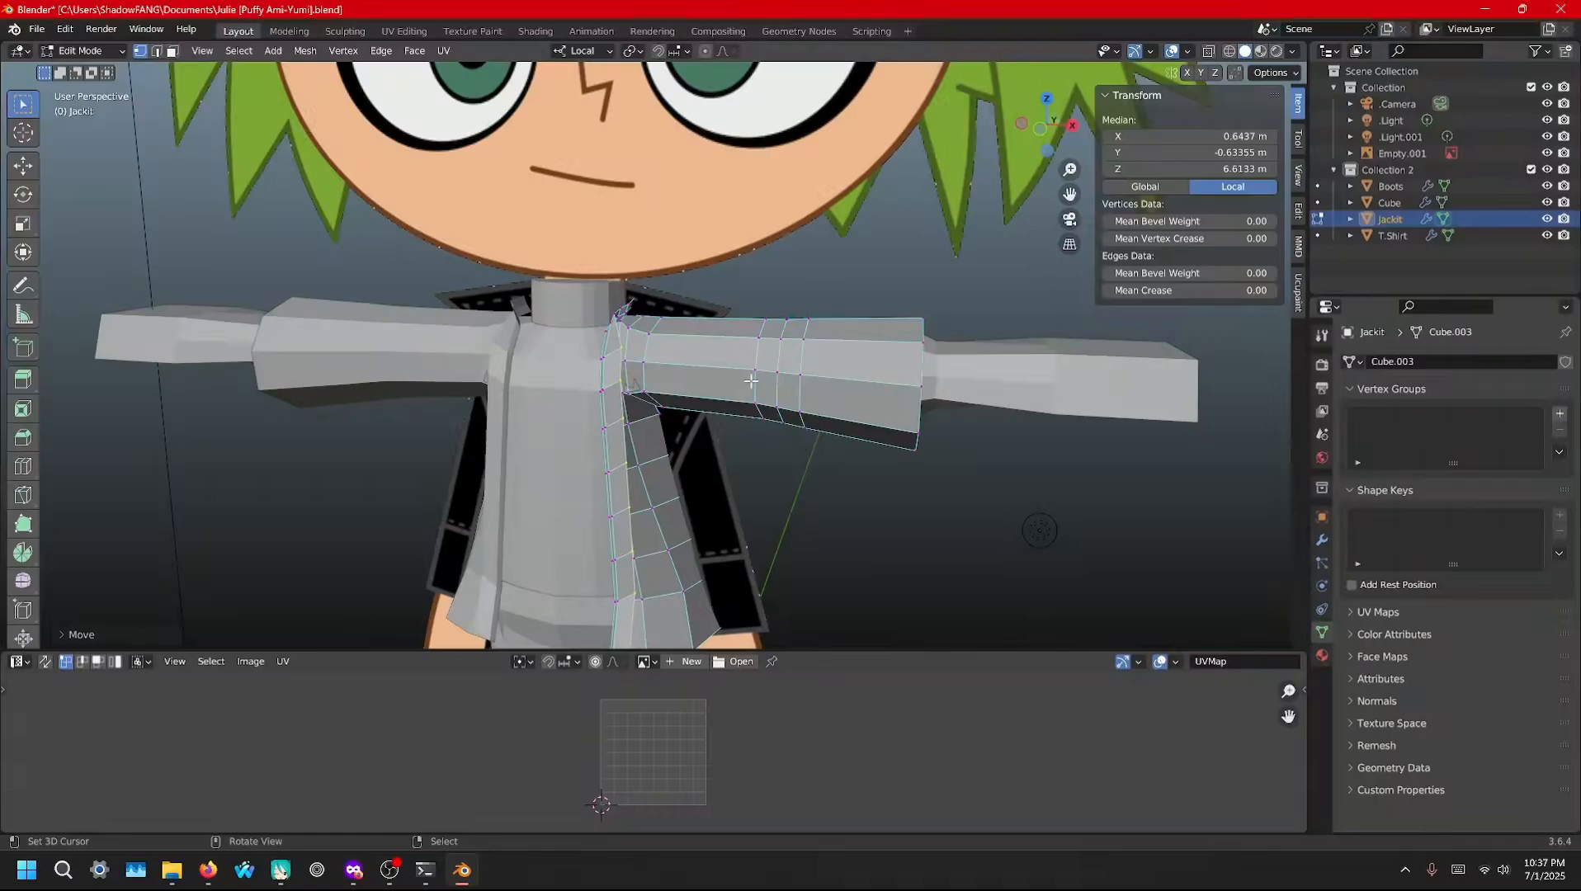
middle_click_drag(751, 380, 732, 353)
scroll(730, 351, "up", 4)
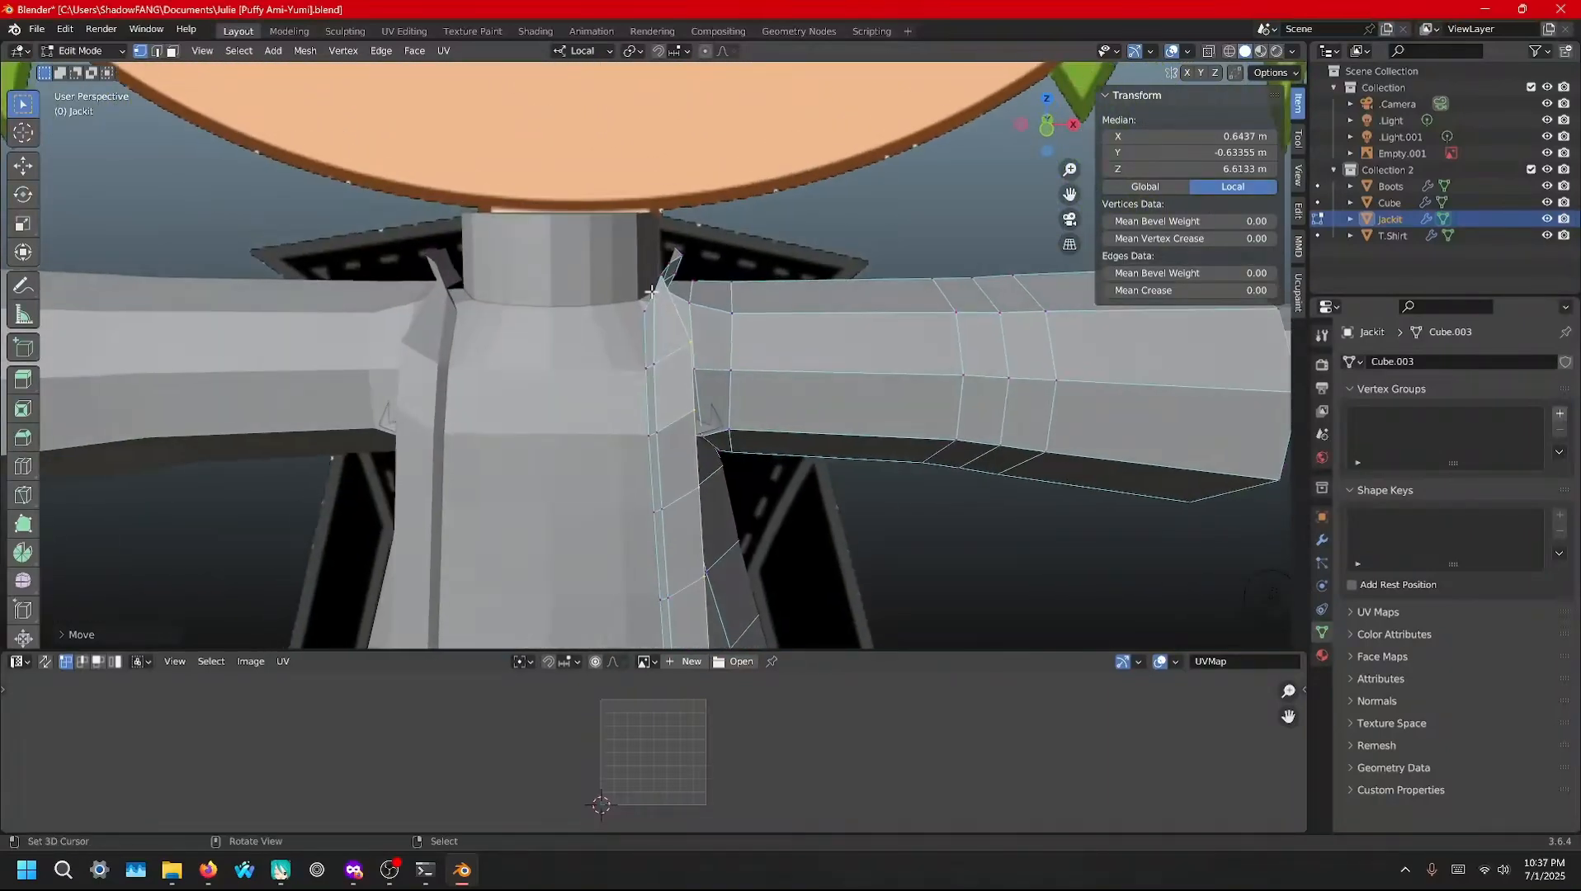
left_click(666, 265)
key("g")
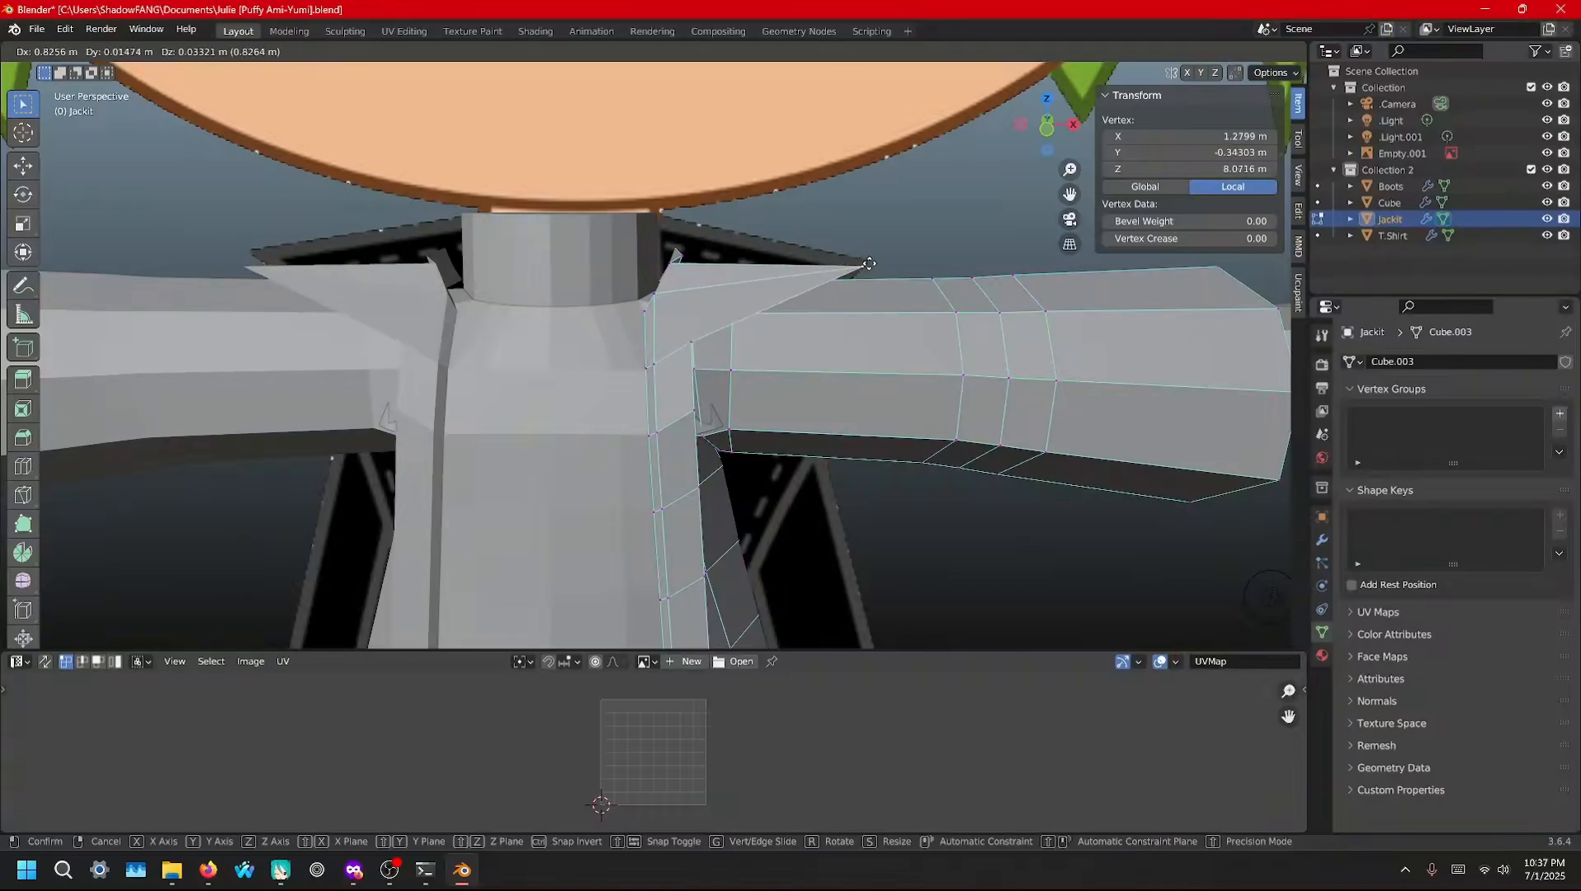
left_click(739, 231)
Move the next vertex along the collar's top rim to about X 0.607, Z 8.229 m
left_click(685, 252)
key("g")
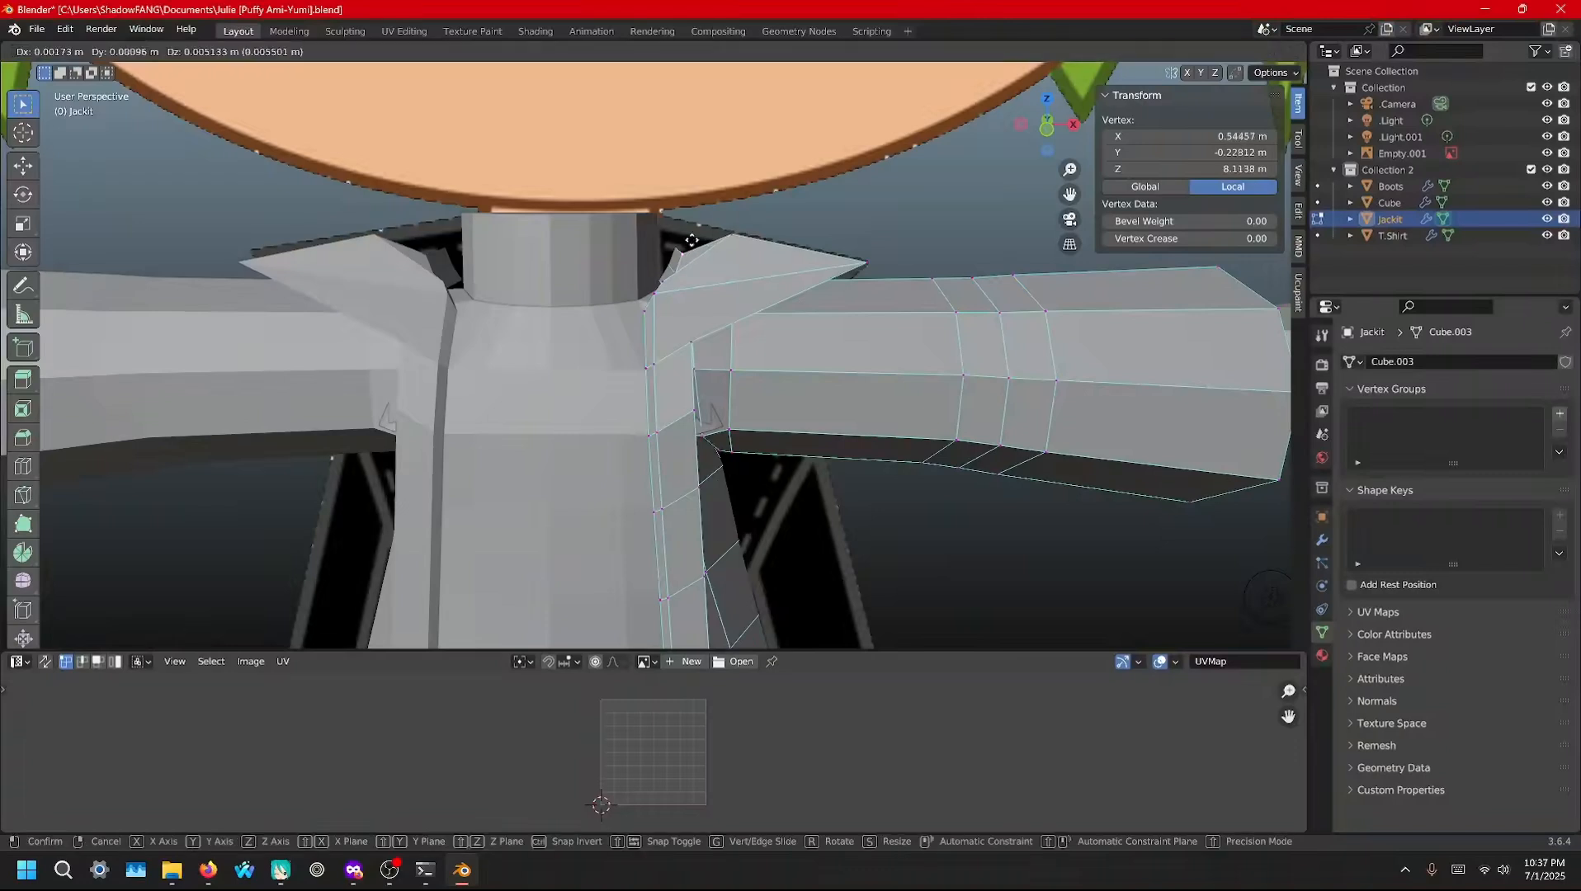
left_click(671, 247)
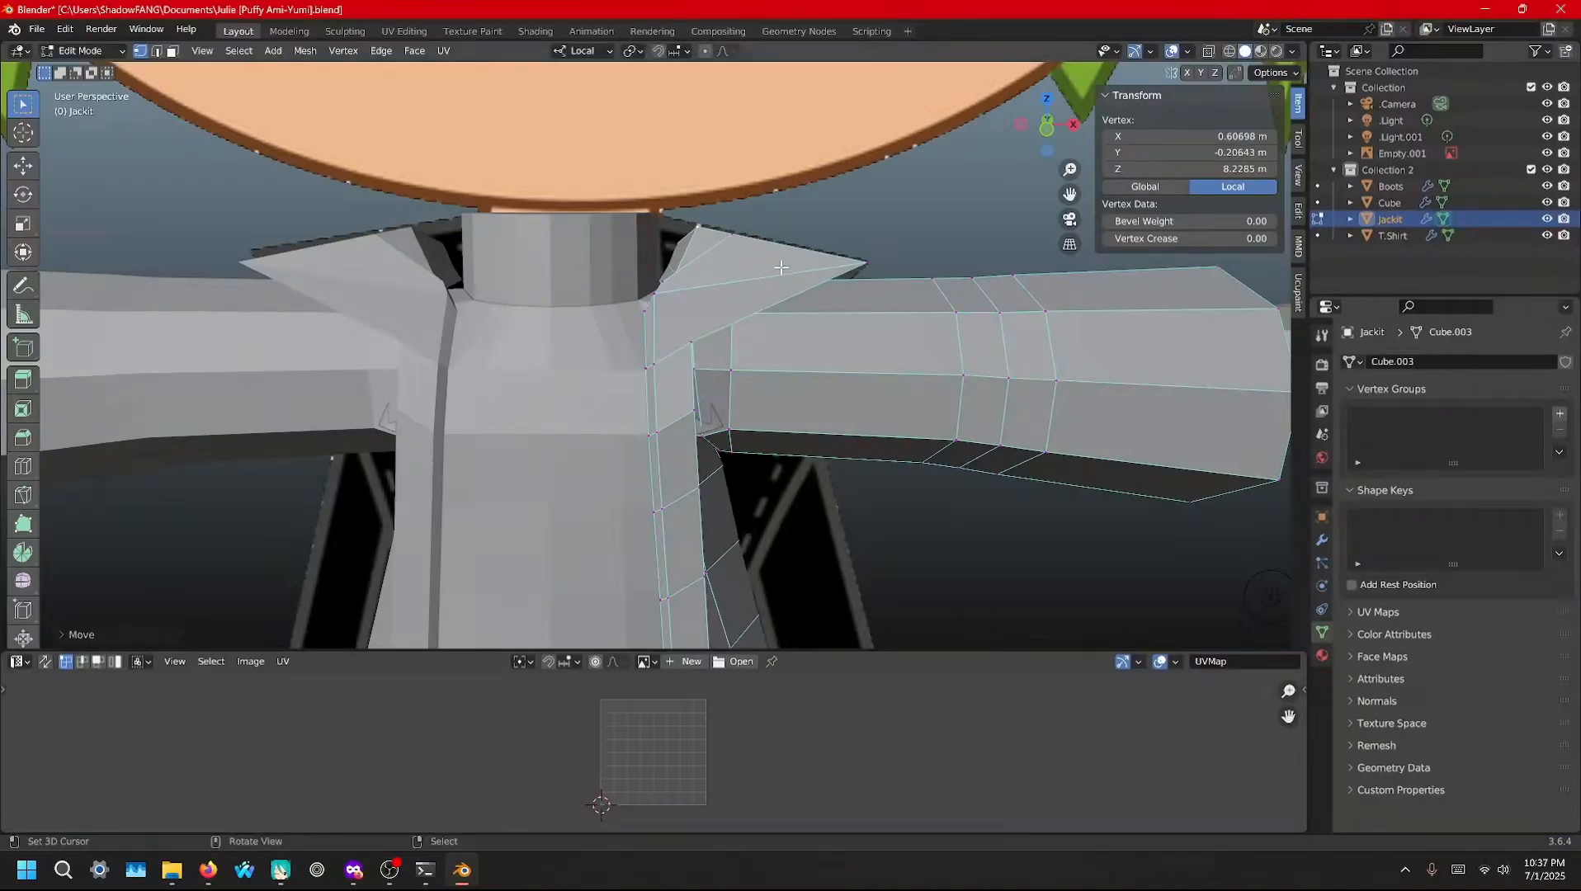
key("ctrl+z")
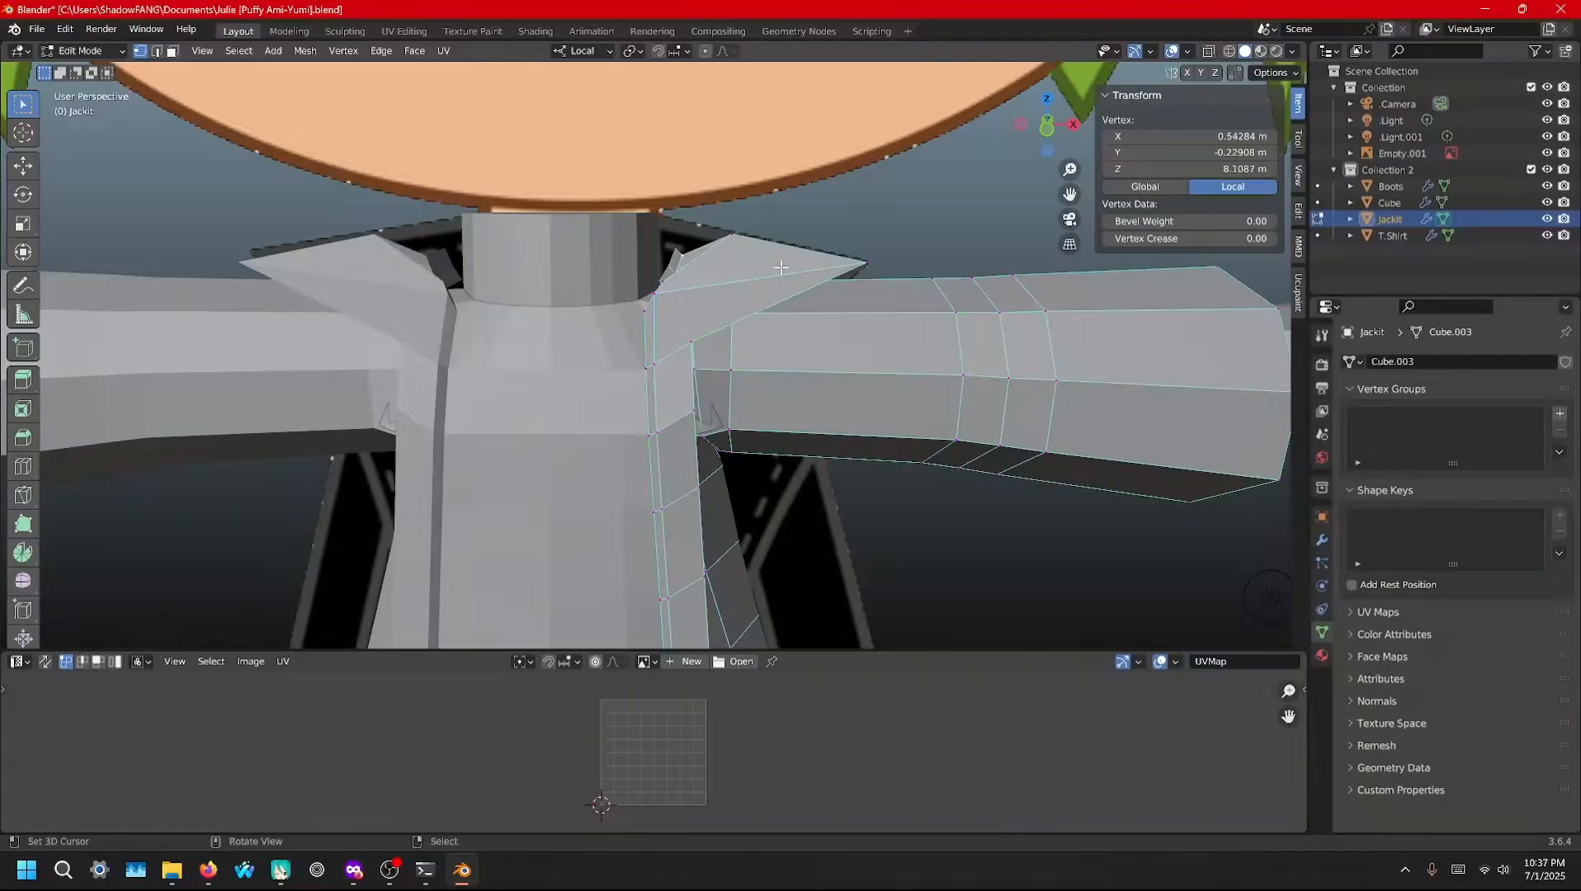
Turn X-ray on and raise the remaining top rim vertices behind the neck to a median of about Z 8.204 m
key("alt+z")
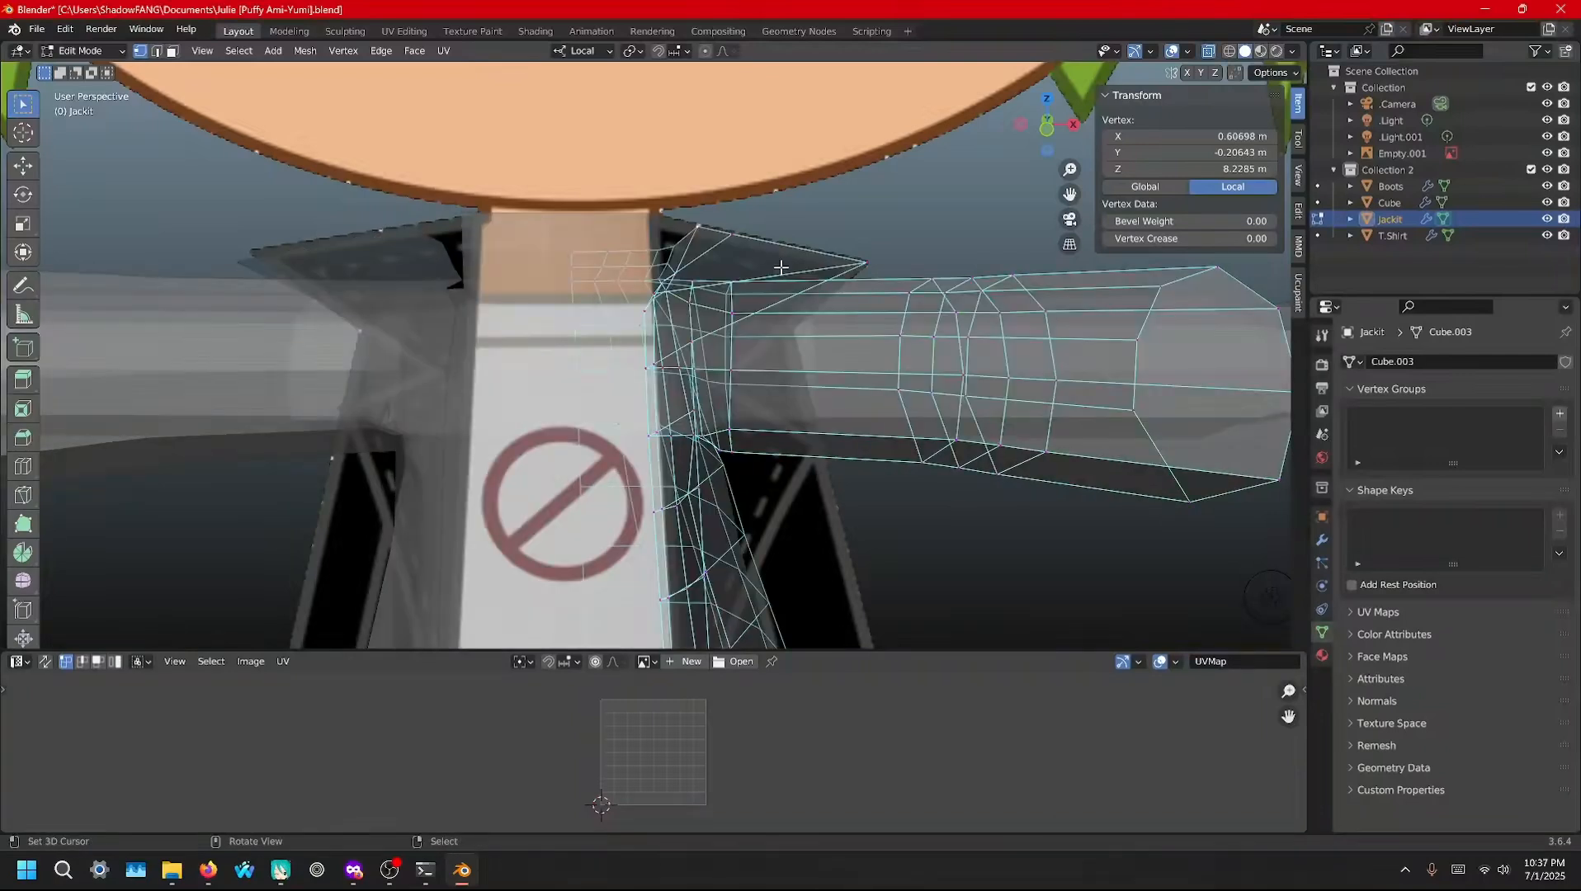
left_click(674, 248)
left_click_drag(523, 232, 678, 256)
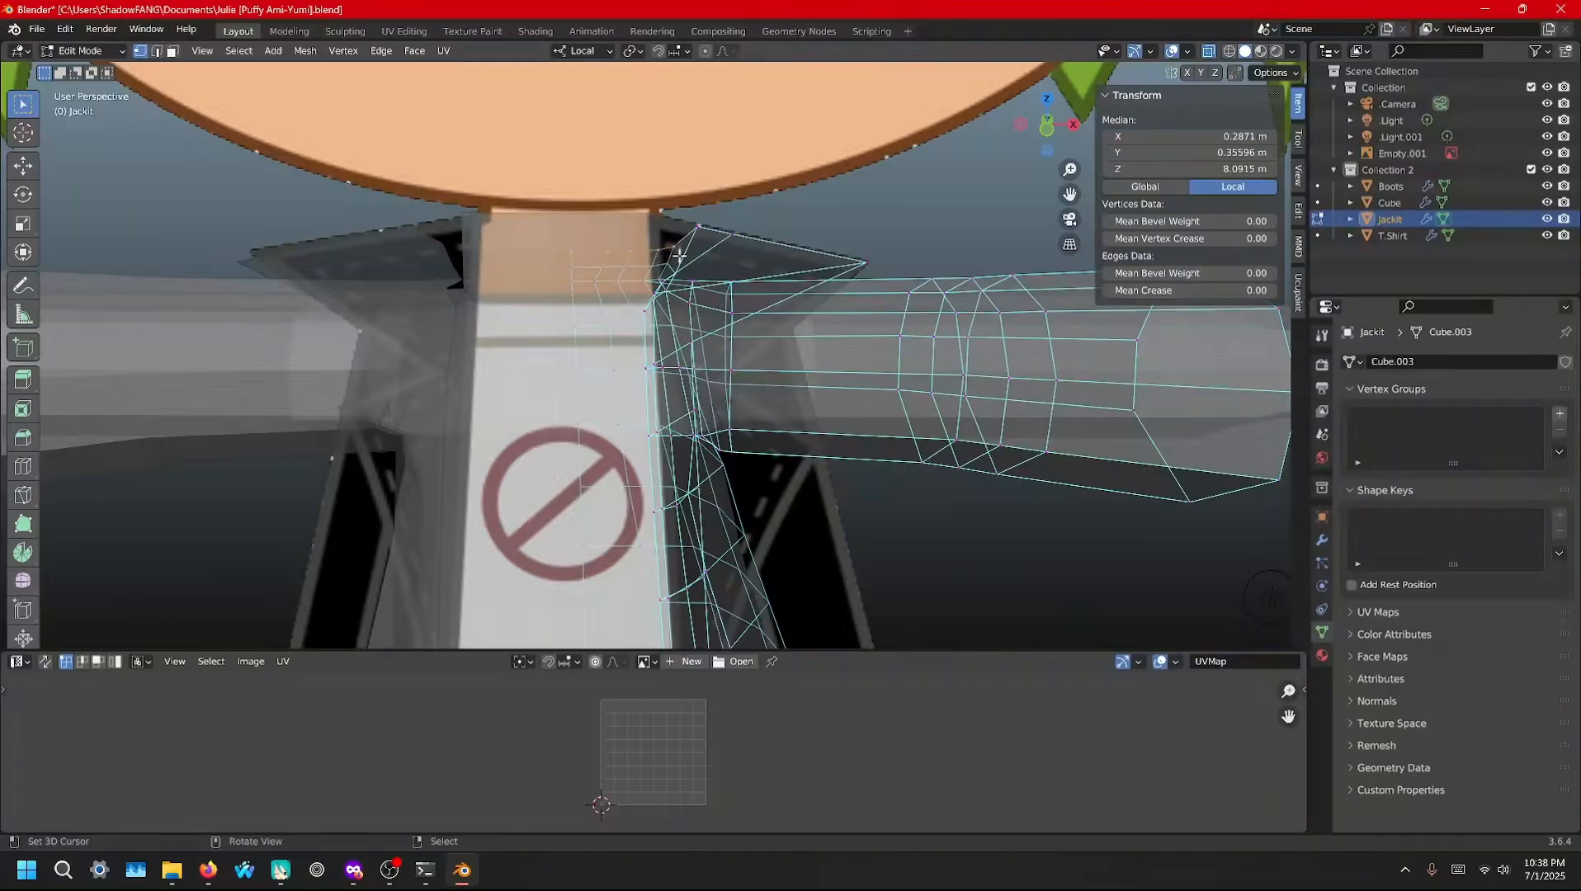
key("g")
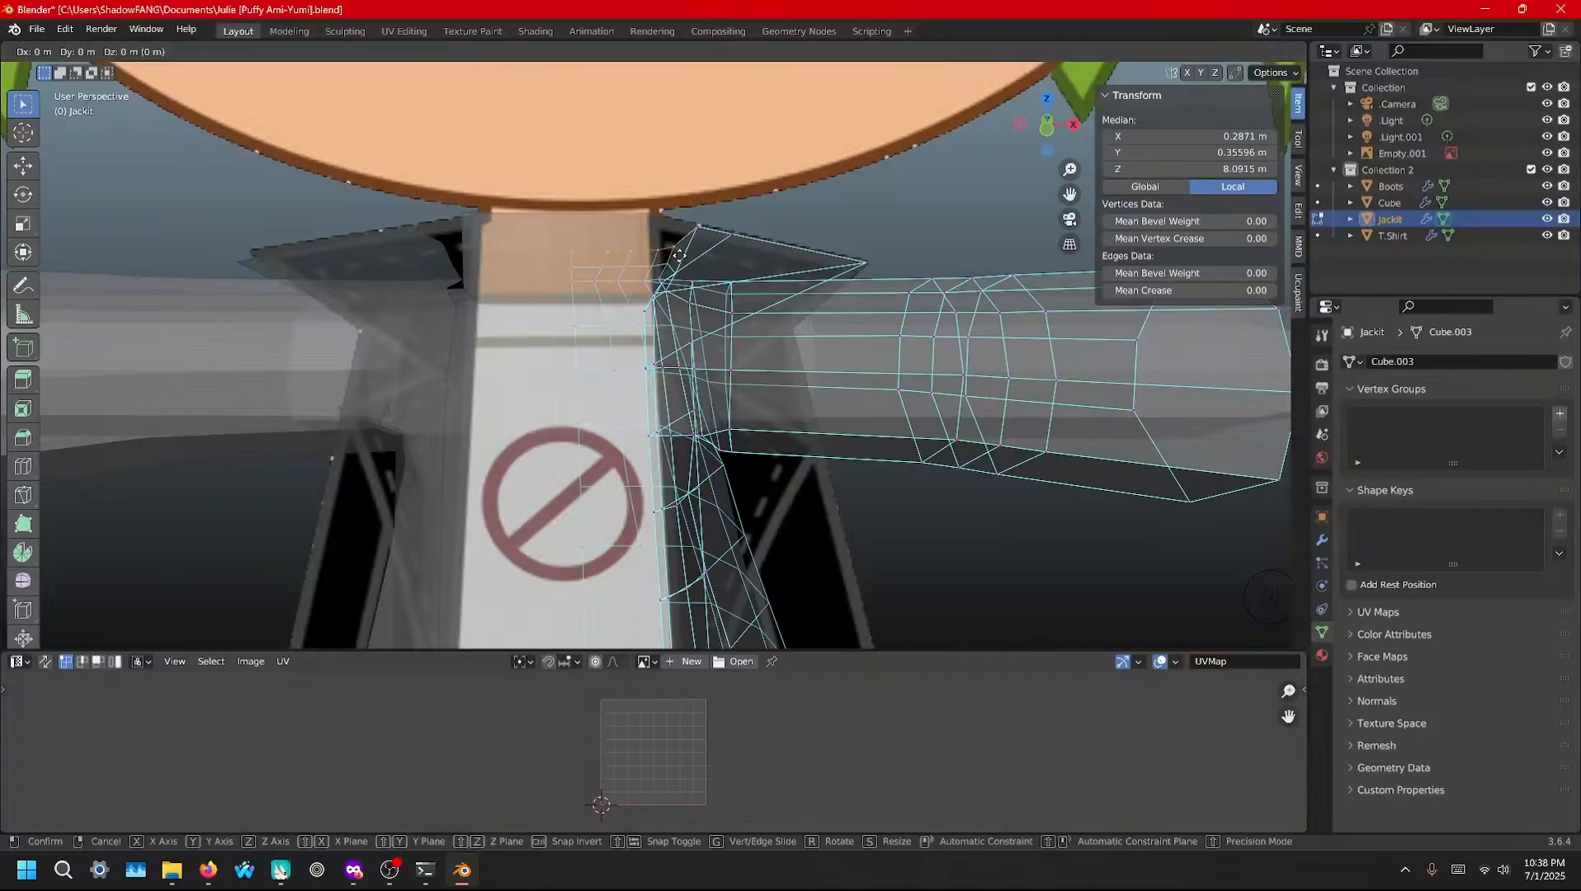
left_click(682, 232)
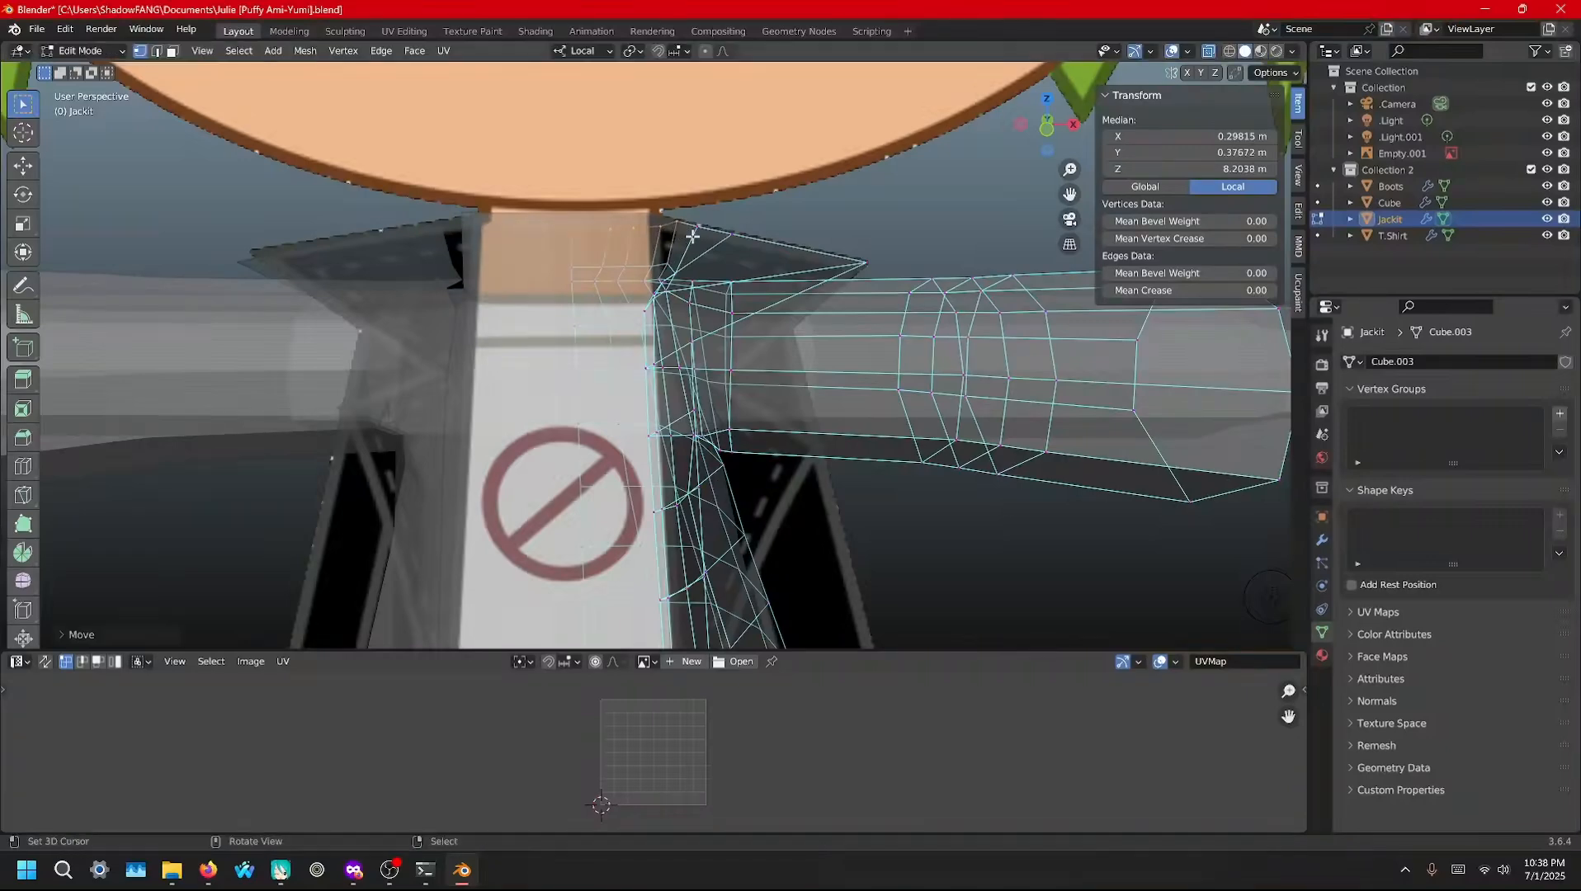
Deselect the outermost of the raised rim vertices and lift the others to a median of about Z 8.239 m
left_click_drag(686, 208, 656, 257, "ctrl")
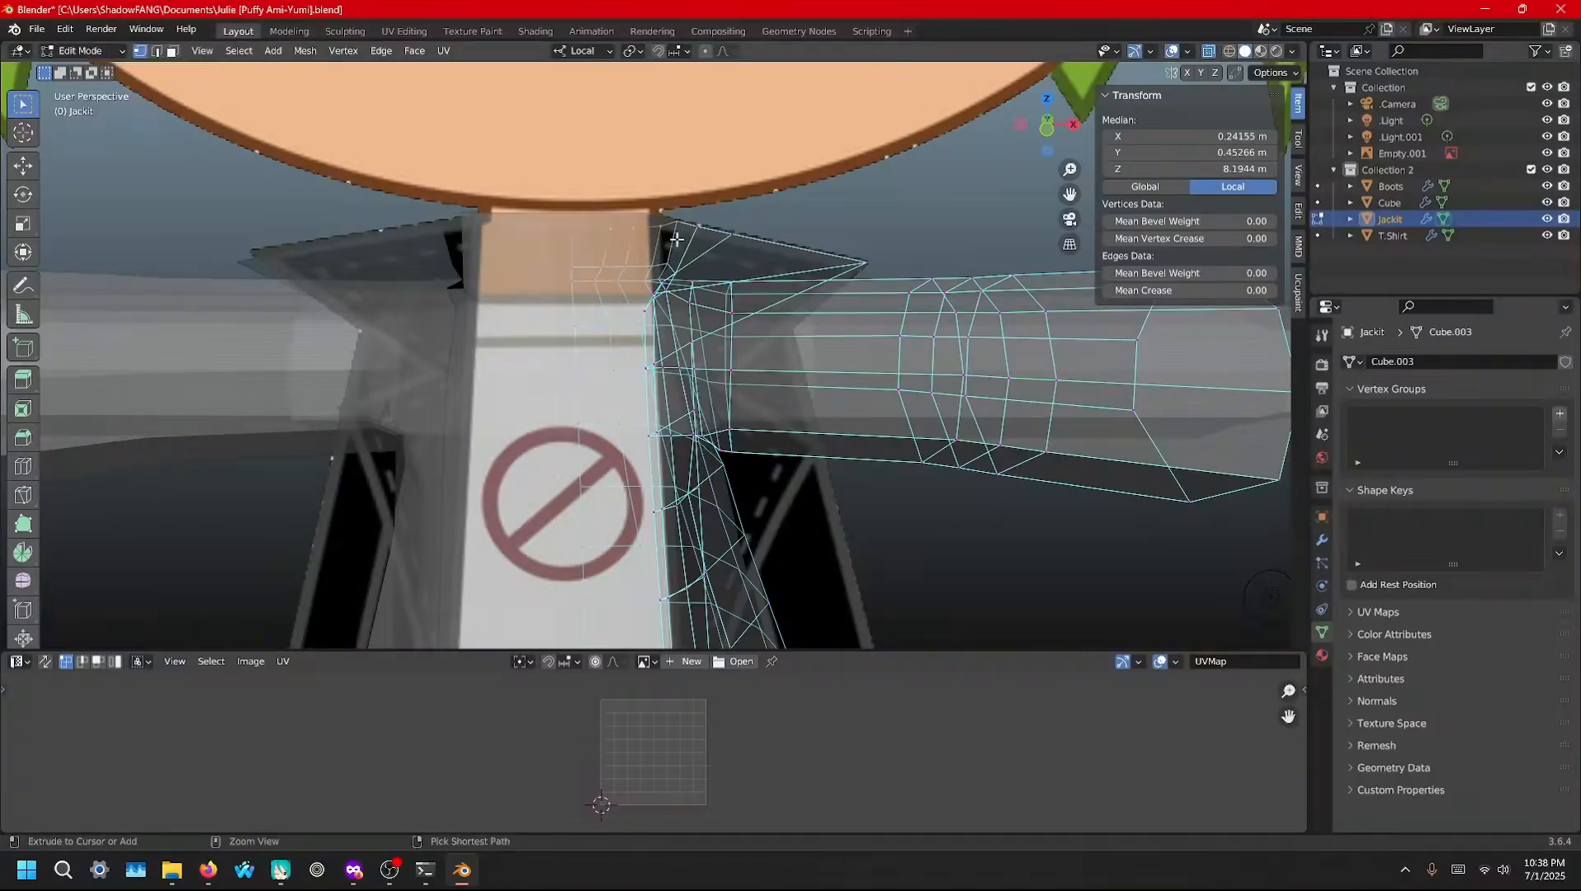
key("g")
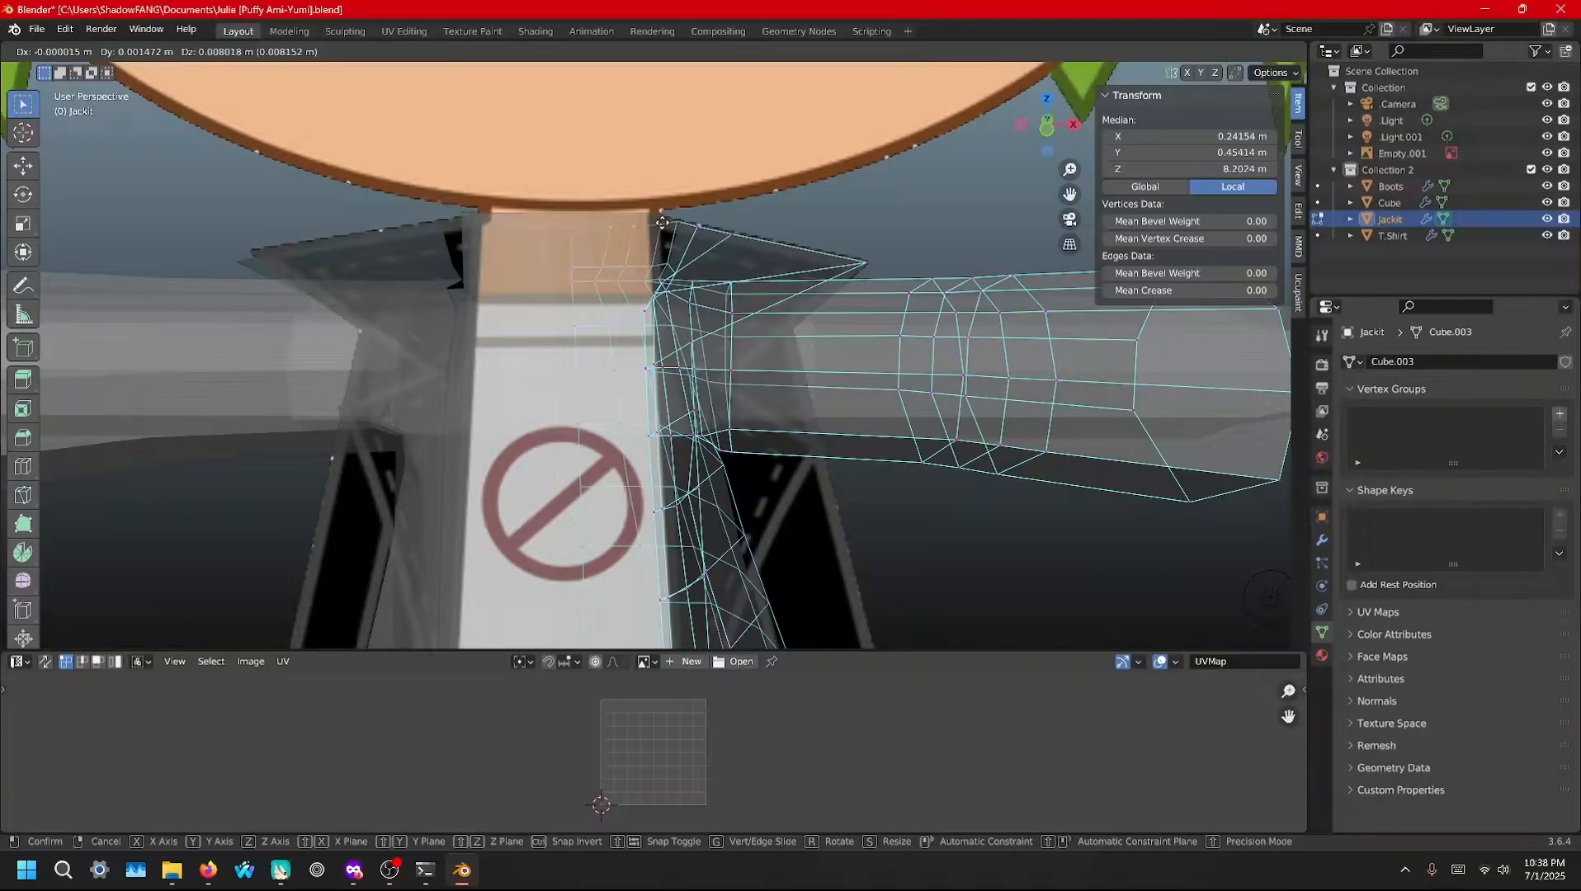
left_click(662, 215)
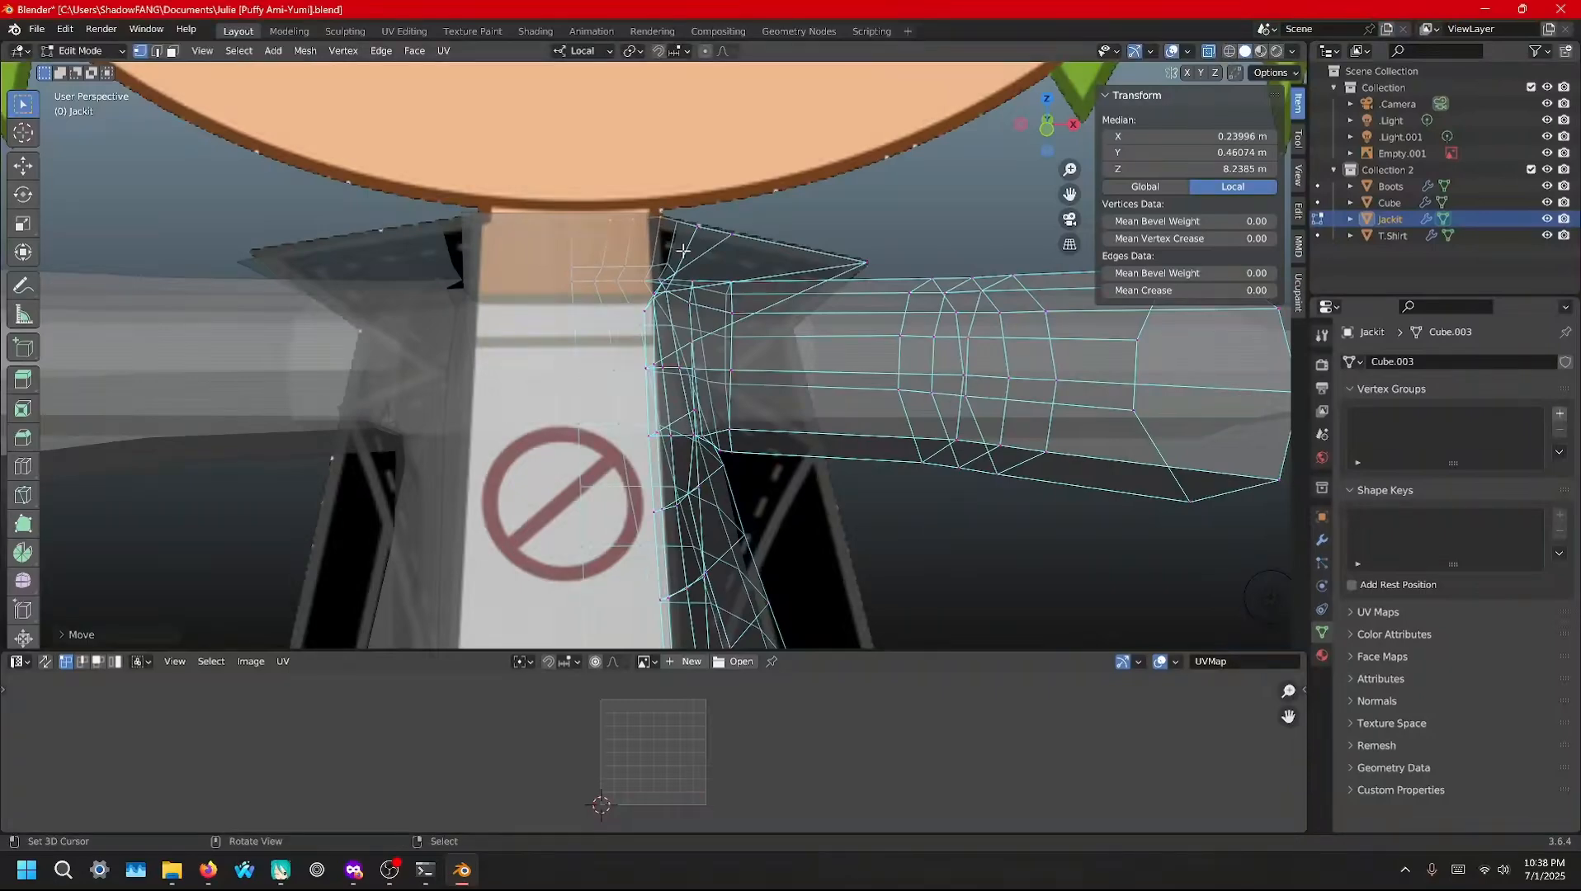
Turn on proportional editing with about 0.32 m influence and raise the collar's back rim vertices, the centre one to about Z 8.282 m
left_click_drag(684, 251, 654, 204, "ctrl")
left_click(610, 209)
key("o")
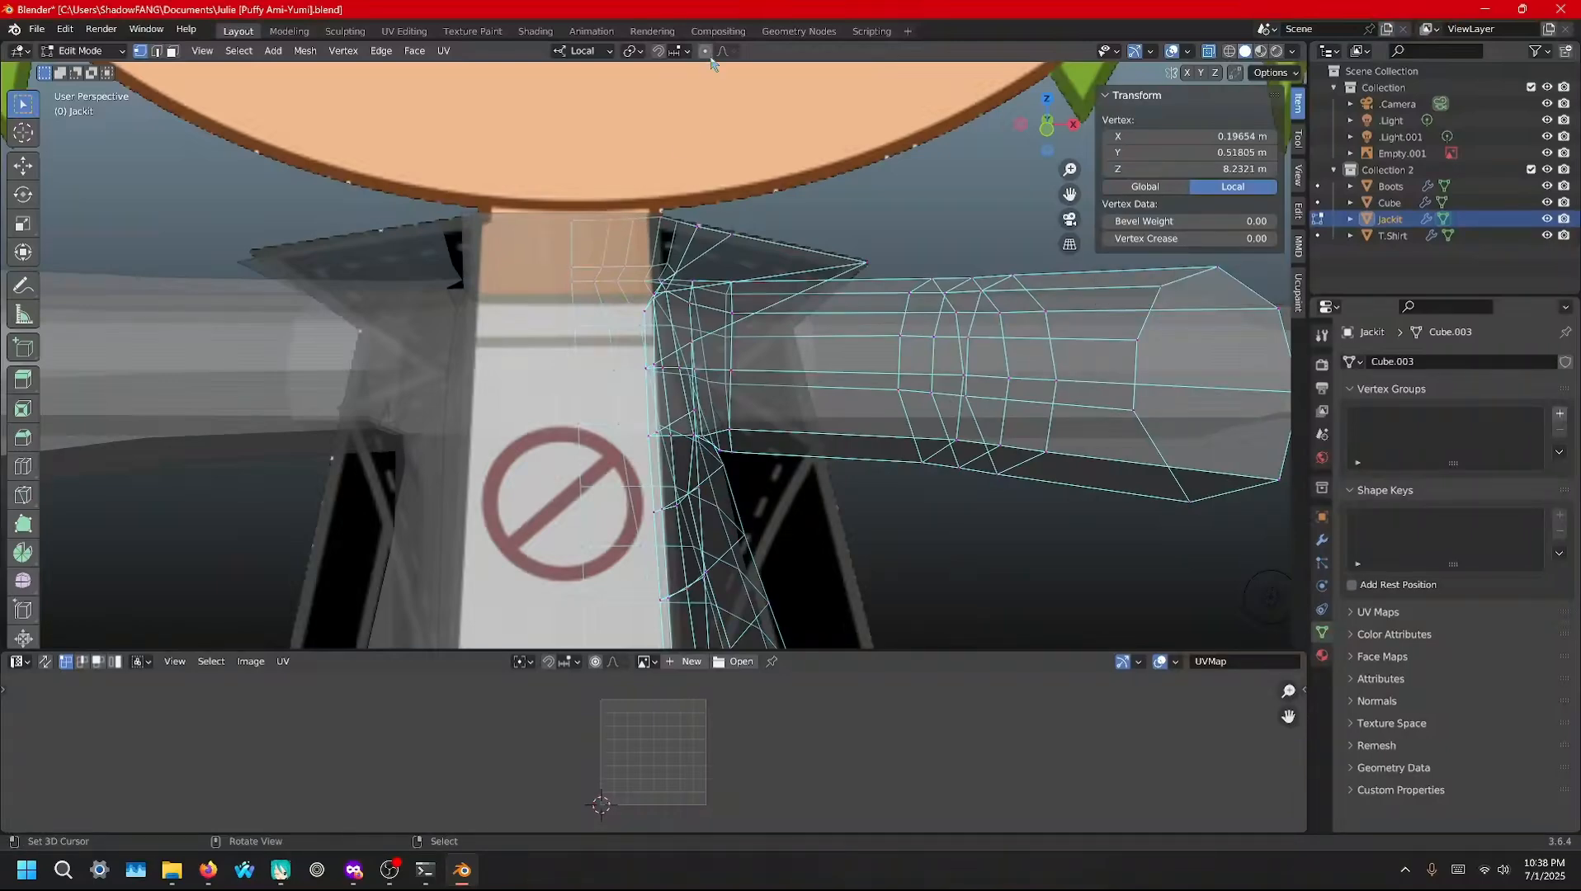
key("g")
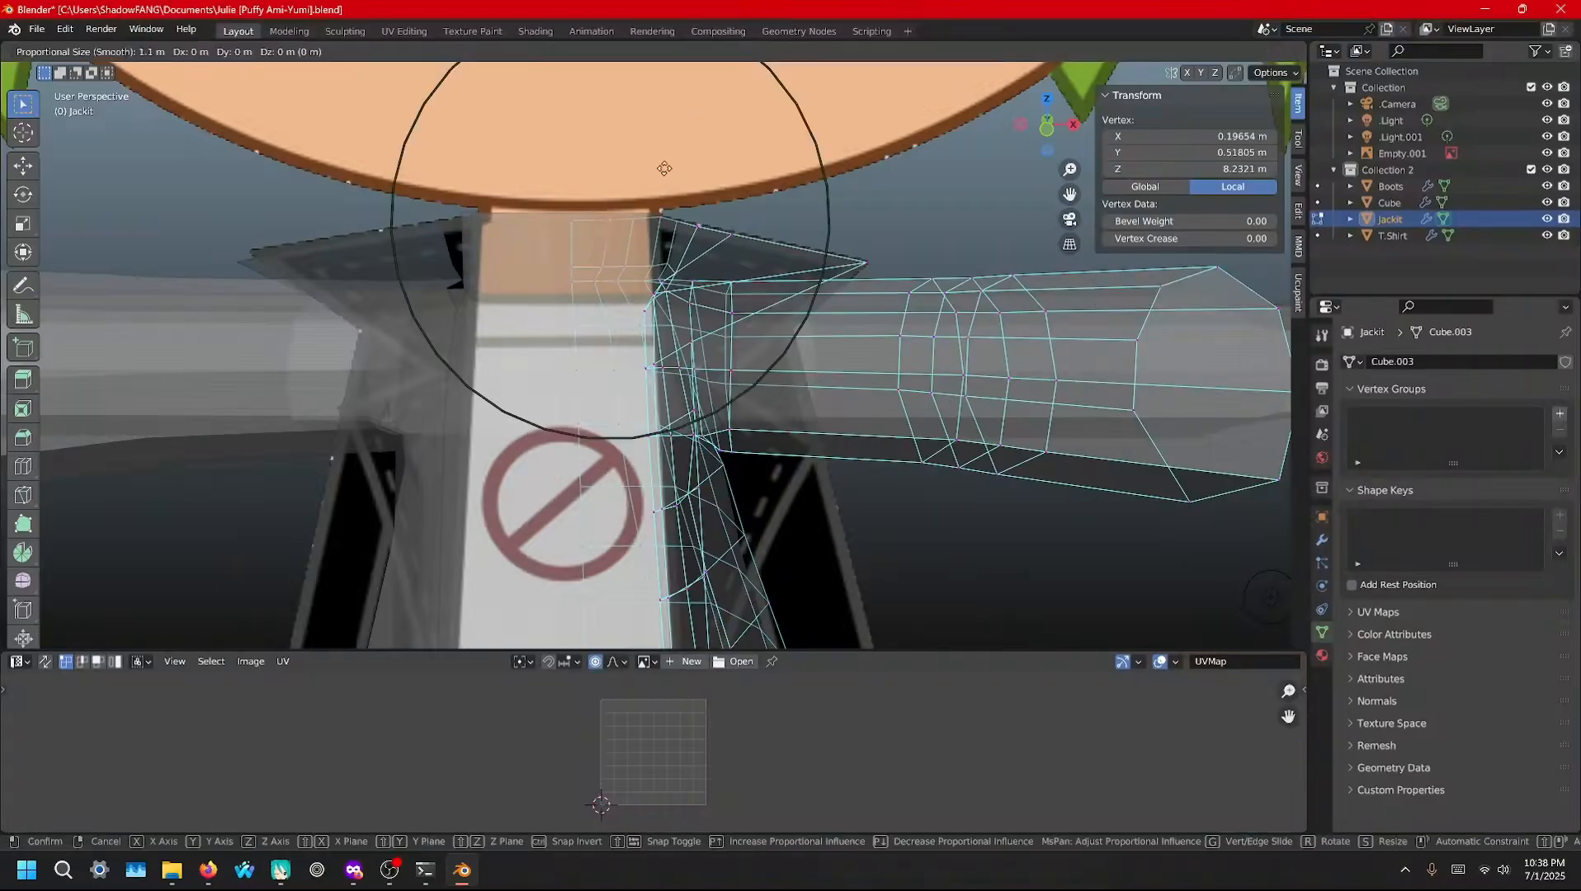
scroll(665, 173, "up", 6)
scroll(665, 168, "up", 2)
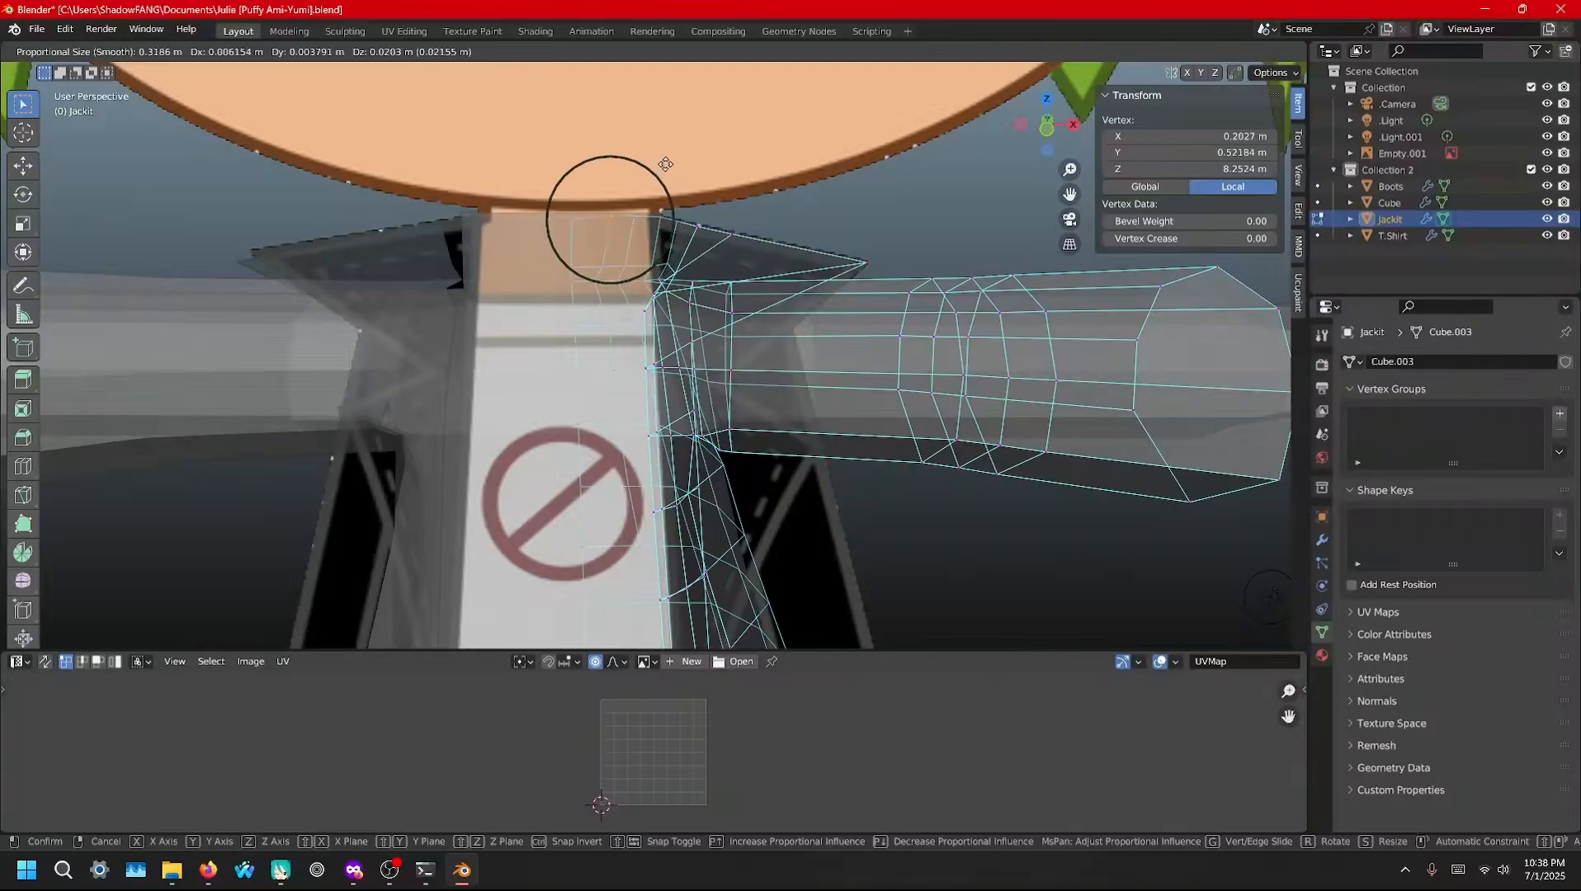
left_click(568, 211)
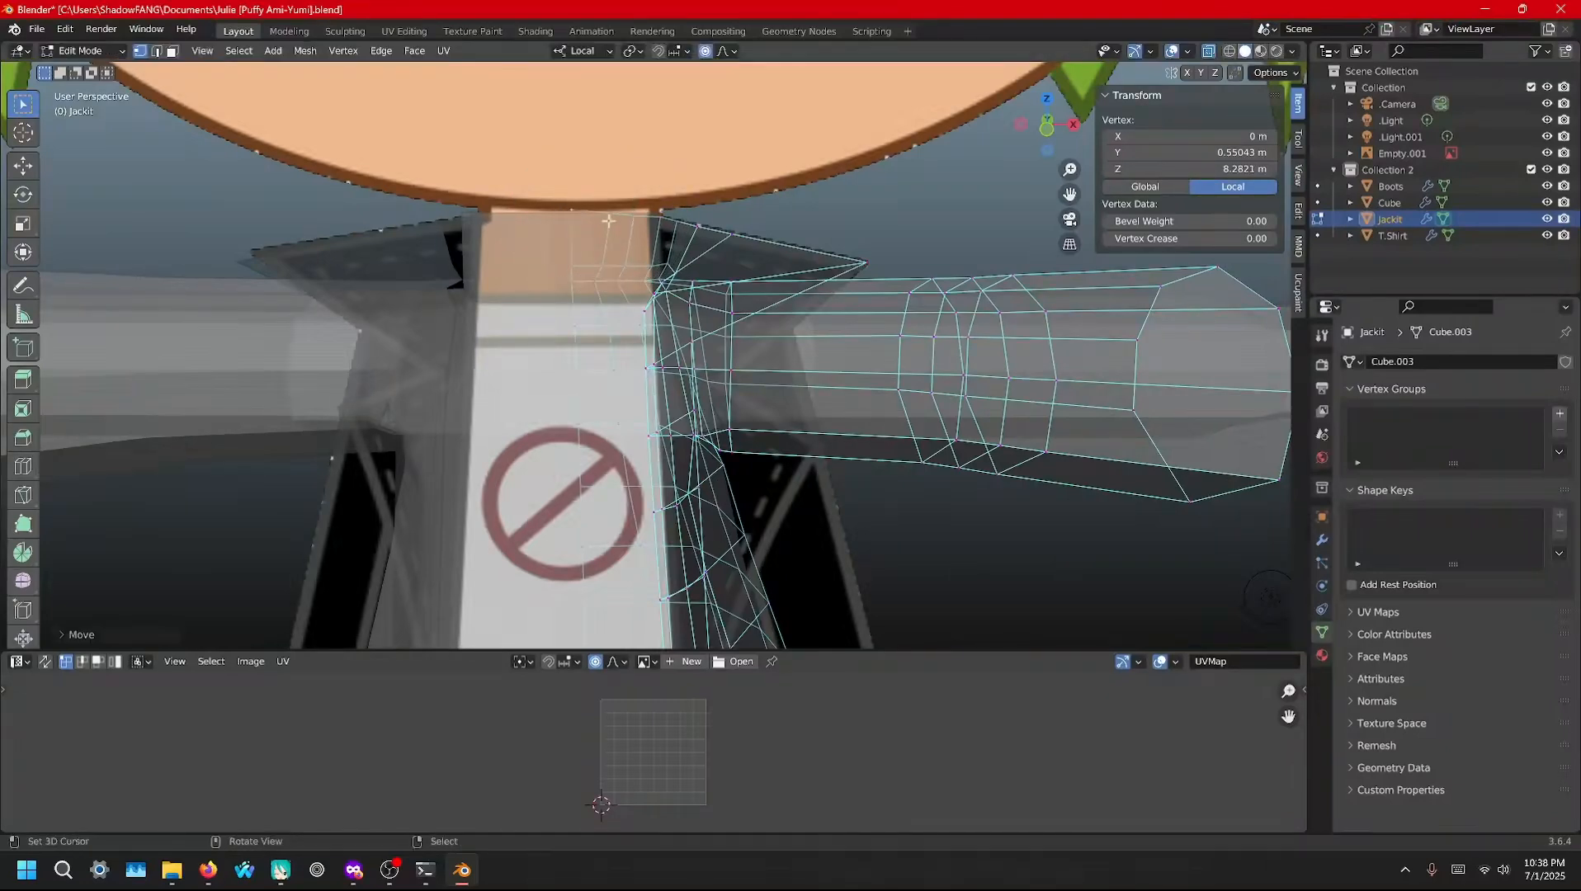
Raise the next two back rim vertices, placing the outer one at about X 0.327, Z 8.271 m with a 0.2394 m proportional size
right_click(609, 220)
key("g")
left_click(611, 216)
right_click(629, 215)
key("g")
scroll(631, 211, "up", 3)
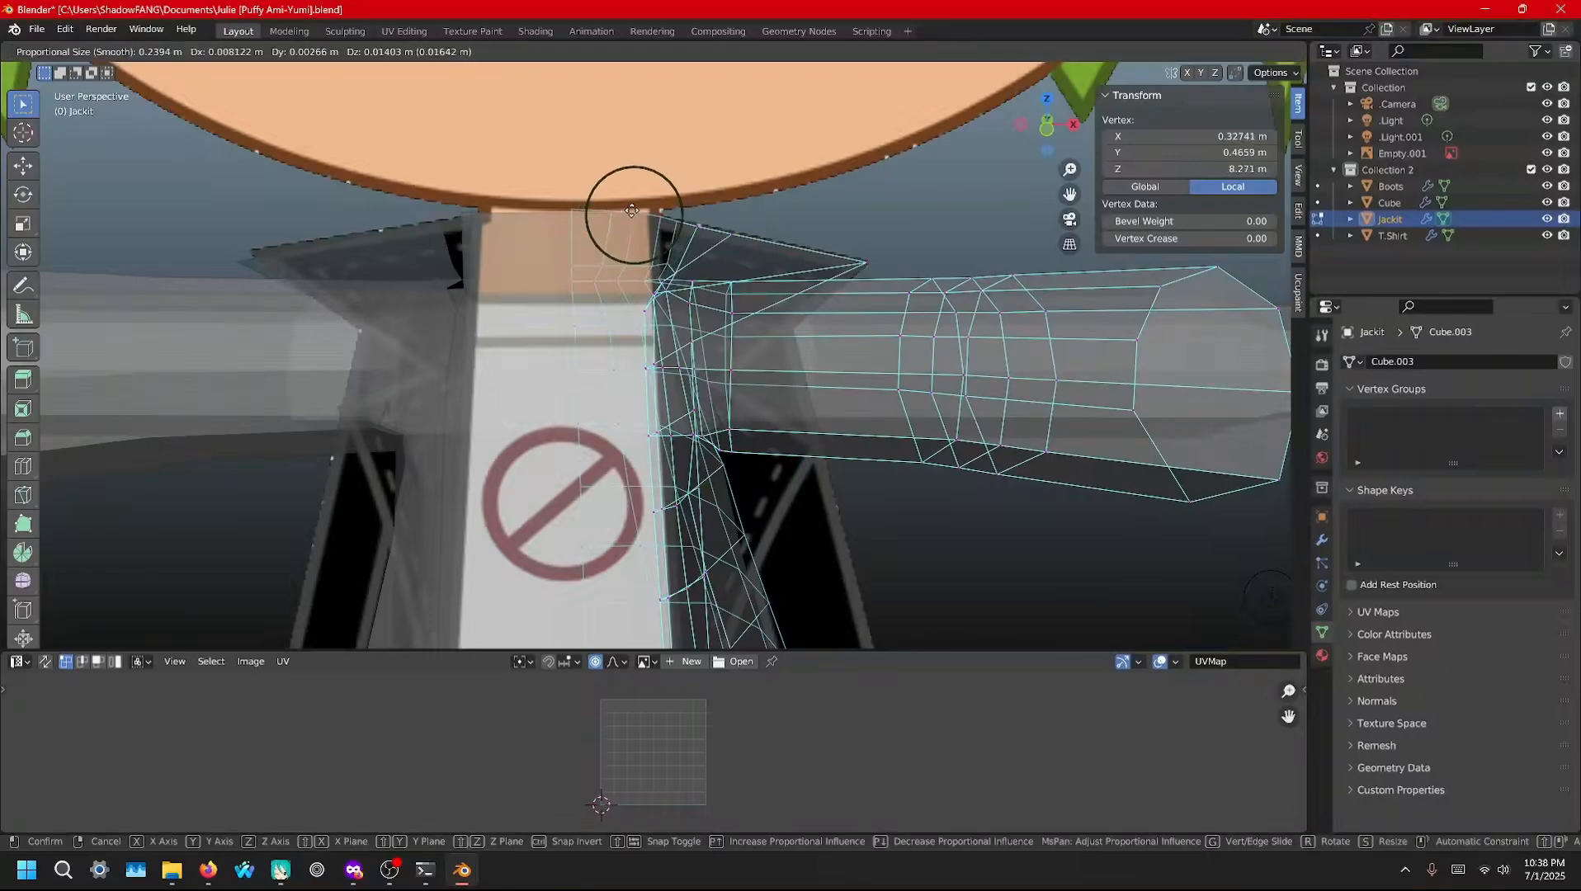
left_click(632, 211)
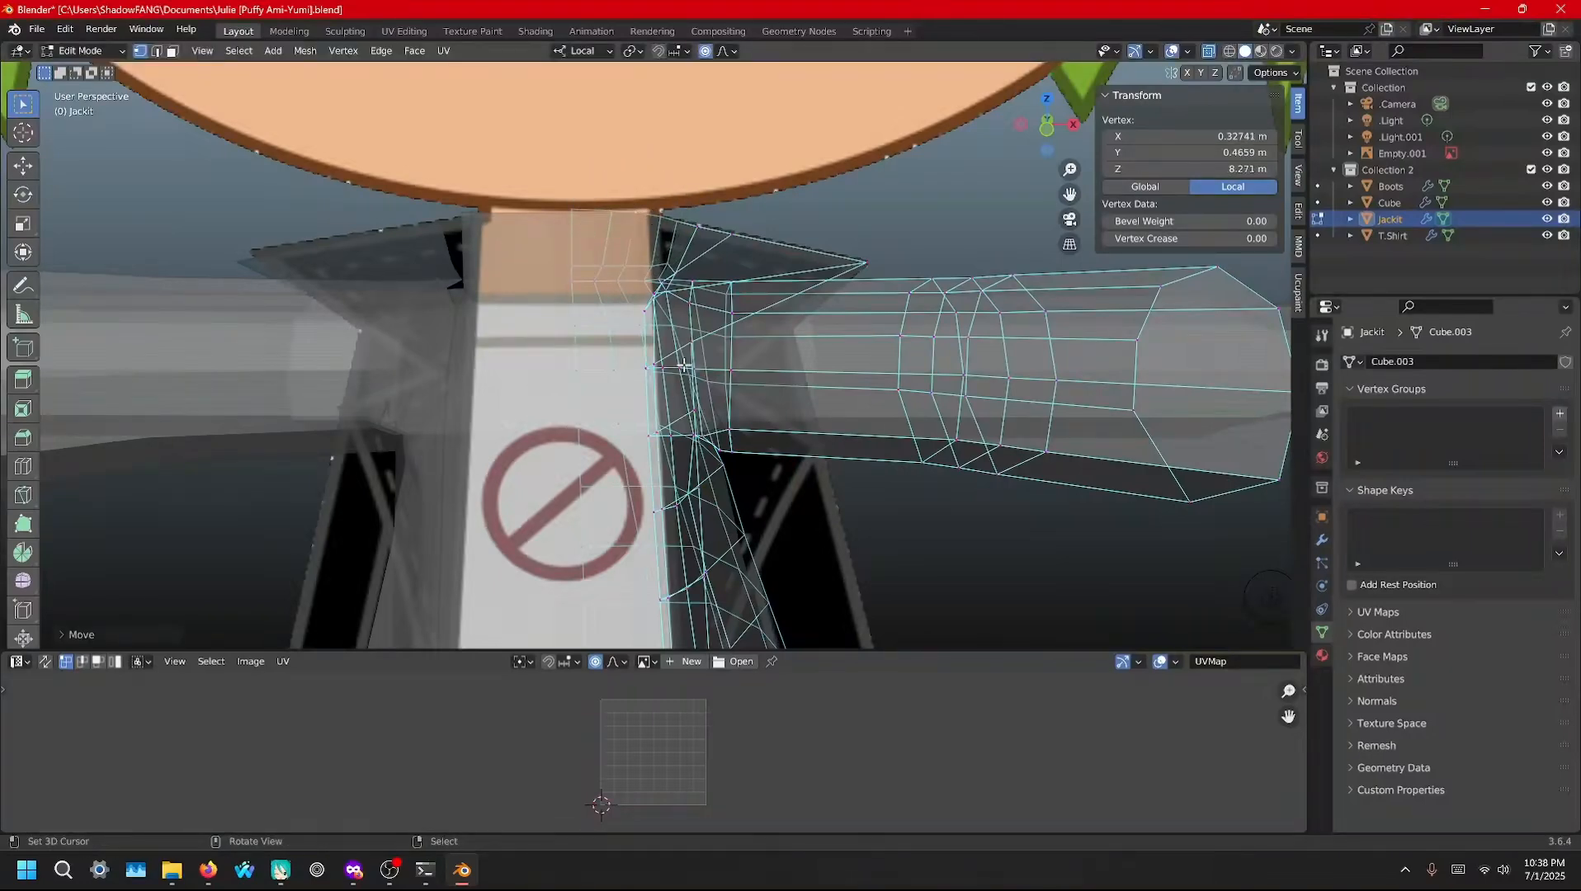
Examine the collar as a solid surface and in X-ray front view with the linked jacket mesh highlighted, comparing it with the reference image
key("alt+z")
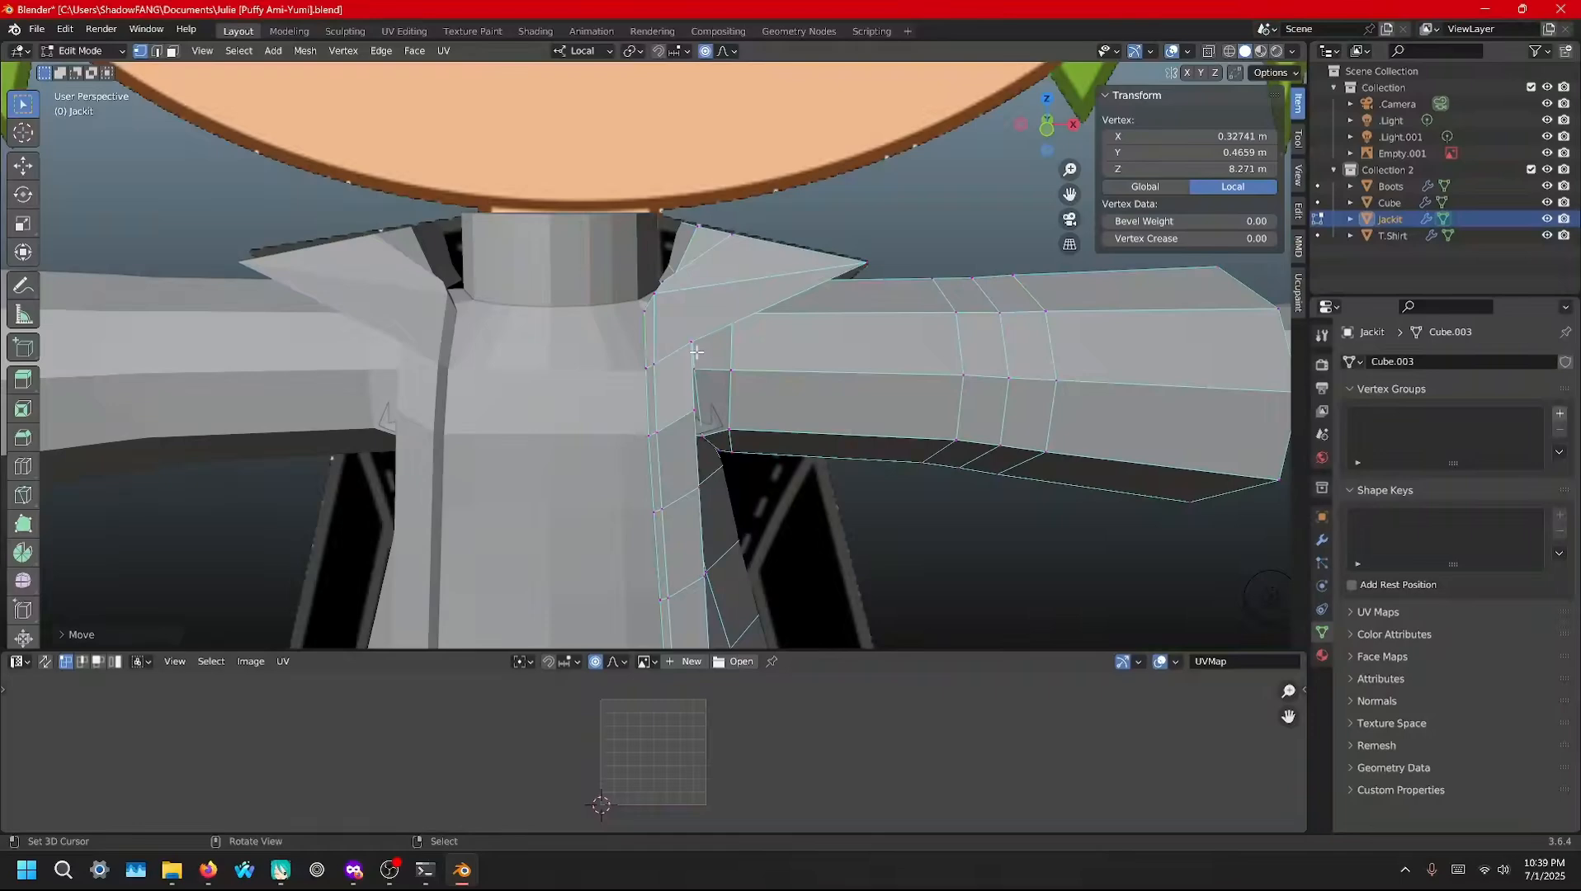
middle_click_drag(696, 352, 767, 302)
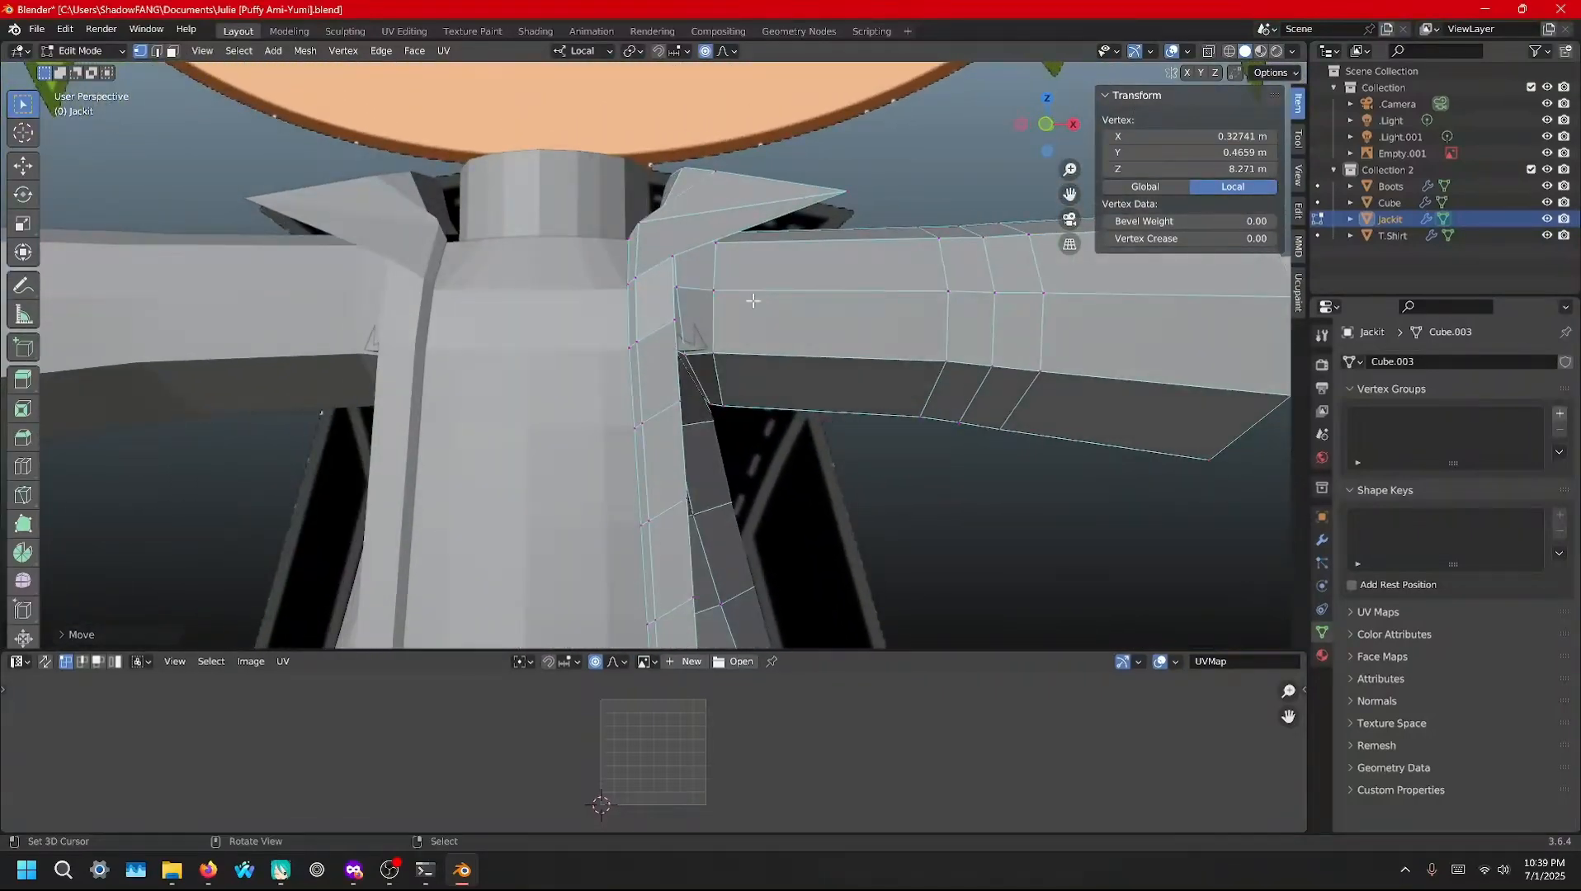
key("ctrl+l")
key("alt+z")
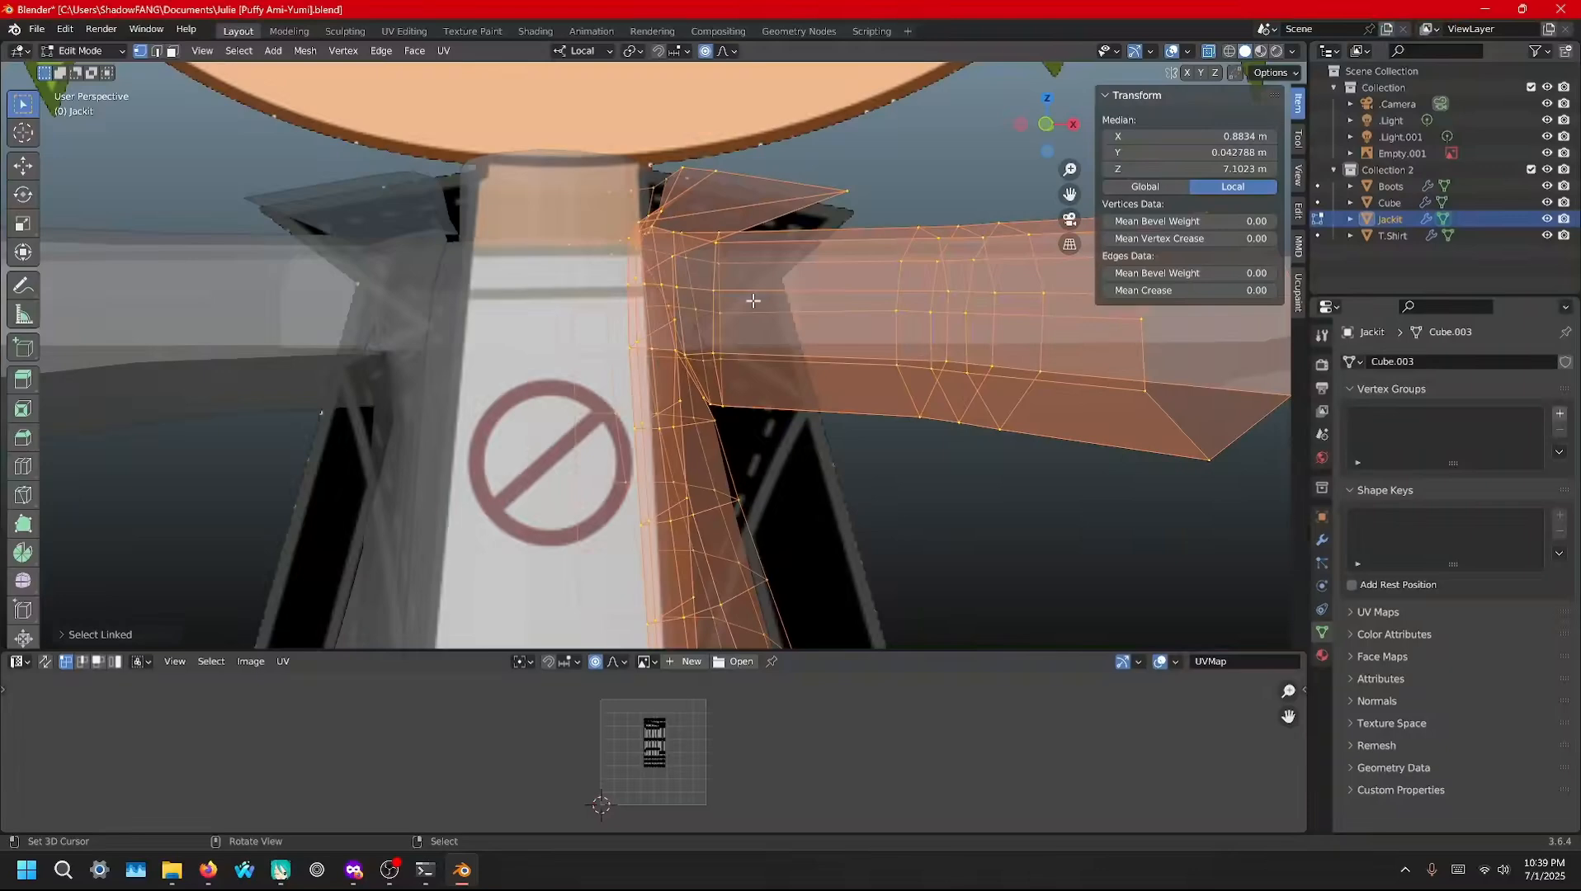
scroll(689, 314, "down", 2)
mouse_move(719, 356)
middle_mouse_down()
mouse_move(751, 355)
mouse_move(740, 376)
middle_mouse_up()
key("KP_1")
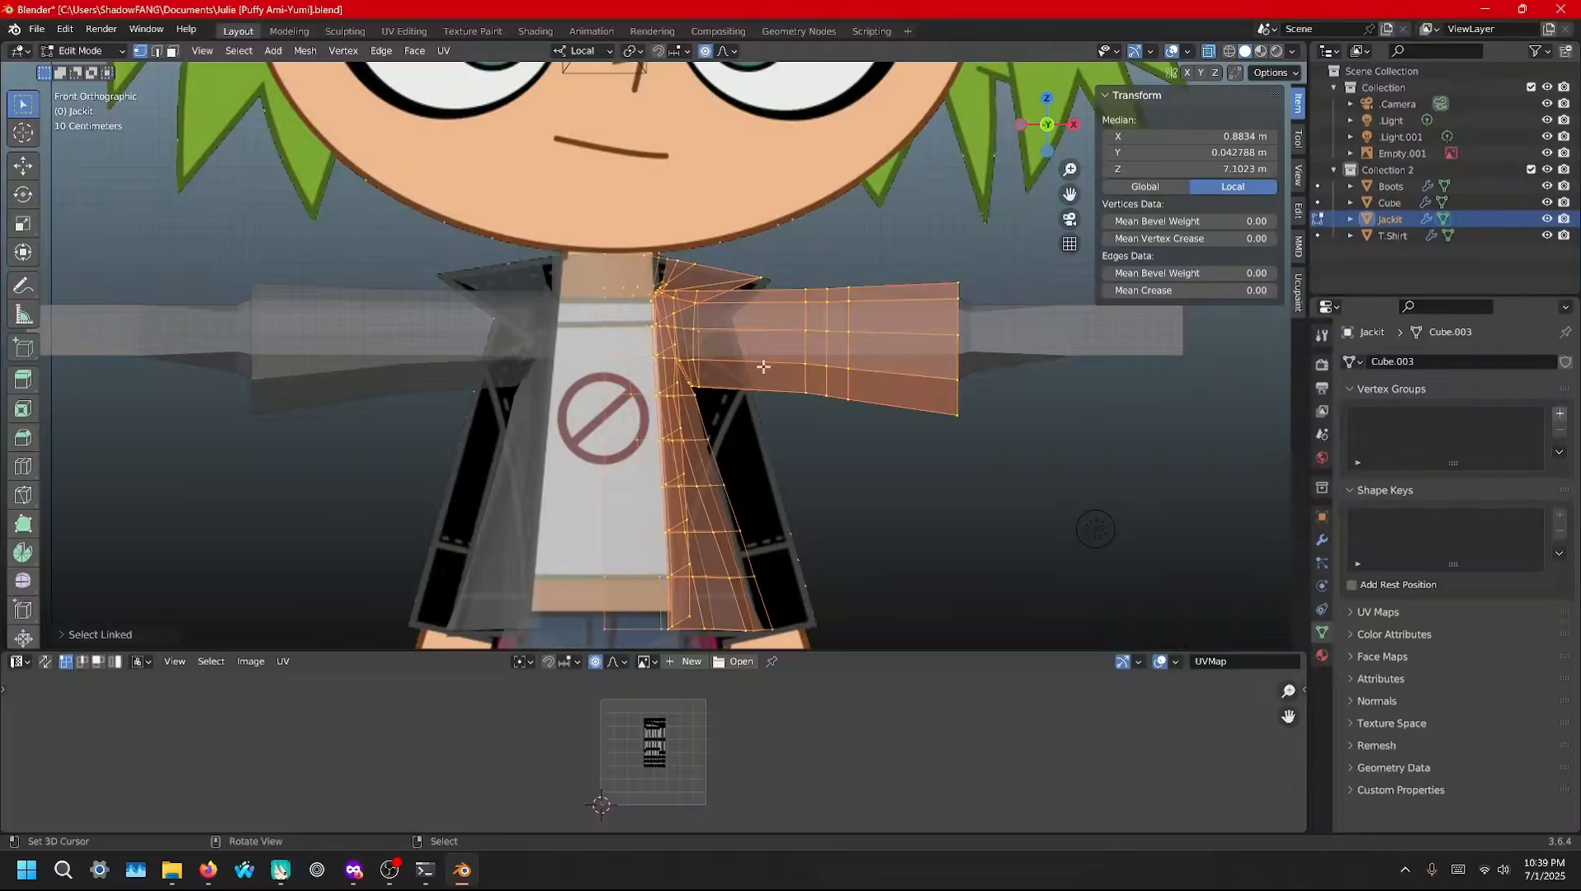
scroll(741, 375, "up", 4)
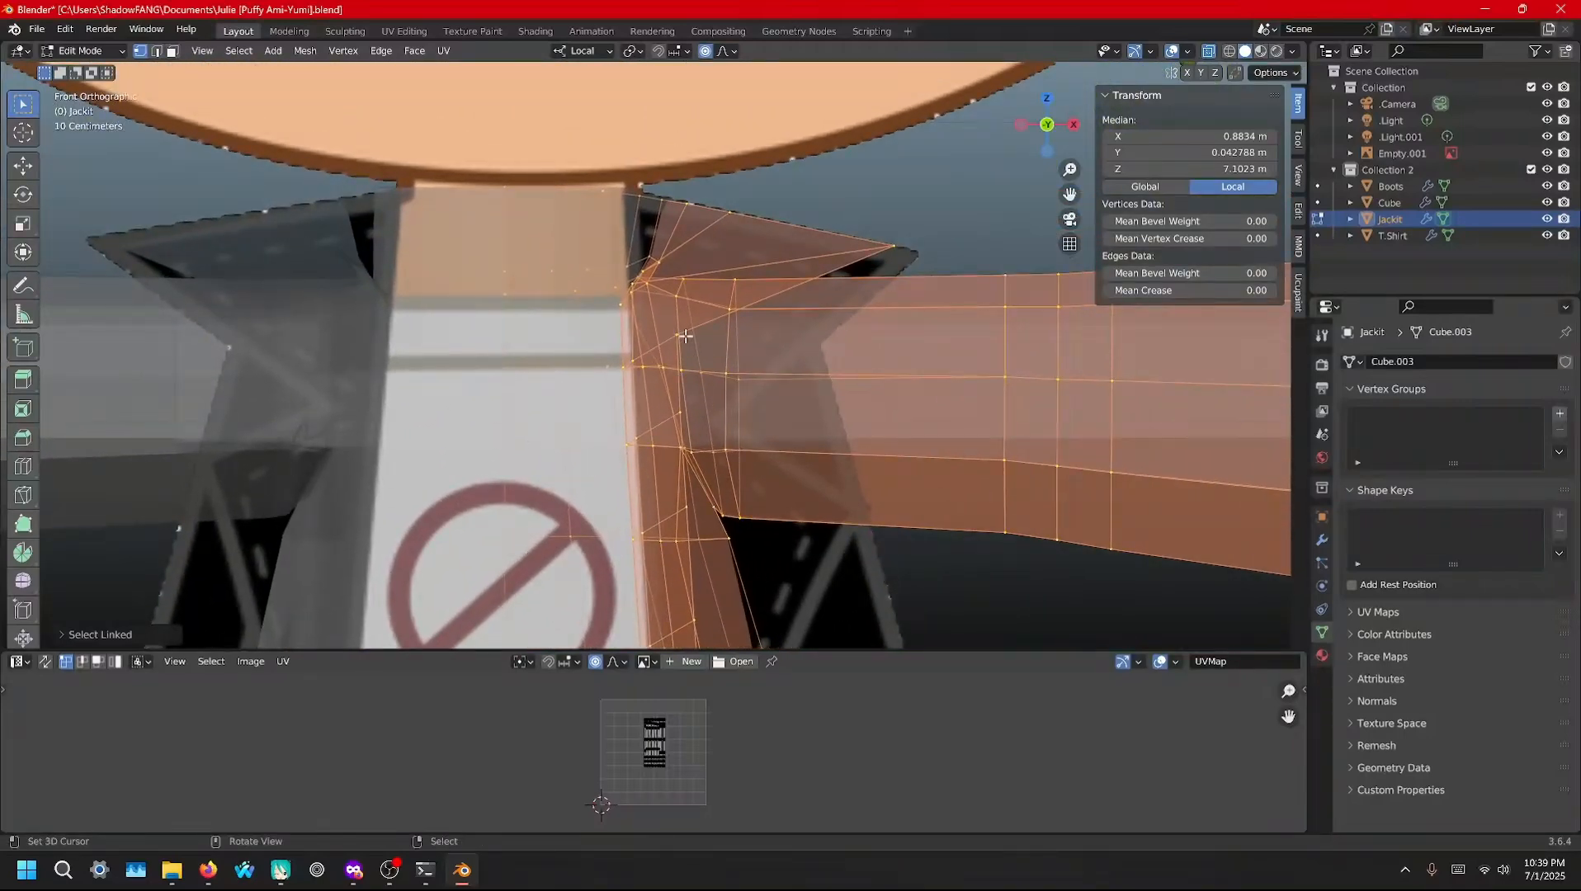
key("alt+a")
Move the collar's outer tip vertex to about X 1.381, Z 8.067 m to match the reference's pointed corner
scroll(848, 285, "down", 2)
left_click(778, 299)
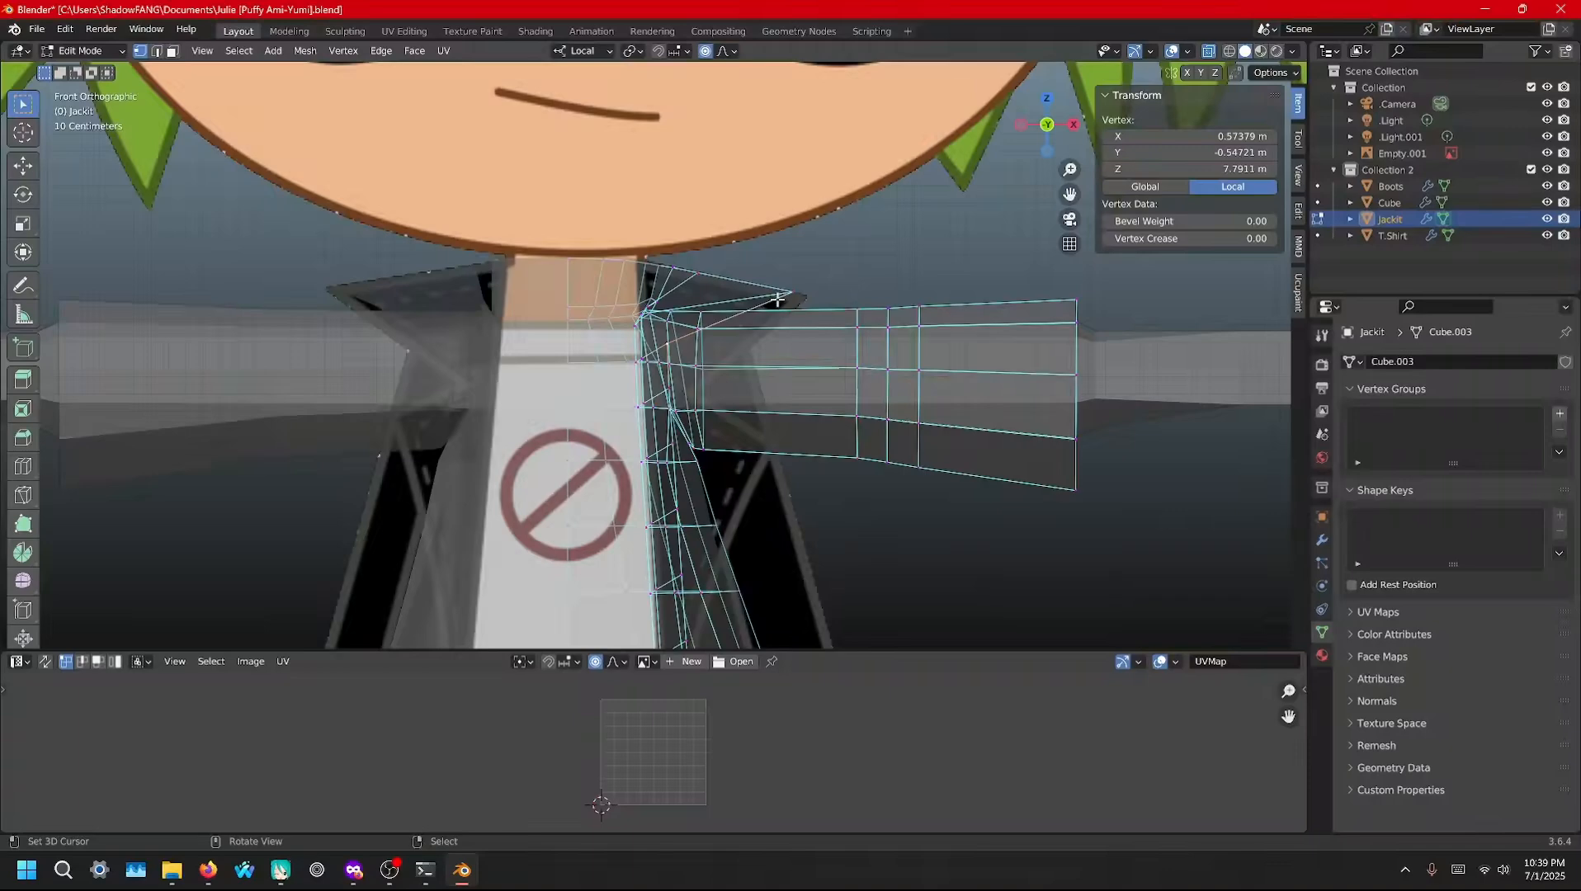
key("g")
left_click(803, 295)
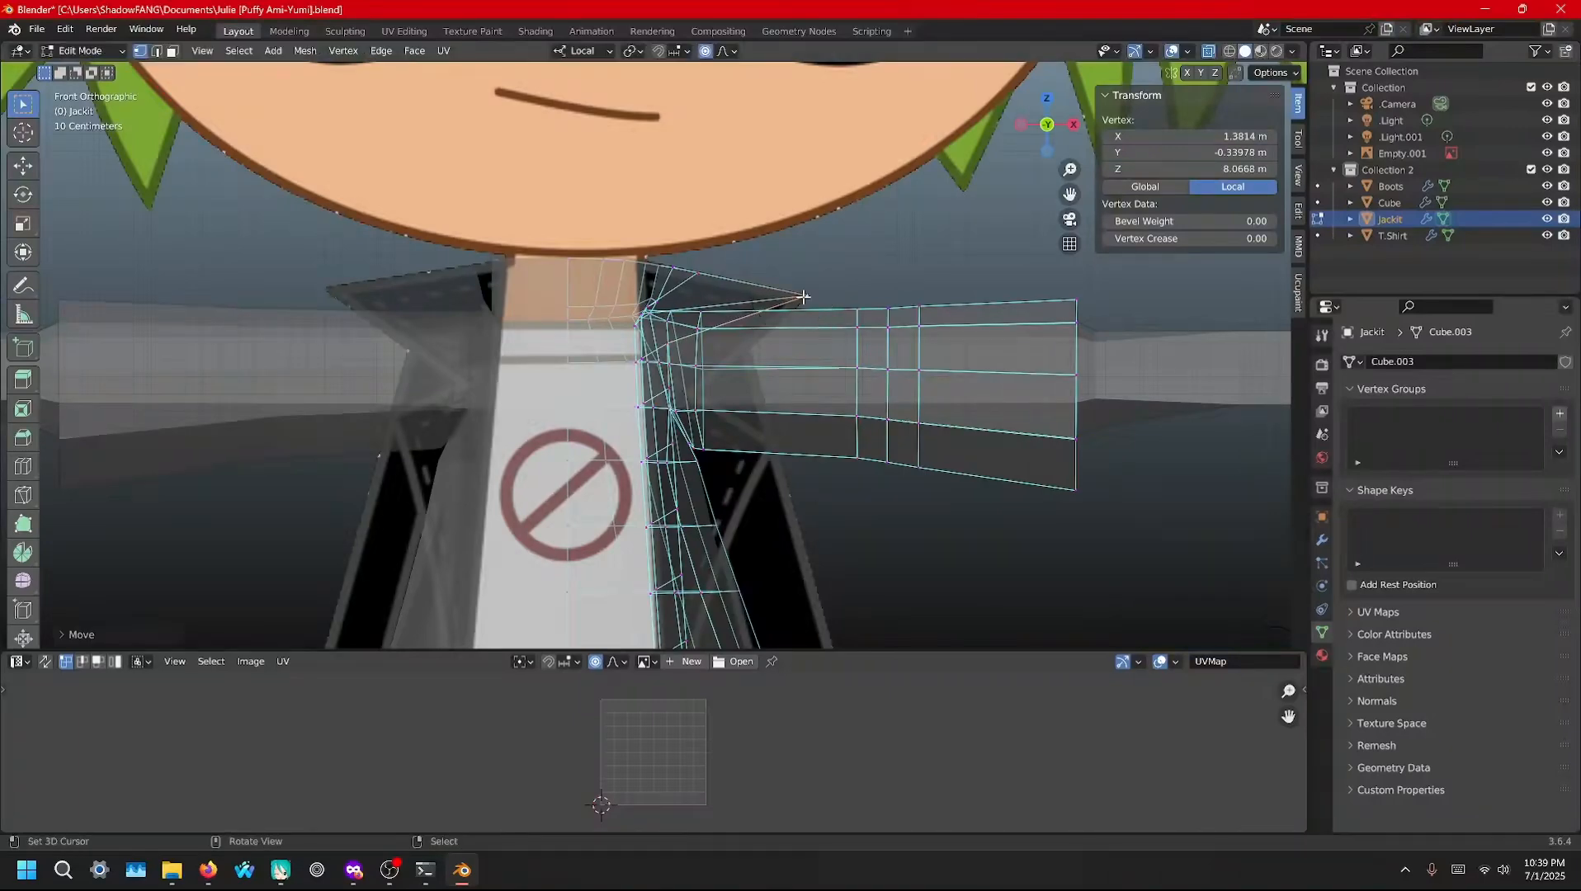
Try the collar's lower front vertex at about X 0.662, Z 7.805 m and save the file
middle_click_drag(744, 368, 749, 363)
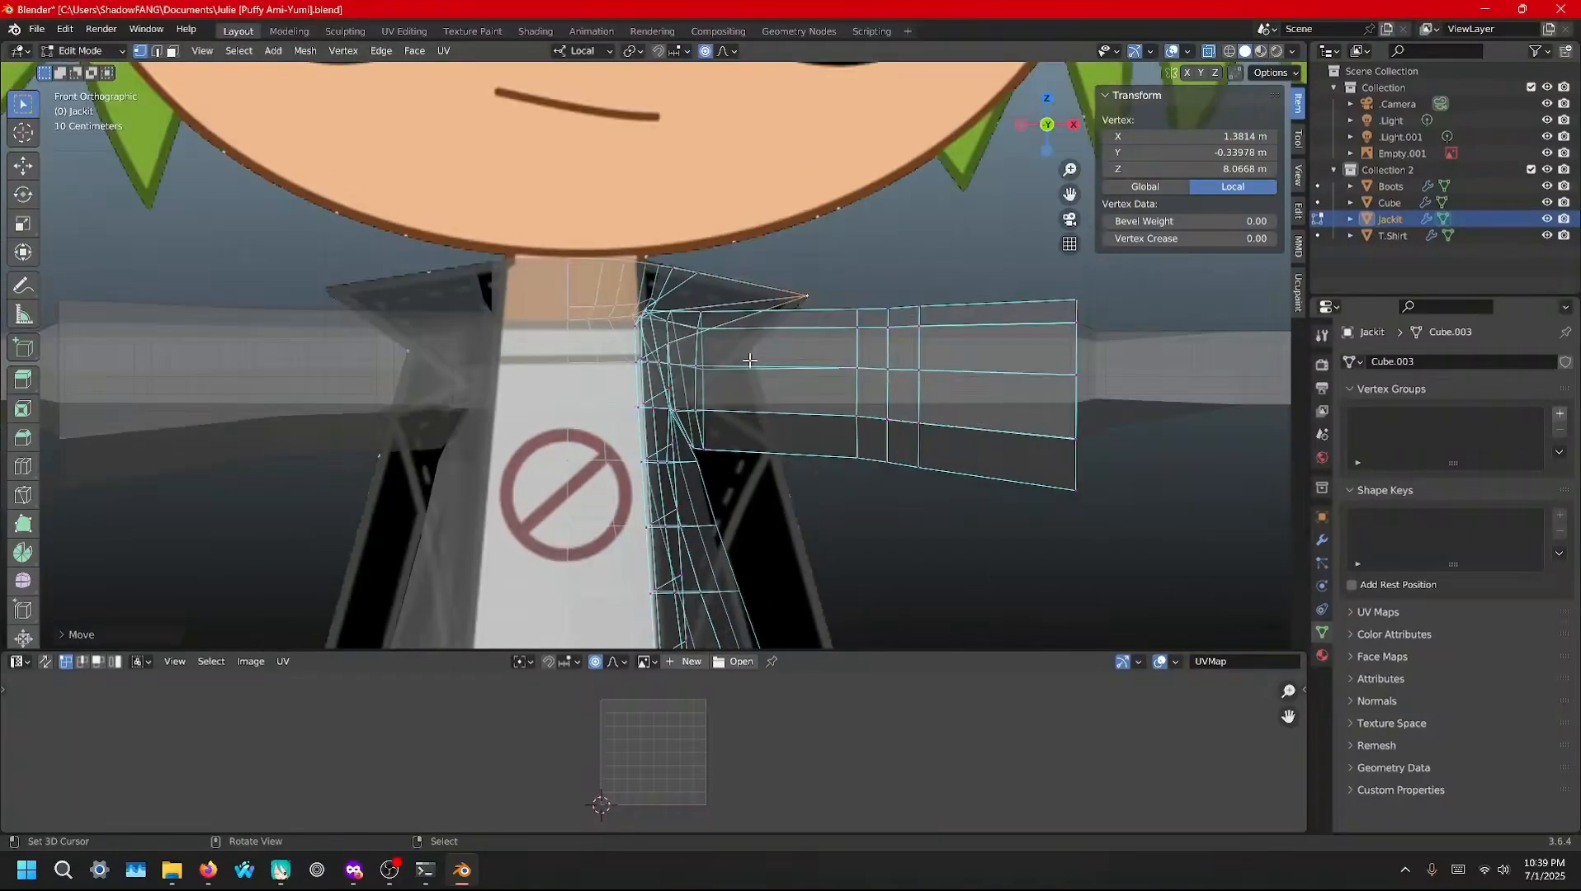
left_click(666, 338)
key("g")
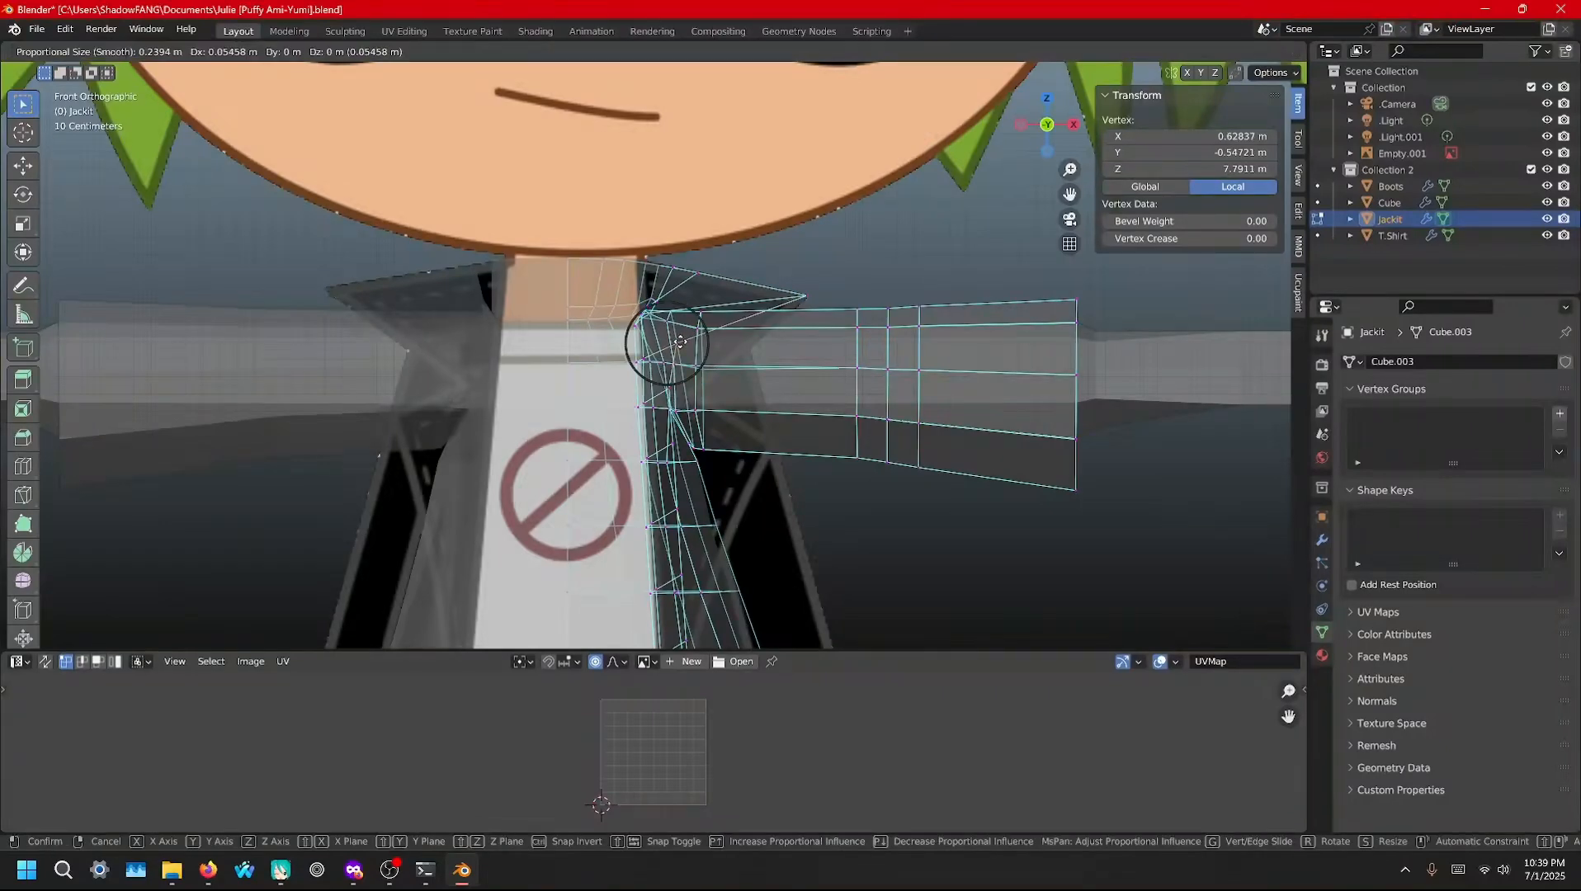
right_click(685, 340)
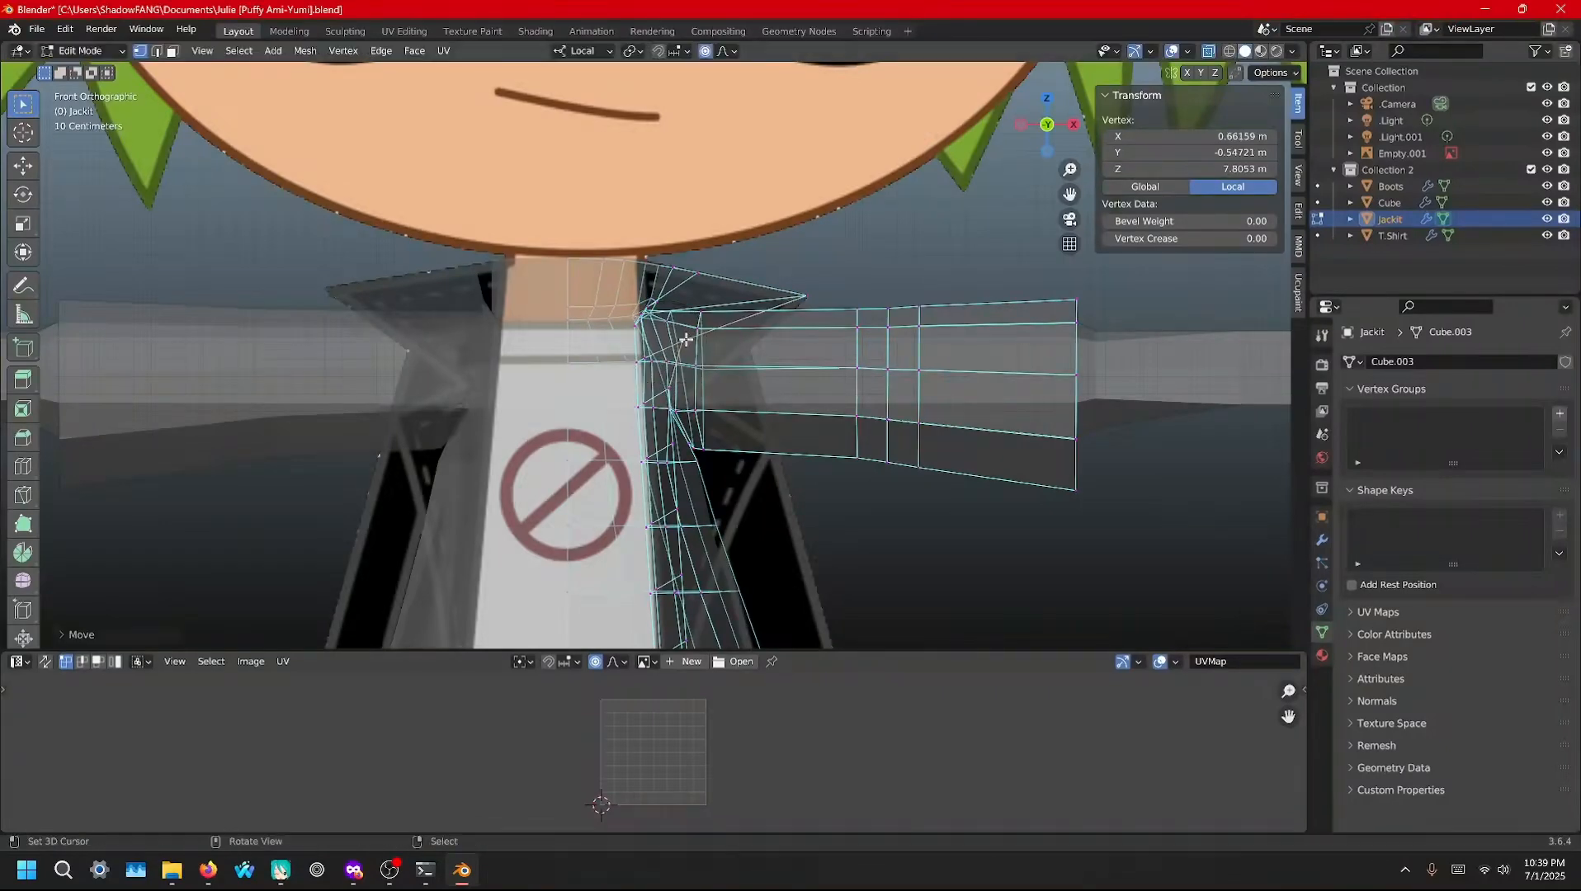
left_click(725, 51)
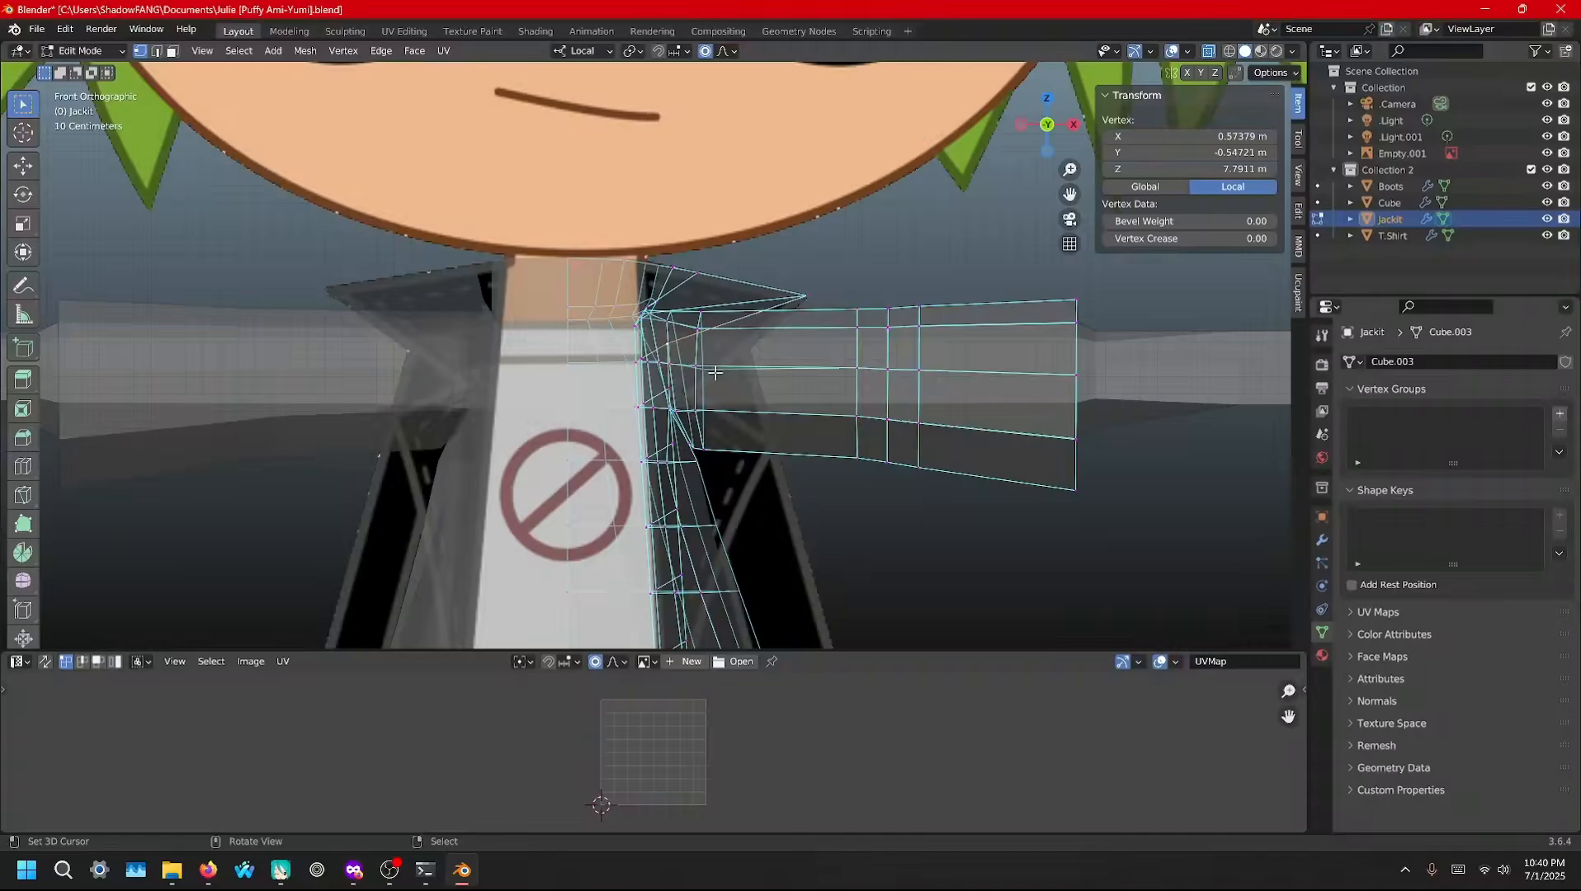
key("ctrl+s")
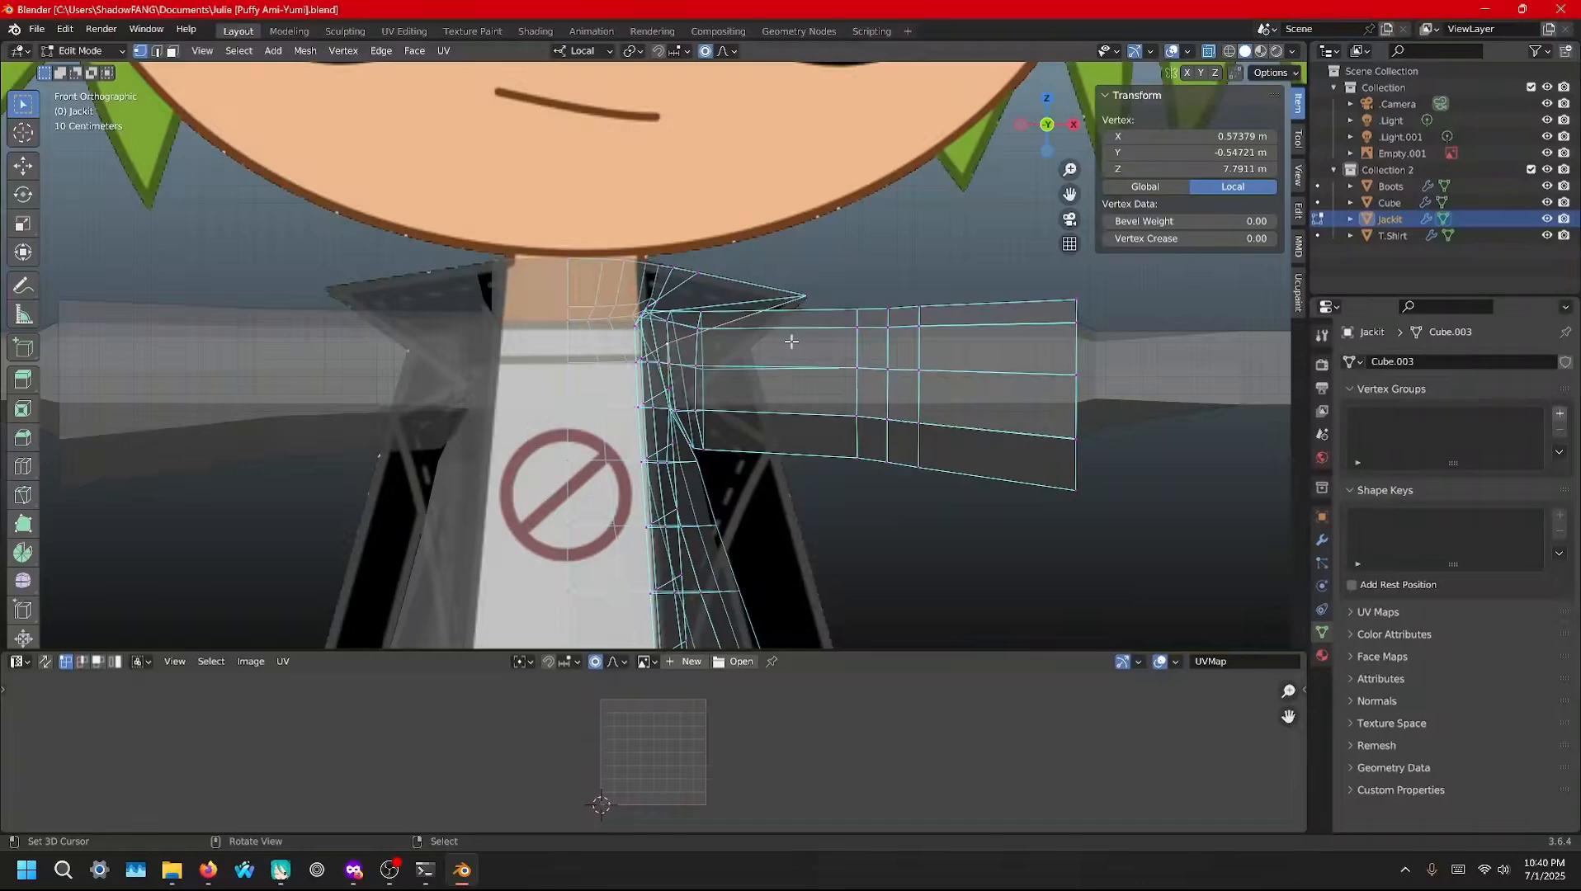
Step through the edit history to restore the lower front collar vertex to about X 0.662, Z 7.805 m
scroll(791, 341, "up", 4)
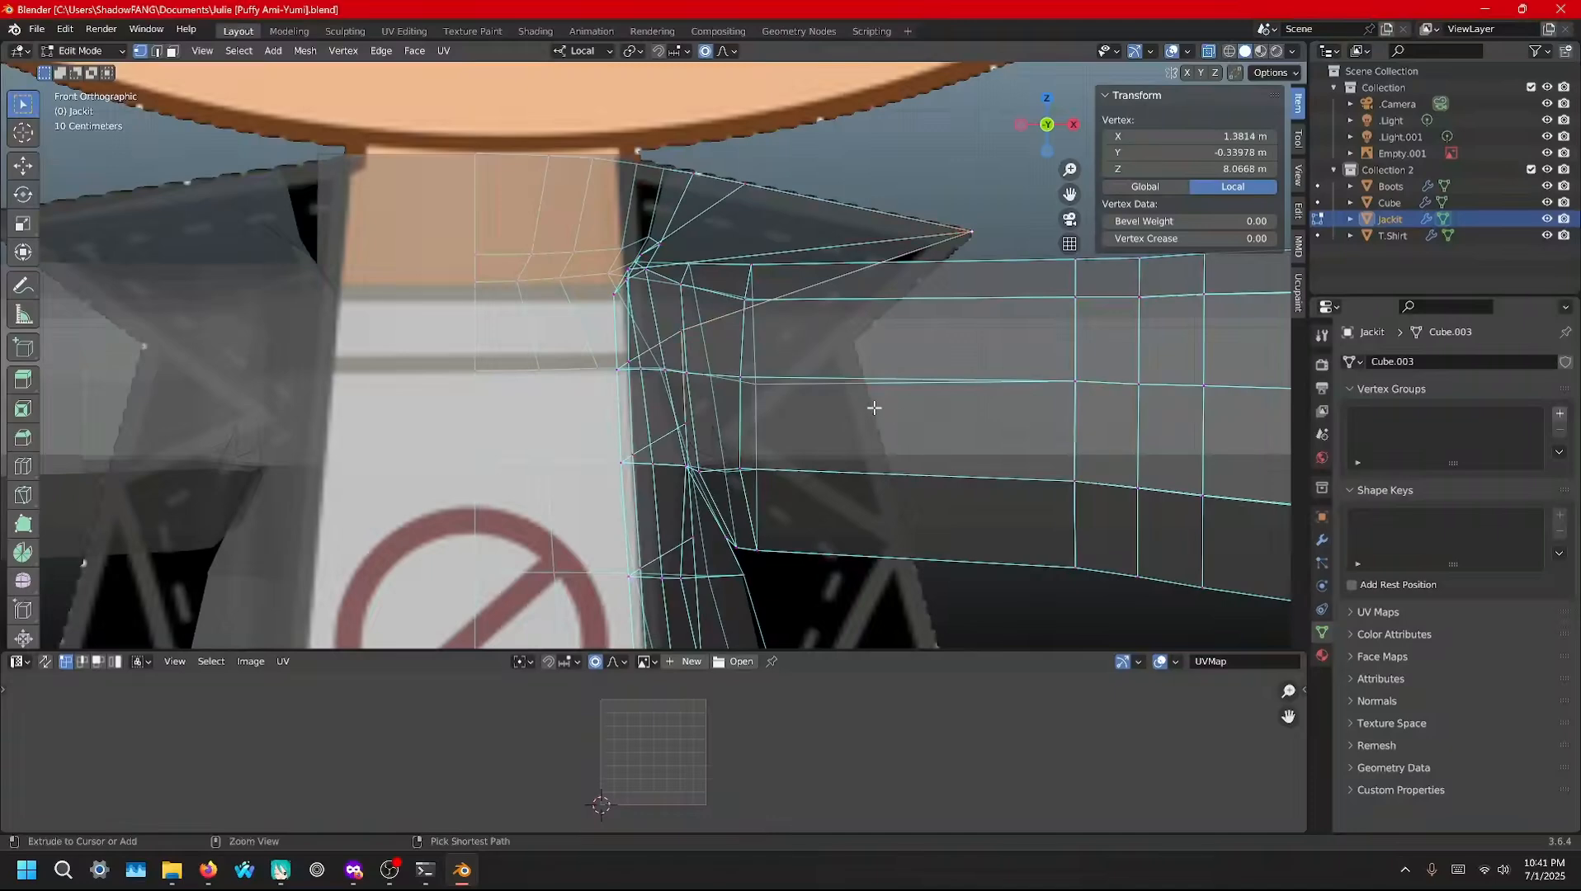
key("ctrl+l")
key("ctrl+z")
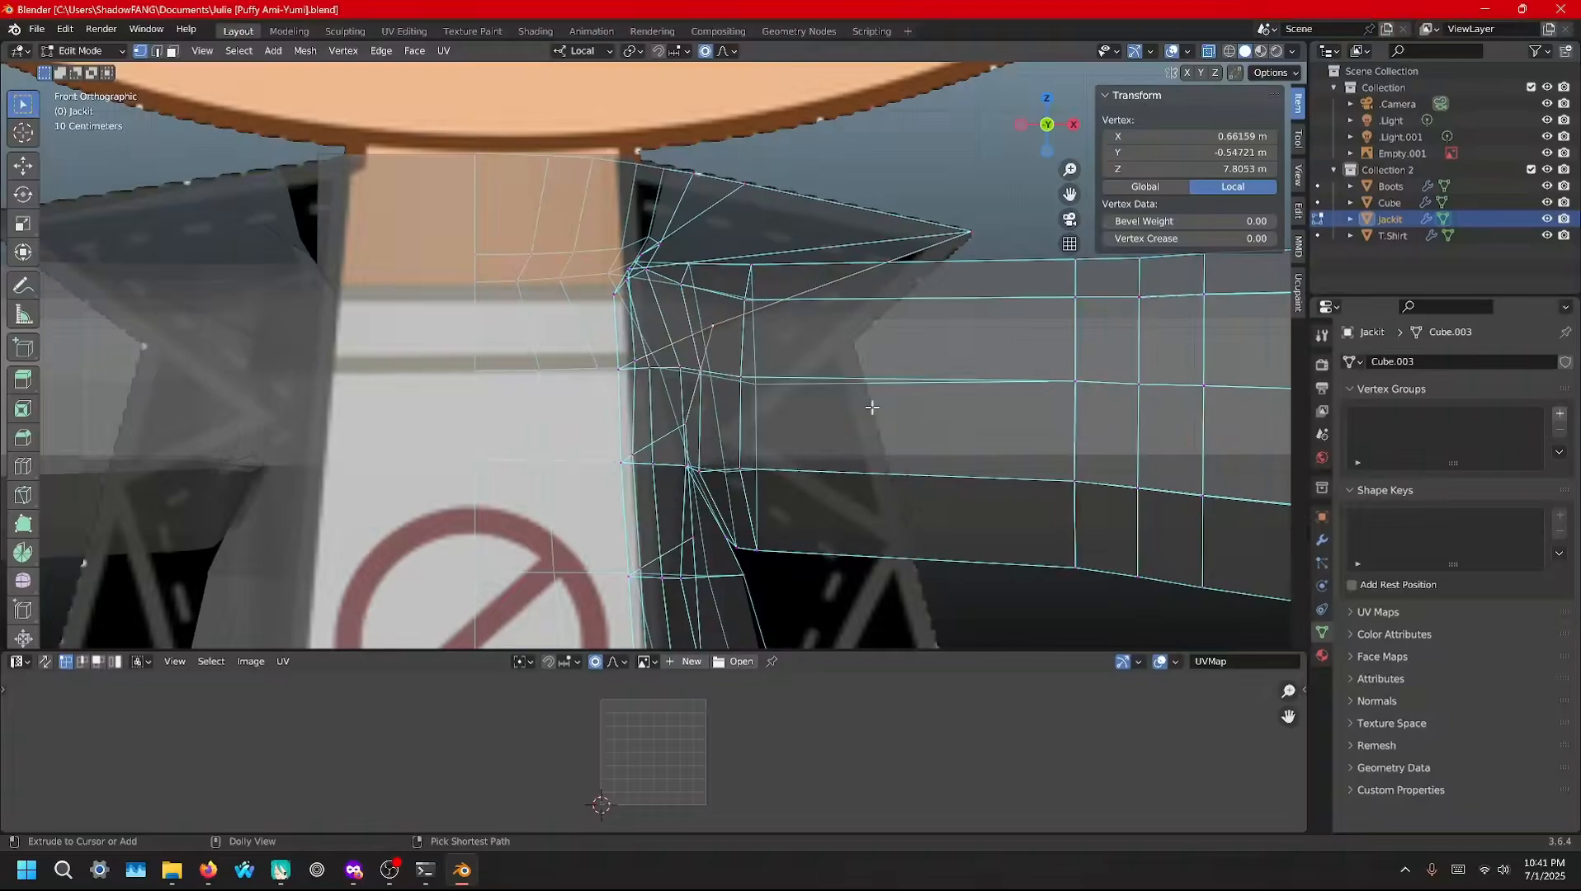
Select the jacket's edge loop at the front of the armpit and move it along X to a median of about 0.670 m
middle_click_drag(872, 407, 673, 349)
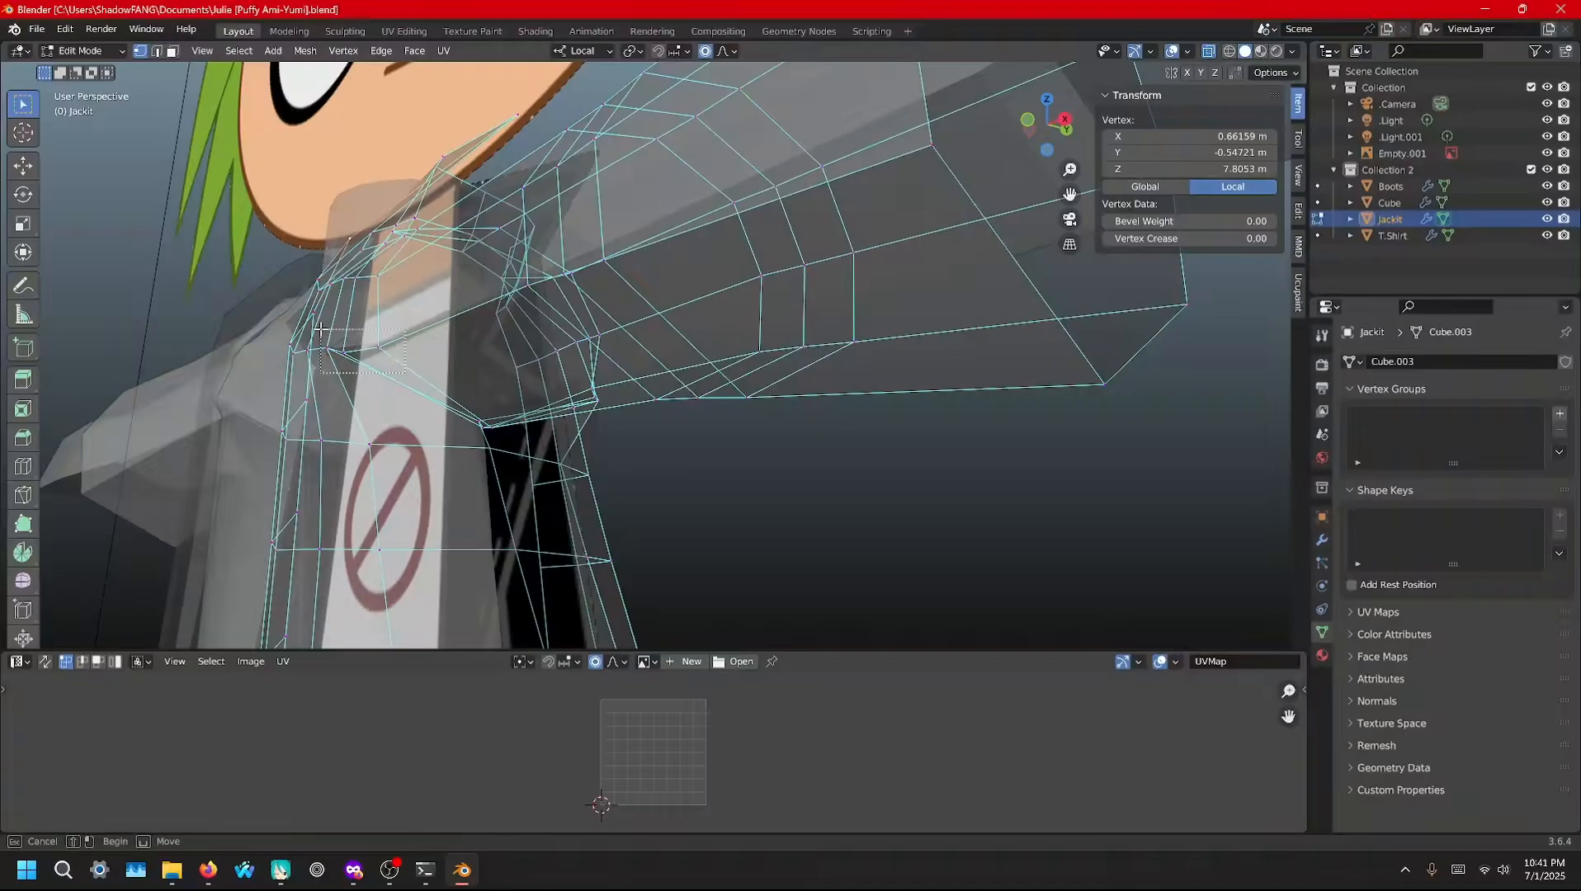
right_click(407, 371, "alt")
middle_click_drag(559, 379, 645, 400)
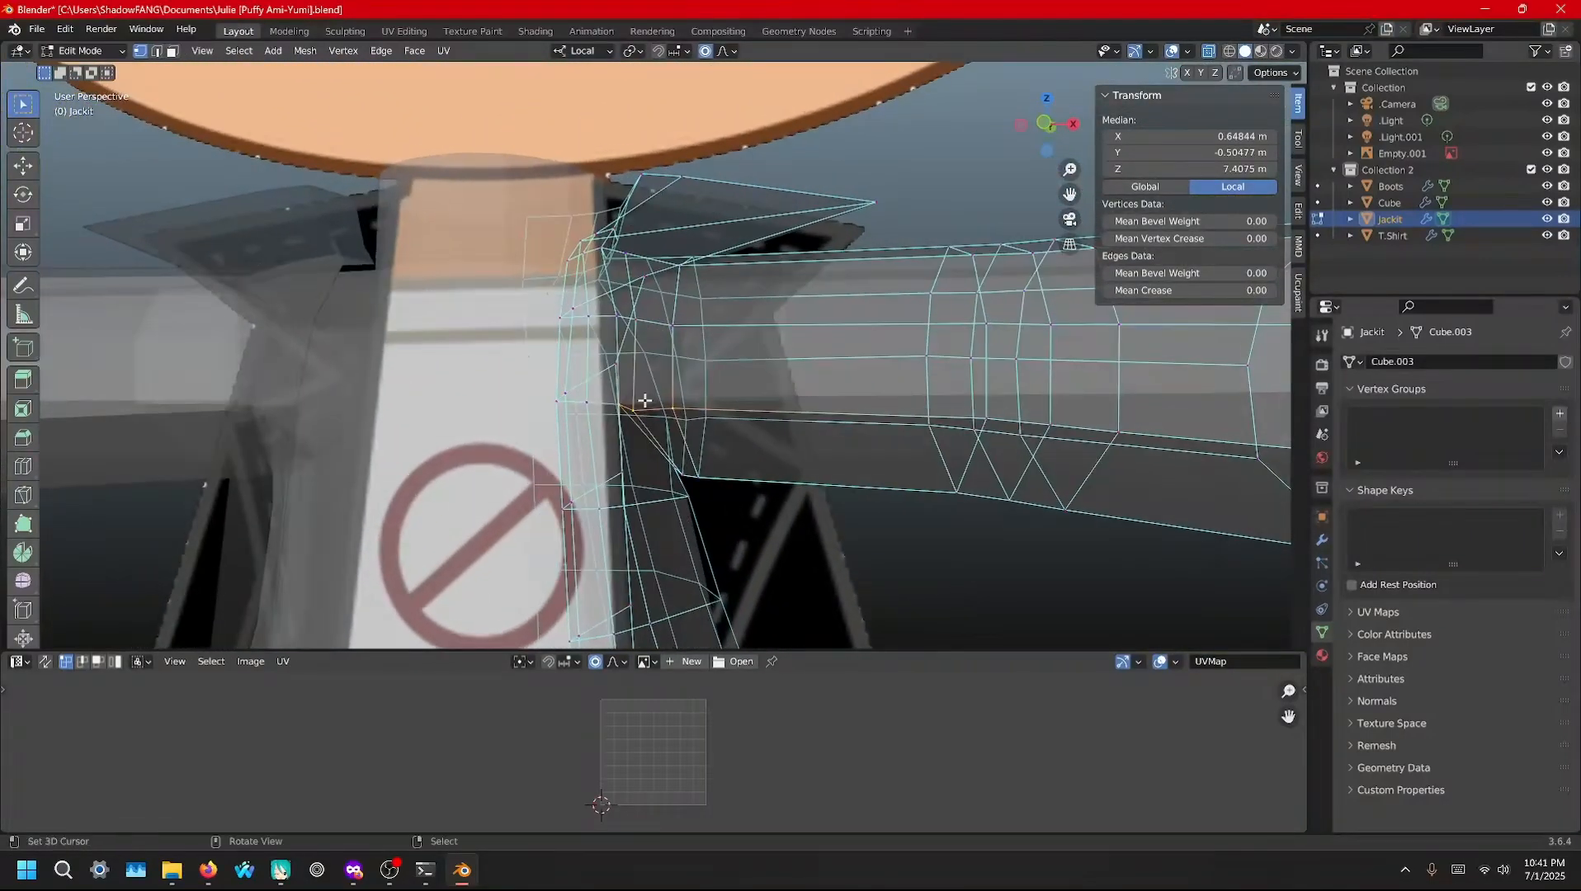
key("g")
key("x")
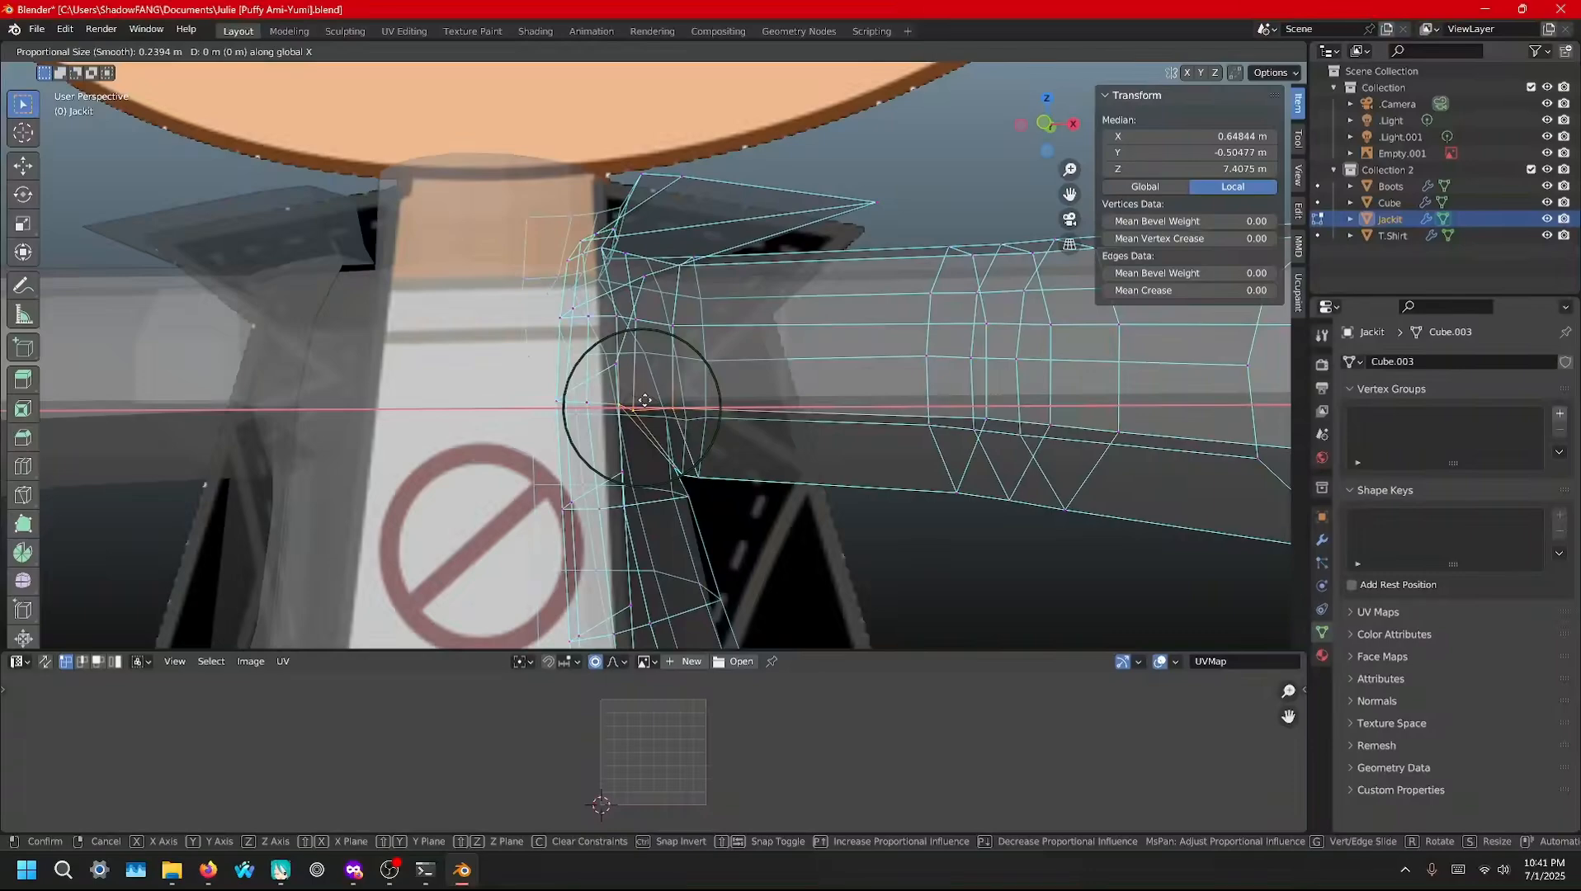
left_click(646, 401)
middle_click_drag(646, 401, 656, 462)
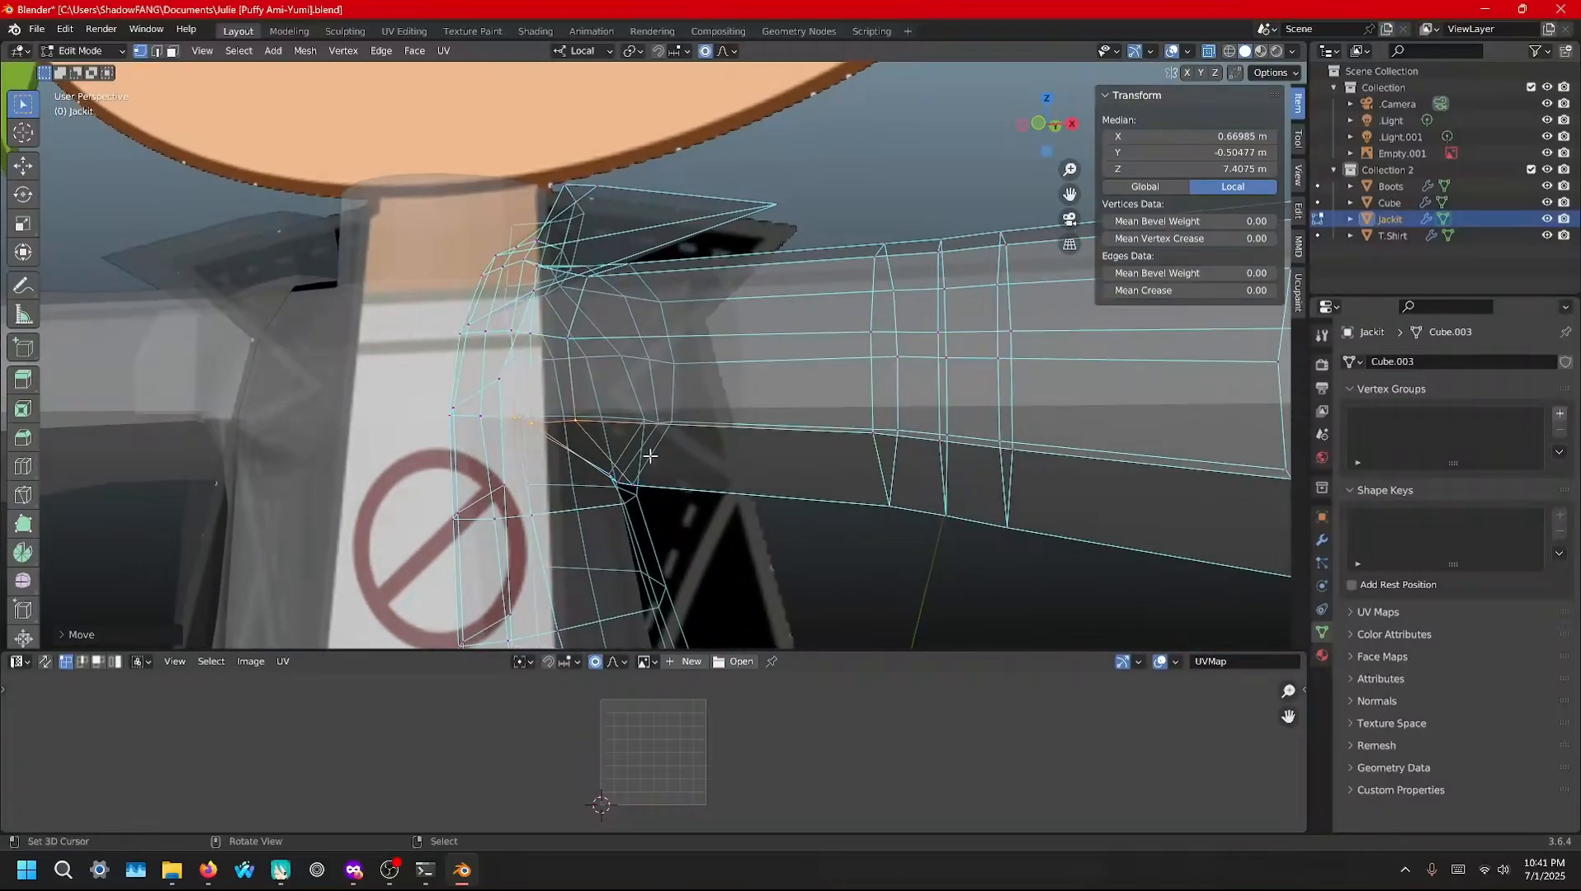
middle_click_drag(505, 443, 548, 432)
Add the T-shirt and body to the jacket selection, edit all three meshes together, and clear the vertex selection
key("Tab")
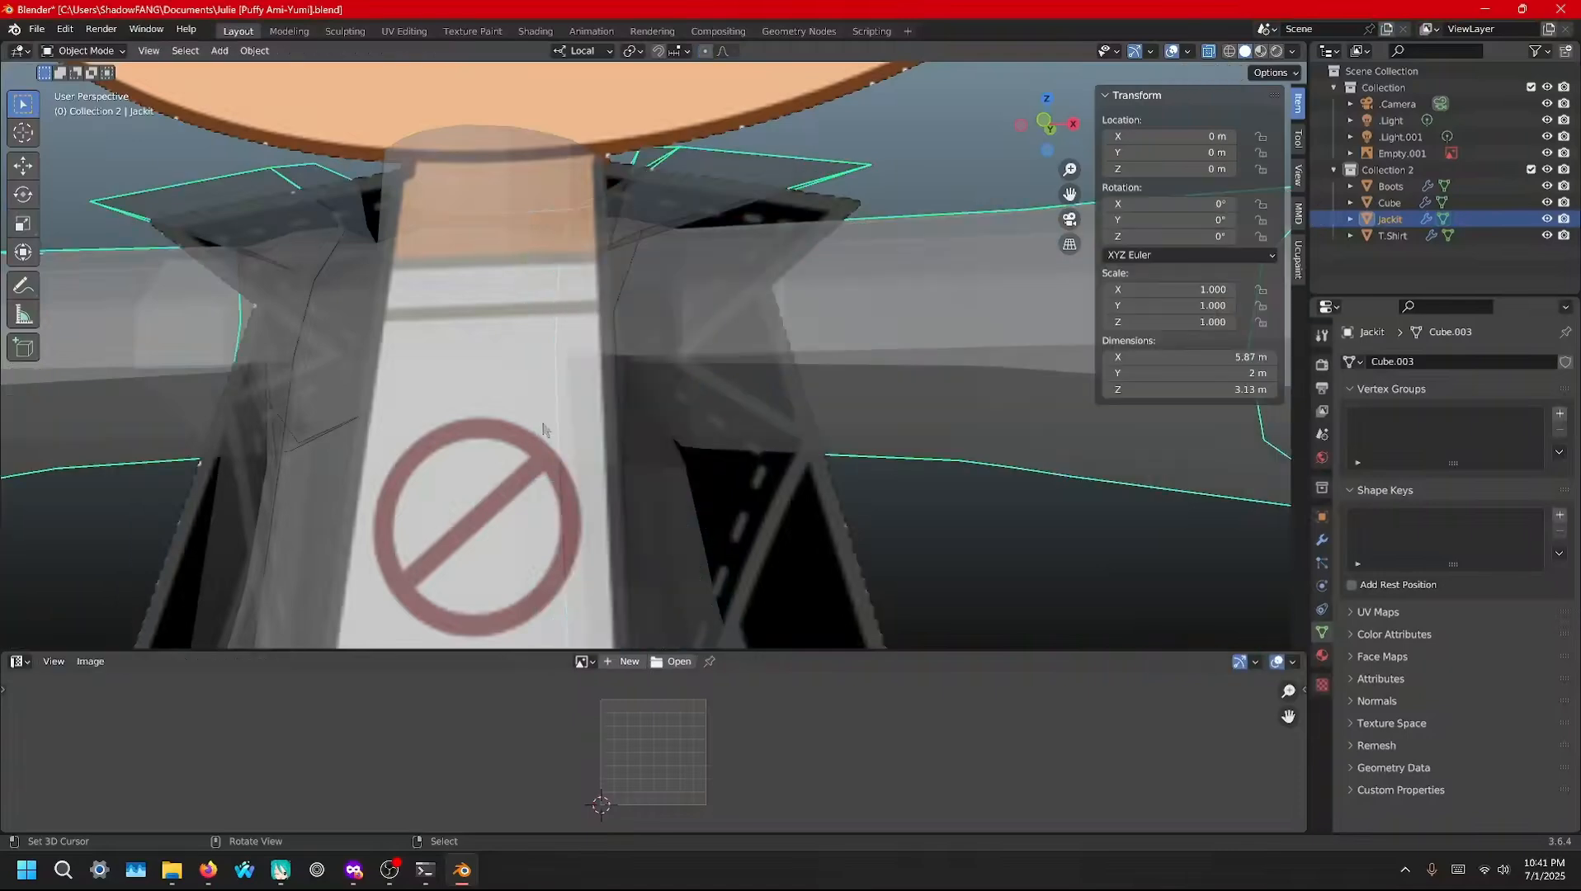
right_click(490, 414, "shift")
right_click(458, 381, "shift")
key("Tab")
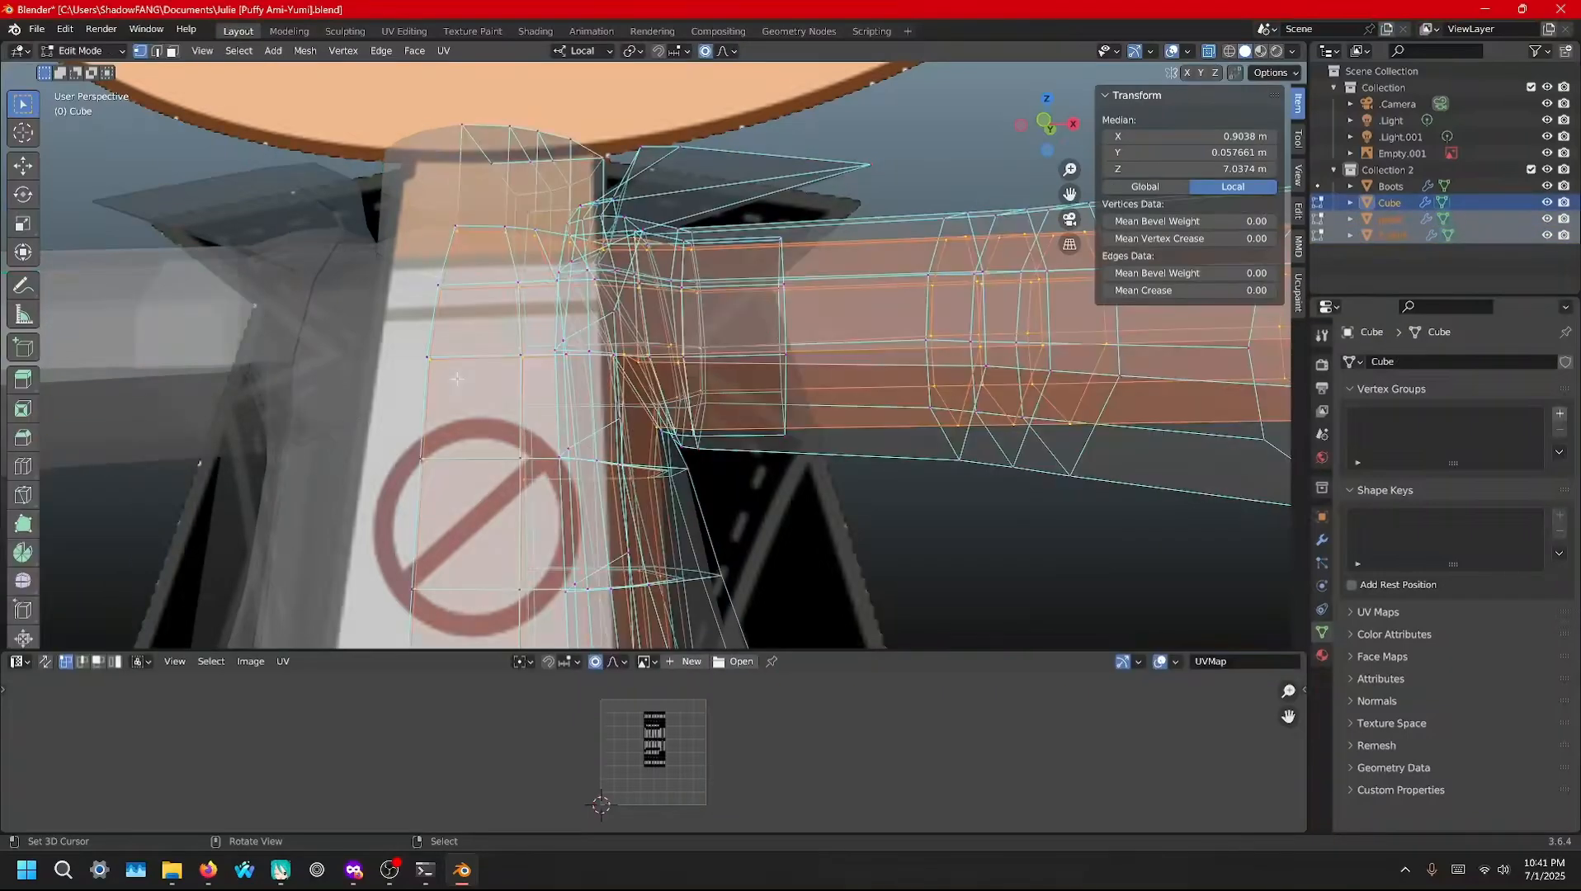
mouse_move(588, 394)
middle_mouse_down()
mouse_move(615, 403)
mouse_move(599, 401)
middle_mouse_up()
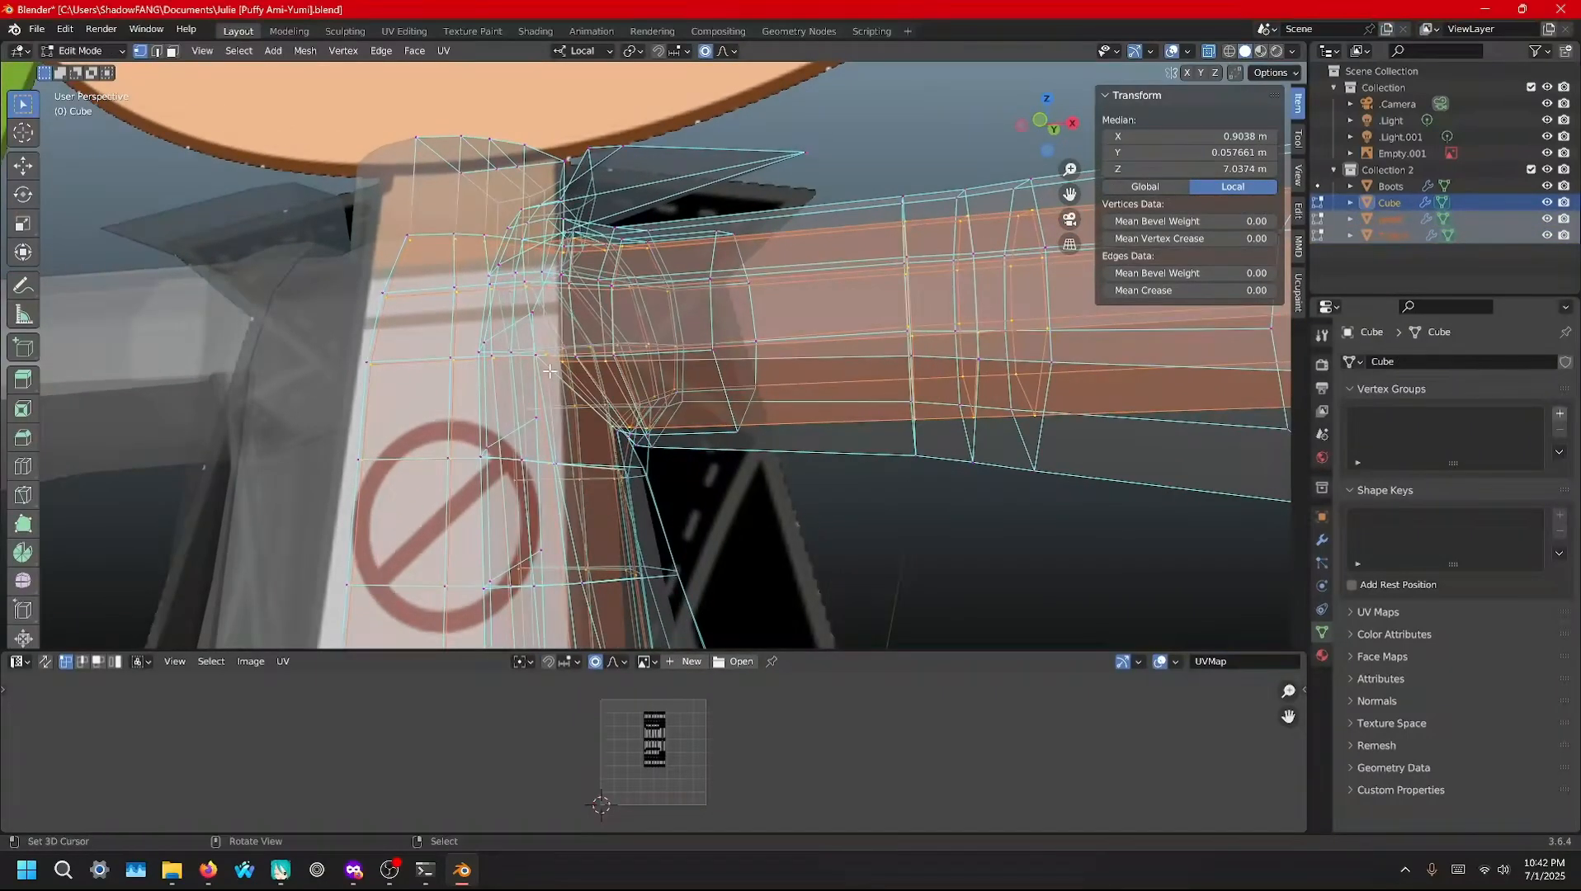
key("alt+a")
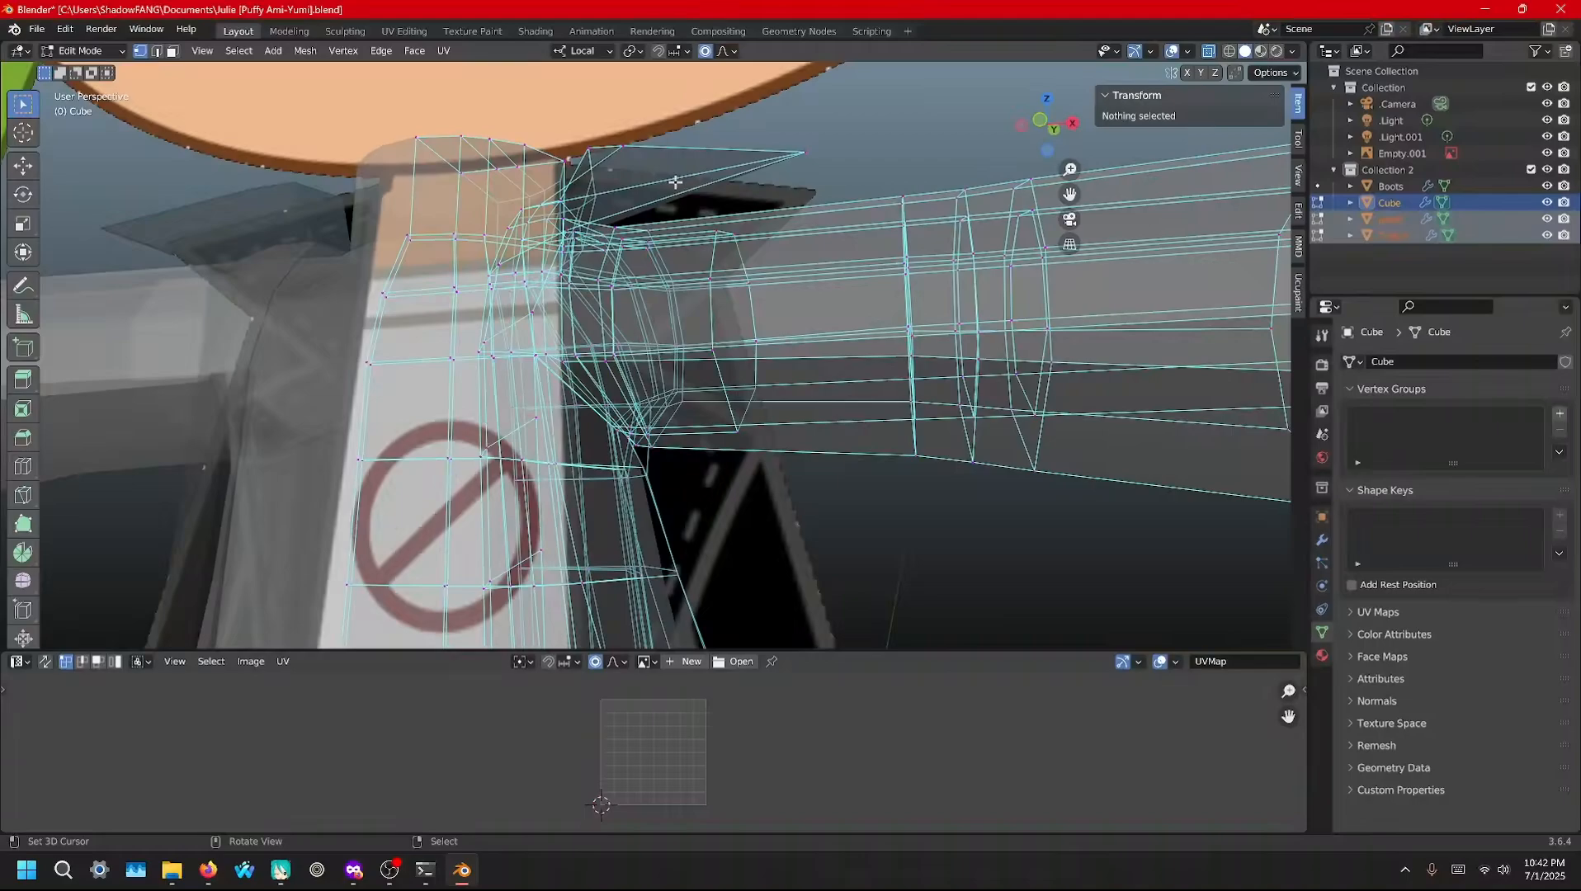
Edge-slide the short edge on the front of the torso near the armpit to adjust the spacing between the clothing layers
middle_click_drag(749, 398, 554, 496)
scroll(636, 422, "up", 3)
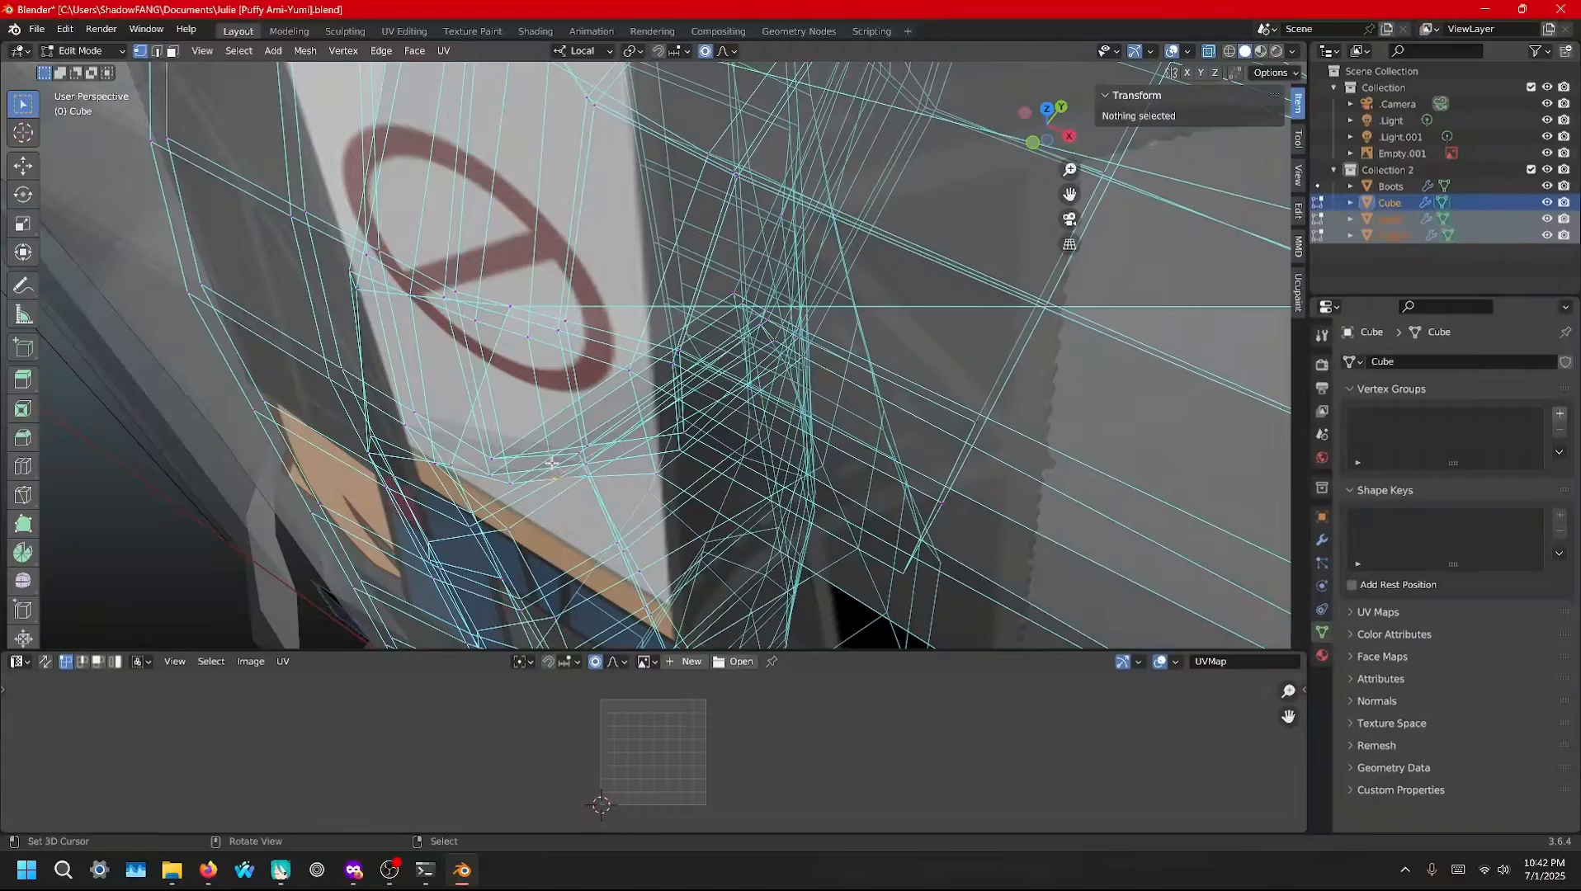
key("g")
key("g")
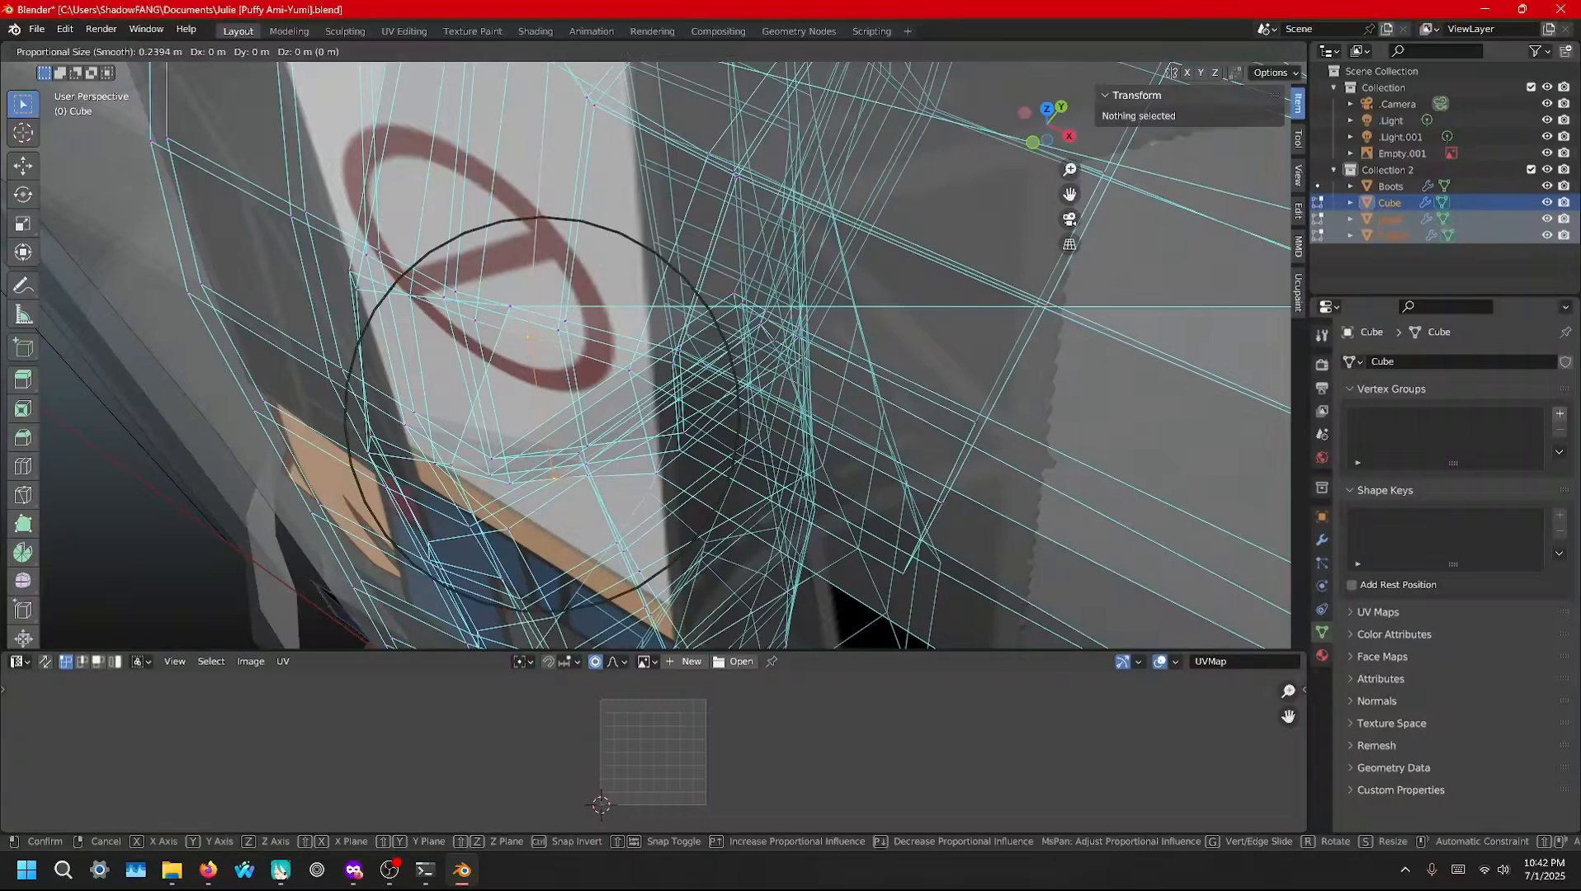
left_click(528, 332)
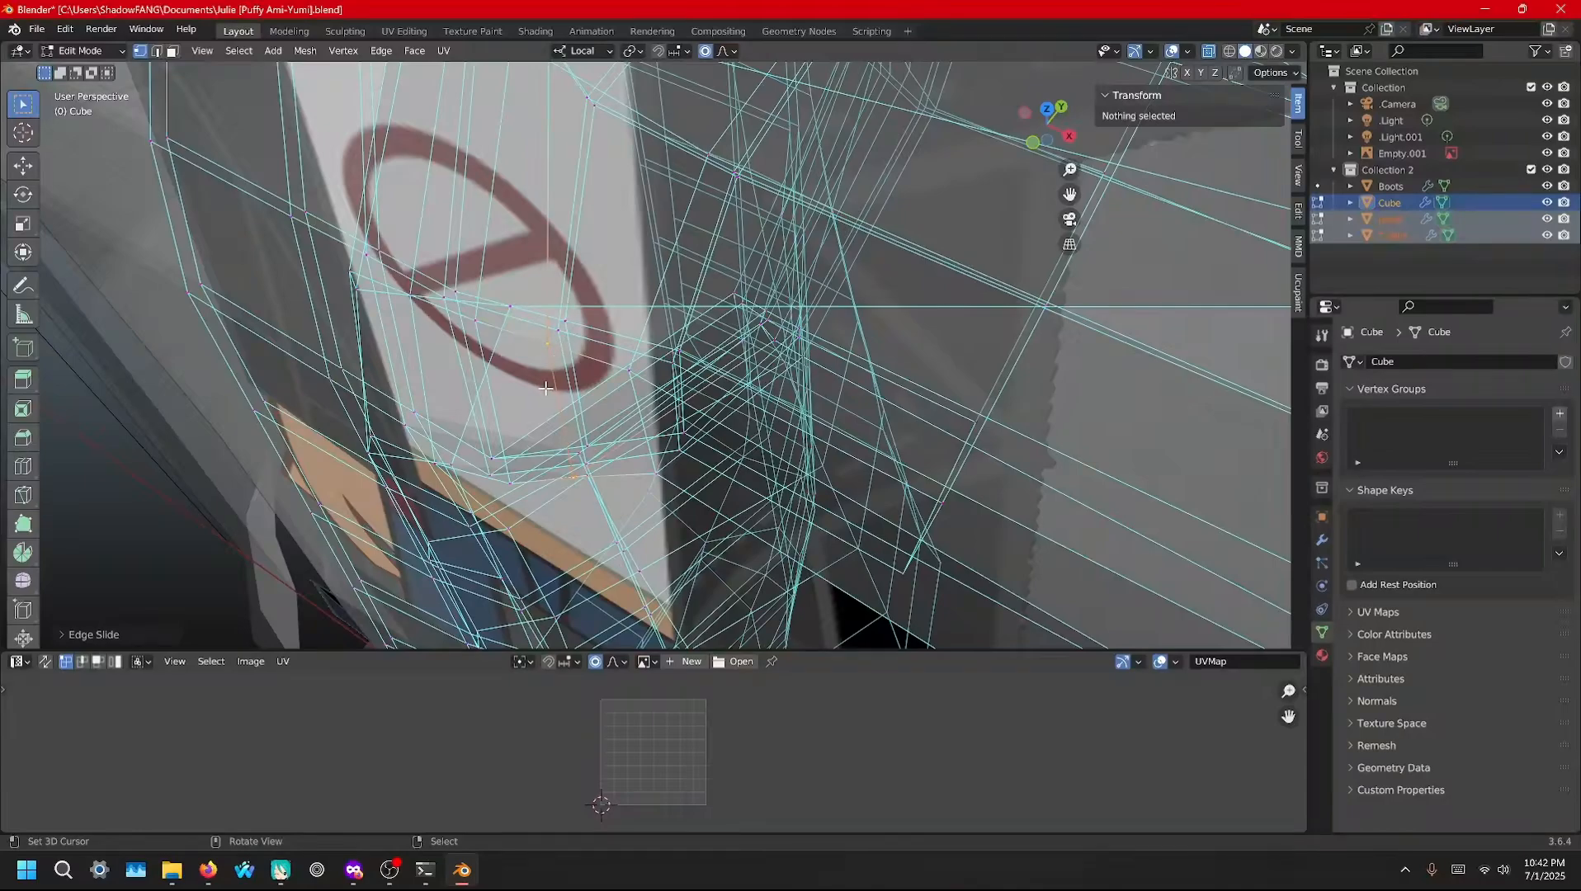
scroll(545, 387, "down", 8)
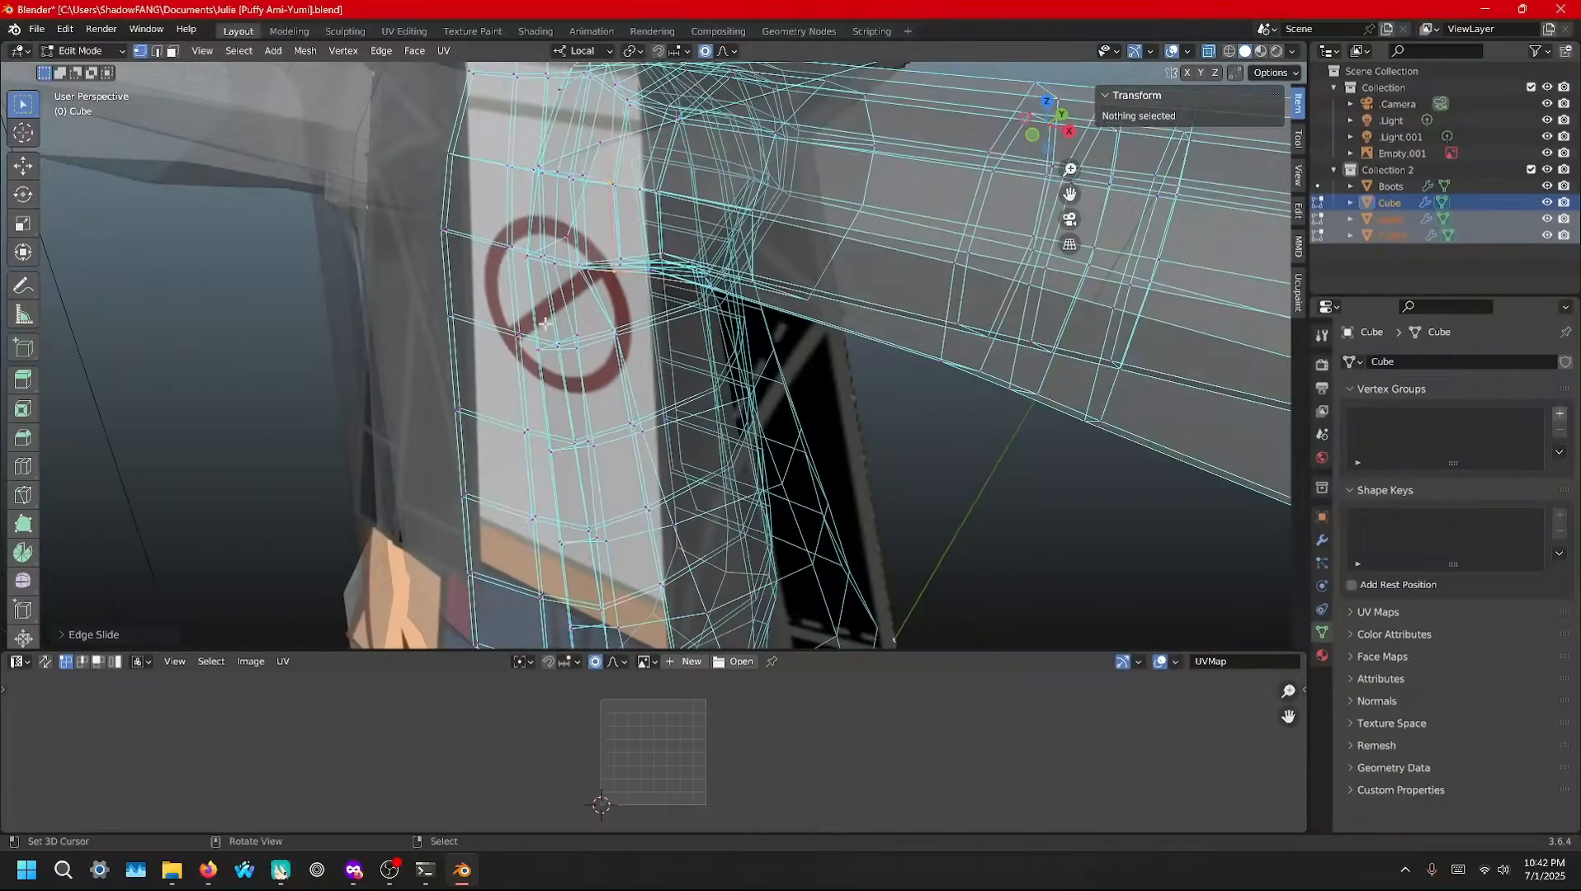
middle_click_drag(606, 364, 692, 324)
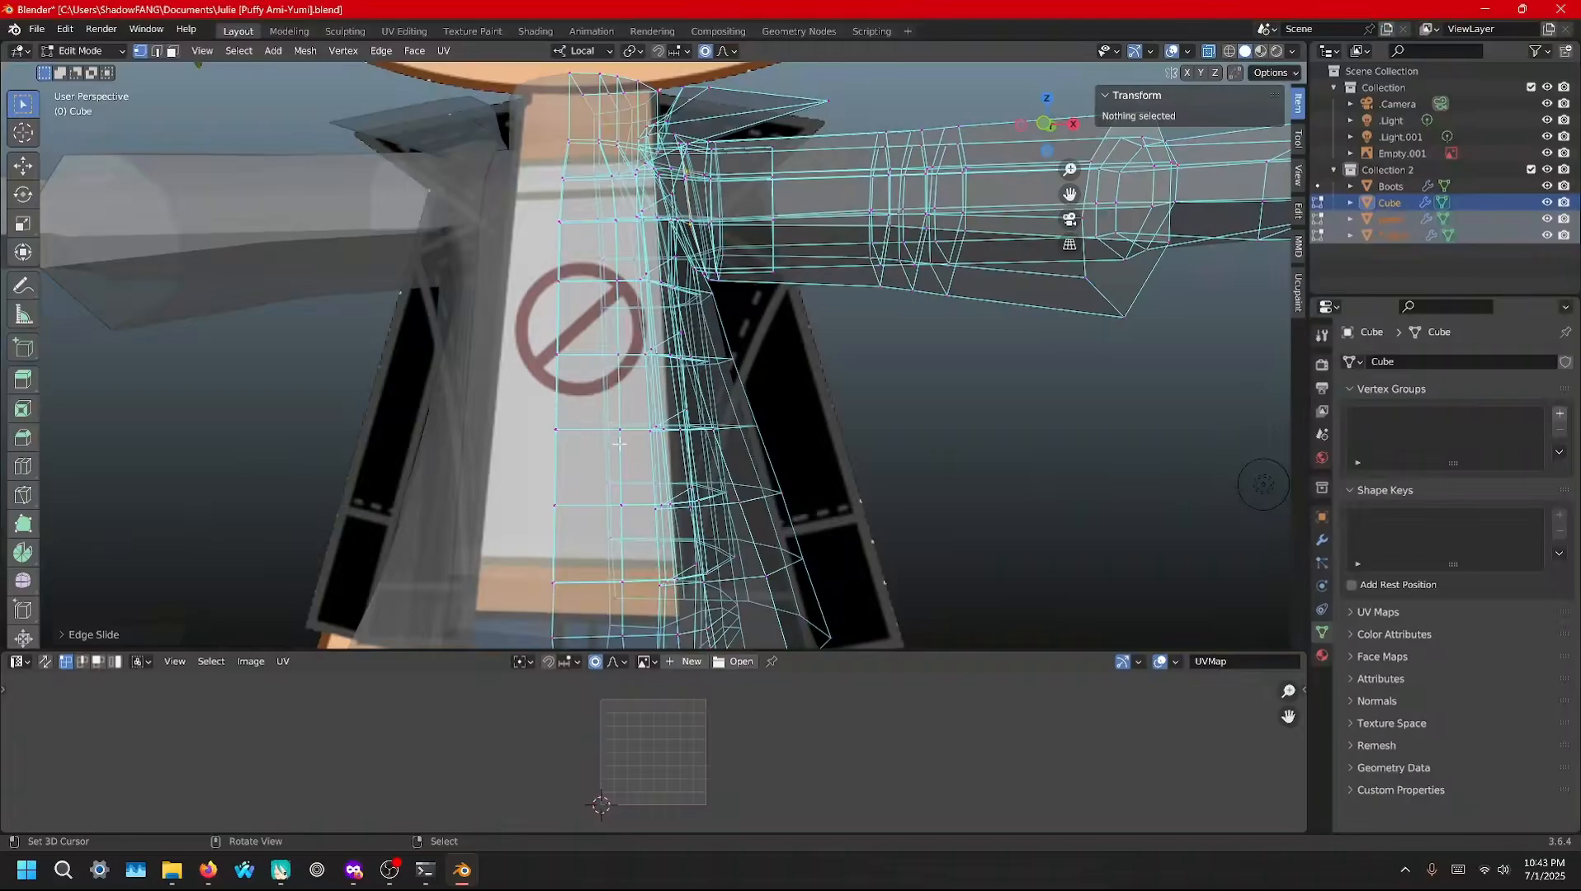
middle_click_drag(808, 460, 637, 64)
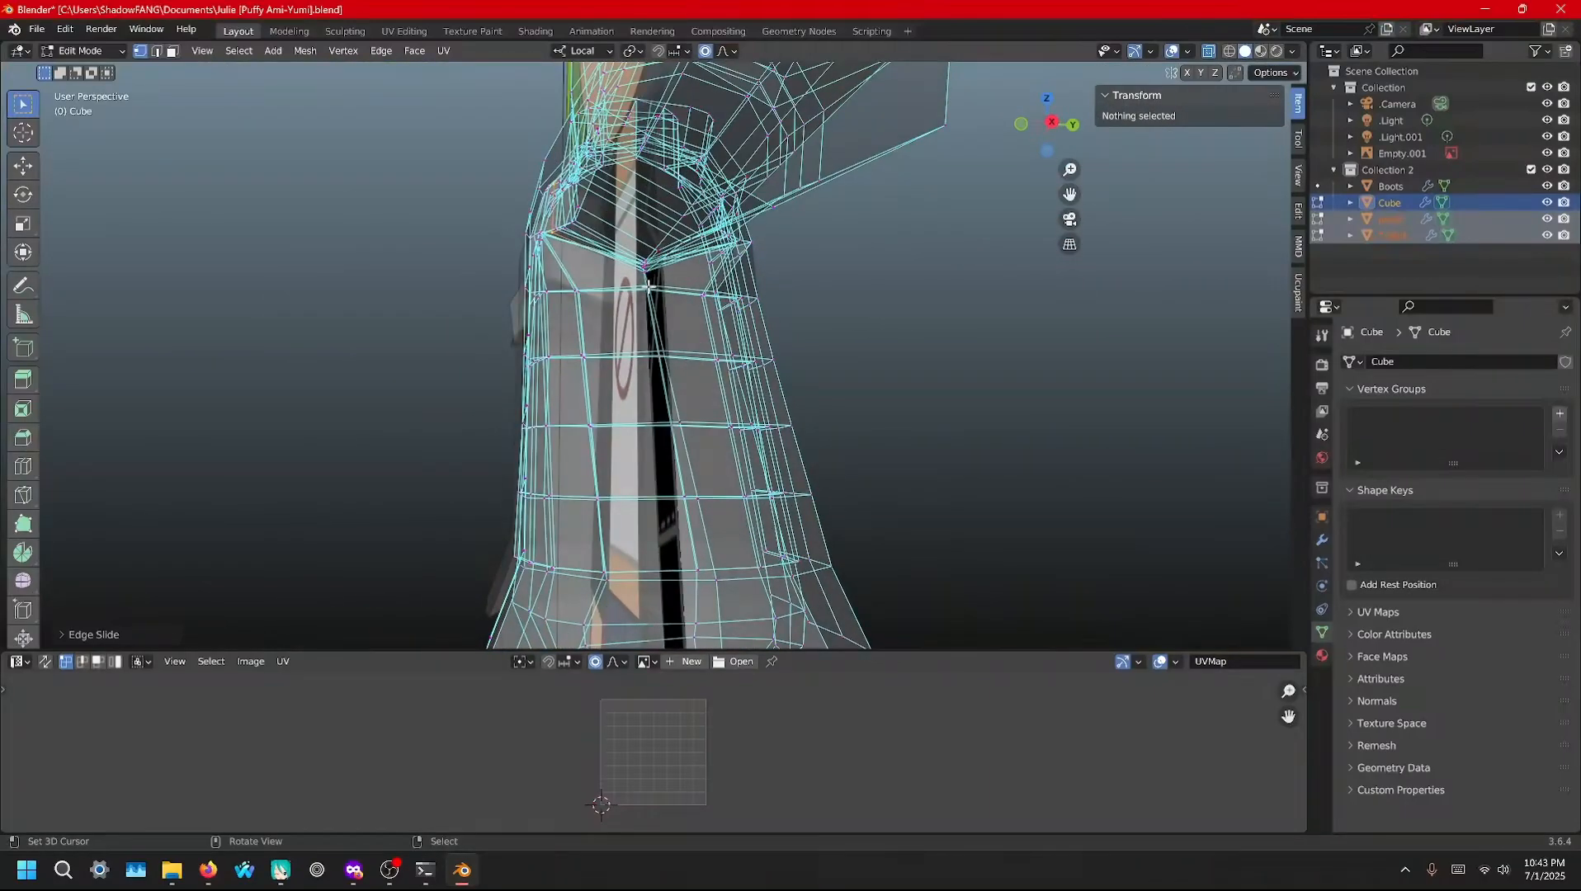
middle_click_drag(719, 376, 627, 370)
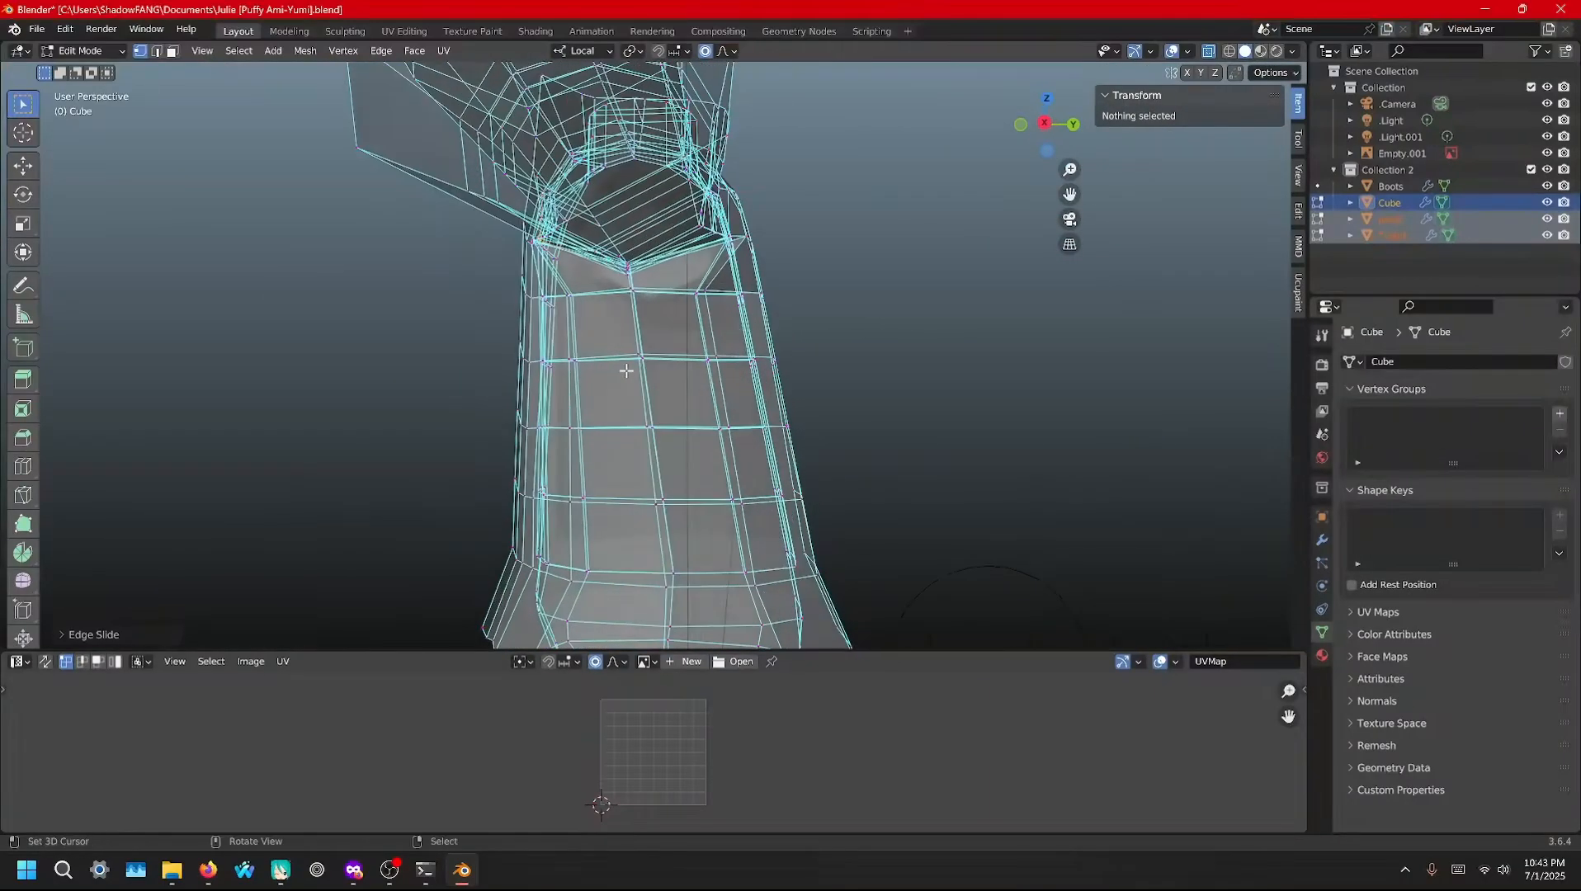
Inspect the layered clothing from below and from the front, show the viewport overlays again, and save the file
middle_click_drag(730, 347, 715, 257)
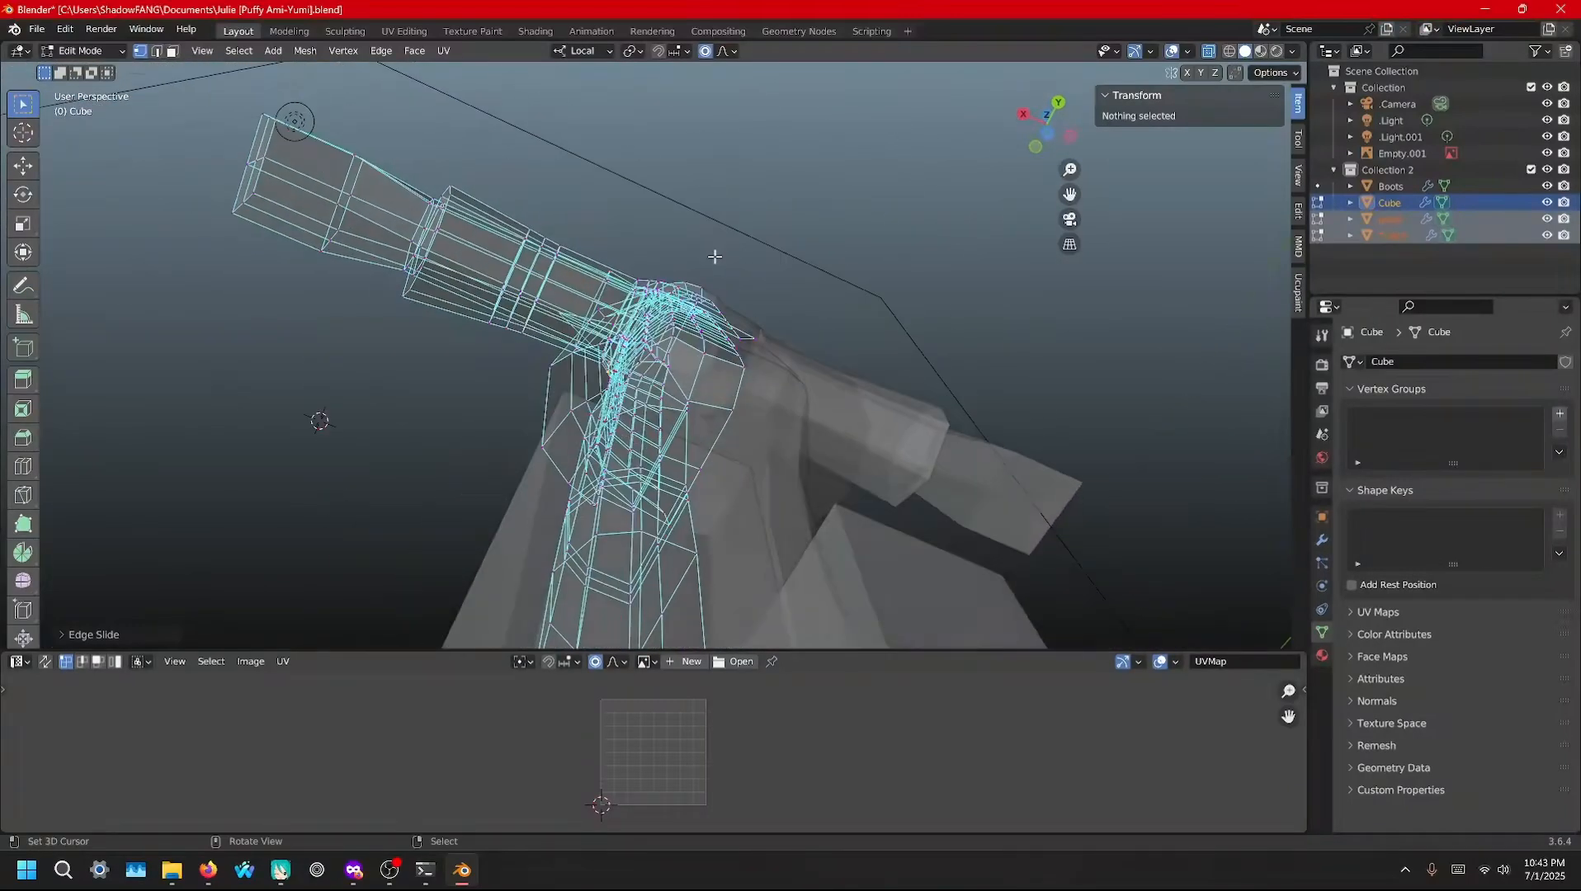
key("alt+z")
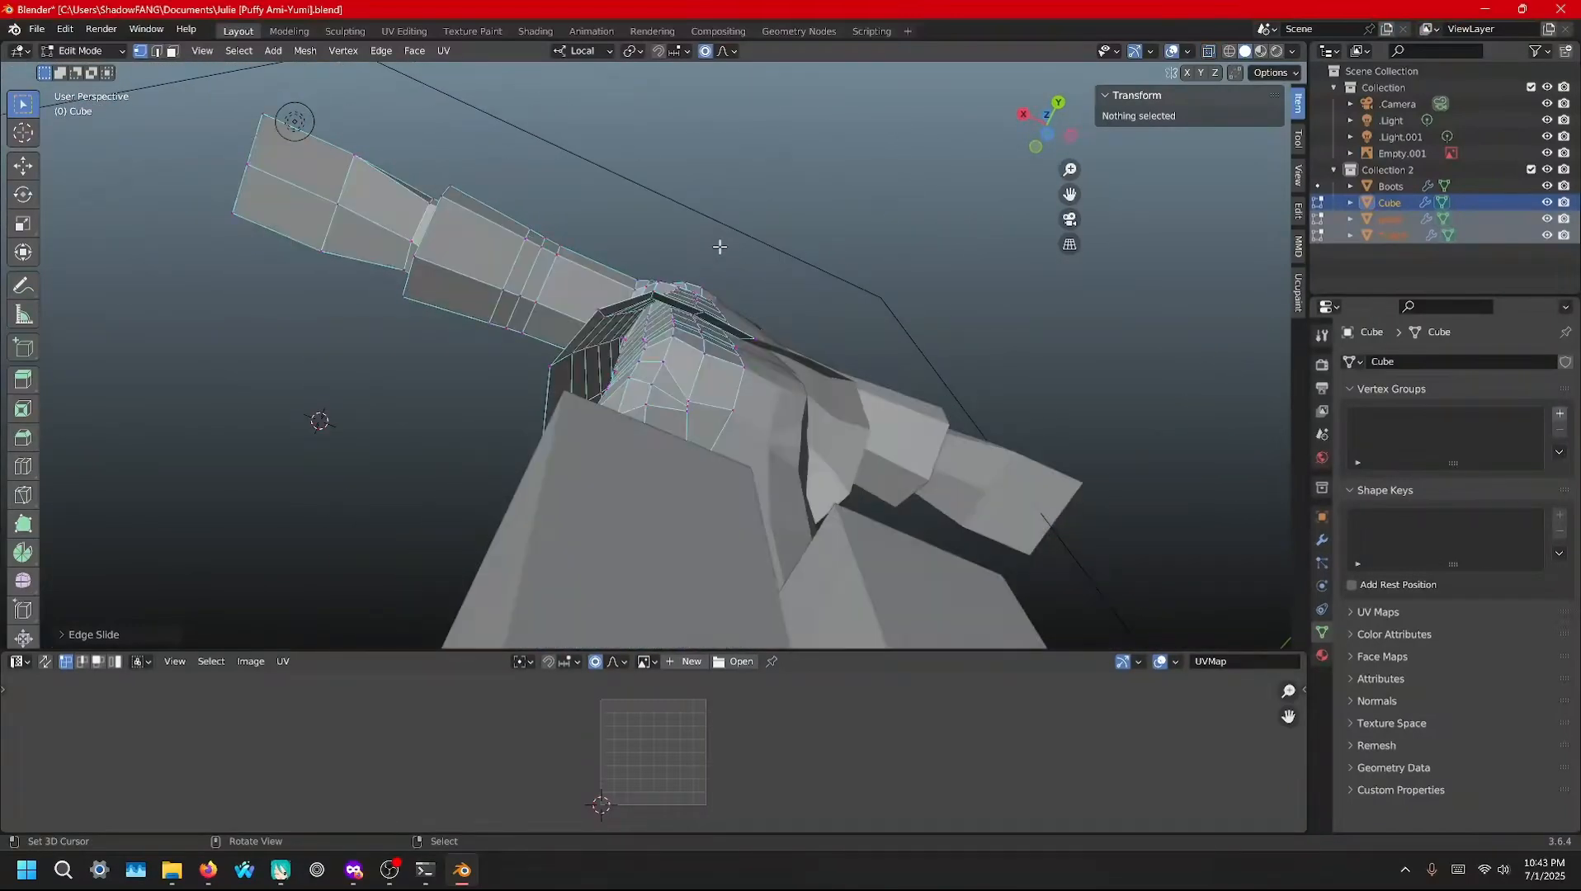
middle_click_drag(792, 345, 1036, 460)
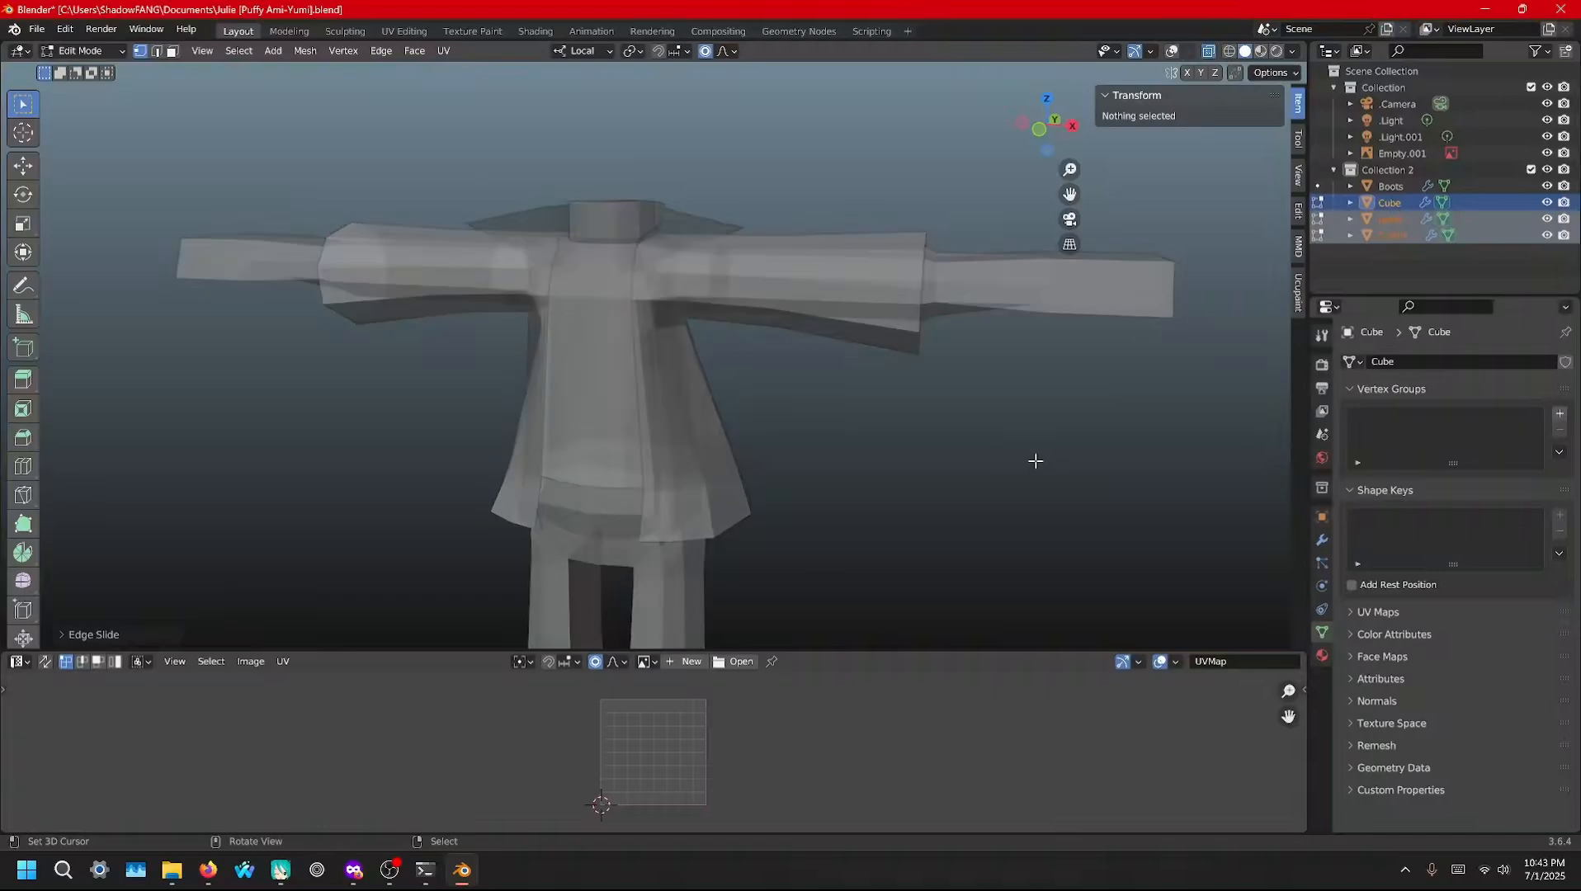
left_click(1173, 50)
key("ctrl+s")
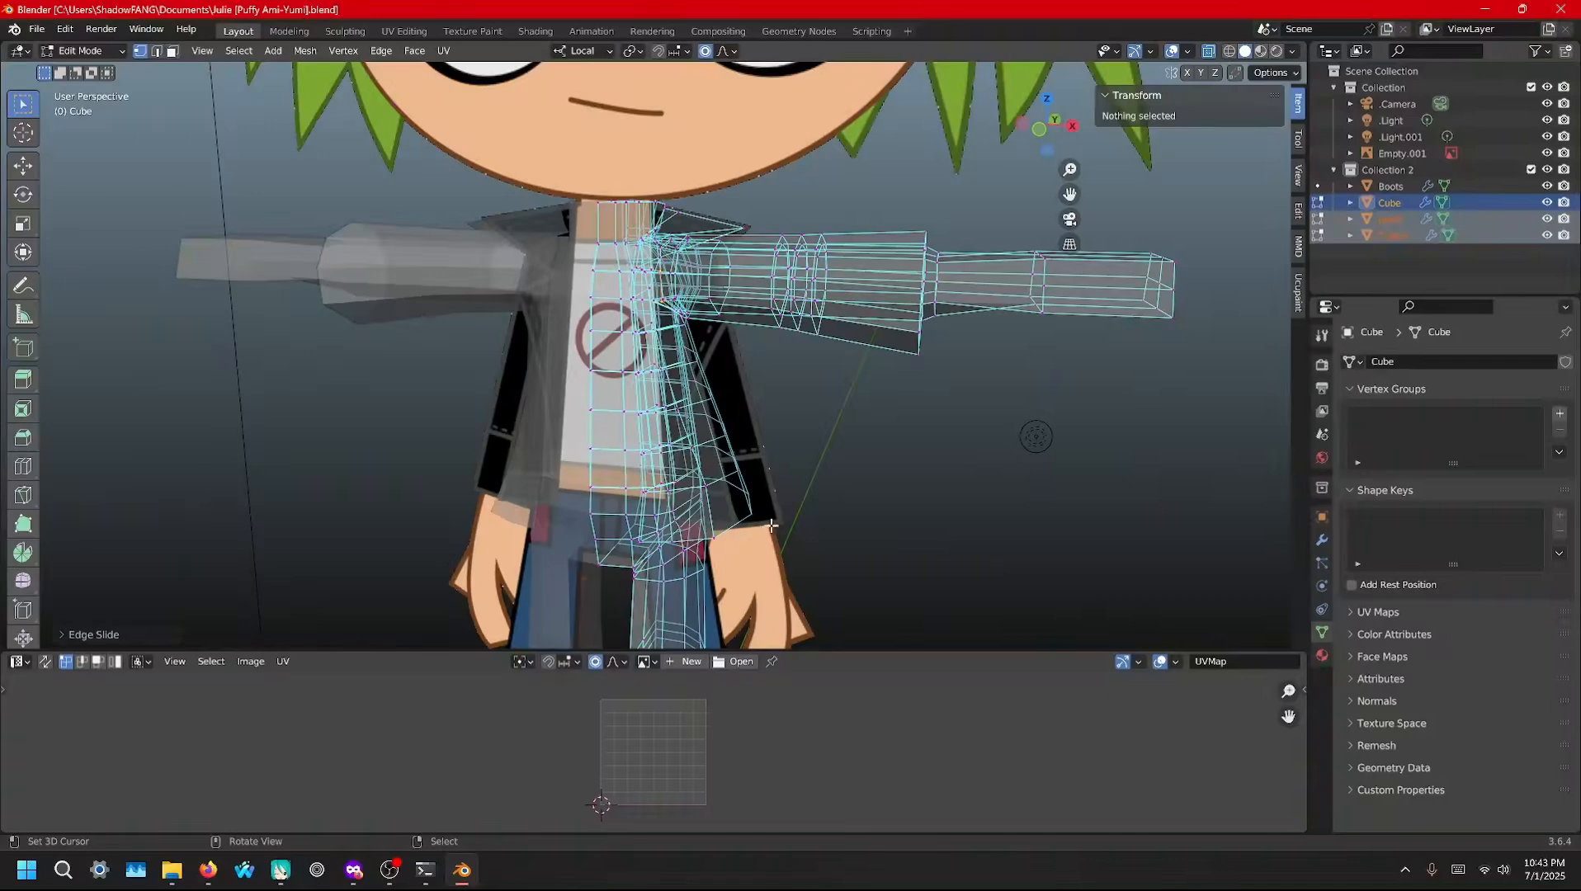
Leave the joint mesh editing, select only the jacket, and edit its mesh alone
scroll(811, 518, "up", 5)
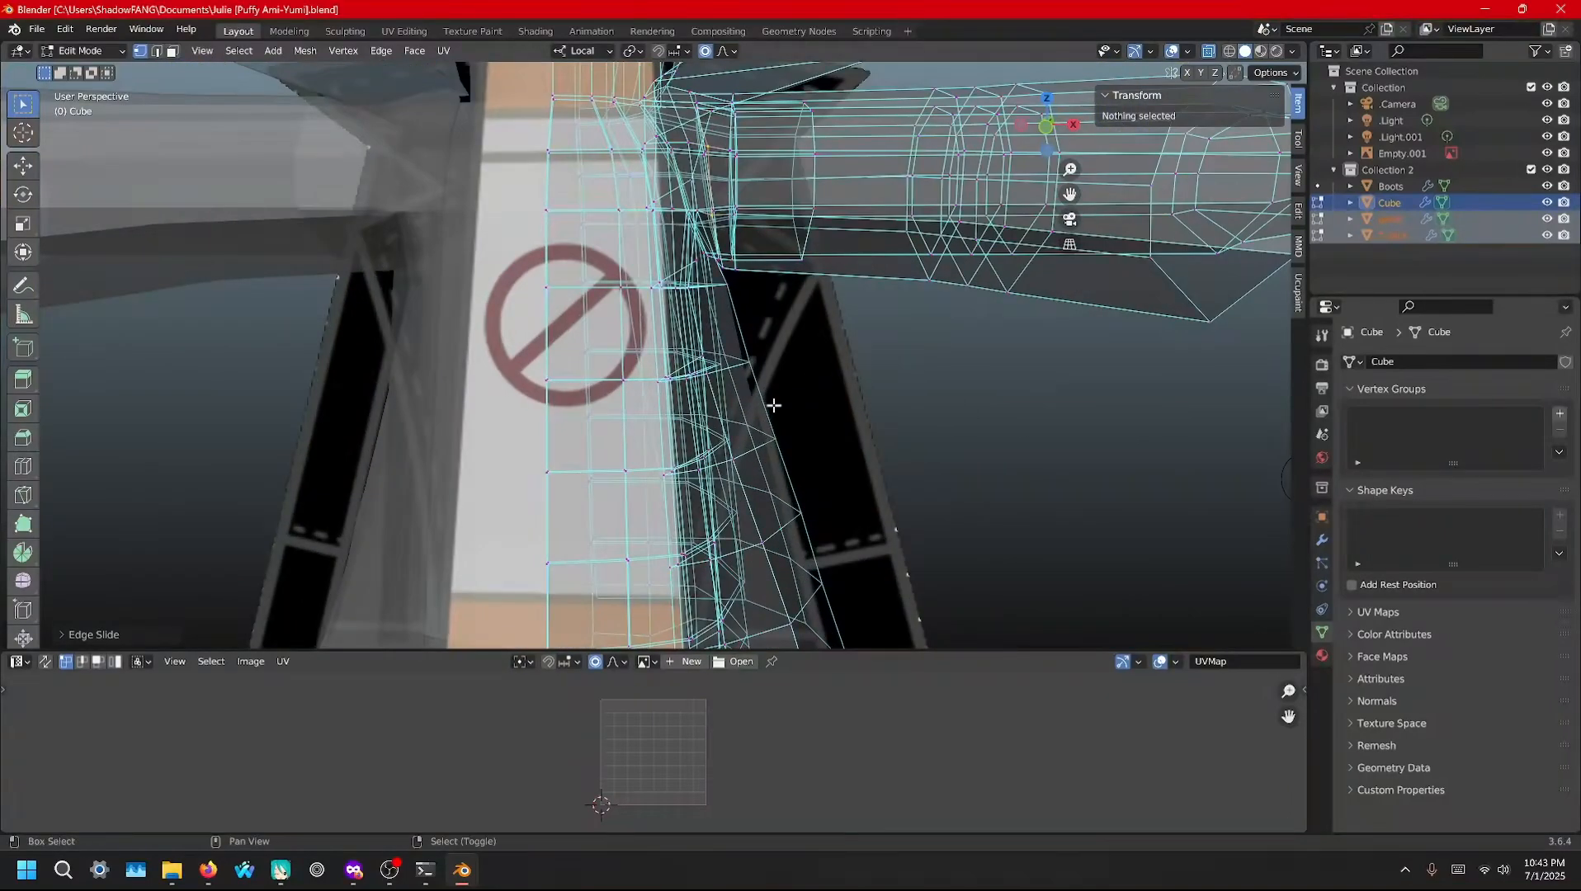
middle_click_drag(773, 405, 799, 453, "shift")
key("Tab")
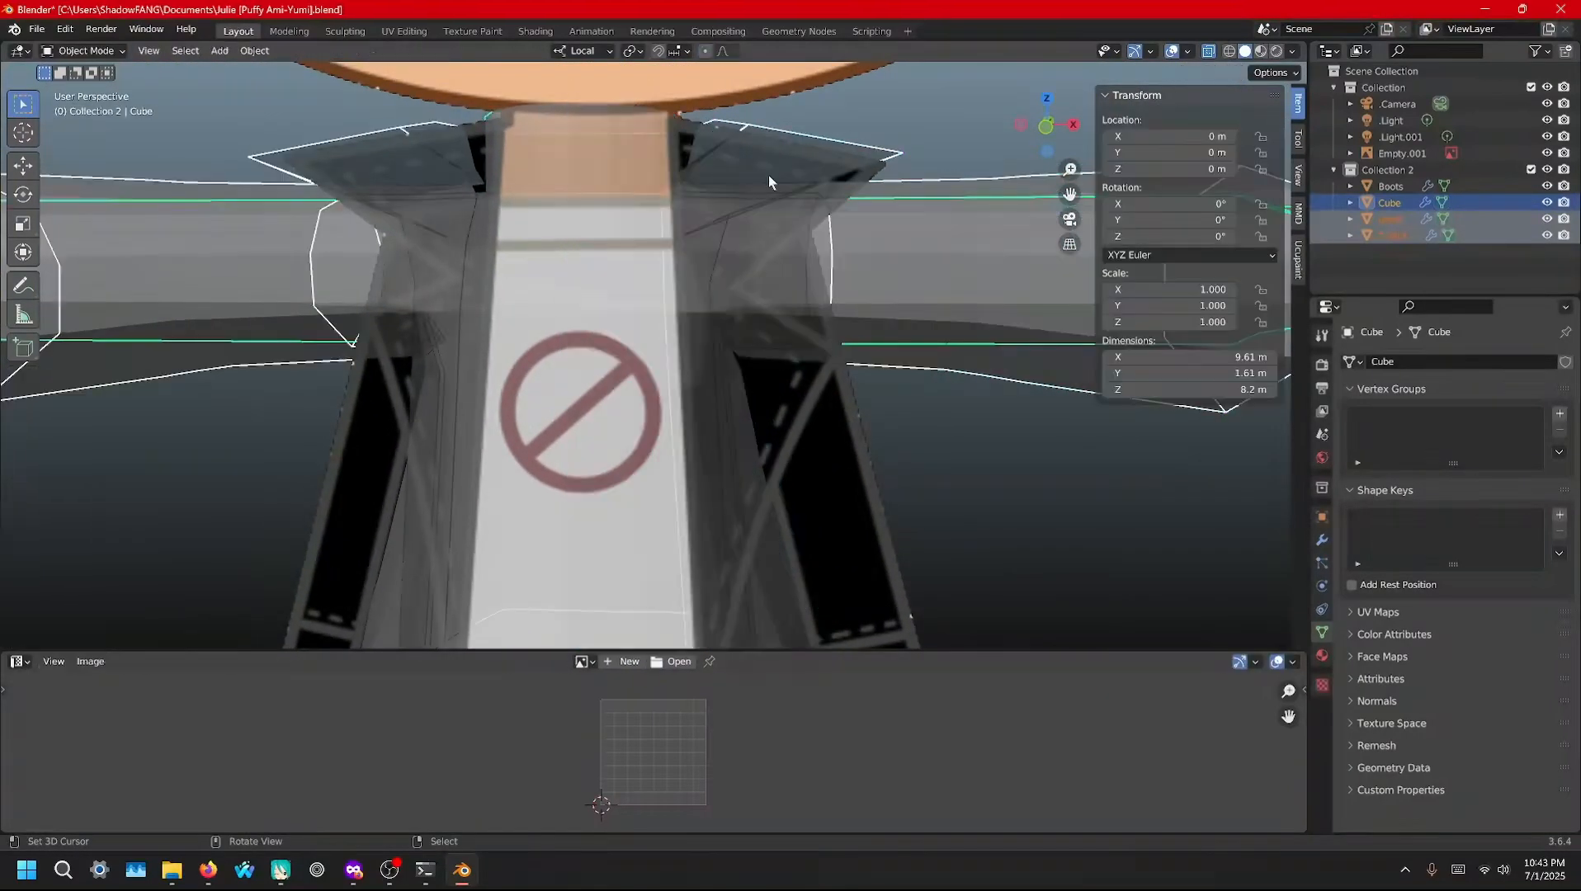
left_click(816, 124)
key("Tab")
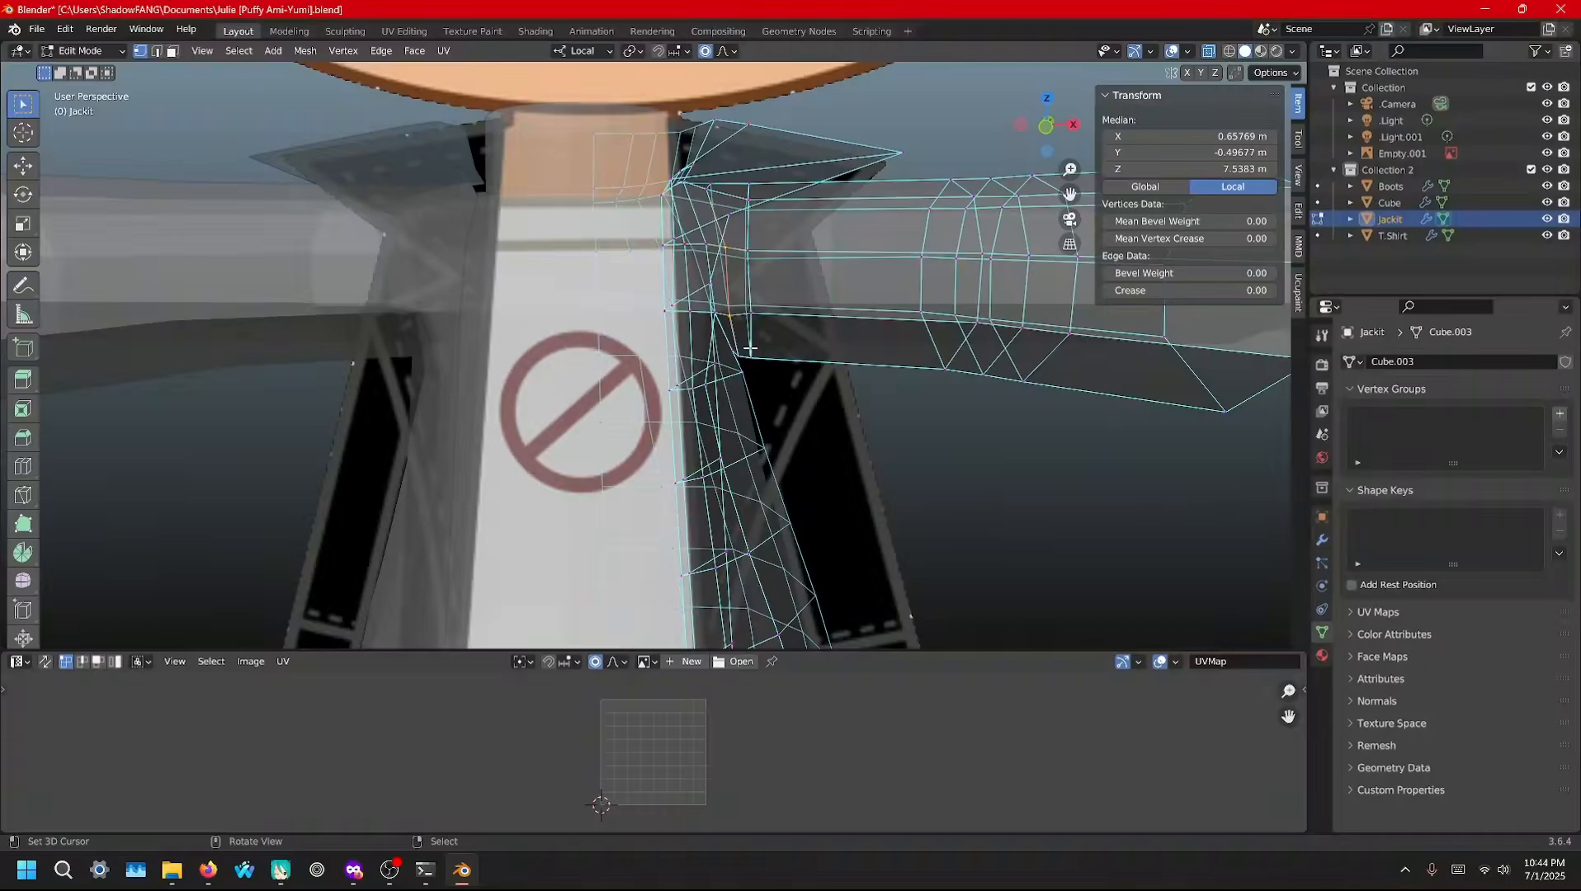
In front view, move the jacket's two upper lapel vertices outward to about X 0.716, Z 7.517 and X 1.188, Z 7.215 m
middle_click_drag(751, 348, 790, 347)
key("KP_1")
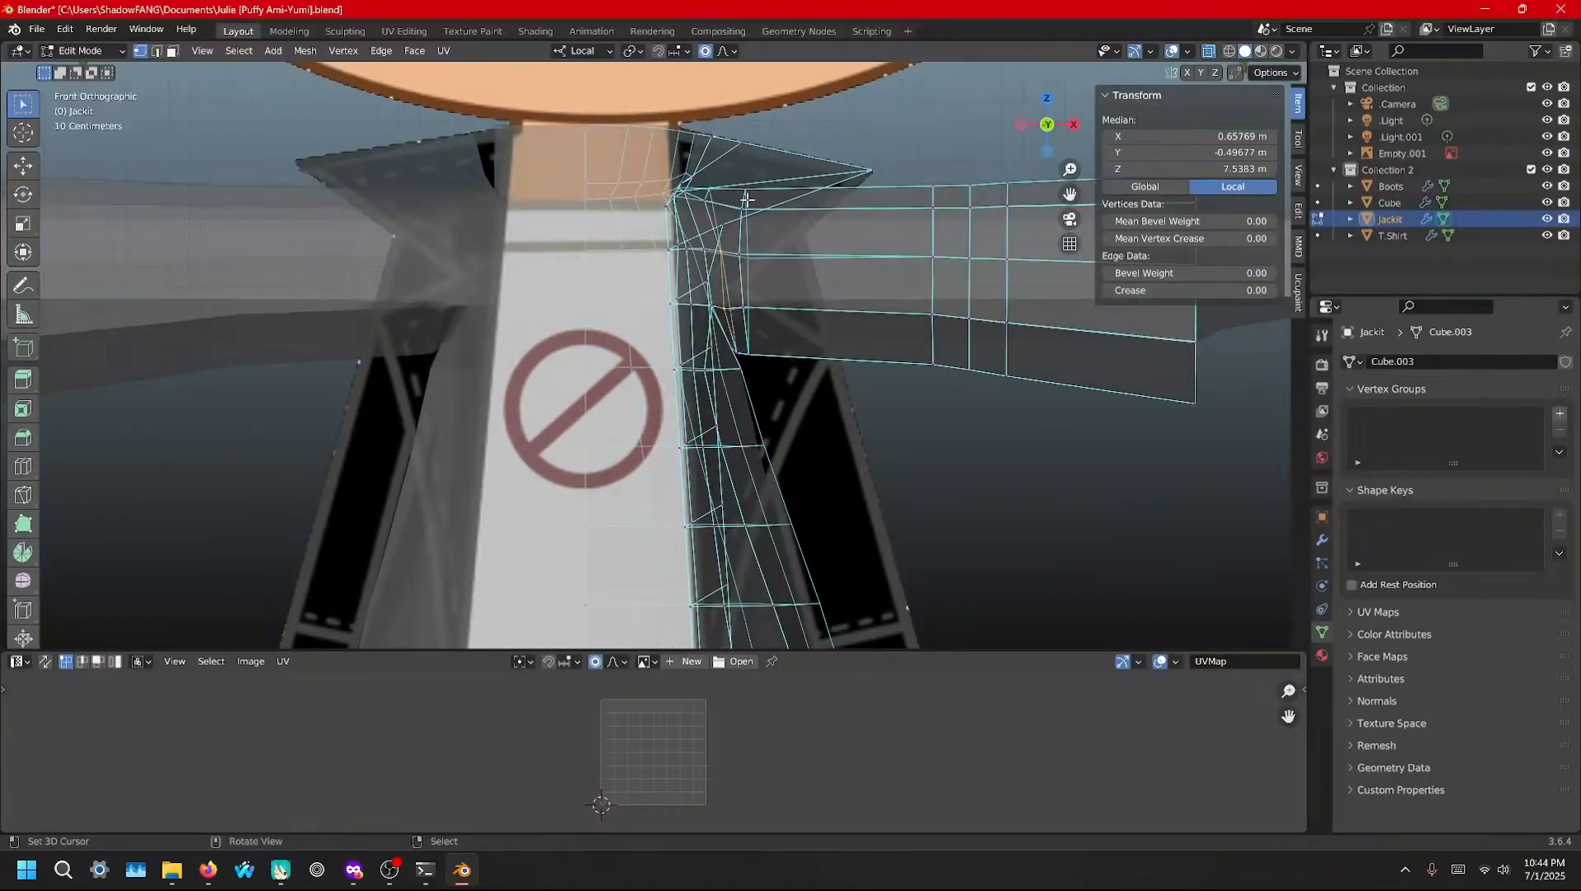
left_click(725, 231)
key("g")
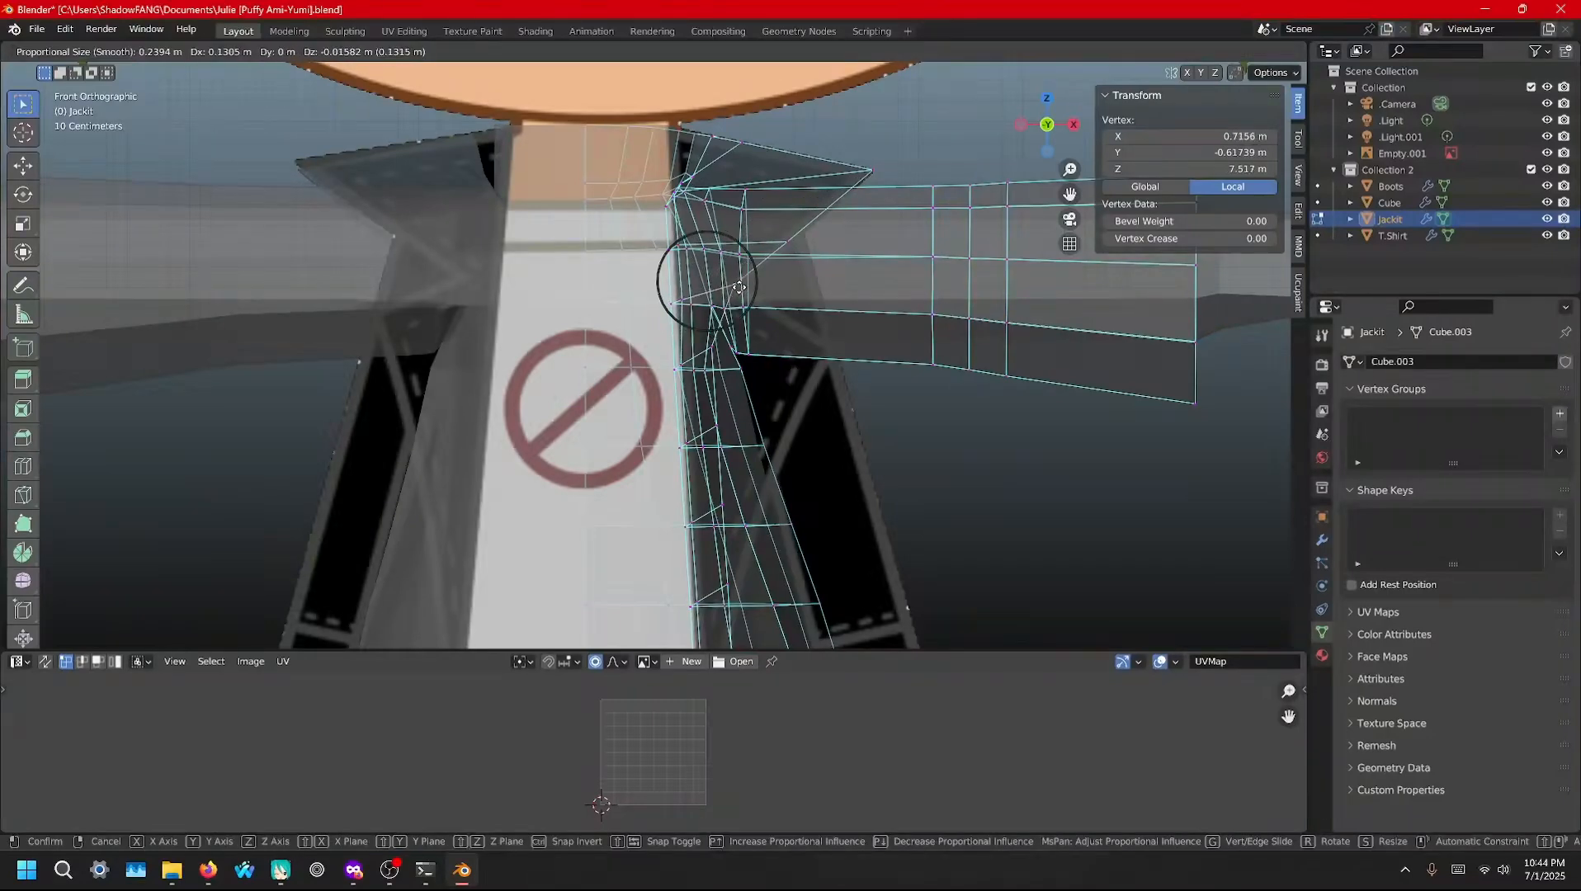
left_click(738, 287)
left_click(714, 348)
key("g")
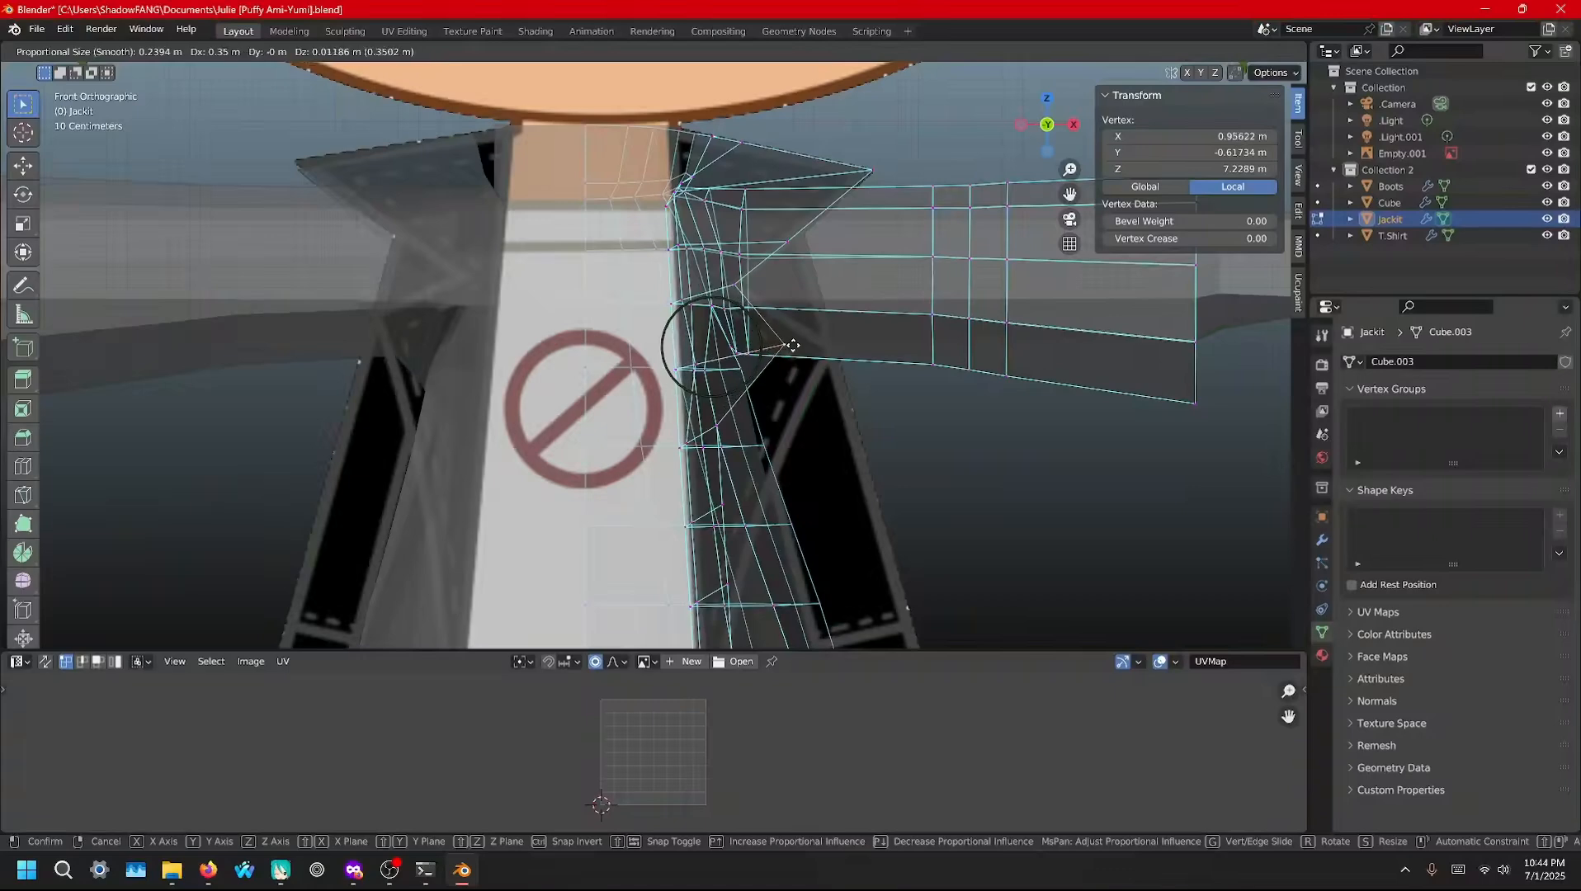
left_click(836, 348)
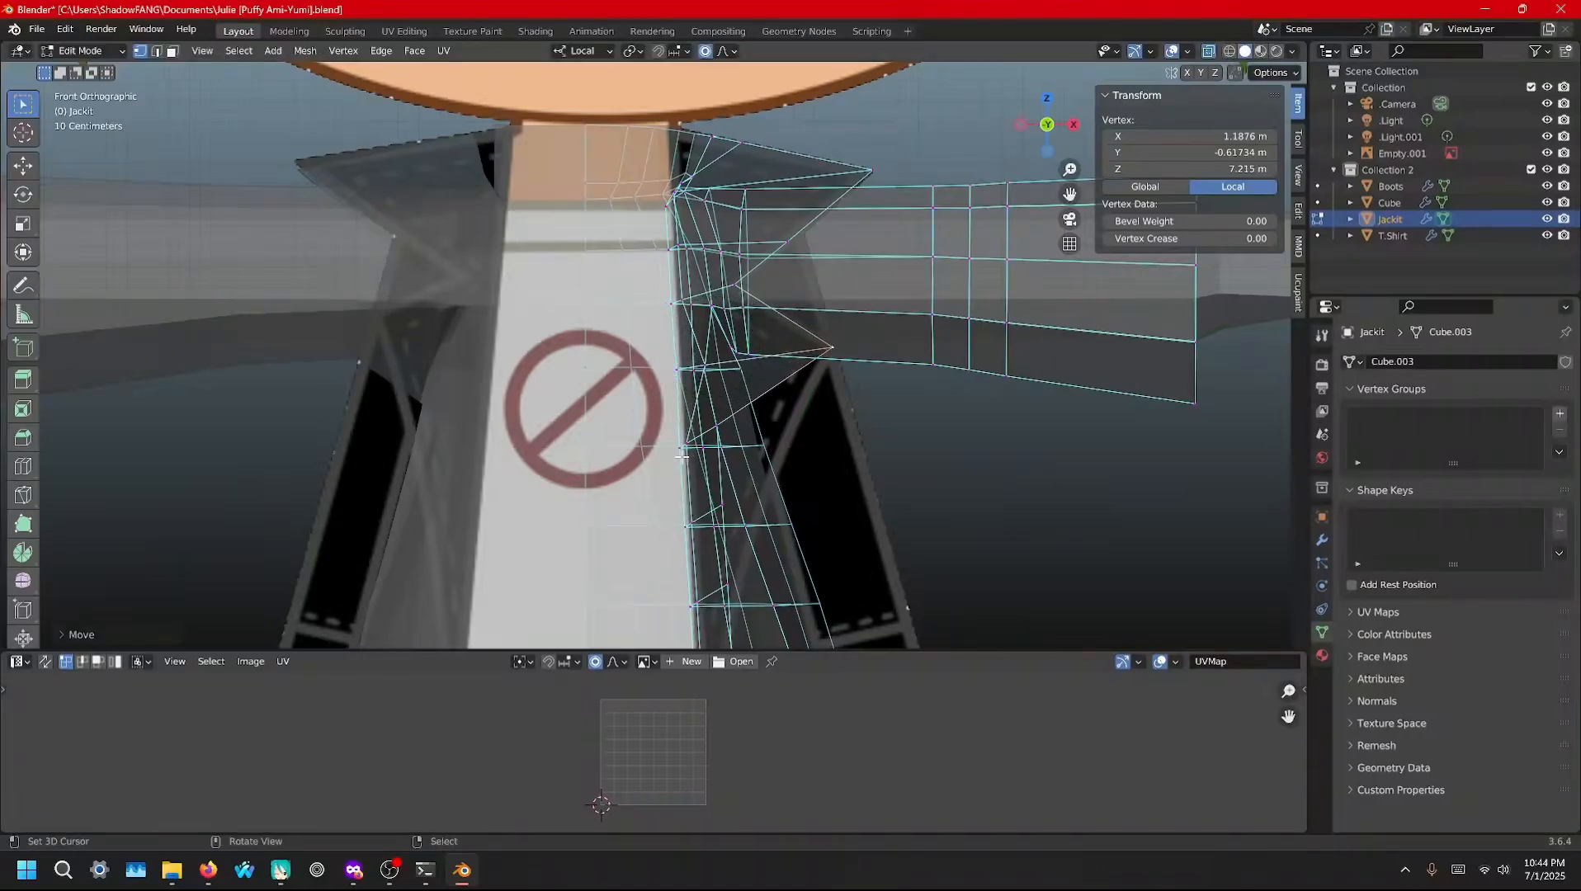
Move the front-edge vertex below the lapel's outer point outward to about X 0.968, Z 6.791 m
left_click(679, 448)
key("g")
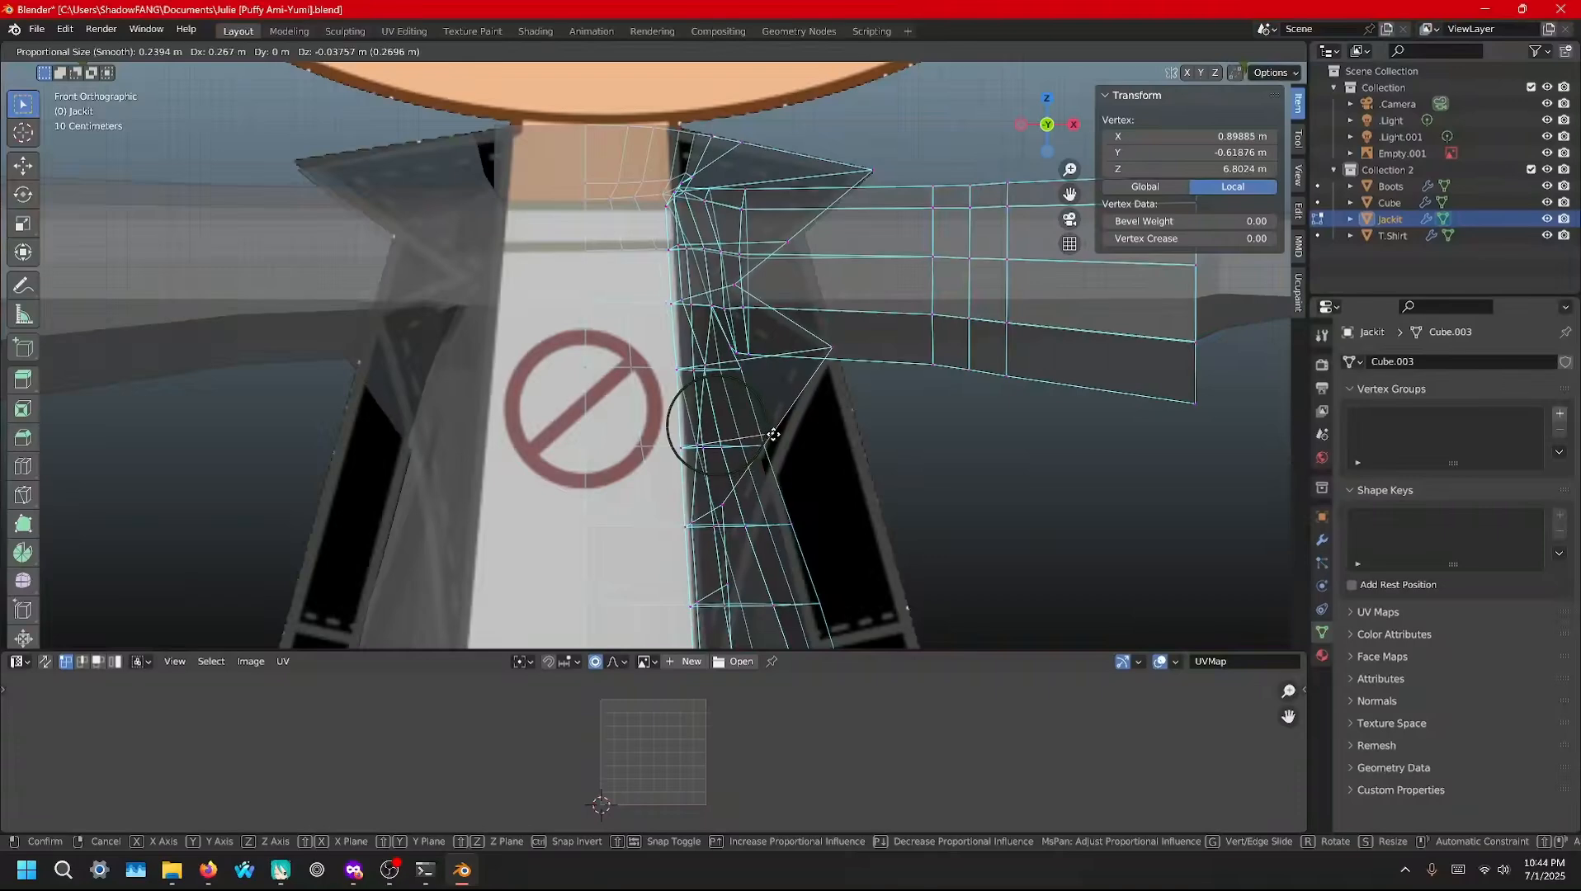
left_click(788, 438)
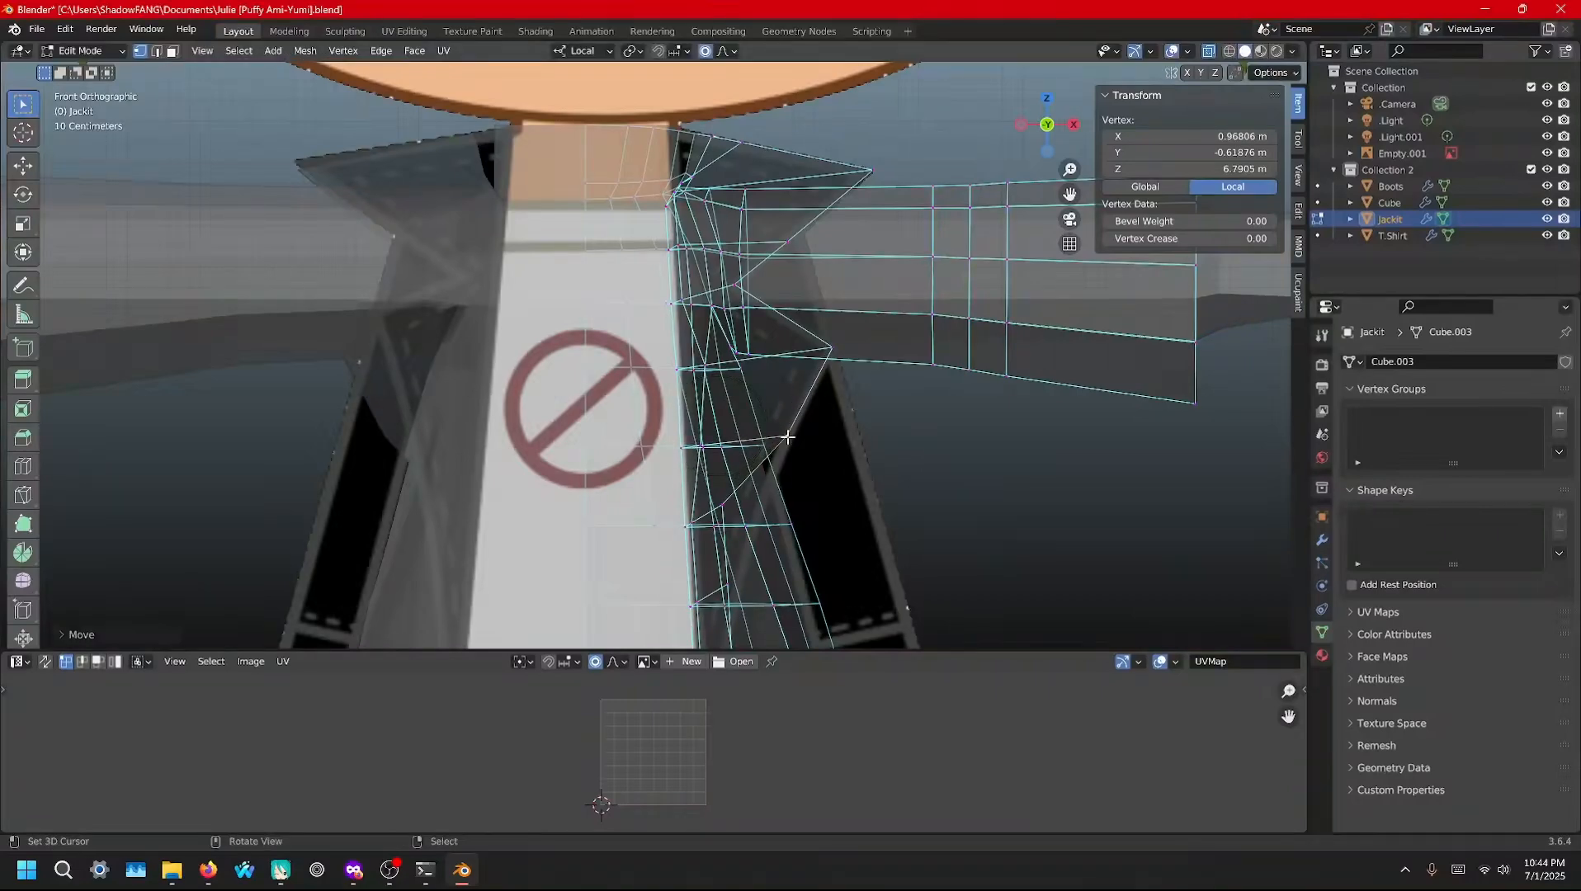
Vertex-slide two chest vertices toward the jacket's front opening, to about X 0.495, Z 7.117 and X 0.508, Z 6.737 m
middle_click_drag(749, 406, 716, 405)
left_click(695, 371)
key("g")
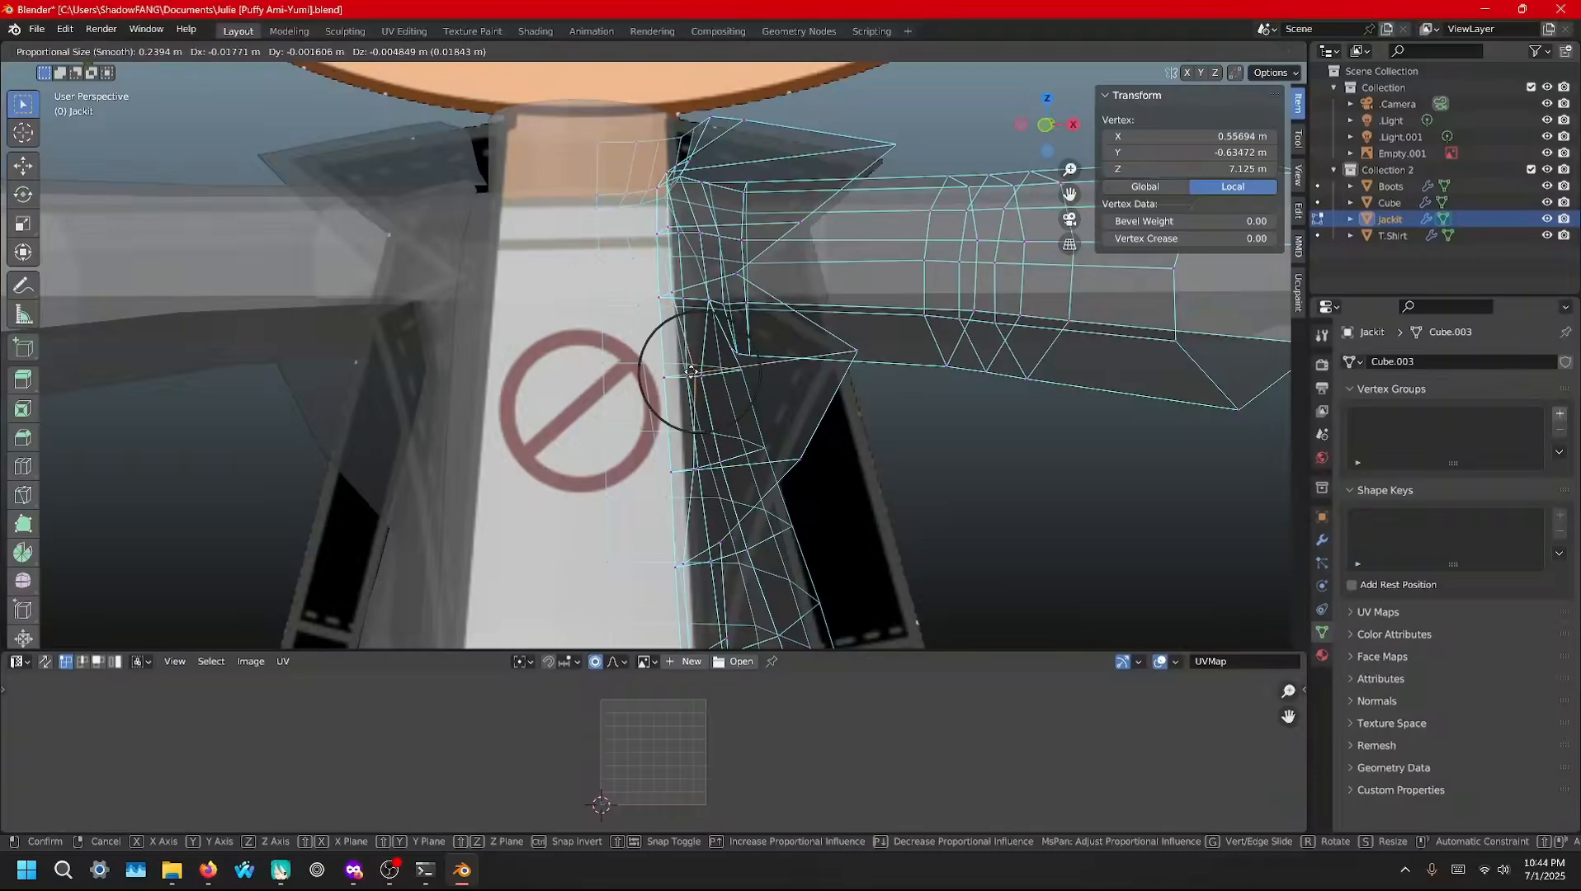
left_click(684, 373)
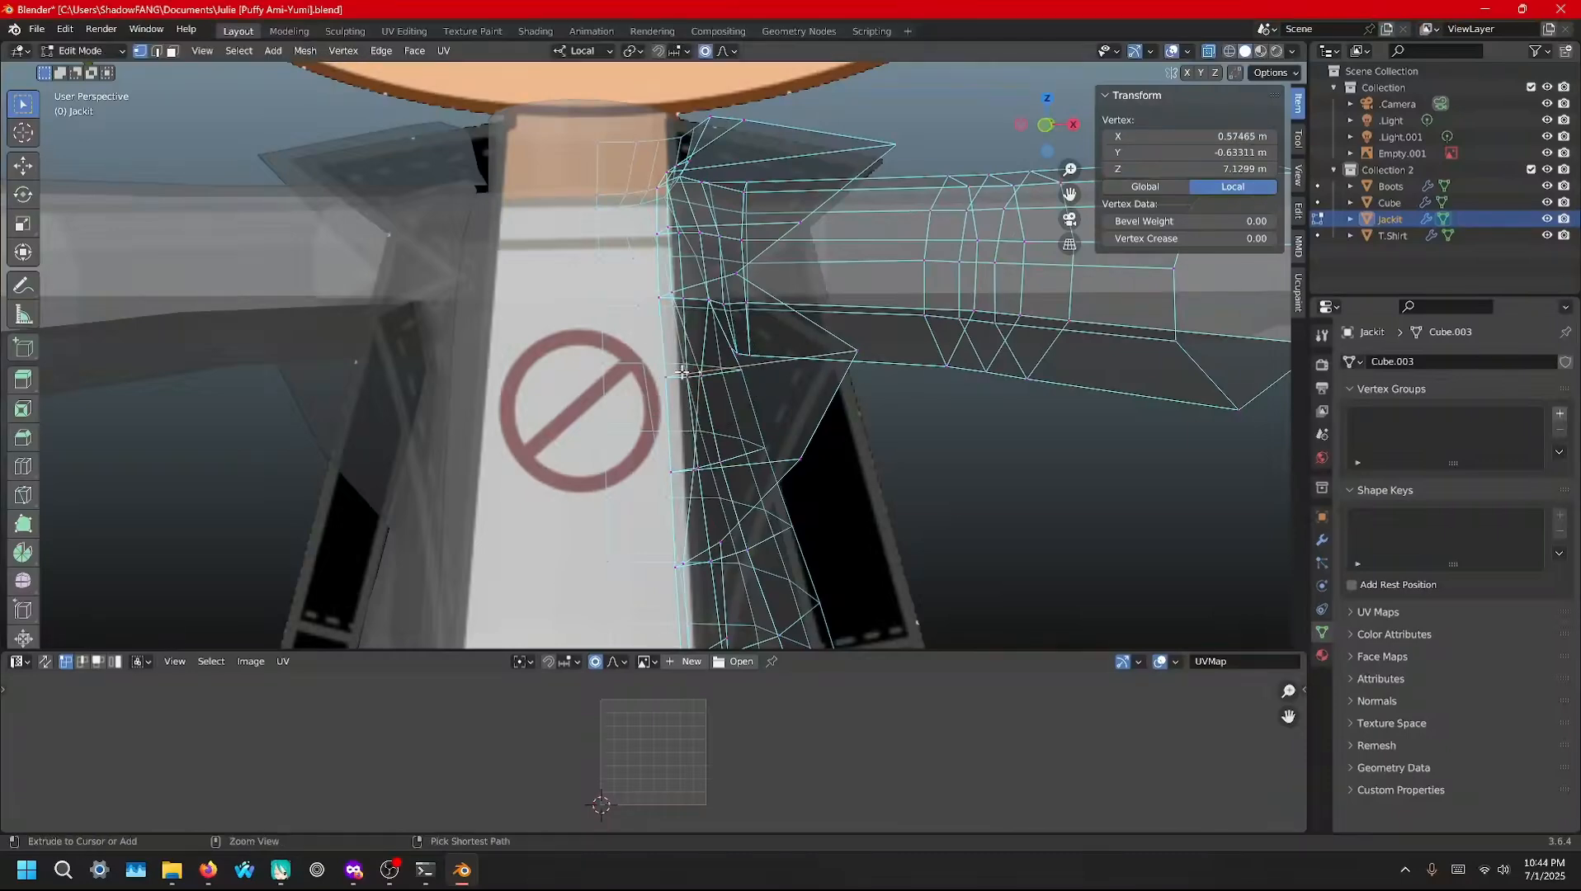
key("g")
key("g")
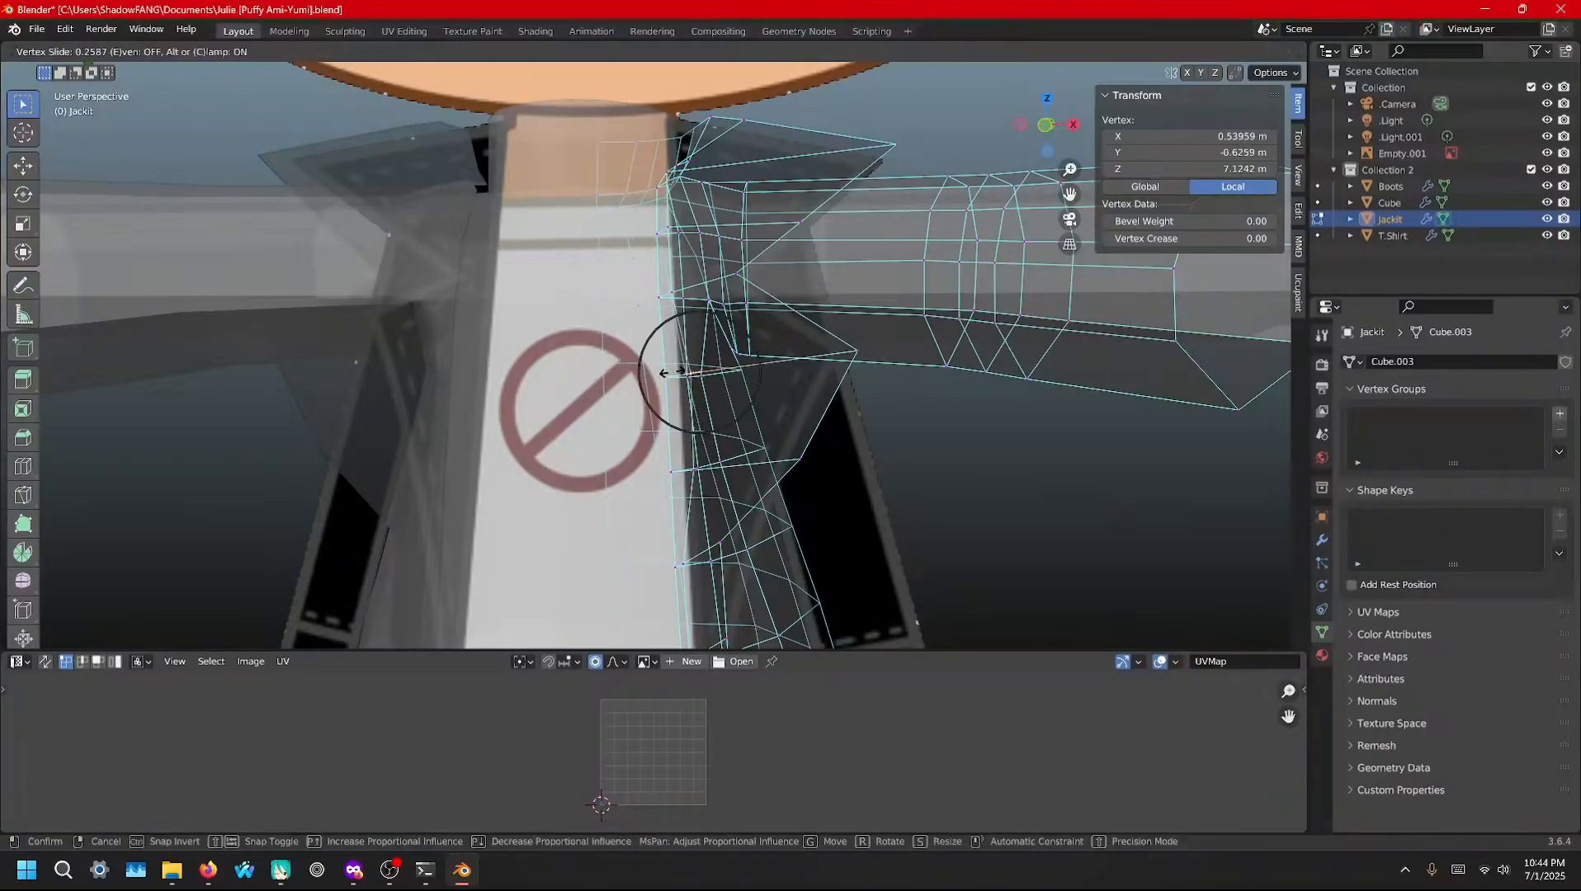
left_click(685, 411)
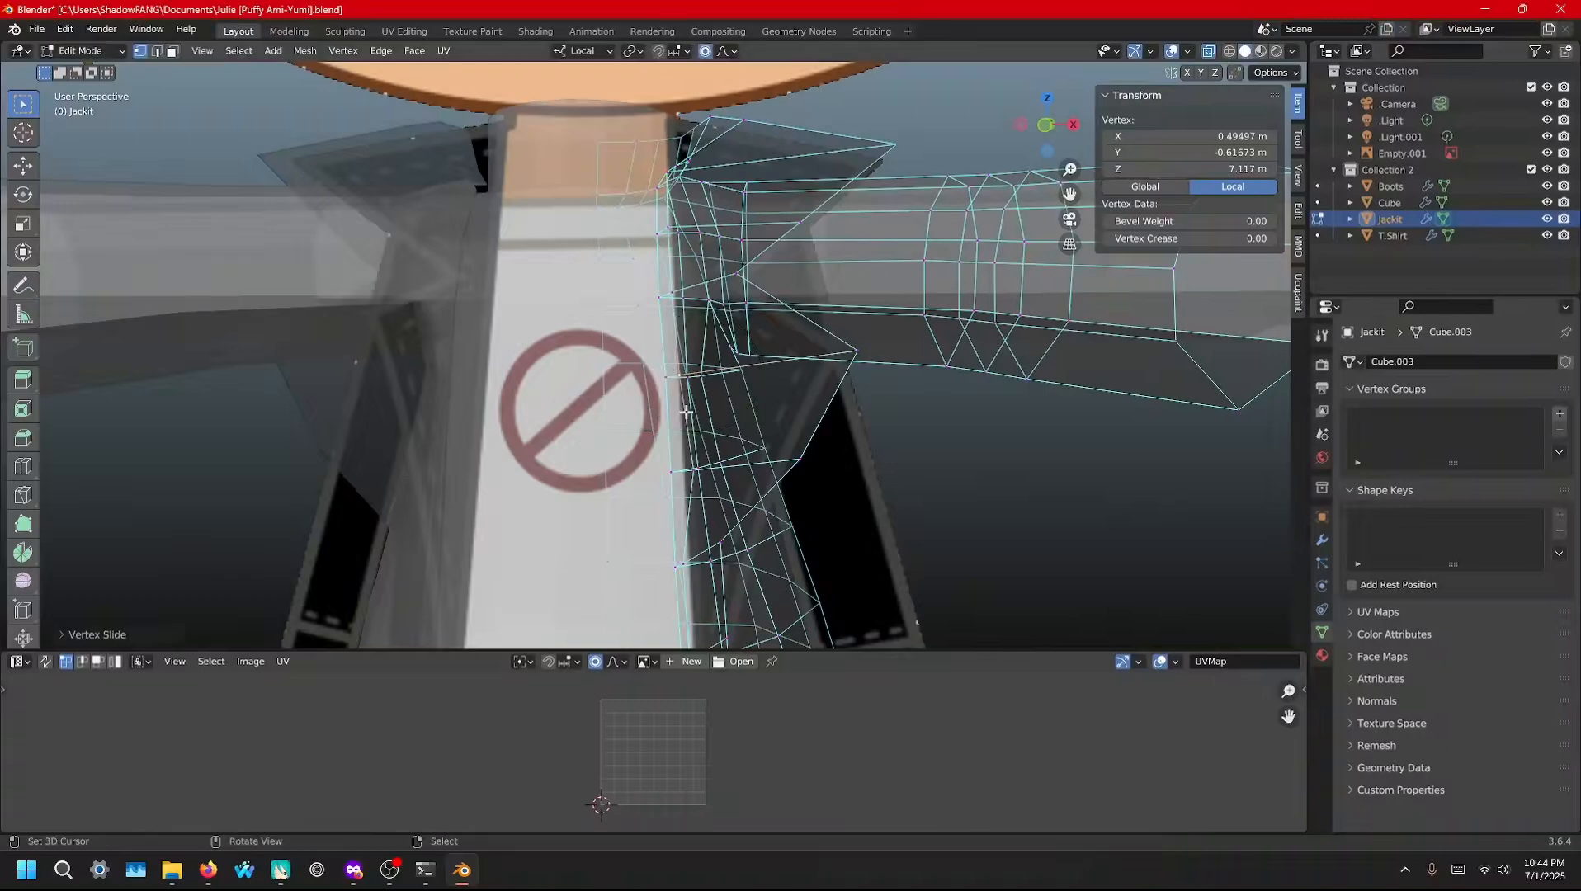
key("g")
key("g")
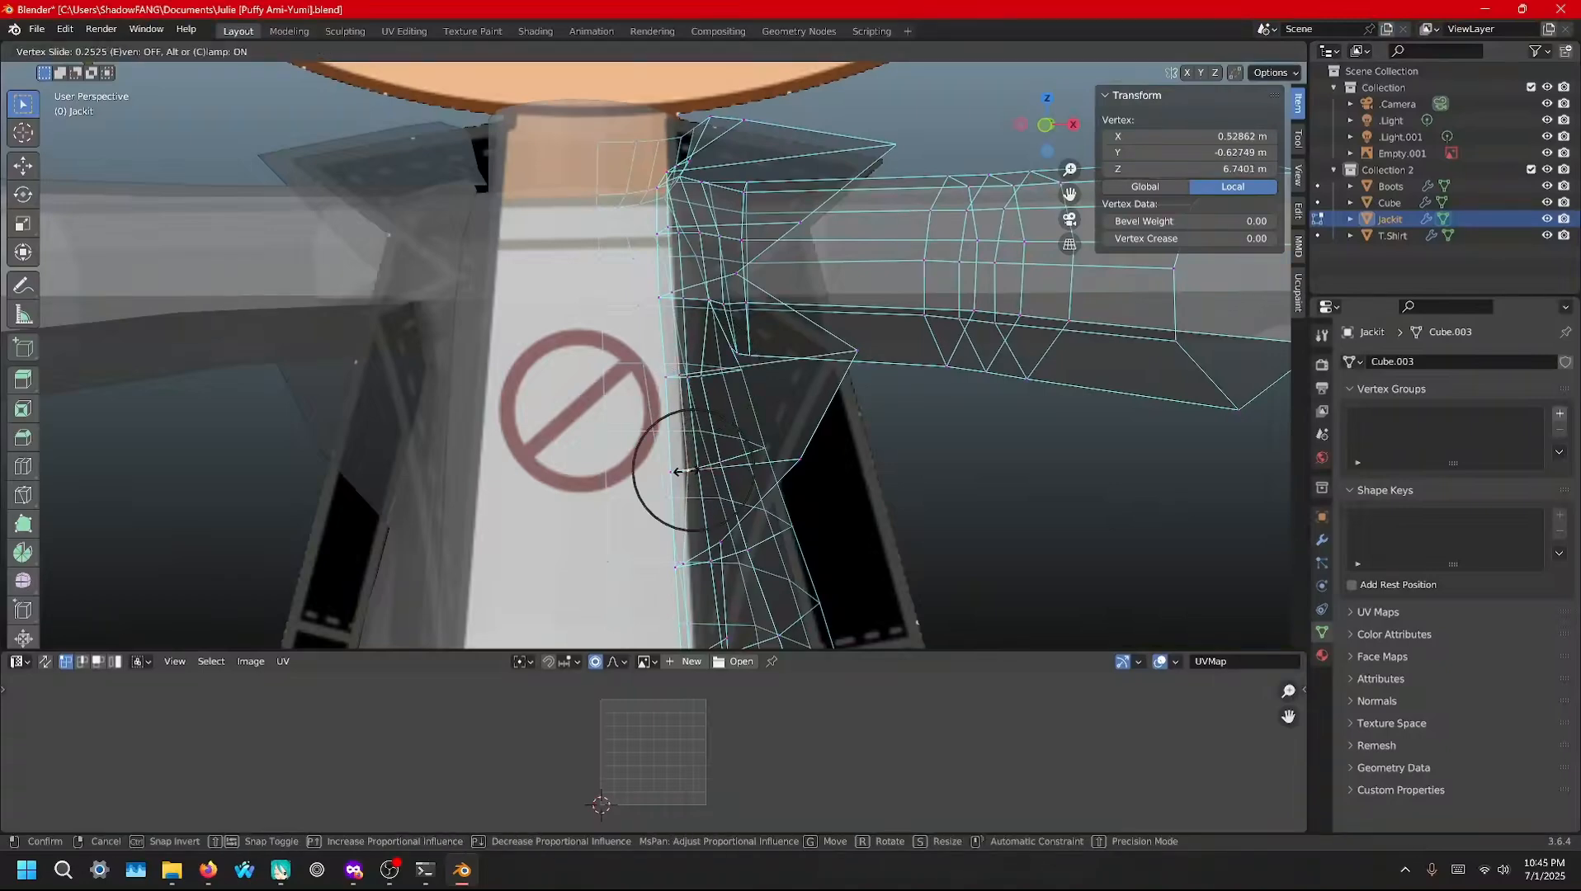
left_click(680, 470)
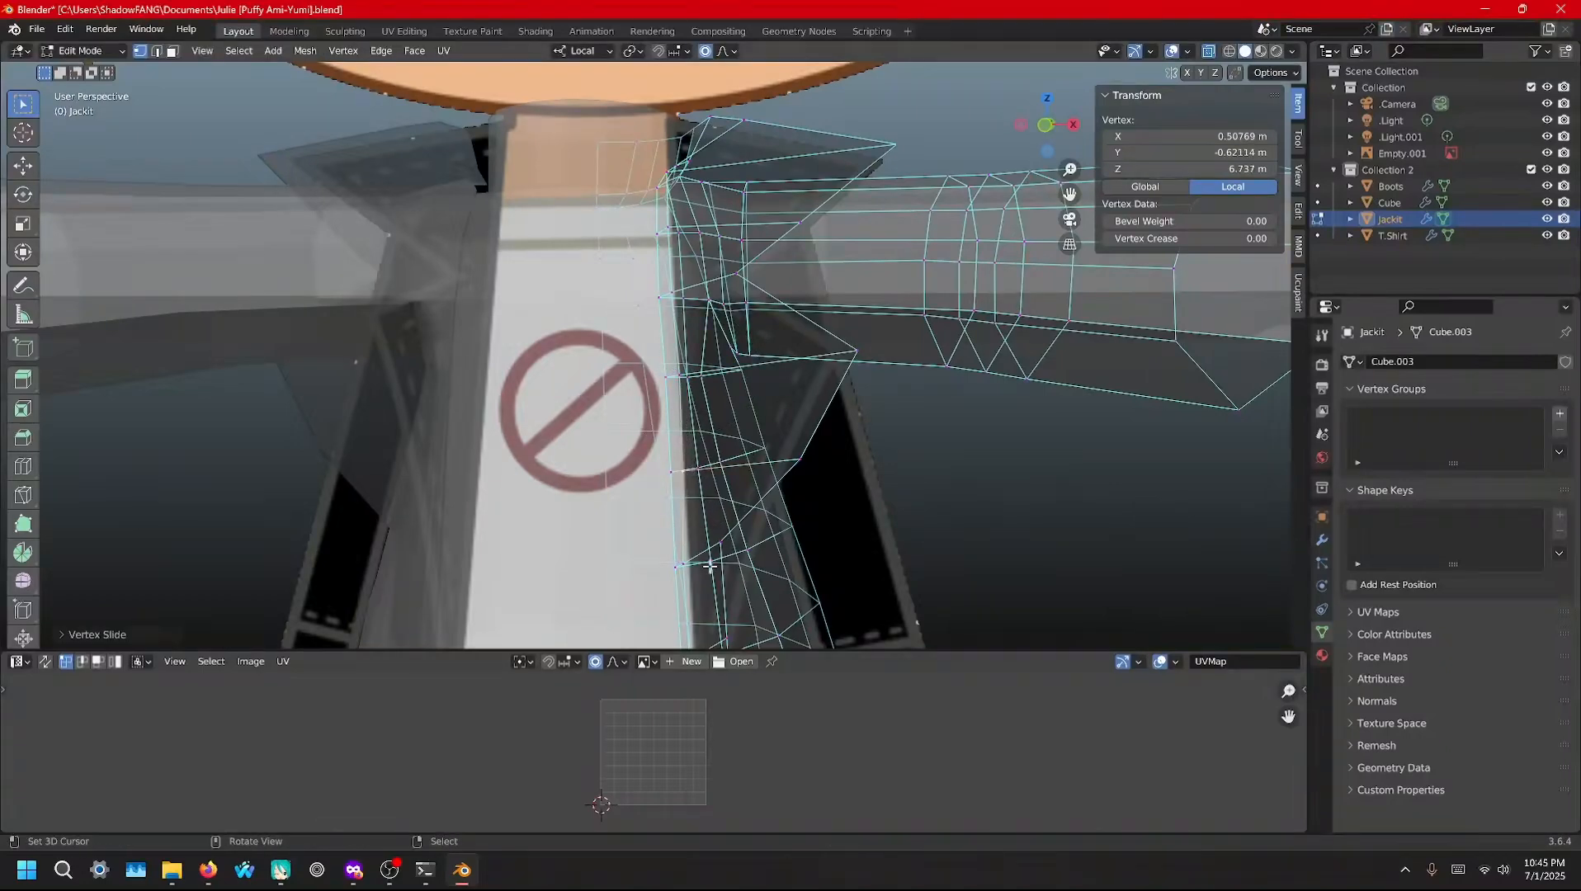
In front view, move the next two lapel vertices down the front to about X 0.834, Z 6.414 and X 0.729, Z 5.996 m
middle_click_drag(768, 537, 763, 493)
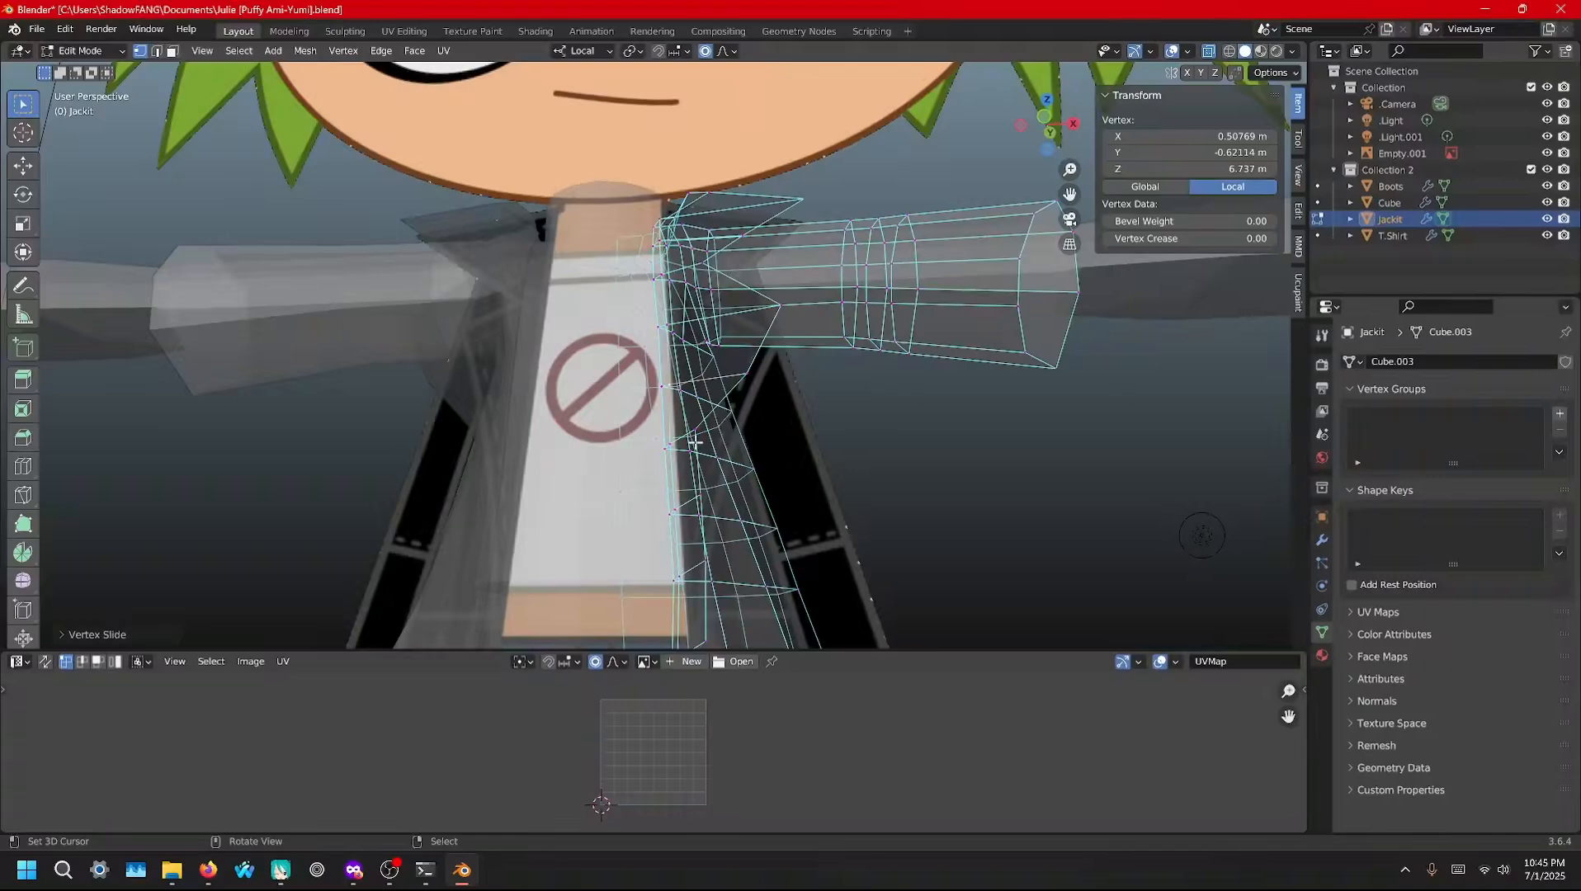
key("KP_1")
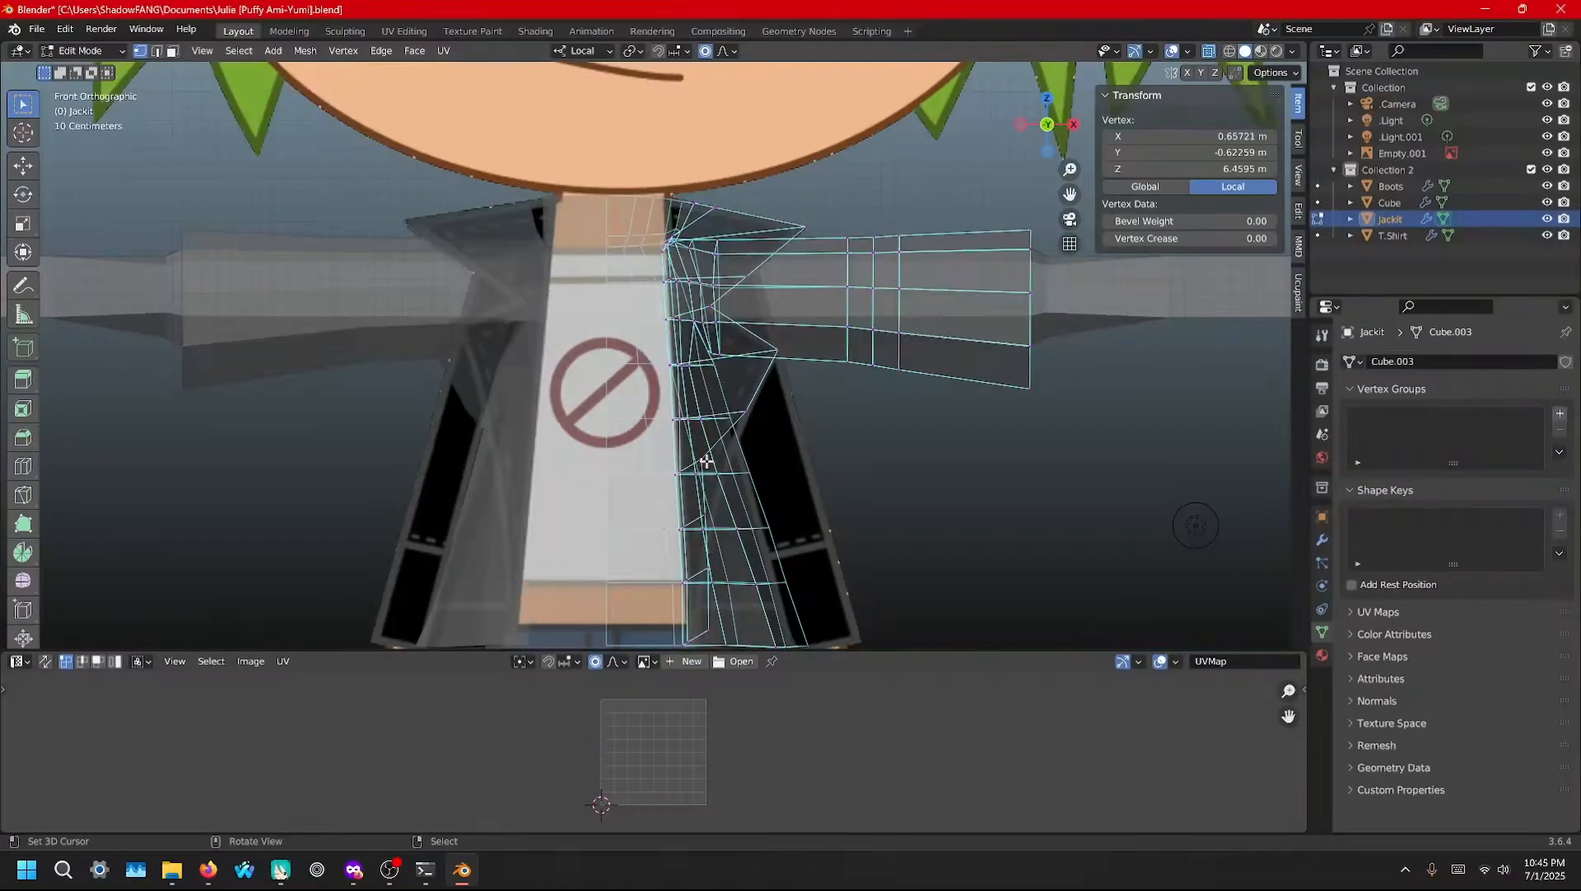
key("g")
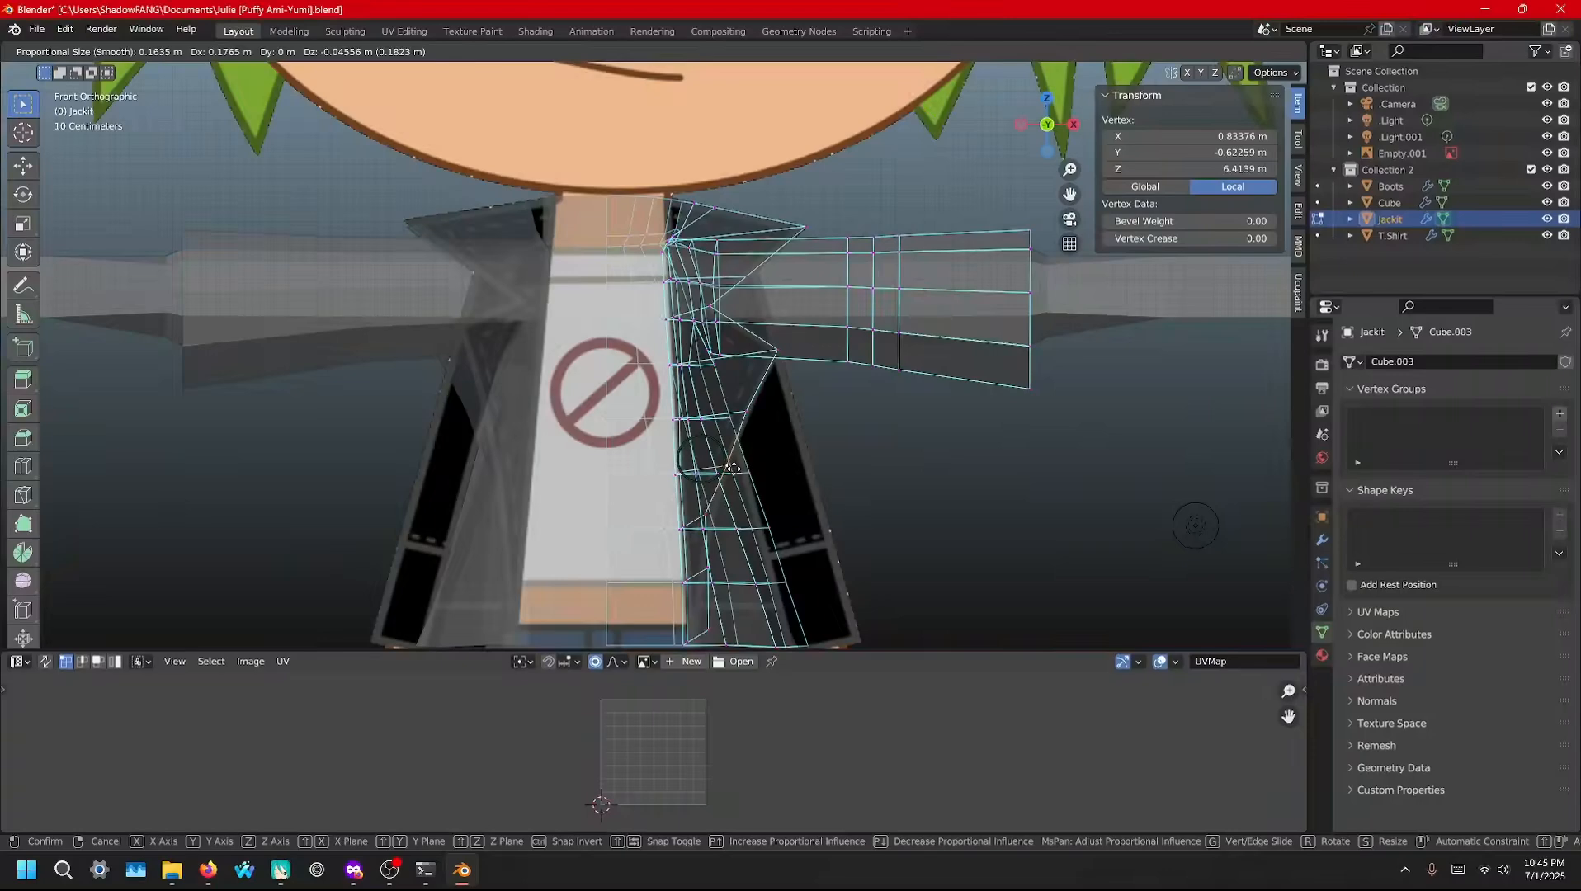
left_click(733, 468)
right_click(706, 518)
key("g")
left_click(714, 529)
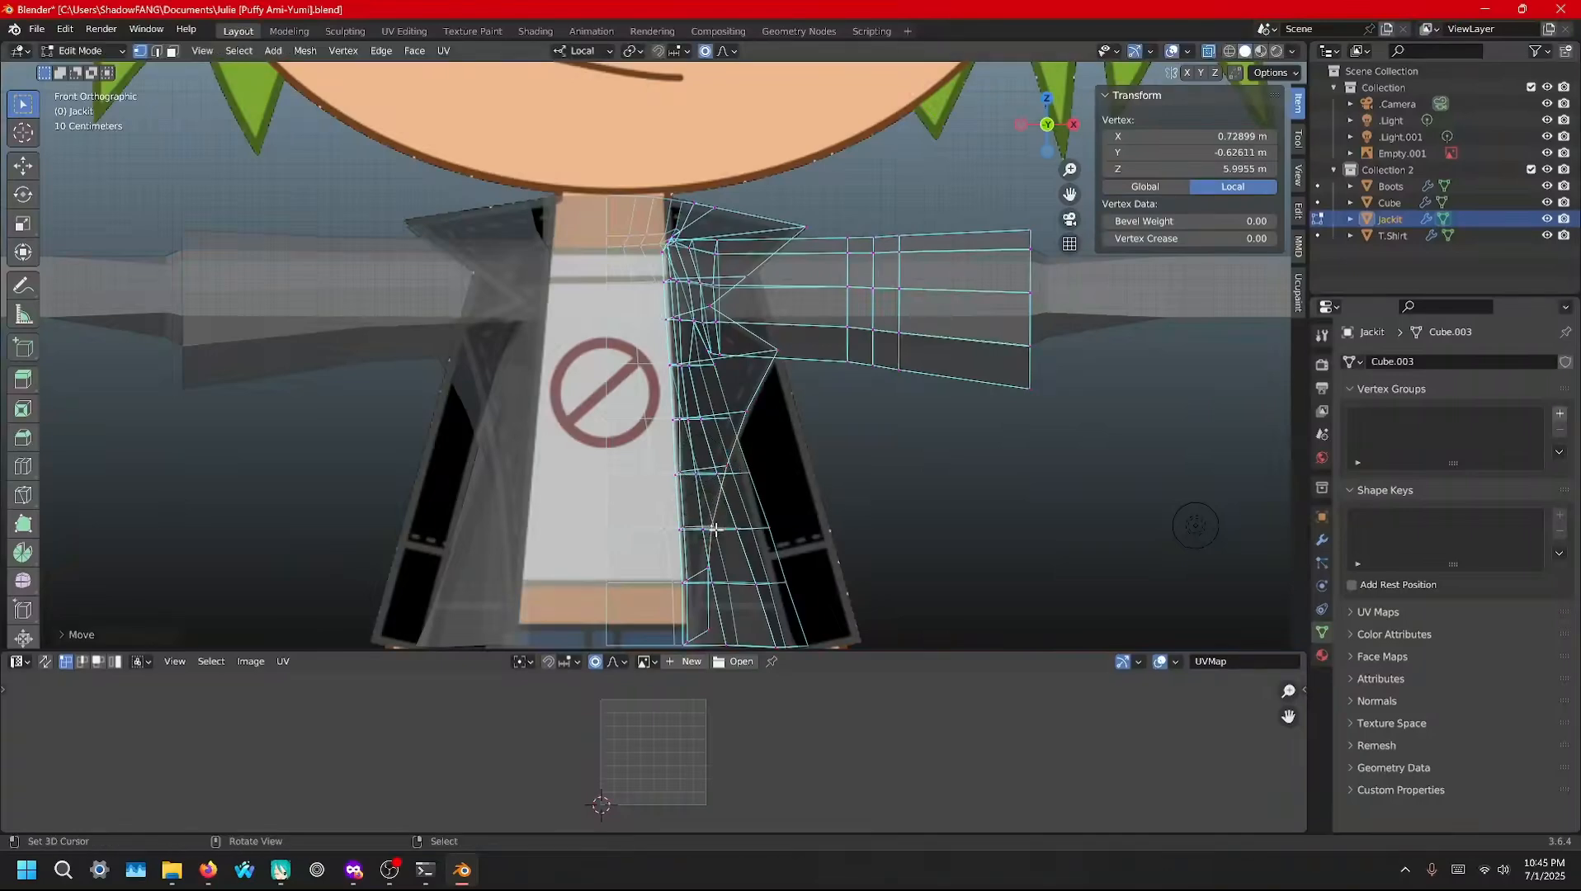
Move the two lowest lapel vertices inward to taper the flap, at about X 0.656, Z 5.638 and X 0.602, Z 5.321 m
right_click(711, 581)
key("g")
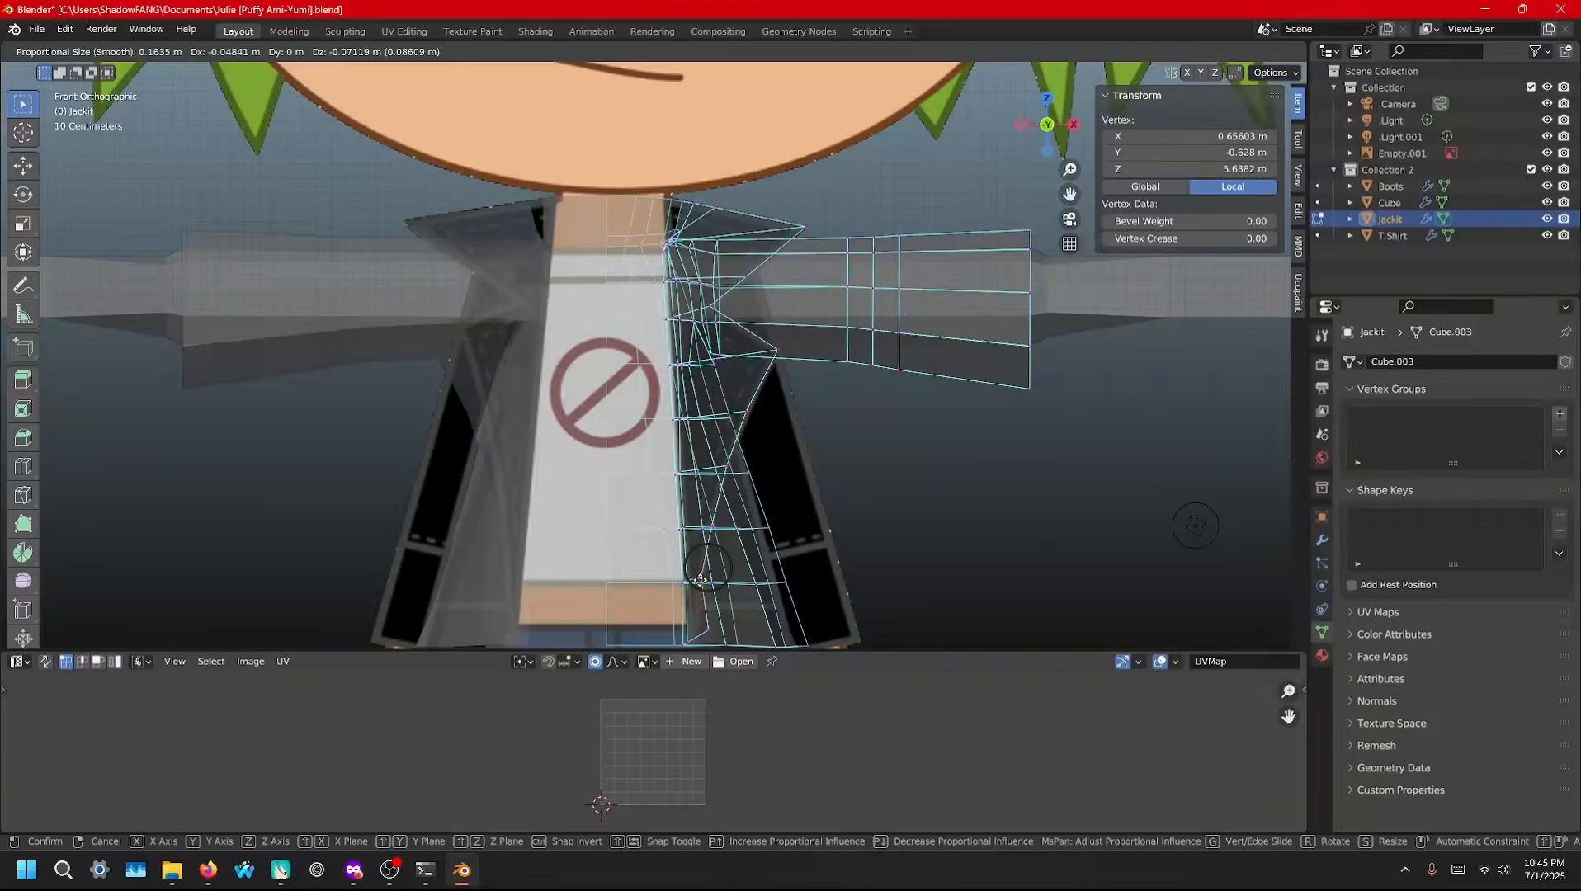
left_click(699, 583)
right_click(706, 631)
key("g")
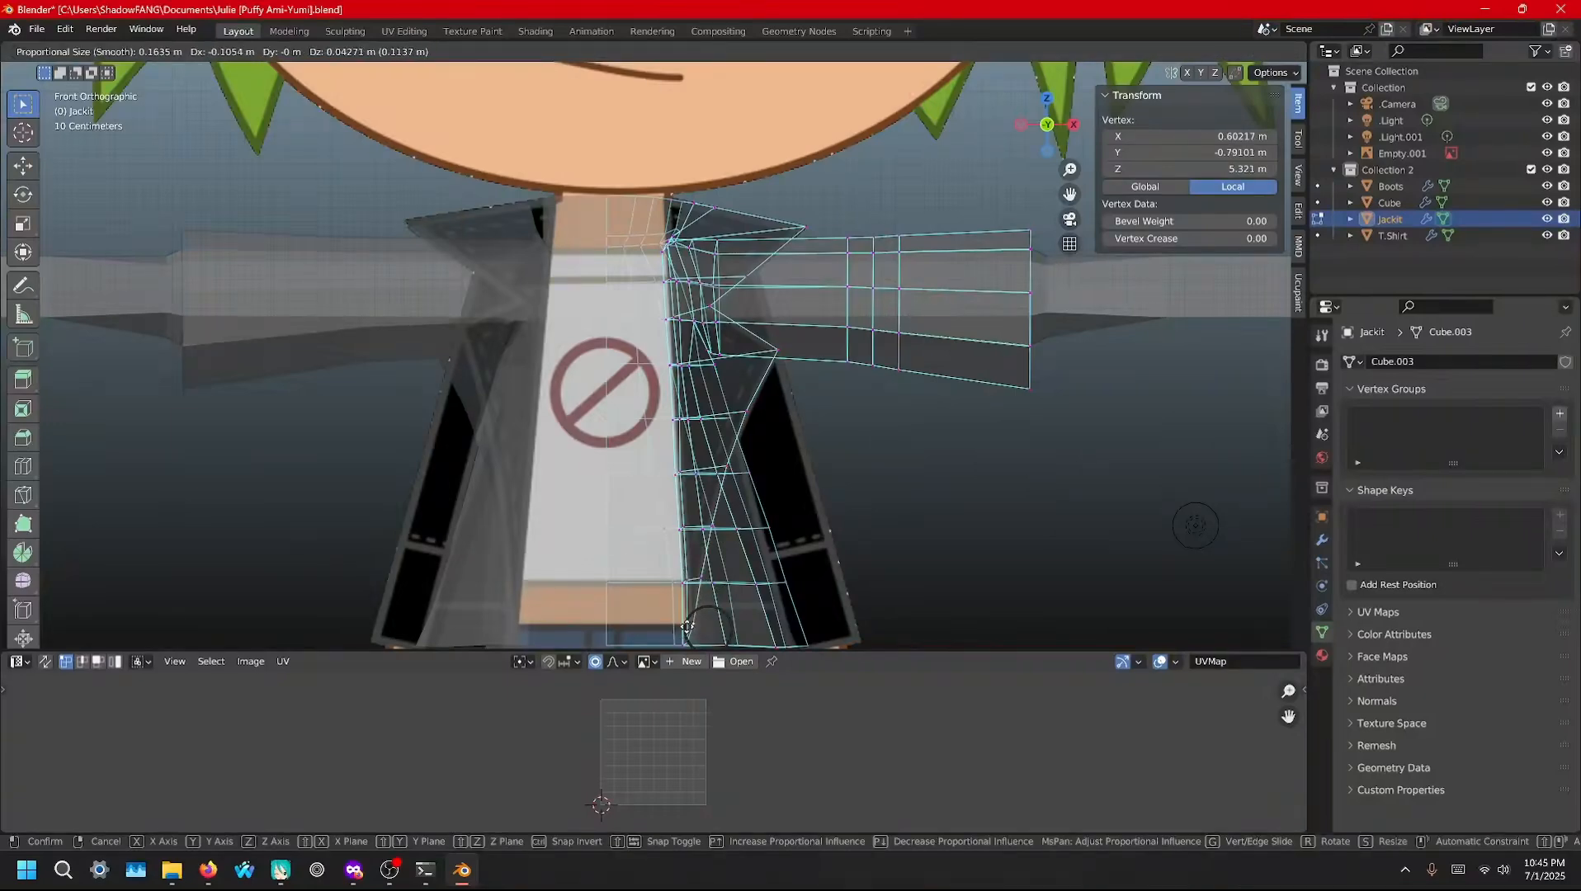
left_click(687, 628)
Turn off proportional editing and vertex-slide the lapel vertex nearest the jacket's front hem up to about X 0.560, Z 5.271 m
scroll(744, 584, "down", 1)
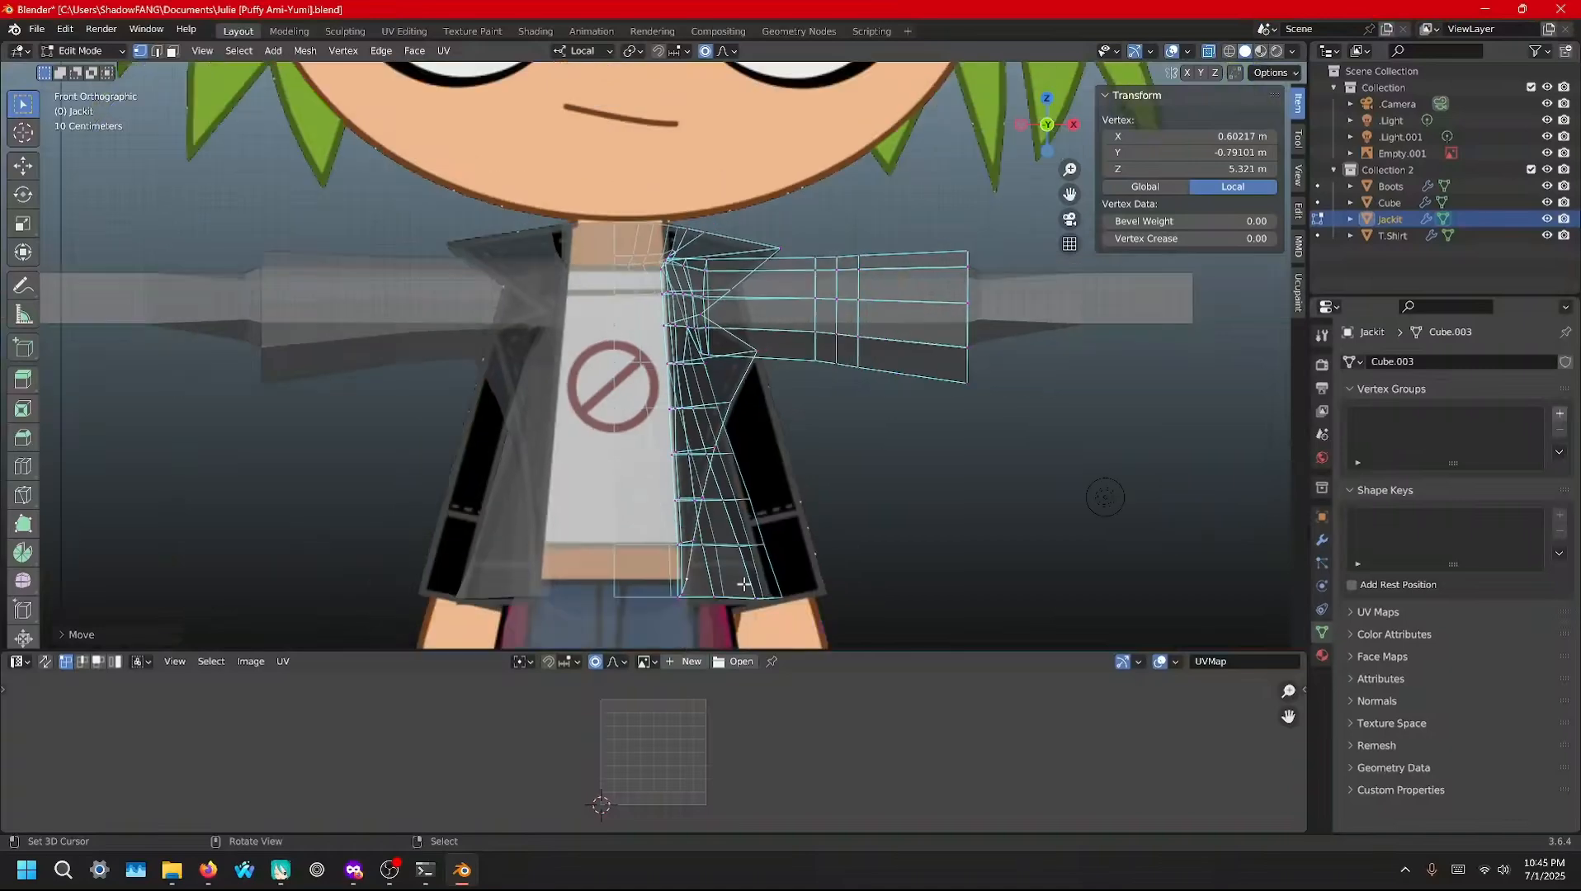
middle_click_drag(720, 583, 708, 374, "shift")
scroll(747, 396, "up", 4)
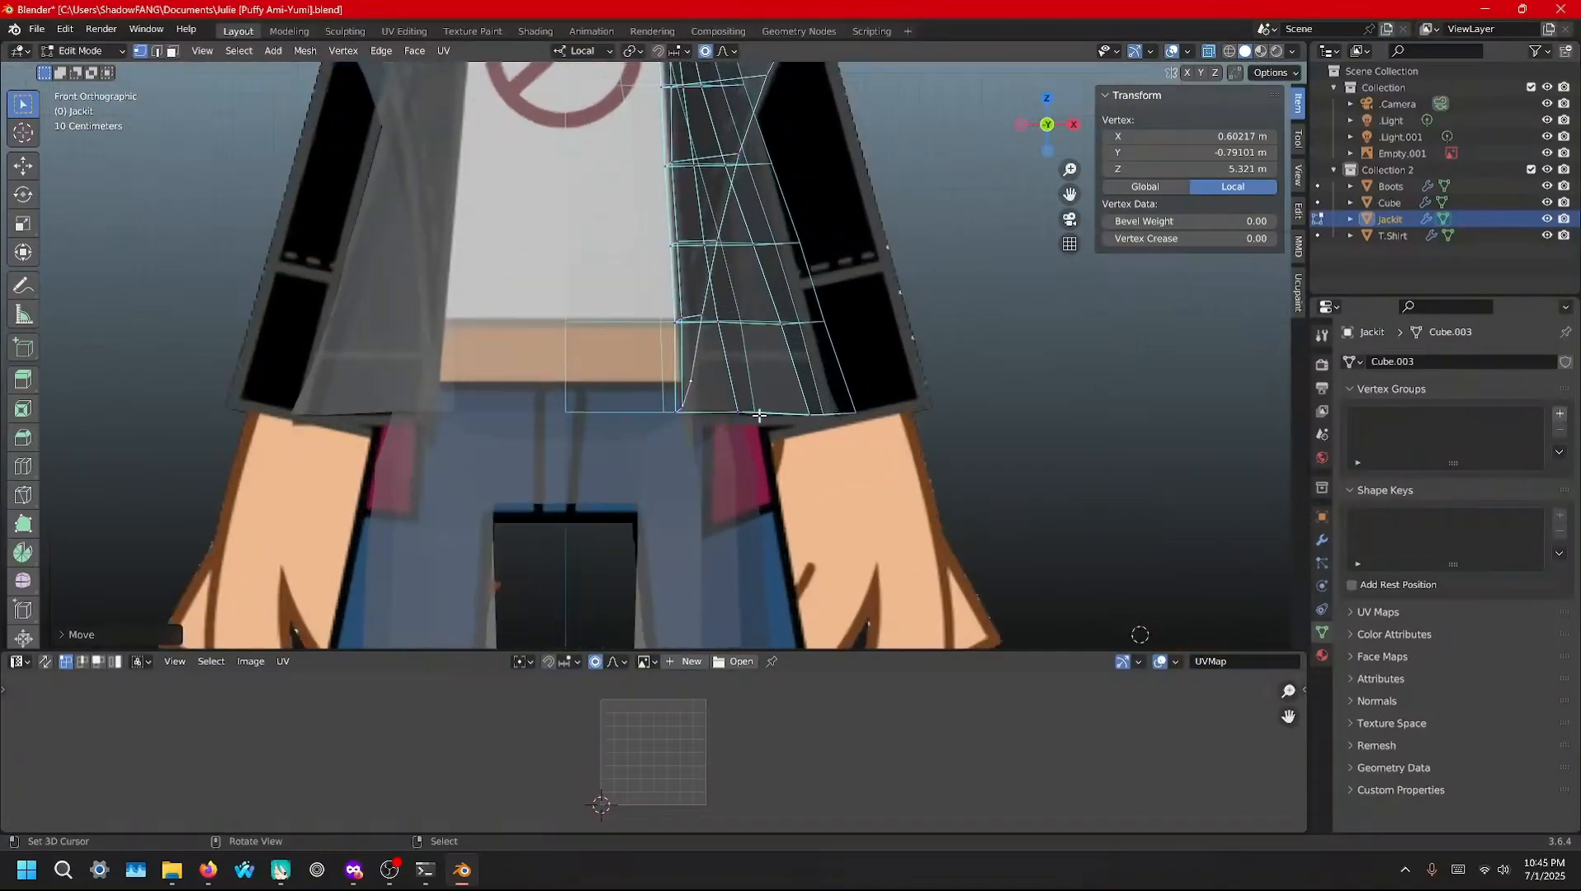
left_click(687, 413)
key("g")
left_click(686, 411)
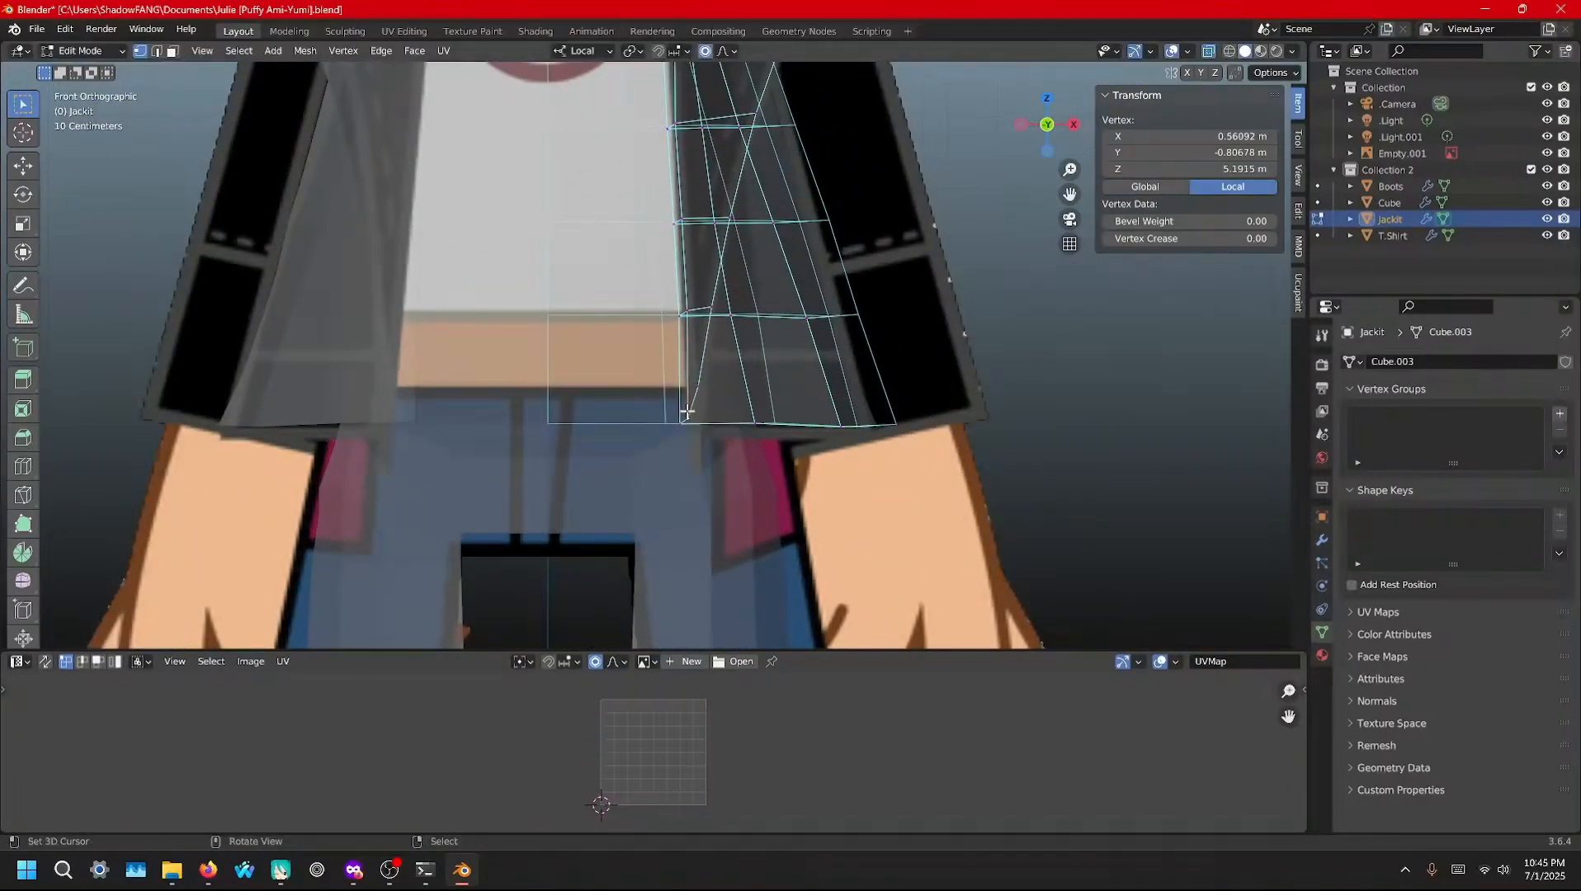
key("g")
key("g")
left_click(753, 389)
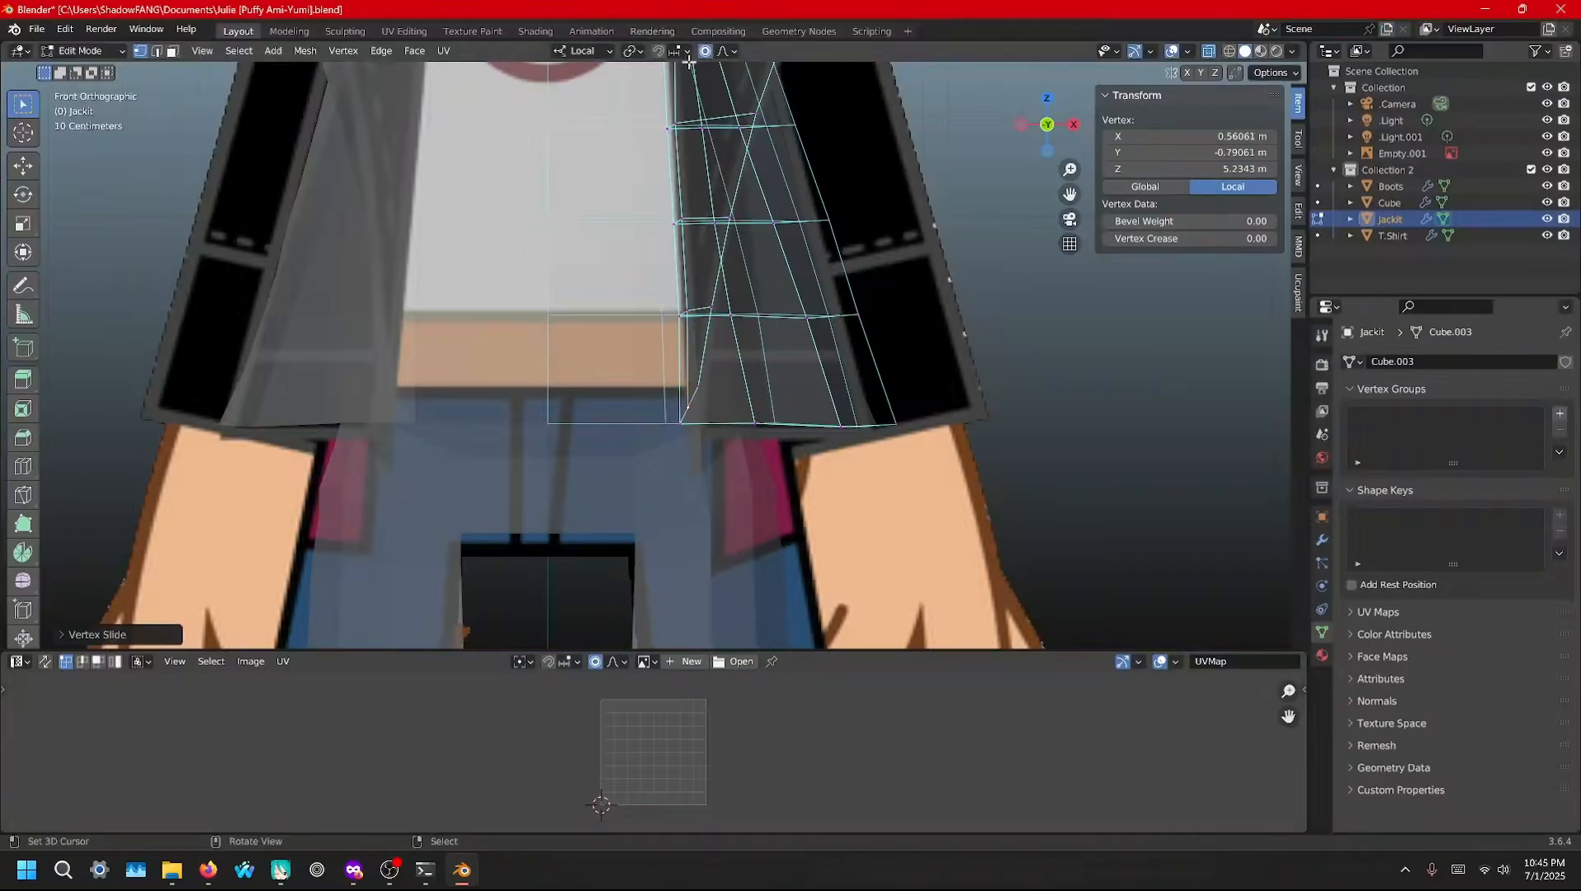
key("g")
key("g")
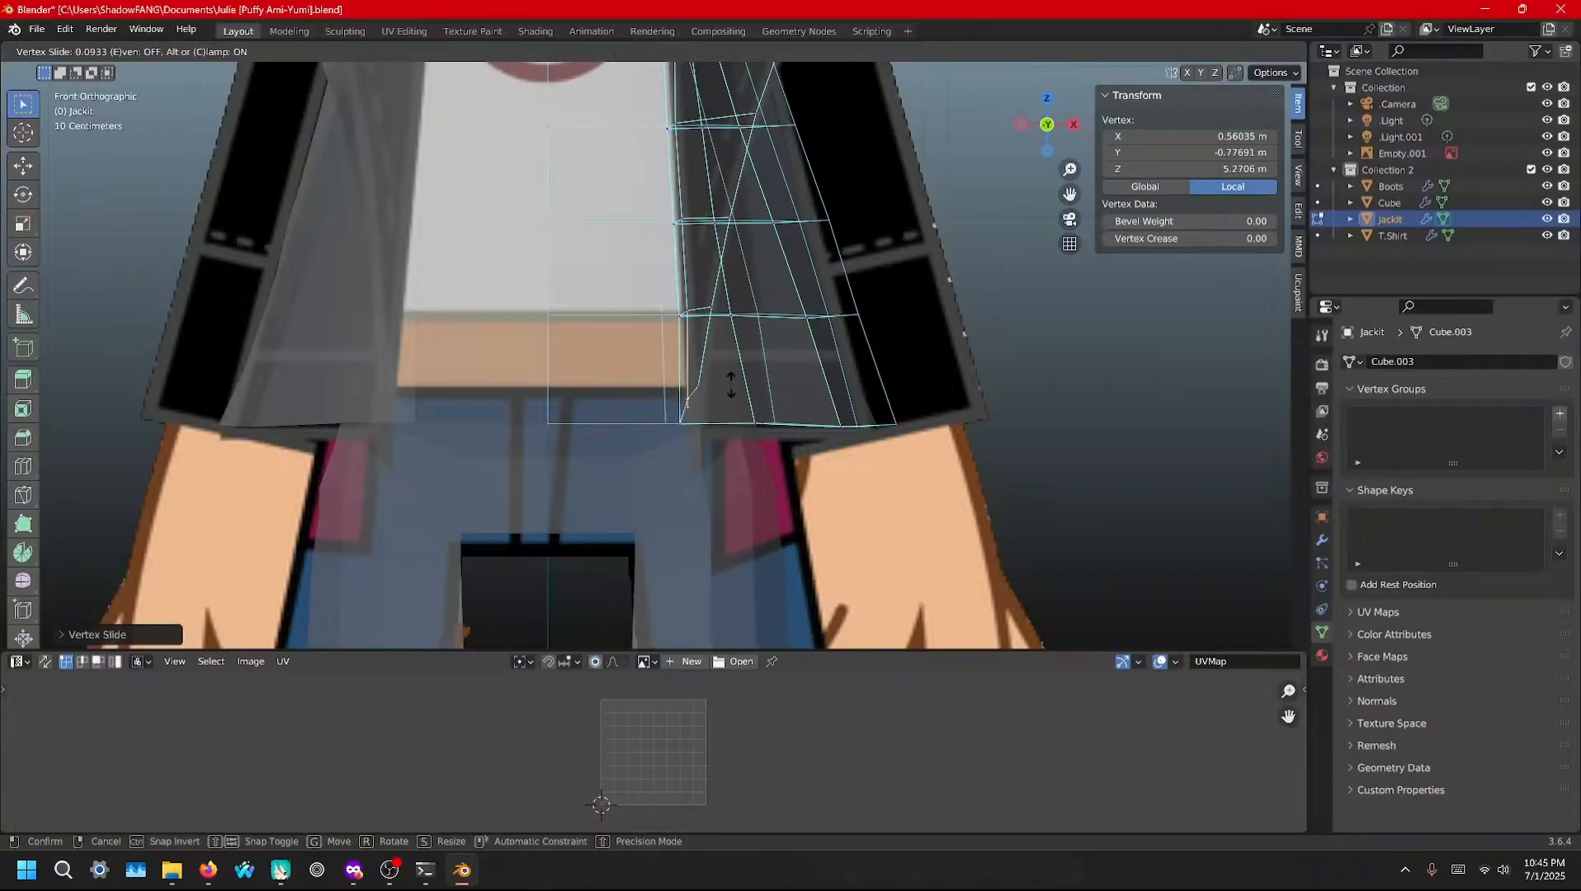
left_click(731, 382)
Vertex-slide the two neighbouring lapel vertices above the hem up to about X 0.611, Z 5.371 and X 0.607, Z 5.431 m
left_click(699, 383)
key("g")
key("g")
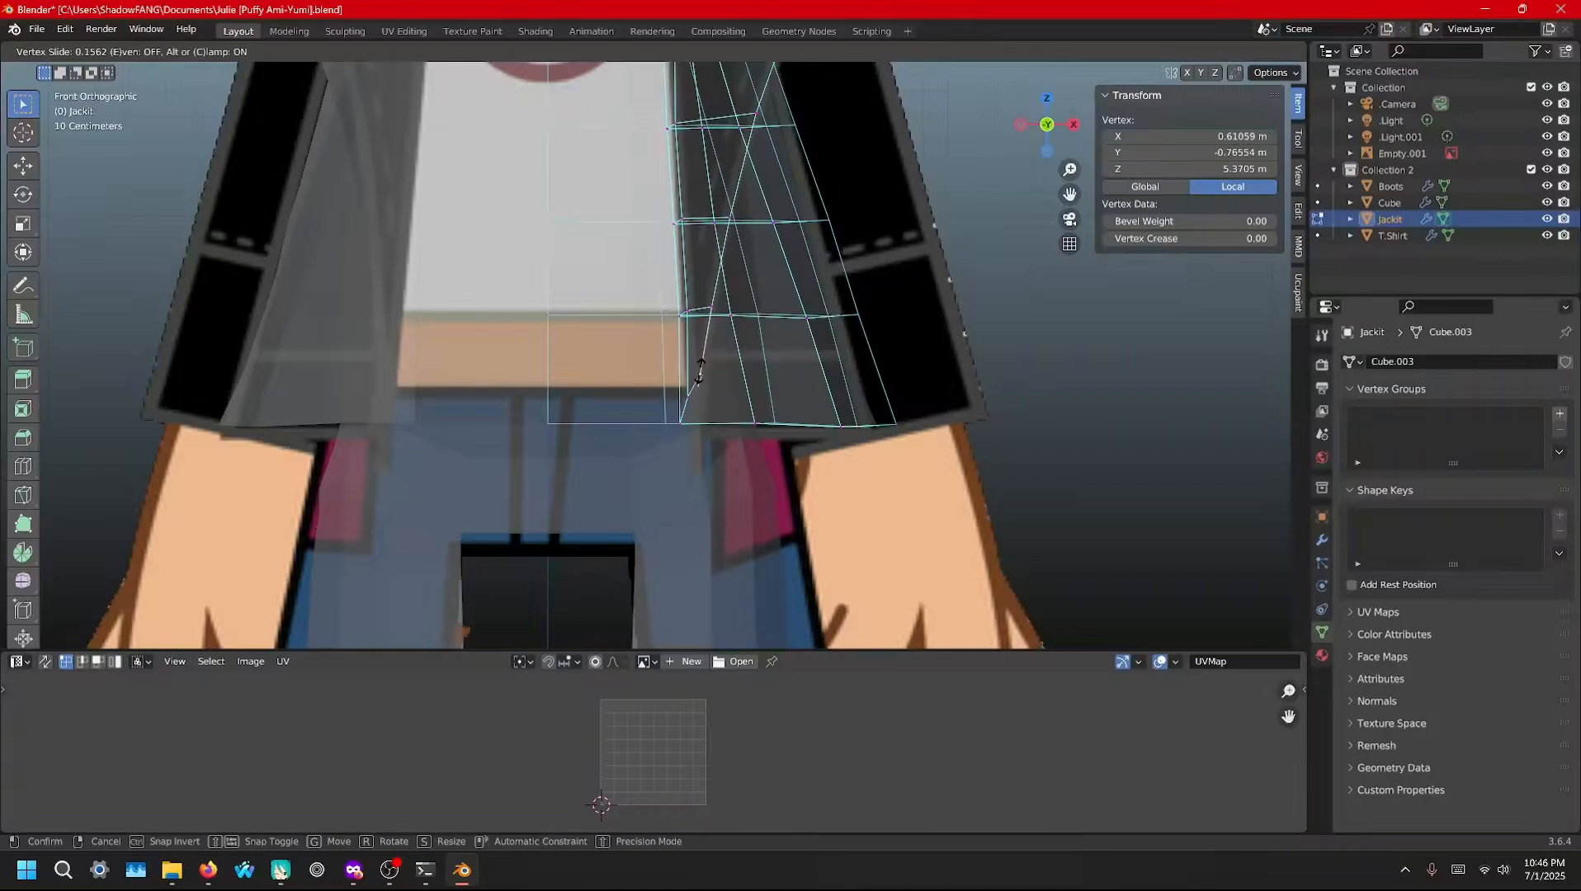
left_click(699, 373)
left_click(695, 376)
key("g")
key("g")
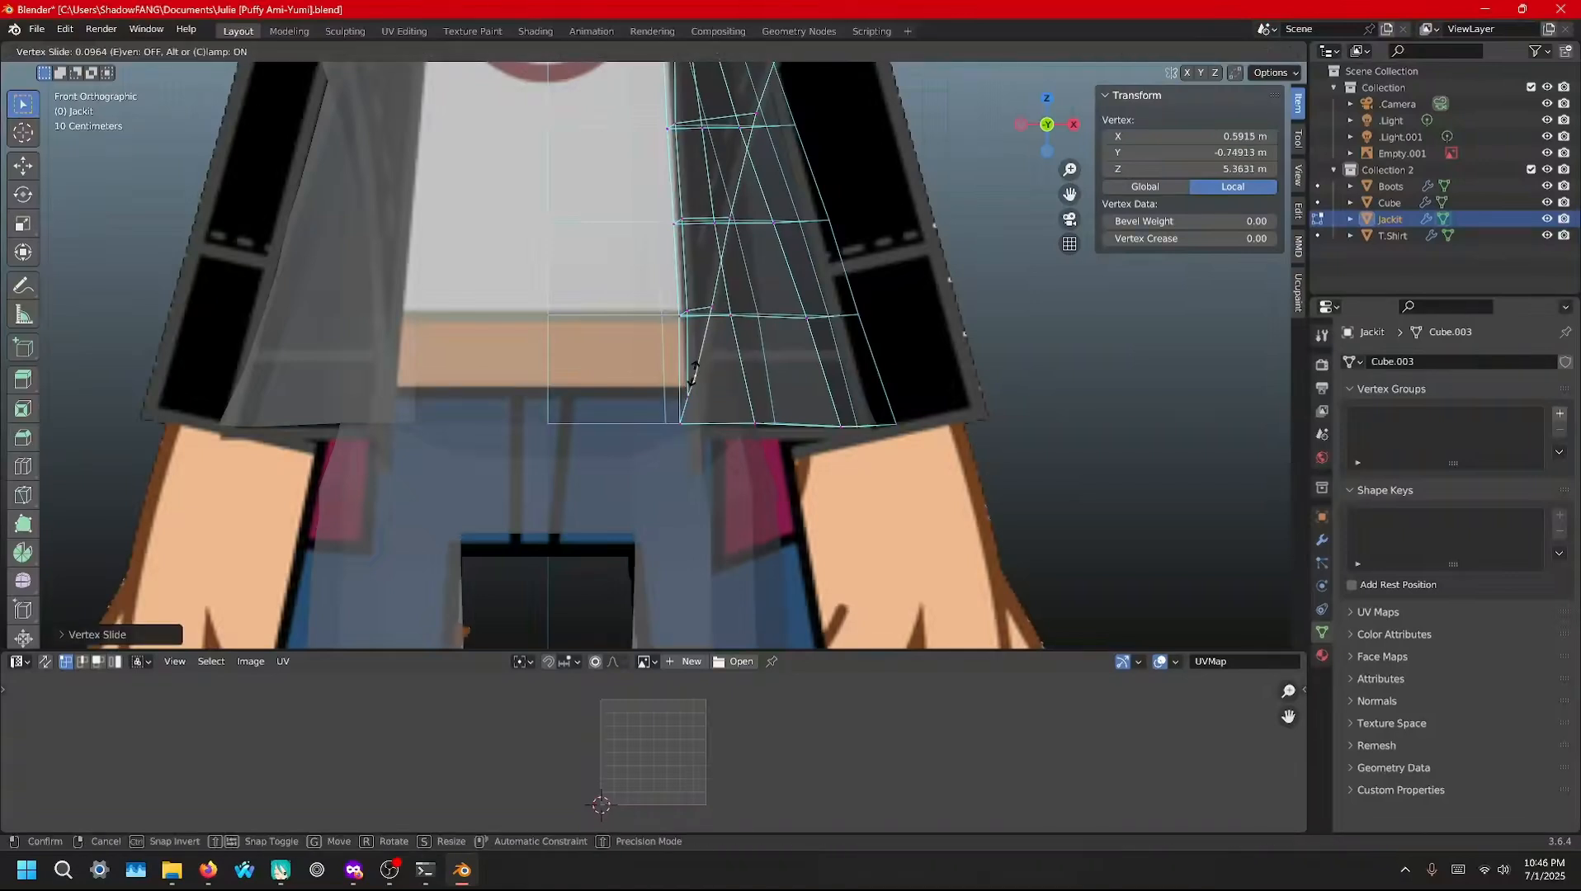
left_click(718, 363)
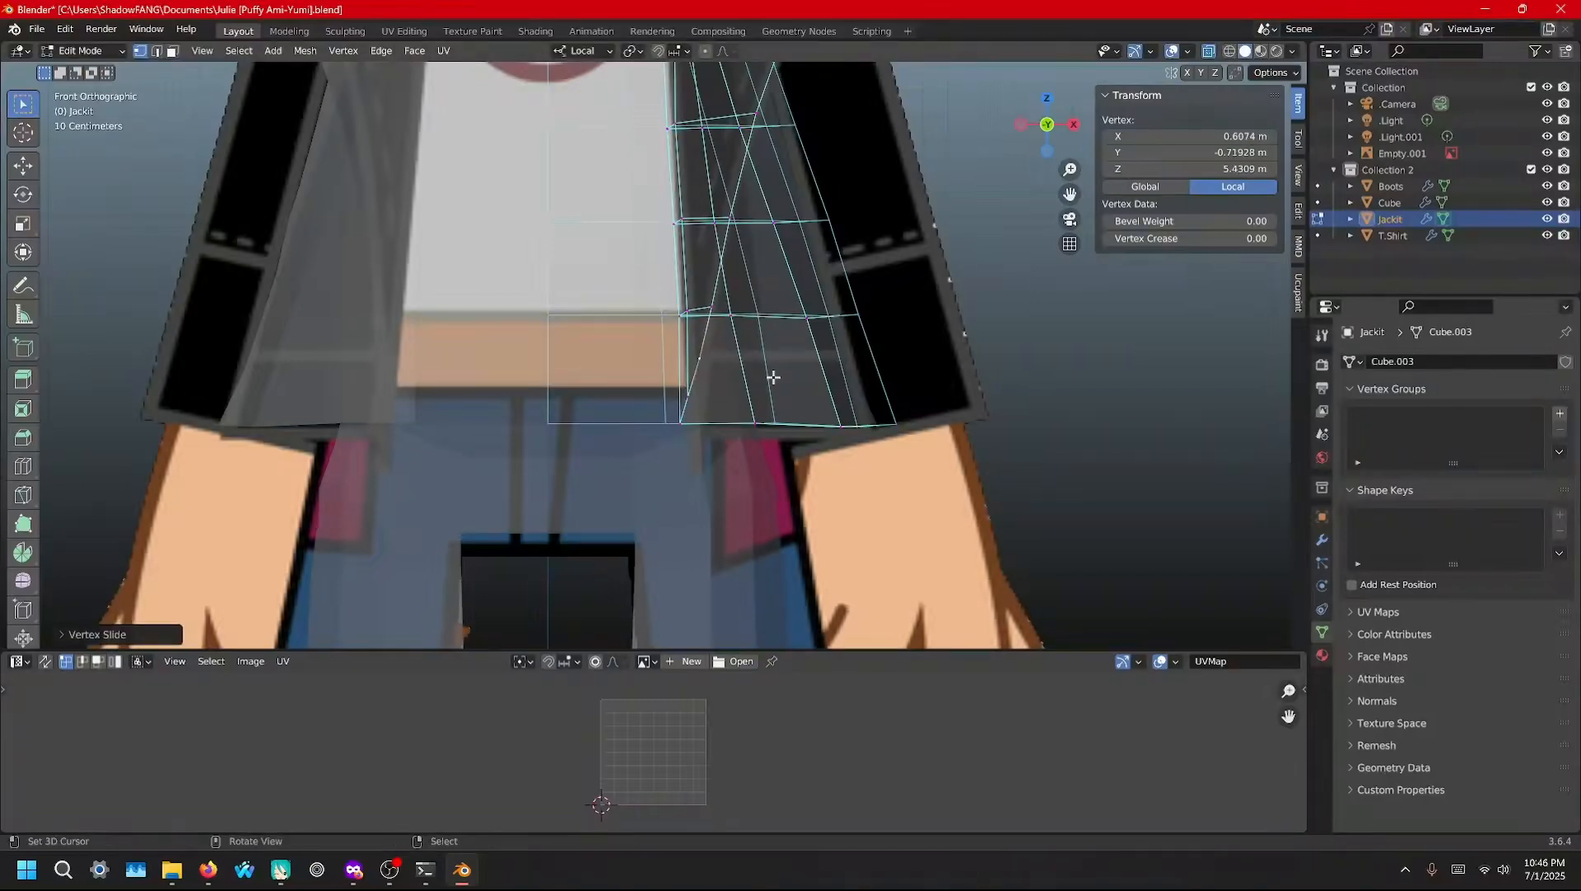
Display the model in solid shading and hide the viewport overlays to check the jacket's lower front
key("z")
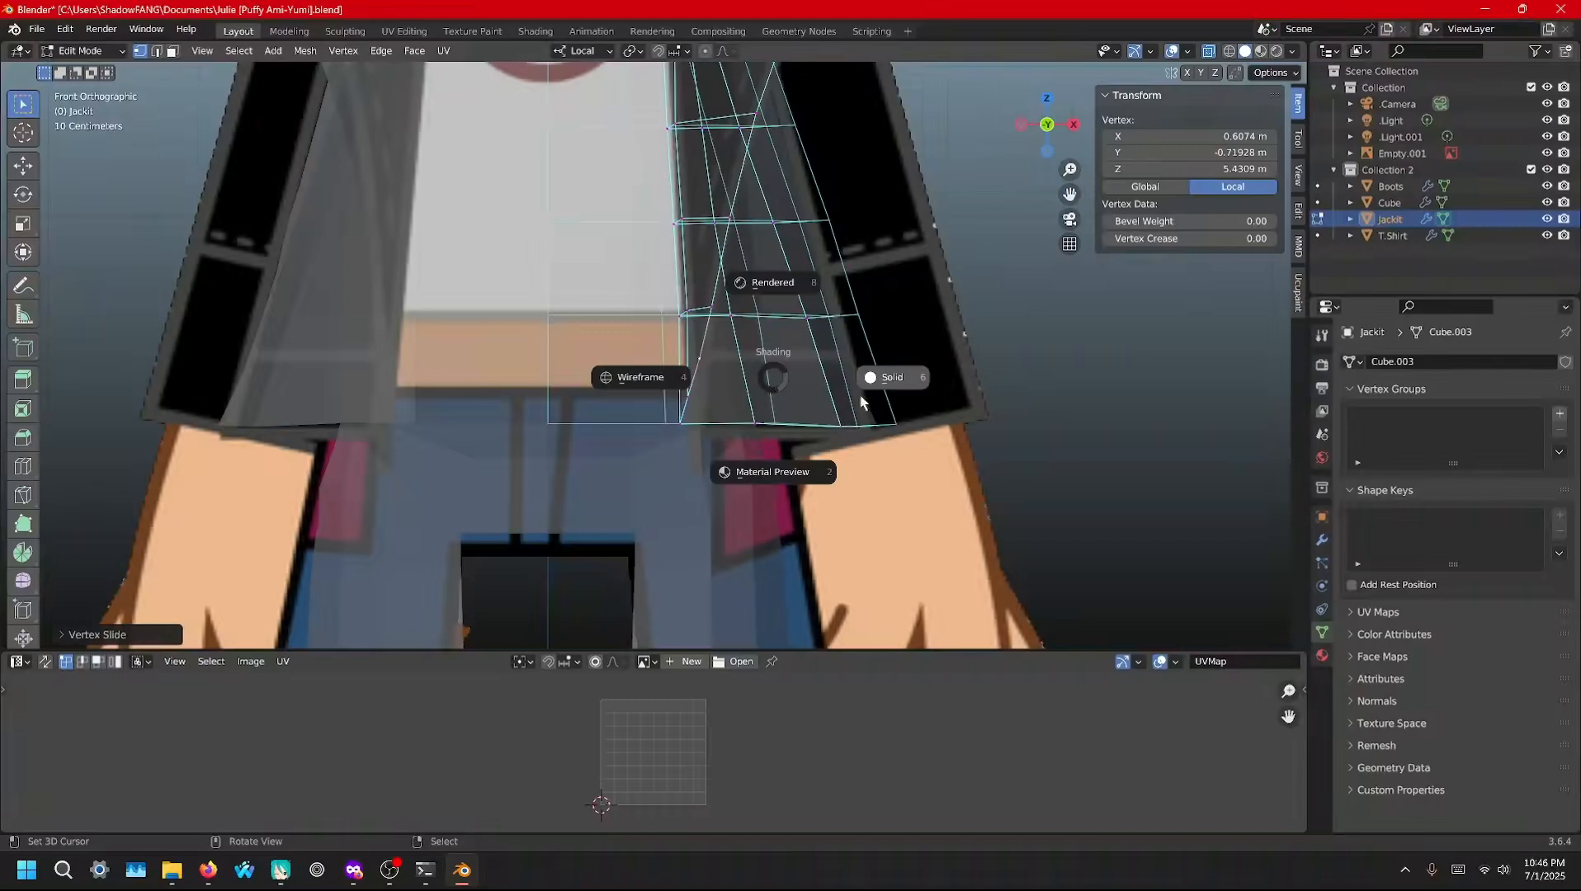
left_click(881, 376)
left_click(1171, 51)
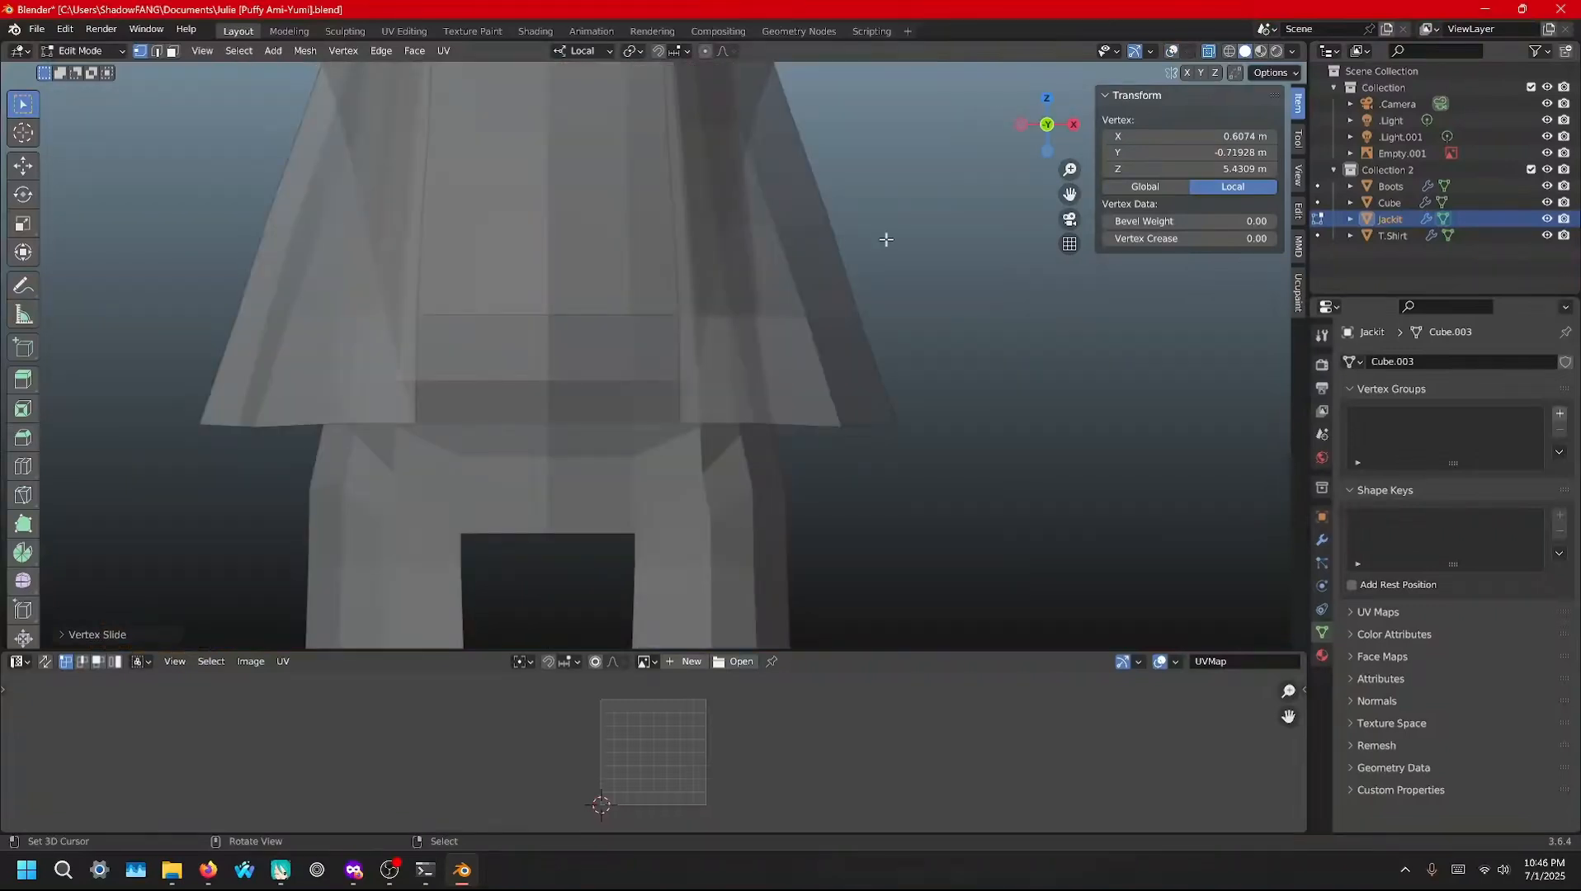
View the whole character from the front and turn the viewport overlays back on
scroll(891, 216, "down", 8)
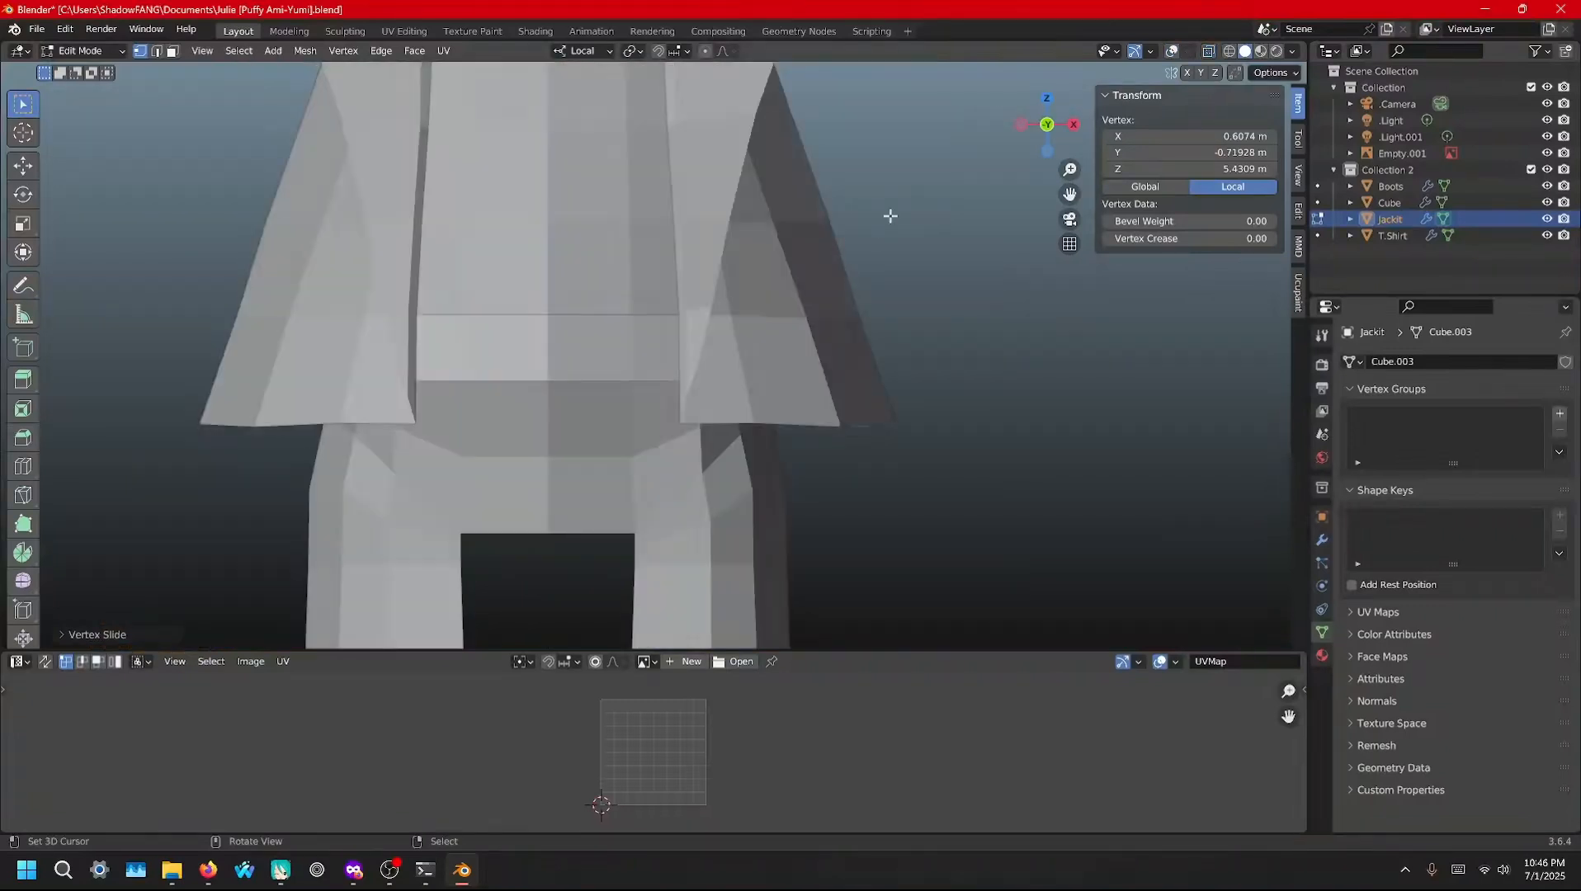
middle_click_drag(763, 311, 611, 425)
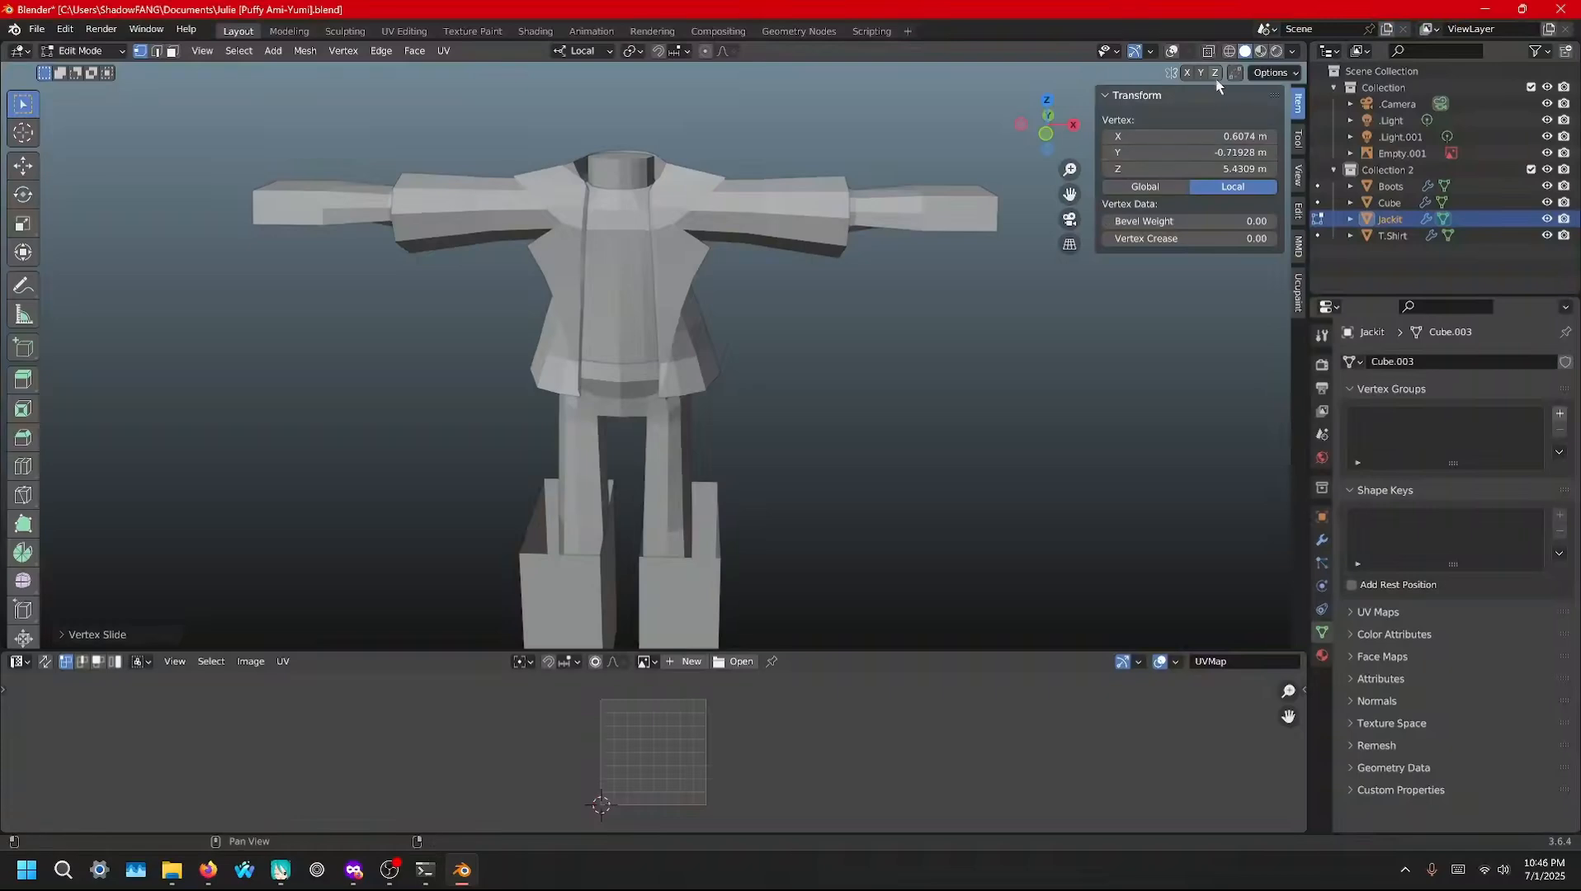
left_click(1292, 50)
left_click(1188, 50)
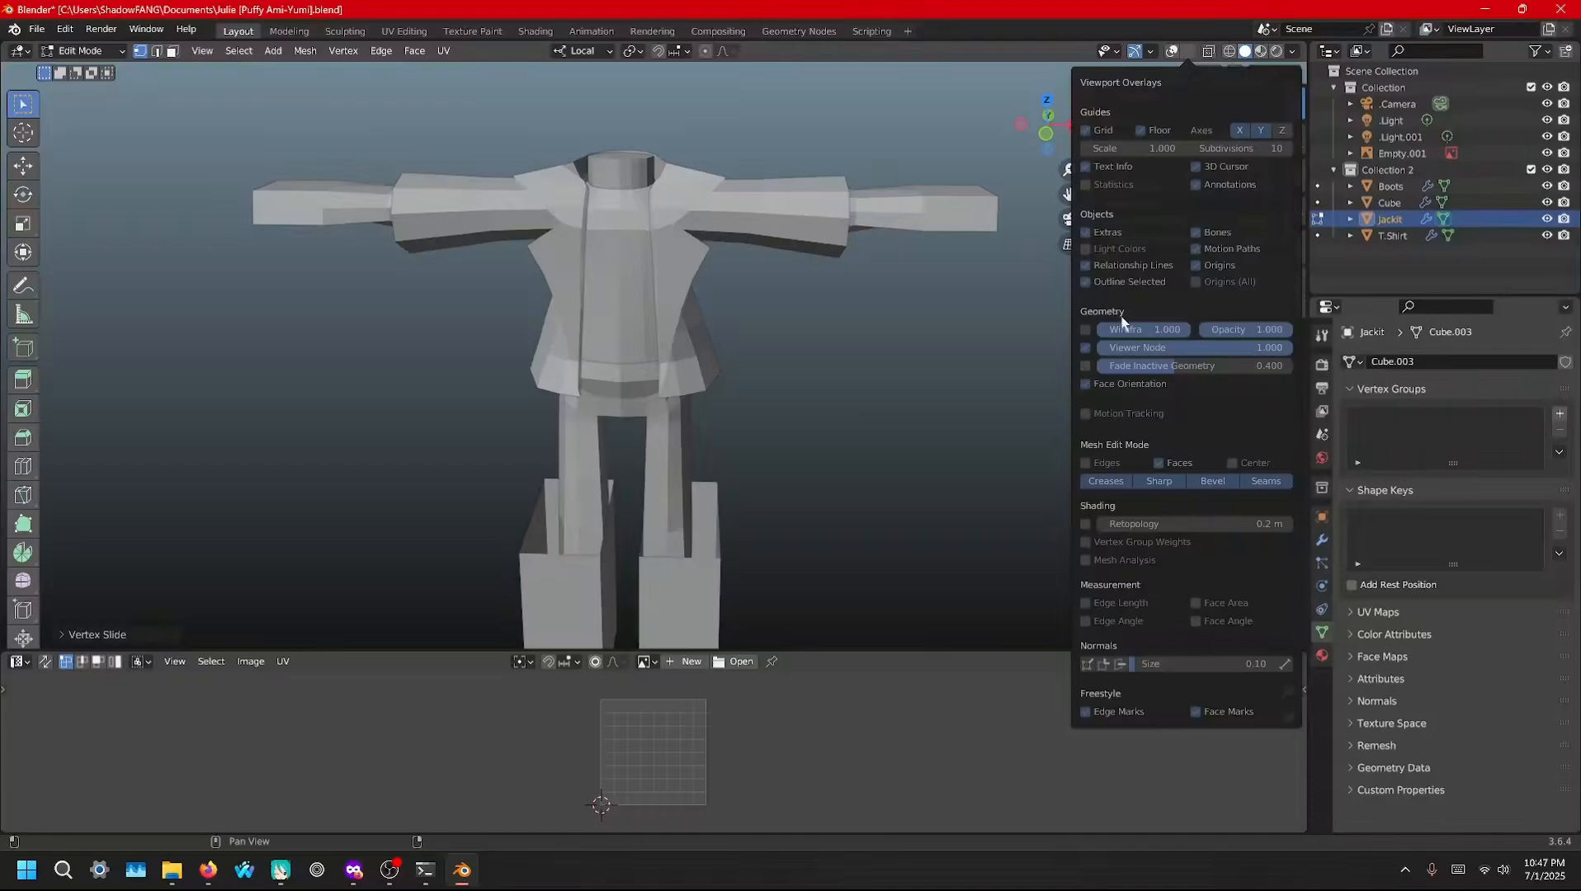
left_click(1179, 49)
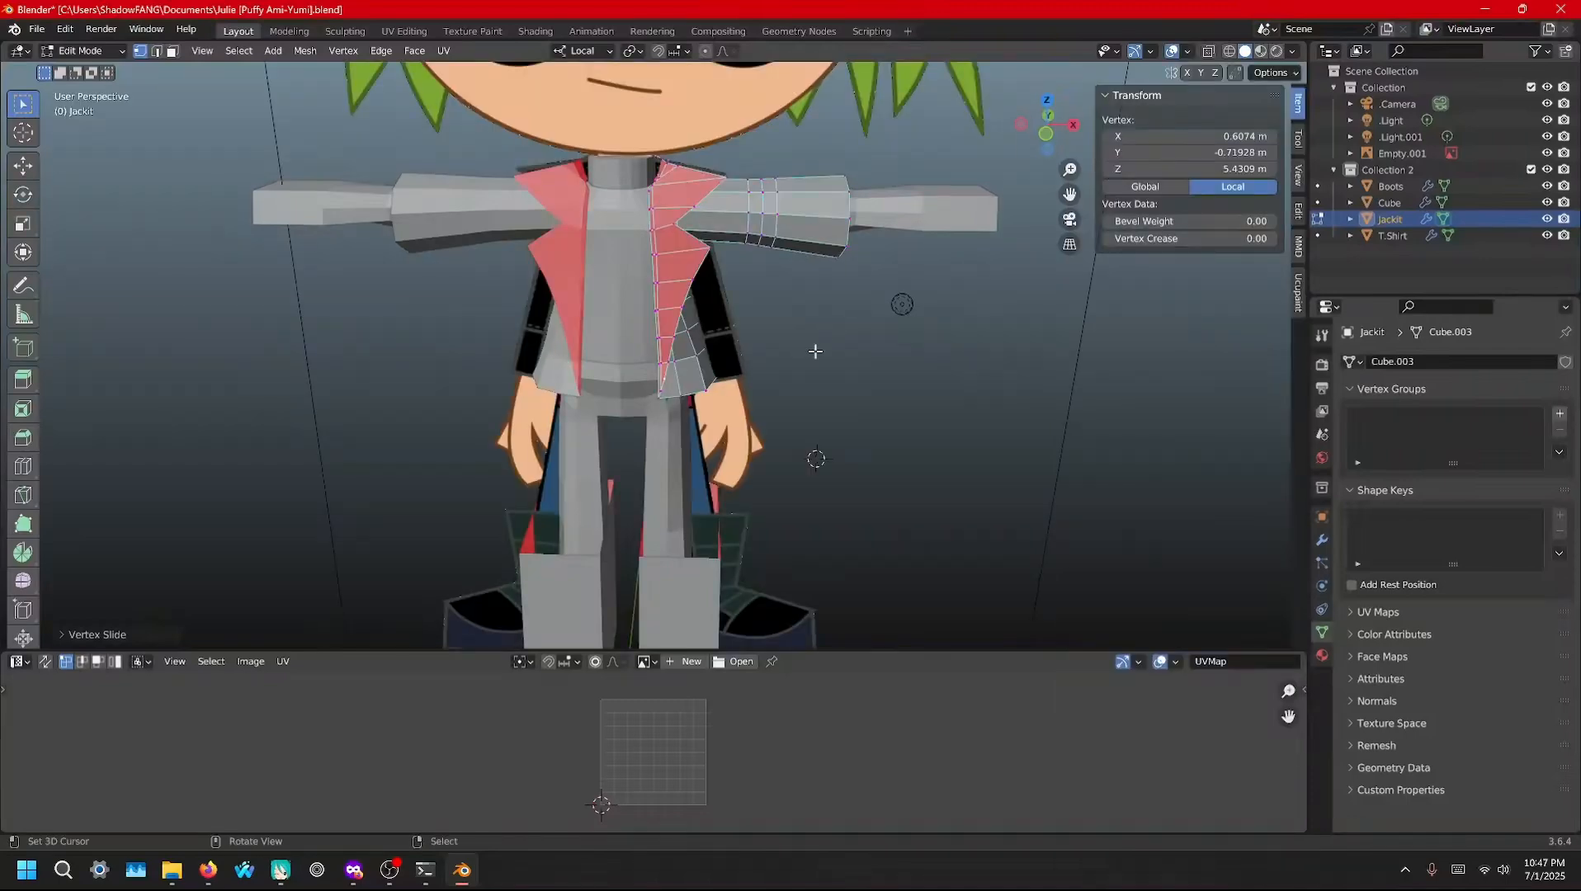
Select the edge loop around the jacket sleeve's open cuff, enable X-ray and save the file
middle_click_drag(816, 352, 893, 328)
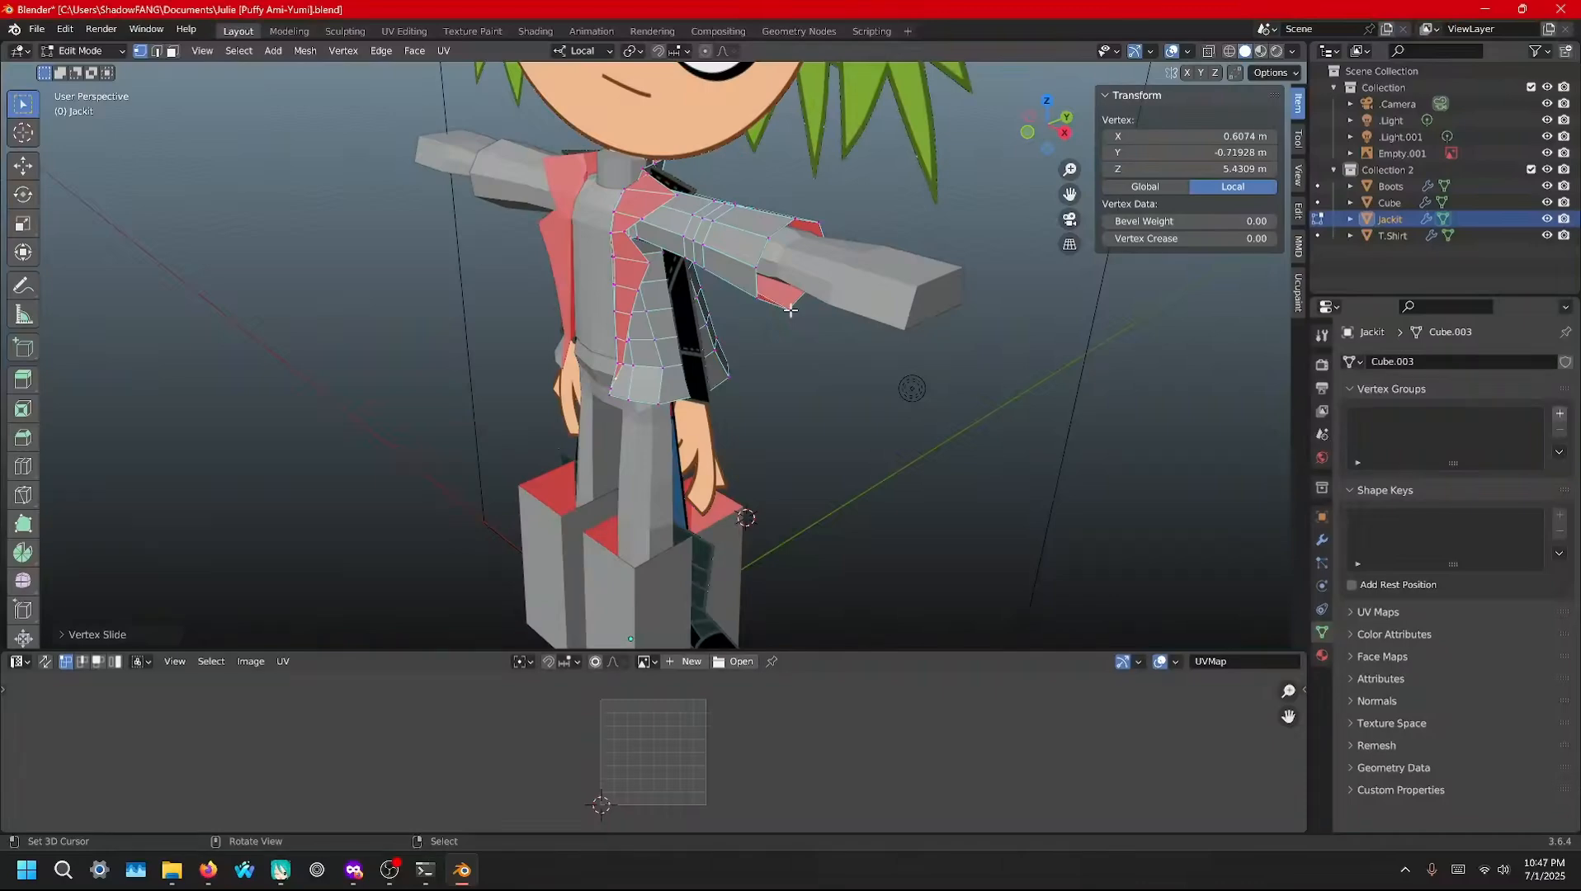
right_click(757, 290, "alt")
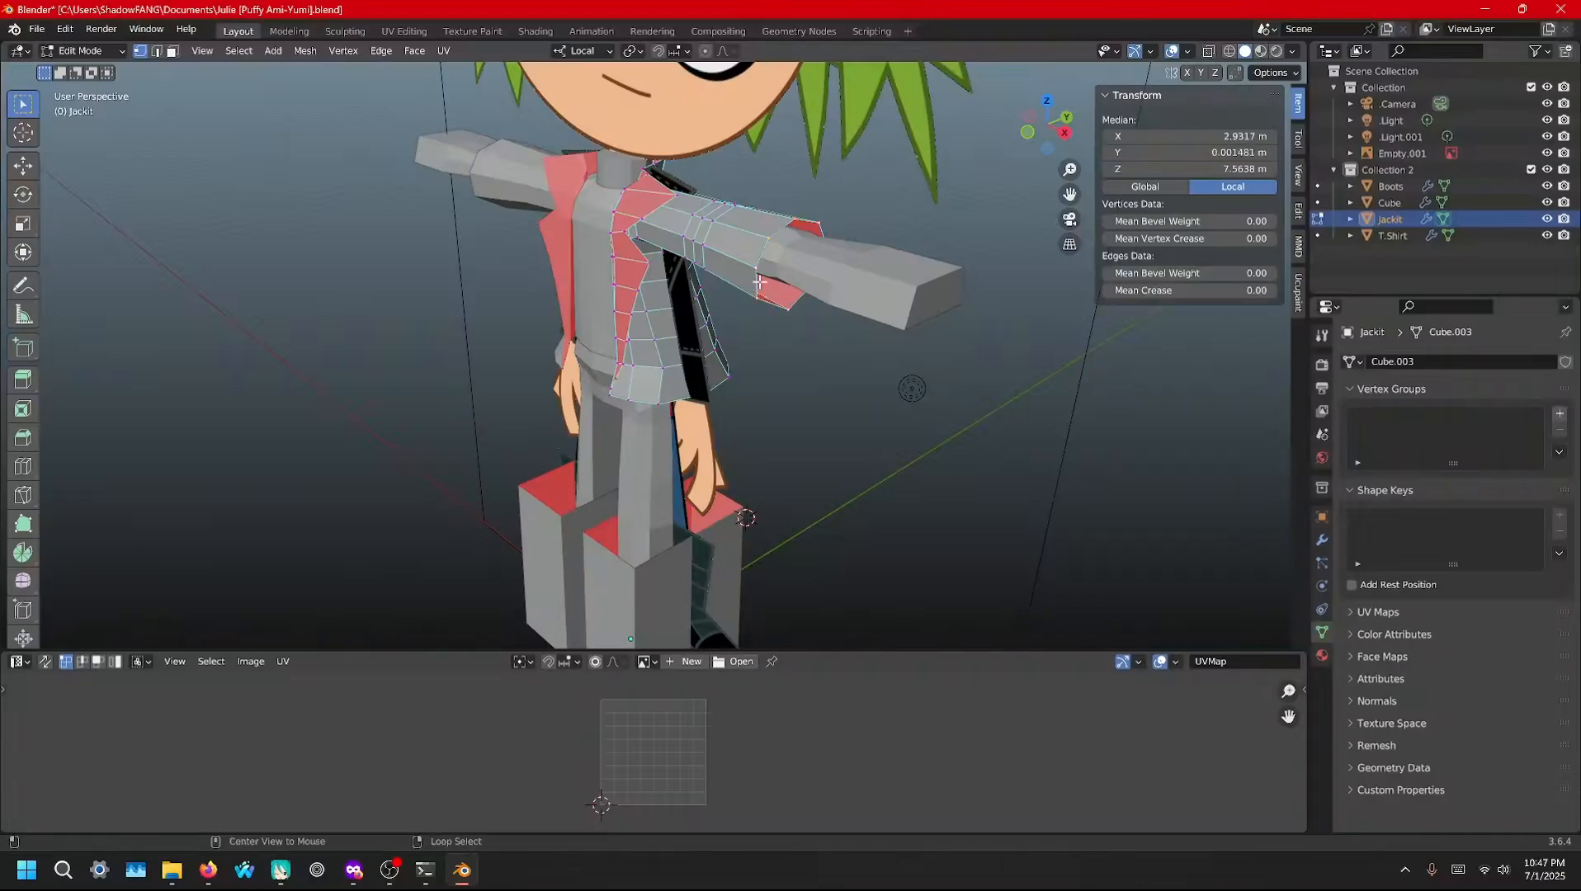
middle_click_drag(757, 291, 510, 559)
scroll(881, 289, "up", 6)
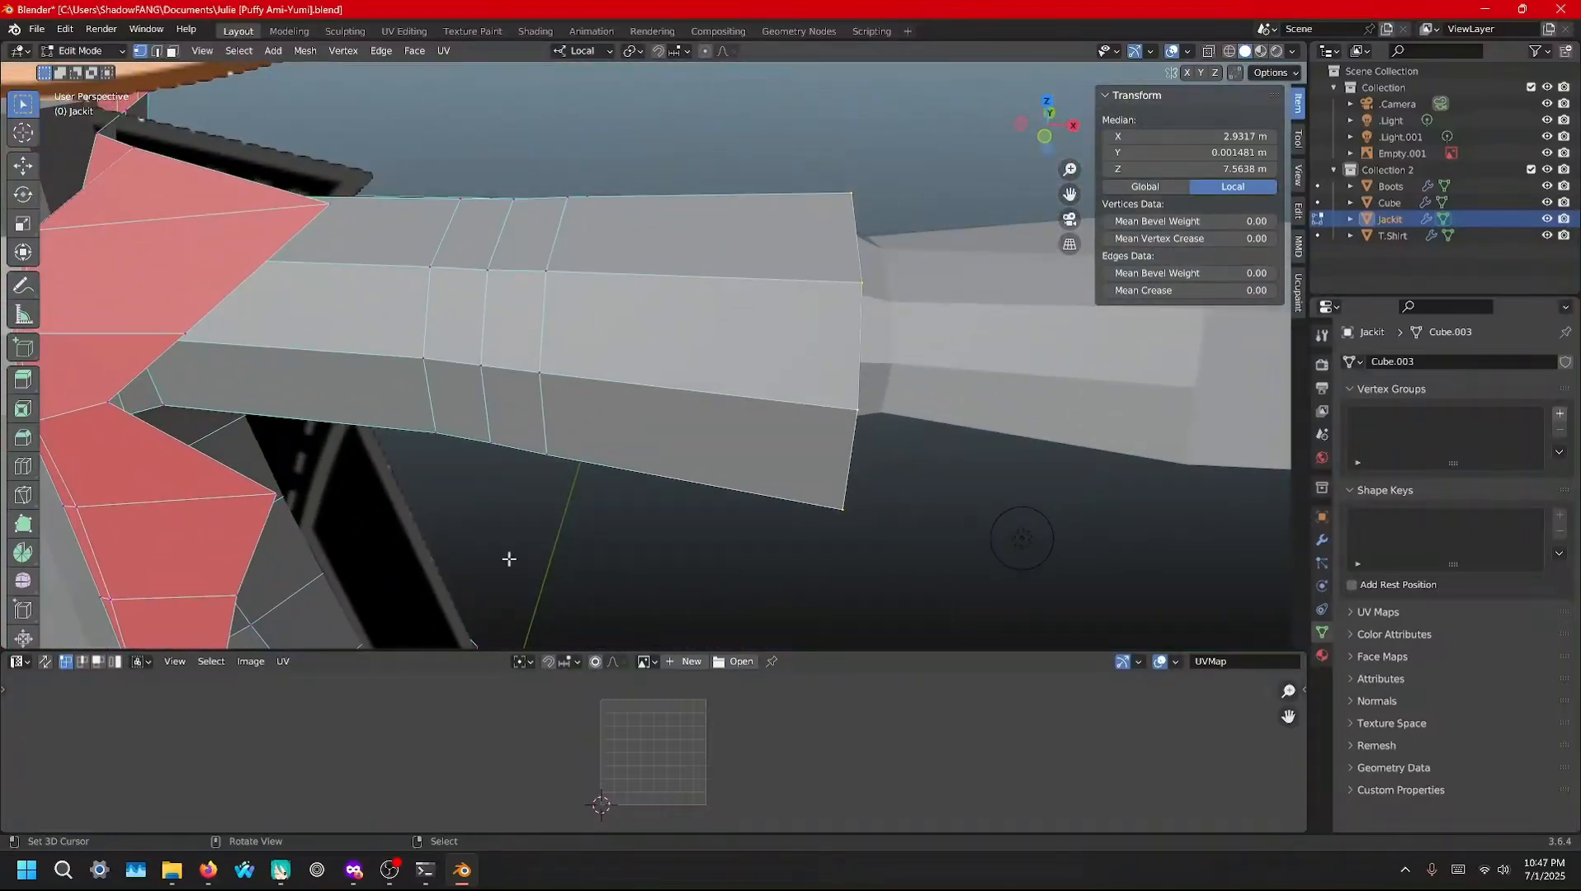
key("alt+z")
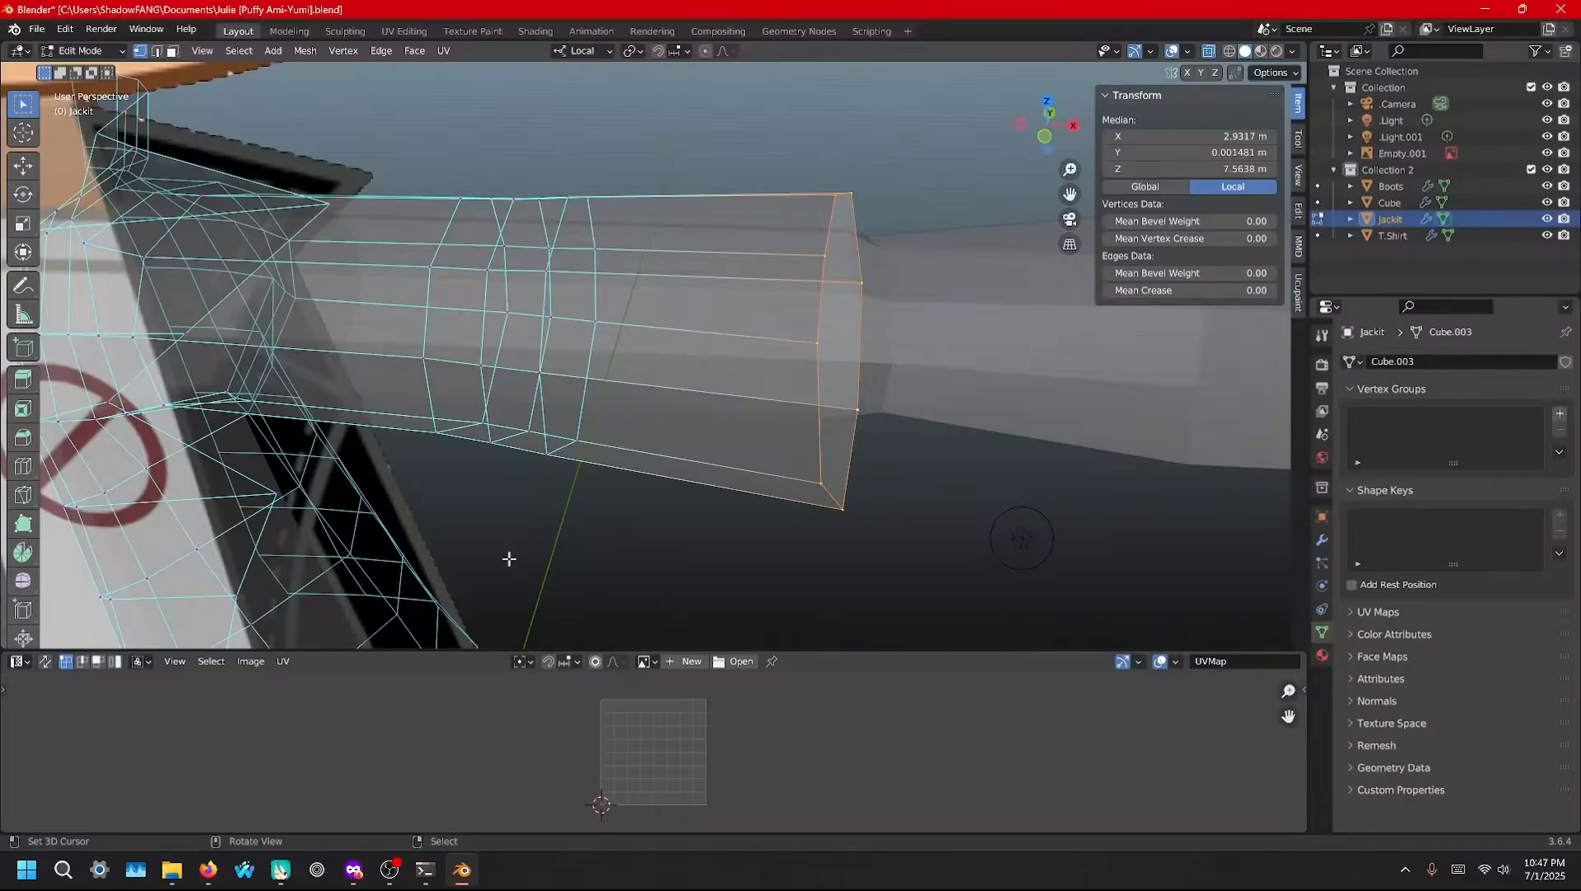
scroll(750, 389, "down", 5)
scroll(759, 389, "up", 5)
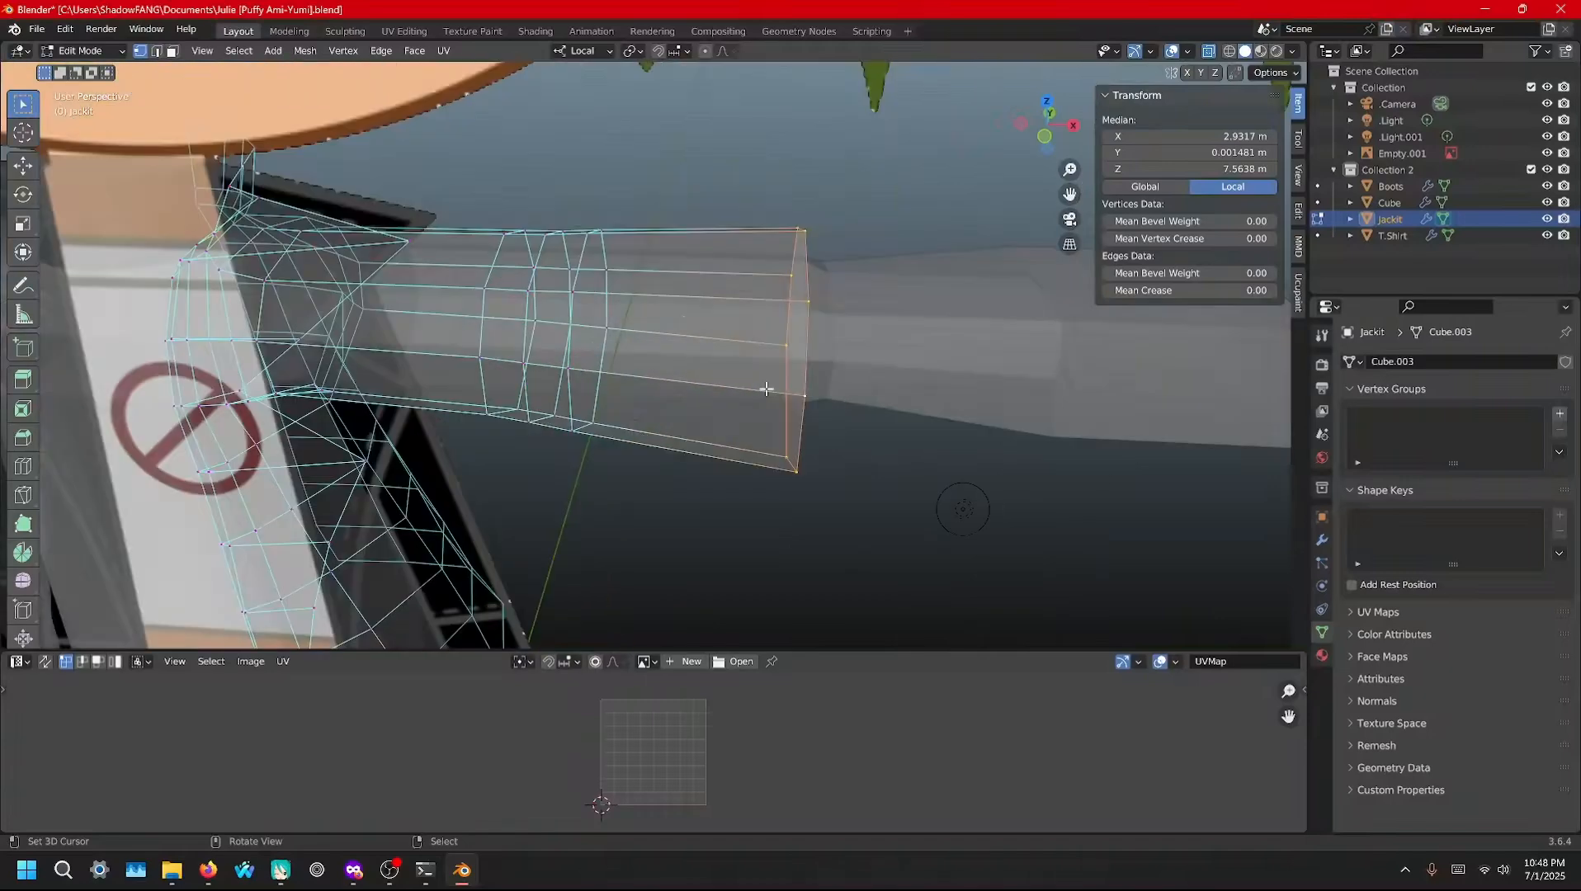
key("ctrl+s")
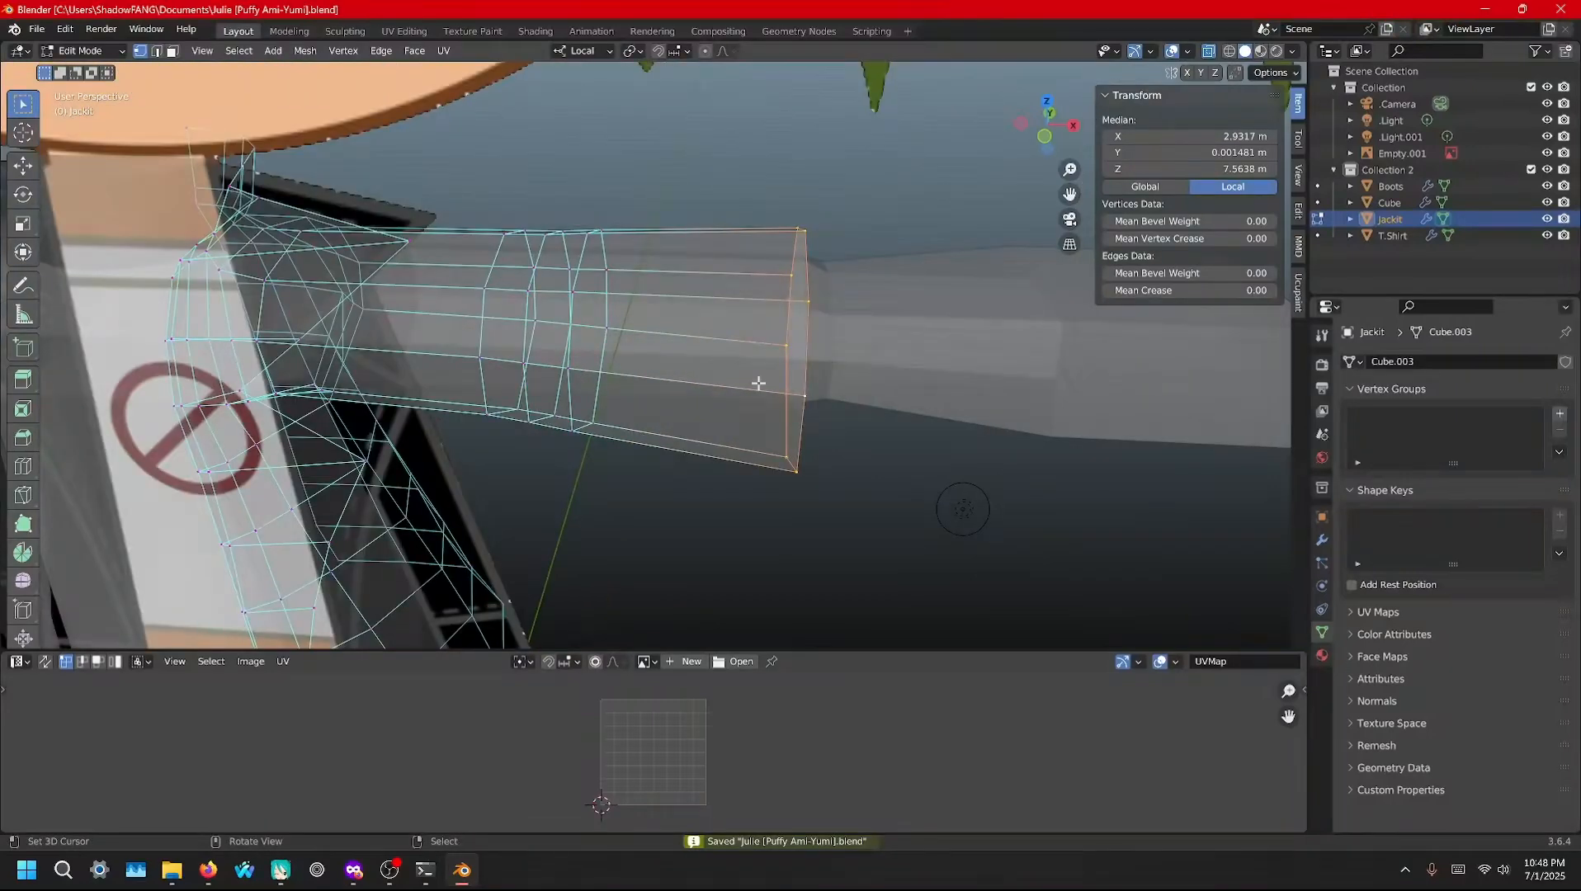
Extrude the cuff loop inward at about 0.867 scale, then extrude it about 0.964 m into the sleeve along local X
key("s")
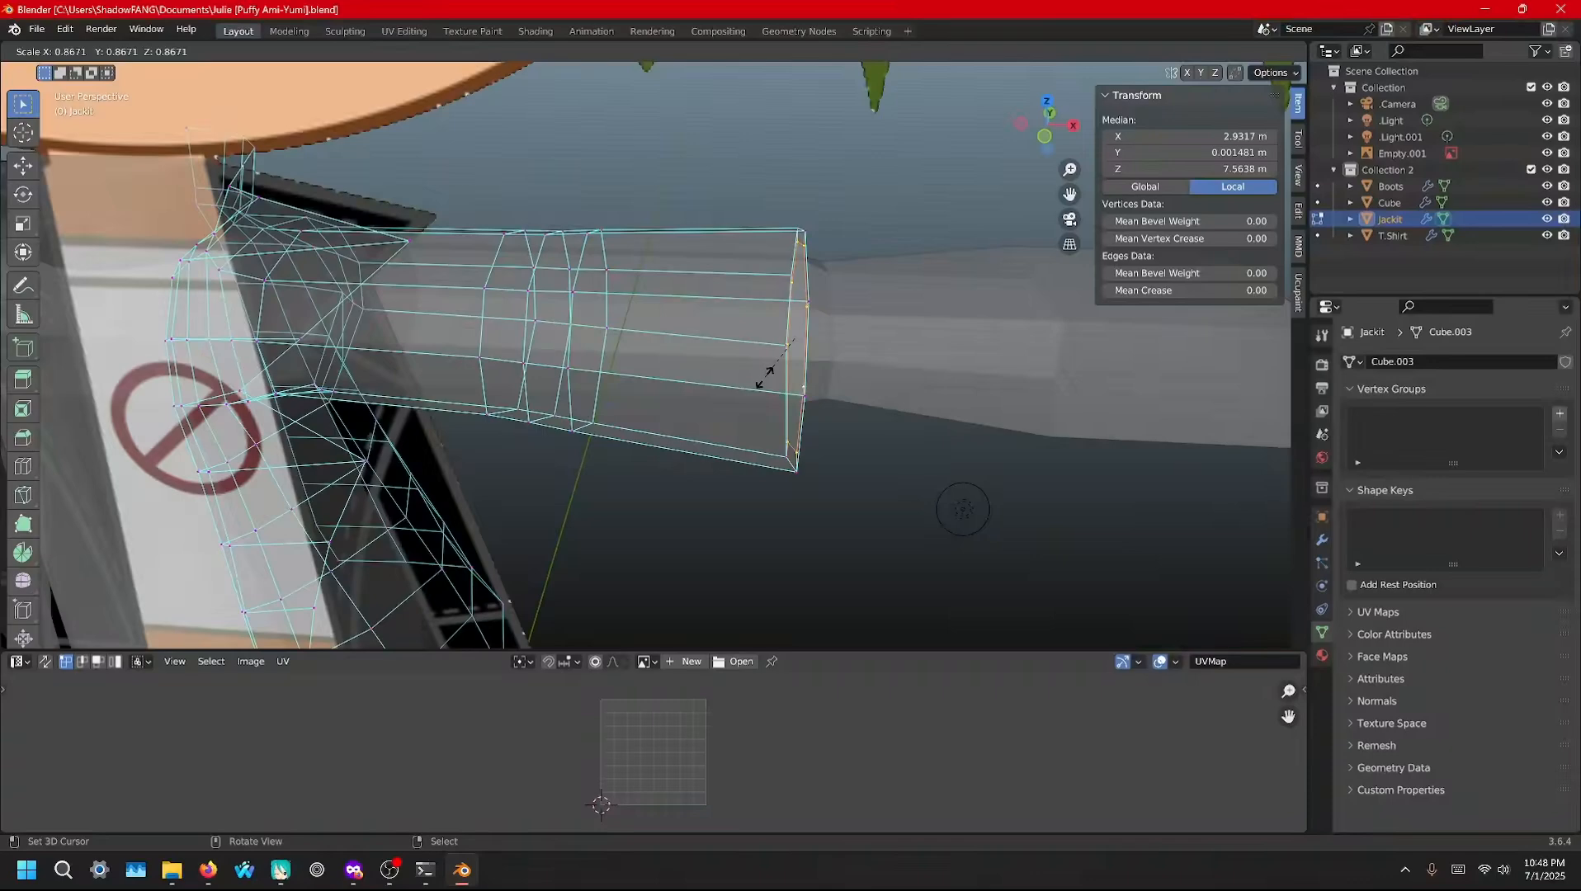
left_click(765, 377)
key("g")
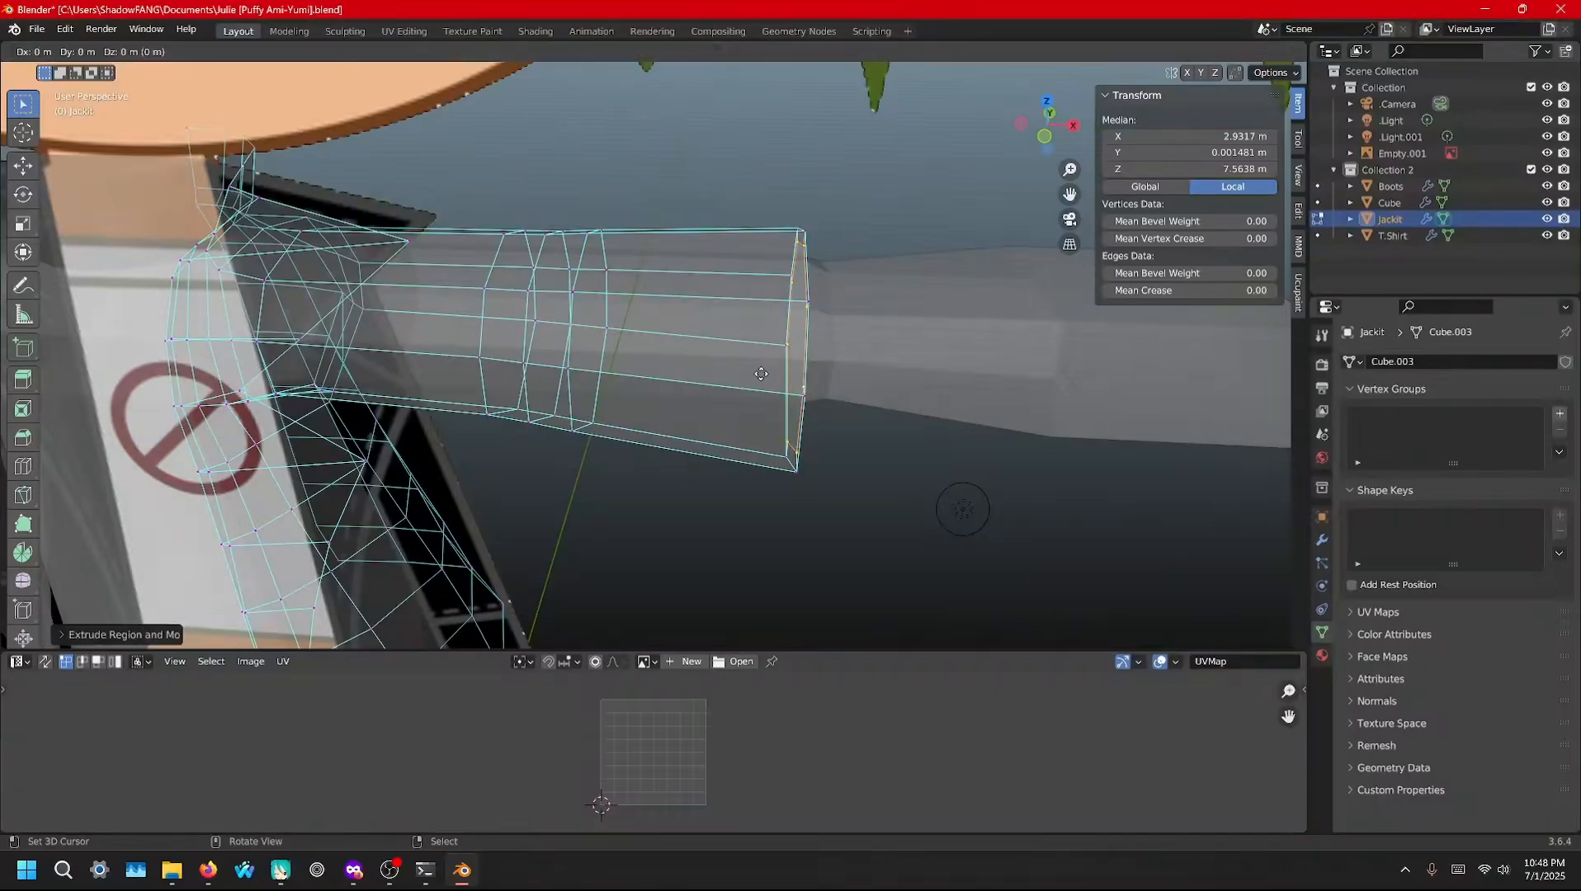
key("x")
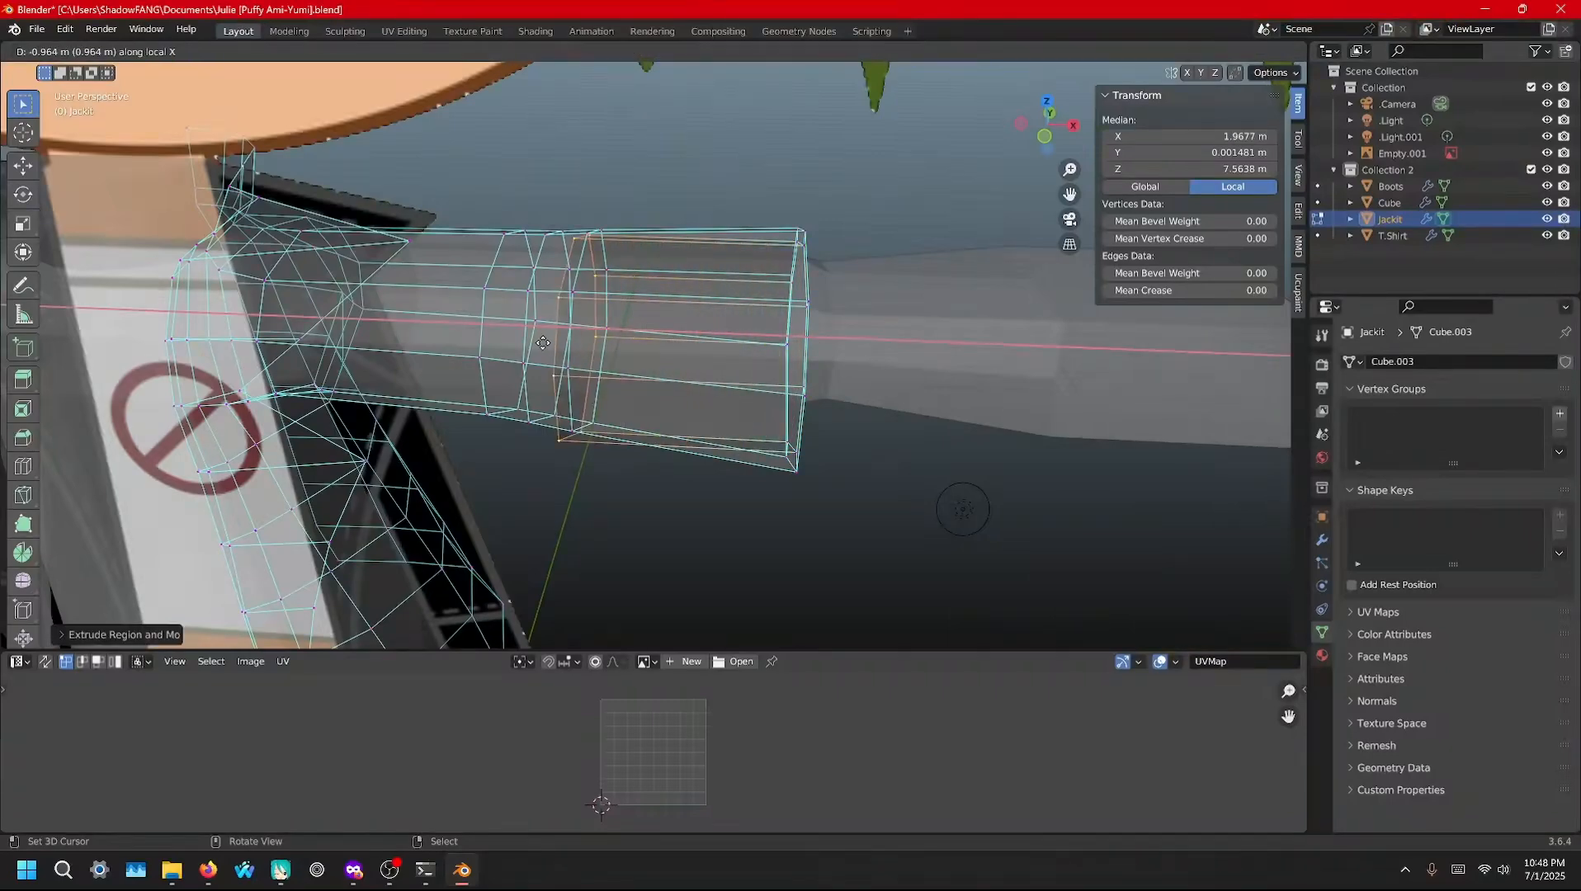
left_click(543, 342)
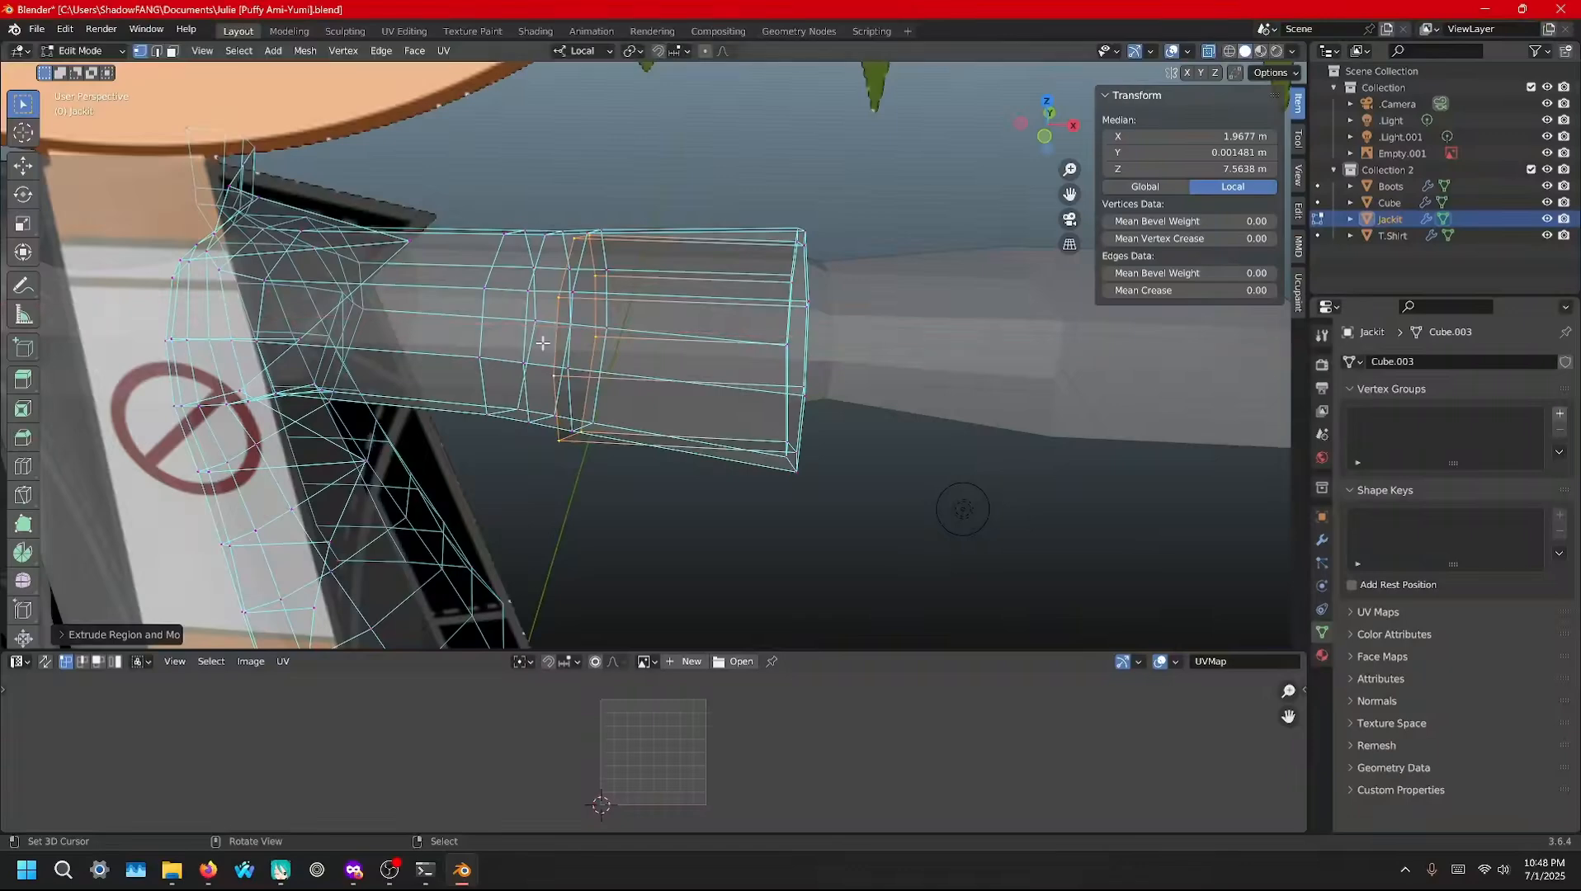
Scale the extruded loop inside the sleeve to about 0.59 and inspect the cuff opening in Material Preview shading
key("s")
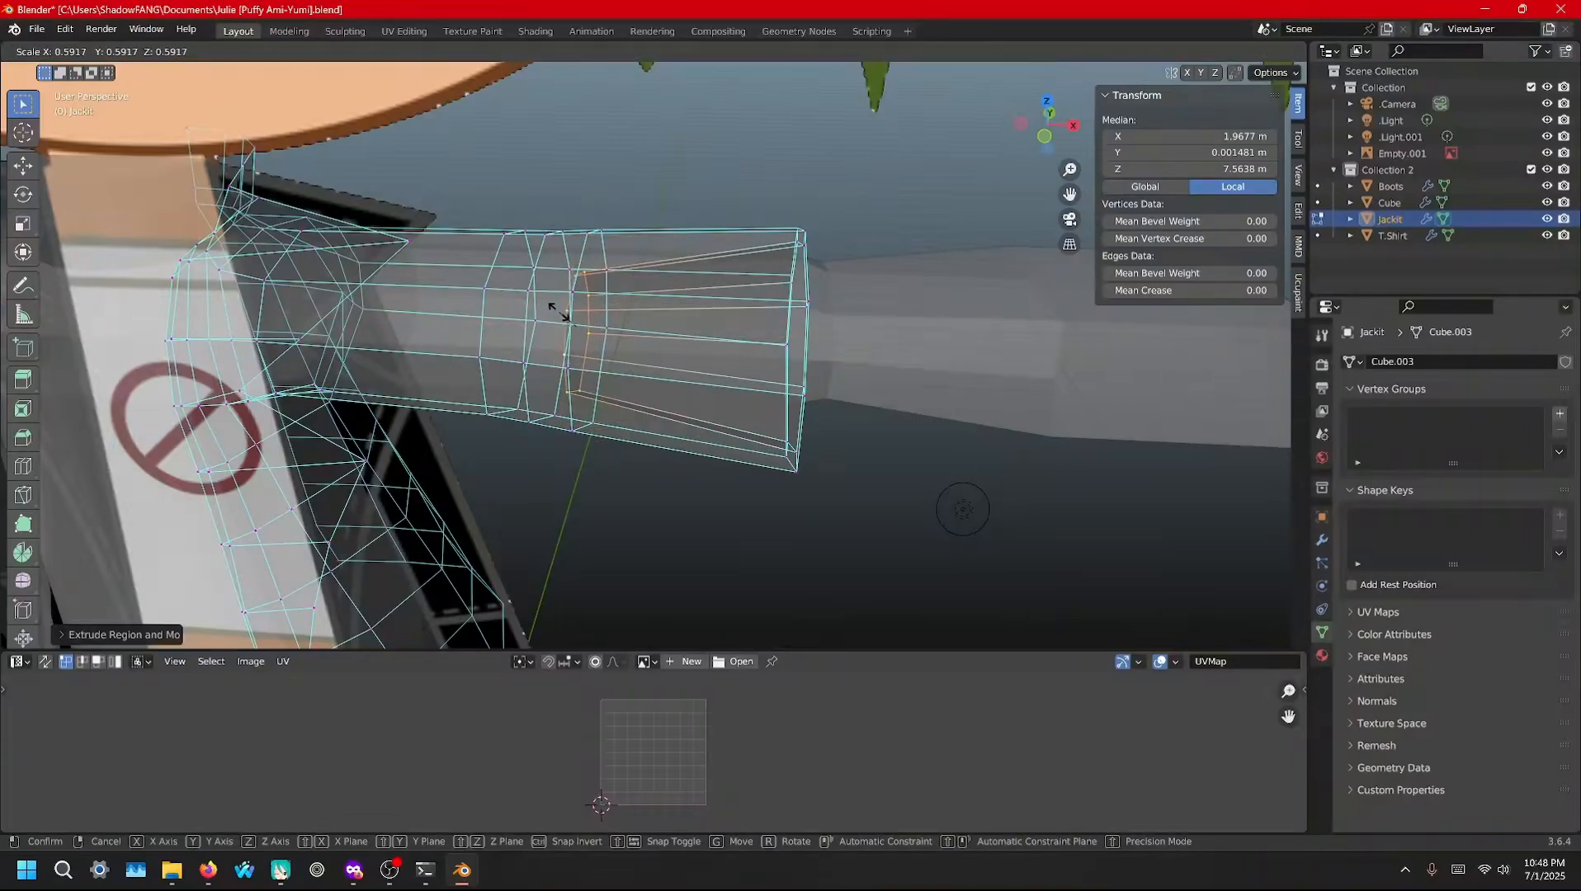
left_click(559, 312)
middle_click_drag(559, 312, 695, 359)
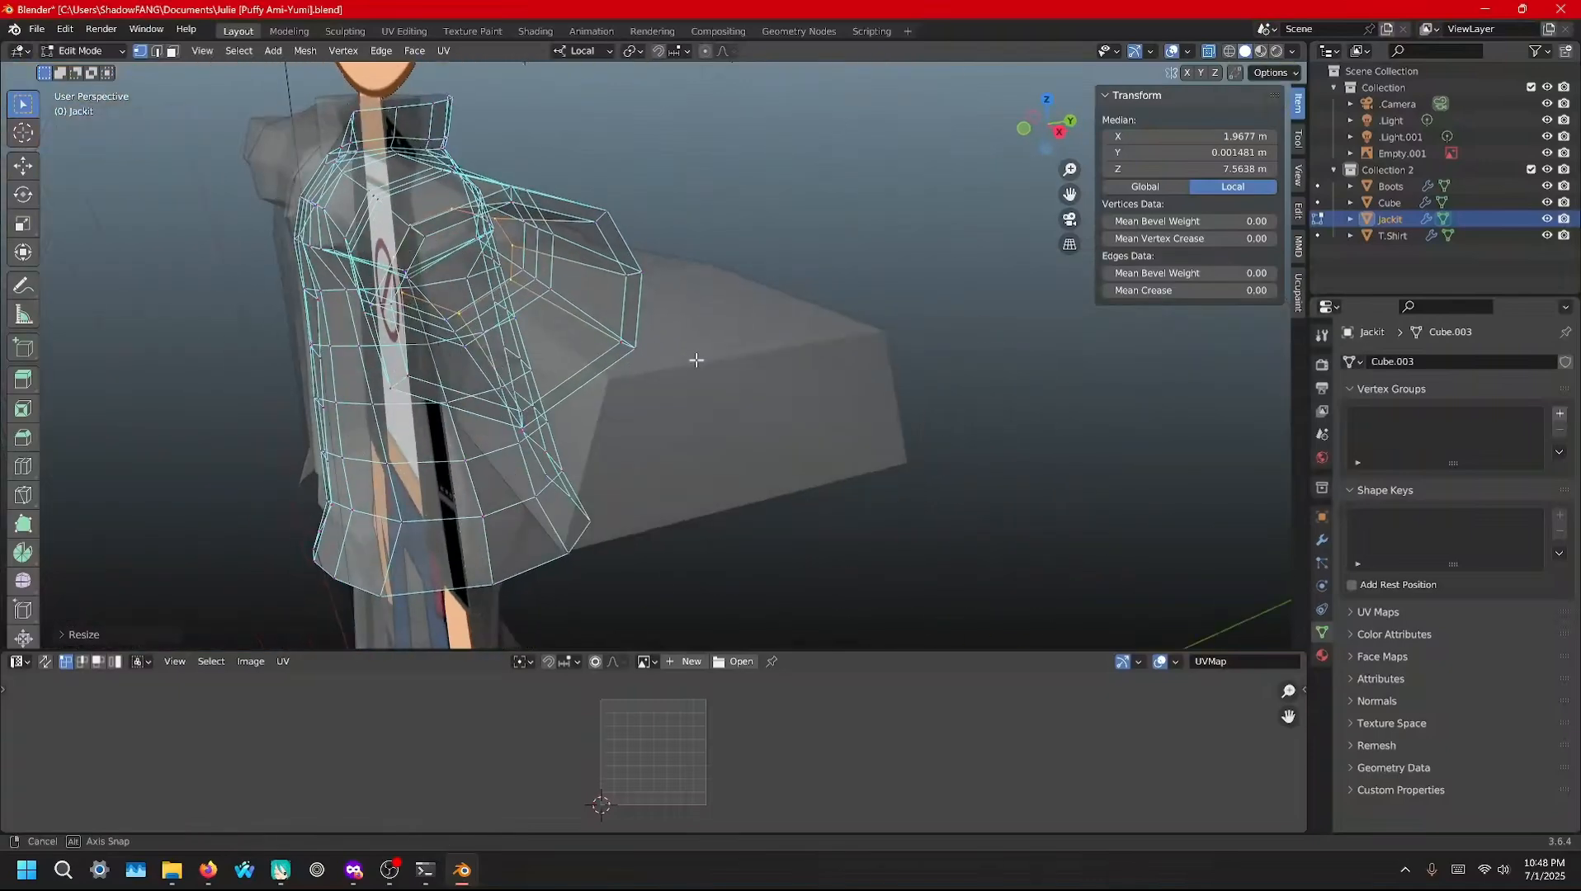
key("z")
left_click(701, 457)
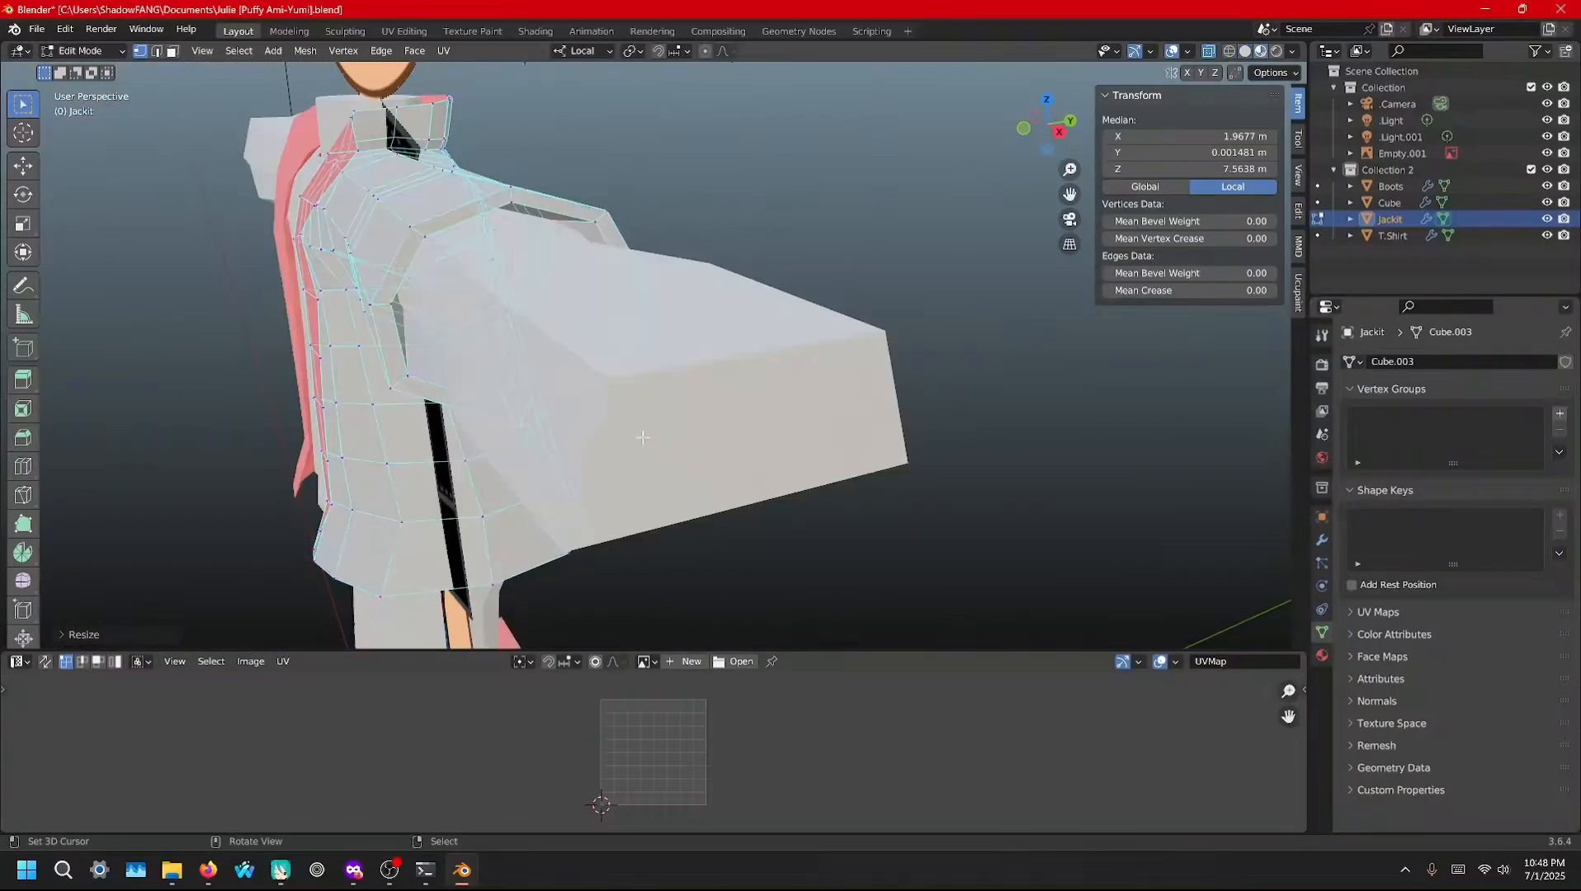
mouse_move(642, 437)
middle_mouse_down()
mouse_move(664, 393)
mouse_move(580, 380)
mouse_move(626, 386)
mouse_move(632, 413)
mouse_move(608, 388)
middle_mouse_up()
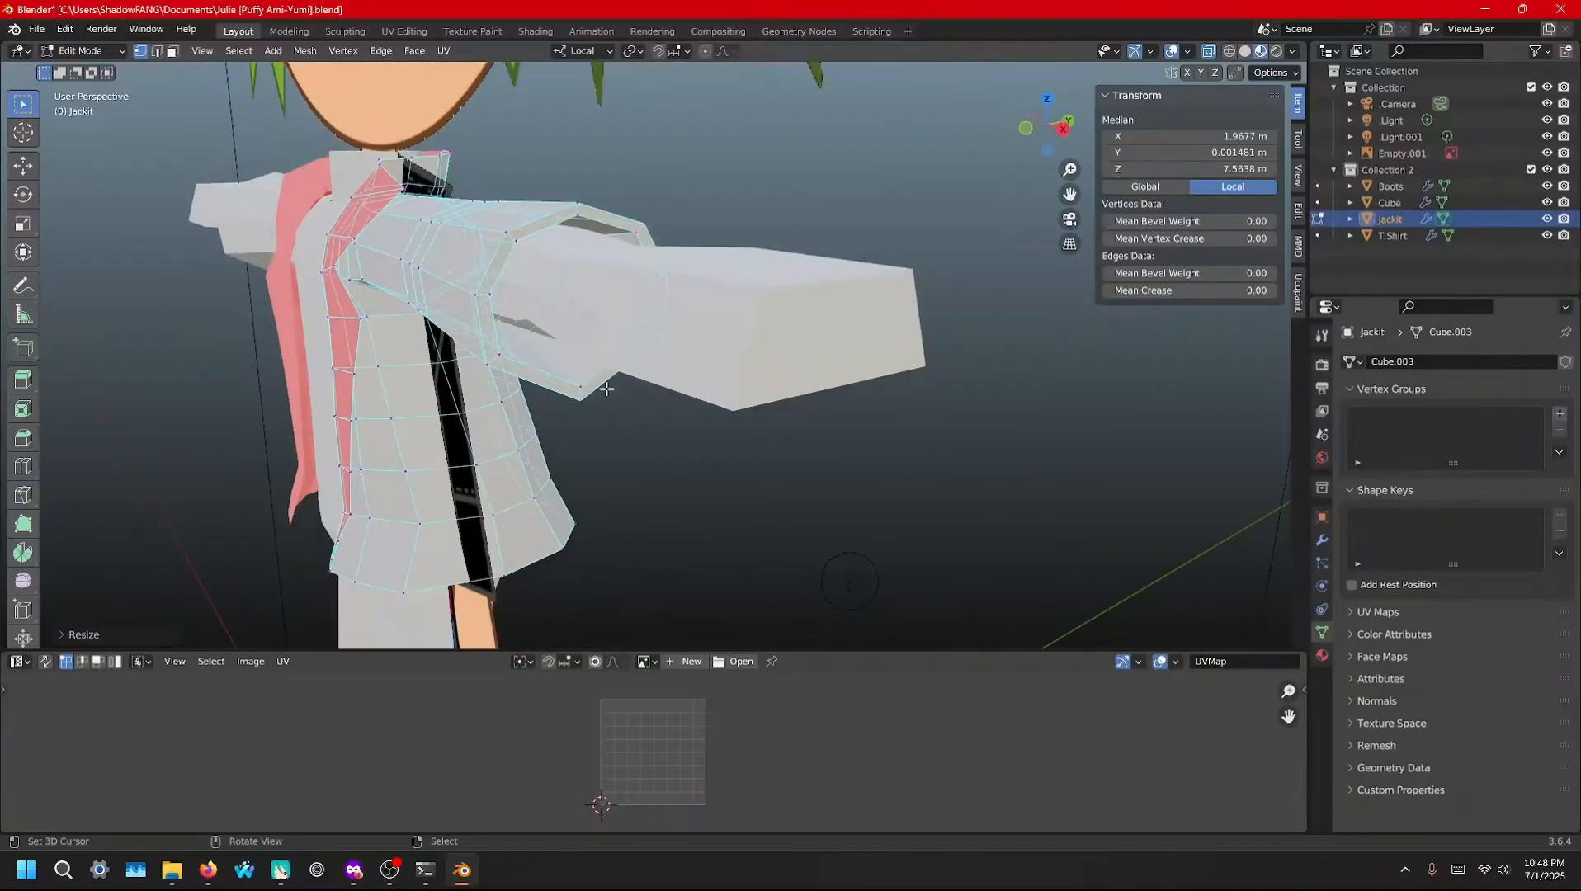
middle_click_drag(555, 345, 416, 328)
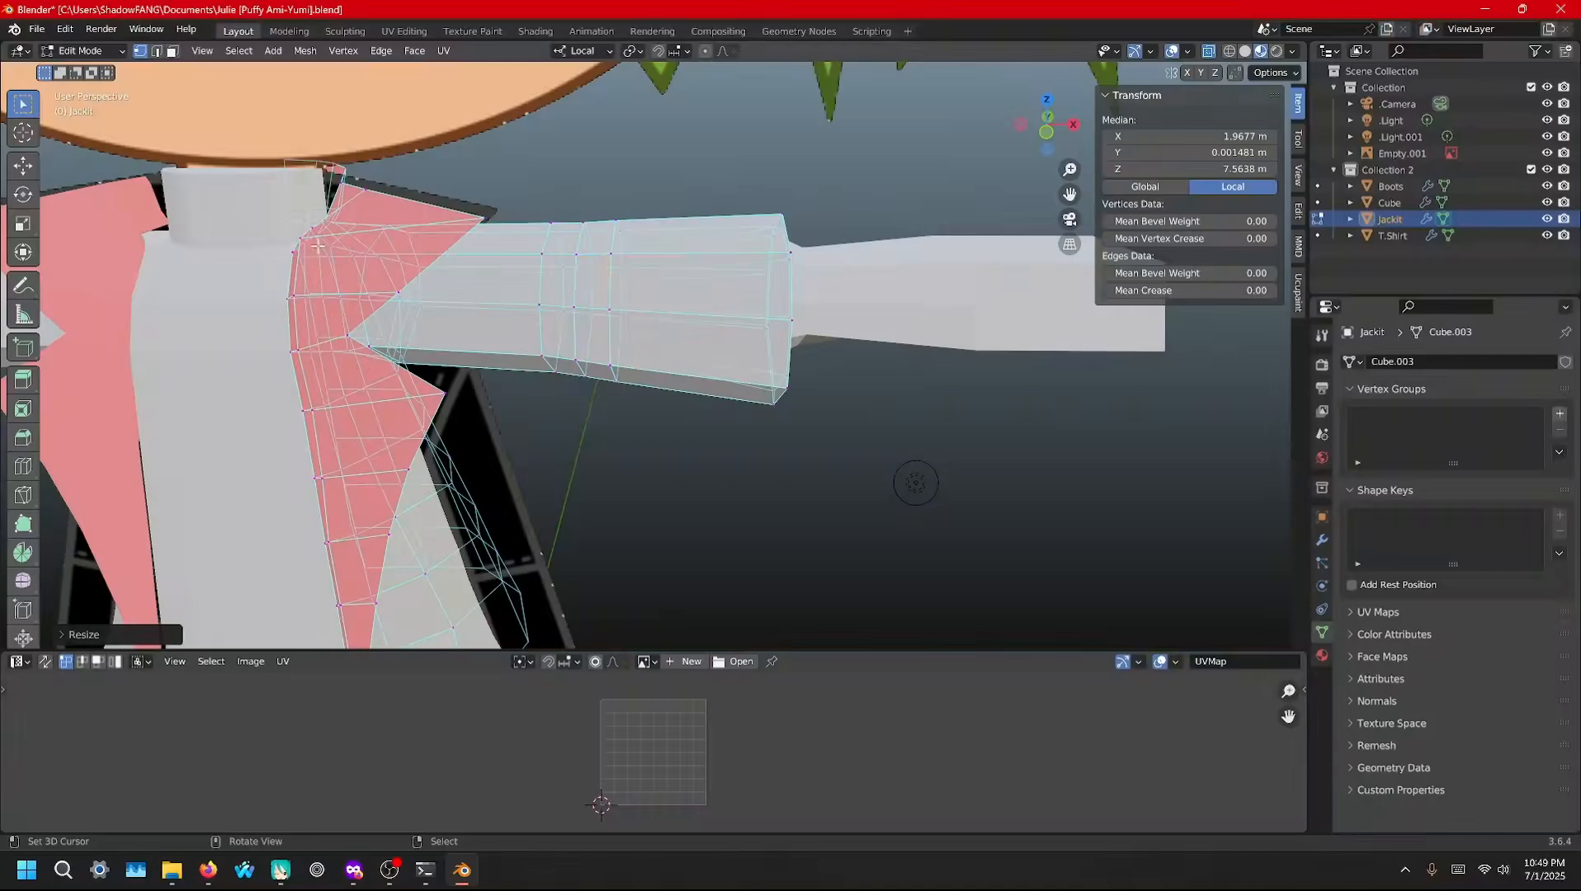
Select the edge loop along the jacket's front opening and neckline and extrude it about 0.05 m along its normal
middle_click_drag(320, 361, 462, 300, "shift")
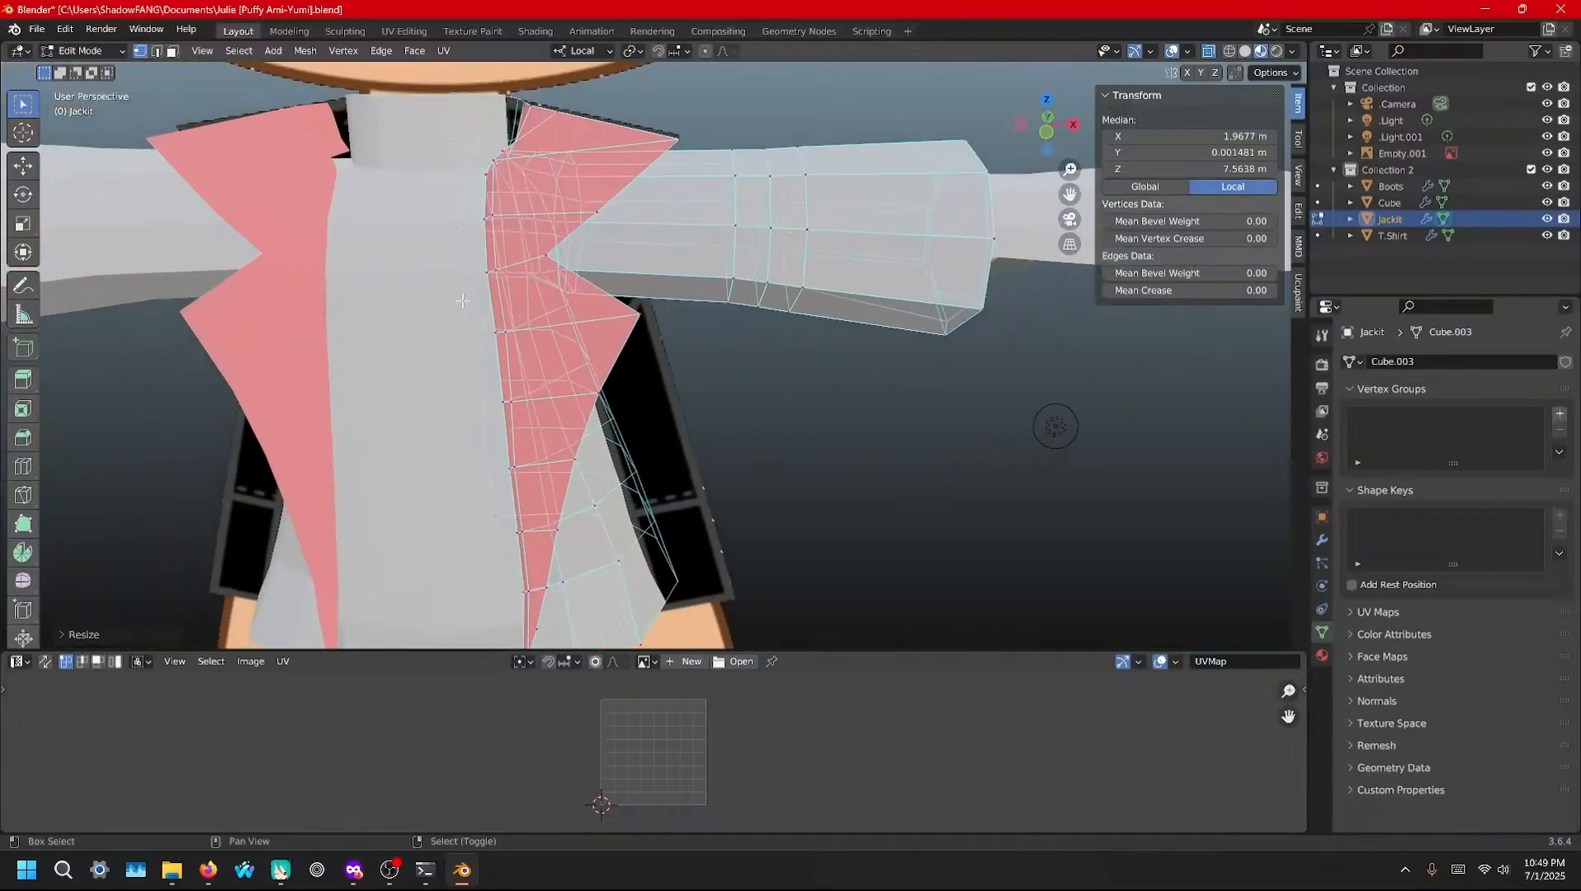
left_click(489, 256, "alt")
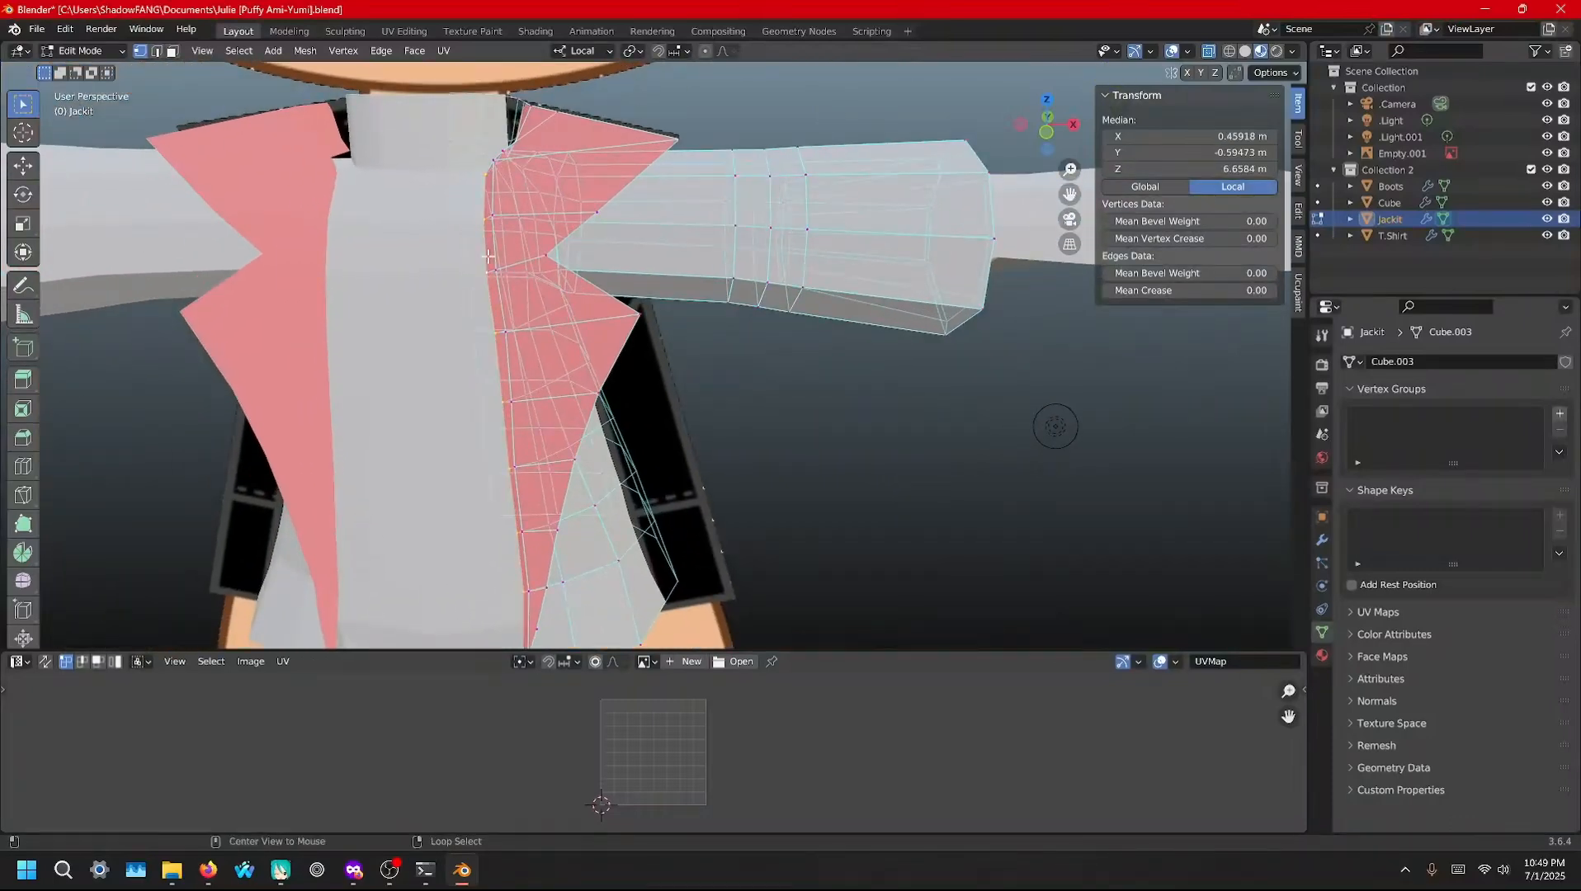
left_click(564, 117, "alt")
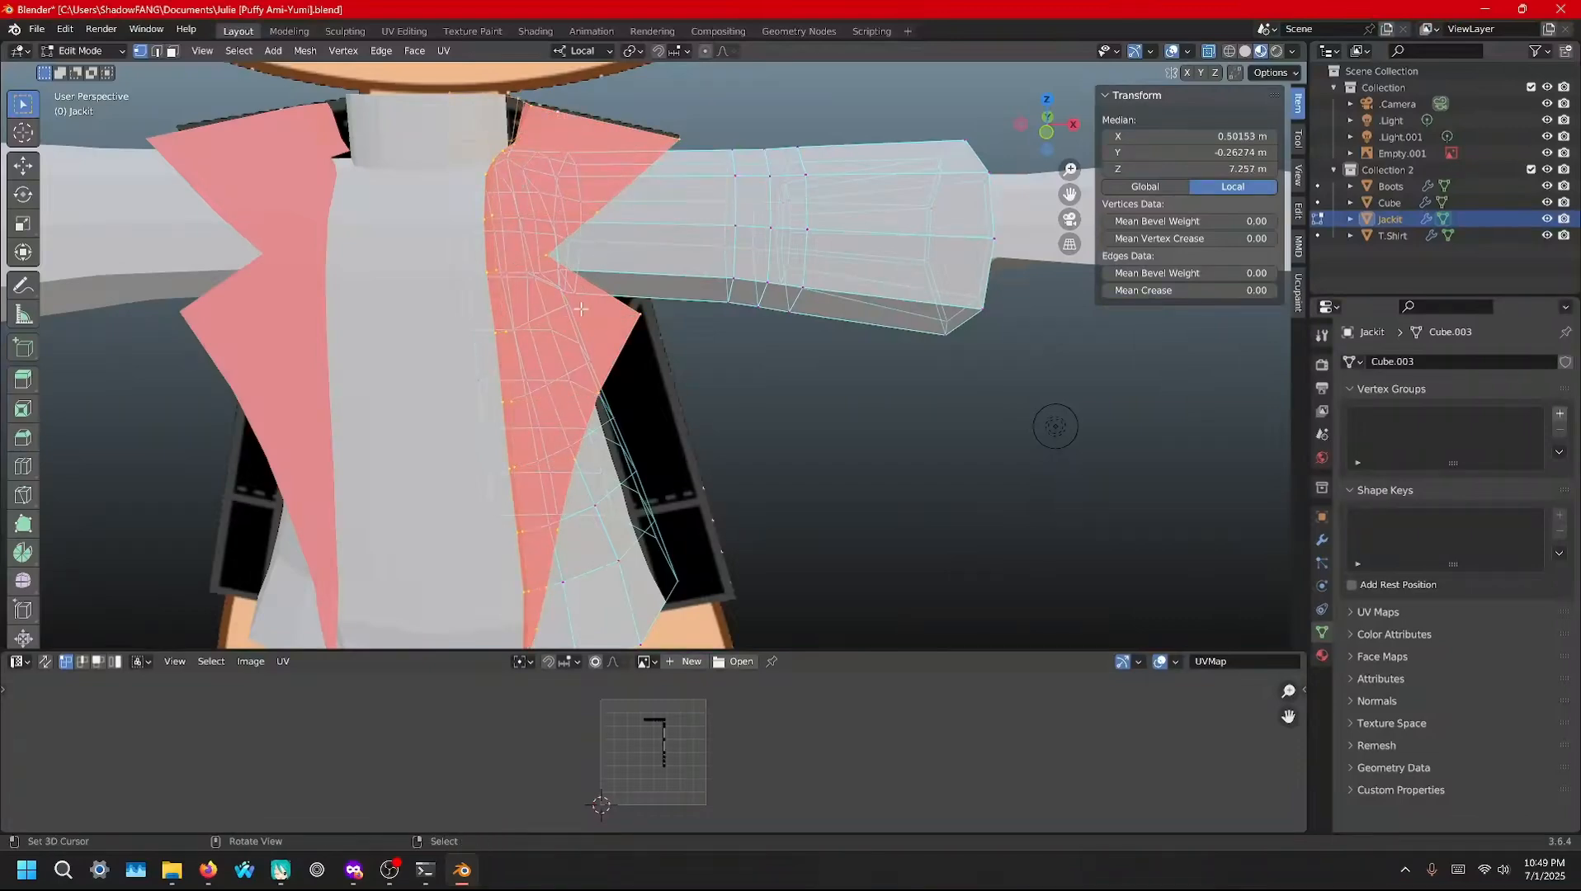
middle_click_drag(615, 560, 600, 485, "shift")
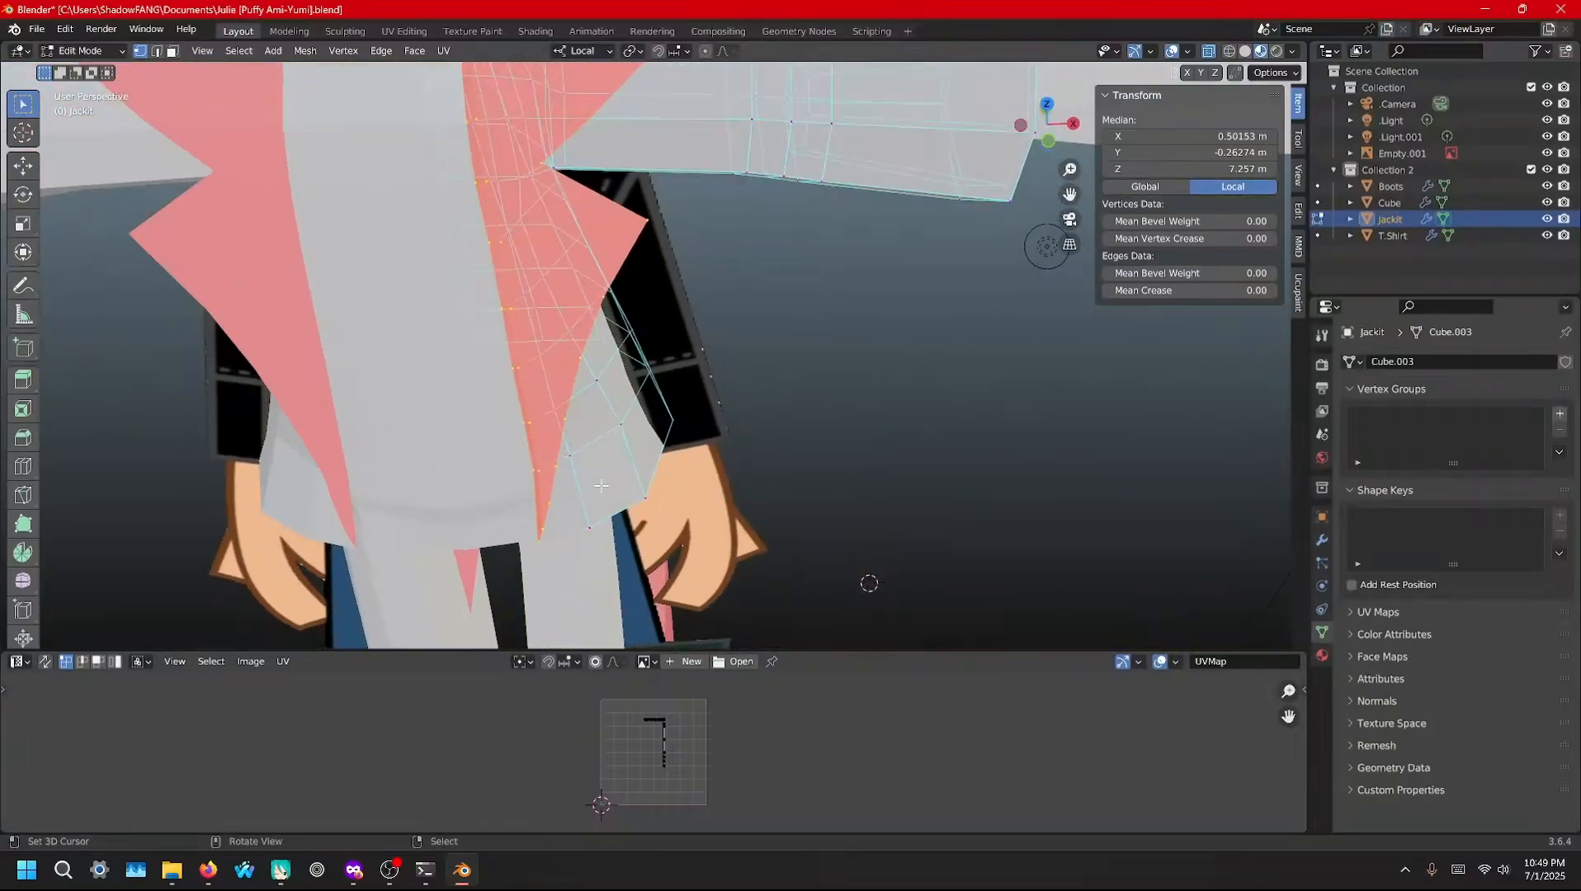
key("e")
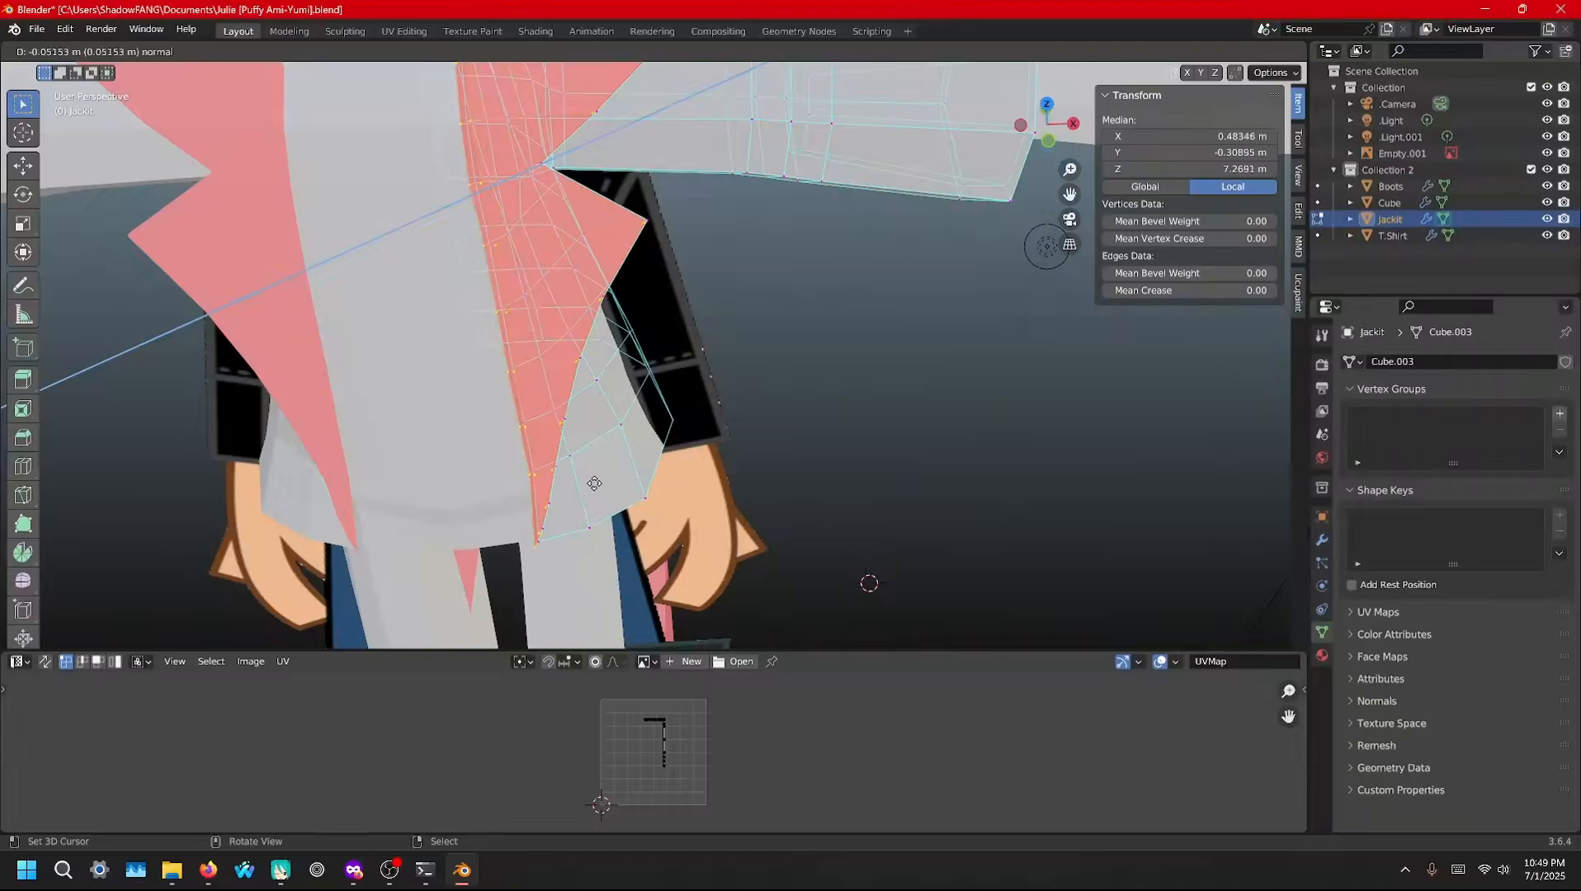
left_click(593, 482)
middle_click_drag(593, 483, 690, 511)
middle_click_drag(620, 468, 406, 123)
middle_click_drag(448, 223, 603, 165)
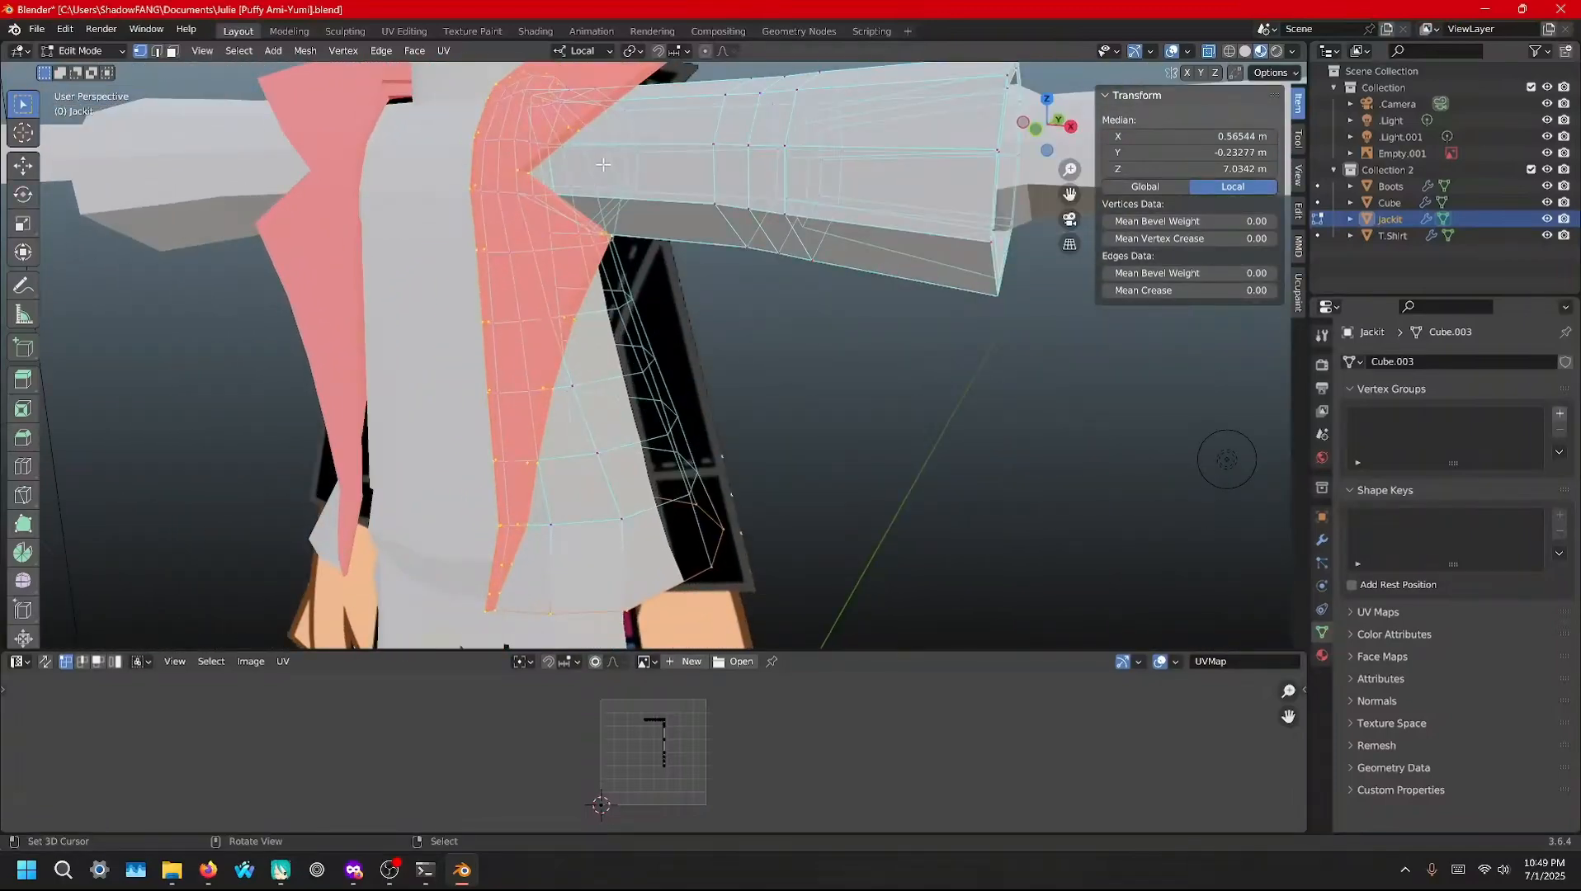
Open the sidebar's Mesh Tools and expand the Face Tools group
left_click(1297, 208)
left_click(1111, 96)
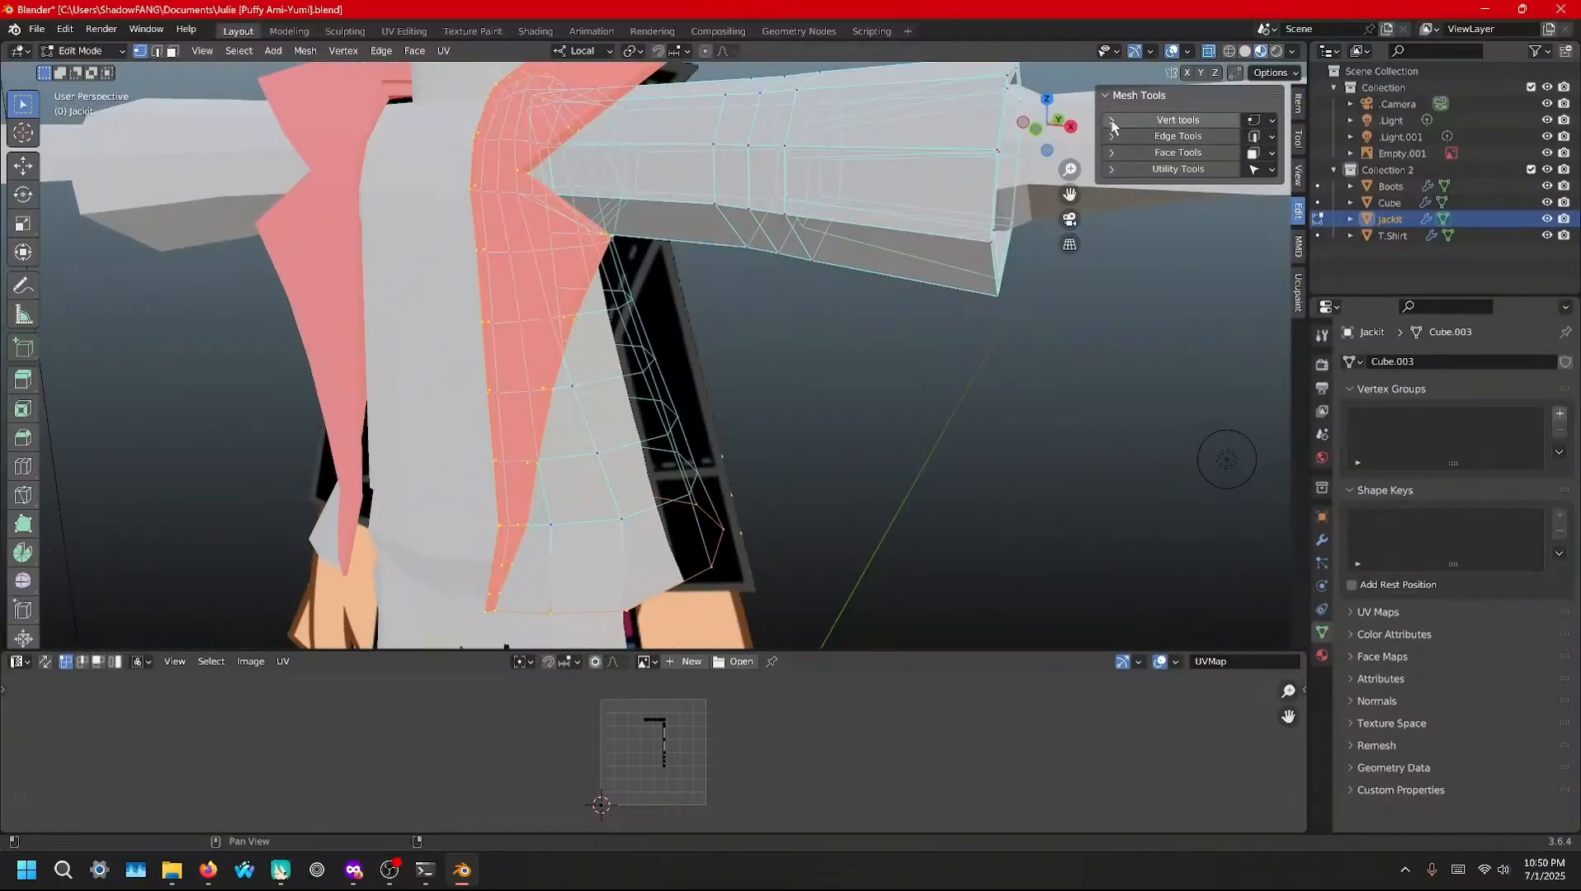
left_click(1111, 153)
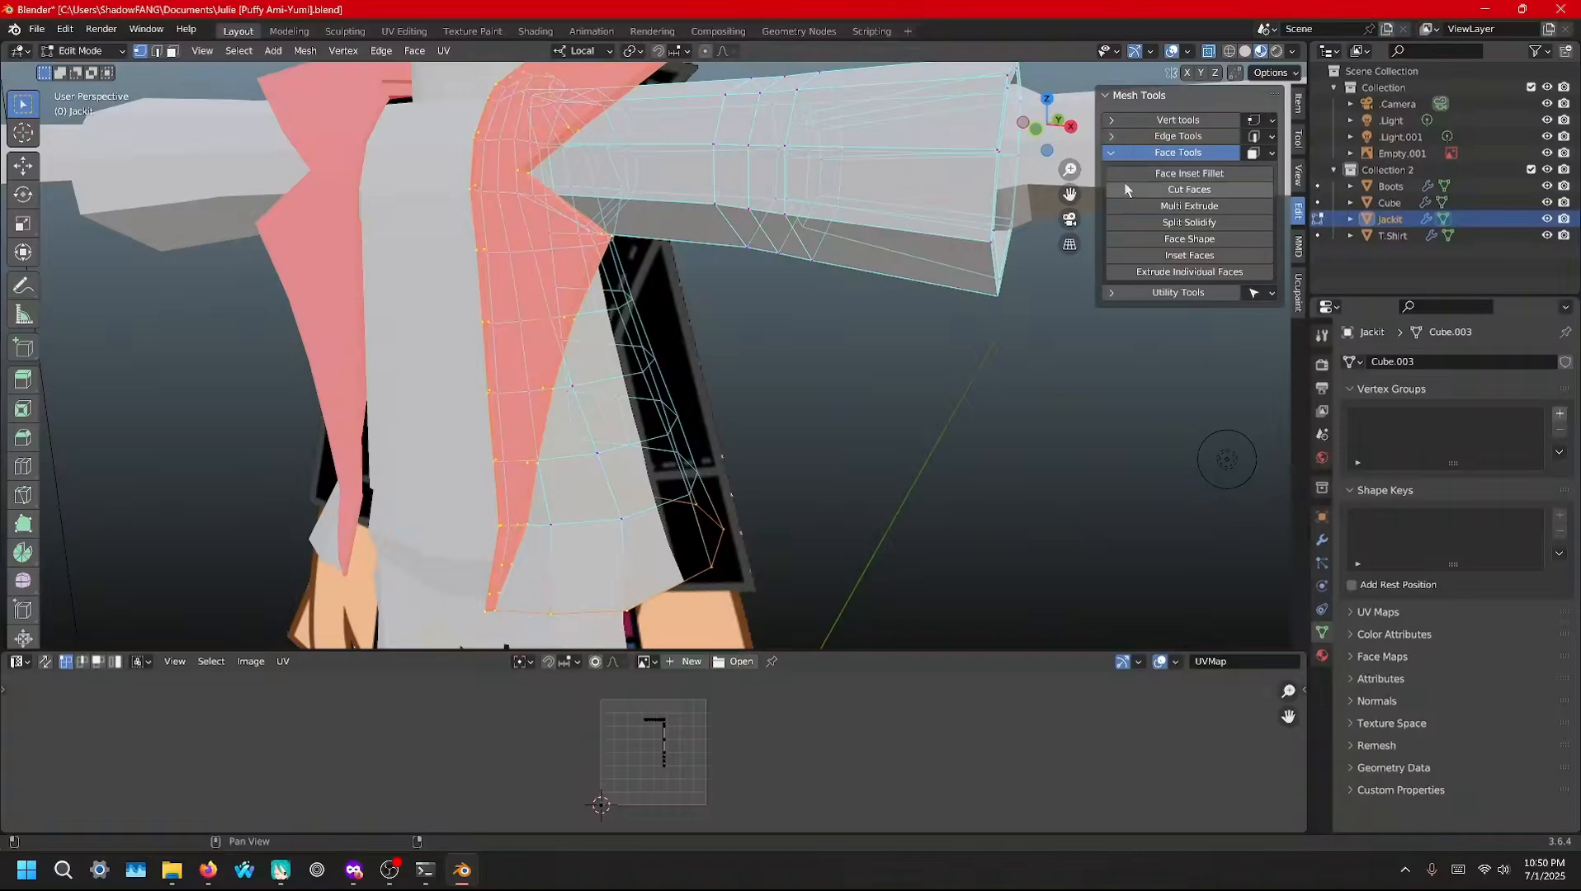
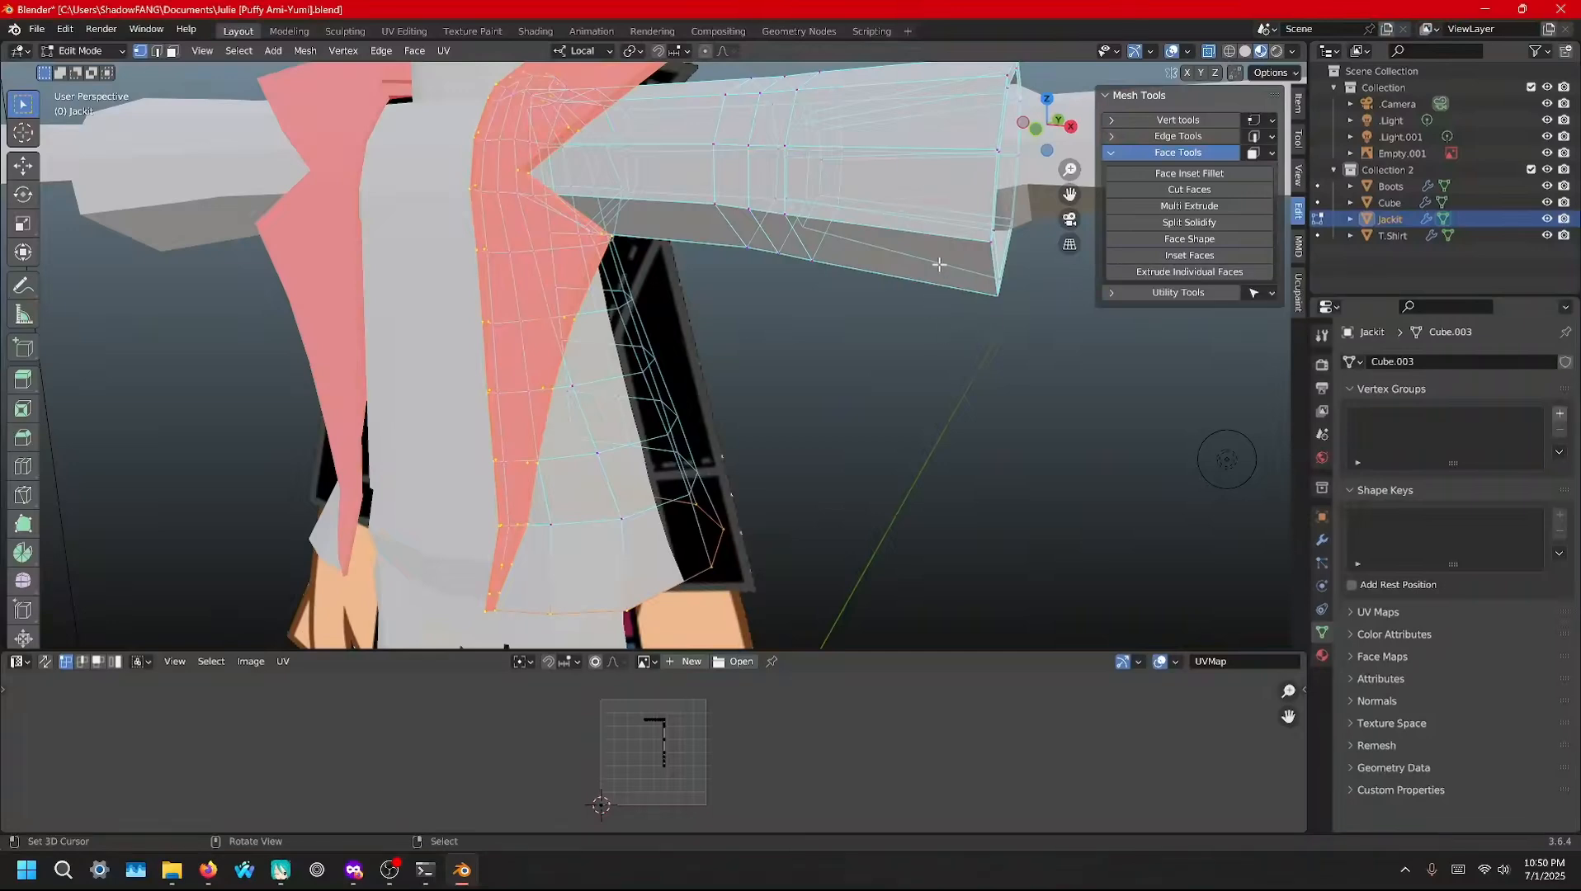
Try recalculating and flipping the normals of the selected lapel geometry, and undo the flip
key("ctrl+n")
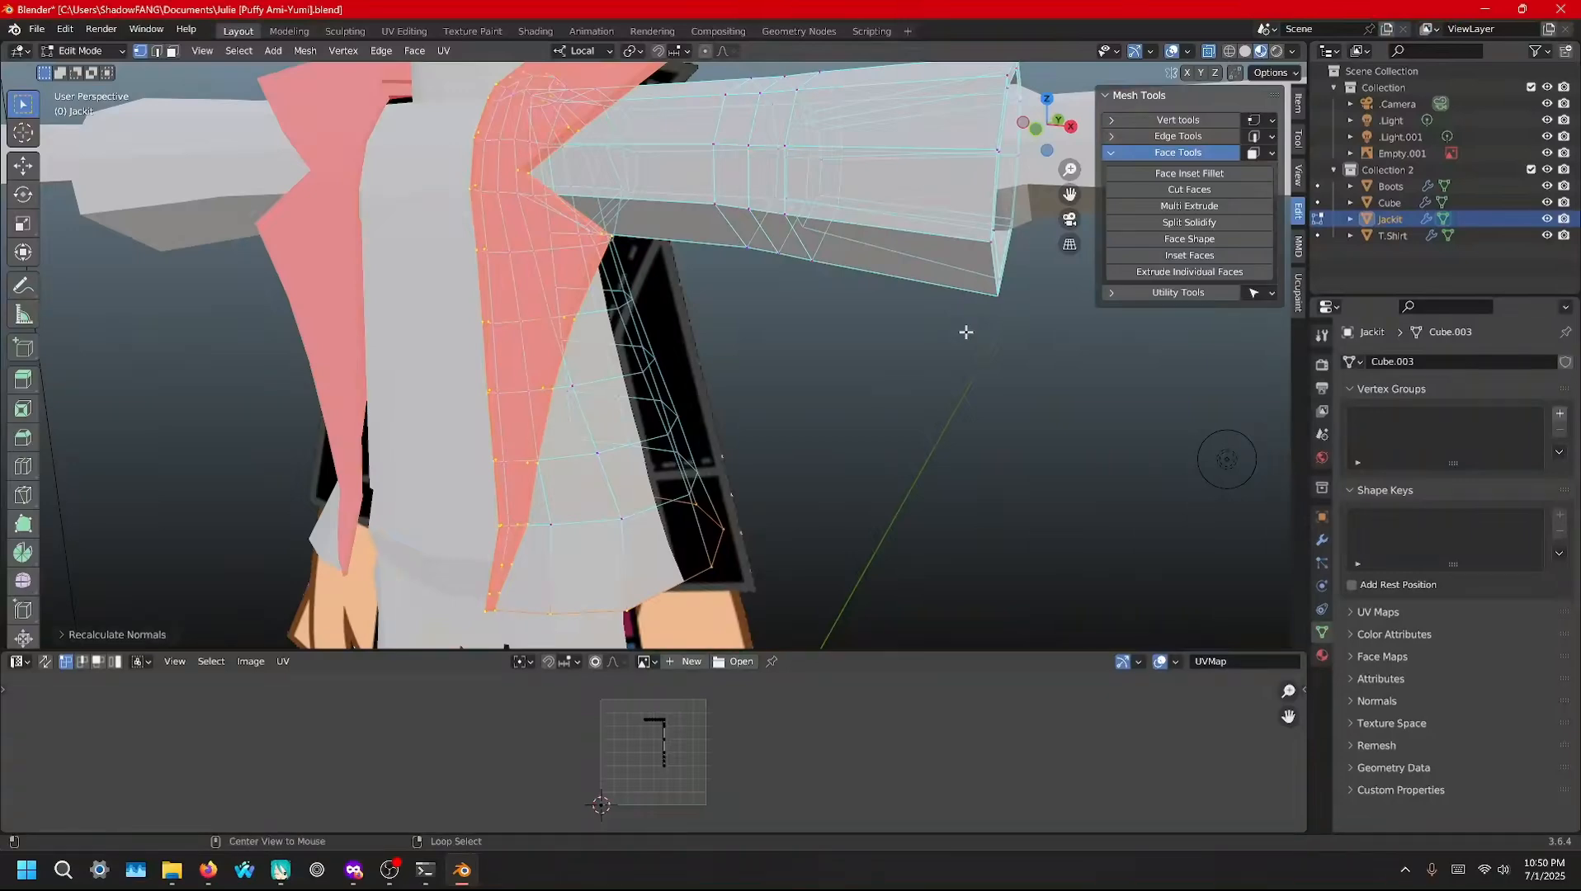
key("alt+n")
left_click(966, 333)
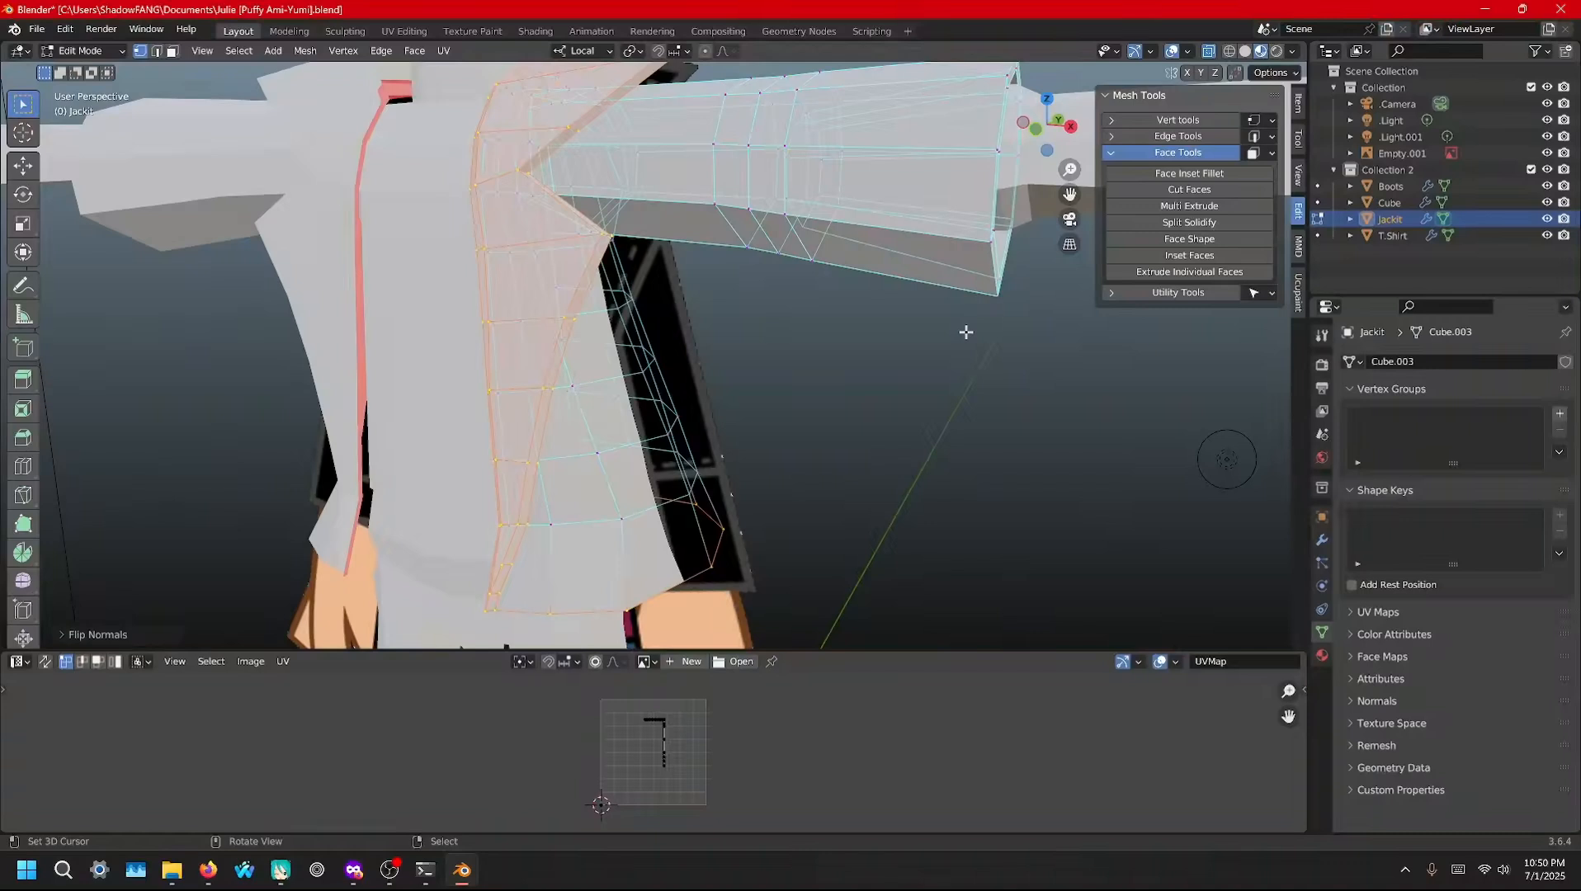
key("ctrl+z")
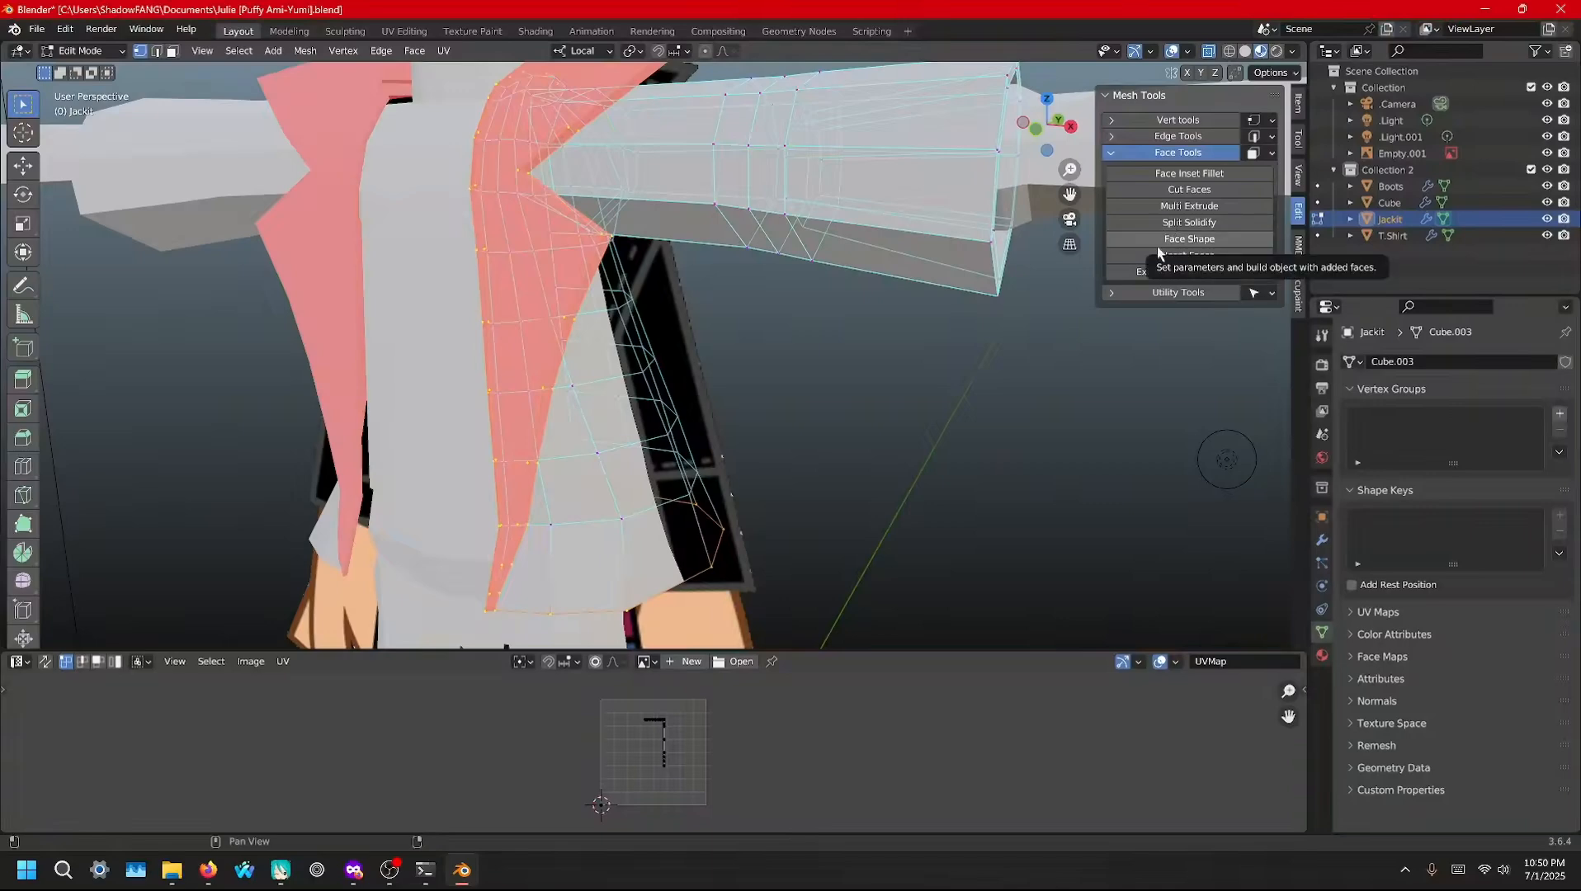
Flip the normals of the selected lapel faces with the Utility Tools and inspect the collar and front opening
left_click(1113, 293)
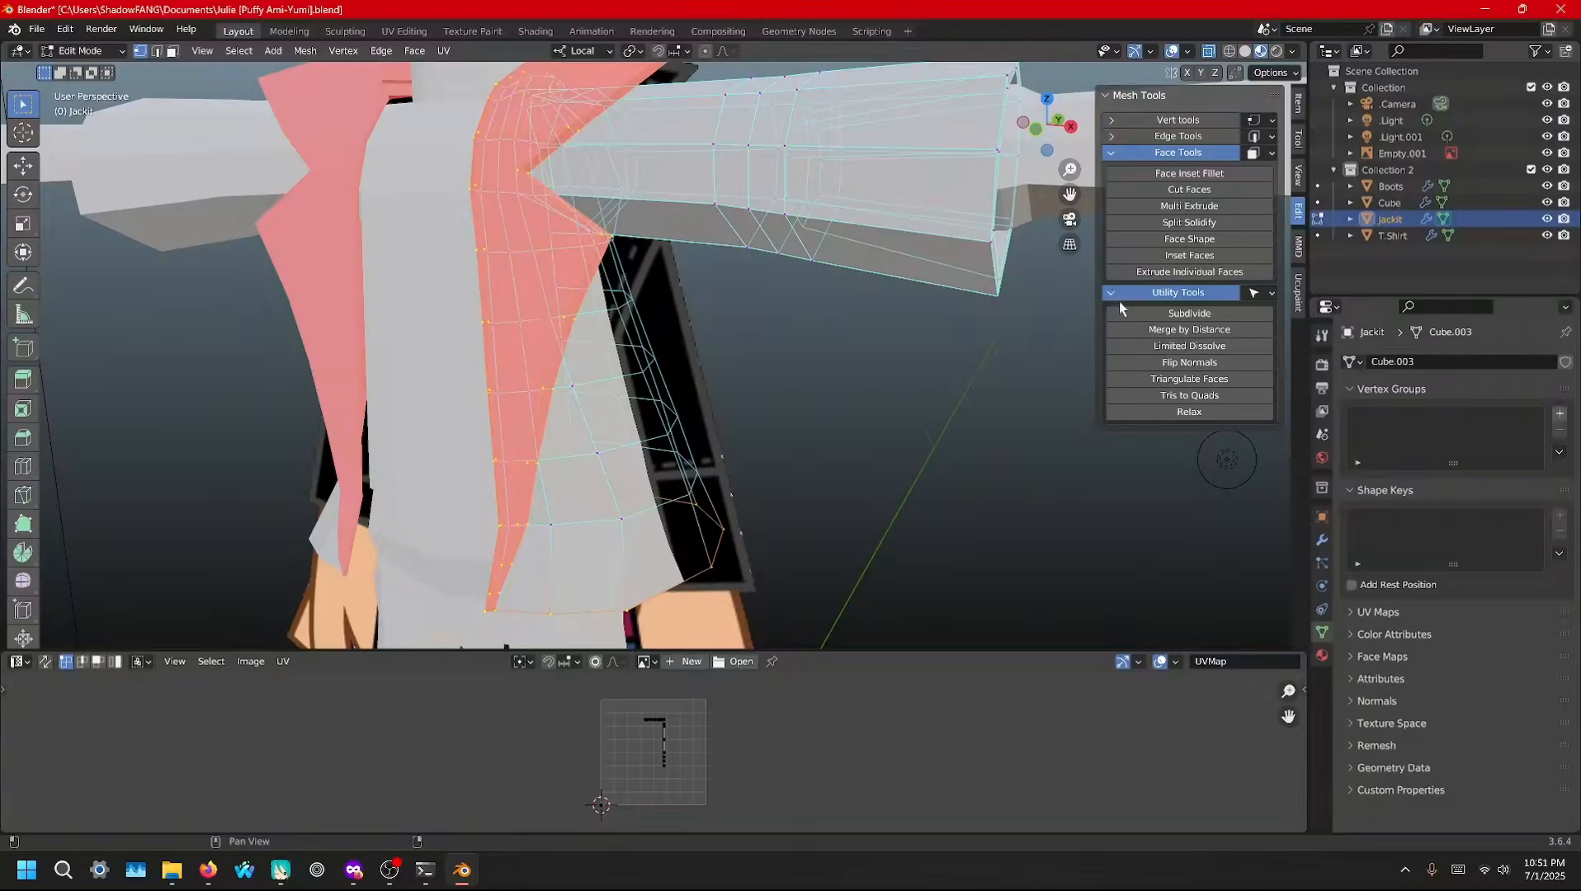
left_click(1189, 362)
middle_click_drag(743, 318, 519, 244)
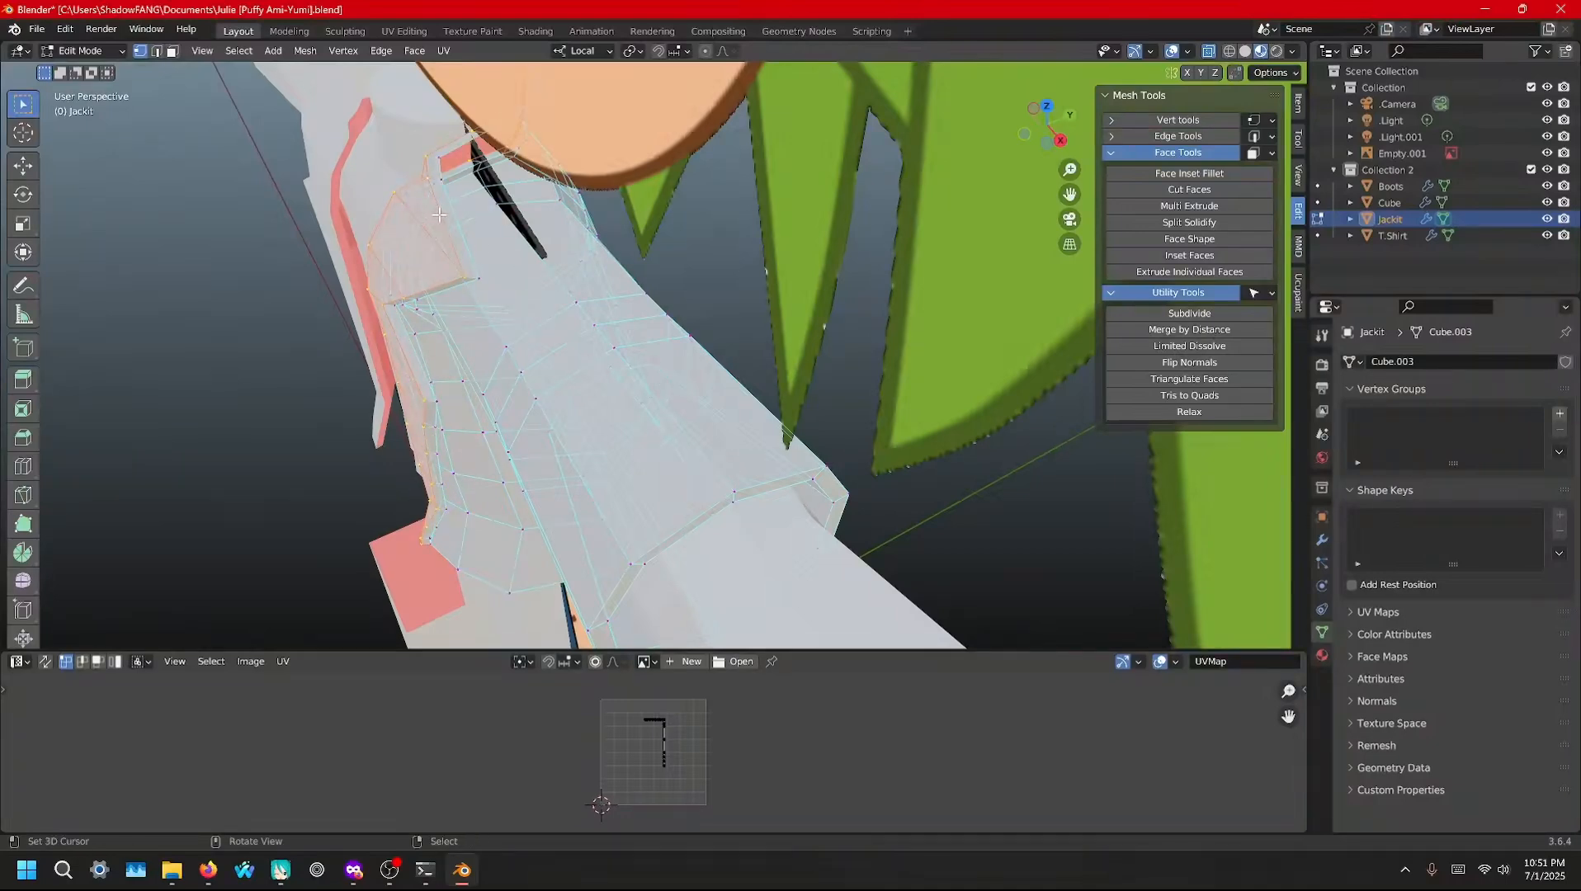
middle_click_drag(439, 215, 544, 237)
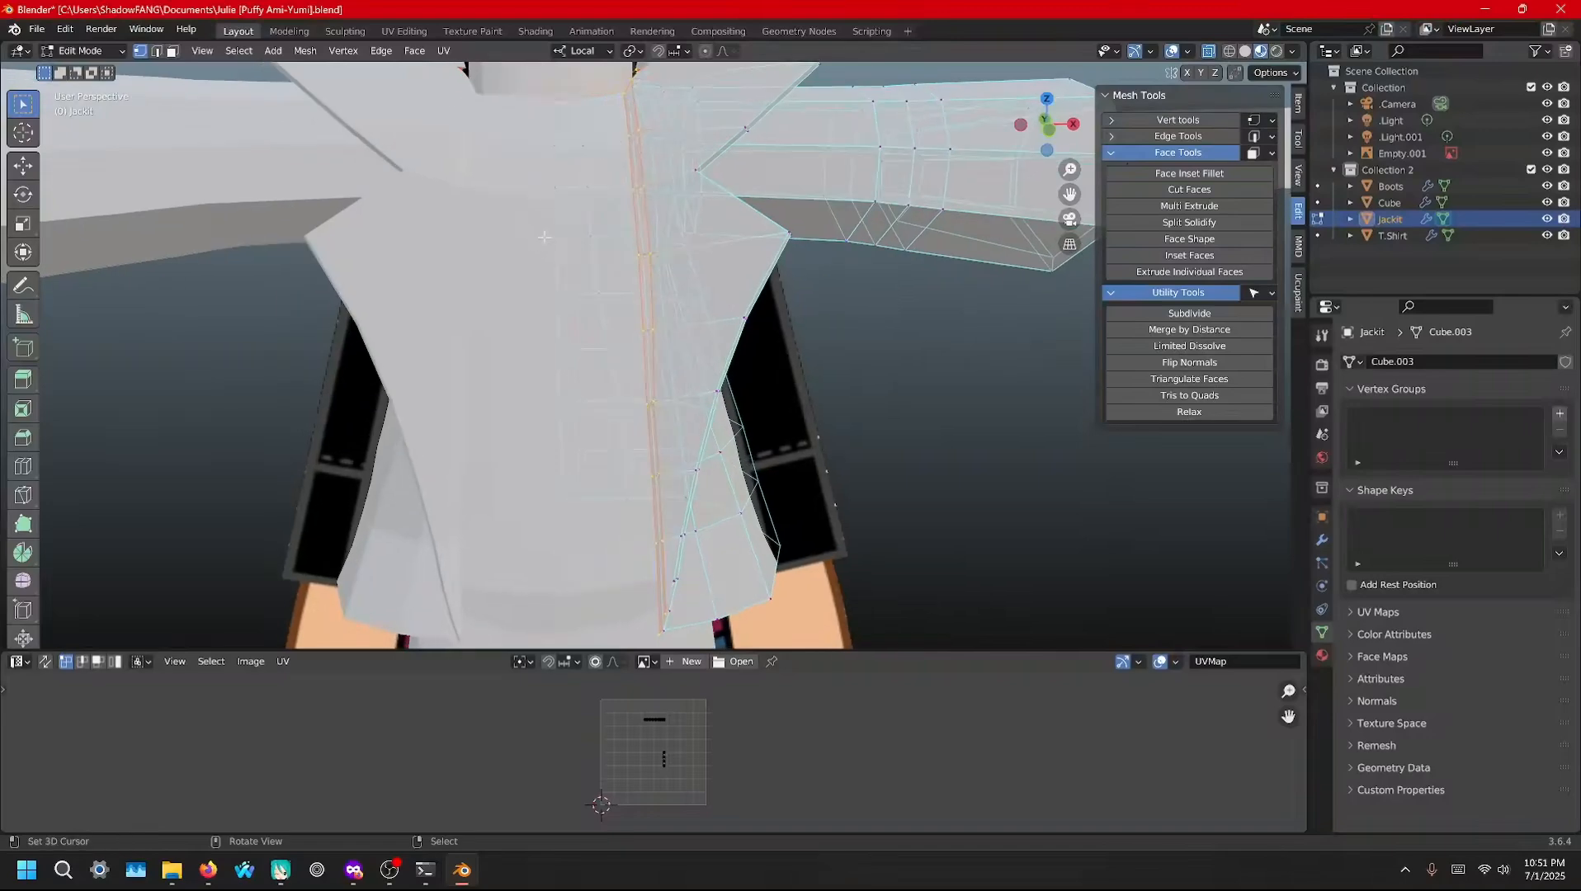
middle_click_drag(612, 322, 716, 484)
scroll(586, 282, "up", 2)
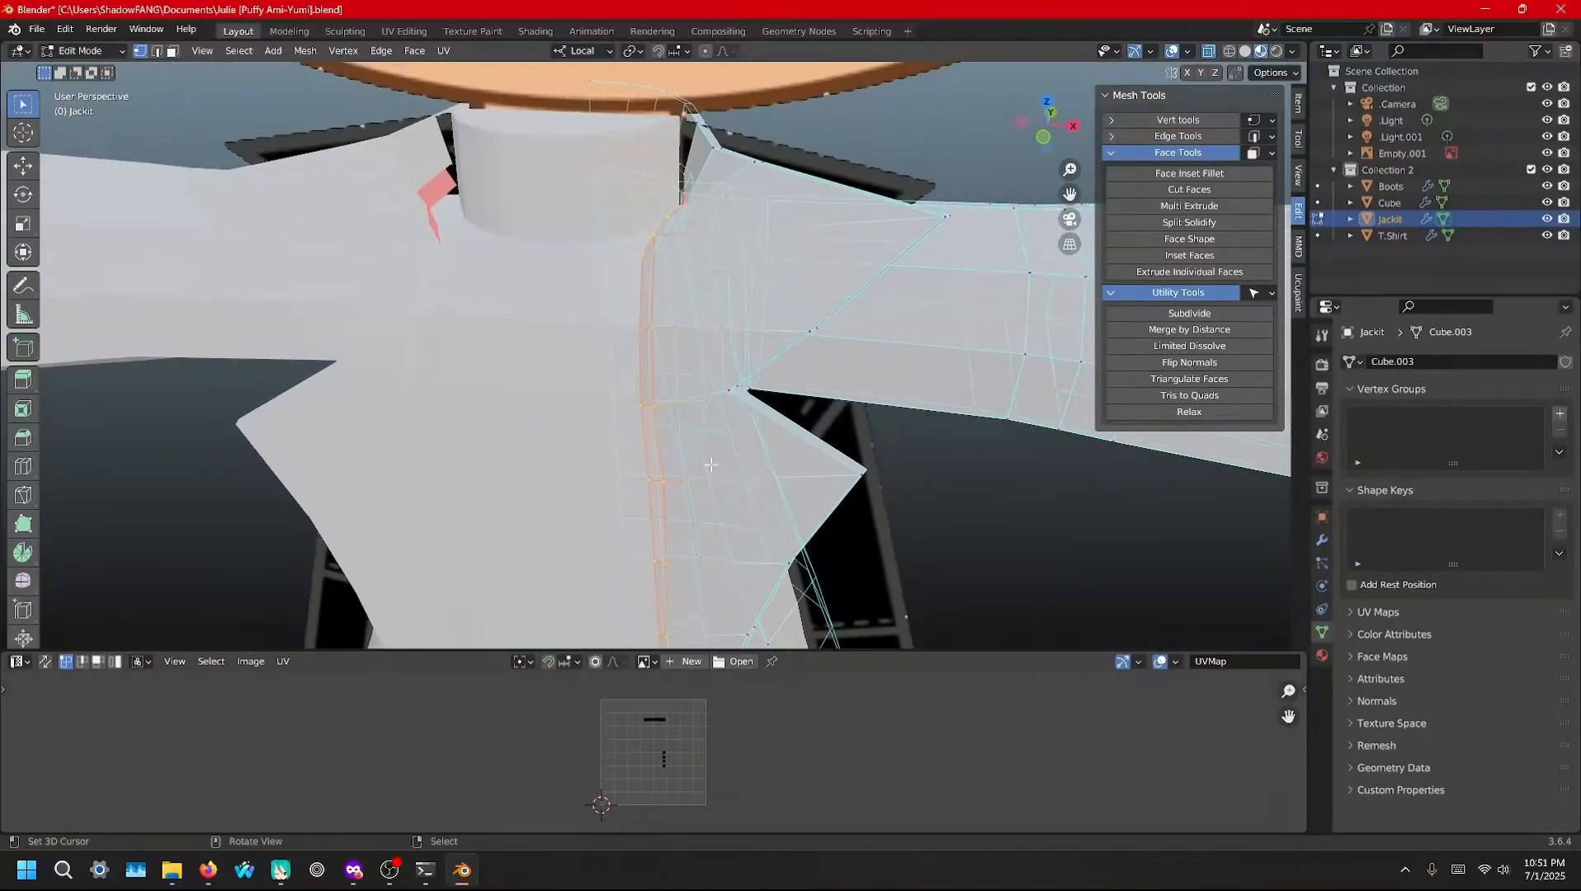
Try shrinking the selected lapel geometry about 0.02 m along its normals, and undo back to the unflipped lapel faces
key("alt+s")
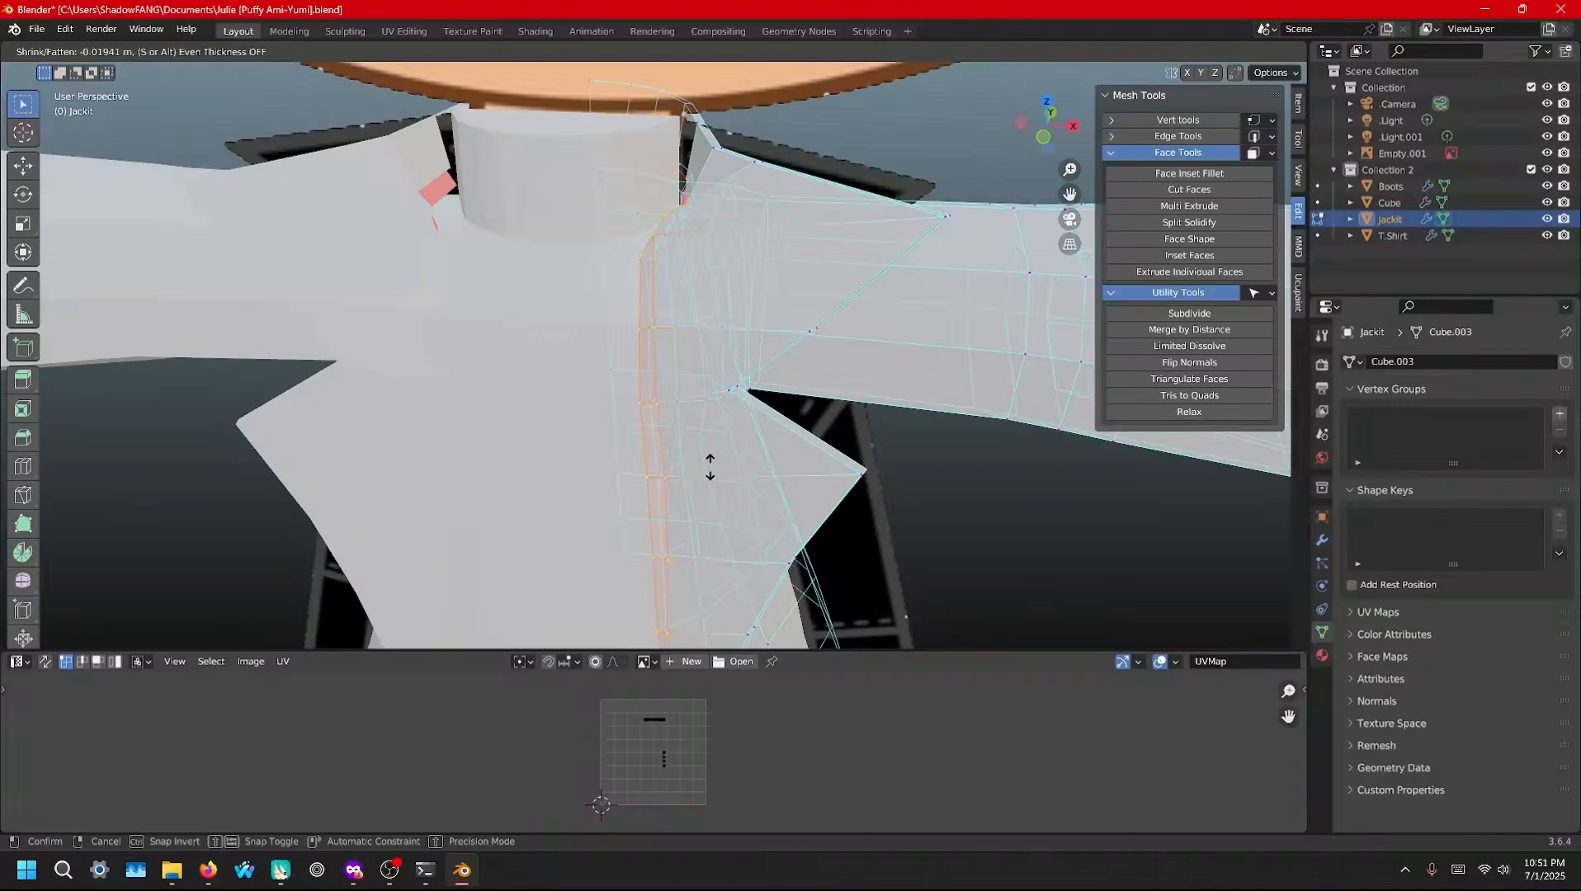
left_click(709, 468)
middle_click_drag(754, 390, 833, 397)
key("ctrl+l")
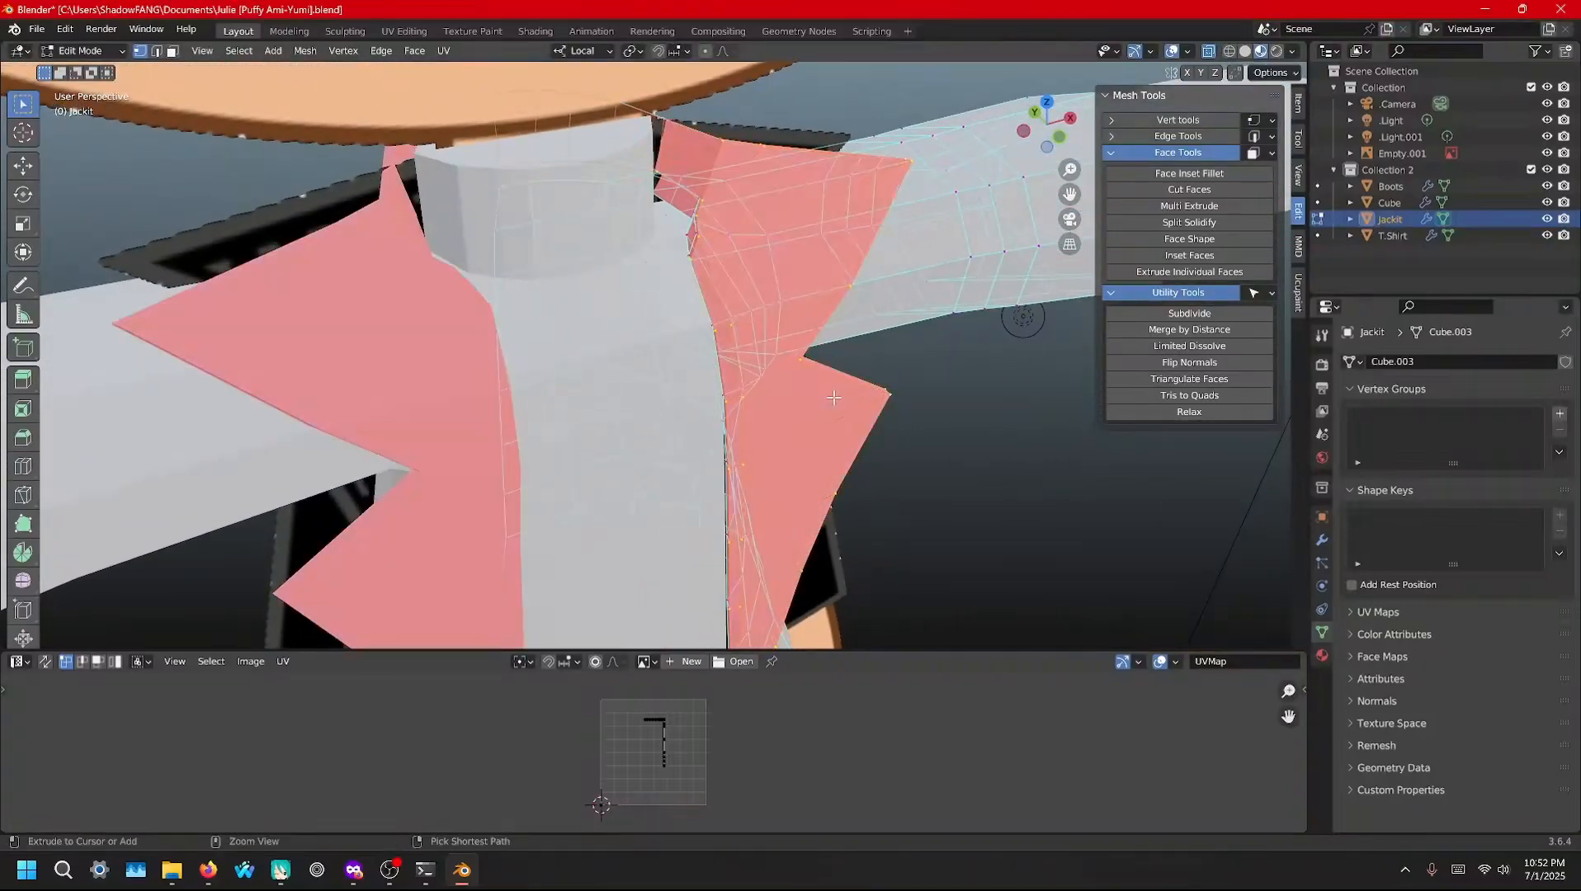
key("ctrl+z")
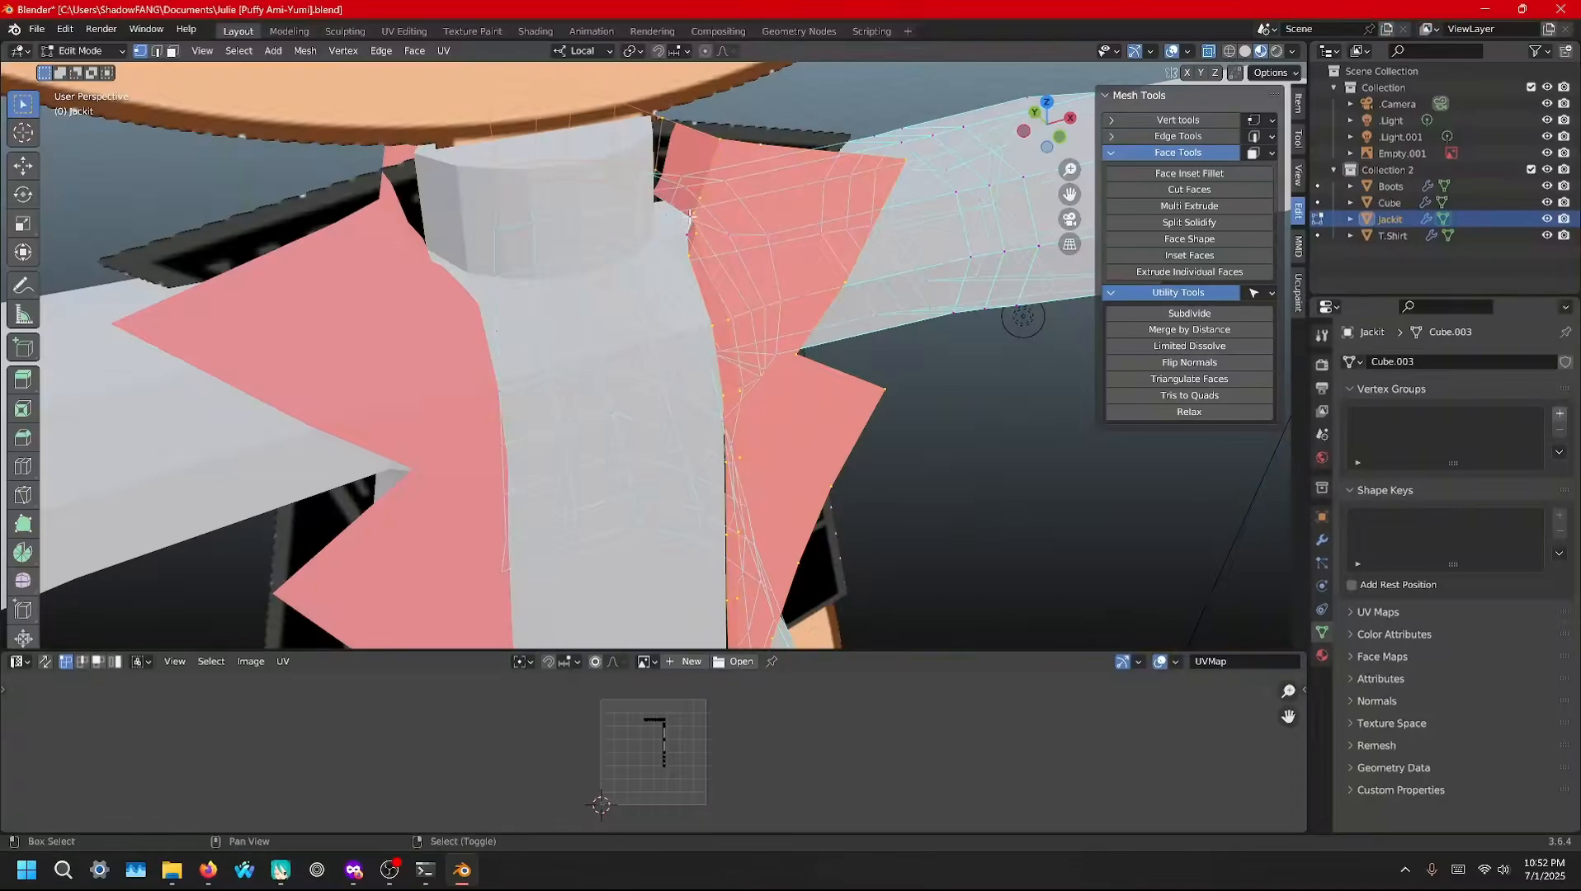
Extrude the selected lapel and collar faces about -0.036 m along their normal
middle_click_drag(747, 229, 684, 224)
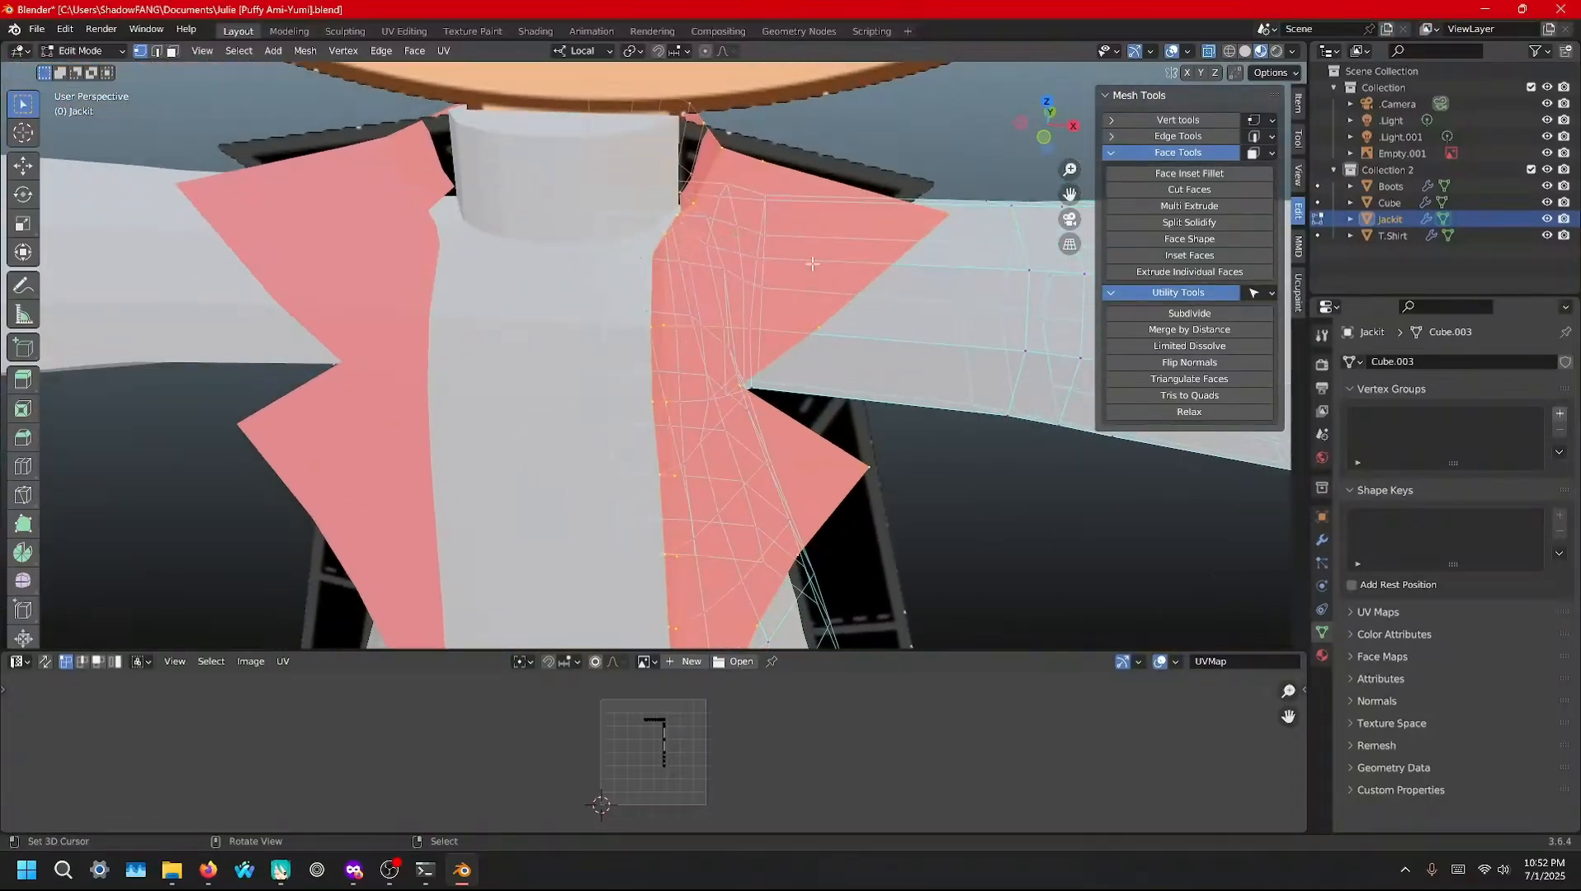
middle_click_drag(812, 264, 639, 217)
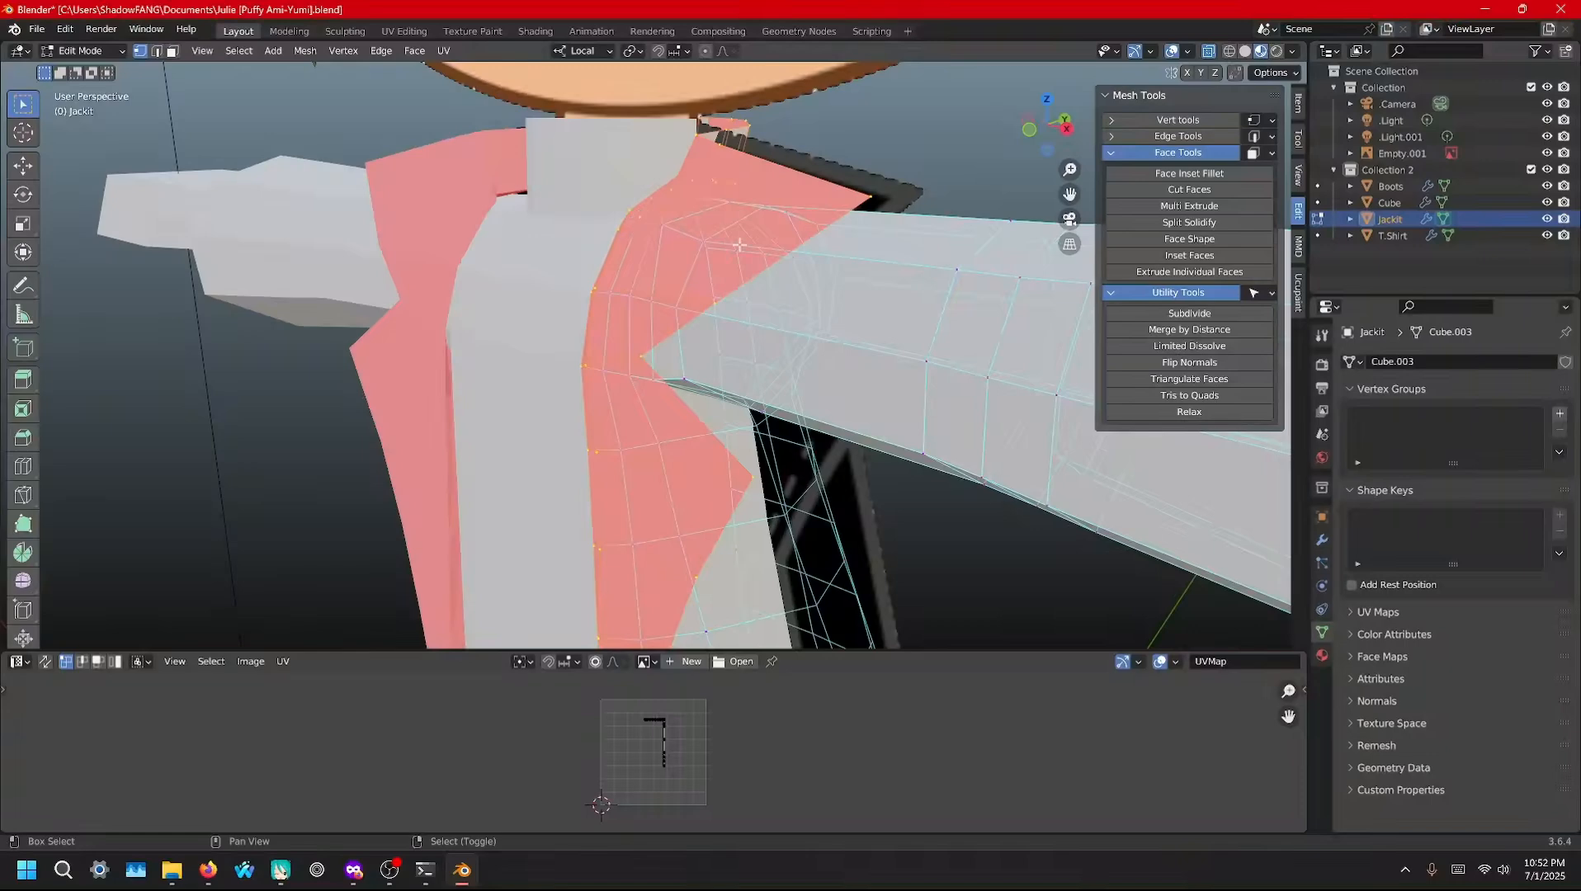
mouse_move(819, 269)
middle_mouse_down()
mouse_move(709, 288)
mouse_move(822, 271)
middle_mouse_up()
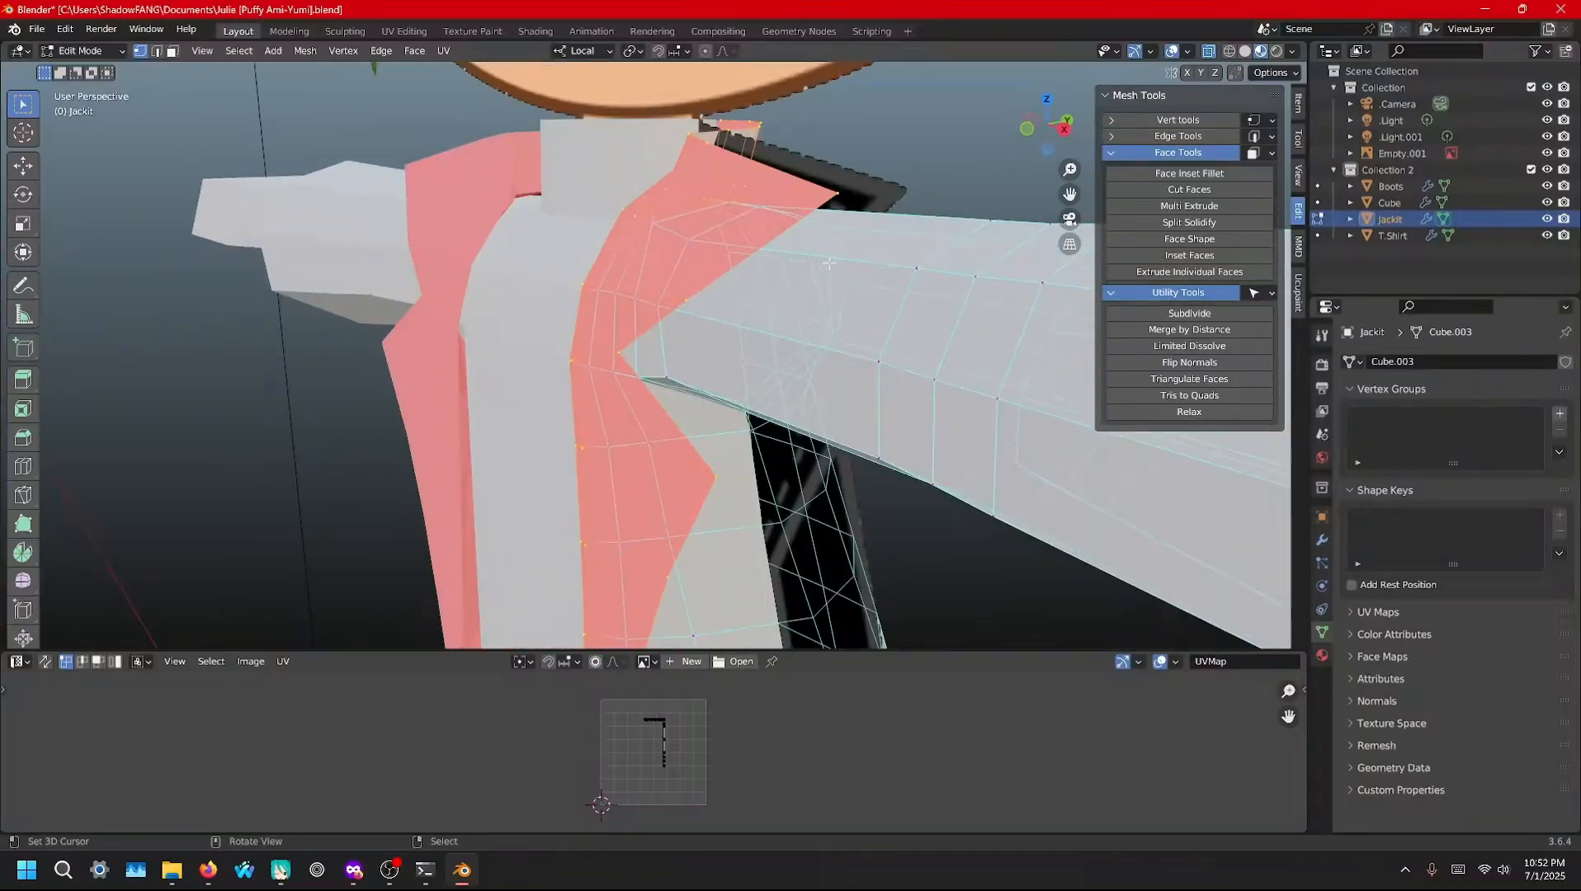
key("e")
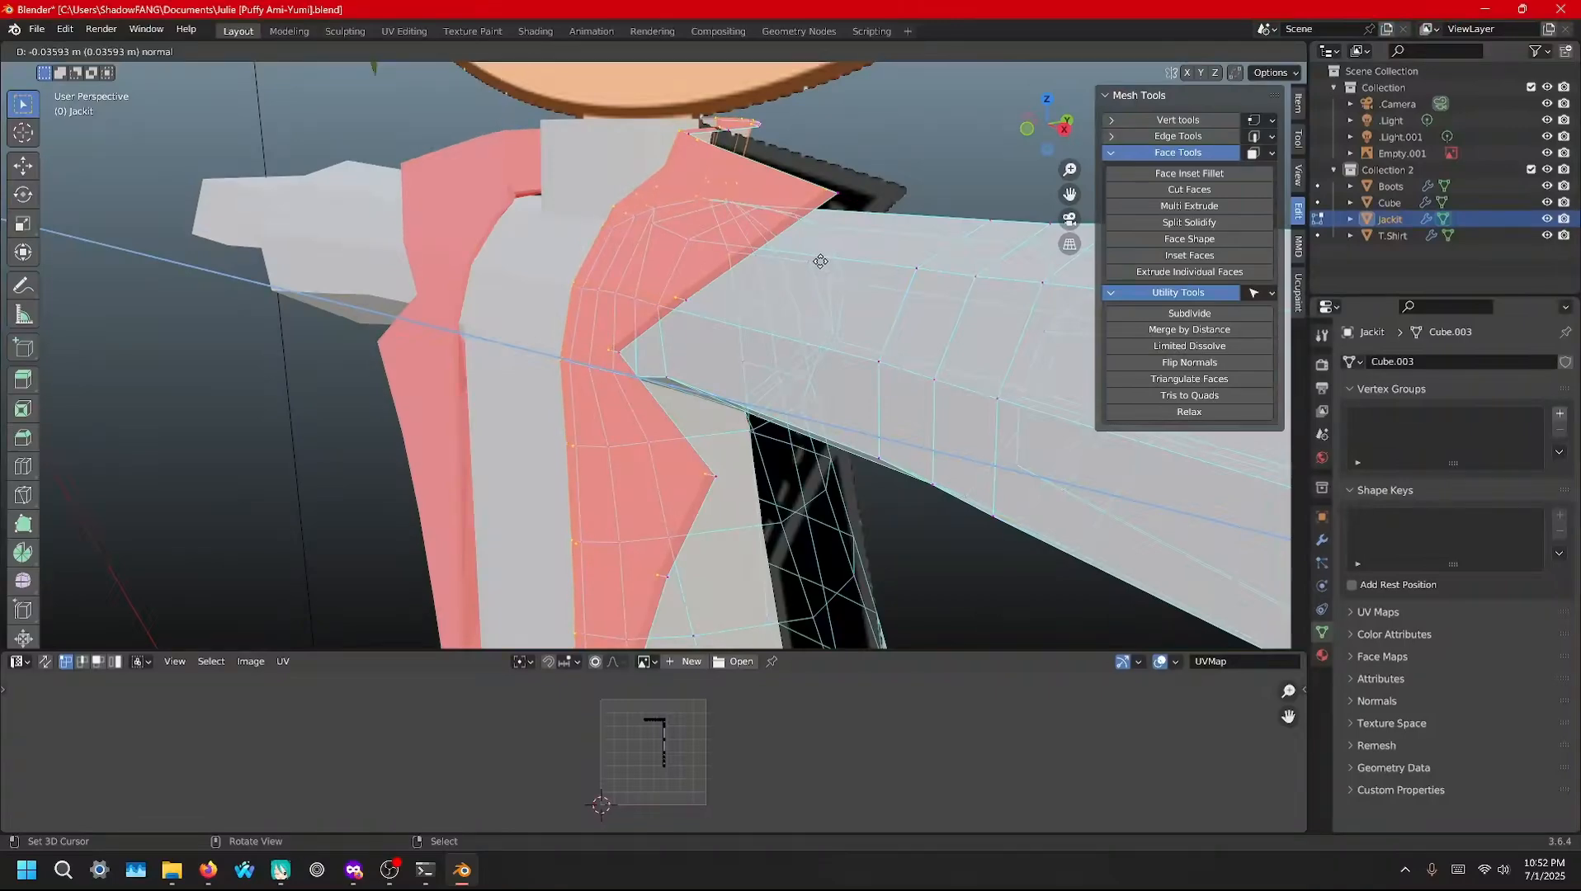
left_click(823, 262)
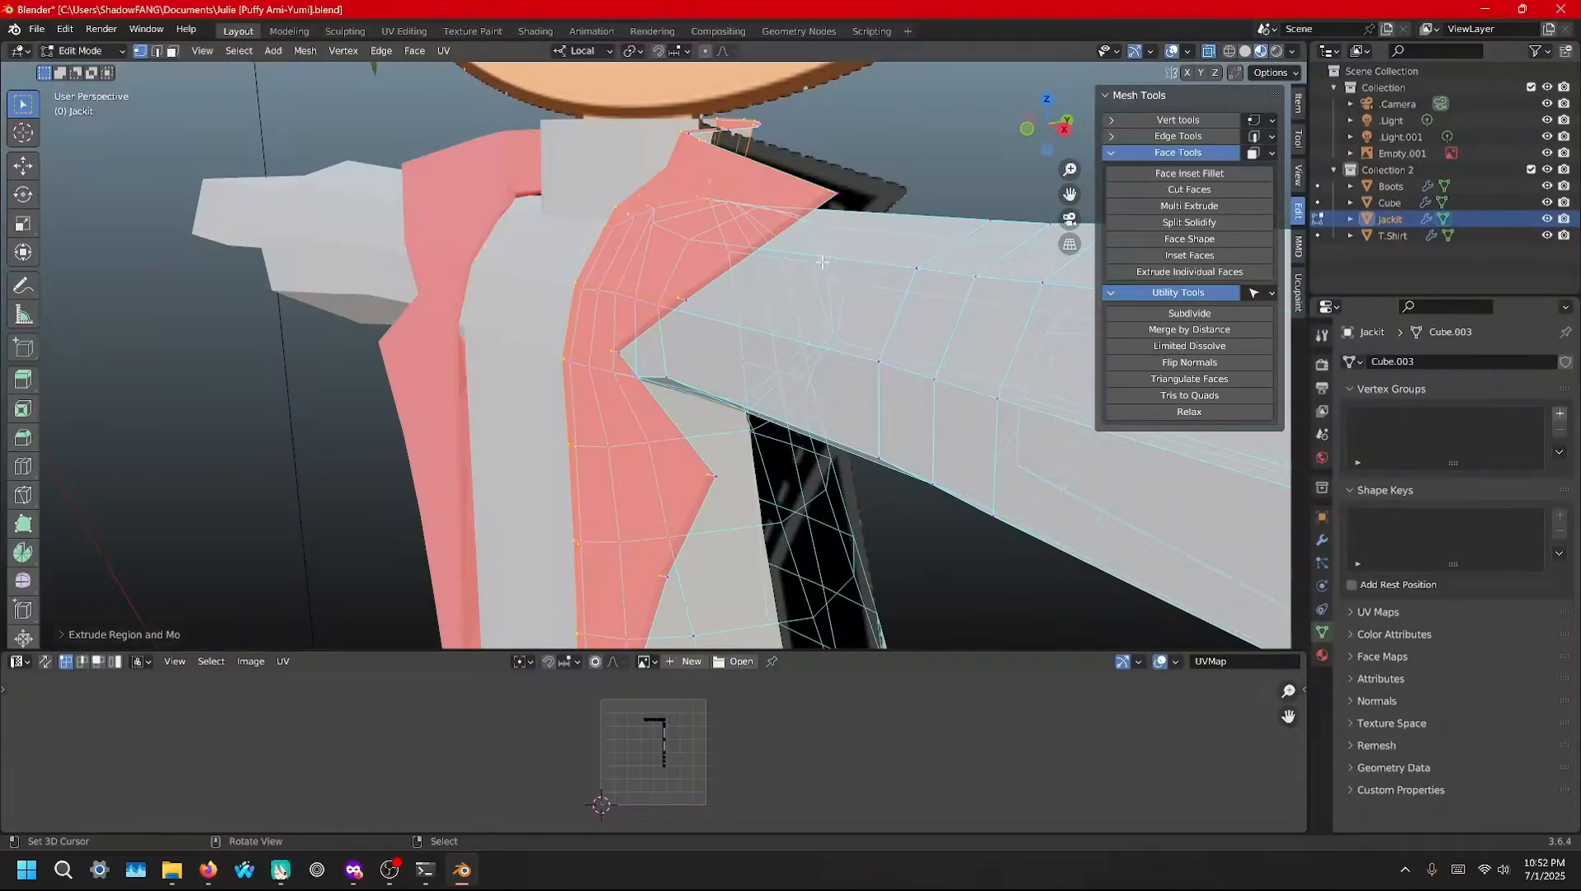
Add the collar's rim loop to the selection, try flipping the normals, and undo the flip
middle_click_drag(675, 261, 372, 328)
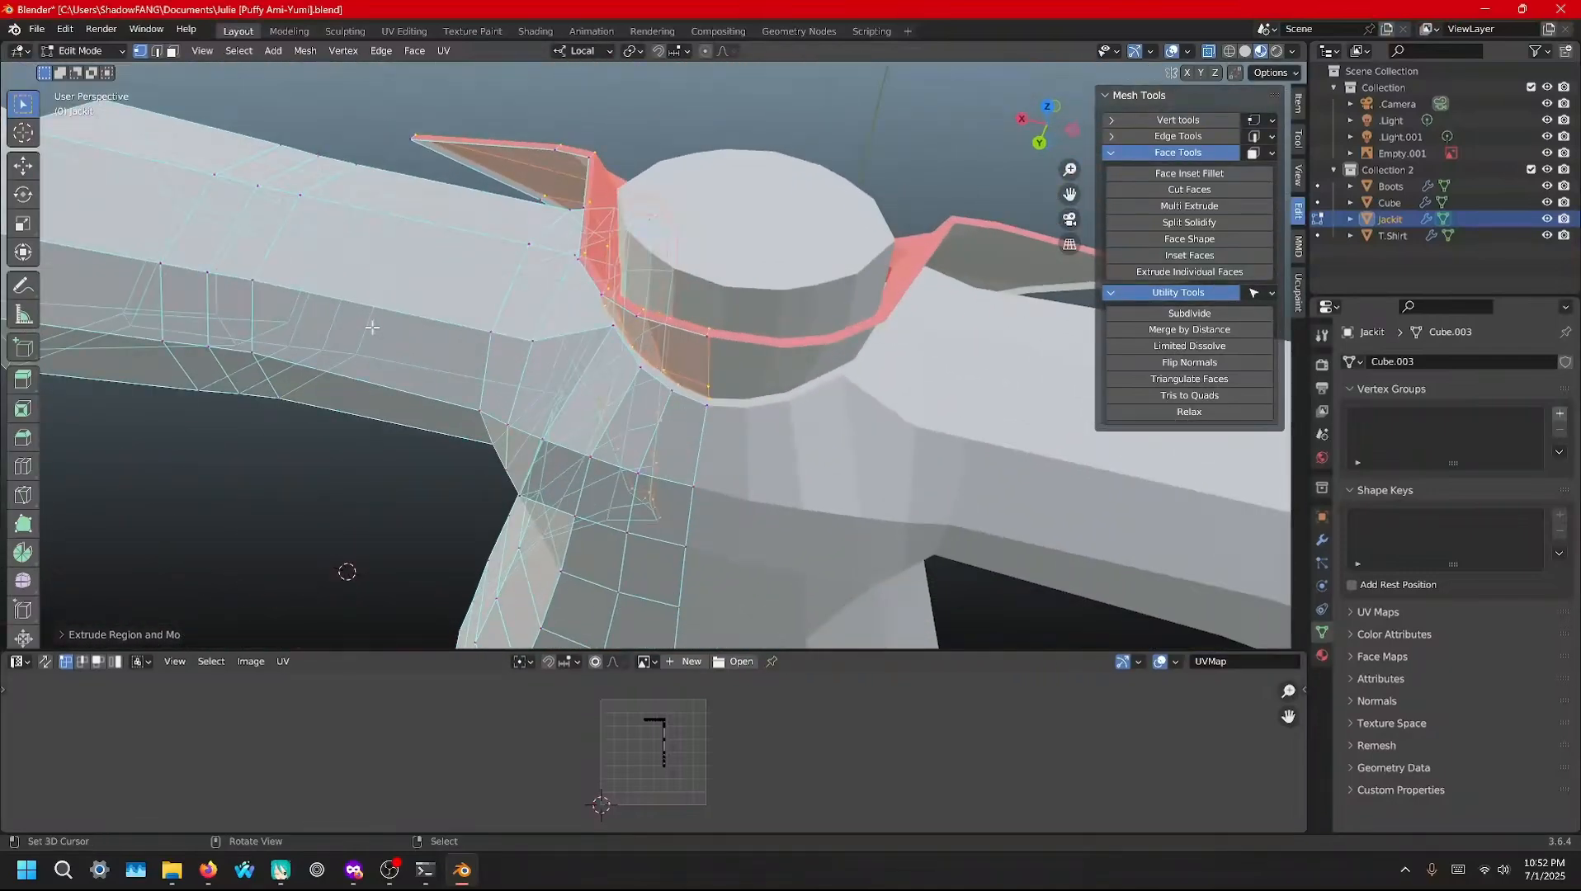
right_click(653, 323, "alt+shift")
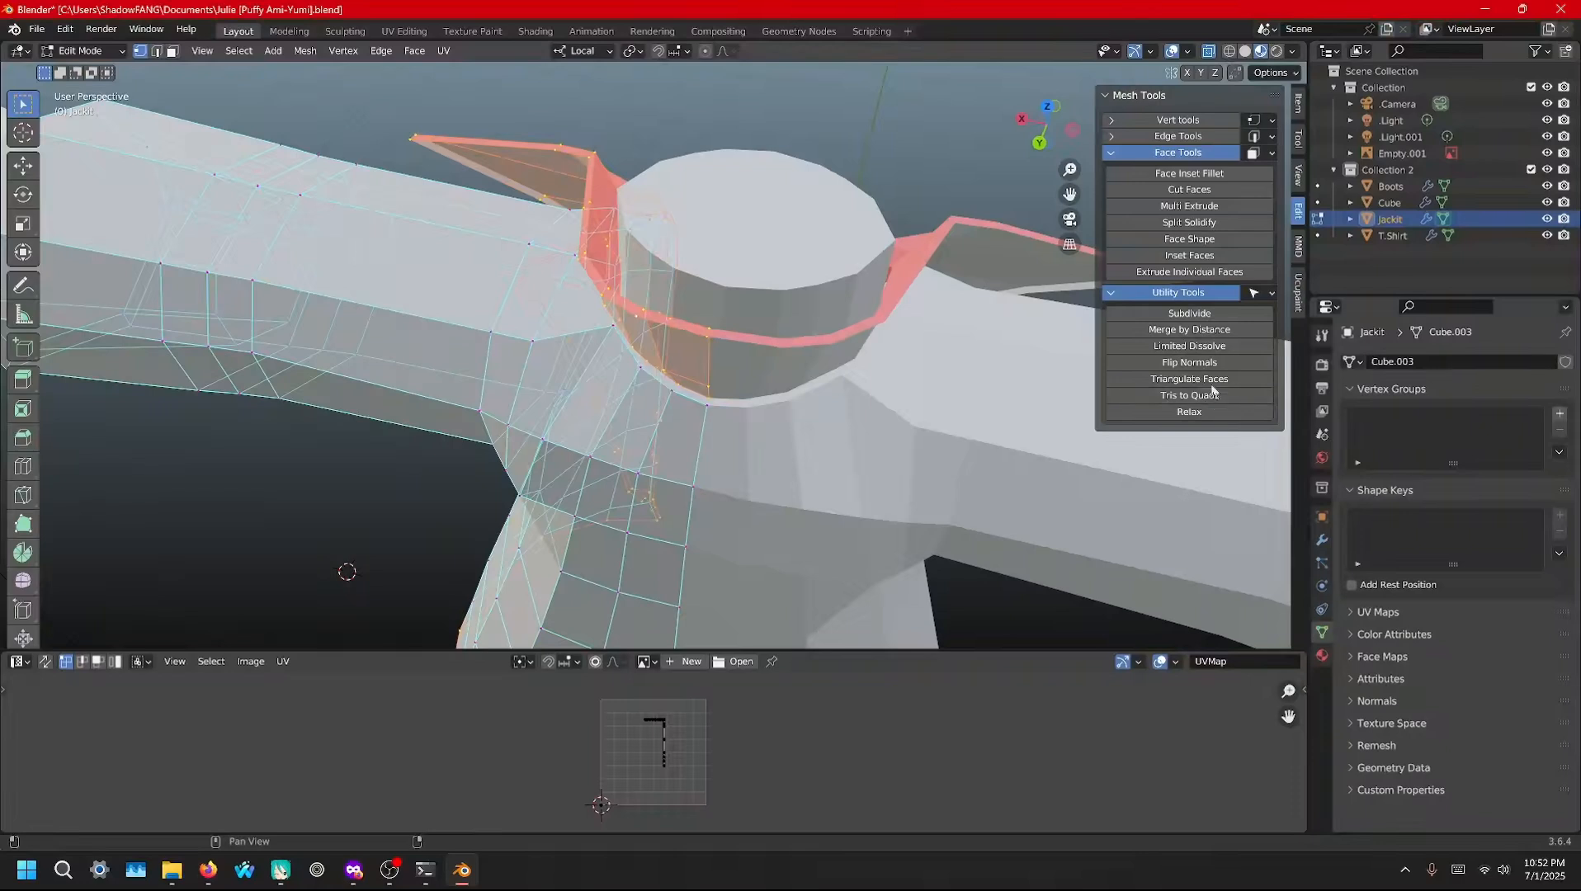
left_click(1200, 363)
left_click(1201, 362)
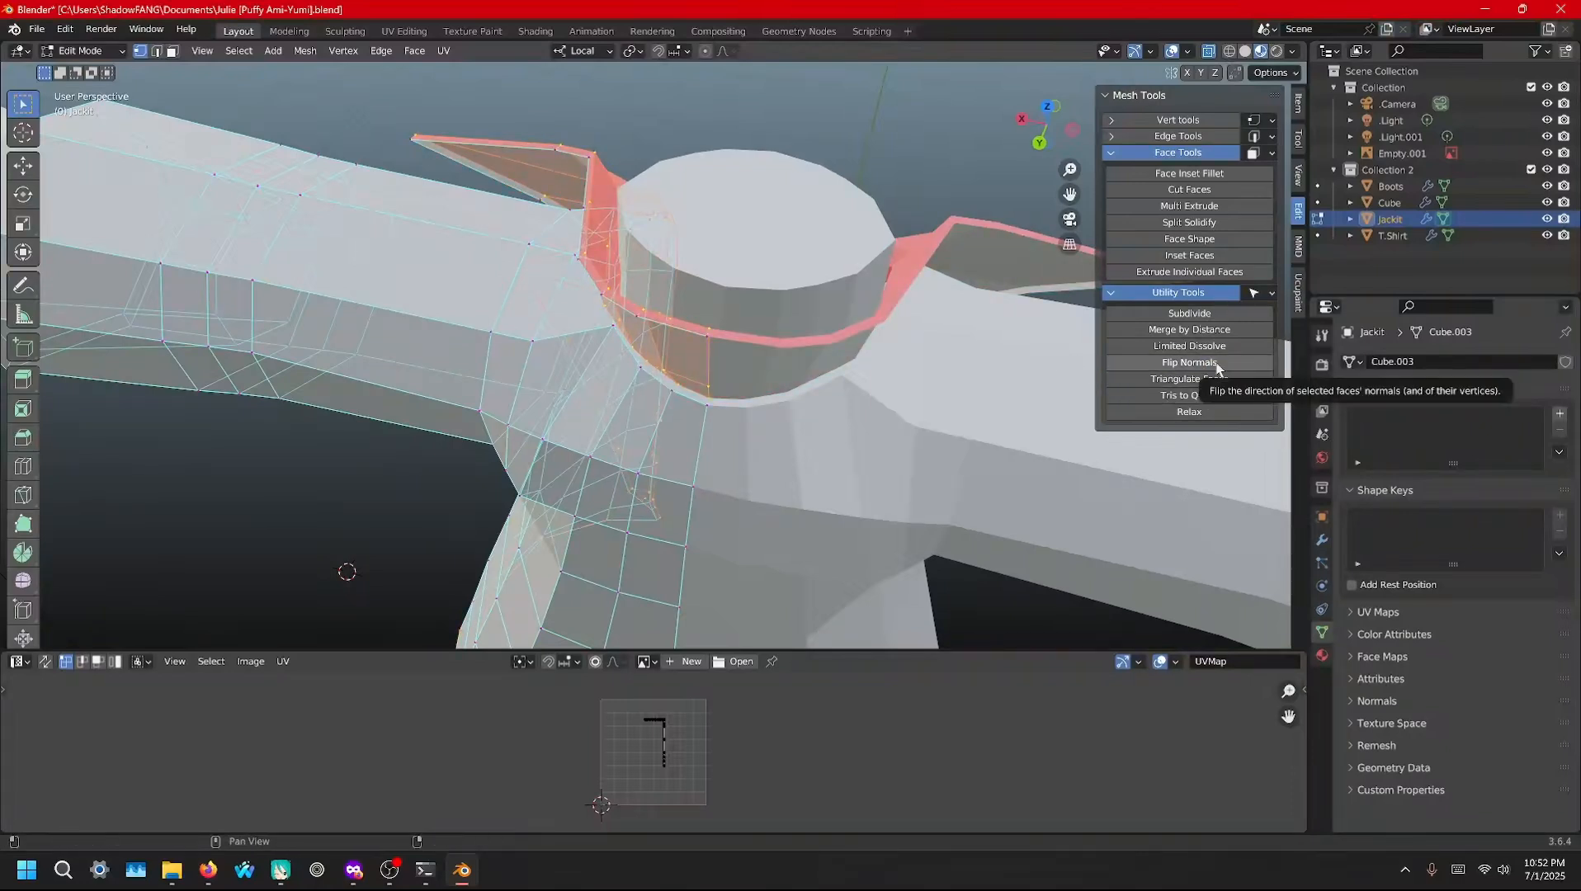
left_click(1217, 363)
key("ctrl+z")
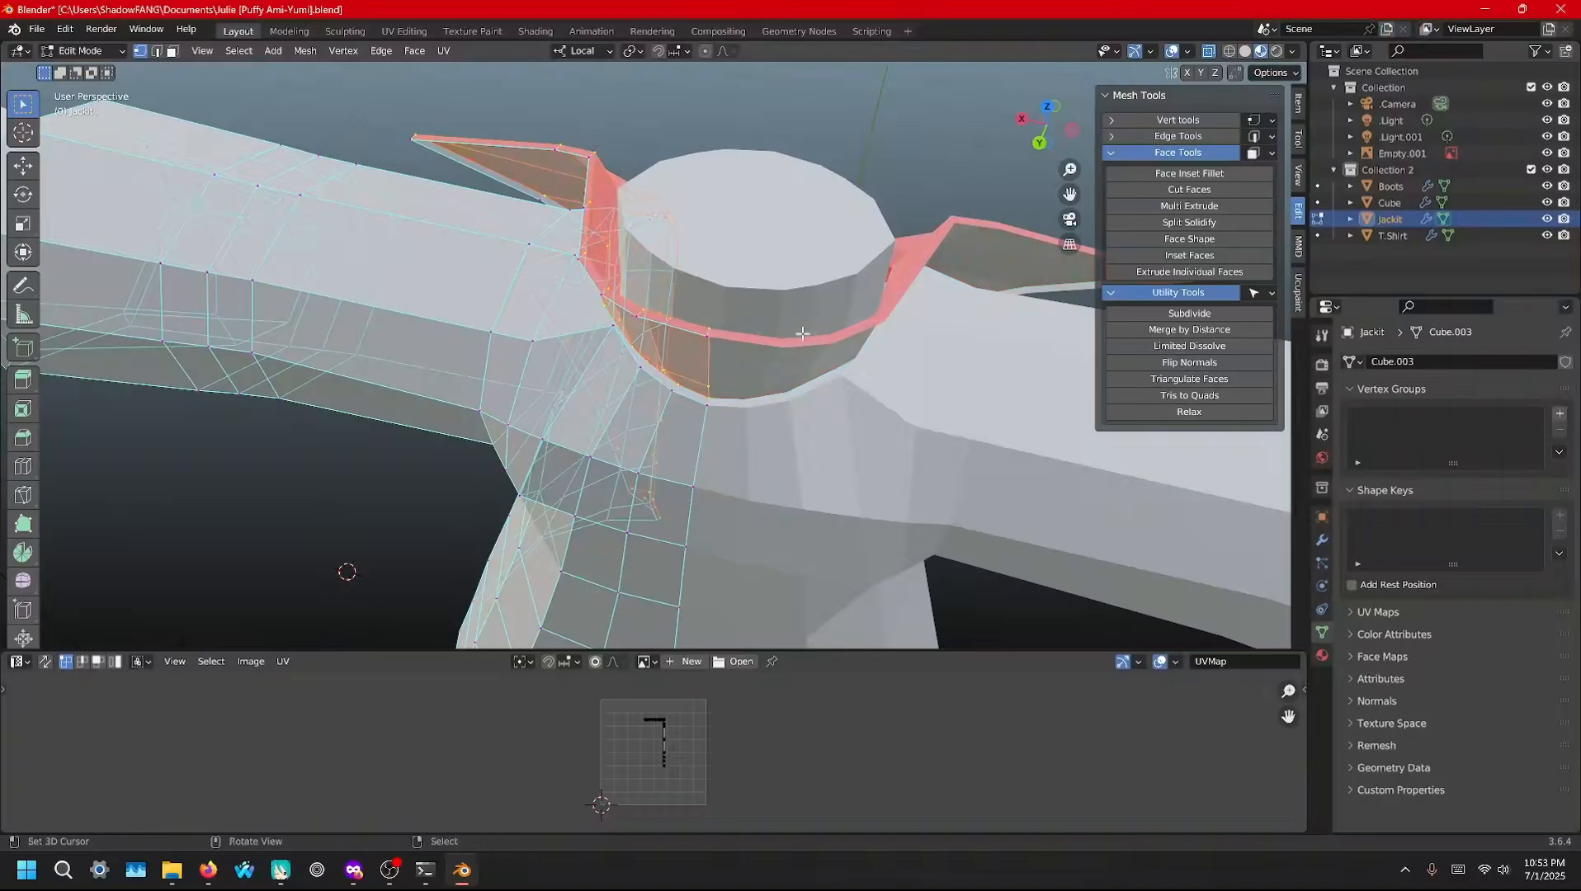
Try a loop selection on the back of the collar, inspect the lapel edge up close, and undo the lapel extrusion
middle_click_drag(794, 337, 872, 283)
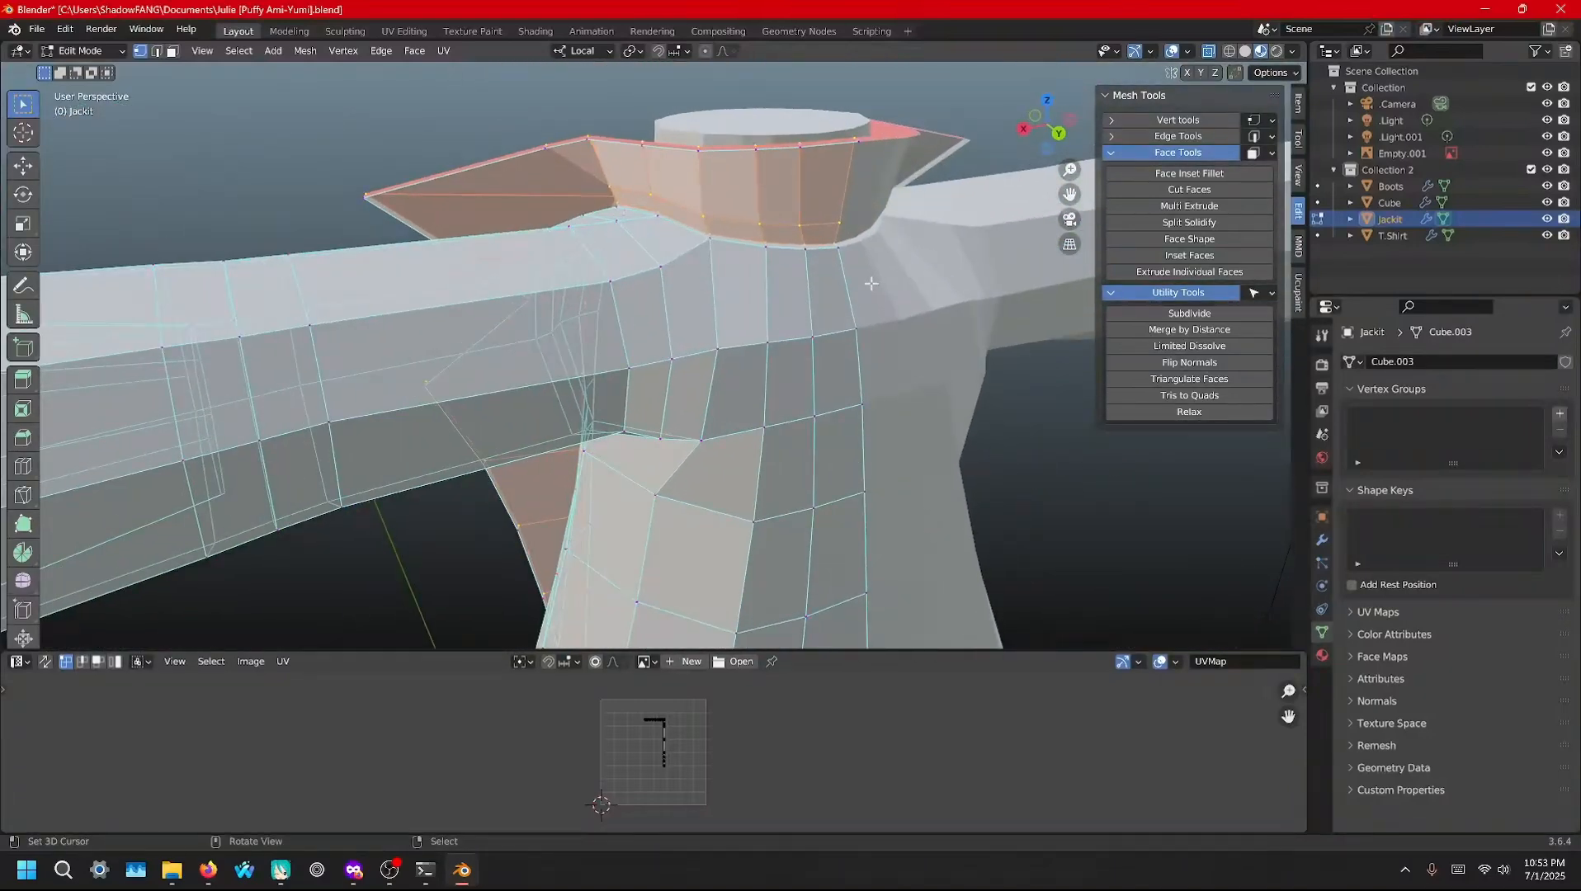
left_click(823, 227, "alt")
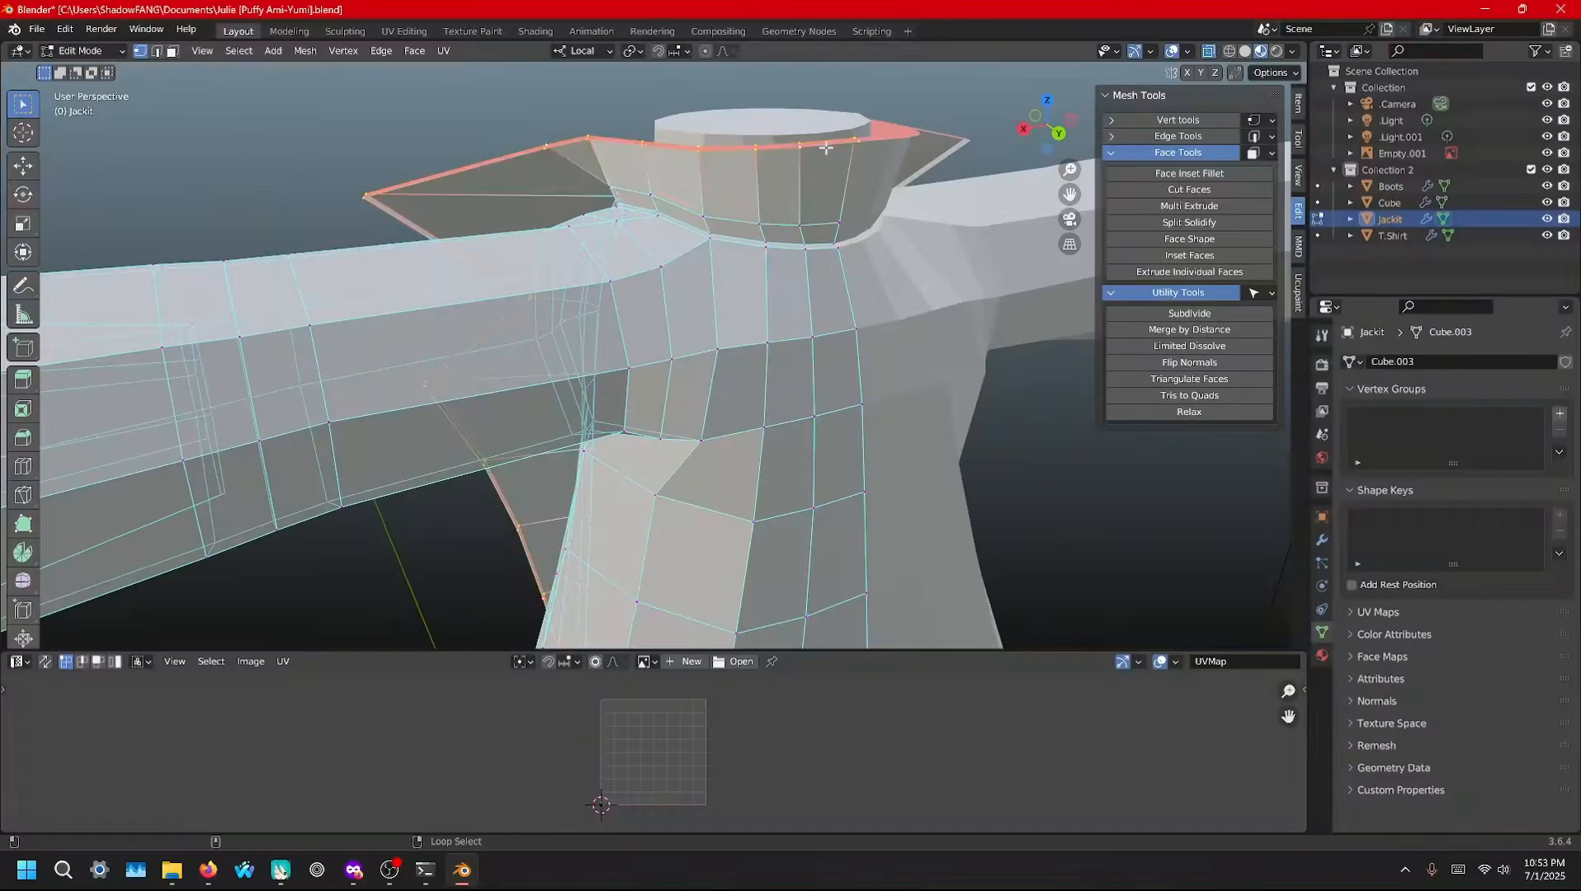
middle_click_drag(826, 147, 859, 341)
scroll(864, 336, "up", 3)
scroll(780, 283, "up", 6)
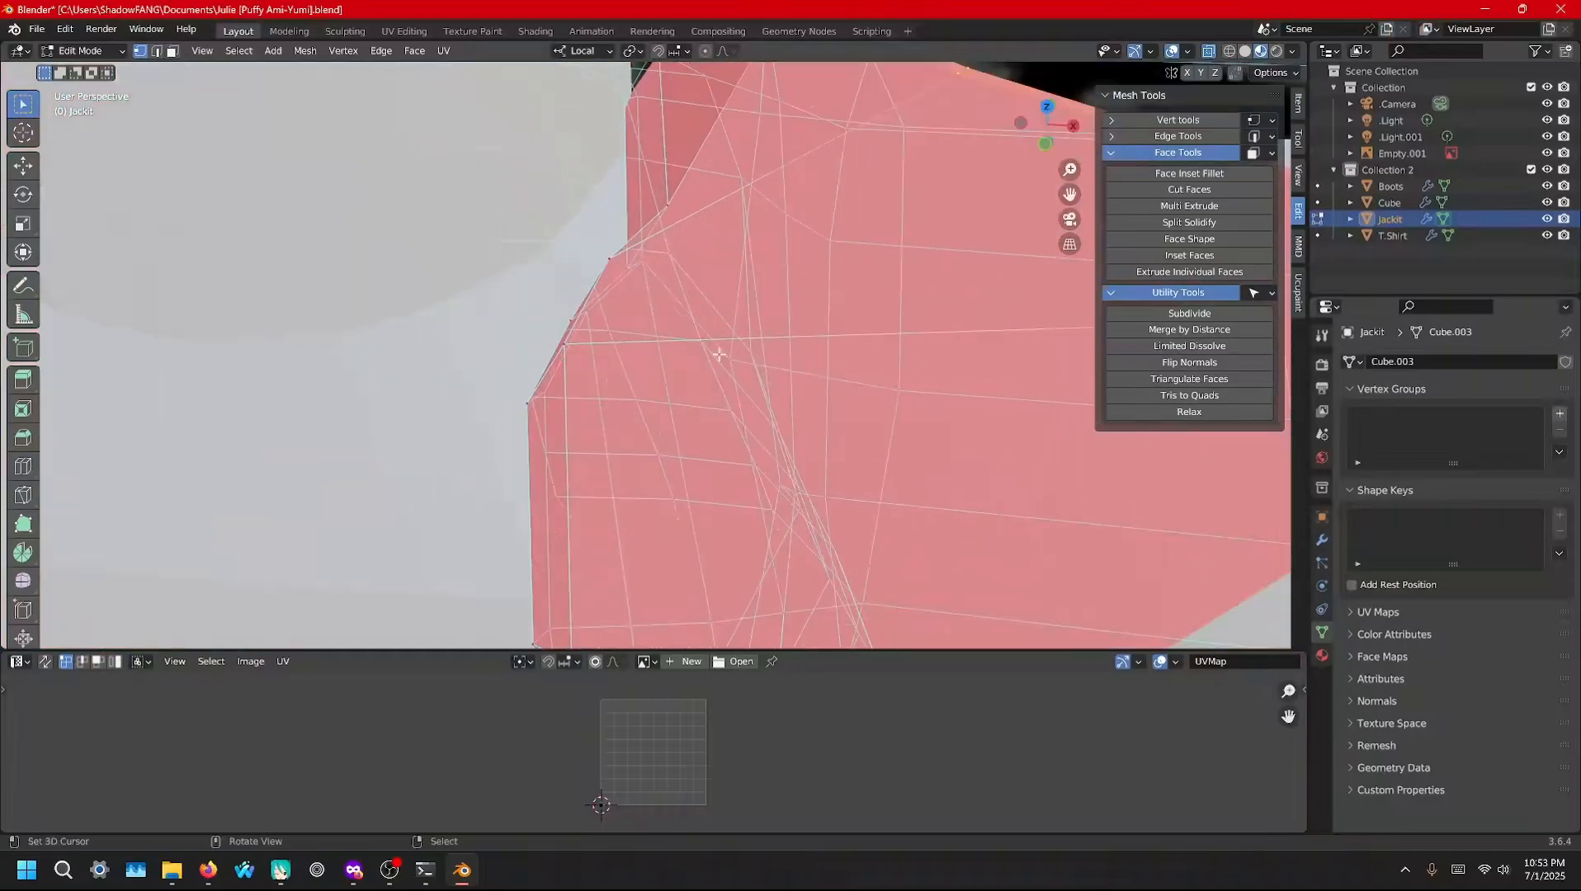
key("ctrl+z")
key("ctrl+z")
key("ctrl+z")
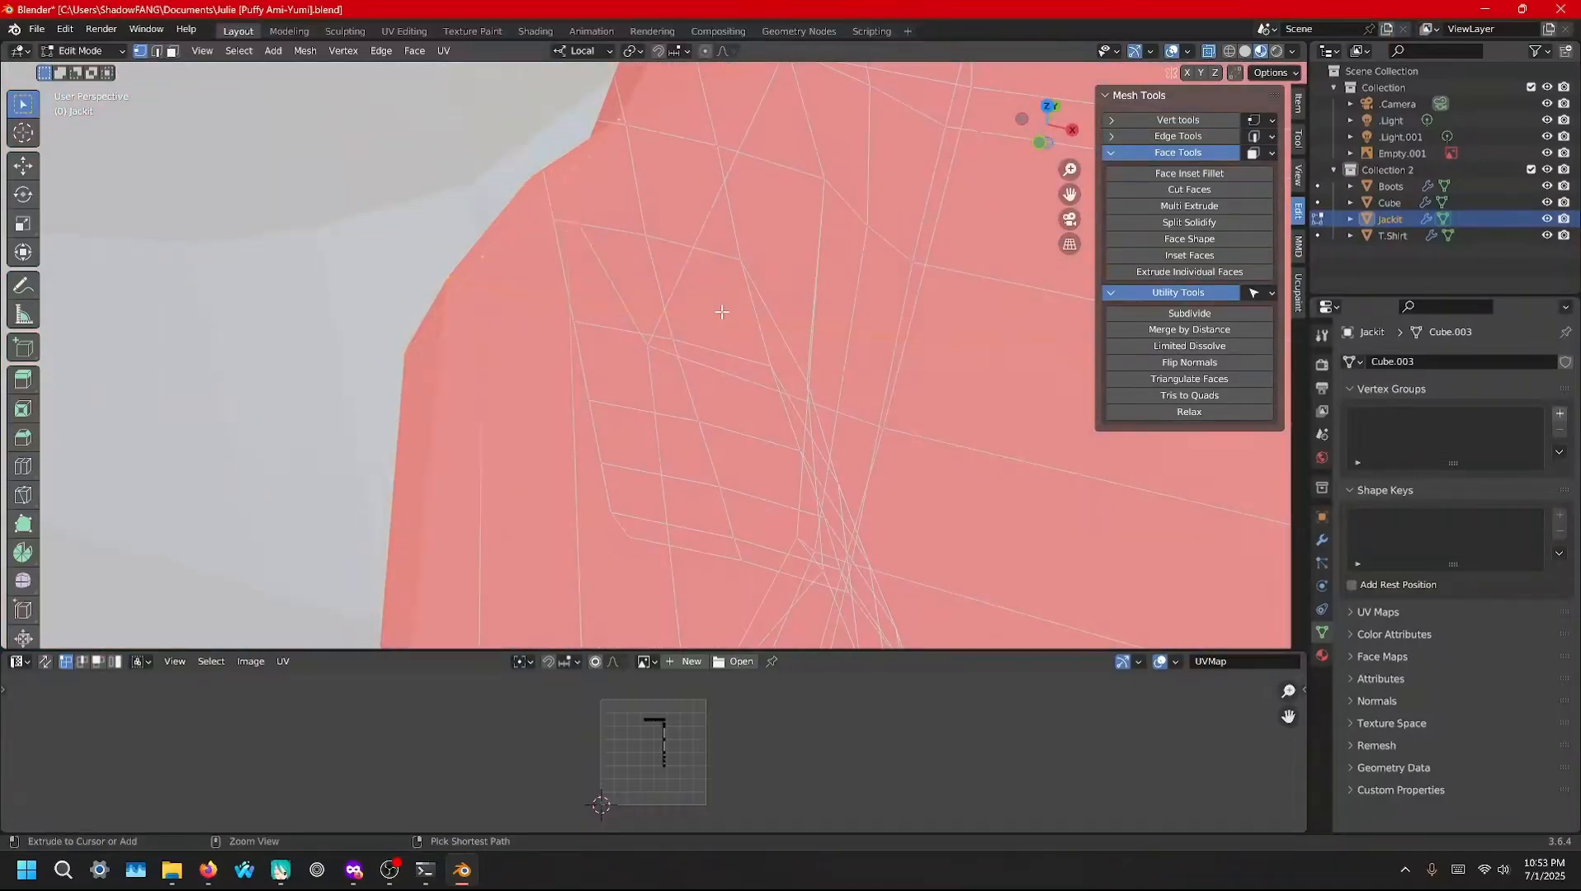
Try extruding the selected lapel faces again by about -0.035 m along their normal
scroll(722, 311, "down", 5)
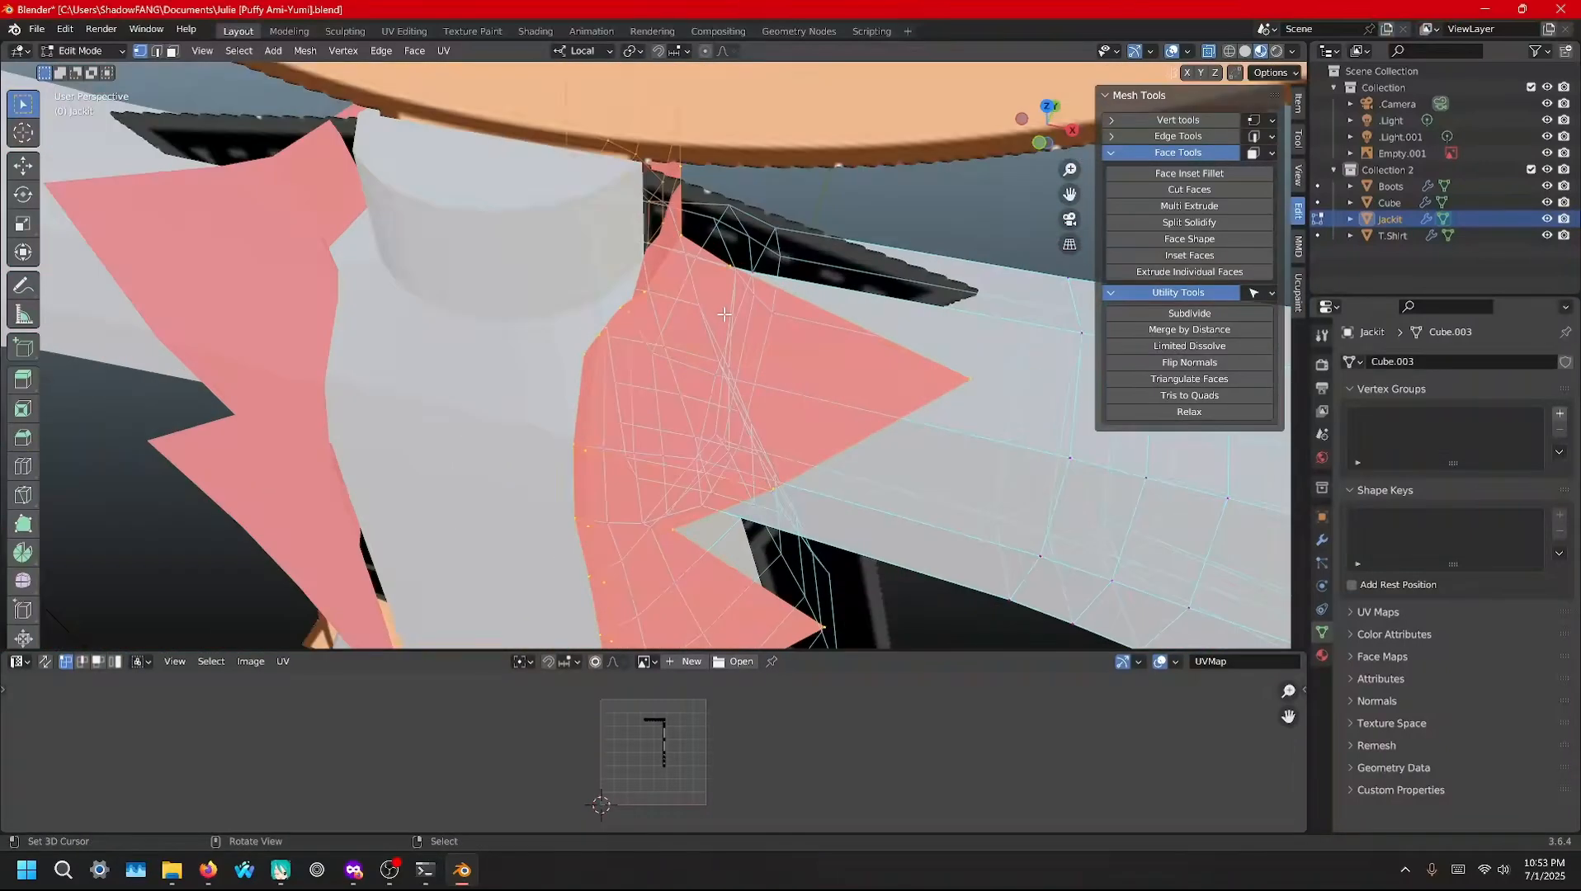
middle_click_drag(724, 314, 742, 307)
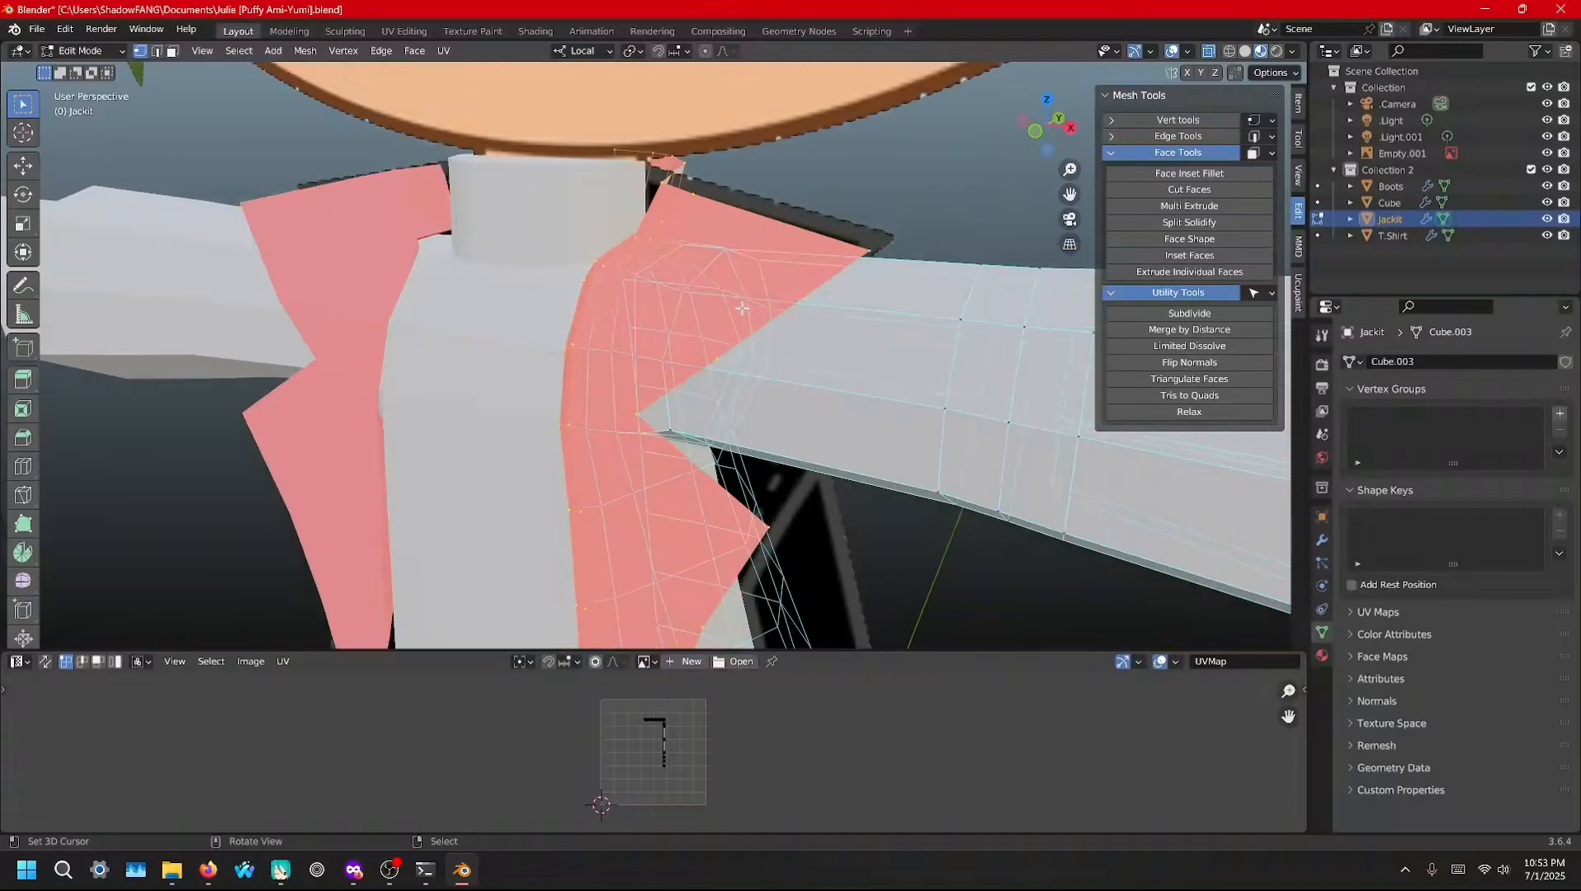
key("g")
key("z")
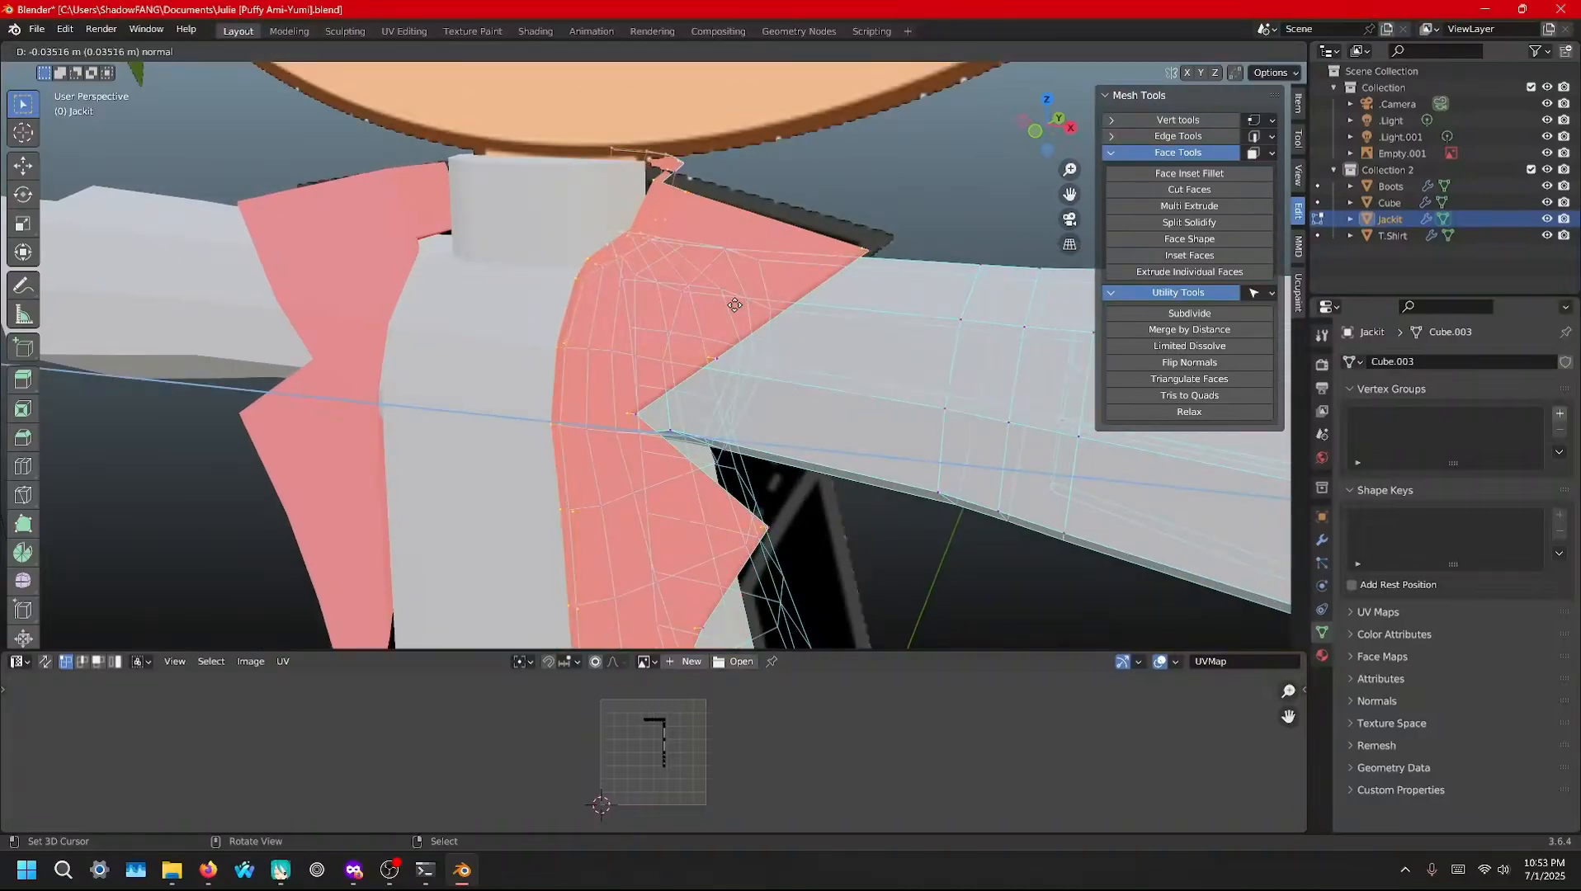
left_click(736, 306)
middle_click_drag(736, 305, 638, 349)
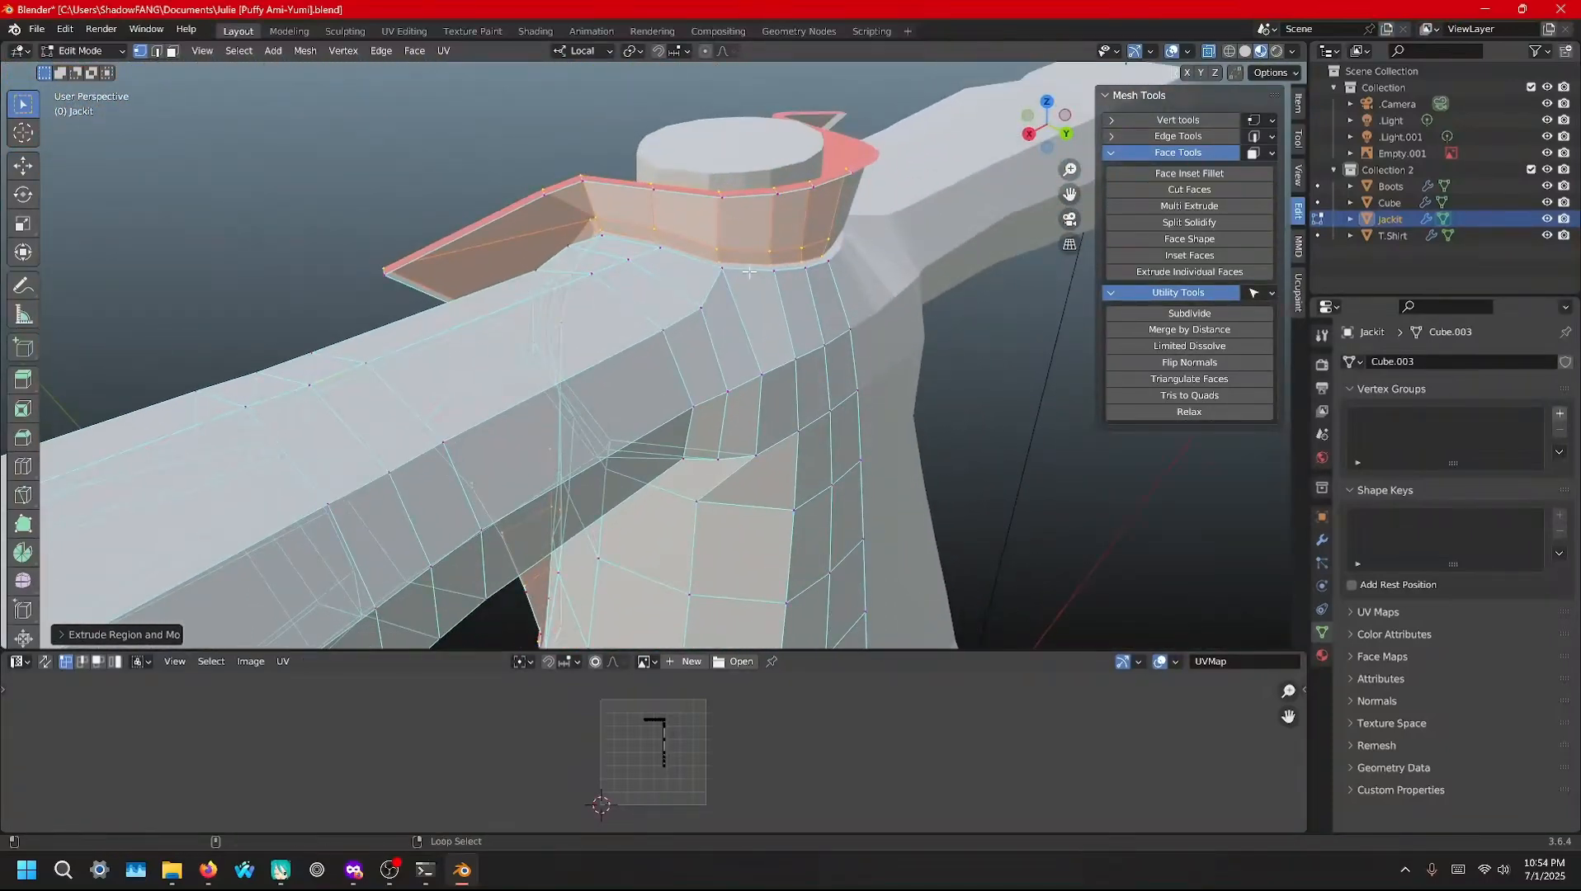
Inspect the extruded rim around the collar and neckline, and undo the extrusion
key("alt+a")
middle_click_drag(632, 278, 471, 402)
scroll(505, 359, "up", 4)
scroll(478, 394, "up", 2)
scroll(467, 405, "down", 5)
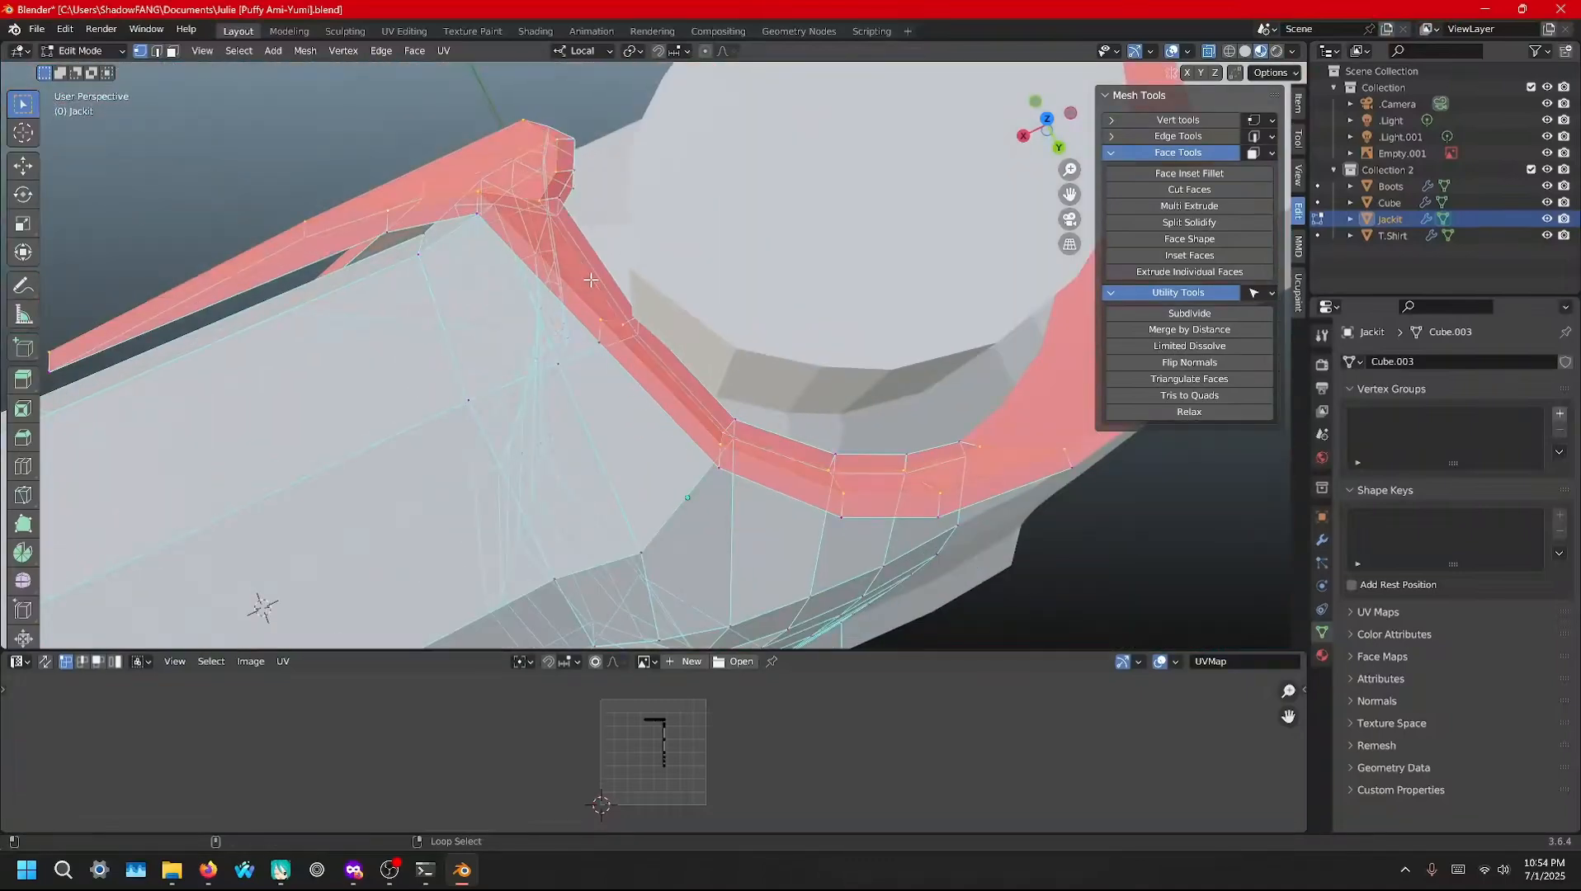
middle_click_drag(604, 273, 560, 241)
scroll(704, 260, "down", 3)
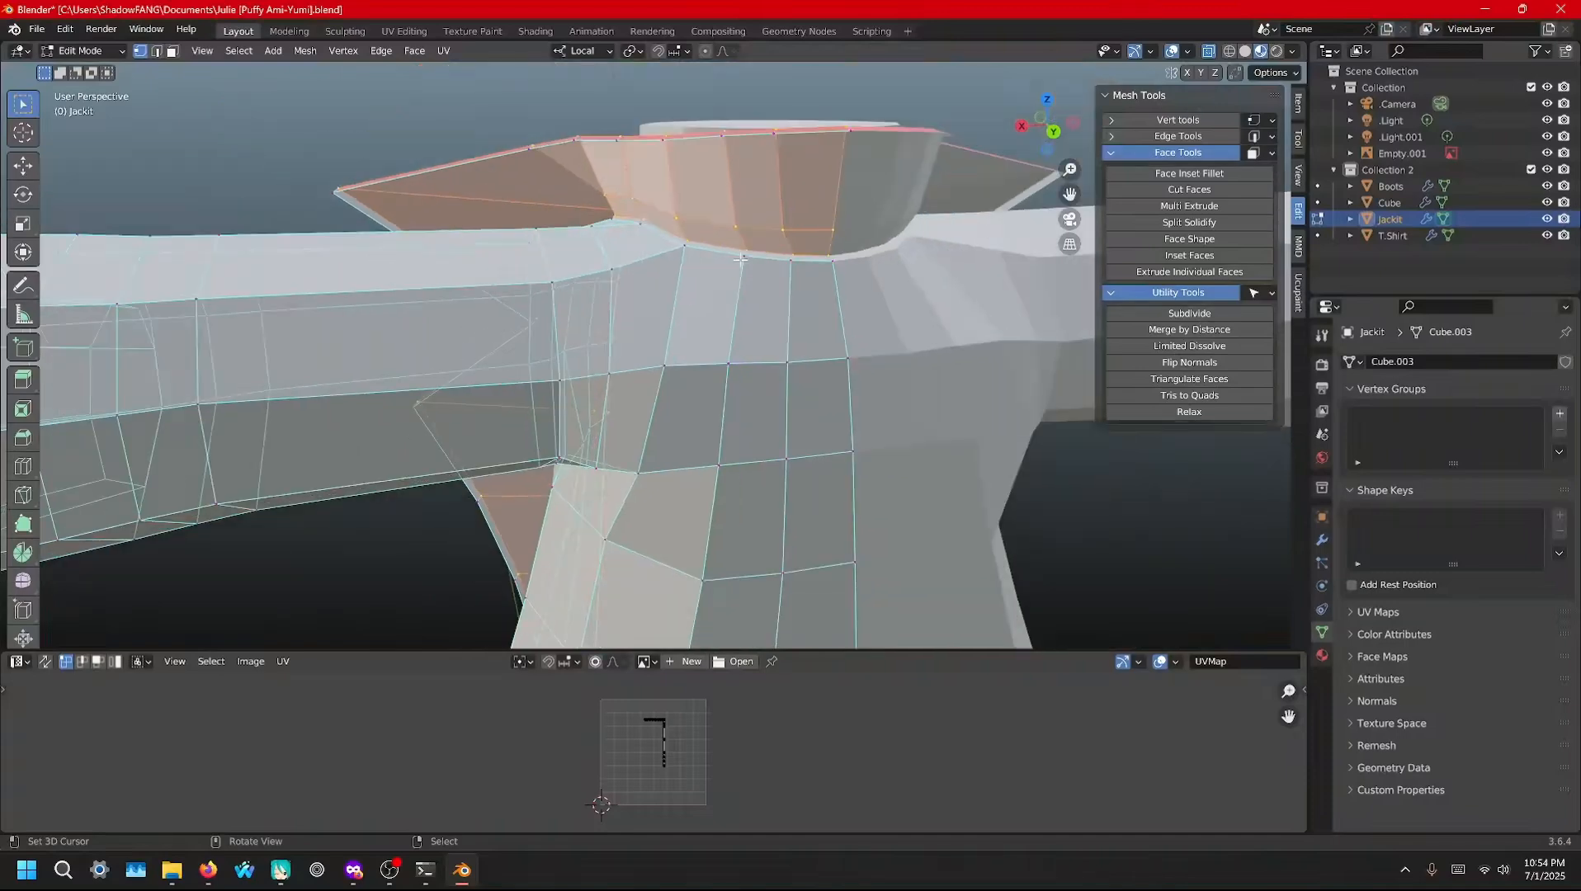
middle_click_drag(848, 202, 744, 291)
key("ctrl+z")
key("ctrl+z")
key("ctrl+z")
key("ctrl+z")
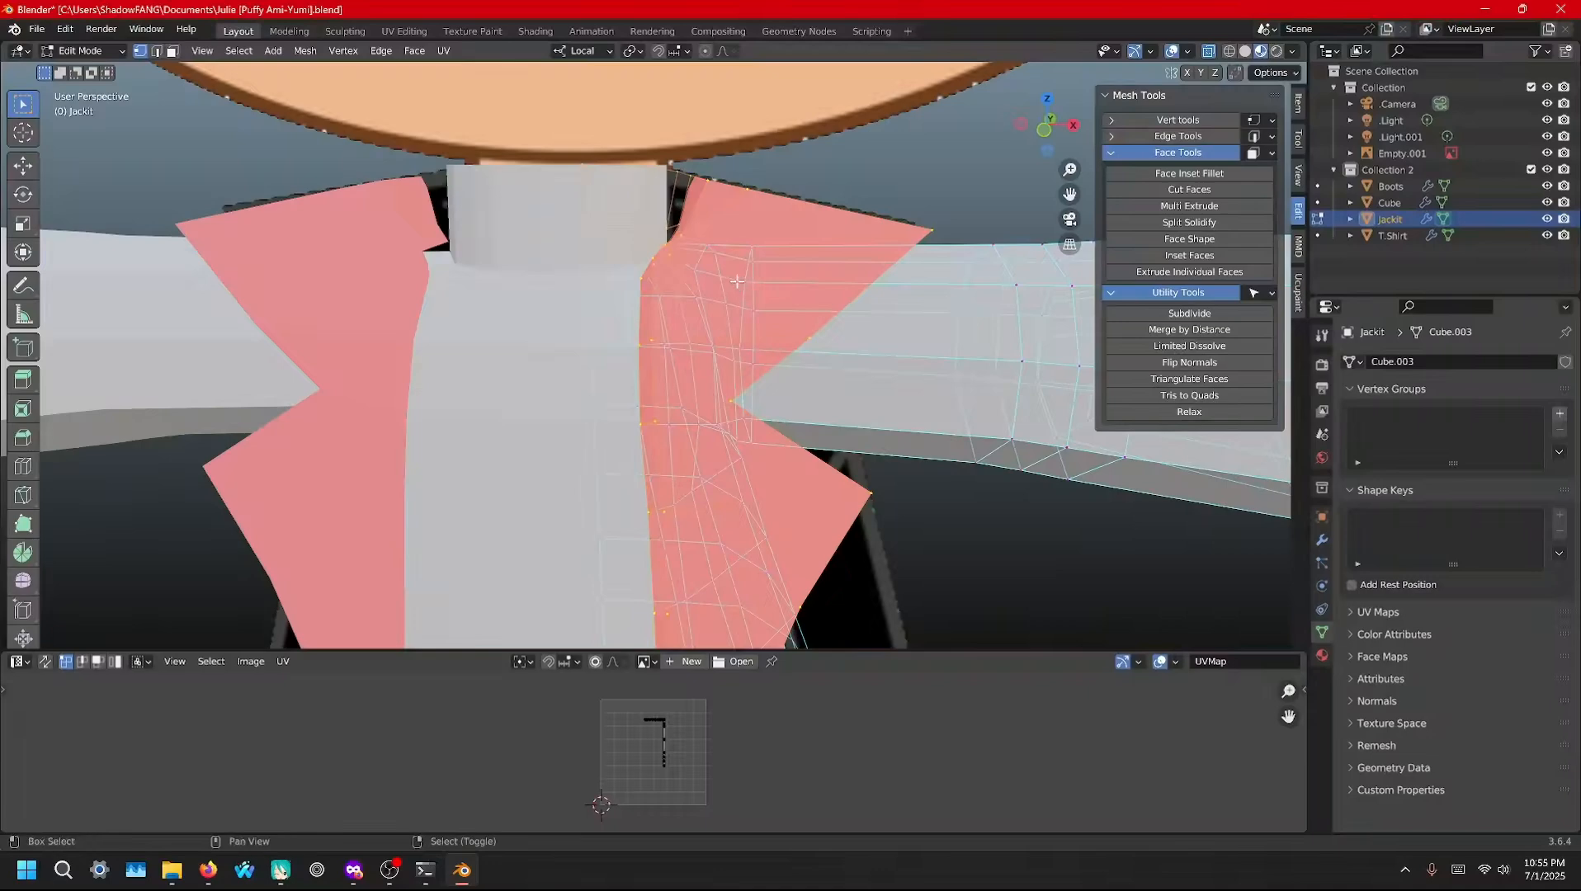
Duplicate the selected lapel faces, place the copy about 0.037 m toward the front opening, and flip its normals
key("a")
key("g")
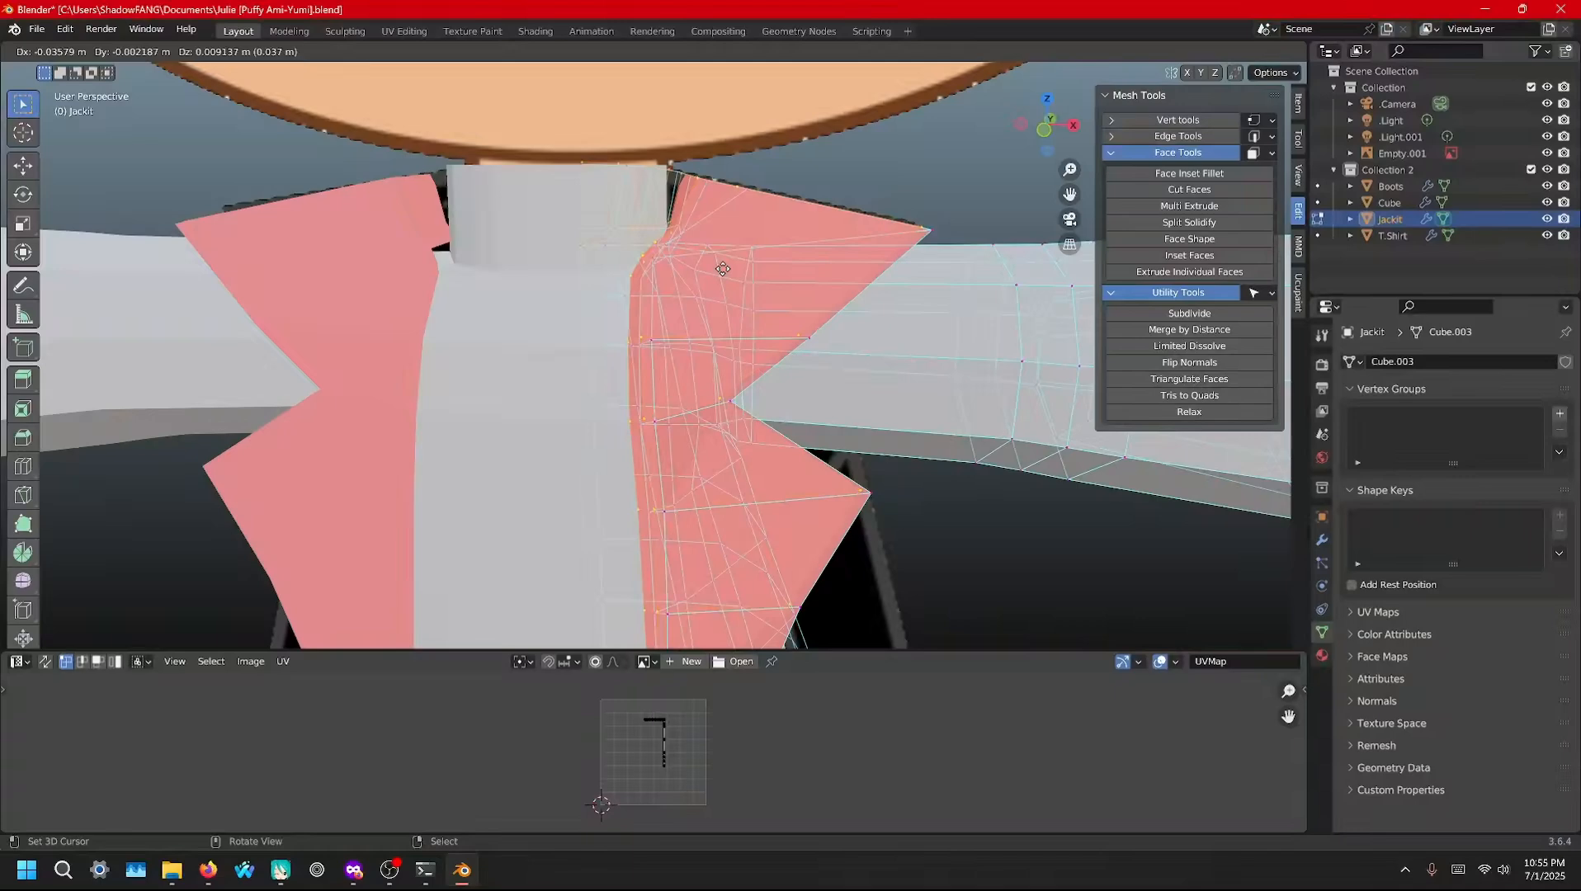
left_click(723, 269)
middle_click_drag(723, 269, 1188, 297)
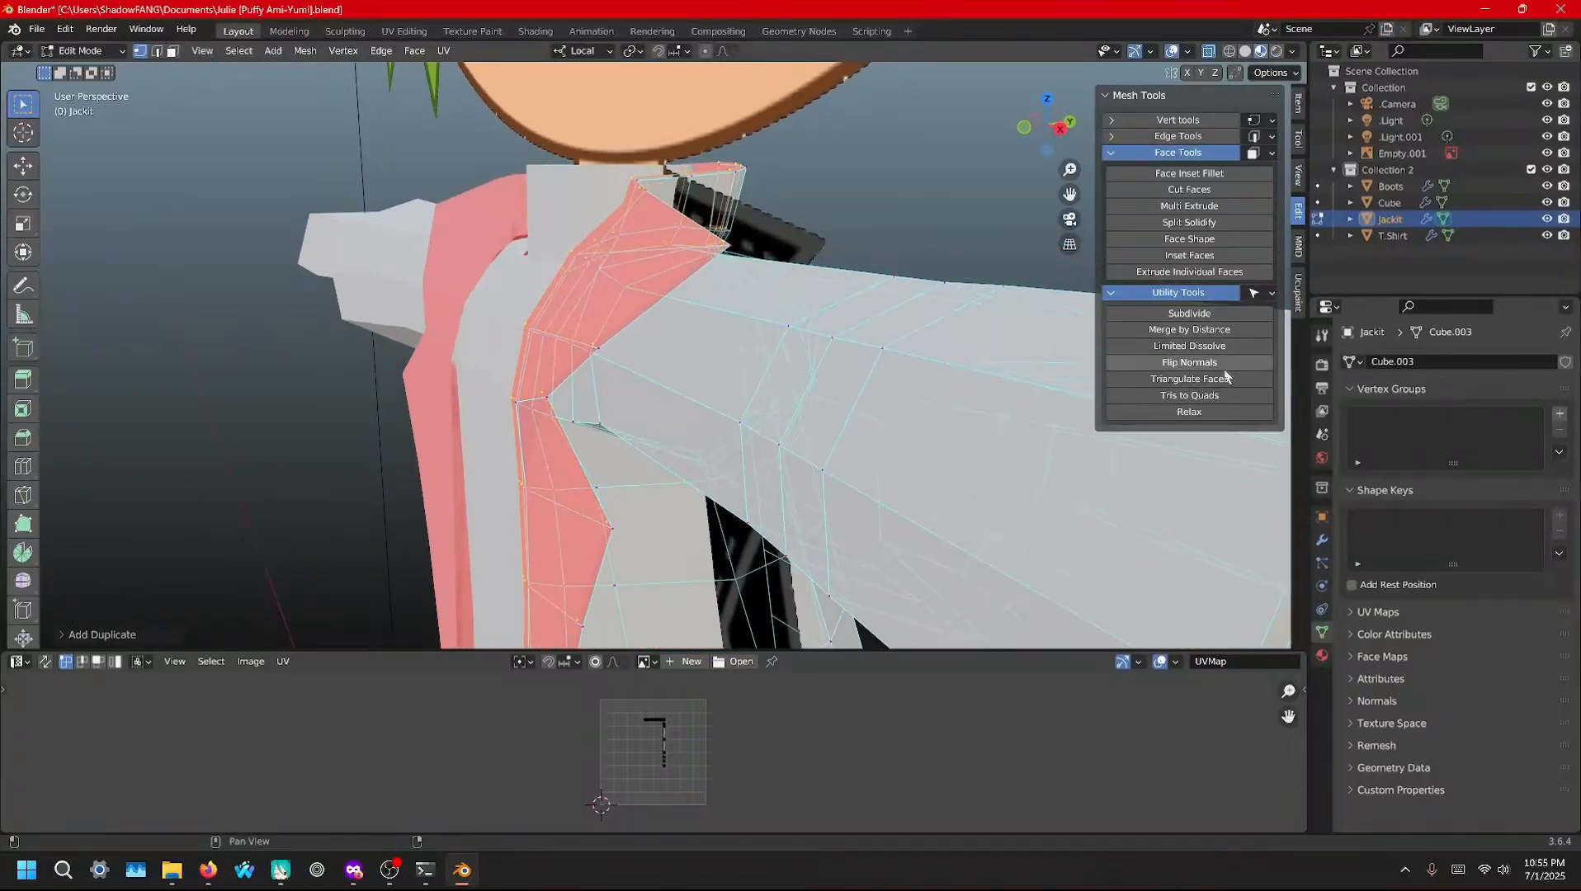
left_click(1197, 364)
Move the flipped lapel copy about 0.017 m, mostly along negative Y, away from the original faces
middle_click_drag(924, 388, 806, 389)
key("g")
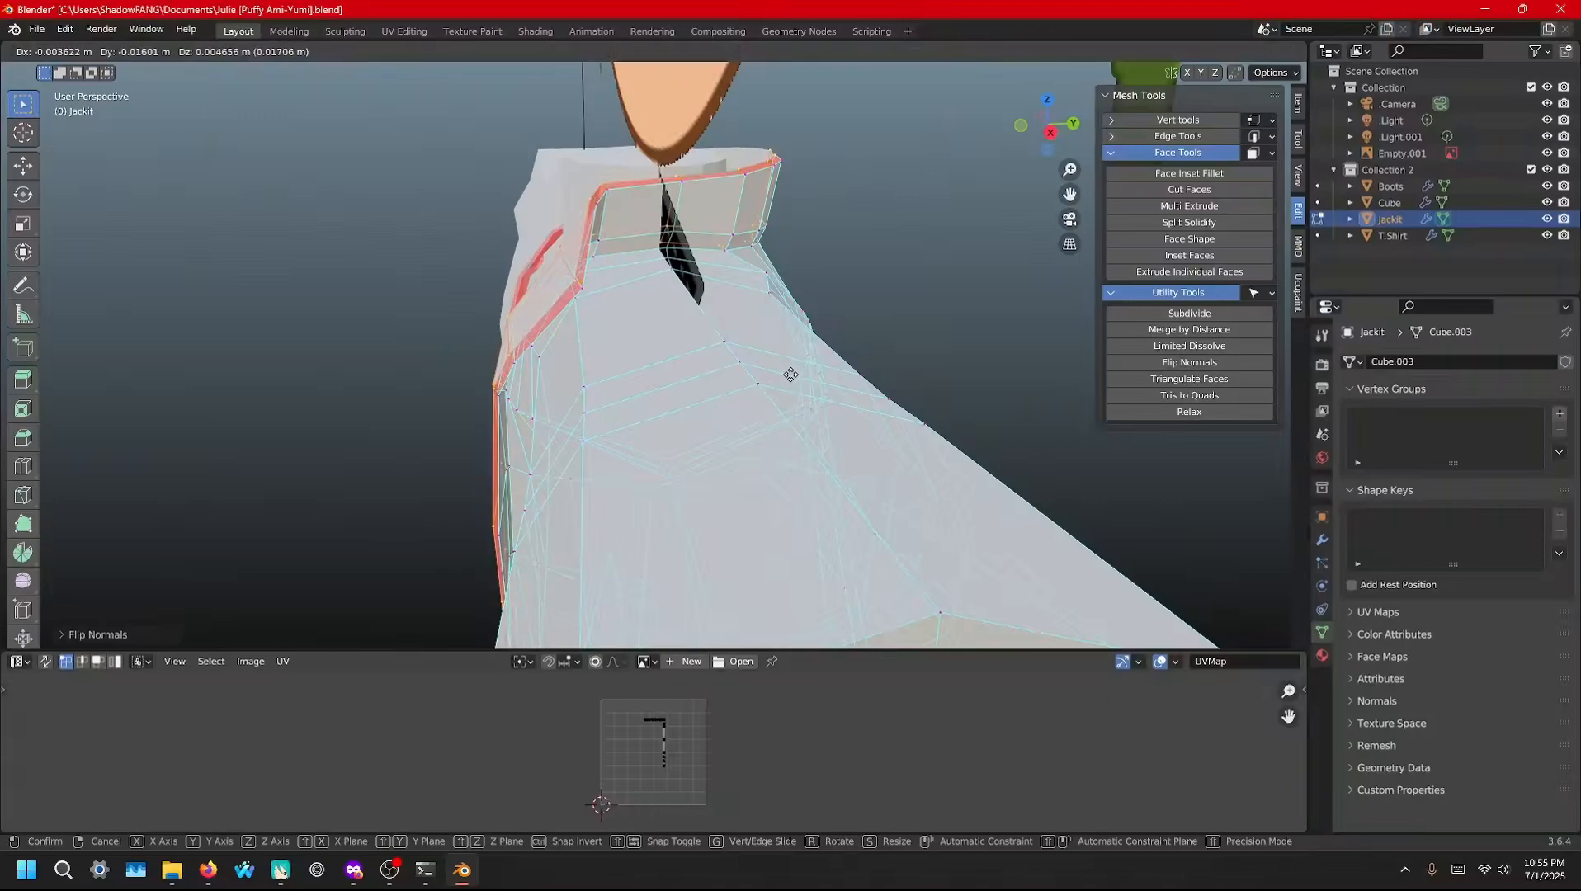
left_click(791, 374)
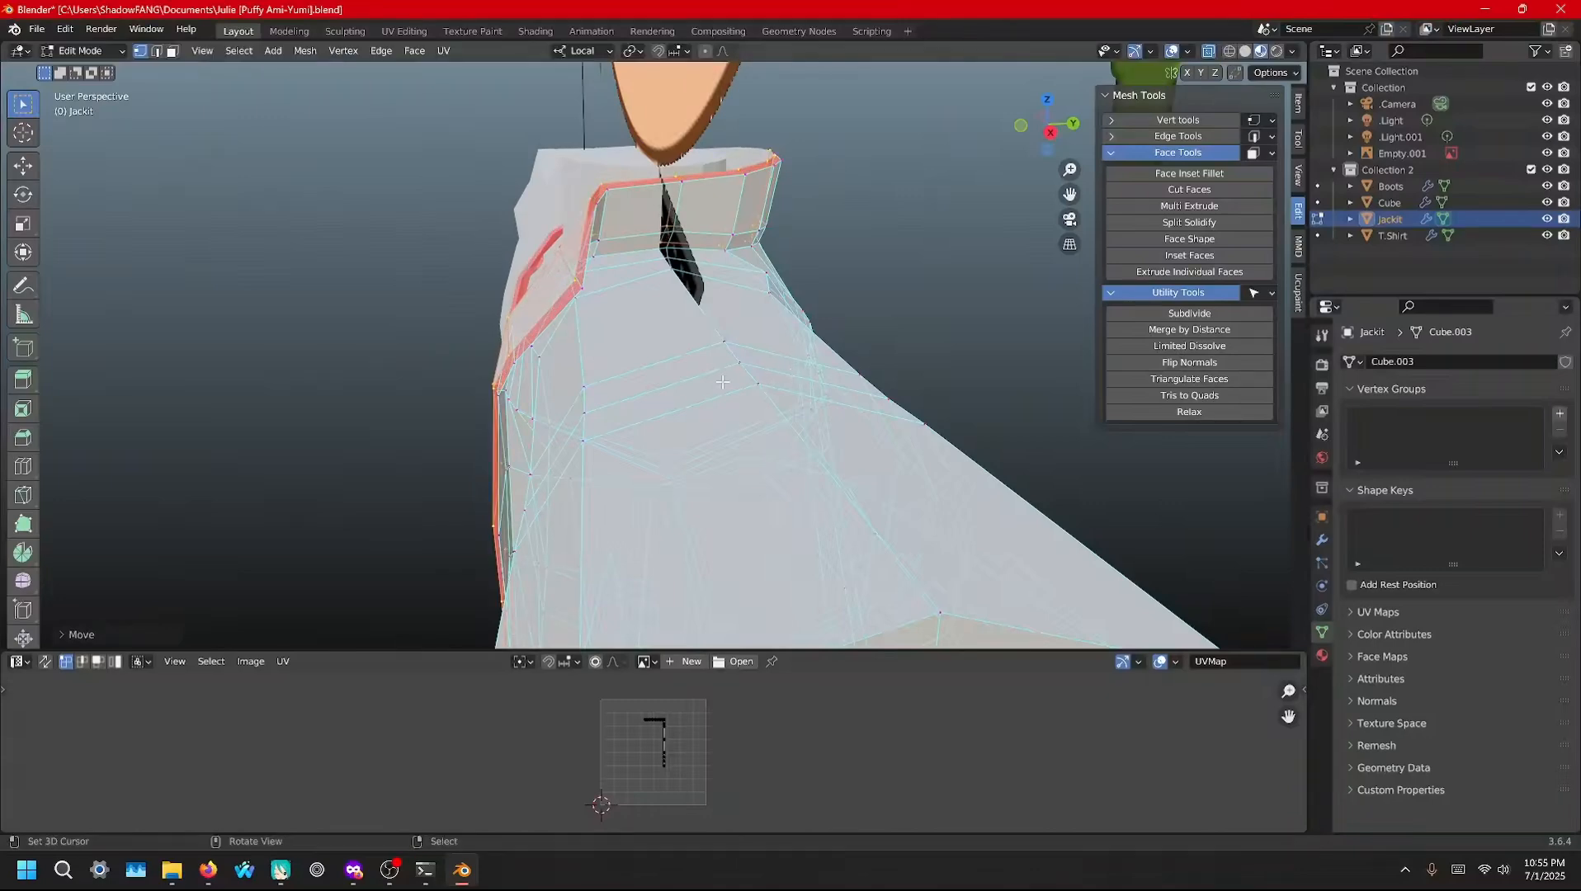
Check the offset lapel layers from above and collapse the Face Tools group in the sidebar
middle_click_drag(724, 382, 697, 426)
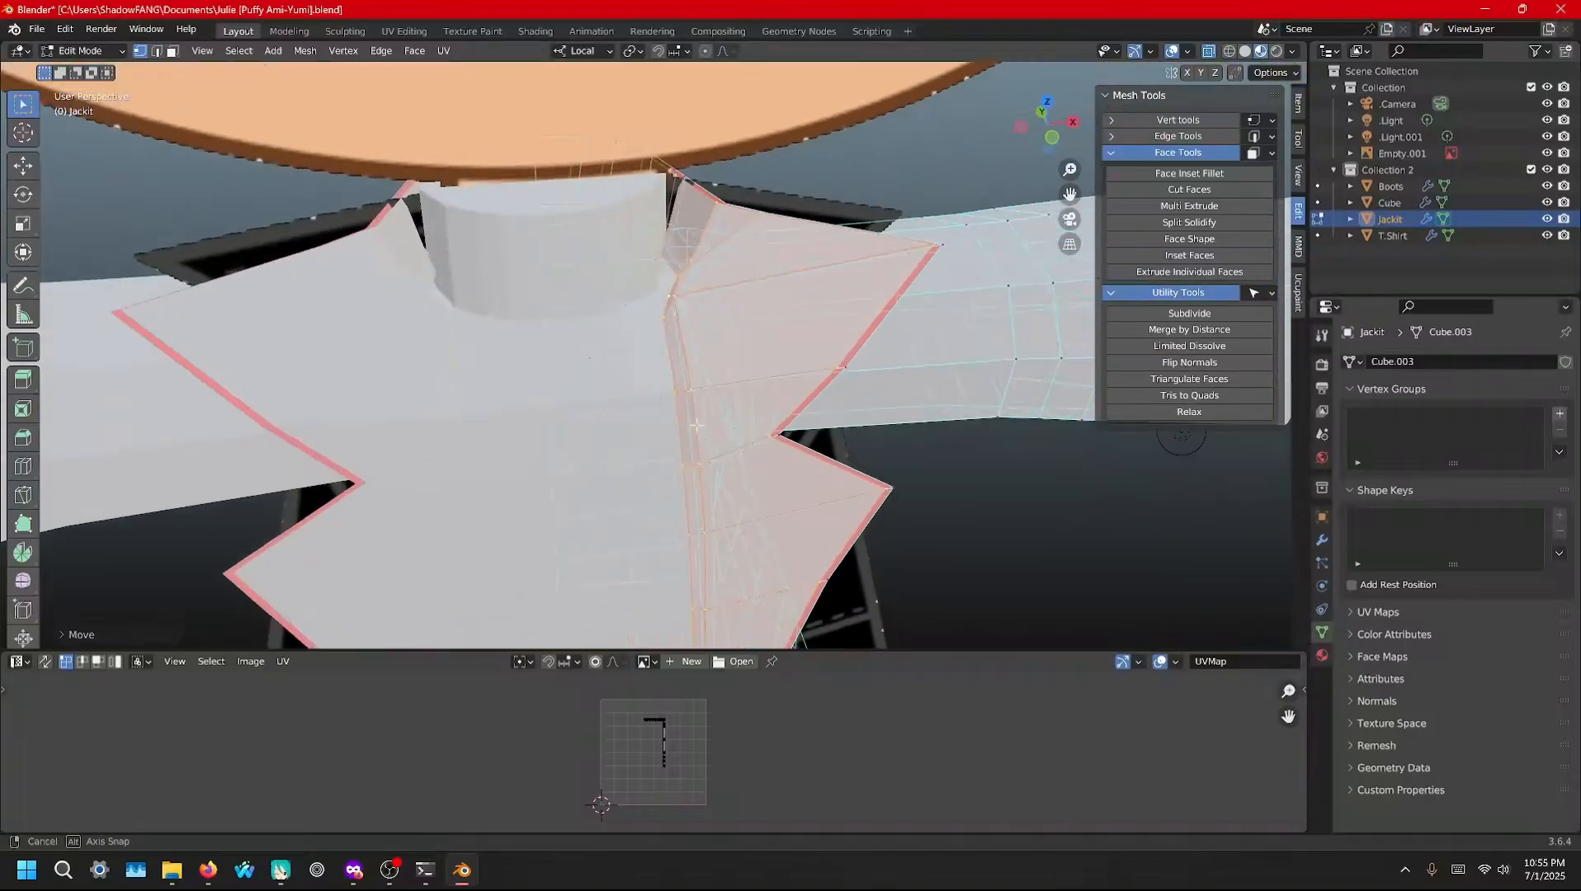
left_click(1271, 153)
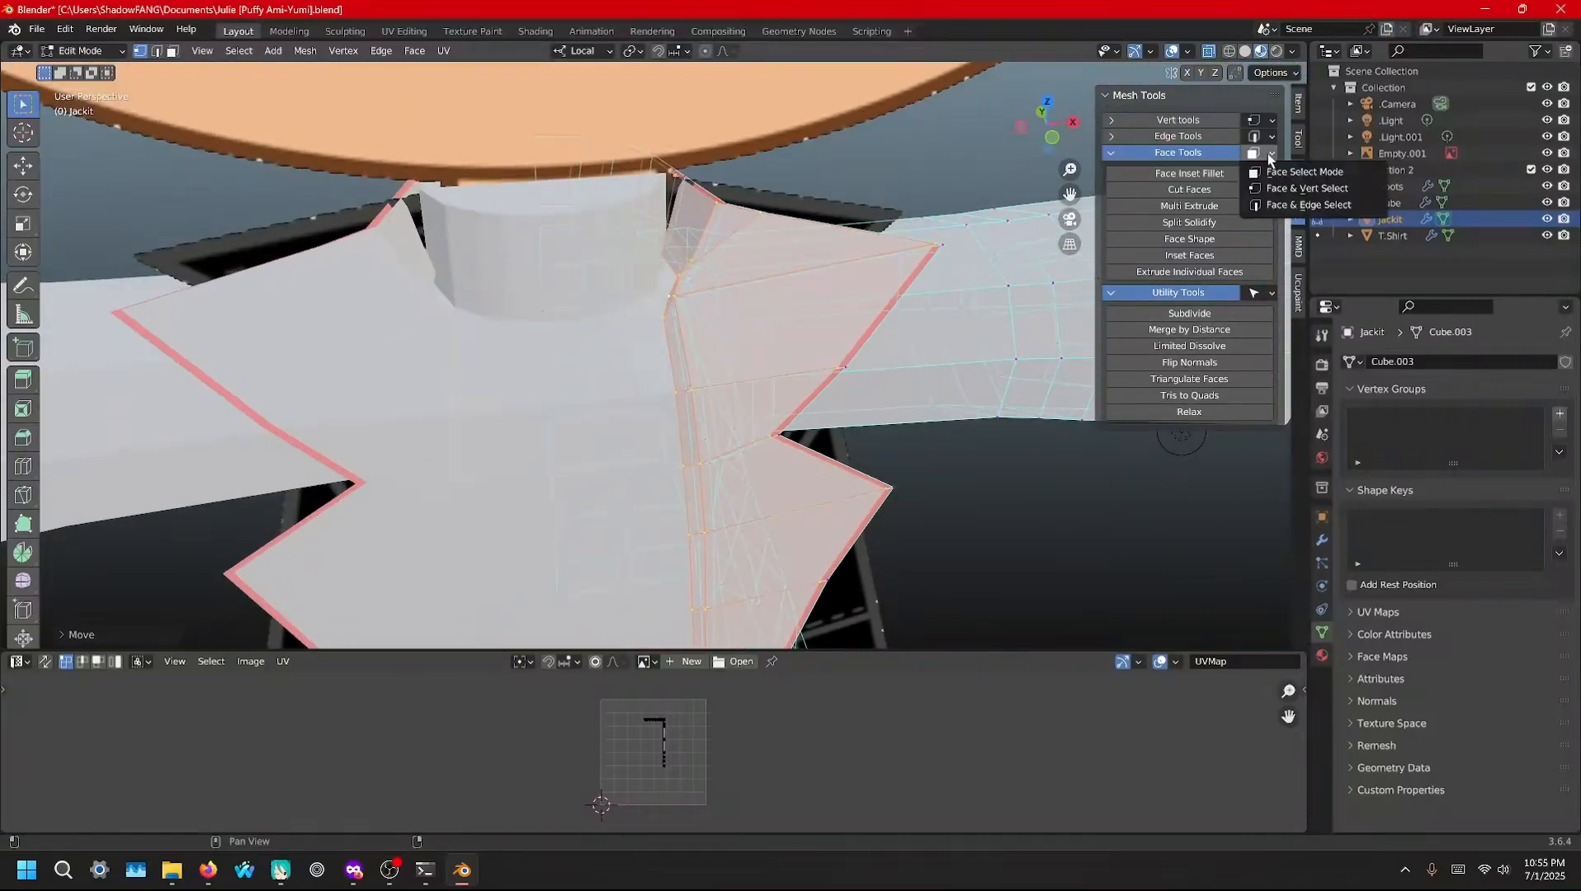
left_click(1113, 154)
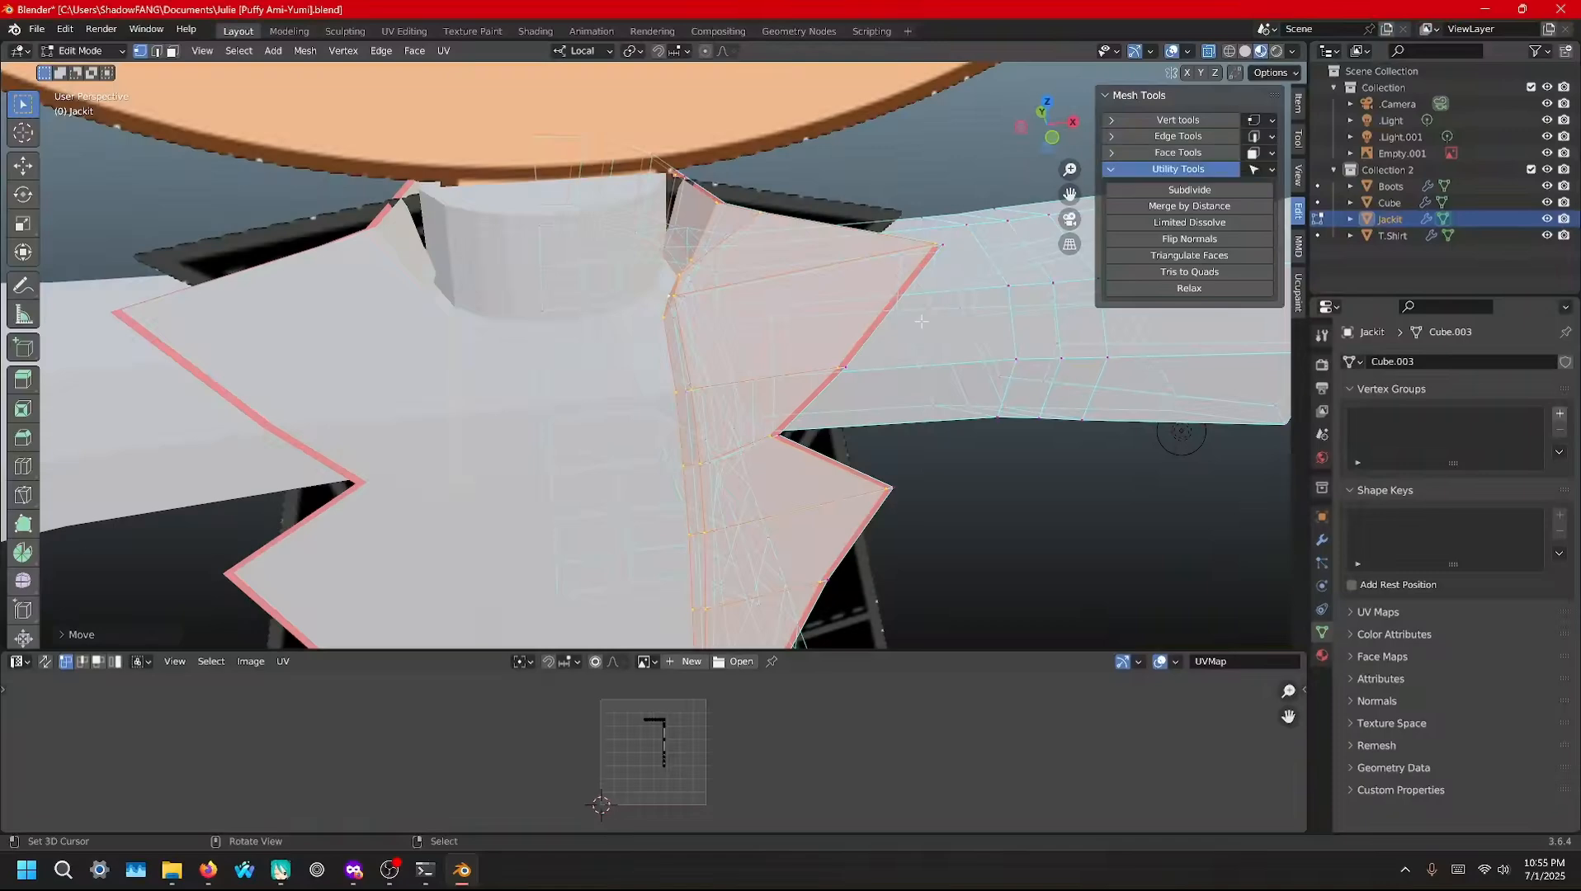
Fill a face between the four lowest vertices of the two lapel layers at the jacket's front hem
middle_click_drag(770, 433, 714, 399)
scroll(715, 400, "down", 5)
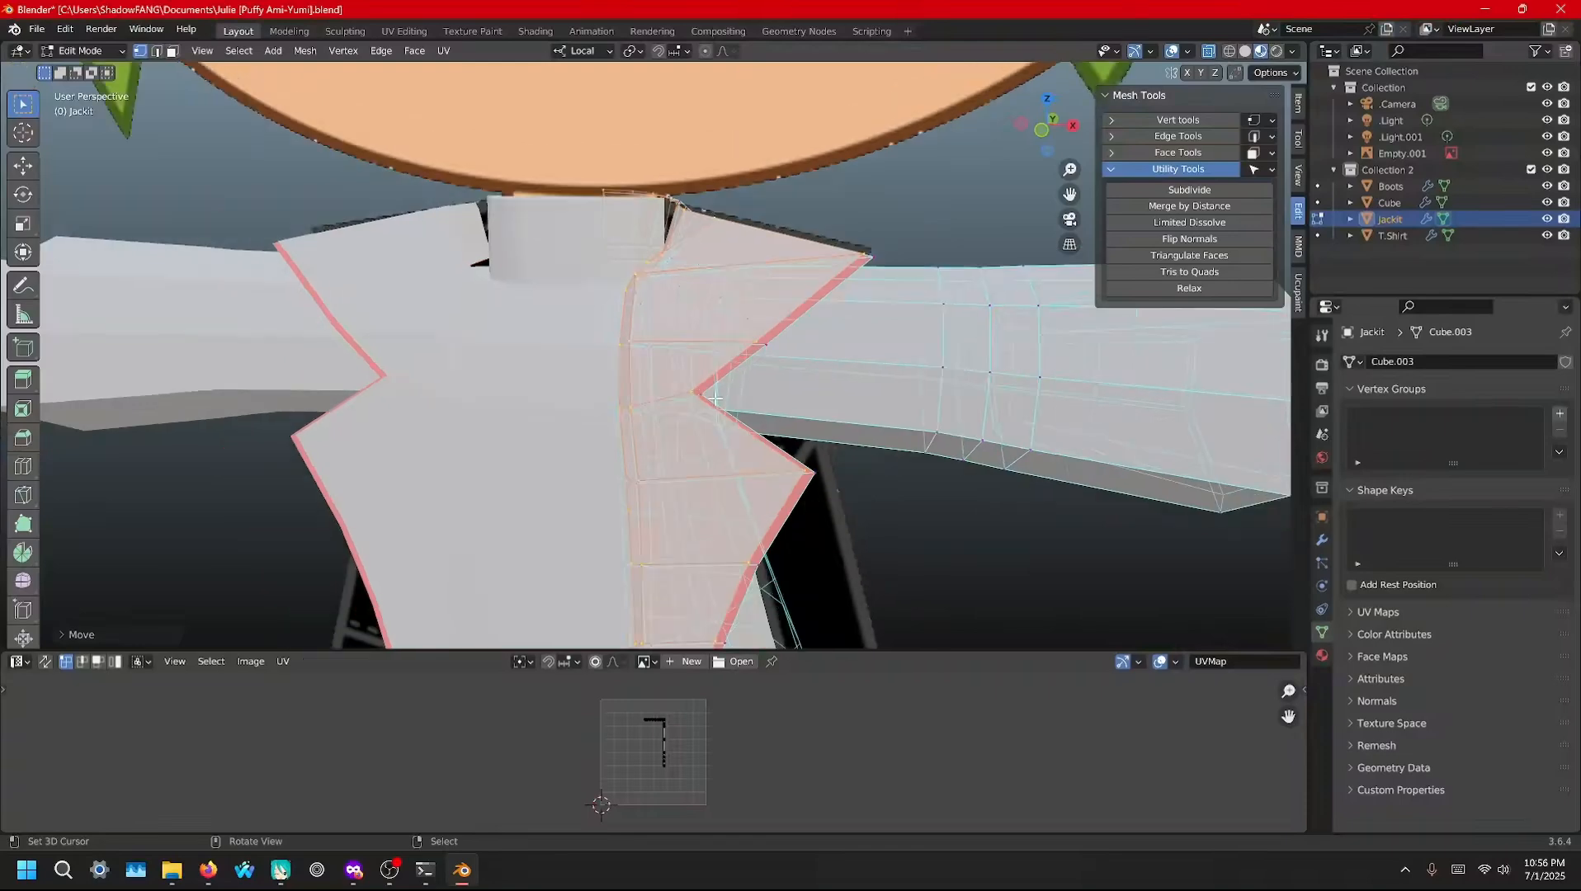
middle_click_drag(755, 505, 713, 328, "shift")
scroll(705, 408, "up", 4)
middle_click_drag(704, 409, 617, 293, "shift")
scroll(584, 303, "up", 6)
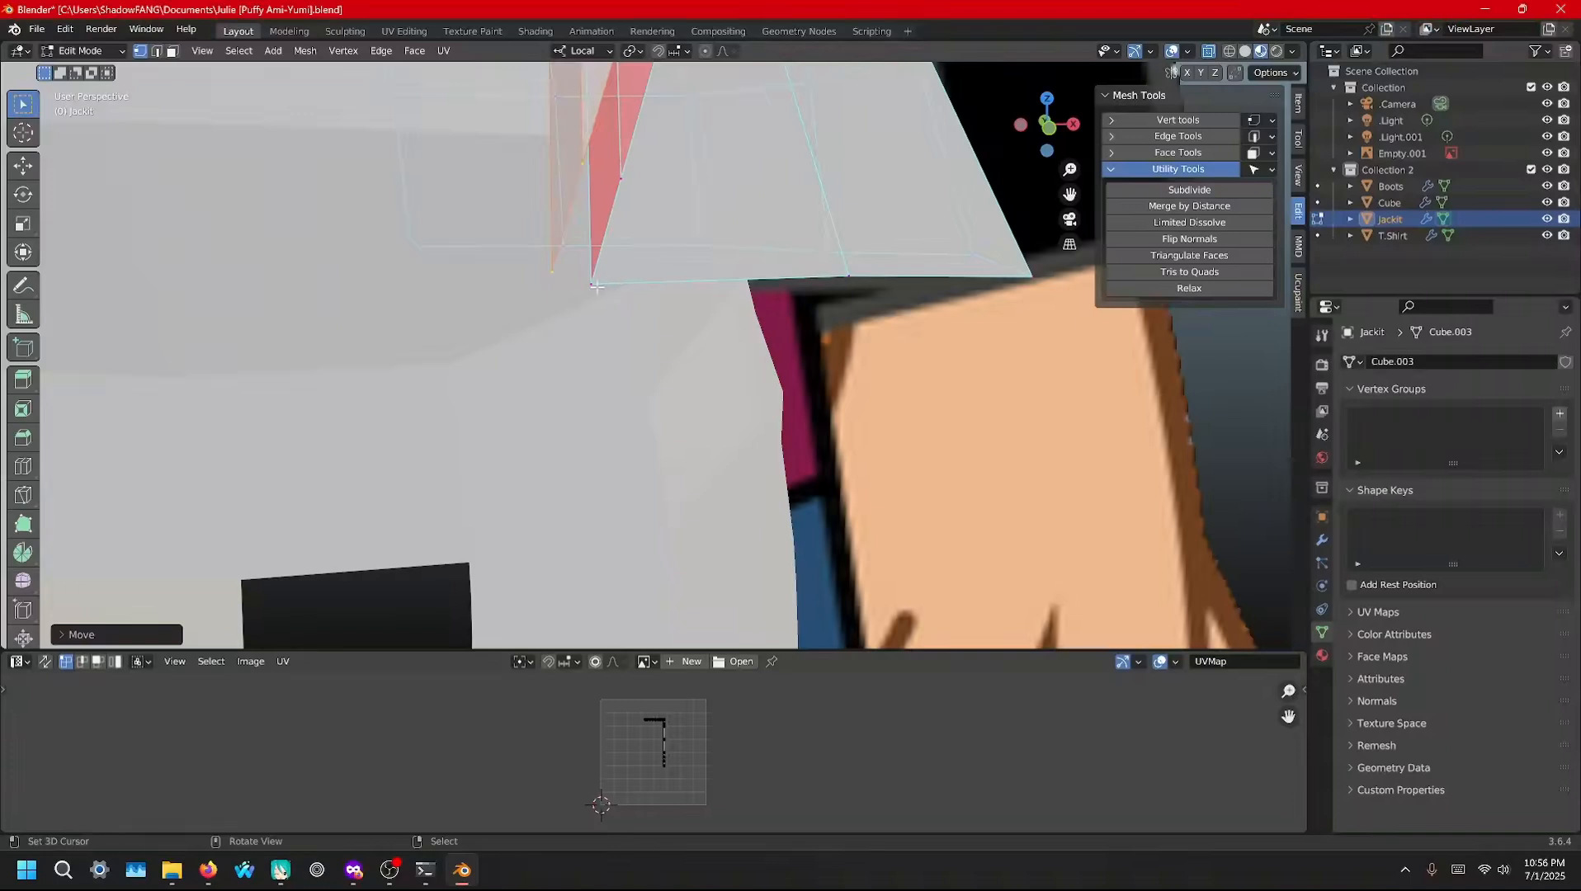
right_click(597, 287)
right_click(620, 178, "shift")
right_click(582, 166, "shift")
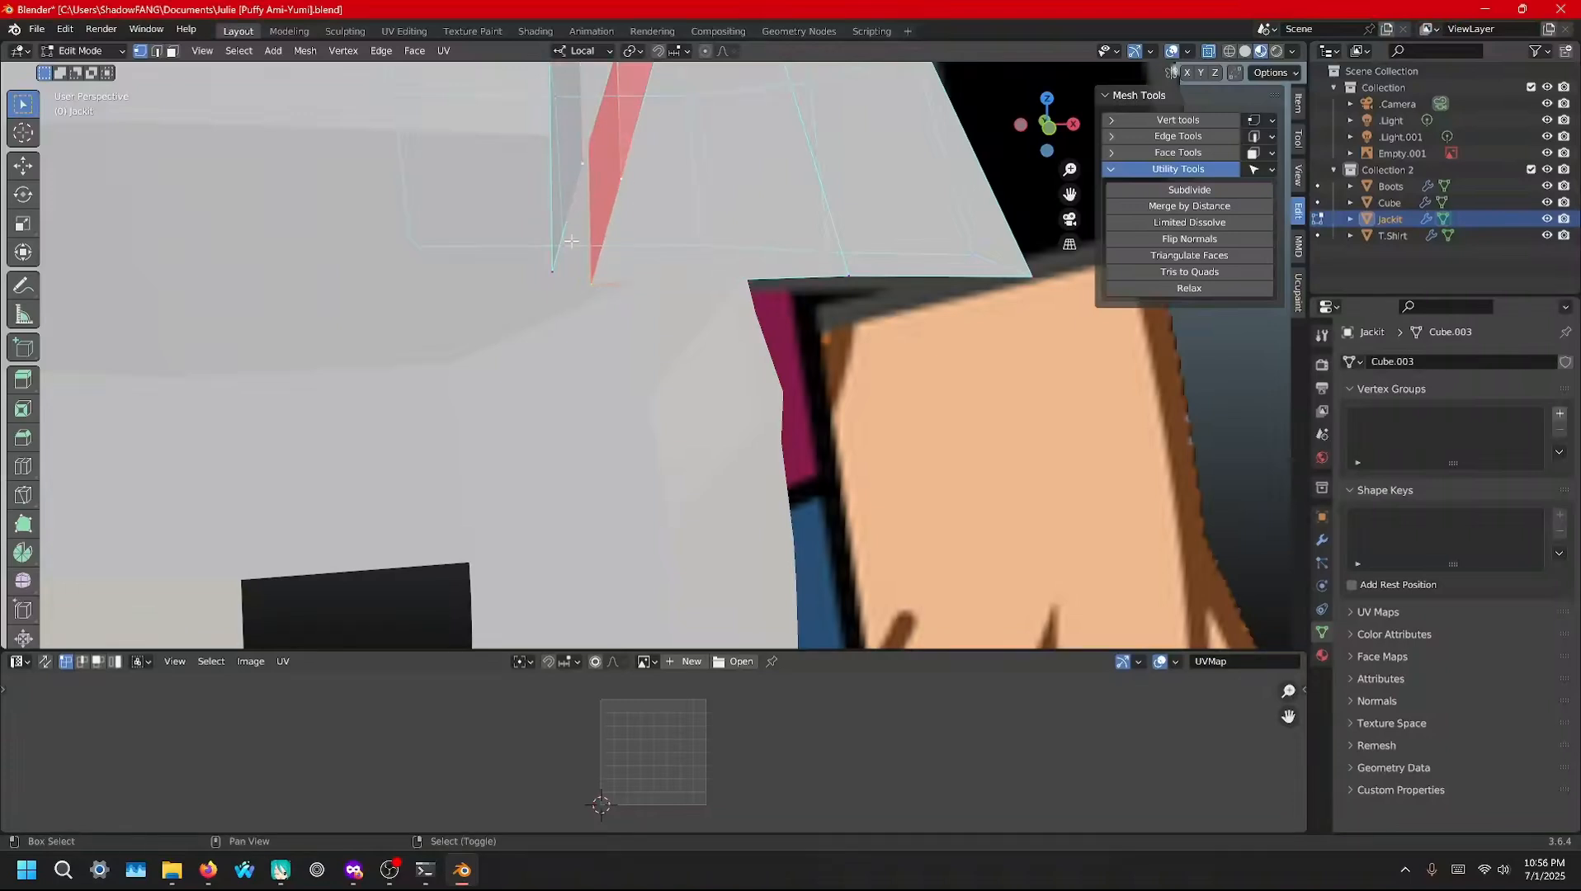
right_click(552, 271, "shift")
key("f")
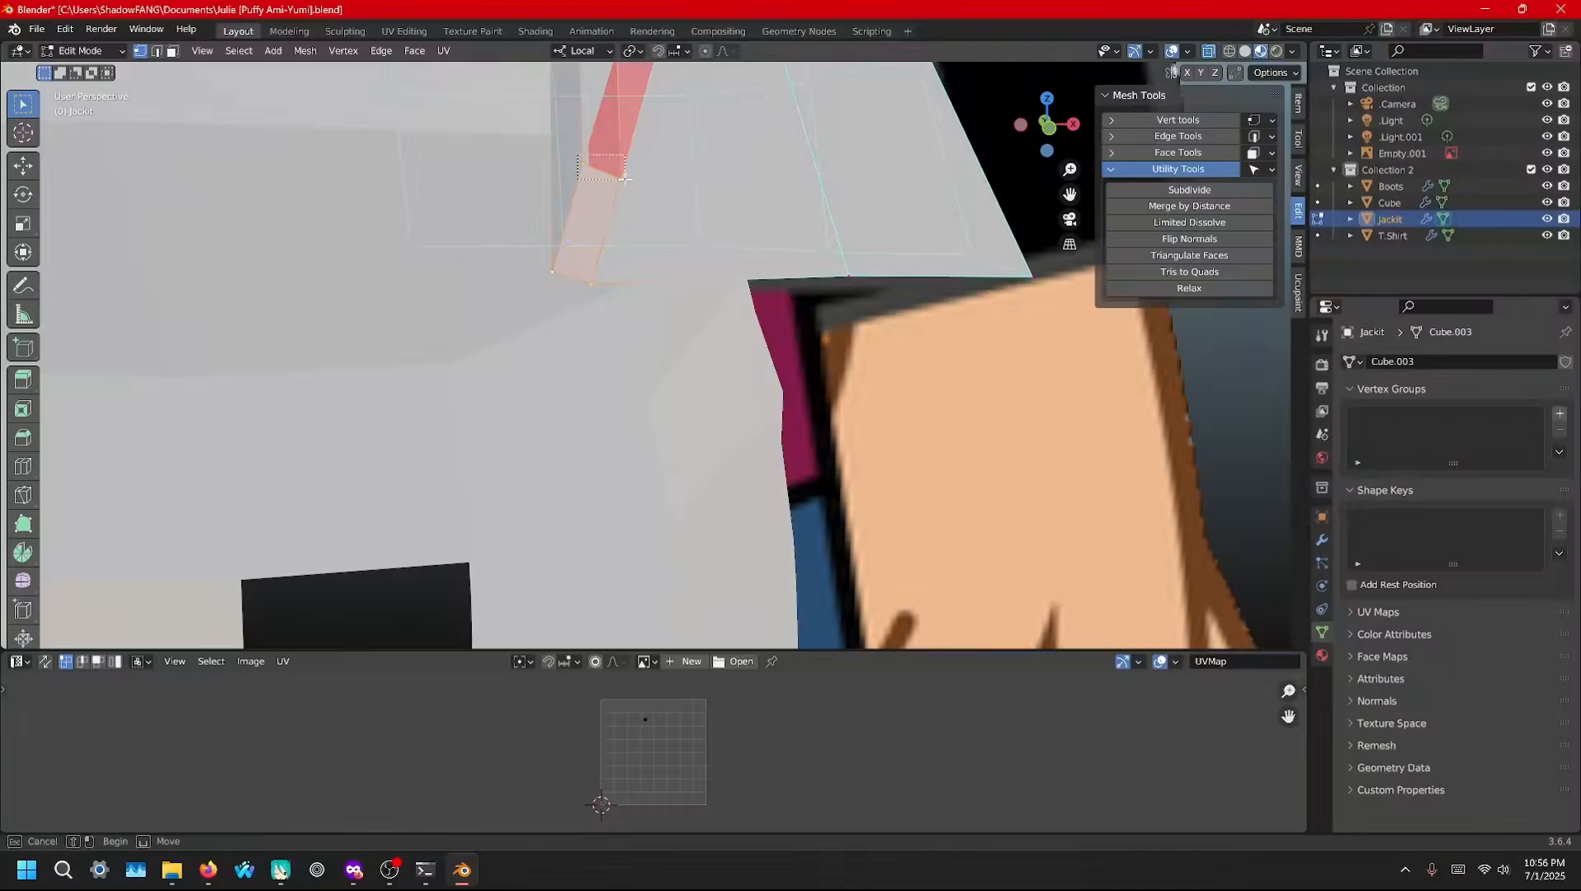
middle_click_drag(610, 165, 629, 463)
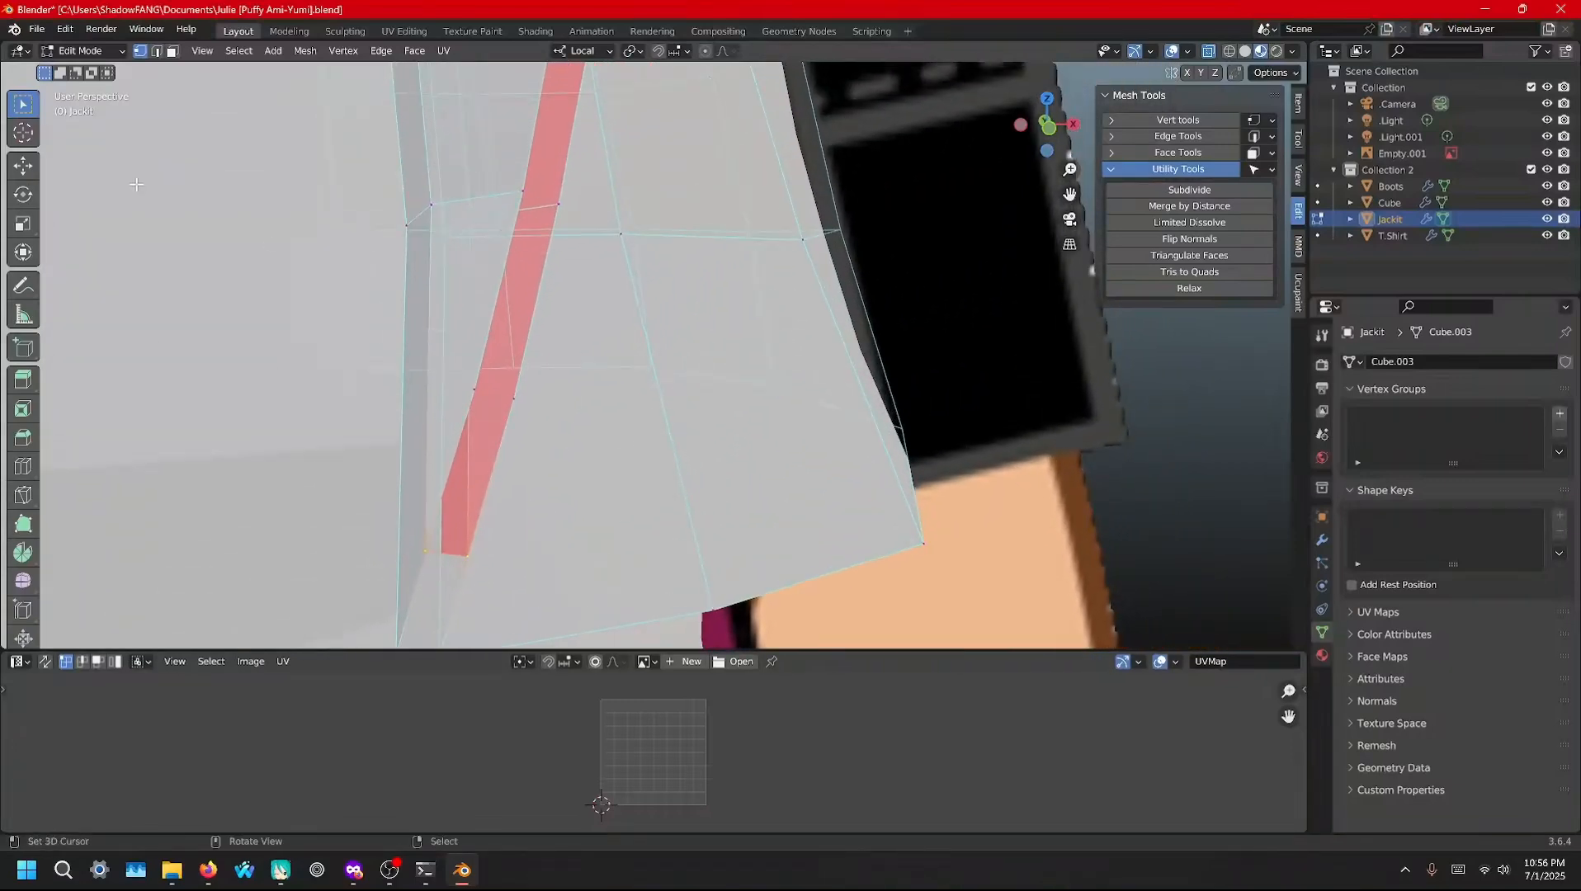
Search the add-on preferences for F2 to check whether it is enabled, and close the preferences
left_click(64, 29)
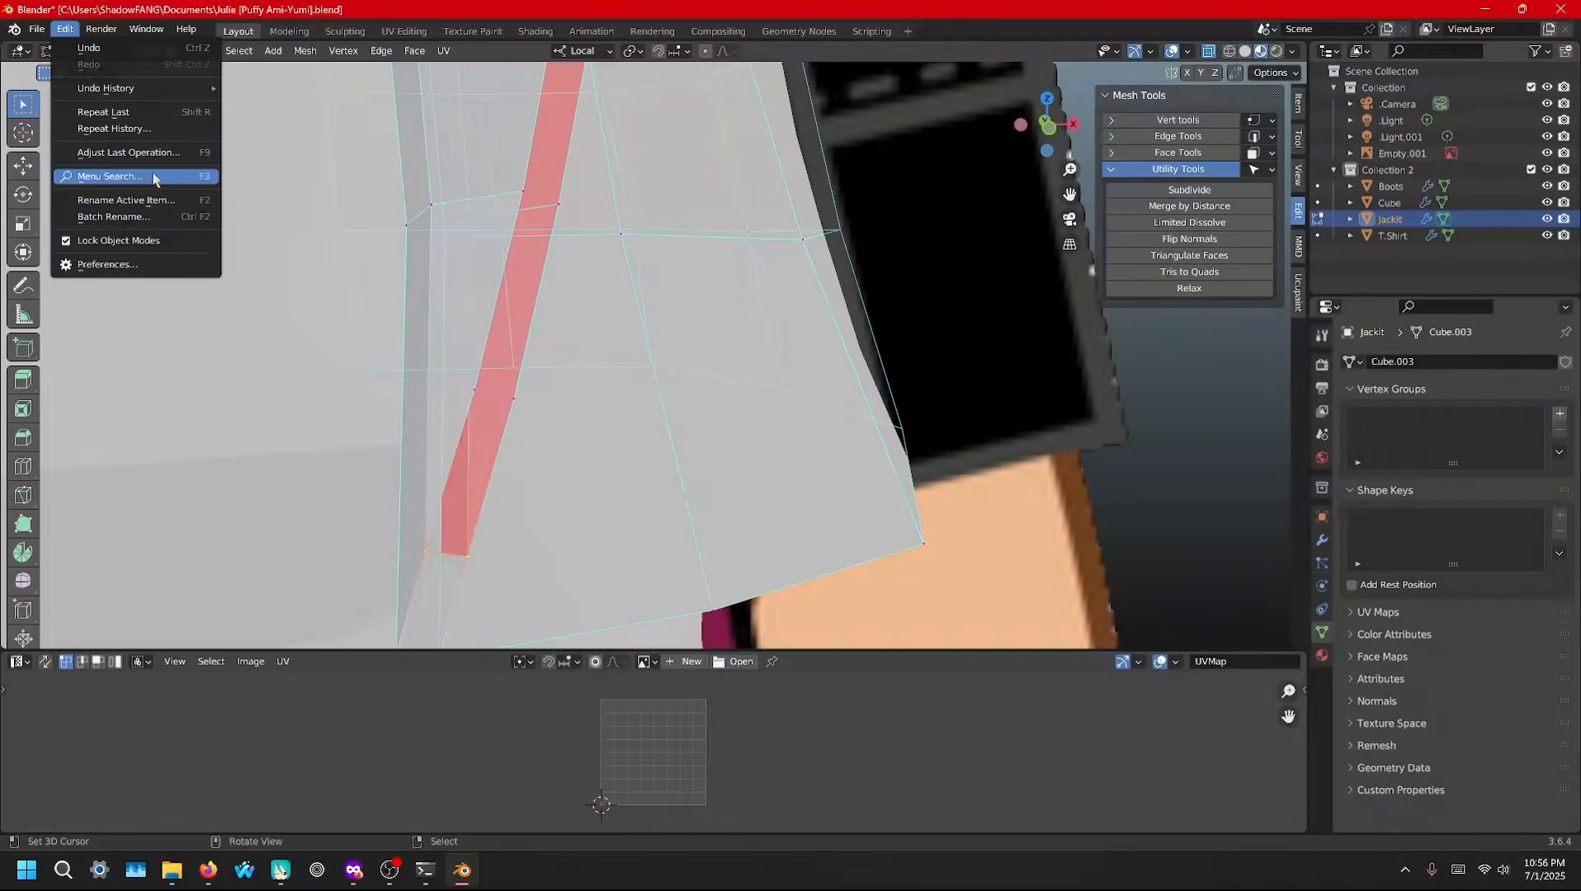
left_click(74, 30)
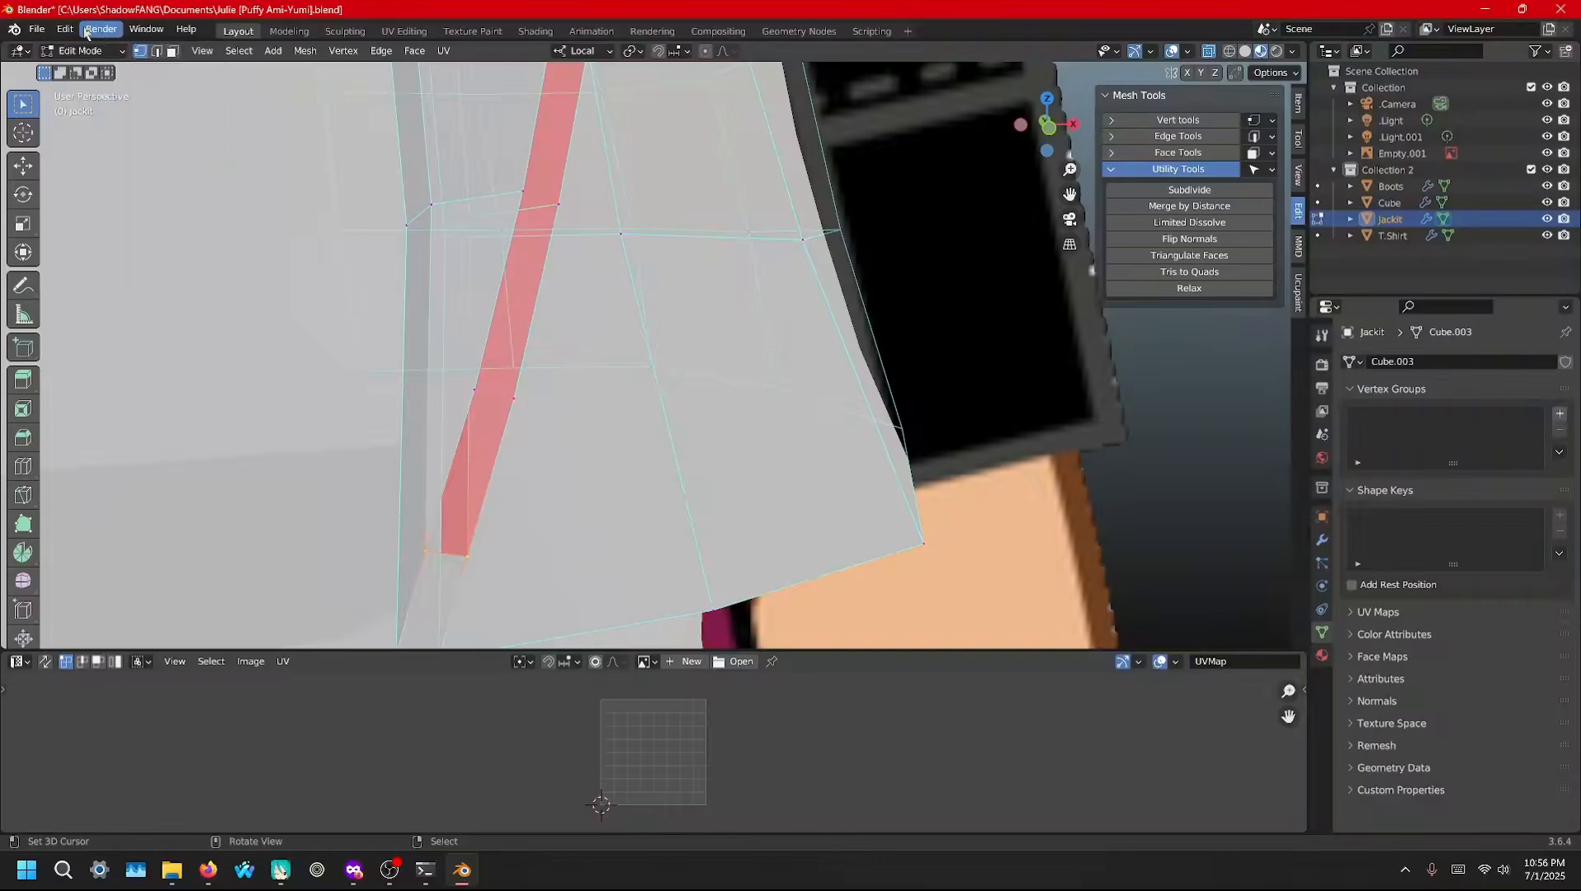
left_click(37, 30)
mouse_move(65, 29)
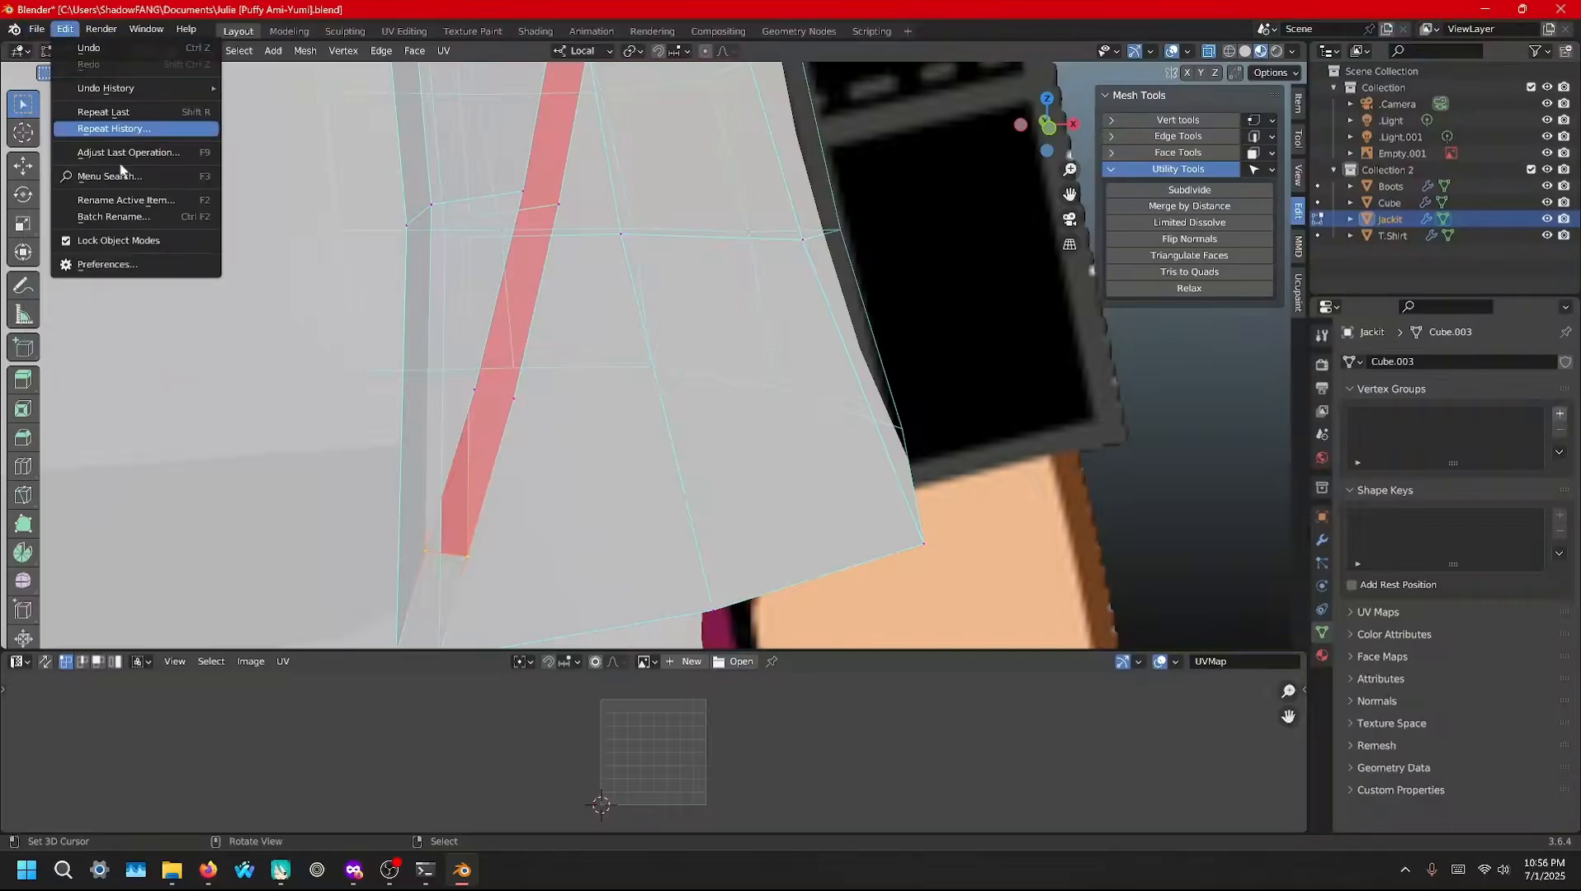
left_click(119, 262)
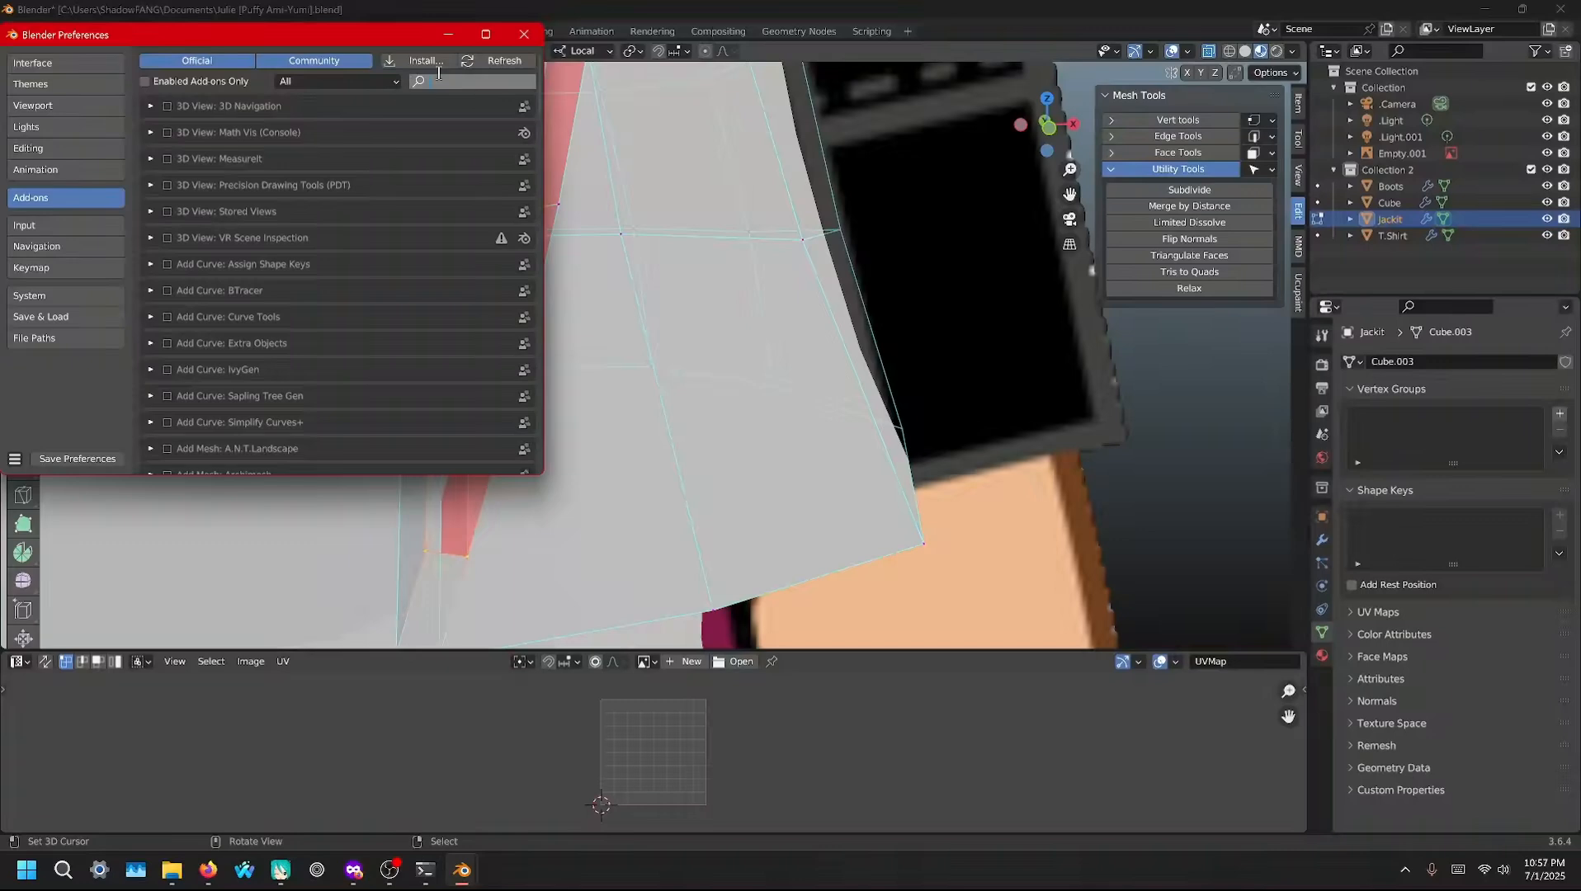
left_click(438, 74)
type("f")
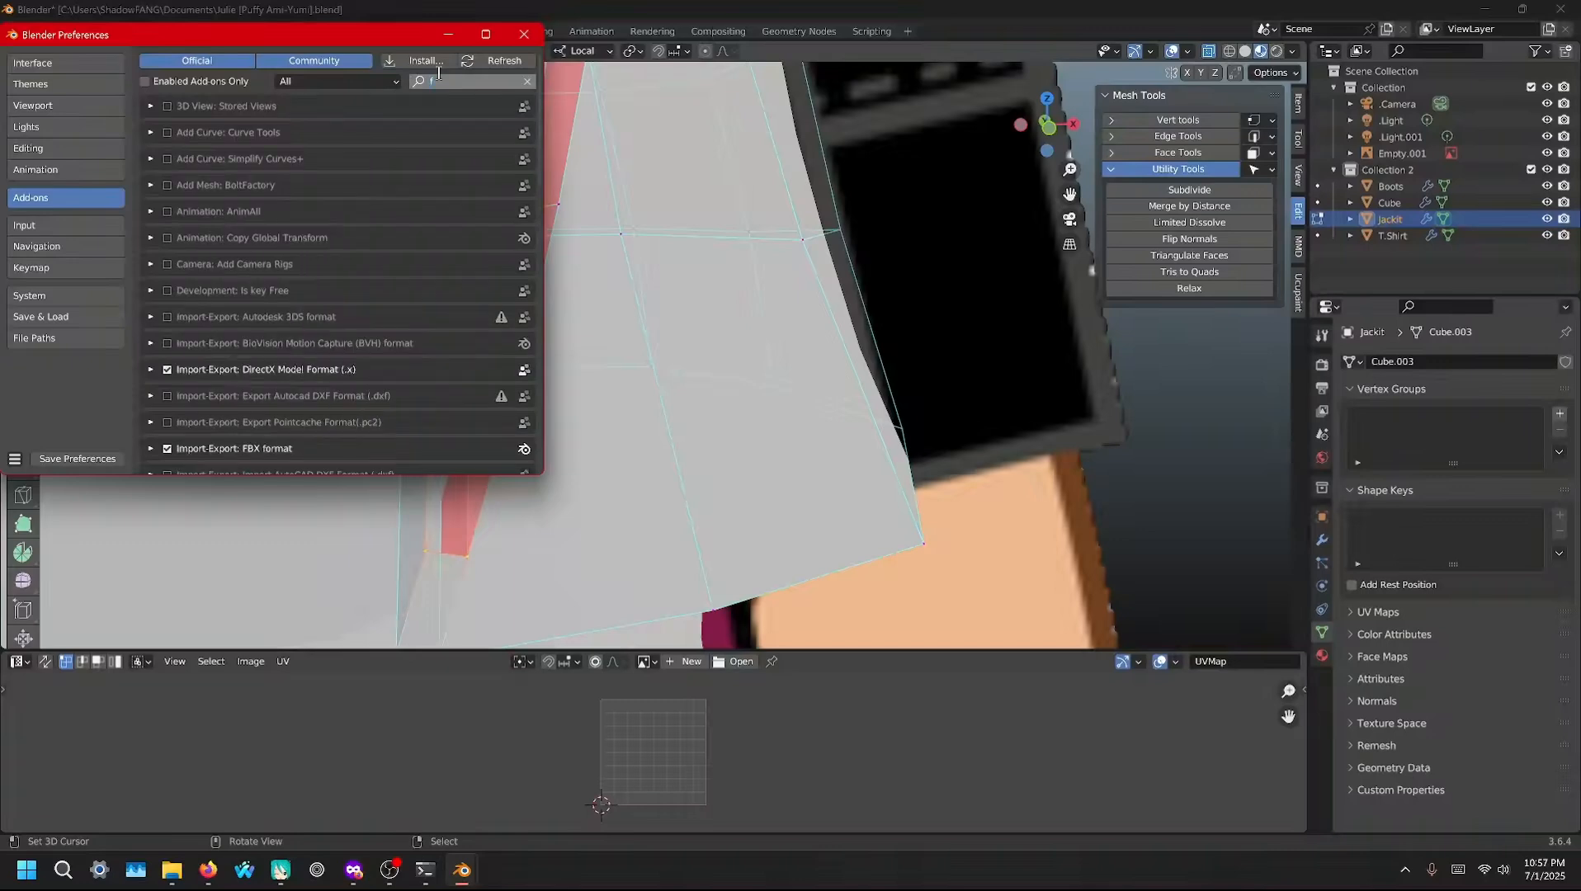
type("2")
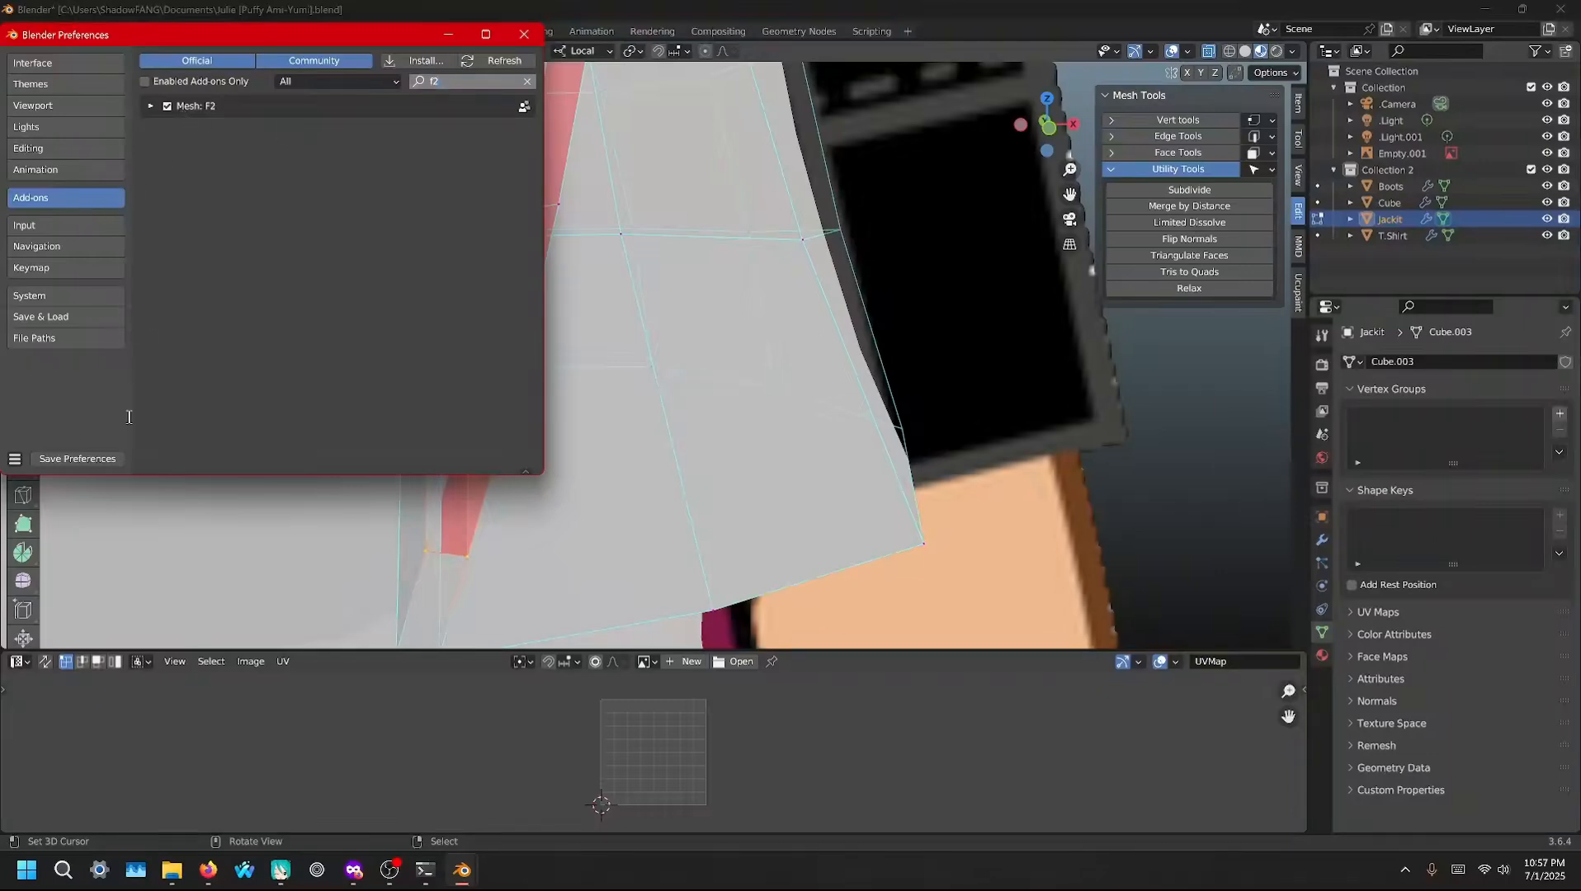
left_click(524, 35)
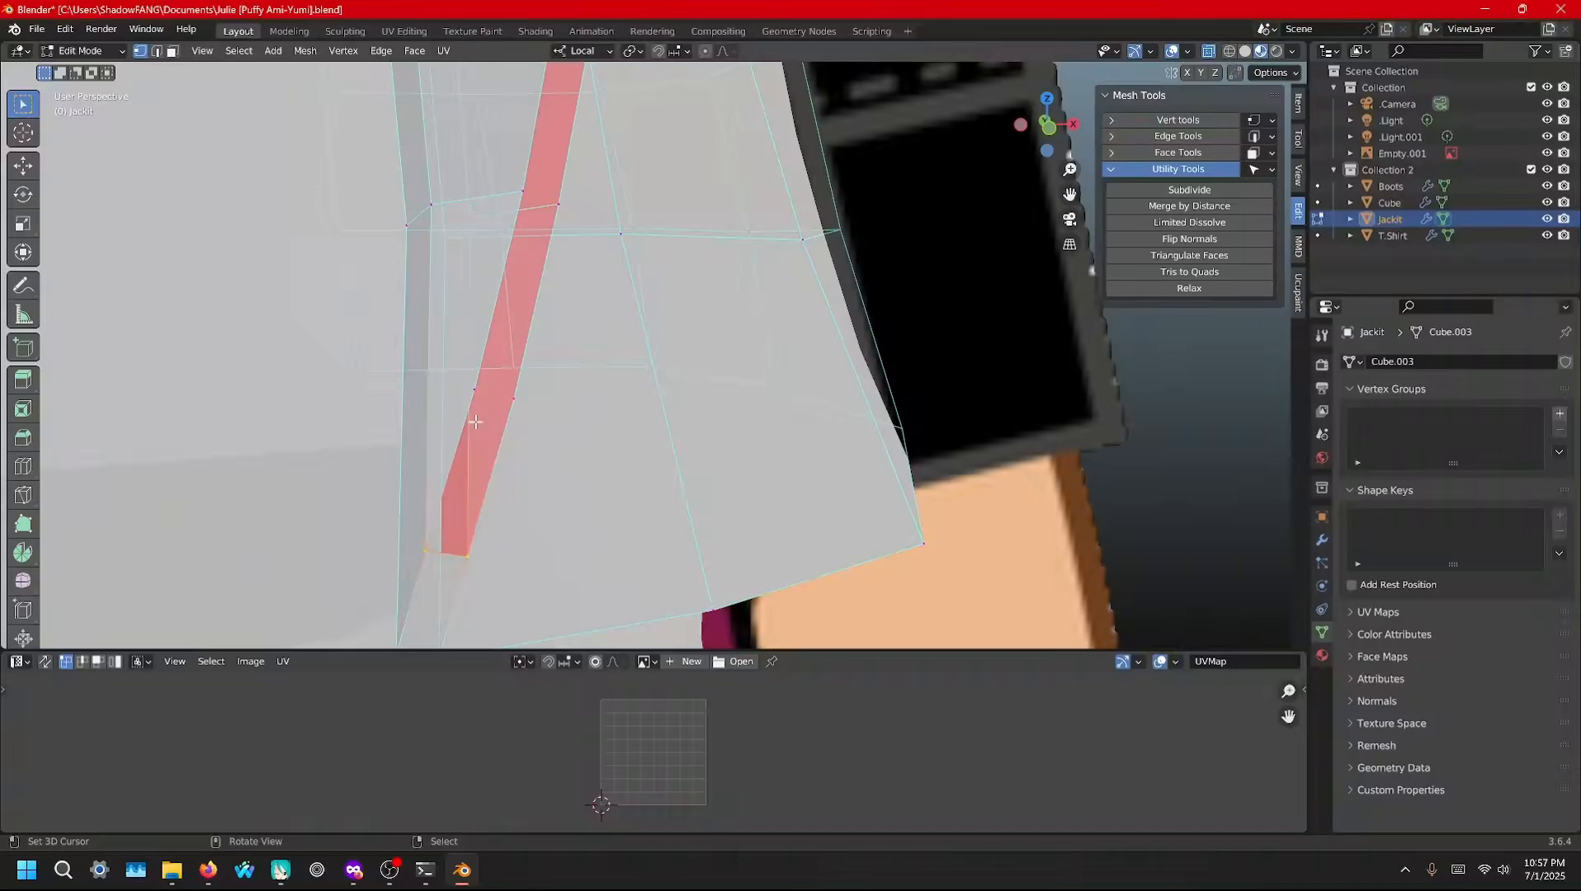
Fill successive faces up the gap between the two lapel layers, starting from the selected edge at the jacket's front hem
key("f")
key("f")
key("f")
scroll(558, 252, "down", 7)
key("f")
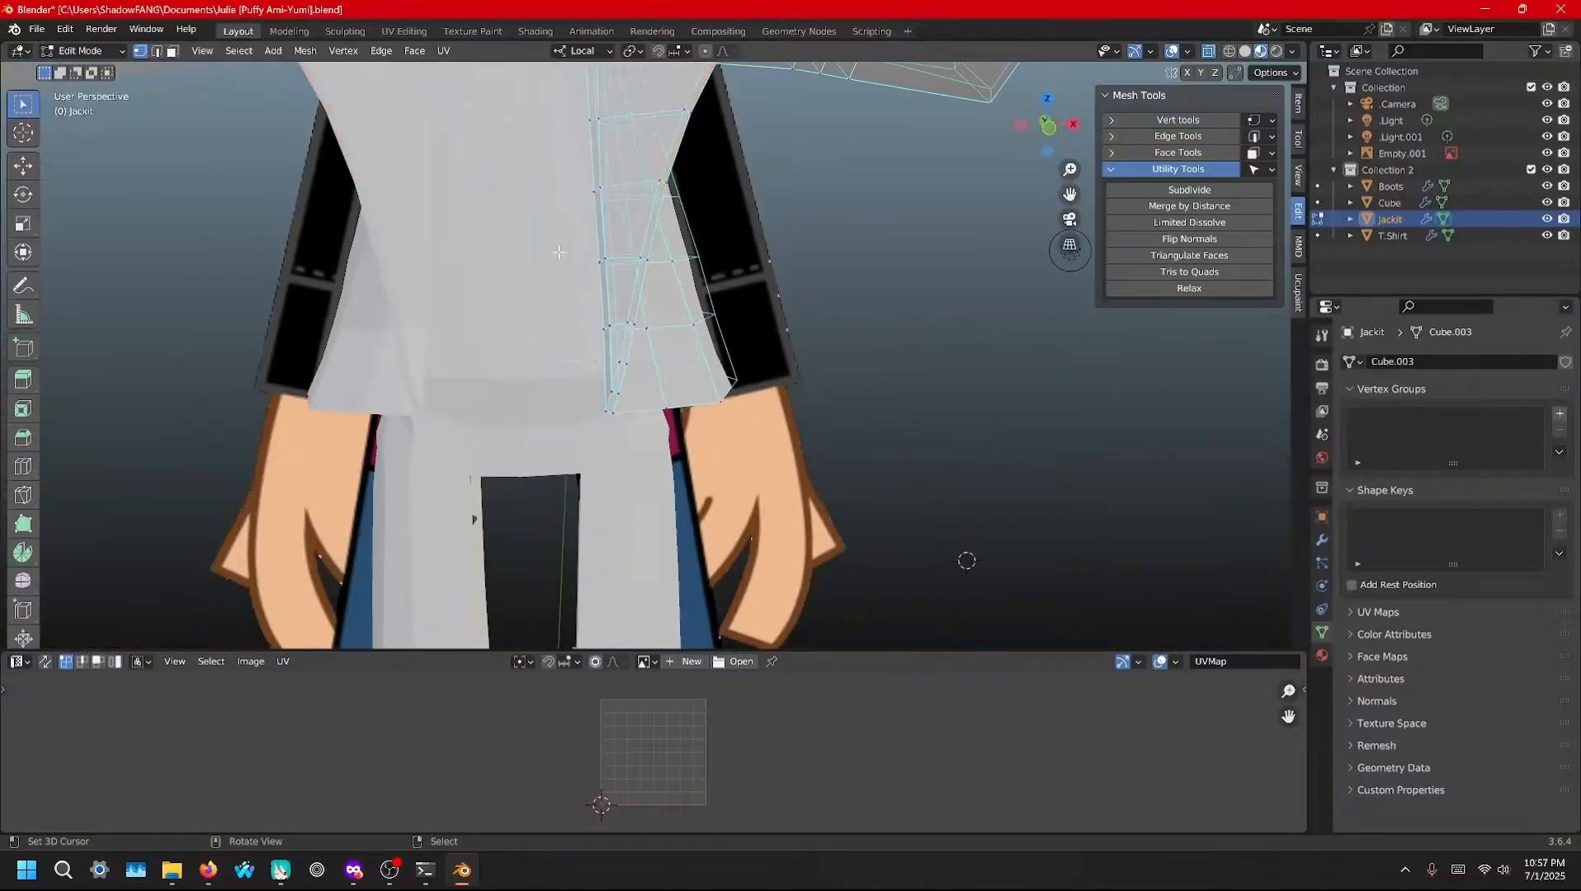
Select the jacket's open border loop along the front opening and hem, and extrude it about 0.041 m inward, mostly along negative X
middle_click_drag(655, 236, 510, 575, "shift")
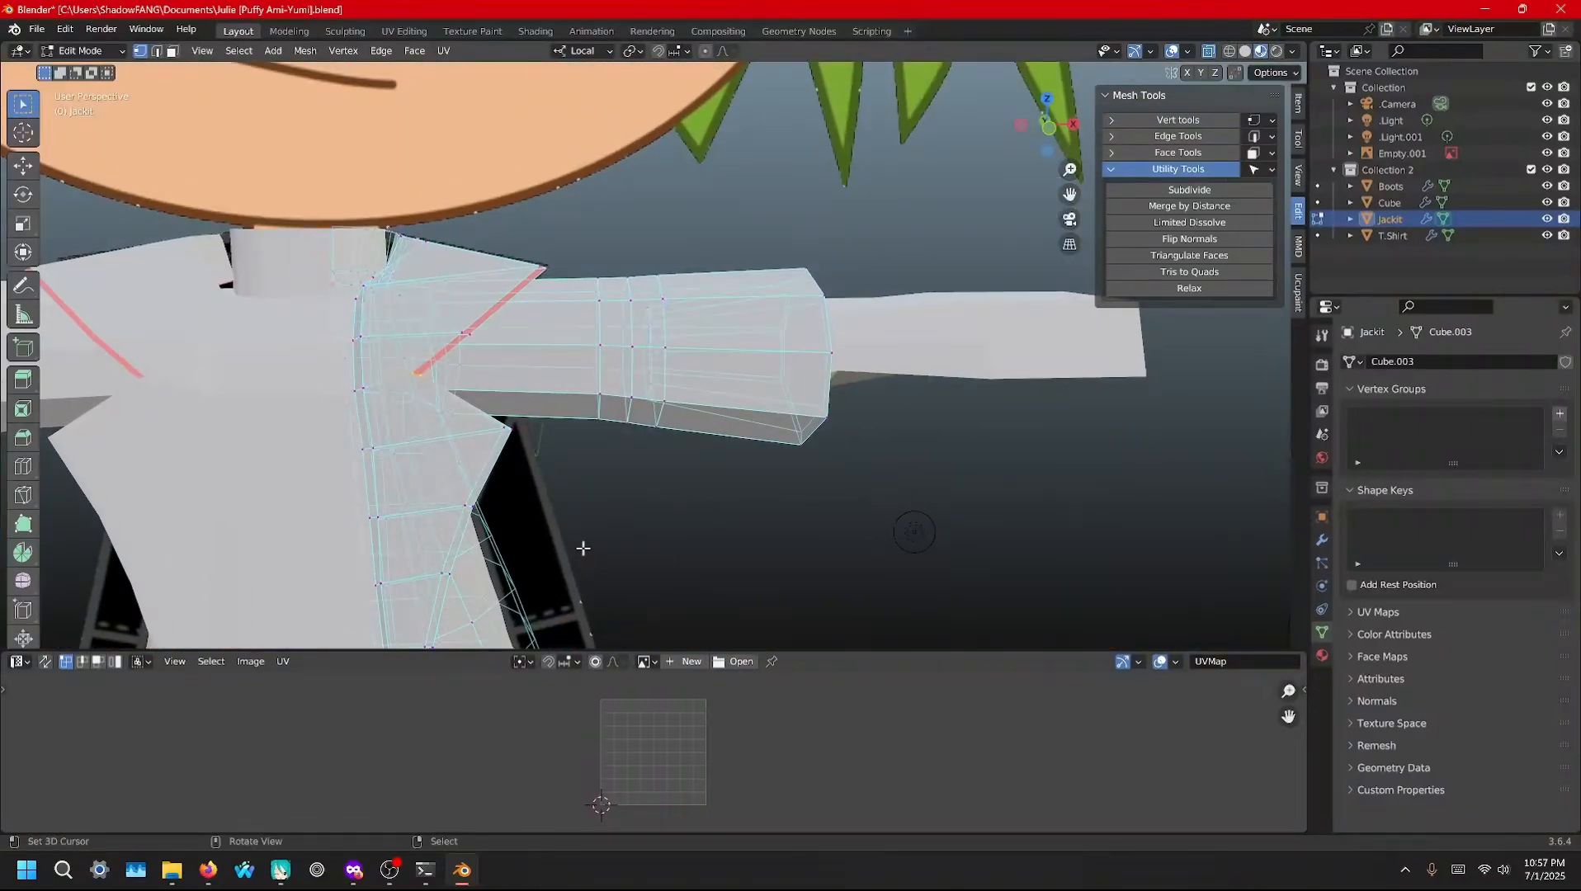
middle_click_drag(597, 448, 533, 442)
middle_click_drag(873, 351, 713, 355)
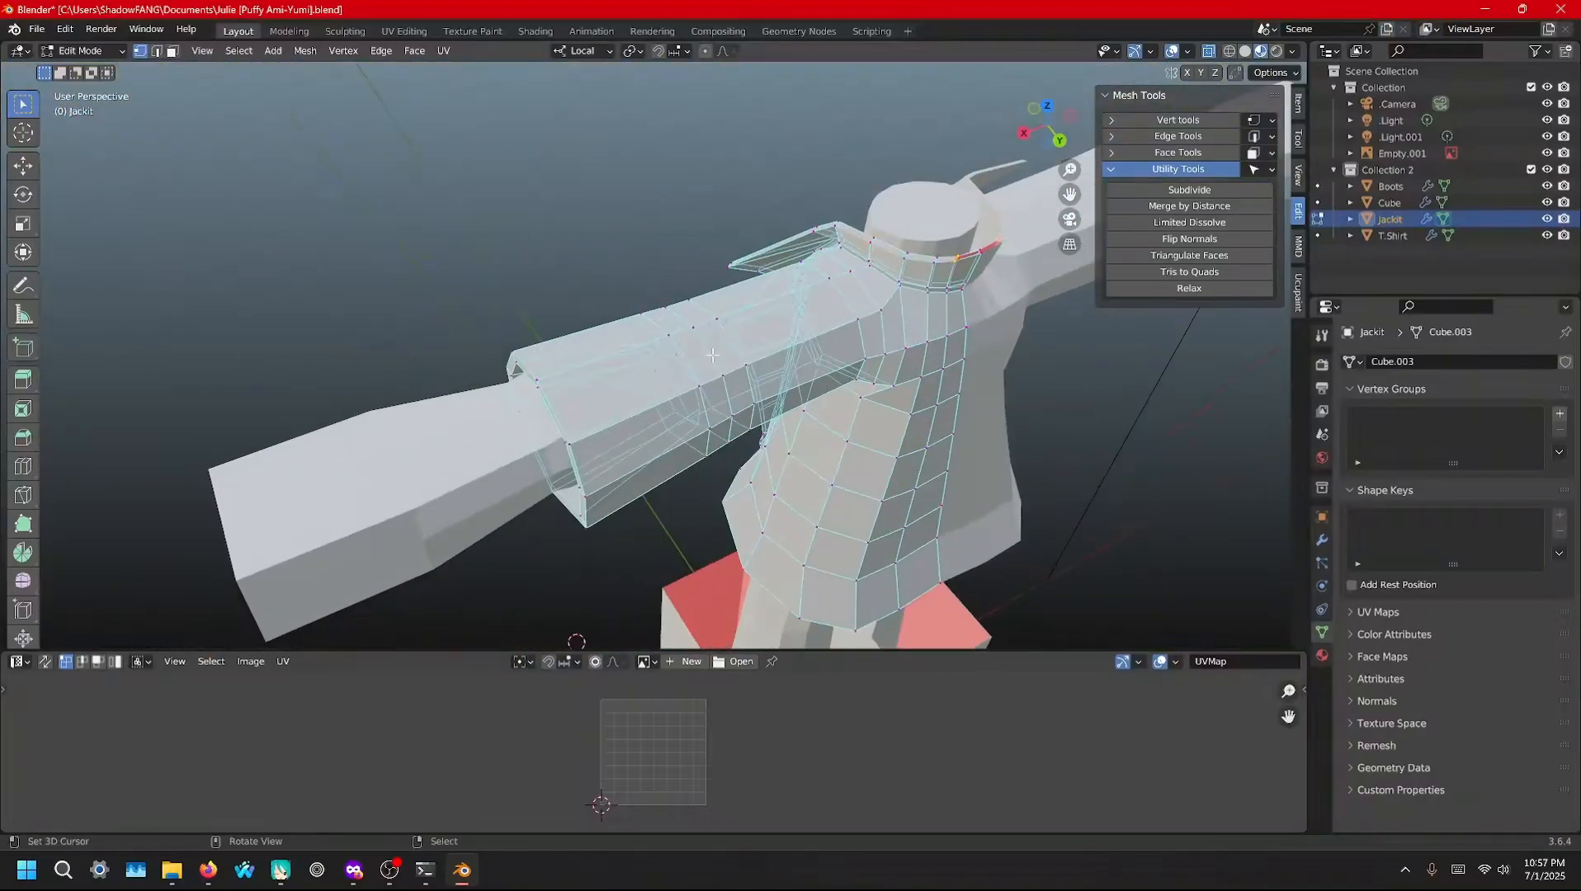
key("alt+a")
middle_click_drag(634, 419, 546, 333)
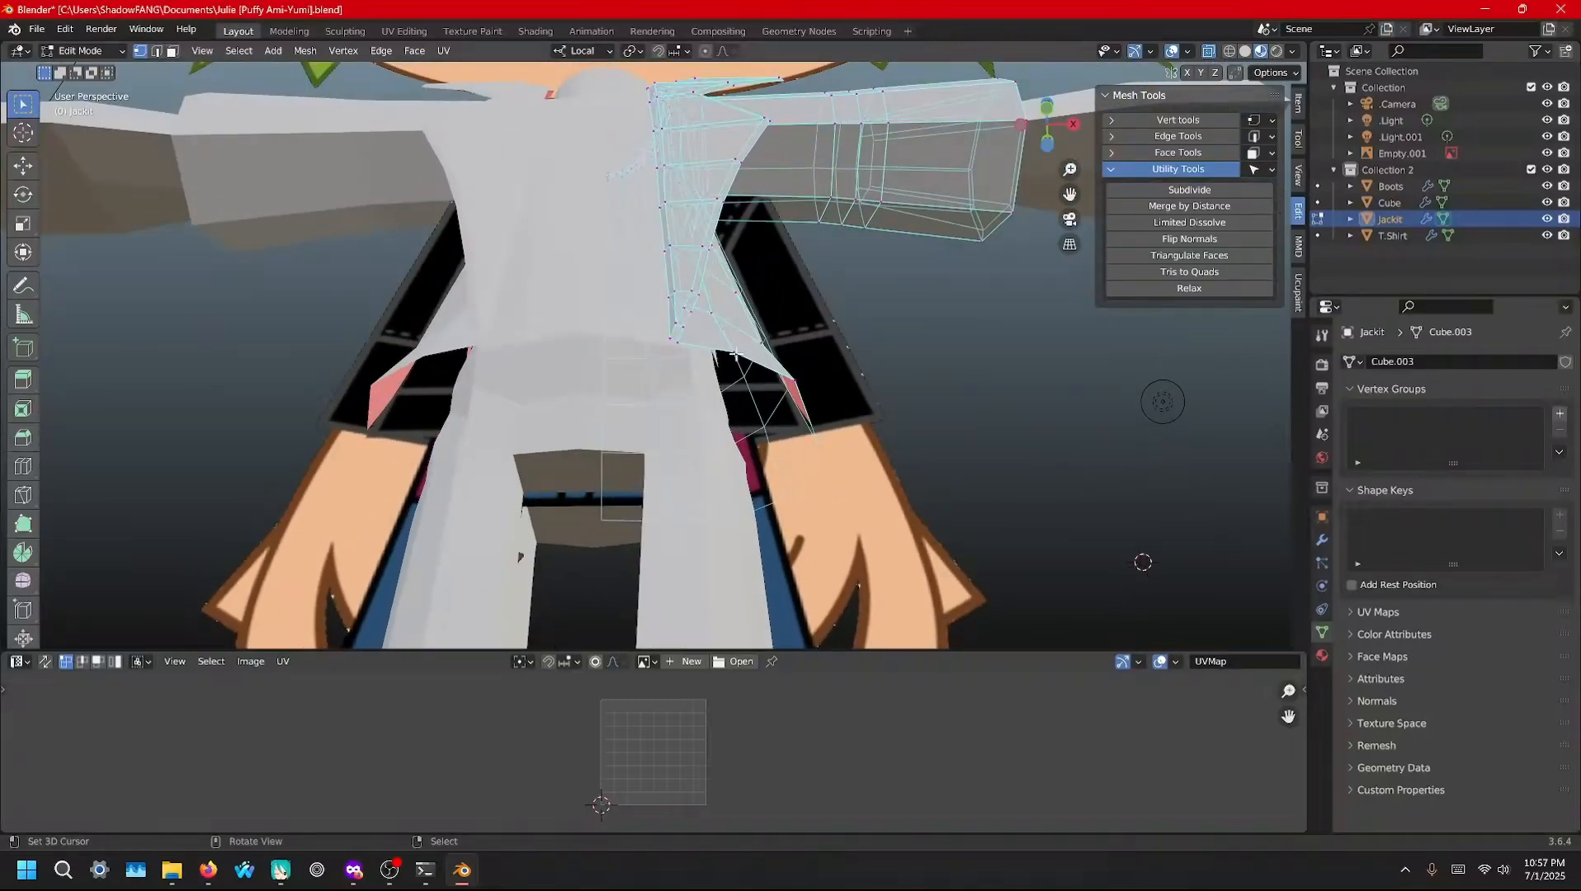
left_click(688, 348, "alt")
middle_click_drag(688, 348, 631, 441)
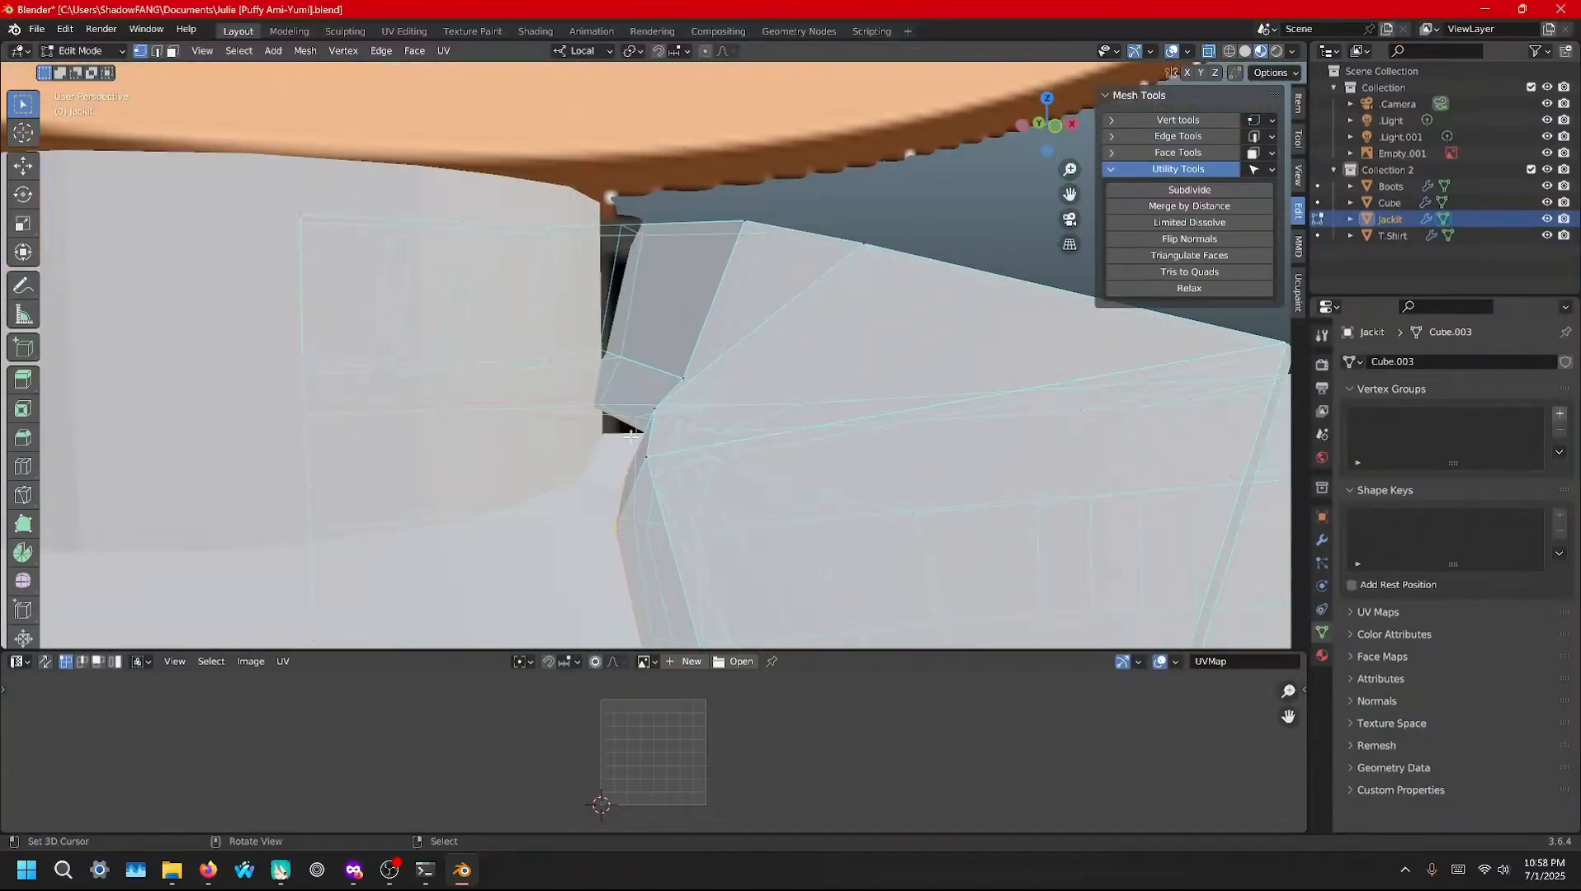
scroll(631, 435, "down", 3)
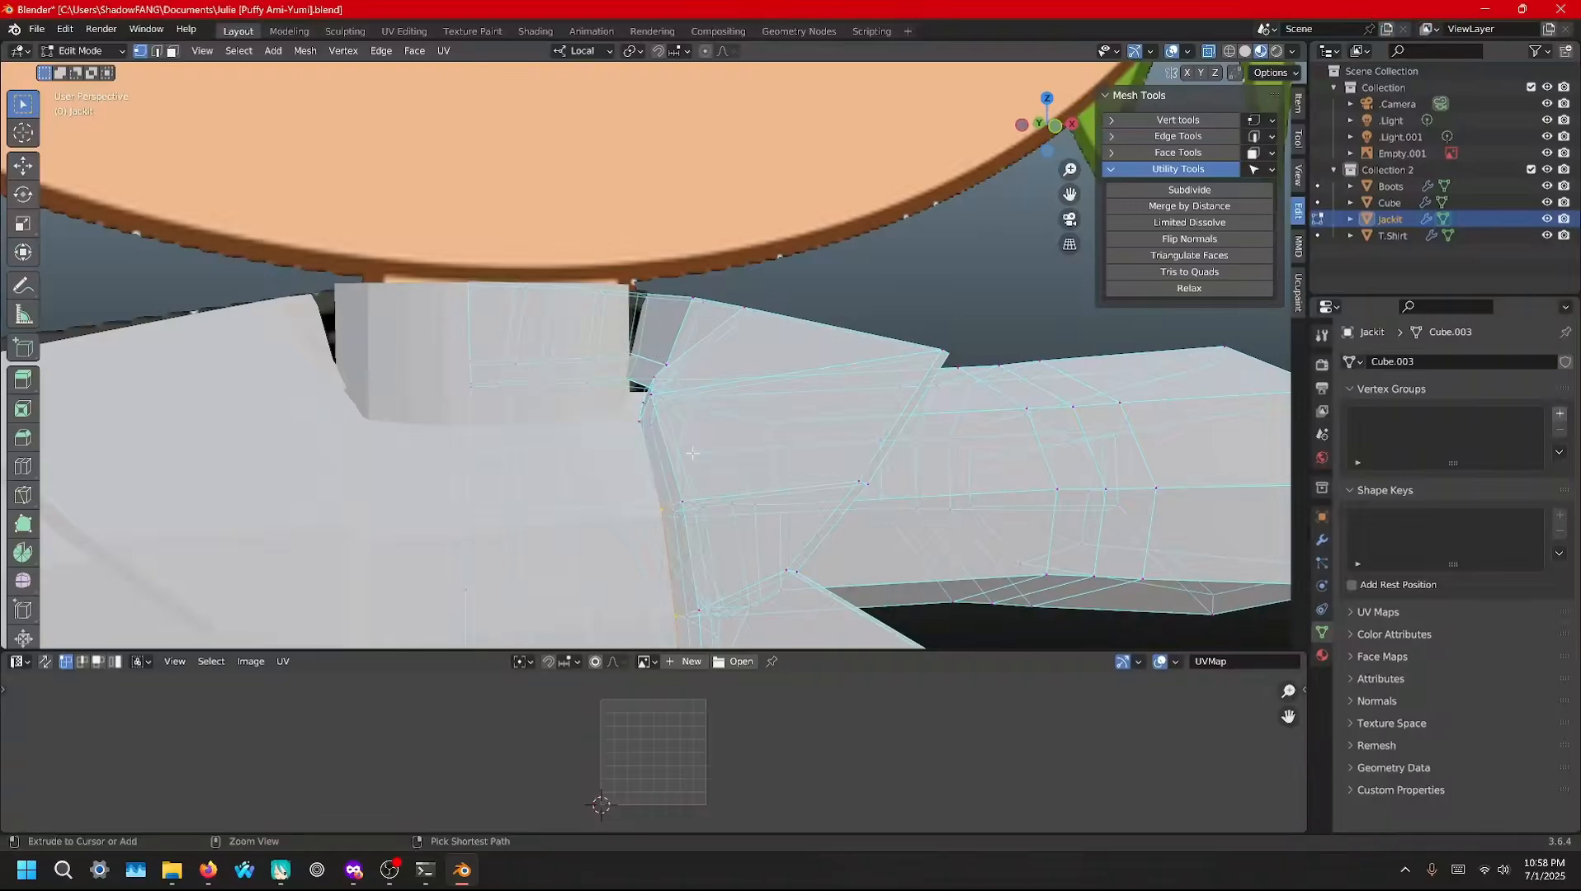
middle_click_drag(691, 453, 608, 308, "ctrl")
middle_click_drag(632, 366, 677, 413, "ctrl")
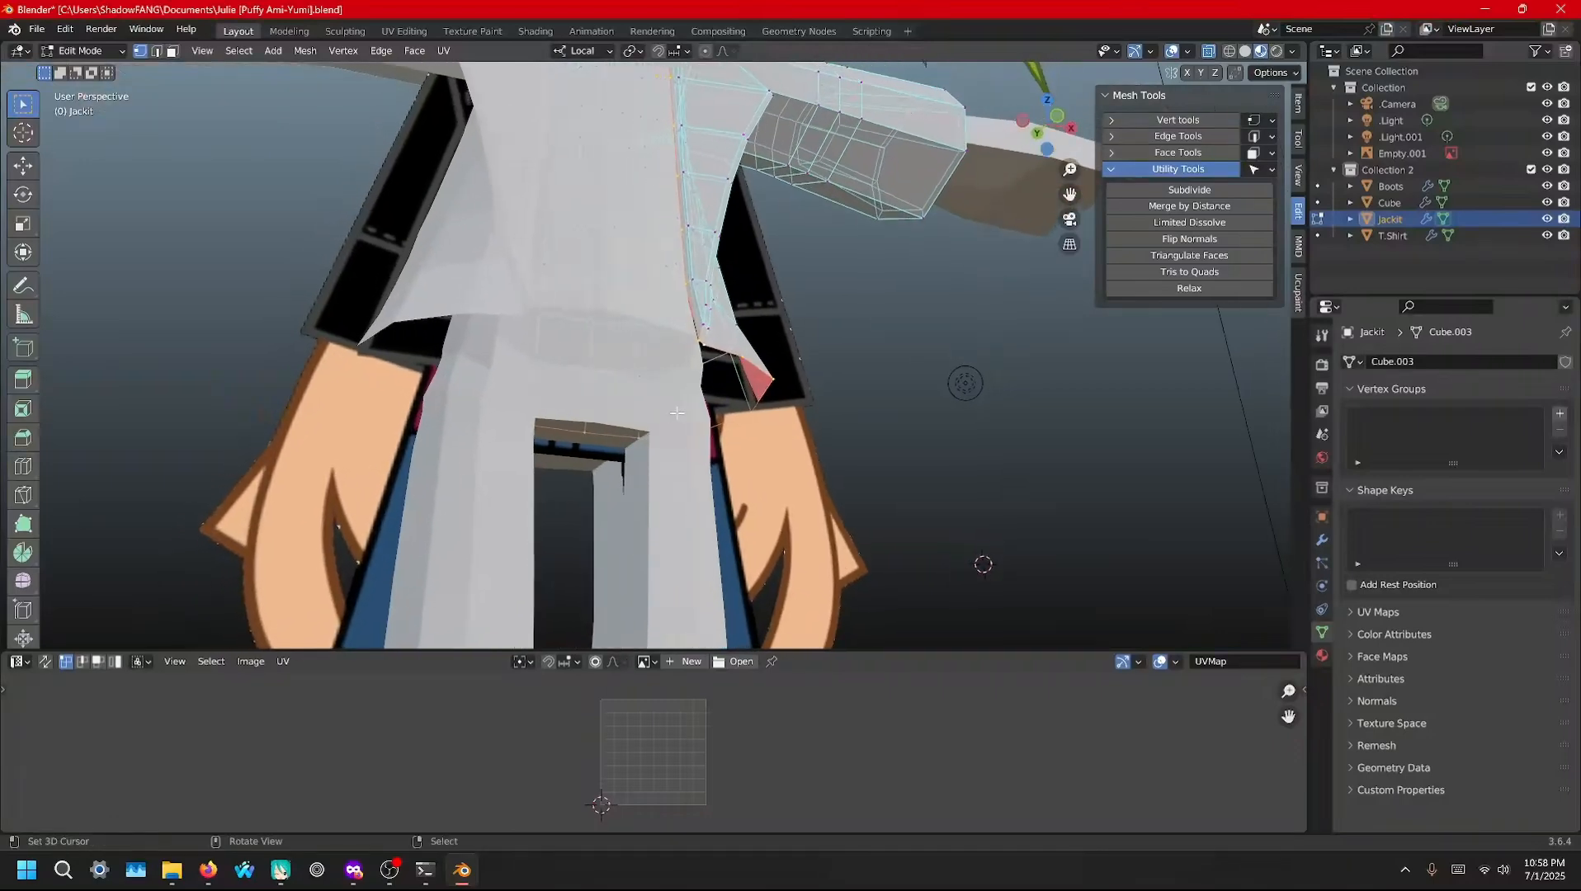
key("g")
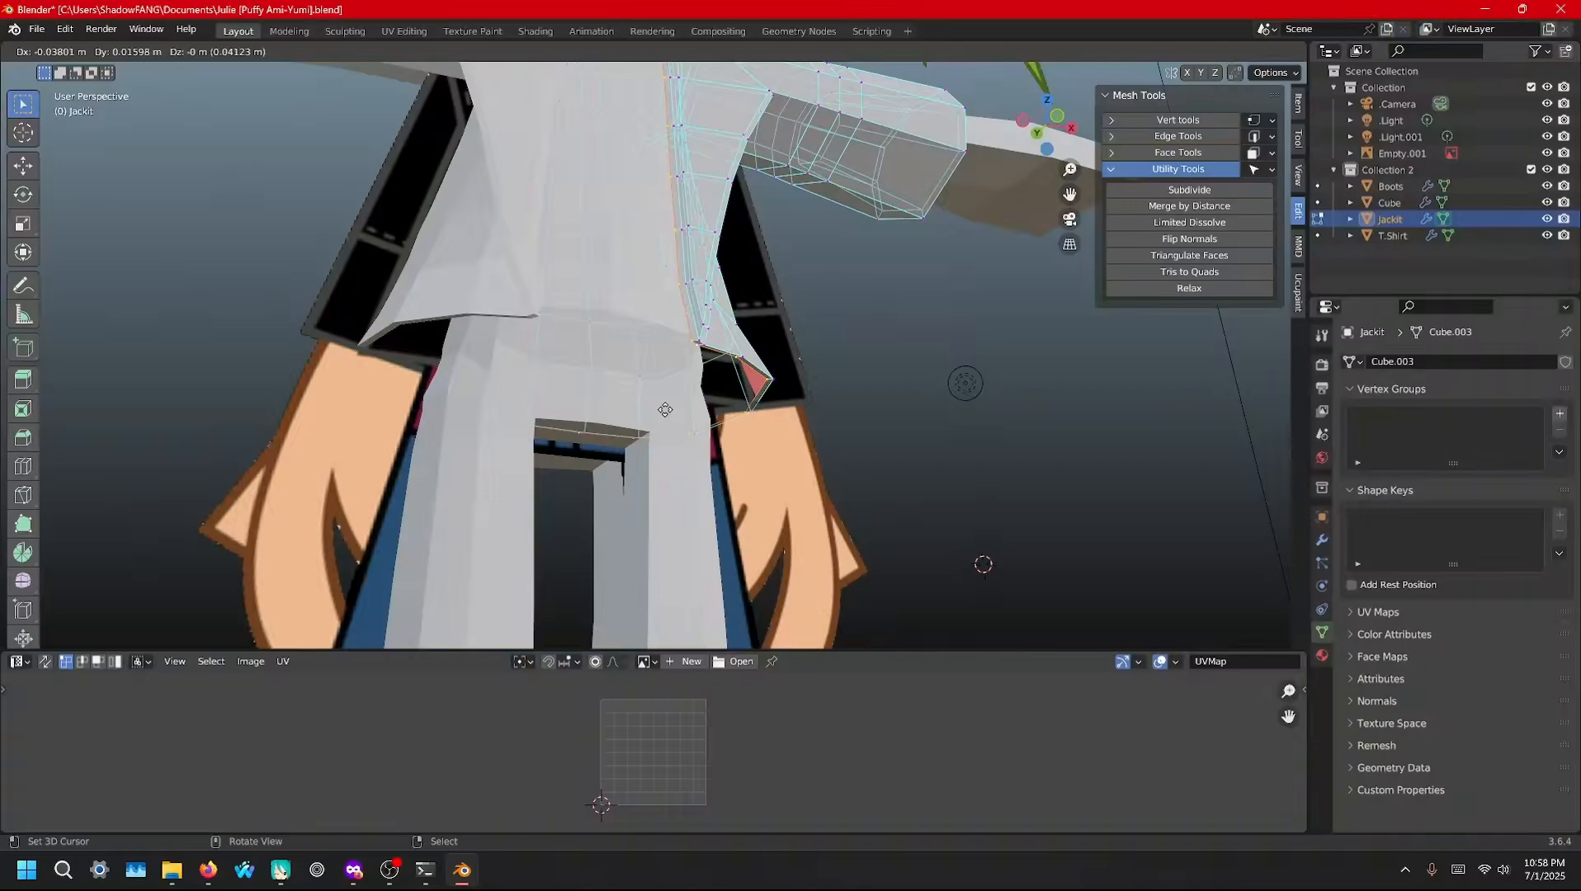
left_click(666, 411)
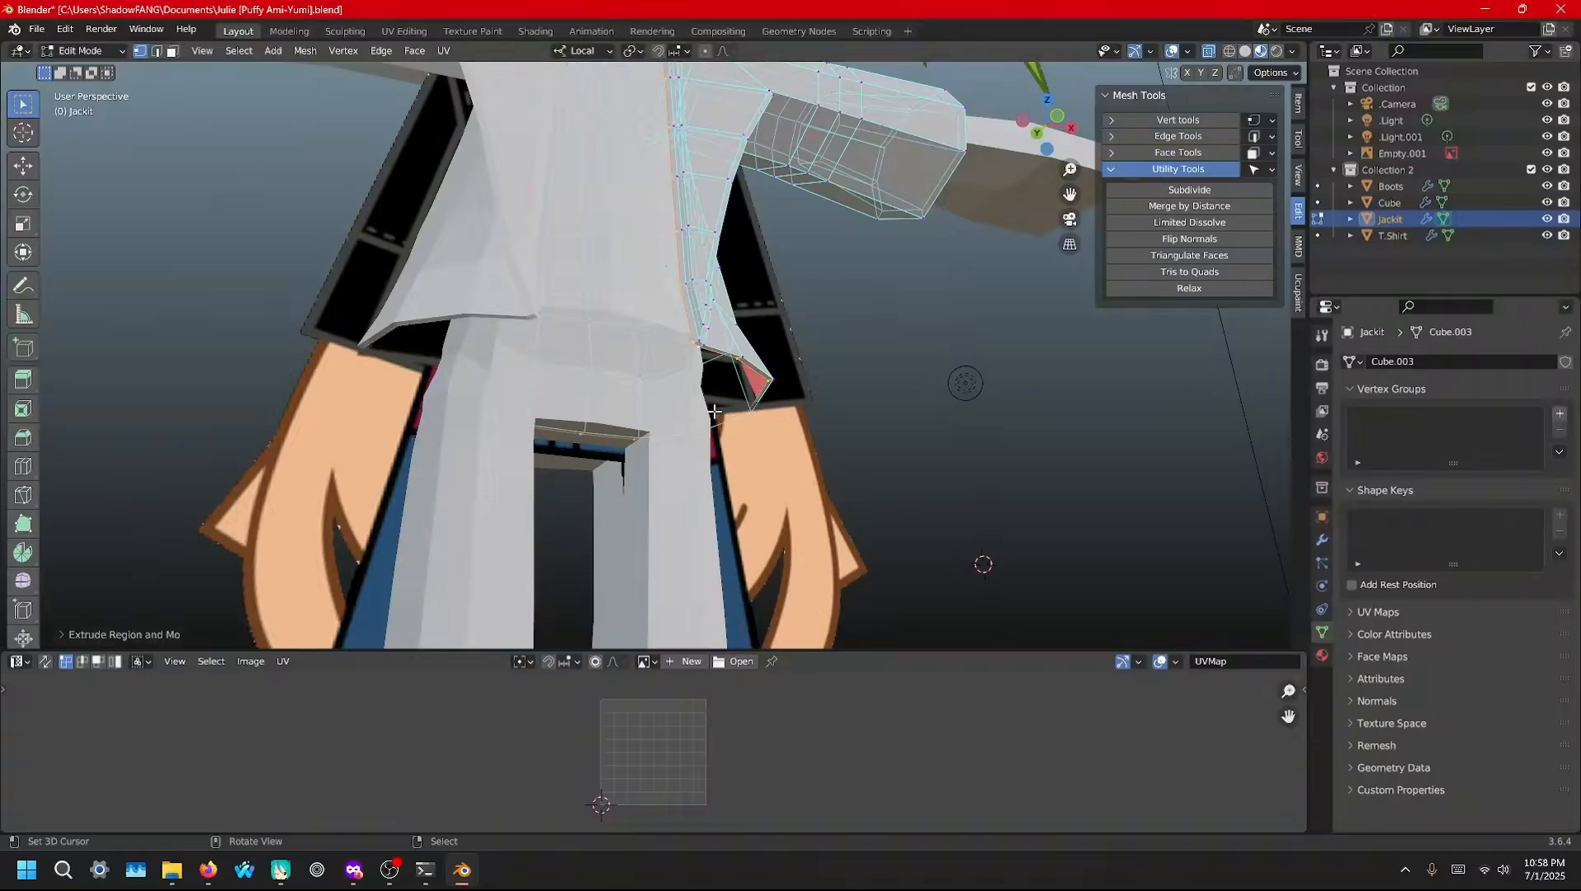
Scale the extruded border loop slightly and nudge it into place around the hem to shape the jacket's inner rim
middle_click_drag(714, 412, 580, 351)
scroll(652, 433, "up", 3)
key("s")
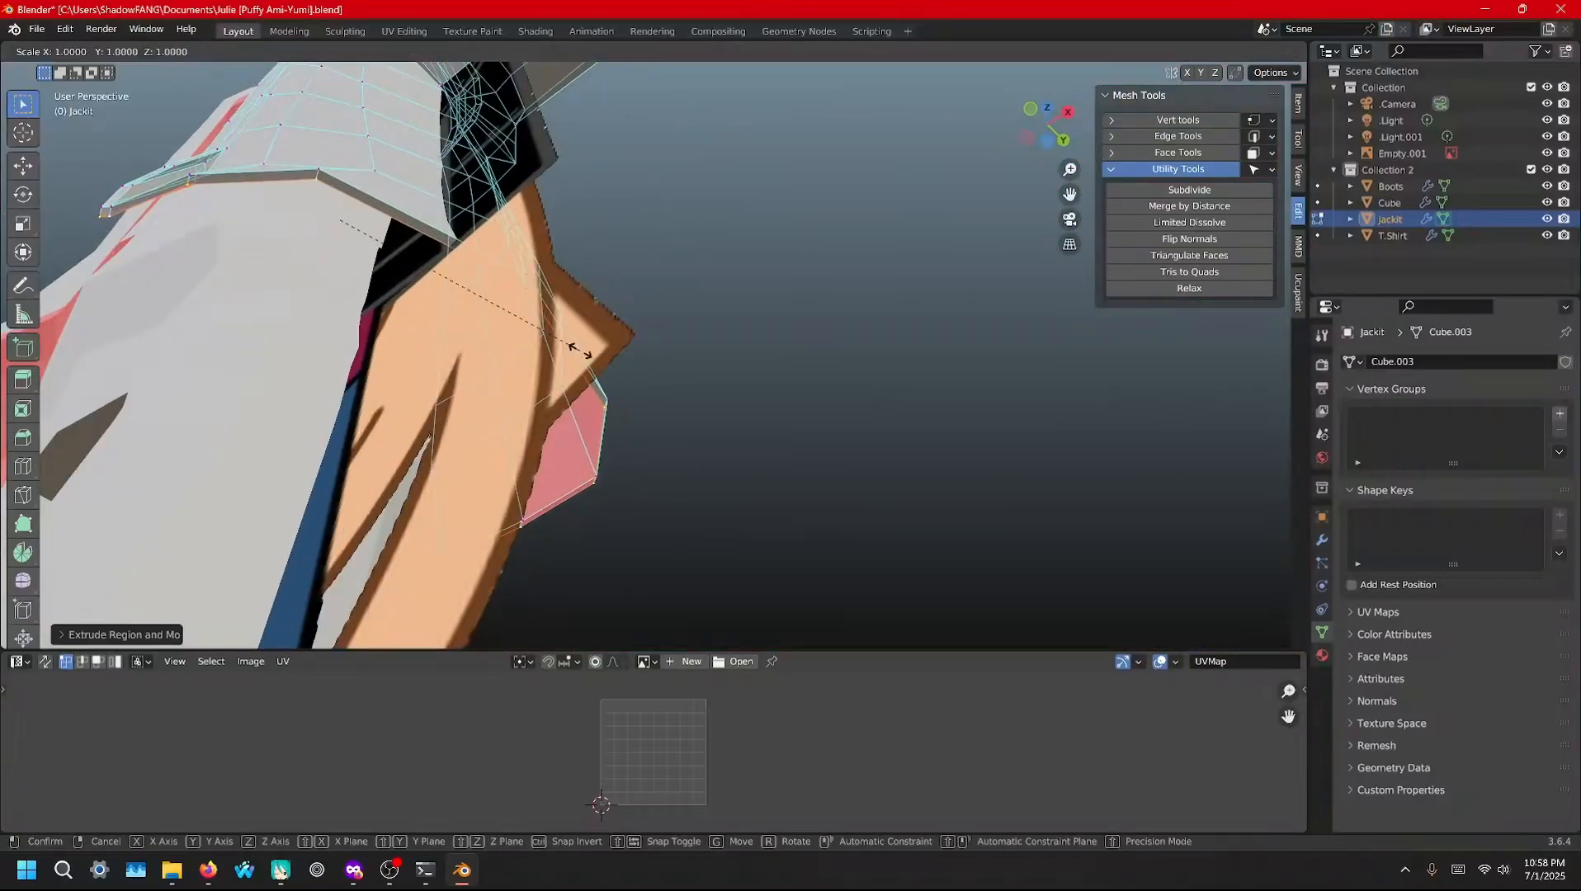
left_click(572, 347)
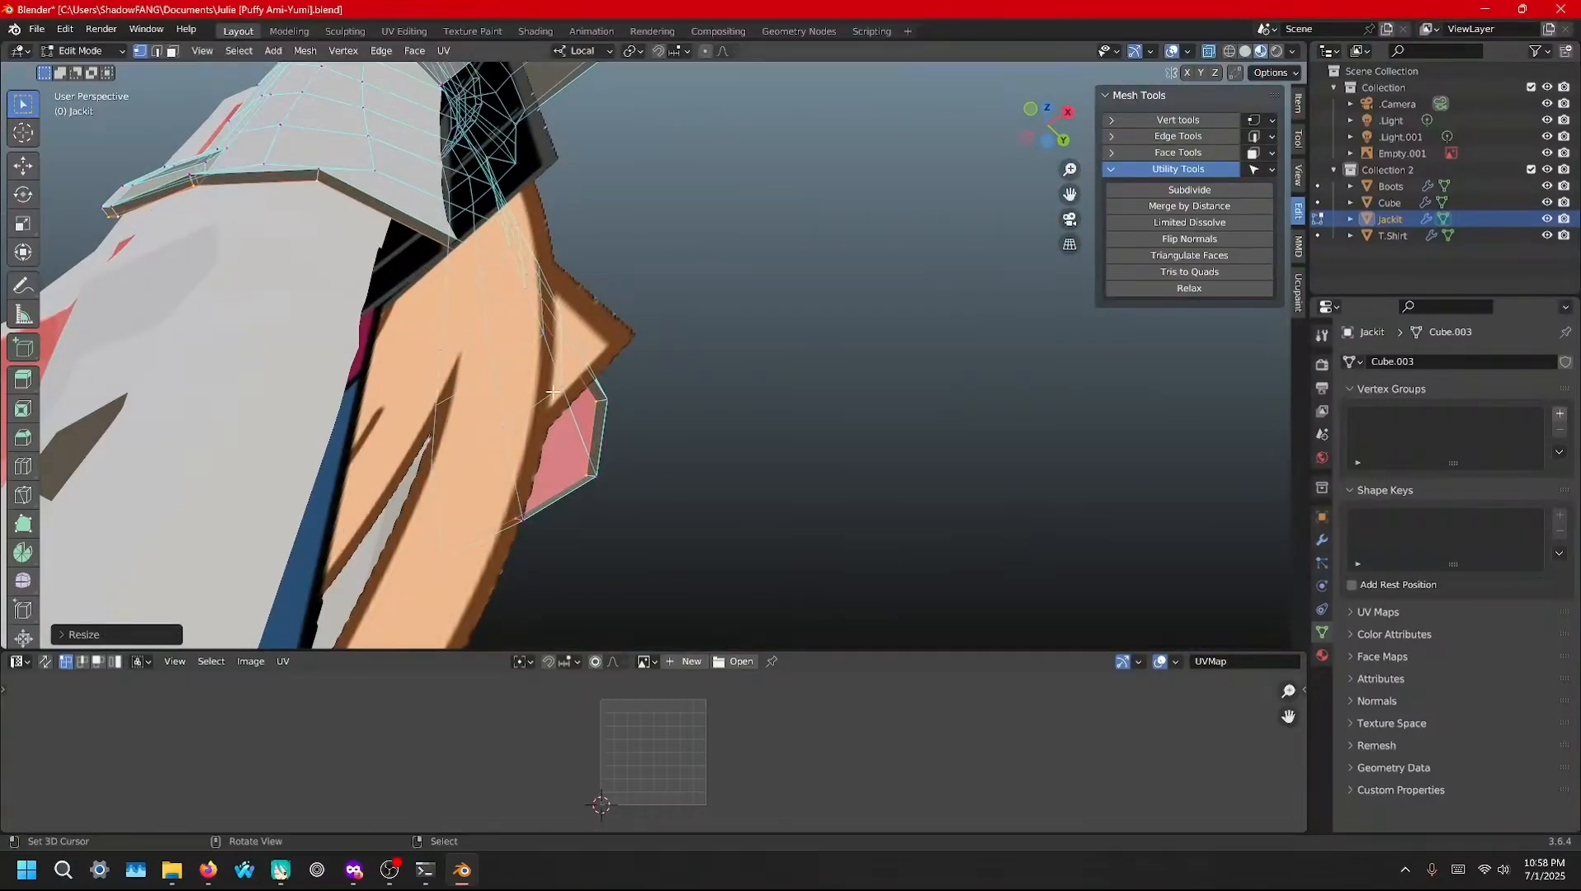
middle_click_drag(553, 393, 577, 350)
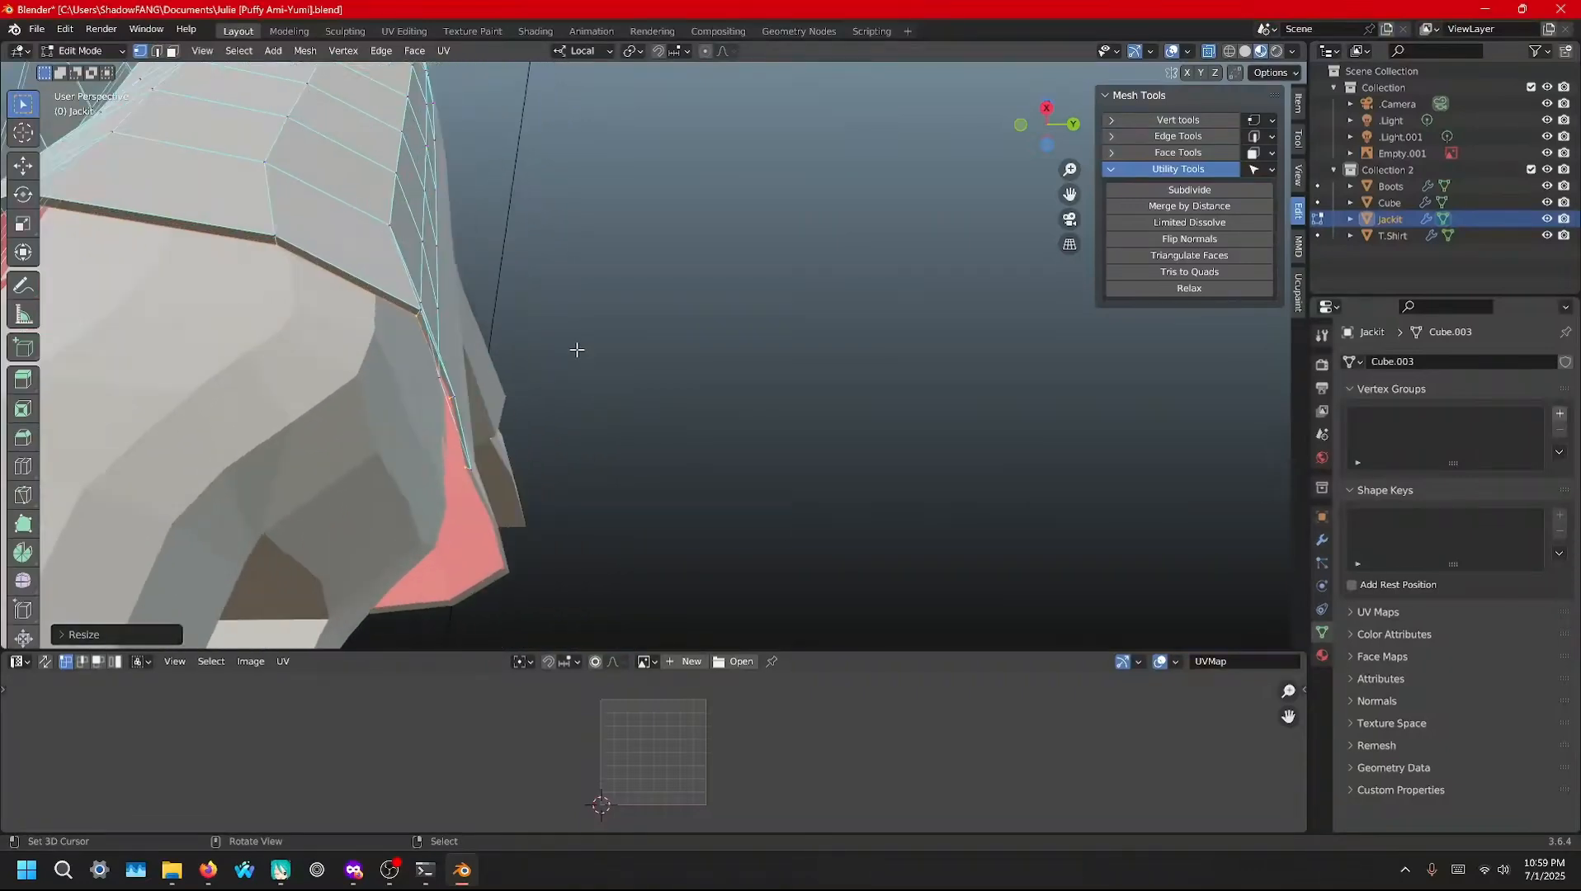
middle_click_drag(497, 394, 512, 383)
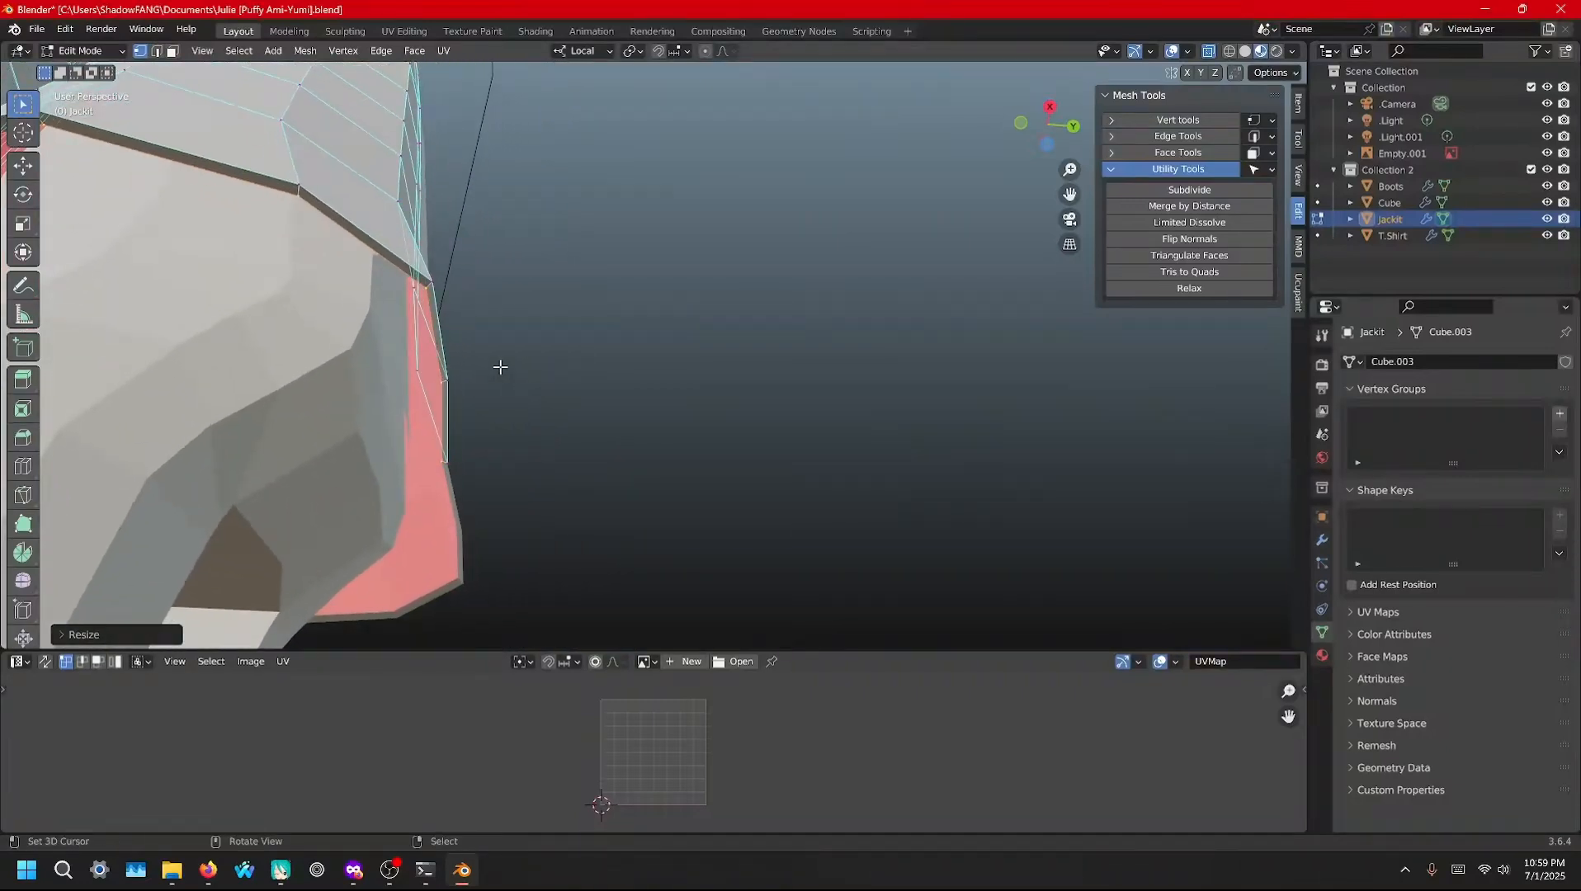
key("g")
left_click(498, 367)
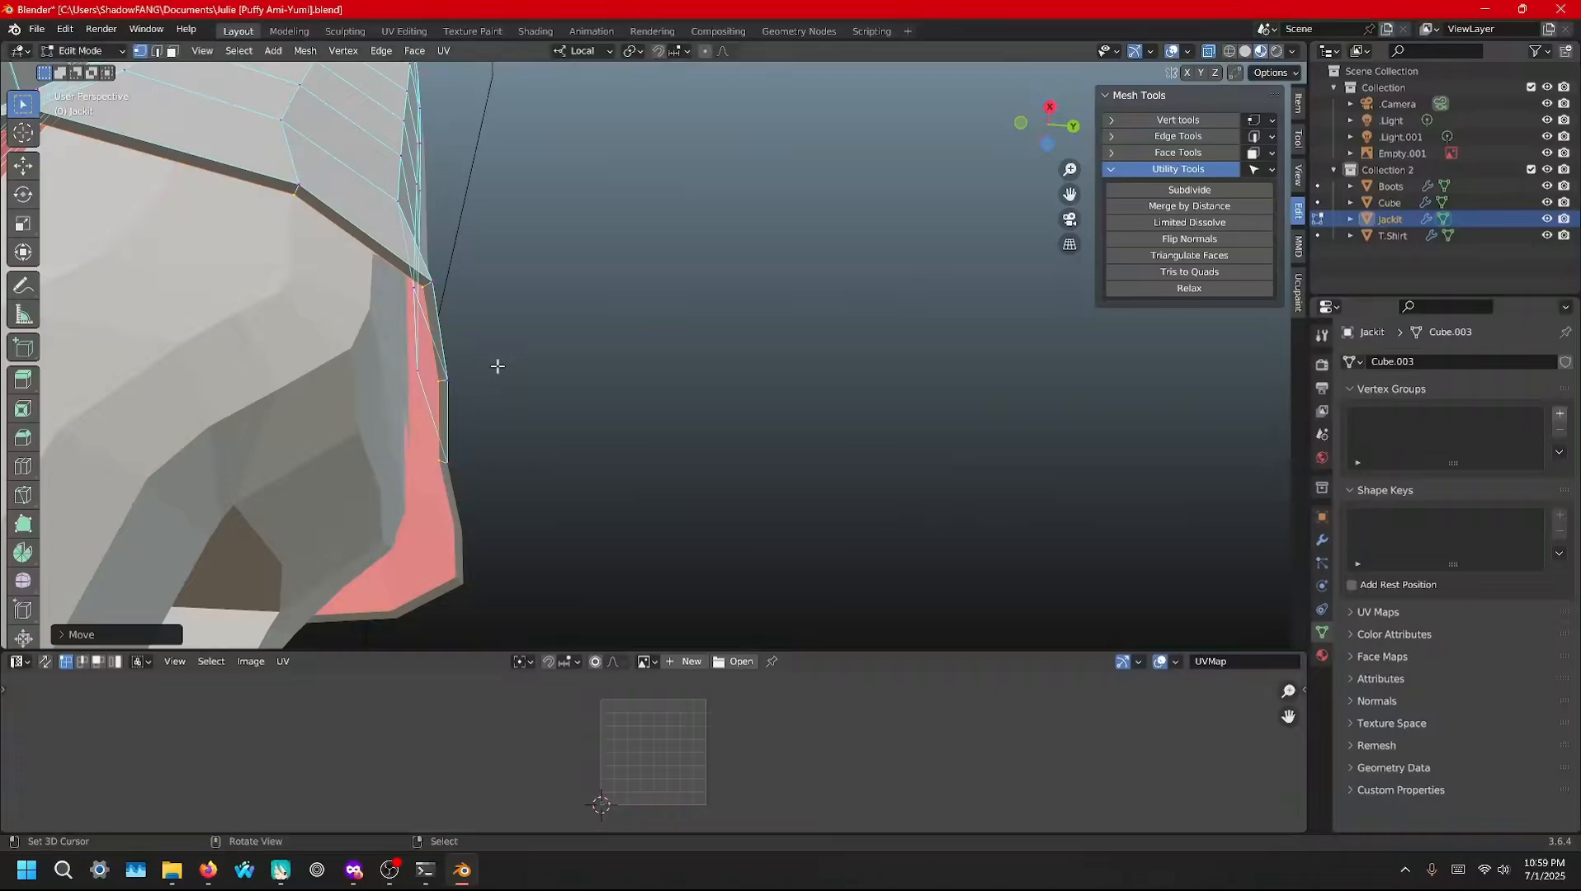
Select the inner rim's vertices down the front opening and move them about 0.051 m, mostly along Y, toward the body
scroll(501, 369, "down", 3)
middle_click_drag(501, 369, 719, 518)
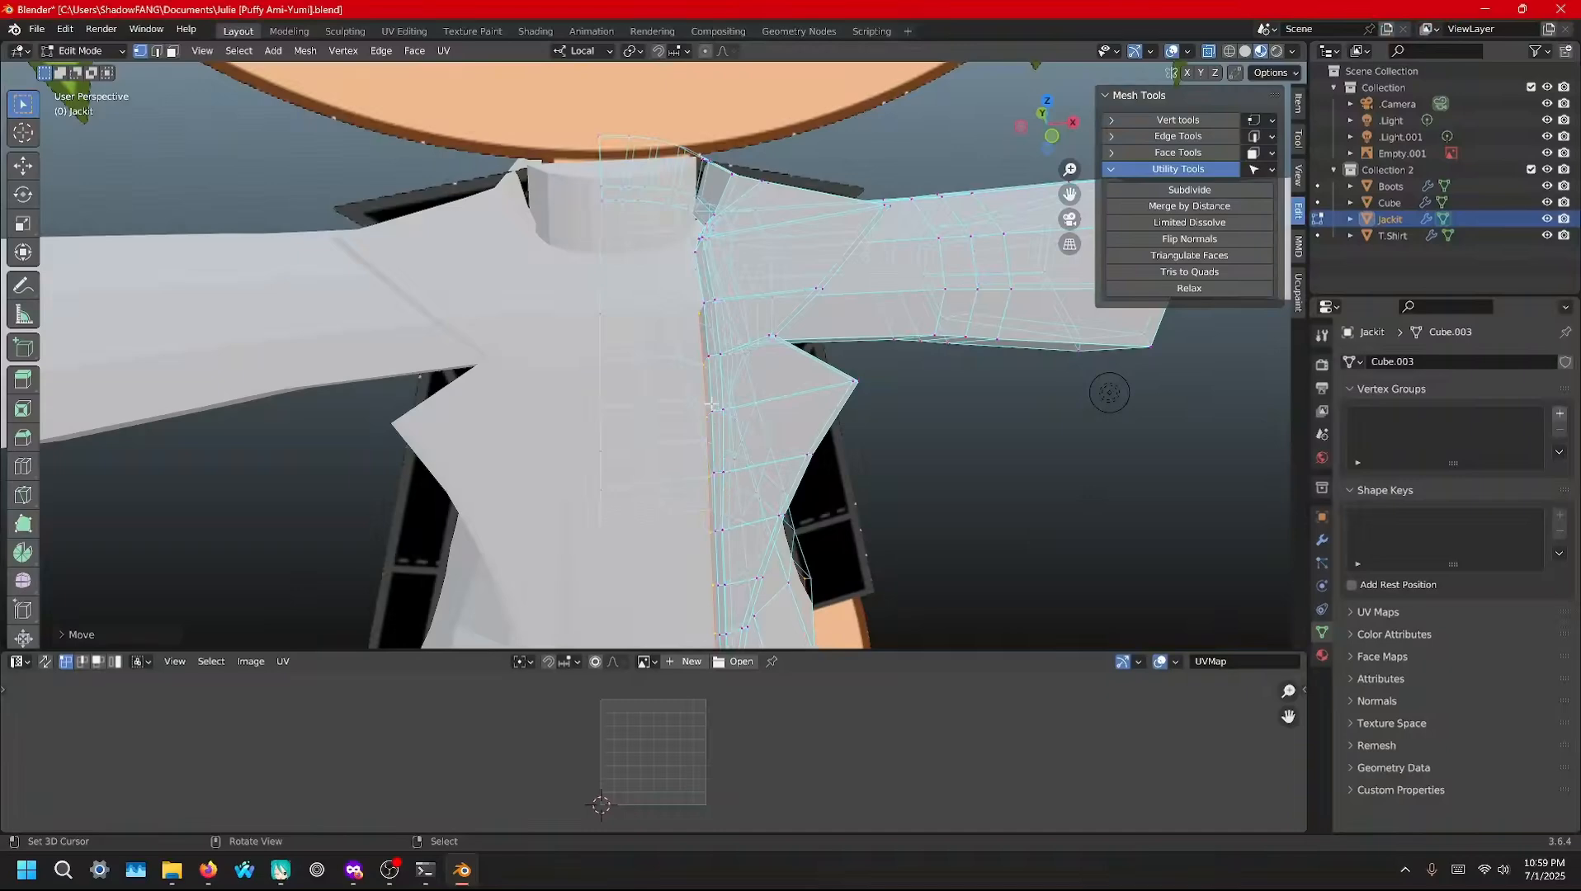
right_click(700, 312)
middle_click_drag(733, 543, 747, 332, "shift")
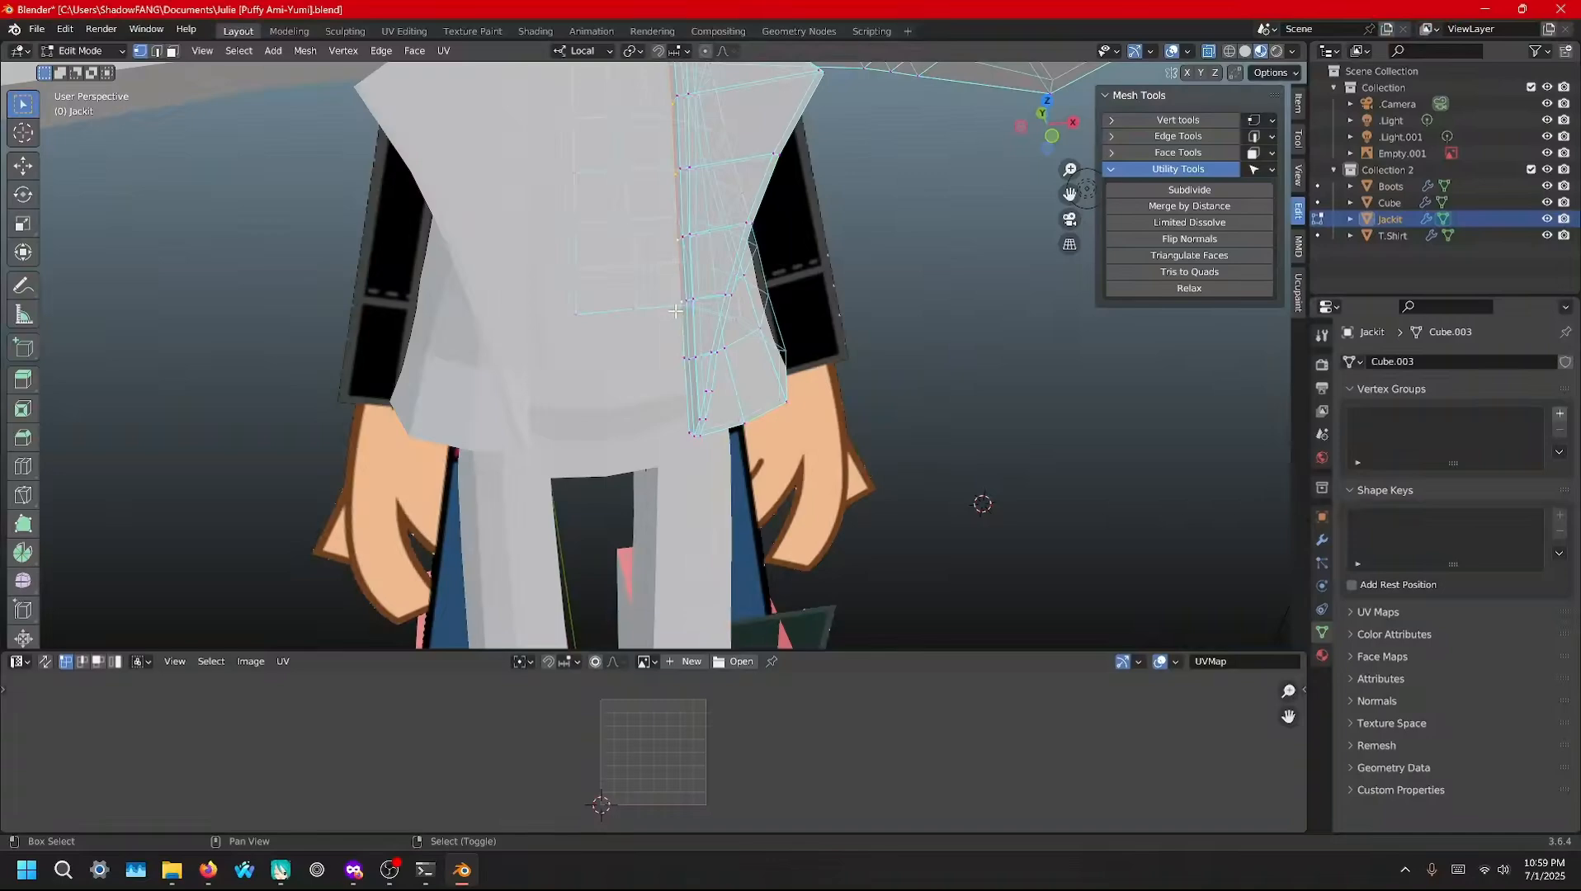
middle_click_drag(684, 433, 817, 403)
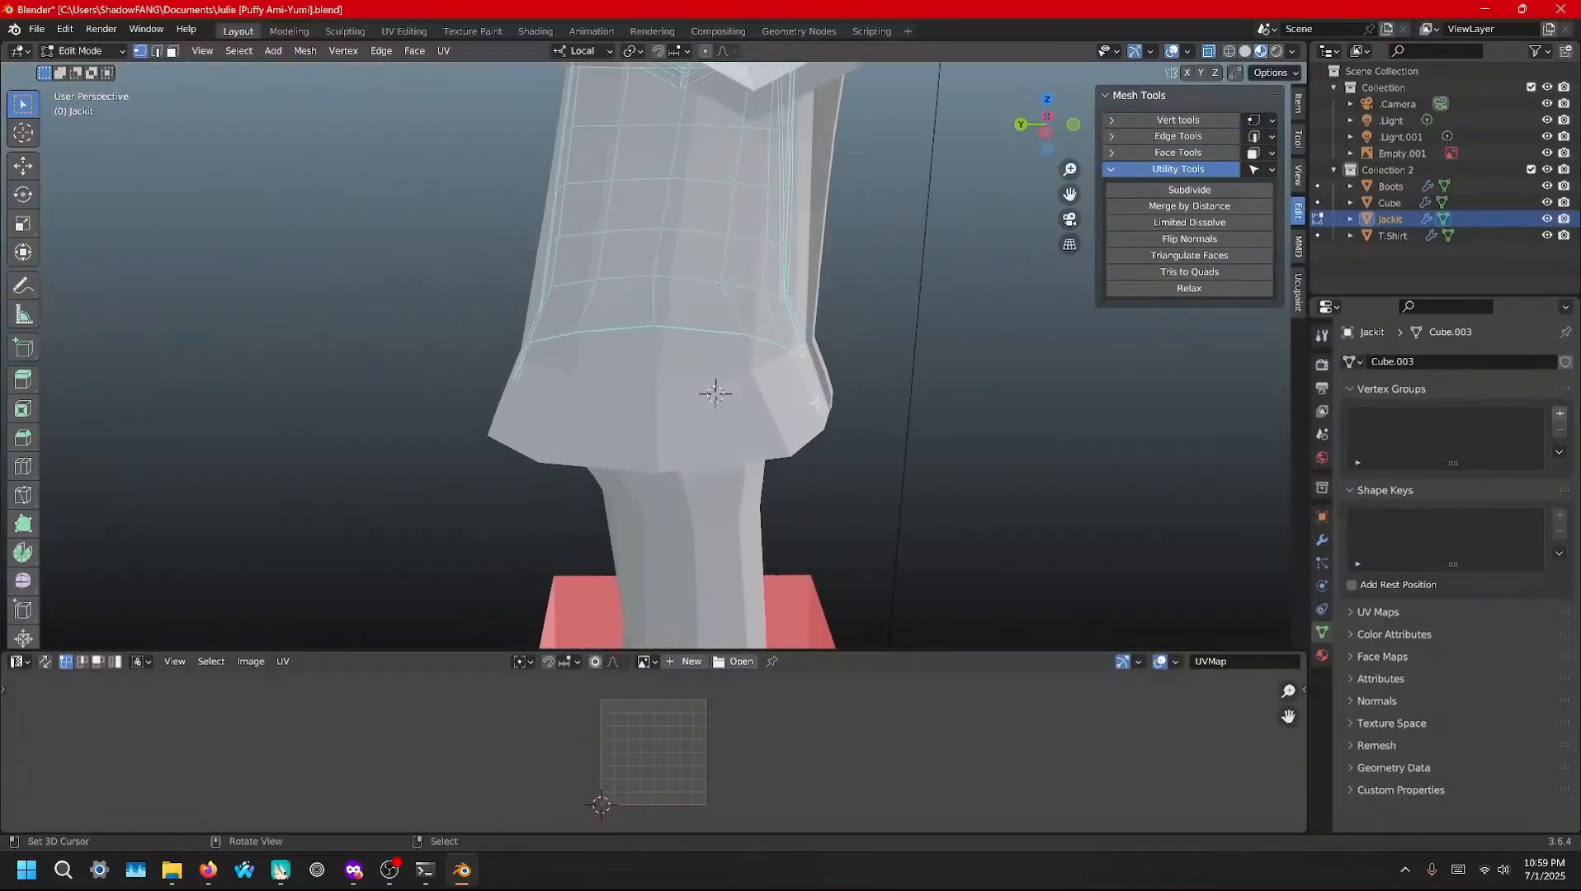
key("g")
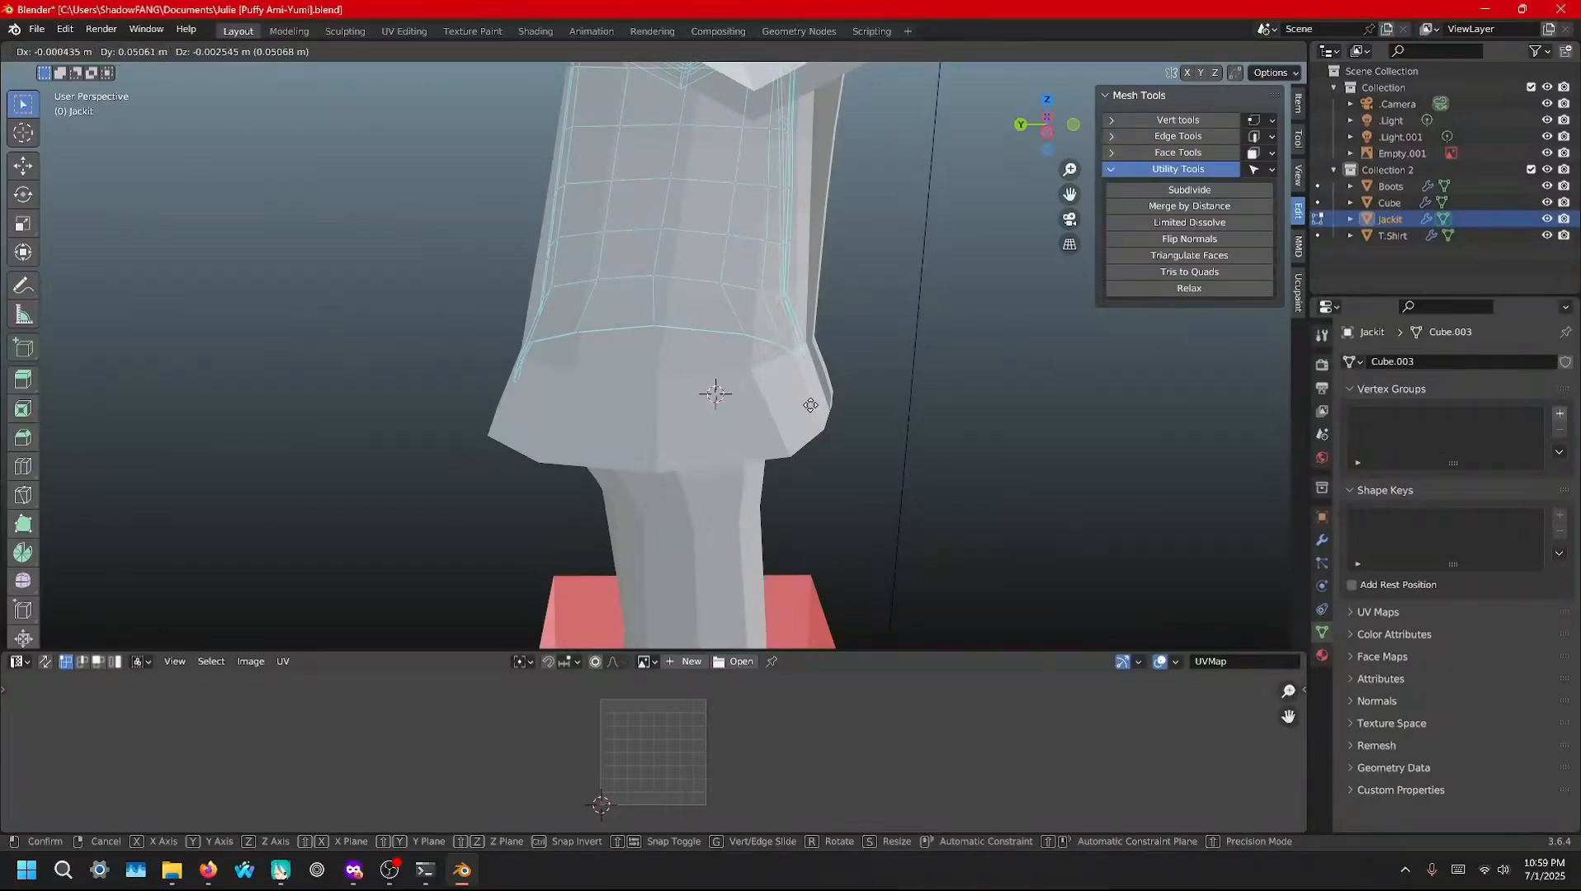
left_click(811, 406)
Move three inner hem vertices individually toward the outer hem edge to even the rim, shifting the front and side-corner ones about 0.029 m each
middle_click_drag(810, 405, 719, 304)
scroll(720, 304, "up", 8)
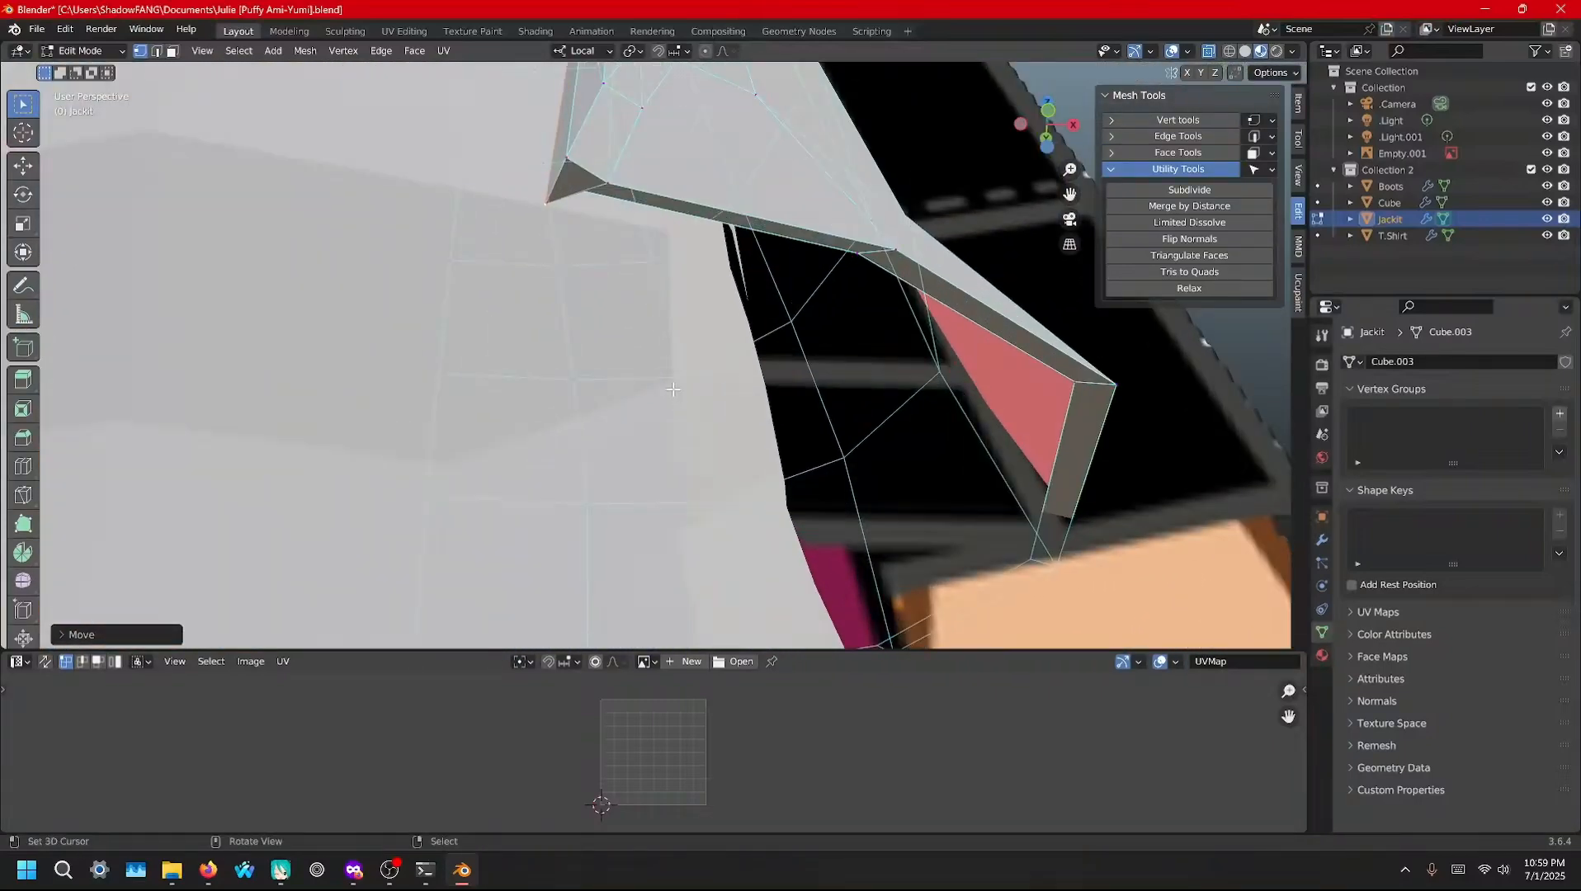
left_click(592, 205)
key("g")
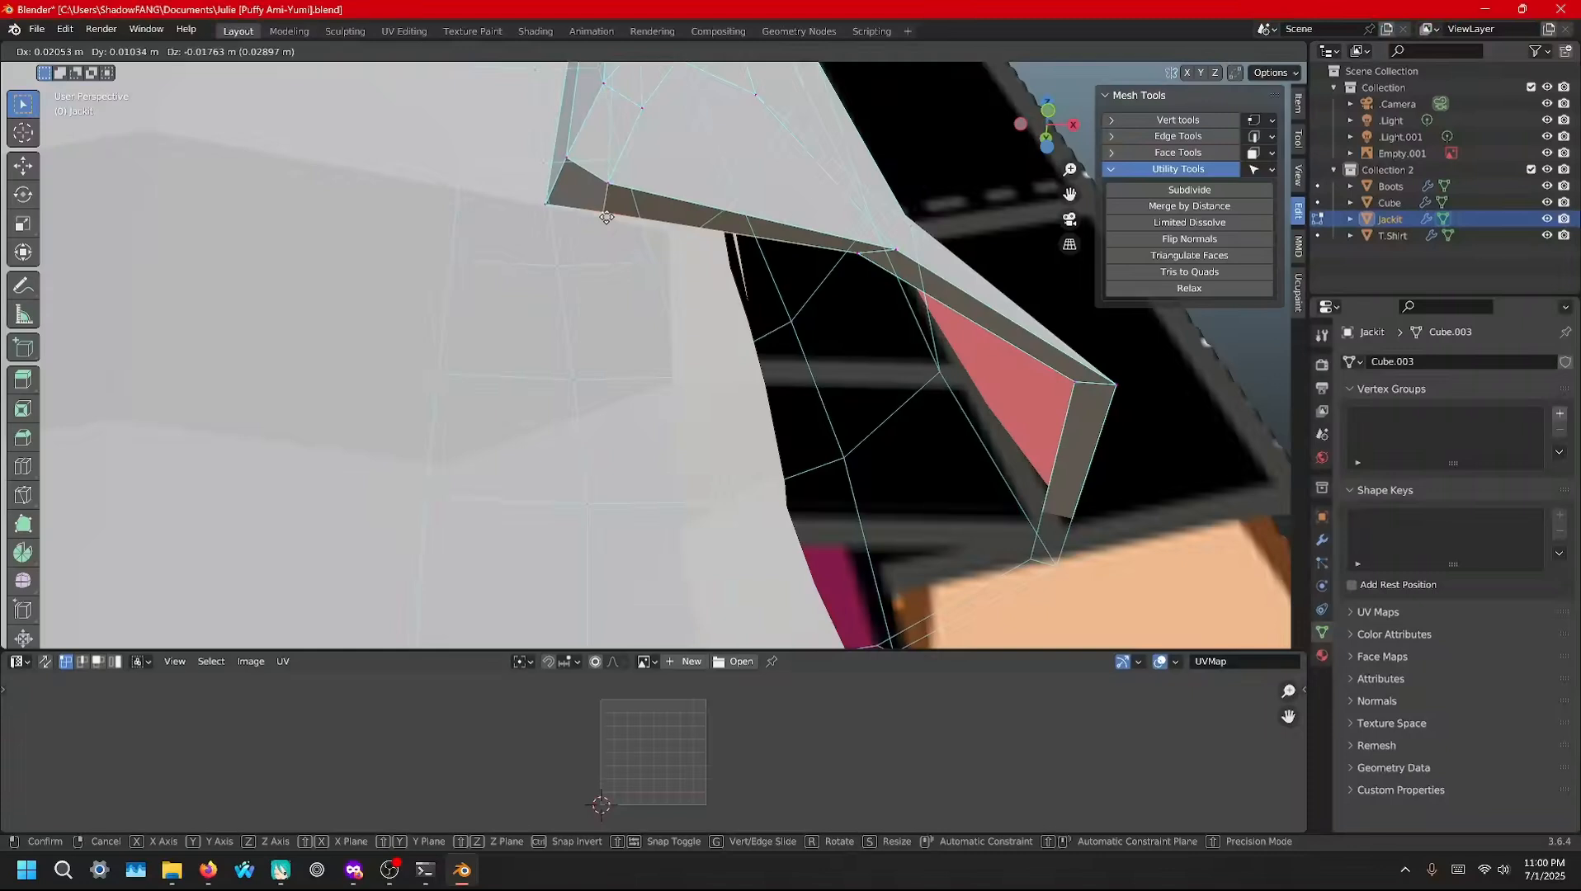
left_click(606, 217)
left_click(860, 253)
key("g")
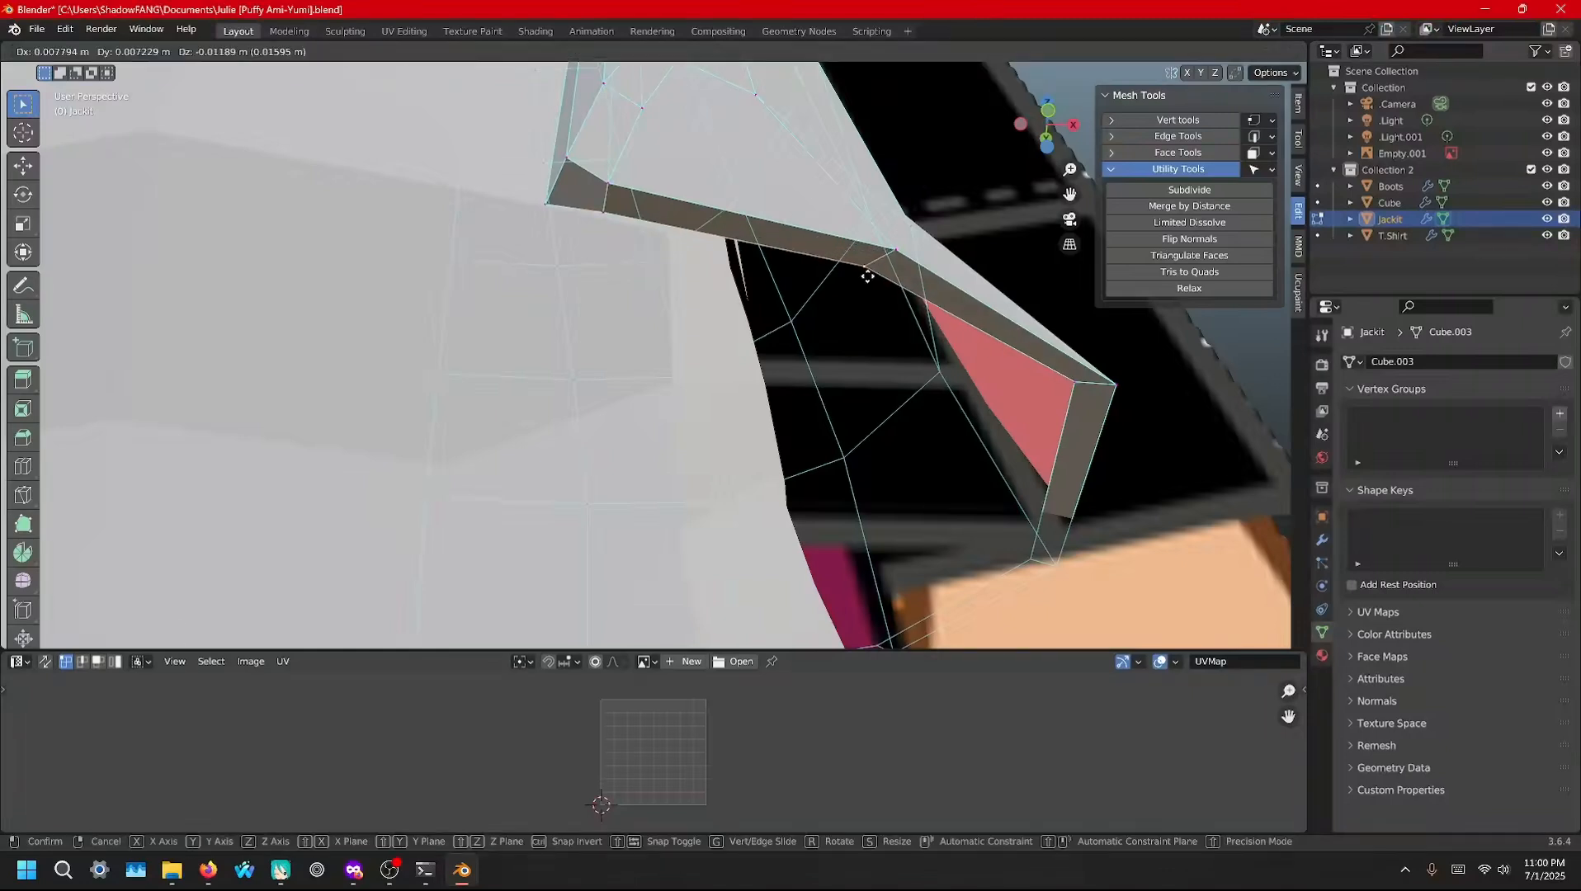
left_click(882, 279)
left_click(1070, 378)
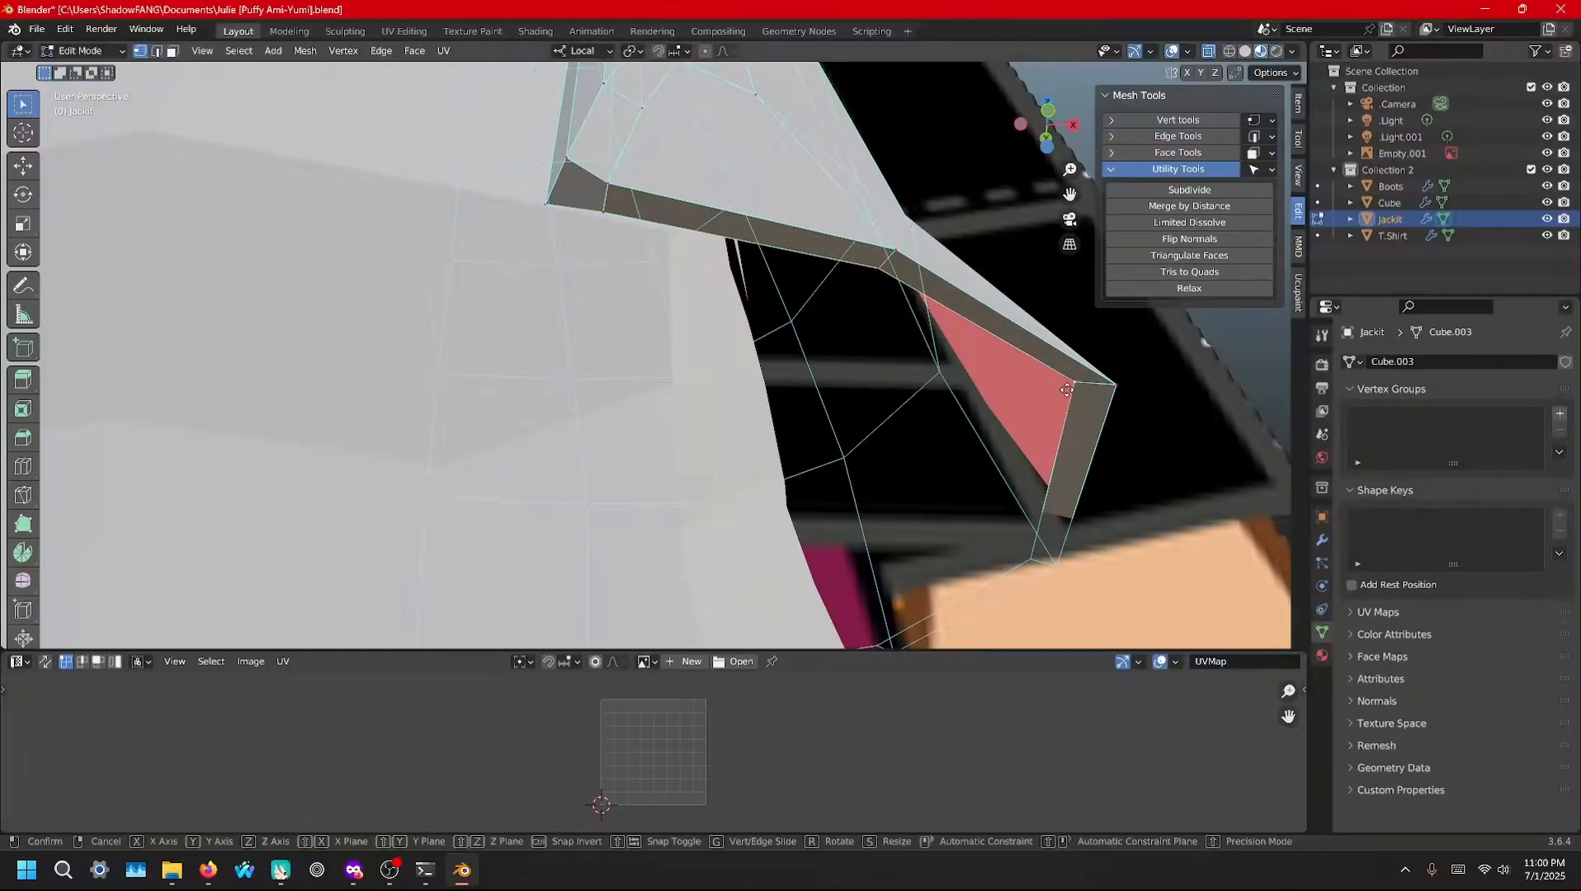
key("g")
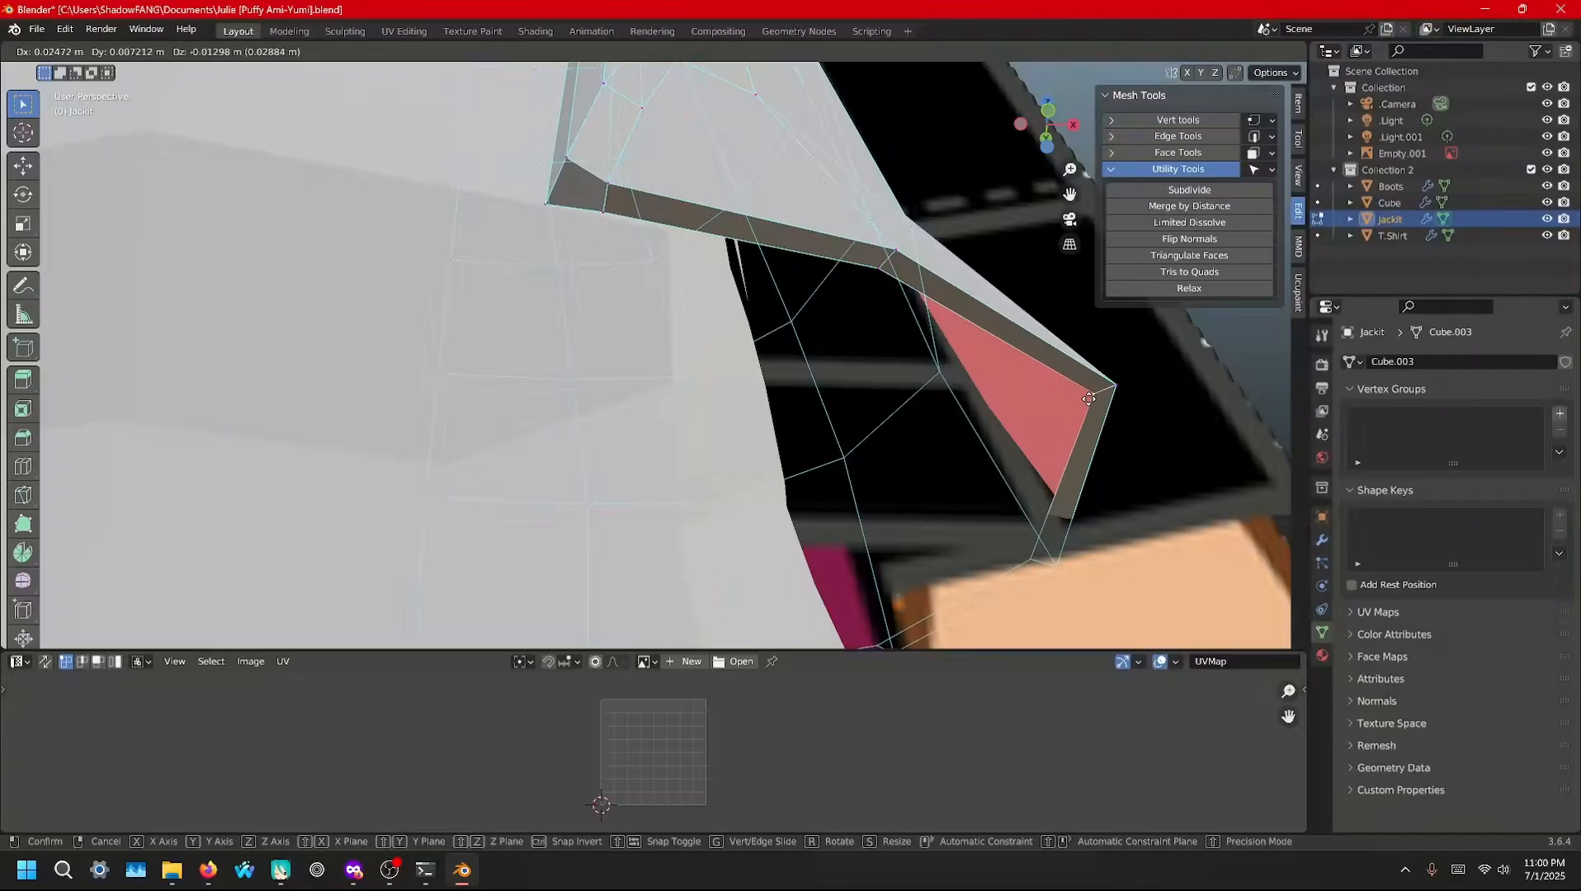
left_click(1089, 398)
Select the jacket hem's inner rim loop and extrude it inward, scaled to about 0.98, to start the inside lining
middle_click_drag(975, 412, 932, 399)
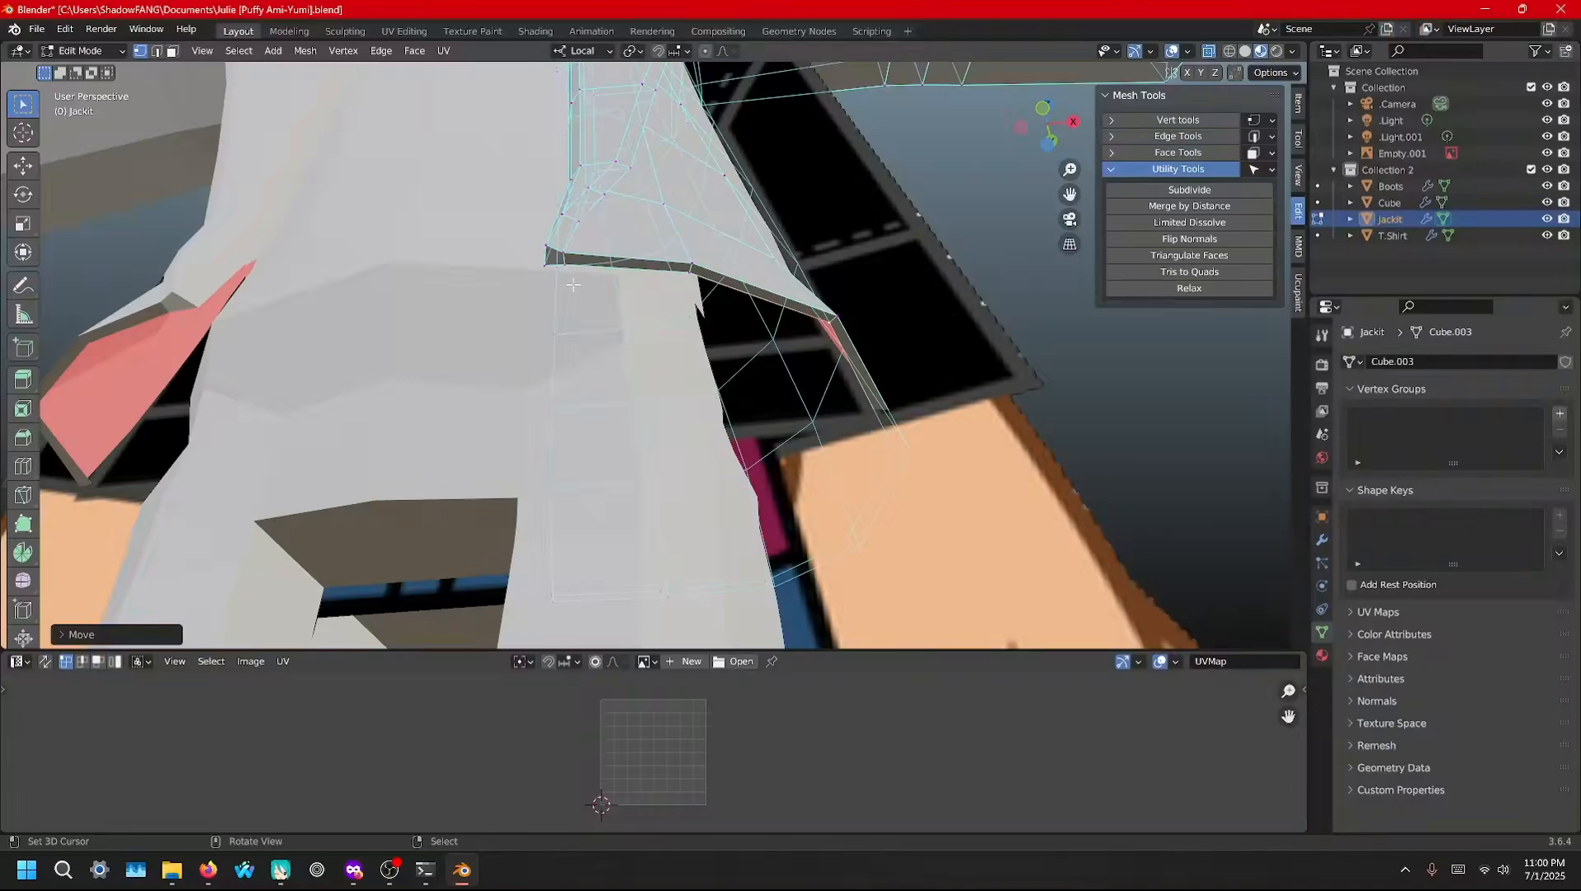
scroll(577, 269, "down", 8)
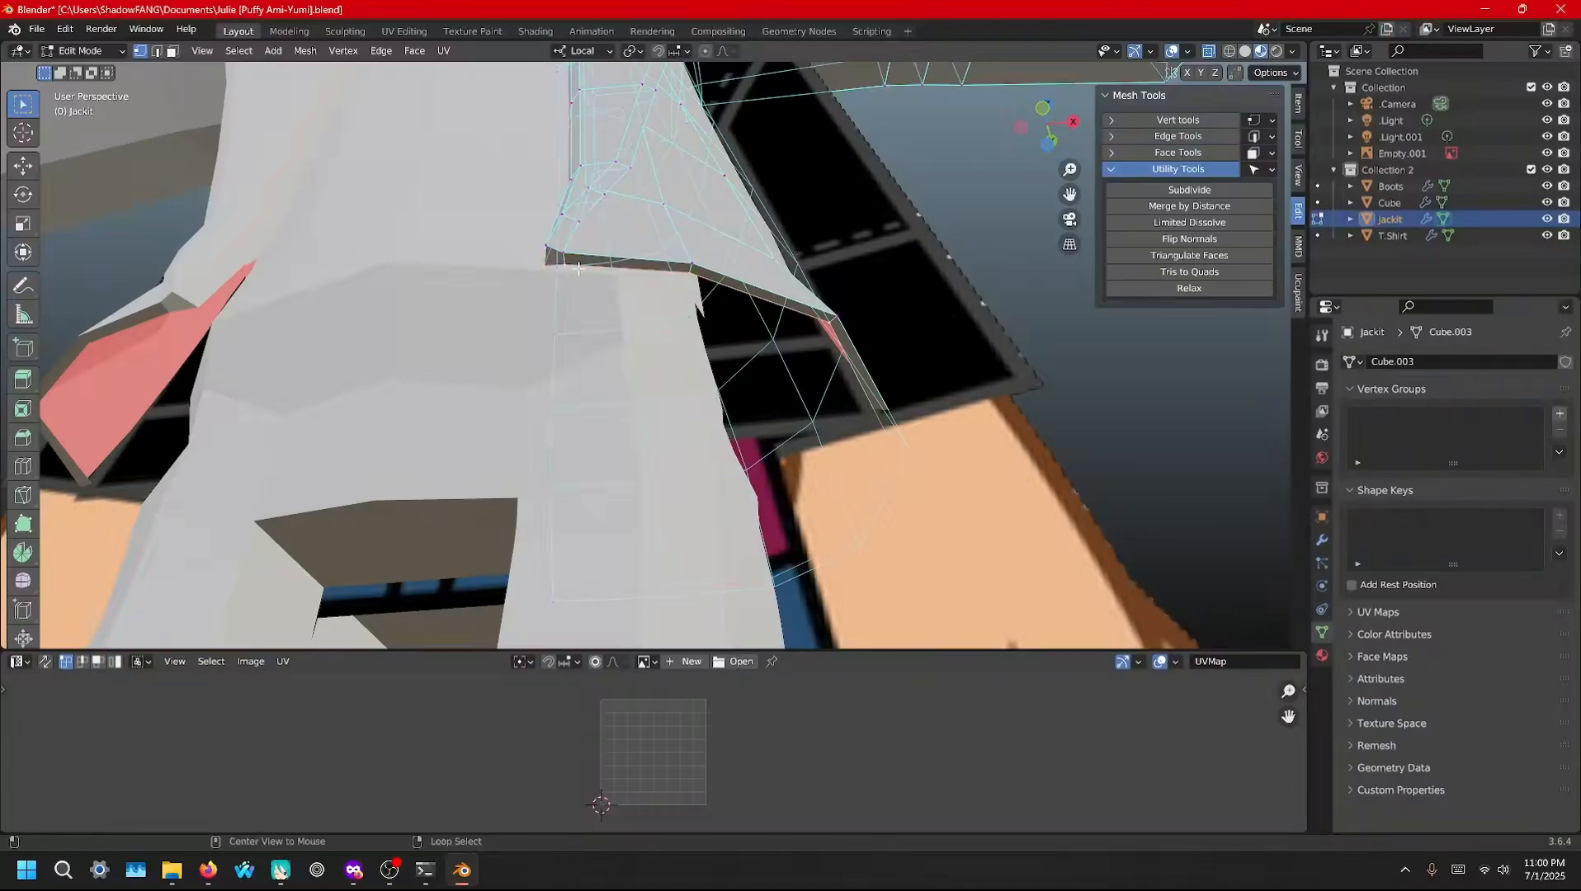
key("b")
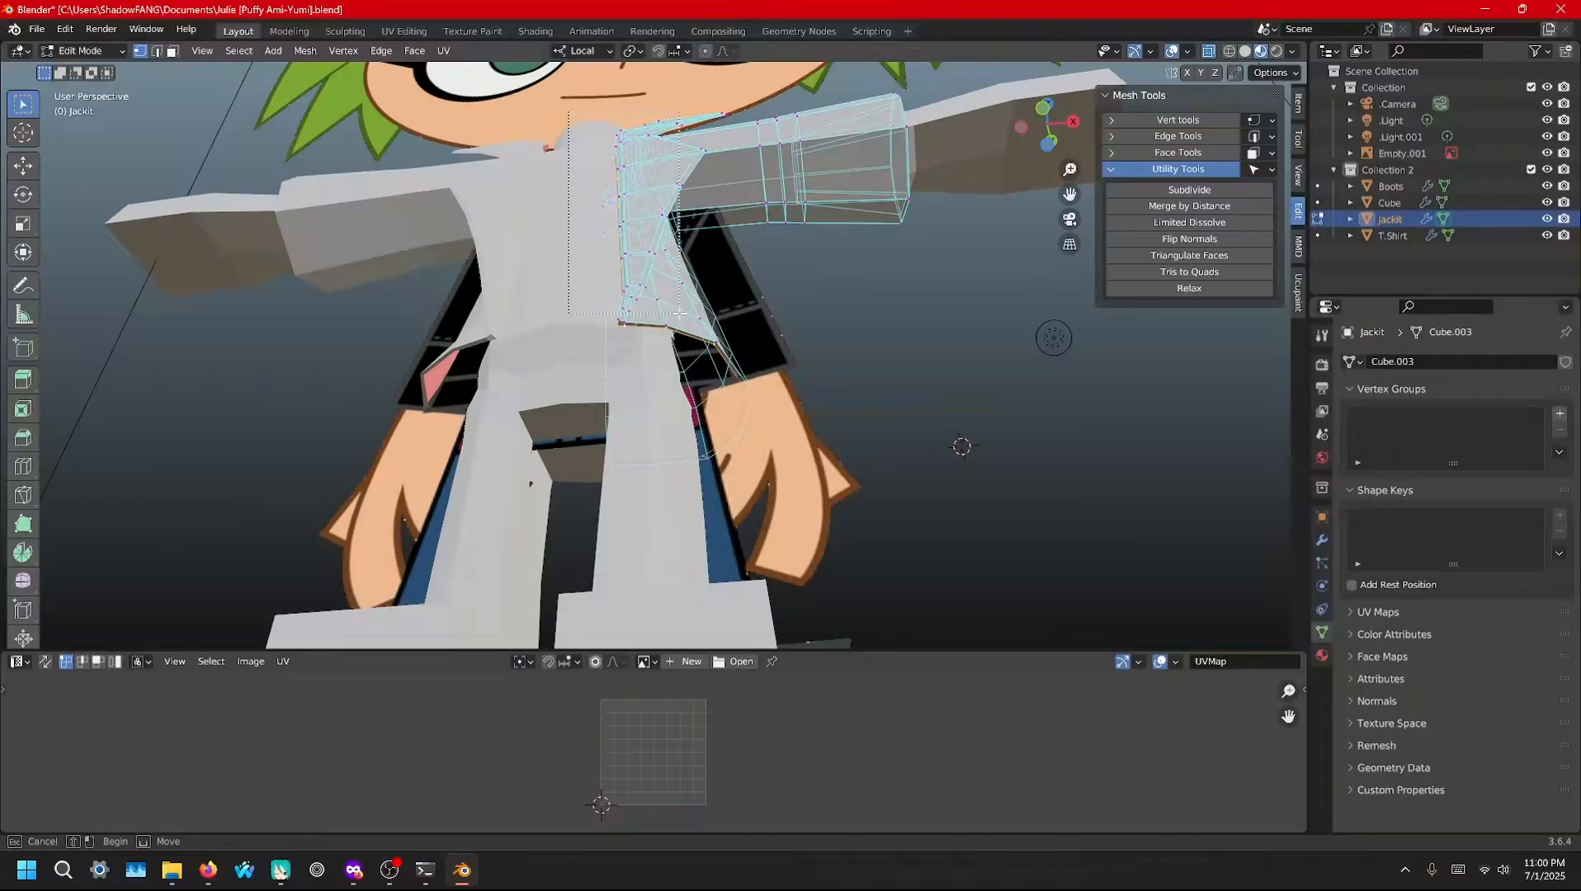
middle_click_drag(679, 313, 796, 283)
scroll(797, 283, "up", 3)
scroll(658, 298, "up", 3)
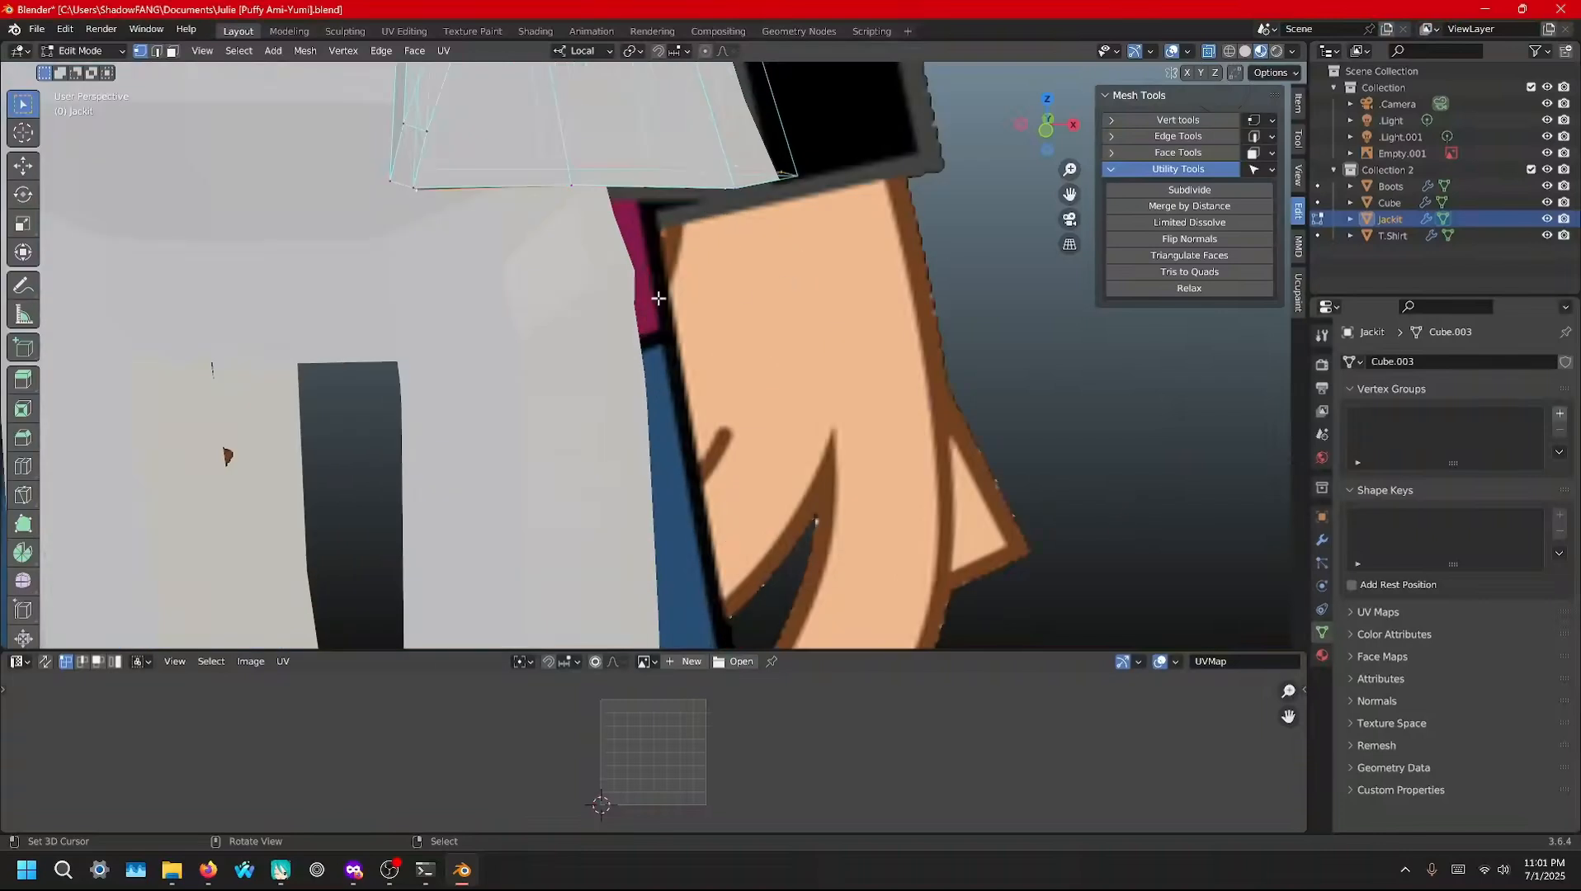
middle_click_drag(658, 300, 788, 244)
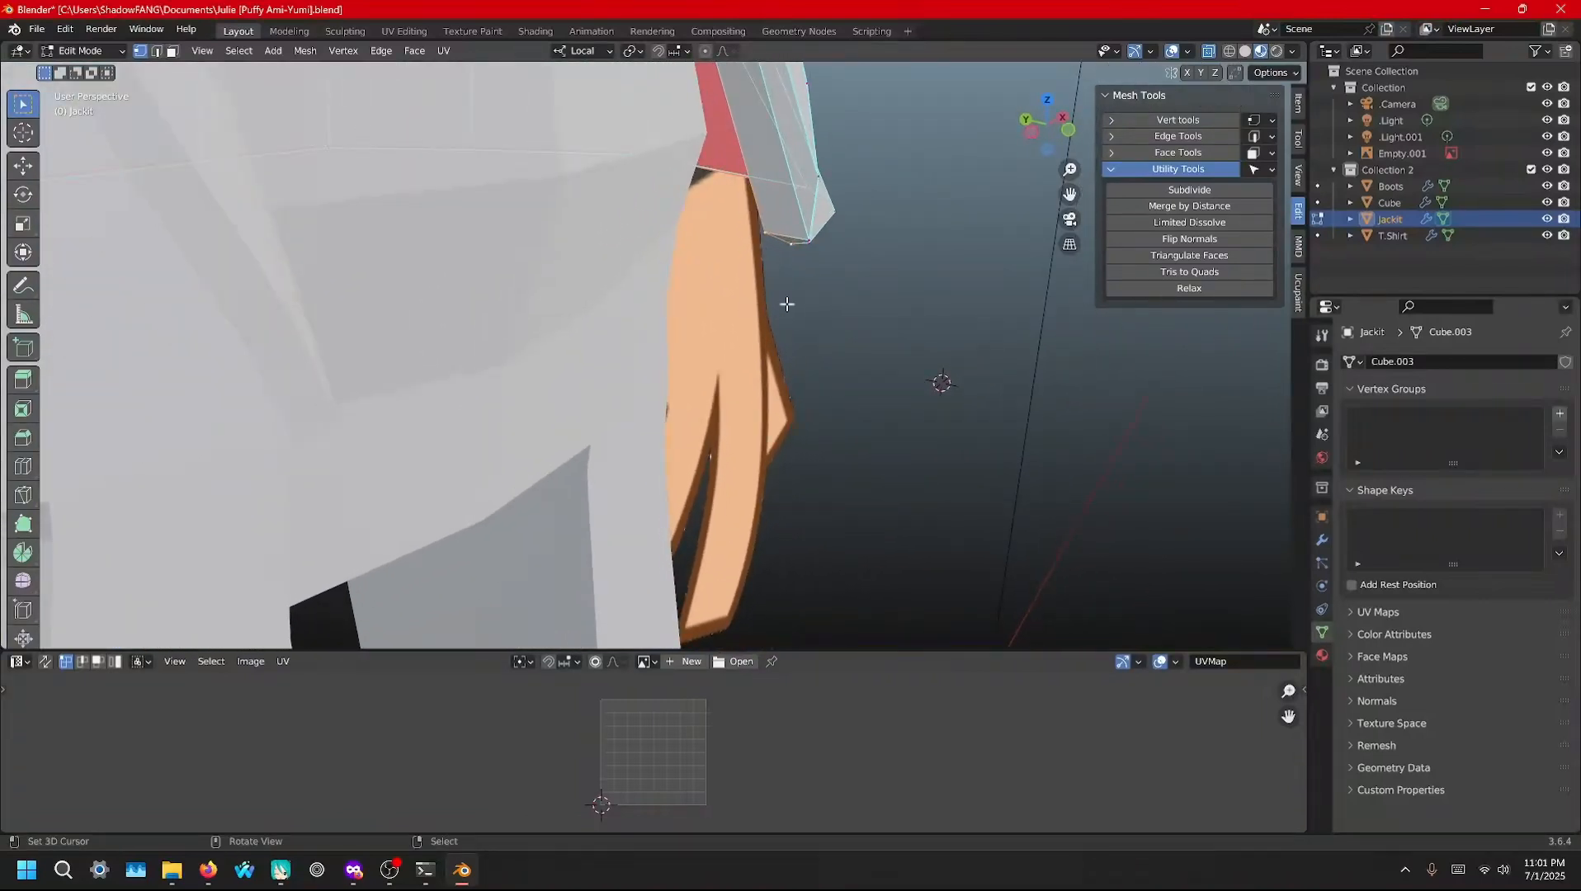
mouse_move(786, 304)
middle_mouse_down()
mouse_move(727, 308)
mouse_move(760, 293)
middle_mouse_up()
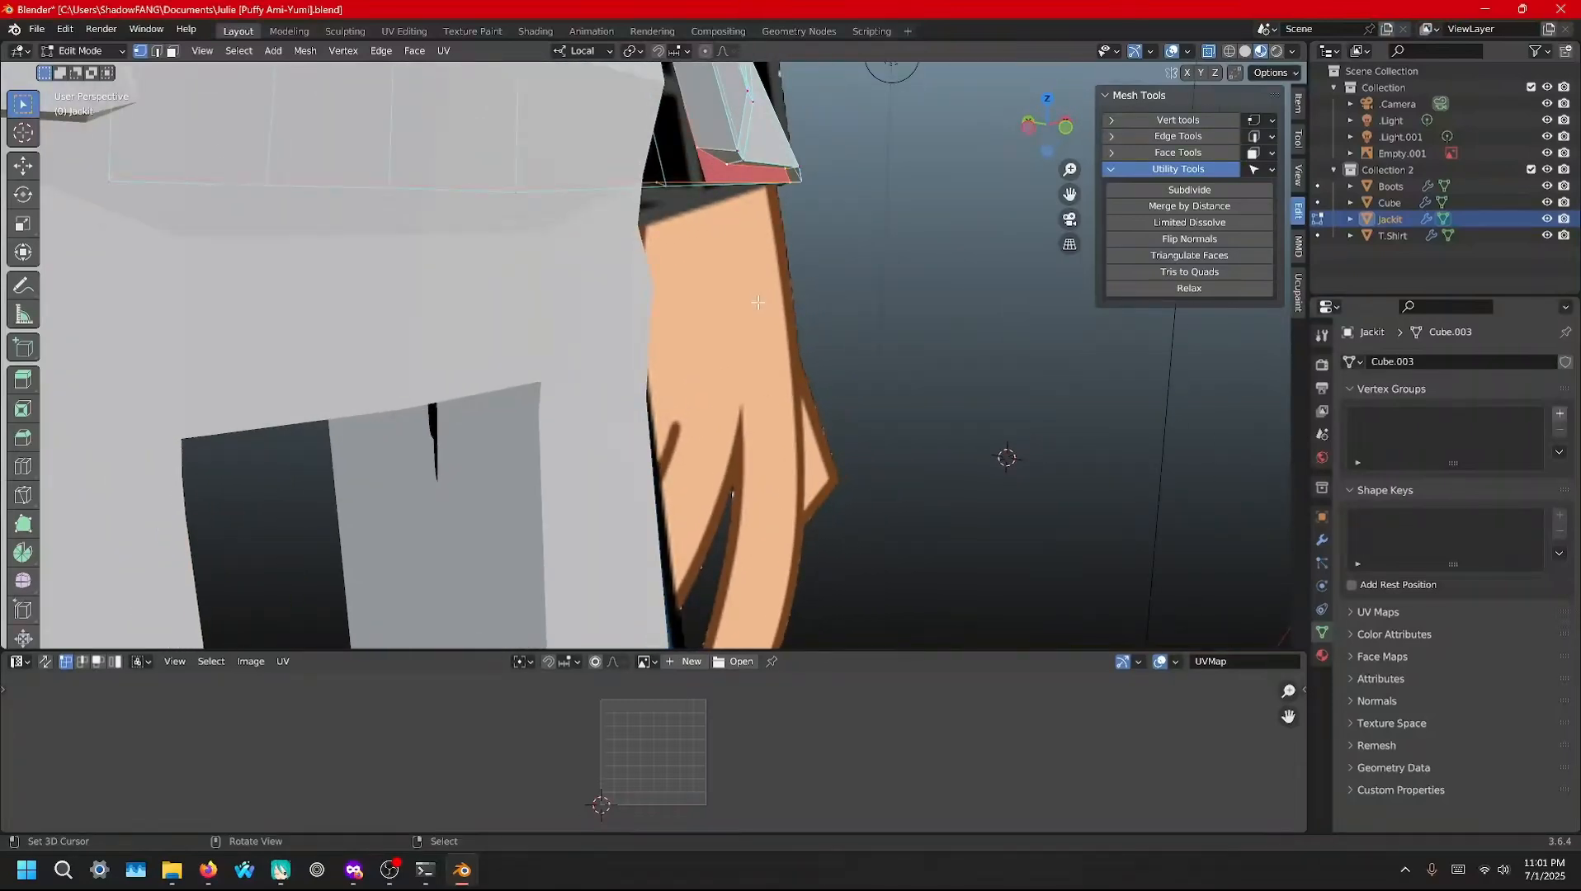
key("g")
key("s")
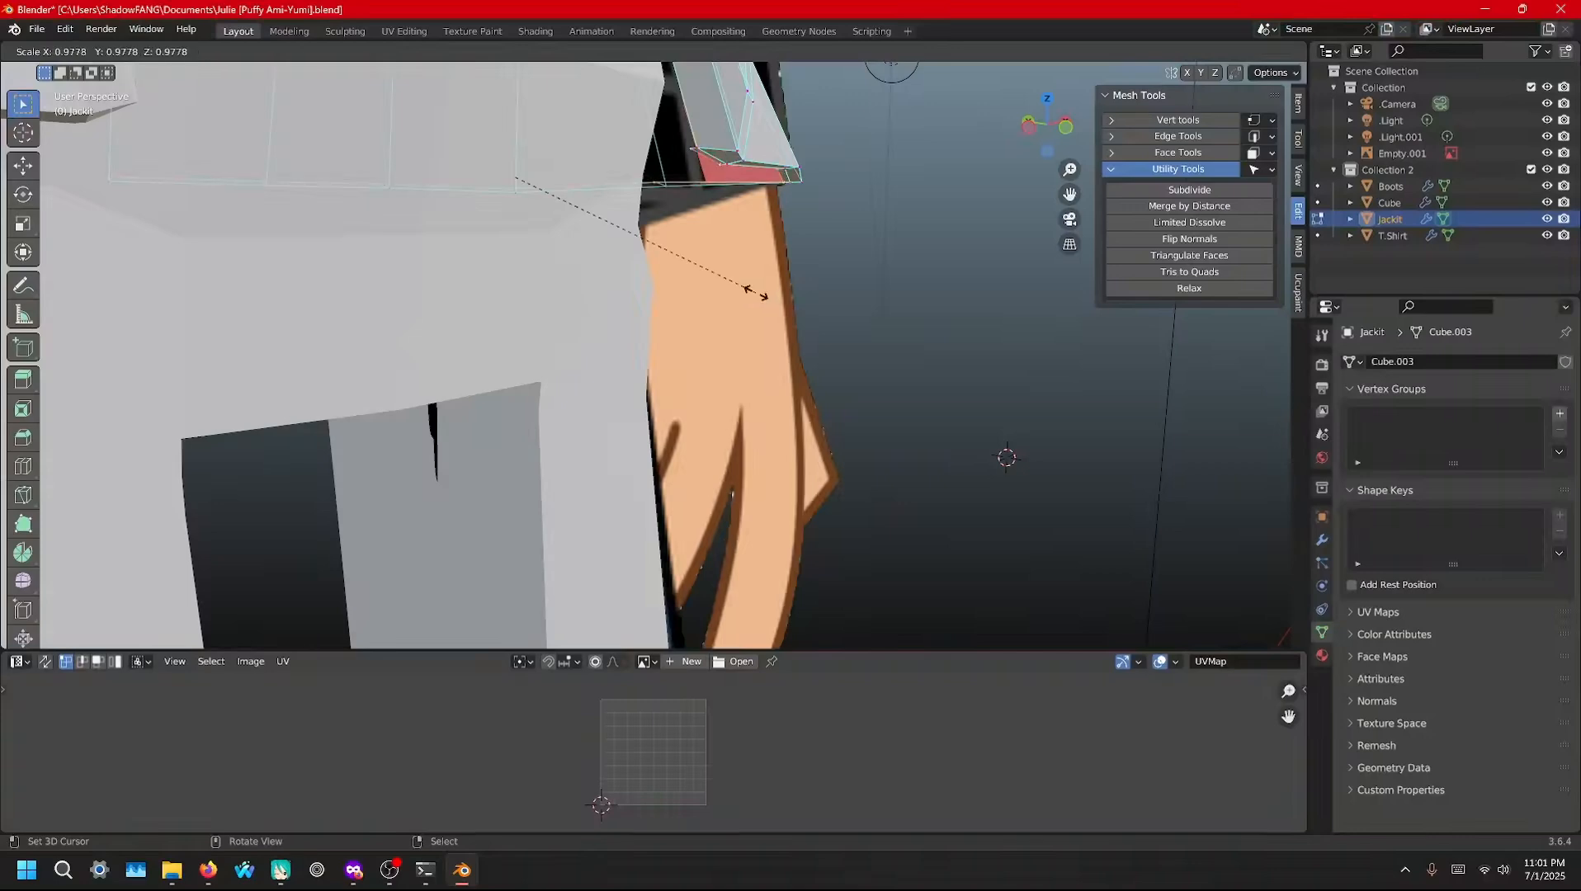
left_click(746, 279)
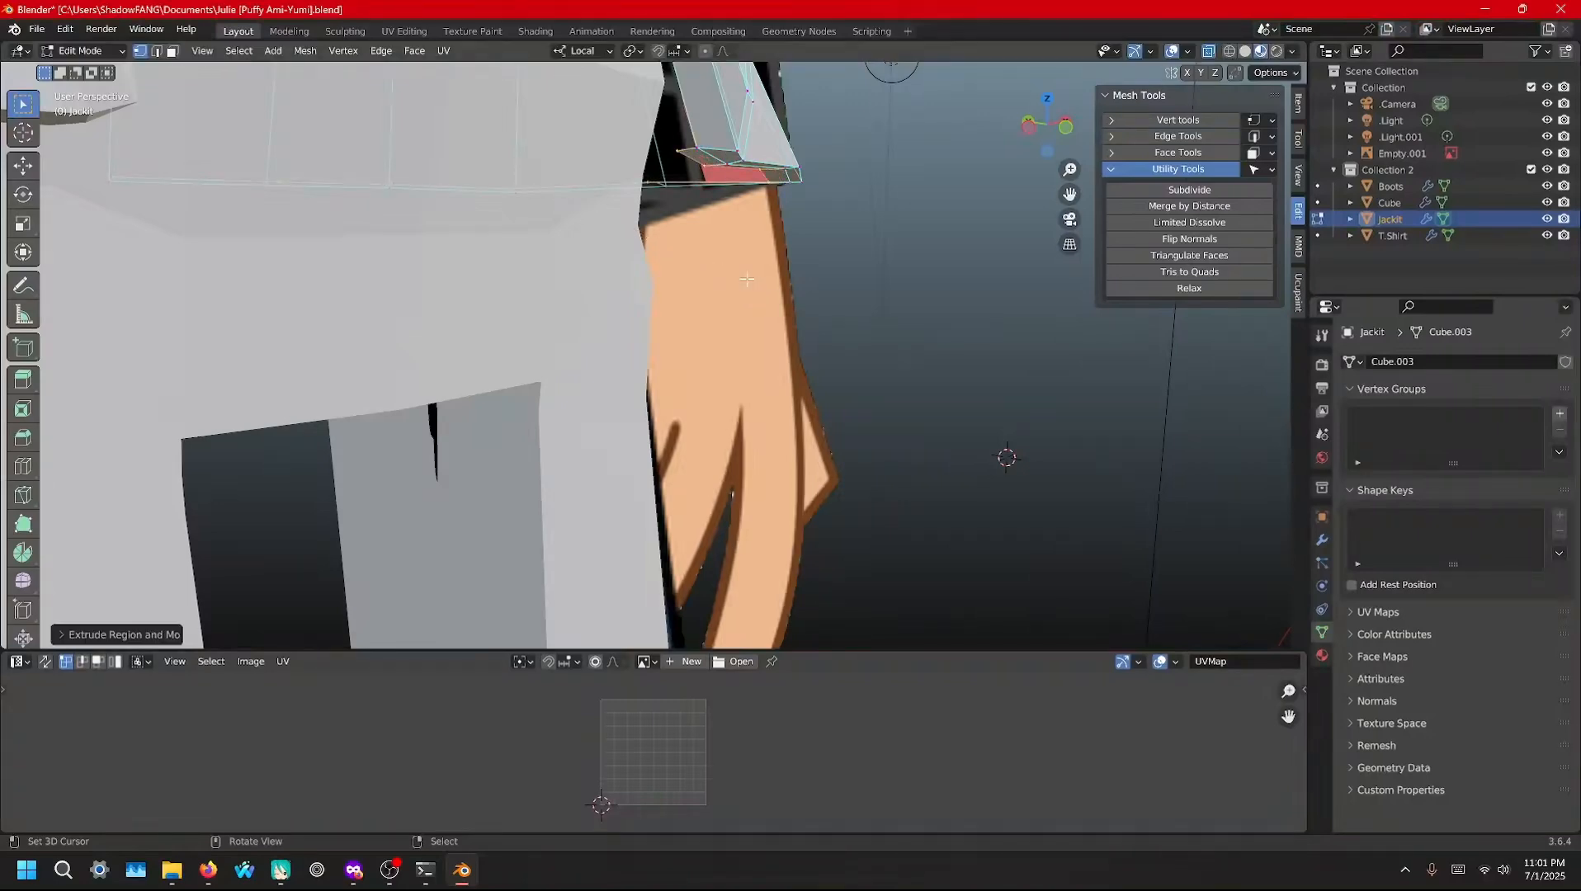
Move the extruded lining loop up about 0.31 m along local Z inside the jacket
key("g")
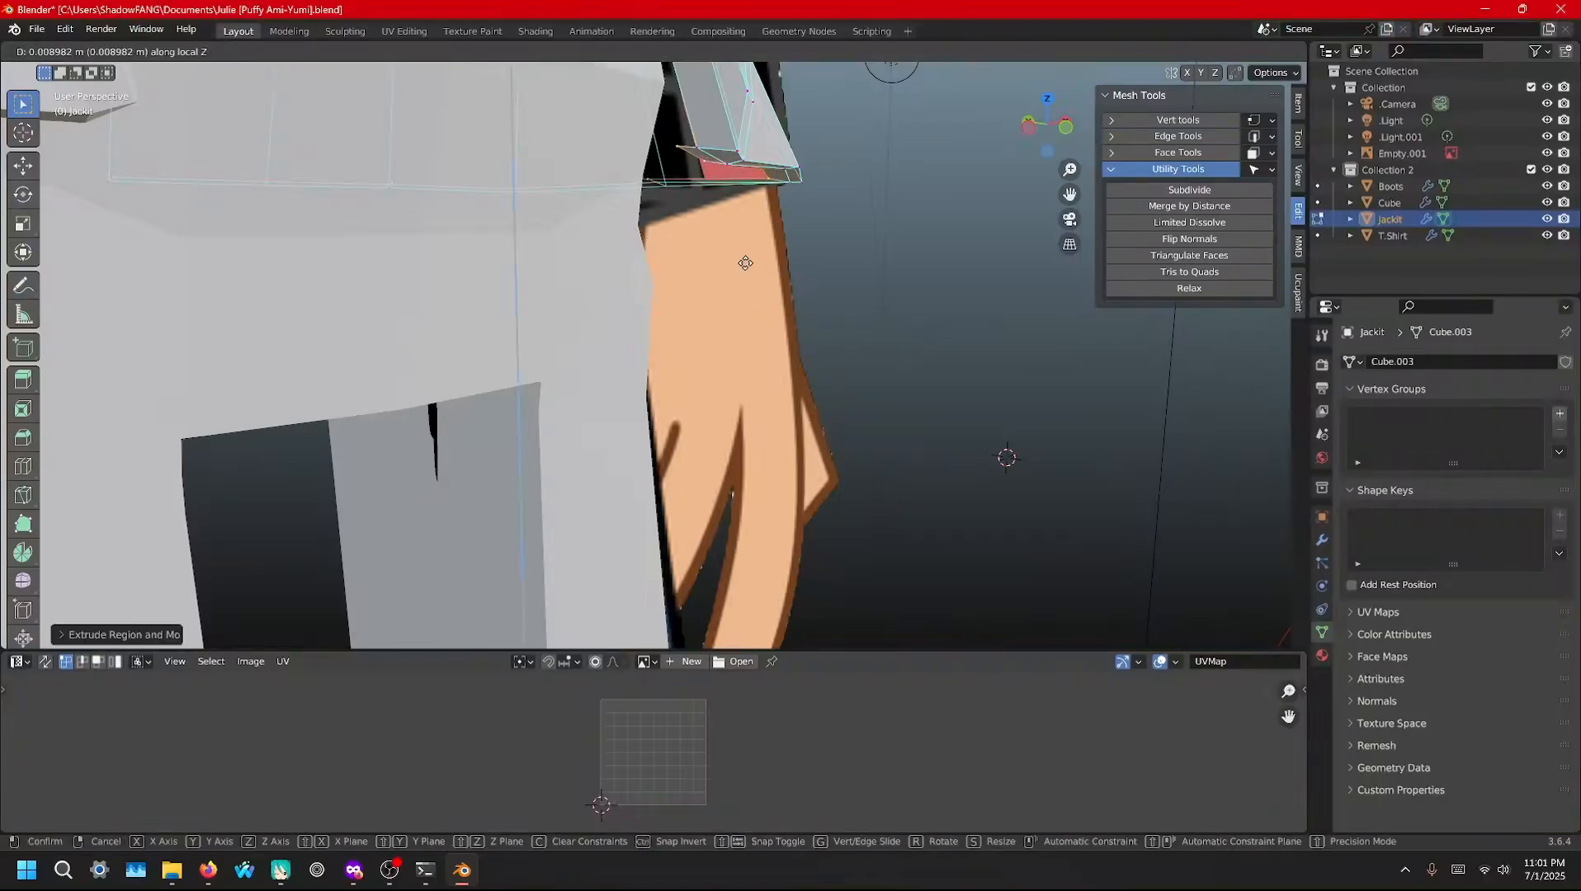
key("z")
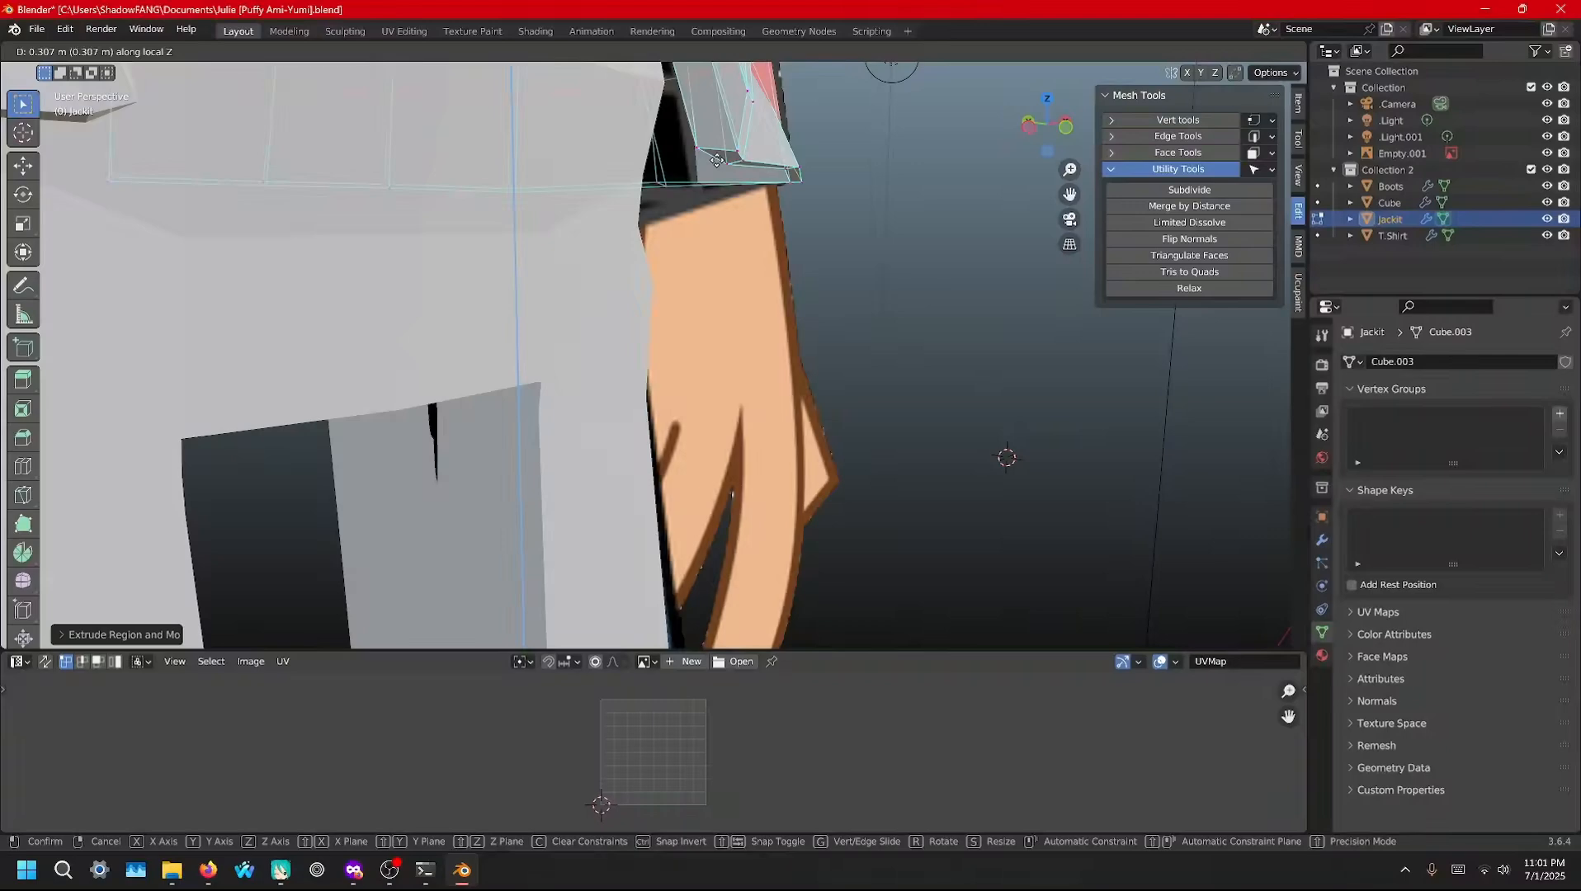
left_click(717, 159)
Scale the lining loop along local X and move it about -0.076 m along local X so it sits inside the jacket's side
middle_click_drag(716, 159, 324, 391)
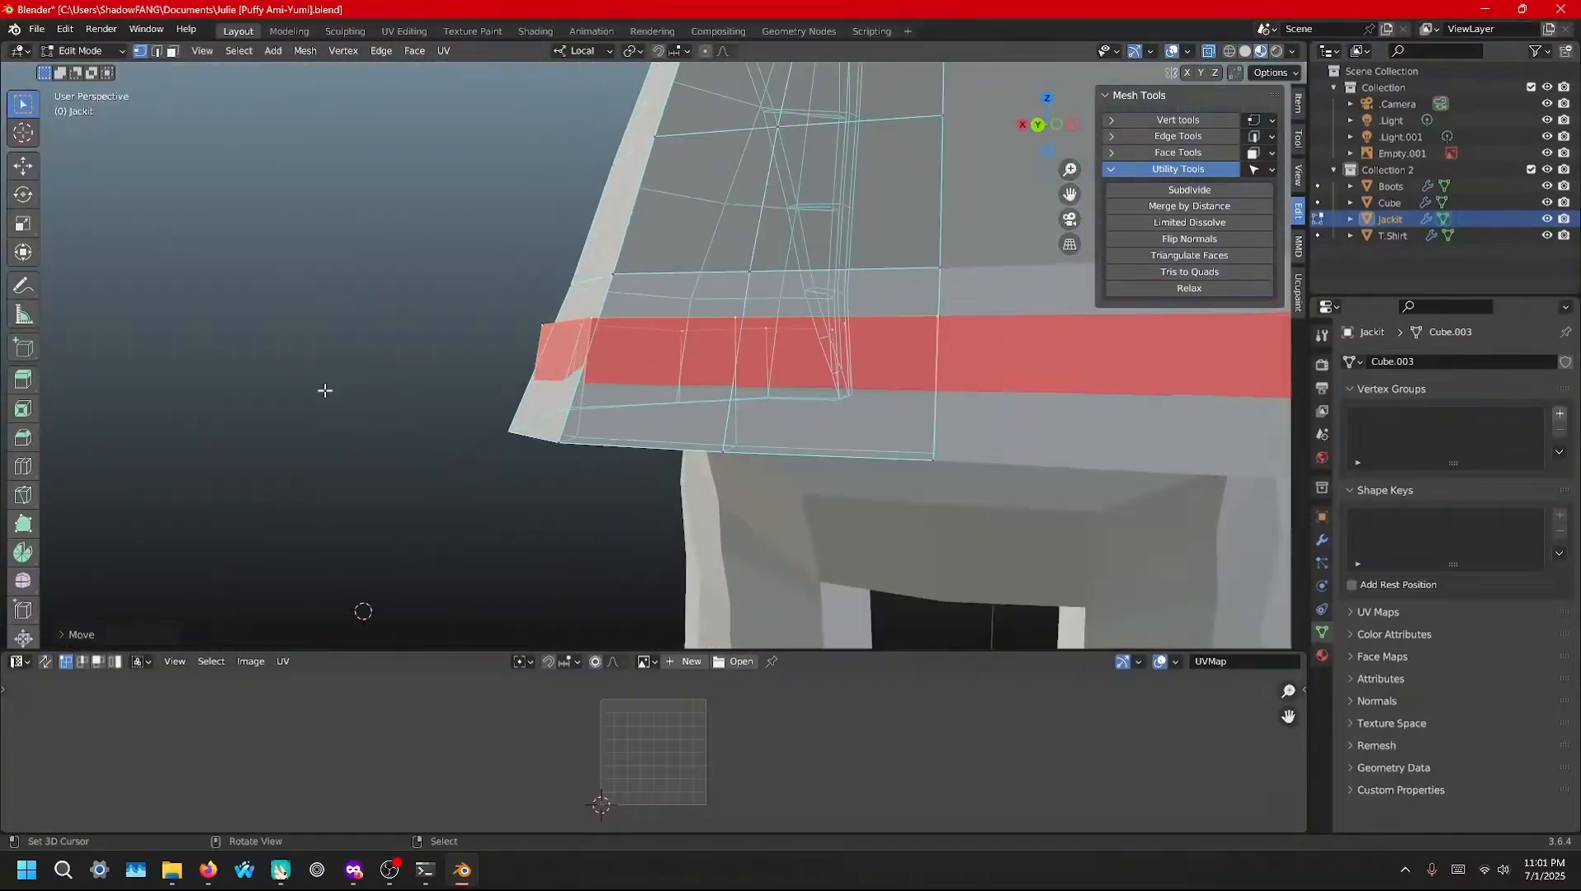
key("s")
key("x")
key("x")
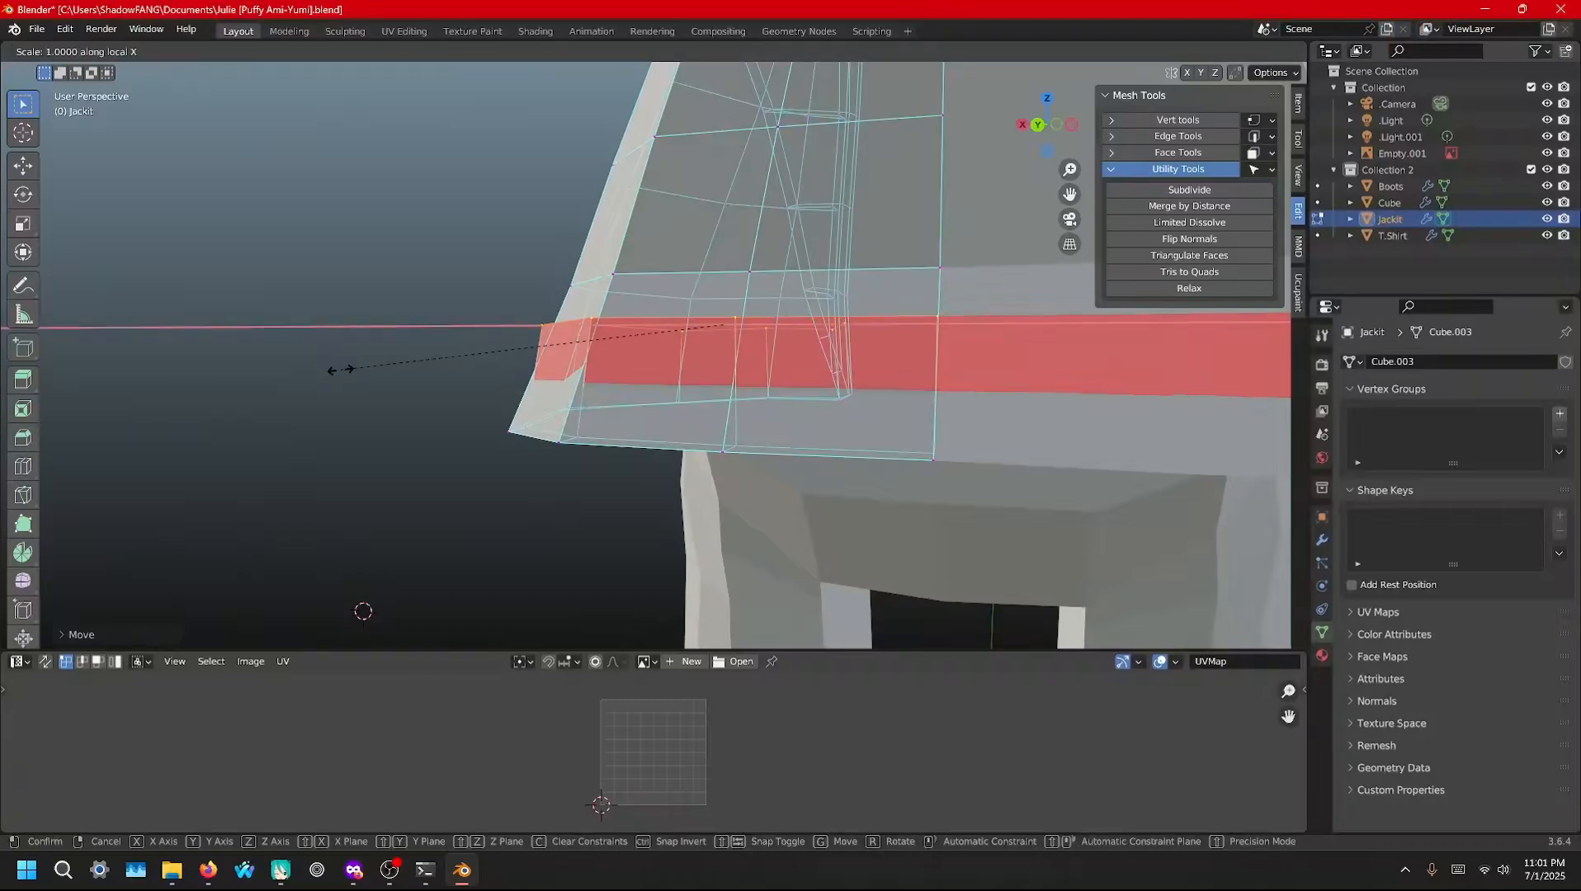
left_click(382, 375)
key("g")
key("x")
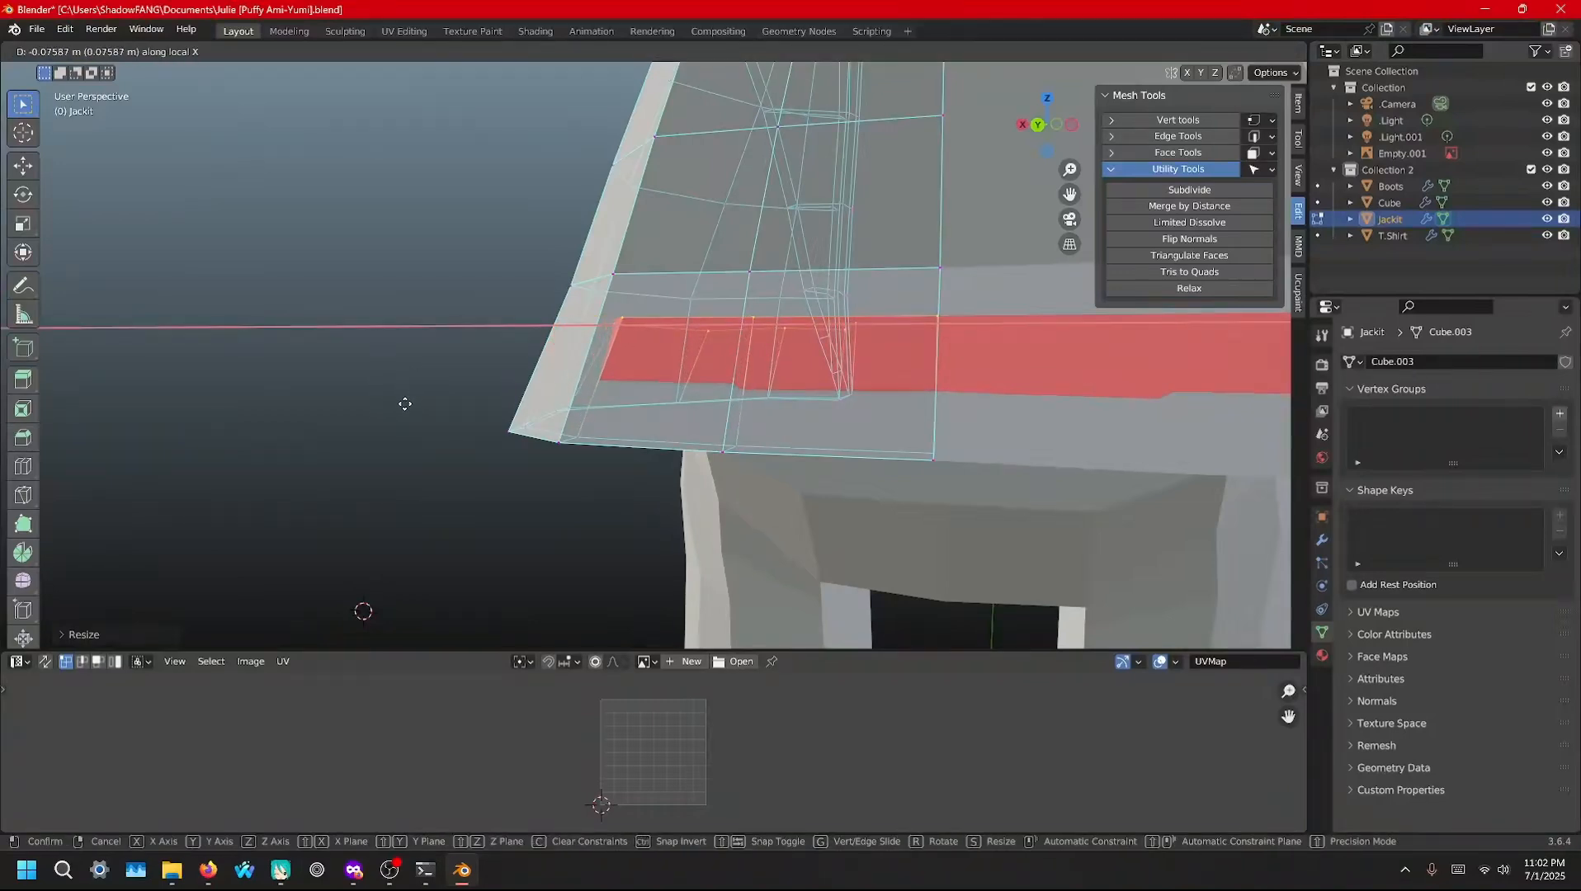
left_click(388, 399)
Scale the lining loop uniformly to about 0.93 and adjust its width along local X
key("s")
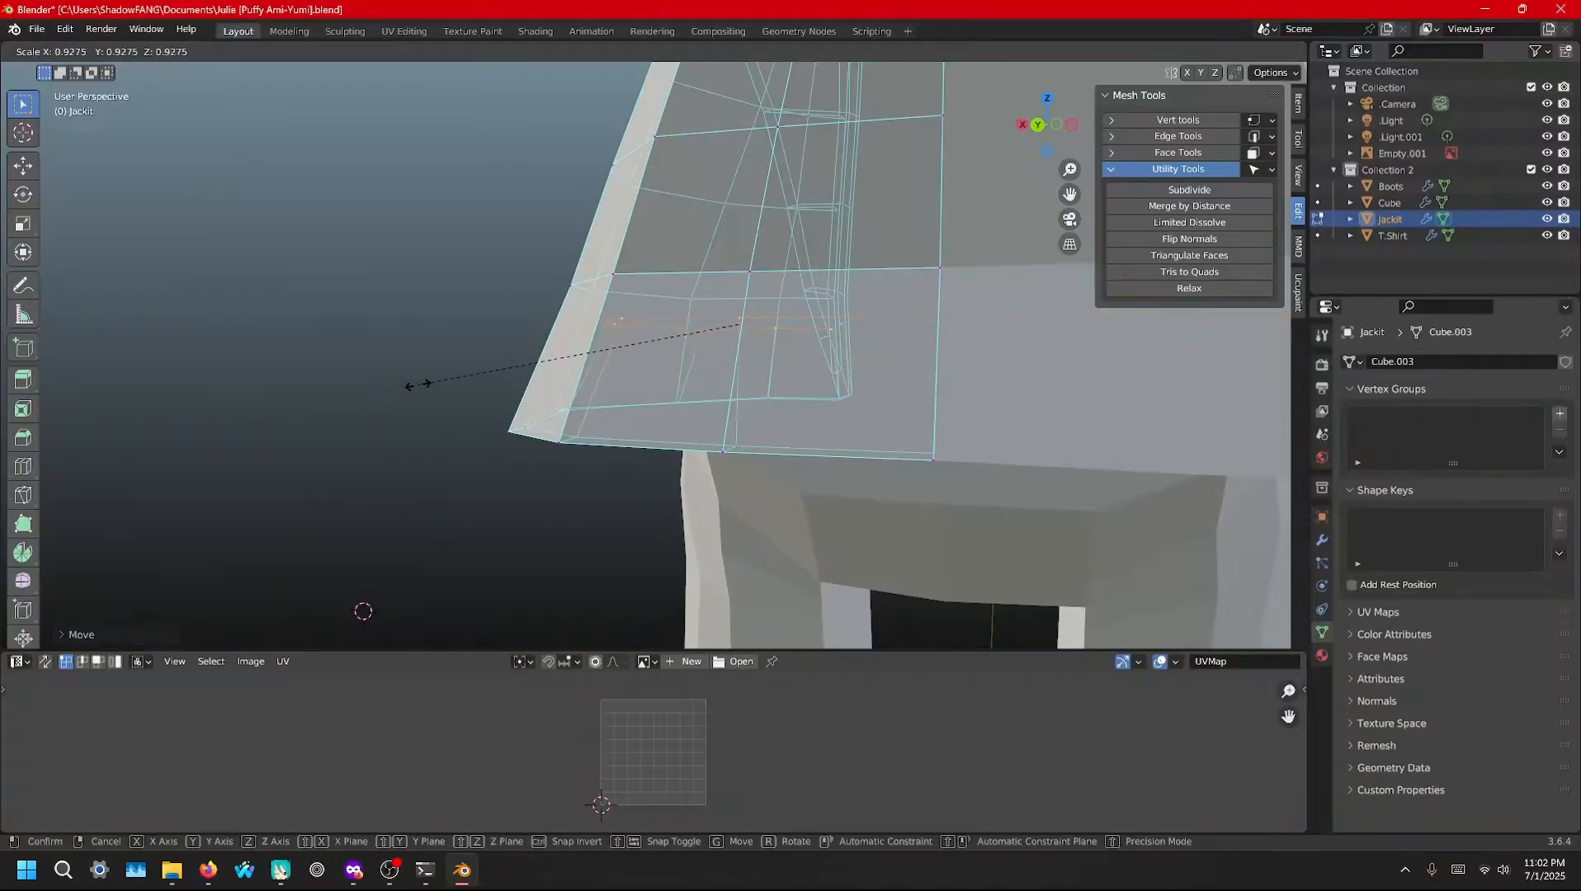
key("x")
key("x")
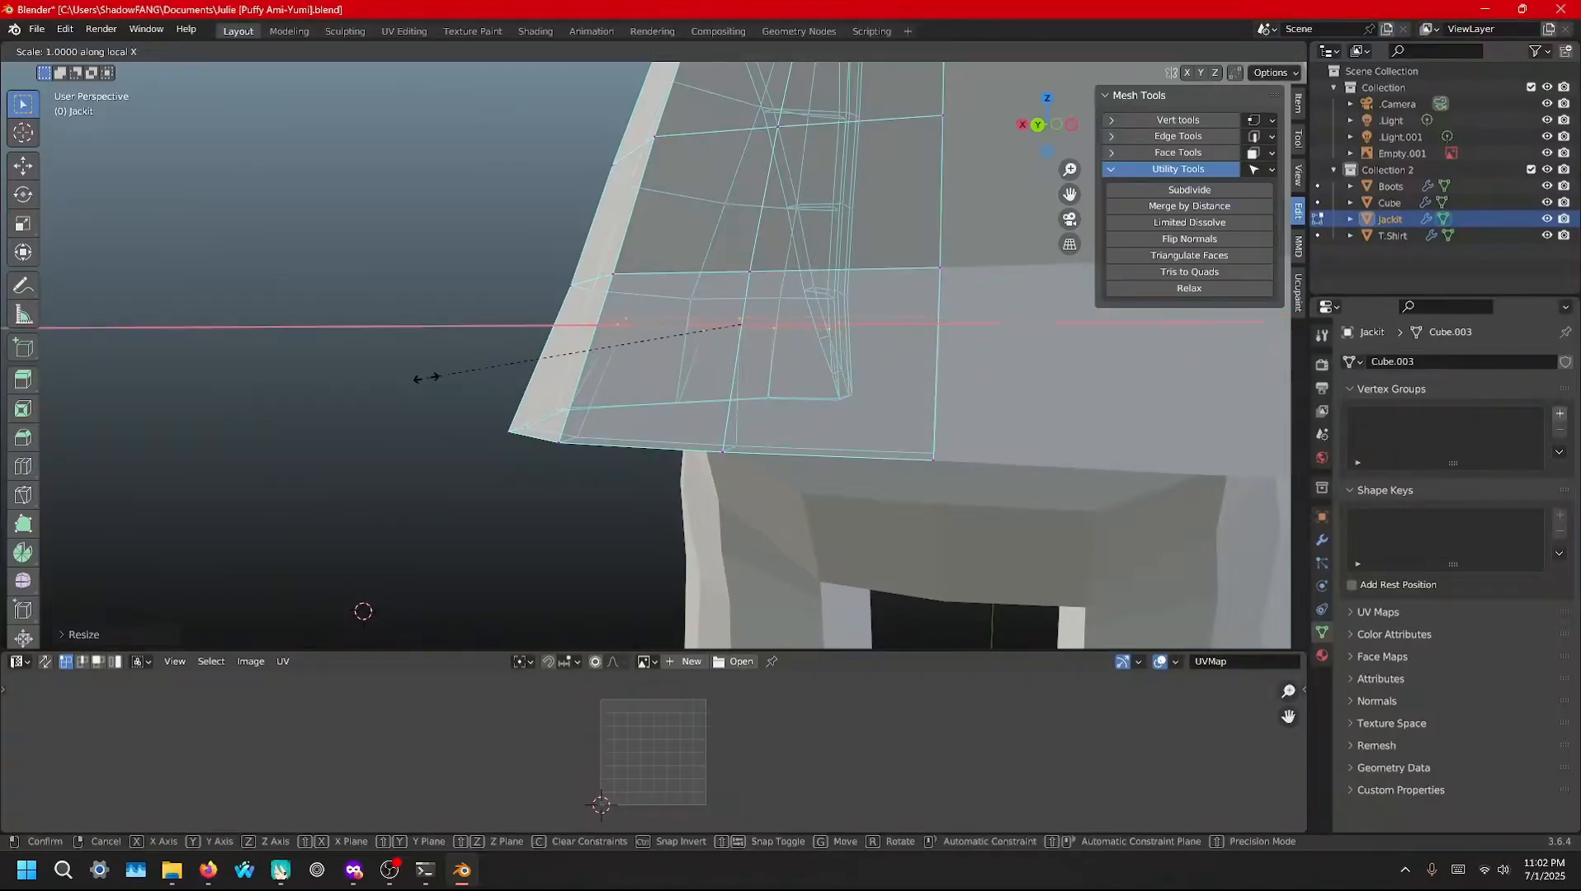
left_click(363, 340)
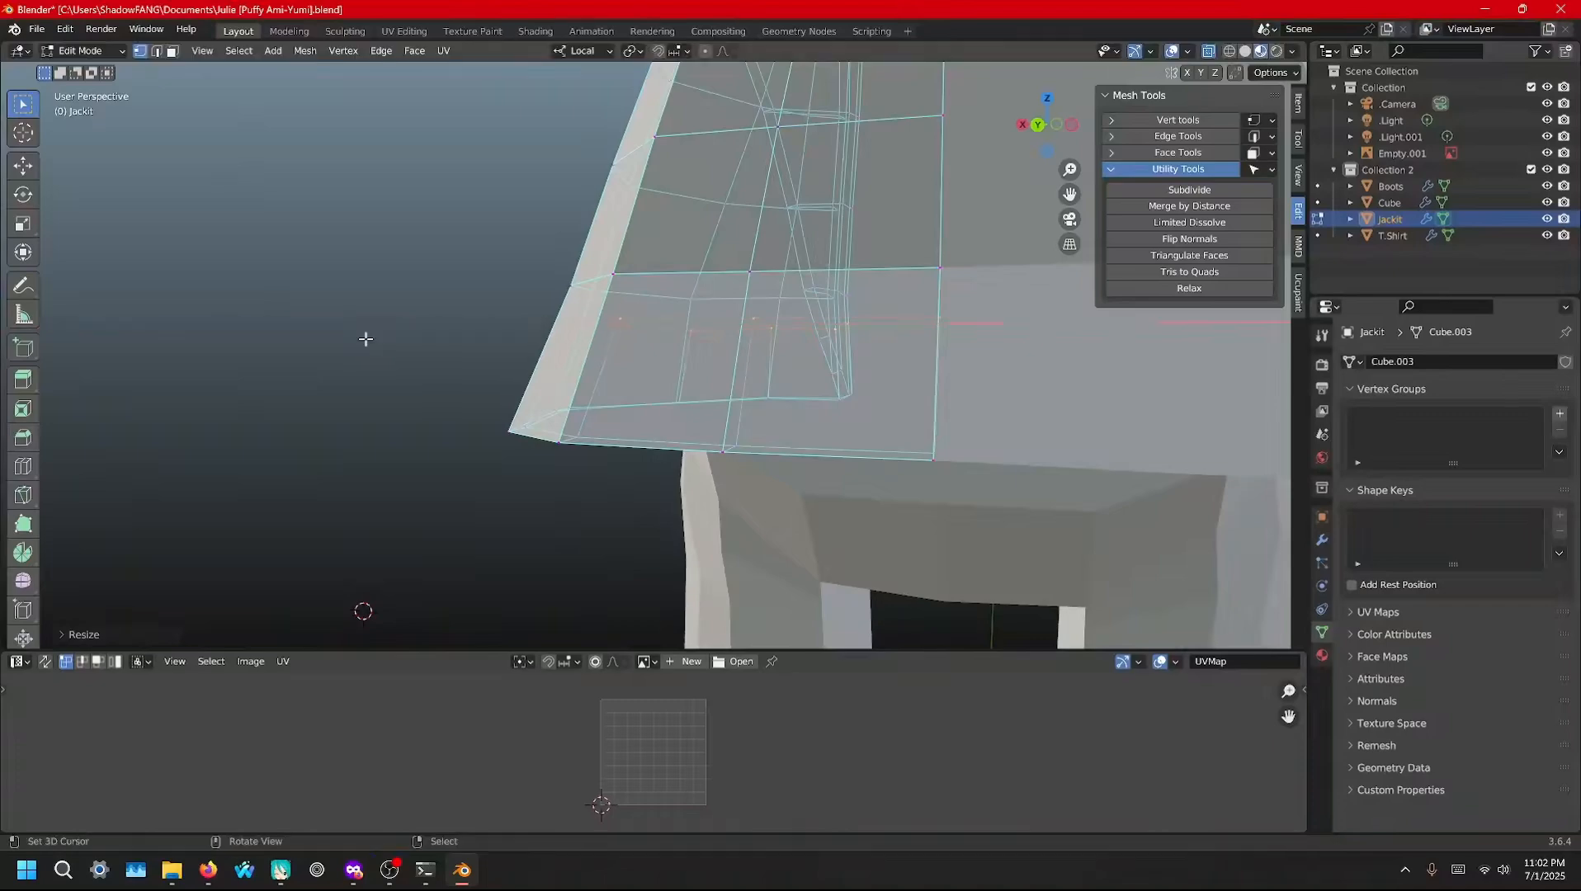
Shift the lining loop slightly along local Y to center it between the jacket's front and back
middle_click_drag(363, 339, 727, 384)
scroll(724, 385, "up", 2)
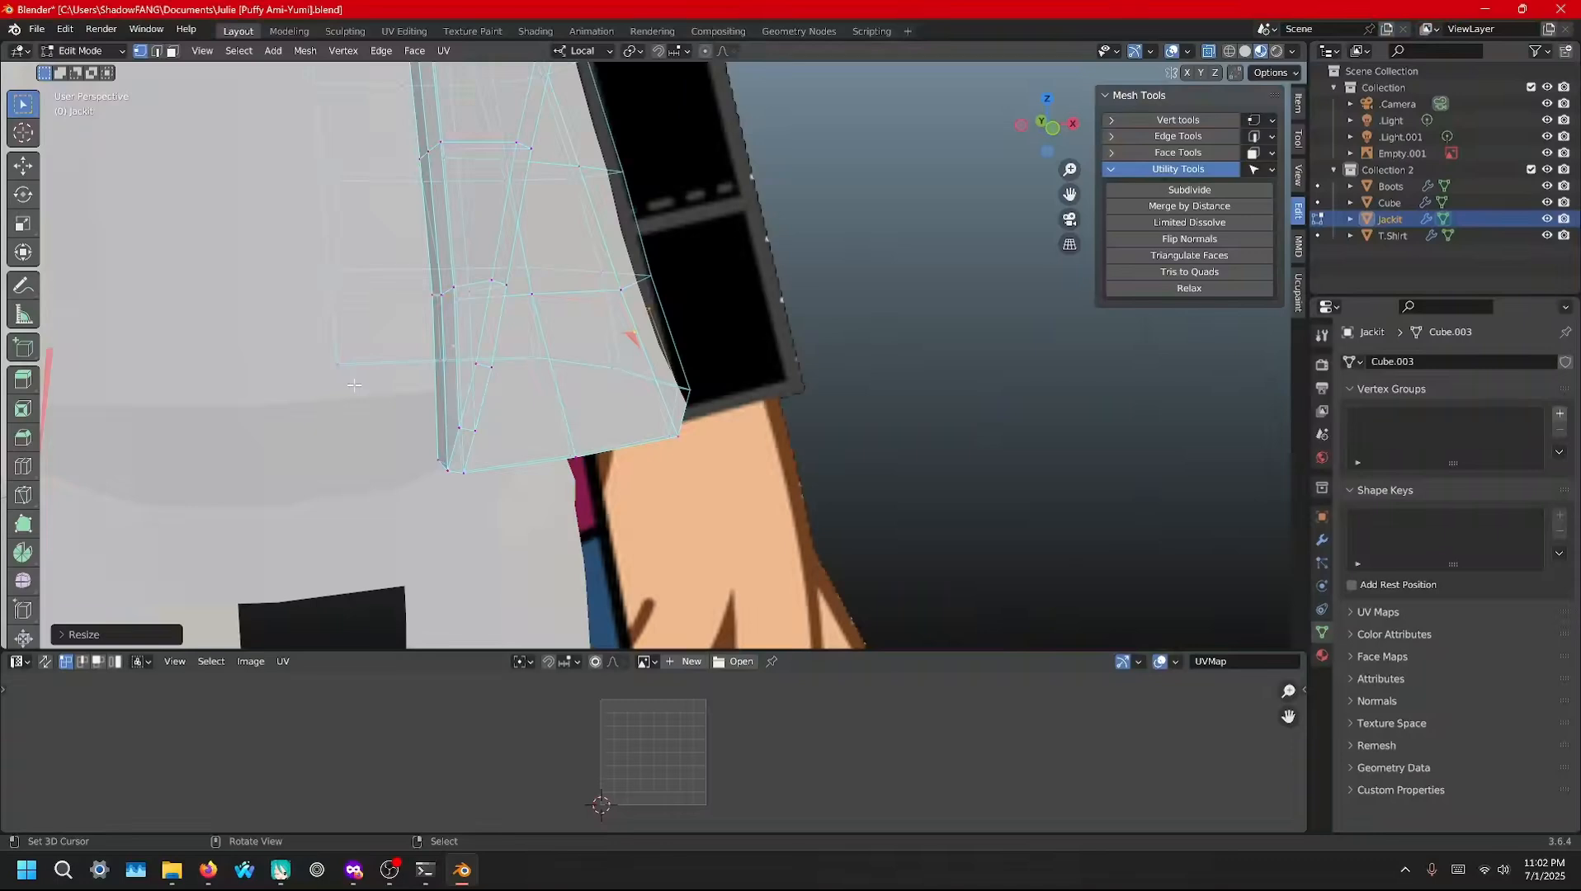
middle_click_drag(354, 385, 163, 379)
middle_click_drag(890, 406, 816, 408)
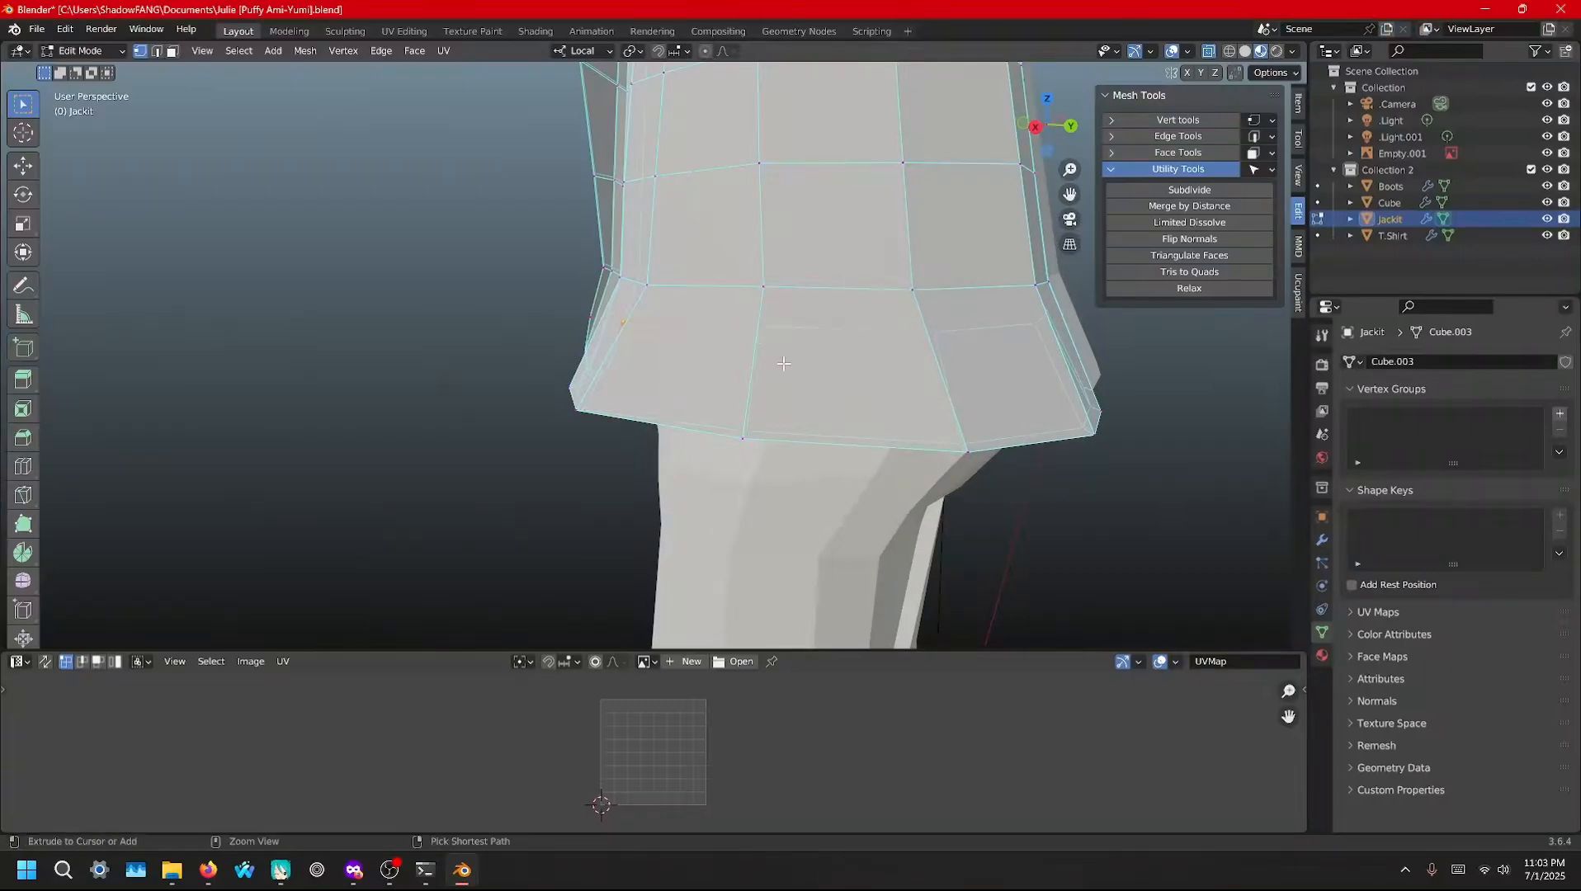
key("g")
key("y")
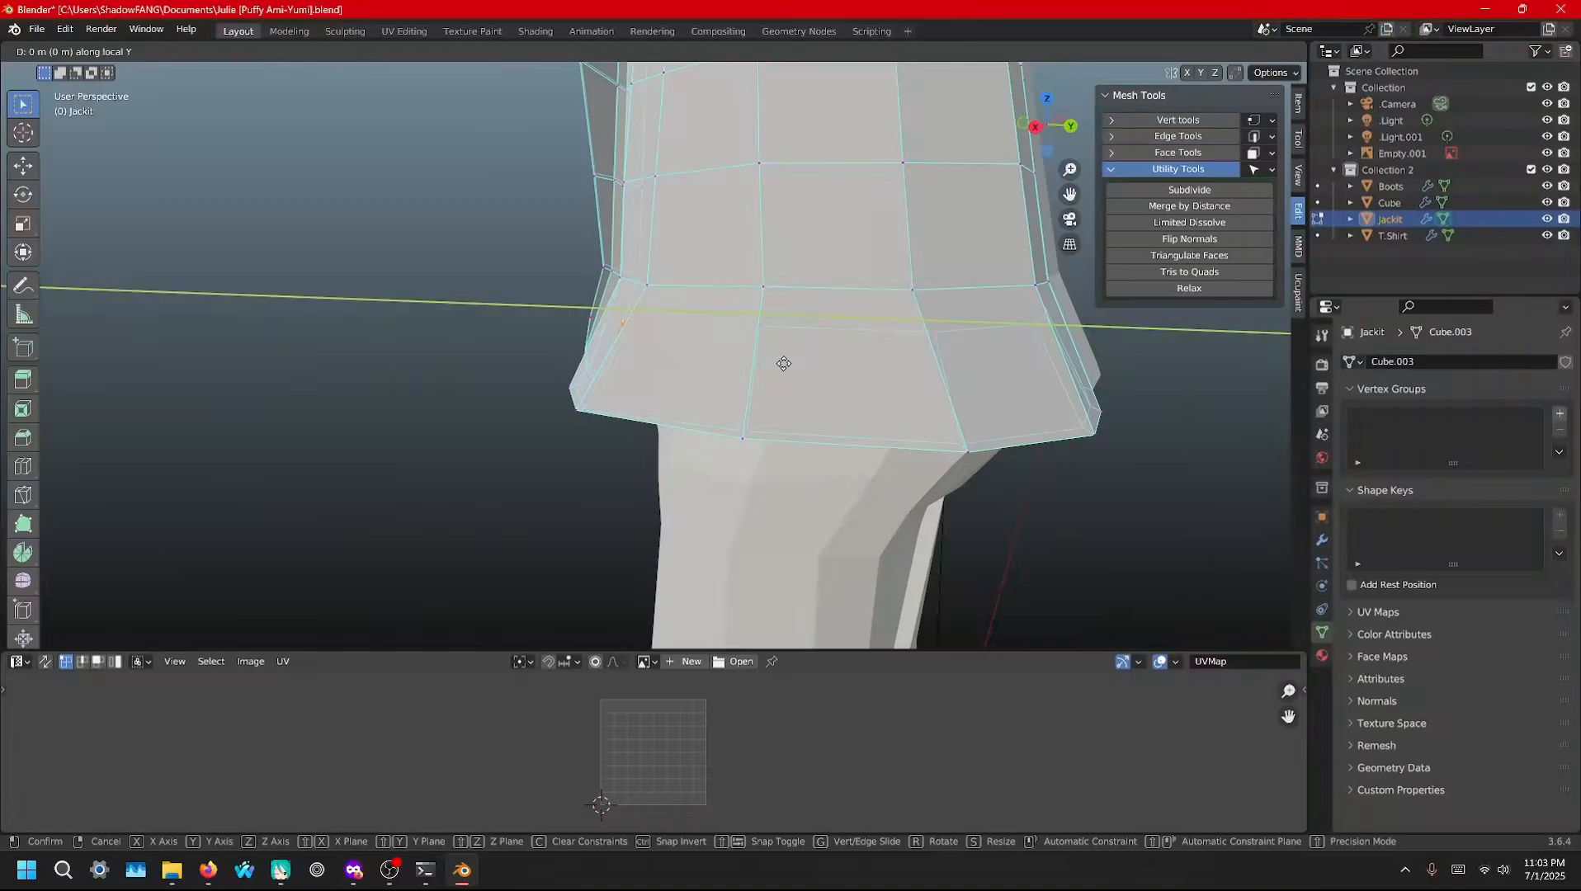
left_click(793, 366)
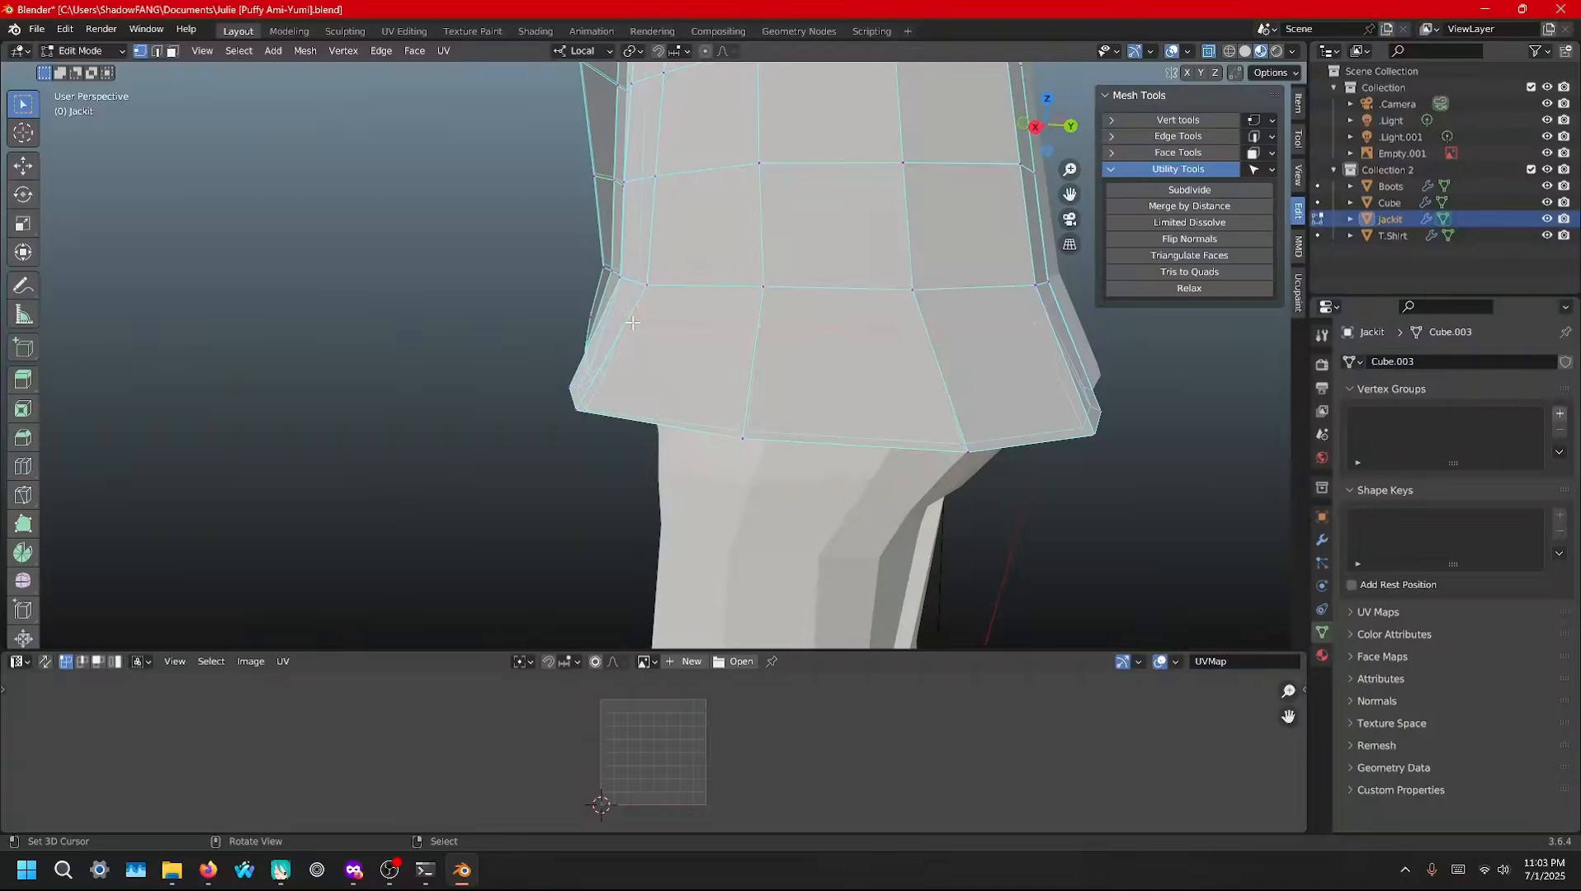
Extrude the lining loop upward along Z inside the jacket and scale the new loop to about 0.91
key("g")
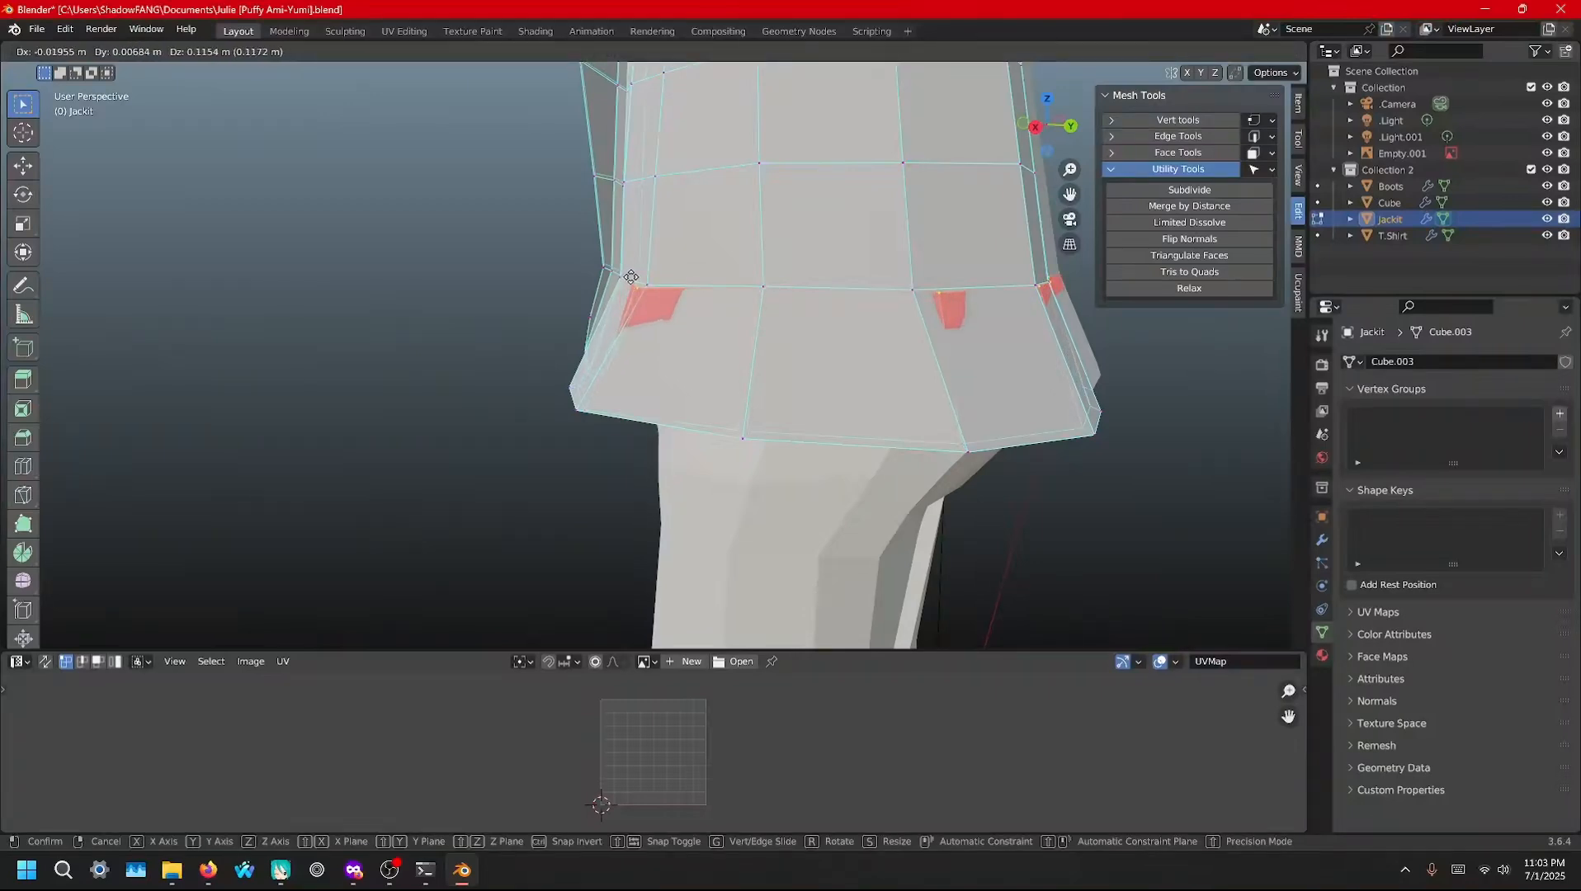
key("z")
key("z")
left_click(631, 277)
key("s")
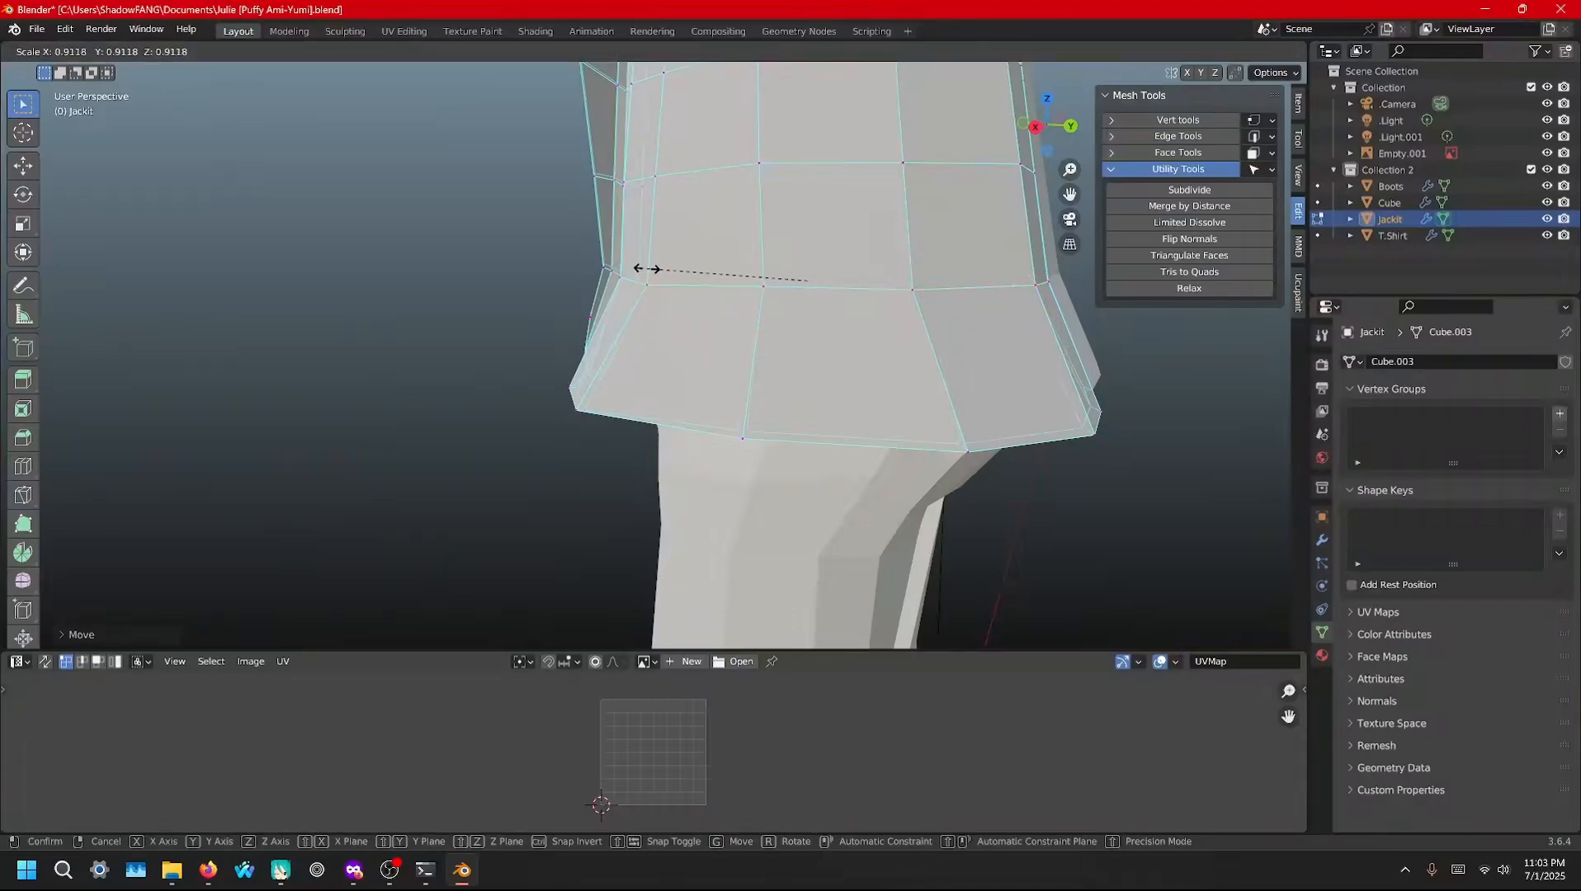
left_click(647, 269)
Scale the upper lining loop to about 0.97 along local X and move it about -0.031 m along that axis
middle_click_drag(743, 274, 940, 307)
key("s")
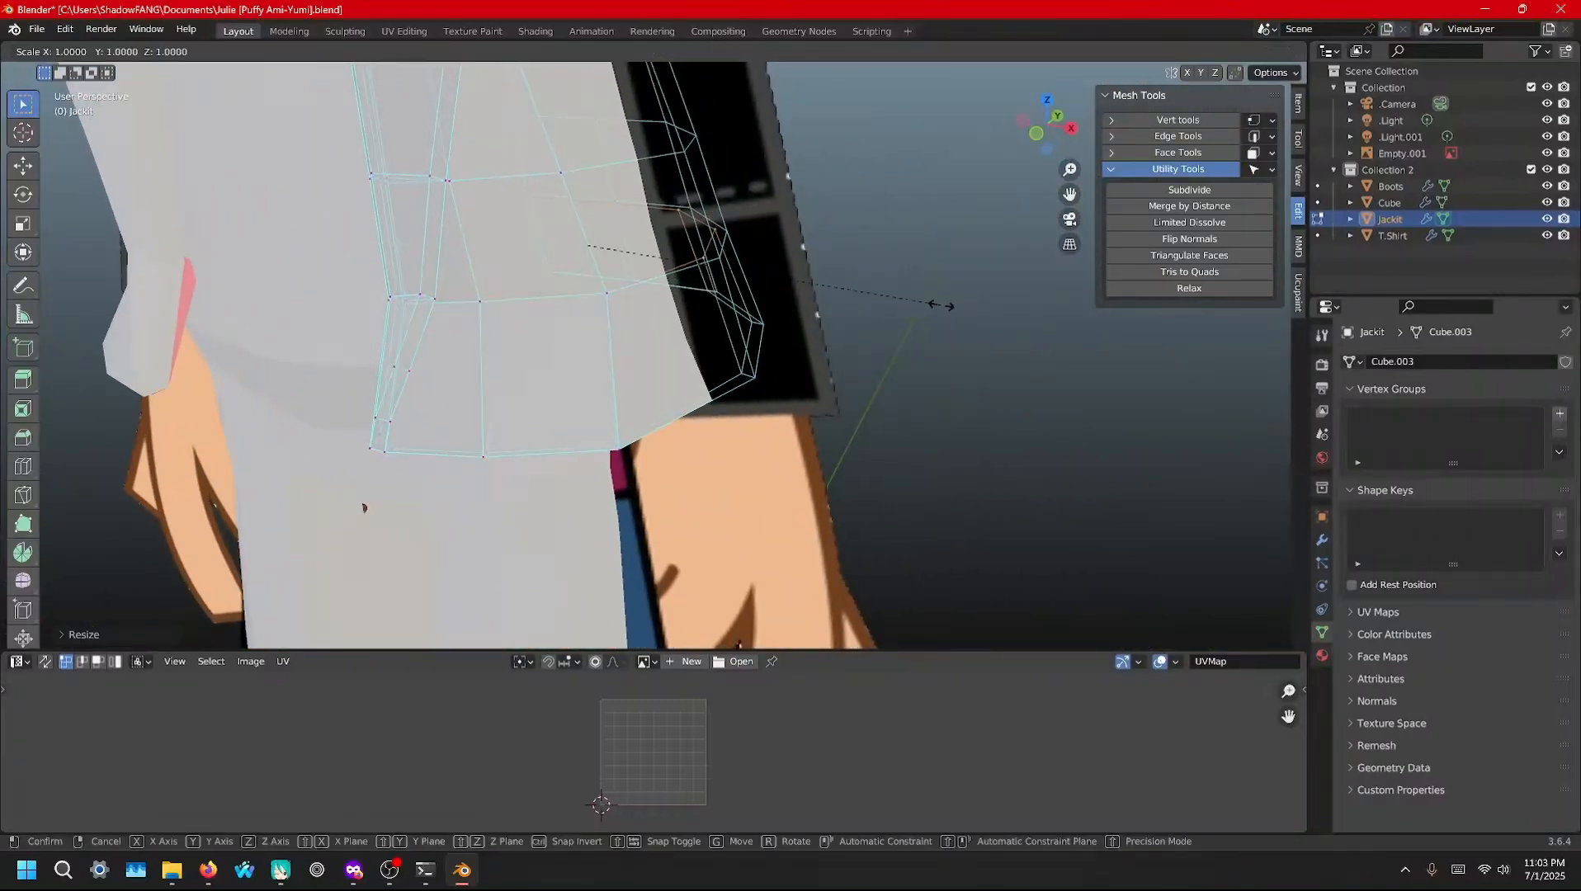
key("x")
key("x")
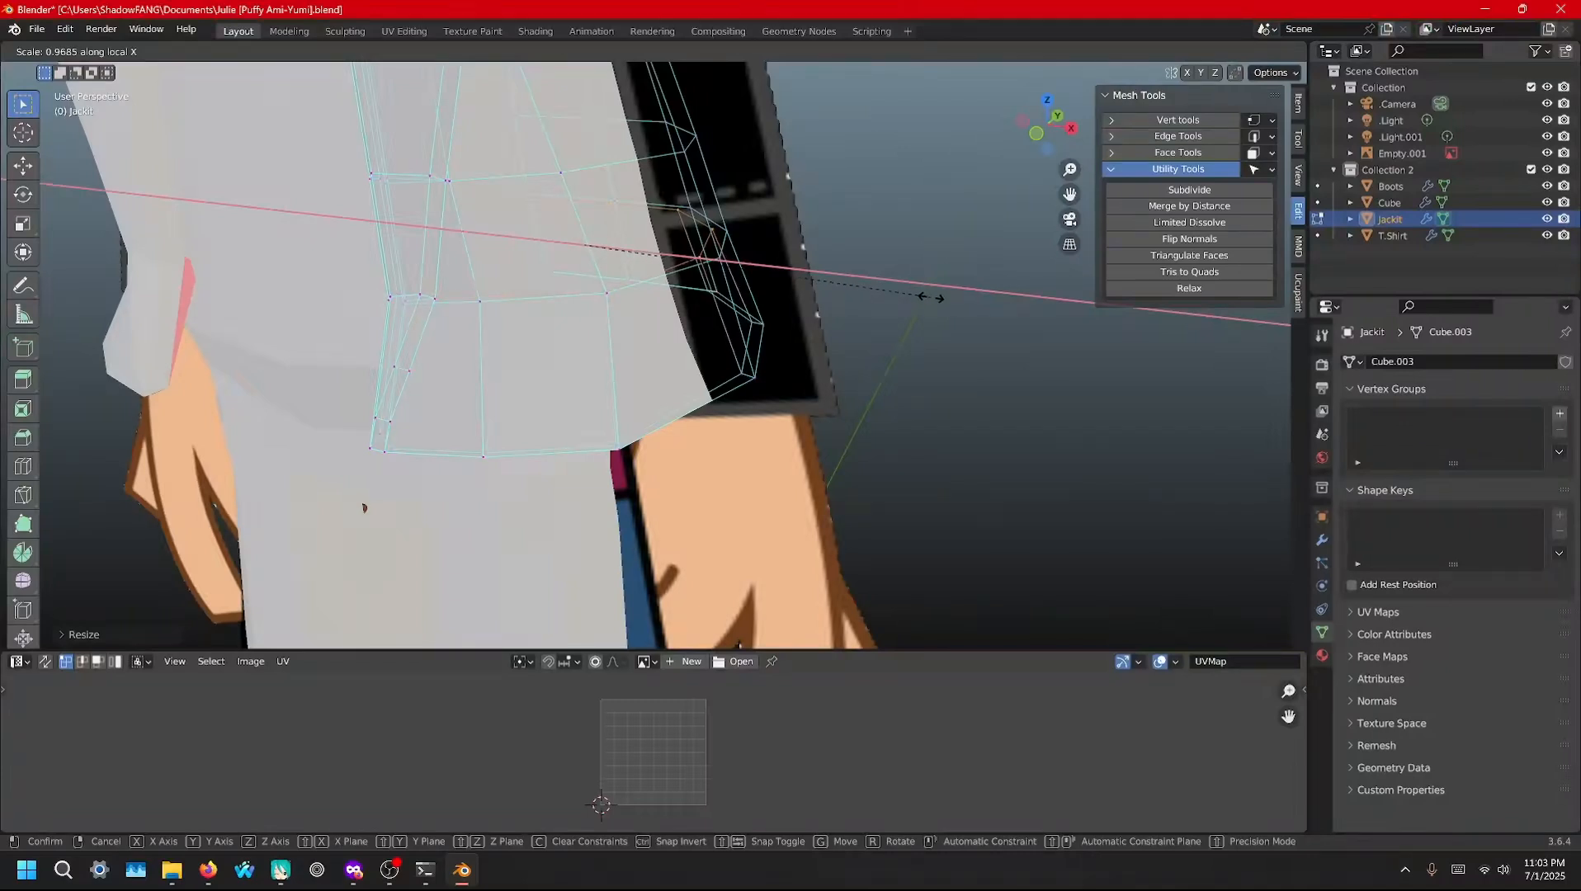
left_click(931, 297)
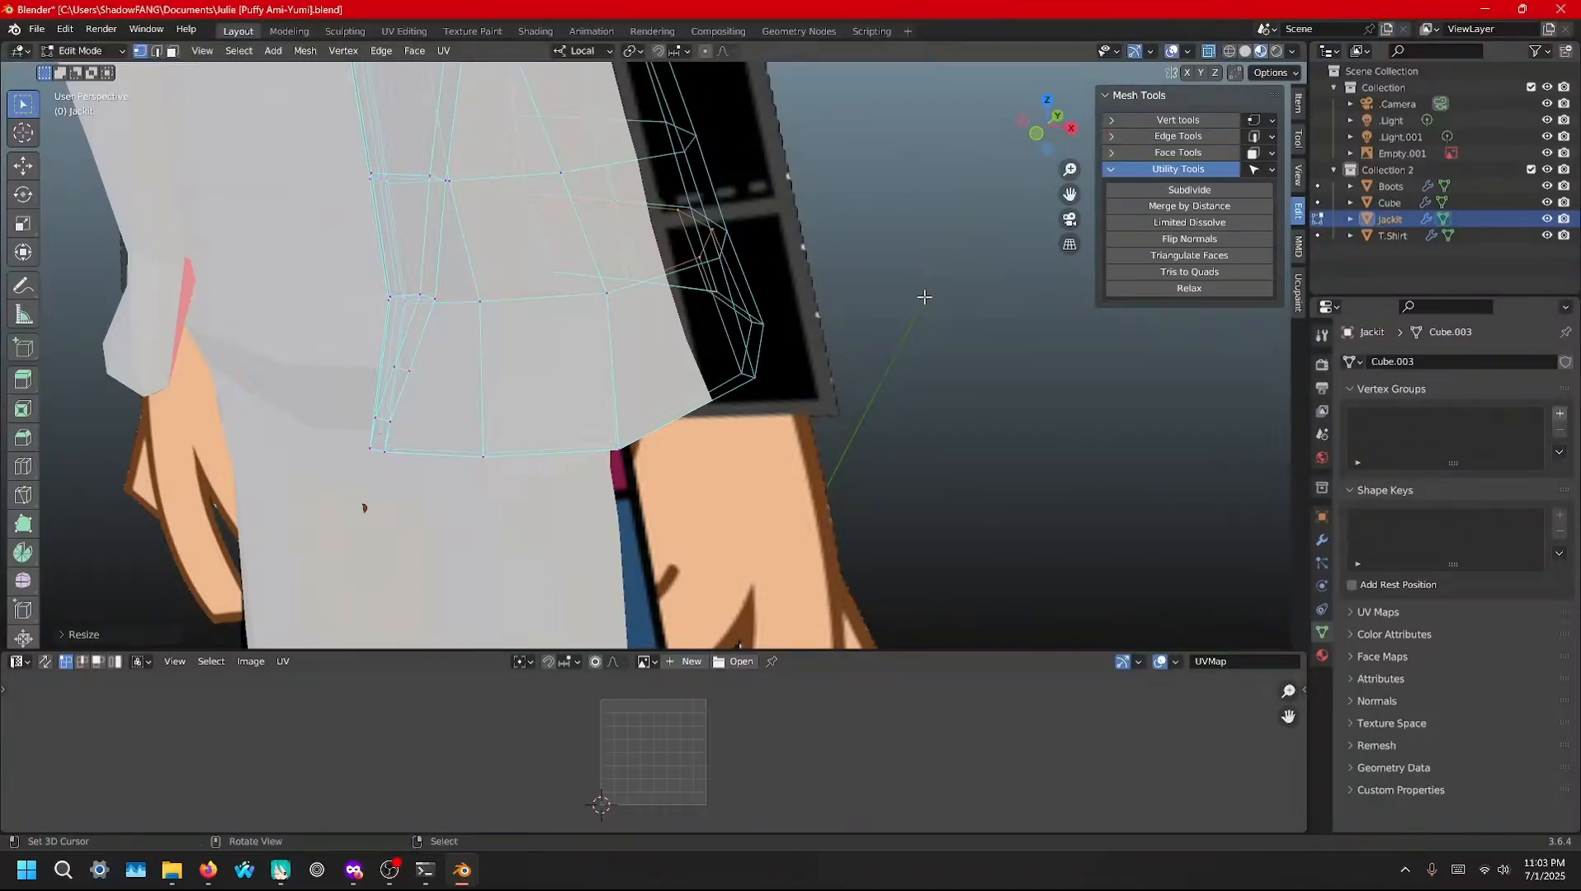
key("g")
key("x")
key("x")
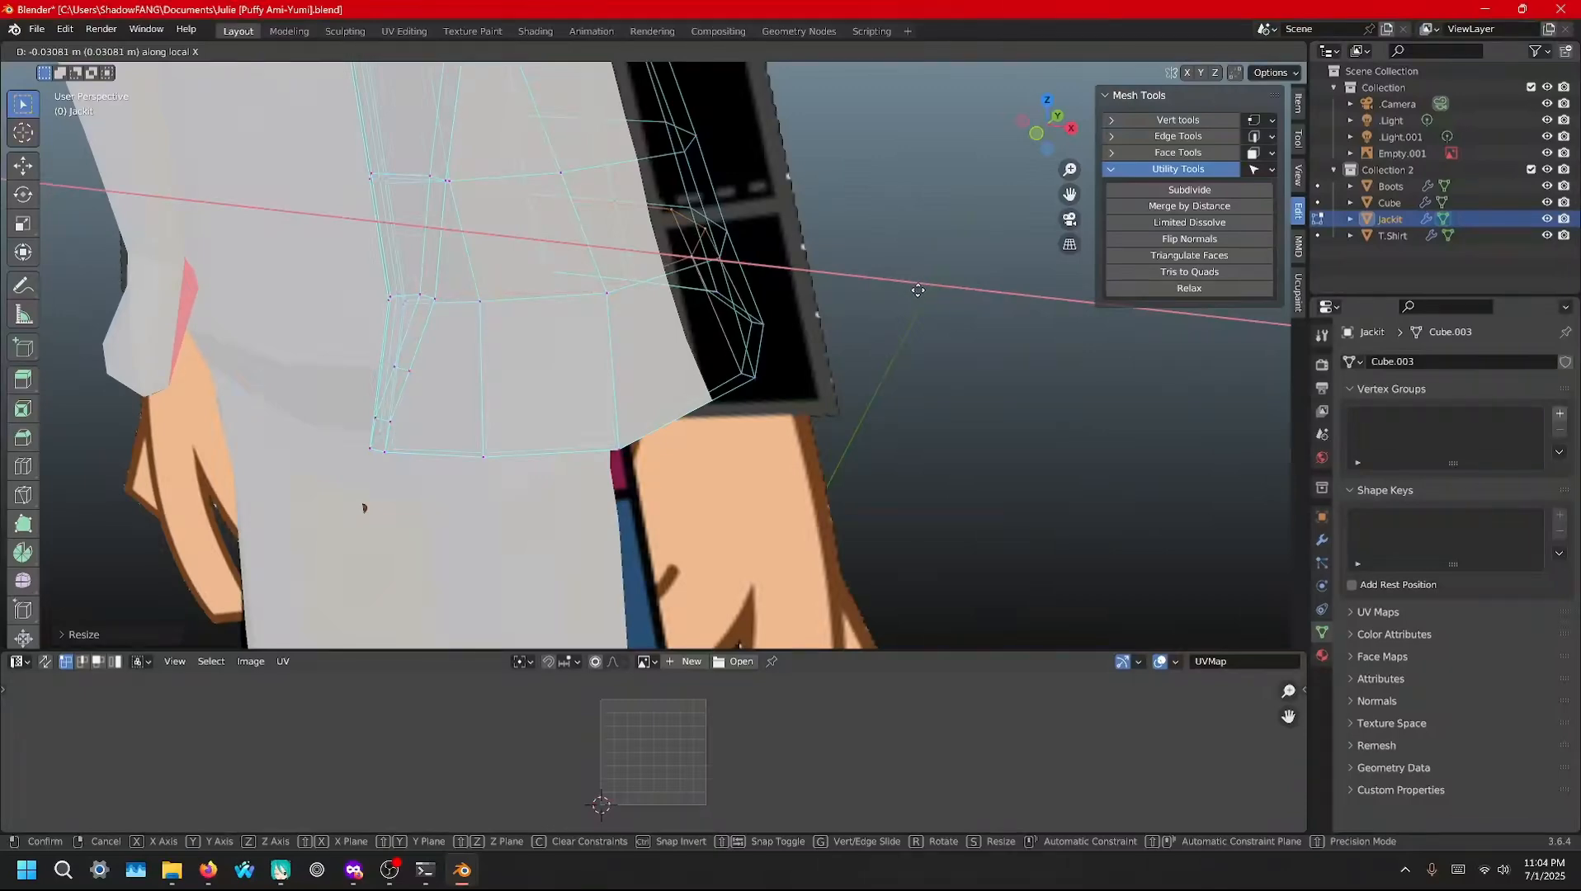
left_click(918, 290)
Nudge the front side vertex of the upper lining loop slightly inward
middle_click_drag(918, 291, 1078, 269)
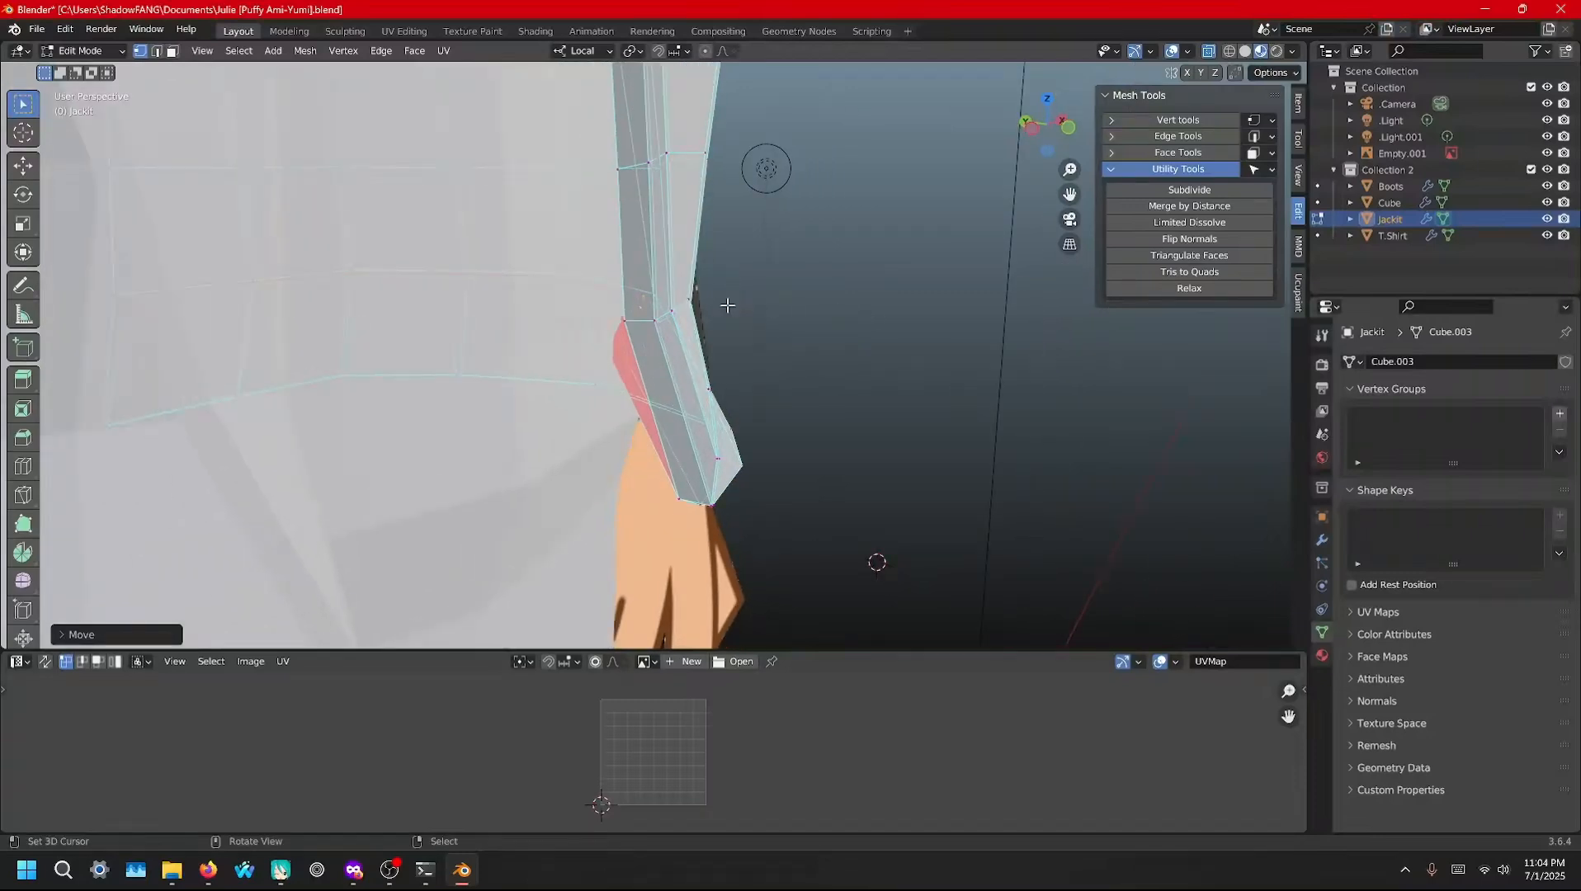
middle_click_drag(724, 304, 686, 312)
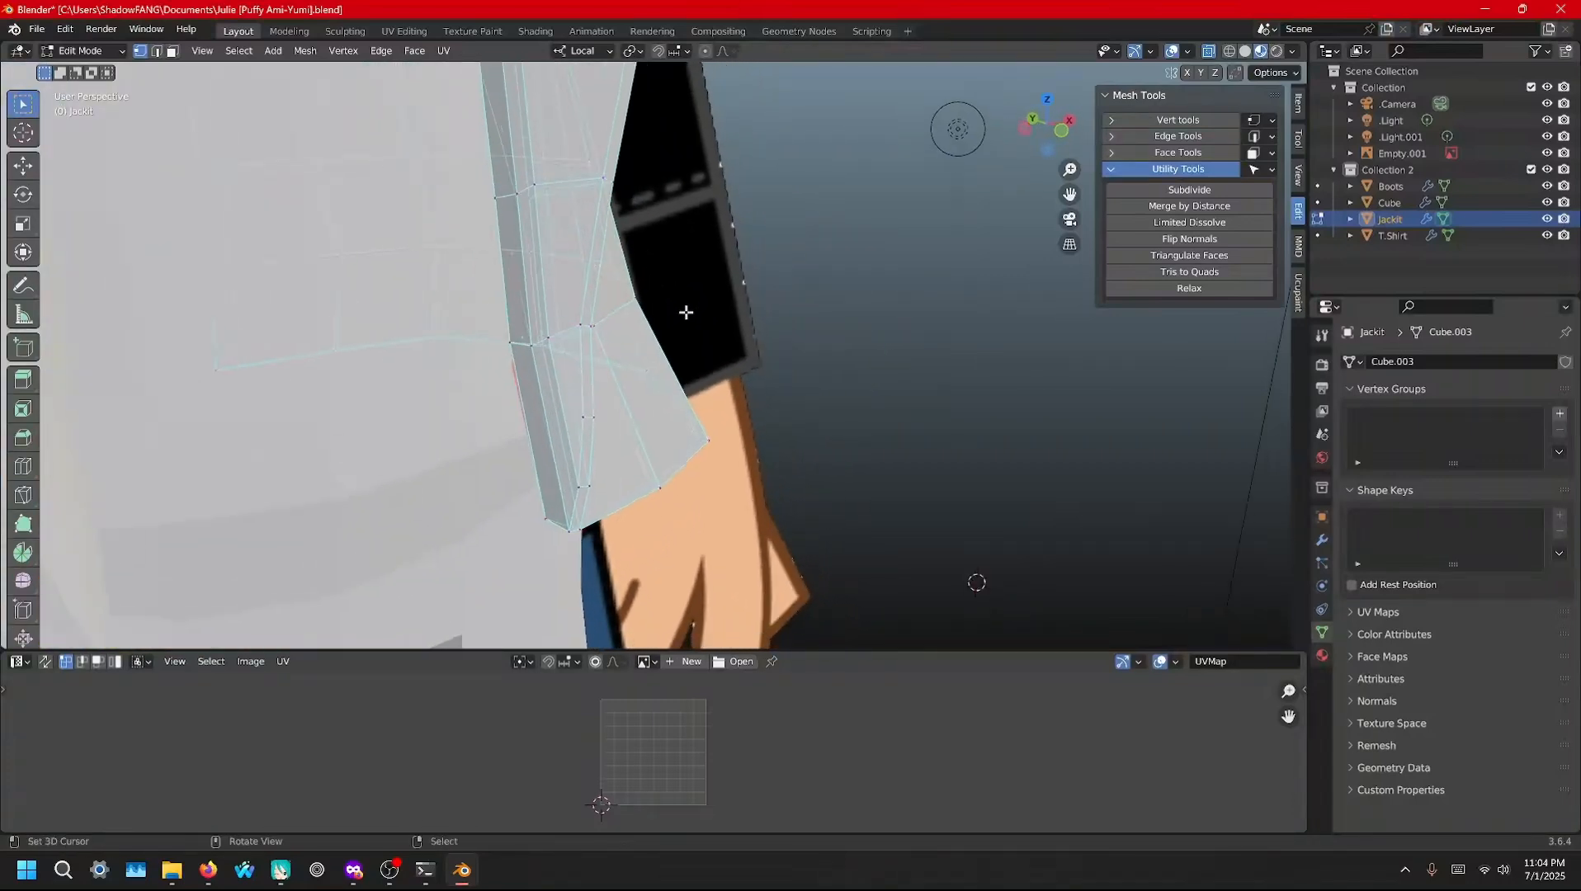
right_click_drag(631, 303, 618, 301)
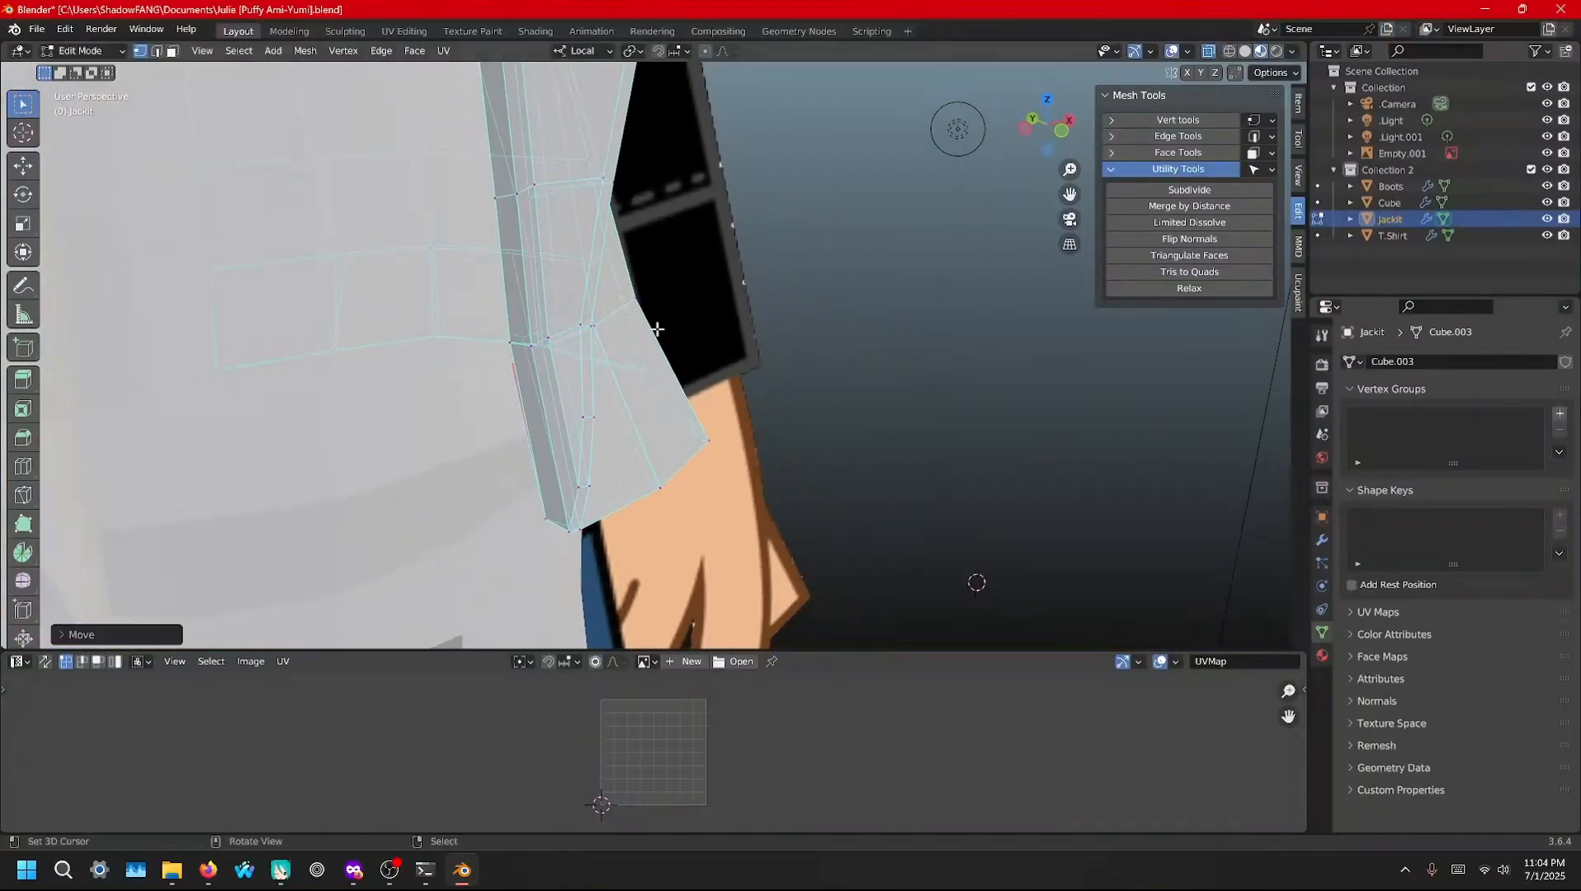
Select the upper lining loop, extrude it about 0.33 m, mostly upward, and scale the new loop to about 0.96
middle_click_drag(660, 329, 629, 334)
key("alt+a")
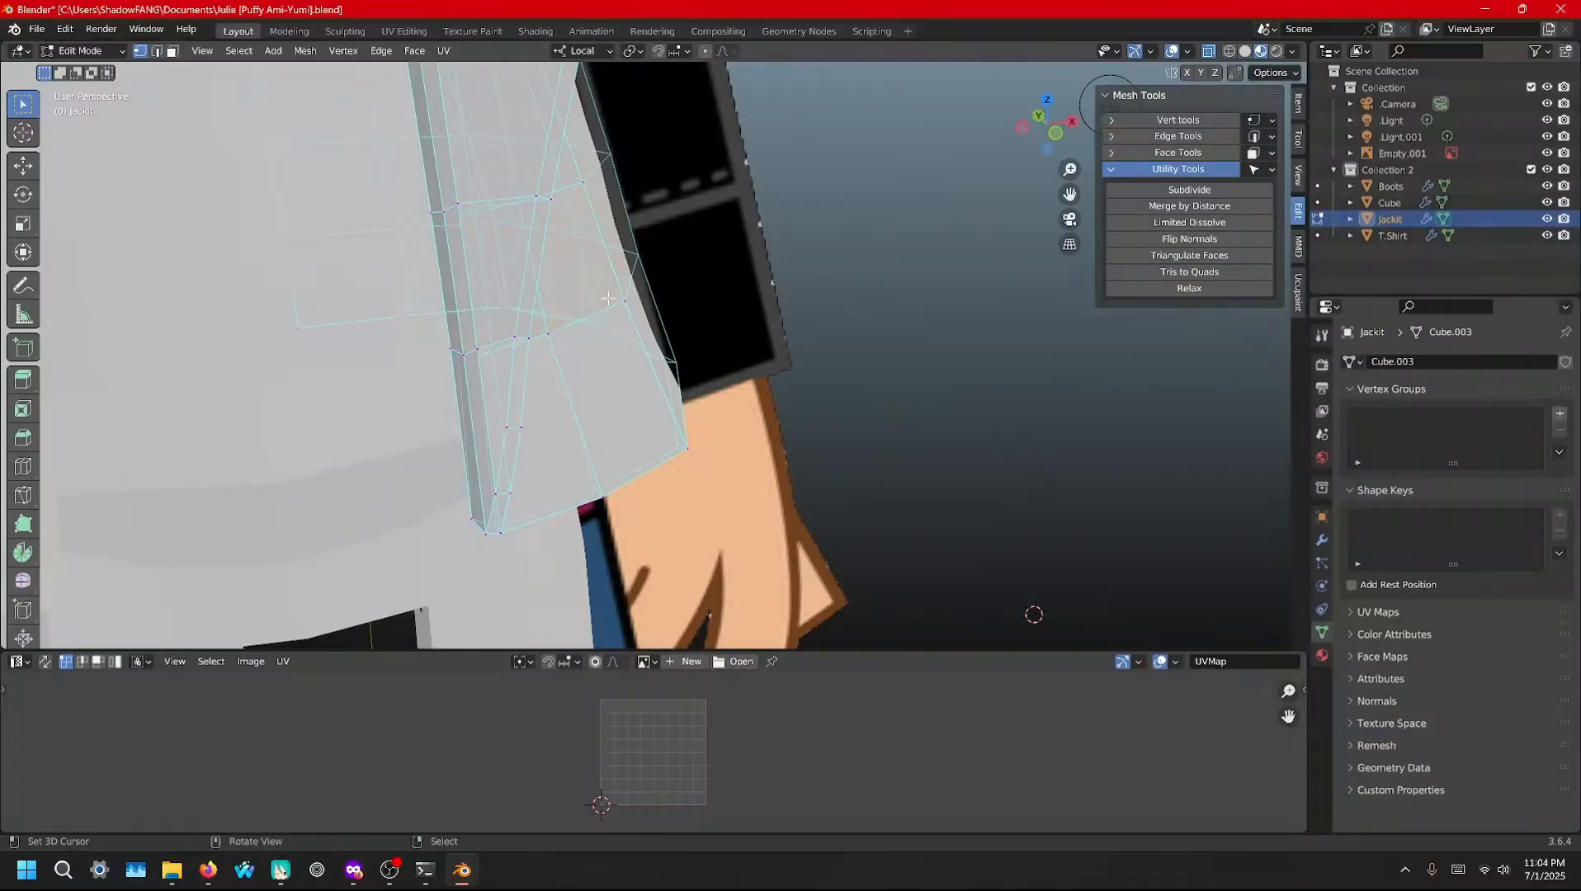
right_click_drag(607, 299, 591, 204)
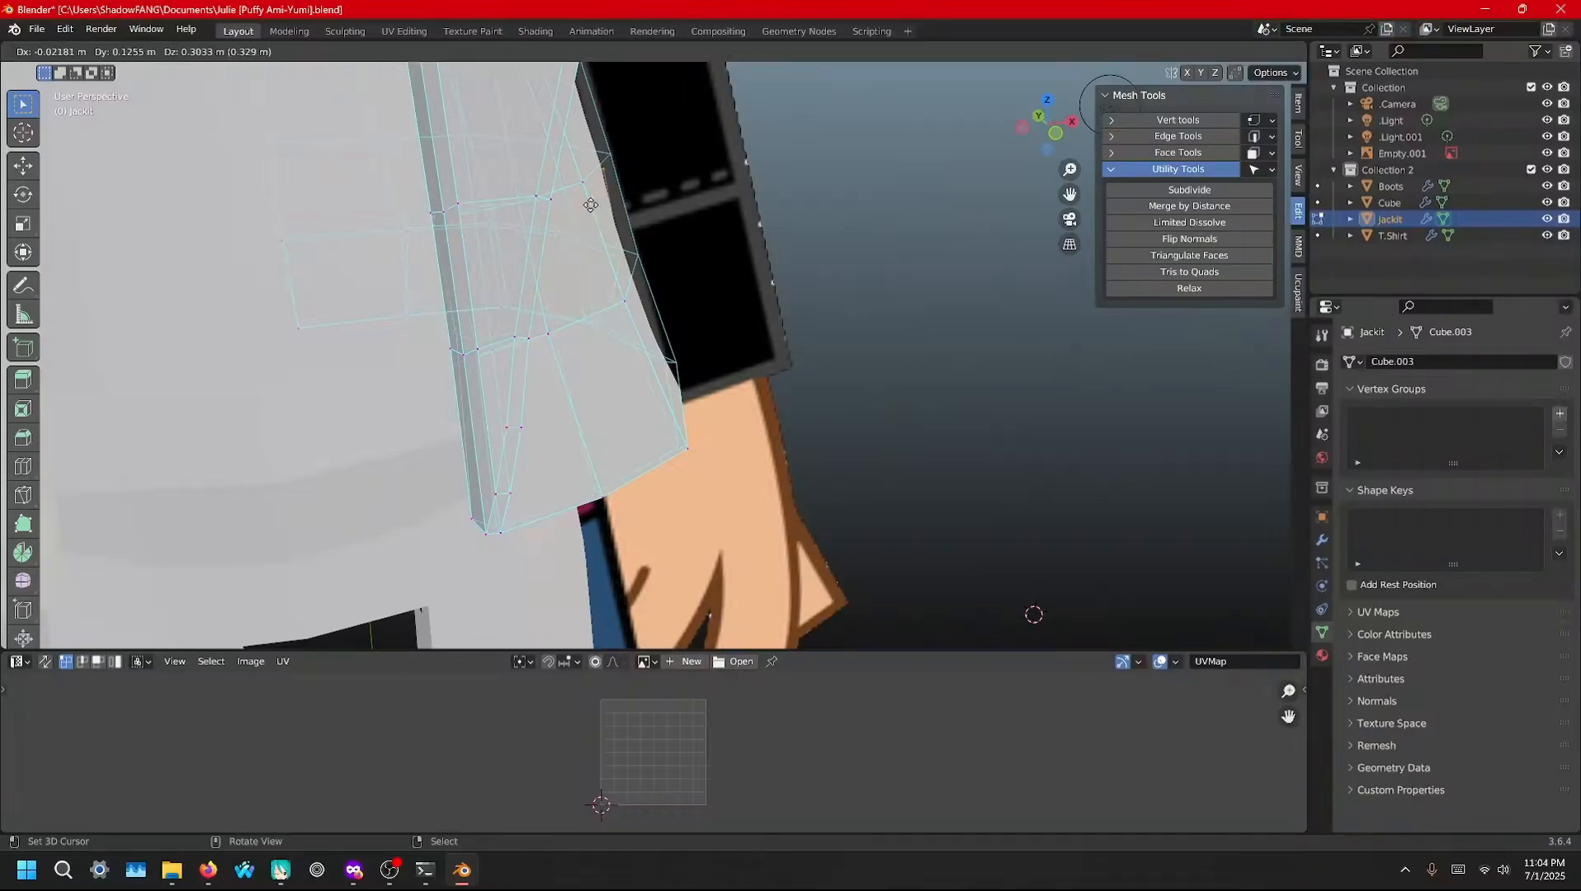
left_click(586, 191)
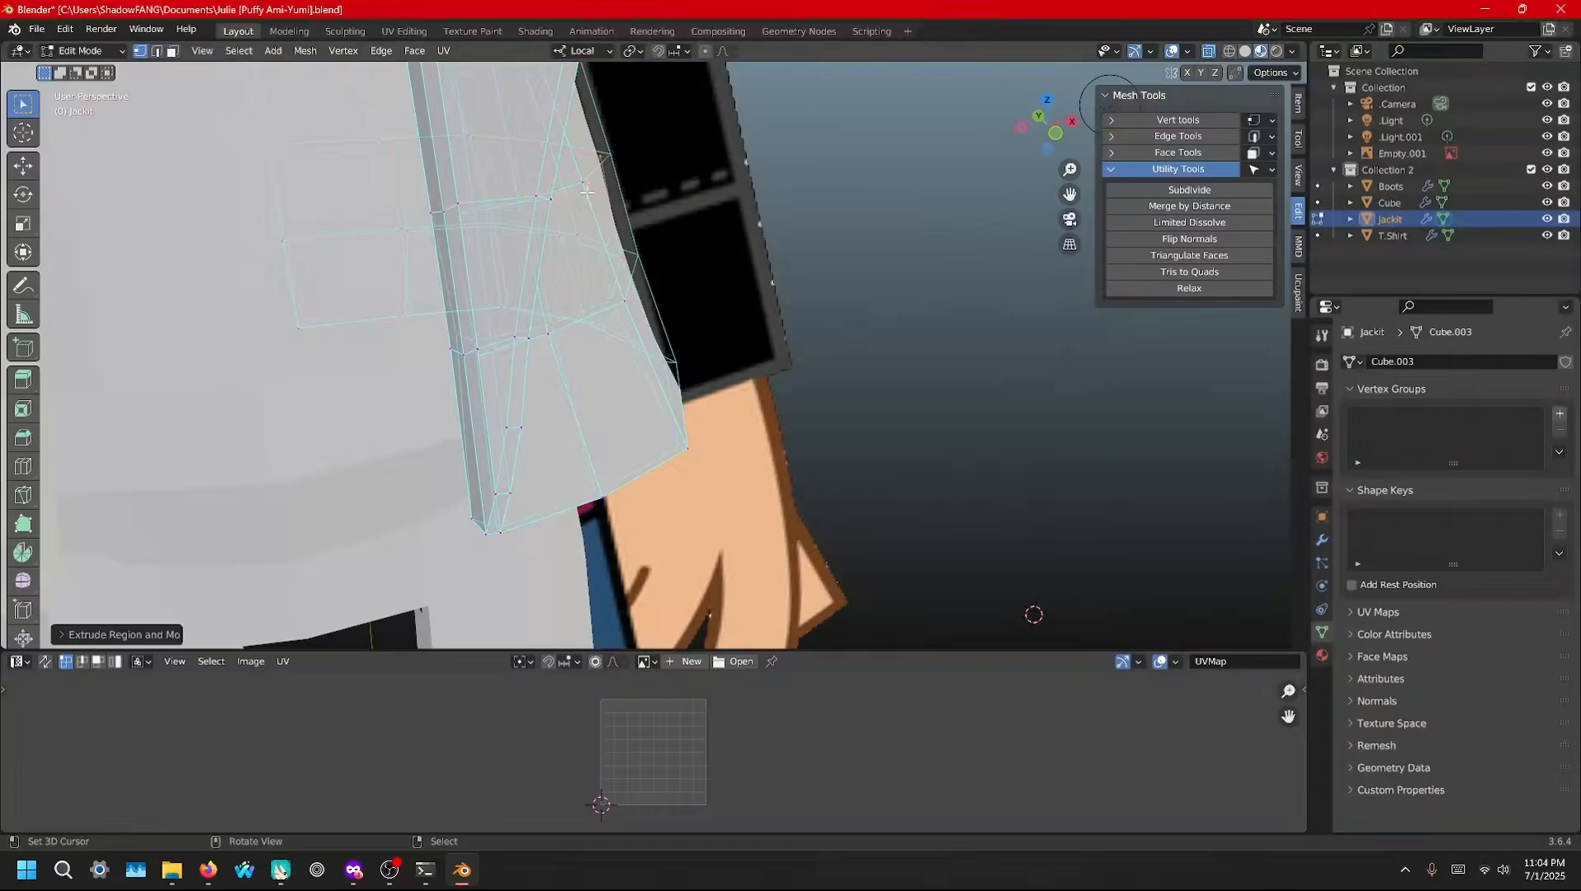
key("s")
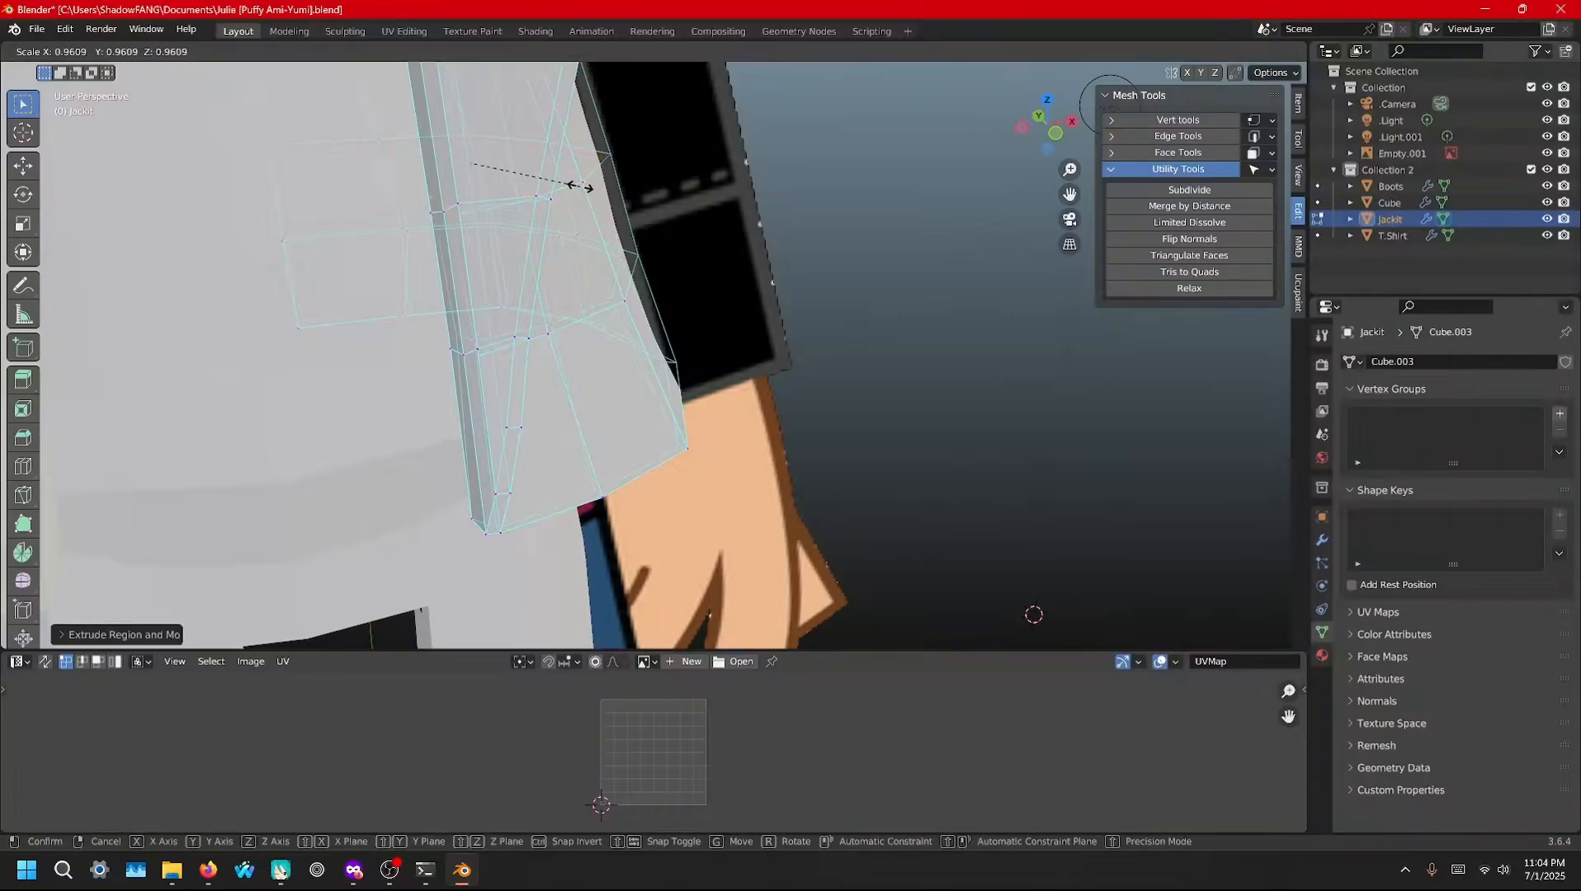
left_click(575, 184)
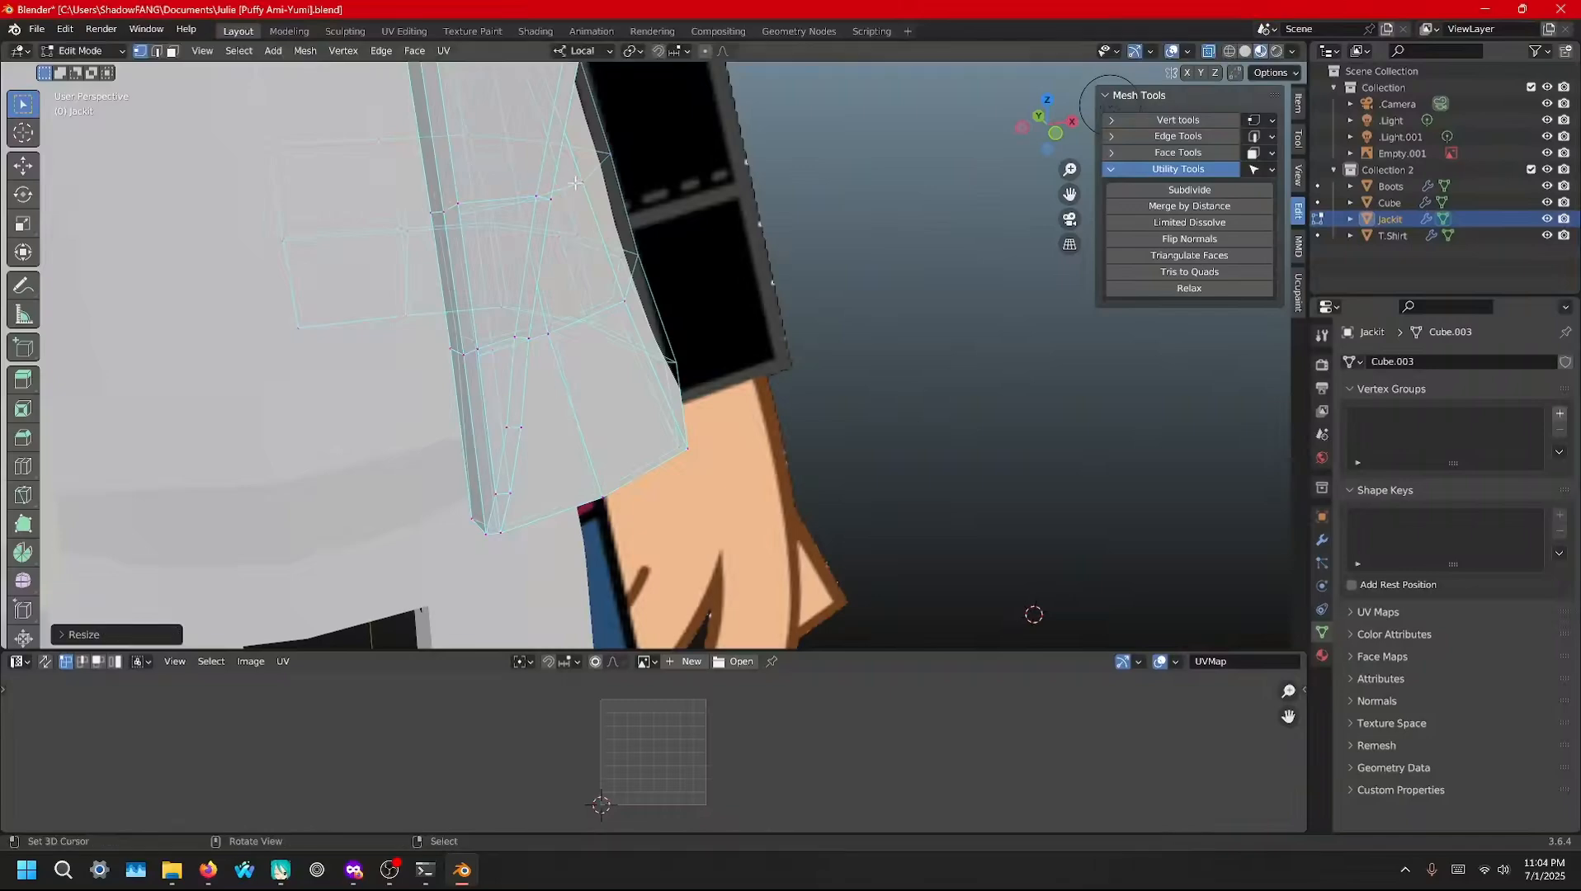
Move the newly extruded upper lining loop about -0.184 m along its local Y axis
scroll(617, 329, "up", 2)
middle_click_drag(617, 329, 748, 351)
key("s")
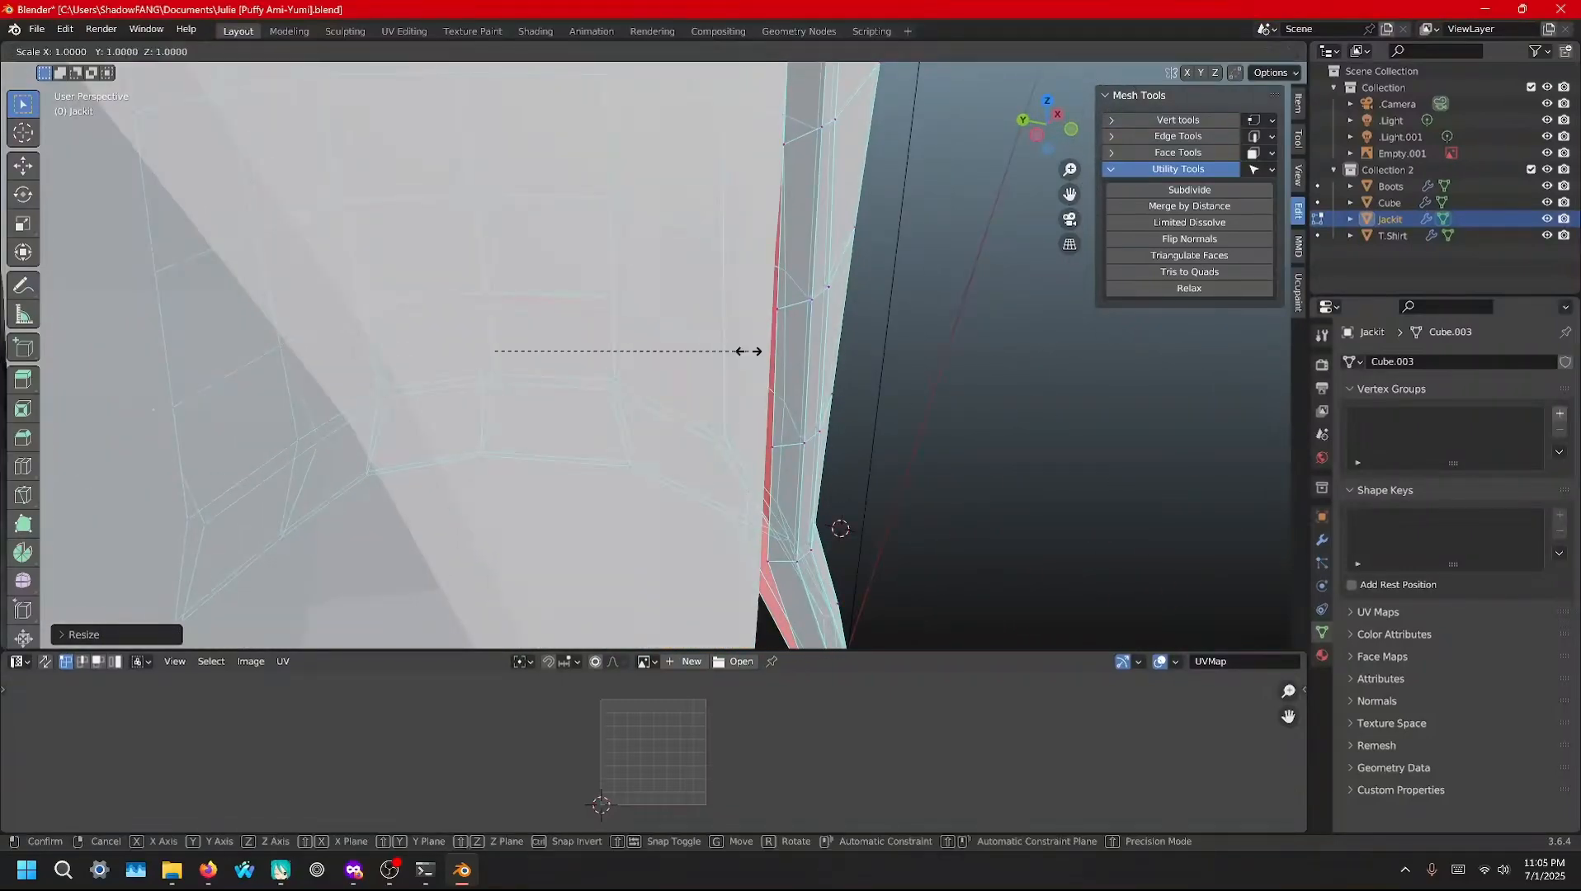
right_click(469, 357)
middle_click_drag(474, 360, 551, 364)
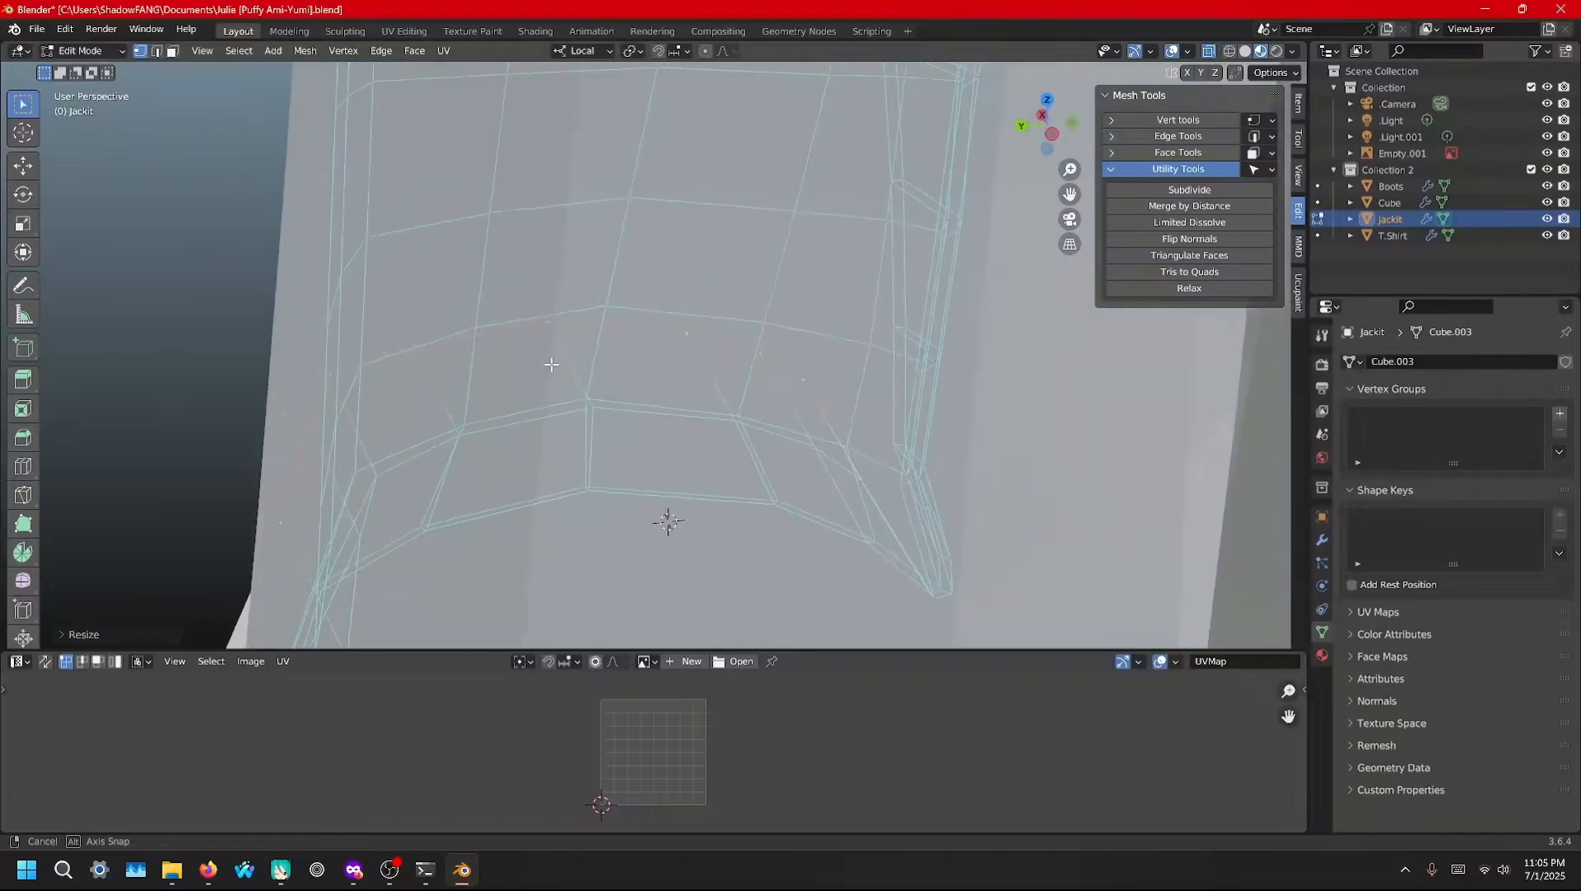
key("g")
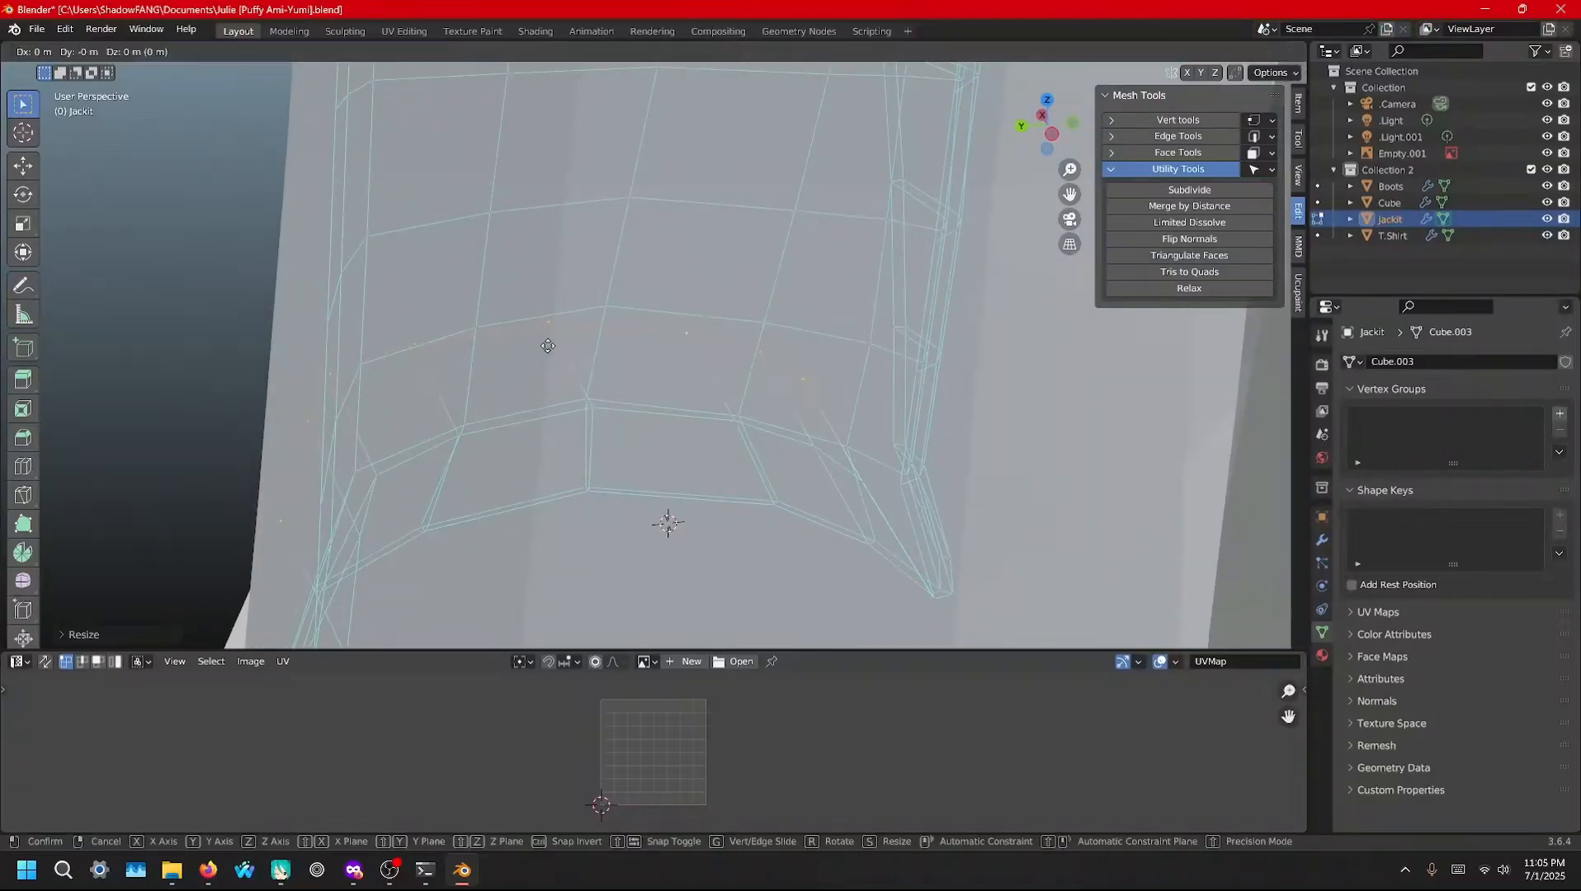
key("y")
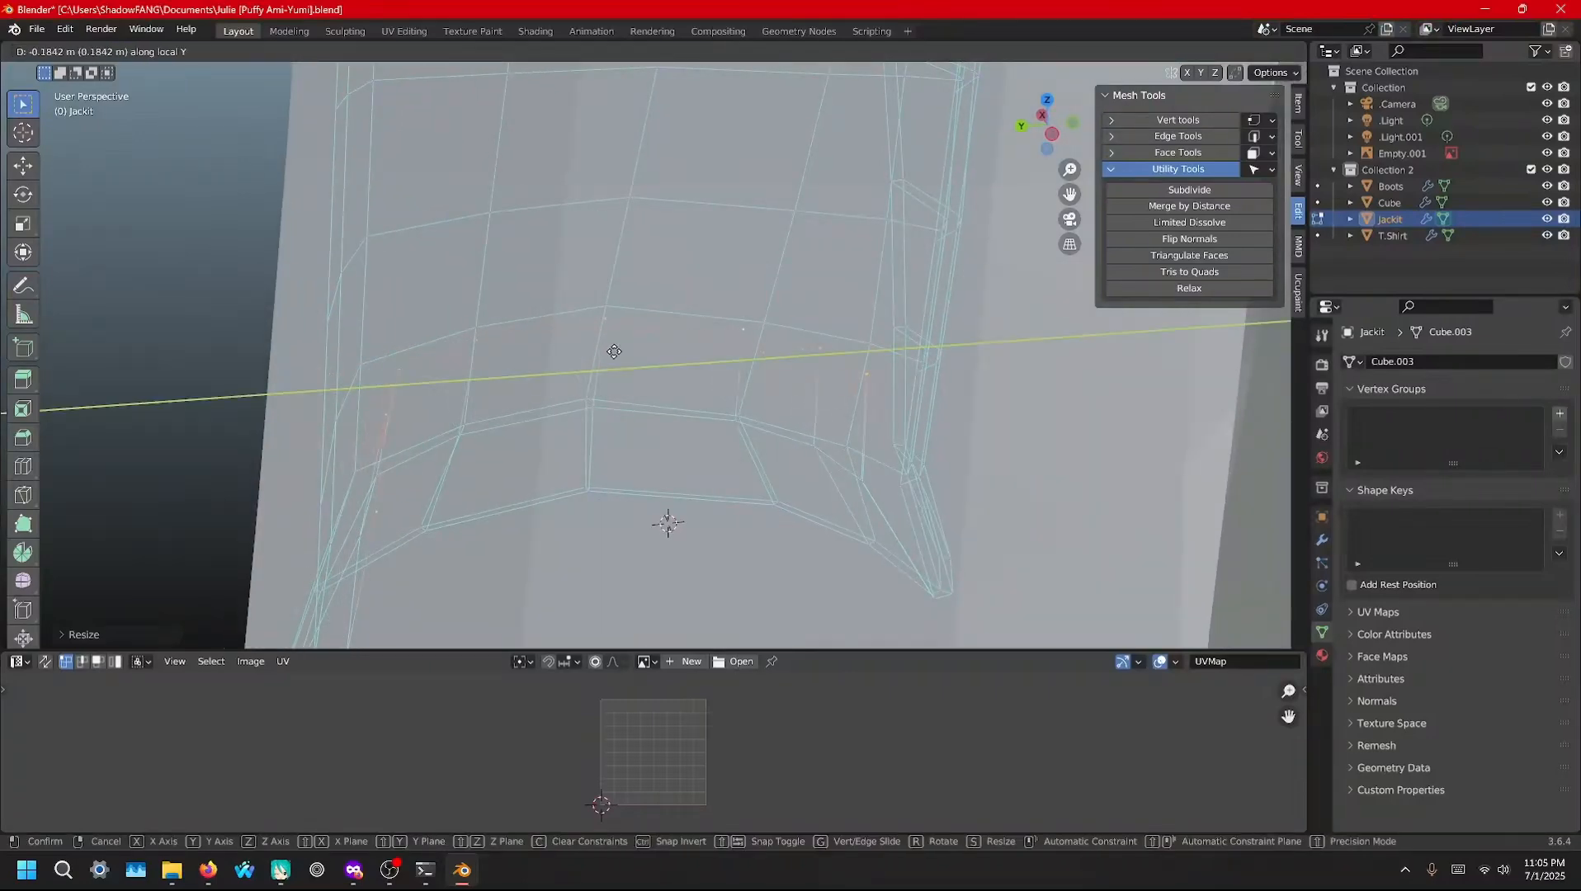
left_click(614, 351)
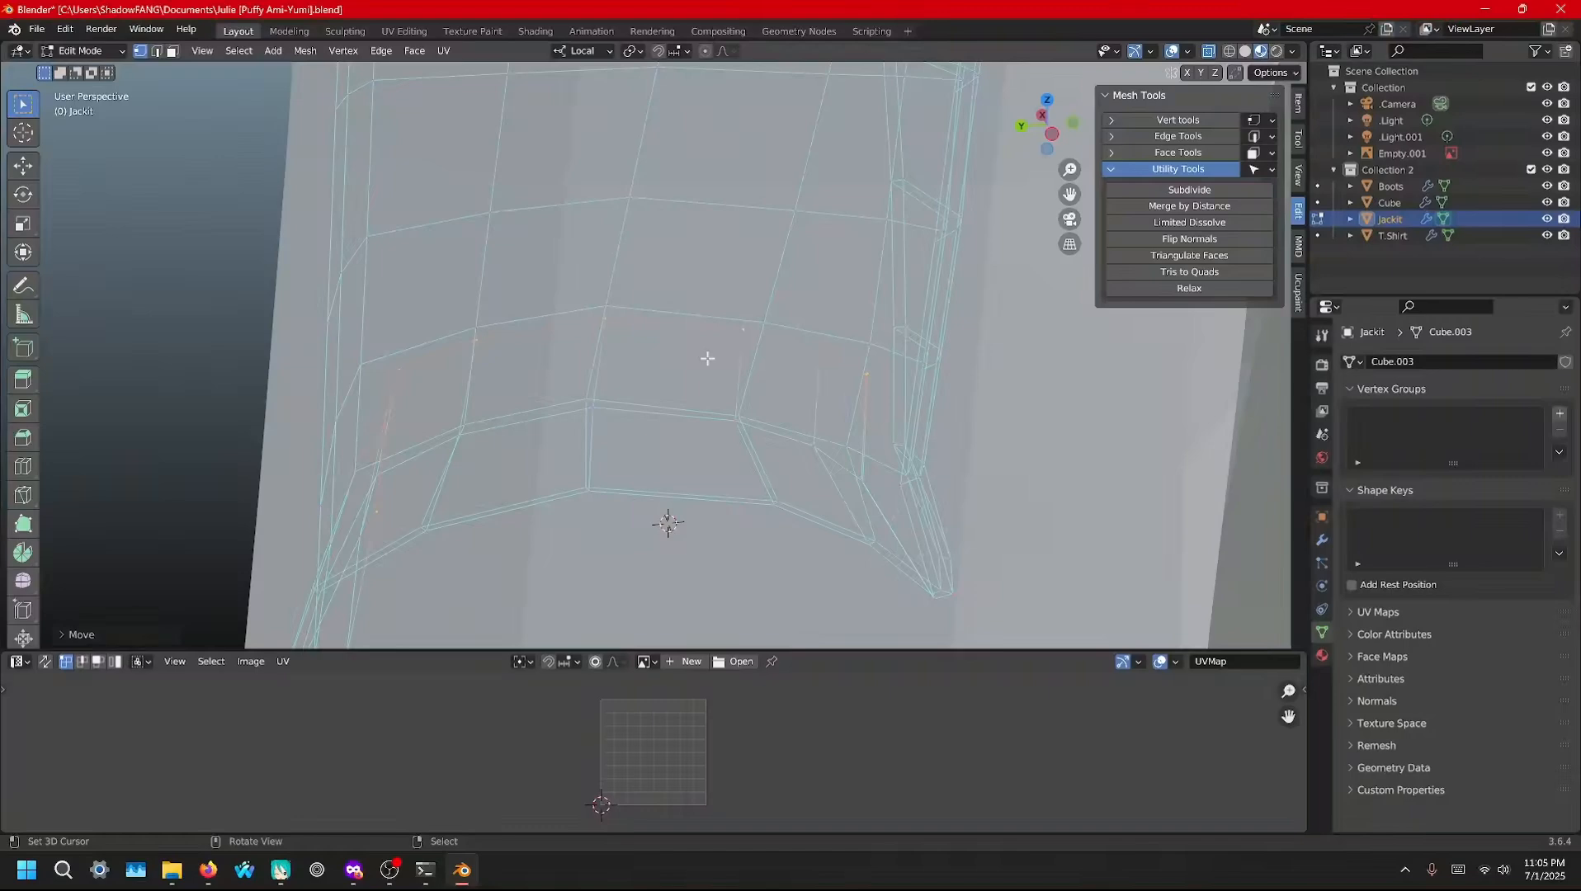
Nudge the upper lining loop slightly so it sits better inside the jacket wall
middle_click_drag(961, 357, 829, 324)
scroll(829, 325, "down", 6)
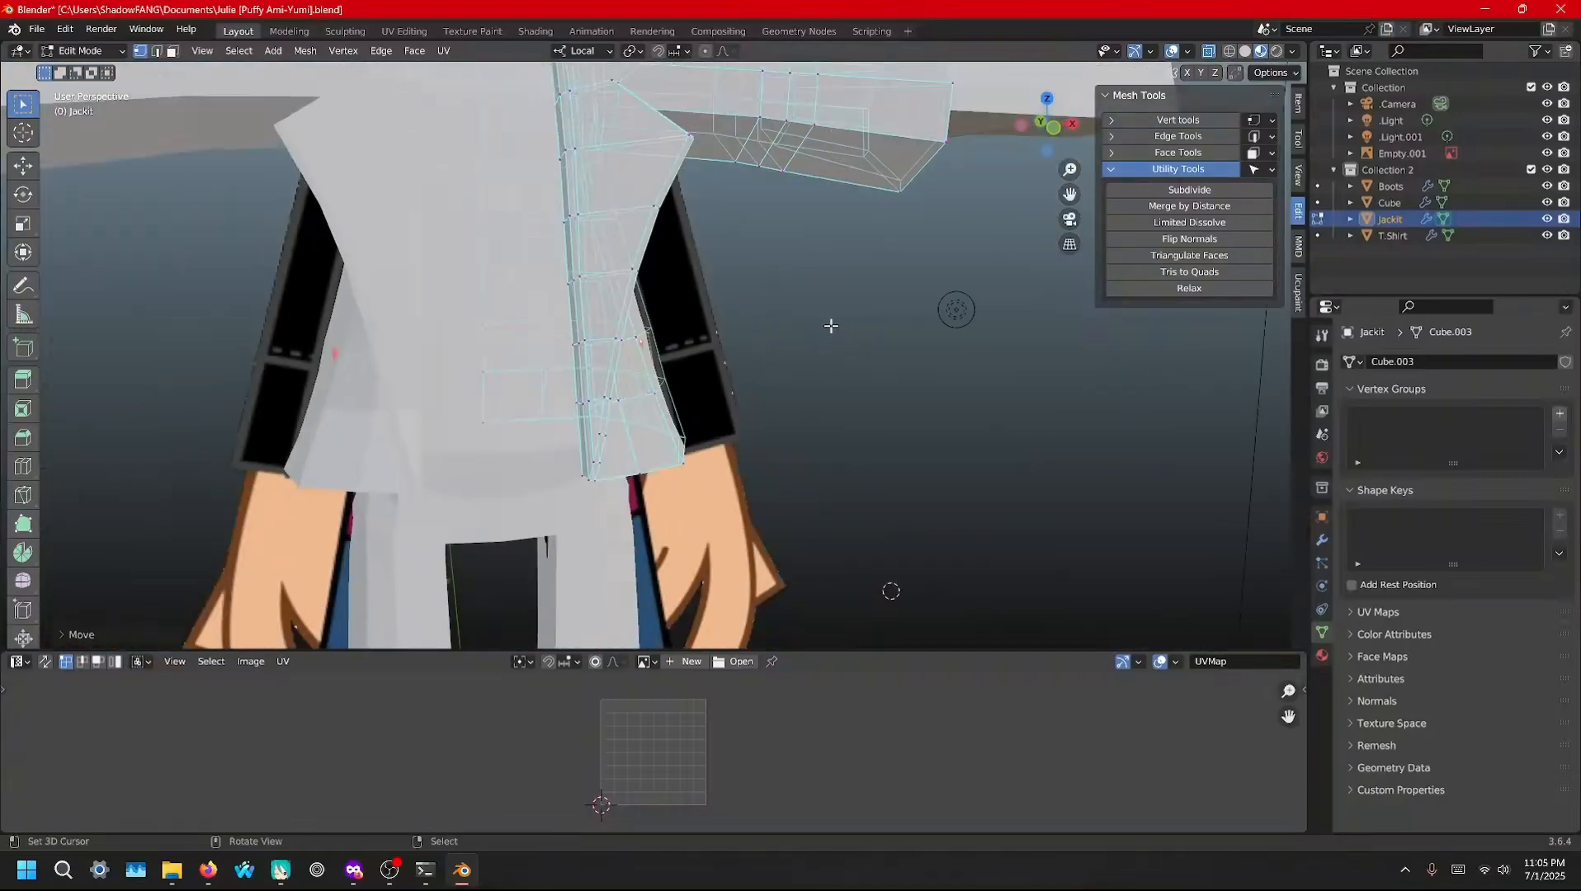
middle_click_drag(810, 417, 778, 415)
scroll(804, 402, "up", 7)
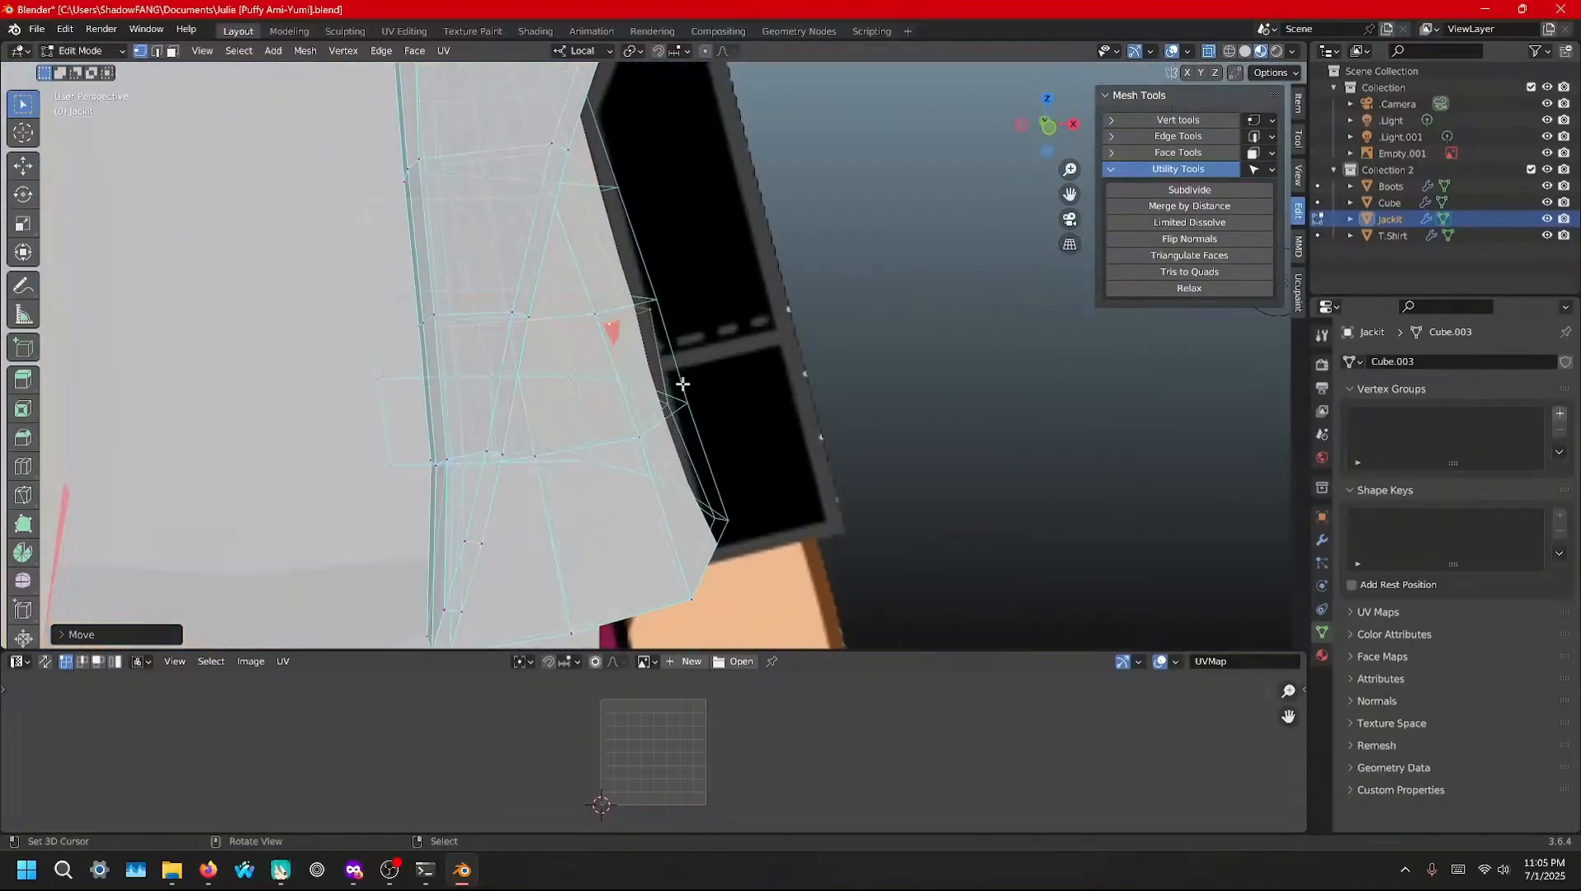
middle_click_drag(681, 385, 609, 247)
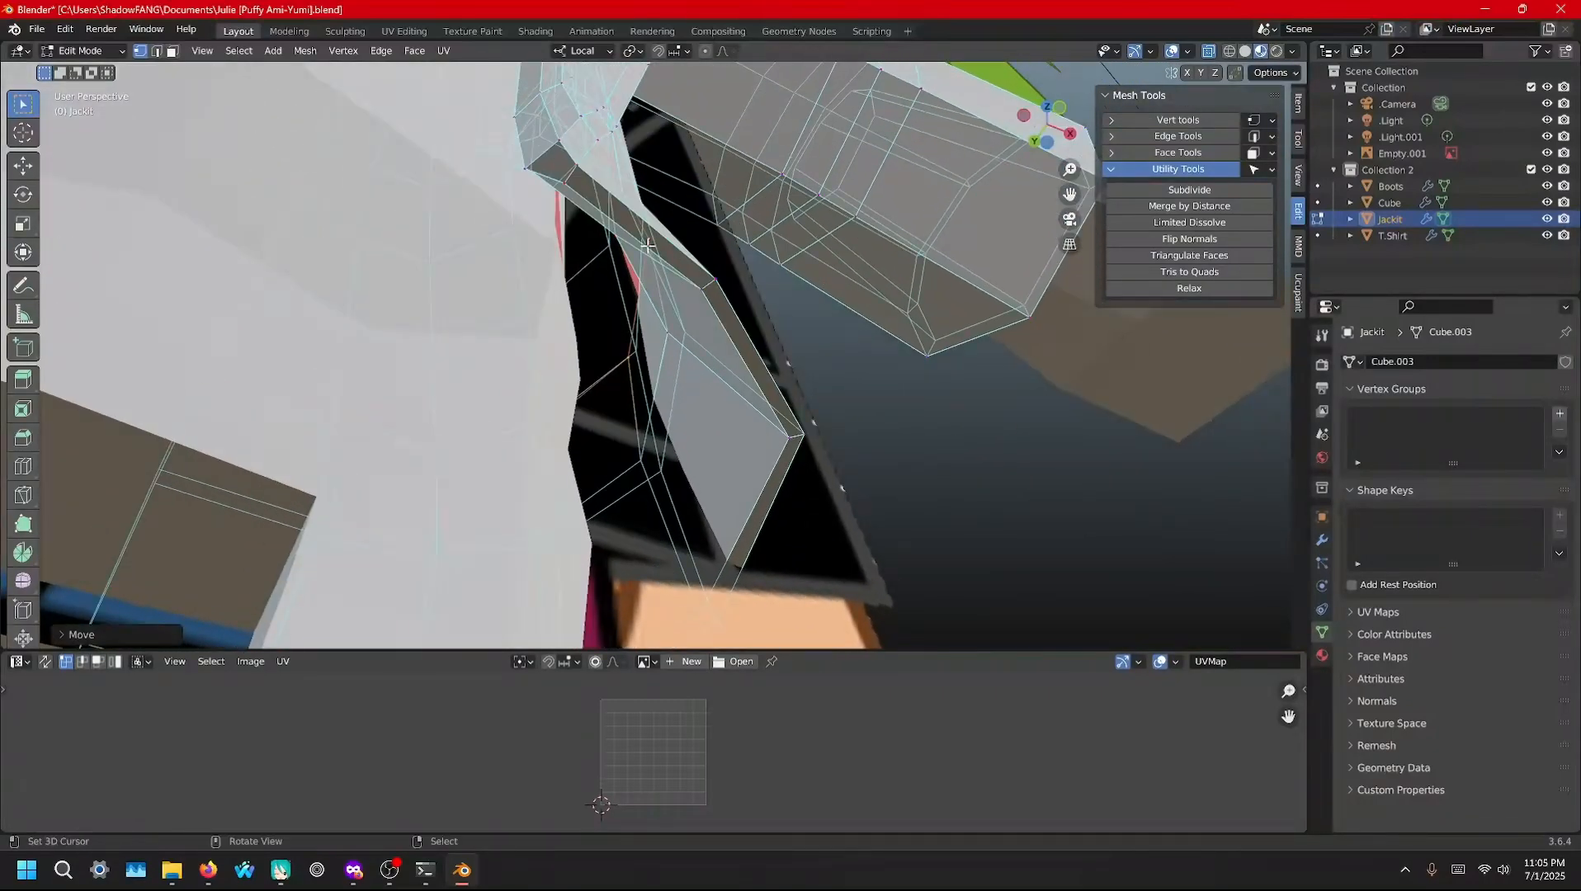
key("g")
left_click(648, 259)
Extrude the upper lining loop about 0.44 m, mostly upward, and shift the new loop about 0.126 m, mostly along negative Y
middle_click_drag(644, 274, 508, 204)
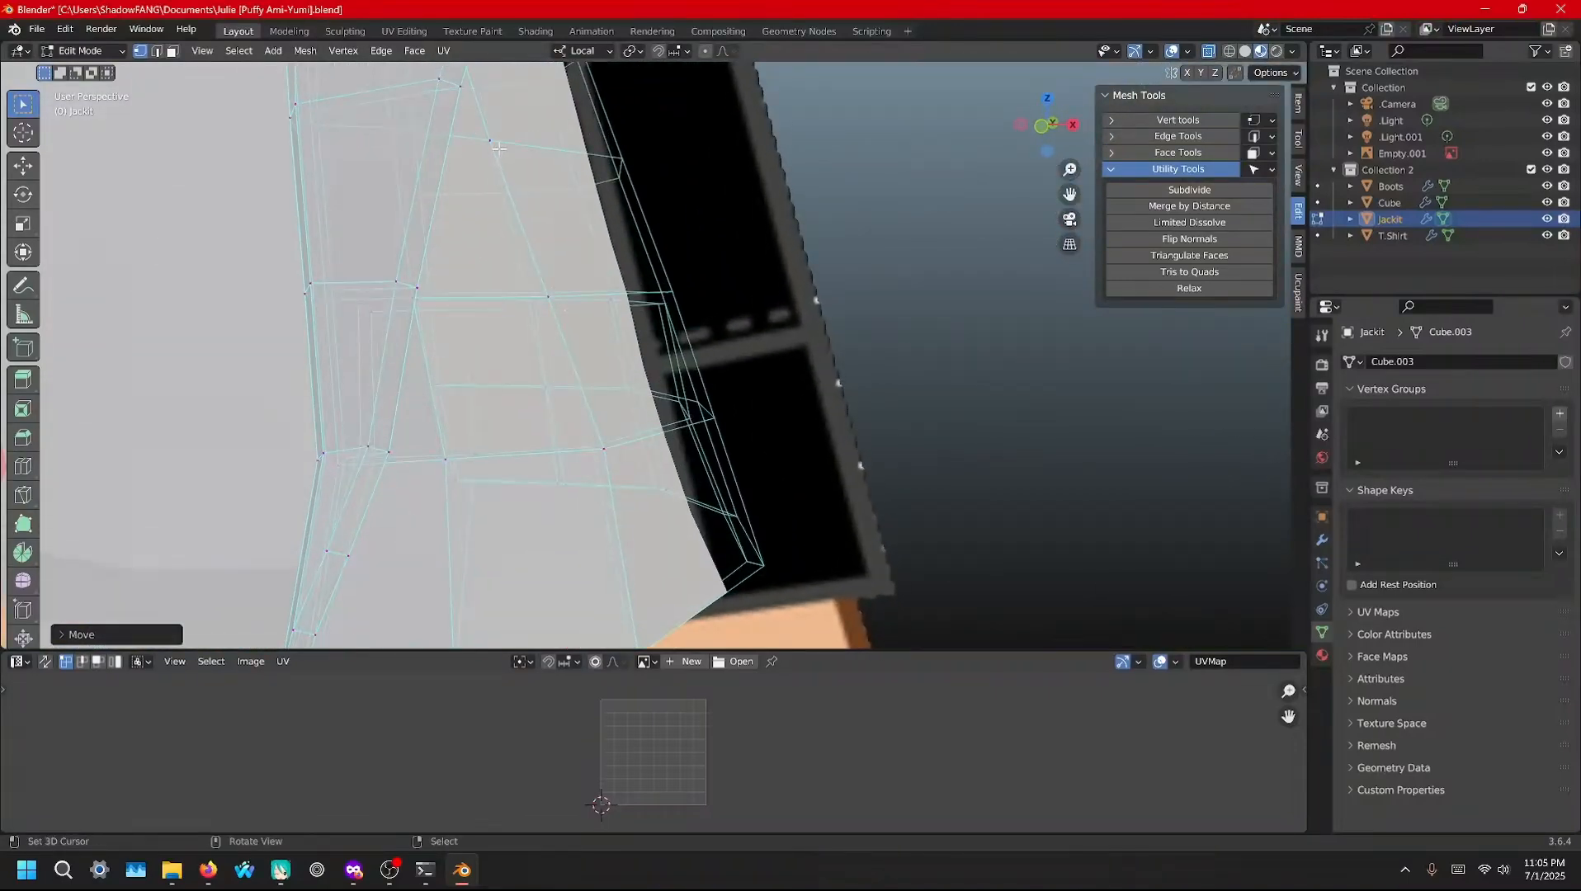
middle_click_drag(498, 147, 557, 324)
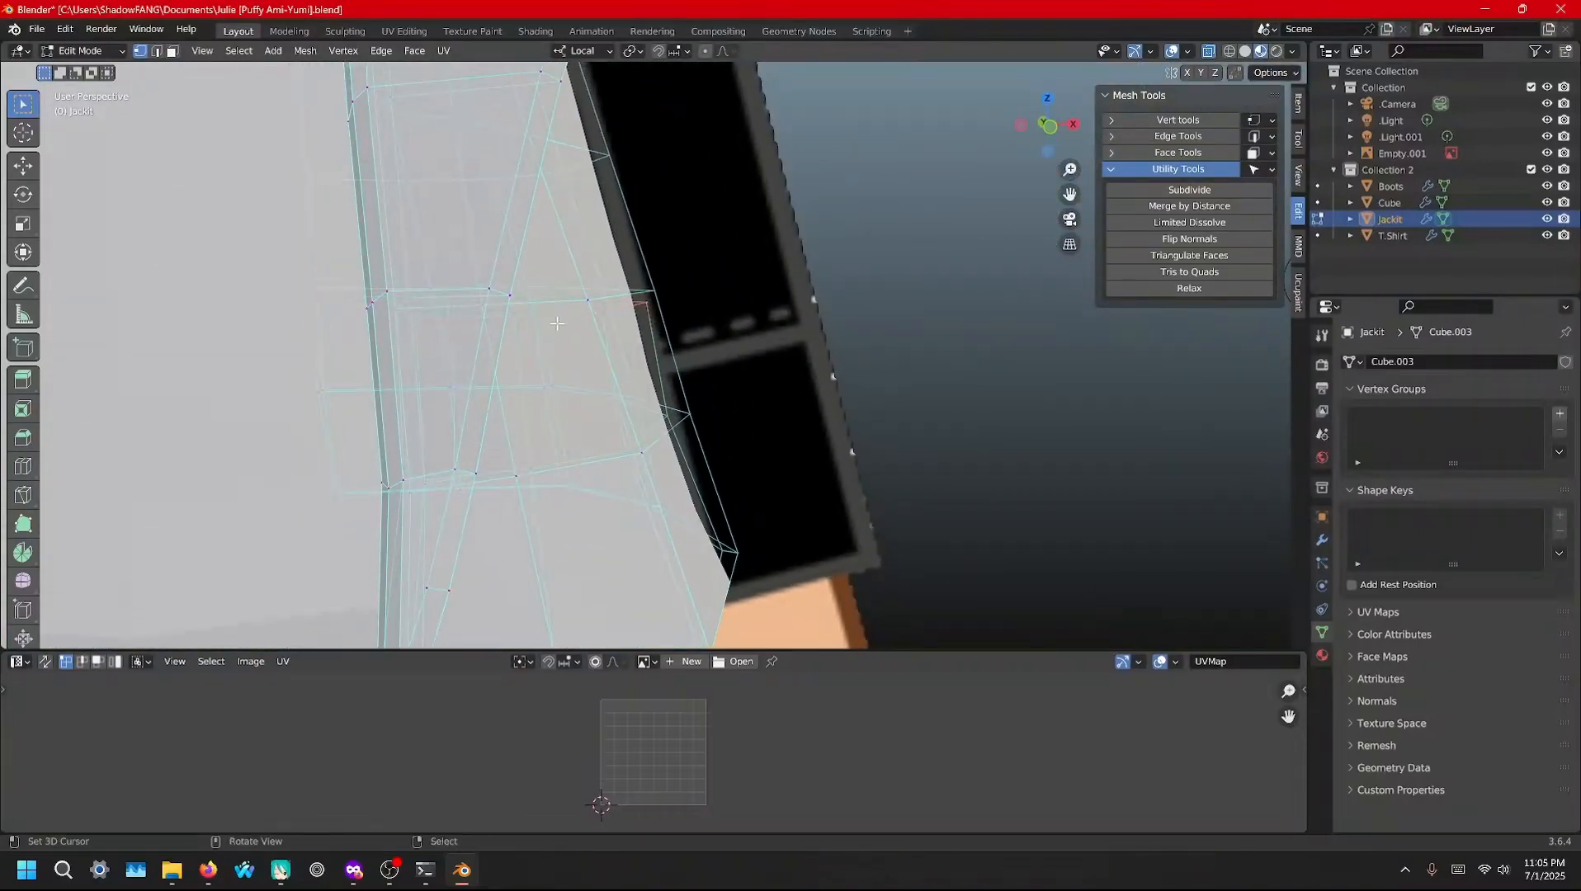
key("g")
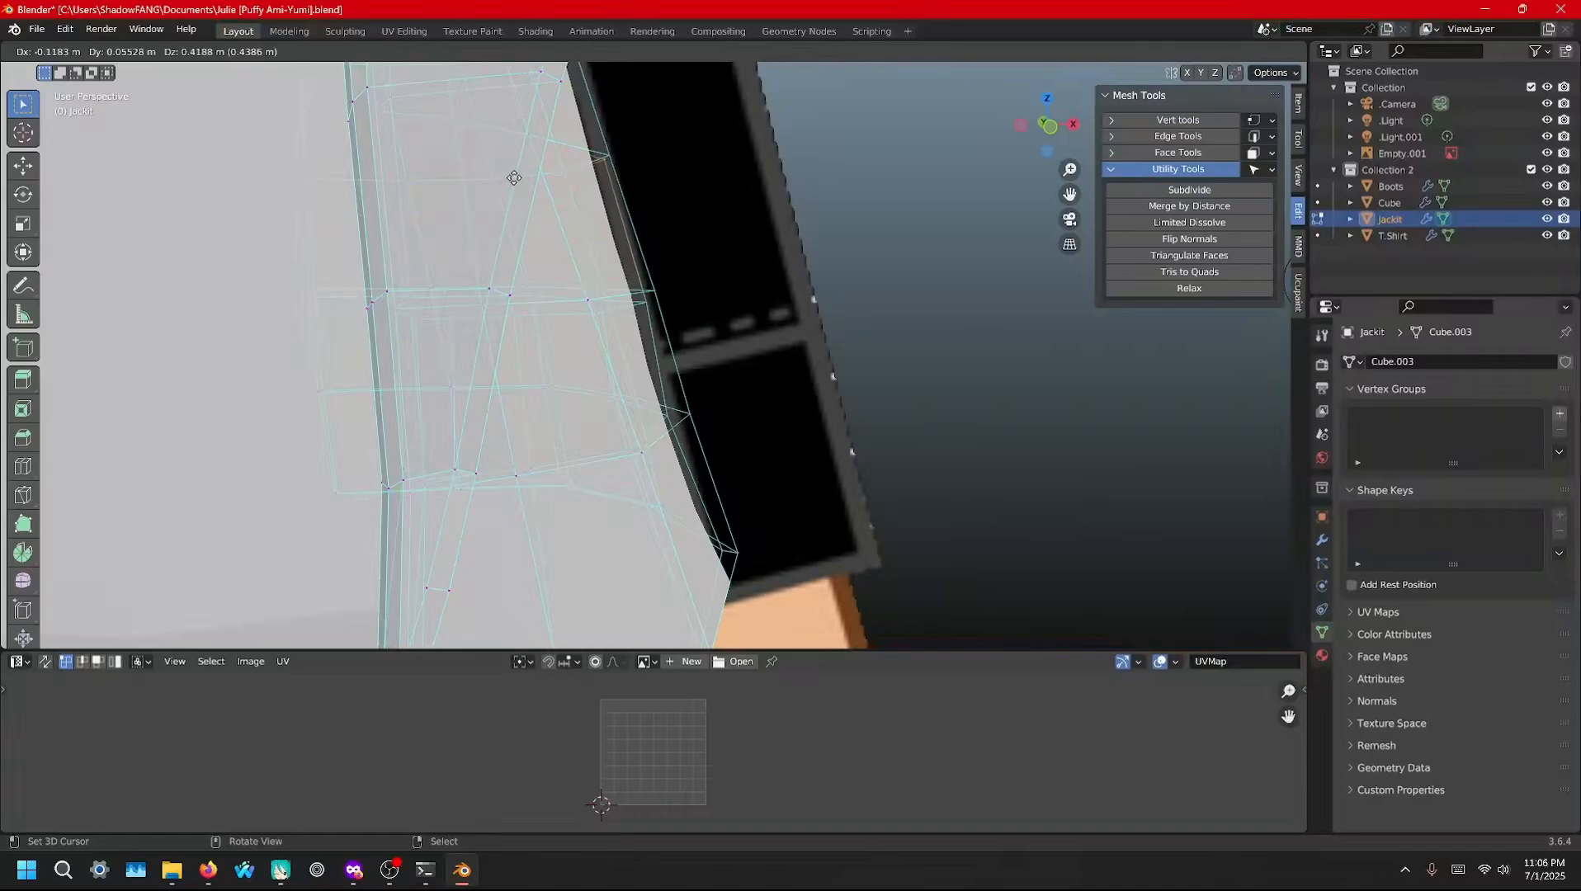
left_click(513, 177)
middle_click_drag(635, 254, 488, 303)
key("g")
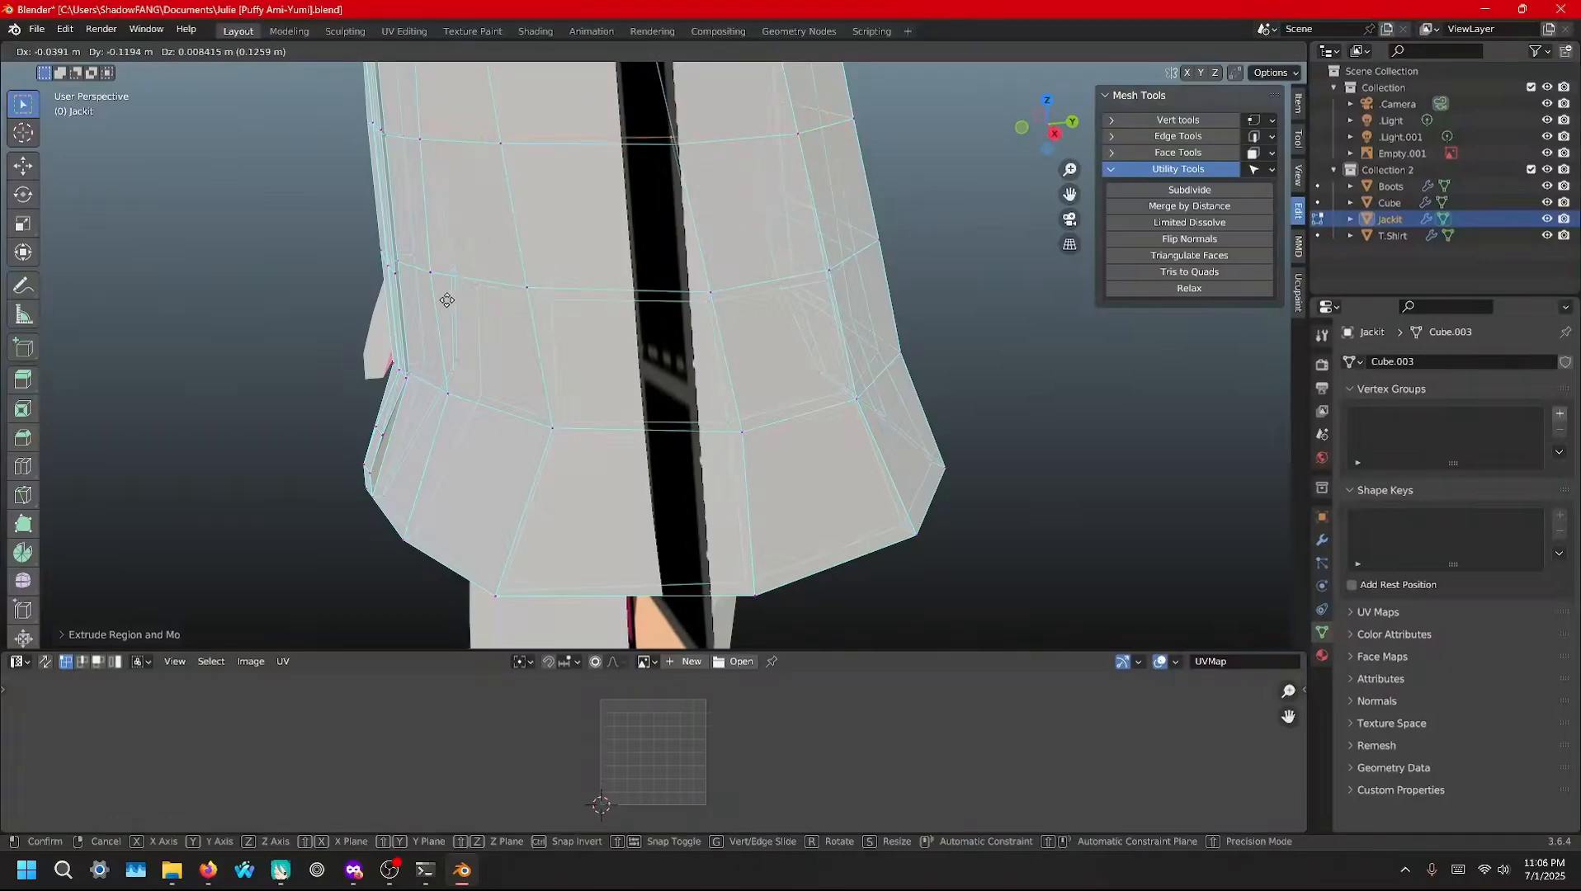
left_click(446, 300)
Merge the lining's loose front vertex into the neighbouring vertex on the jacket's front edge using At Last
middle_click_drag(464, 321, 625, 354)
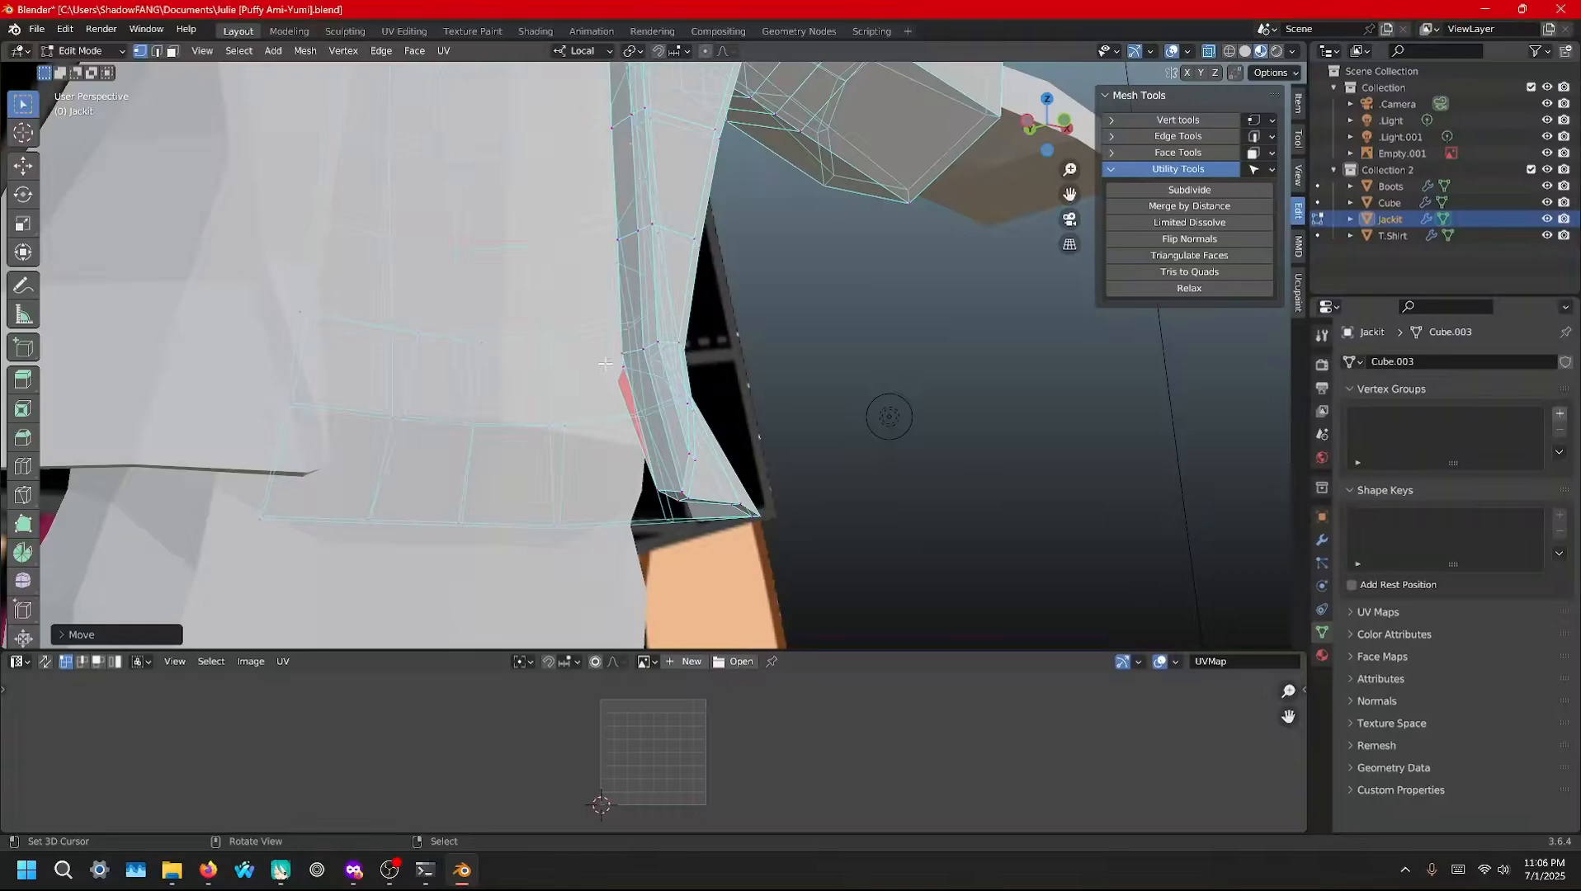
right_click(611, 364)
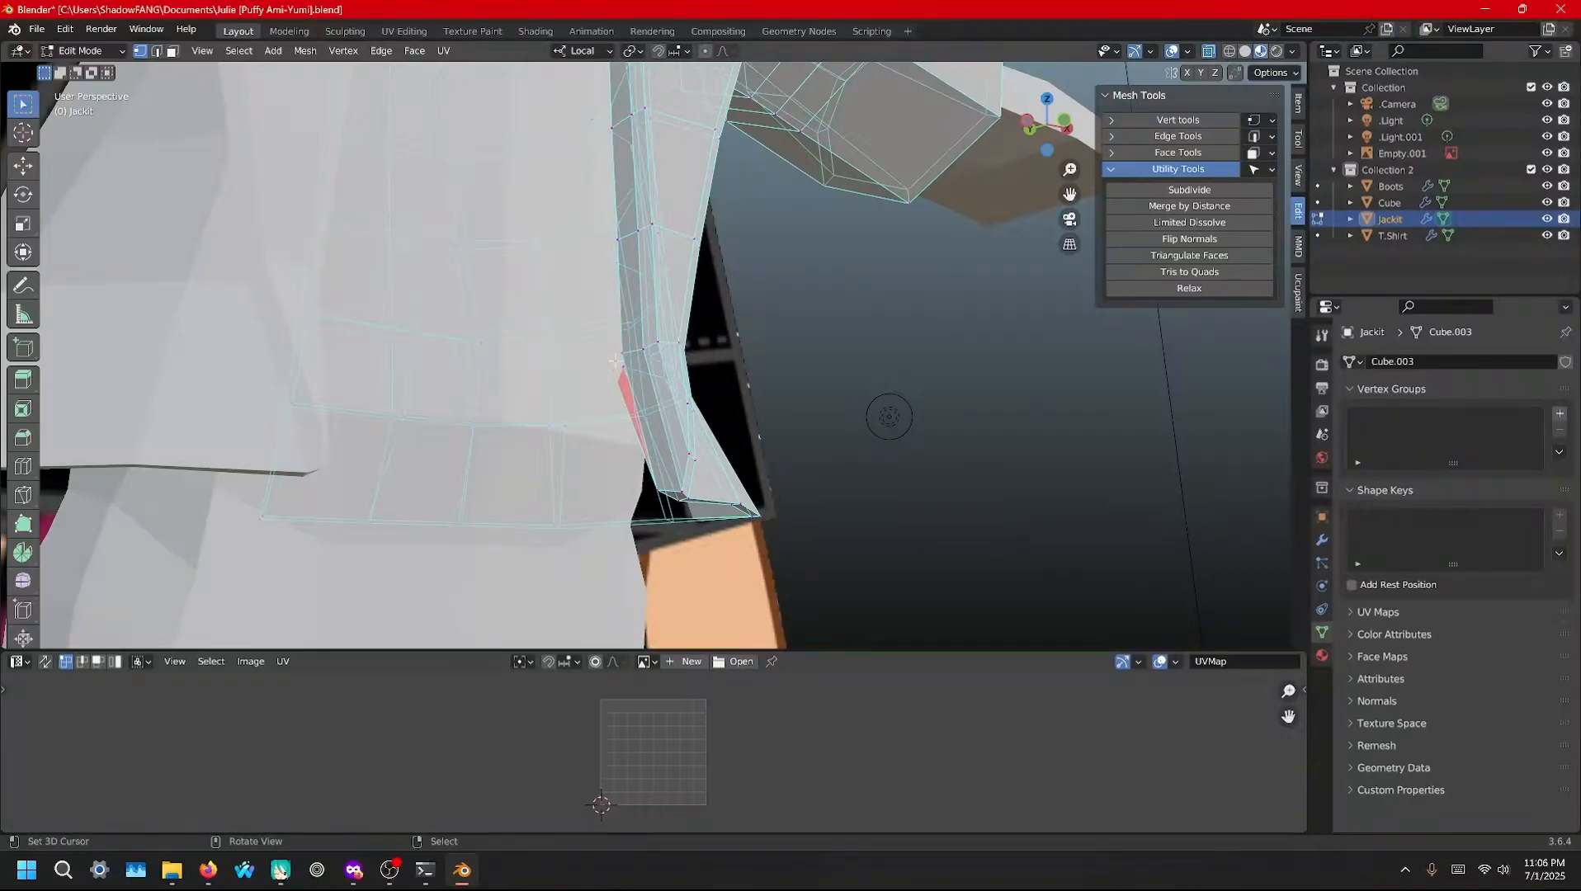
key("m")
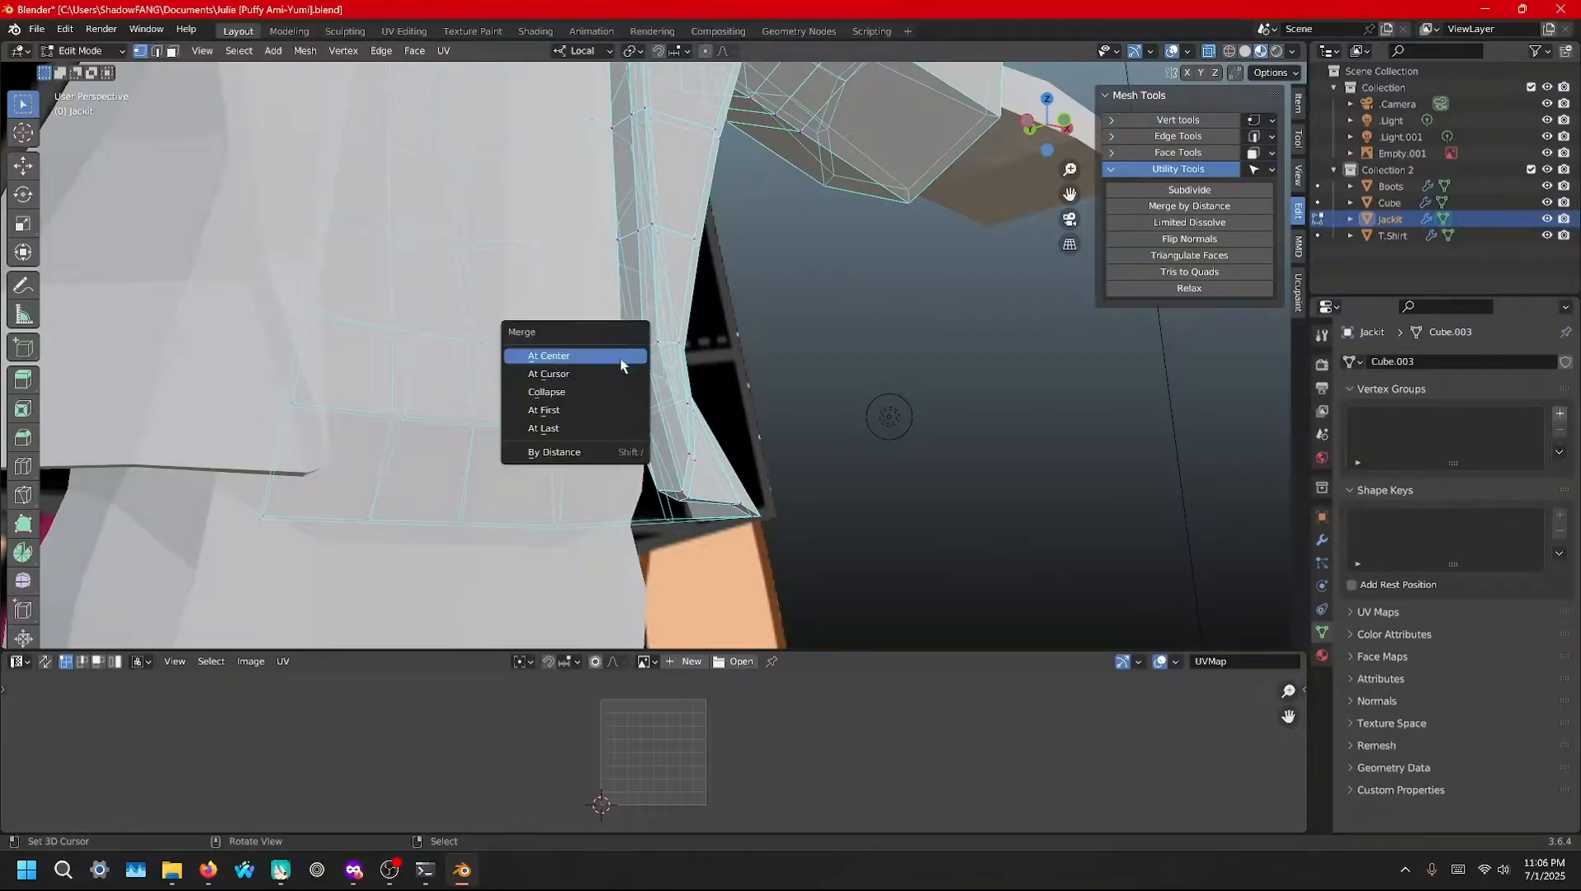
left_click(625, 429)
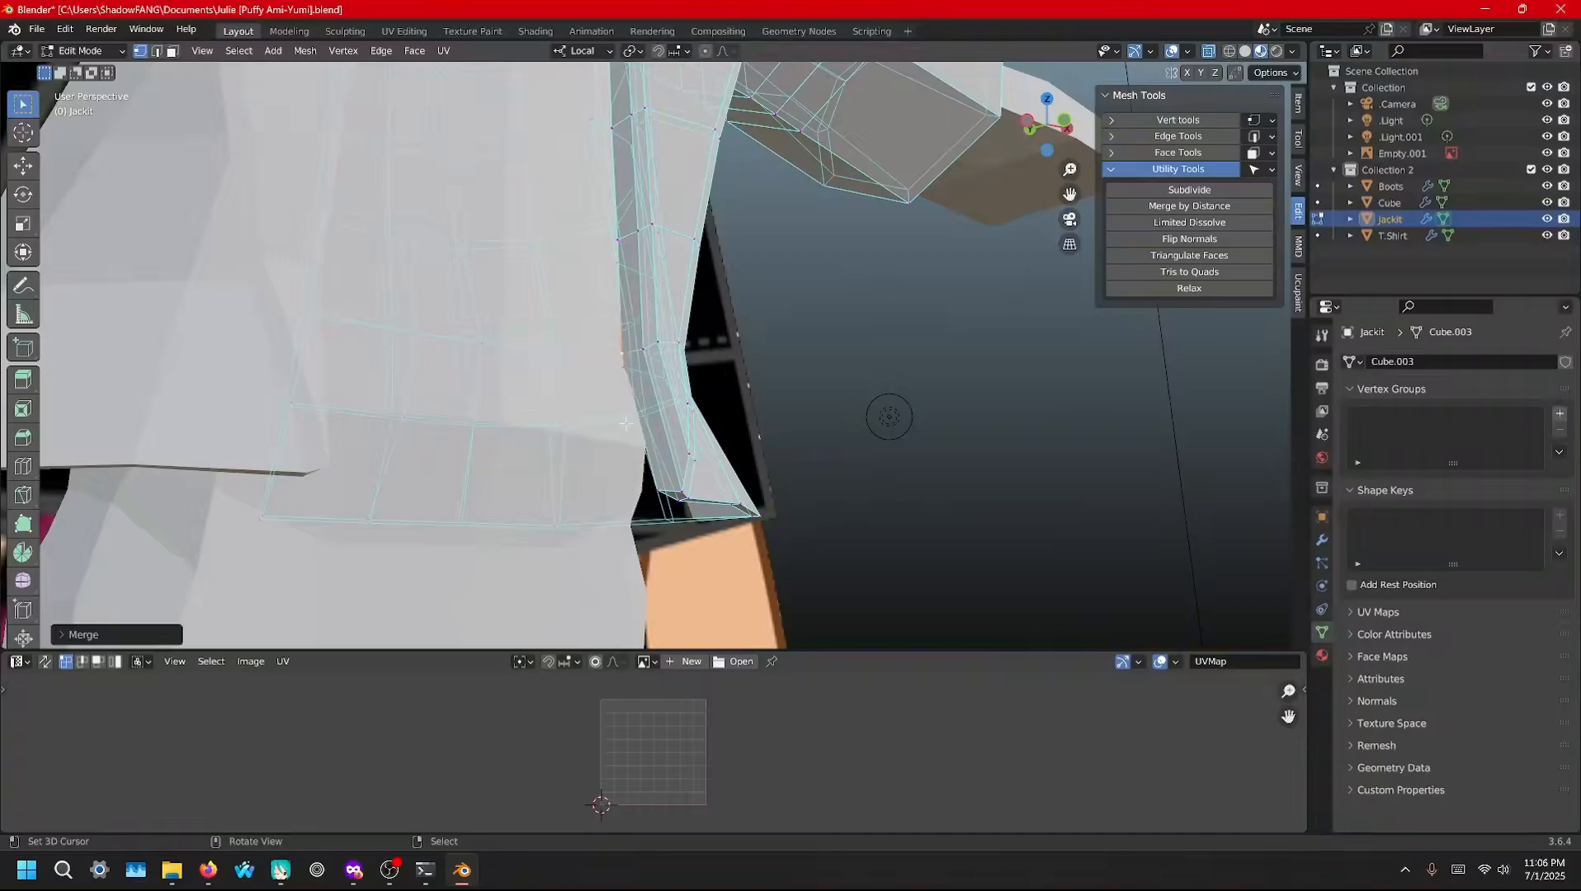
Reposition the next loose front lining vertex and merge it with the adjacent vertex on the jacket's front edge
middle_click_drag(618, 406, 675, 326)
middle_click_drag(670, 358, 667, 363)
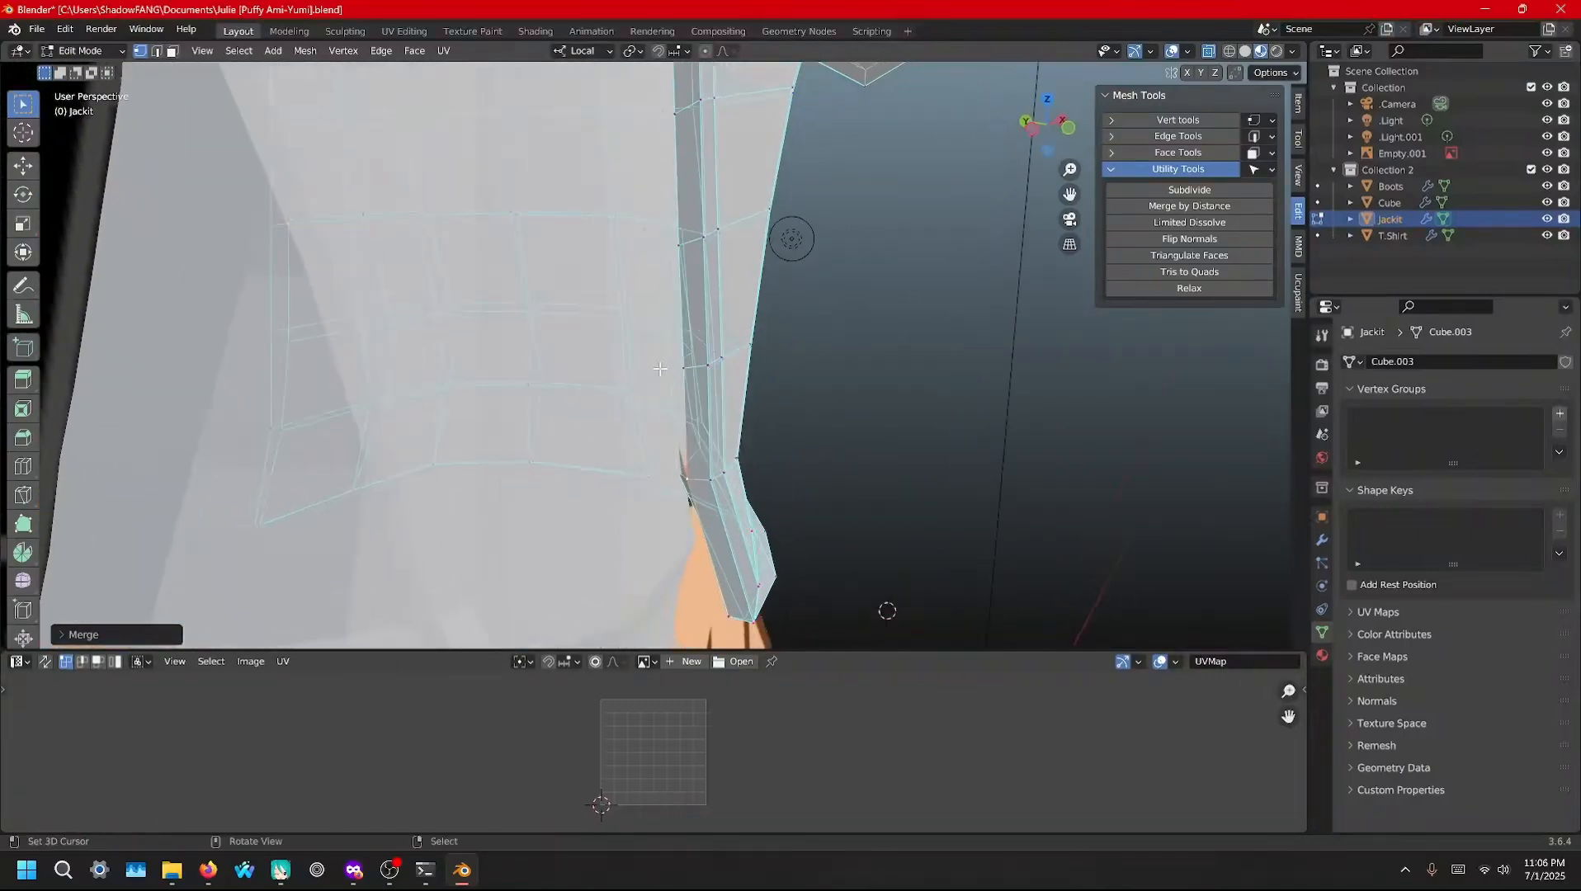
key("g")
left_click(669, 380)
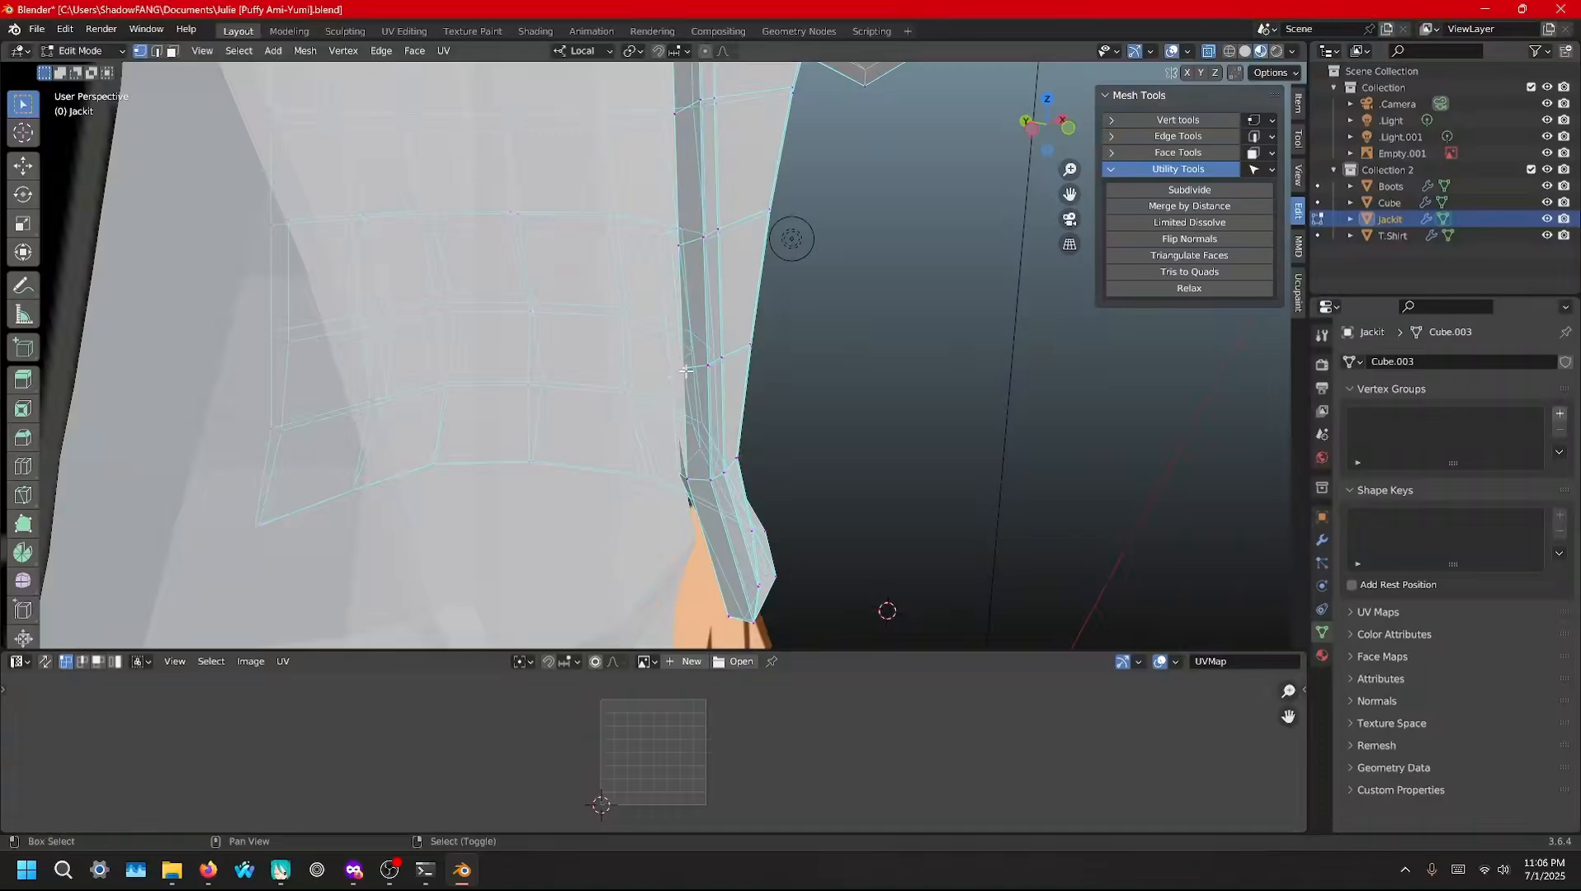
key("m")
left_click(686, 370)
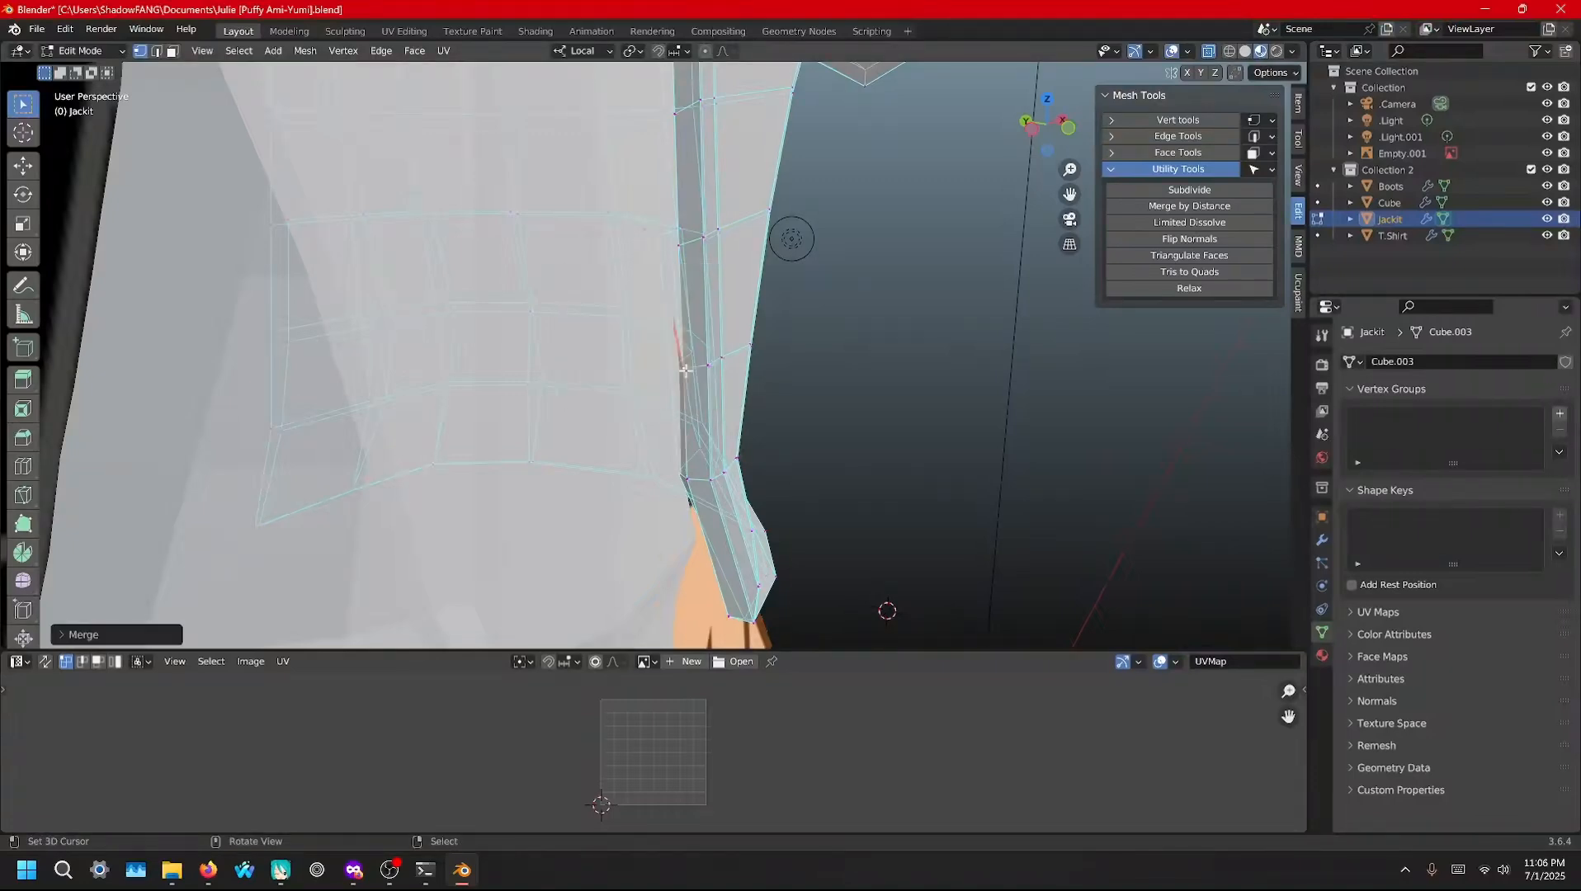
Nudge the lining vertices near the jacket's lower front edge to tuck them behind the front strip
middle_click_drag(714, 353, 711, 407)
key("g")
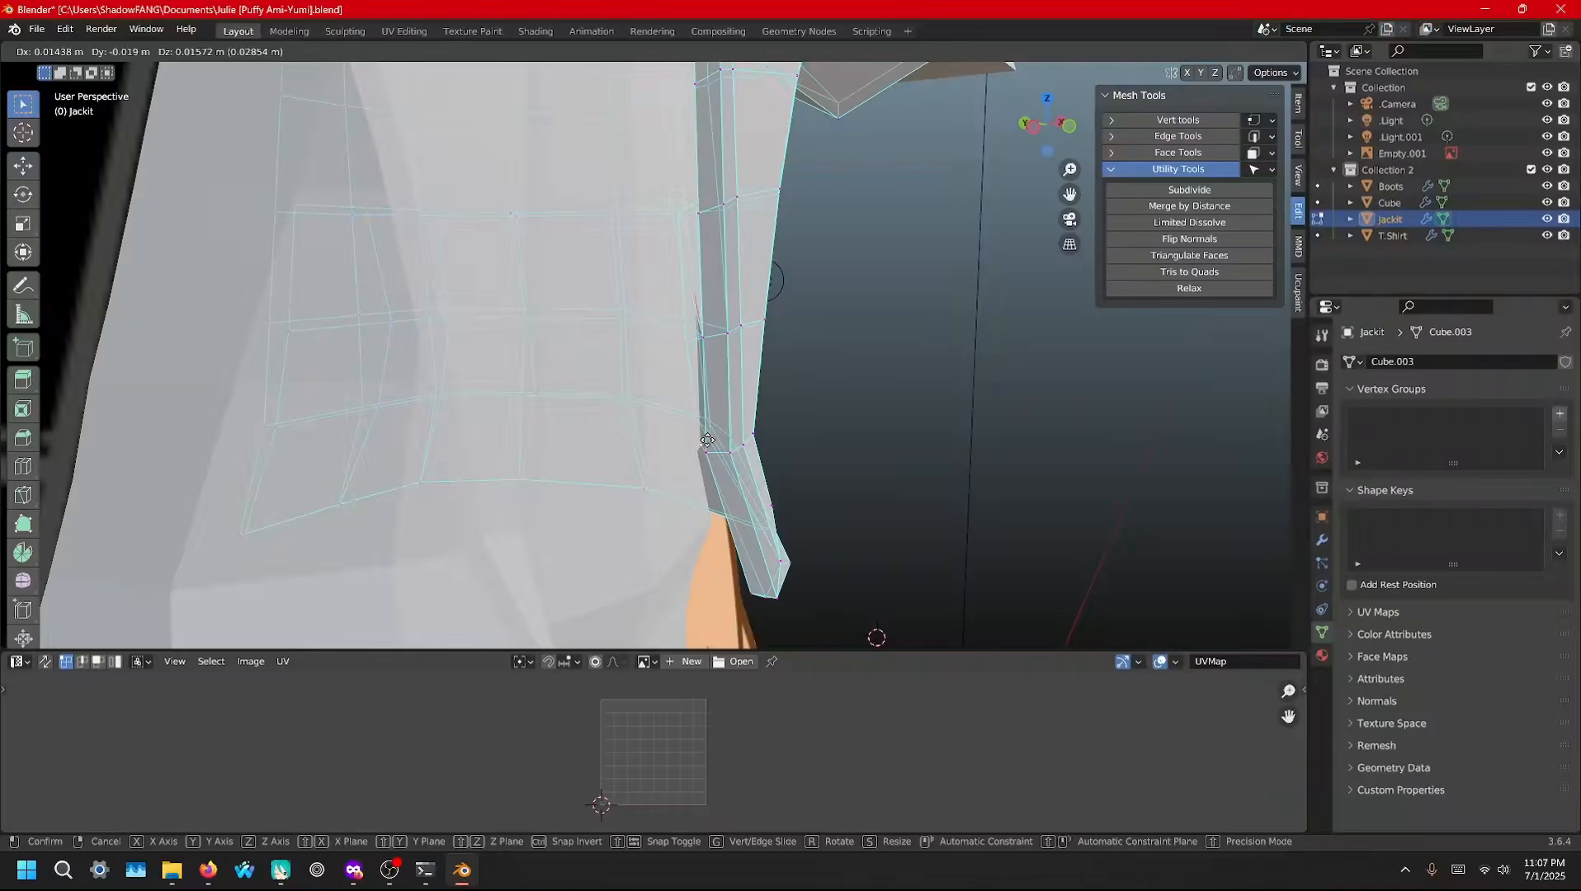
left_click(710, 431)
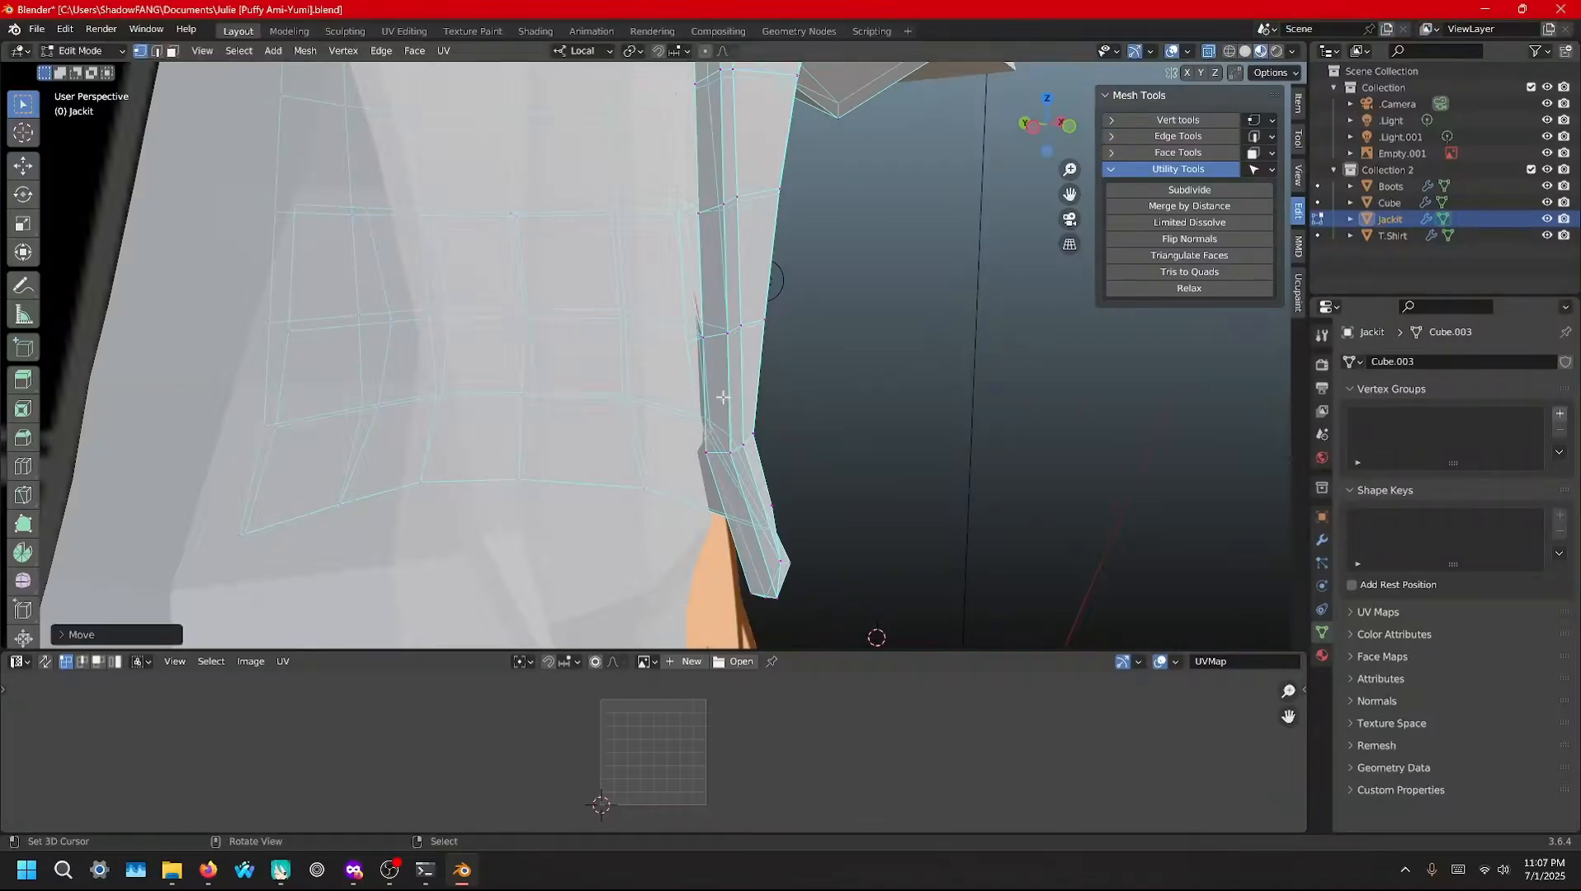
middle_click_drag(722, 397, 687, 503)
key("g")
left_click(679, 505)
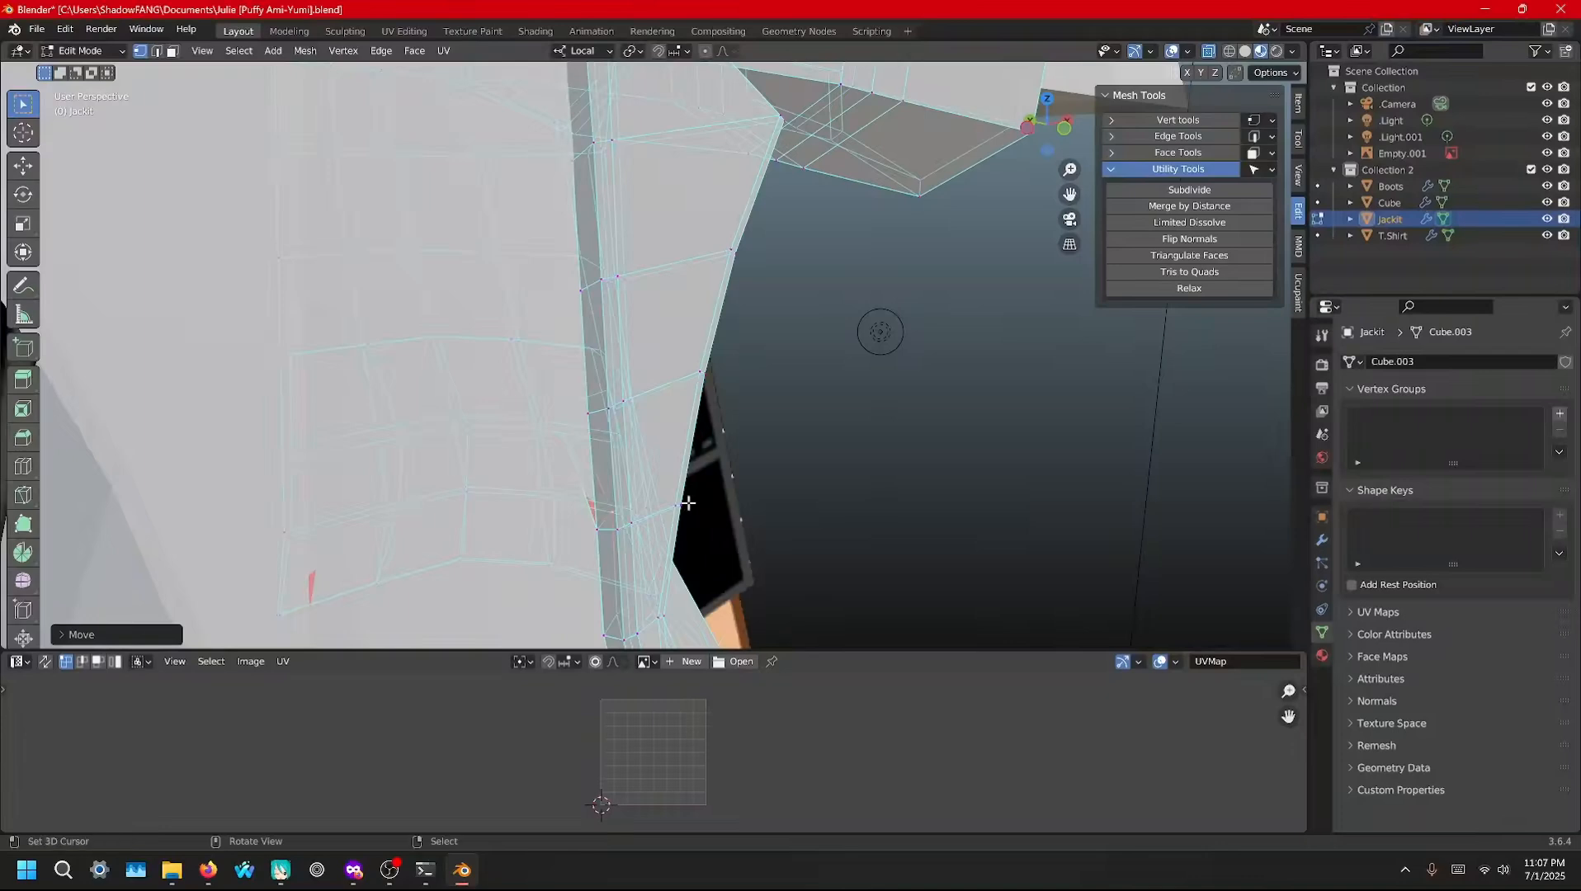
Shift the protruding front lining vertices in small moves until they line up with the jacket's front edge
right_click(582, 410)
key("g")
left_click(600, 401)
right_click(556, 402)
key("g")
left_click(581, 406)
mouse_move(580, 406)
middle_mouse_down()
mouse_move(673, 416)
mouse_move(557, 421)
middle_mouse_up()
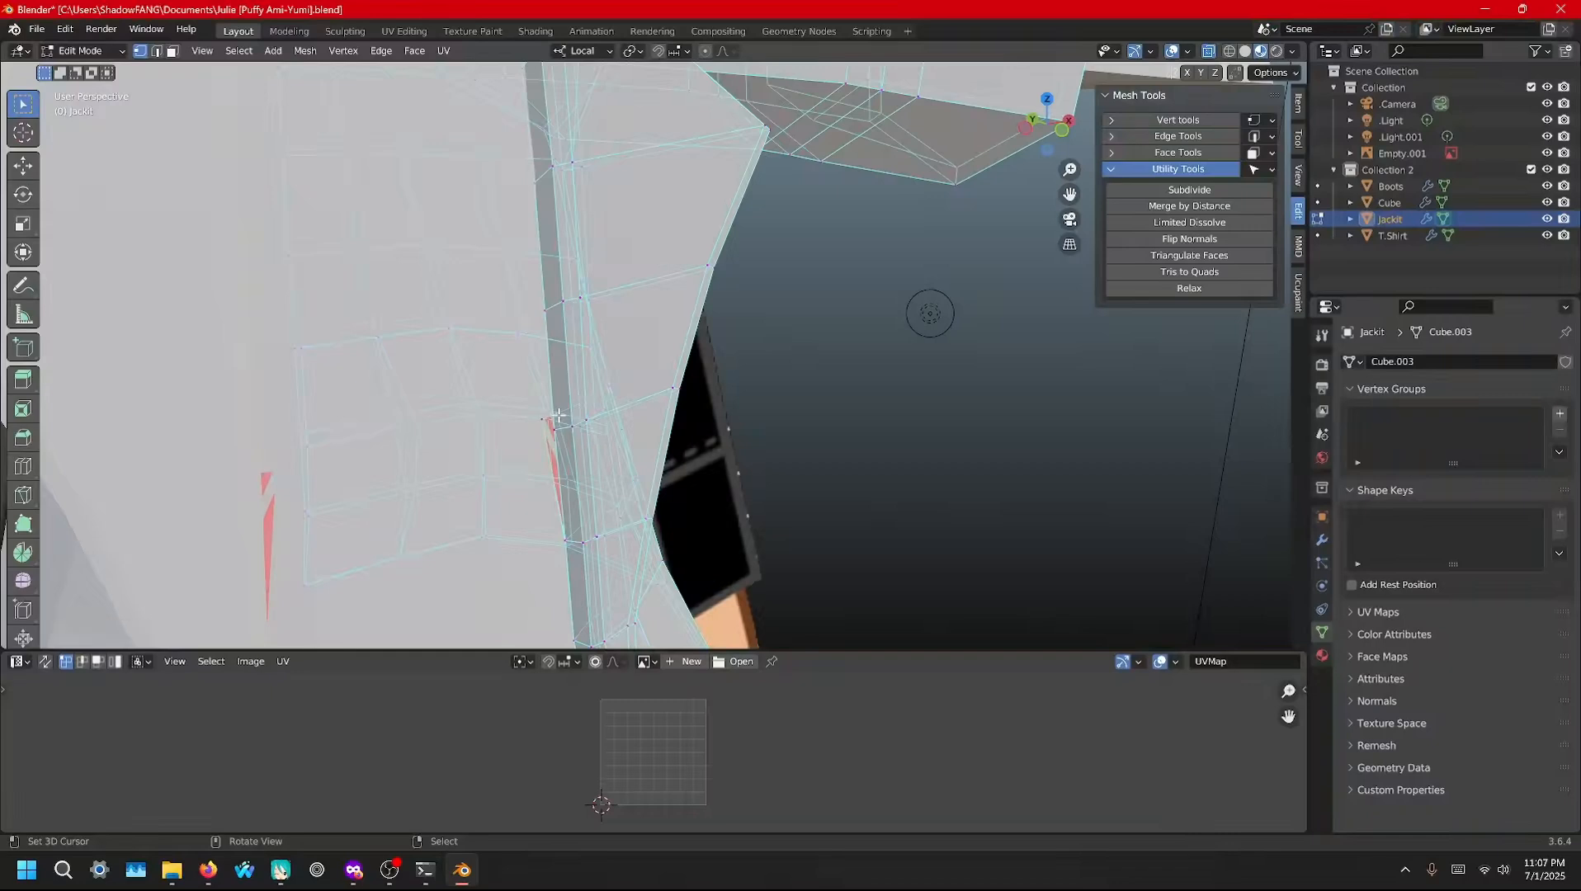
key("g")
left_click(570, 408)
key("g")
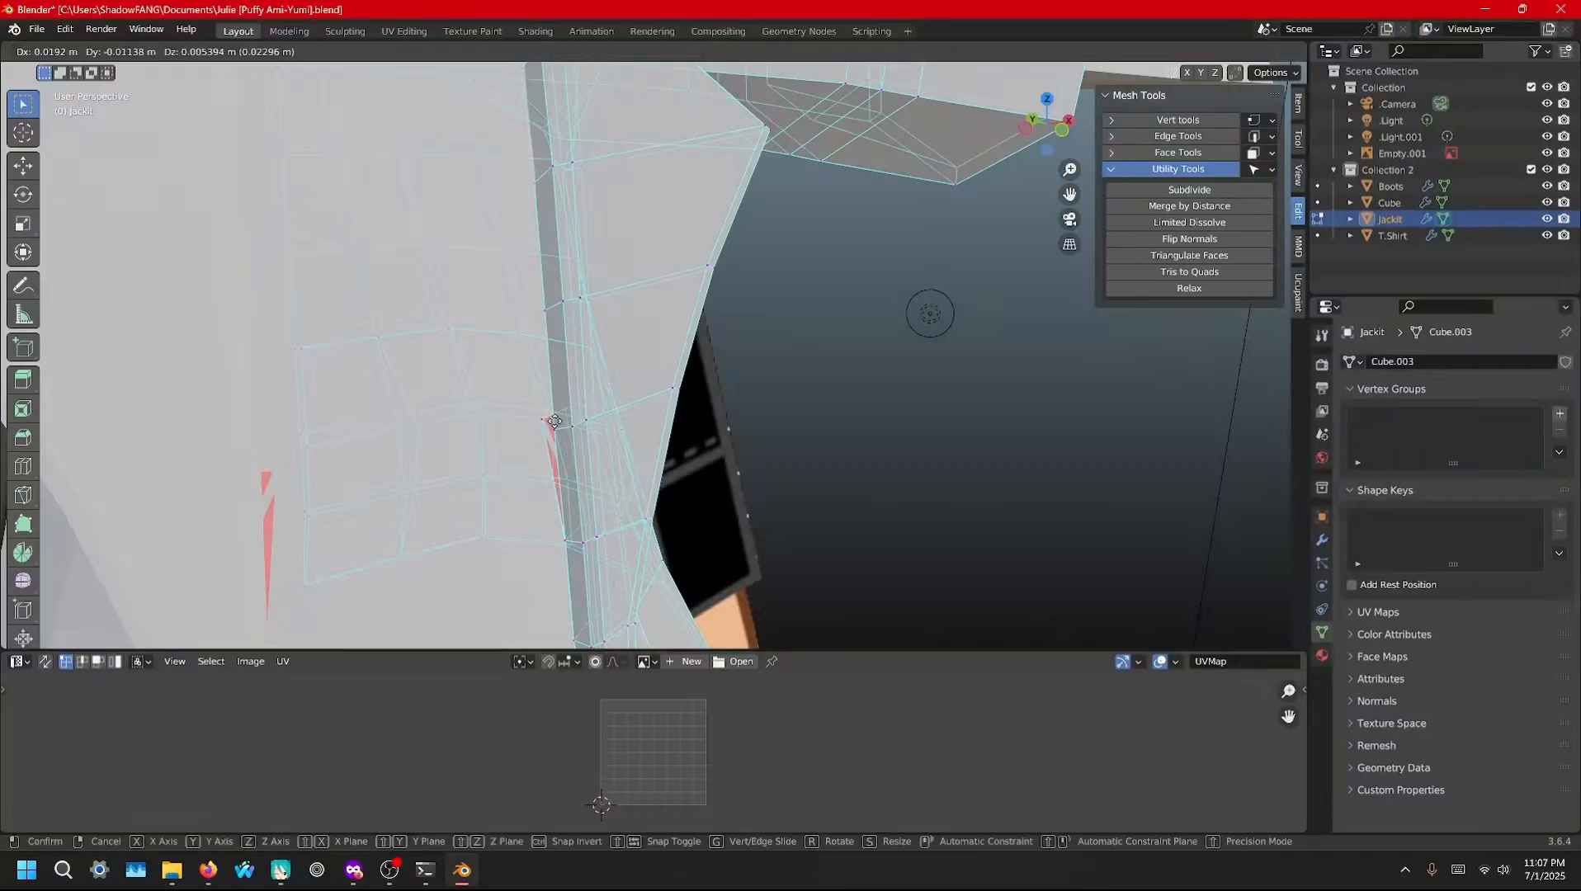
left_click(549, 424)
key("g")
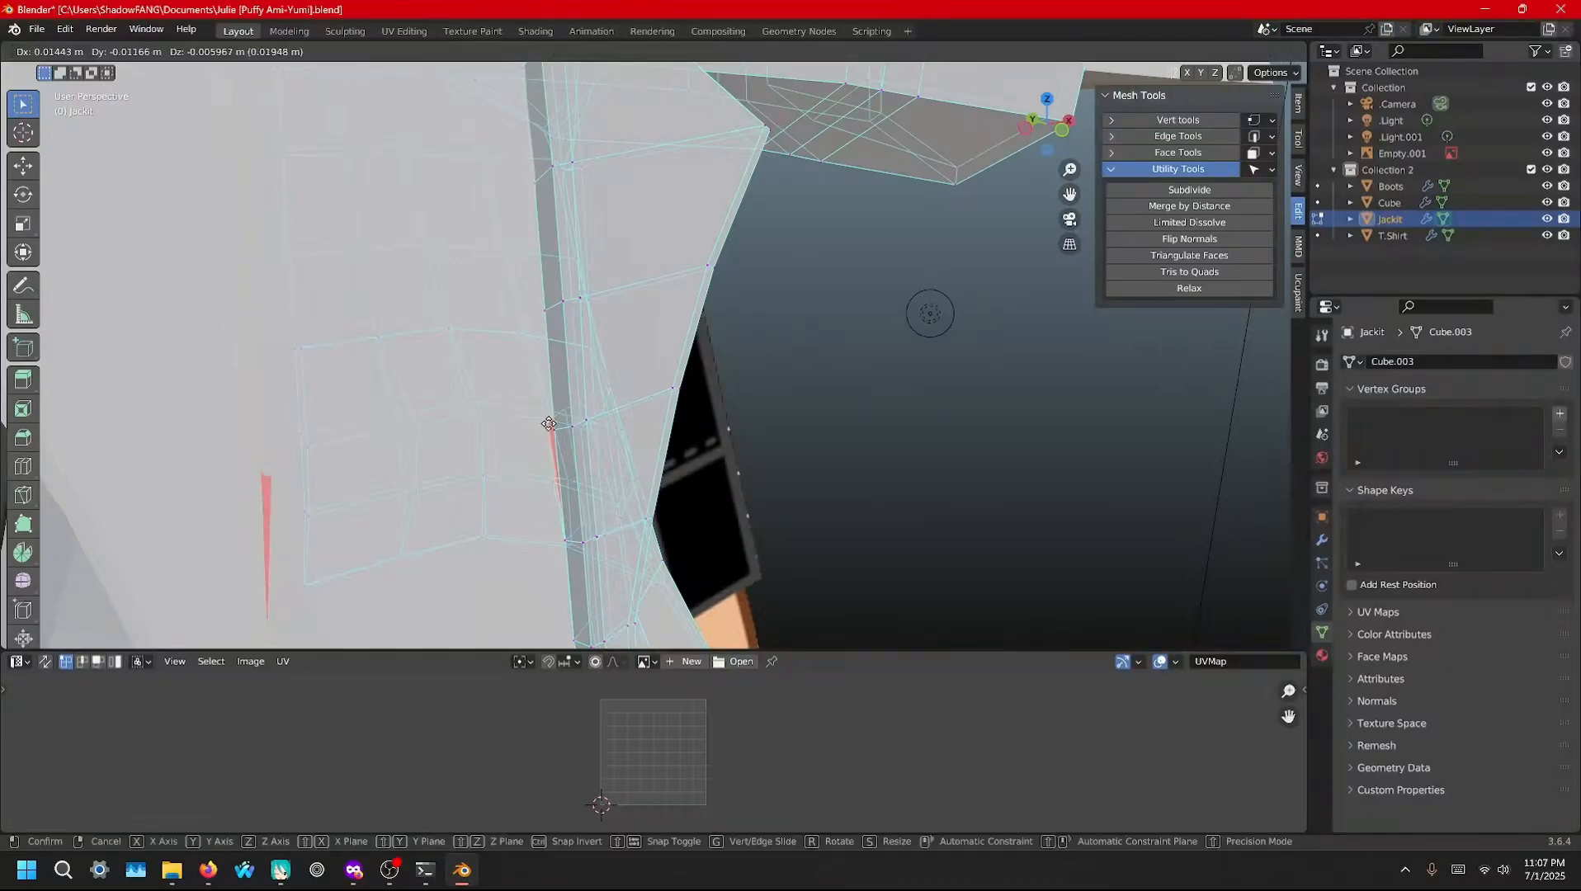
left_click(556, 427)
Merge the aligned front lining vertex with its front-edge neighbour and nudge the adjoining lining geometry slightly
right_click(559, 429, "shift")
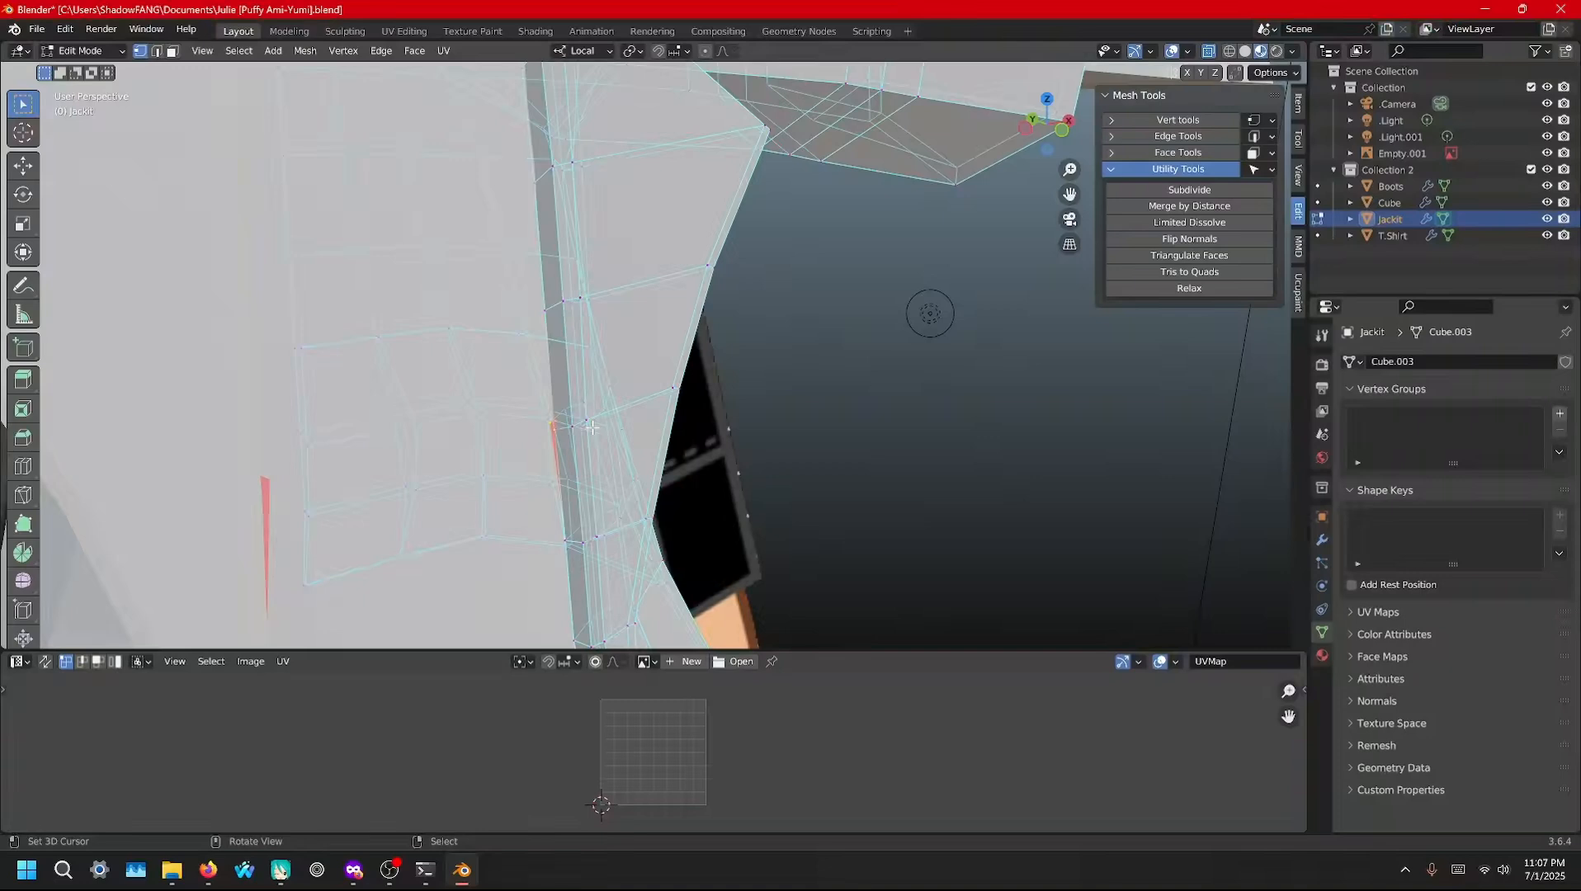
key("m")
left_click(593, 427)
middle_click_drag(592, 427, 919, 312)
key("g")
left_click(593, 384)
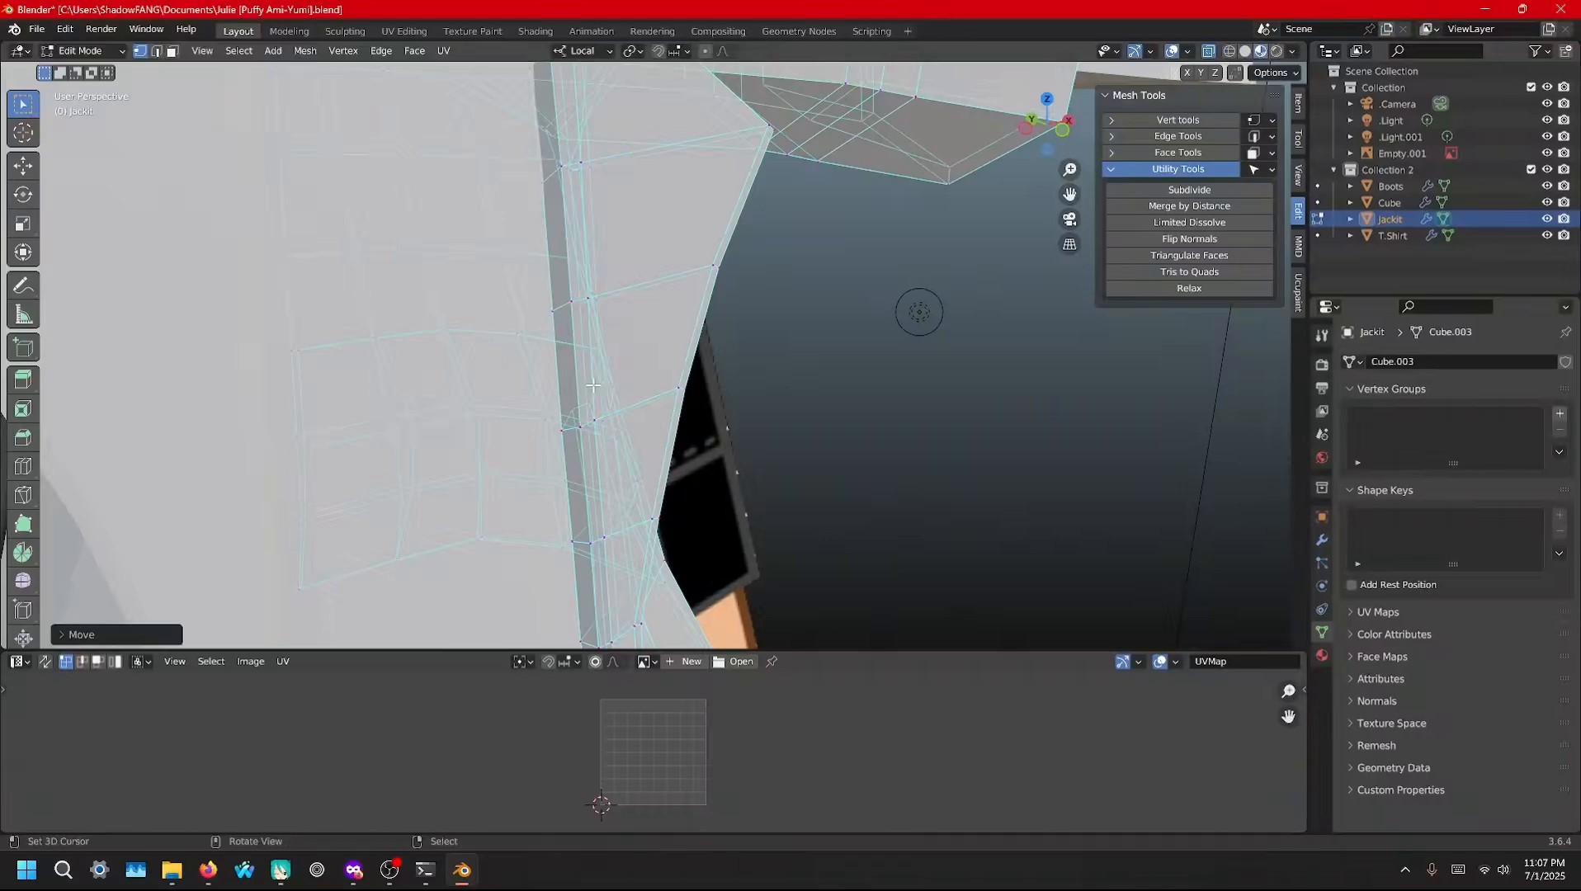
Hide the viewport overlays and examine the jacket on the whole character from the front
middle_click_drag(593, 384, 569, 414)
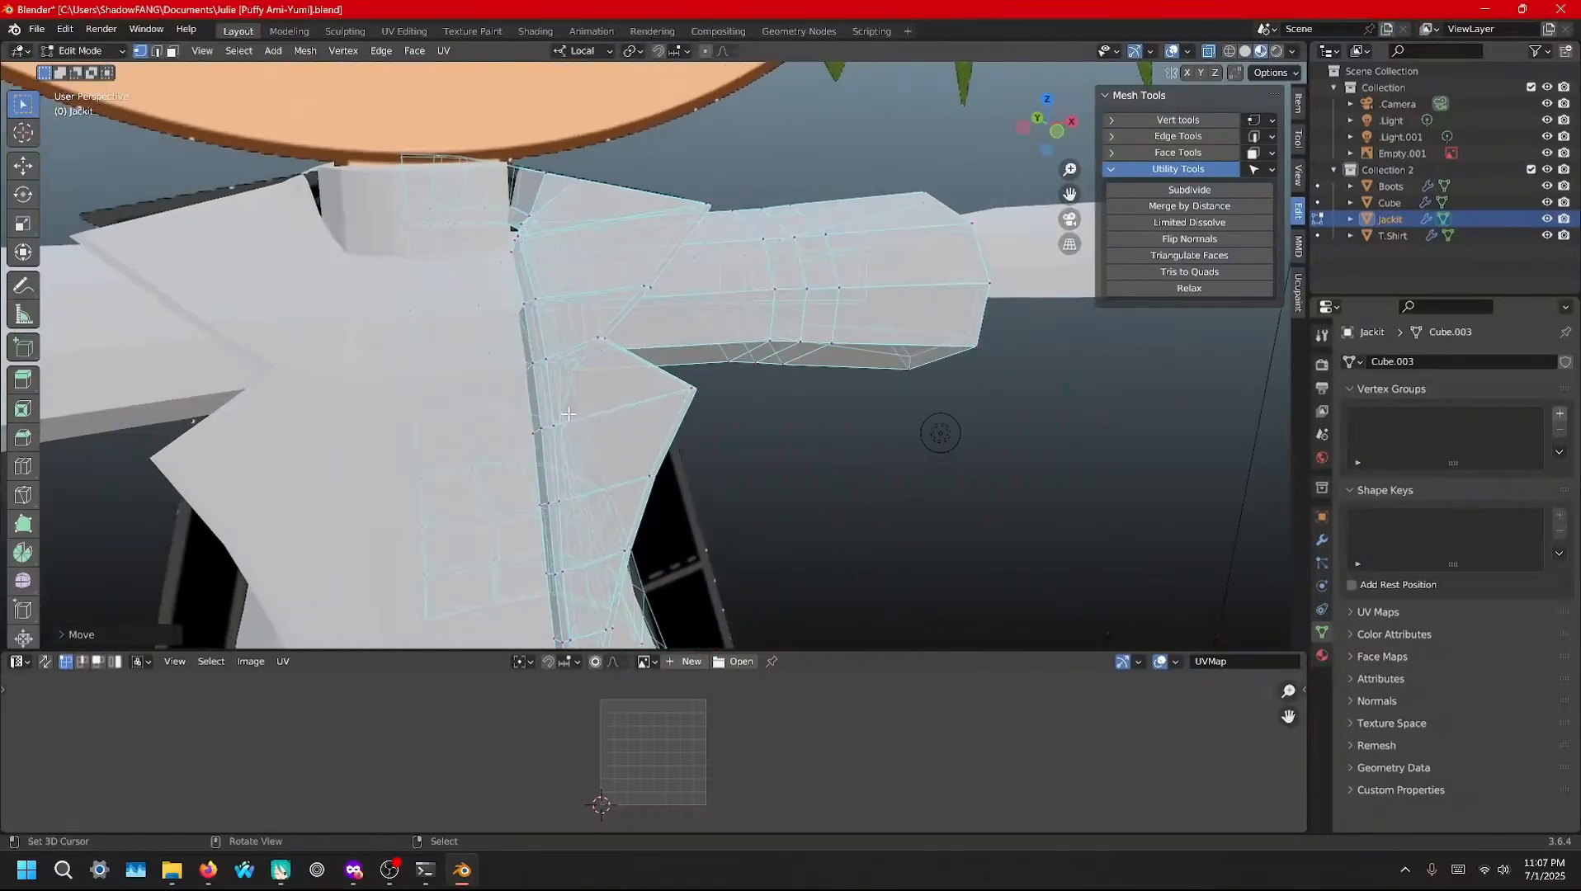
left_click(1171, 51)
scroll(768, 355, "down", 7)
middle_click_drag(768, 363, 12, 332)
scroll(635, 406, "down", 3)
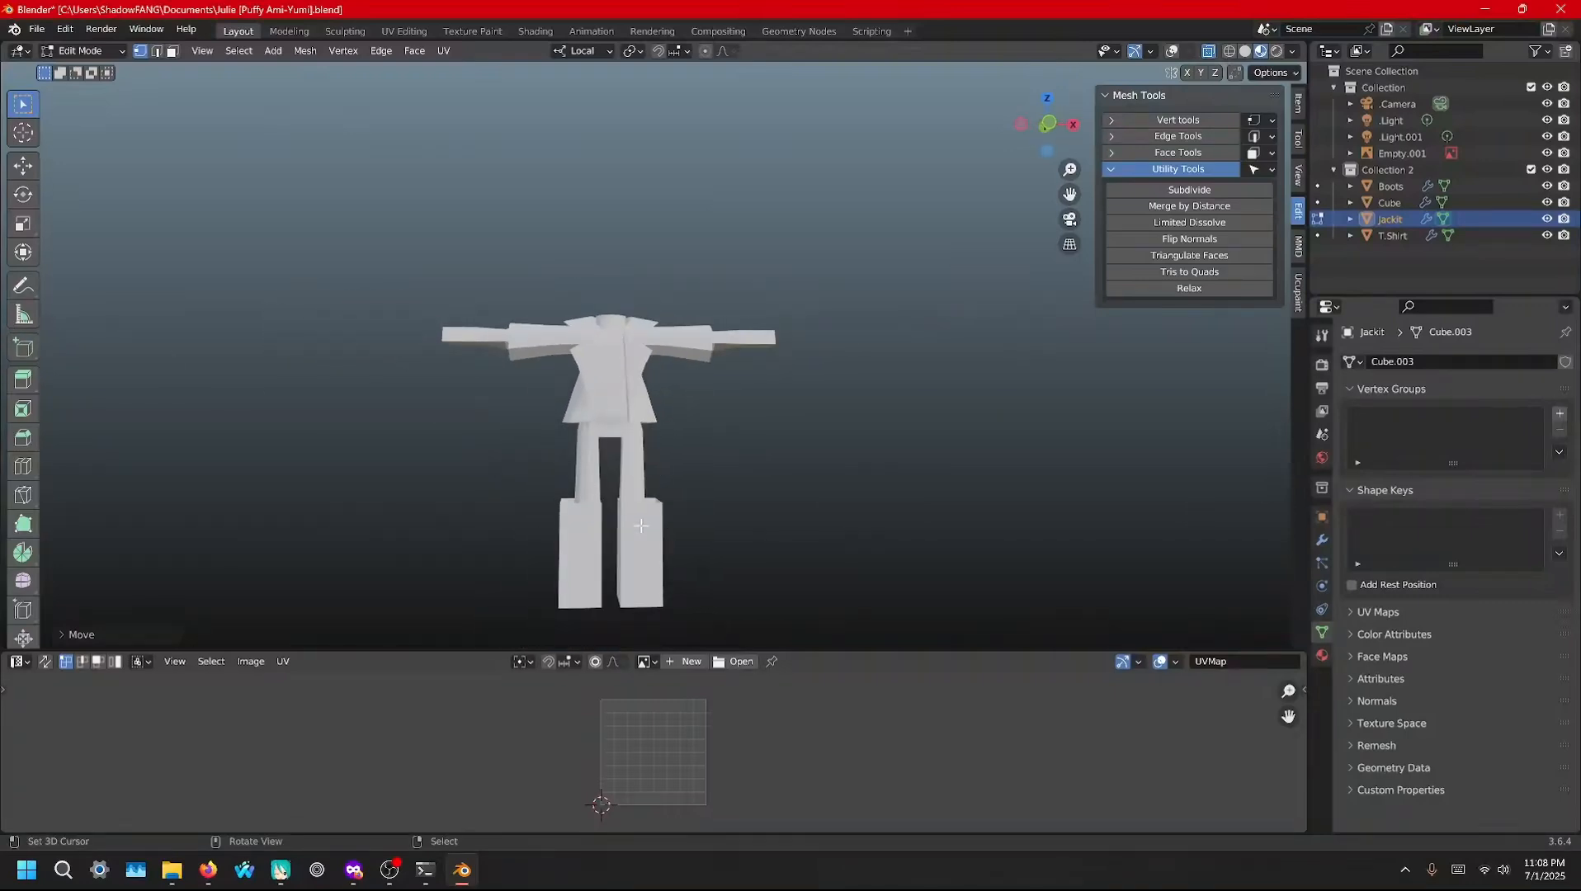
scroll(681, 513, "up", 4)
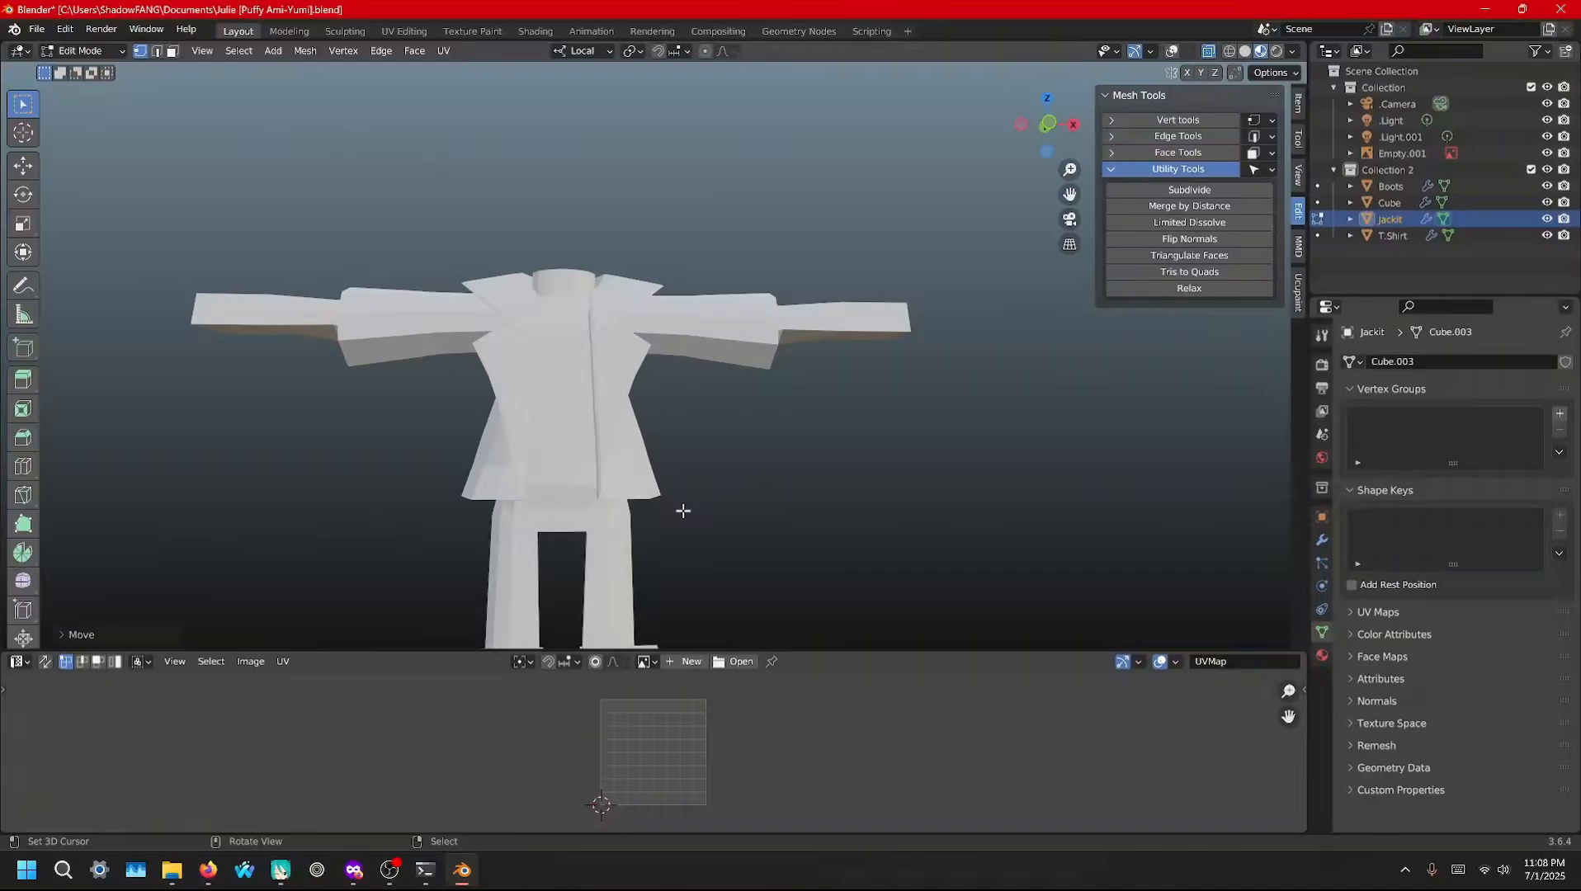